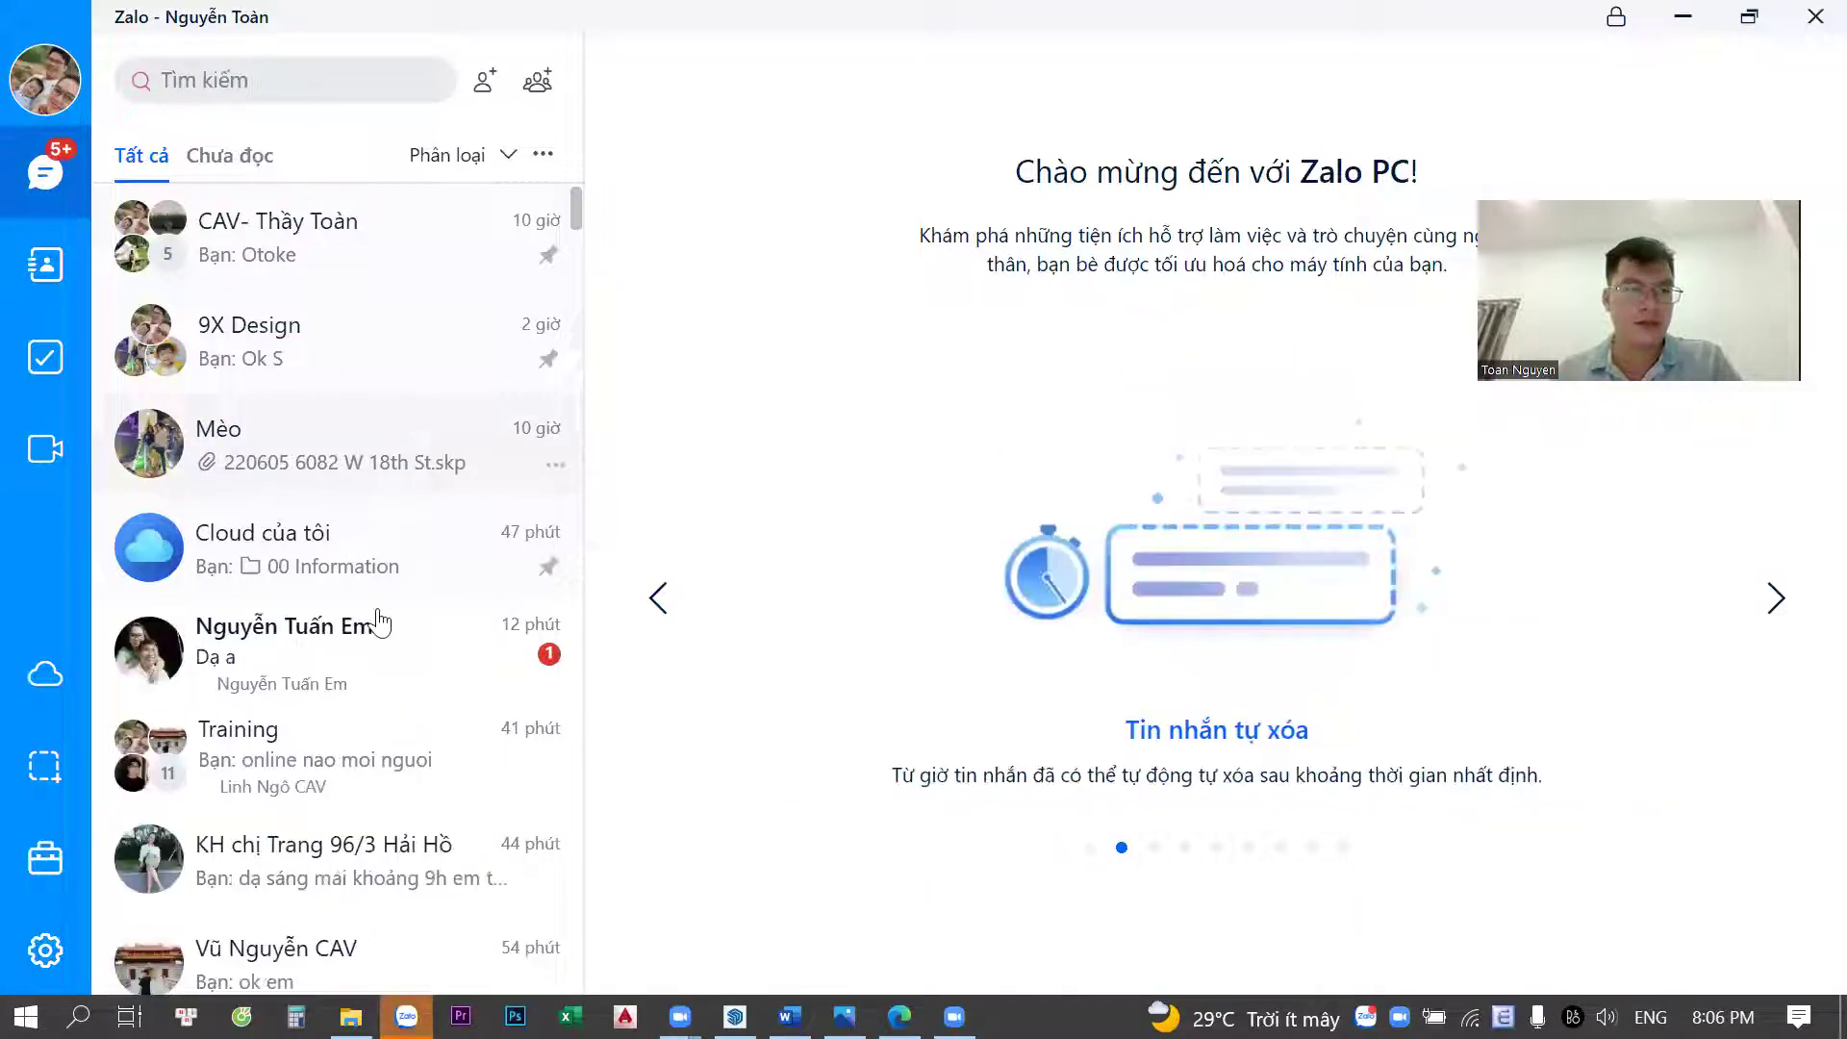
# Paste and send the Zoom meeting link in the Zalo Training group chat, then close Zalo
pyautogui.click(412, 785)
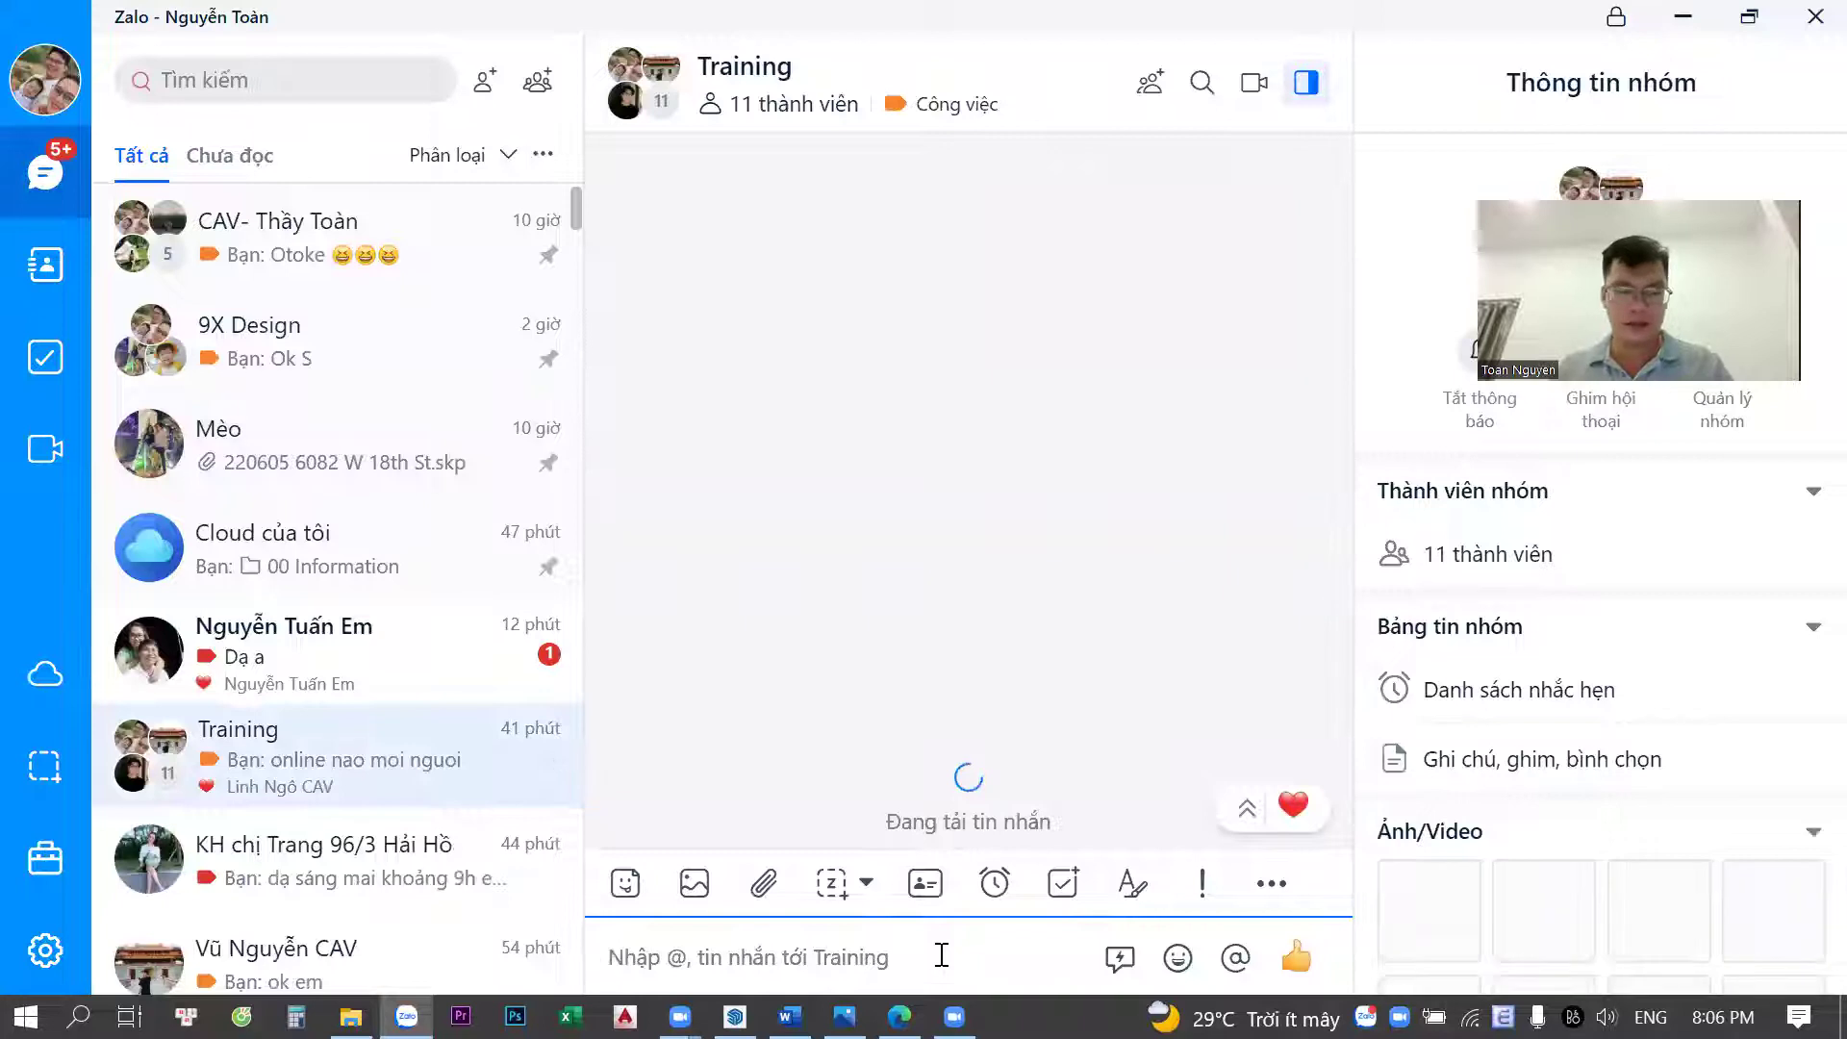
pyautogui.hotkey('ctrl', 'v')
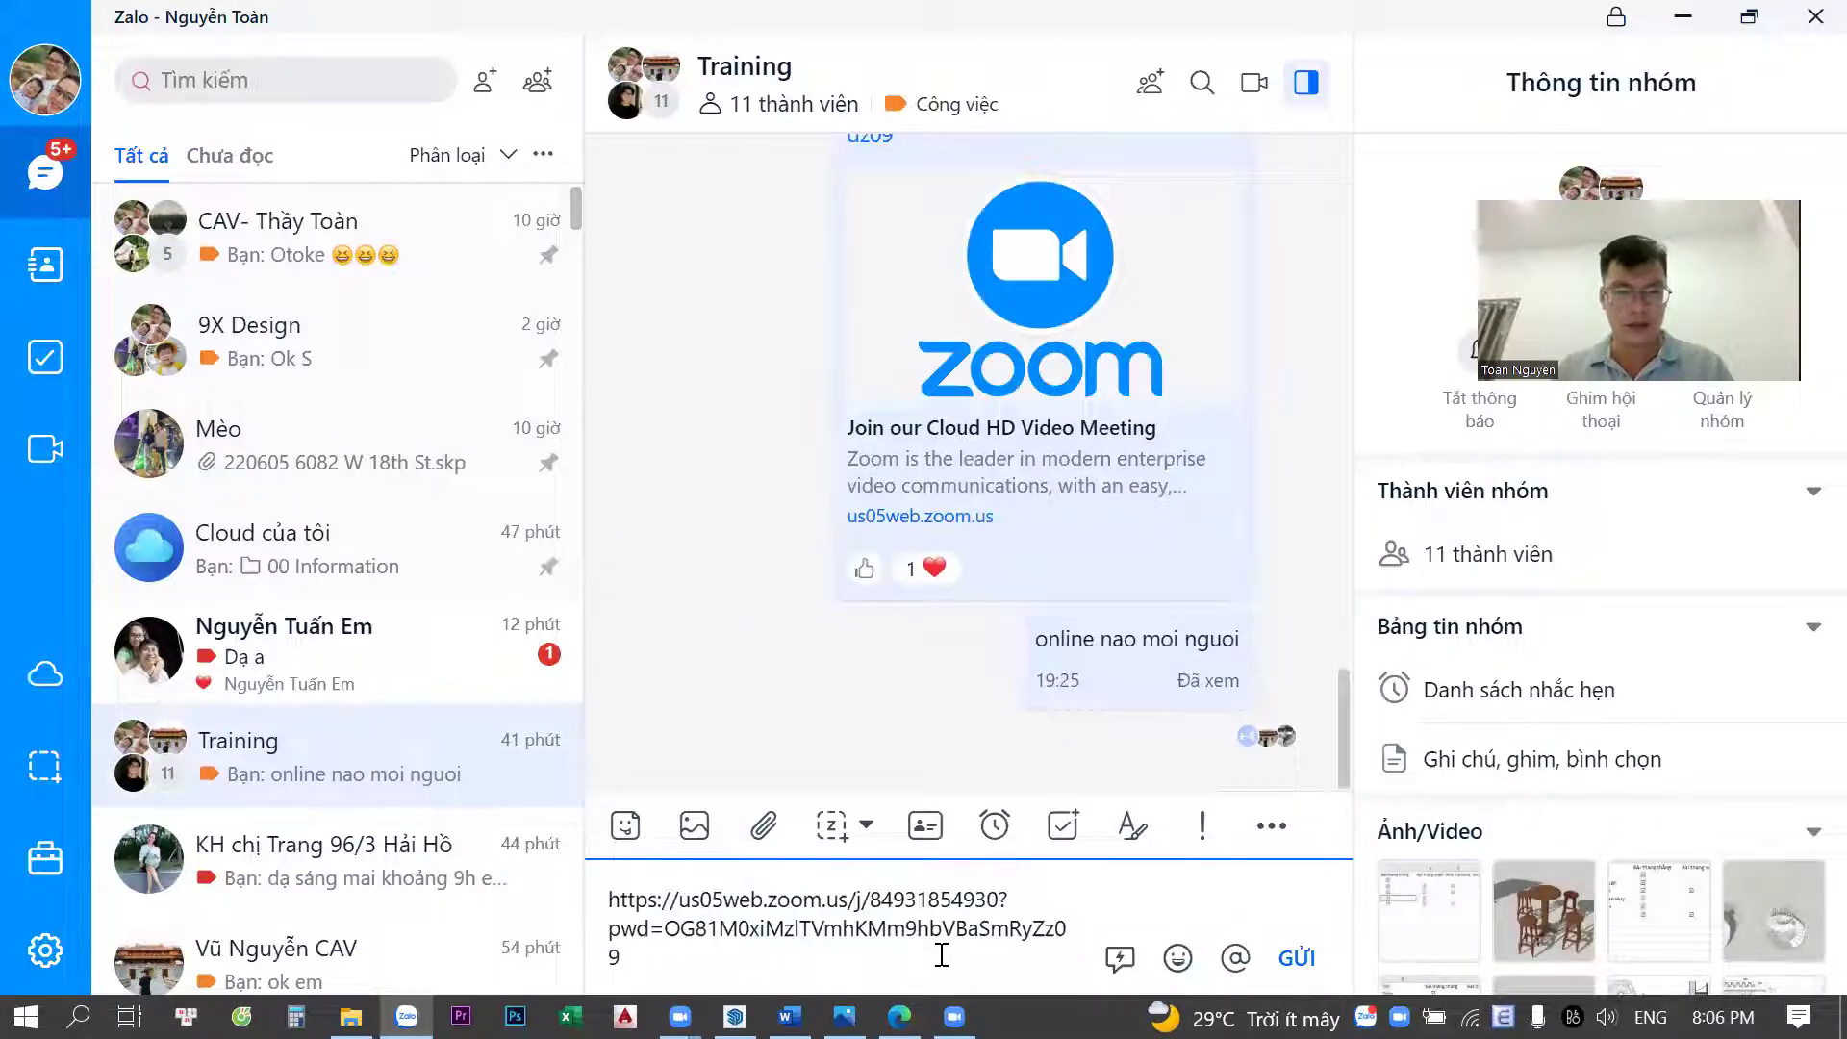
pyautogui.press('Return')
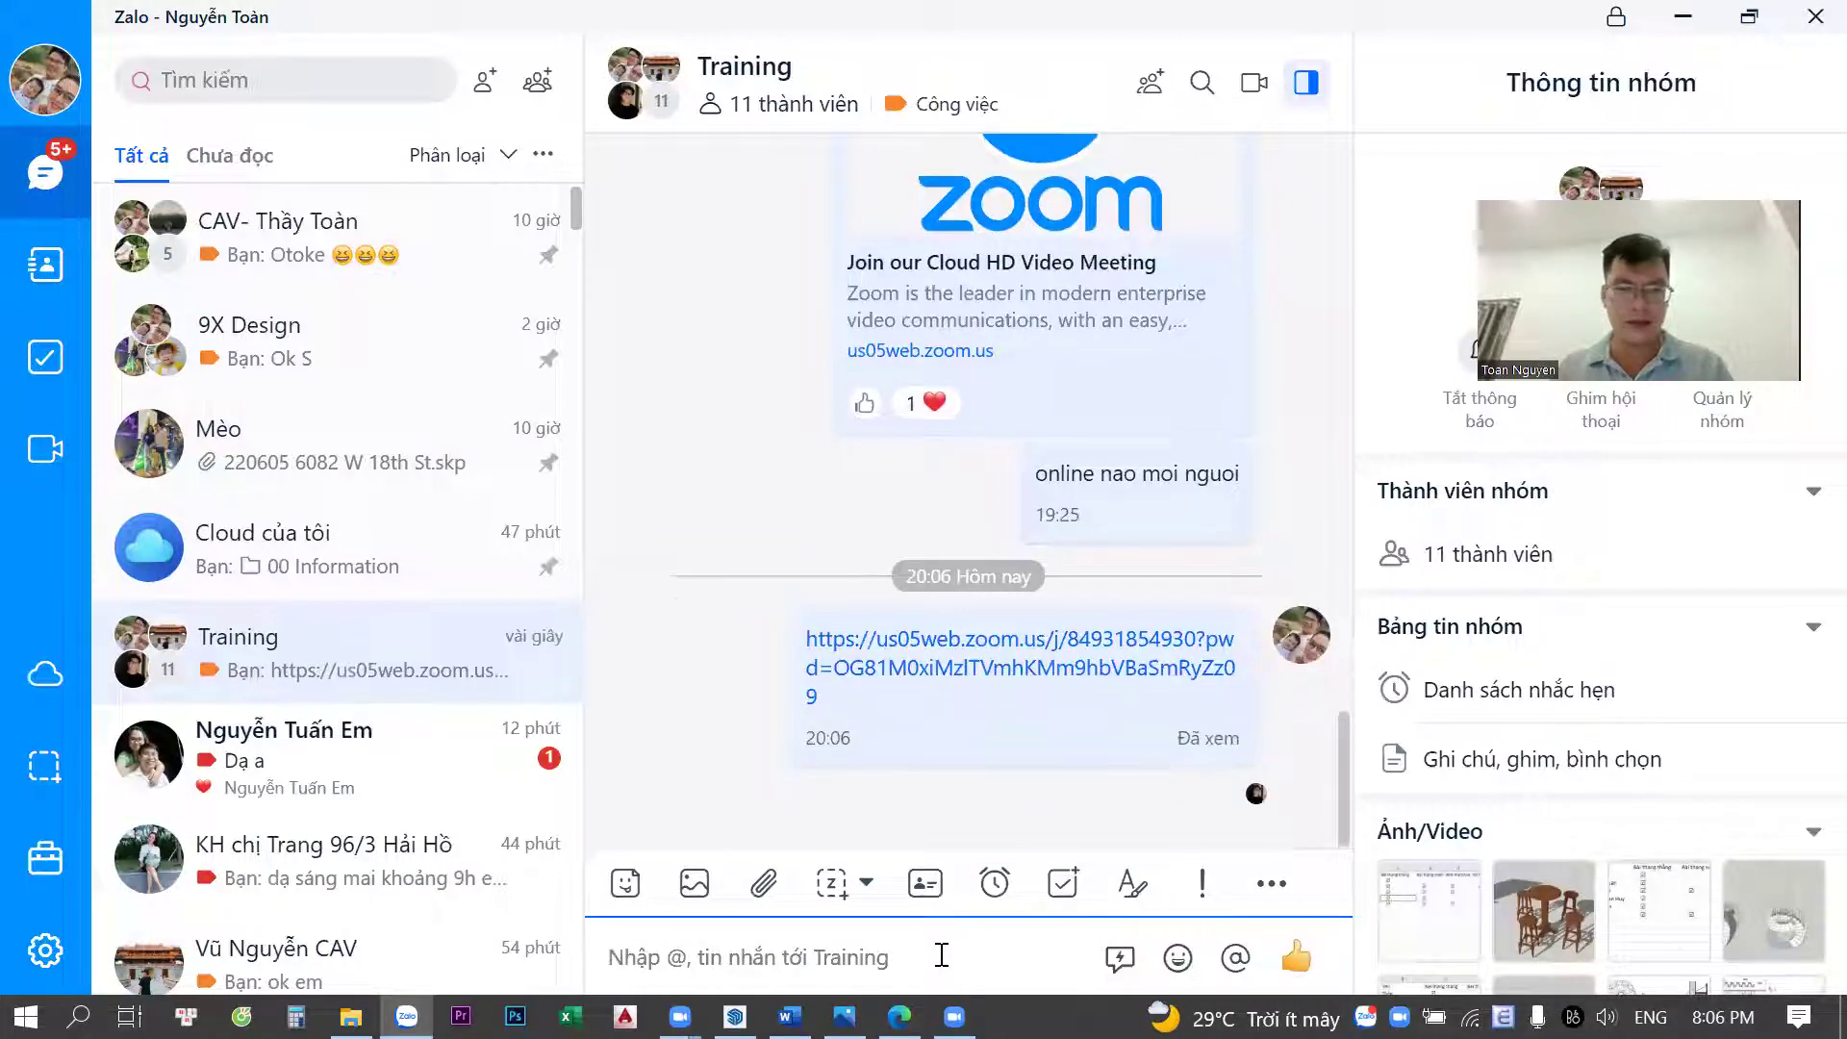
pyautogui.click(1813, 18)
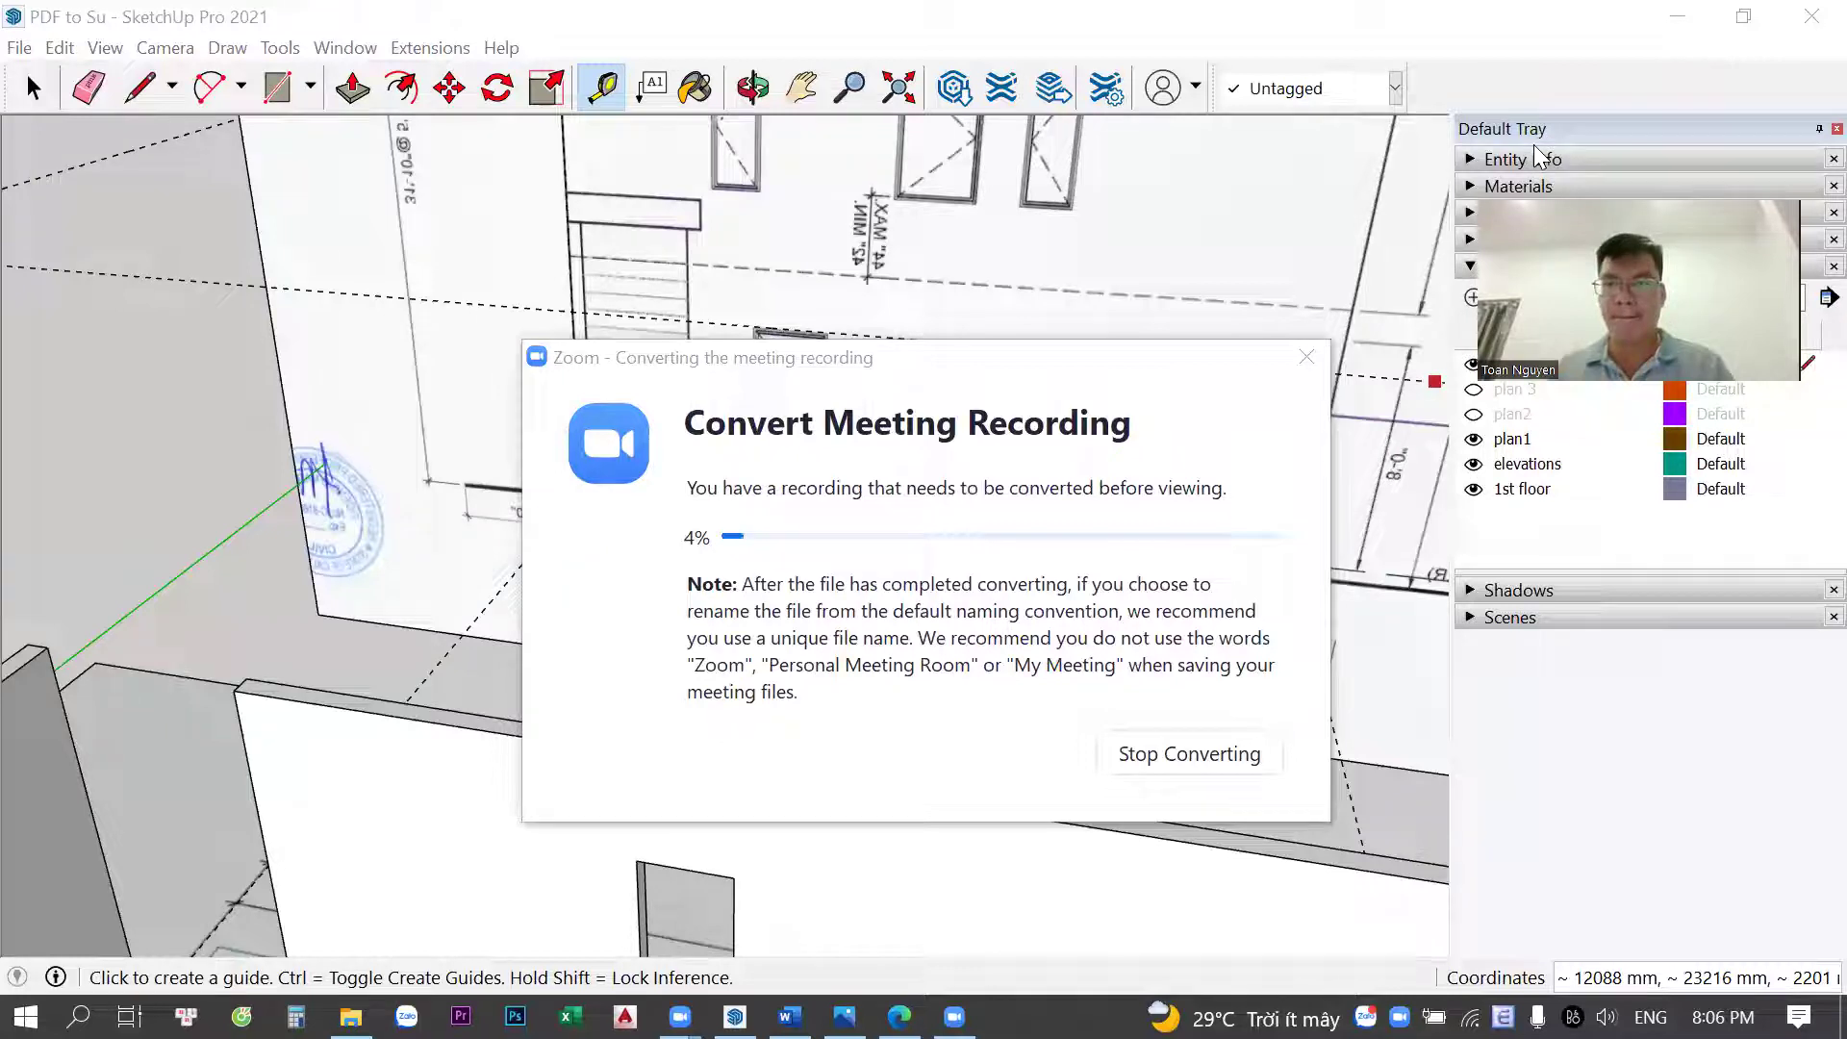
pyautogui.moveTo(708, 359); pyautogui.dragTo(1494, 914)
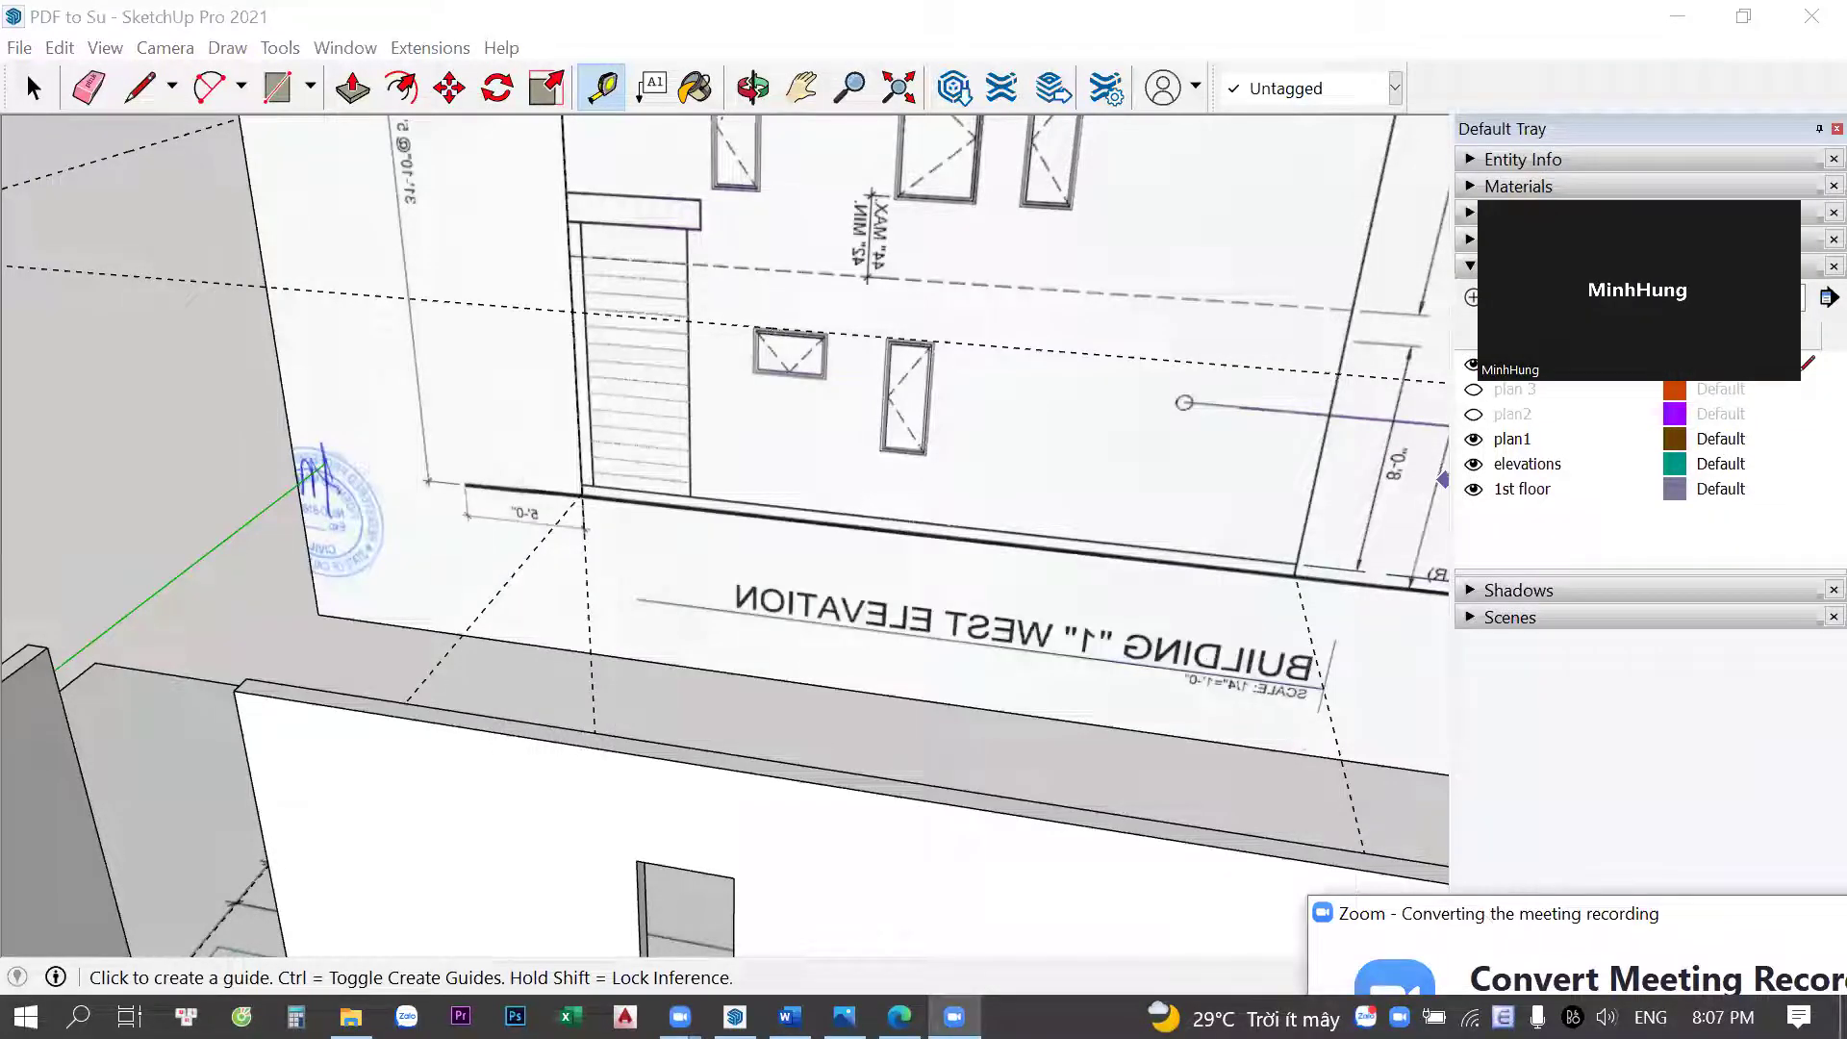
pyautogui.rightClick(1089, 1017)
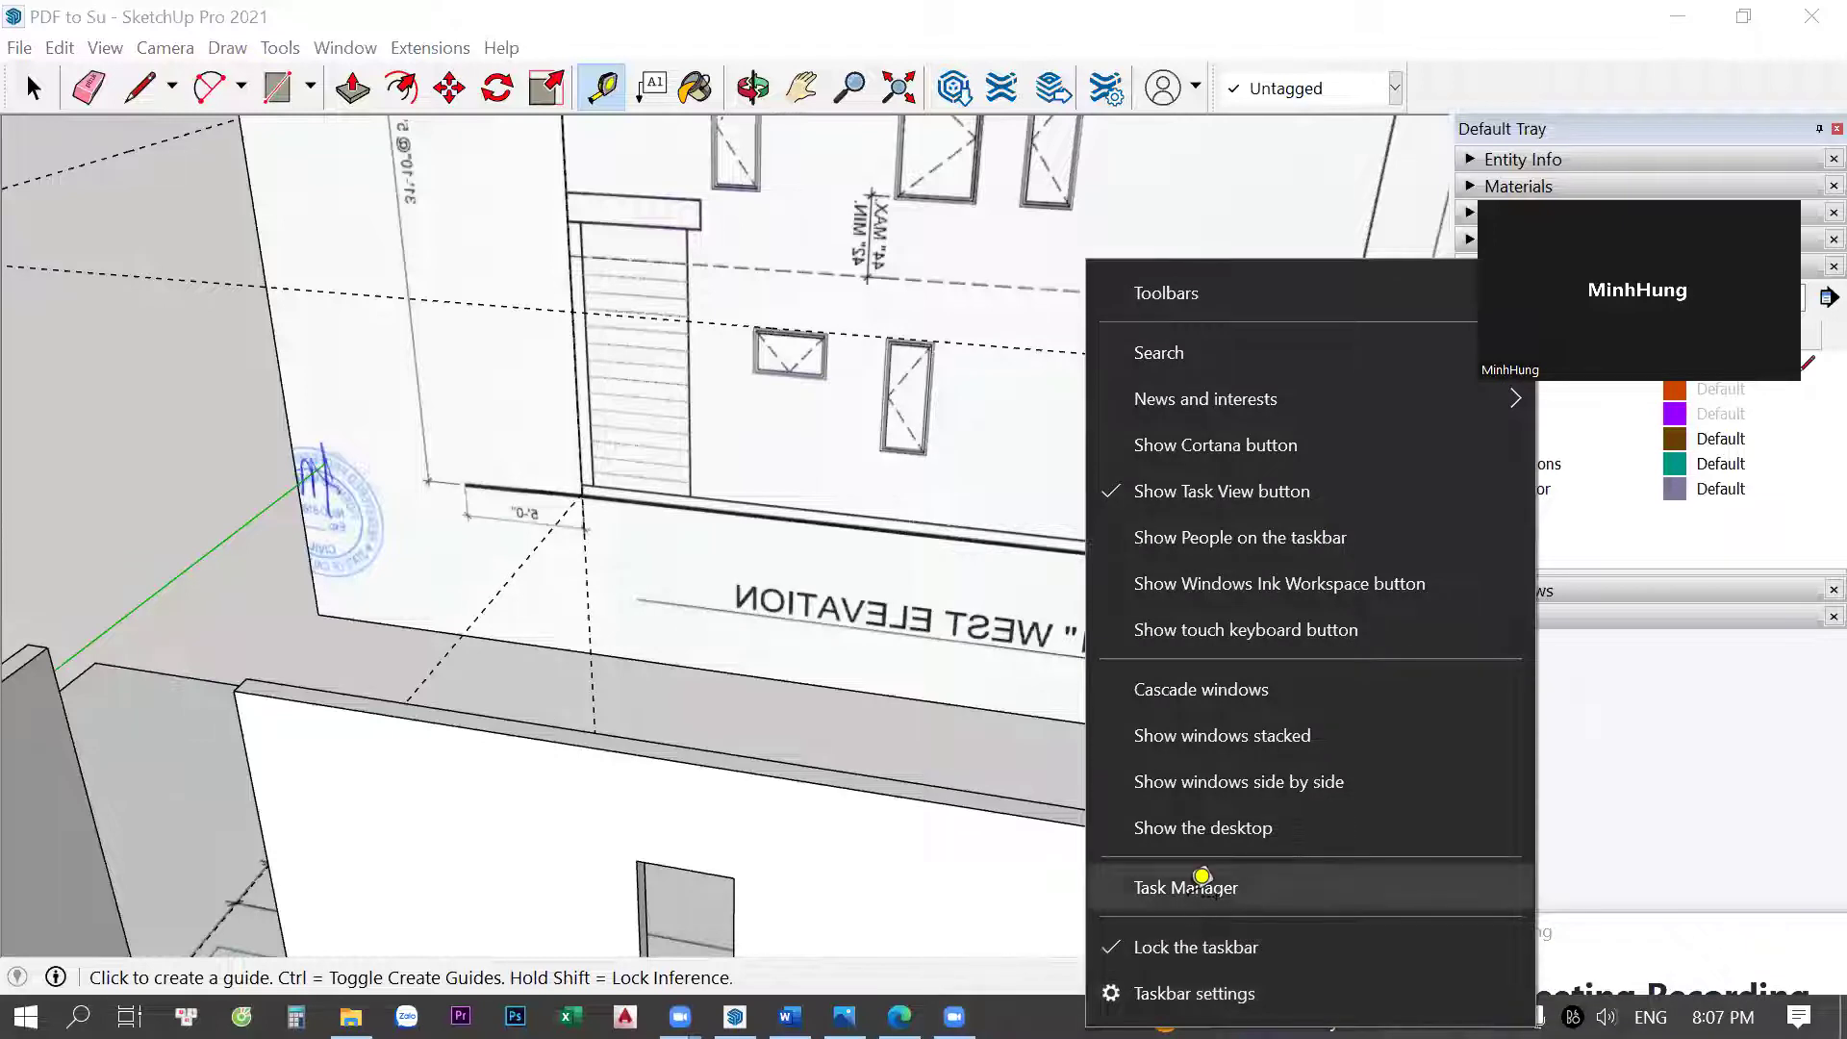
pyautogui.click(1188, 902)
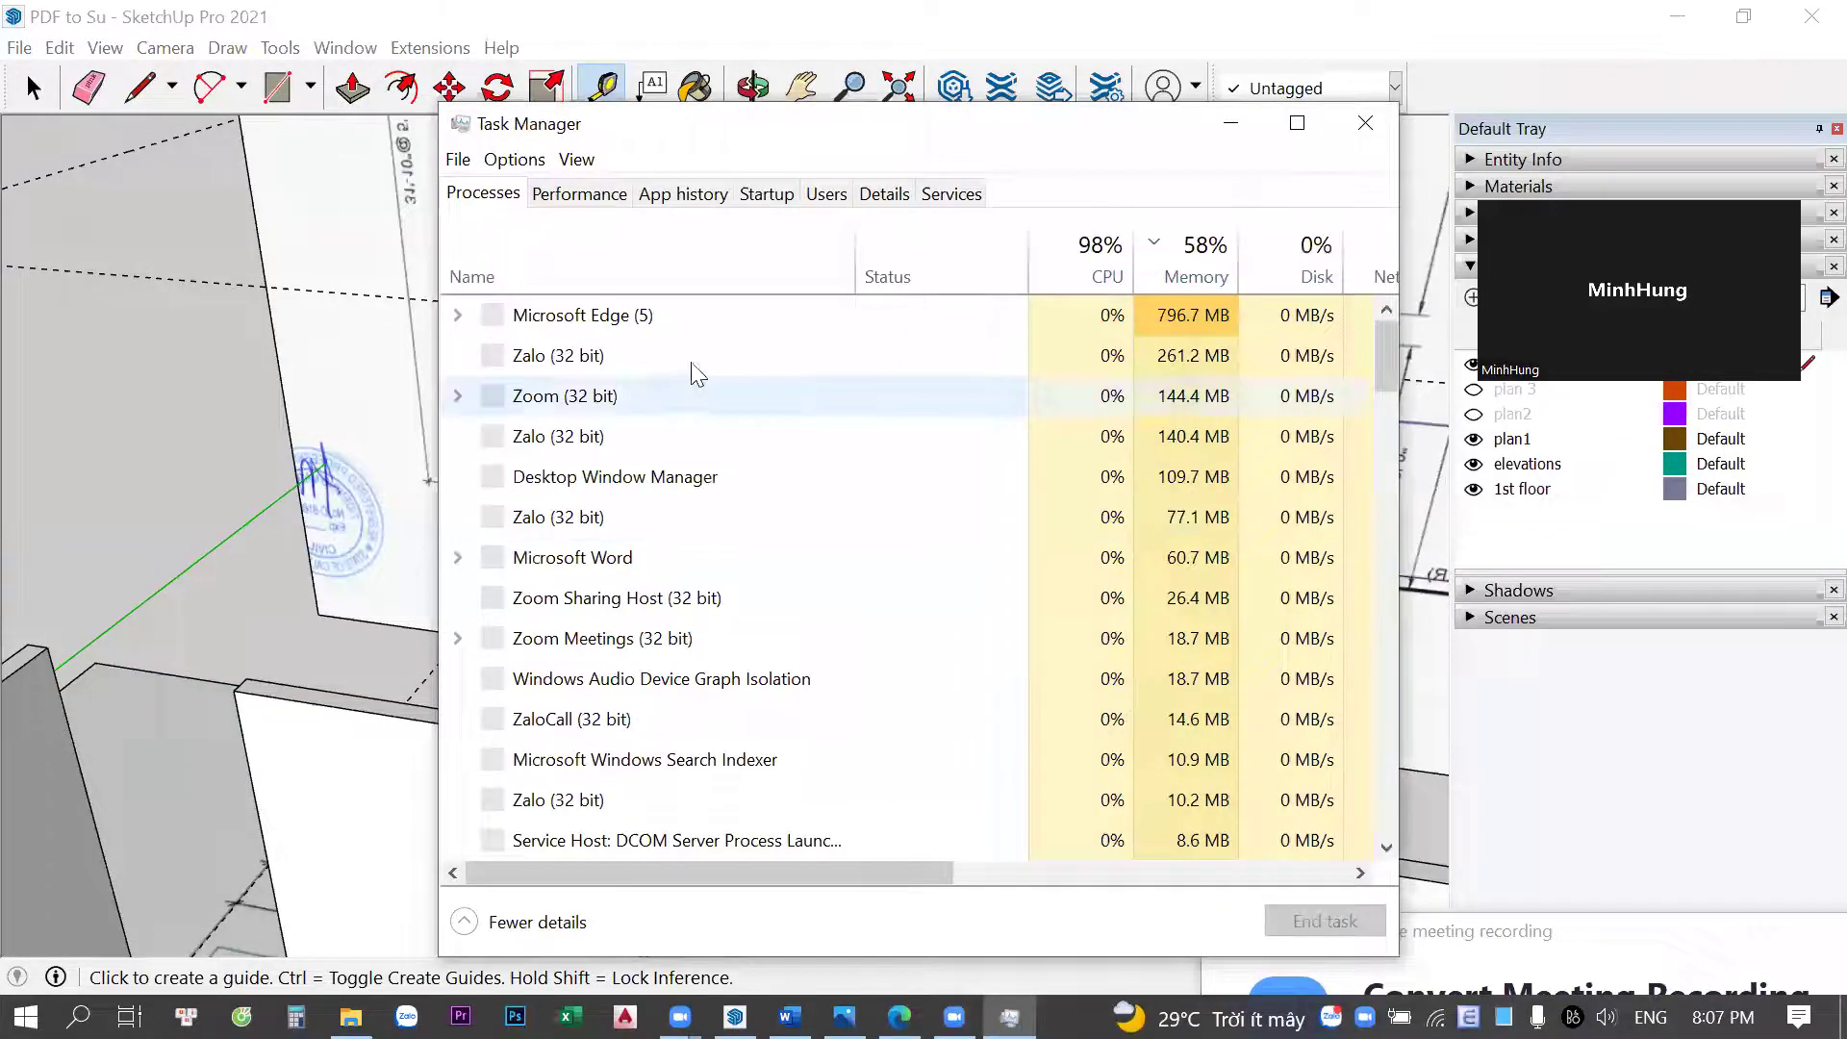
pyautogui.click(583, 197)
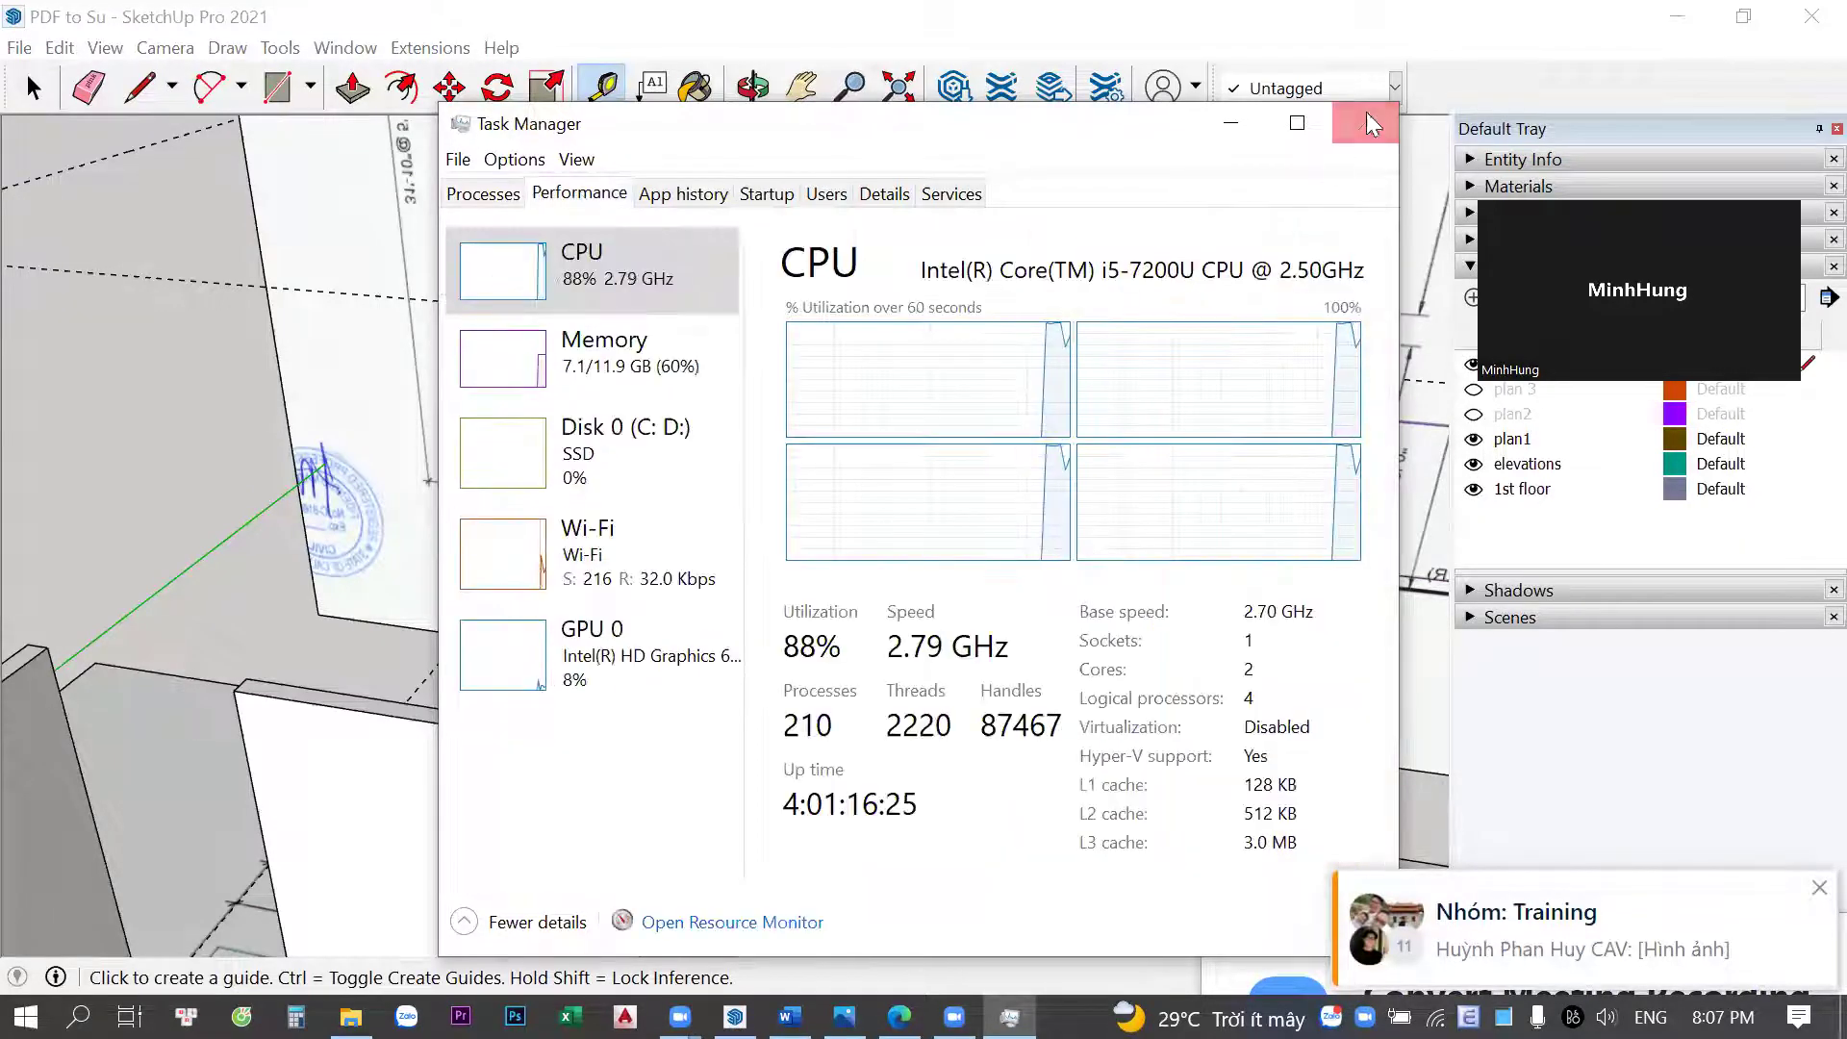
pyautogui.click(1524, 964)
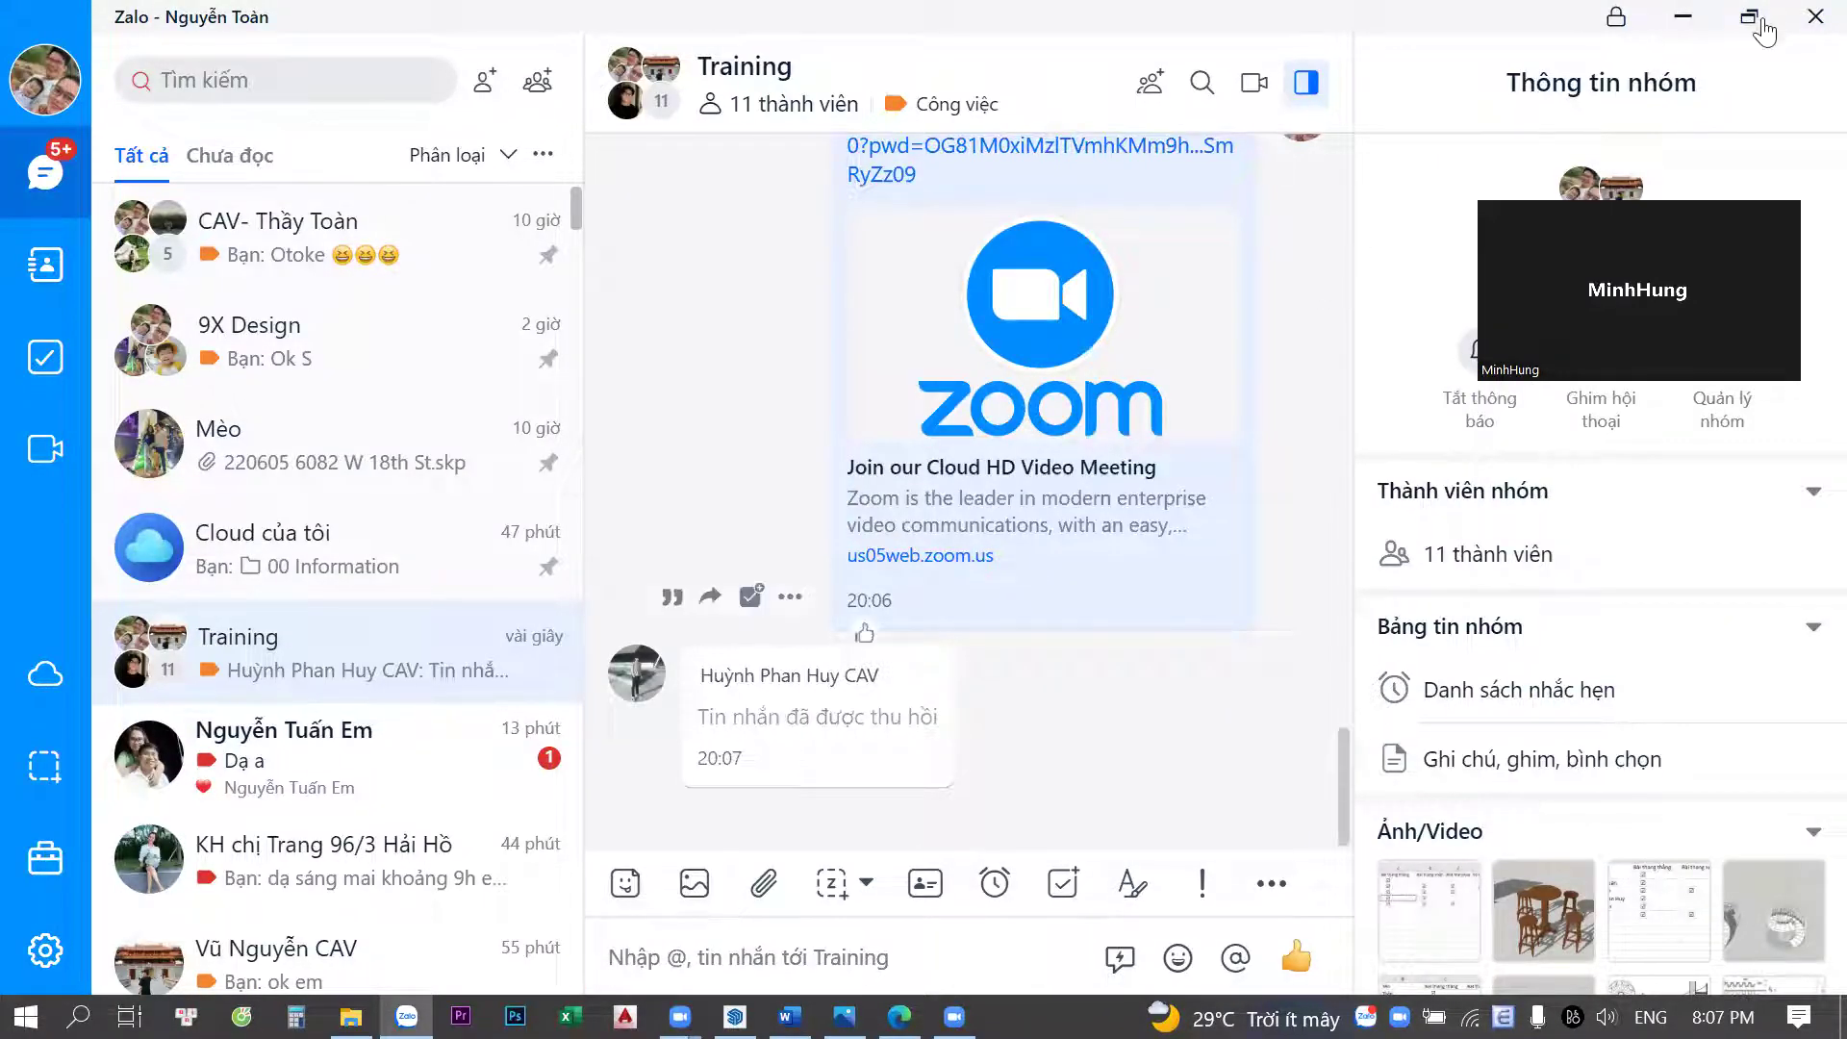
pyautogui.click(1683, 17)
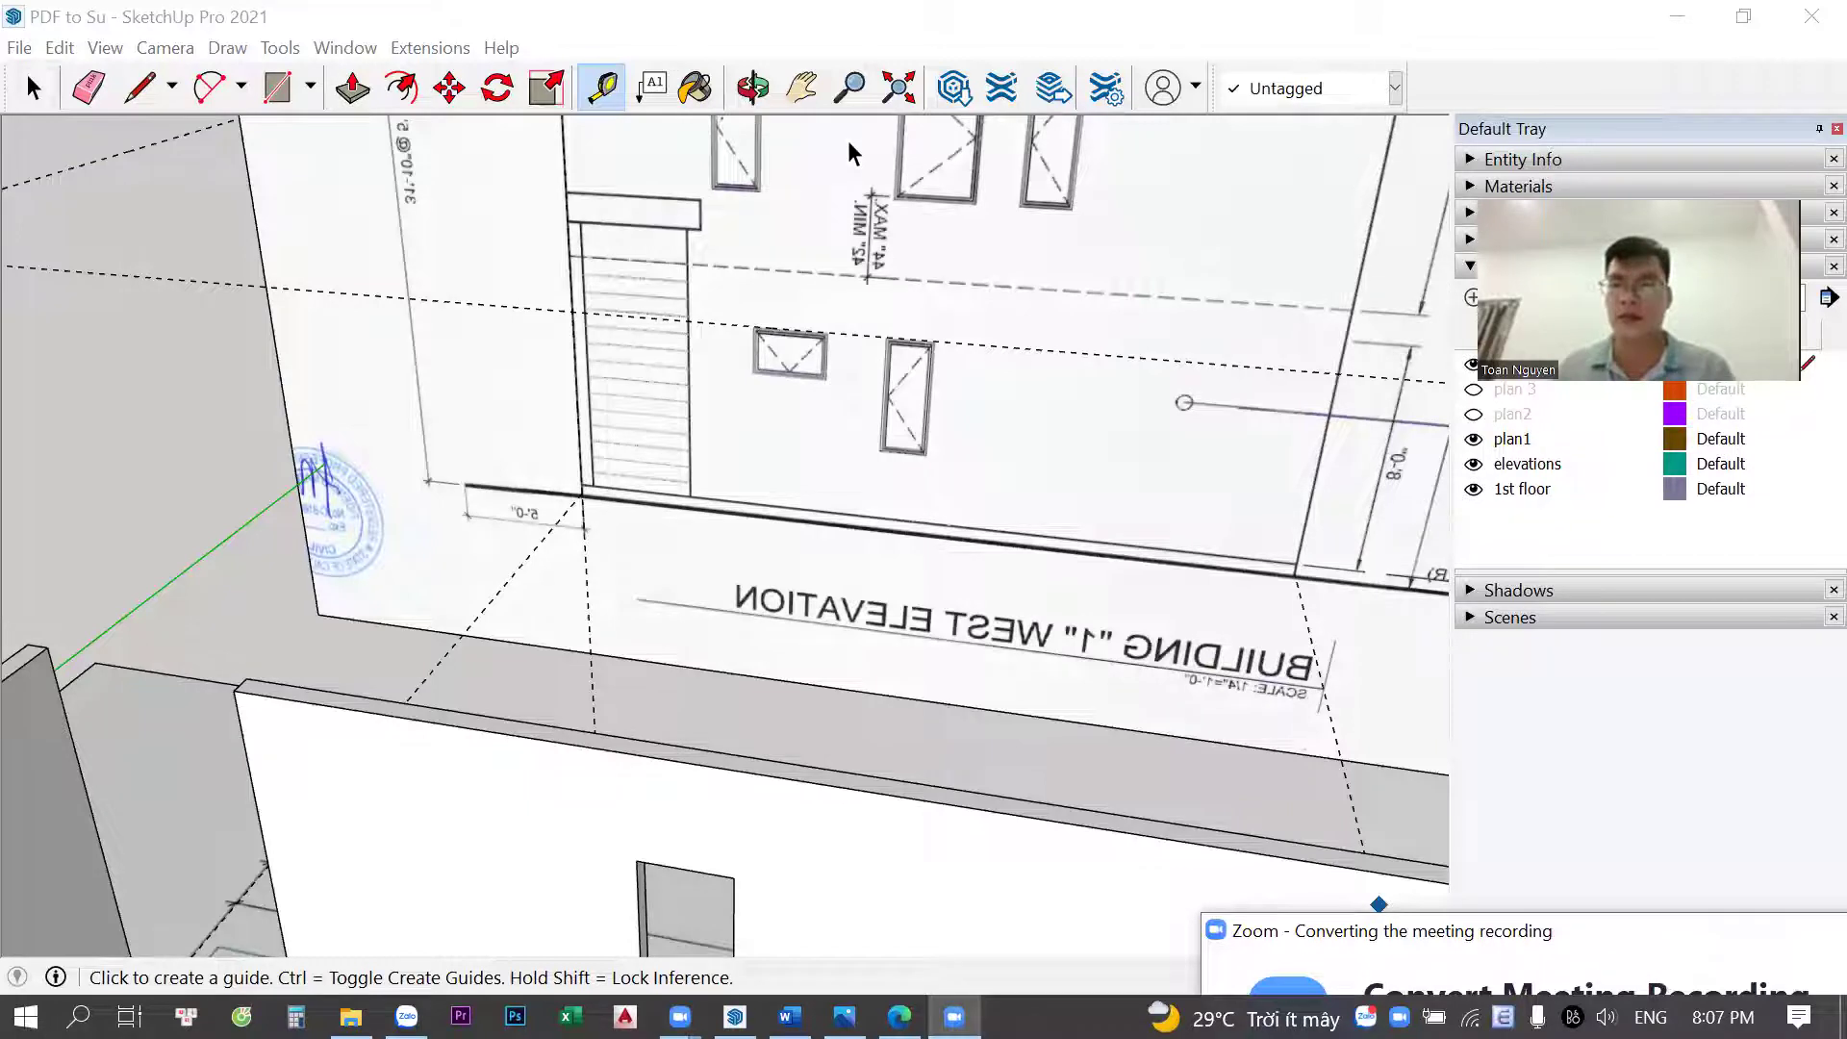
# Zoom in on the west elevation windows and place a guide along the small window's bottom edge
pyautogui.press('space')
pyautogui.scroll(-2, 799, 479)
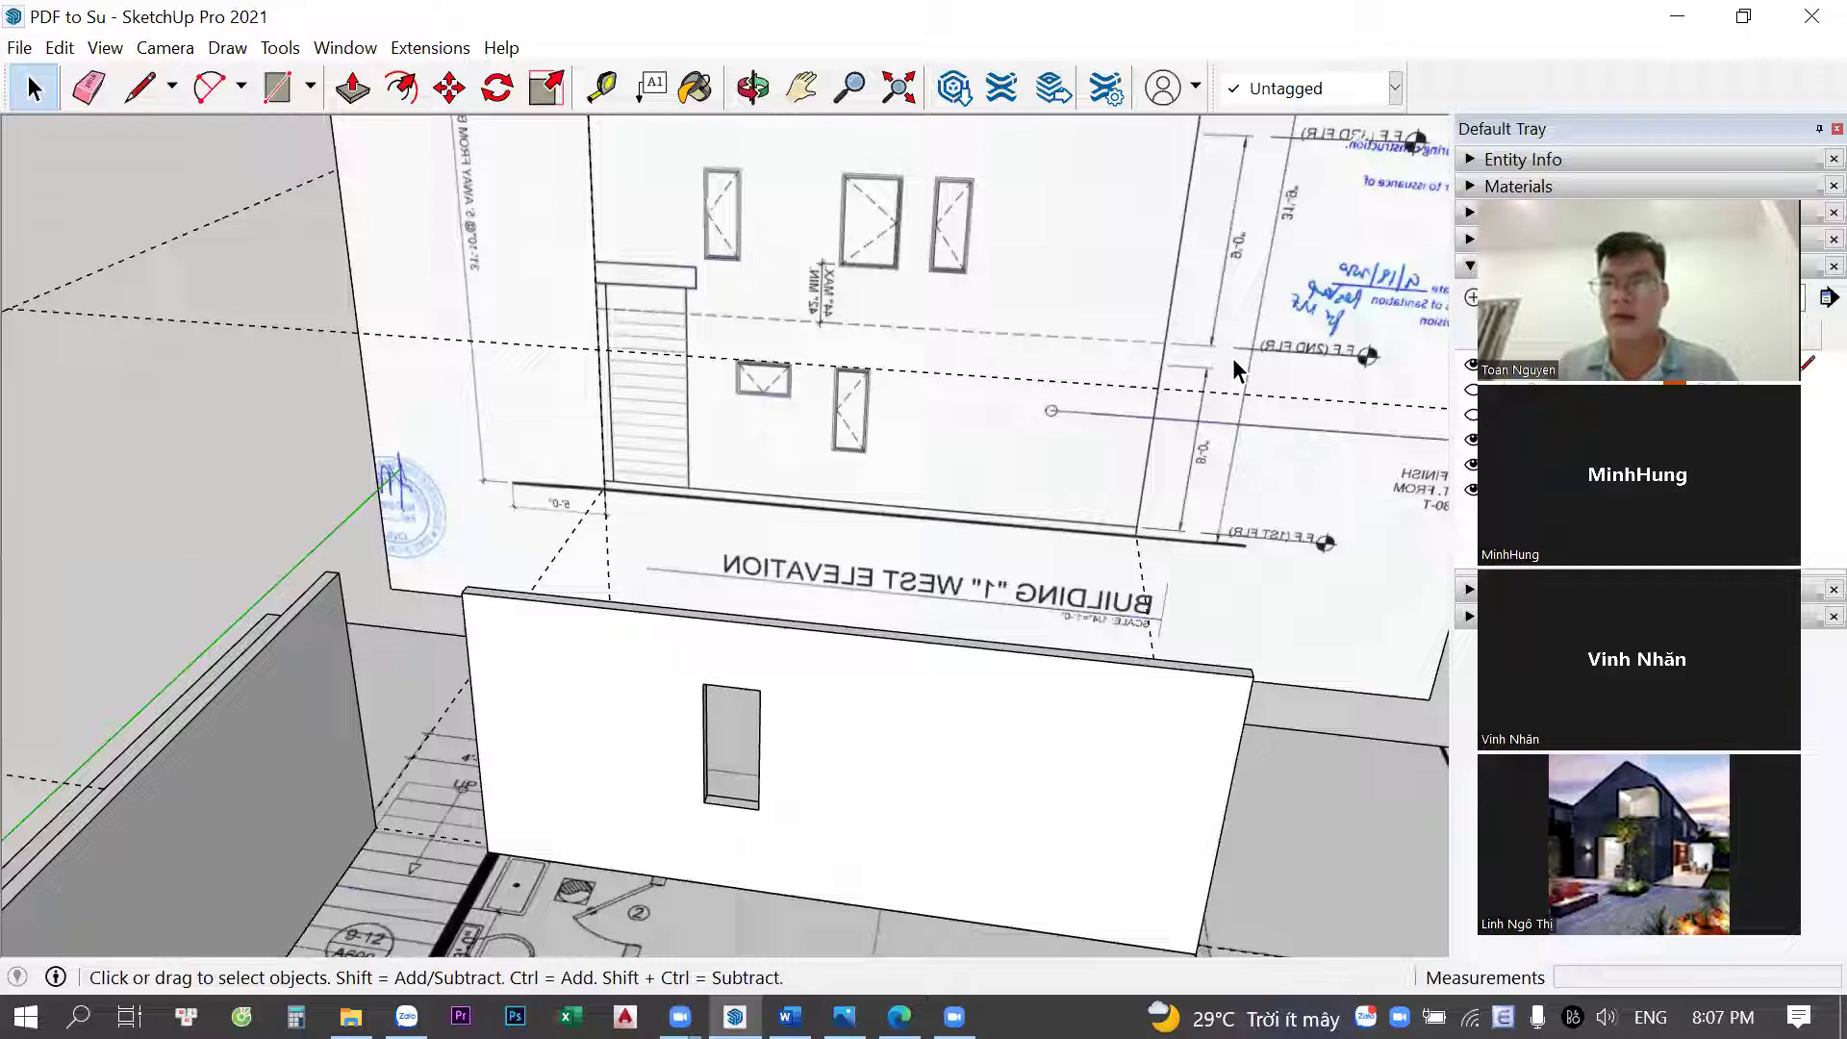
pyautogui.moveTo(712, 464); pyautogui.dragTo(823, 468, button='middle')
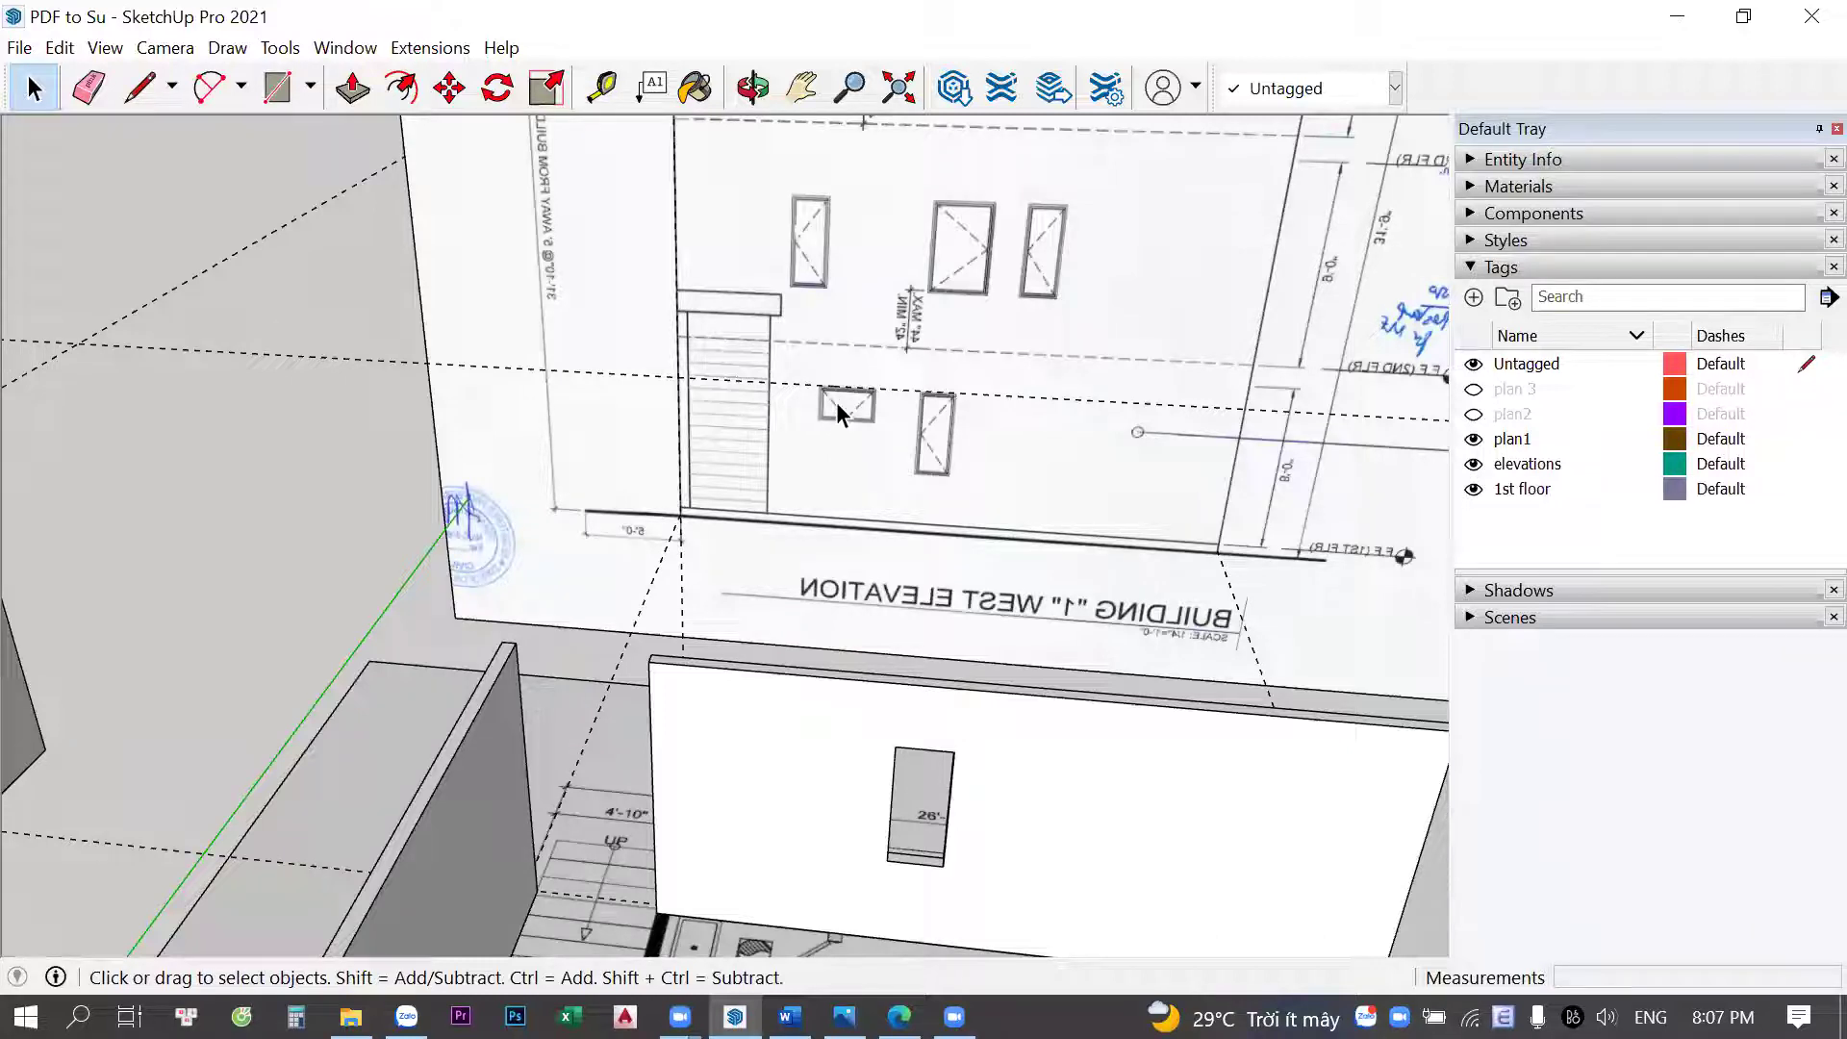
pyautogui.scroll(1, 836, 402)
pyautogui.scroll(-2, 813, 418)
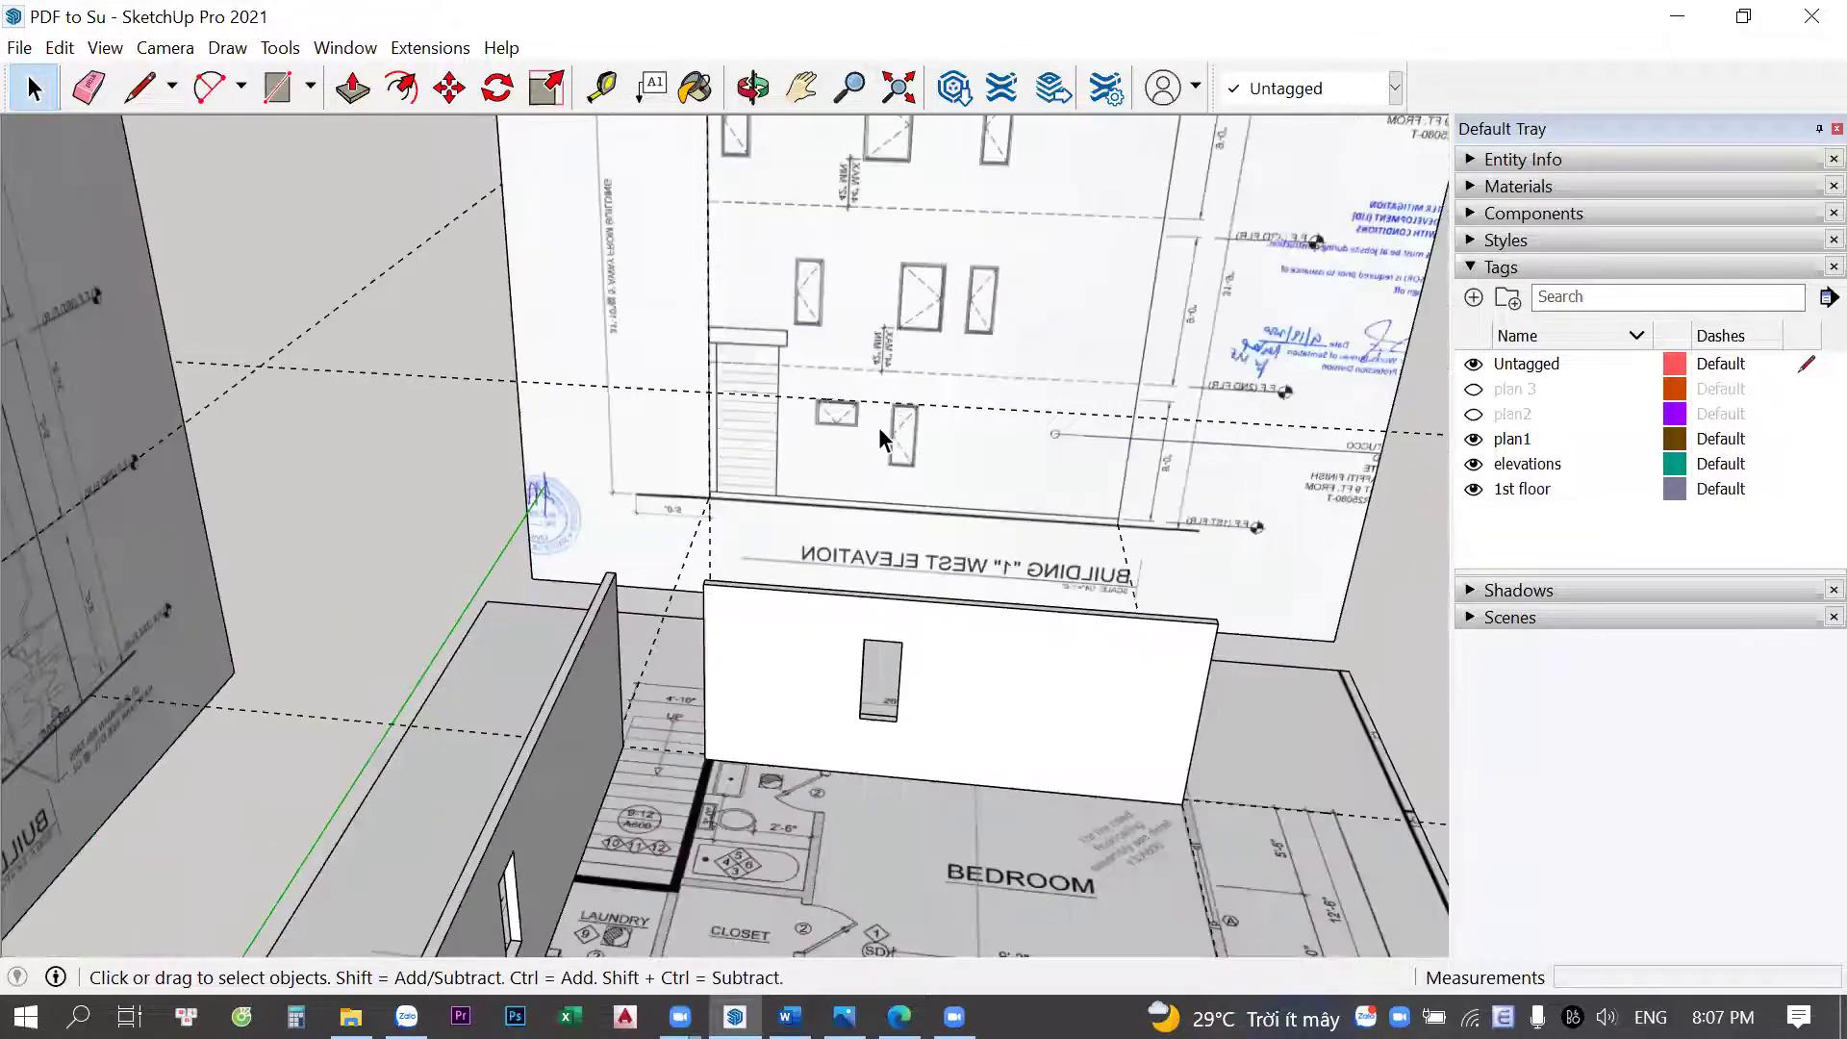
pyautogui.scroll(1, 880, 427)
pyautogui.moveTo(880, 427); pyautogui.dragTo(905, 423, button='middle')
pyautogui.scroll(2, 909, 435)
pyautogui.scroll(2, 908, 429)
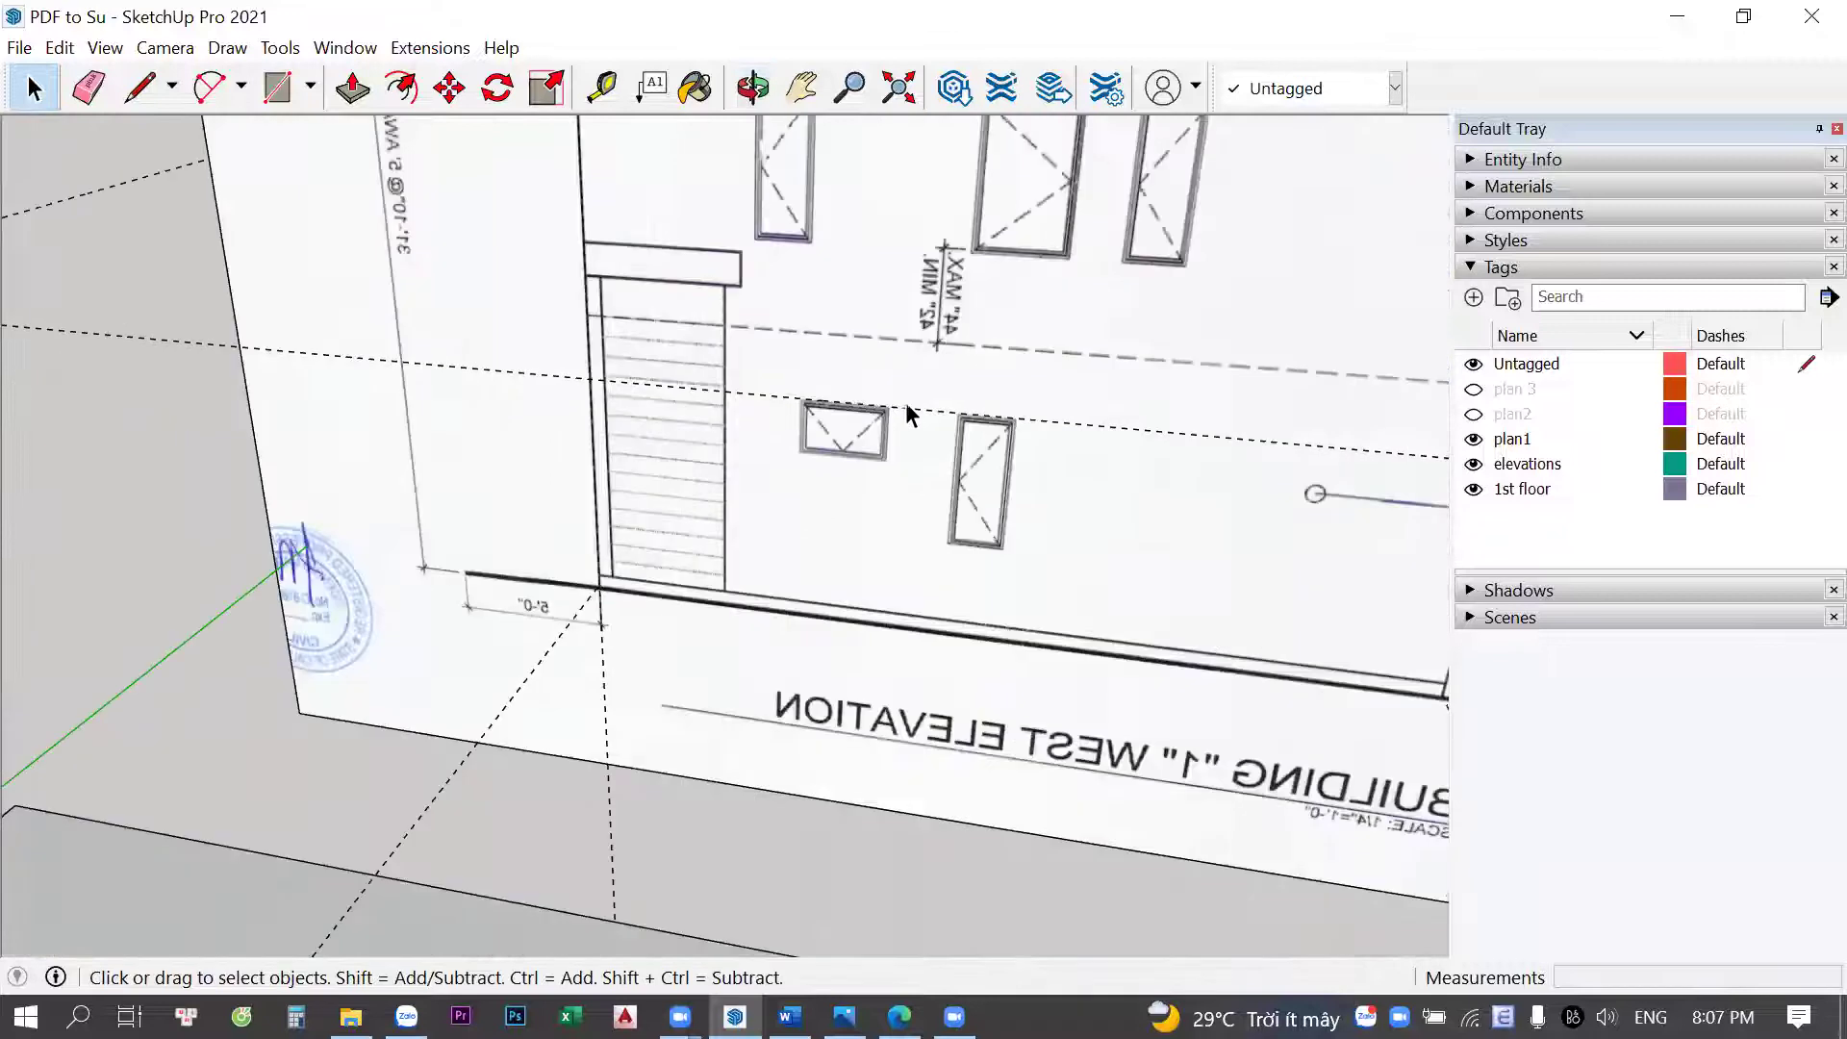
pyautogui.scroll(2, 905, 414)
pyautogui.scroll(1, 890, 419)
pyautogui.scroll(2, 900, 428)
pyautogui.press('t')
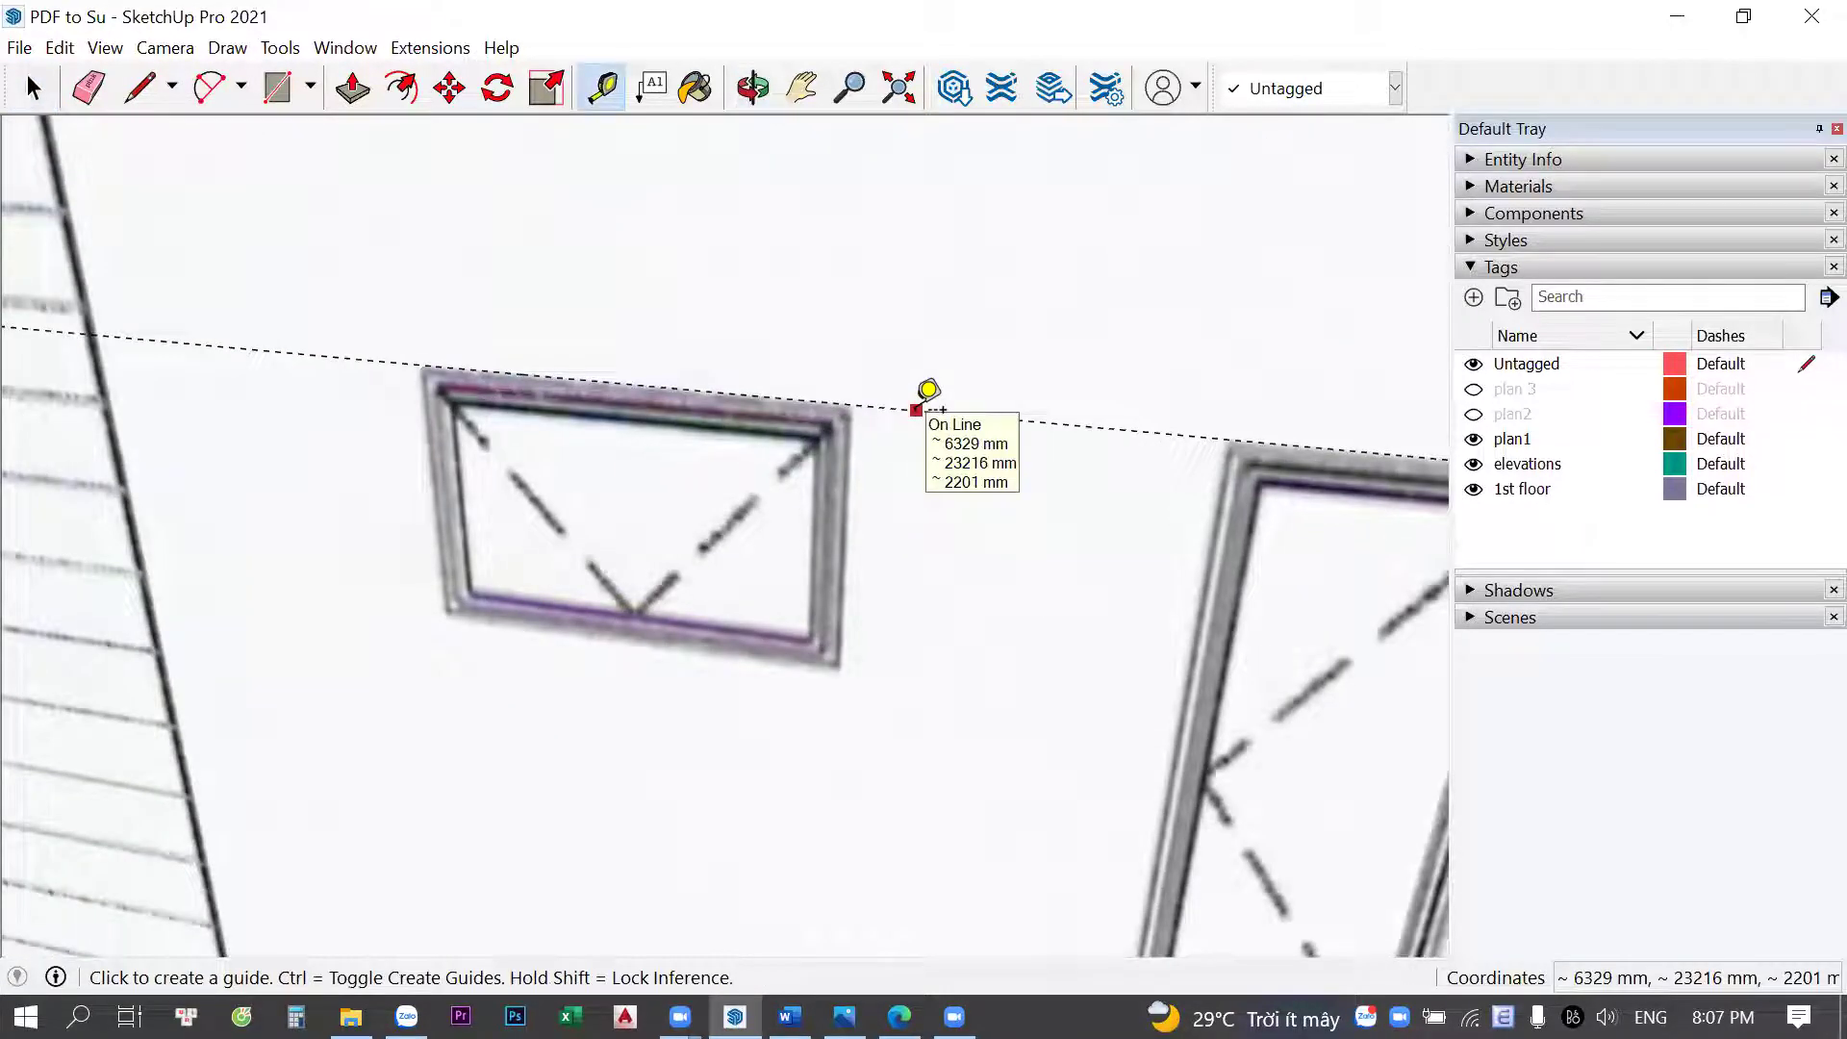
pyautogui.click(916, 410)
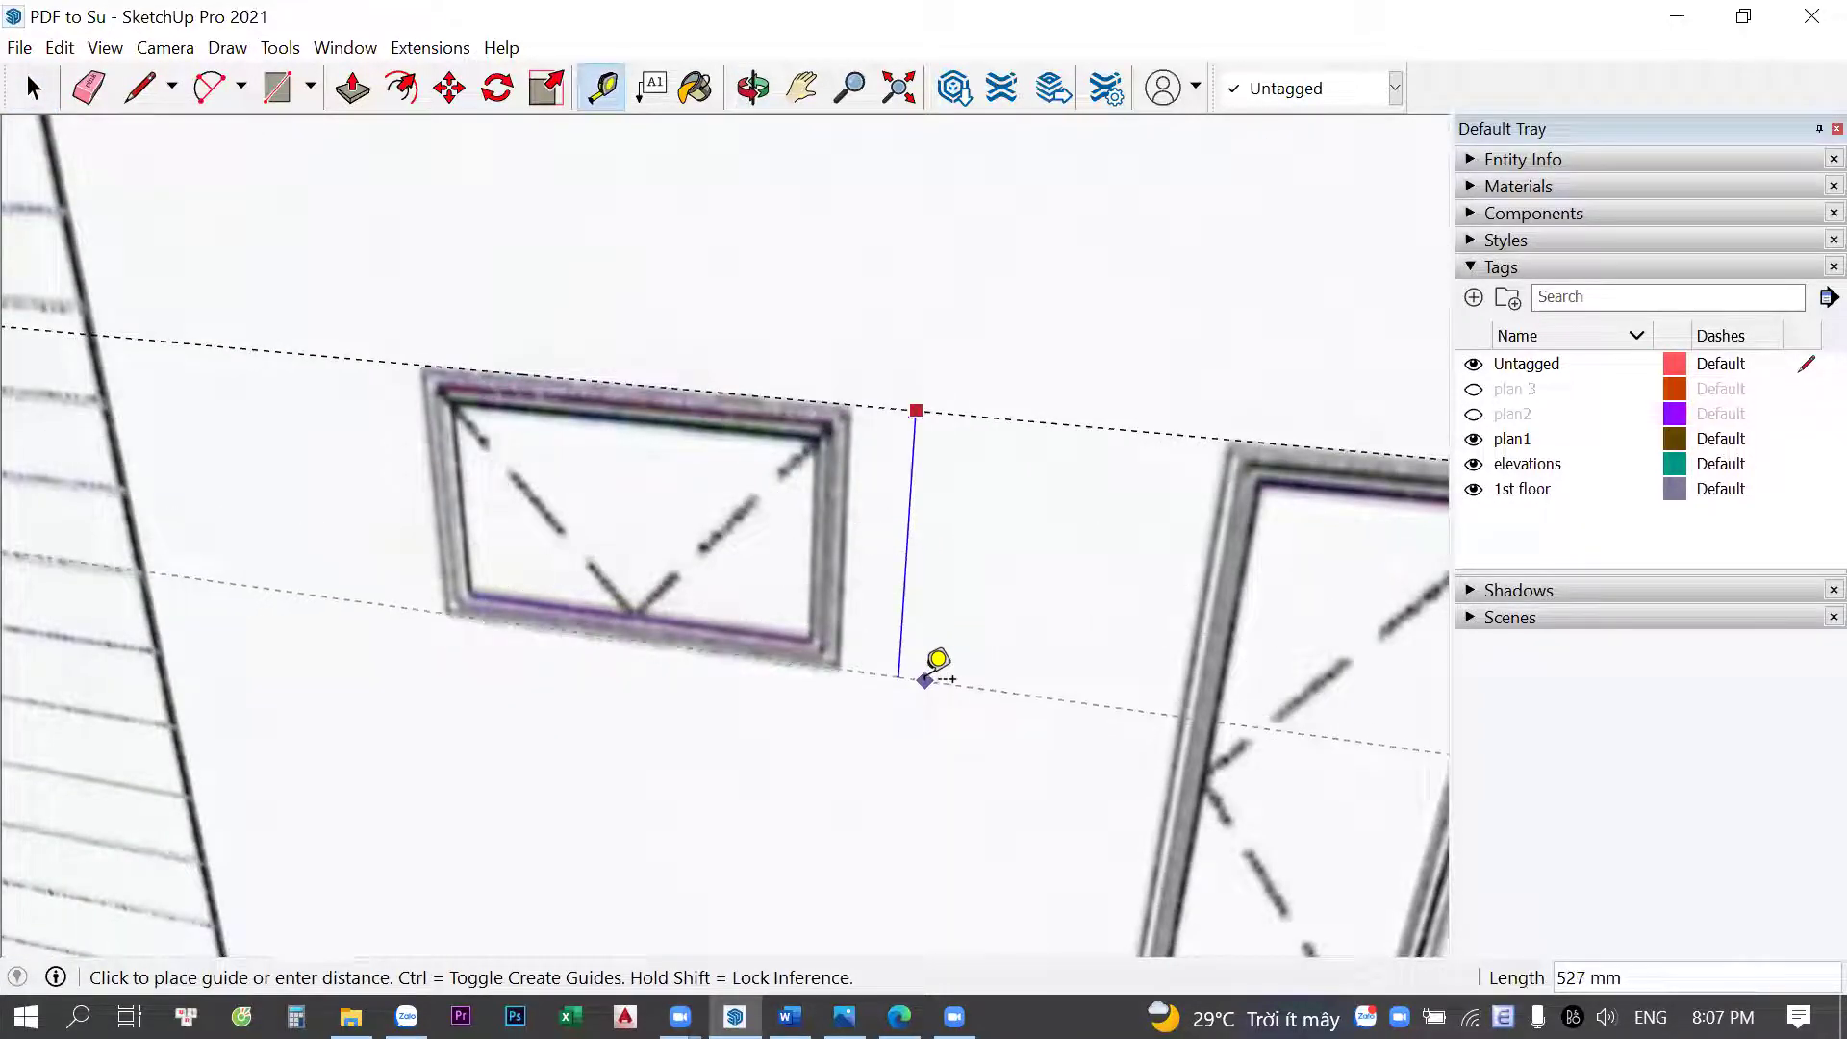
pyautogui.click(926, 679)
pyautogui.press('space')
# Rotate the guide 90° about the window corner so it stands vertical
pyautogui.press('q')
pyautogui.click(845, 668)
pyautogui.click(895, 639)
pyautogui.click(908, 742)
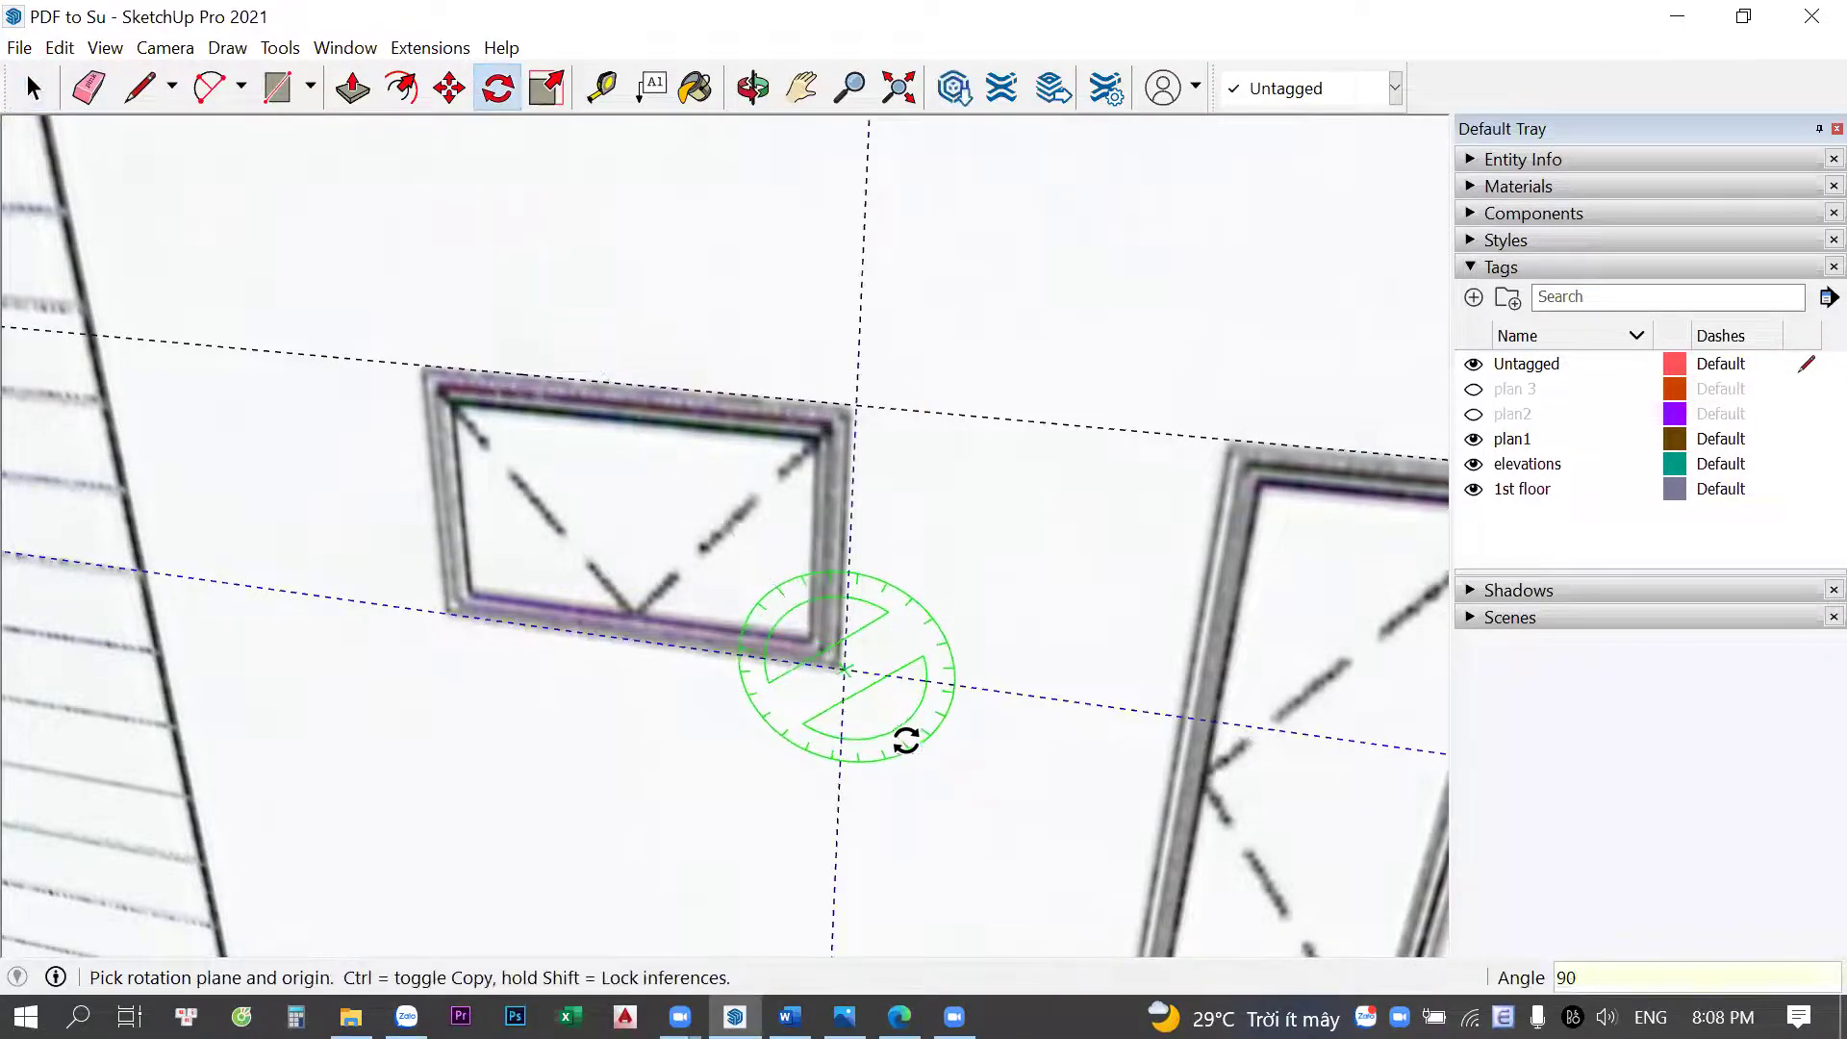
# Copy the vertical guide 809 mm to the small window's left edge
pyautogui.press('m')
pyautogui.scroll(1, 905, 578)
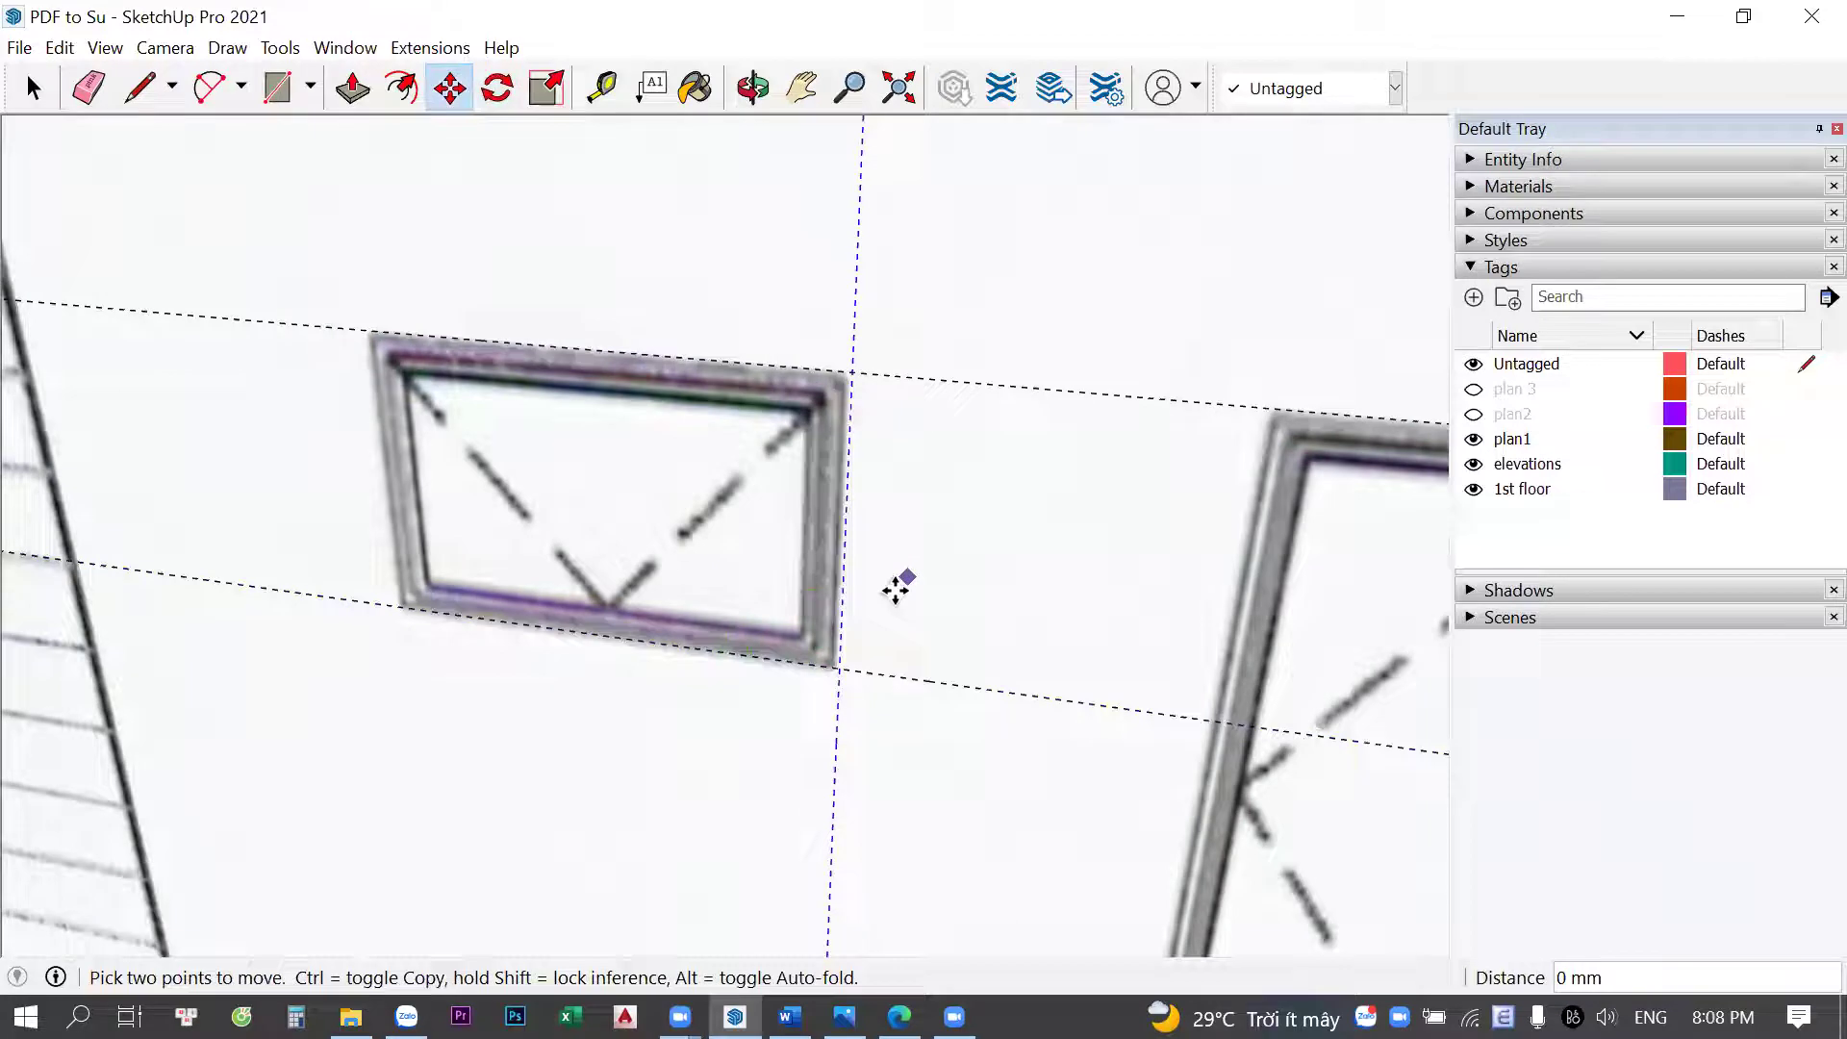
pyautogui.scroll(2, 845, 639)
pyautogui.press('space')
pyautogui.scroll(3, 875, 721)
pyautogui.scroll(3, 866, 717)
pyautogui.press('m')
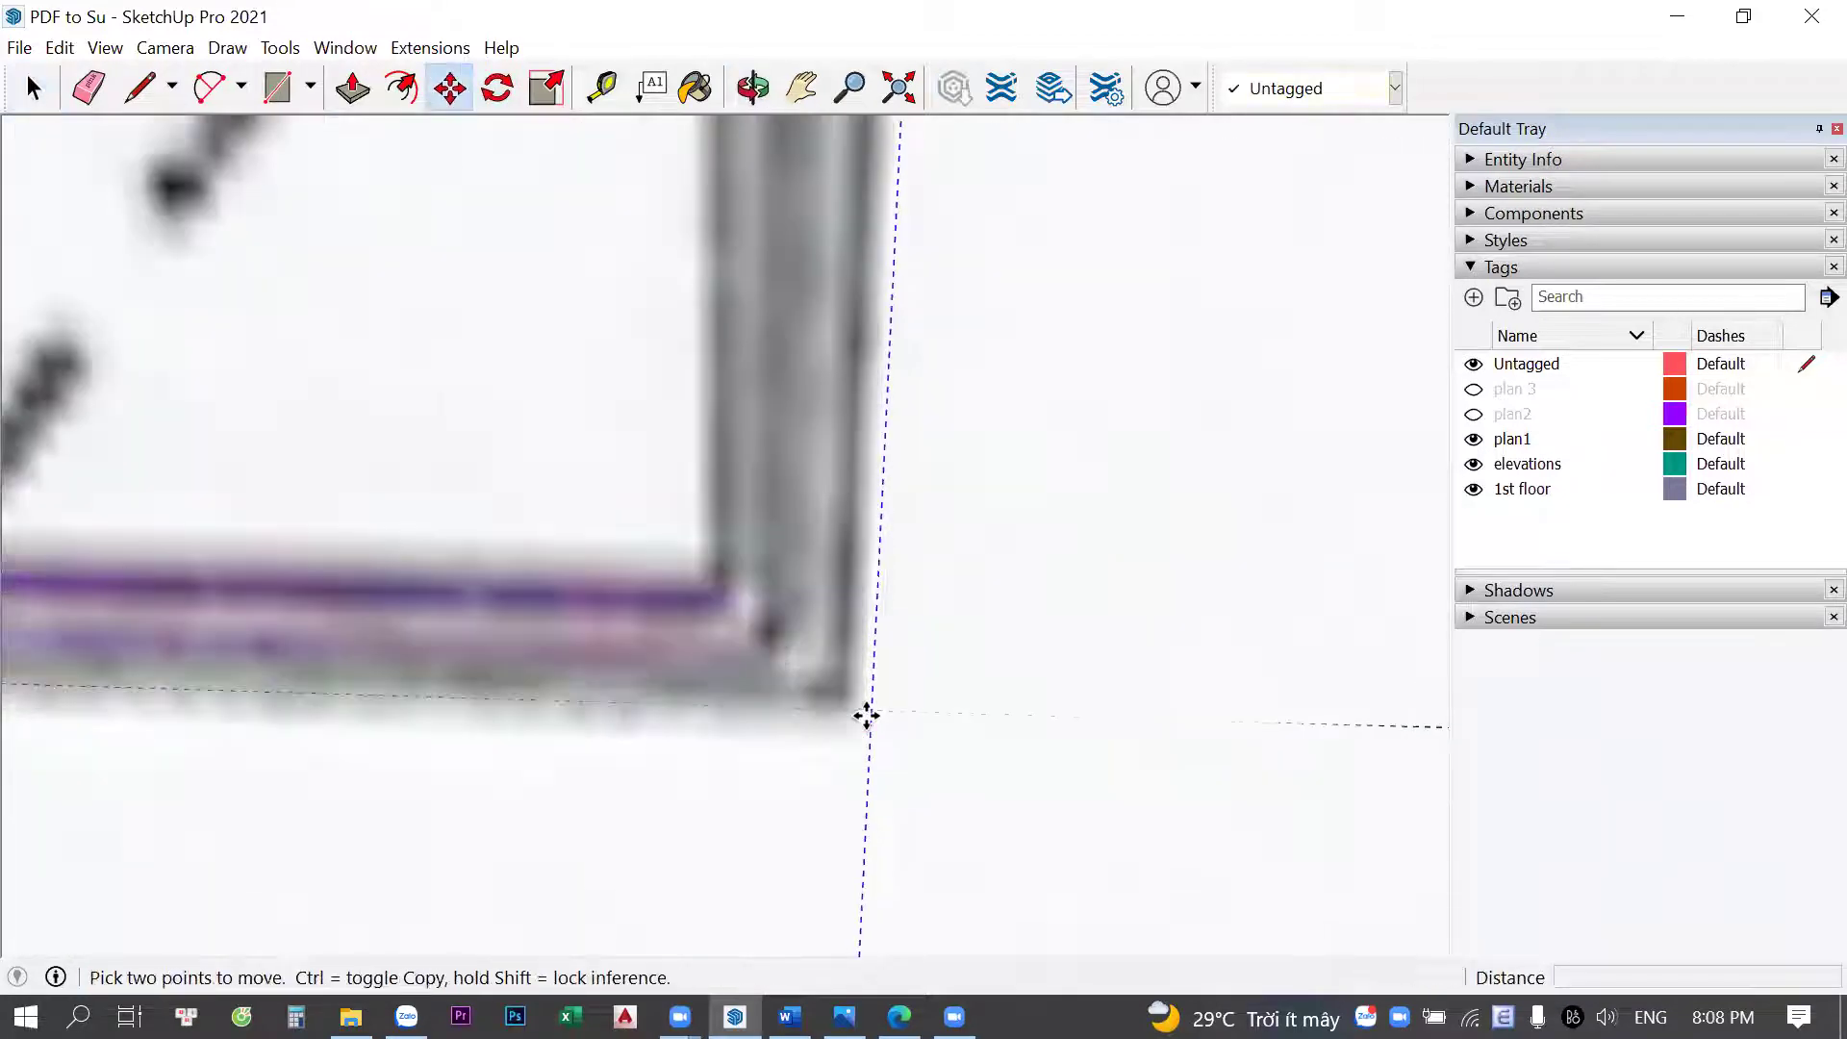
pyautogui.press('space')
pyautogui.scroll(-3, 962, 760)
pyautogui.press('m')
pyautogui.click(957, 748)
pyautogui.moveTo(958, 748); pyautogui.dragTo(635, 742, button='middle')
pyautogui.press('ctrl')
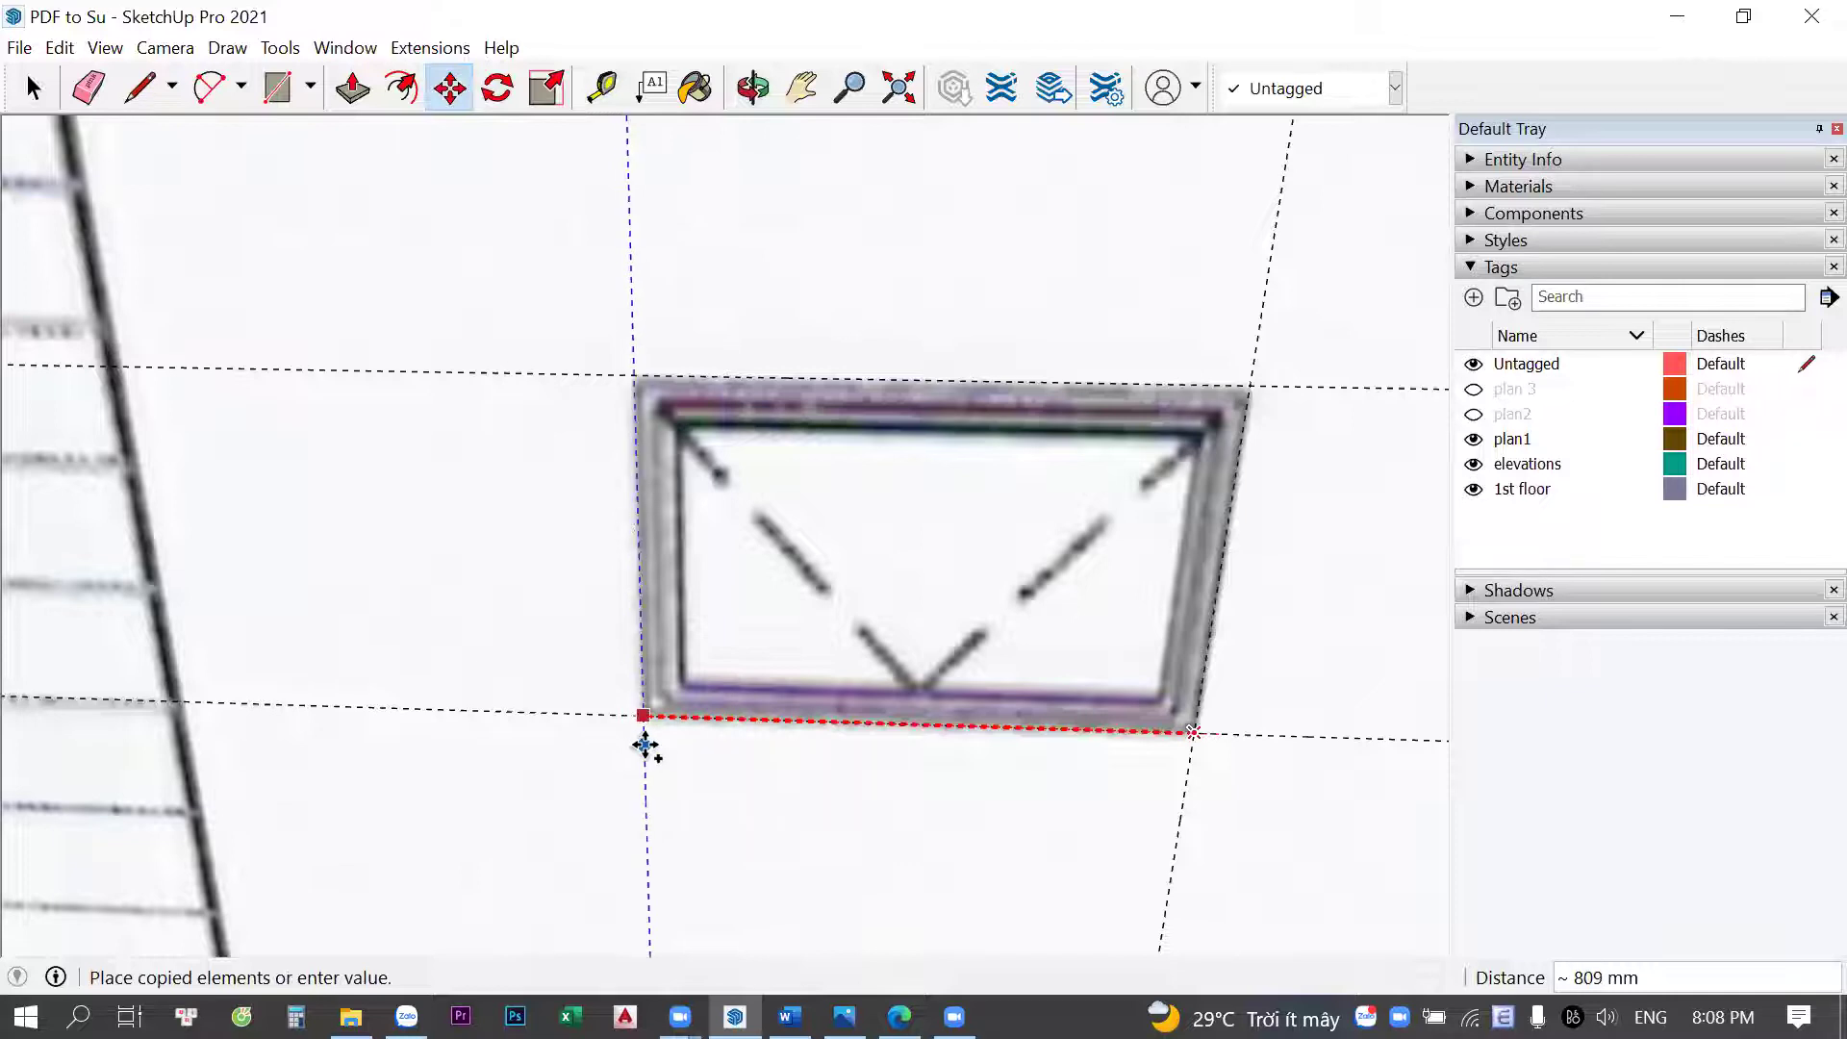
pyautogui.press('space')
# Draw a rectangle over the small window from its lower-left corner and select it
pyautogui.press('r')
pyautogui.click(643, 715)
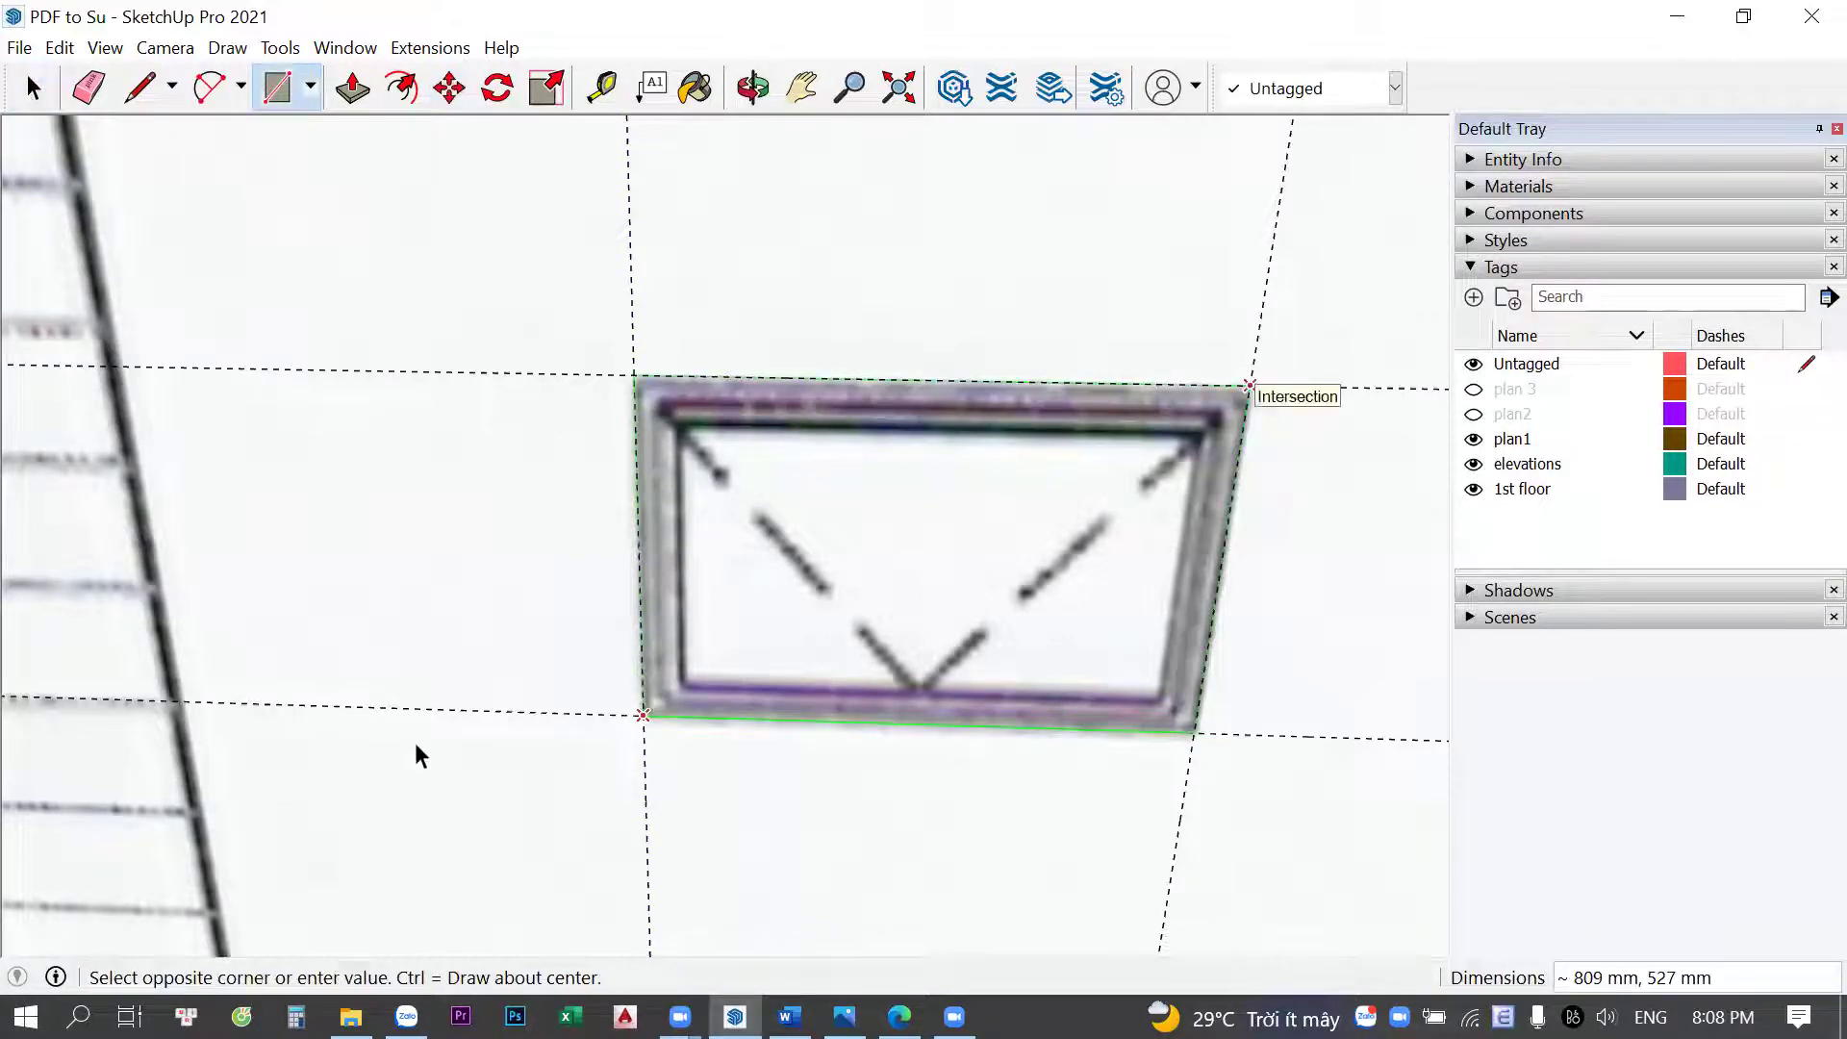
pyautogui.press('space')
pyautogui.scroll(-2, 655, 706)
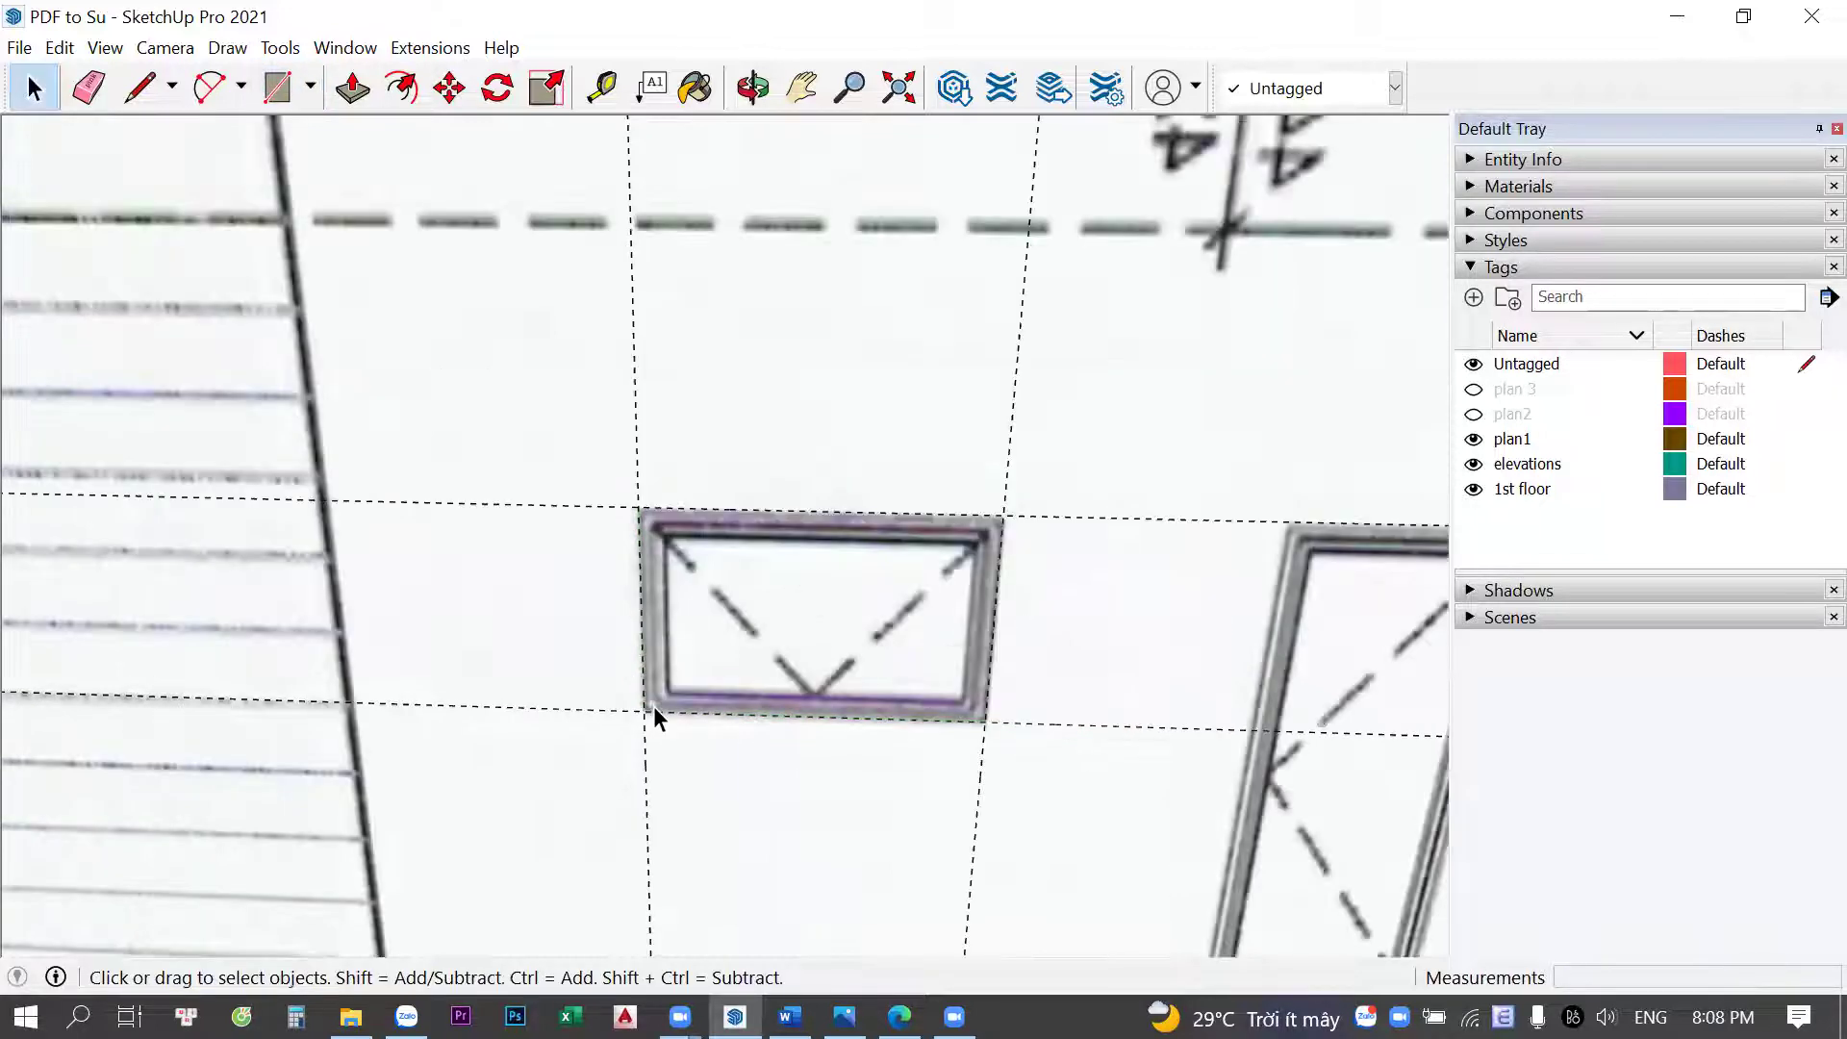
pyautogui.scroll(1, 626, 720)
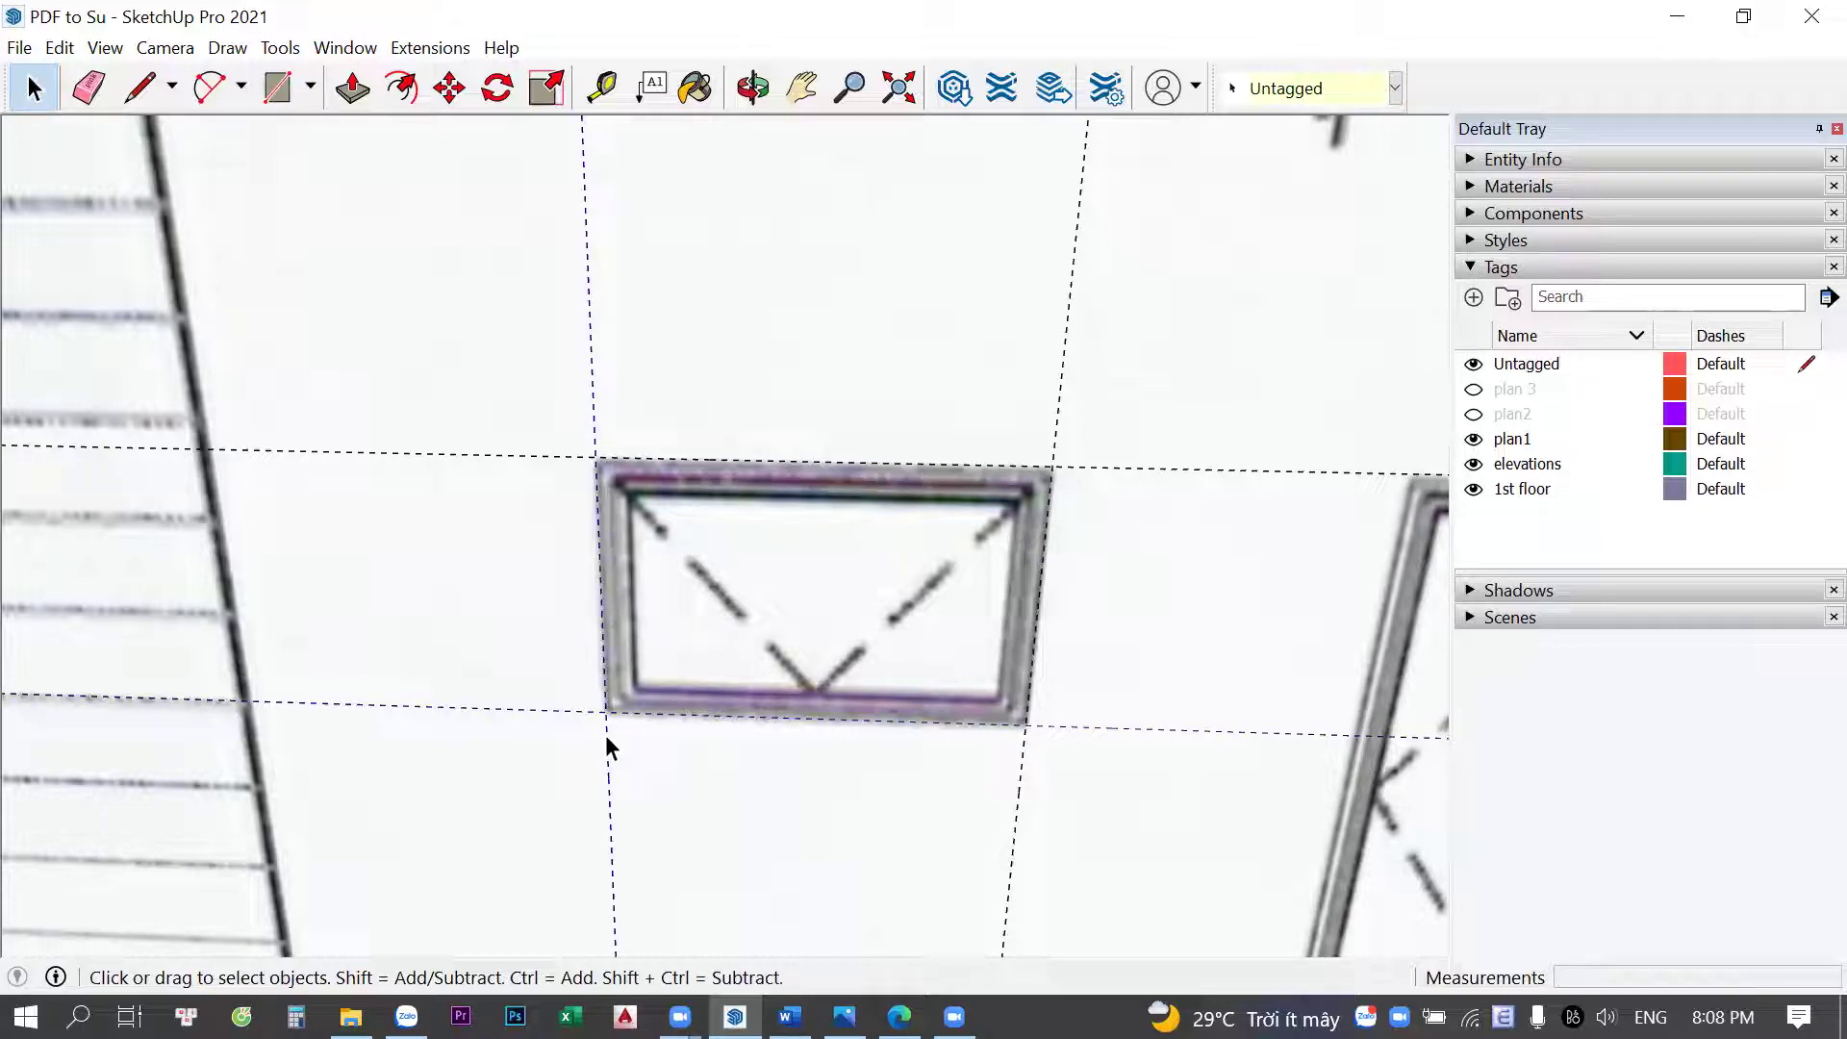
pyautogui.press('r')
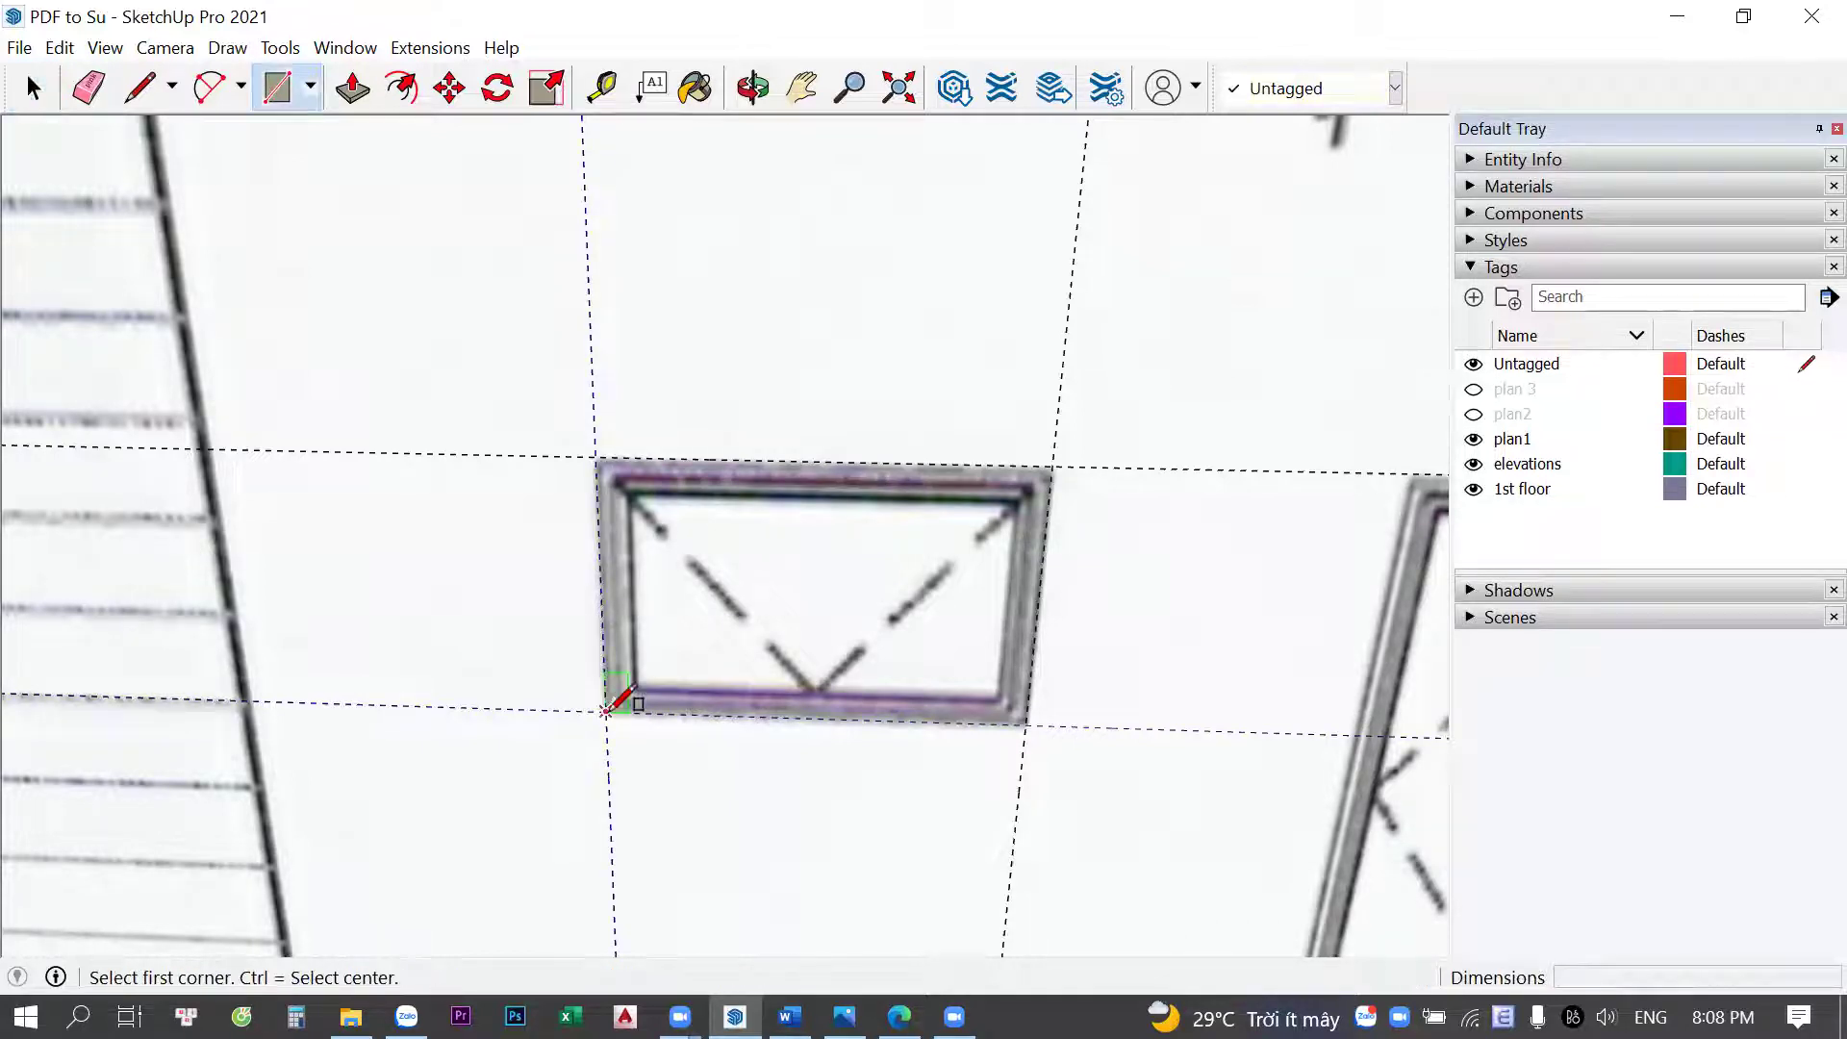
pyautogui.click(605, 711)
pyautogui.press('space')
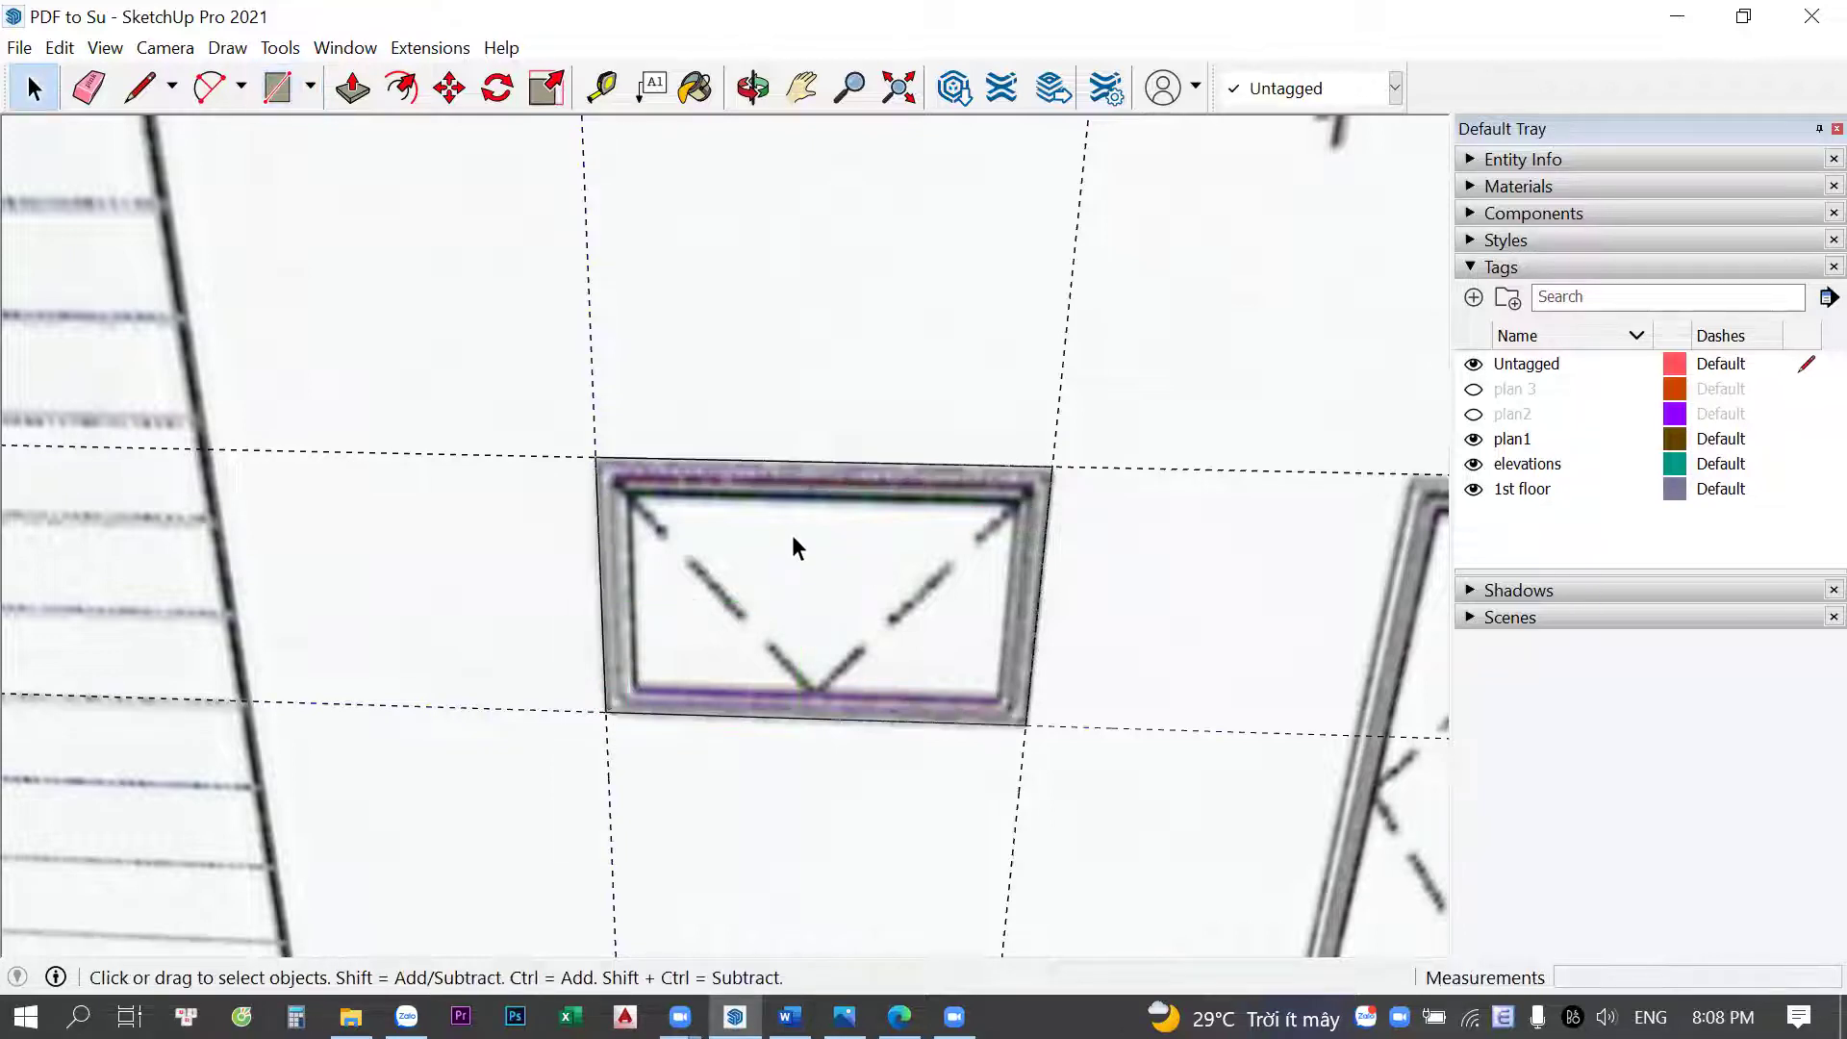
pyautogui.click(747, 537)
pyautogui.scroll(-2, 760, 558)
pyautogui.click(741, 633)
pyautogui.scroll(-5, 741, 633)
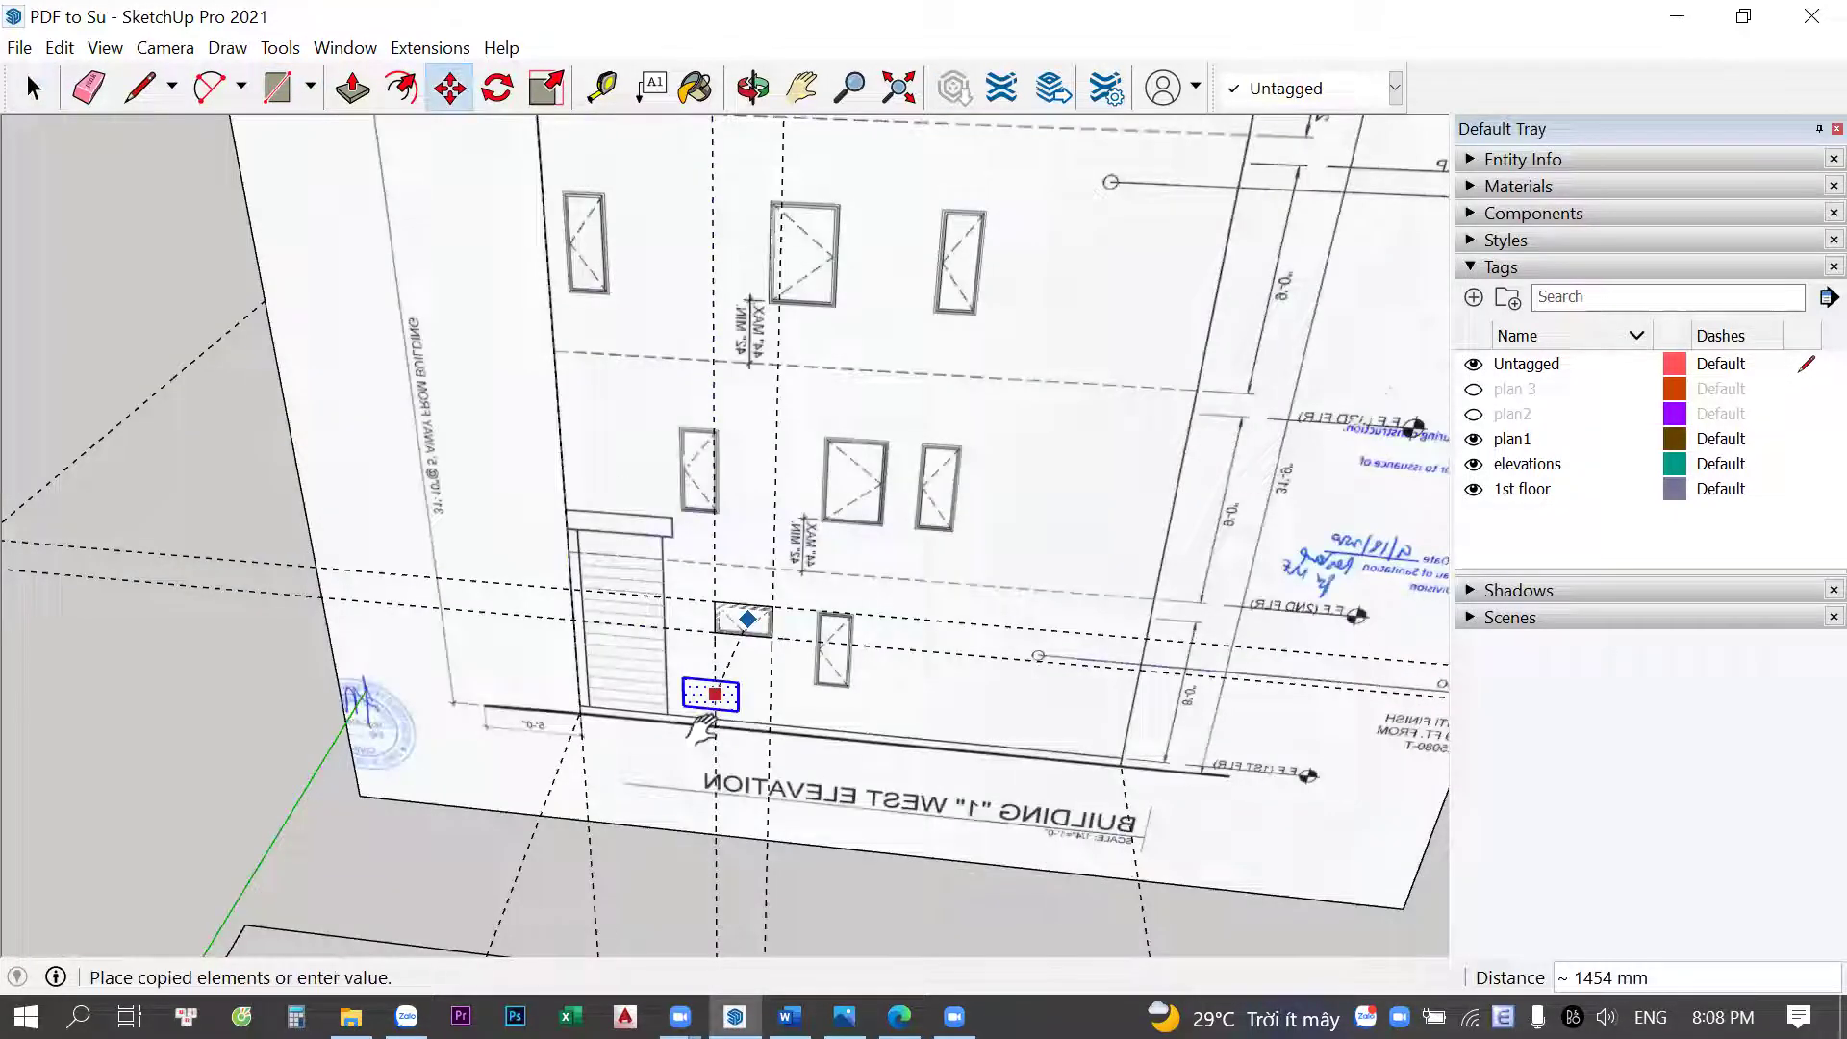
pyautogui.scroll(1, 693, 664)
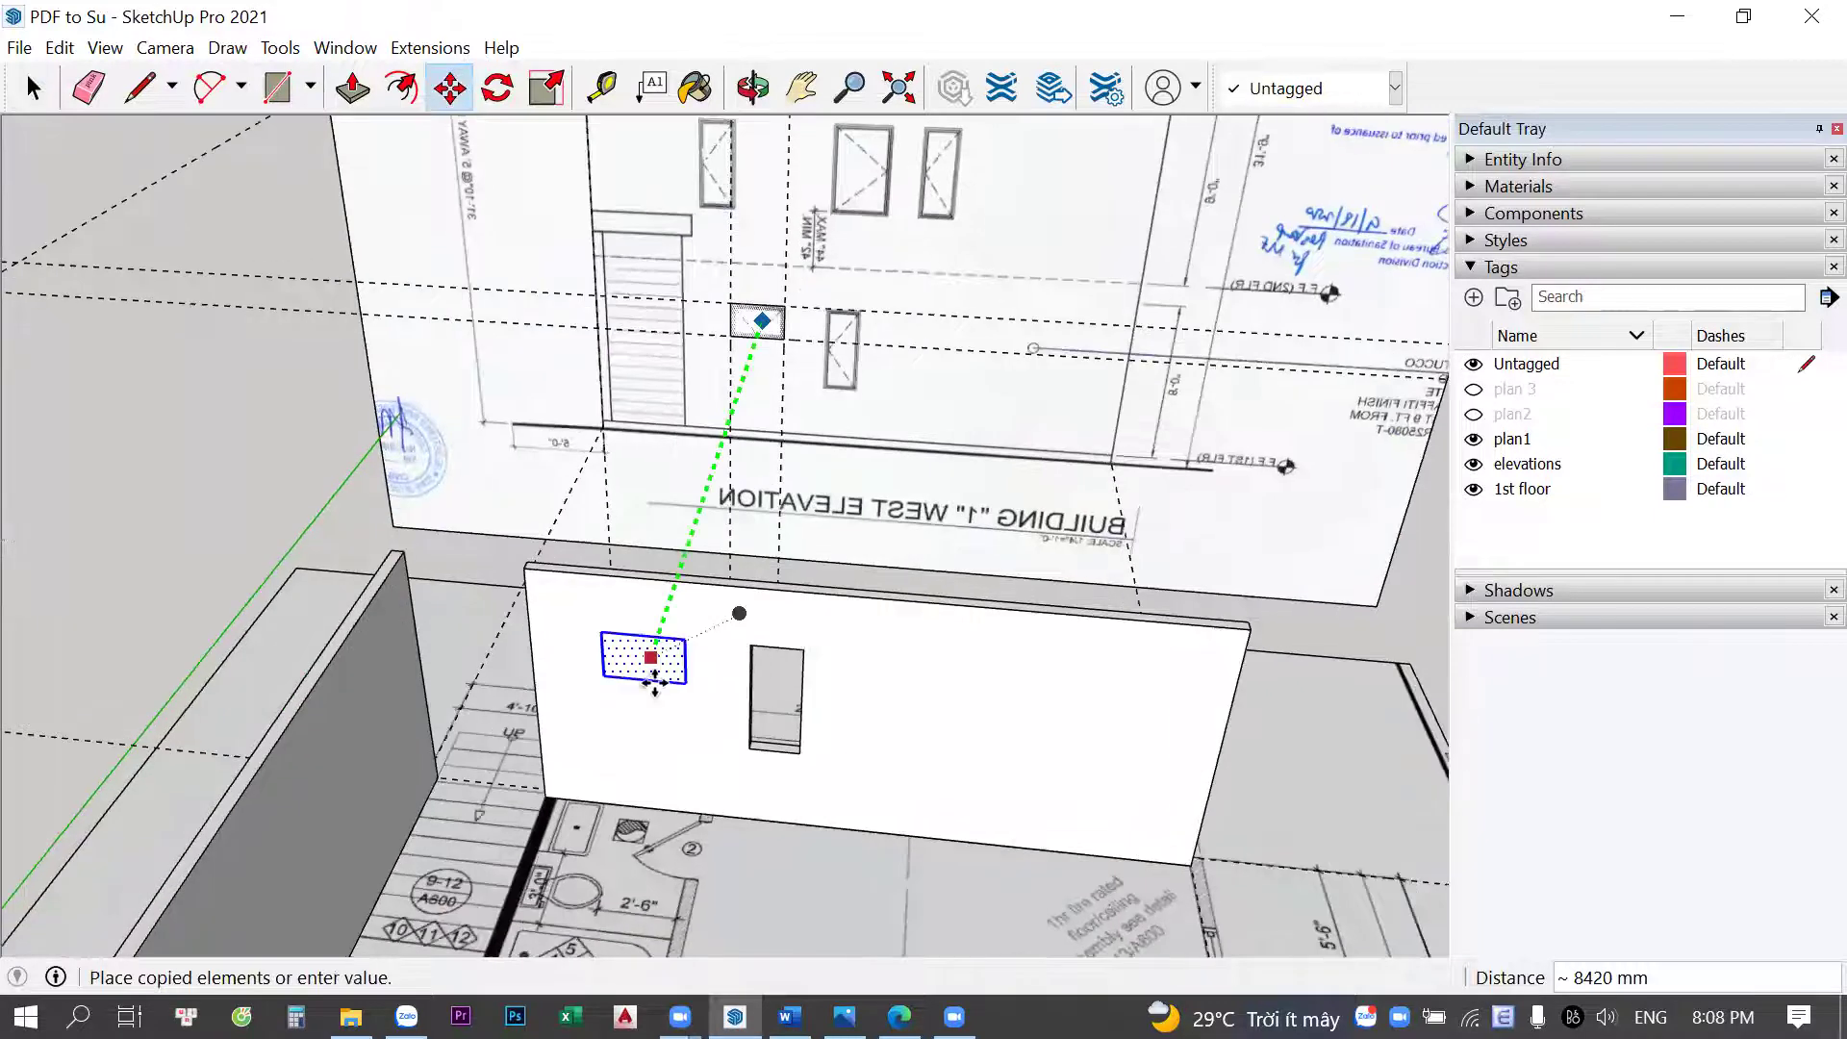
pyautogui.click(661, 683)
pyautogui.scroll(3, 661, 683)
pyautogui.press('space')
pyautogui.press('p')
pyautogui.click(962, 866)
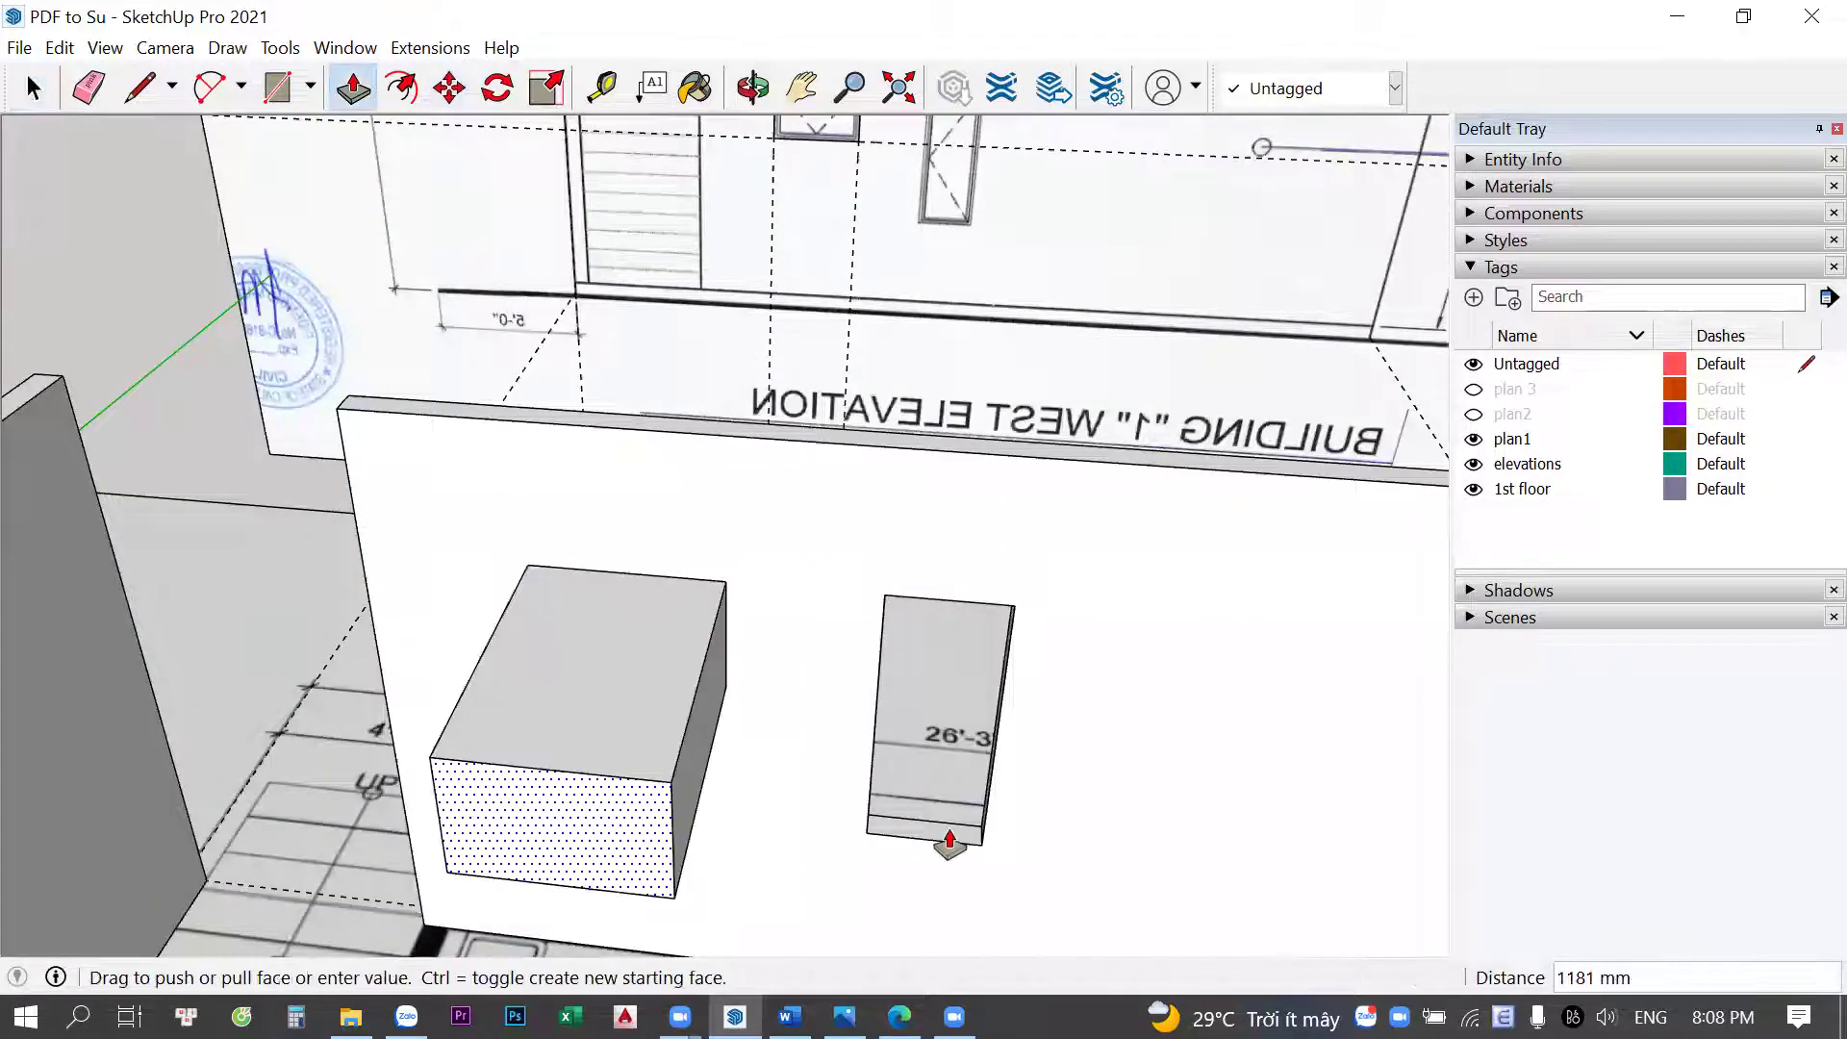
pyautogui.press('Escape')
pyautogui.press('space')
pyautogui.scroll(-5, 618, 475)
pyautogui.moveTo(759, 497)
pyautogui.mouseDown(button='middle')
pyautogui.moveTo(775, 510)
pyautogui.moveTo(686, 516)
pyautogui.moveTo(517, 435)
pyautogui.mouseUp(button='middle')
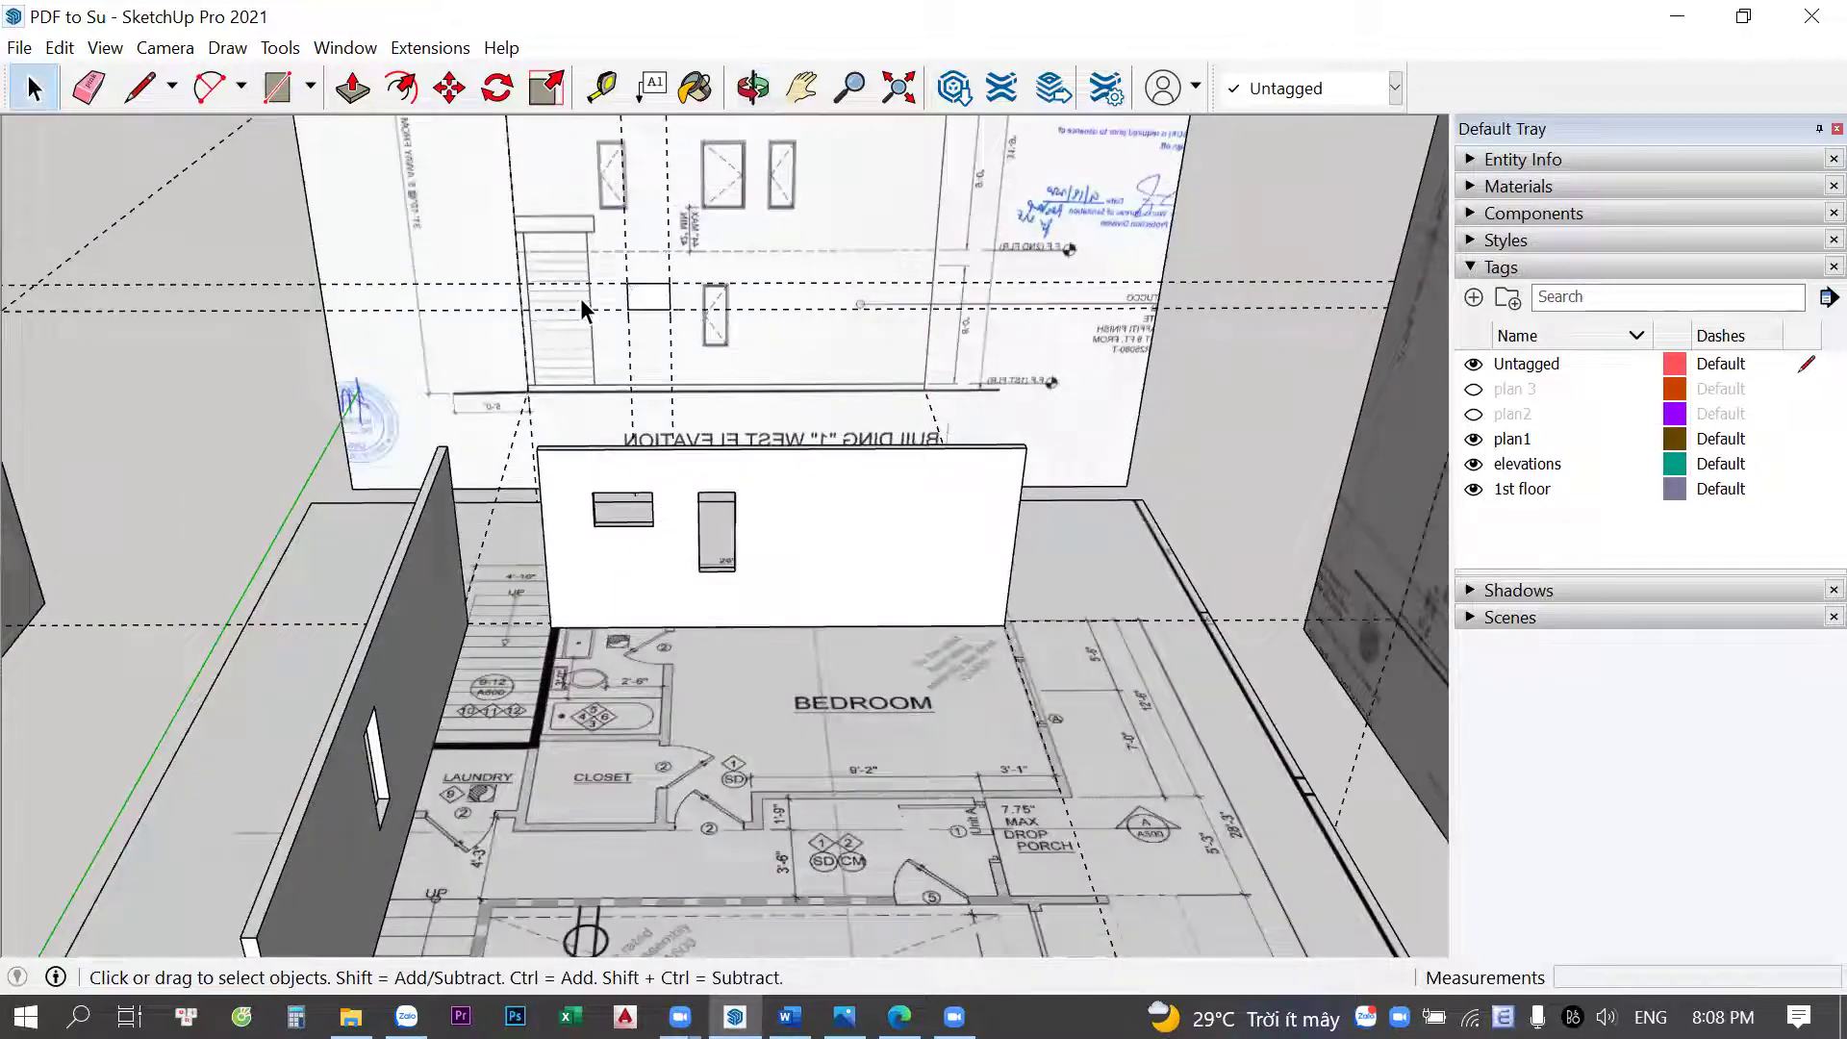
pyautogui.scroll(2, 898, 560)
pyautogui.click(898, 560)
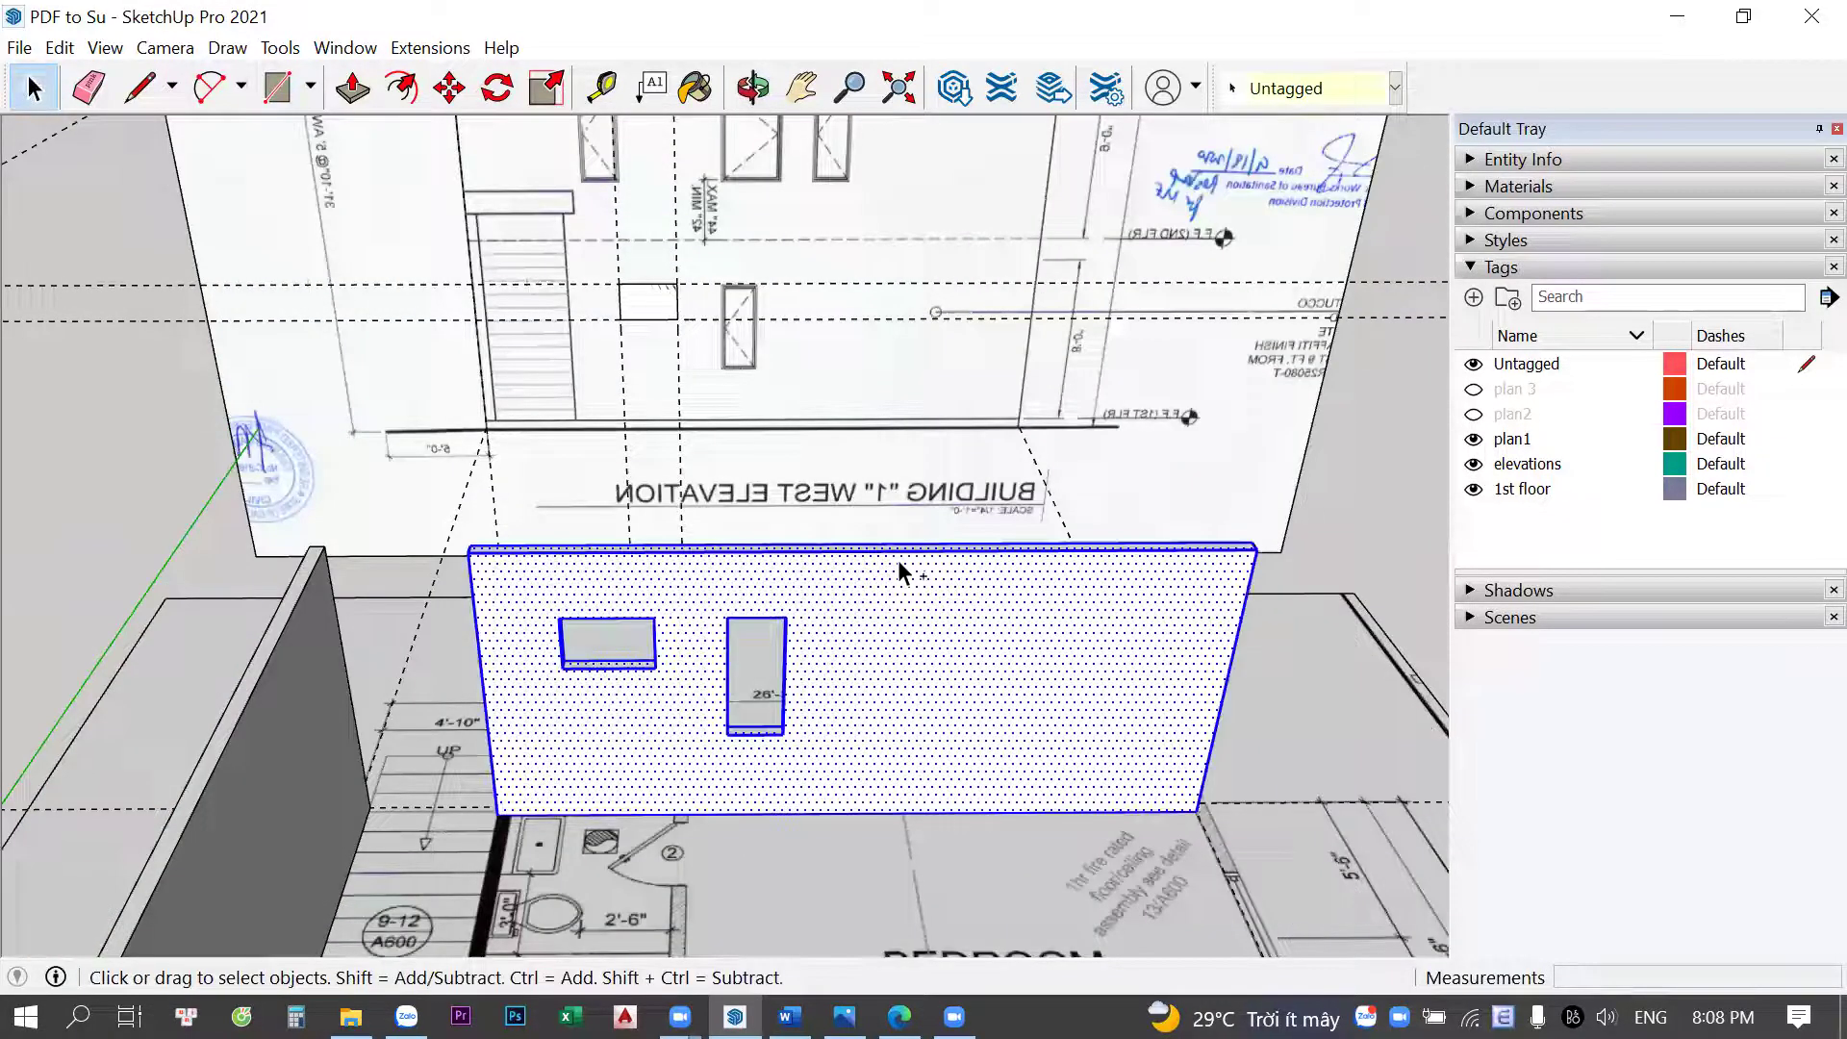
pyautogui.press('Escape')
pyautogui.moveTo(956, 709); pyautogui.dragTo(1344, 653, button='middle')
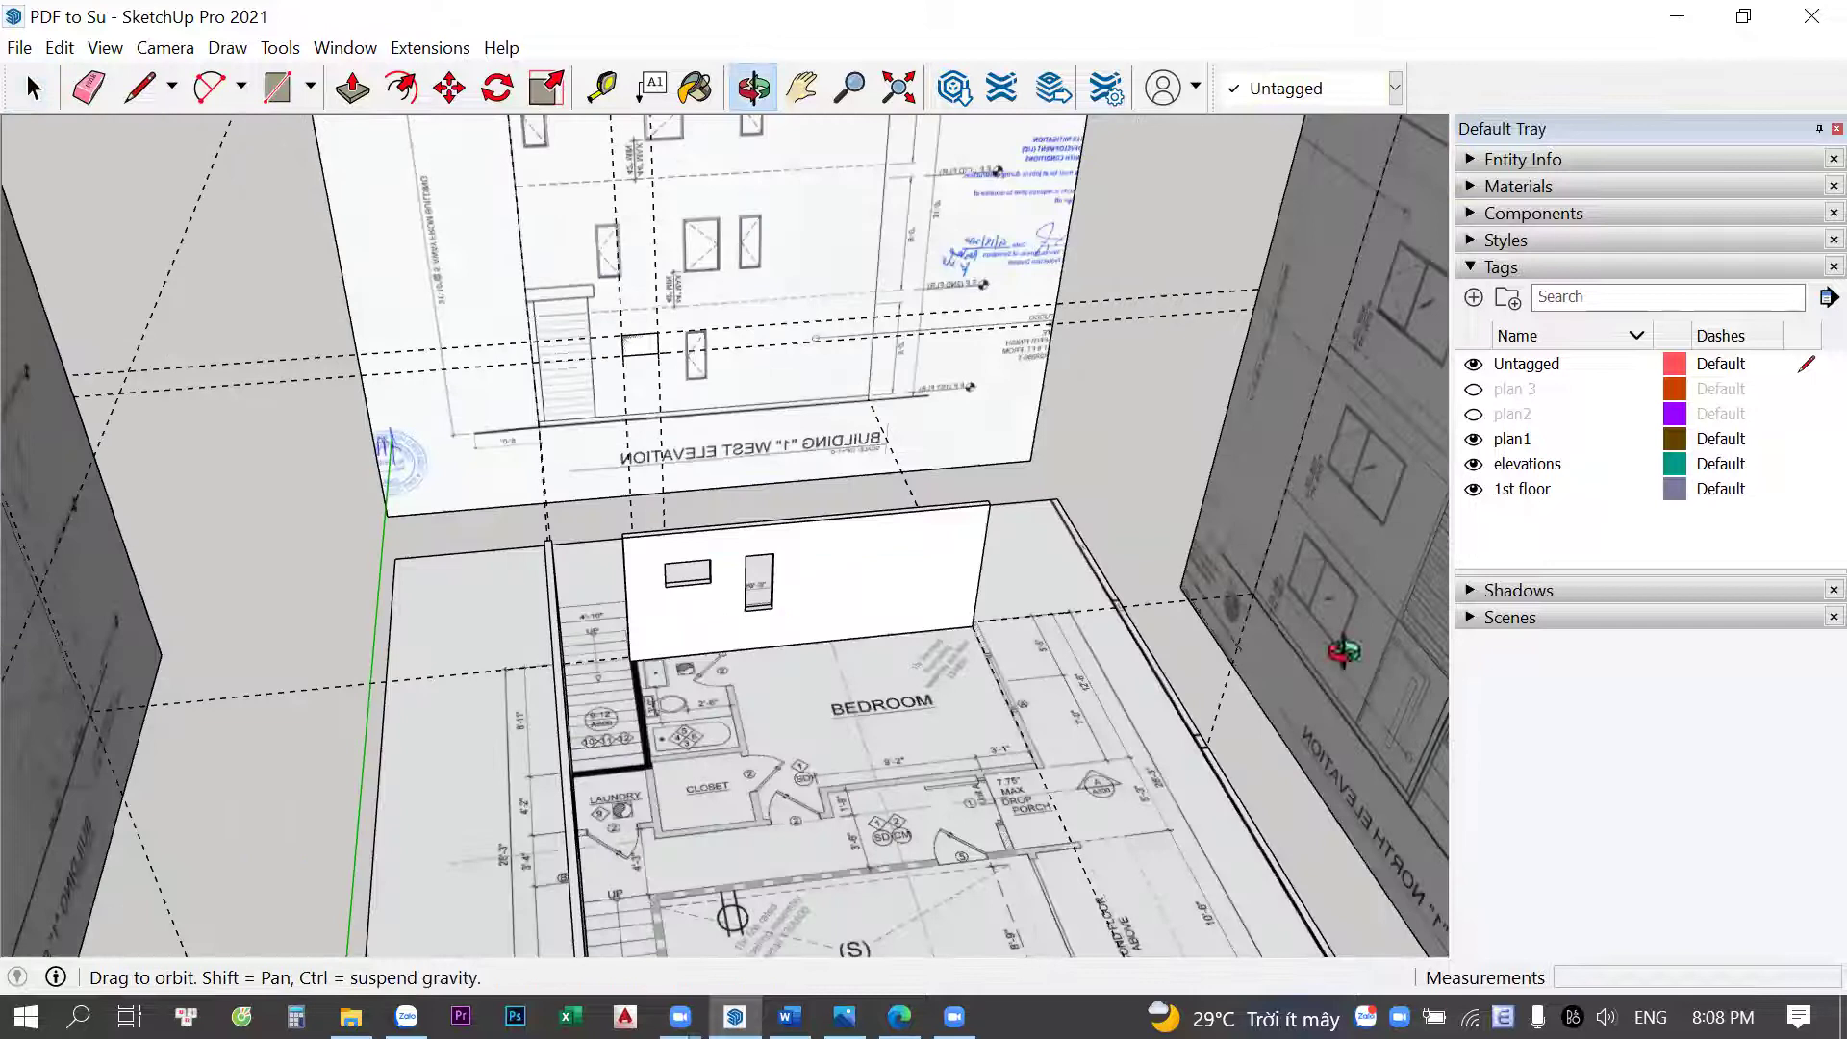
pyautogui.moveTo(900, 664)
pyautogui.mouseDown(button='middle')
pyautogui.moveTo(741, 476)
pyautogui.moveTo(627, 412)
pyautogui.mouseUp(button='middle')
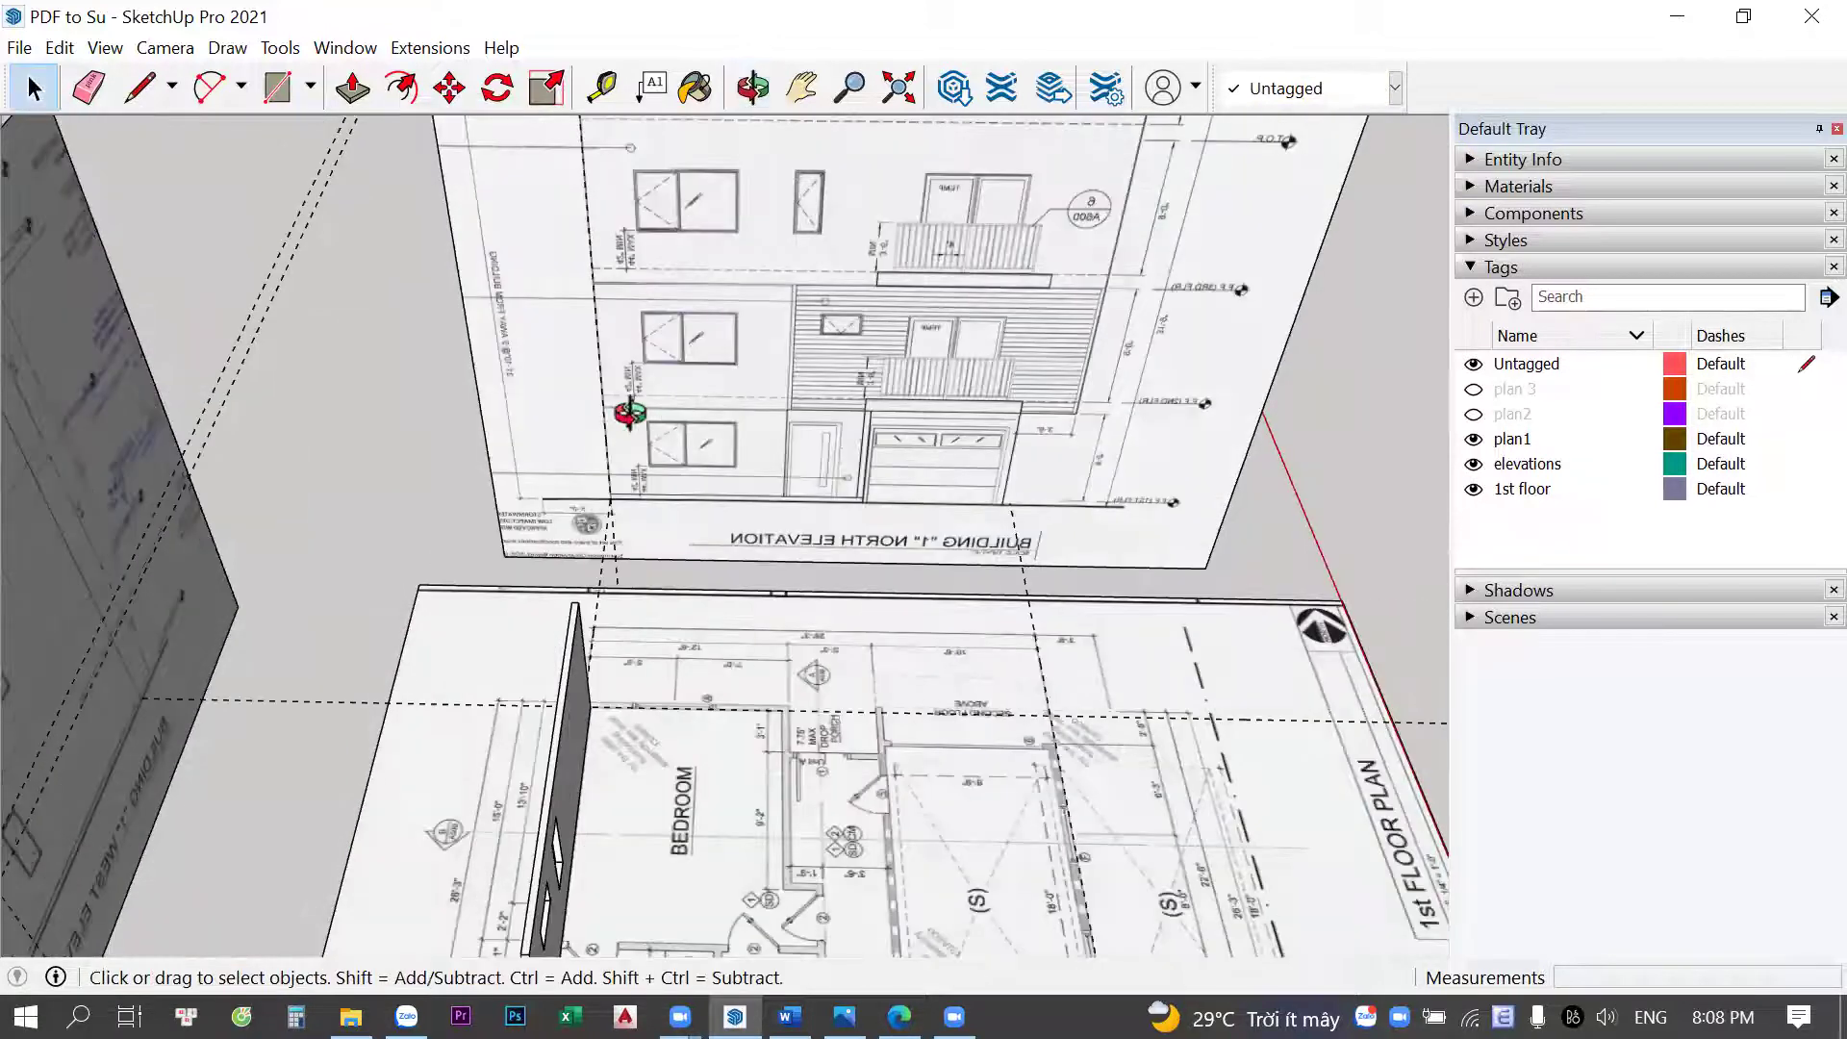
# Draw a rectangle over the hatched north wall strip on the first-floor plan
pyautogui.scroll(2, 591, 712)
pyautogui.moveTo(590, 712)
pyautogui.mouseDown(button='middle')
pyautogui.moveTo(720, 464)
pyautogui.moveTo(643, 702)
pyautogui.moveTo(440, 570)
pyautogui.mouseUp(button='middle')
pyautogui.press('r')
pyautogui.scroll(3, 366, 525)
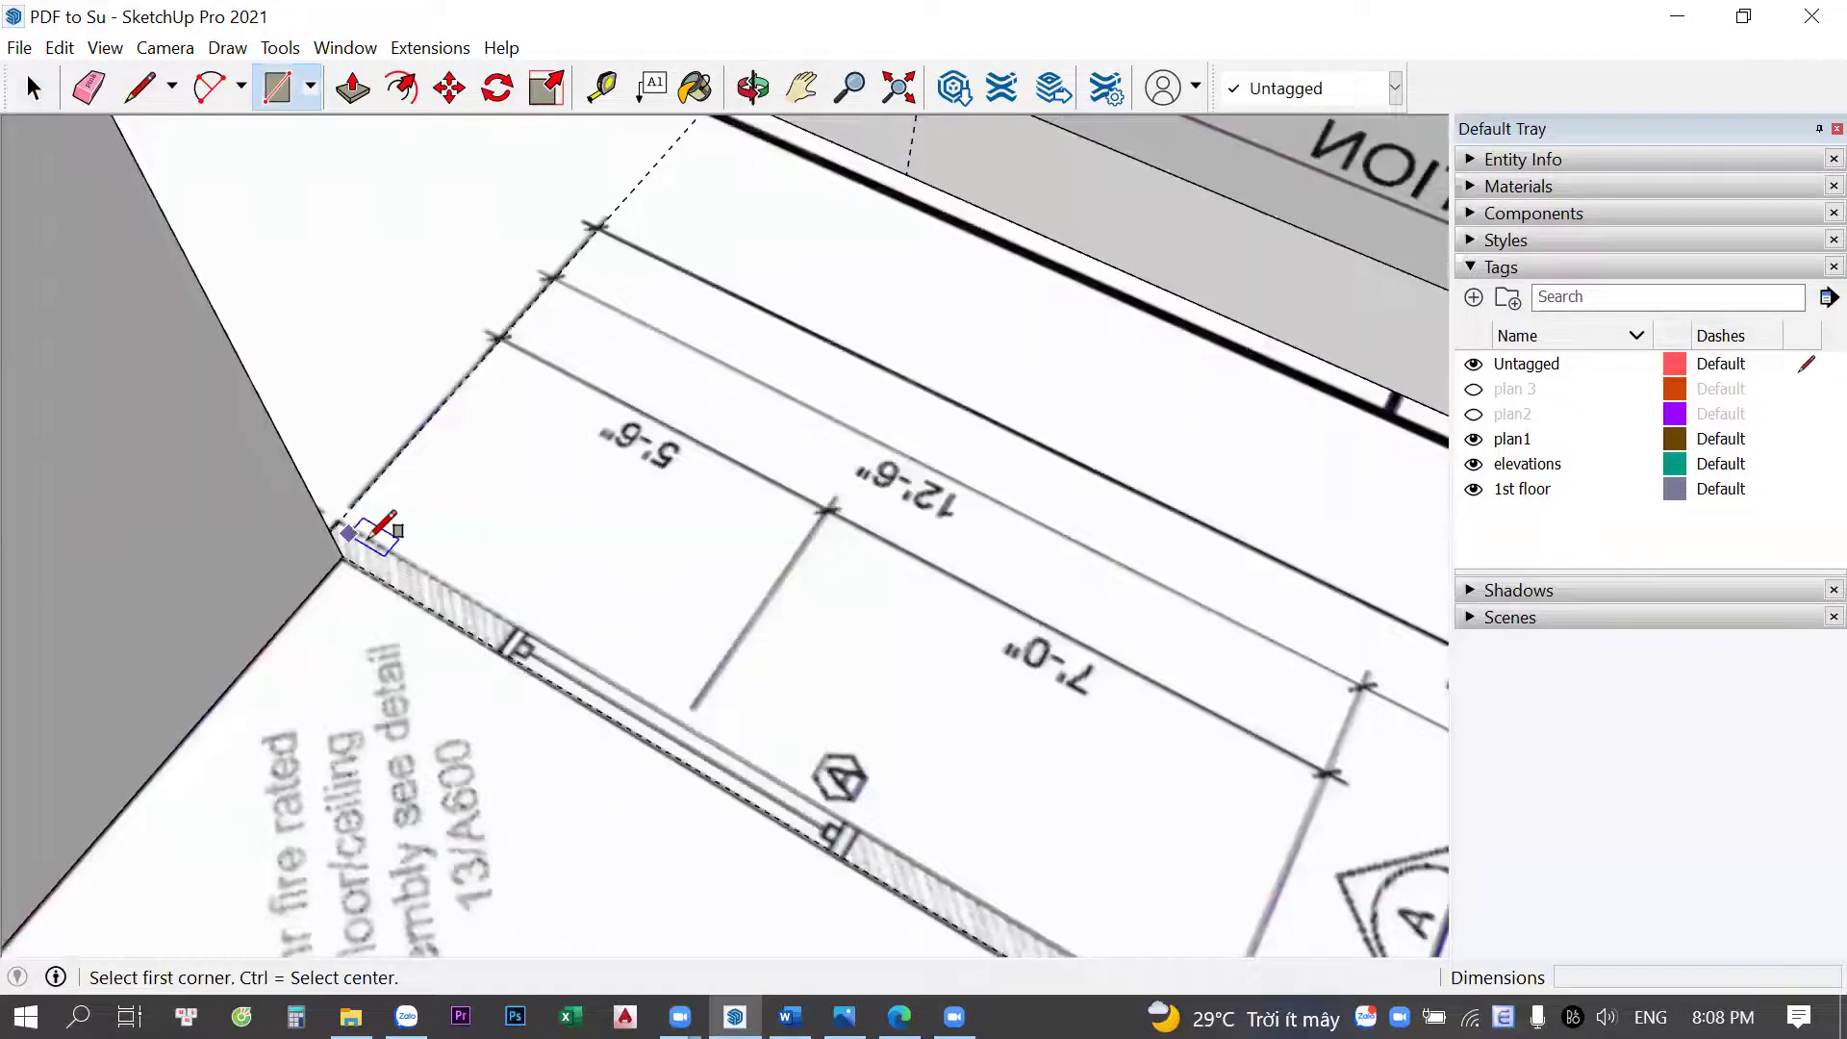
pyautogui.moveTo(468, 328); pyautogui.dragTo(420, 289, button='middle')
pyautogui.scroll(3, 421, 288)
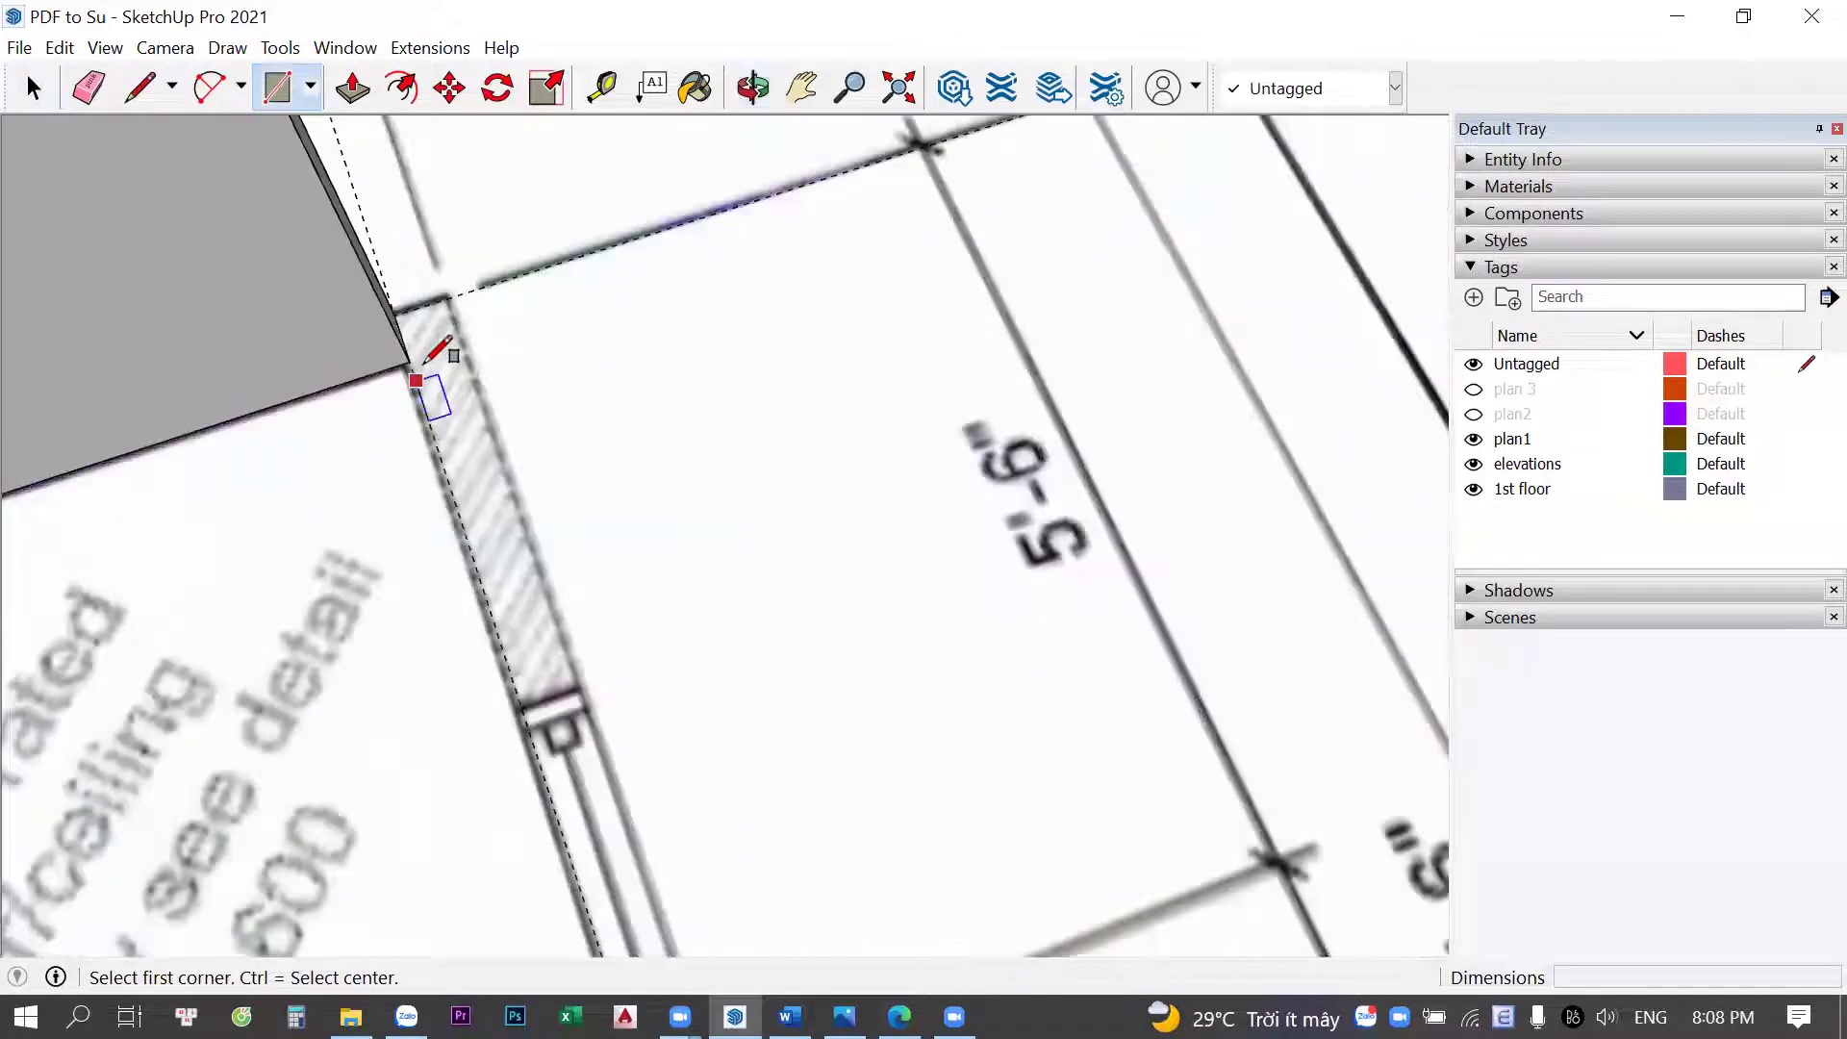
pyautogui.click(426, 369)
pyautogui.scroll(-3, 746, 750)
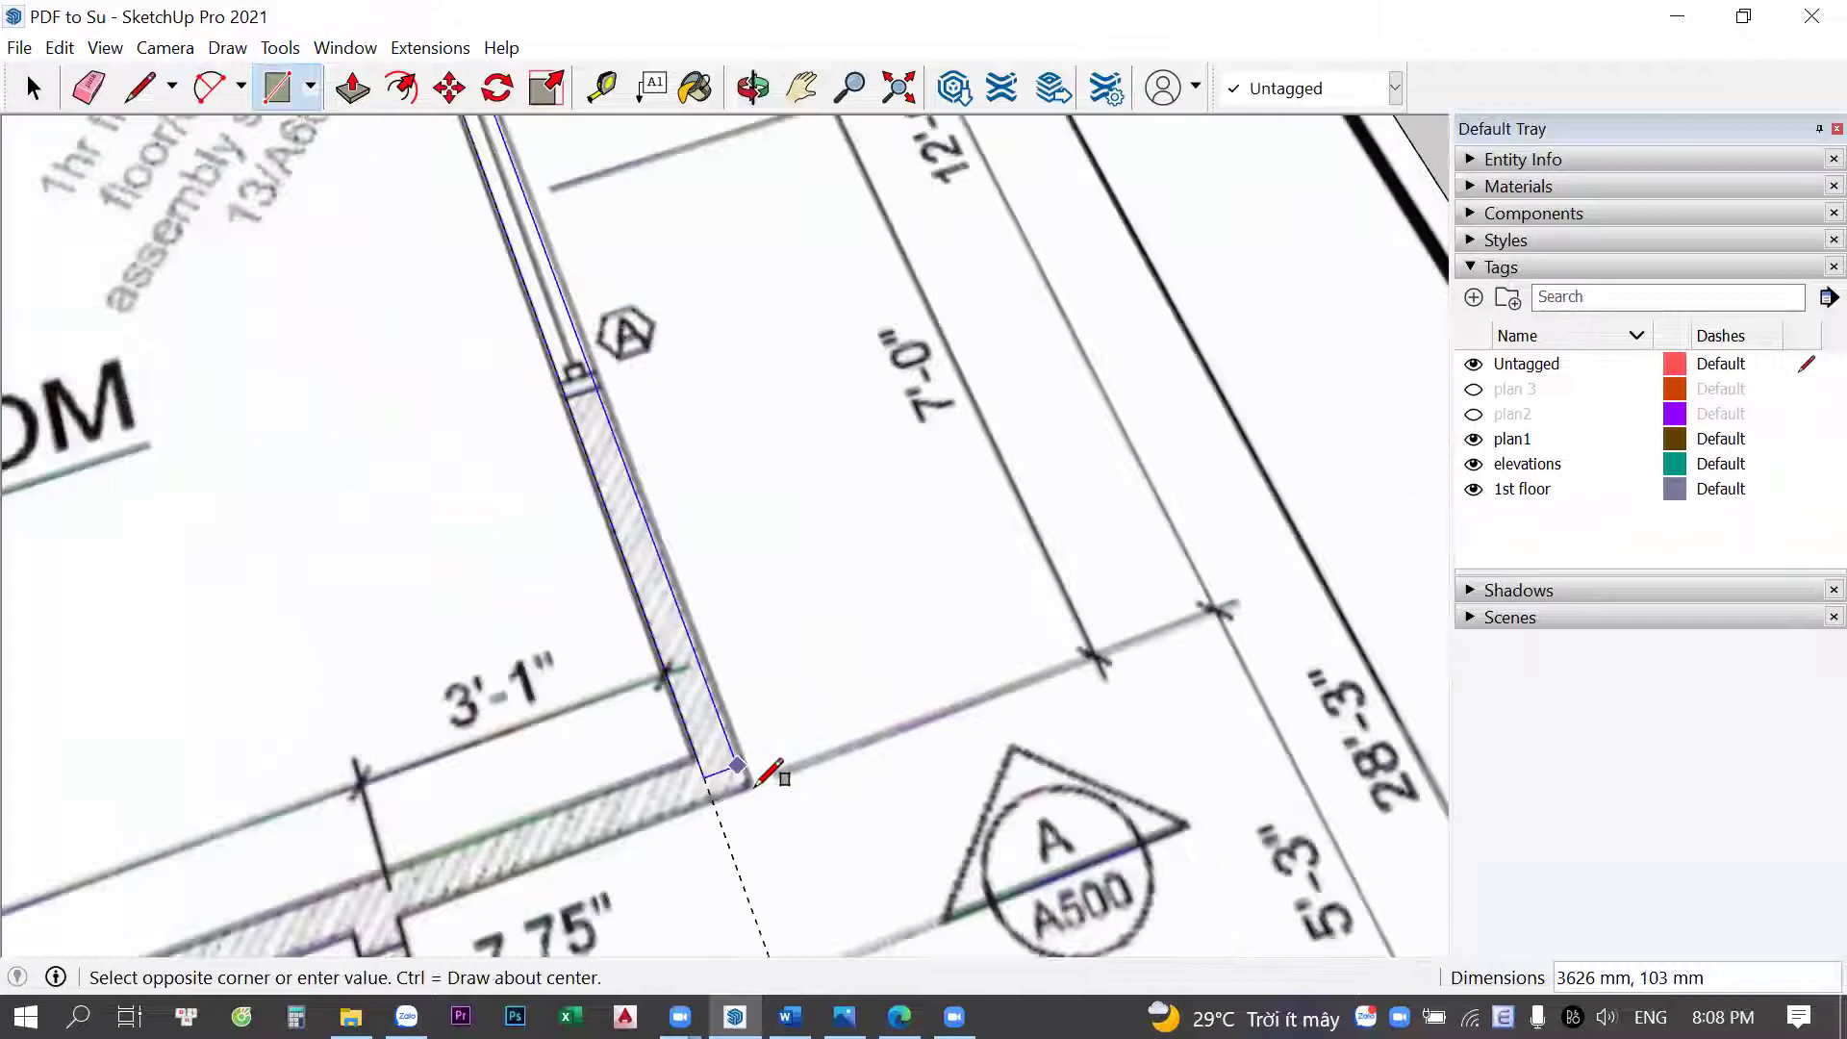
pyautogui.scroll(2, 760, 782)
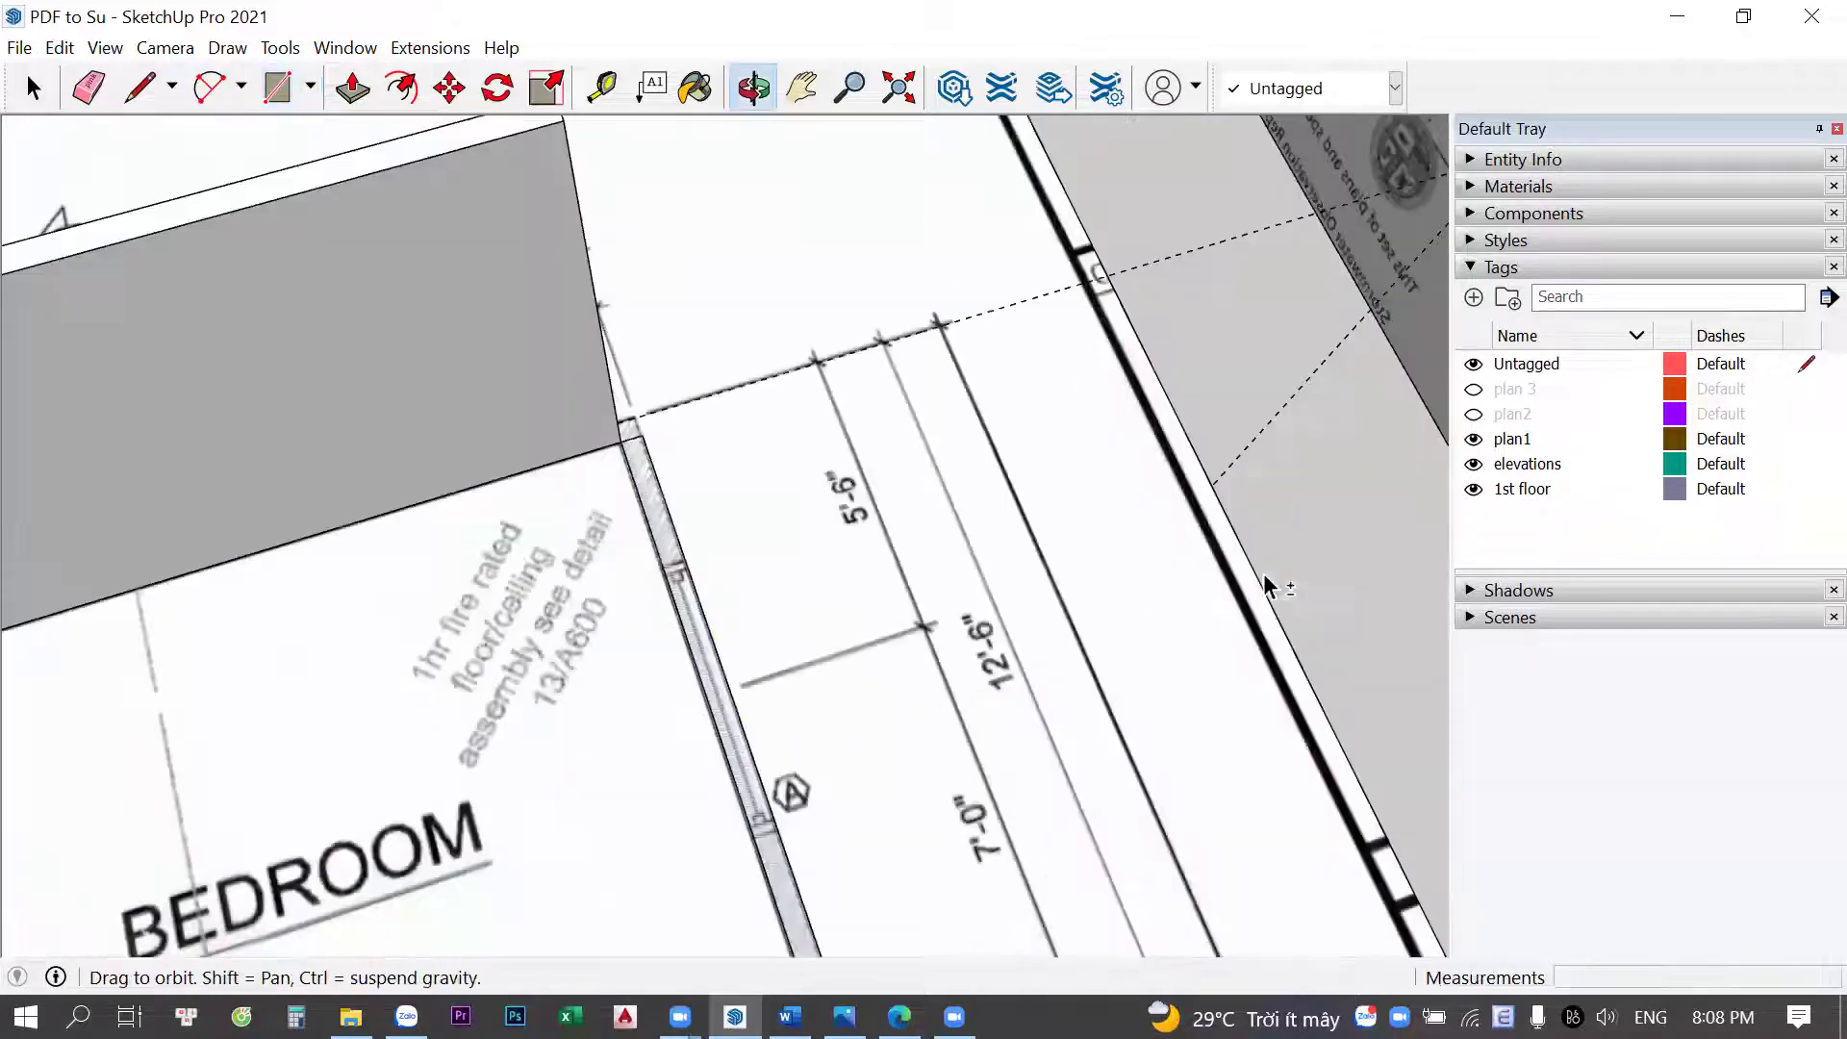
# Push/Pull the thin wall strip up to full wall height
pyautogui.press('o')
pyautogui.moveTo(1051, 813); pyautogui.dragTo(1267, 586)
pyautogui.moveTo(610, 623); pyautogui.dragTo(650, 605)
pyautogui.press('space')
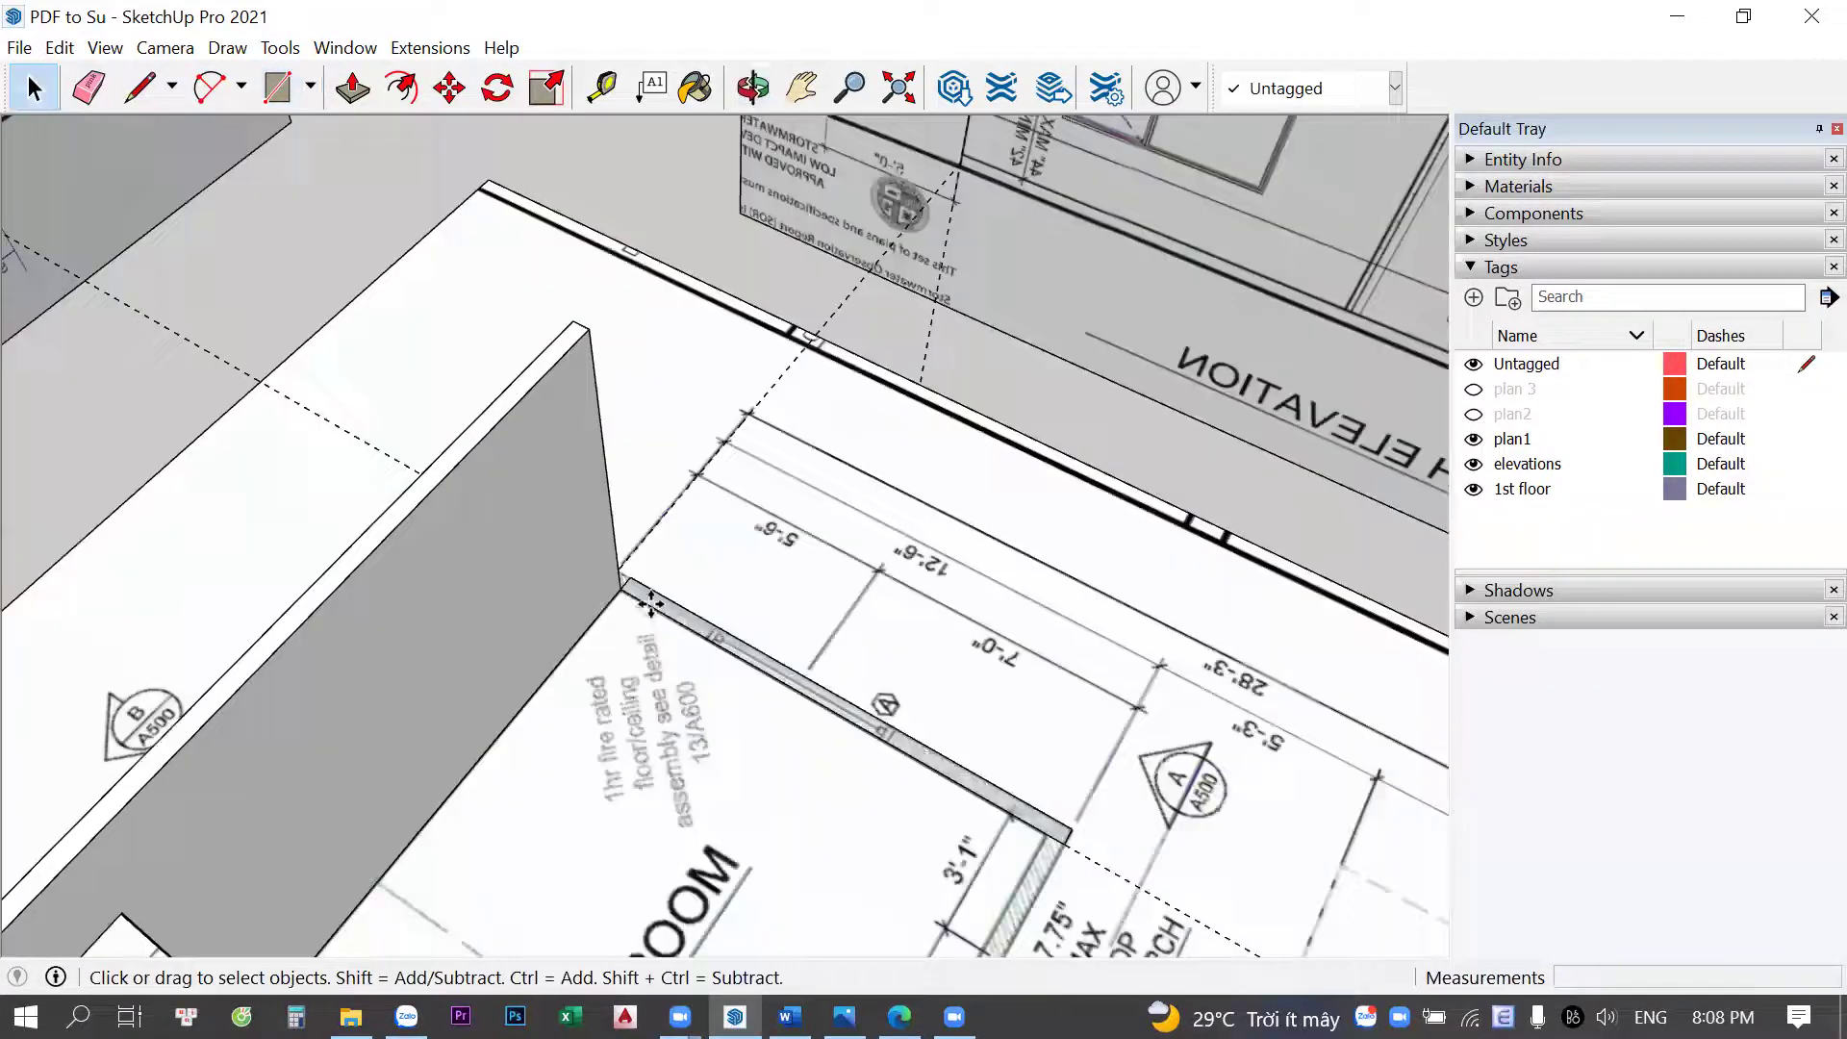
pyautogui.moveTo(650, 605); pyautogui.dragTo(642, 545, button='middle')
pyautogui.press('m')
pyautogui.scroll(-2, 640, 577)
pyautogui.press('p')
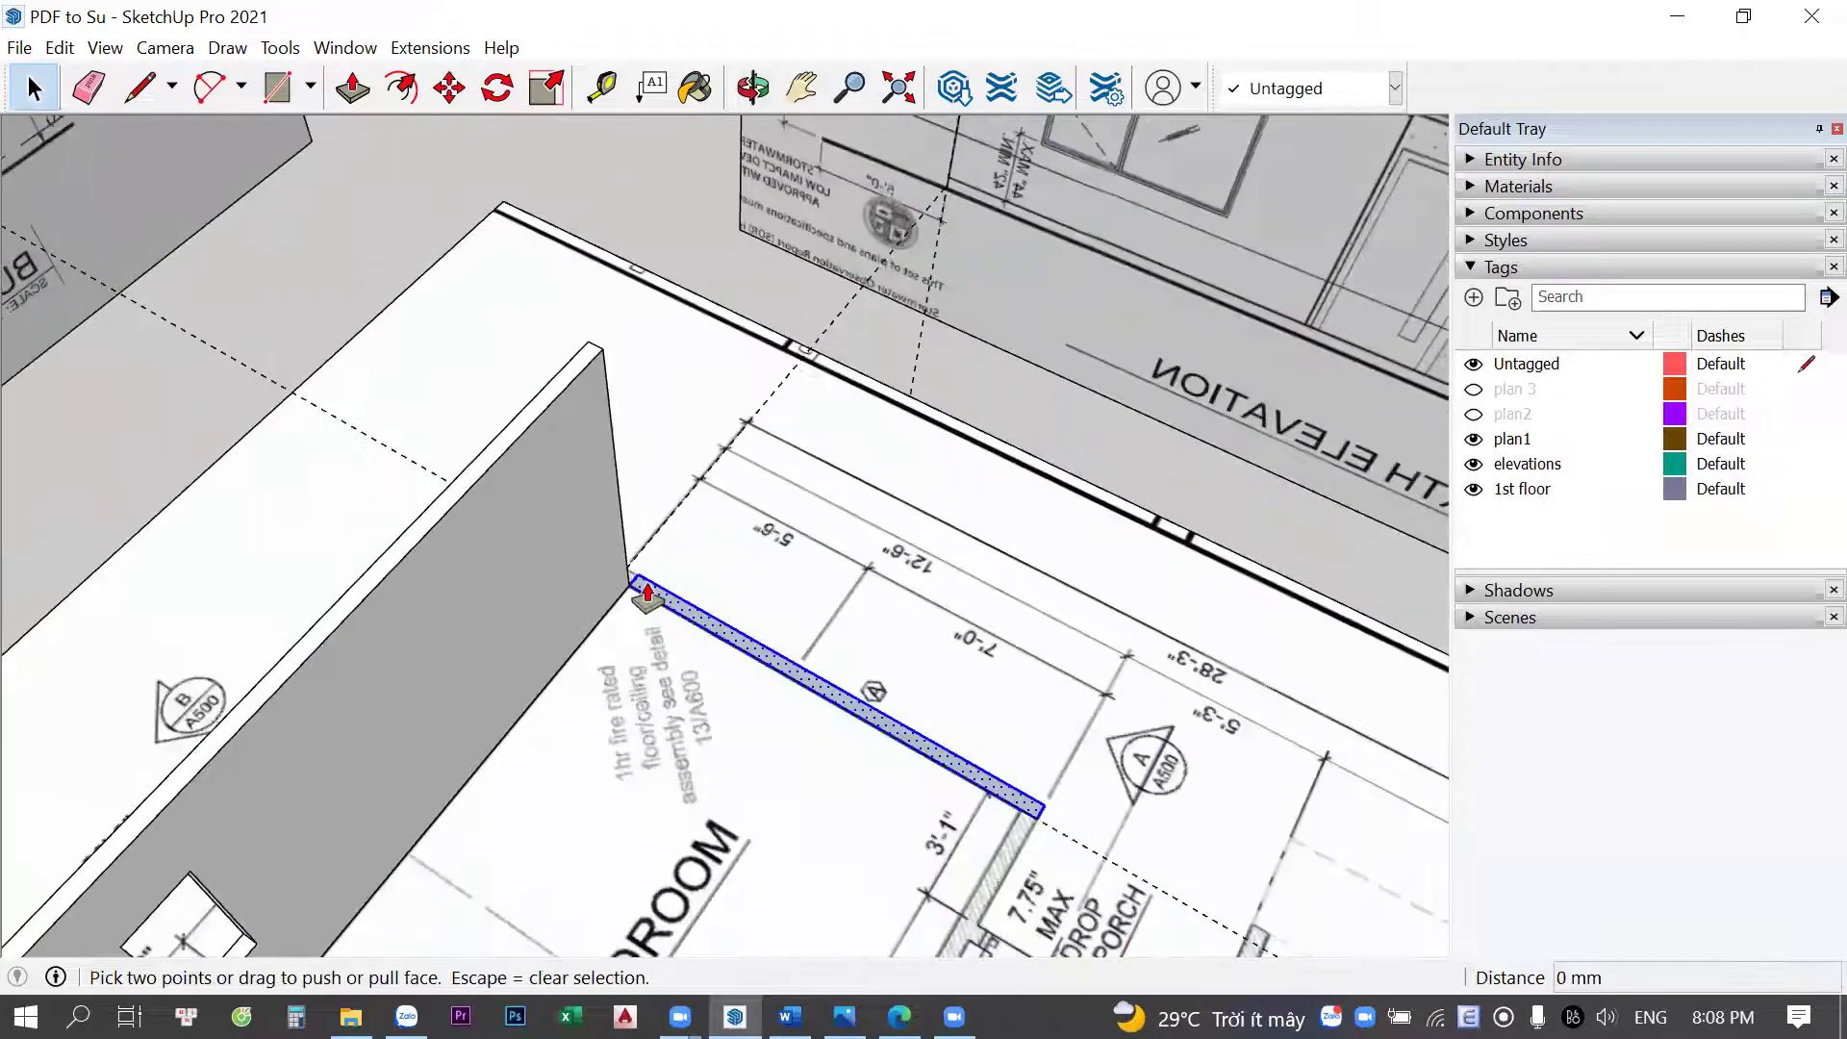
pyautogui.click(546, 427)
pyautogui.click(733, 440)
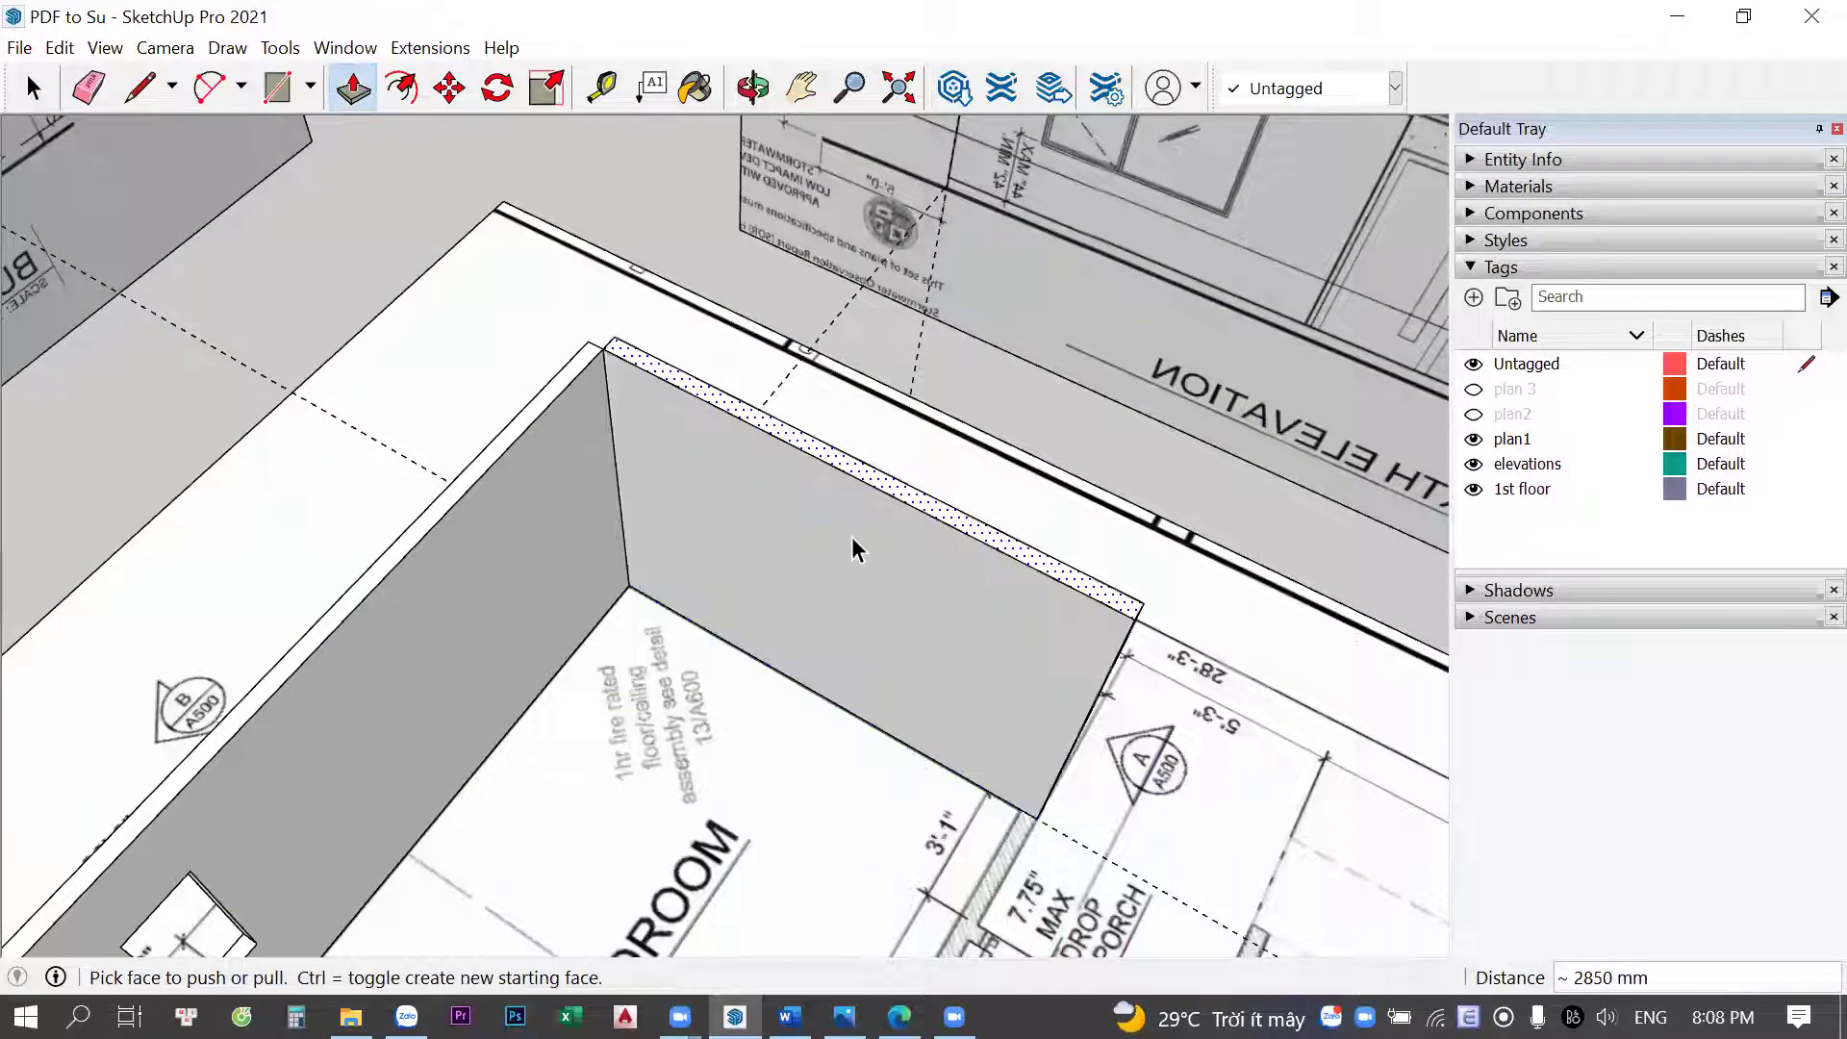
pyautogui.press('space')
pyautogui.moveTo(764, 569)
pyautogui.mouseDown(button='middle')
pyautogui.moveTo(734, 535)
pyautogui.moveTo(741, 421)
pyautogui.moveTo(707, 562)
pyautogui.mouseUp(button='middle')
pyautogui.press('p')
pyautogui.moveTo(528, 610)
pyautogui.mouseDown(button='middle')
pyautogui.moveTo(826, 435)
pyautogui.moveTo(771, 670)
pyautogui.mouseUp(button='middle')
pyautogui.scroll(3, 759, 669)
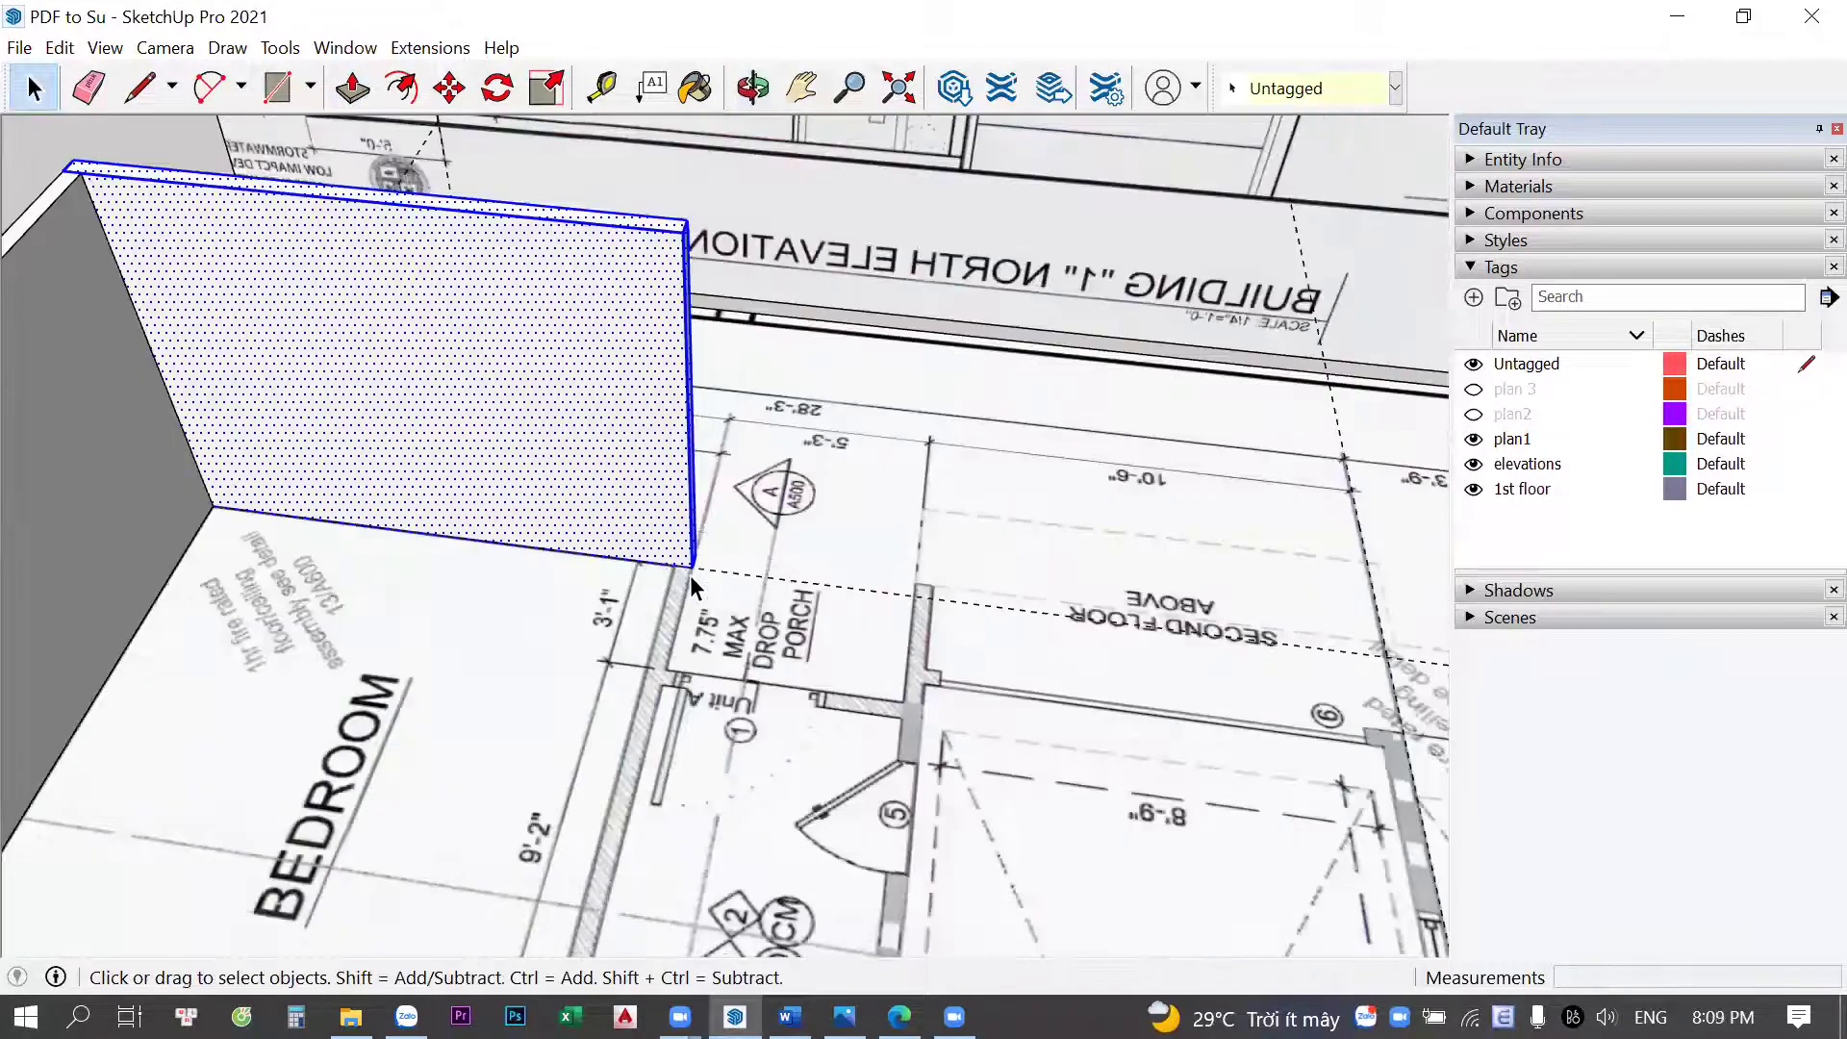
pyautogui.scroll(2, 690, 575)
# Place Tape Measure guides from the wall corner to mark the porch walls
pyautogui.press('m')
pyautogui.click(692, 566)
pyautogui.press('ctrl')
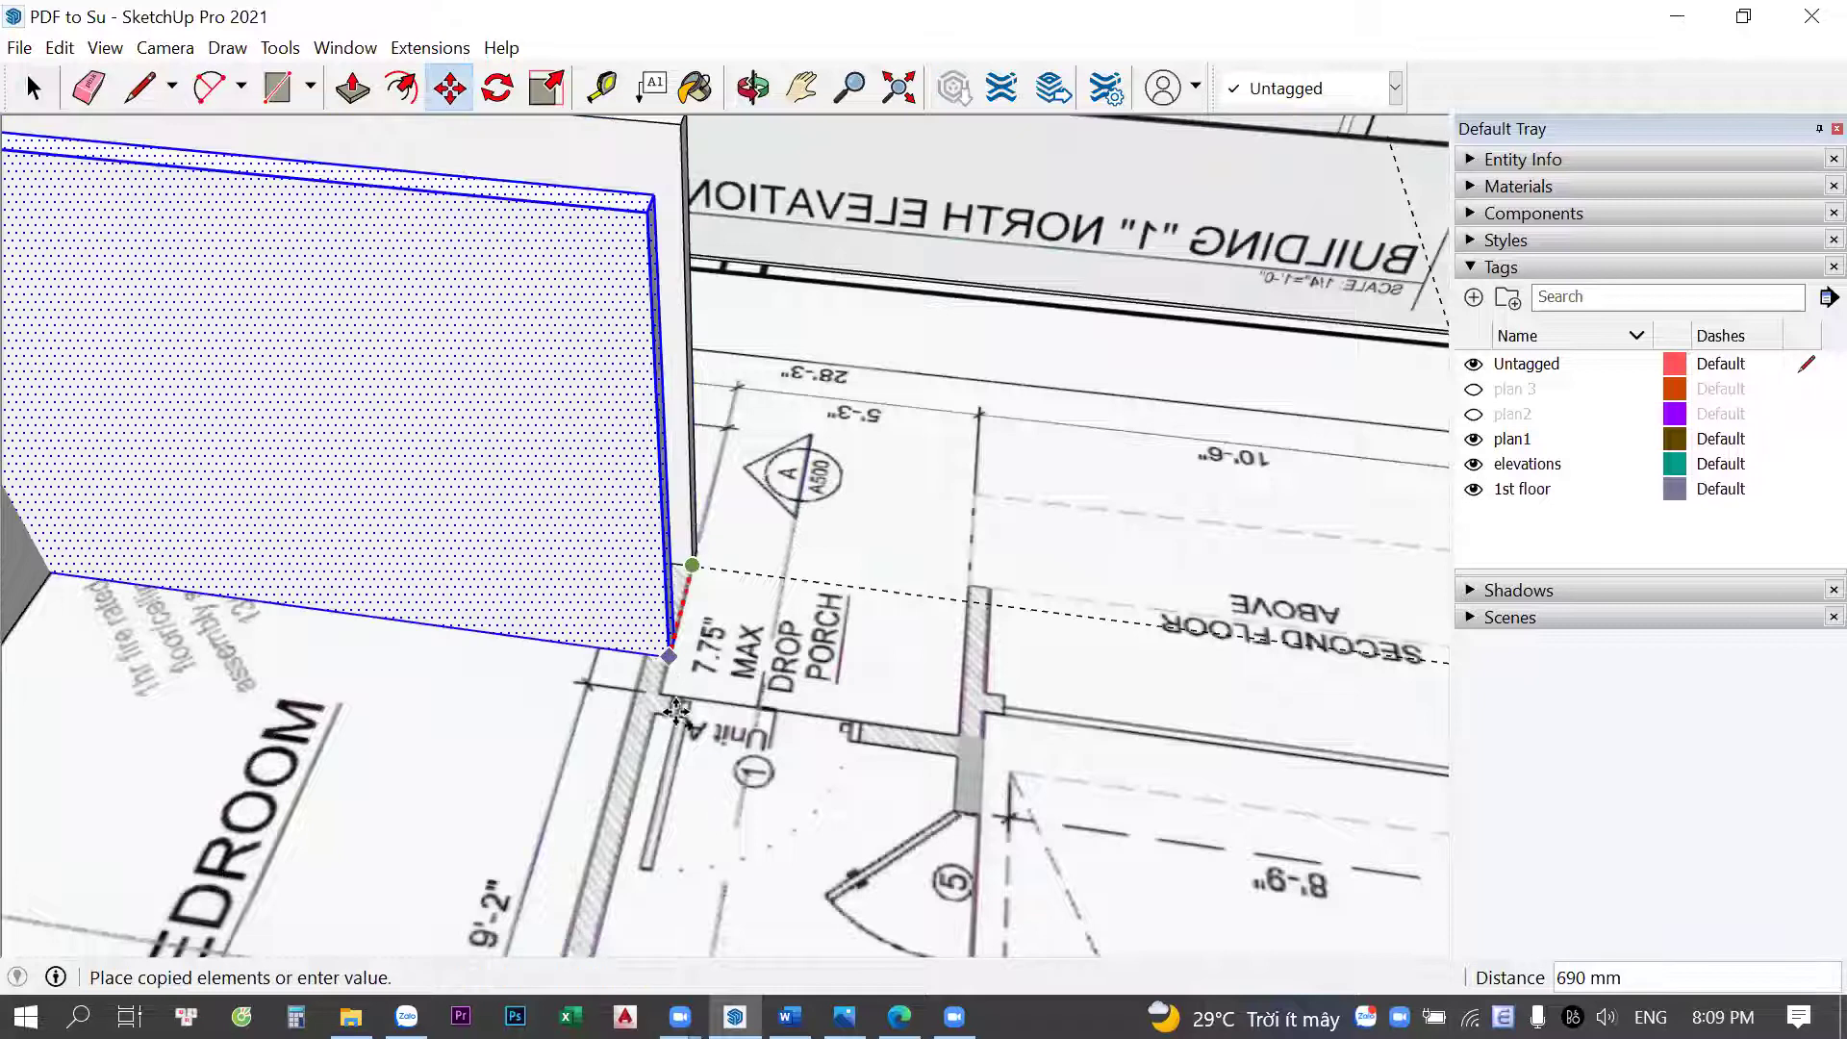
pyautogui.scroll(1, 669, 726)
pyautogui.scroll(2, 664, 712)
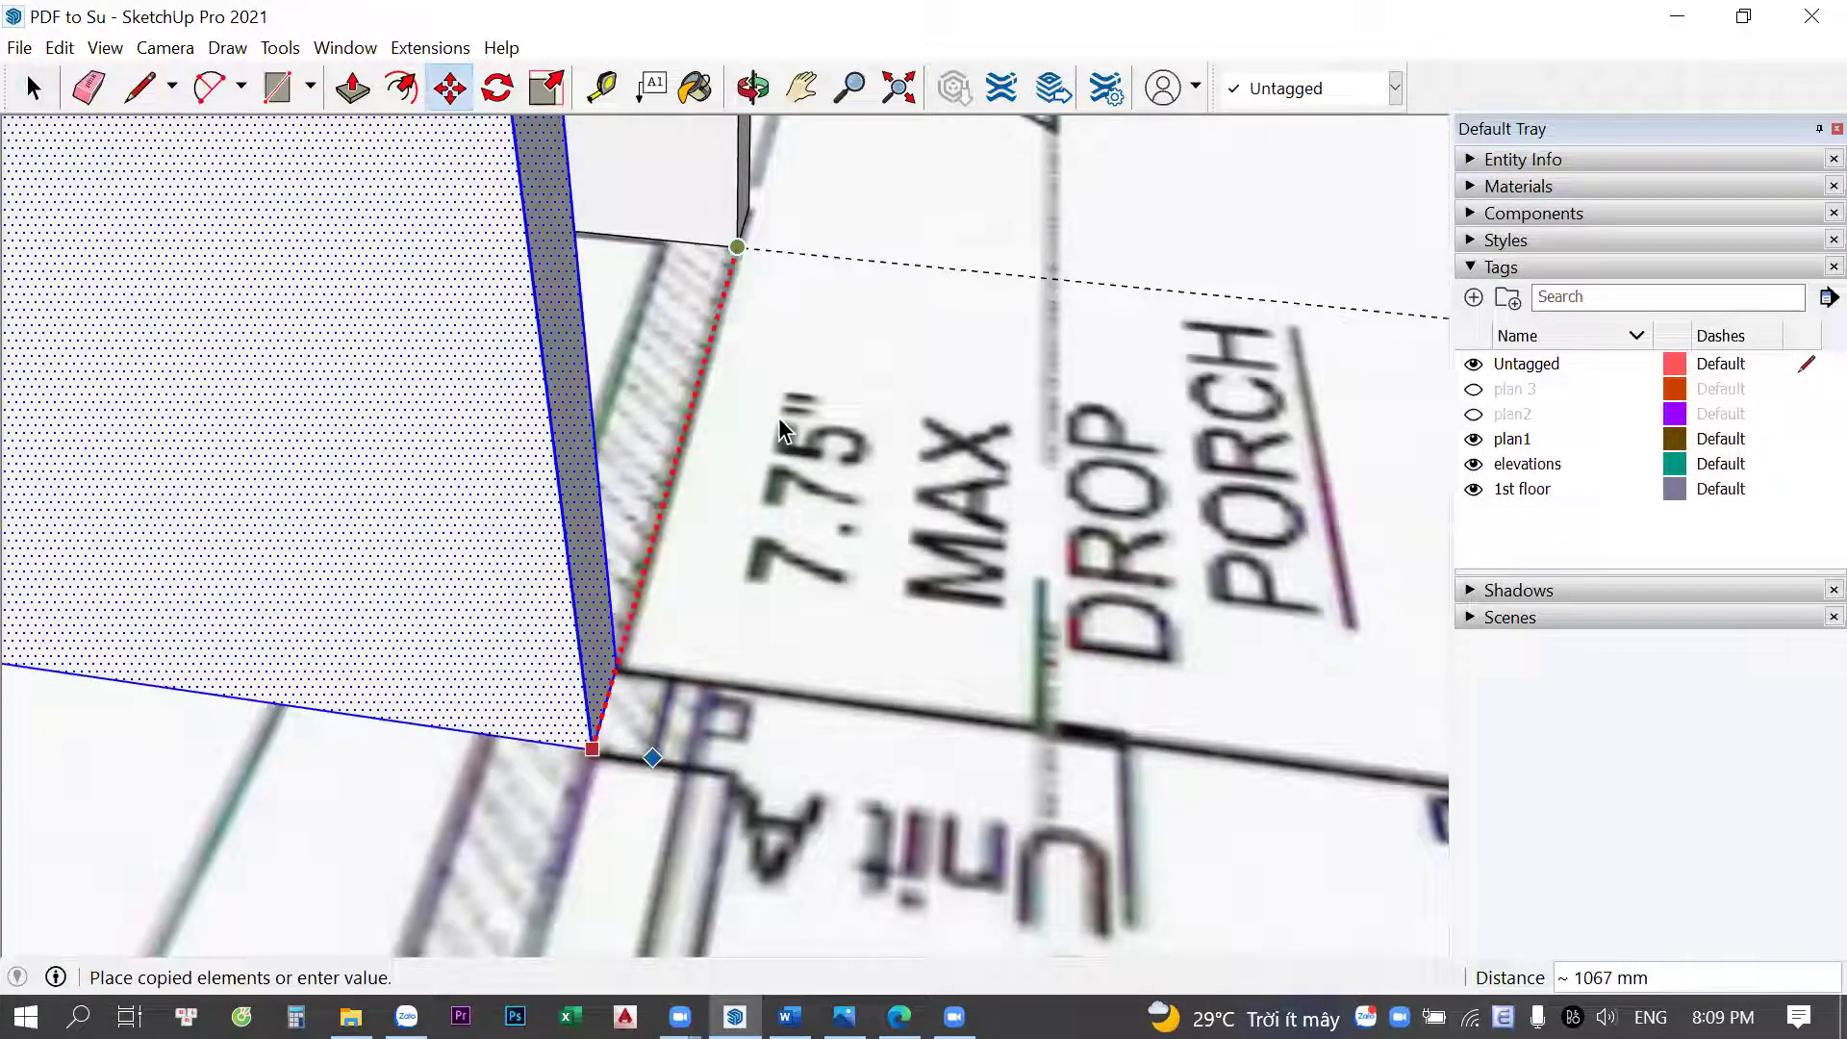
pyautogui.press('t')
pyautogui.scroll(-2, 689, 664)
pyautogui.click(692, 741)
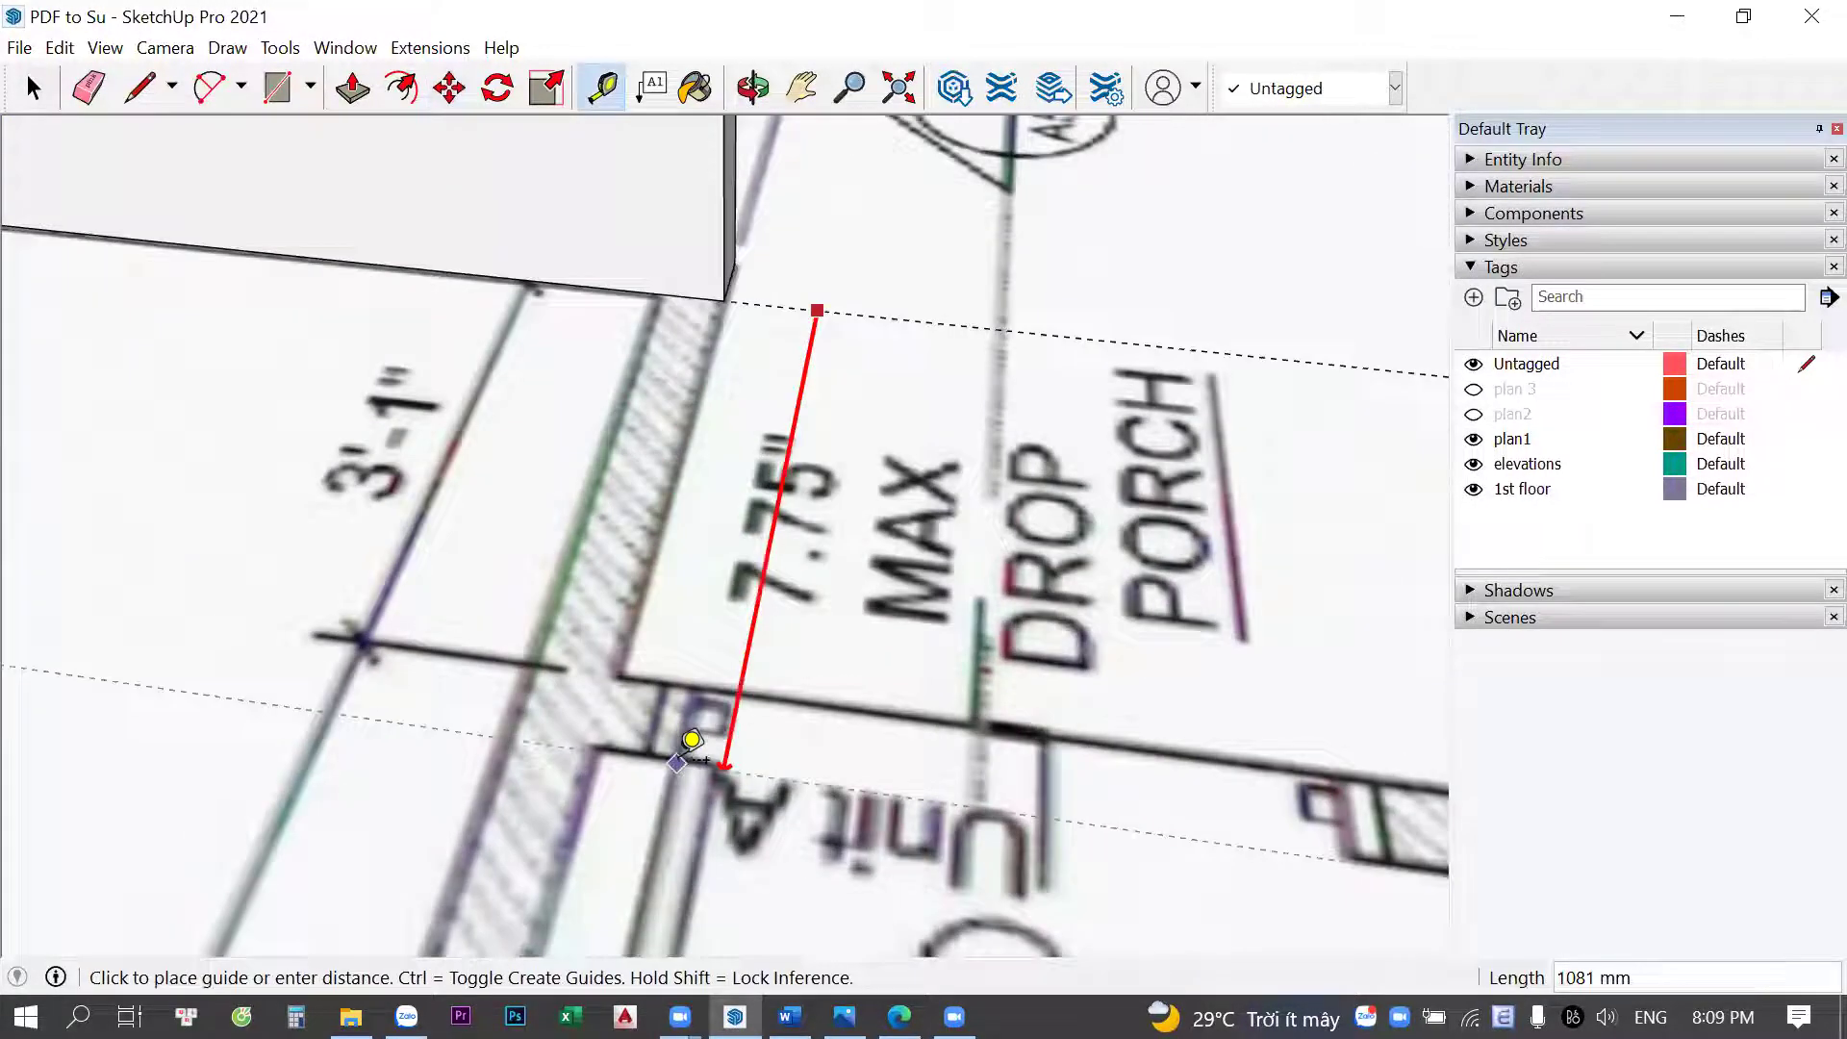
pyautogui.moveTo(1048, 656); pyautogui.dragTo(882, 681, button='middle')
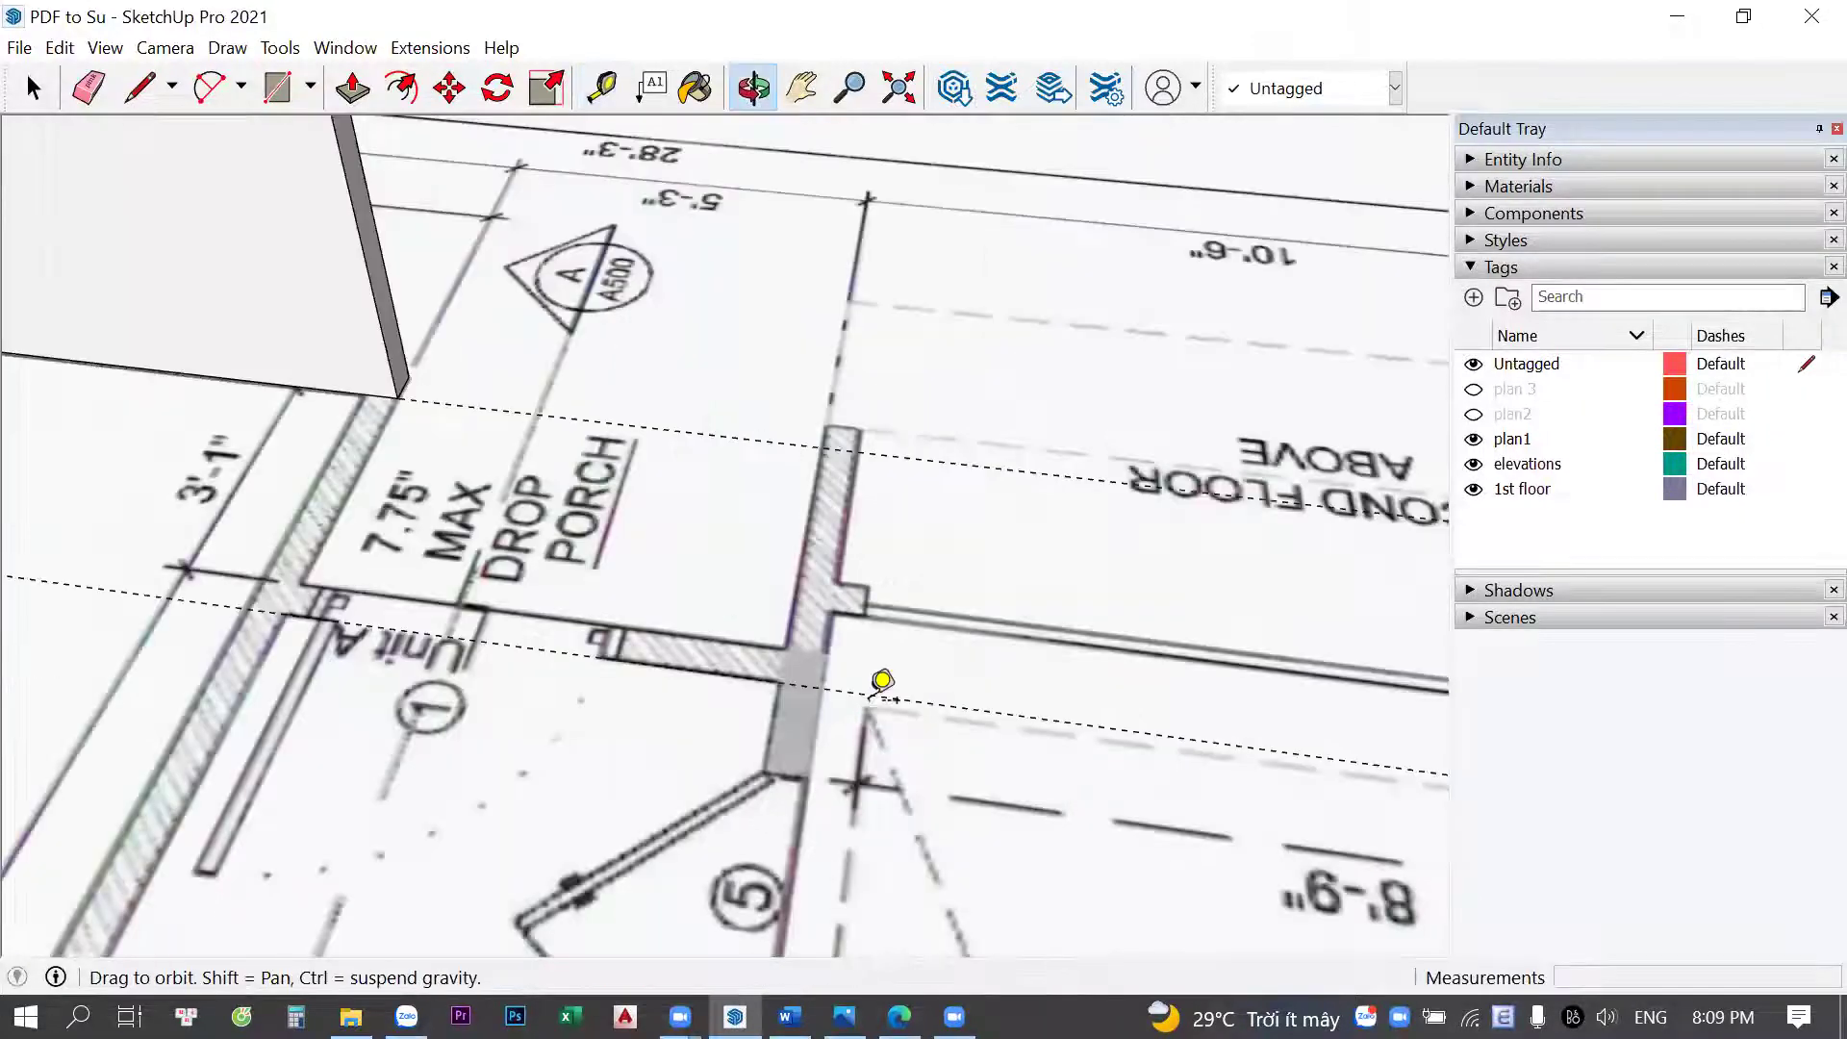
pyautogui.click(895, 610)
pyautogui.scroll(2, 895, 610)
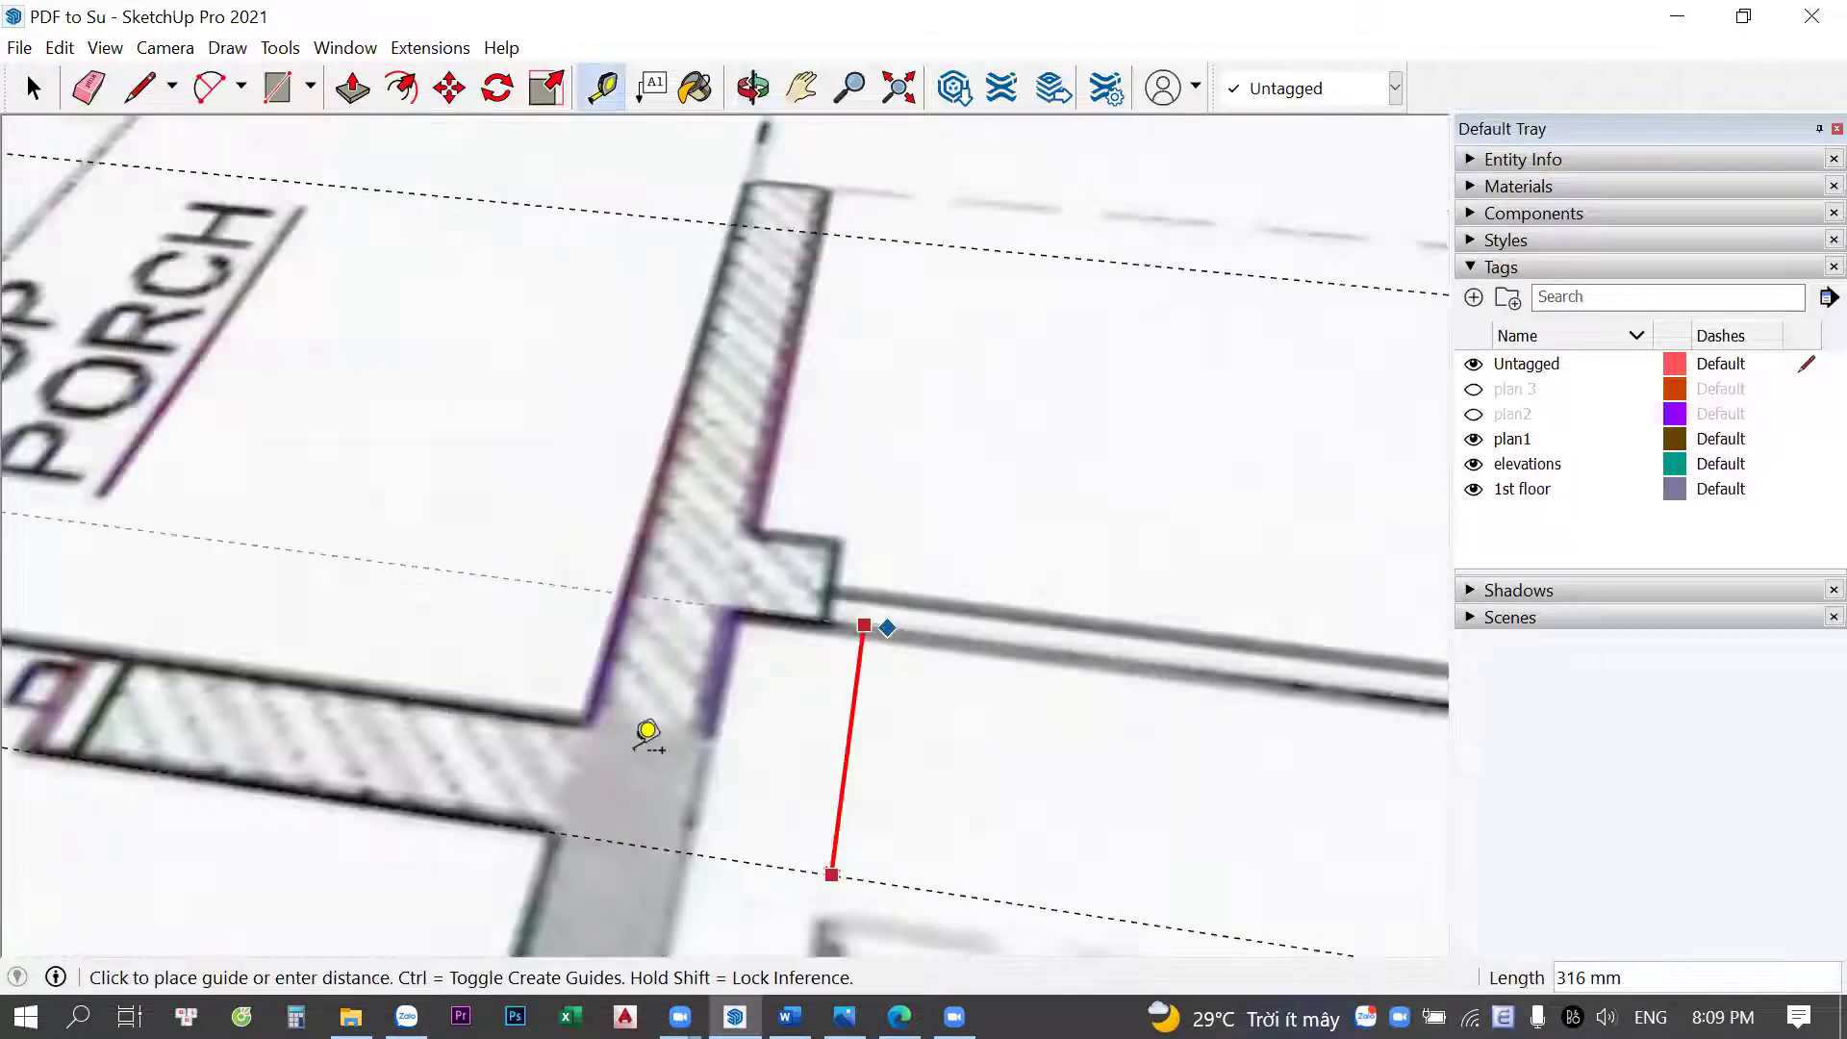
pyautogui.press('space')
pyautogui.scroll(-3, 630, 639)
pyautogui.scroll(-3, 758, 588)
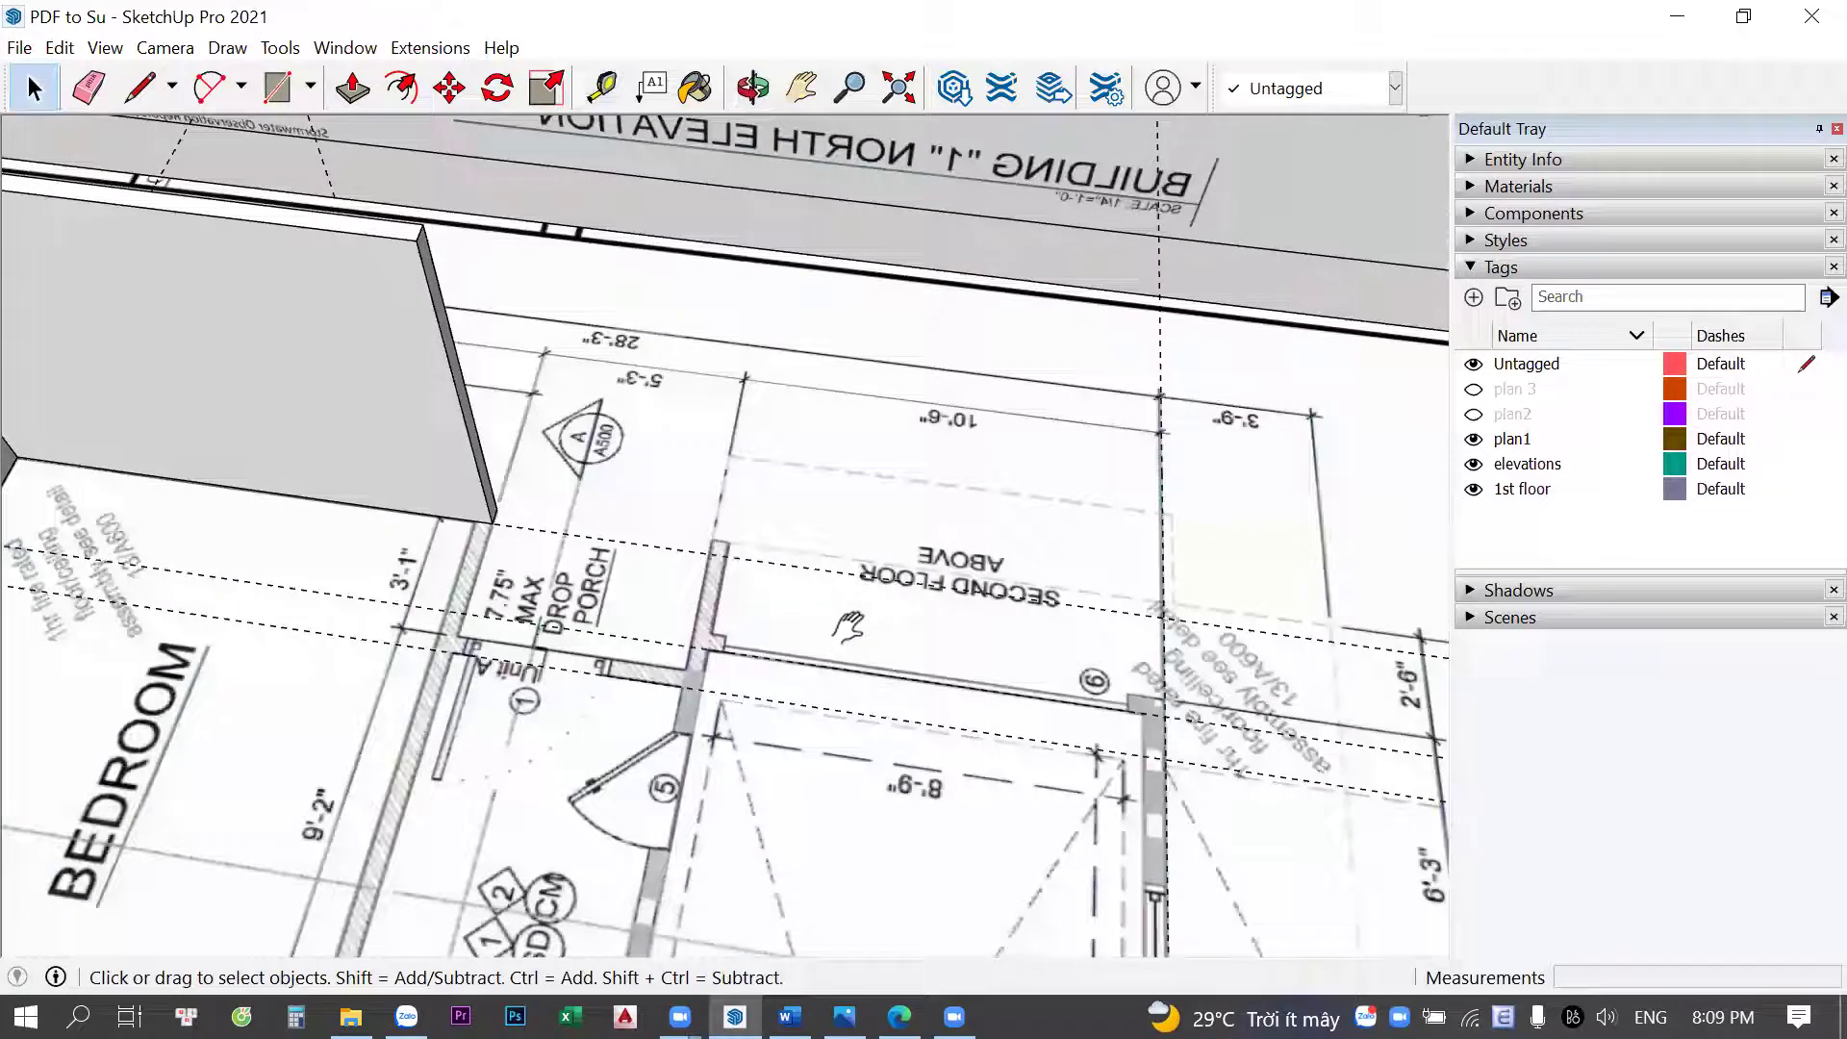
pyautogui.moveTo(849, 627); pyautogui.dragTo(856, 635, button='middle')
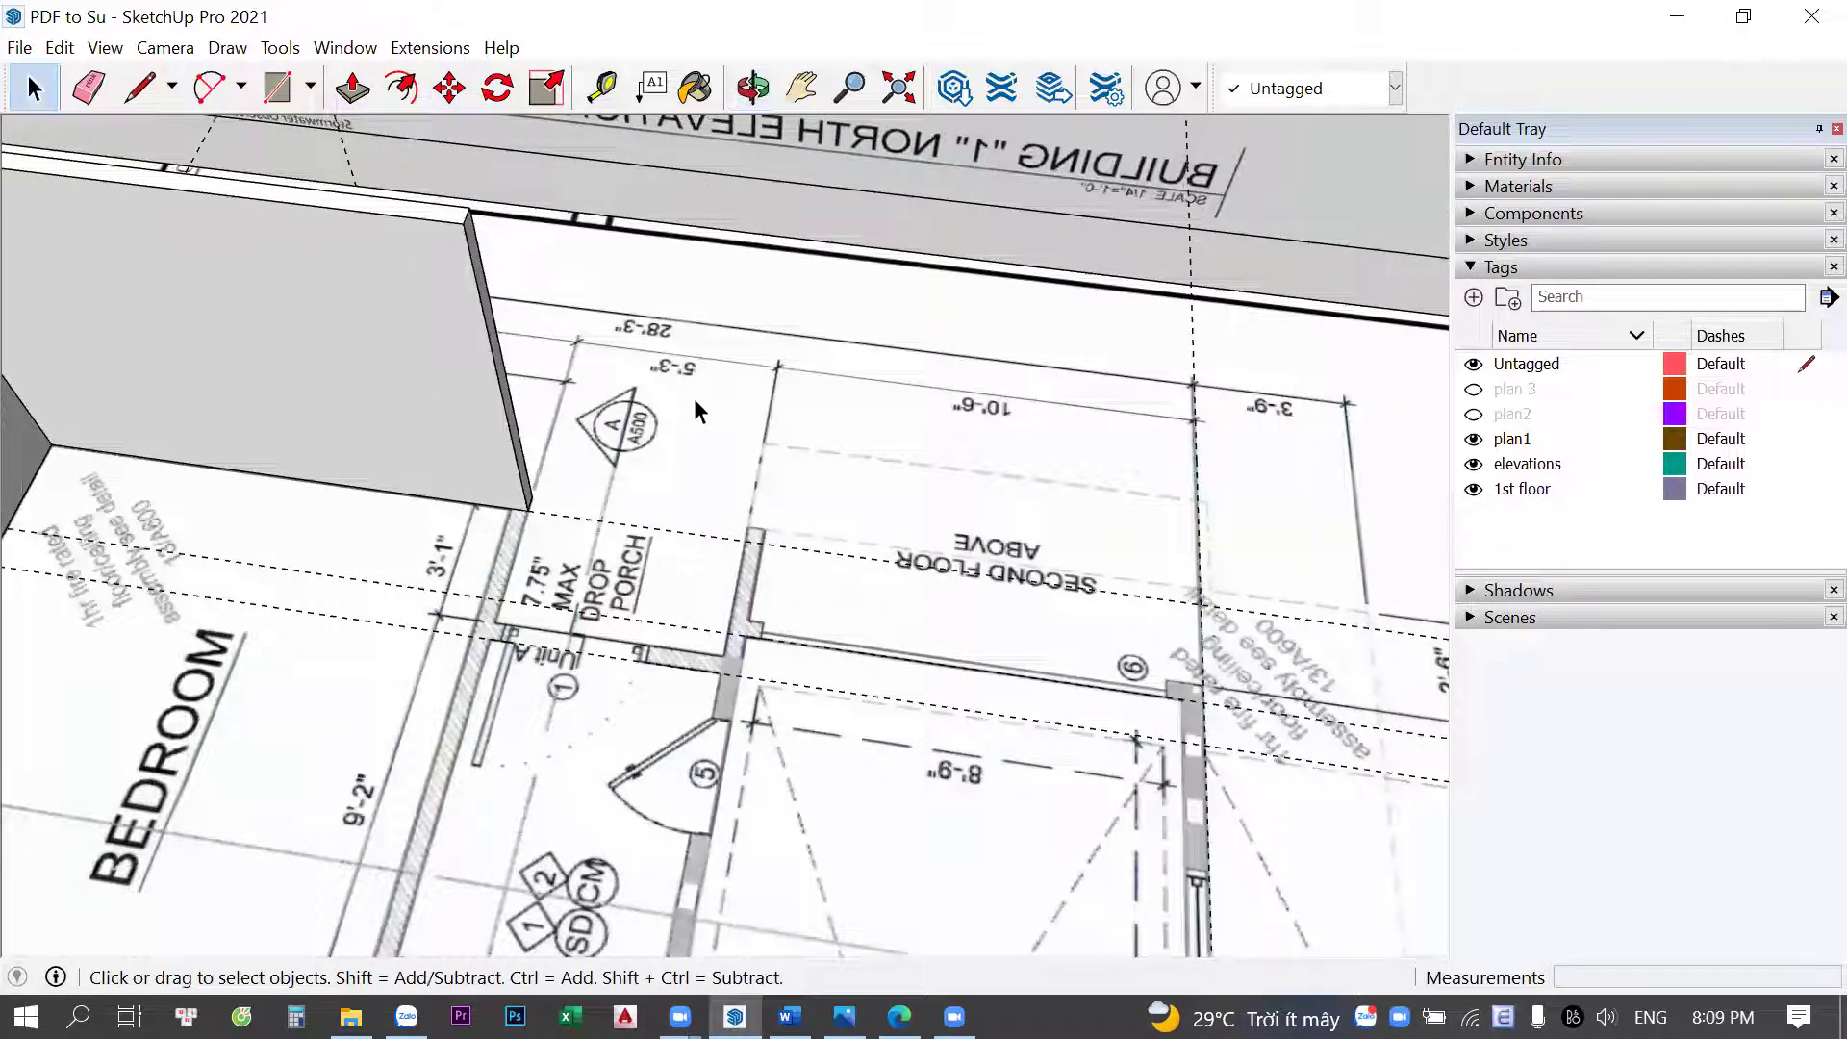
# Move-copy the wall face from its corner to the porch position
pyautogui.click(566, 426)
pyautogui.scroll(2, 566, 426)
pyautogui.scroll(3, 732, 495)
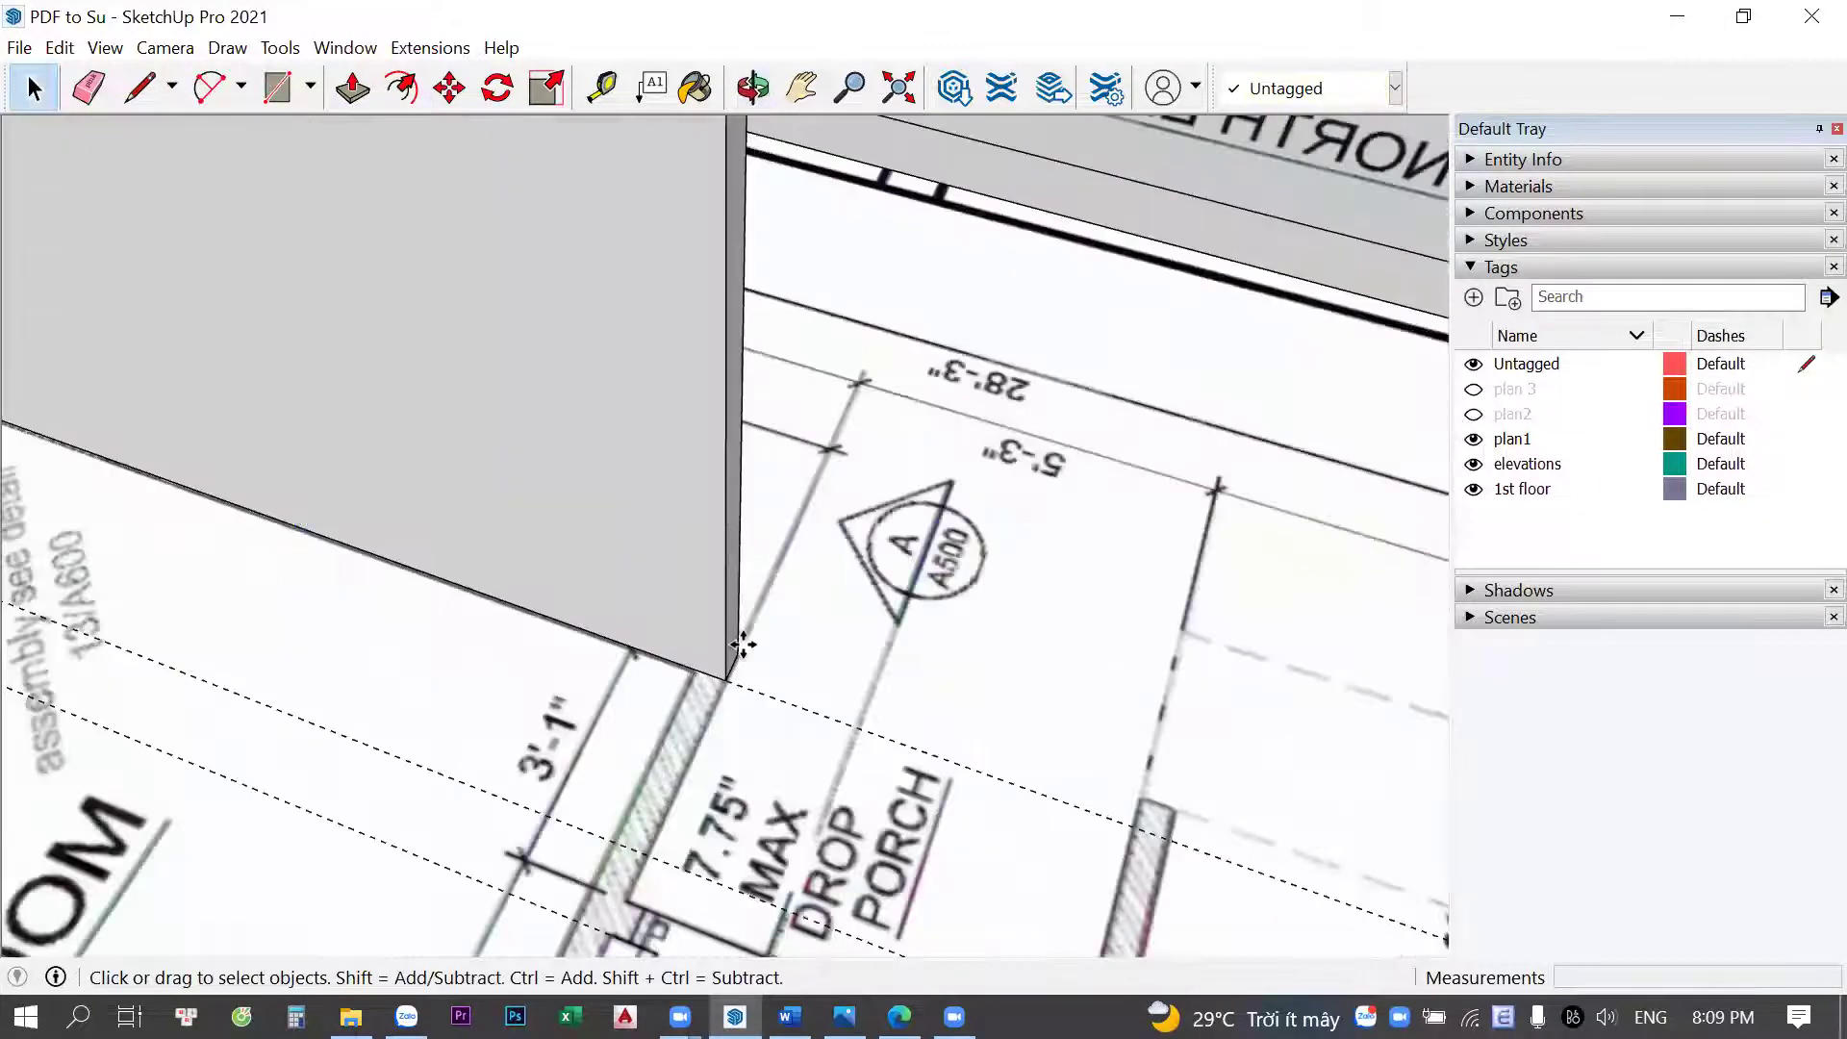
pyautogui.scroll(2, 741, 650)
pyautogui.press('m')
pyautogui.click(735, 703)
pyautogui.press('ctrl')
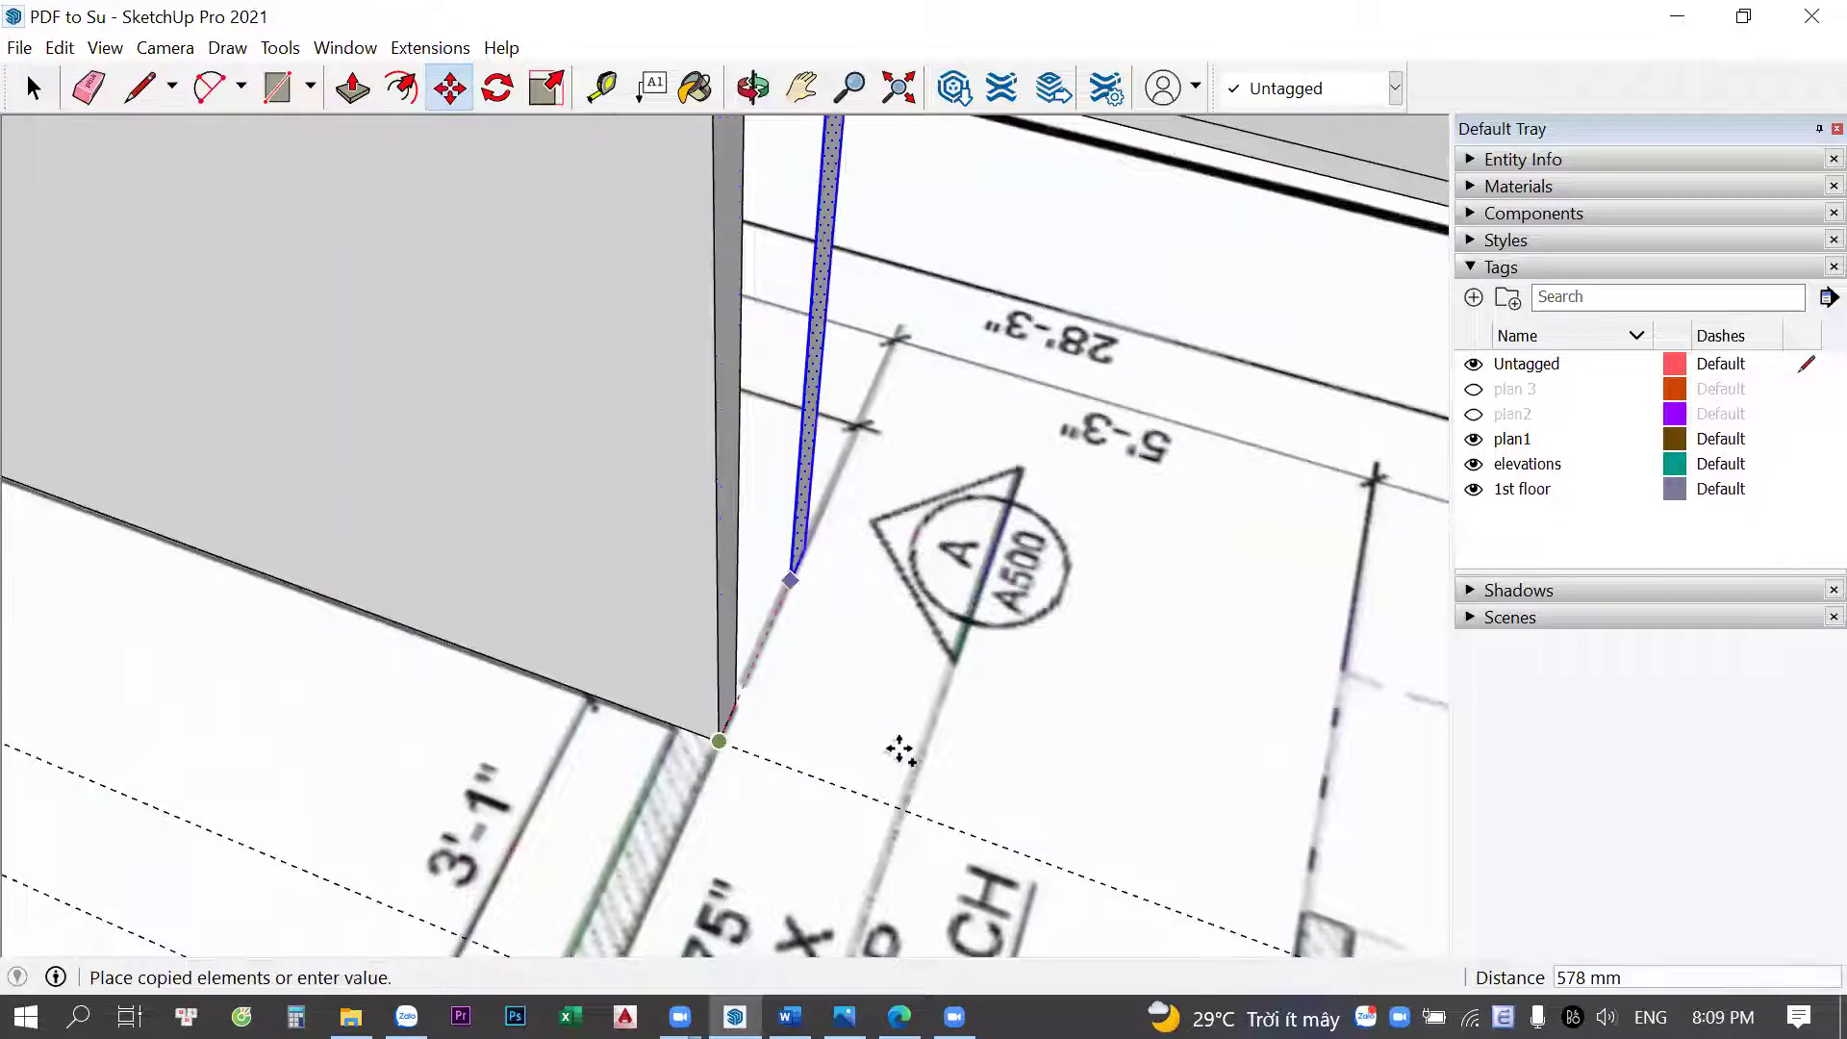
pyautogui.scroll(-2, 899, 751)
pyautogui.moveTo(905, 767); pyautogui.dragTo(1155, 702, button='middle')
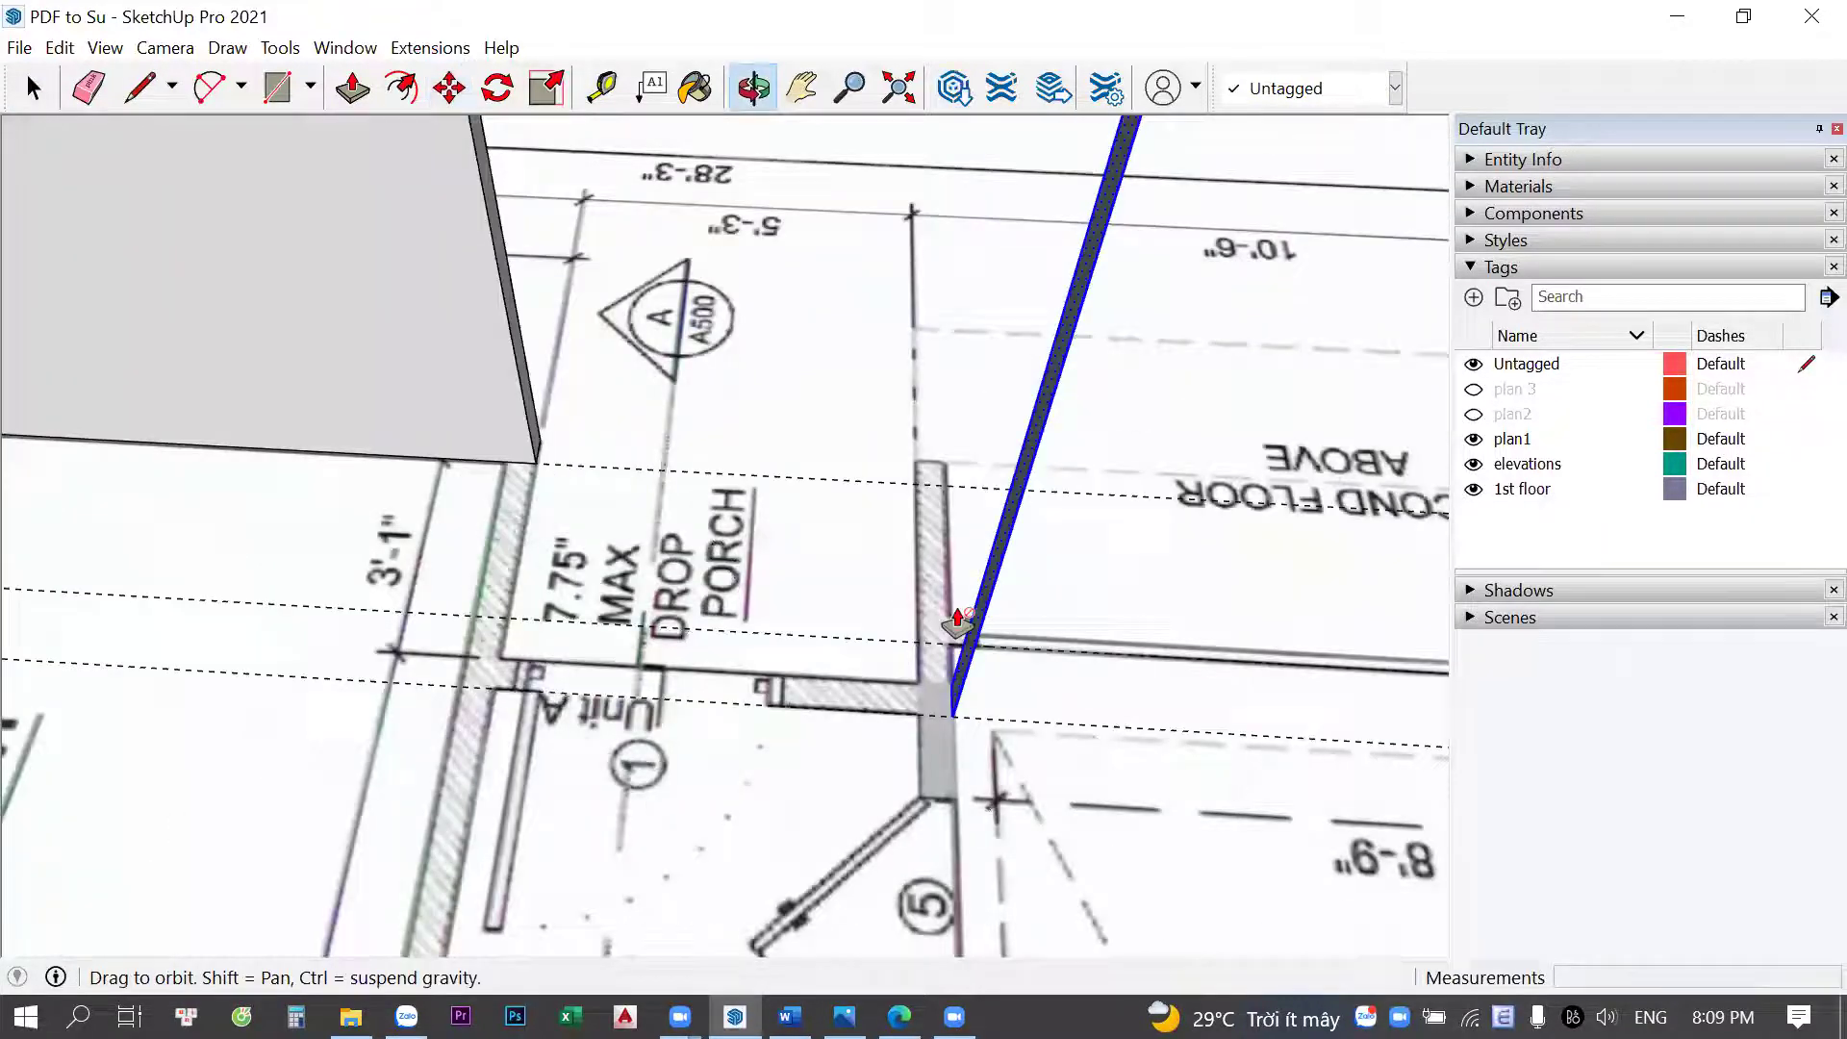
pyautogui.scroll(2, 957, 619)
# Push/Pull the porch wall face up to the stepped porch section's height
pyautogui.press('p')
pyautogui.click(806, 715)
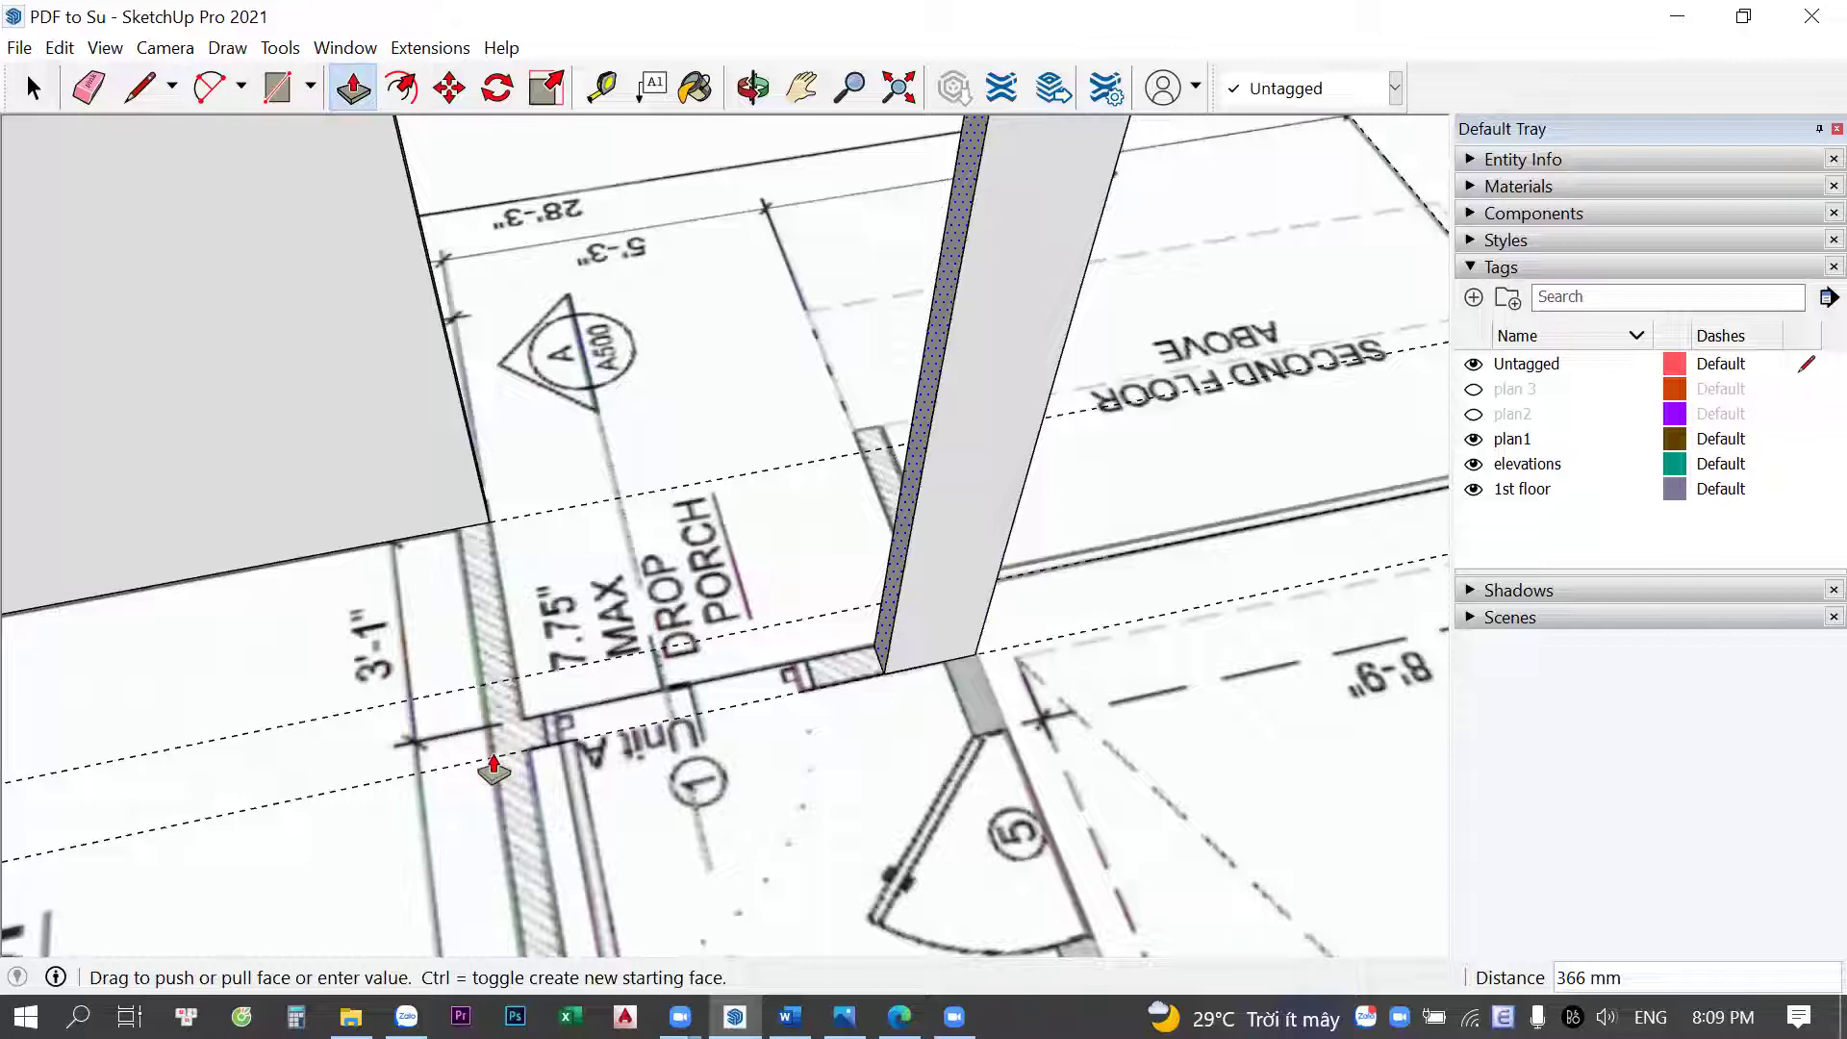
pyautogui.scroll(-3, 791, 505)
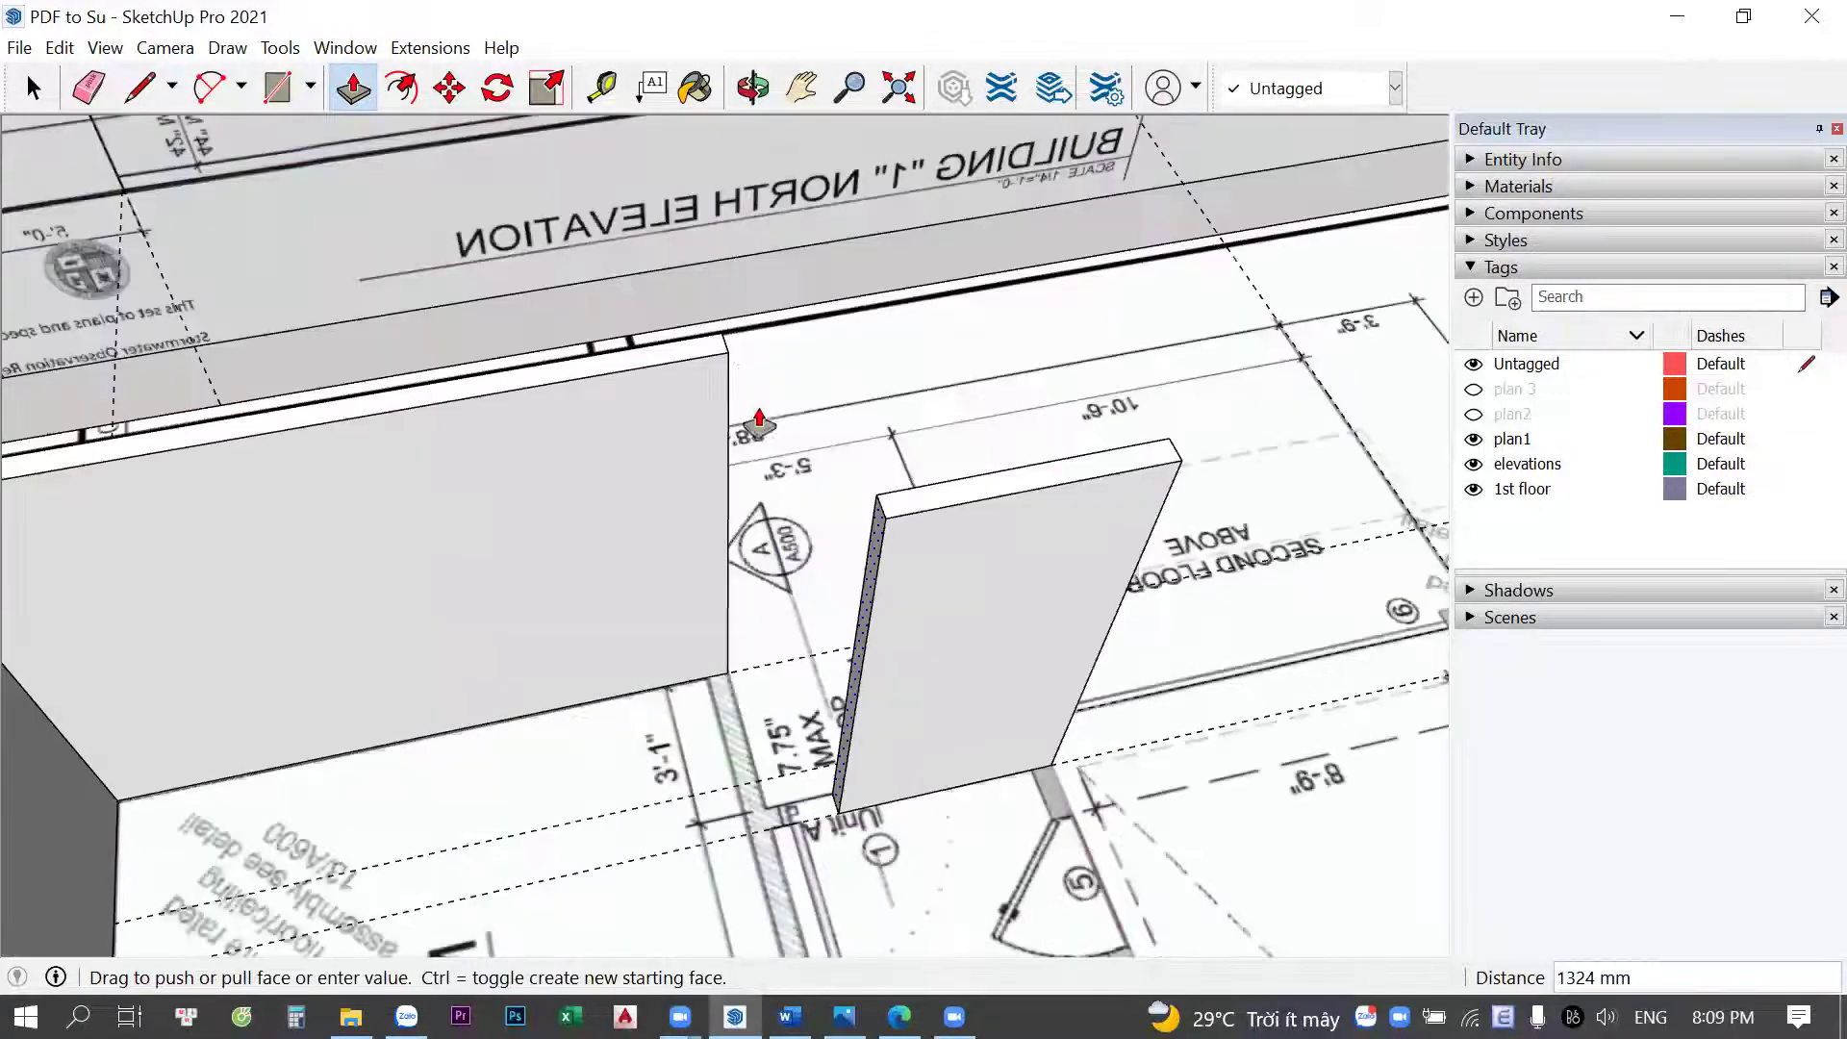
pyautogui.click(735, 364)
pyautogui.moveTo(811, 701)
pyautogui.mouseDown(button='middle')
pyautogui.moveTo(840, 697)
pyautogui.moveTo(724, 714)
pyautogui.mouseUp(button='middle')
pyautogui.press('space')
pyautogui.scroll(3, 690, 547)
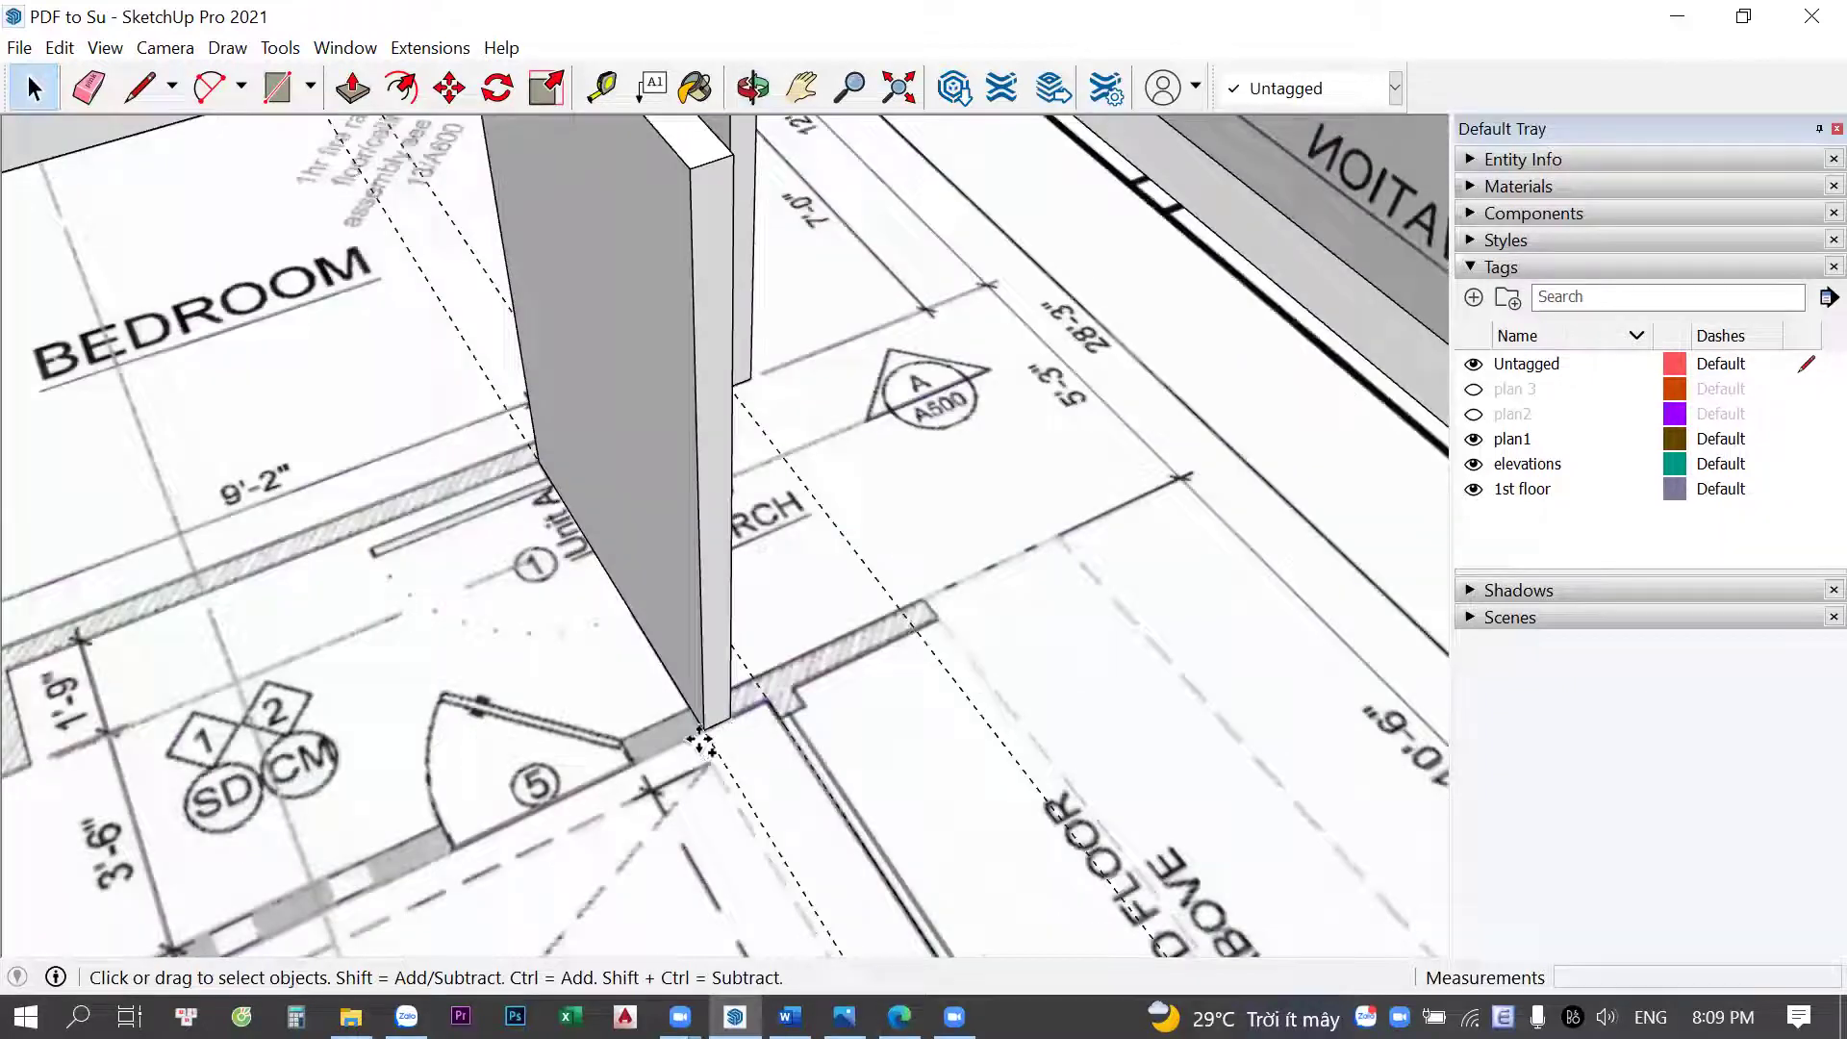
pyautogui.scroll(3, 712, 726)
# Raise the next north wall face to full height and check the north elevation
pyautogui.press('m')
pyautogui.press('ctrl')
pyautogui.click(683, 733)
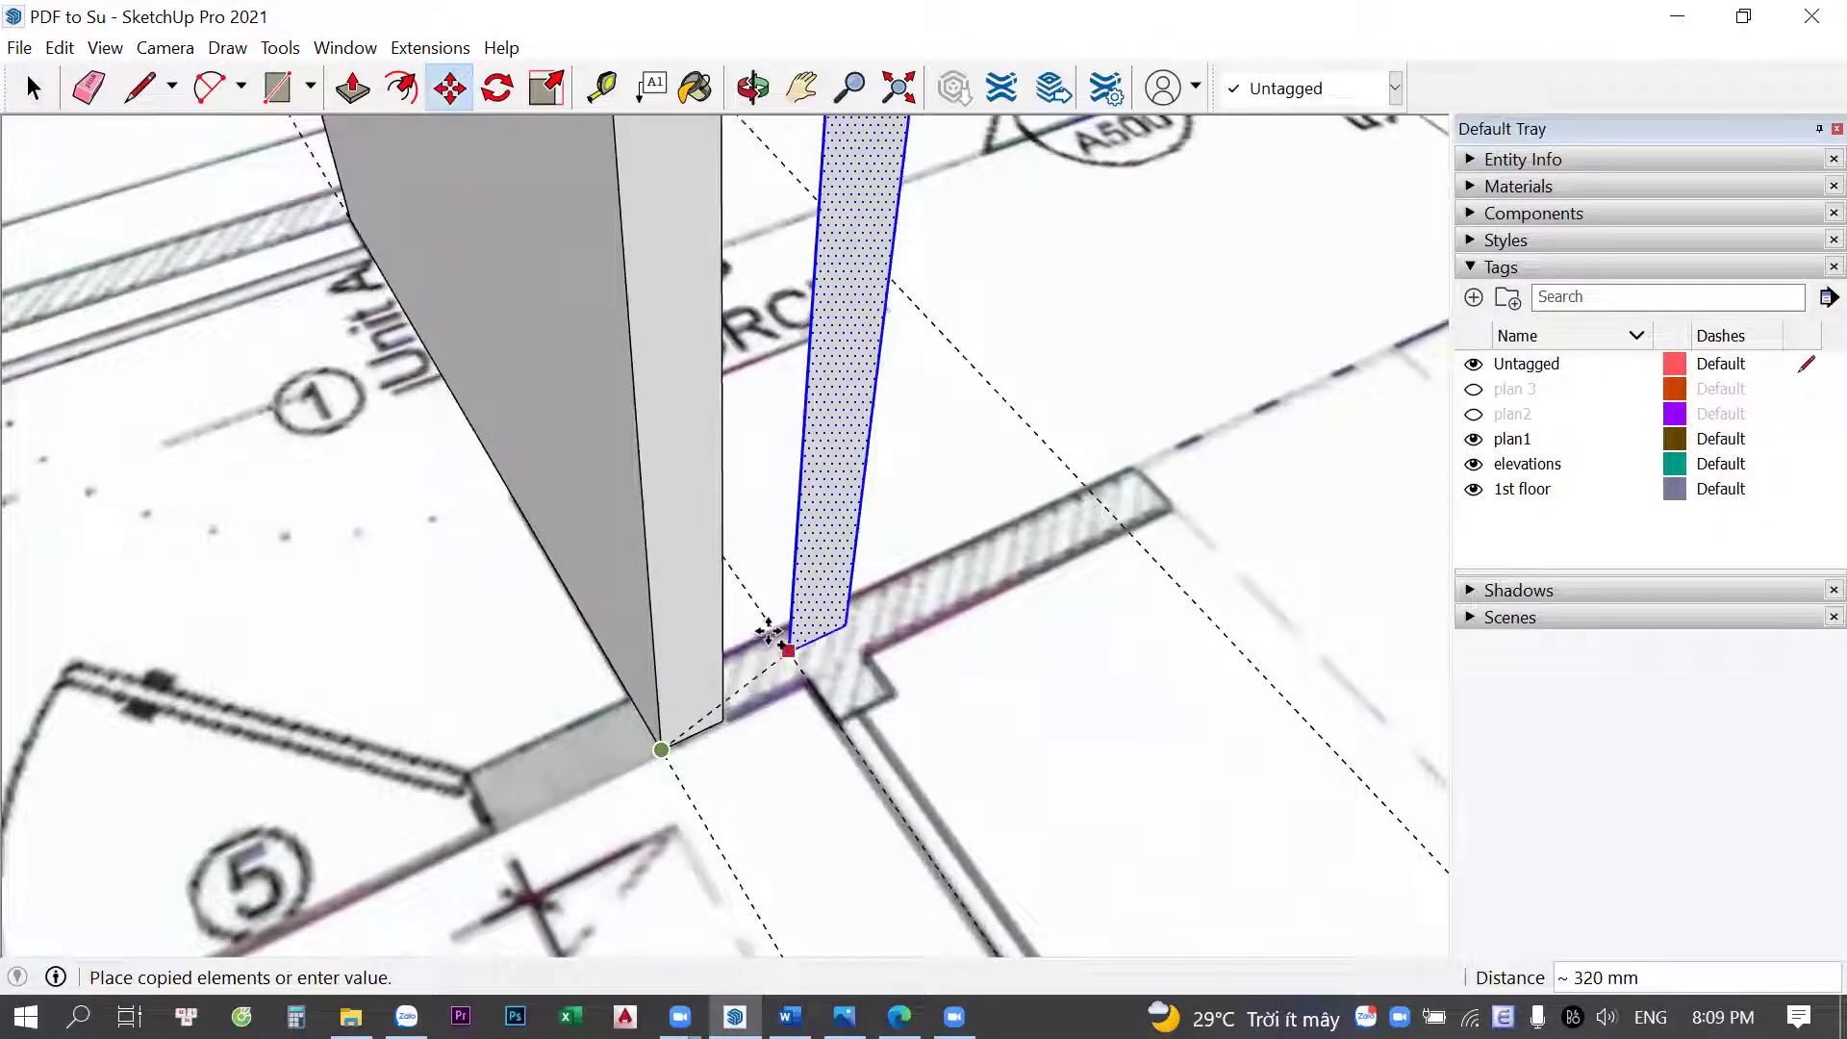
pyautogui.scroll(1, 785, 625)
pyautogui.press('space')
pyautogui.scroll(-3, 819, 563)
pyautogui.moveTo(1029, 740); pyautogui.dragTo(1098, 673, button='middle')
pyautogui.press('p')
pyautogui.click(1098, 673)
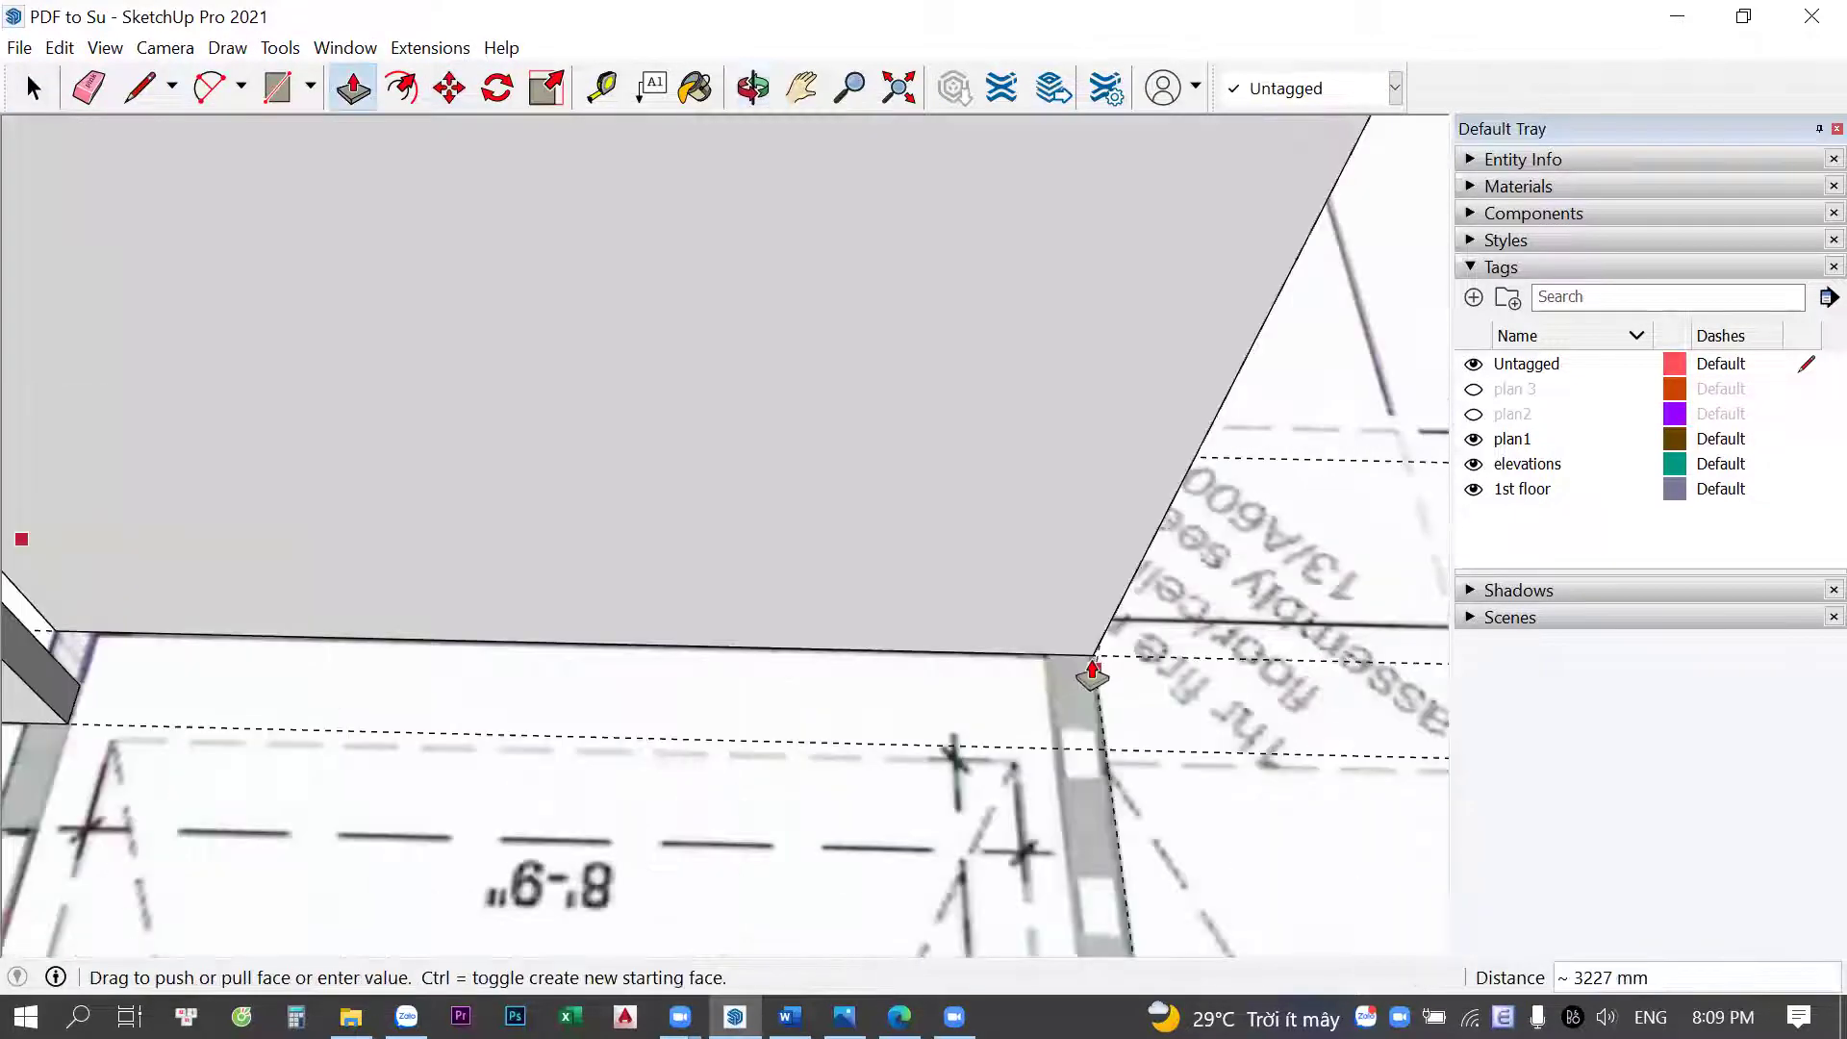
pyautogui.click(1094, 674)
pyautogui.press('space')
pyautogui.moveTo(1035, 771)
pyautogui.mouseDown(button='middle')
pyautogui.moveTo(813, 483)
pyautogui.moveTo(1029, 480)
pyautogui.mouseUp(button='middle')
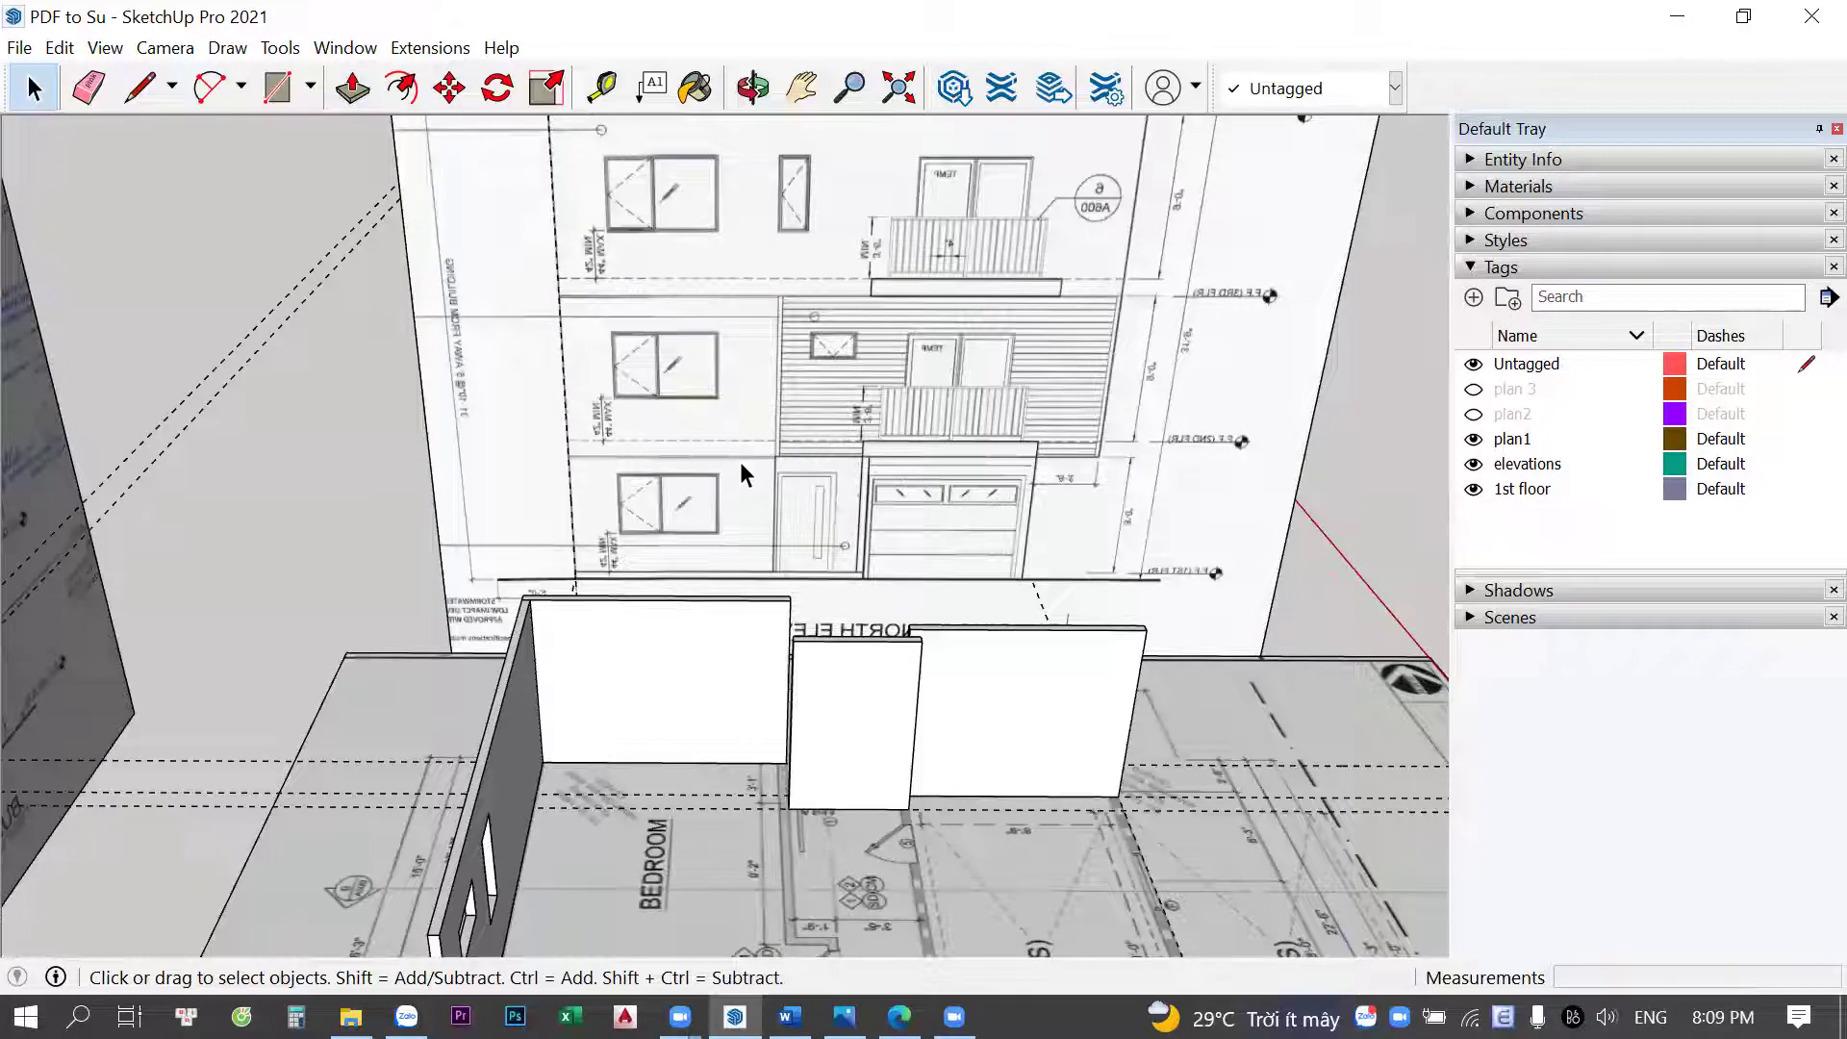
# Place Tape Measure guides along the left and right edges of the north elevation window
pyautogui.scroll(3, 741, 472)
pyautogui.scroll(3, 673, 472)
pyautogui.moveTo(610, 487); pyautogui.dragTo(614, 695, button='middle')
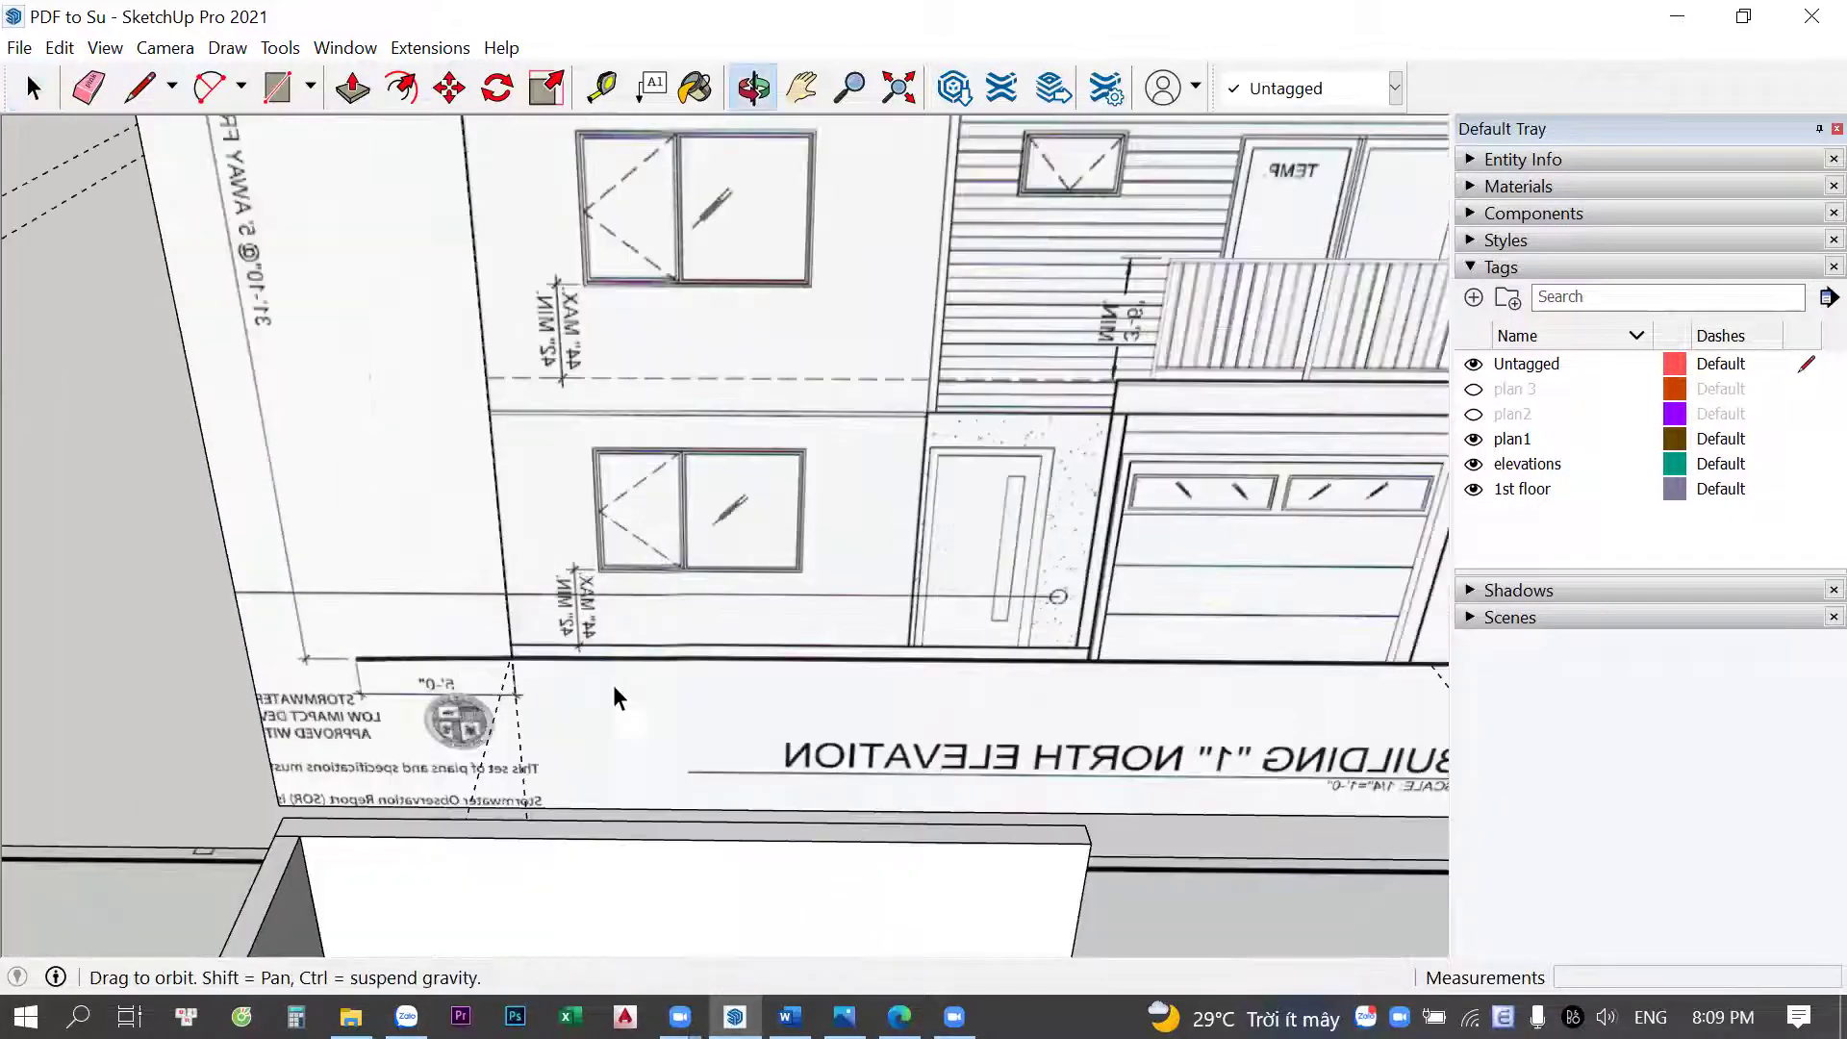
pyautogui.scroll(-5, 654, 630)
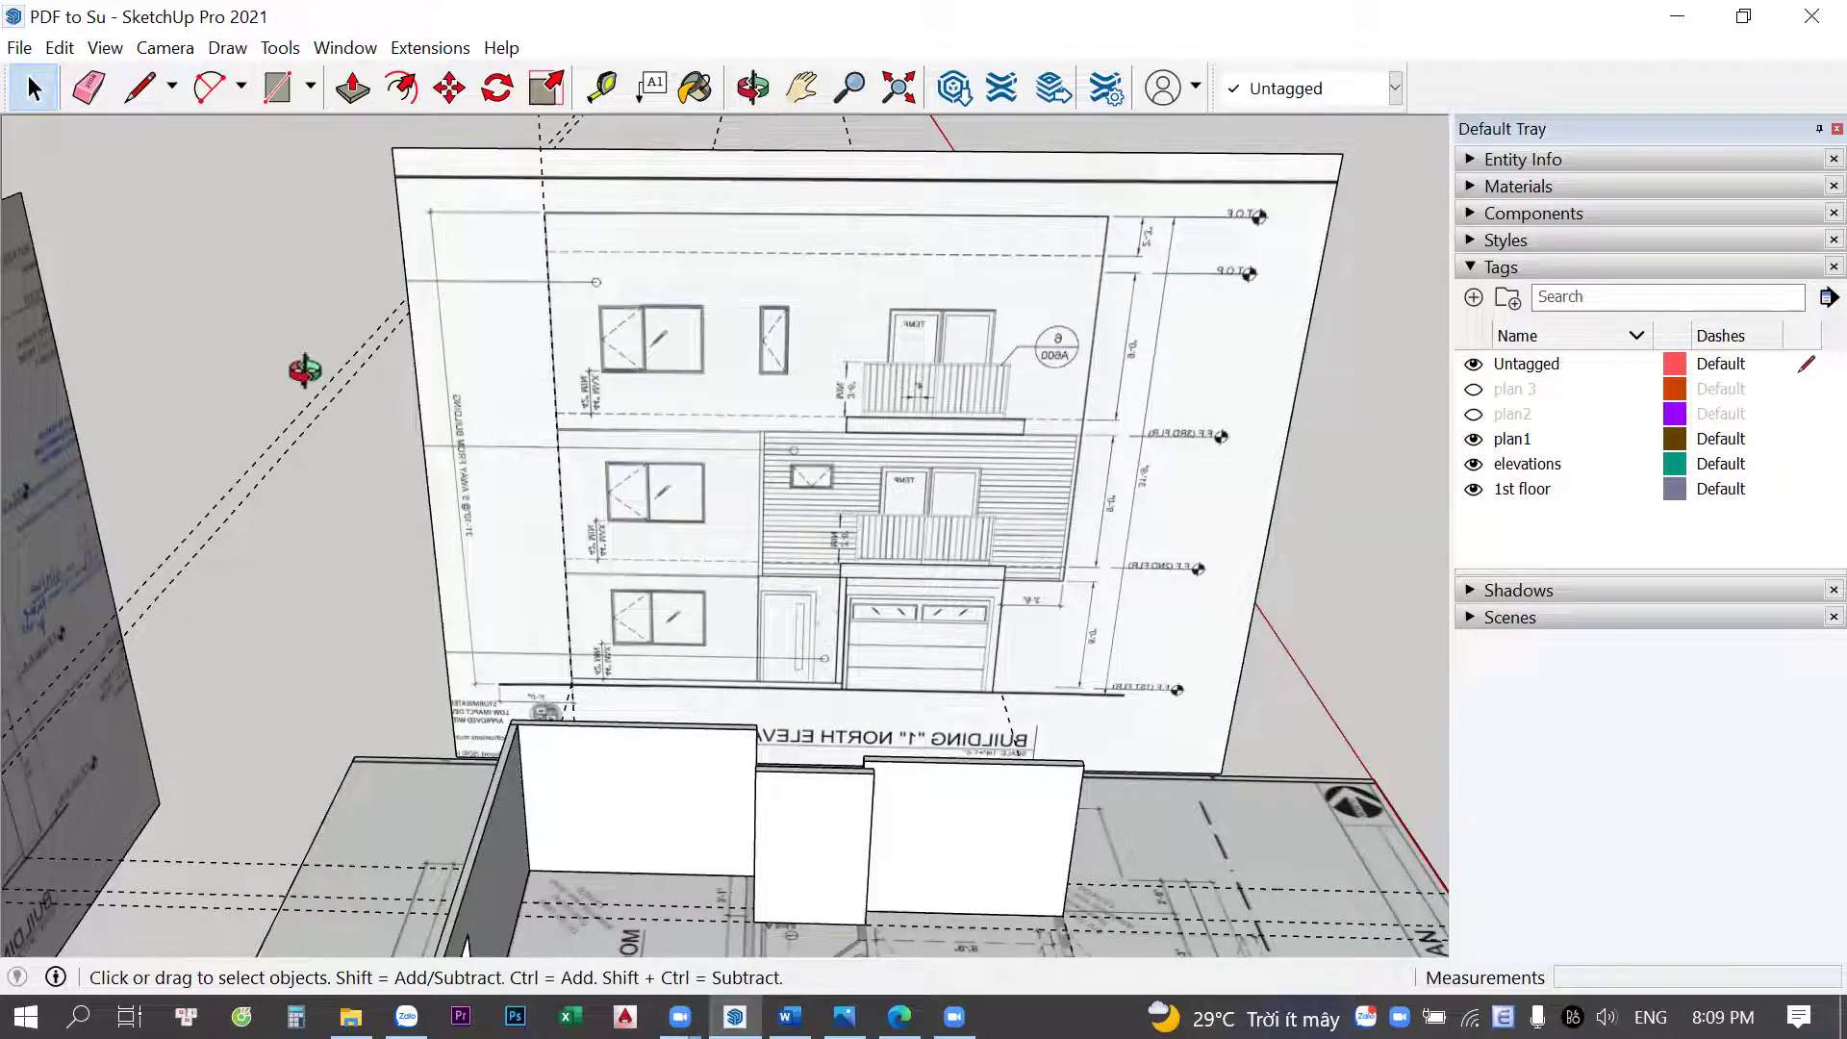
pyautogui.moveTo(674, 457); pyautogui.dragTo(729, 654, button='middle')
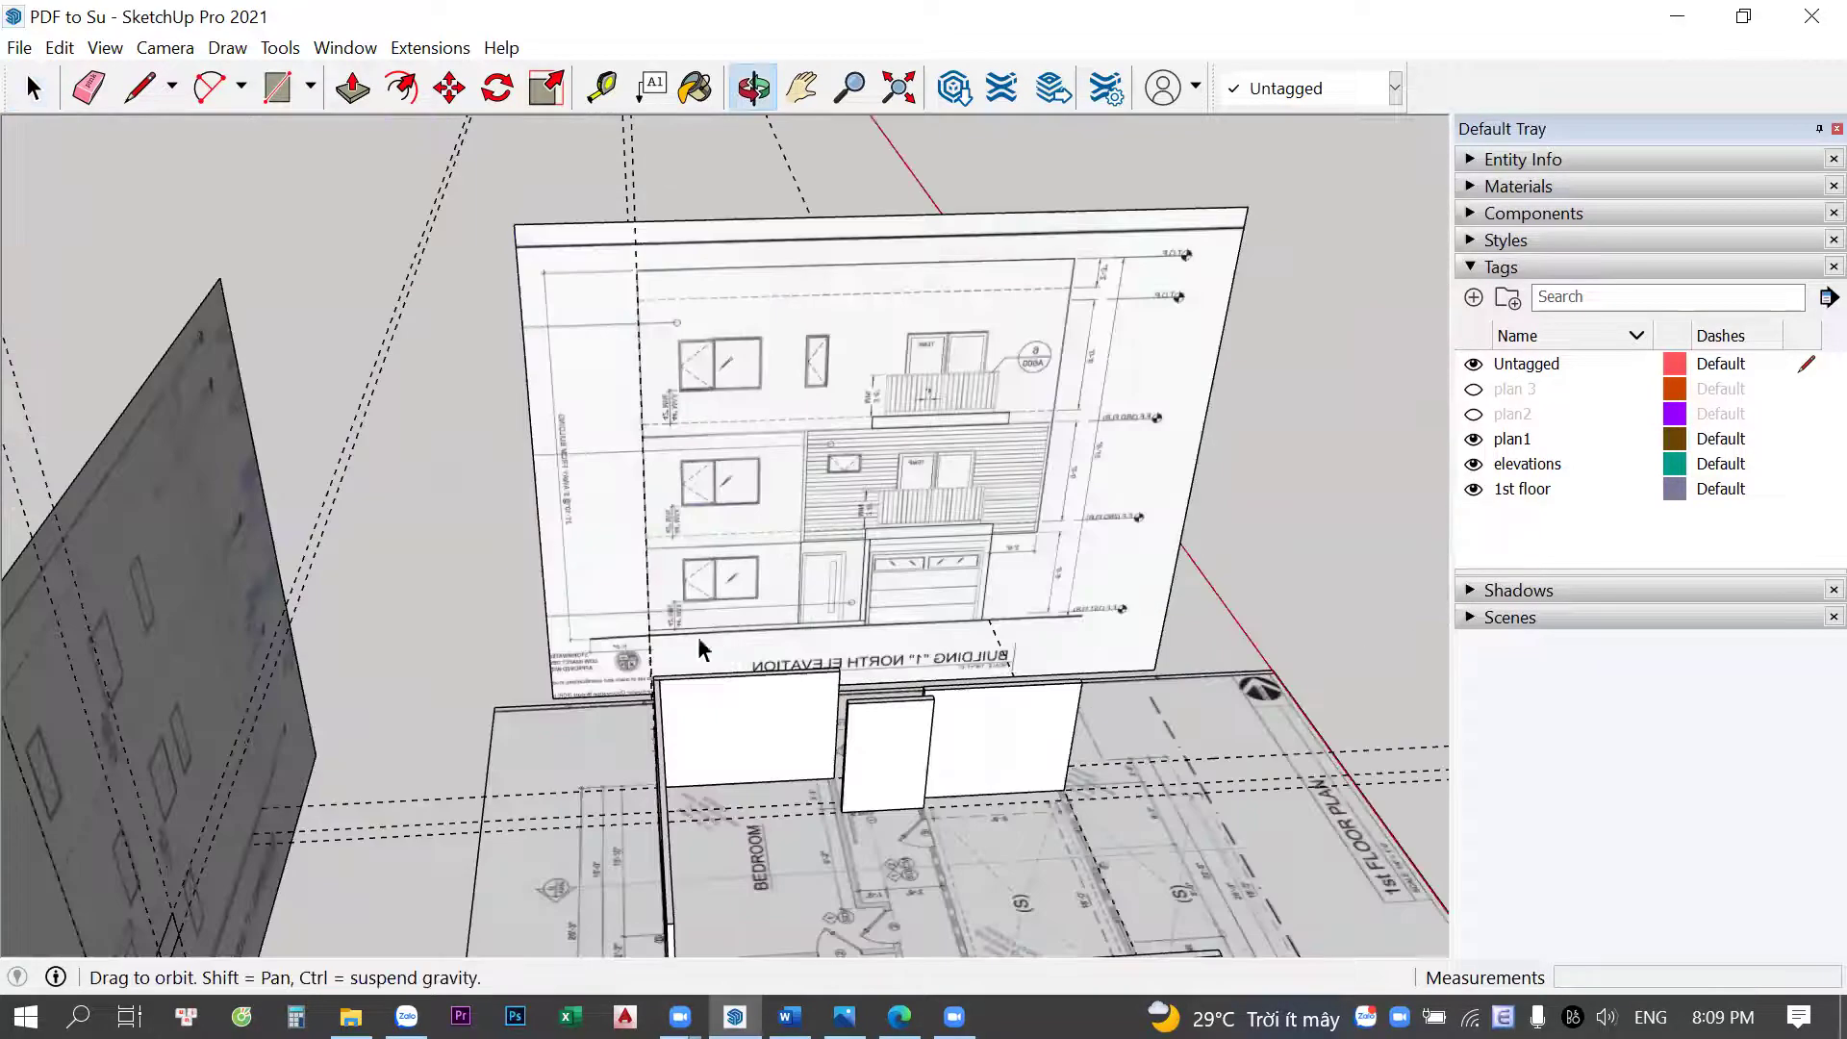
pyautogui.scroll(5, 697, 645)
pyautogui.press('t')
pyautogui.click(674, 471)
pyautogui.scroll(3, 735, 414)
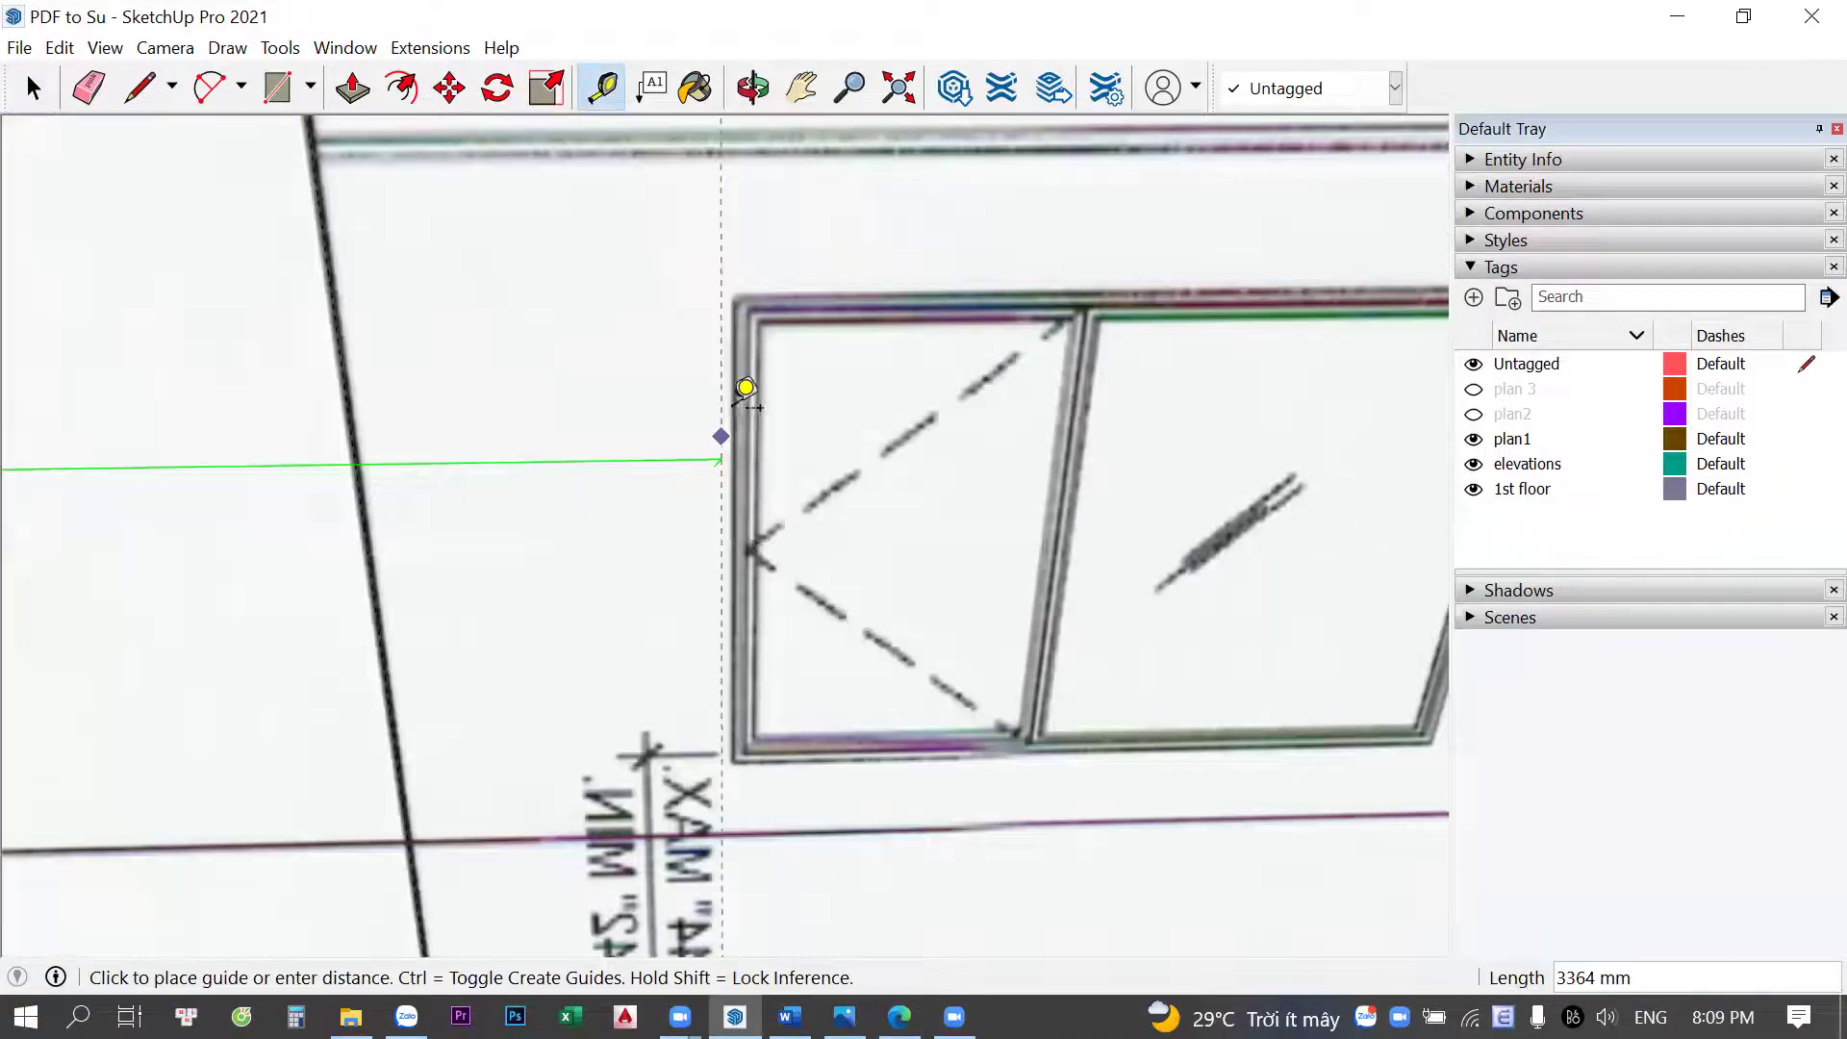
pyautogui.scroll(1, 746, 386)
pyautogui.click(652, 414)
pyautogui.scroll(-2, 652, 413)
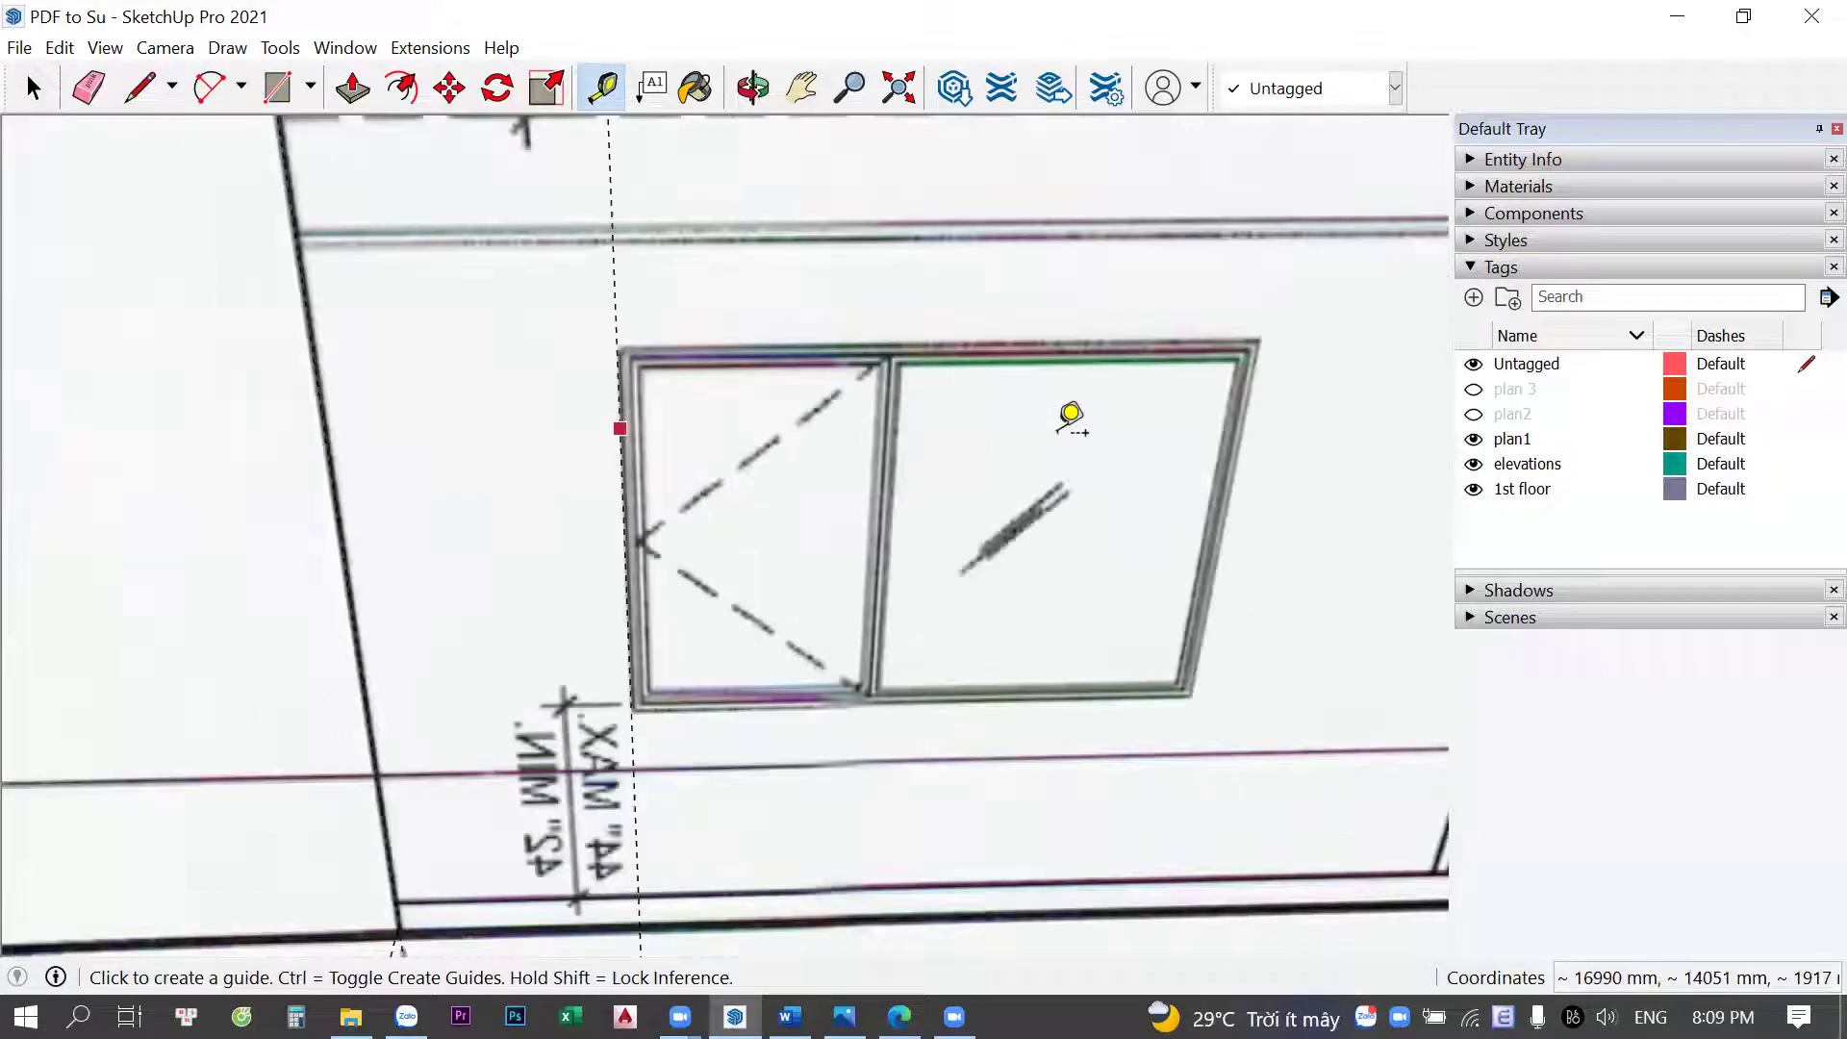
pyautogui.scroll(2, 1309, 423)
pyautogui.click(1292, 407)
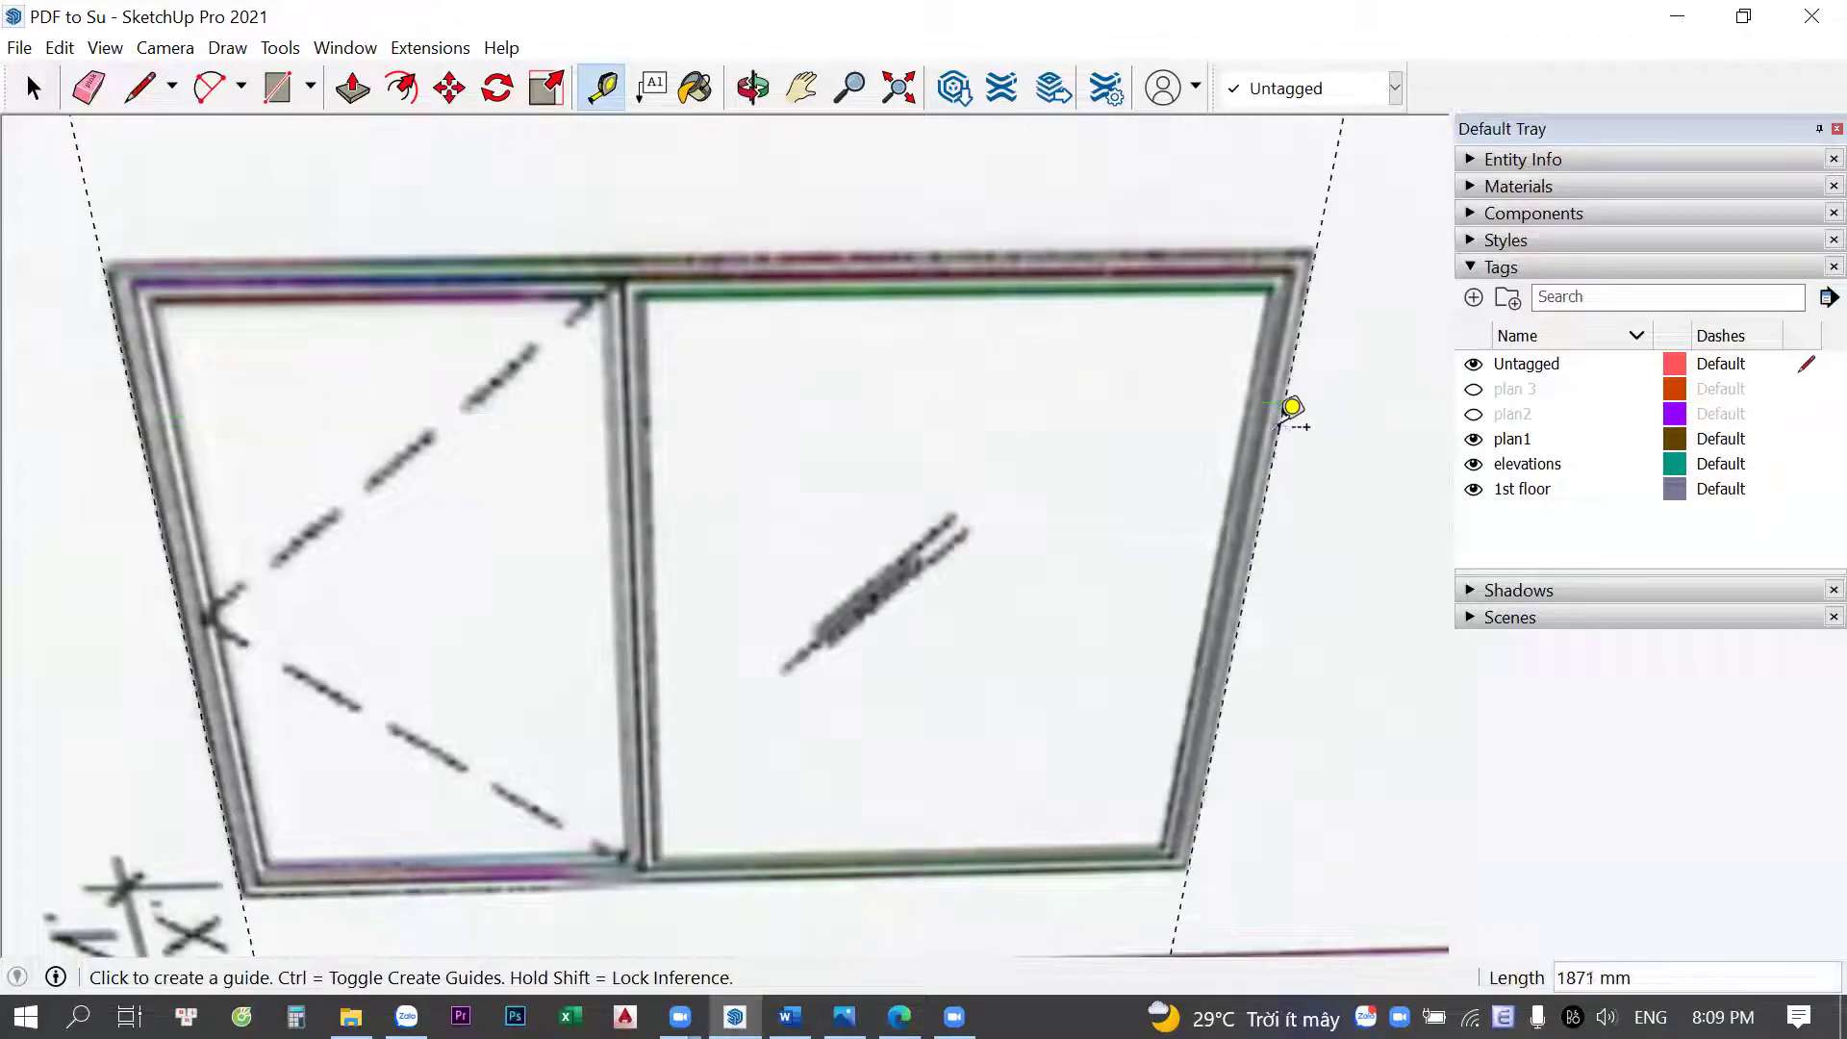
# Measure from the window's side and bottom edges to mark its height
pyautogui.keyDown('shift'); pyautogui.moveTo(829, 565); pyautogui.dragTo(761, 445, button='middle'); pyautogui.keyUp('shift')
pyautogui.scroll(-3, 515, 860)
pyautogui.moveTo(598, 751); pyautogui.dragTo(672, 898, button='middle')
pyautogui.click(664, 912)
pyautogui.scroll(3, 419, 673)
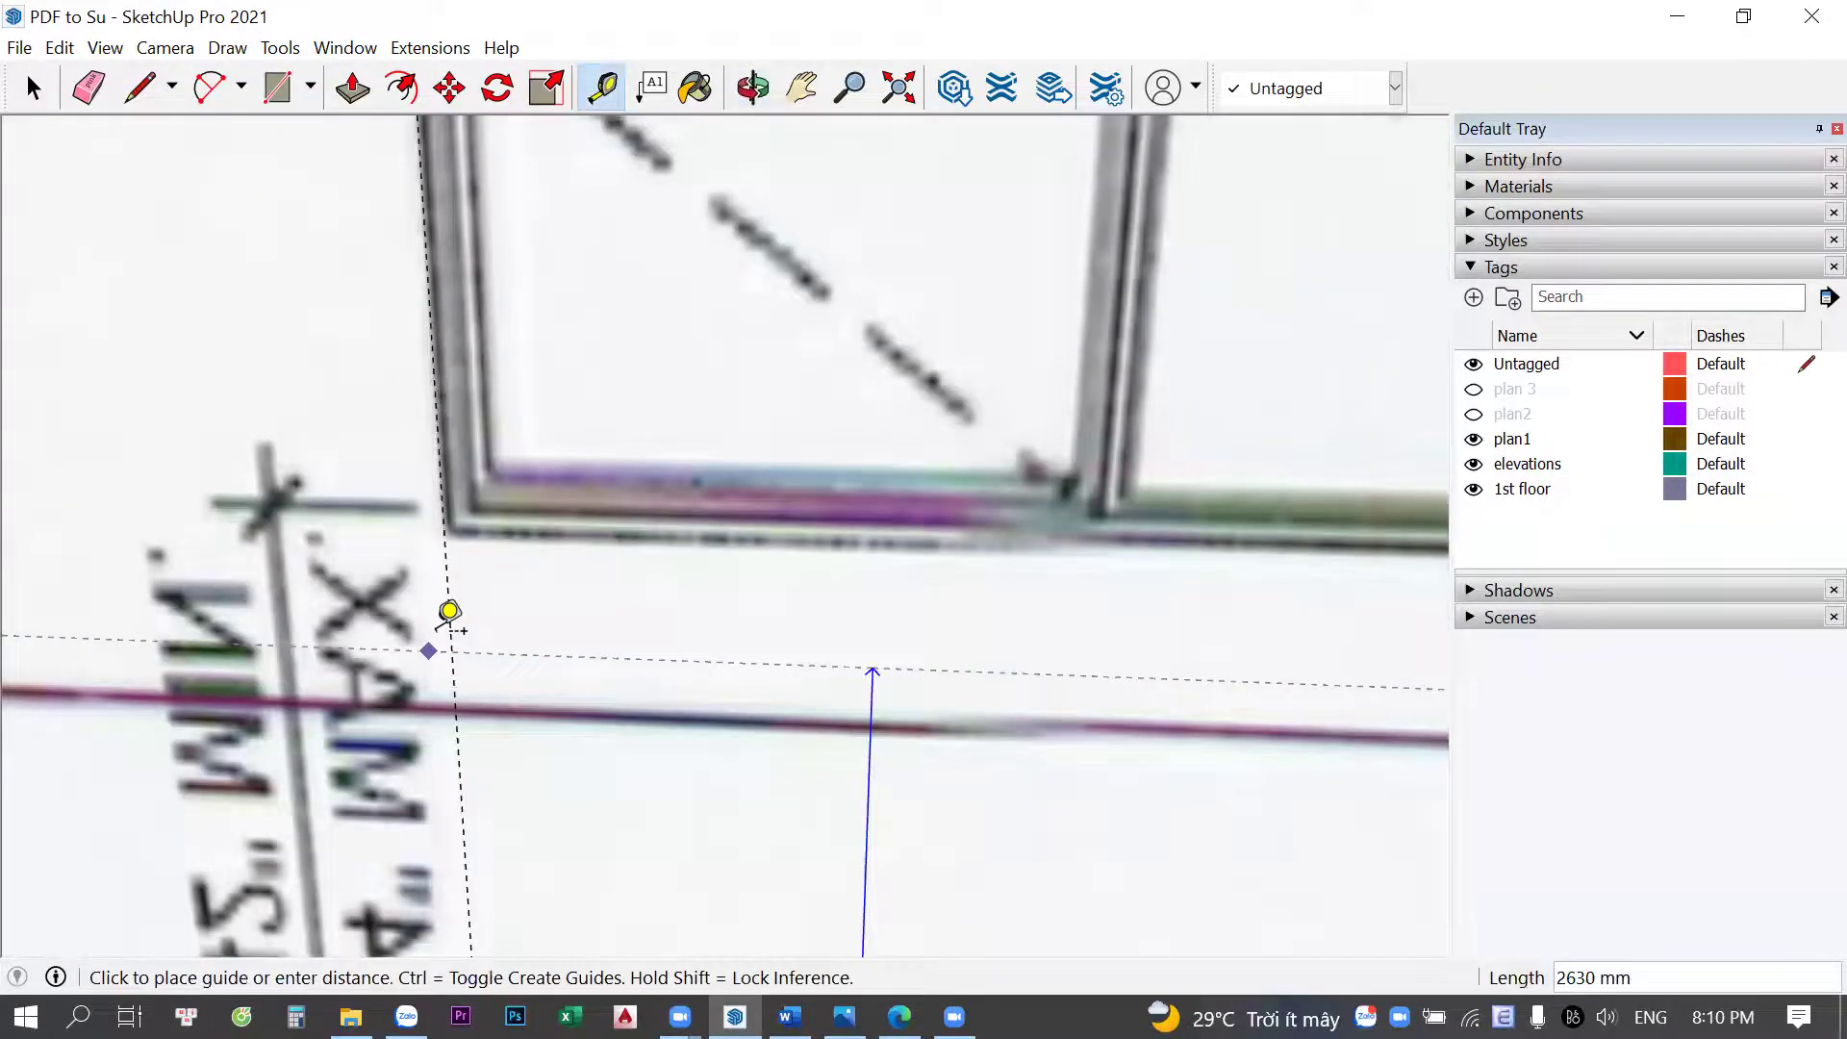
pyautogui.scroll(1, 487, 495)
pyautogui.scroll(-3, 555, 787)
pyautogui.press('space')
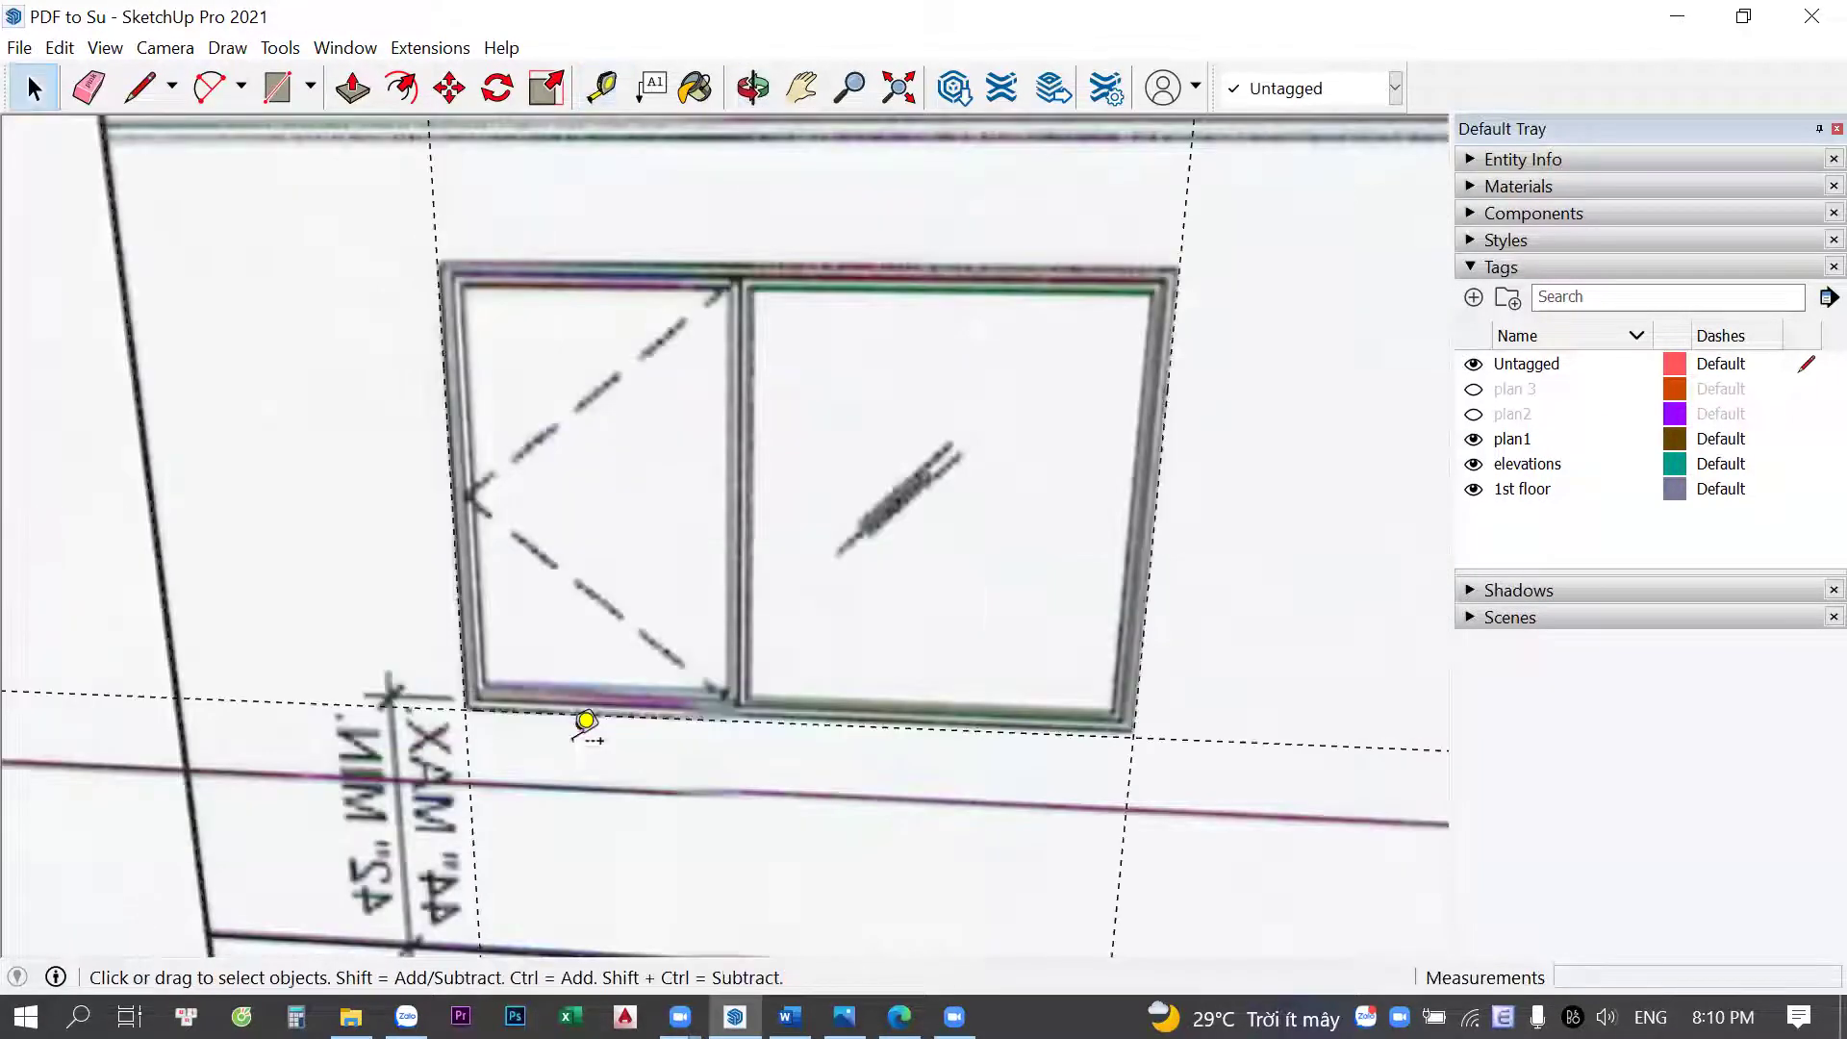
pyautogui.press('t')
pyautogui.keyDown('shift'); pyautogui.moveTo(557, 628); pyautogui.dragTo(568, 753, button='middle'); pyautogui.keyUp('shift')
pyautogui.click(595, 856)
pyautogui.scroll(2, 568, 380)
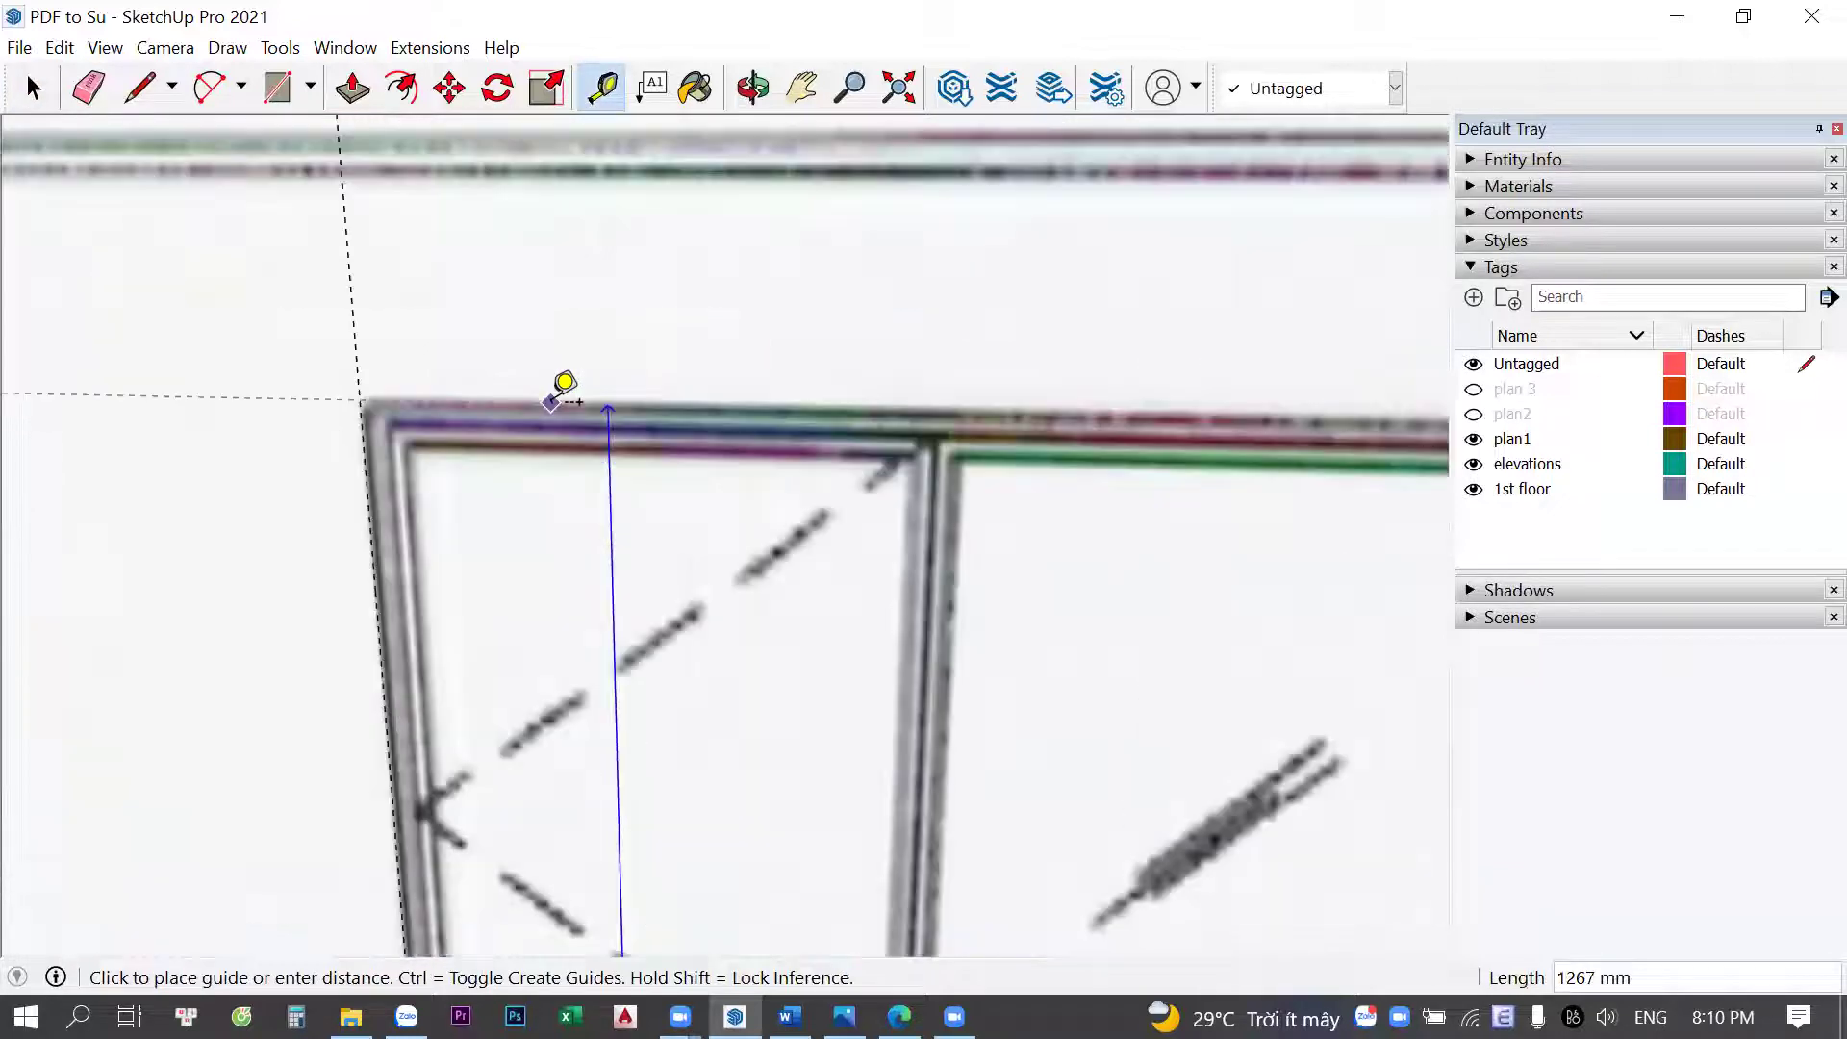
# Draw a rectangle over the window from its lower-left to opposite corner
pyautogui.press('o')
pyautogui.scroll(-3, 608, 539)
pyautogui.scroll(-1, 589, 628)
pyautogui.press('space')
pyautogui.press('r')
pyautogui.click(532, 616)
pyautogui.click(917, 397)
# Move the window face onto the front wall and Push/Pull it through
pyautogui.press('space')
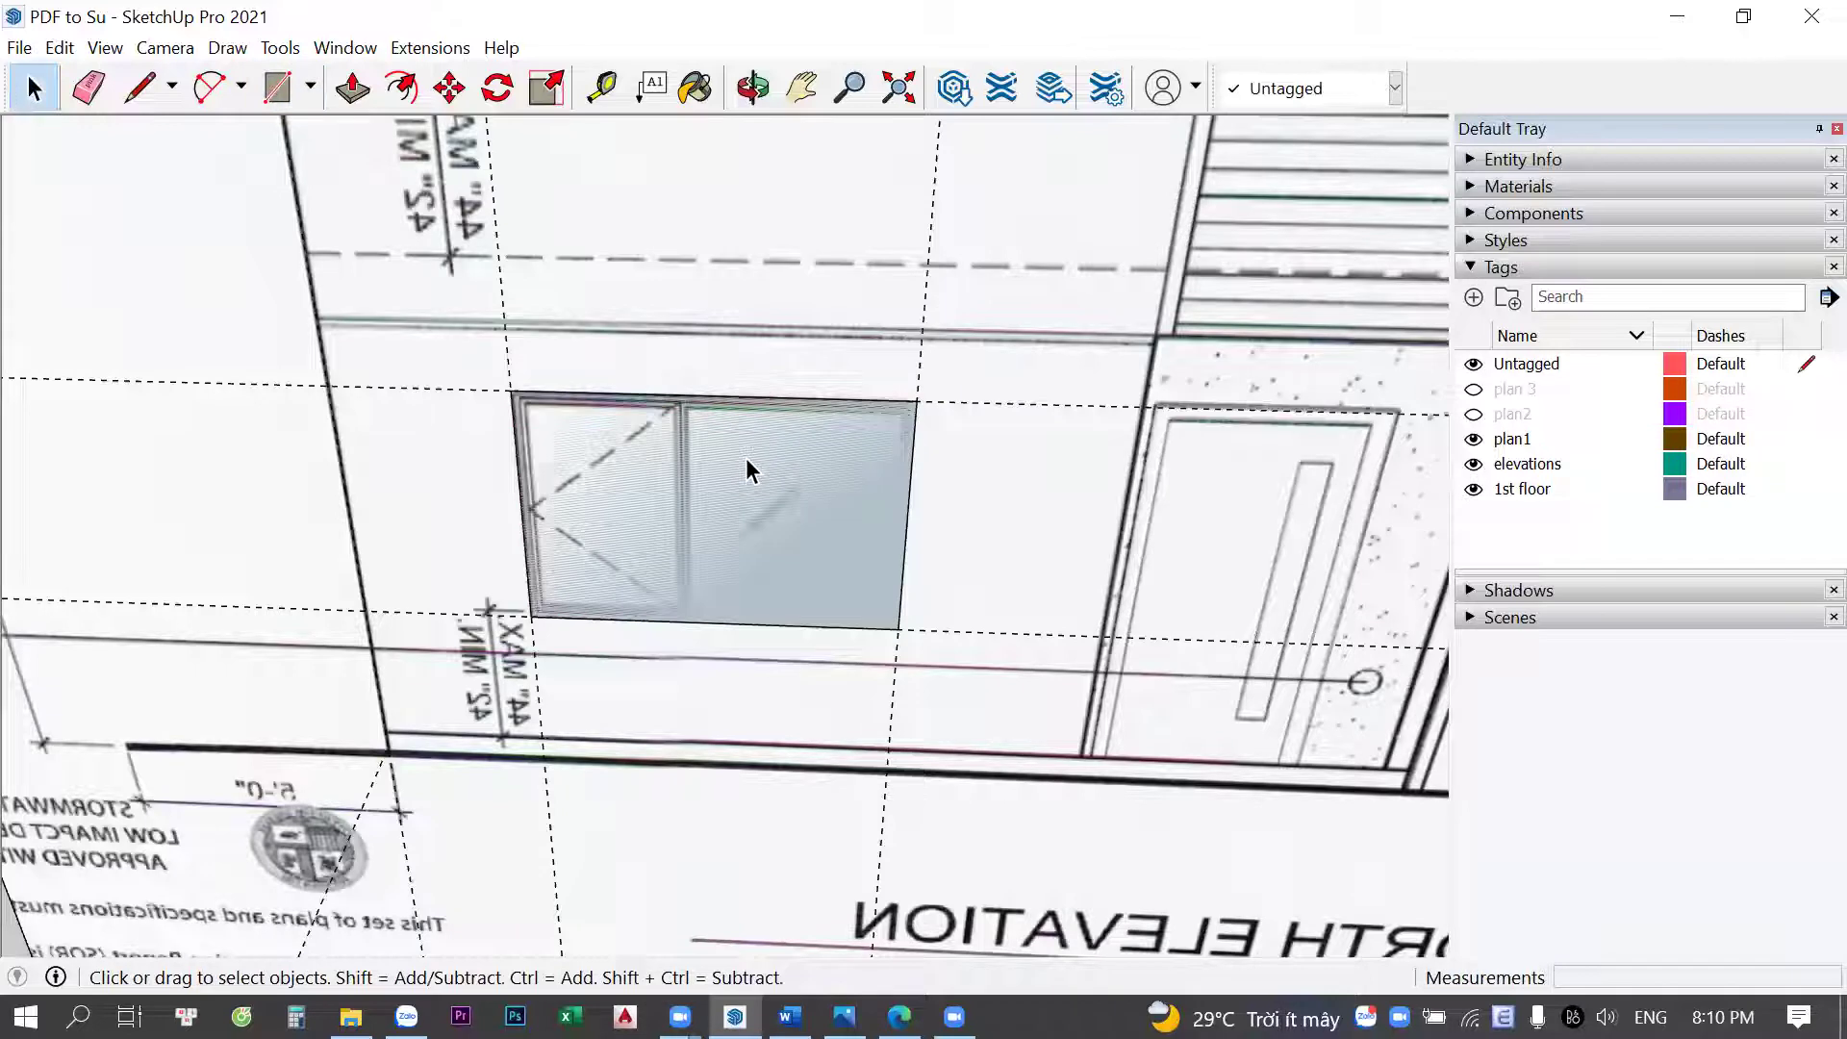
pyautogui.press('m')
pyautogui.click(709, 568)
pyautogui.scroll(-3, 694, 637)
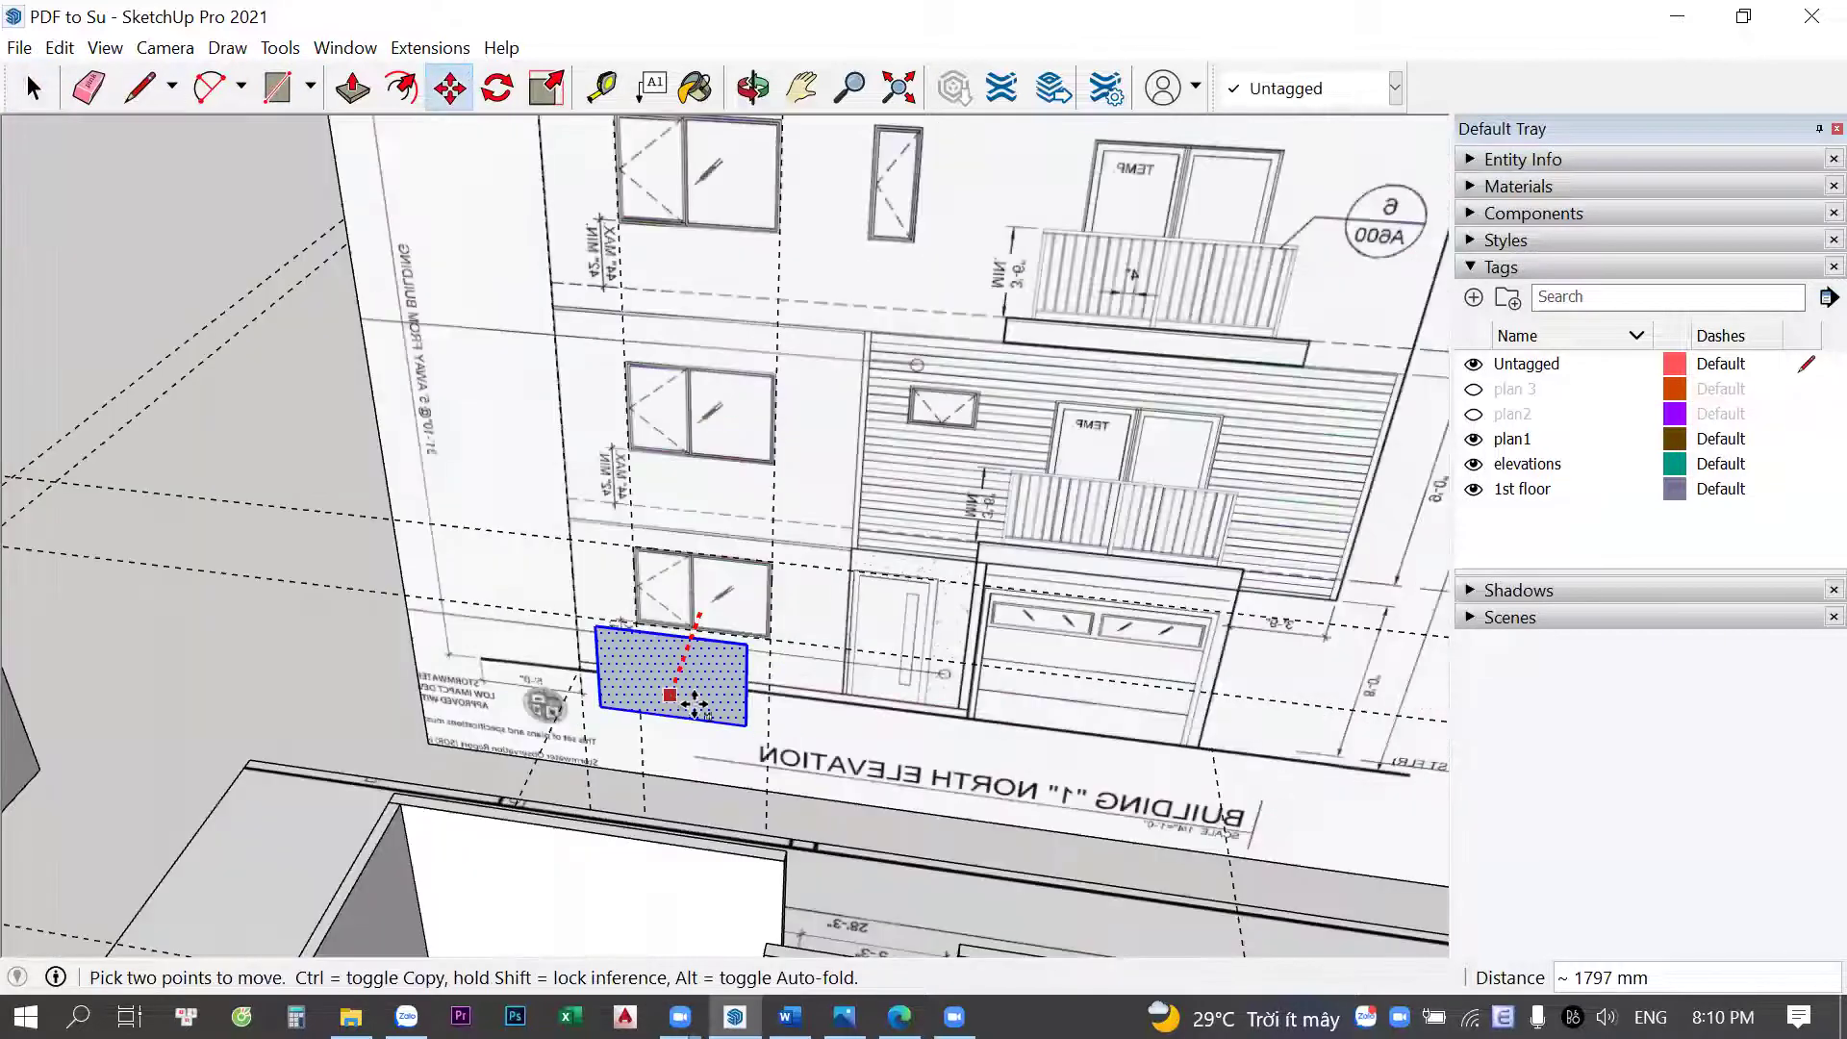
pyautogui.moveTo(688, 707)
pyautogui.mouseDown(button='middle')
pyautogui.moveTo(853, 747)
pyautogui.moveTo(693, 734)
pyautogui.mouseUp(button='middle')
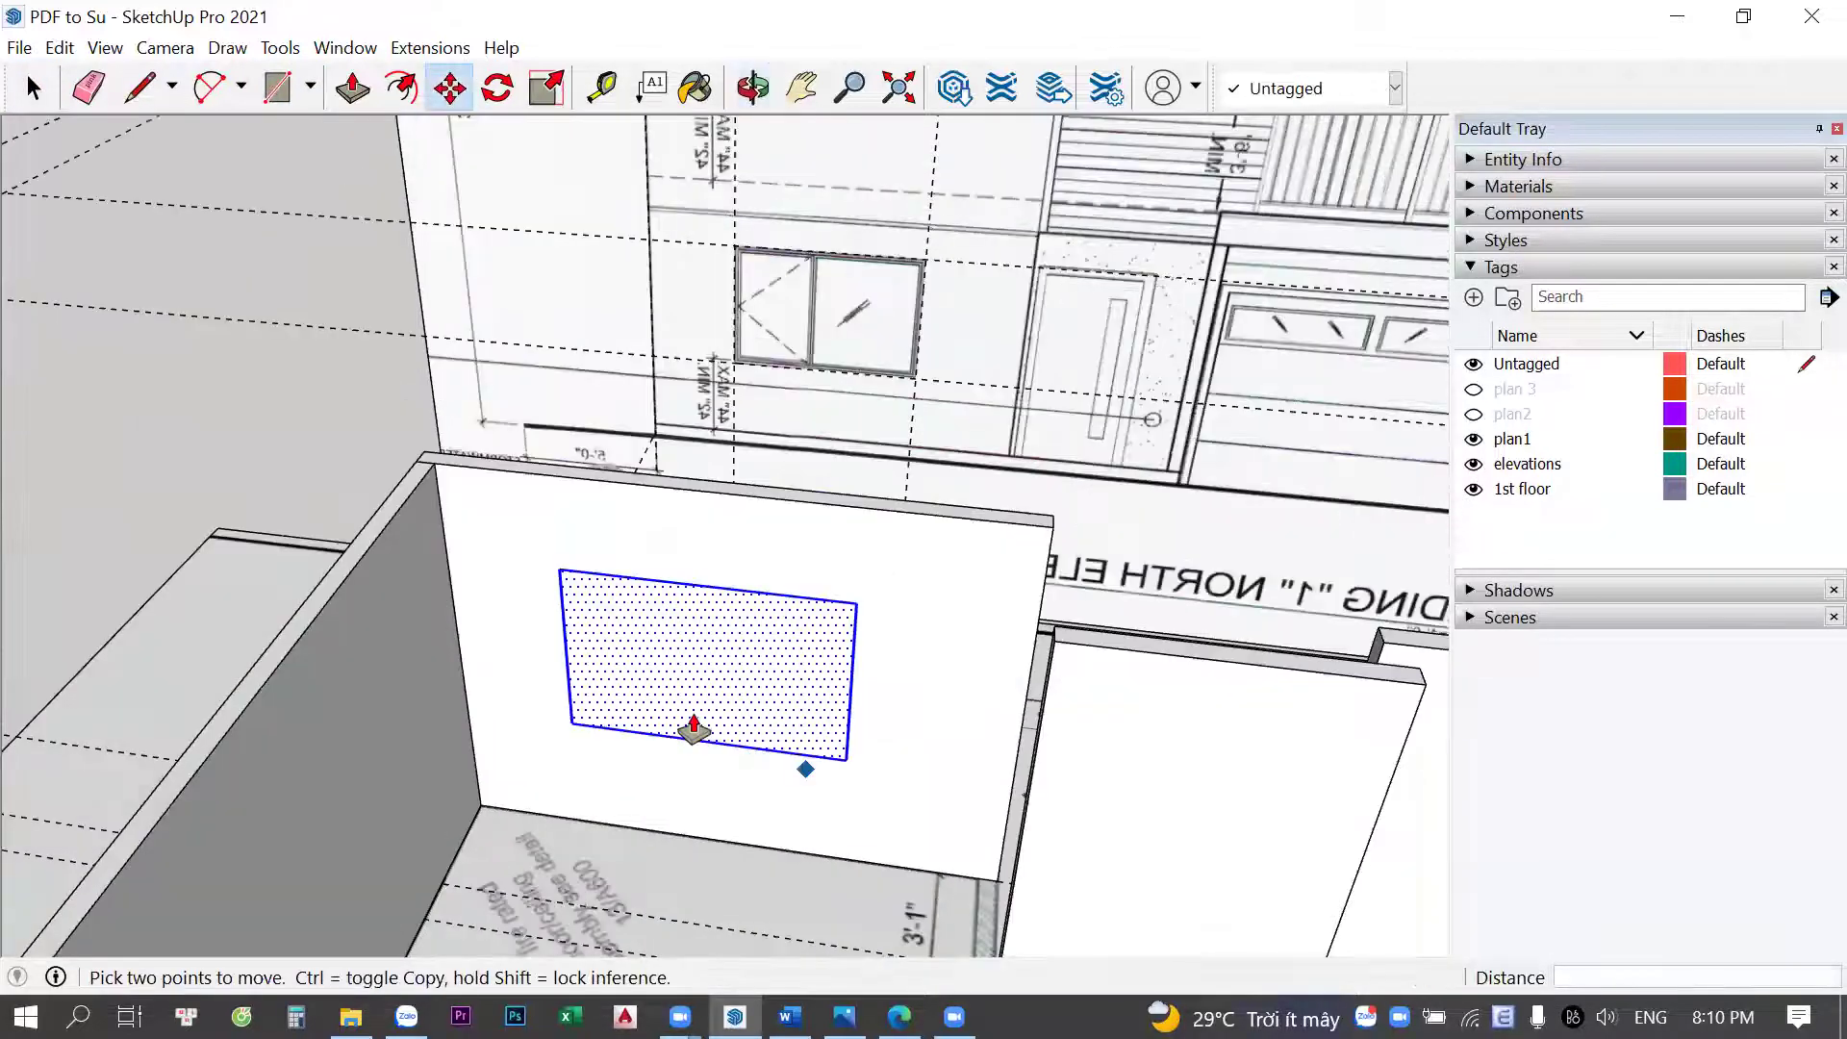
pyautogui.press('p')
pyautogui.moveTo(693, 660); pyautogui.dragTo(620, 487)
# Zoom to the front door on the north elevation and place a guide along its side
pyautogui.moveTo(930, 382); pyautogui.dragTo(1427, 578, button='middle')
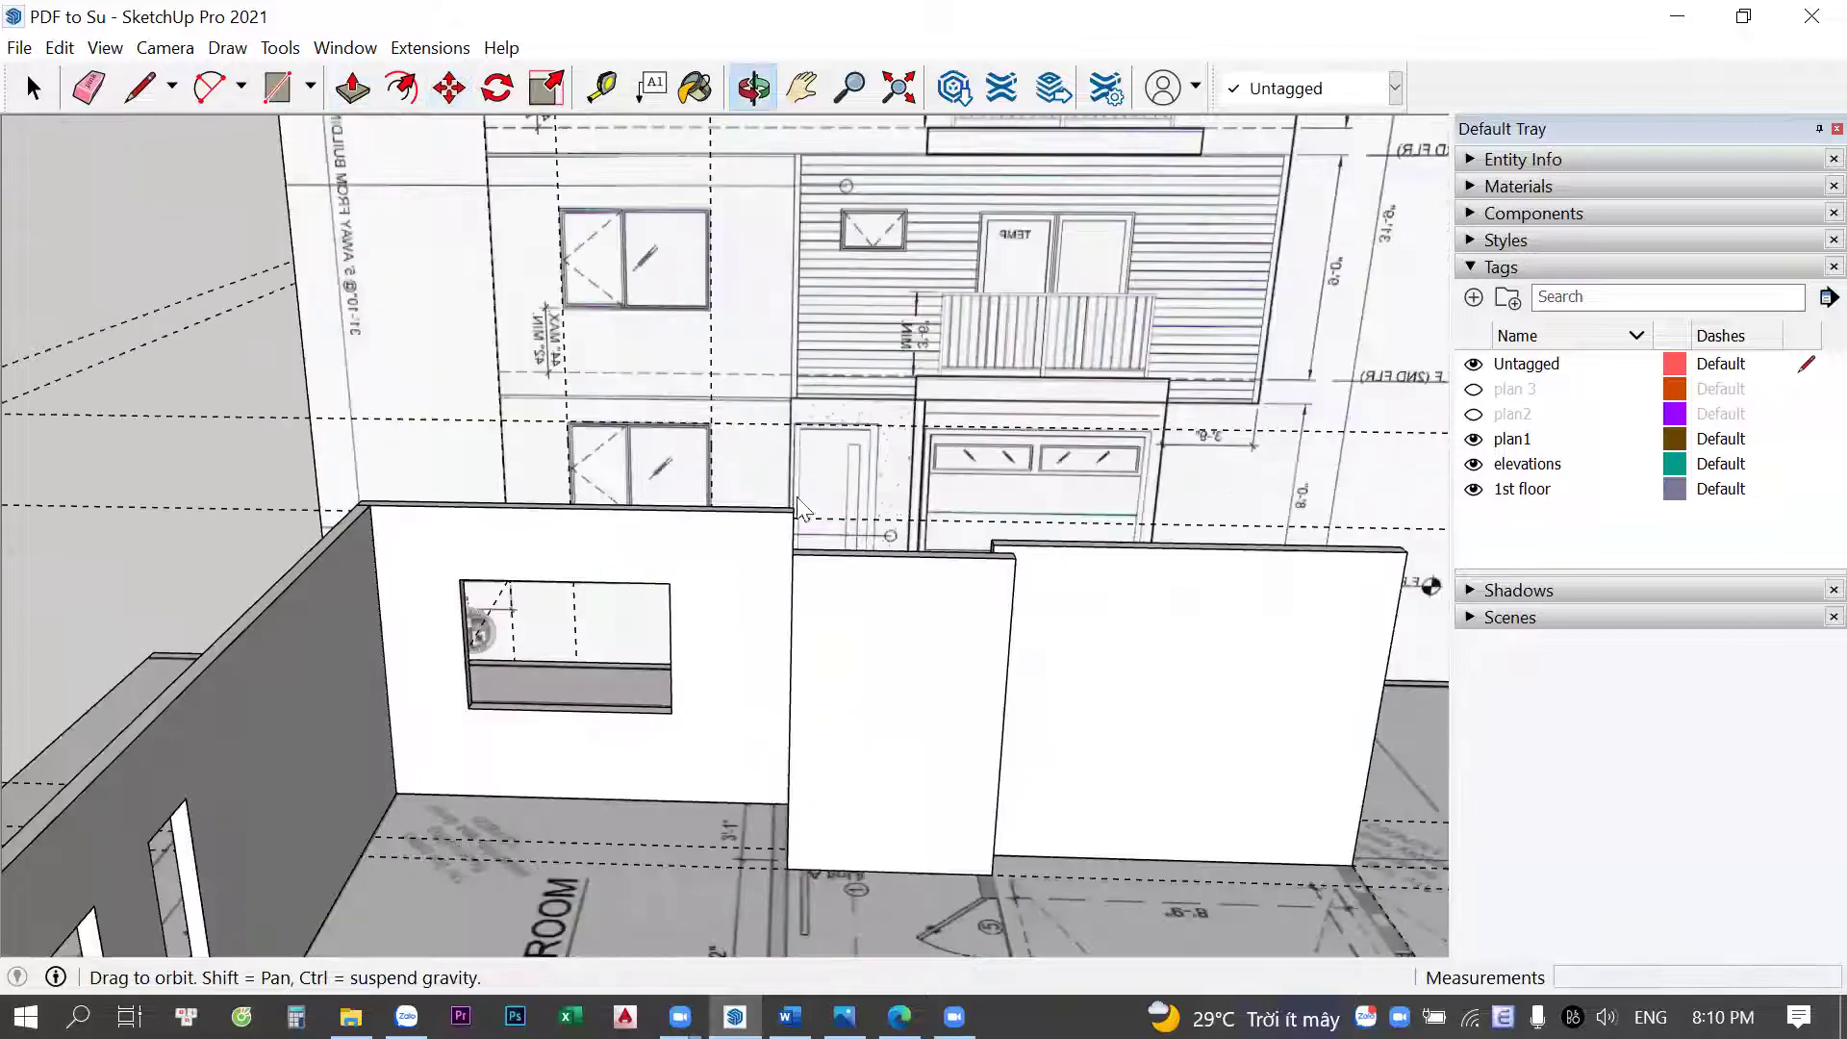
pyautogui.press('space')
pyautogui.scroll(3, 739, 607)
pyautogui.scroll(3, 887, 518)
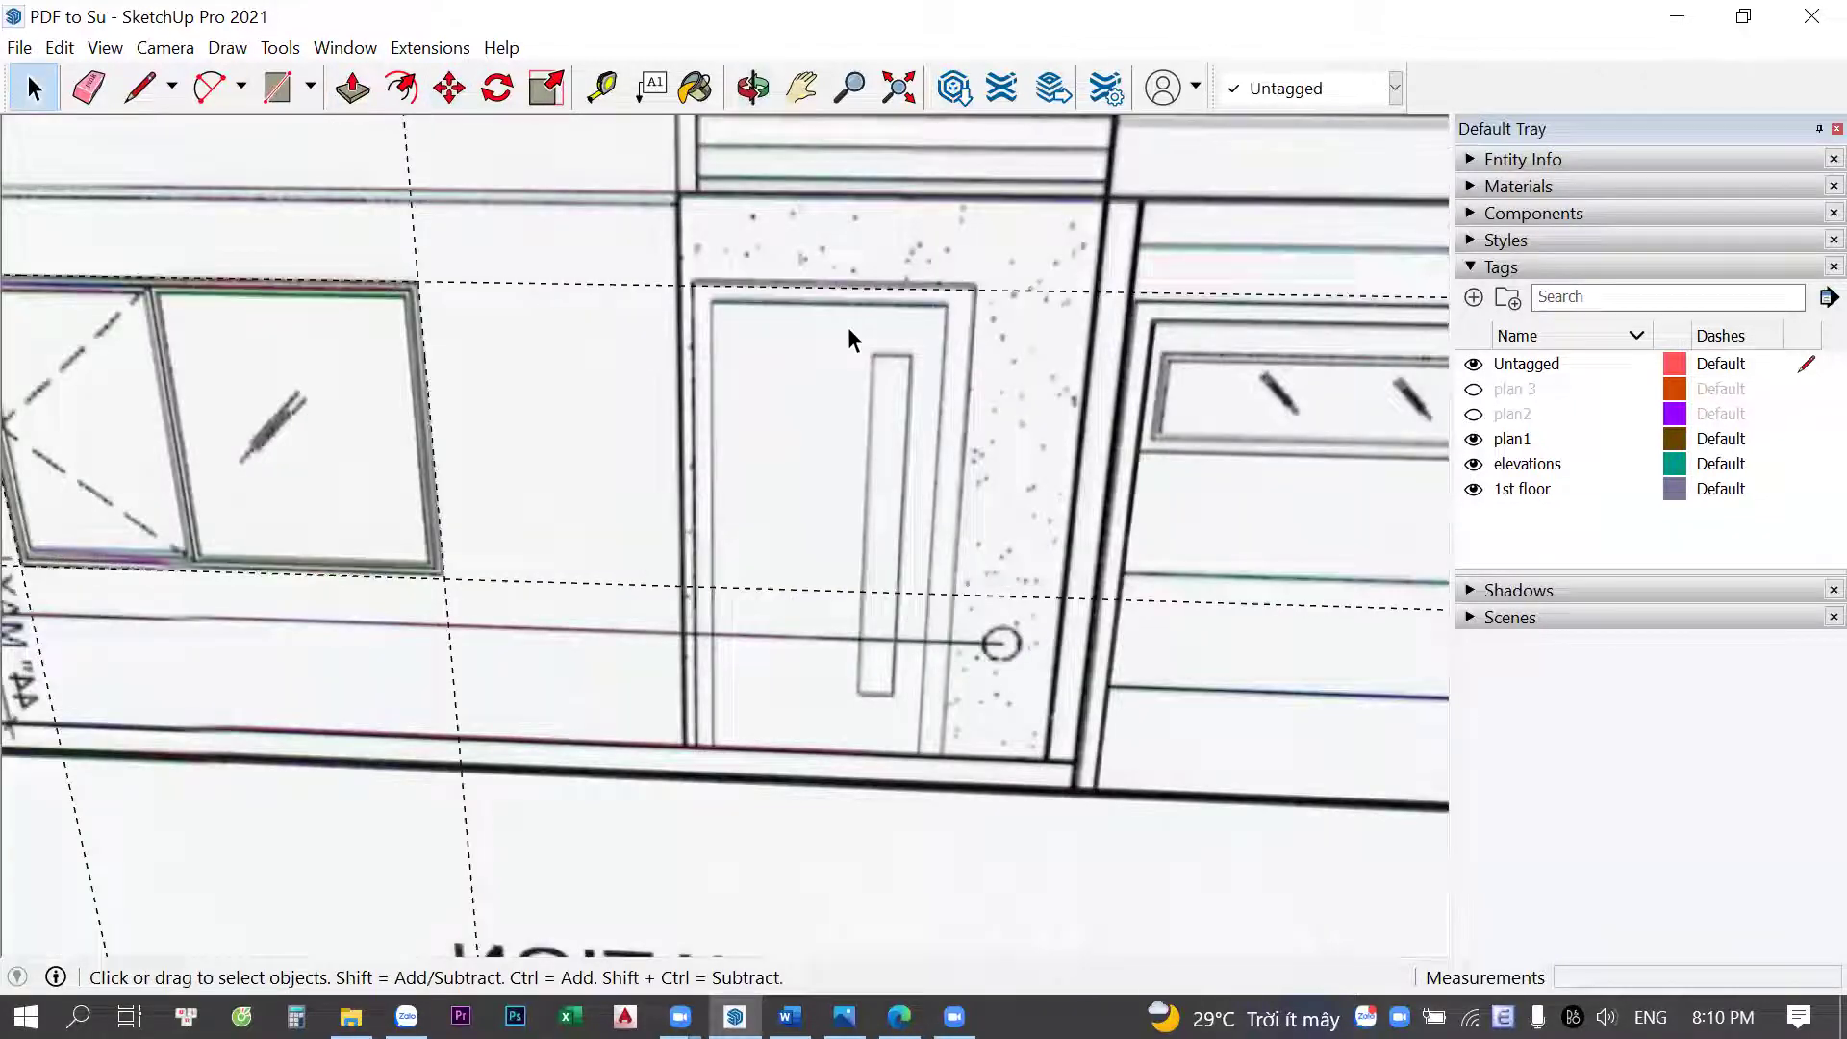
pyautogui.press('e')
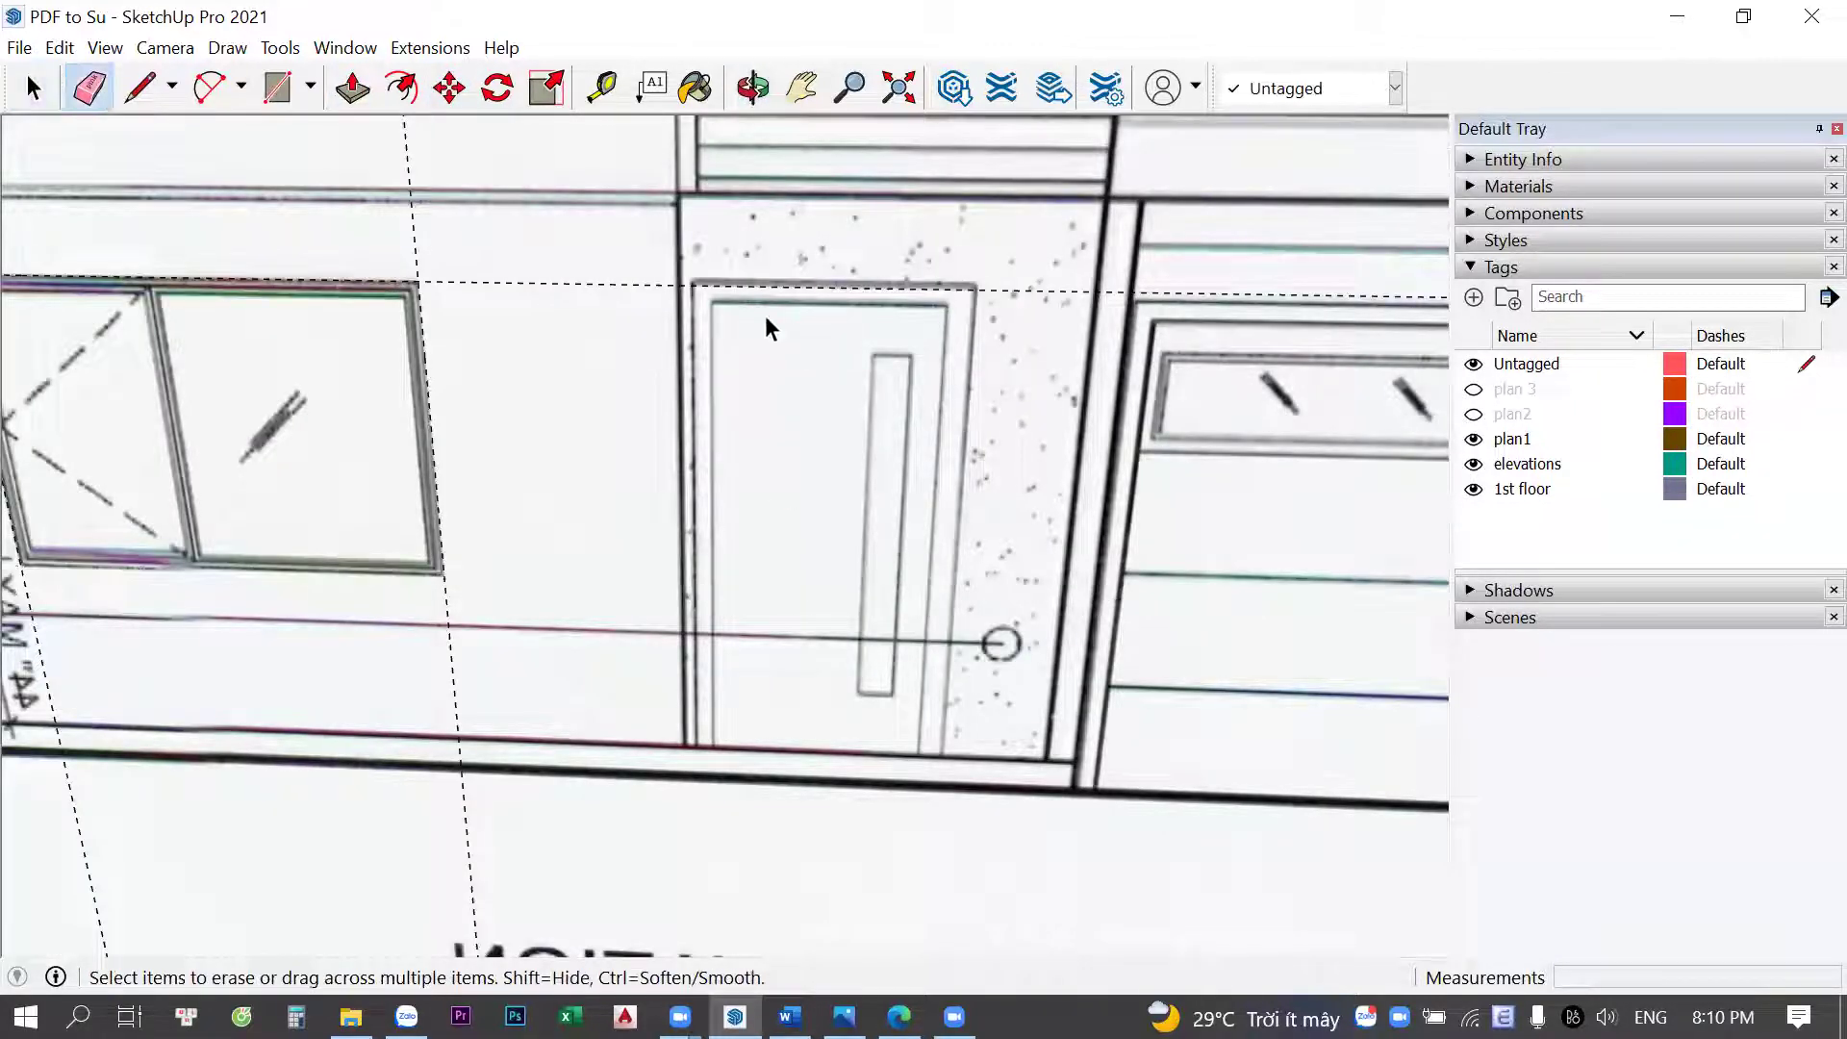
pyautogui.press('space')
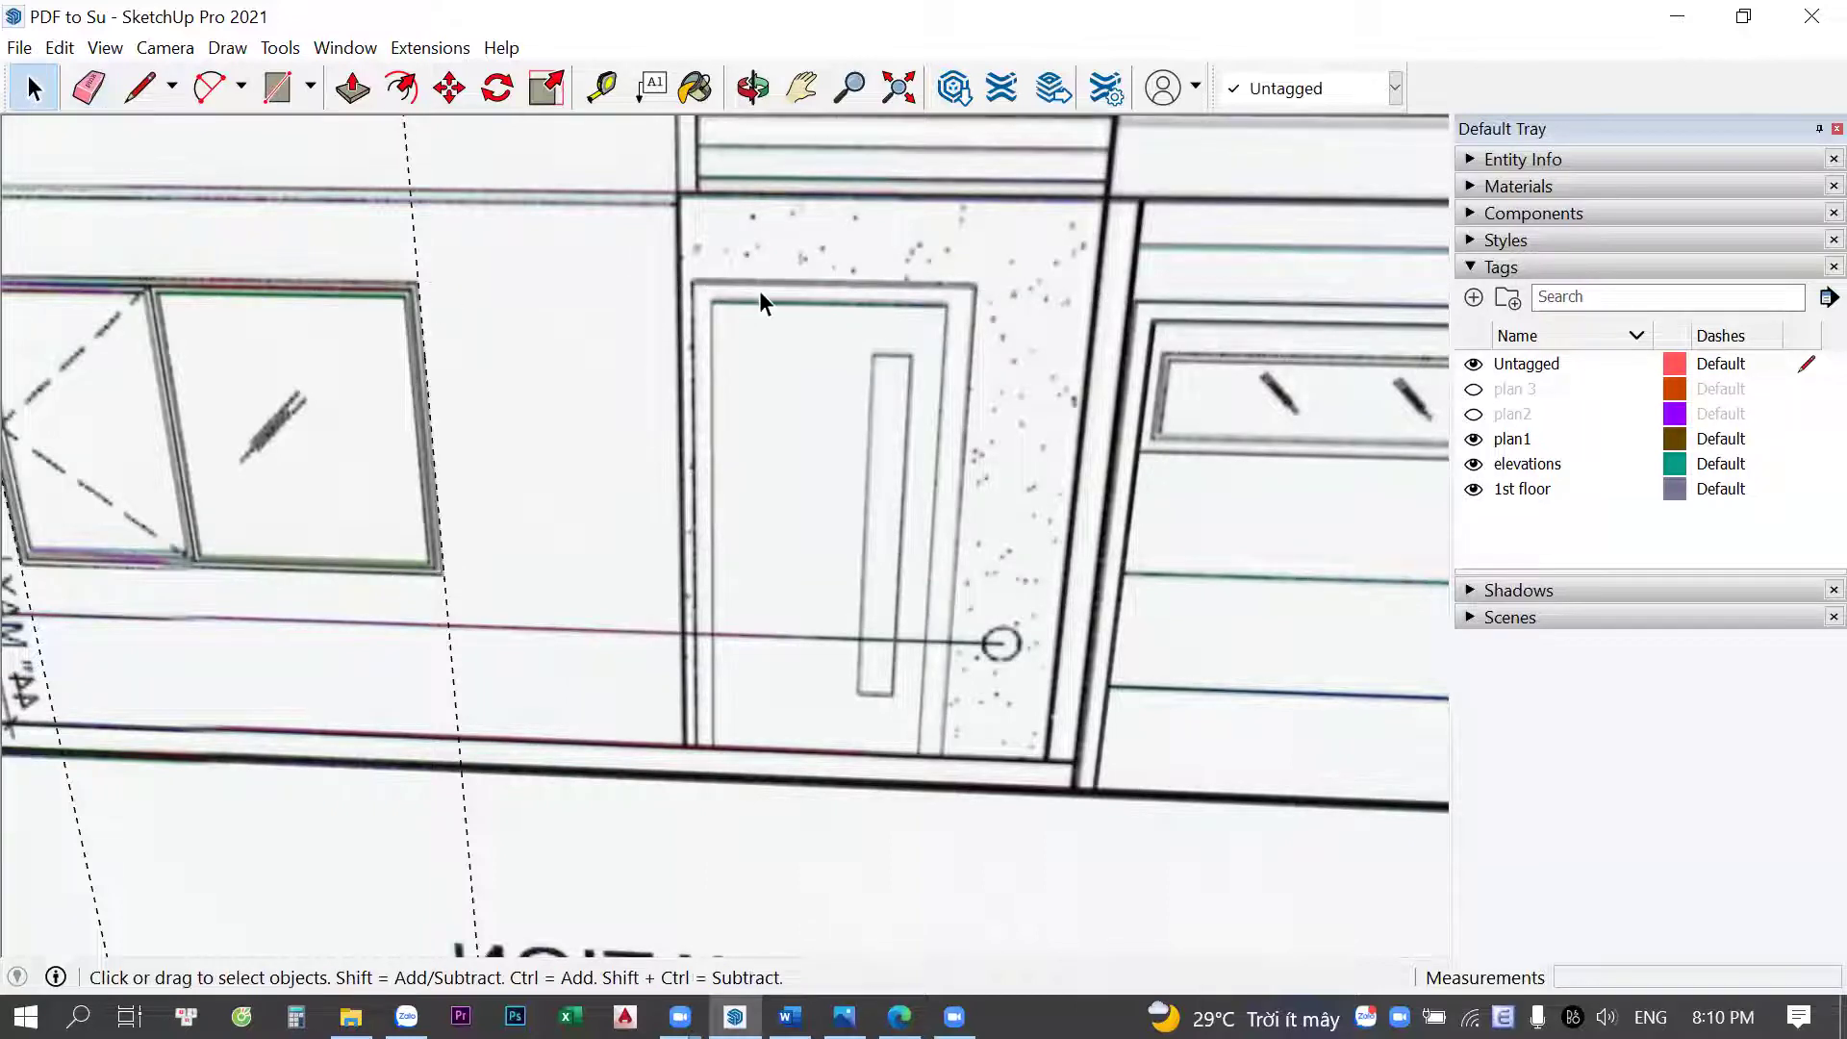
pyautogui.moveTo(755, 156); pyautogui.dragTo(726, 281, button='middle')
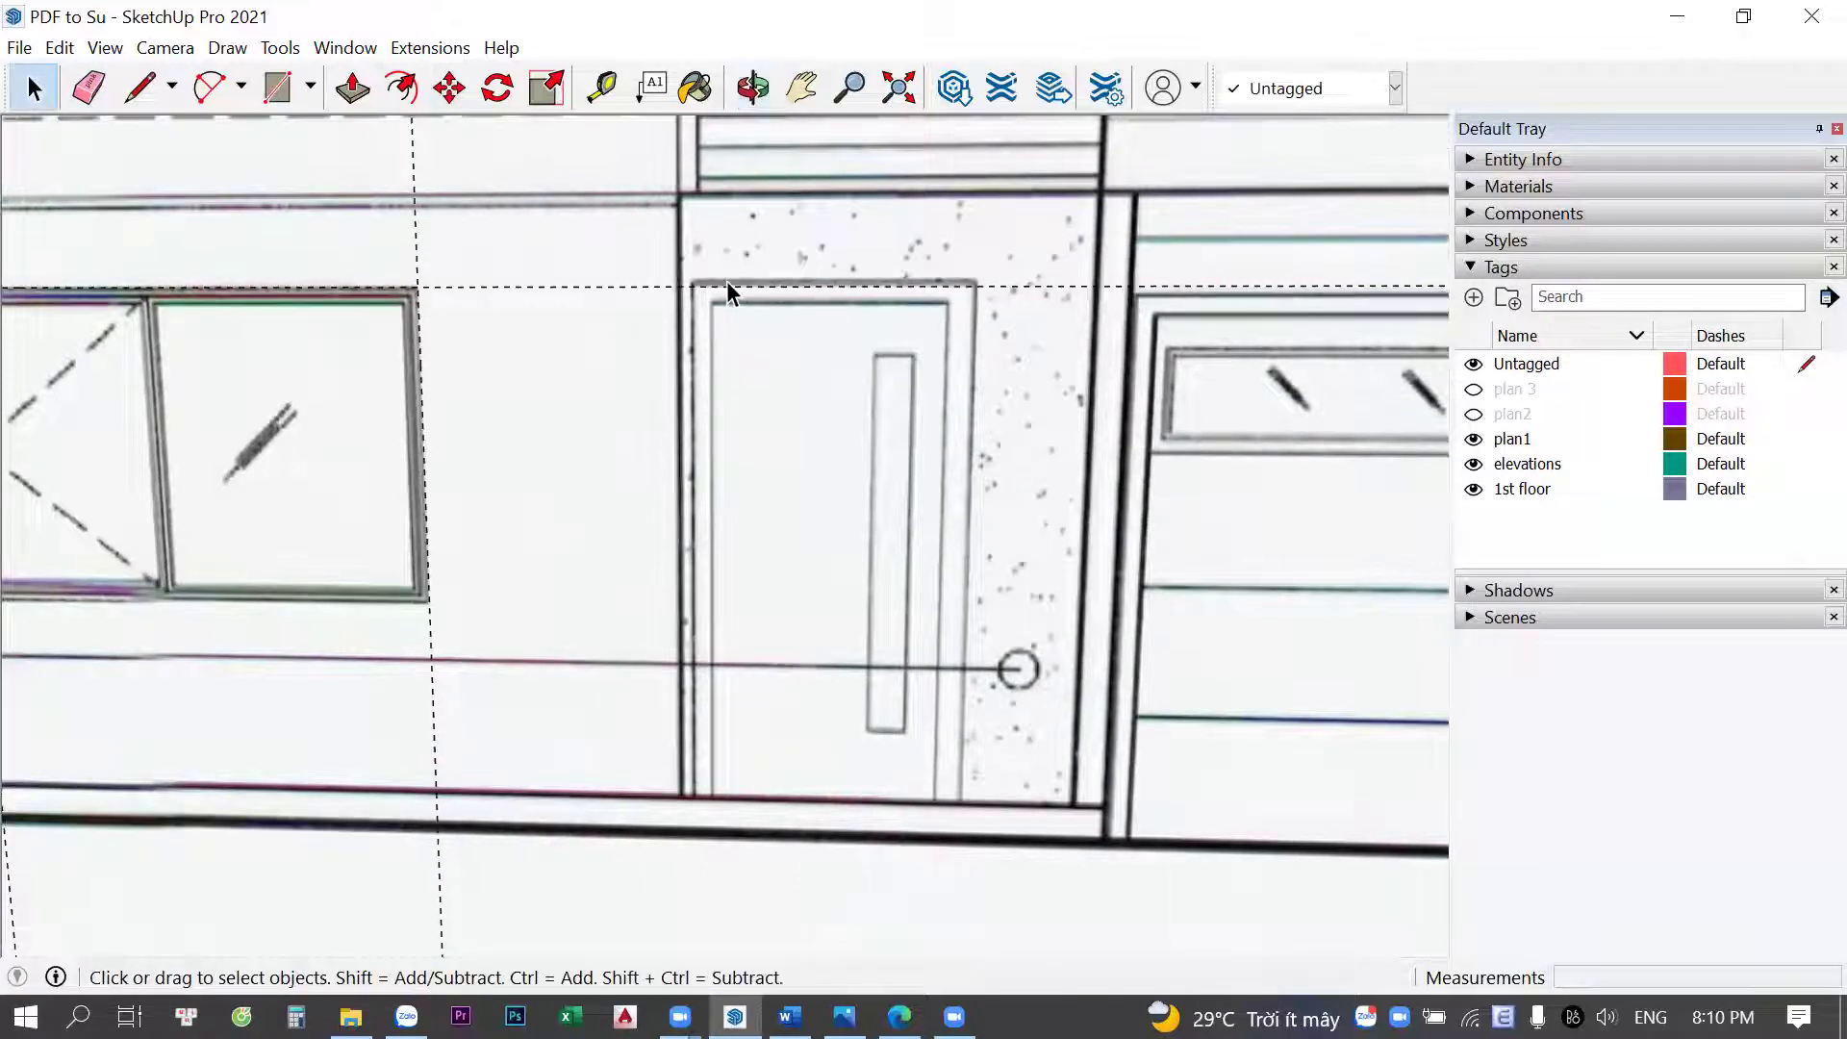
pyautogui.moveTo(678, 290); pyautogui.dragTo(626, 616, button='middle')
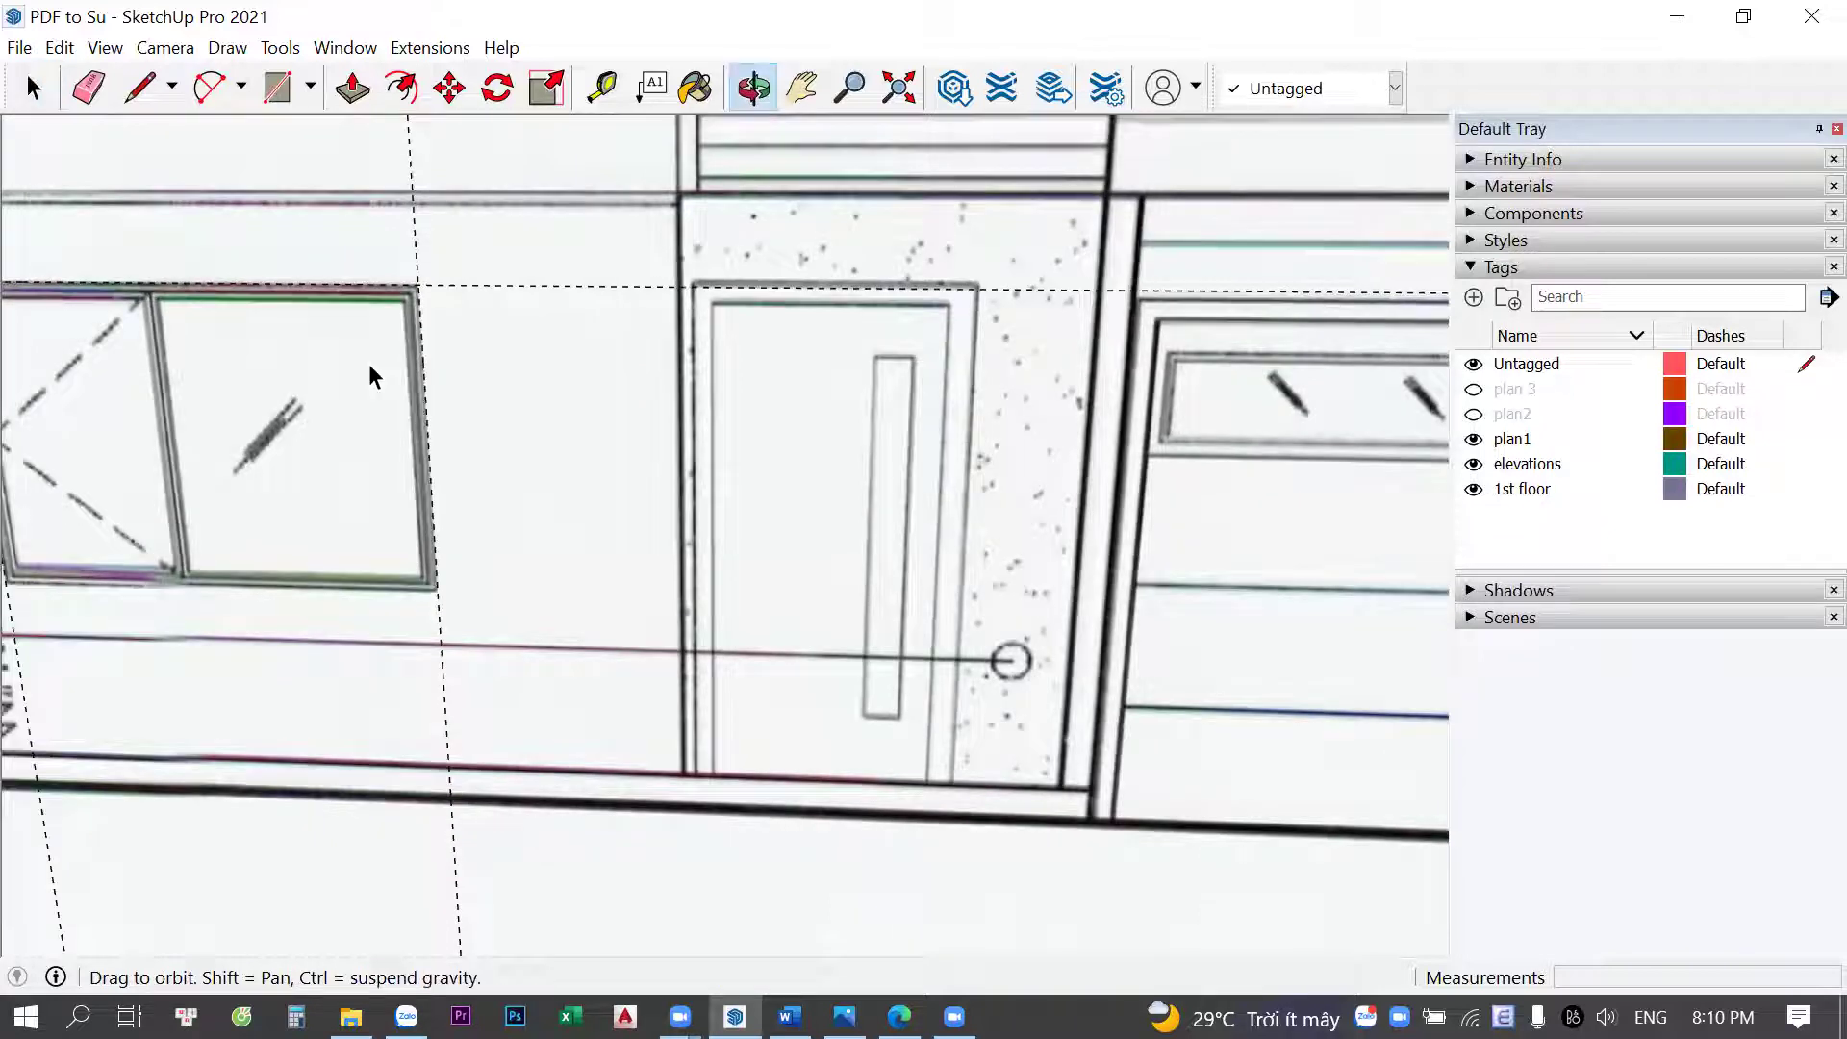
pyautogui.scroll(3, 731, 578)
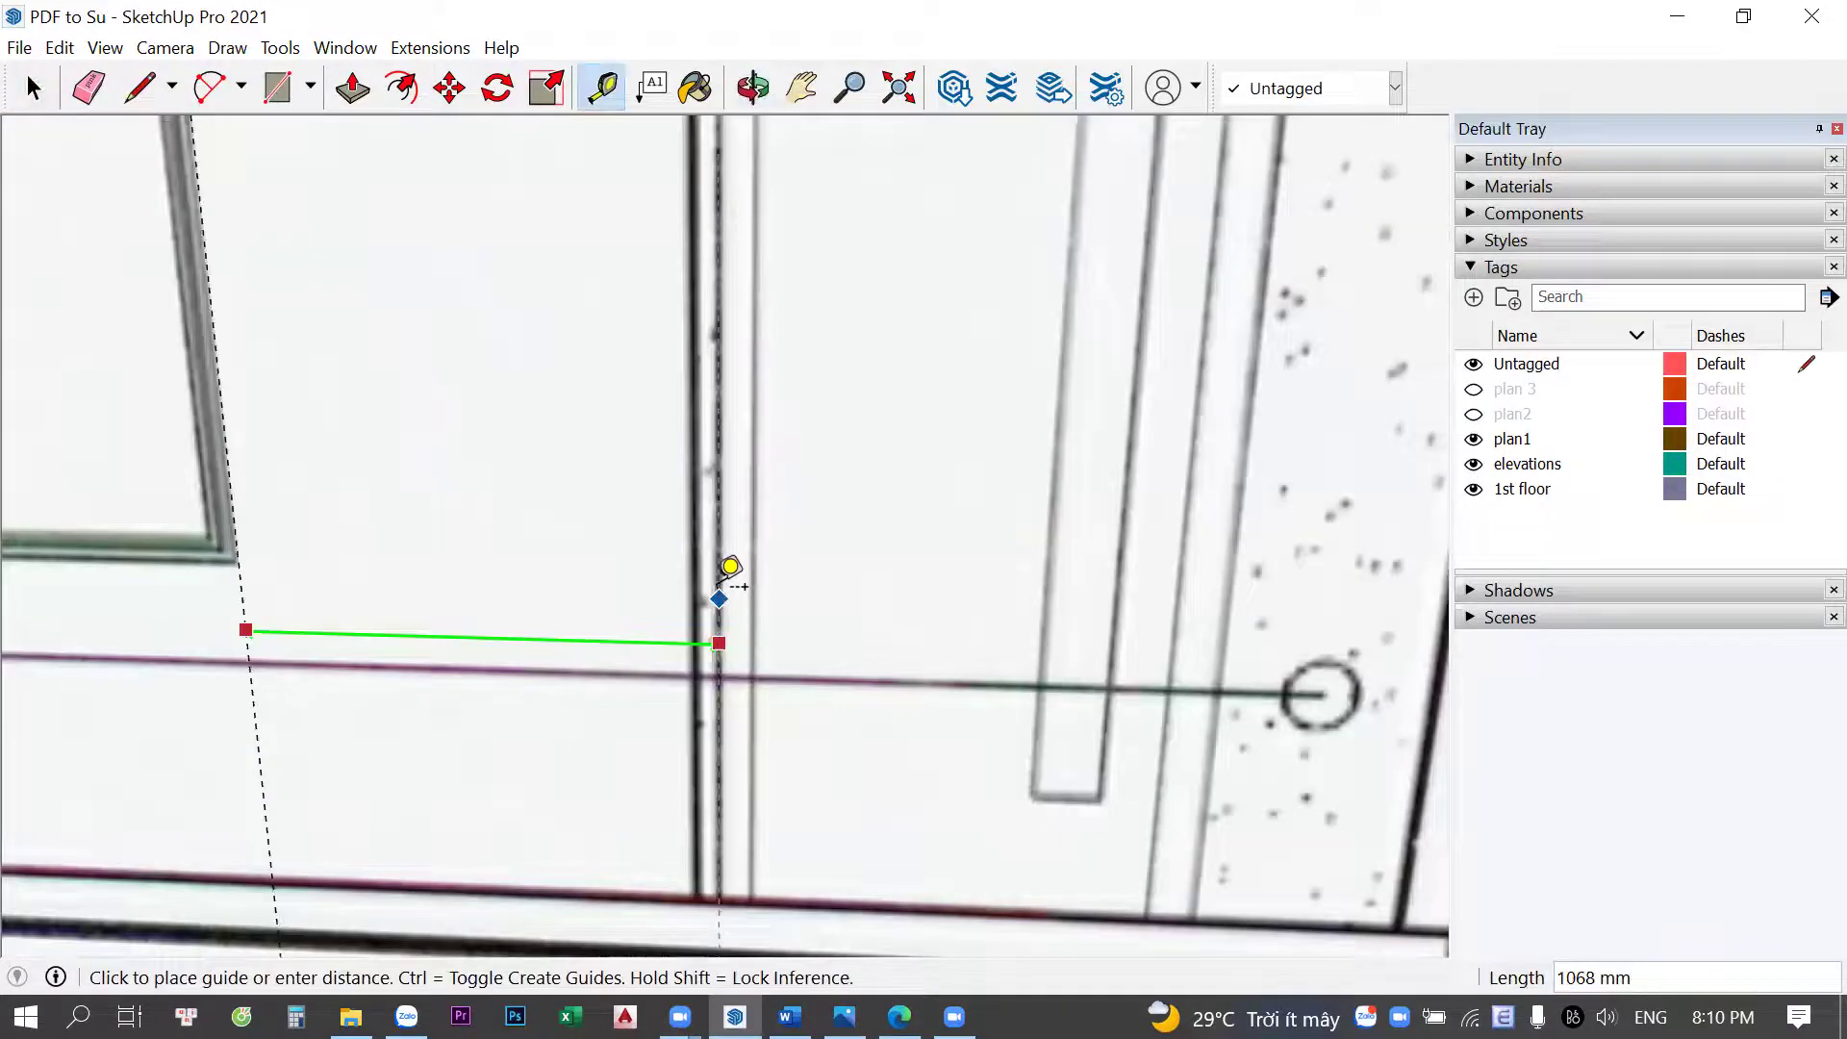
pyautogui.click(717, 602)
pyautogui.scroll(-1, 717, 601)
pyautogui.click(717, 572)
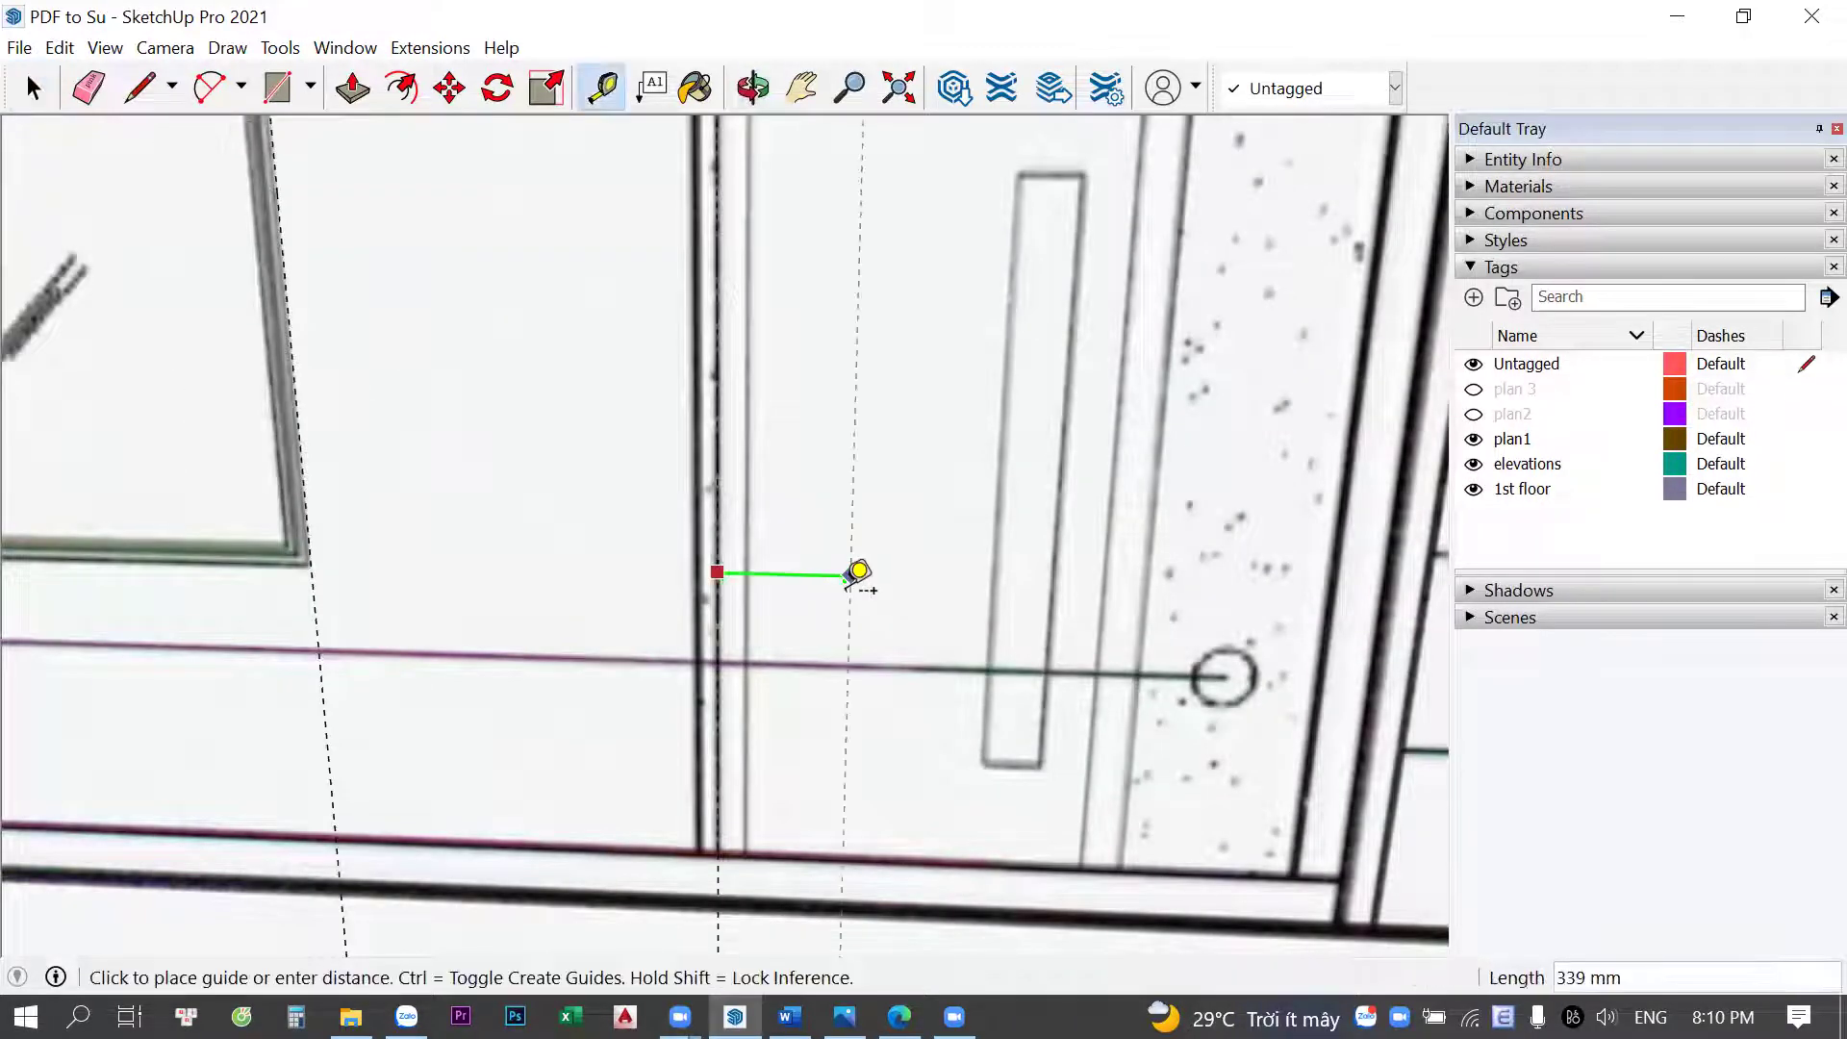
# Add a guide along the door's bottom and start a rectangle at its bottom-left corner
pyautogui.moveTo(853, 575)
pyautogui.mouseDown(button='middle')
pyautogui.moveTo(864, 610)
pyautogui.moveTo(830, 265)
pyautogui.moveTo(783, 771)
pyautogui.mouseUp(button='middle')
pyautogui.click(825, 750)
pyautogui.scroll(3, 825, 750)
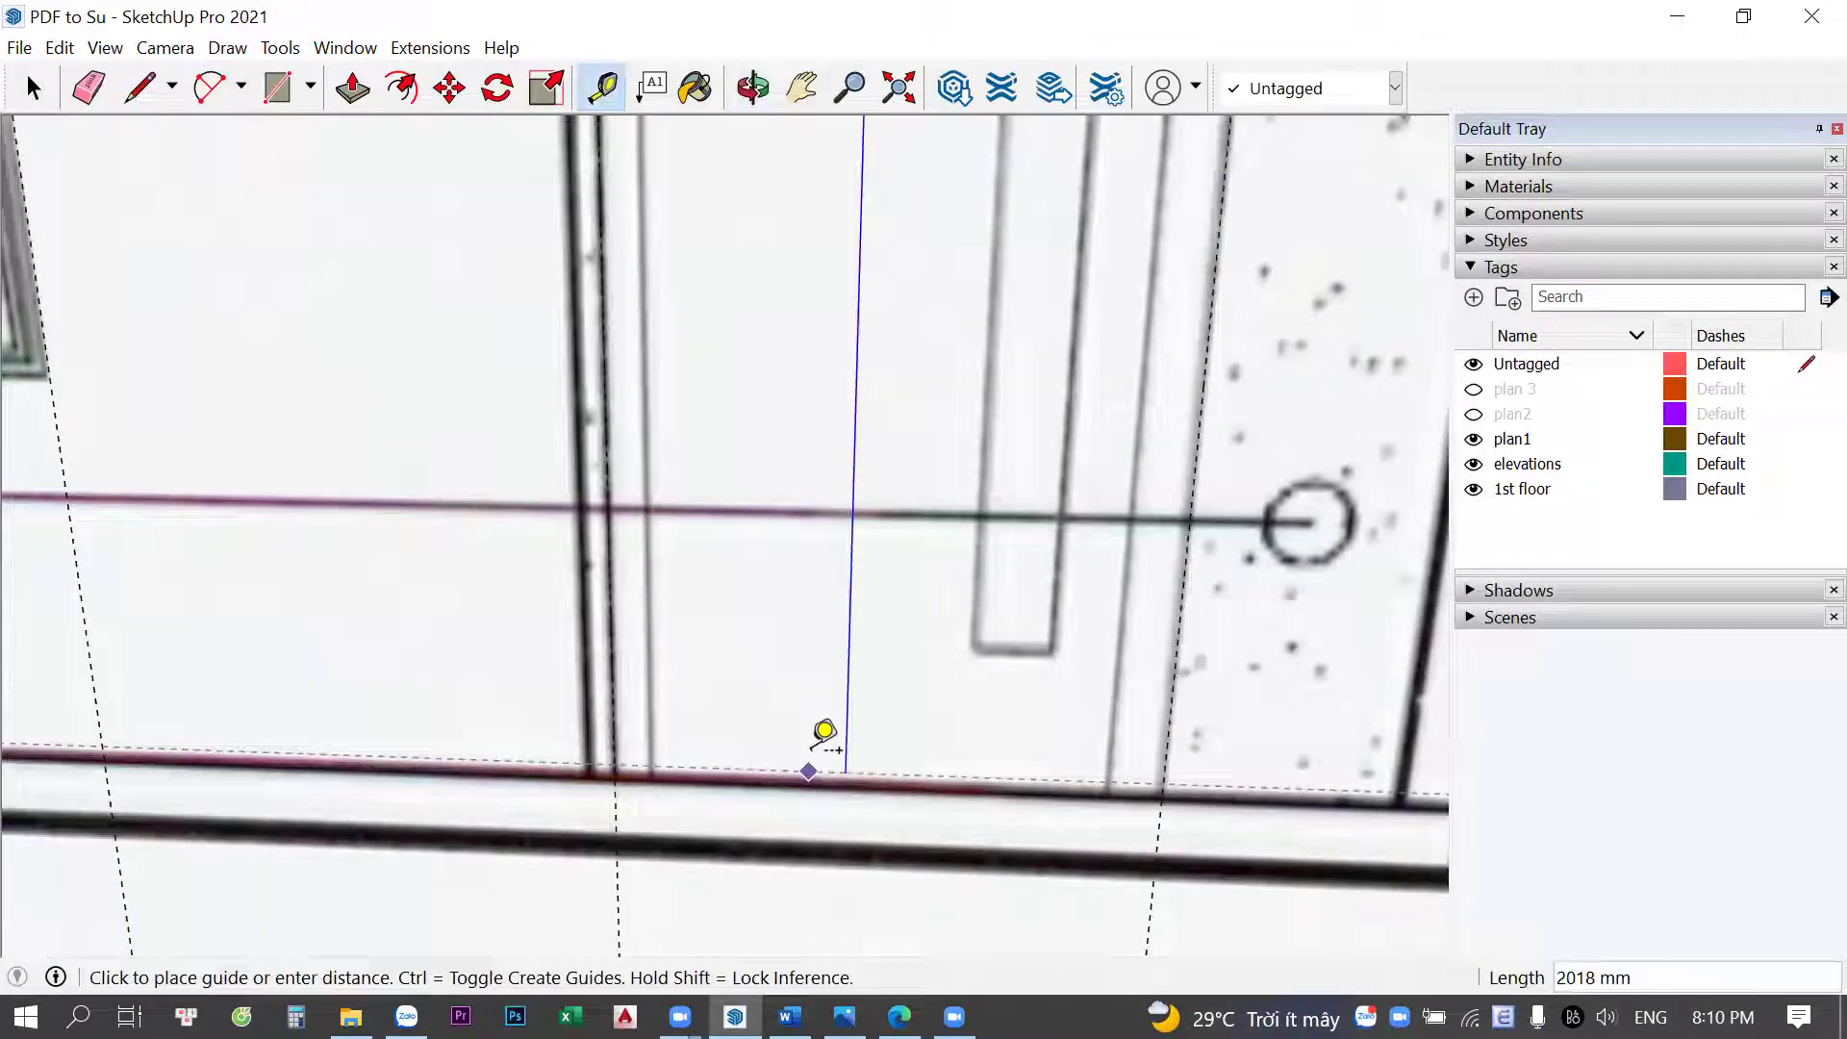
pyautogui.scroll(1, 840, 766)
pyautogui.click(844, 767)
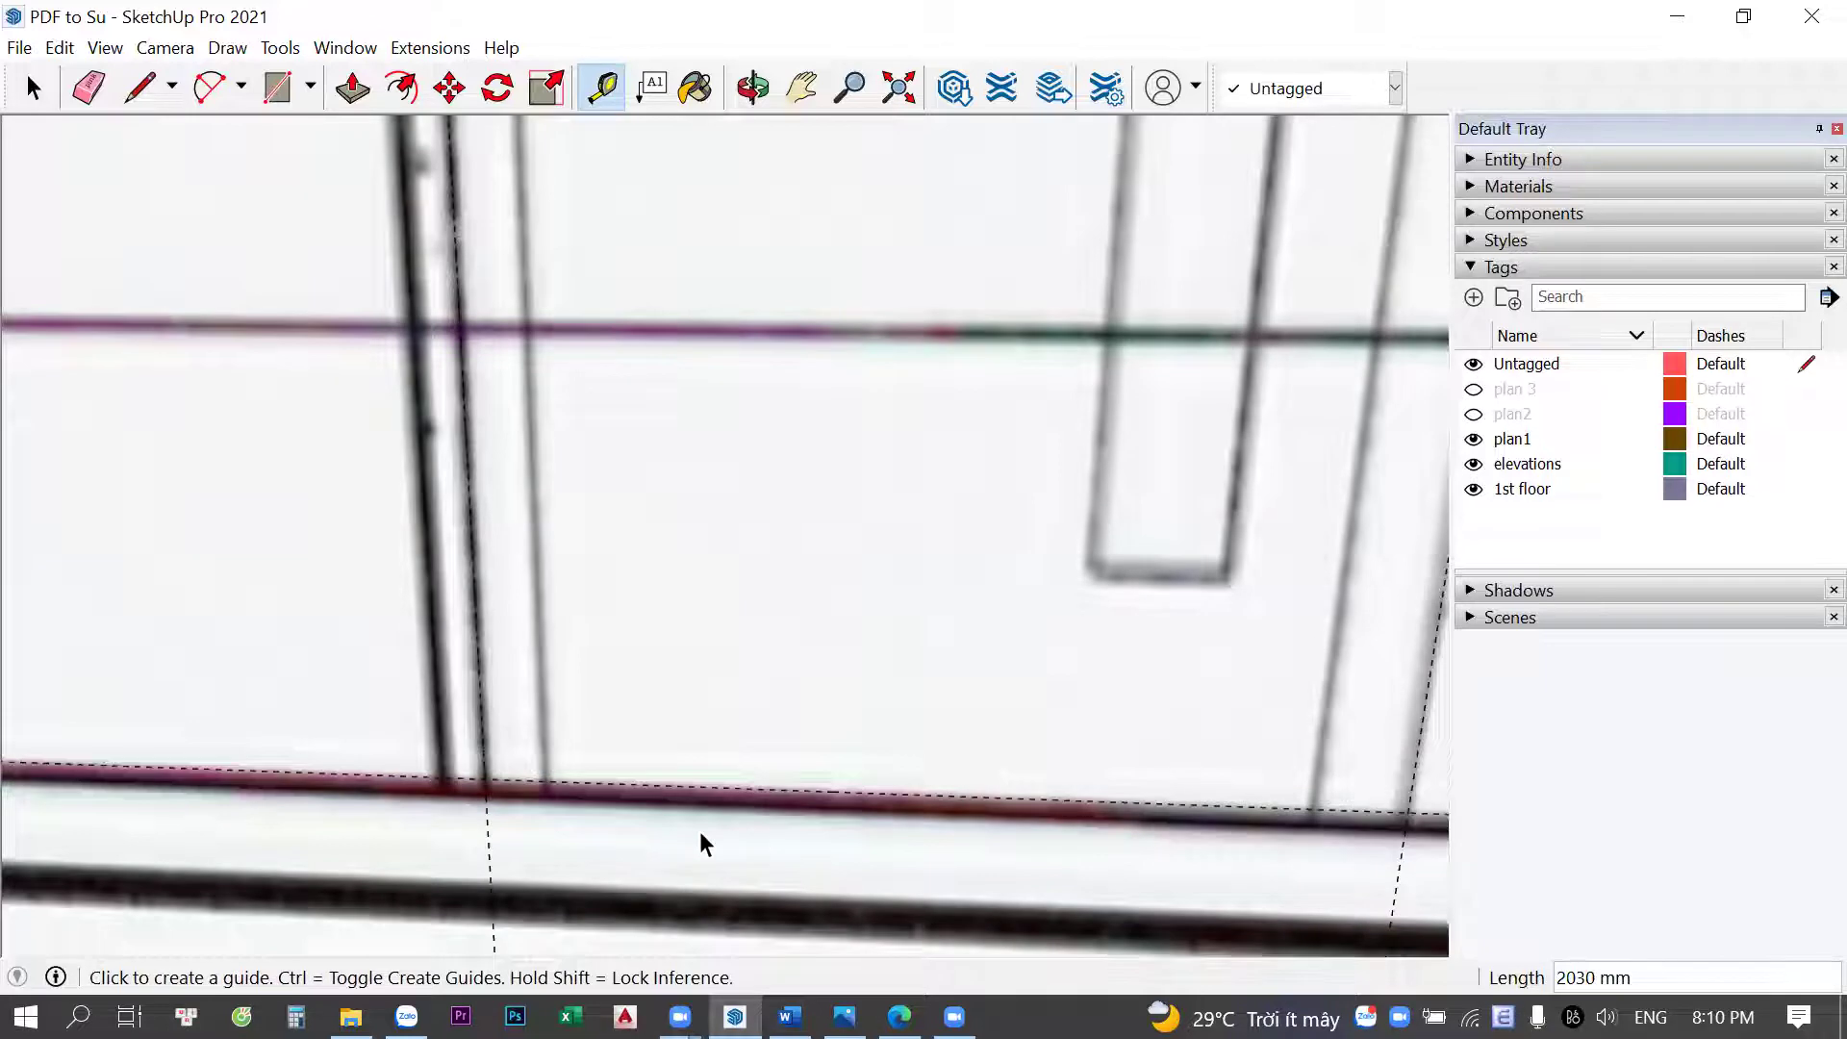
pyautogui.scroll(-3, 664, 813)
pyautogui.press('r')
pyautogui.click(658, 817)
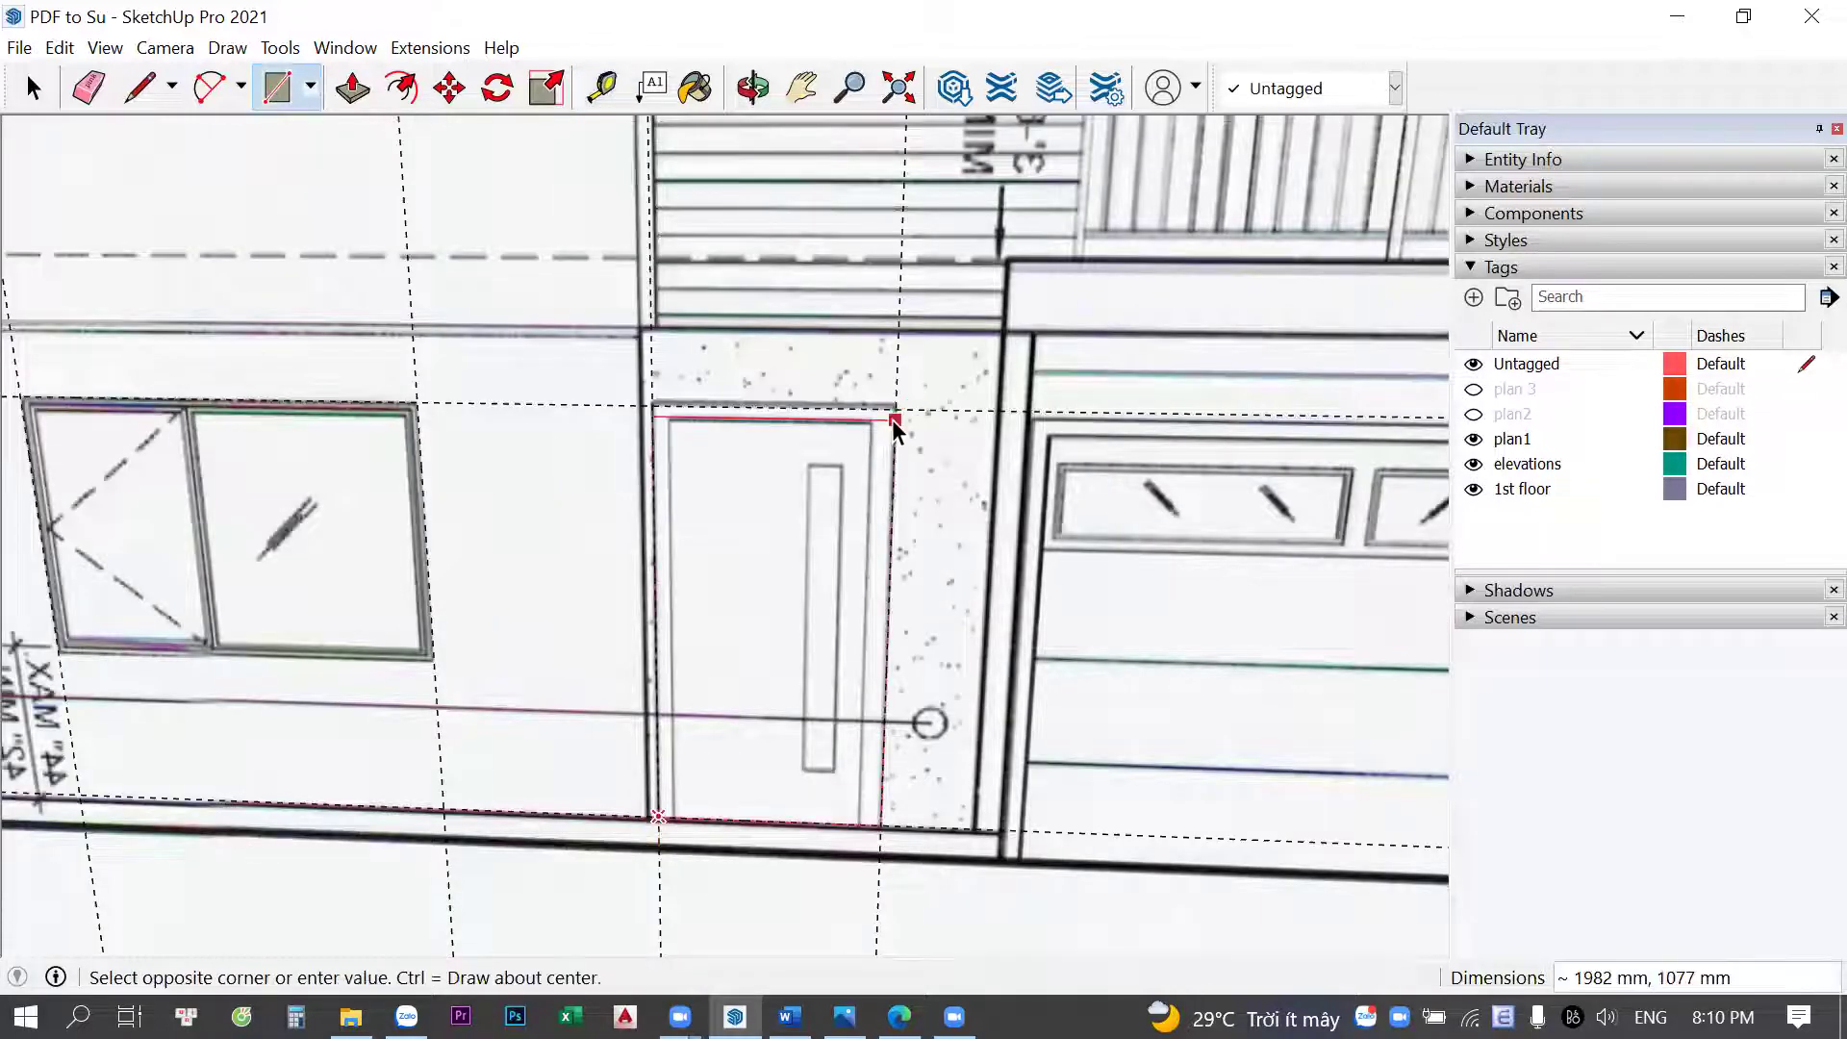
# Finish the door rectangle at its top corner, then cancel a first attempt to move it
pyautogui.click(785, 524)
pyautogui.press('space')
pyautogui.scroll(-2, 787, 510)
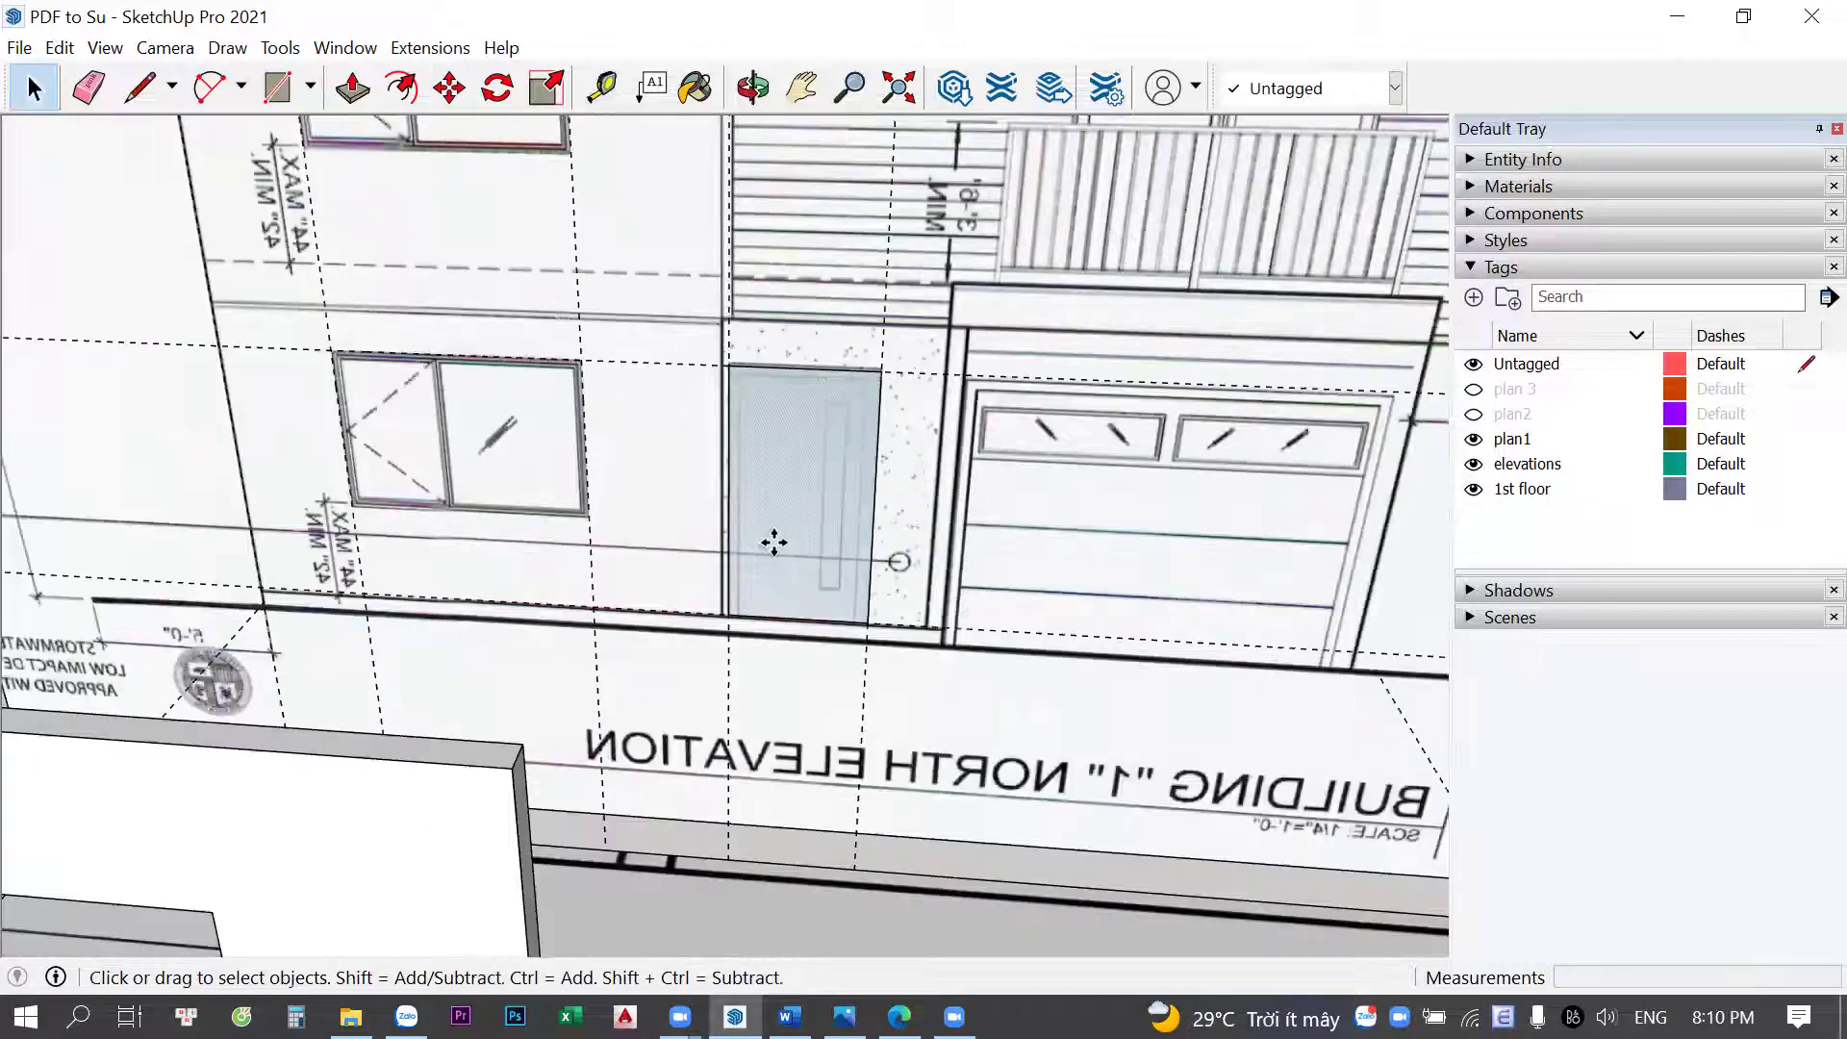
pyautogui.press('m')
pyautogui.scroll(-3, 773, 543)
pyautogui.click(779, 510)
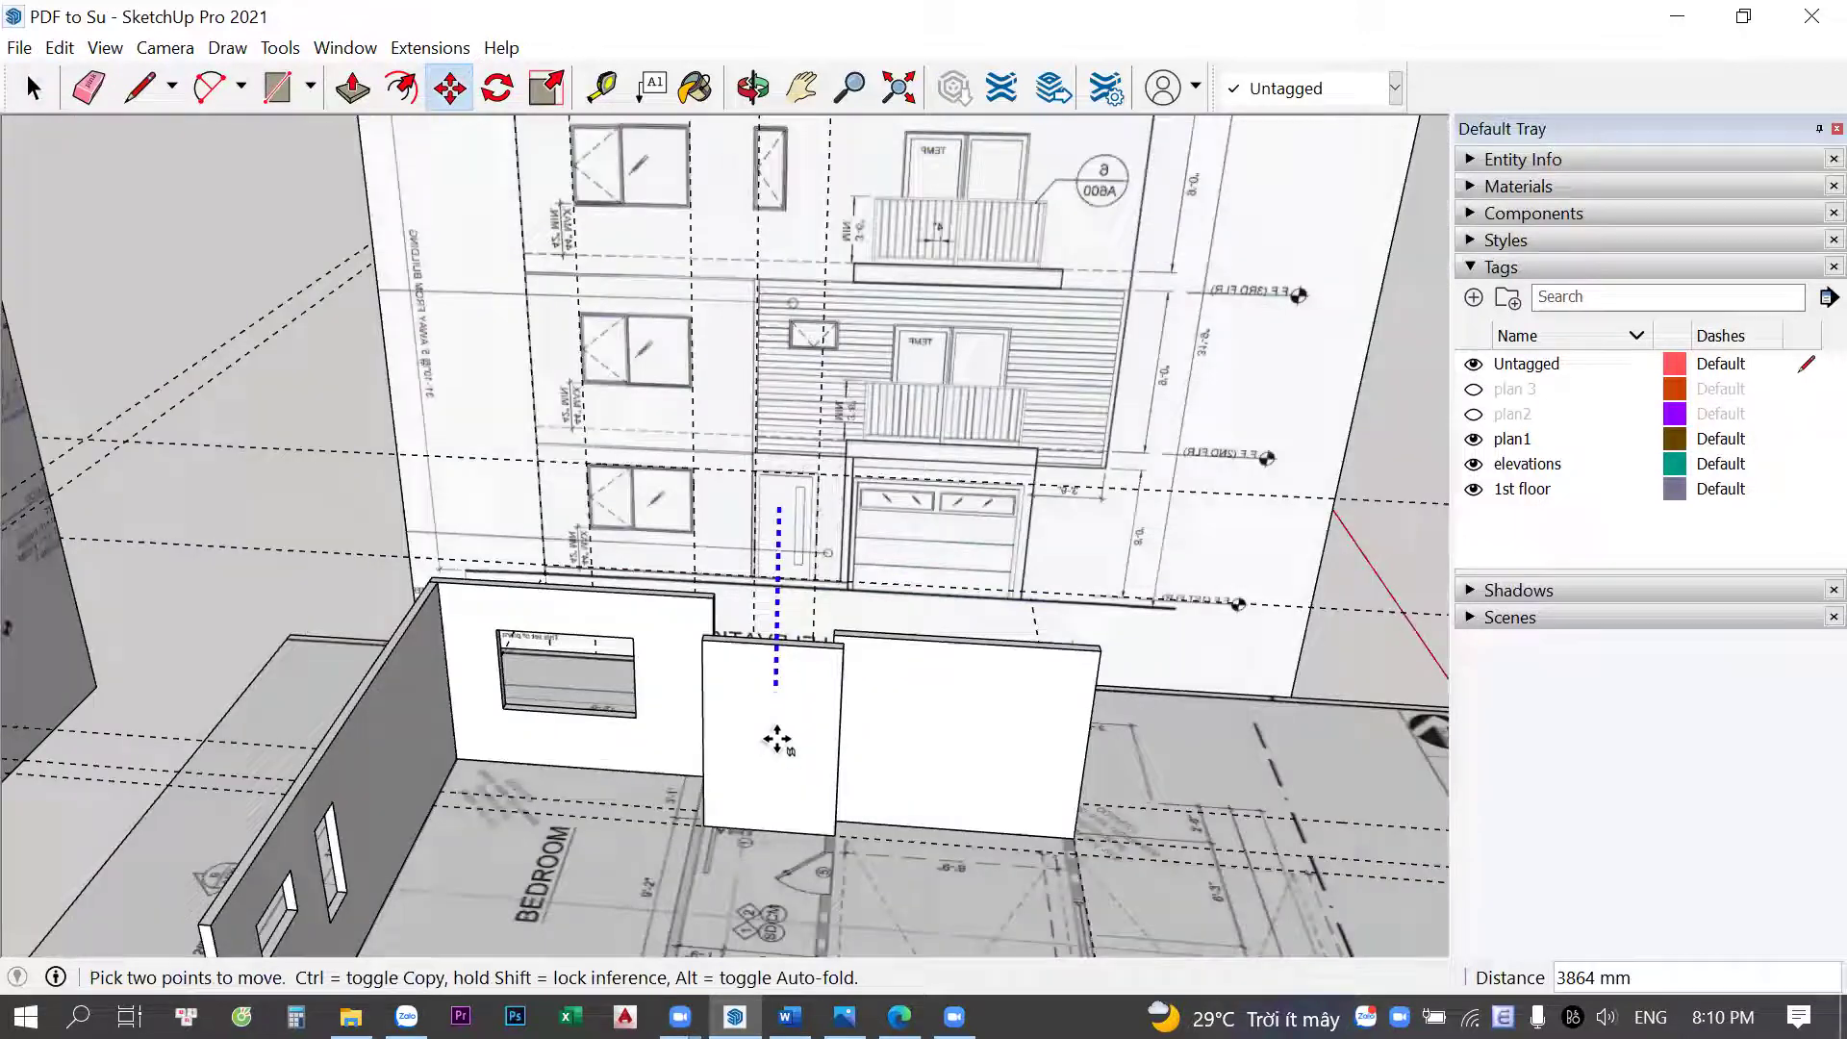
pyautogui.scroll(1, 777, 741)
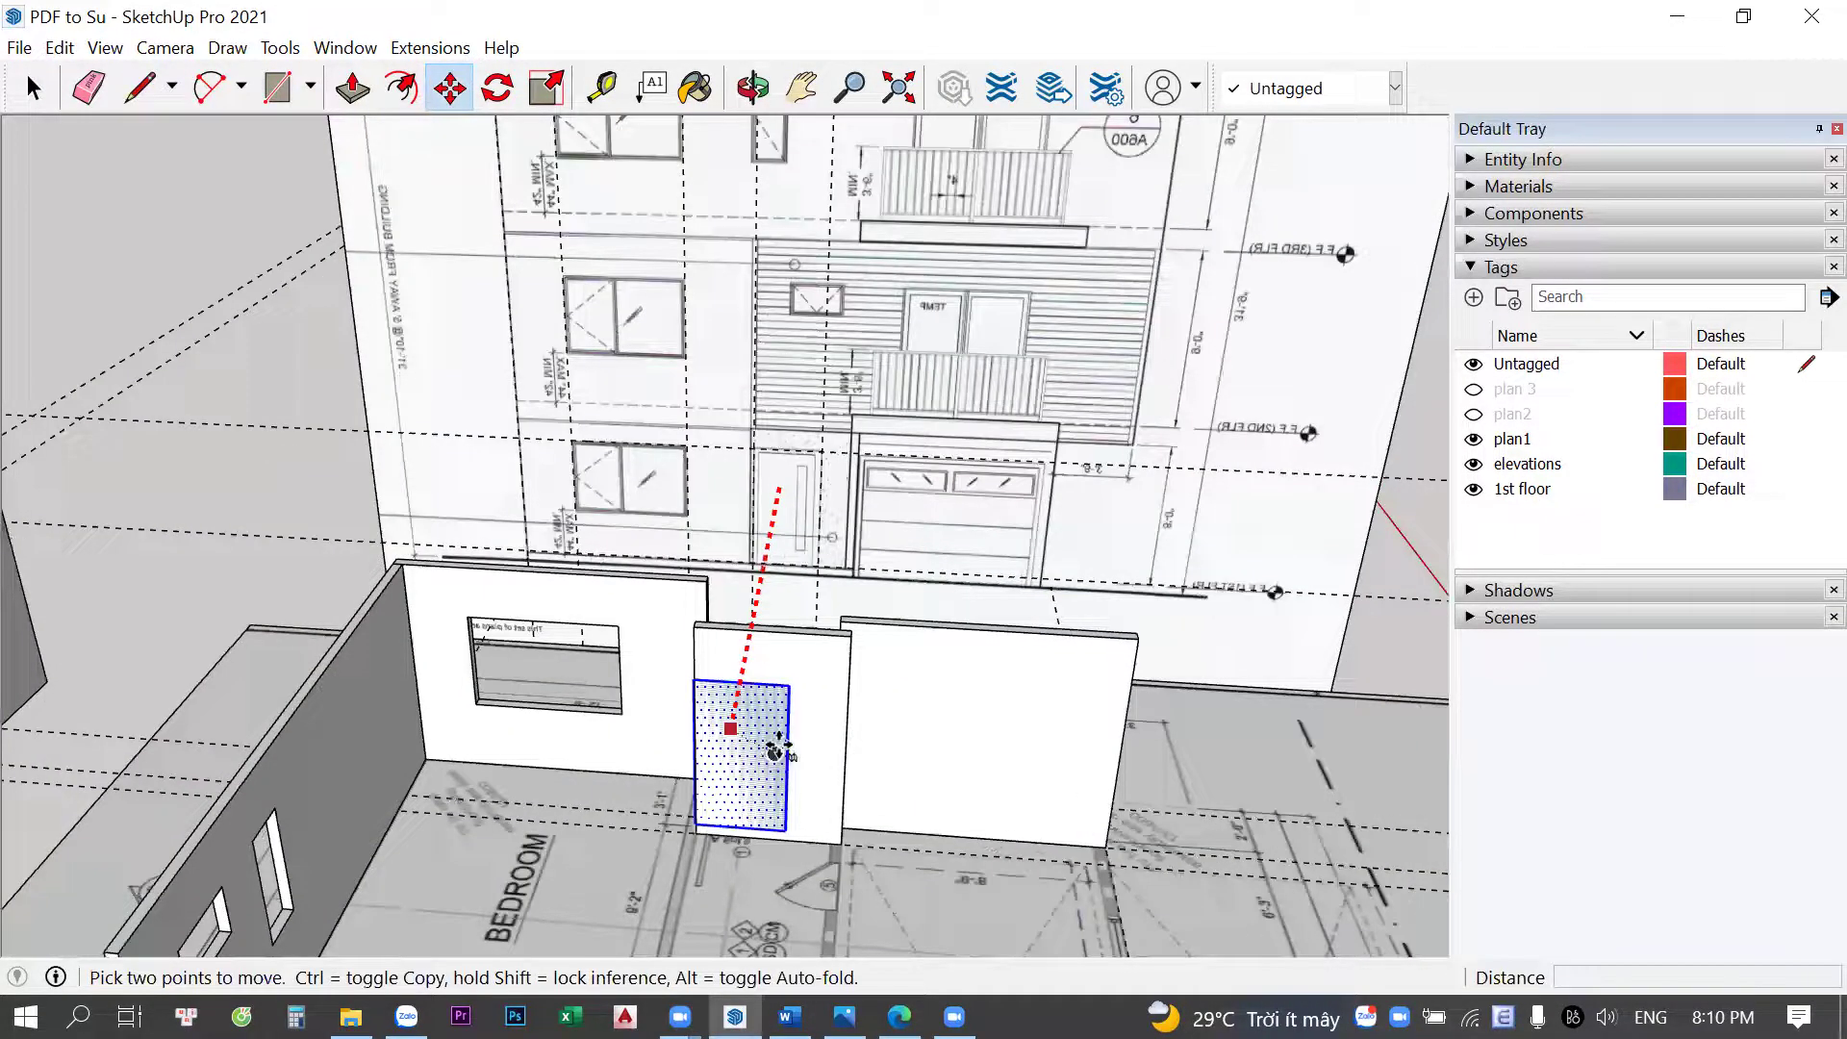
pyautogui.scroll(1, 761, 741)
pyautogui.scroll(1, 651, 648)
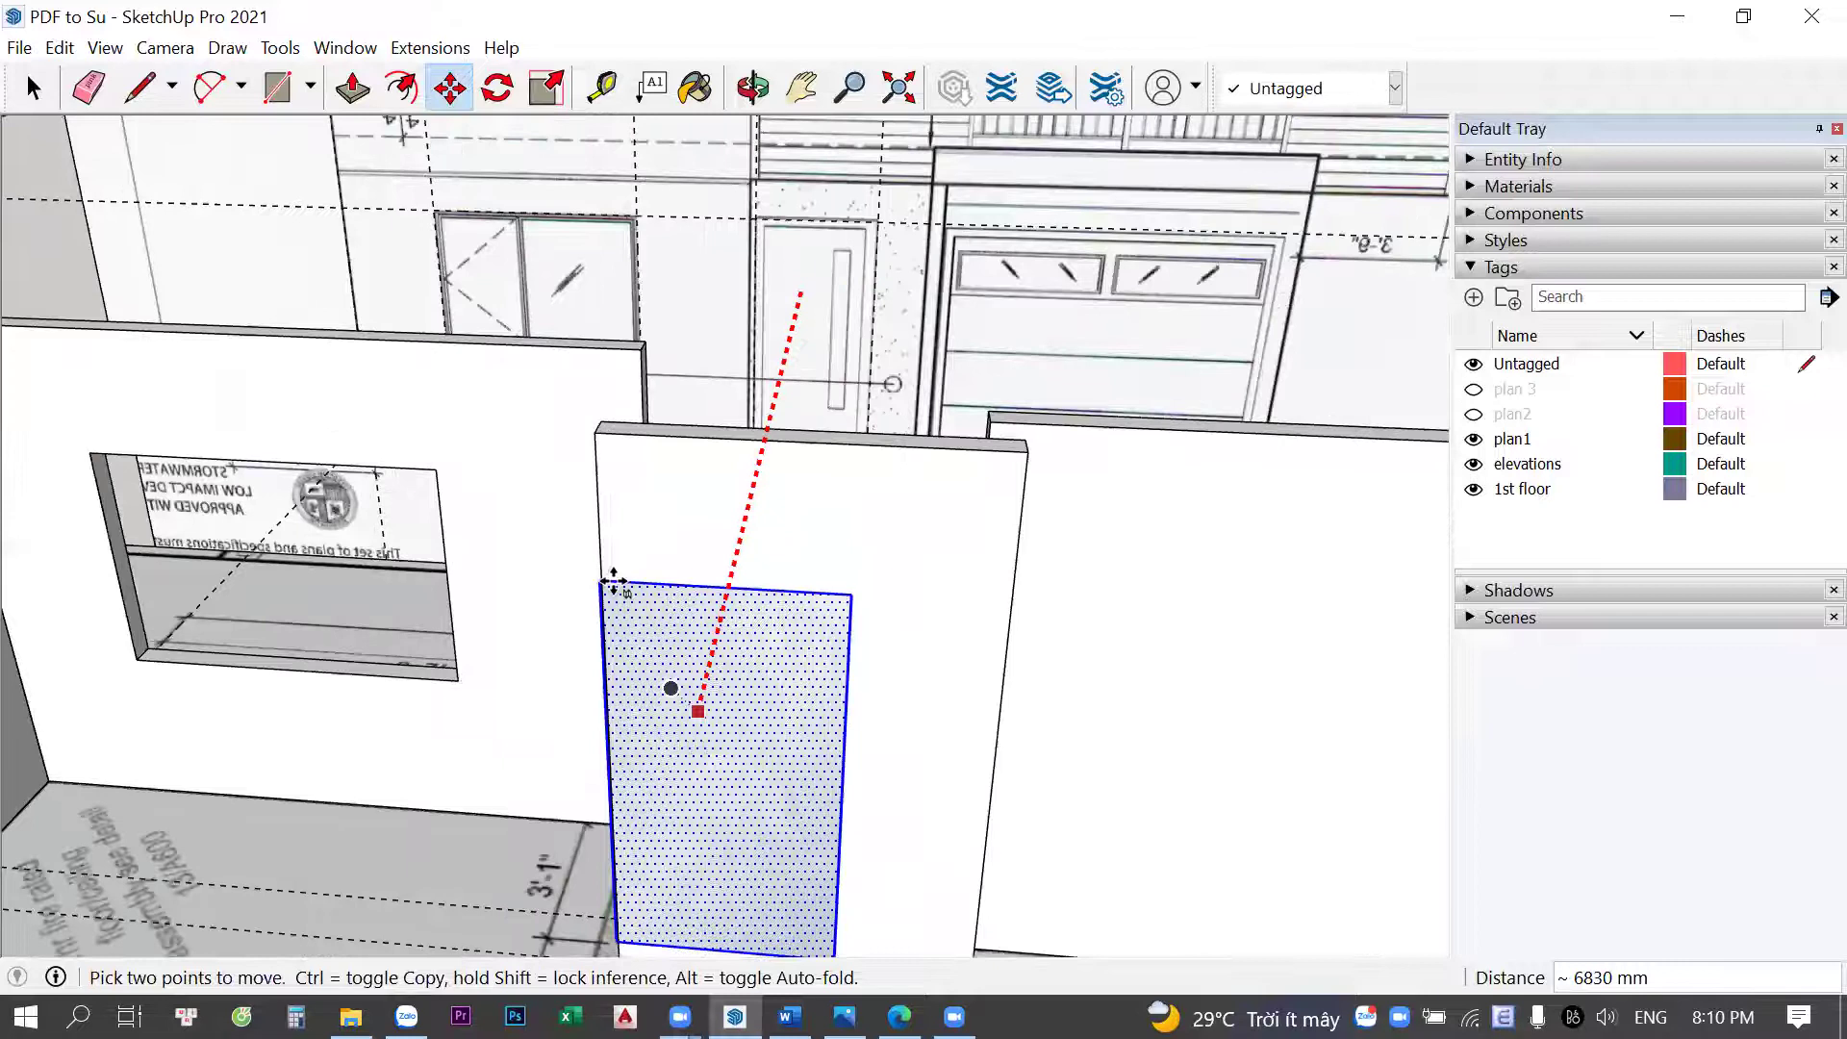
pyautogui.scroll(3, 510, 486)
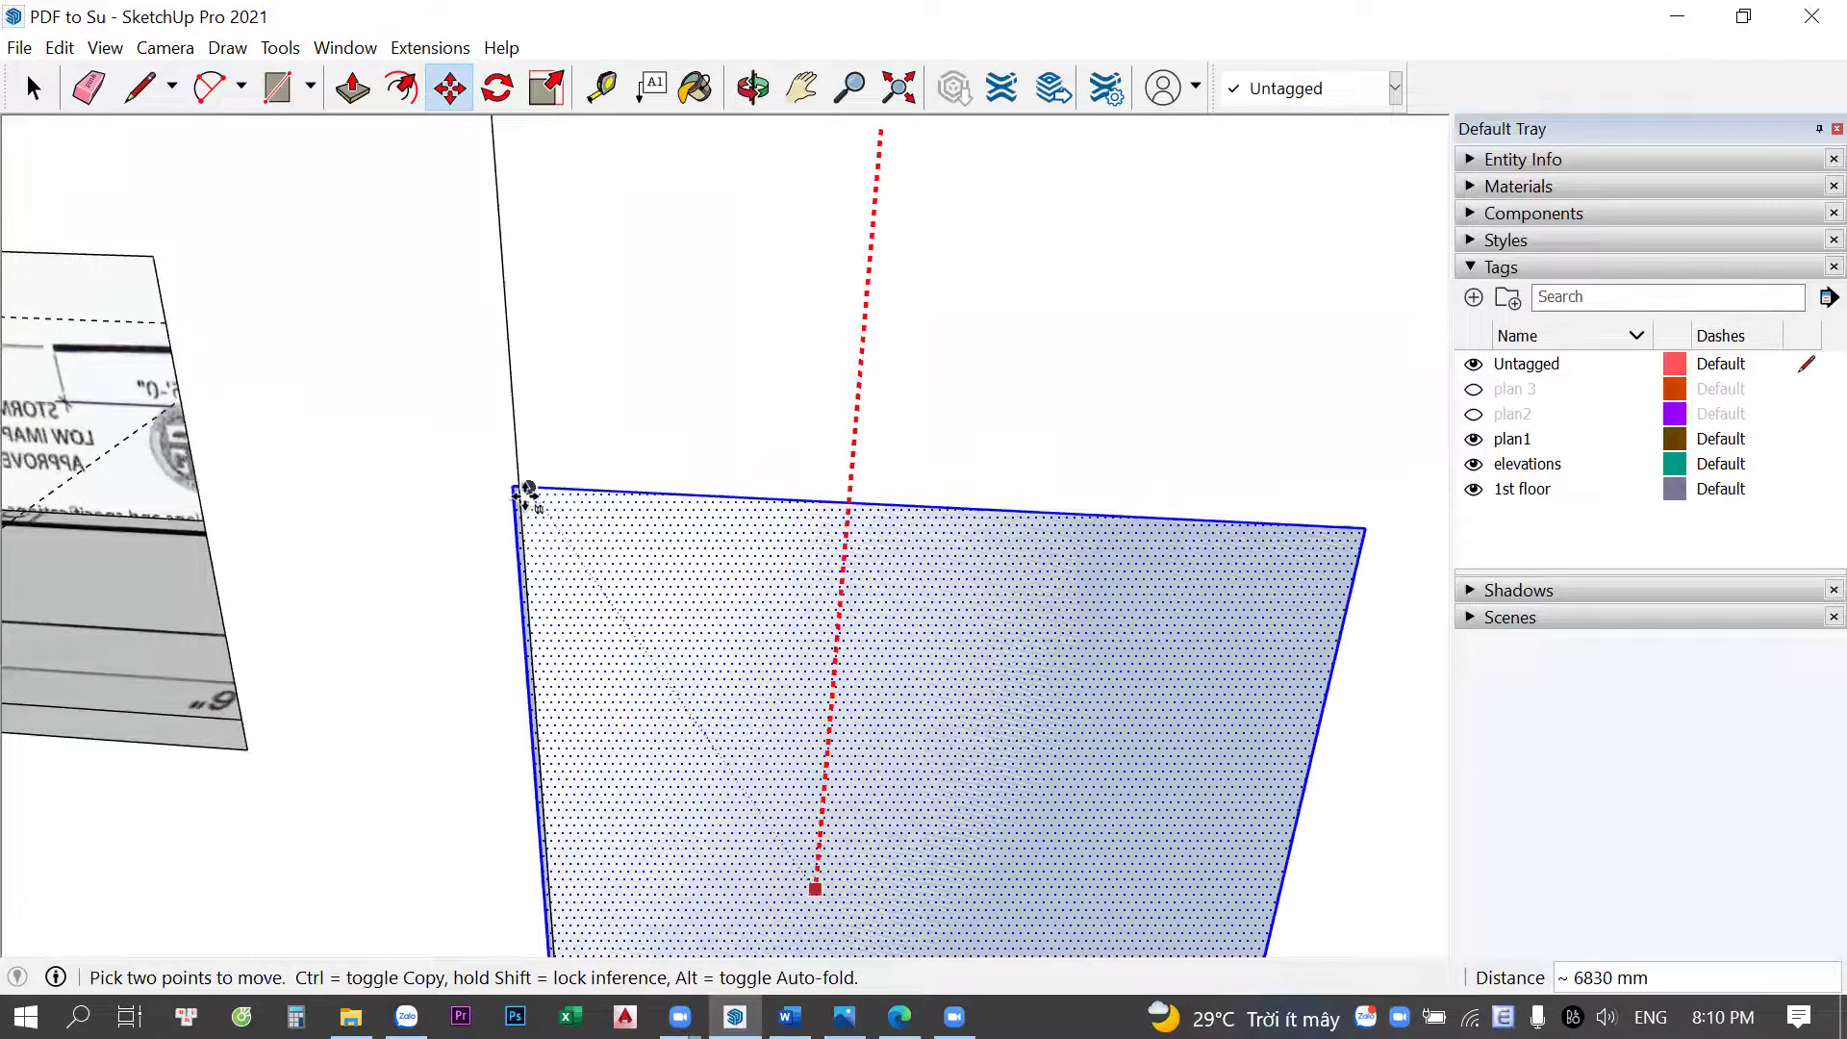
pyautogui.scroll(-2, 550, 502)
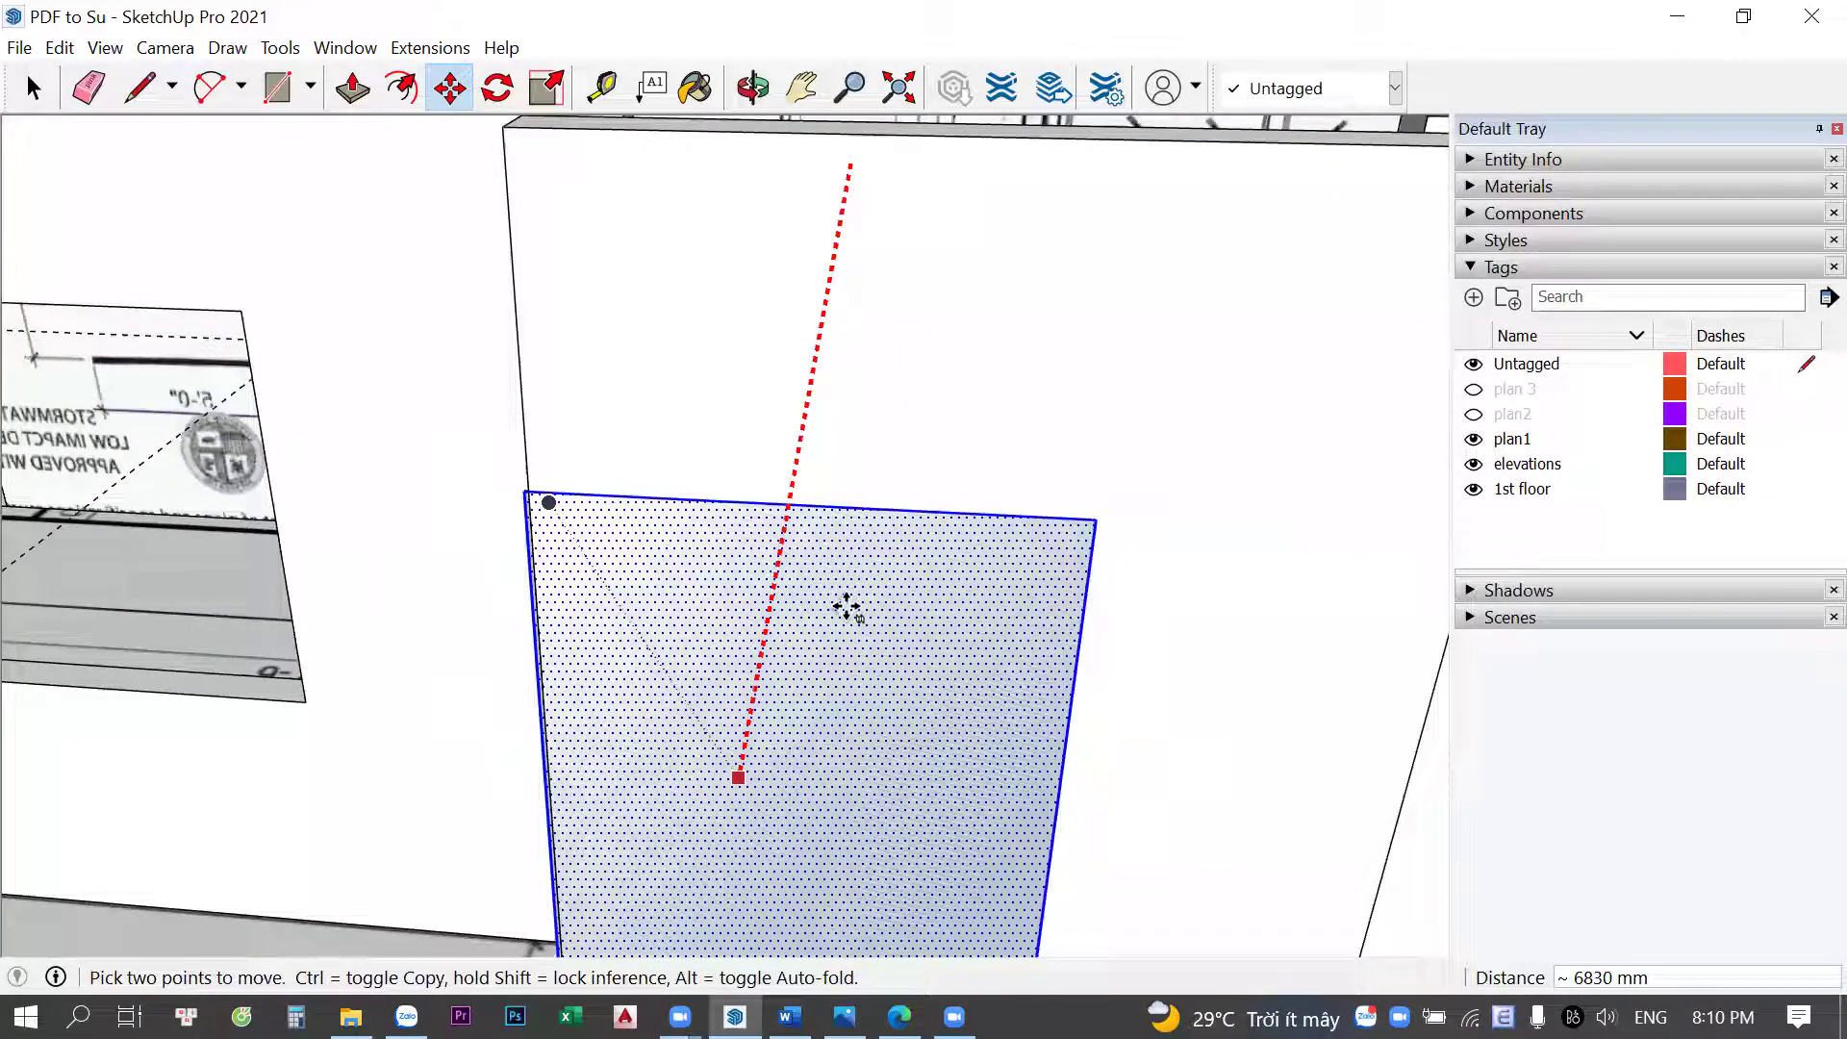
pyautogui.scroll(-4, 847, 606)
pyautogui.press('space')
# Move the door face toward the front wall, entering distances 10 and 20
pyautogui.moveTo(894, 647)
pyautogui.mouseDown(button='middle')
pyautogui.moveTo(880, 368)
pyautogui.moveTo(764, 274)
pyautogui.mouseUp(button='middle')
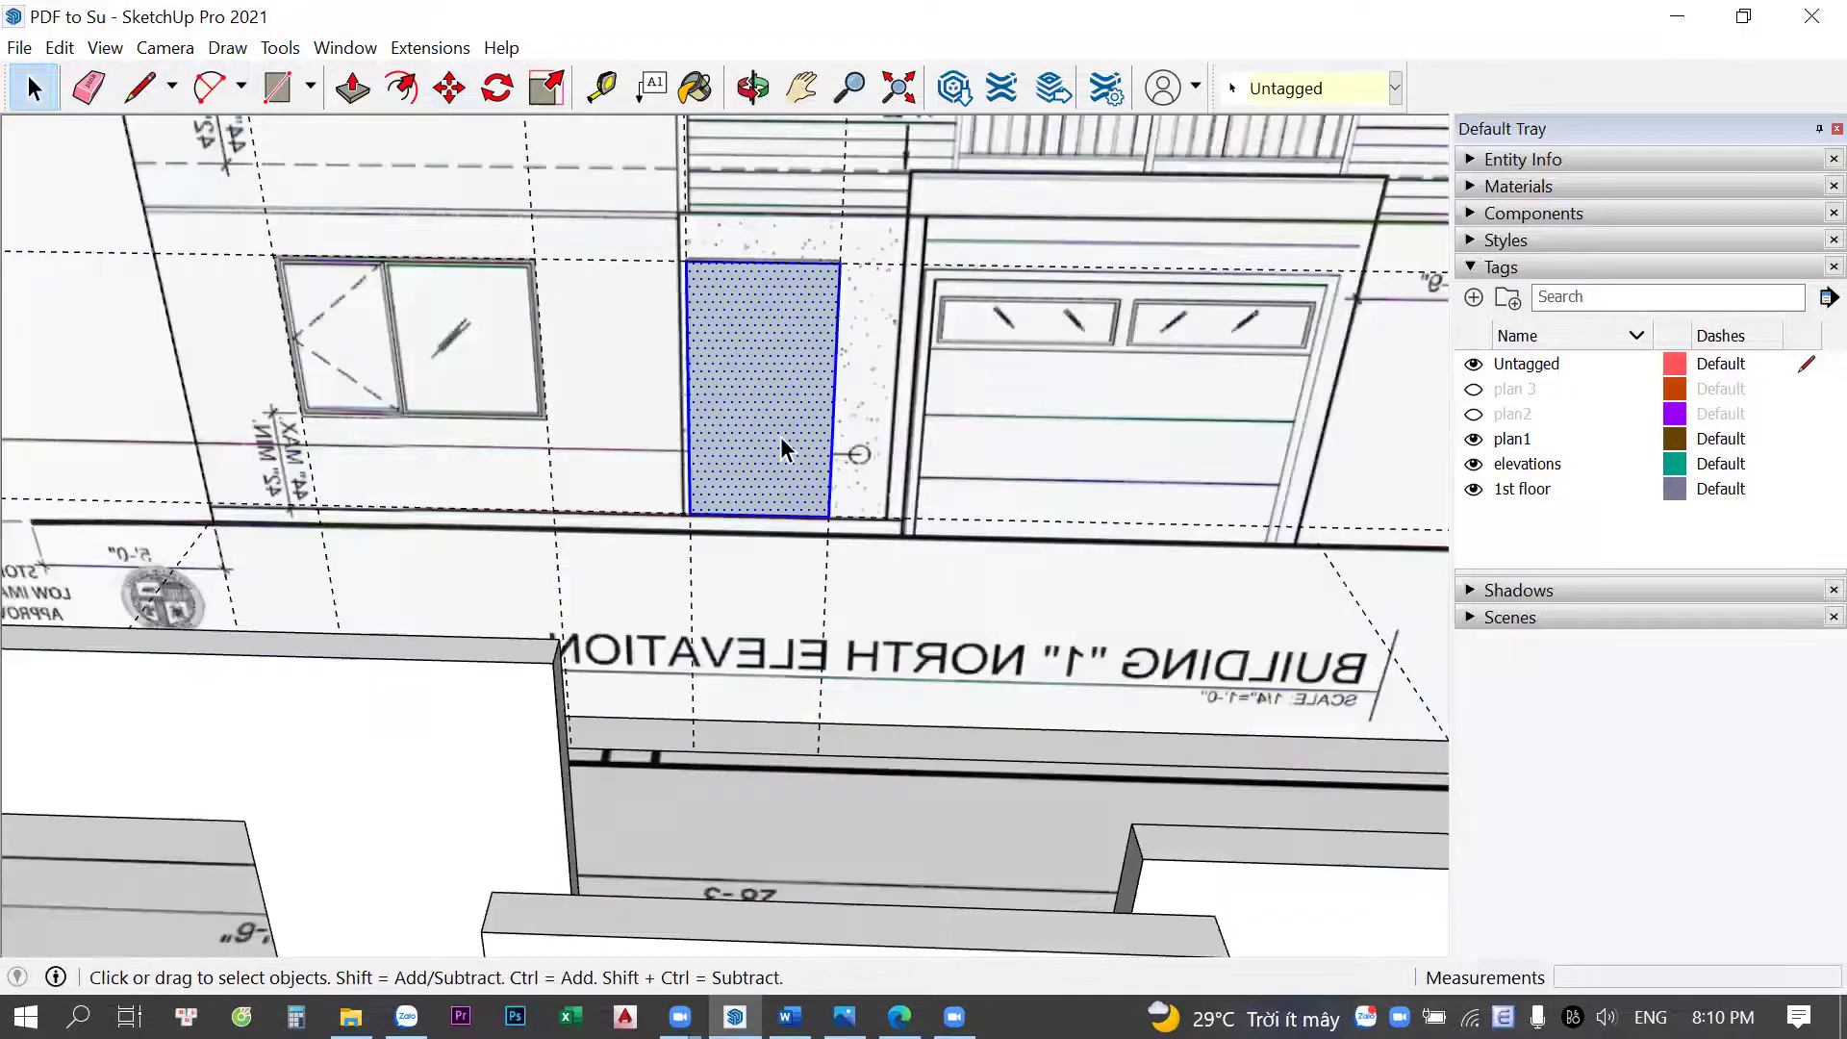
pyautogui.scroll(-4, 782, 437)
pyautogui.scroll(6, 741, 612)
pyautogui.moveTo(759, 687); pyautogui.dragTo(787, 694, button='middle')
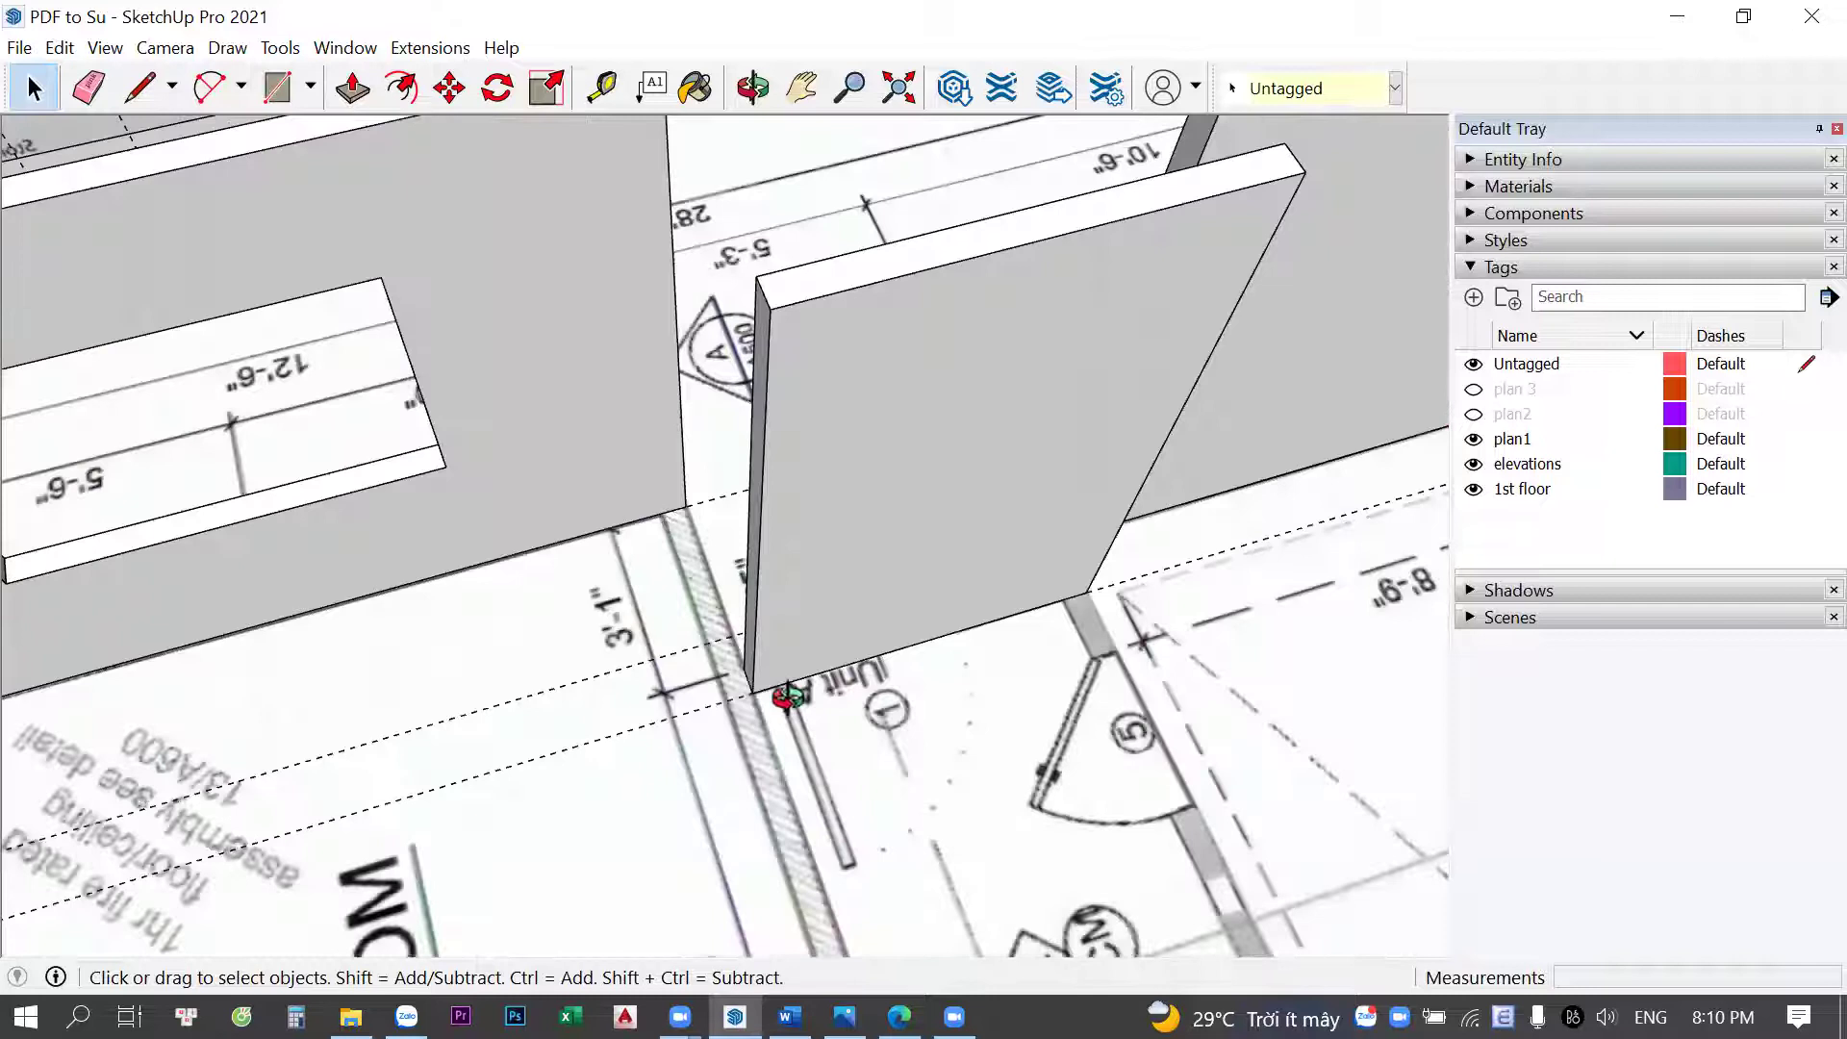
pyautogui.scroll(3, 787, 695)
pyautogui.scroll(-2, 700, 670)
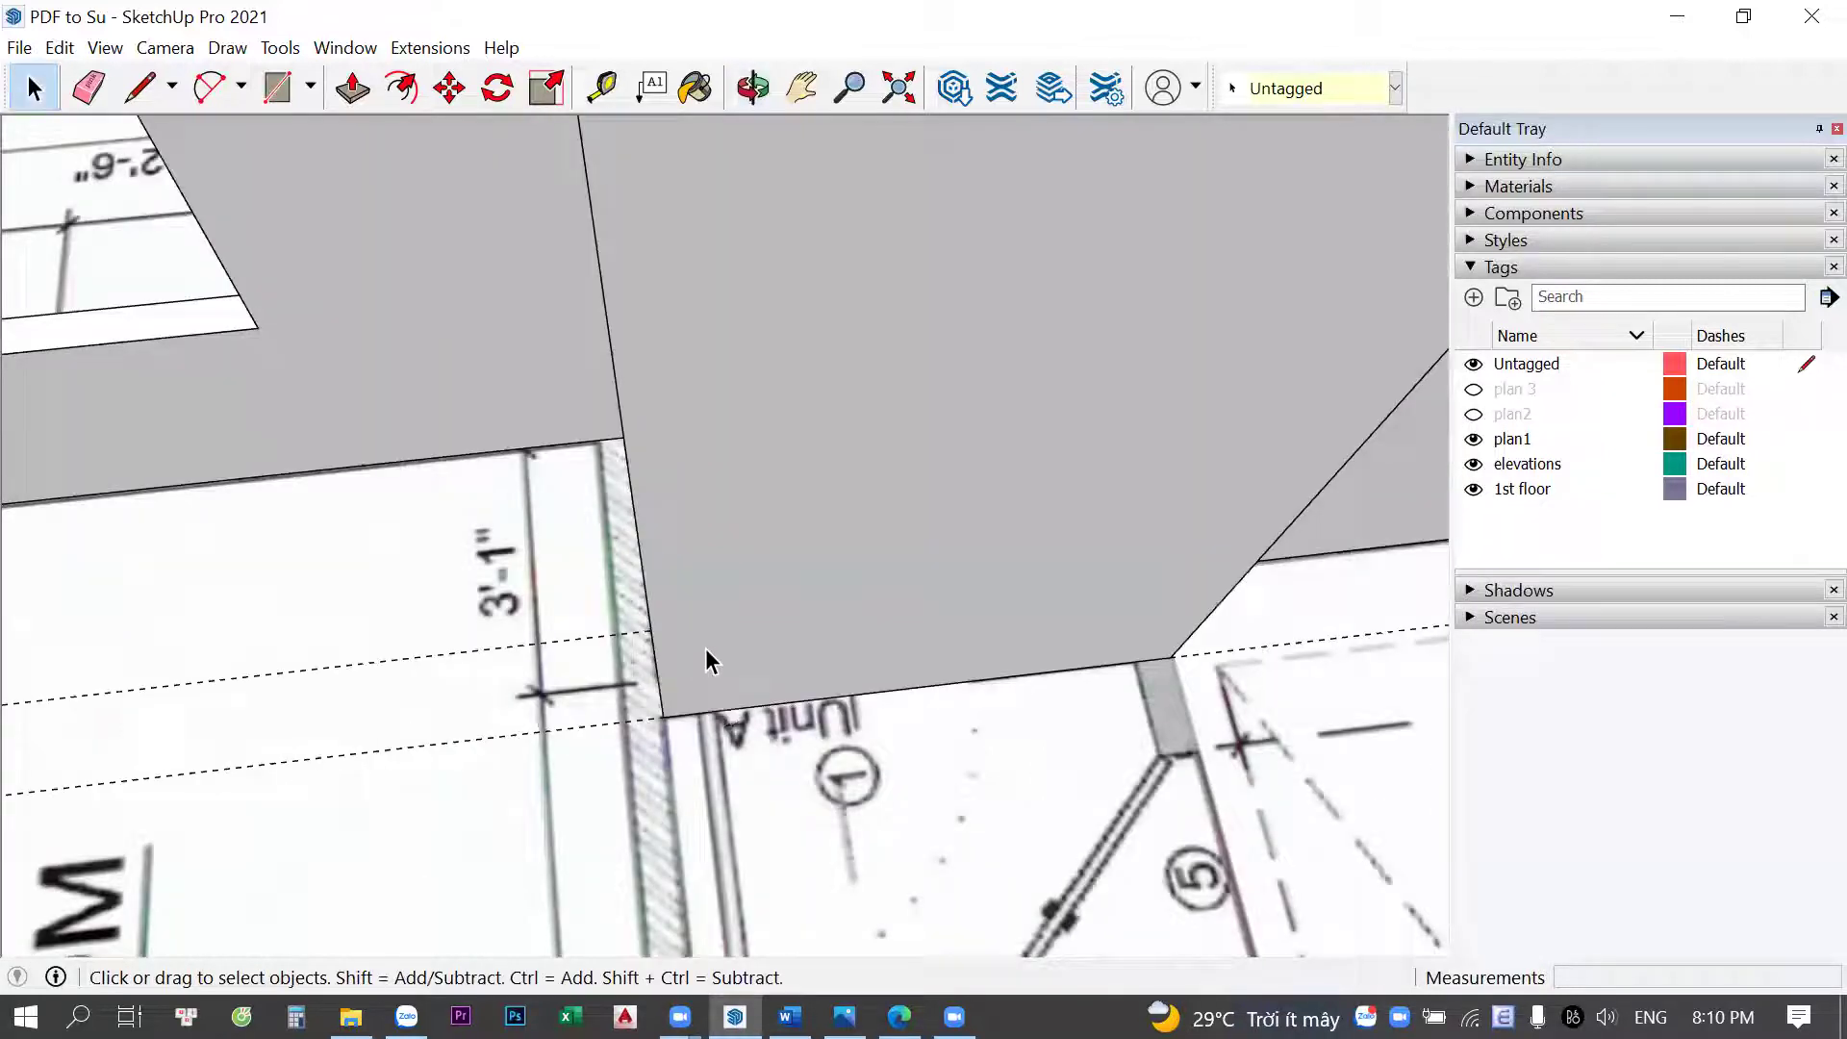
pyautogui.scroll(-3, 706, 644)
pyautogui.moveTo(619, 478); pyautogui.dragTo(670, 366, button='middle')
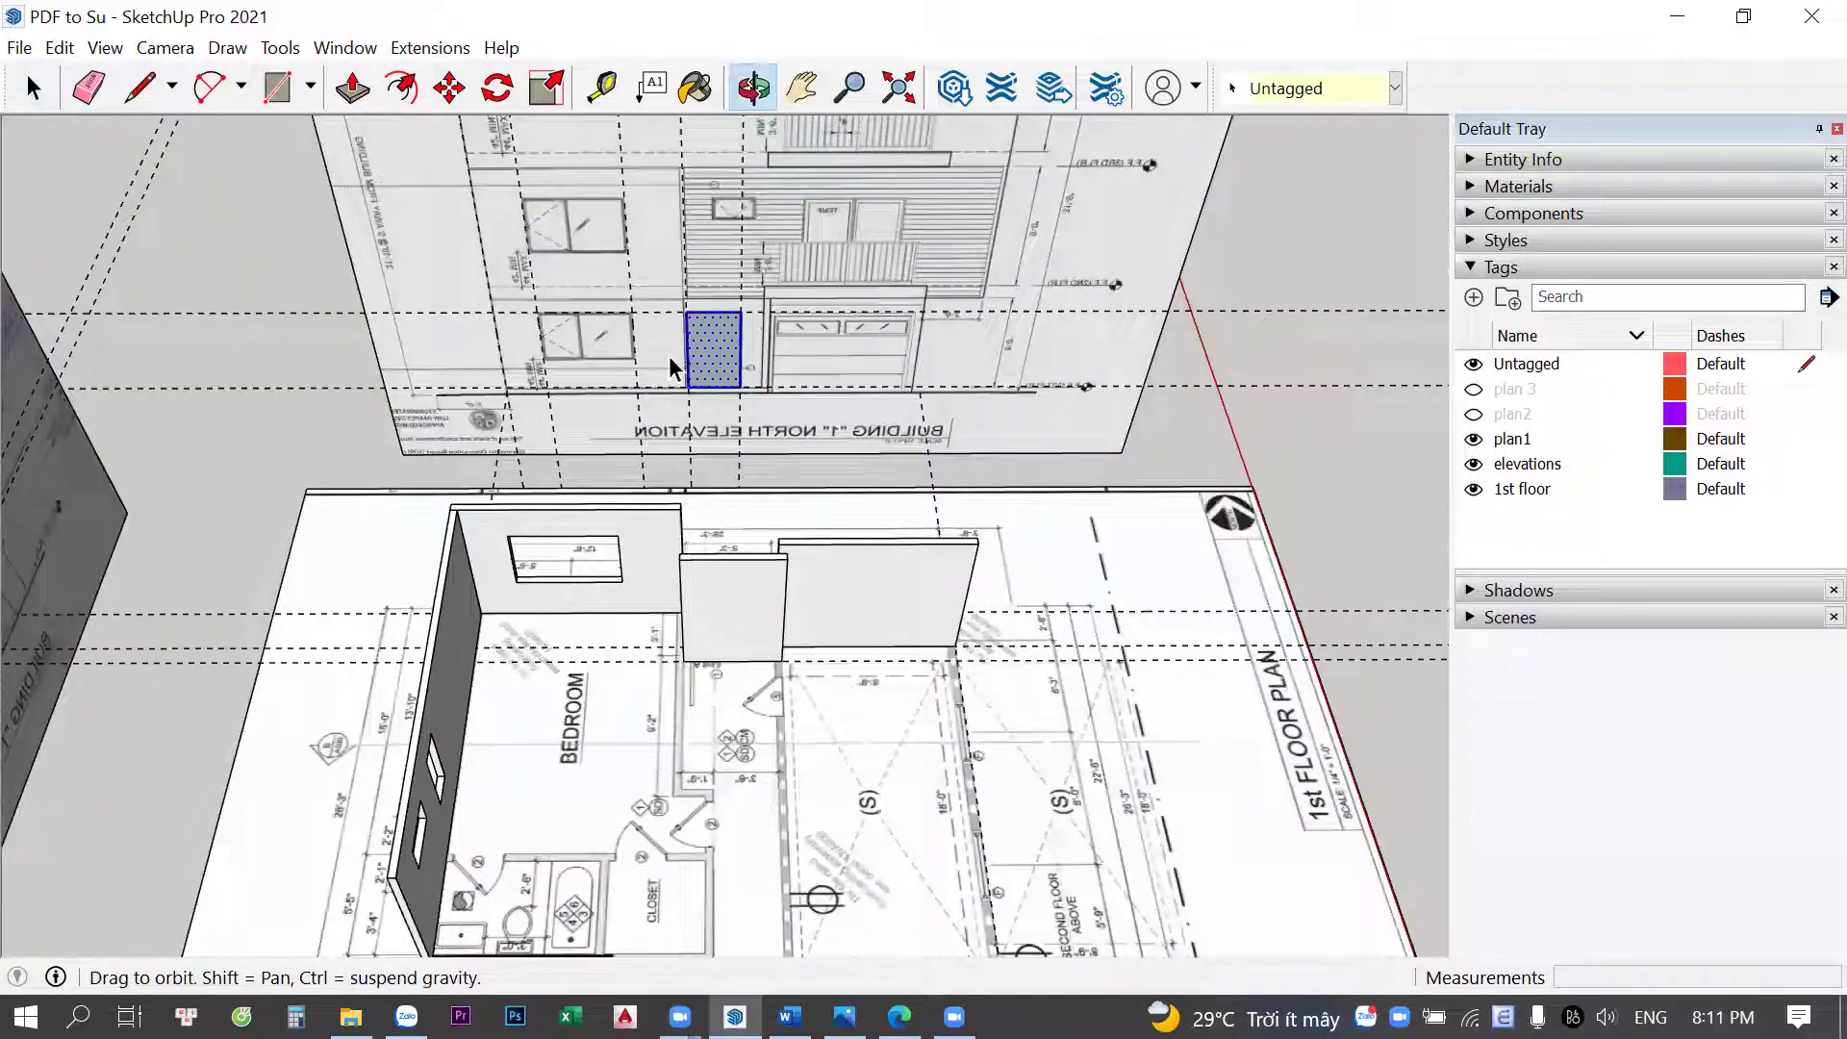
pyautogui.scroll(3, 693, 370)
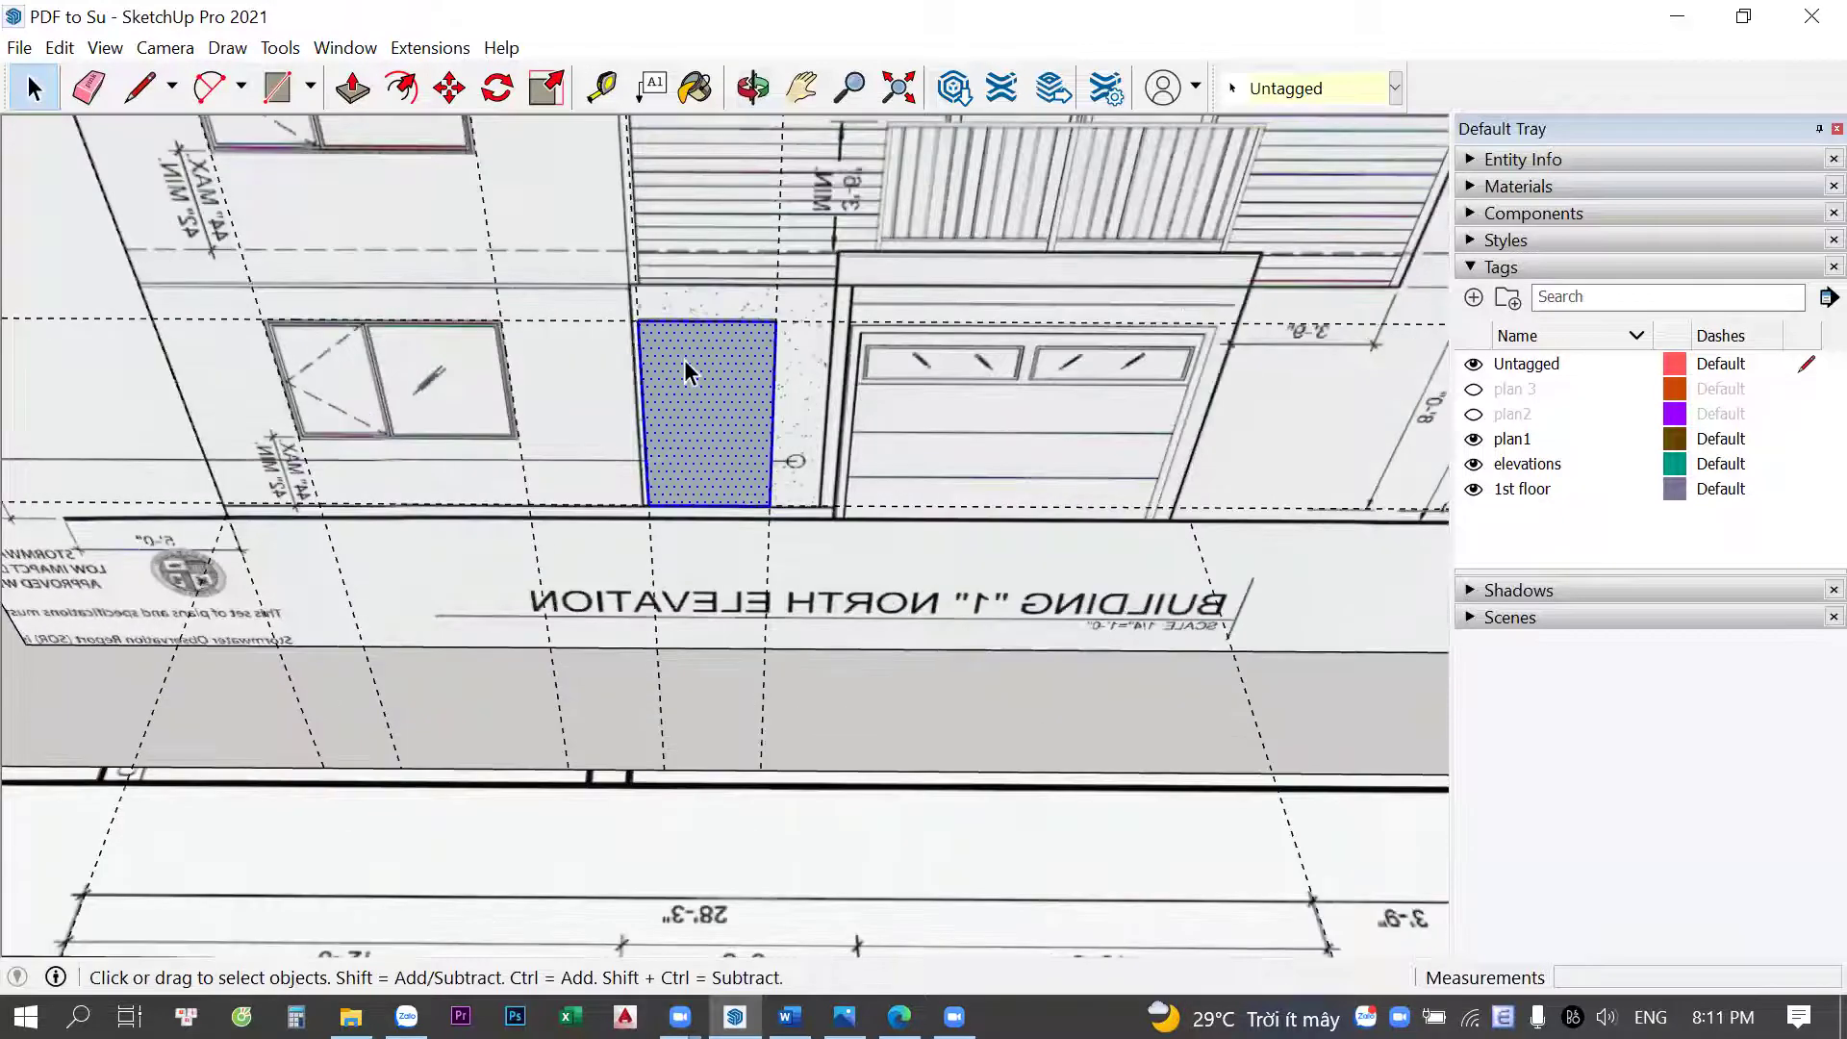
pyautogui.scroll(2, 684, 360)
pyautogui.press('m')
pyautogui.click(706, 356)
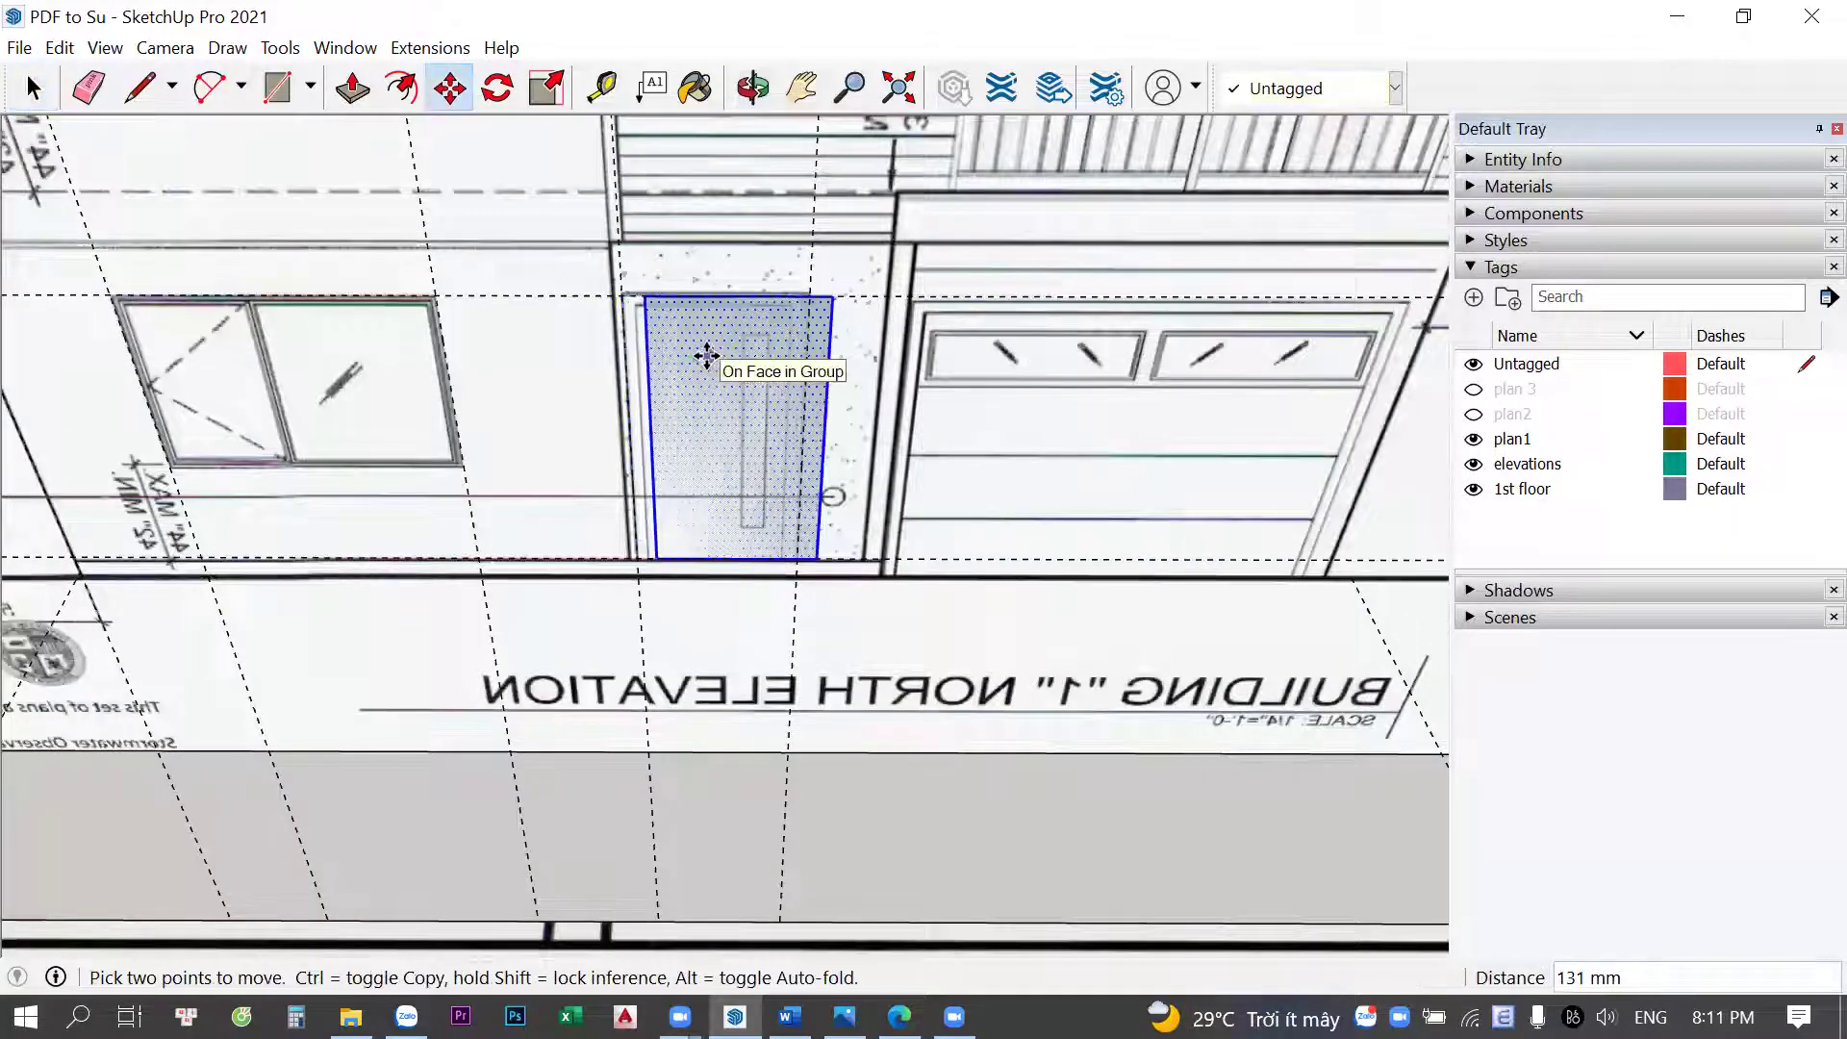
pyautogui.write('10')
pyautogui.press('Return')
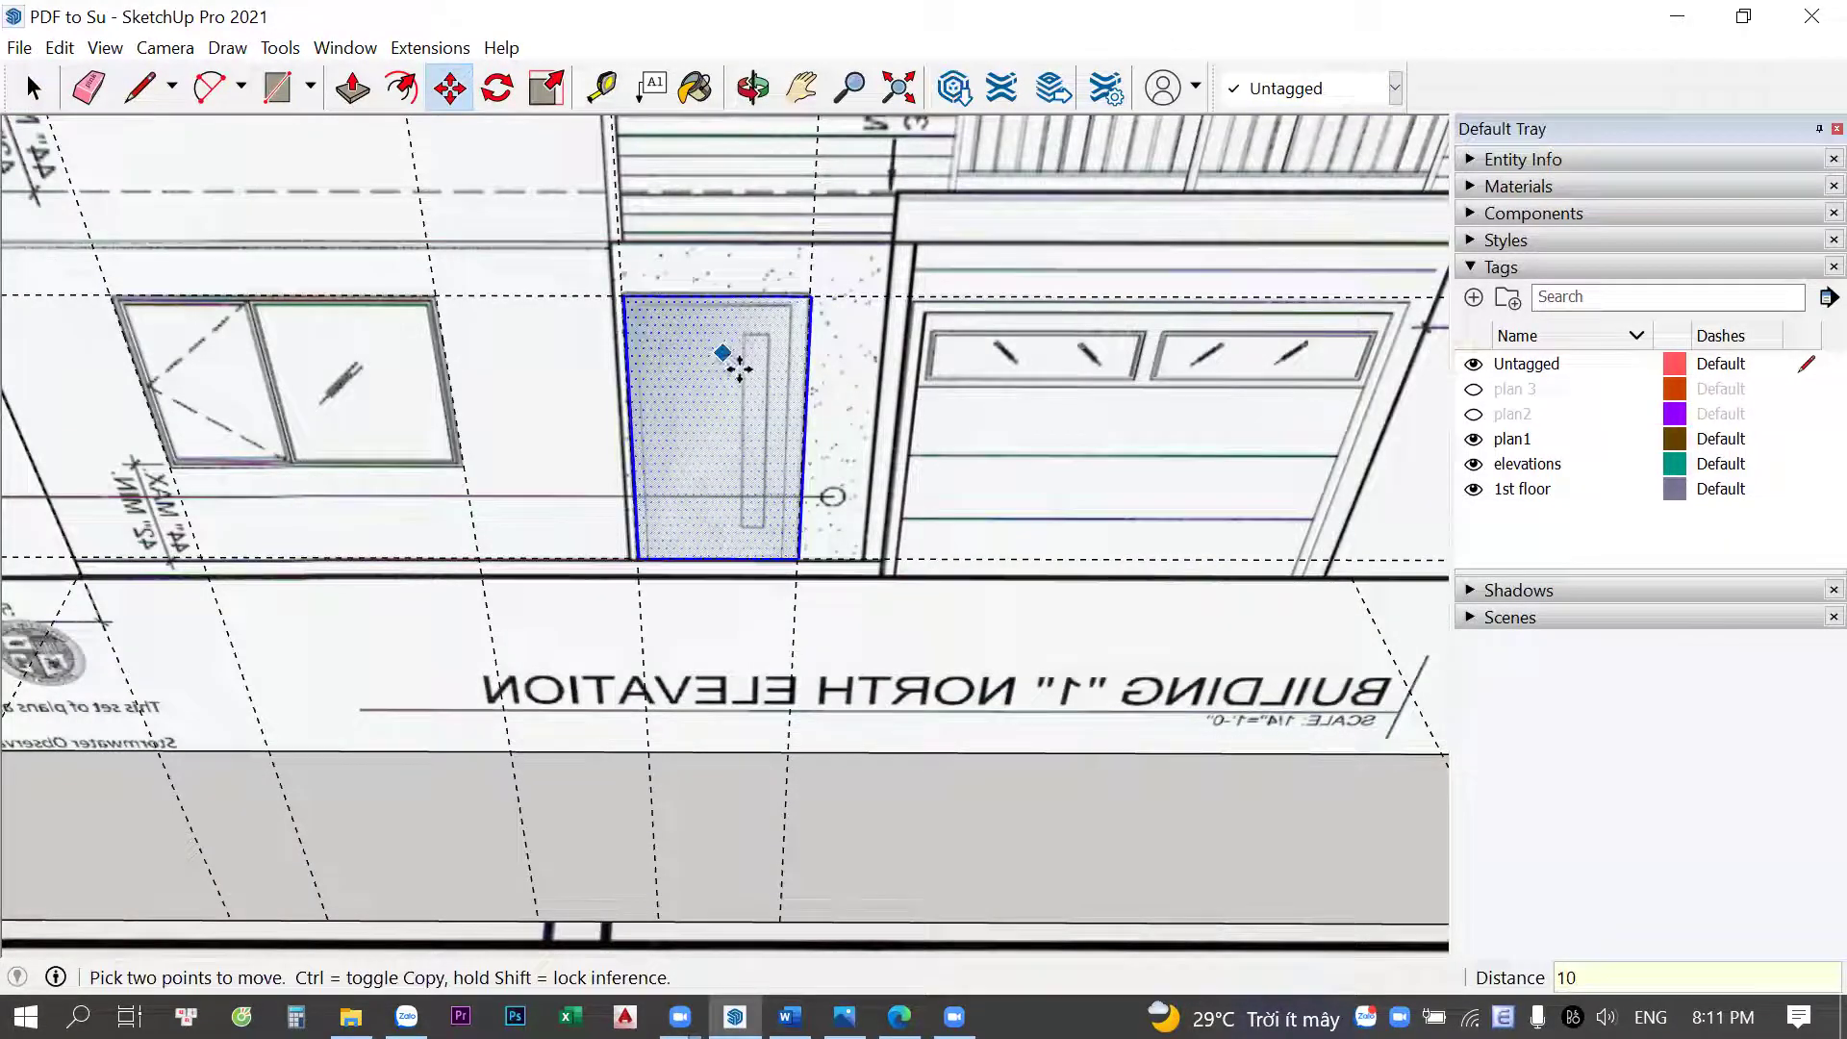
pyautogui.write('20')
pyautogui.press('Return')
# Push/Pull the door face through the wall (-126 mm) to cut the opening
pyautogui.click(746, 534)
pyautogui.scroll(-3, 805, 689)
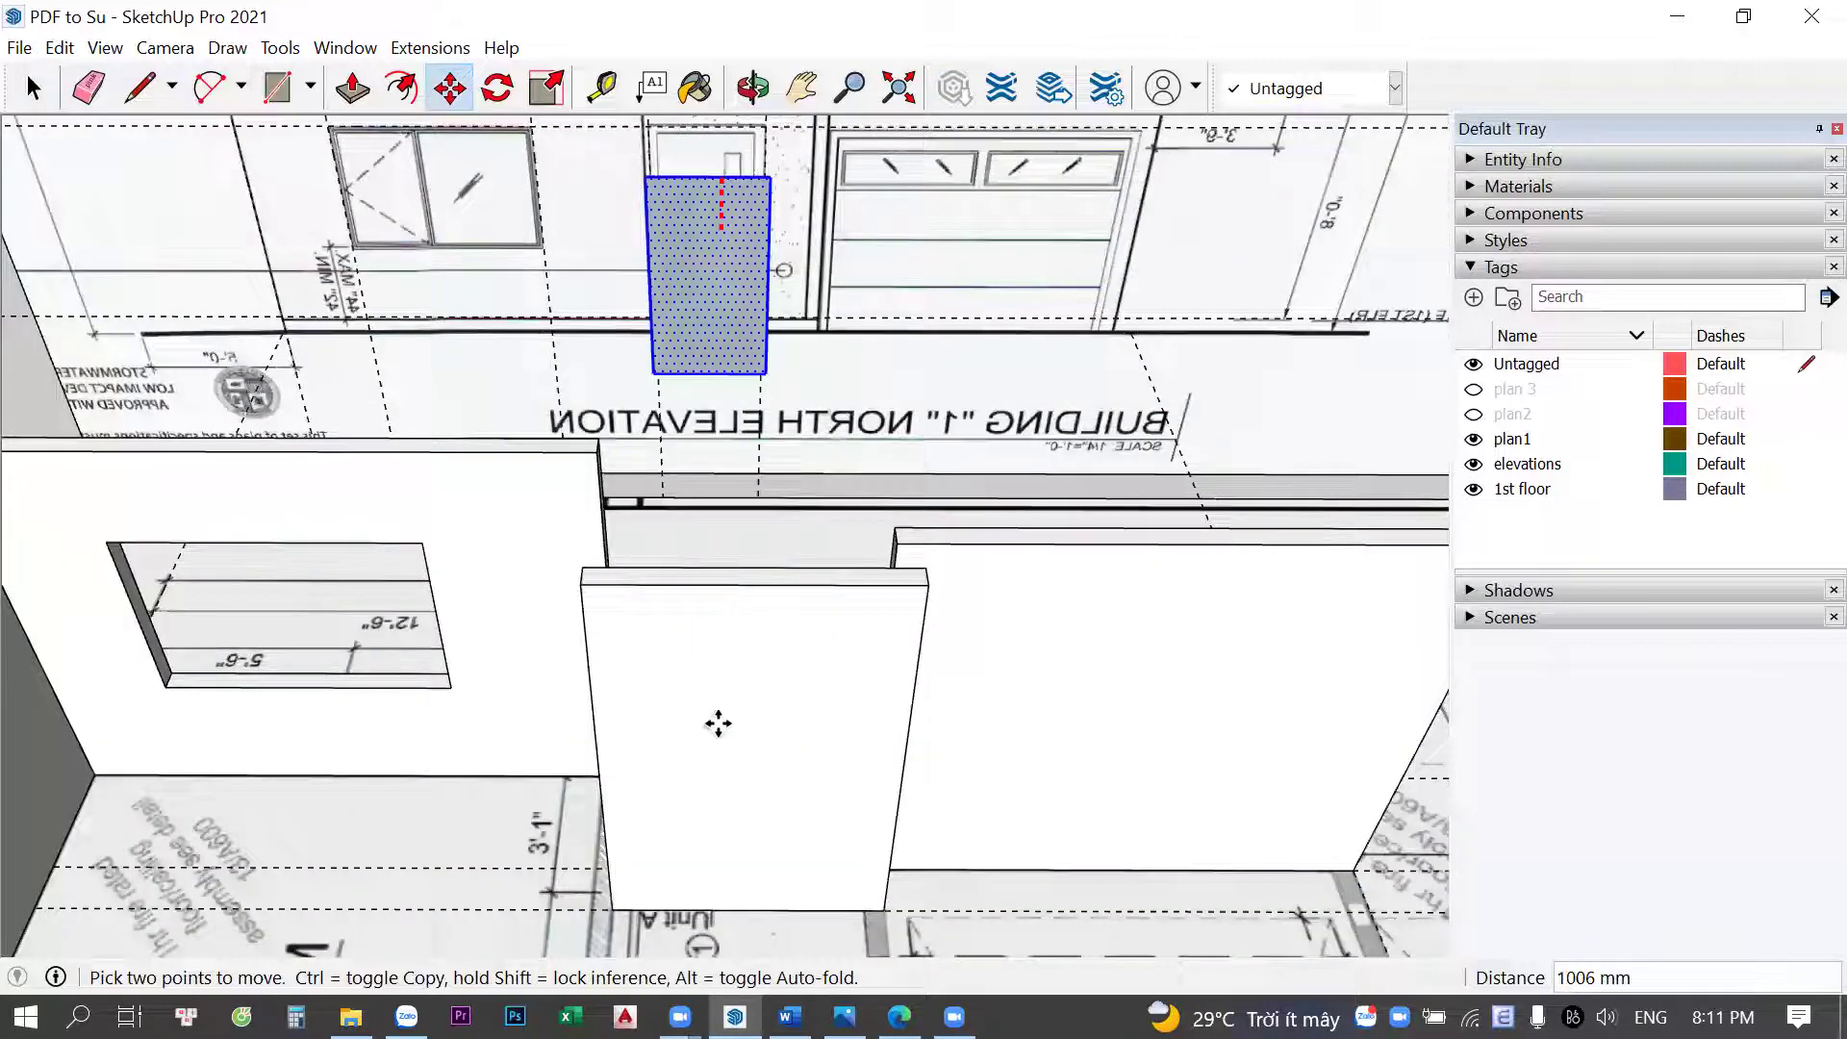
pyautogui.scroll(3, 718, 722)
pyautogui.scroll(2, 769, 597)
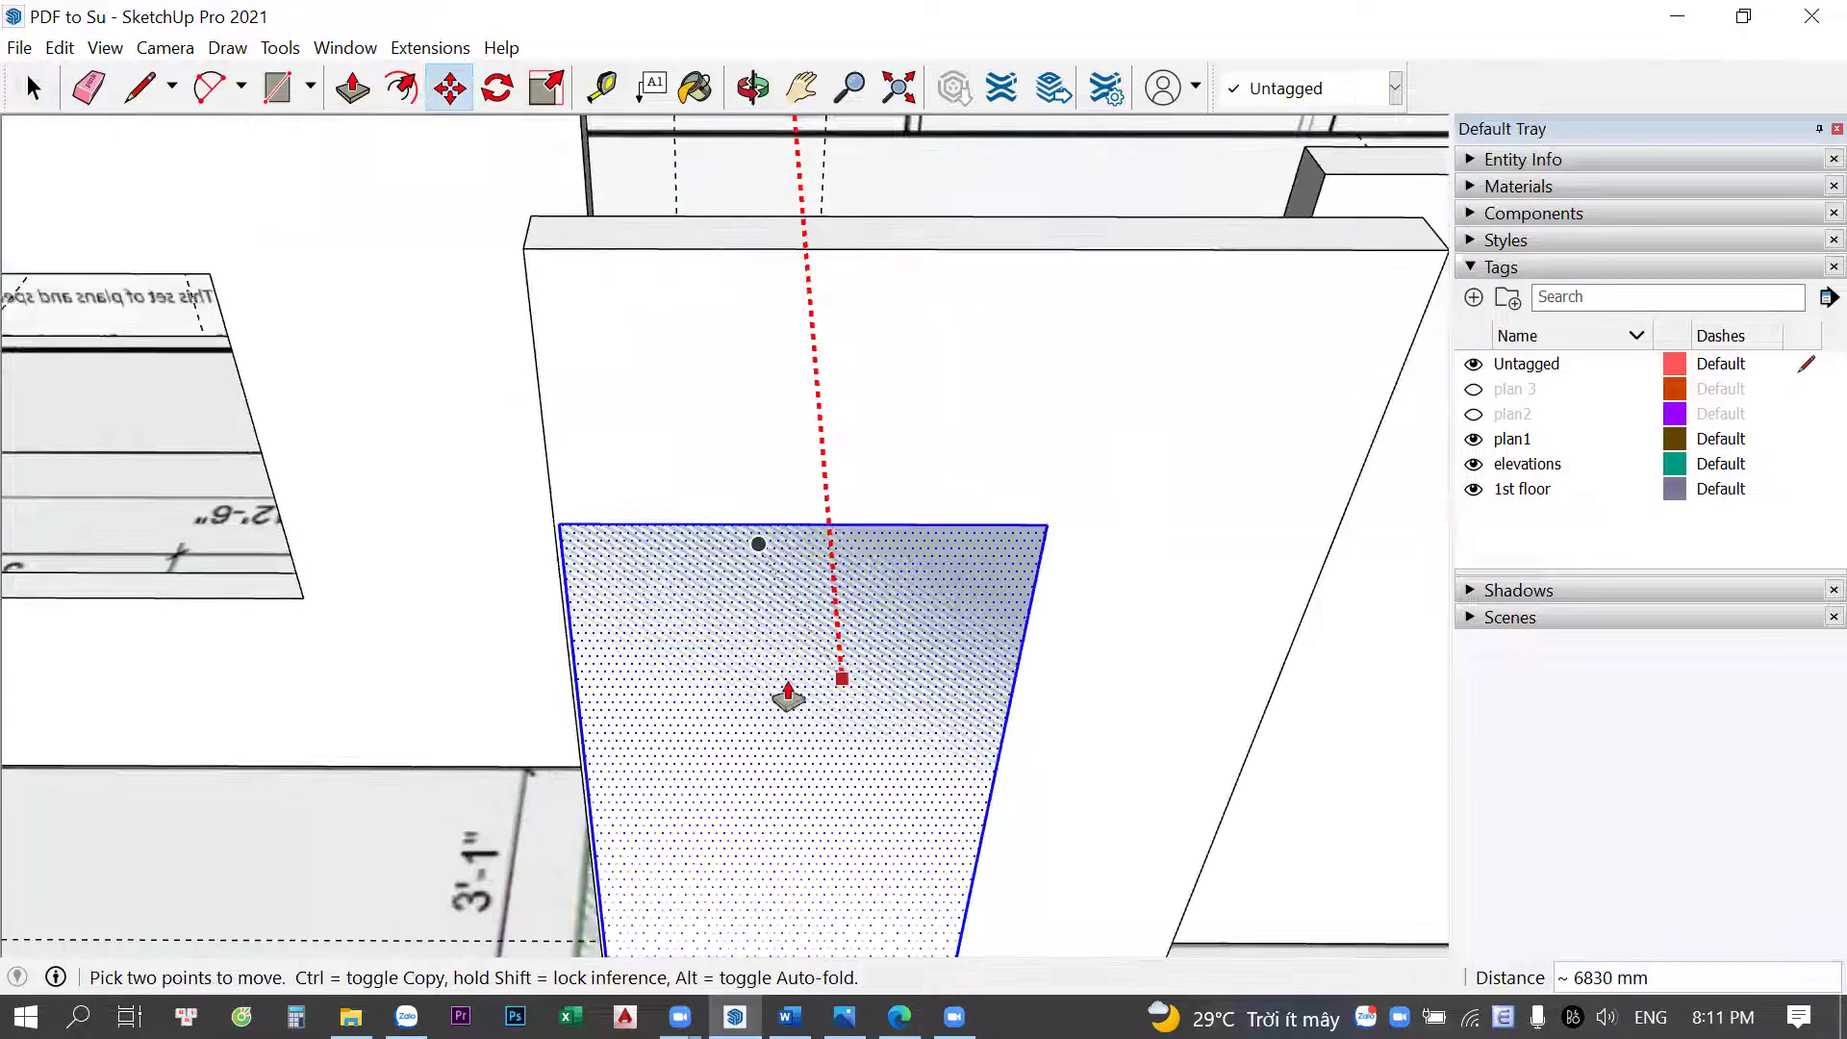
pyautogui.scroll(-3, 783, 693)
pyautogui.press('p')
pyautogui.doubleClick(783, 646)
pyautogui.moveTo(895, 689)
pyautogui.mouseDown(button='middle')
pyautogui.moveTo(820, 597)
pyautogui.moveTo(717, 376)
pyautogui.mouseUp(button='middle')
# Place a guide 28 mm off the garage door's top line and another at its side
pyautogui.scroll(3, 737, 376)
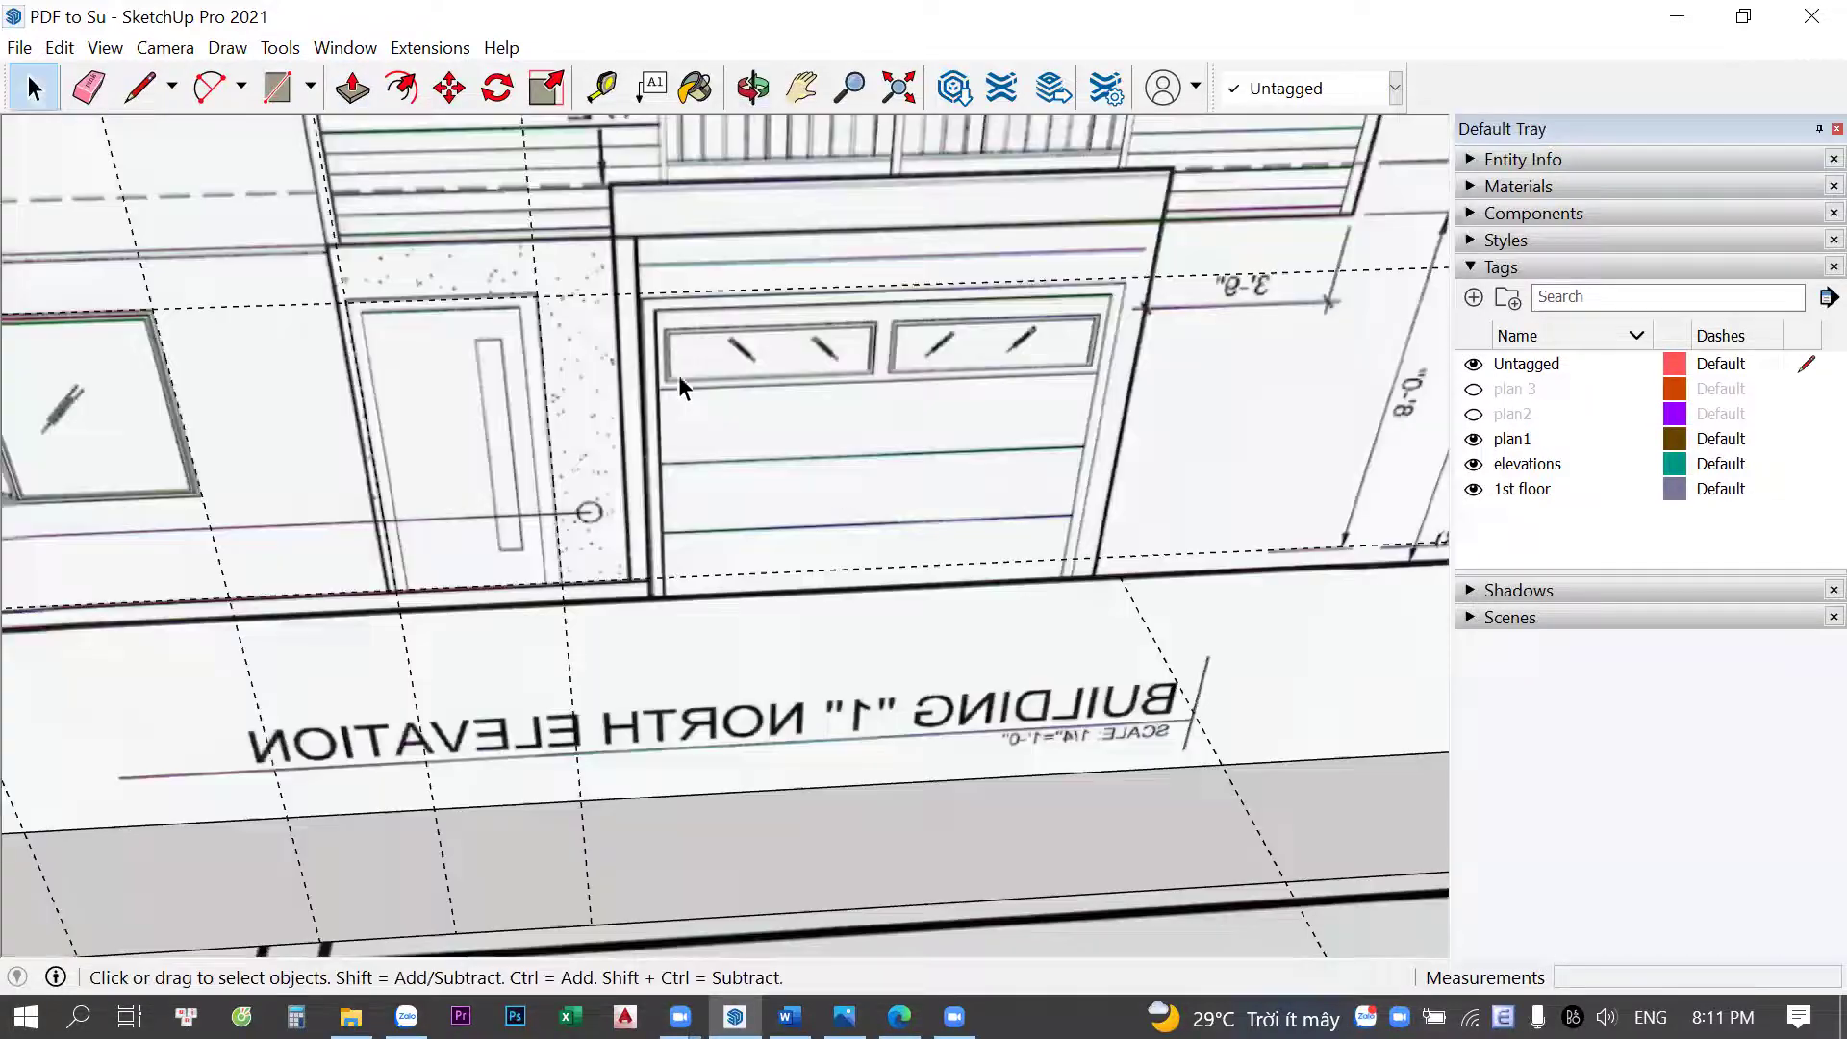
pyautogui.scroll(2, 574, 246)
pyautogui.moveTo(688, 255); pyautogui.dragTo(673, 276, button='middle')
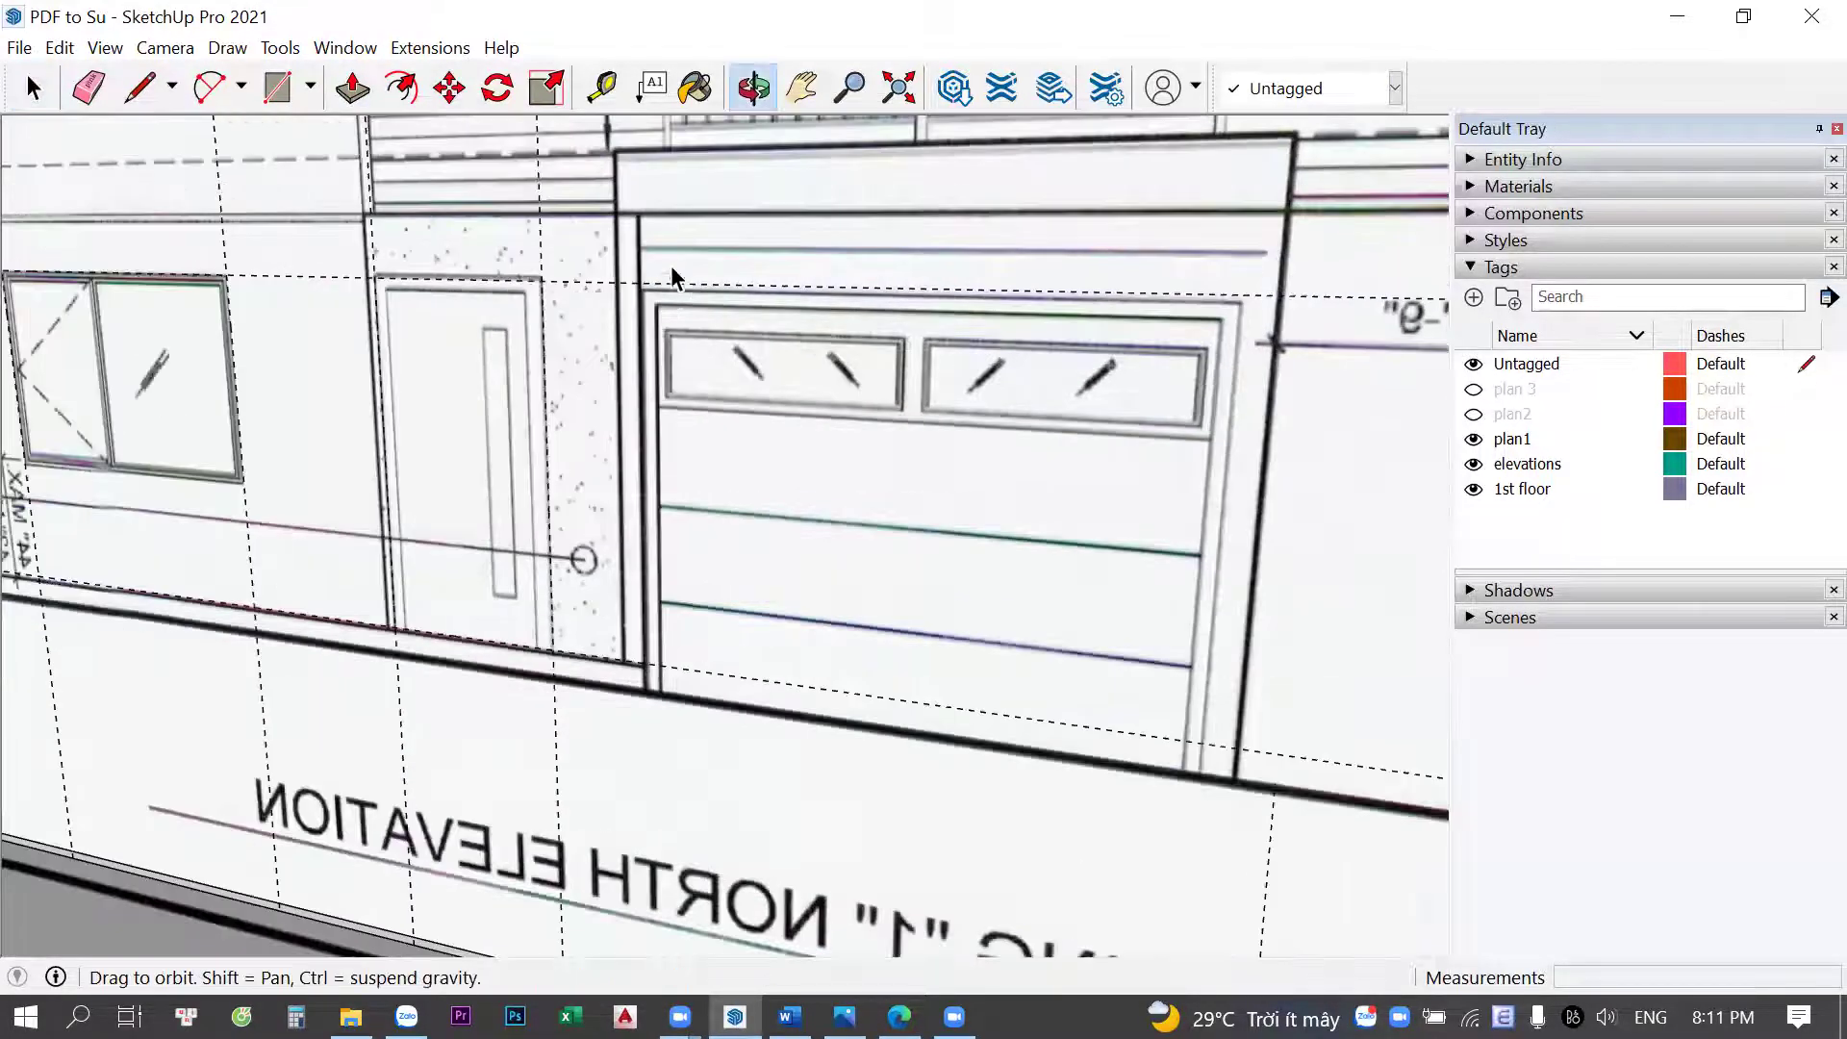
pyautogui.scroll(3, 666, 289)
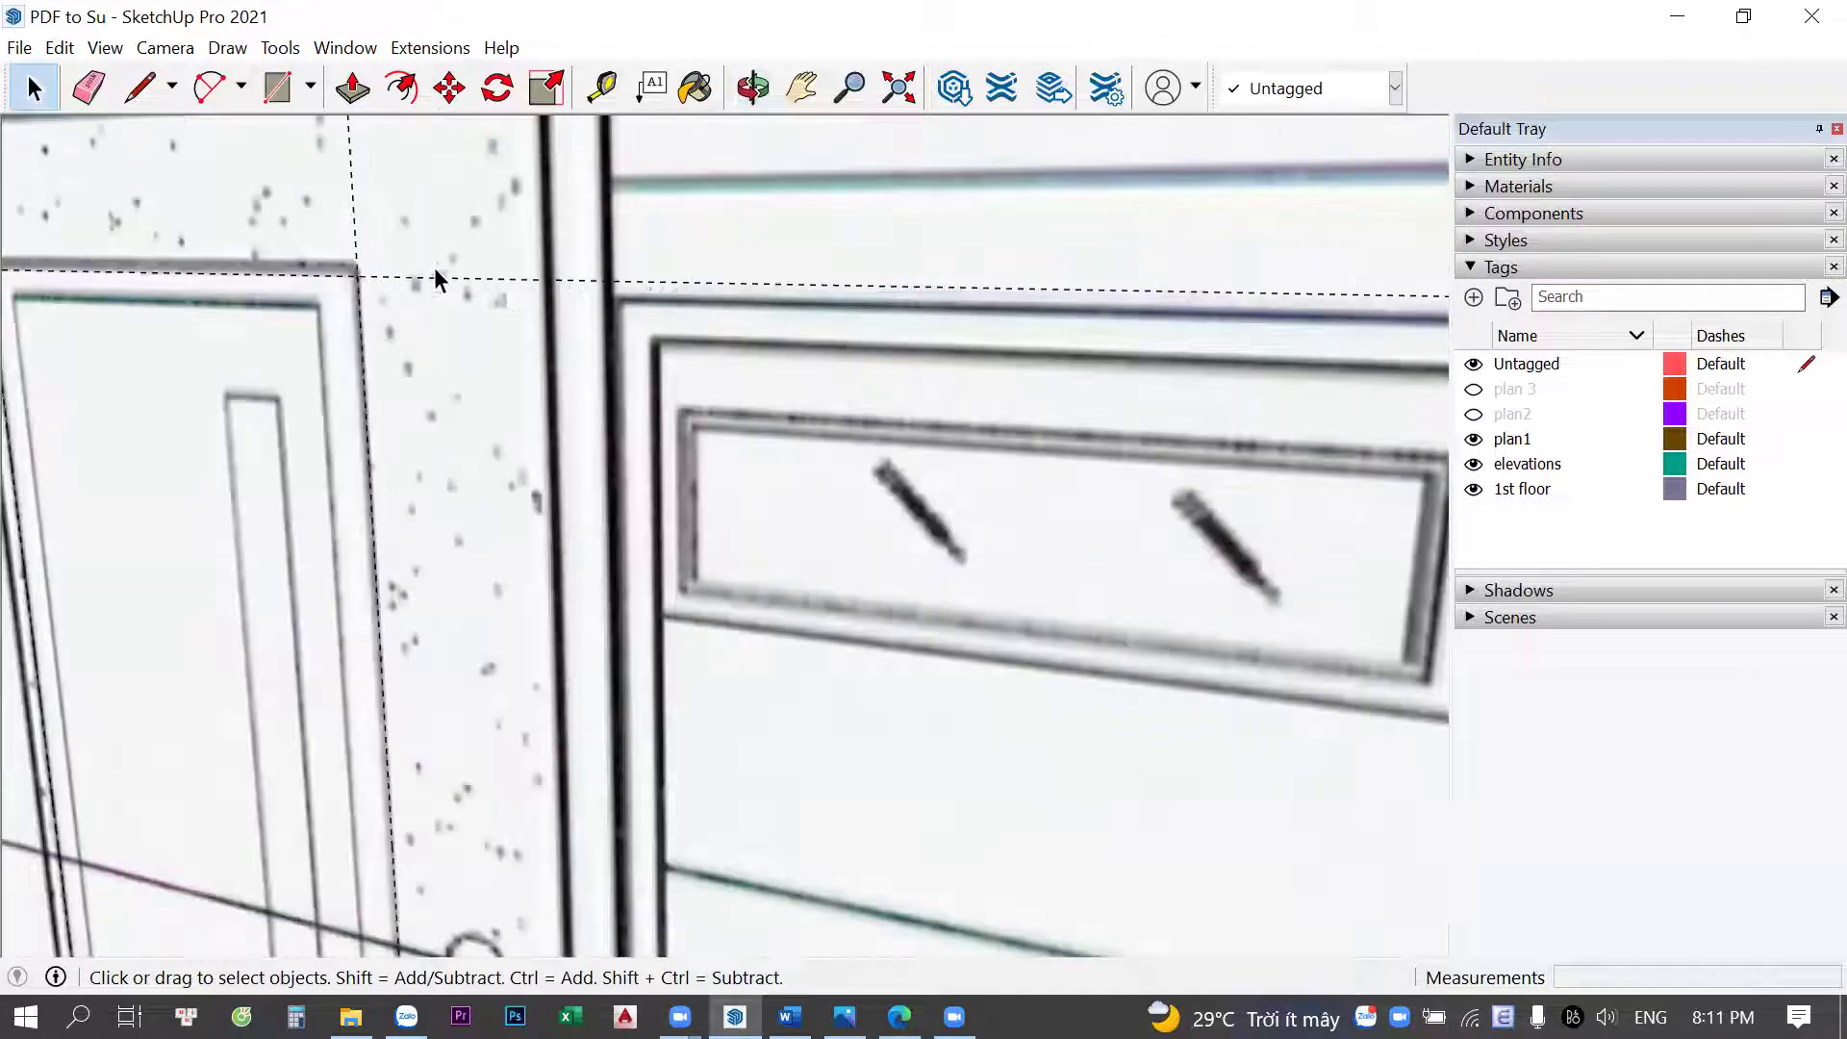
pyautogui.press('t')
pyautogui.scroll(2, 674, 275)
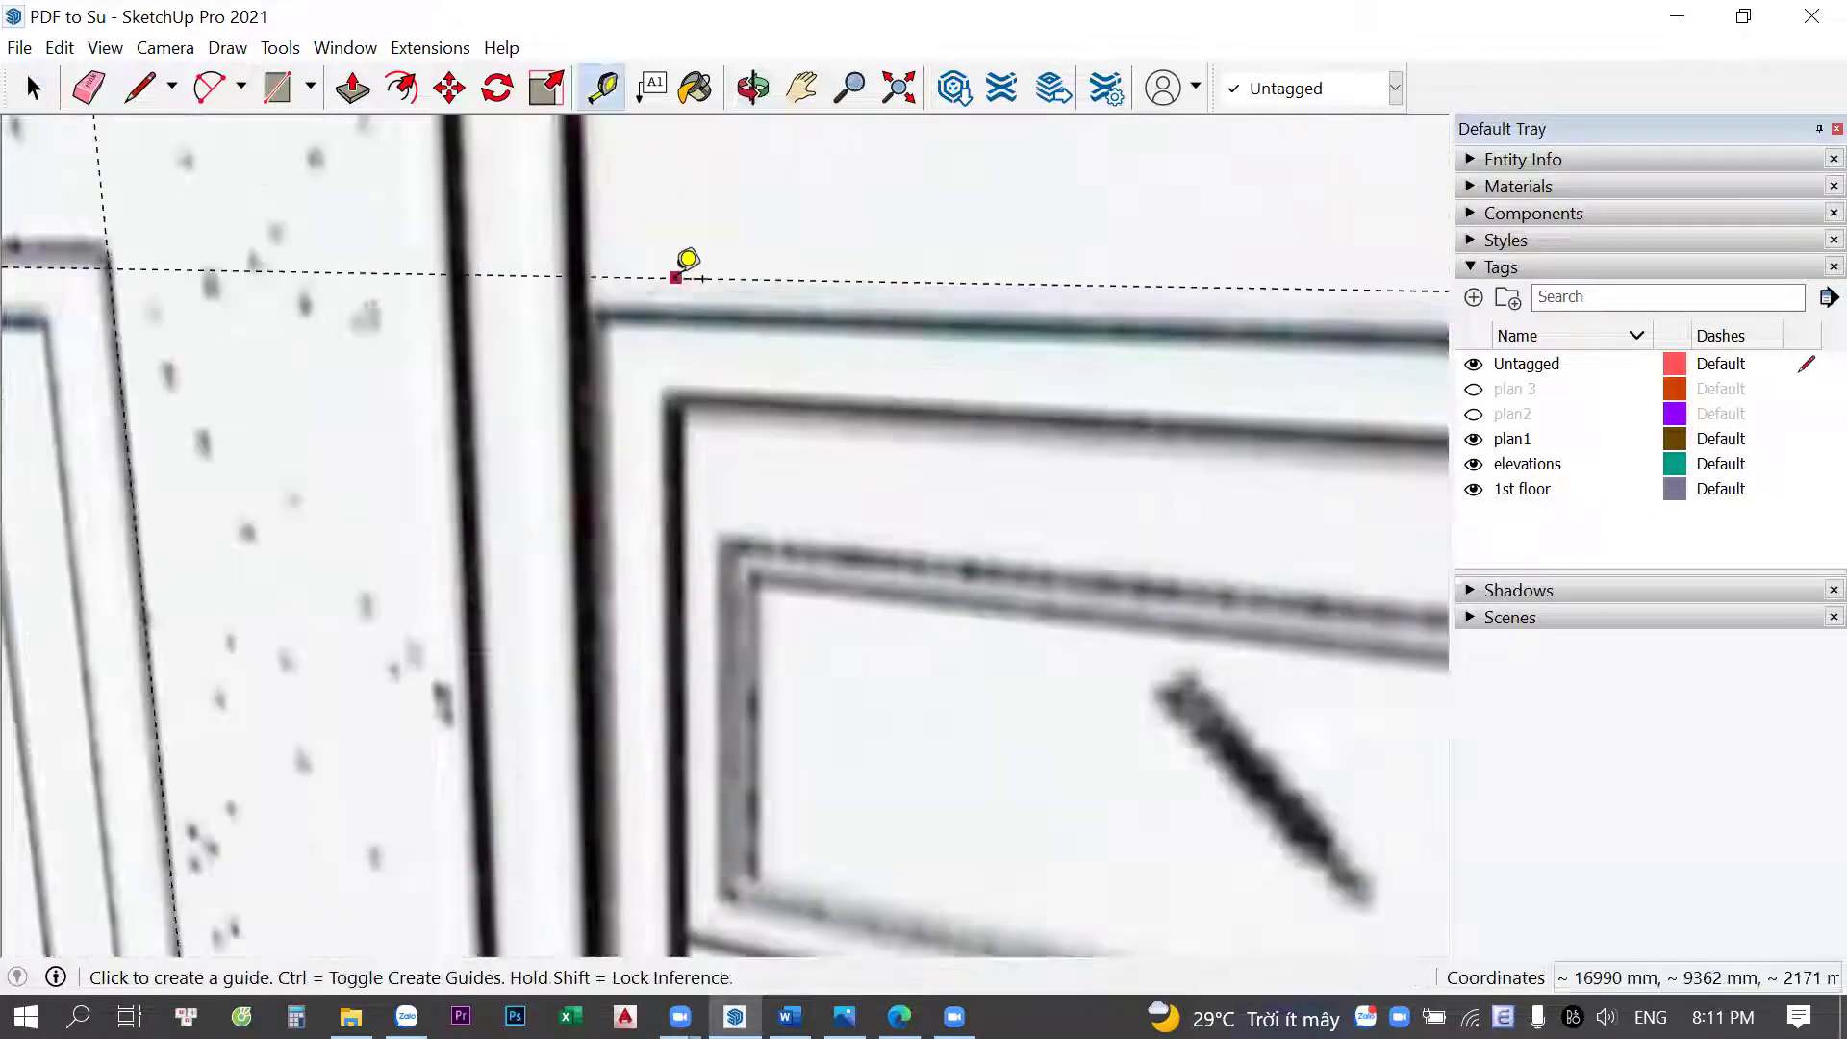
pyautogui.scroll(1, 685, 289)
pyautogui.click(677, 272)
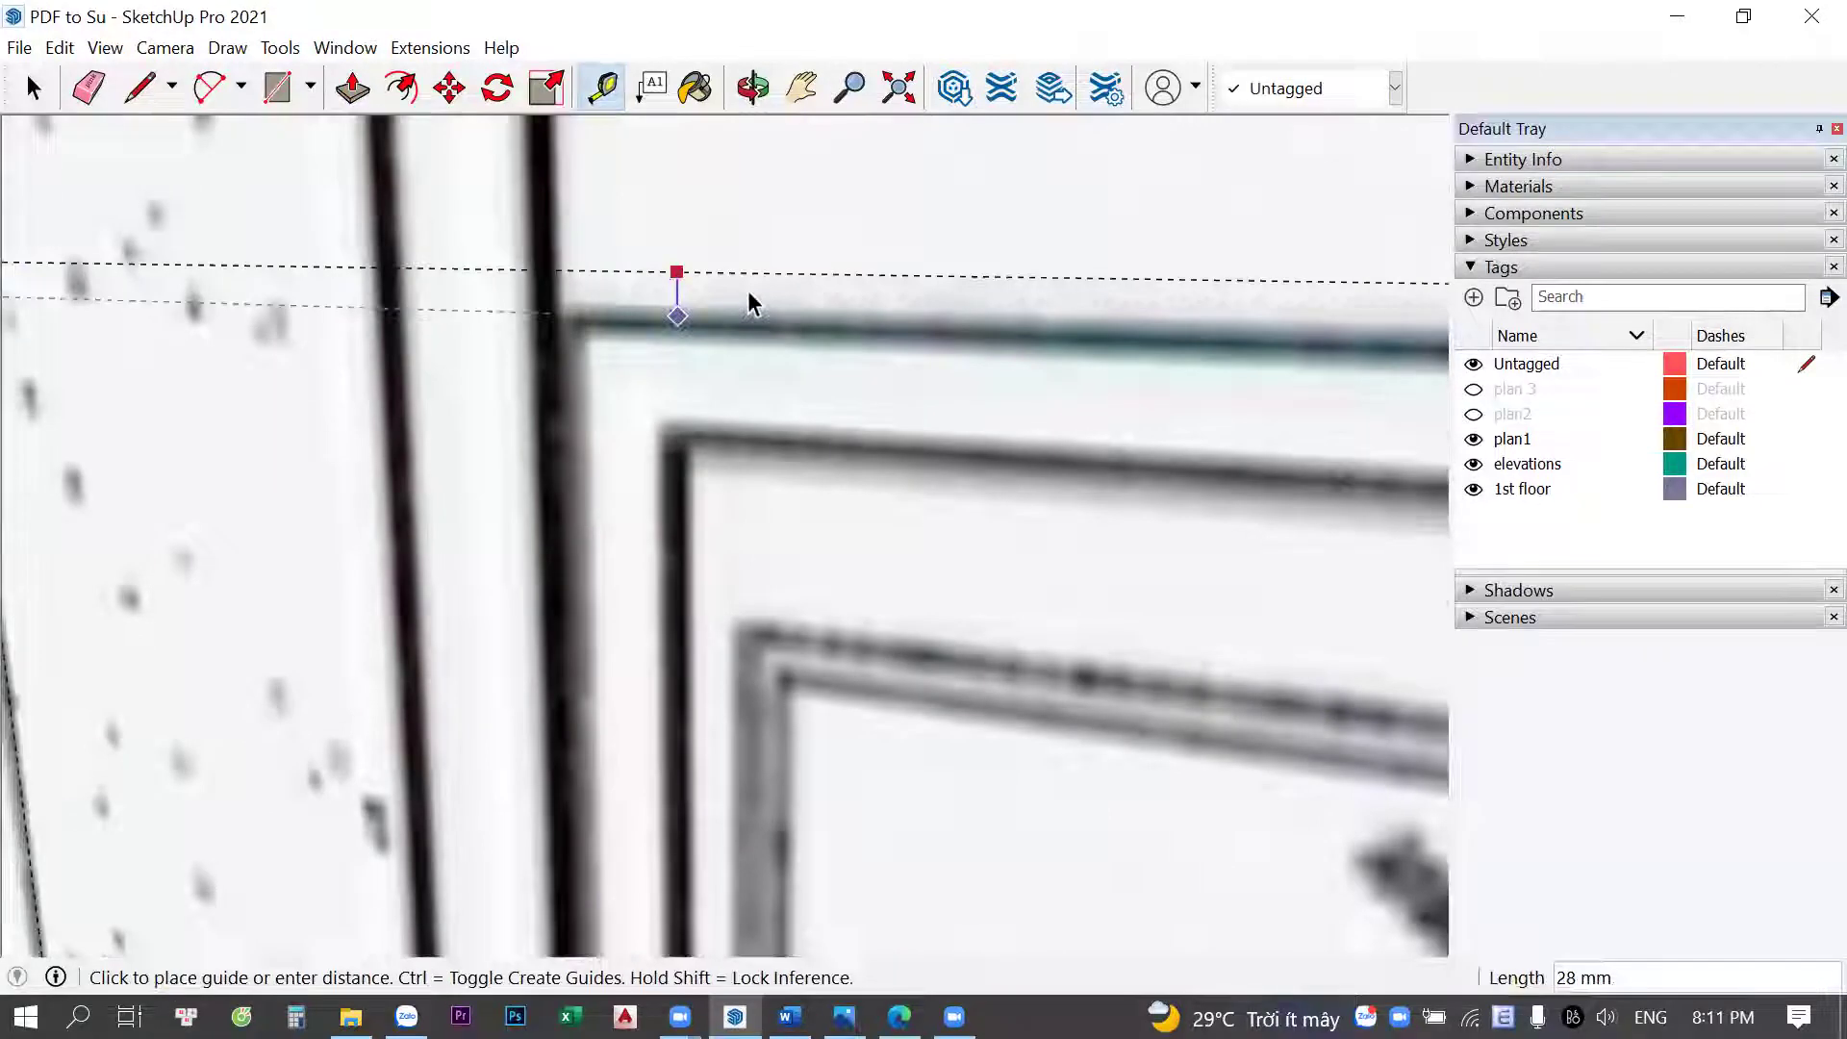
pyautogui.click(751, 297)
pyautogui.scroll(-2, 338, 359)
pyautogui.scroll(-1, 536, 363)
pyautogui.scroll(1, 615, 353)
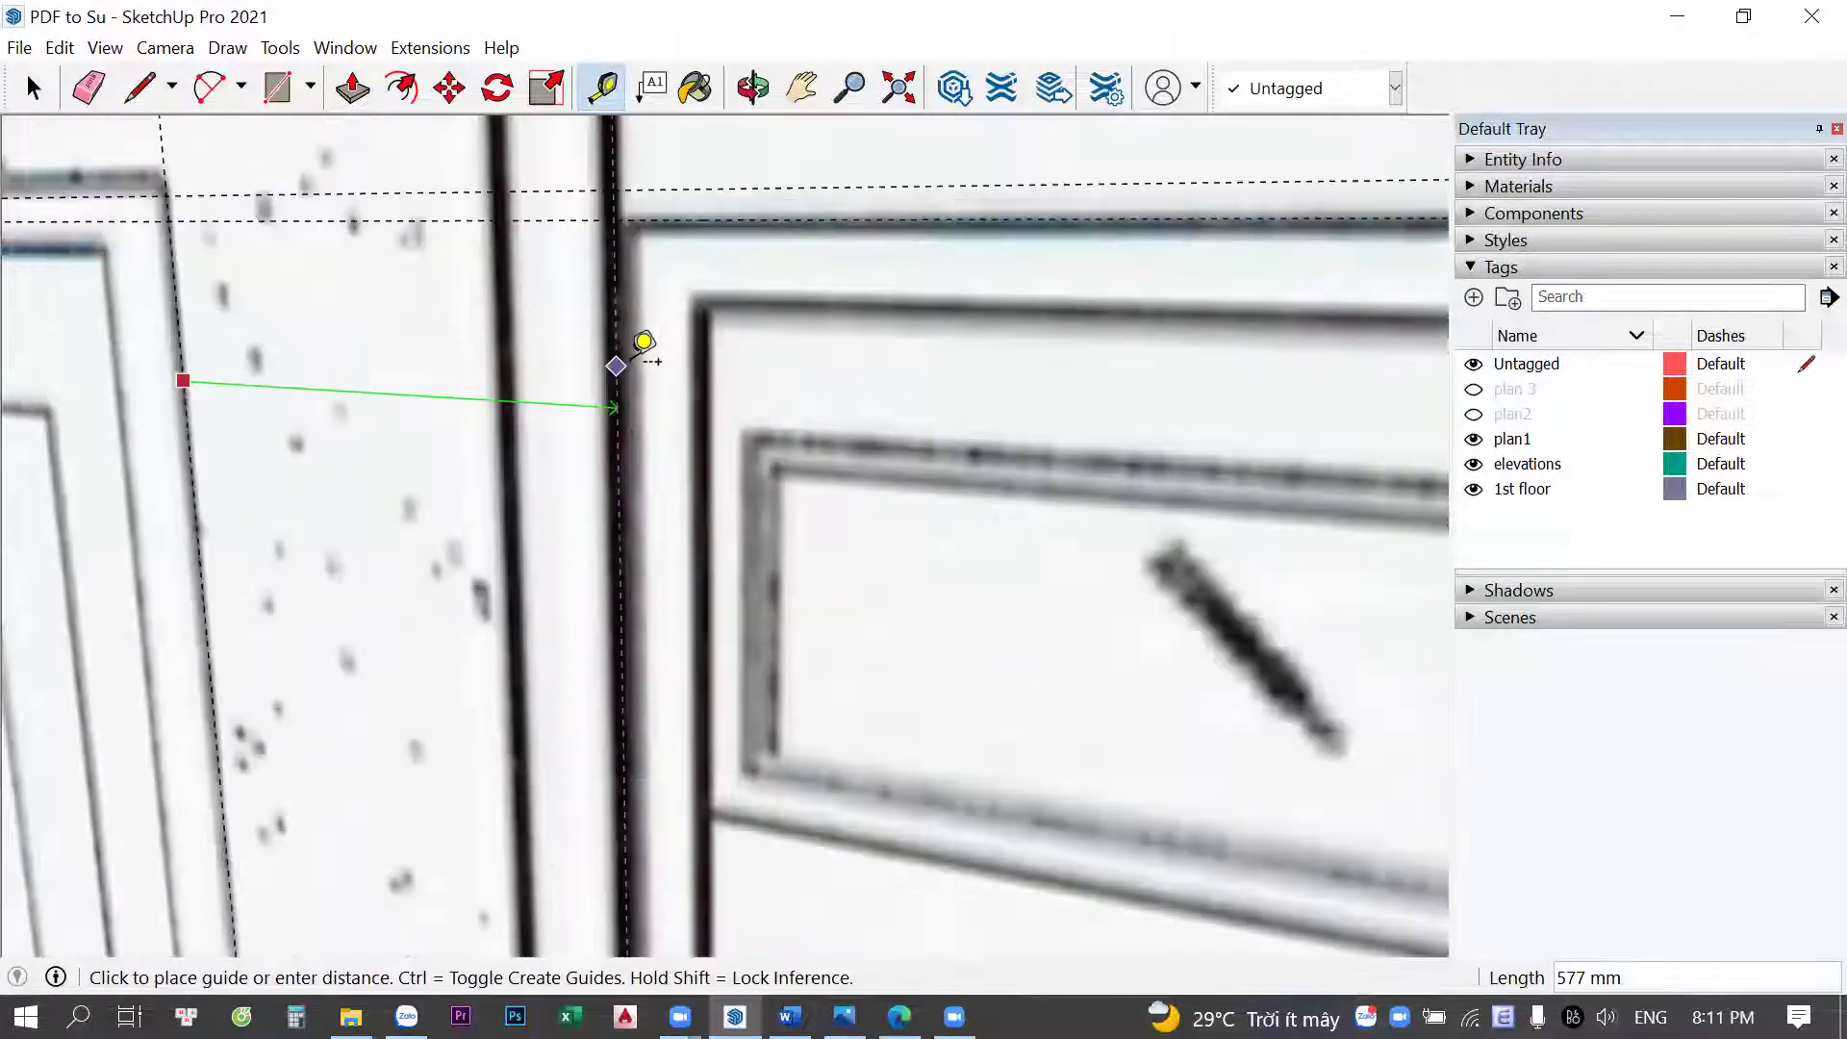
pyautogui.click(640, 344)
# Measure across the garage door top, then start a guide from its bottom line
pyautogui.press('space')
pyautogui.click(722, 352)
pyautogui.scroll(-2, 731, 365)
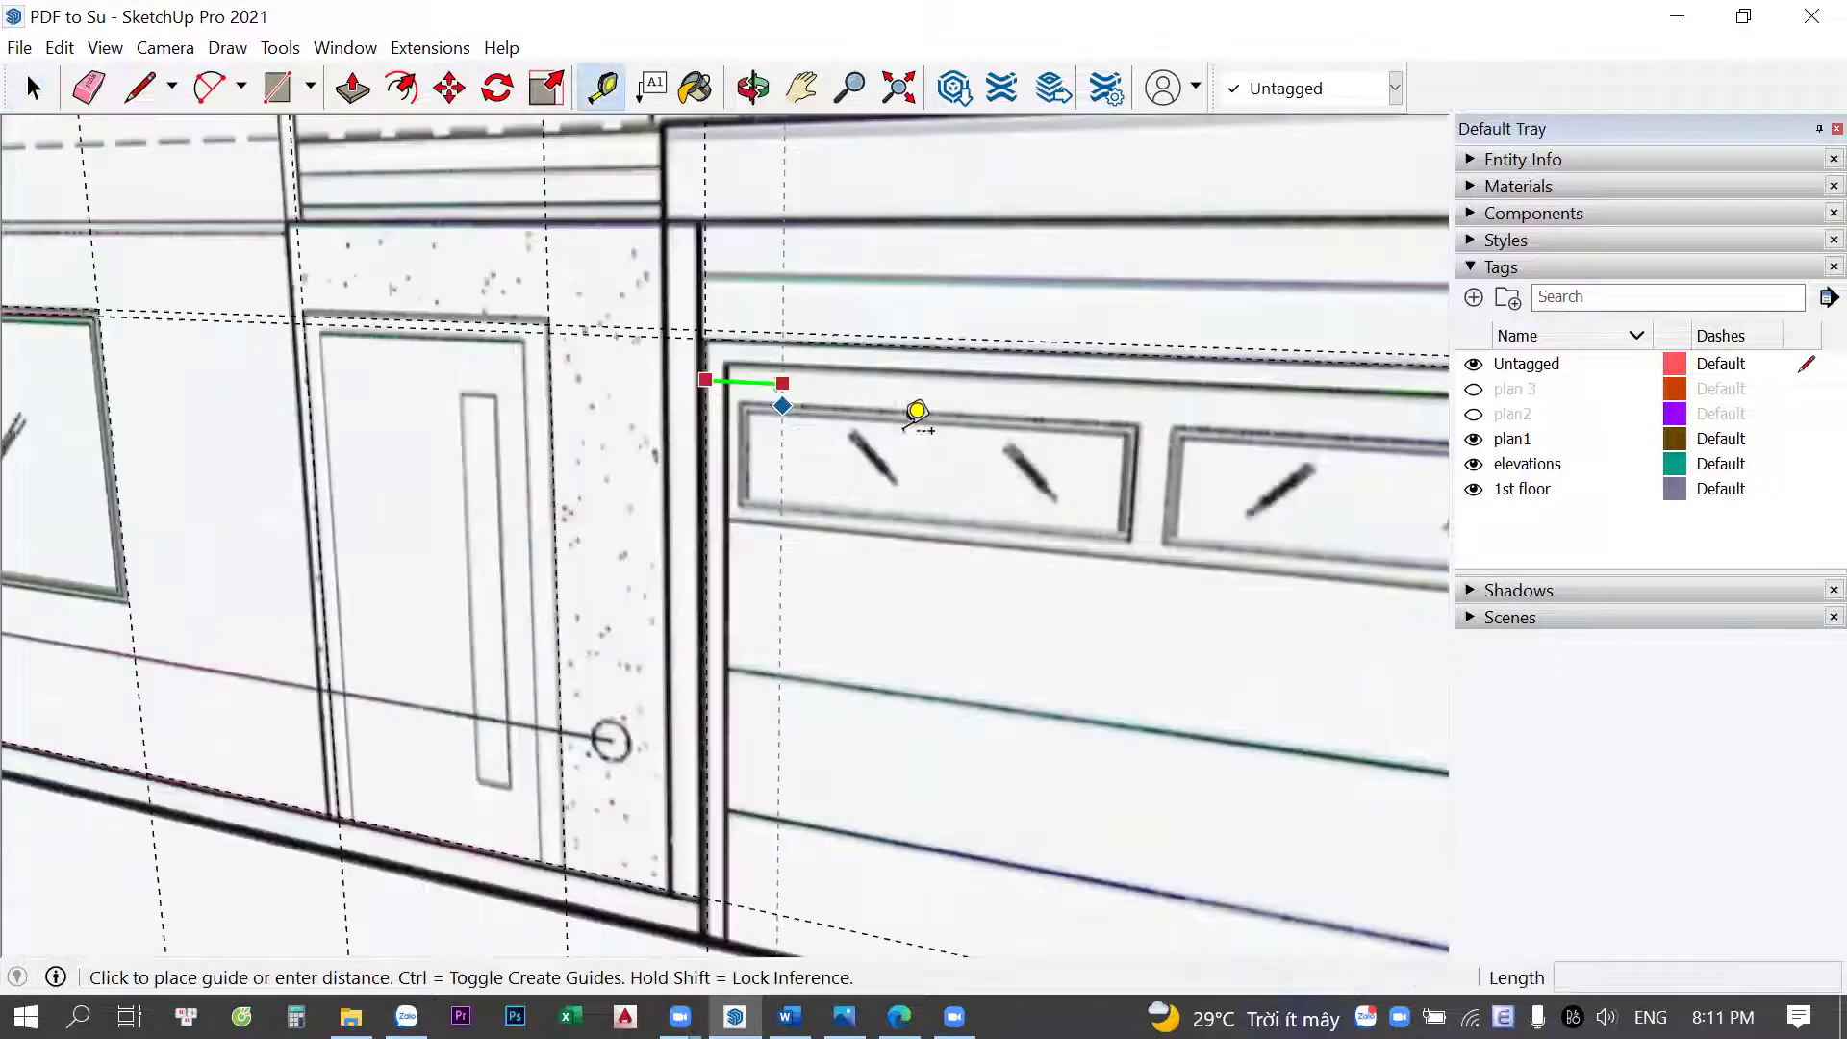
pyautogui.scroll(-1, 1020, 400)
pyautogui.scroll(2, 1065, 367)
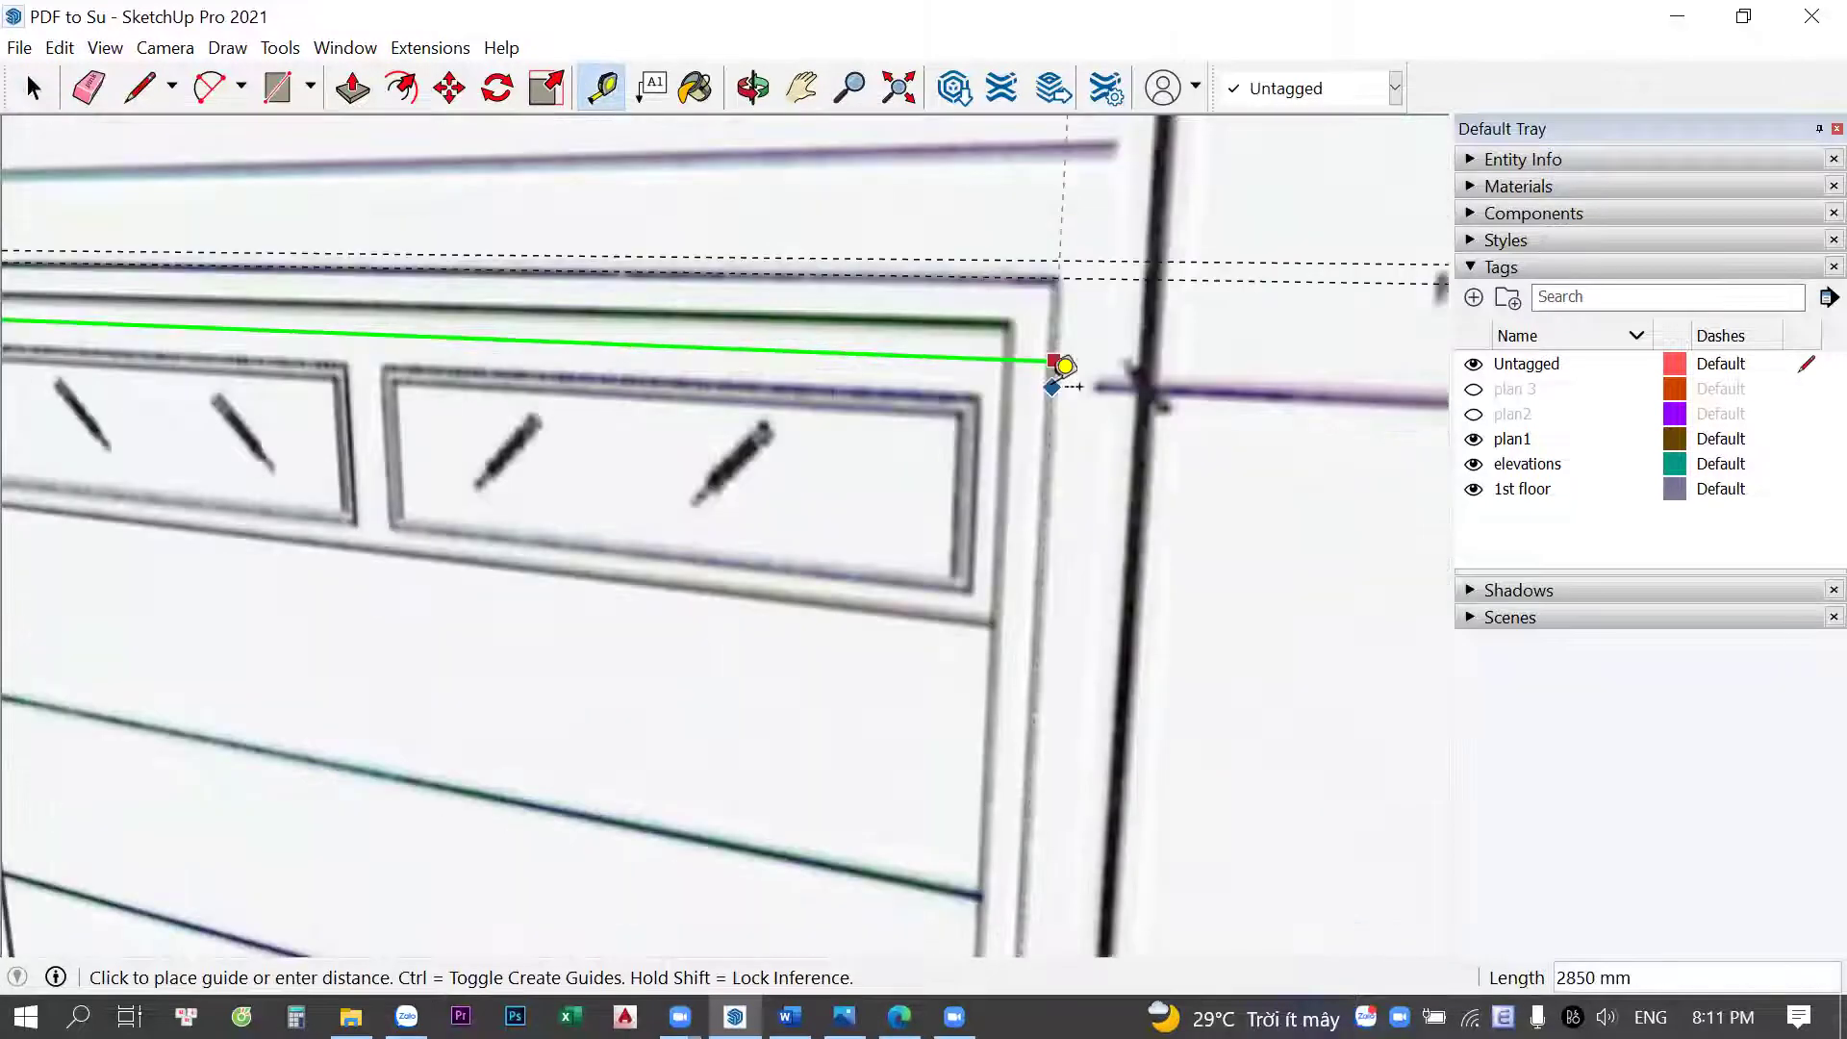
pyautogui.scroll(-2, 1058, 370)
pyautogui.press('space')
pyautogui.scroll(2, 507, 688)
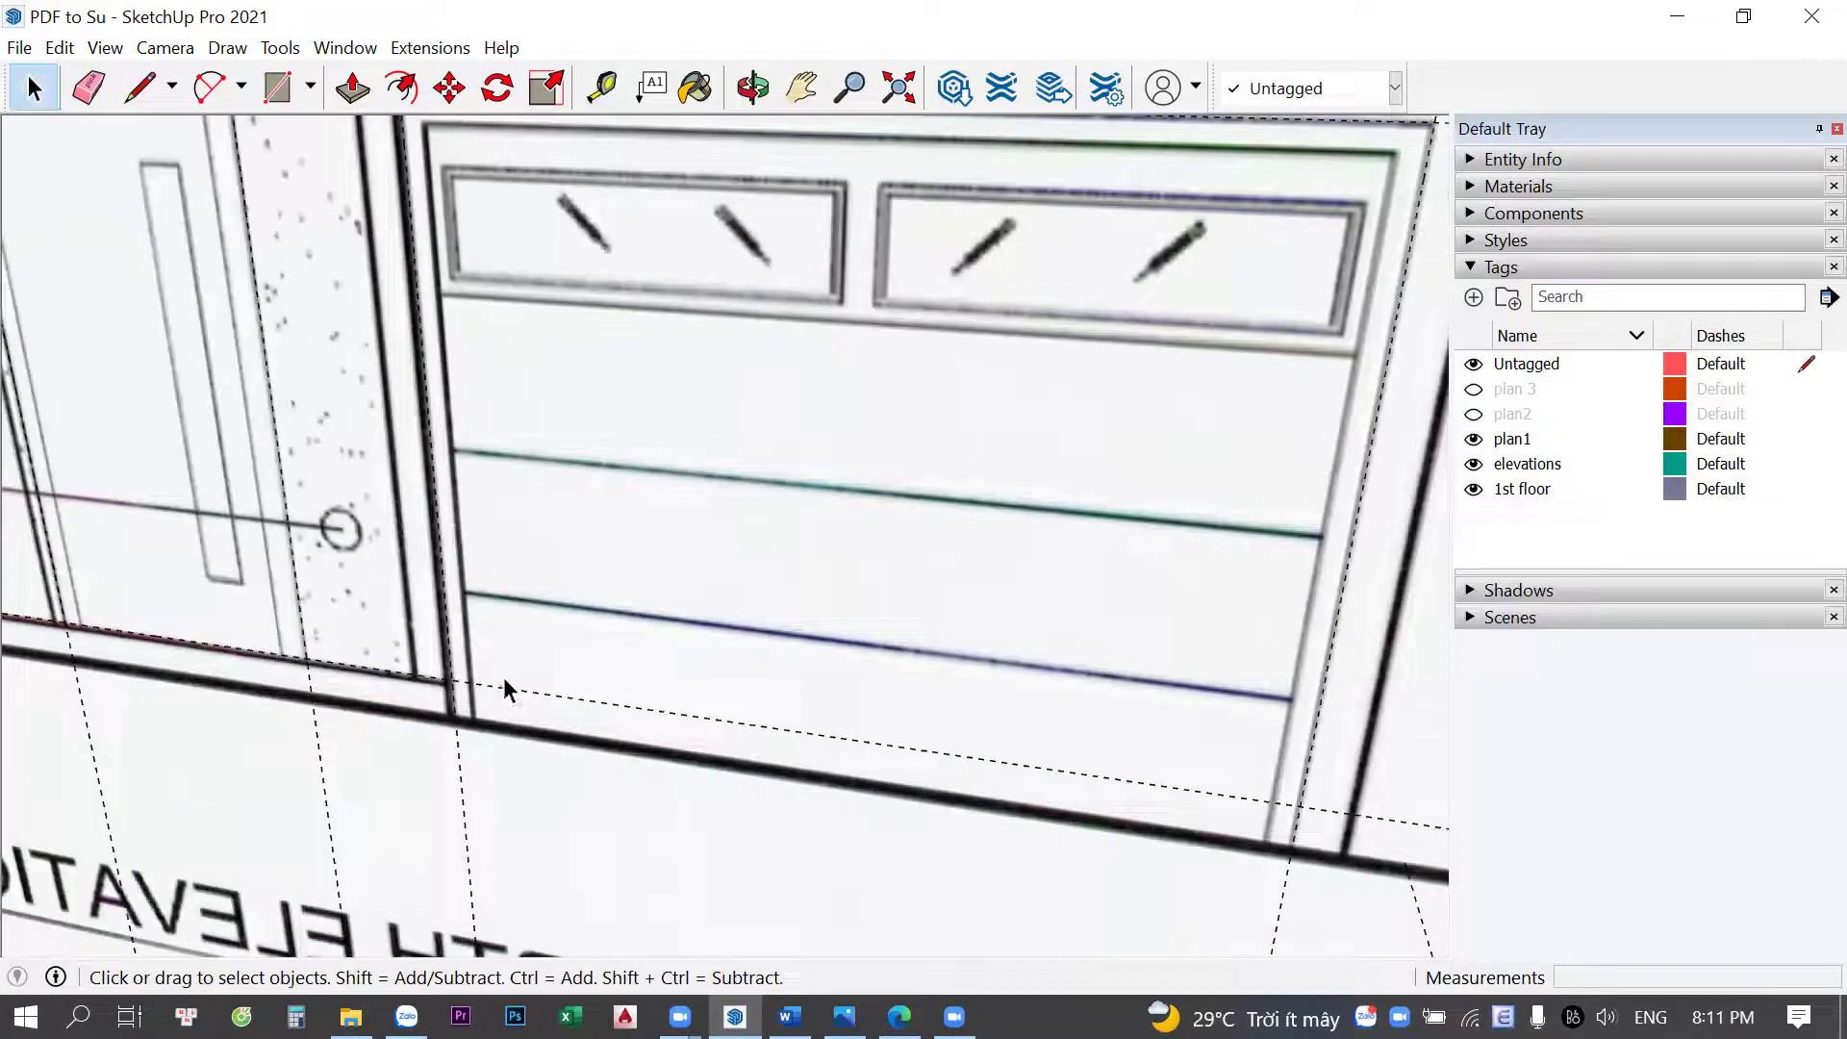
pyautogui.scroll(-1, 414, 650)
pyautogui.scroll(1, 677, 674)
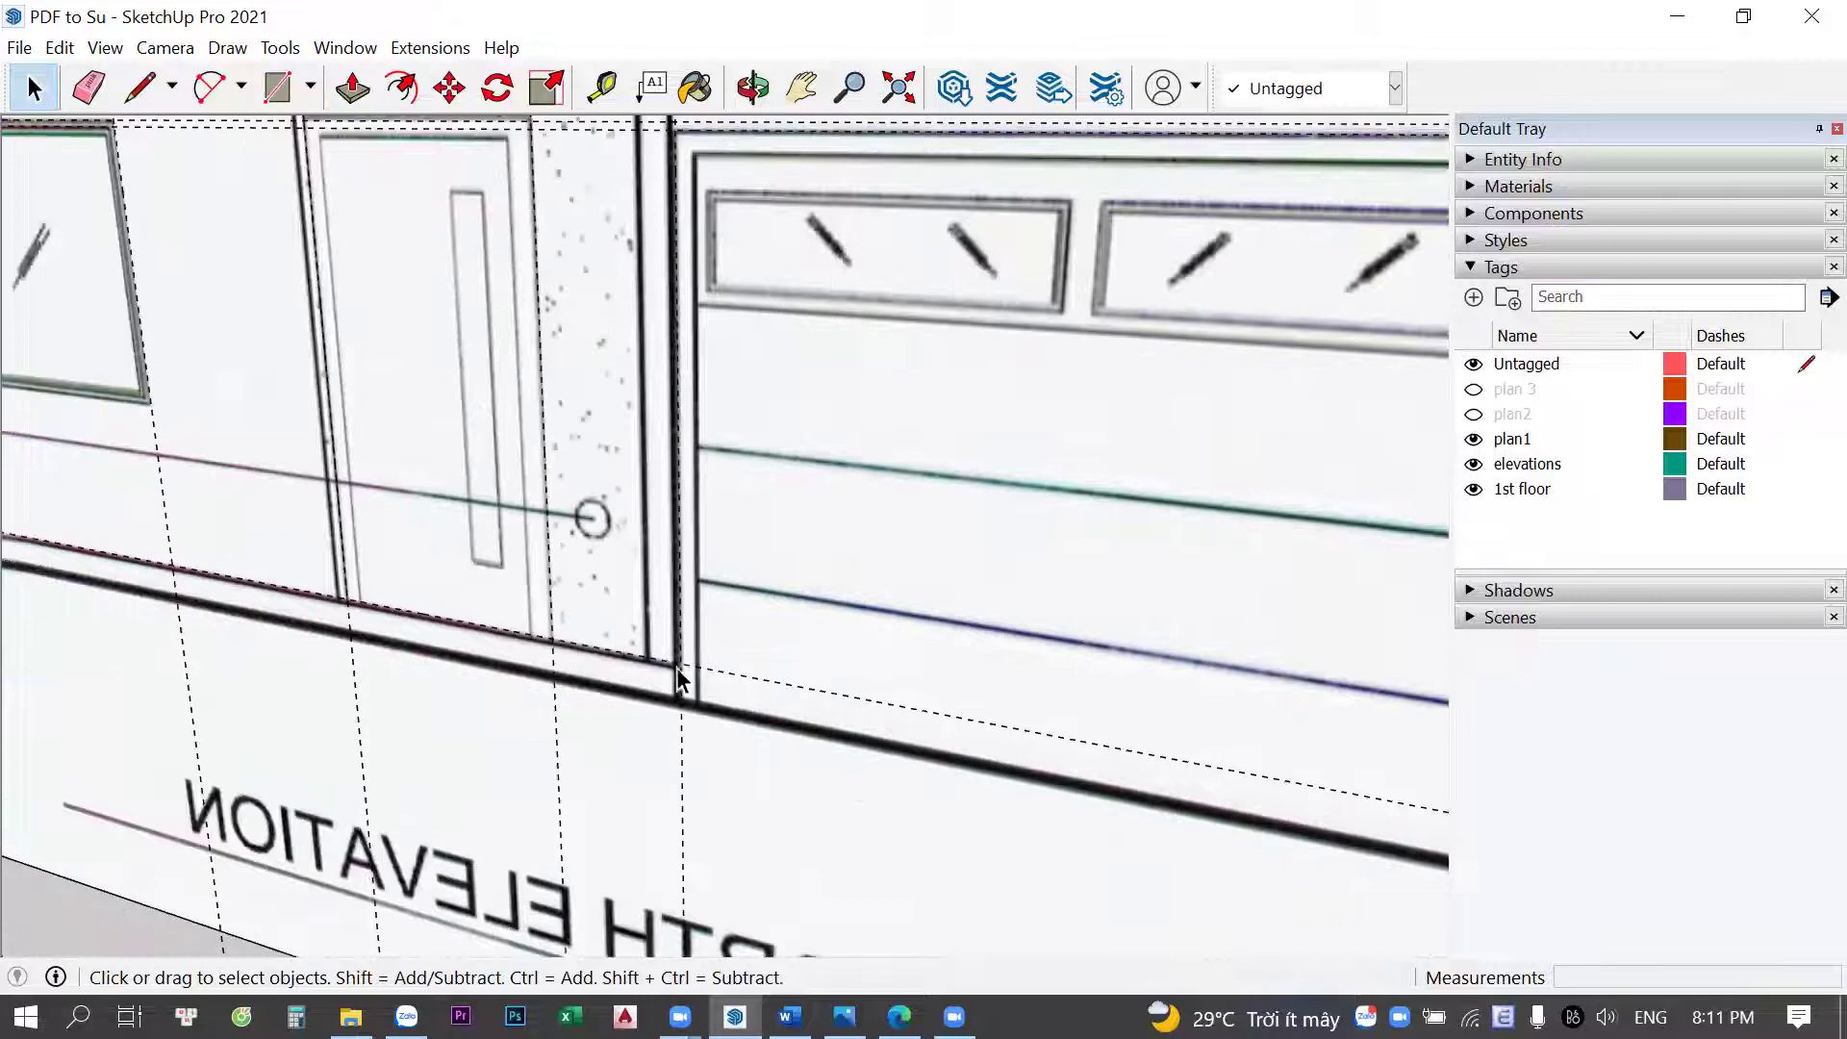
pyautogui.press('t')
pyautogui.scroll(1, 770, 664)
pyautogui.scroll(1, 784, 722)
pyautogui.click(769, 648)
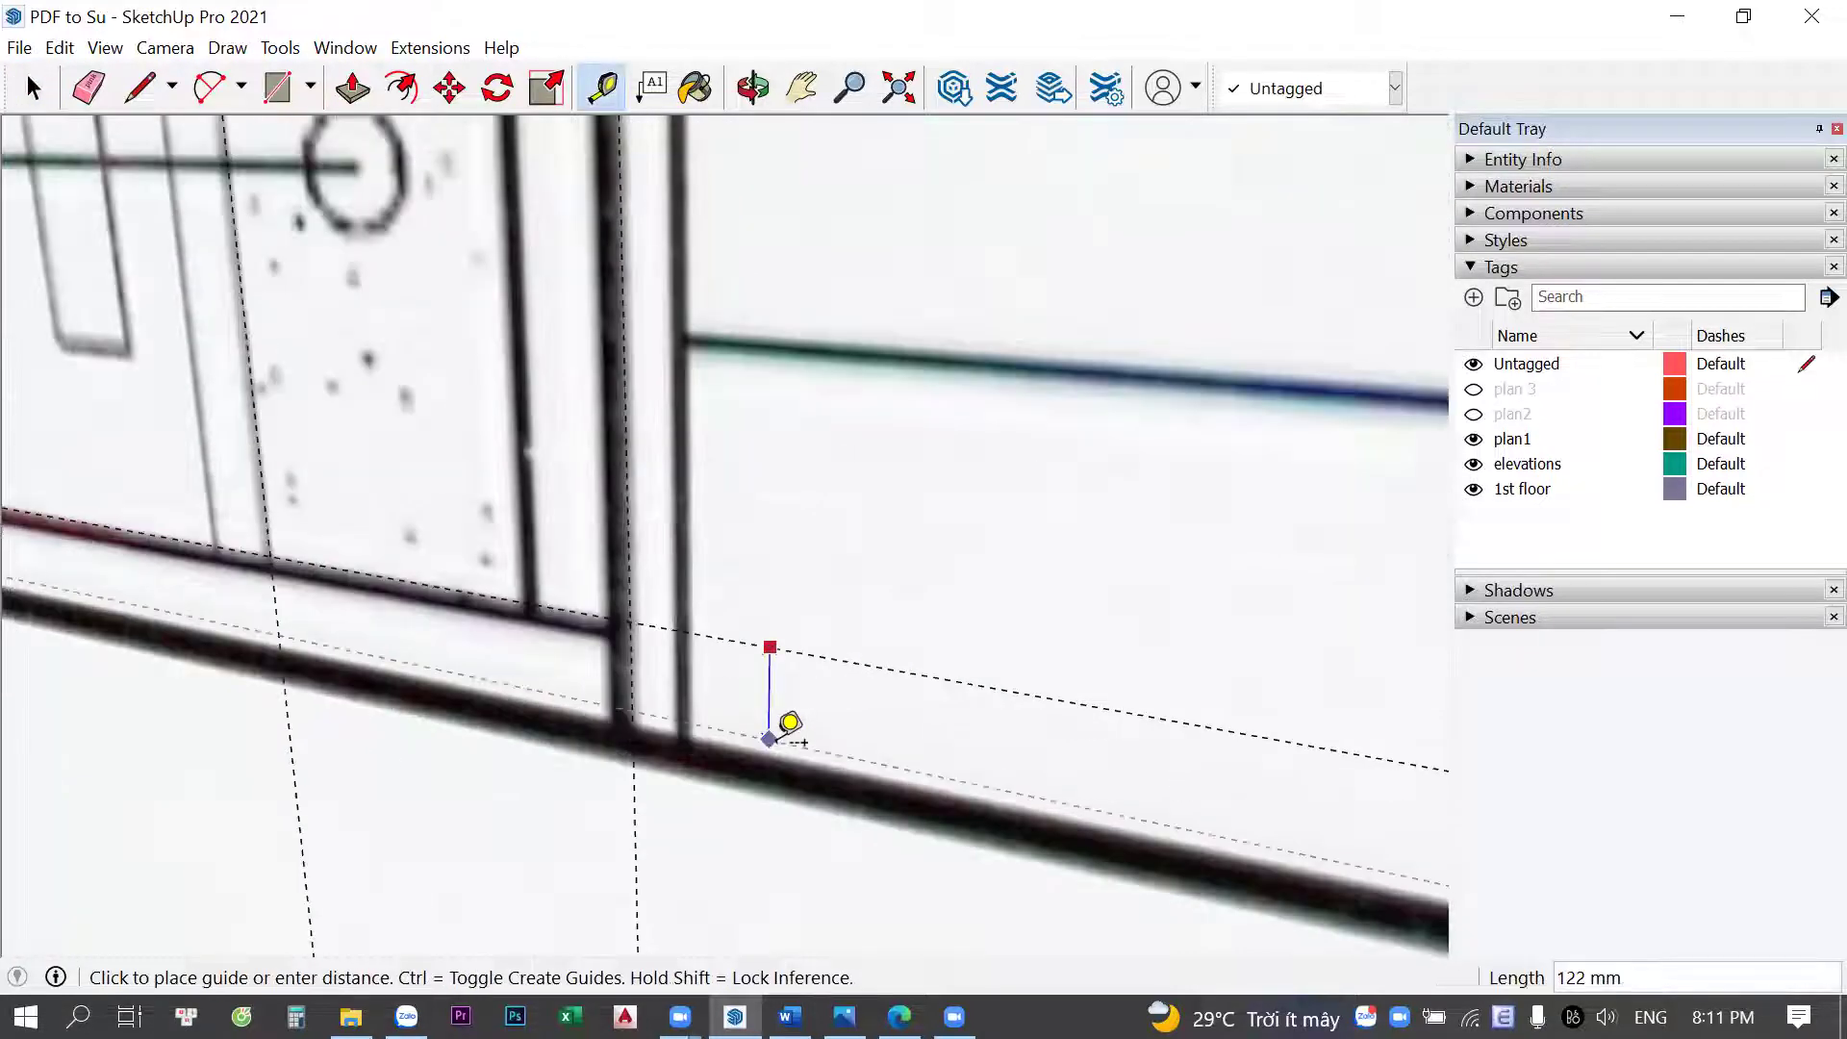
# Draw a 2150 × 2850 mm rectangle from the garage door's bottom corner to its top corner
pyautogui.press('r')
pyautogui.scroll(1, 651, 747)
pyautogui.click(642, 750)
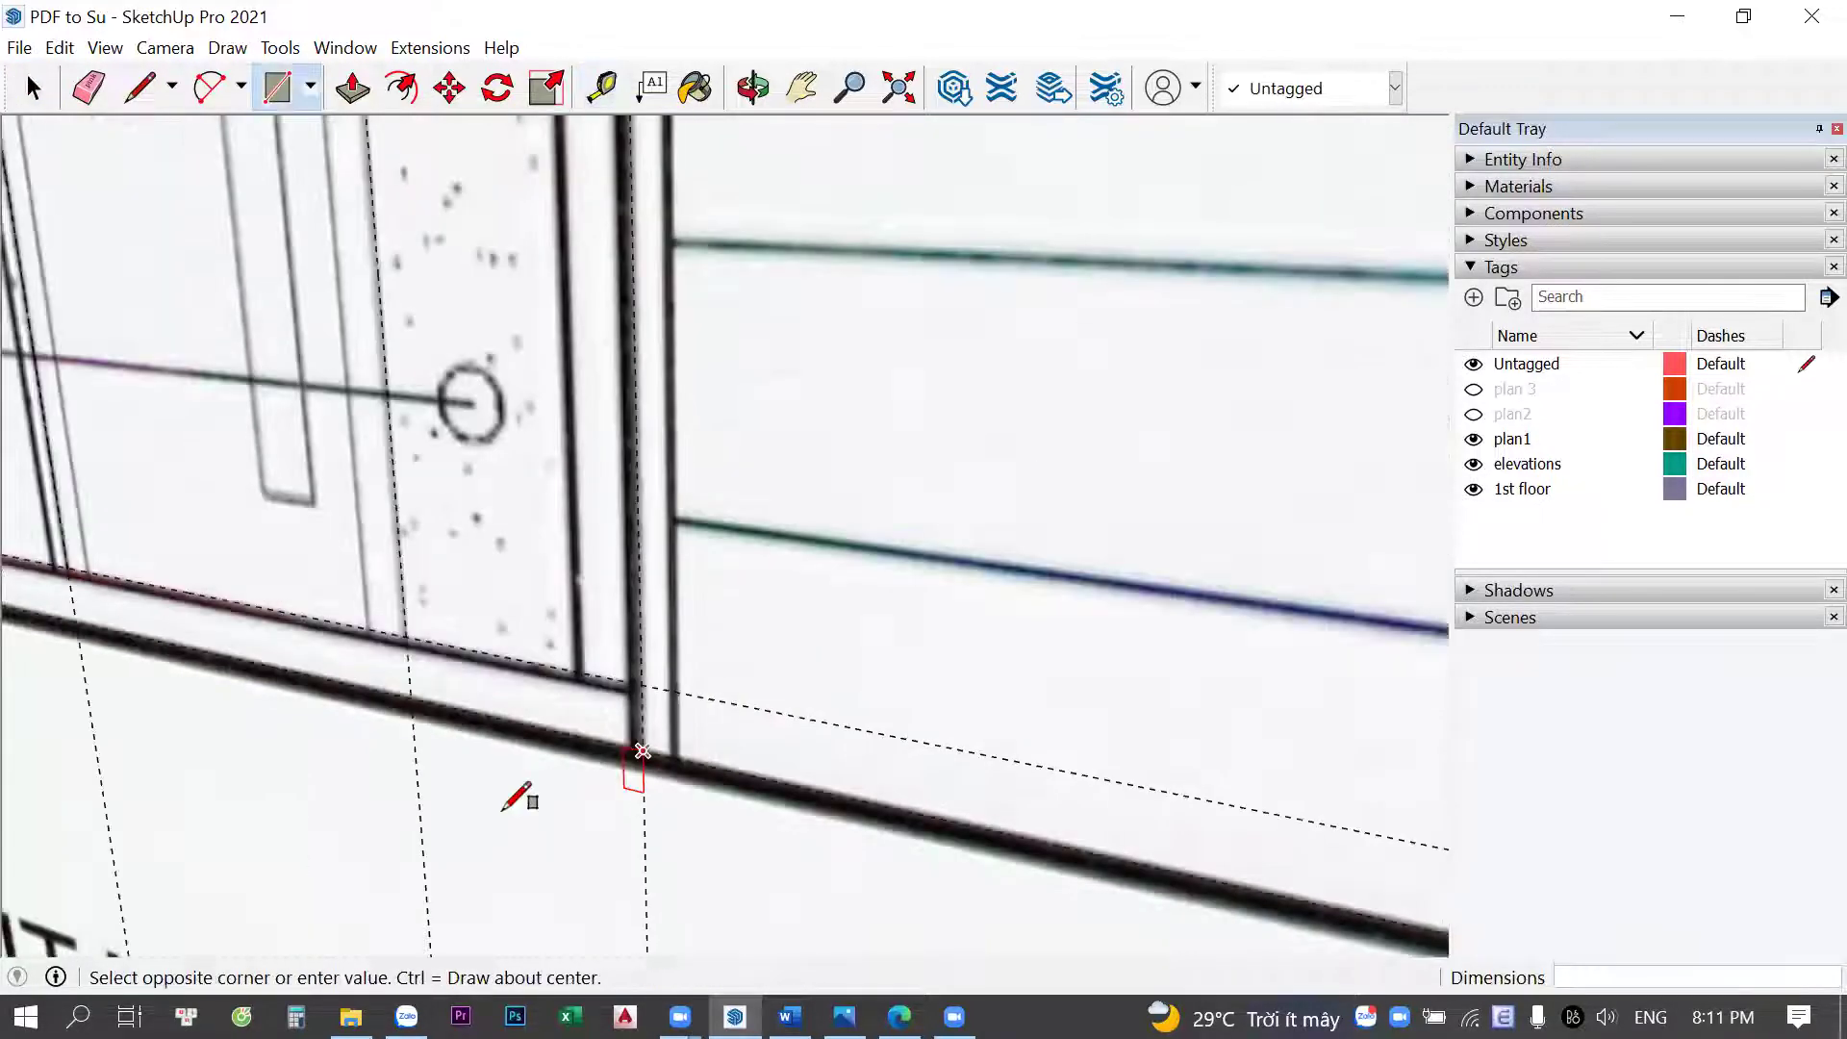
pyautogui.scroll(-3, 1101, 513)
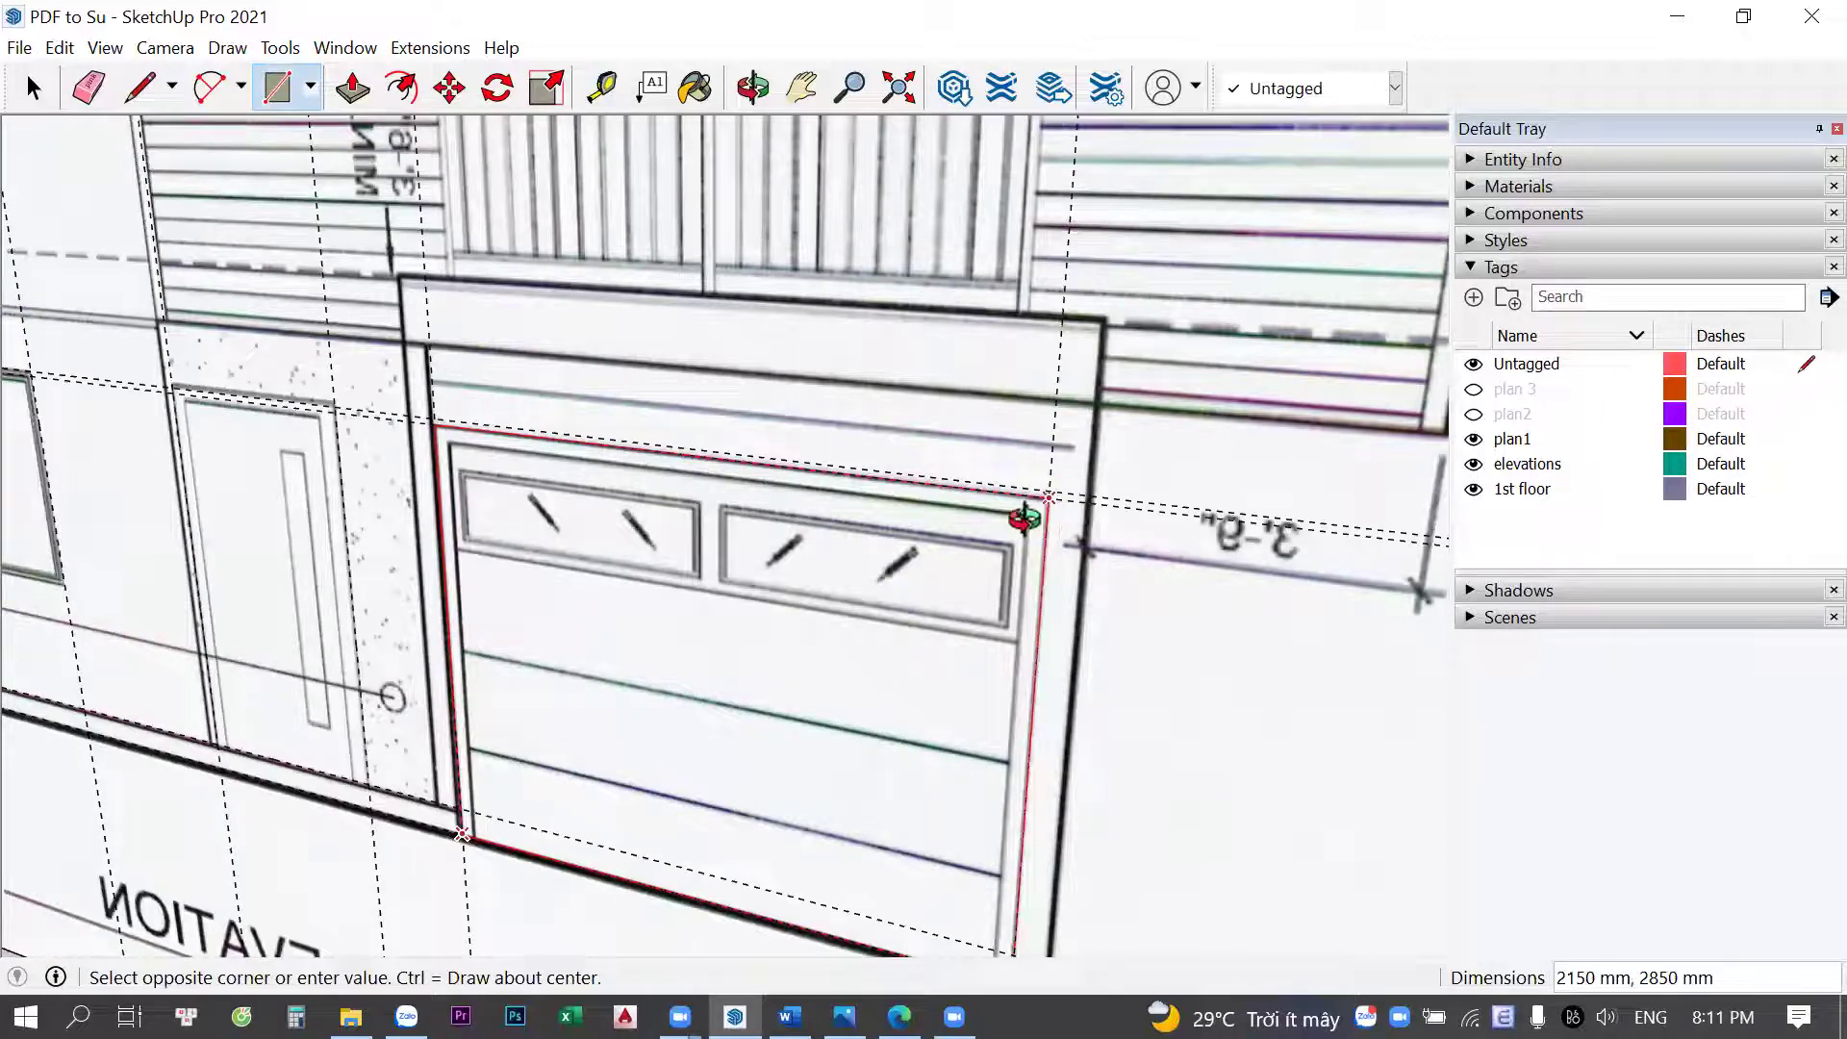
pyautogui.click(1049, 497)
pyautogui.press('space')
pyautogui.scroll(-2, 1055, 452)
pyautogui.scroll(-3, 747, 558)
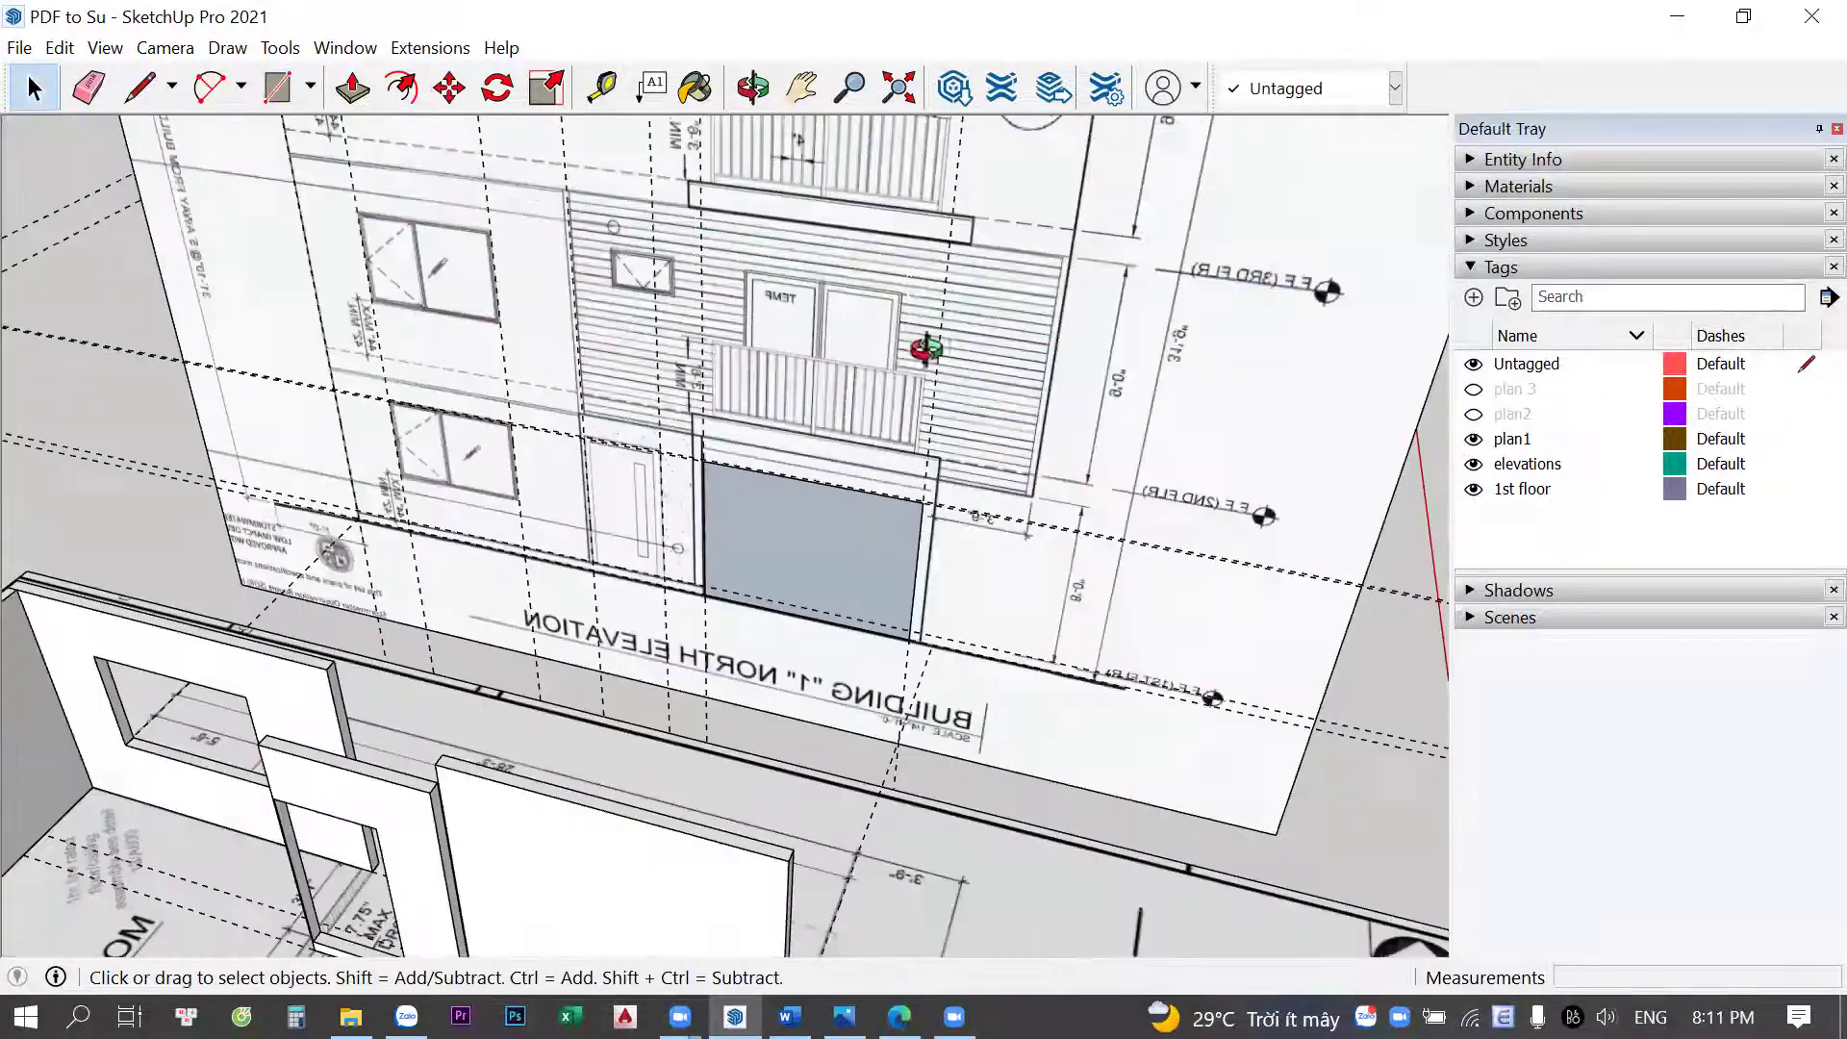
# Copy the new garage door face down onto the front wall below
pyautogui.scroll(-3, 908, 273)
pyautogui.click(909, 270)
pyautogui.press('m')
pyautogui.click(927, 363)
pyautogui.scroll(2, 927, 370)
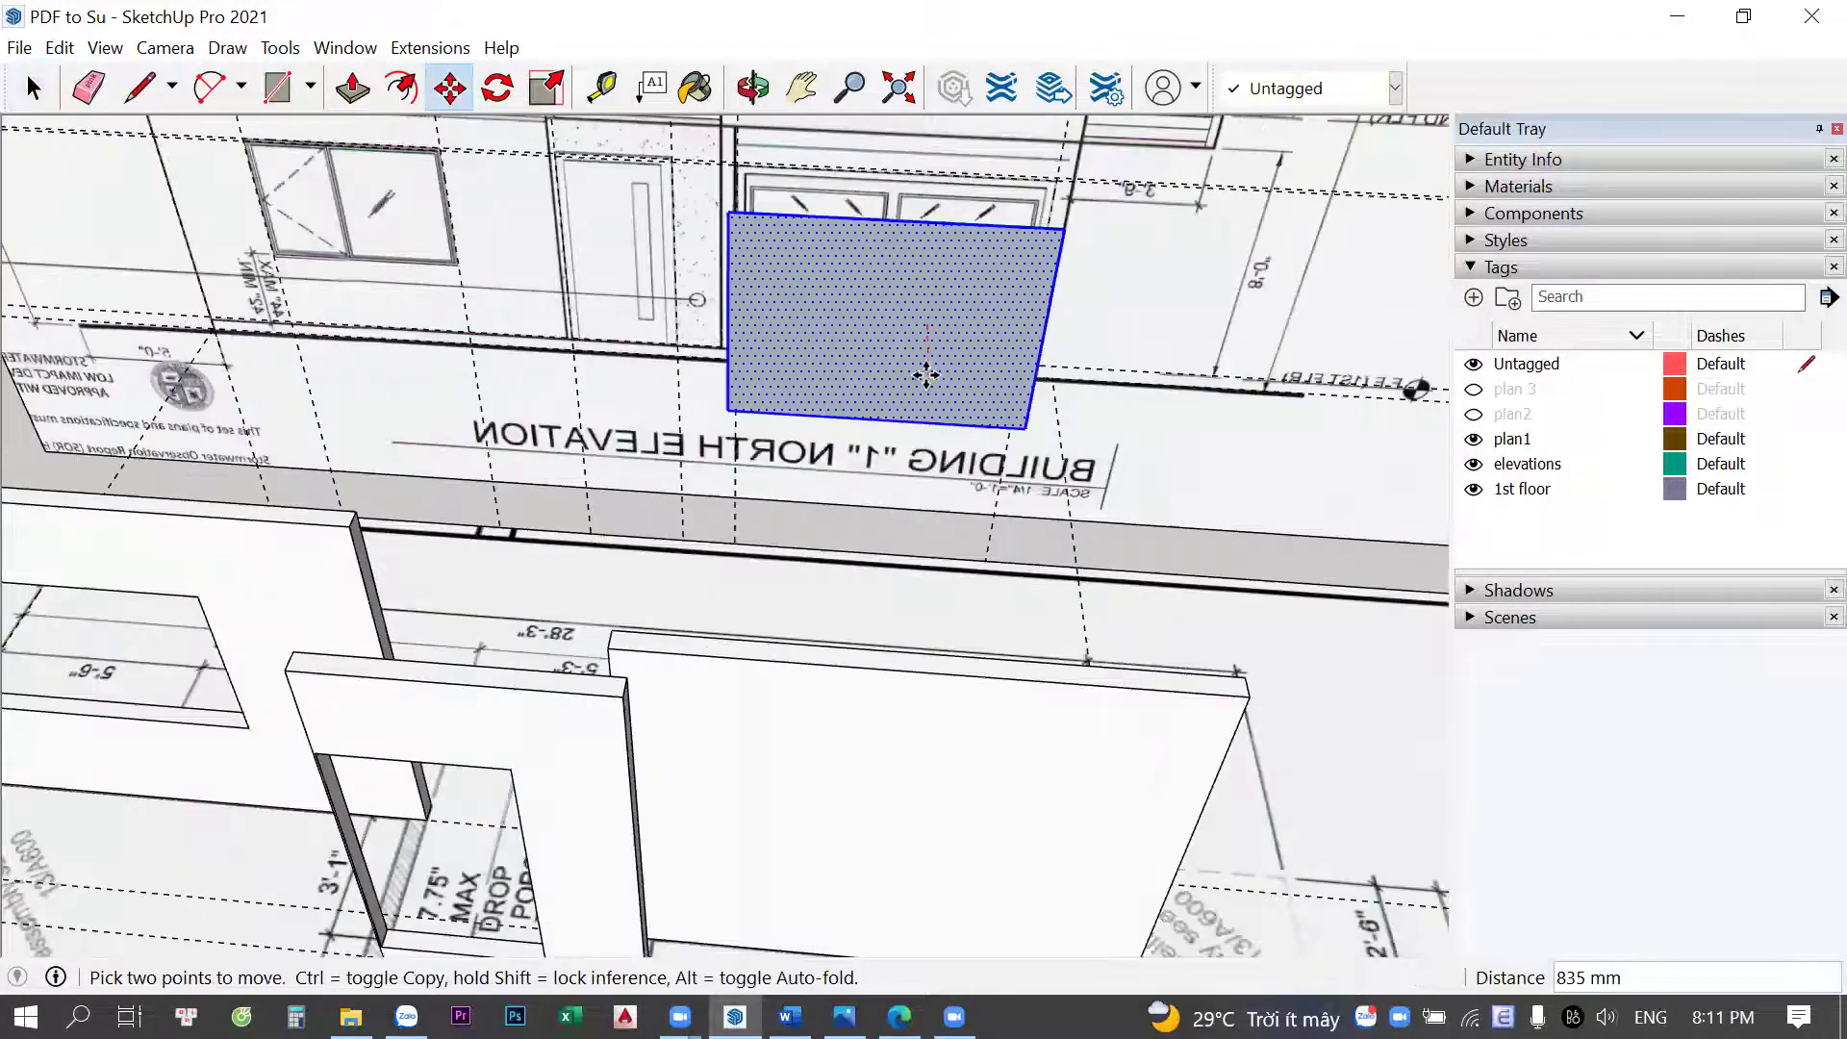
pyautogui.press('ctrl')
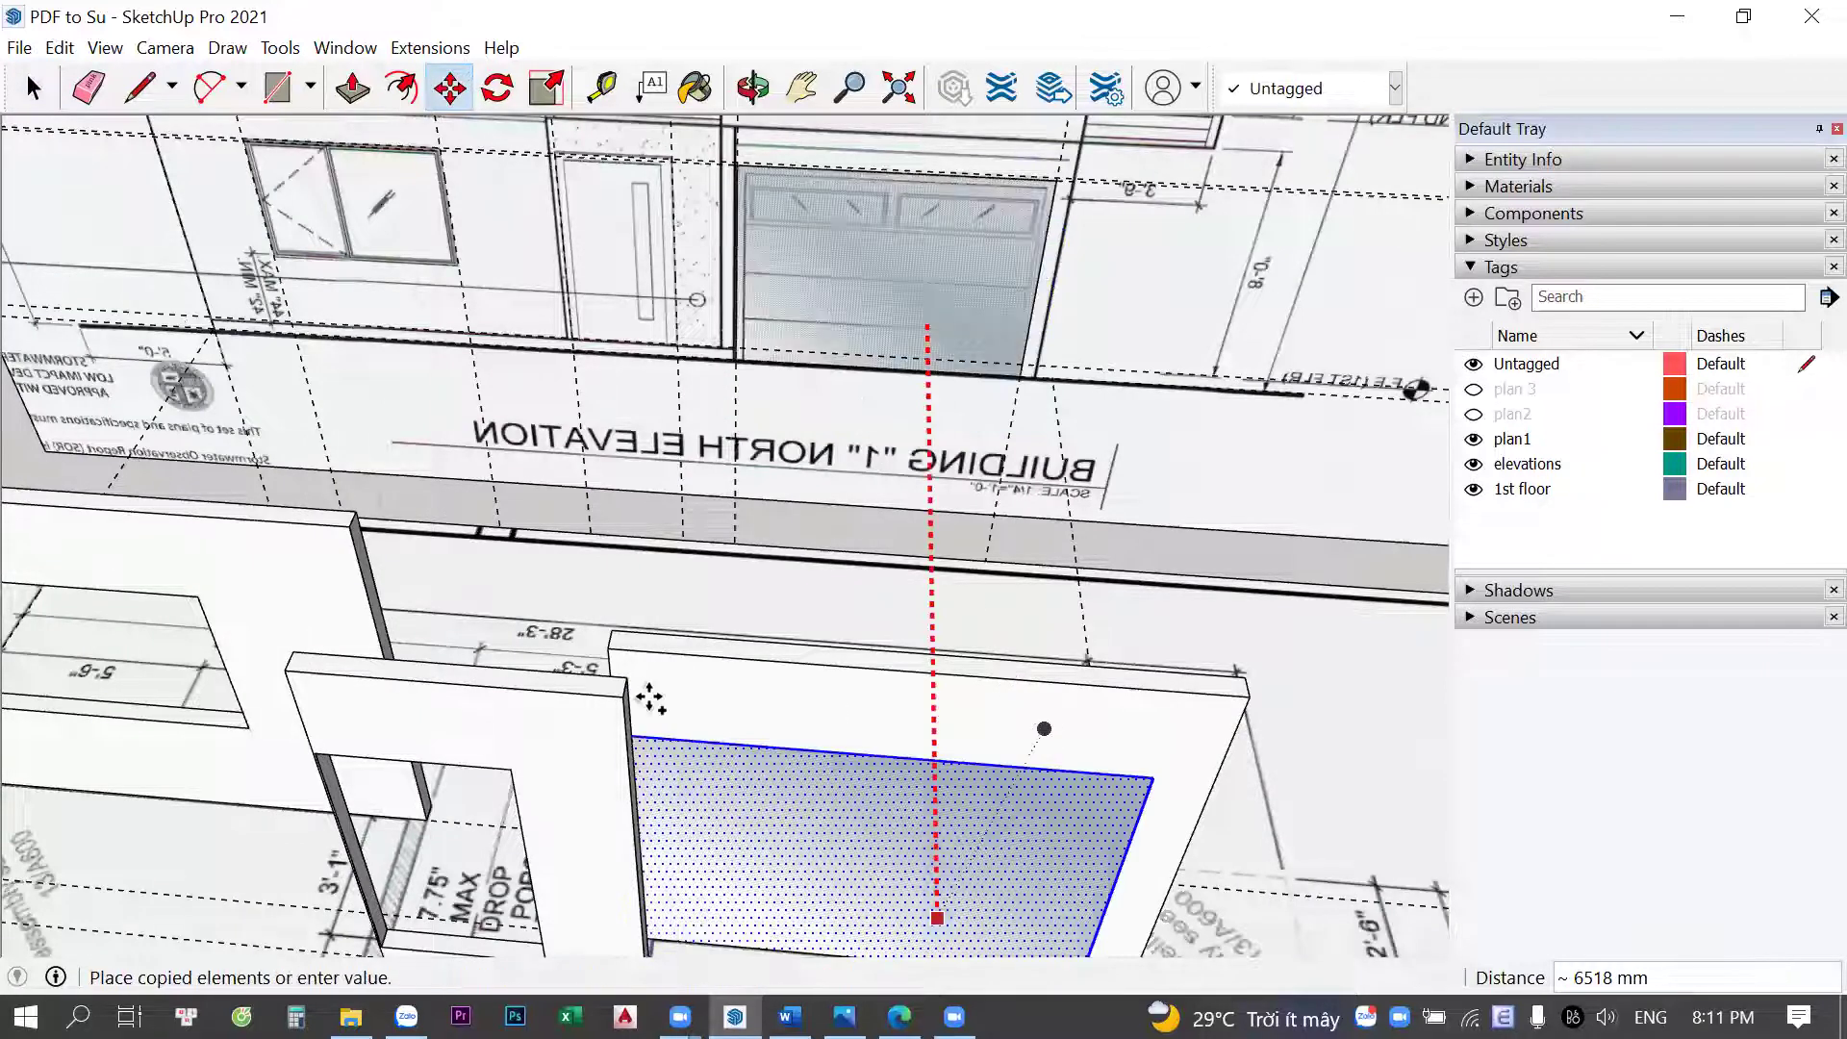
pyautogui.moveTo(643, 731); pyautogui.dragTo(693, 621, button='middle')
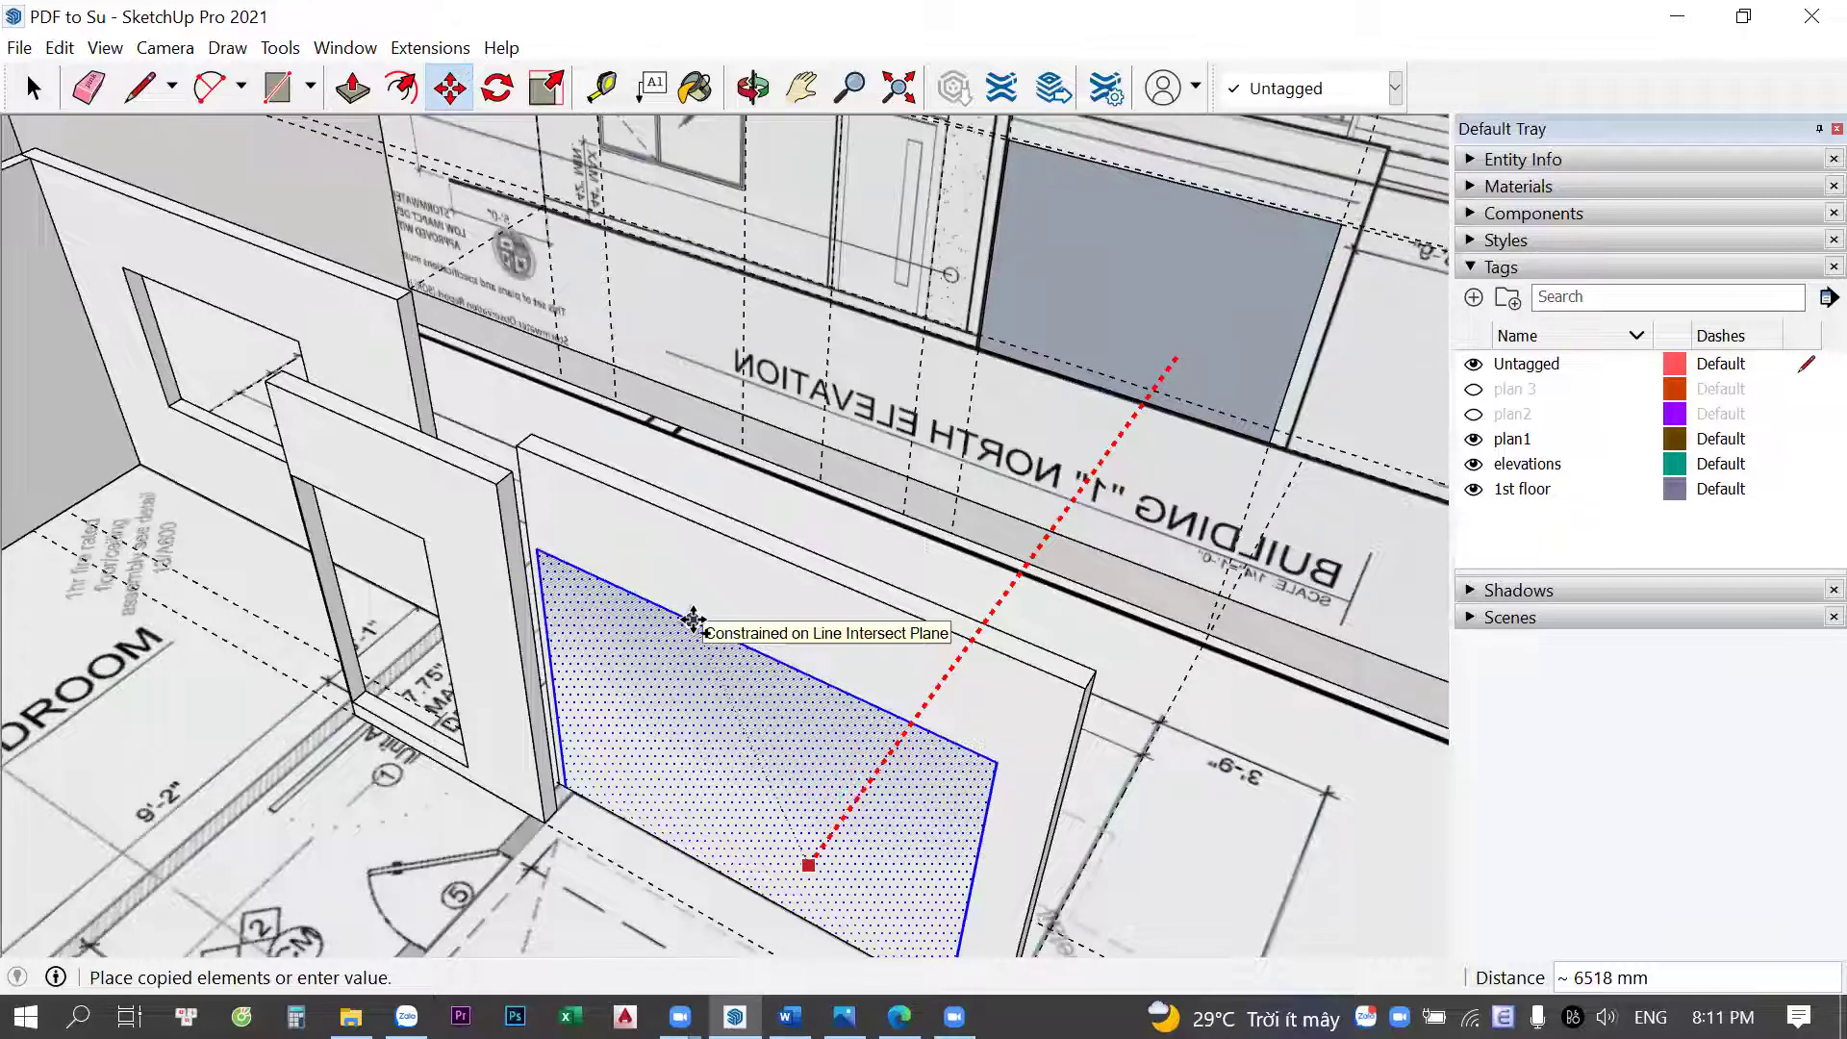
pyautogui.click(808, 594)
# Push the copied face 128 mm through the wall to form the garage opening
pyautogui.press('p')
pyautogui.moveTo(813, 746); pyautogui.dragTo(760, 673, button='middle')
pyautogui.click(760, 674)
pyautogui.click(561, 784)
pyautogui.moveTo(561, 785); pyautogui.dragTo(613, 813, button='middle')
# Select the faces around the garage opening, then view its jambs and sill
pyautogui.press('space')
pyautogui.scroll(5, 577, 736)
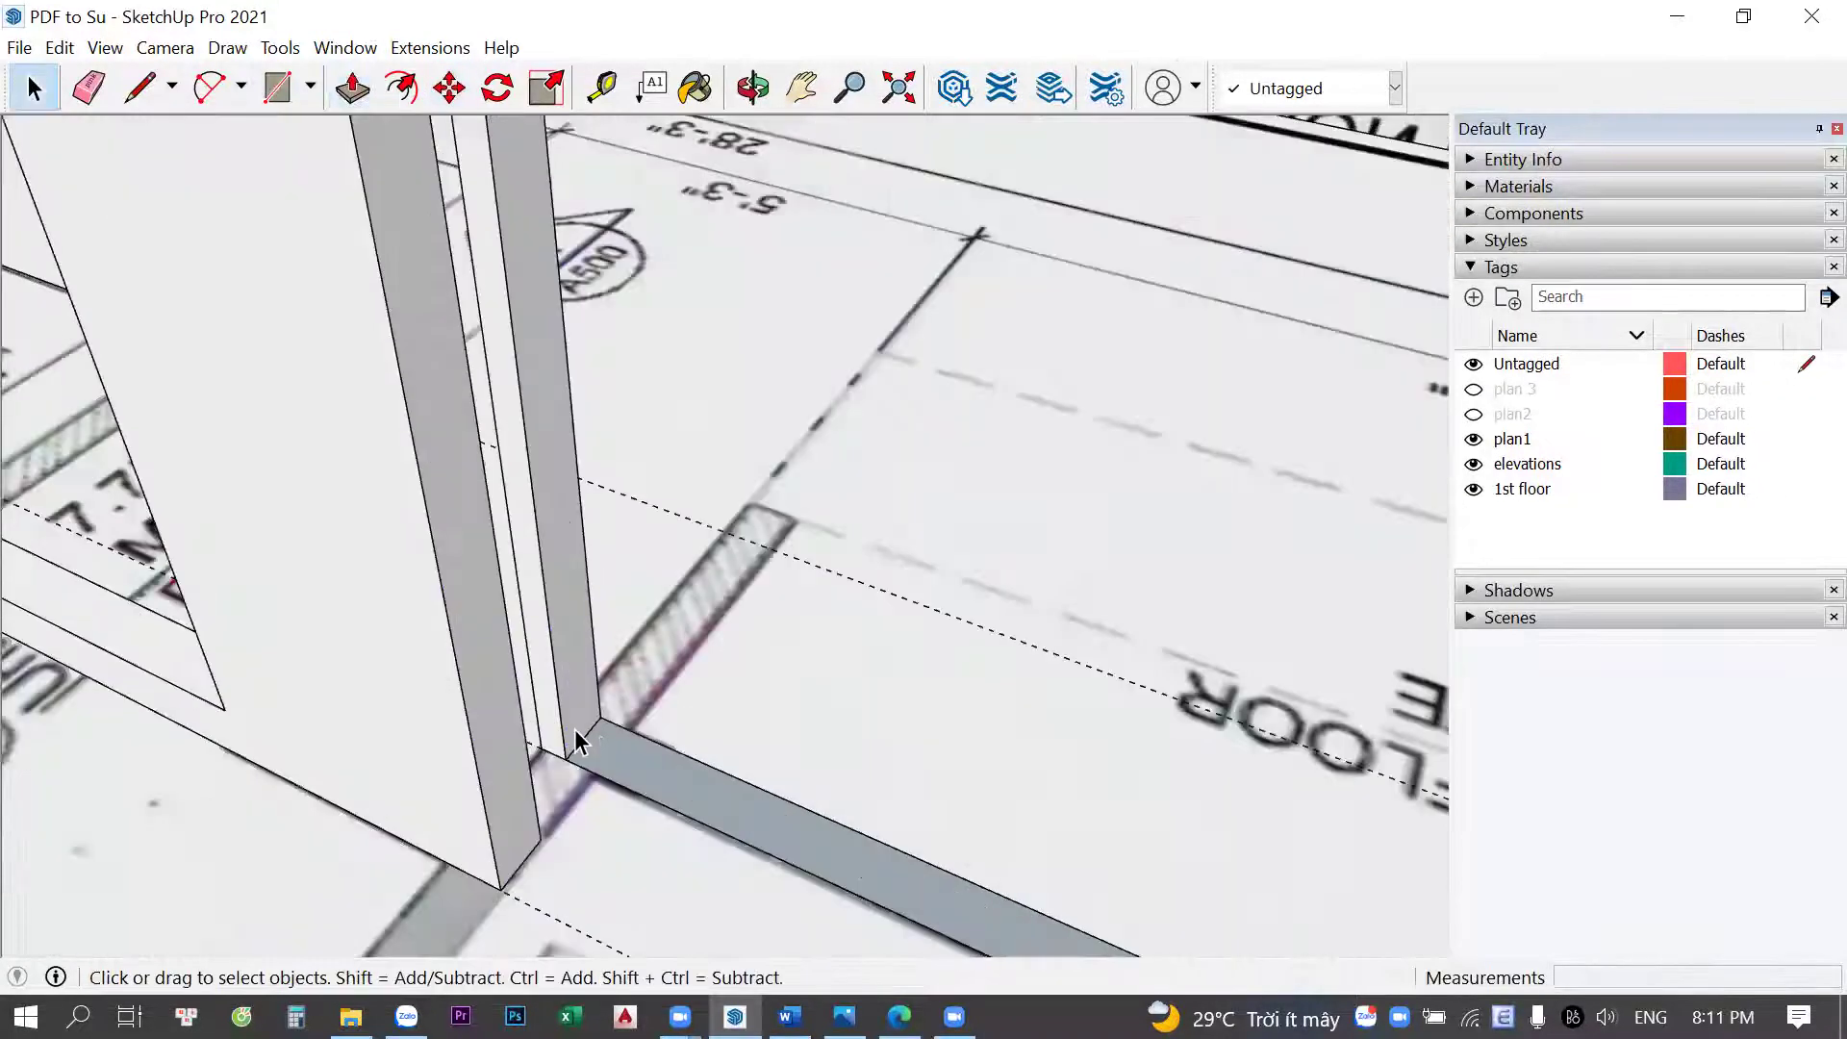
pyautogui.doubleClick(664, 671)
pyautogui.press('Escape')
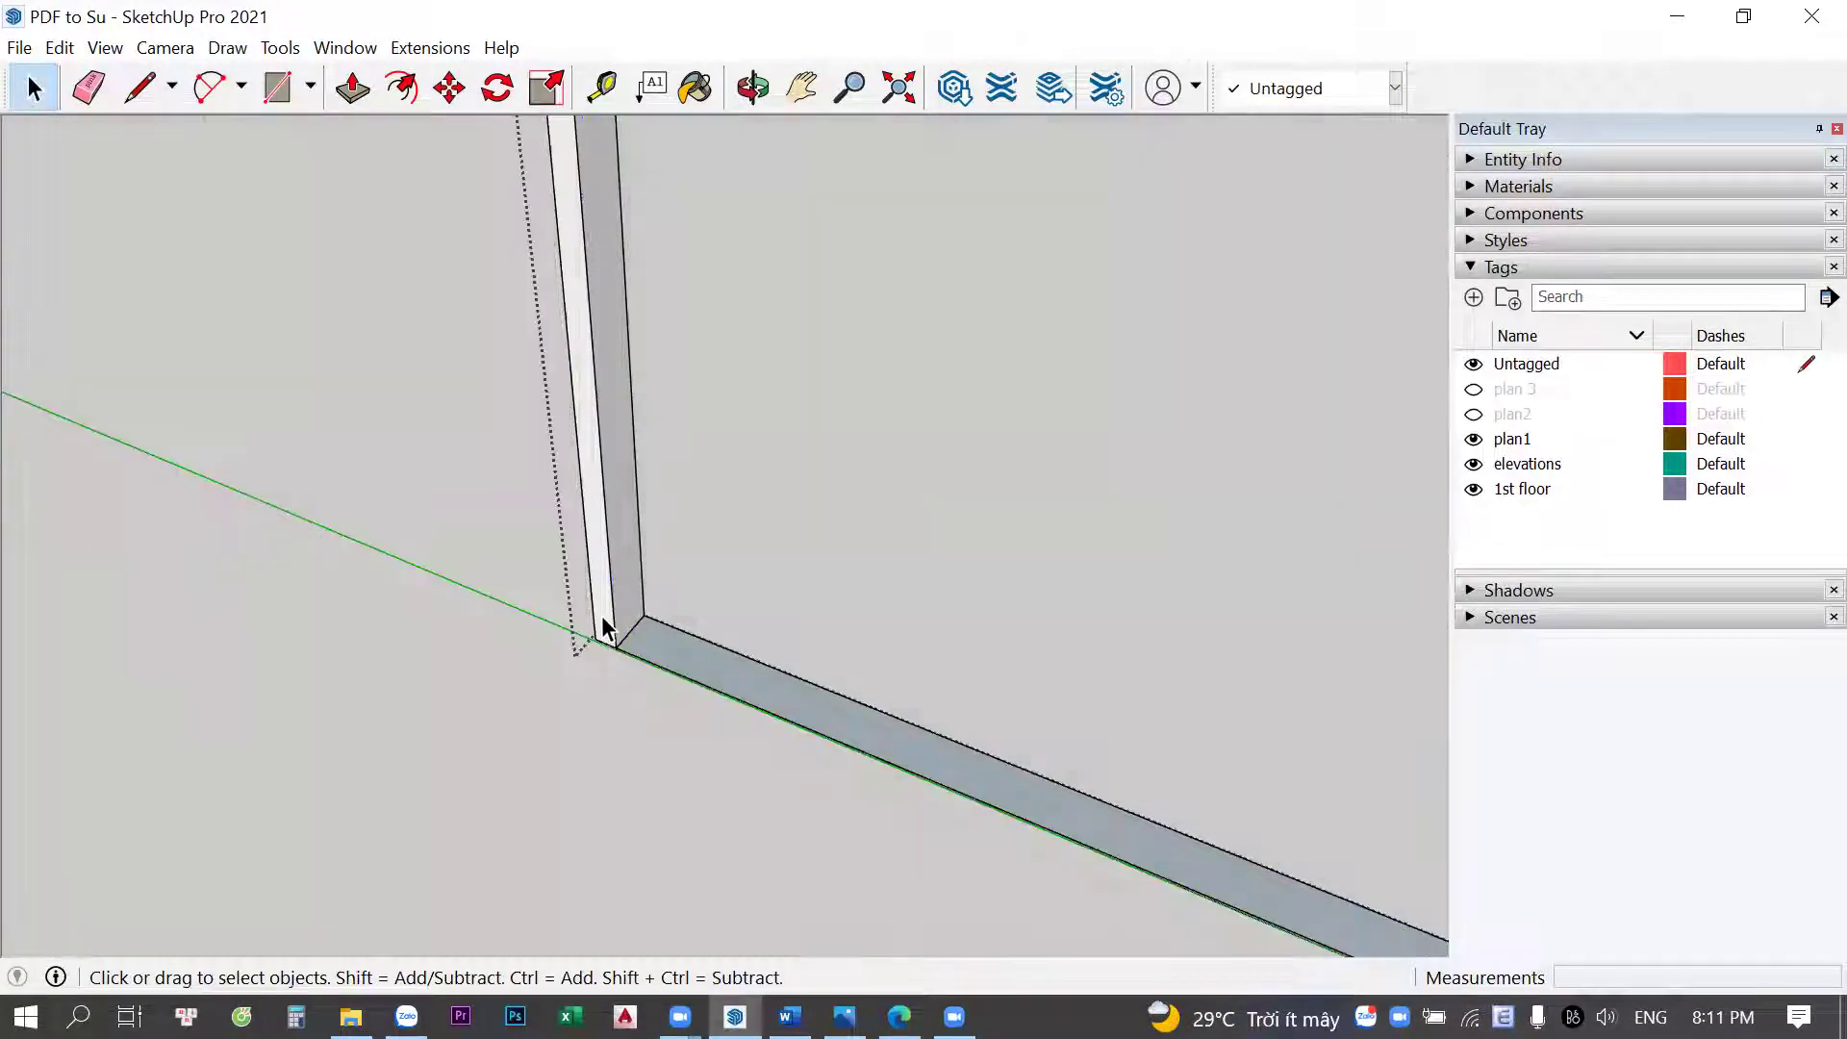
pyautogui.moveTo(707, 419)
pyautogui.mouseDown(button='middle')
pyautogui.moveTo(887, 195)
pyautogui.moveTo(834, 365)
pyautogui.mouseUp(button='middle')
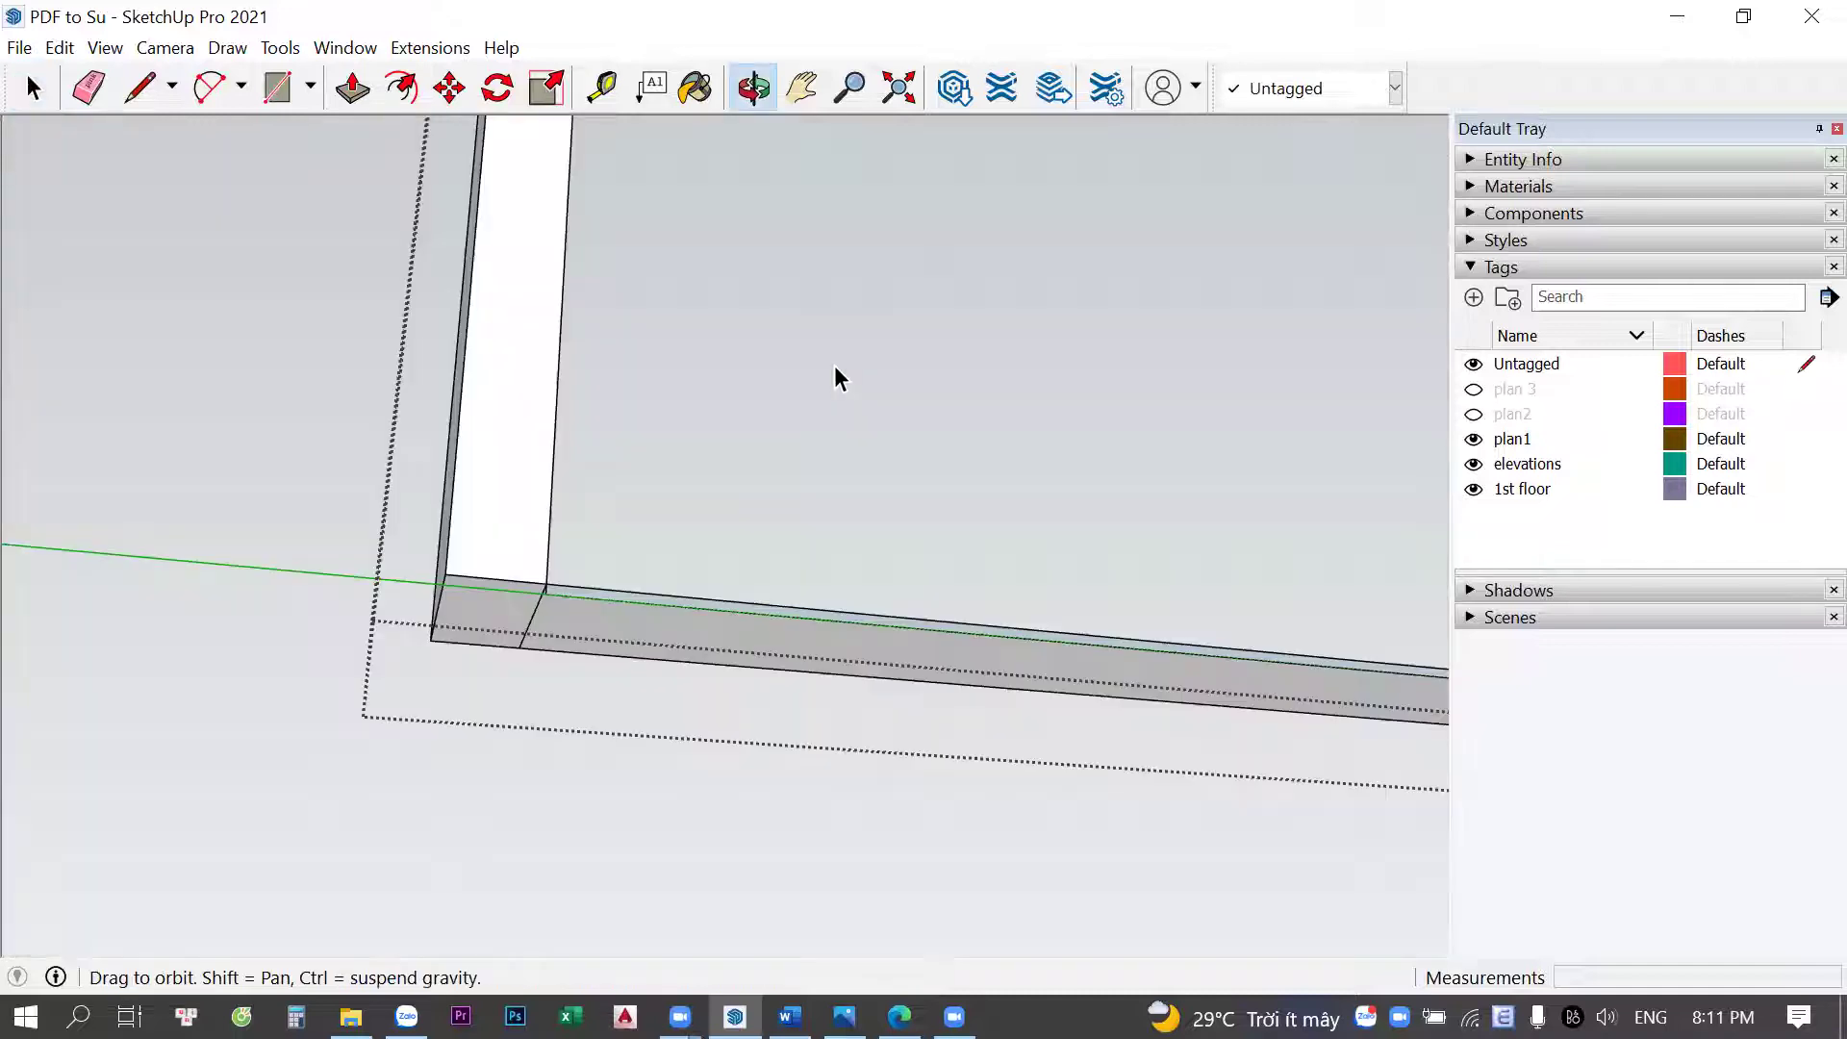
pyautogui.scroll(3, 684, 618)
# Erase the leftover edges at the opening's sill corners from a low close-up view
pyautogui.press('e')
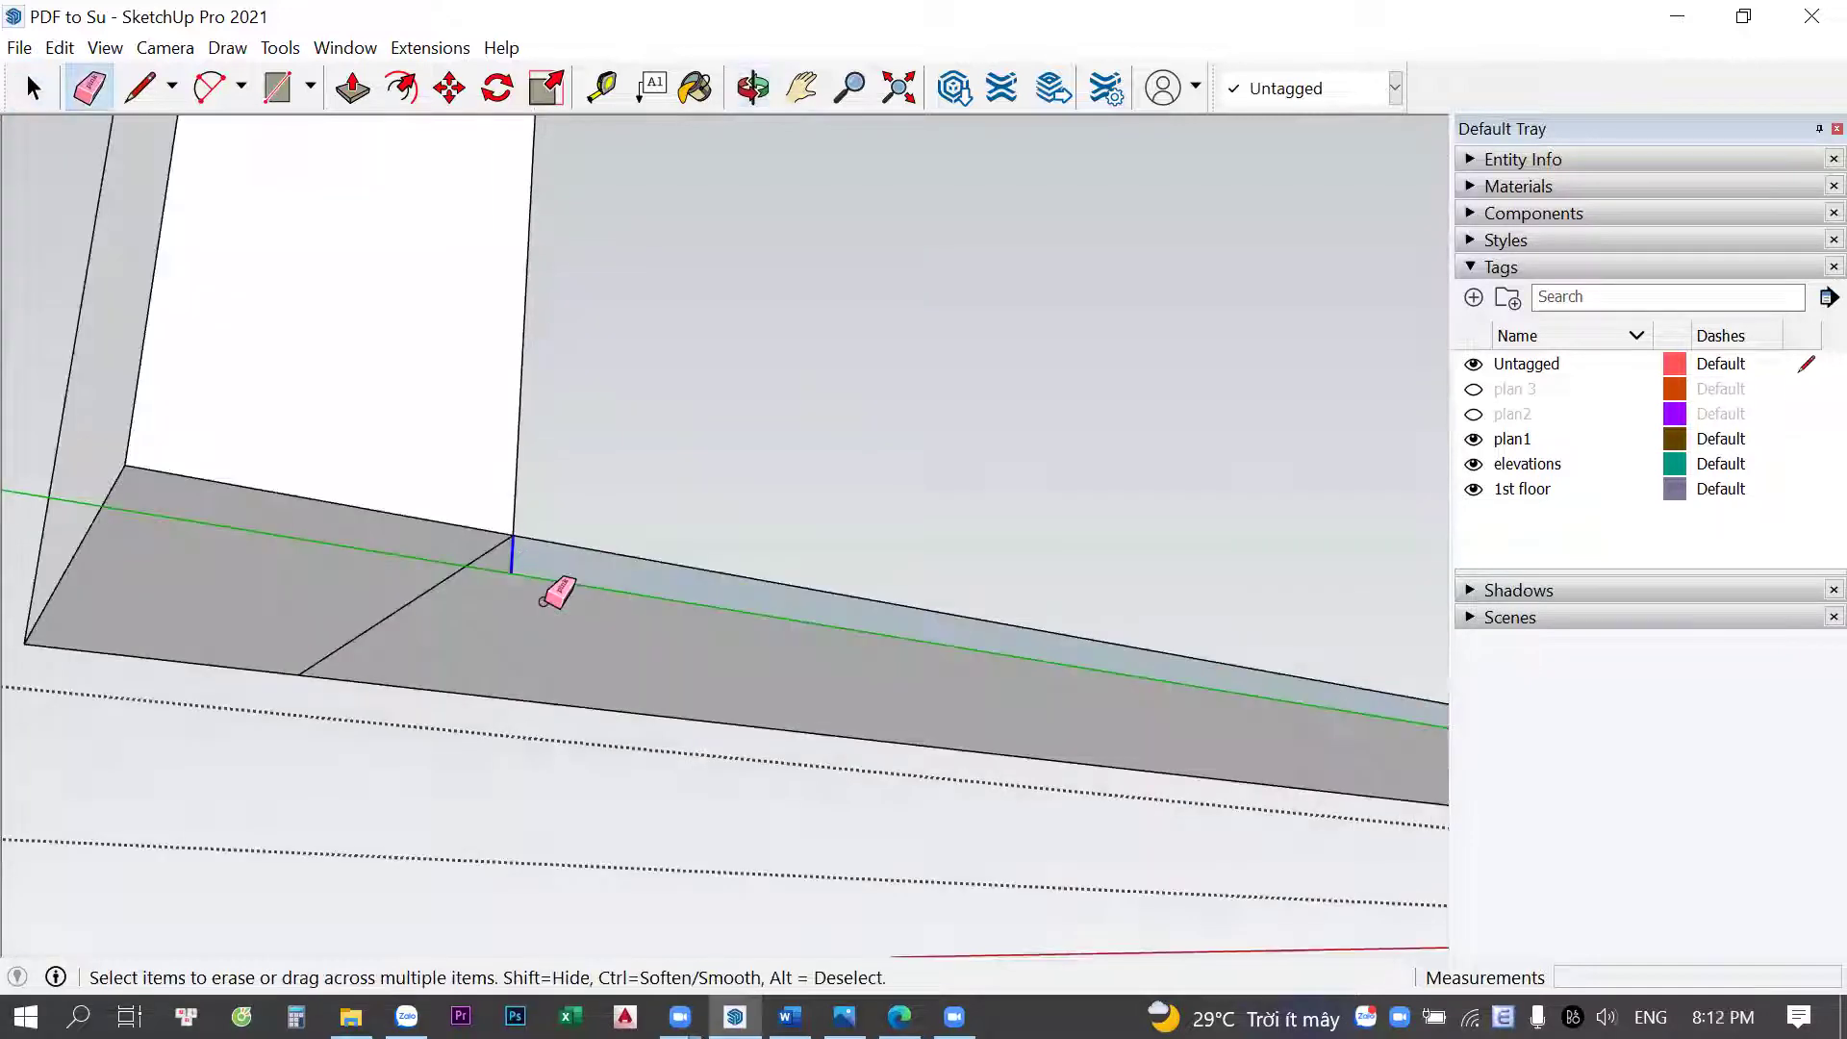
pyautogui.hotkey('shift', 'z')
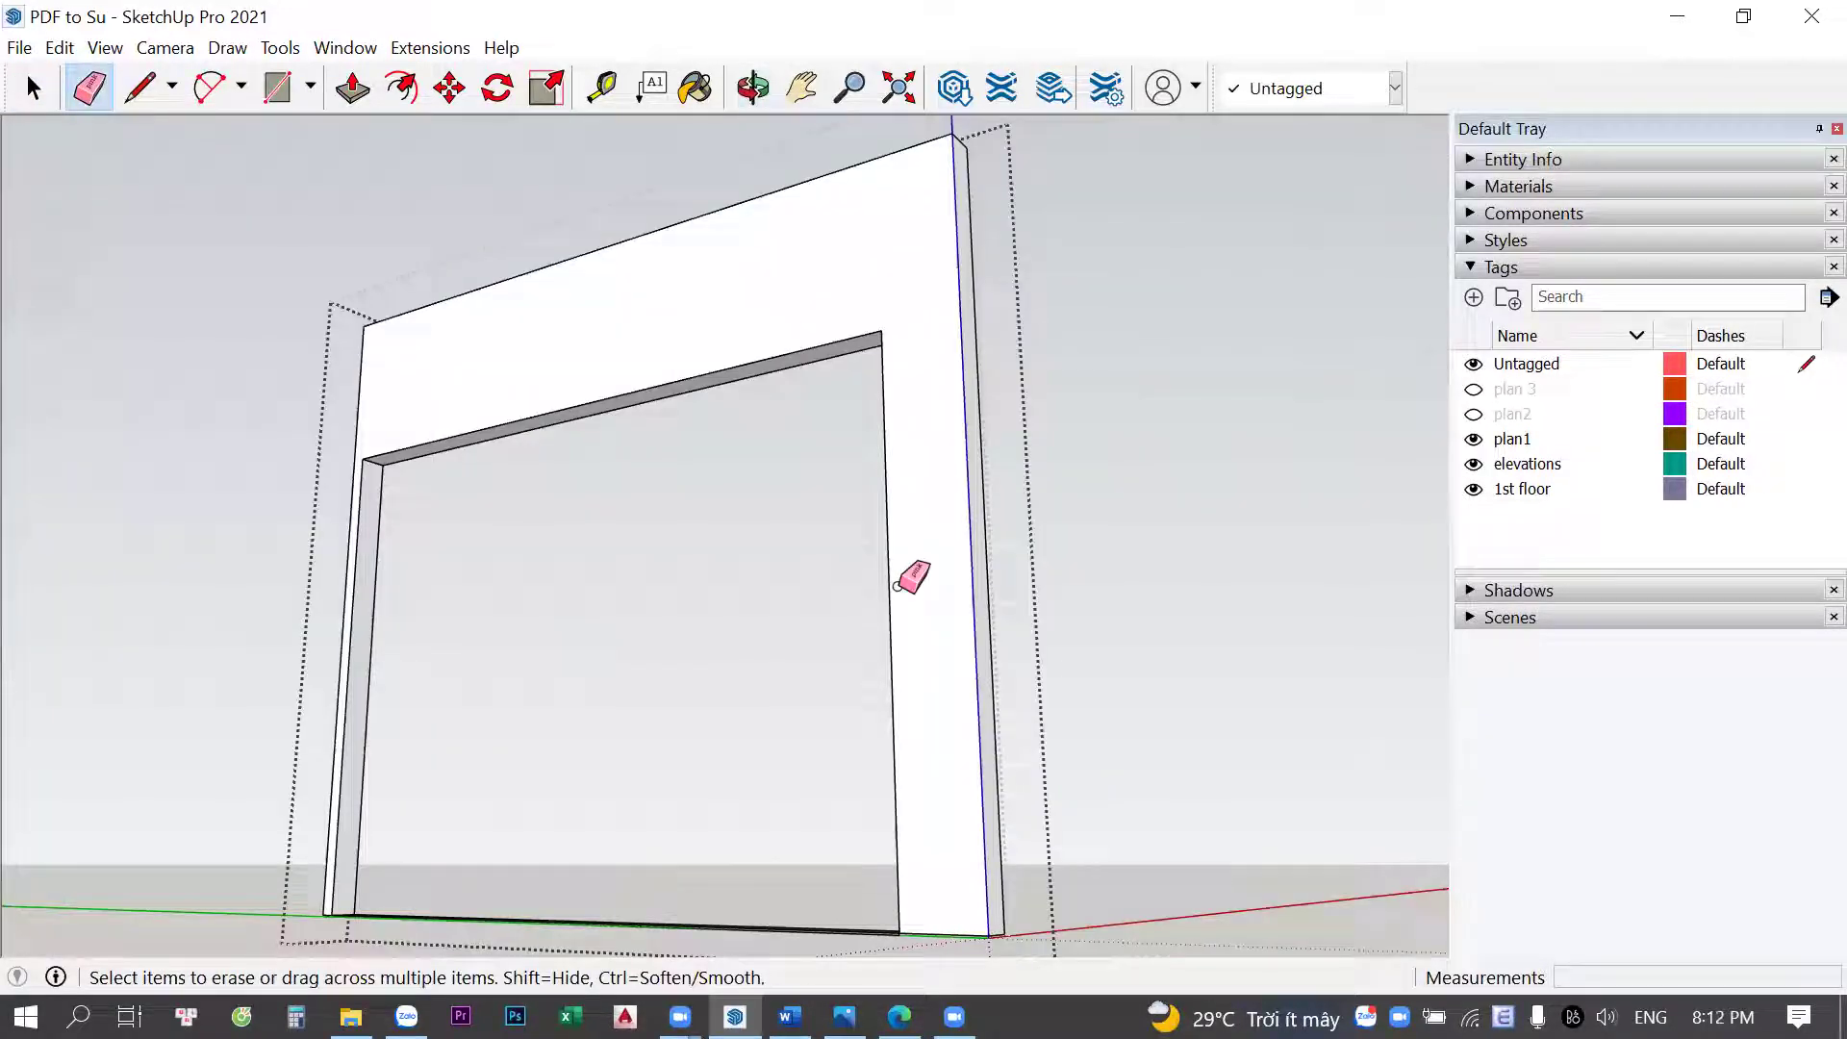
pyautogui.scroll(3, 826, 610)
pyautogui.moveTo(924, 714); pyautogui.dragTo(924, 718, button='middle')
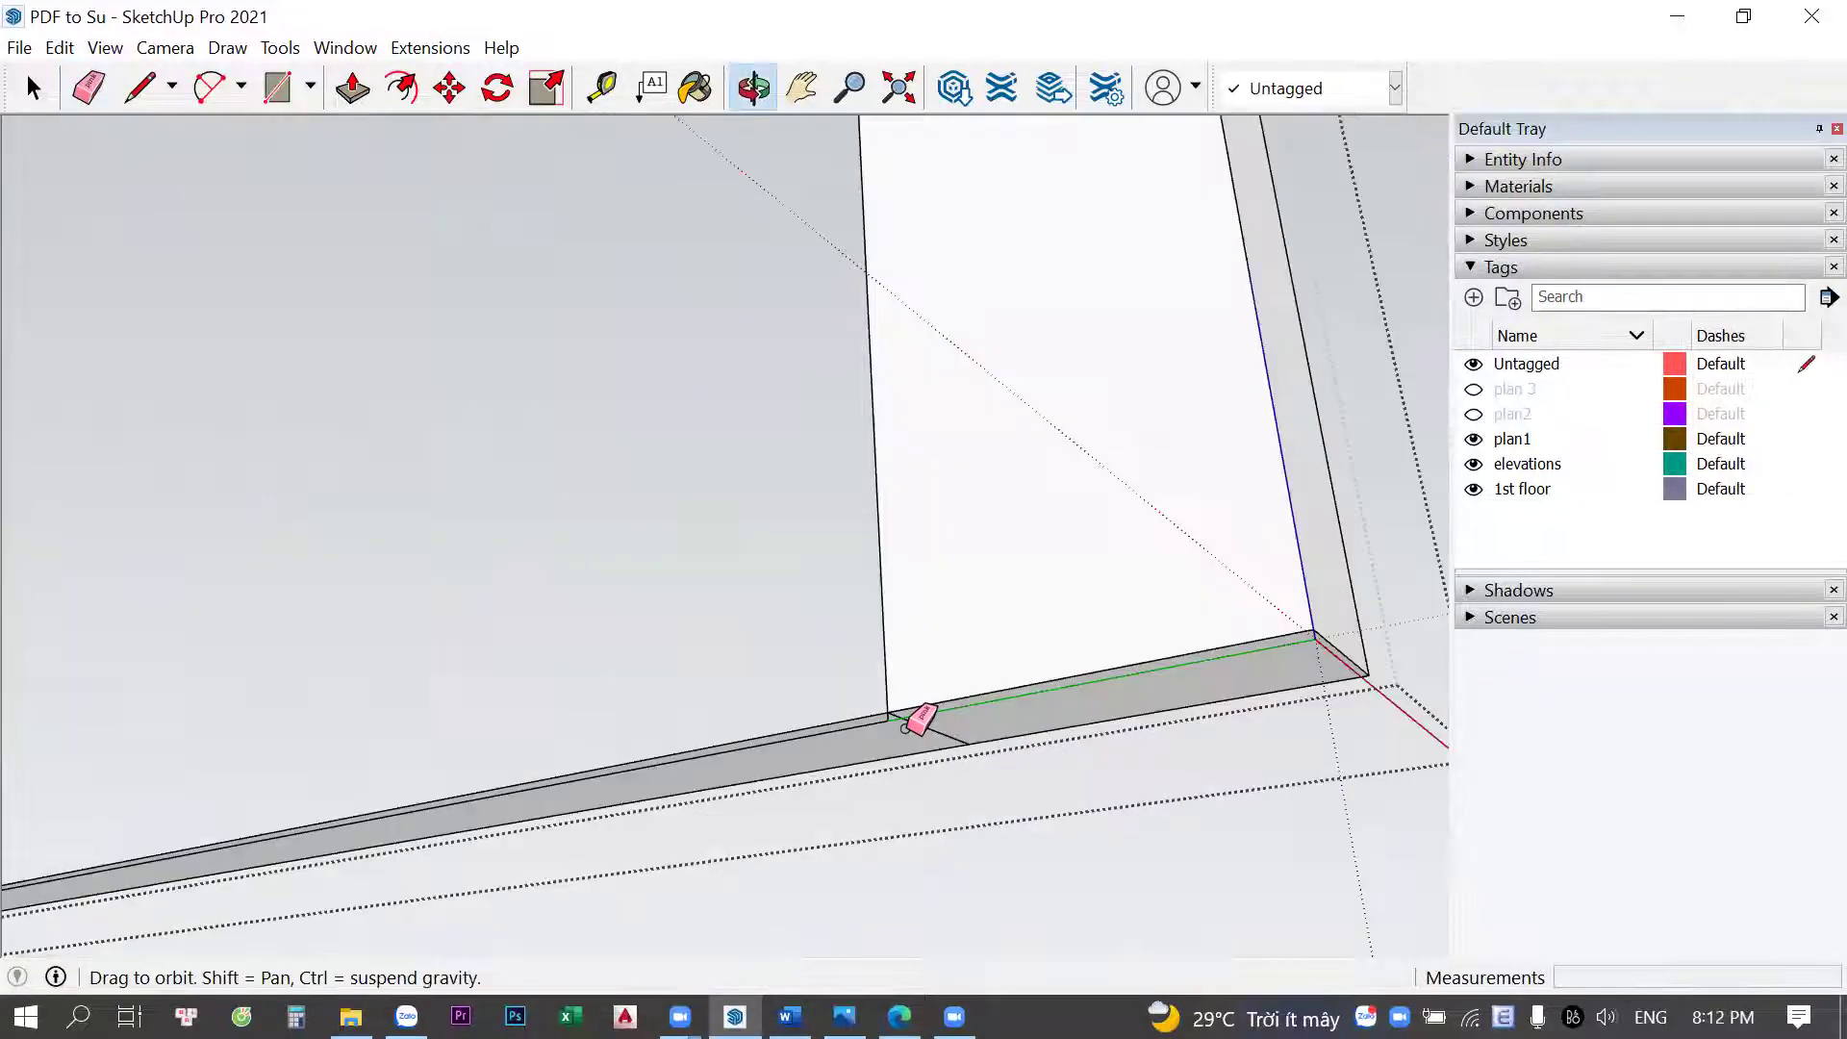
pyautogui.press('space')
pyautogui.scroll(5, 909, 414)
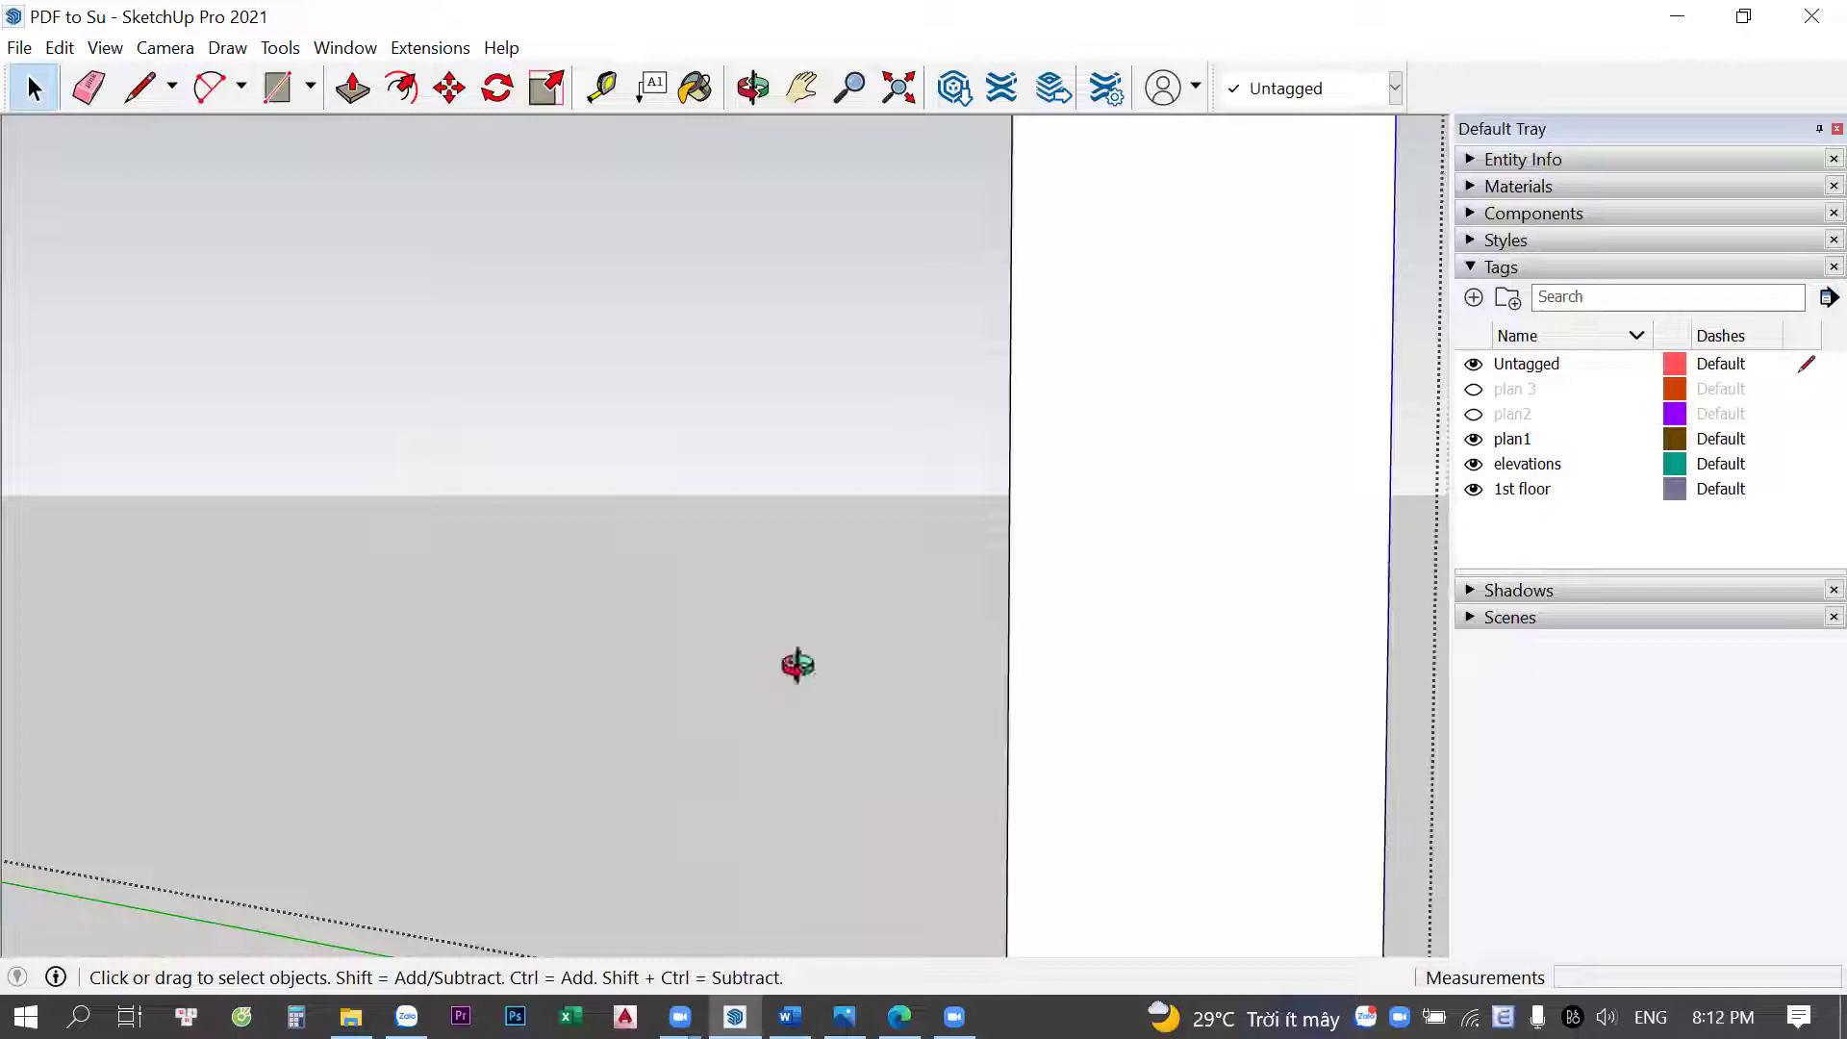
pyautogui.scroll(-5, 983, 510)
# Select the wall group geometry and bring the walls near SECOND FLOOR ABOVE into view
pyautogui.tripleClick(887, 489)
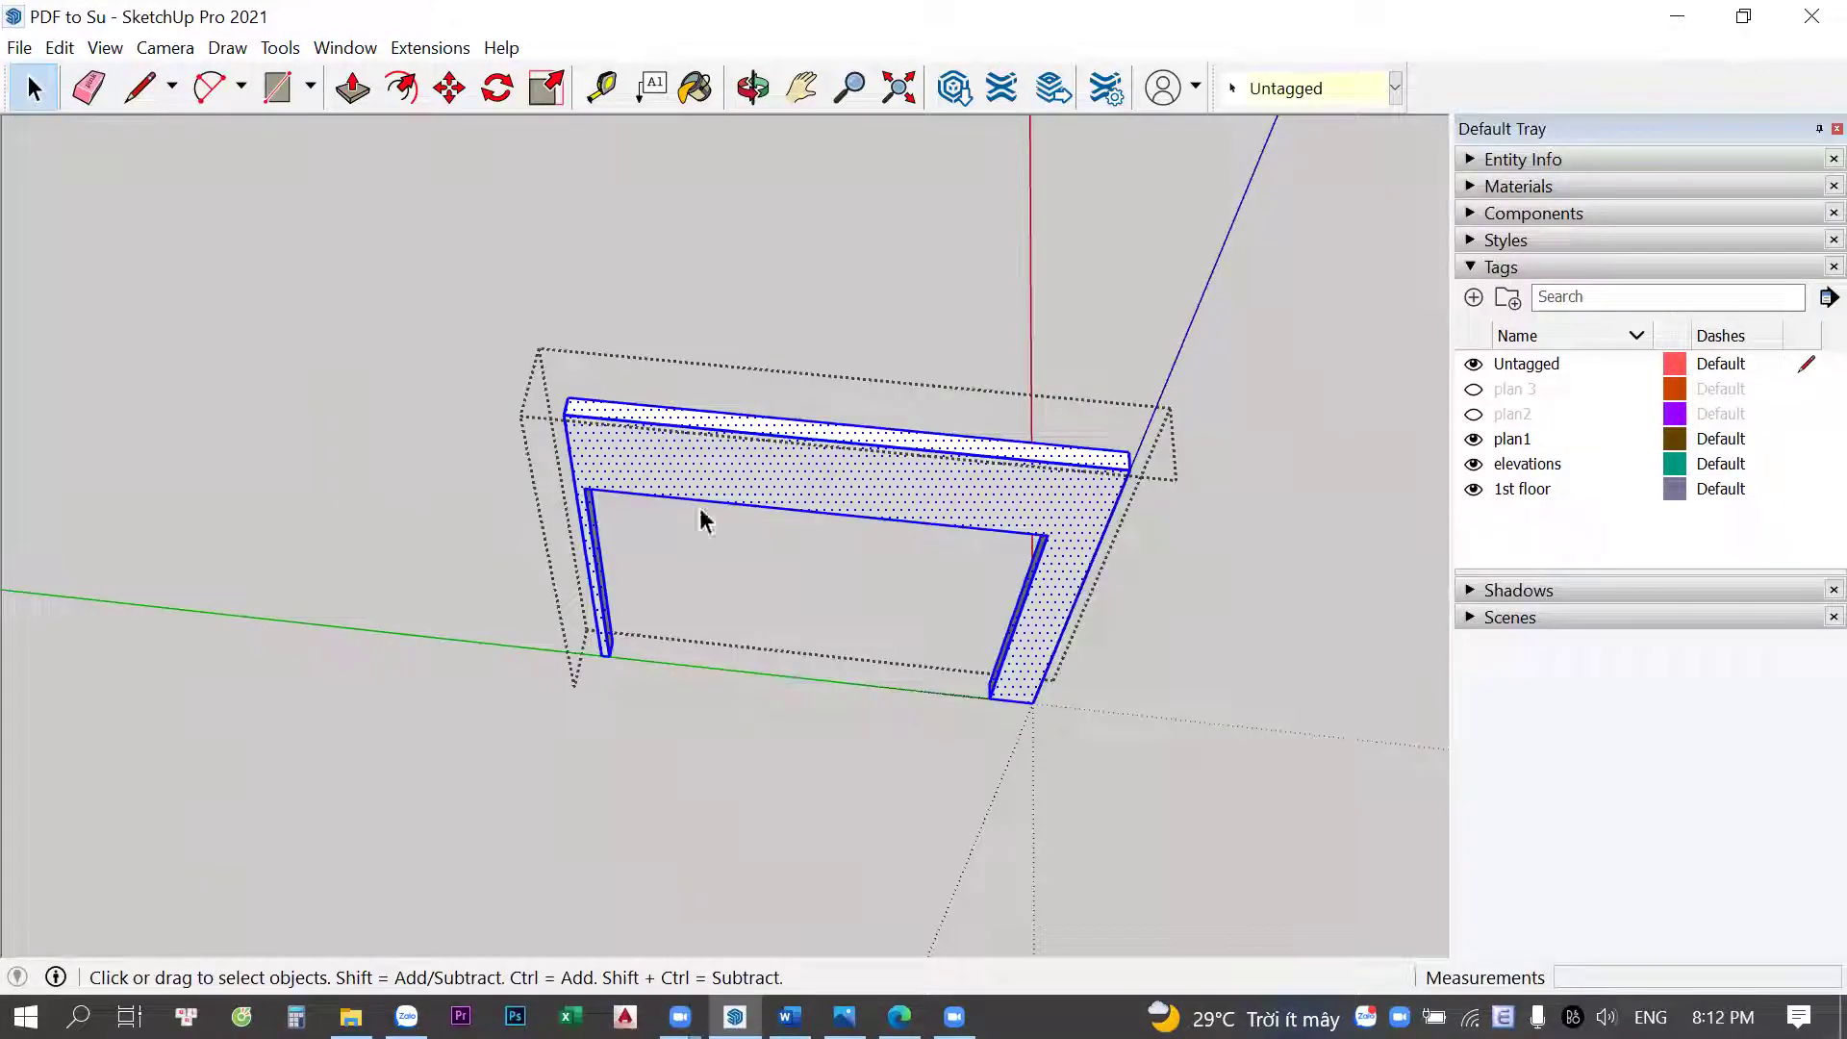
pyautogui.click(656, 675)
pyautogui.scroll(3, 656, 675)
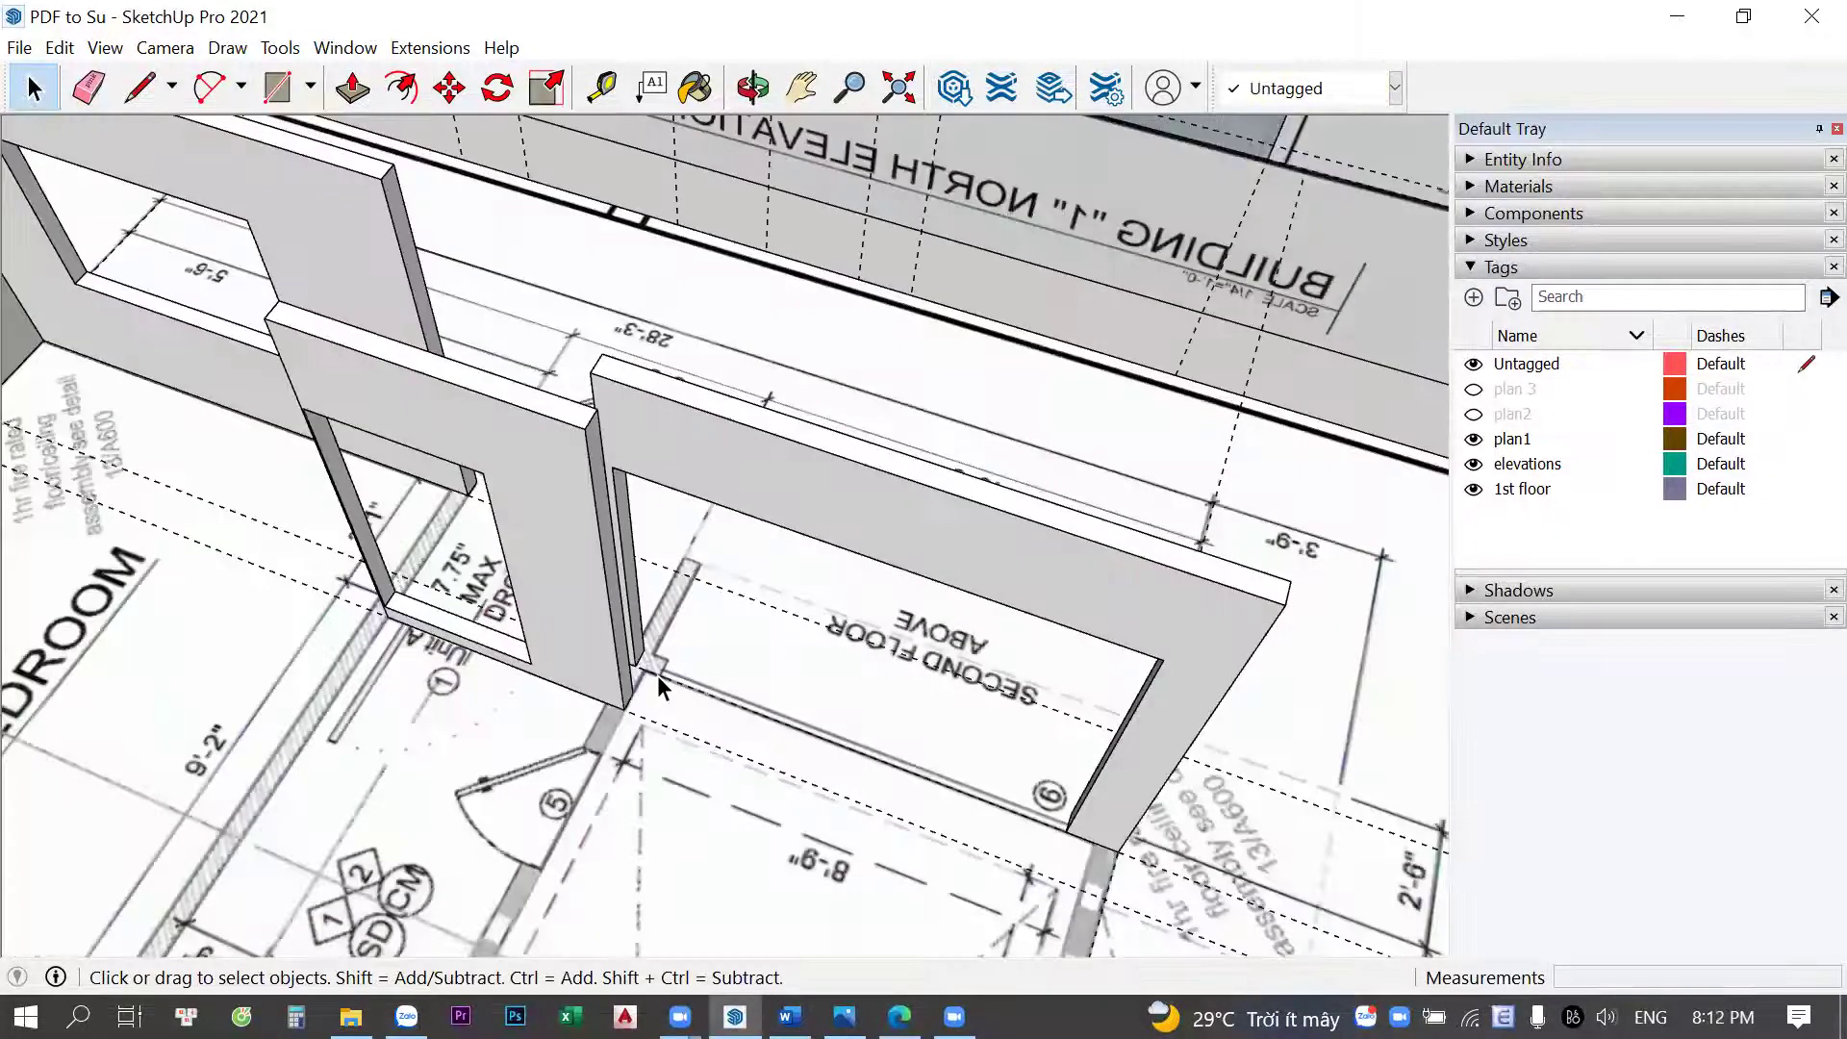
pyautogui.scroll(2, 619, 650)
pyautogui.scroll(-3, 874, 729)
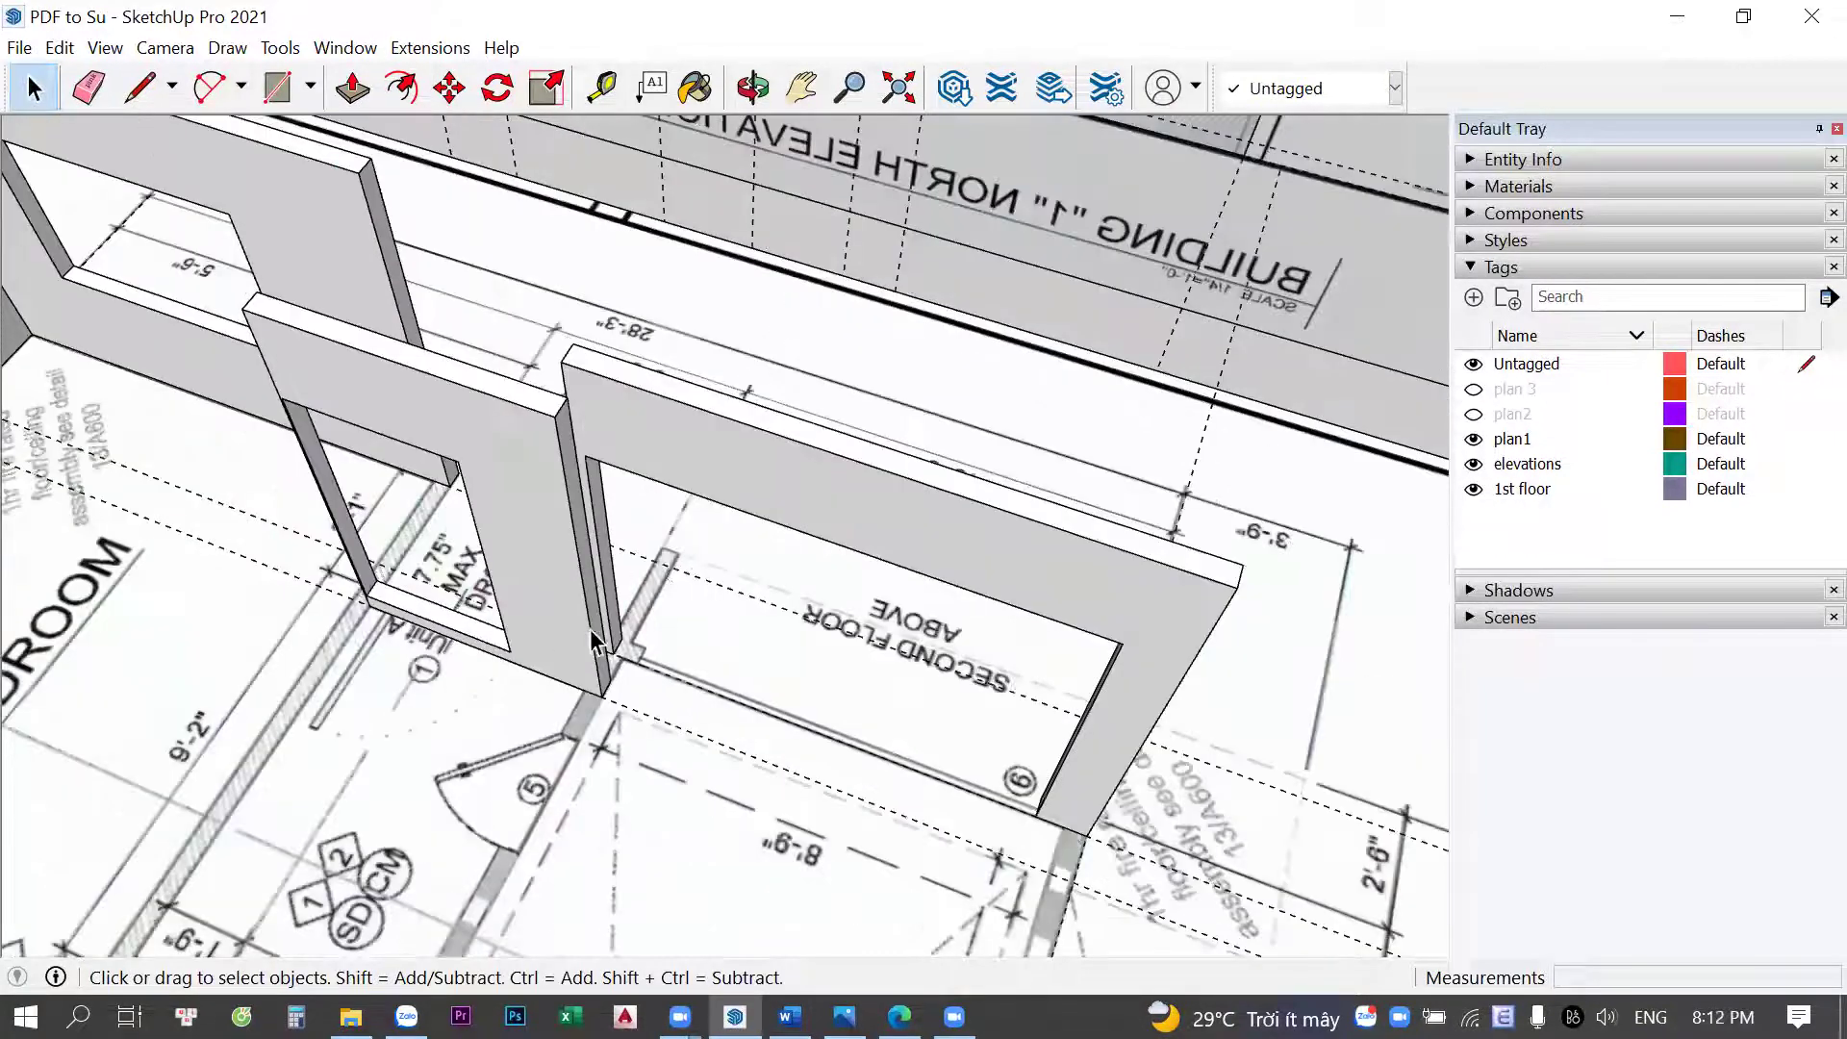
pyautogui.scroll(3, 613, 637)
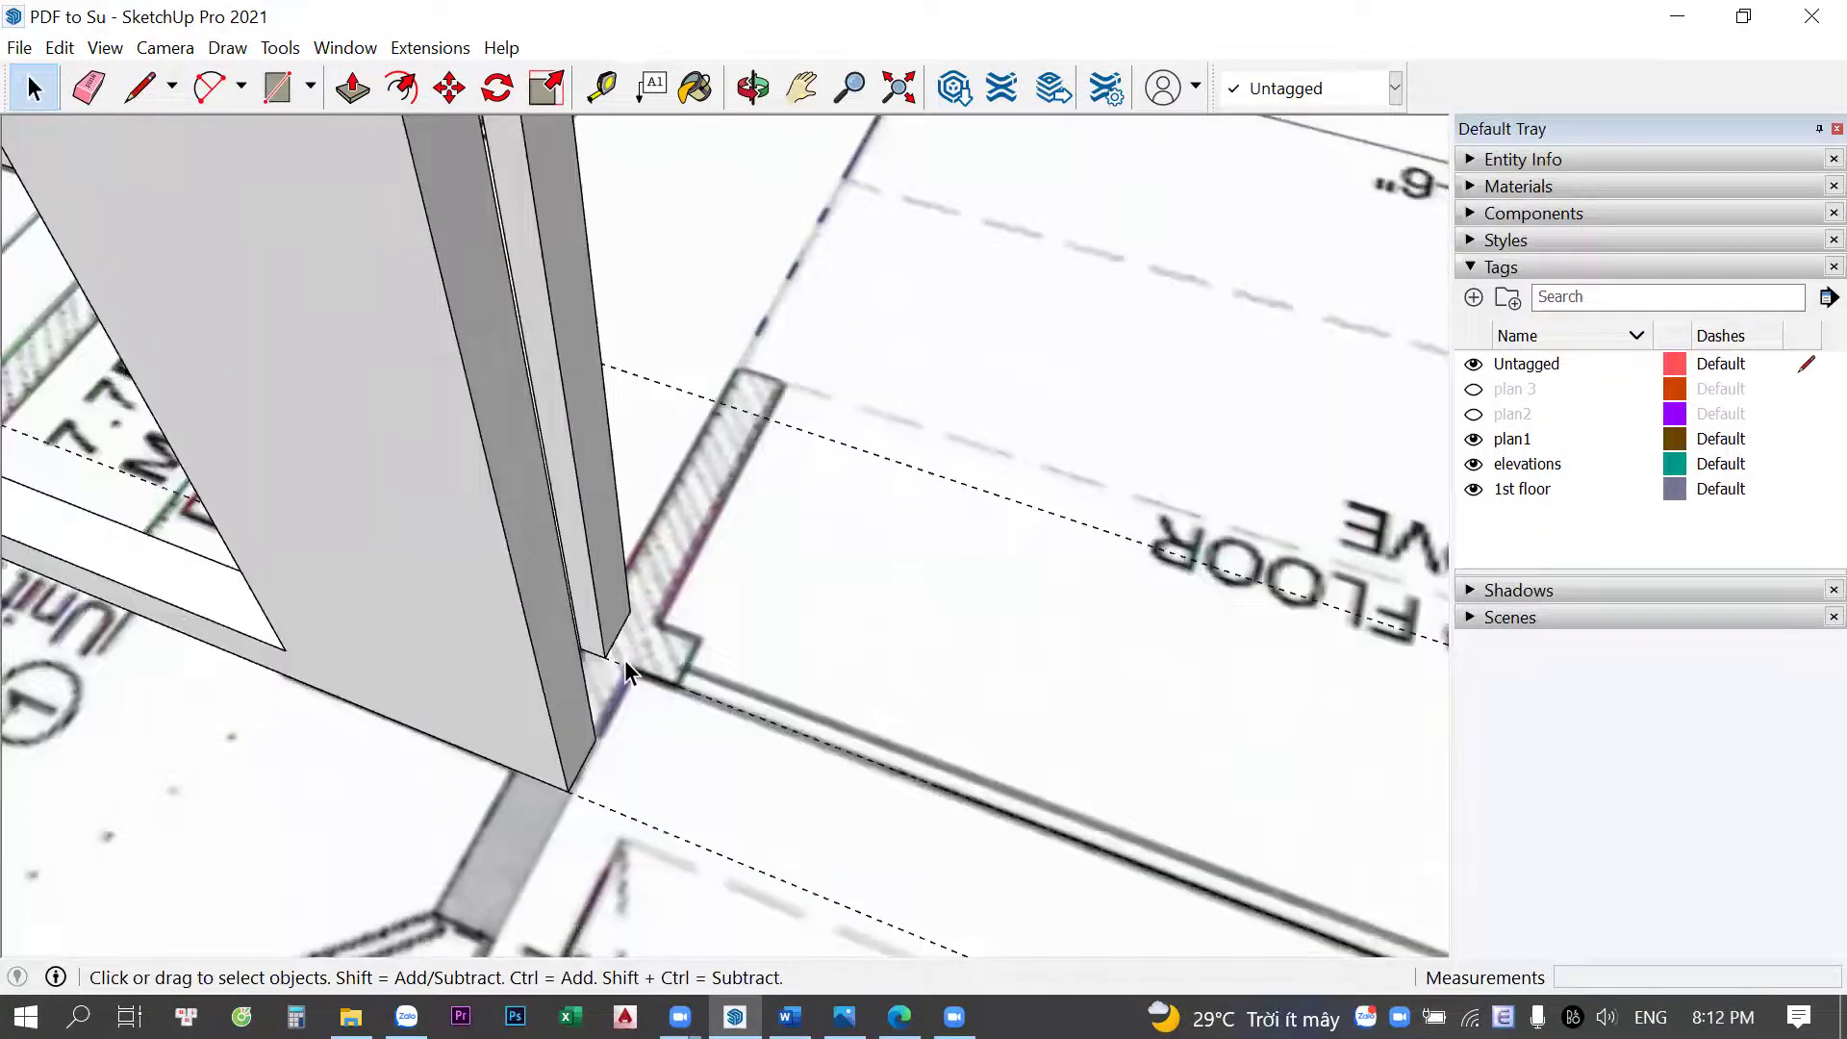
pyautogui.scroll(-2, 626, 662)
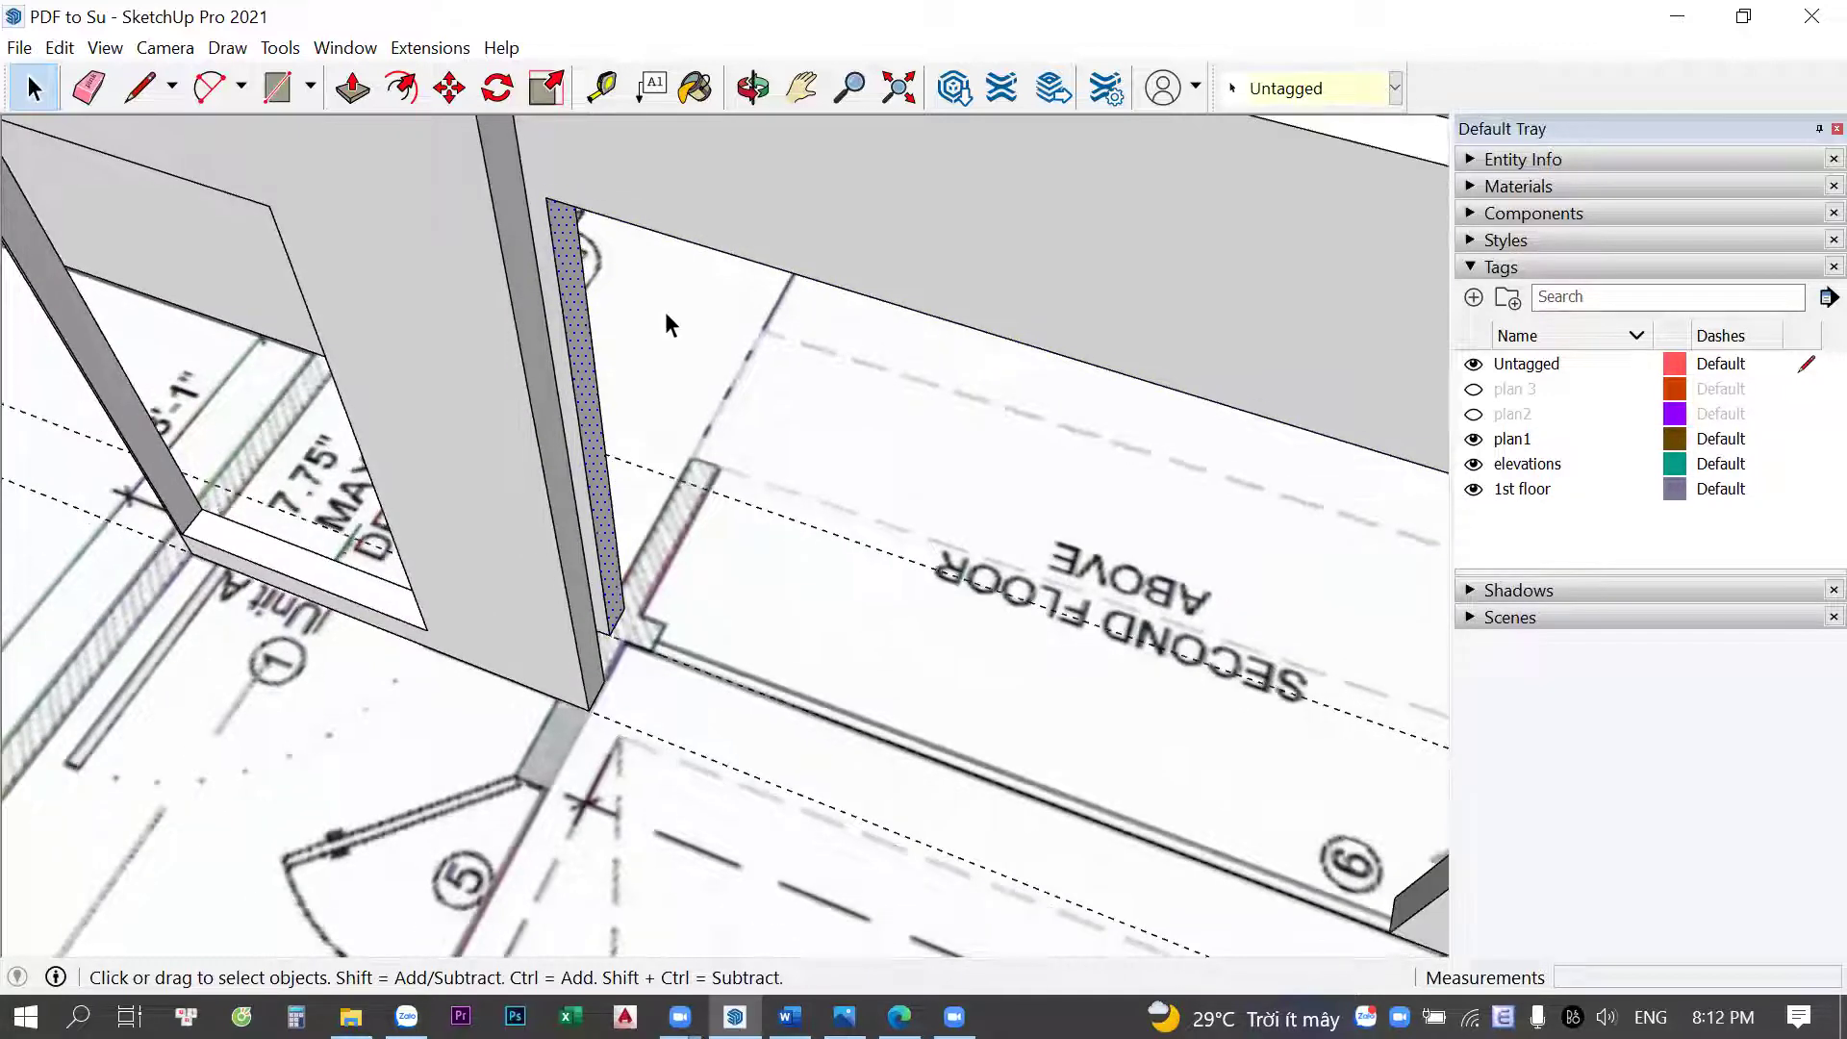
pyautogui.moveTo(666, 382)
pyautogui.mouseDown(button='middle')
pyautogui.moveTo(930, 510)
pyautogui.moveTo(1048, 527)
pyautogui.mouseUp(button='middle')
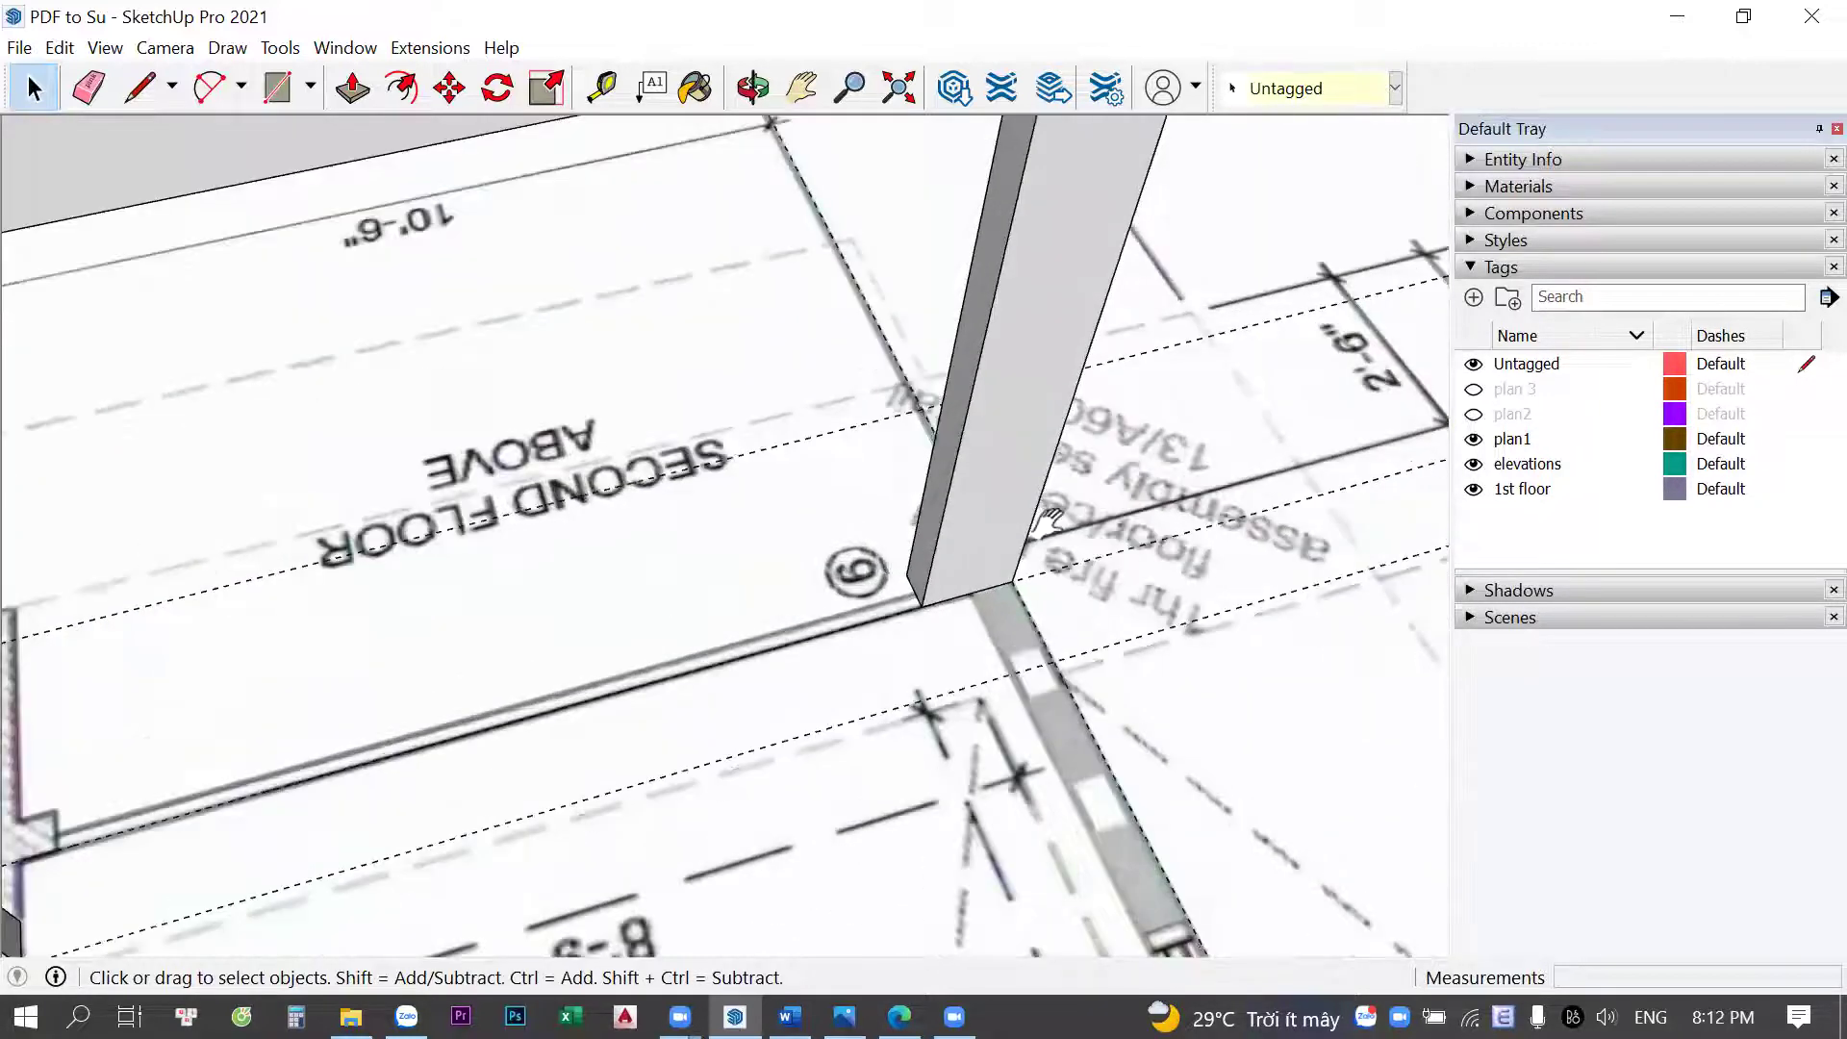
pyautogui.moveTo(763, 516); pyautogui.dragTo(866, 569, button='middle')
# Move the walls about 174 mm to line up with the floor plan's wall lines
pyautogui.press('m')
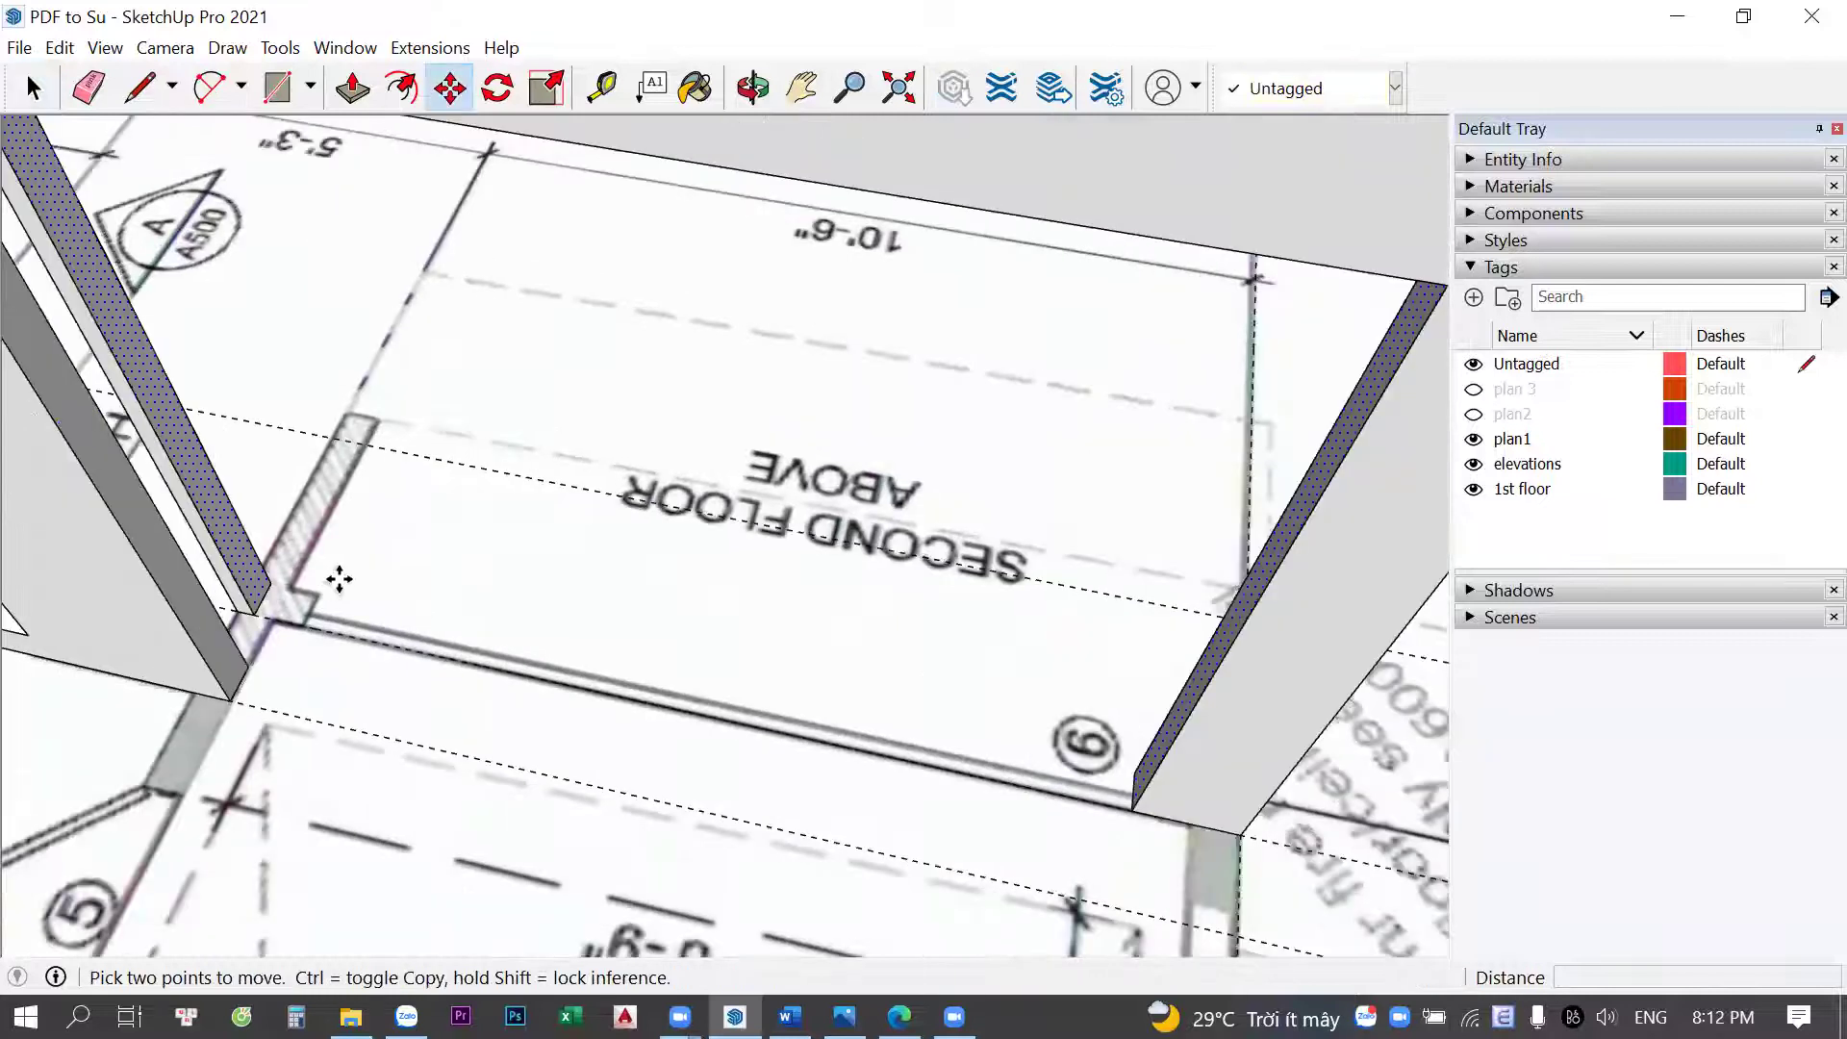
pyautogui.click(356, 584)
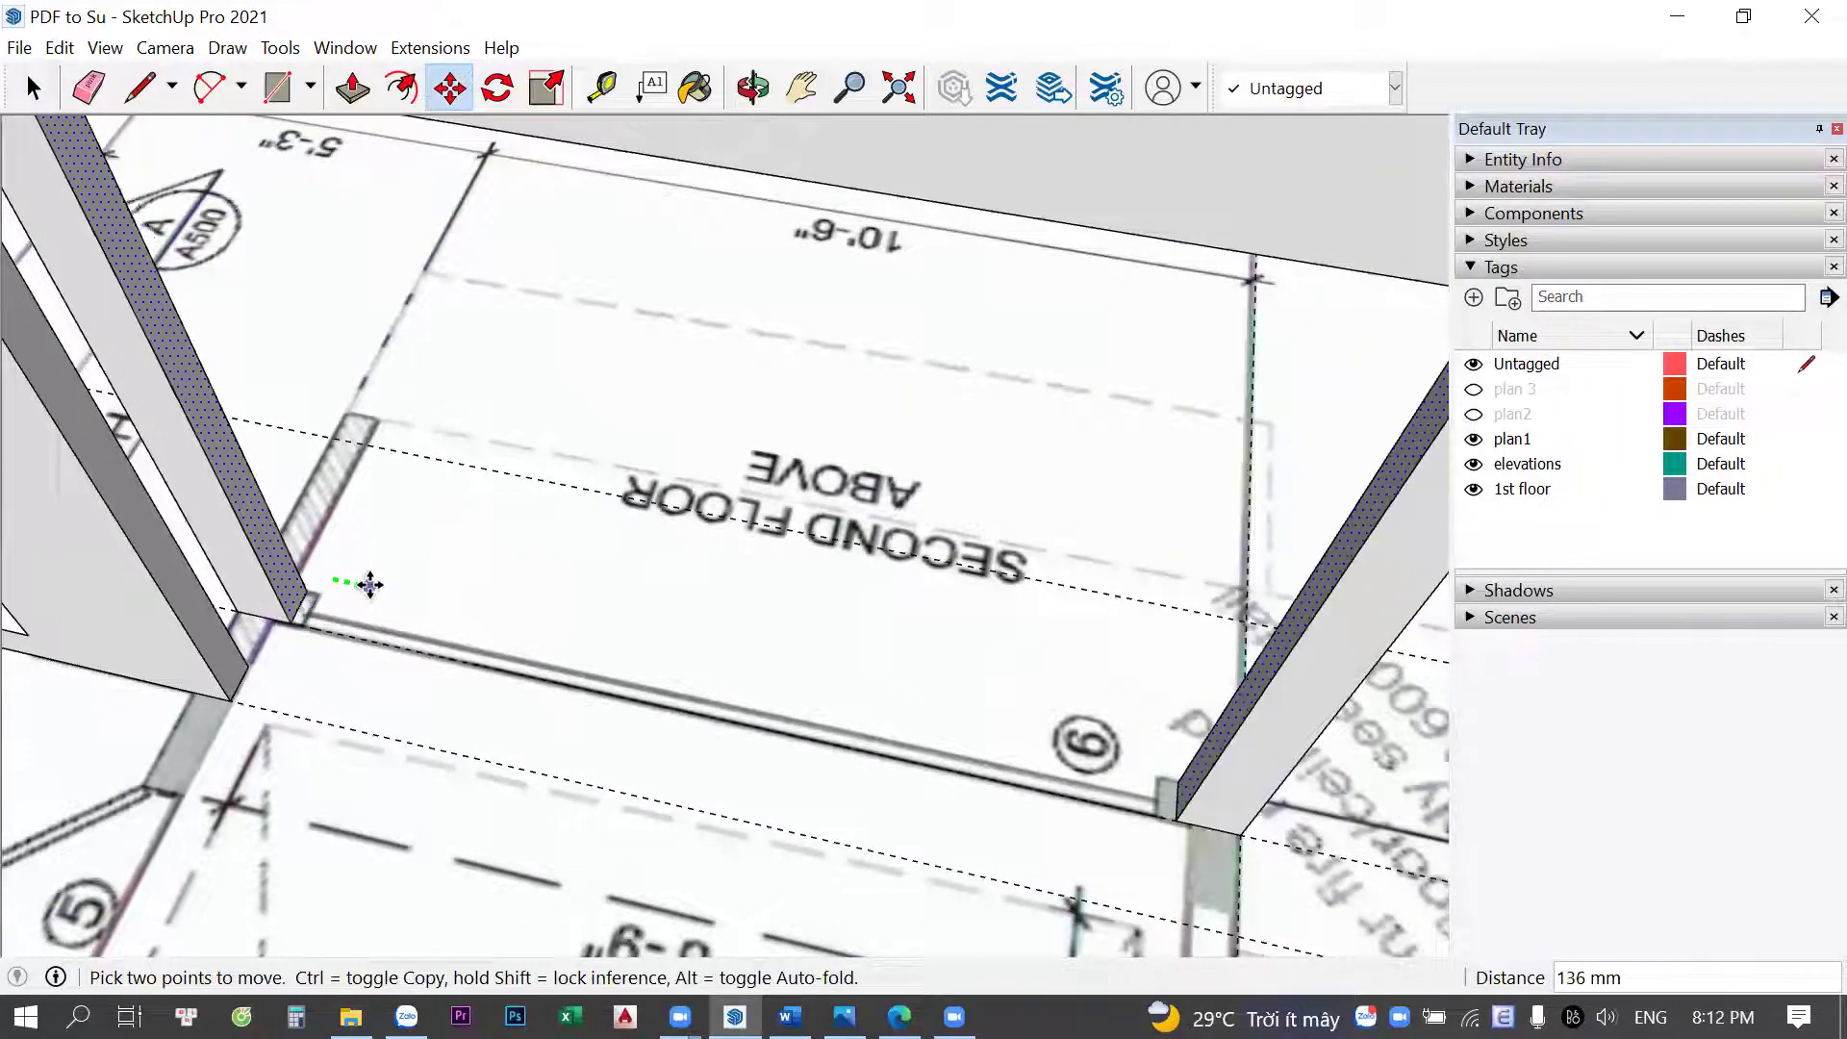
pyautogui.click(381, 587)
pyautogui.press('space')
pyautogui.scroll(-5, 732, 621)
# Select the small porch wall, the right opening wall and the large window wall
pyautogui.scroll(-5, 886, 633)
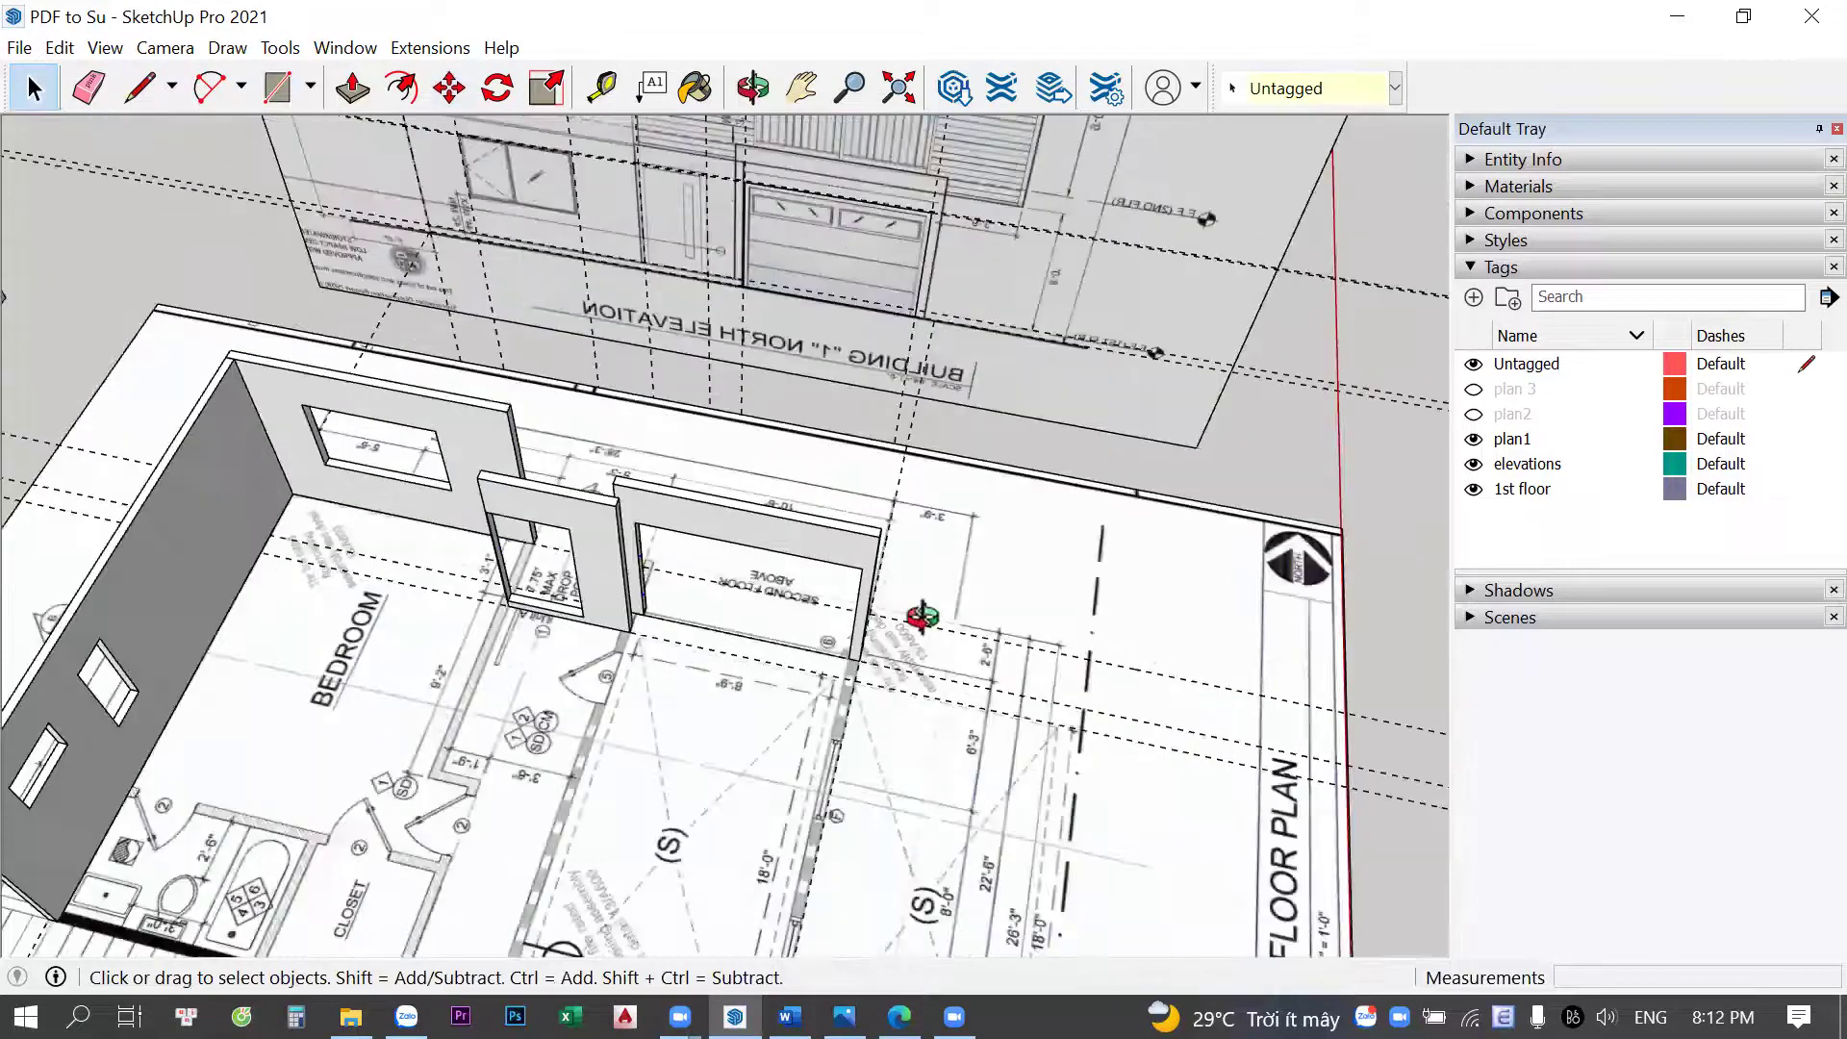
pyautogui.scroll(2, 767, 342)
pyautogui.scroll(3, 758, 488)
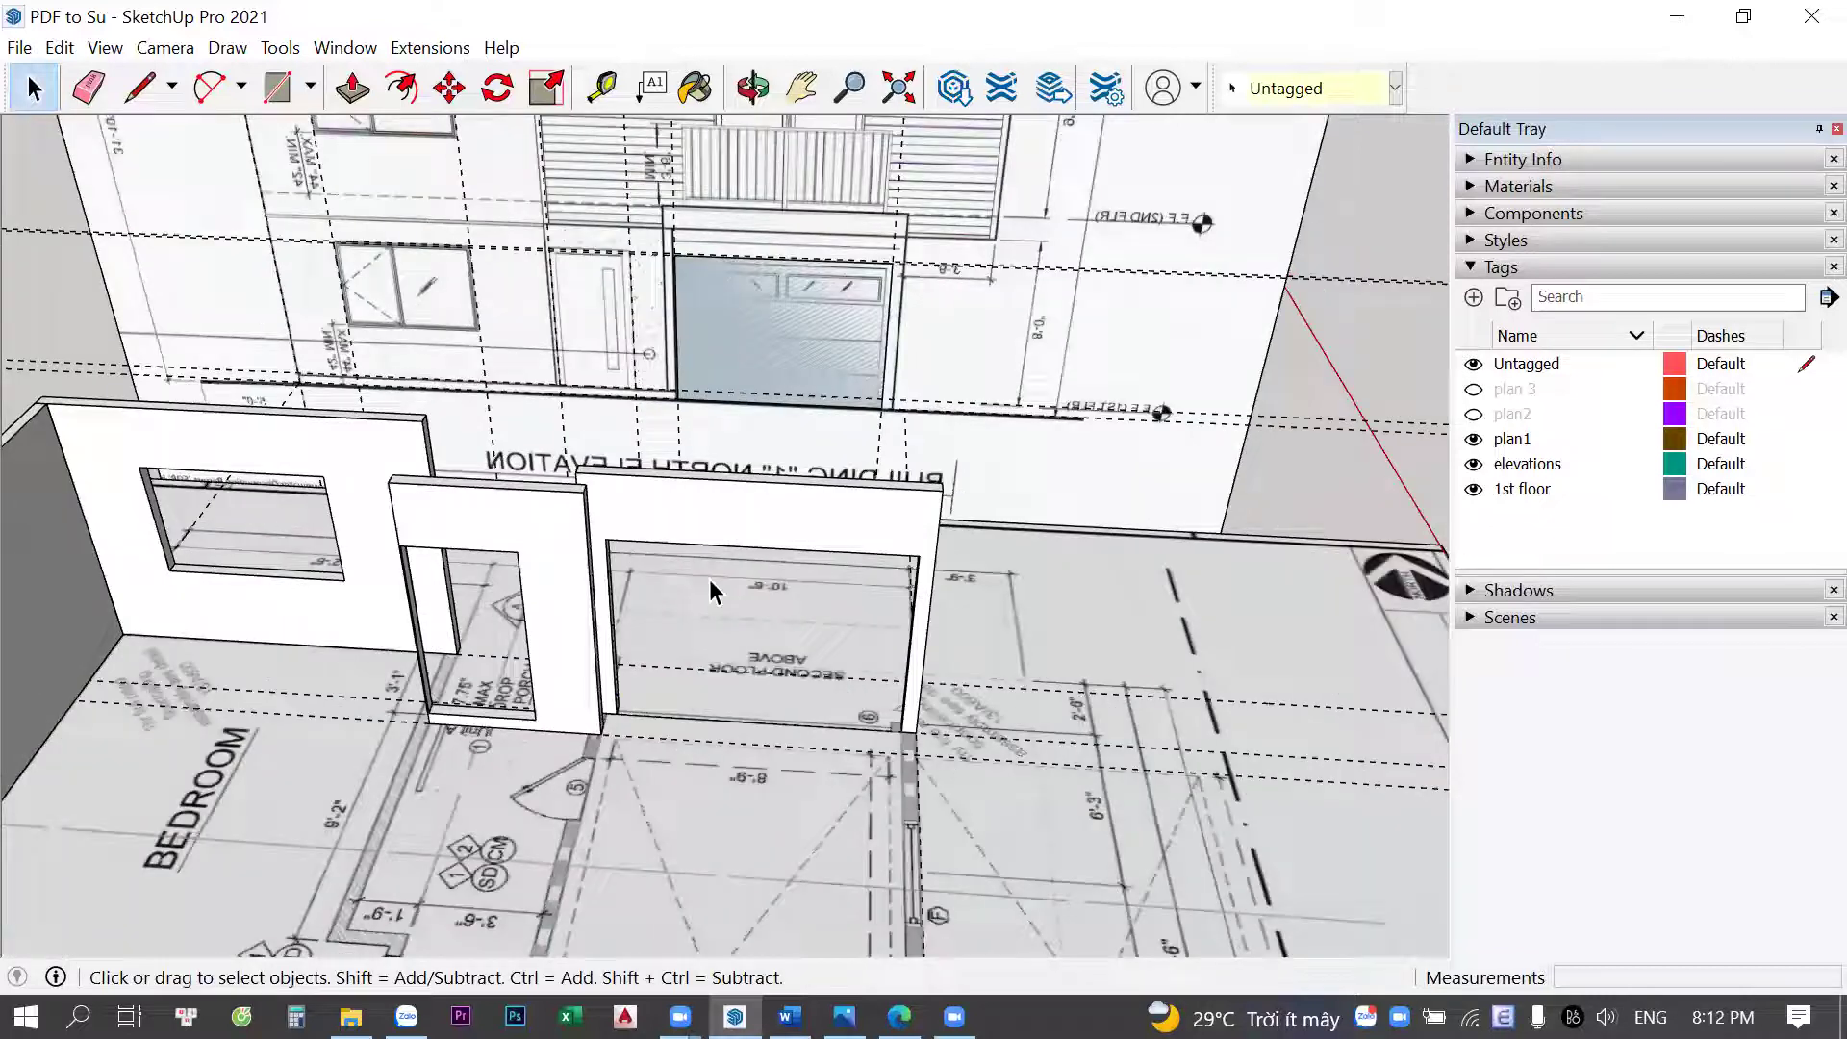
pyautogui.moveTo(709, 689); pyautogui.dragTo(924, 800, button='middle')
pyautogui.moveTo(840, 843); pyautogui.dragTo(755, 697, button='middle')
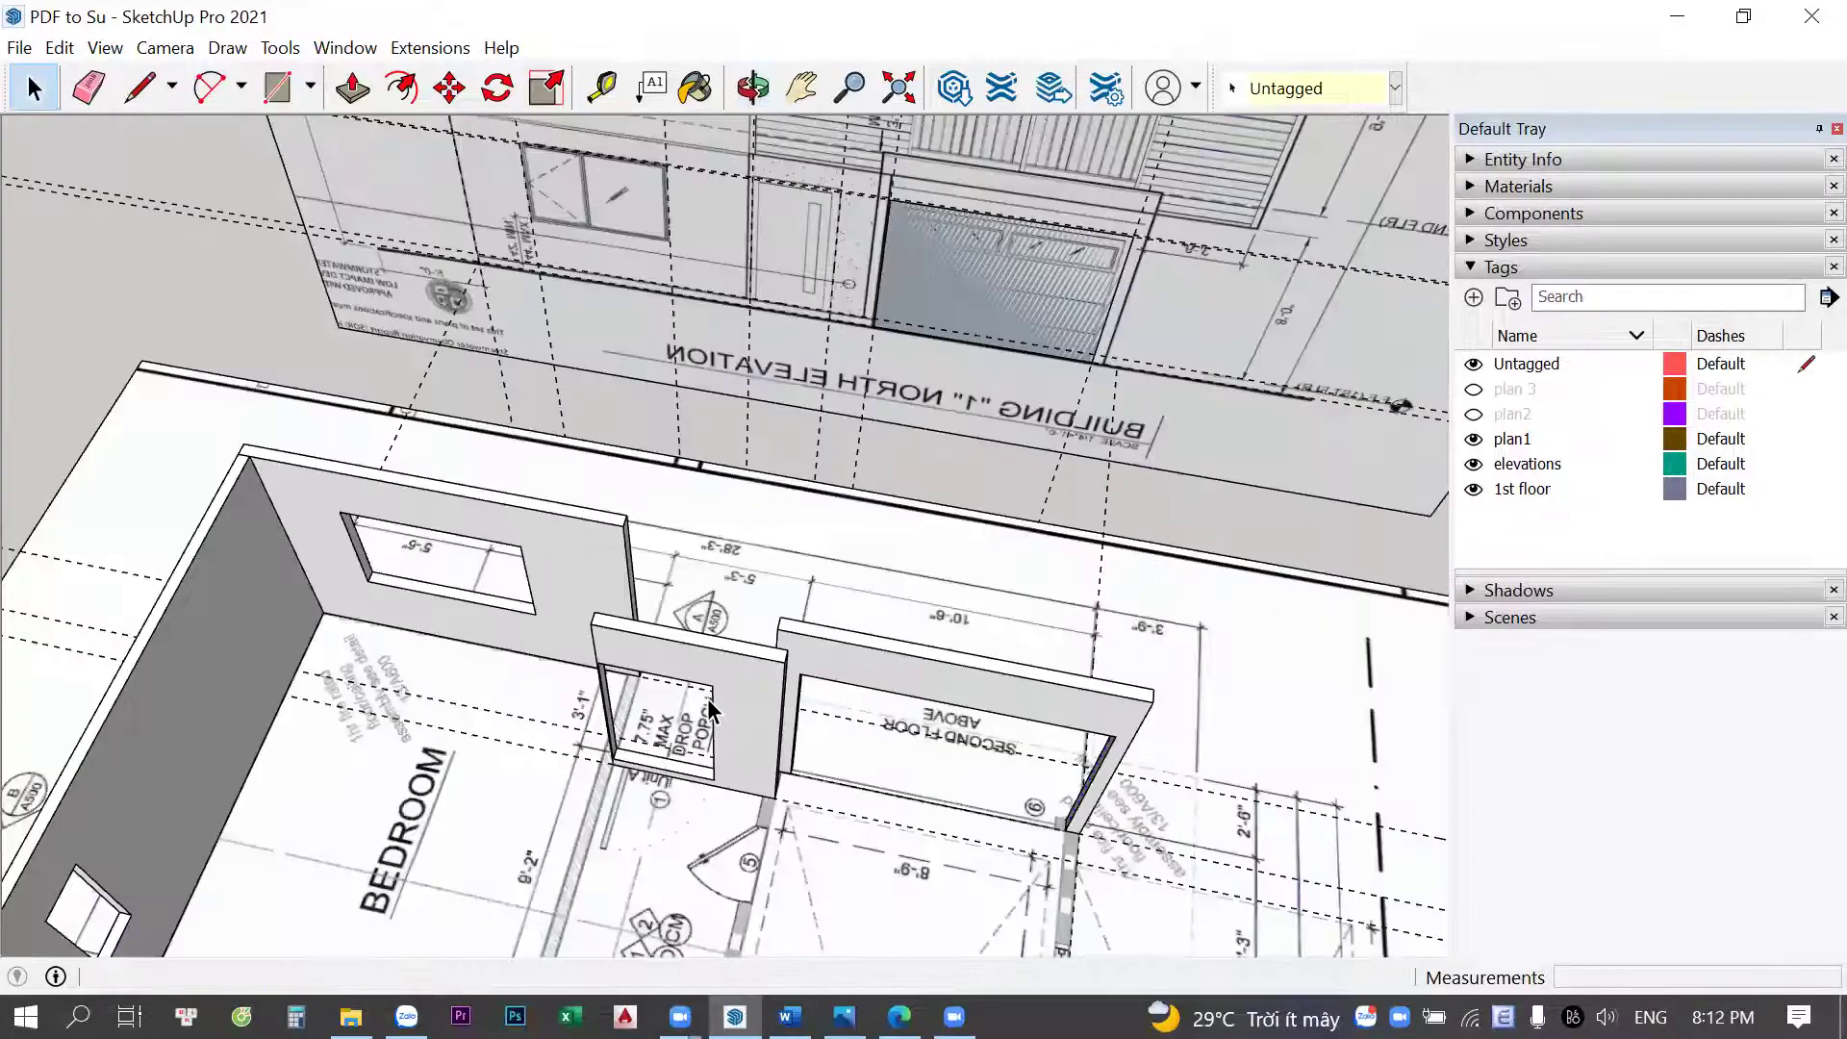
pyautogui.scroll(2, 754, 697)
pyautogui.click(817, 660)
pyautogui.click(850, 657)
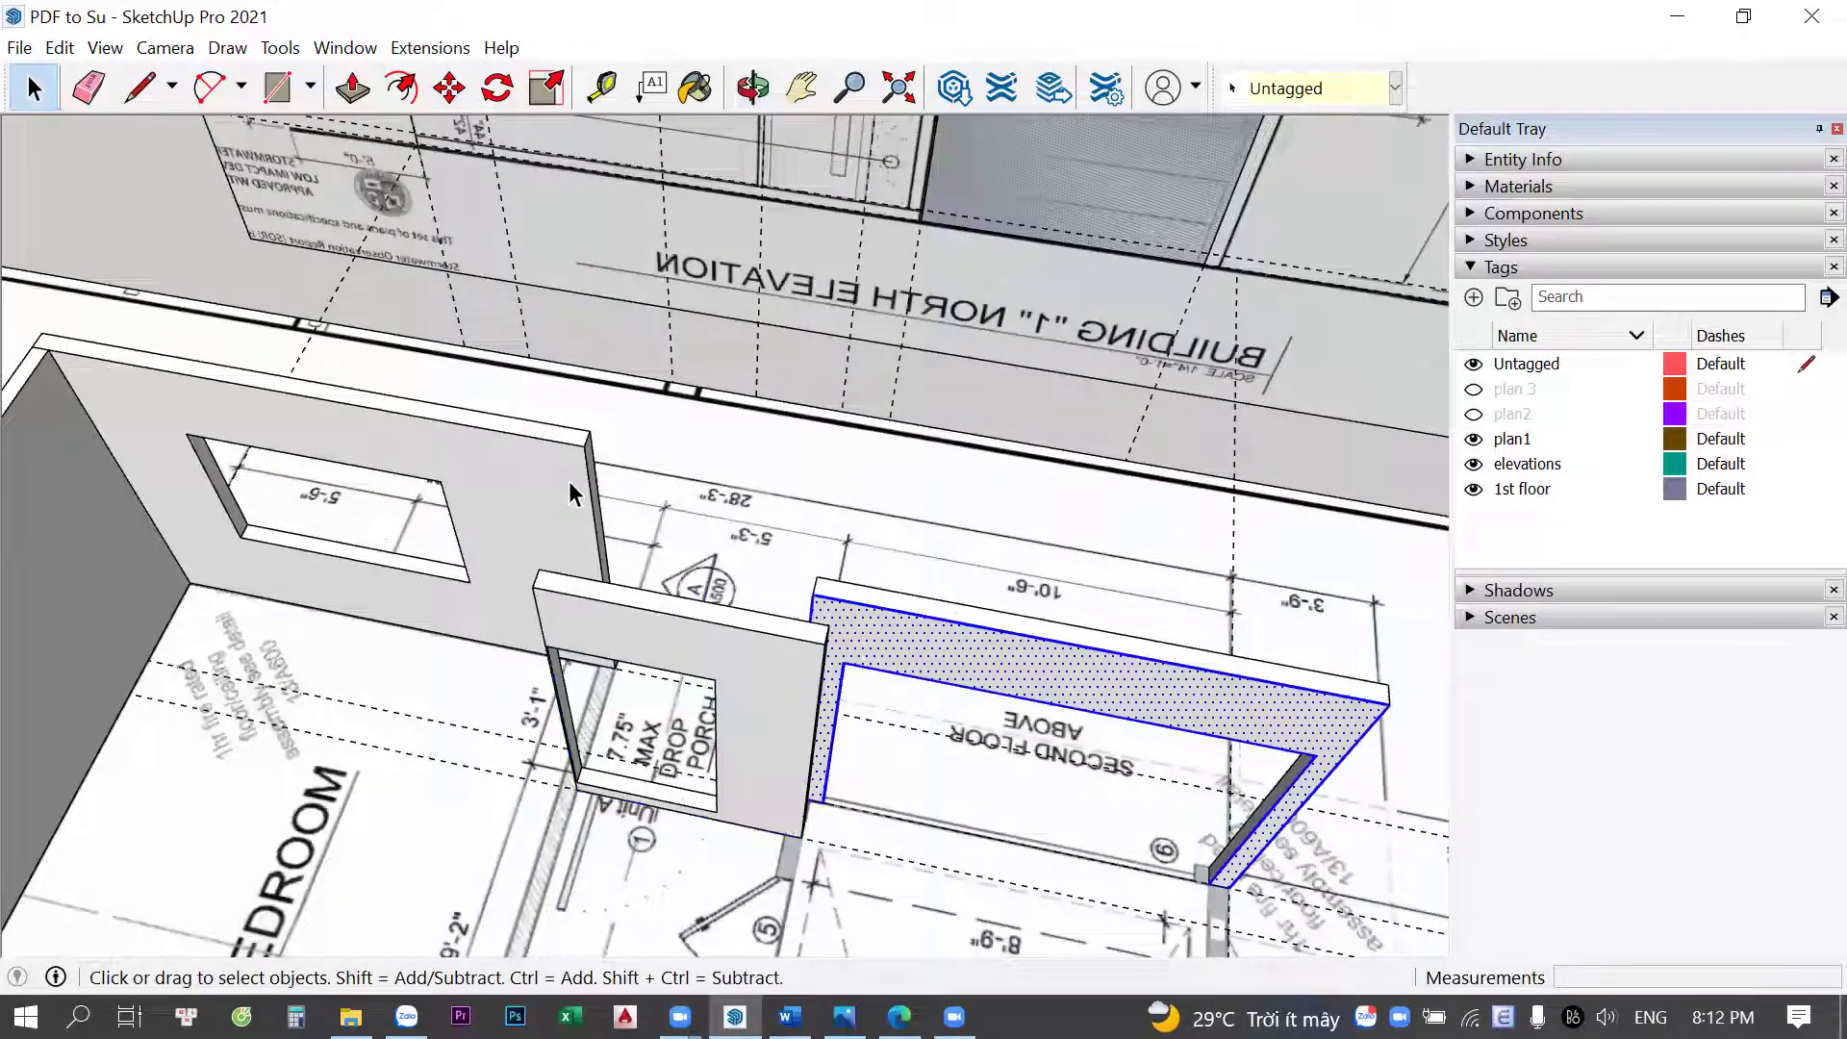
pyautogui.click(569, 481)
# Start a rectangle at the porch wall corner over the 3'-1" wall strip
pyautogui.scroll(-5, 931, 753)
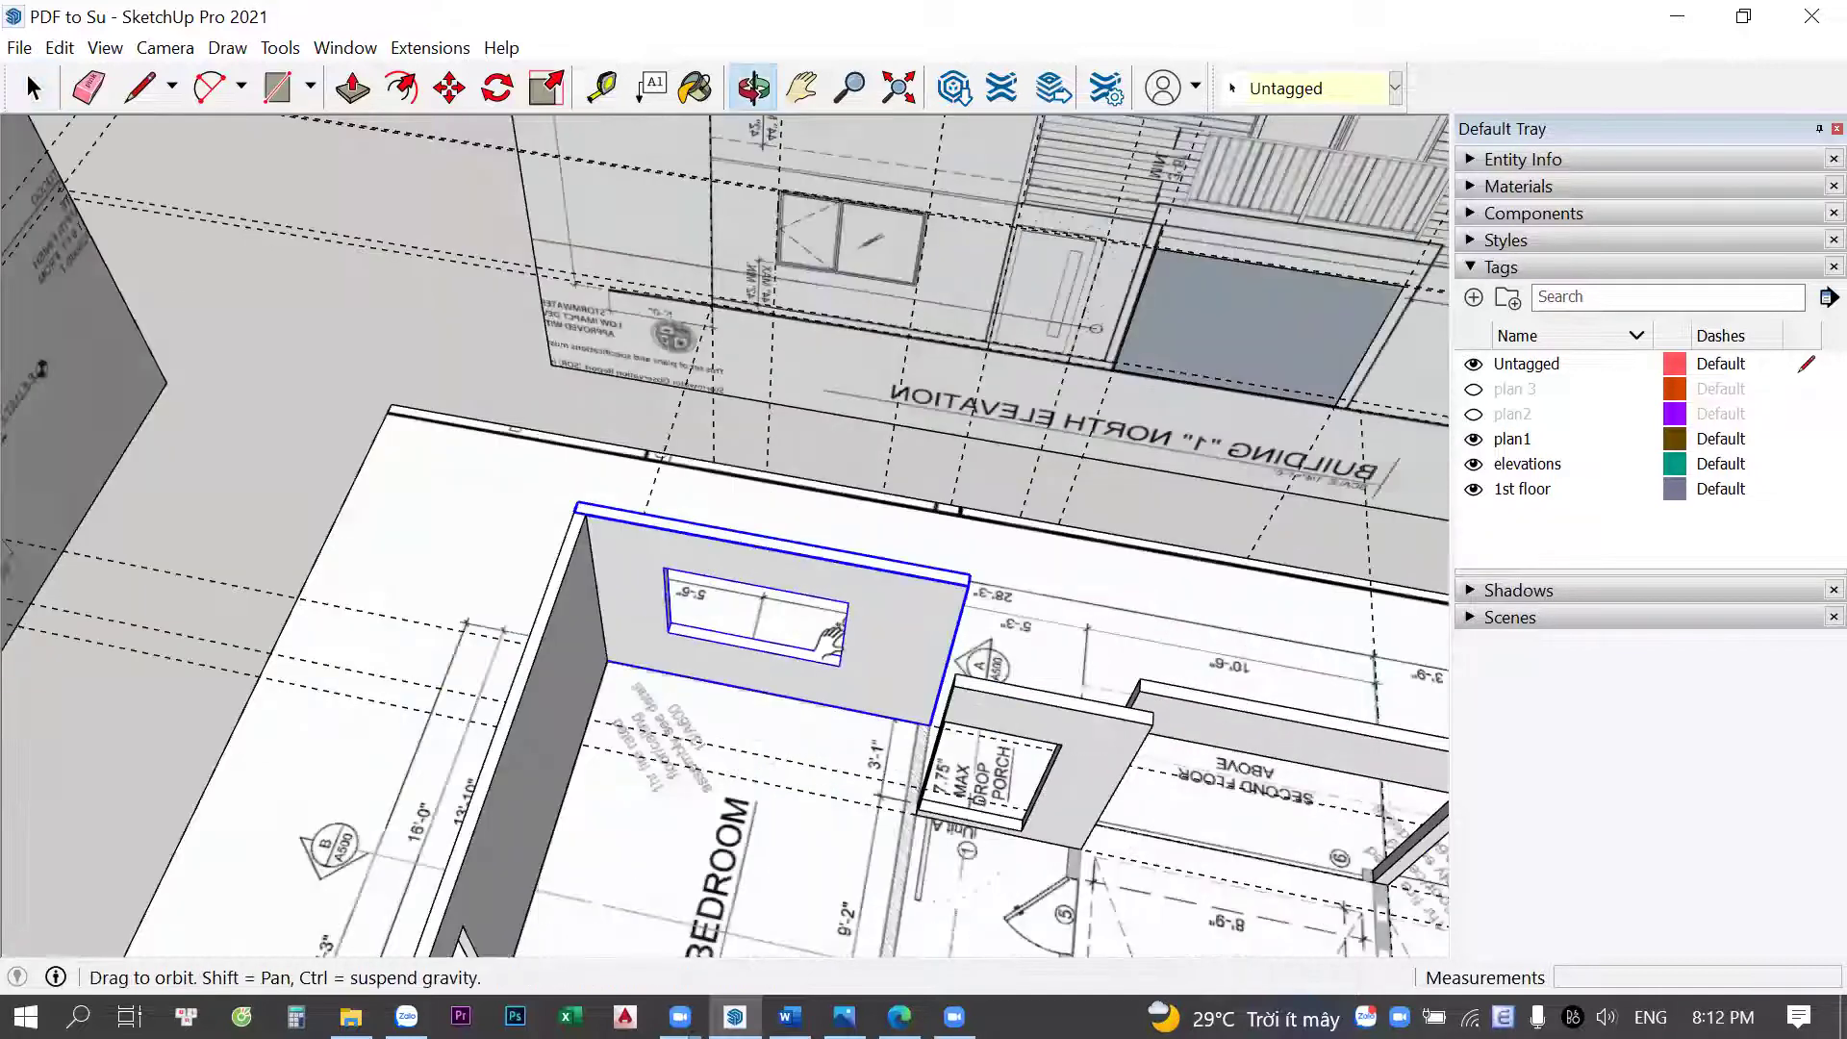
pyautogui.scroll(6, 805, 731)
pyautogui.scroll(2, 871, 414)
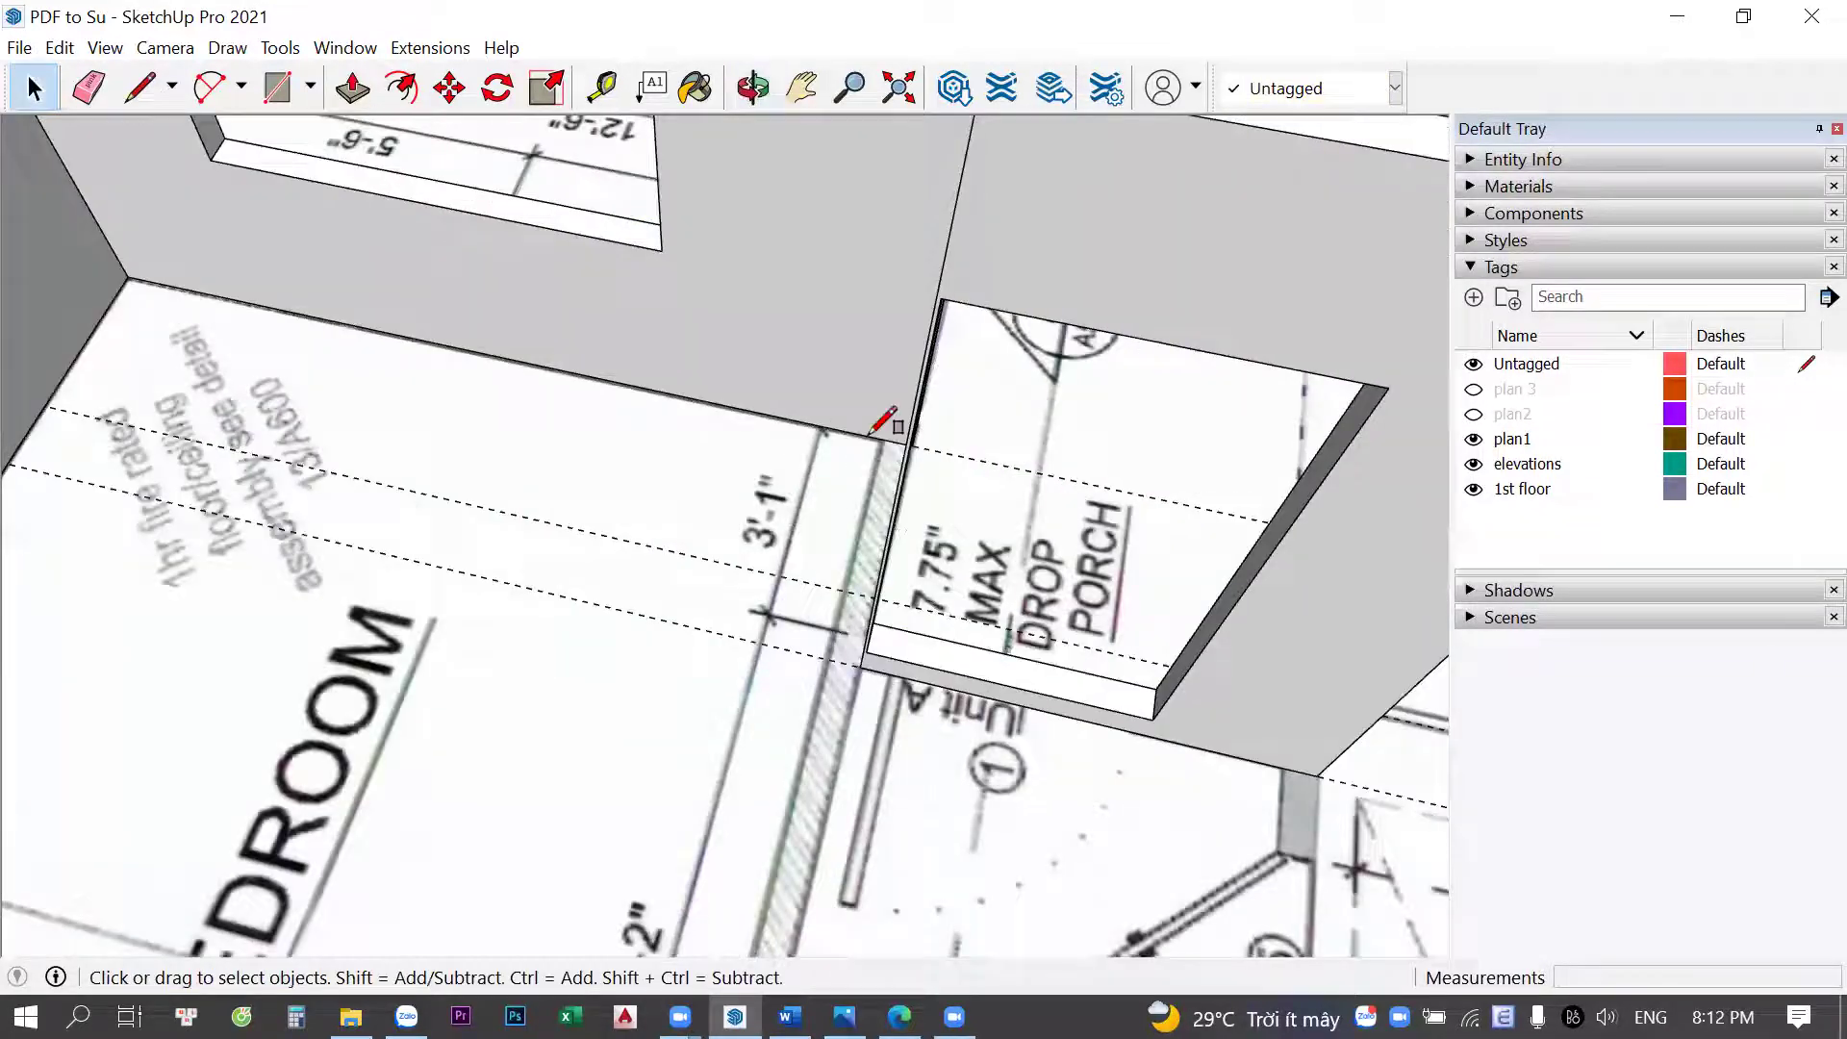
pyautogui.scroll(2, 847, 400)
pyautogui.press('r')
pyautogui.scroll(2, 831, 400)
pyautogui.click(829, 402)
# Finish the wall-strip rectangle and raise it to a 2679 mm full-height wall
pyautogui.click(924, 701)
pyautogui.scroll(-3, 924, 700)
pyautogui.press('space')
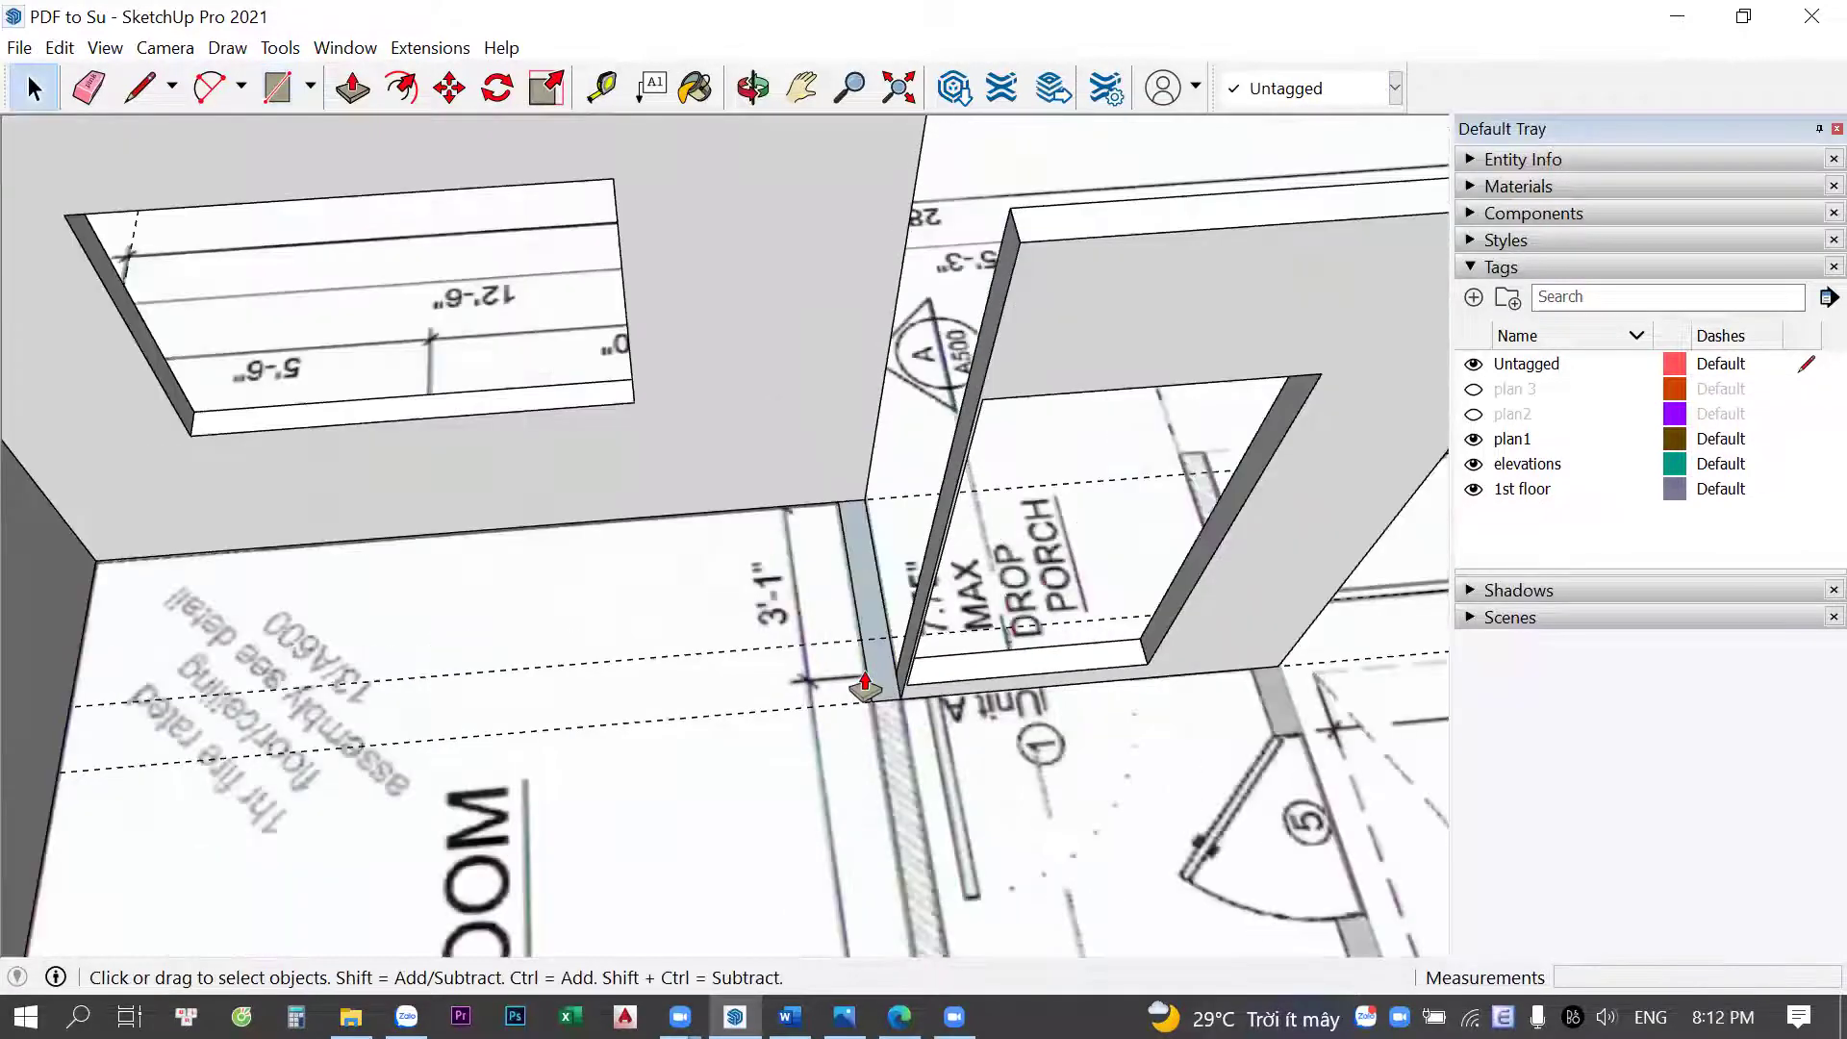
pyautogui.scroll(-2, 890, 568)
pyautogui.press('p')
pyautogui.scroll(-1, 890, 568)
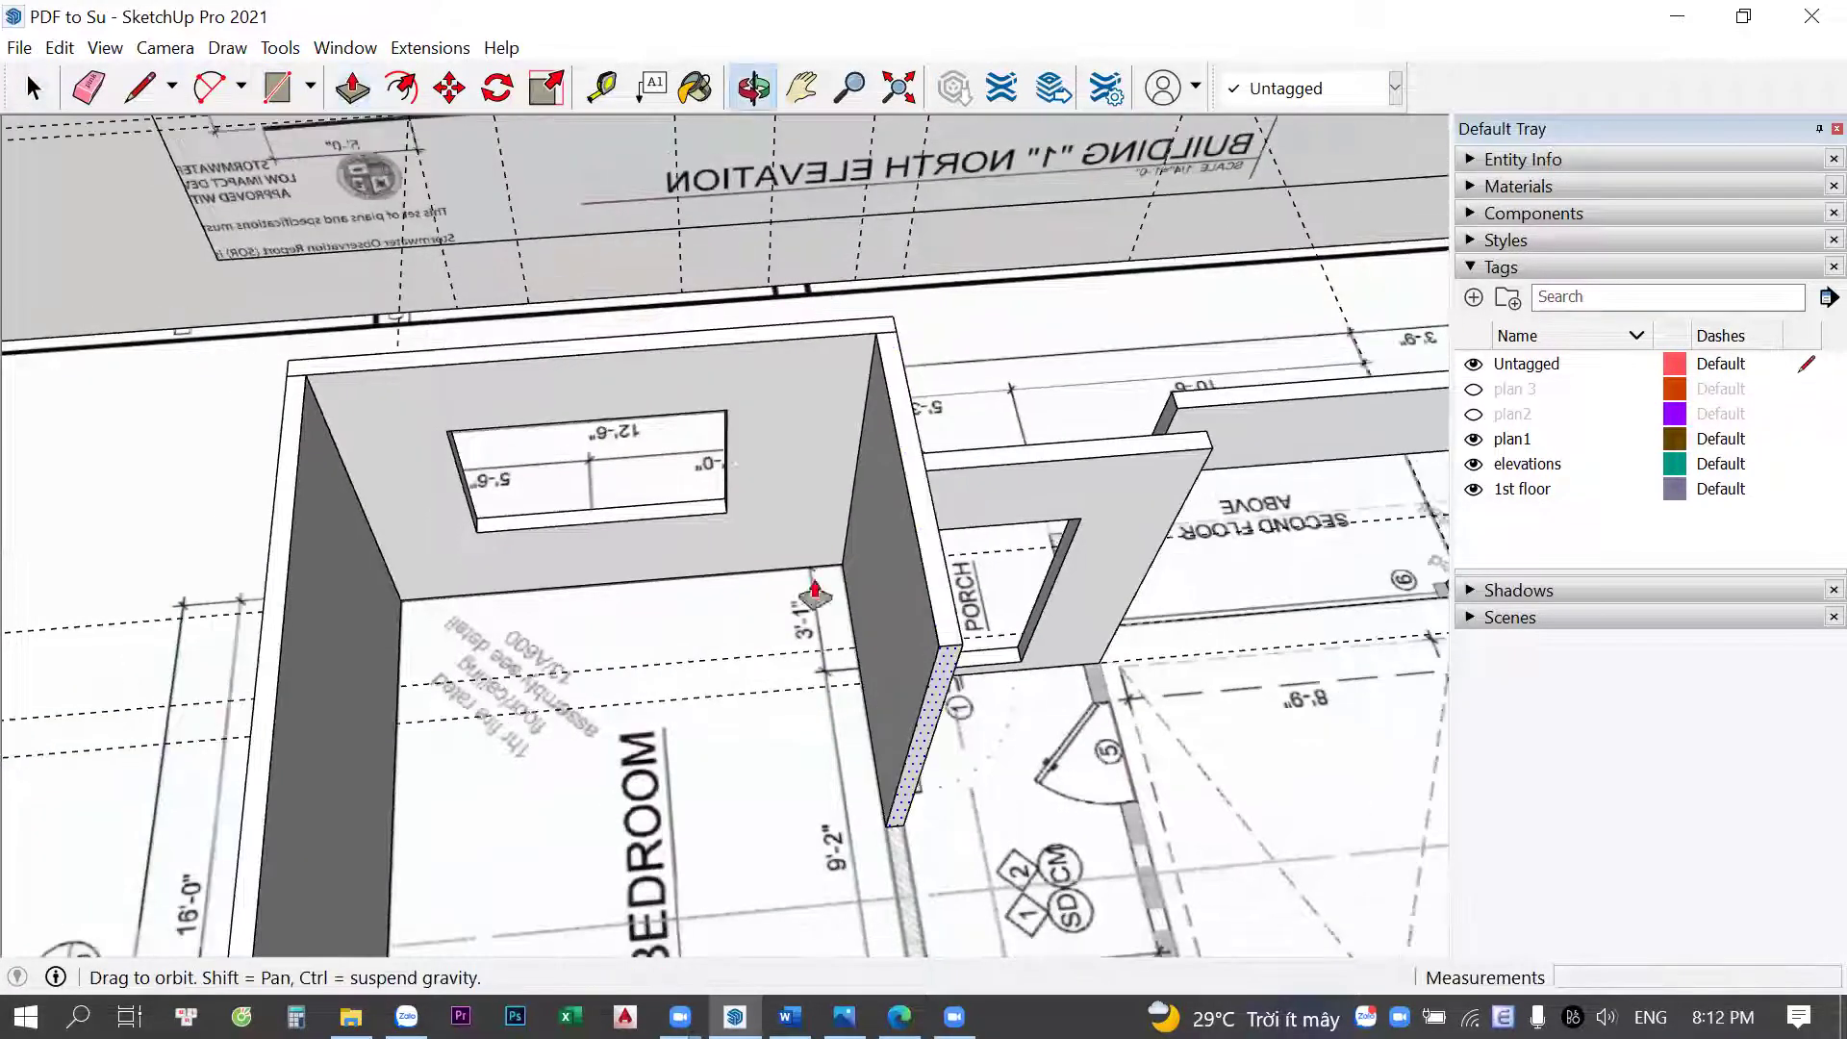
pyautogui.scroll(2, 751, 486)
pyautogui.click(851, 450)
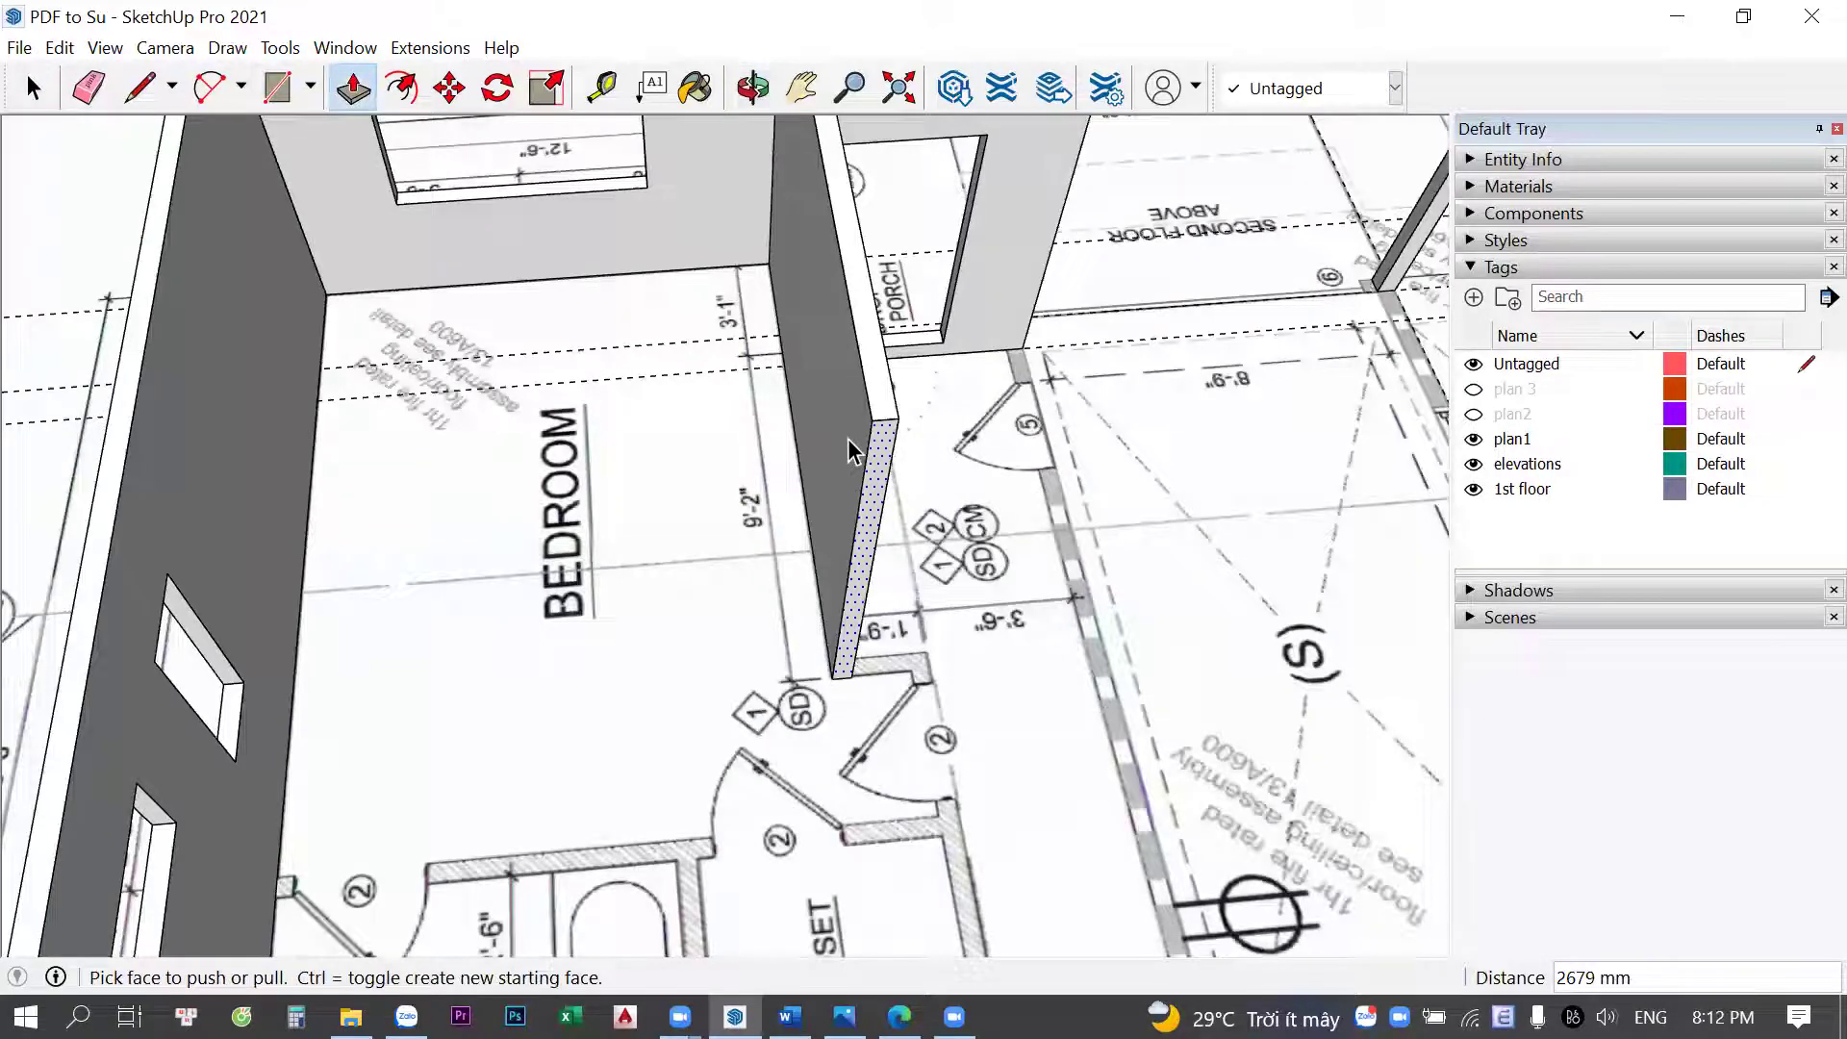
pyautogui.press('space')
# Rotate the new wall panel 45° and snap it onto the wall corner
pyautogui.click(851, 572)
pyautogui.moveTo(740, 755); pyautogui.dragTo(696, 742, button='middle')
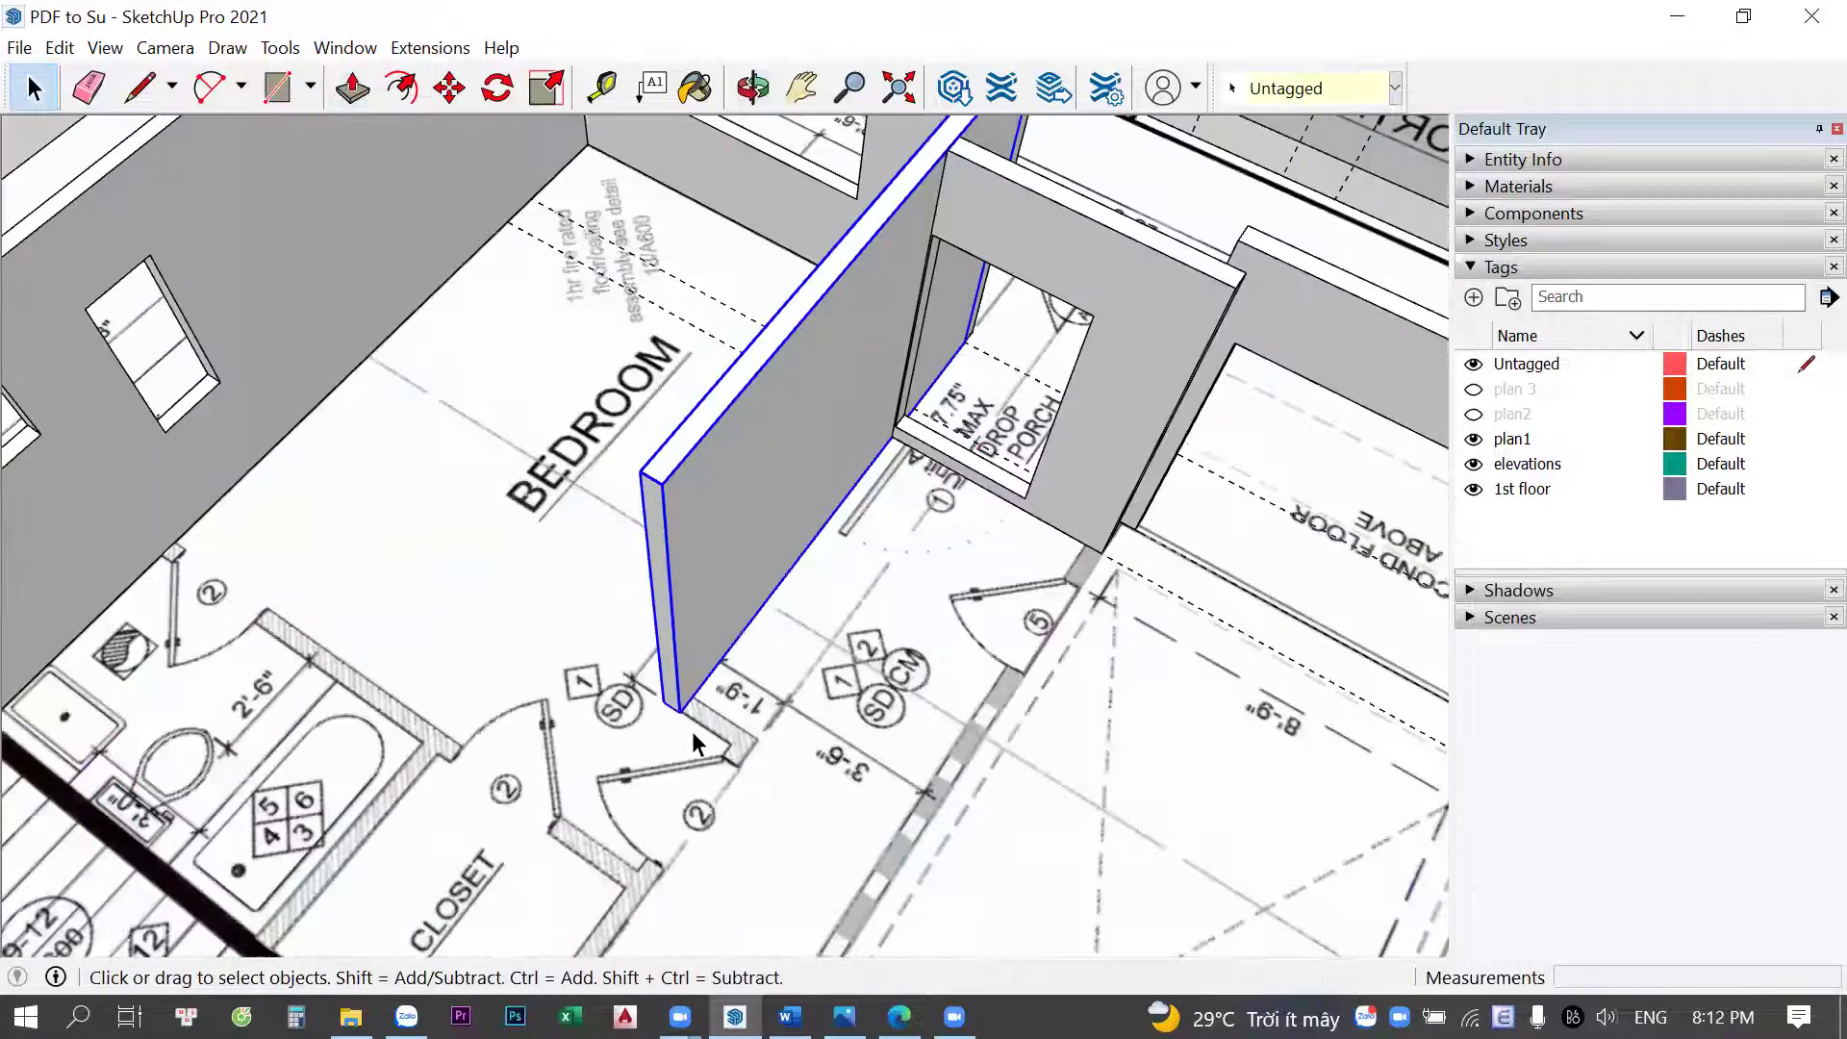
pyautogui.scroll(5, 612, 563)
pyautogui.press('q')
pyautogui.click(744, 552)
pyautogui.click(890, 491)
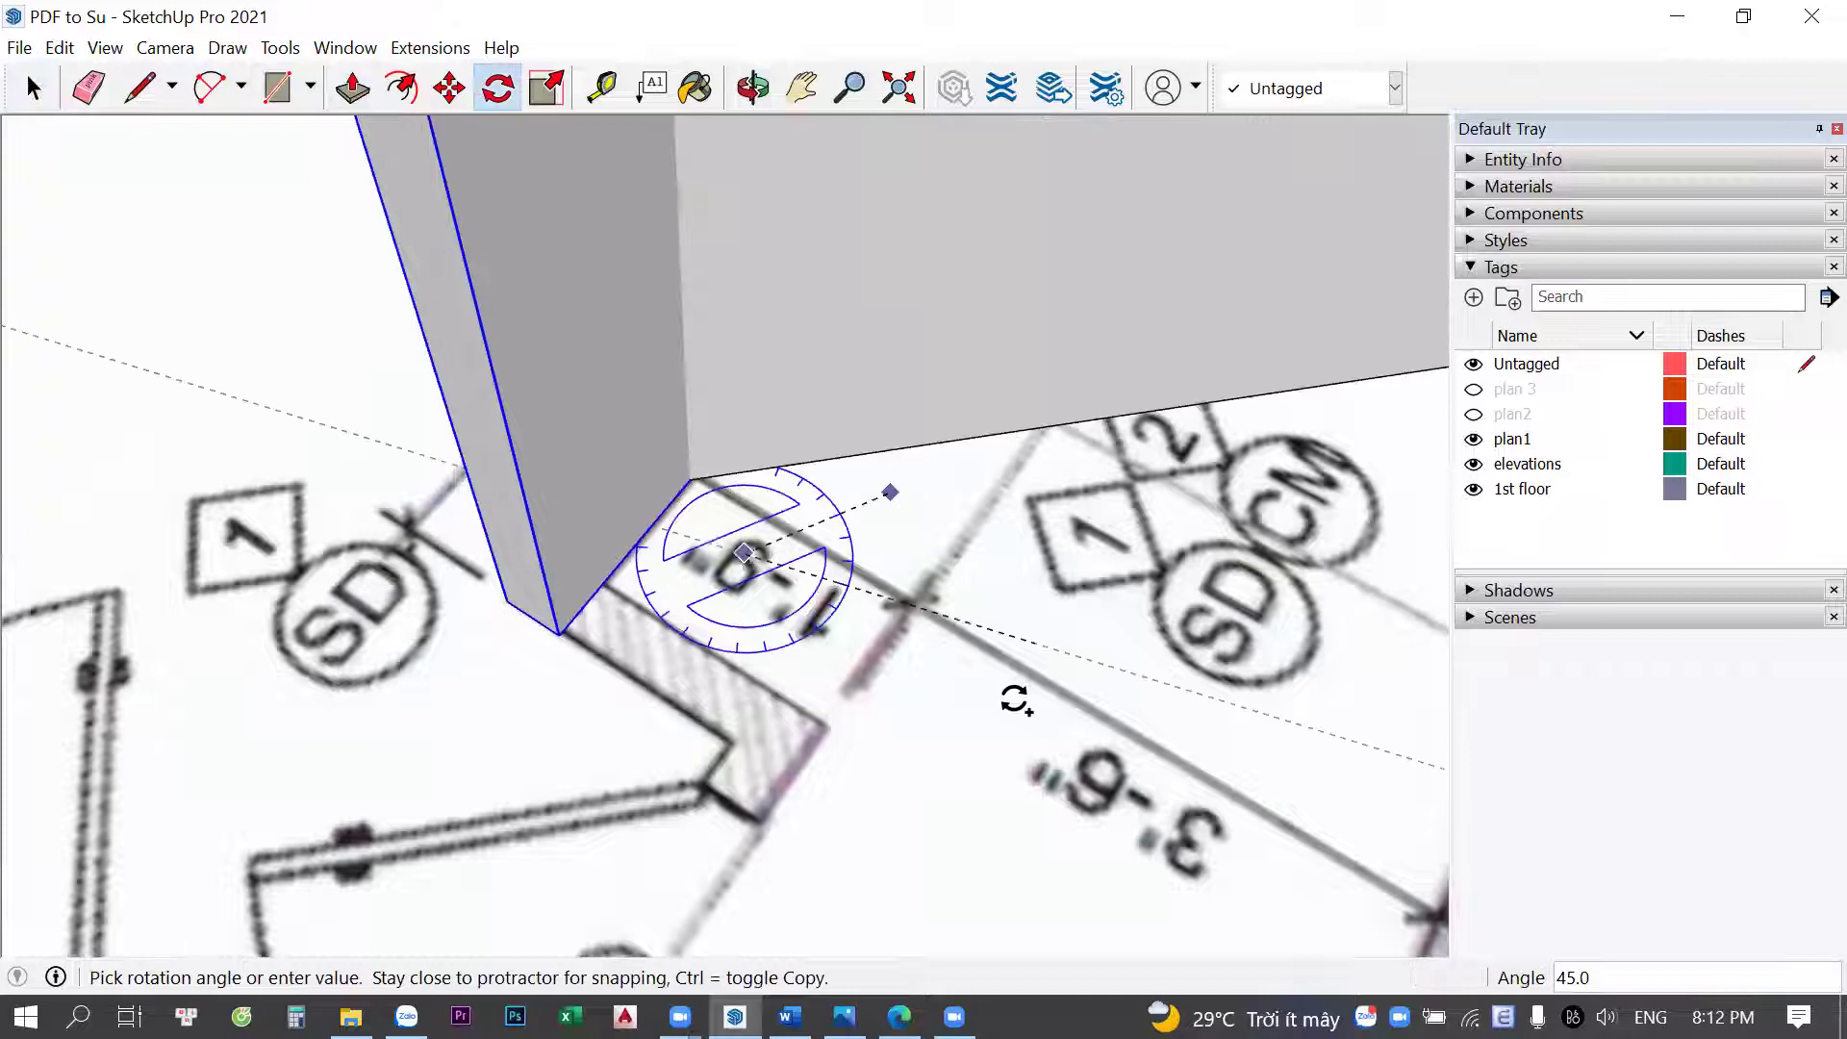
pyautogui.click(1011, 699)
pyautogui.press('m')
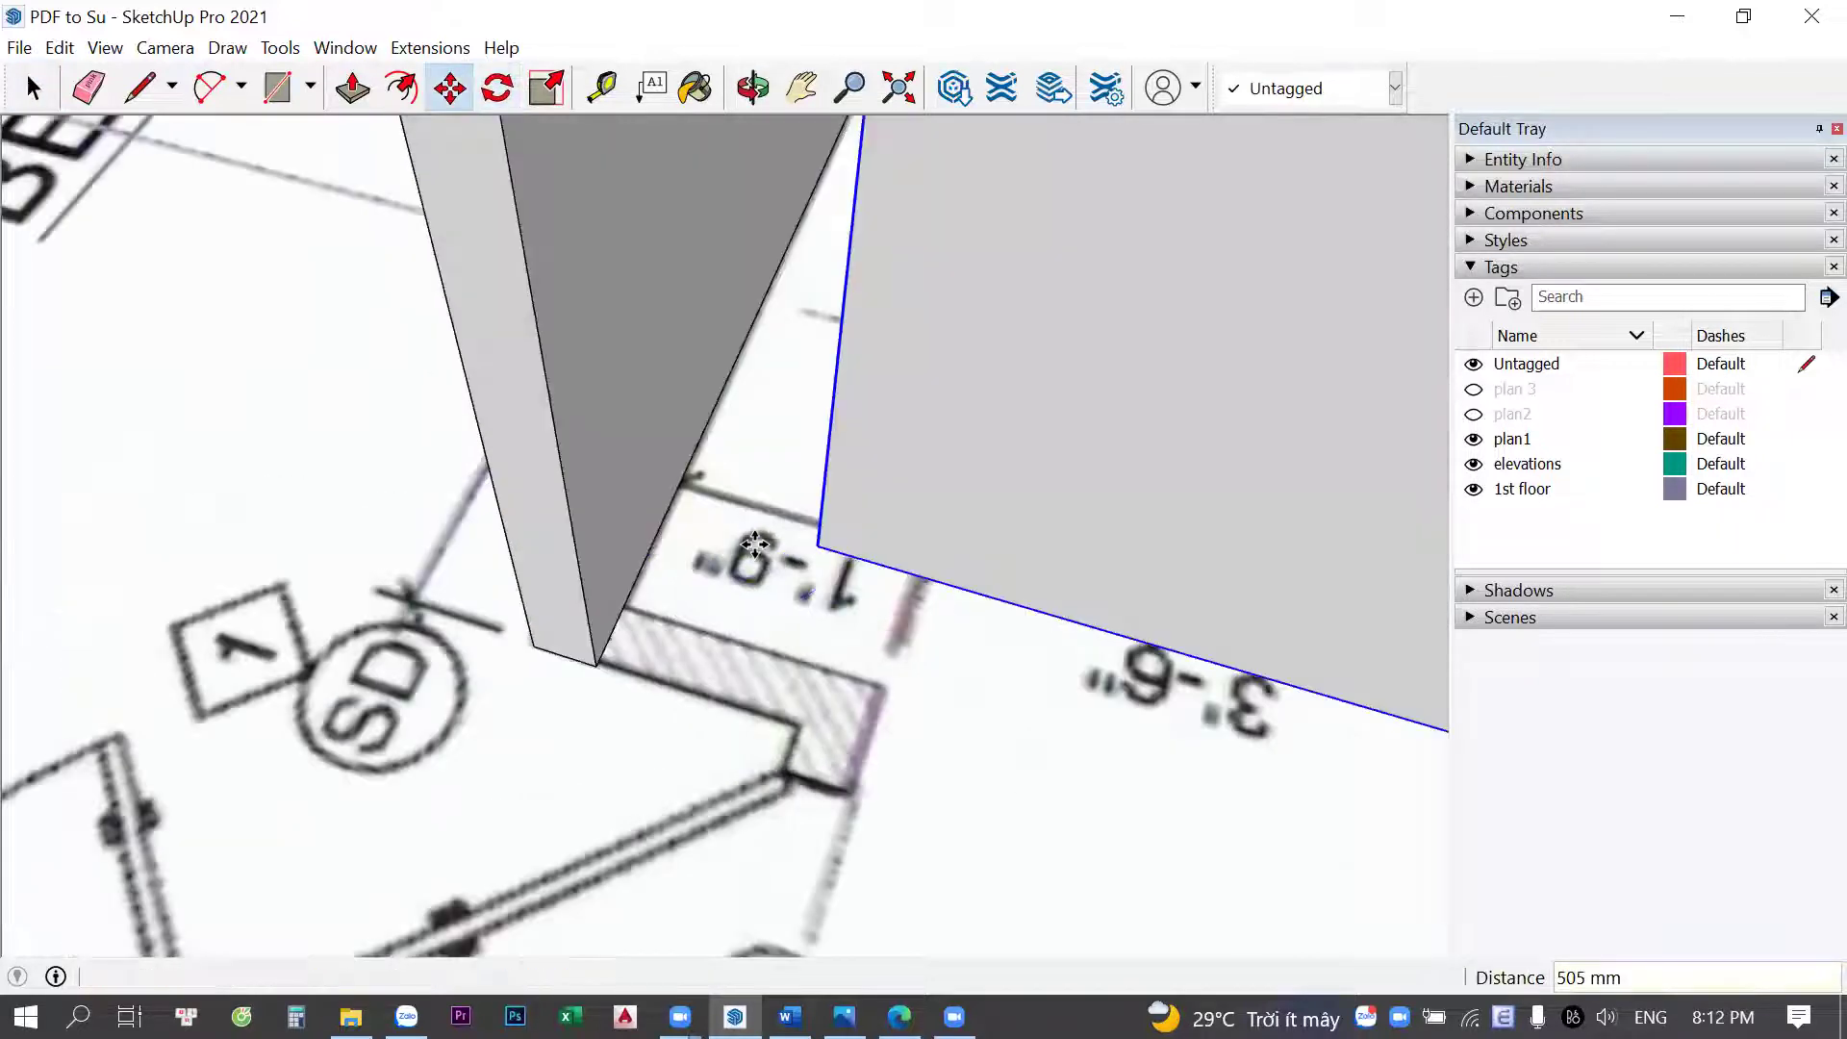
pyautogui.click(596, 664)
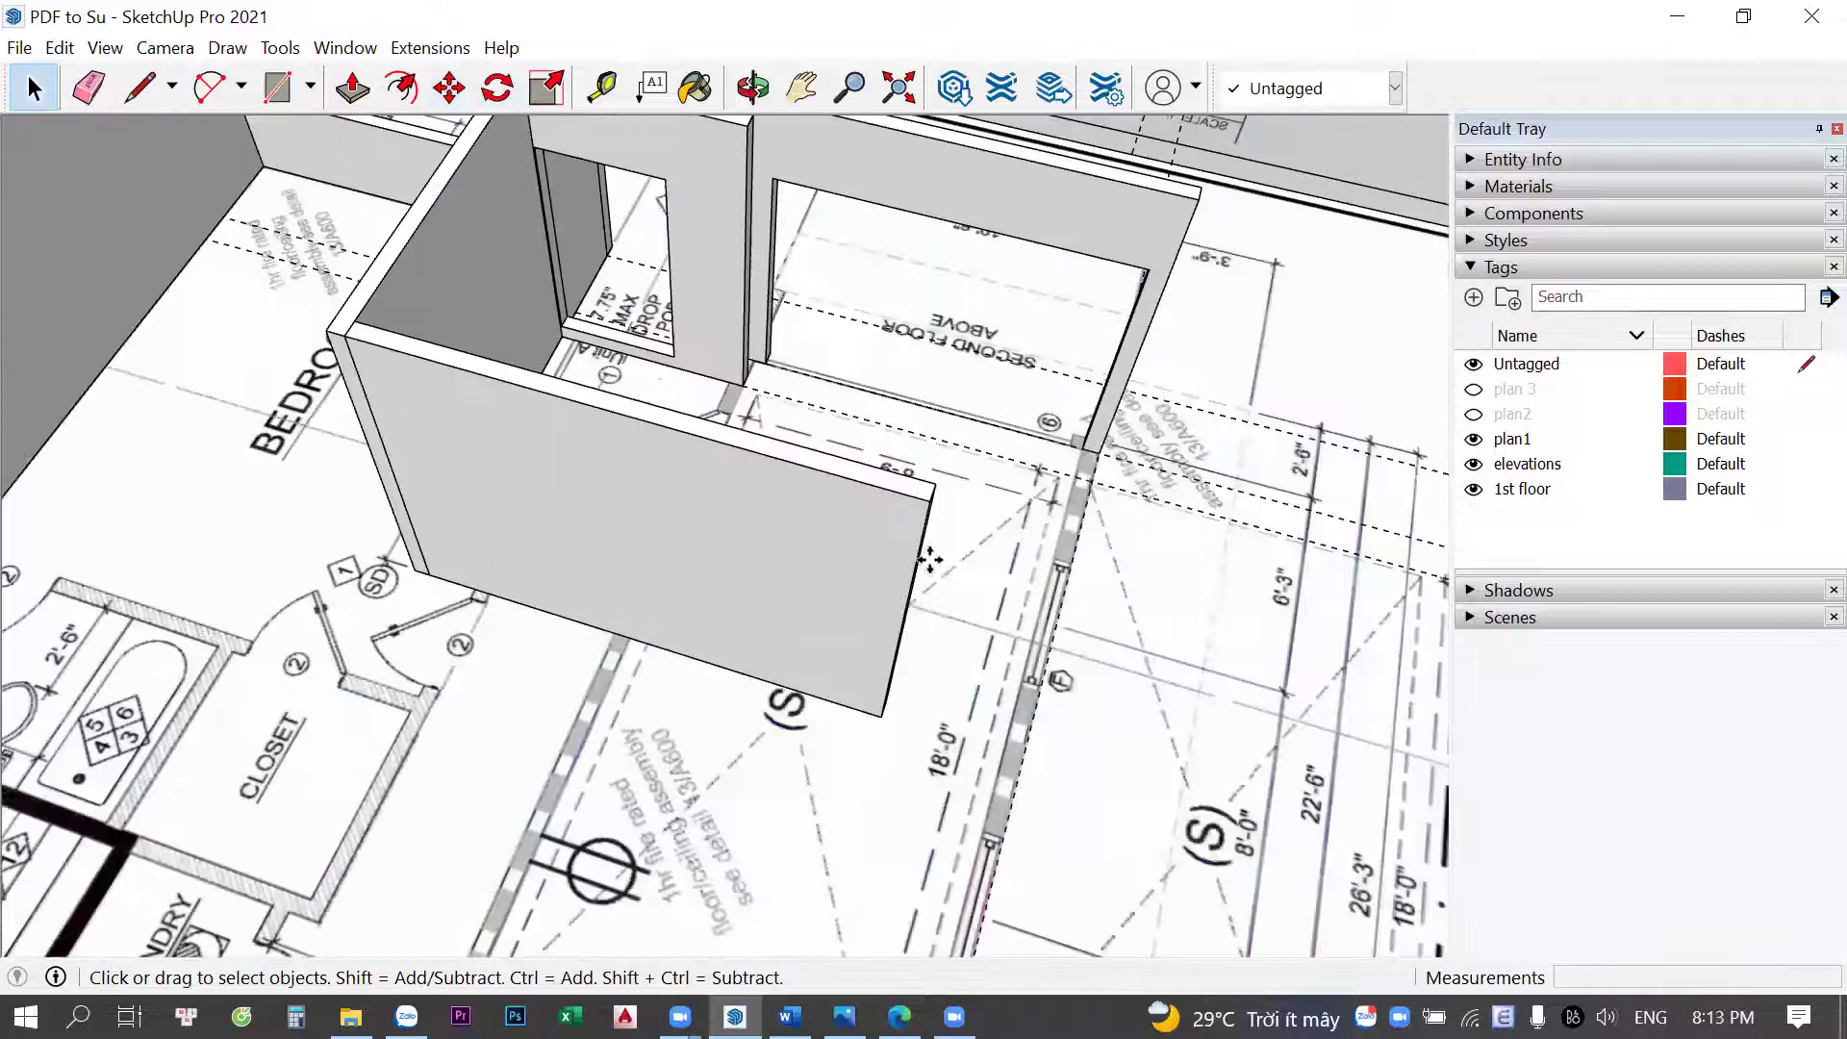
# Enter the wall group and change its options through the context menu
pyautogui.doubleClick(924, 558)
pyautogui.press('m')
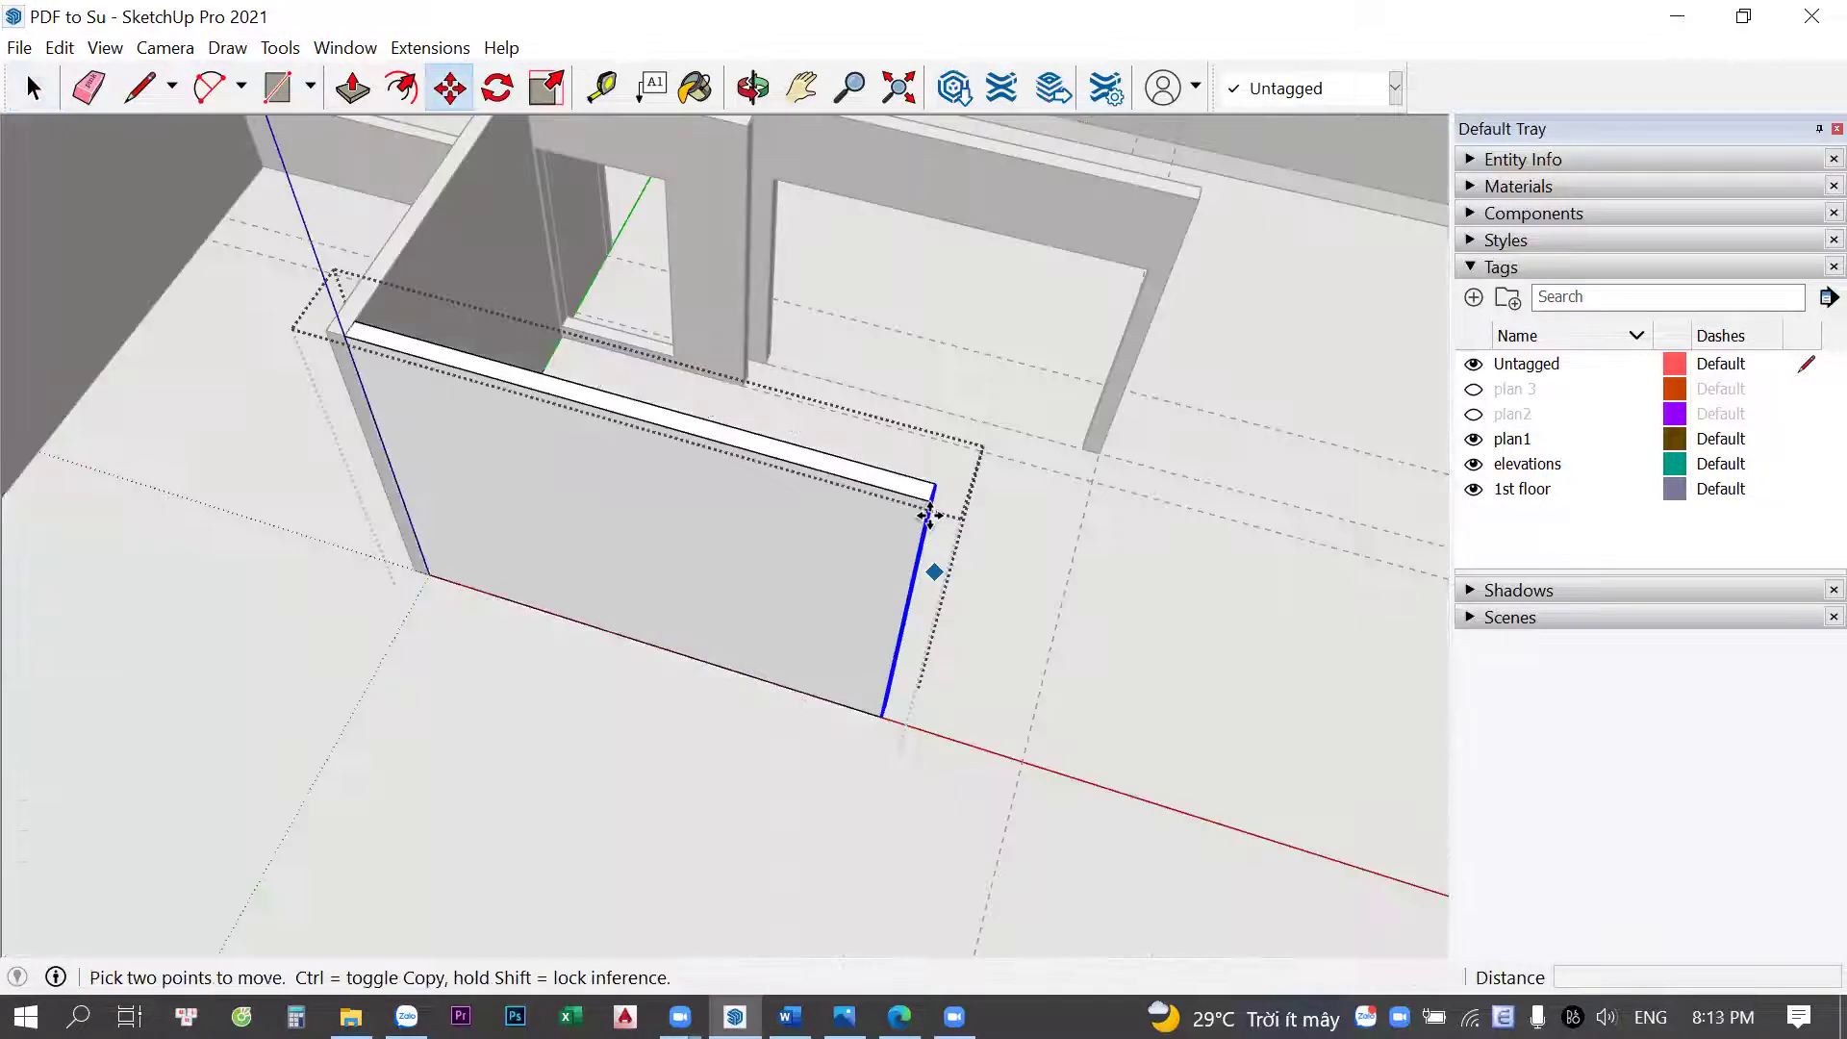
pyautogui.press('space')
pyautogui.press('Escape')
pyautogui.rightClick(879, 577)
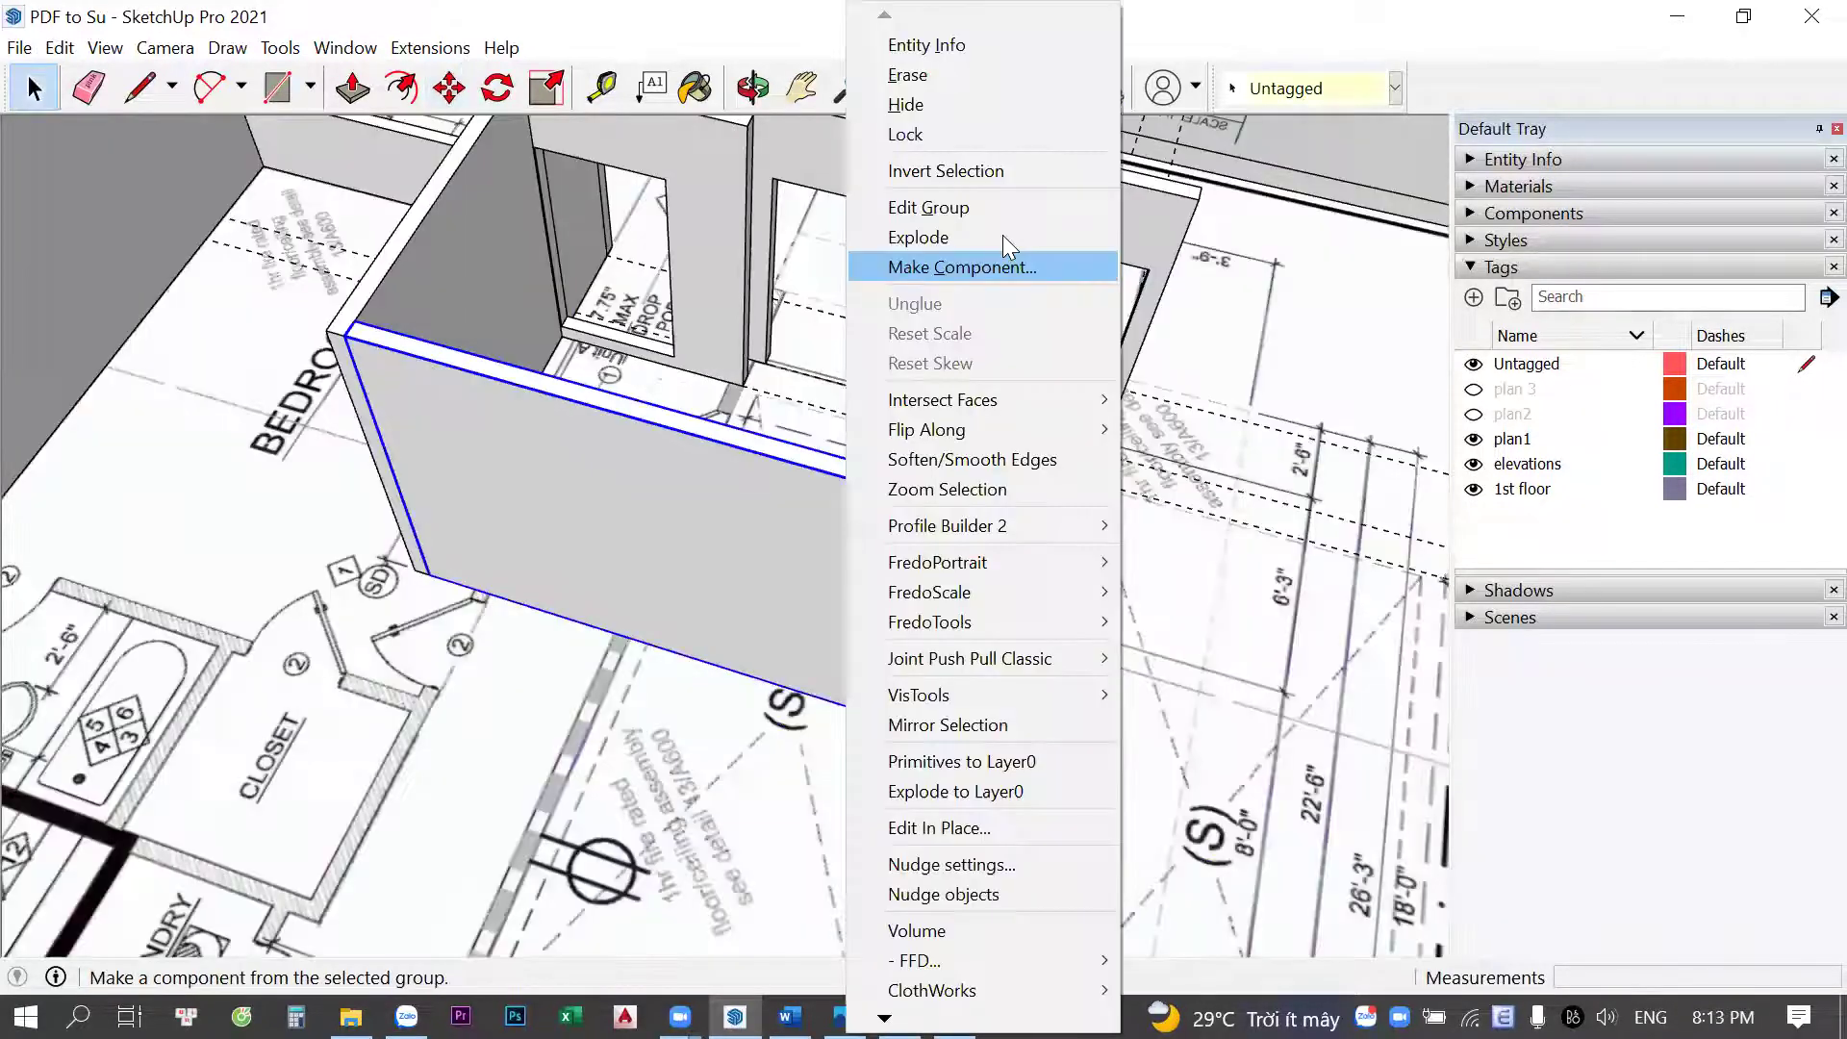
pyautogui.click(885, 707)
pyautogui.press('m')
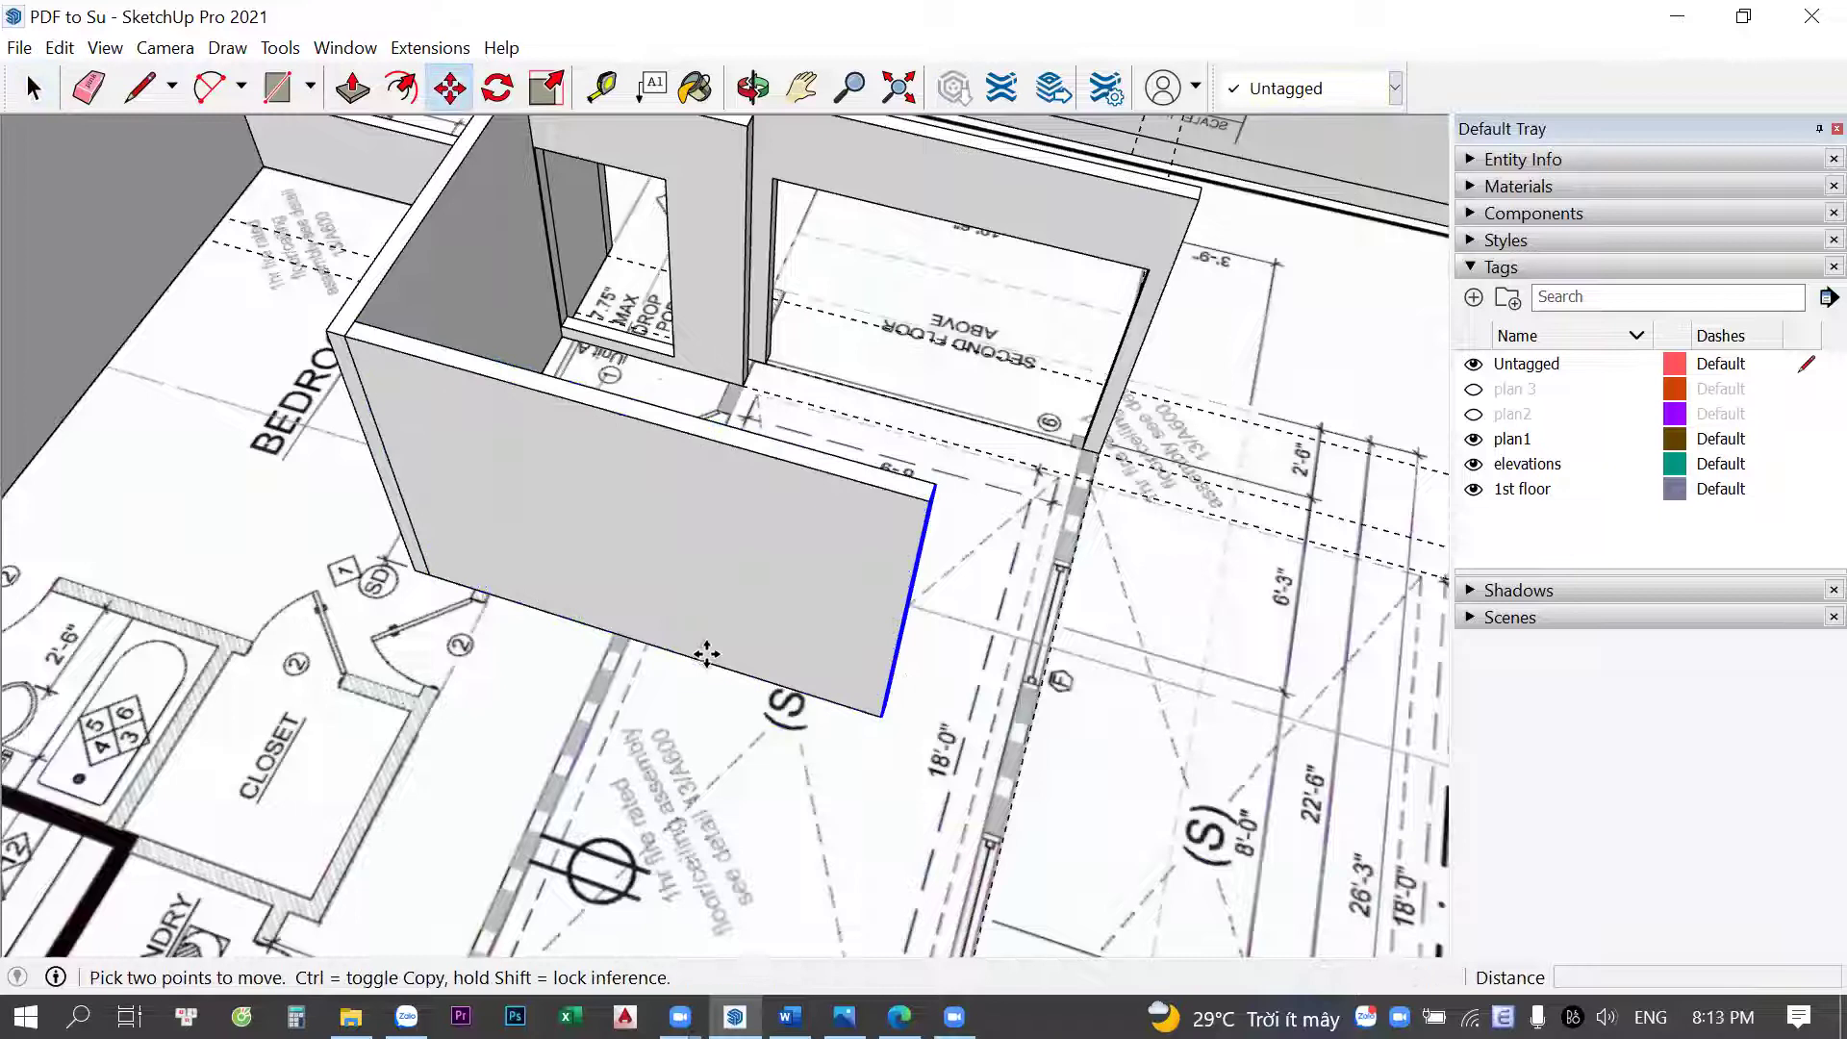
pyautogui.scroll(5, 743, 528)
pyautogui.scroll(3, 803, 594)
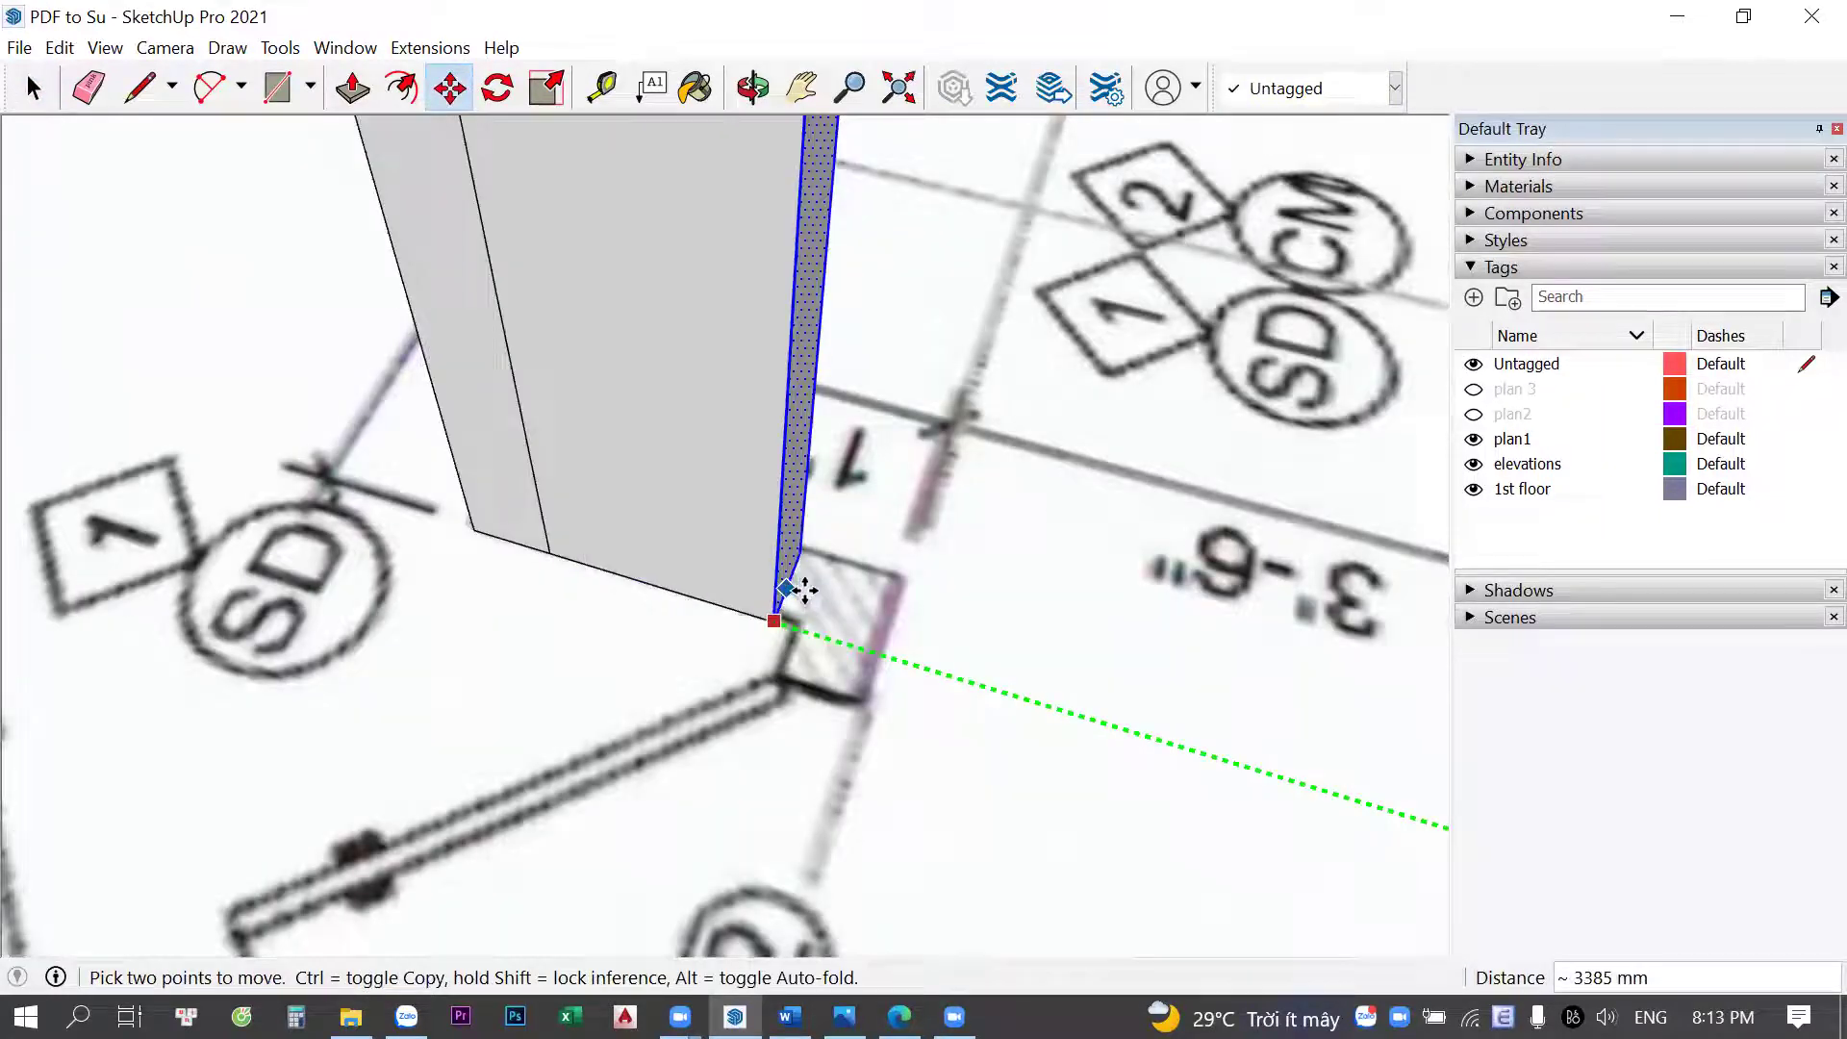
pyautogui.scroll(2, 808, 593)
pyautogui.scroll(-3, 787, 549)
pyautogui.press('space')
# Move the pillar from its corner into place beside the angled wall
pyautogui.press('q')
pyautogui.moveTo(956, 672)
pyautogui.mouseDown(button='middle')
pyautogui.moveTo(957, 551)
pyautogui.moveTo(923, 587)
pyautogui.mouseUp(button='middle')
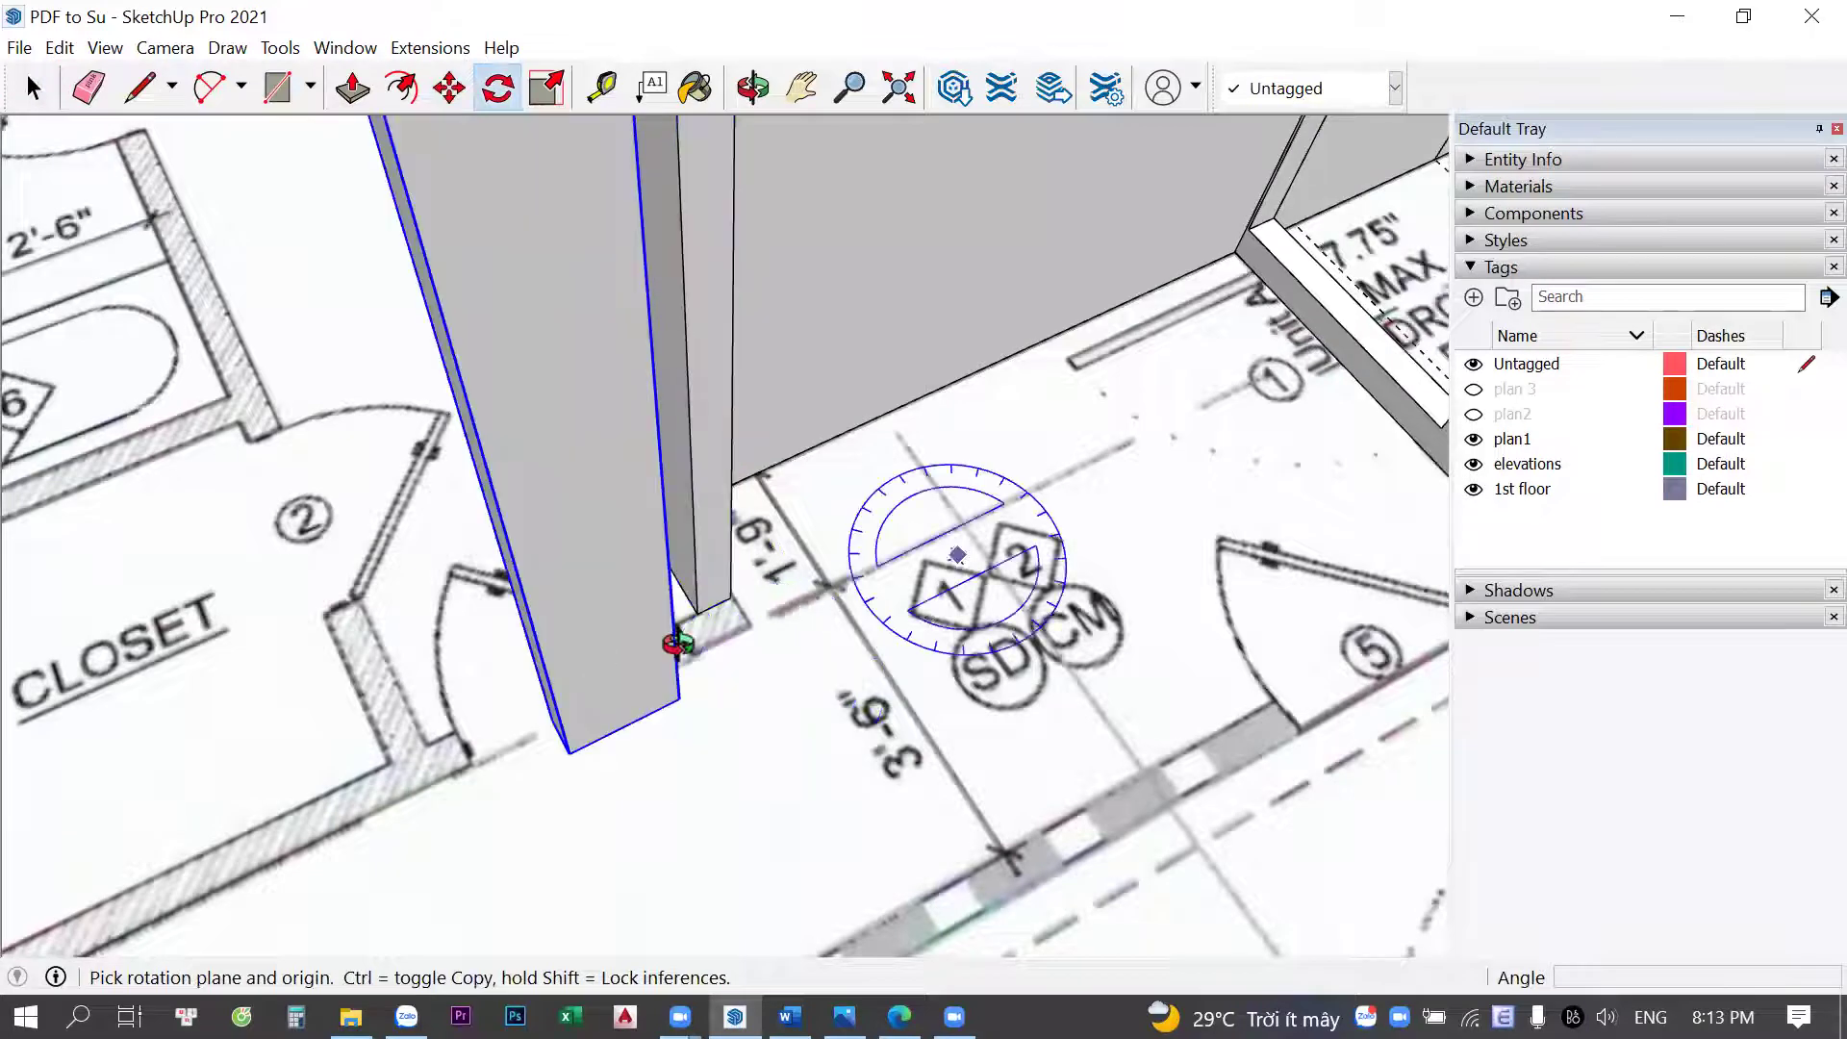
pyautogui.press('m')
pyautogui.scroll(3, 660, 668)
pyautogui.scroll(-2, 813, 548)
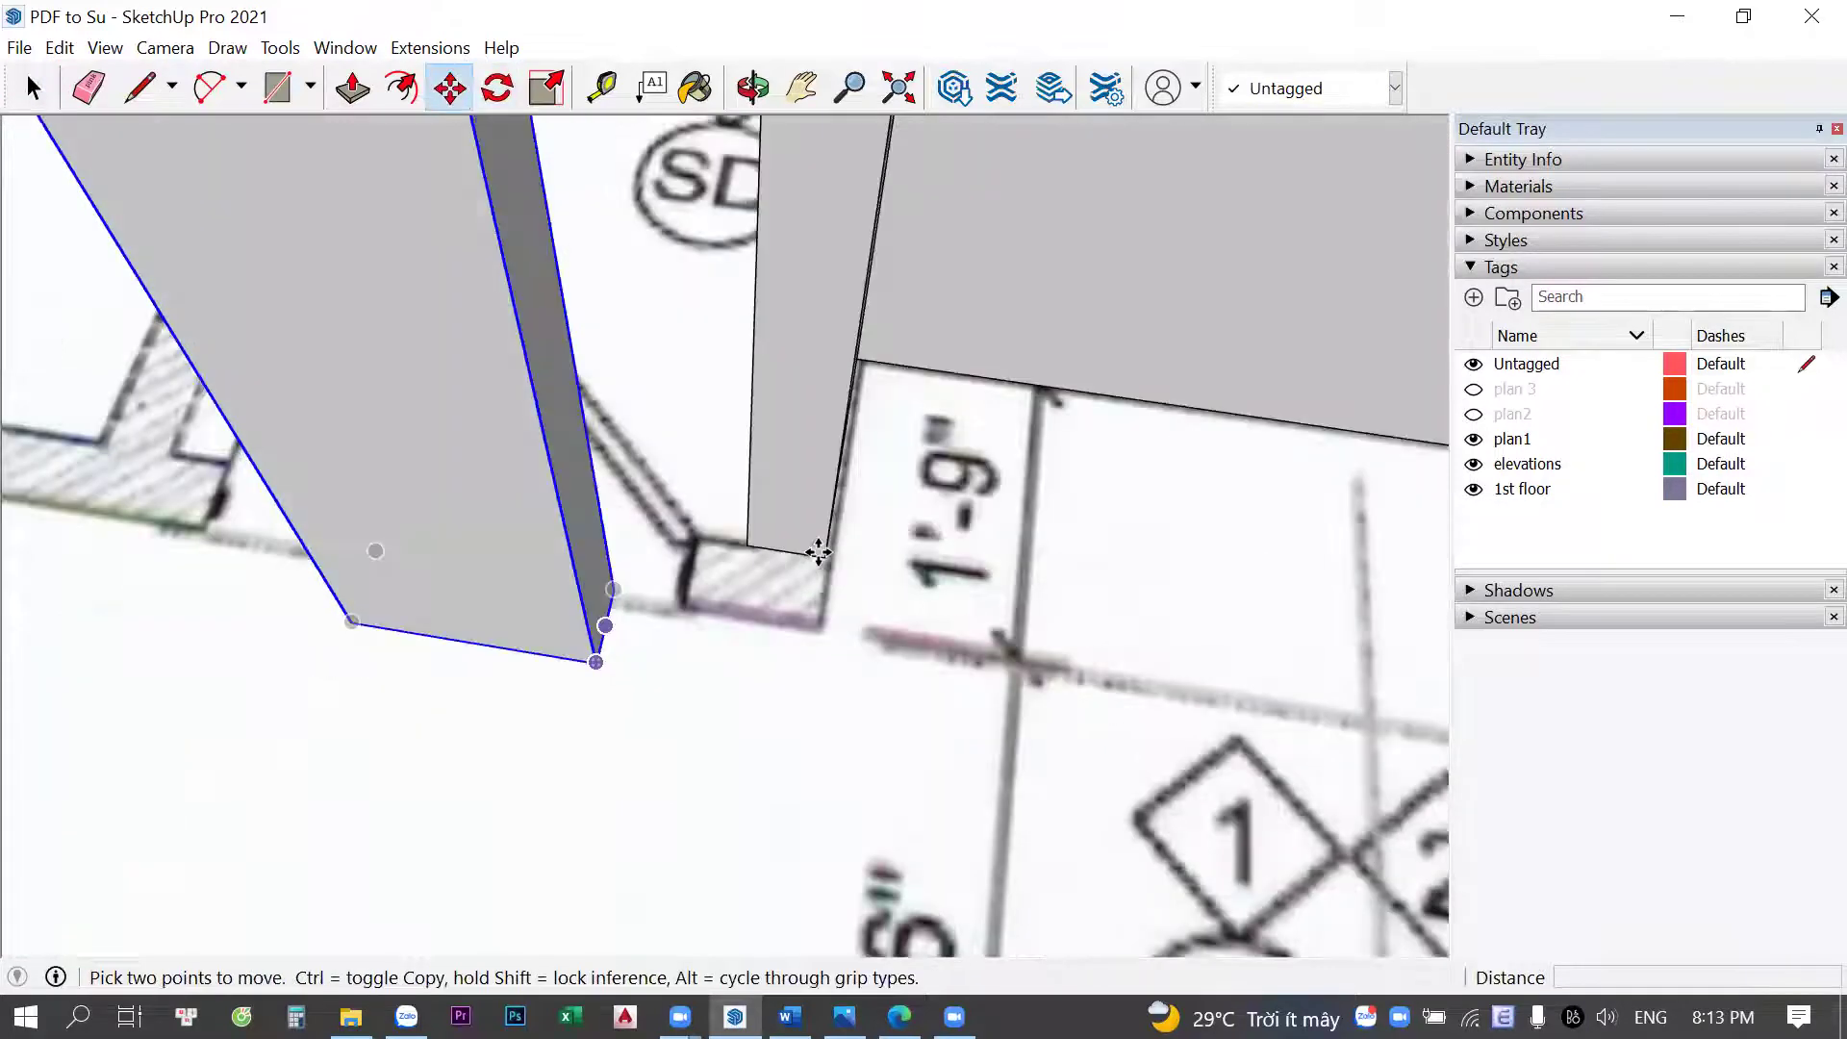
pyautogui.click(818, 549)
pyautogui.scroll(2, 826, 549)
pyautogui.scroll(-3, 743, 575)
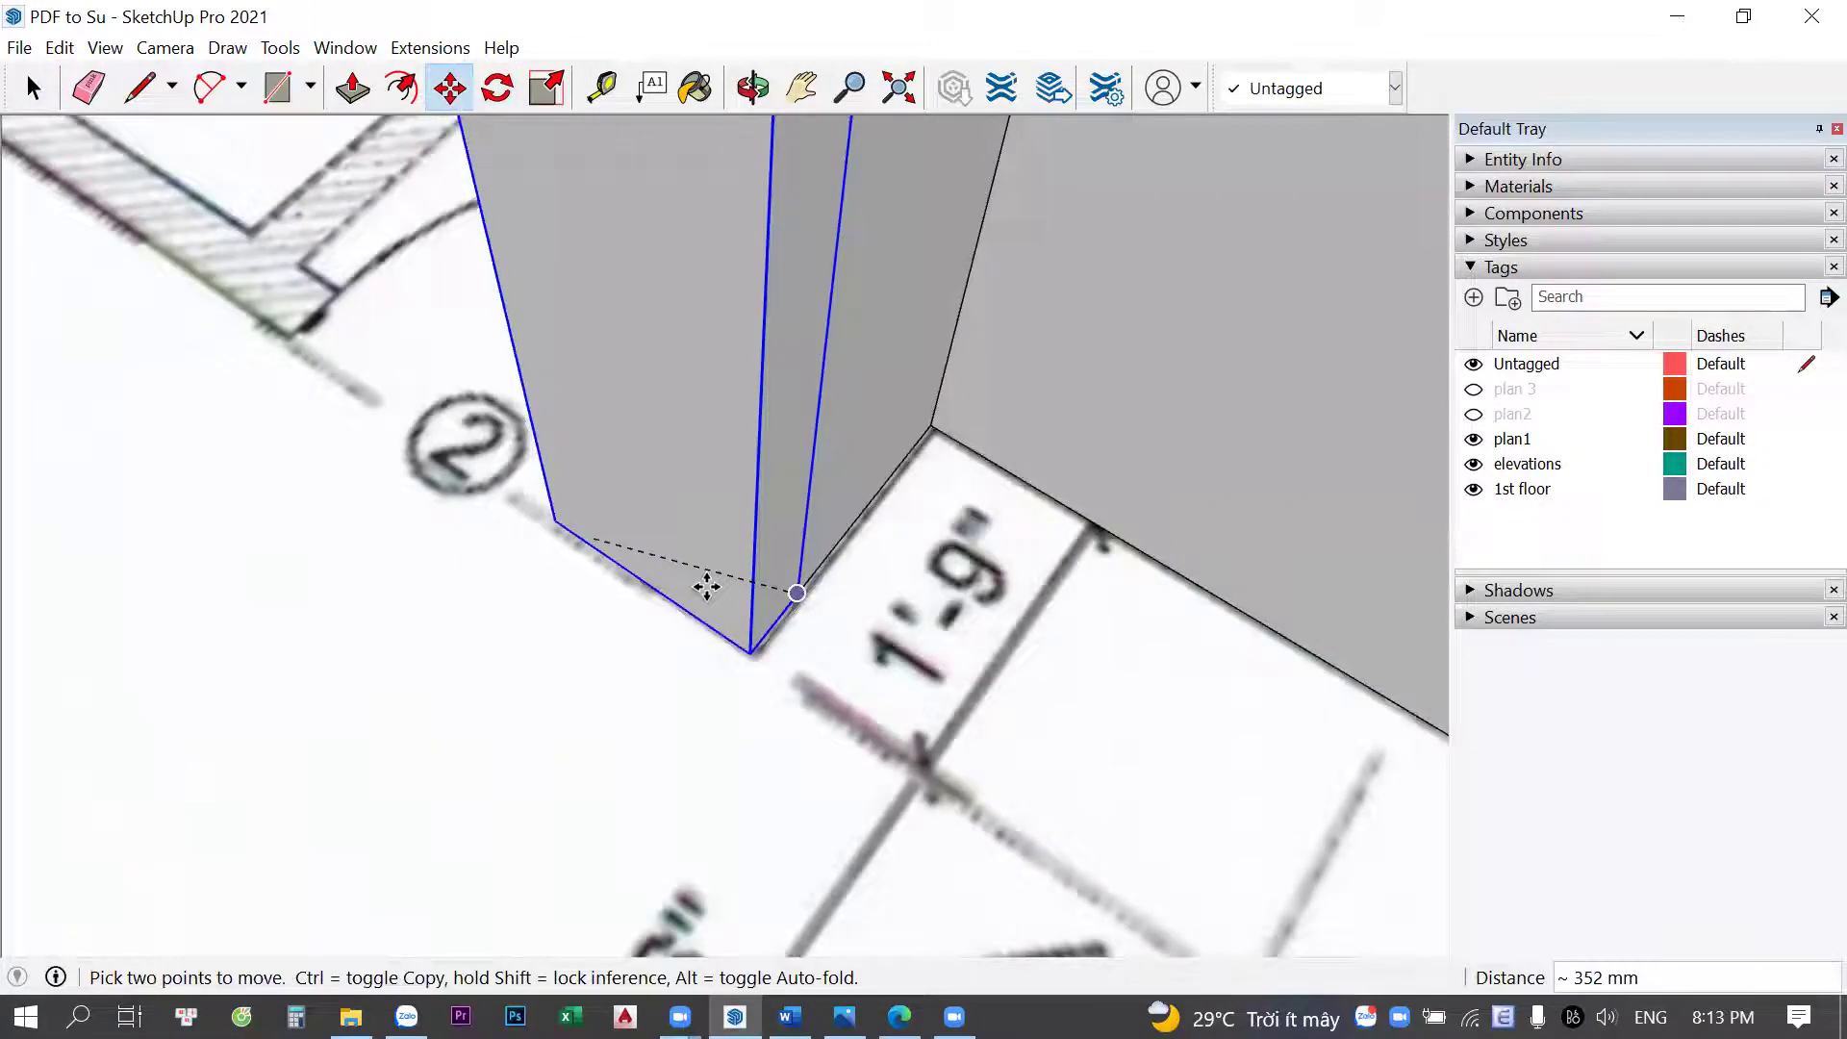
pyautogui.moveTo(701, 586); pyautogui.dragTo(671, 608, button='middle')
# Explode the pillar group and push its side faces to fit the plan
pyautogui.press('p')
pyautogui.click(680, 637)
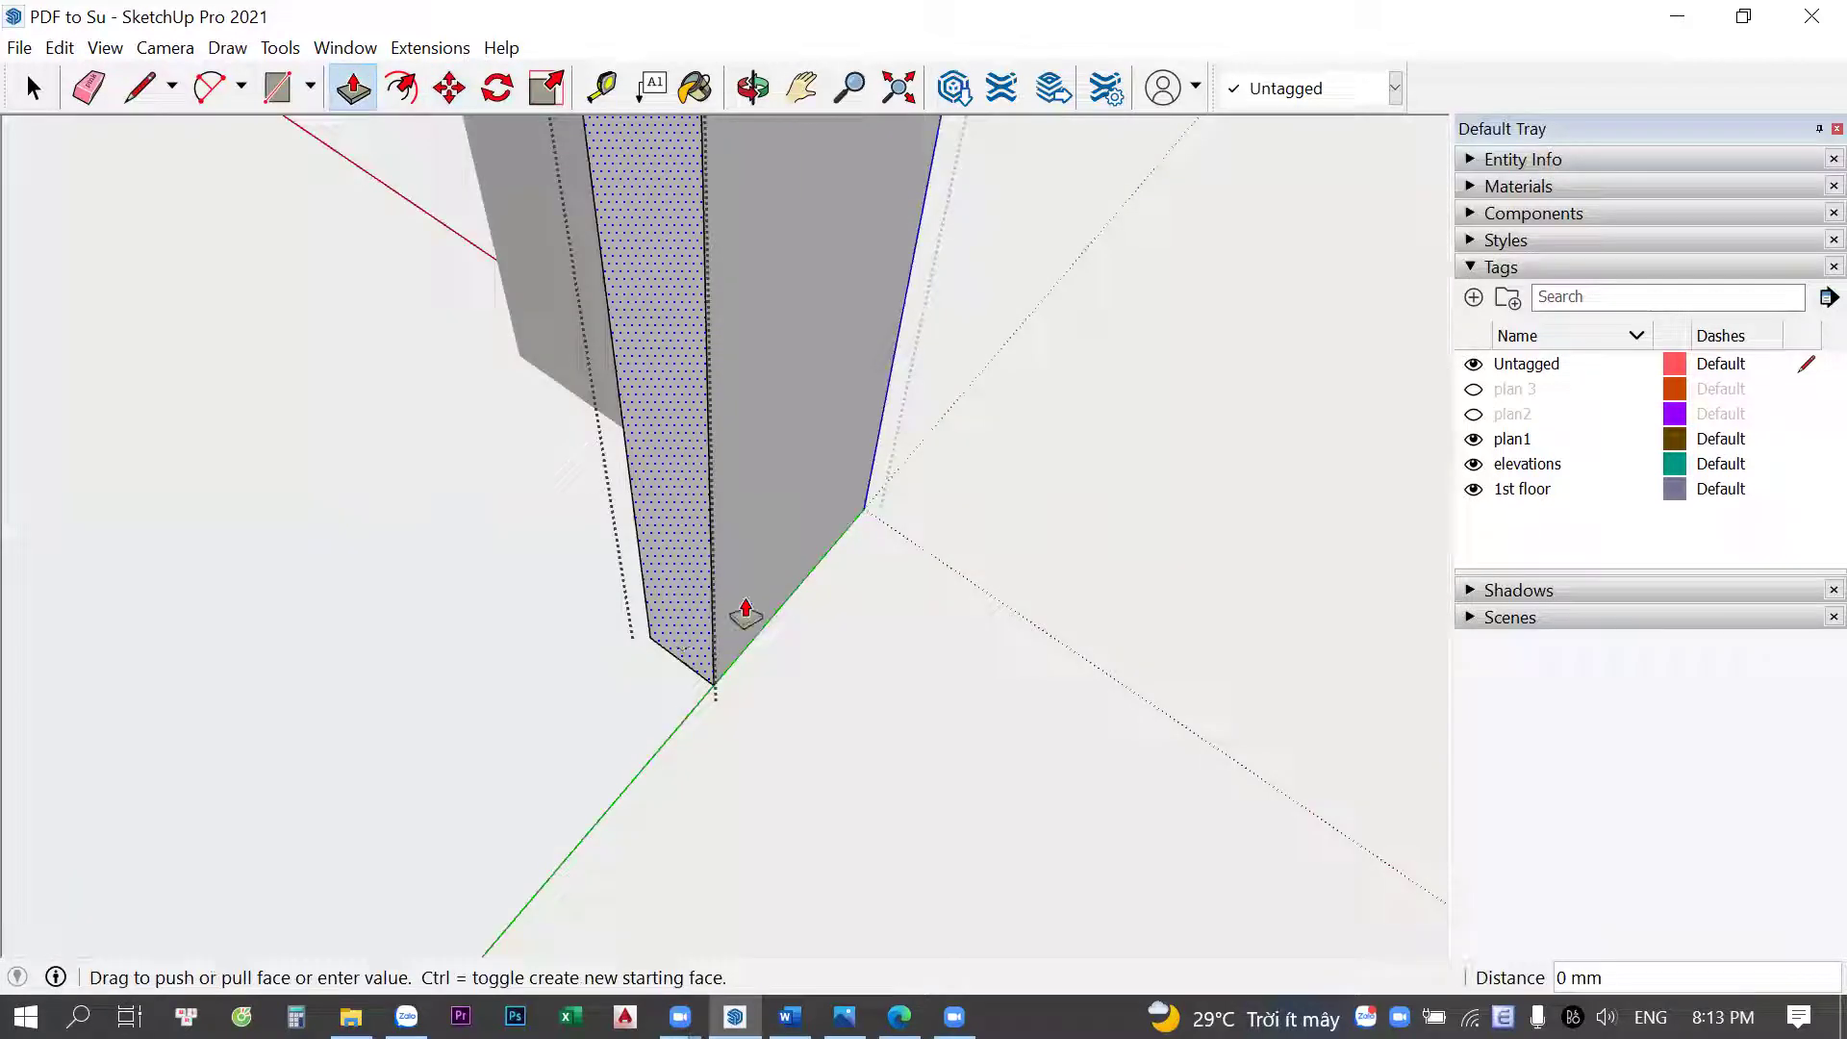
pyautogui.press('space')
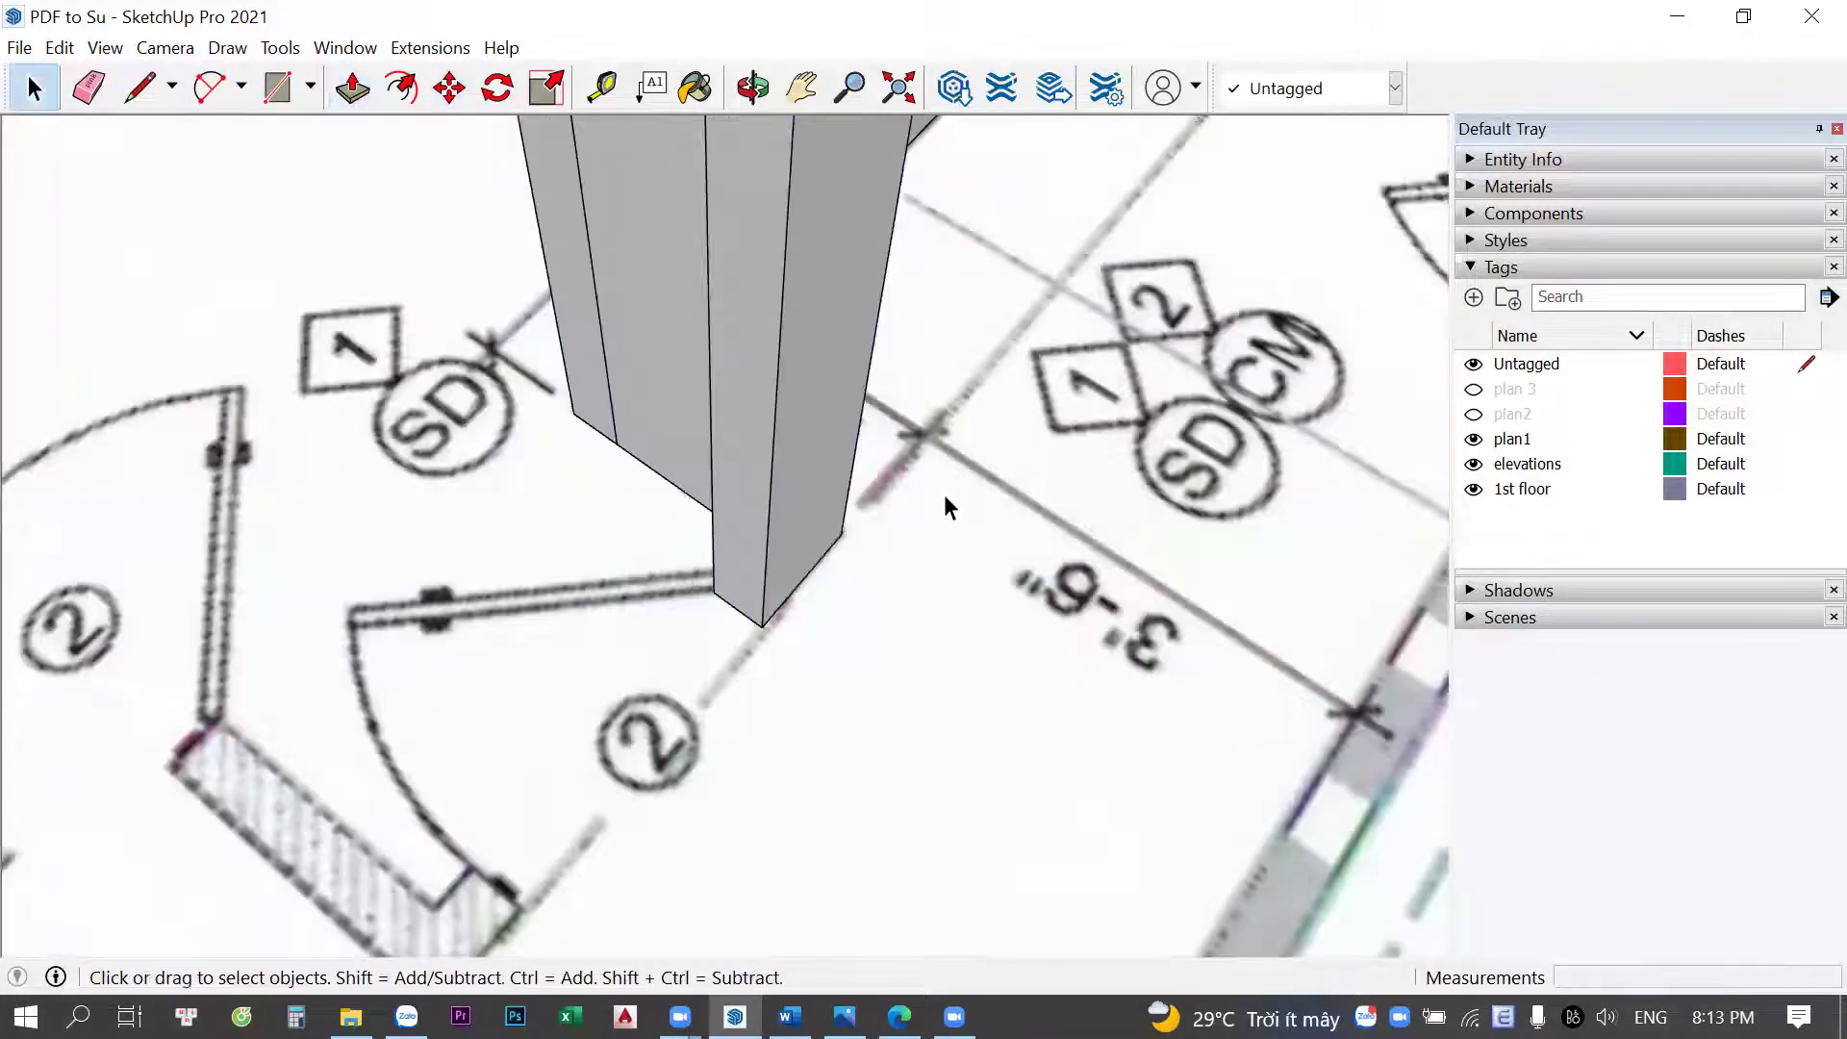
pyautogui.scroll(3, 795, 417)
pyautogui.rightClick(798, 385)
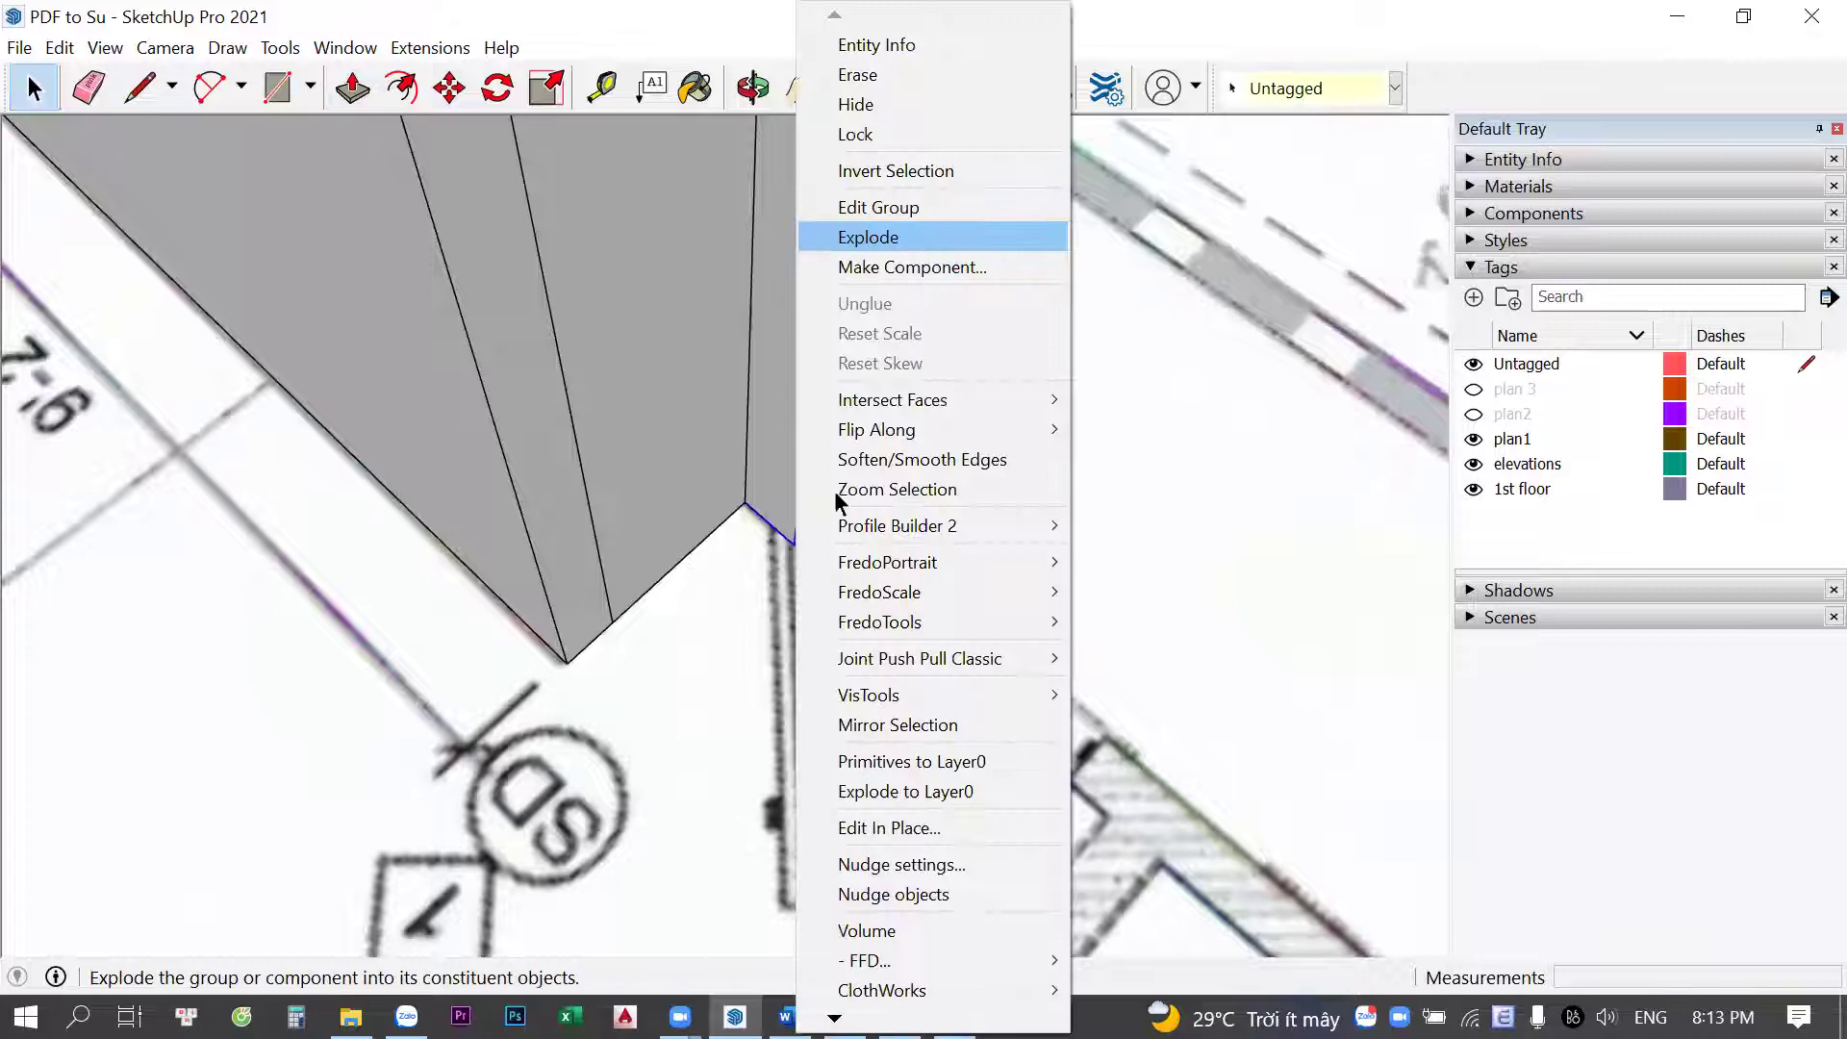
pyautogui.click(868, 237)
pyautogui.click(796, 437)
pyautogui.press('p')
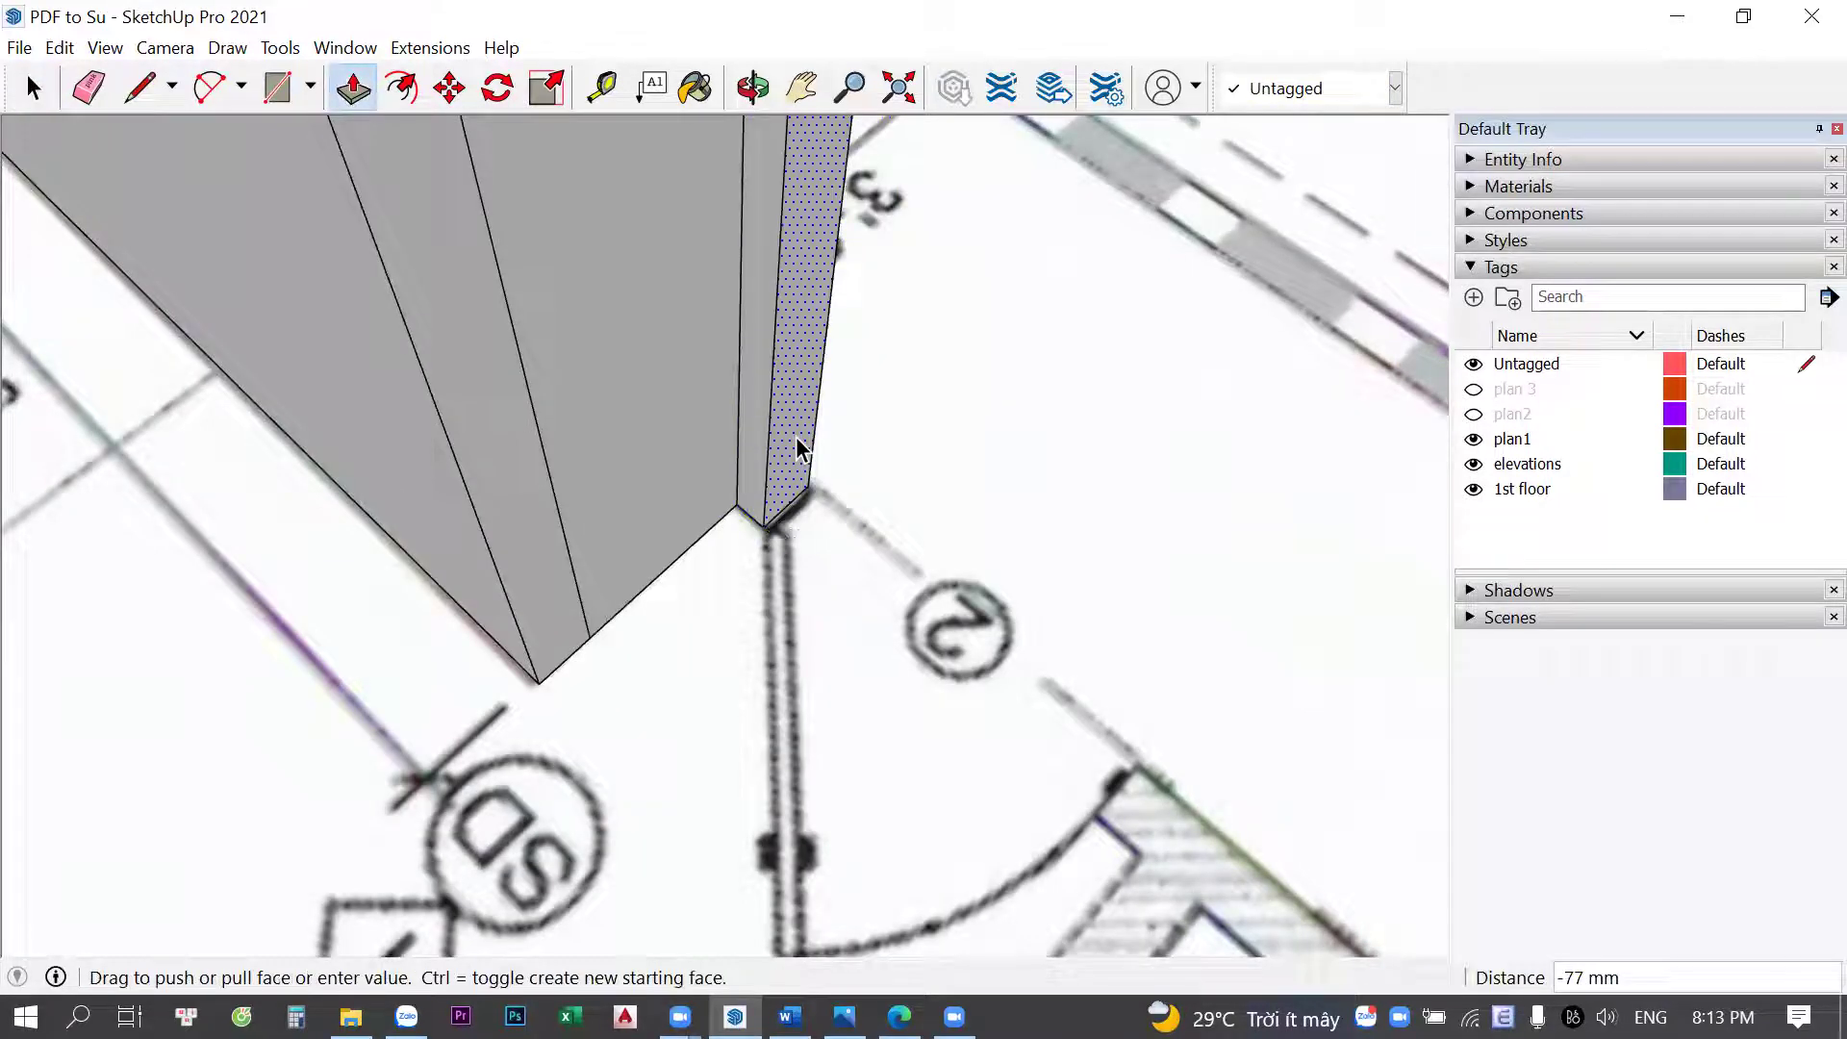
pyautogui.press('space')
pyautogui.click(797, 446)
pyautogui.scroll(-5, 712, 793)
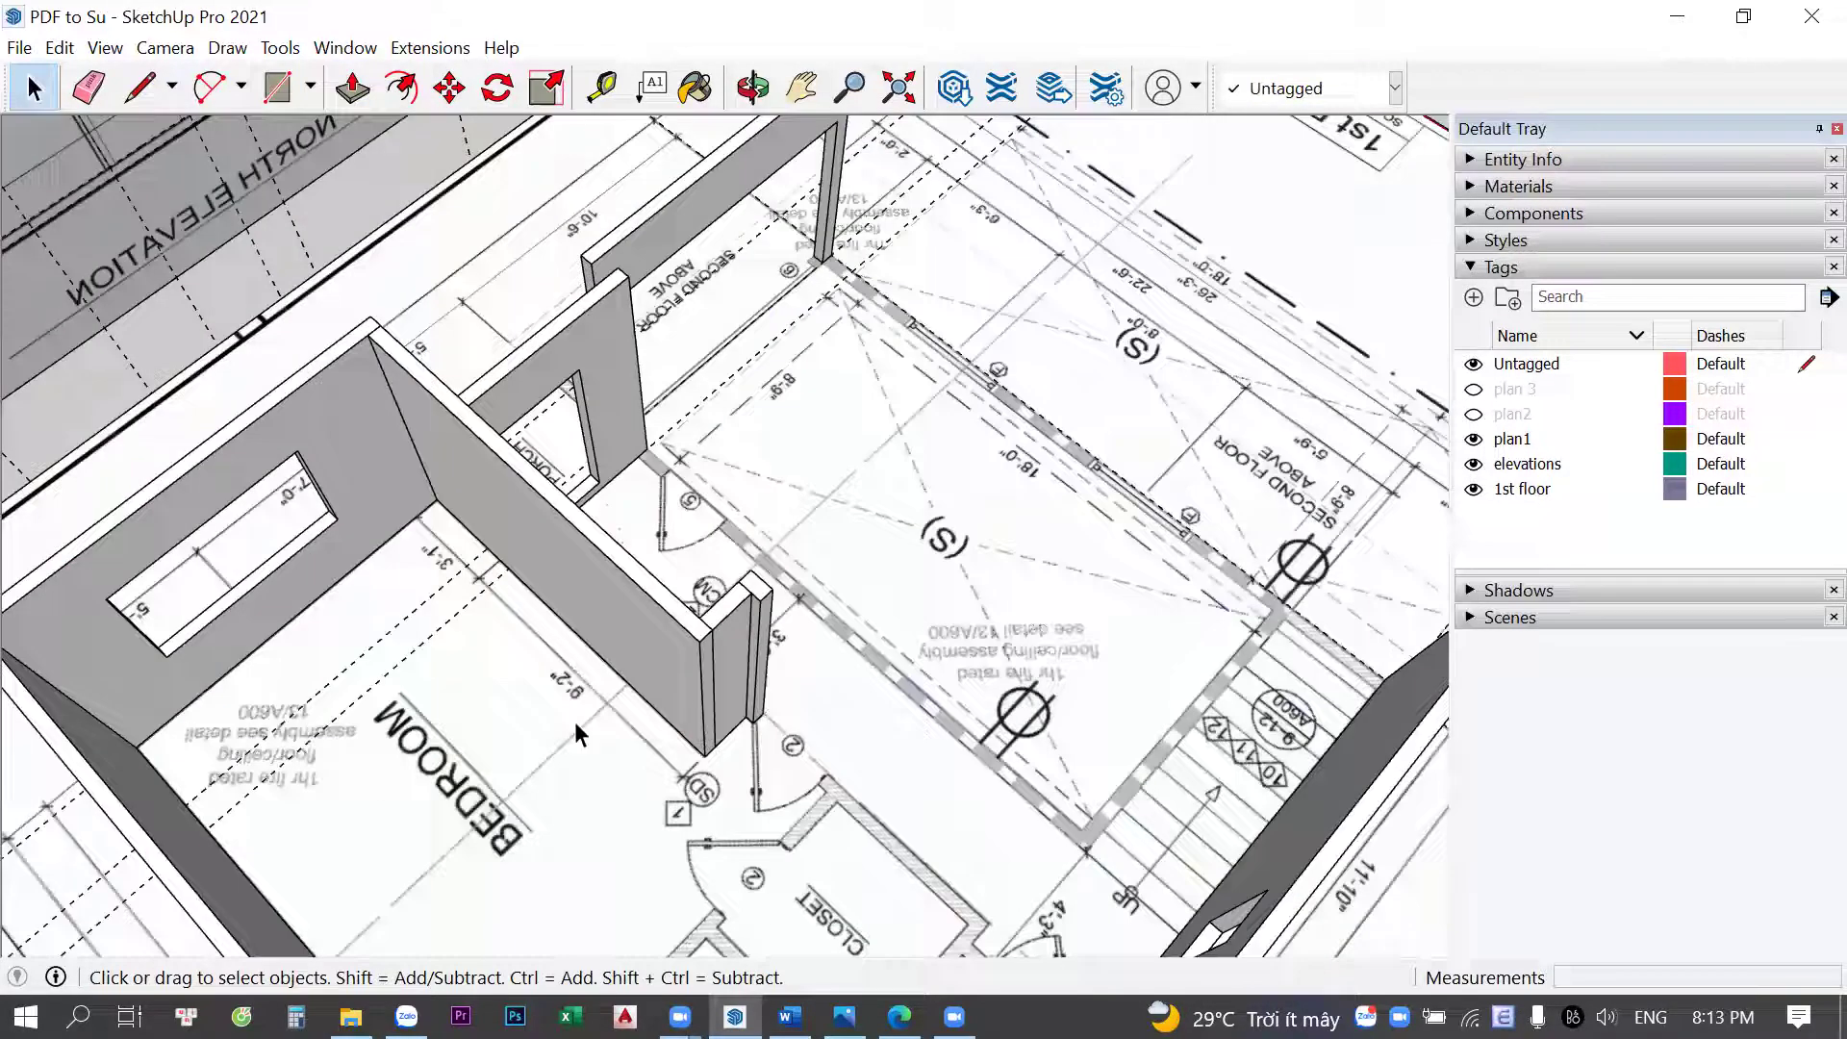
pyautogui.moveTo(574, 722); pyautogui.dragTo(739, 542, button='middle')
pyautogui.moveTo(303, 647); pyautogui.dragTo(1022, 375, button='middle')
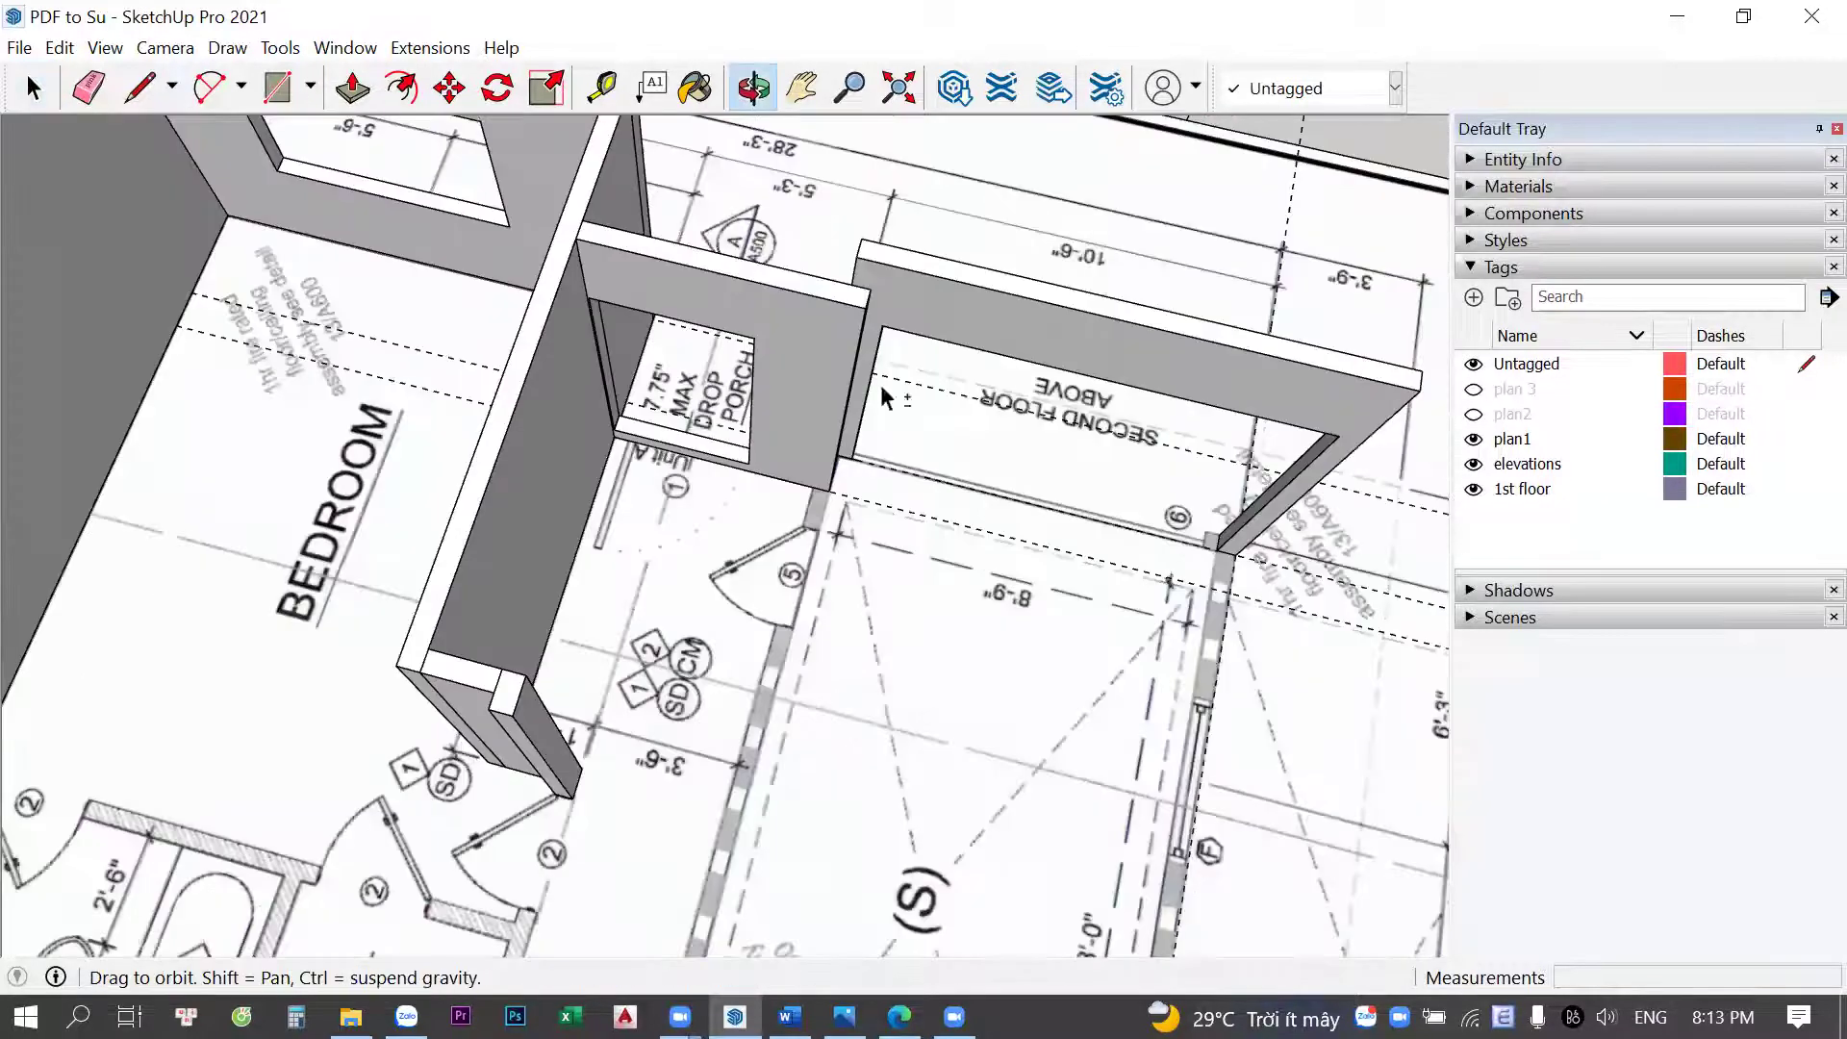
pyautogui.scroll(3, 886, 398)
pyautogui.press('r')
pyautogui.click(735, 465)
pyautogui.scroll(3, 735, 465)
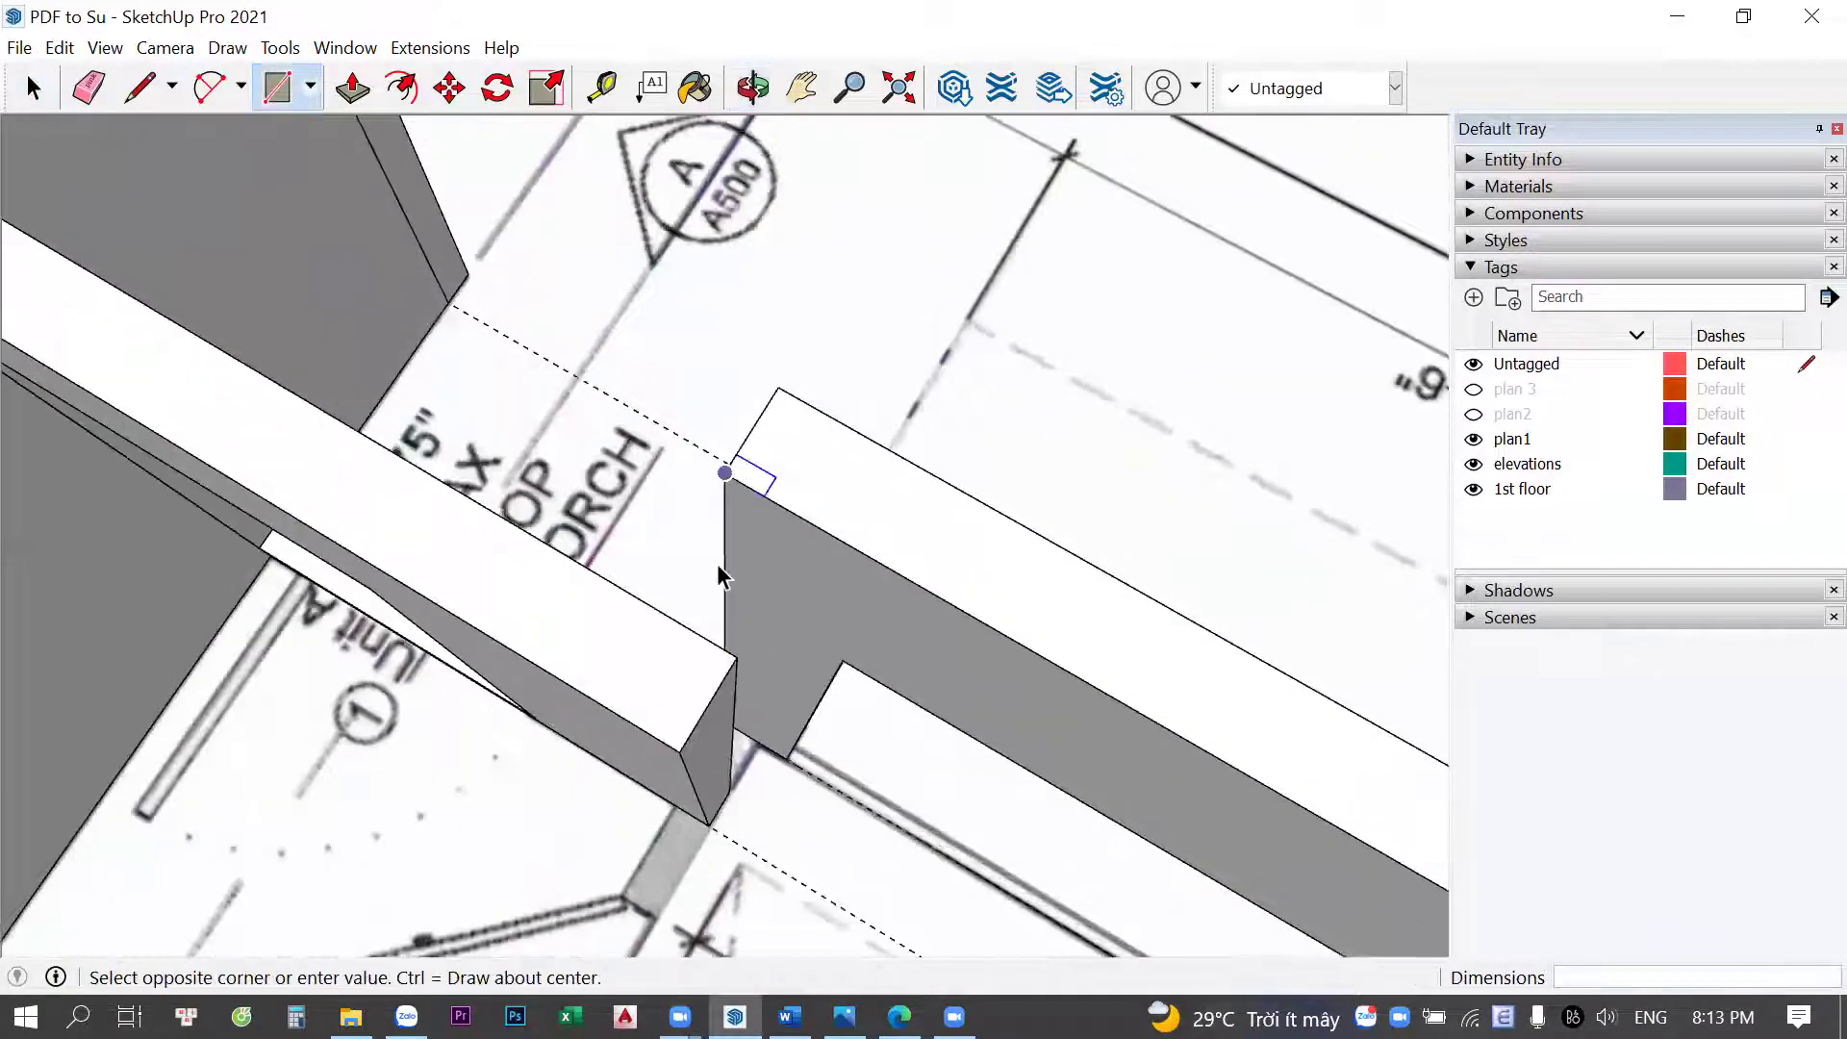
pyautogui.press('space')
pyautogui.scroll(-2, 722, 575)
pyautogui.press('p')
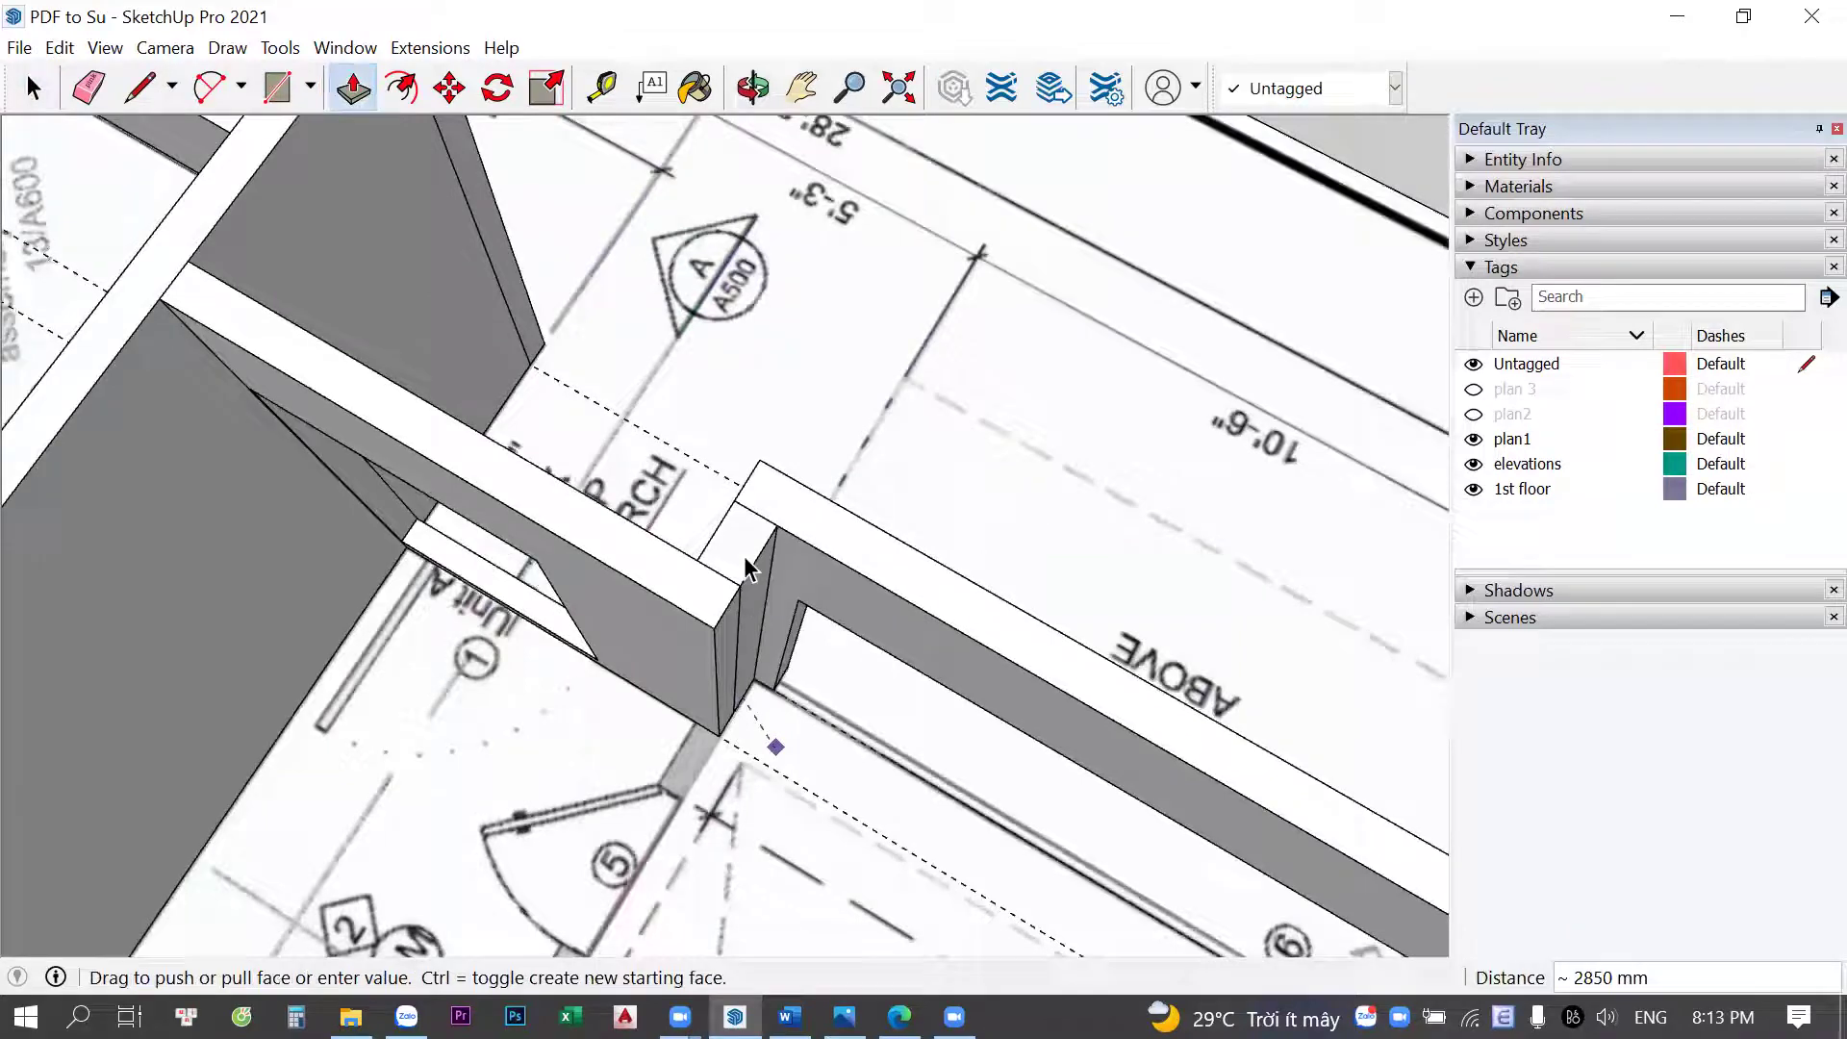
pyautogui.press('space')
pyautogui.click(746, 568)
pyautogui.scroll(-3, 912, 539)
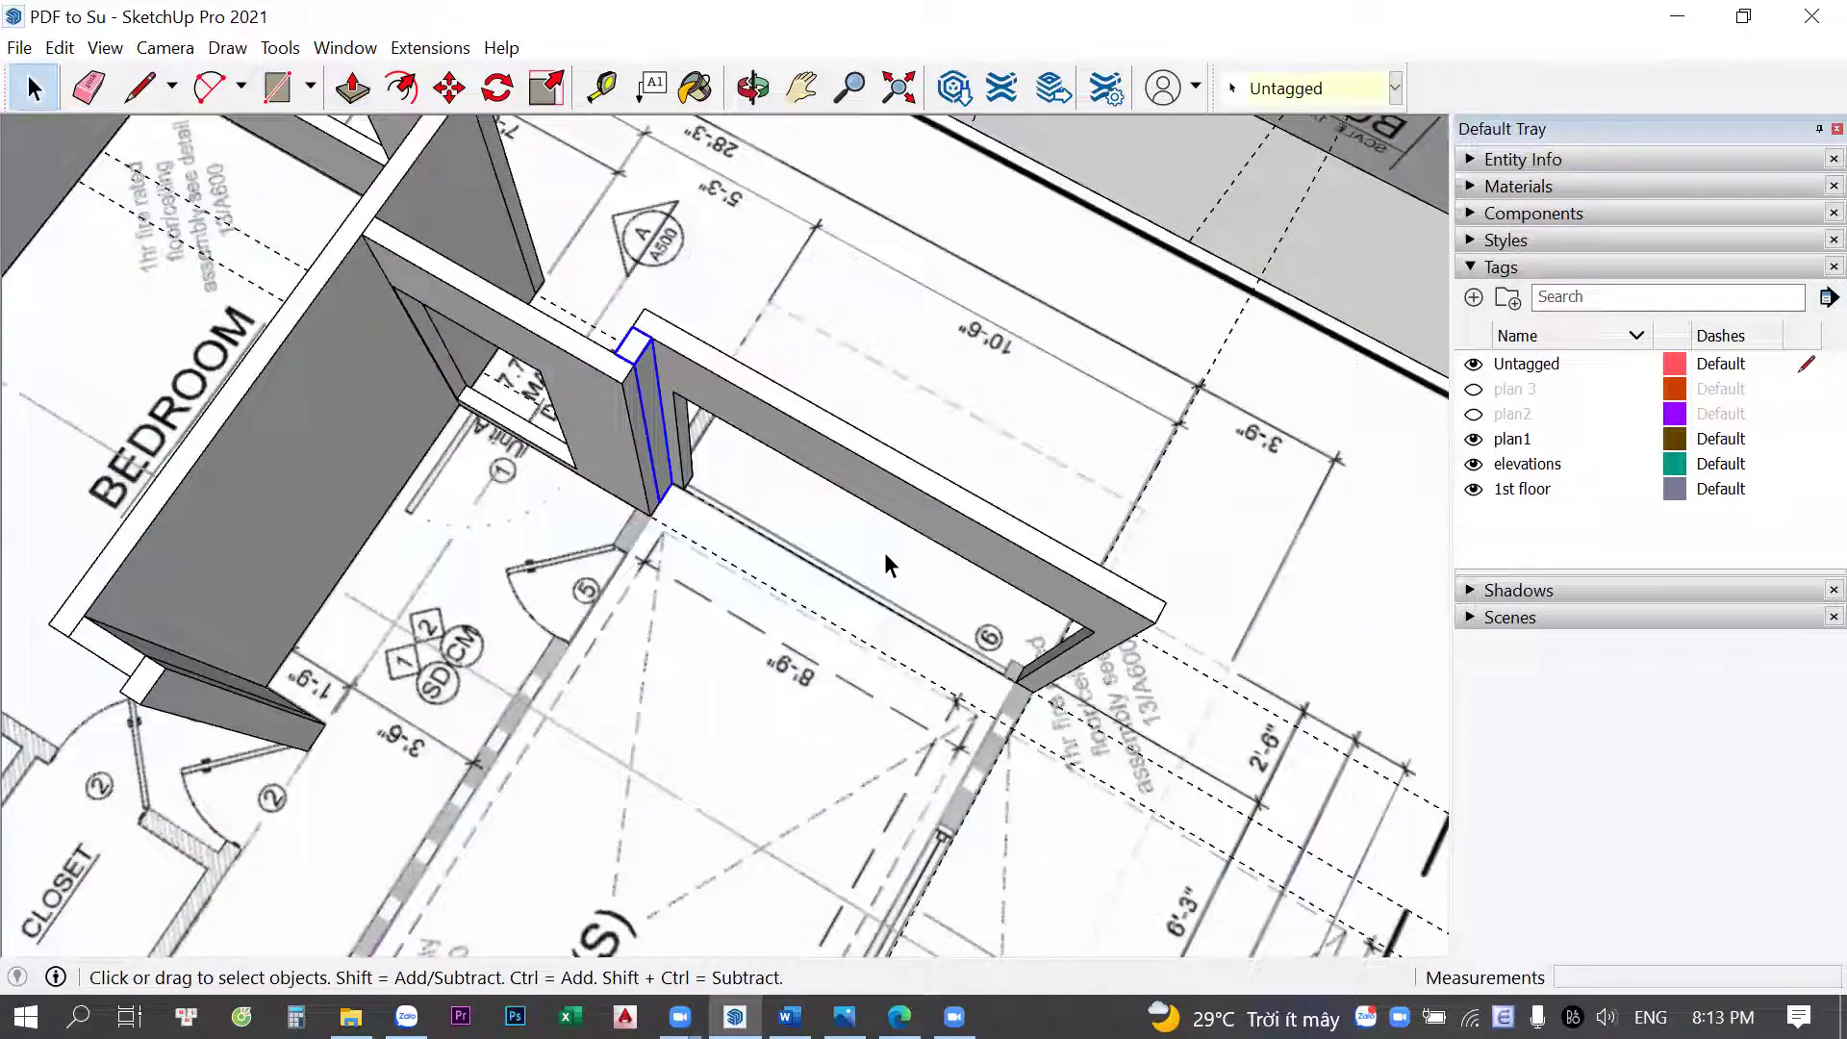
pyautogui.scroll(-3, 885, 552)
pyautogui.moveTo(885, 552); pyautogui.dragTo(794, 293, button='middle')
pyautogui.scroll(4, 875, 343)
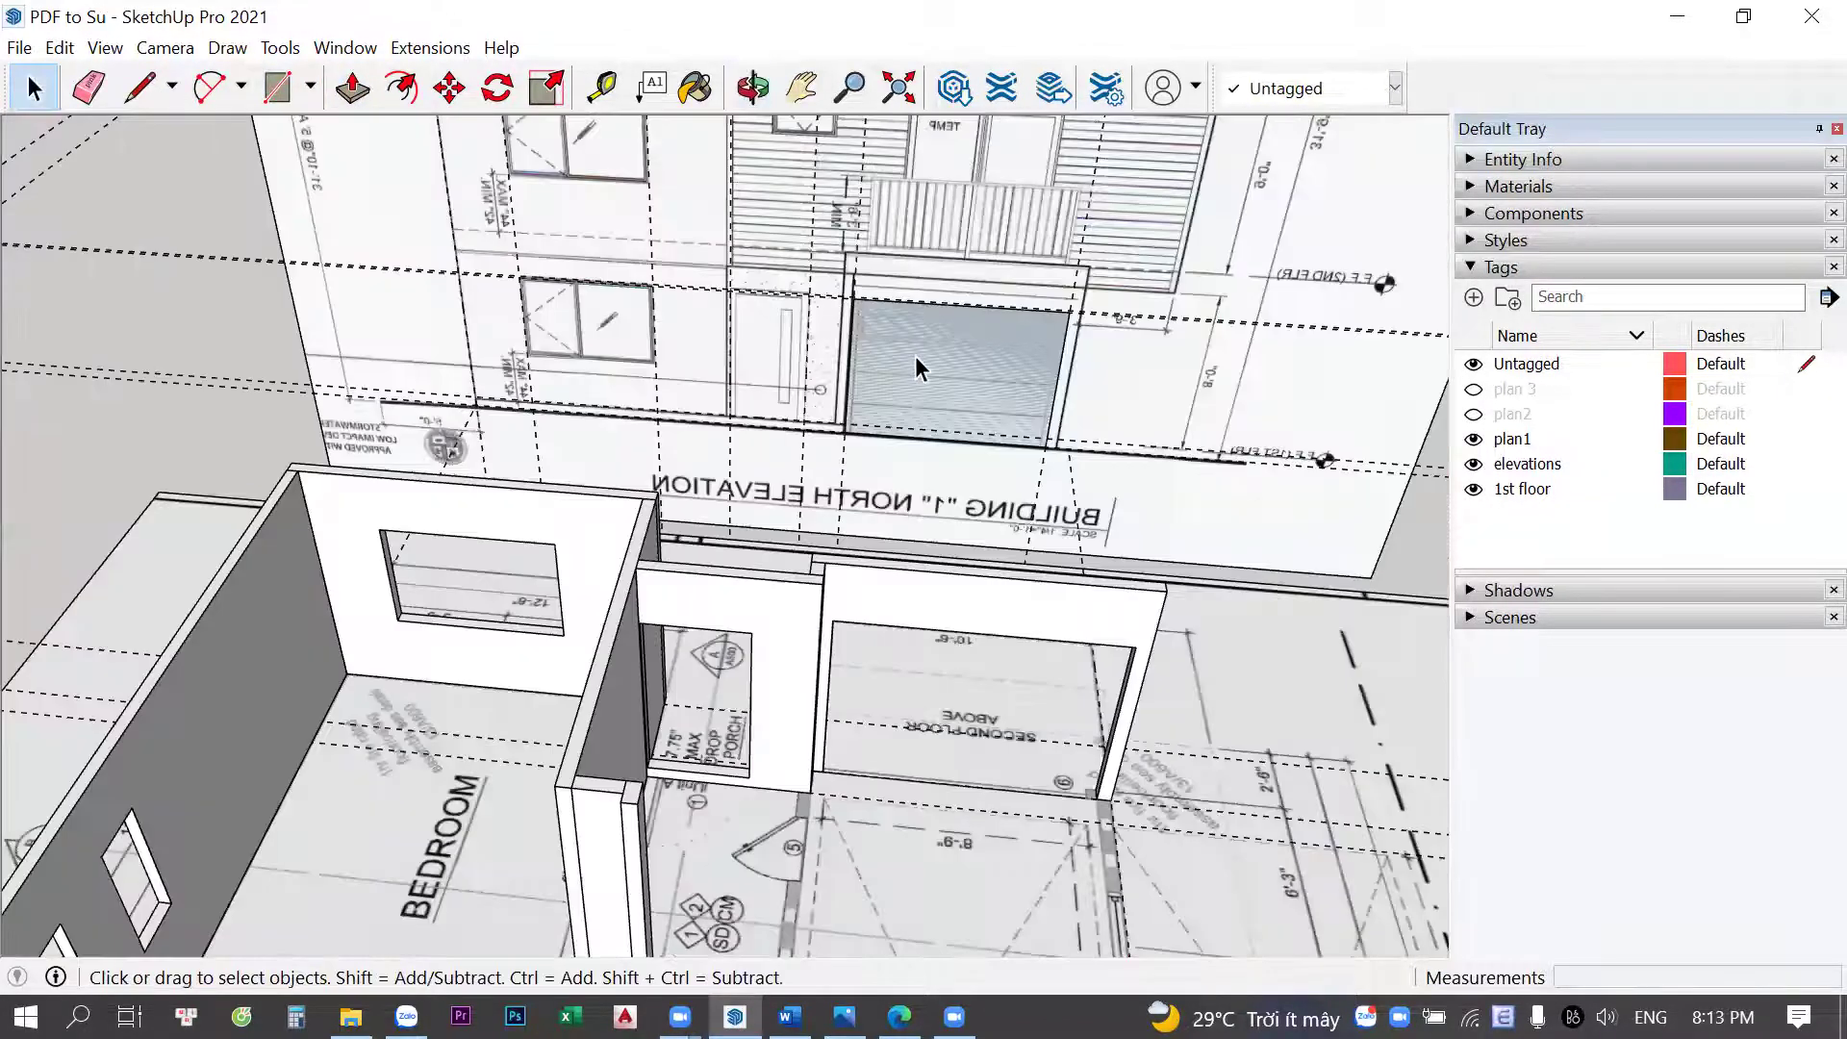
pyautogui.click(904, 558)
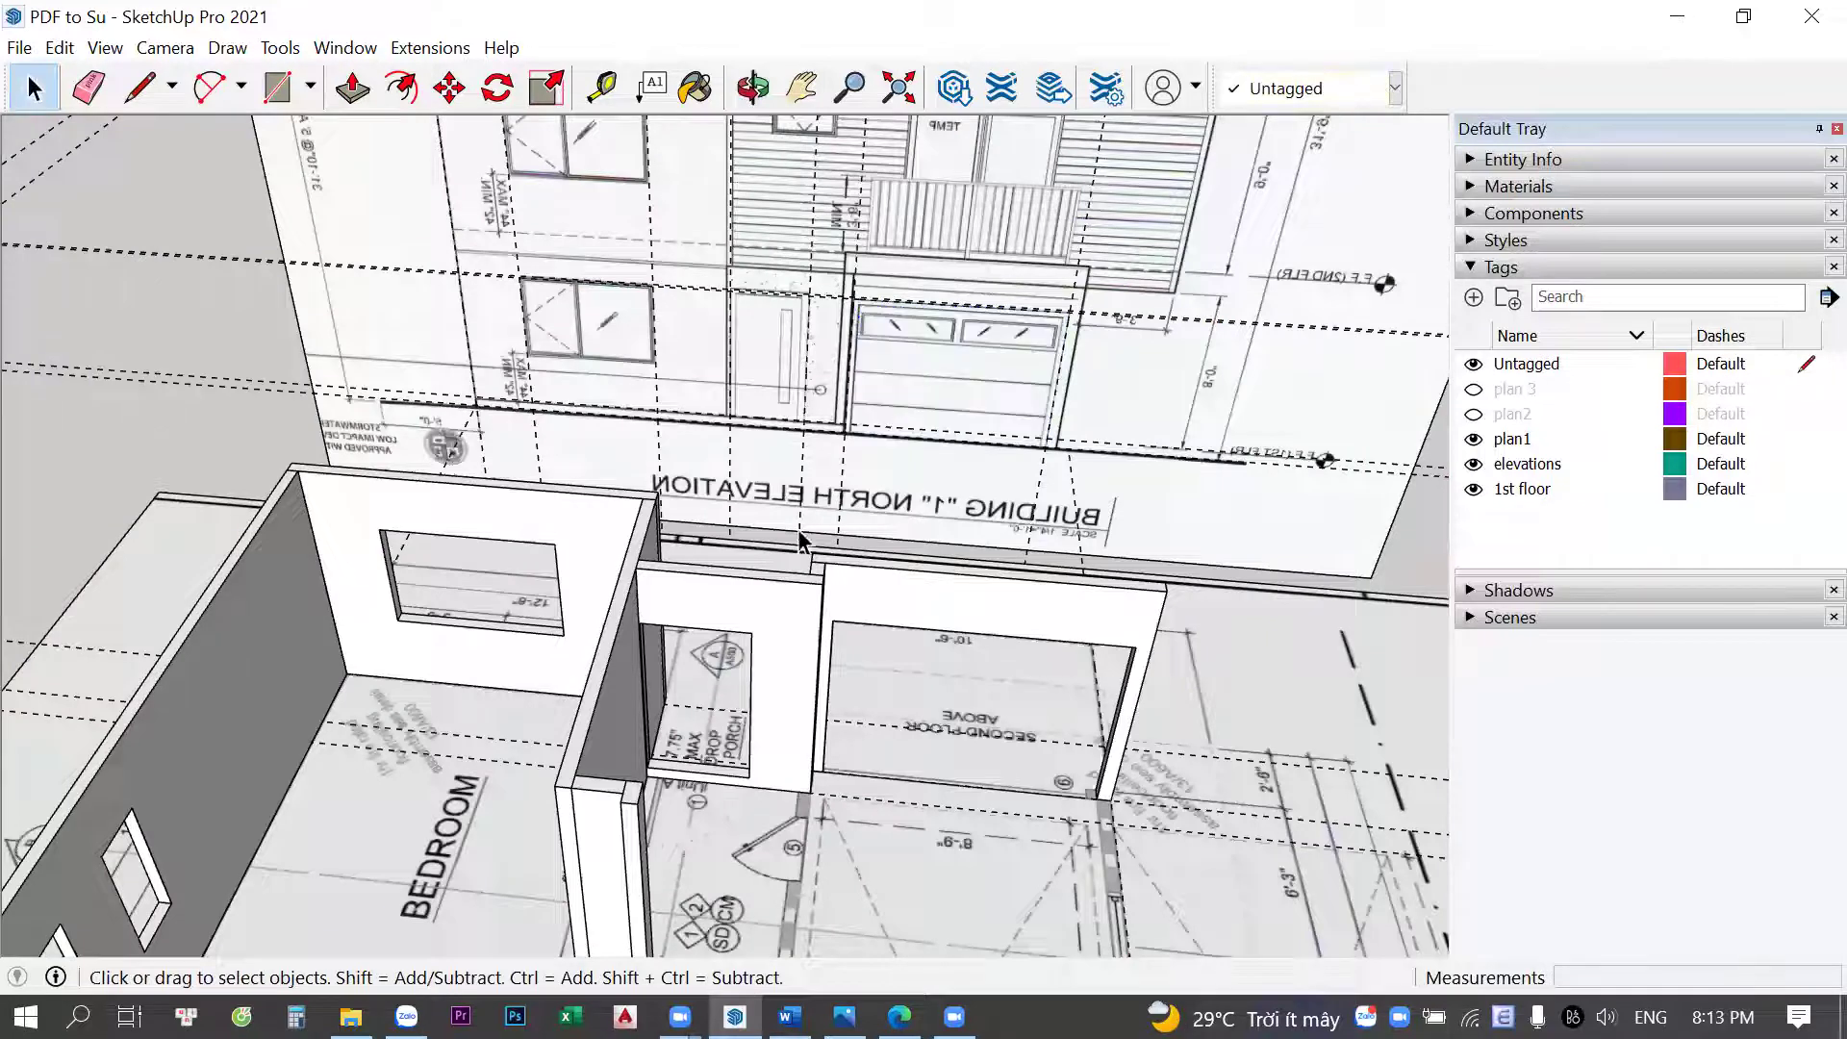
pyautogui.moveTo(905, 558); pyautogui.dragTo(619, 358, button='middle')
pyautogui.scroll(-1, 656, 402)
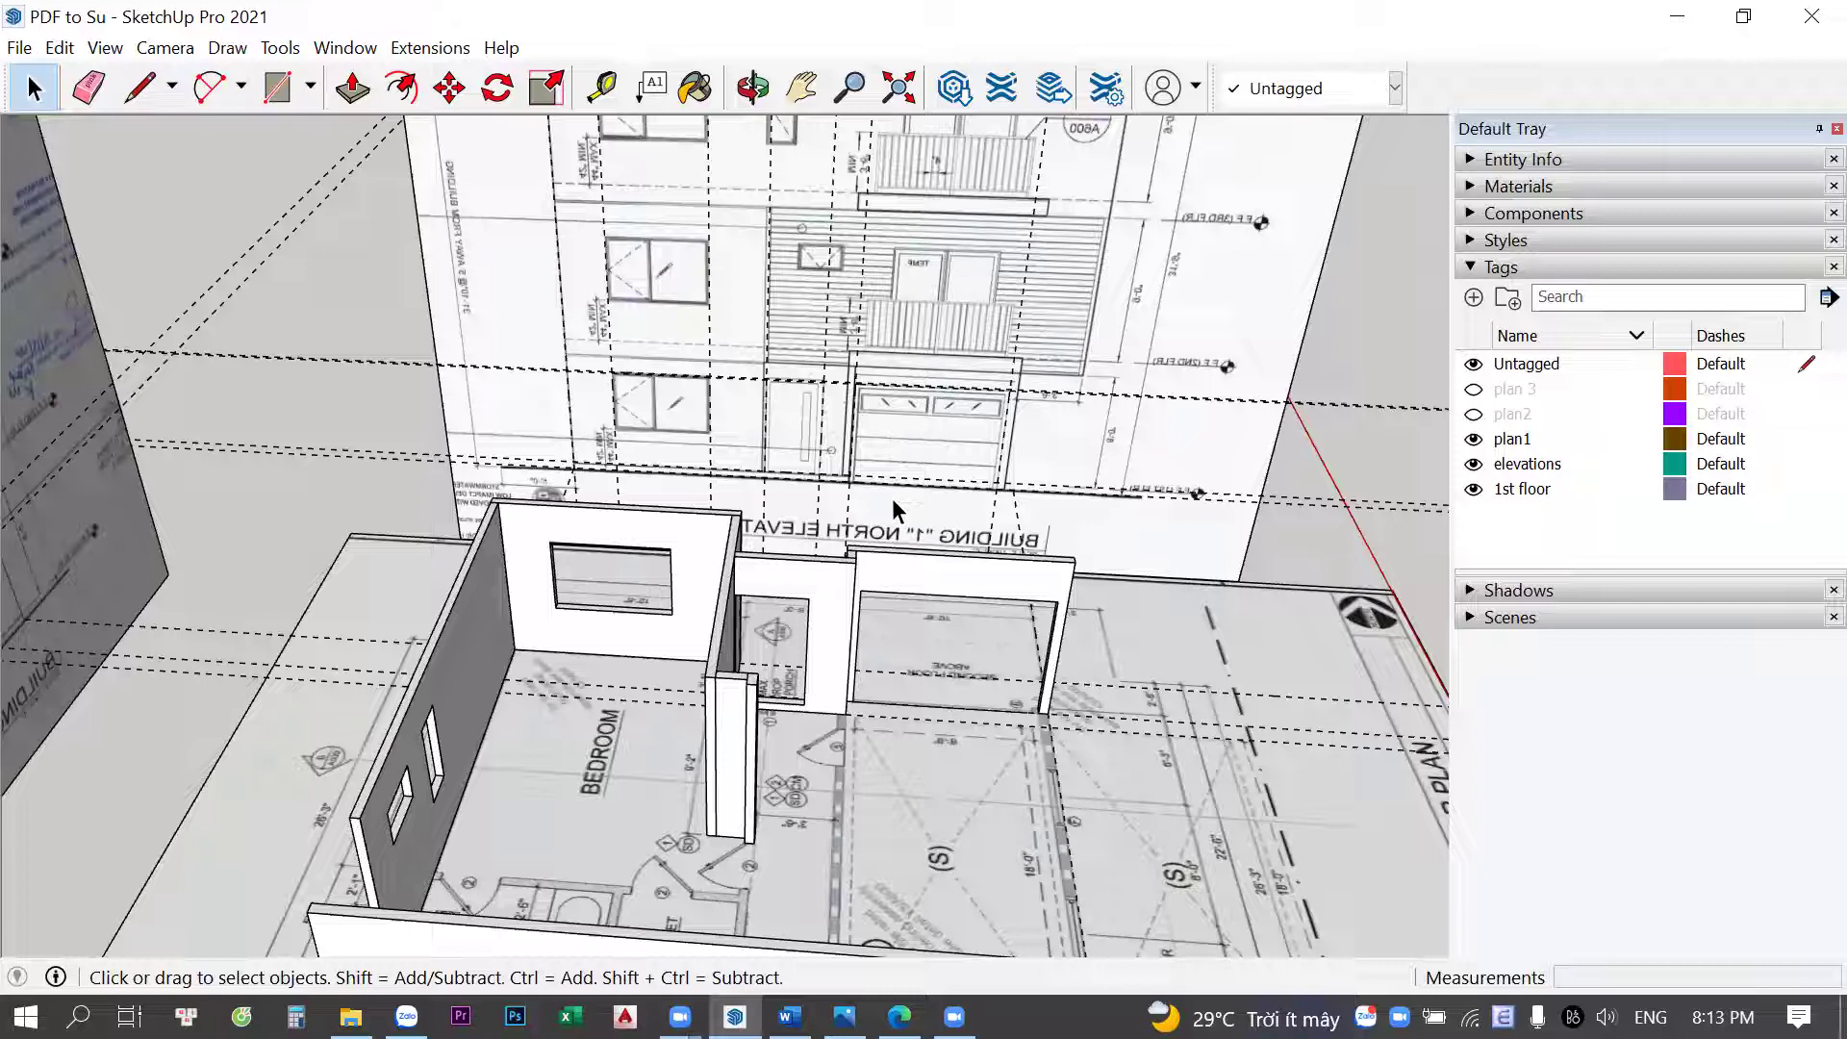
pyautogui.moveTo(892, 498); pyautogui.dragTo(1138, 728, button='middle')
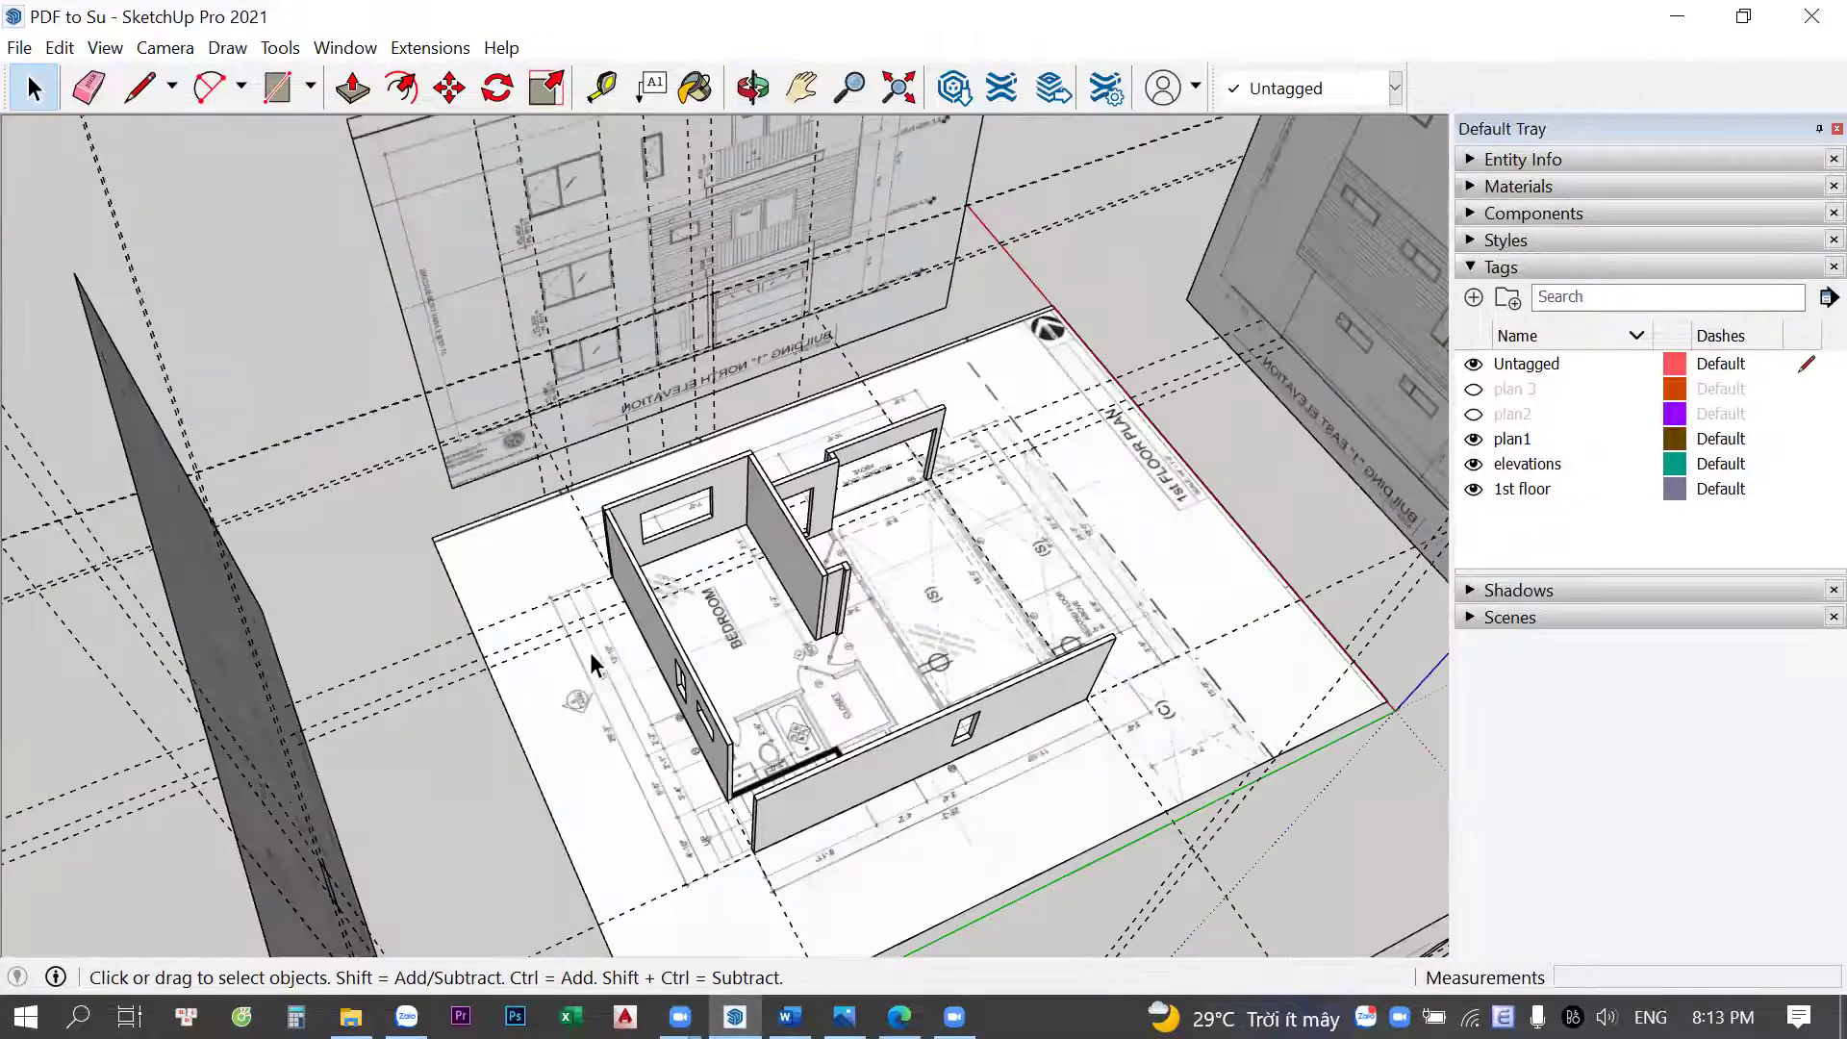
pyautogui.moveTo(505, 650); pyautogui.dragTo(1649, 626, button='middle')
pyautogui.moveTo(1020, 557); pyautogui.dragTo(953, 383, button='middle')
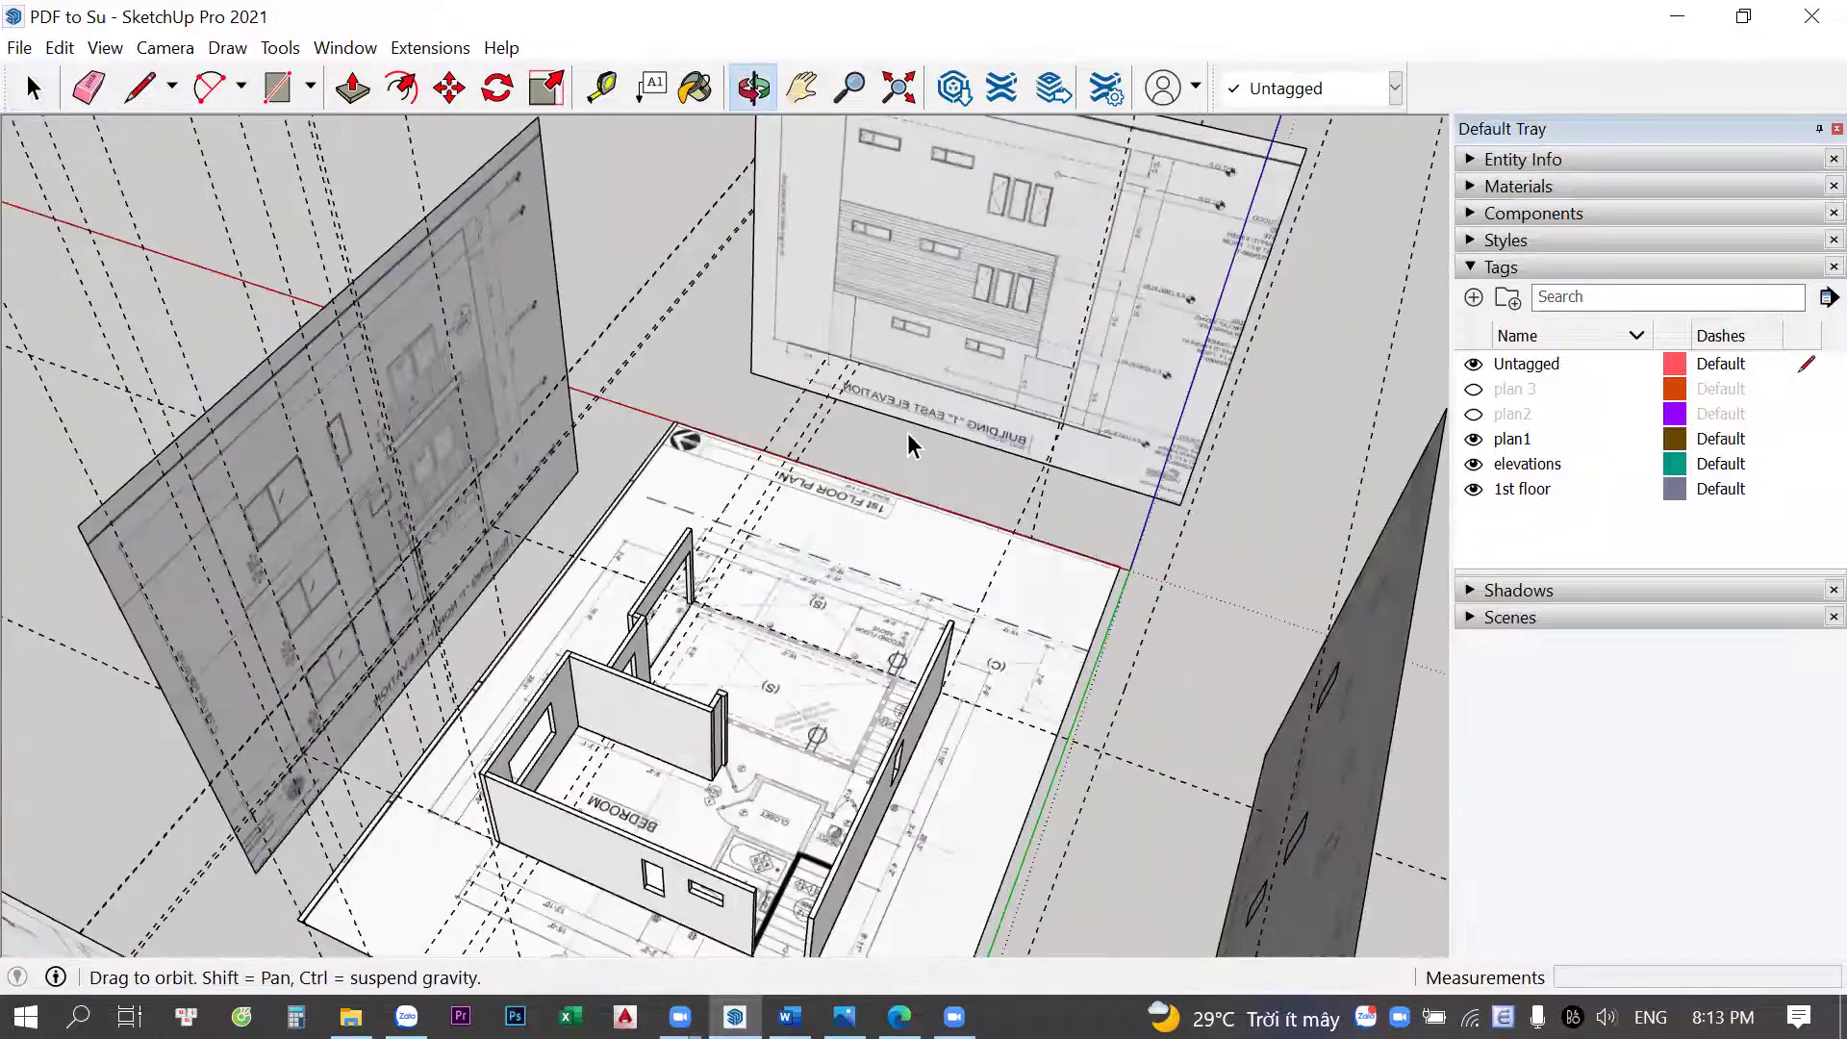
pyautogui.scroll(3, 908, 440)
pyautogui.moveTo(808, 280)
pyautogui.mouseDown(button='middle')
pyautogui.moveTo(859, 252)
pyautogui.moveTo(895, 356)
pyautogui.mouseUp(button='middle')
pyautogui.moveTo(717, 596); pyautogui.dragTo(619, 886, button='middle')
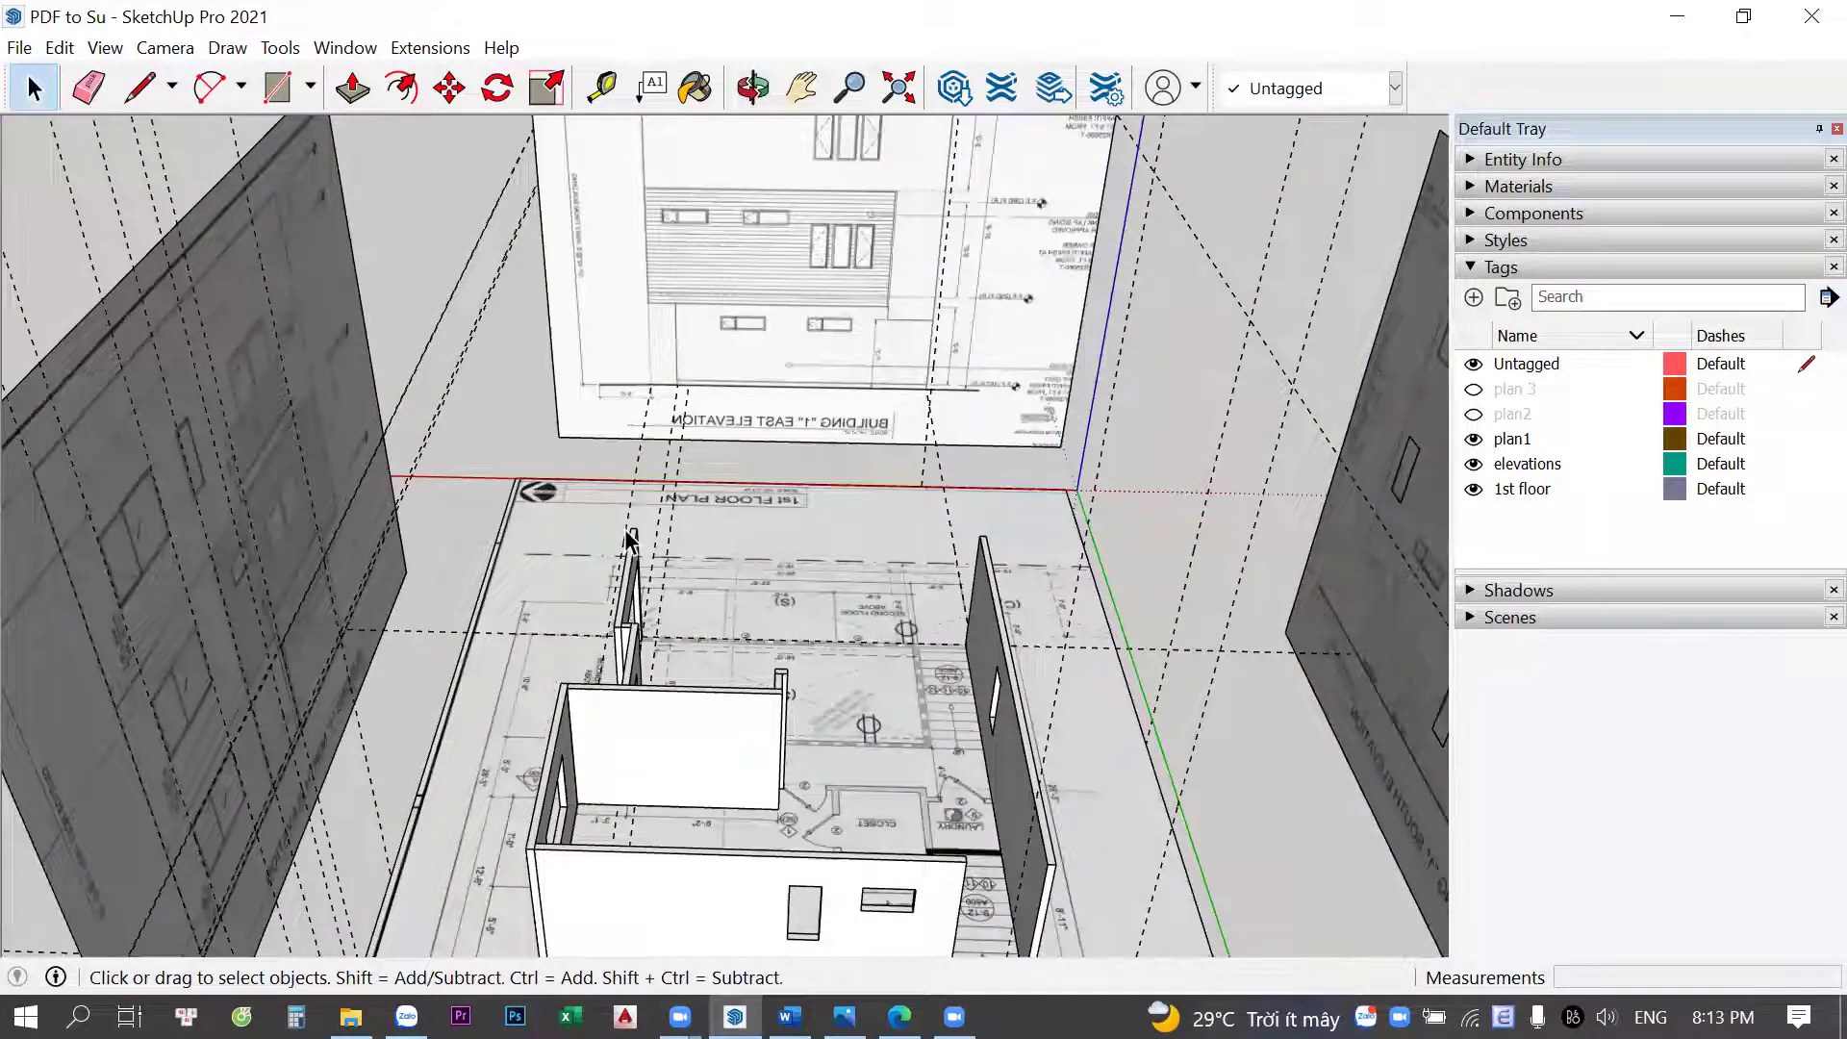
pyautogui.scroll(3, 631, 549)
pyautogui.press('r')
pyautogui.scroll(5, 476, 543)
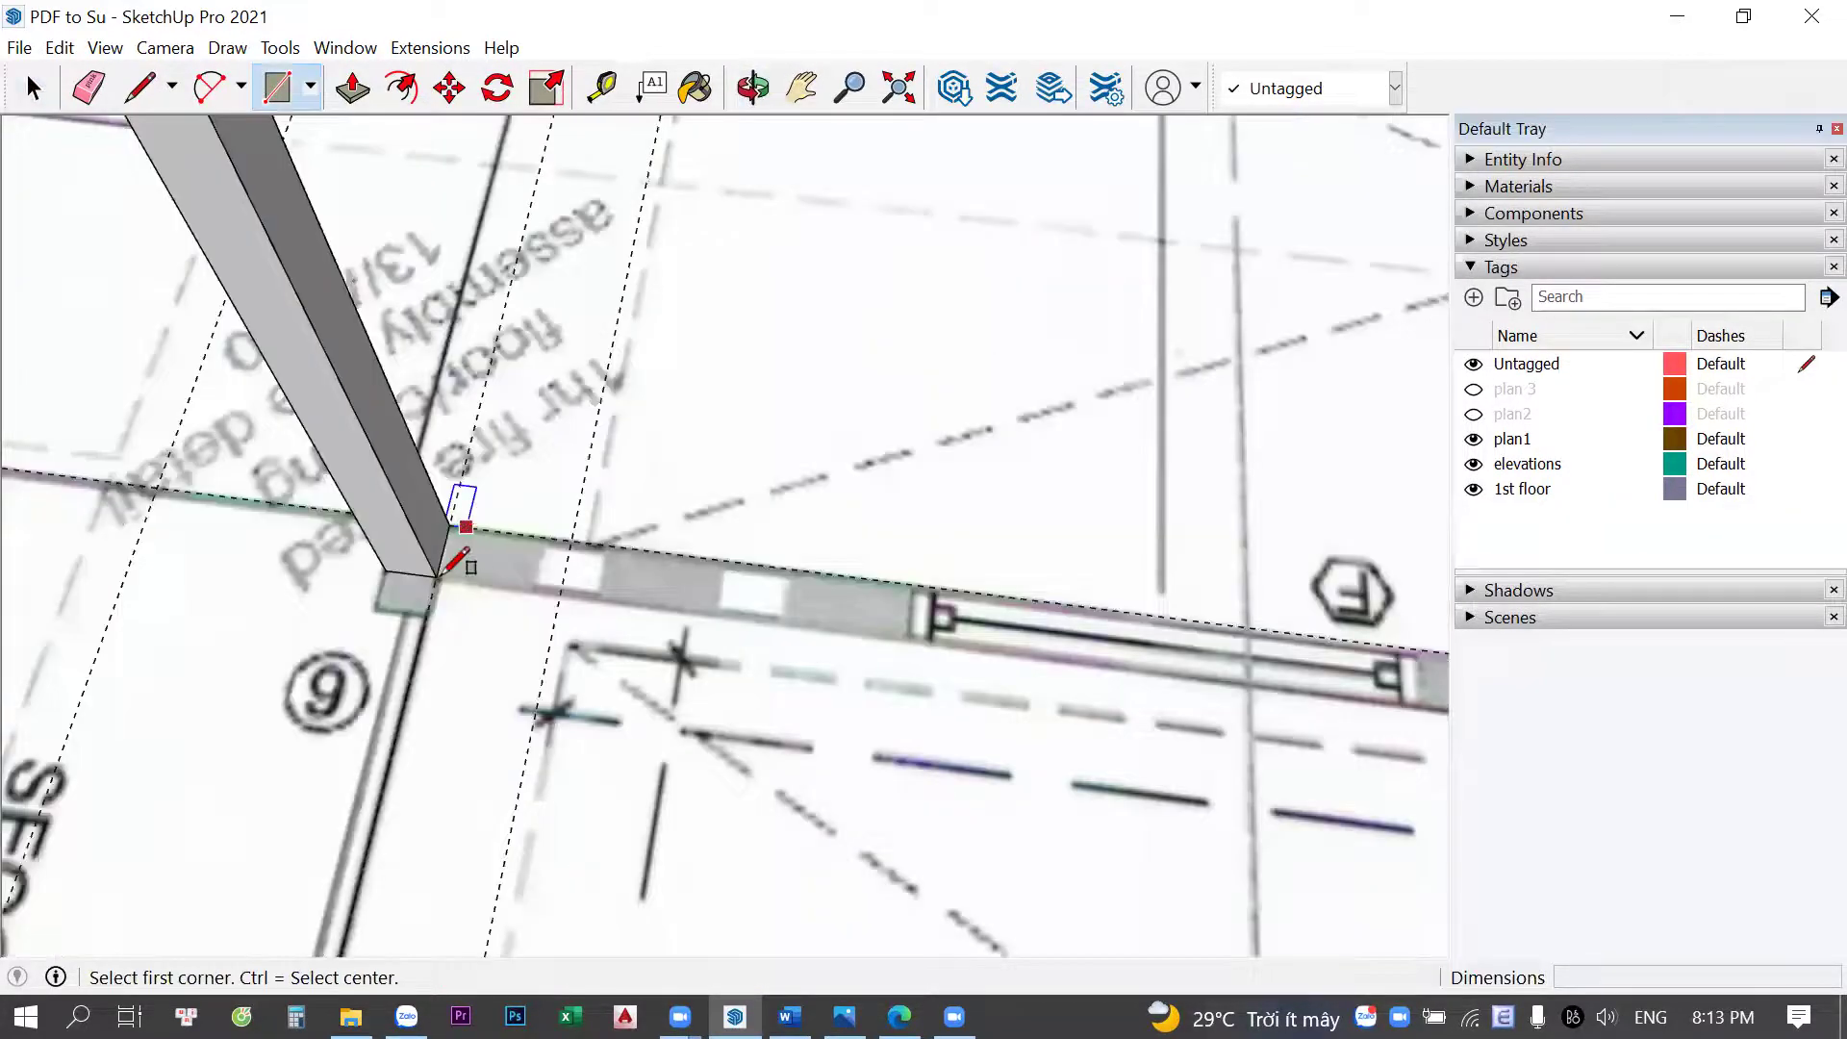
pyautogui.moveTo(904, 845); pyautogui.dragTo(837, 301, button='middle')
pyautogui.click(912, 309)
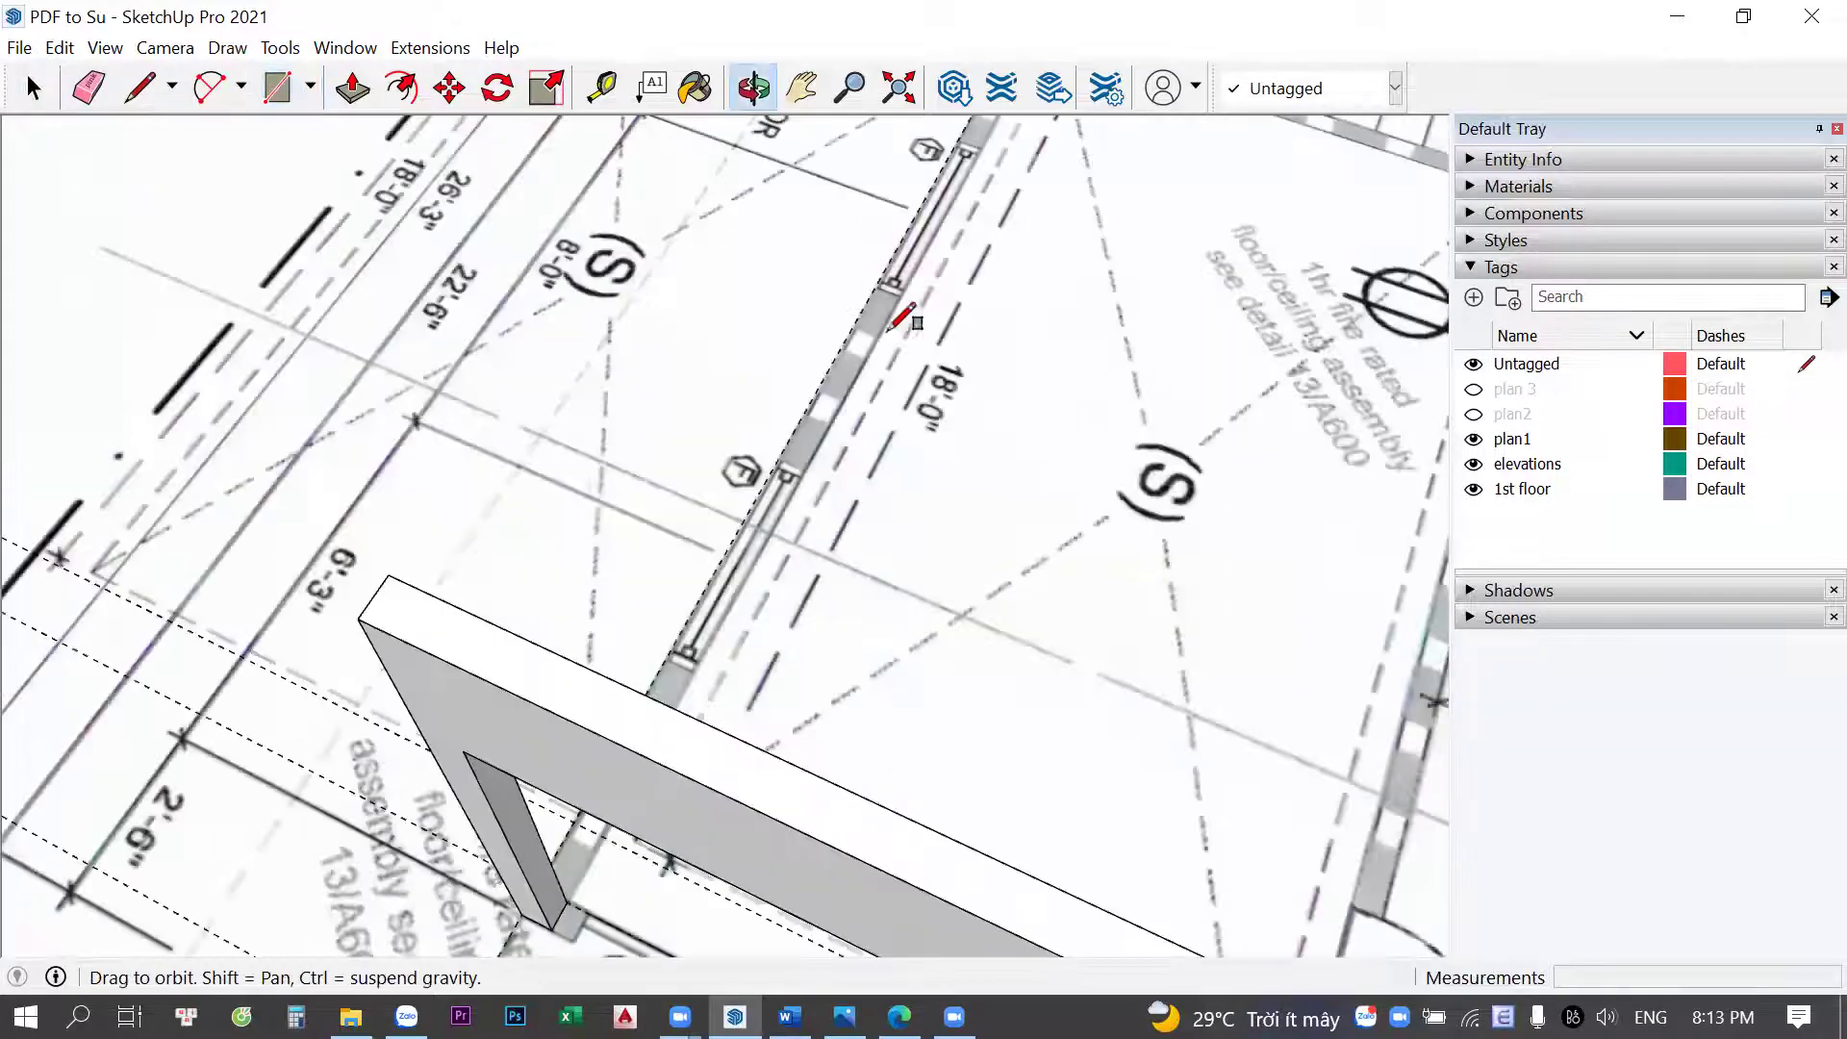
pyautogui.scroll(3, 943, 294)
pyautogui.press('space')
pyautogui.scroll(-3, 938, 514)
pyautogui.press('o')
pyautogui.moveTo(902, 655)
pyautogui.mouseDown()
pyautogui.moveTo(1135, 883)
pyautogui.moveTo(1287, 644)
pyautogui.mouseUp()
pyautogui.press('p')
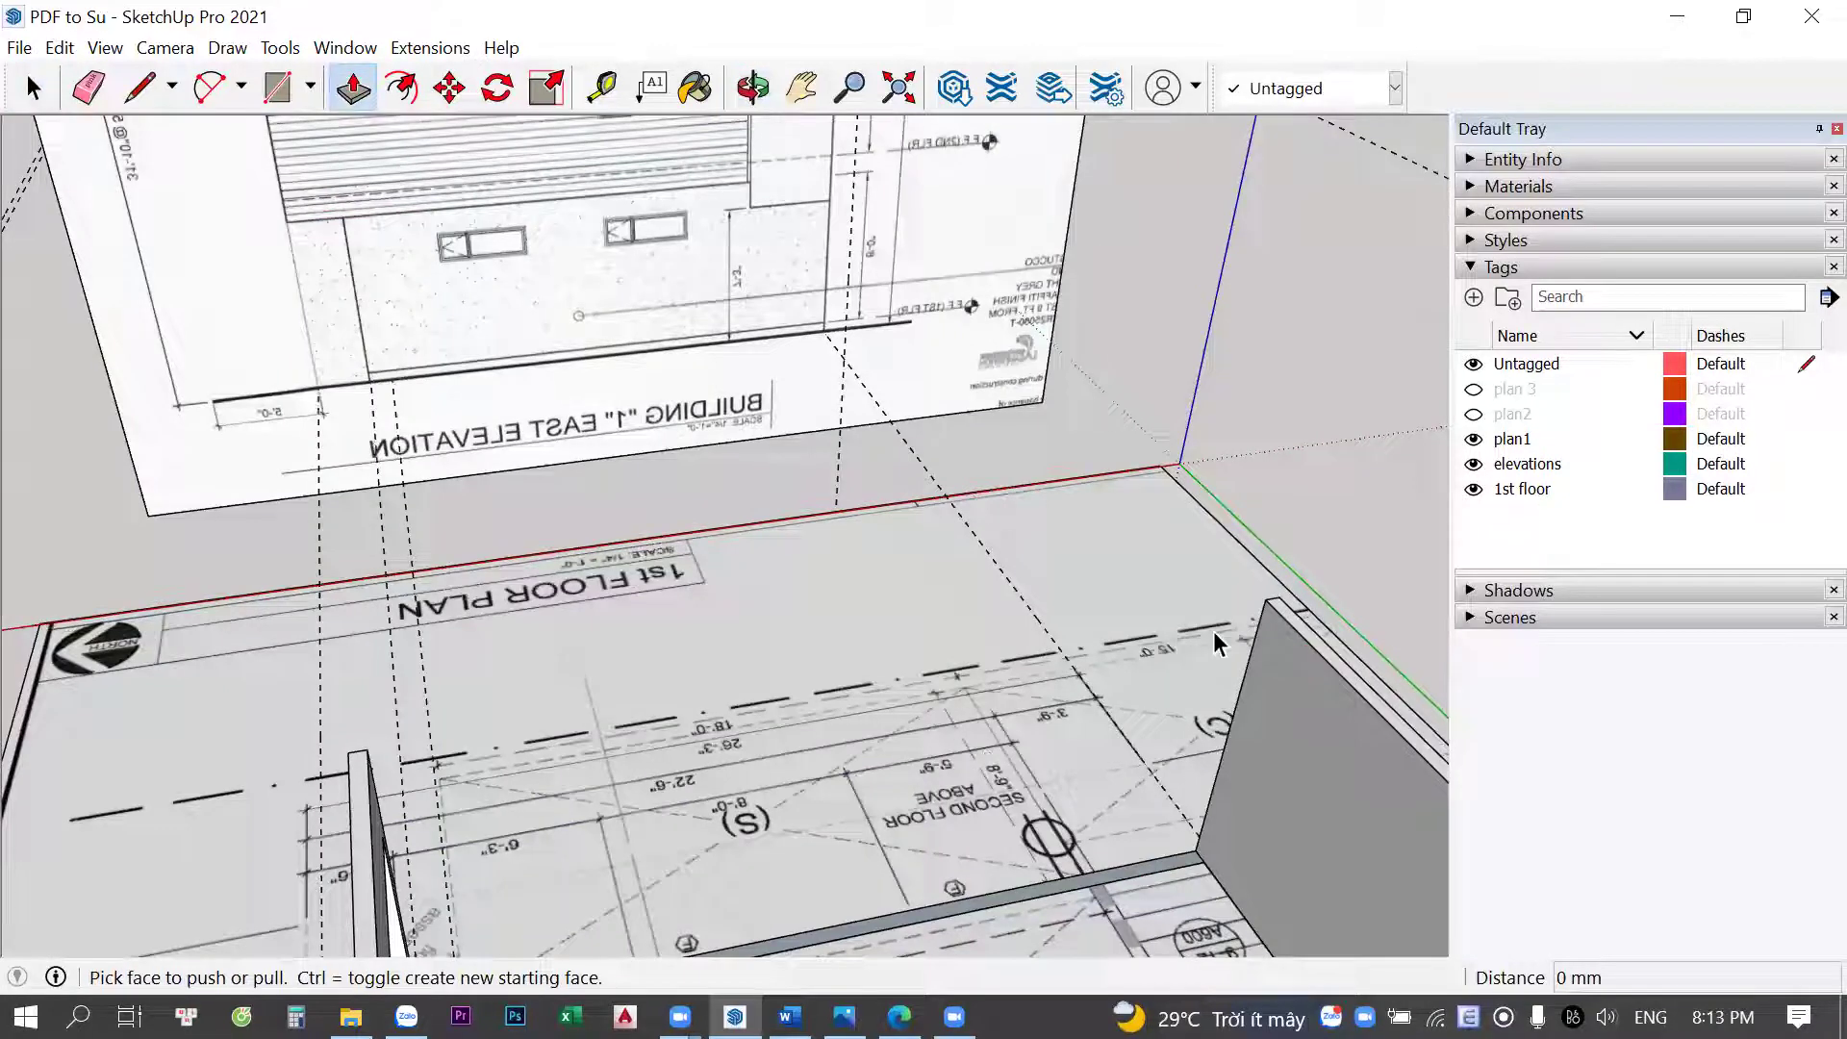
pyautogui.click(1214, 631)
pyautogui.press('Escape')
pyautogui.scroll(-3, 1004, 544)
pyautogui.press('o')
pyautogui.moveTo(721, 727)
pyautogui.mouseDown()
pyautogui.moveTo(252, 557)
pyautogui.moveTo(310, 540)
pyautogui.mouseUp()
pyautogui.moveTo(647, 462); pyautogui.dragTo(656, 500)
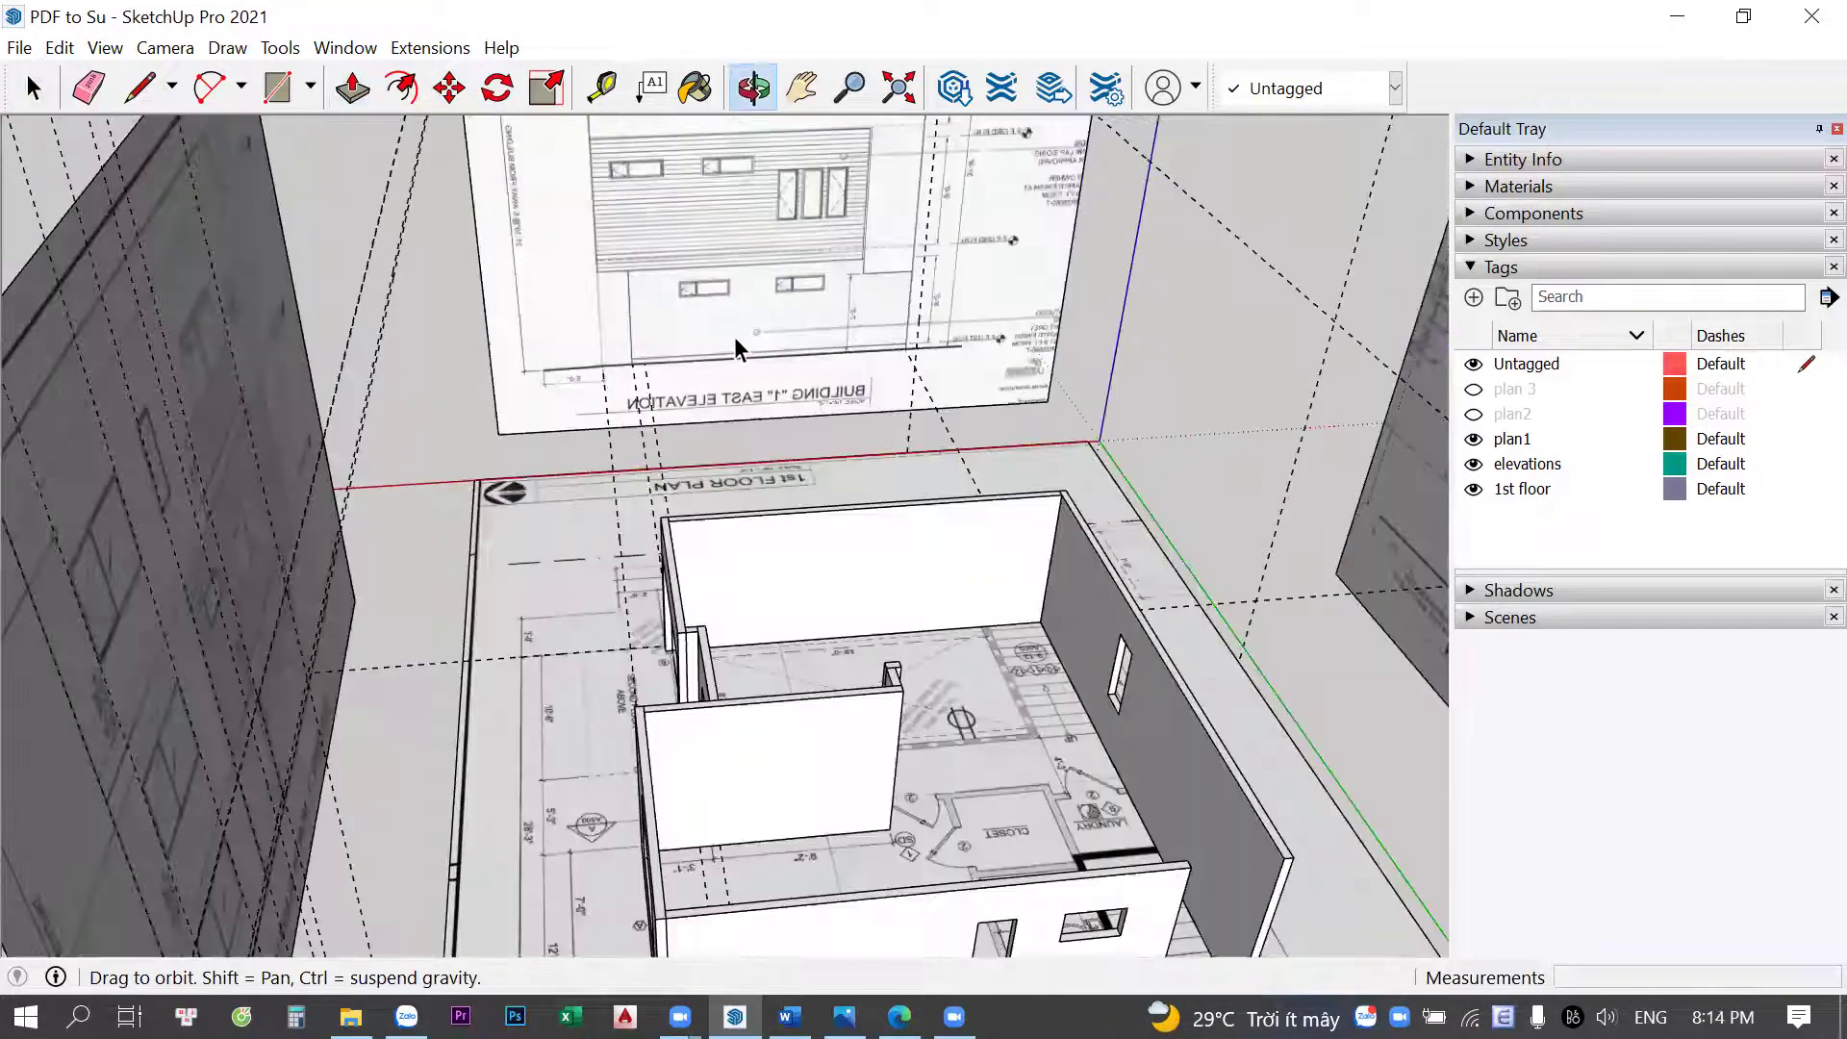
pyautogui.scroll(2, 680, 262)
# Frame the east elevation and add guides along the ground-floor window's bottom and top edges
pyautogui.scroll(3, 681, 262)
pyautogui.press('space')
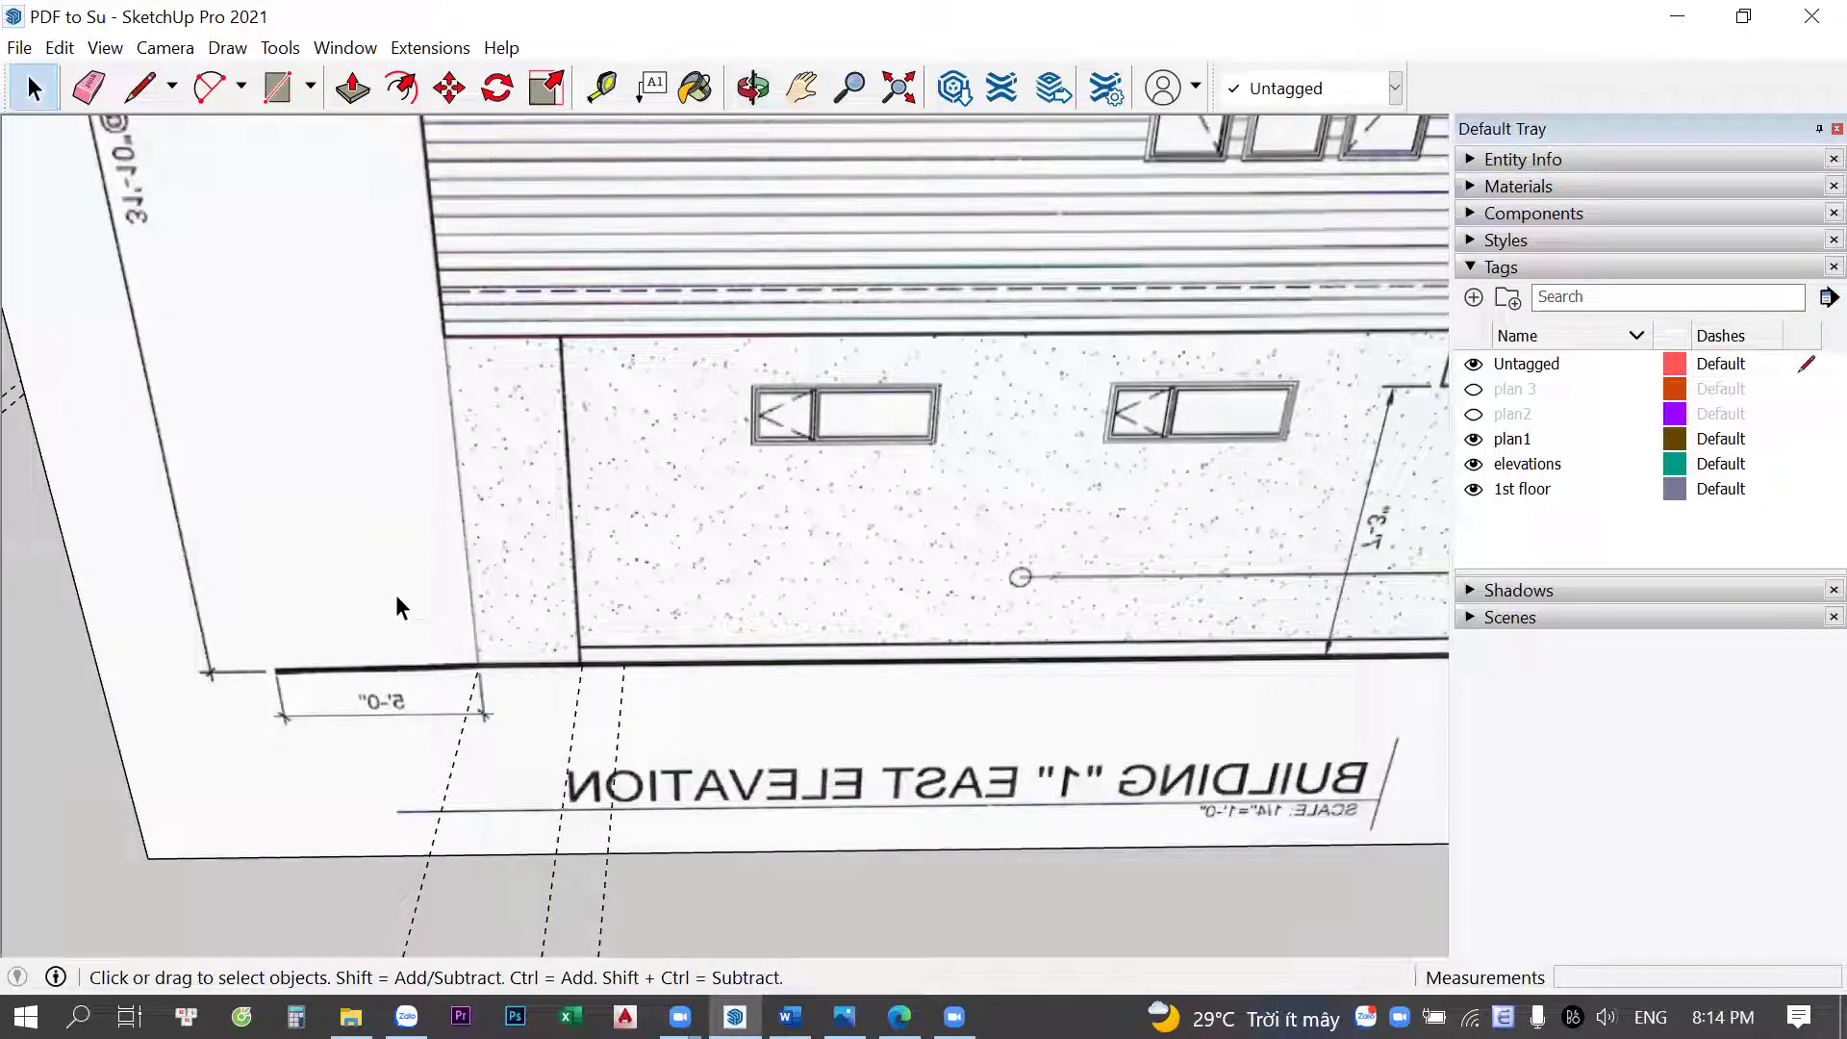
pyautogui.scroll(-5, 729, 575)
pyautogui.keyDown('shift'); pyautogui.moveTo(592, 333); pyautogui.dragTo(679, 334, button='middle'); pyautogui.keyUp('shift')
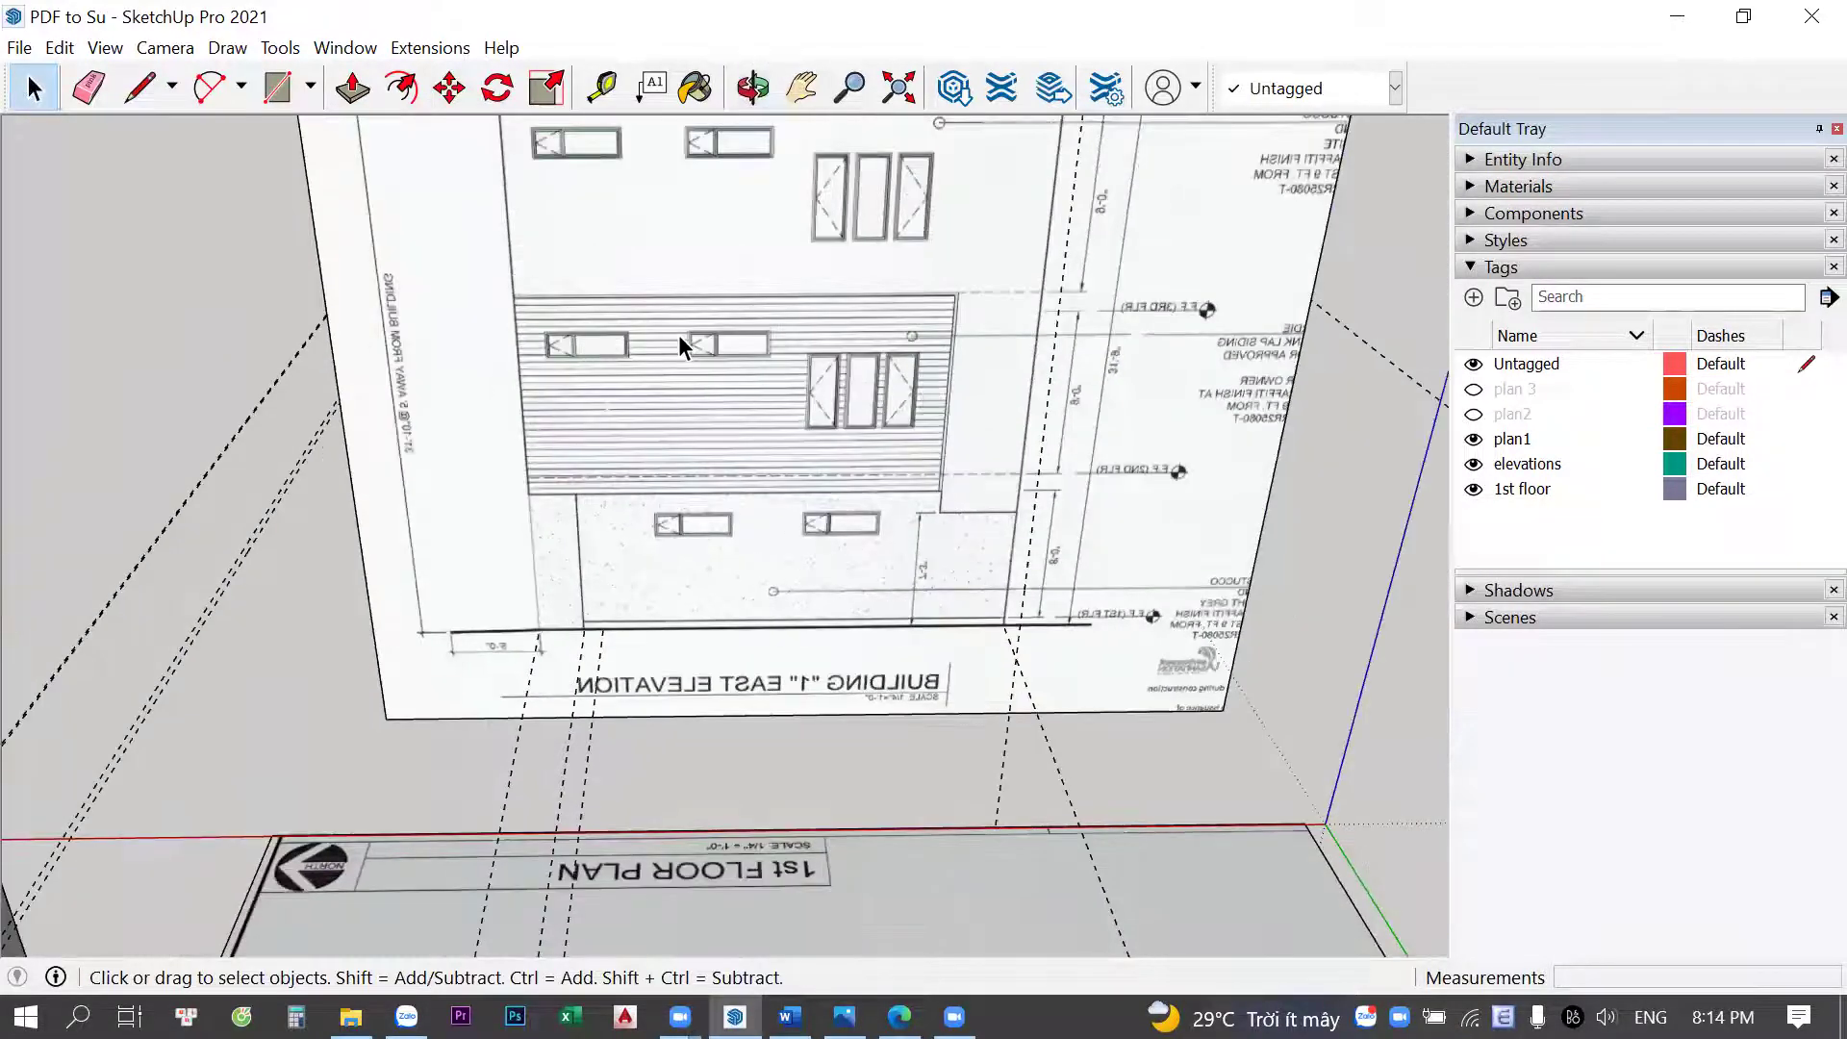
pyautogui.scroll(-1, 651, 399)
pyautogui.scroll(-2, 855, 517)
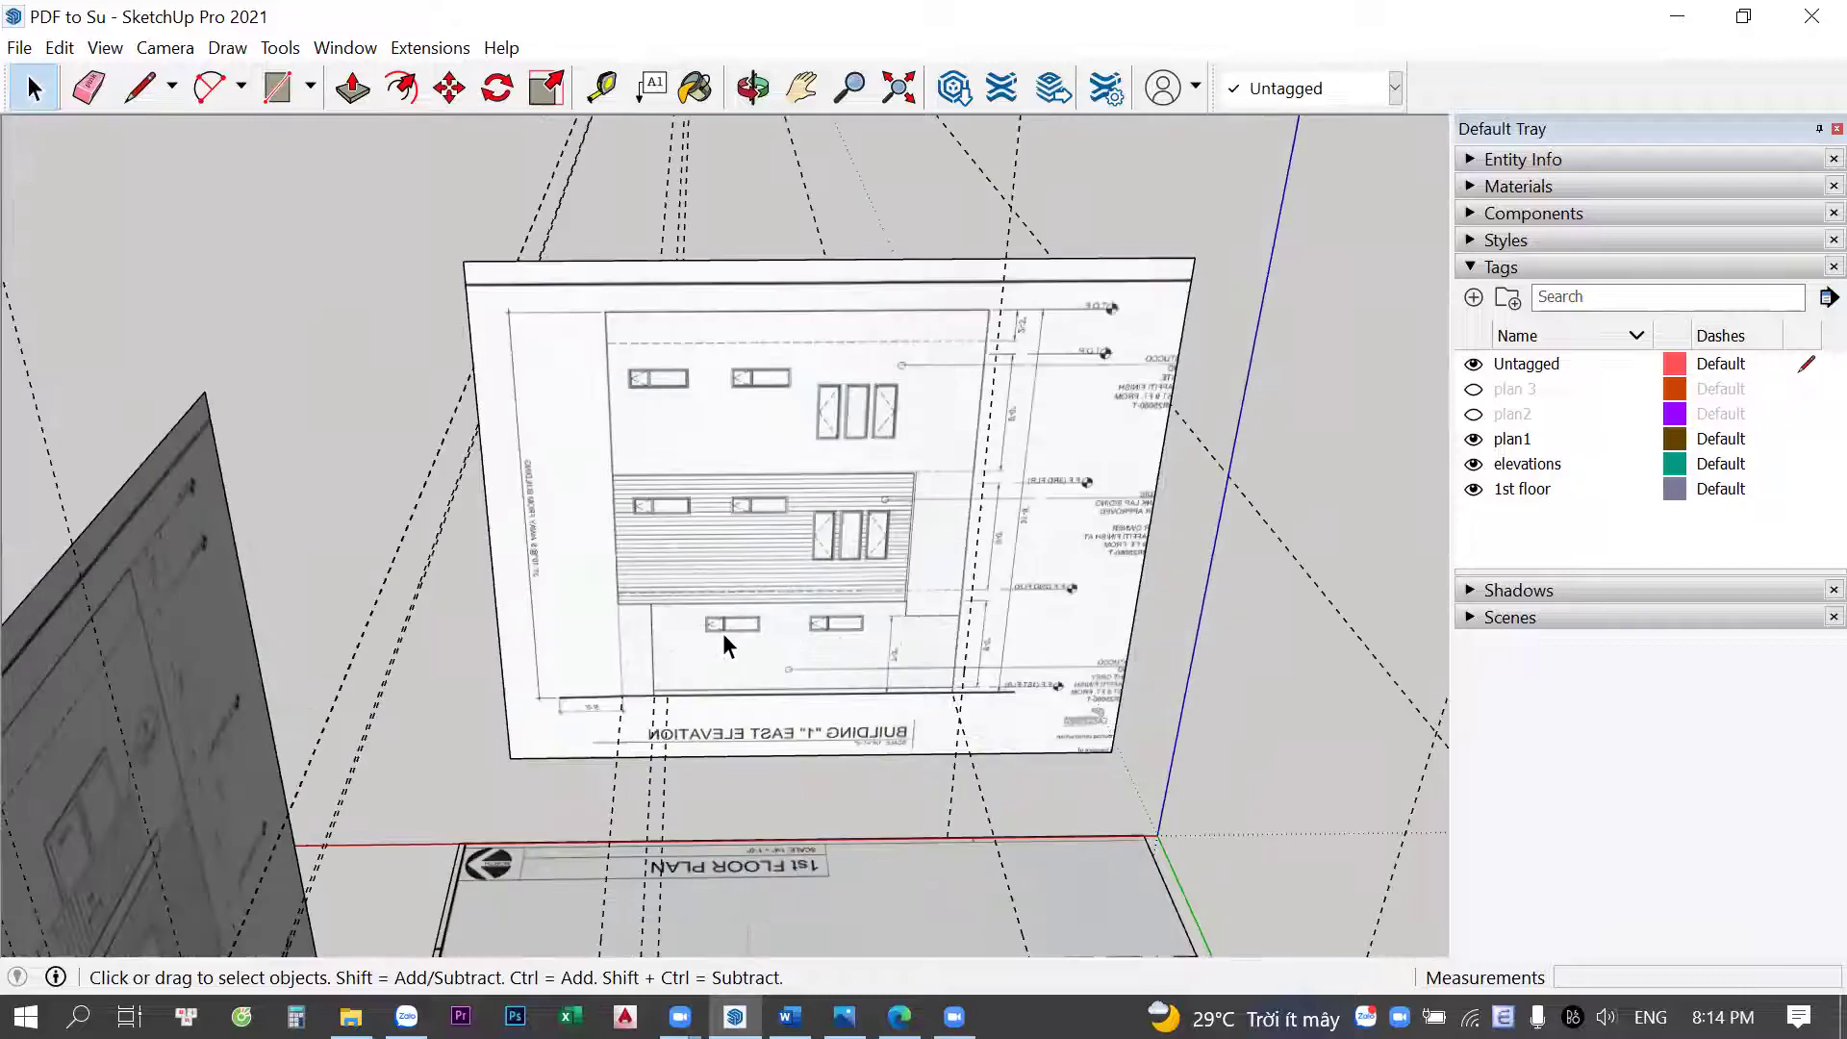
pyautogui.moveTo(721, 635); pyautogui.dragTo(689, 794, button='middle')
pyautogui.press('t')
pyautogui.scroll(4, 693, 822)
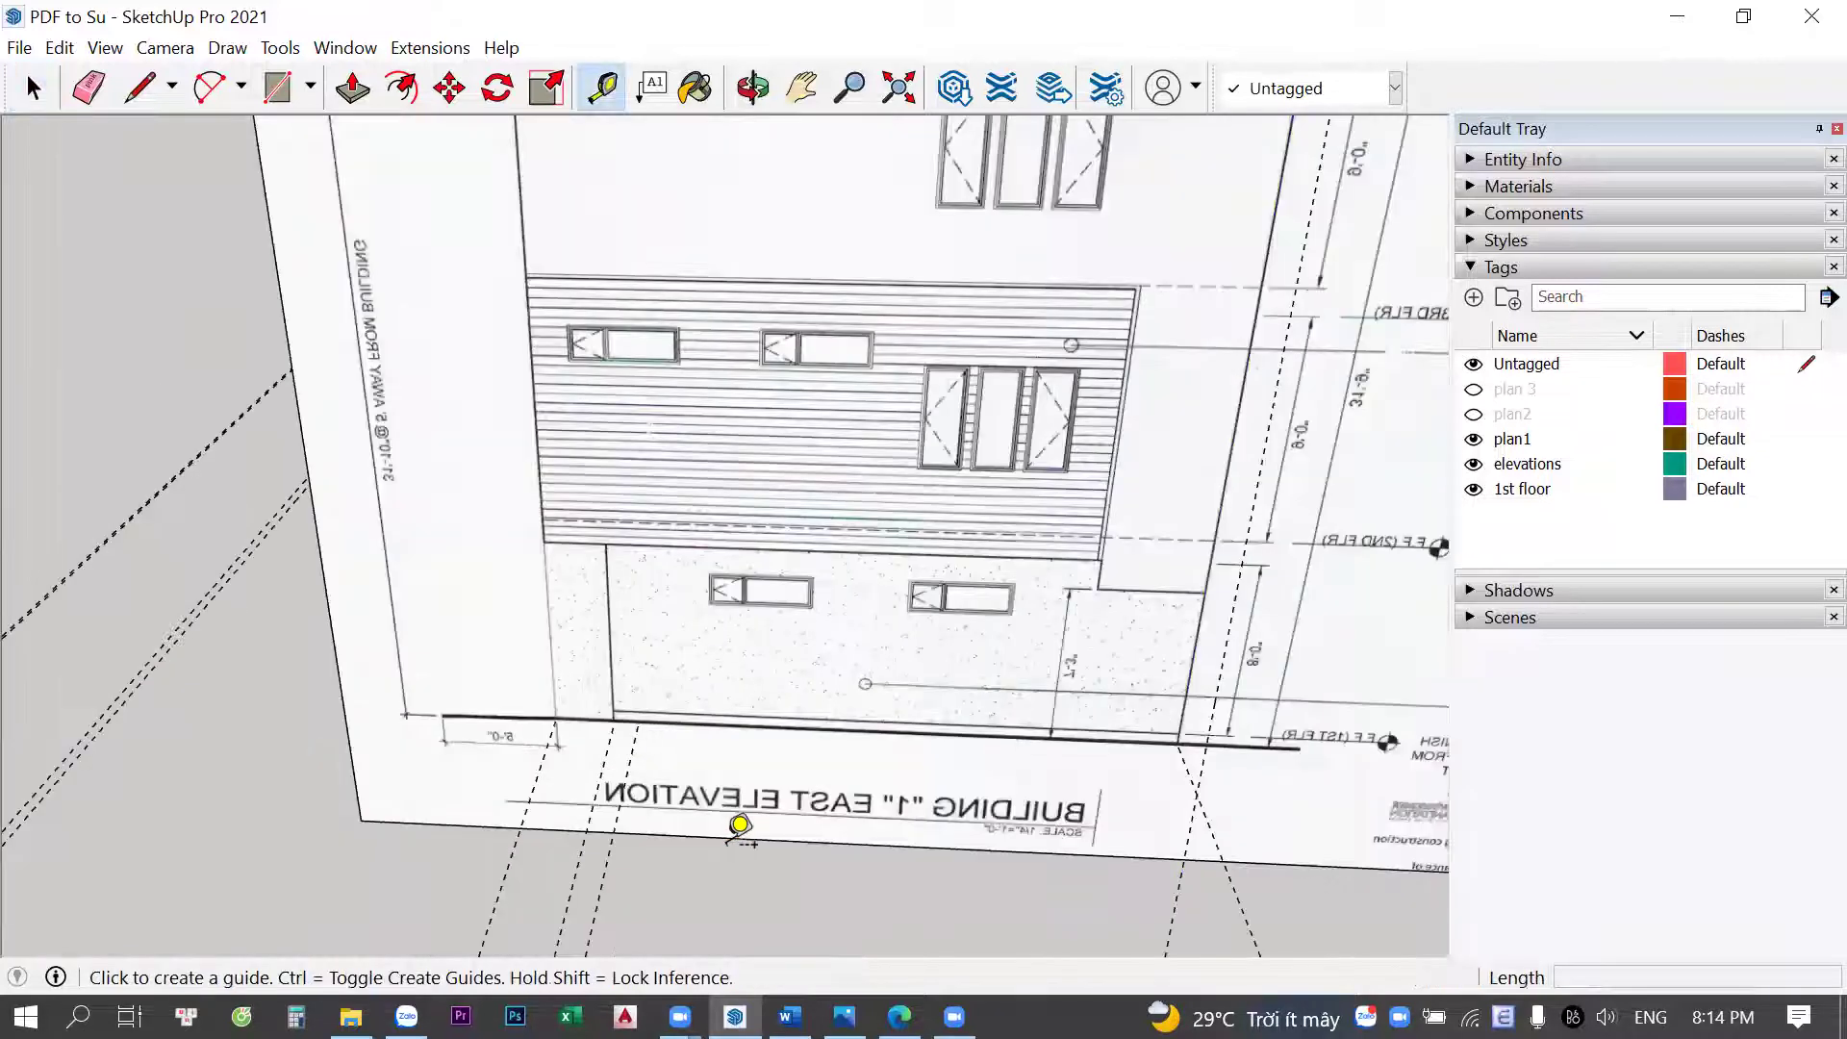
pyautogui.click(733, 577)
pyautogui.scroll(5, 742, 569)
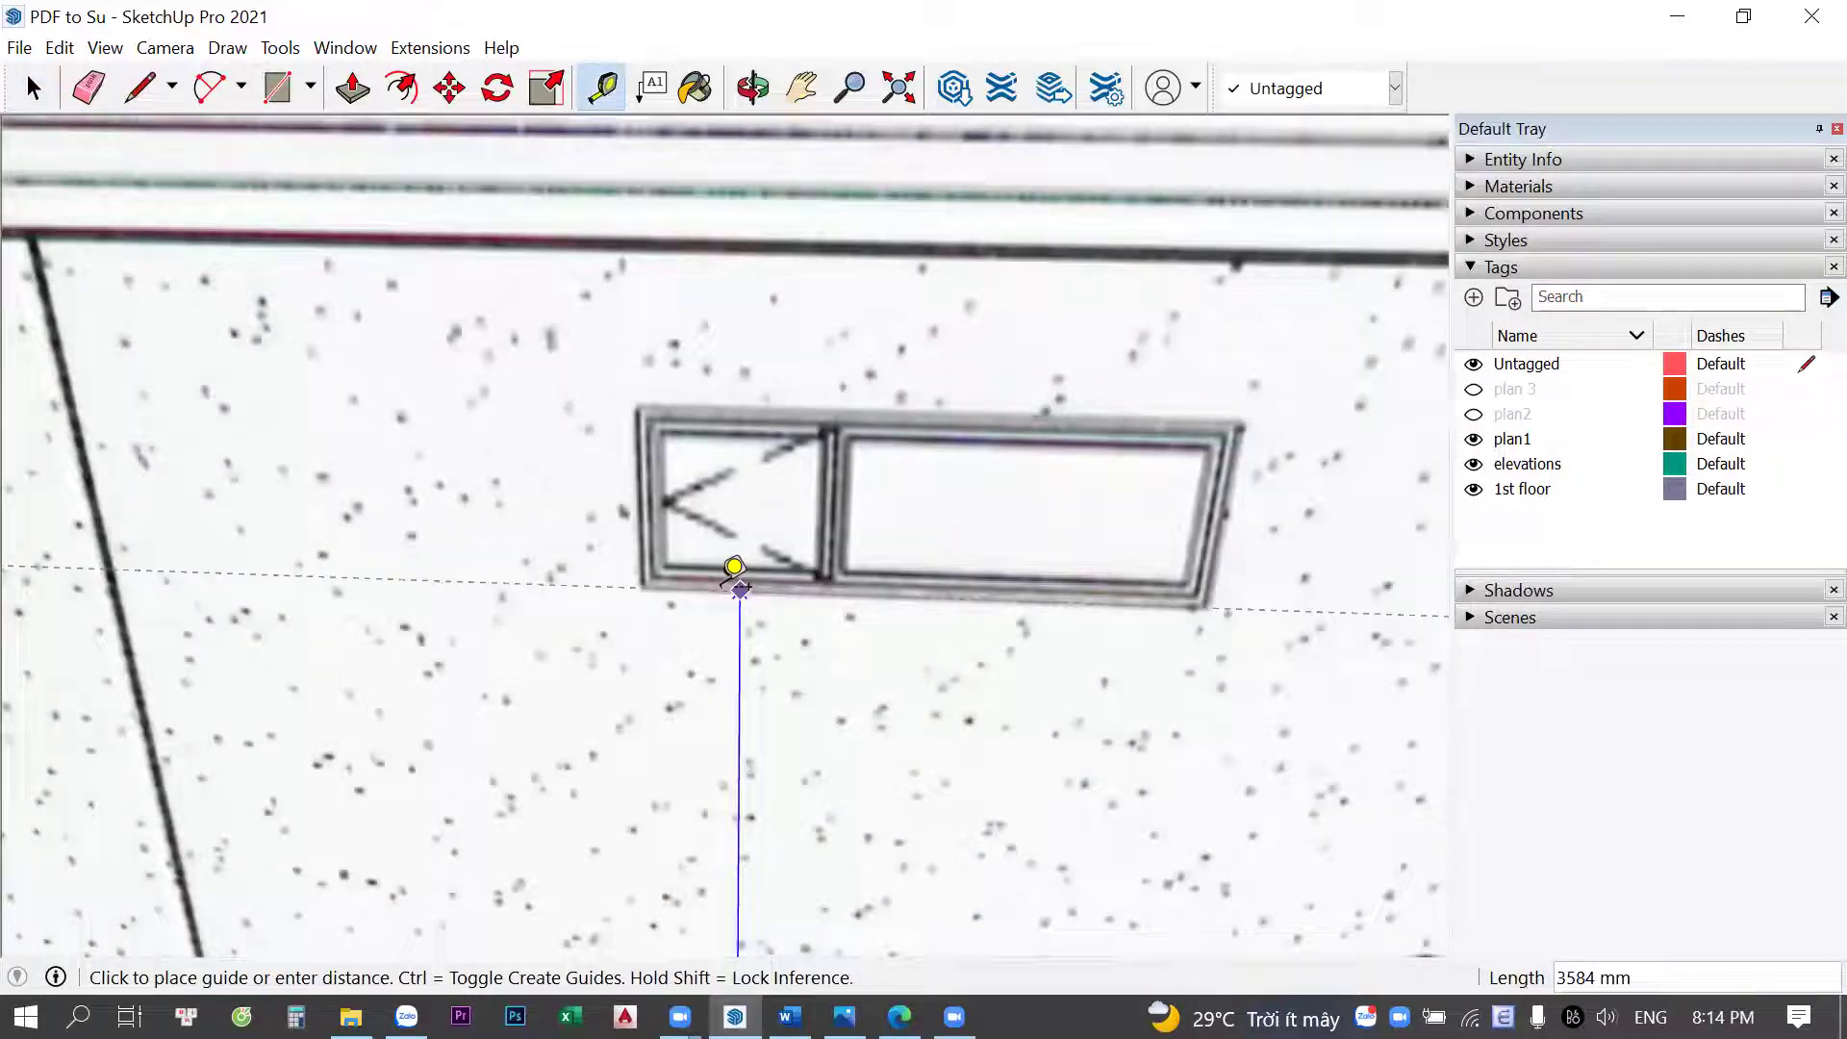
pyautogui.click(561, 585)
pyautogui.scroll(1, 561, 586)
pyautogui.click(520, 332)
pyautogui.press('space')
pyautogui.scroll(-3, 666, 520)
# Rotate a copy of the bottom guide upright at the window's left corner
pyautogui.scroll(2, 653, 535)
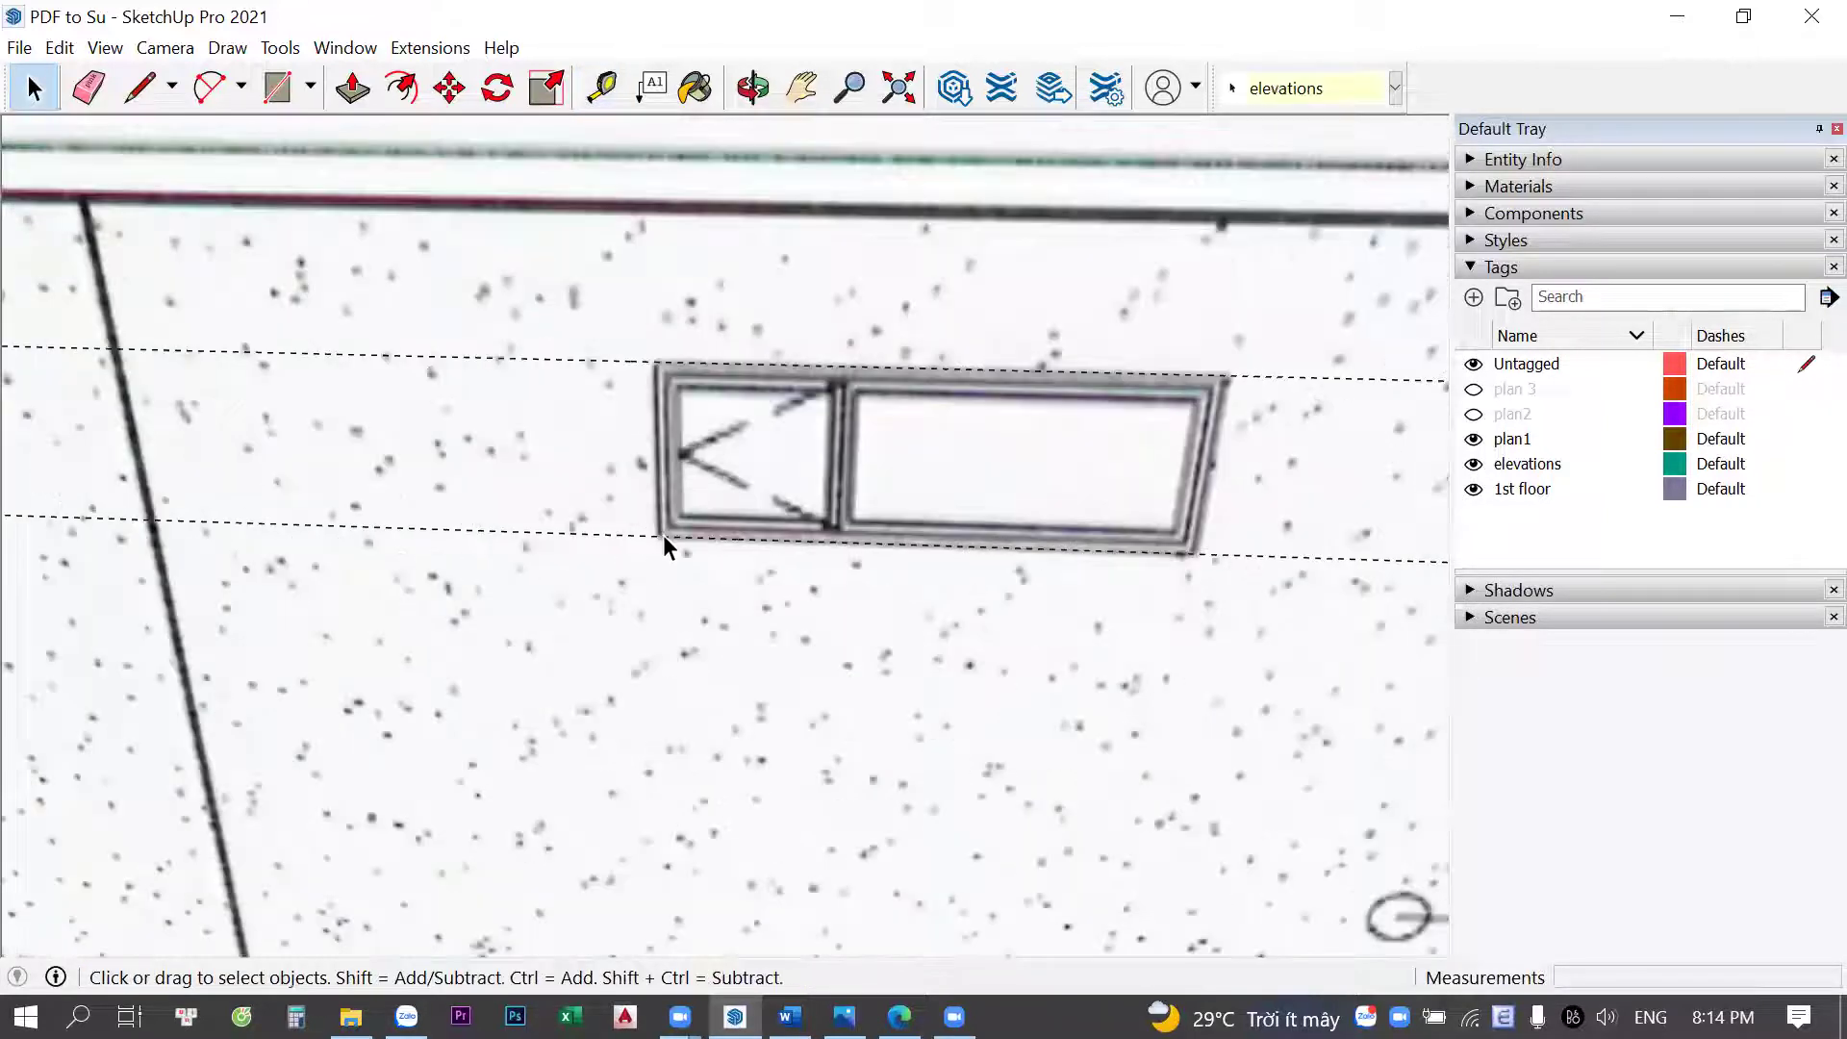
pyautogui.click(672, 539)
pyautogui.press('q')
pyautogui.scroll(-2, 856, 462)
pyautogui.press('r')
pyautogui.scroll(-2, 909, 424)
pyautogui.click(1260, 554)
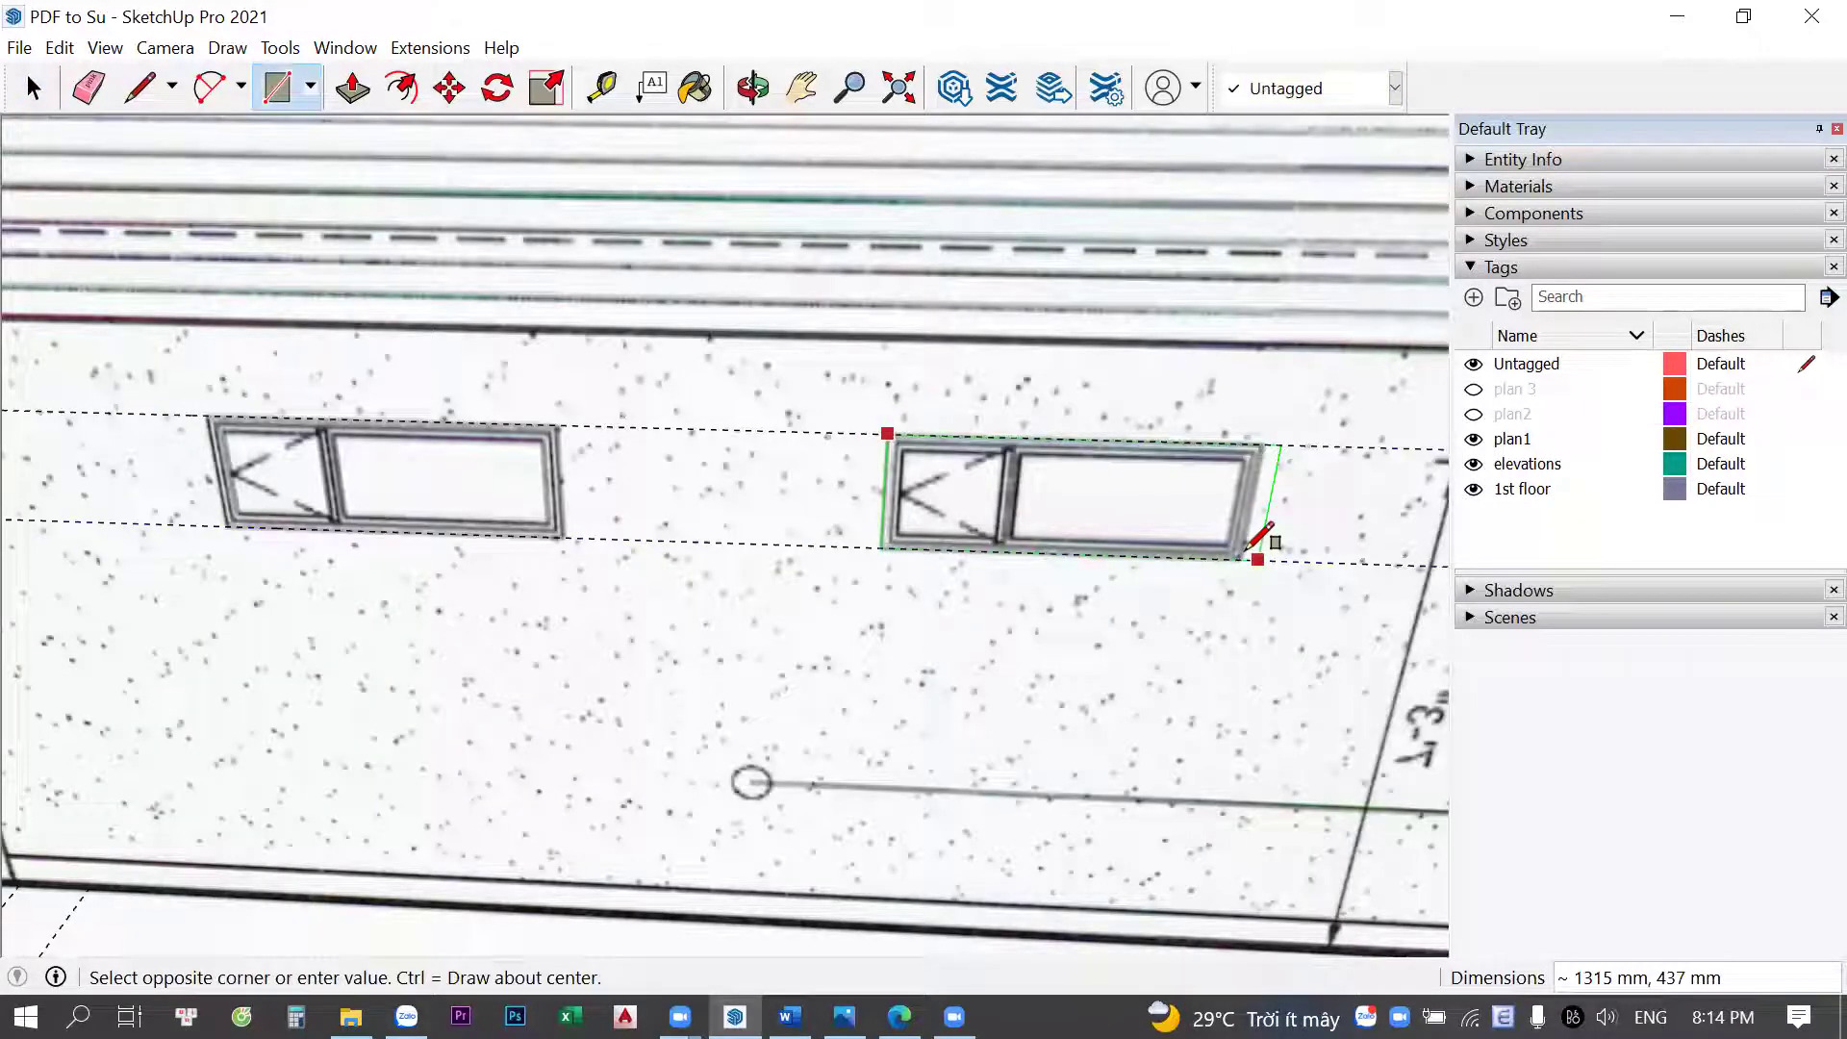
pyautogui.press('space')
pyautogui.moveTo(412, 586); pyautogui.dragTo(441, 524, button='middle')
pyautogui.press('q')
pyautogui.click(462, 515)
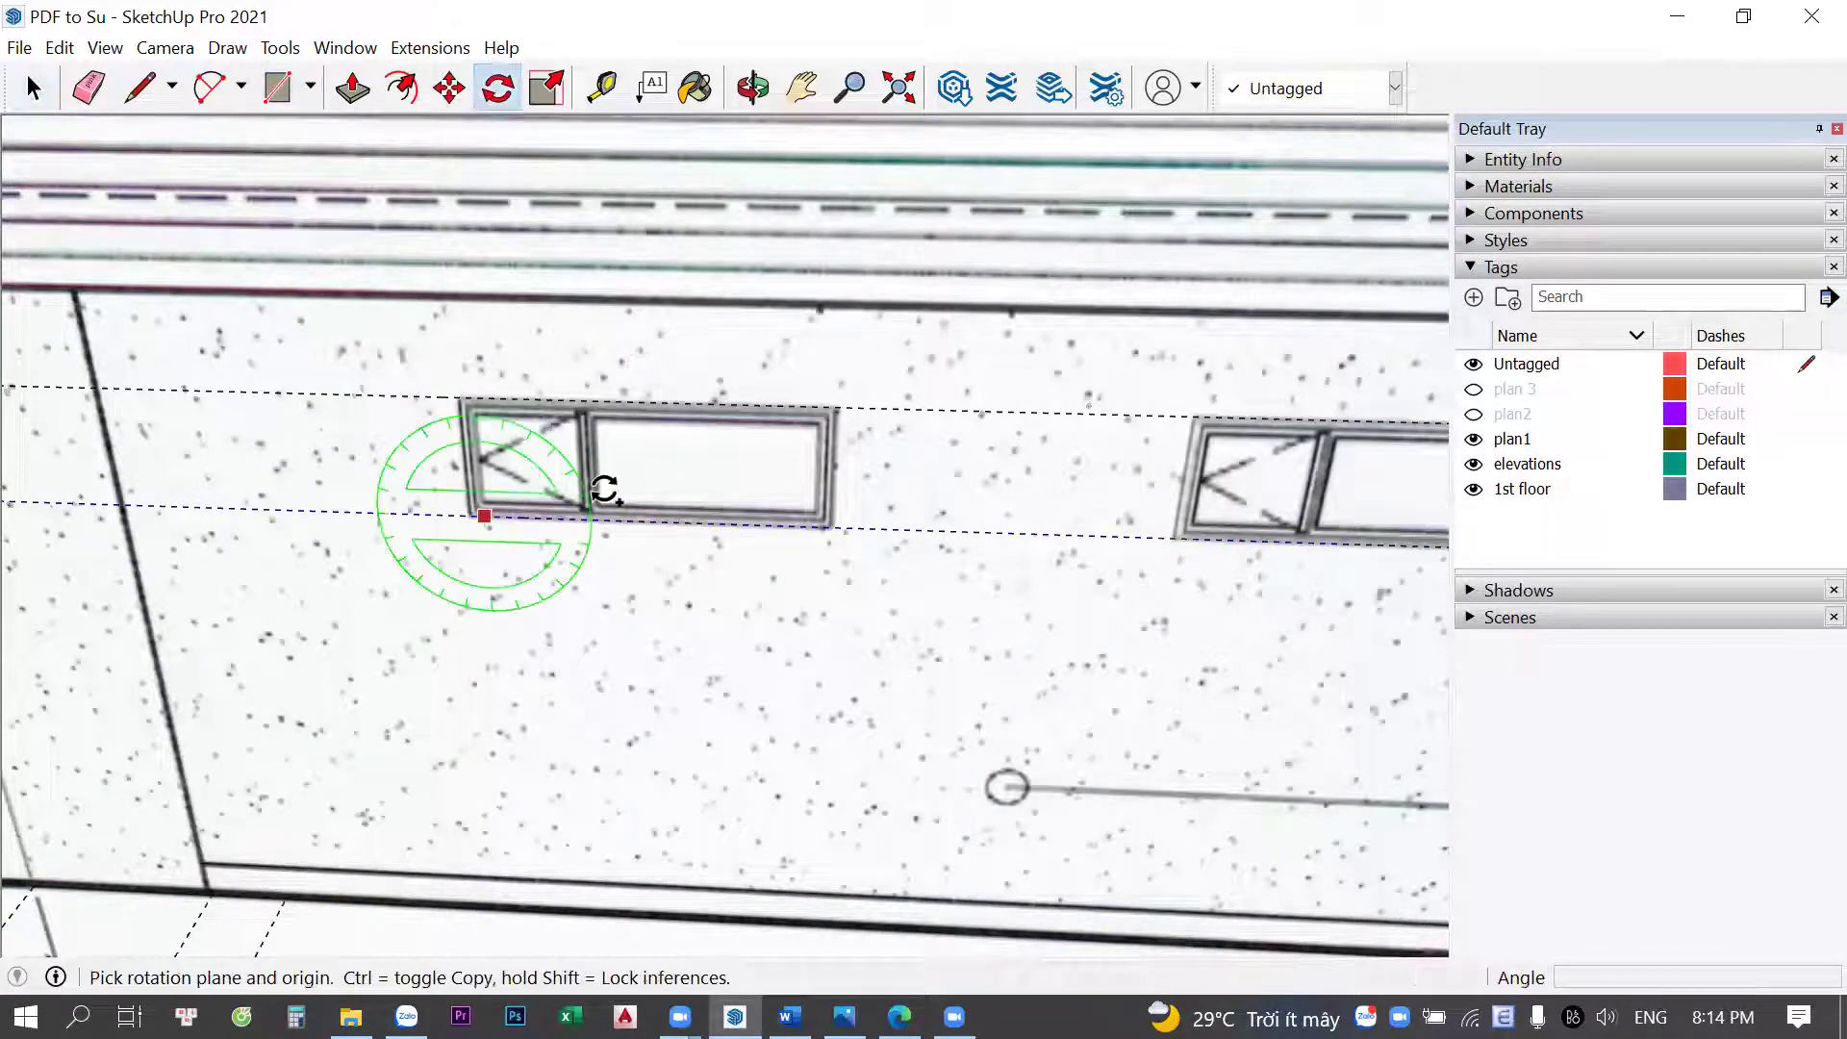
pyautogui.click(597, 519)
pyautogui.press('Escape')
# Copy the vertical guide across to the window's right edge
pyautogui.scroll(2, 394, 390)
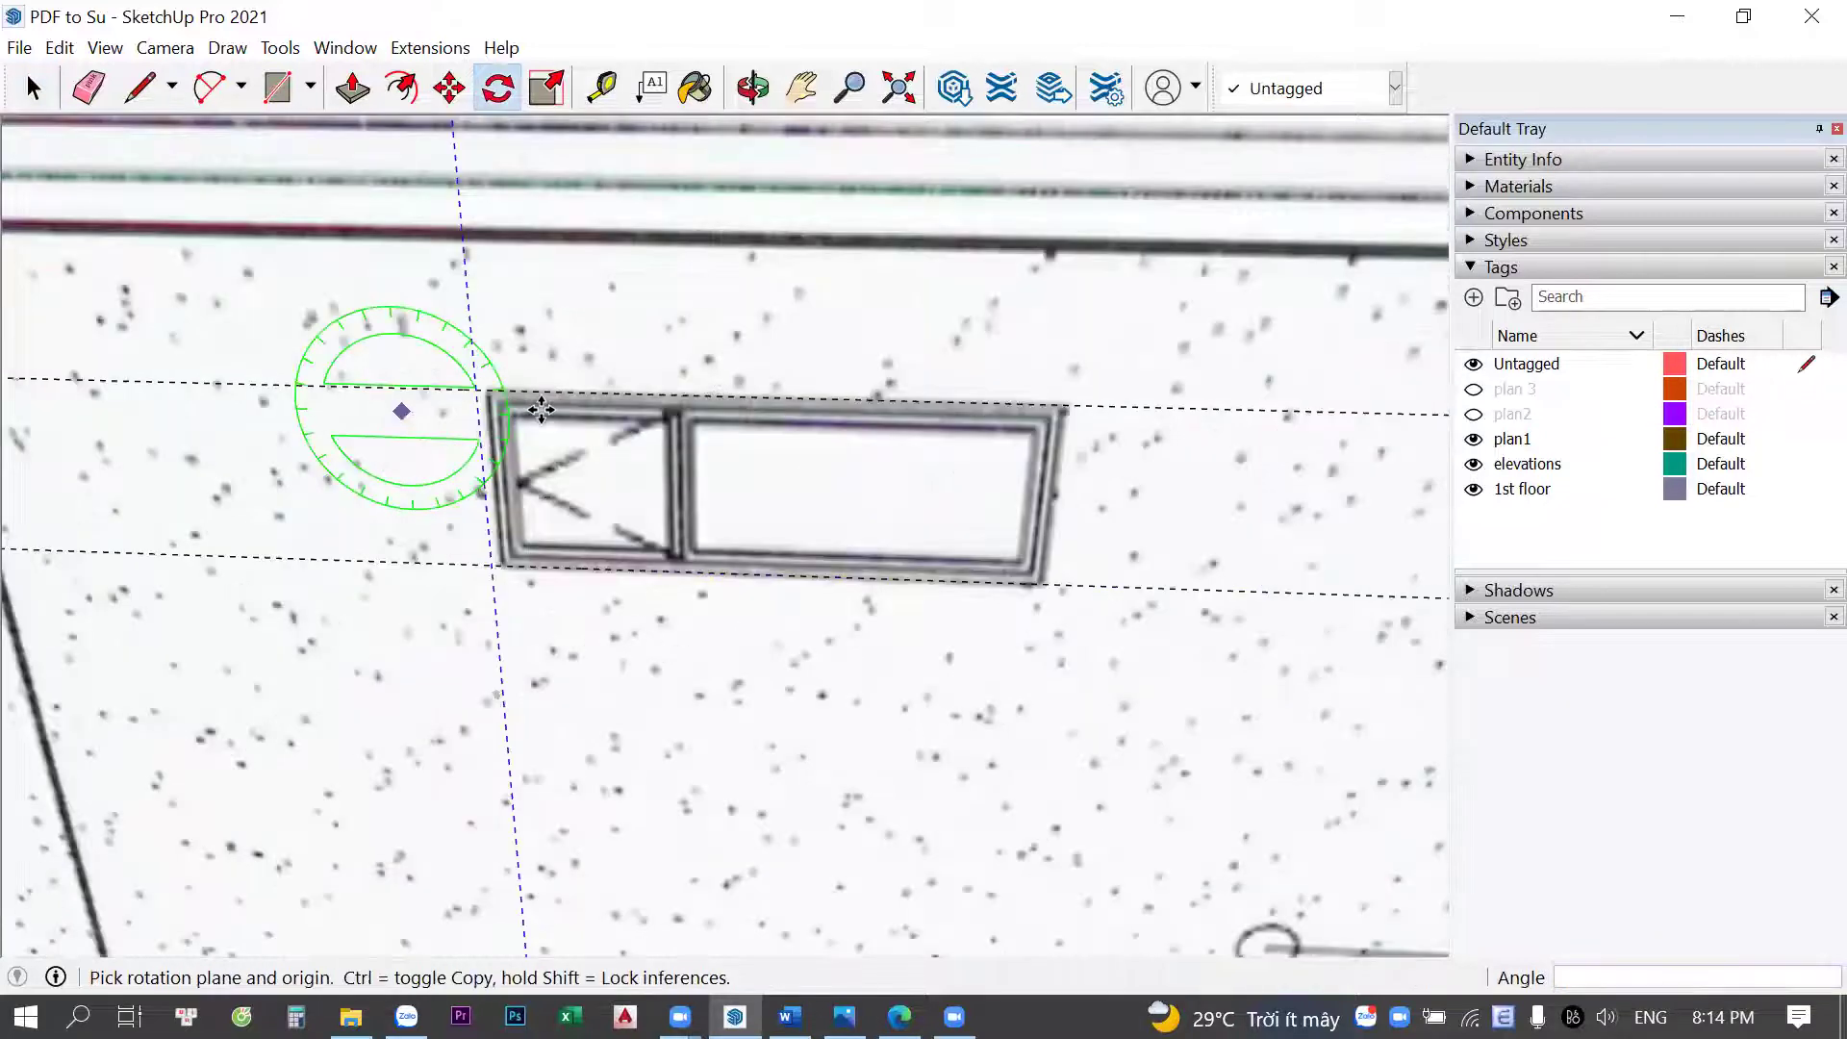
pyautogui.press('m')
pyautogui.scroll(4, 573, 395)
pyautogui.click(570, 391)
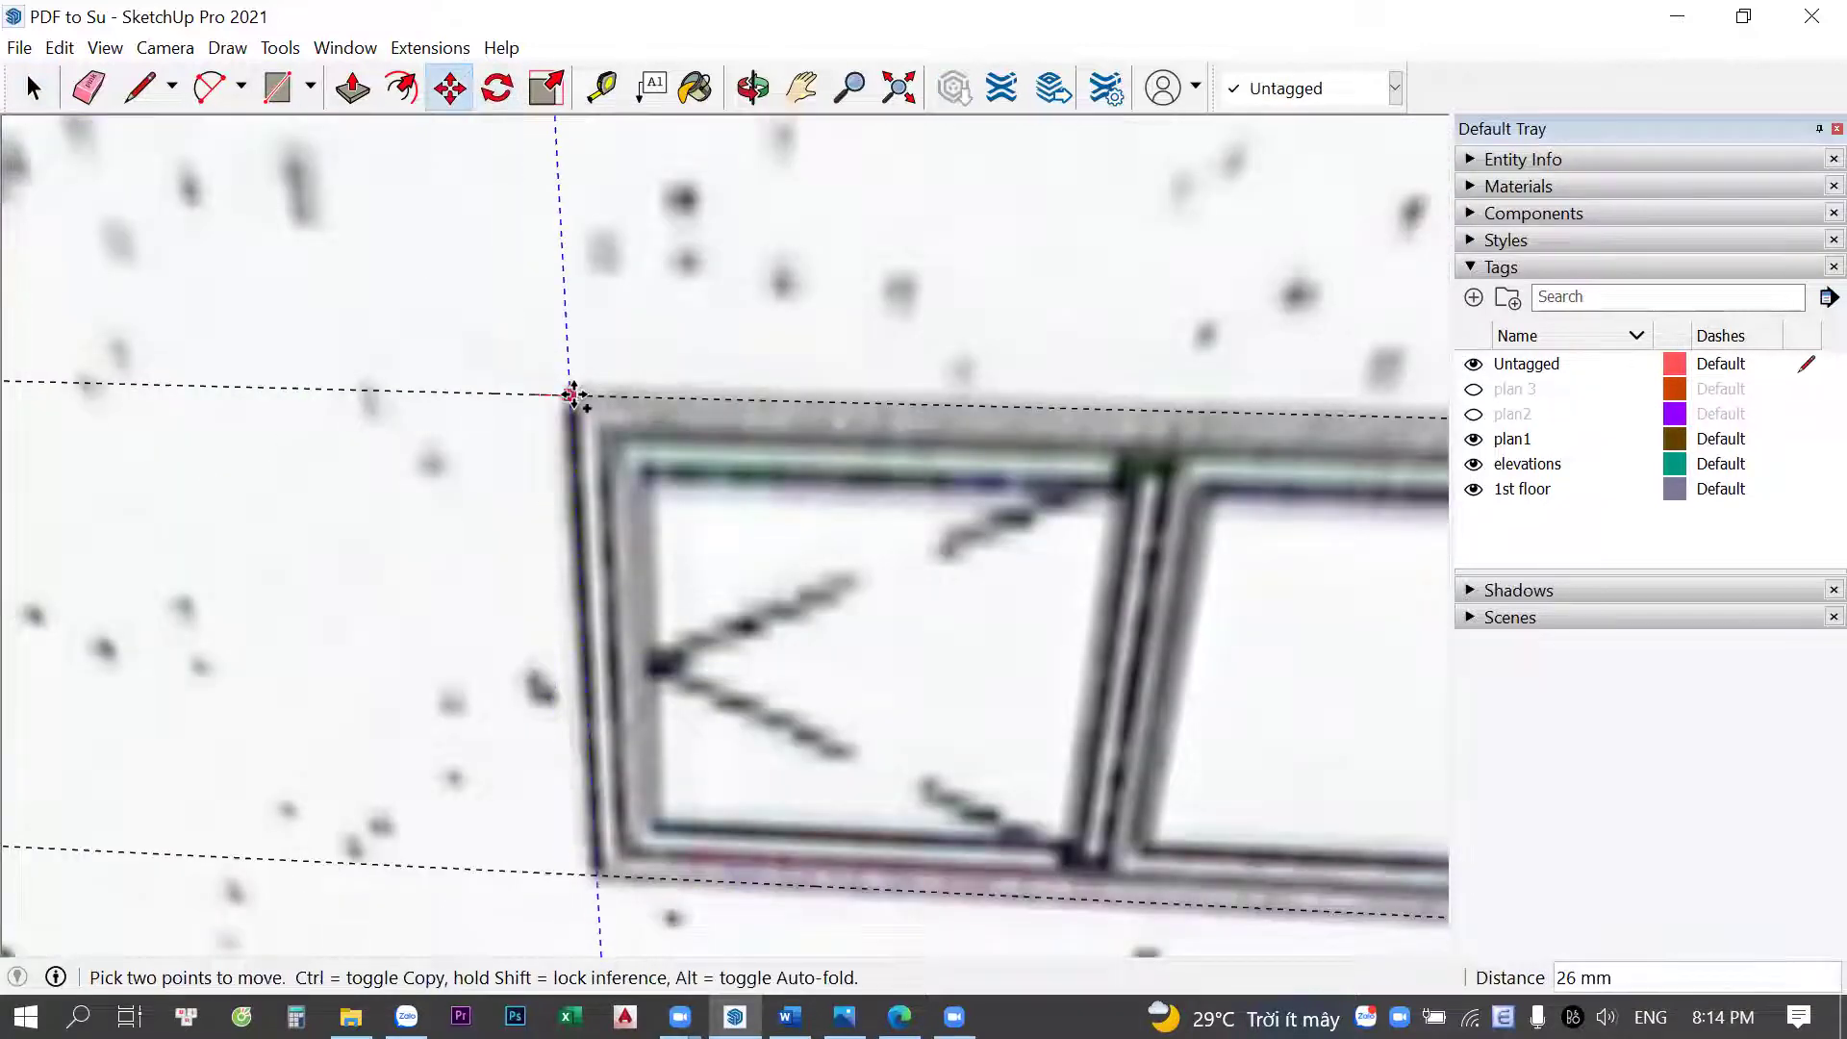
pyautogui.press('ctrl')
pyautogui.scroll(-2, 770, 400)
pyautogui.keyDown('shift'); pyautogui.moveTo(941, 428); pyautogui.dragTo(964, 421, button='middle'); pyautogui.keyUp('shift')
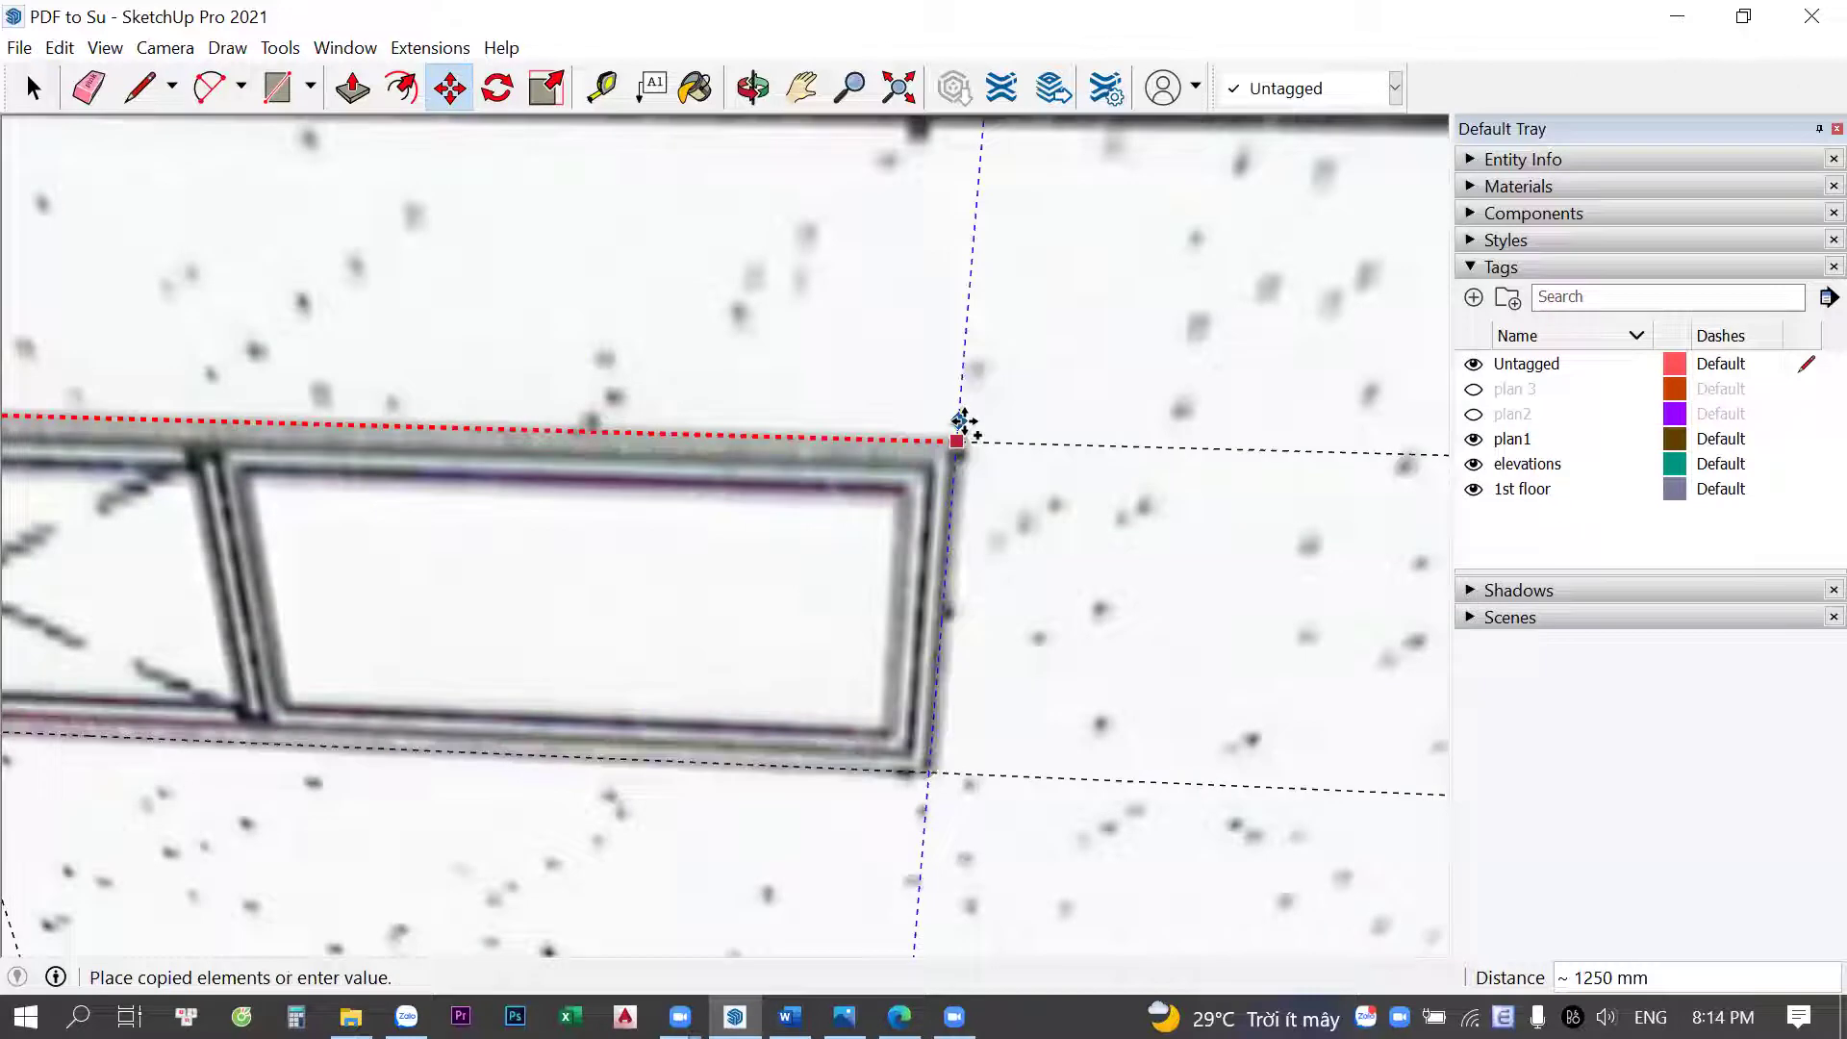
pyautogui.click(956, 519)
pyautogui.press('space')
# Draw a 1315 × 437 mm rectangle over the window between the guides
pyautogui.scroll(-3, 577, 568)
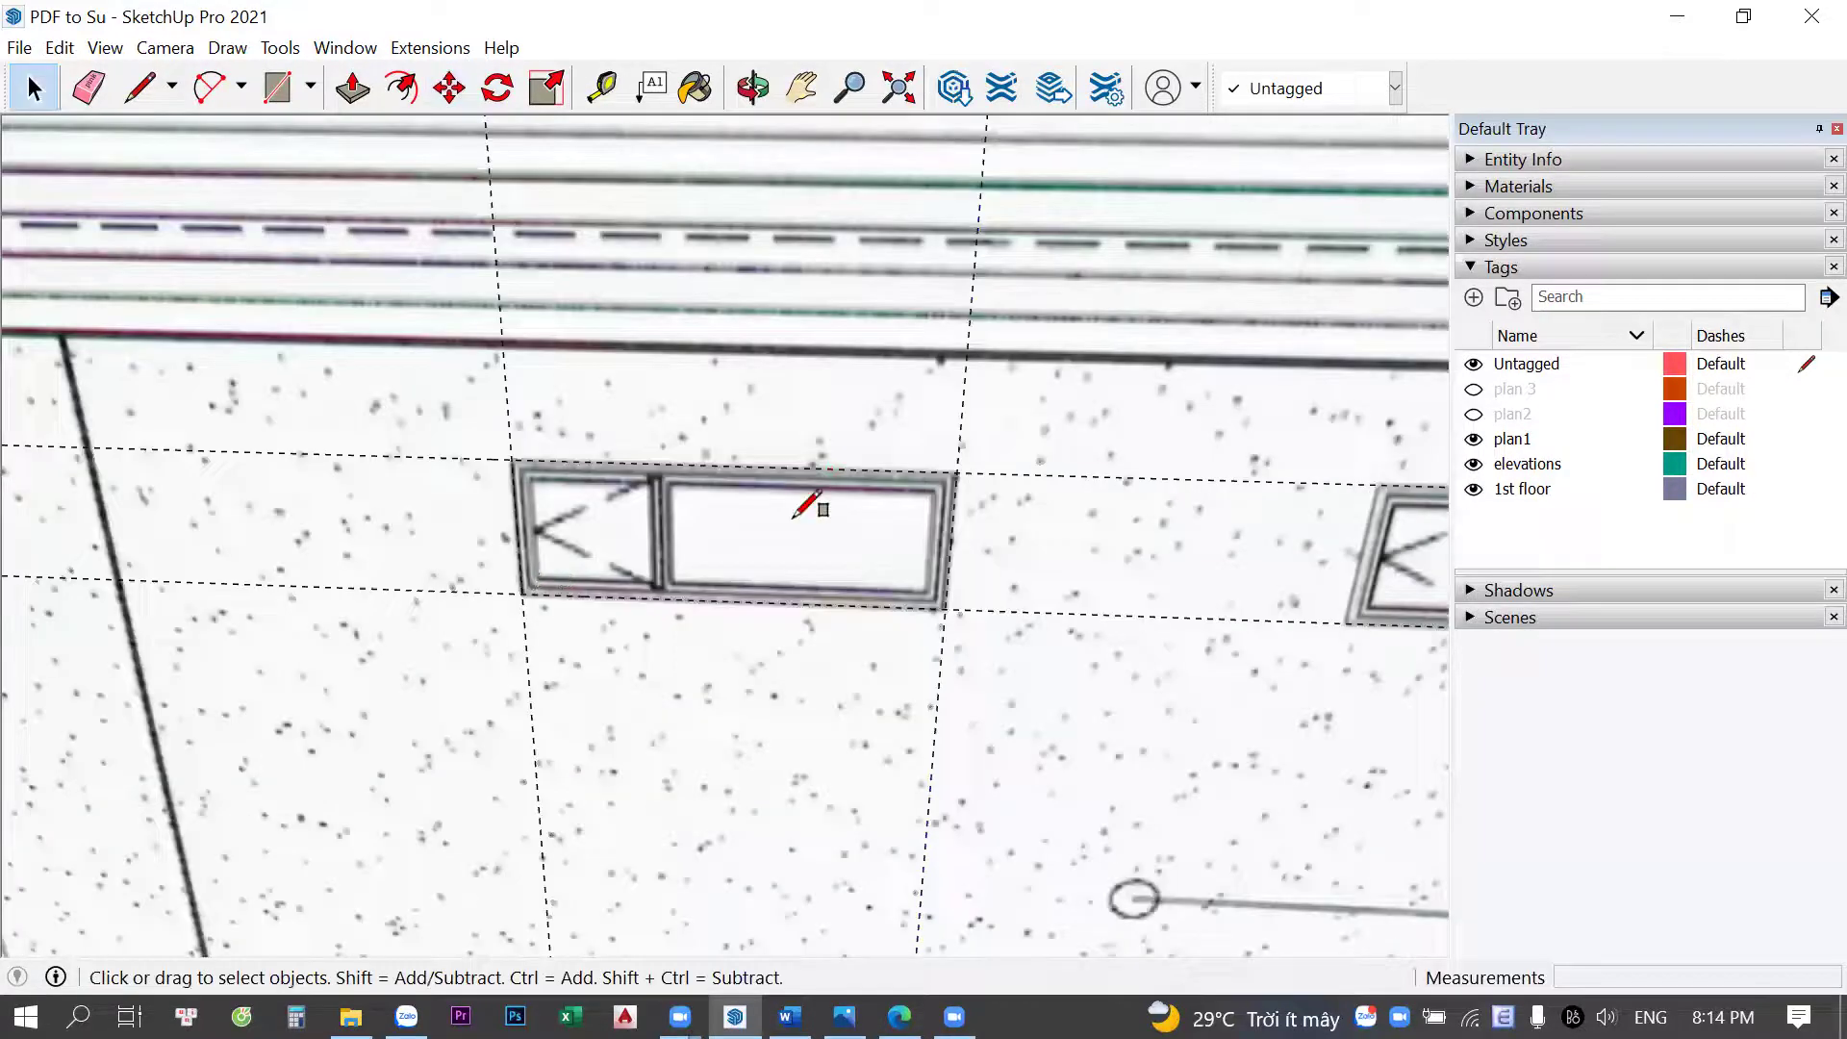
pyautogui.press('r')
pyautogui.click(972, 459)
pyautogui.press('space')
pyautogui.scroll(-3, 621, 492)
pyautogui.moveTo(372, 632); pyautogui.dragTo(708, 507, button='middle')
# Copy the traced window rectangle from the elevation onto the east wall
pyautogui.scroll(-3, 708, 506)
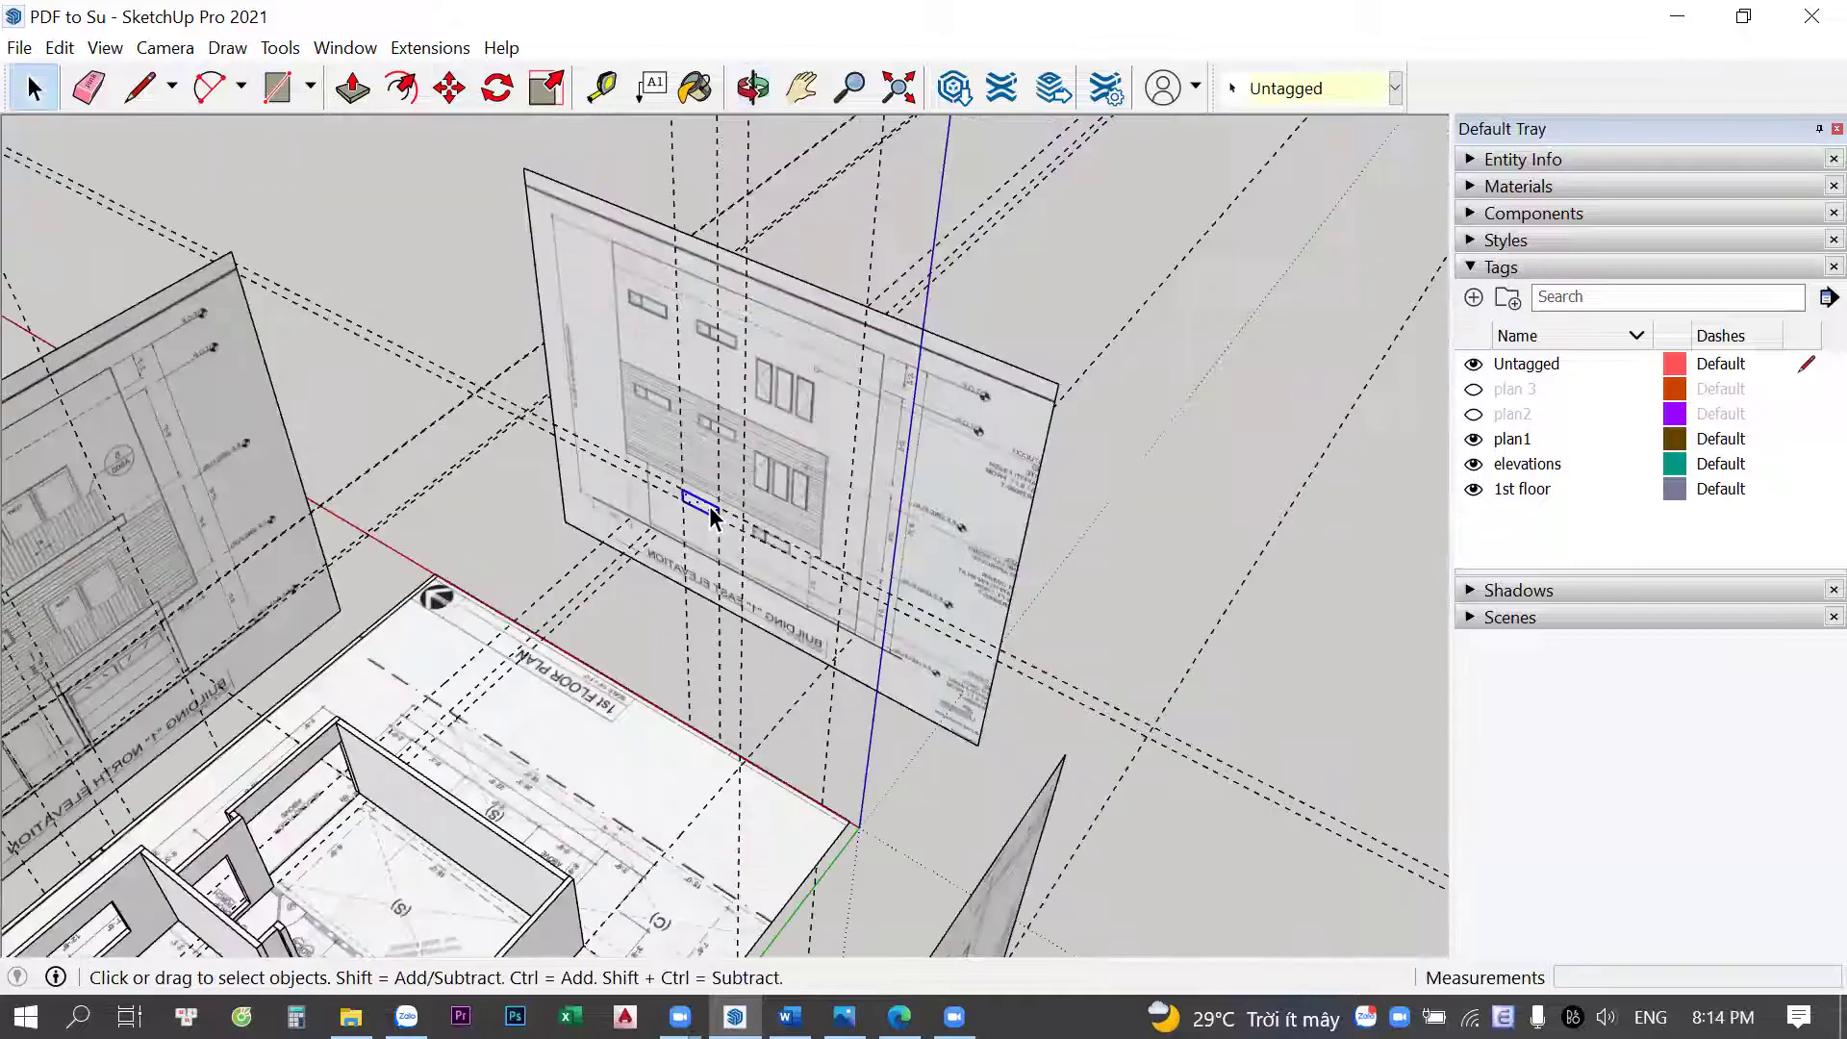
pyautogui.scroll(-1, 712, 553)
pyautogui.press('m')
pyautogui.scroll(2, 819, 387)
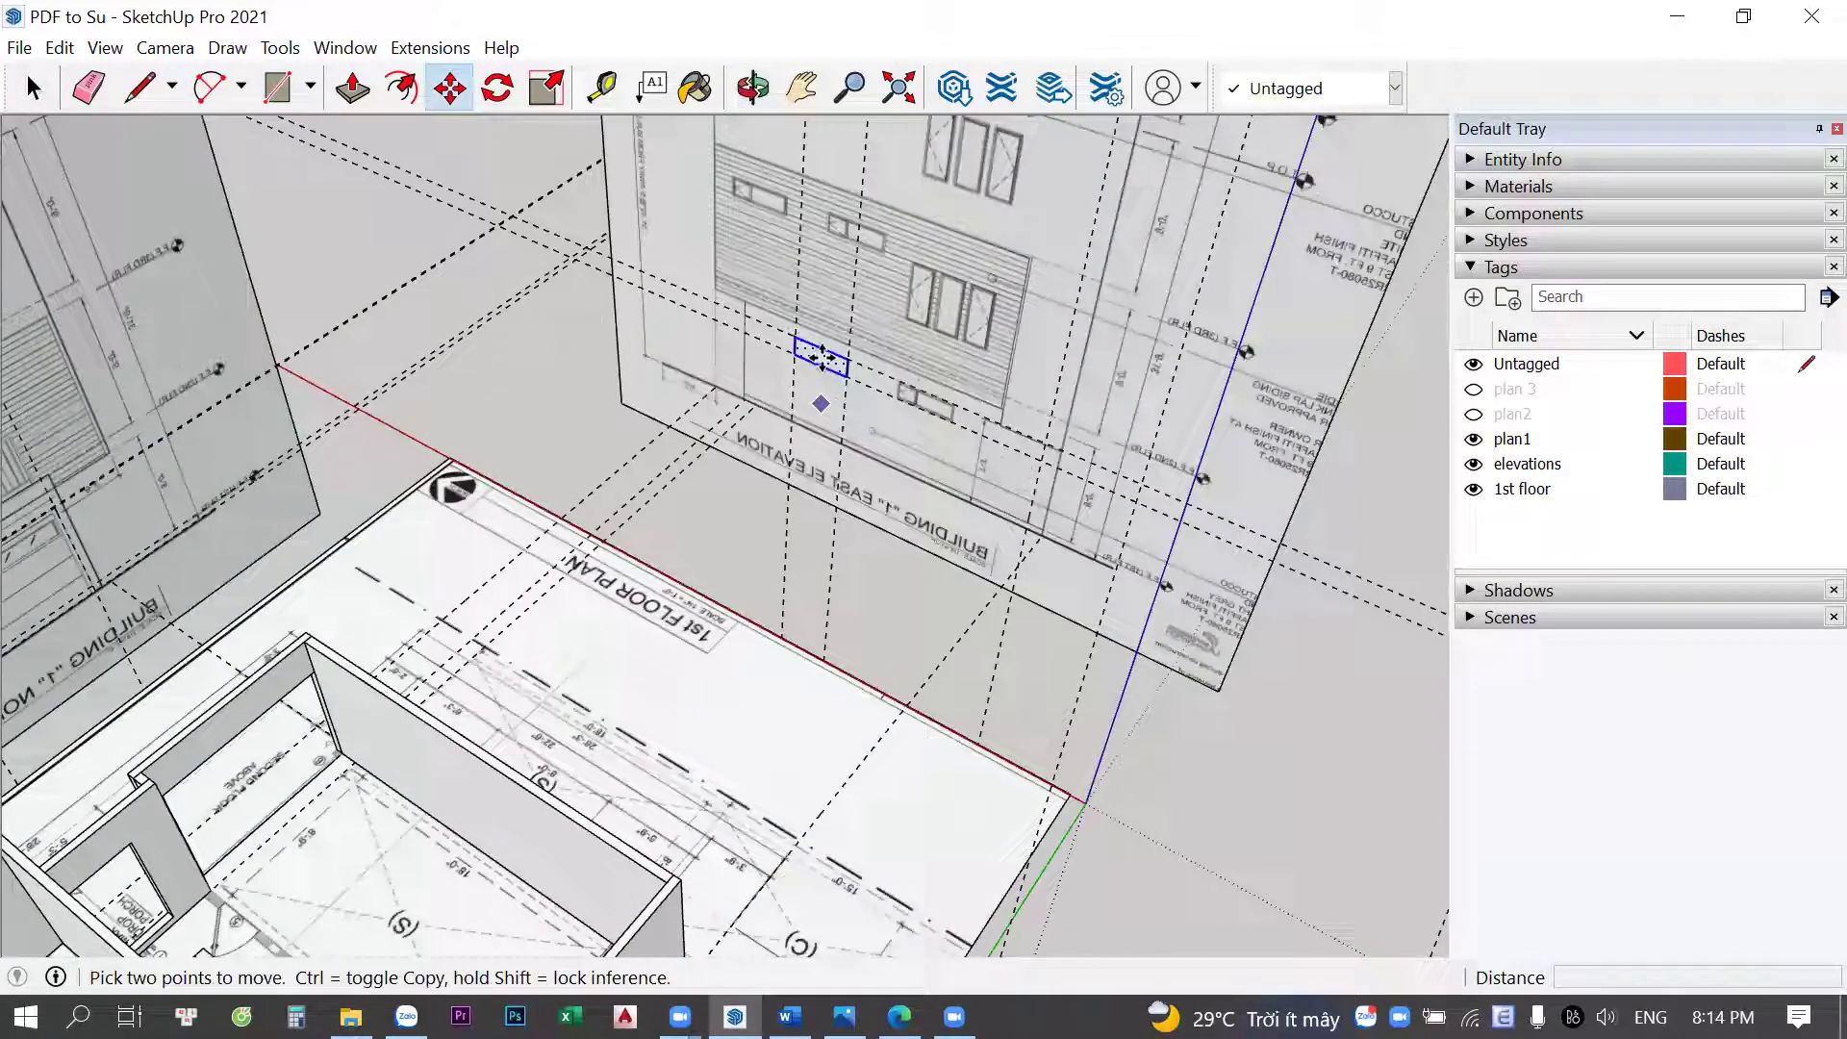
pyautogui.scroll(1, 735, 473)
pyautogui.click(700, 500)
pyautogui.press('ctrl')
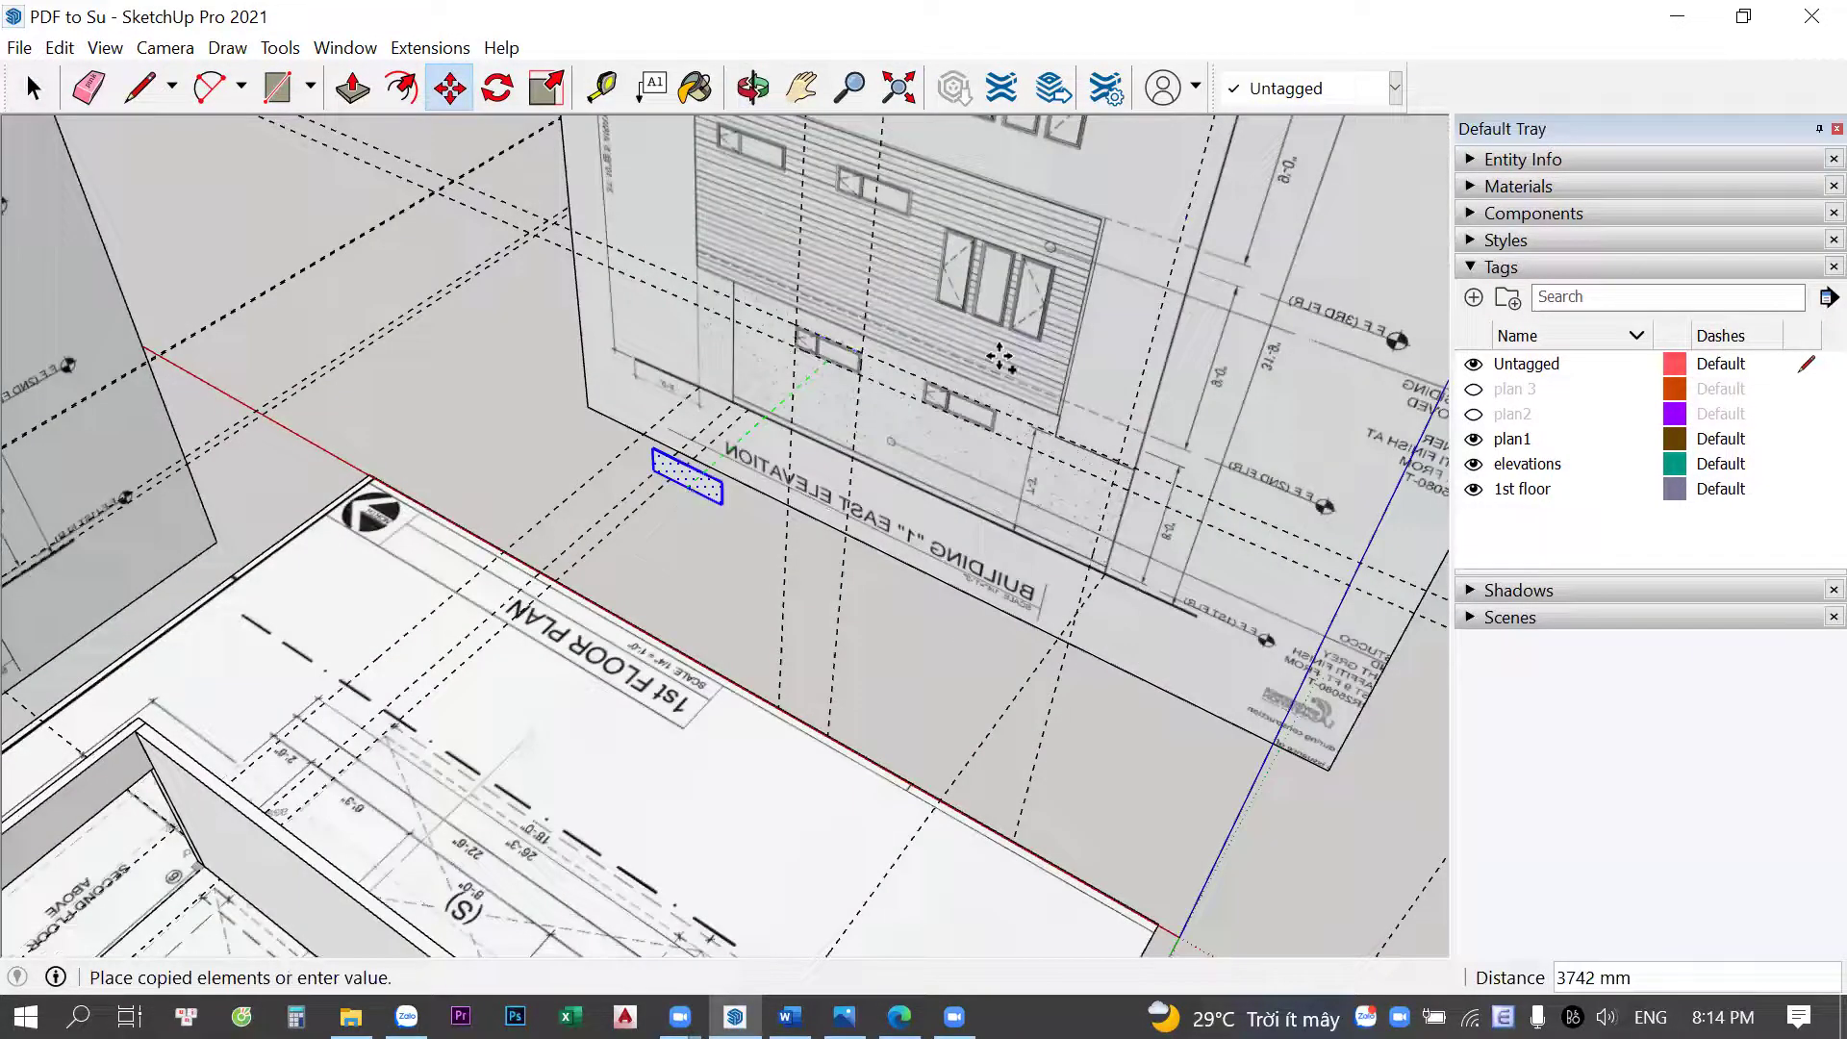
pyautogui.scroll(3, 837, 577)
pyautogui.click(758, 568)
pyautogui.scroll(-3, 758, 567)
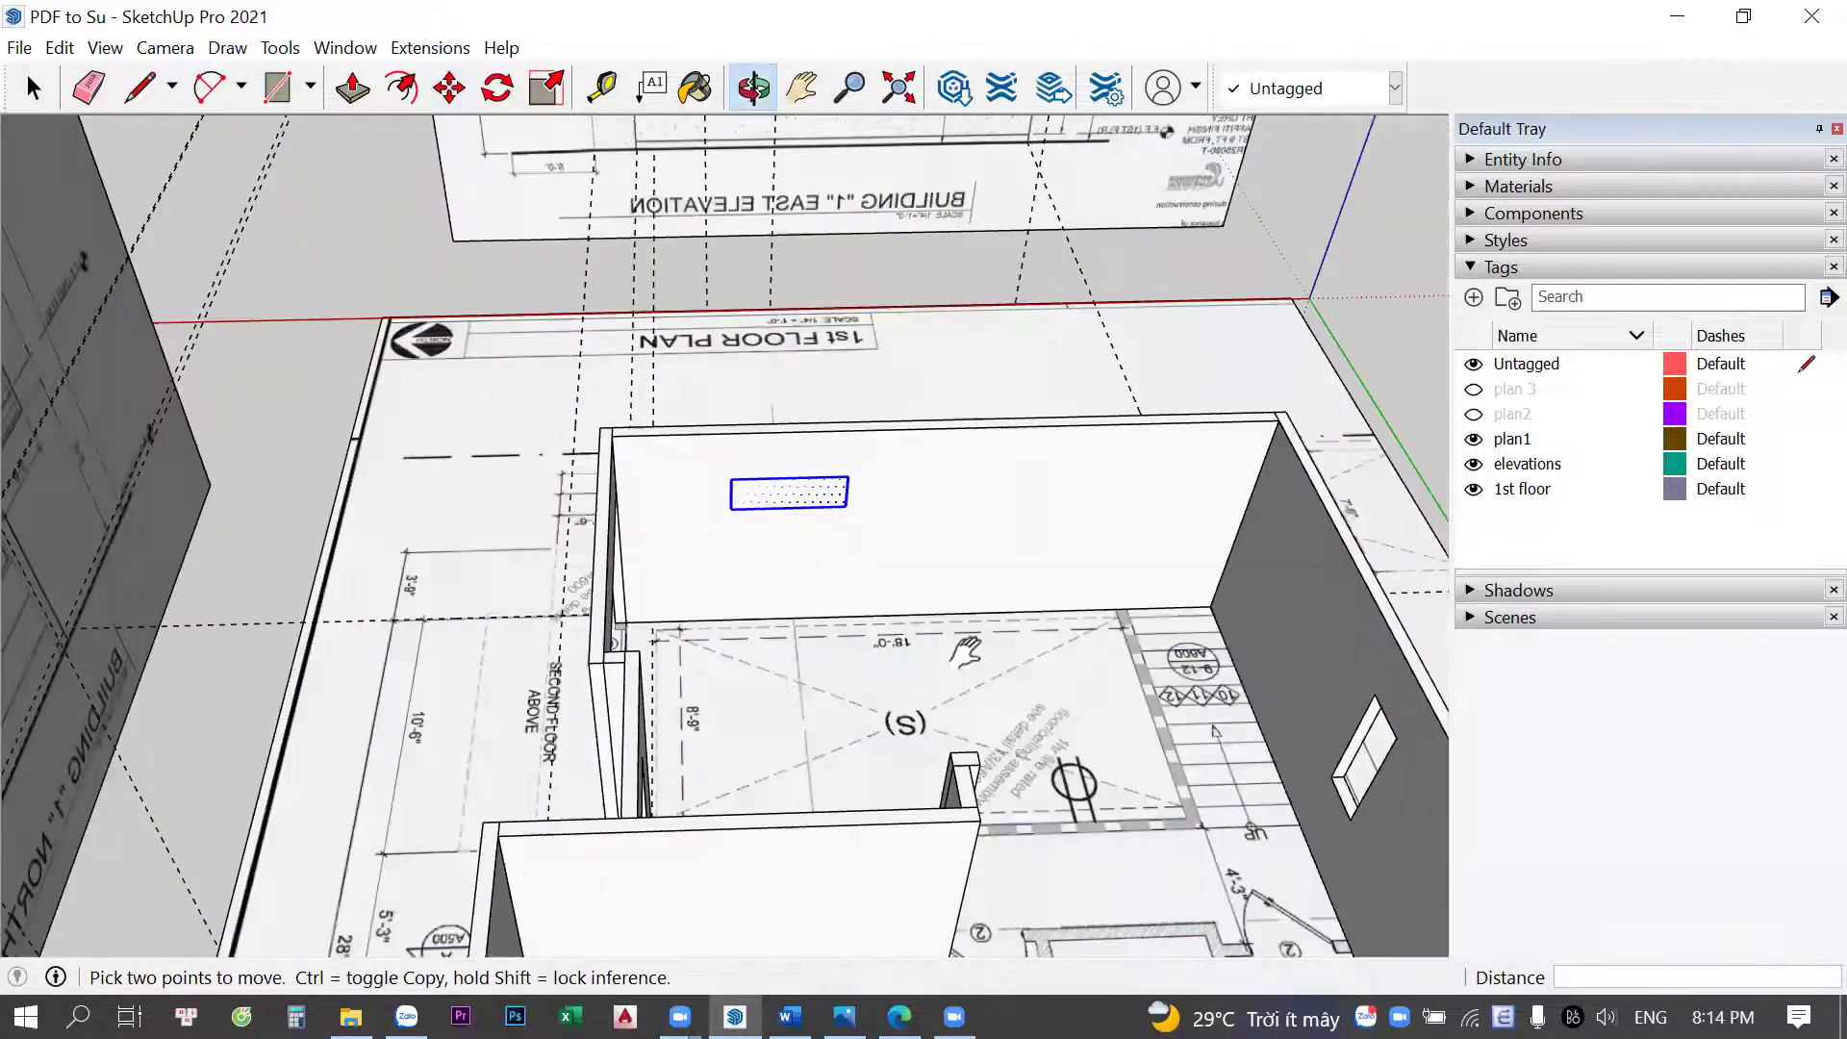
pyautogui.moveTo(674, 490); pyautogui.dragTo(726, 248, button='middle')
# Place a second window rectangle copy beside the first on the wall
pyautogui.press('t')
pyautogui.scroll(2, 728, 252)
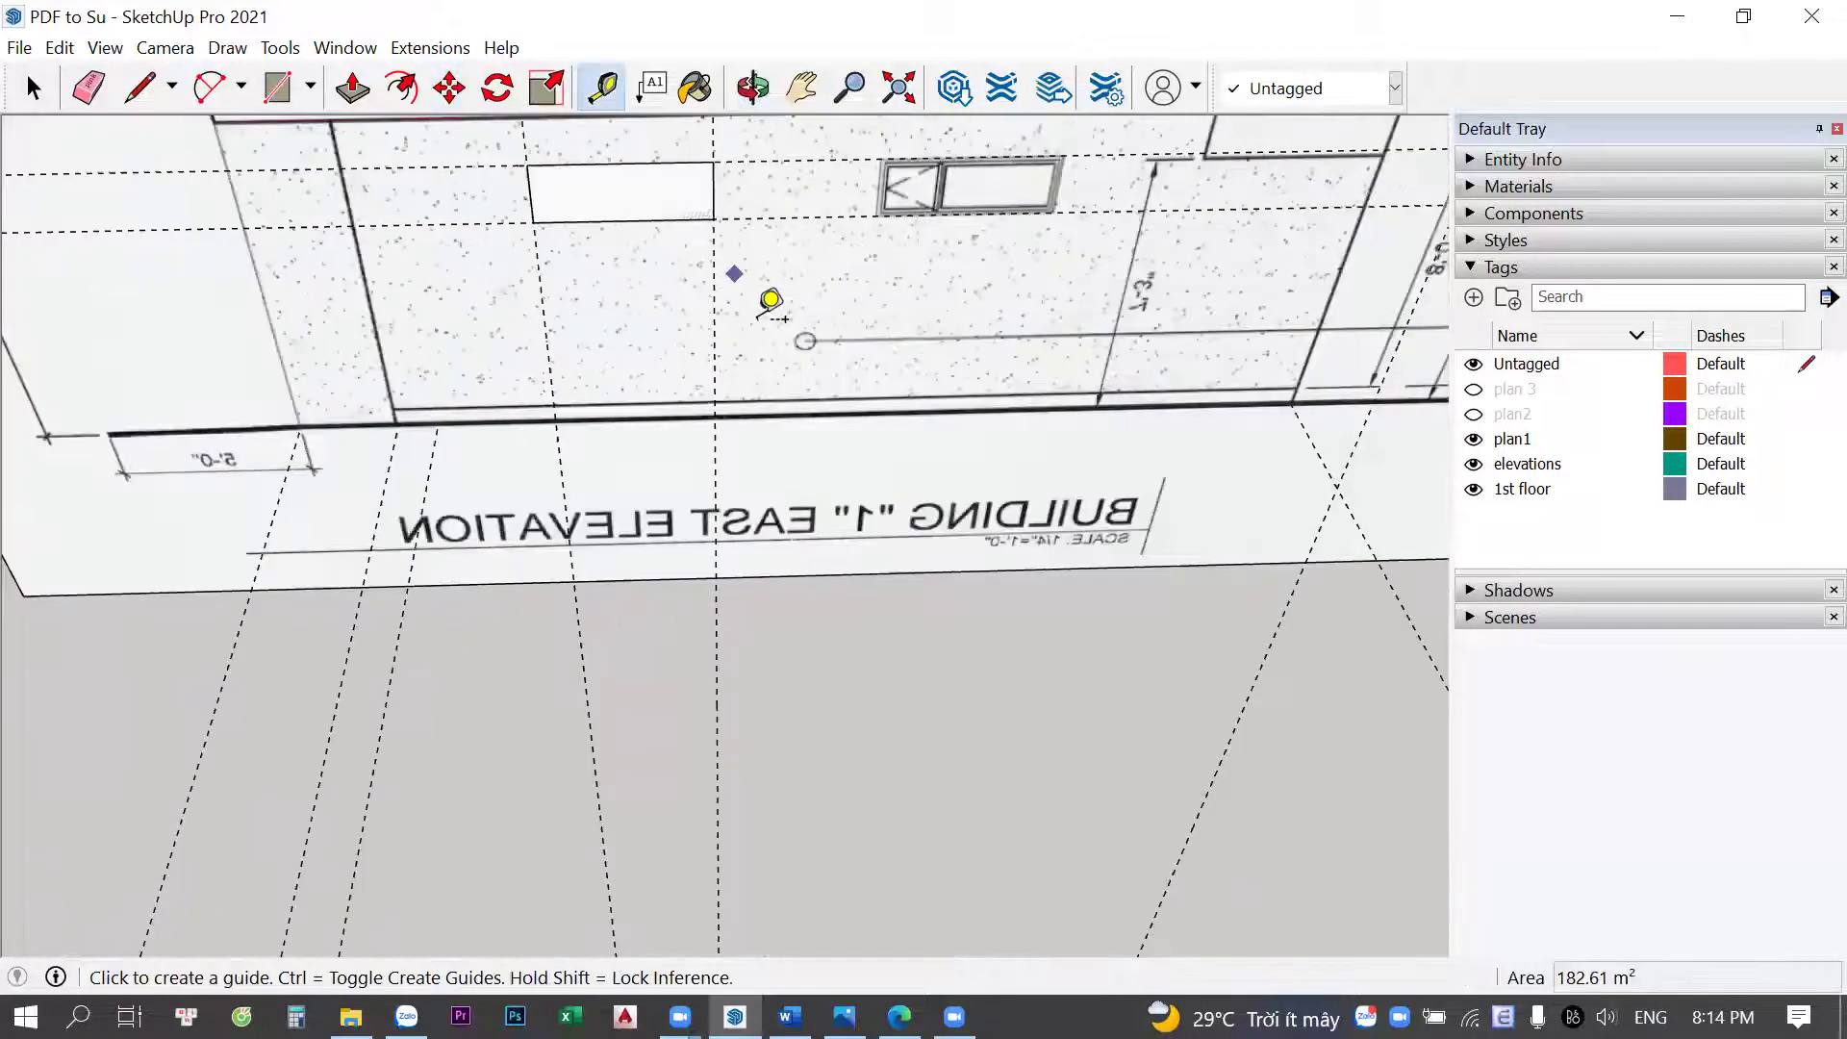
pyautogui.click(803, 181)
pyautogui.scroll(2, 794, 173)
pyautogui.scroll(2, 785, 192)
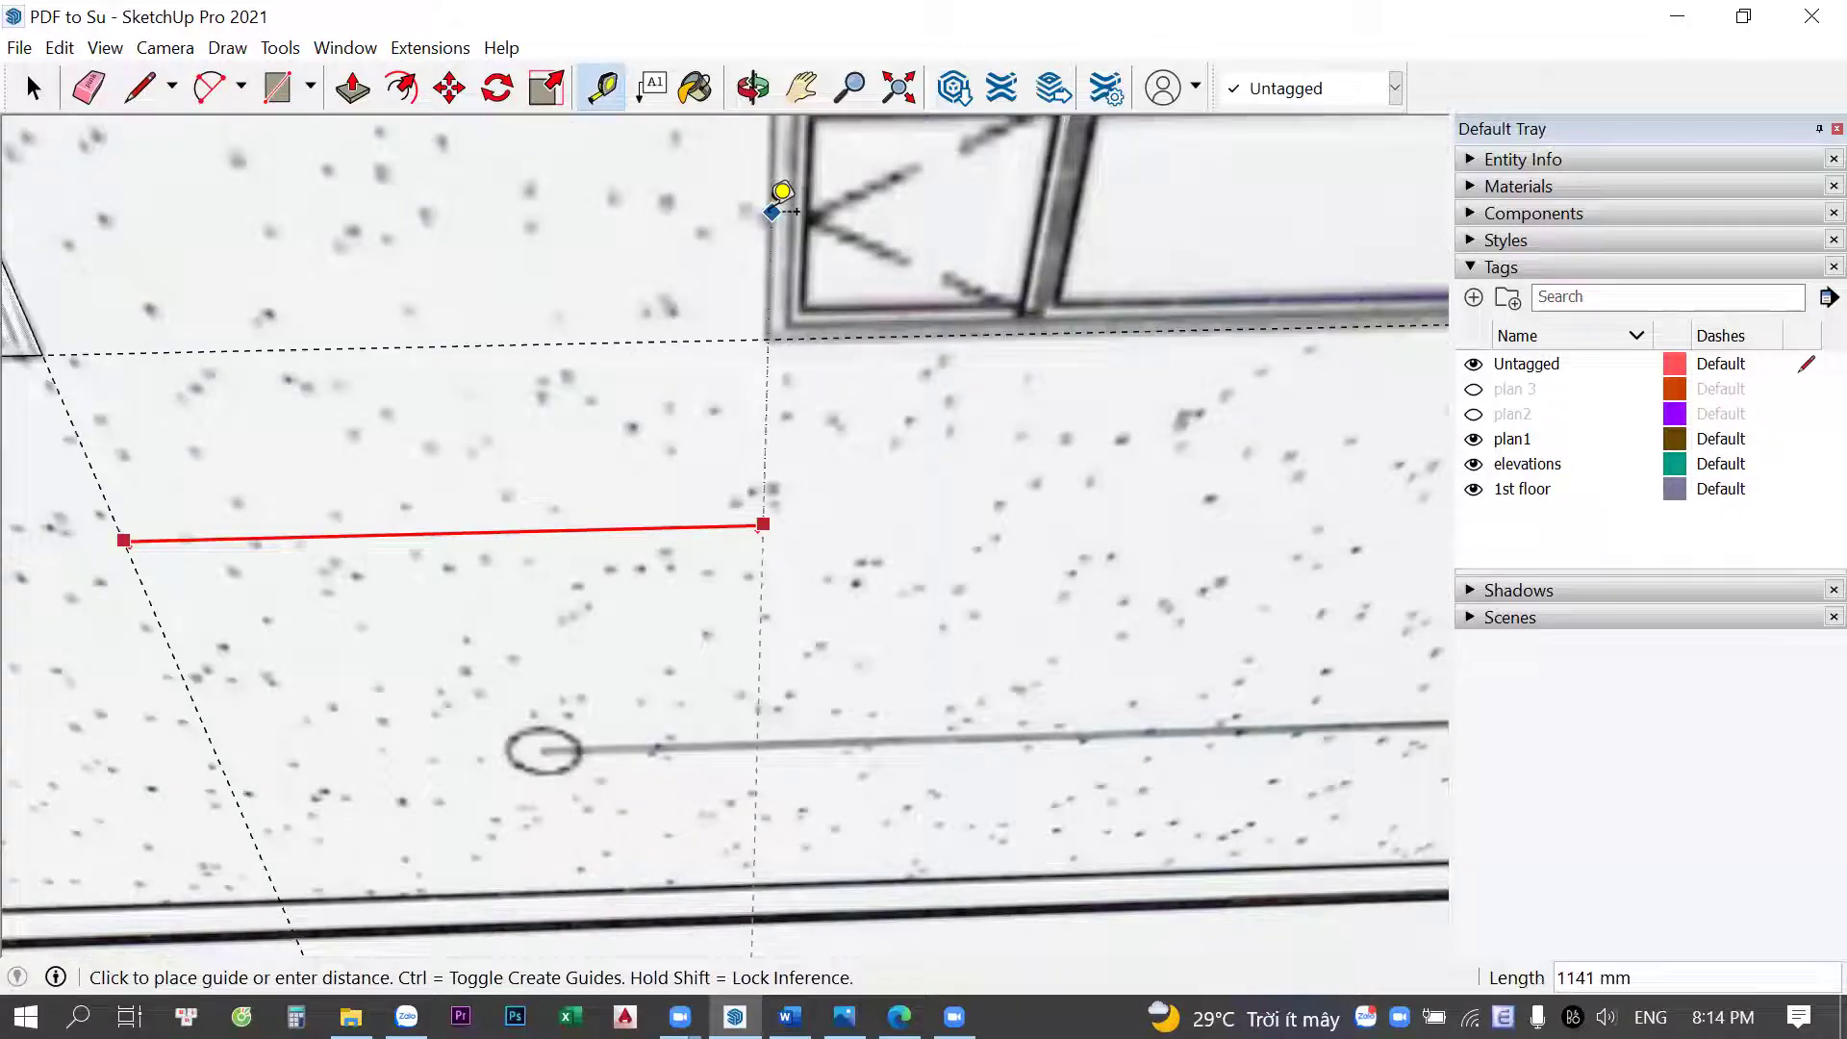
pyautogui.press('space')
pyautogui.scroll(-3, 709, 258)
pyautogui.scroll(-2, 707, 252)
pyautogui.scroll(-4, 707, 253)
pyautogui.click(567, 595)
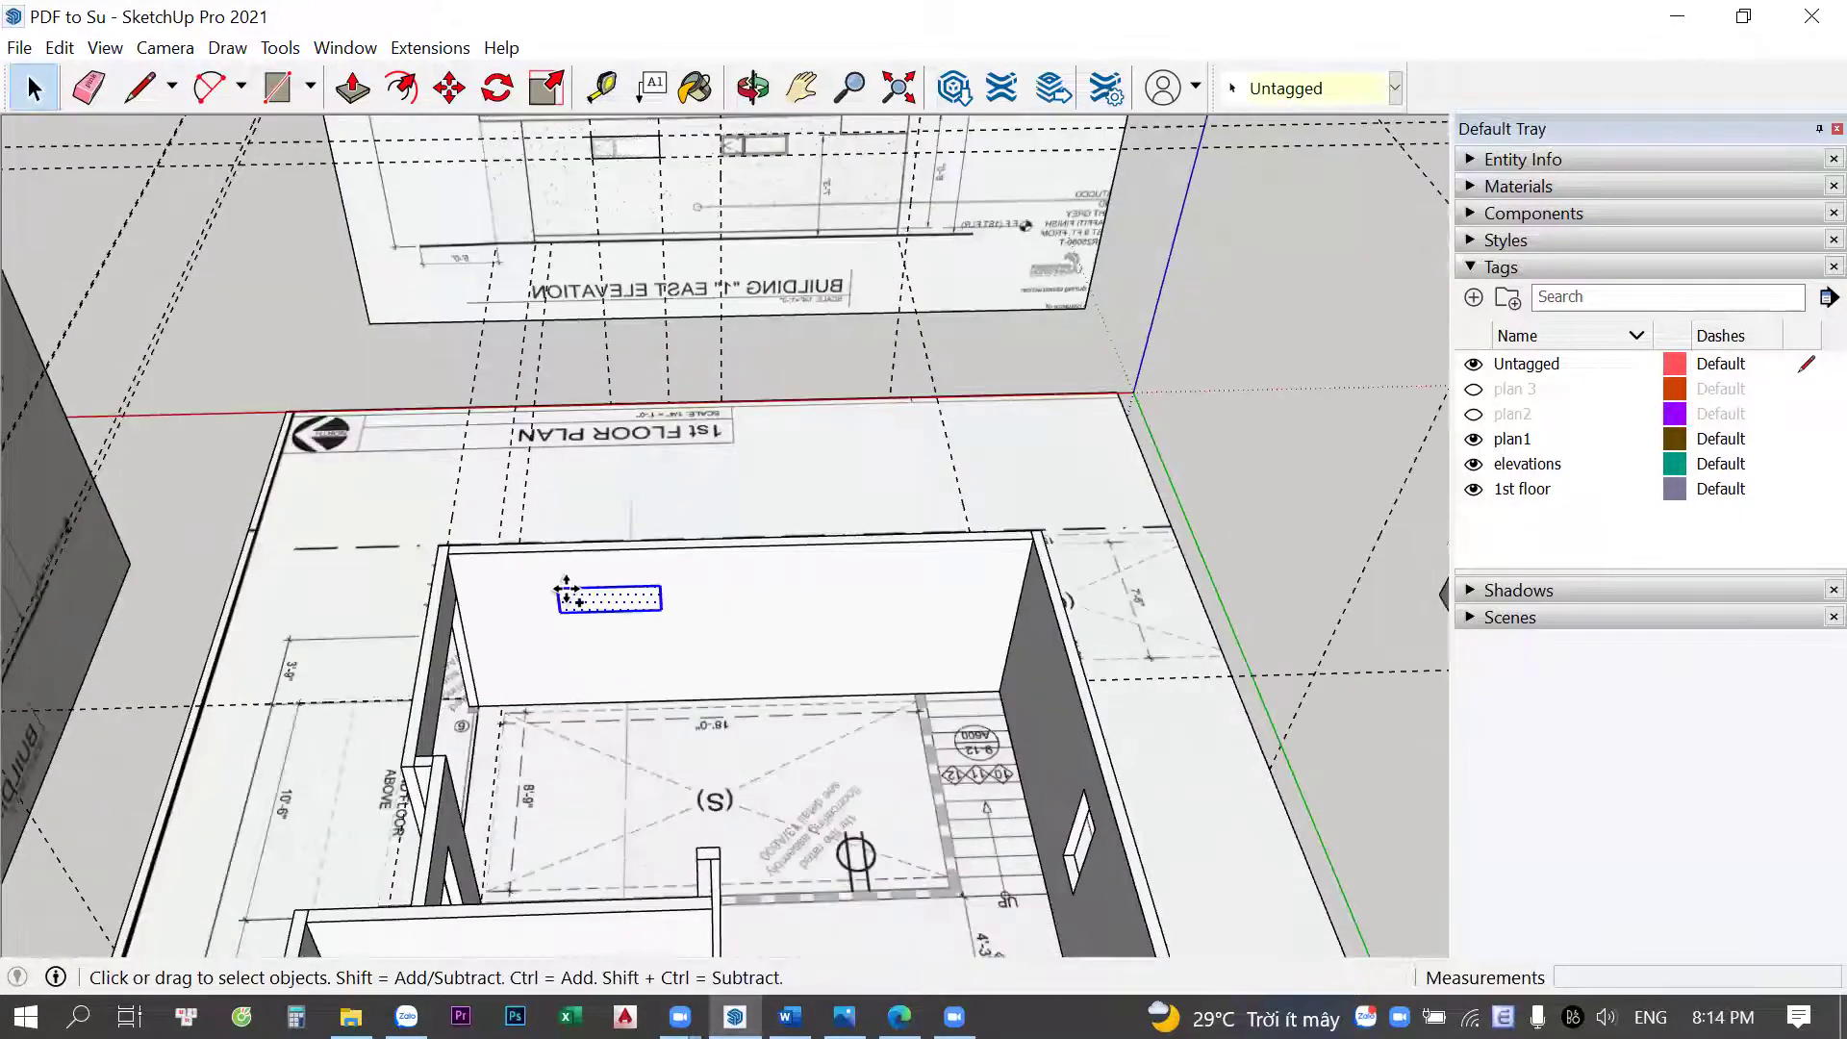
pyautogui.press('m')
pyautogui.press('ctrl')
pyautogui.click(557, 587)
pyautogui.click(725, 325)
pyautogui.press('space')
pyautogui.scroll(2, 628, 598)
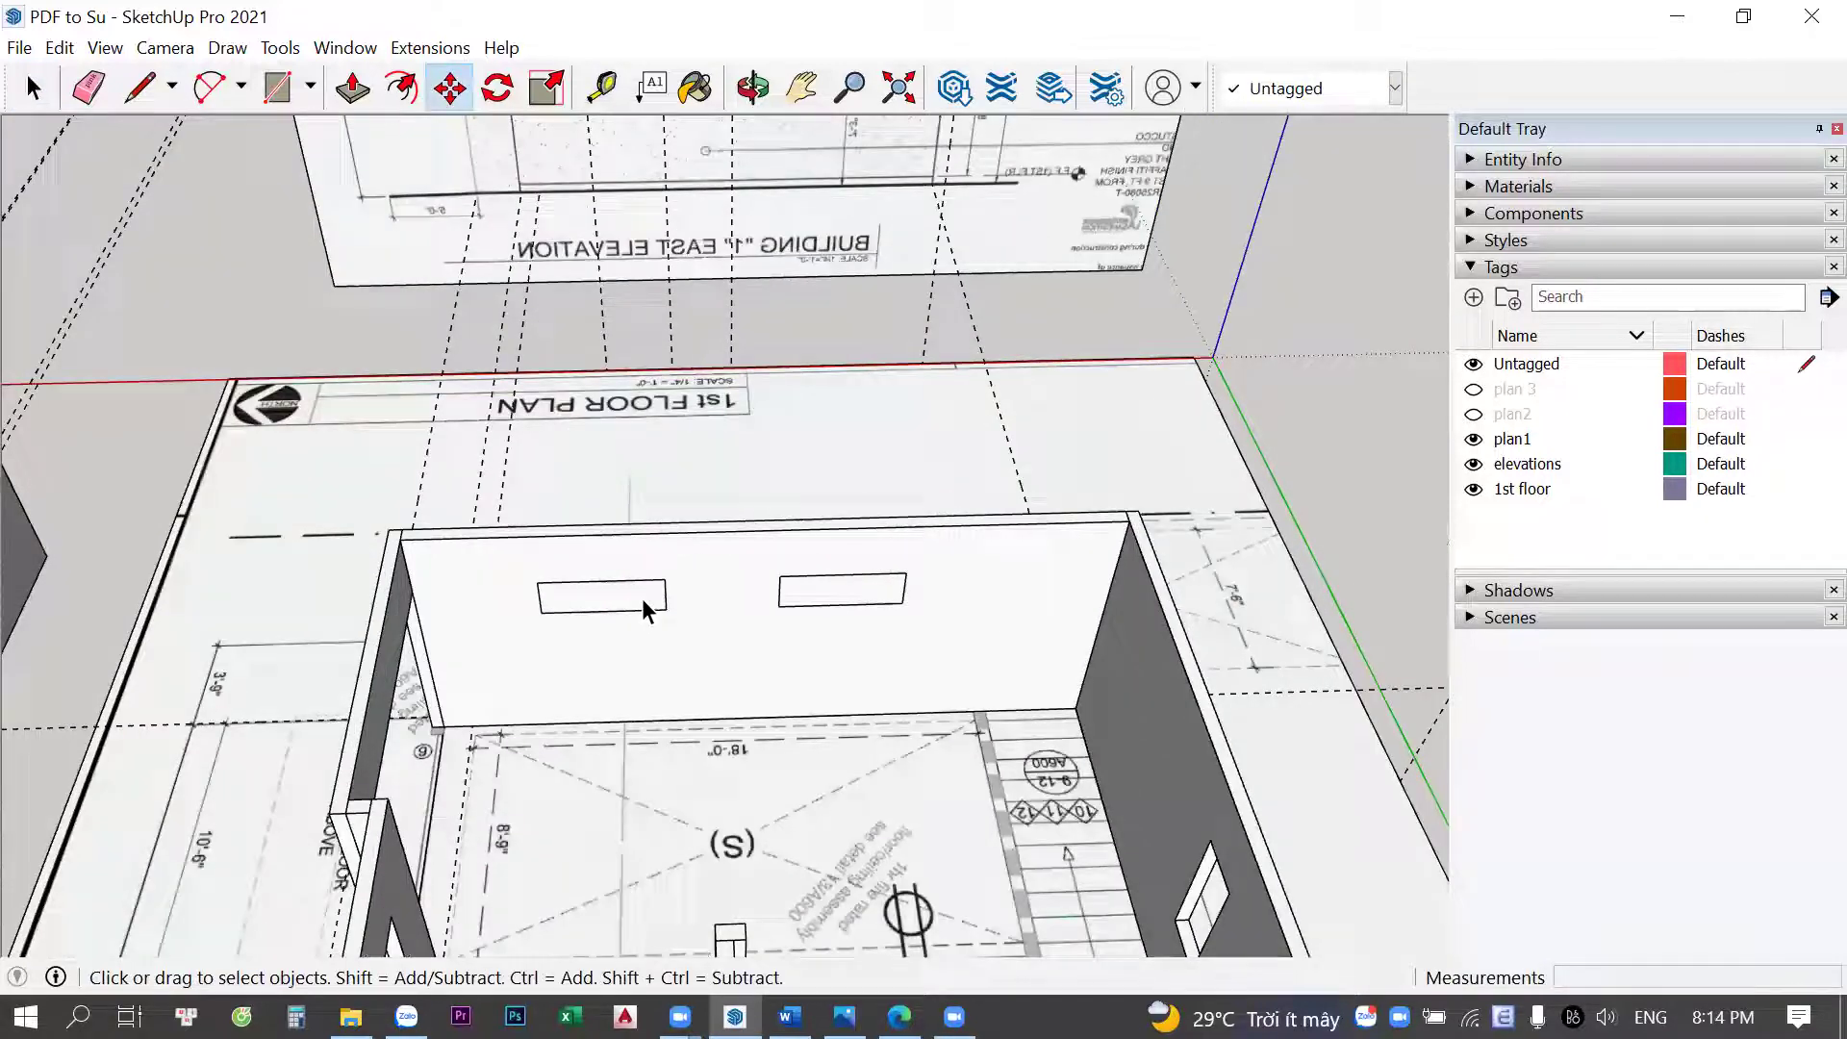
# Explode the left window rectangle group into loose geometry
pyautogui.click(643, 599)
pyautogui.scroll(1, 643, 598)
pyautogui.rightClick(746, 623)
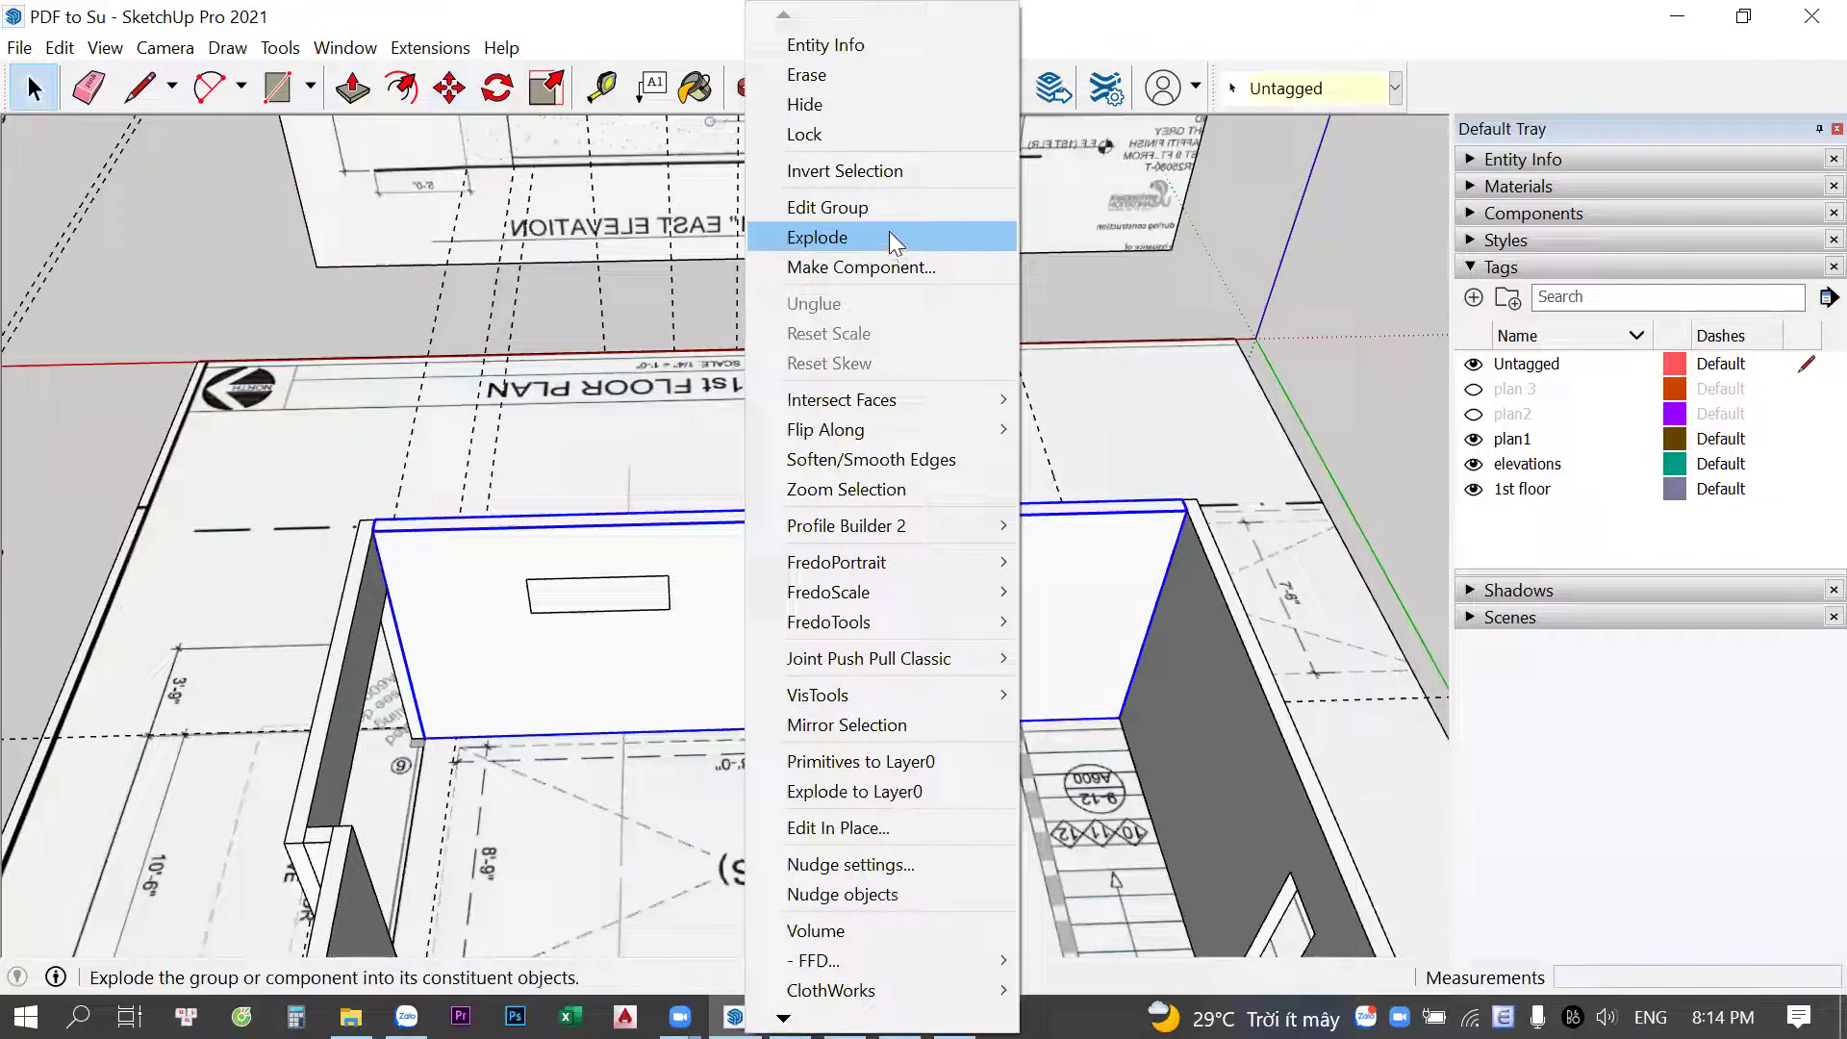
pyautogui.click(889, 237)
pyautogui.scroll(2, 660, 611)
# Push/Pull both window rectangles about 144 mm into the wall to cut the openings
pyautogui.press('p')
pyautogui.click(598, 609)
pyautogui.scroll(1, 578, 568)
pyautogui.click(957, 582)
pyautogui.press('space')
pyautogui.scroll(-3, 859, 693)
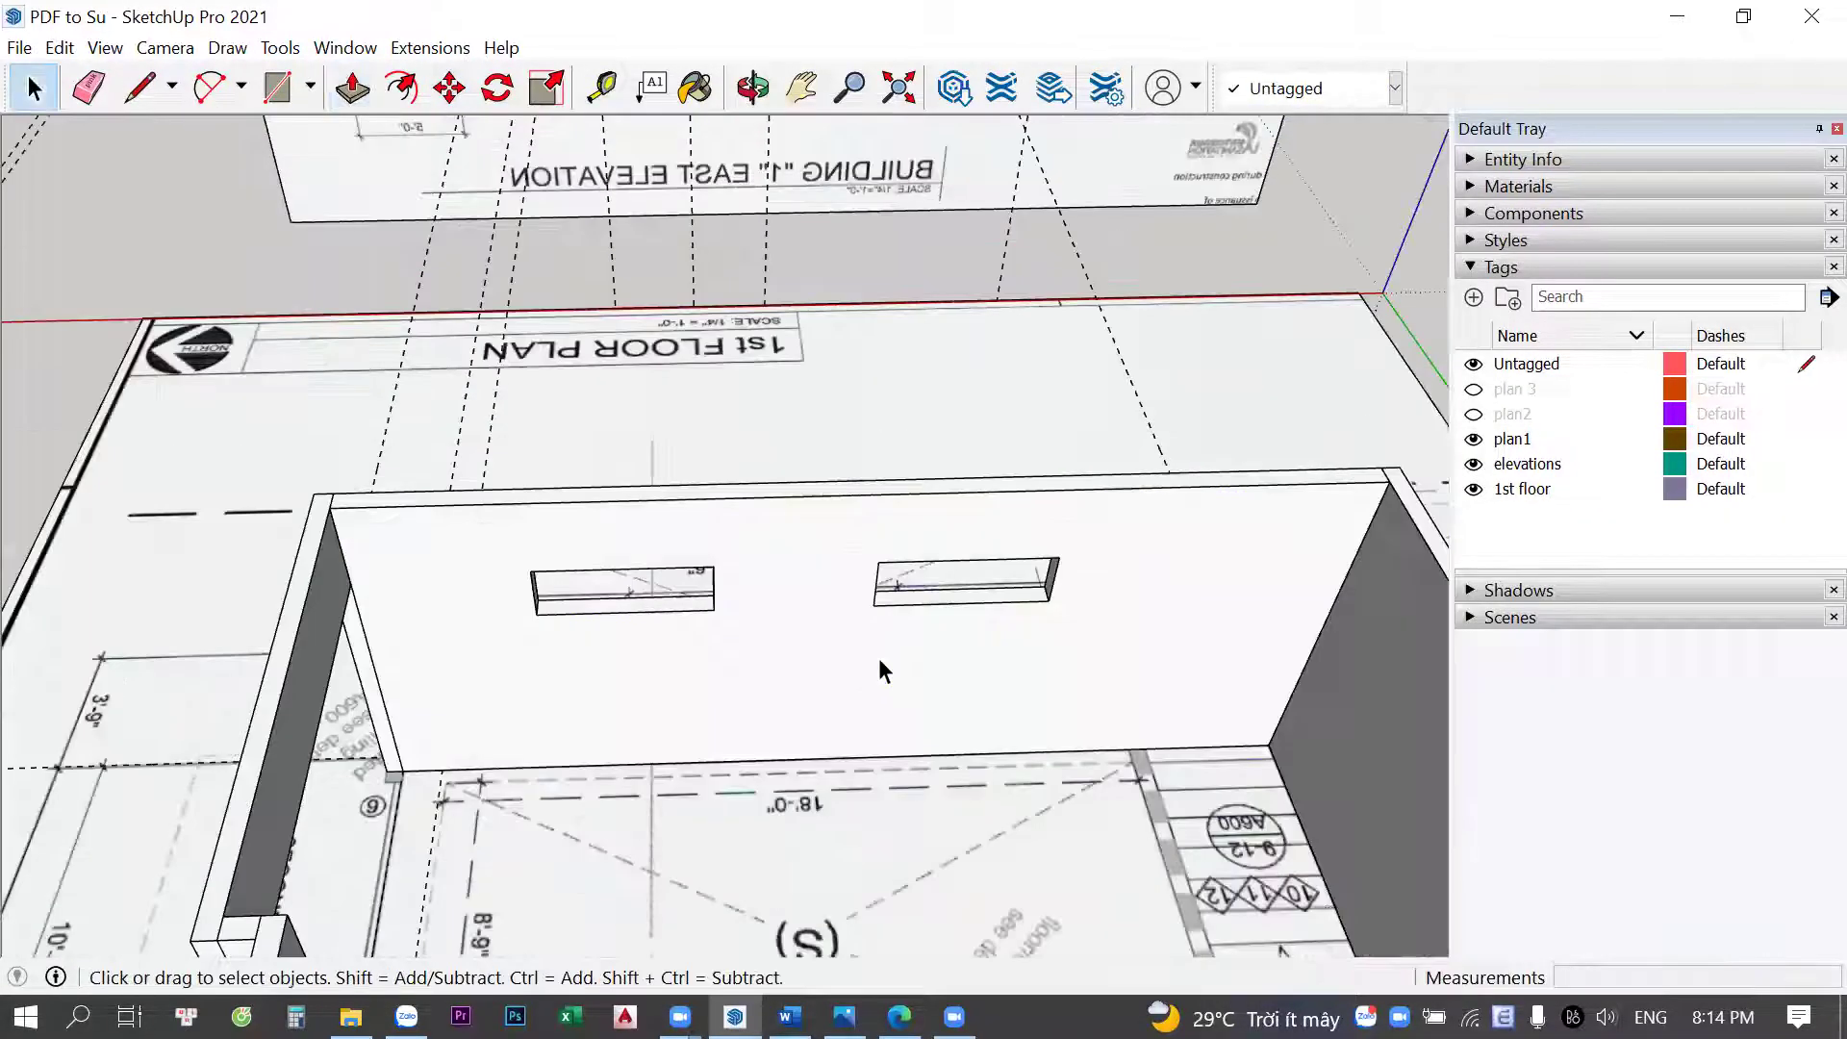
pyautogui.click(880, 658)
pyautogui.moveTo(880, 658); pyautogui.dragTo(859, 520, button='middle')
pyautogui.moveTo(839, 412)
pyautogui.mouseDown(button='middle')
pyautogui.moveTo(793, 471)
pyautogui.moveTo(832, 486)
pyautogui.mouseUp(button='middle')
# Orbit around the wall box to inspect the front and north elevation sheets
pyautogui.press('space')
pyautogui.scroll(2, 736, 324)
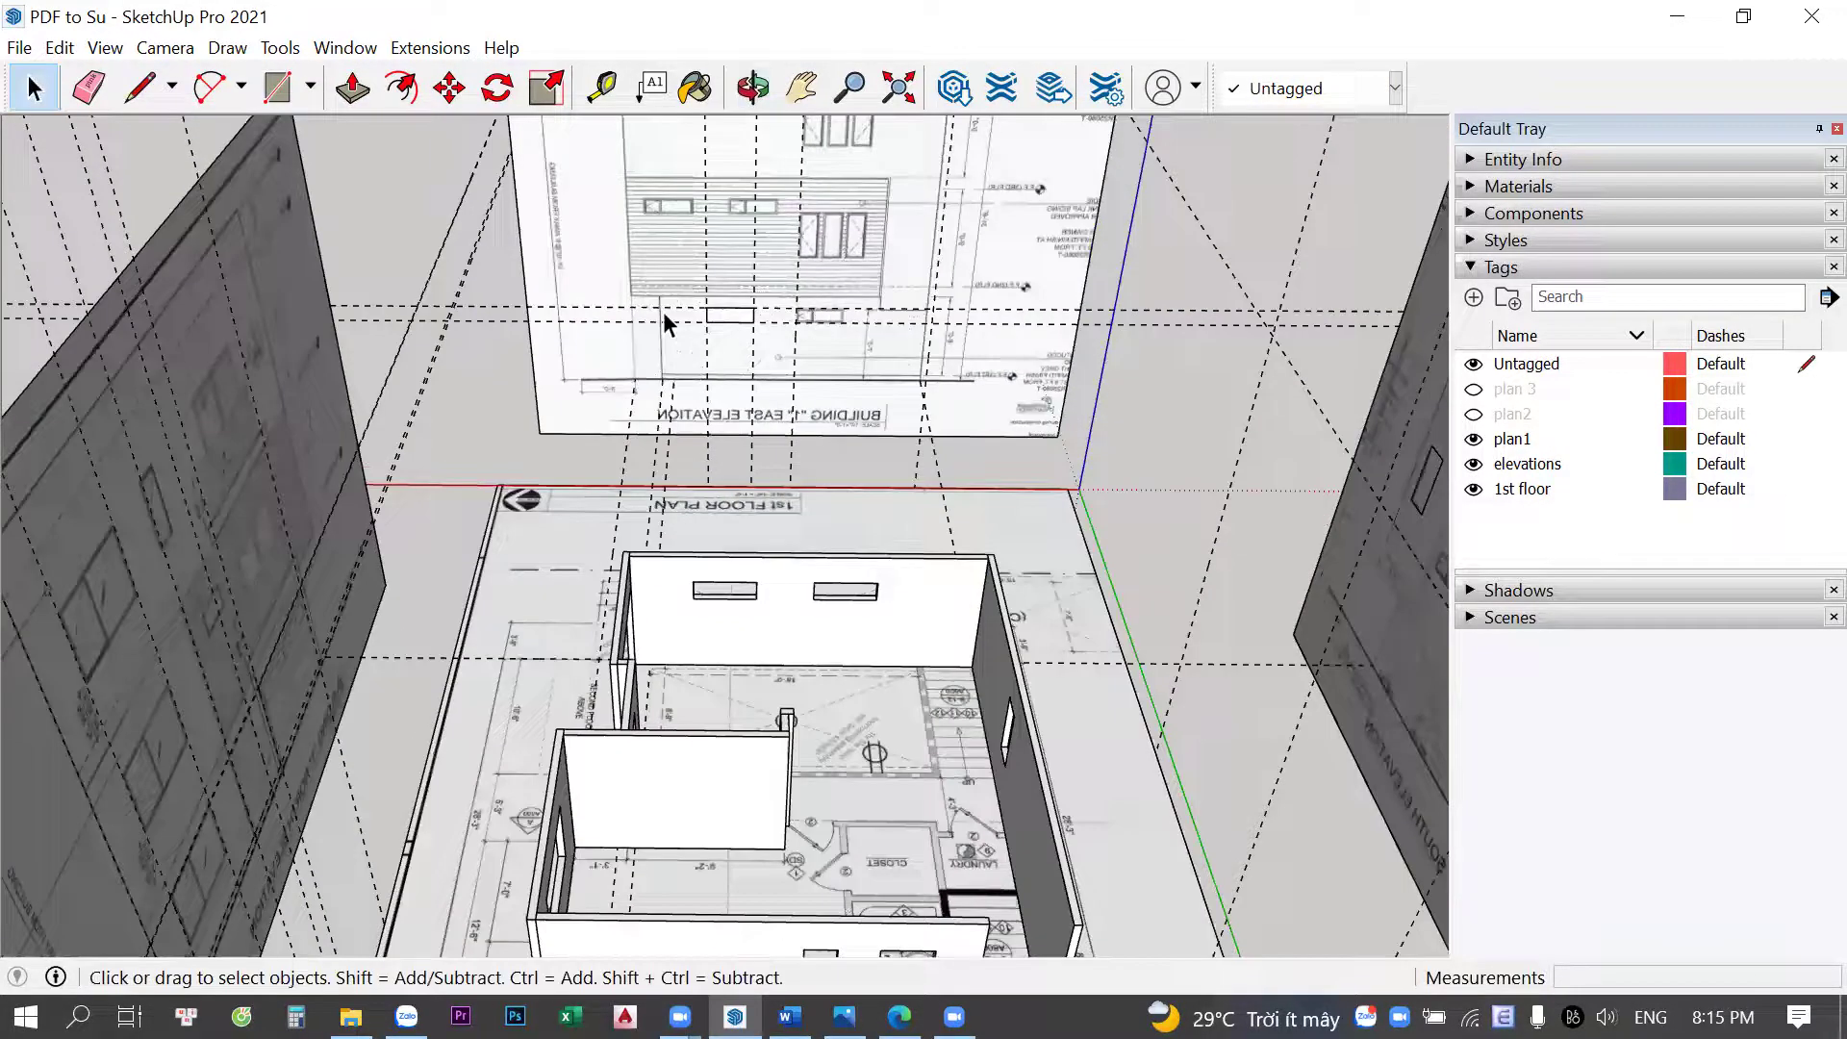
pyautogui.scroll(1, 904, 304)
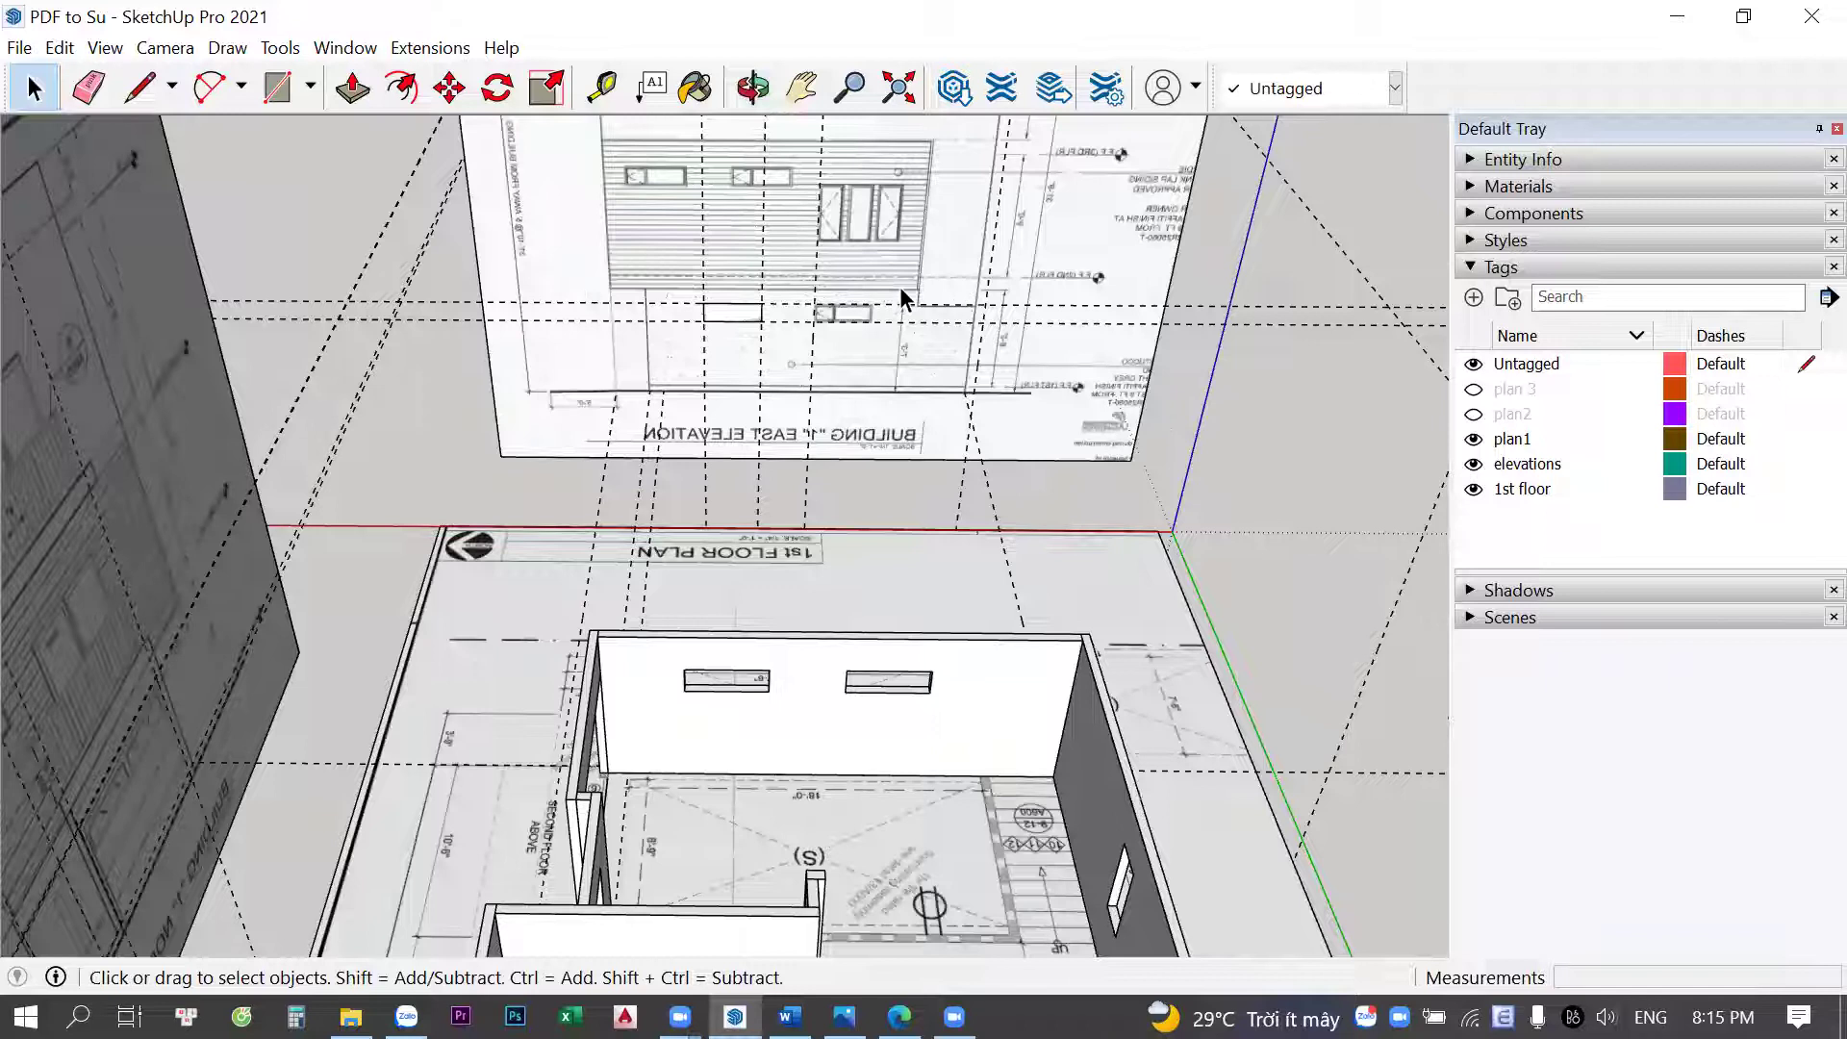
pyautogui.scroll(4, 899, 287)
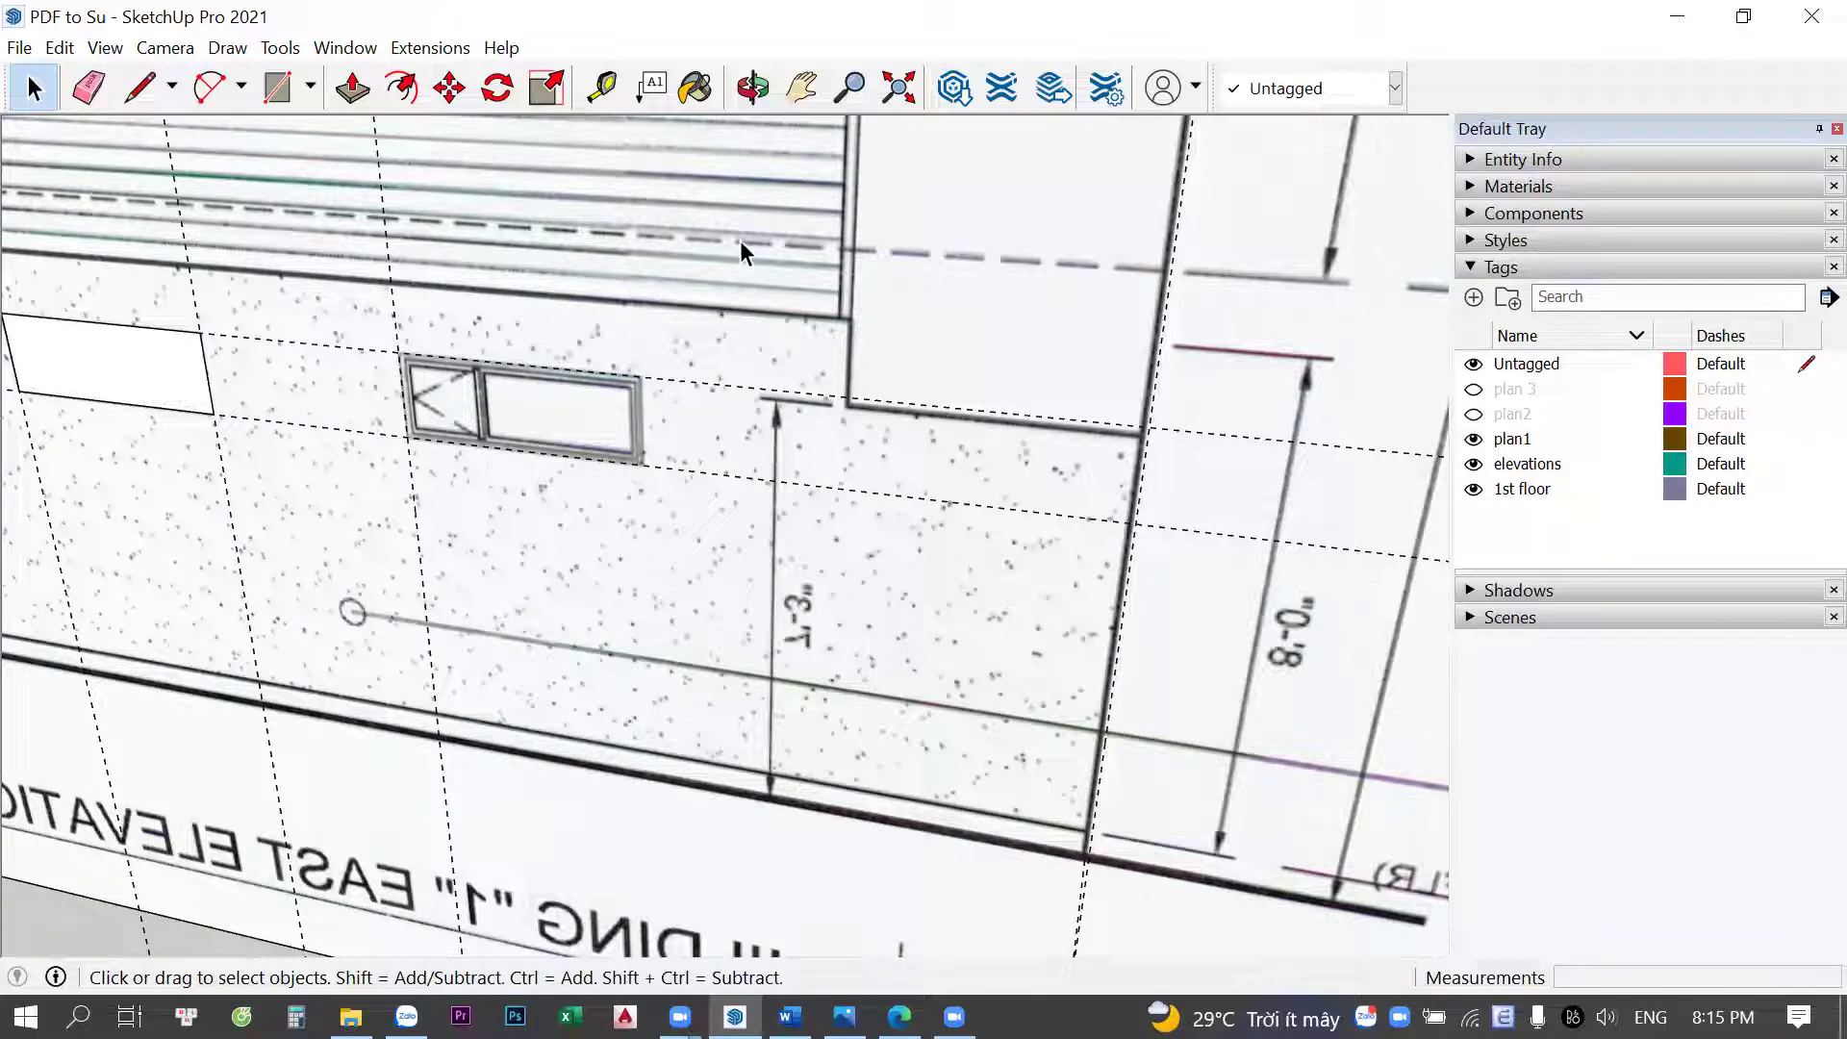
pyautogui.scroll(-5, 1002, 370)
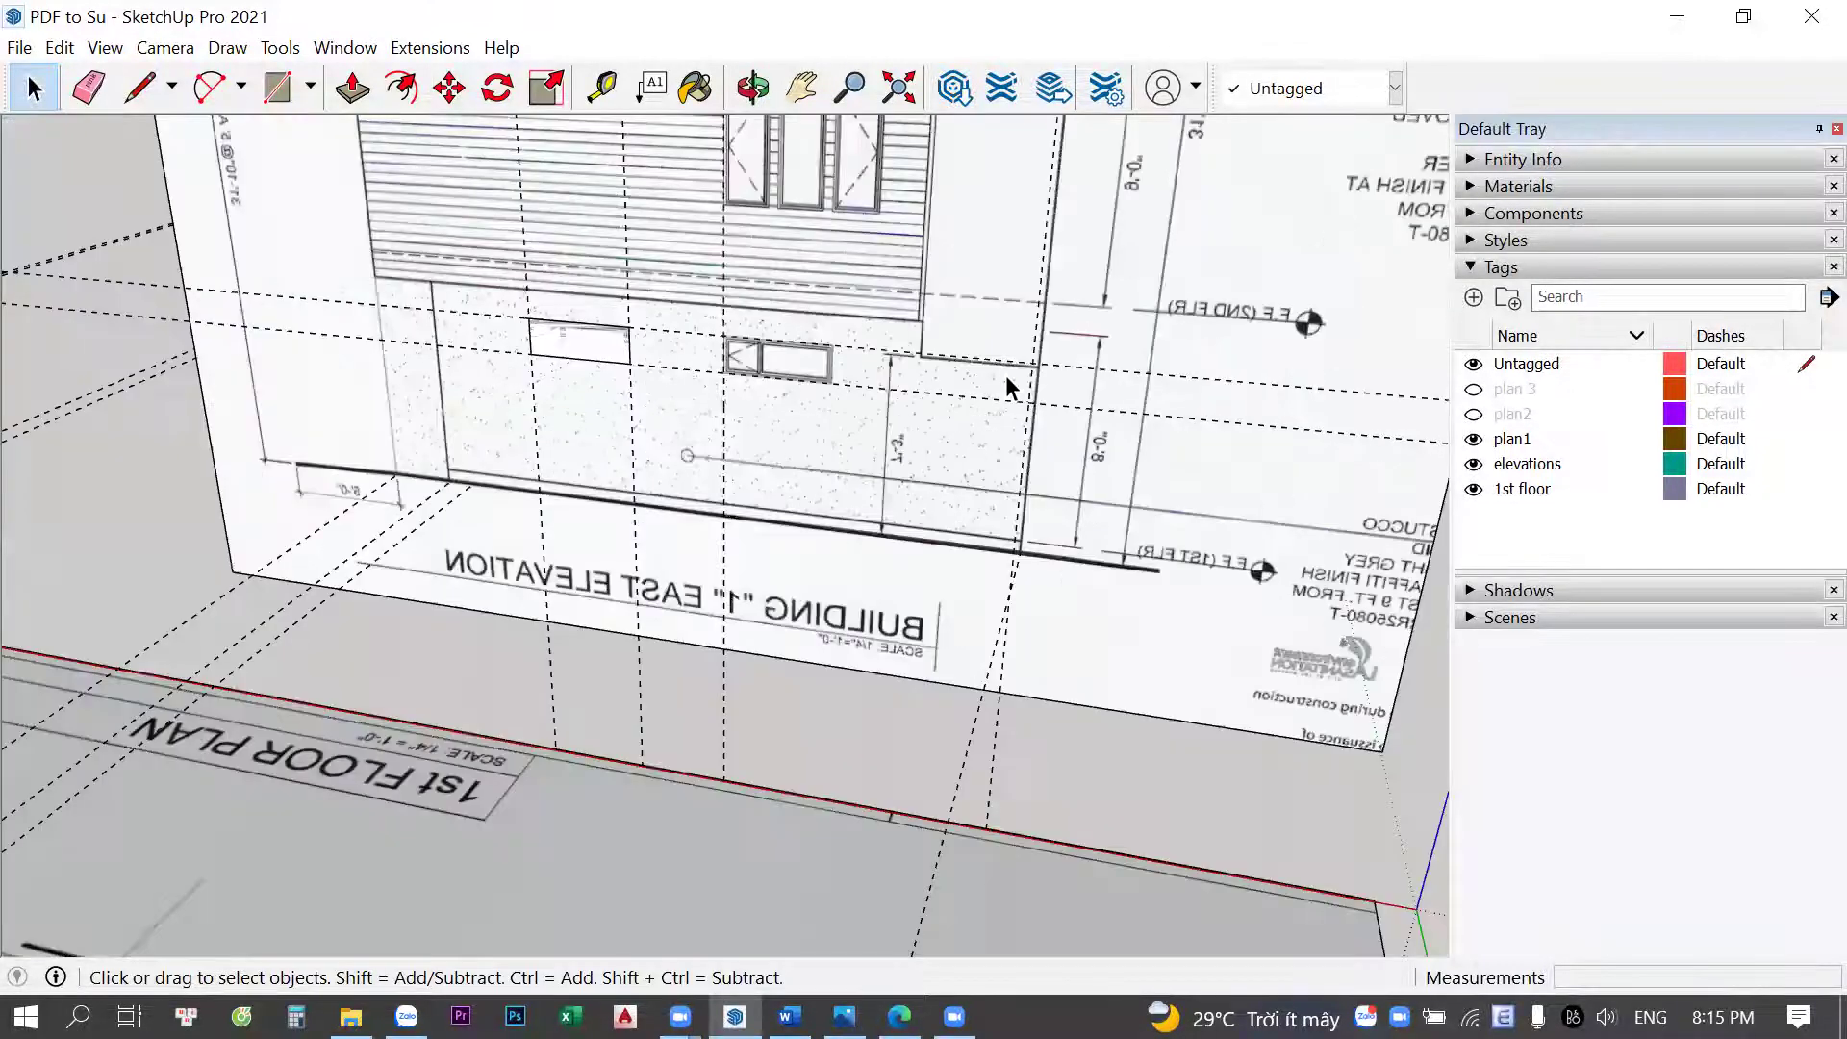
pyautogui.moveTo(1006, 375); pyautogui.dragTo(567, 272, button='middle')
pyautogui.moveTo(1047, 462); pyautogui.dragTo(1053, 375, button='middle')
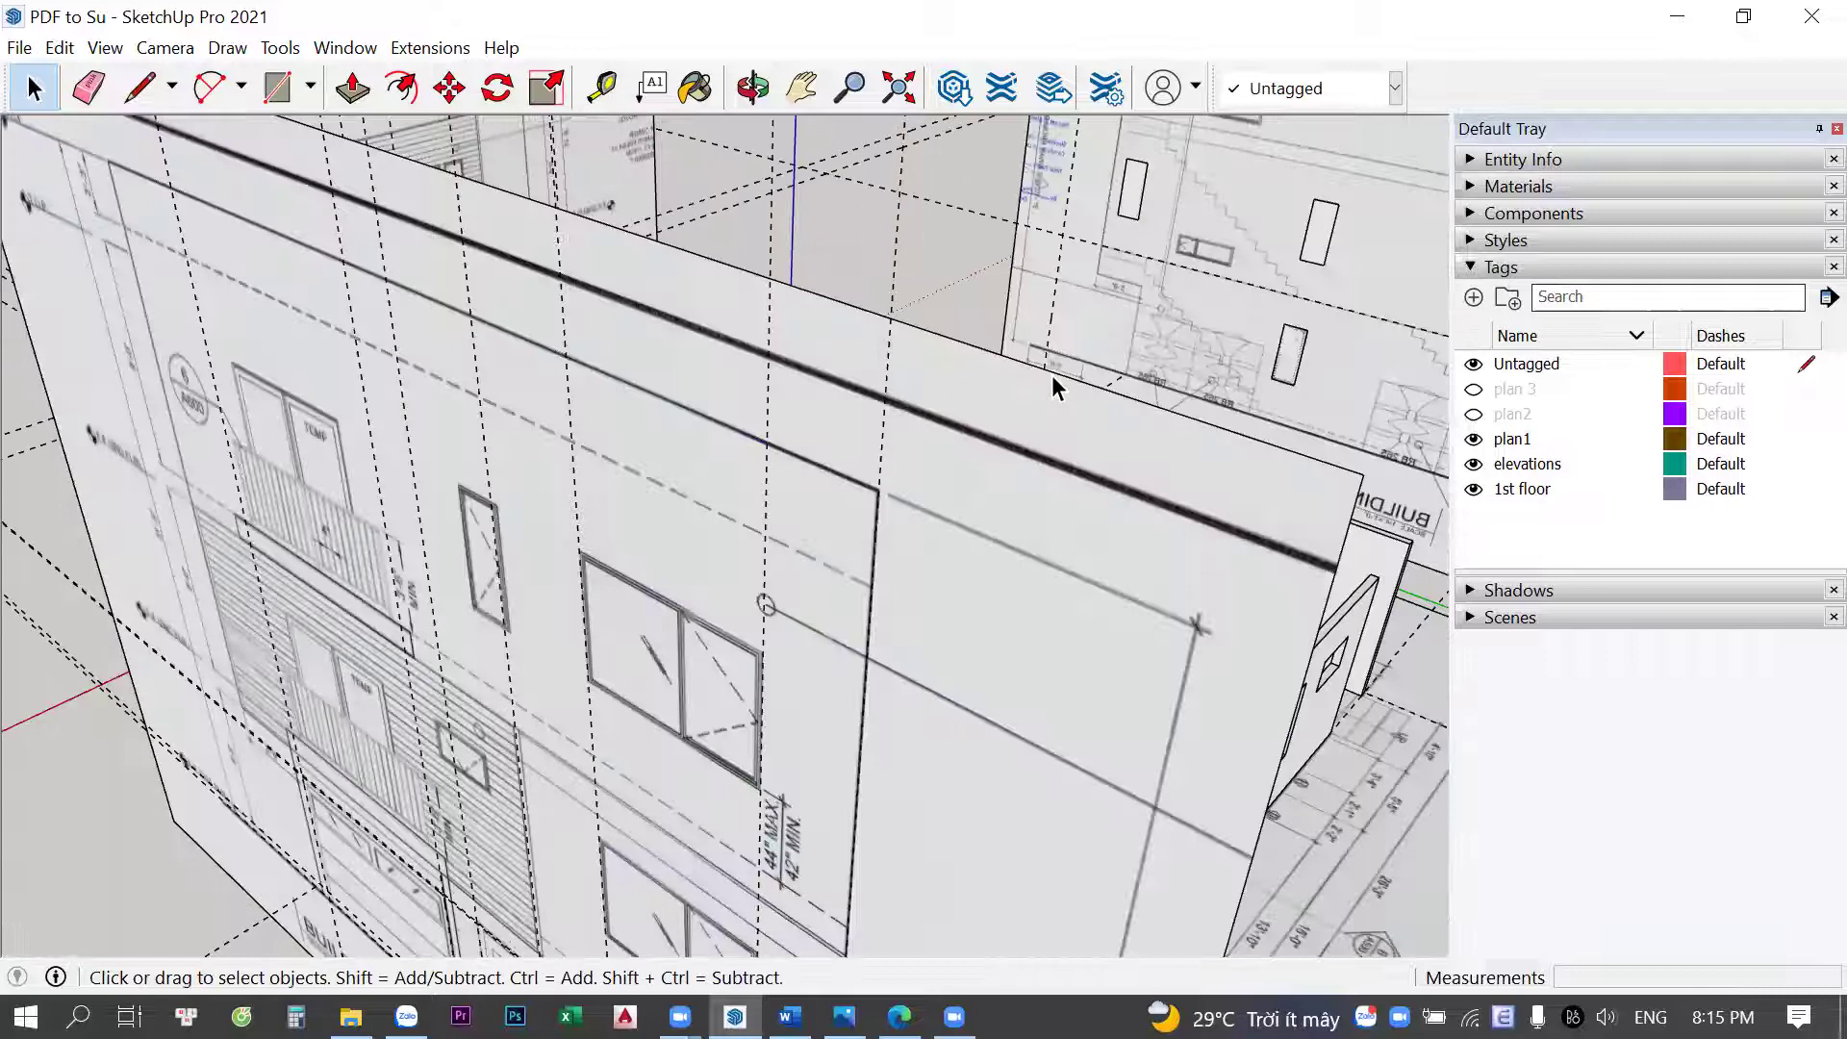
pyautogui.scroll(-3, 1099, 302)
pyautogui.moveTo(1389, 288); pyautogui.dragTo(995, 268, button='middle')
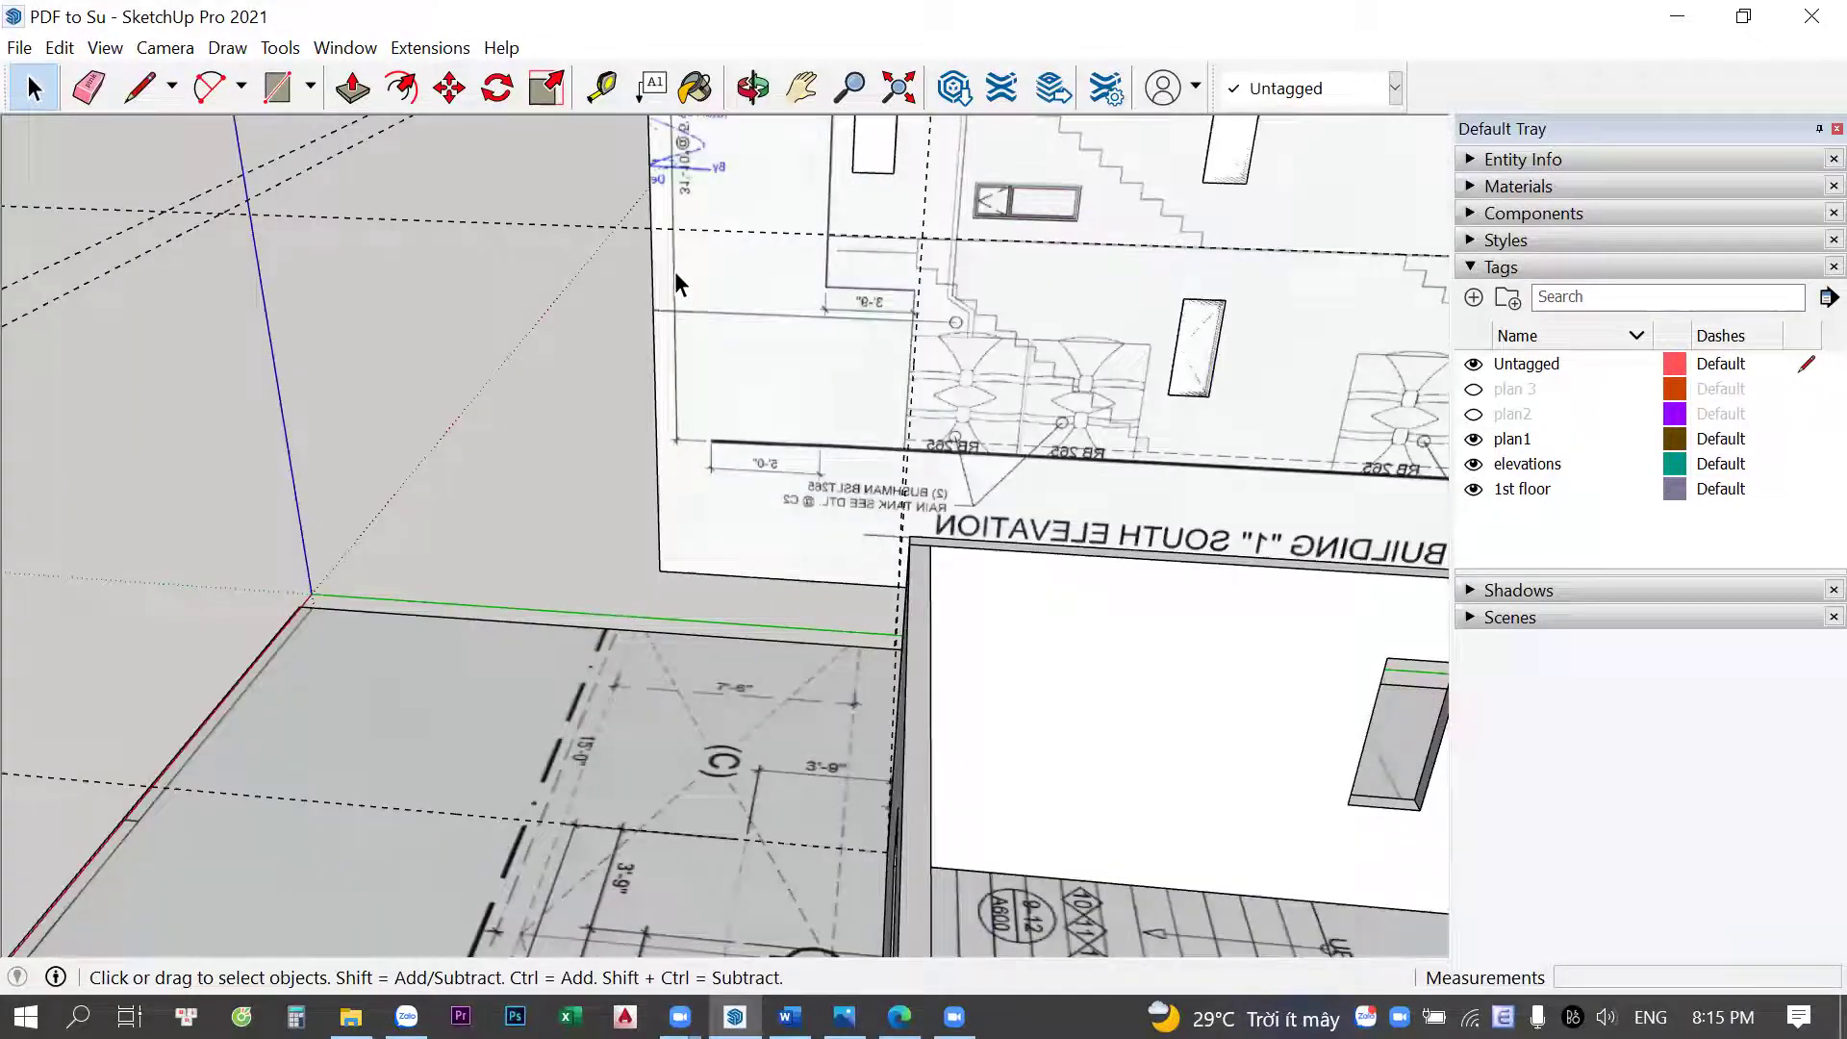
pyautogui.scroll(3, 929, 264)
pyautogui.scroll(-3, 552, 360)
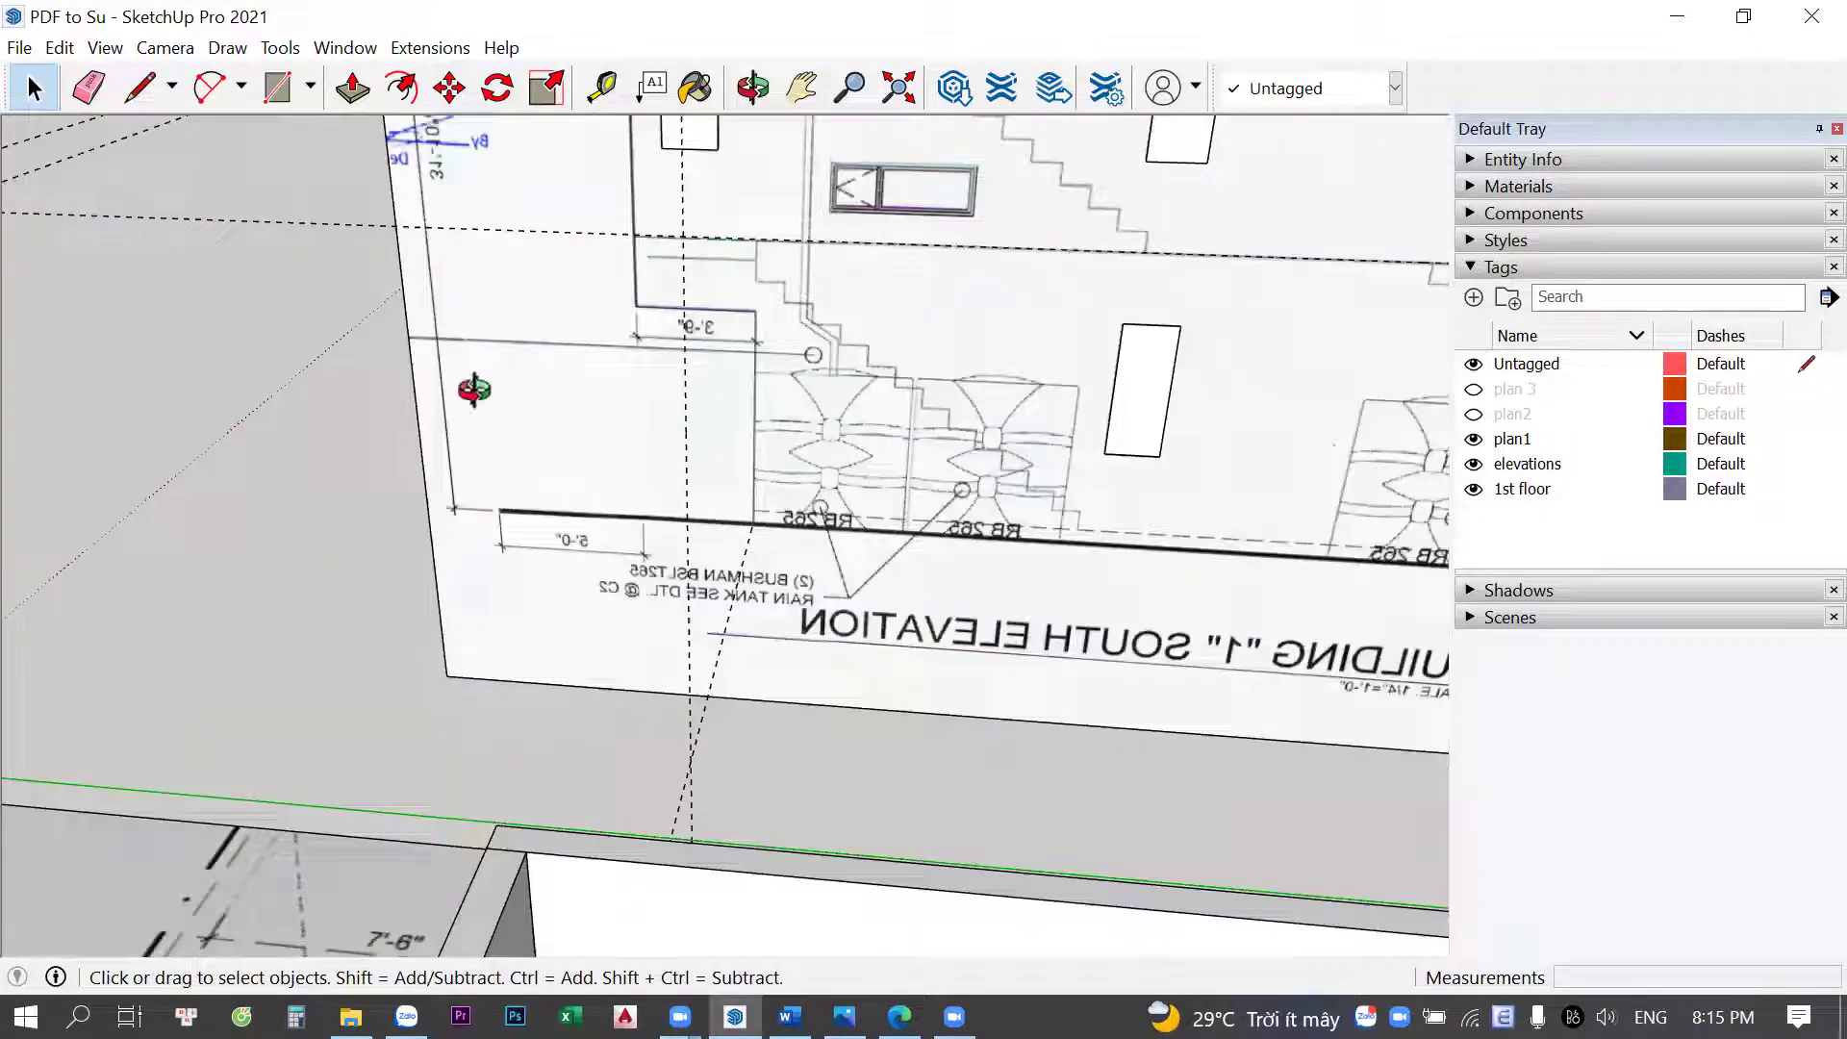
pyautogui.moveTo(731, 427); pyautogui.dragTo(120, 505, button='middle')
pyautogui.moveTo(122, 505)
pyautogui.mouseDown()
pyautogui.moveTo(206, 487)
pyautogui.moveTo(602, 495)
pyautogui.mouseUp()
pyautogui.moveTo(642, 398); pyautogui.dragTo(1015, 408, button='middle')
pyautogui.moveTo(810, 393)
pyautogui.mouseDown(button='middle')
pyautogui.moveTo(16, 463)
pyautogui.moveTo(612, 598)
pyautogui.mouseUp(button='middle')
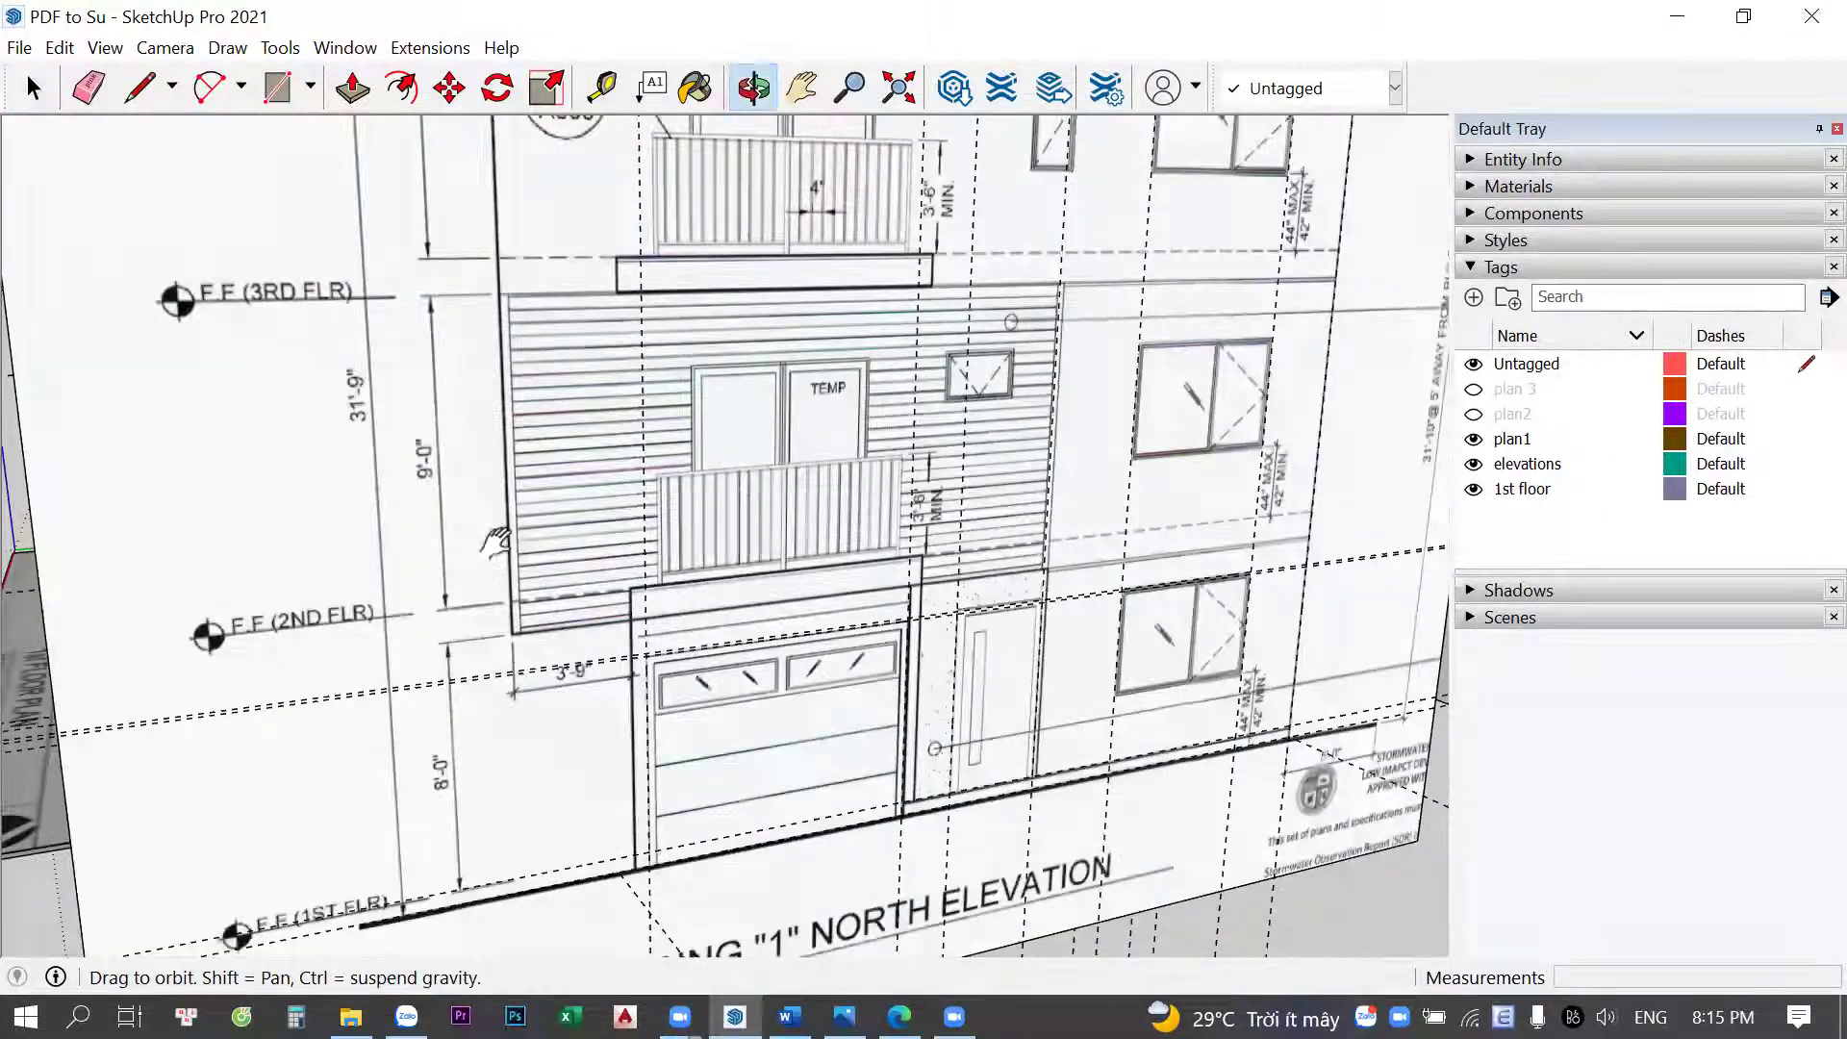
# Review the walls, floor plan and whole north elevation from several angles
pyautogui.scroll(2, 611, 535)
pyautogui.scroll(2, 612, 530)
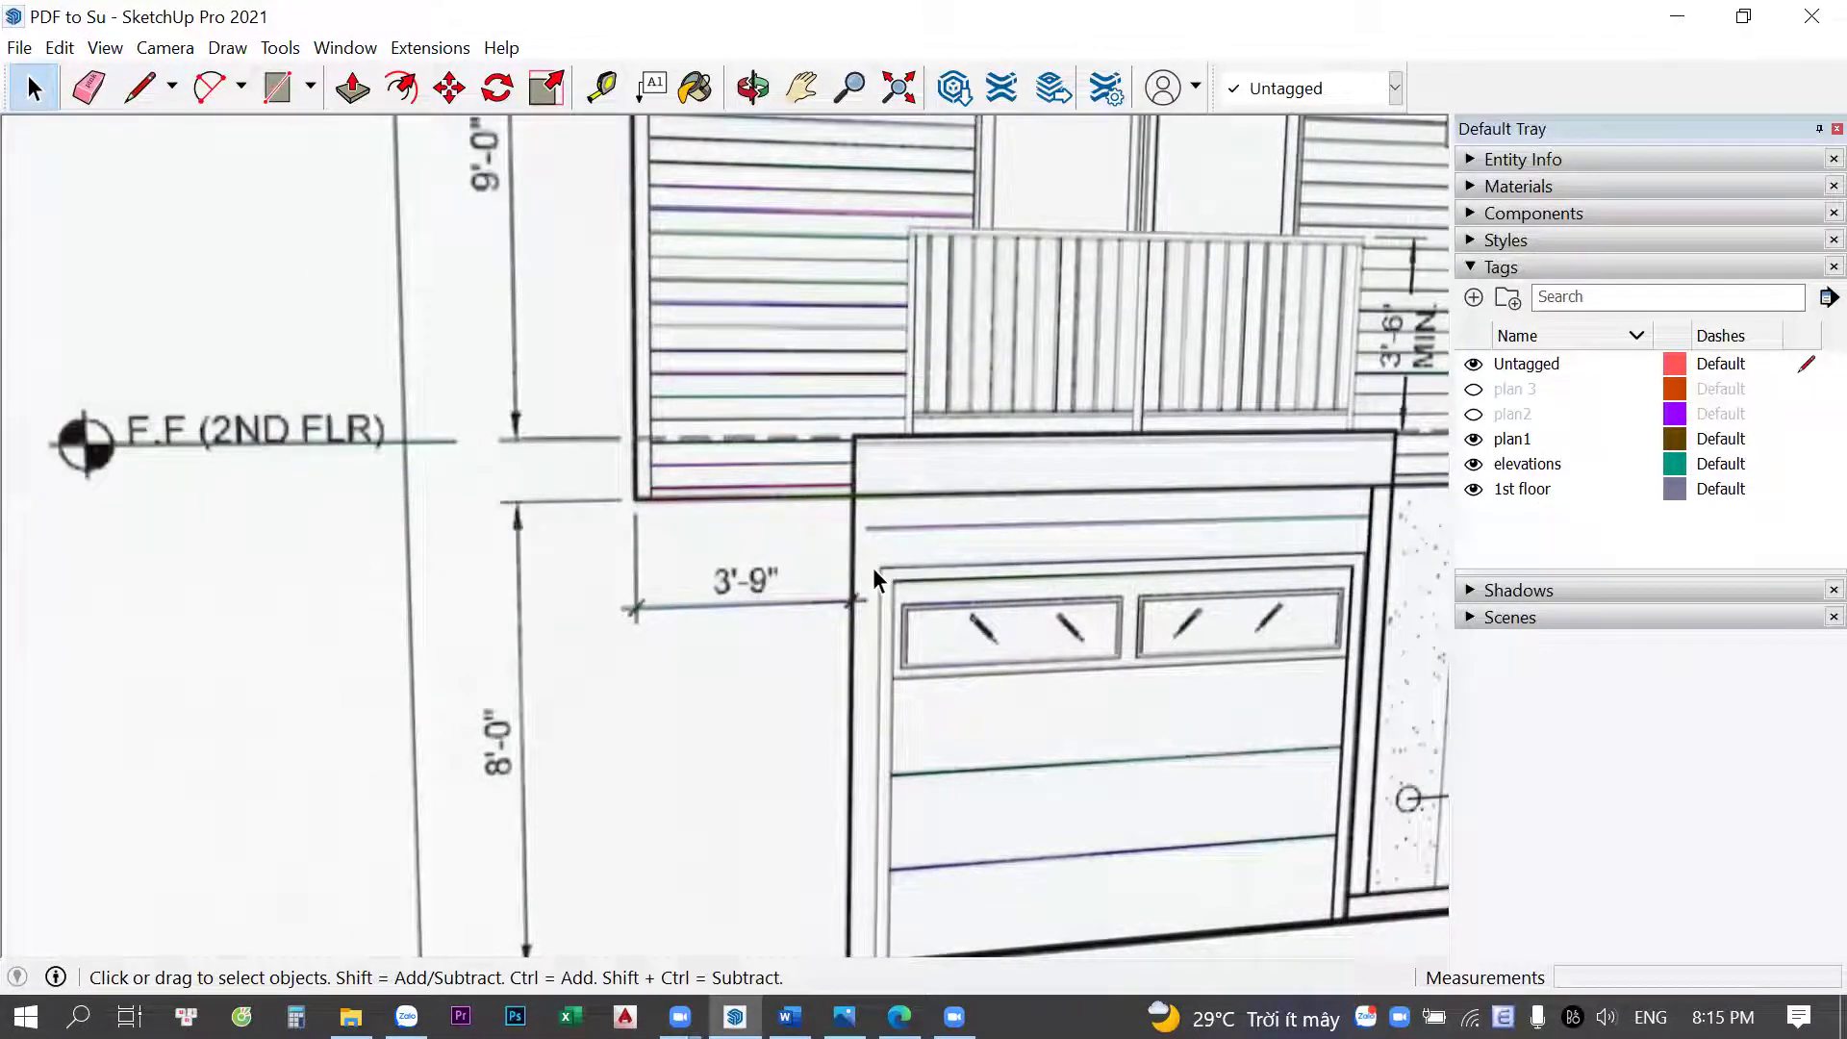
pyautogui.scroll(-4, 635, 539)
pyautogui.moveTo(622, 456); pyautogui.dragTo(962, 412, button='middle')
pyautogui.scroll(2, 691, 443)
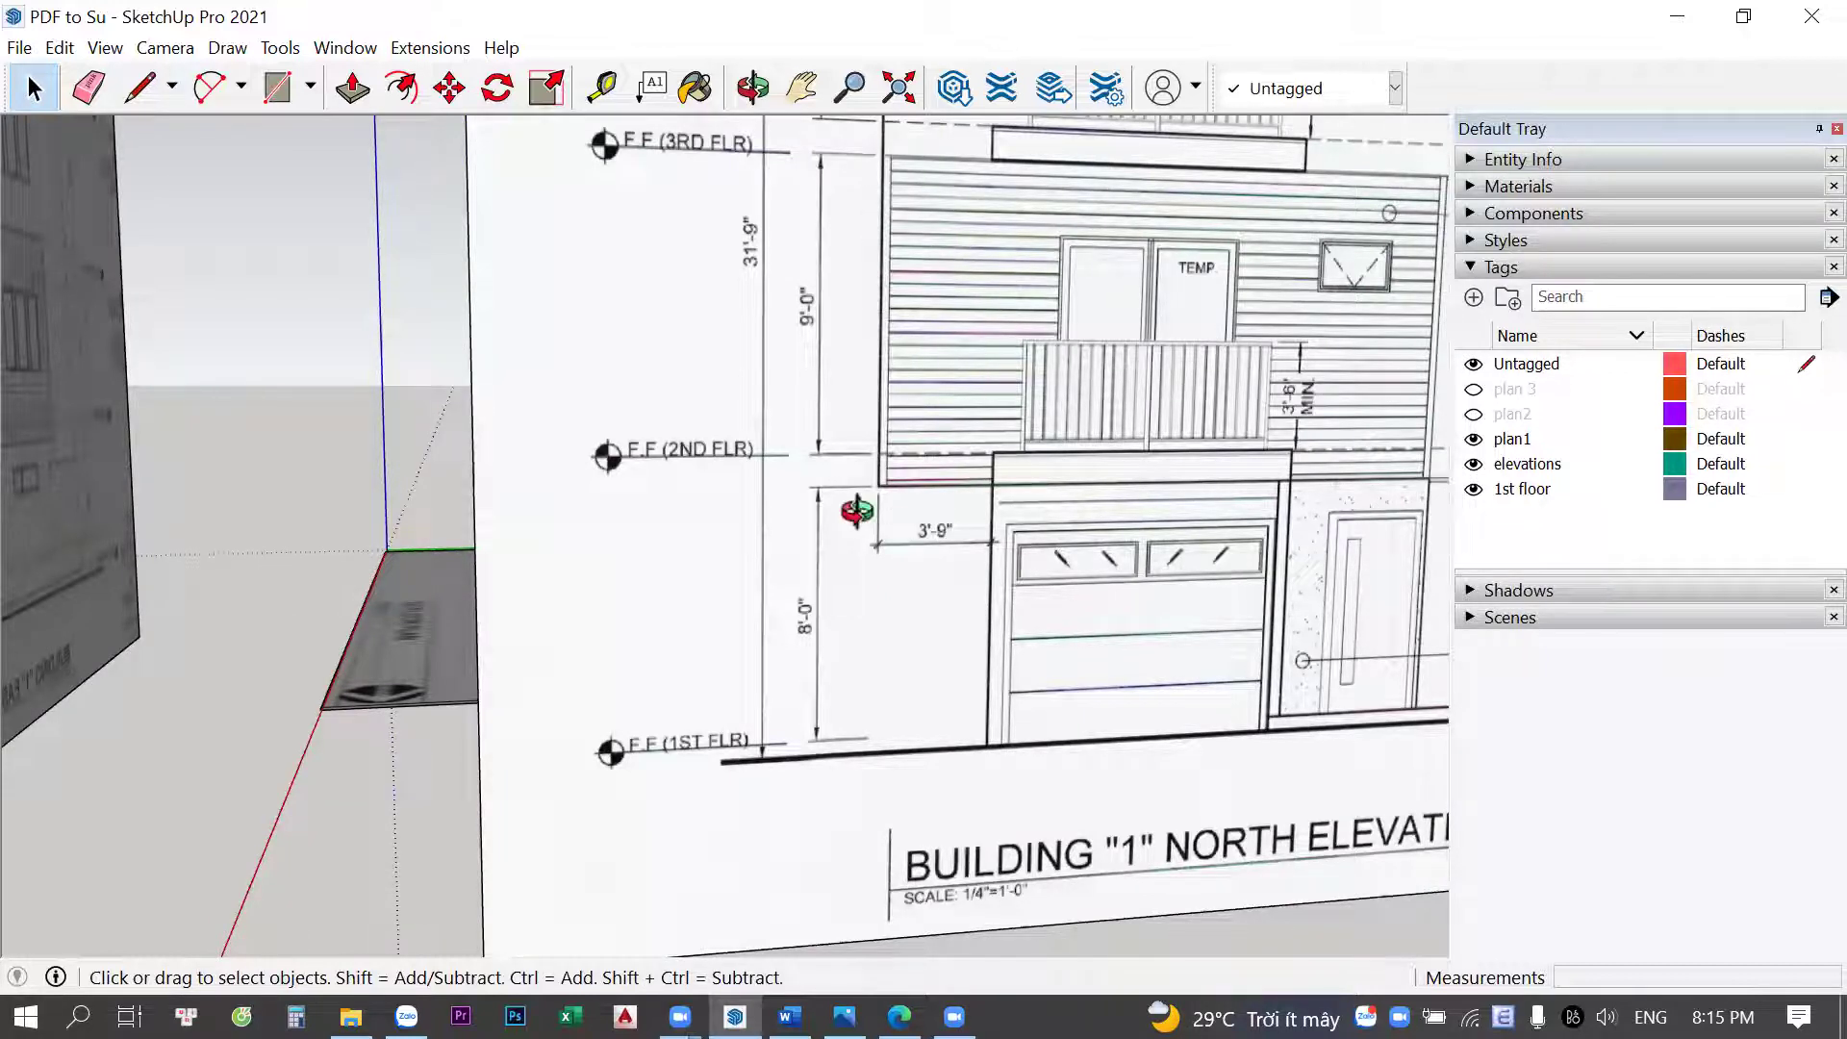
pyautogui.scroll(-3, 857, 511)
pyautogui.moveTo(1015, 841); pyautogui.dragTo(973, 358, button='middle')
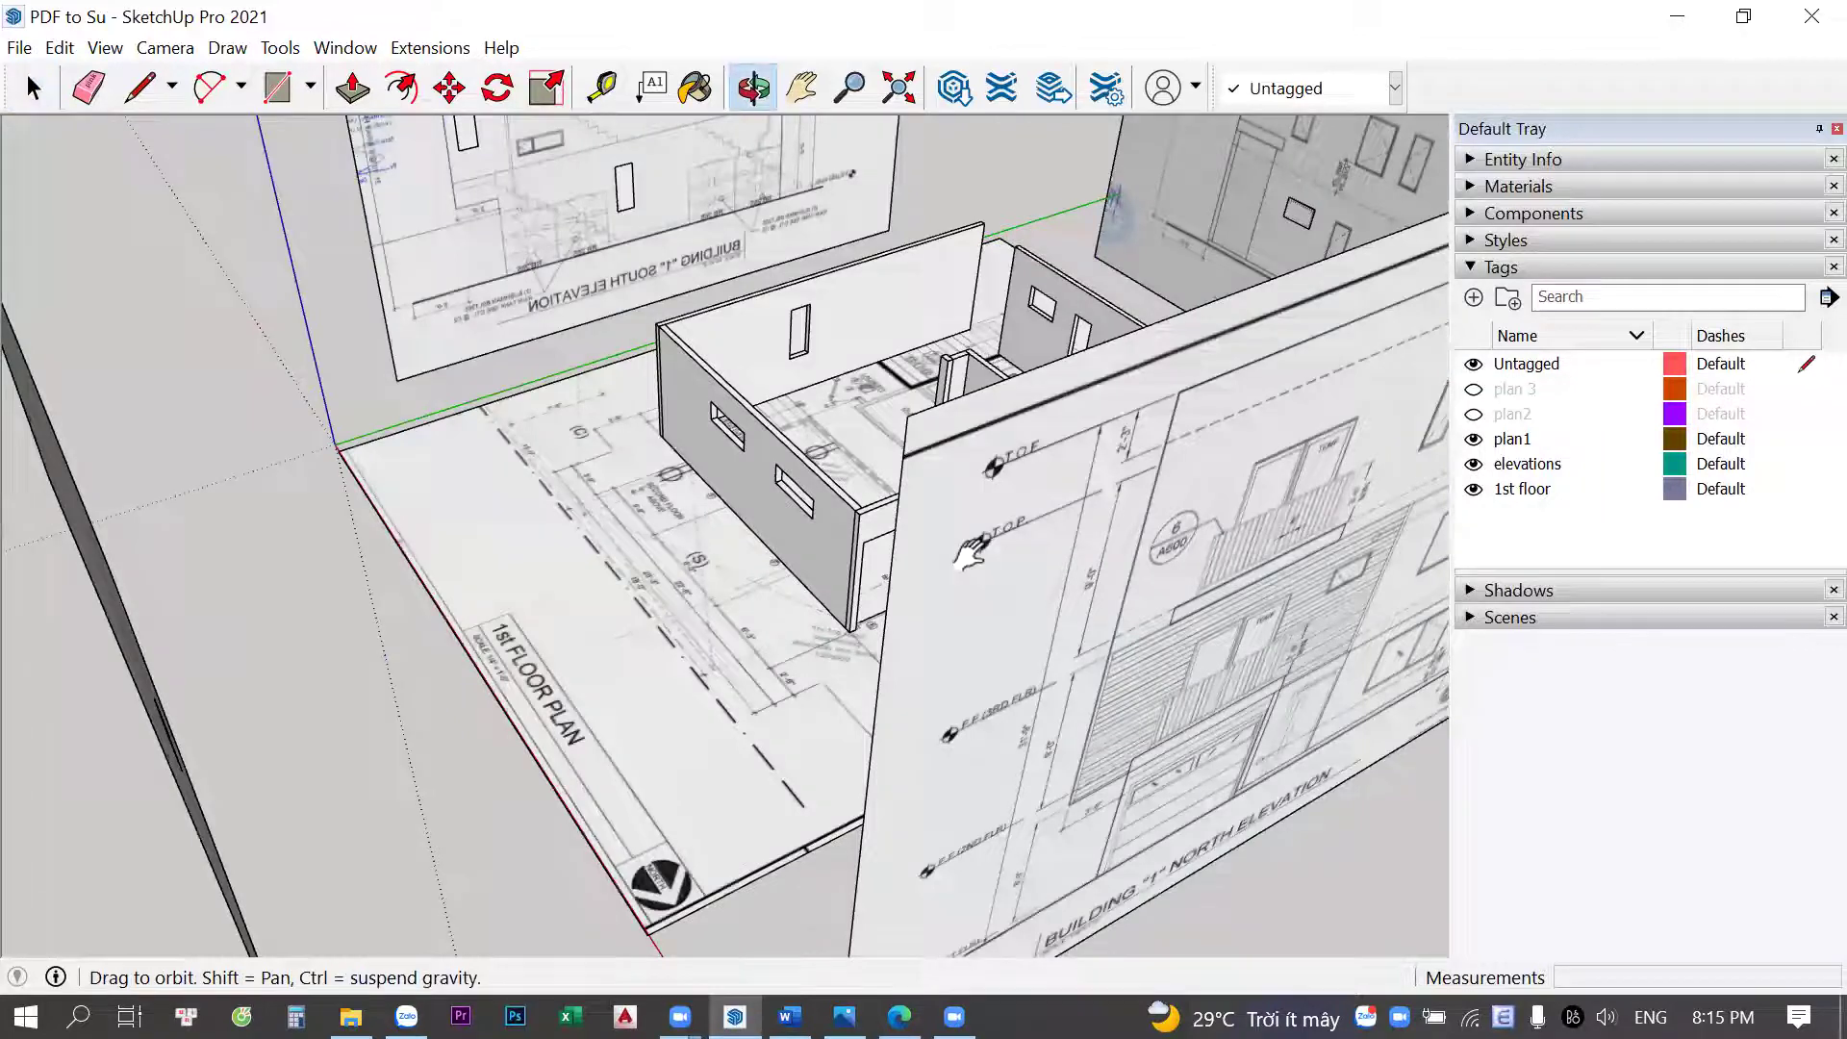
pyautogui.moveTo(972, 553); pyautogui.dragTo(1055, 556, button='middle')
pyautogui.moveTo(621, 390); pyautogui.dragTo(1097, 495, button='middle')
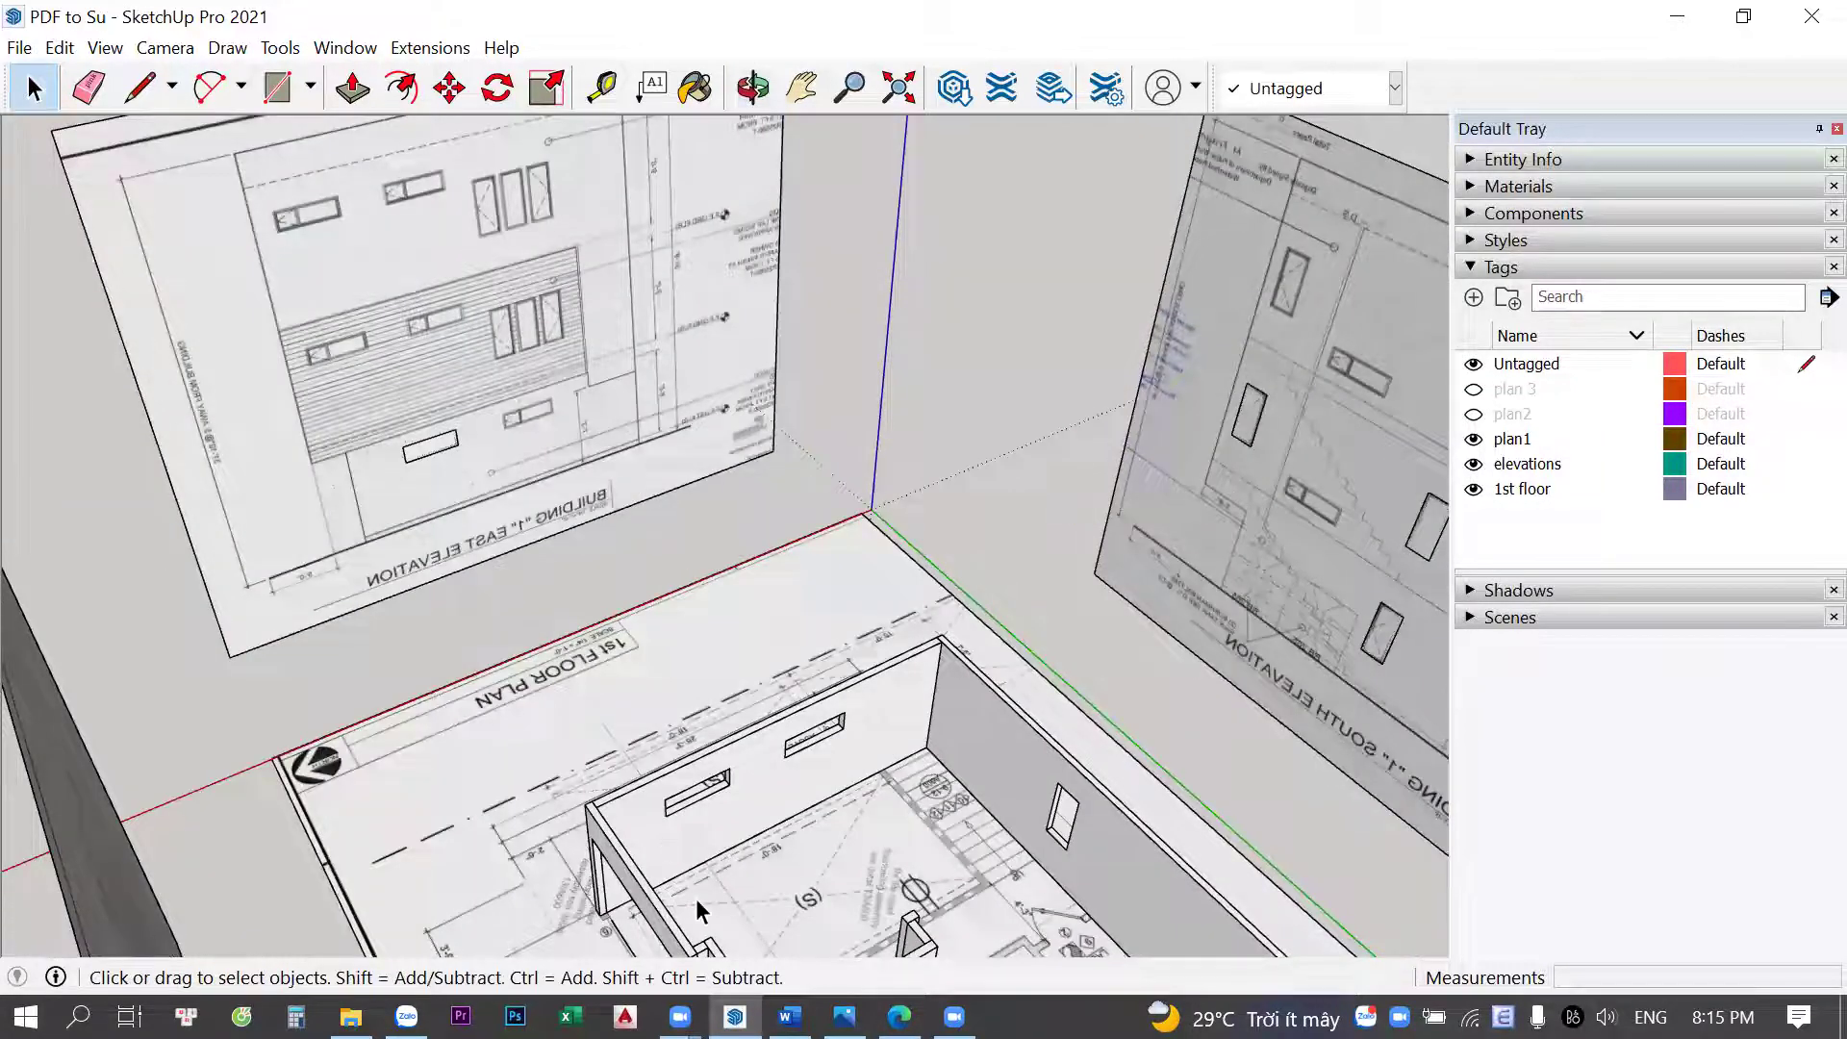
pyautogui.scroll(1, 657, 866)
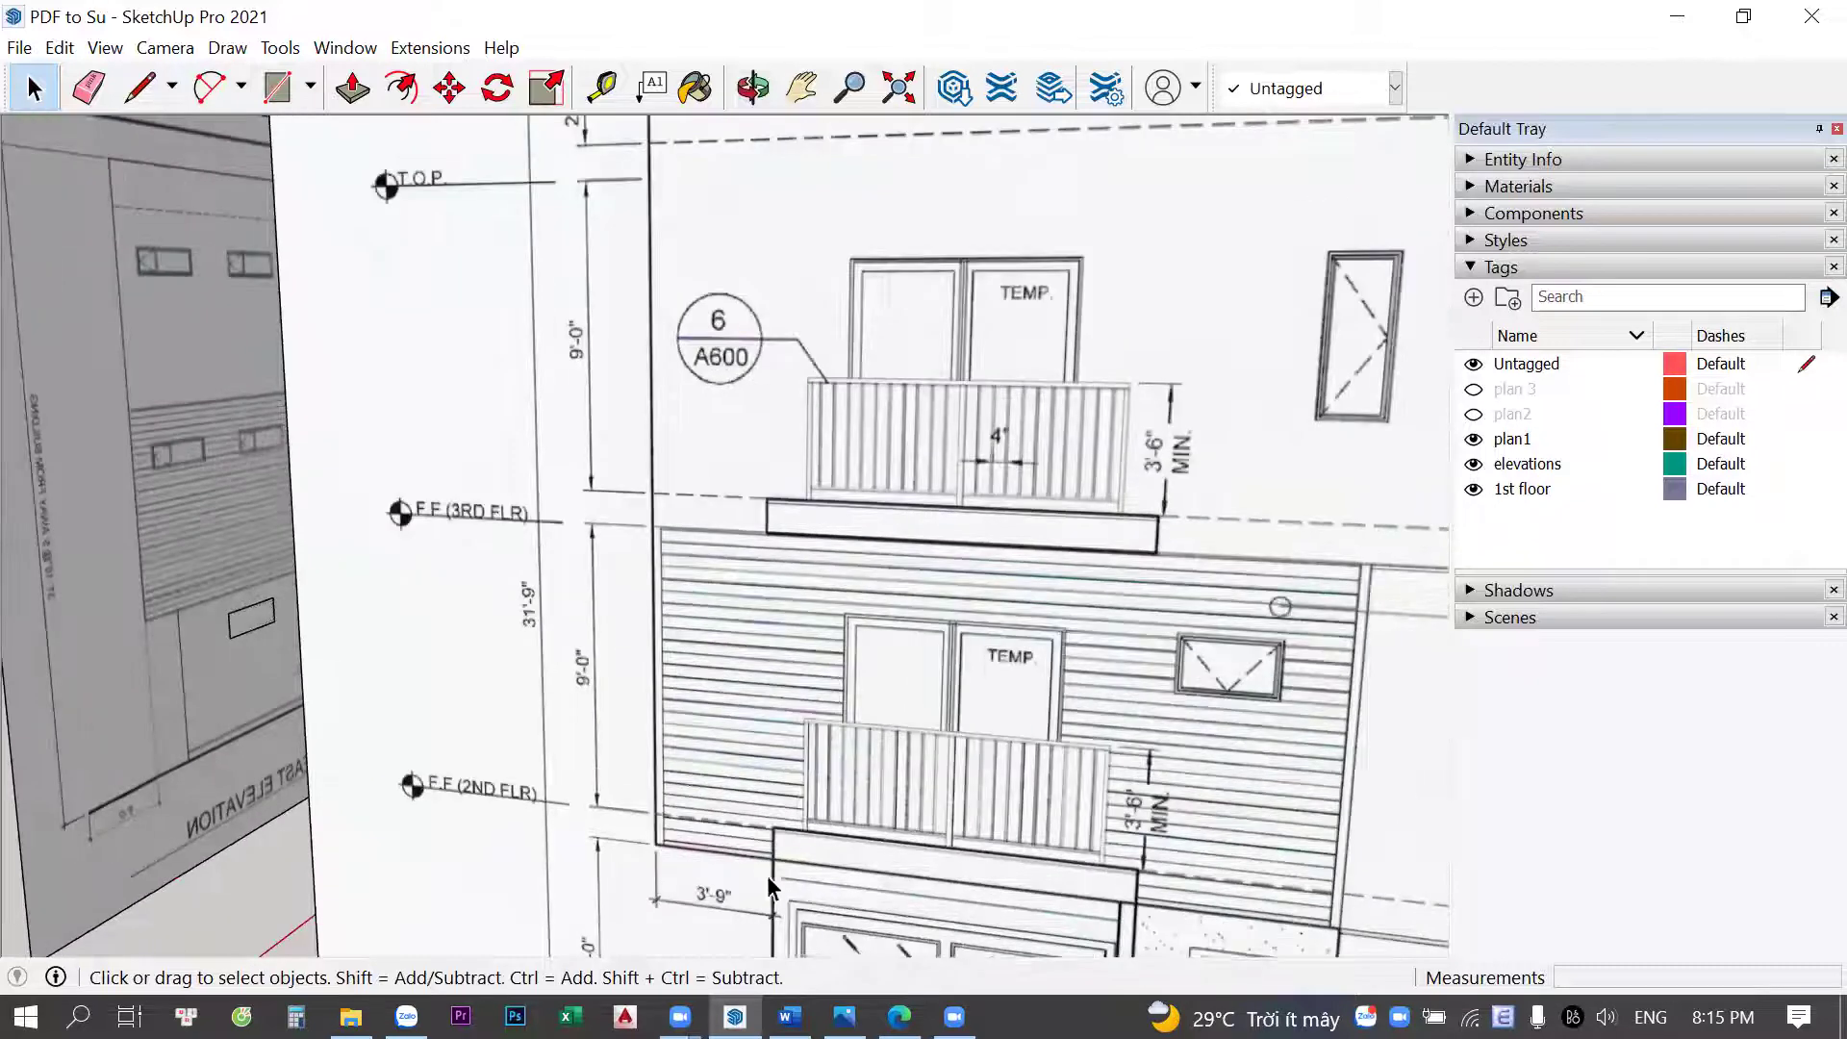
pyautogui.moveTo(732, 627)
pyautogui.mouseDown(button='middle')
pyautogui.moveTo(475, 487)
pyautogui.moveTo(536, 487)
pyautogui.mouseUp(button='middle')
pyautogui.moveTo(577, 577); pyautogui.dragTo(886, 774, button='middle')
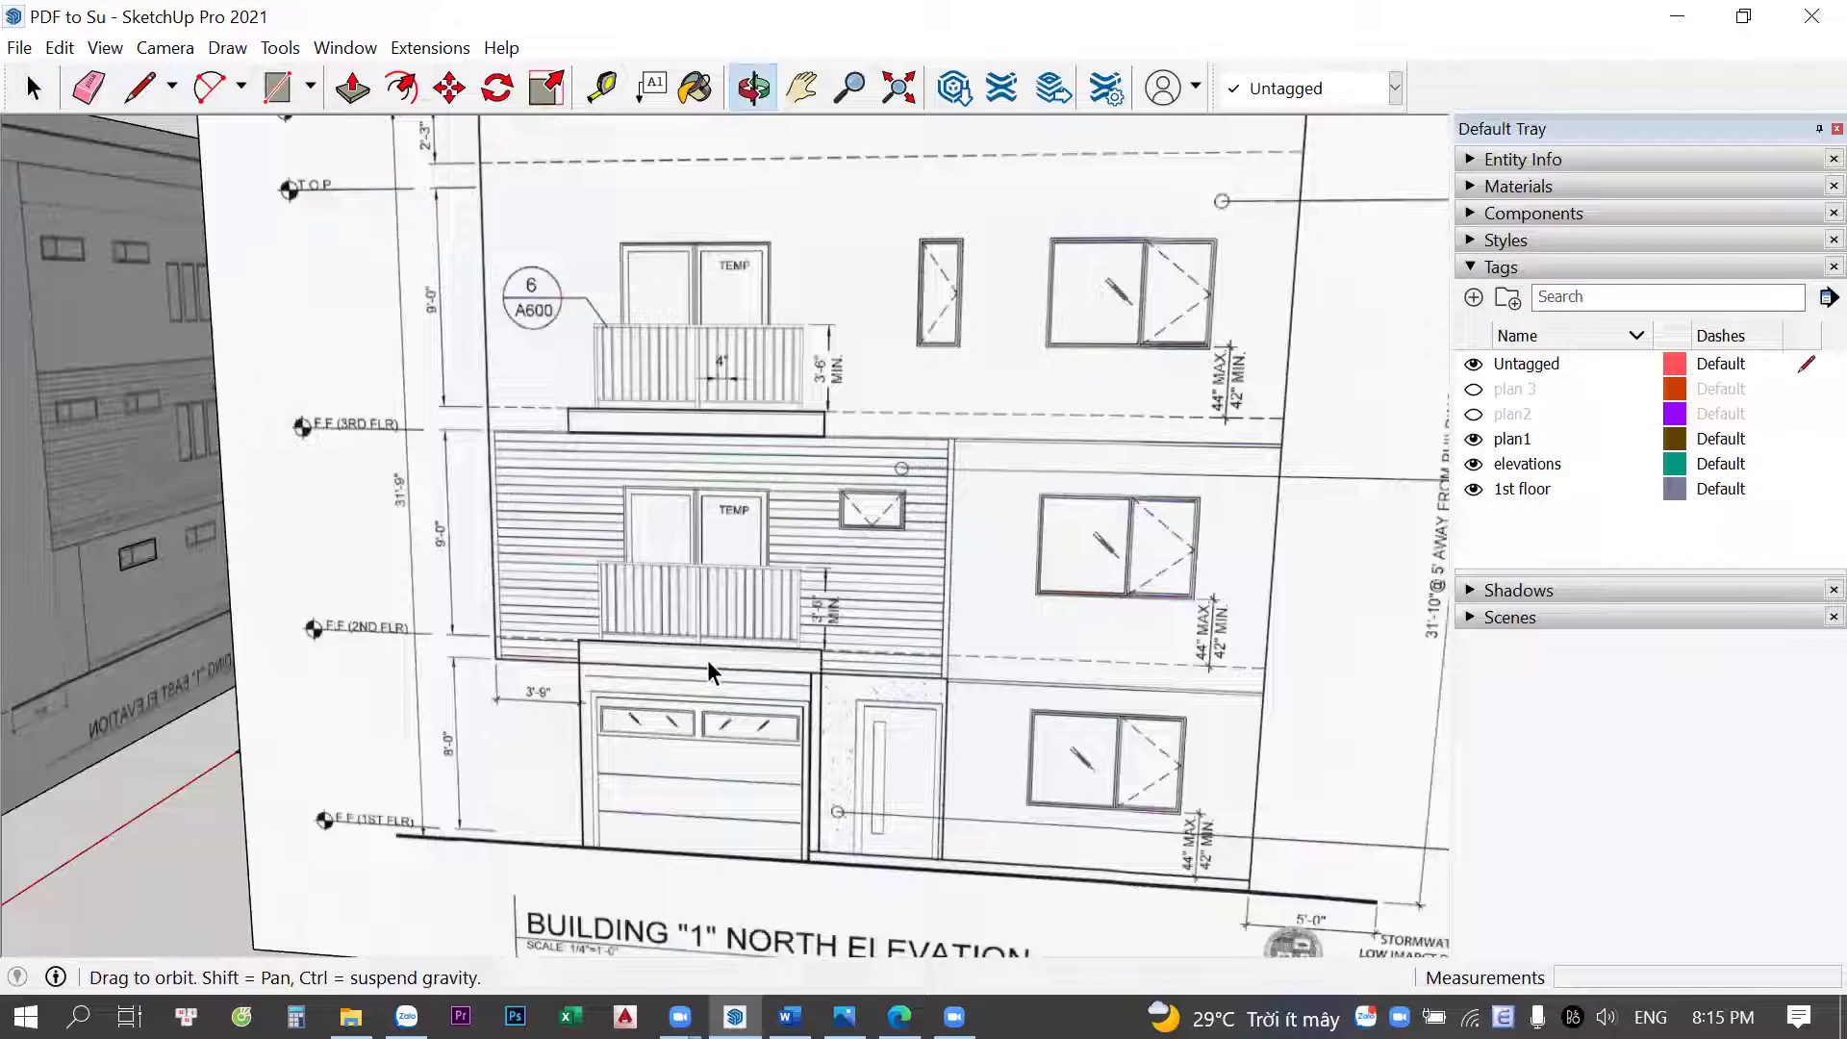
pyautogui.moveTo(878, 668)
pyautogui.mouseDown(button='middle')
pyautogui.moveTo(523, 400)
pyautogui.moveTo(1012, 560)
pyautogui.moveTo(1188, 731)
pyautogui.mouseUp(button='middle')
# From a high overview, switch on the plan2 tag to show the 2nd floor plan
pyautogui.moveTo(639, 575); pyautogui.dragTo(299, 852, button='middle')
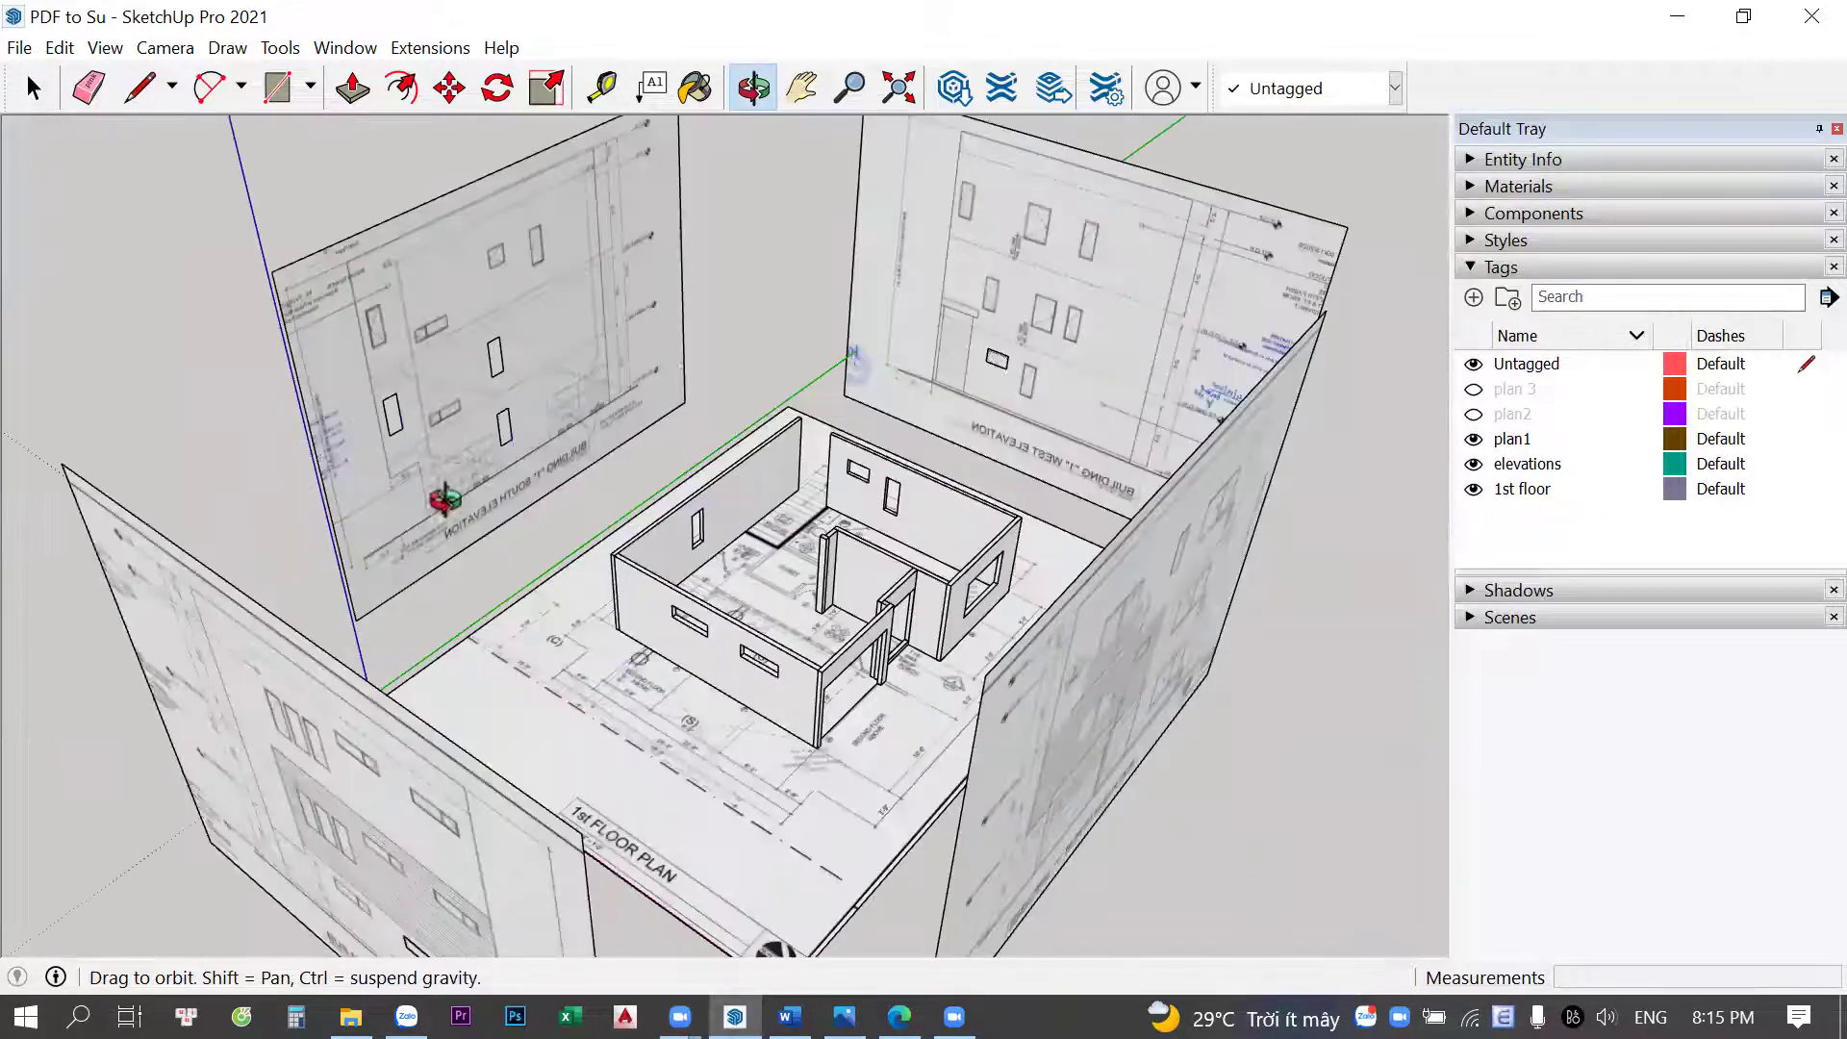
pyautogui.moveTo(445, 499); pyautogui.dragTo(263, 478, button='middle')
pyautogui.moveTo(337, 363); pyautogui.dragTo(617, 284, button='middle')
pyautogui.moveTo(1102, 322)
pyautogui.mouseDown(button='middle')
pyautogui.moveTo(1625, 416)
pyautogui.moveTo(1266, 380)
pyautogui.mouseUp(button='middle')
pyautogui.moveTo(1150, 768); pyautogui.dragTo(1025, 697, button='middle')
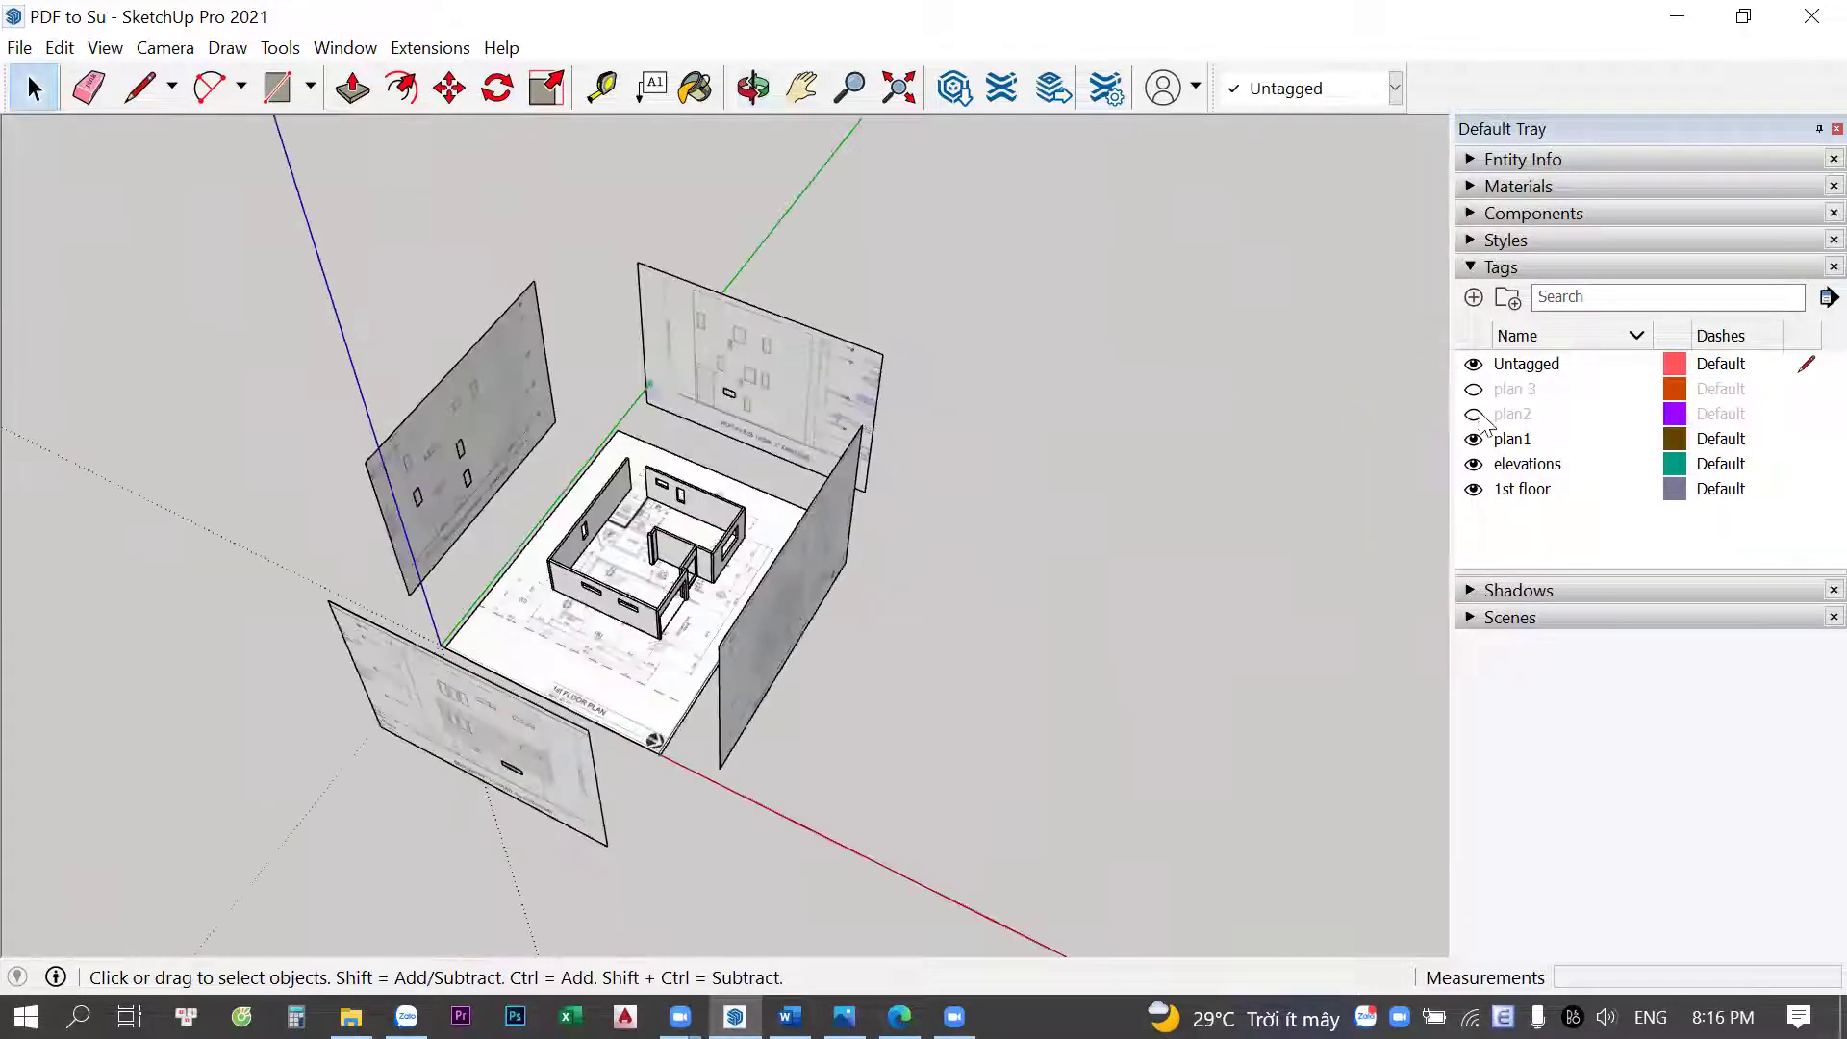
pyautogui.click(1473, 414)
pyautogui.moveTo(1051, 668); pyautogui.dragTo(319, 393, button='middle')
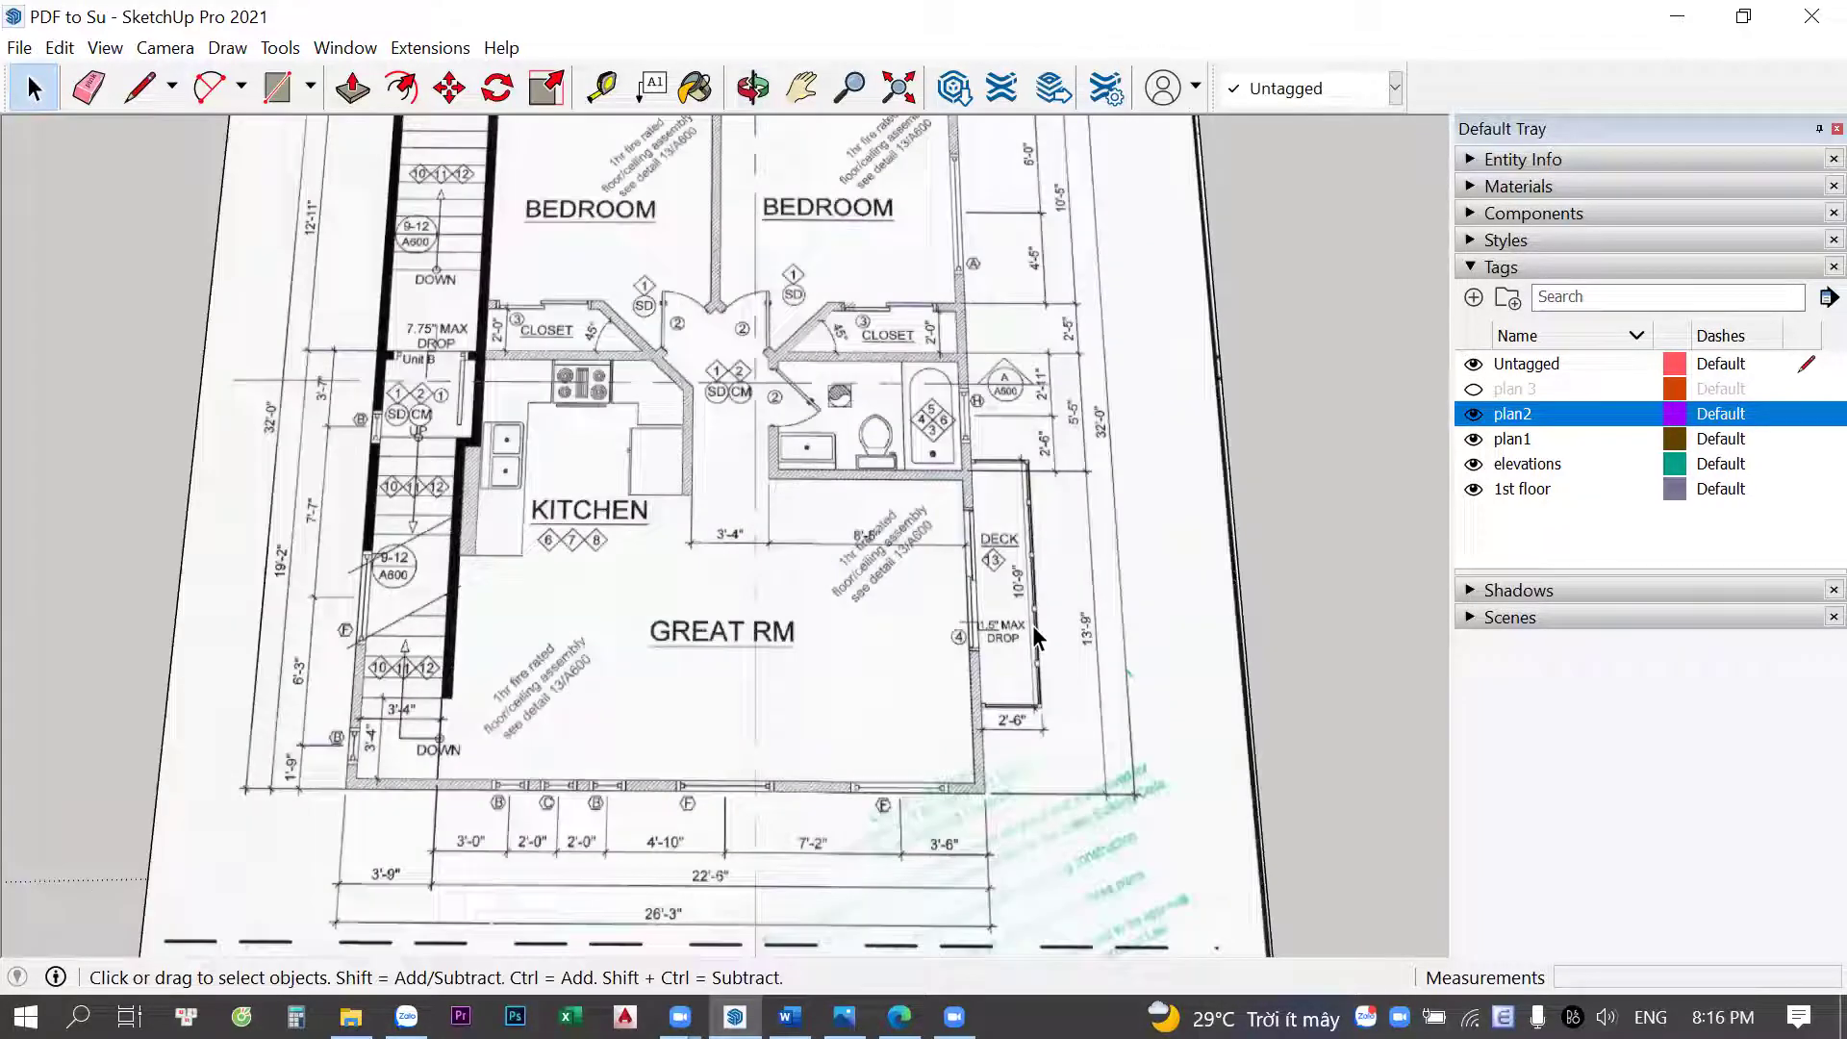
# Orbit out of the top-down plan view and look down on the walls from higher up
pyautogui.scroll(-1, 1026, 535)
pyautogui.scroll(2, 1006, 583)
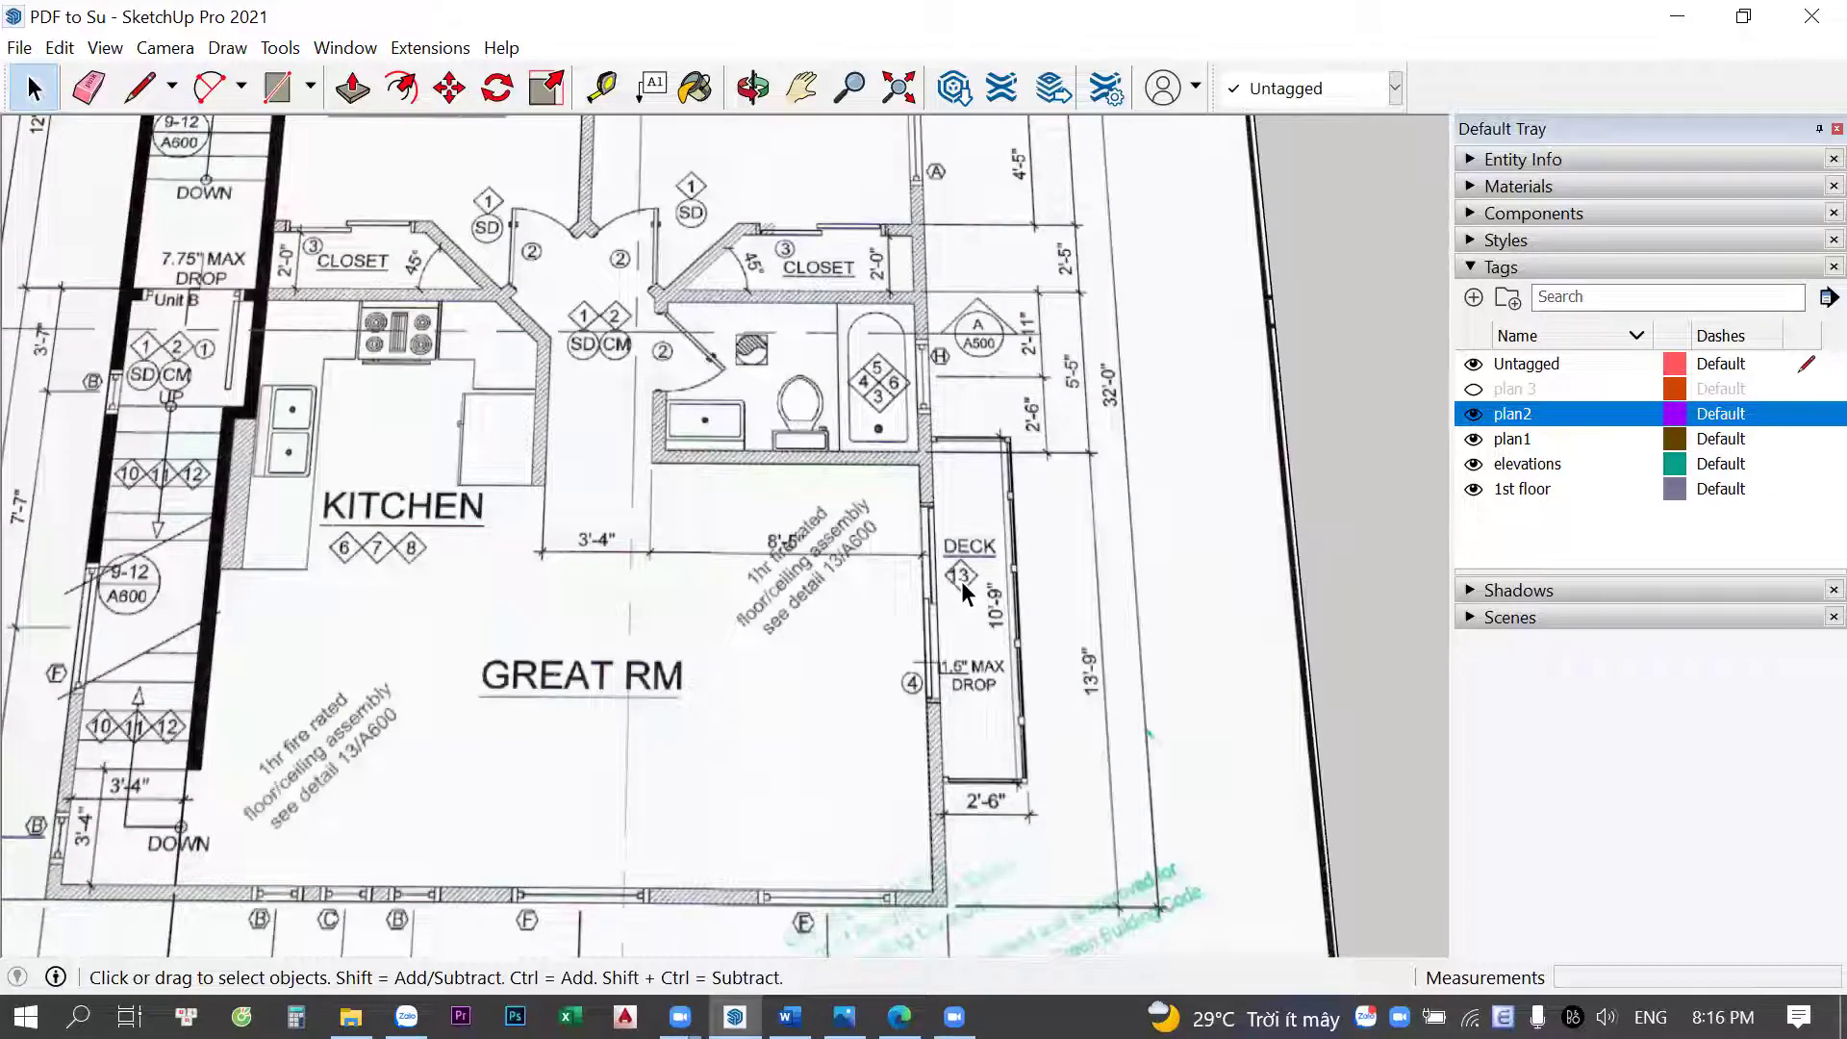
pyautogui.scroll(-3, 949, 591)
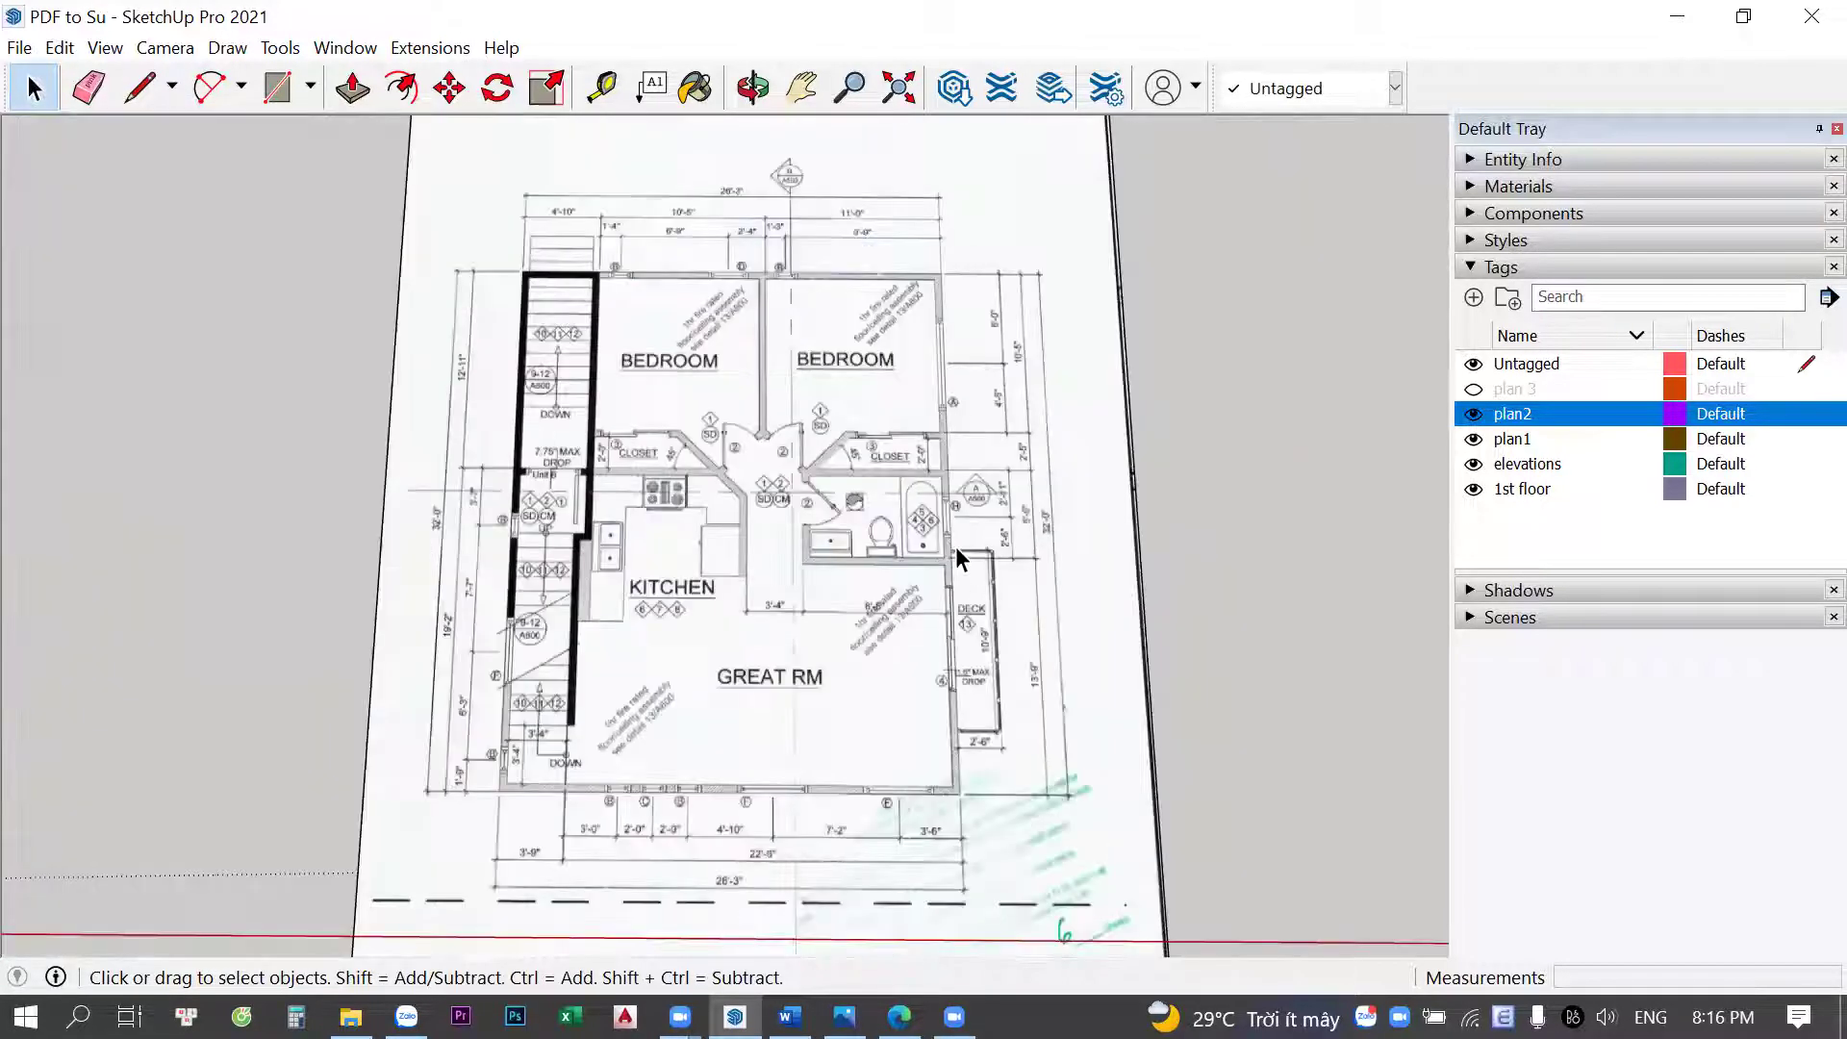
pyautogui.scroll(2, 947, 539)
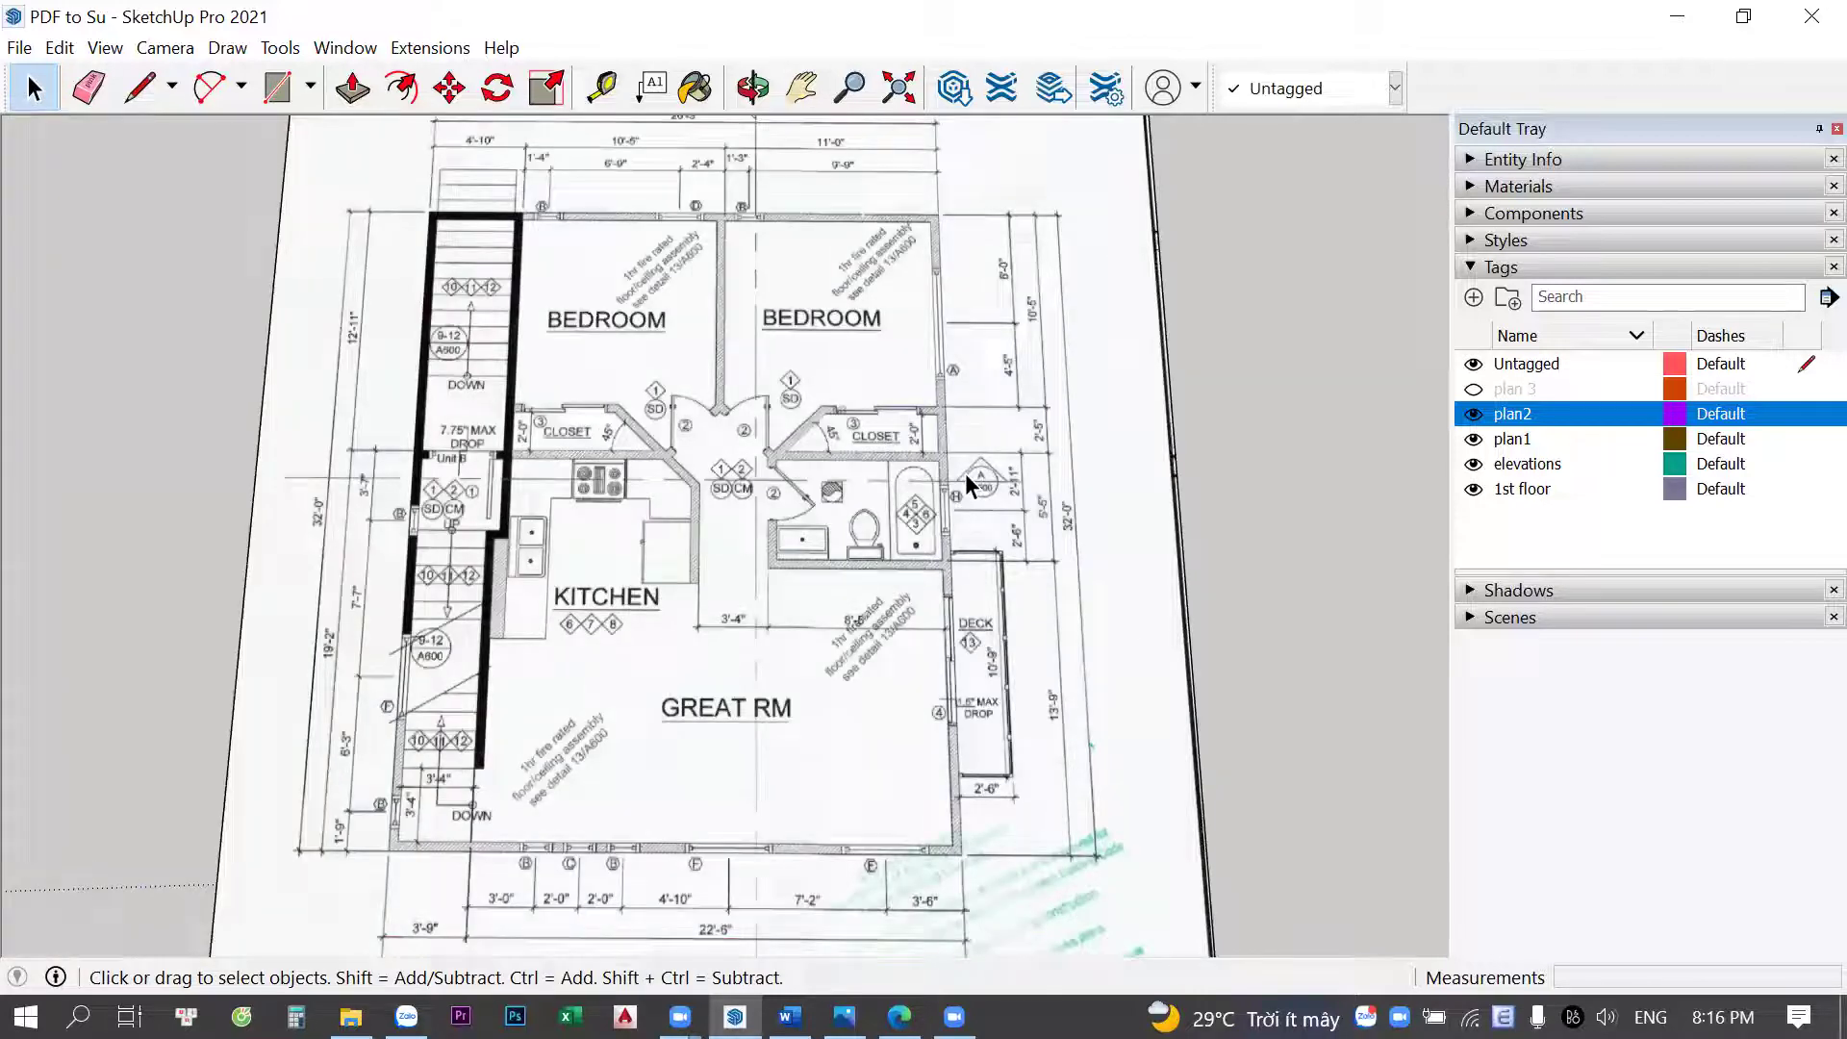
pyautogui.scroll(-5, 1033, 660)
pyautogui.press('o')
pyautogui.moveTo(589, 568); pyautogui.dragTo(837, 725)
pyautogui.moveTo(815, 317); pyautogui.dragTo(796, 427)
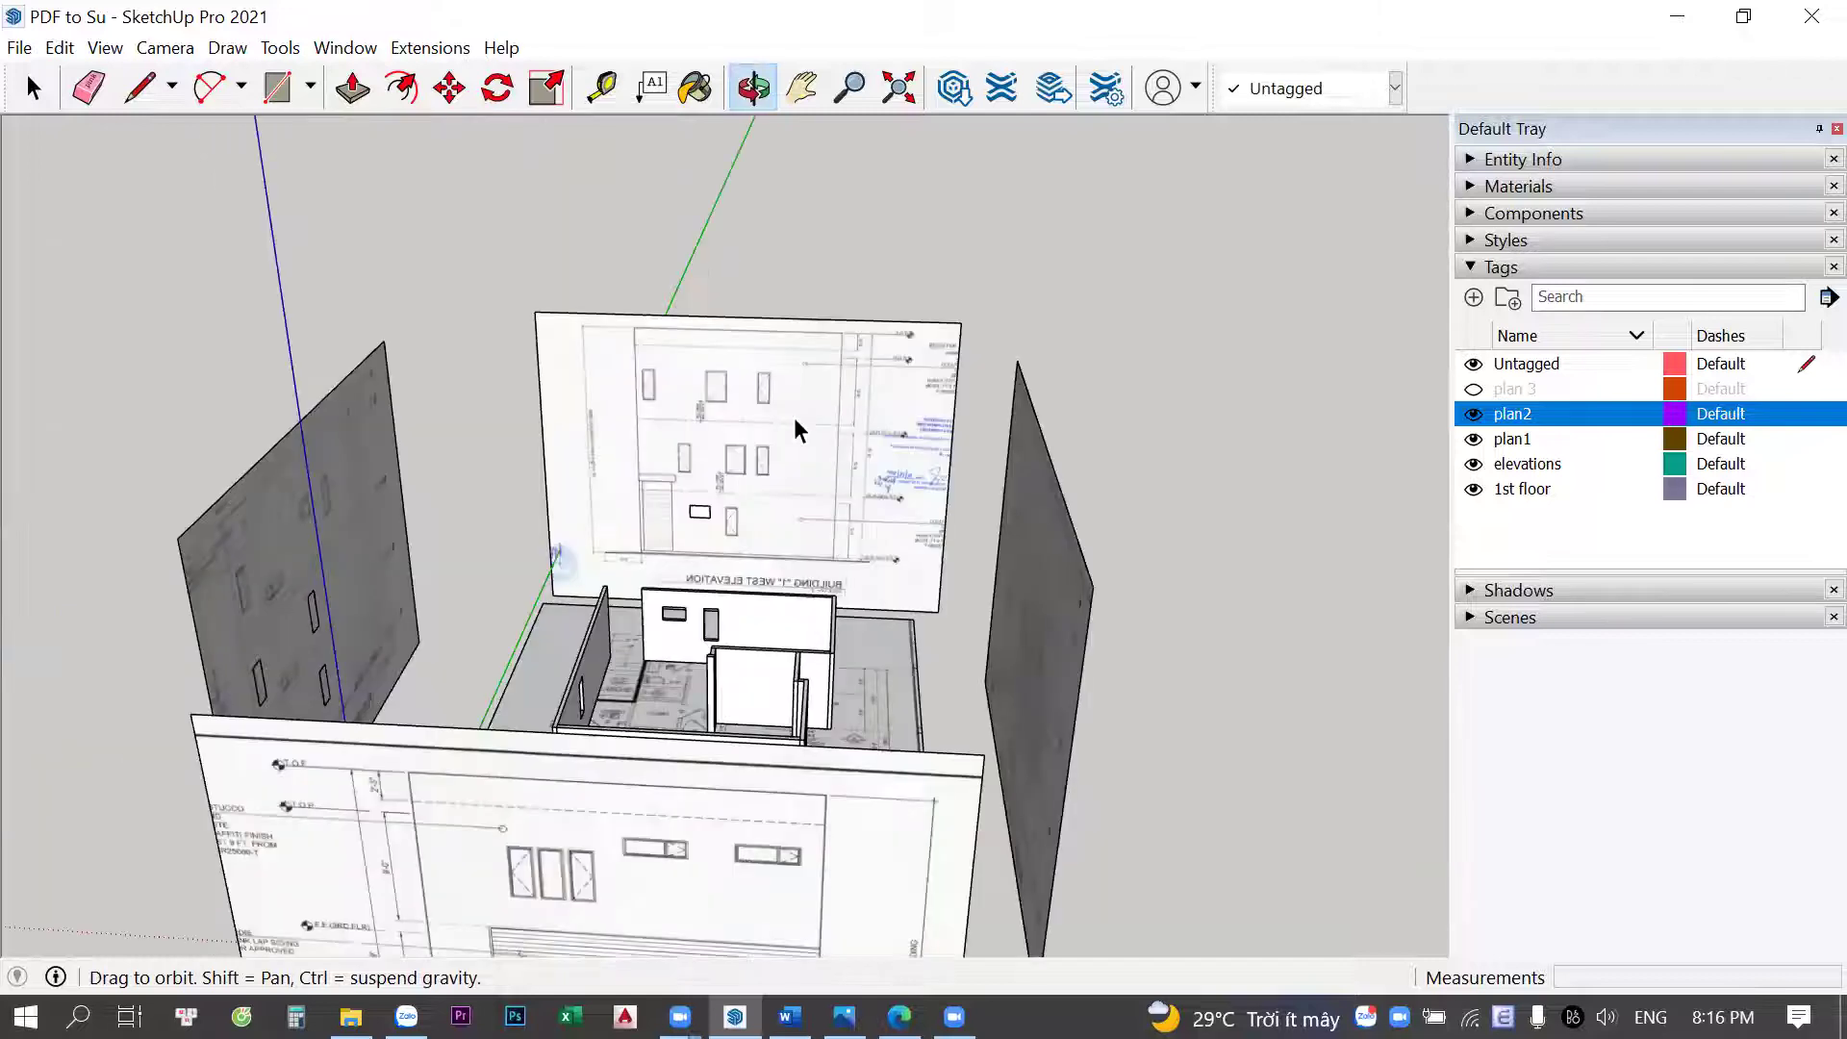
pyautogui.press('space')
pyautogui.scroll(5, 834, 497)
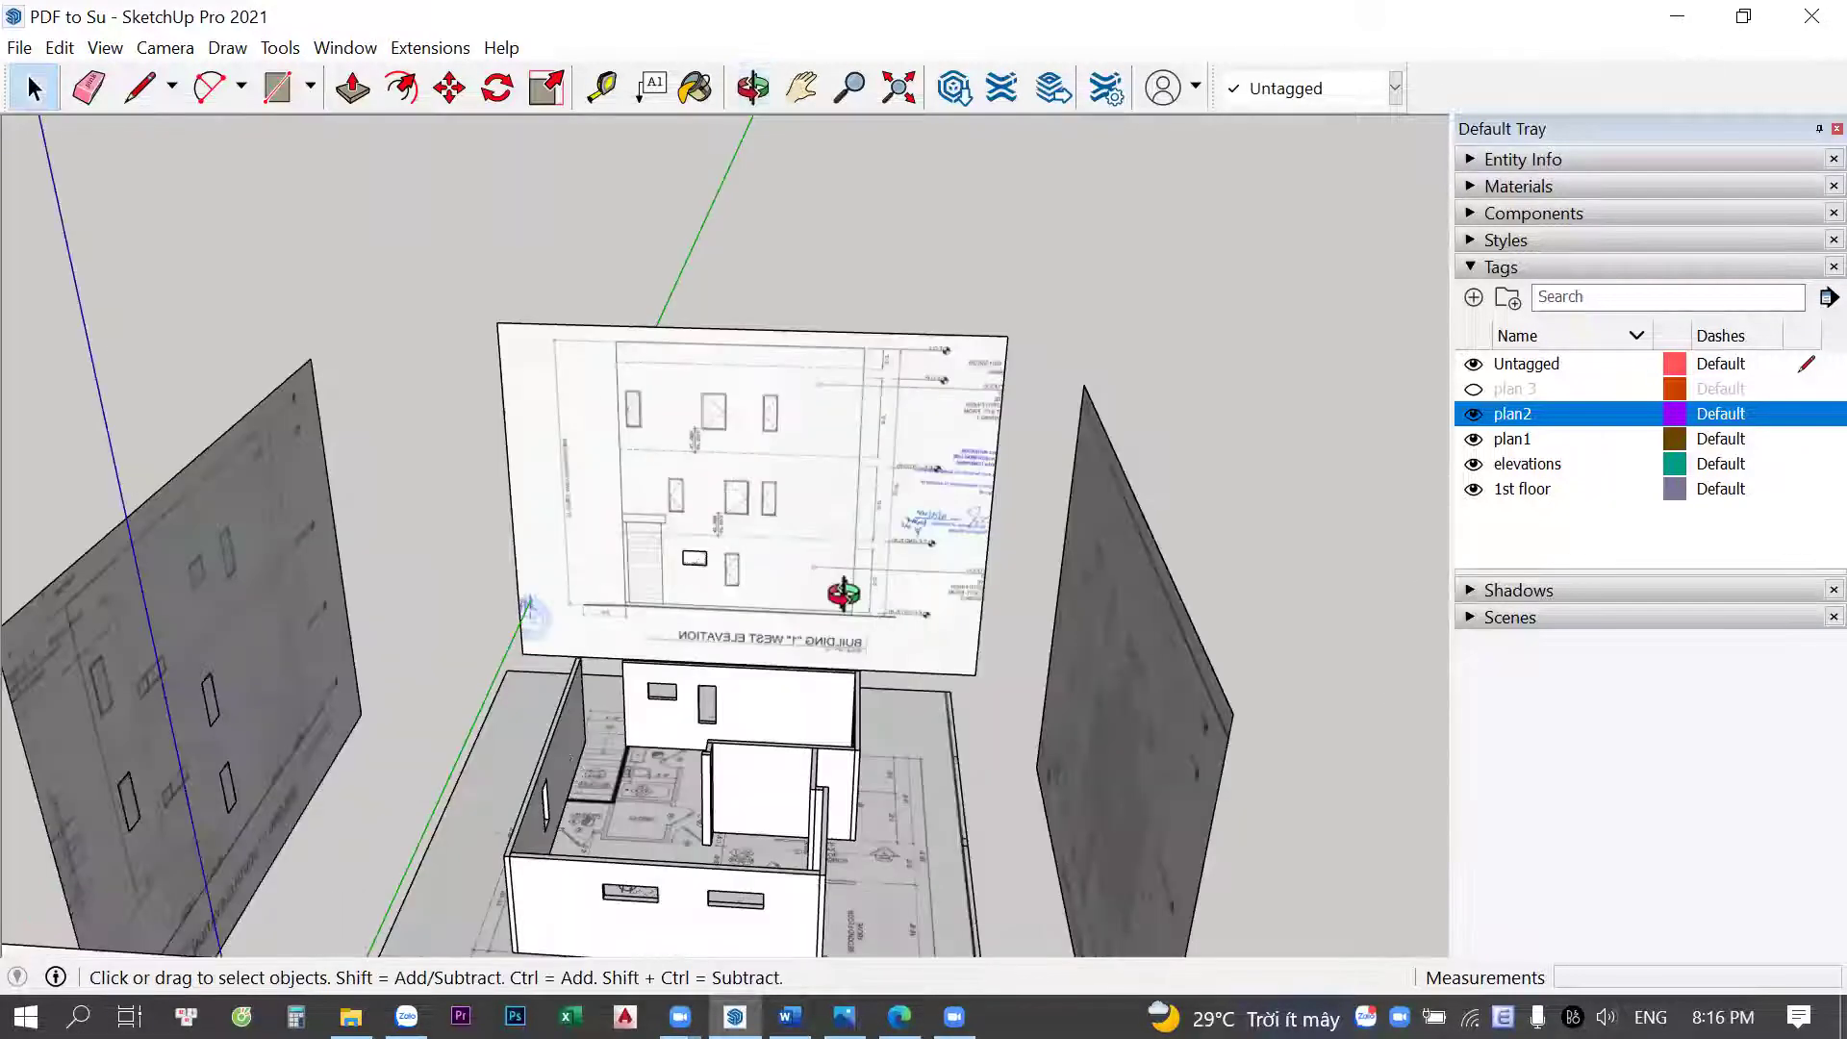
pyautogui.scroll(-4, 855, 520)
pyautogui.press('o')
pyautogui.moveTo(803, 548); pyautogui.dragTo(770, 532)
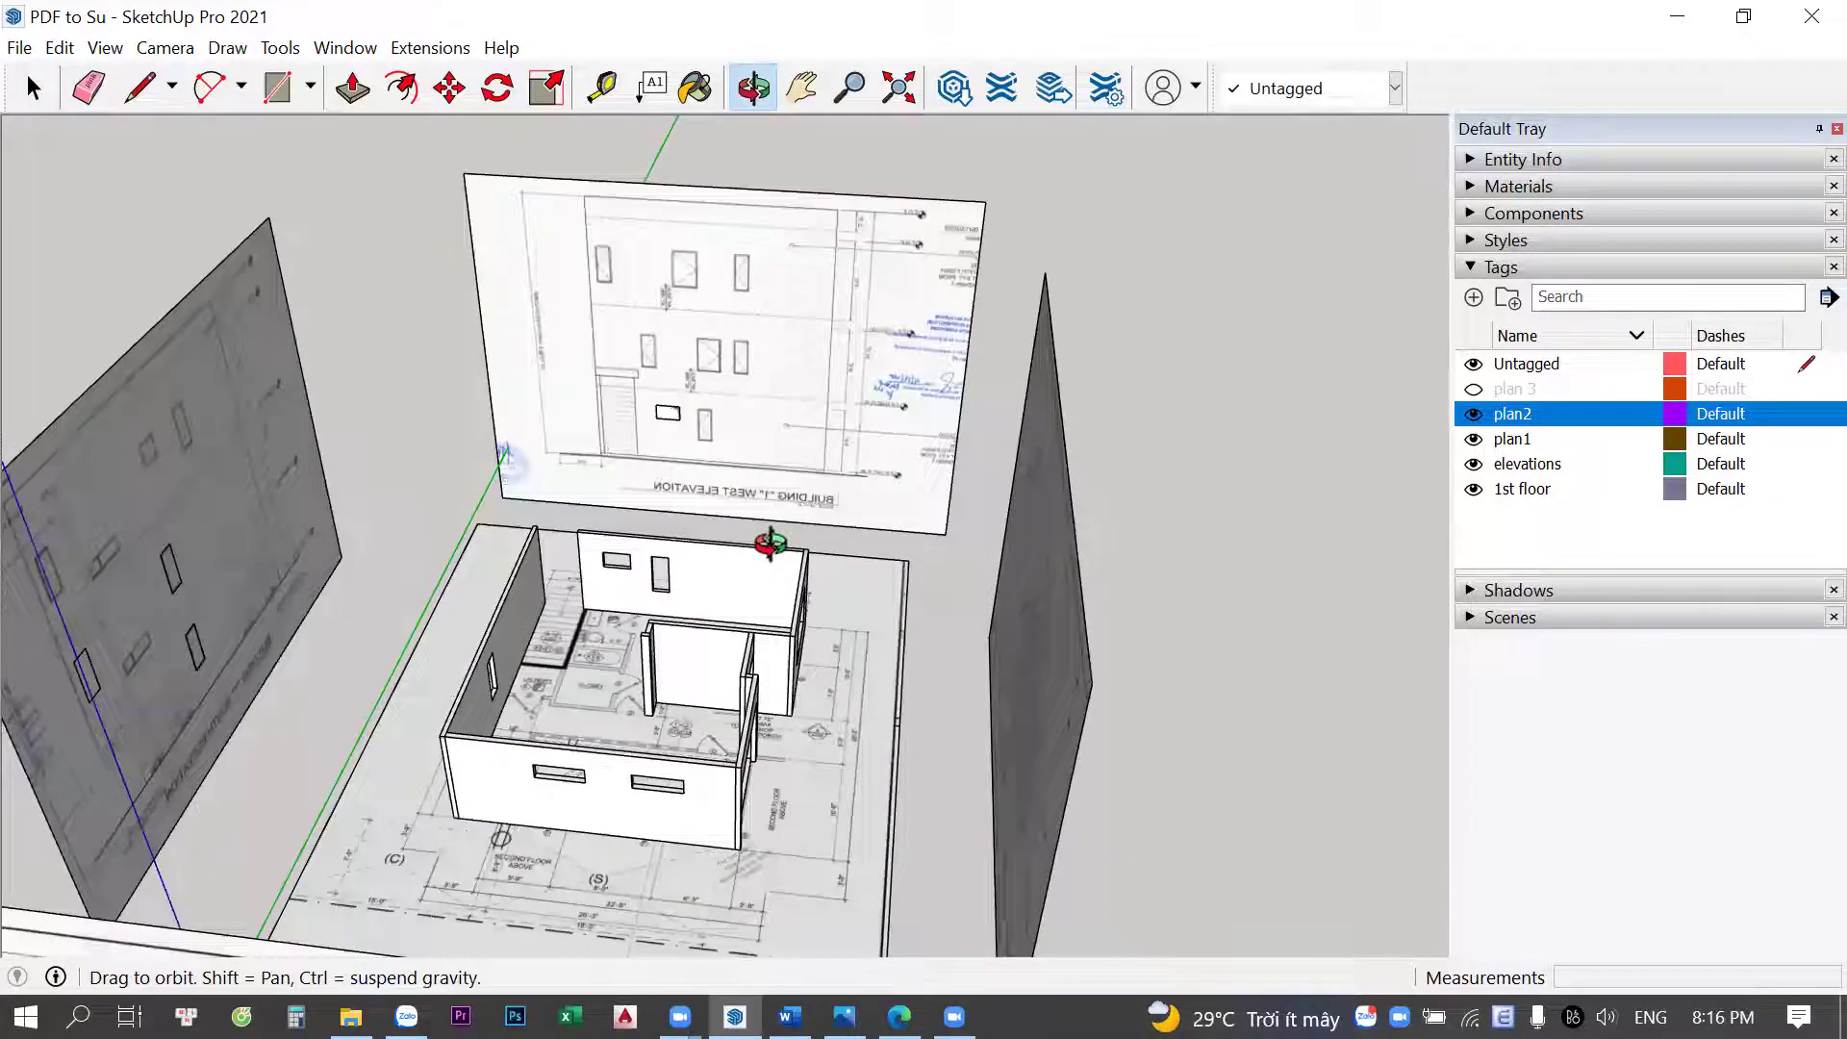
pyautogui.moveTo(754, 828); pyautogui.dragTo(775, 594)
pyautogui.press('space')
pyautogui.scroll(-3, 597, 399)
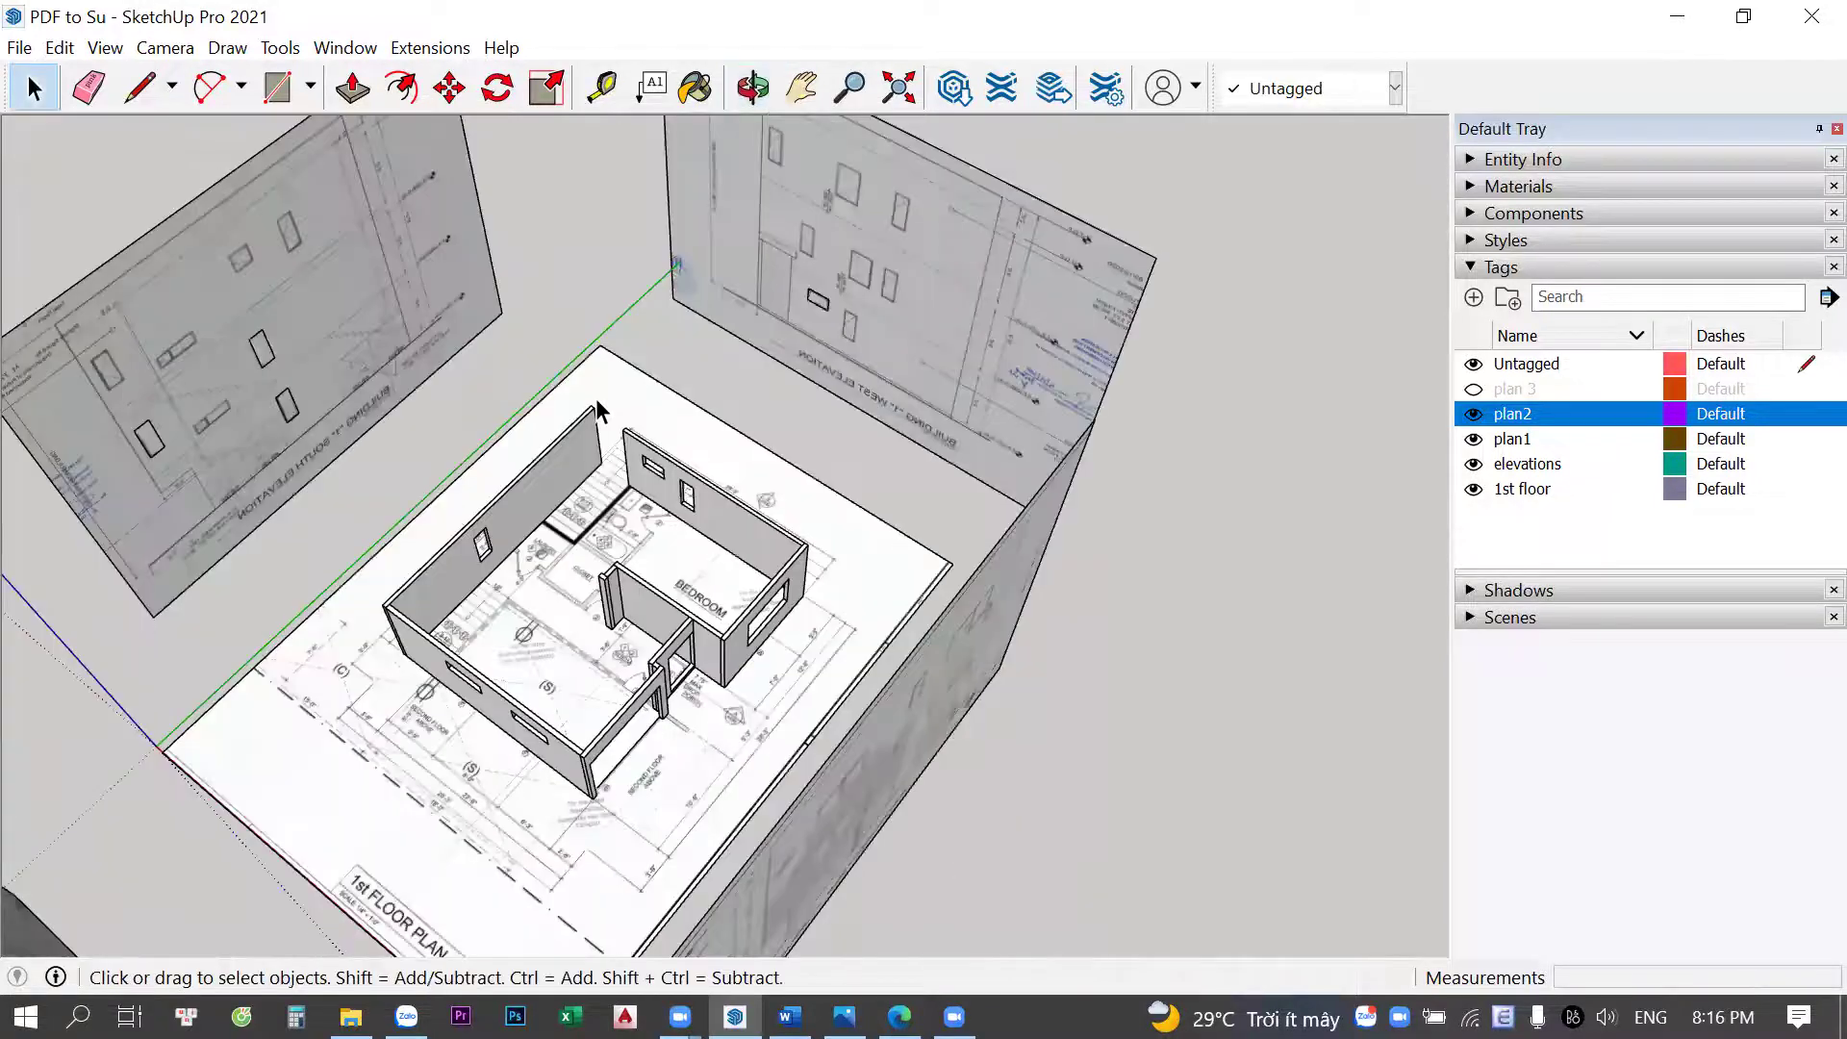
pyautogui.keyDown('shift'); pyautogui.moveTo(650, 414); pyautogui.dragTo(1143, 433, button='middle'); pyautogui.keyUp('shift')
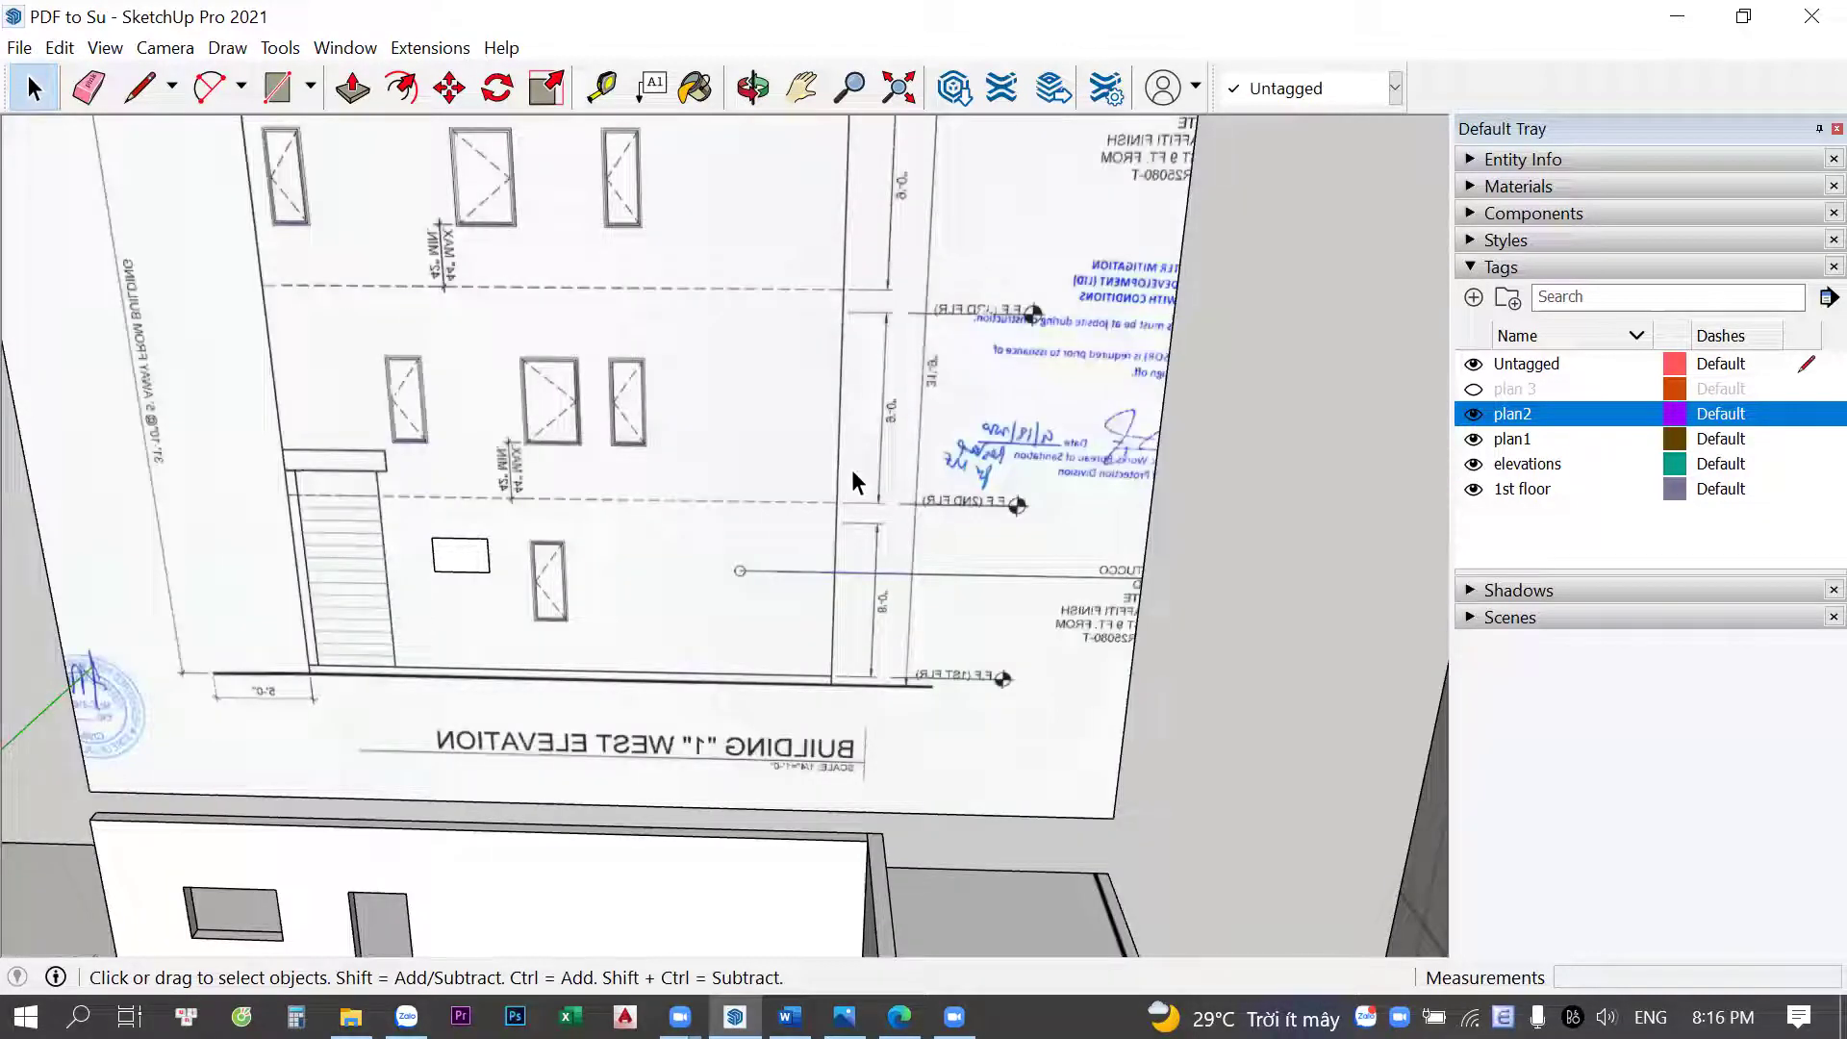
# Orbit past the elevation sheets and zoom into the stair and laundry area
pyautogui.moveTo(841, 531)
pyautogui.mouseDown(button='middle')
pyautogui.moveTo(199, 492)
pyautogui.moveTo(833, 558)
pyautogui.mouseUp(button='middle')
pyautogui.moveTo(798, 689); pyautogui.dragTo(787, 683, button='middle')
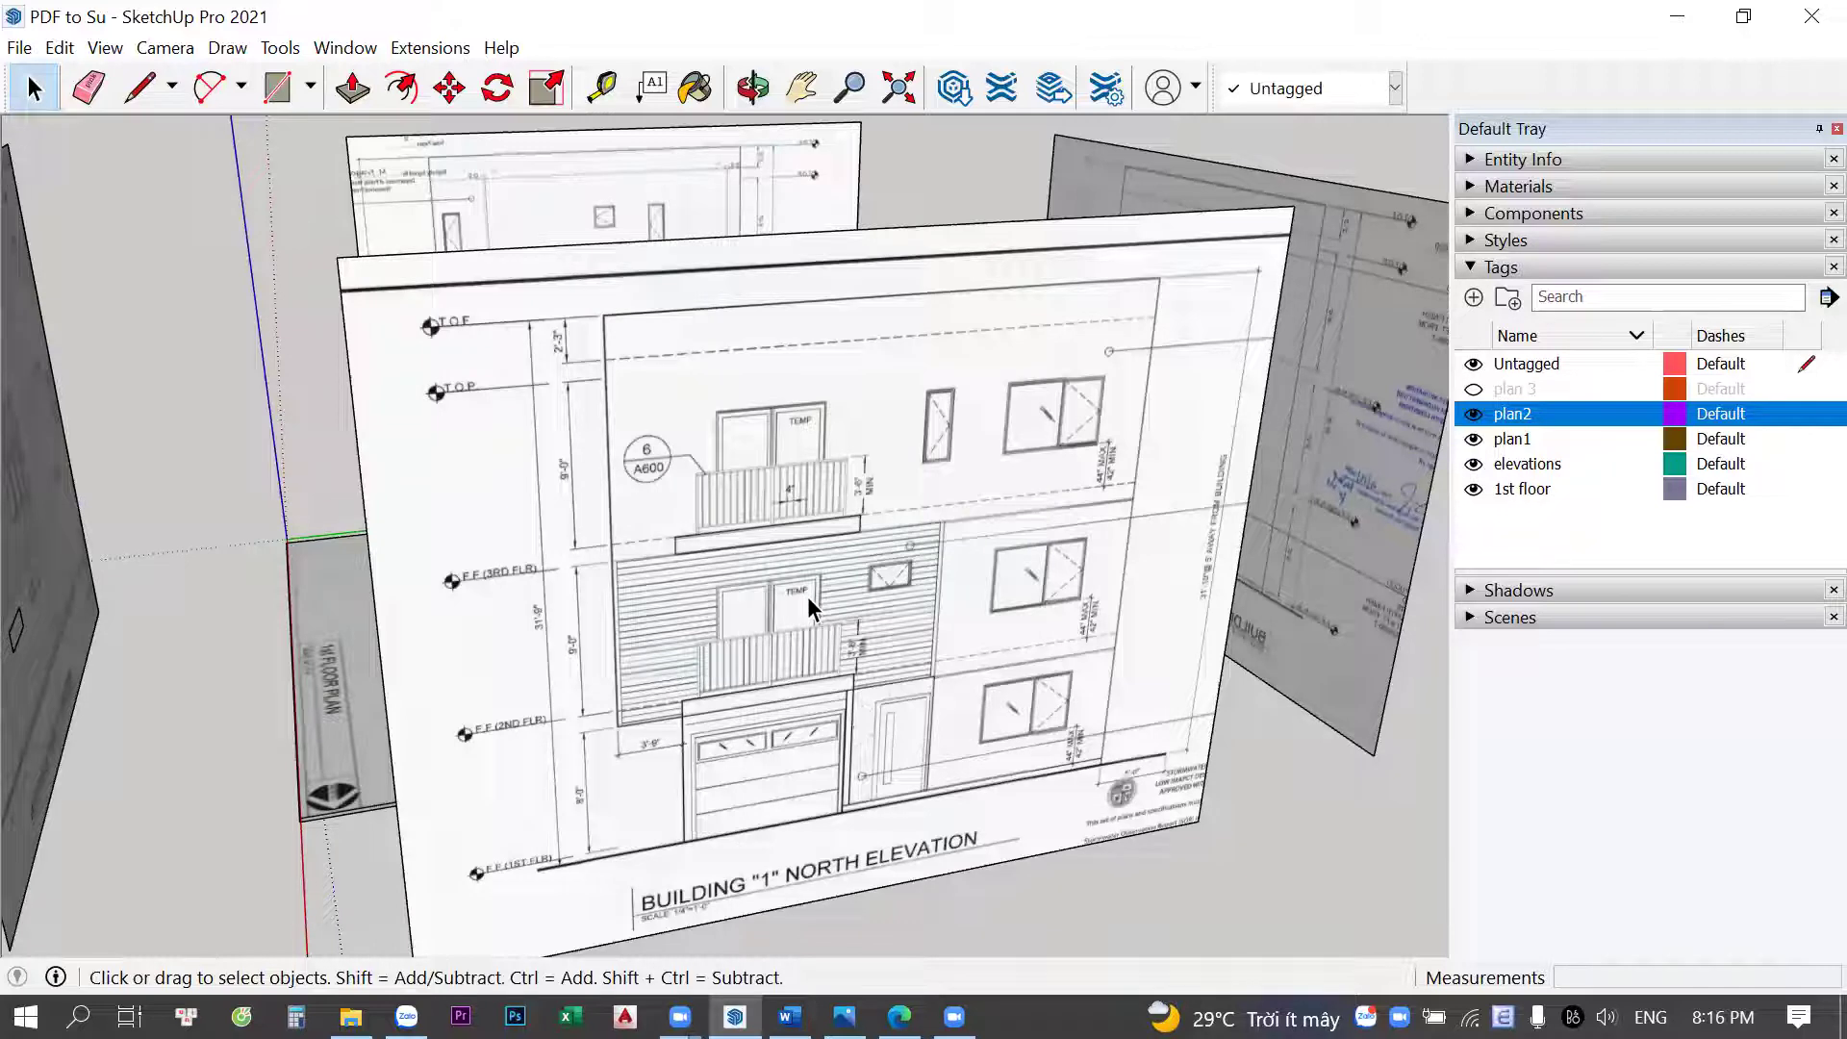
pyautogui.moveTo(970, 655); pyautogui.dragTo(937, 300, button='middle')
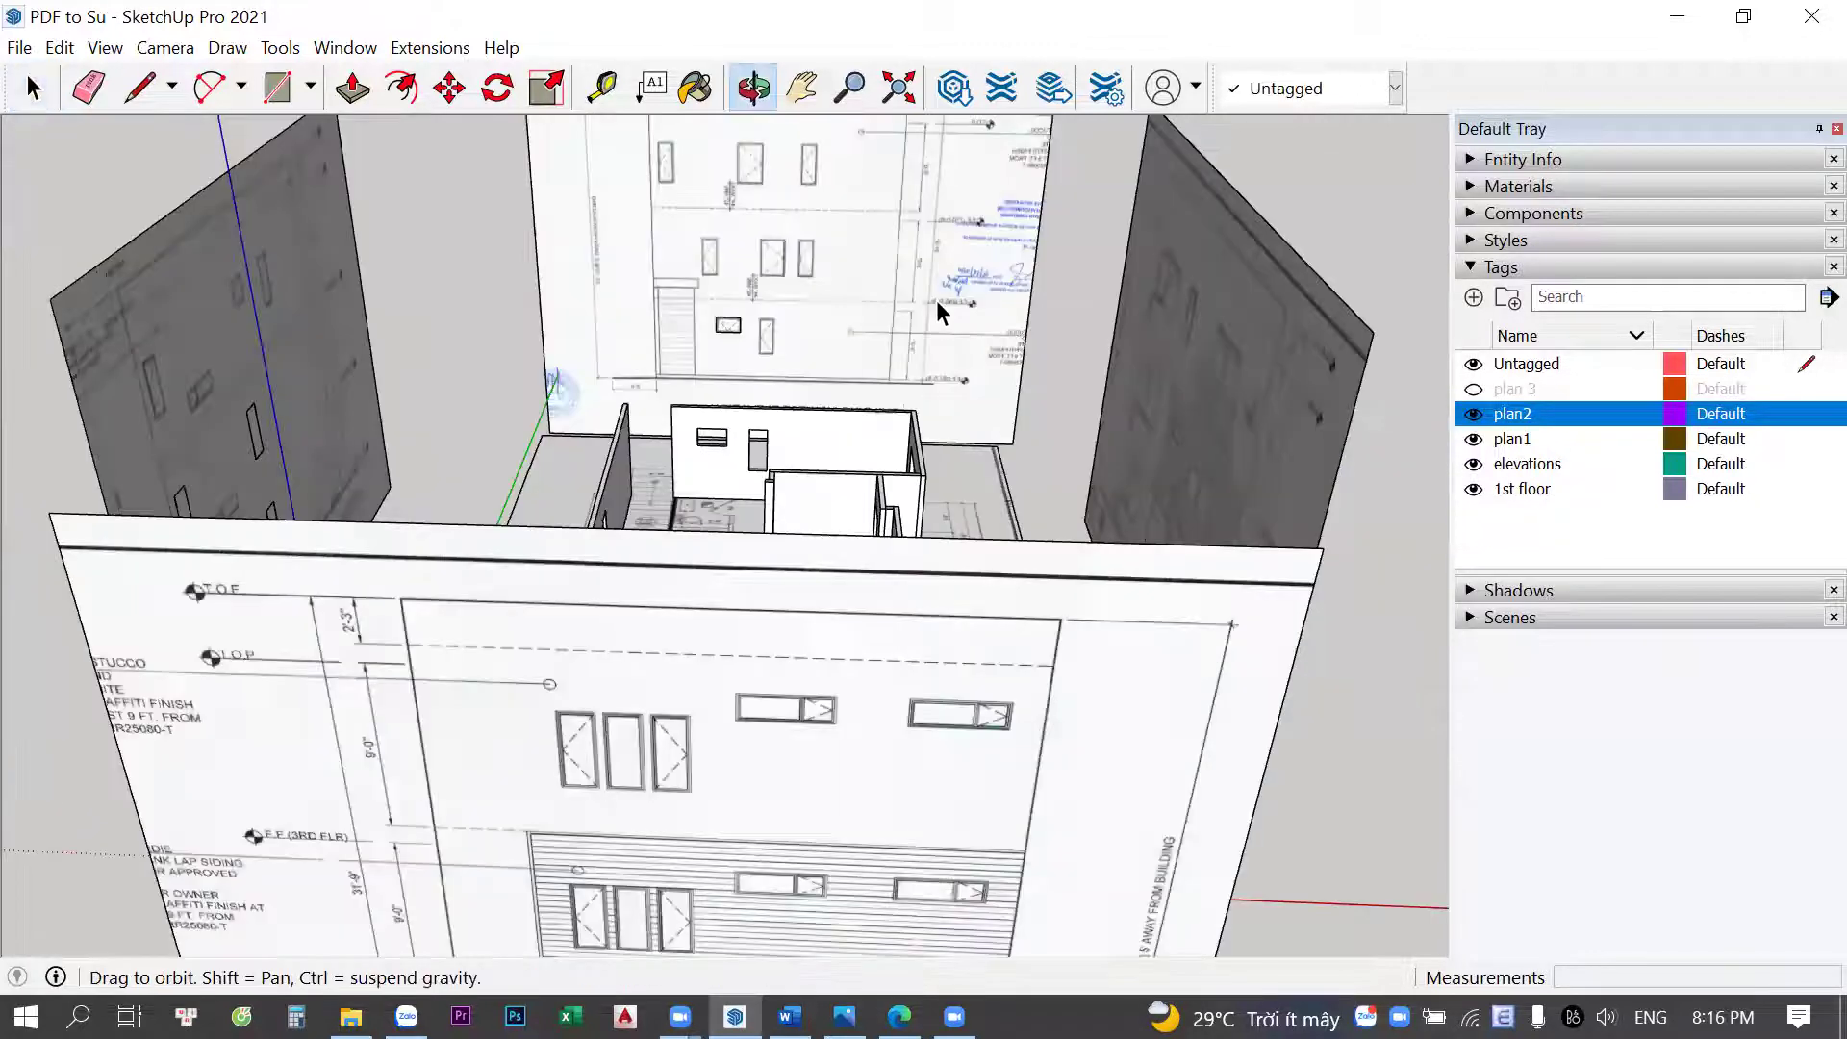
pyautogui.scroll(-3, 904, 295)
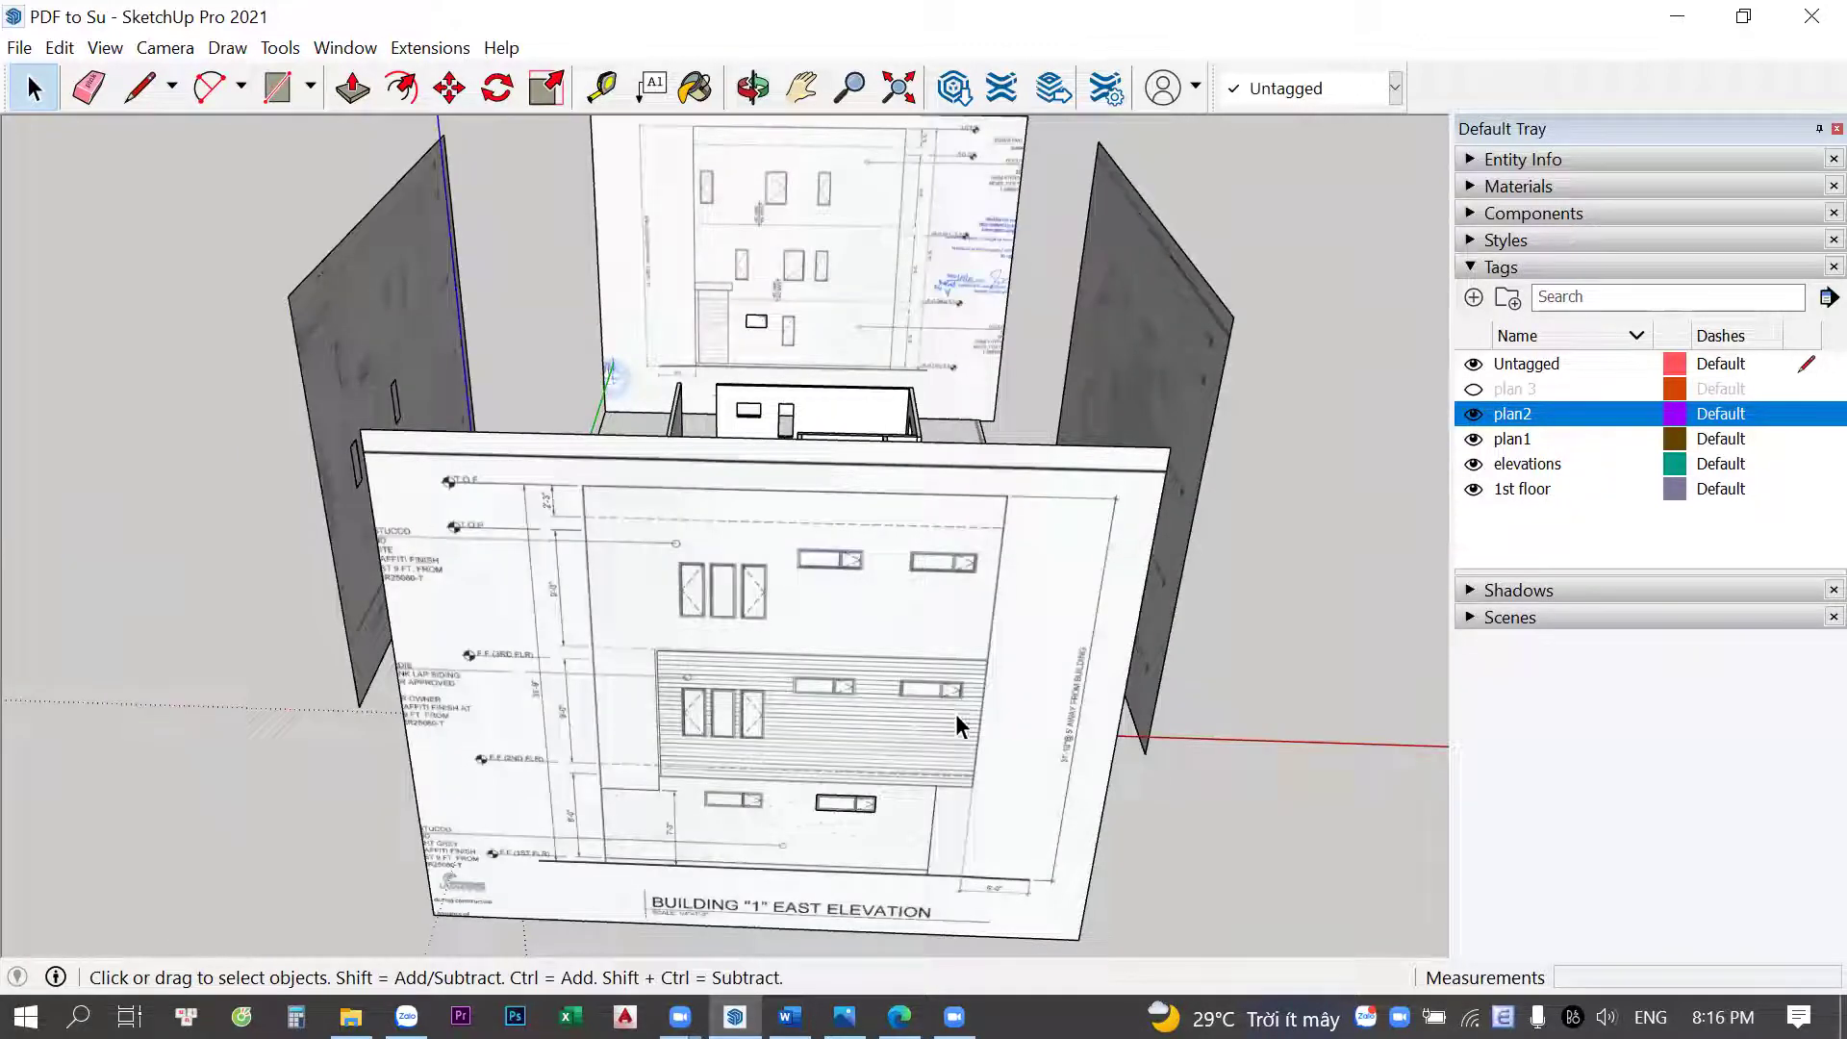
pyautogui.moveTo(907, 765)
pyautogui.mouseDown(button='middle')
pyautogui.moveTo(358, 816)
pyautogui.moveTo(544, 798)
pyautogui.mouseUp(button='middle')
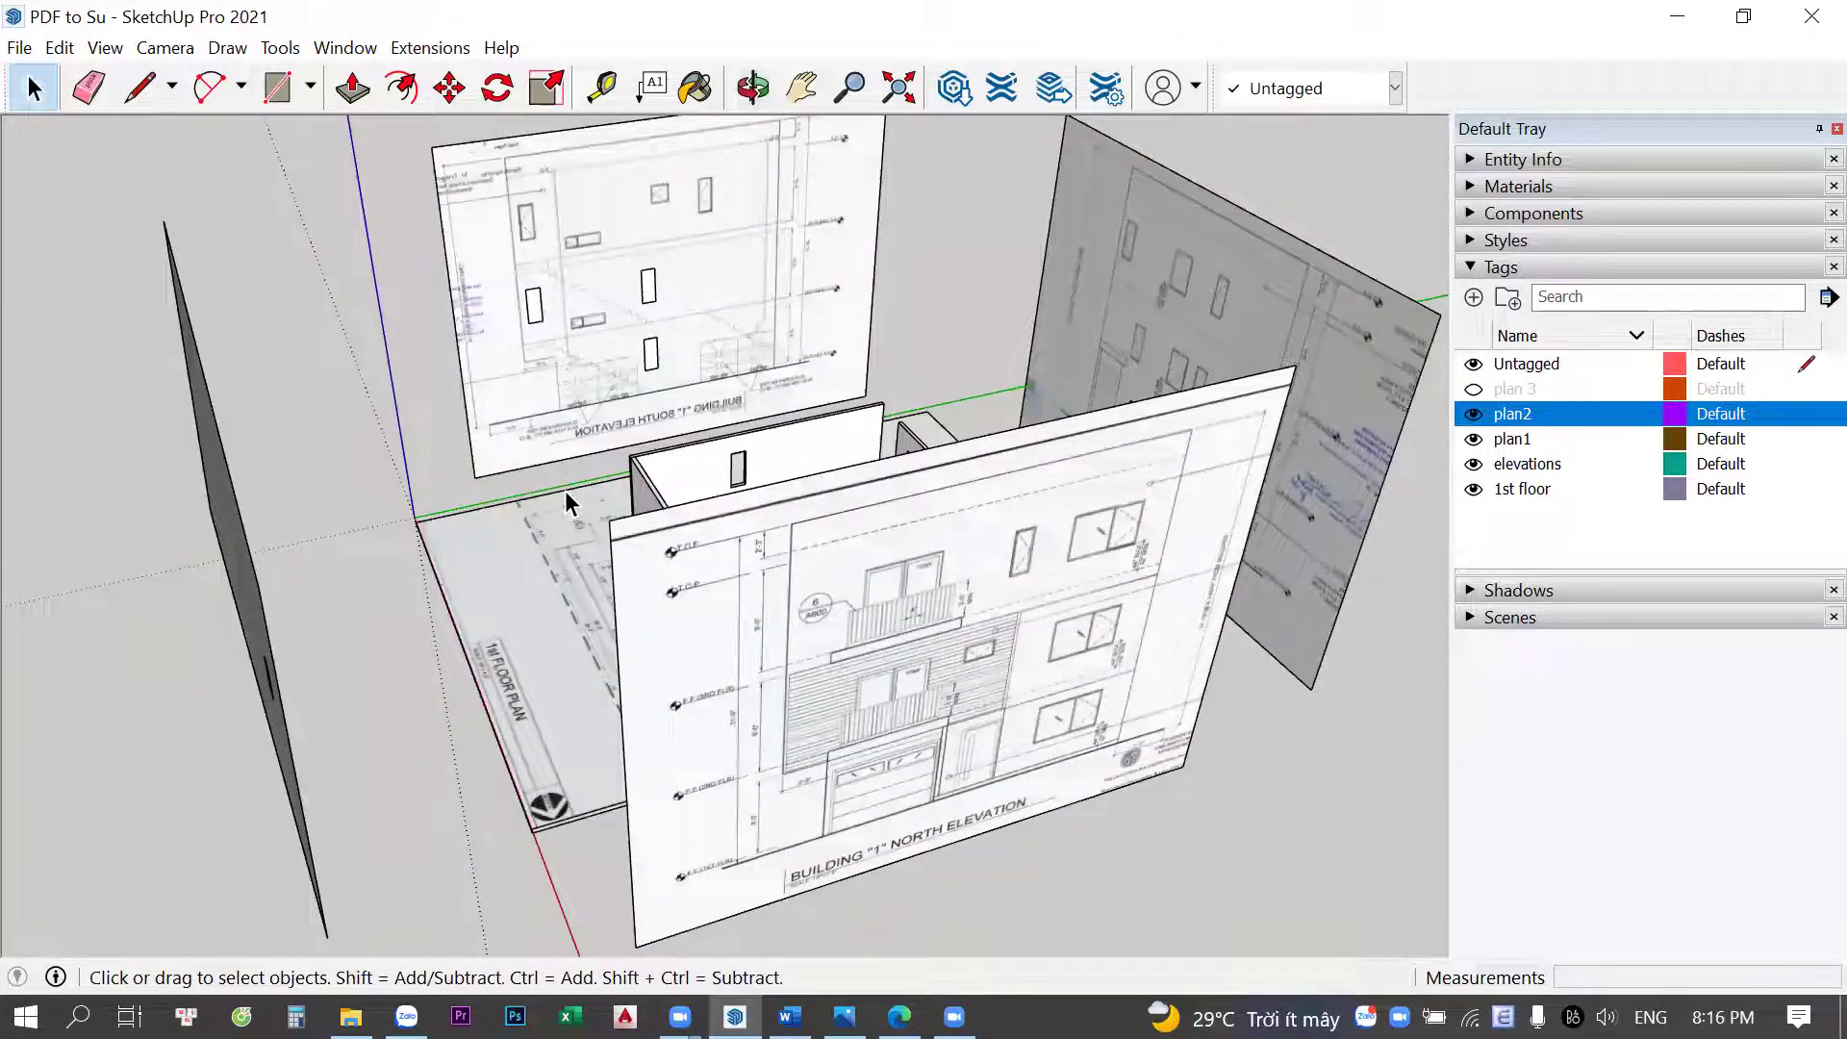
pyautogui.moveTo(862, 540); pyautogui.dragTo(891, 393, button='middle')
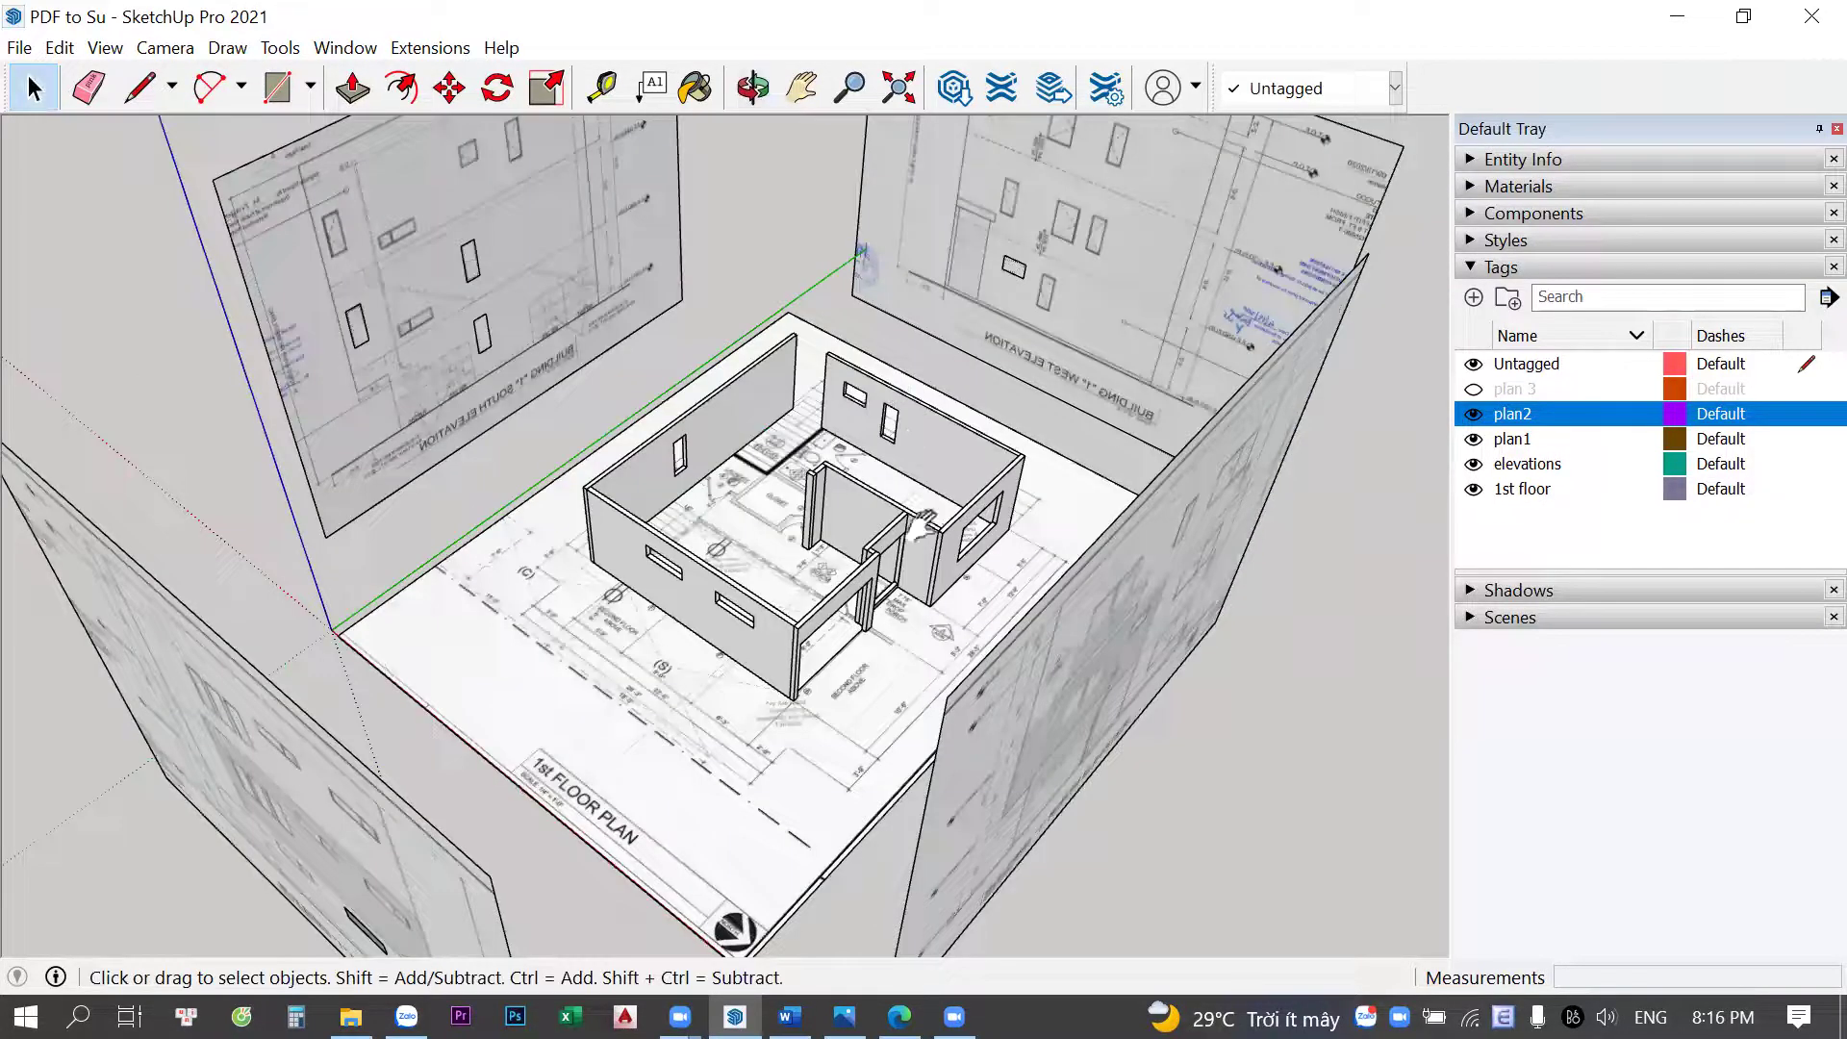
pyautogui.moveTo(921, 526); pyautogui.dragTo(810, 685, button='middle')
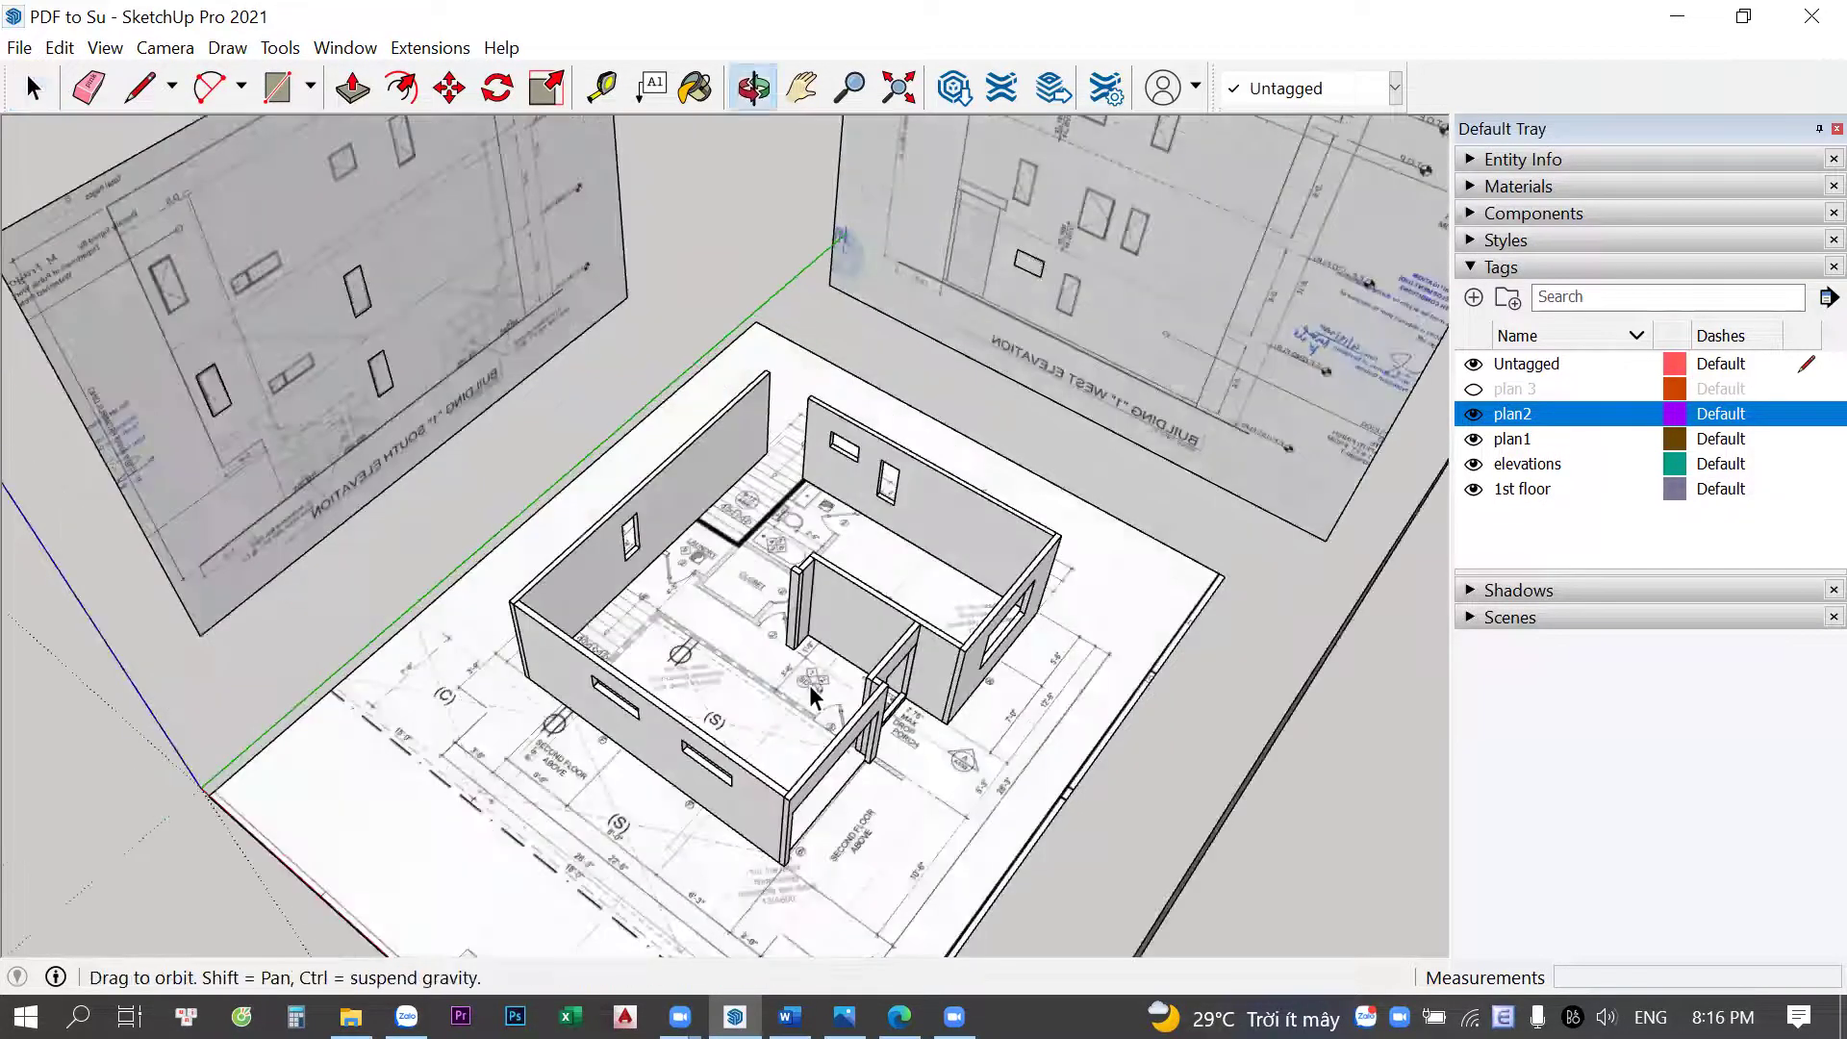
pyautogui.scroll(5, 729, 671)
# Draw a rectangle along the dashed wall line and push/pull it into a thin slab
pyautogui.scroll(2, 736, 633)
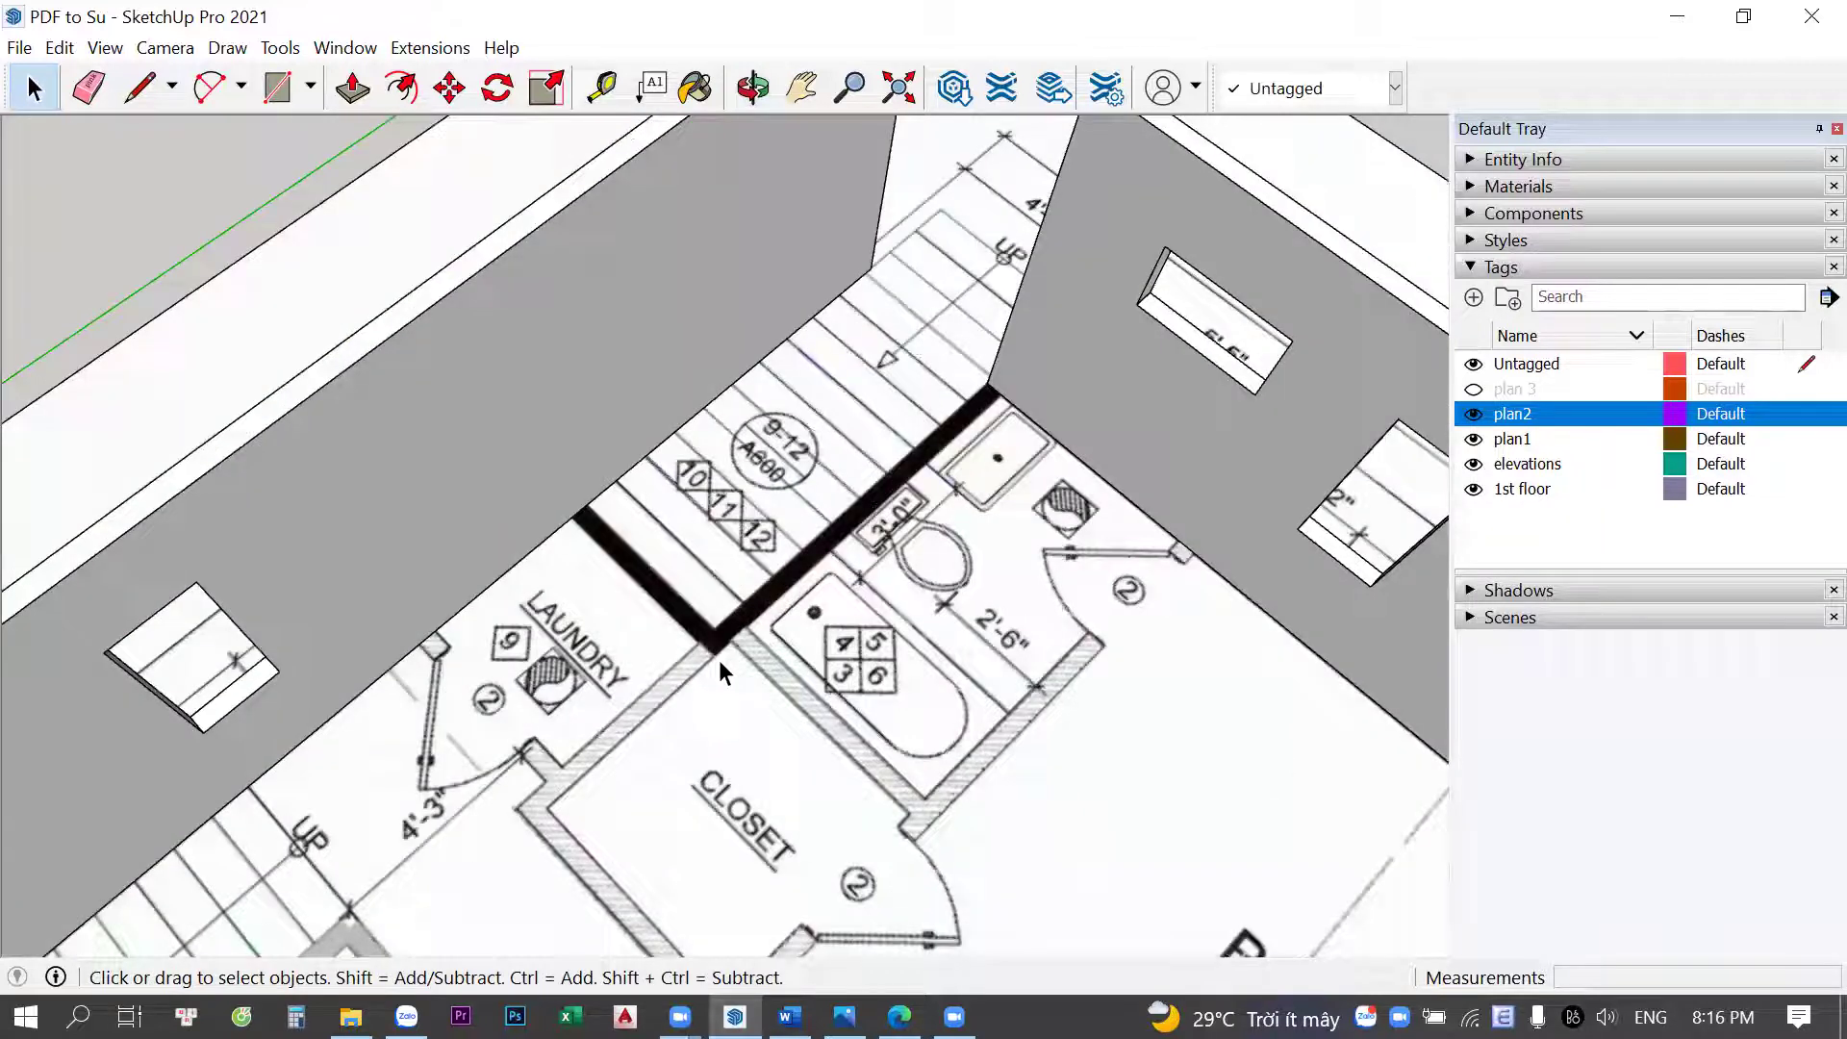
pyautogui.scroll(-2, 707, 667)
pyautogui.scroll(4, 773, 612)
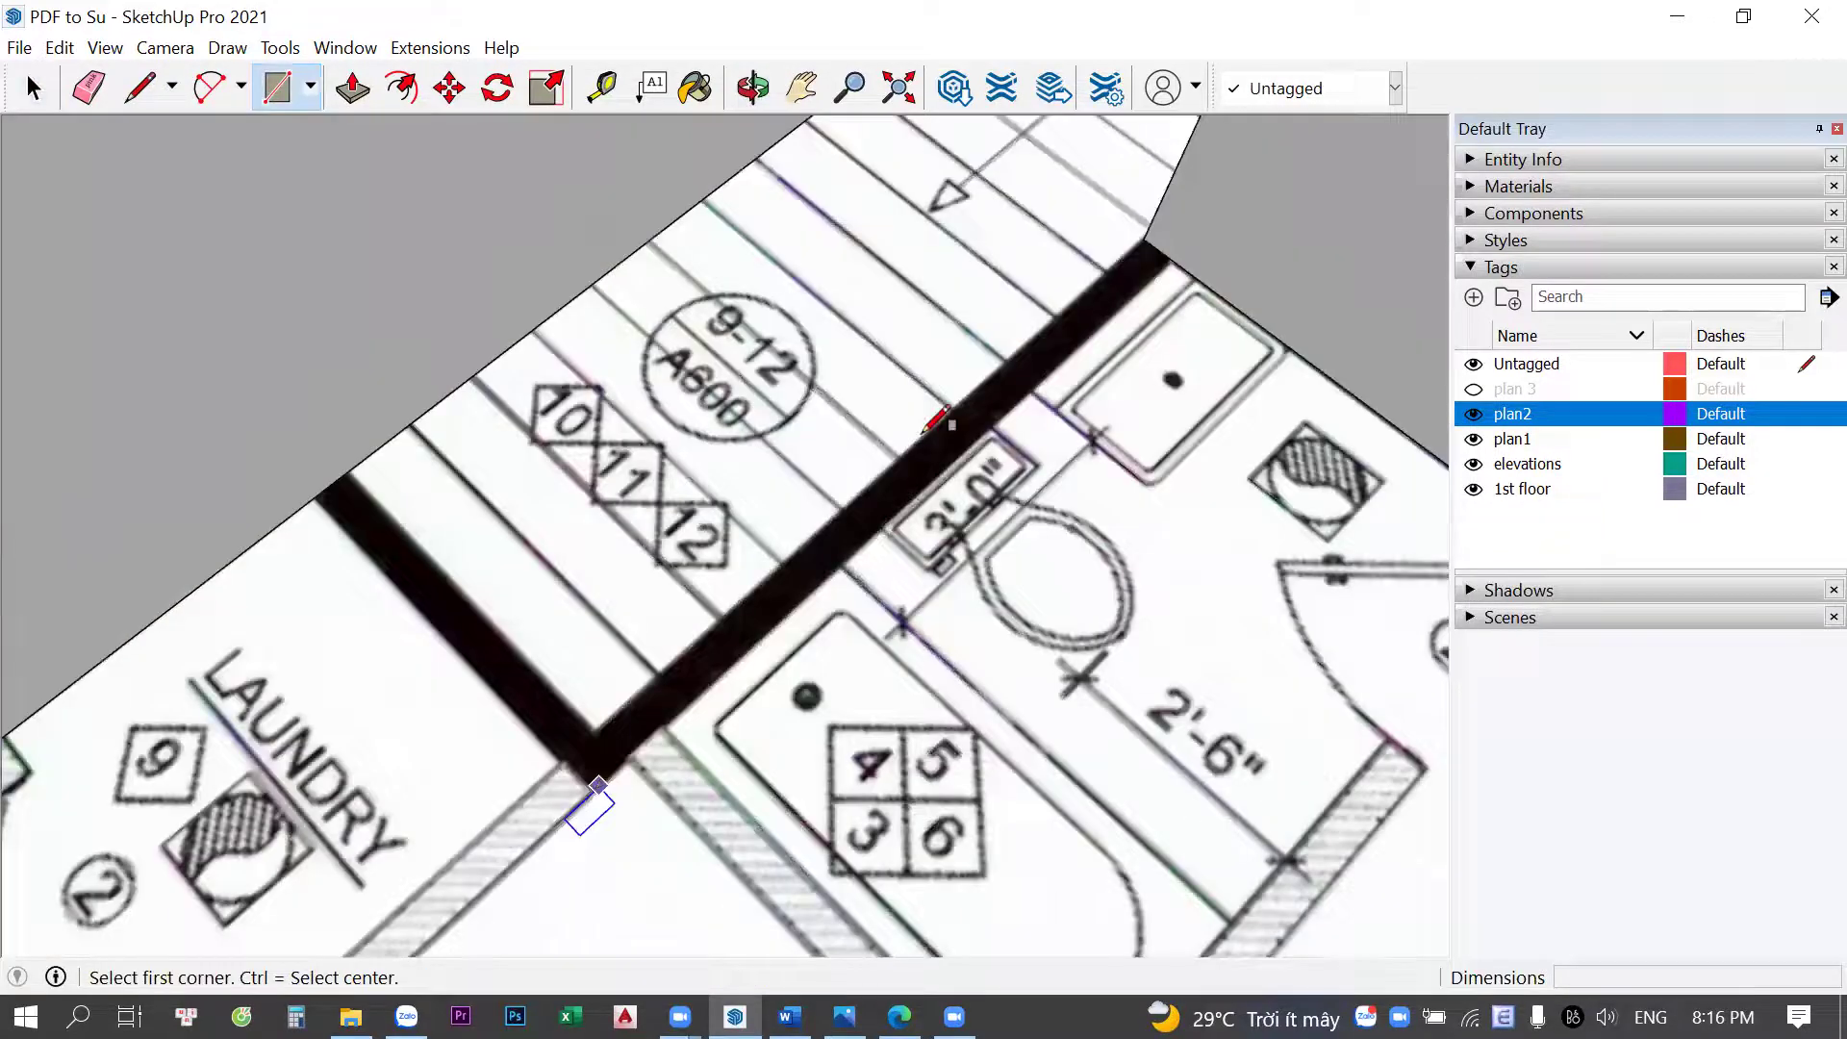
pyautogui.scroll(-6, 919, 394)
pyautogui.moveTo(640, 474); pyautogui.dragTo(530, 293, button='middle')
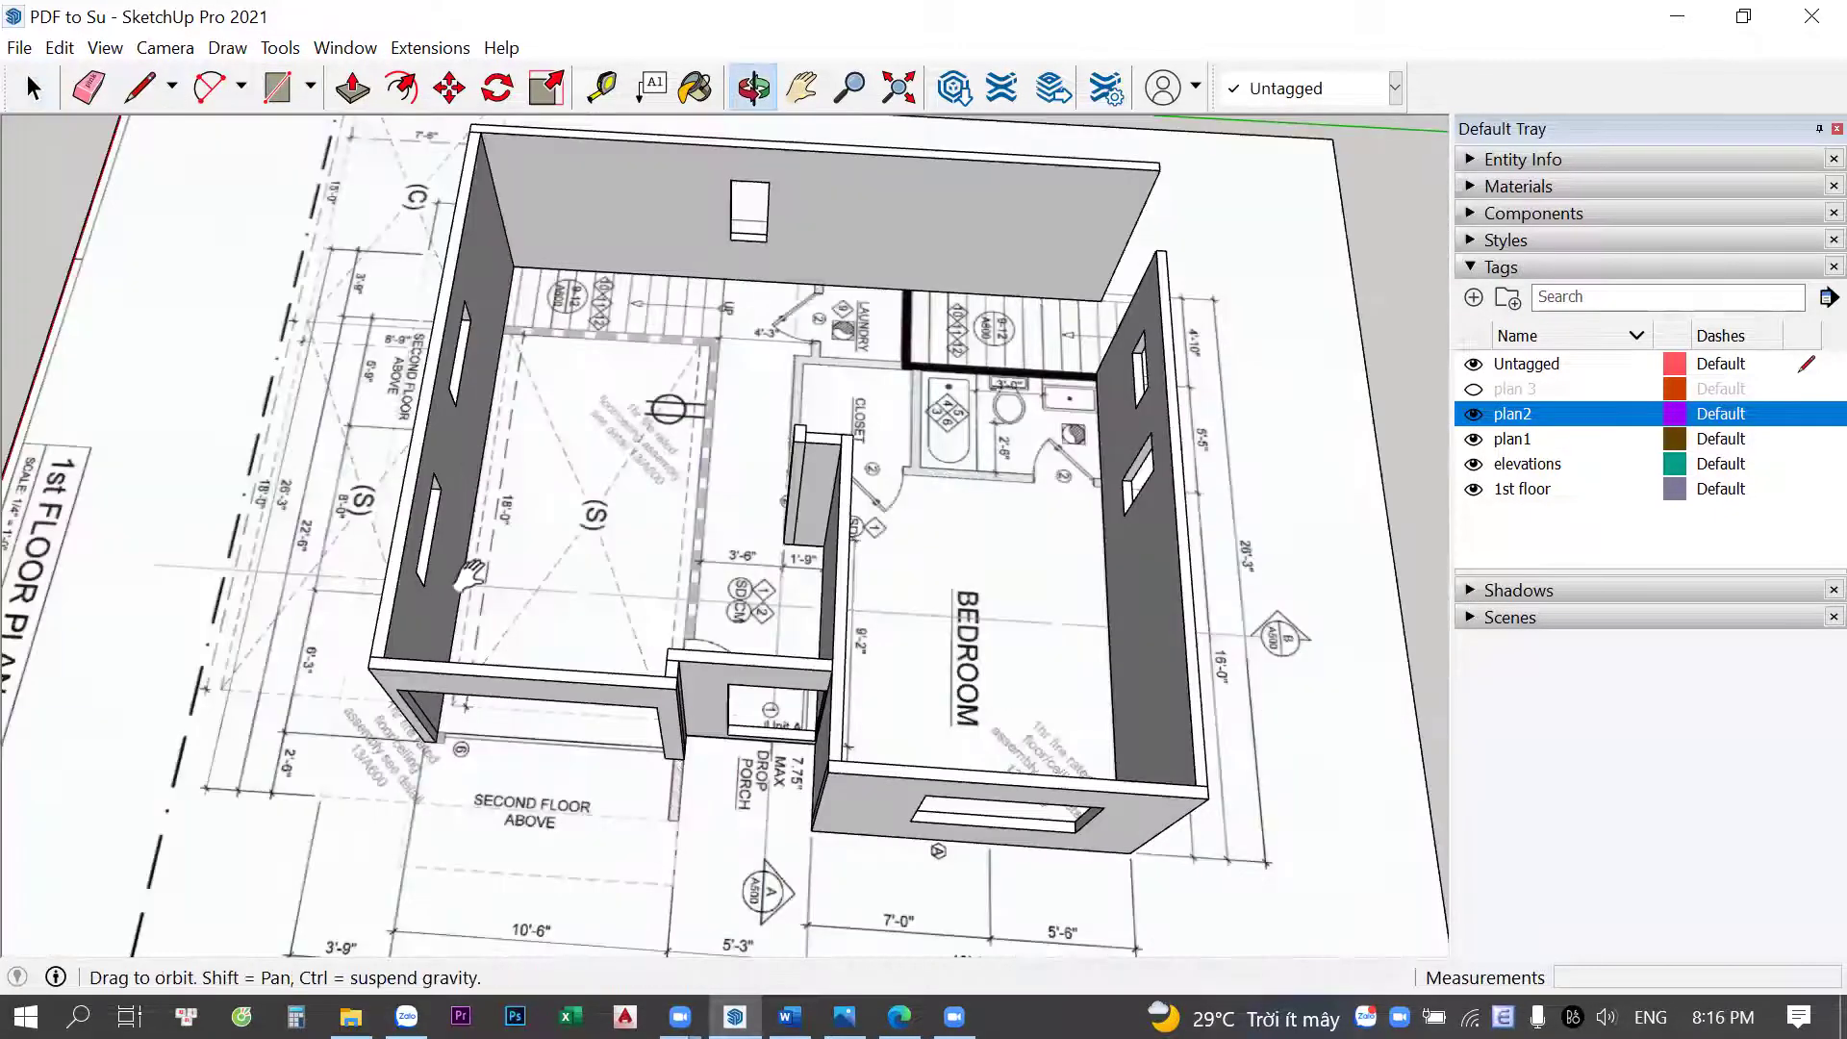
pyautogui.scroll(3, 491, 423)
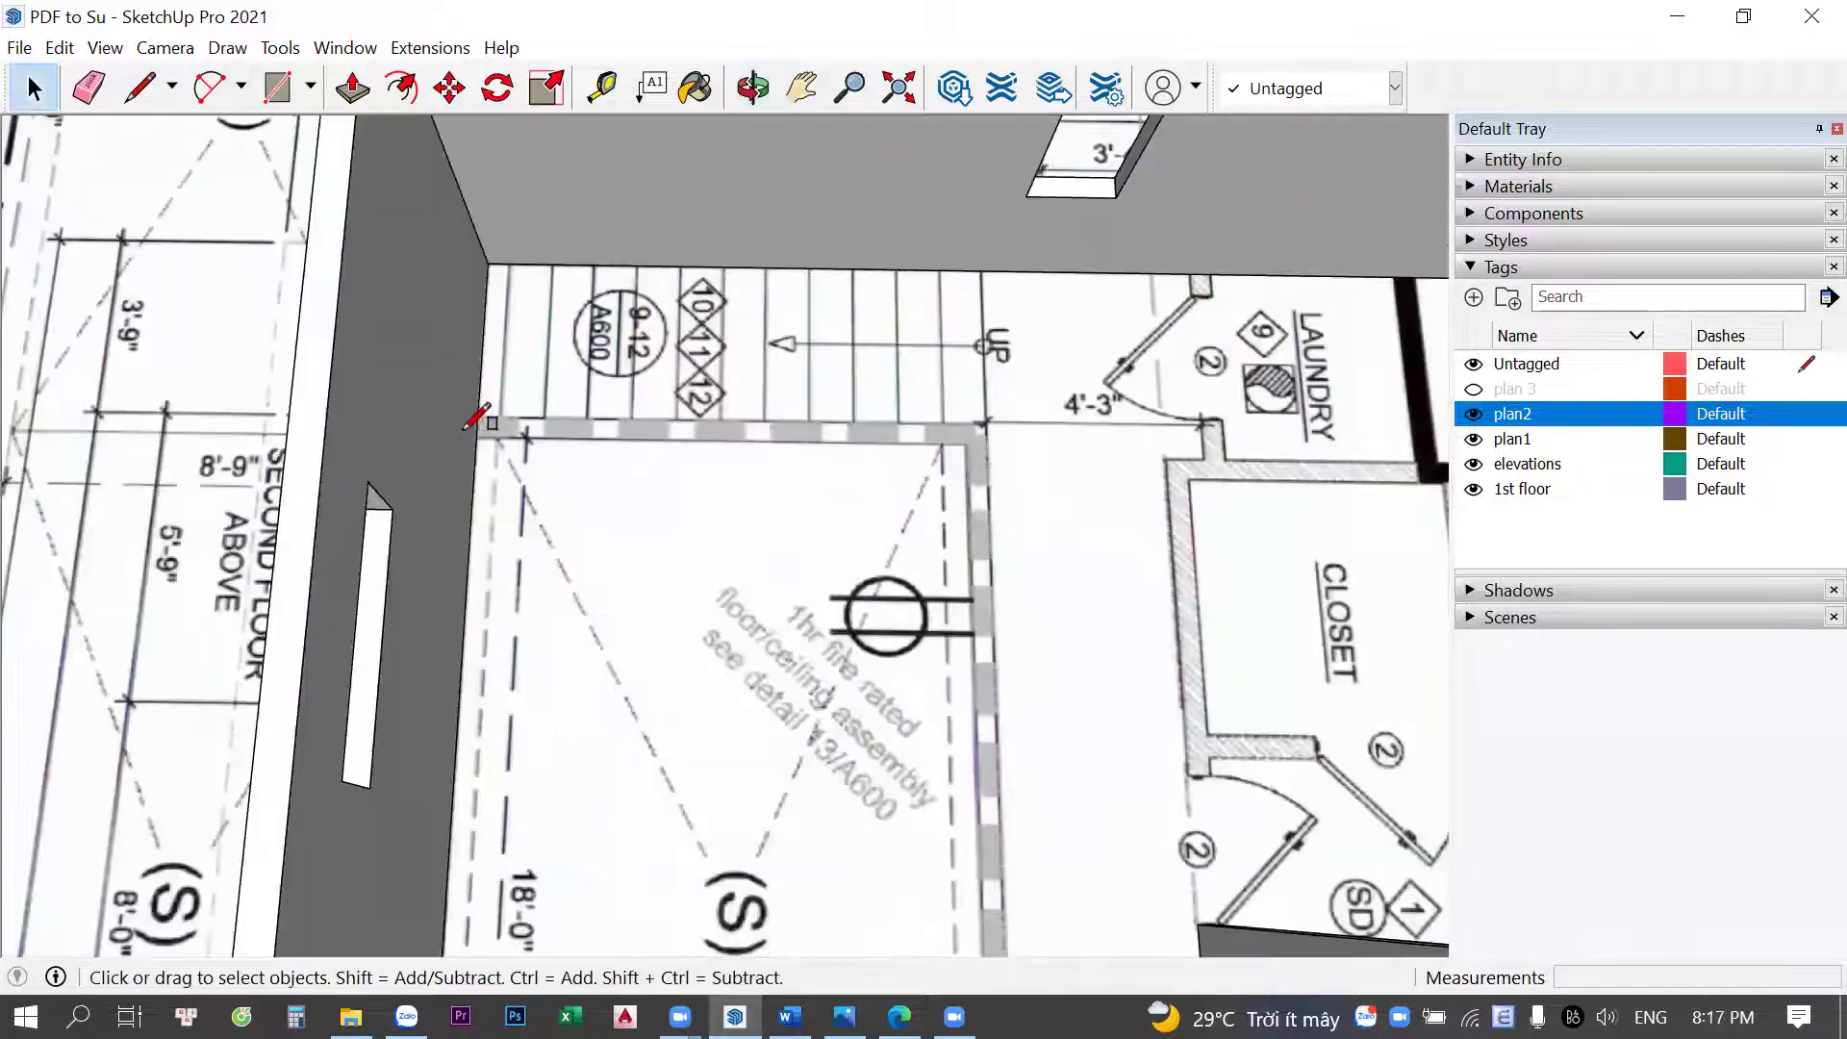
pyautogui.scroll(2, 467, 431)
pyautogui.click(459, 436)
pyautogui.scroll(2, 1251, 409)
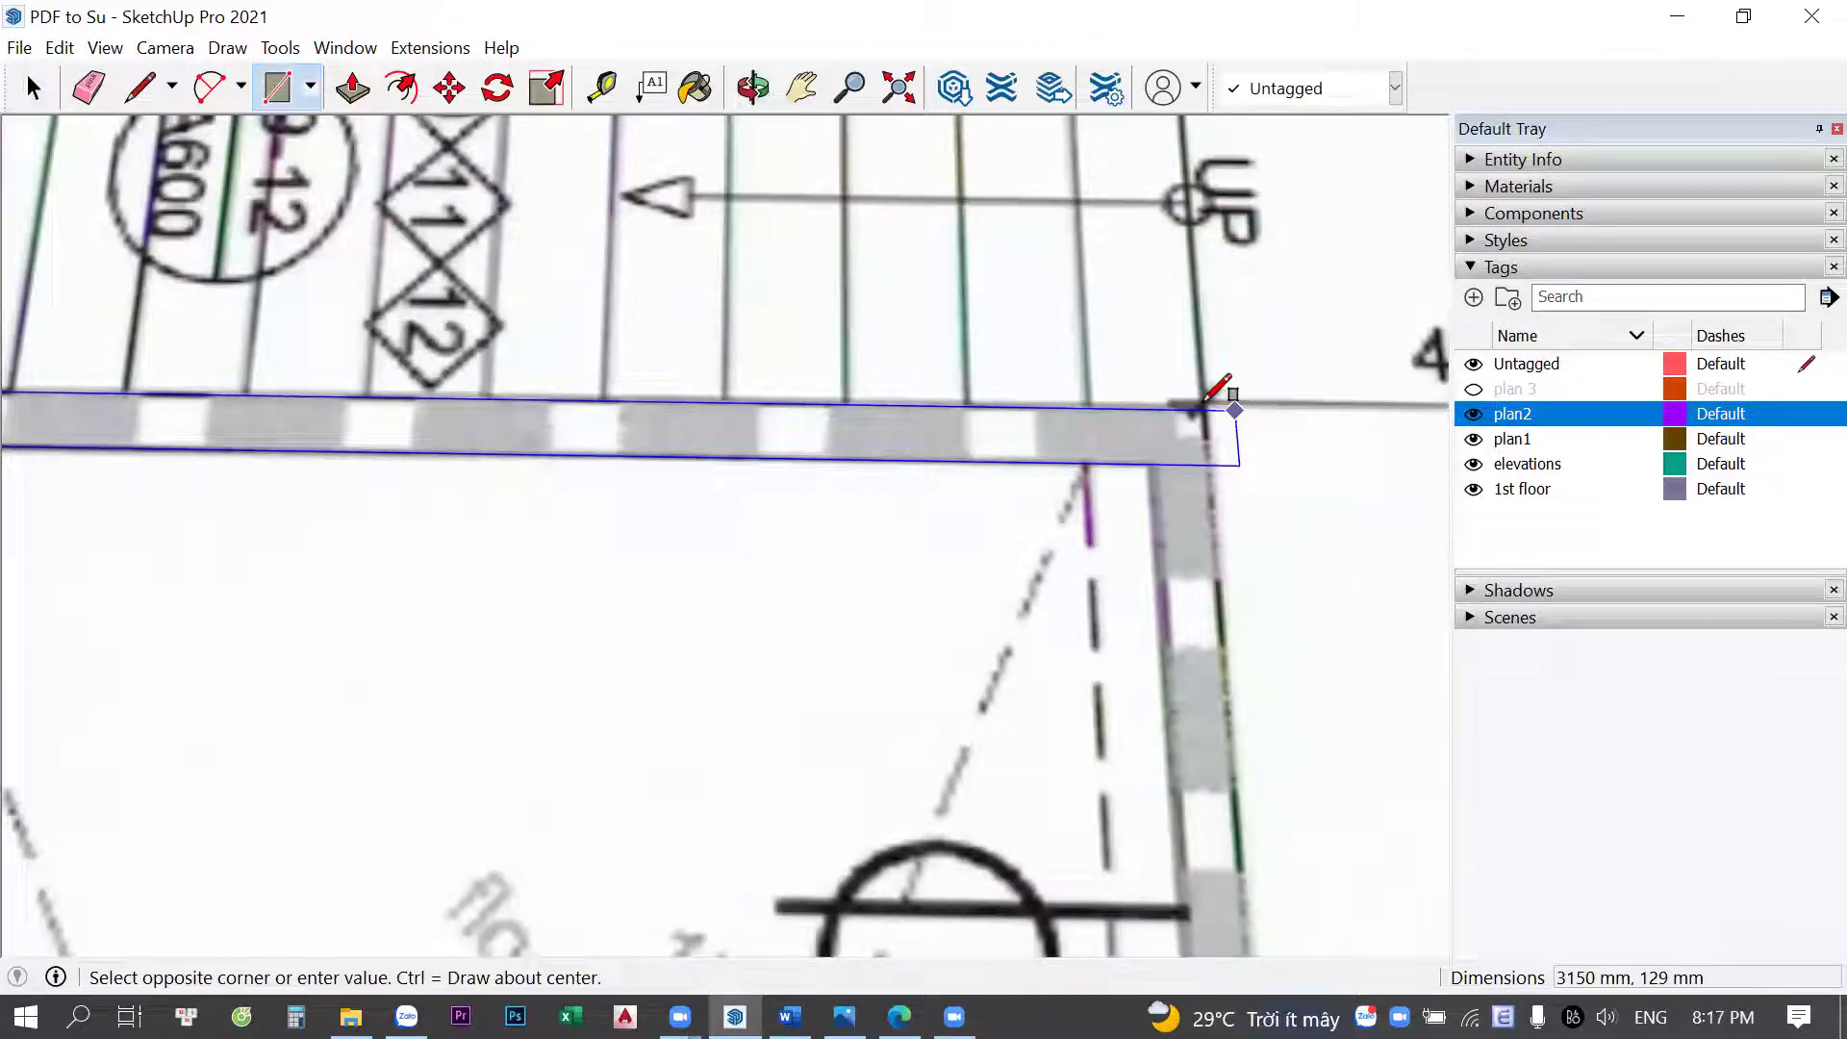
pyautogui.scroll(1, 1215, 392)
pyautogui.click(924, 408)
pyautogui.scroll(-3, 923, 408)
pyautogui.press('p')
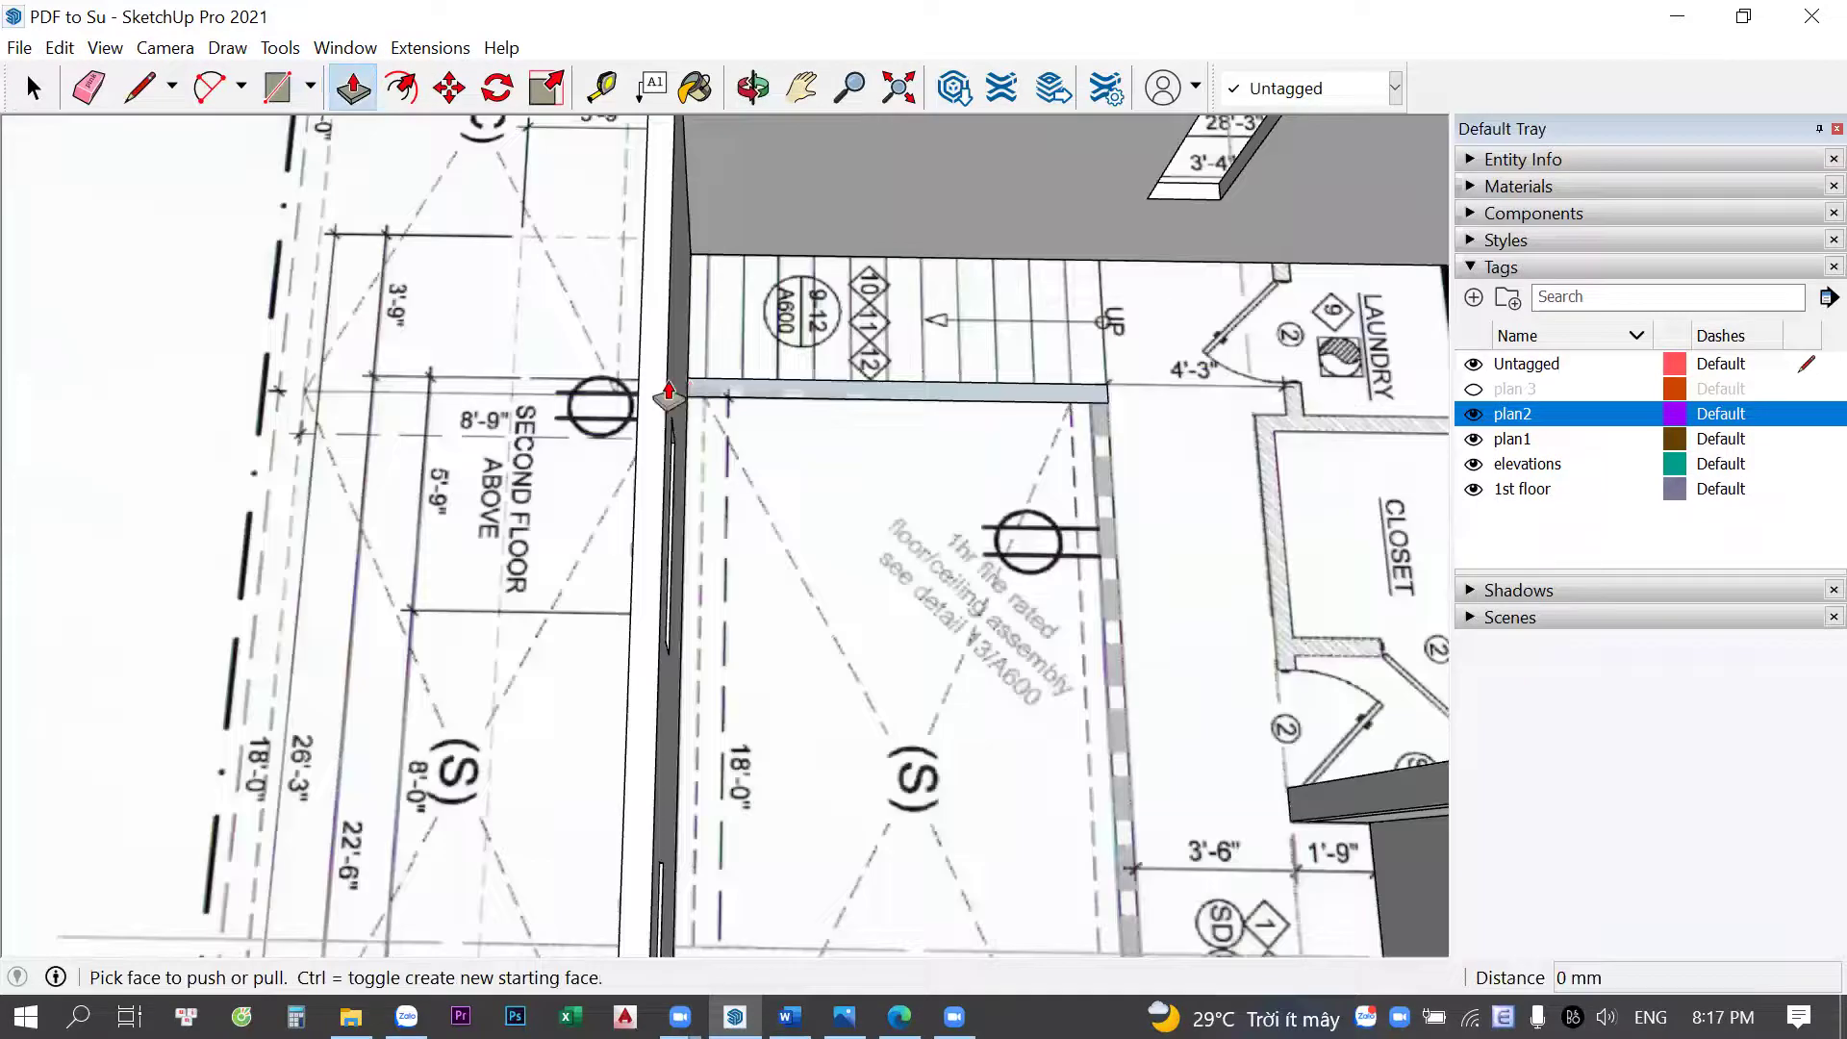
pyautogui.moveTo(599, 401); pyautogui.dragTo(760, 338)
pyautogui.press('space')
# Rotate the slab 90° so it stands up as a wall panel
pyautogui.keyDown('shift'); pyautogui.moveTo(1071, 536); pyautogui.dragTo(818, 500, button='middle'); pyautogui.keyUp('shift')
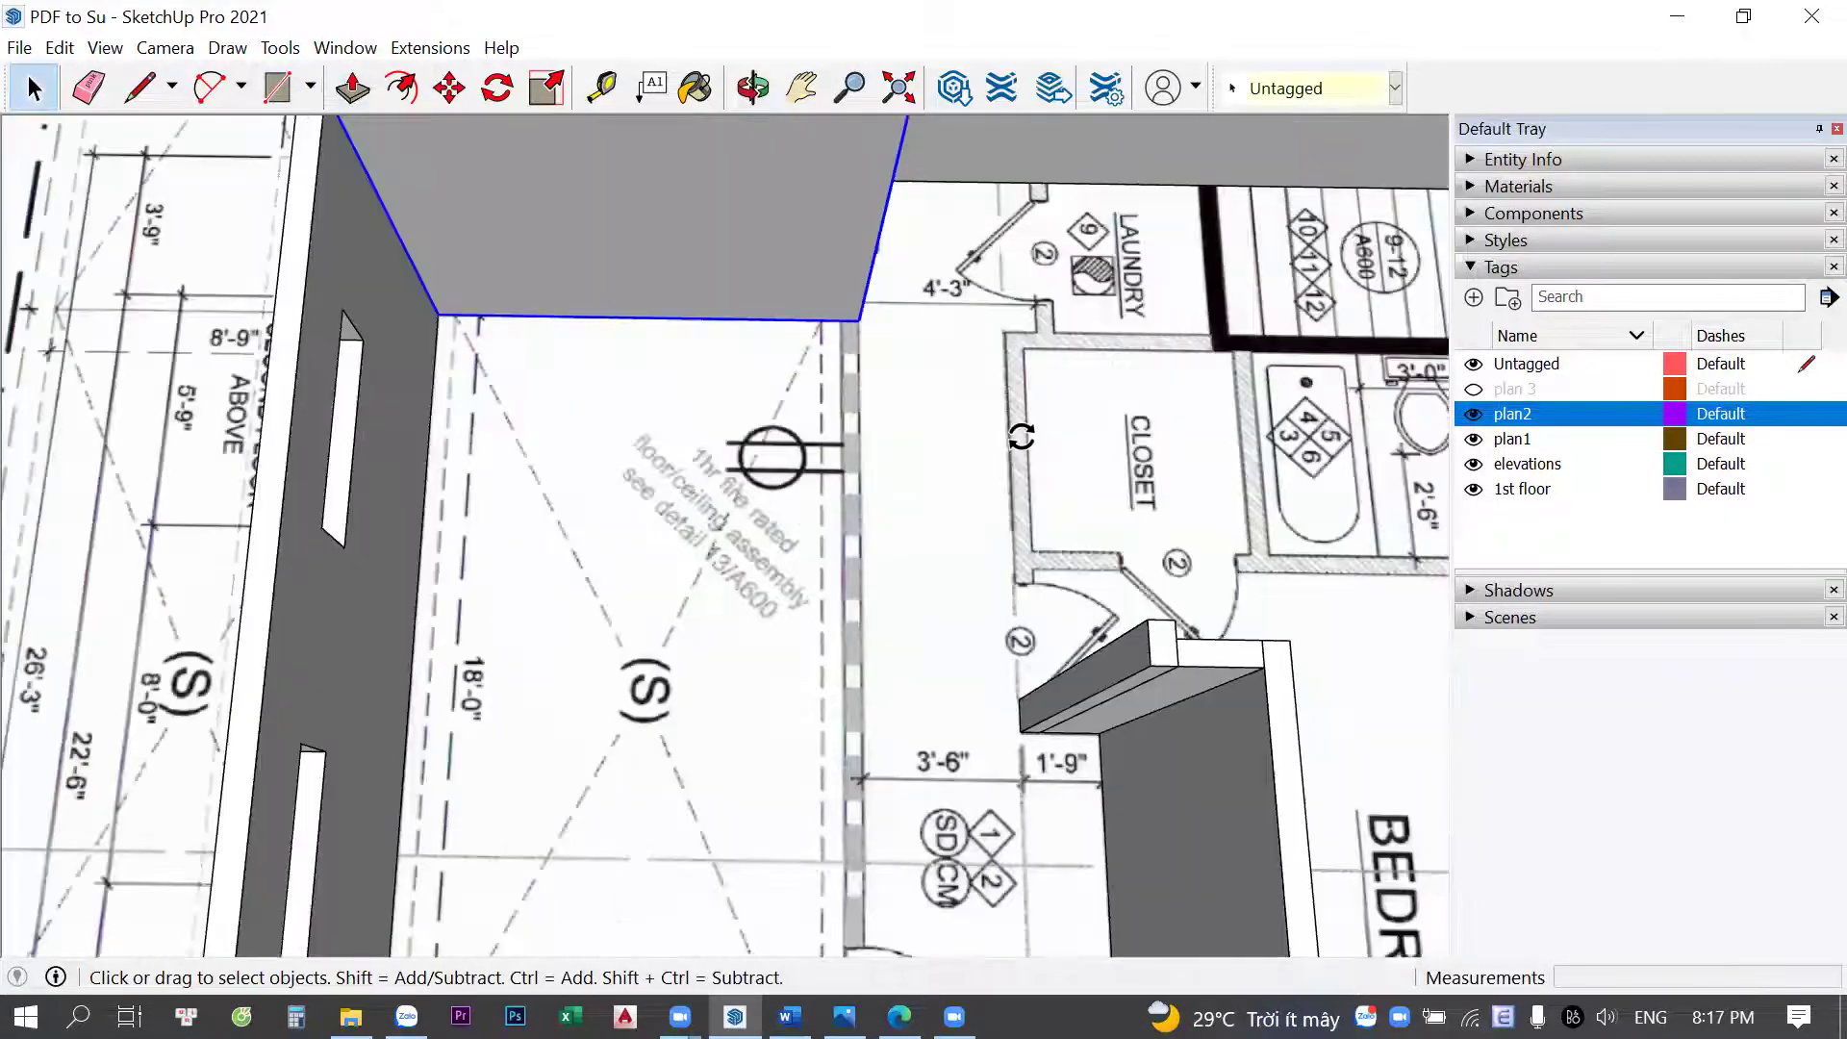
pyautogui.press('q')
pyautogui.click(820, 501)
pyautogui.click(1034, 525)
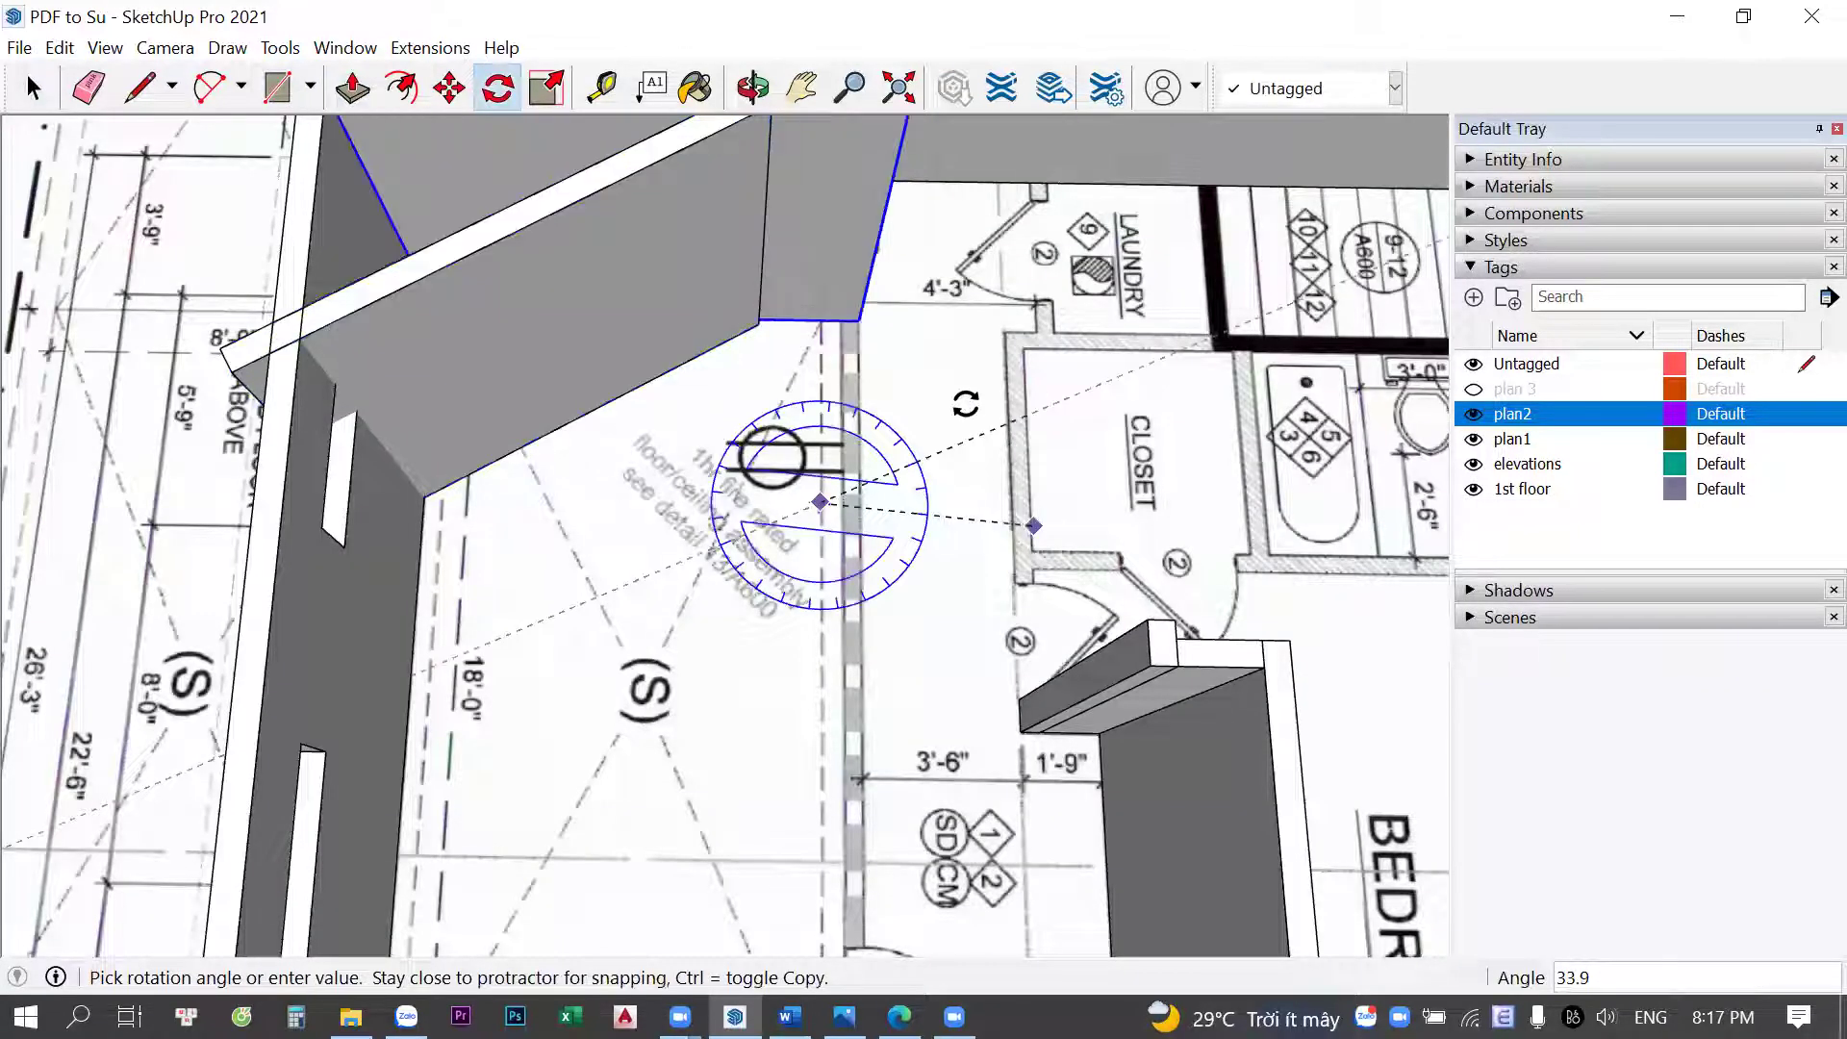
pyautogui.write('90')
pyautogui.press('Return')
# Move the panel onto the room's dividing line and stretch it into a full interior wall
pyautogui.press('m')
pyautogui.moveTo(643, 517); pyautogui.dragTo(972, 300, button='middle')
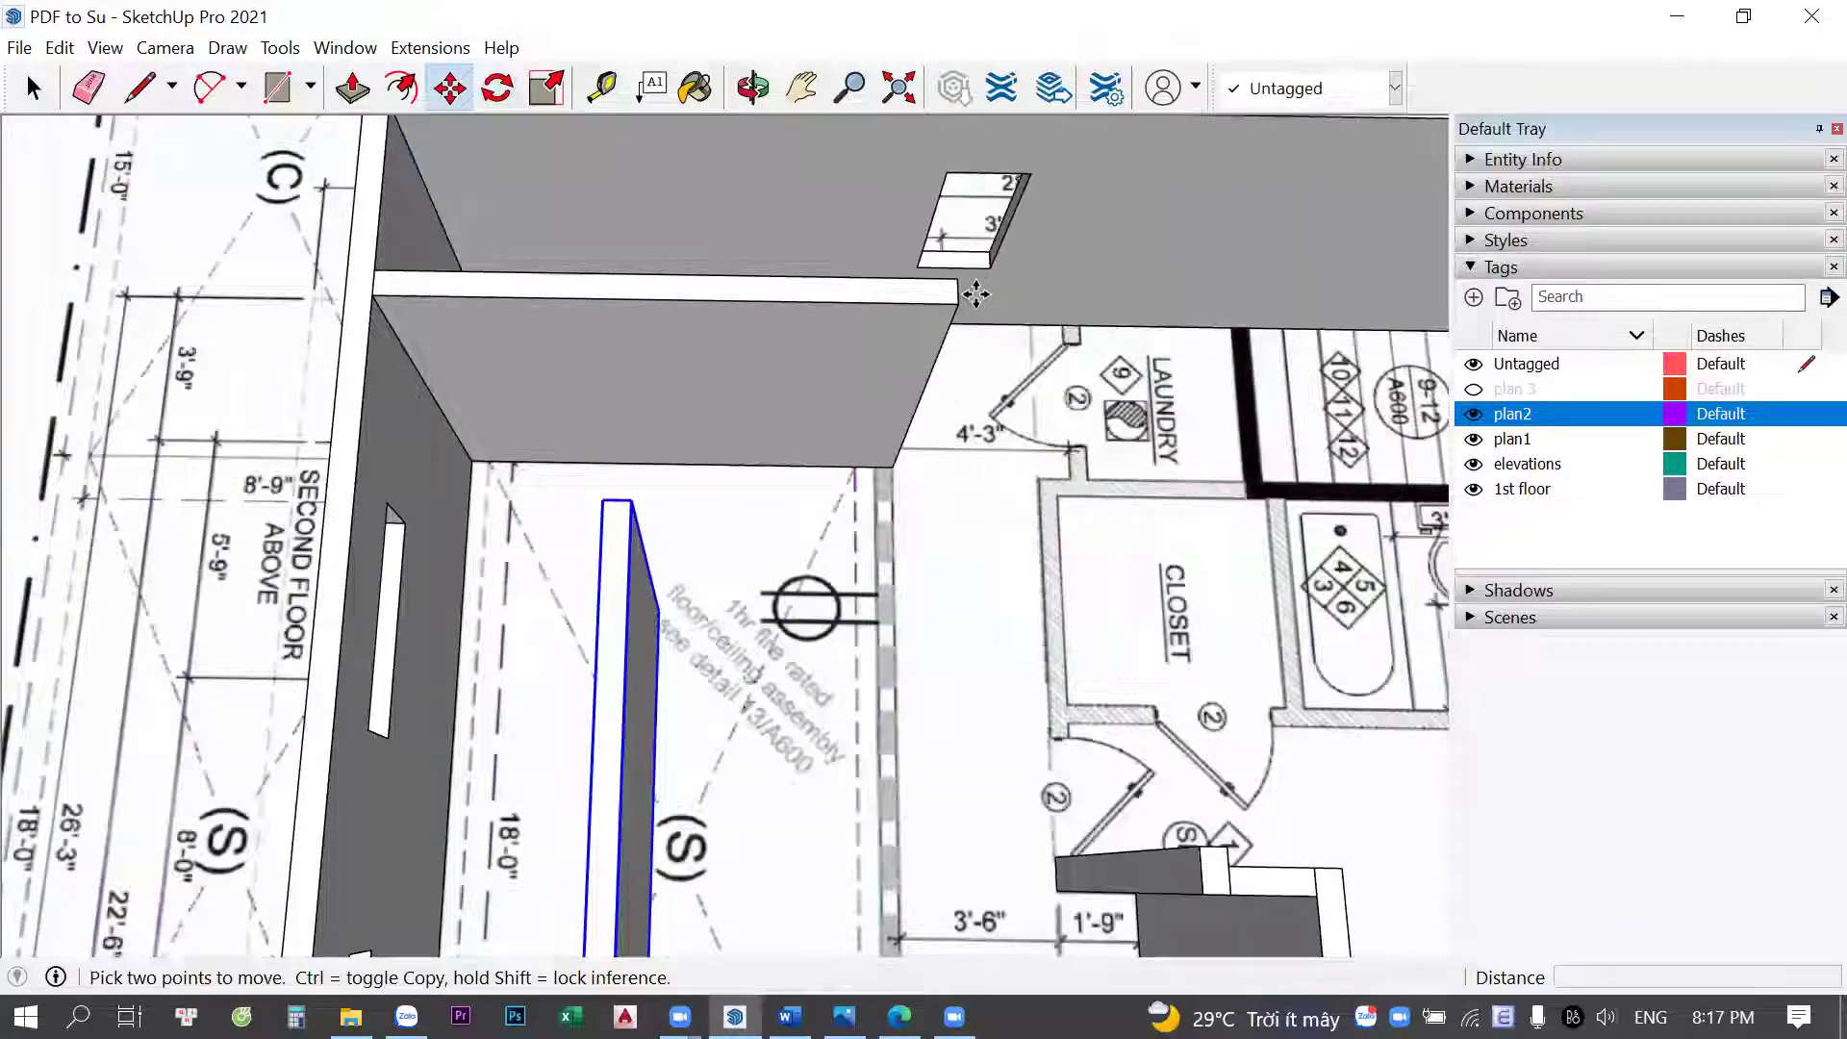
pyautogui.click(976, 295)
pyautogui.scroll(1, 976, 294)
pyautogui.moveTo(819, 471); pyautogui.dragTo(860, 832, button='middle')
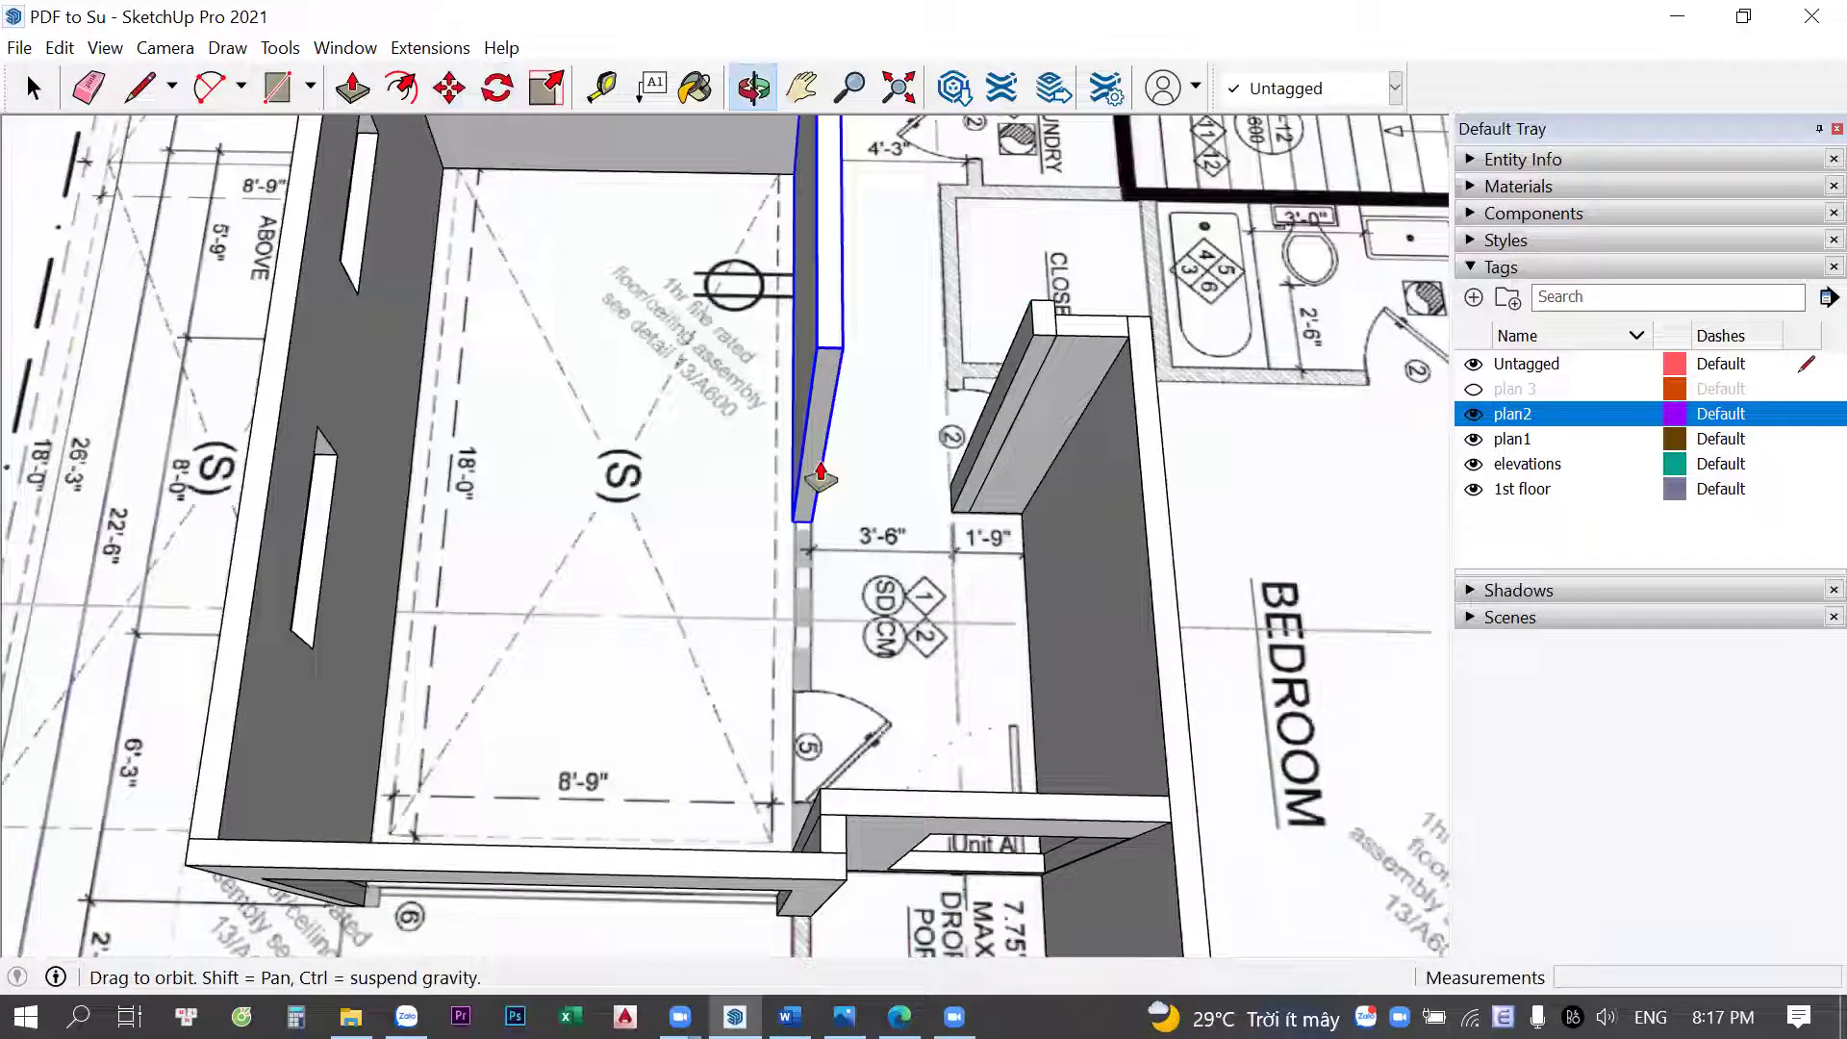
pyautogui.press('p')
pyautogui.scroll(3, 818, 472)
pyautogui.scroll(-5, 872, 787)
pyautogui.click(866, 804)
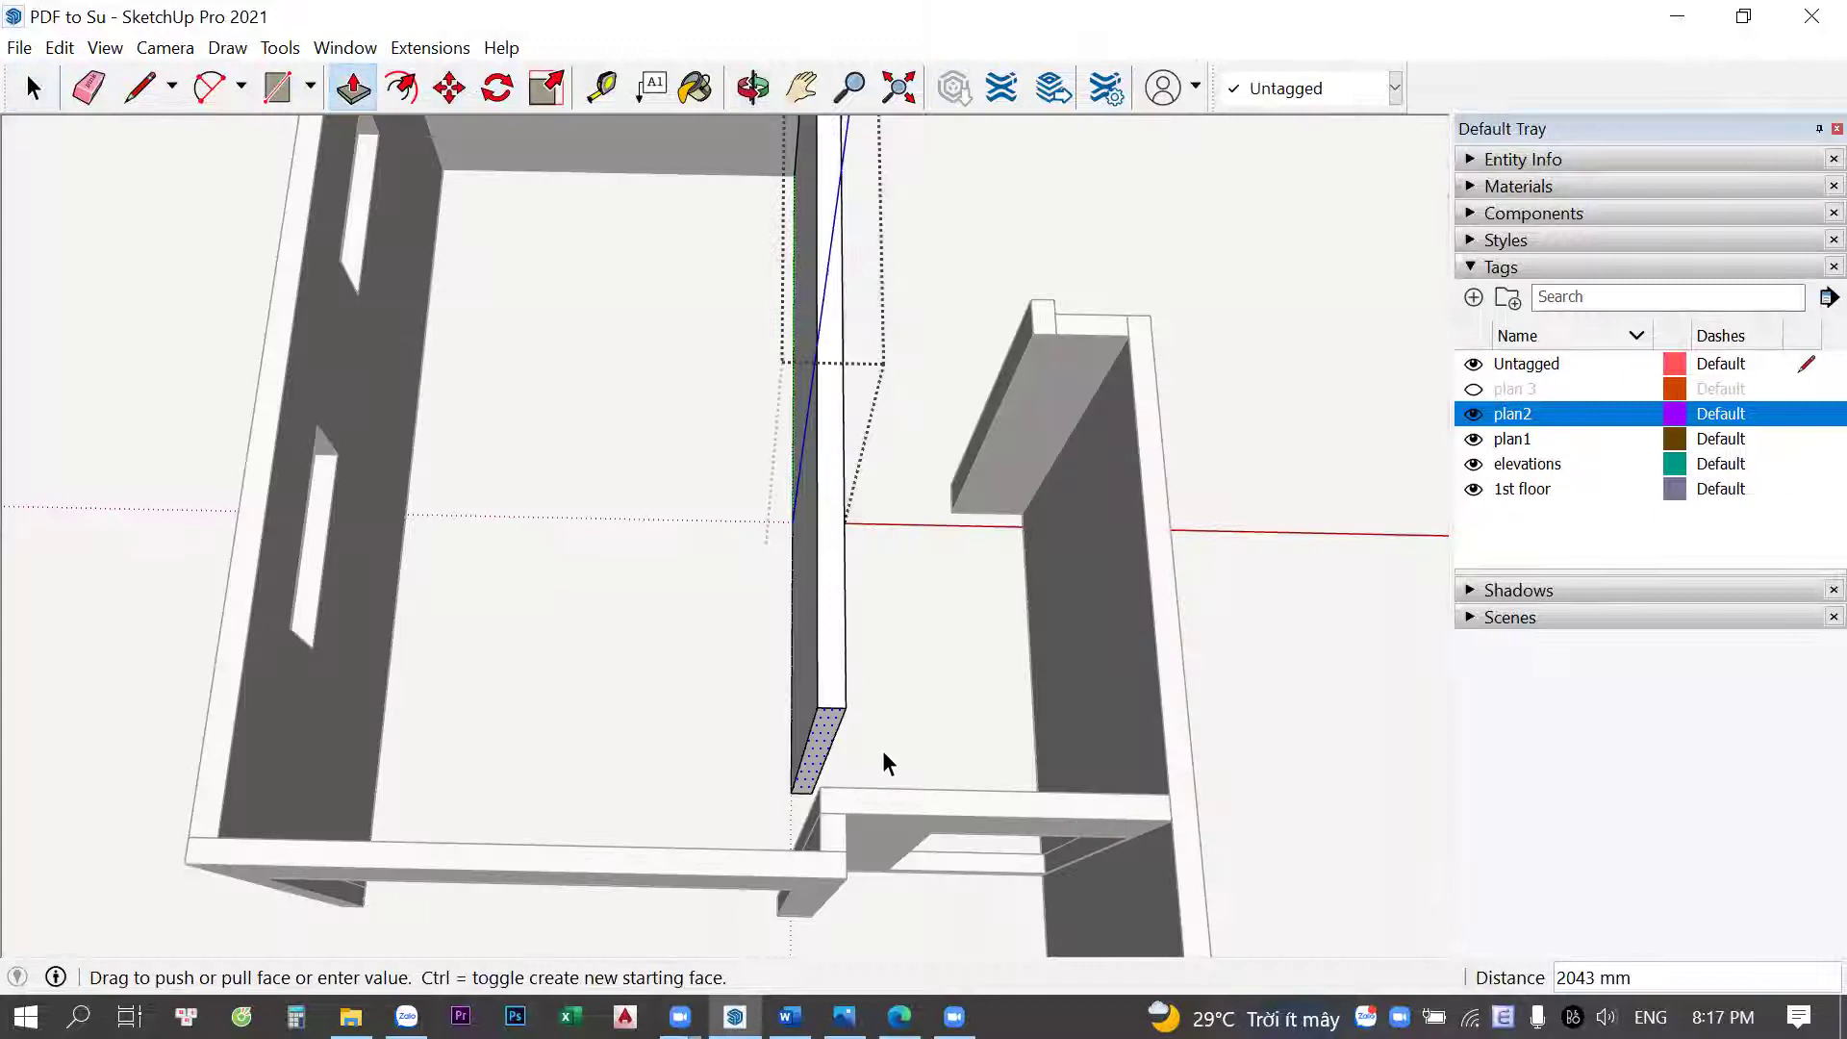
pyautogui.press('space')
pyautogui.moveTo(866, 804); pyautogui.dragTo(1063, 578, button='middle')
# Copy the short wall box over to the closet door
pyautogui.moveTo(591, 589); pyautogui.dragTo(676, 662, button='middle')
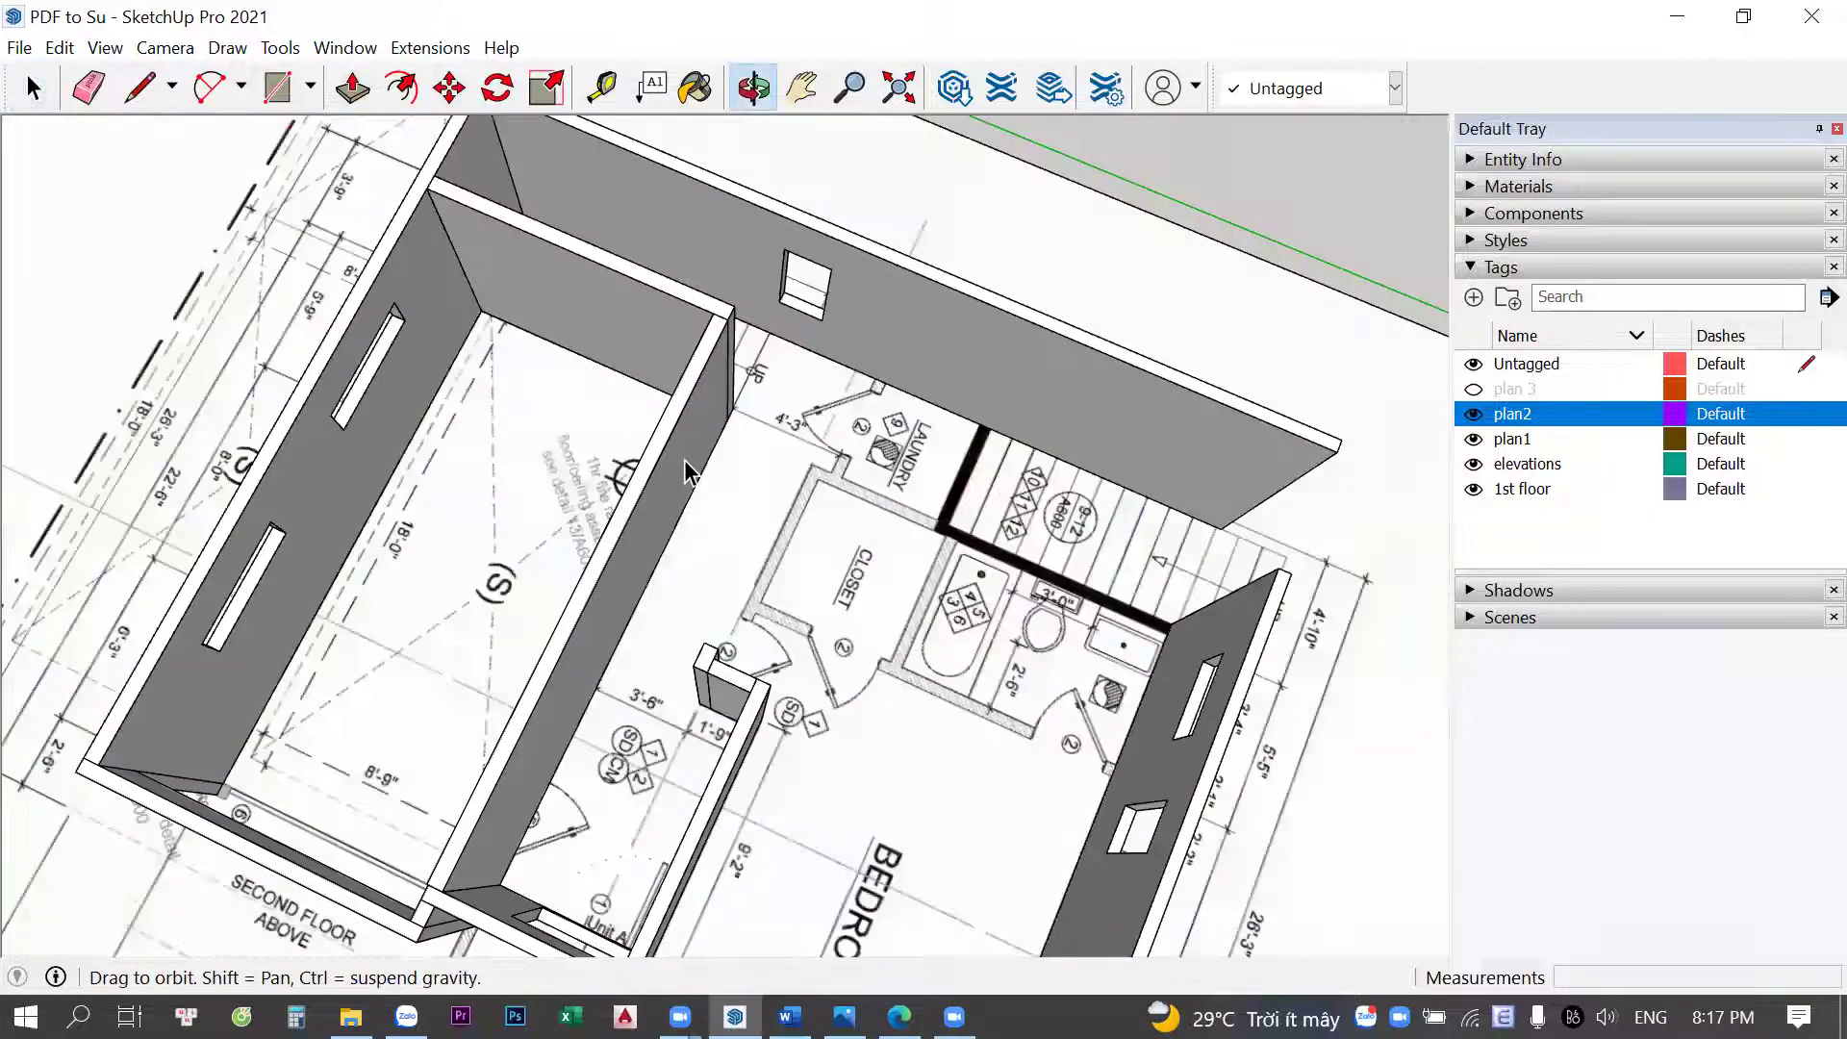
pyautogui.moveTo(684, 460); pyautogui.dragTo(805, 446, button='middle')
pyautogui.scroll(3, 804, 446)
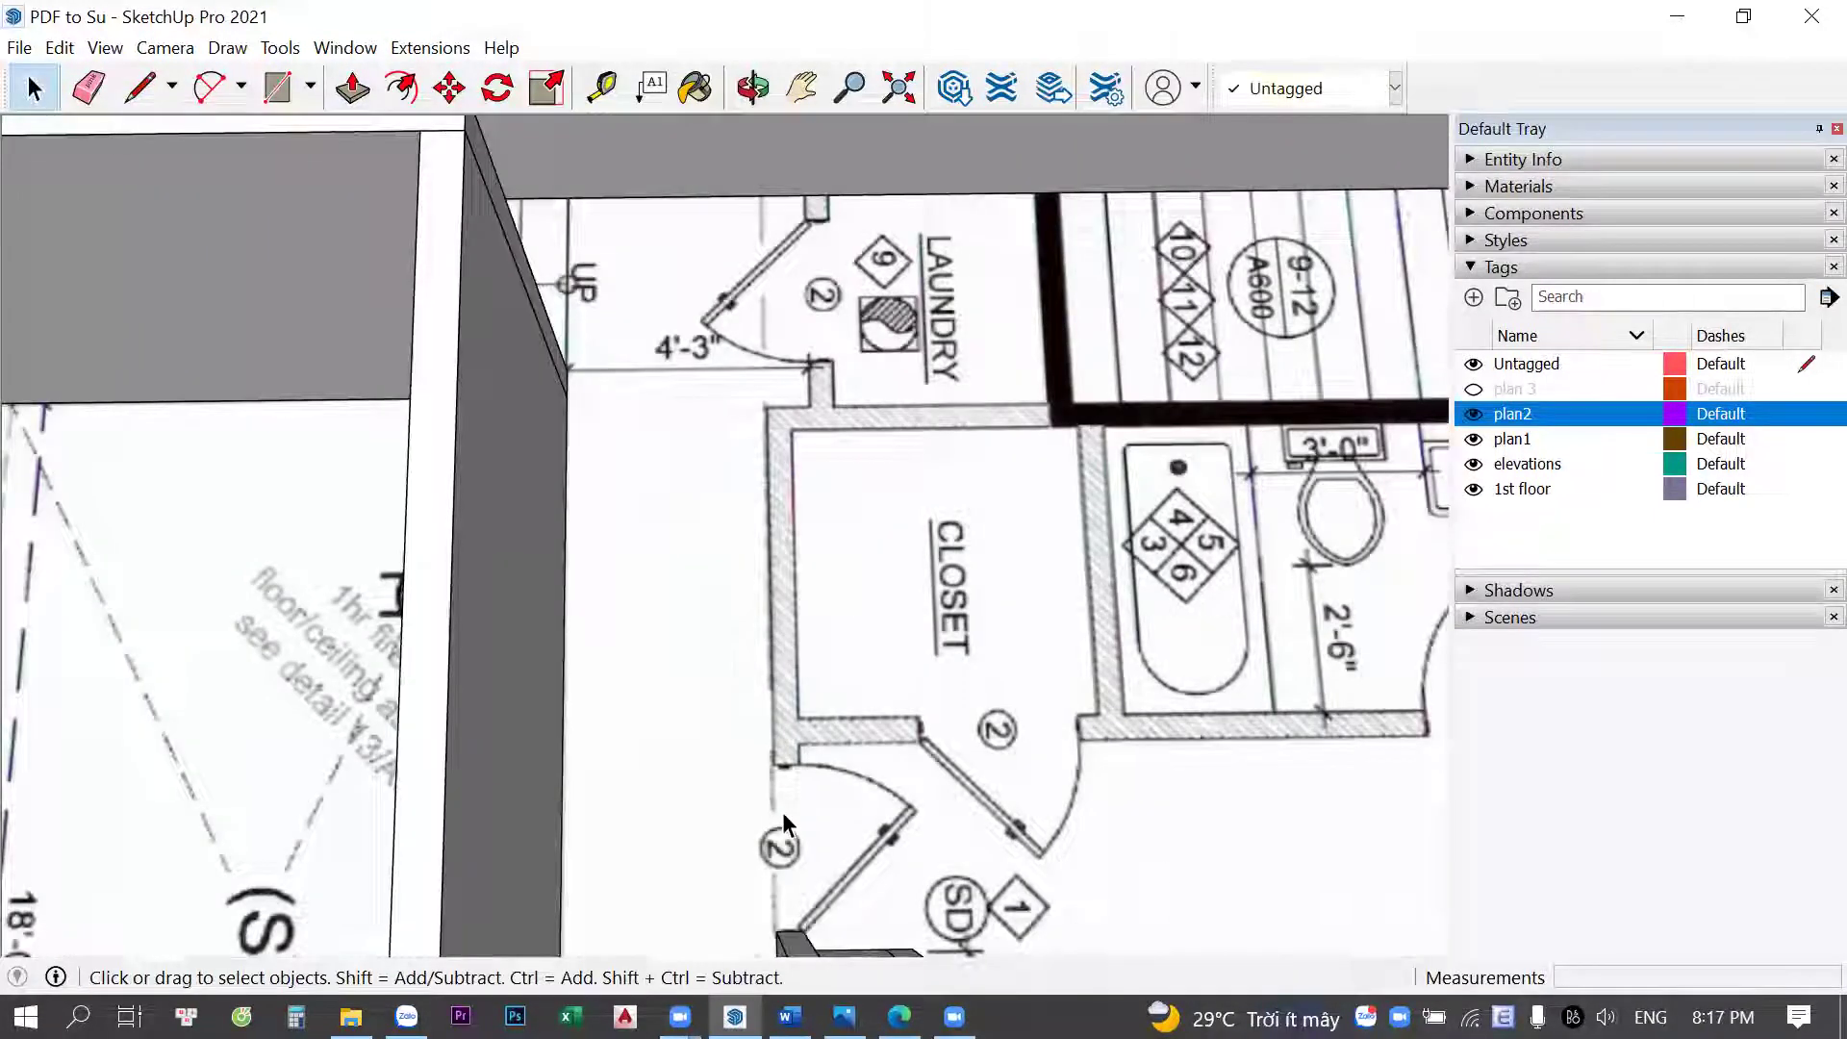
pyautogui.scroll(-2, 782, 812)
pyautogui.click(785, 819)
pyautogui.moveTo(784, 820); pyautogui.dragTo(948, 750, button='middle')
pyautogui.press('m')
pyautogui.click(944, 749)
pyautogui.press('ctrl')
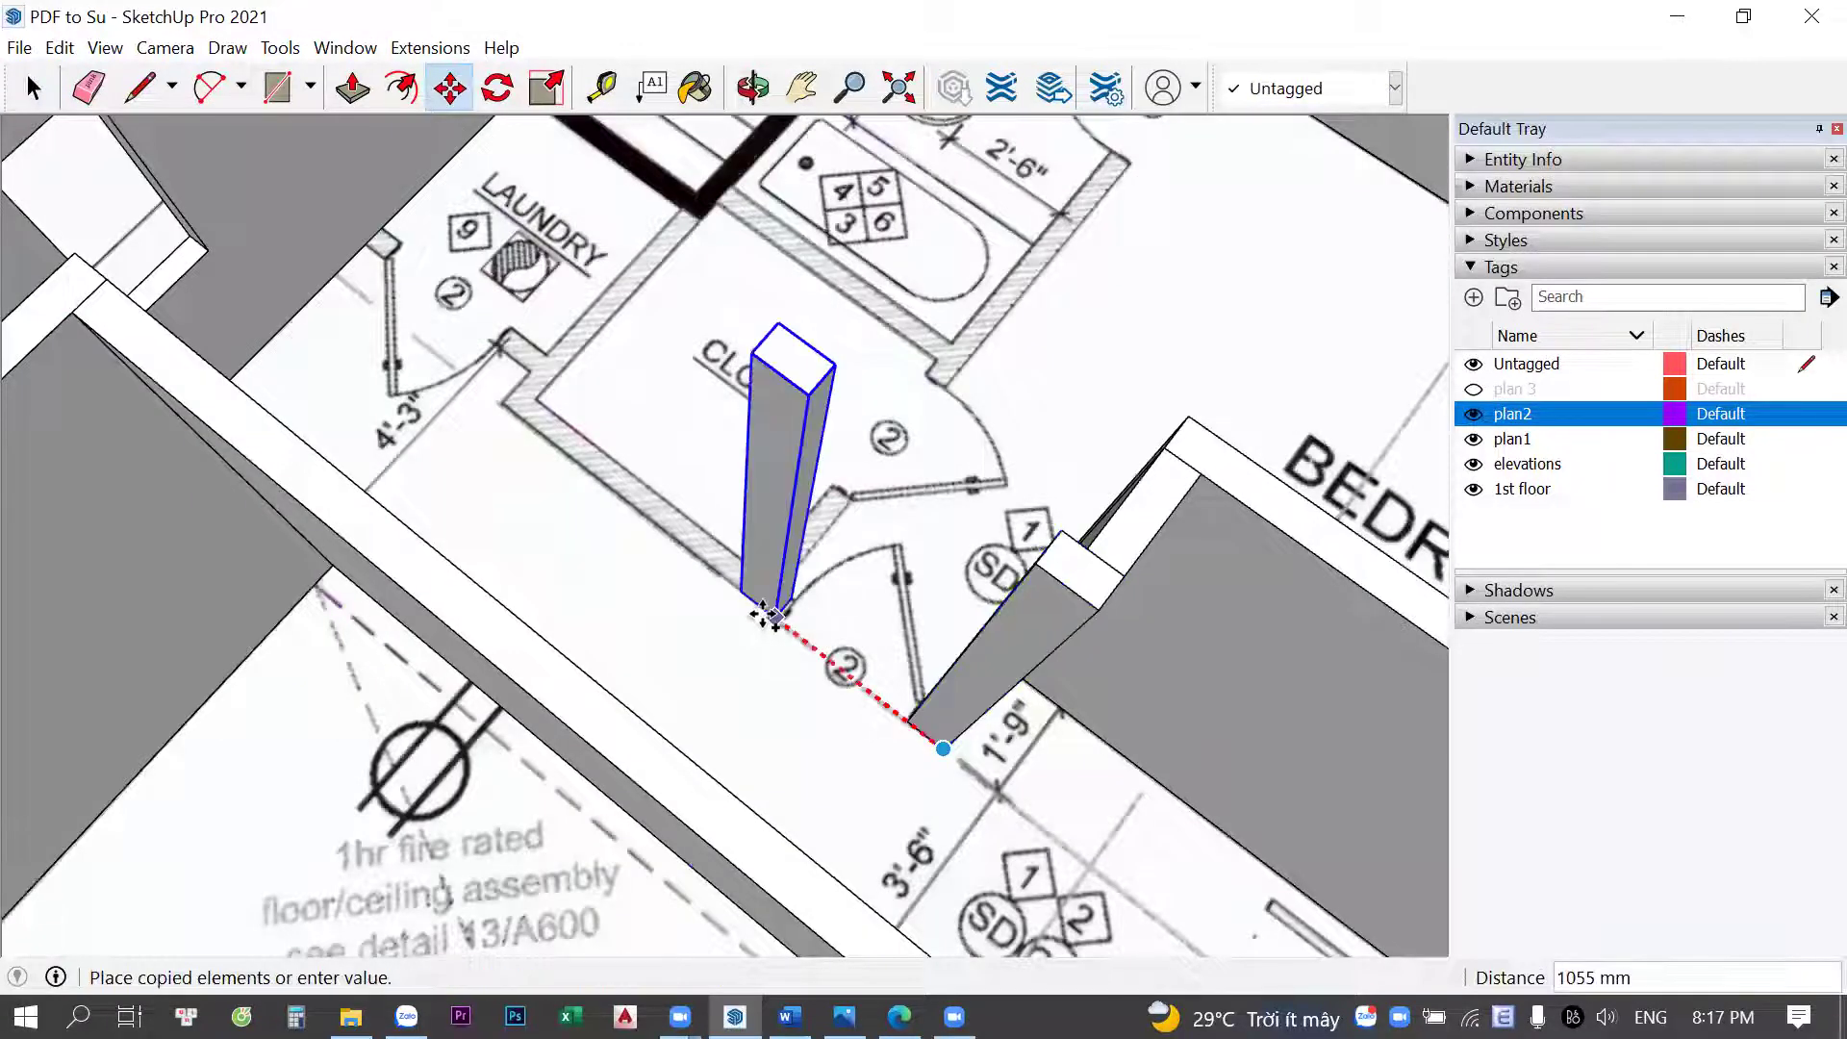
pyautogui.scroll(2, 778, 630)
pyautogui.click(781, 621)
pyautogui.press('space')
# Explode the copied box and pull its side face out into a slab
pyautogui.scroll(-2, 825, 617)
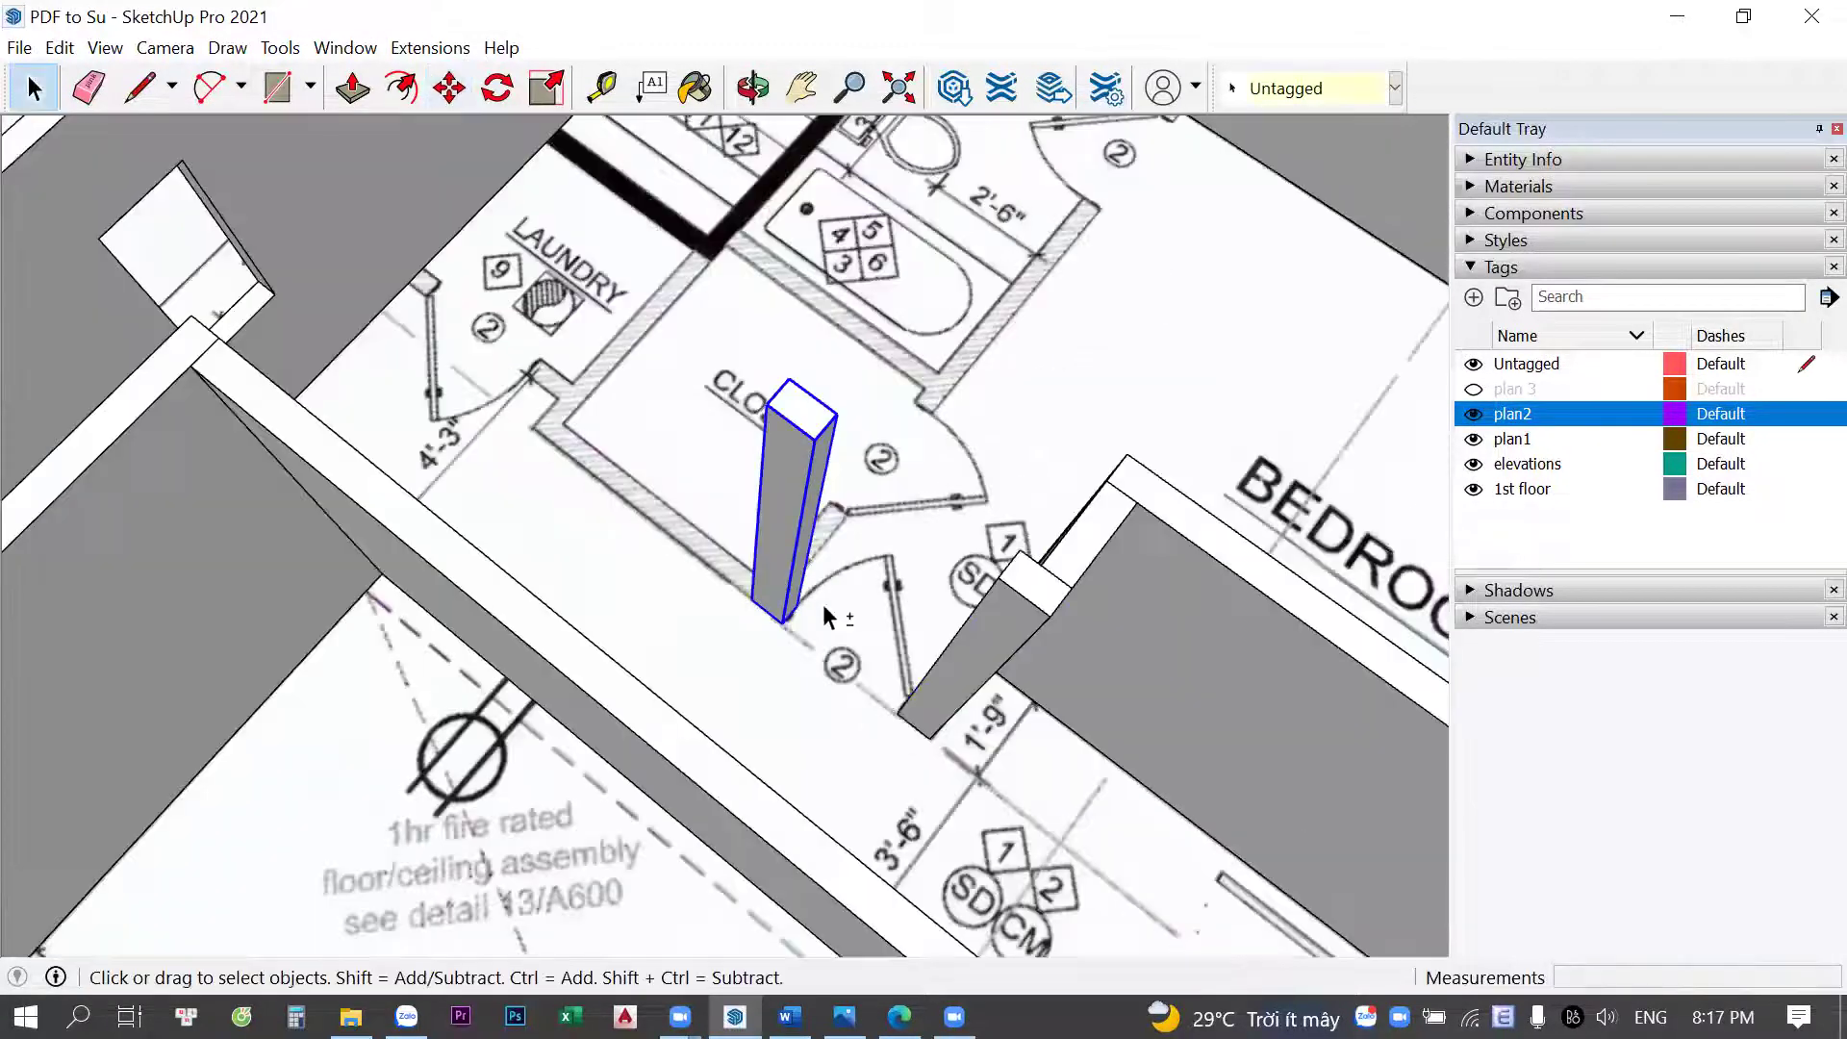
pyautogui.rightClick(827, 423)
pyautogui.click(939, 236)
pyautogui.moveTo(939, 236); pyautogui.dragTo(751, 609, button='middle')
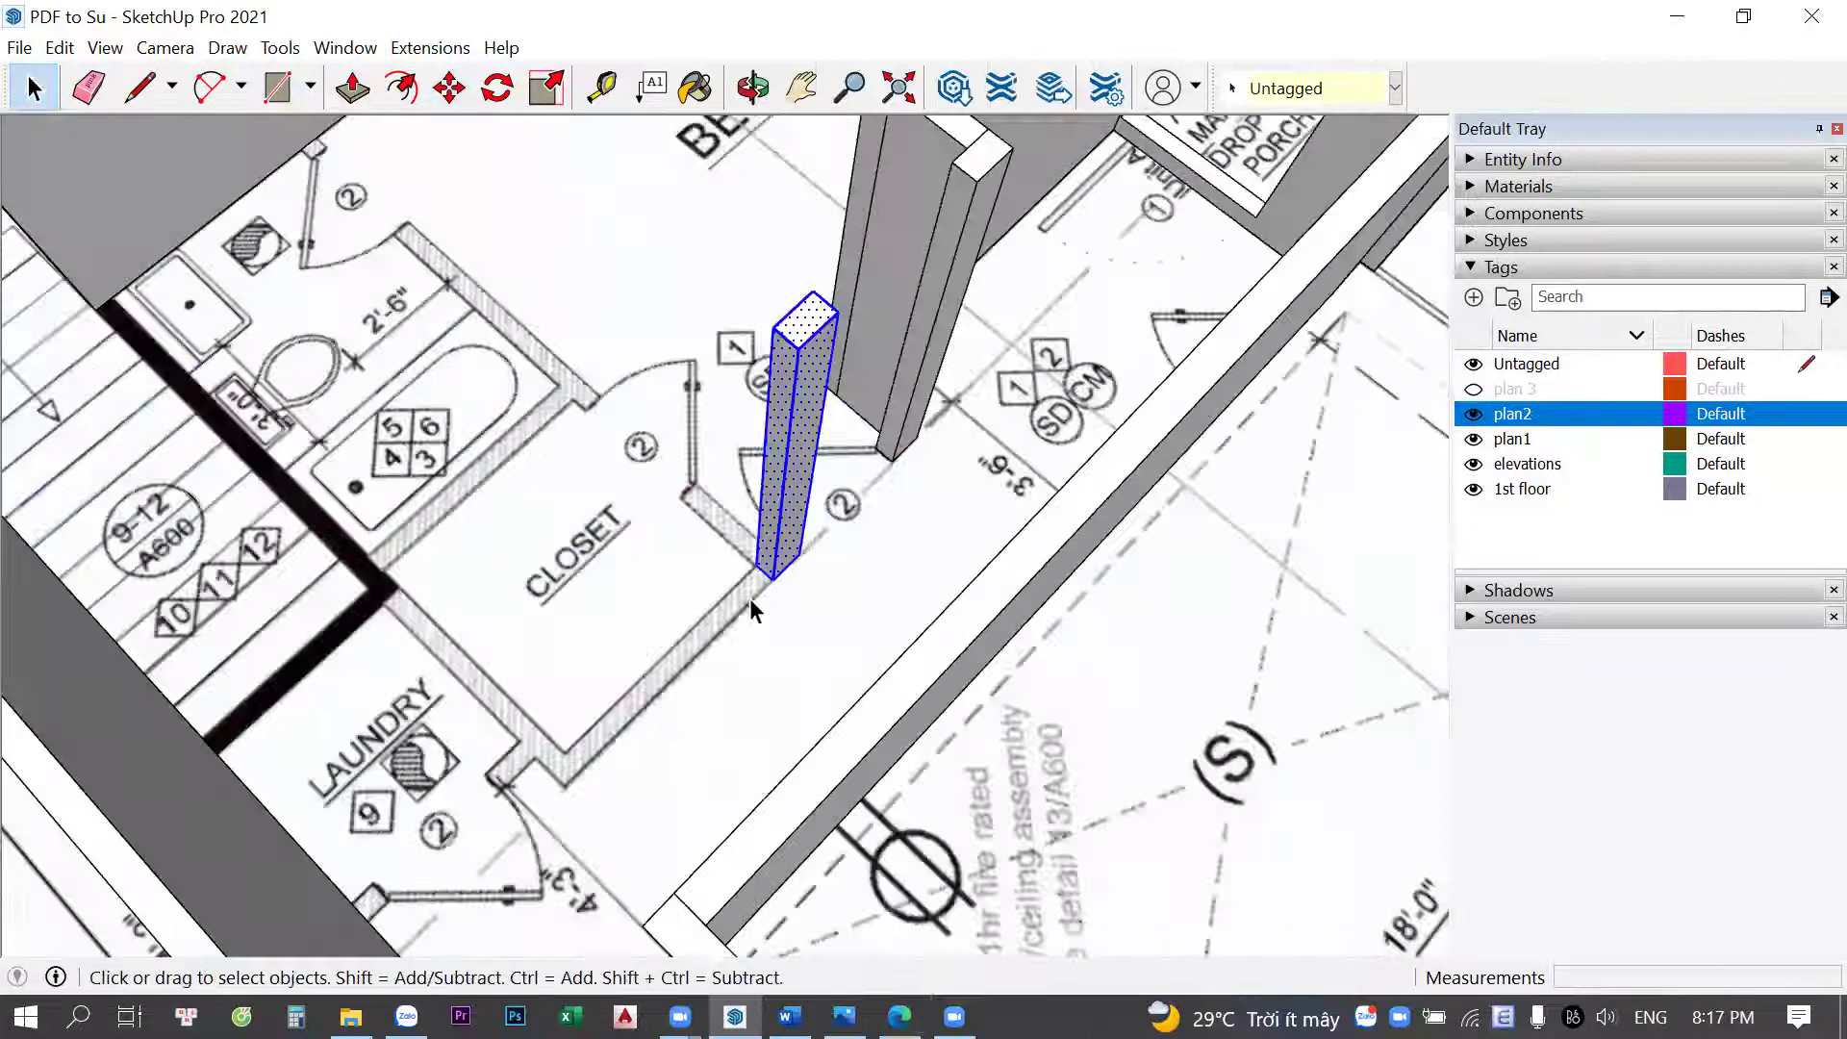
pyautogui.press('p')
pyautogui.scroll(1, 573, 791)
pyautogui.click(572, 791)
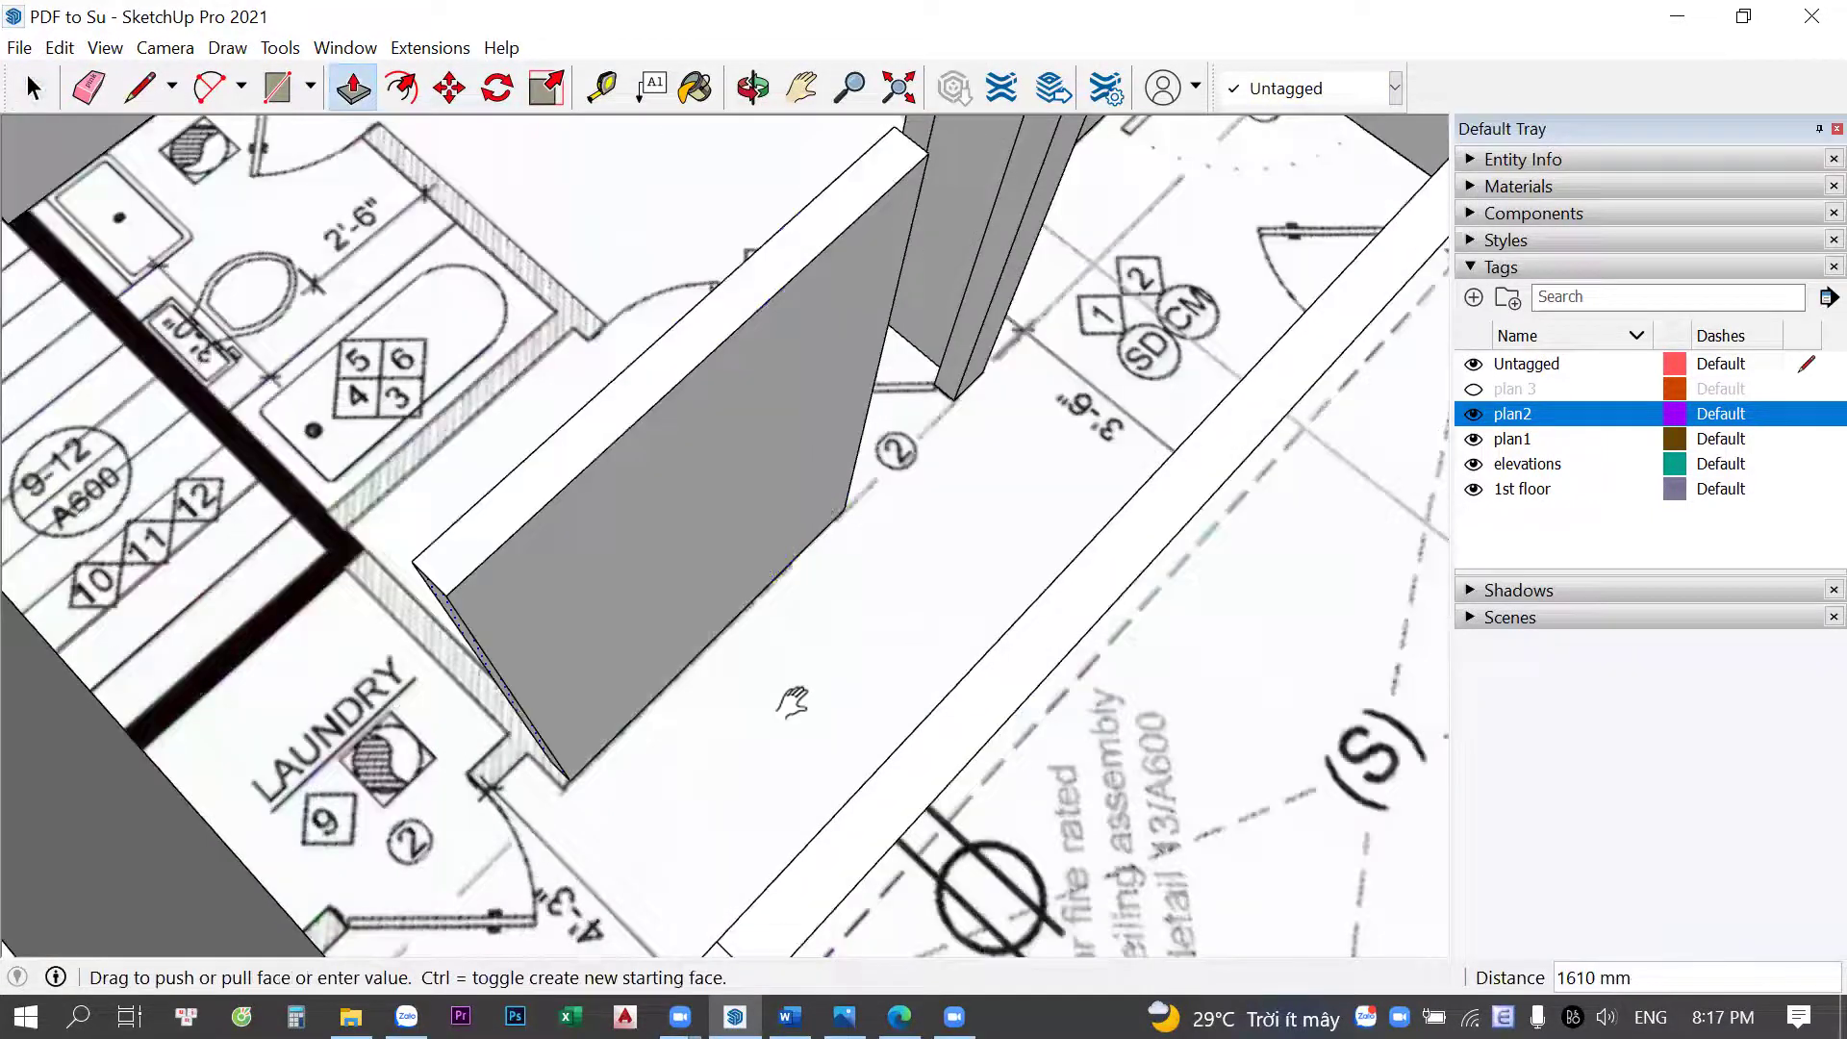
pyautogui.scroll(2, 852, 696)
pyautogui.click(828, 643)
# Rotate the slab 90° upright and move it into place beside the closet
pyautogui.press('space')
pyautogui.click(825, 639)
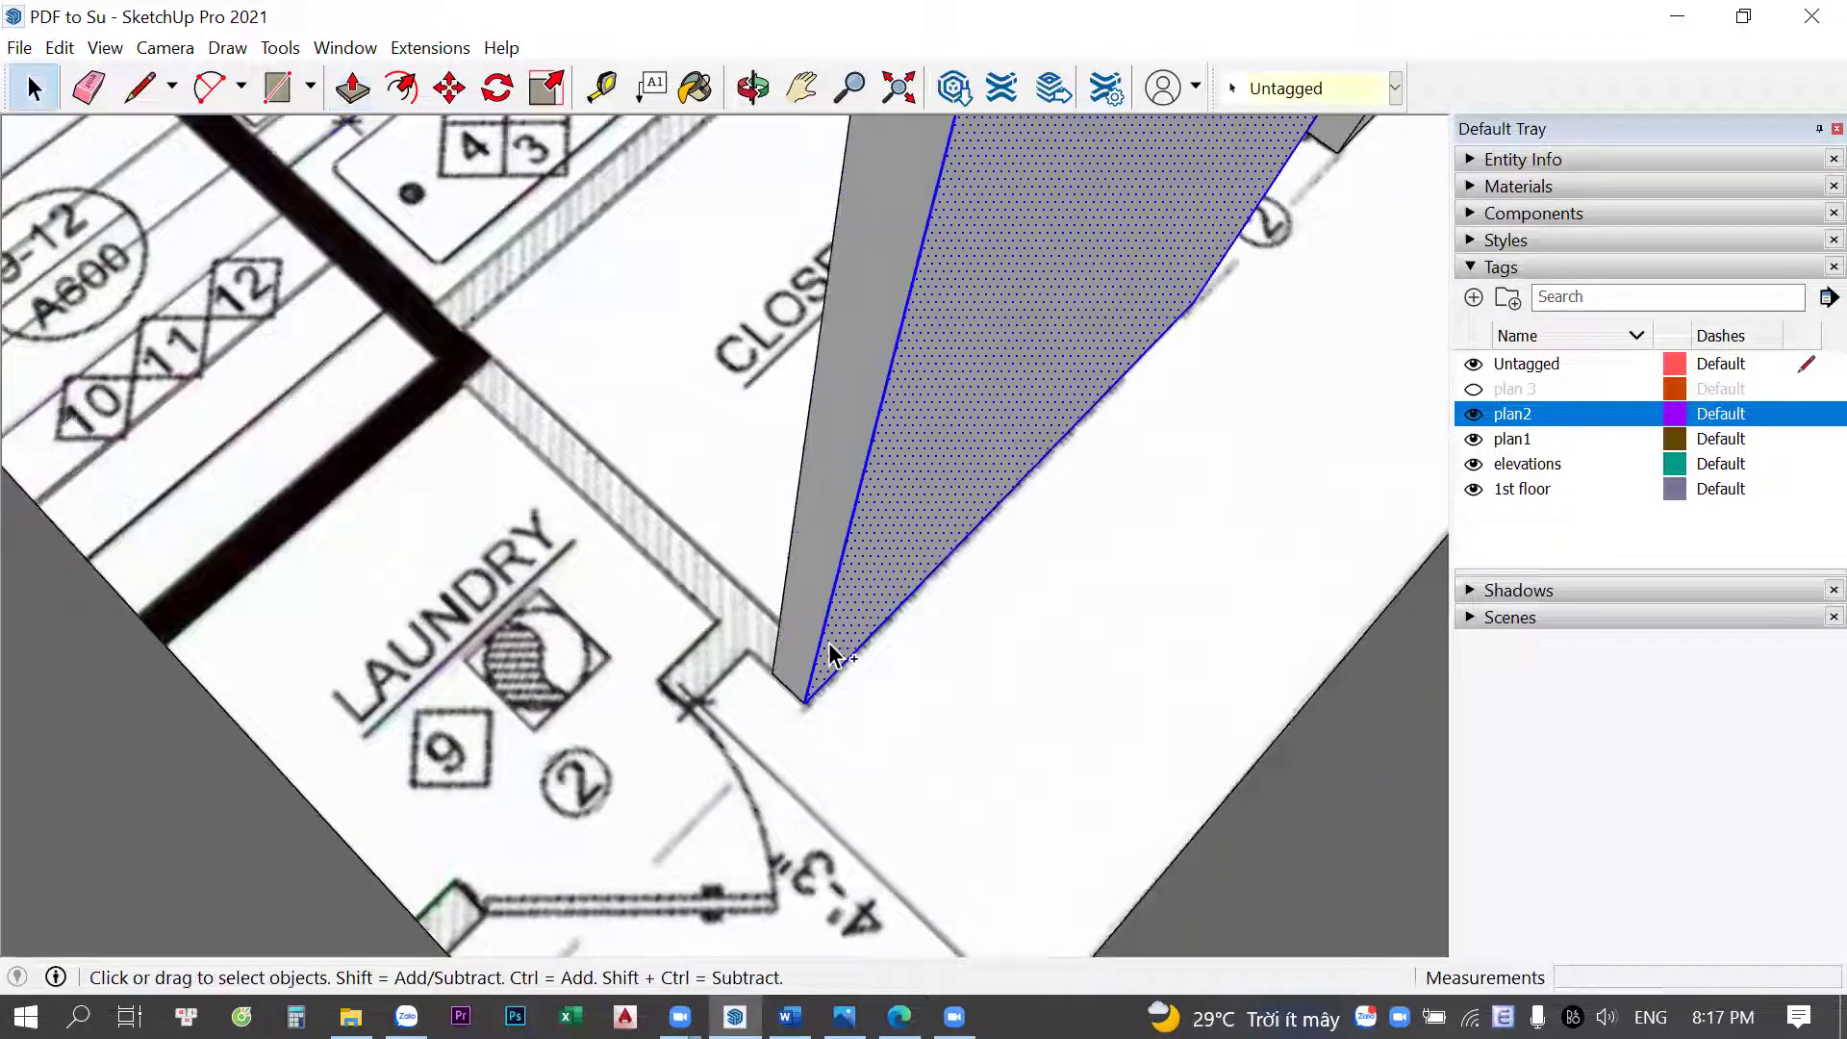
pyautogui.press('q')
pyautogui.scroll(-2, 847, 616)
pyautogui.click(873, 540)
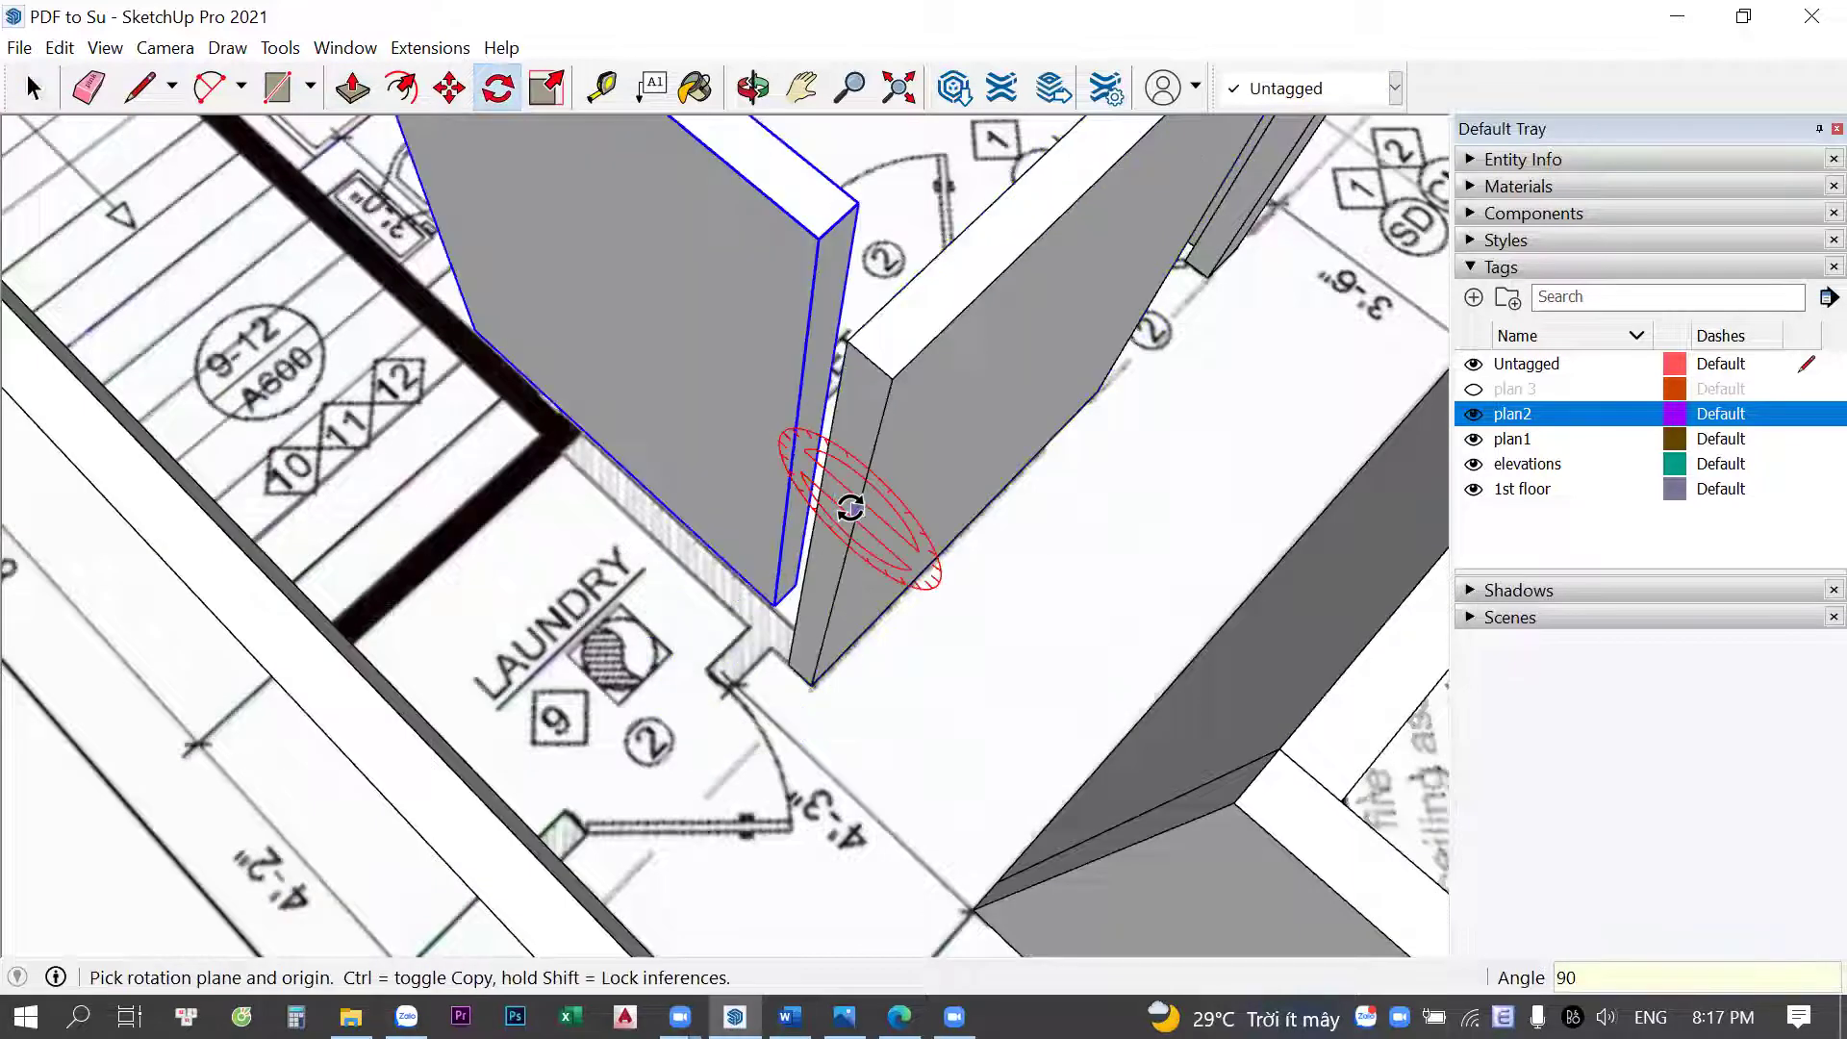
pyautogui.press('m')
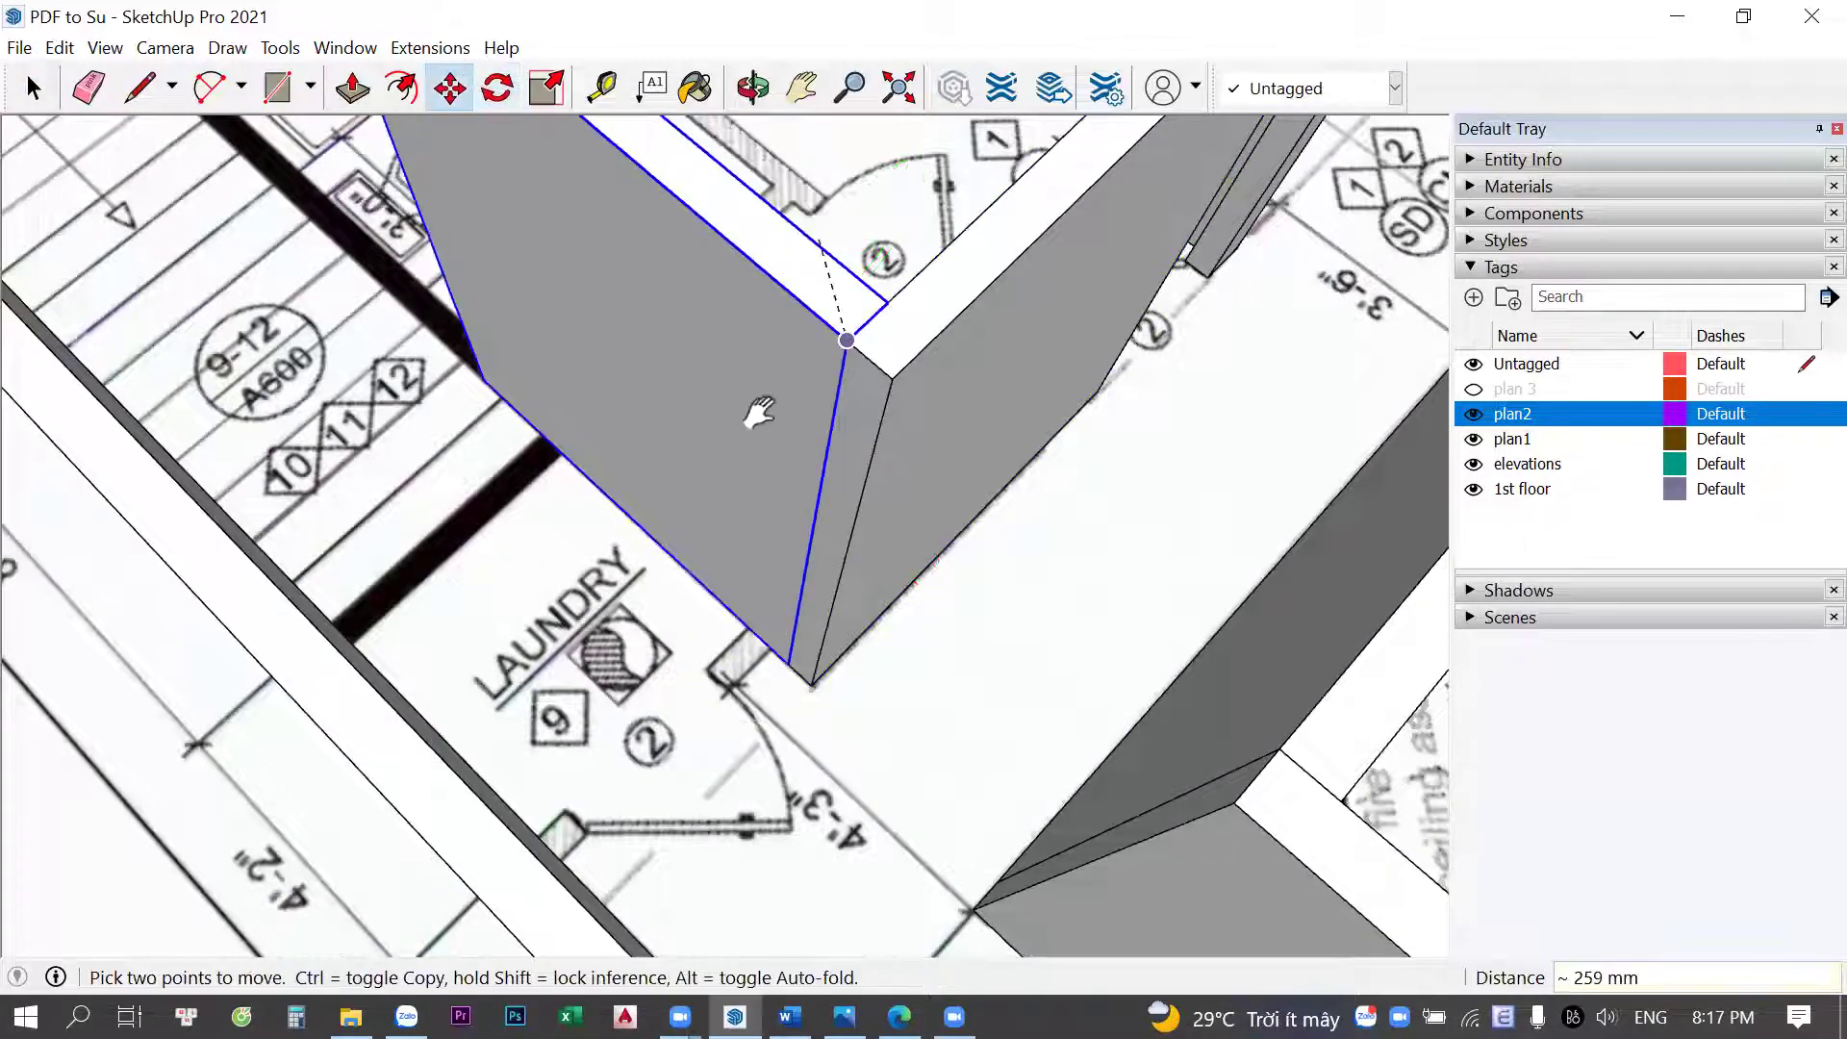
pyautogui.moveTo(1366, 619); pyautogui.dragTo(1036, 356, button='middle')
pyautogui.press('space')
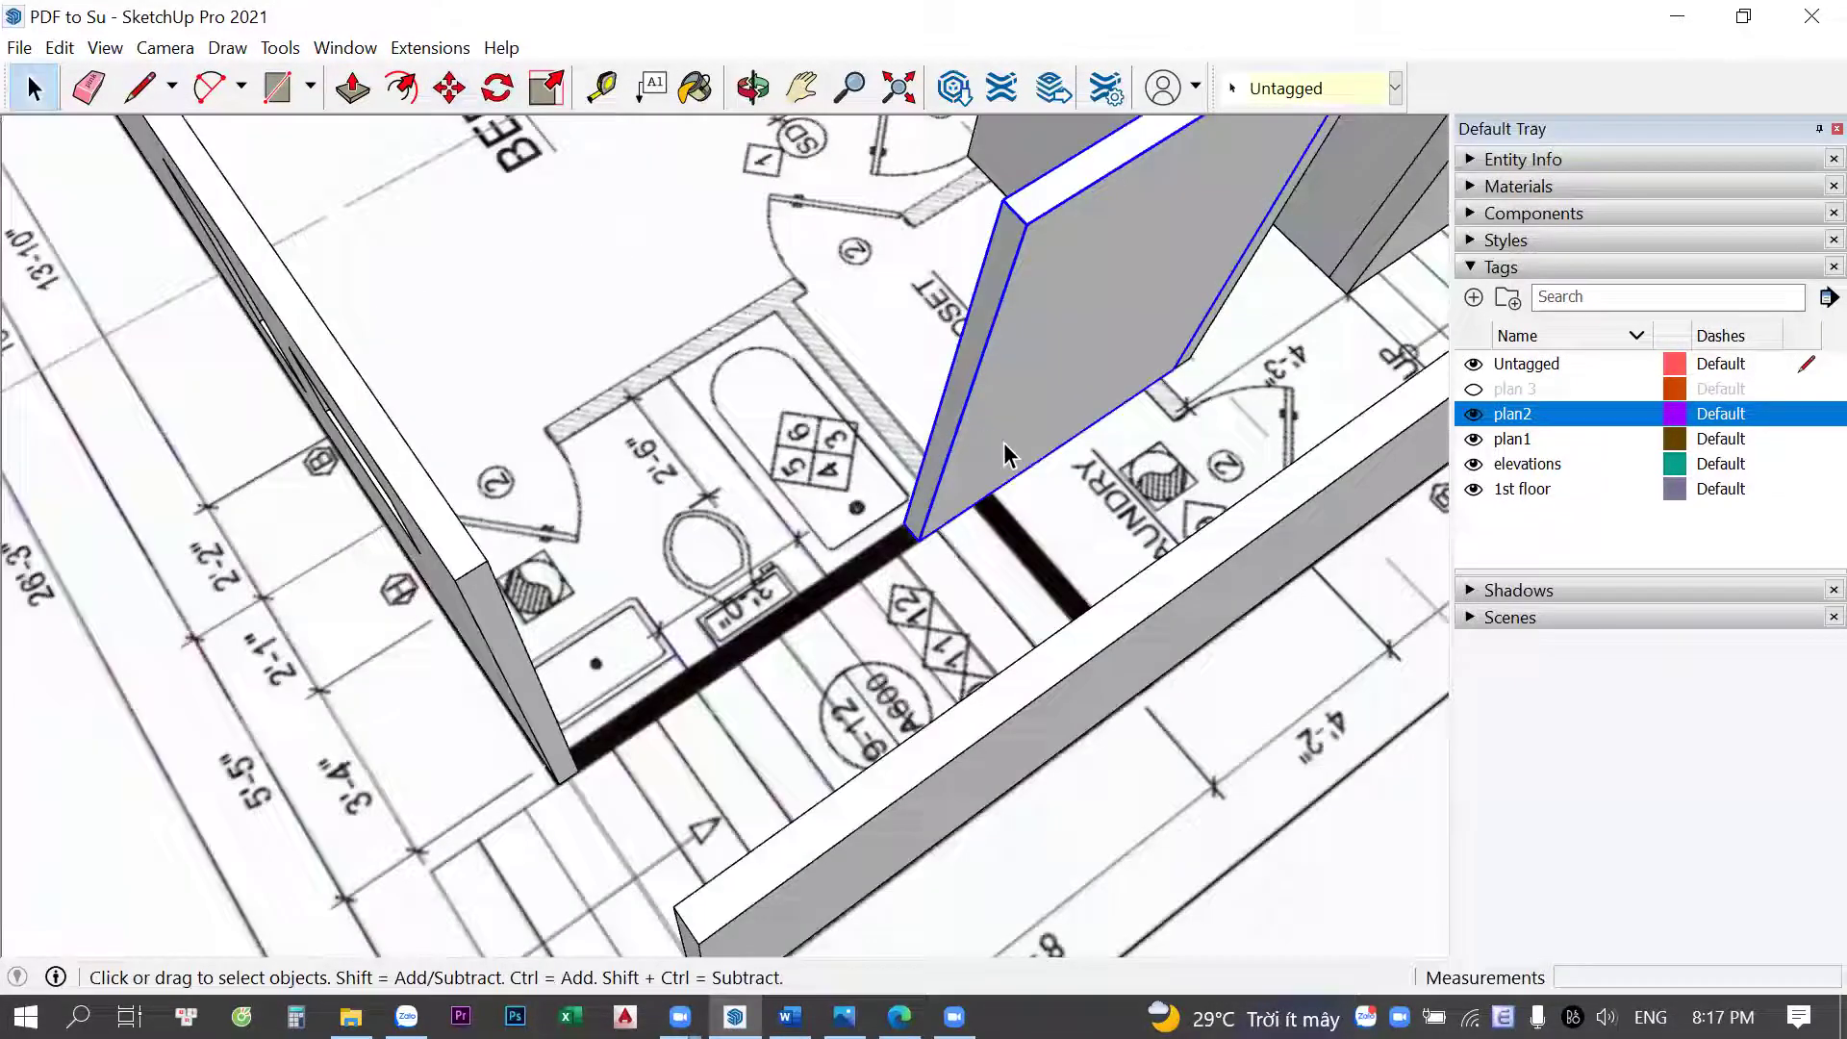
pyautogui.press('p')
pyautogui.scroll(5, 657, 542)
pyautogui.press('space')
pyautogui.scroll(-5, 899, 606)
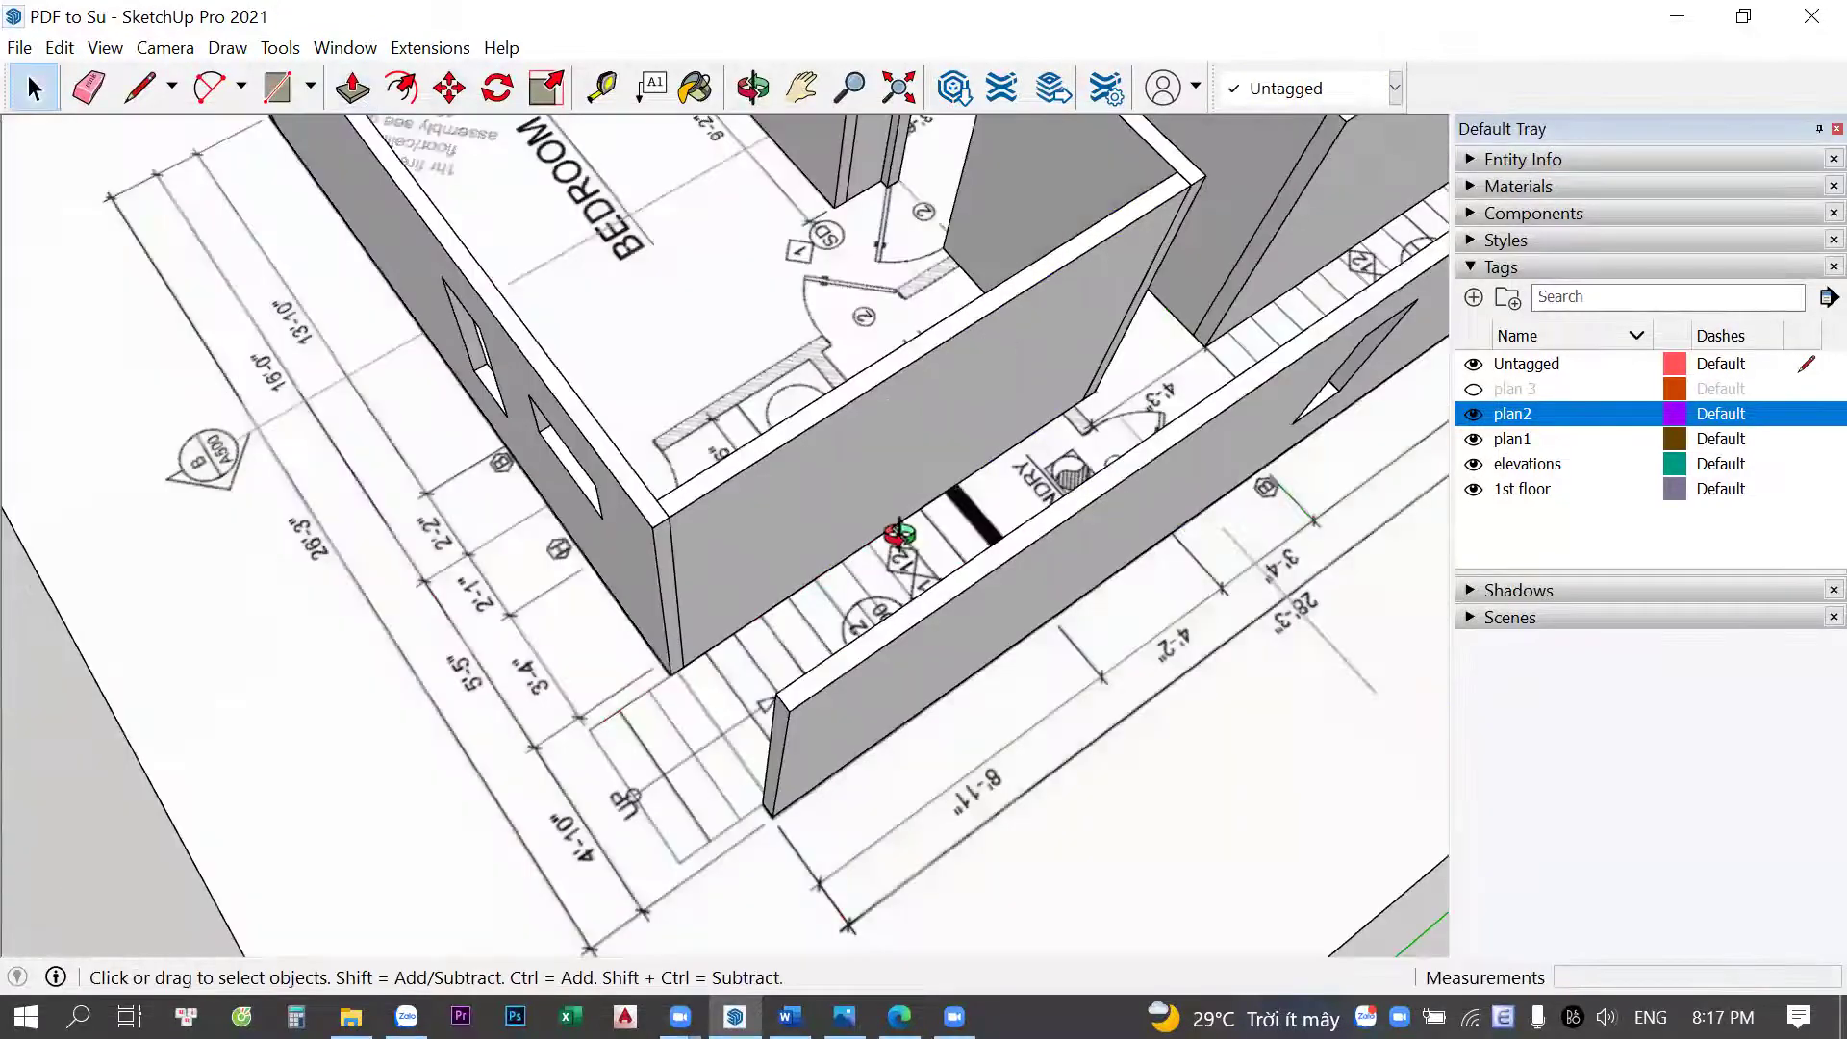
pyautogui.moveTo(721, 750); pyautogui.dragTo(424, 799, button='middle')
pyautogui.scroll(-5, 625, 690)
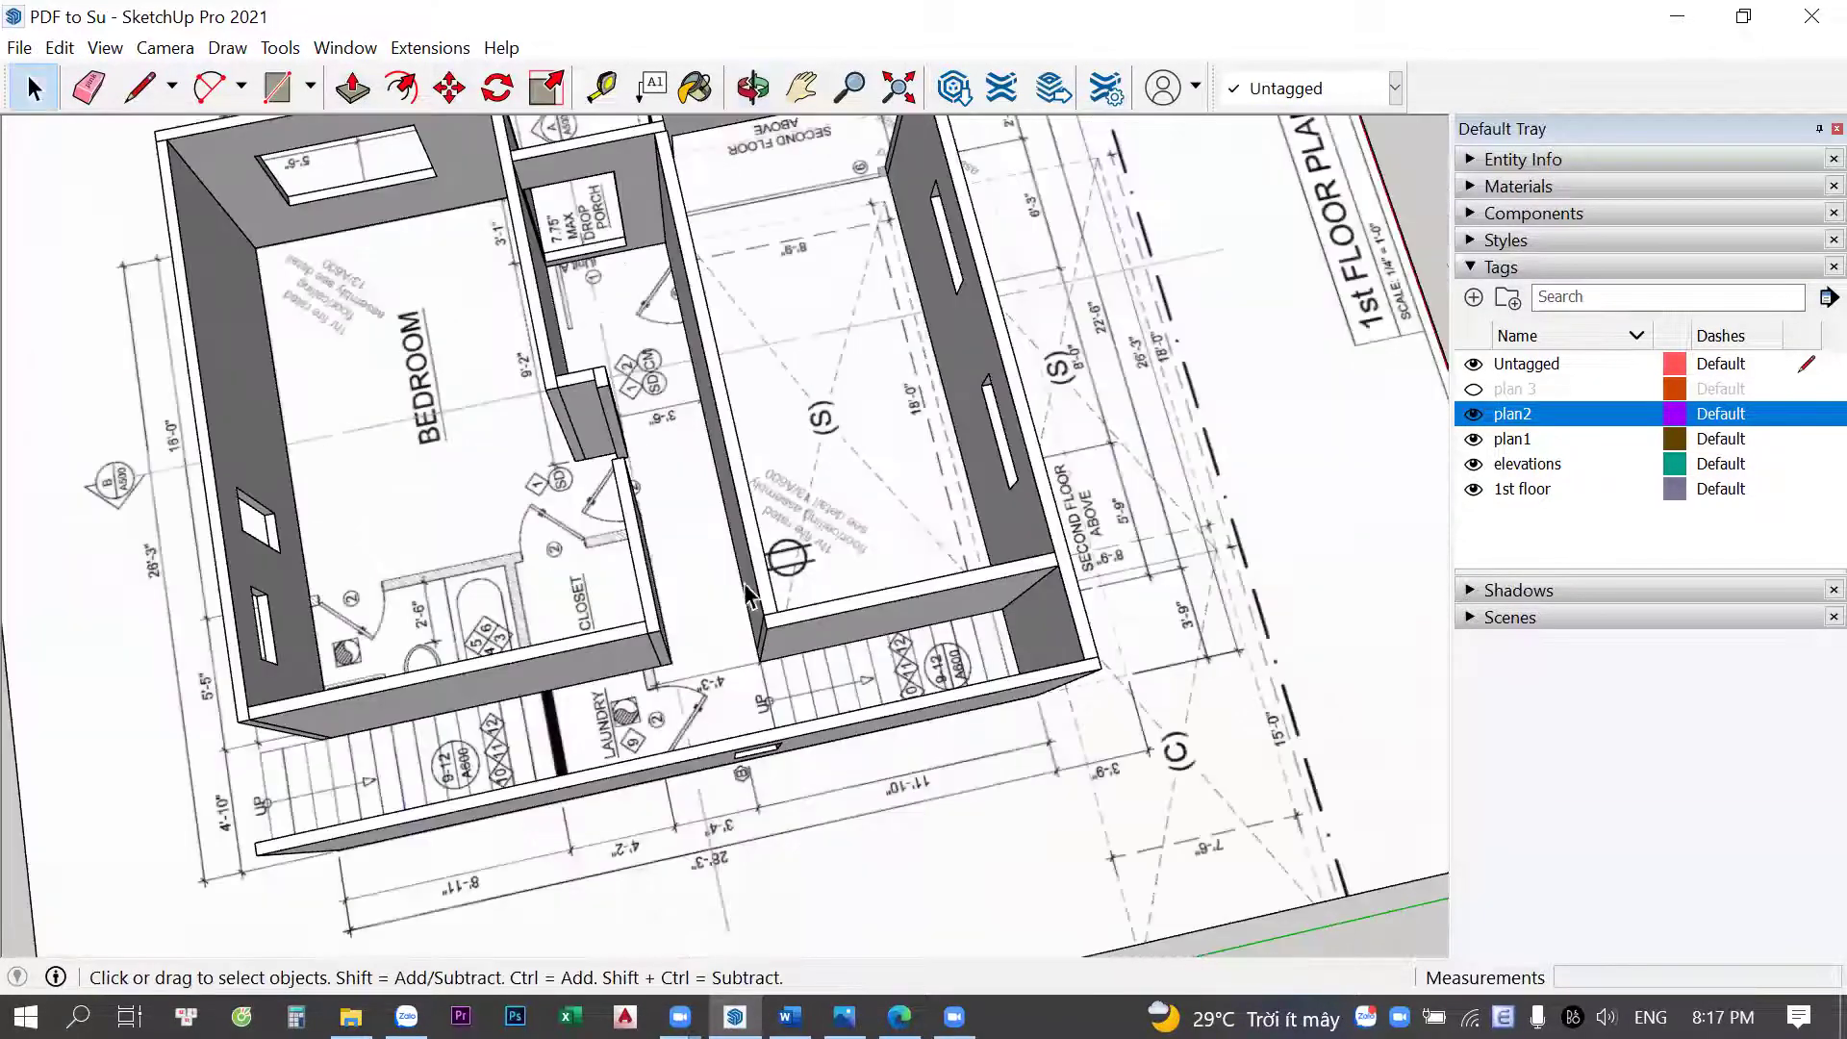
pyautogui.moveTo(792, 445); pyautogui.dragTo(767, 385, button='middle')
pyautogui.scroll(-3, 767, 385)
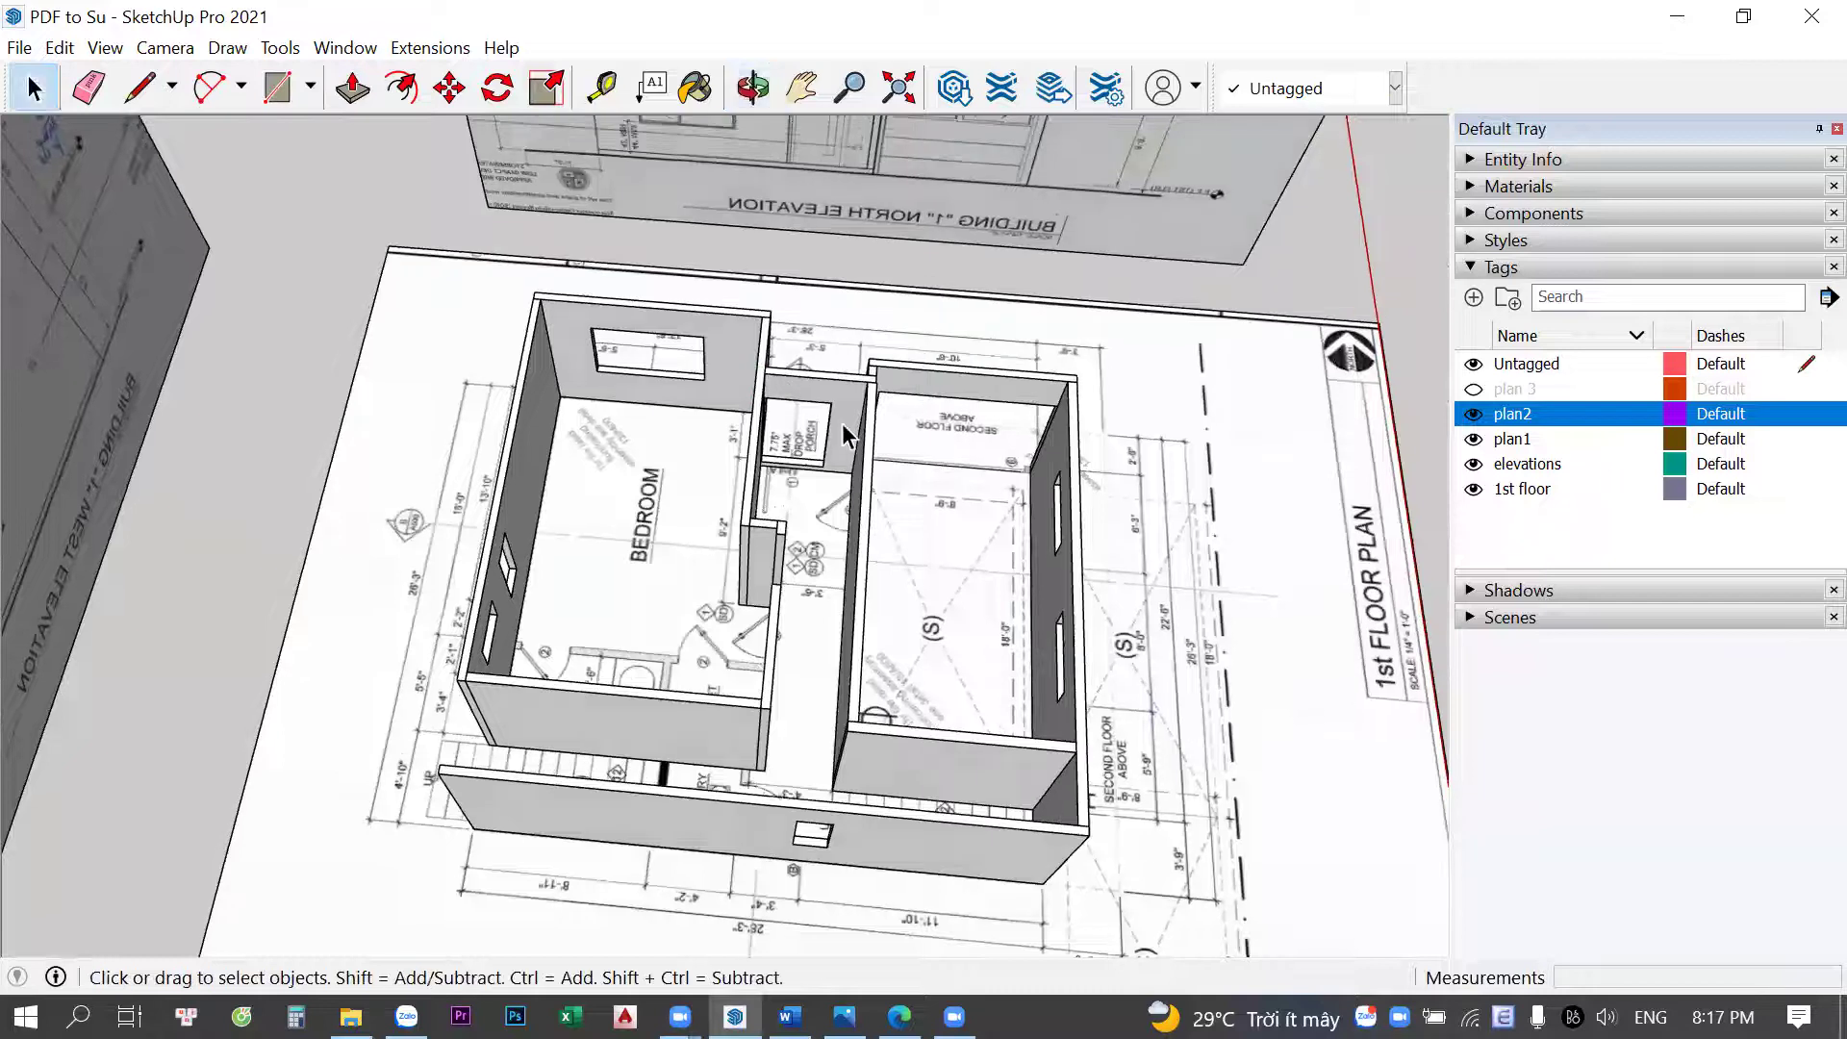
pyautogui.moveTo(1310, 257); pyautogui.dragTo(998, 337, button='middle')
pyautogui.moveTo(791, 541); pyautogui.dragTo(803, 658, button='middle')
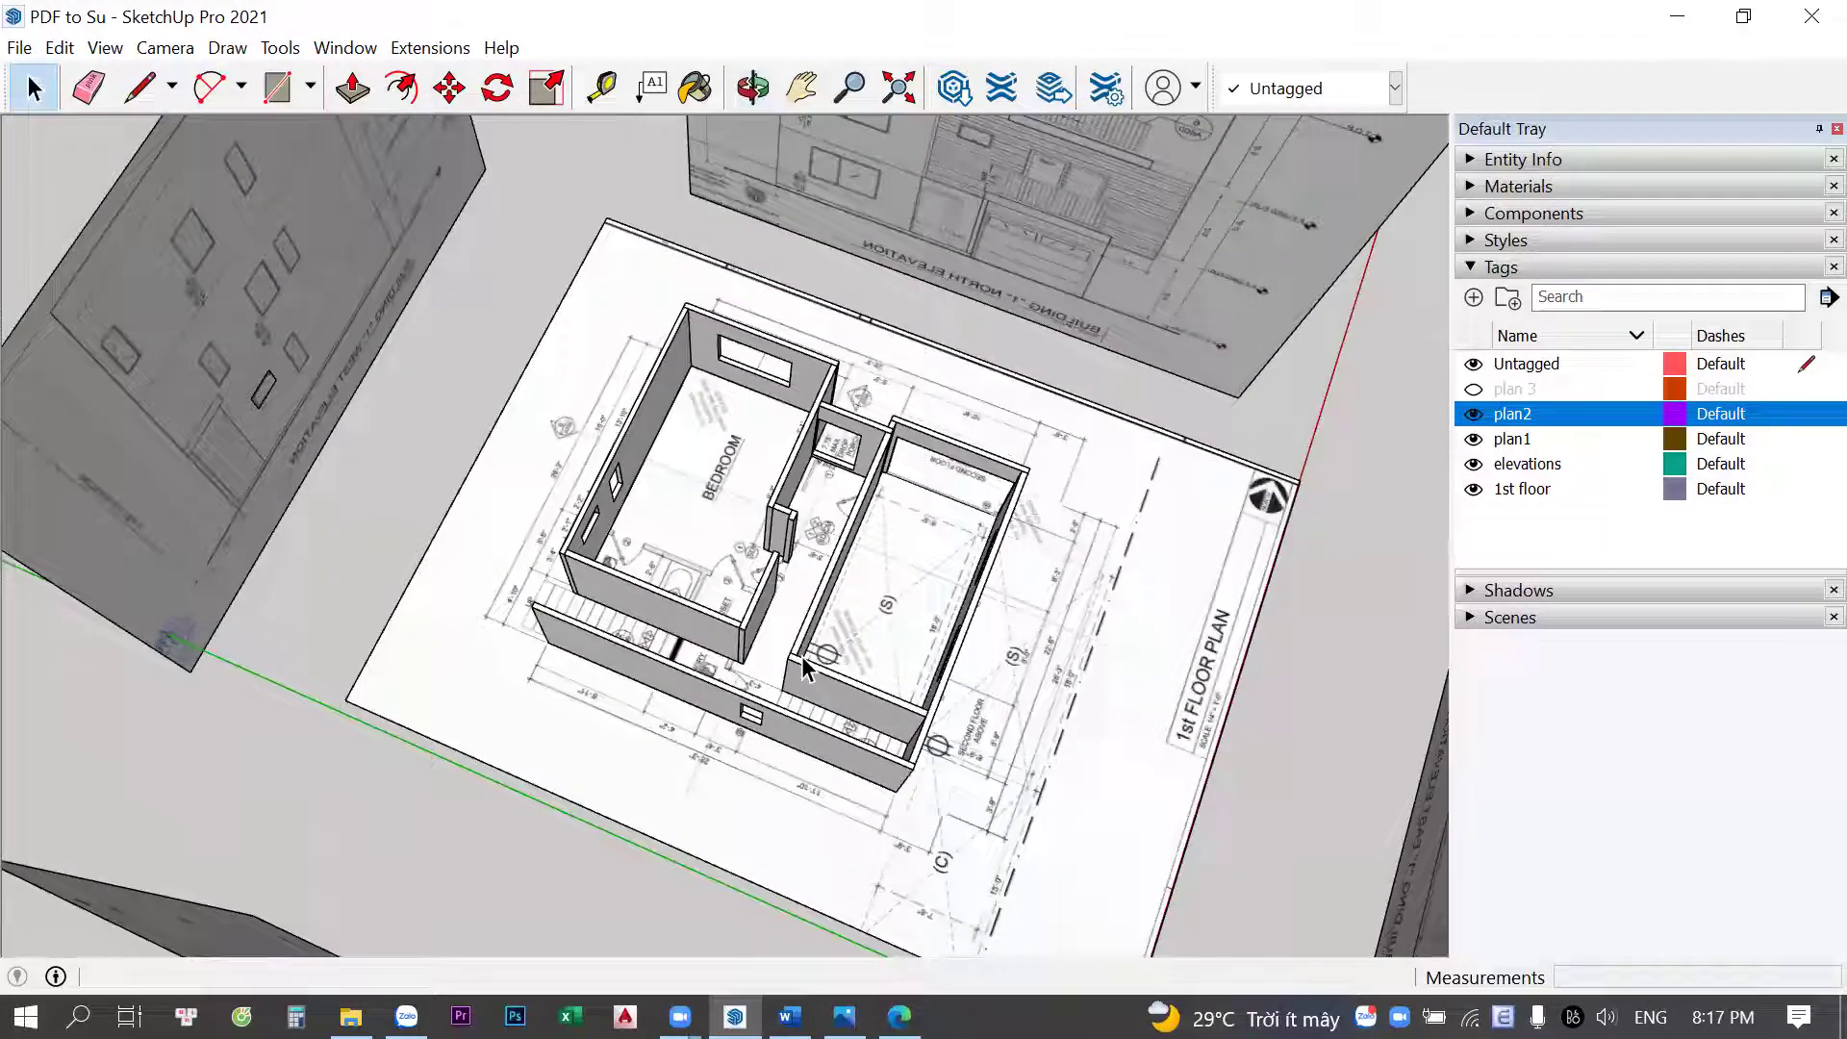
pyautogui.moveTo(972, 577); pyautogui.dragTo(612, 370, button='middle')
pyautogui.moveTo(743, 402)
pyautogui.mouseDown(button='middle')
pyautogui.moveTo(753, 385)
pyautogui.moveTo(857, 506)
pyautogui.mouseUp(button='middle')
pyautogui.click(795, 575)
pyautogui.moveTo(795, 576); pyautogui.dragTo(459, 383, button='middle')
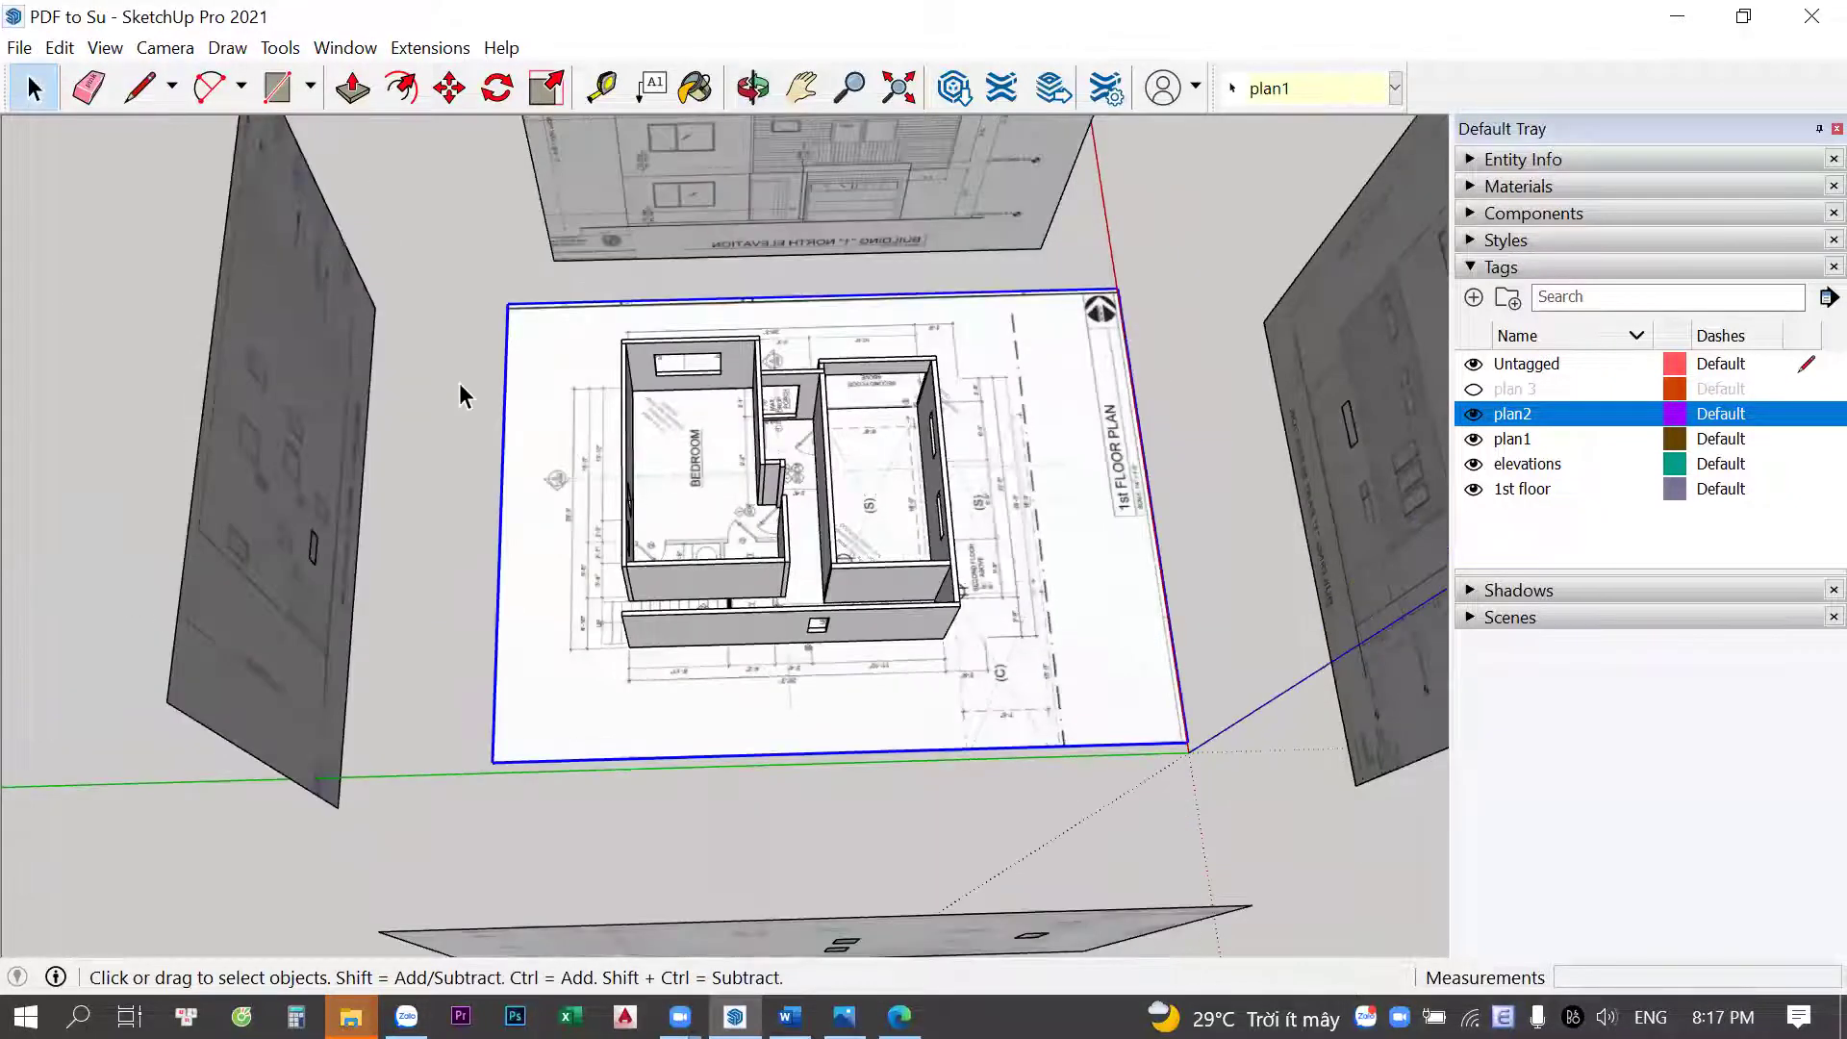
pyautogui.press('Escape')
pyautogui.moveTo(564, 308); pyautogui.dragTo(556, 270, button='middle')
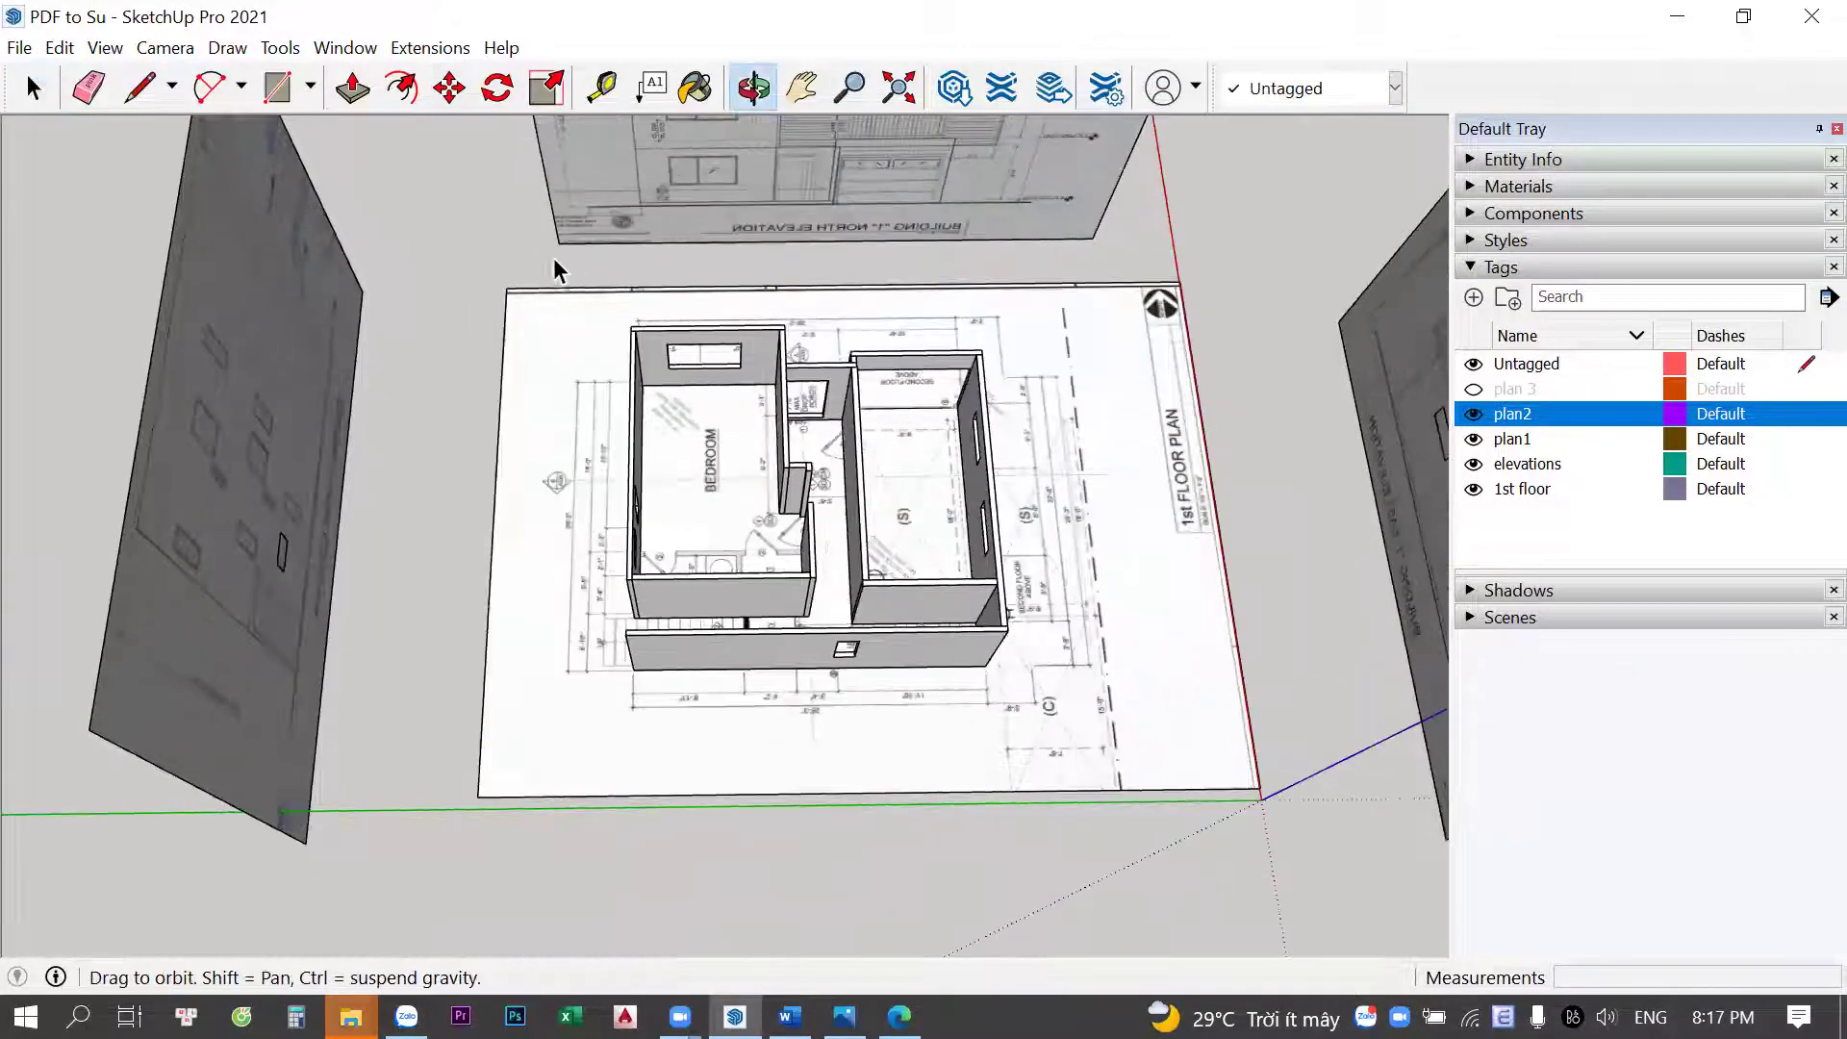
pyautogui.click(915, 485)
pyautogui.scroll(2, 915, 485)
pyautogui.click(1290, 88)
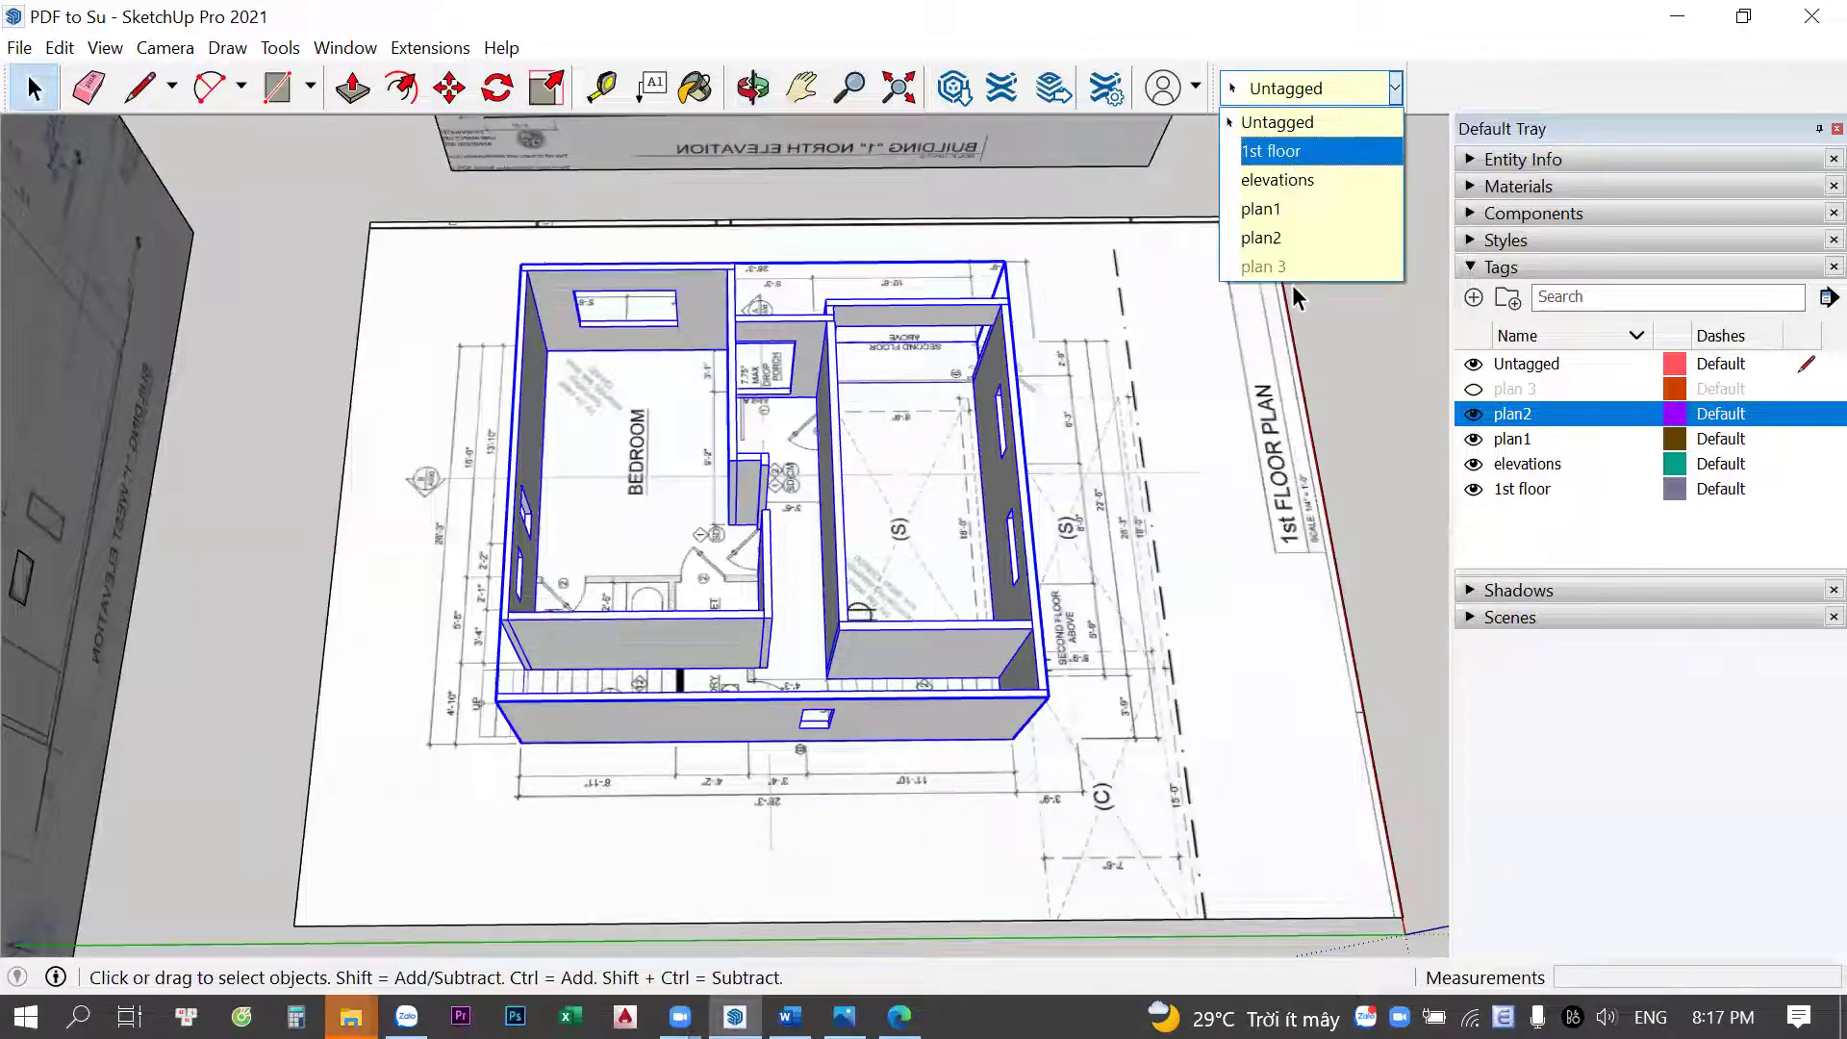
pyautogui.moveTo(1312, 337)
pyautogui.mouseDown(button='middle')
pyautogui.moveTo(1306, 177)
pyautogui.moveTo(1504, 484)
pyautogui.mouseUp(button='middle')
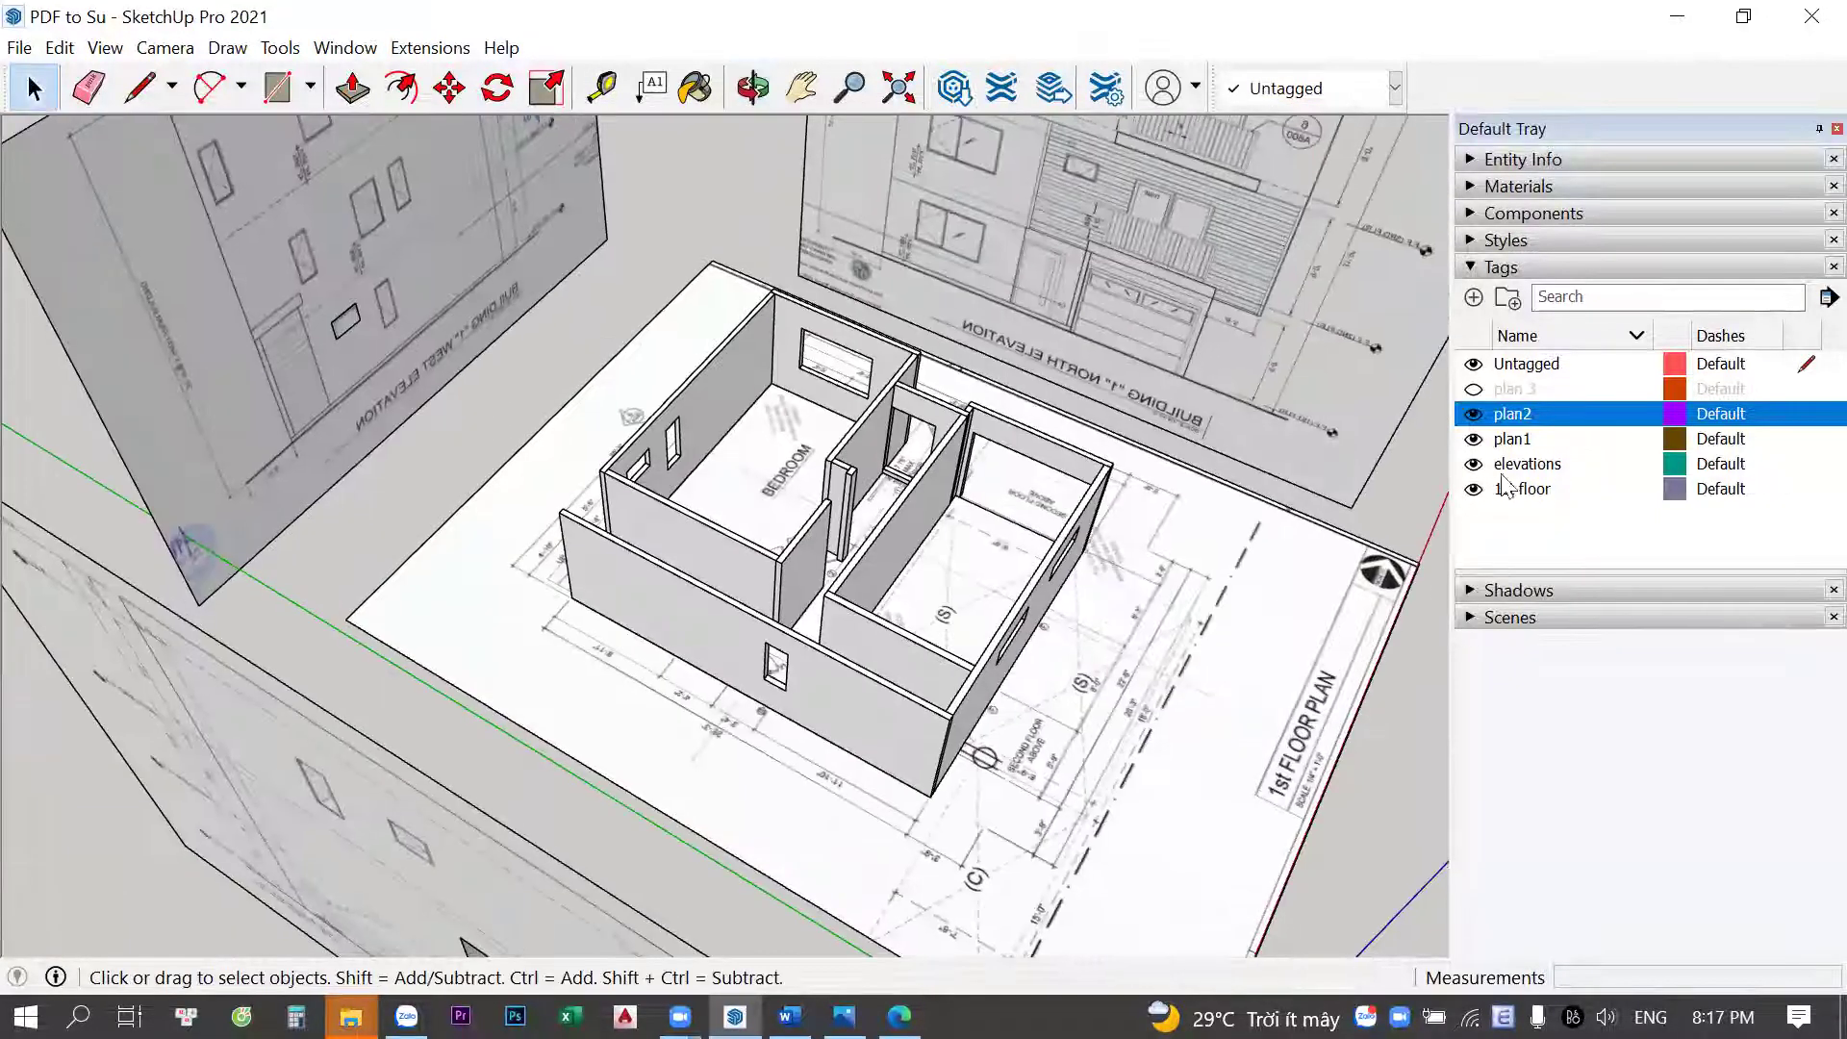
pyautogui.click(1475, 490)
# Show the 1st floor walls again and orbit around the model
pyautogui.click(1474, 488)
pyautogui.moveTo(404, 635)
pyautogui.mouseDown(button='middle')
pyautogui.moveTo(928, 424)
pyautogui.moveTo(618, 363)
pyautogui.moveTo(895, 565)
pyautogui.moveTo(915, 512)
pyautogui.moveTo(1105, 530)
pyautogui.moveTo(916, 487)
pyautogui.moveTo(837, 525)
pyautogui.moveTo(487, 528)
pyautogui.moveTo(723, 620)
pyautogui.moveTo(553, 601)
pyautogui.moveTo(734, 578)
pyautogui.moveTo(639, 527)
pyautogui.moveTo(833, 583)
pyautogui.moveTo(835, 492)
pyautogui.moveTo(840, 572)
pyautogui.mouseUp(button='middle')
pyautogui.scroll(3, 915, 512)
pyautogui.scroll(-3, 837, 524)
pyautogui.scroll(3, 724, 620)
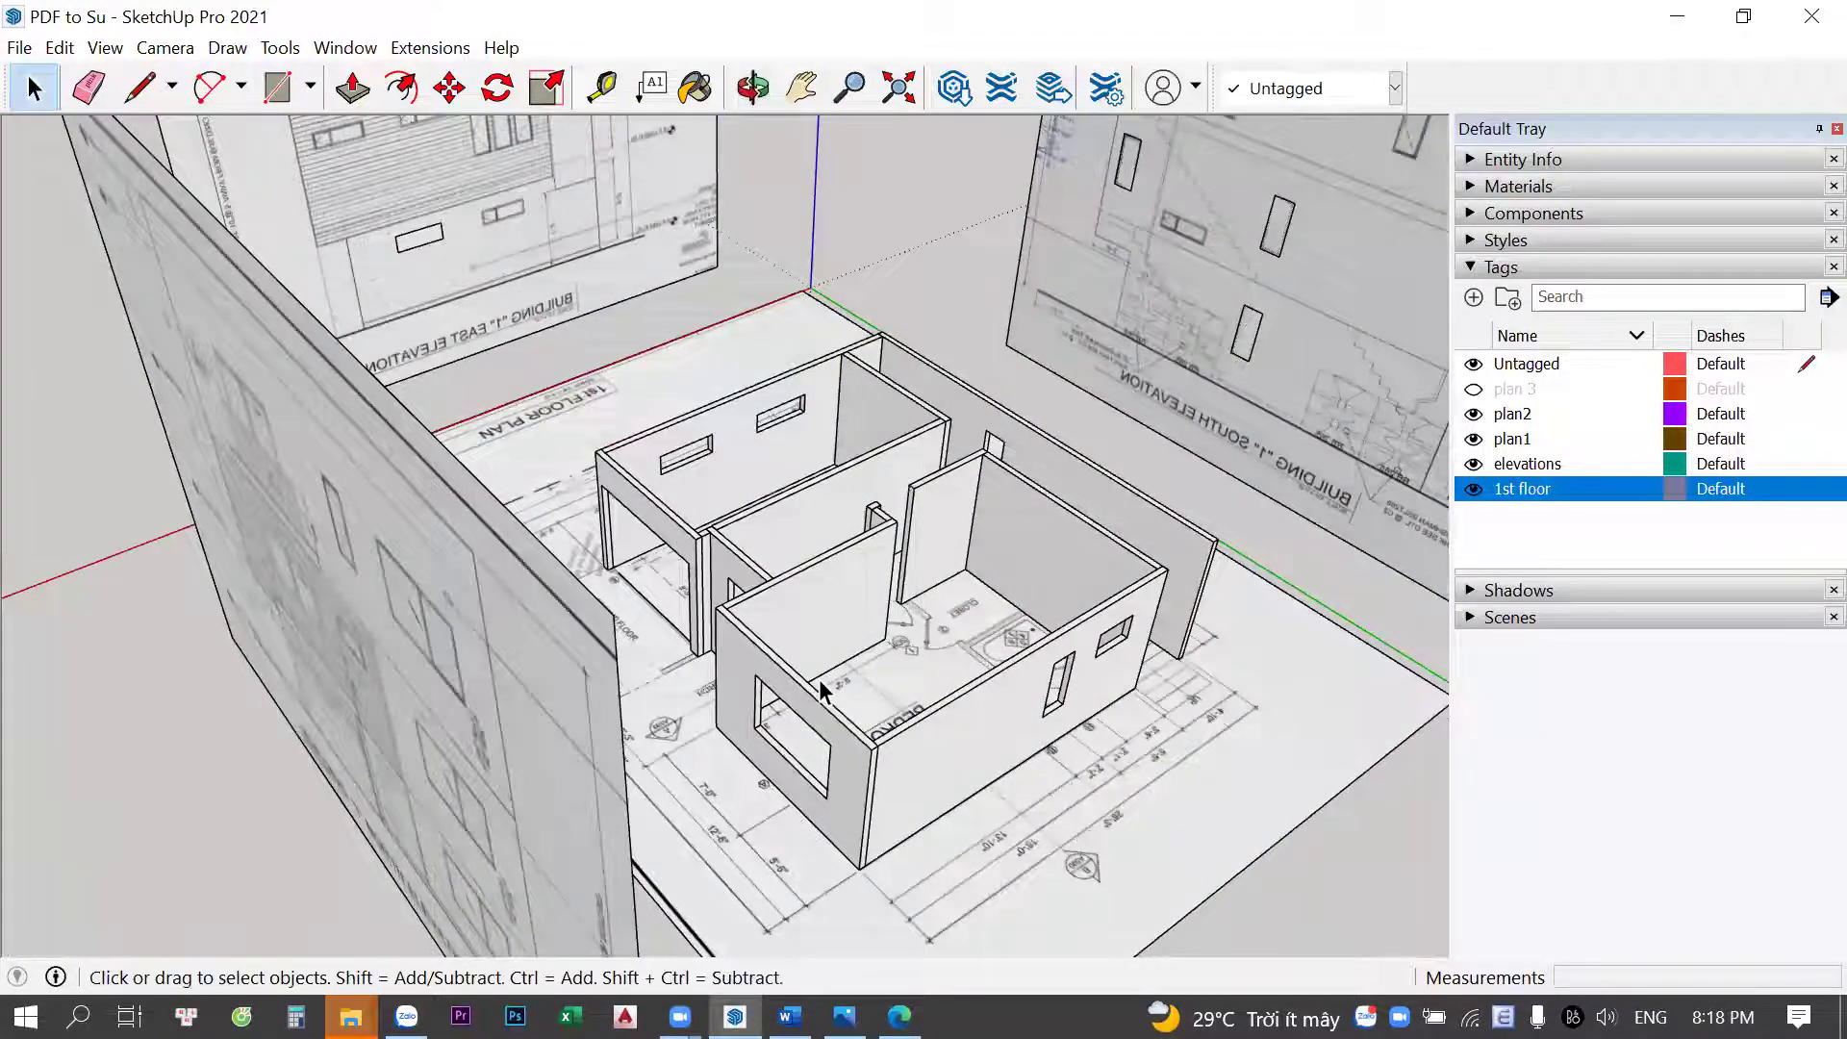
pyautogui.scroll(1, 723, 520)
pyautogui.moveTo(723, 525)
pyautogui.mouseDown(button='middle')
pyautogui.moveTo(837, 499)
pyautogui.moveTo(1001, 604)
pyautogui.moveTo(424, 725)
pyautogui.moveTo(804, 572)
pyautogui.moveTo(433, 568)
pyautogui.moveTo(528, 589)
pyautogui.moveTo(1159, 602)
pyautogui.moveTo(1097, 443)
pyautogui.moveTo(1030, 443)
pyautogui.moveTo(956, 491)
pyautogui.moveTo(926, 472)
pyautogui.moveTo(949, 504)
pyautogui.mouseUp(button='middle')
pyautogui.scroll(5, 1097, 443)
# Select the window rectangle on the South Elevation and zoom in facing it
pyautogui.click(1101, 396)
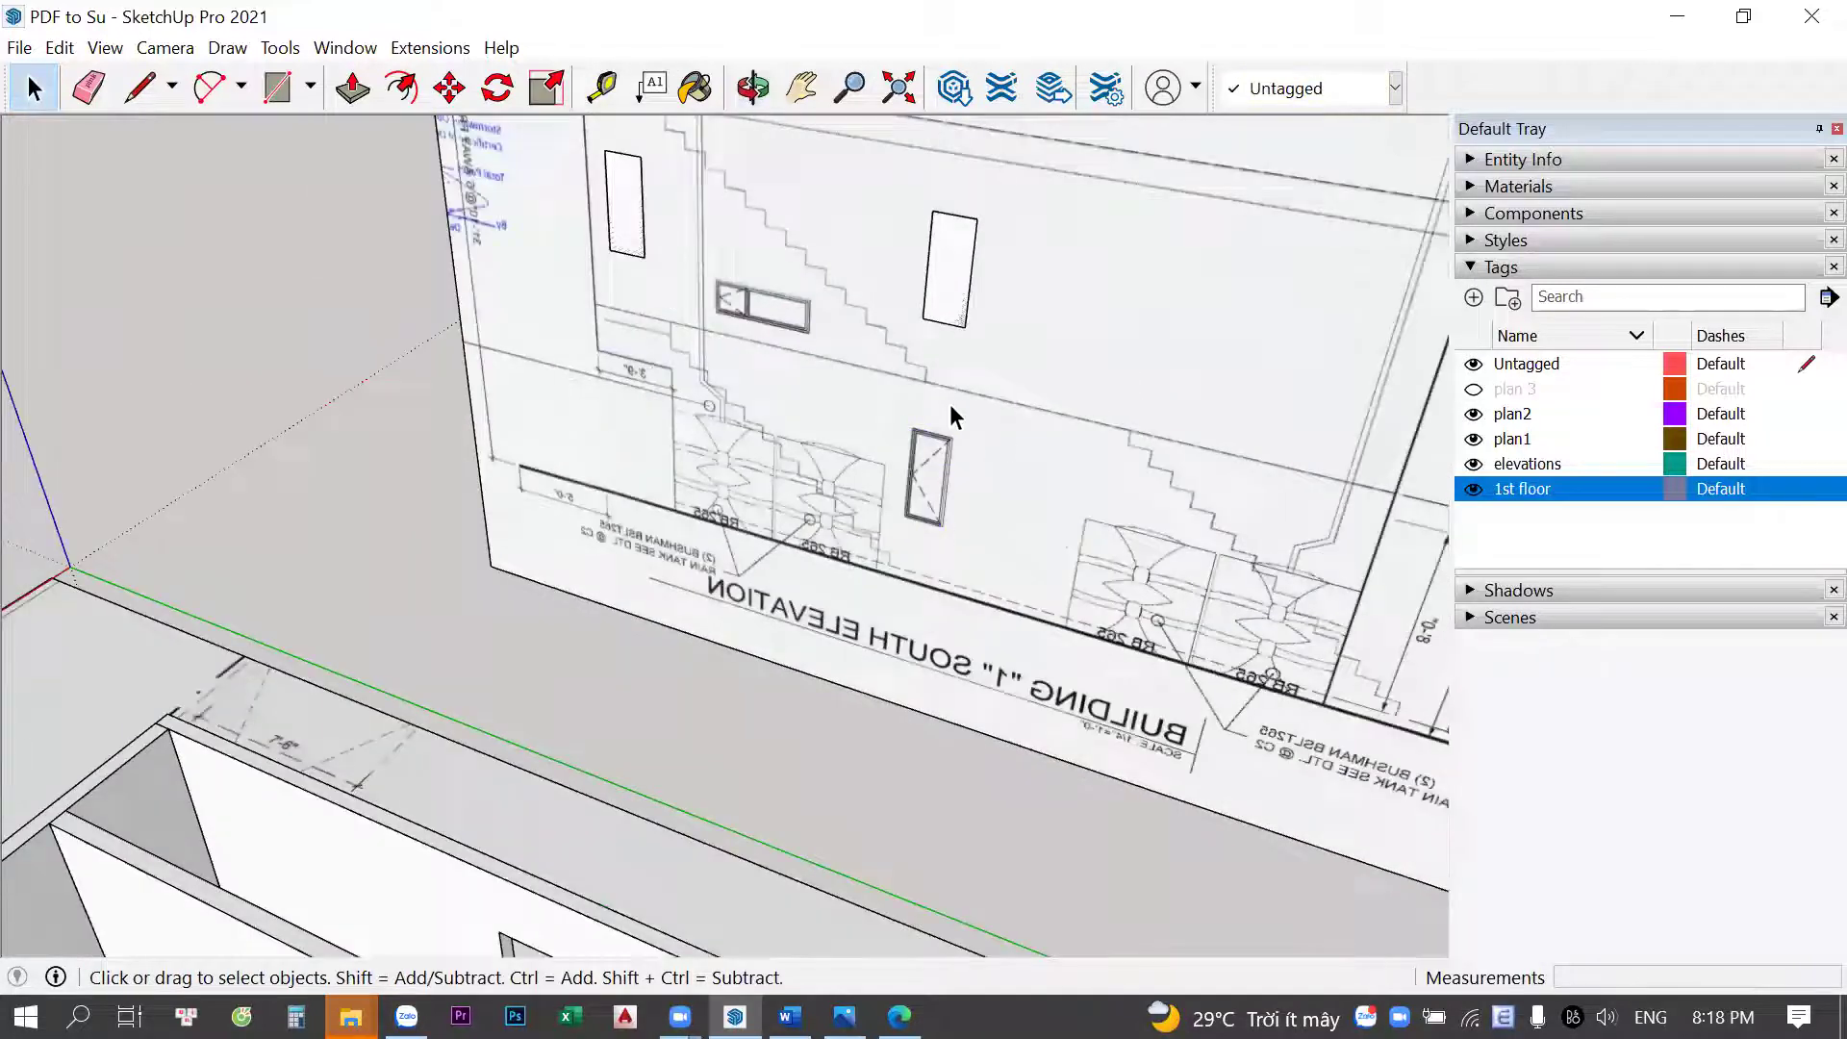
pyautogui.moveTo(973, 425); pyautogui.dragTo(1047, 441, button='middle')
pyautogui.scroll(3, 908, 412)
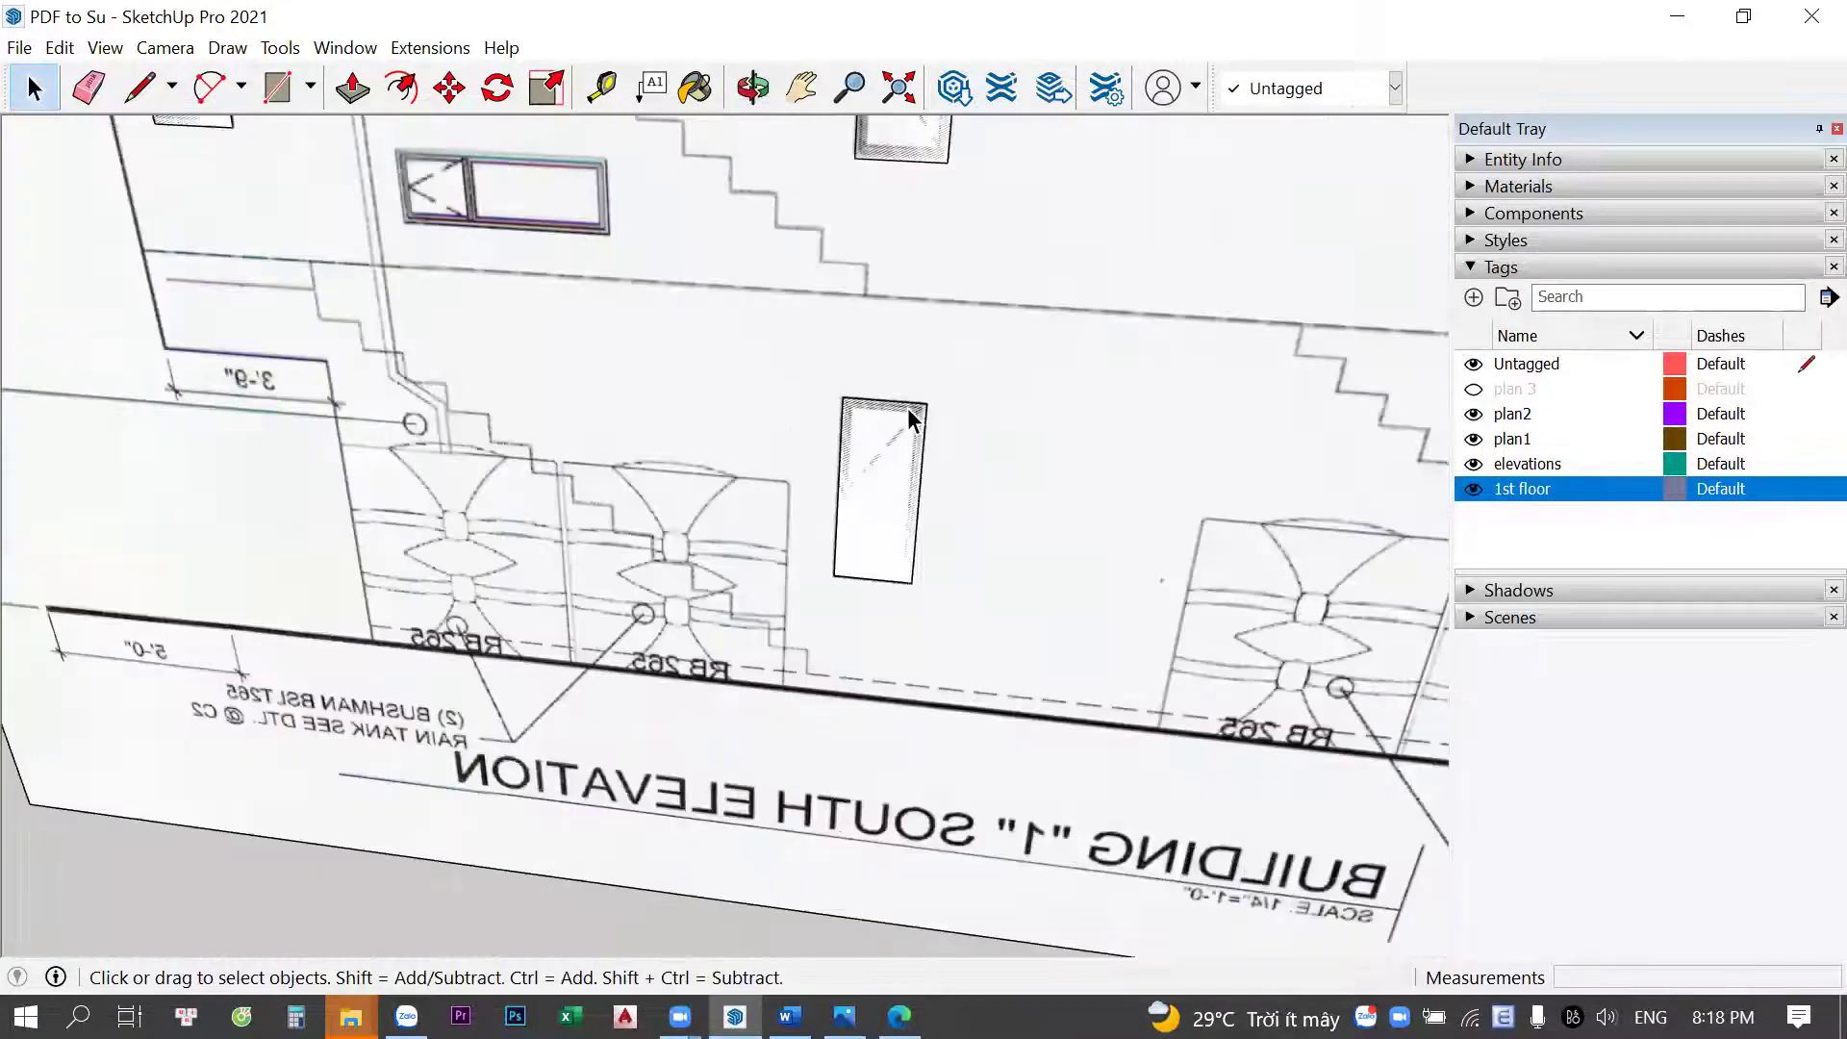
pyautogui.scroll(2, 909, 420)
pyautogui.scroll(2, 895, 424)
pyautogui.scroll(2, 758, 360)
pyautogui.scroll(-5, 754, 360)
pyautogui.scroll(-2, 708, 318)
pyautogui.moveTo(708, 318)
pyautogui.mouseDown(button='middle')
pyautogui.moveTo(874, 618)
pyautogui.moveTo(627, 326)
pyautogui.moveTo(709, 297)
pyautogui.moveTo(770, 408)
pyautogui.moveTo(755, 390)
pyautogui.moveTo(945, 471)
pyautogui.mouseUp(button='middle')
pyautogui.scroll(2, 894, 448)
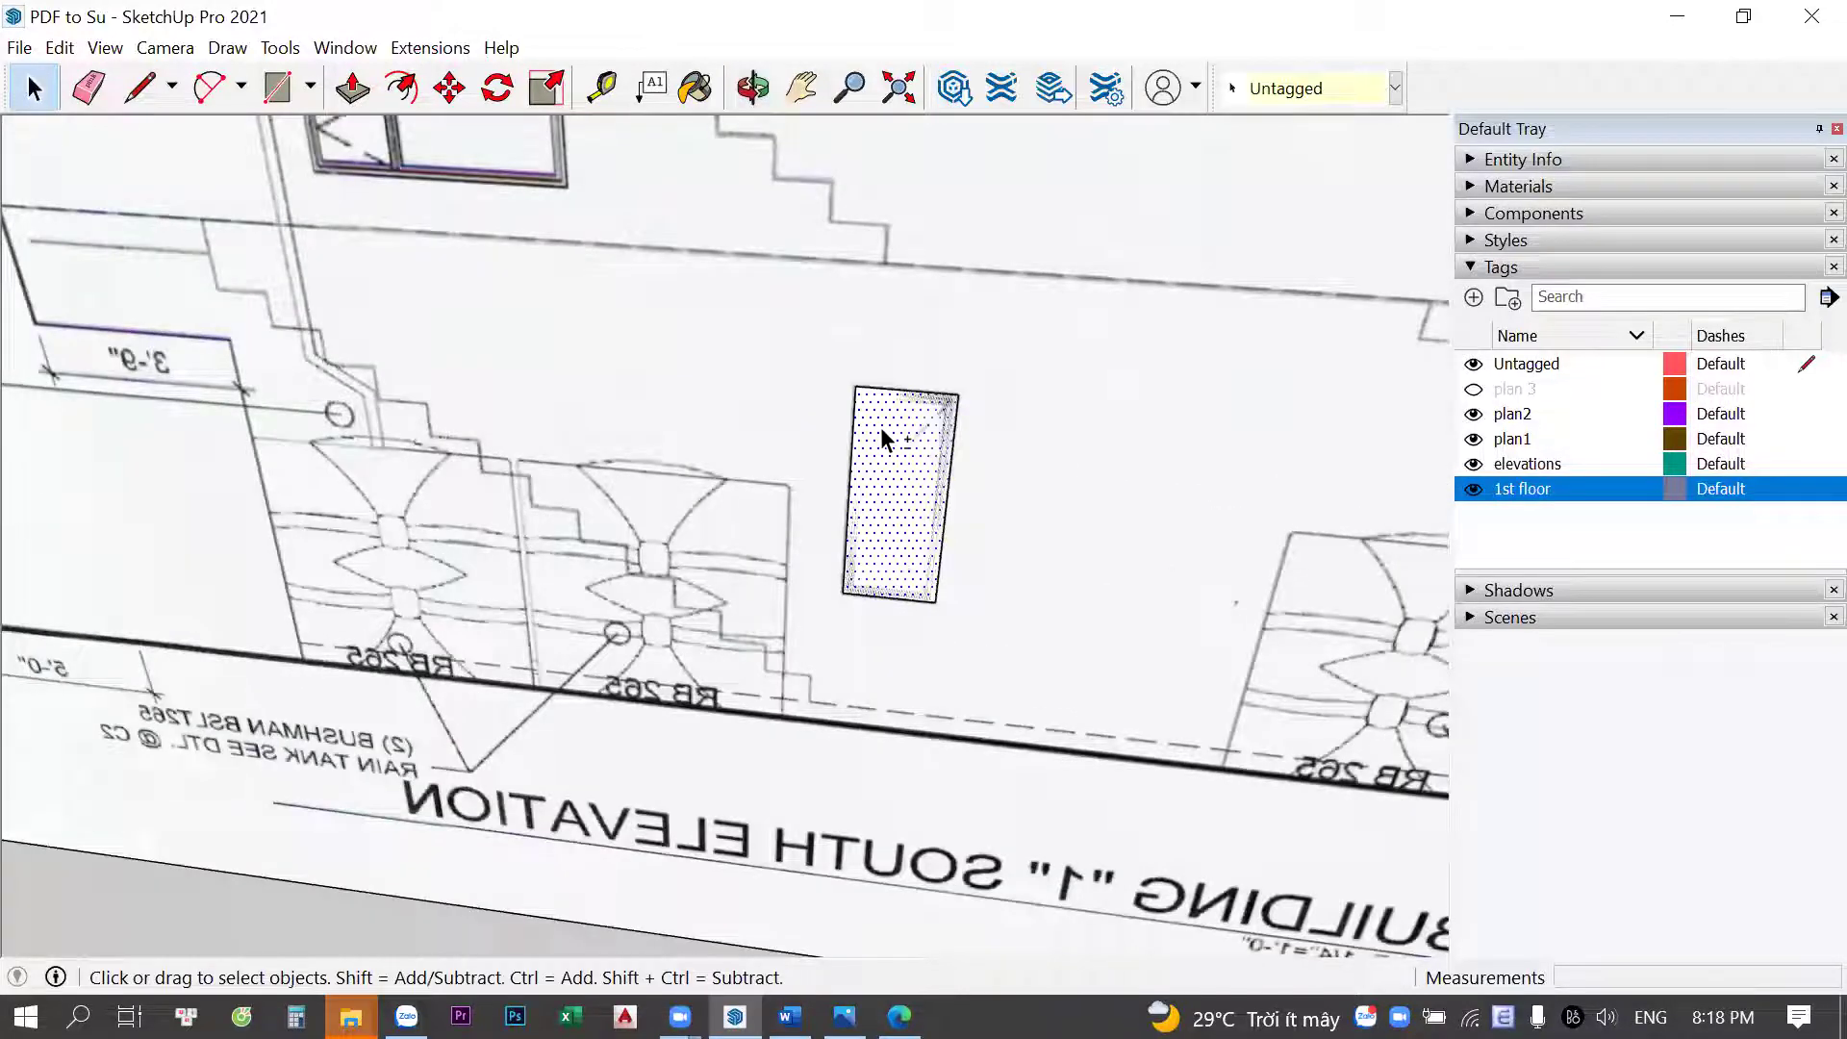
# Select the tall window rectangle and zoom in close on it
pyautogui.doubleClick(880, 427)
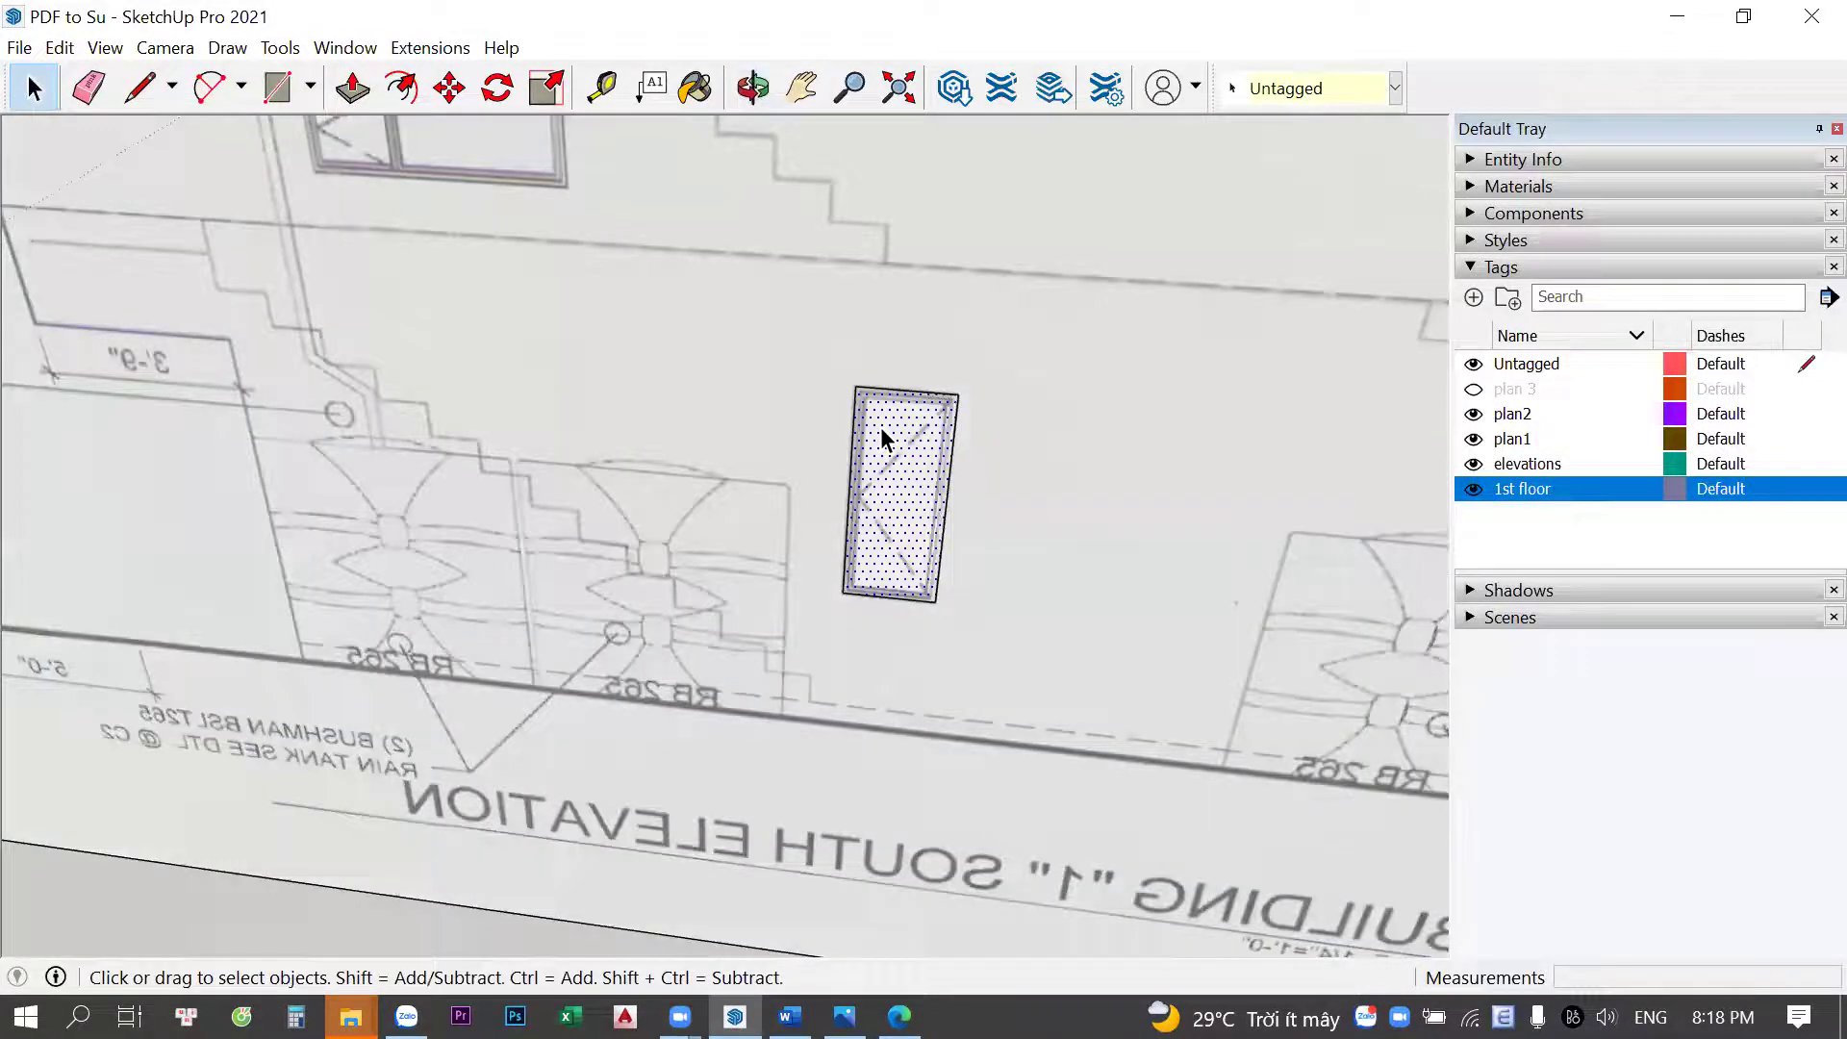
pyautogui.moveTo(882, 431)
pyautogui.mouseDown(button='middle')
pyautogui.moveTo(791, 482)
pyautogui.moveTo(809, 524)
pyautogui.moveTo(837, 529)
pyautogui.mouseUp(button='middle')
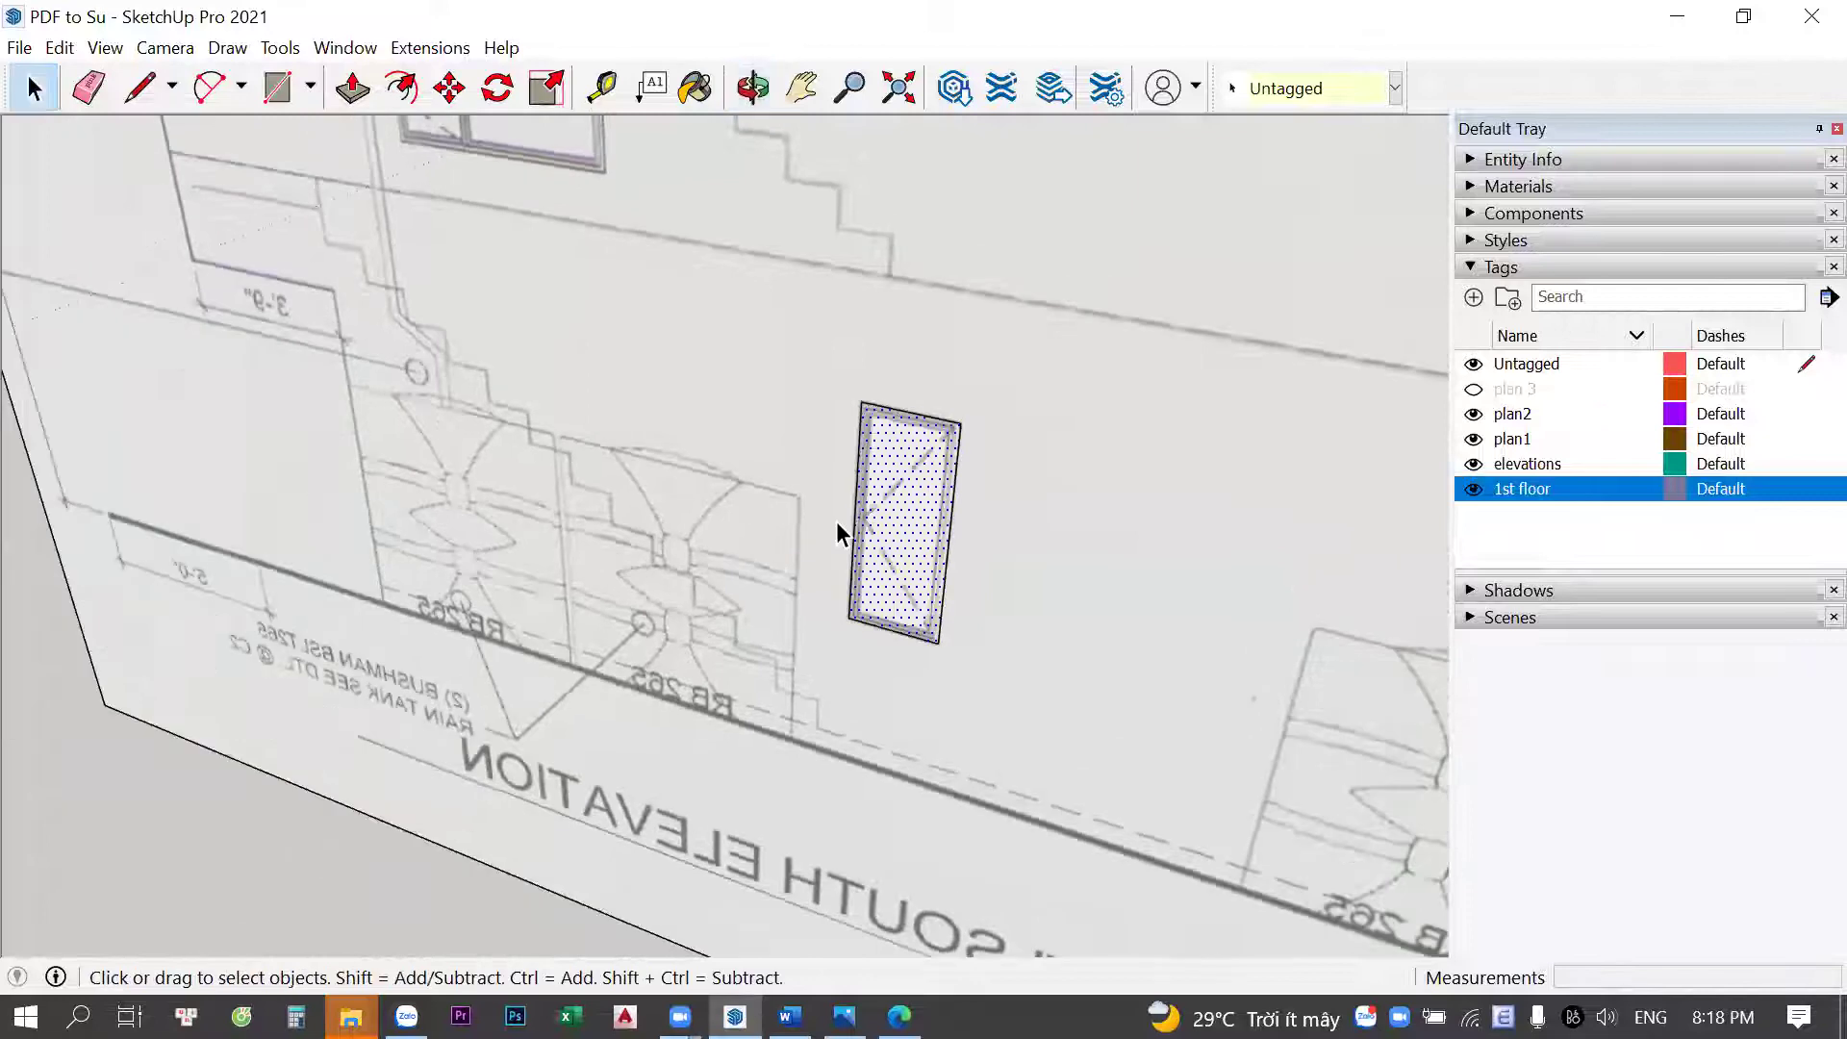
pyautogui.scroll(-2, 835, 521)
pyautogui.click(298, 531)
pyautogui.scroll(2, 856, 519)
pyautogui.click(856, 508)
pyautogui.scroll(3, 874, 446)
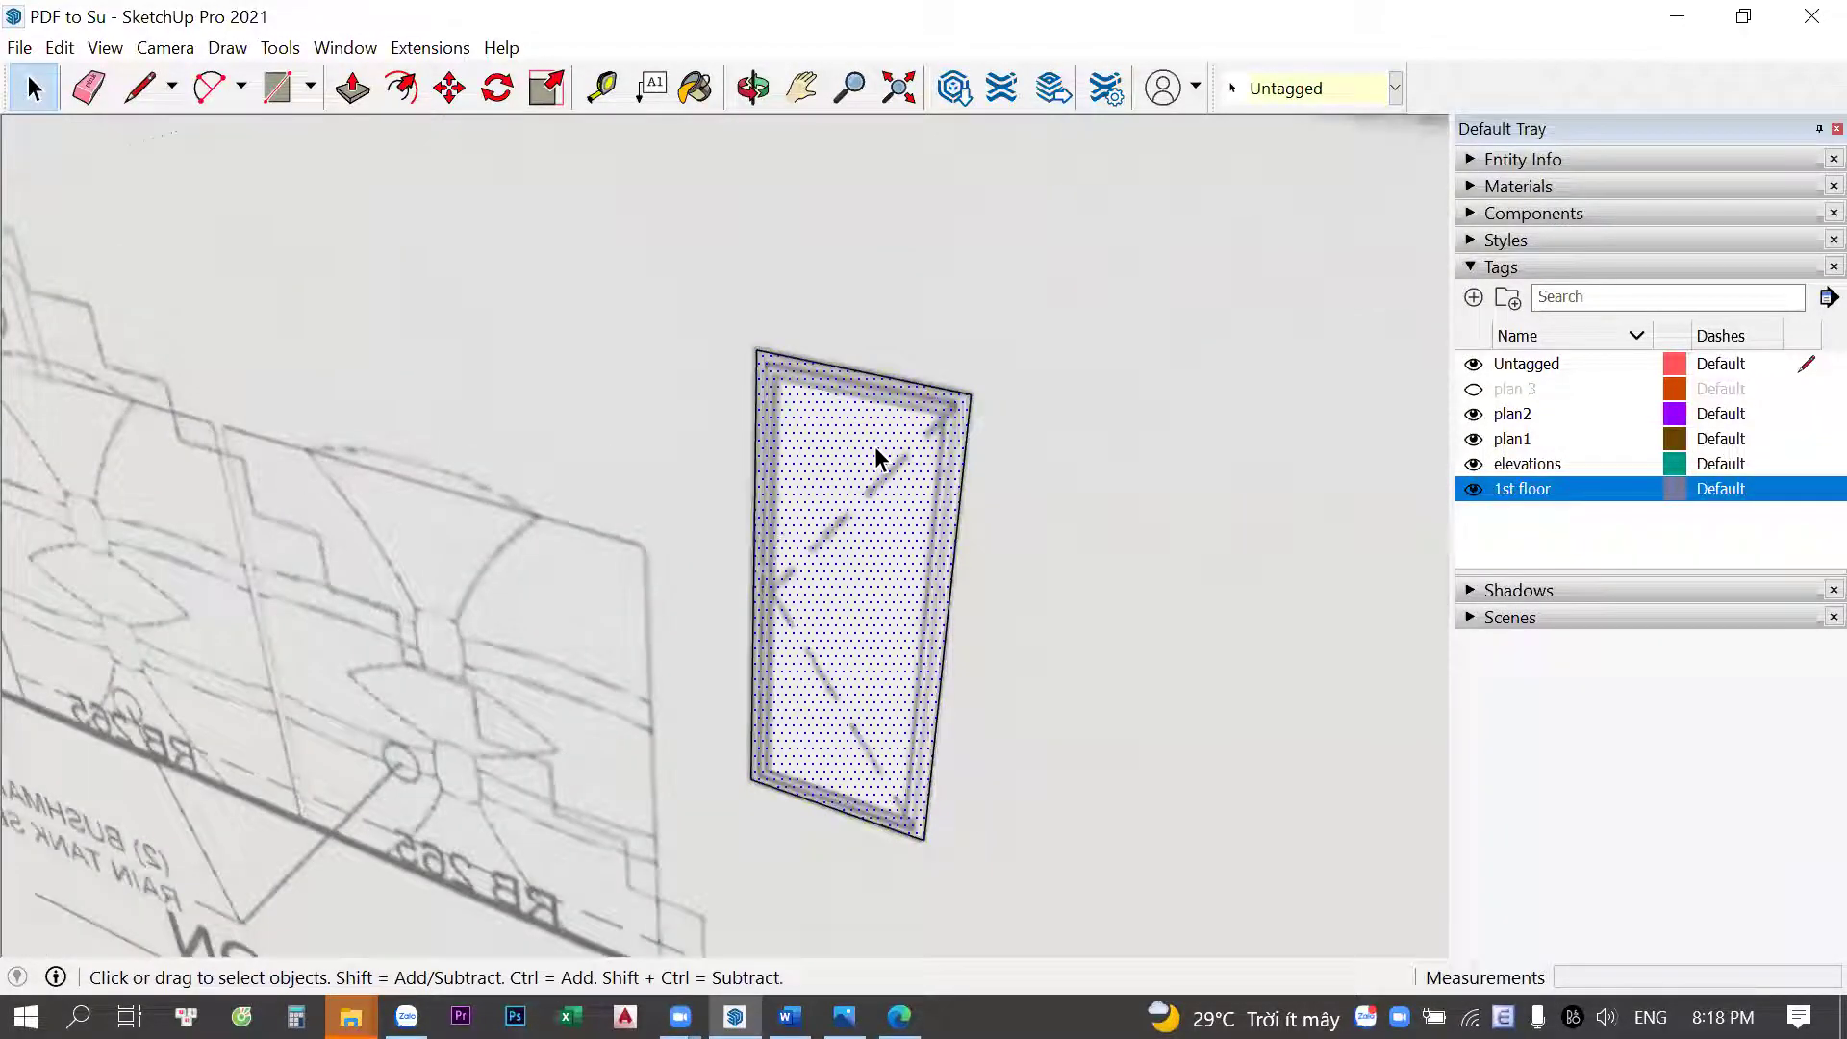
pyautogui.scroll(-2, 875, 446)
pyautogui.press('Escape')
pyautogui.scroll(2, 847, 467)
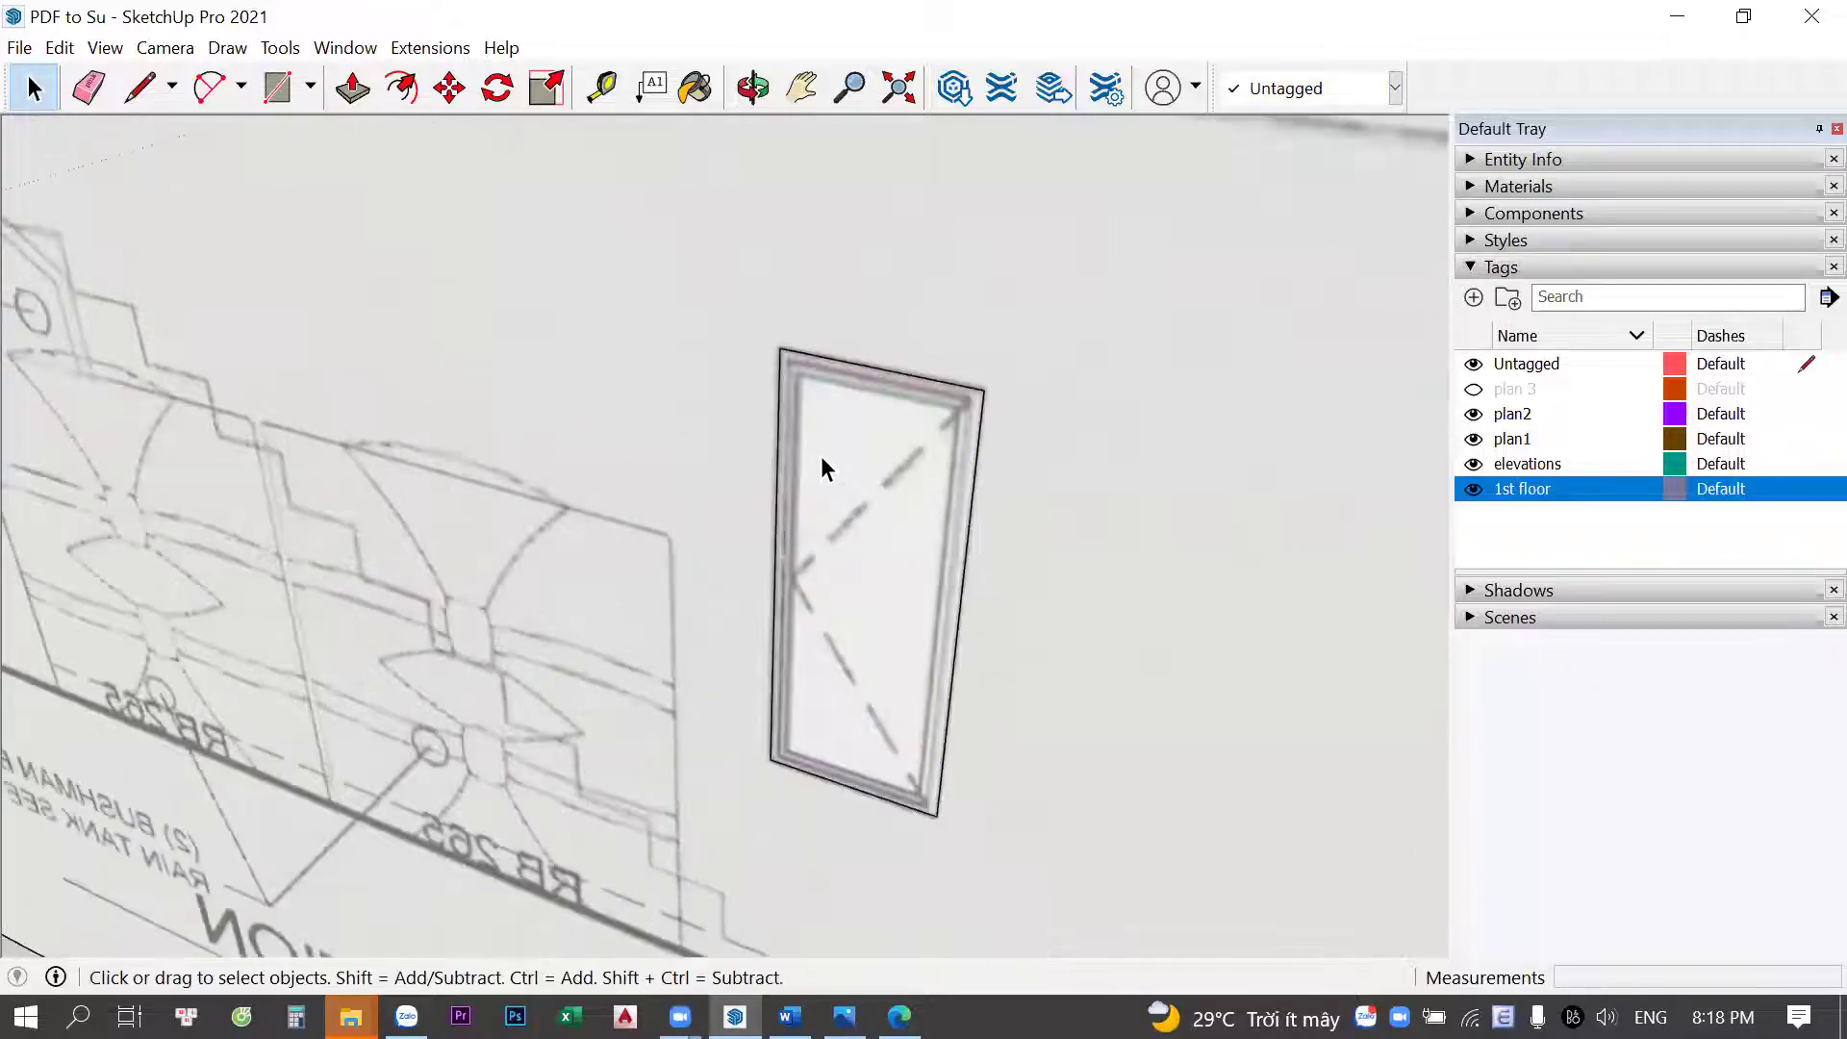
pyautogui.click(822, 465)
pyautogui.scroll(1, 862, 363)
pyautogui.scroll(1, 780, 297)
pyautogui.scroll(1, 770, 281)
pyautogui.scroll(1, 787, 300)
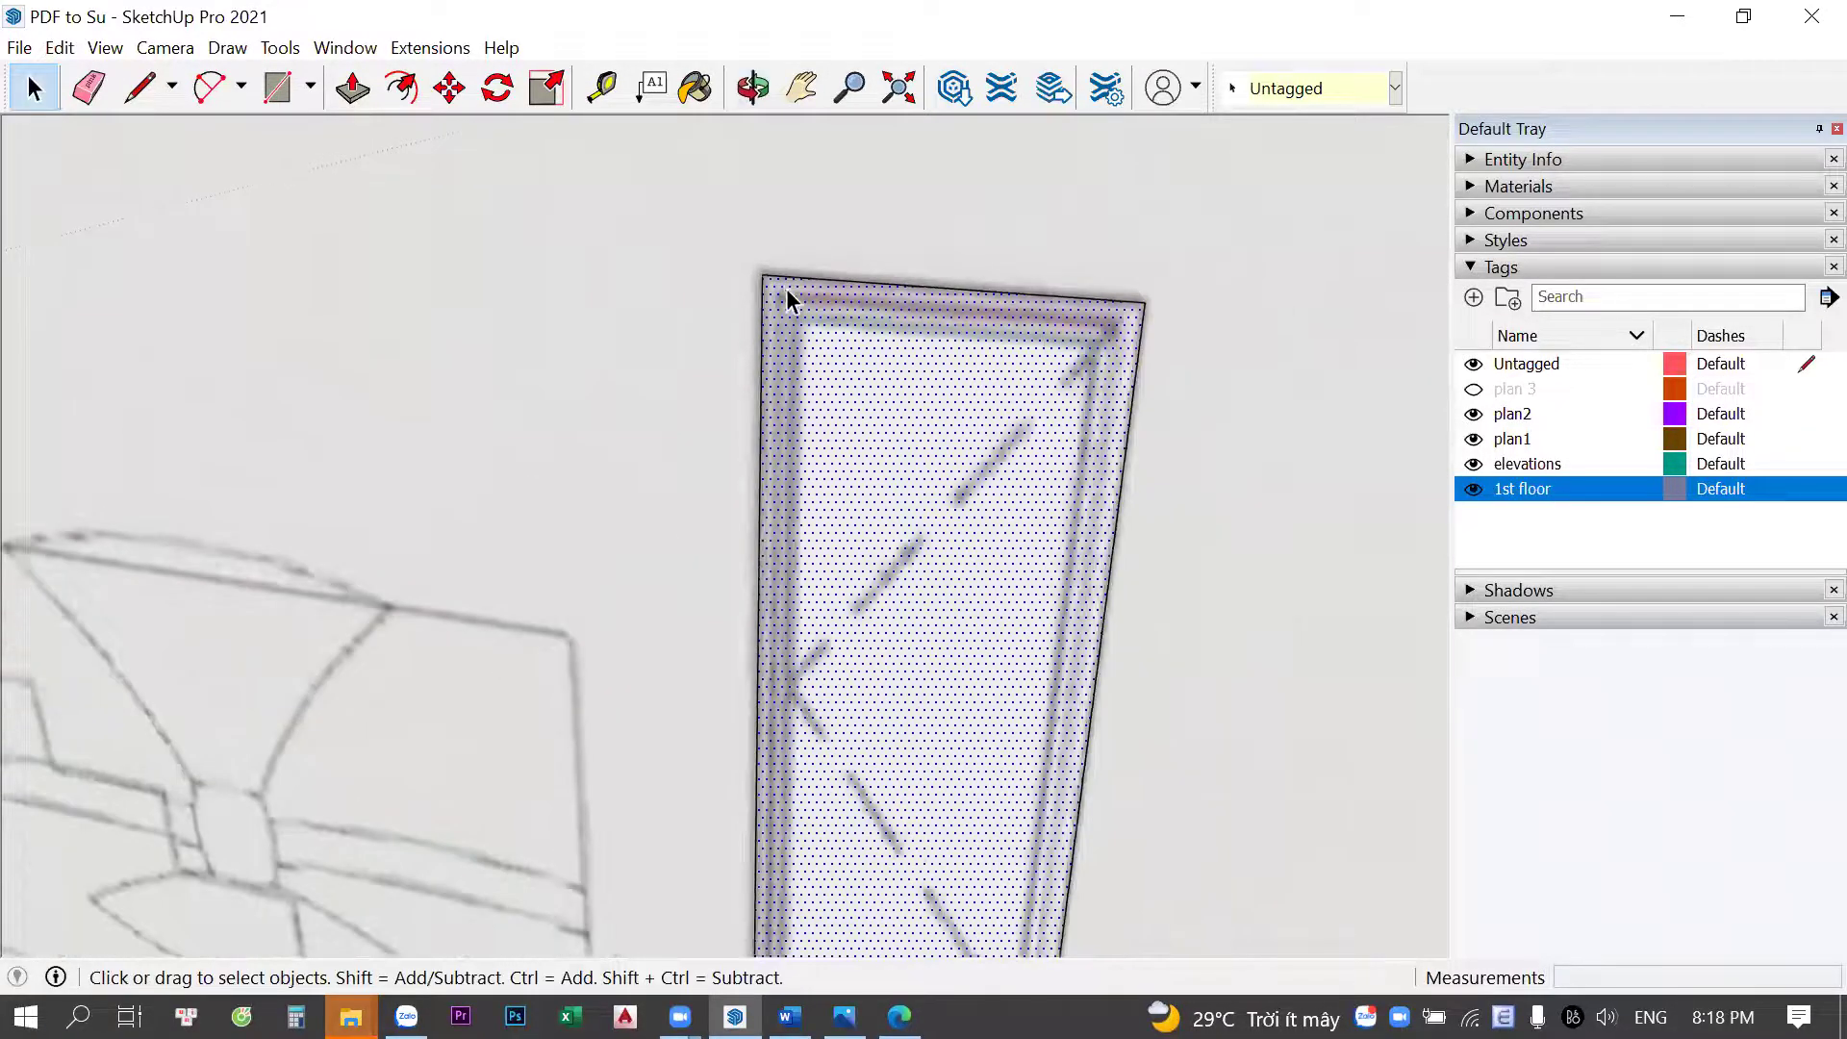
pyautogui.scroll(1, 817, 278)
# Offset the window outline inward 25 mm to form the frame border
pyautogui.press('f')
pyautogui.click(817, 277)
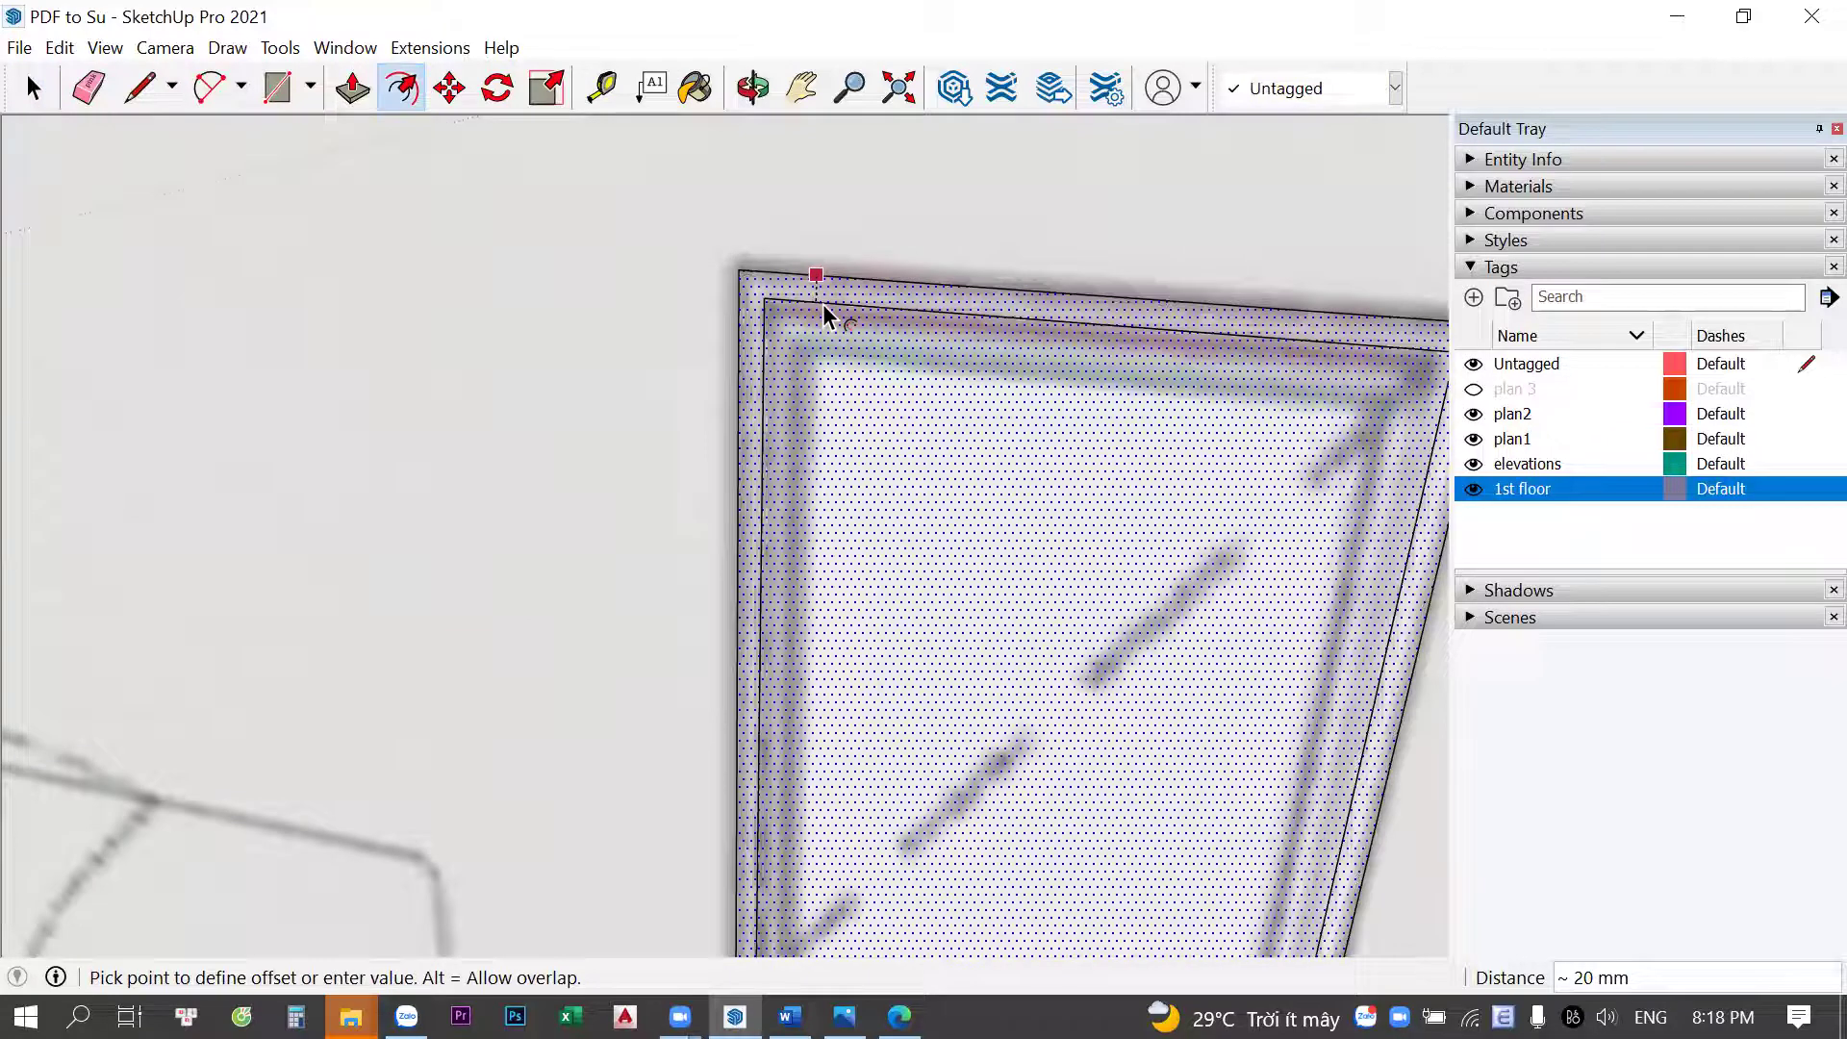
pyautogui.click(828, 312)
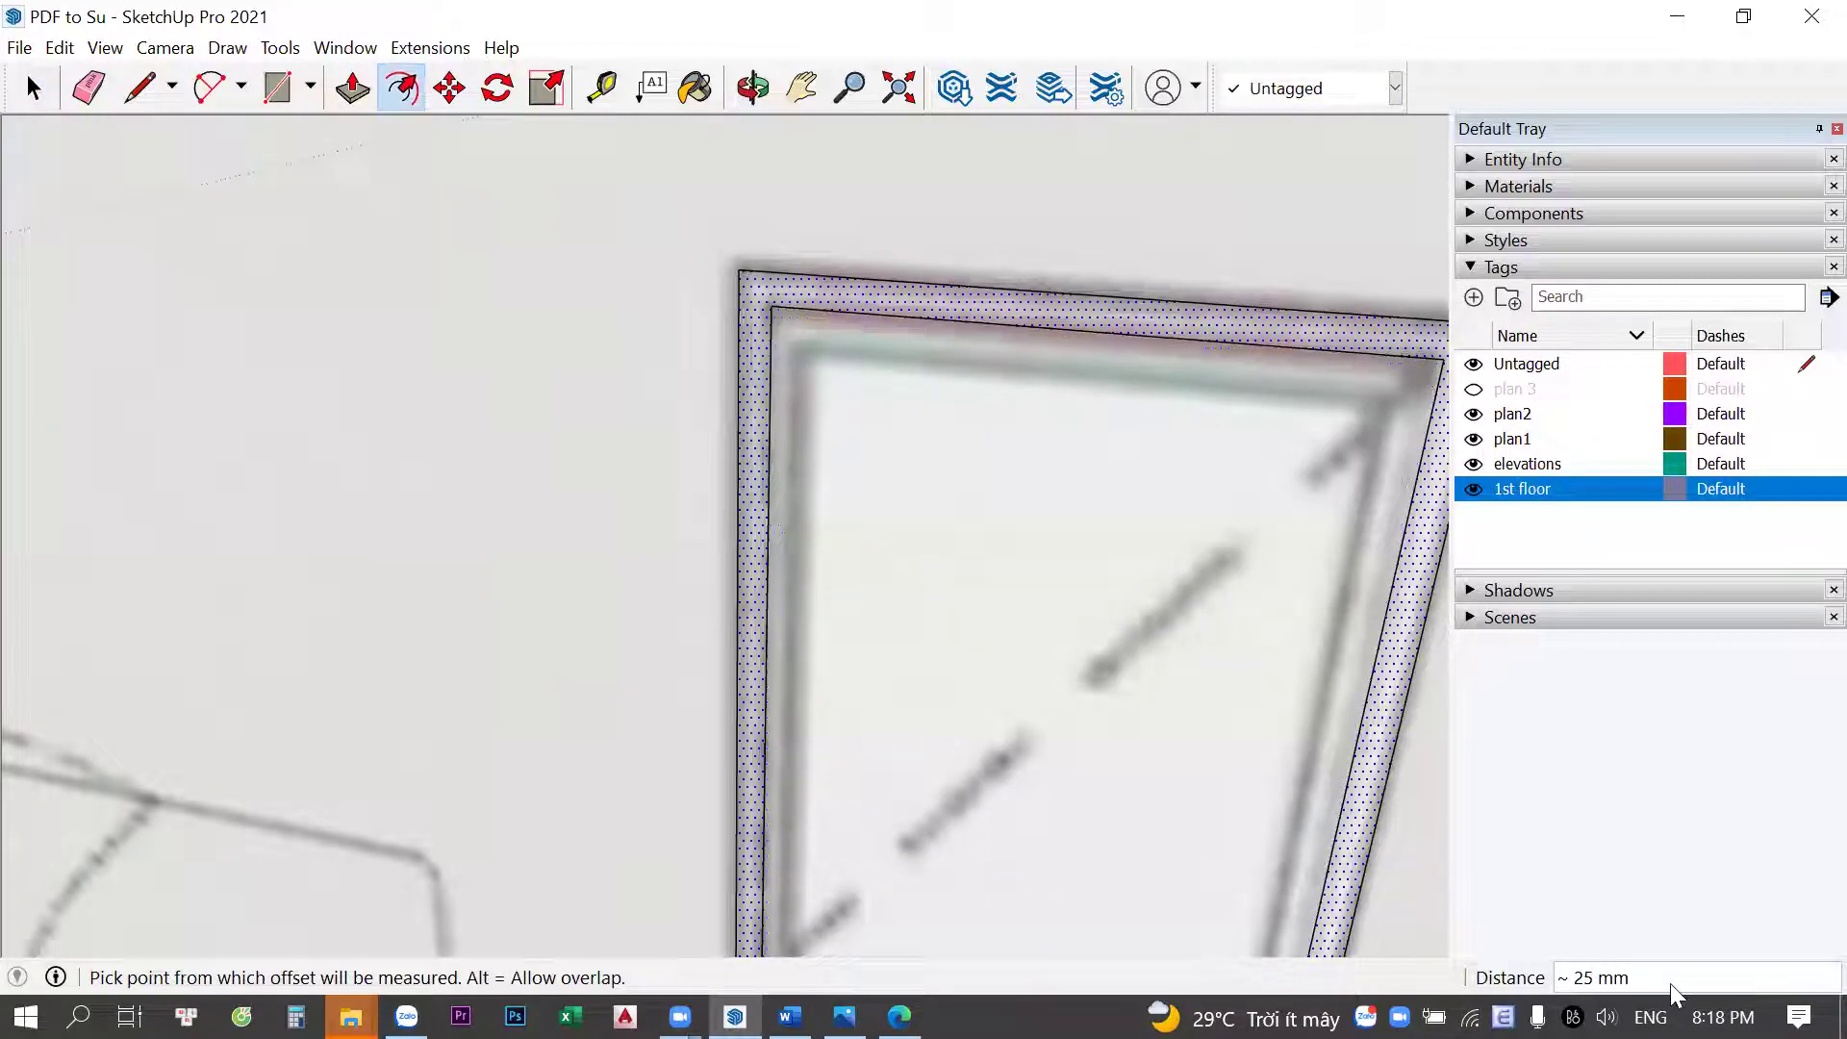
pyautogui.scroll(-3, 689, 440)
pyautogui.press('space')
pyautogui.click(840, 462)
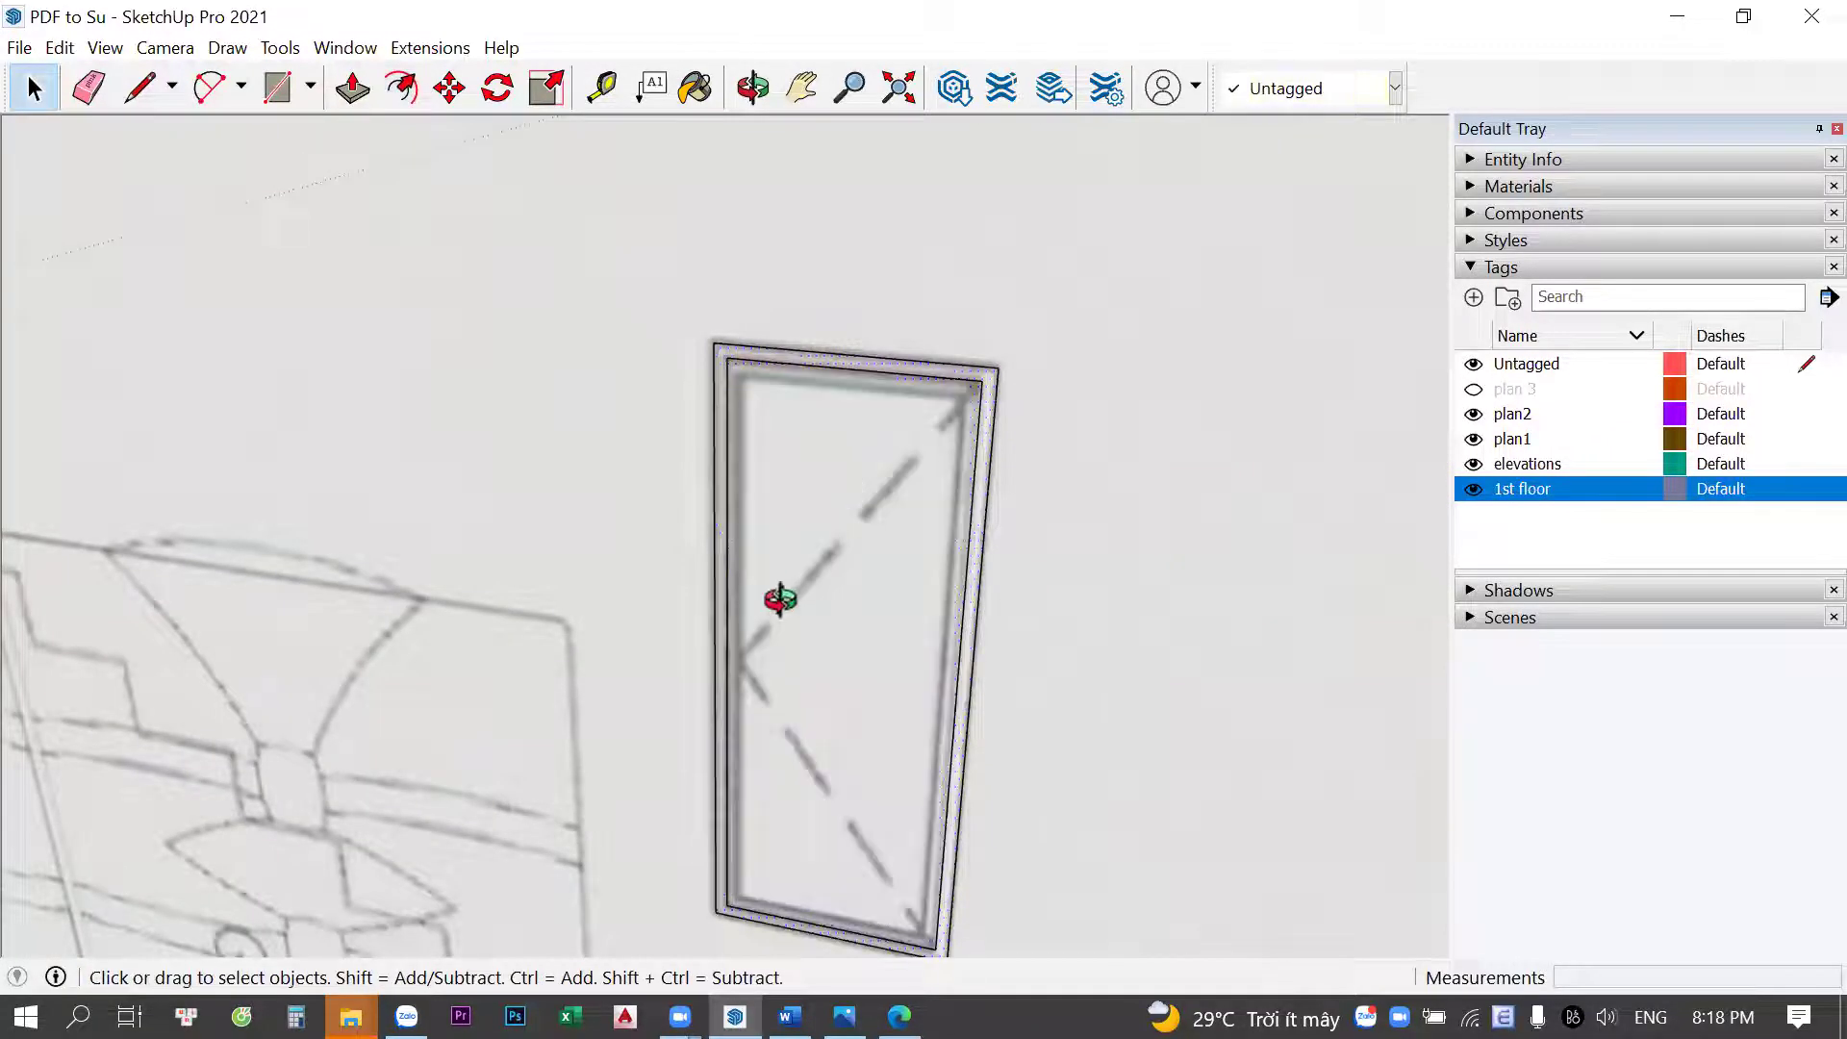
pyautogui.moveTo(771, 602); pyautogui.dragTo(718, 628, button='middle')
# Pull the frame border out to a depth of 100 mm
pyautogui.press('p')
pyautogui.moveTo(718, 598); pyautogui.dragTo(706, 608)
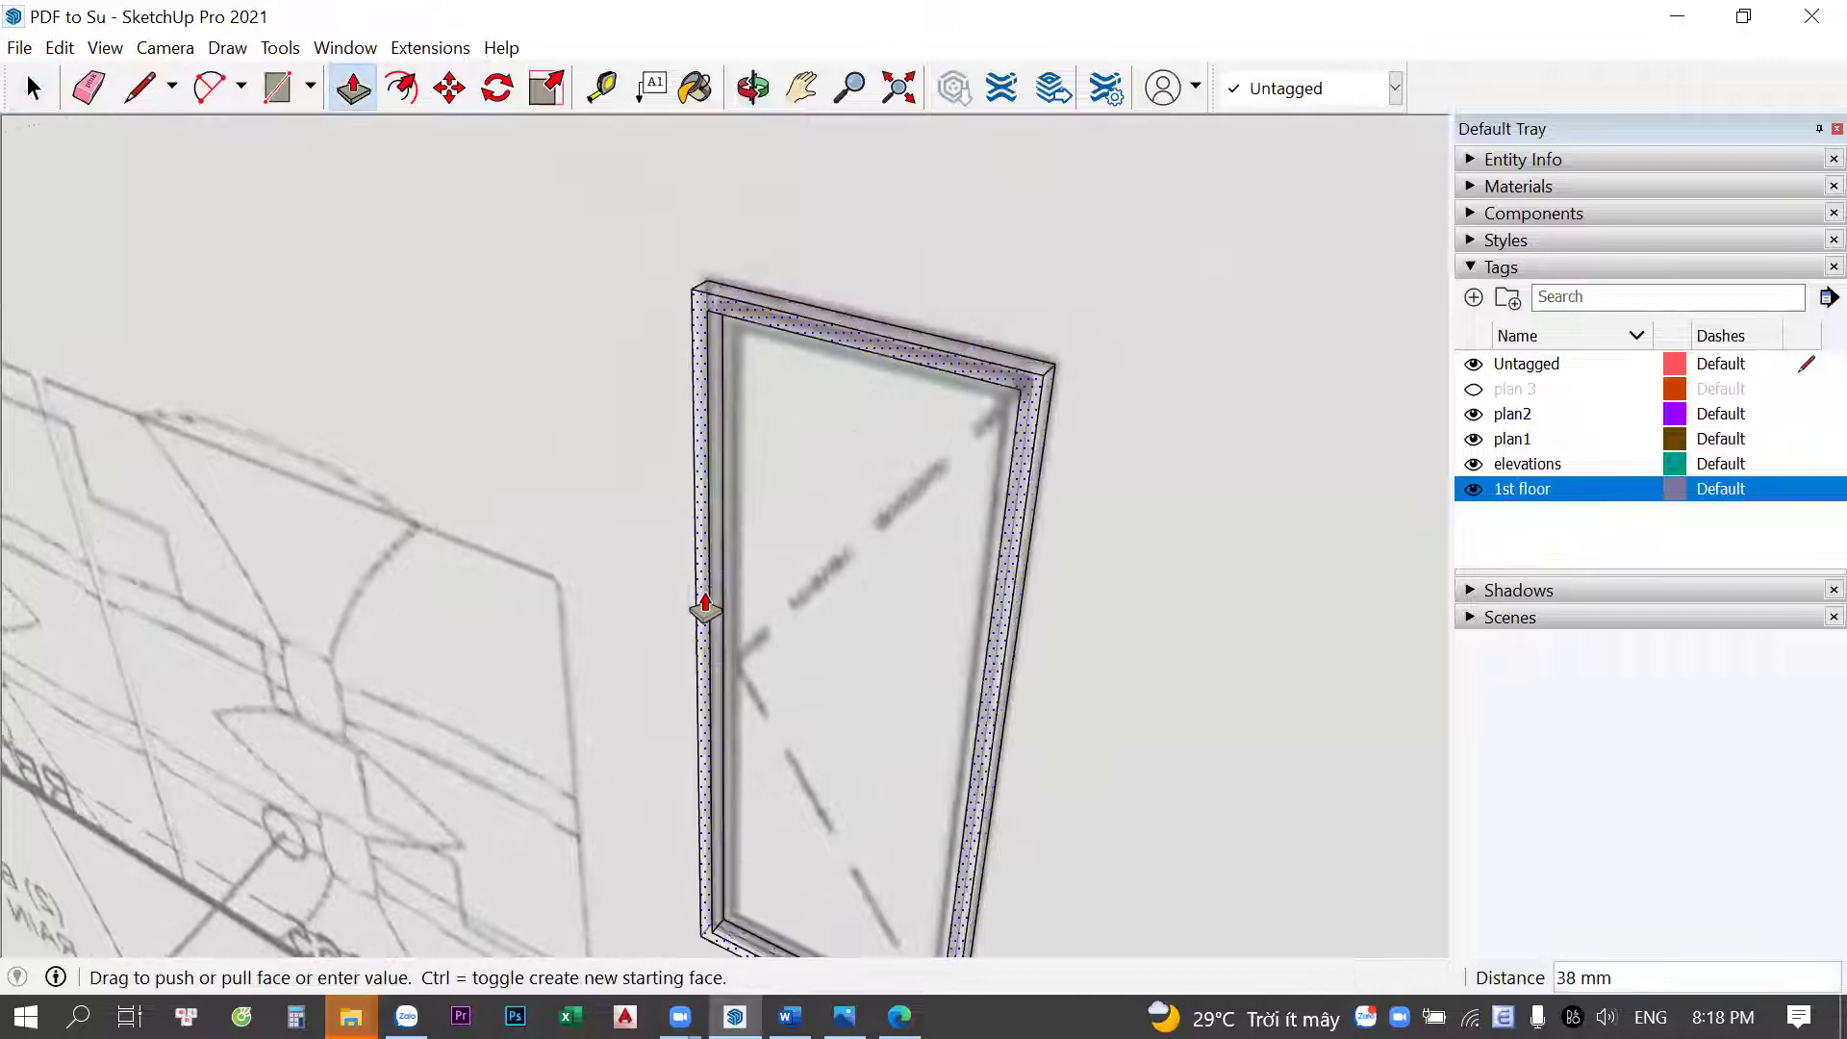
pyautogui.write('100')
pyautogui.press('Return')
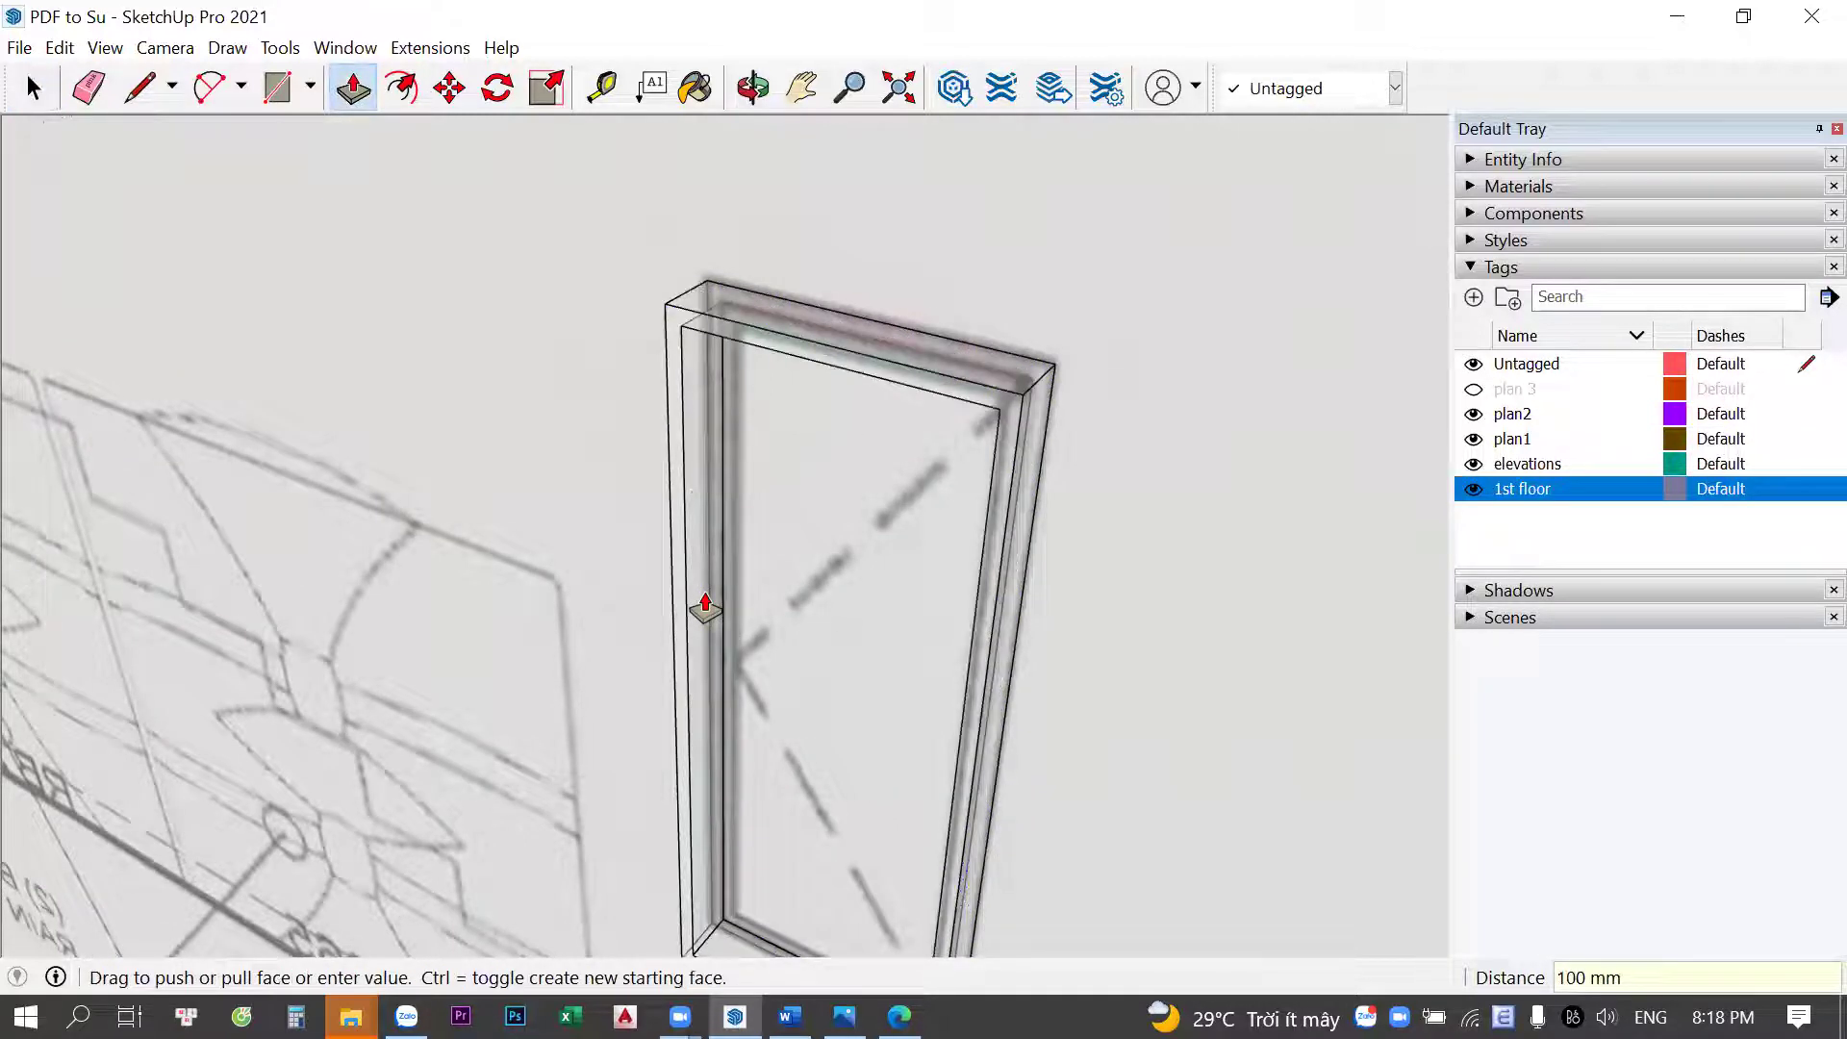
pyautogui.press('space')
pyautogui.tripleClick(690, 489)
pyautogui.moveTo(690, 489)
pyautogui.mouseDown(button='middle')
pyautogui.moveTo(787, 603)
pyautogui.moveTo(777, 765)
pyautogui.mouseUp(button='middle')
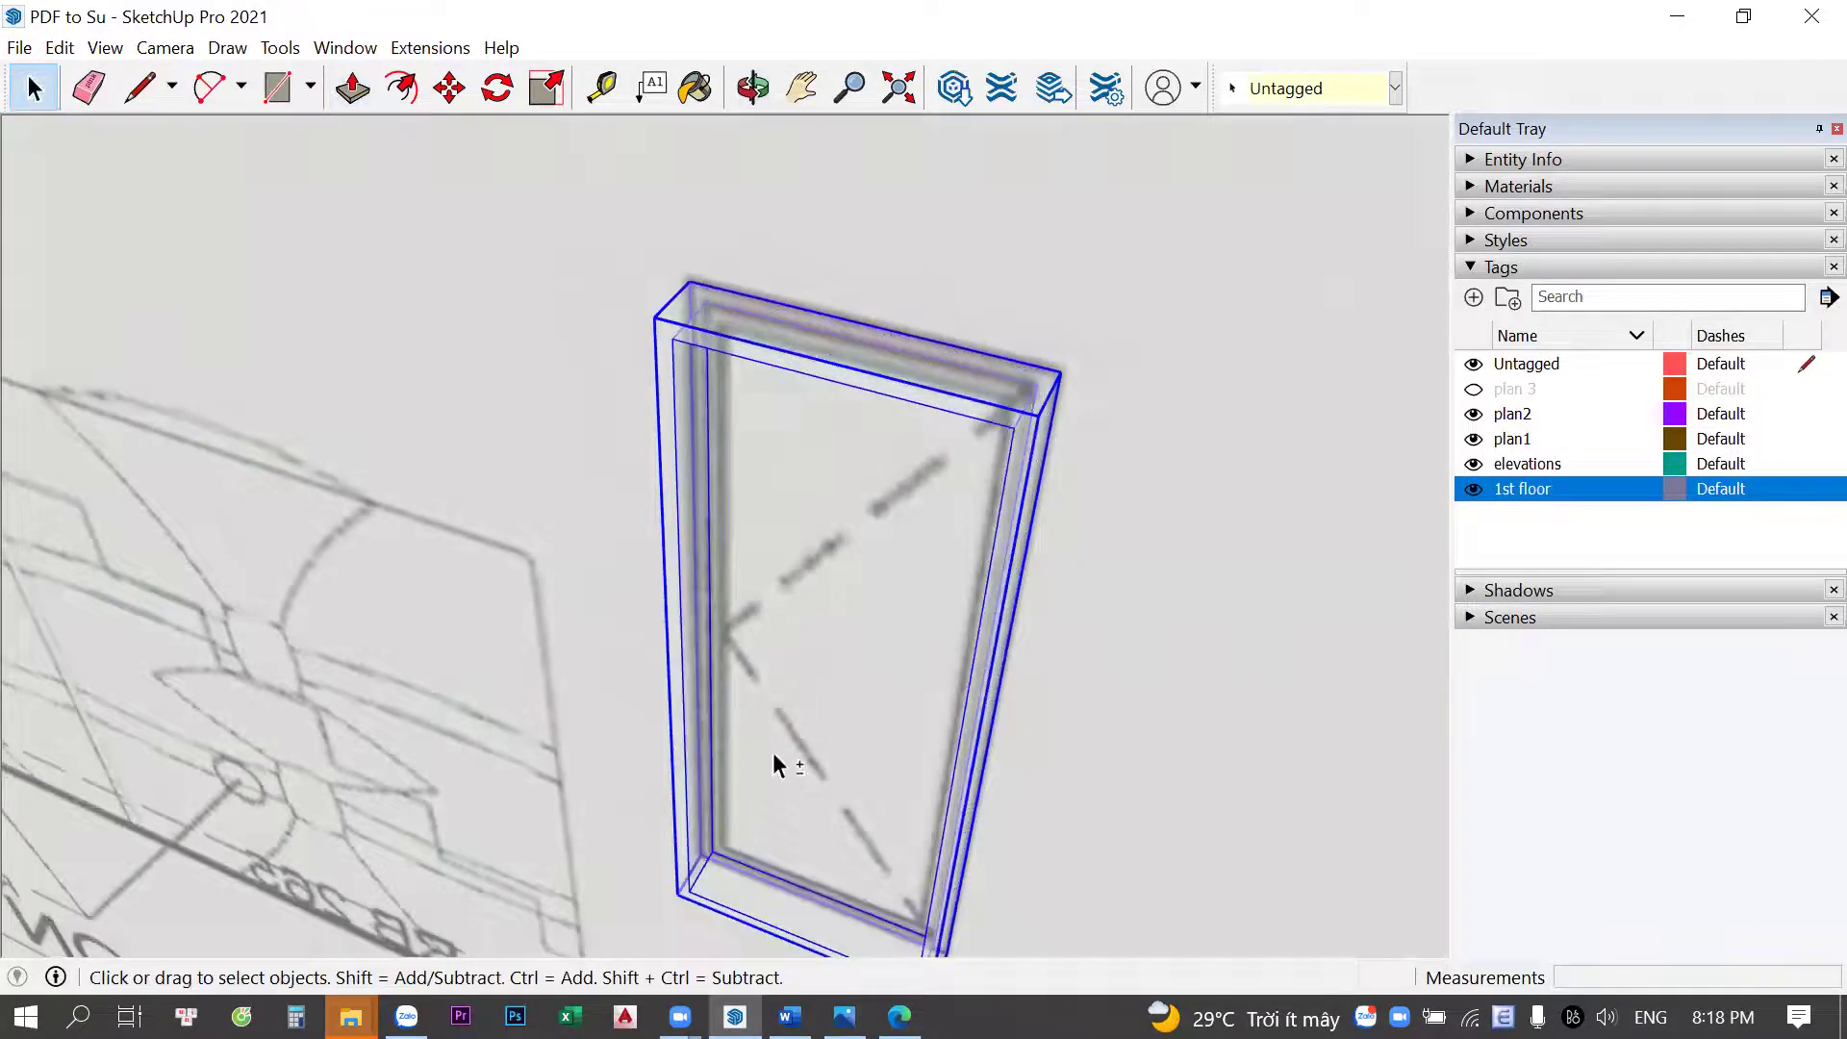
pyautogui.moveTo(760, 680)
pyautogui.mouseDown(button='middle')
pyautogui.moveTo(721, 639)
pyautogui.moveTo(804, 616)
pyautogui.mouseUp(button='middle')
pyautogui.scroll(5, 742, 825)
# Begin a rectangle face across the frame's opening from its lower-left corner
pyautogui.press('r')
pyautogui.click(693, 830)
pyautogui.moveTo(707, 826)
pyautogui.mouseDown(button='middle')
pyautogui.moveTo(824, 646)
pyautogui.moveTo(989, 515)
pyautogui.mouseUp(button='middle')
# Close the frame face at its top-right corner and orbit to a front view of the frame
pyautogui.scroll(3, 971, 226)
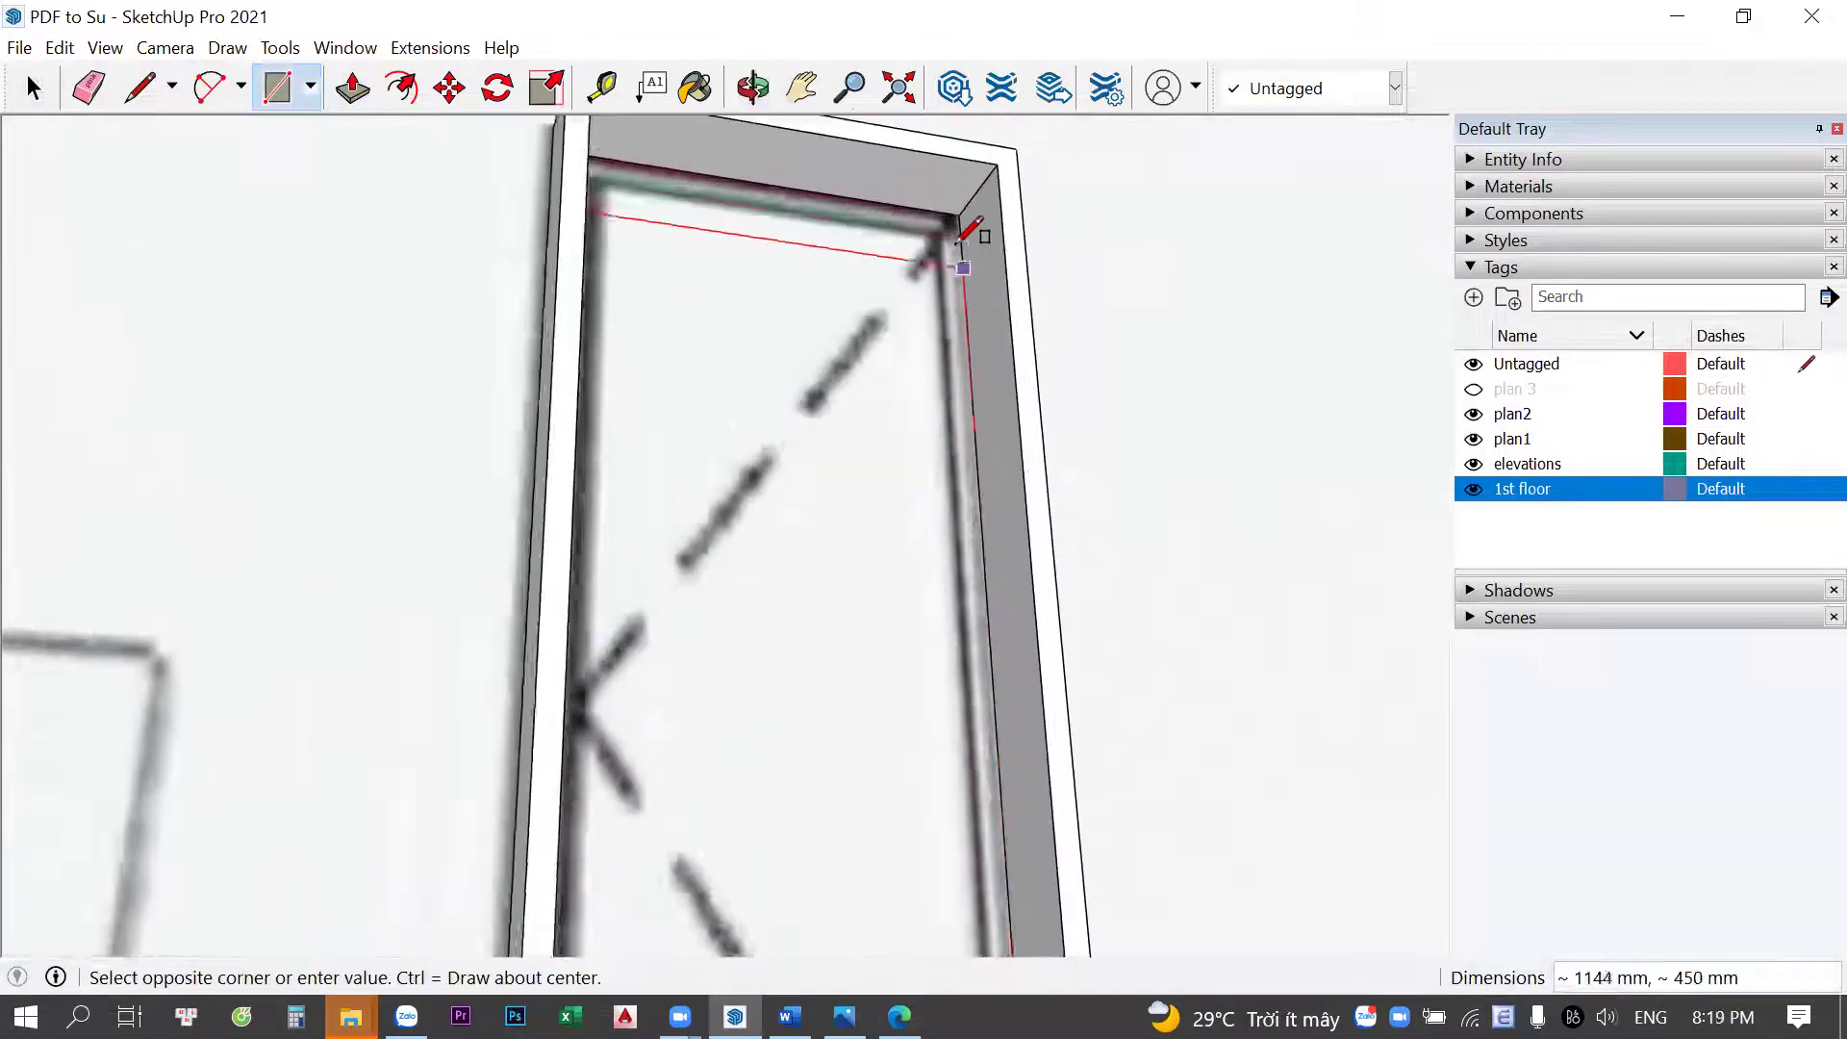
pyautogui.click(959, 212)
pyautogui.press('space')
pyautogui.moveTo(960, 214); pyautogui.dragTo(808, 446, button='middle')
pyautogui.scroll(-3, 821, 178)
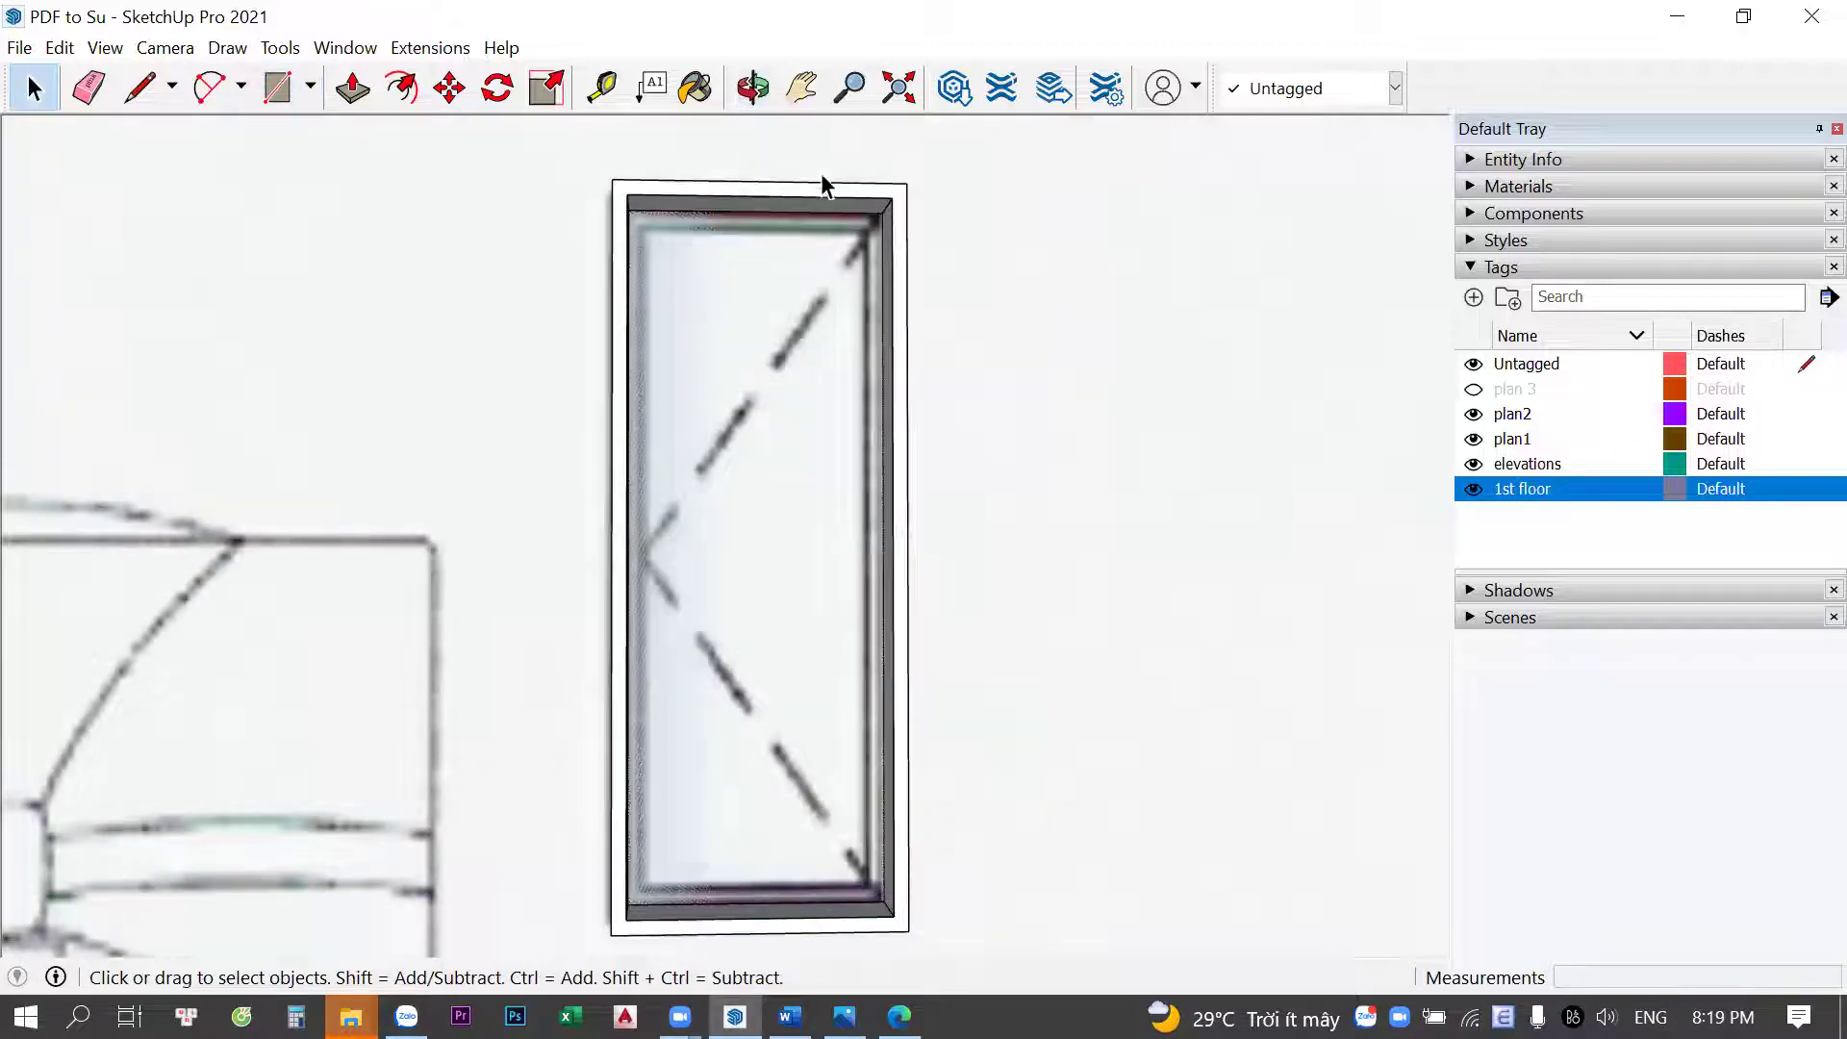
pyautogui.scroll(2, 742, 206)
pyautogui.scroll(2, 680, 240)
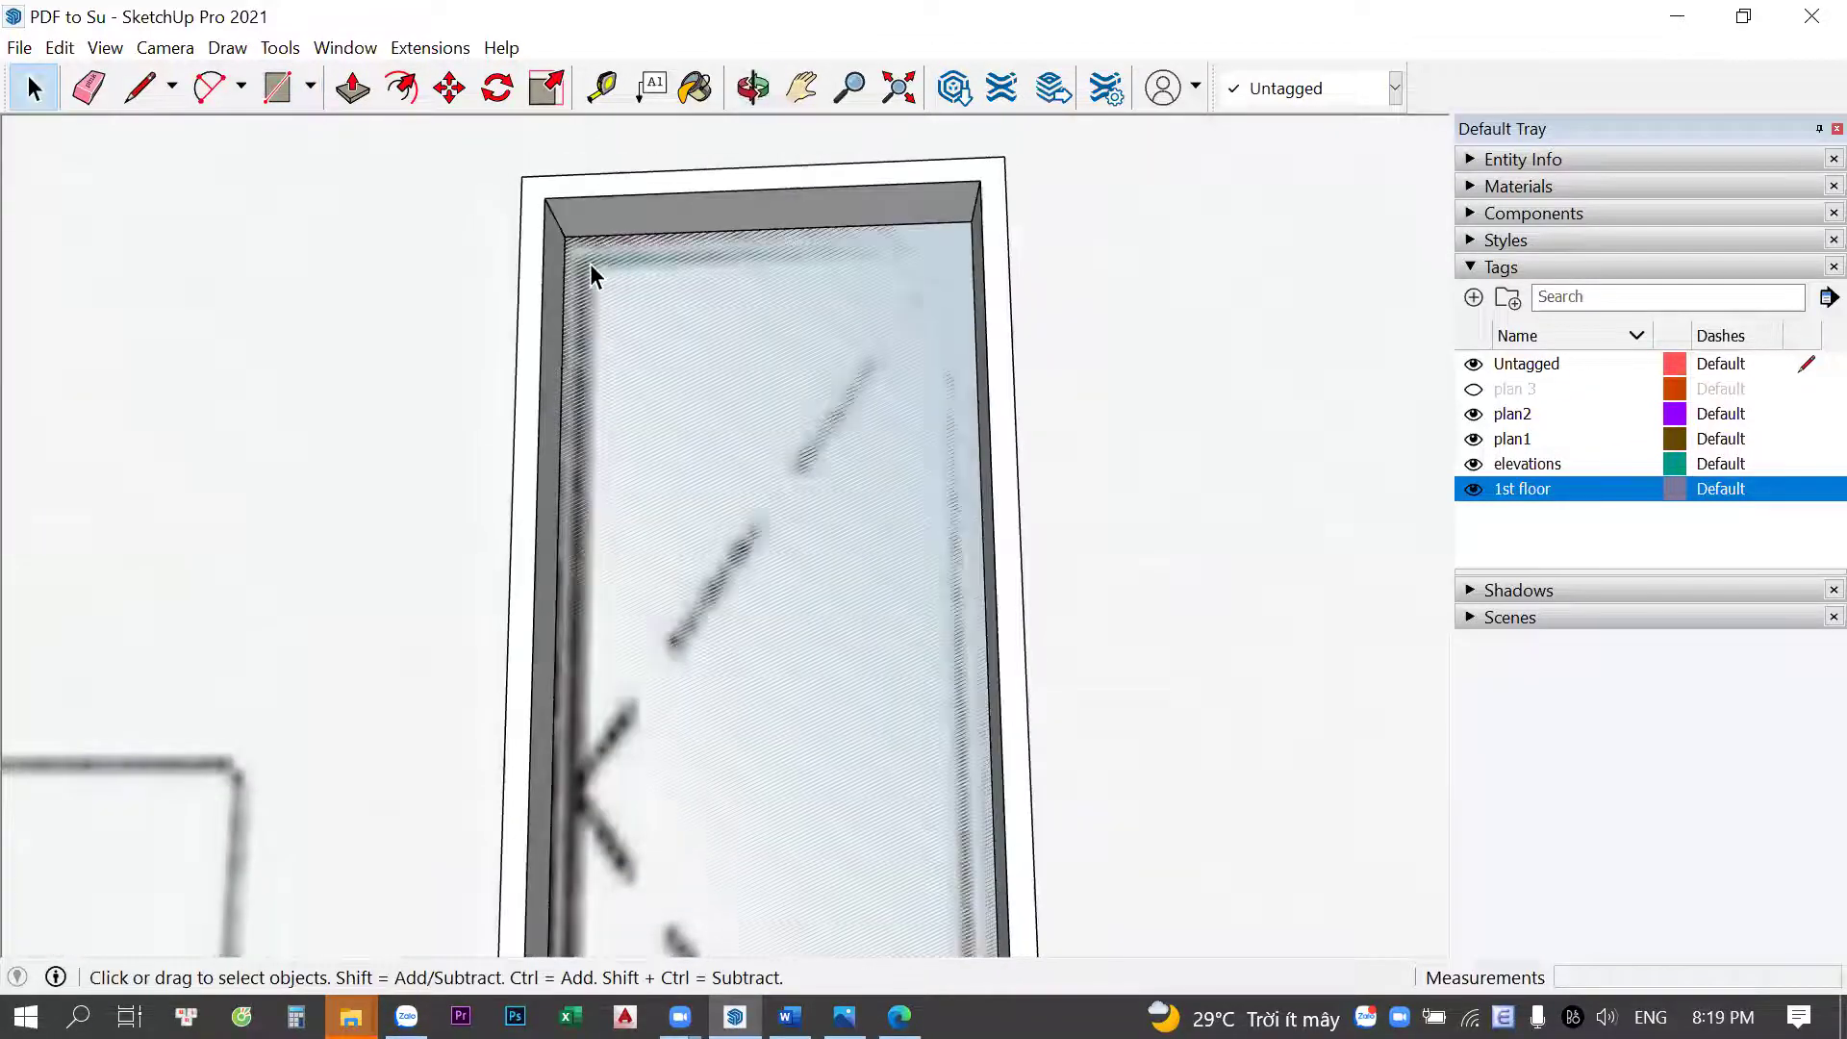
pyautogui.scroll(2, 591, 276)
# Offset the window frame's inner face inward by 25 mm to outline the sash
pyautogui.press('f')
pyautogui.click(569, 234)
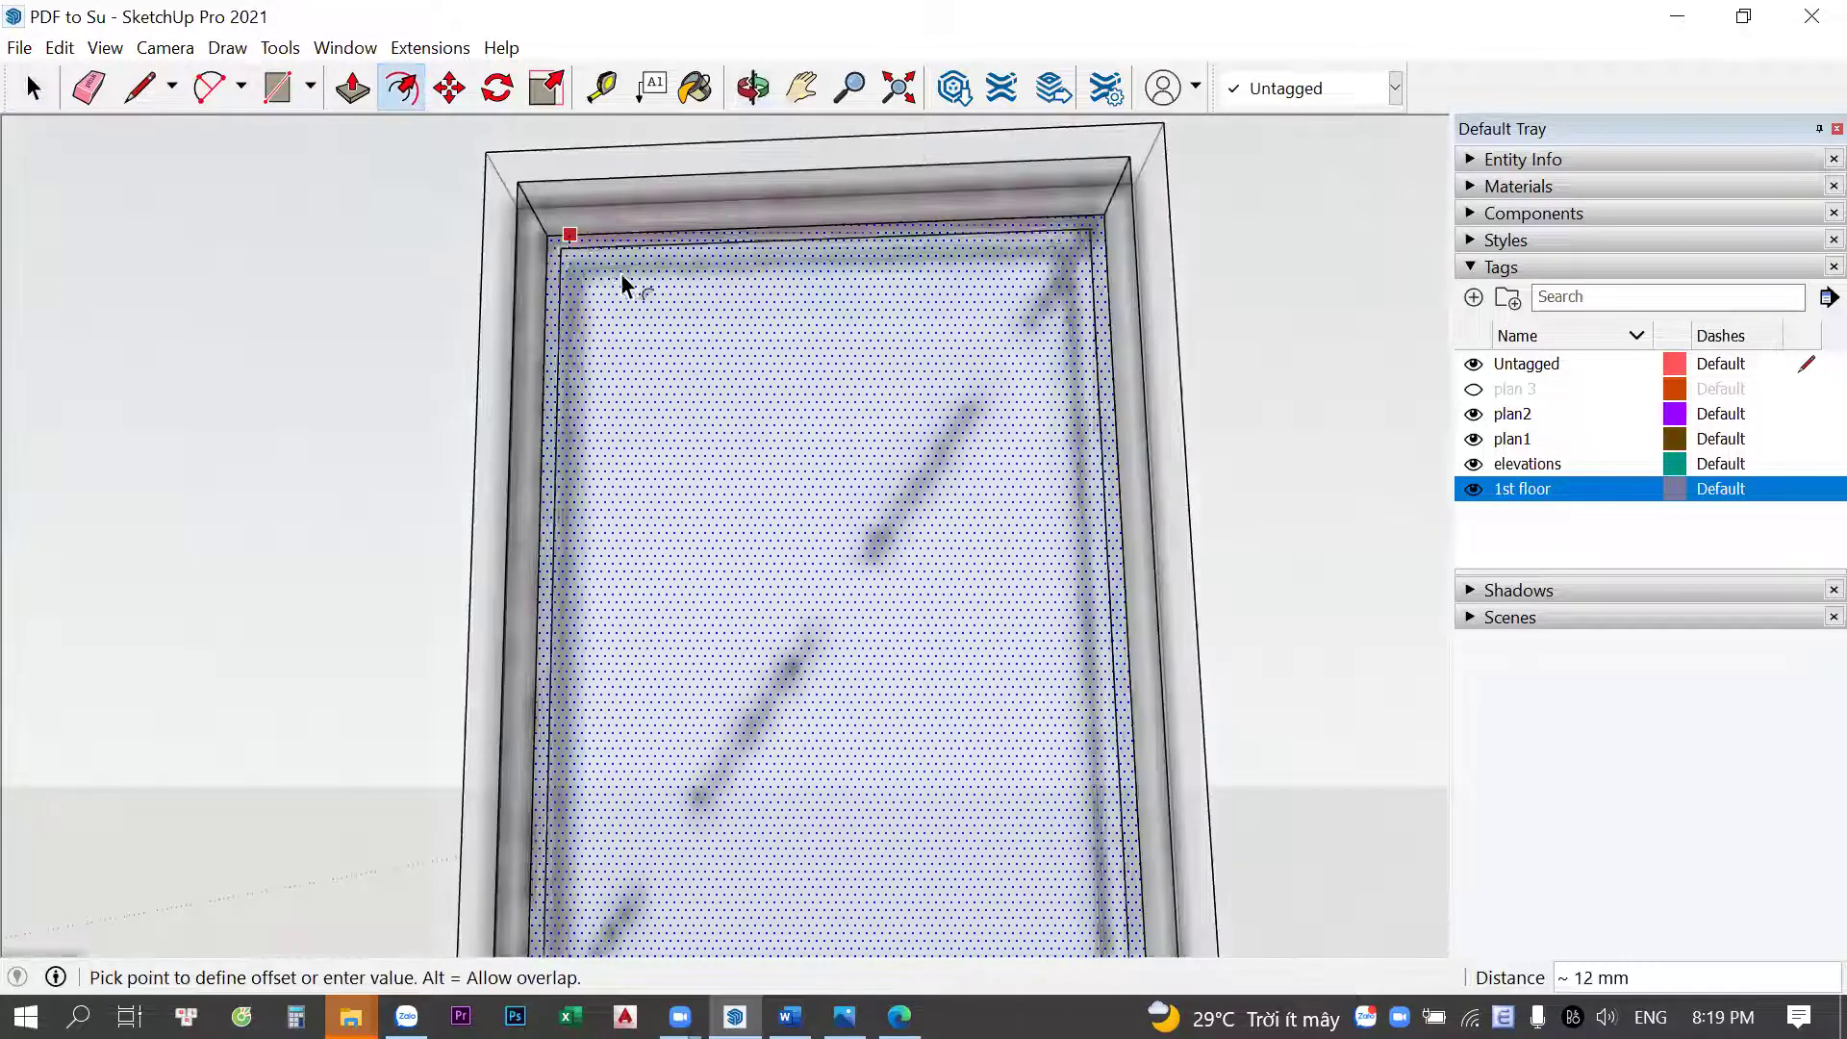
pyautogui.press('space')
pyautogui.scroll(-3, 690, 269)
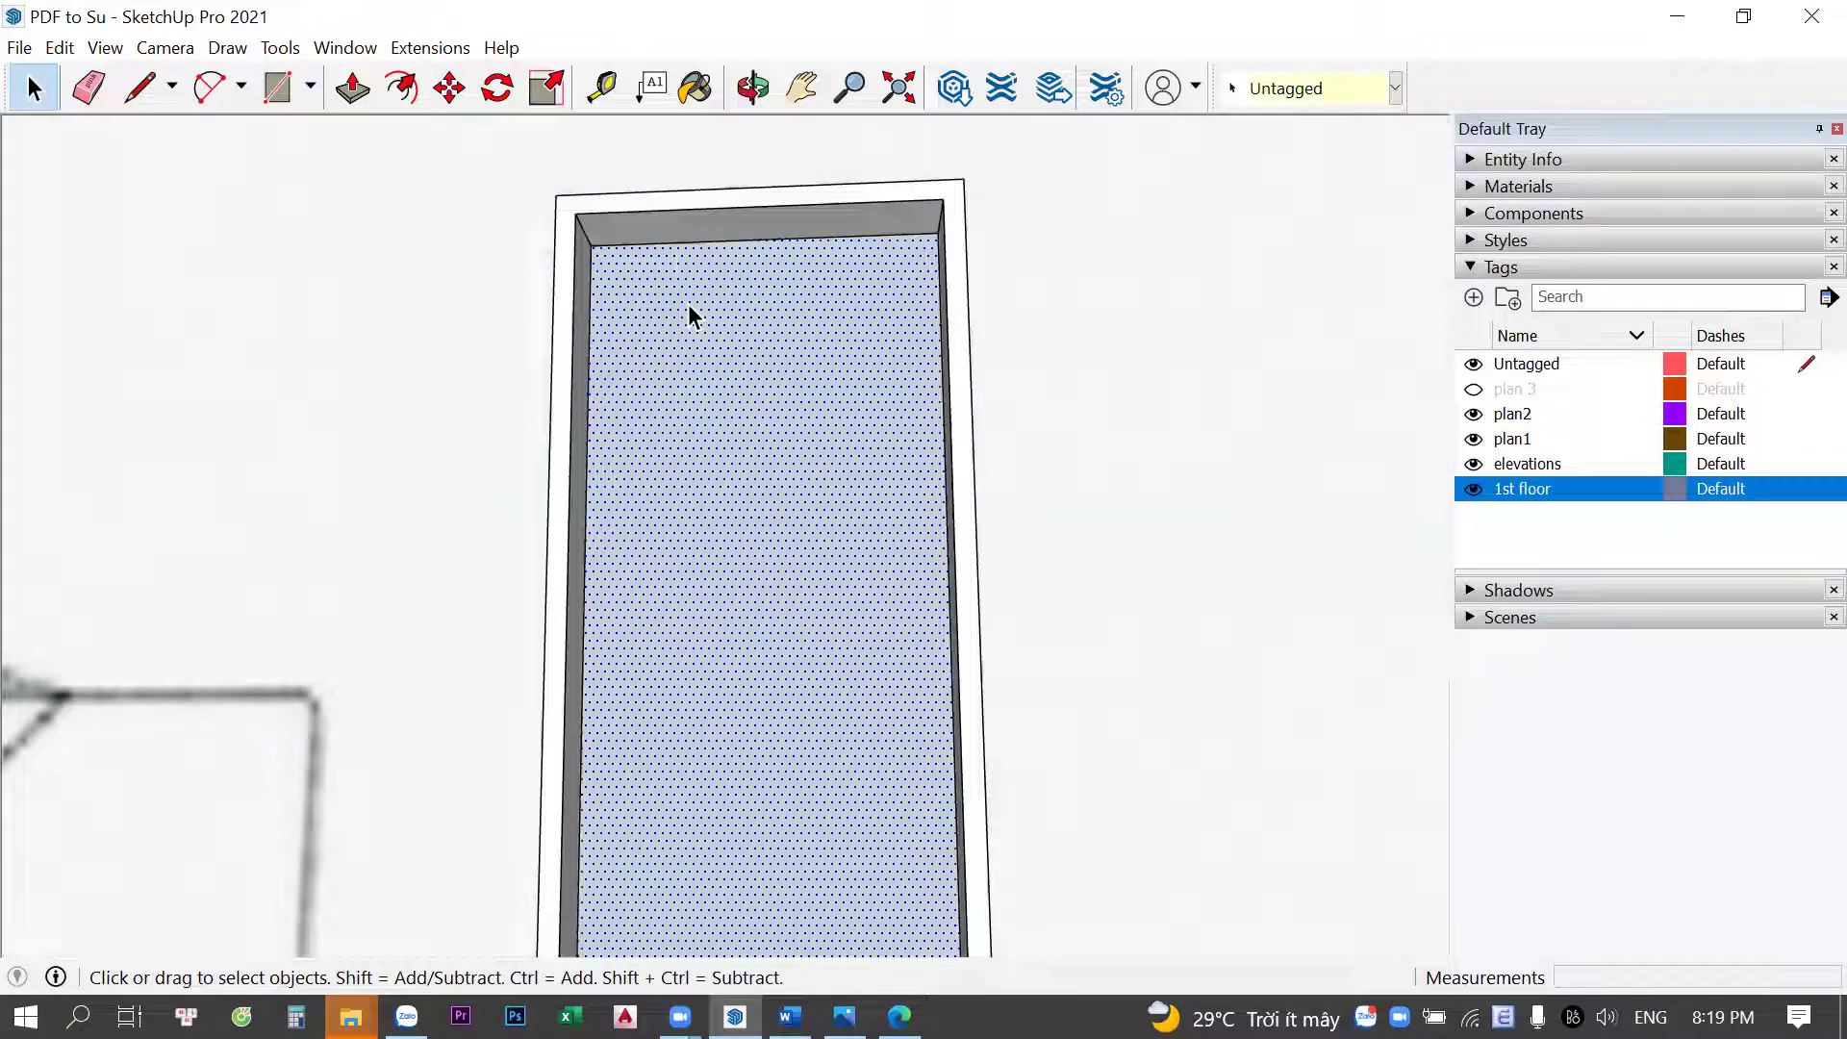
pyautogui.press('f')
pyautogui.click(674, 243)
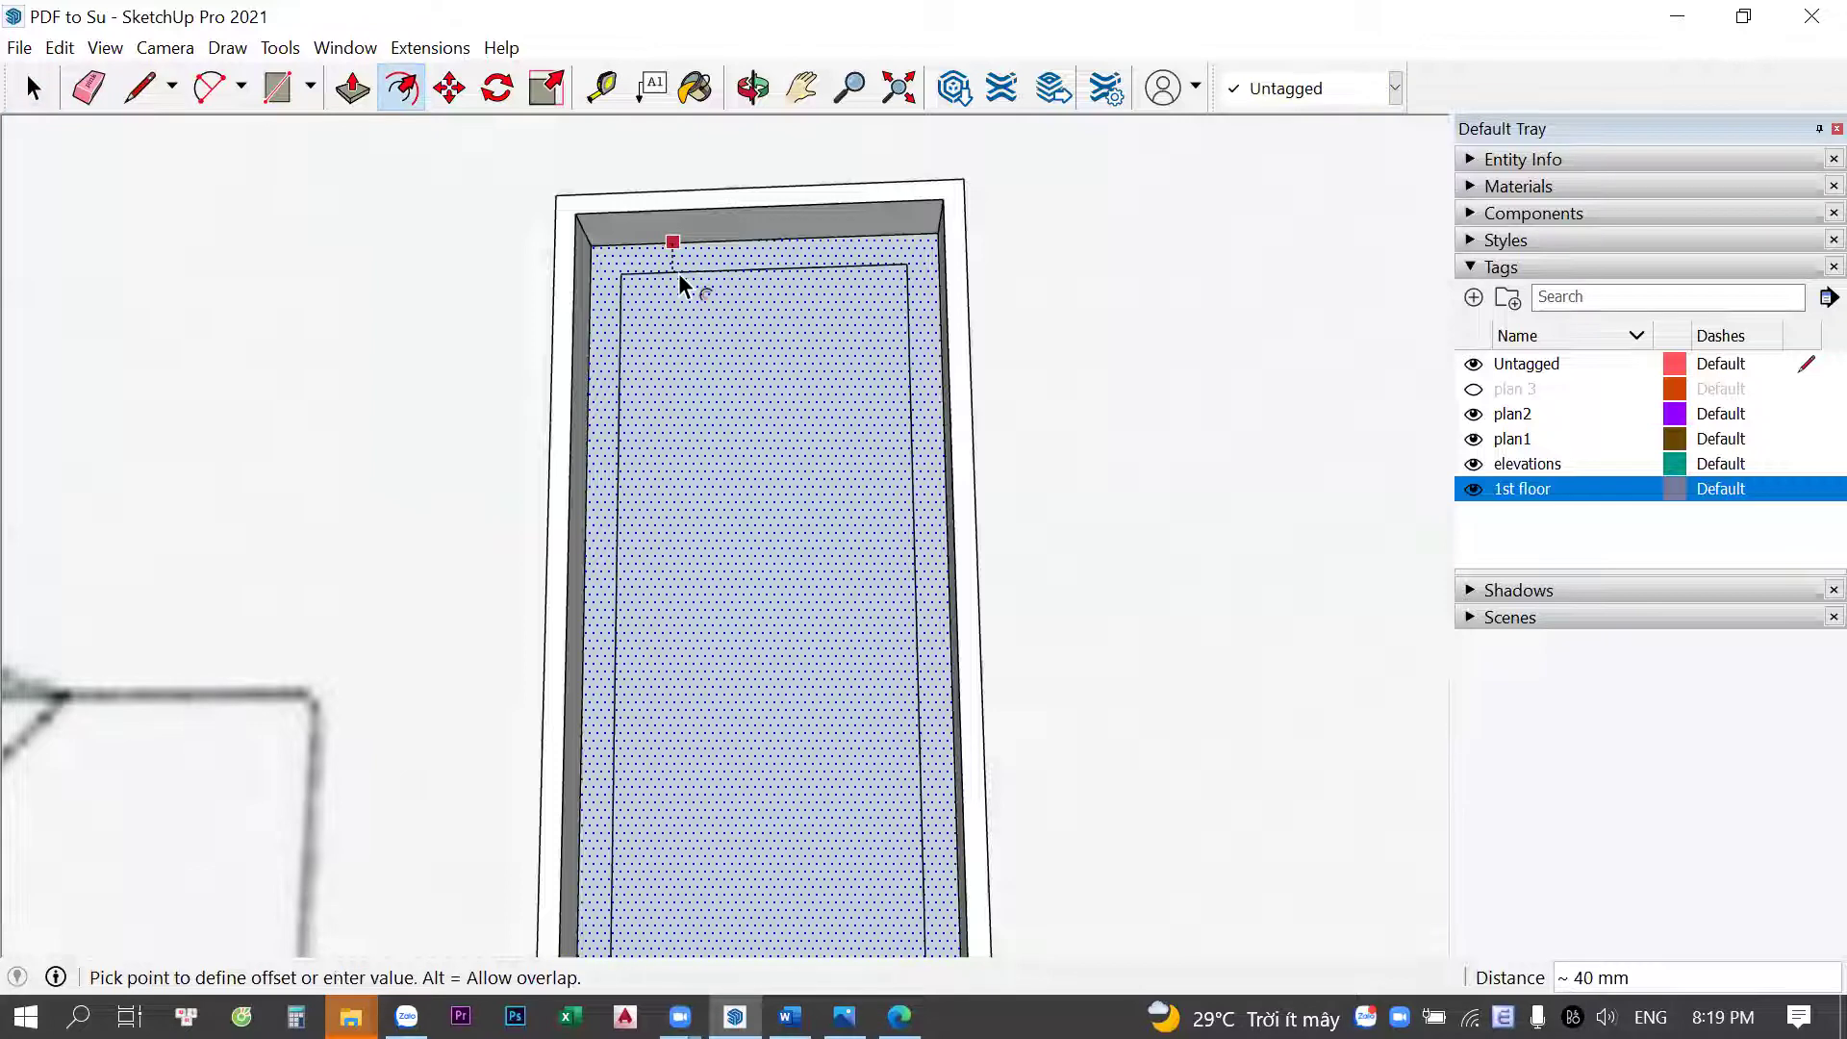
pyautogui.scroll(2, 678, 277)
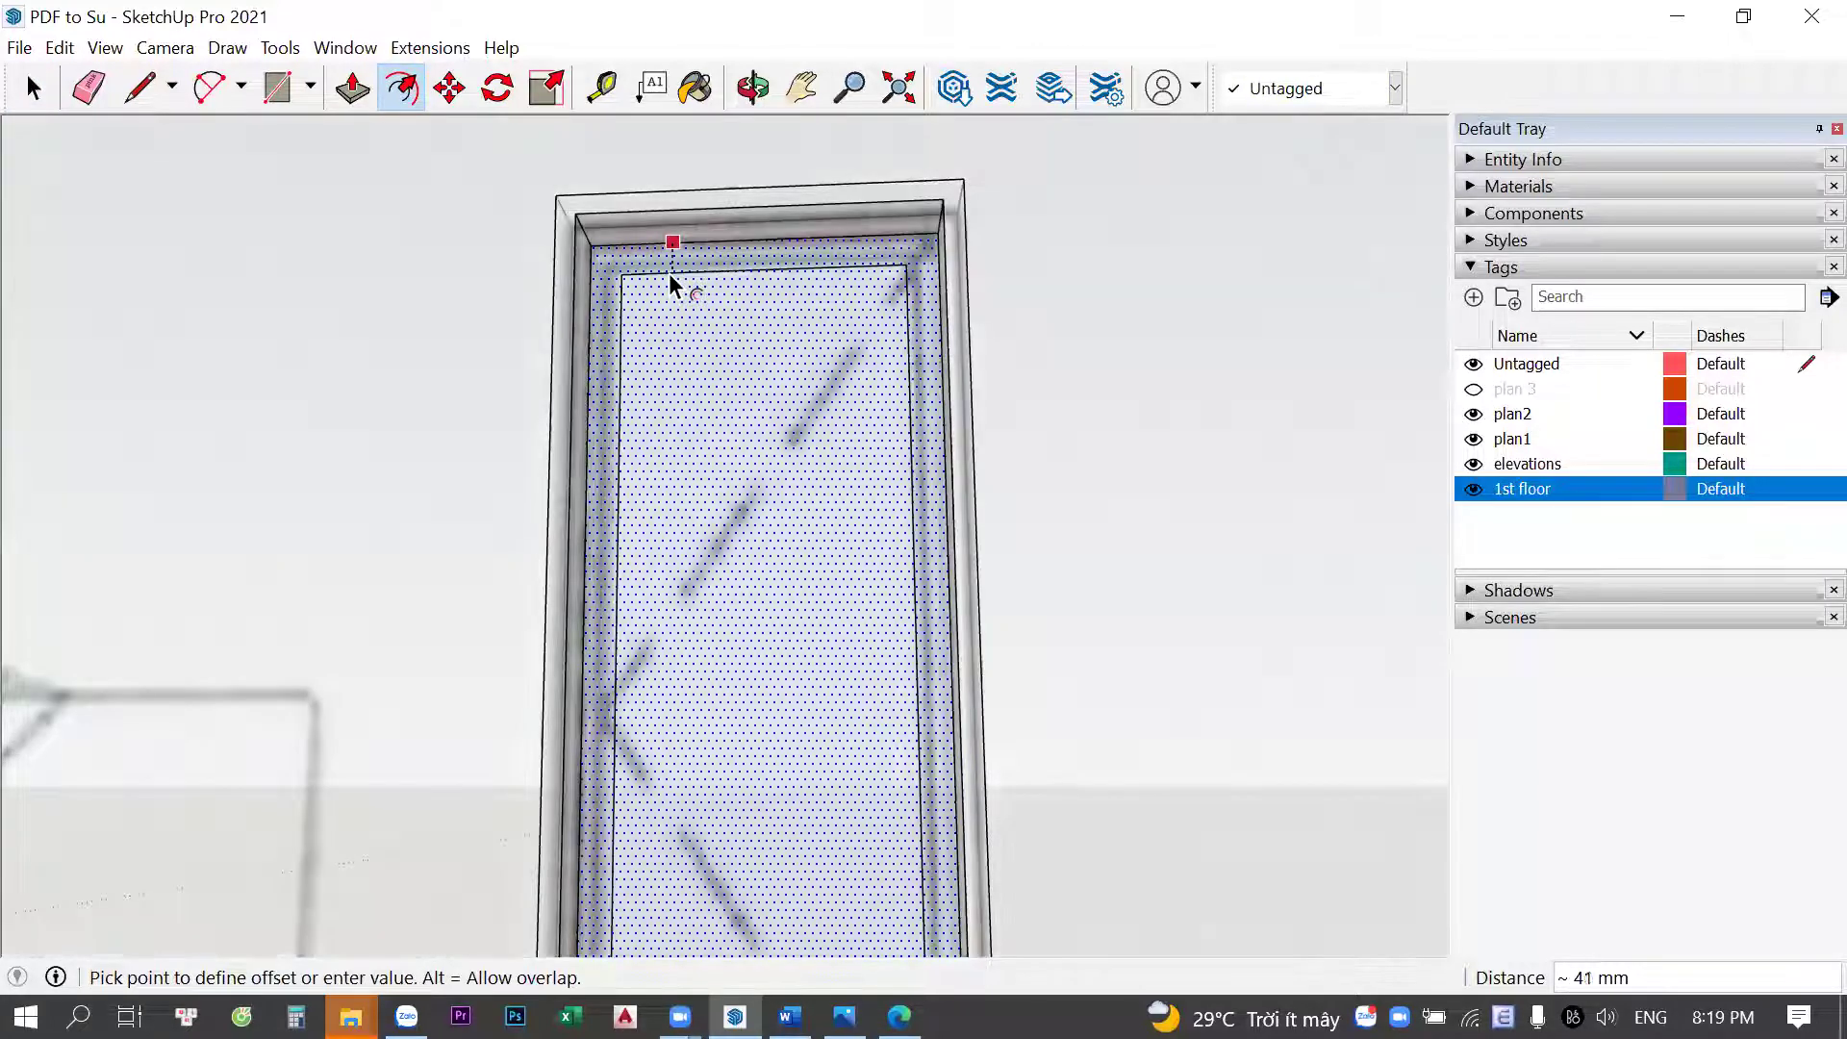
pyautogui.scroll(1, 670, 275)
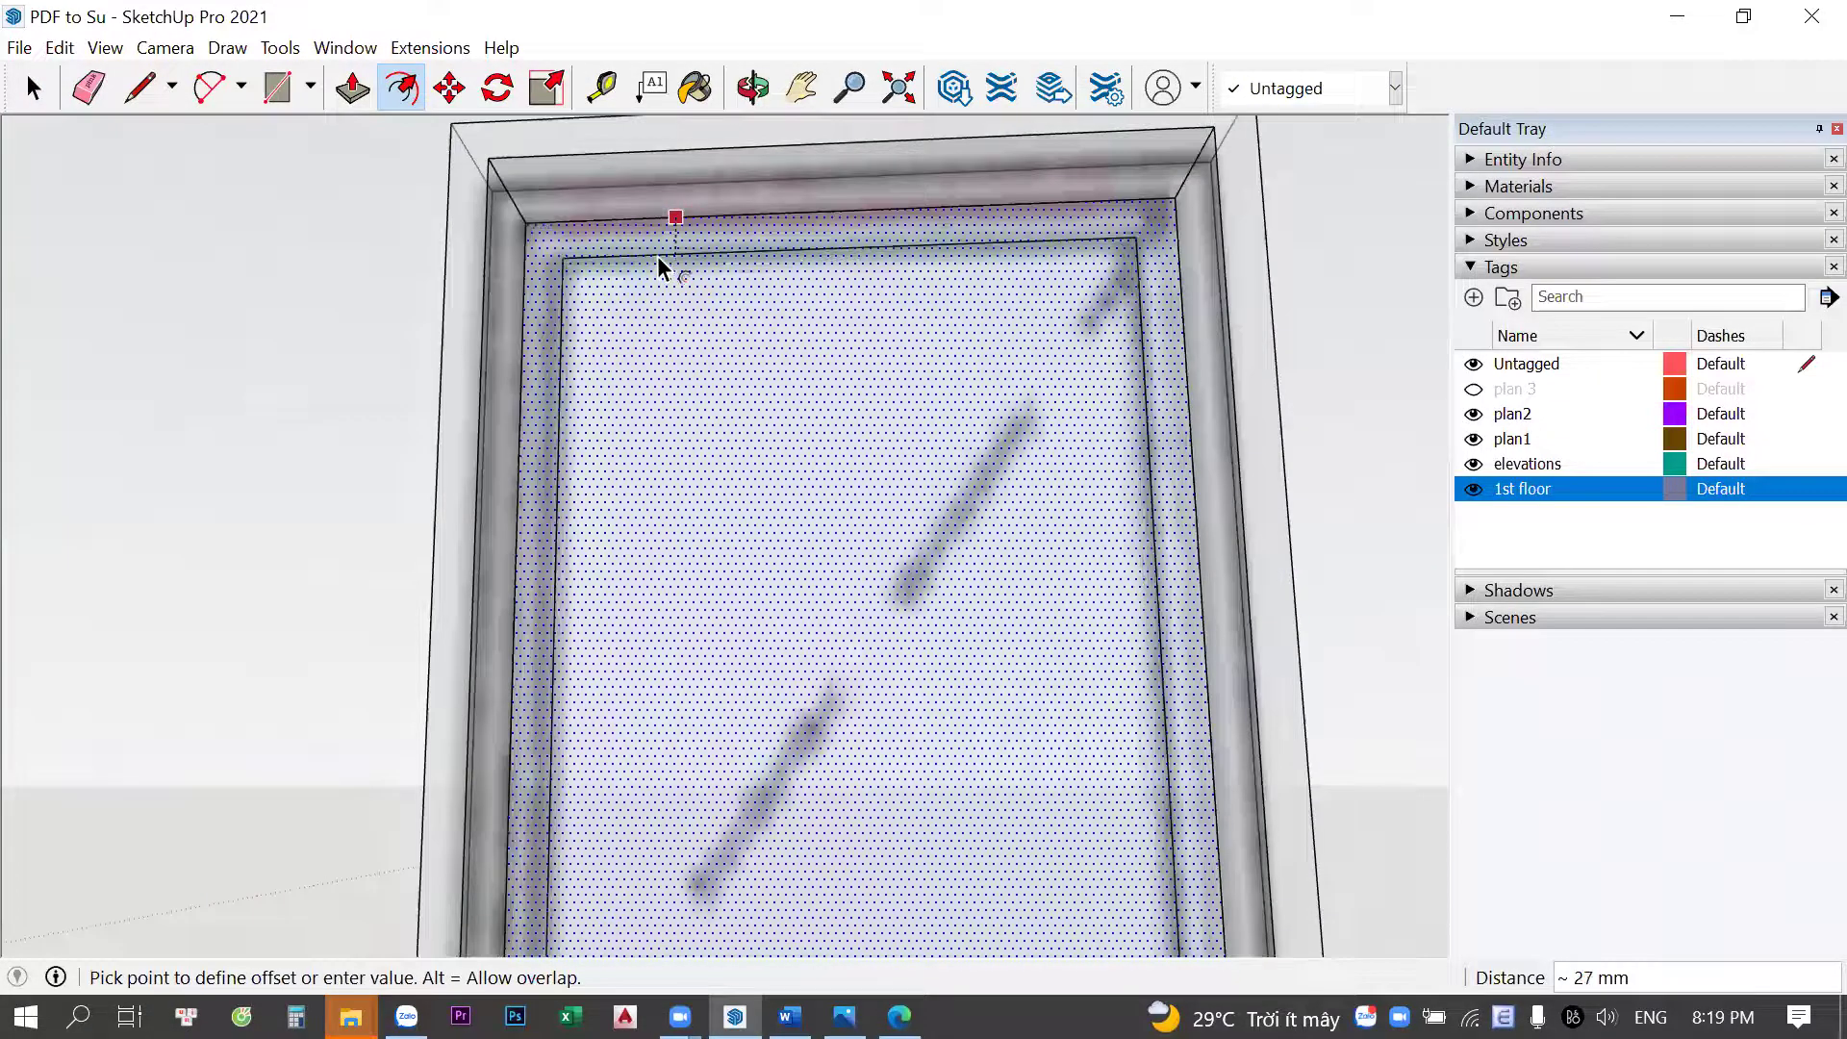
pyautogui.write('5')
pyautogui.press('Return')
pyautogui.press('space')
# Push/Pull the new sash face 40 mm deep
pyautogui.scroll(-2, 707, 323)
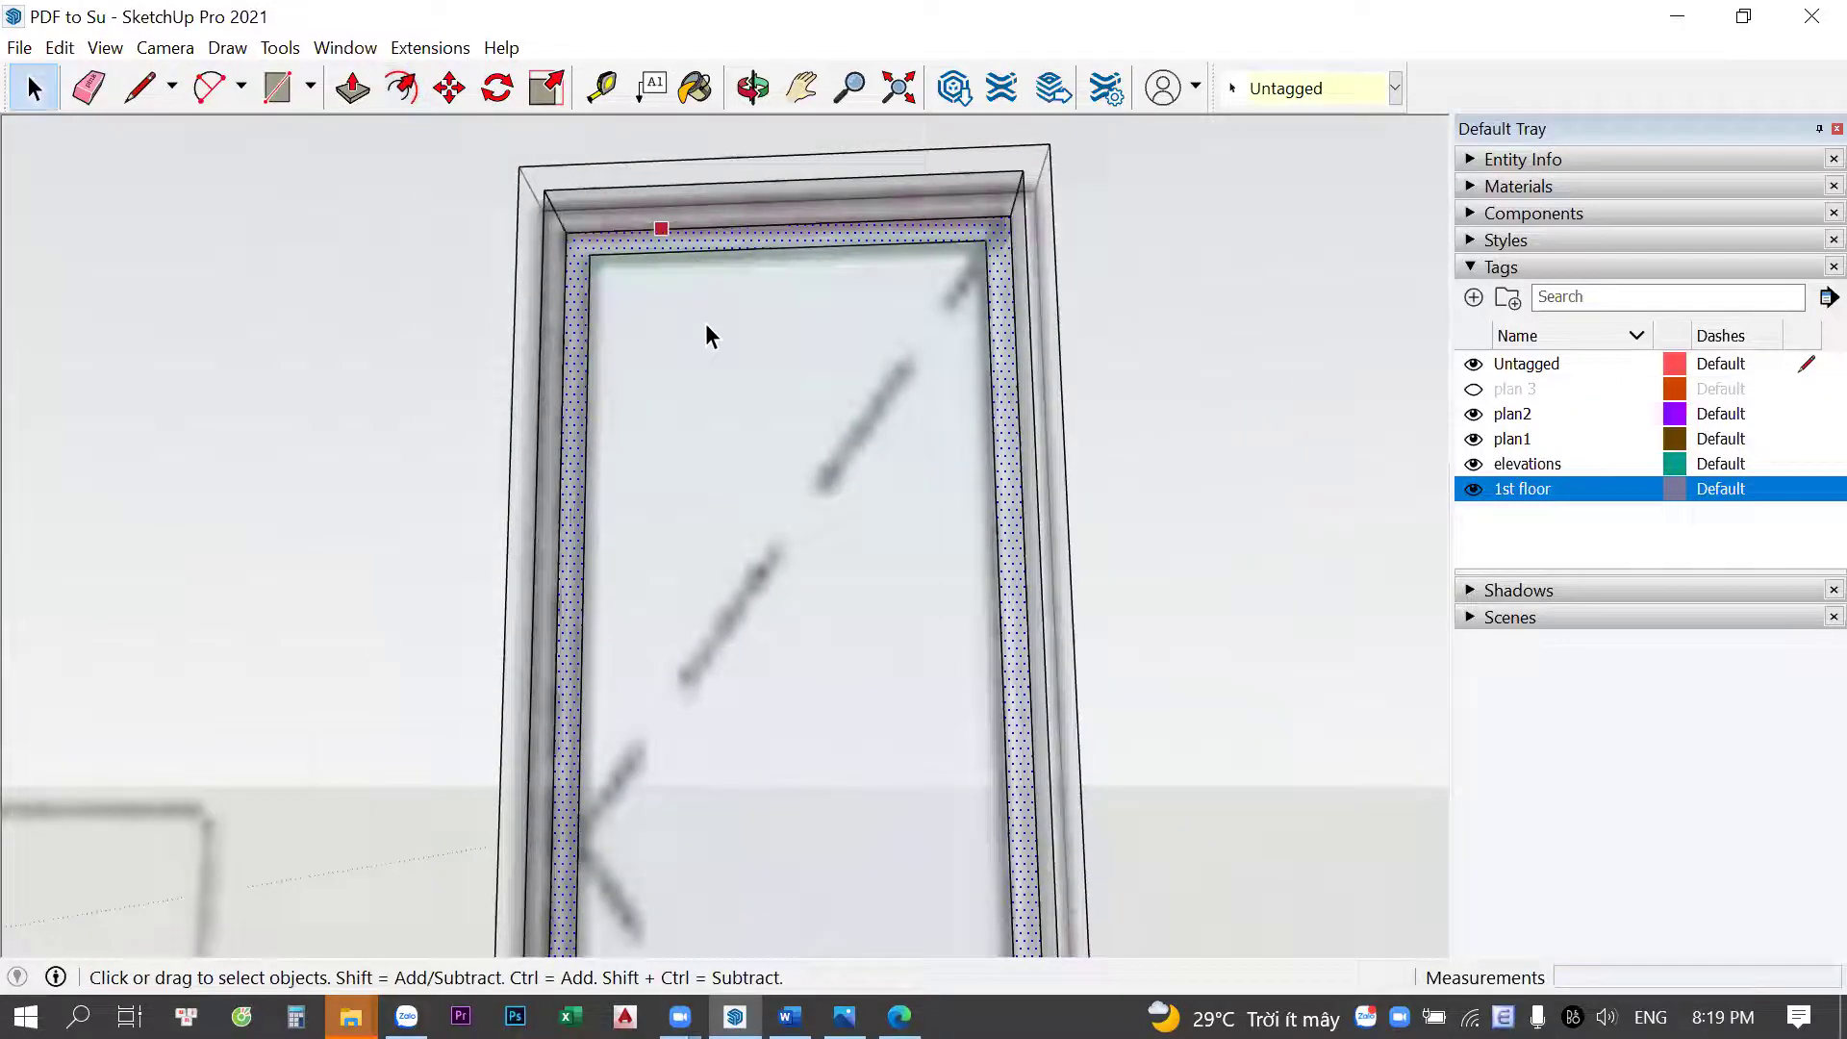
pyautogui.scroll(-1, 707, 323)
pyautogui.moveTo(706, 323)
pyautogui.mouseDown(button='middle')
pyautogui.moveTo(614, 640)
pyautogui.moveTo(830, 470)
pyautogui.moveTo(598, 548)
pyautogui.mouseUp(button='middle')
pyautogui.scroll(3, 673, 751)
pyautogui.scroll(2, 693, 789)
pyautogui.write('p4')
pyautogui.press('Return')
pyautogui.press('space')
# Select the whole inner sash and move it within the frame from its lower-left corner
pyautogui.tripleClick(693, 791)
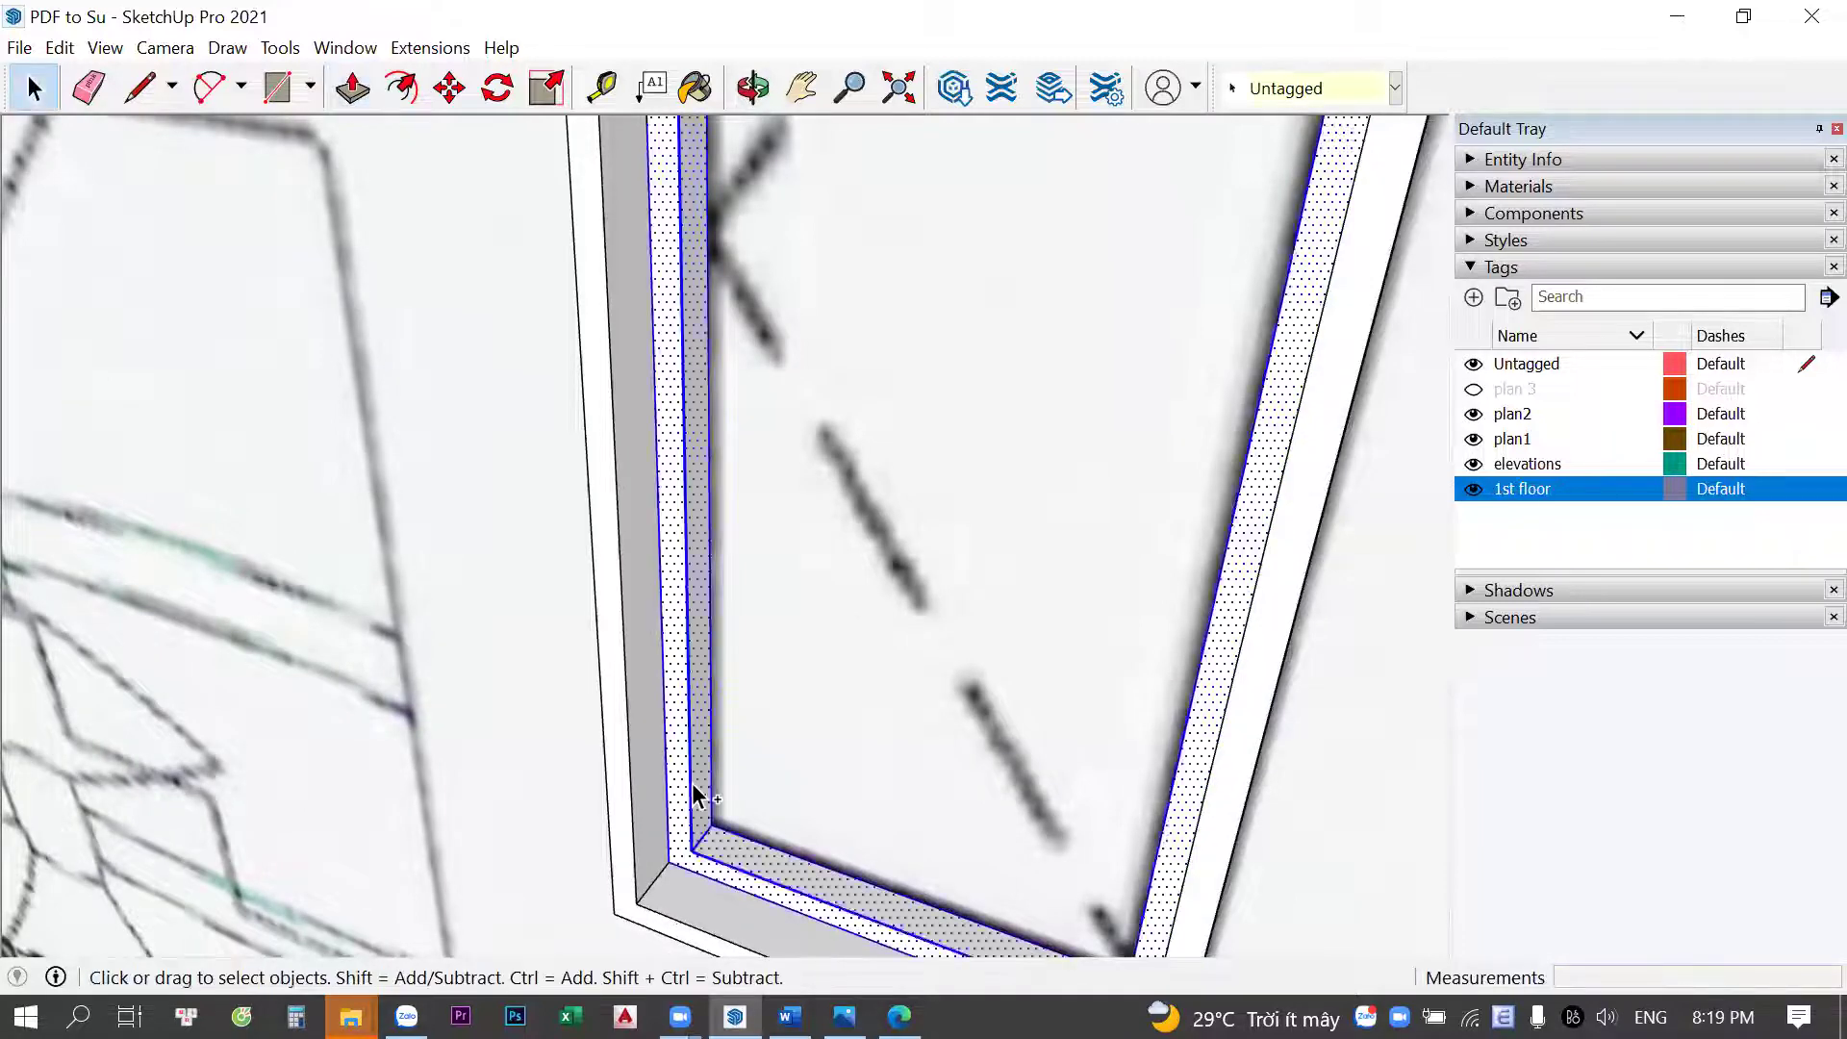
pyautogui.moveTo(693, 792); pyautogui.dragTo(684, 879, button='middle')
pyautogui.press('m')
pyautogui.click(659, 872)
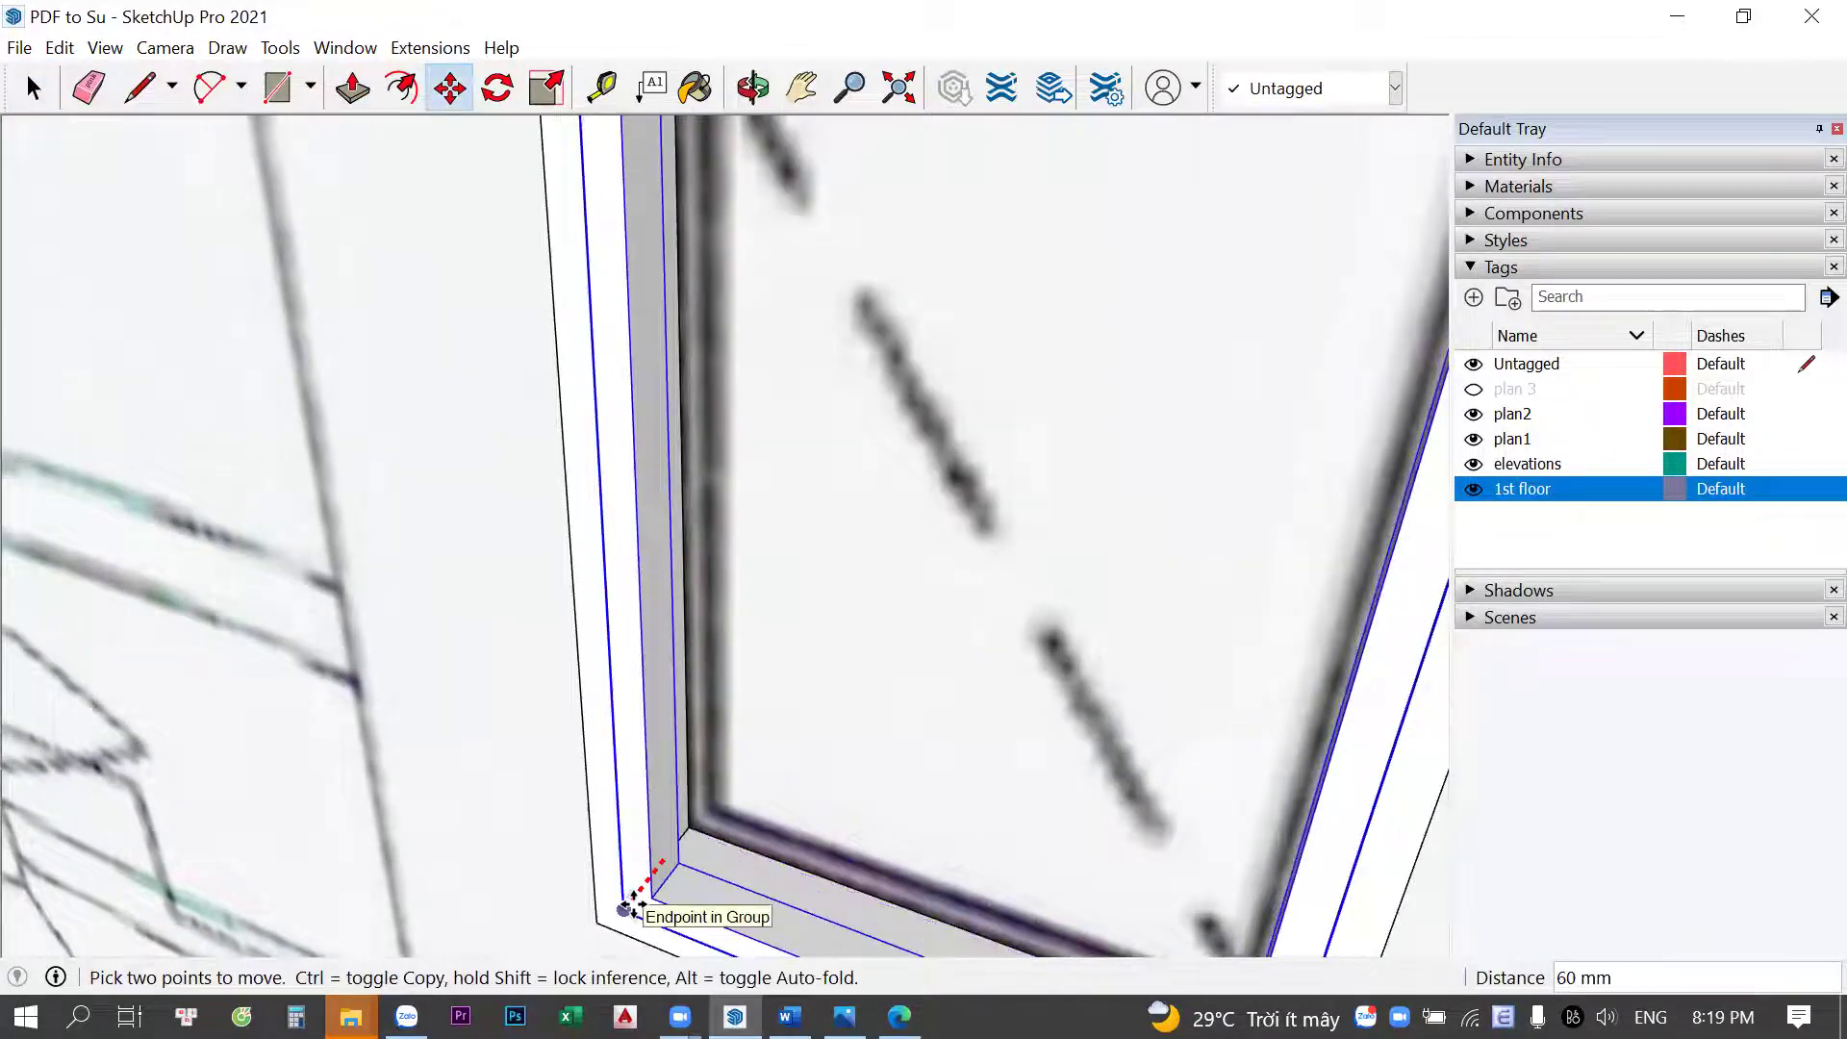
pyautogui.click(658, 893)
pyautogui.click(660, 895)
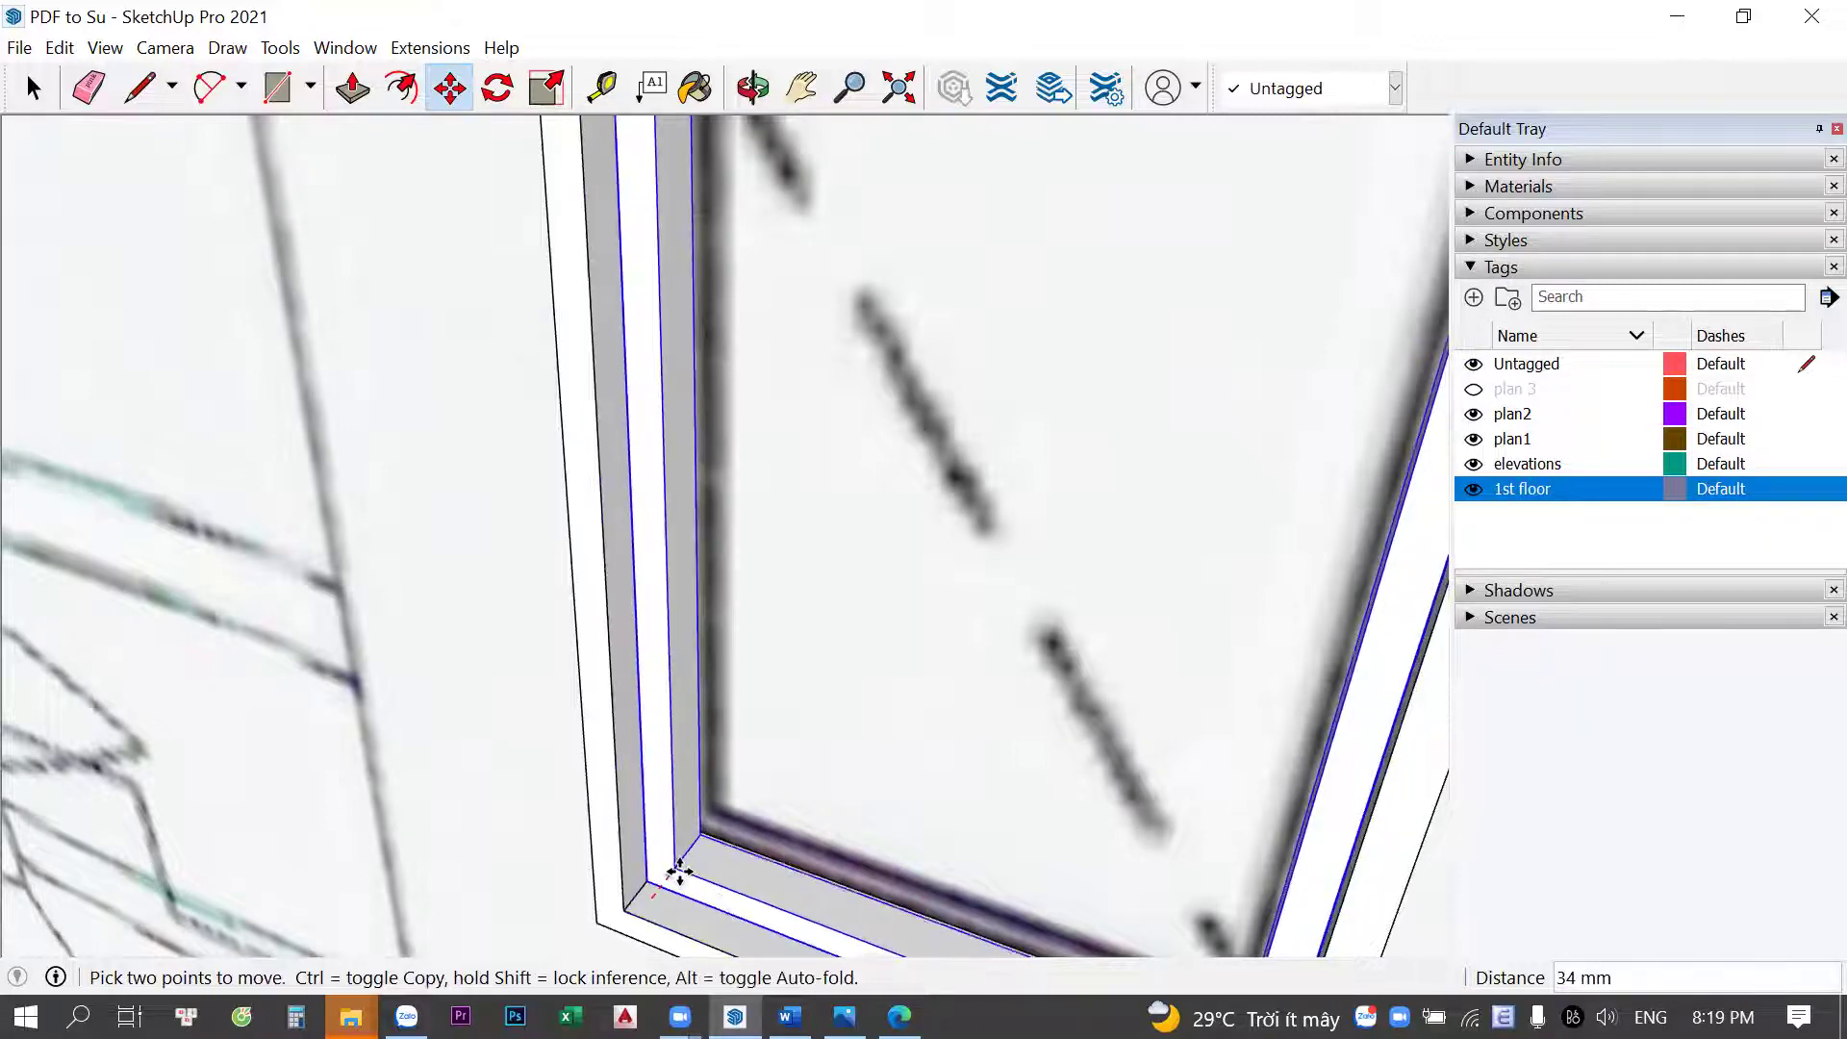
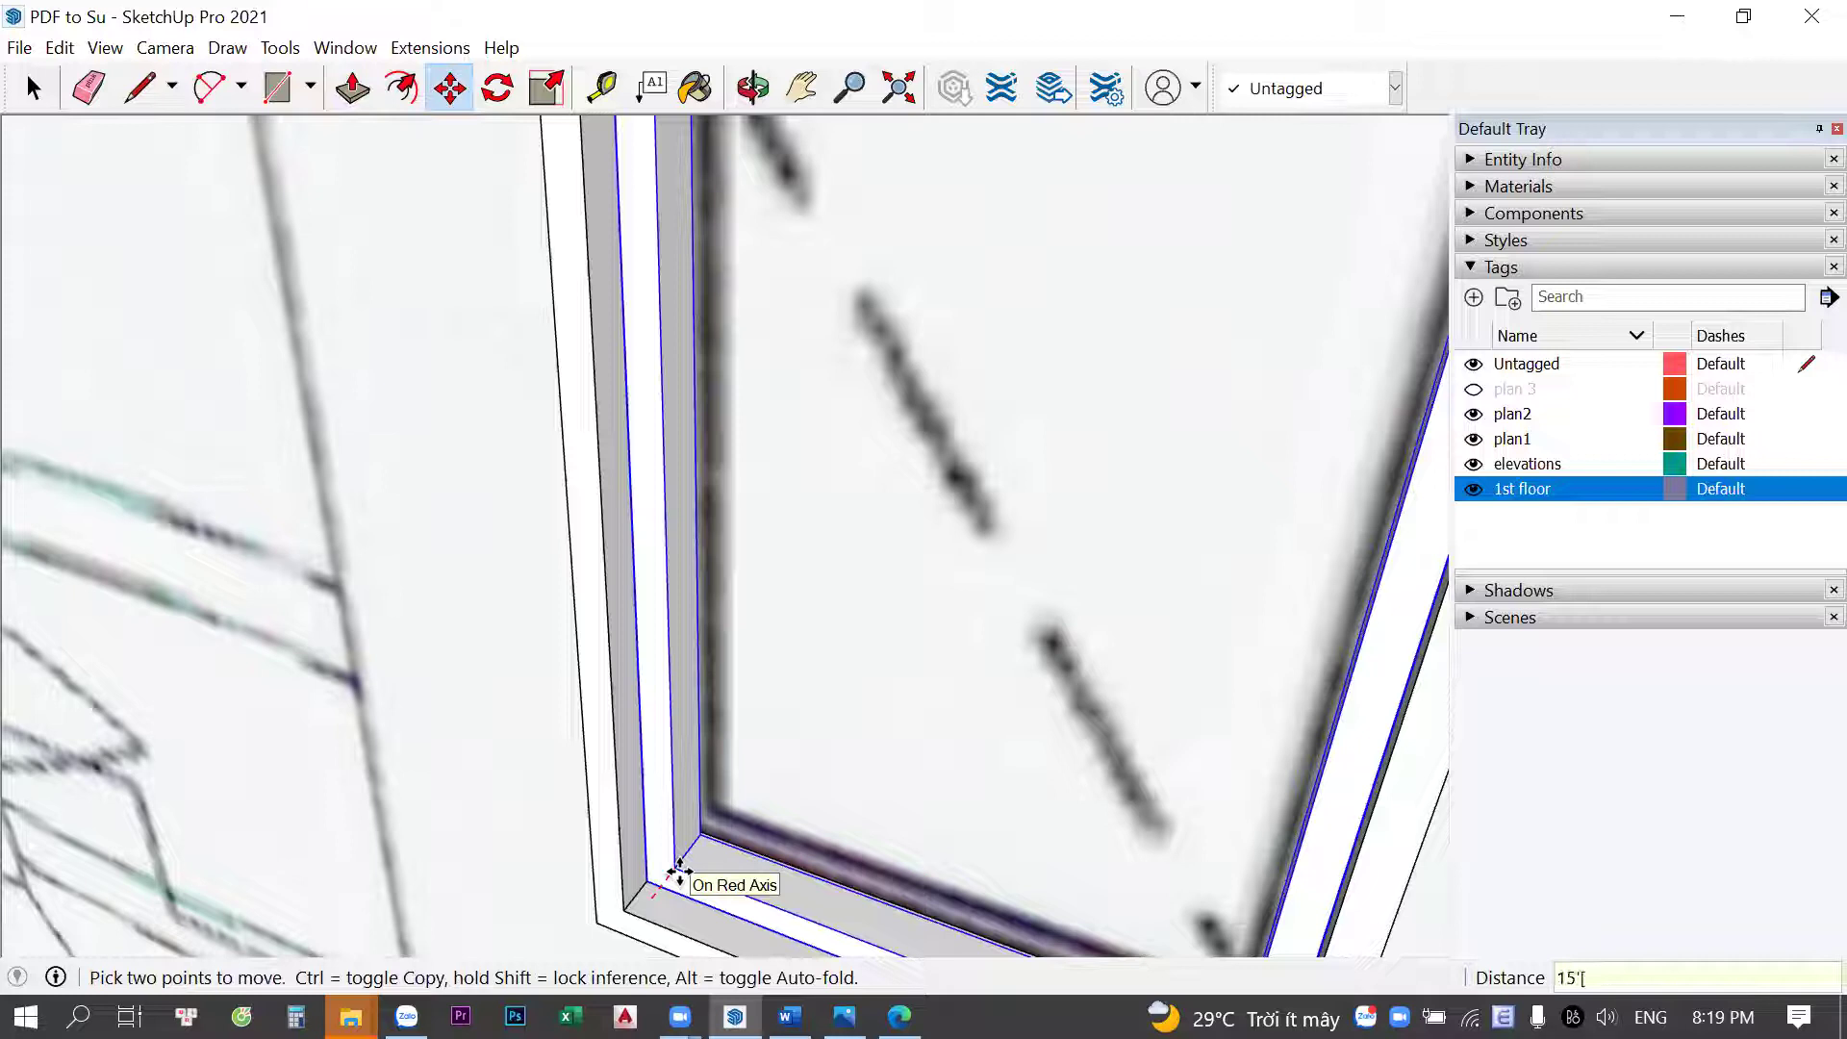
# Orbit to the door frame and draw a rectangle across its opening
pyautogui.press('Escape')
pyautogui.scroll(-5, 850, 754)
pyautogui.scroll(-3, 849, 754)
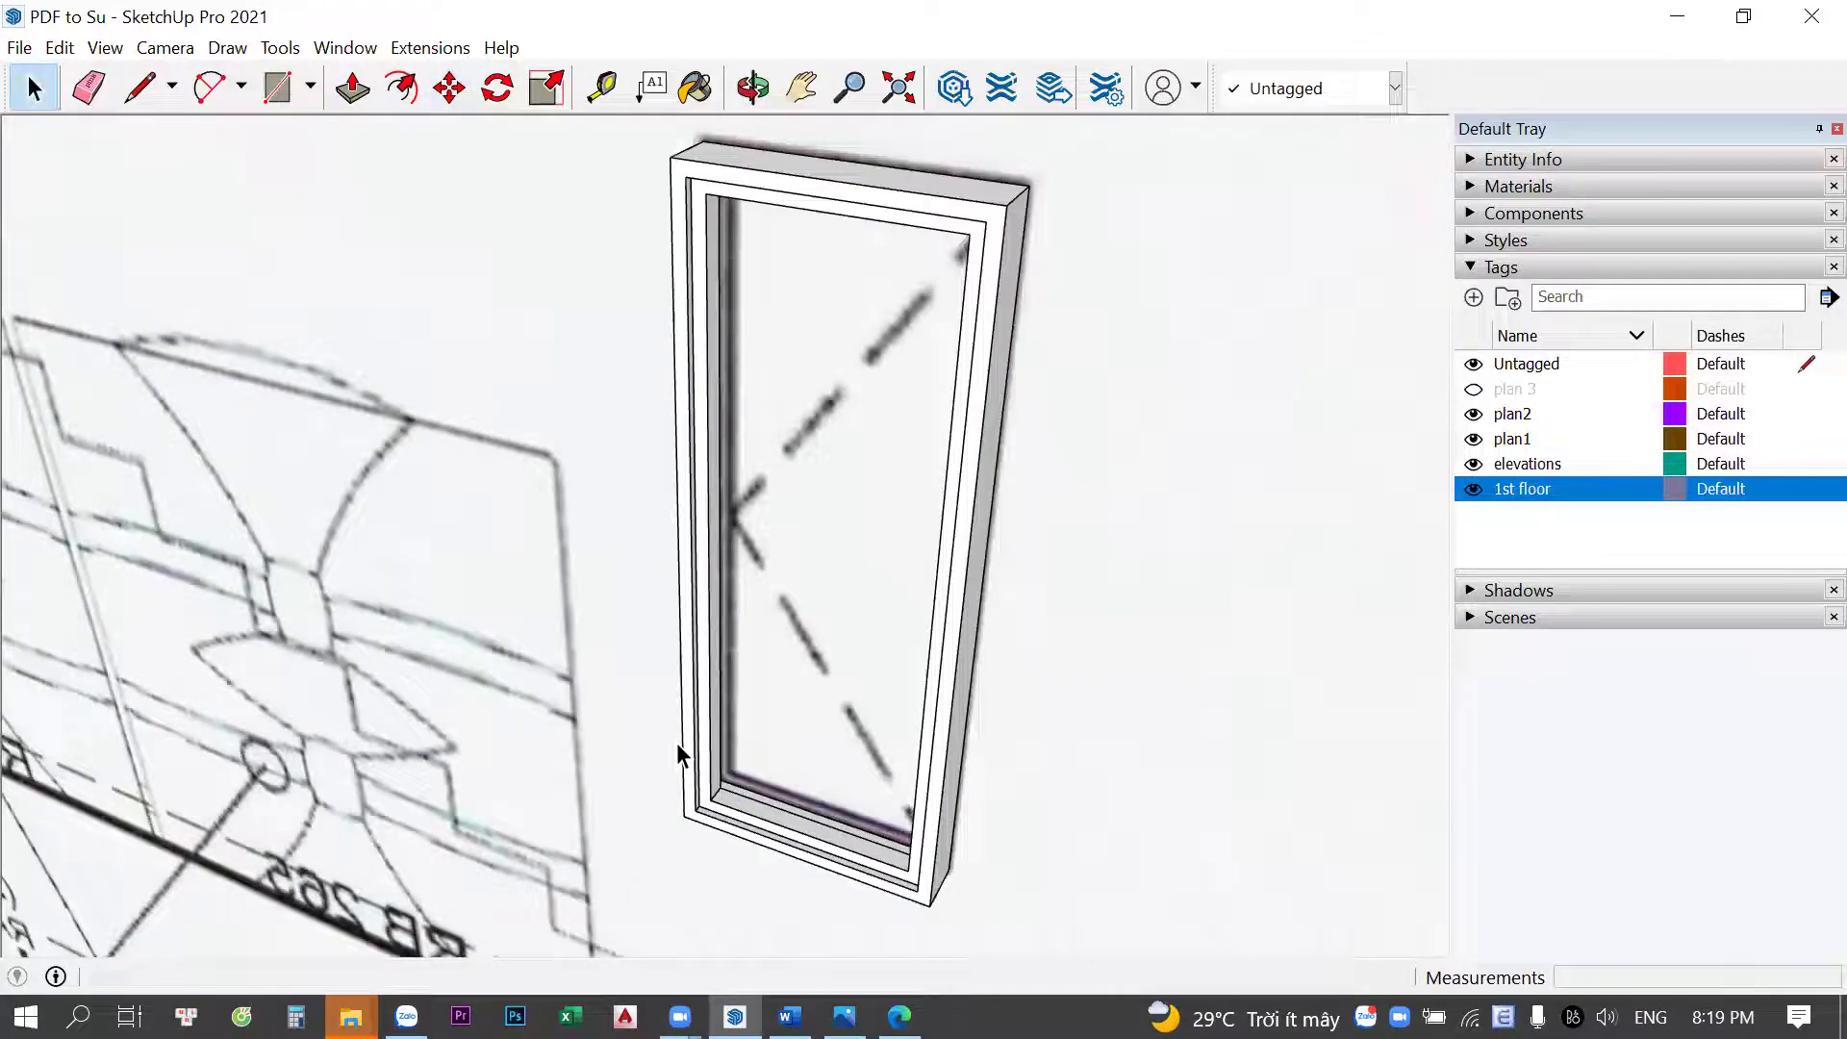
pyautogui.moveTo(759, 520)
pyautogui.mouseDown(button='middle')
pyautogui.moveTo(904, 453)
pyautogui.moveTo(812, 853)
pyautogui.mouseUp(button='middle')
pyautogui.scroll(4, 712, 789)
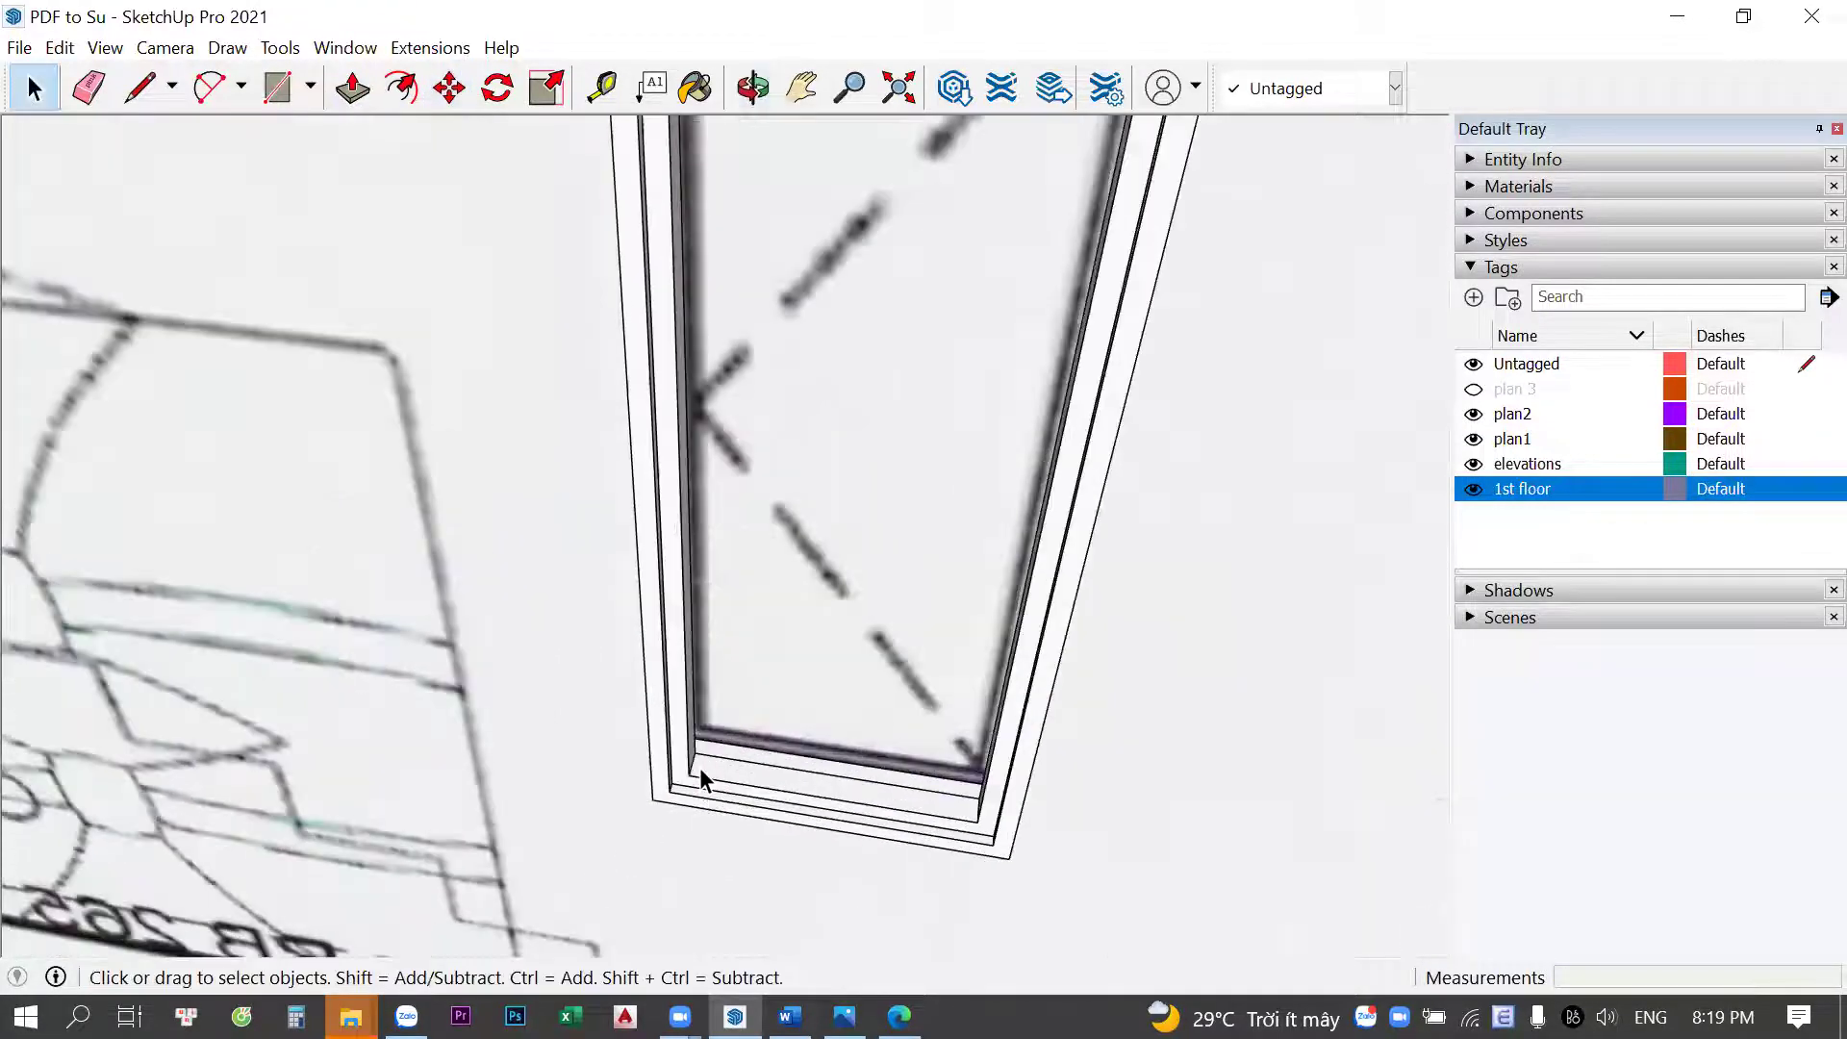
pyautogui.press('r')
pyautogui.click(695, 772)
pyautogui.scroll(-3, 694, 771)
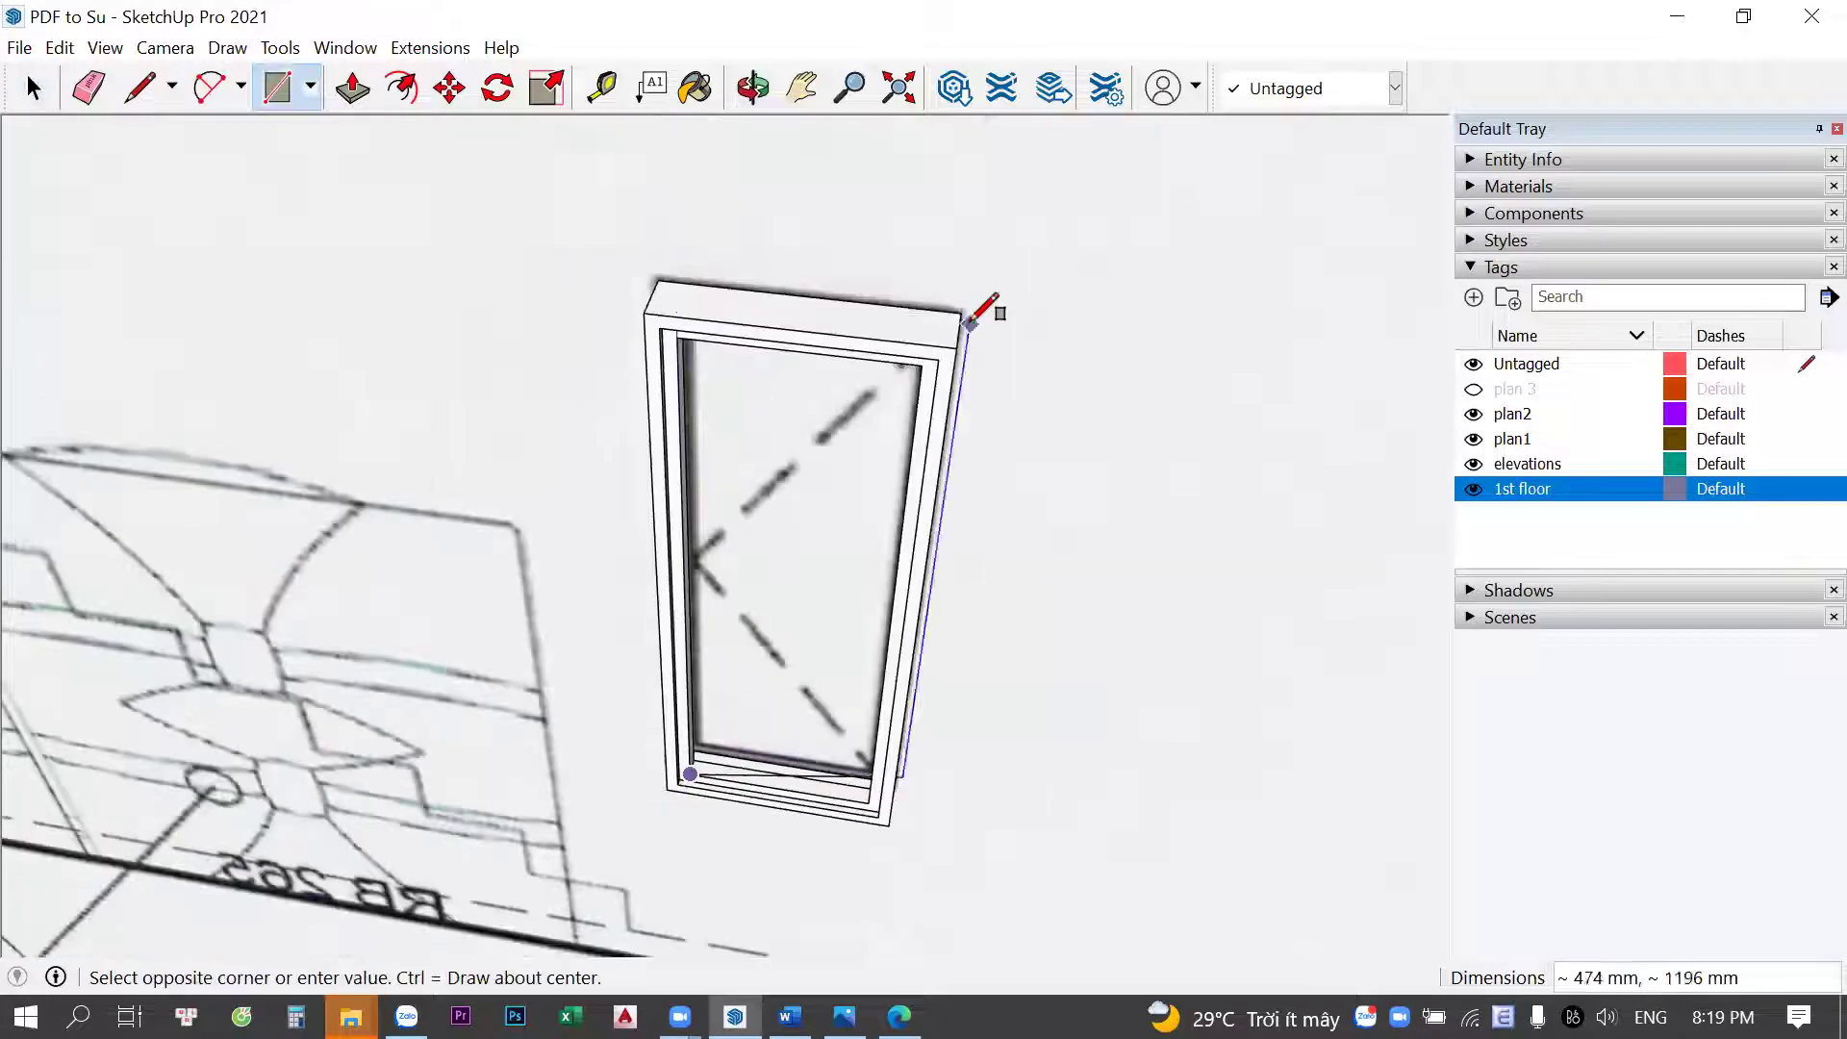
pyautogui.click(923, 364)
# Push/Pull the new rectangle 16 mm to form the panel
pyautogui.press('space')
pyautogui.scroll(3, 841, 564)
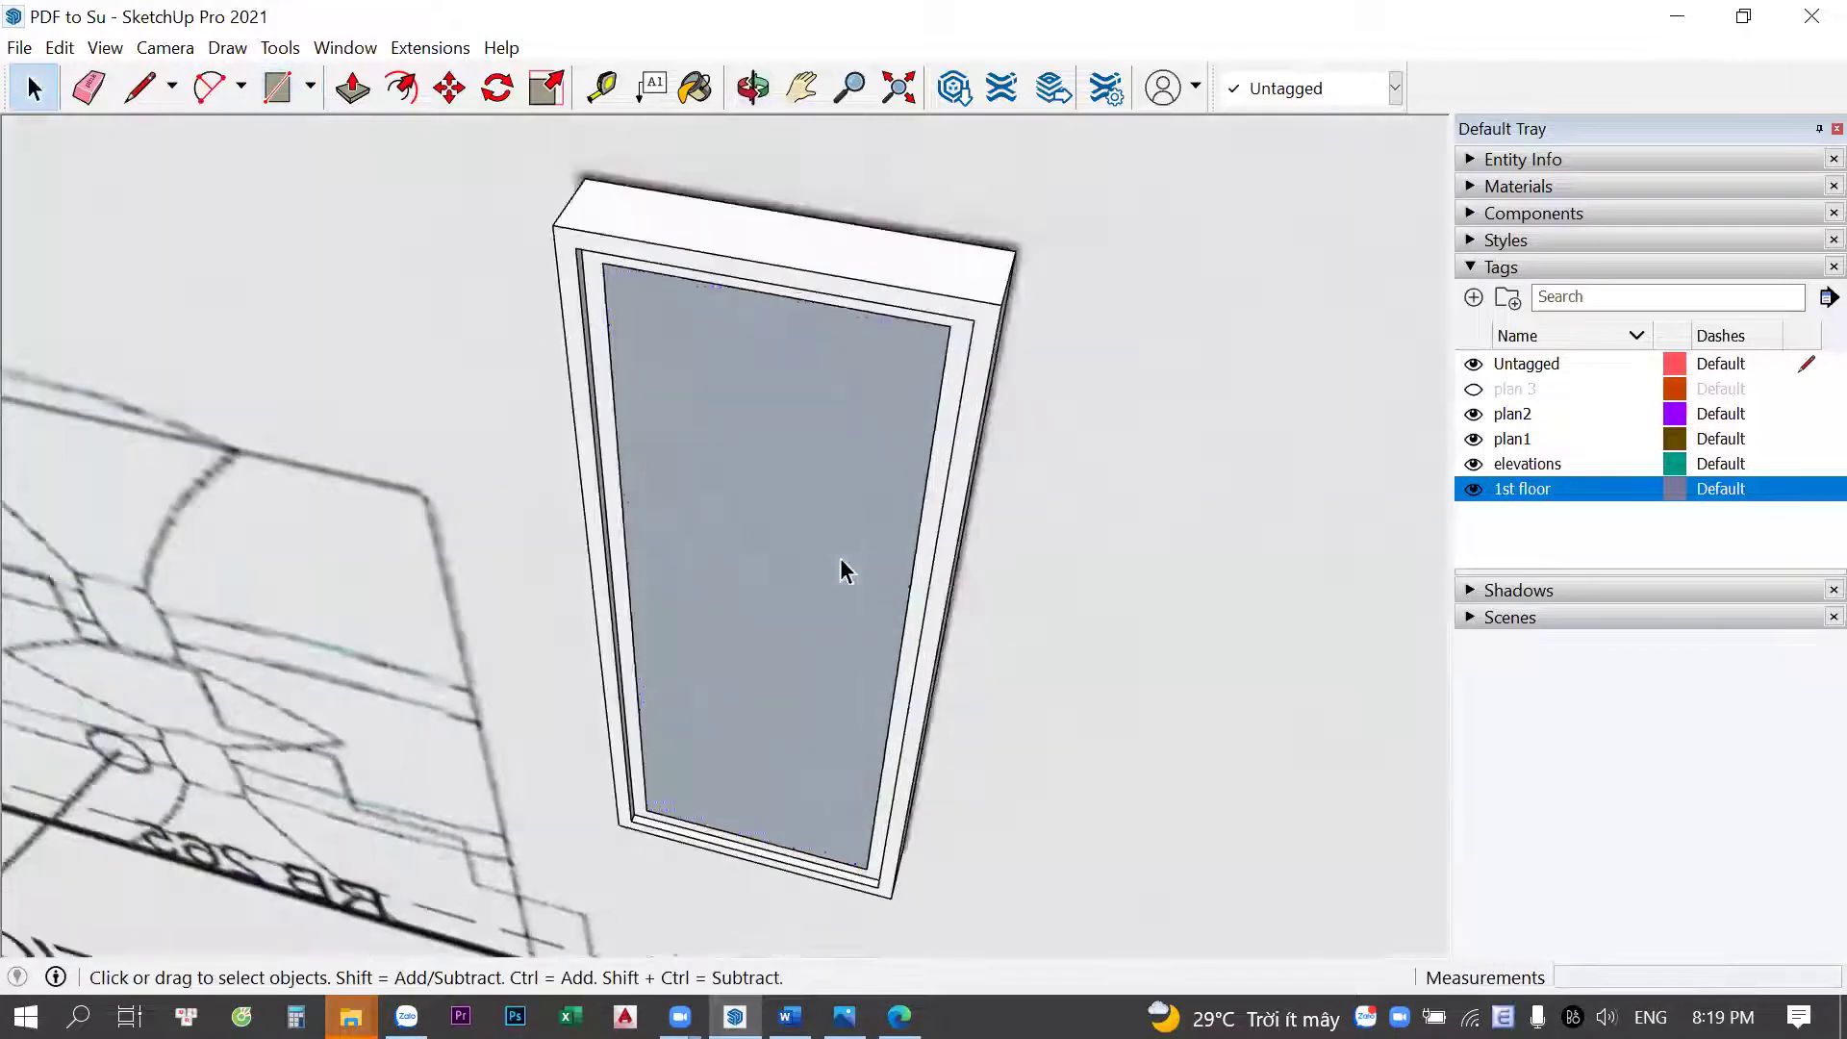
pyautogui.press('p')
pyautogui.click(798, 596)
pyautogui.write('16')
pyautogui.press('Return')
# Move the panel's inner face 10 mm back inside the frame
pyautogui.press('space')
pyautogui.click(805, 586)
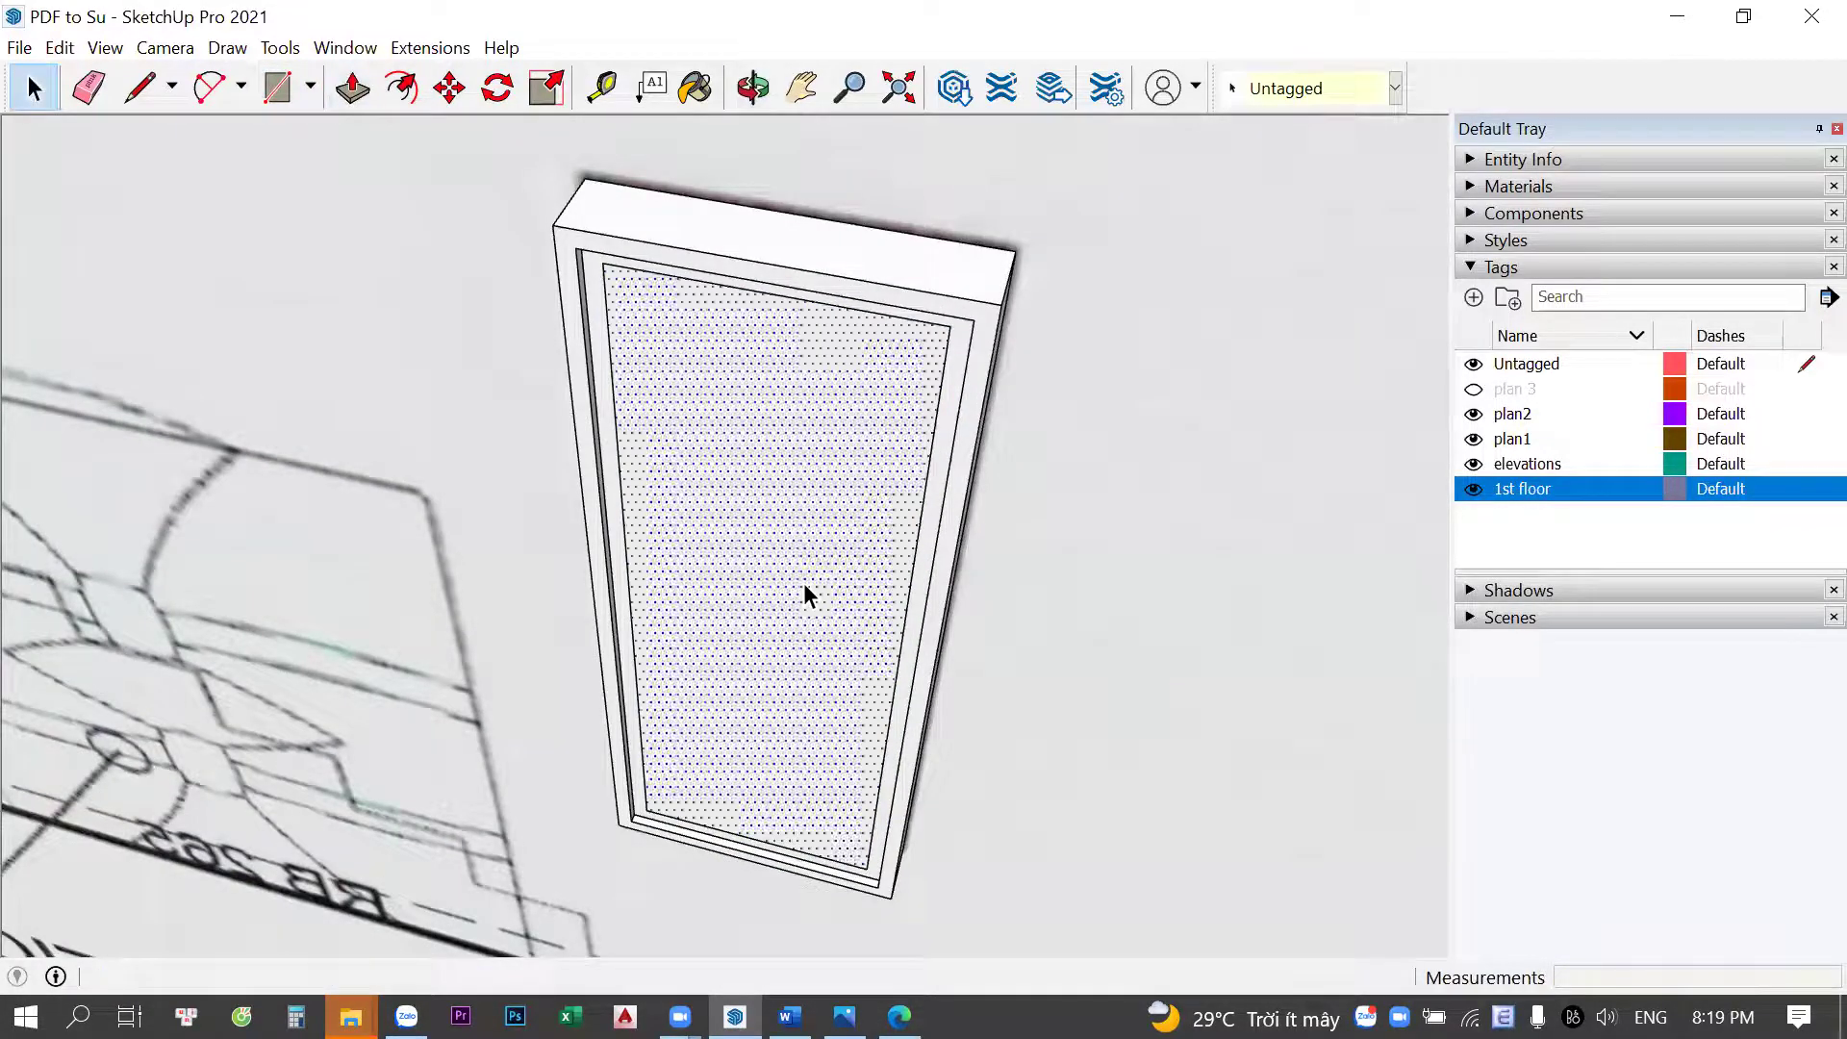
pyautogui.scroll(3, 755, 855)
pyautogui.press('m')
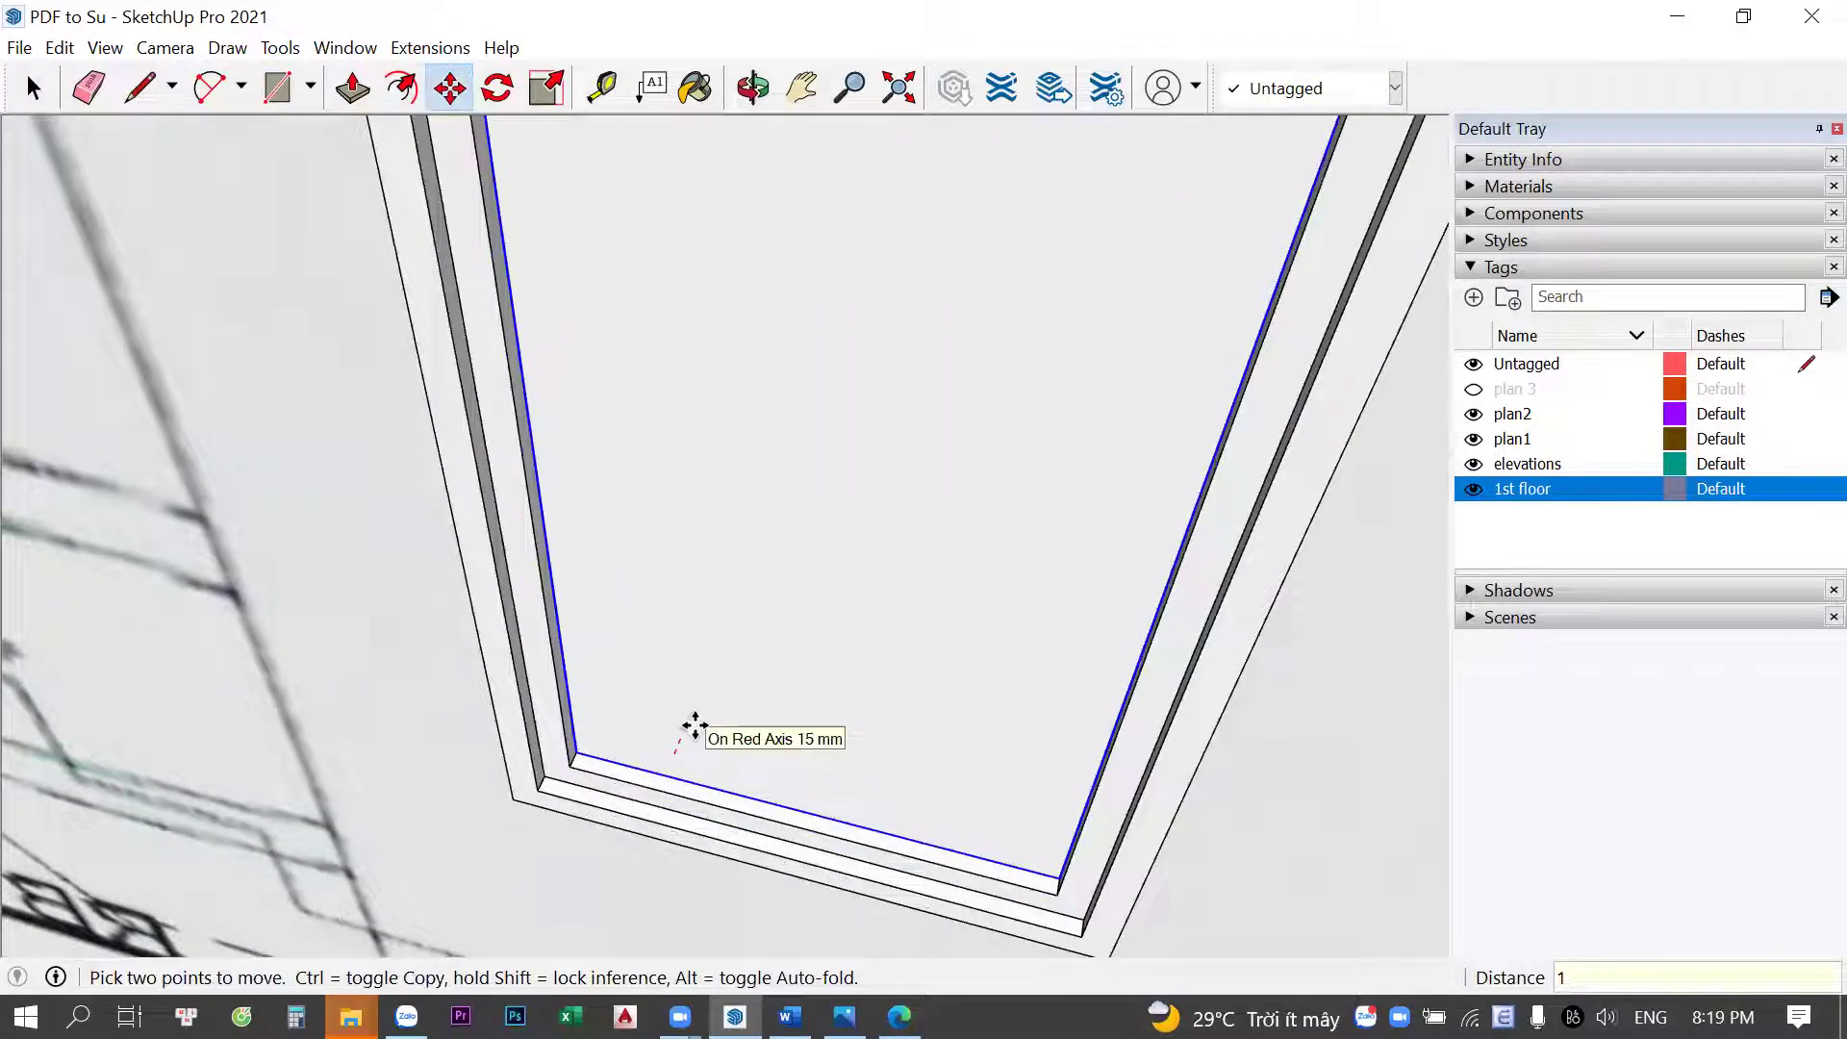
pyautogui.write('0')
pyautogui.press('Return')
# Orbit out to inspect the finished door against the south elevation
pyautogui.scroll(-2, 695, 726)
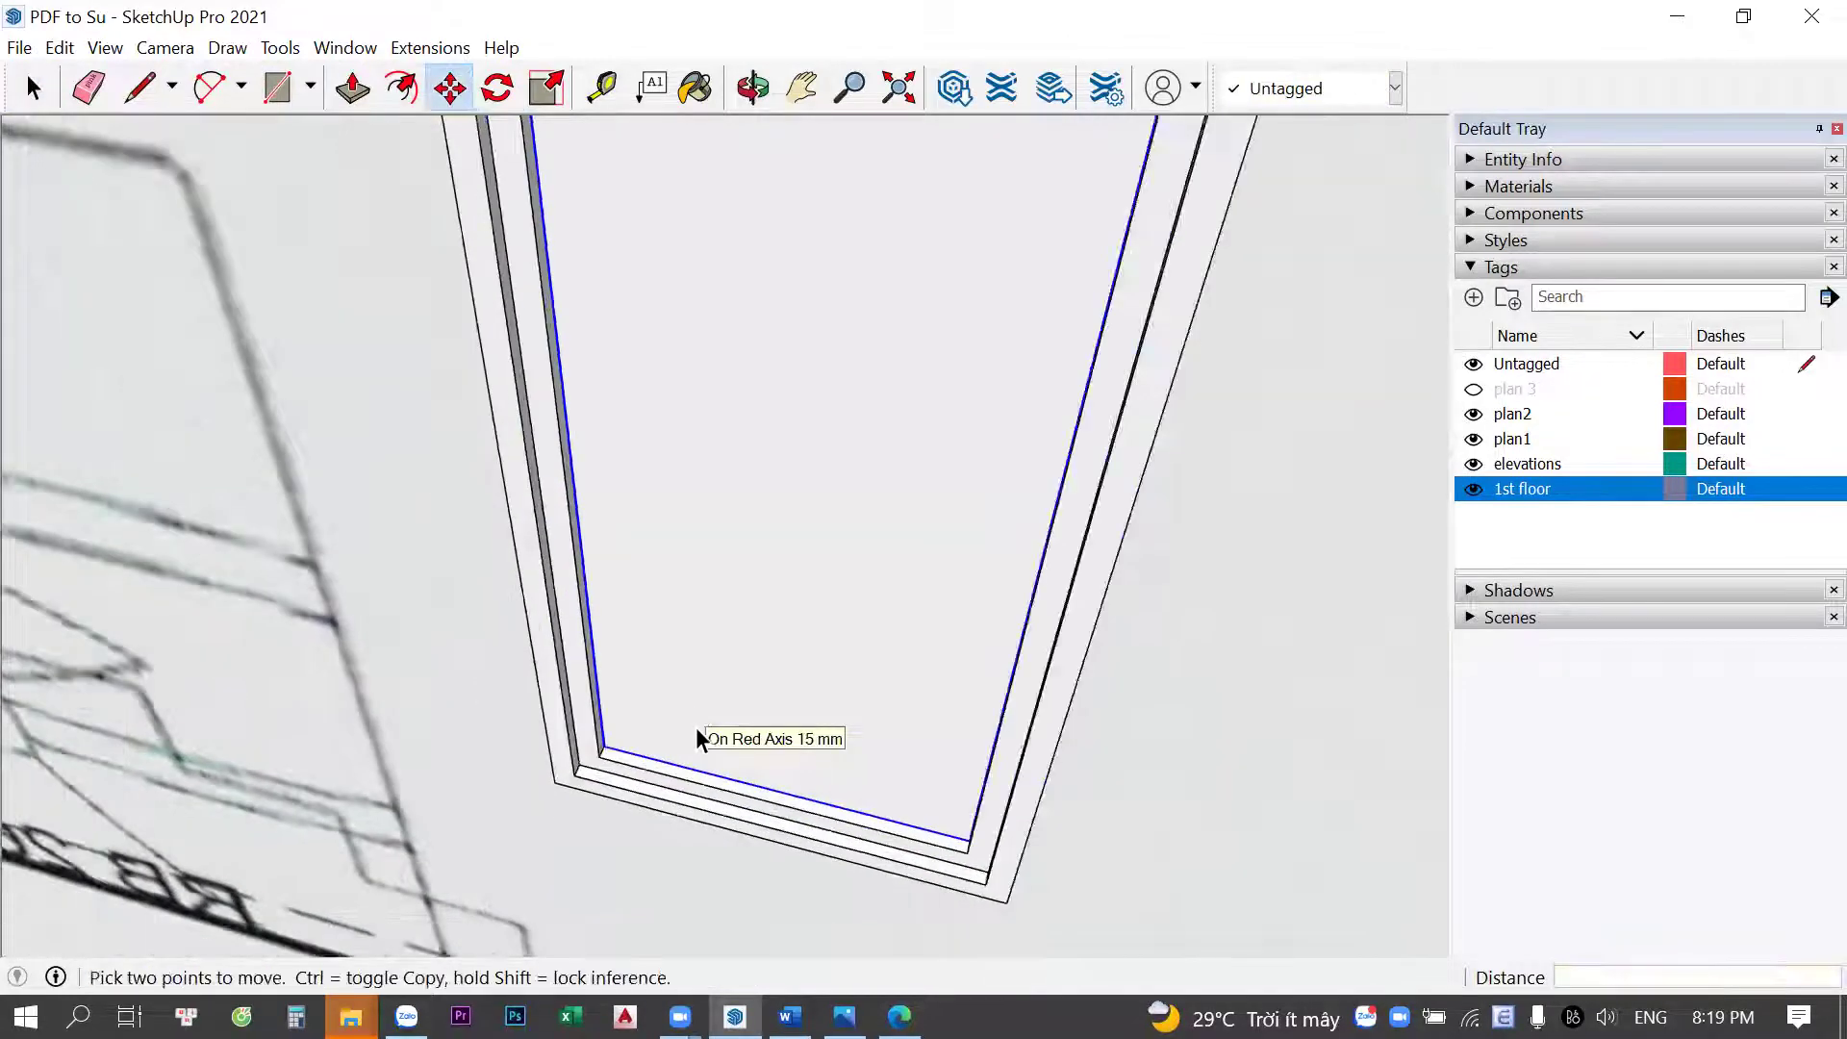
pyautogui.scroll(-5, 695, 731)
pyautogui.press('space')
pyautogui.moveTo(648, 701)
pyautogui.mouseDown(button='middle')
pyautogui.moveTo(1005, 555)
pyautogui.moveTo(691, 519)
pyautogui.mouseUp(button='middle')
pyautogui.scroll(2, 664, 486)
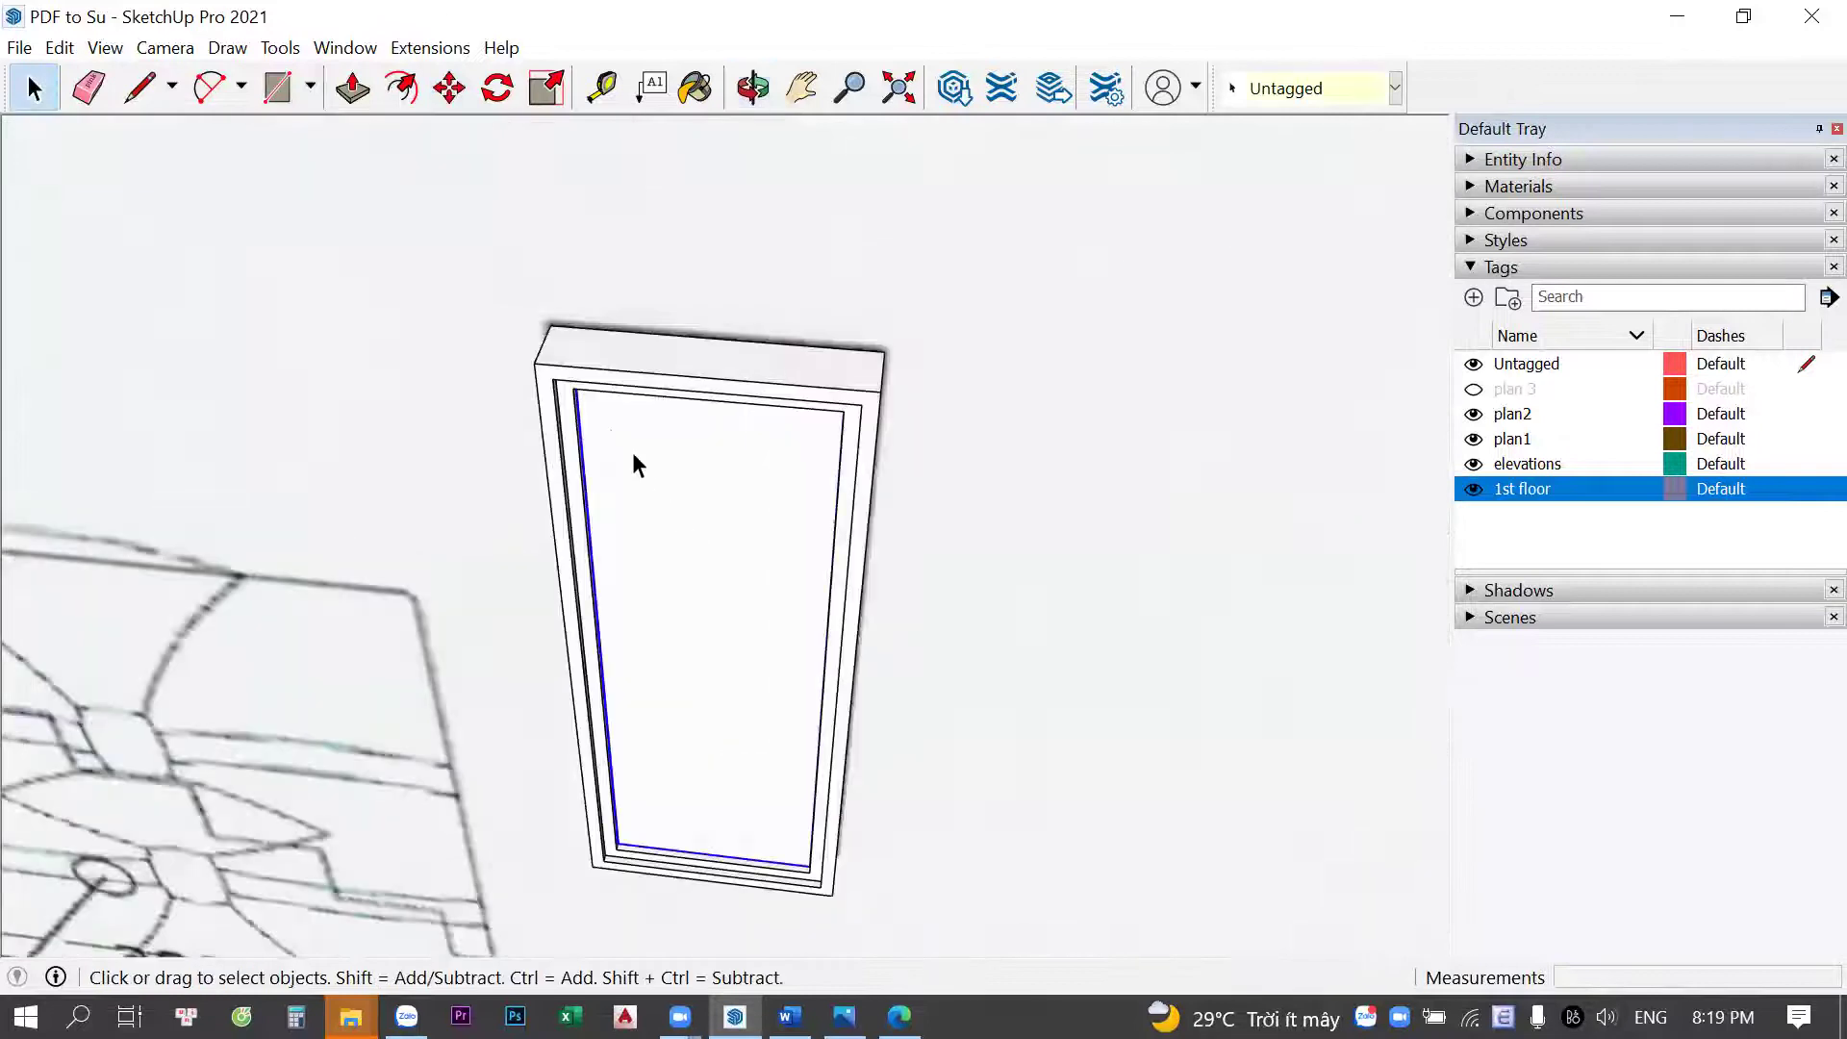
pyautogui.scroll(4, 587, 423)
pyautogui.scroll(-1, 765, 323)
pyautogui.scroll(-2, 892, 385)
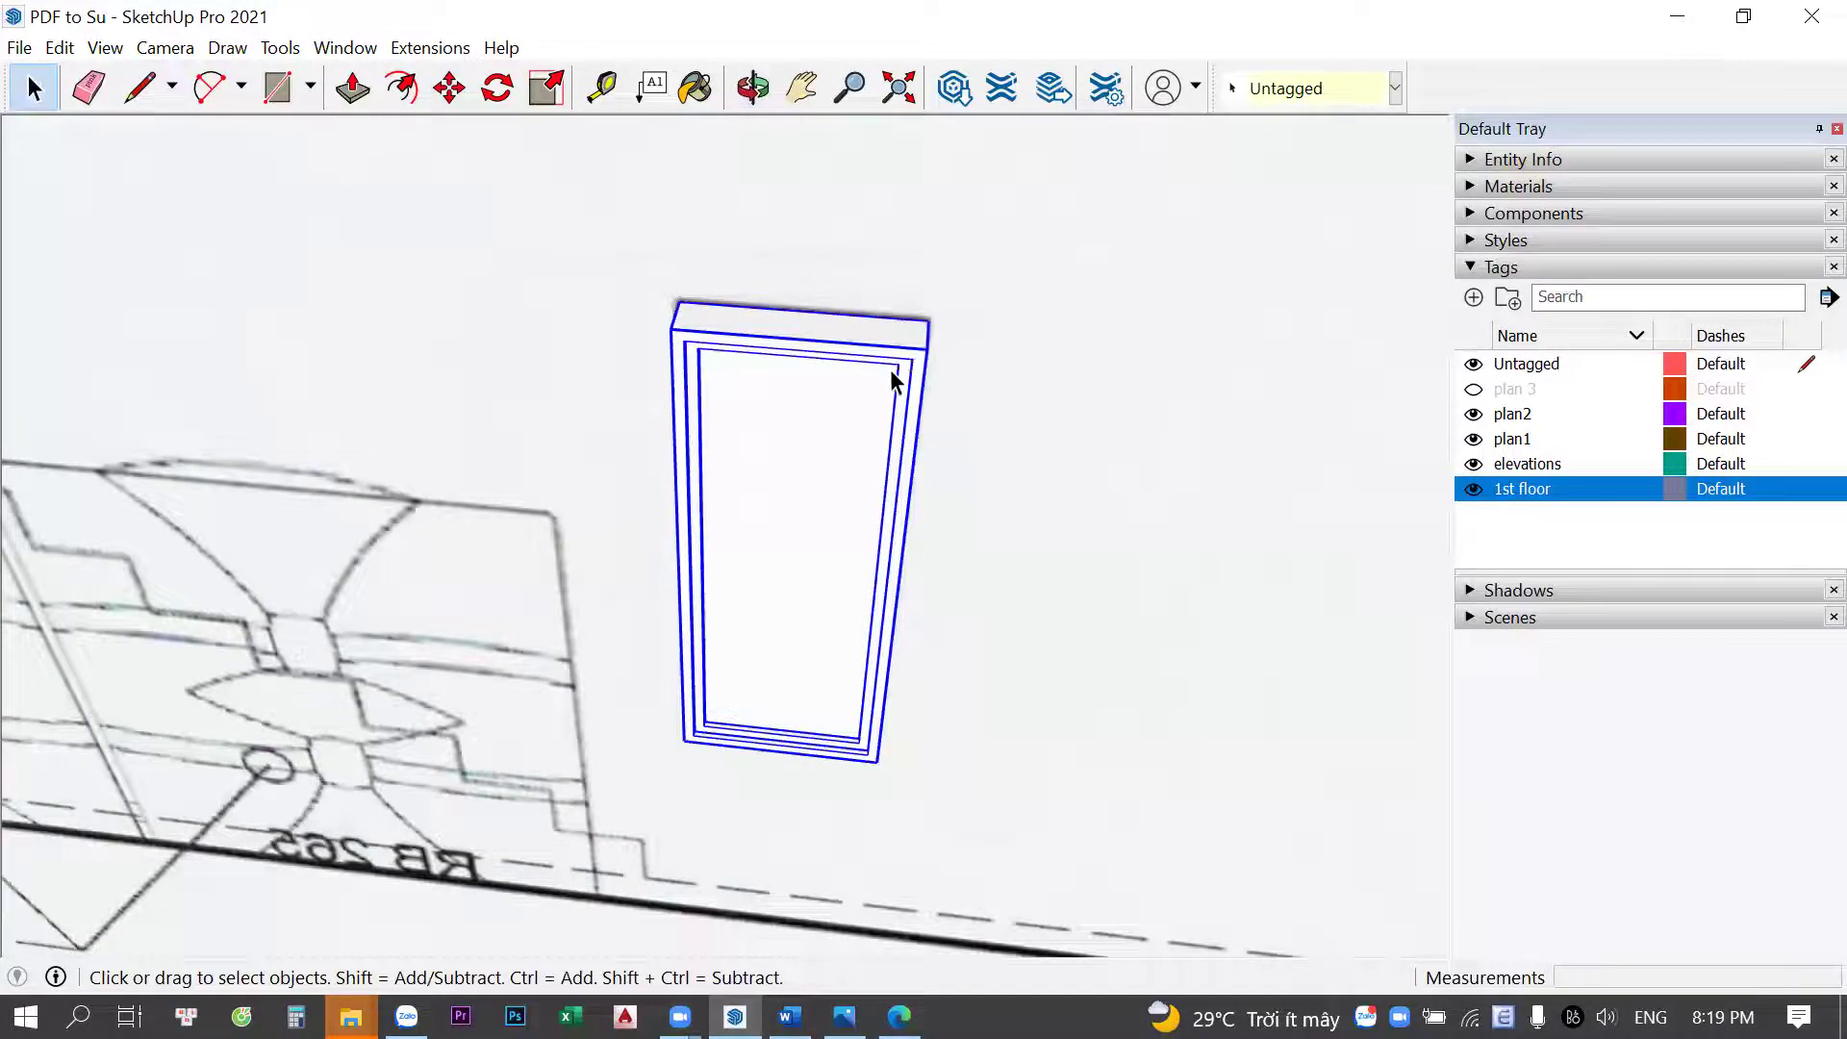
pyautogui.scroll(-2, 880, 392)
pyautogui.scroll(-1, 626, 448)
pyautogui.scroll(-2, 626, 448)
pyautogui.moveTo(627, 448); pyautogui.dragTo(787, 509, button='middle')
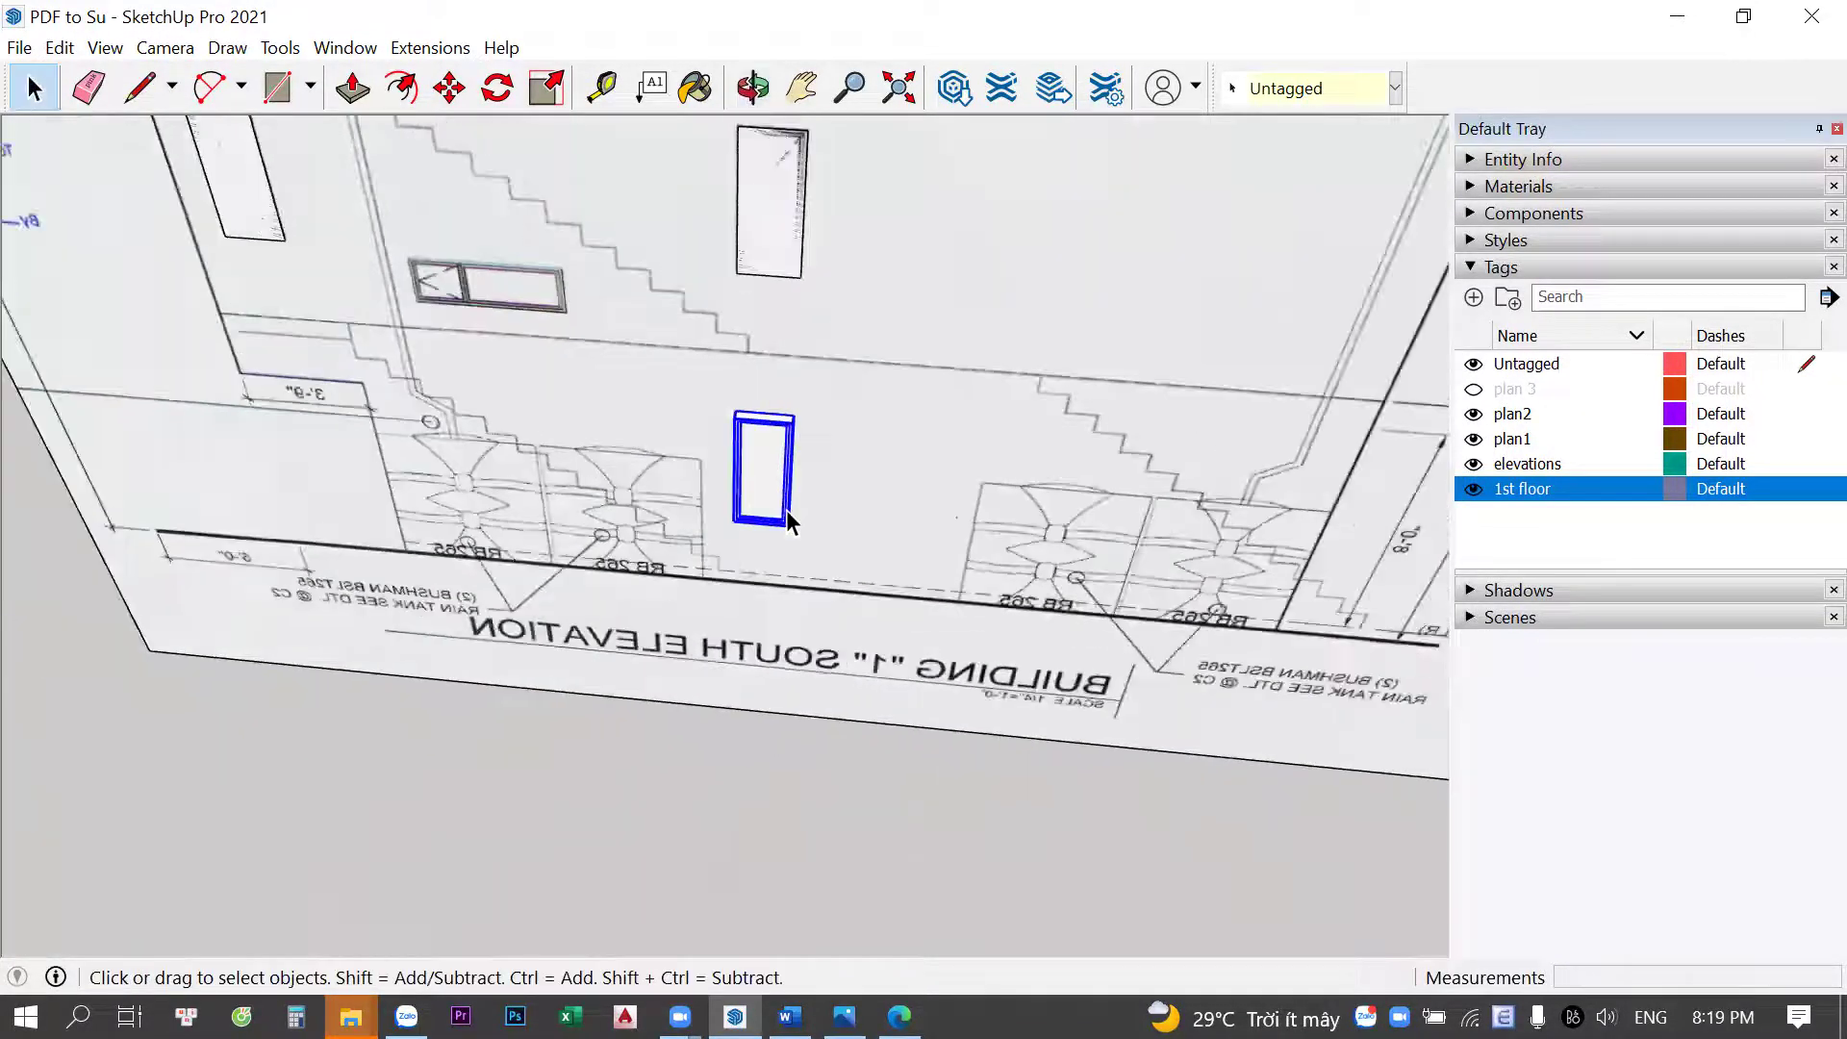
# Make the finished door into a component
pyautogui.moveTo(903, 679); pyautogui.dragTo(887, 584, button='middle')
pyautogui.press('g')
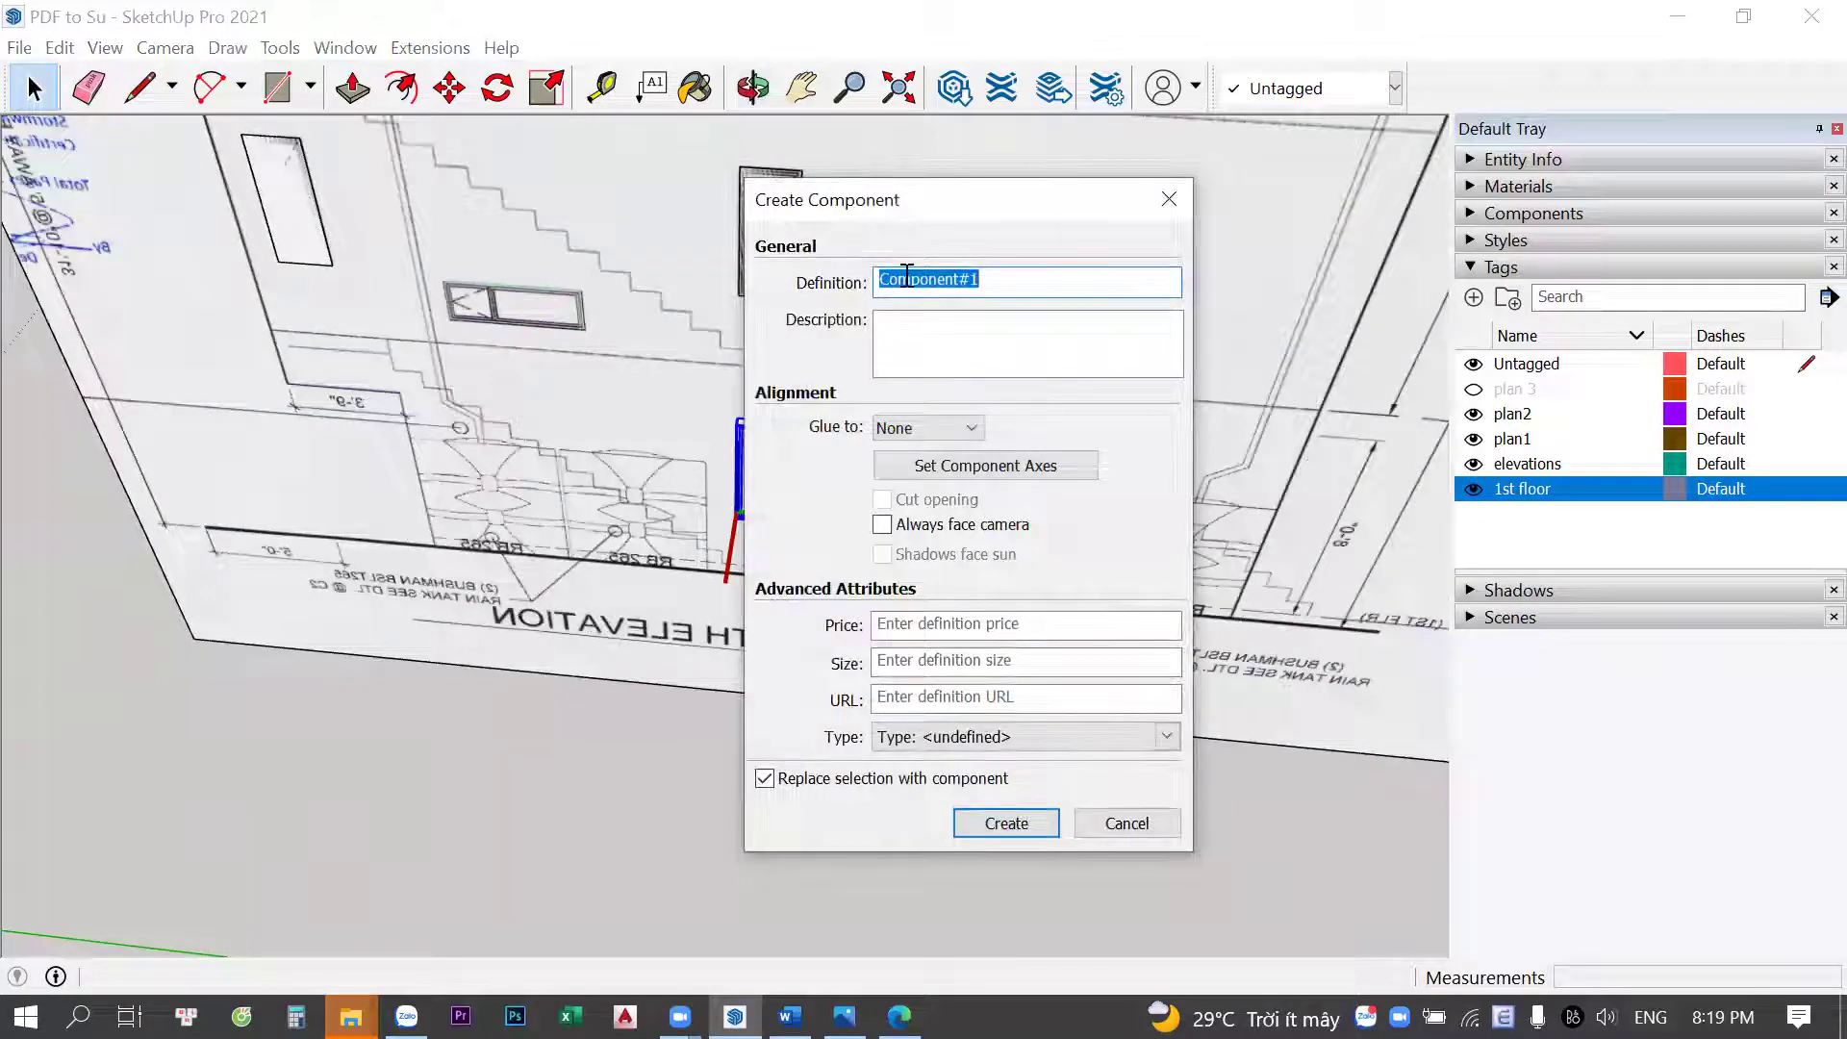
pyautogui.click(1006, 823)
pyautogui.moveTo(898, 556)
pyautogui.mouseDown(button='middle')
pyautogui.moveTo(759, 551)
pyautogui.moveTo(1039, 572)
pyautogui.mouseUp(button='middle')
pyautogui.scroll(2, 818, 500)
# Move the door component onto the first-floor wall and orbit to check its placement
pyautogui.press('m')
pyautogui.click(864, 384)
pyautogui.scroll(-2, 702, 597)
pyautogui.scroll(2, 957, 751)
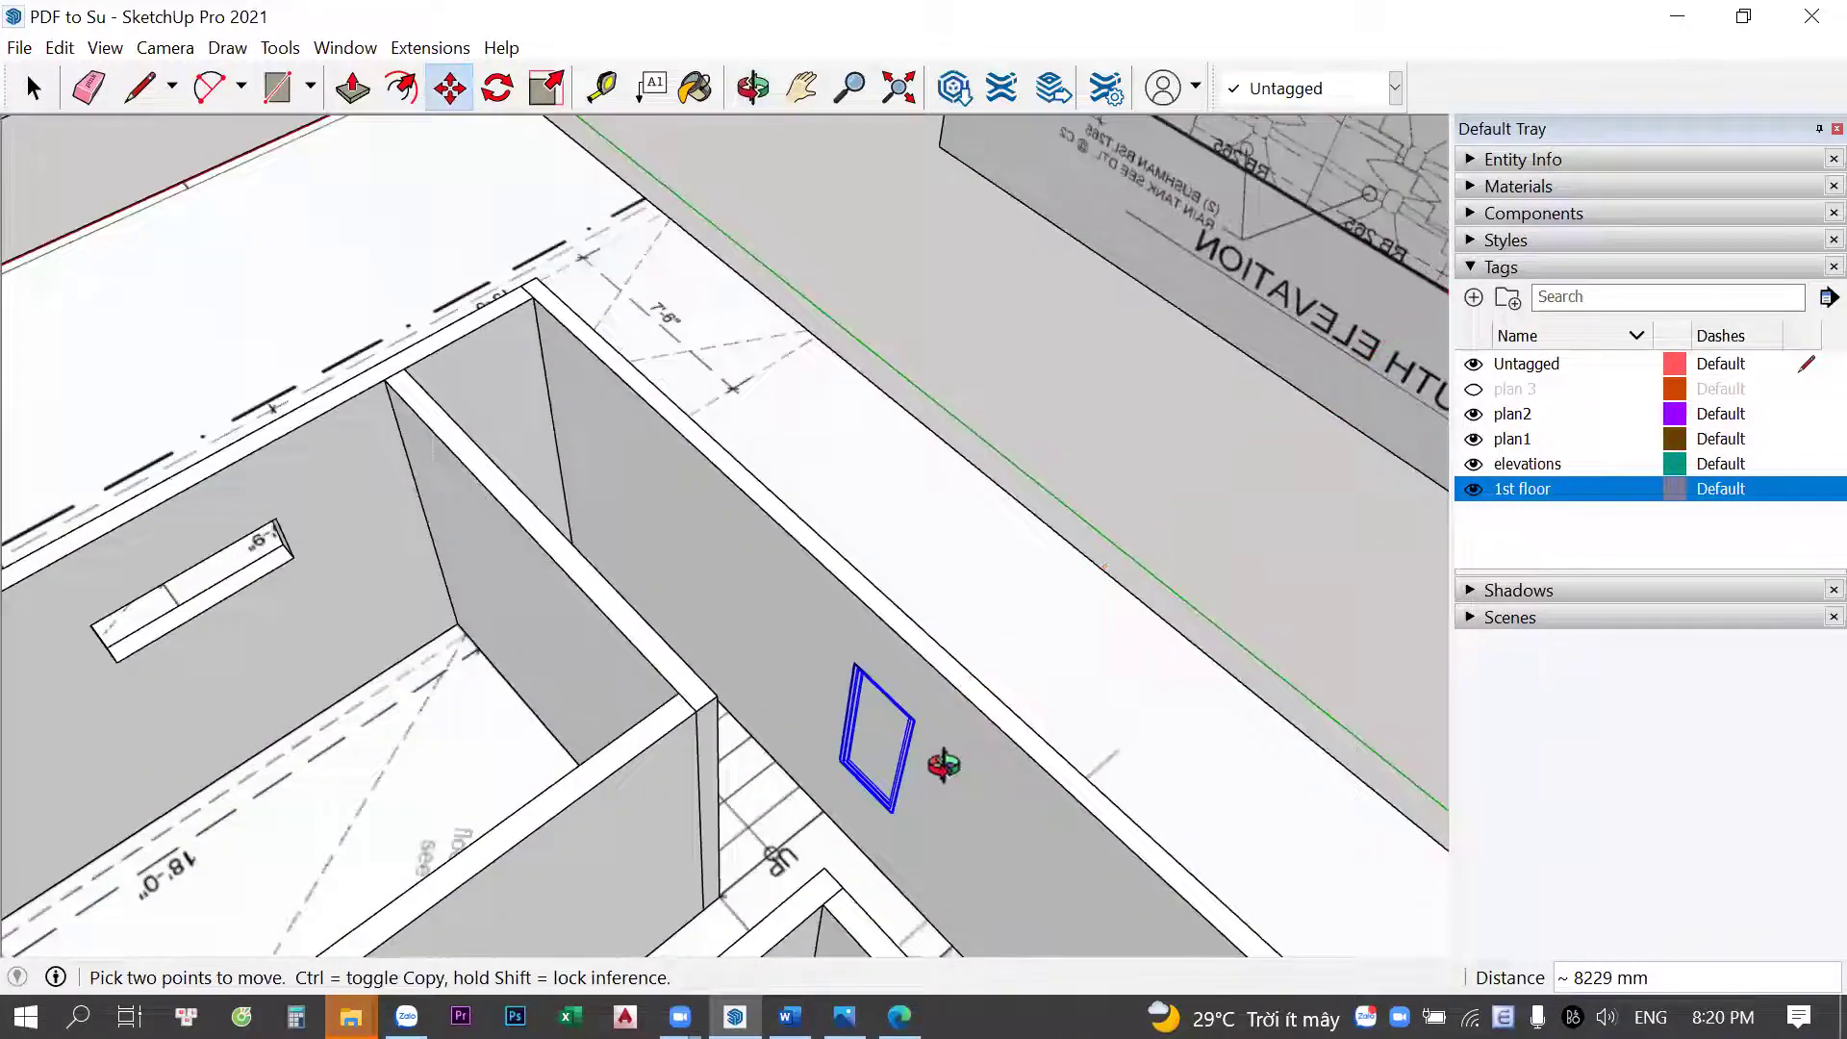
pyautogui.click(944, 765)
pyautogui.press('space')
pyautogui.scroll(3, 871, 628)
pyautogui.moveTo(871, 627); pyautogui.dragTo(1002, 529, button='middle')
pyautogui.click(887, 510)
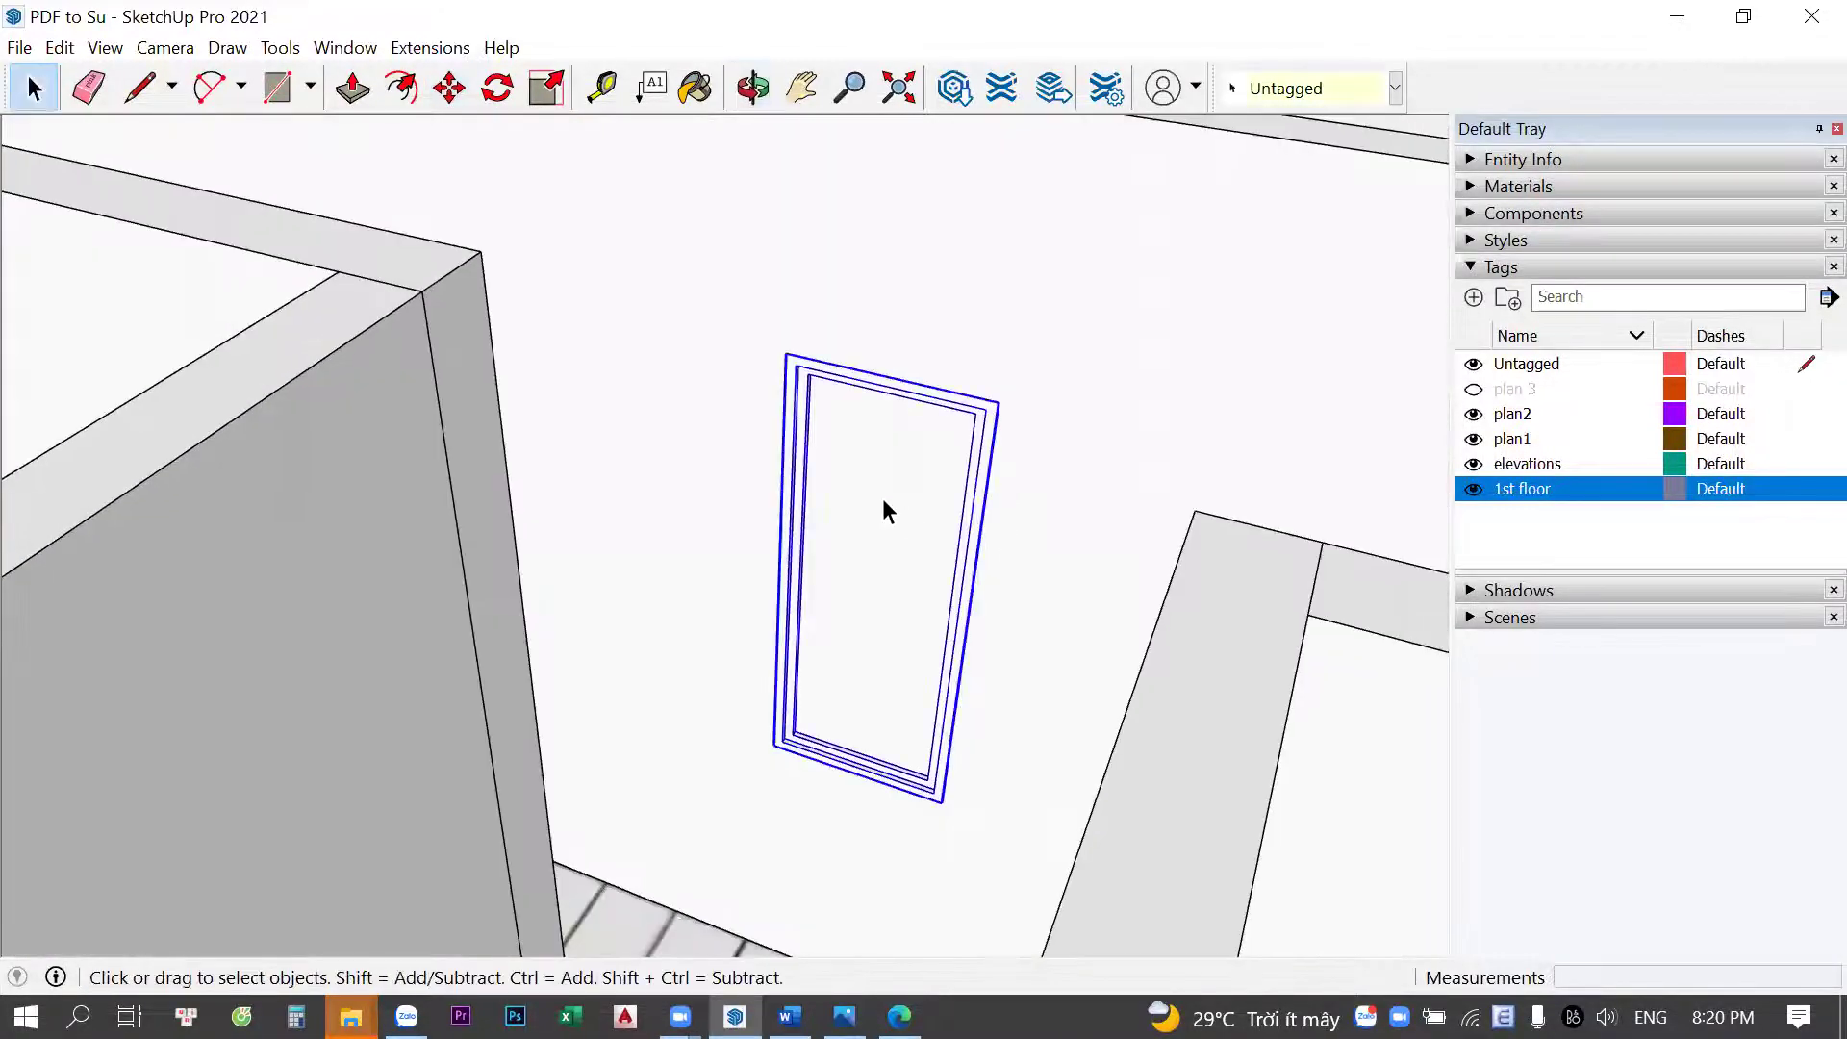
pyautogui.scroll(-5, 887, 510)
pyautogui.moveTo(887, 510)
pyautogui.mouseDown(button='middle')
pyautogui.moveTo(720, 539)
pyautogui.moveTo(1237, 226)
pyautogui.mouseUp(button='middle')
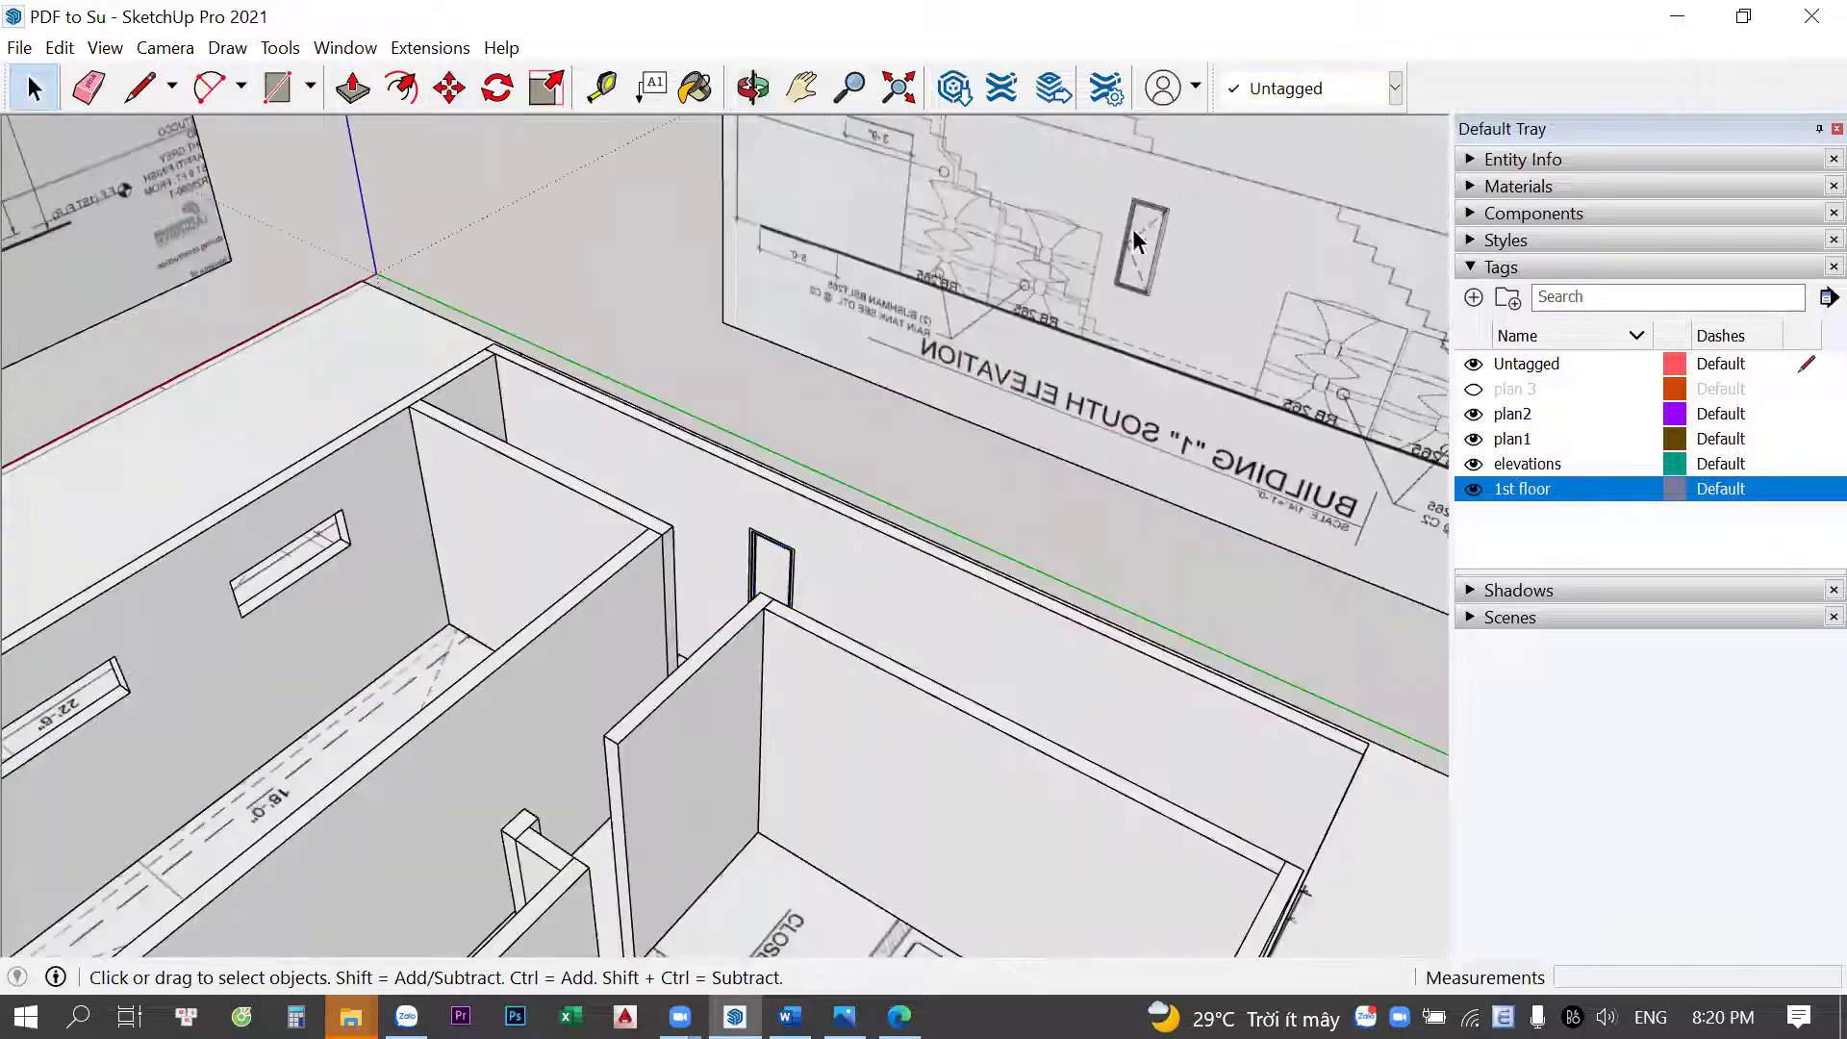
# Paint the floating rectangle with Color E03 from the Colors collection
pyautogui.press('b')
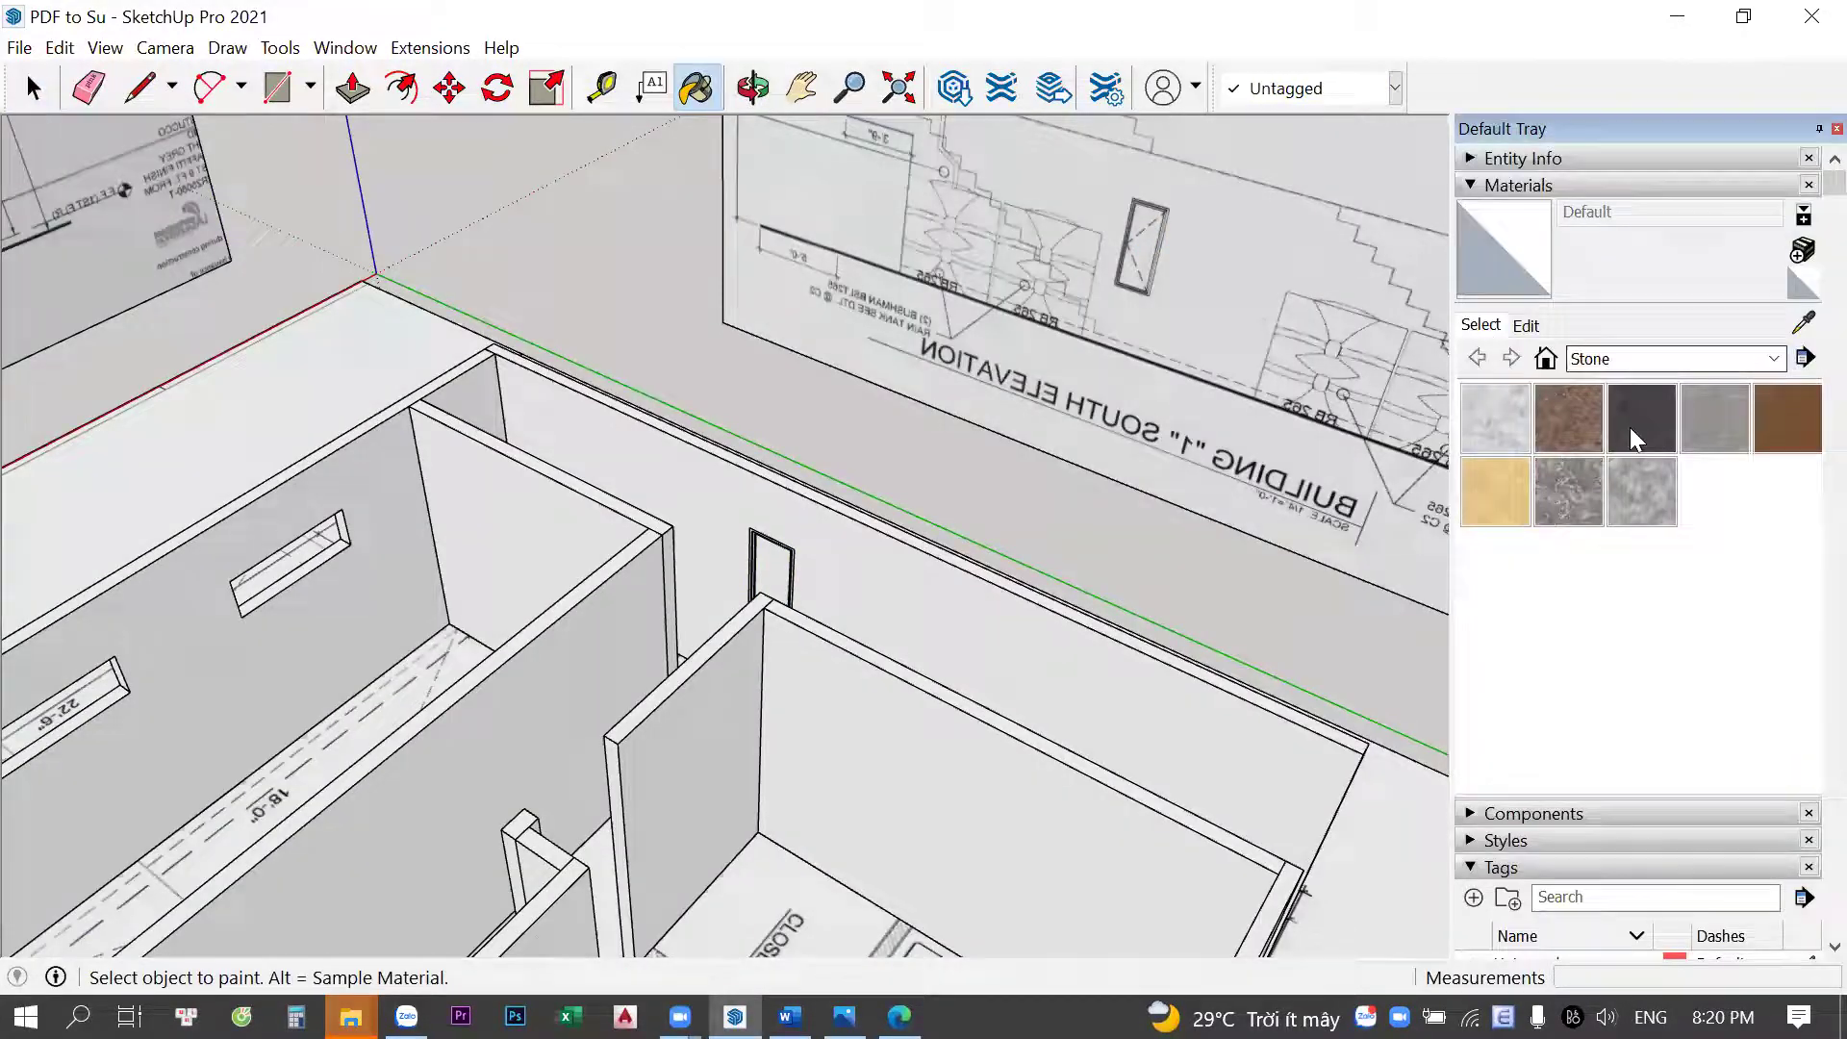
pyautogui.click(1773, 359)
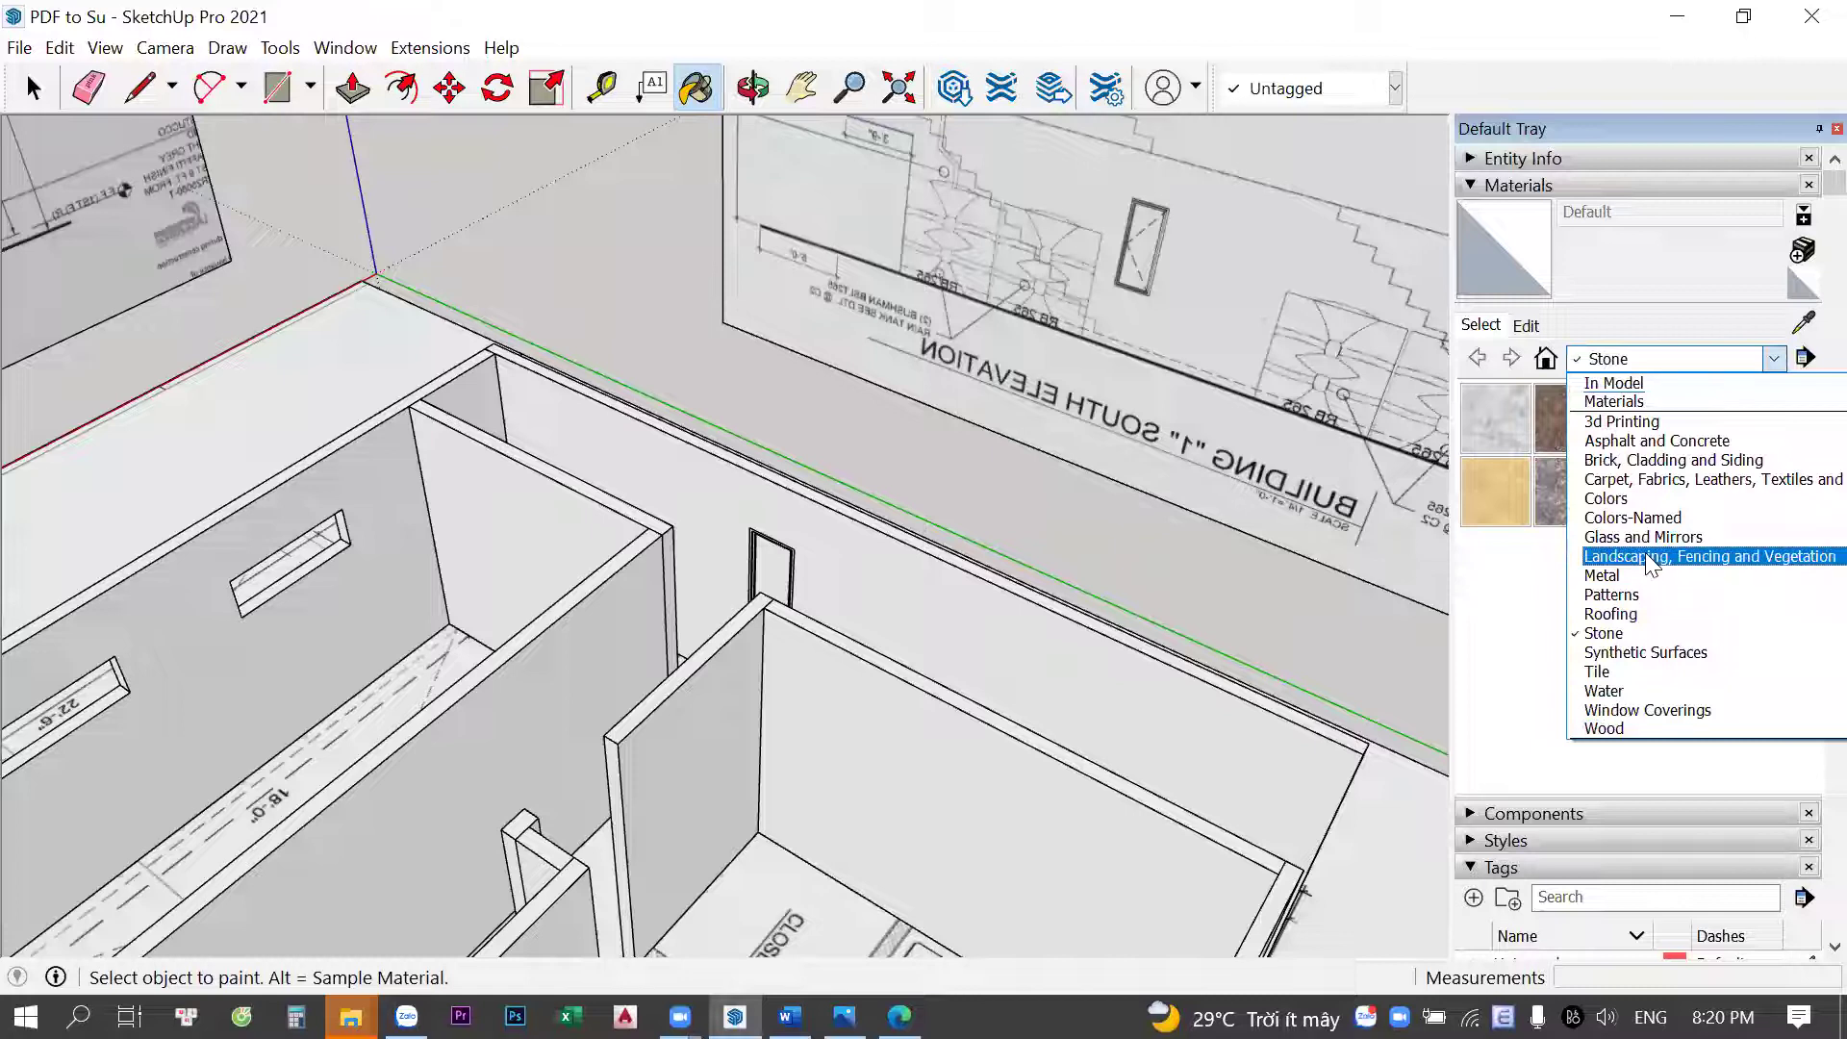
pyautogui.click(1501, 642)
pyautogui.press('space')
pyautogui.moveTo(1225, 536)
pyautogui.mouseDown(button='middle')
pyautogui.moveTo(1011, 557)
pyautogui.moveTo(962, 635)
pyautogui.mouseUp(button='middle')
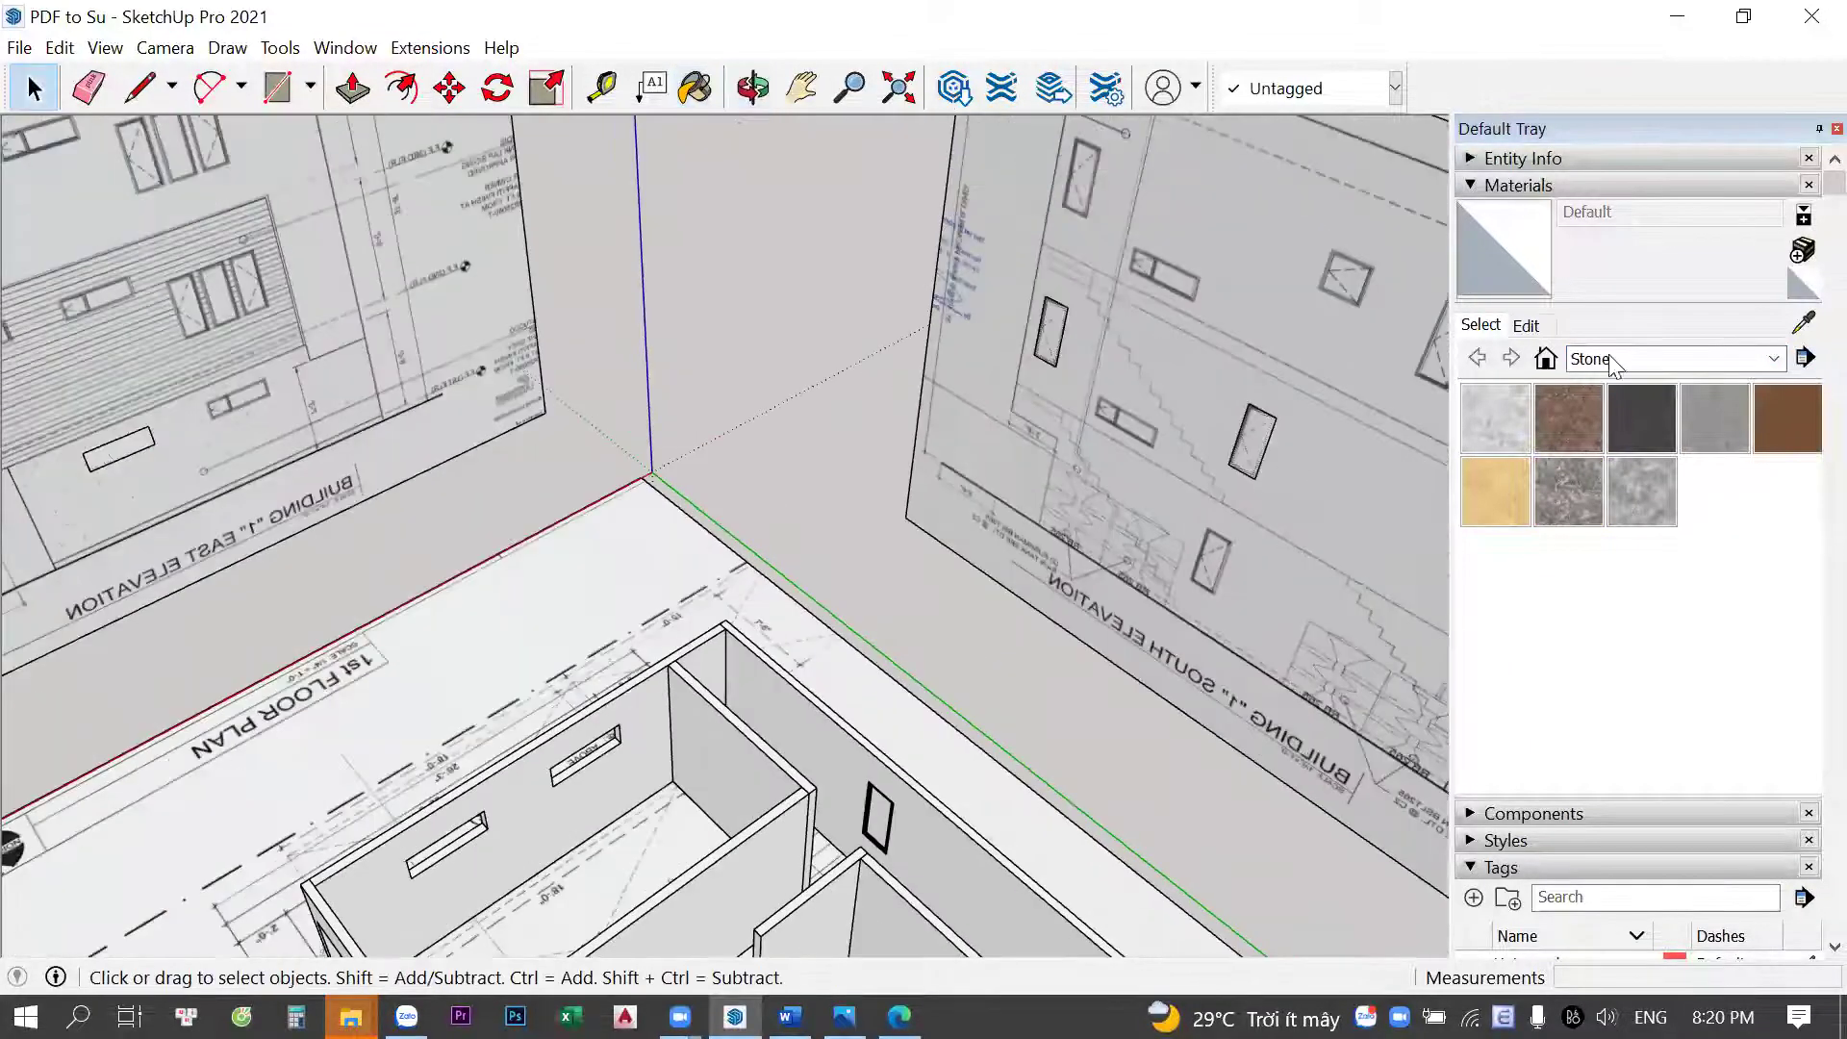
pyautogui.click(1614, 359)
pyautogui.click(1616, 512)
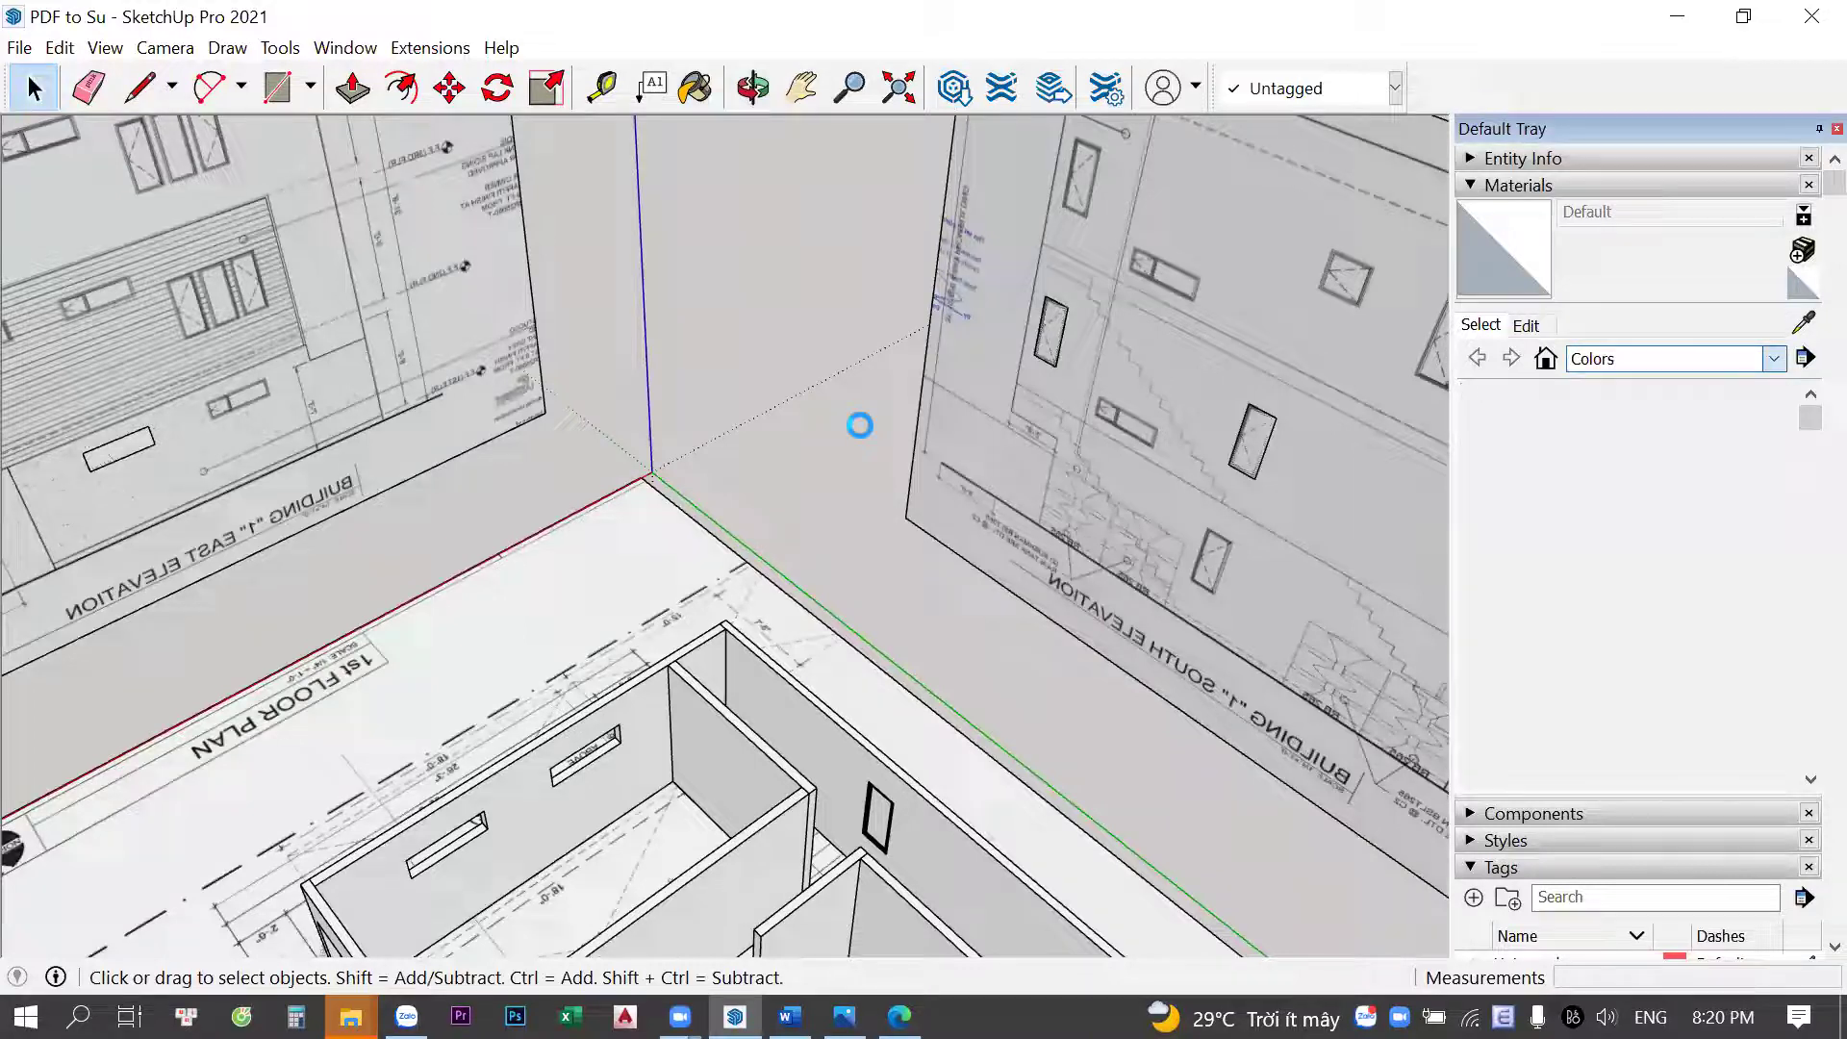
pyautogui.scroll(-3, 1723, 536)
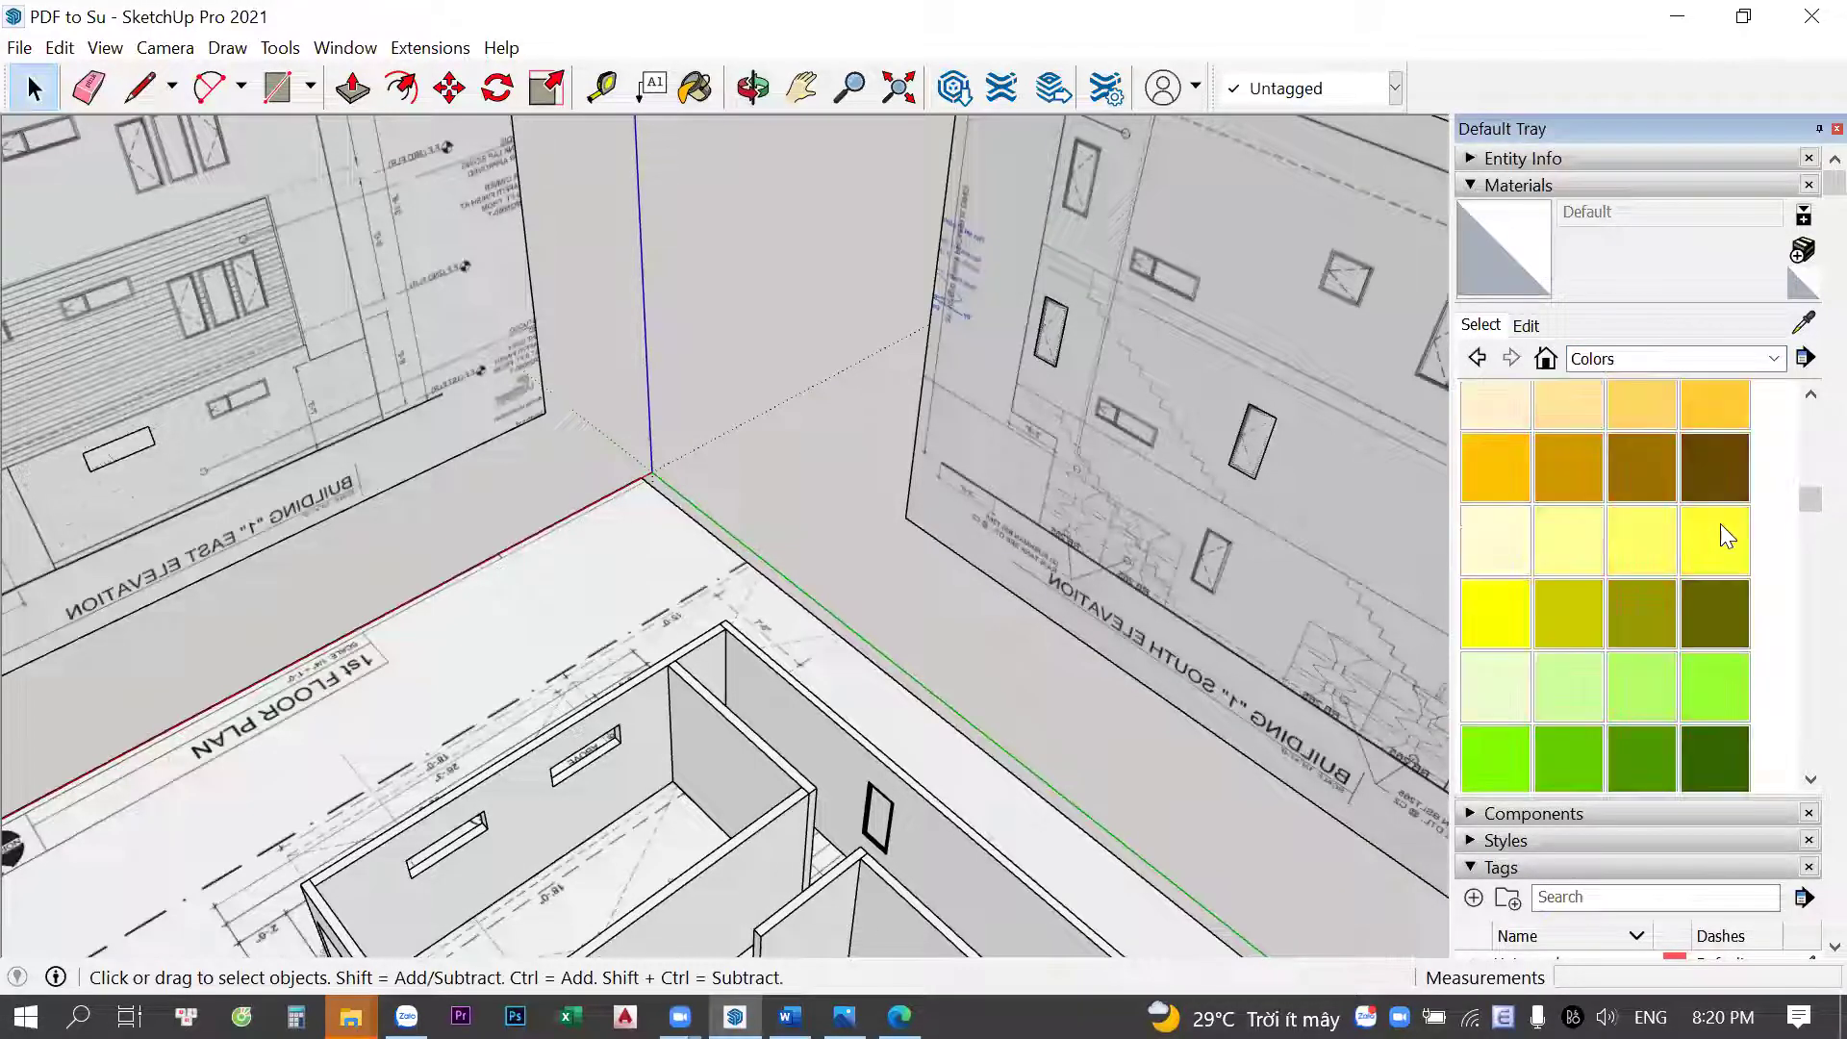
pyautogui.moveTo(885, 513)
pyautogui.mouseDown(button='middle')
pyautogui.moveTo(792, 445)
pyautogui.moveTo(798, 374)
pyautogui.moveTo(981, 479)
pyautogui.mouseUp(button='middle')
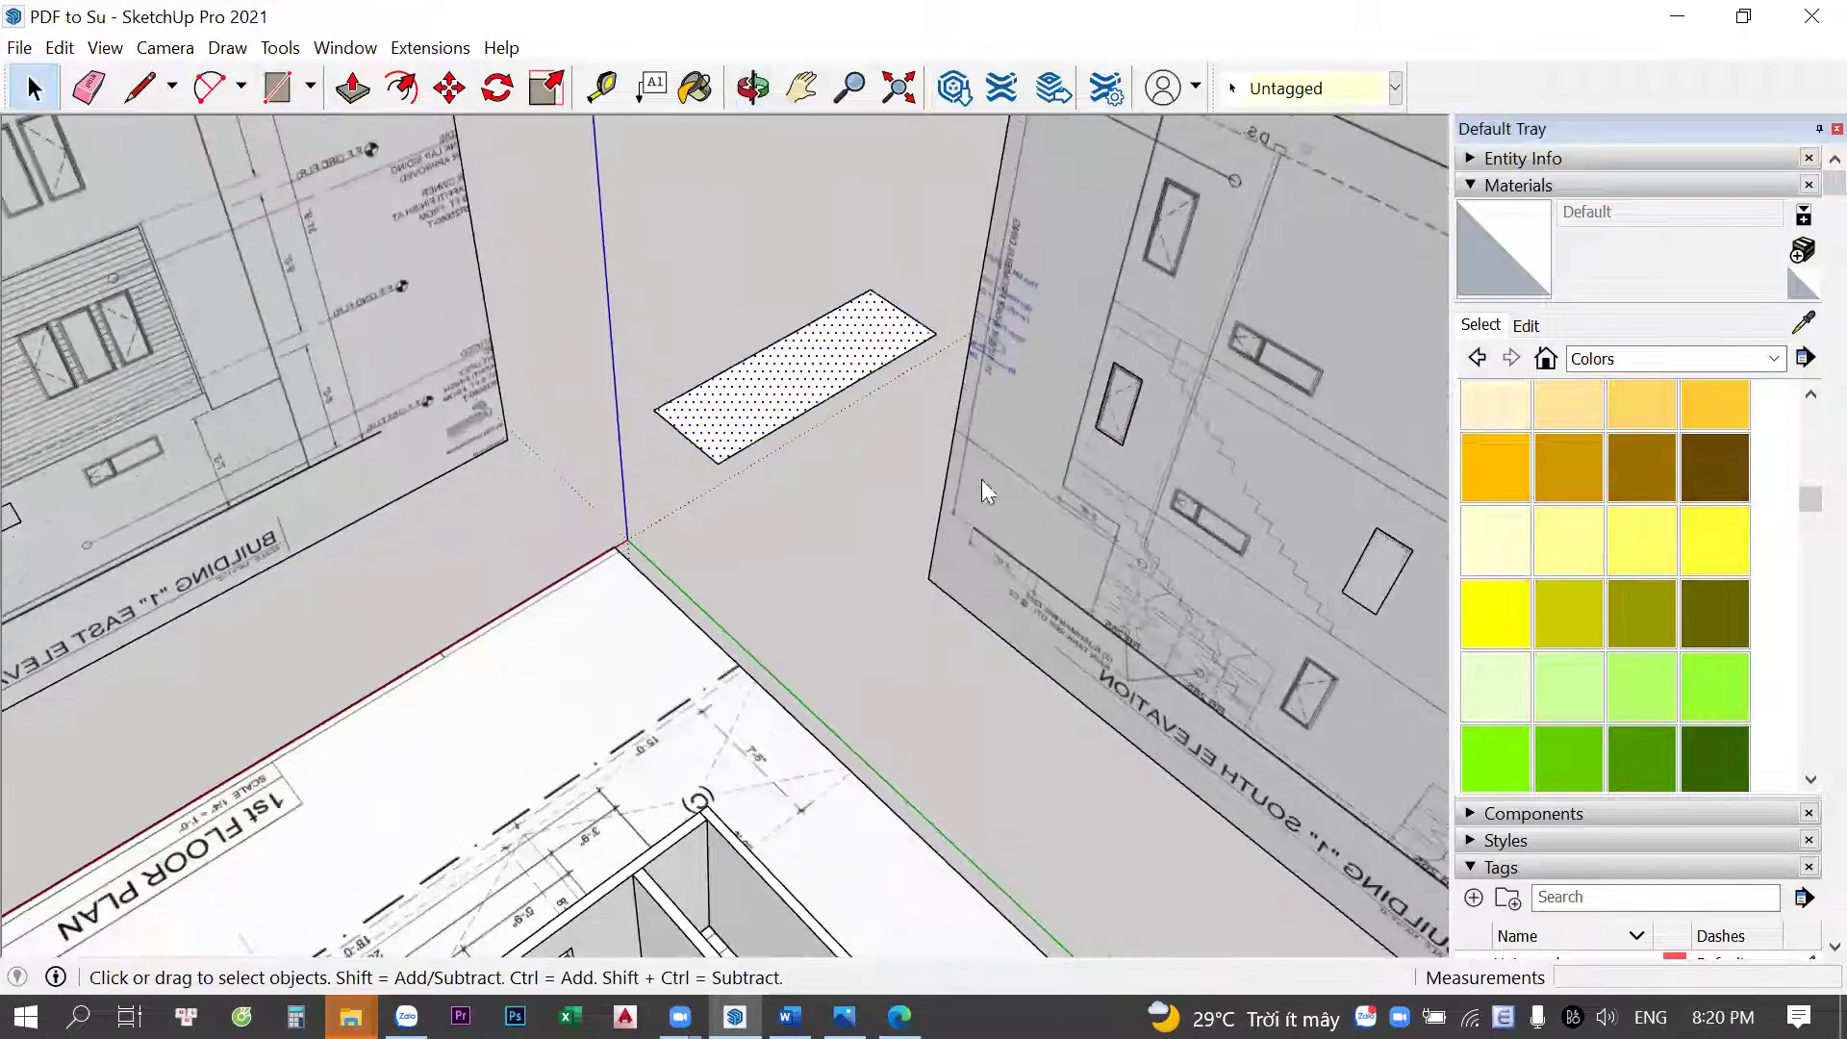
pyautogui.click(1643, 540)
pyautogui.click(785, 388)
pyautogui.press('space')
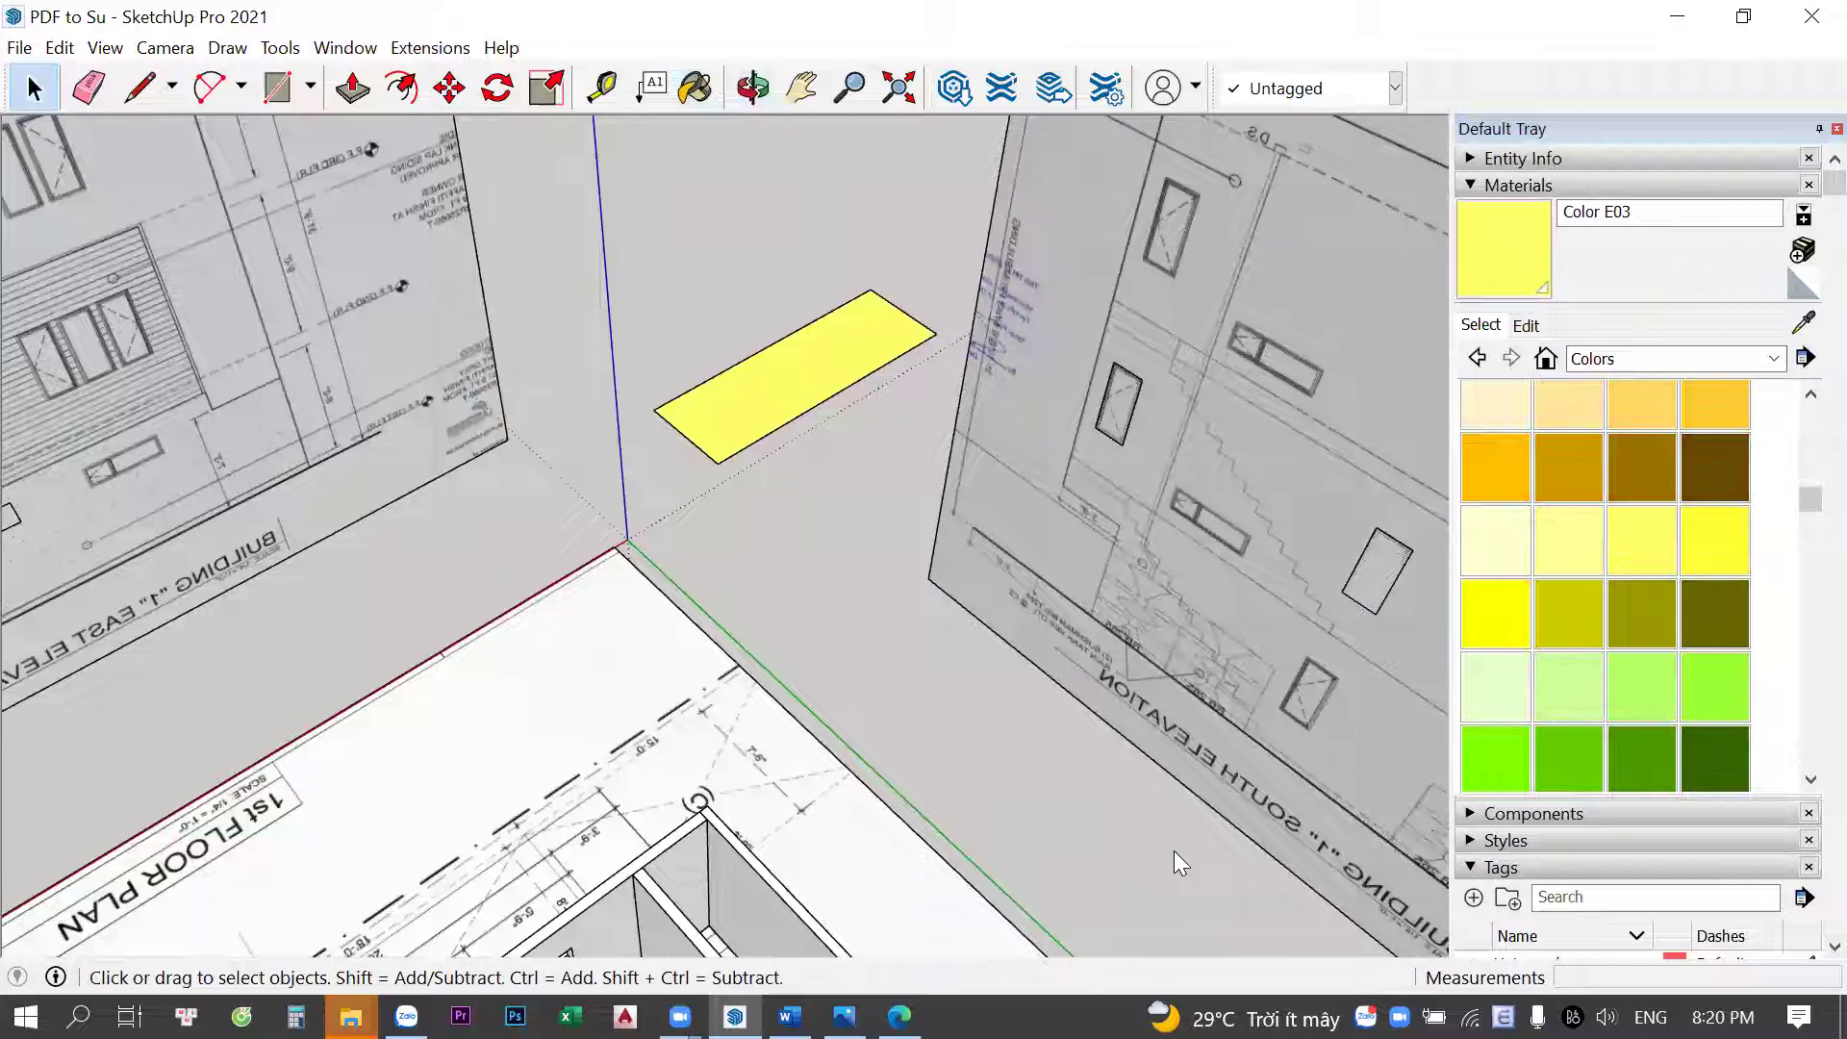
# Edit Color E03 to white RGB 255/255/255 with opacity 52
pyautogui.click(1537, 325)
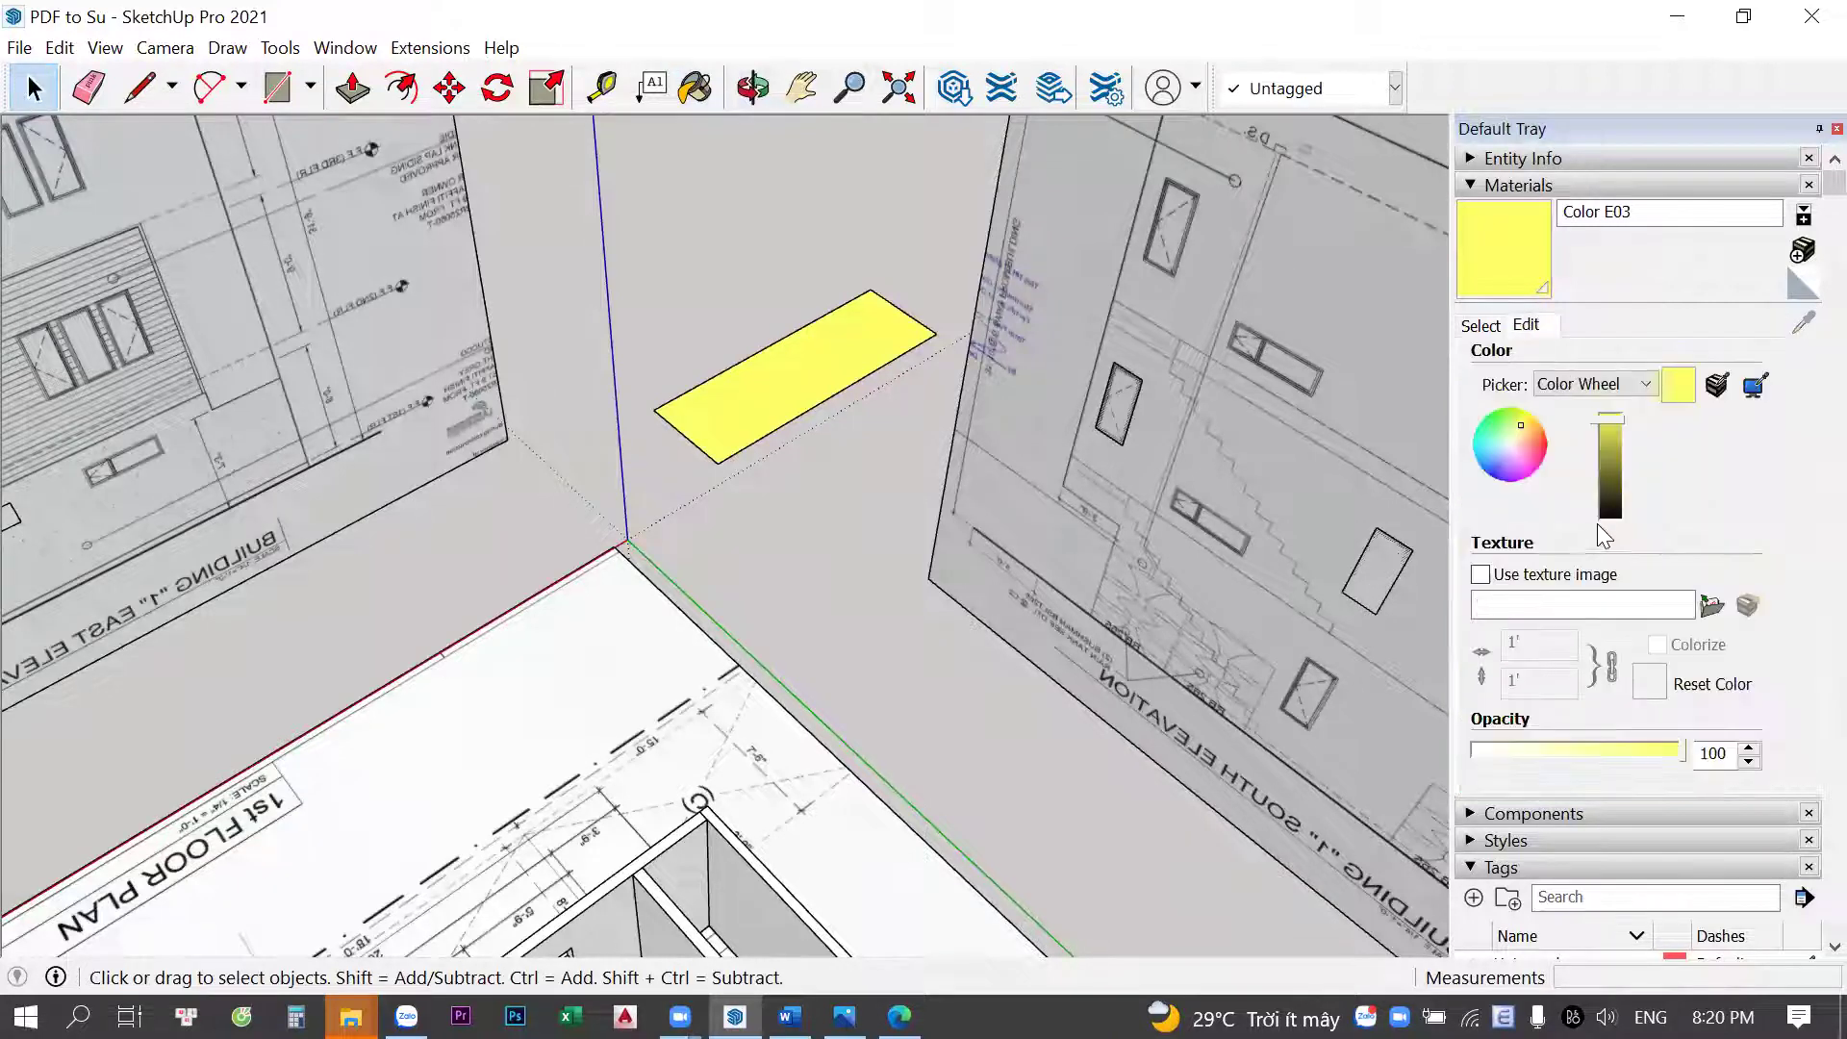
pyautogui.click(1587, 385)
pyautogui.click(1591, 452)
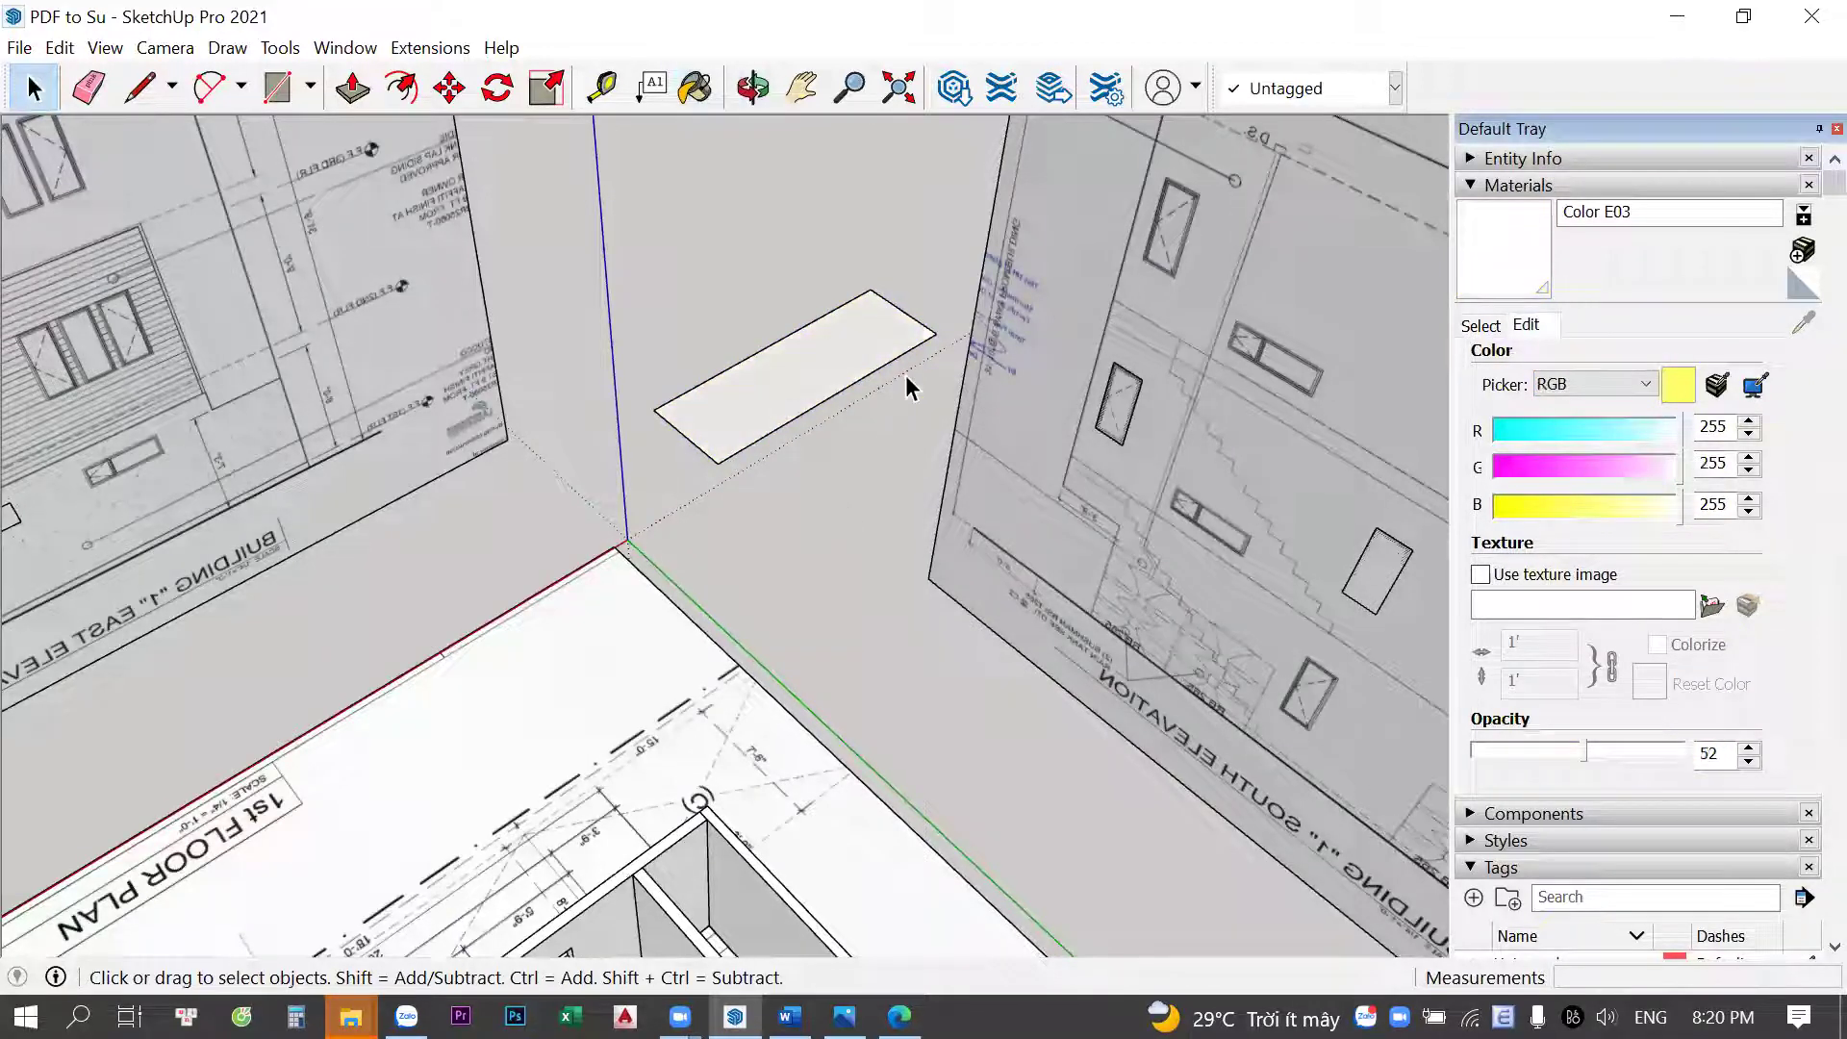
pyautogui.moveTo(808, 577); pyautogui.dragTo(795, 355, button='middle')
pyautogui.scroll(2, 941, 784)
# Select the small rectangle and pick dark grey Color M06 from the Colors swatches
pyautogui.scroll(2, 910, 731)
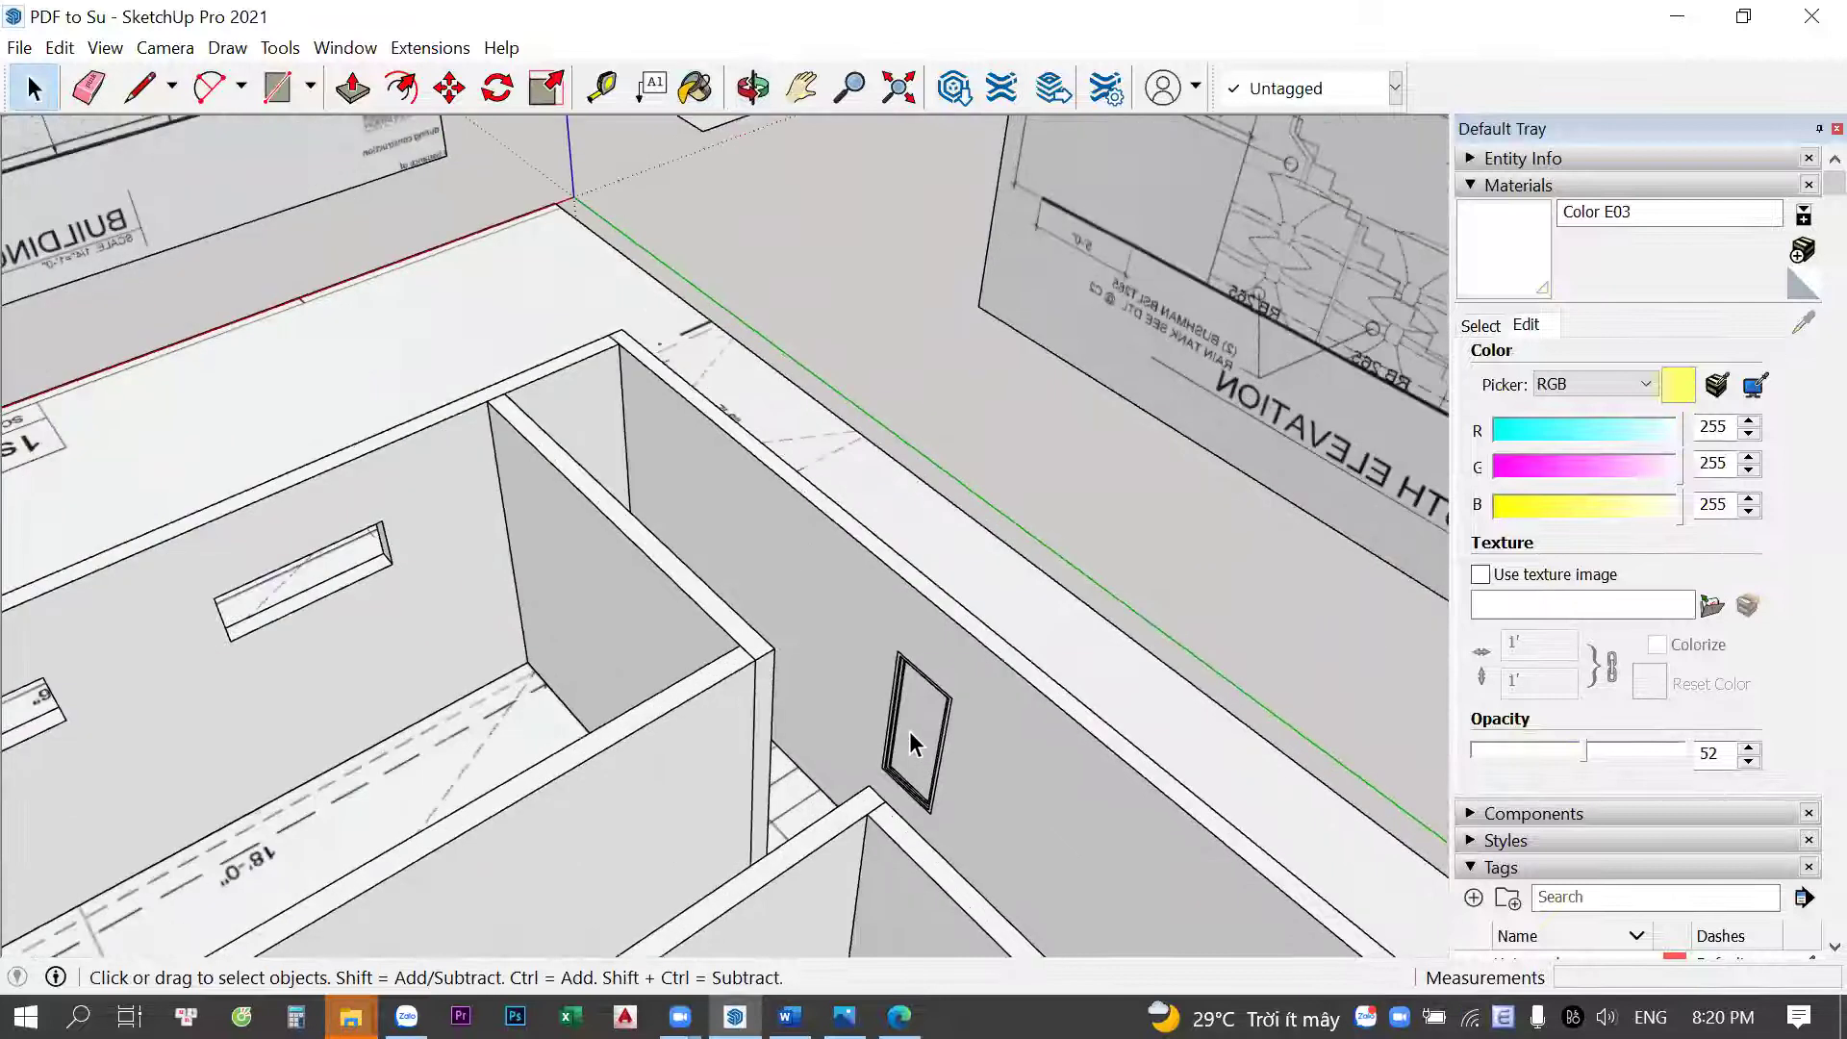
pyautogui.click(909, 732)
pyautogui.scroll(3, 909, 731)
pyautogui.press('b')
pyautogui.press('space')
pyautogui.moveTo(931, 736)
pyautogui.mouseDown(button='middle')
pyautogui.moveTo(781, 432)
pyautogui.moveTo(909, 577)
pyautogui.mouseUp(button='middle')
pyautogui.scroll(-3, 781, 431)
pyautogui.scroll(2, 1037, 456)
pyautogui.scroll(2, 1038, 456)
pyautogui.click(1493, 325)
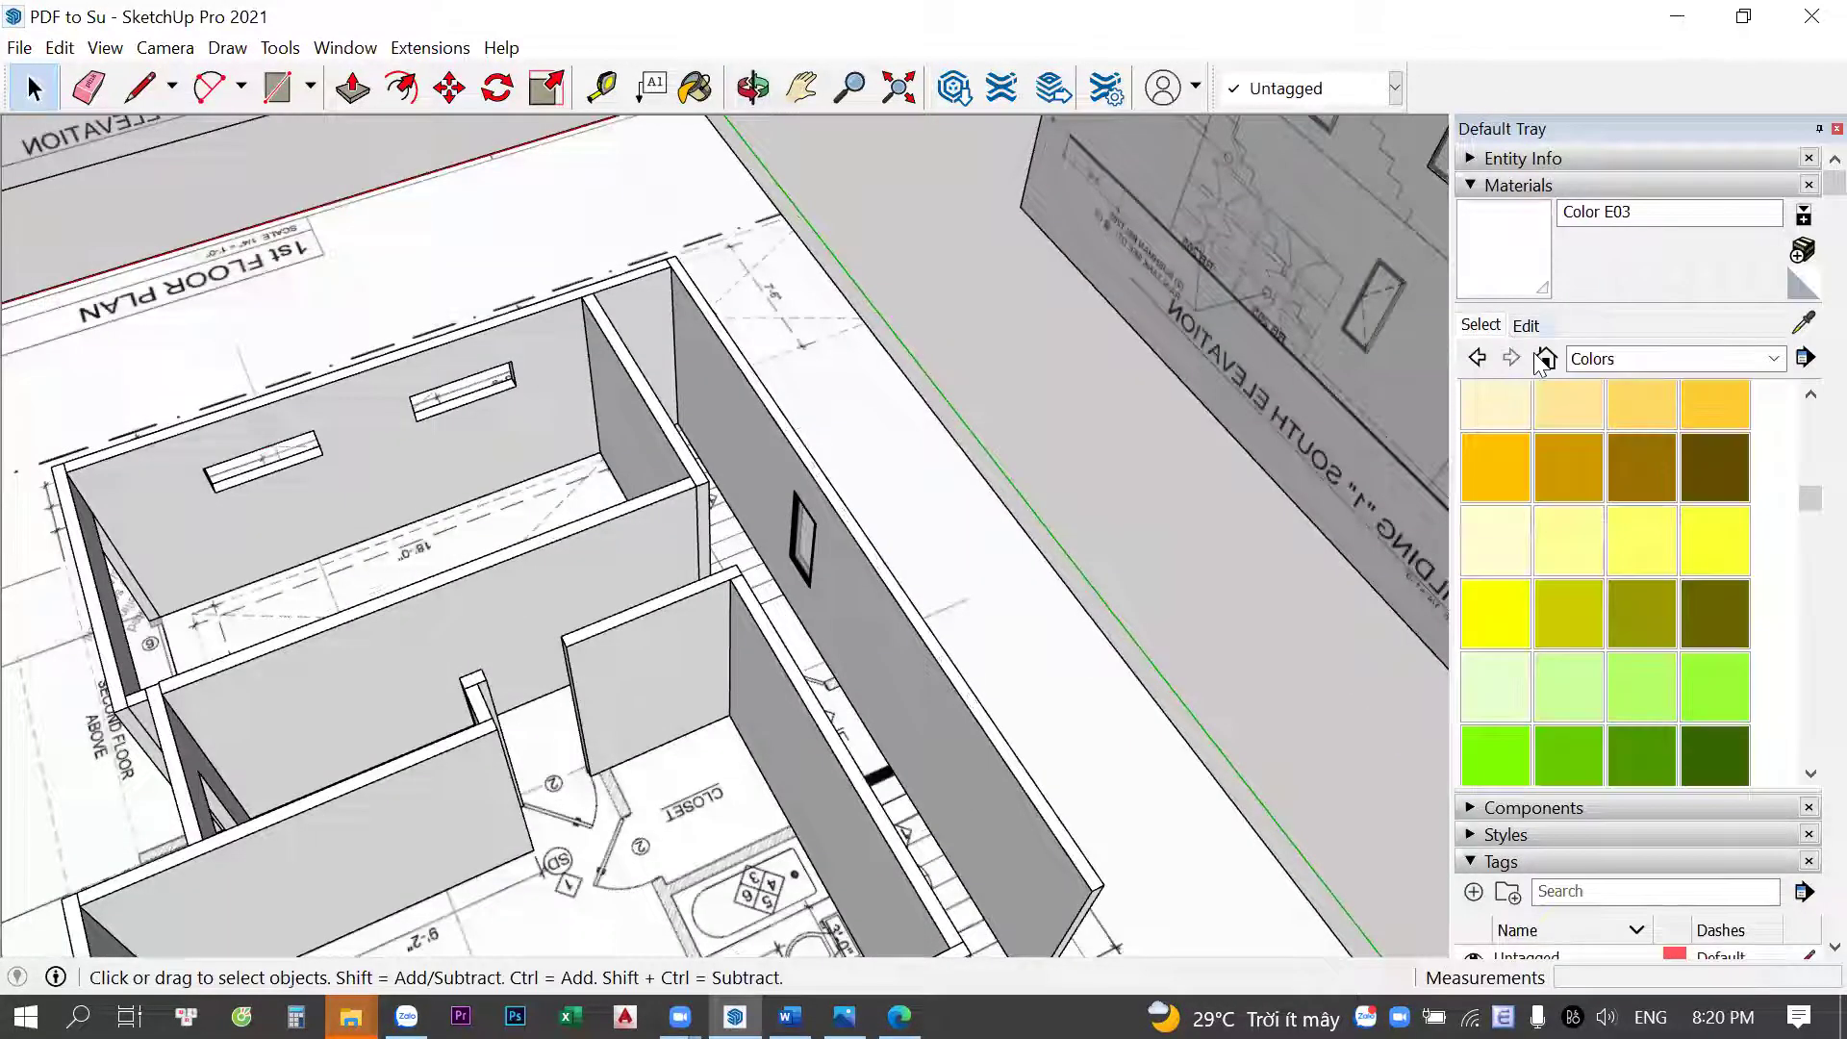
pyautogui.scroll(-5, 1672, 479)
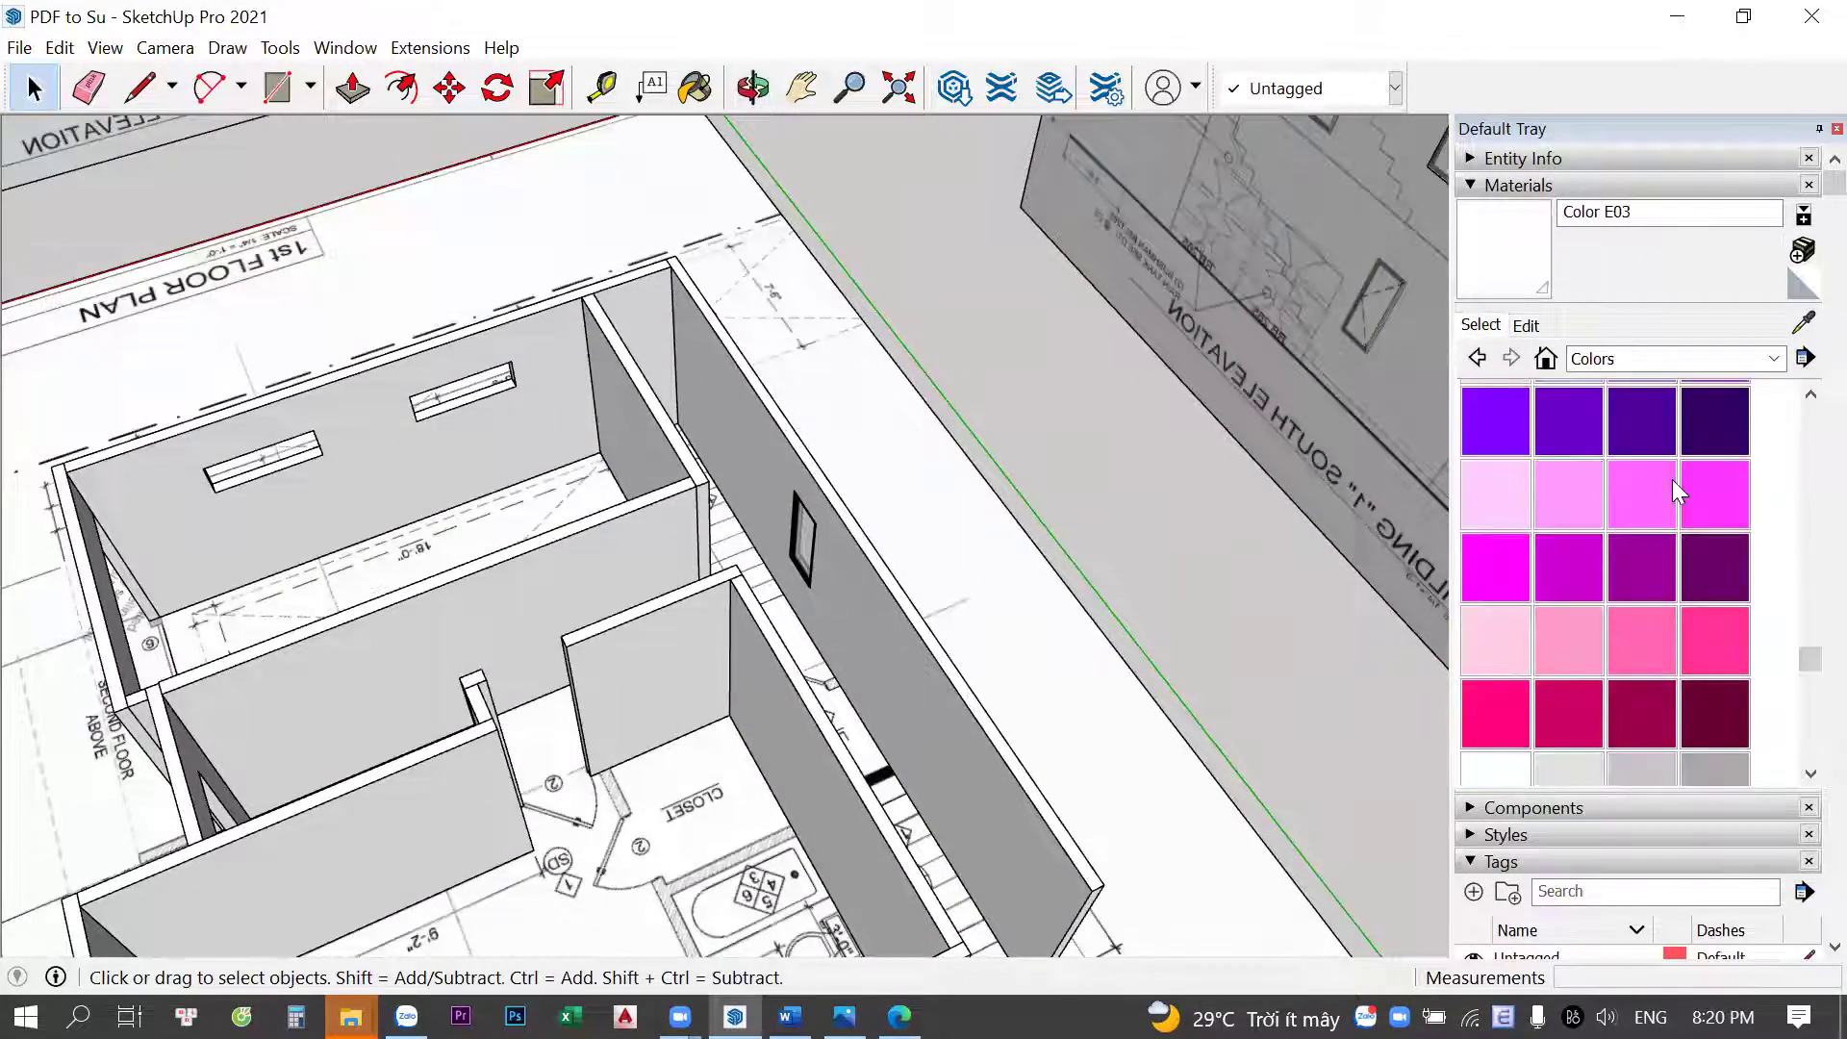
pyautogui.scroll(-3, 1651, 637)
pyautogui.click(1651, 637)
# Select the door frame and try painting its connected faces with Color M06
pyautogui.moveTo(924, 679); pyautogui.dragTo(1058, 546, button='middle')
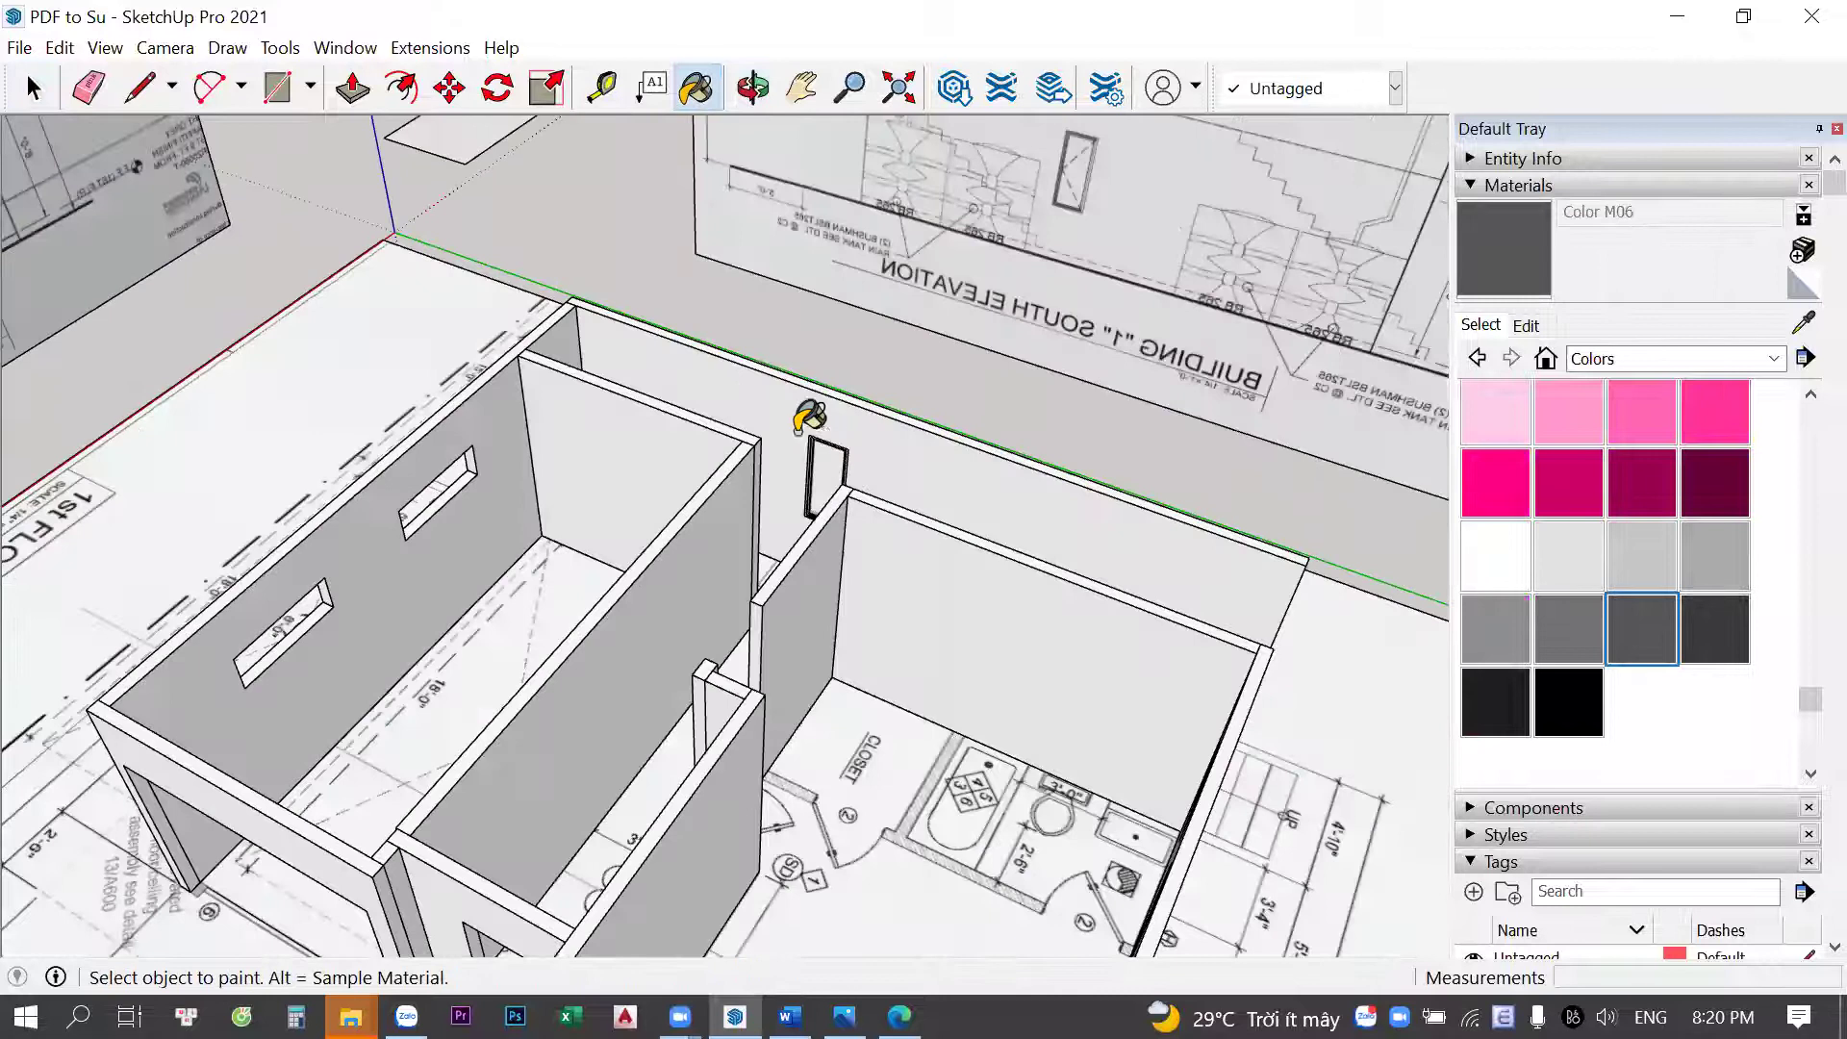
pyautogui.press('space')
pyautogui.scroll(5, 804, 416)
pyautogui.click(816, 370)
pyautogui.press('b')
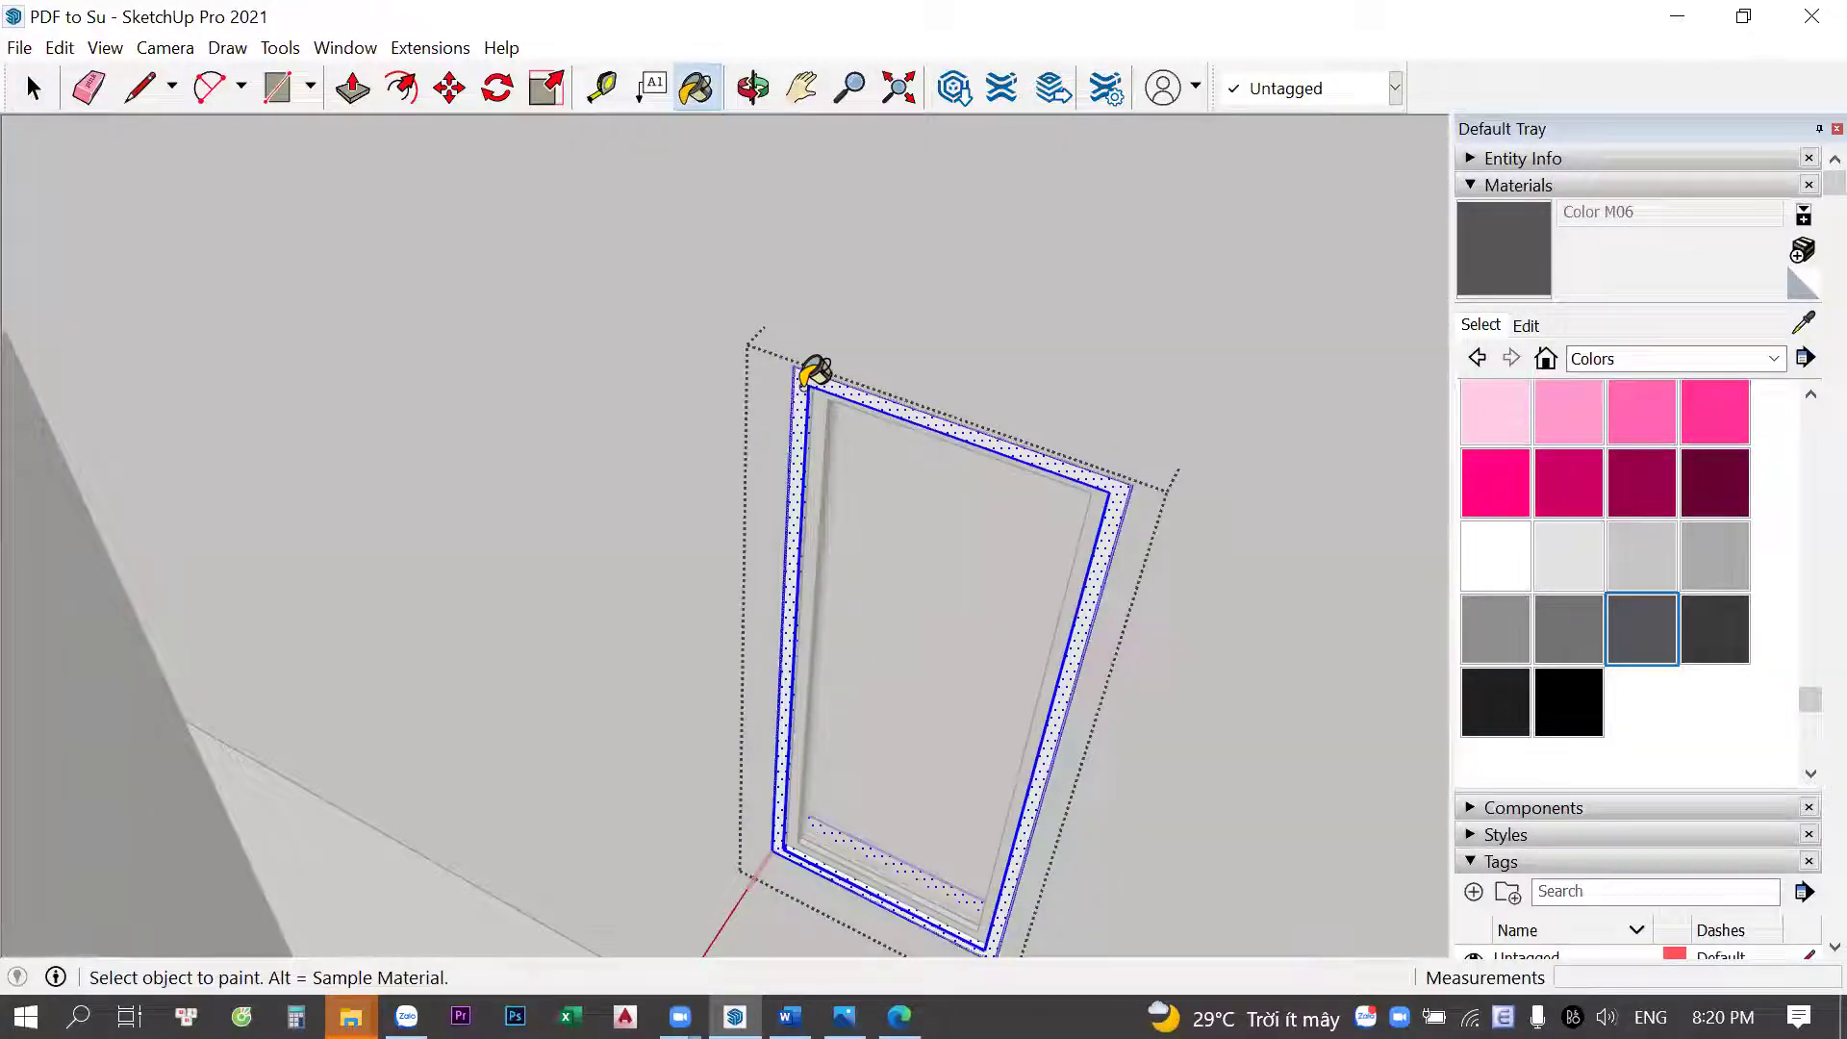
pyautogui.press('ctrl')
pyautogui.scroll(1, 813, 404)
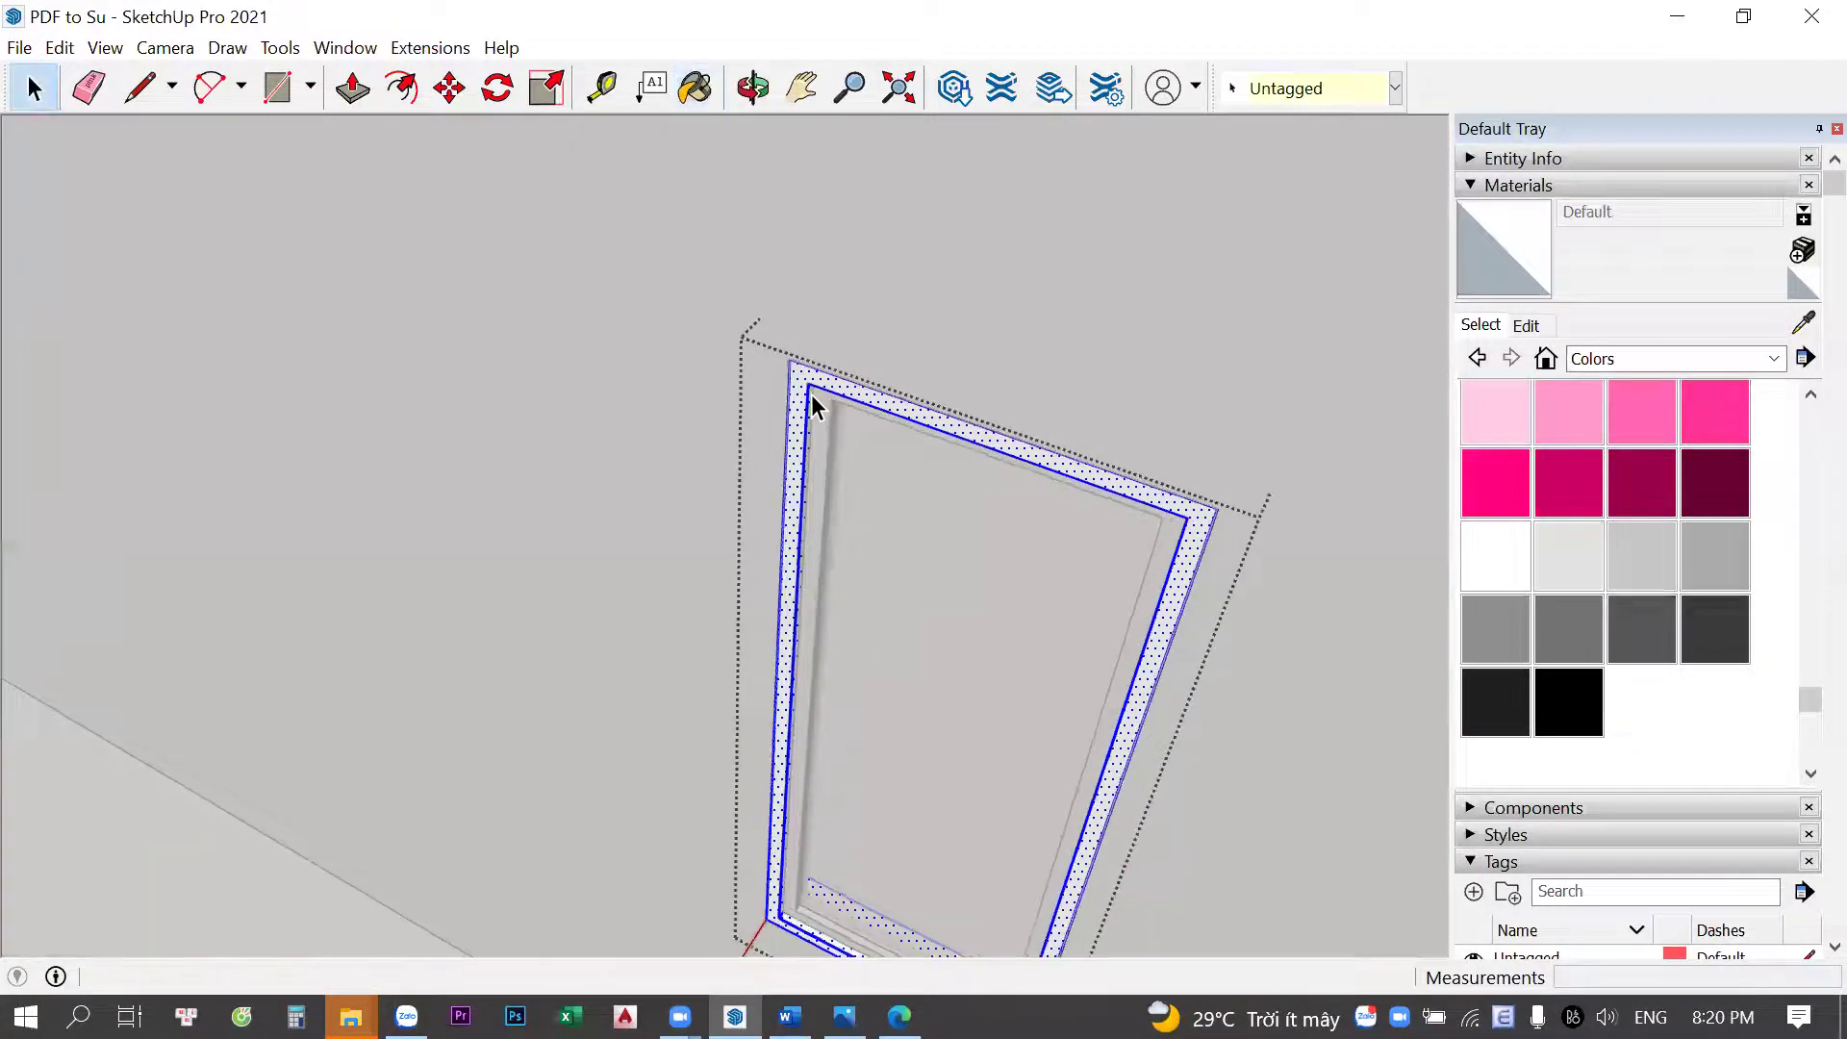
pyautogui.press('space')
pyautogui.click(1653, 628)
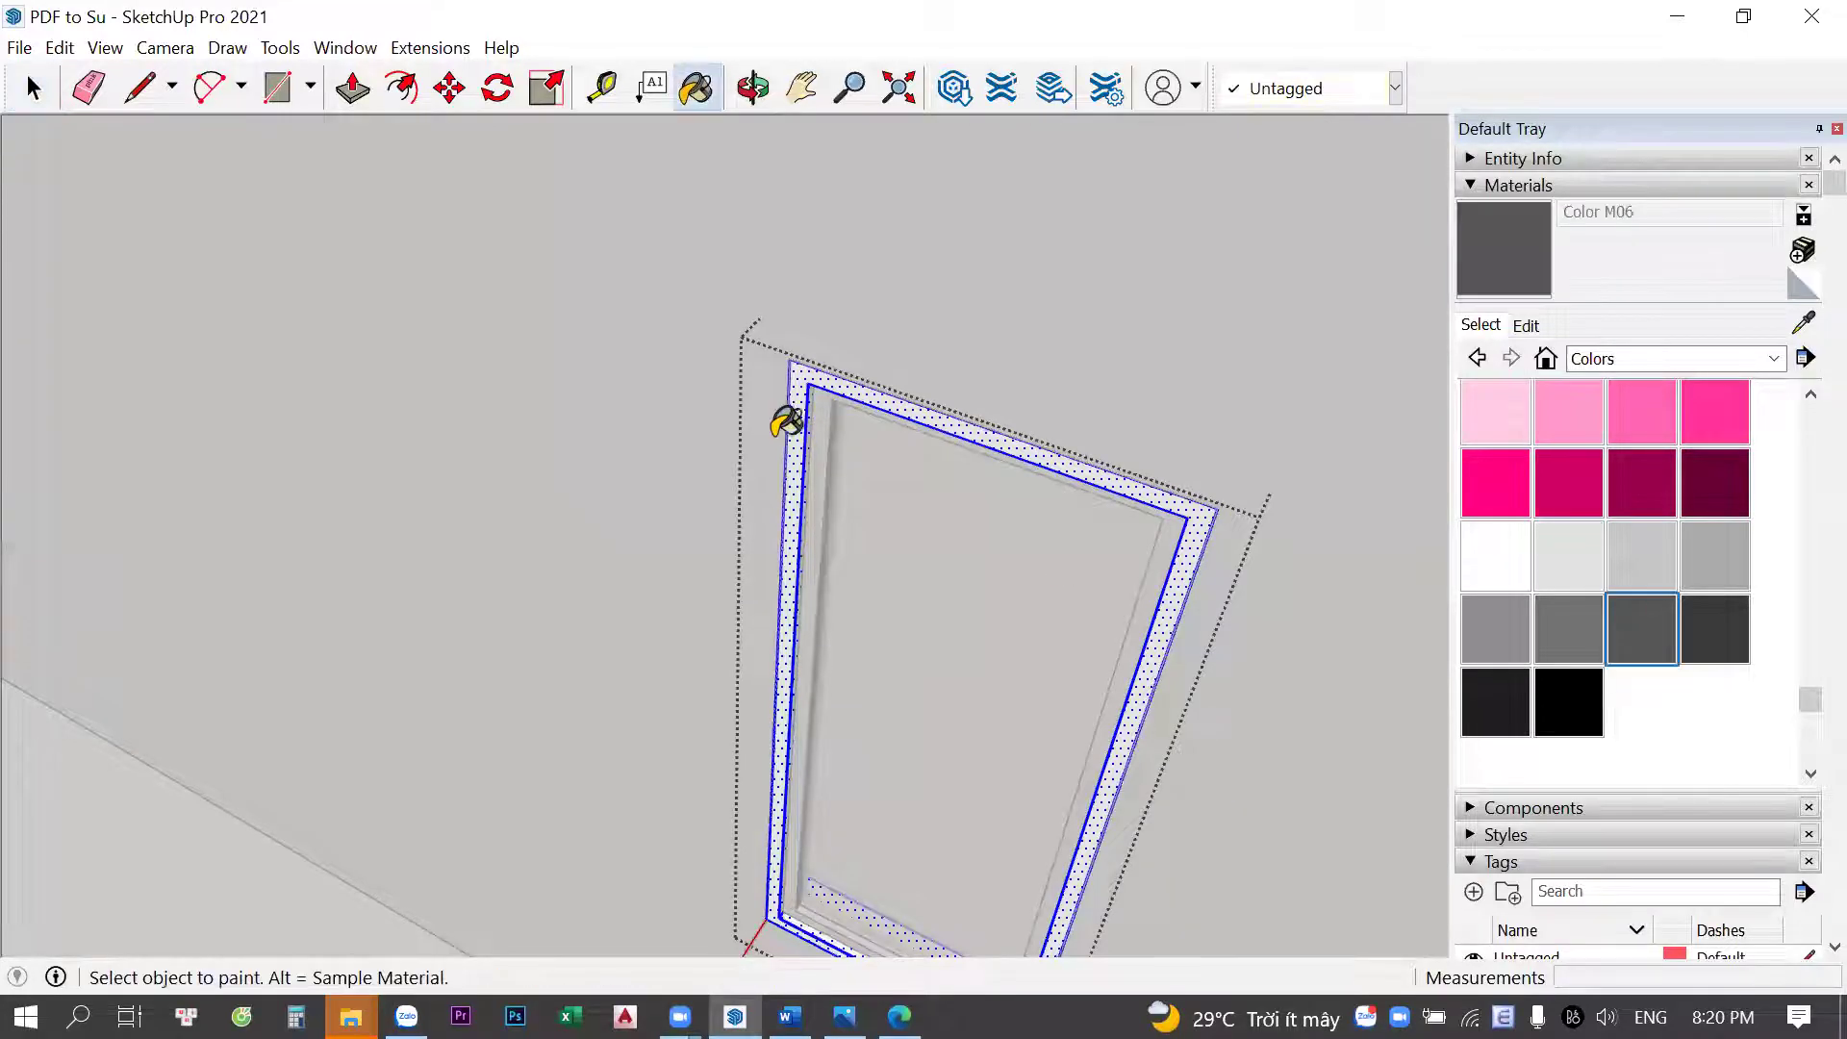
pyautogui.press('space')
pyautogui.scroll(3, 799, 385)
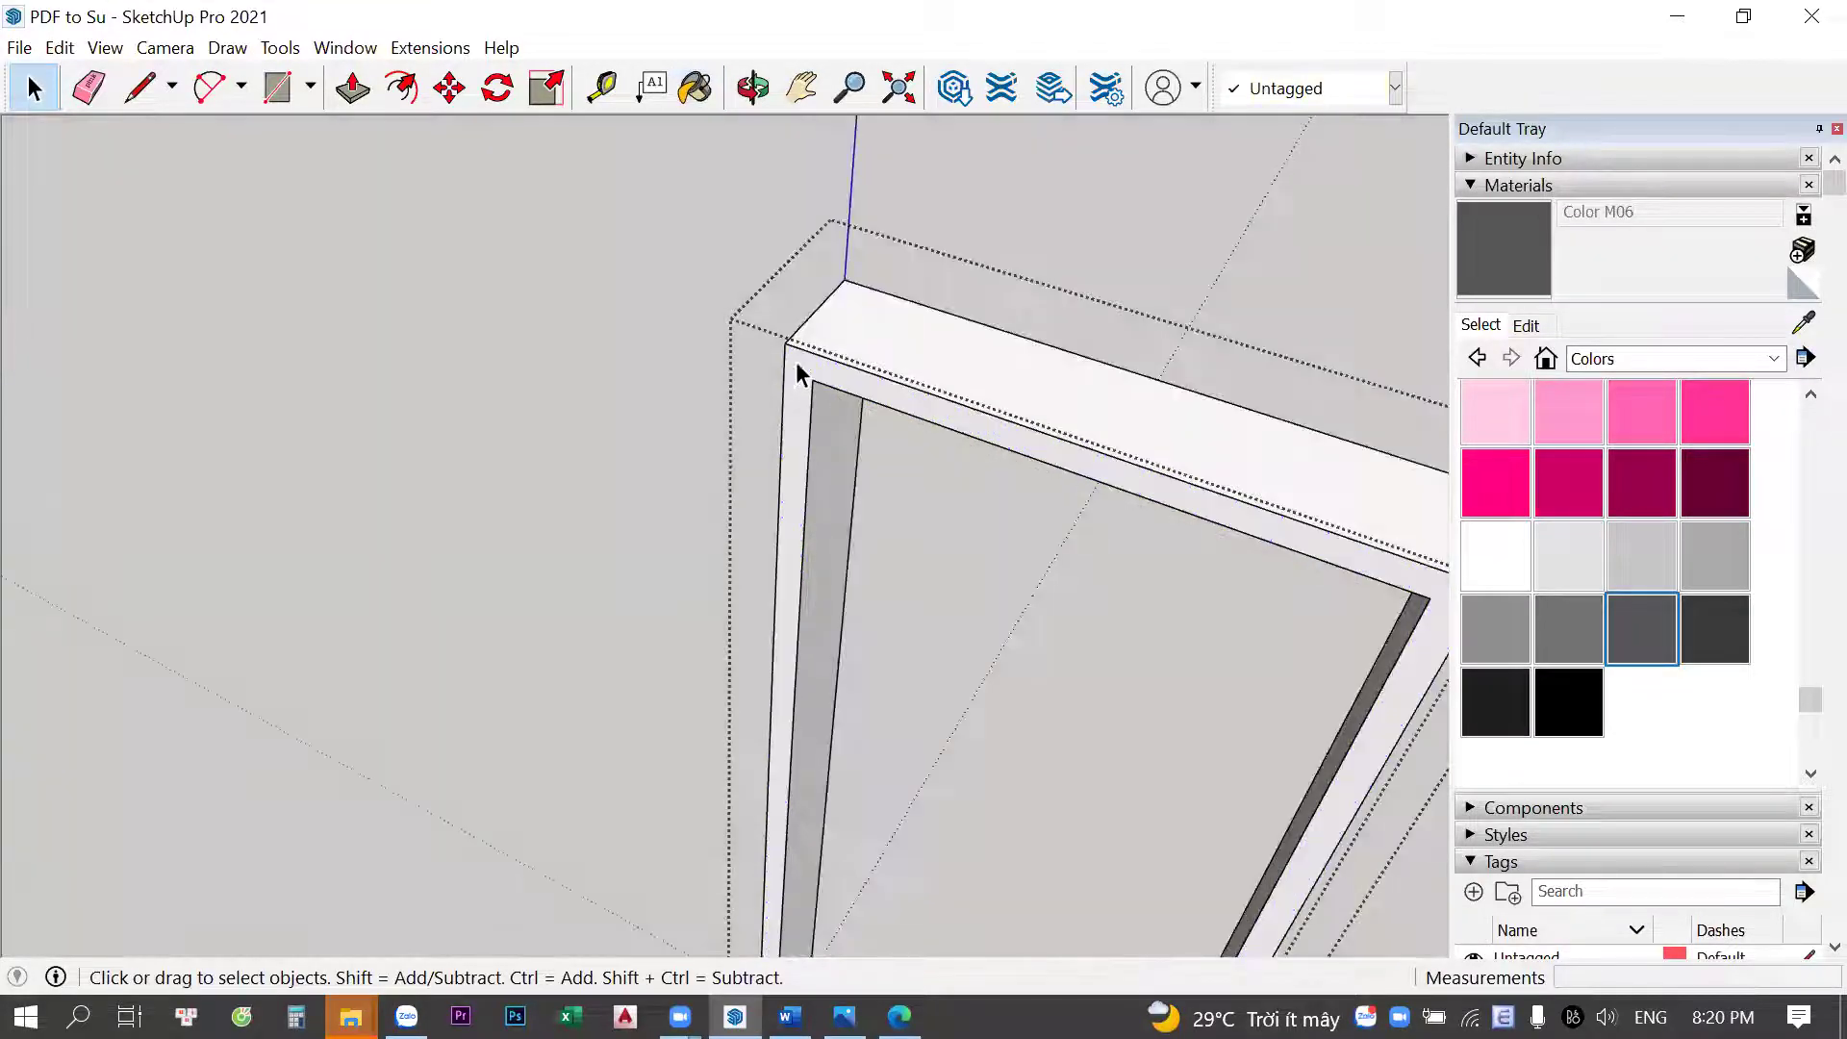
pyautogui.click(804, 371)
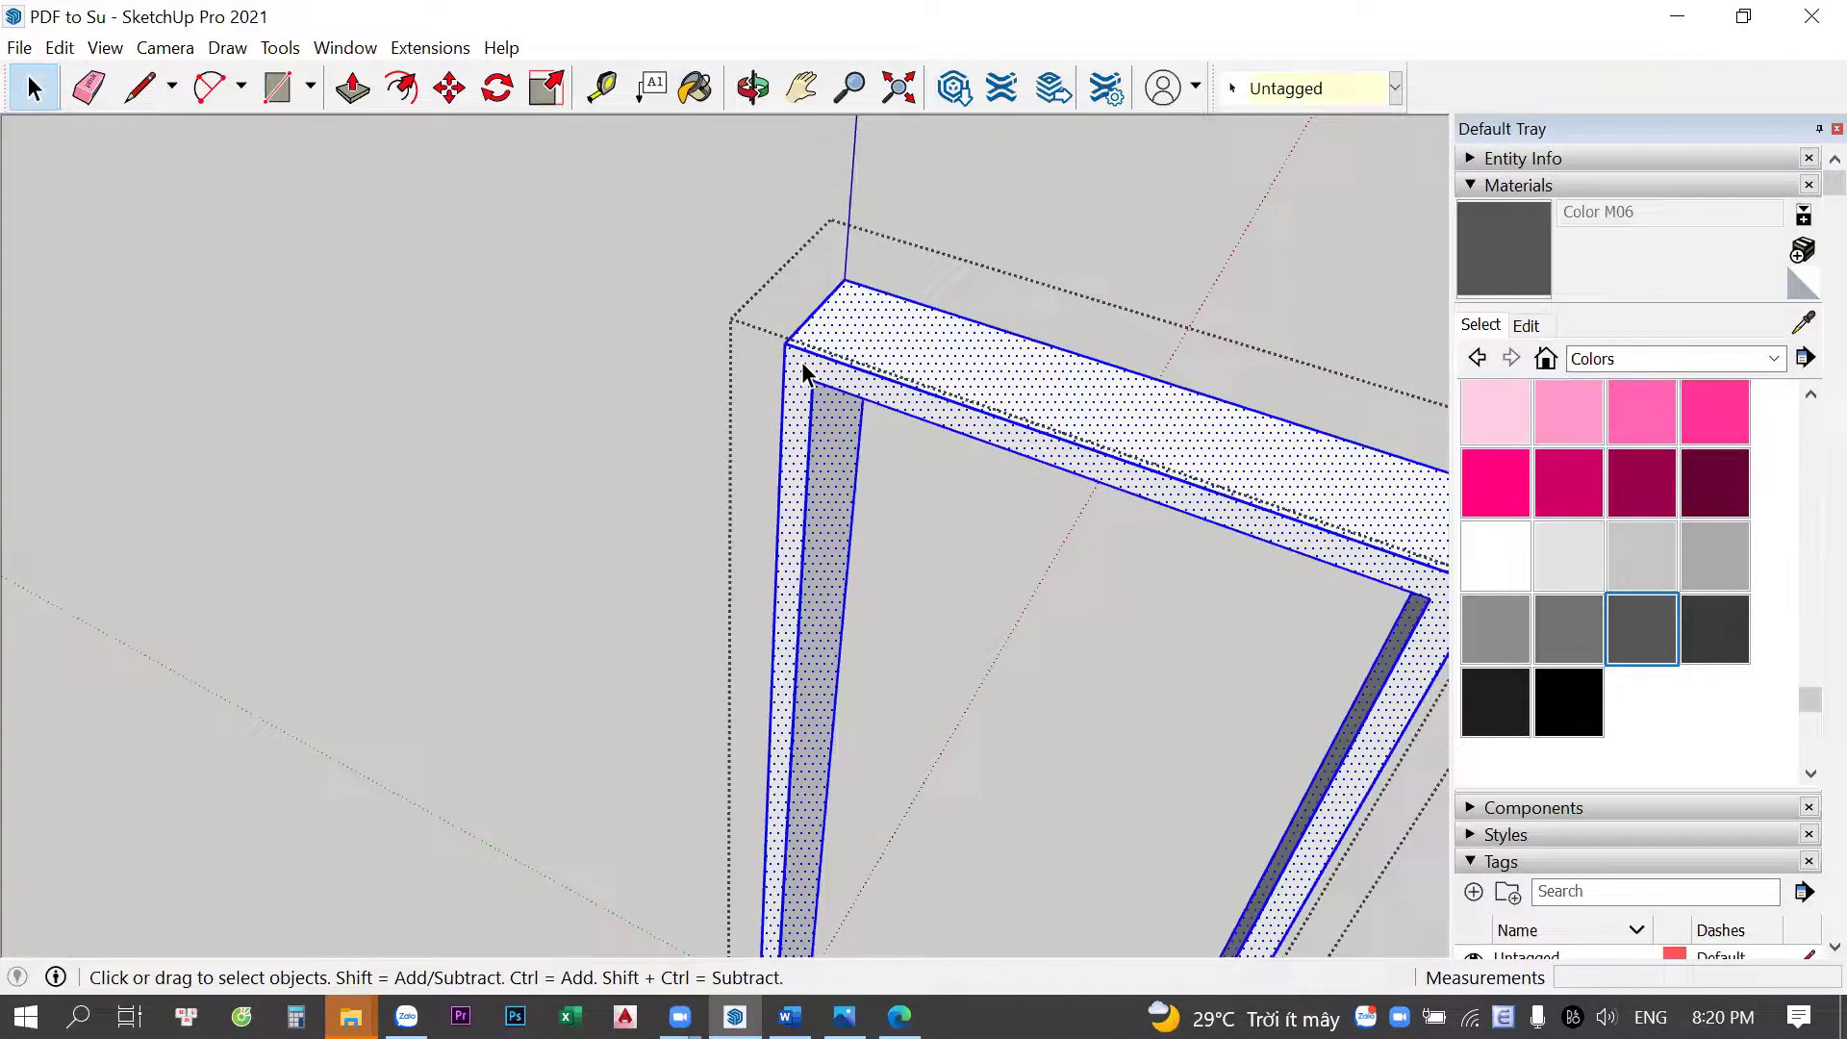
pyautogui.moveTo(802, 366); pyautogui.dragTo(688, 327, button='middle')
pyautogui.press('b')
pyautogui.press('space')
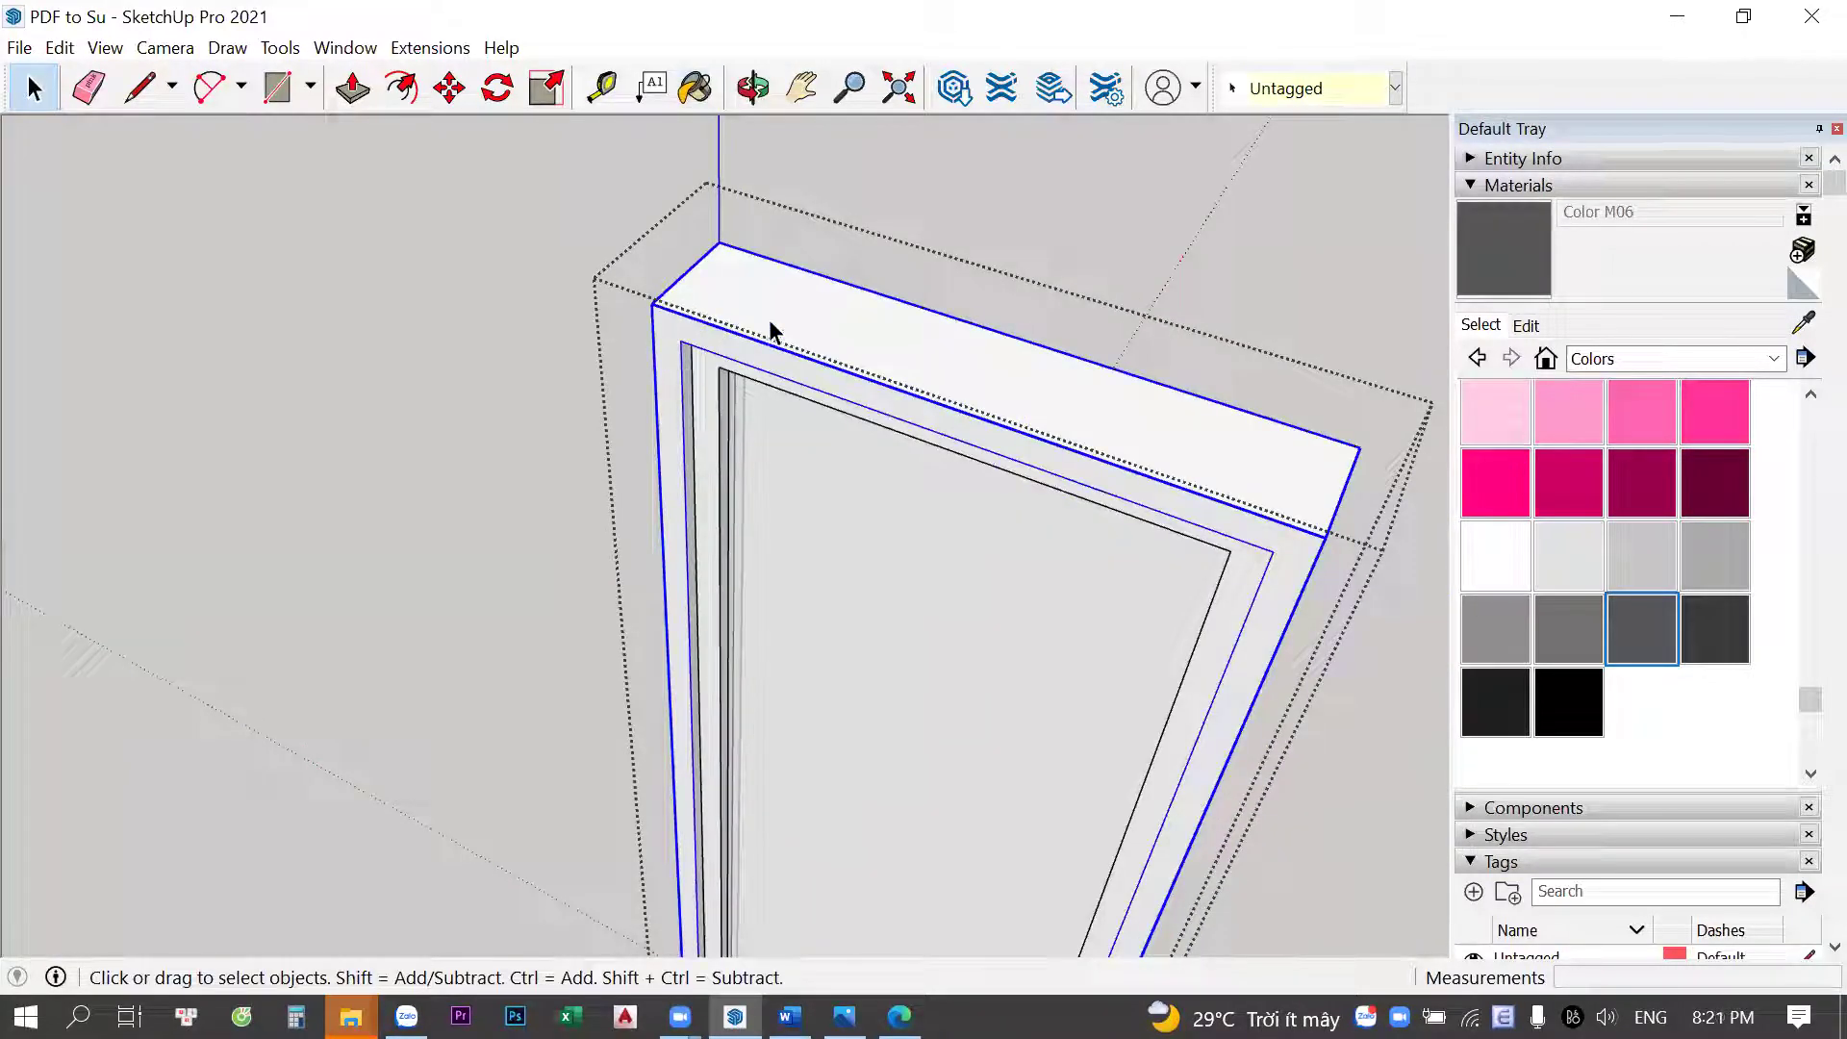
# Inside the frame group, select all faces and paint them Color M06
pyautogui.doubleClick(732, 339)
pyautogui.tripleClick(731, 339)
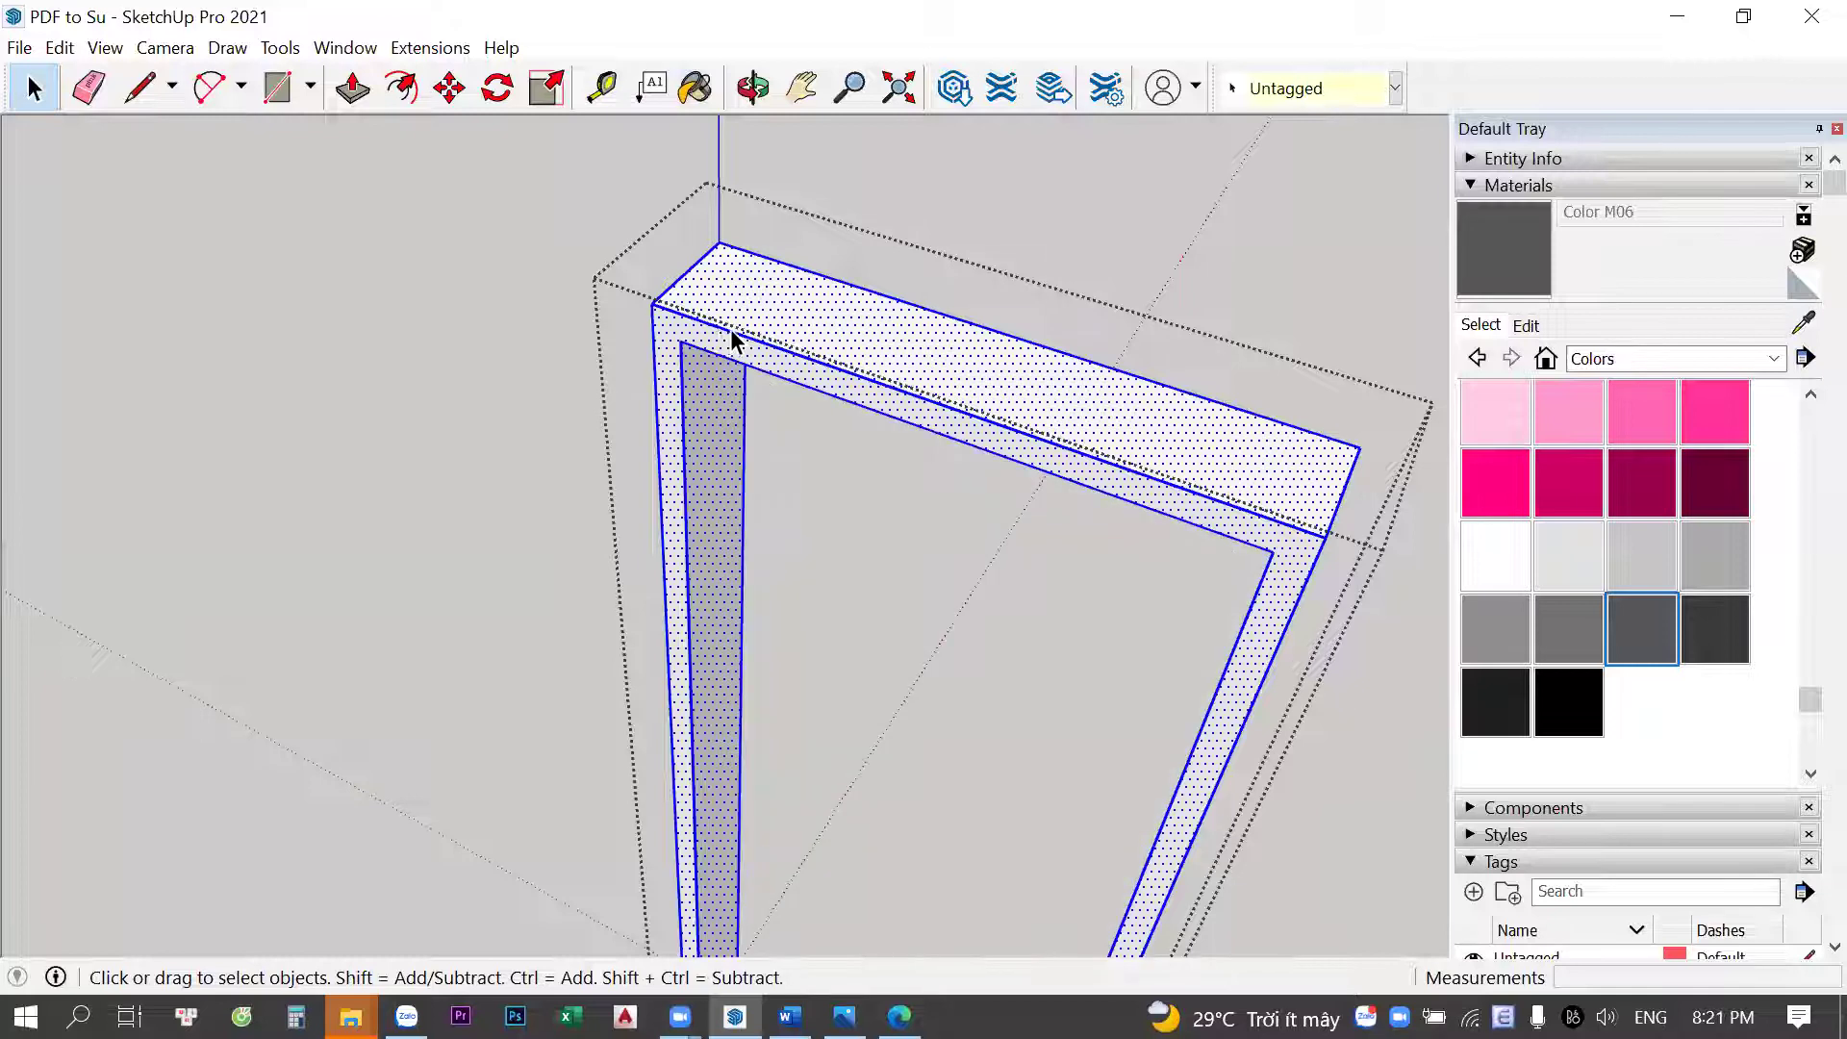
pyautogui.press('b')
pyautogui.click(699, 302)
pyautogui.scroll(-2, 712, 356)
pyautogui.press('space')
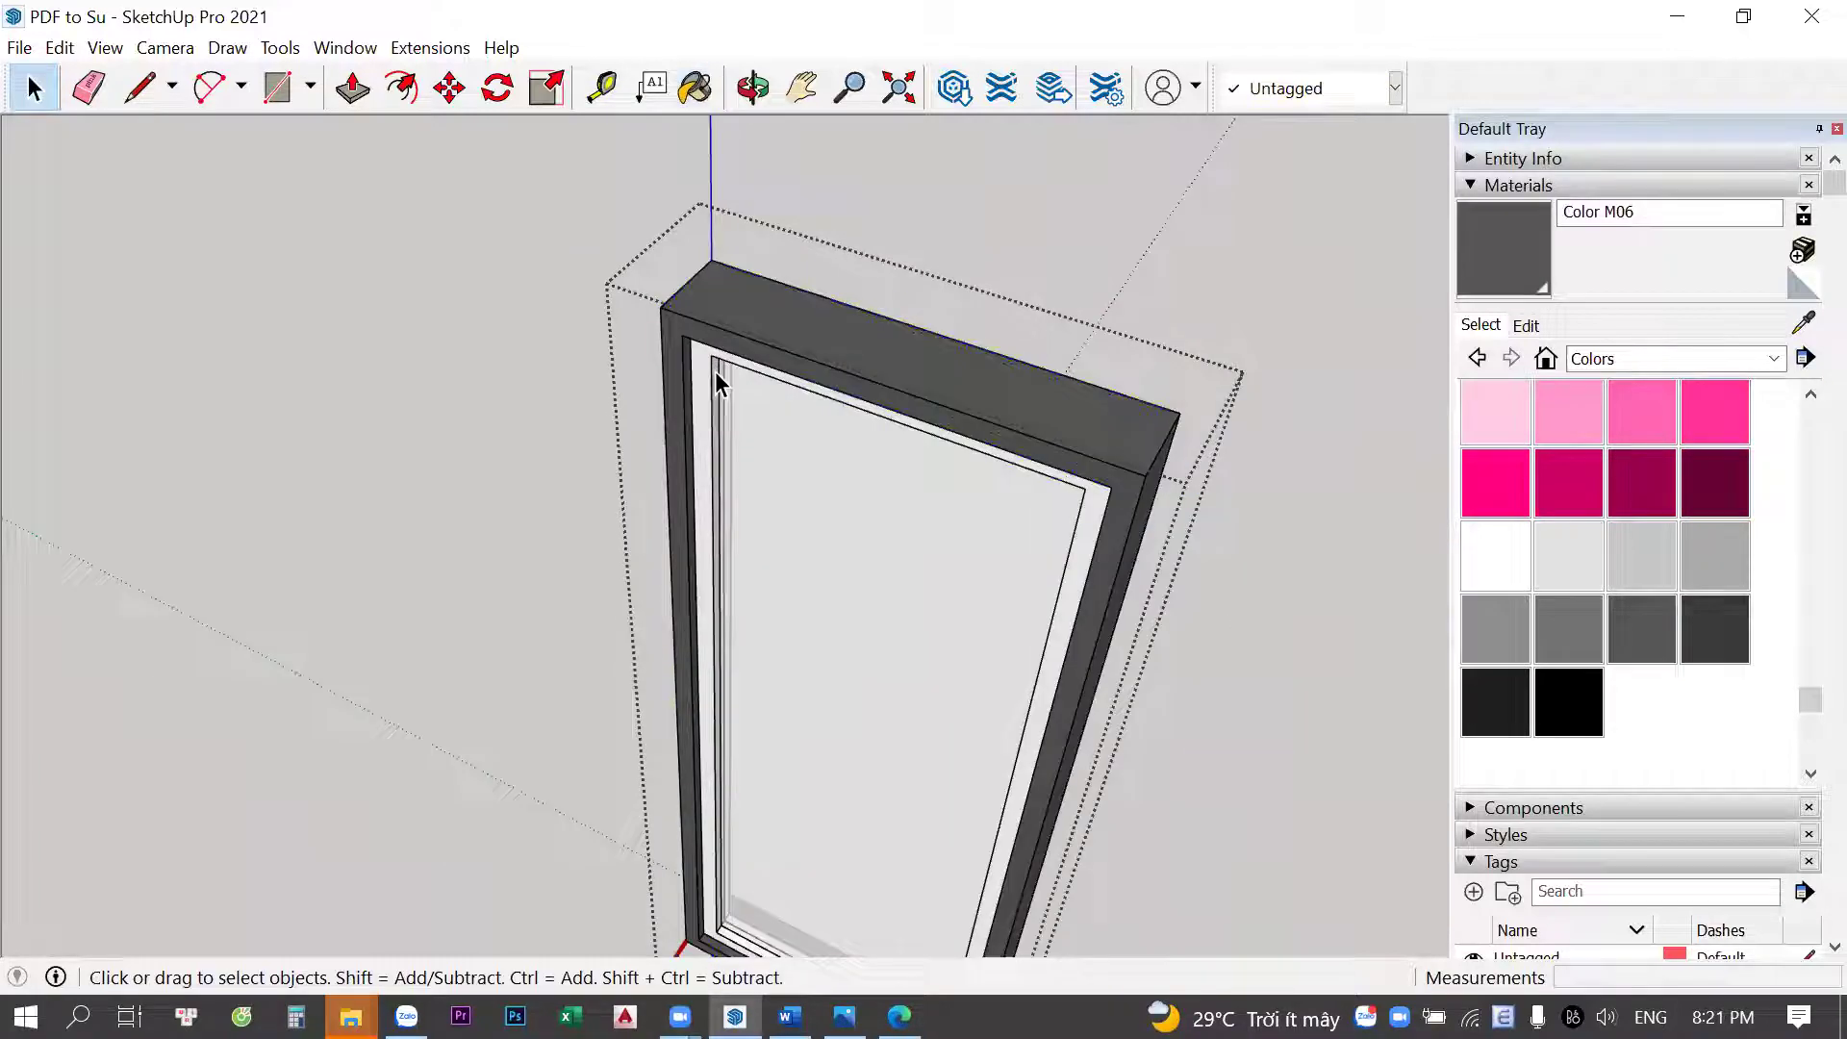
pyautogui.hotkey('ctrl', 'z')
pyautogui.press('b')
pyautogui.click(733, 324)
pyautogui.press('space')
# Orbit out and select the painted window in the wall
pyautogui.scroll(-3, 733, 324)
pyautogui.moveTo(731, 405); pyautogui.dragTo(702, 406, button='middle')
pyautogui.scroll(2, 816, 496)
pyautogui.scroll(-2, 816, 497)
pyautogui.click(770, 510)
# Orbit out to a near-top view of the first-floor plan, walls and elevation sheets
pyautogui.scroll(-2, 770, 481)
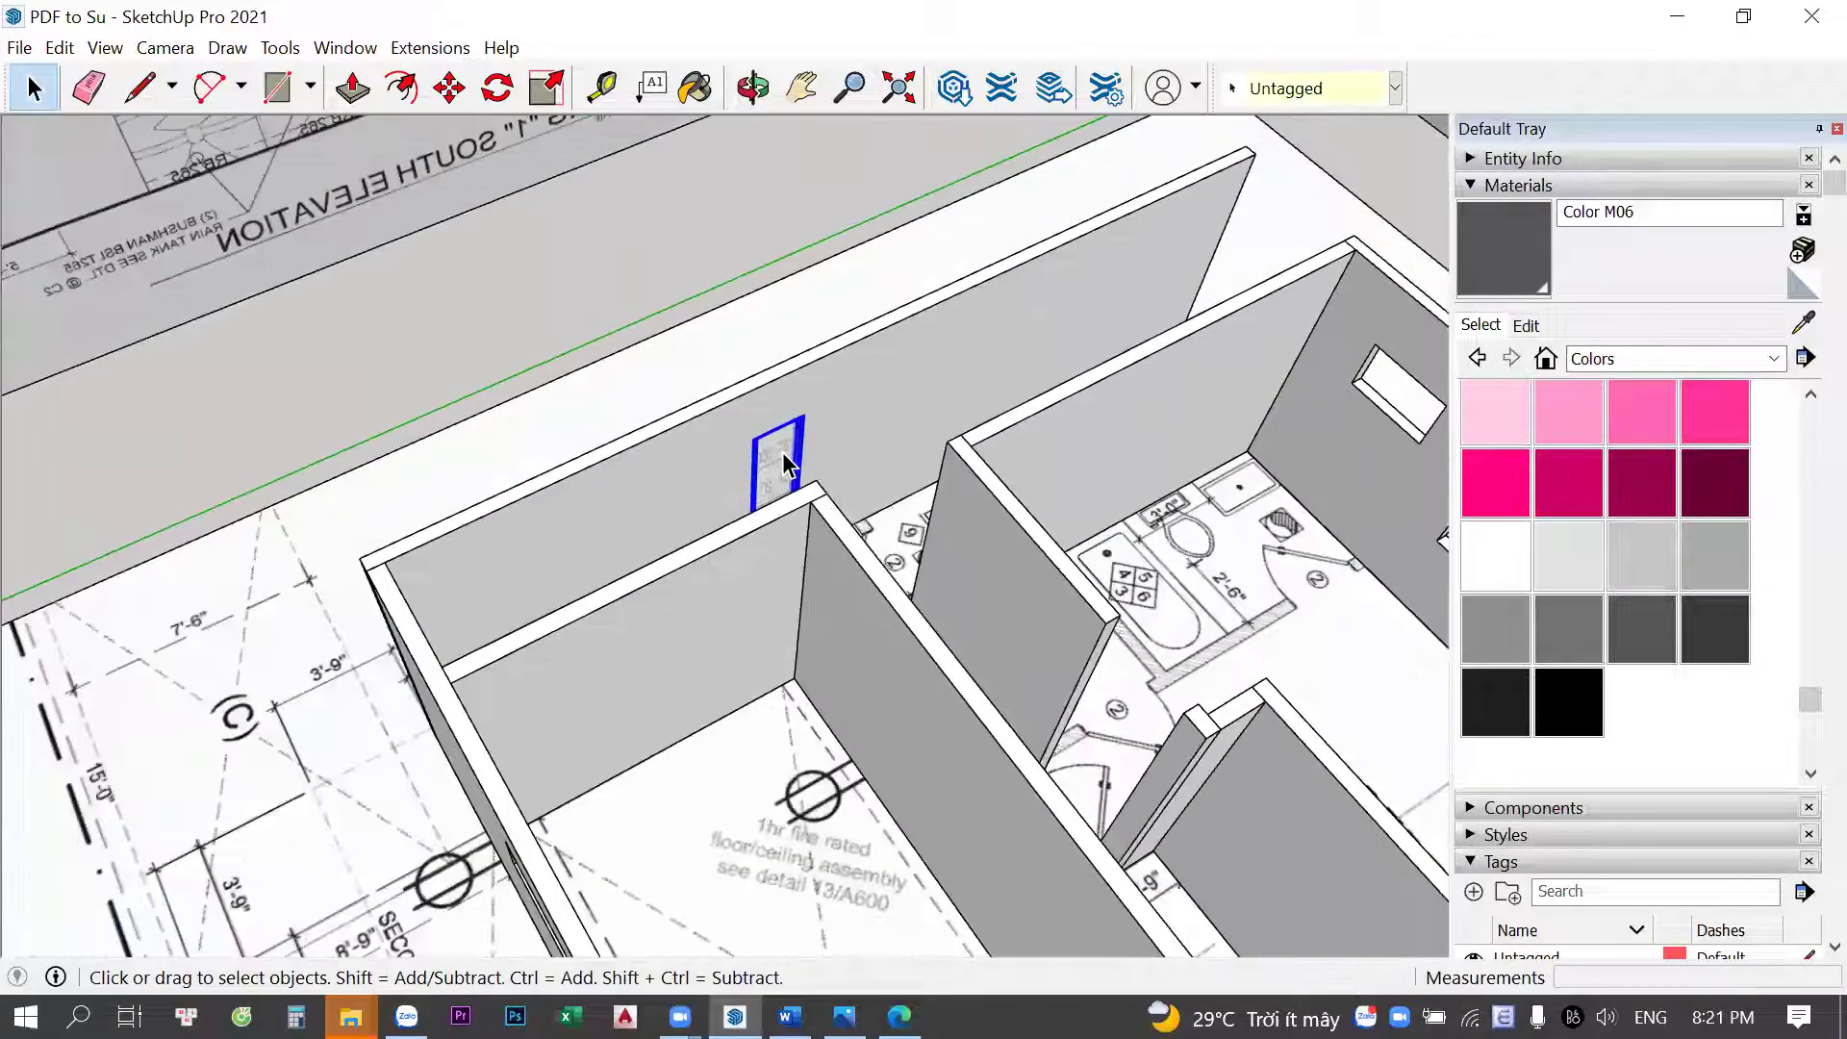
pyautogui.scroll(1, 760, 464)
pyautogui.rightClick(760, 464)
pyautogui.moveTo(760, 464); pyautogui.dragTo(674, 452, button='middle')
pyautogui.scroll(-2, 664, 384)
pyautogui.scroll(-2, 923, 322)
pyautogui.moveTo(923, 322)
pyautogui.mouseDown(button='middle')
pyautogui.moveTo(144, 378)
pyautogui.moveTo(879, 487)
pyautogui.mouseUp(button='middle')
pyautogui.scroll(2, 855, 627)
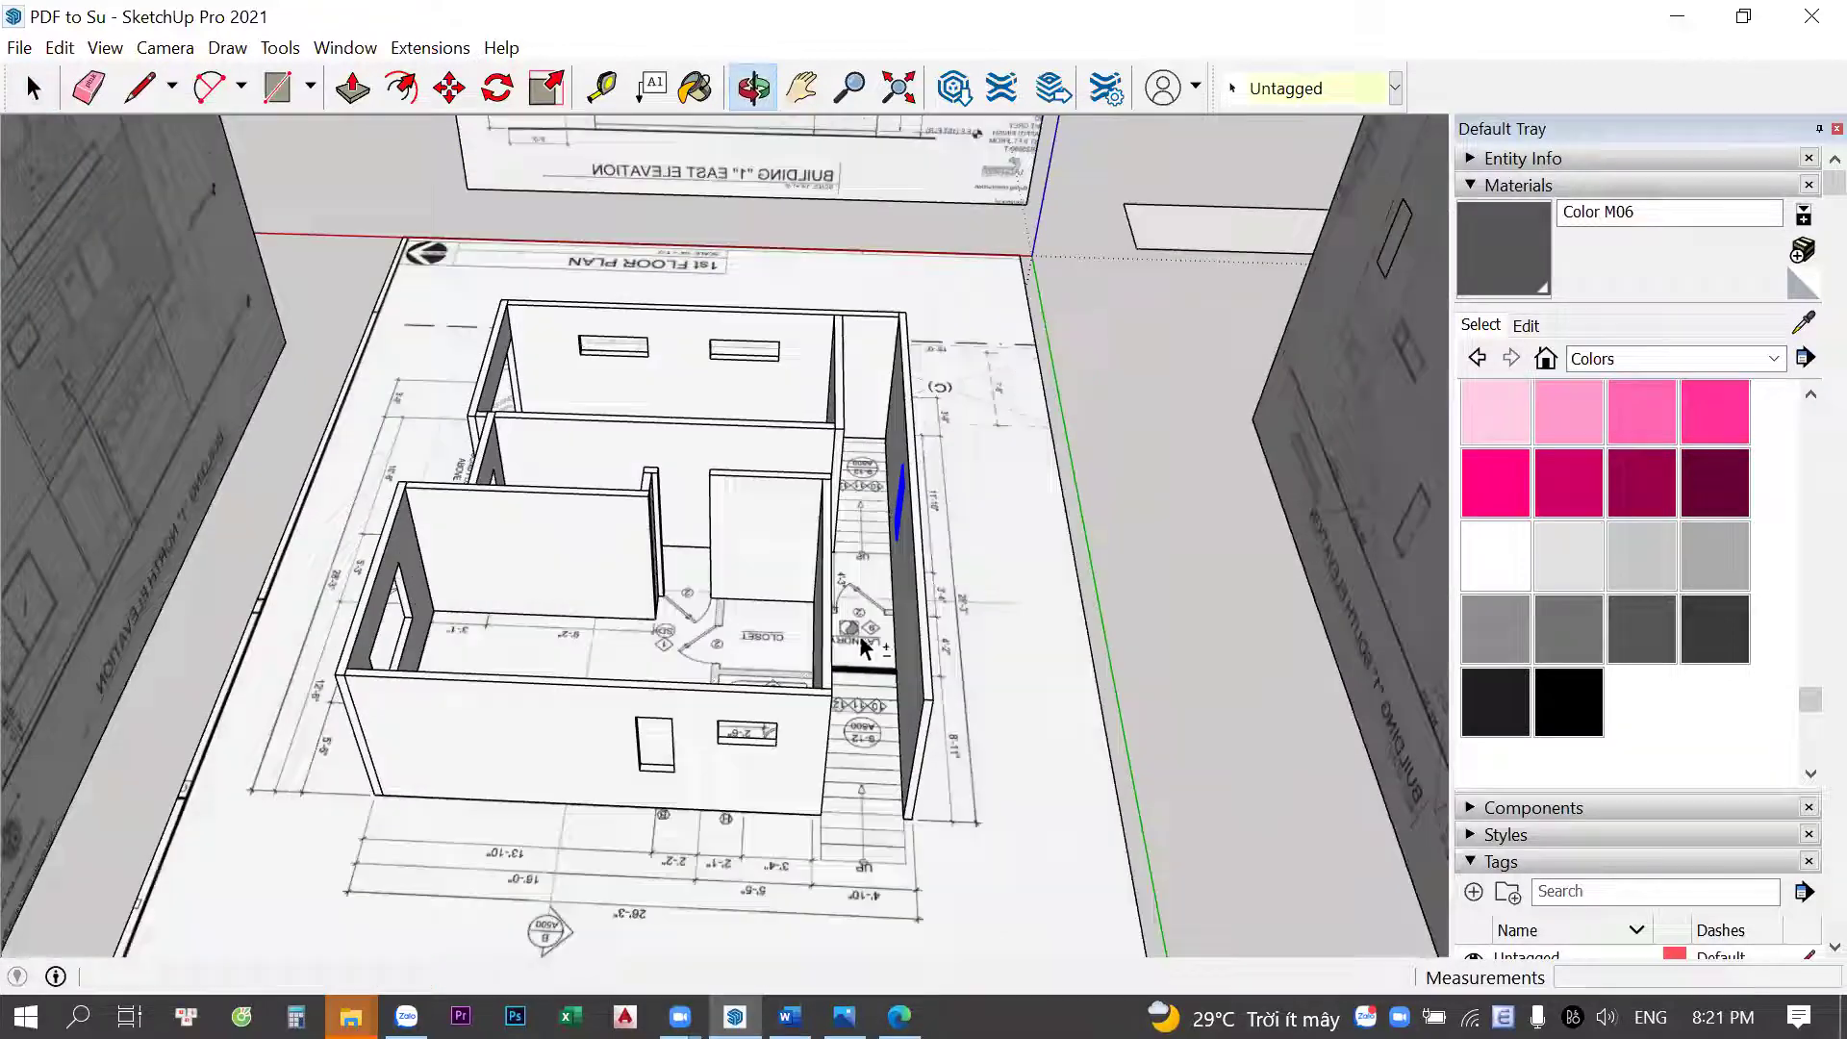
# Move the dark-framed window component into its opening in the first-floor wall
pyautogui.press('q')
pyautogui.click(1198, 894)
pyautogui.press('Escape')
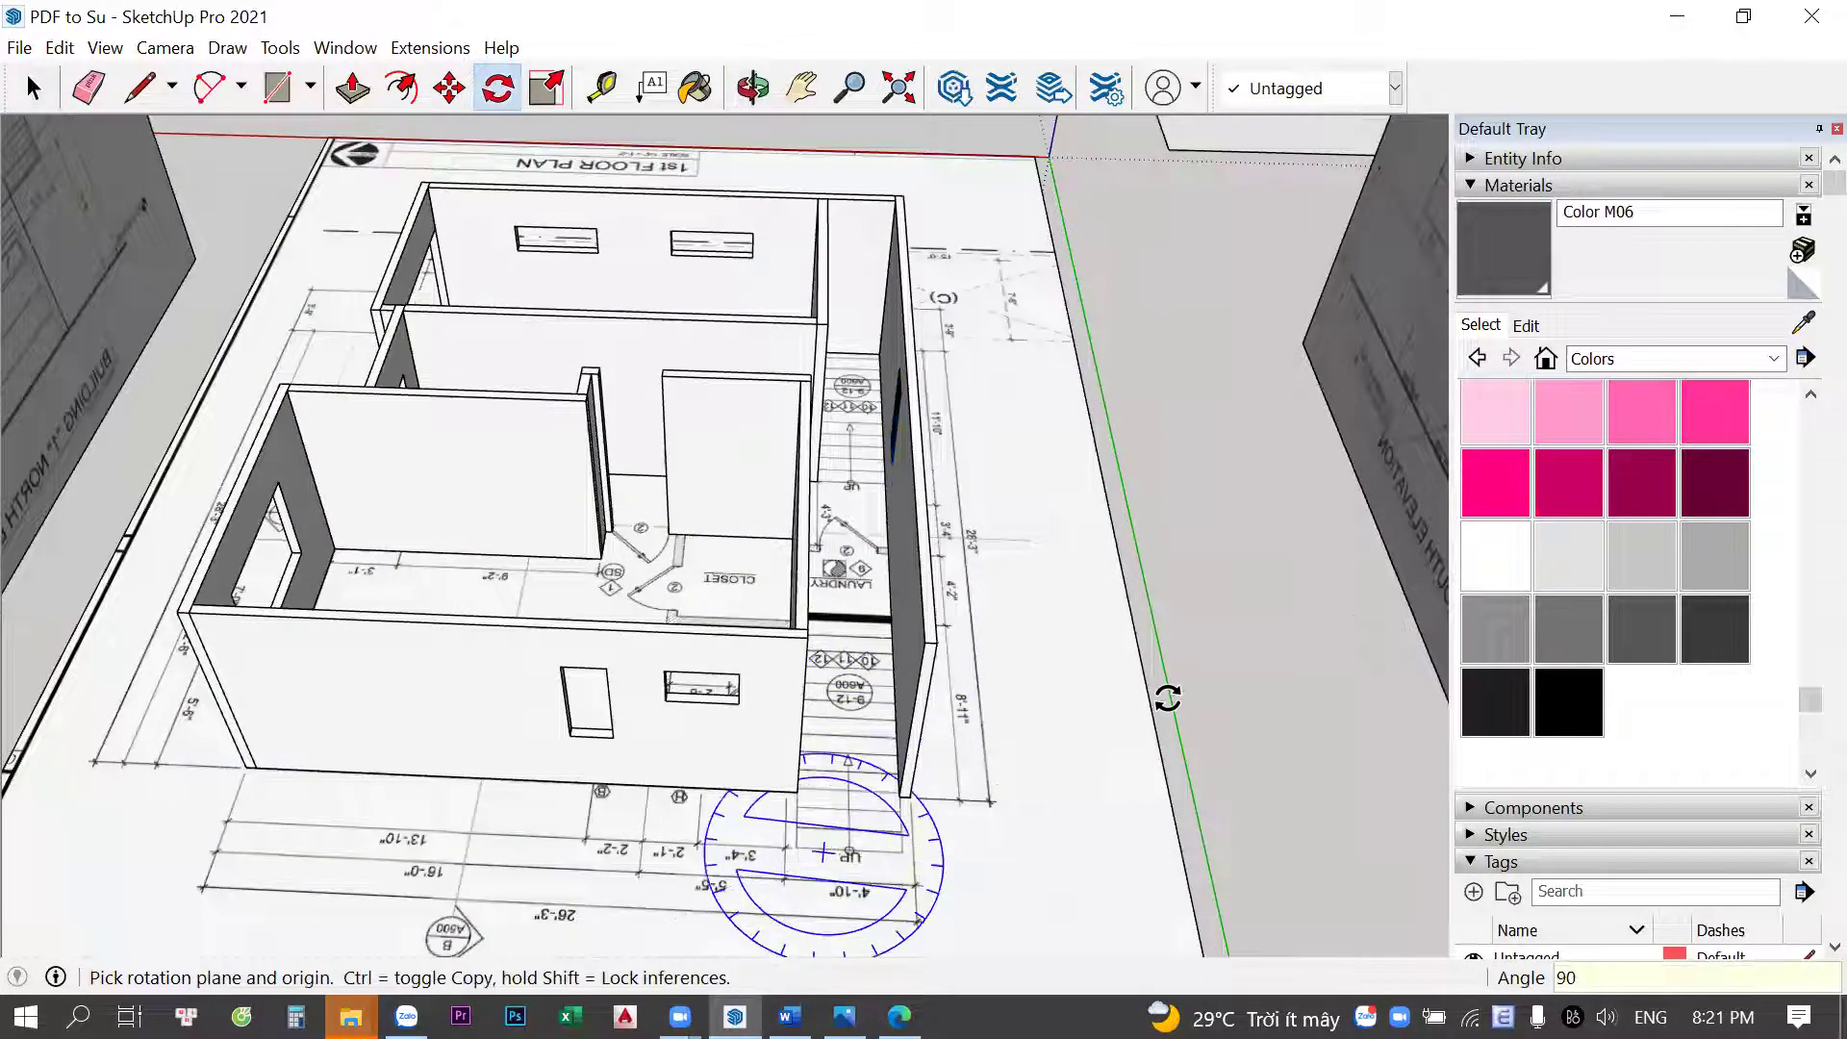
pyautogui.moveTo(721, 740); pyautogui.dragTo(695, 729, button='middle')
pyautogui.press('m')
pyautogui.click(734, 632)
pyautogui.scroll(2, 499, 702)
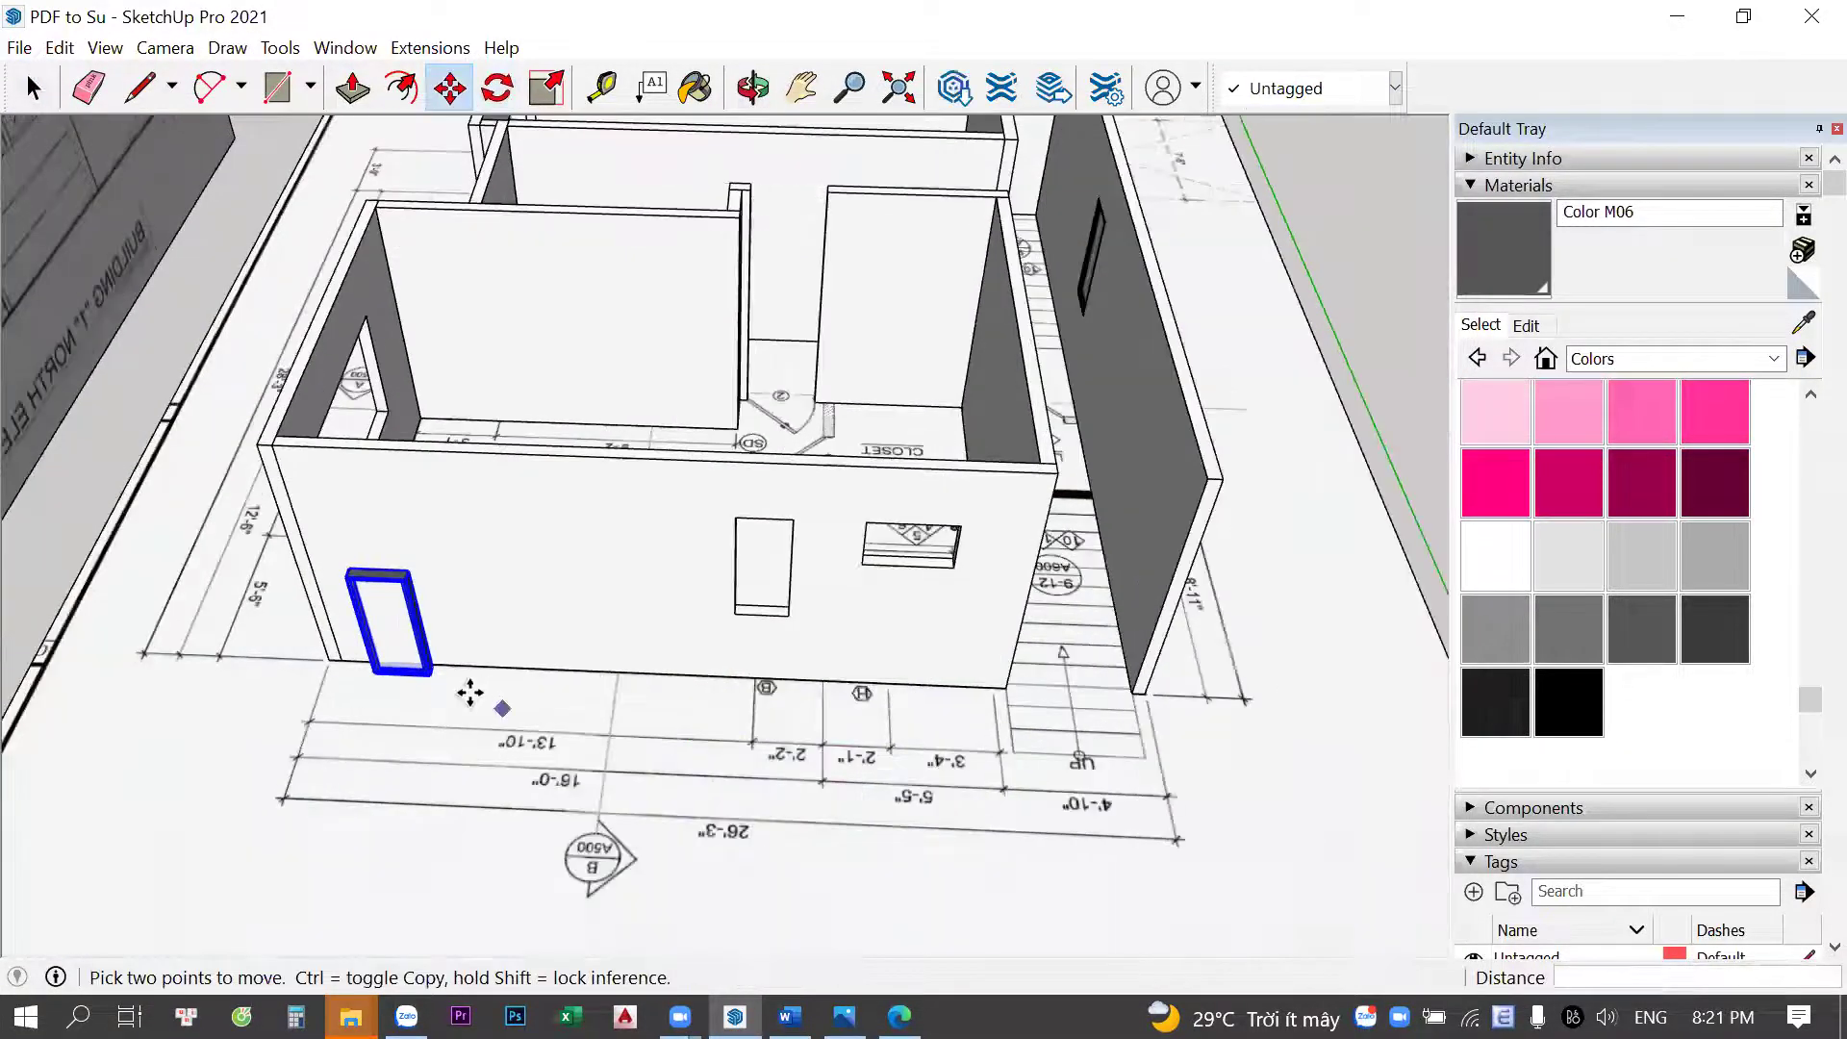
pyautogui.scroll(3, 379, 660)
pyautogui.scroll(3, 1003, 552)
pyautogui.scroll(2, 1002, 551)
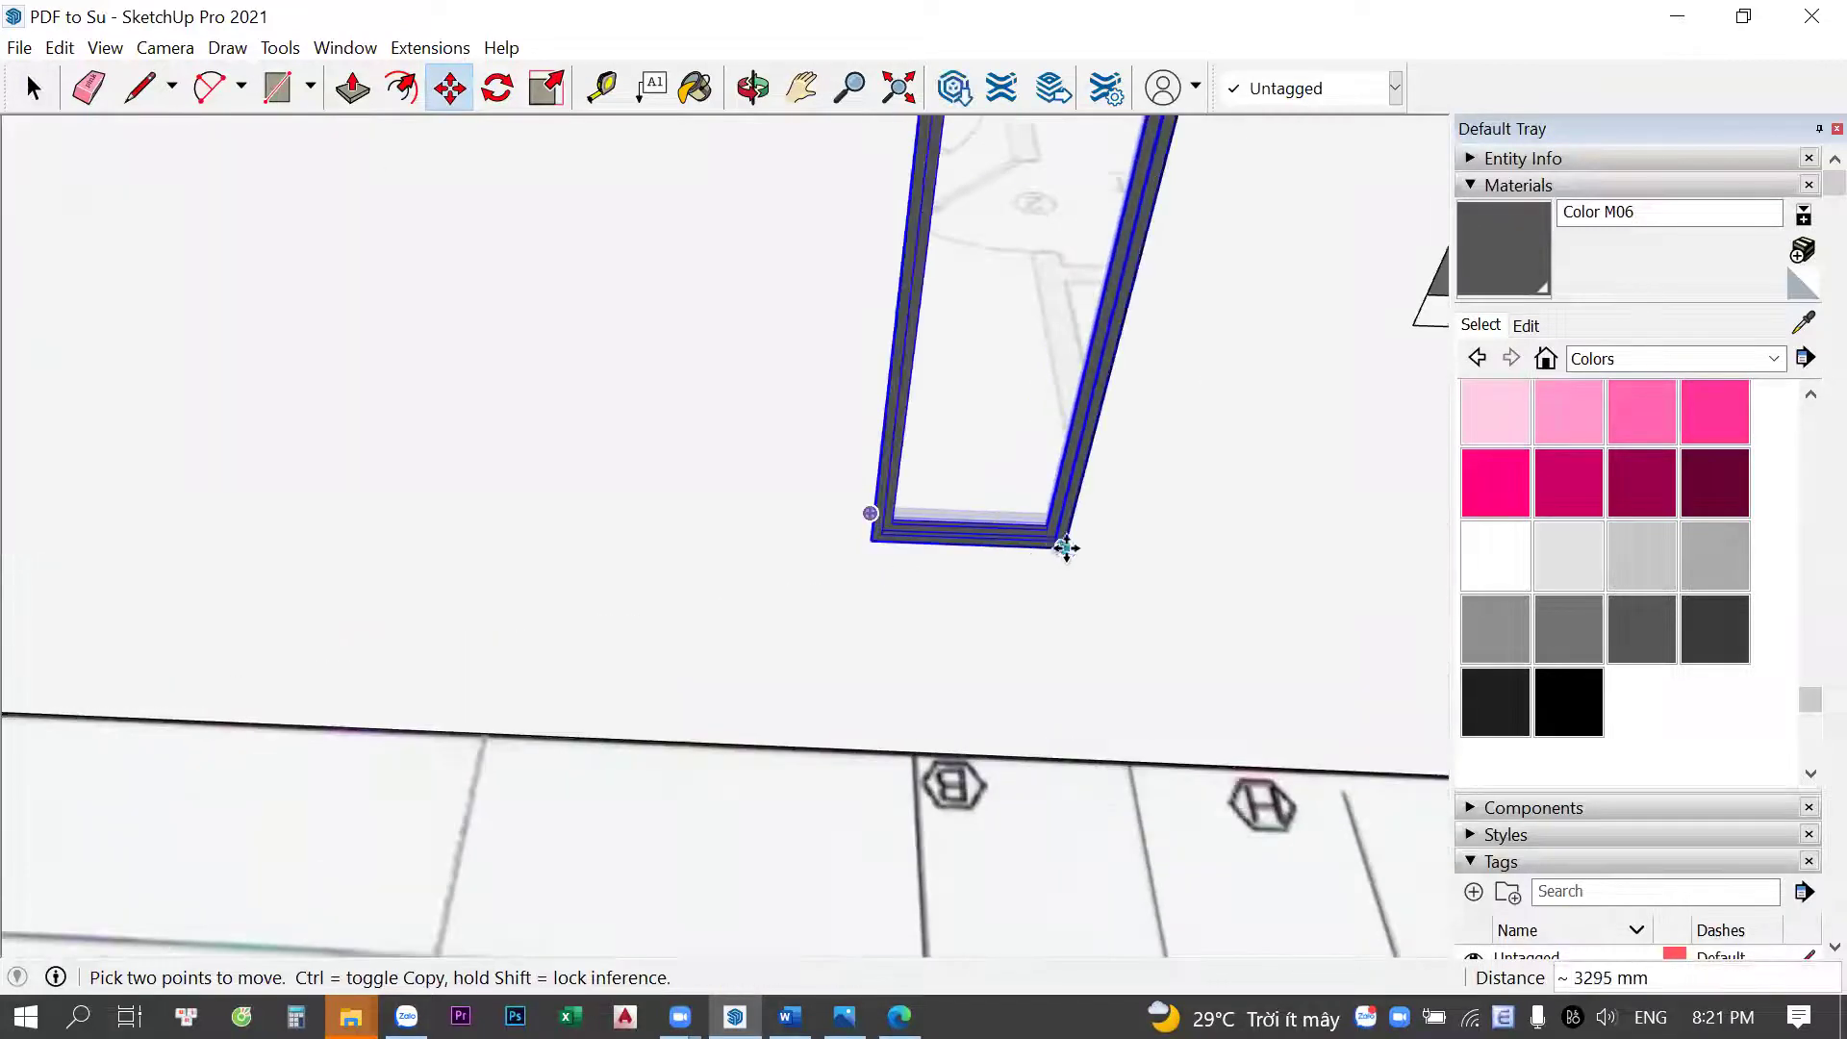
pyautogui.moveTo(1065, 548); pyautogui.dragTo(875, 653, button='middle')
pyautogui.press('space')
# Orbit around the house to an angled view of the walls and plan
pyautogui.scroll(2, 752, 714)
pyautogui.scroll(-3, 631, 668)
pyautogui.moveTo(866, 394)
pyautogui.mouseDown(button='middle')
pyautogui.moveTo(485, 490)
pyautogui.moveTo(452, 412)
pyautogui.mouseUp(button='middle')
pyautogui.scroll(-3, 451, 404)
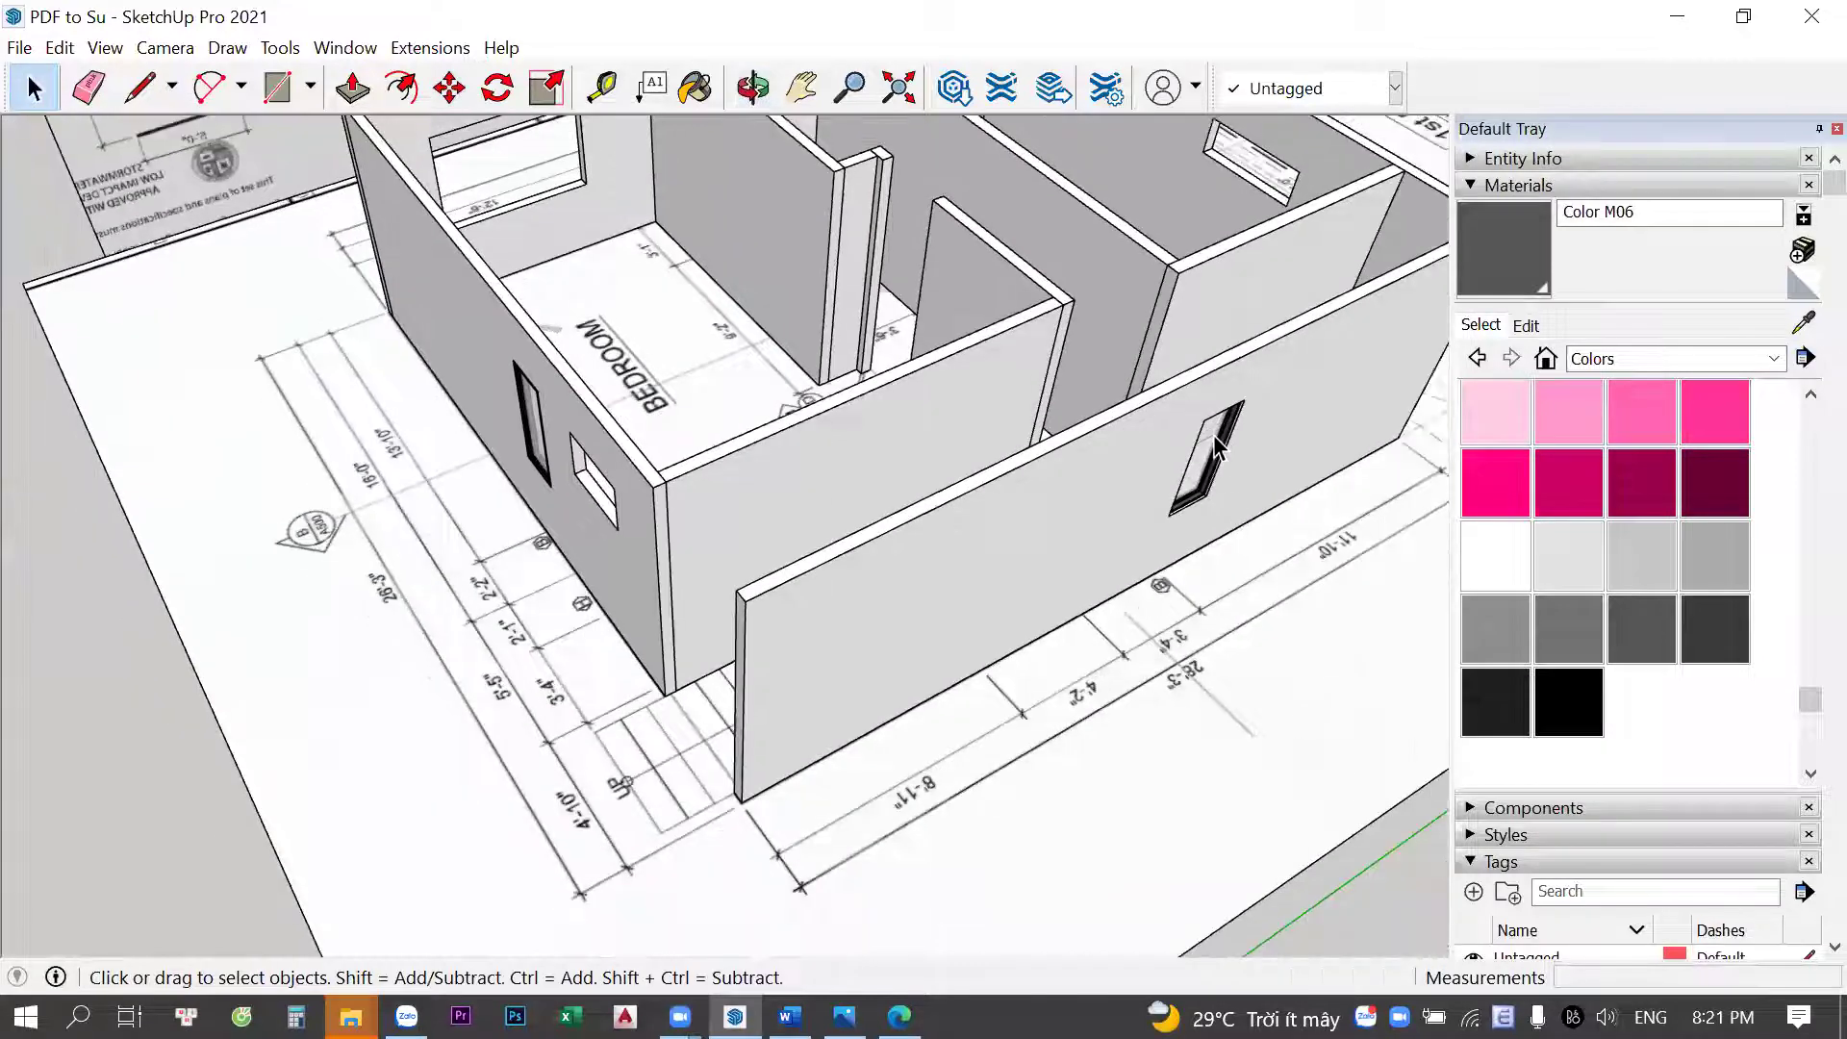
pyautogui.scroll(-3, 790, 522)
pyautogui.moveTo(923, 548)
pyautogui.mouseDown(button='middle')
pyautogui.moveTo(1105, 524)
pyautogui.moveTo(1106, 503)
pyautogui.moveTo(779, 520)
pyautogui.moveTo(391, 465)
pyautogui.mouseUp(button='middle')
# Zoom in on the bedroom wall's window opening
pyautogui.scroll(-3, 779, 519)
pyautogui.scroll(3, 481, 385)
pyautogui.scroll(2, 594, 268)
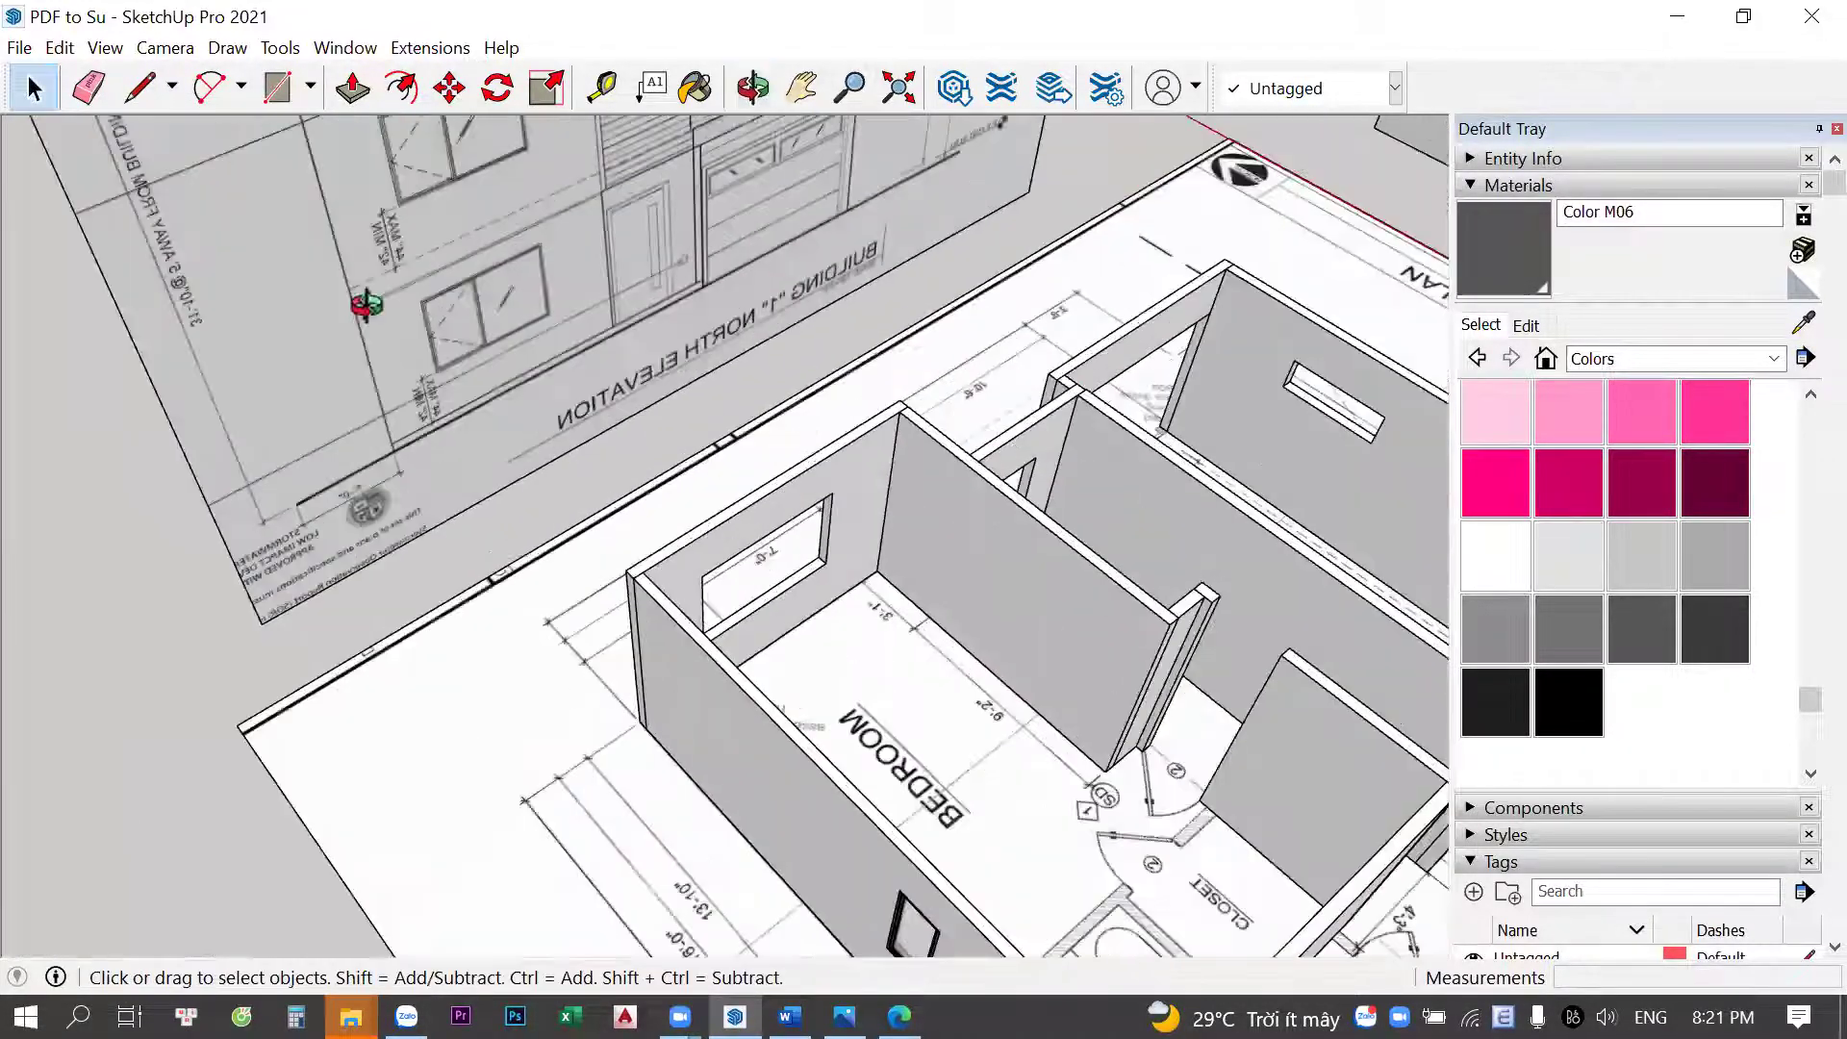
pyautogui.scroll(2, 594, 268)
pyautogui.scroll(2, 594, 268)
pyautogui.scroll(2, 610, 264)
pyautogui.press('r')
pyautogui.press('space')
pyautogui.scroll(-3, 285, 330)
pyautogui.scroll(-2, 285, 330)
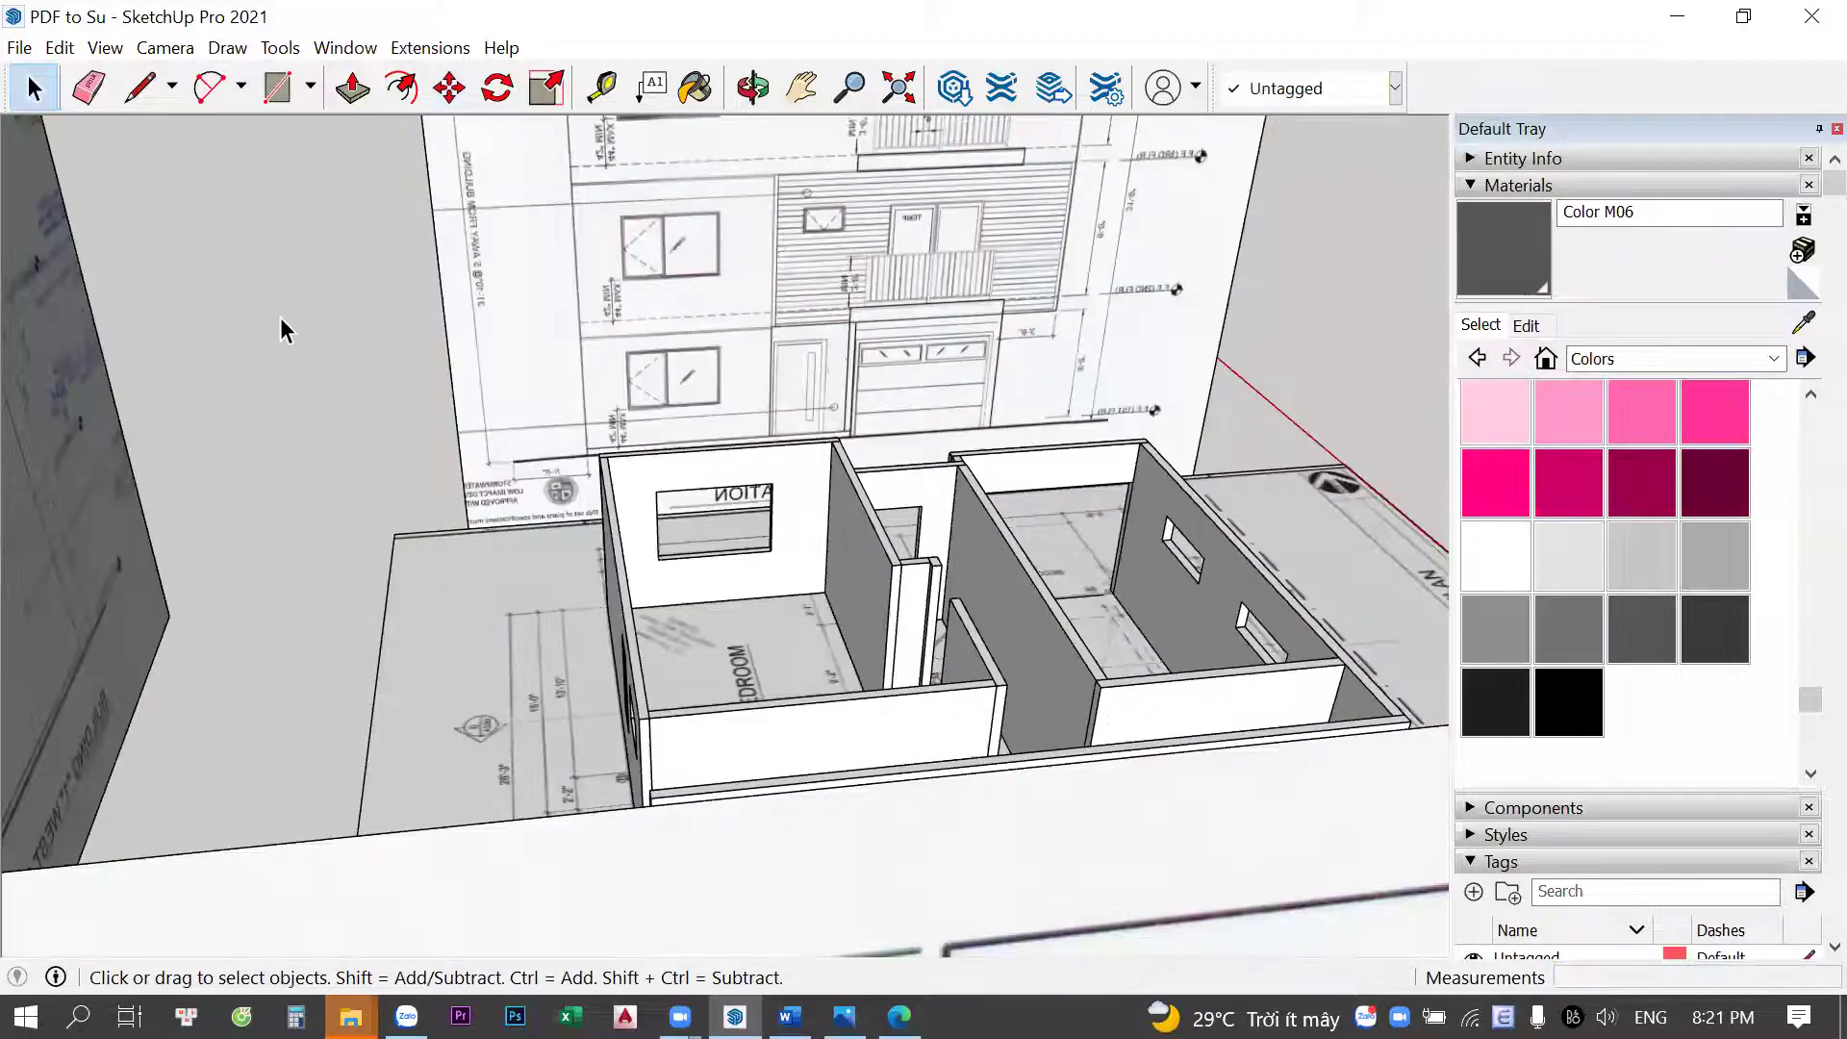
pyautogui.scroll(2, 760, 346)
# Draw a rectangle filling the bedroom window opening, corner to corner
pyautogui.scroll(3, 706, 600)
pyautogui.press('r')
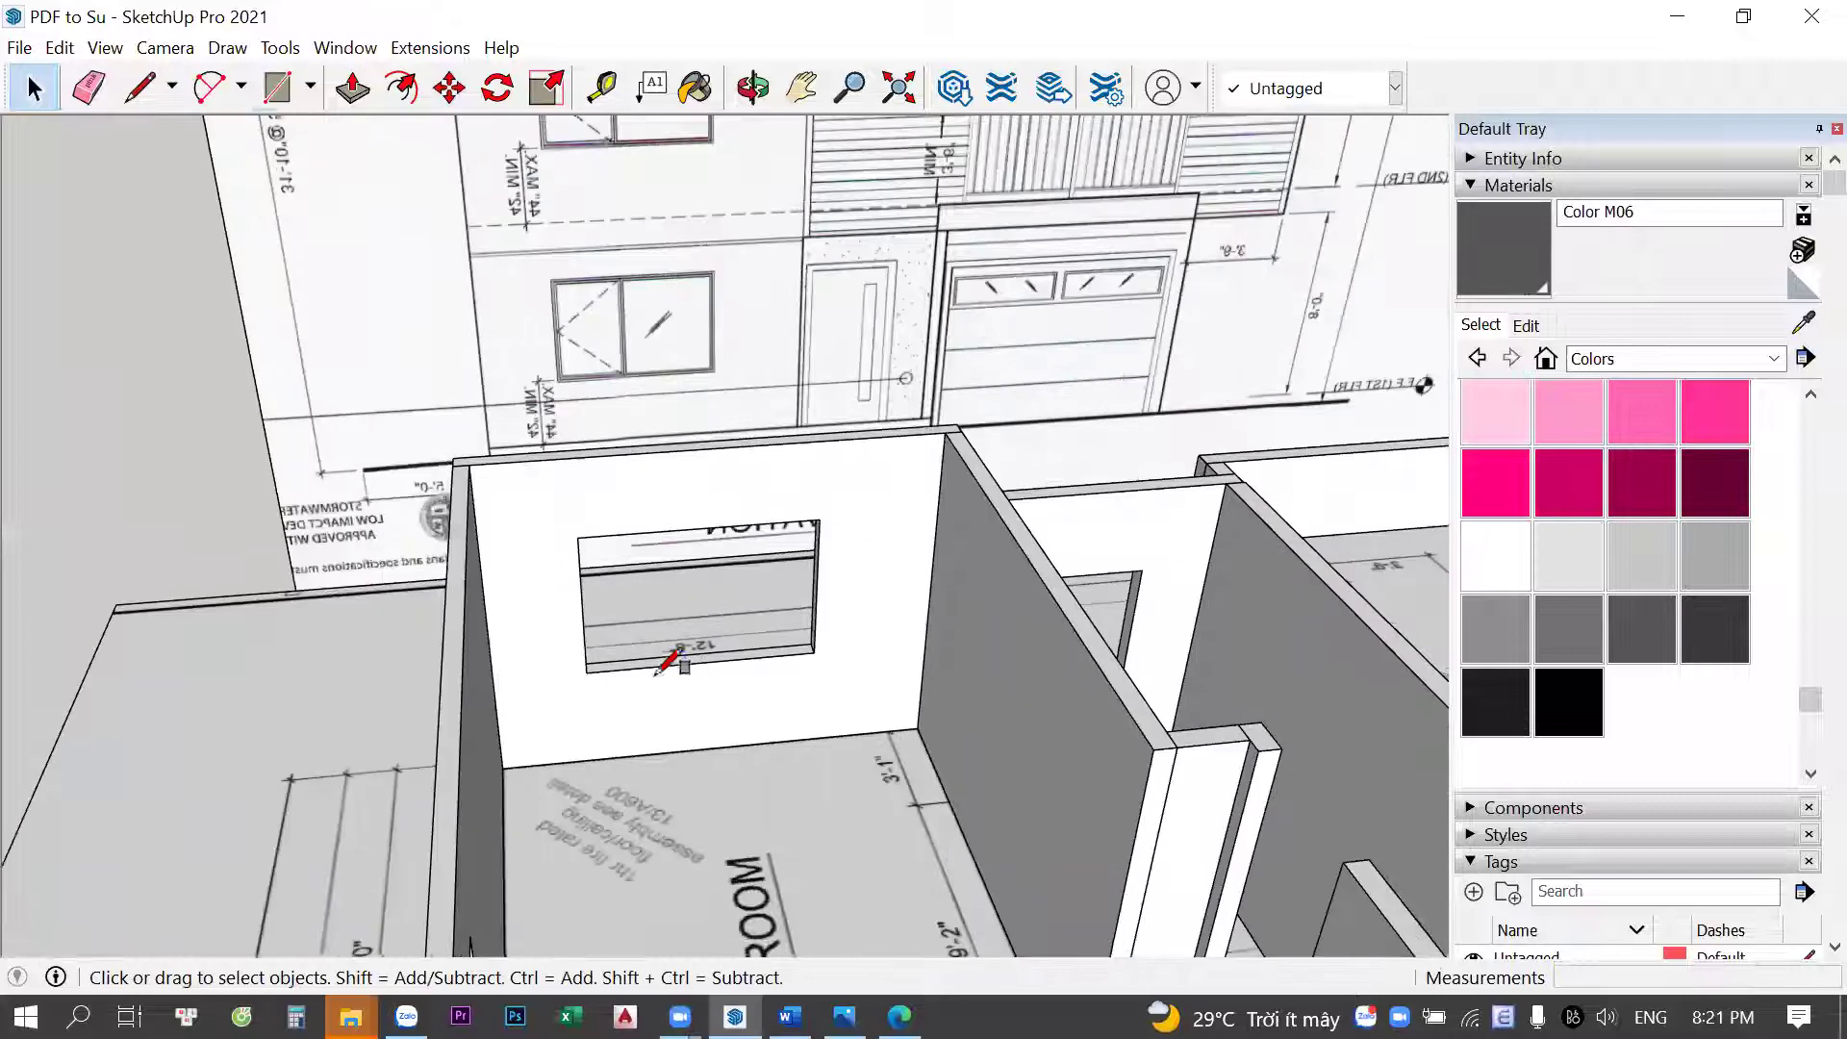
pyautogui.click(586, 670)
pyautogui.click(819, 522)
pyautogui.press('space')
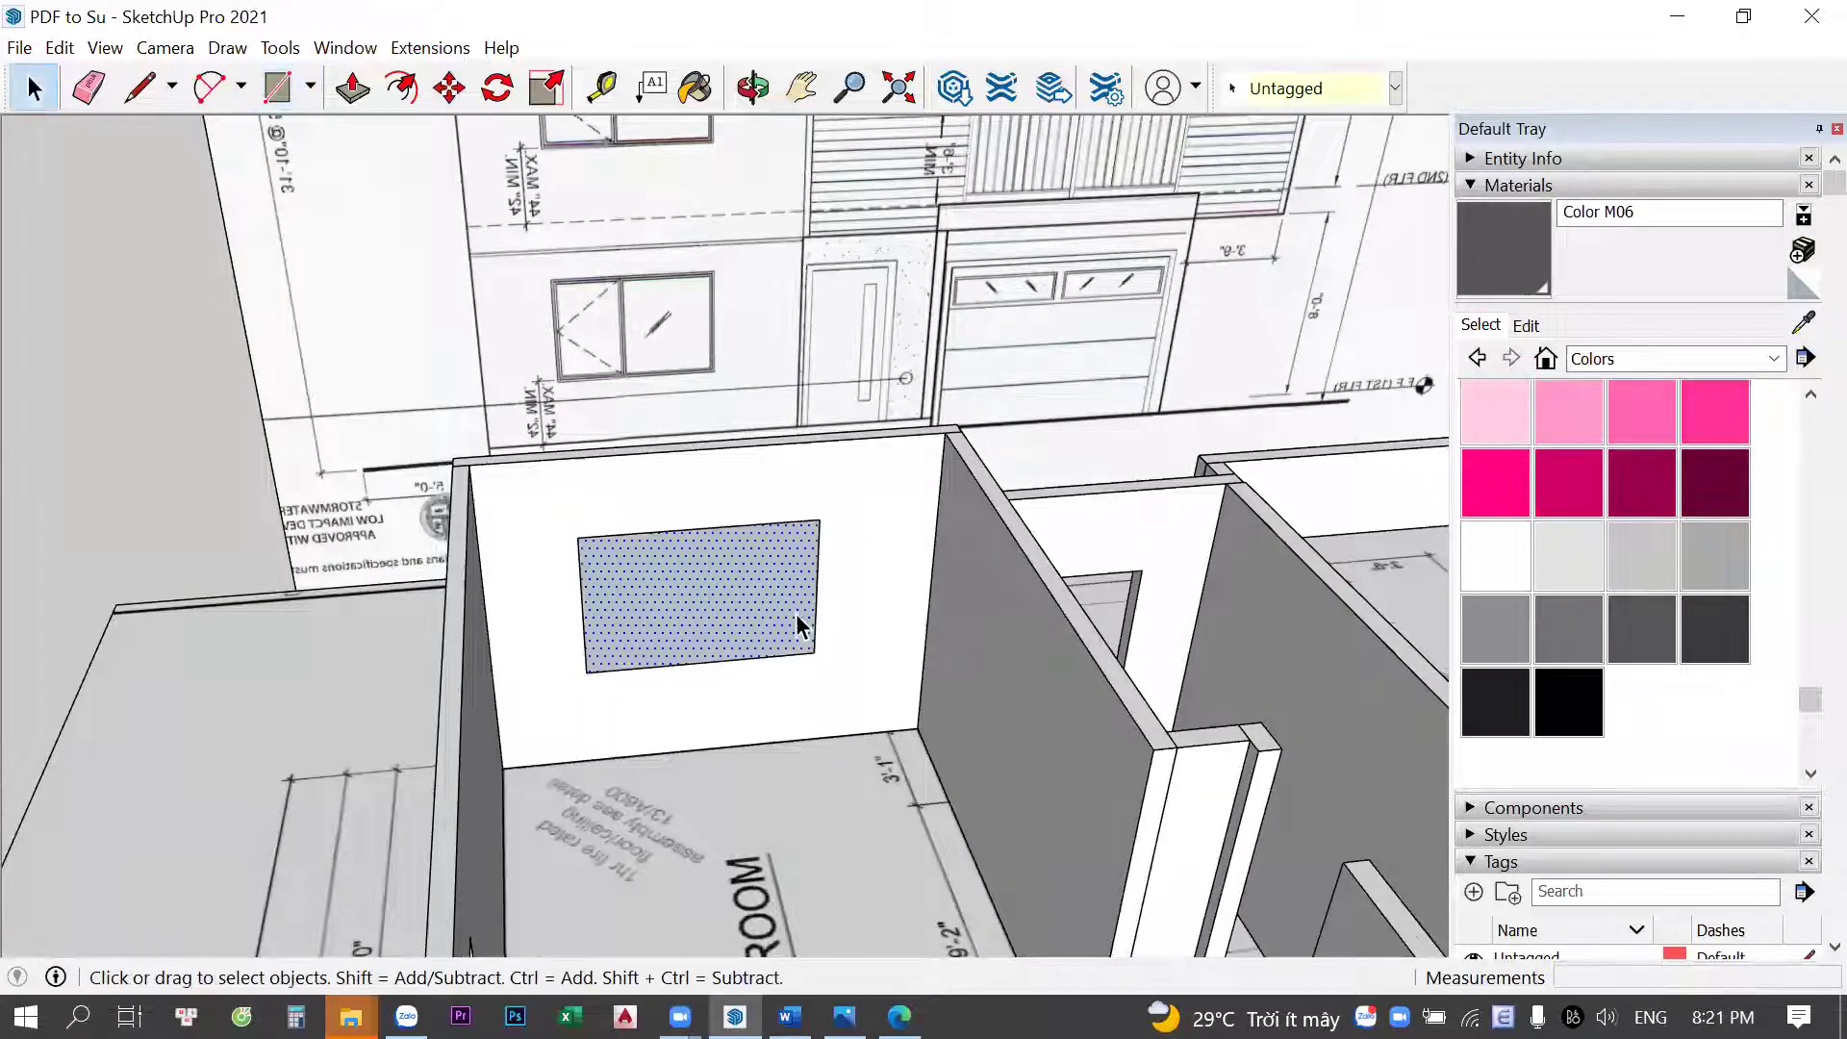
# Move the window rectangle onto the north elevation
pyautogui.press('m')
pyautogui.click(813, 614)
pyautogui.click(801, 238)
pyautogui.scroll(2, 691, 358)
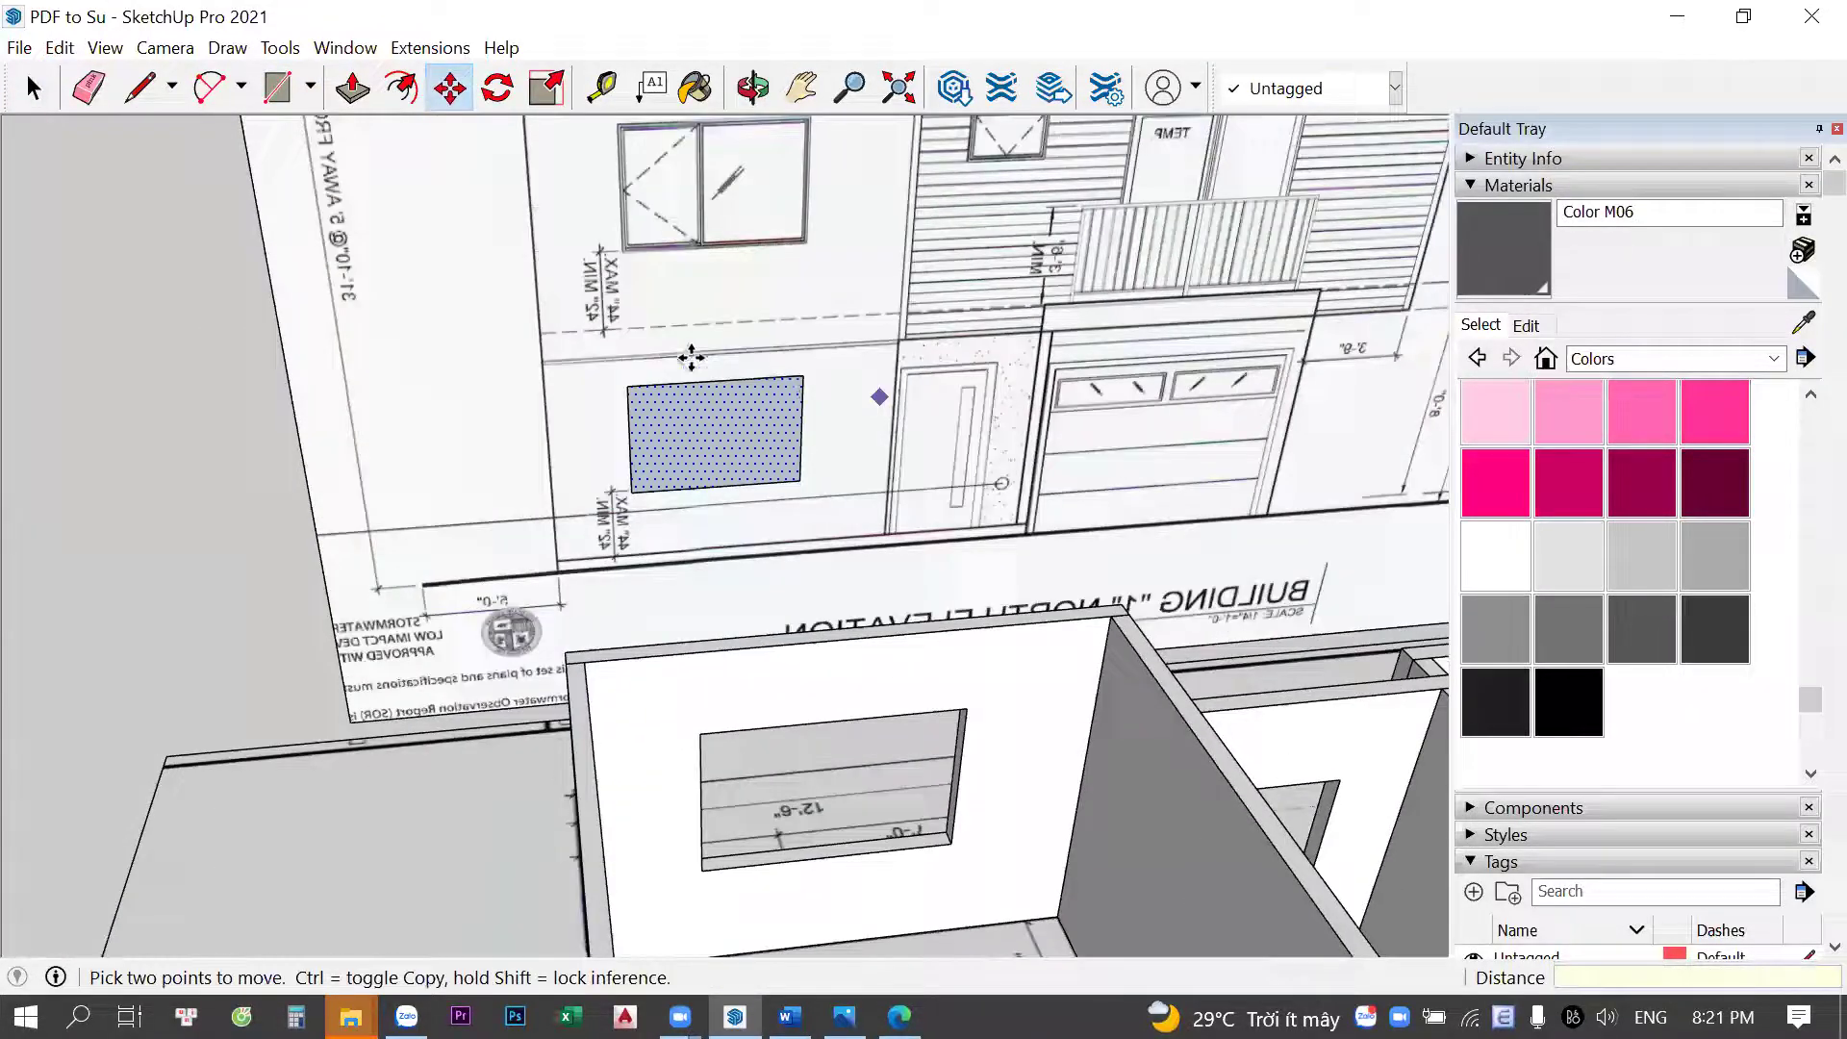
pyautogui.scroll(2, 690, 358)
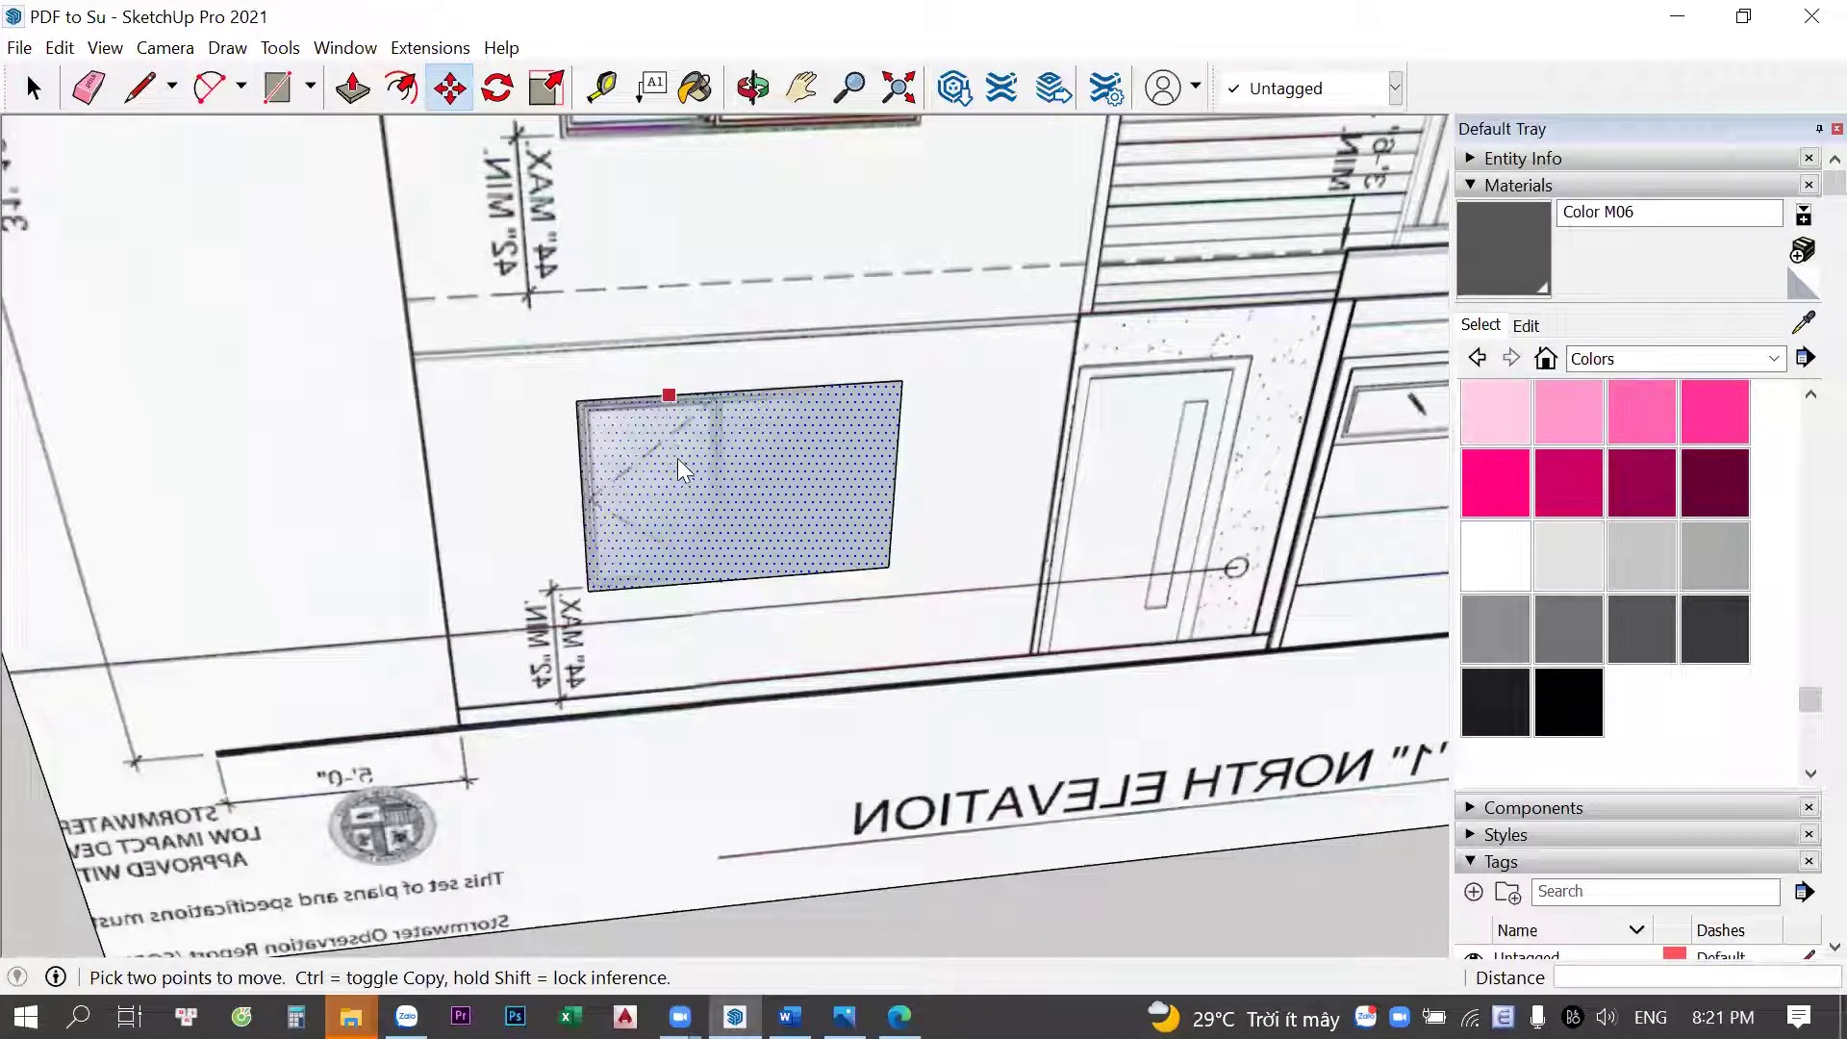
pyautogui.press('space')
pyautogui.scroll(3, 677, 462)
pyautogui.scroll(1, 565, 453)
# Offset the rectangle's edge inward to form a frame border
pyautogui.press('f')
pyautogui.scroll(3, 475, 368)
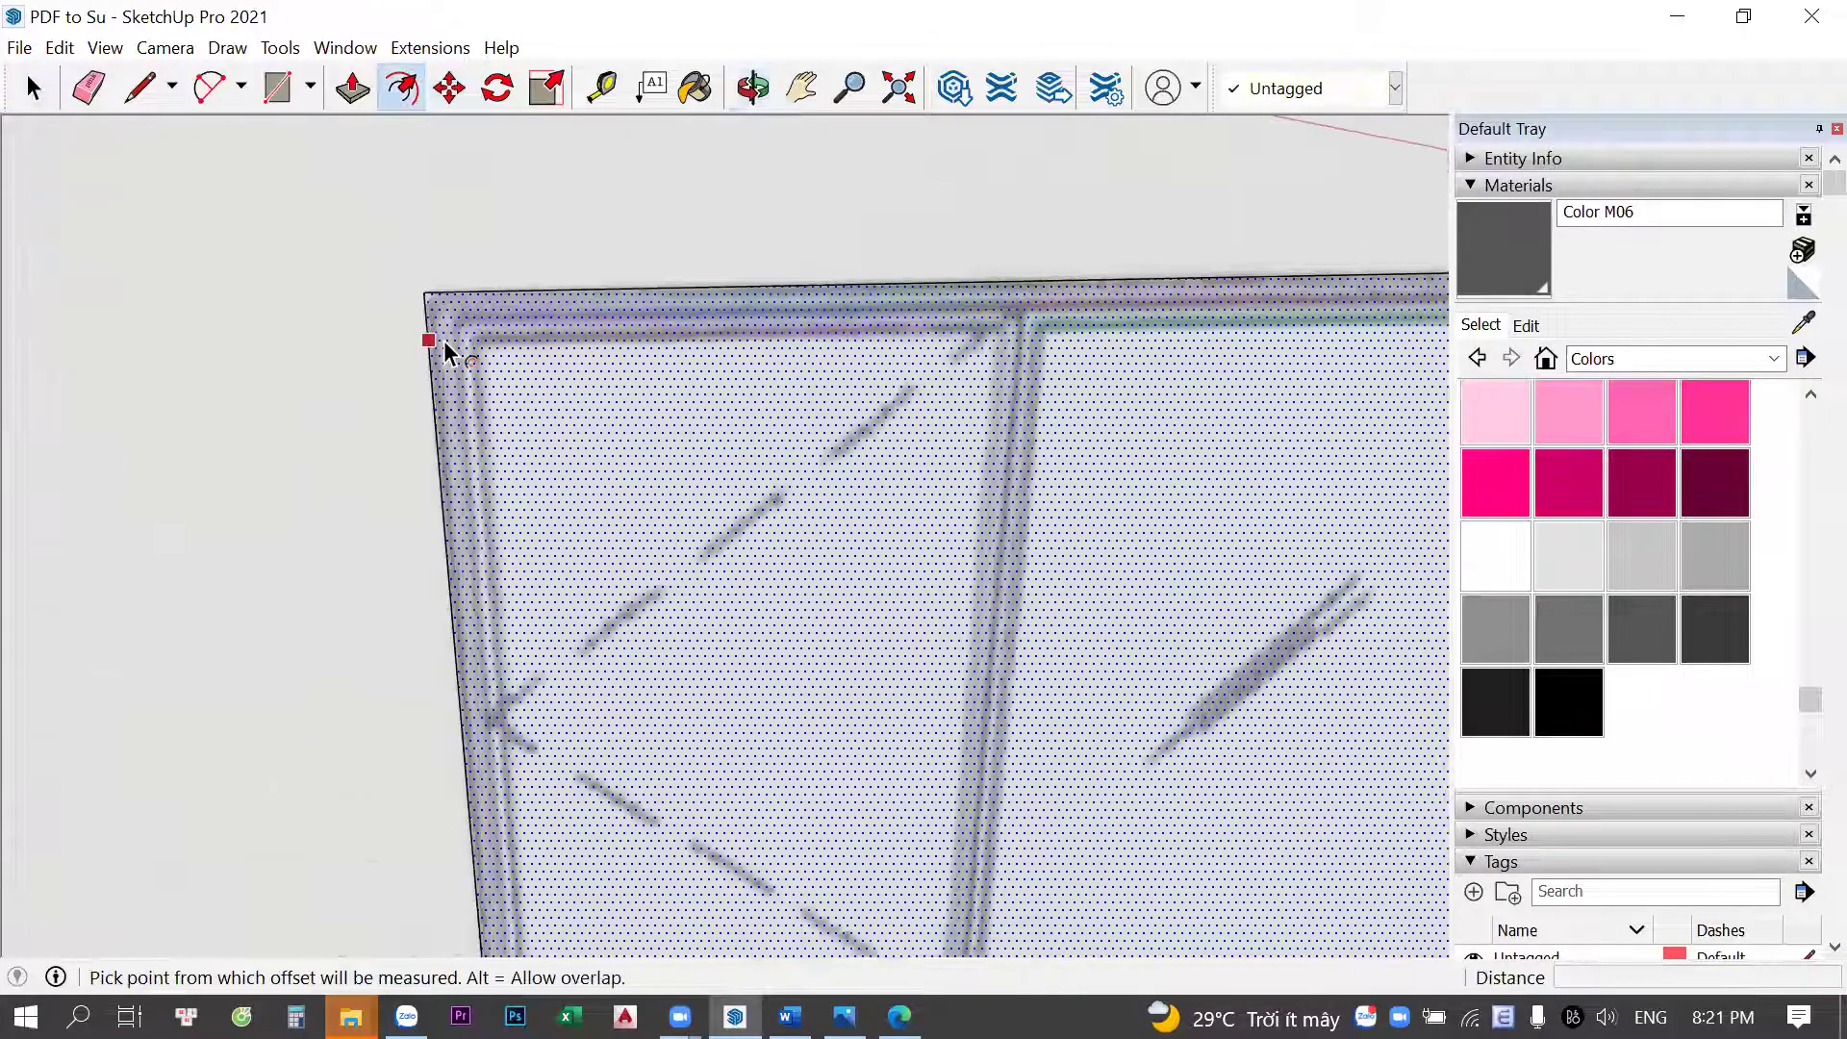
pyautogui.click(428, 341)
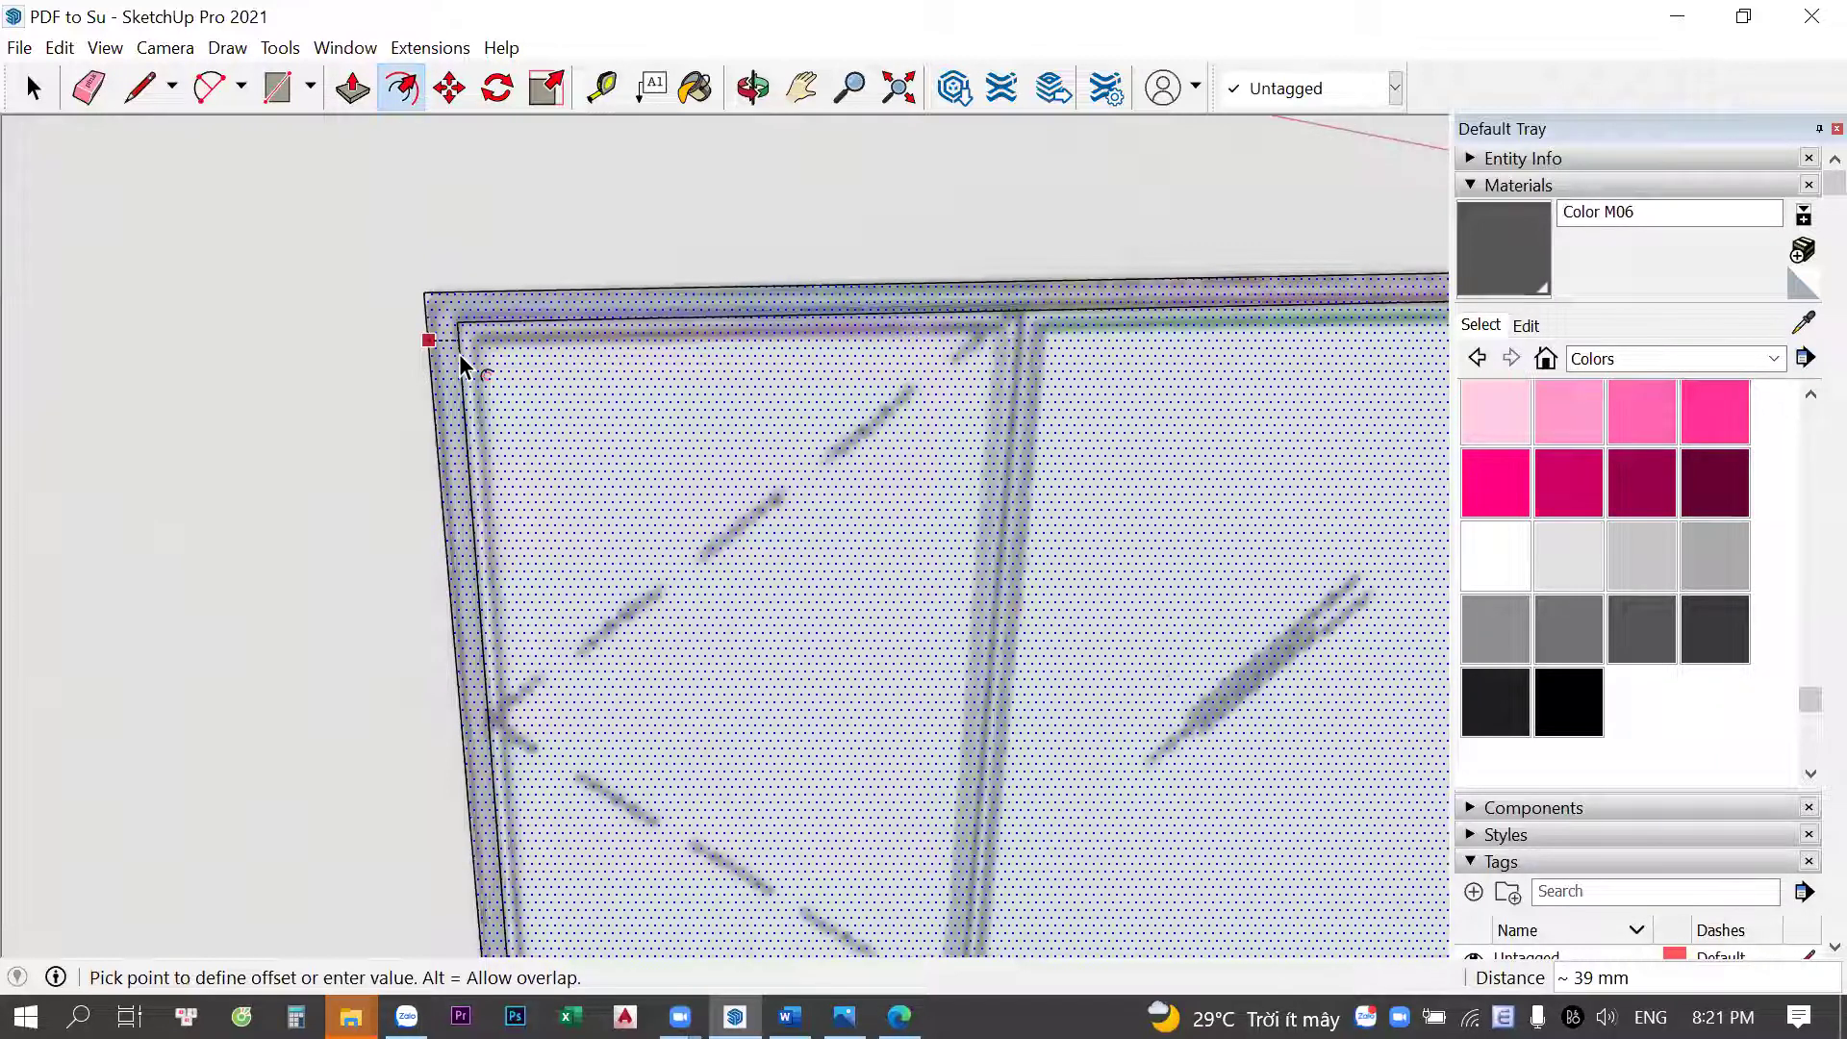
pyautogui.click(459, 354)
pyautogui.scroll(-2, 458, 354)
pyautogui.scroll(-1, 459, 355)
pyautogui.press('space')
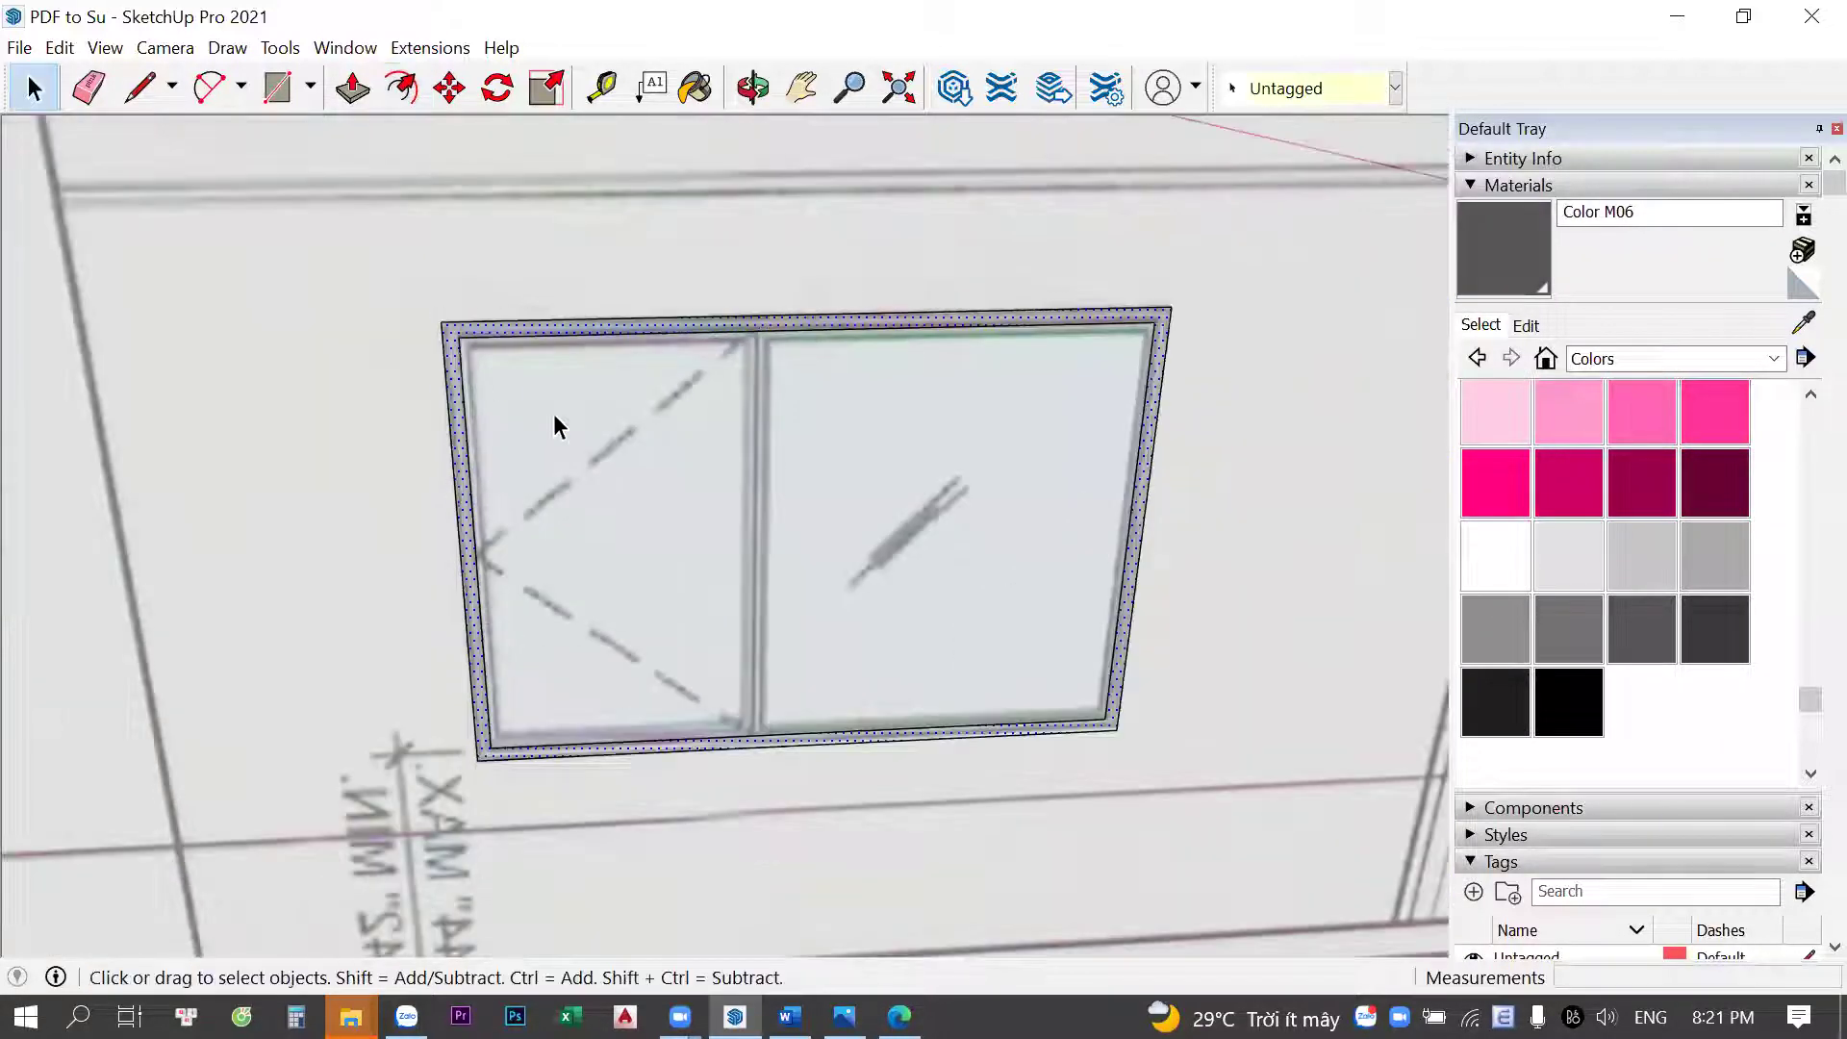
# Push/Pull the frame border out to a 100 mm depth
pyautogui.moveTo(568, 441)
pyautogui.mouseDown(button='middle')
pyautogui.moveTo(442, 454)
pyautogui.moveTo(476, 470)
pyautogui.mouseUp(button='middle')
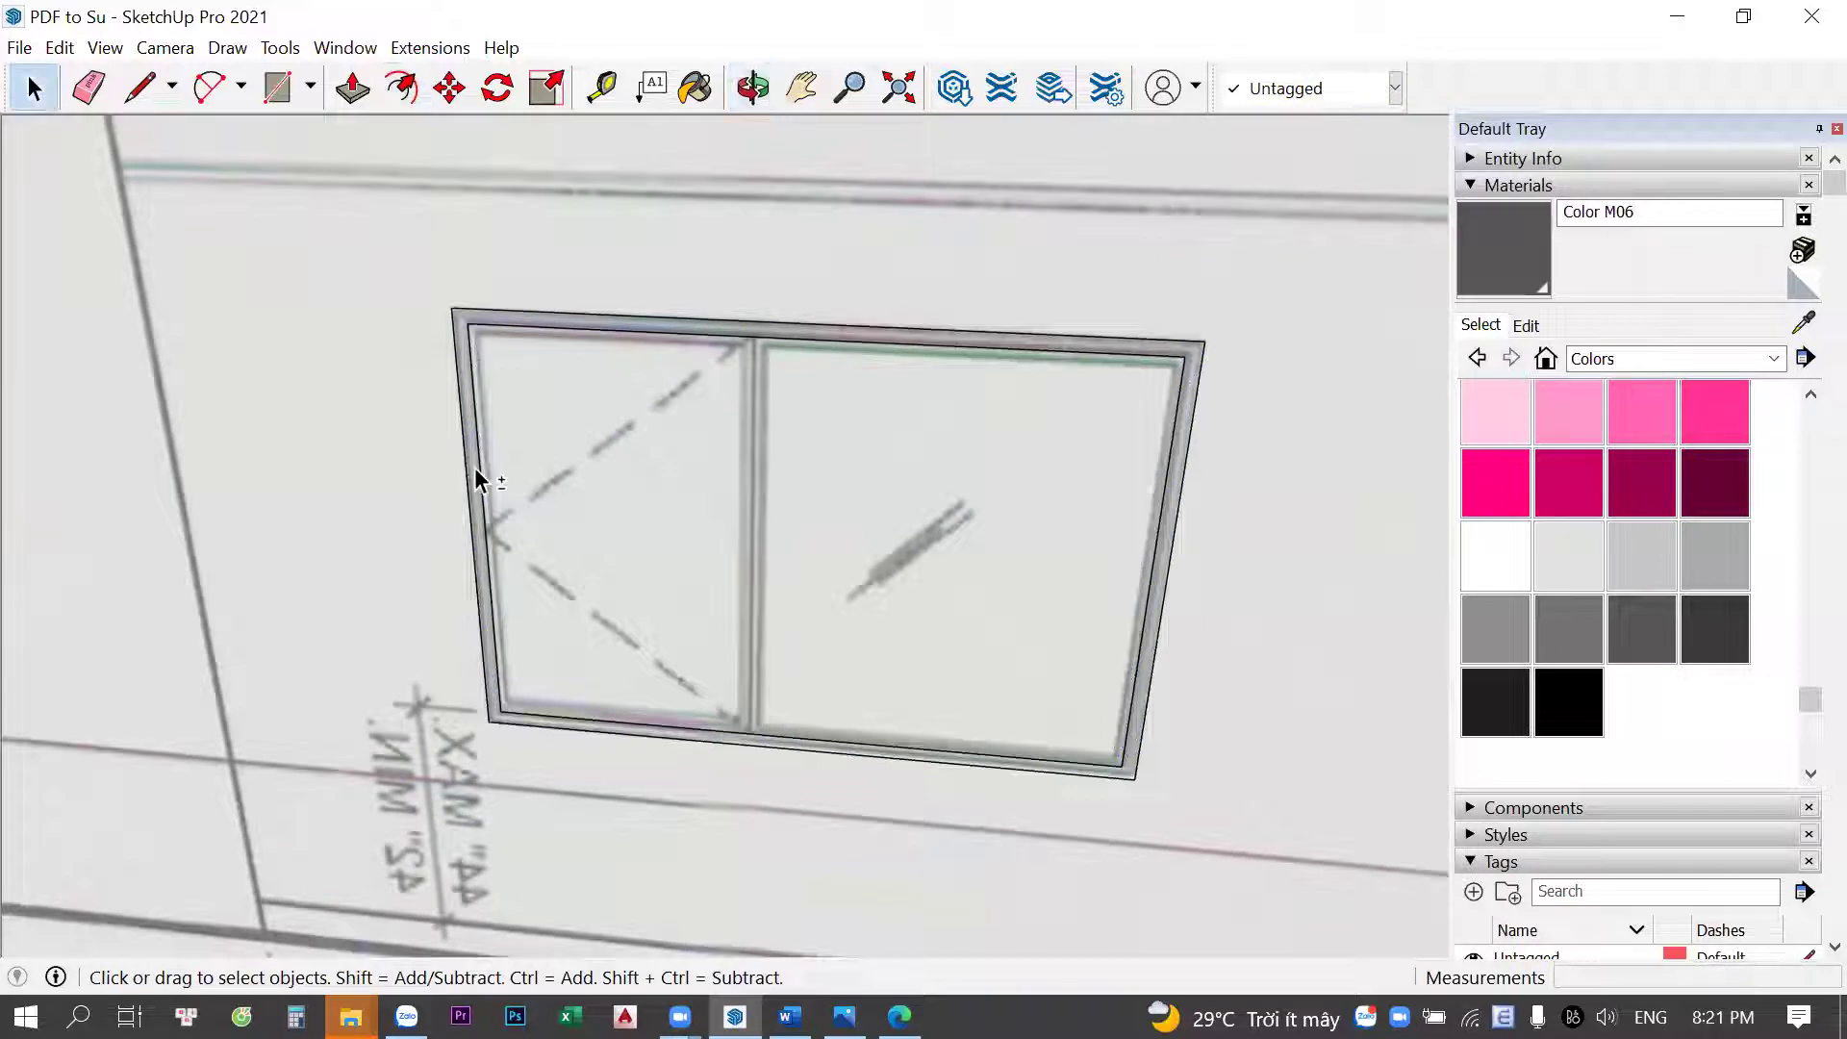
pyautogui.scroll(3, 475, 468)
pyautogui.press('p')
pyautogui.click(462, 462)
pyautogui.write('100')
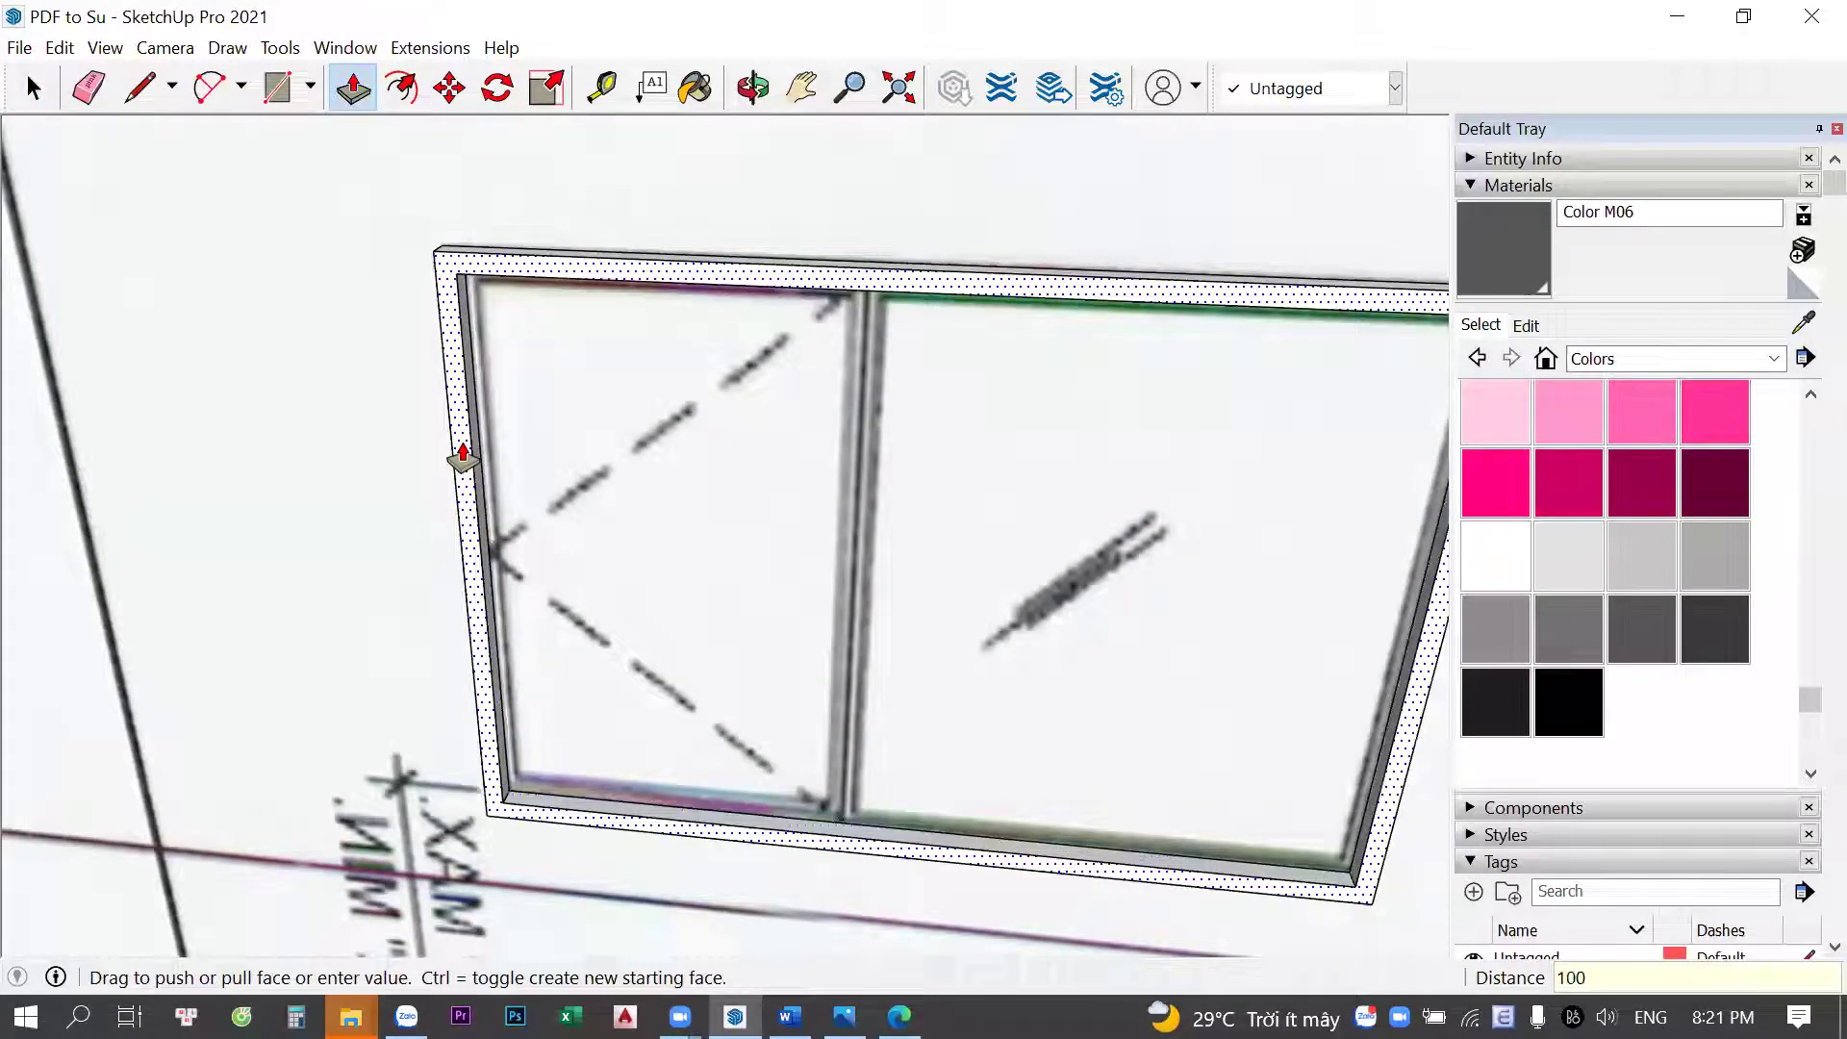
pyautogui.press('Return')
pyautogui.press('space')
# Select the new frame and orbit to face the window more frontally
pyautogui.click(463, 457)
pyautogui.moveTo(463, 457)
pyautogui.mouseDown(button='middle')
pyautogui.moveTo(845, 771)
pyautogui.moveTo(850, 816)
pyautogui.moveTo(923, 648)
pyautogui.mouseUp(button='middle')
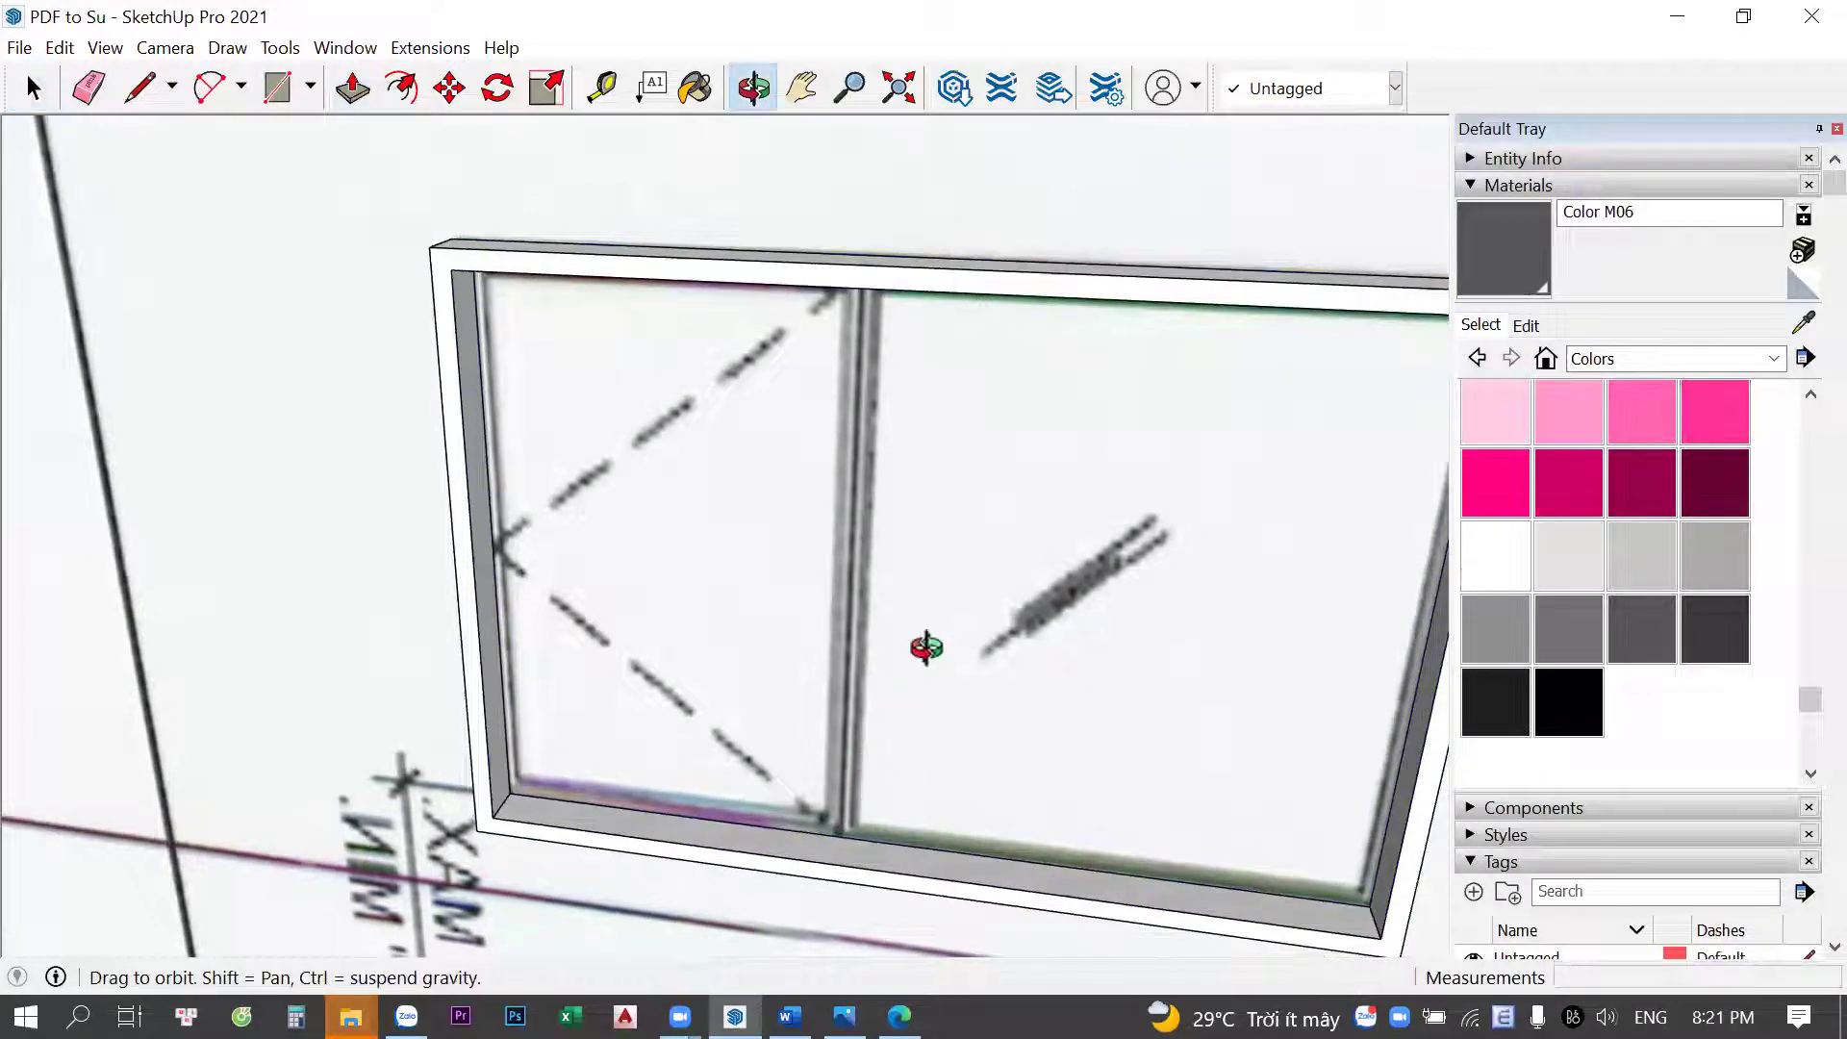
pyautogui.scroll(-3, 824, 654)
pyautogui.scroll(3, 841, 701)
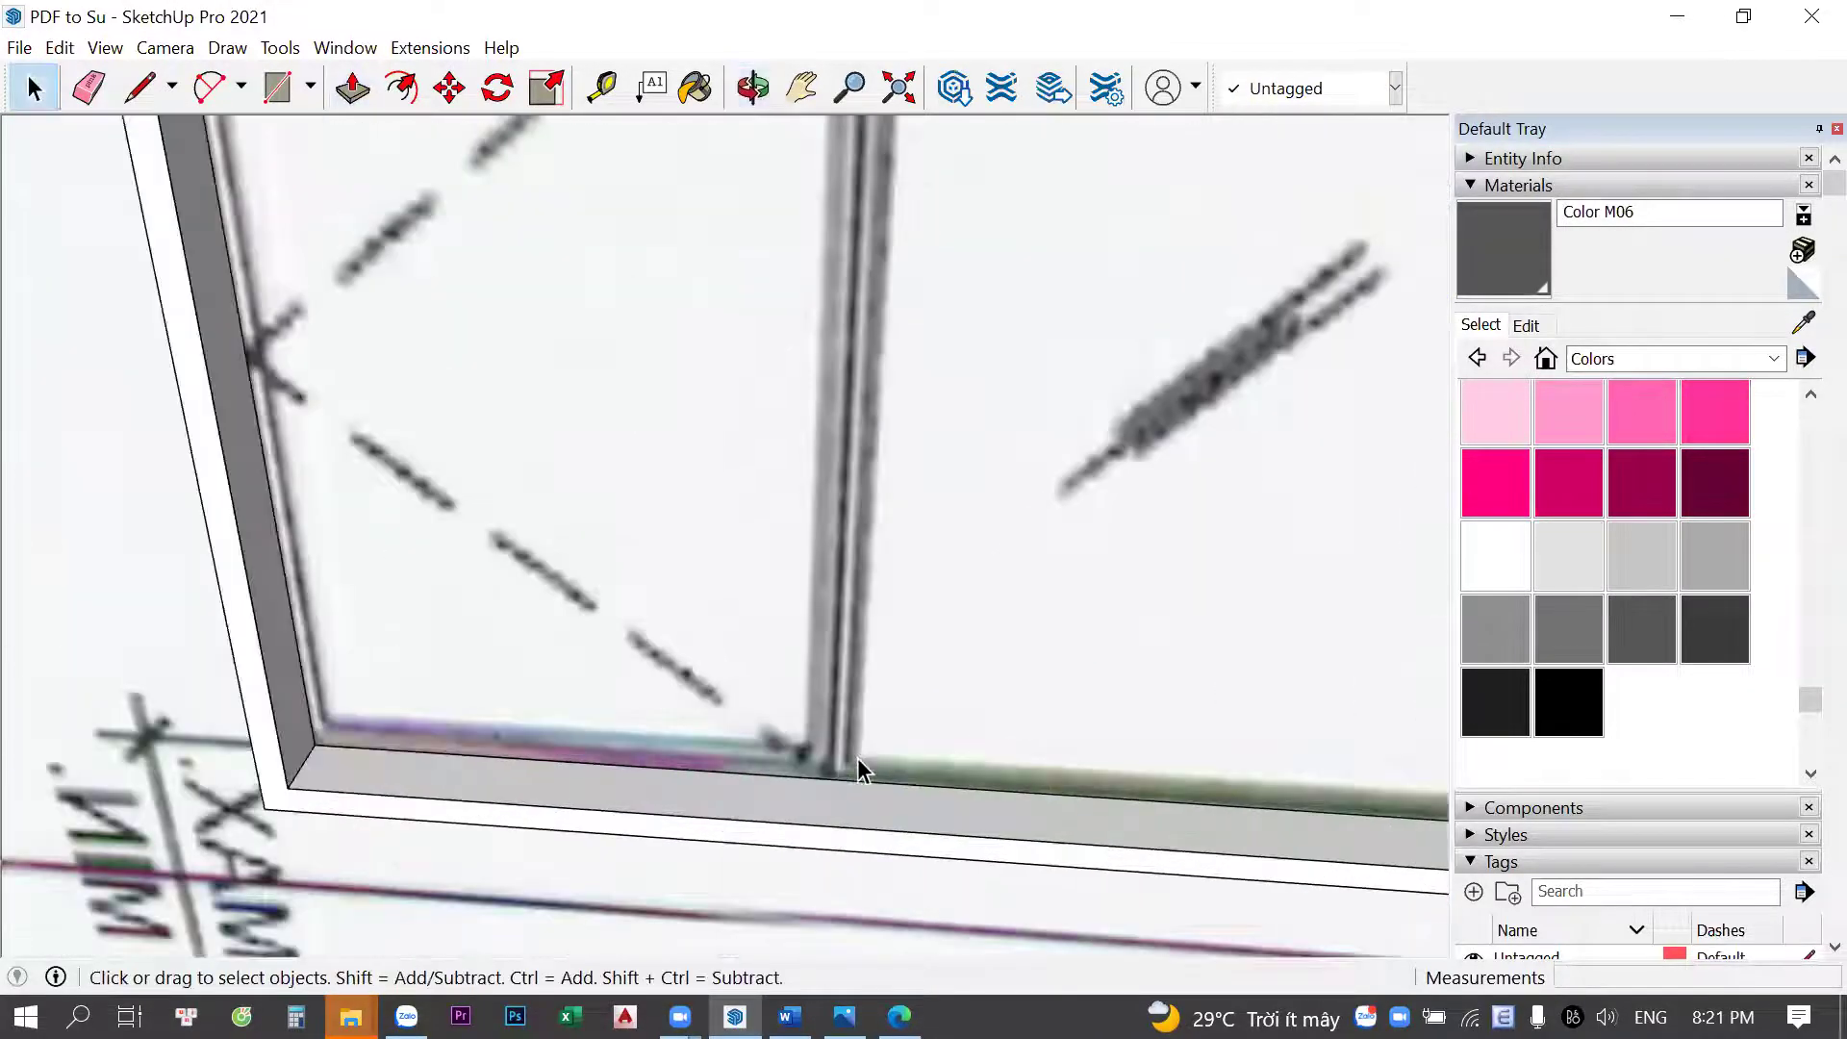
pyautogui.press('r')
pyautogui.press('space')
pyautogui.scroll(-3, 793, 768)
pyautogui.moveTo(806, 682); pyautogui.dragTo(833, 435, button='middle')
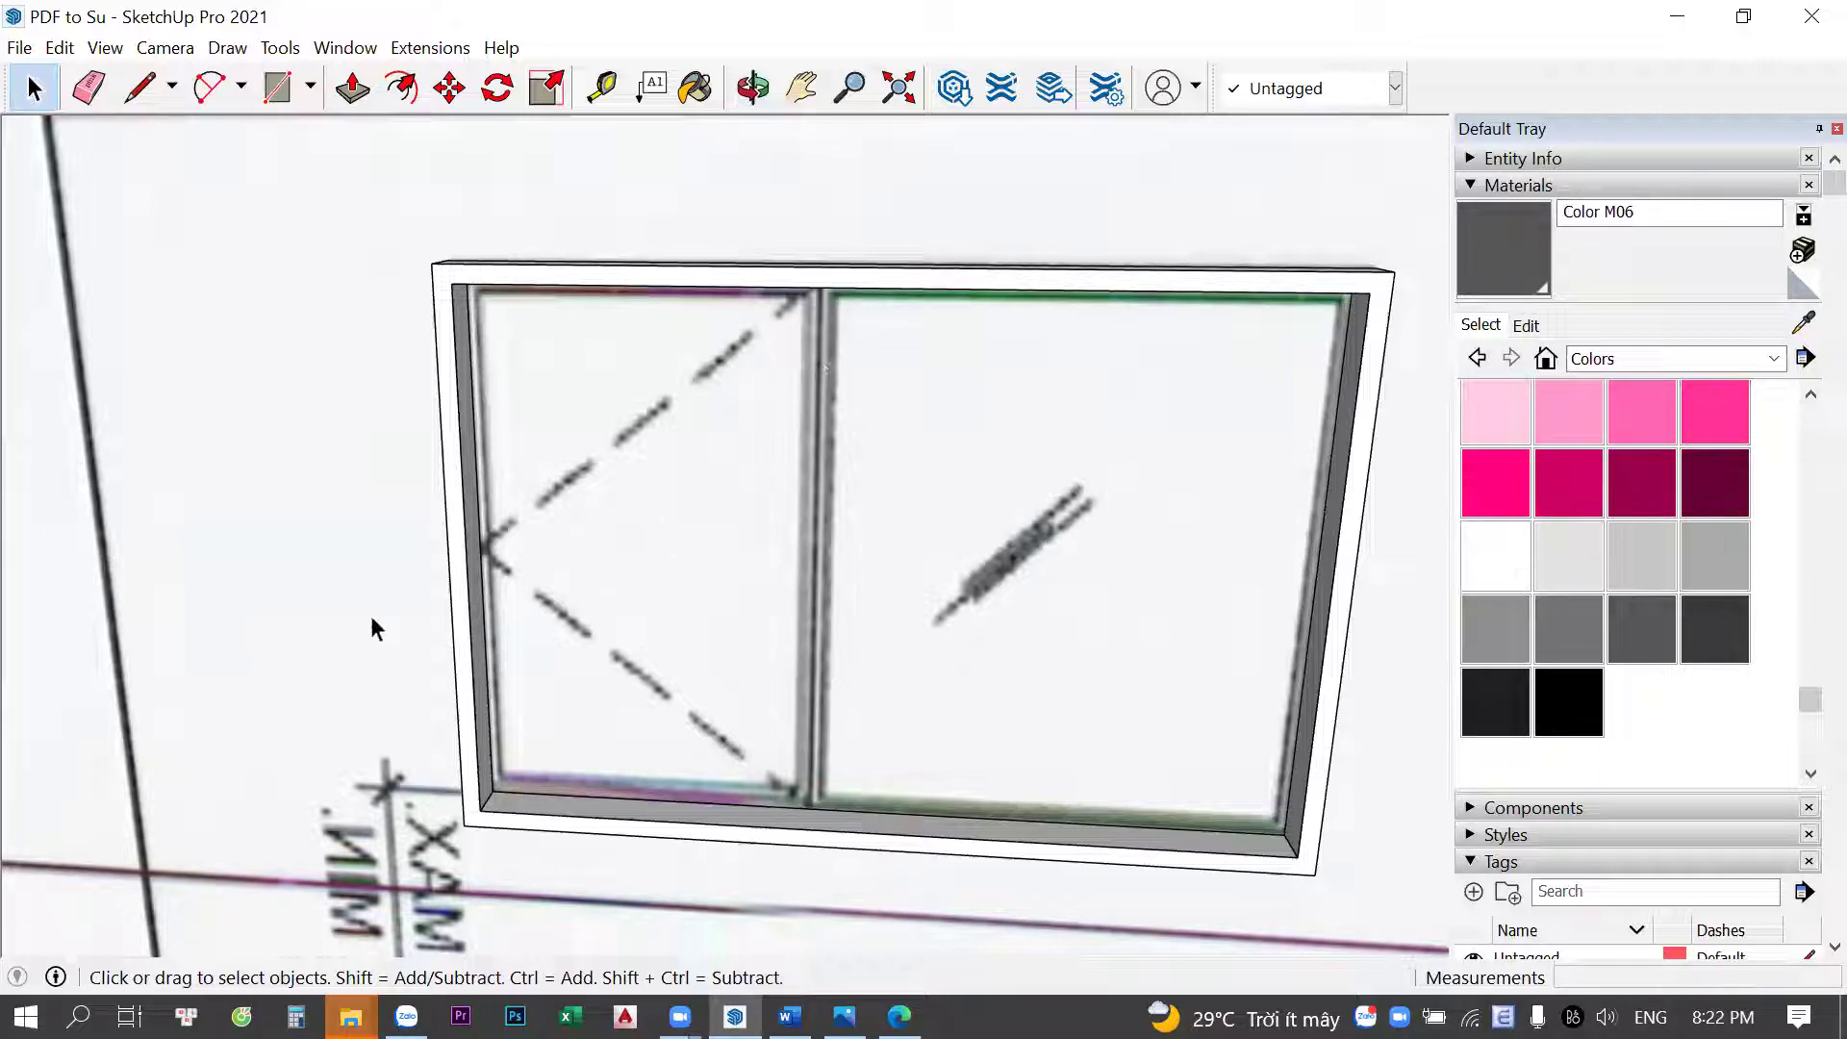
pyautogui.scroll(2, 781, 814)
pyautogui.scroll(2, 834, 808)
# Trace the central mullion's first edge from its bottom up to its top
pyautogui.press('l')
pyautogui.click(797, 804)
pyautogui.scroll(-1, 799, 806)
pyautogui.press('space')
pyautogui.press('l')
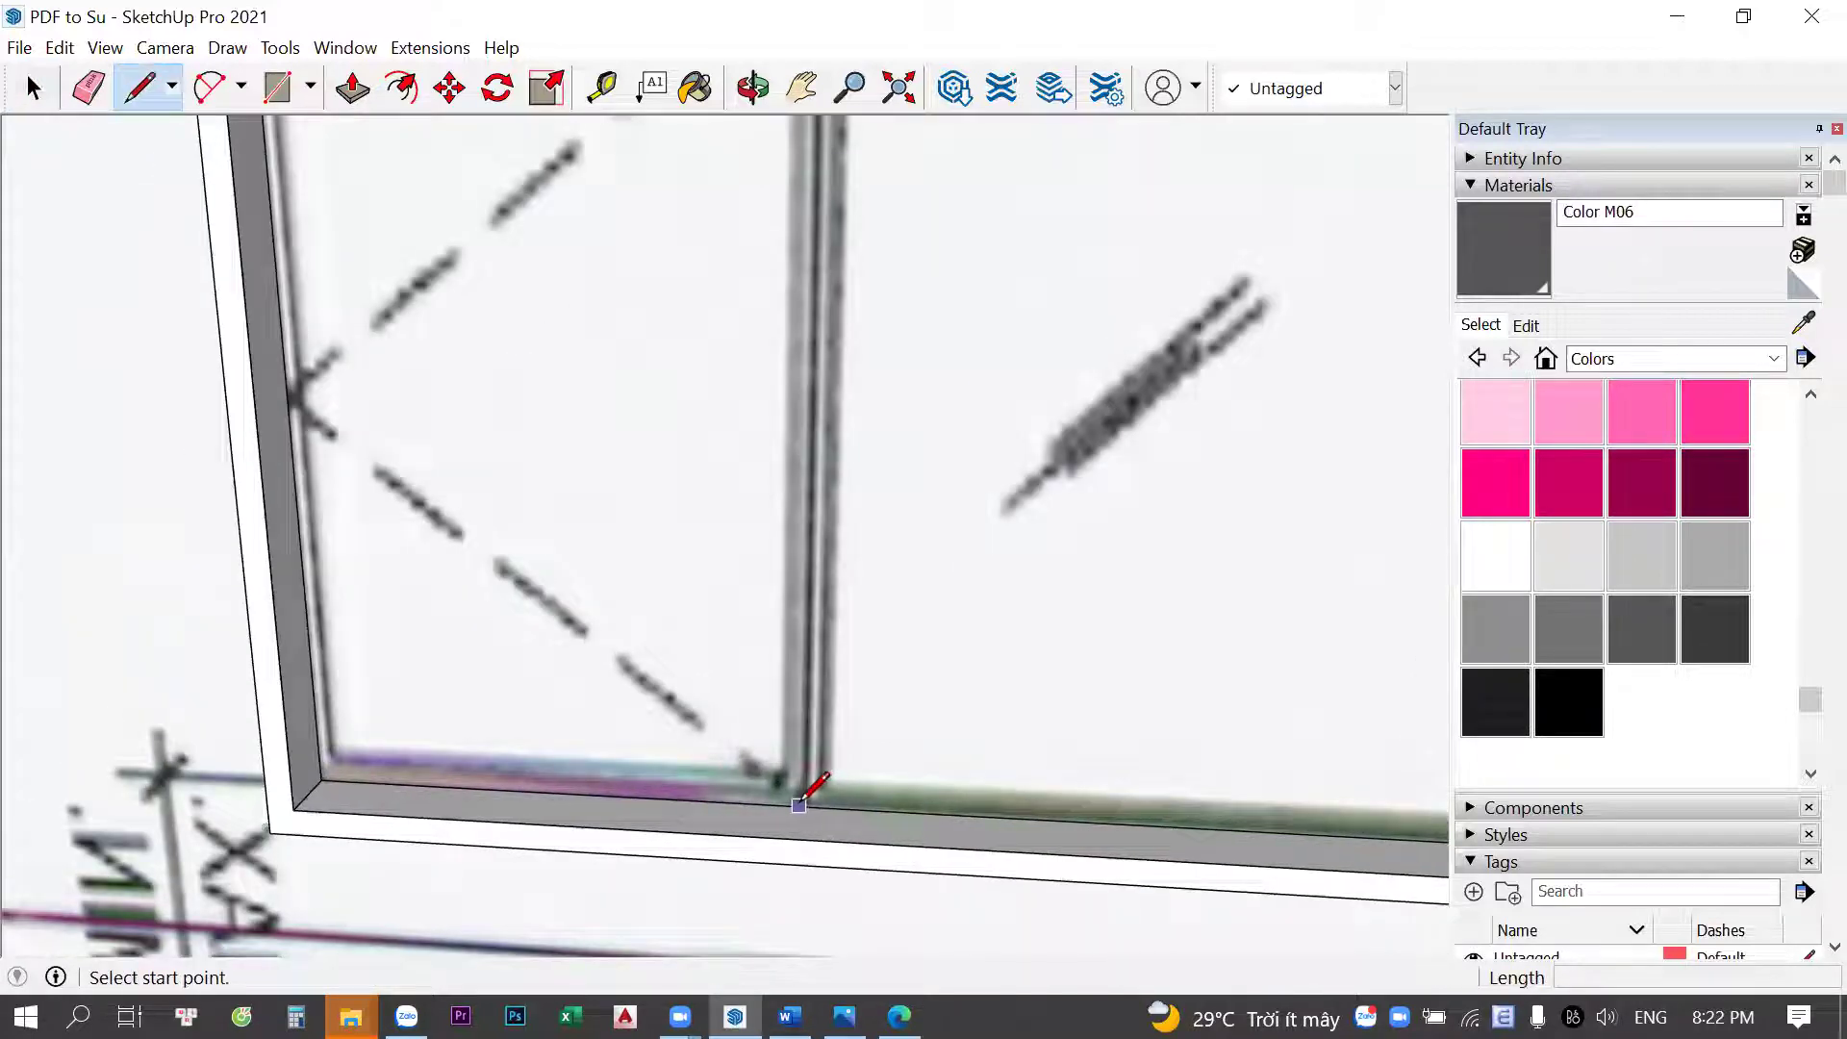
pyautogui.click(801, 801)
pyautogui.scroll(-3, 801, 802)
pyautogui.moveTo(772, 784); pyautogui.dragTo(828, 516, button='middle')
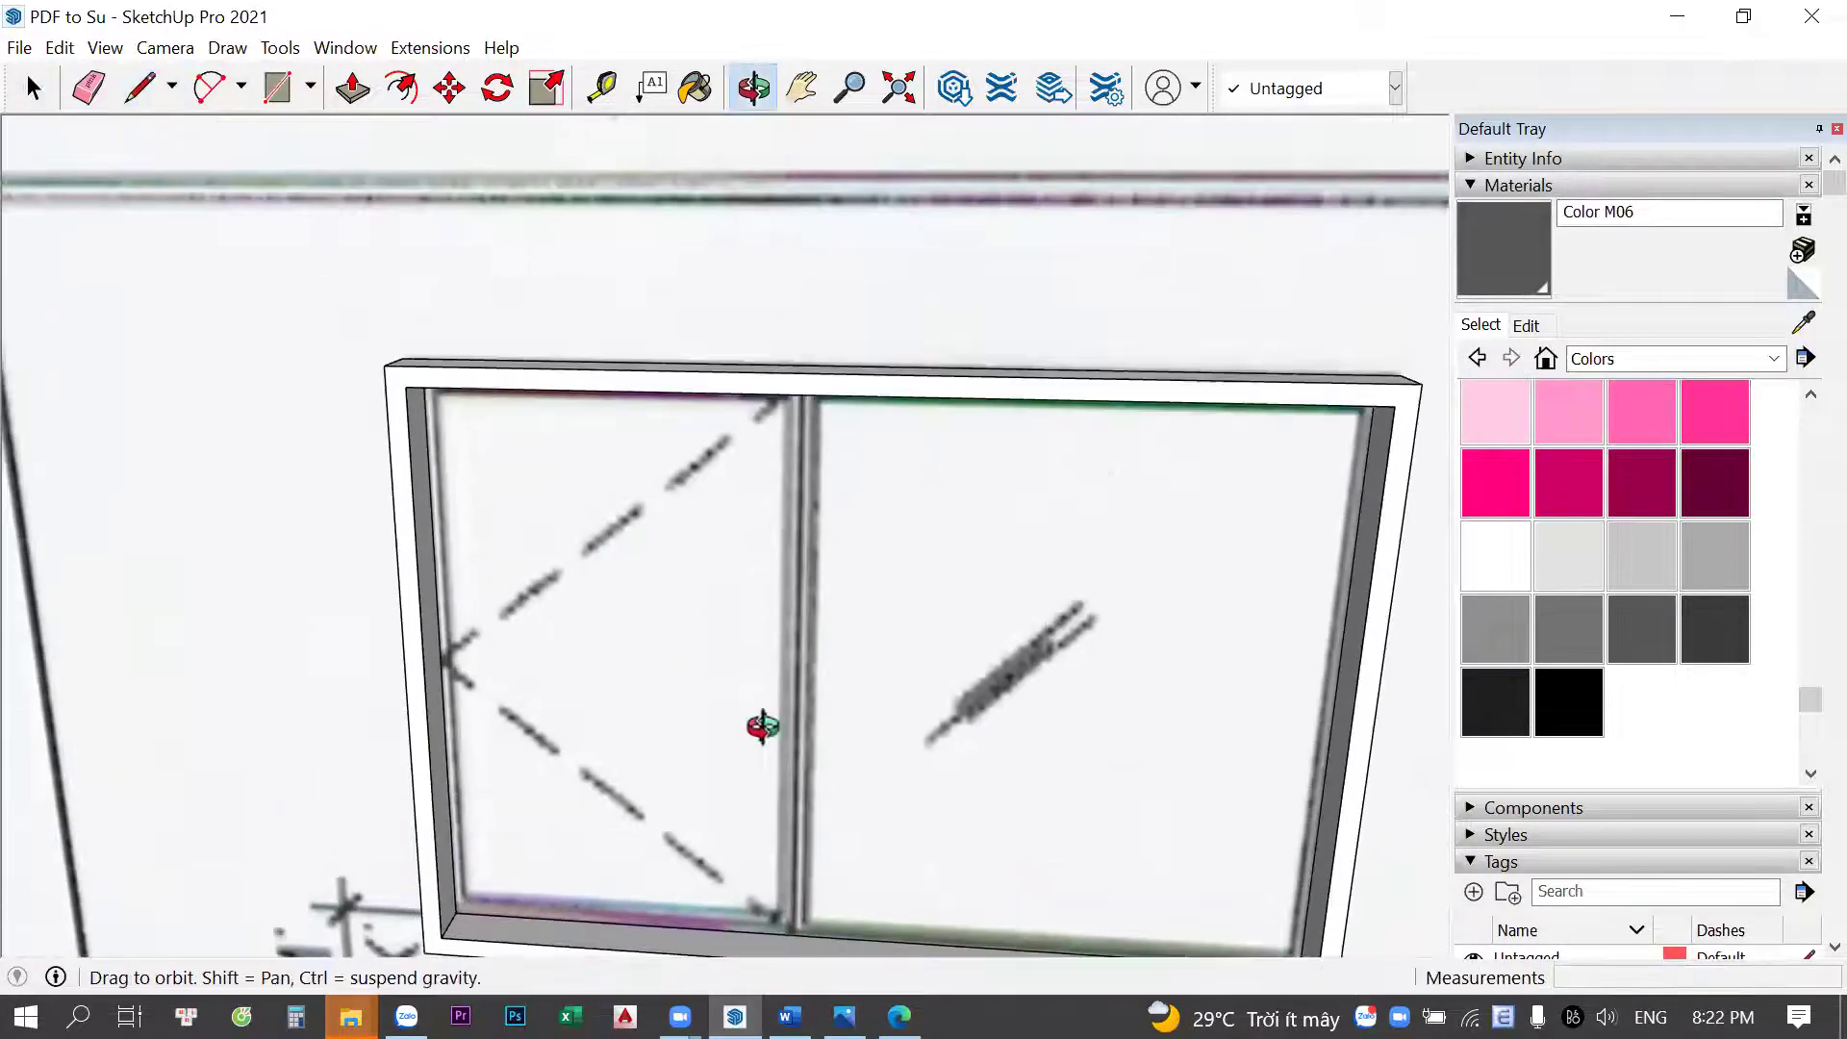
pyautogui.scroll(1, 857, 385)
pyautogui.click(847, 366)
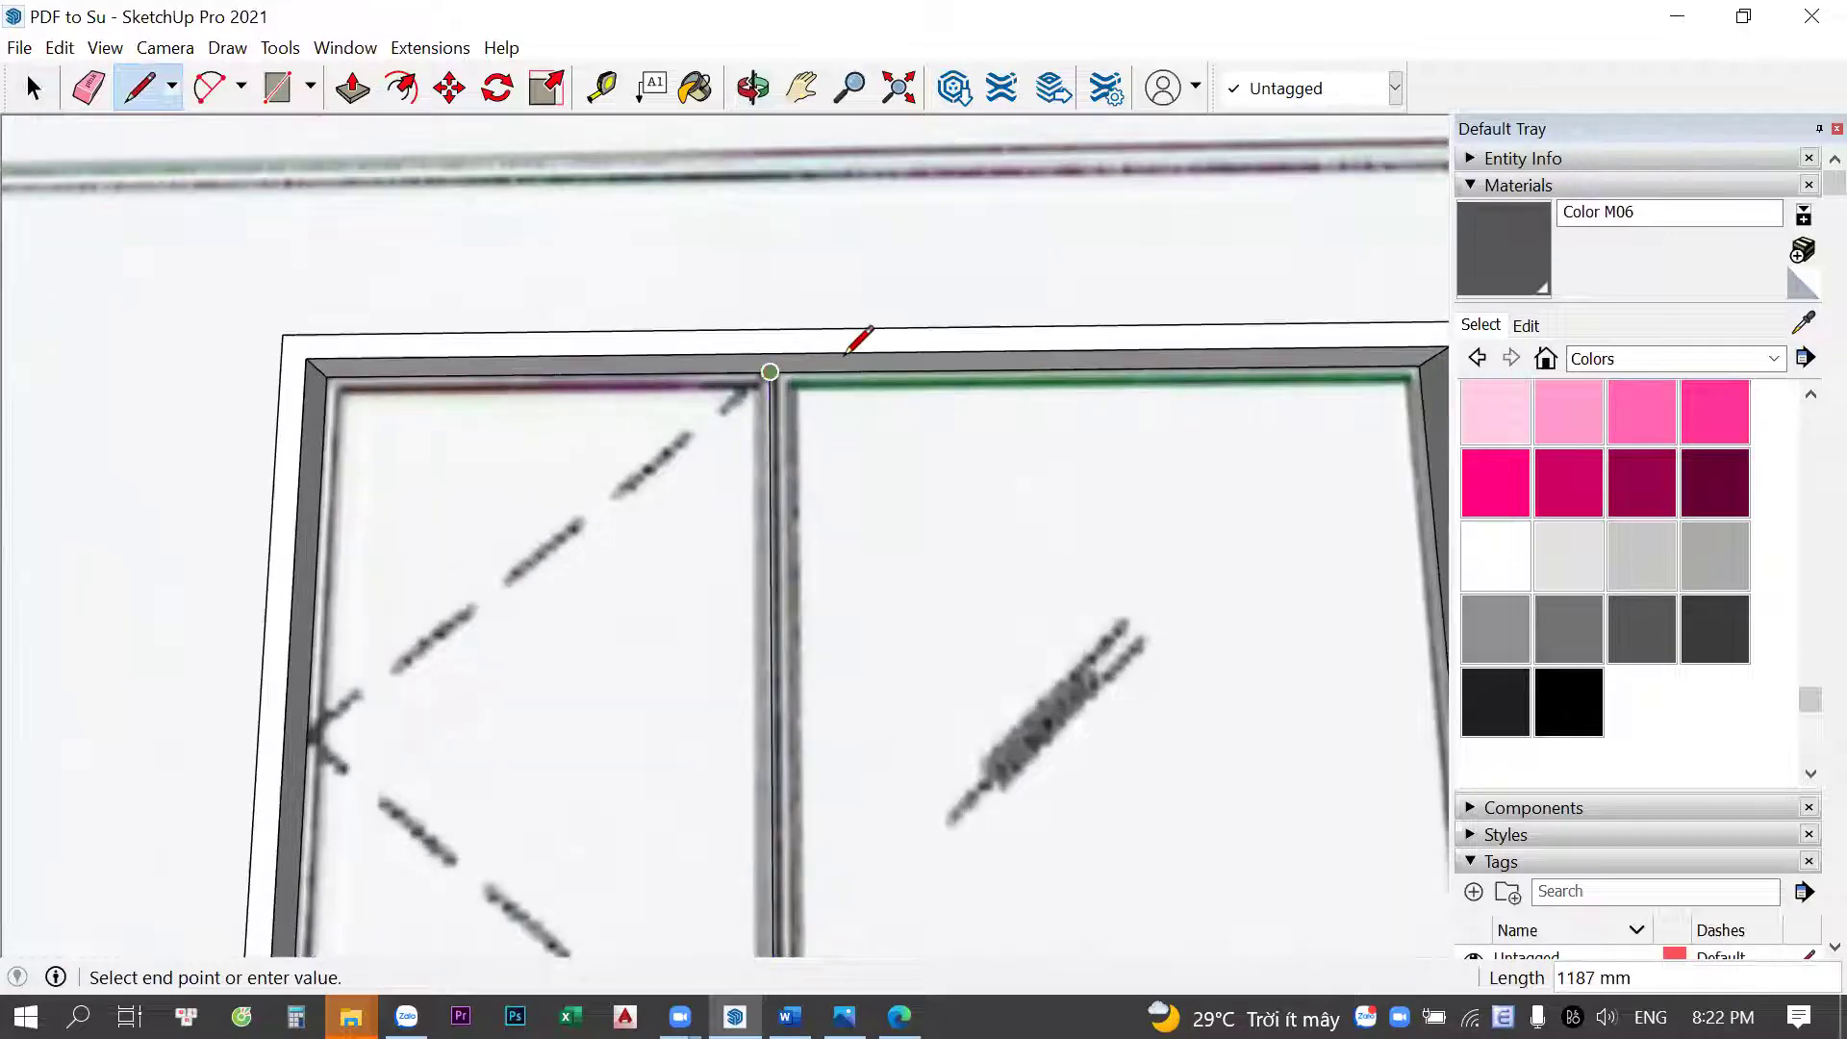
# Draw the mullion's second edge 25 mm across and back down to the bottom
pyautogui.scroll(2, 837, 375)
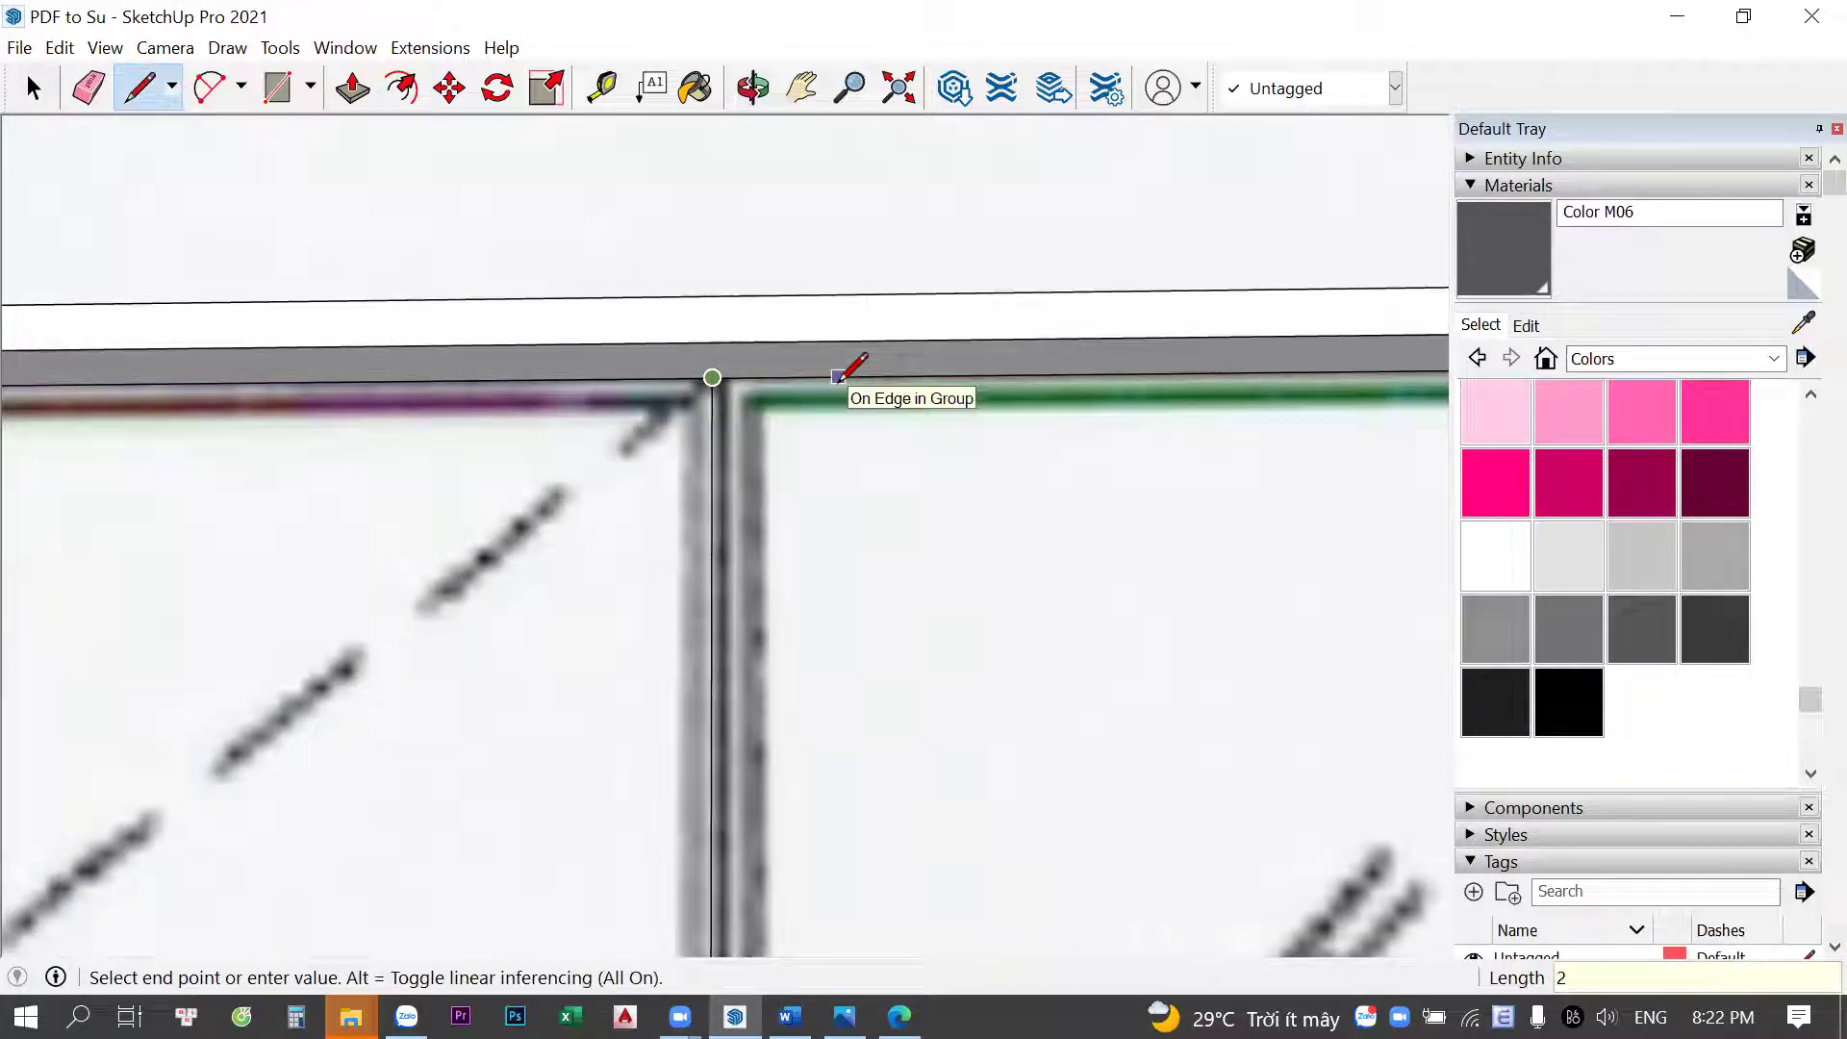
pyautogui.write('5')
pyautogui.press('Return')
pyautogui.scroll(-1, 789, 577)
pyautogui.scroll(-1, 741, 726)
pyautogui.scroll(-1, 750, 577)
pyautogui.scroll(2, 760, 415)
pyautogui.click(754, 815)
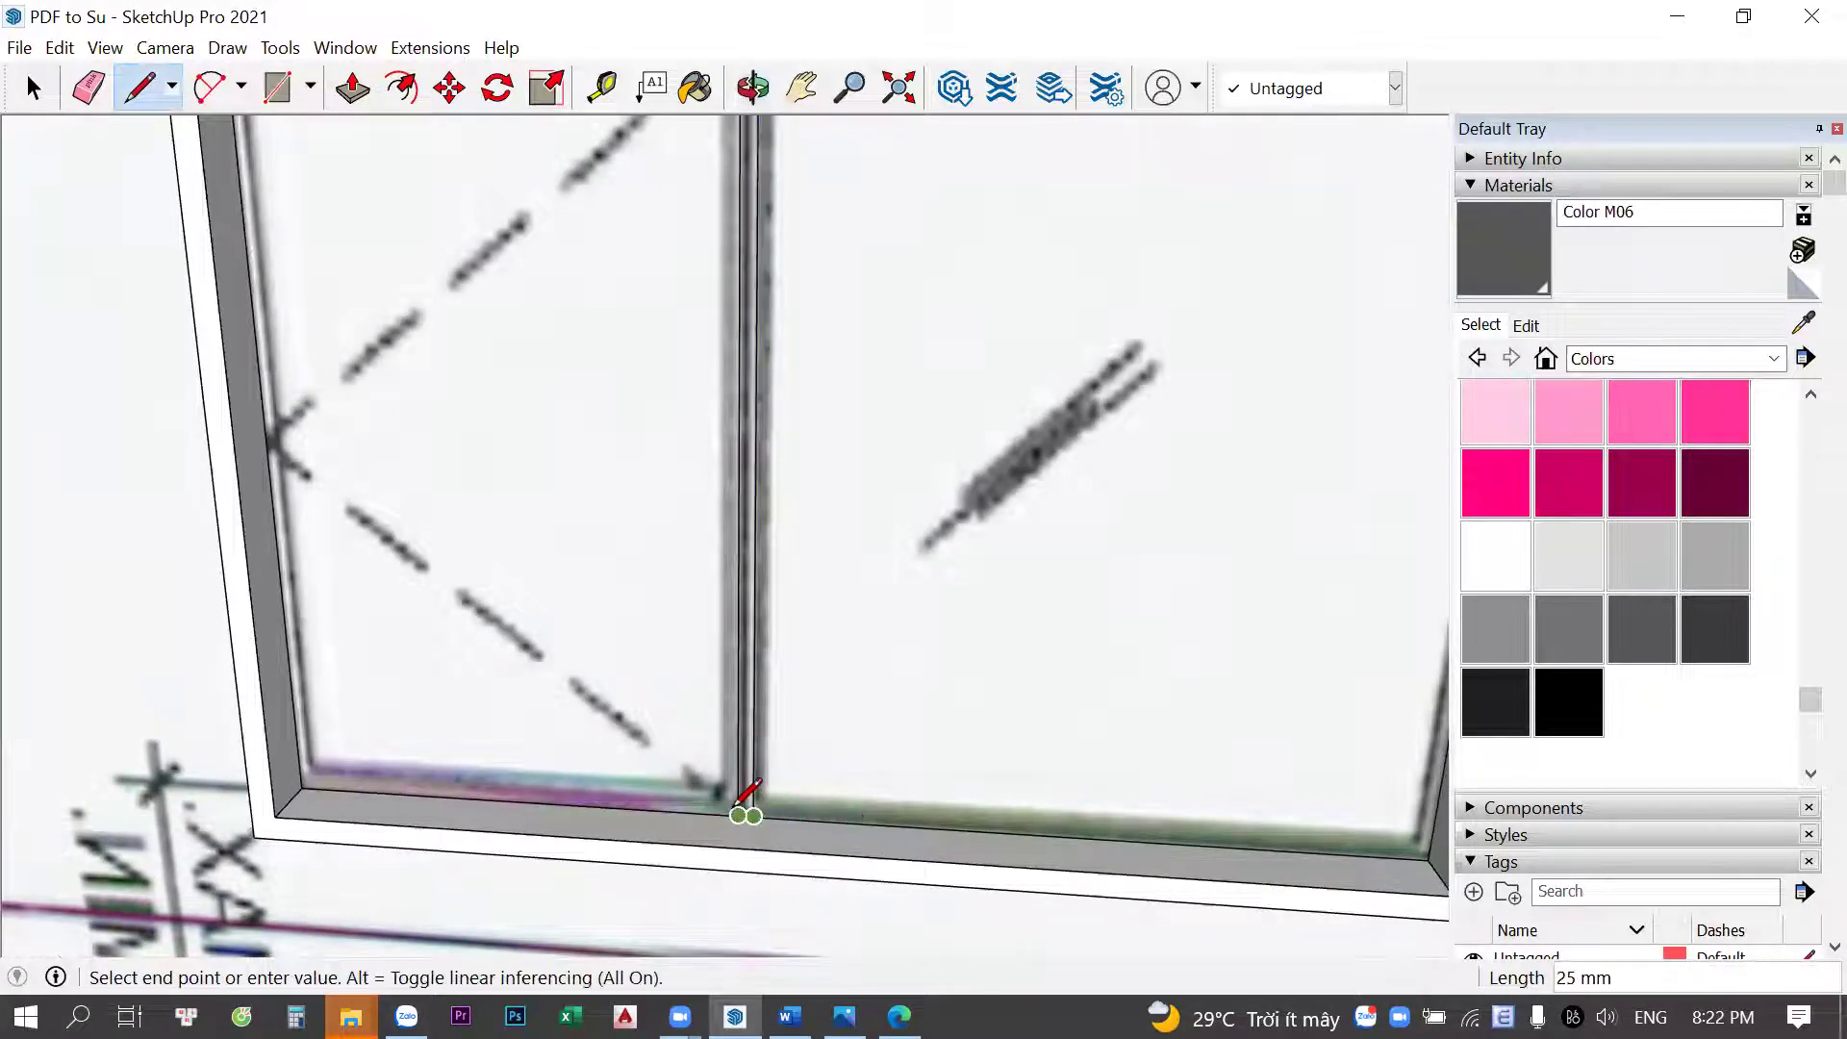
pyautogui.press('space')
# Attempt a Push/Pull on the mullion face, then select that face
pyautogui.scroll(-2, 747, 798)
pyautogui.press('p')
pyautogui.click(749, 799)
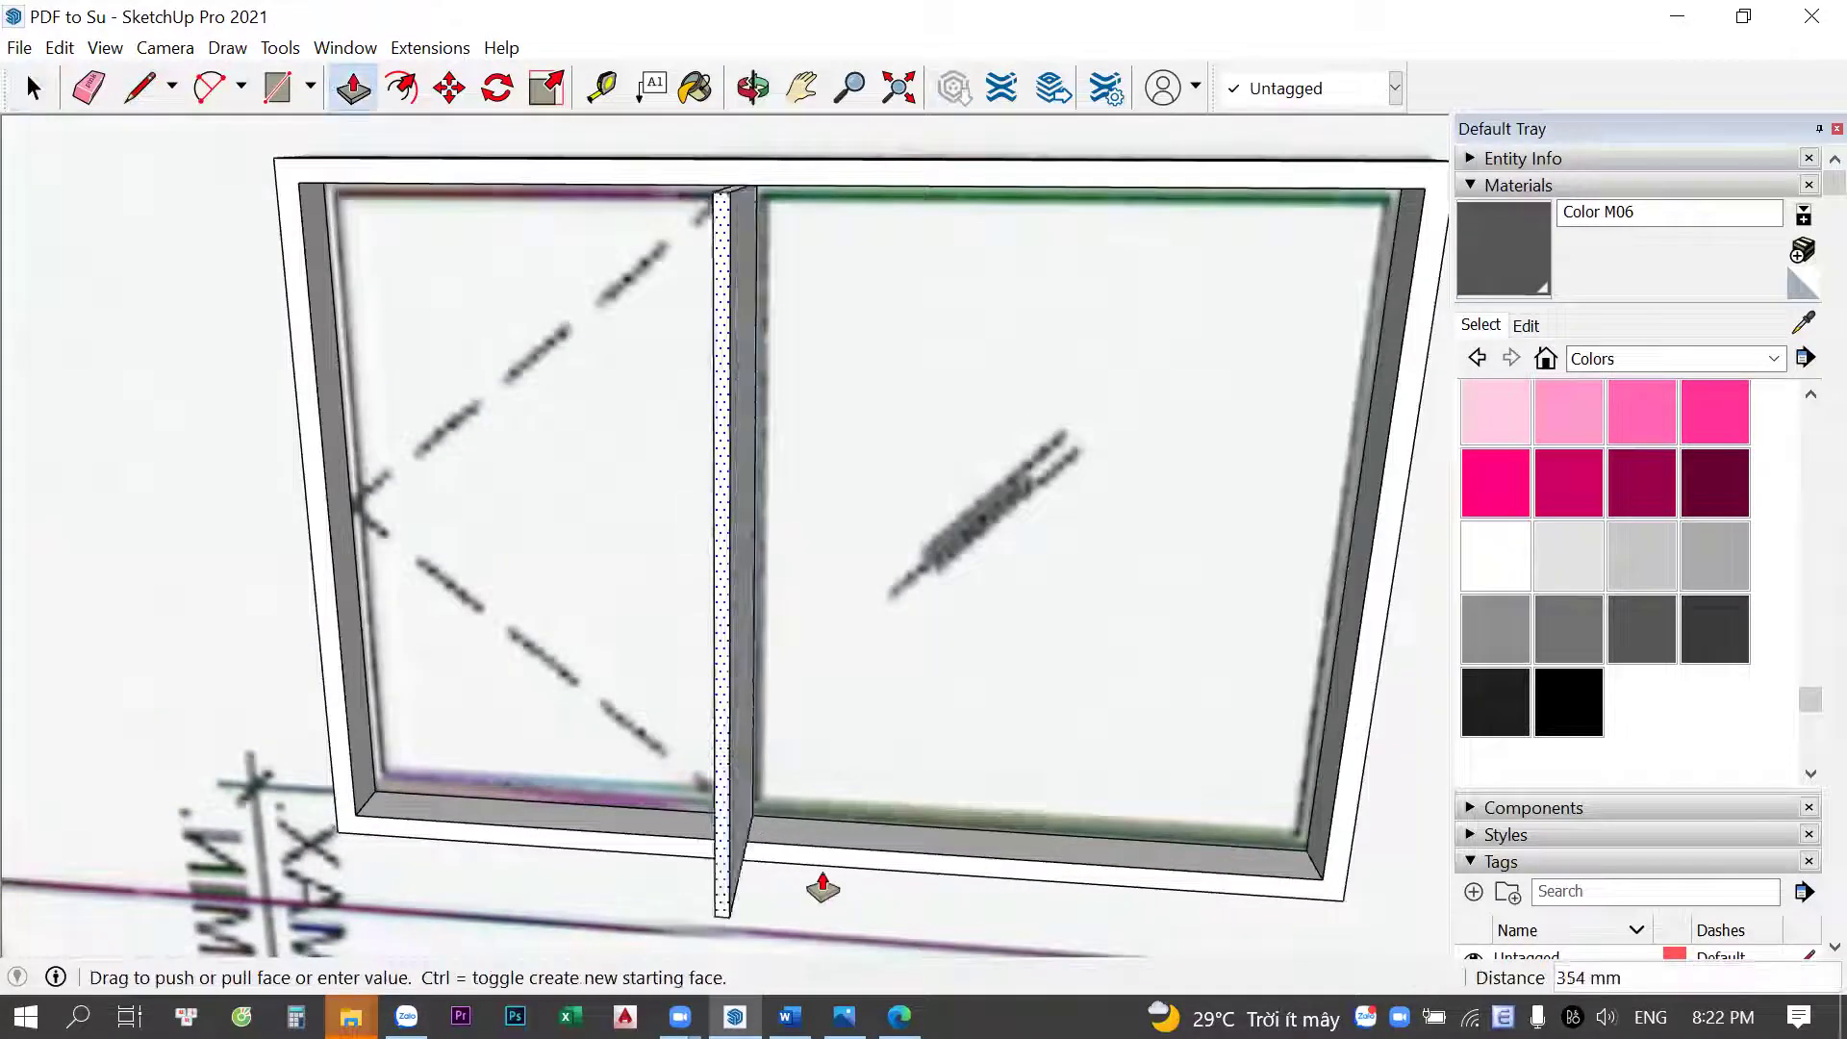
pyautogui.press('space')
pyautogui.click(746, 803)
pyautogui.scroll(2, 735, 769)
pyautogui.scroll(1, 734, 866)
# Draw a rectangle across the left pane from its lower-left to top-right corner
pyautogui.press('r')
pyautogui.click(631, 824)
pyautogui.scroll(1, 939, 324)
pyautogui.scroll(1, 938, 324)
pyautogui.click(1006, 213)
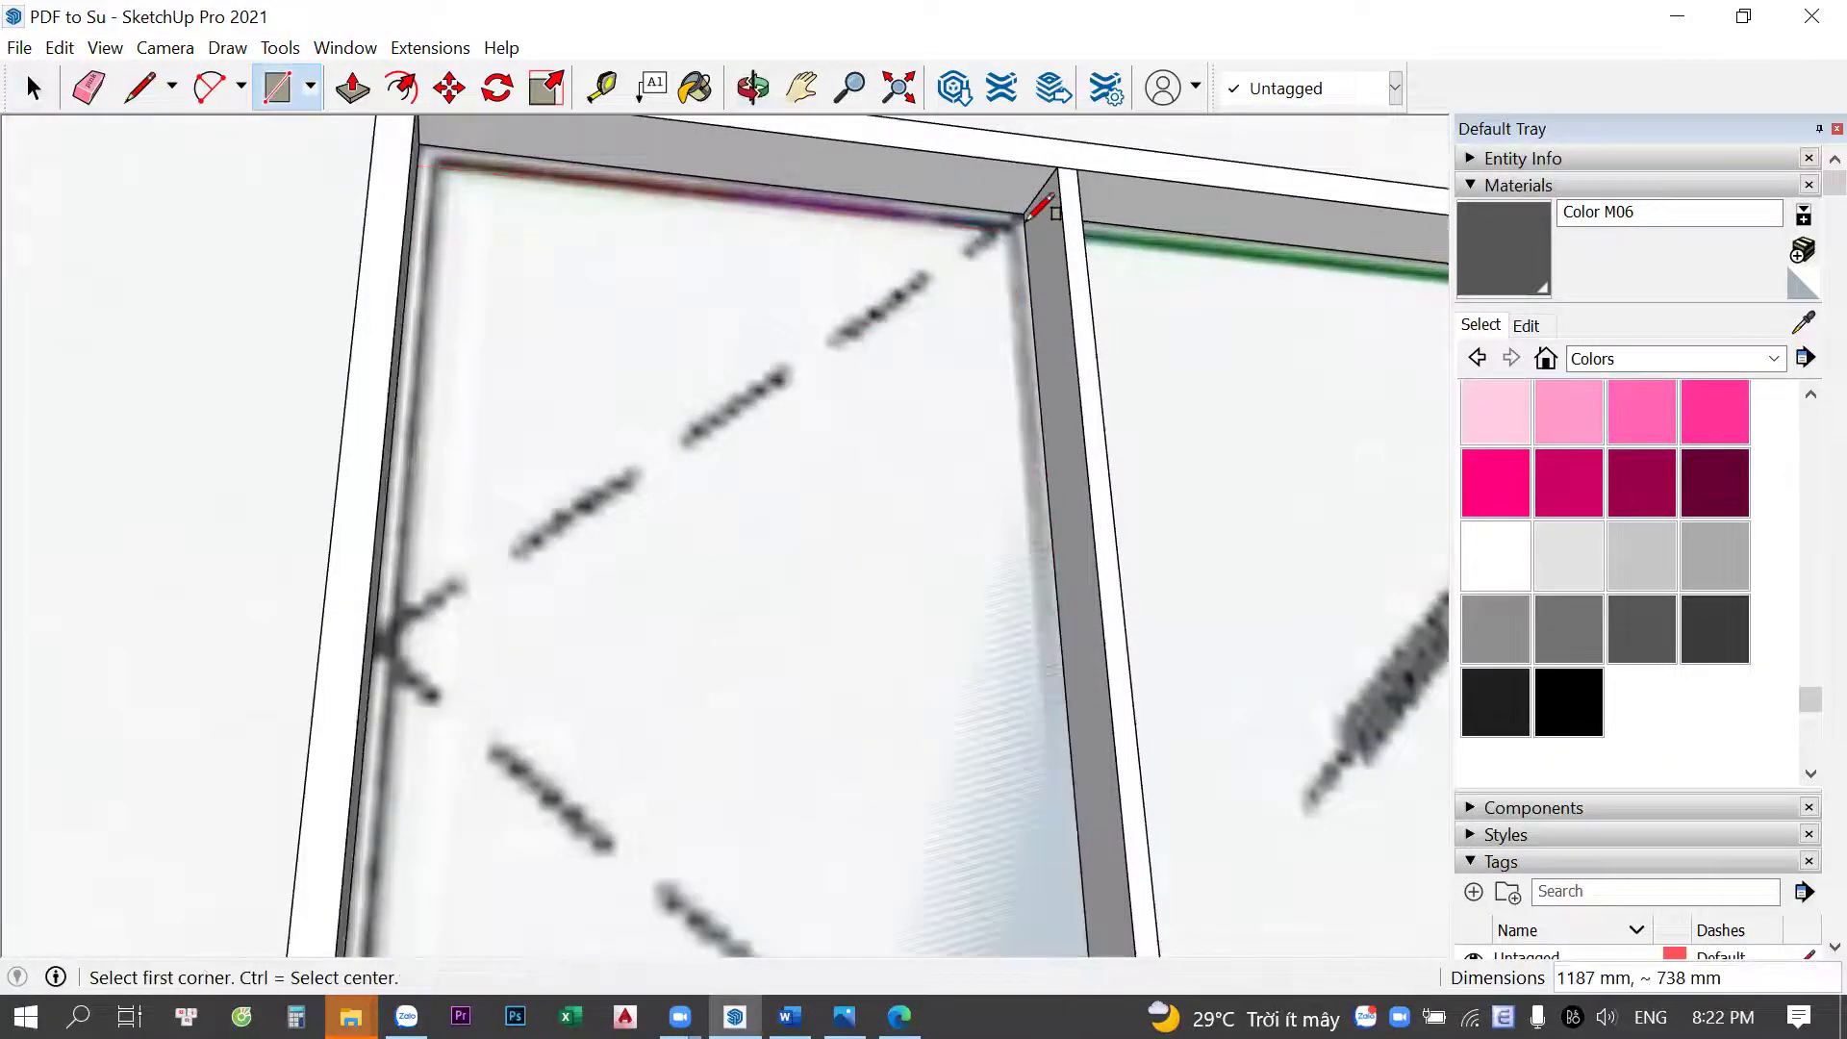
pyautogui.press('space')
pyautogui.scroll(1, 972, 240)
# Offset the left pane's rectangle inward to form the sash frame face
pyautogui.press('f')
pyautogui.click(967, 242)
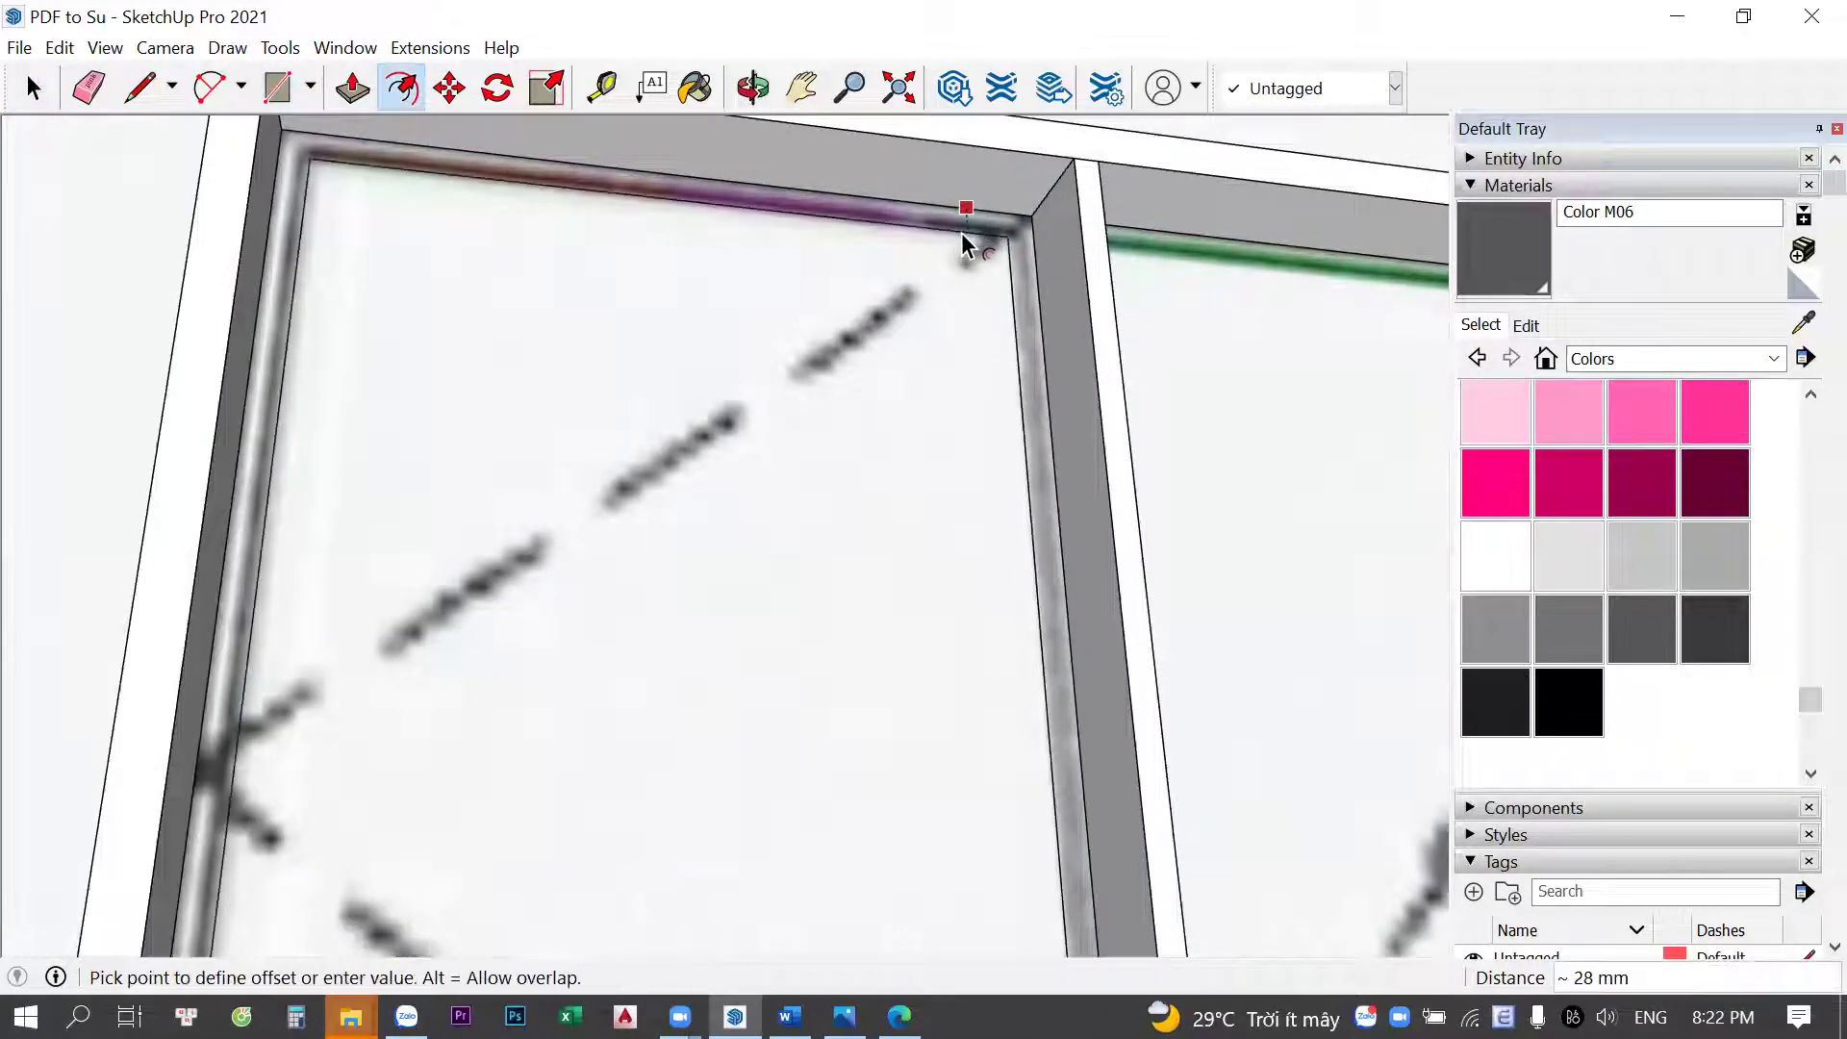
pyautogui.click(967, 243)
pyautogui.press('space')
pyautogui.scroll(-2, 676, 405)
pyautogui.scroll(-2, 631, 540)
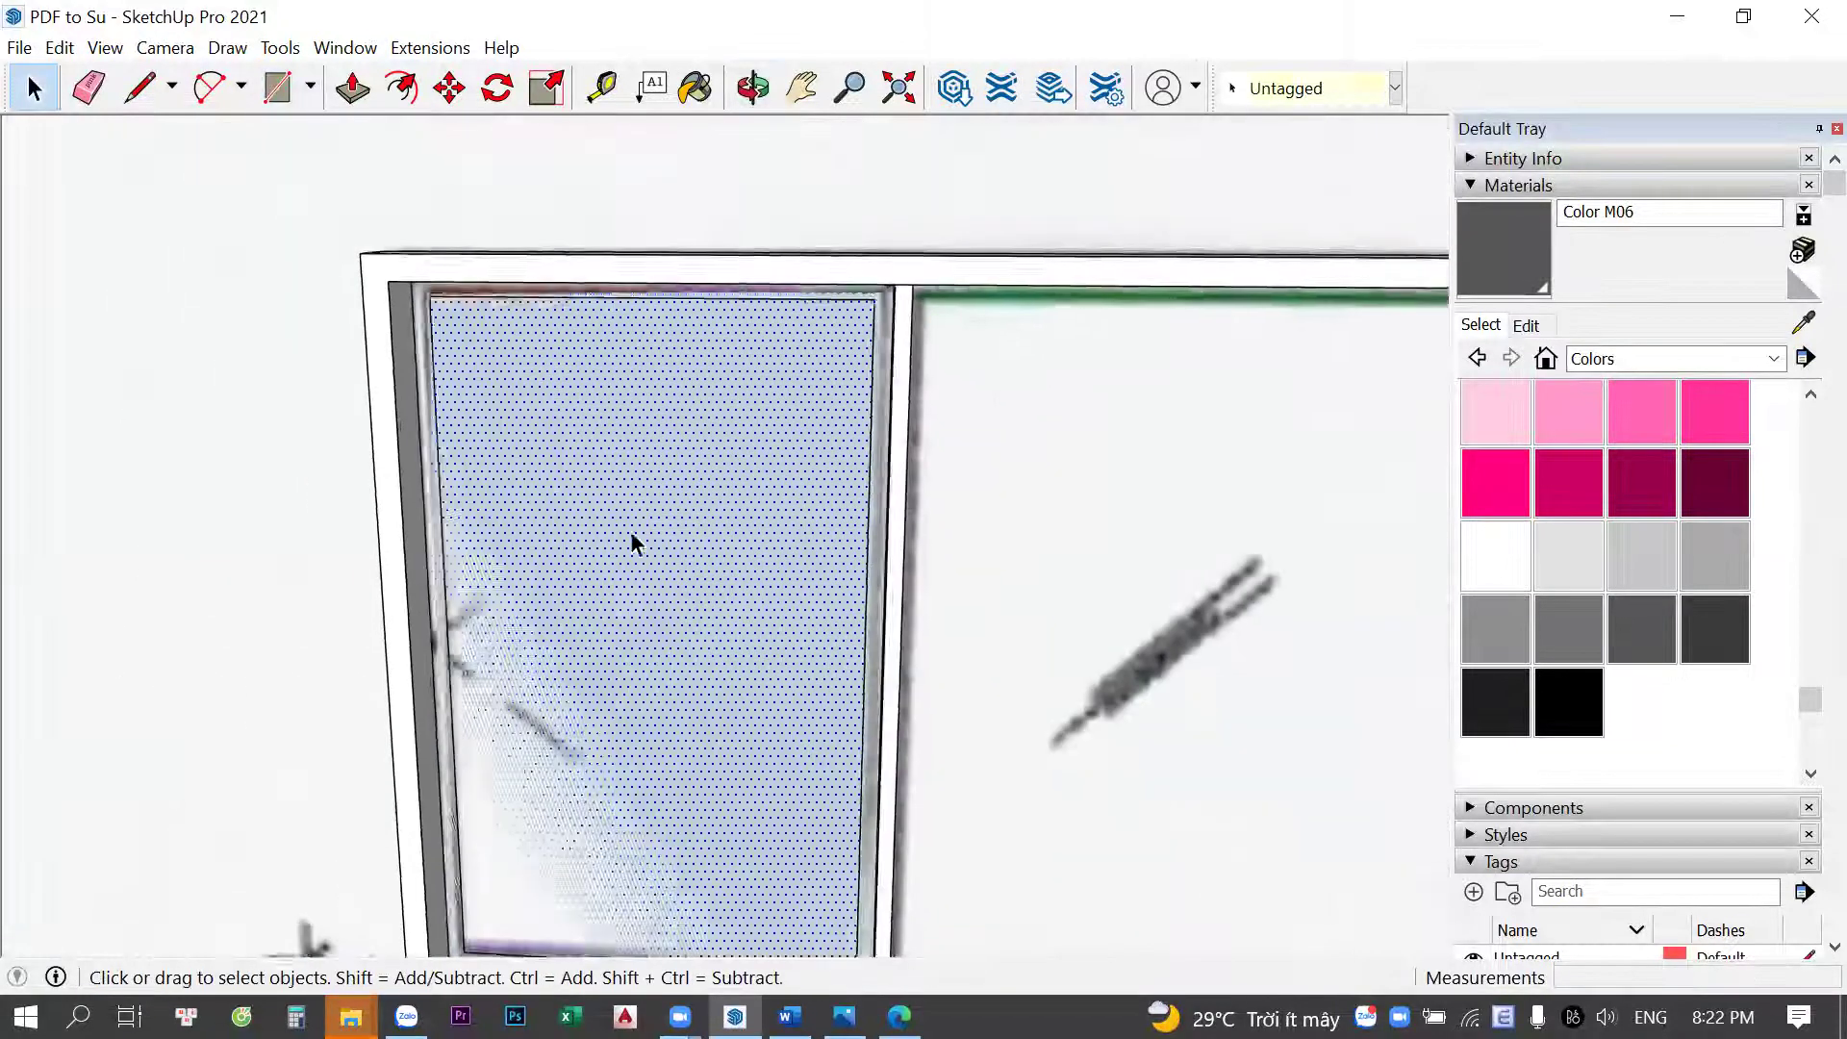
pyautogui.scroll(-2, 486, 748)
pyautogui.scroll(1, 484, 741)
# Push/Pull the sash frame face to a 40 mm depth
pyautogui.press('p')
pyautogui.click(477, 714)
pyautogui.scroll(1, 467, 717)
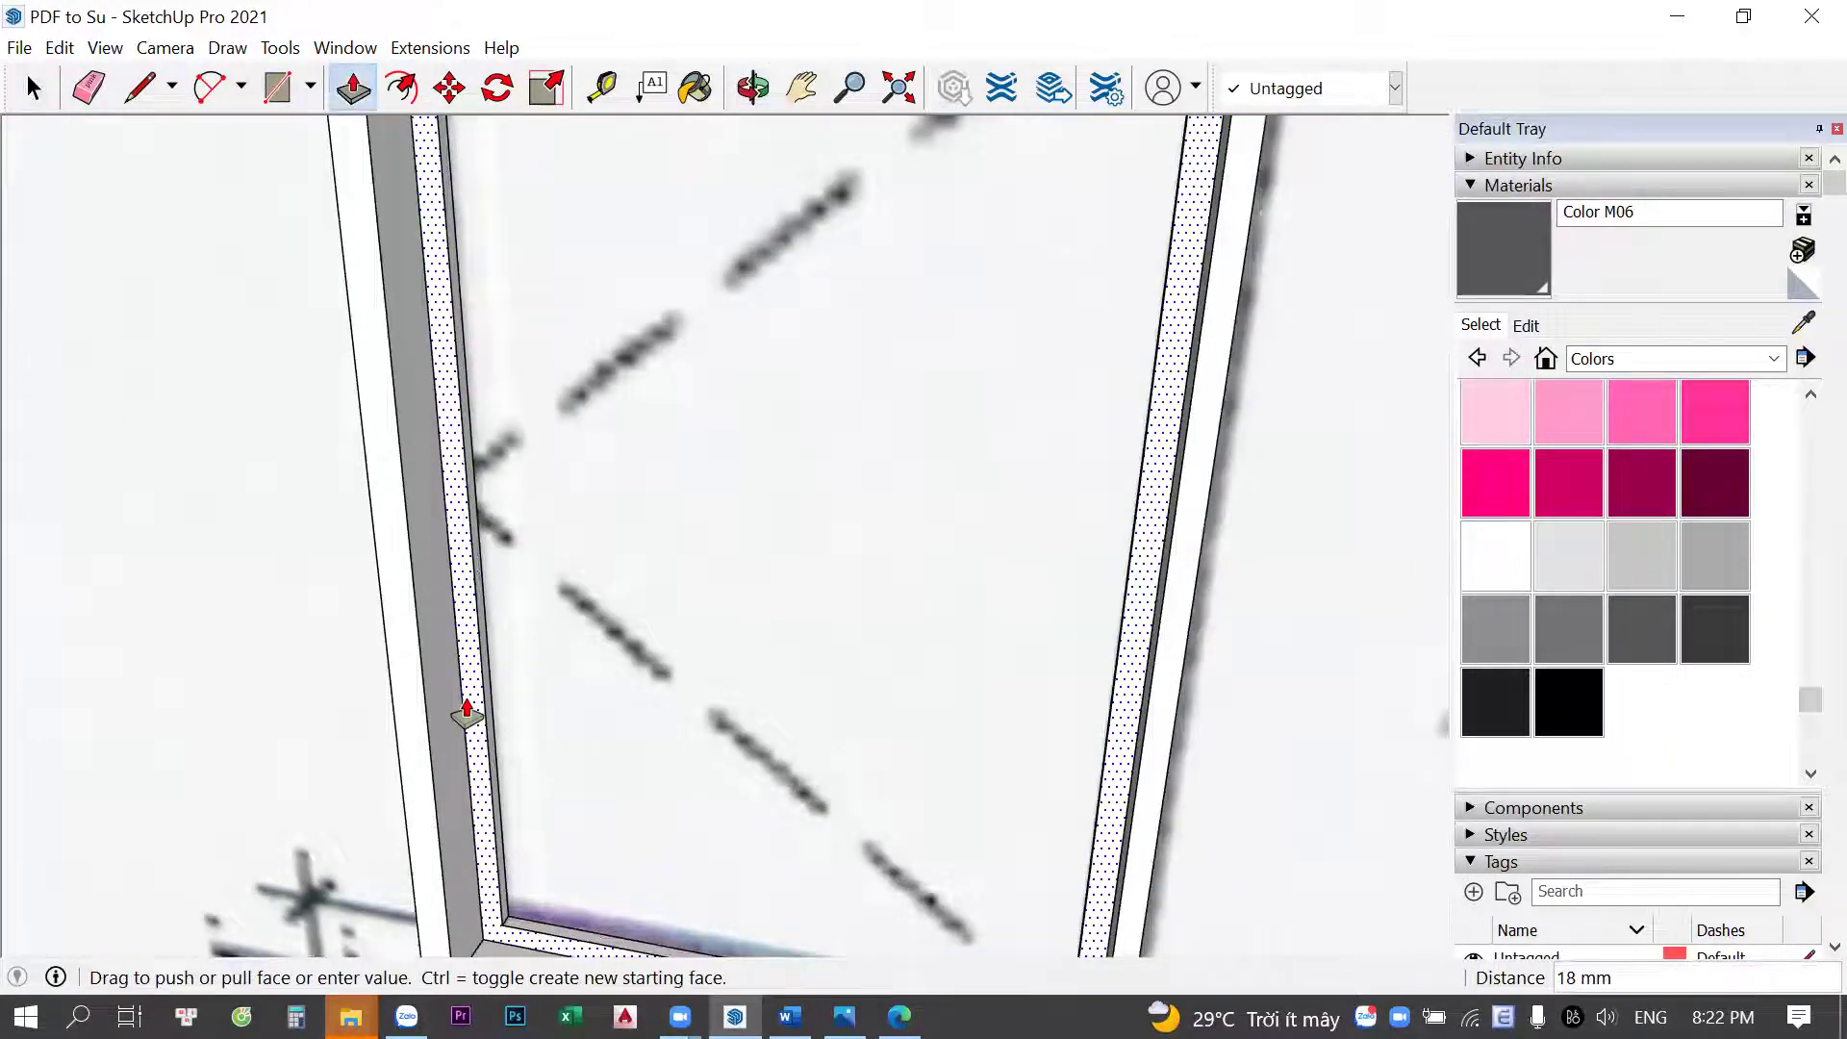
pyautogui.press('Return')
pyautogui.press('space')
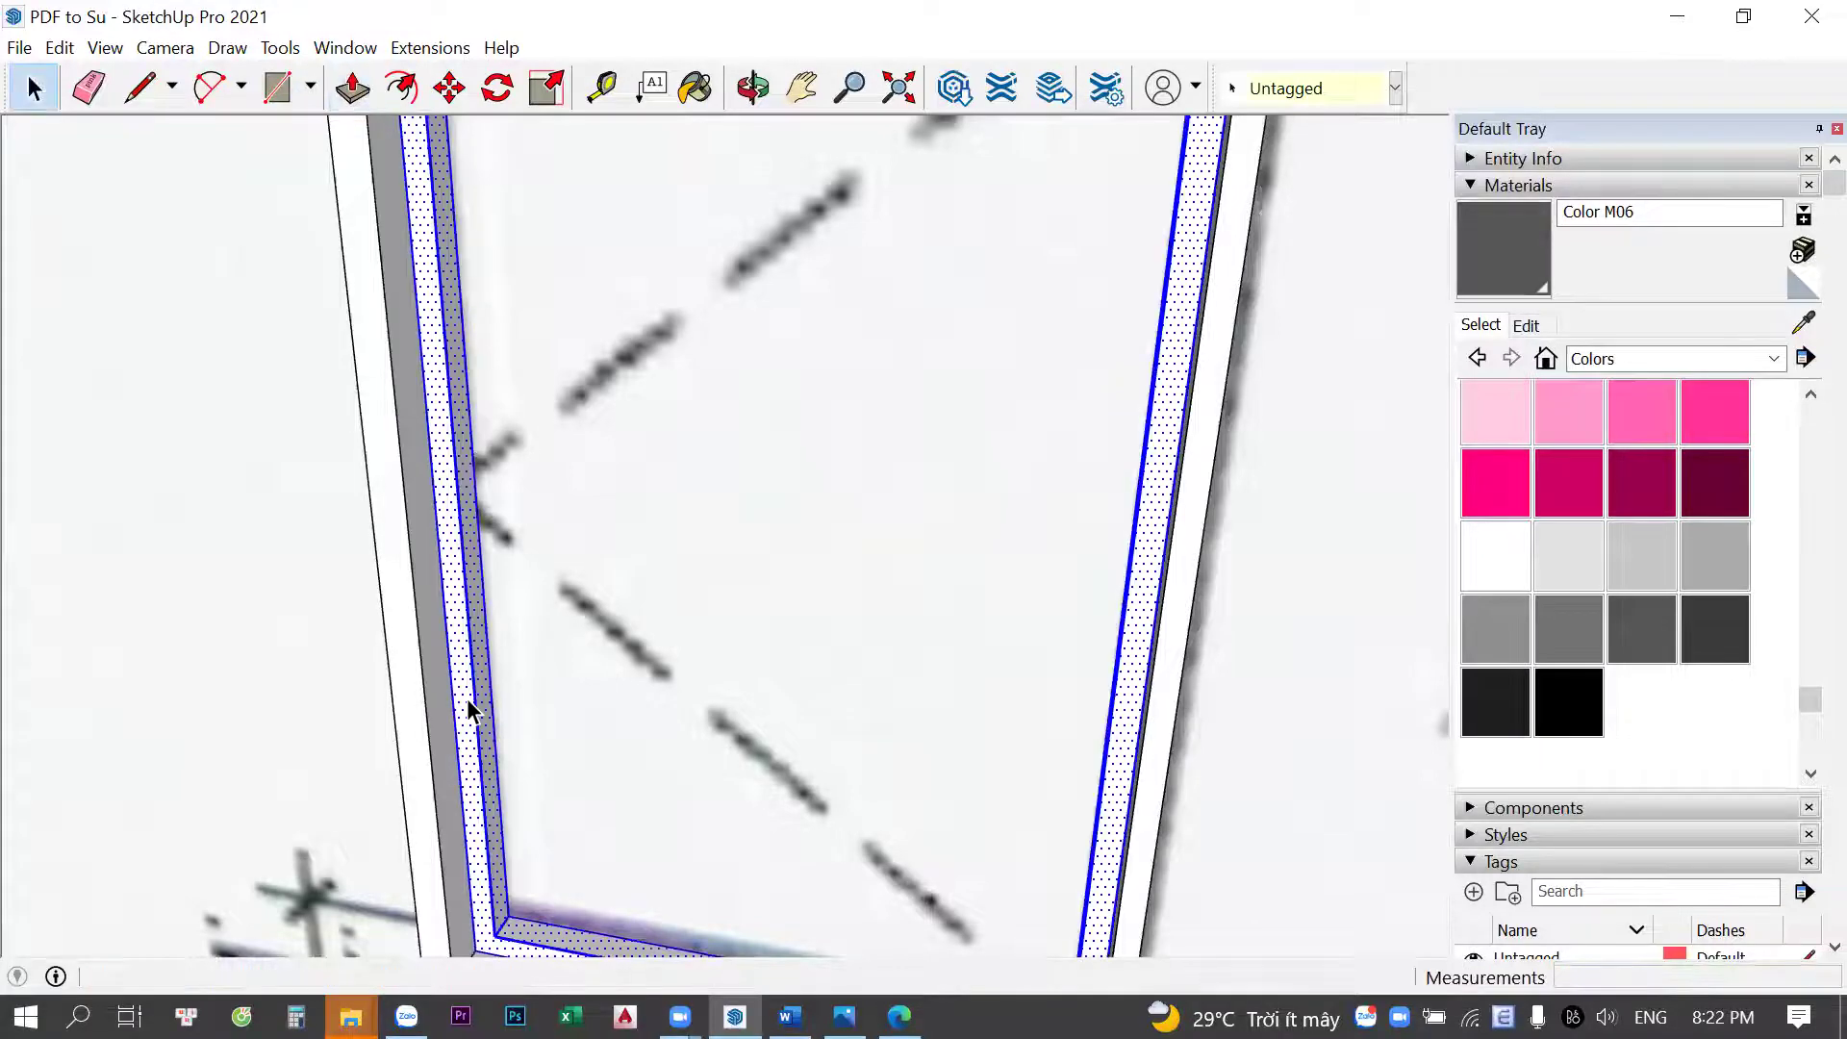
pyautogui.scroll(-3, 639, 854)
pyautogui.scroll(2, 438, 749)
pyautogui.scroll(1, 438, 749)
# Move the selected frame edges 25 mm
pyautogui.press('m')
pyautogui.click(424, 679)
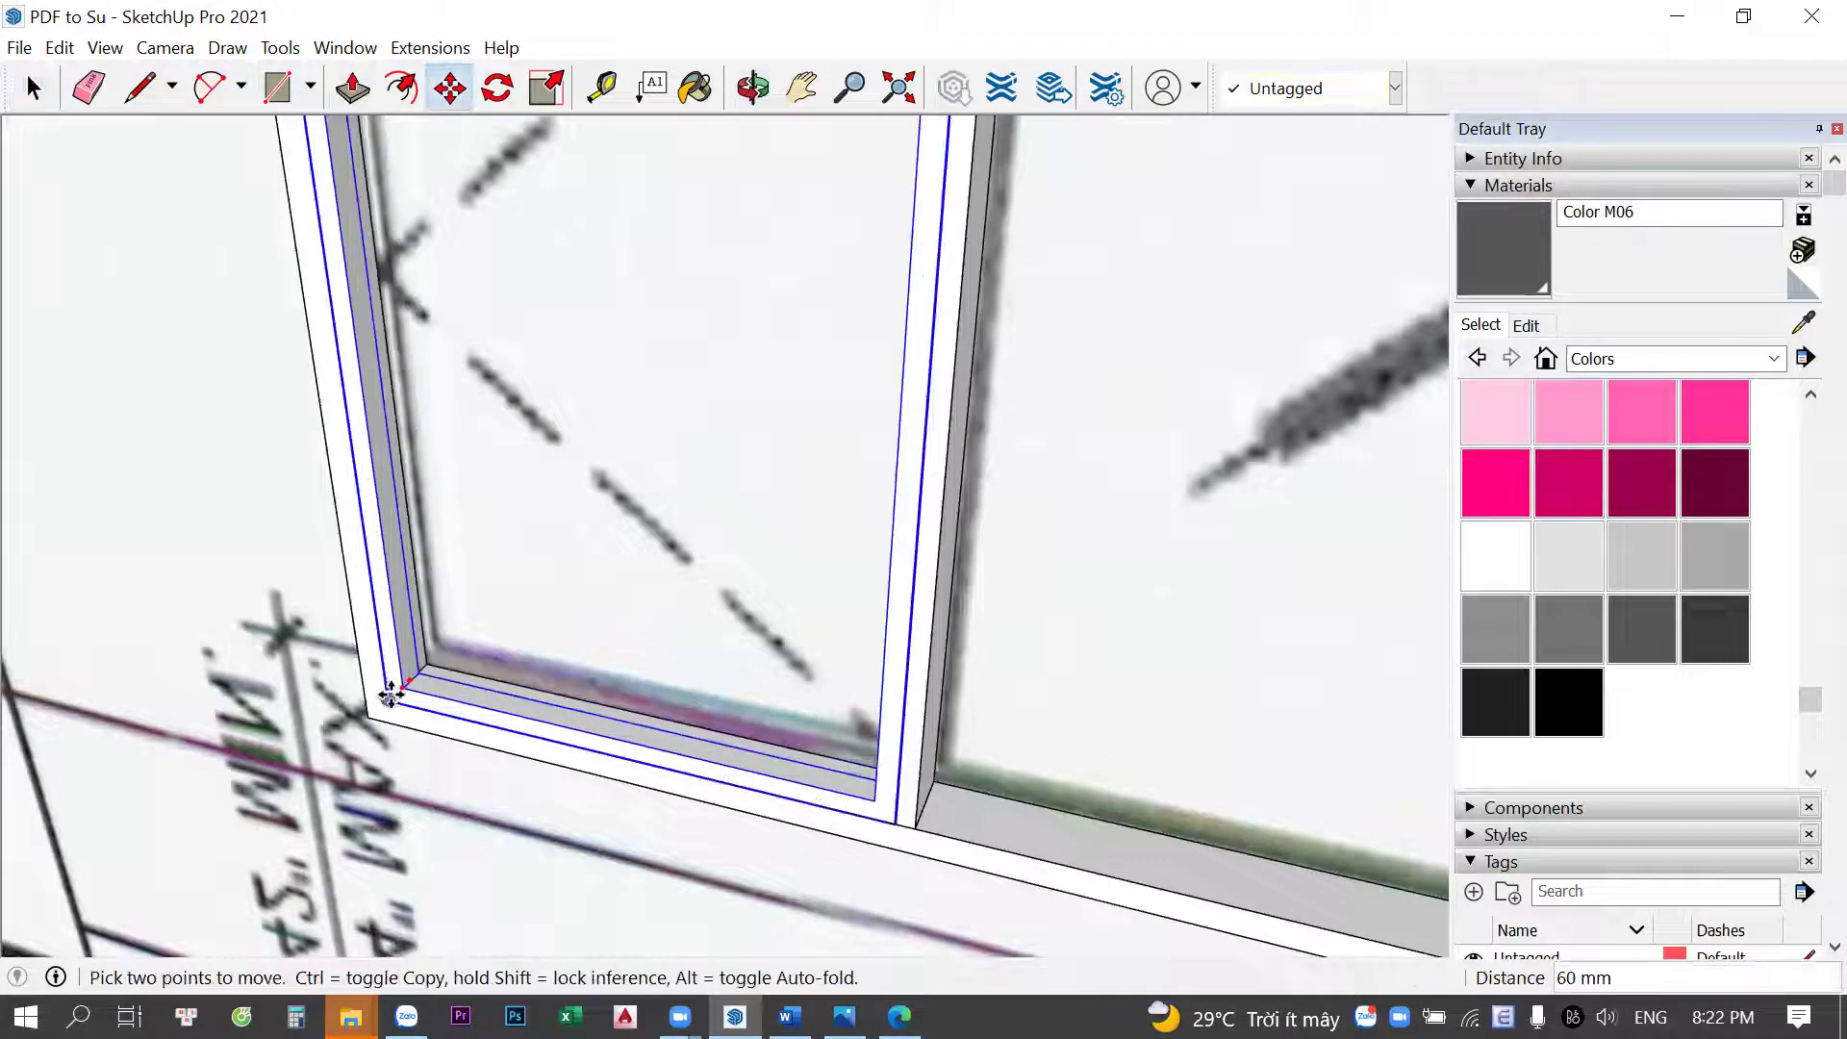
pyautogui.write('25')
pyautogui.press('Return')
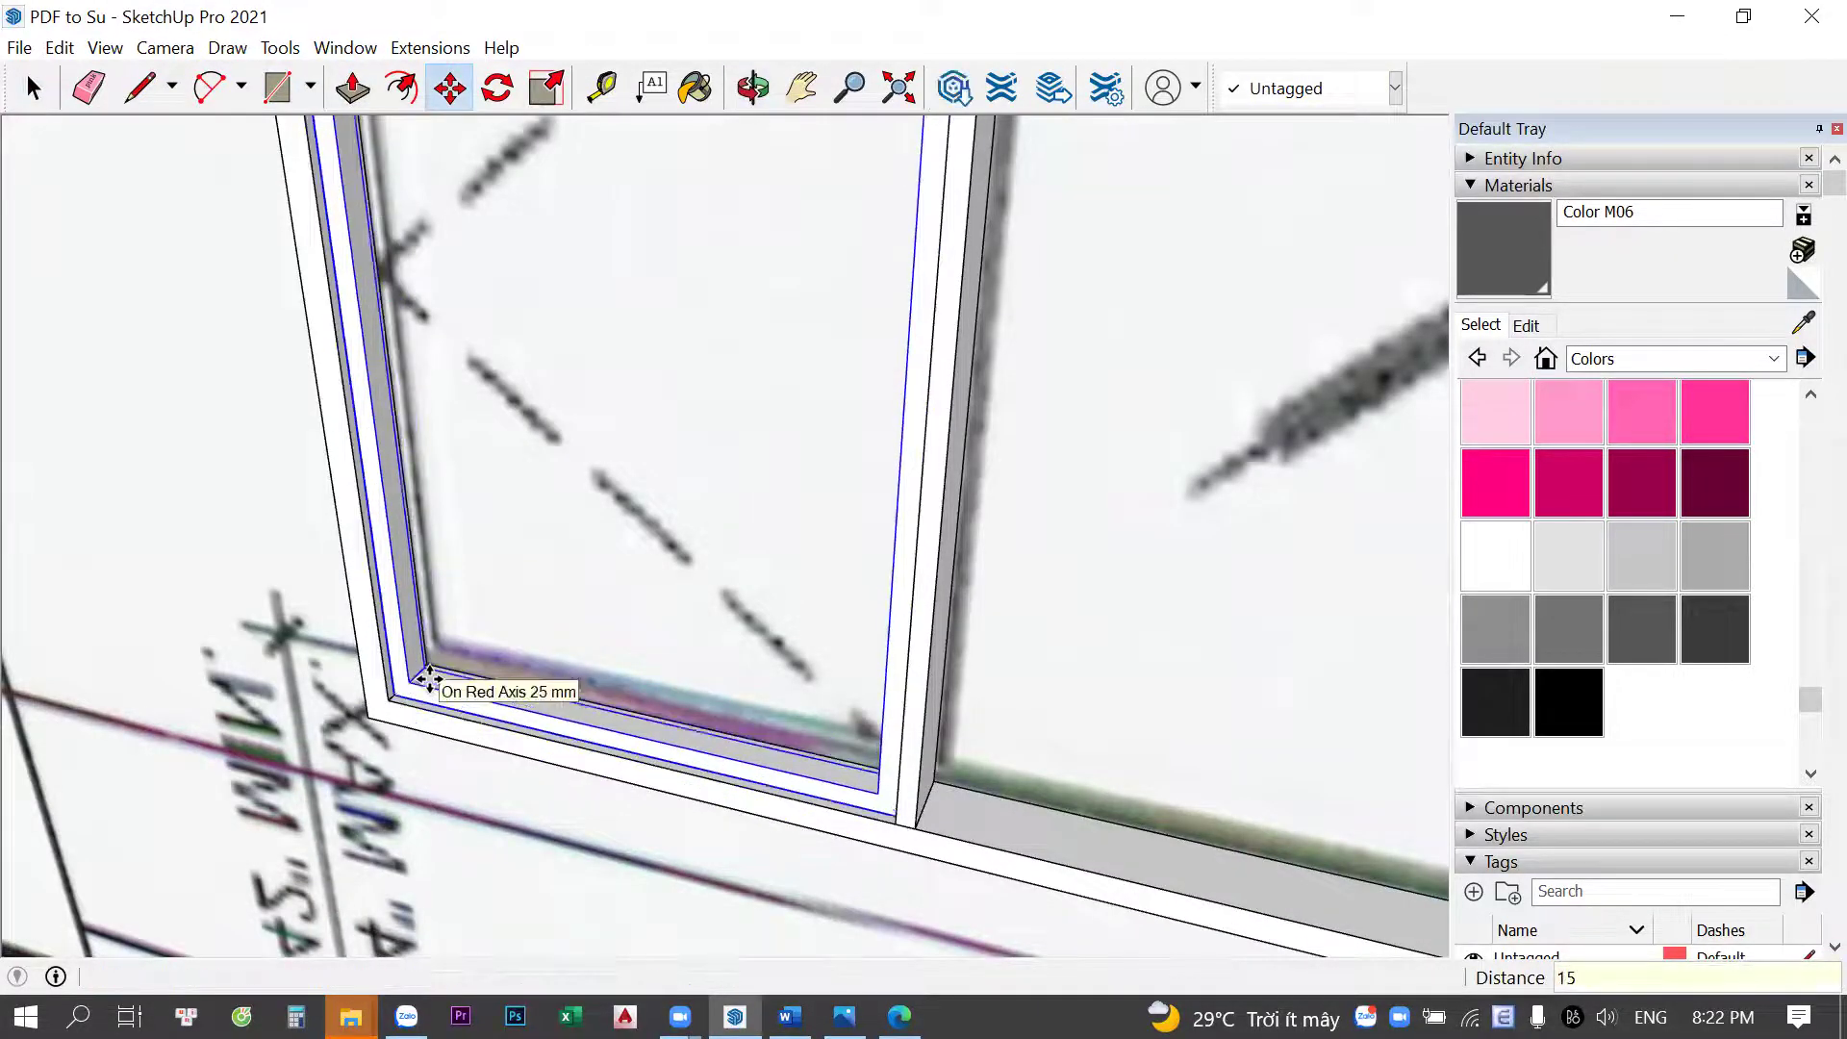
pyautogui.scroll(2, 430, 680)
pyautogui.press('d')
pyautogui.press('space')
pyautogui.scroll(1, 414, 681)
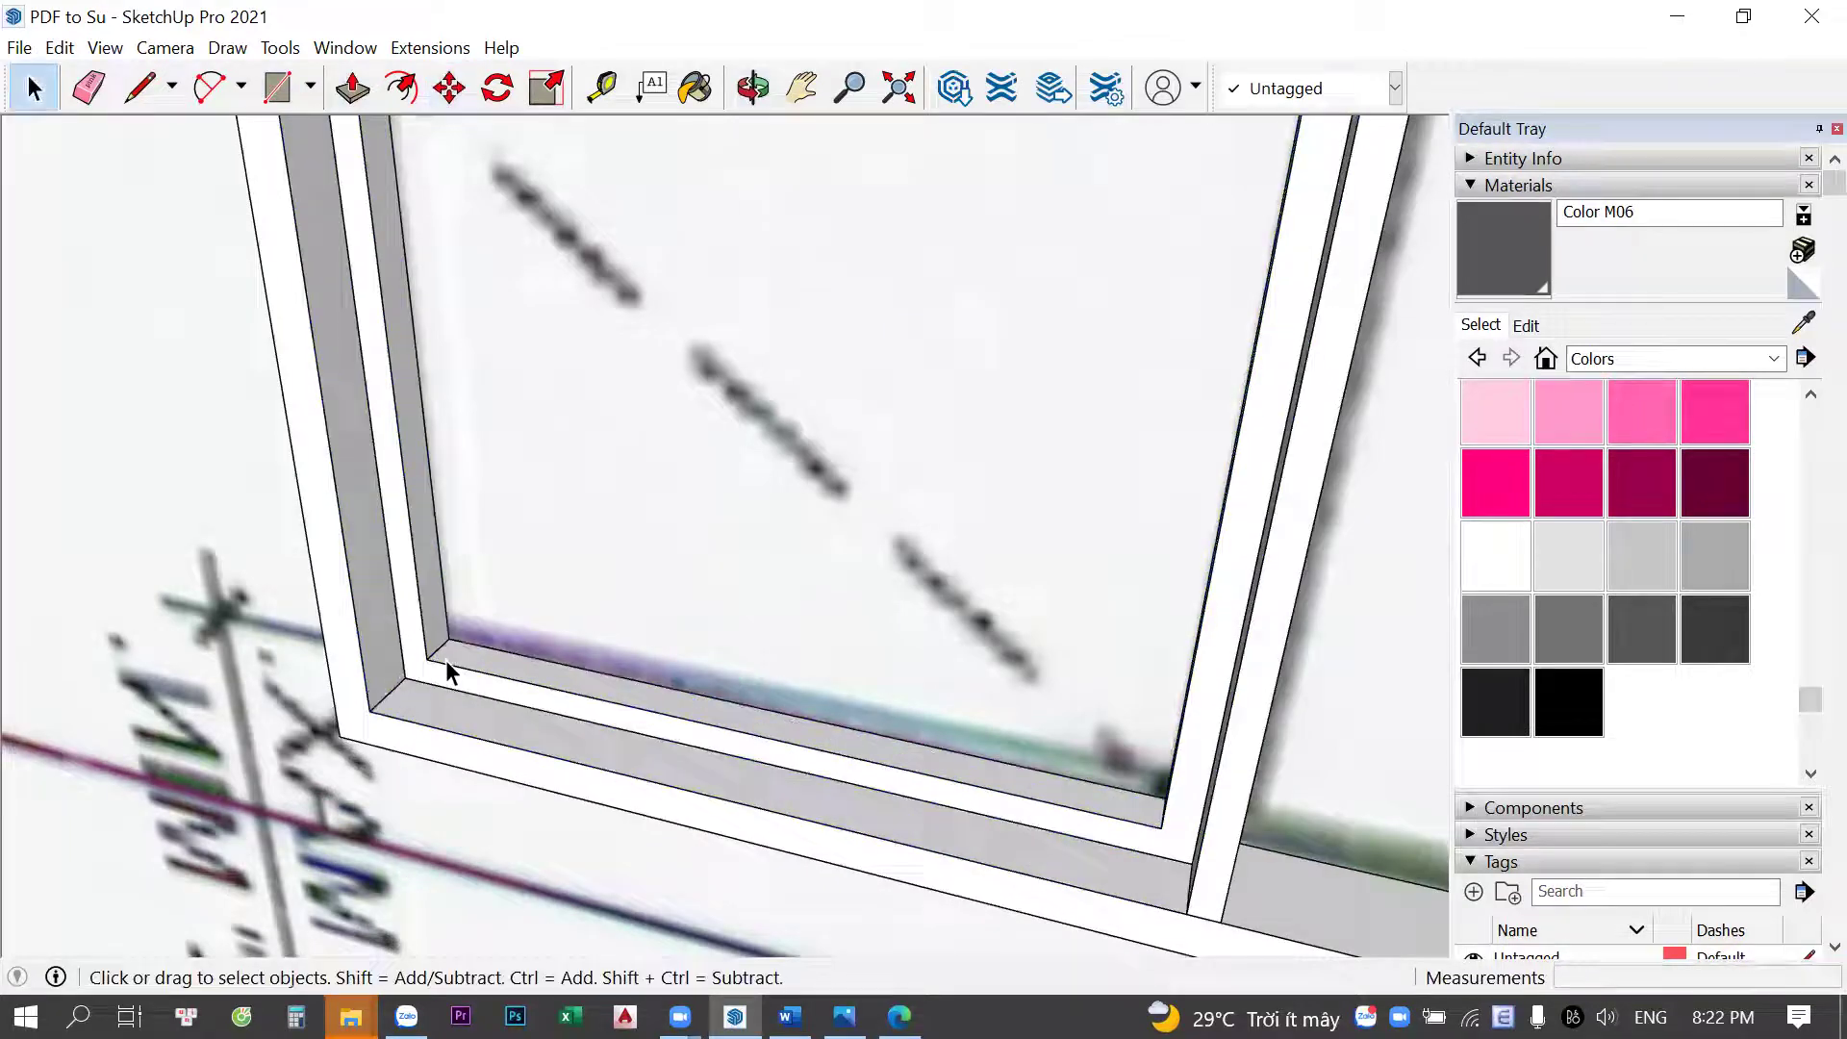
pyautogui.scroll(1, 412, 681)
# Reposition the frame group from its corner and move it a further 15 mm
pyautogui.press('m')
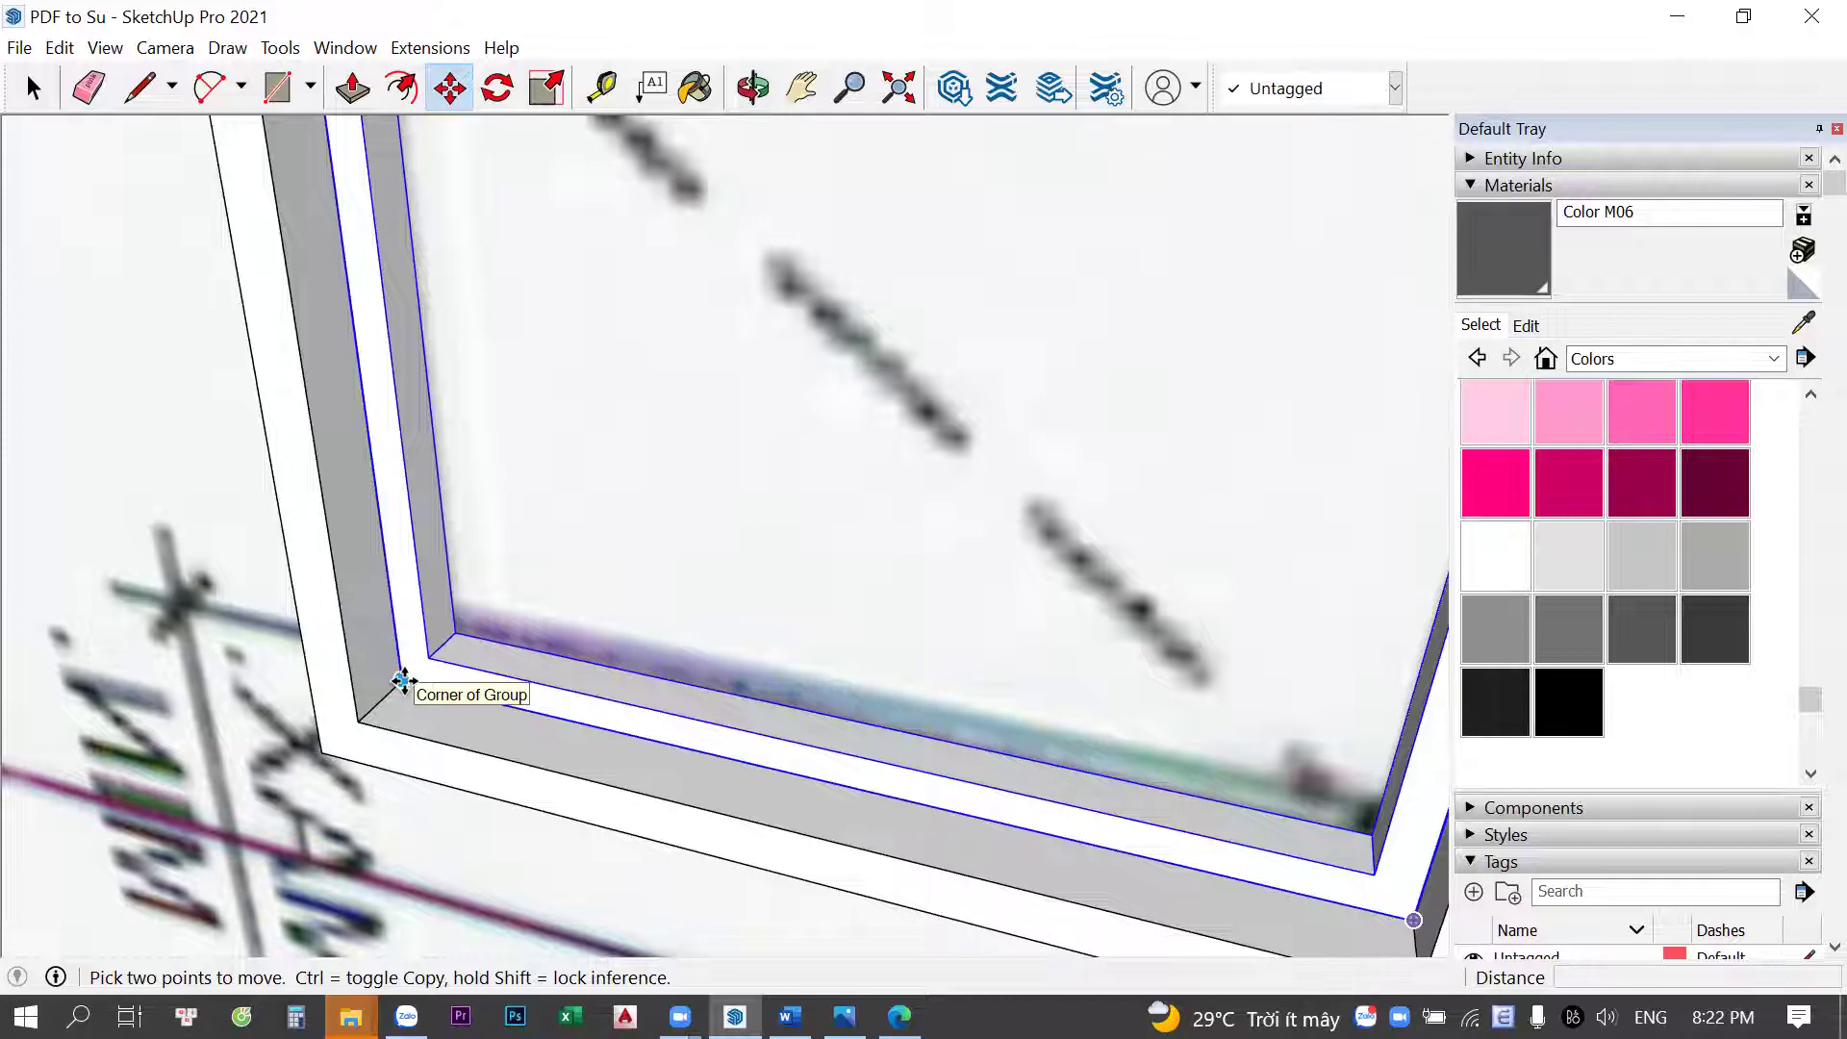
pyautogui.scroll(1, 403, 681)
pyautogui.click(403, 682)
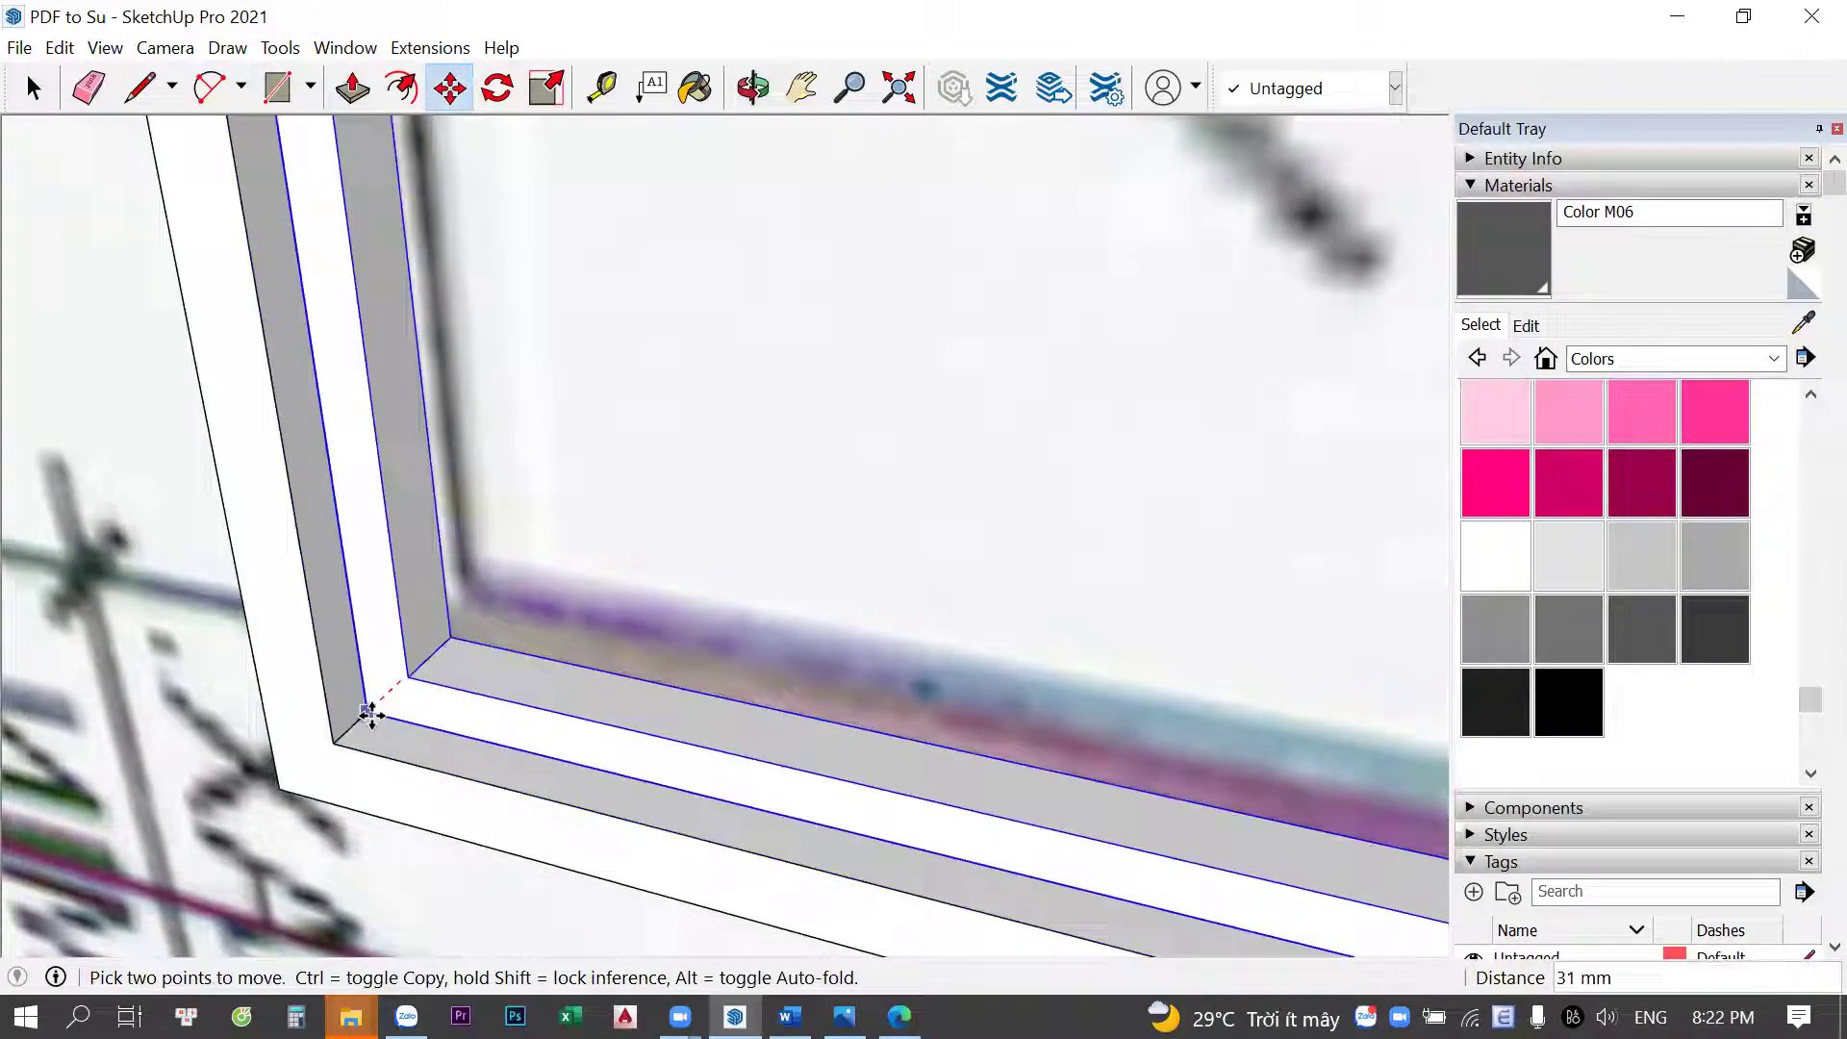
pyautogui.press('space')
pyautogui.press('m')
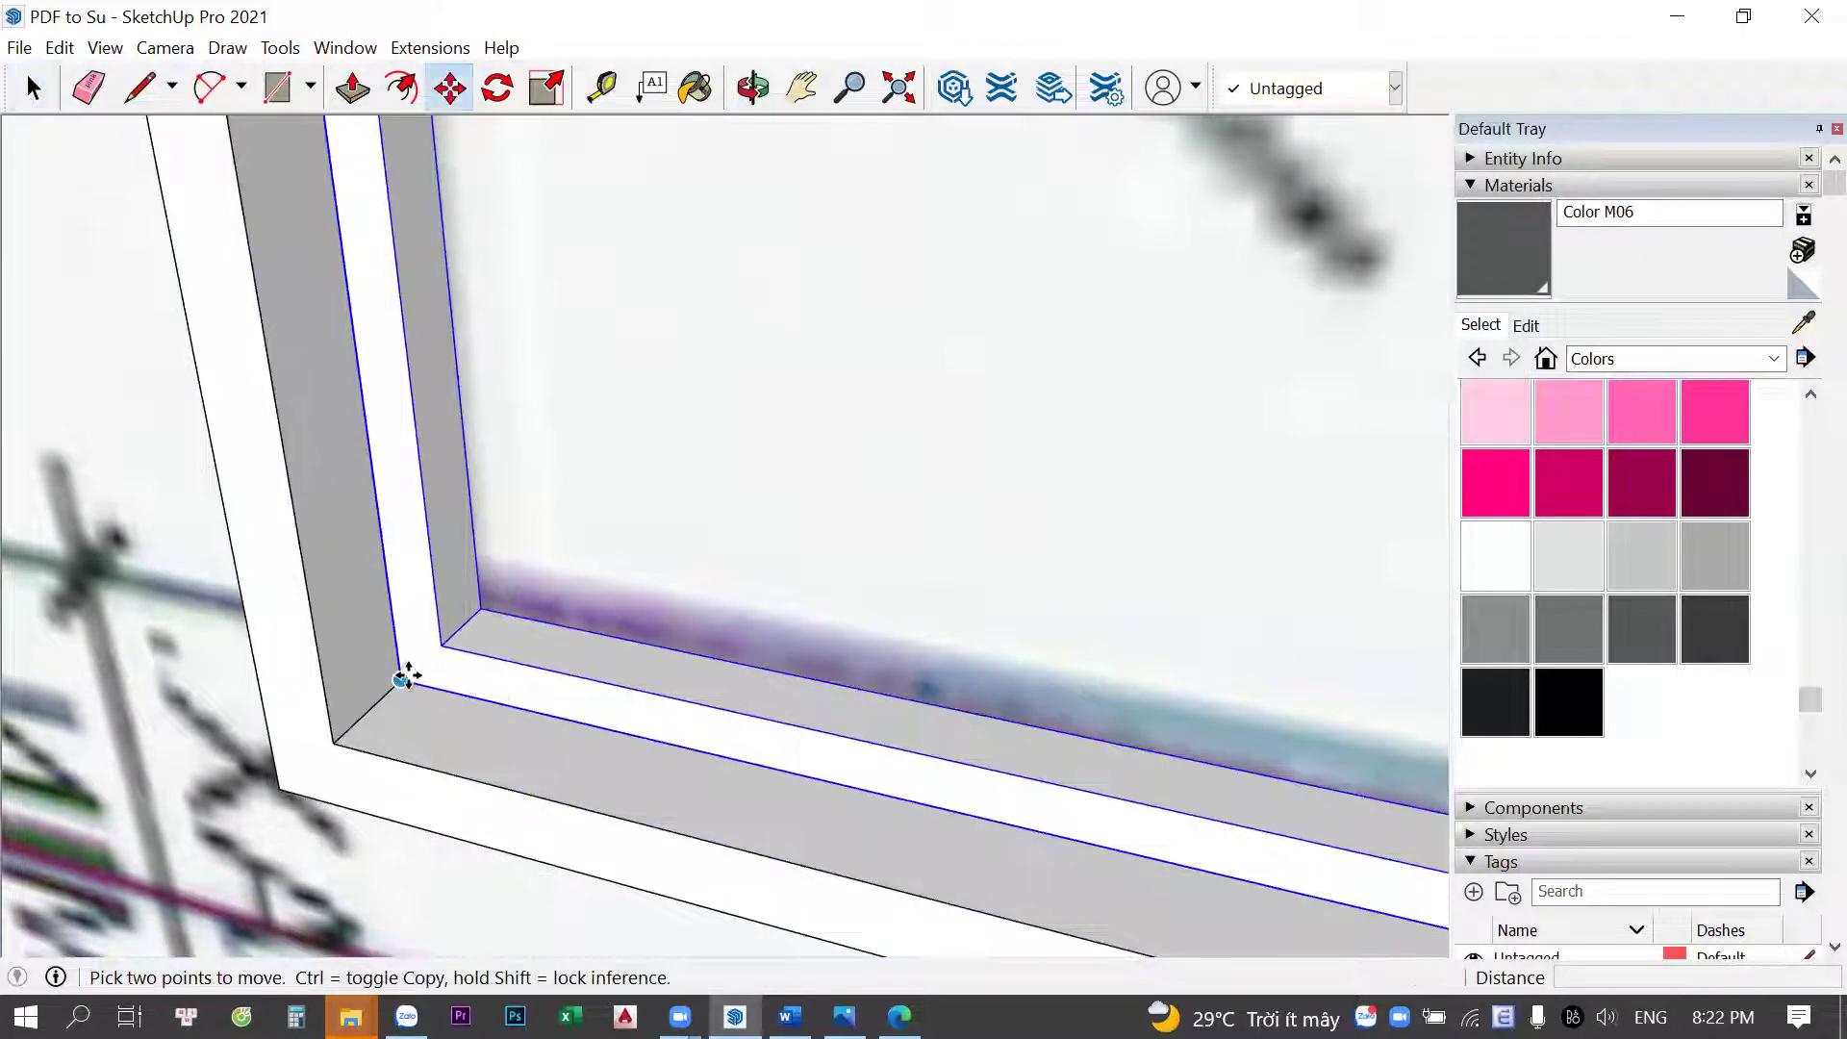
pyautogui.click(401, 681)
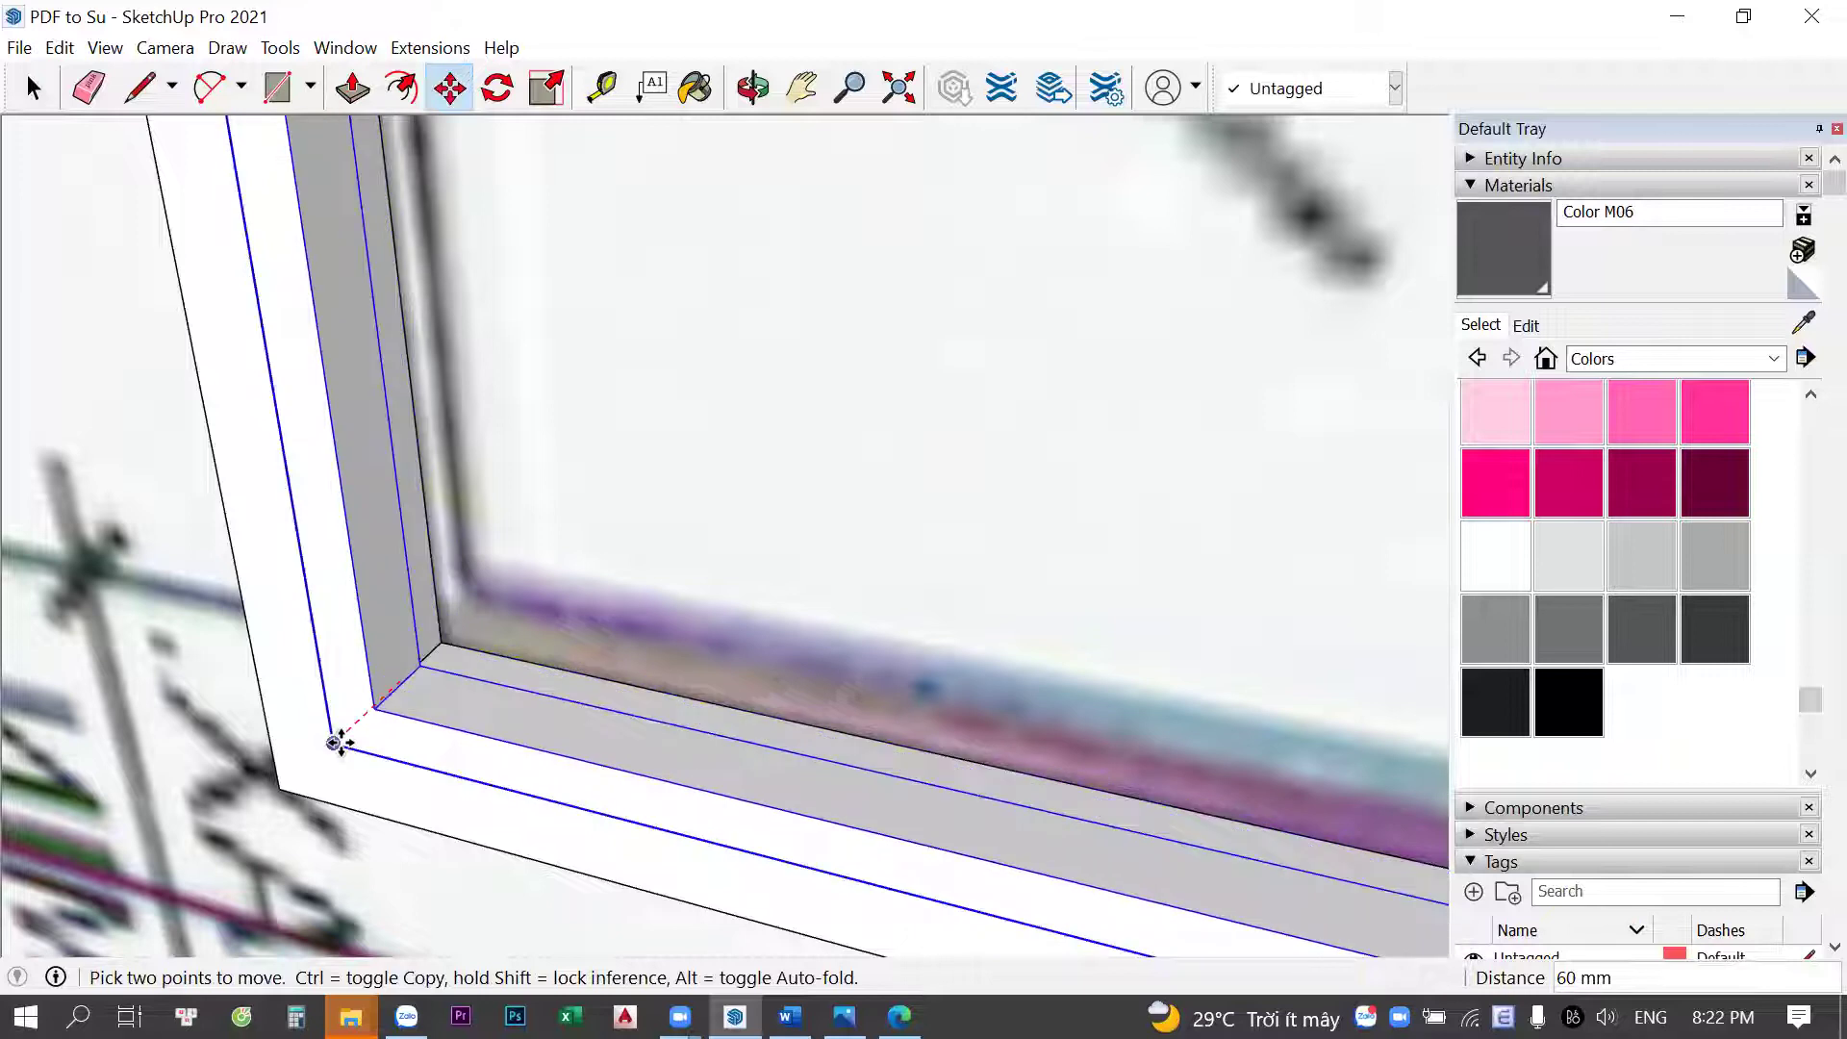
pyautogui.click(332, 745)
pyautogui.click(388, 725)
pyautogui.write('15')
pyautogui.press('Return')
pyautogui.scroll(-5, 521, 578)
# Draw a pane rectangle inside the frame and give it 1 mm thickness
pyautogui.press('r')
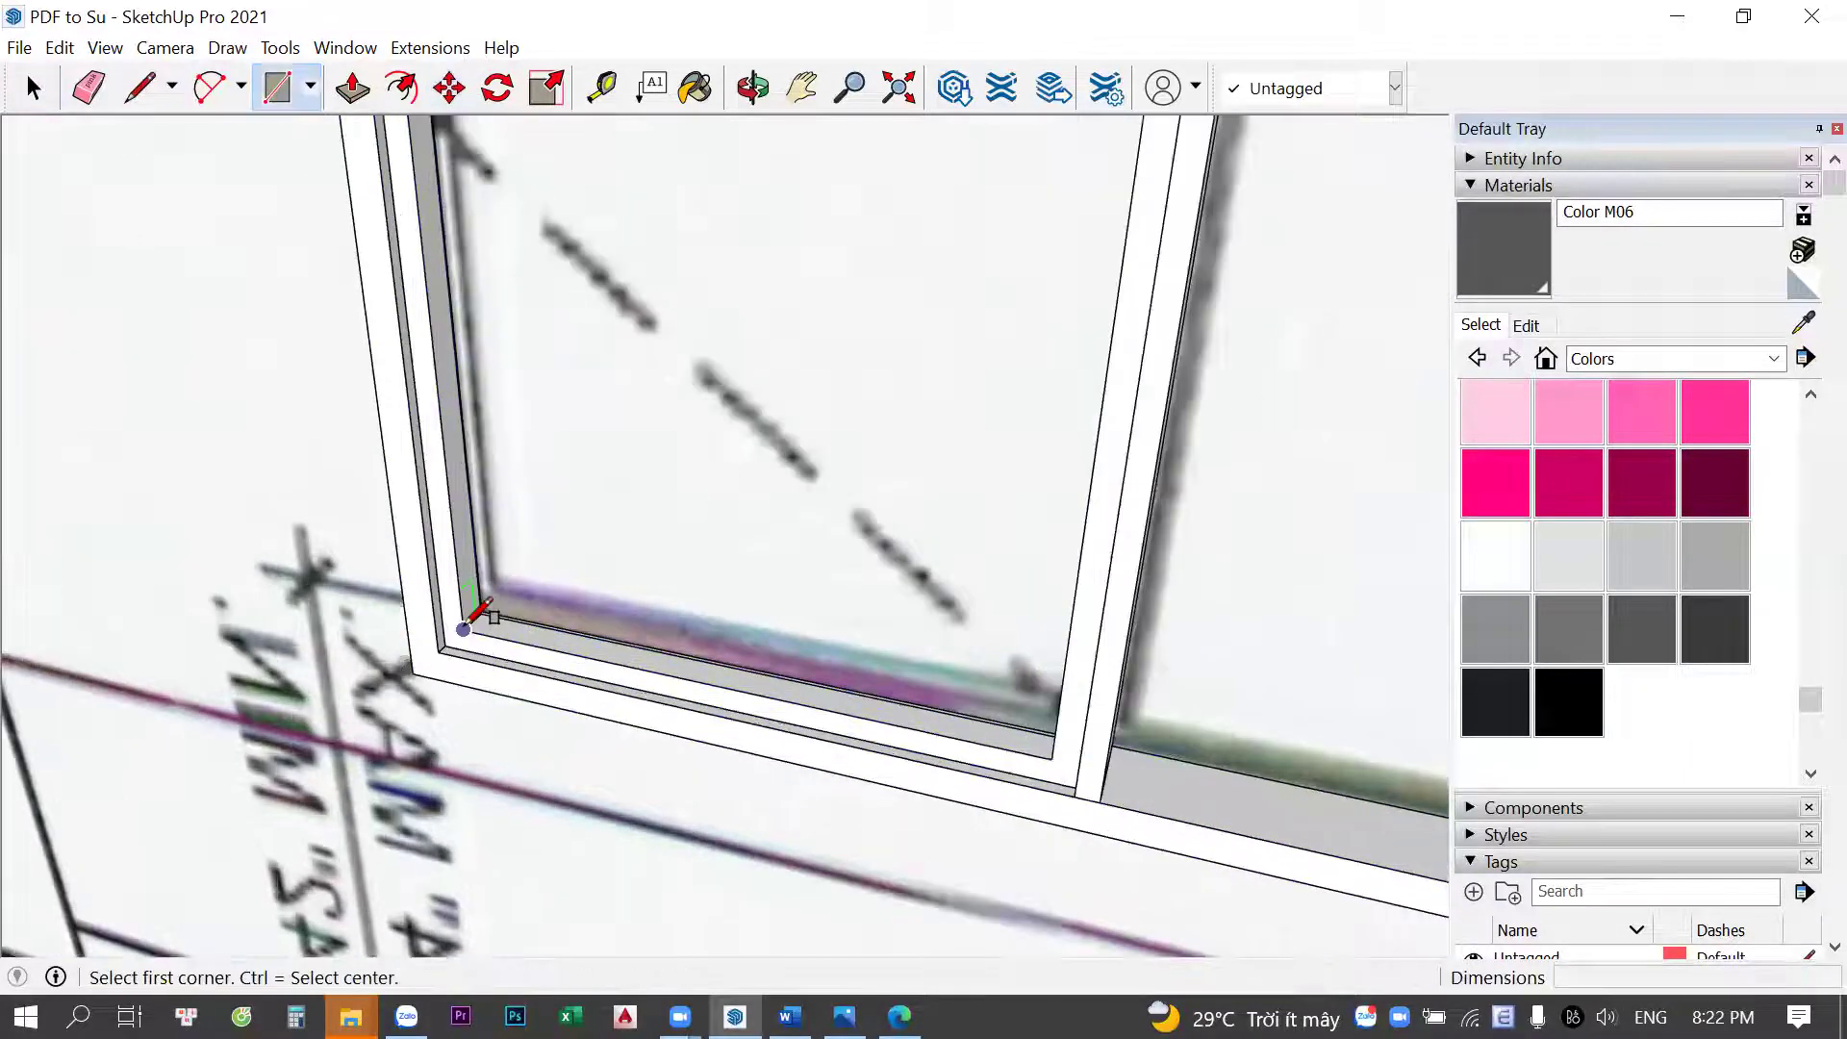
pyautogui.click(476, 630)
pyautogui.scroll(2, 703, 597)
pyautogui.click(949, 309)
pyautogui.write('p1')
pyautogui.press('Return')
pyautogui.press('space')
# Move the thin pane 28 mm into the frame
pyautogui.click(724, 535)
pyautogui.scroll(5, 598, 818)
pyautogui.press('m')
pyautogui.click(575, 822)
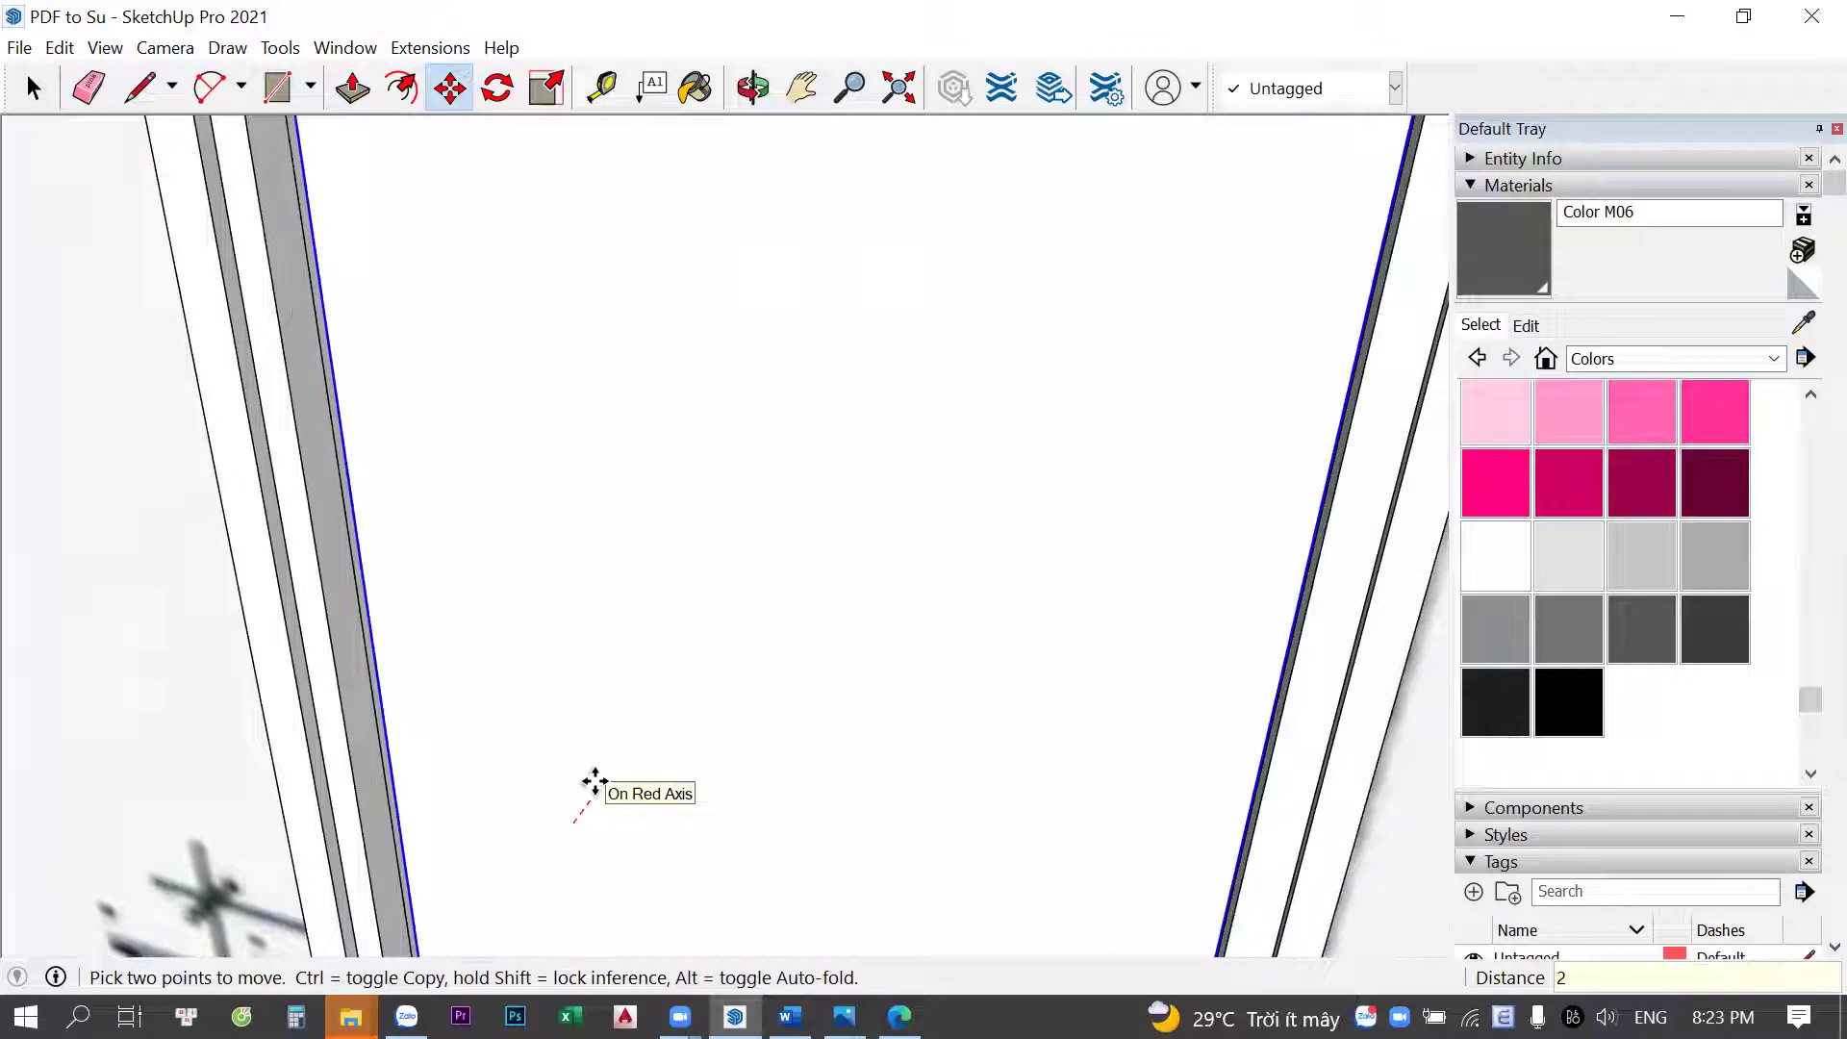
pyautogui.write('28')
pyautogui.press('Return')
pyautogui.scroll(-5, 657, 580)
# Draw a rectangle pane from the sill corner across the window's right opening
pyautogui.press('space')
pyautogui.scroll(-3, 661, 610)
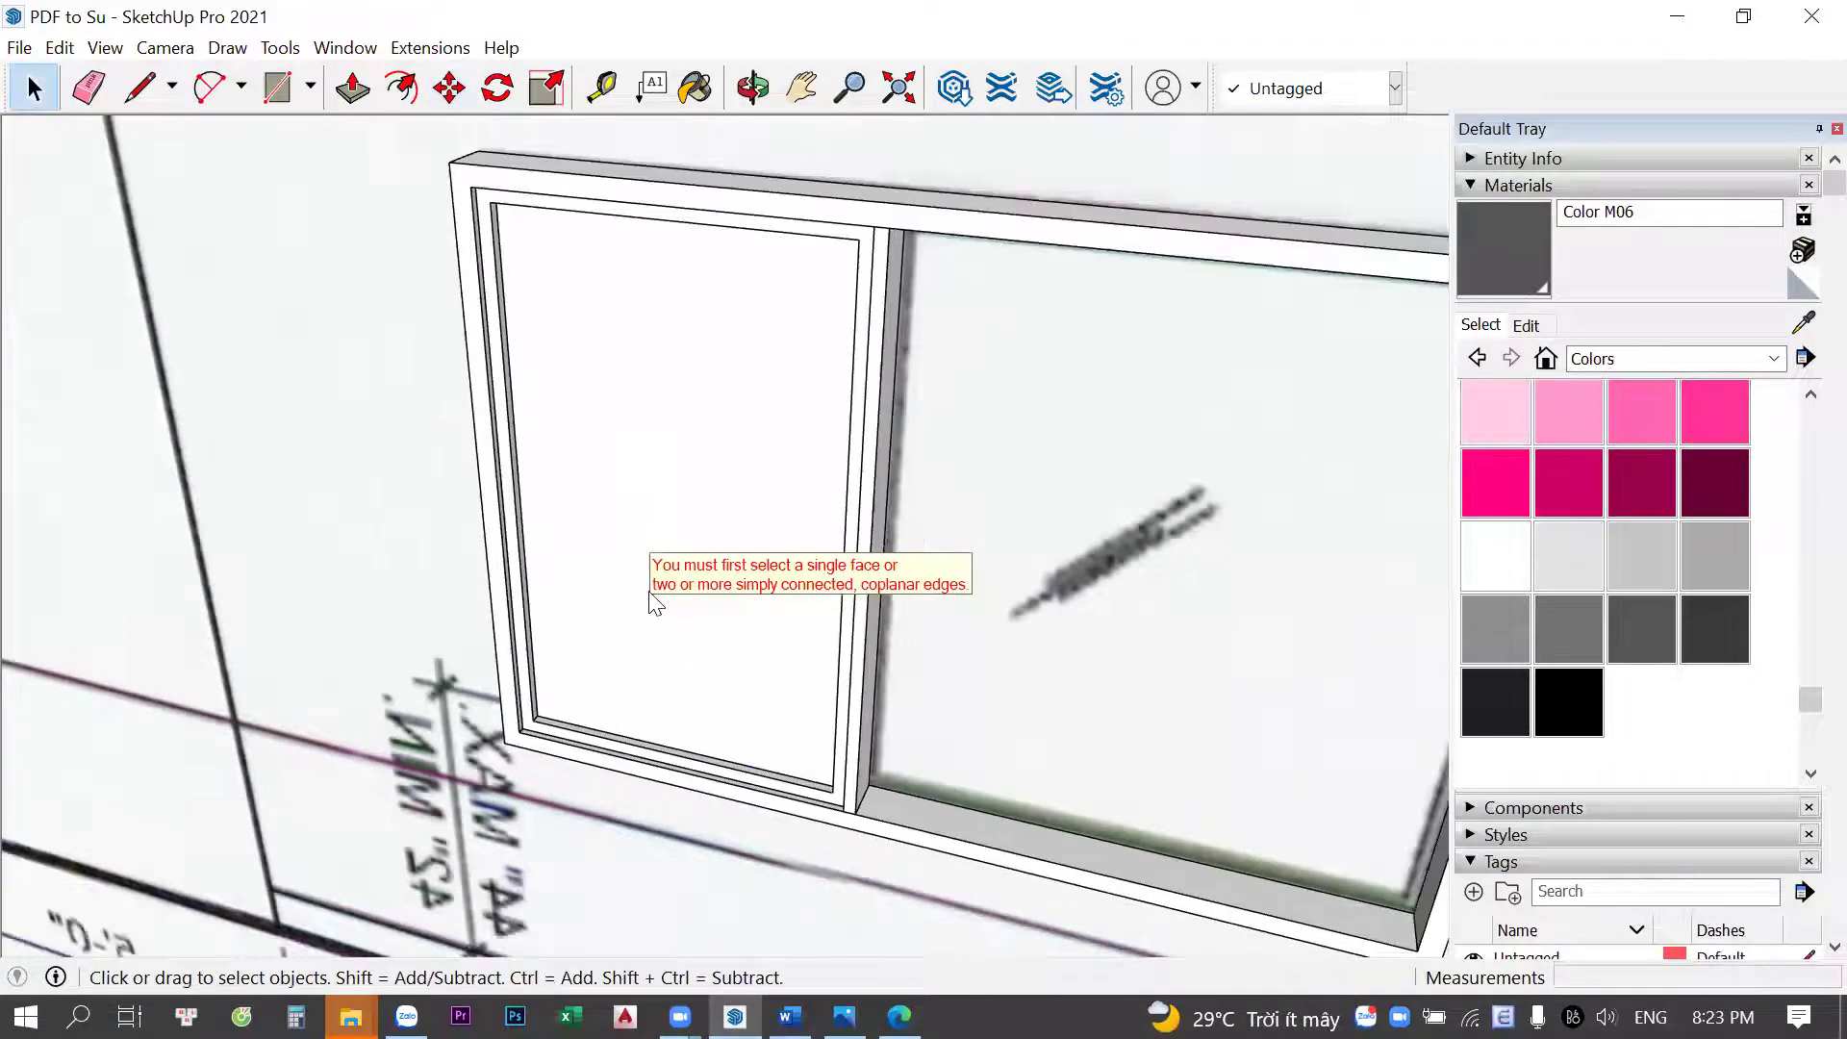
pyautogui.moveTo(667, 653)
pyautogui.mouseDown(button='middle')
pyautogui.moveTo(926, 701)
pyautogui.moveTo(707, 659)
pyautogui.mouseUp(button='middle')
pyautogui.press('space')
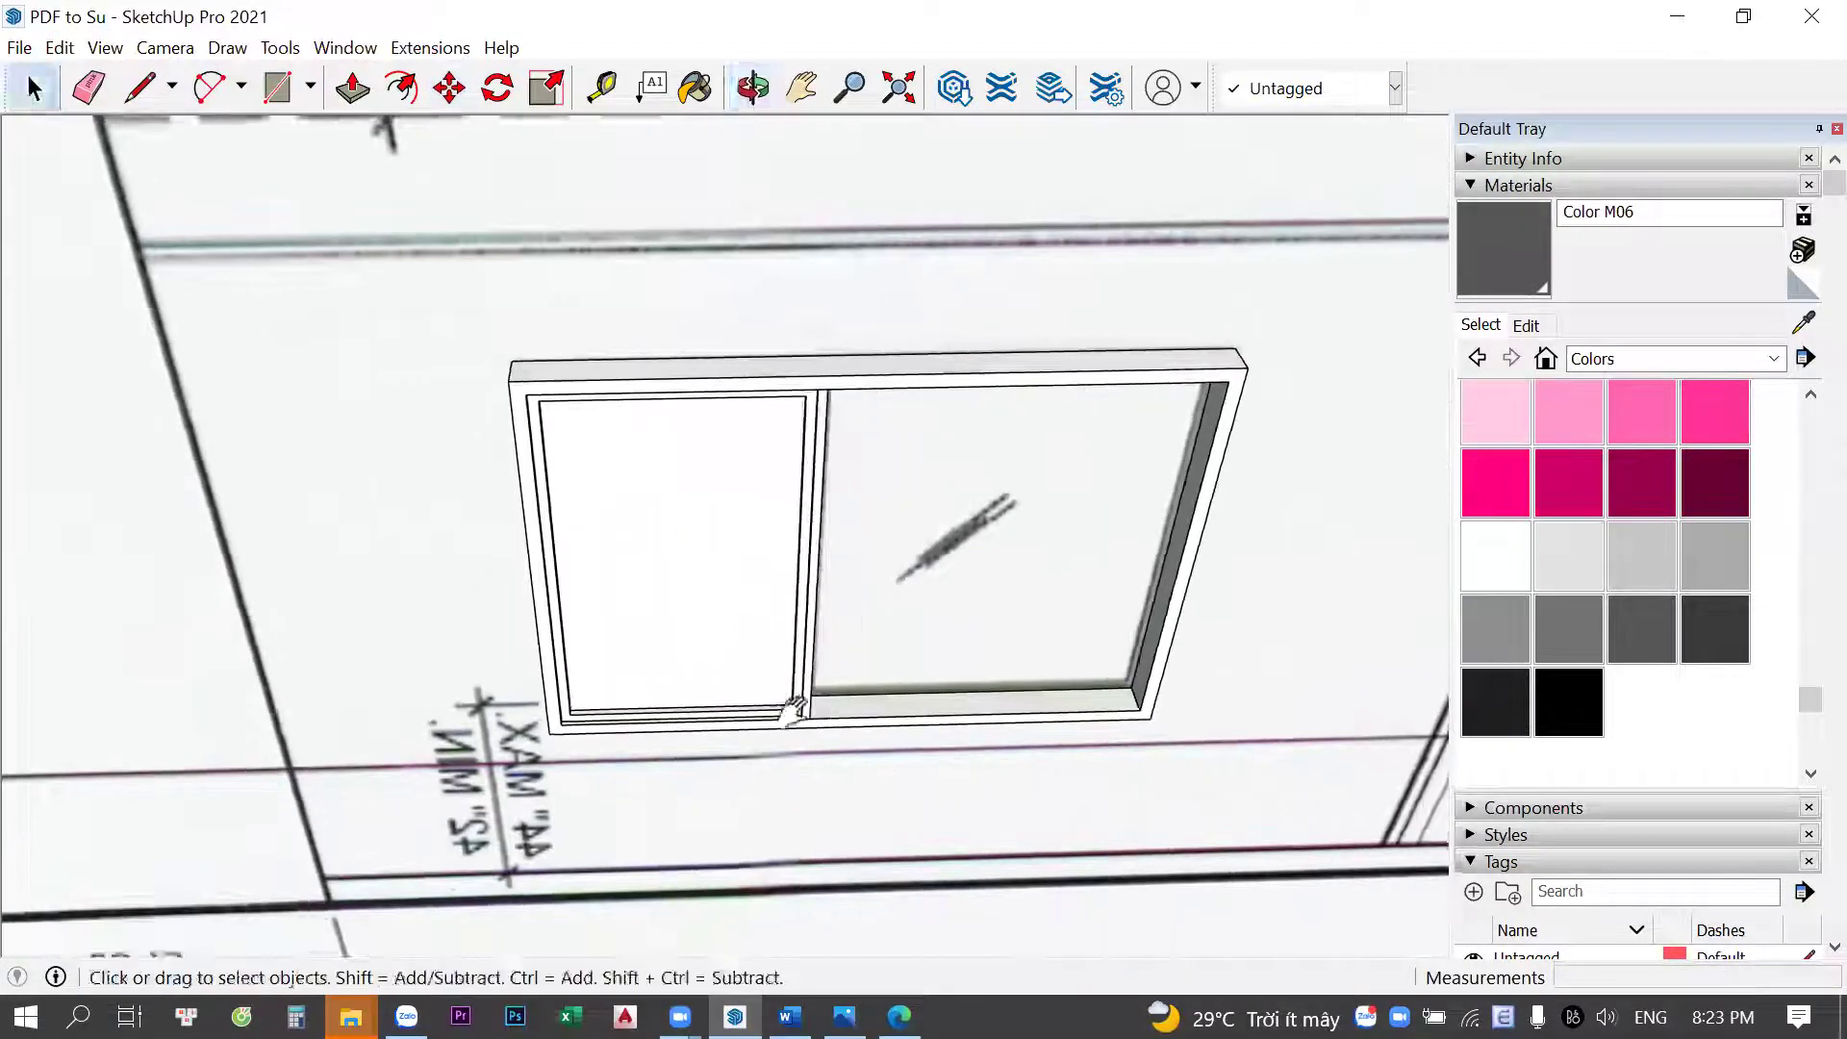
pyautogui.scroll(3, 771, 732)
pyautogui.scroll(2, 622, 768)
pyautogui.moveTo(768, 746)
pyautogui.mouseDown(button='middle')
pyautogui.moveTo(689, 614)
pyautogui.moveTo(741, 780)
pyautogui.mouseUp(button='middle')
pyautogui.press('r')
pyautogui.click(728, 796)
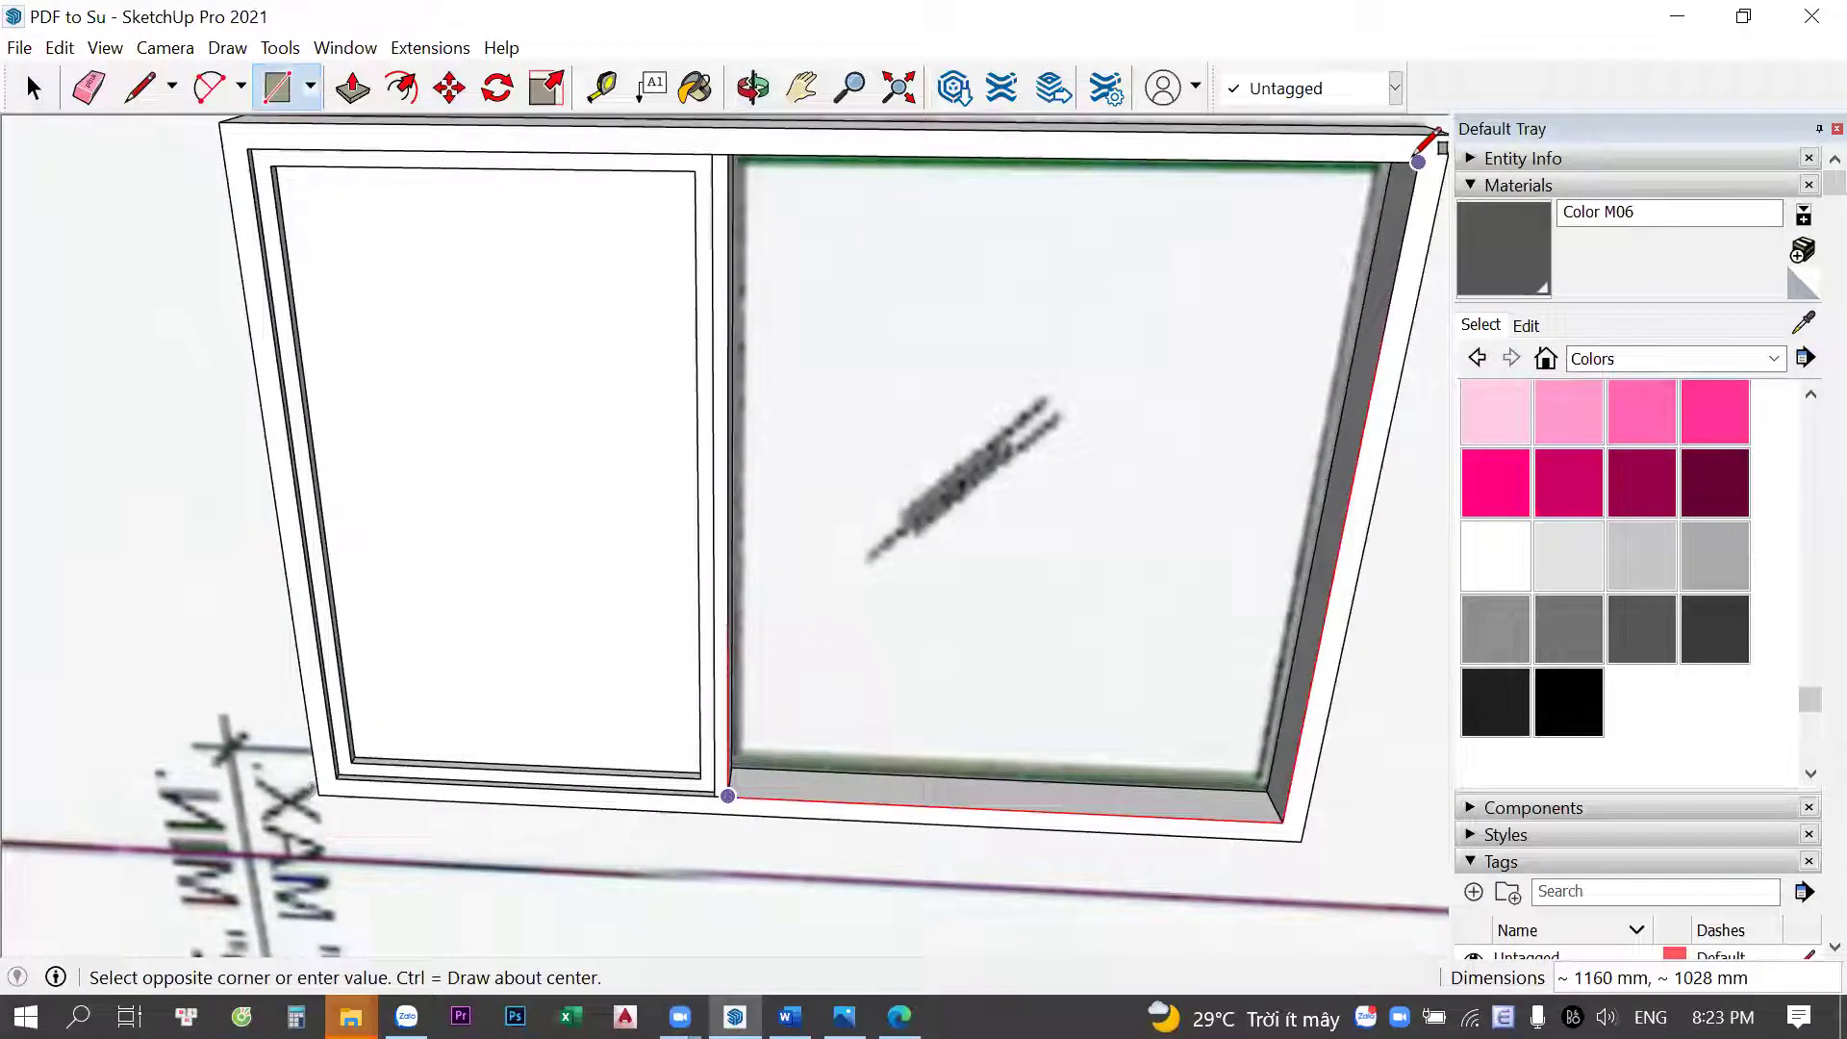
pyautogui.click(1418, 162)
pyautogui.press('space')
pyautogui.scroll(3, 1019, 511)
# Push/Pull and adjust the right pane, then box-select the entire window
pyautogui.press('p')
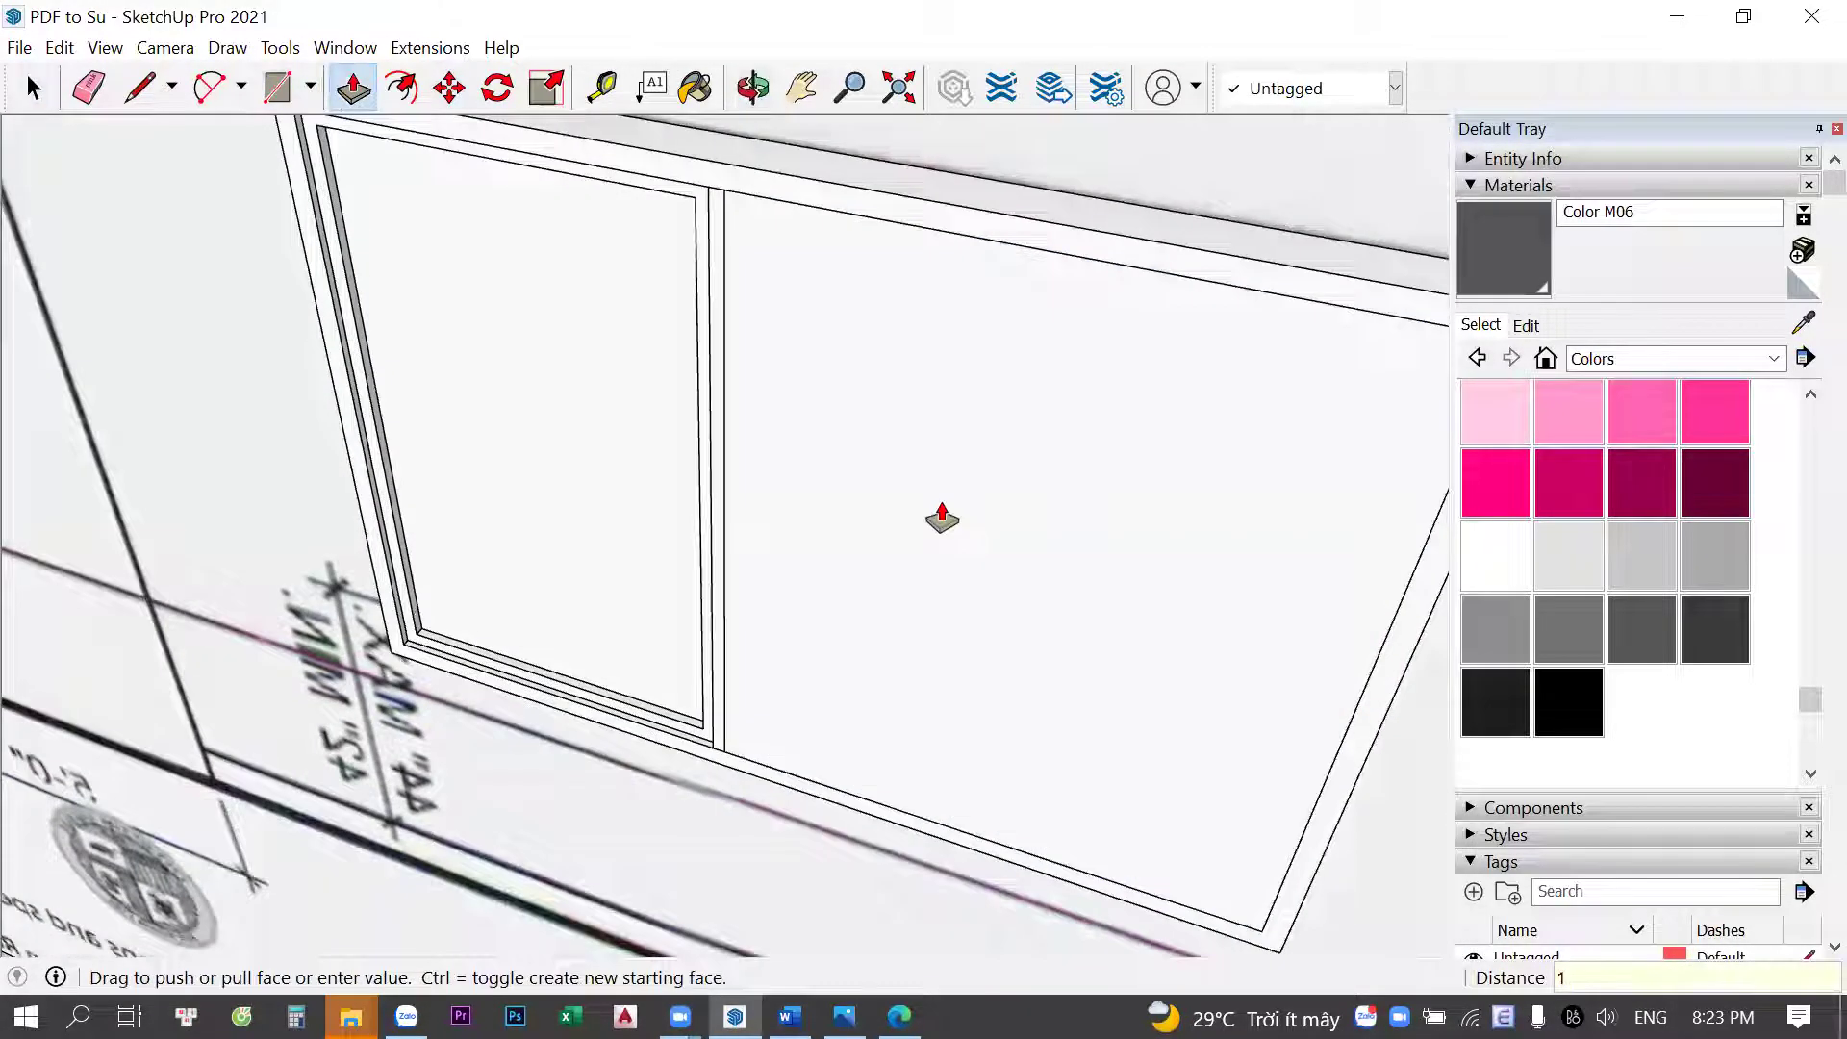
pyautogui.press('space')
pyautogui.click(942, 519)
pyautogui.scroll(3, 797, 727)
pyautogui.press('m')
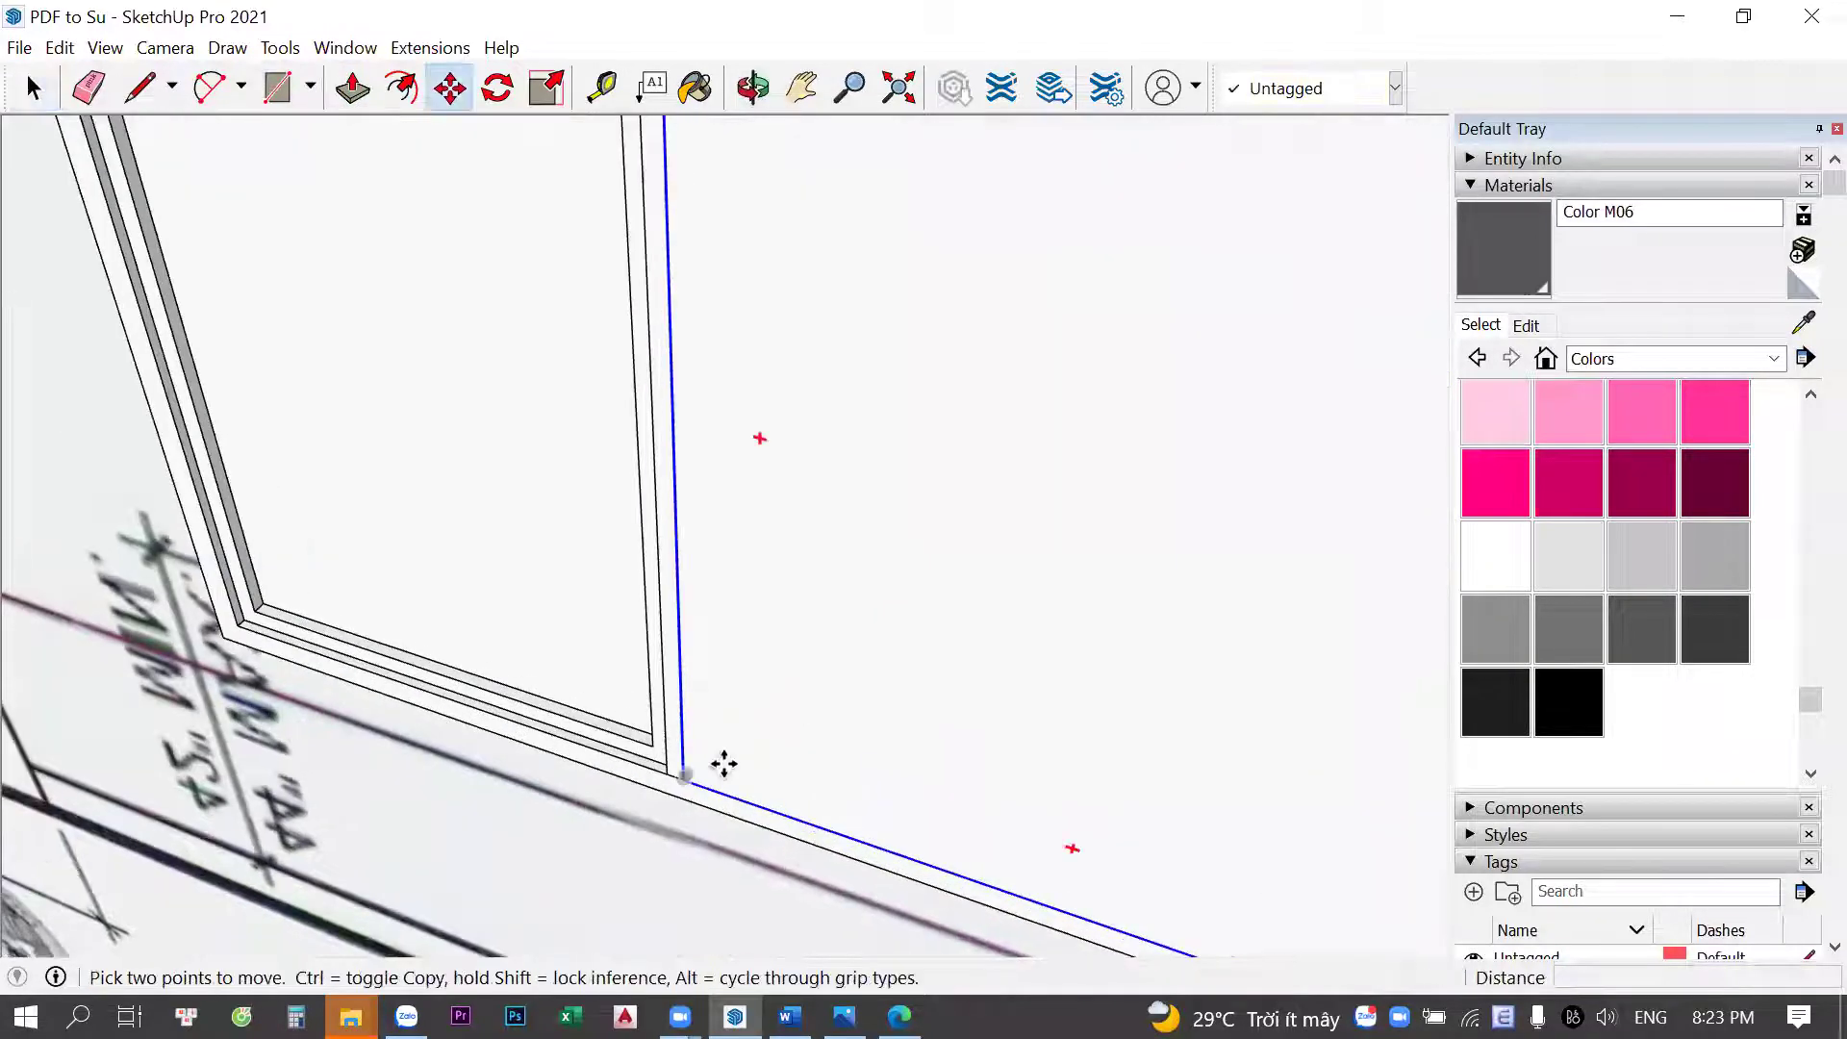
pyautogui.scroll(-2, 745, 737)
pyautogui.press('space')
pyautogui.scroll(-5, 792, 528)
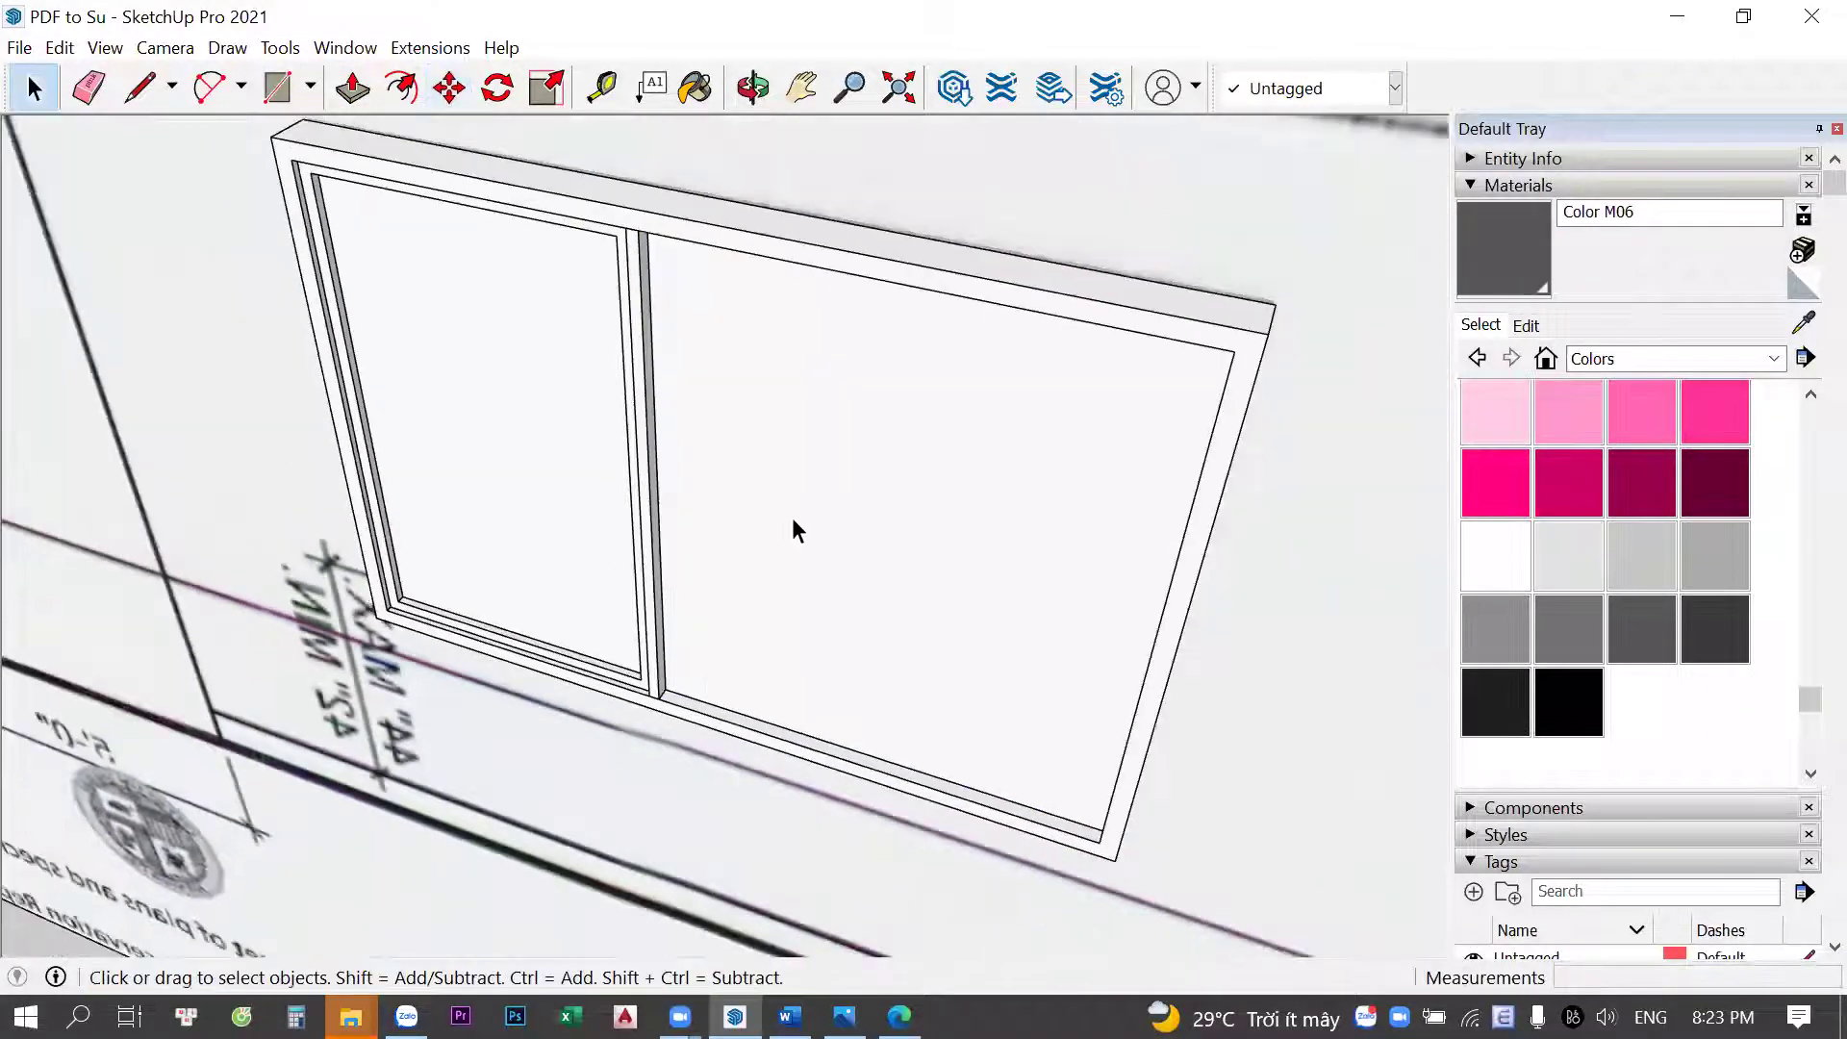
pyautogui.moveTo(565, 441); pyautogui.dragTo(250, 252, button='middle')
pyautogui.moveTo(250, 252); pyautogui.dragTo(1071, 716)
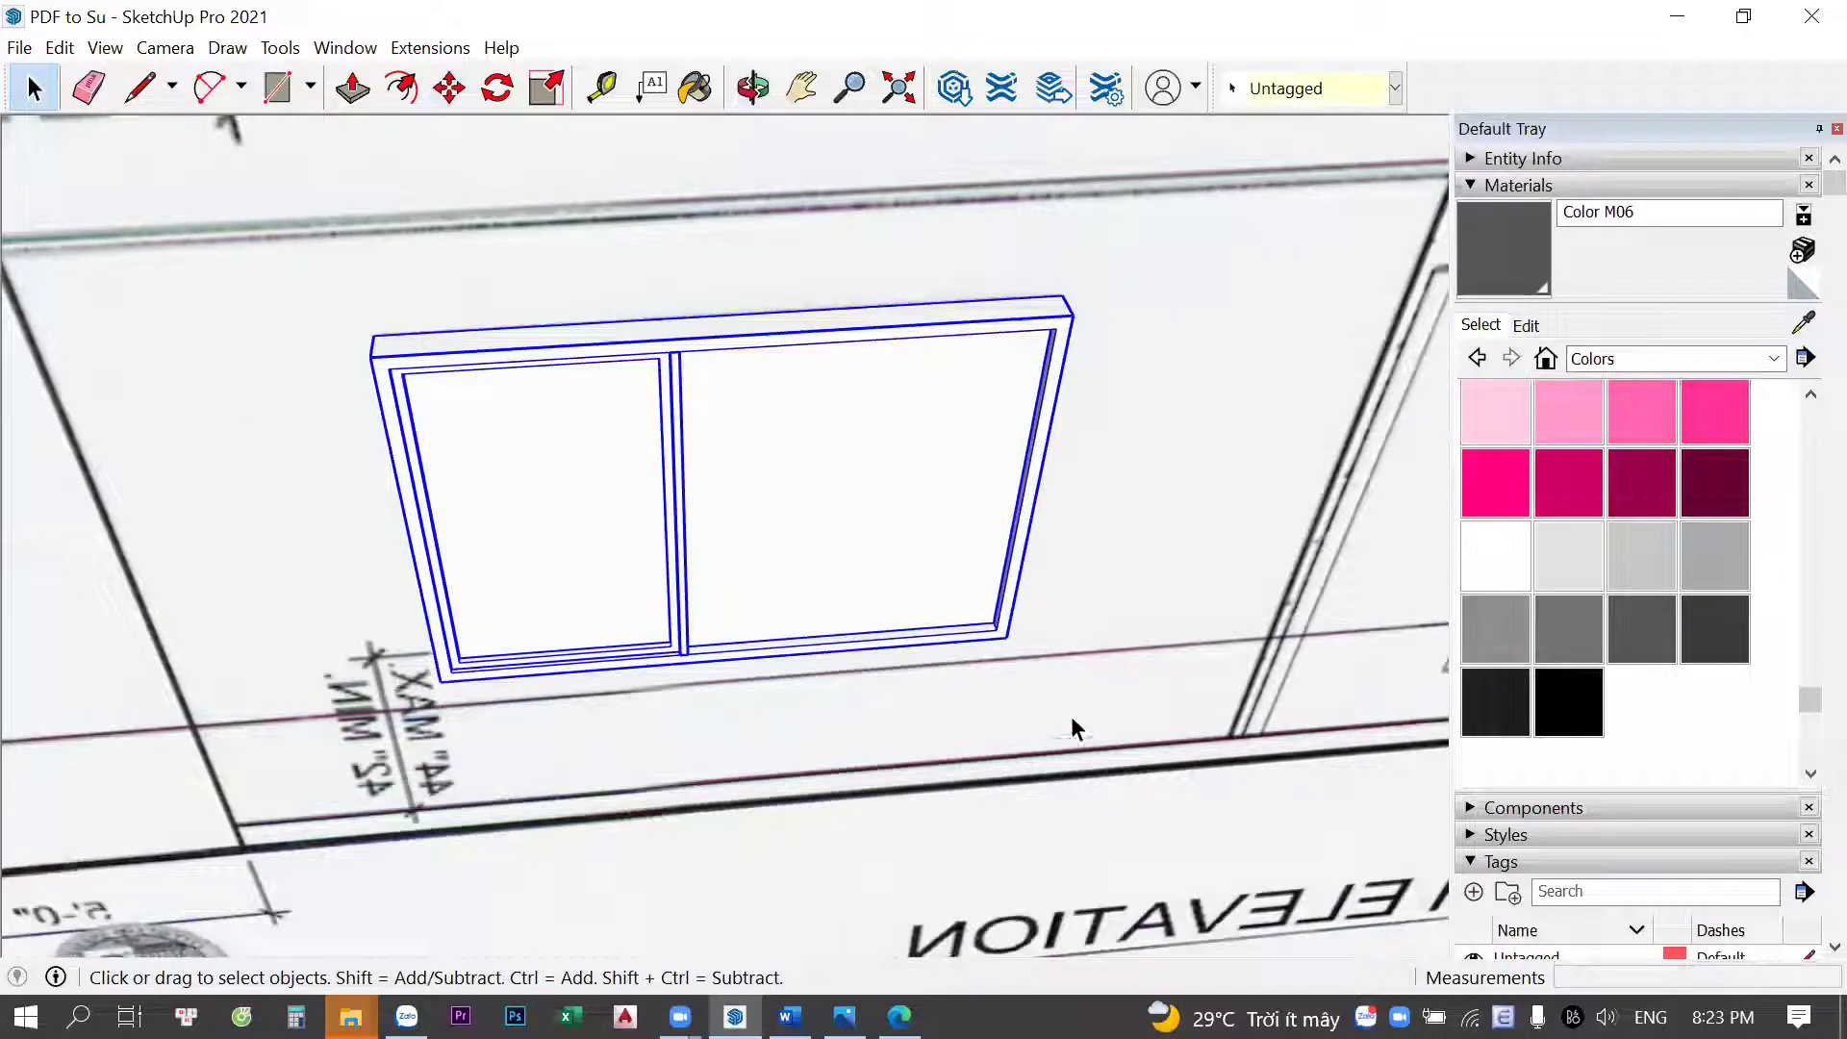
# Make the selected window a component
pyautogui.press('g')
pyautogui.press('Return')
pyautogui.scroll(-3, 708, 358)
pyautogui.moveTo(696, 363)
pyautogui.mouseDown(button='middle')
pyautogui.moveTo(837, 516)
pyautogui.moveTo(375, 616)
pyautogui.mouseUp(button='middle')
# Ctrl-Move a copy of the window onto the bedroom wall
pyautogui.press('m')
pyautogui.press('ctrl')
pyautogui.click(358, 567)
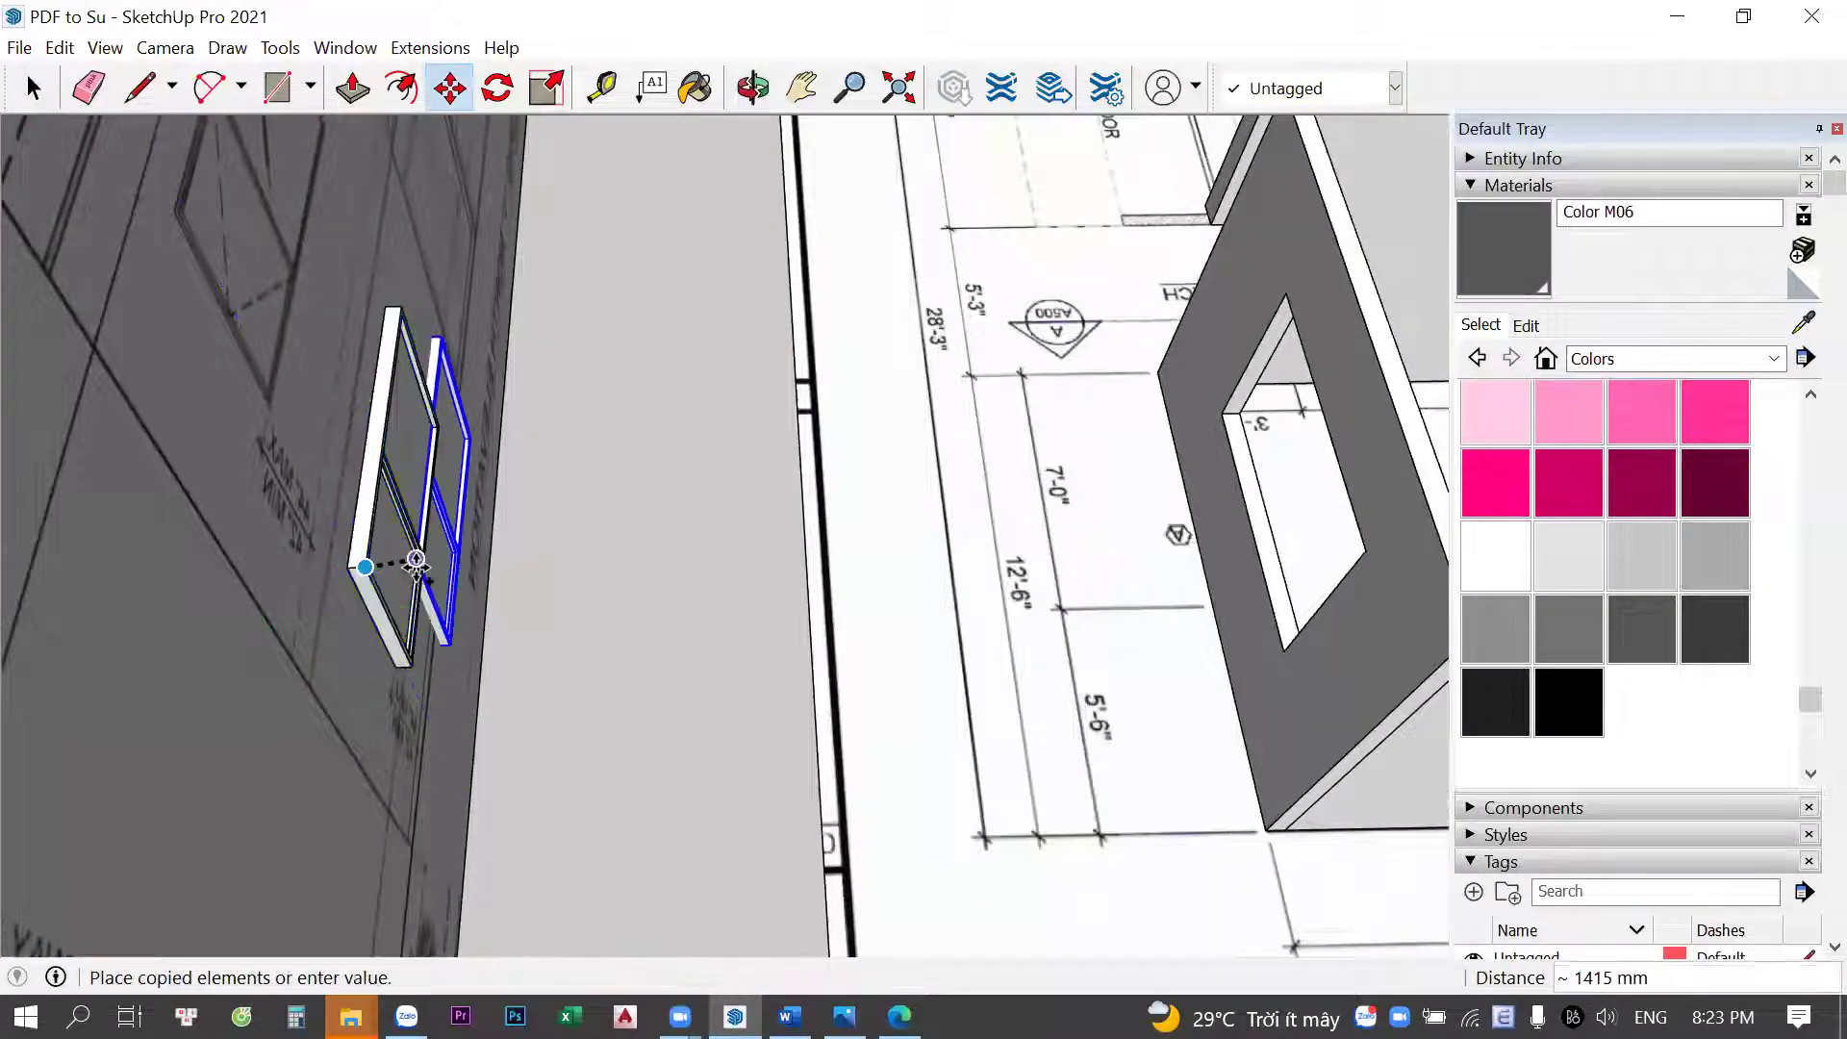
pyautogui.moveTo(414, 548); pyautogui.dragTo(639, 597, button='middle')
pyautogui.moveTo(1094, 548)
pyautogui.mouseDown(button='middle')
pyautogui.moveTo(236, 475)
pyautogui.moveTo(648, 639)
pyautogui.moveTo(812, 660)
pyautogui.moveTo(619, 209)
pyautogui.mouseUp(button='middle')
pyautogui.click(174, 465)
pyautogui.press('space')
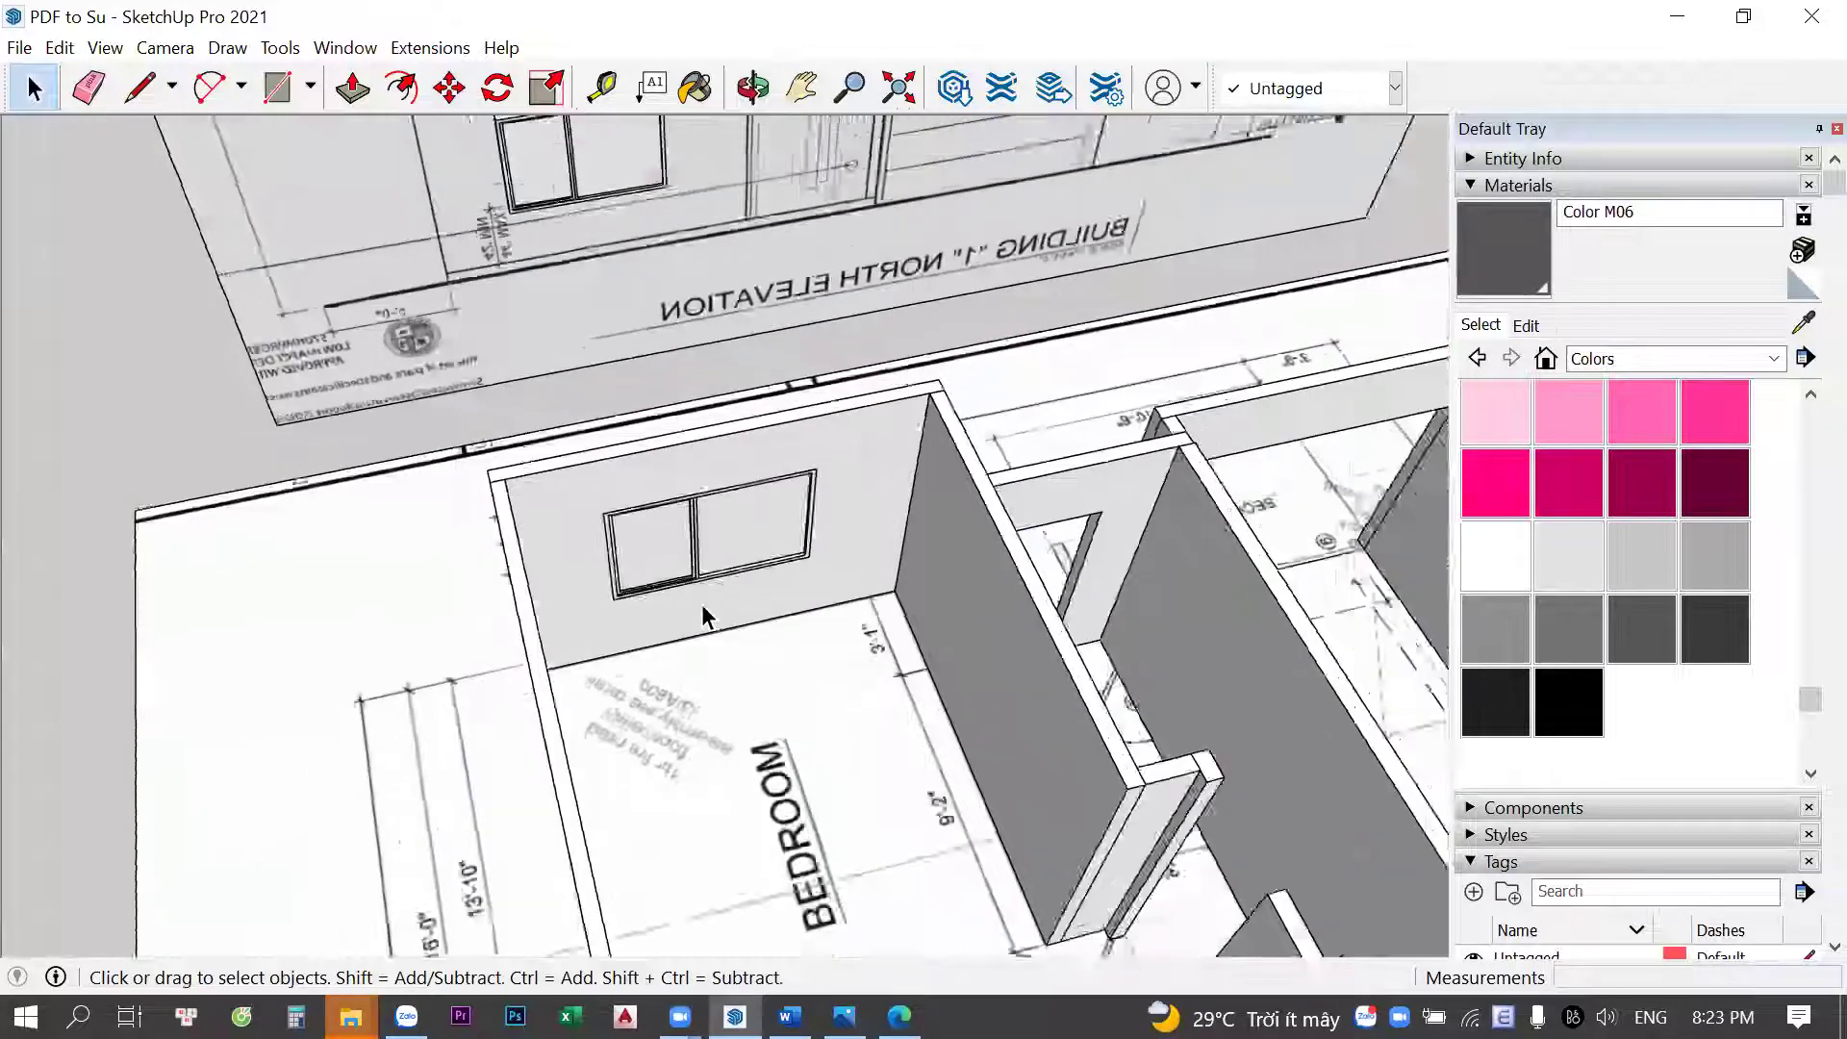
# Mirror the copied window by scaling it -1 along its width
pyautogui.scroll(3, 664, 573)
pyautogui.scroll(2, 664, 573)
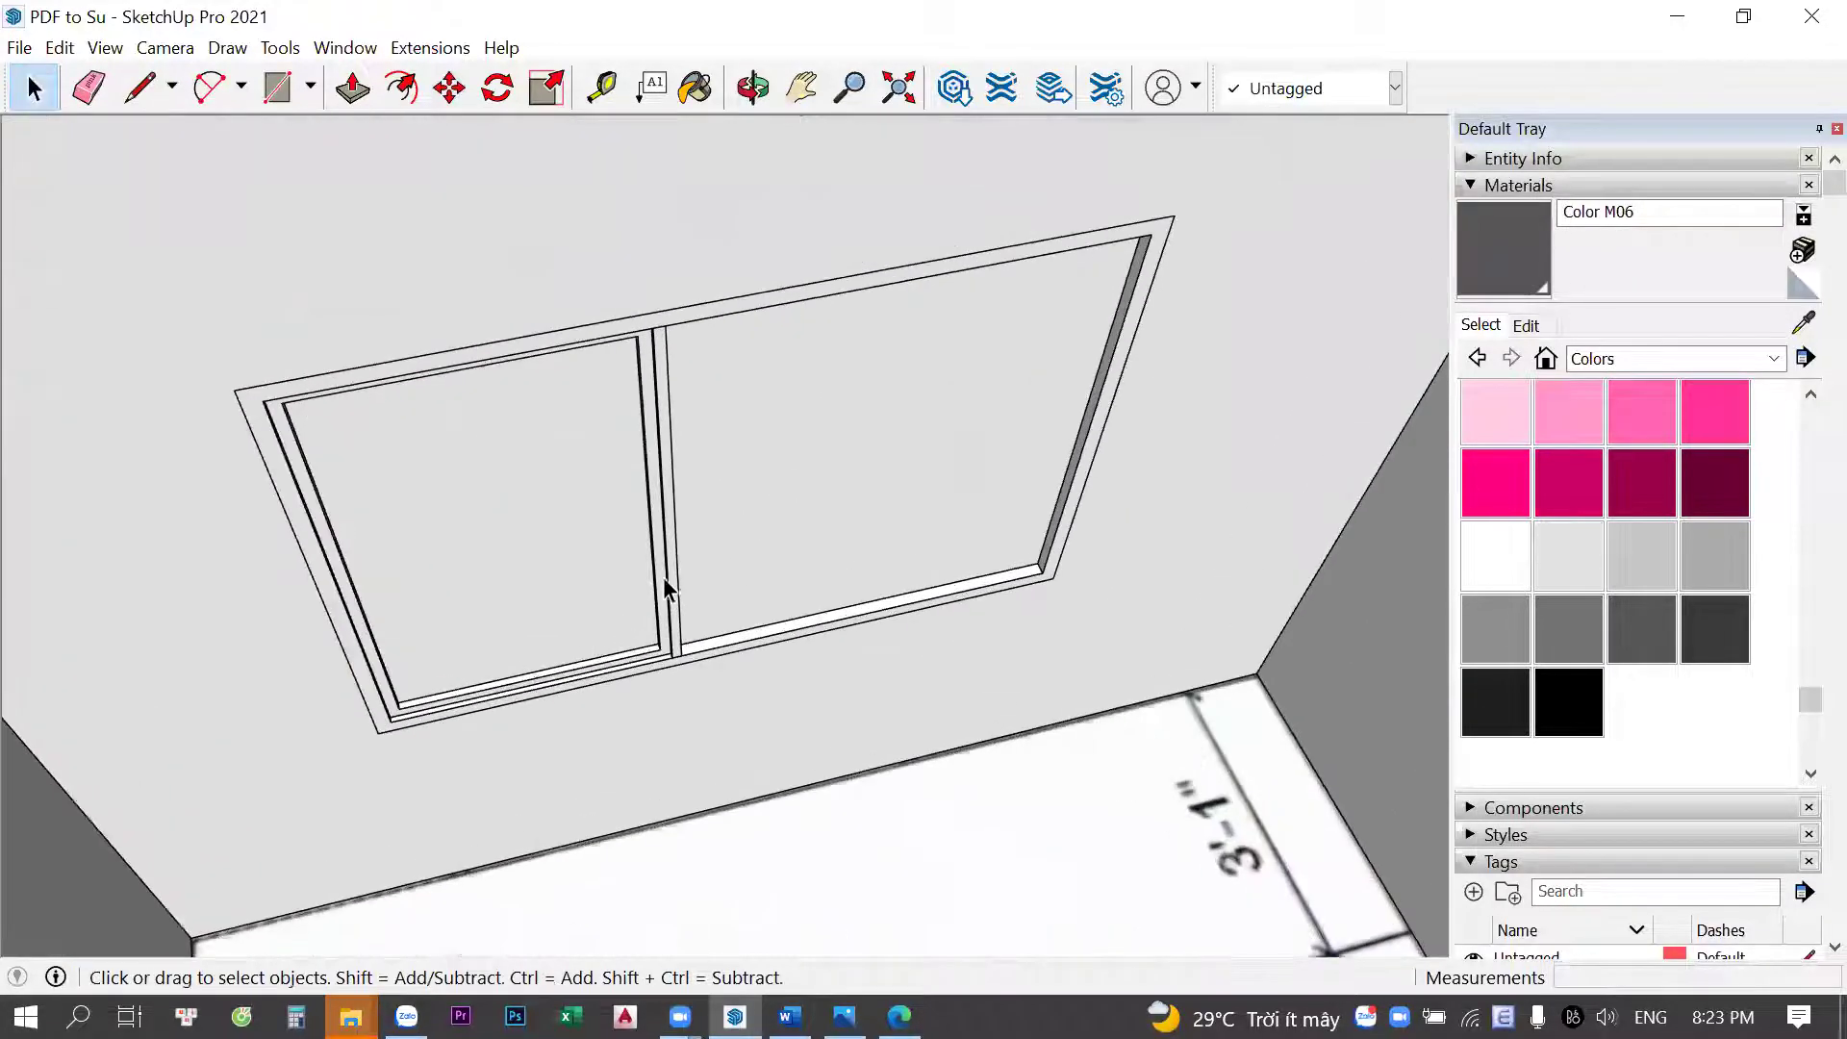
pyautogui.moveTo(620, 623); pyautogui.dragTo(663, 553, button='middle')
pyautogui.click(689, 566)
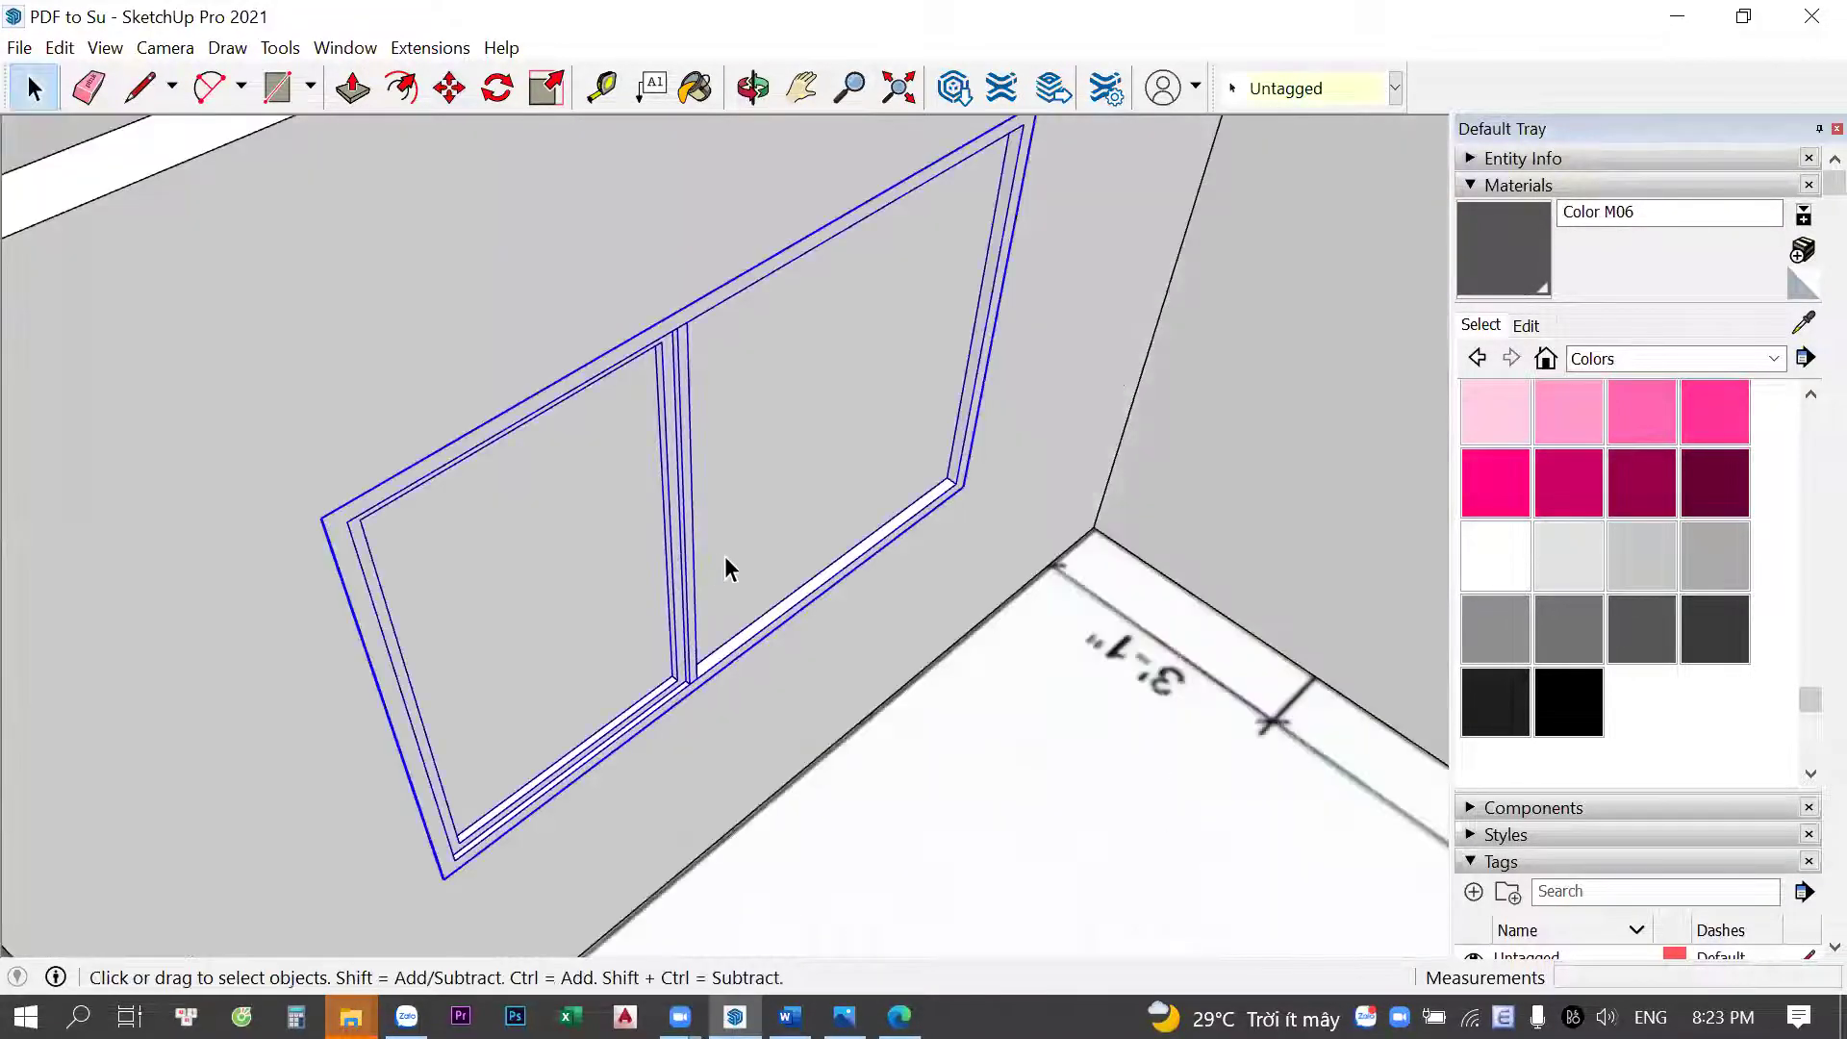
pyautogui.press('s')
pyautogui.moveTo(739, 499); pyautogui.dragTo(715, 484)
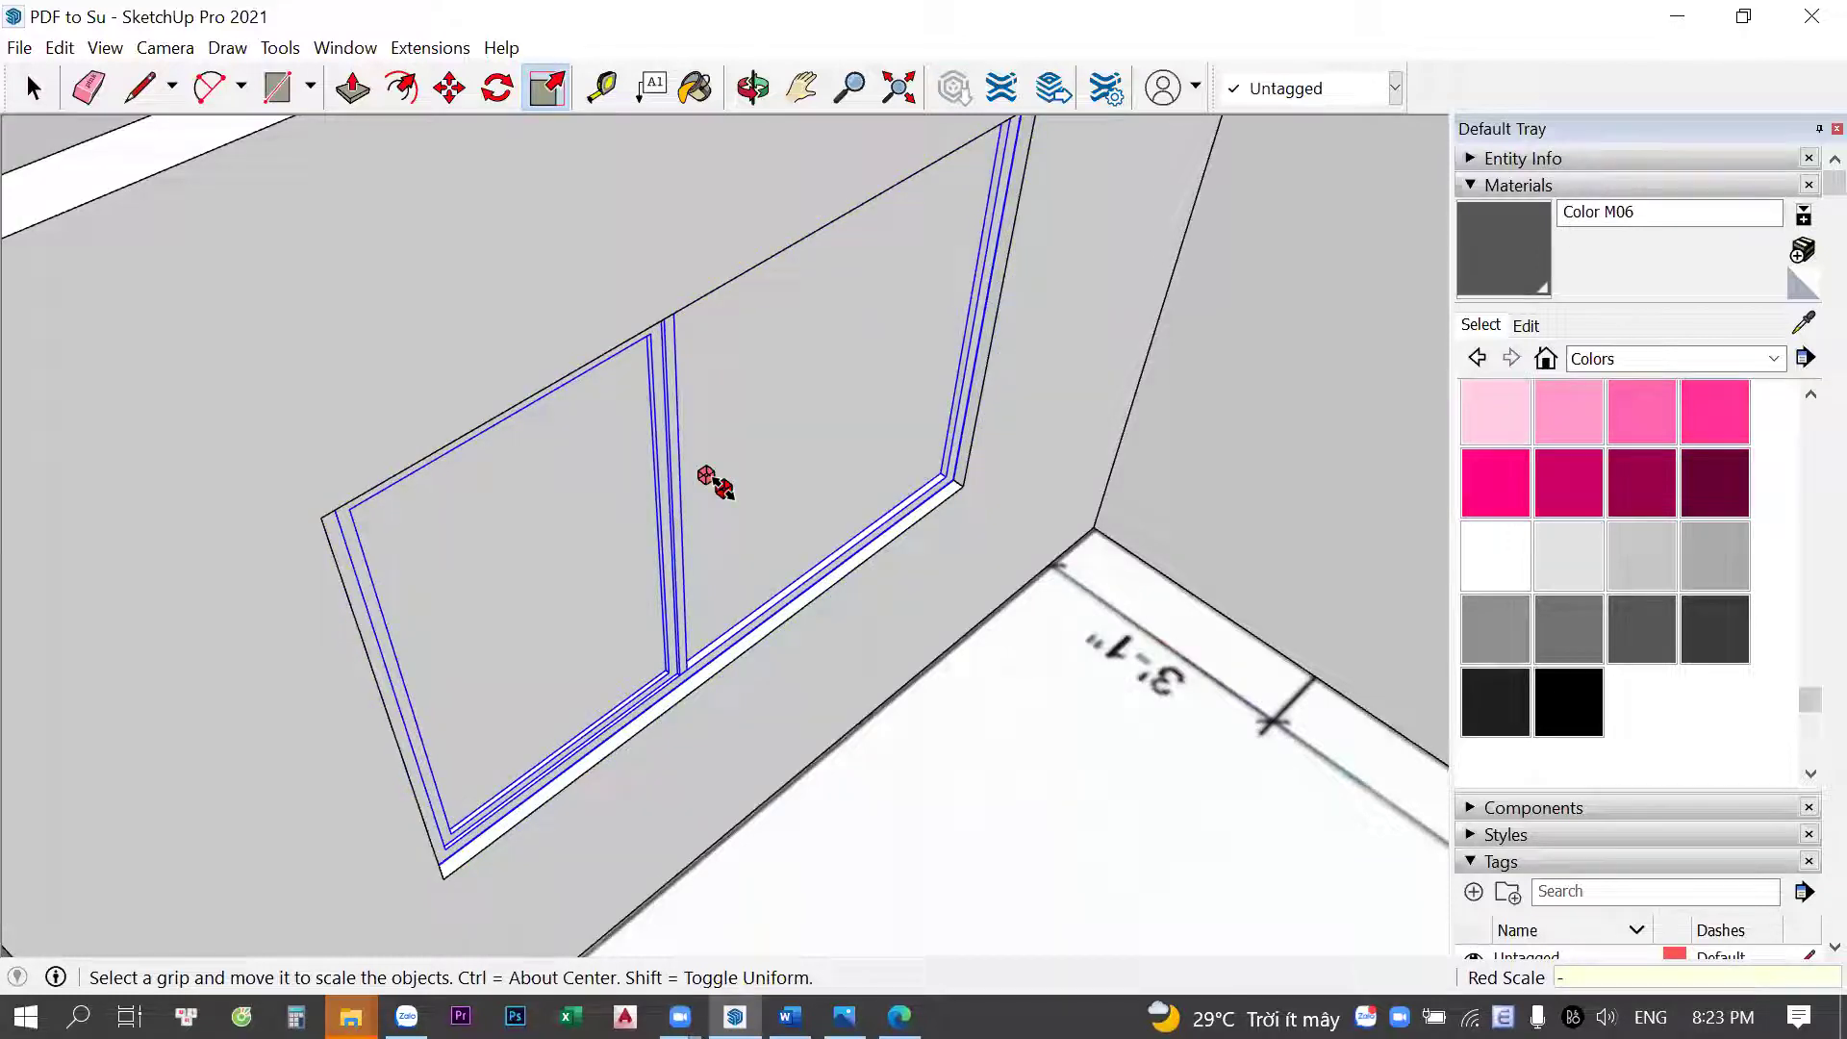
pyautogui.write('1')
pyautogui.press('Return')
# Pick the mirrored window's corner to reposition it
pyautogui.moveTo(1211, 565); pyautogui.dragTo(818, 697, button='middle')
pyautogui.press('m')
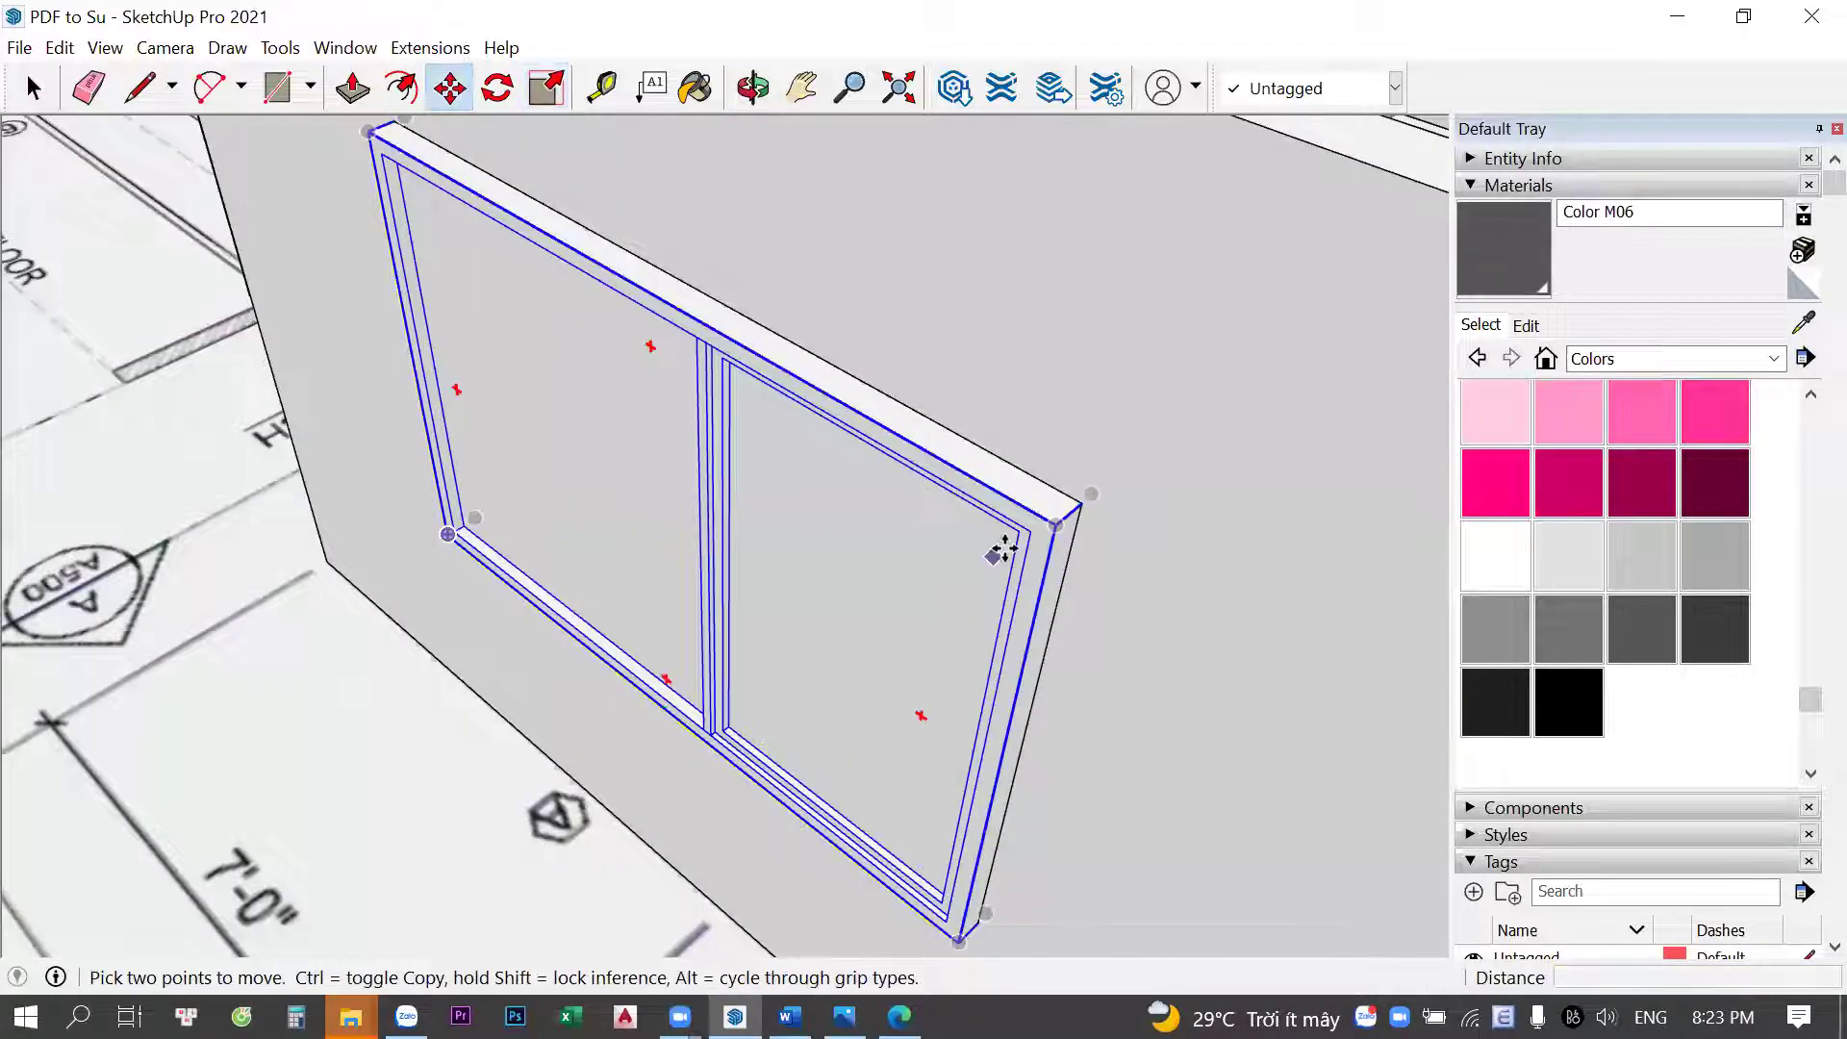
pyautogui.click(1003, 557)
# Set the mirrored window into the bedroom wall opening
pyautogui.click(1040, 525)
pyautogui.press('space')
pyautogui.moveTo(1040, 525)
pyautogui.mouseDown(button='middle')
pyautogui.moveTo(770, 616)
pyautogui.moveTo(792, 371)
pyautogui.mouseUp(button='middle')
pyautogui.scroll(-3, 792, 372)
pyautogui.scroll(-2, 680, 647)
pyautogui.scroll(5, 803, 741)
# Enter and exit the window, frame and sash editing contexts
pyautogui.doubleClick(902, 606)
pyautogui.click(912, 586)
pyautogui.doubleClick(912, 586)
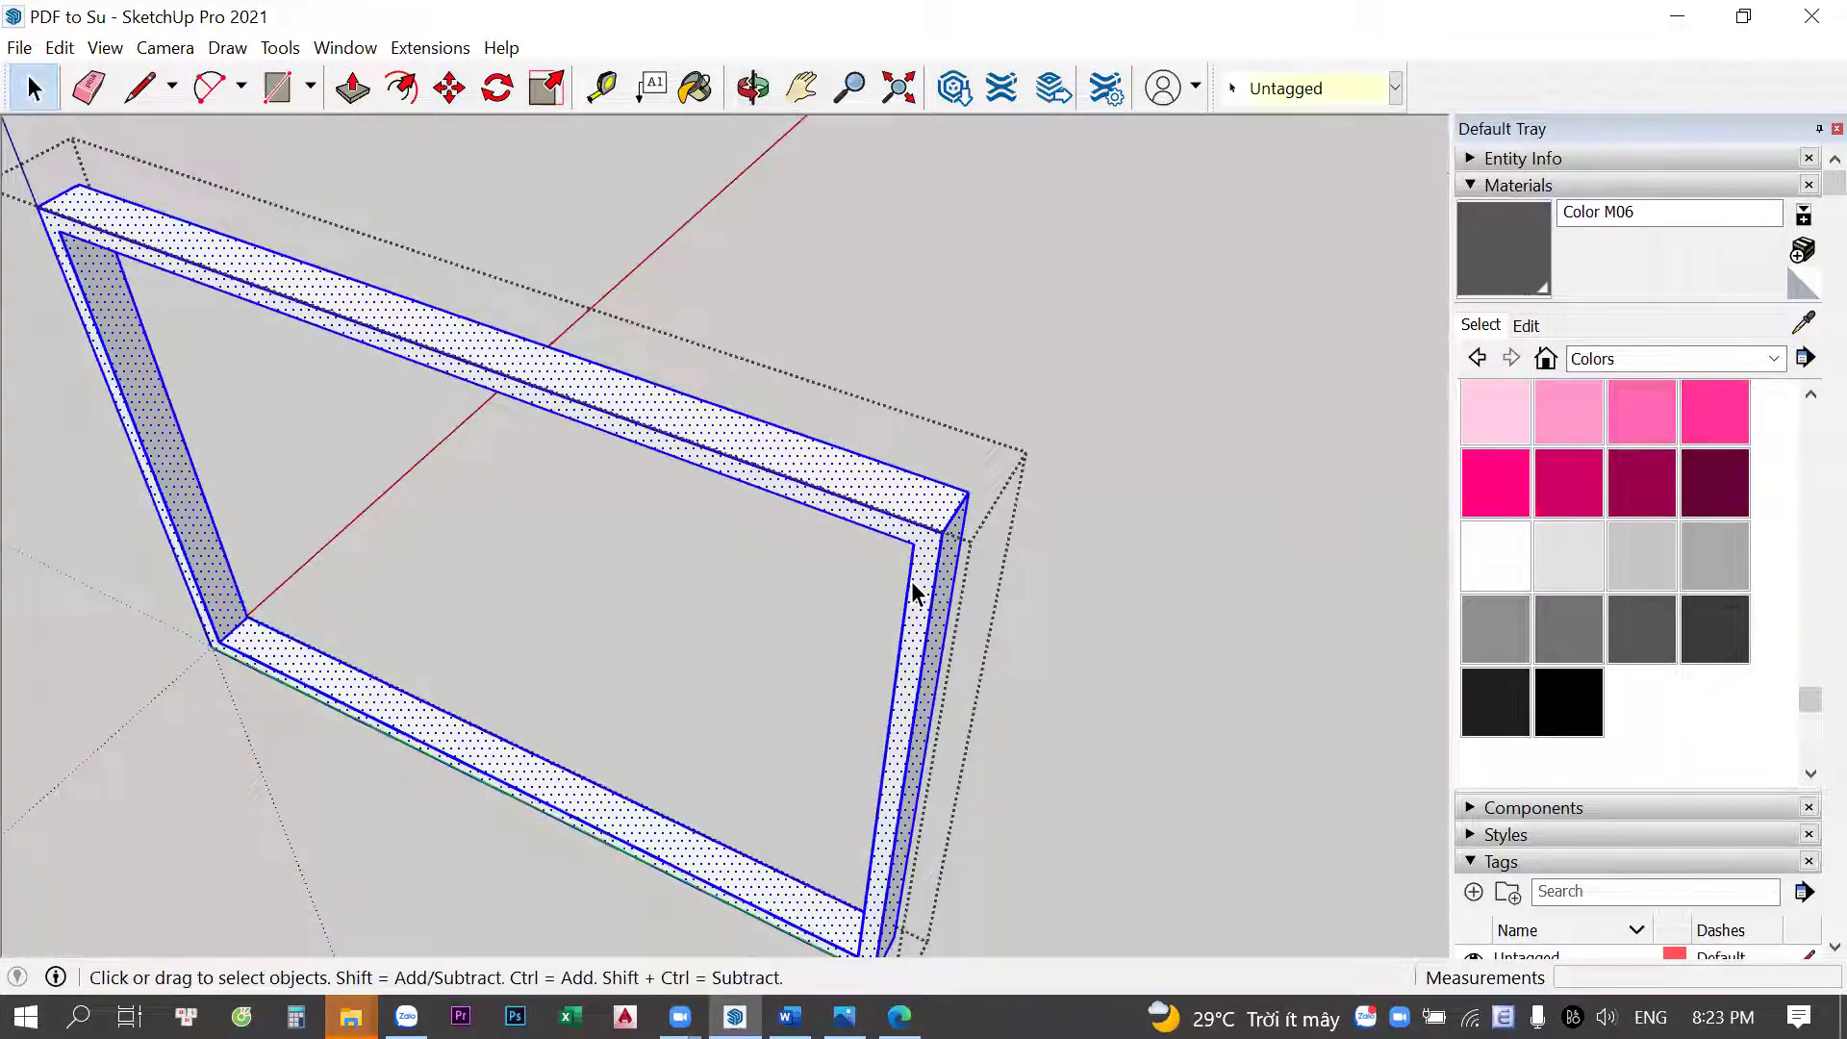
pyautogui.press('Escape')
pyautogui.scroll(-3, 903, 577)
pyautogui.scroll(3, 434, 444)
pyautogui.doubleClick(435, 445)
pyautogui.scroll(-3, 429, 337)
pyautogui.press('Escape')
pyautogui.press('Escape')
pyautogui.scroll(-5, 487, 619)
pyautogui.scroll(-2, 1018, 547)
pyautogui.moveTo(1018, 547); pyautogui.dragTo(998, 409, button='middle')
# Sample the Color E03 glass material and paint the left pane
pyautogui.press('b')
pyautogui.keyDown('alt'); pyautogui.click(1065, 537); pyautogui.keyUp('alt')
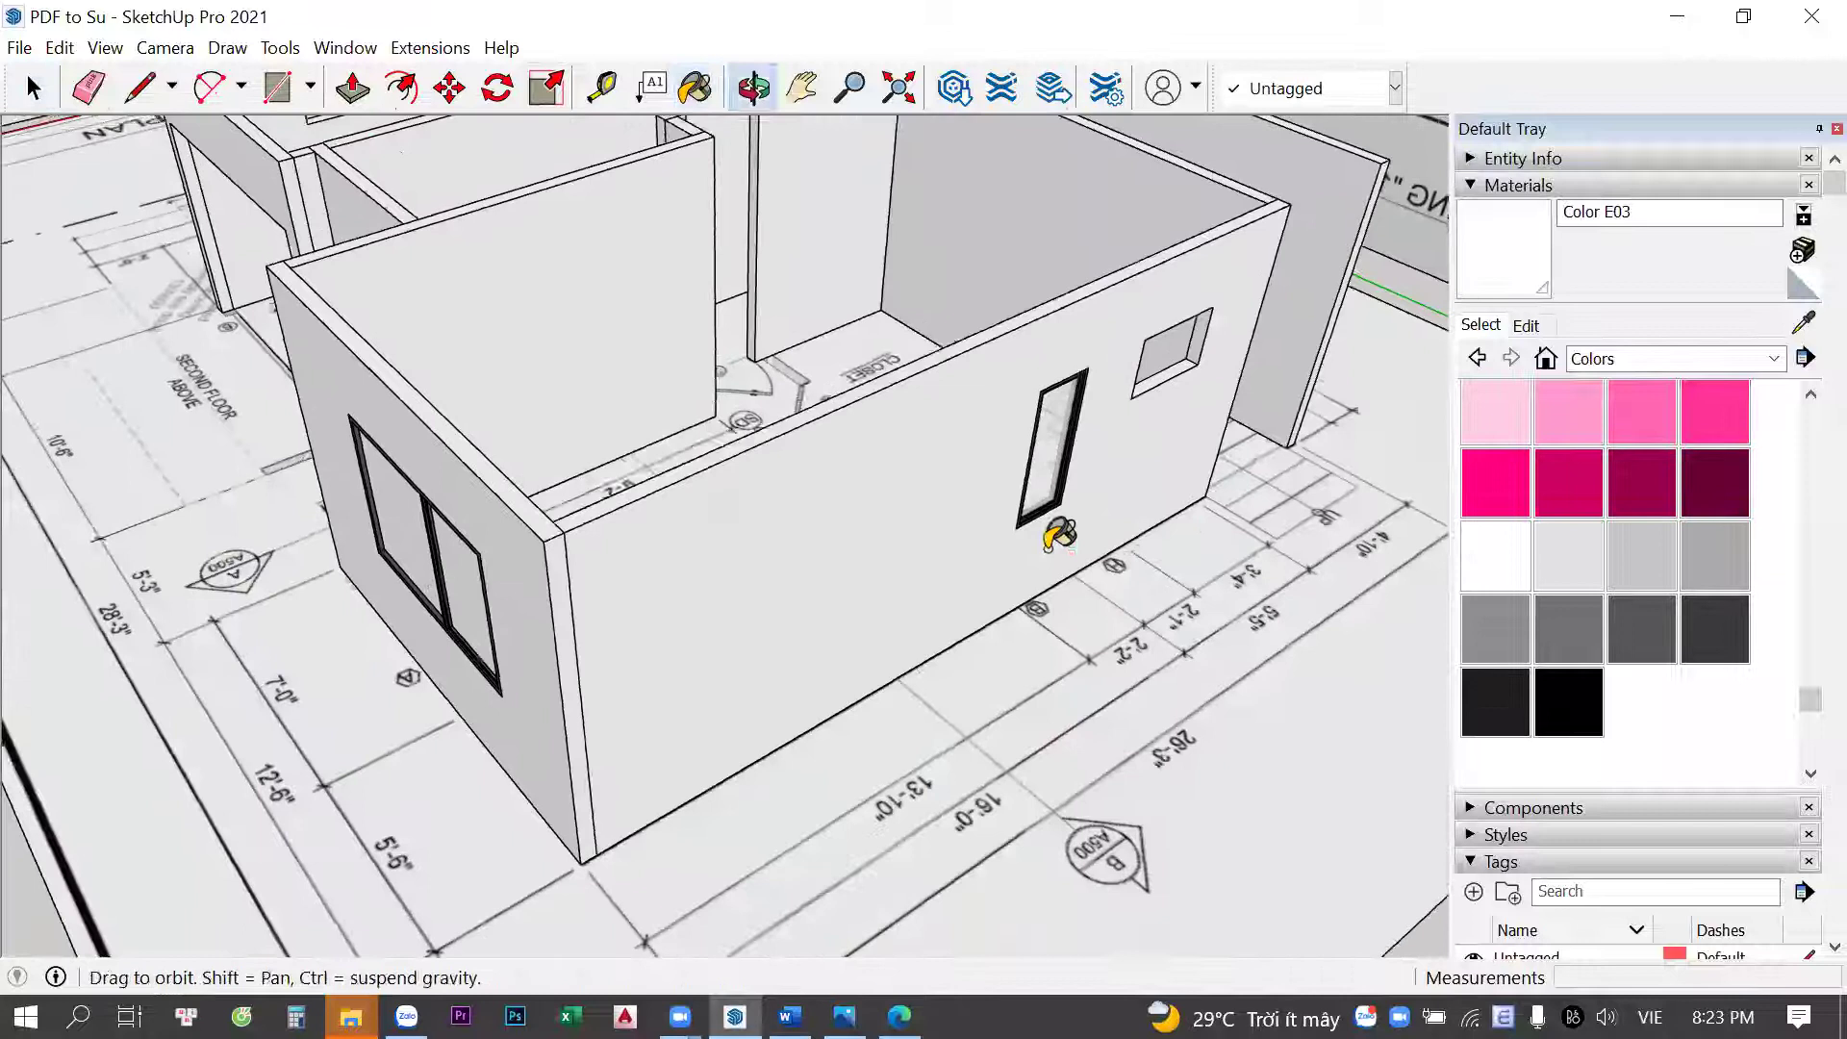
pyautogui.moveTo(1066, 537); pyautogui.dragTo(678, 551, button='middle')
pyautogui.press('space')
pyautogui.scroll(-5, 678, 551)
pyautogui.press('b')
pyautogui.click(689, 524)
pyautogui.press('space')
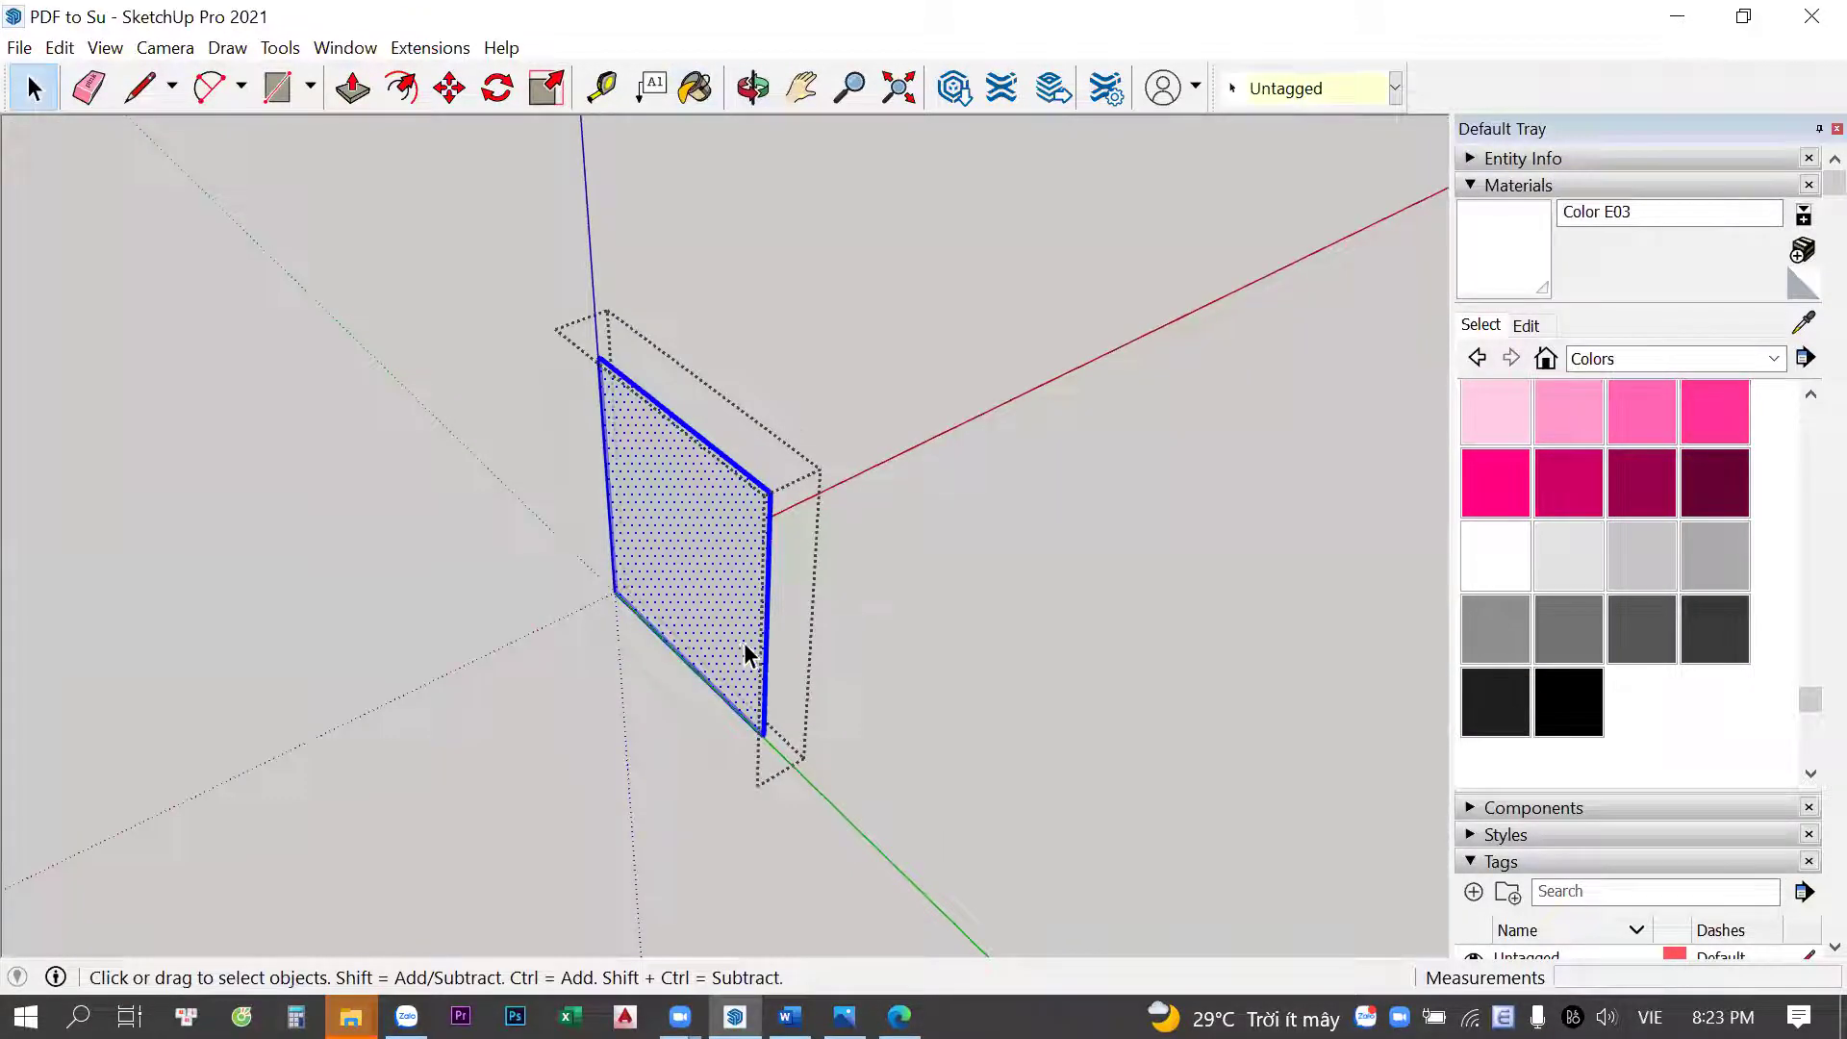
pyautogui.scroll(5, 747, 648)
pyautogui.moveTo(746, 647); pyautogui.dragTo(813, 642, button='middle')
# Paint the right pane with Color E03 inside the window component and exit editing
pyautogui.doubleClick(875, 629)
pyautogui.press('b')
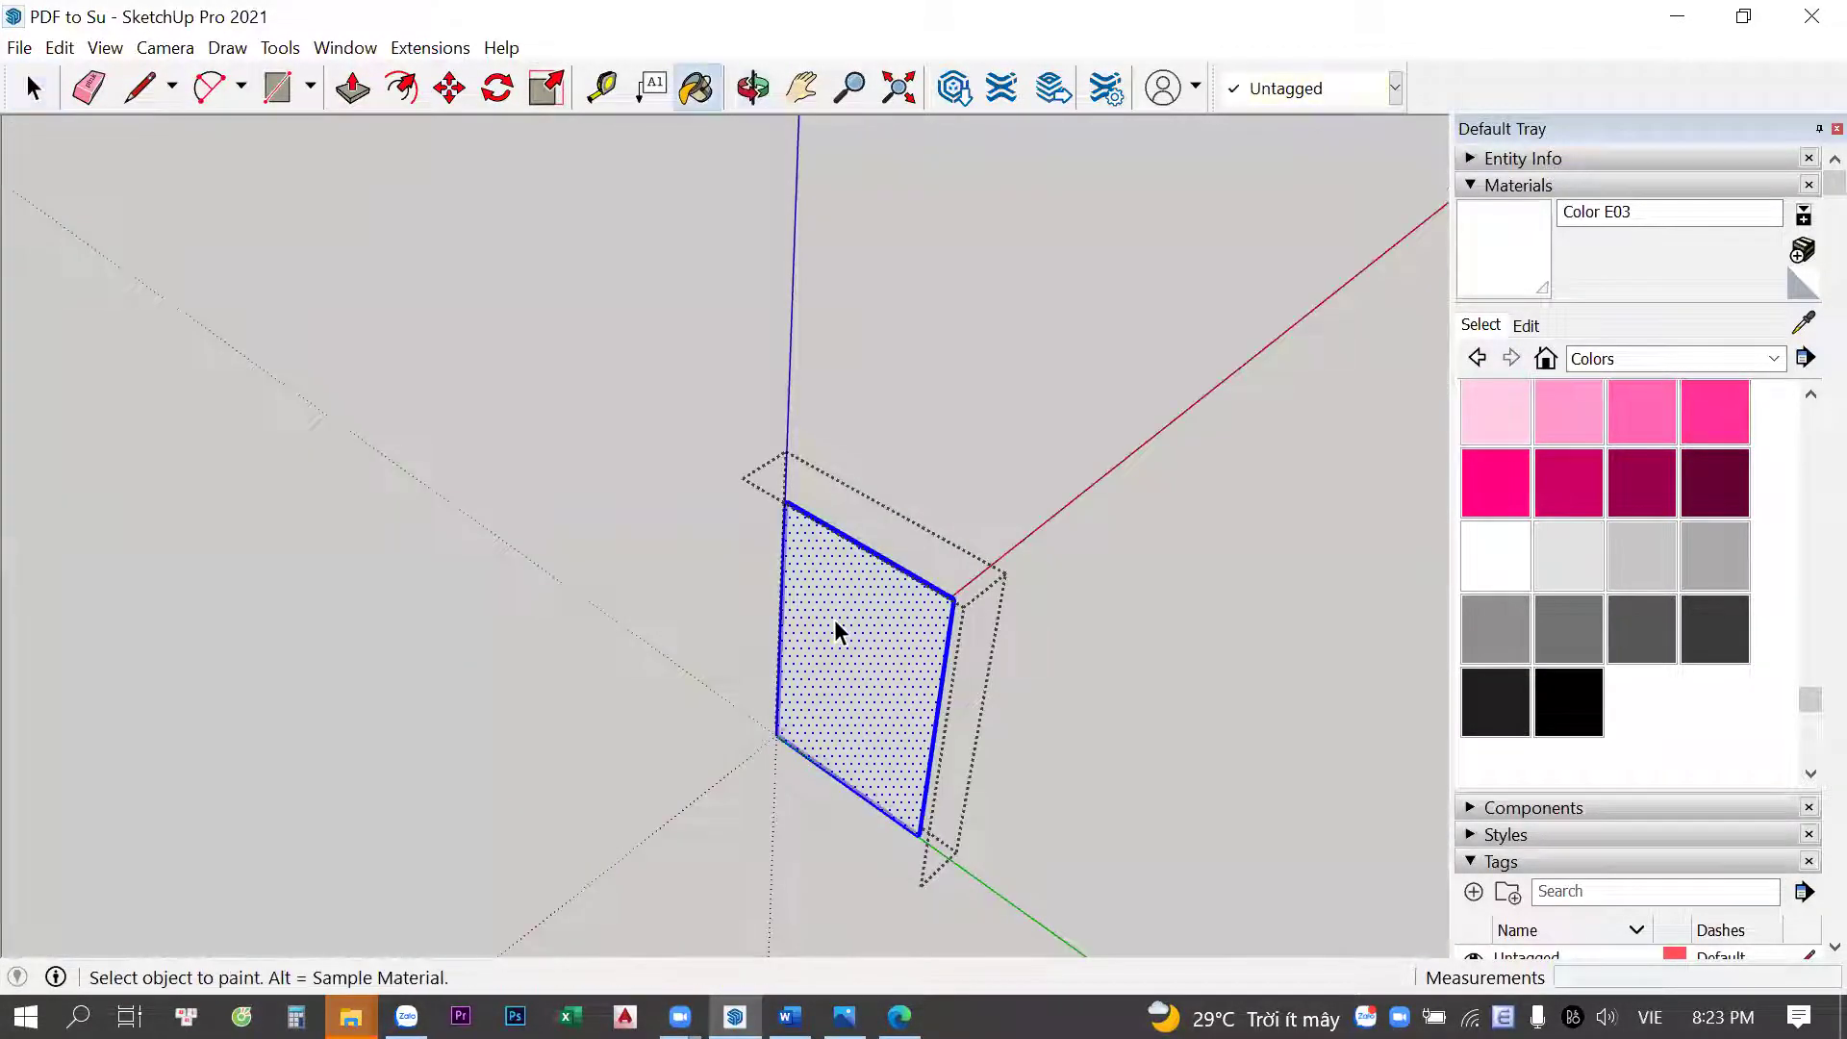
pyautogui.click(834, 619)
pyautogui.press('space')
pyautogui.press('Escape')
pyautogui.press('Escape')
# Orbit around the house to review the walls and west elevation
pyautogui.scroll(-5, 556, 733)
pyautogui.moveTo(684, 622); pyautogui.dragTo(809, 635, button='middle')
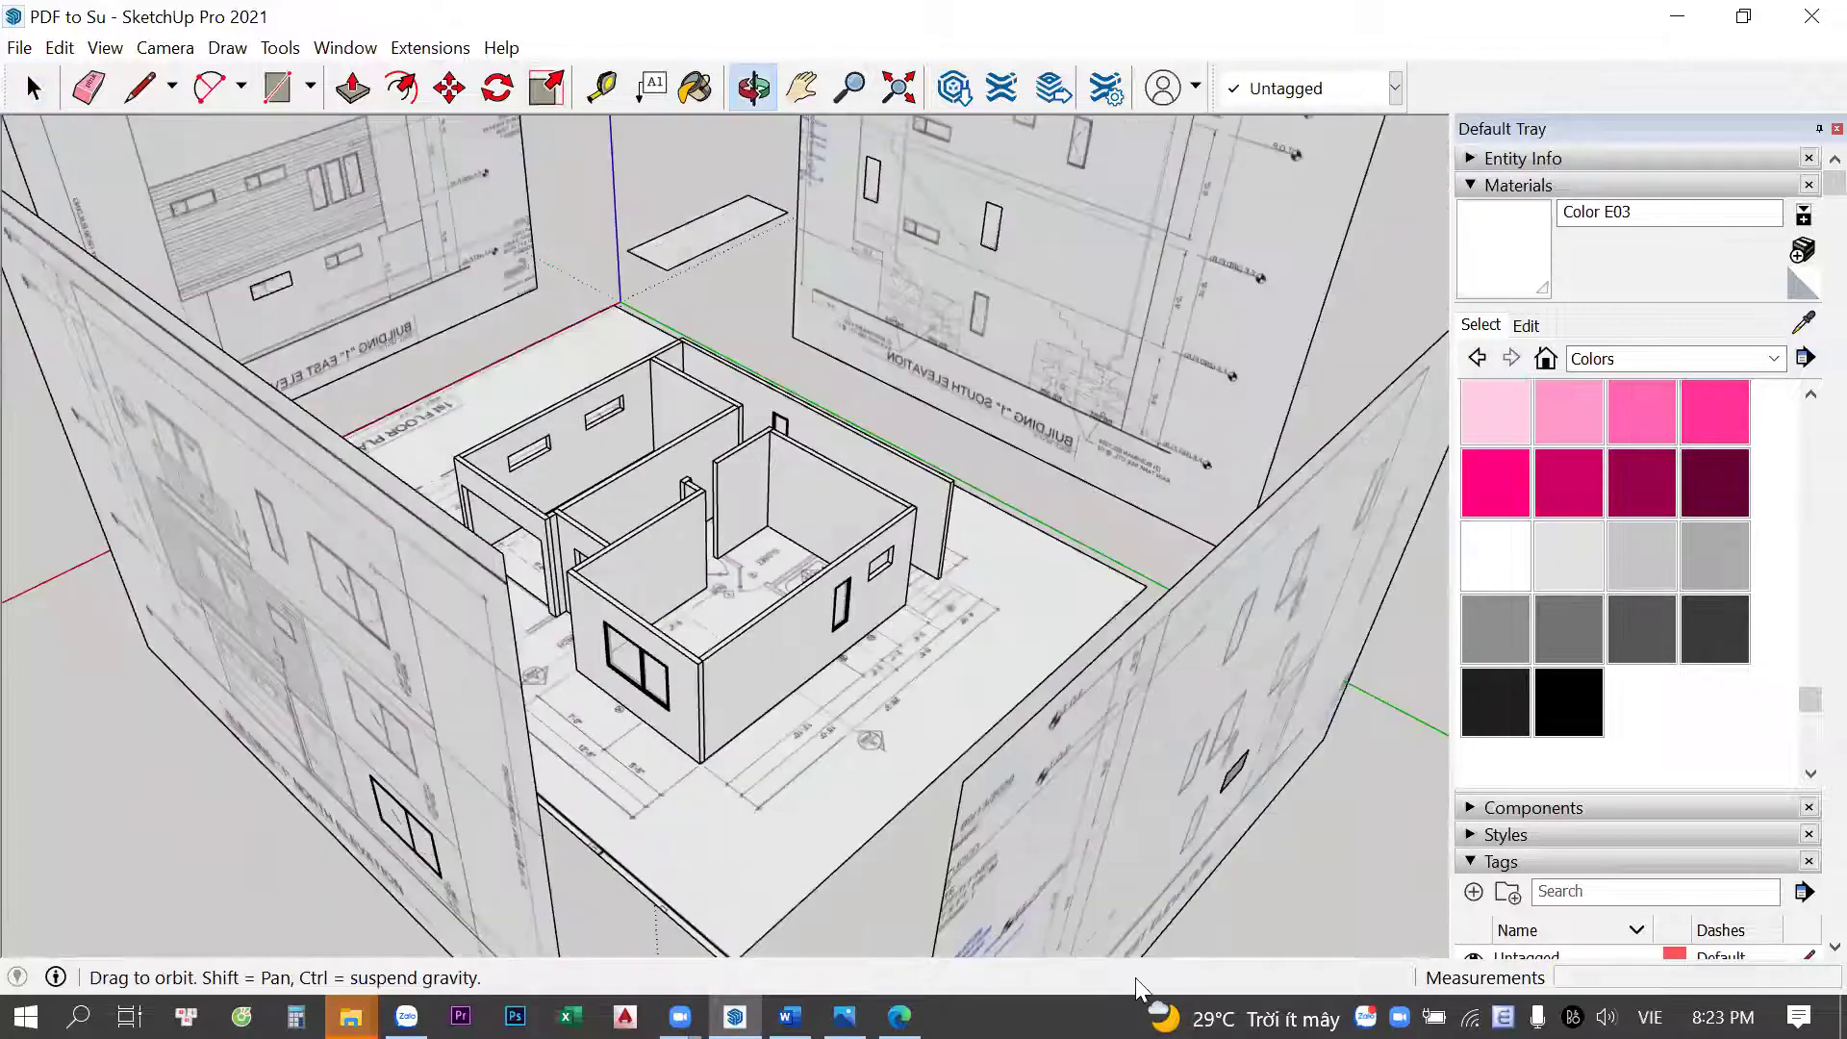
pyautogui.scroll(3, 679, 664)
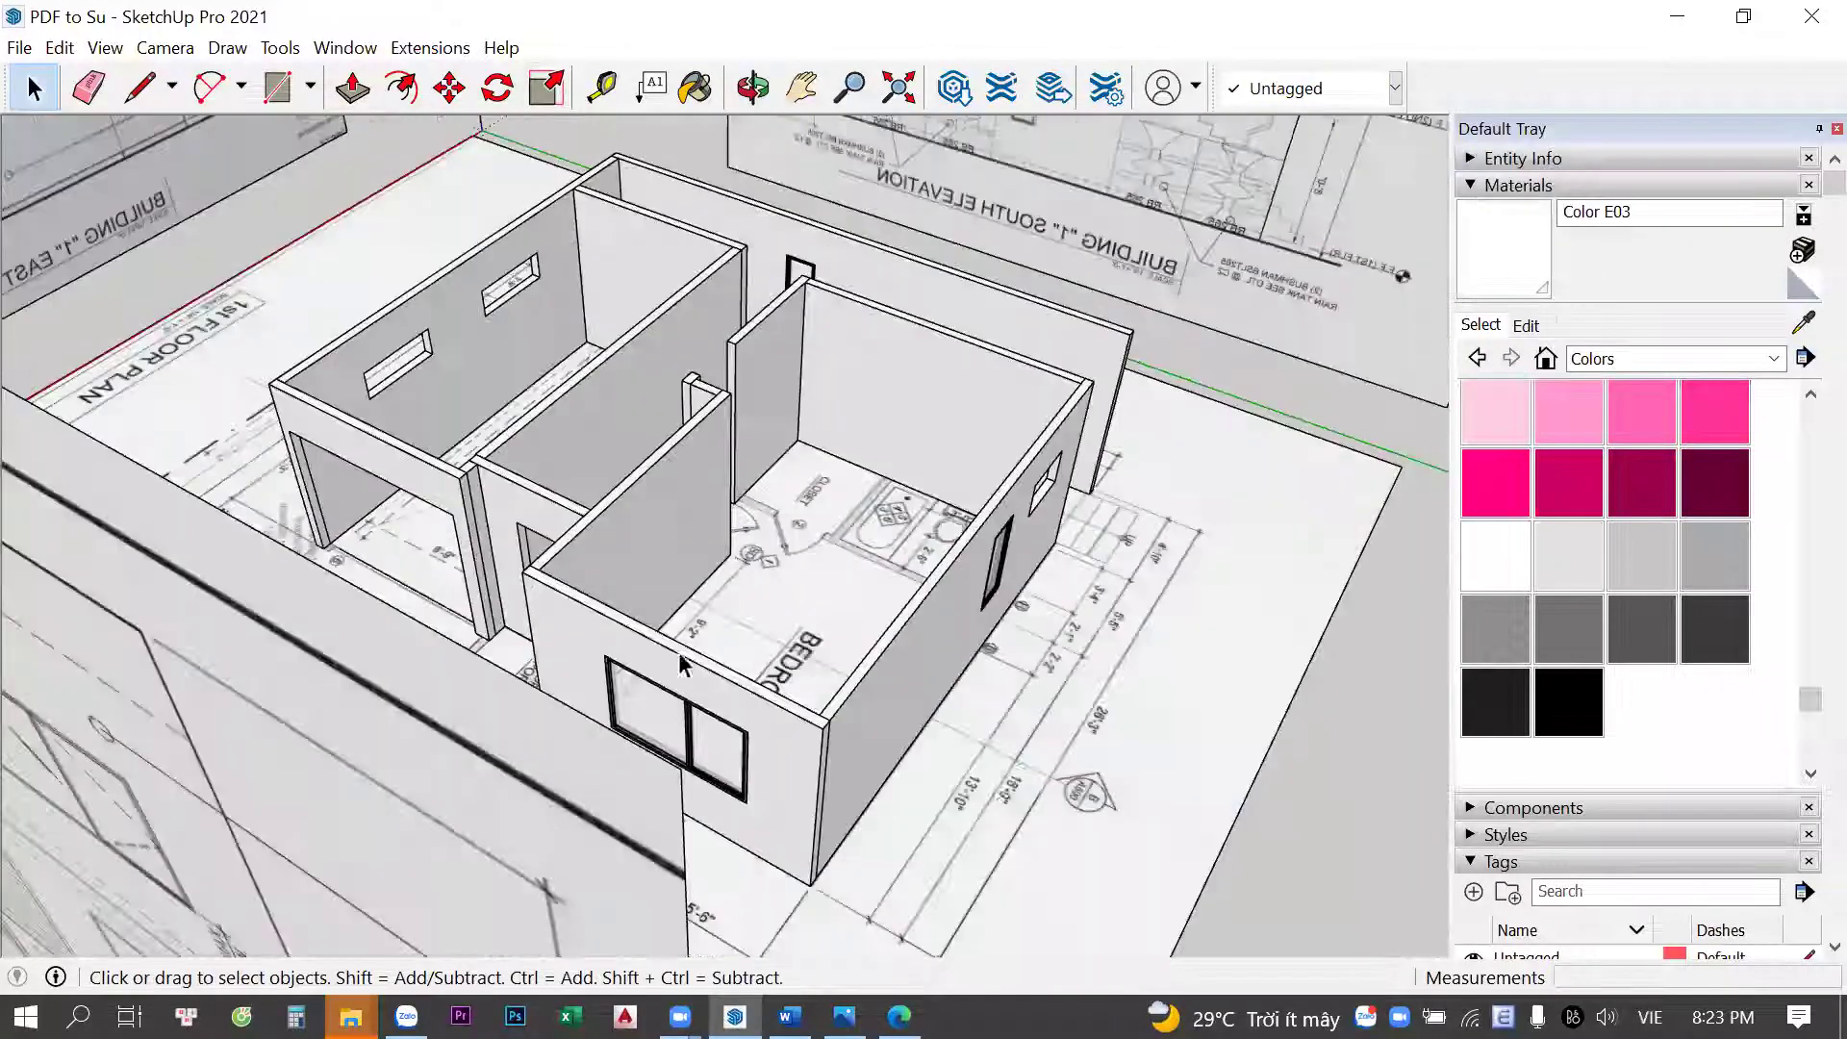
pyautogui.moveTo(1039, 767); pyautogui.dragTo(866, 678, button='middle')
pyautogui.scroll(-5, 874, 684)
pyautogui.scroll(2, 668, 619)
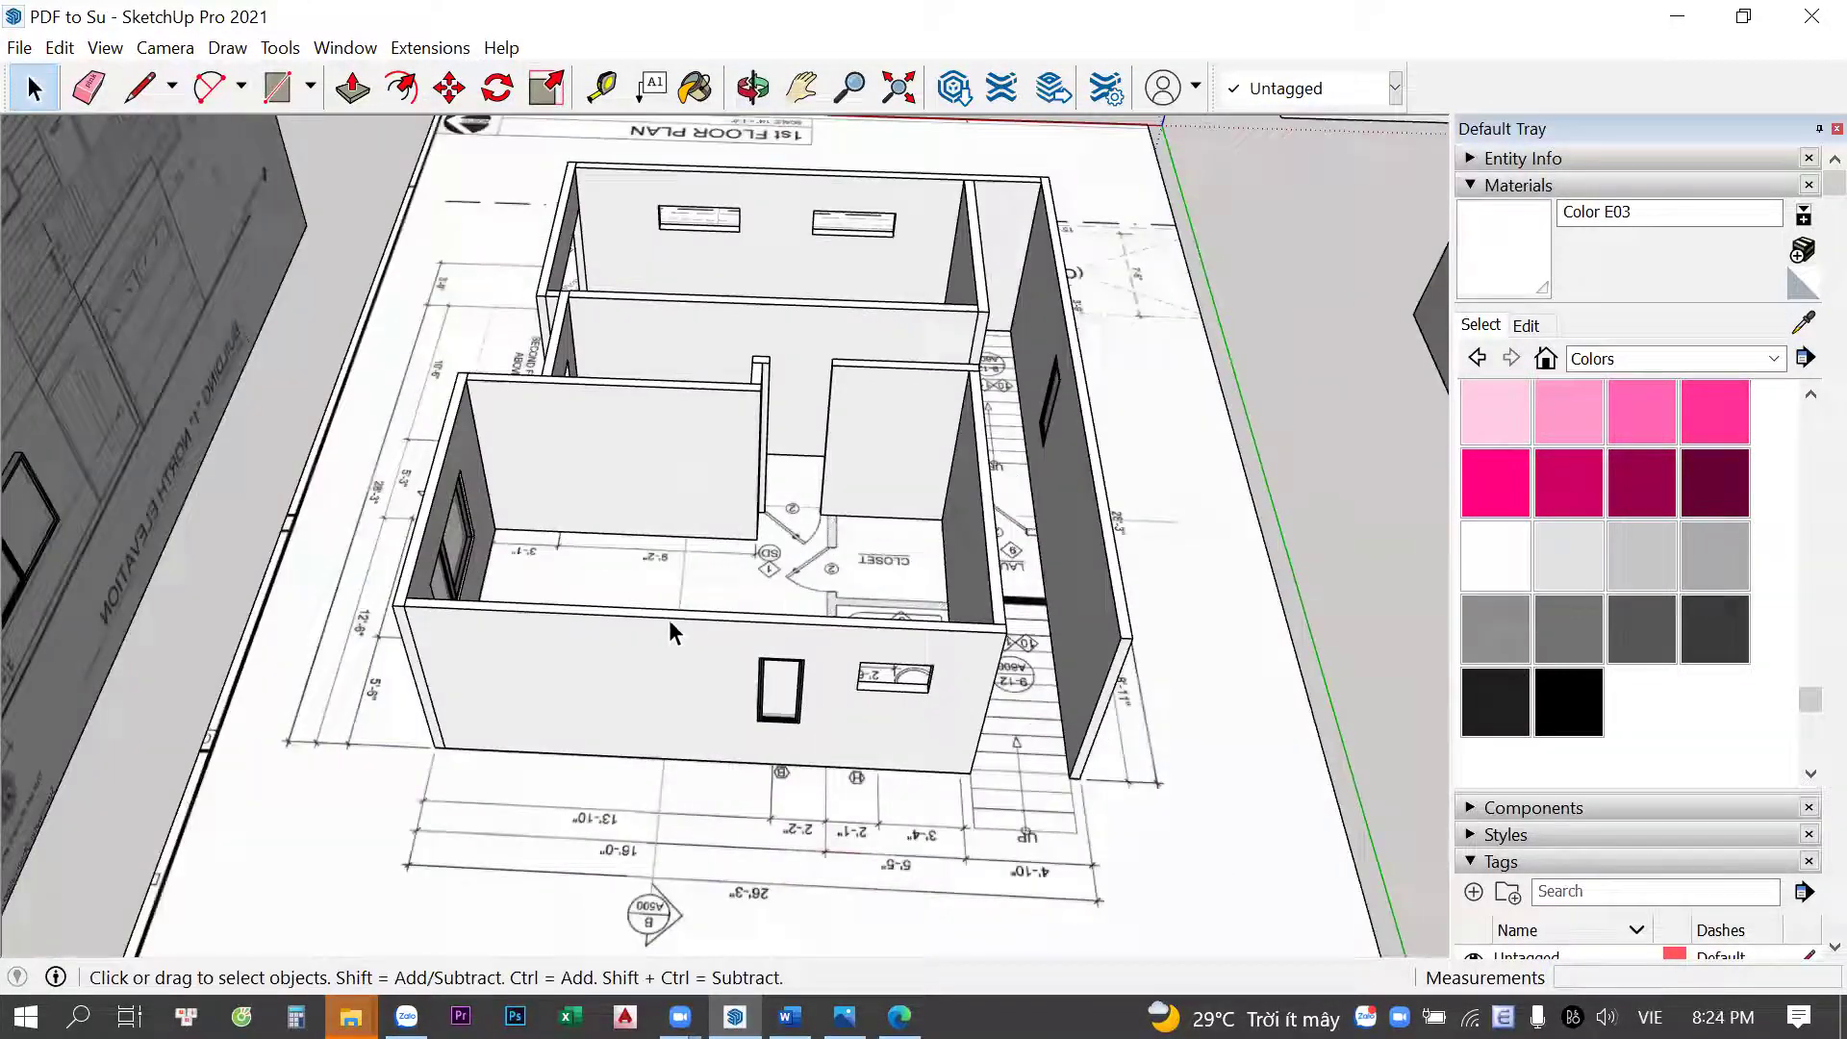
pyautogui.scroll(-2, 813, 608)
pyautogui.moveTo(887, 535)
pyautogui.mouseDown(button='middle')
pyautogui.moveTo(731, 536)
pyautogui.moveTo(863, 744)
pyautogui.mouseUp(button='middle')
pyautogui.moveTo(361, 532)
pyautogui.mouseDown(button='middle')
pyautogui.moveTo(621, 414)
pyautogui.moveTo(328, 447)
pyautogui.moveTo(710, 489)
pyautogui.moveTo(597, 502)
pyautogui.moveTo(776, 541)
pyautogui.mouseUp(button='middle')
pyautogui.scroll(3, 667, 446)
pyautogui.press('space')
pyautogui.scroll(-5, 598, 502)
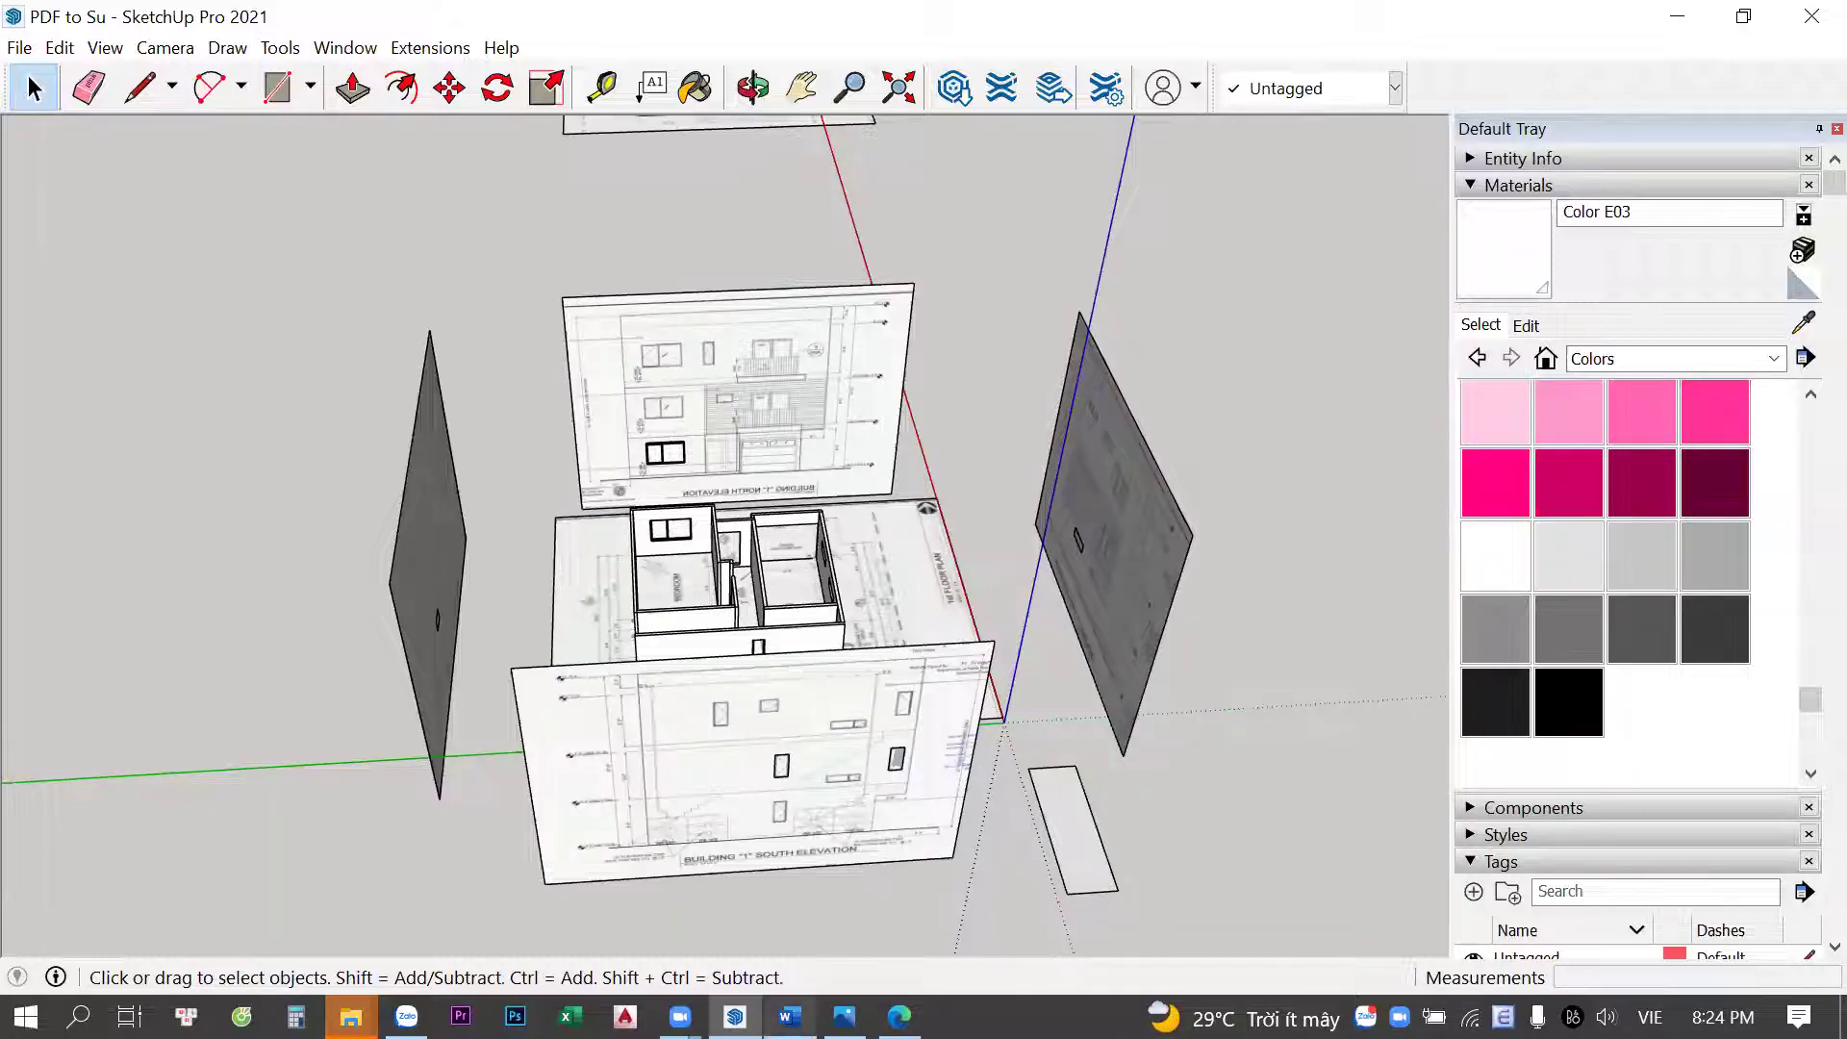
pyautogui.moveTo(962, 664); pyautogui.dragTo(500, 556, button='middle')
pyautogui.scroll(3, 770, 507)
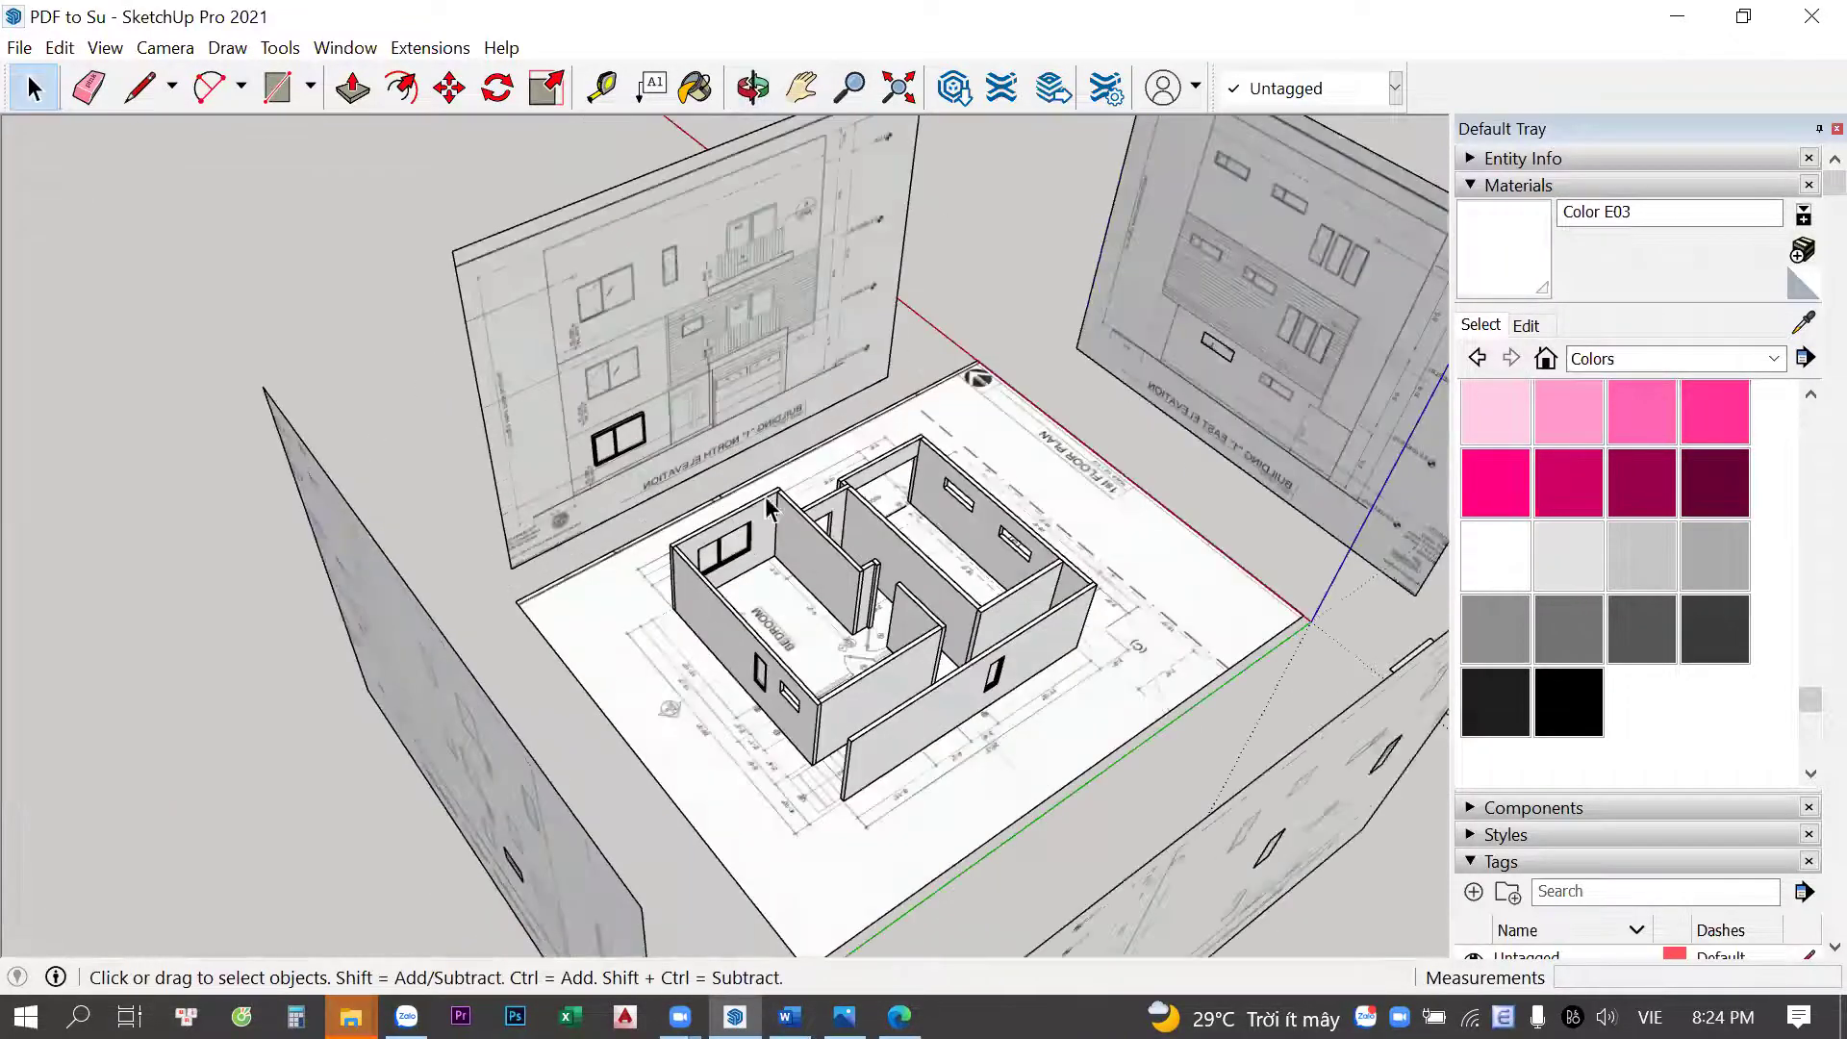
pyautogui.moveTo(536, 412)
pyautogui.mouseDown(button='middle')
pyautogui.moveTo(1196, 619)
pyautogui.moveTo(1264, 619)
pyautogui.mouseUp(button='middle')
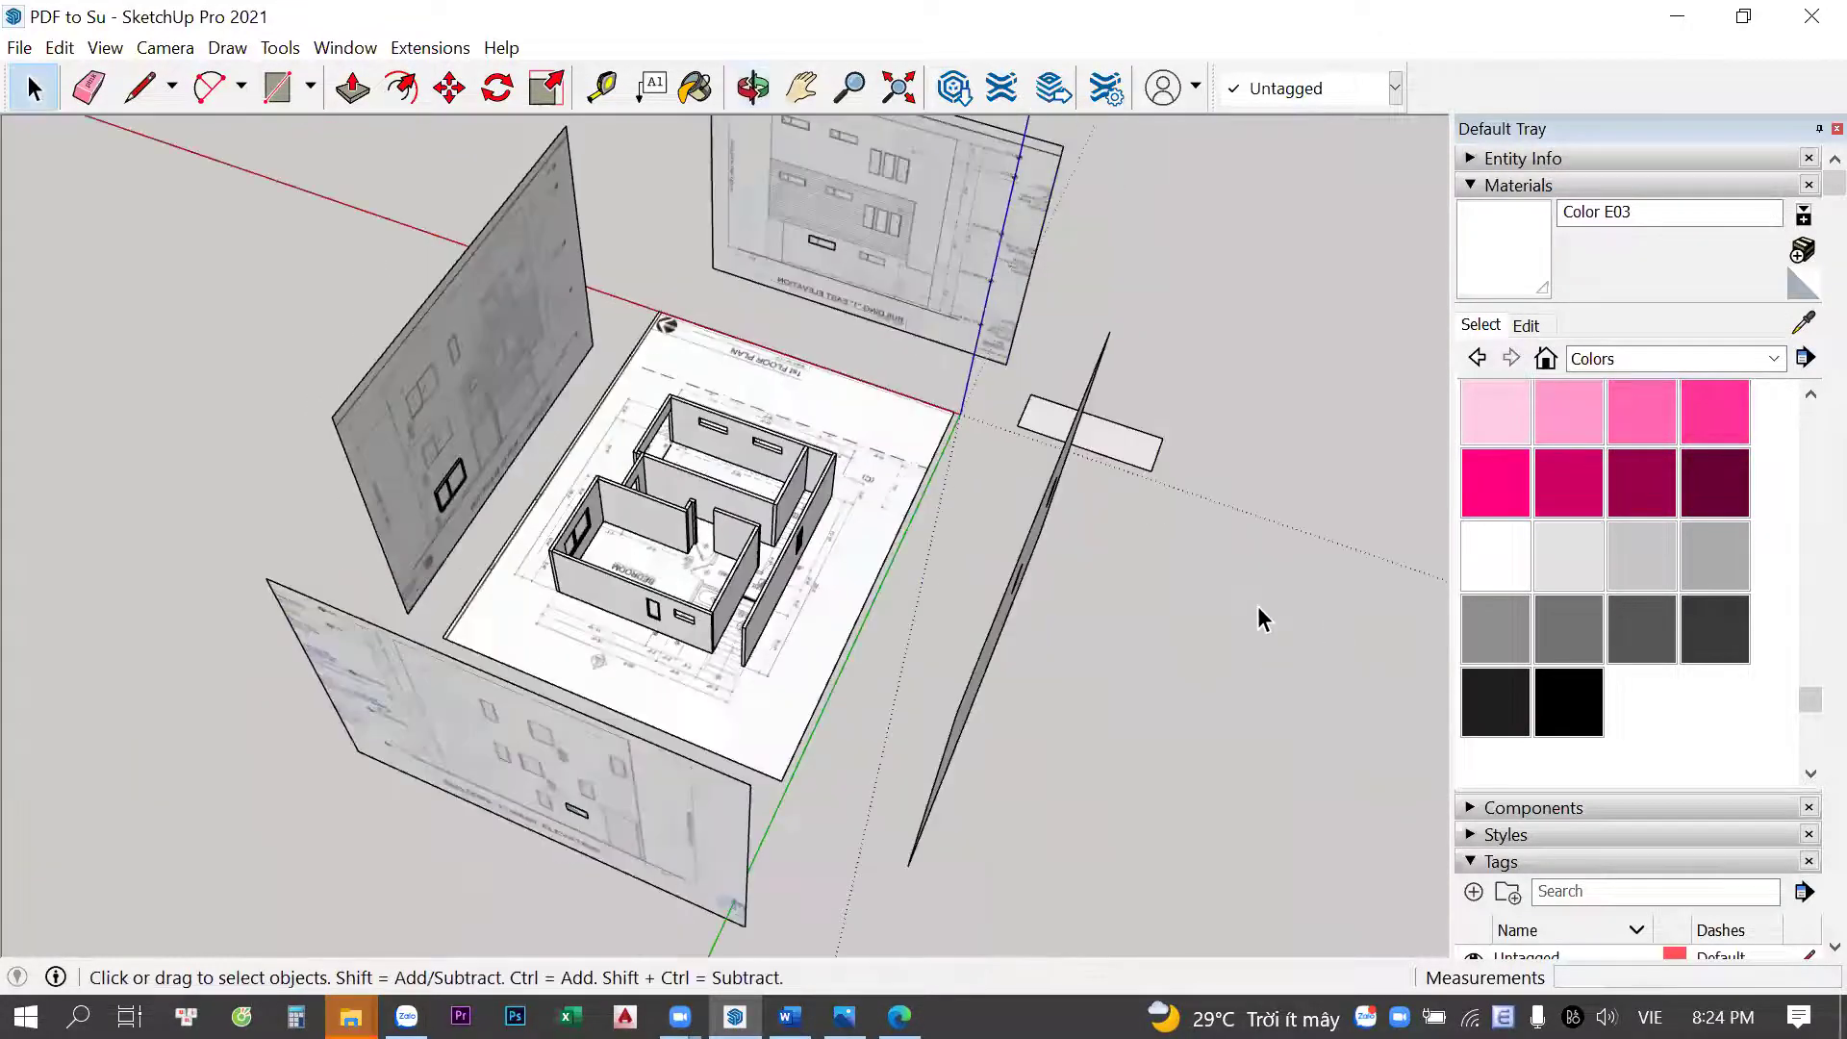
pyautogui.scroll(3, 545, 527)
pyautogui.scroll(2, 818, 562)
pyautogui.scroll(-1, 866, 538)
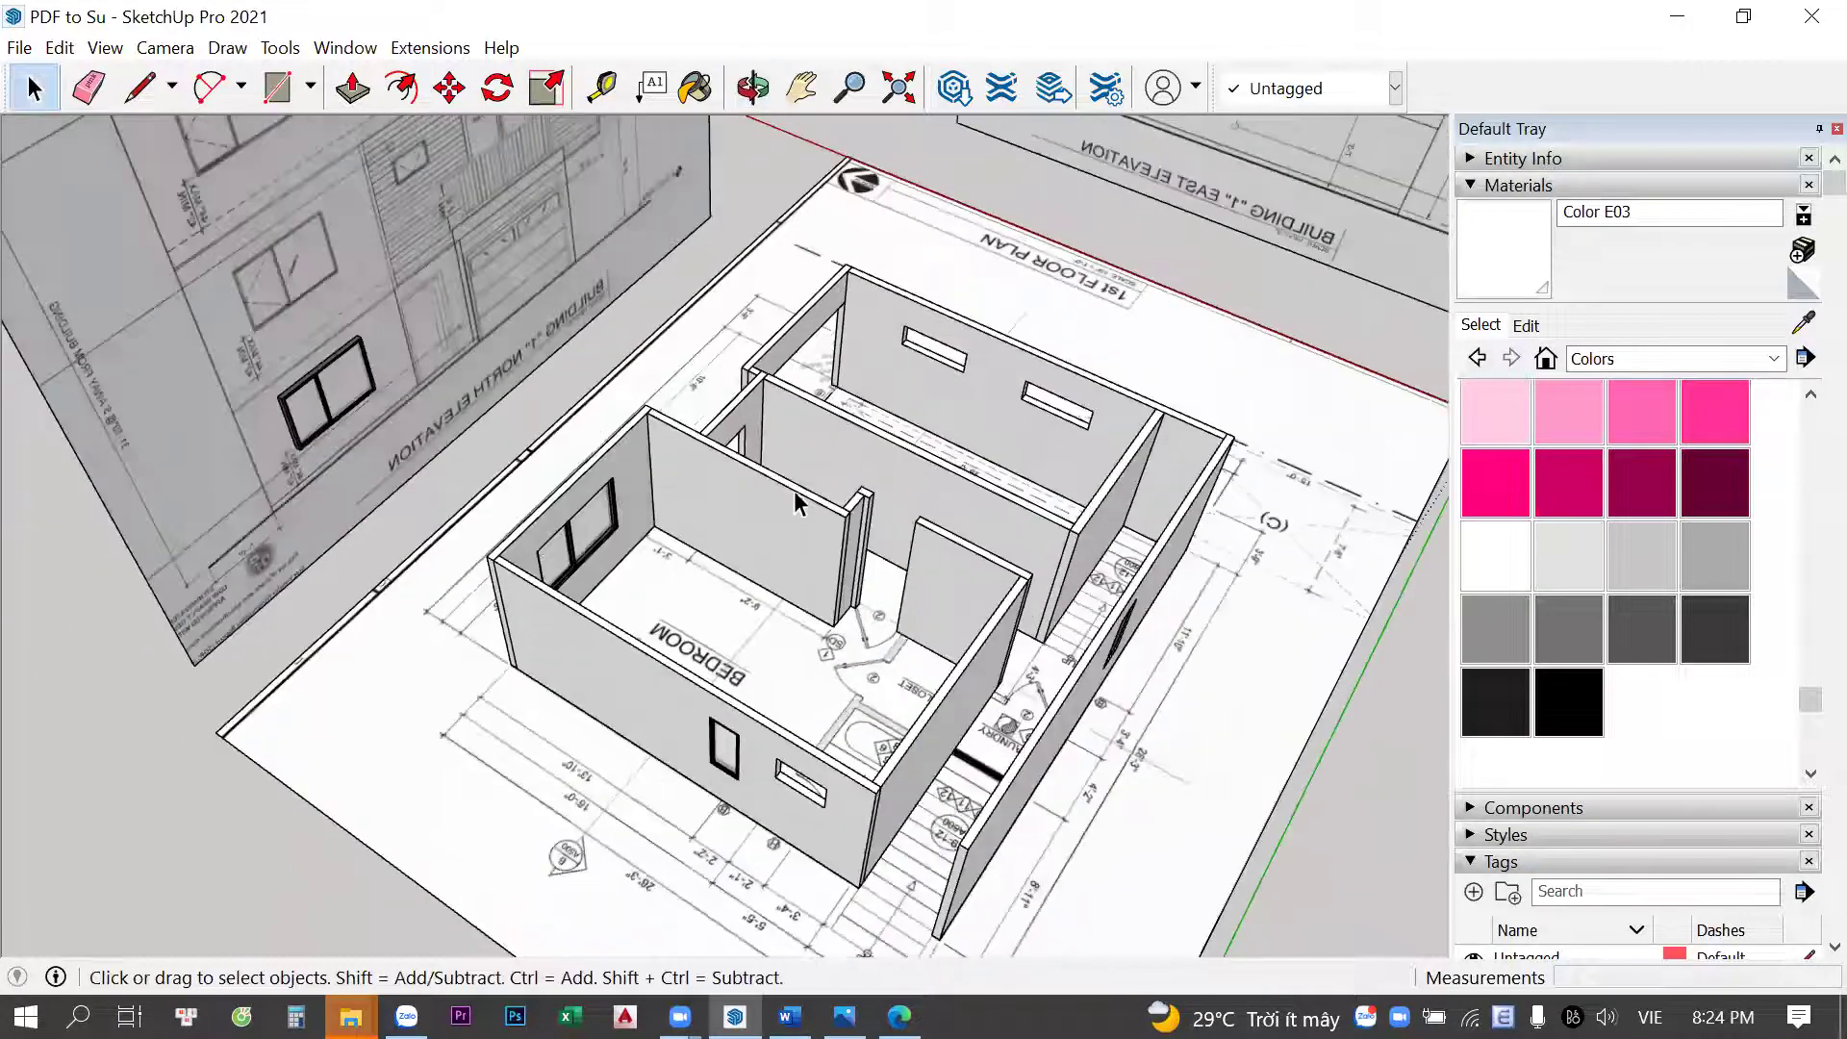
pyautogui.scroll(-1, 834, 616)
pyautogui.moveTo(833, 616)
pyautogui.mouseDown(button='middle')
pyautogui.moveTo(438, 527)
pyautogui.moveTo(347, 527)
pyautogui.moveTo(314, 552)
pyautogui.moveTo(713, 597)
pyautogui.moveTo(452, 546)
pyautogui.moveTo(371, 558)
pyautogui.moveTo(709, 559)
pyautogui.moveTo(727, 515)
pyautogui.mouseUp(button='middle')
pyautogui.scroll(-3, 713, 596)
pyautogui.scroll(2, 726, 515)
pyautogui.scroll(1, 769, 524)
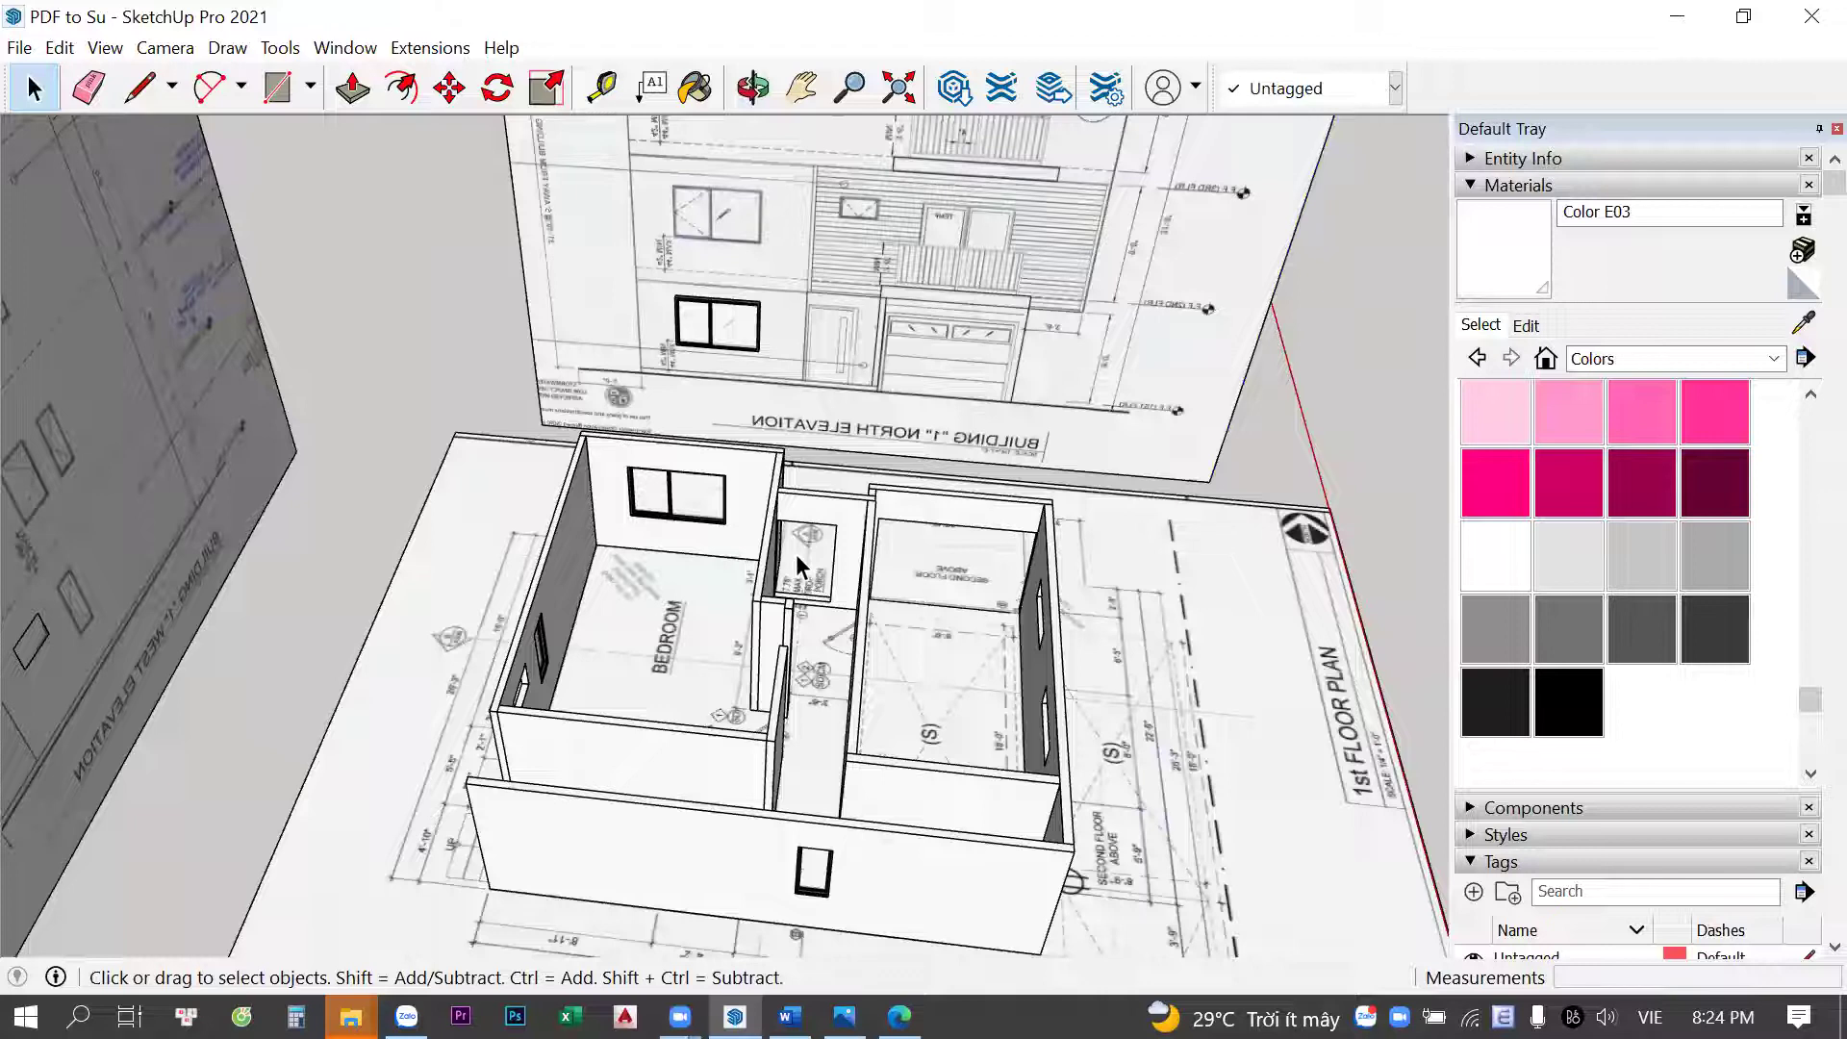
pyautogui.scroll(1, 991, 481)
pyautogui.scroll(1, 928, 361)
pyautogui.scroll(2, 769, 385)
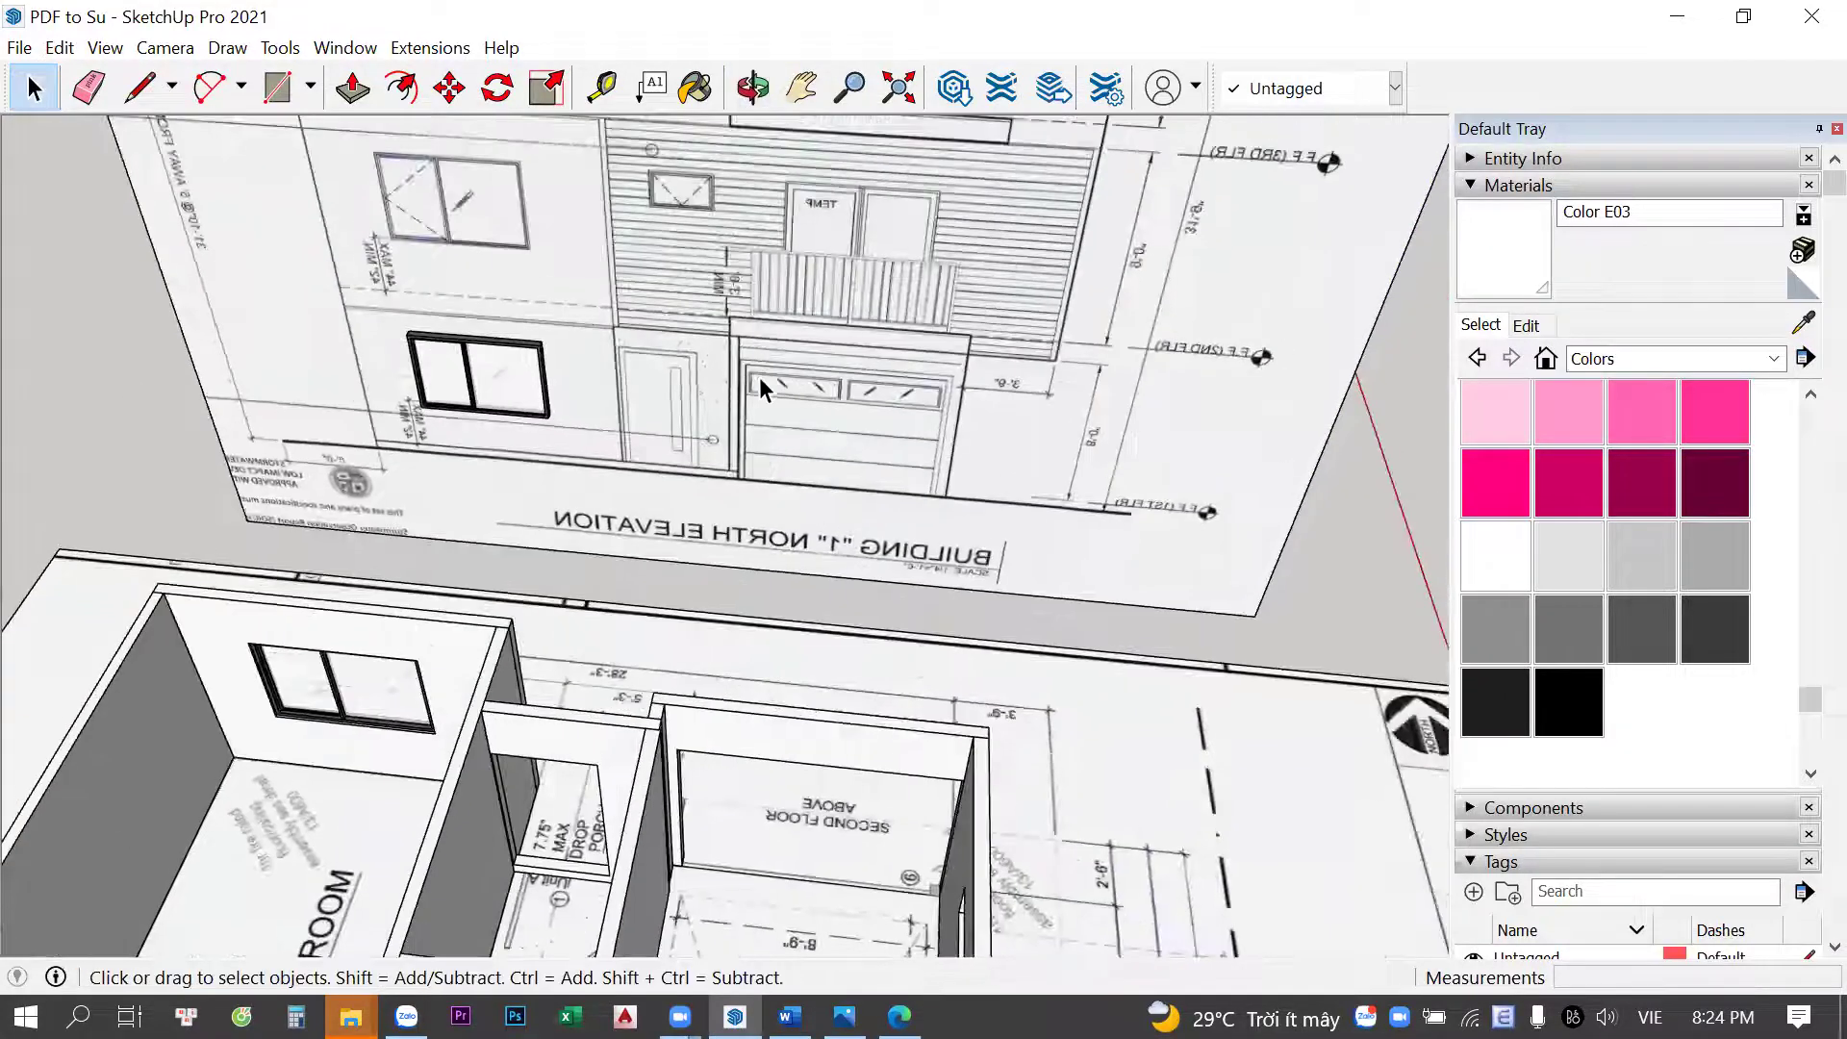
pyautogui.scroll(-3, 871, 433)
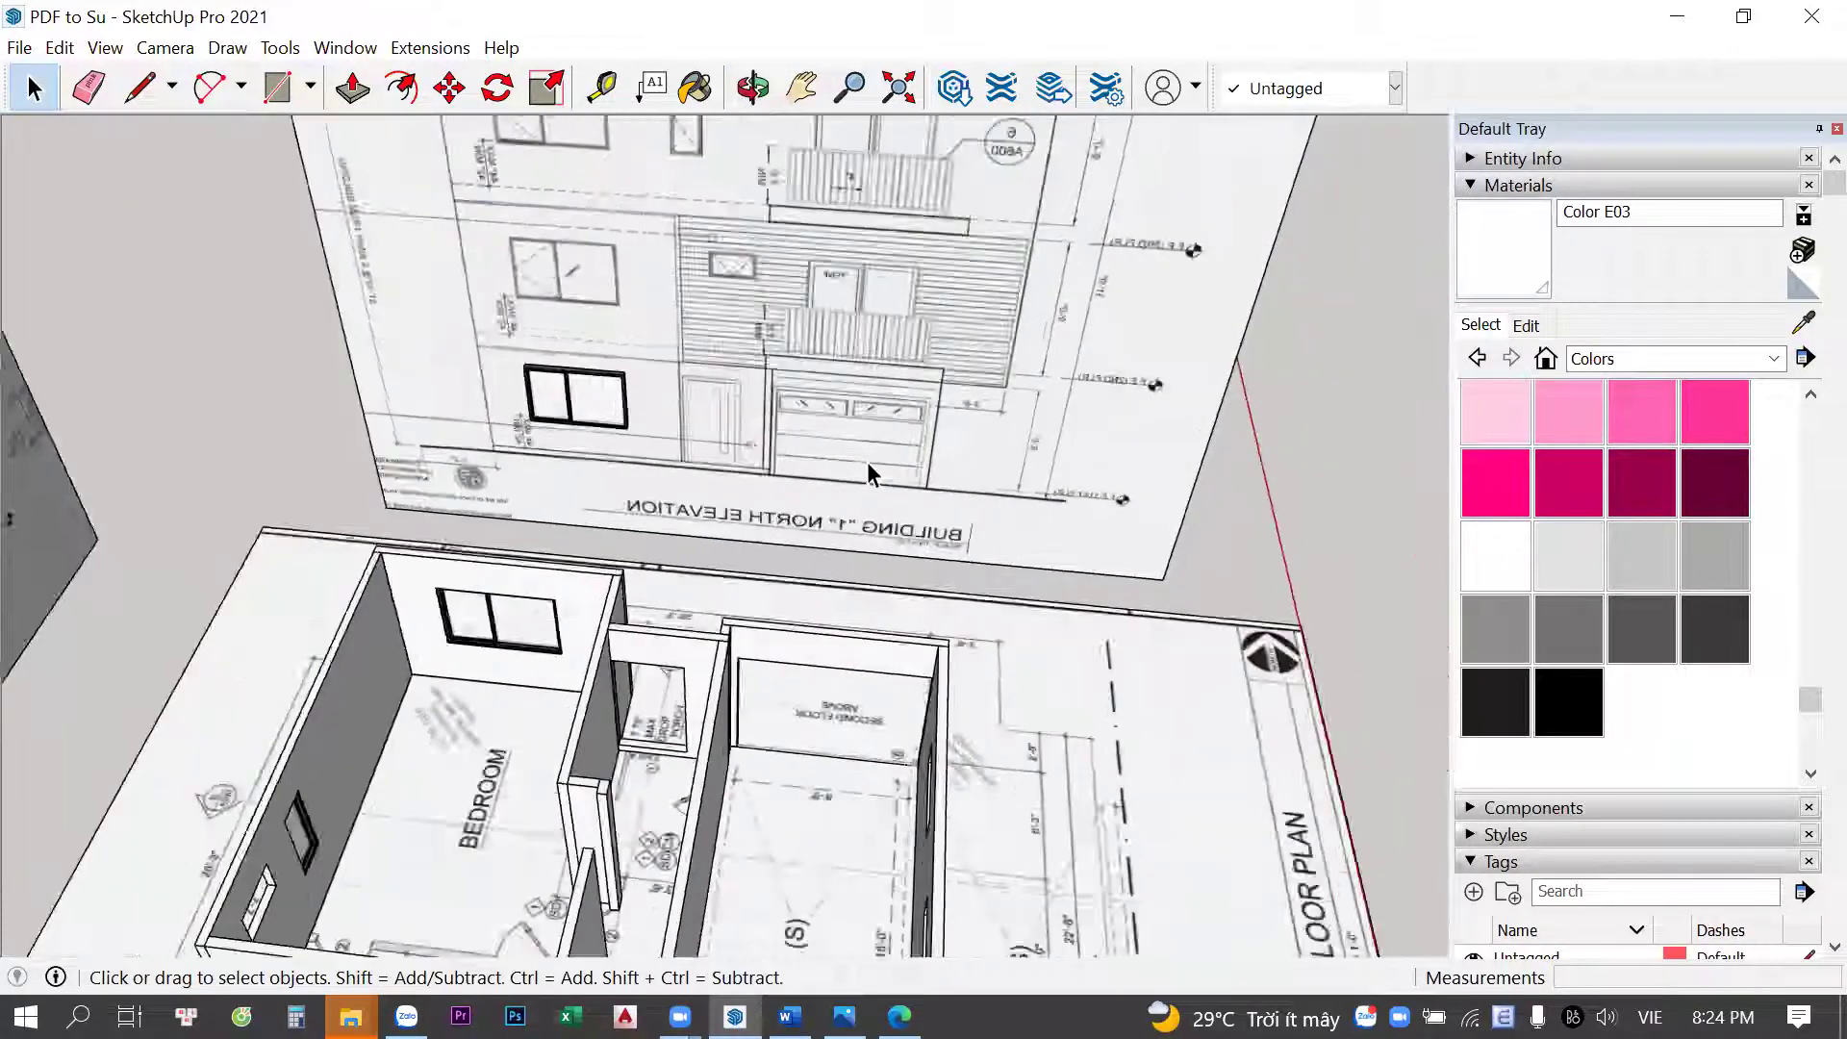
pyautogui.scroll(-3, 868, 462)
pyautogui.moveTo(868, 462)
pyautogui.mouseDown(button='middle')
pyautogui.moveTo(505, 620)
pyautogui.moveTo(556, 575)
pyautogui.mouseUp(button='middle')
pyautogui.scroll(2, 556, 575)
pyautogui.moveTo(703, 595)
pyautogui.mouseDown(button='middle')
pyautogui.moveTo(289, 573)
pyautogui.moveTo(1074, 531)
pyautogui.mouseUp(button='middle')
pyautogui.scroll(3, 1075, 531)
pyautogui.scroll(2, 911, 355)
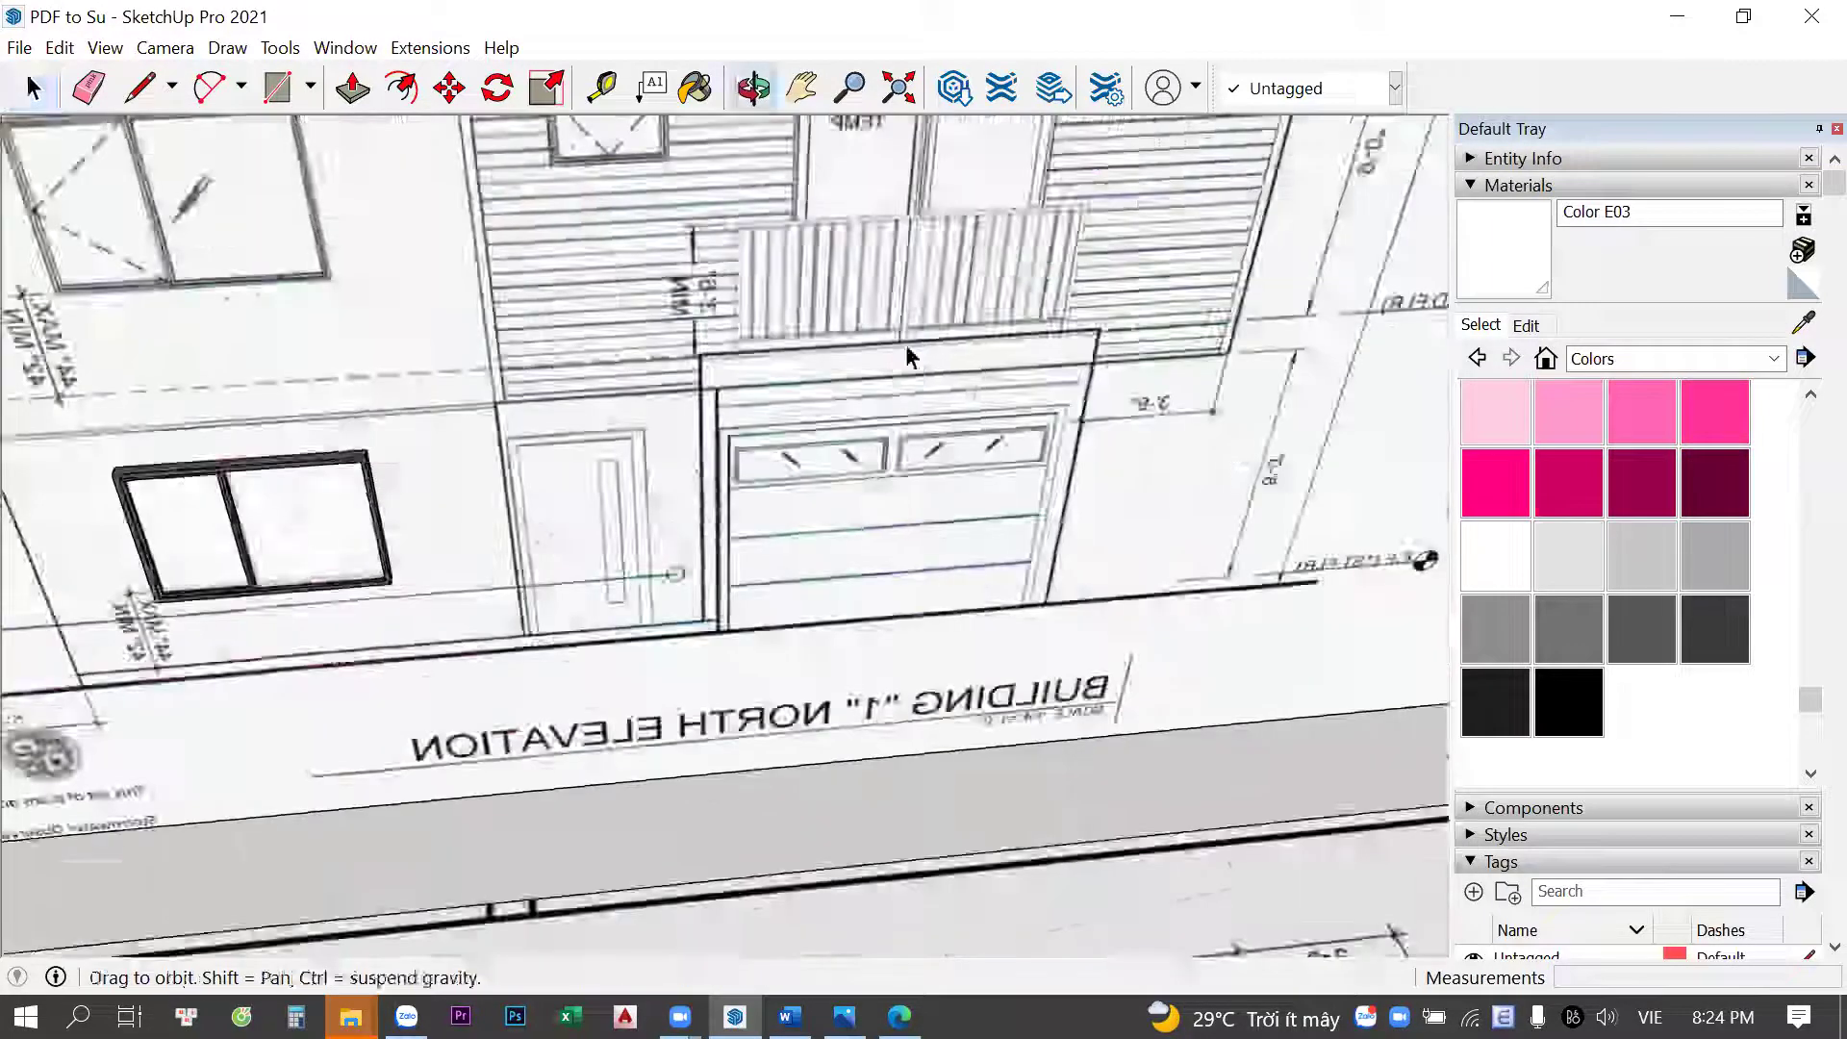
pyautogui.scroll(2, 877, 538)
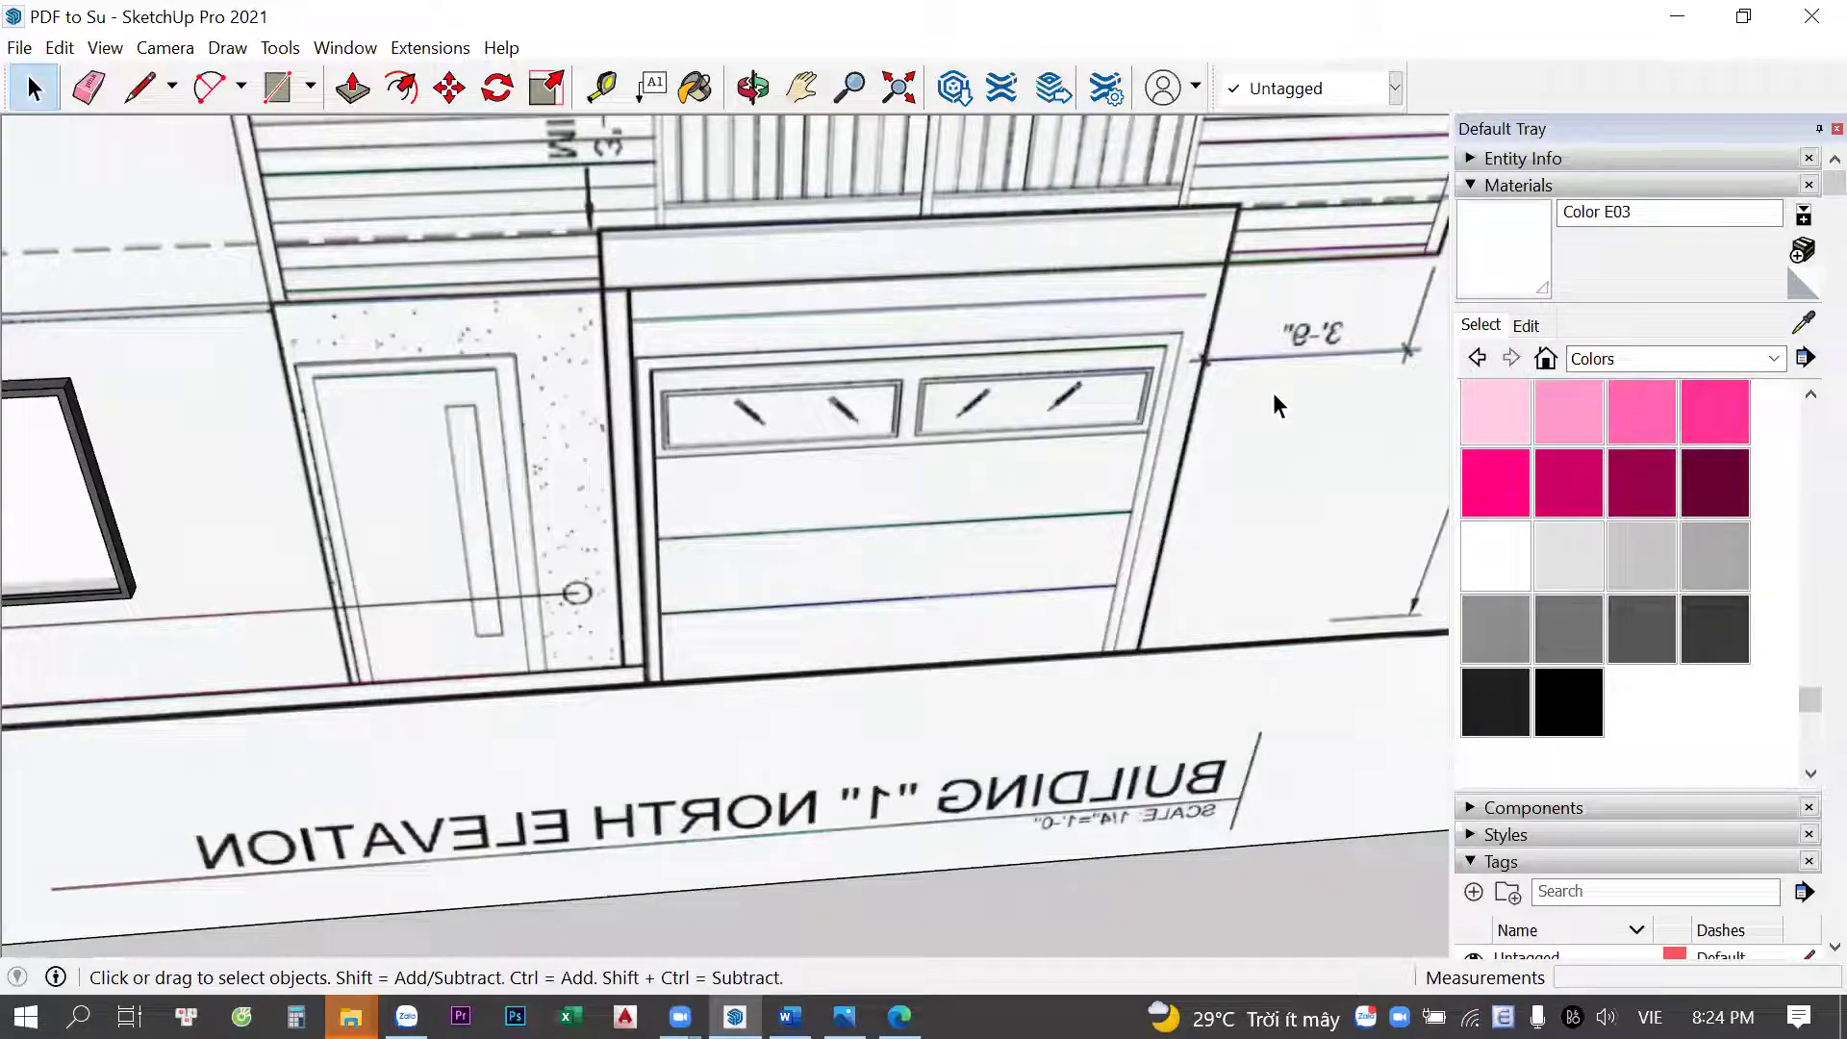
pyautogui.scroll(-1, 1273, 393)
pyautogui.scroll(-3, 683, 385)
pyautogui.scroll(-2, 694, 574)
pyautogui.moveTo(695, 574)
pyautogui.mouseDown(button='middle')
pyautogui.moveTo(952, 487)
pyautogui.moveTo(770, 404)
pyautogui.moveTo(782, 390)
pyautogui.mouseUp(button='middle')
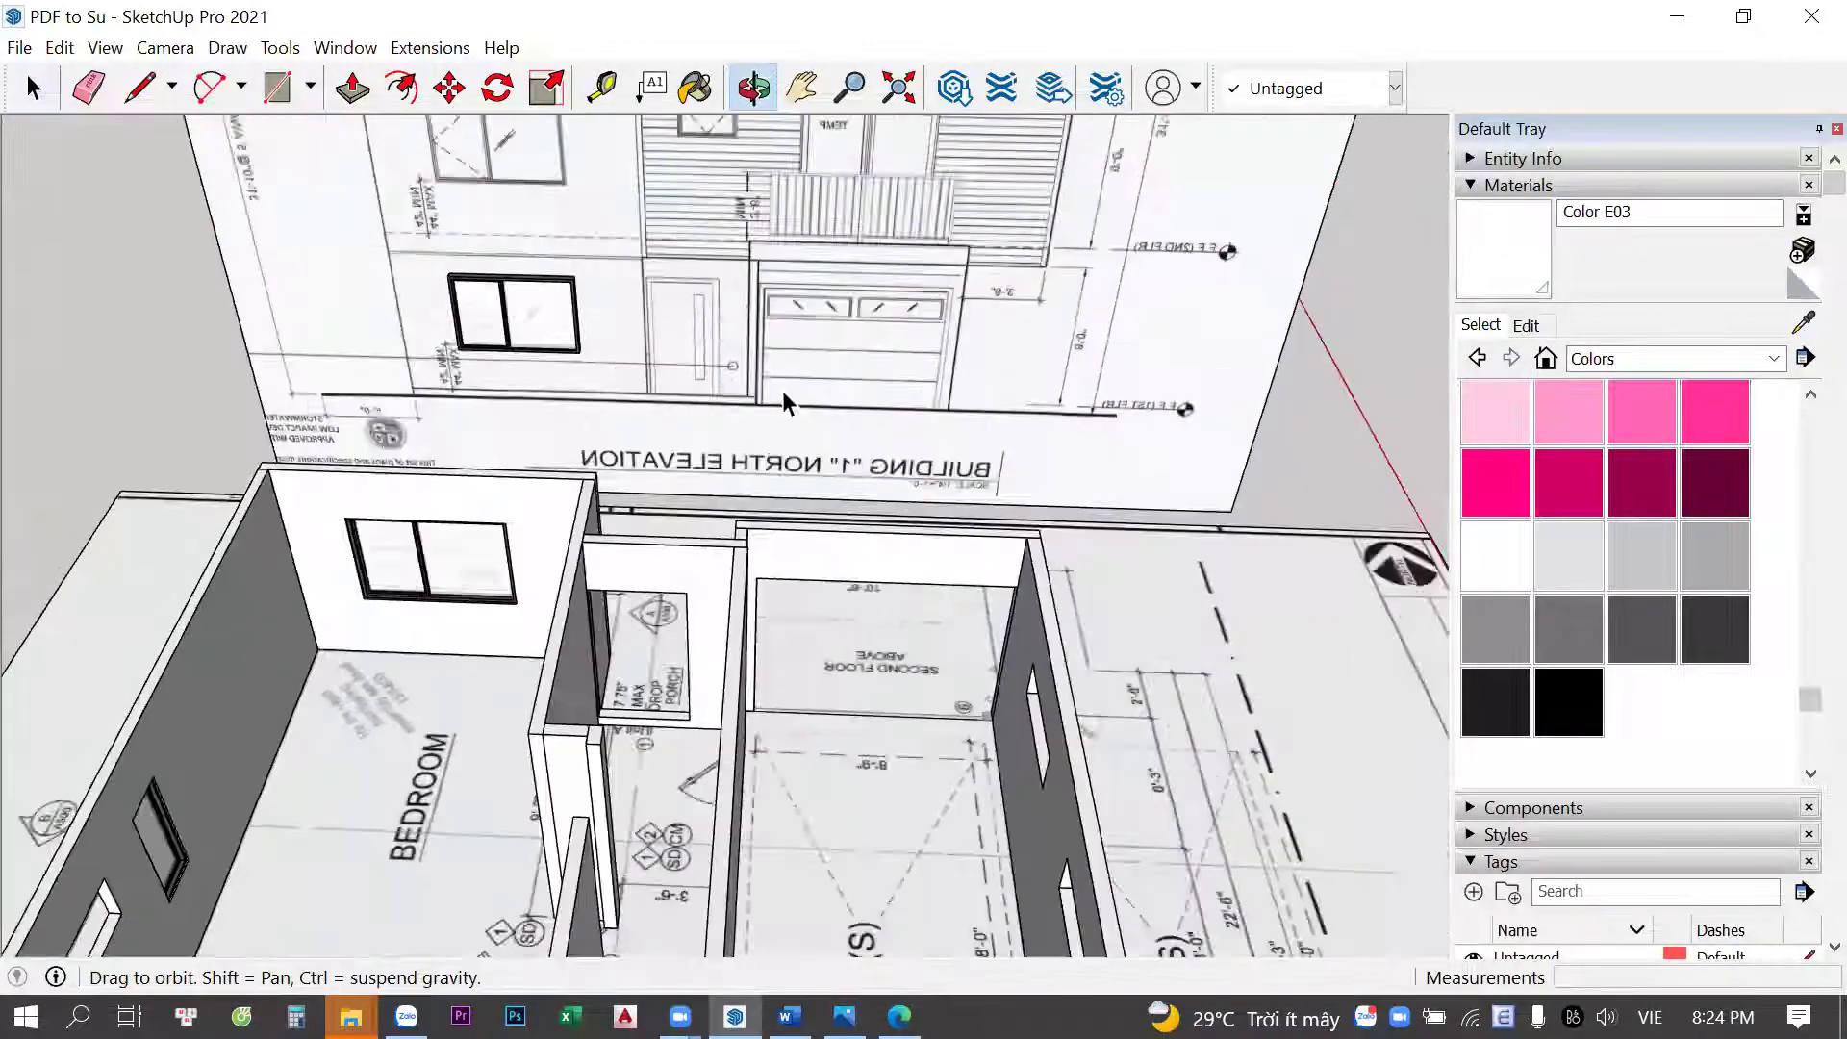
pyautogui.scroll(3, 685, 583)
# Place a Tape Measure guide along the top of the garage door
pyautogui.scroll(2, 697, 589)
pyautogui.press('r')
pyautogui.scroll(1, 691, 594)
pyautogui.scroll(1, 678, 591)
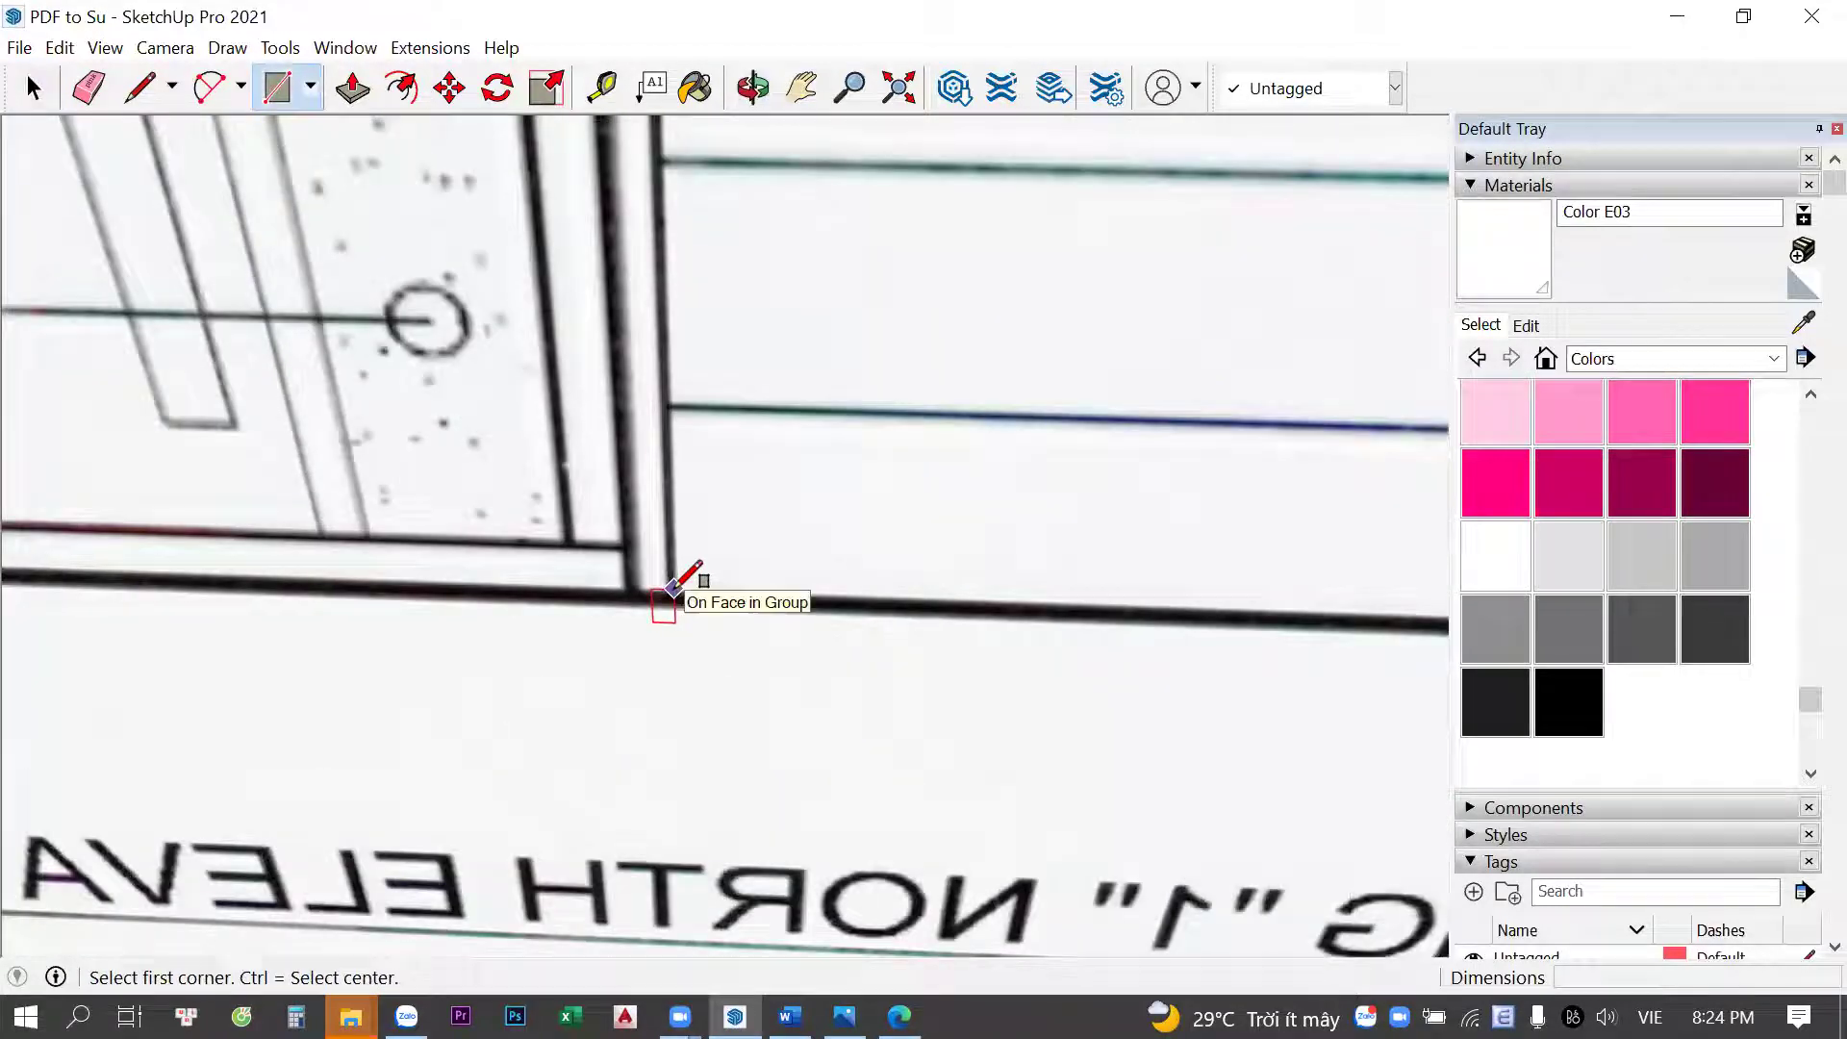
pyautogui.press('space')
pyautogui.scroll(-3, 674, 589)
pyautogui.scroll(-2, 1221, 626)
pyautogui.press('t')
pyautogui.scroll(-1, 969, 709)
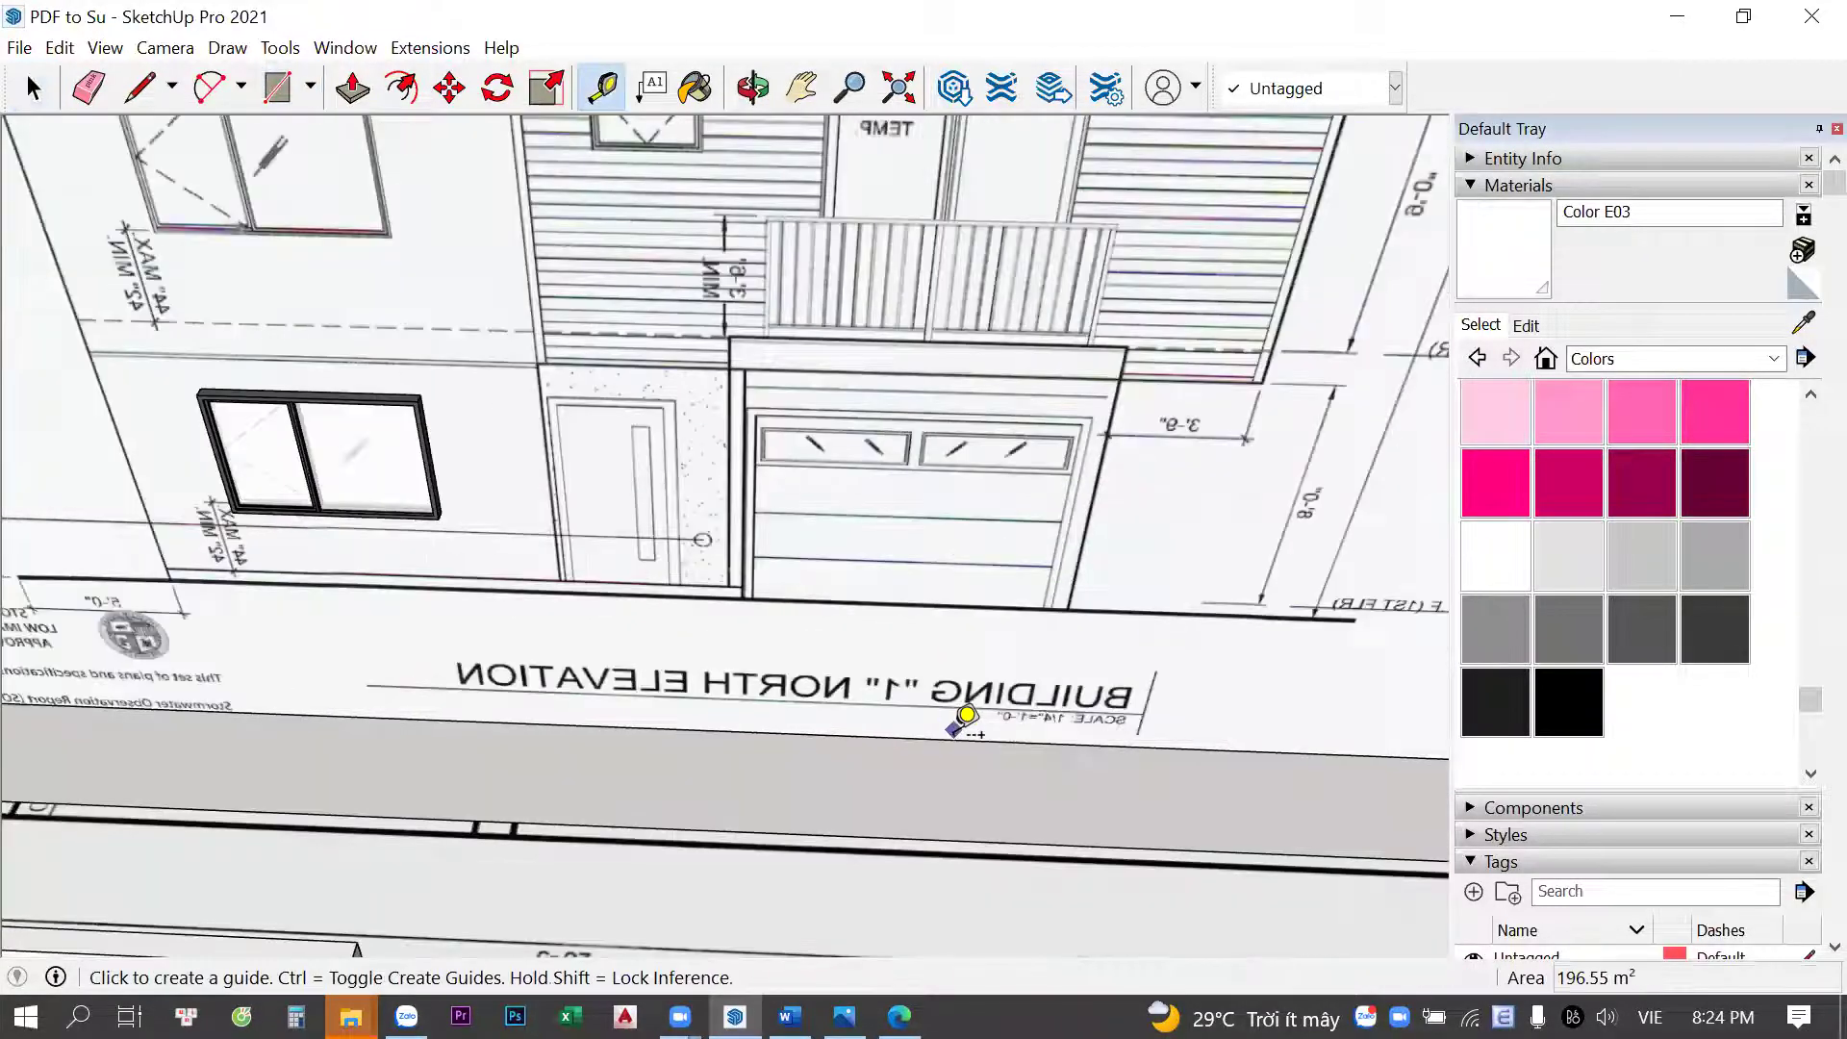
pyautogui.scroll(-1, 970, 578)
pyautogui.scroll(-2, 973, 558)
pyautogui.scroll(-1, 972, 556)
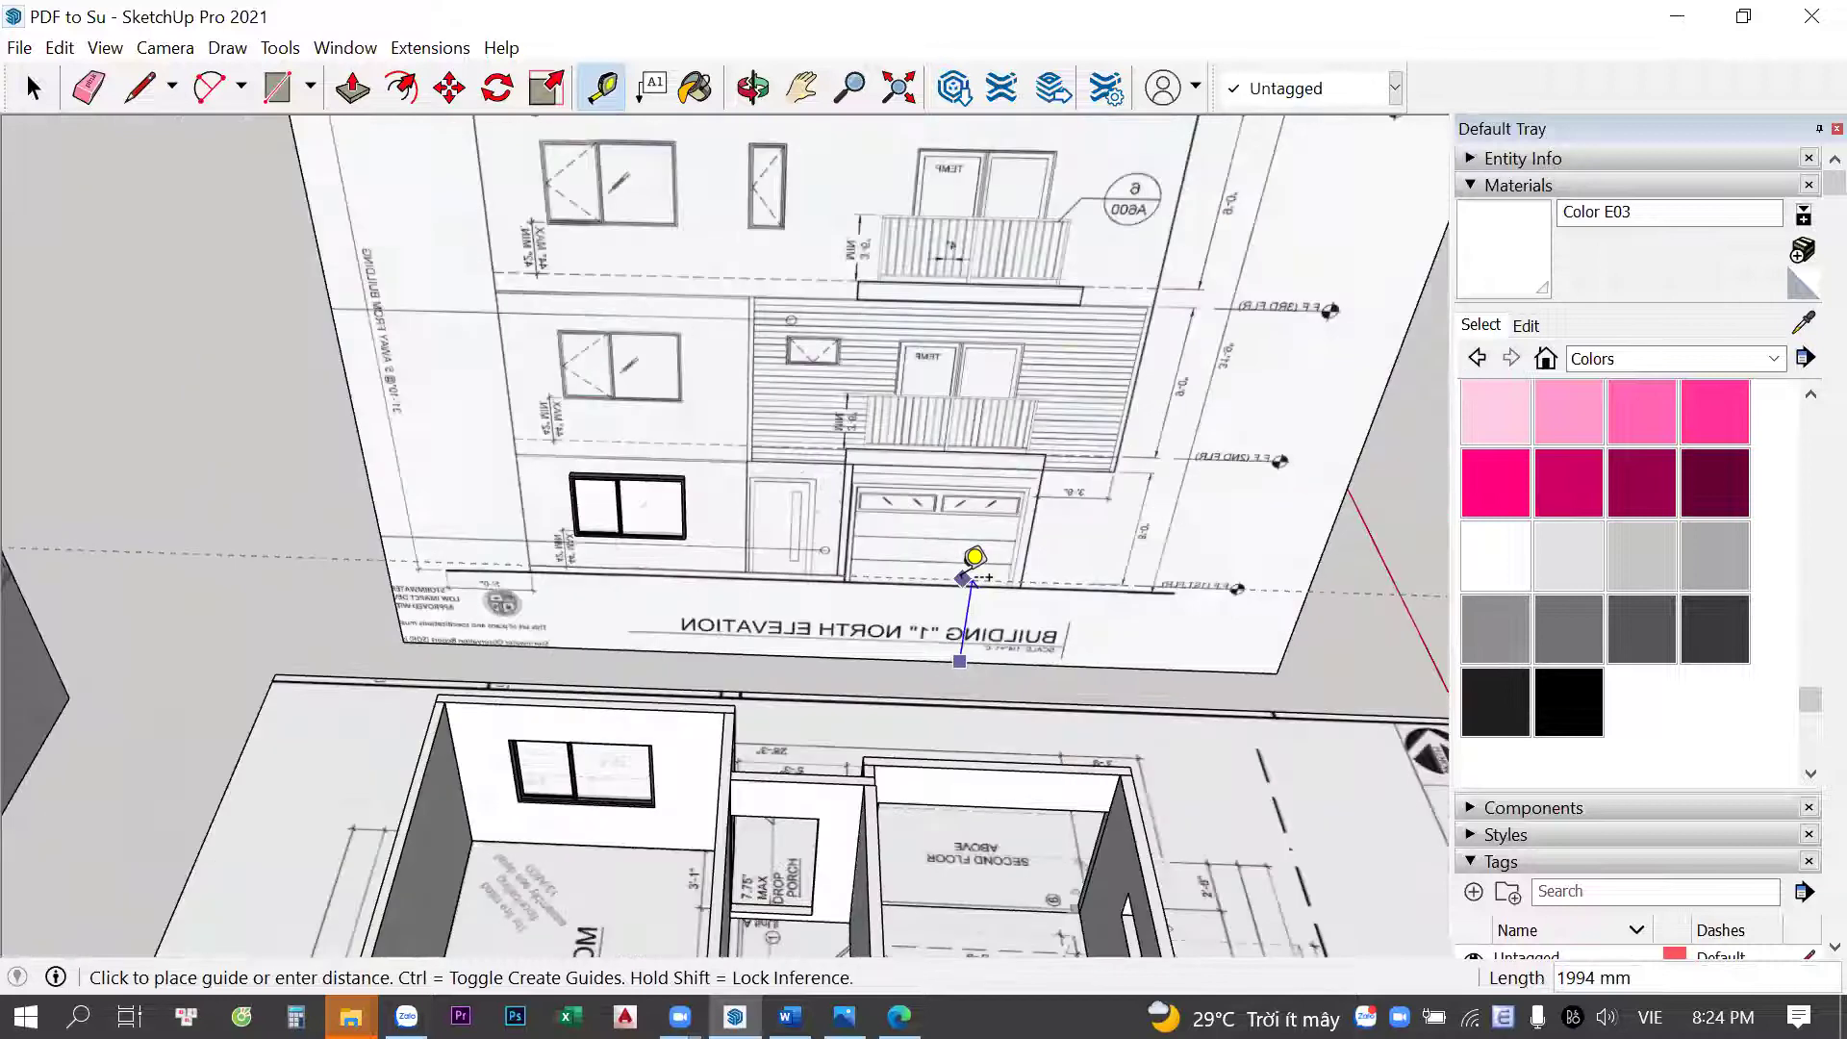
pyautogui.scroll(3, 981, 610)
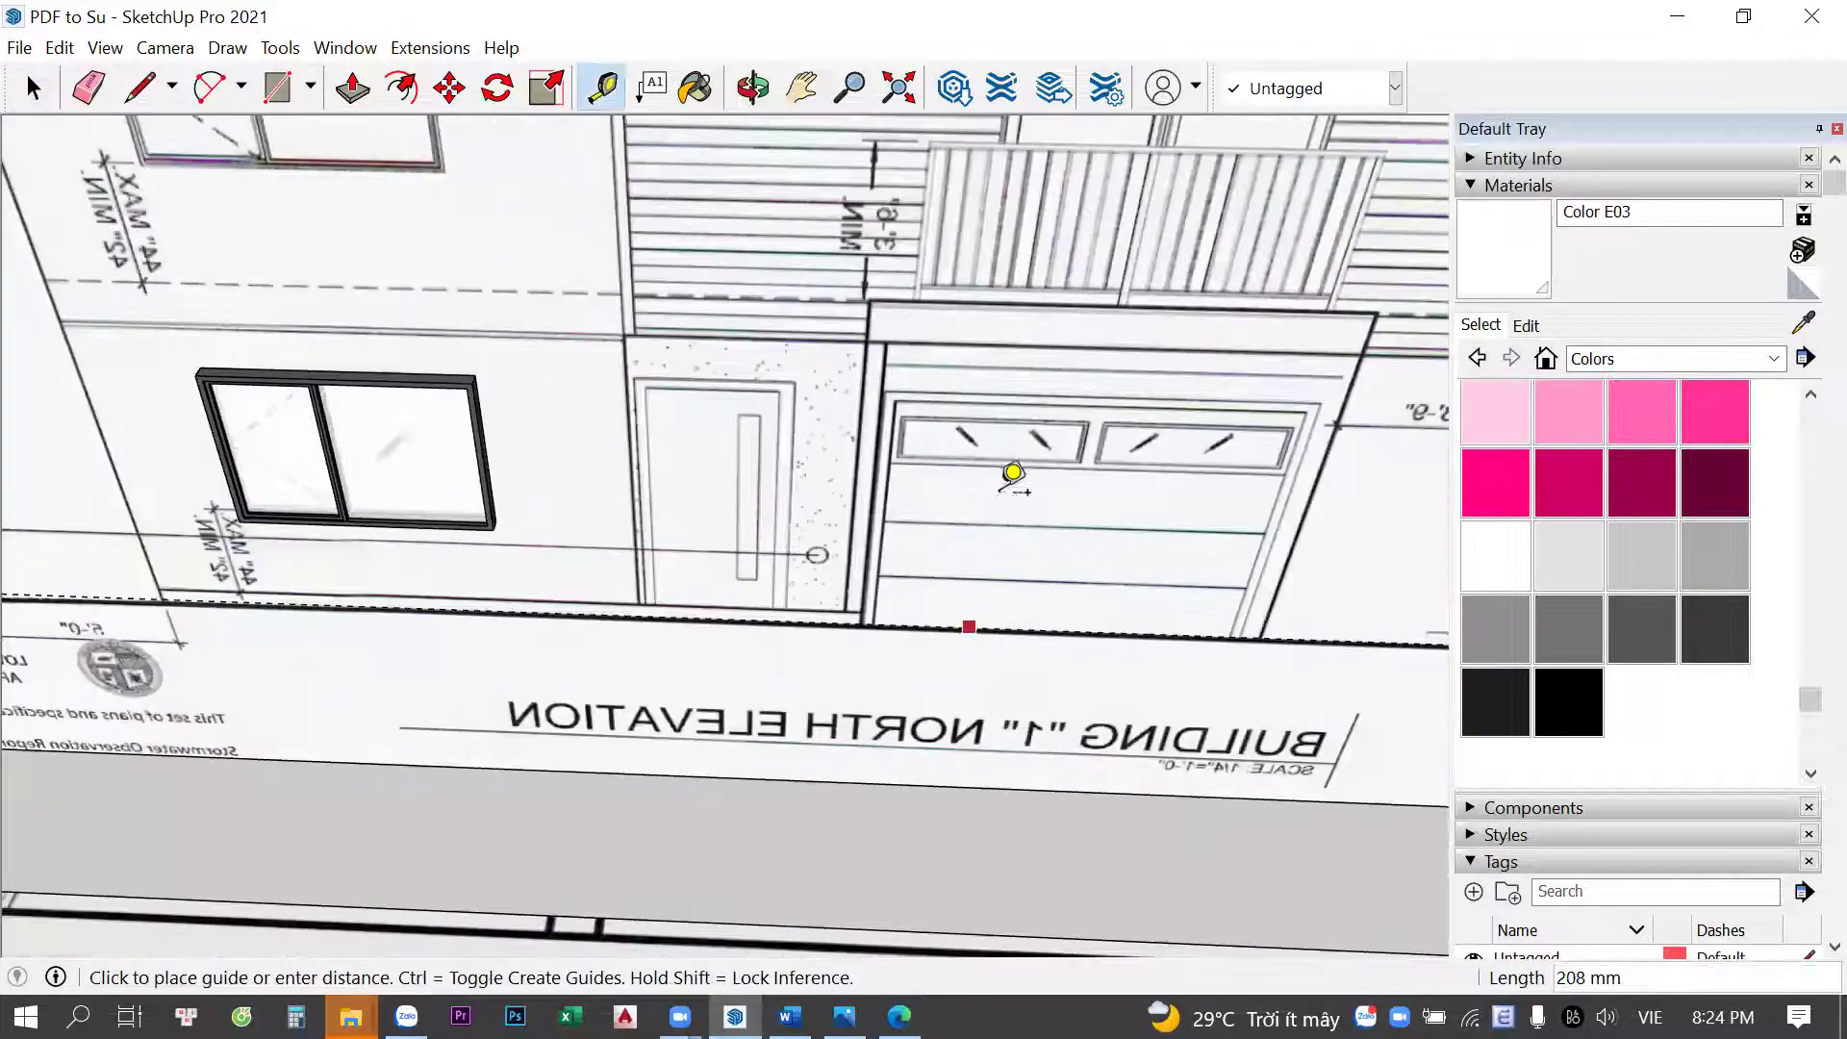
pyautogui.scroll(2, 1027, 411)
pyautogui.scroll(-1, 1026, 411)
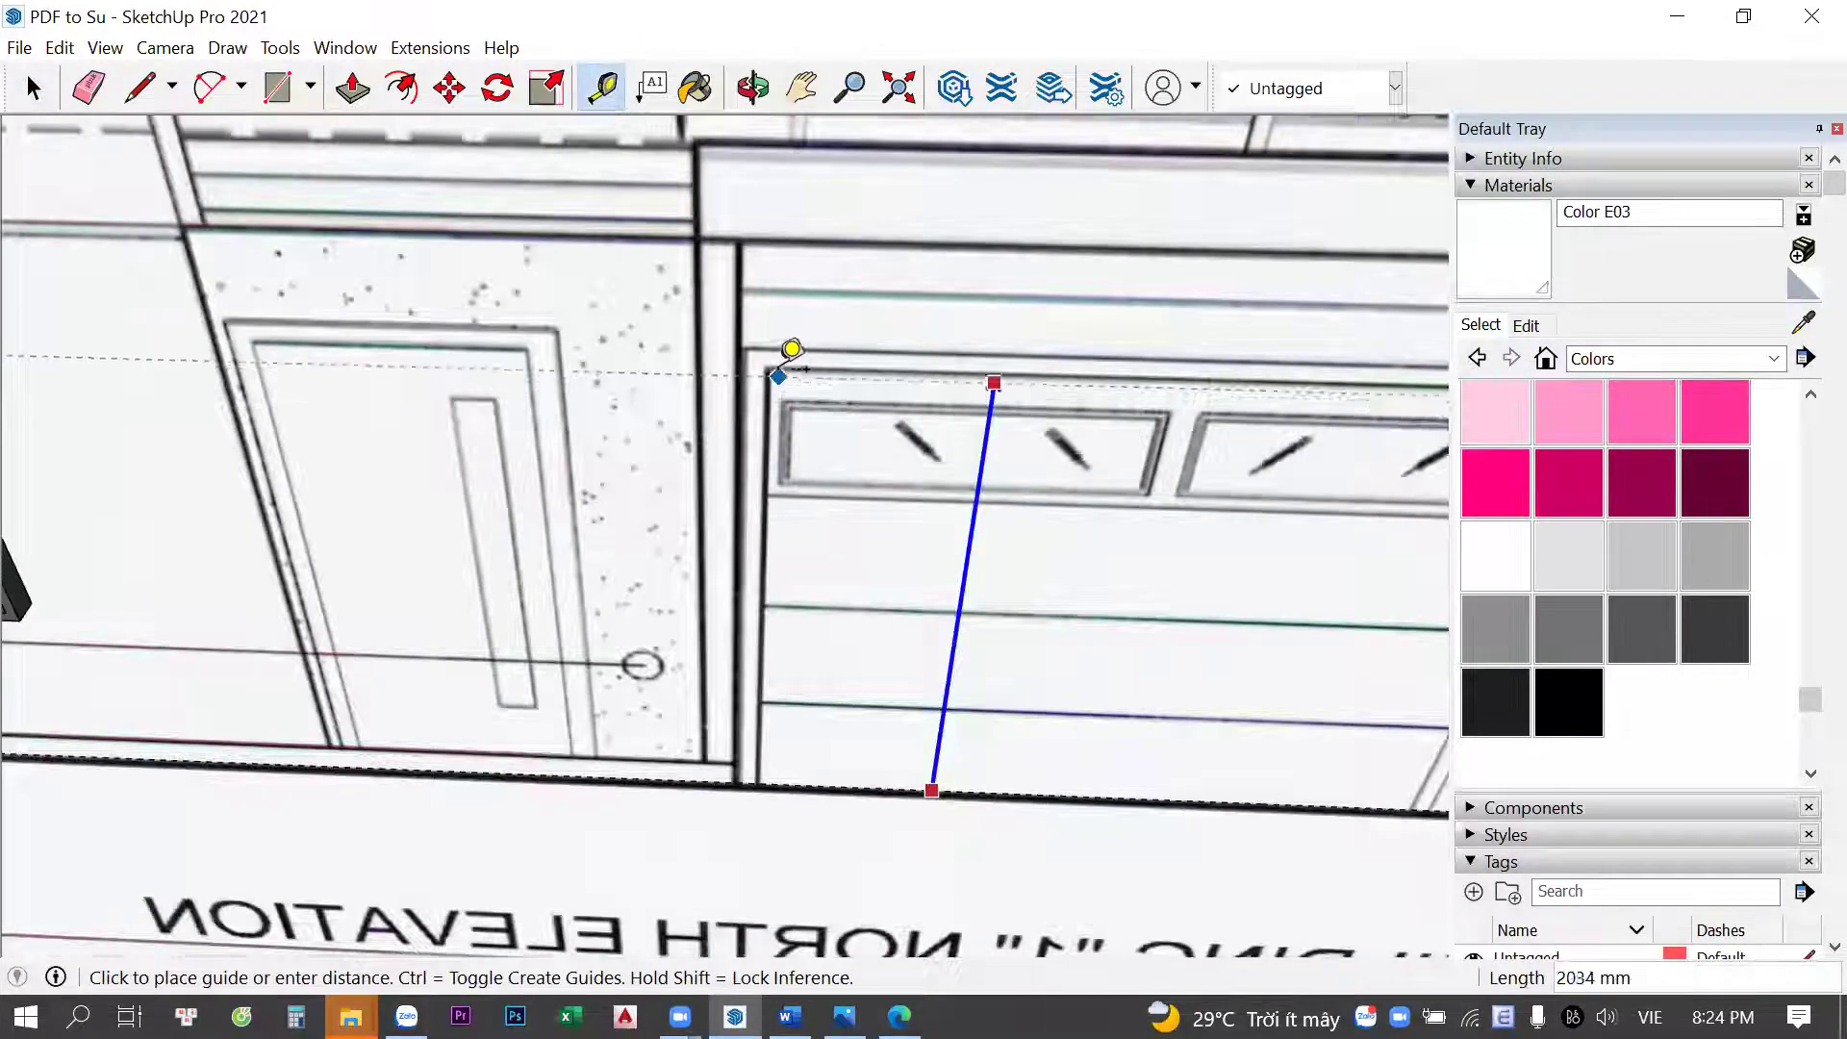
pyautogui.scroll(-2, 784, 350)
pyautogui.scroll(-2, 786, 330)
pyautogui.scroll(-1, 780, 627)
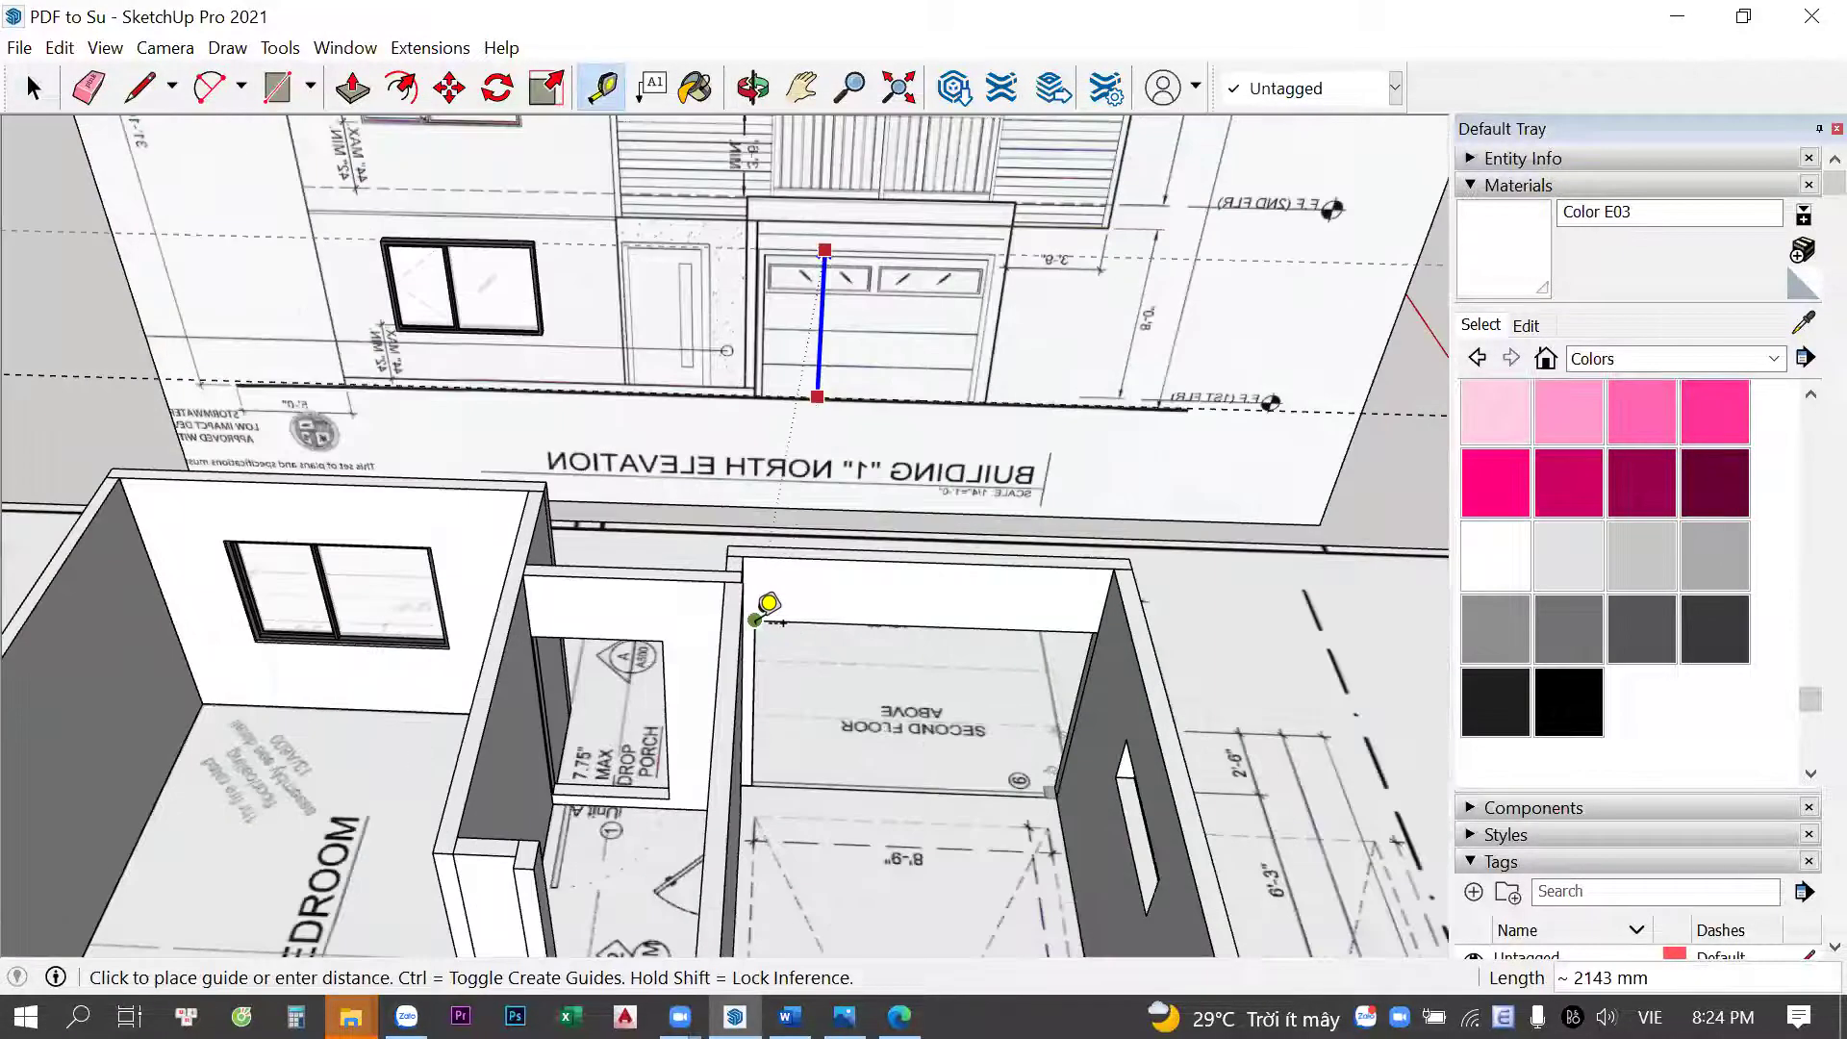
pyautogui.scroll(2, 789, 218)
pyautogui.scroll(2, 825, 234)
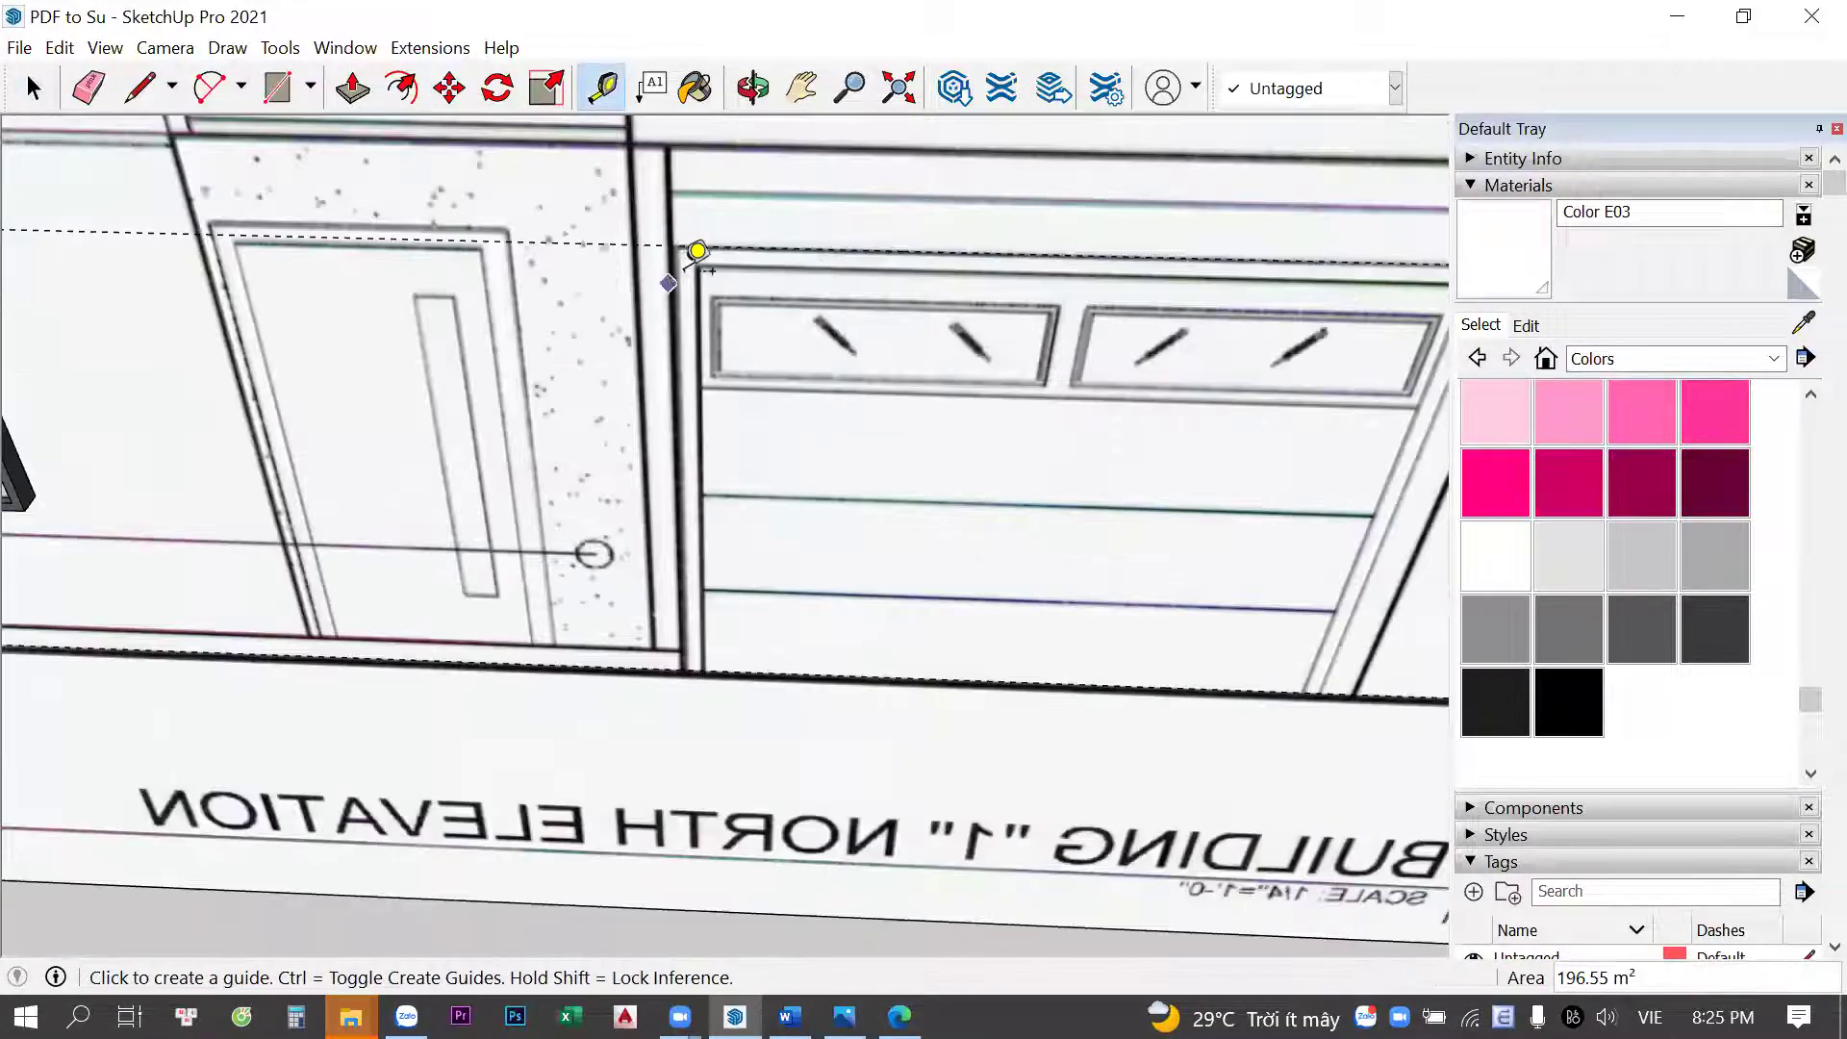
pyautogui.scroll(1, 693, 256)
pyautogui.scroll(1, 741, 236)
pyautogui.click(743, 222)
pyautogui.scroll(1, 756, 245)
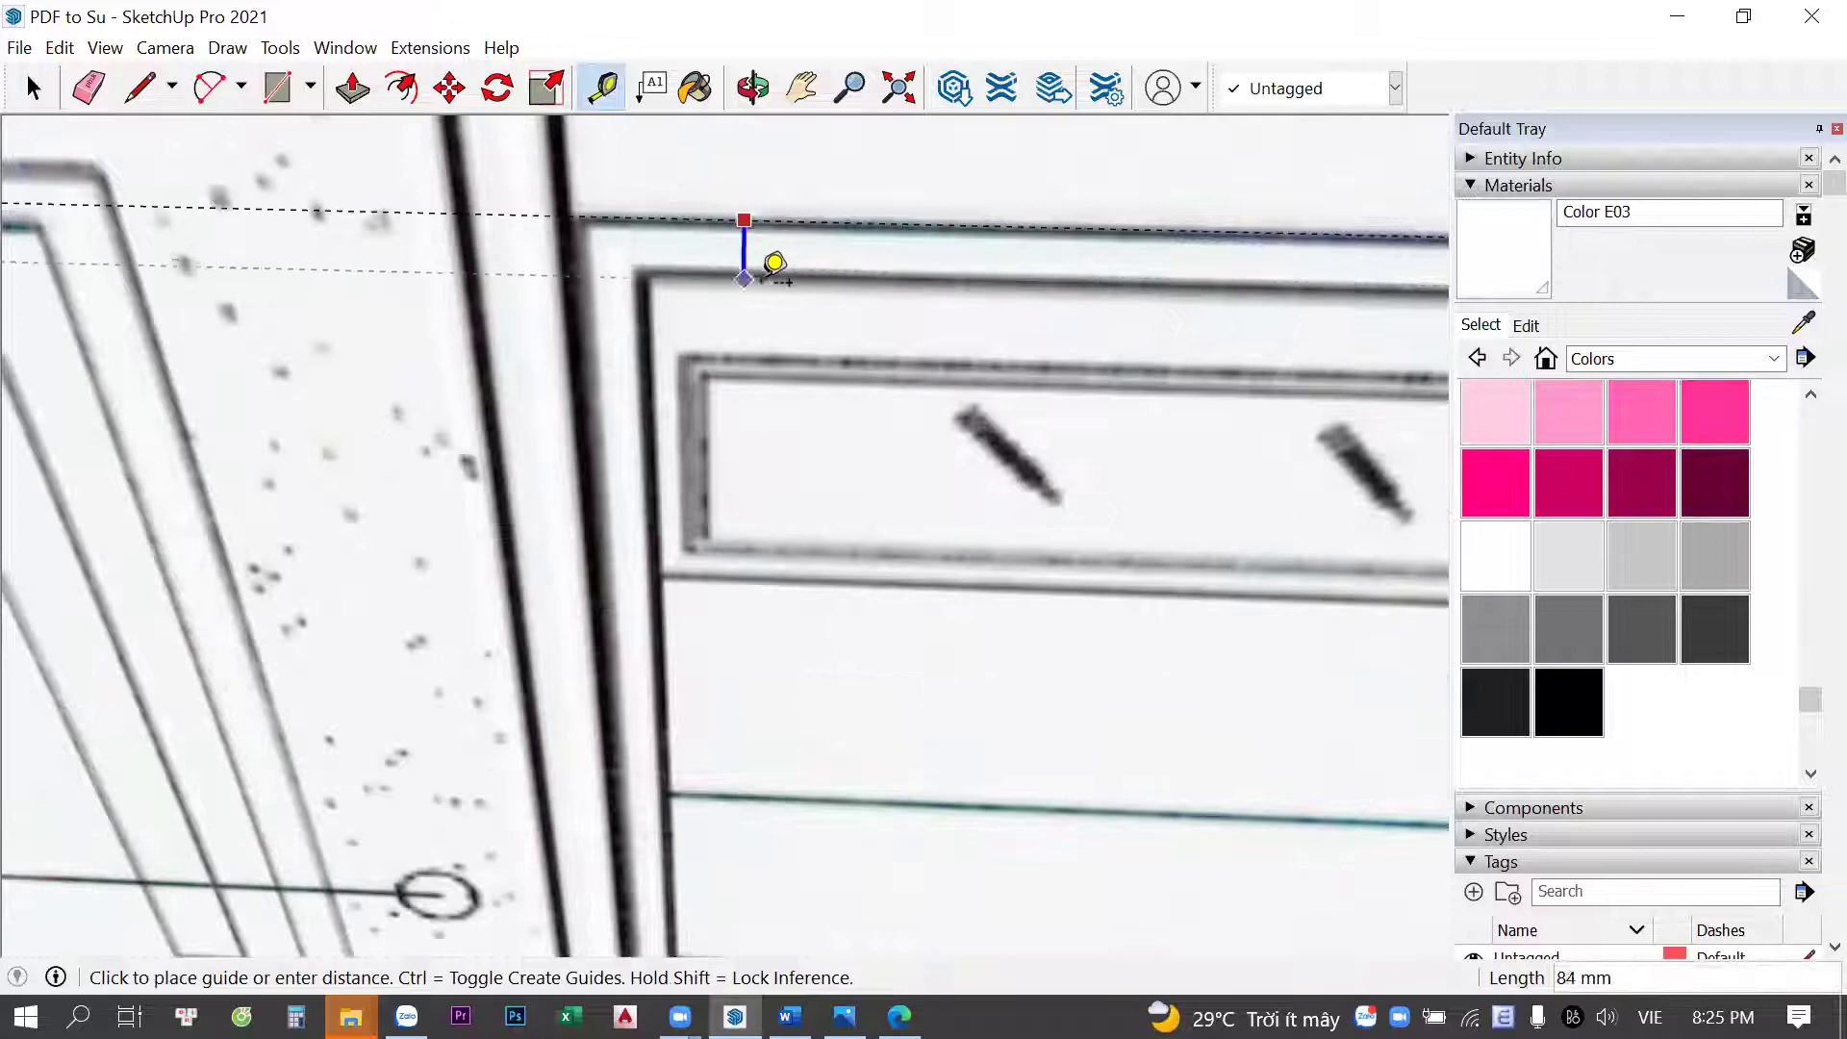
pyautogui.click(743, 274)
pyautogui.press('space')
pyautogui.scroll(-2, 966, 414)
pyautogui.scroll(-2, 966, 420)
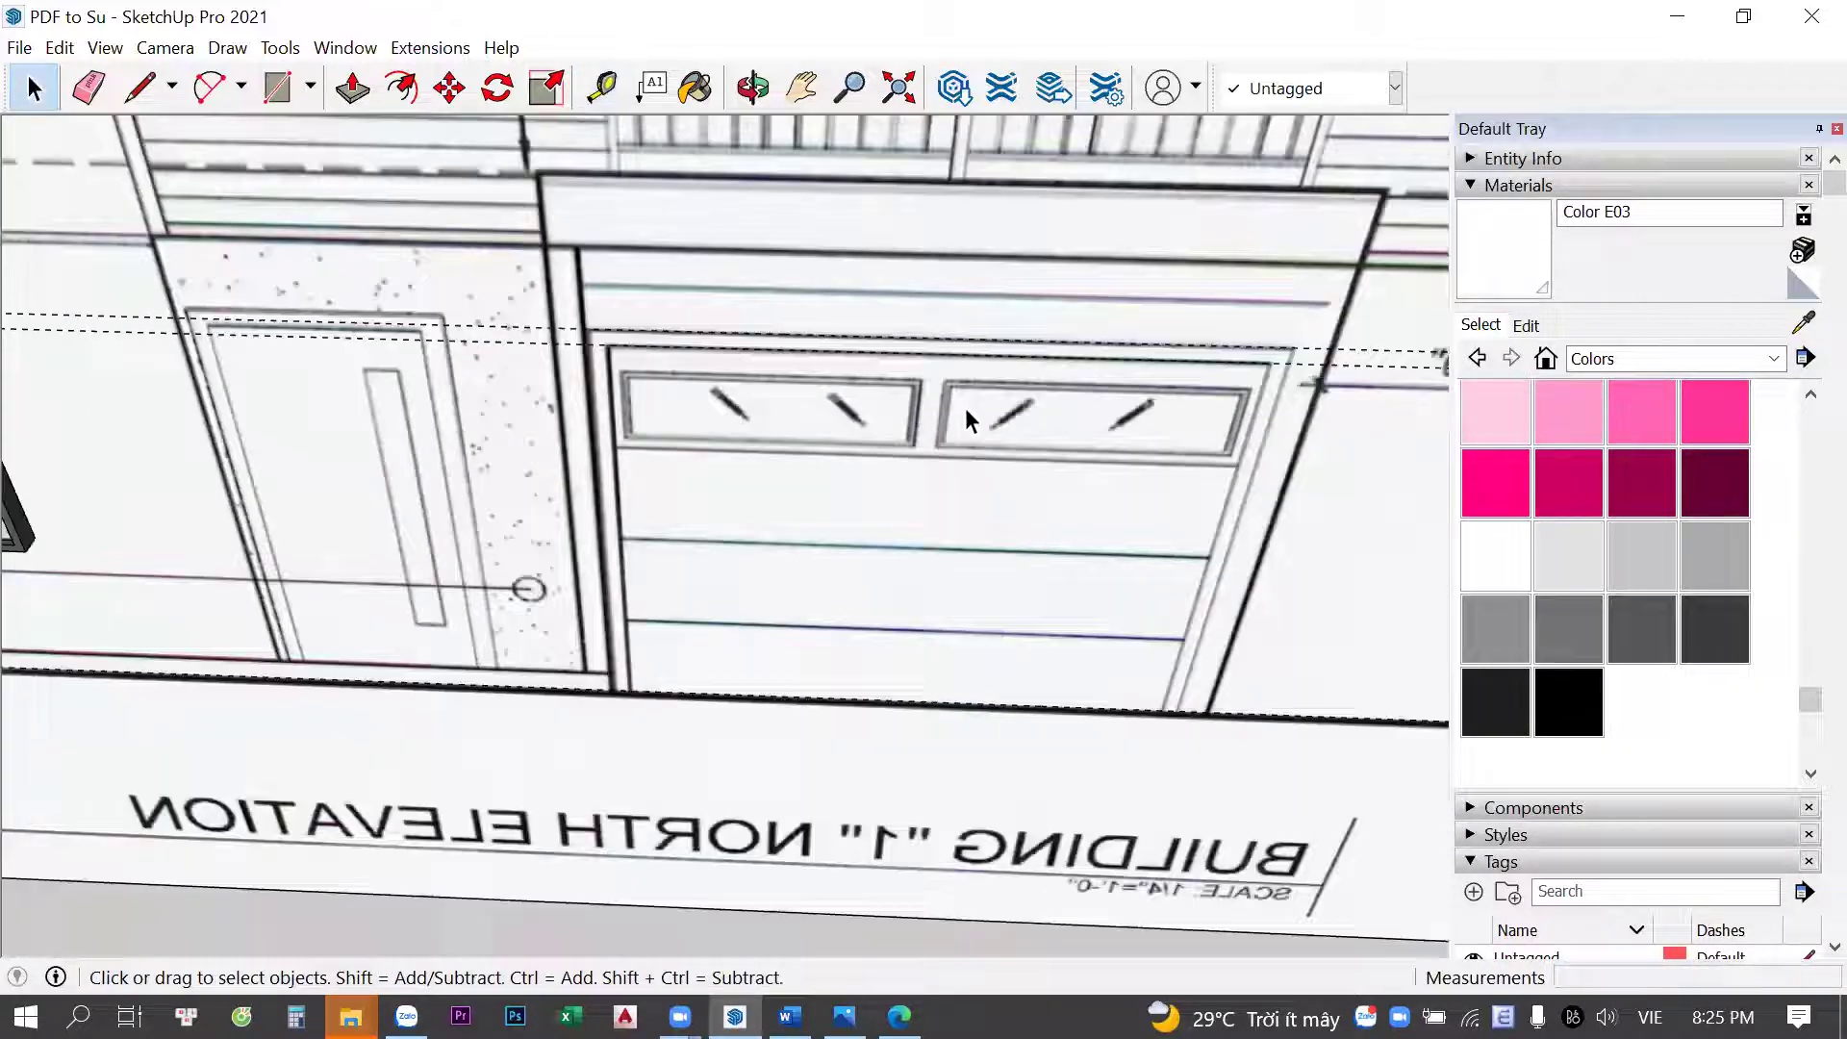
# Copy the guide with Move and Ctrl onto the garage door's left edge
pyautogui.keyDown('shift'); pyautogui.moveTo(1345, 433); pyautogui.dragTo(1268, 404, button='middle'); pyautogui.keyUp('shift')
pyautogui.press('q')
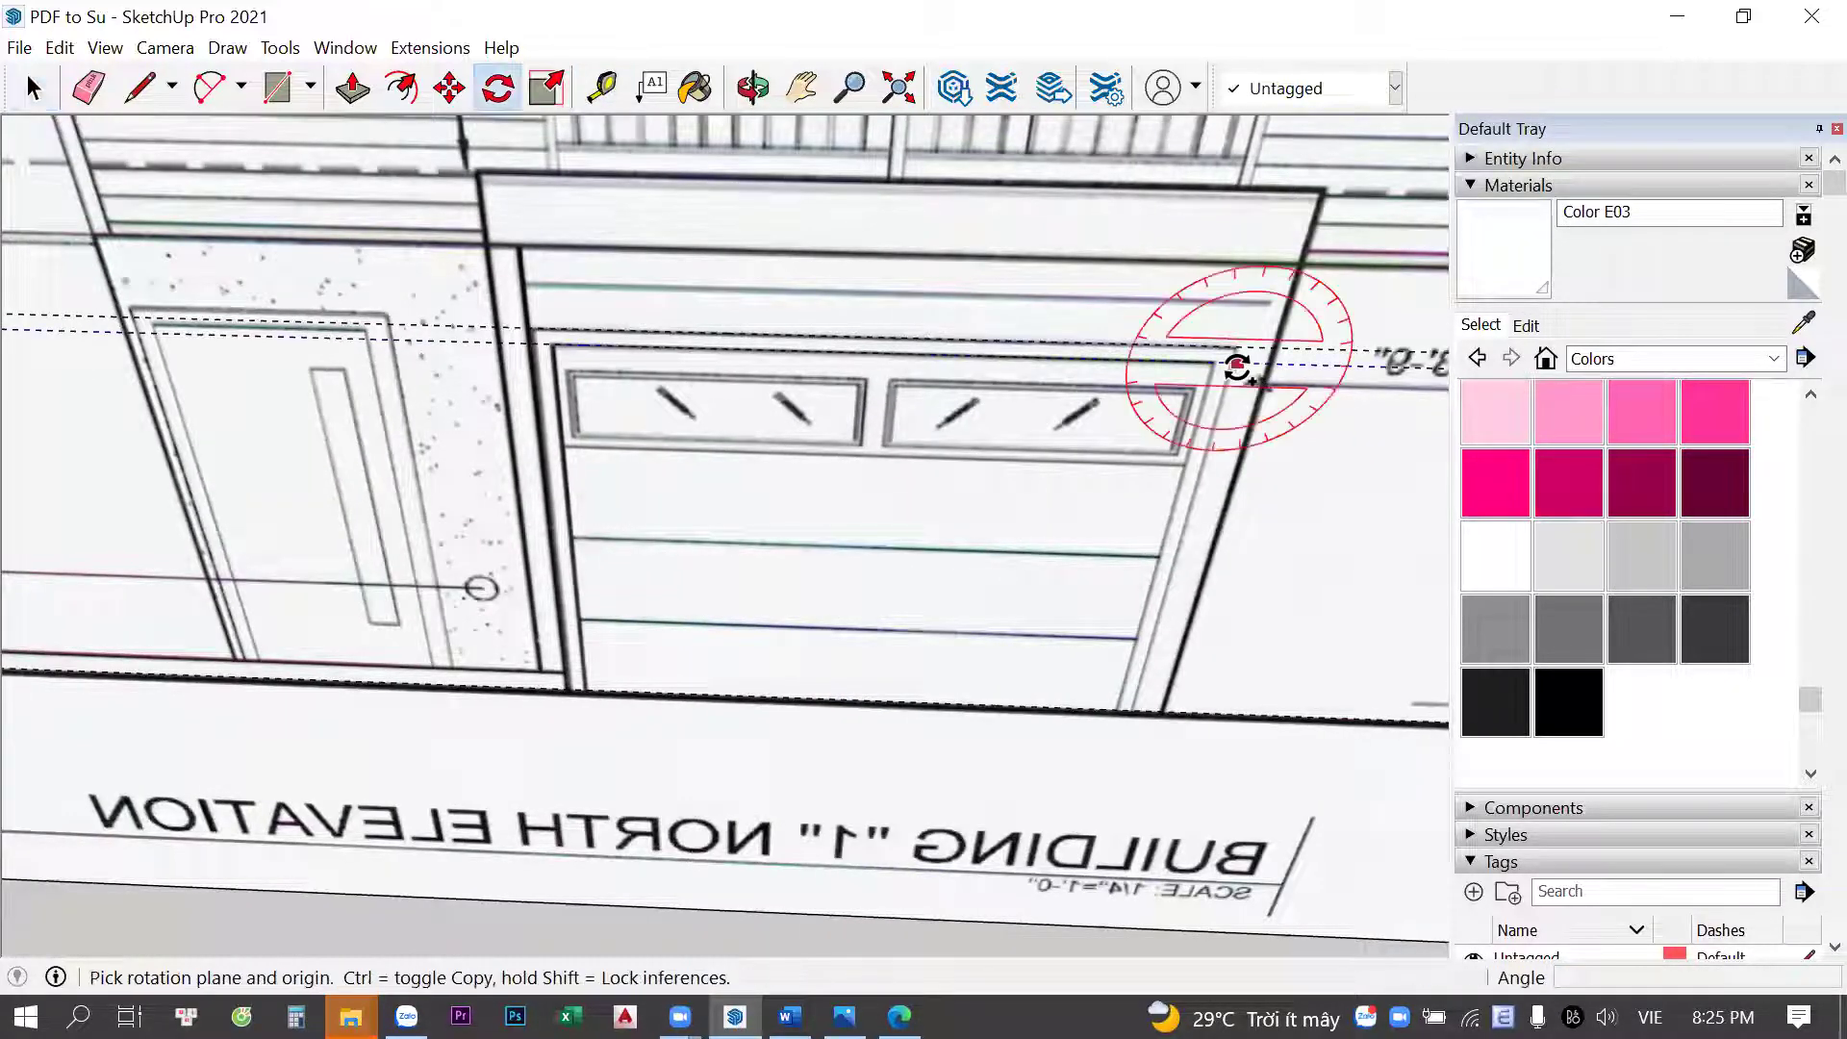
pyautogui.click(1243, 365)
pyautogui.press('Escape')
pyautogui.scroll(2, 1255, 414)
pyautogui.scroll(-2, 1255, 413)
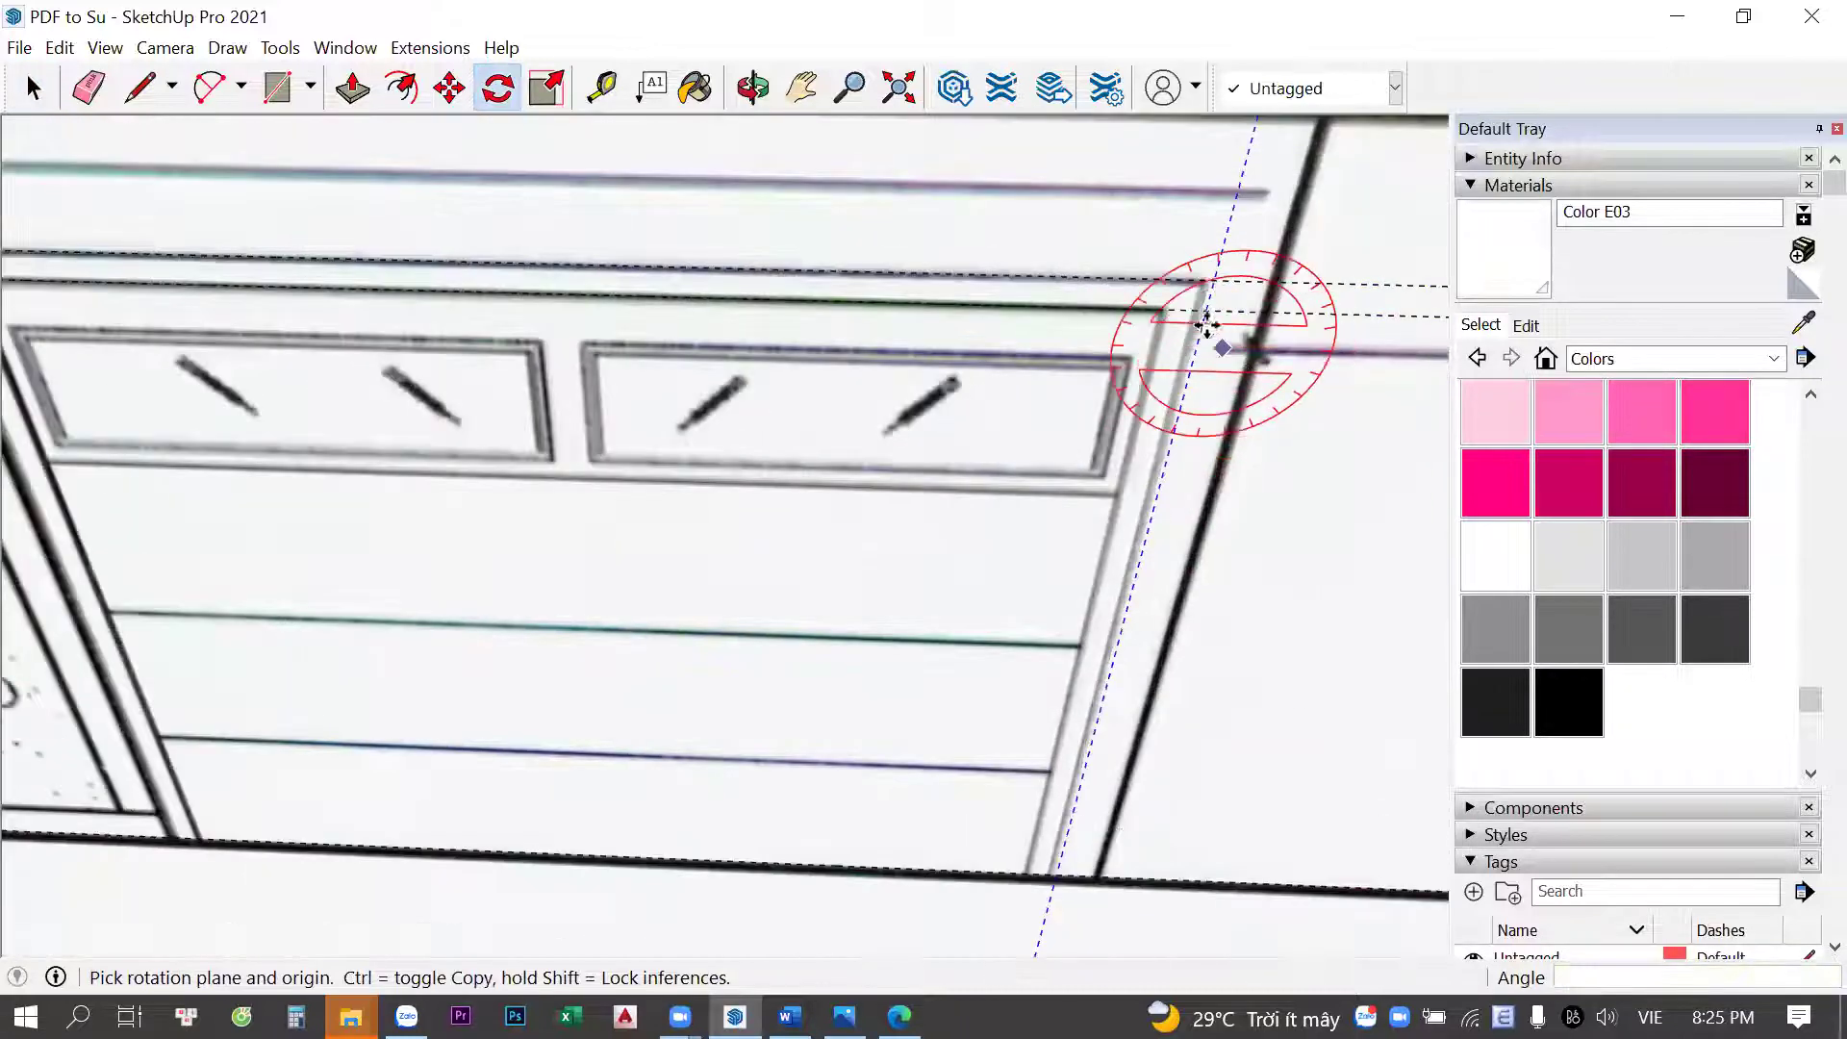
pyautogui.press('m')
pyautogui.scroll(-2, 1040, 296)
pyautogui.scroll(-2, 1041, 296)
pyautogui.scroll(-2, 1041, 296)
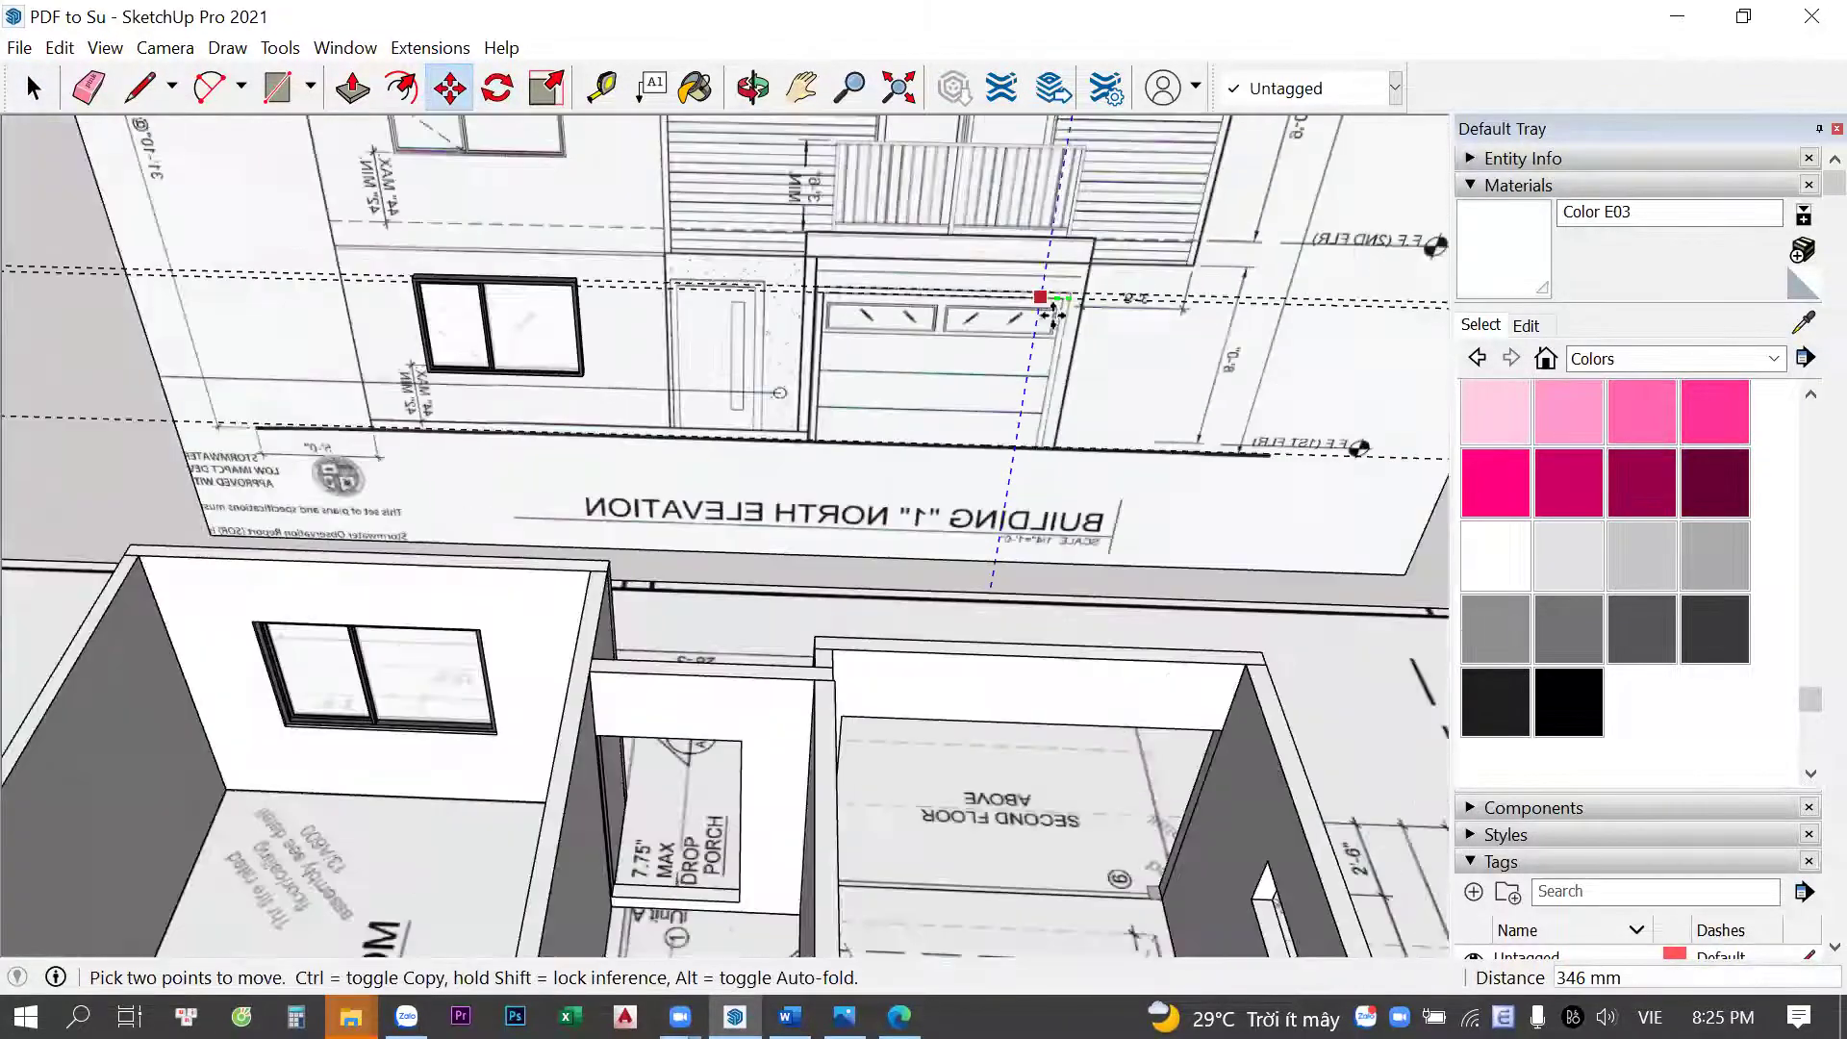
pyautogui.scroll(2, 1078, 289)
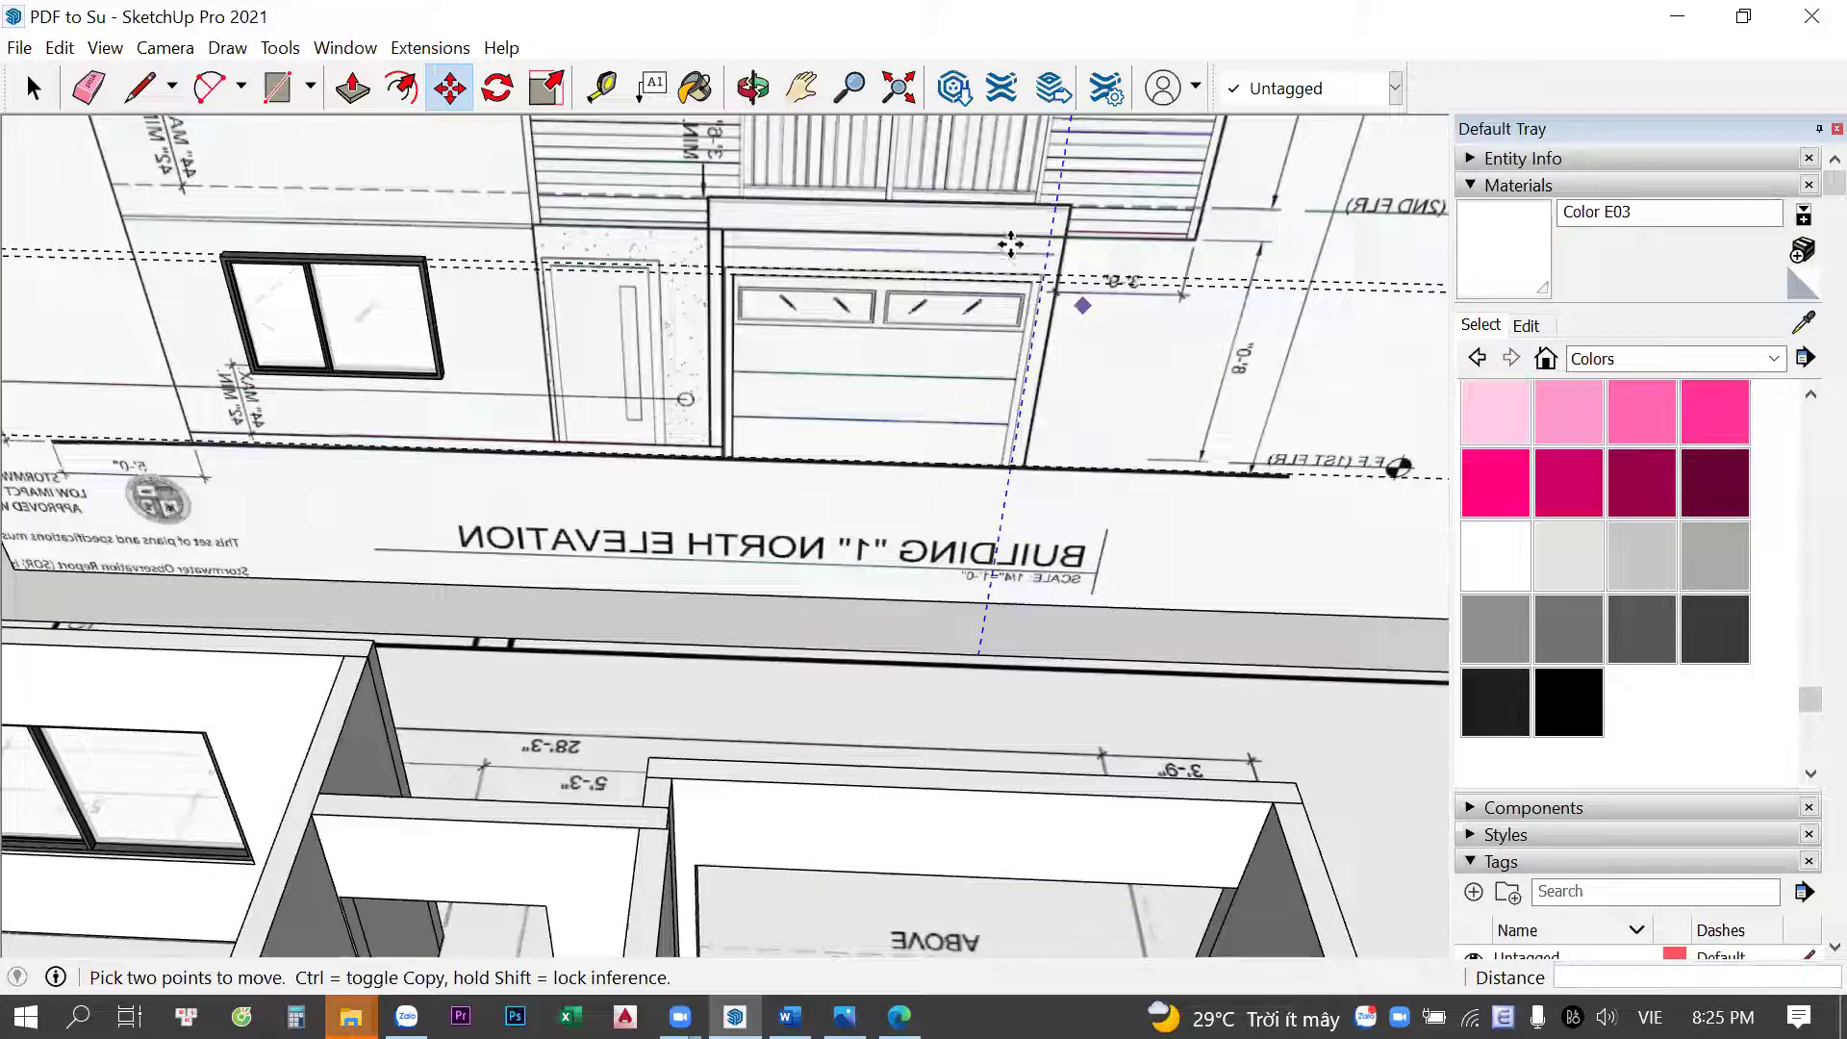
pyautogui.scroll(2, 1078, 289)
pyautogui.scroll(1, 1077, 289)
pyautogui.scroll(-2, 1096, 323)
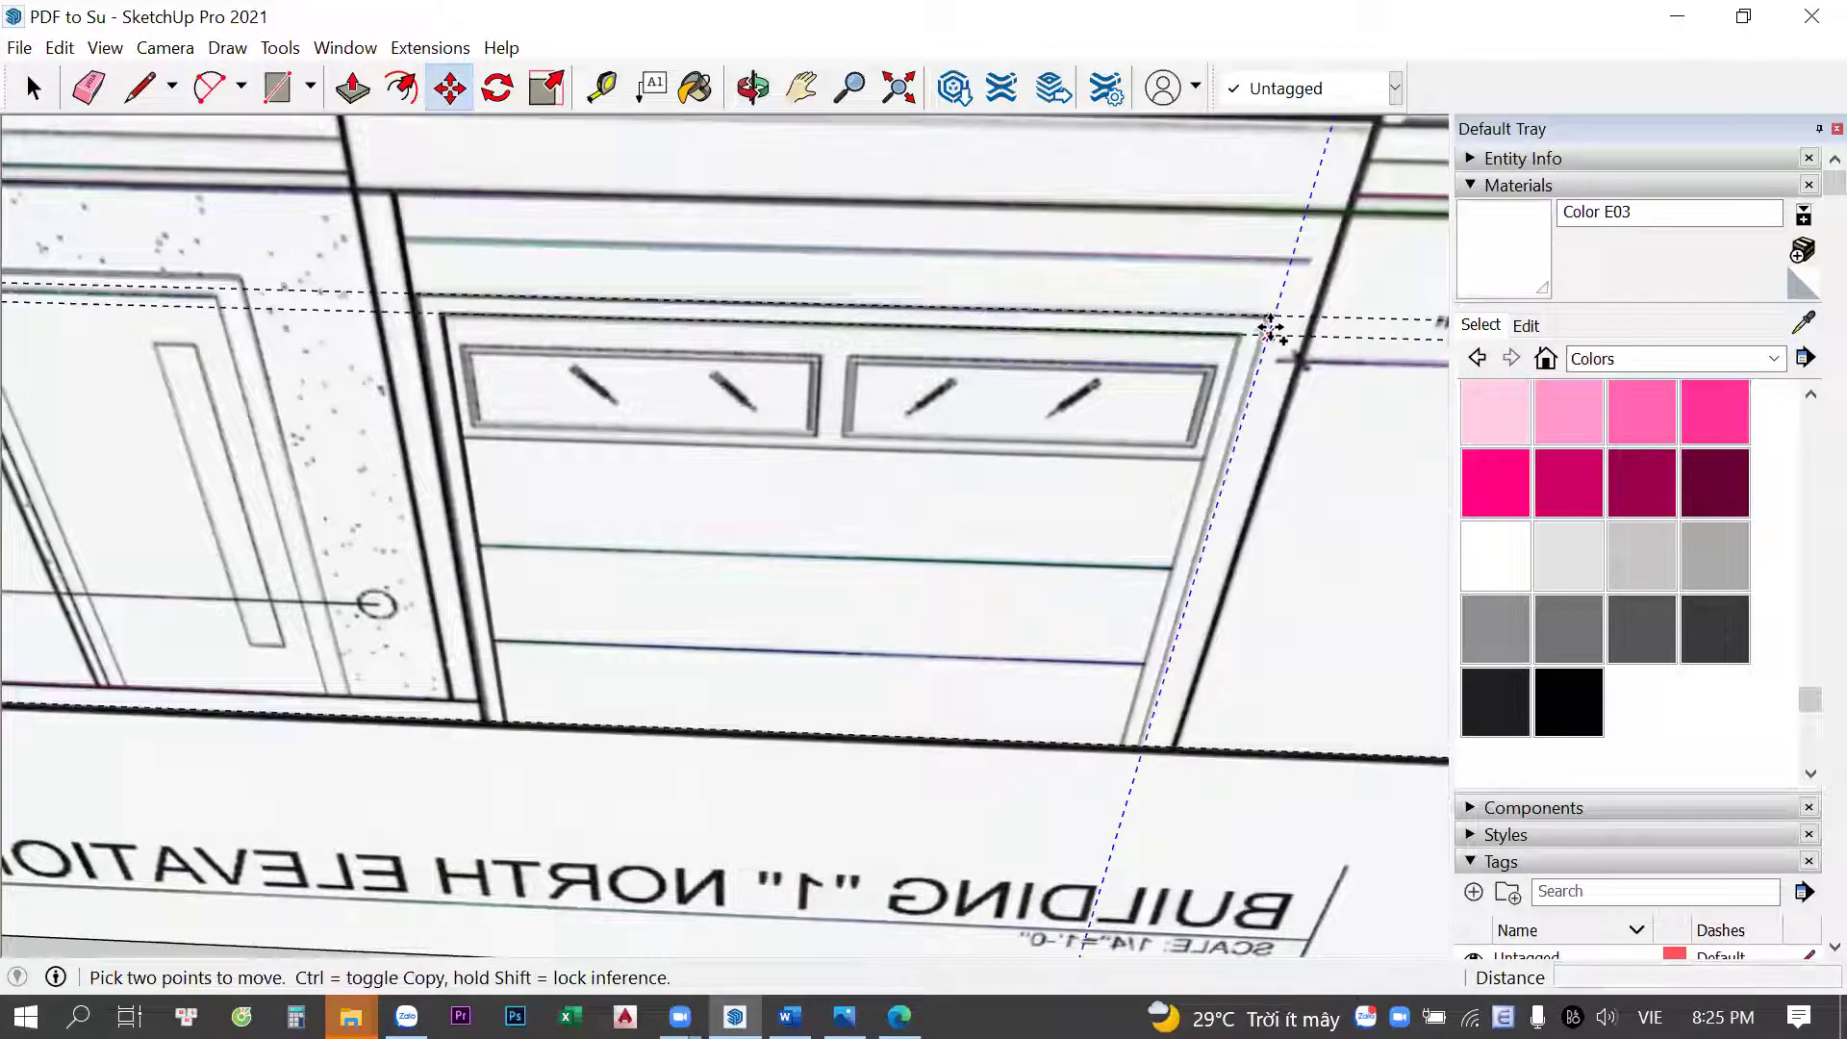
pyautogui.click(1270, 330)
pyautogui.press('ctrl')
pyautogui.scroll(2, 715, 373)
pyautogui.scroll(2, 715, 373)
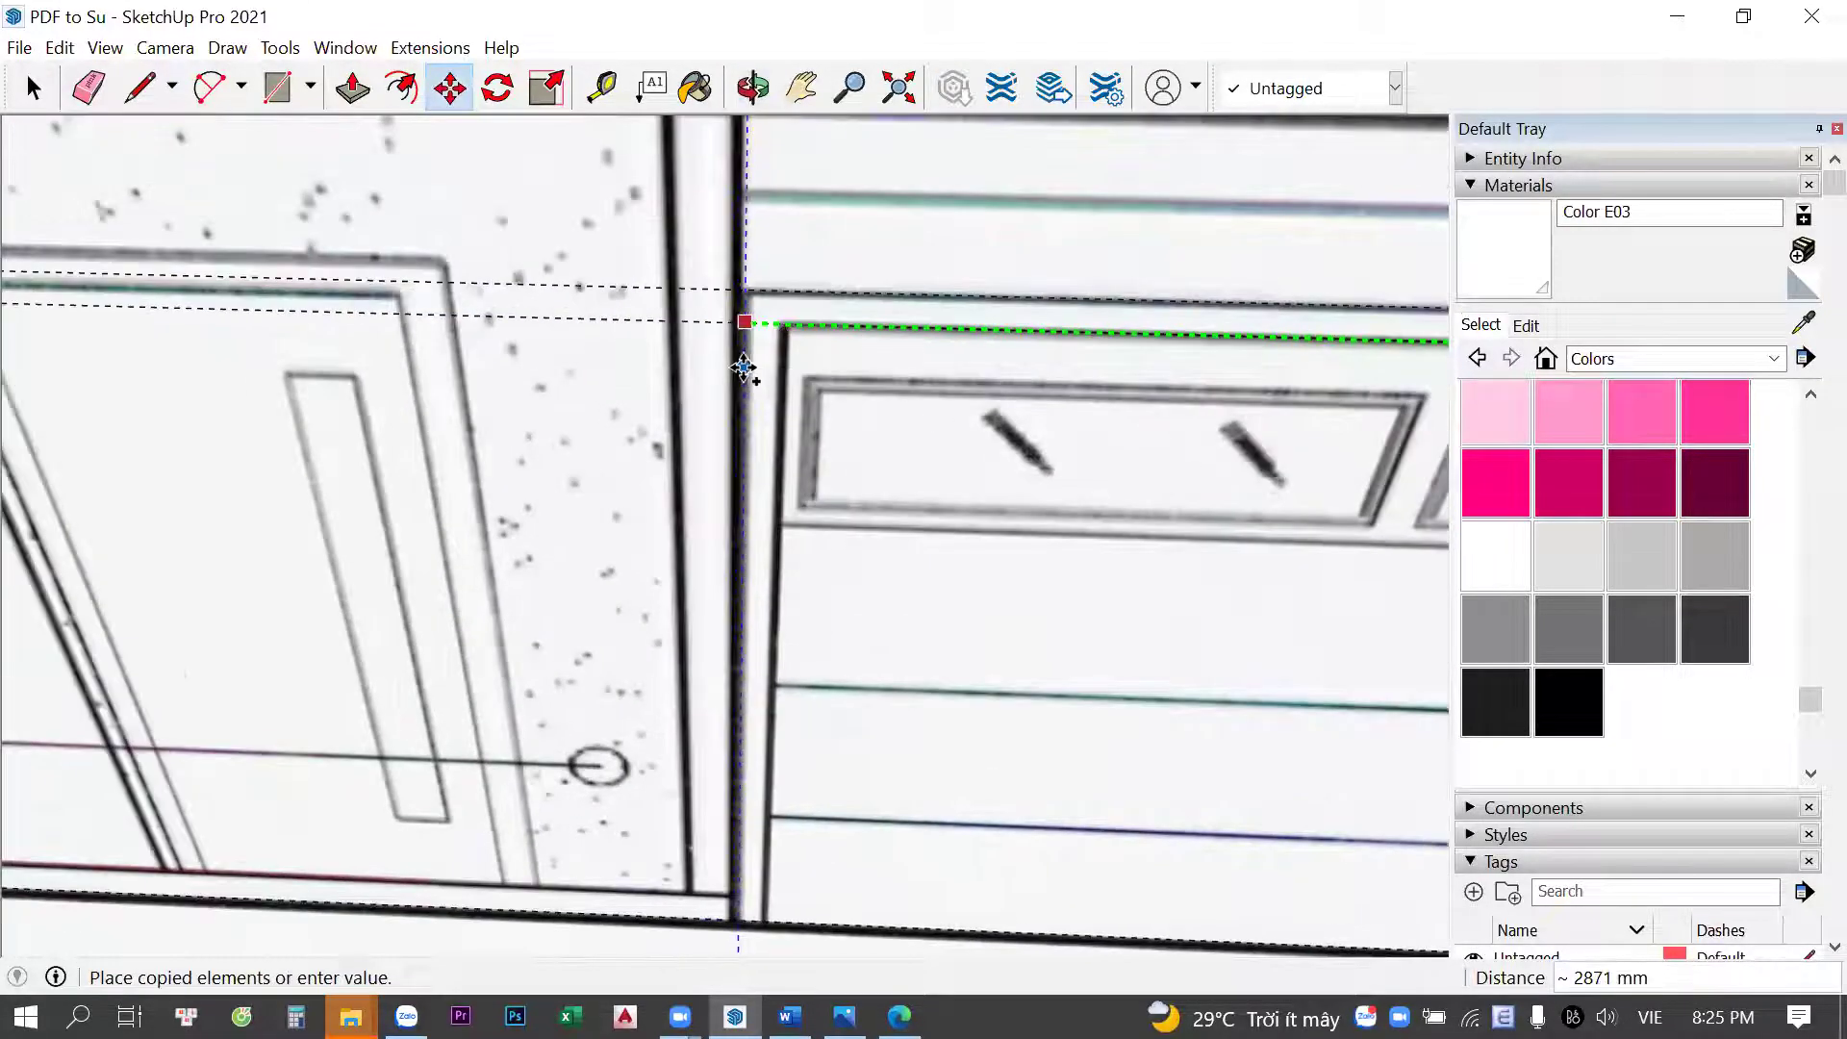
pyautogui.click(743, 367)
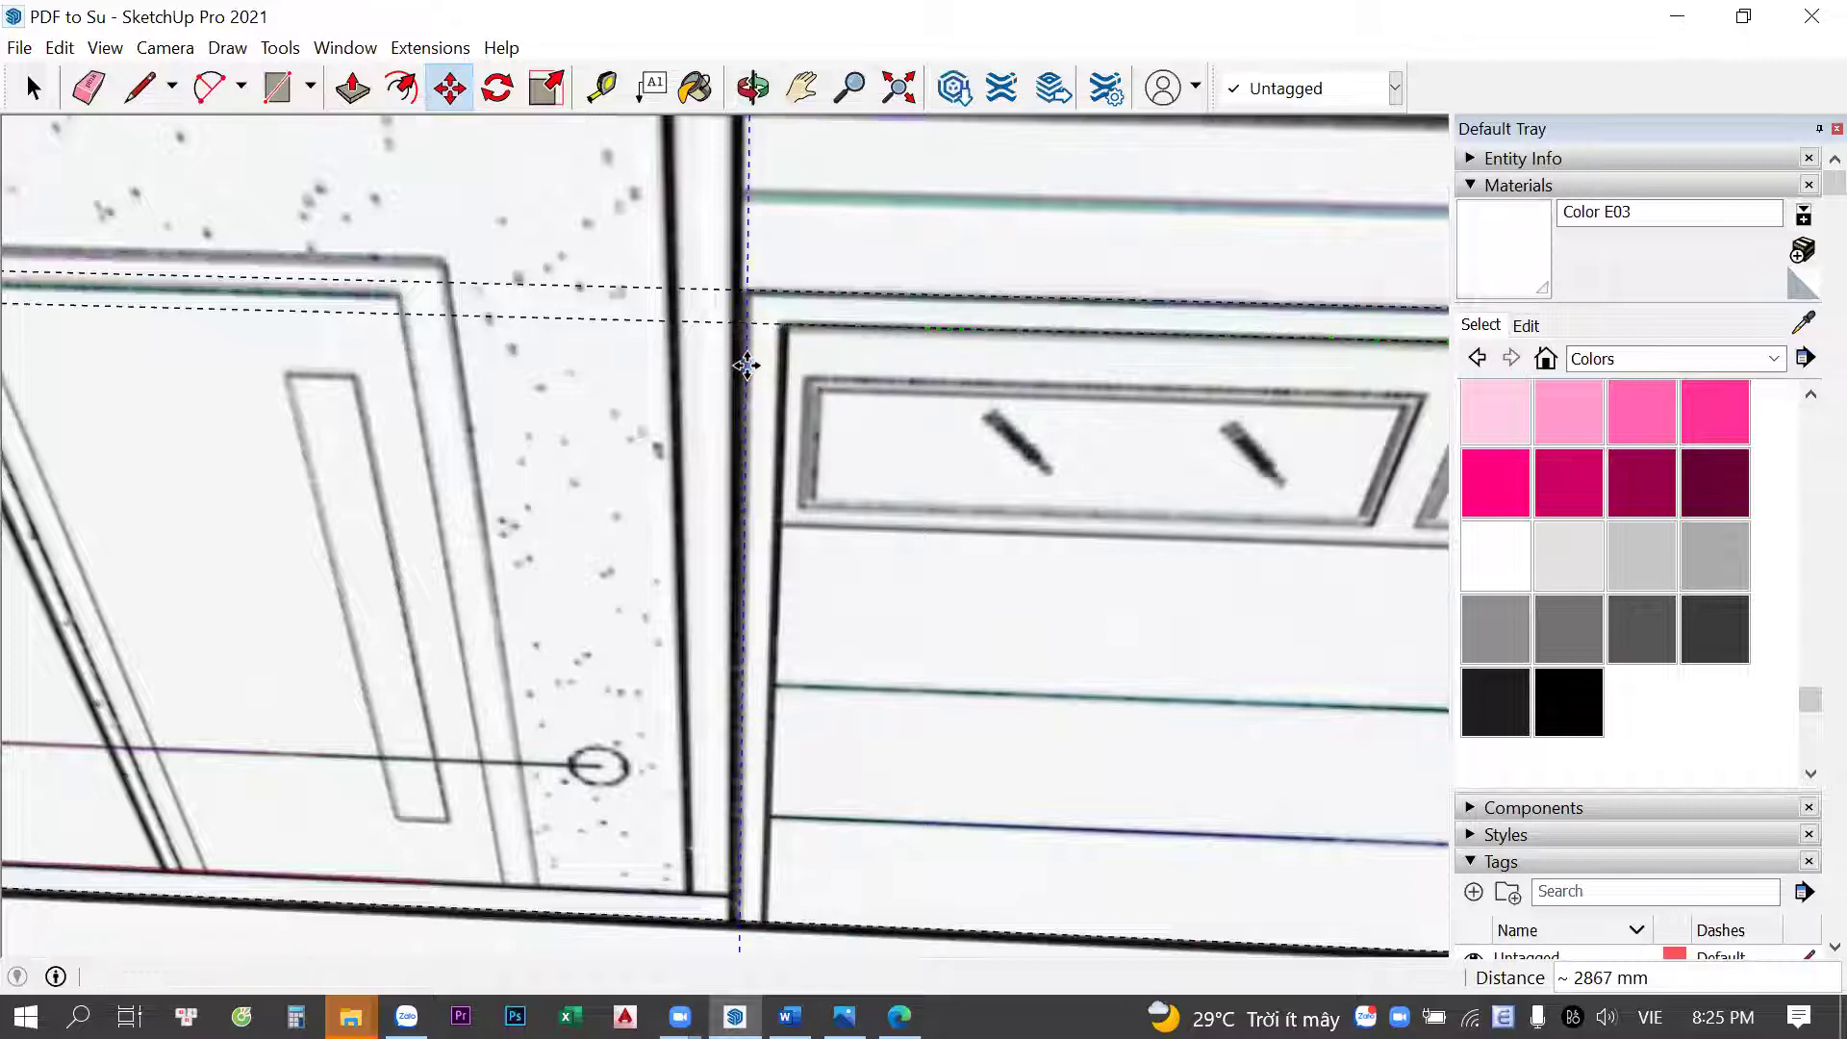
pyautogui.scroll(-2, 755, 388)
pyautogui.click(908, 394)
pyautogui.keyDown('shift'); pyautogui.moveTo(907, 394); pyautogui.dragTo(413, 400, button='middle'); pyautogui.keyUp('shift')
pyautogui.scroll(2, 1085, 371)
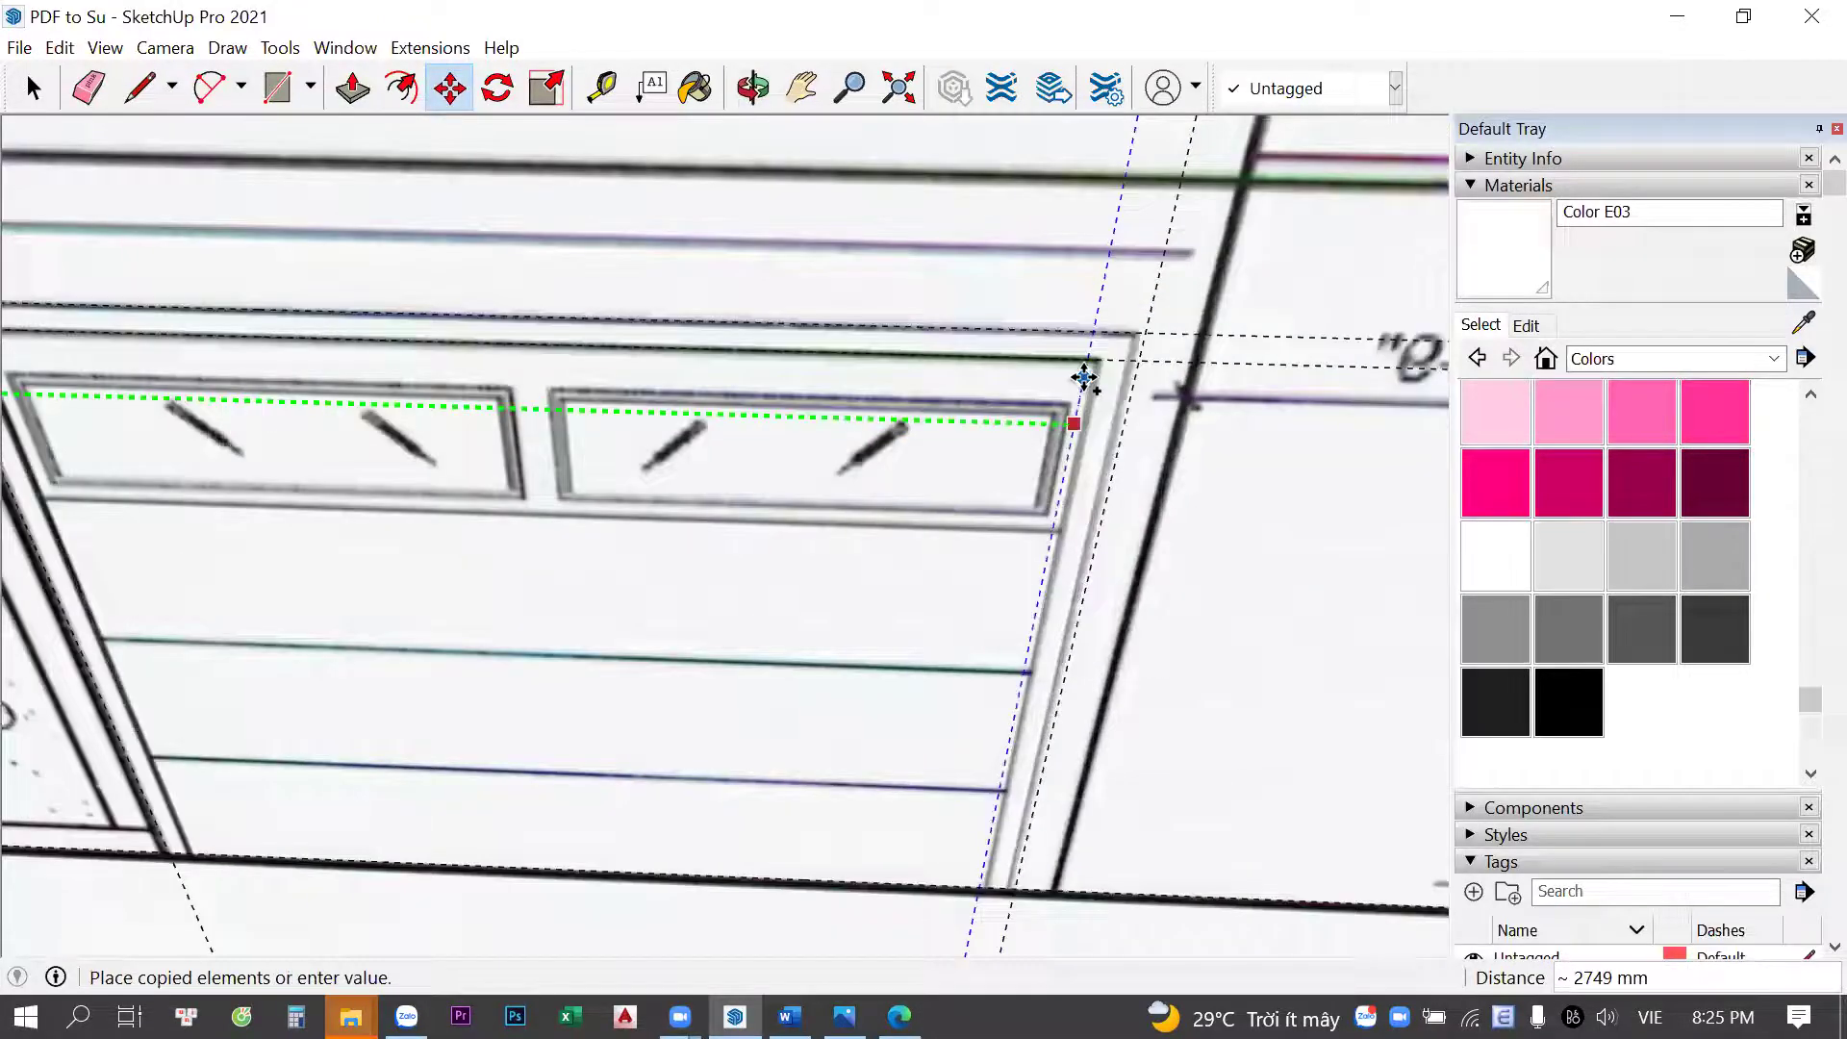
pyautogui.scroll(2, 1158, 385)
pyautogui.press('space')
# Copy a guide to the garage door's top-right corner, then view the whole door outline
pyautogui.scroll(2, 1157, 385)
pyautogui.press('m')
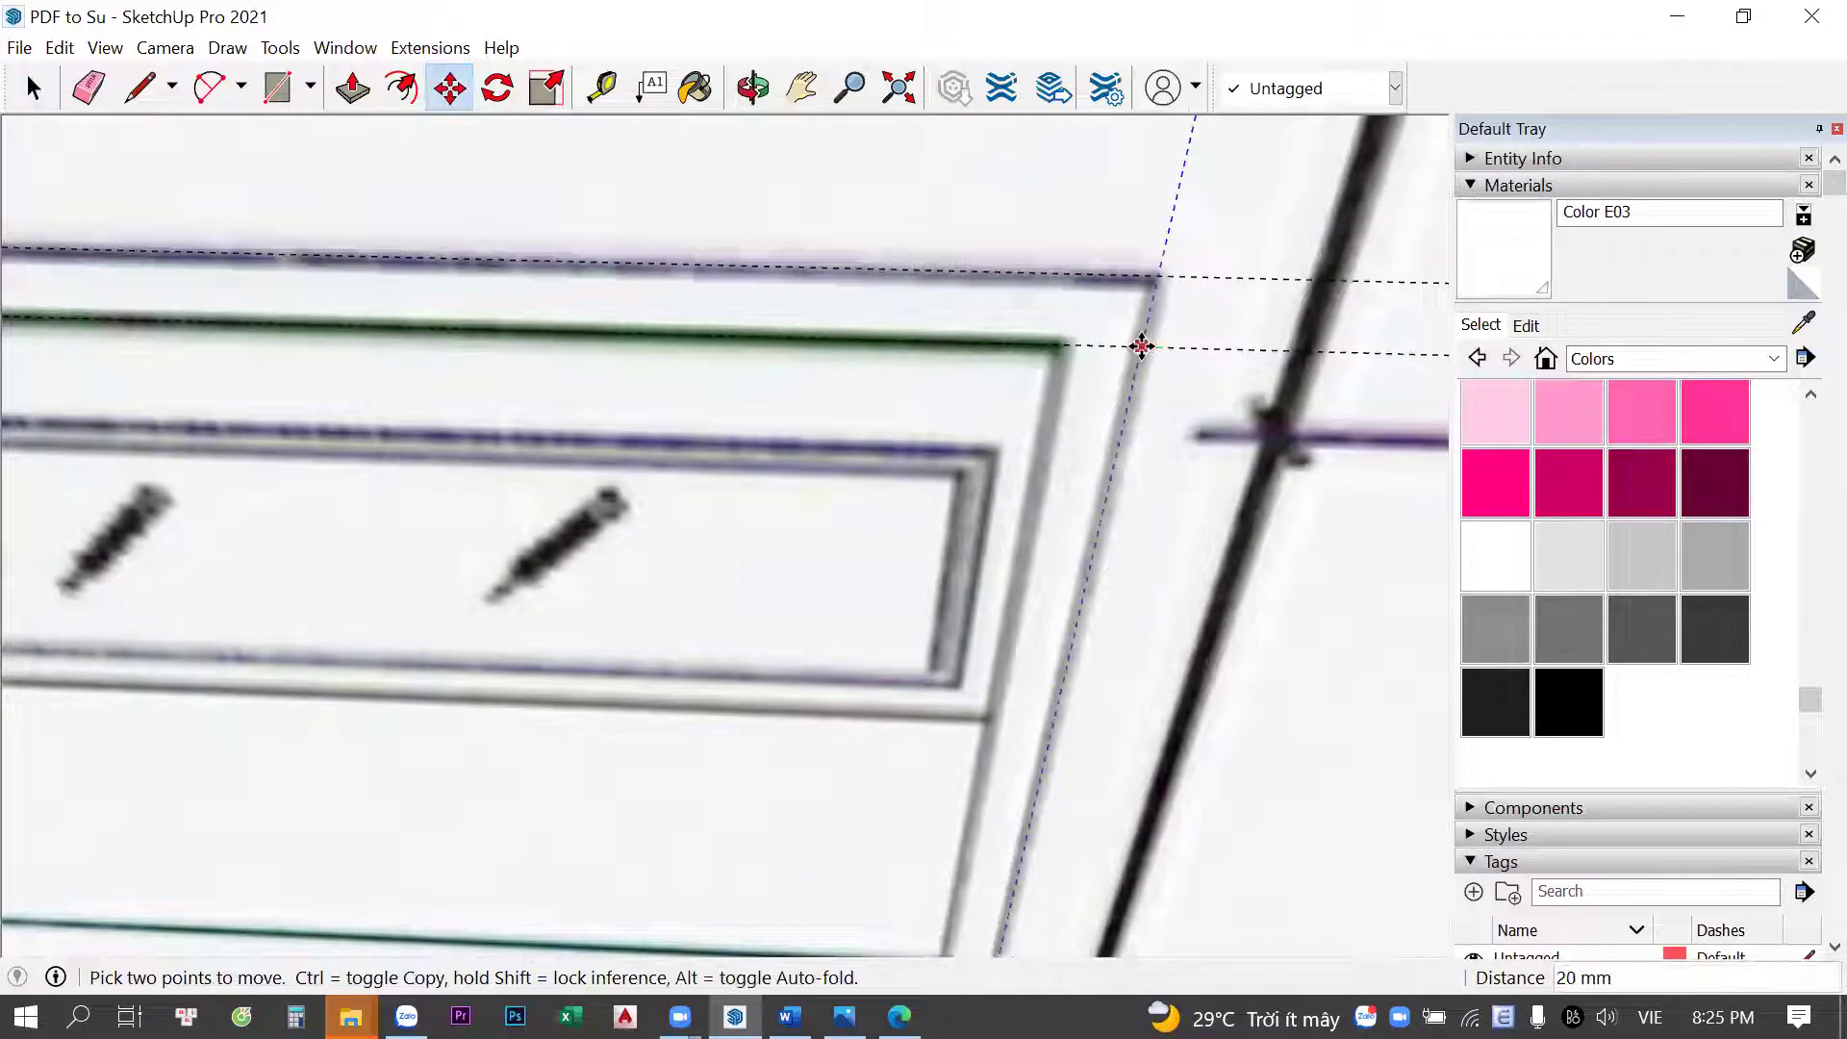
pyautogui.click(1143, 348)
pyautogui.click(1068, 347)
pyautogui.scroll(-2, 1084, 351)
pyautogui.click(1084, 349)
pyautogui.moveTo(940, 363); pyautogui.dragTo(1717, 370, button='middle')
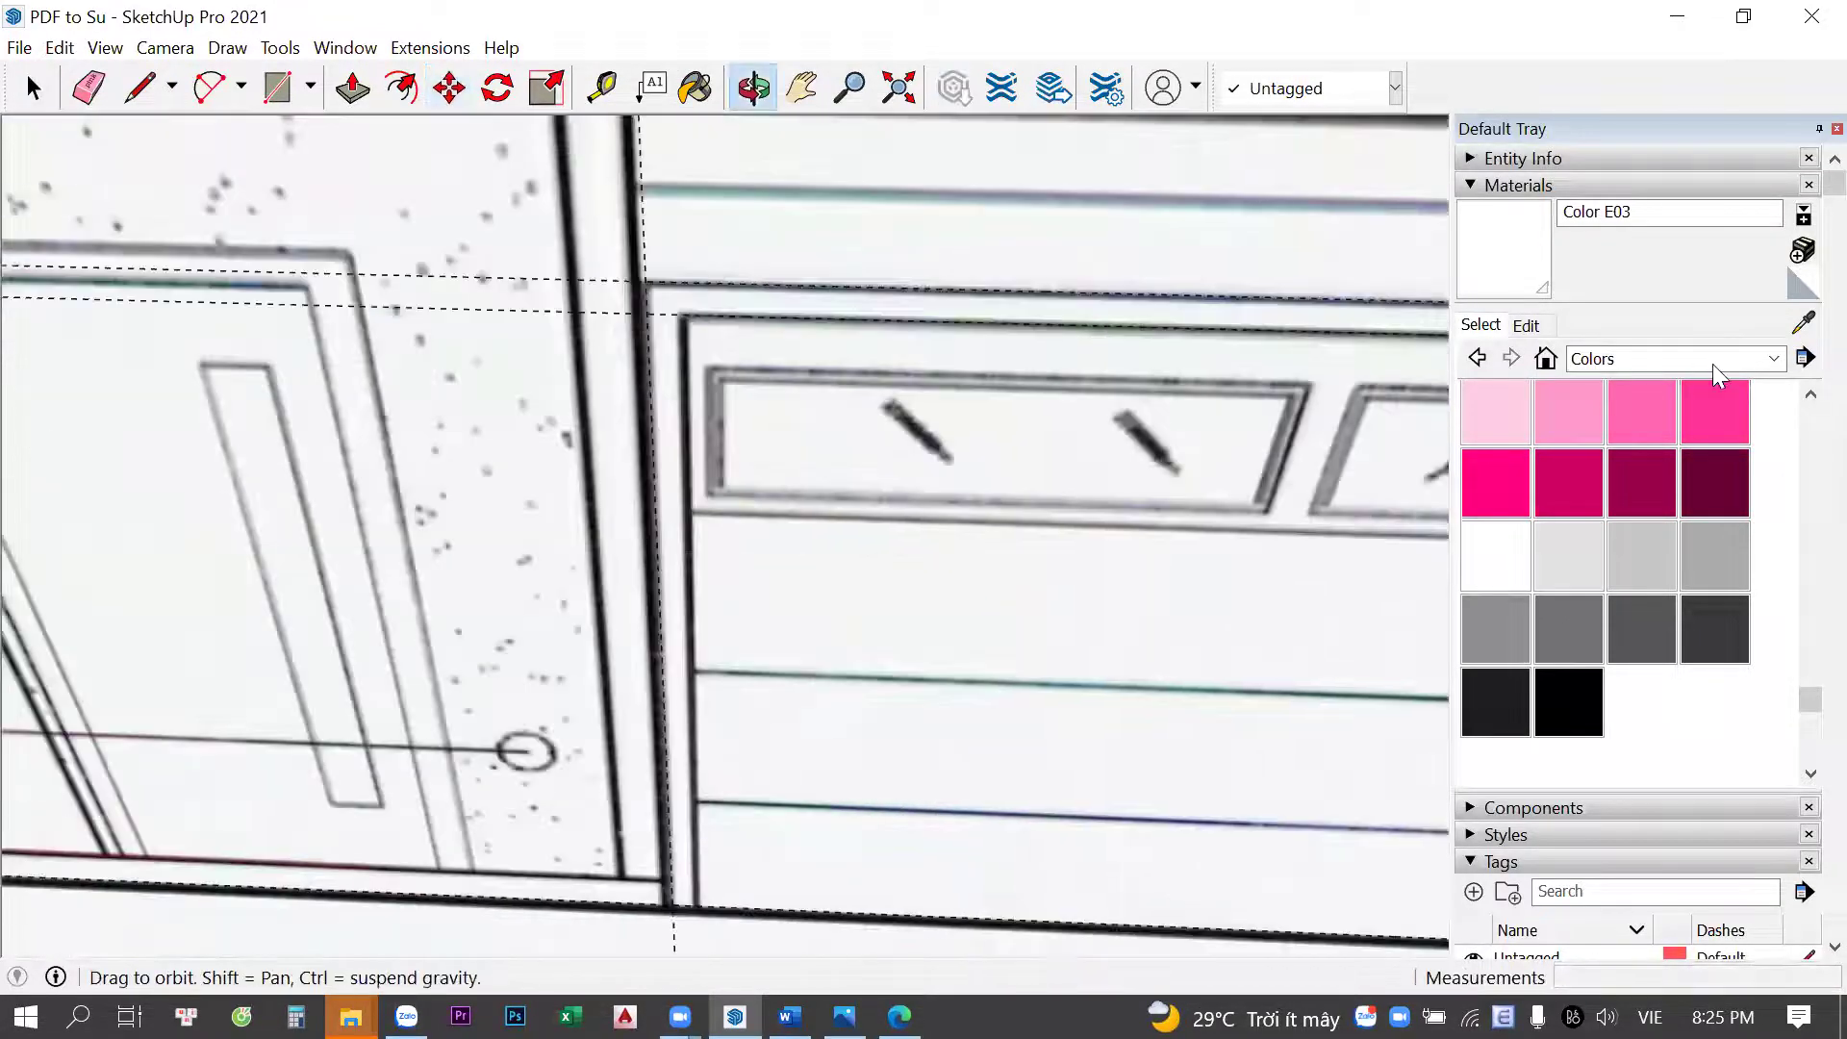
pyautogui.press('space')
pyautogui.scroll(2, 770, 385)
pyautogui.scroll(2, 890, 423)
pyautogui.scroll(-2, 887, 414)
pyautogui.moveTo(1258, 486); pyautogui.dragTo(1113, 437, button='middle')
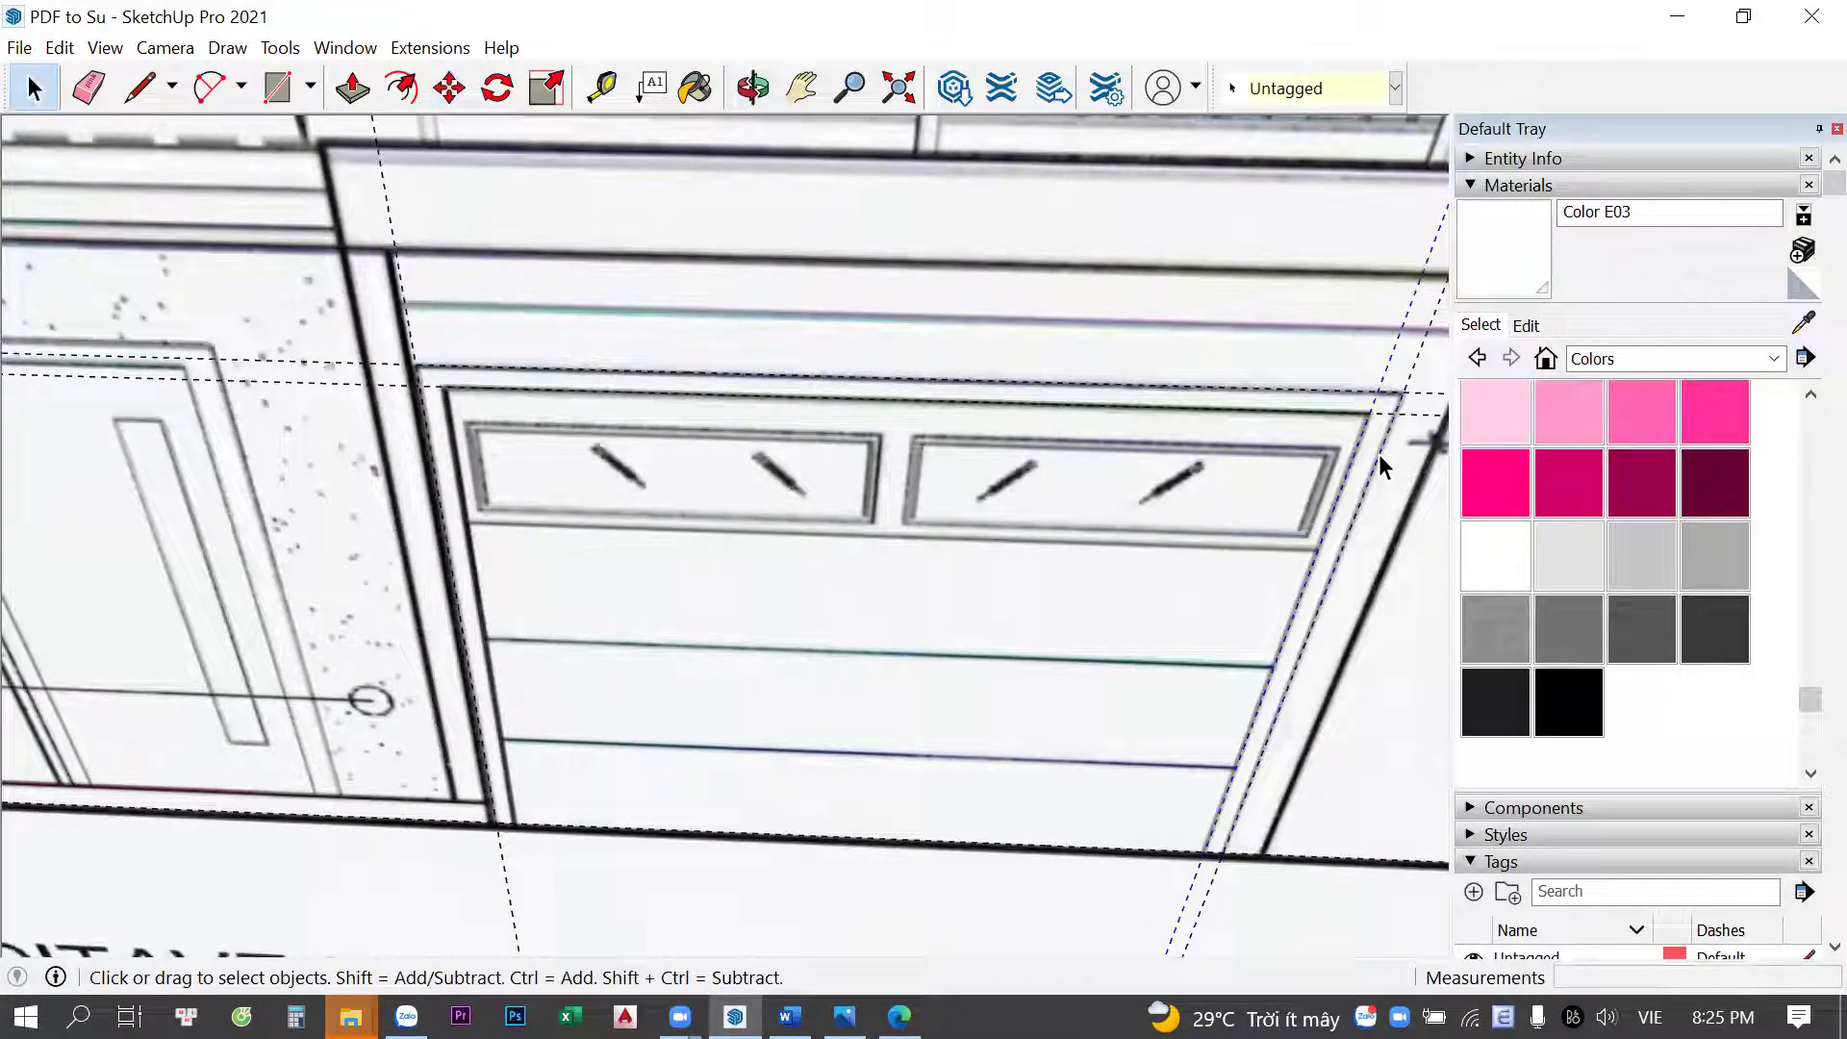
# Copy the guide from the right intersection to the left guide point
pyautogui.press('m')
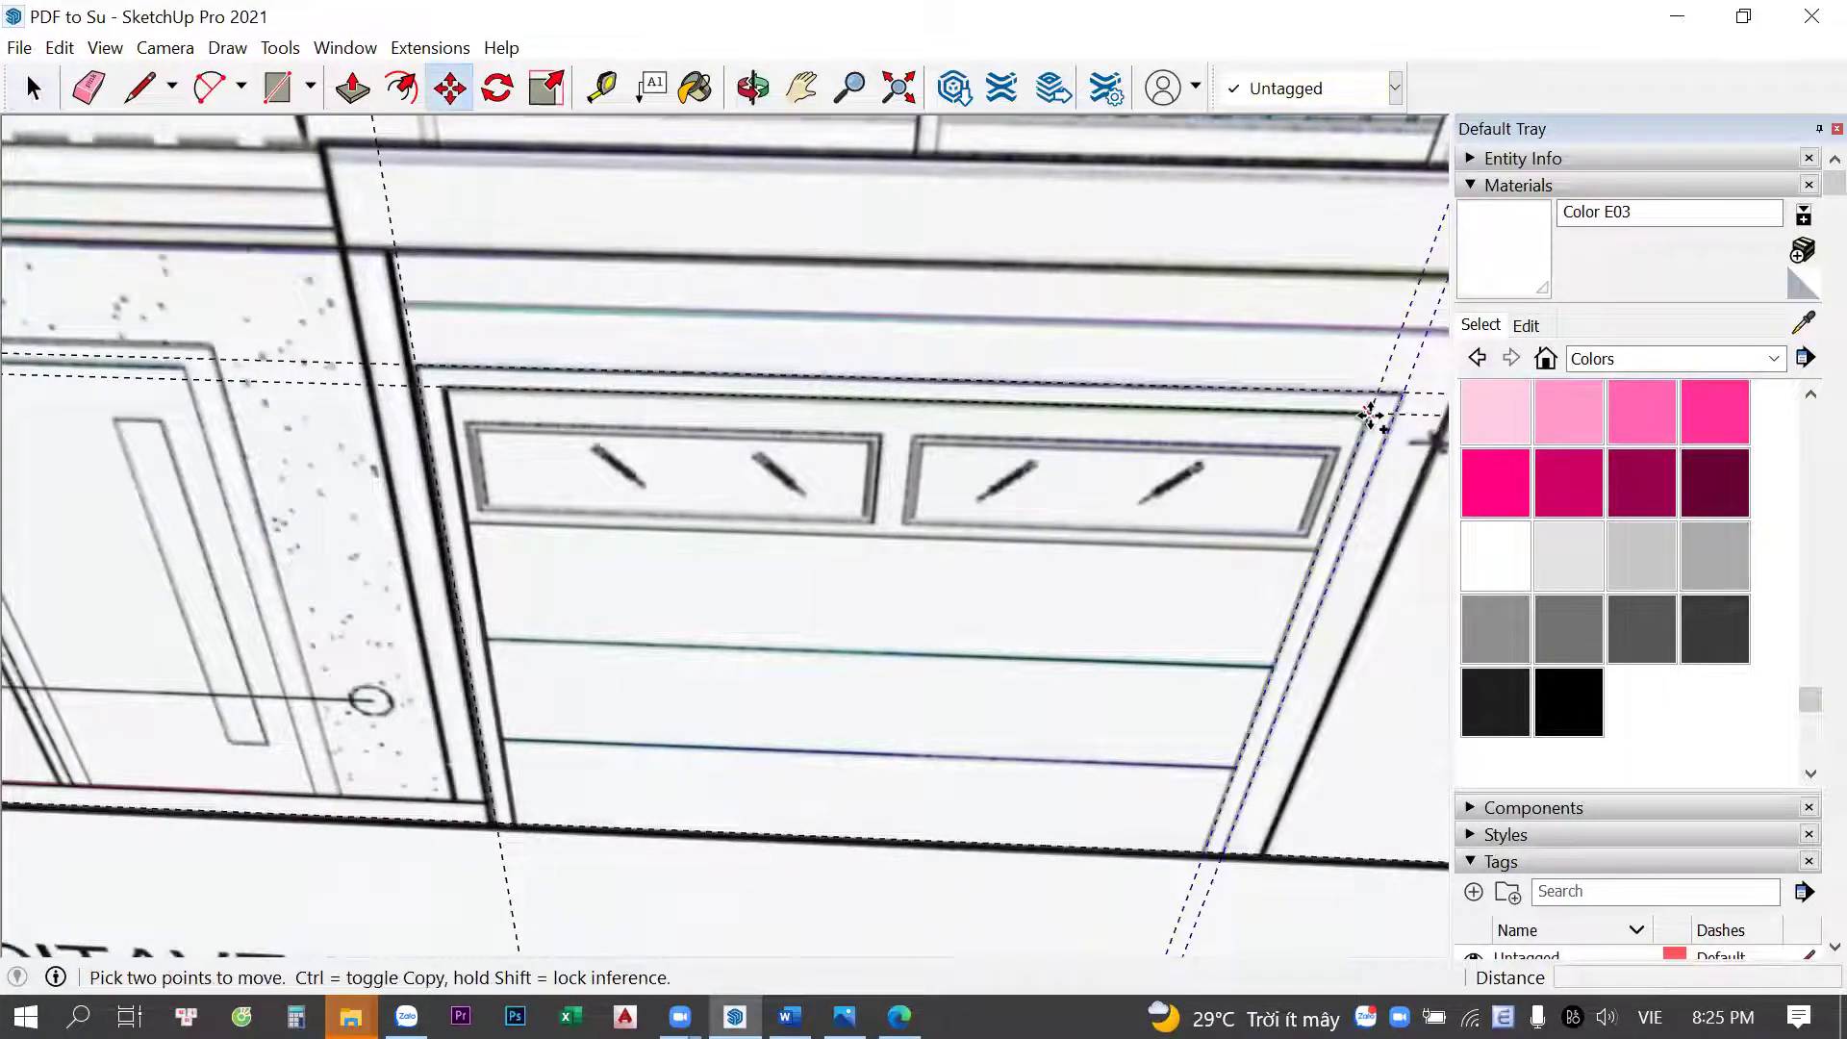
pyautogui.click(1370, 414)
pyautogui.click(416, 375)
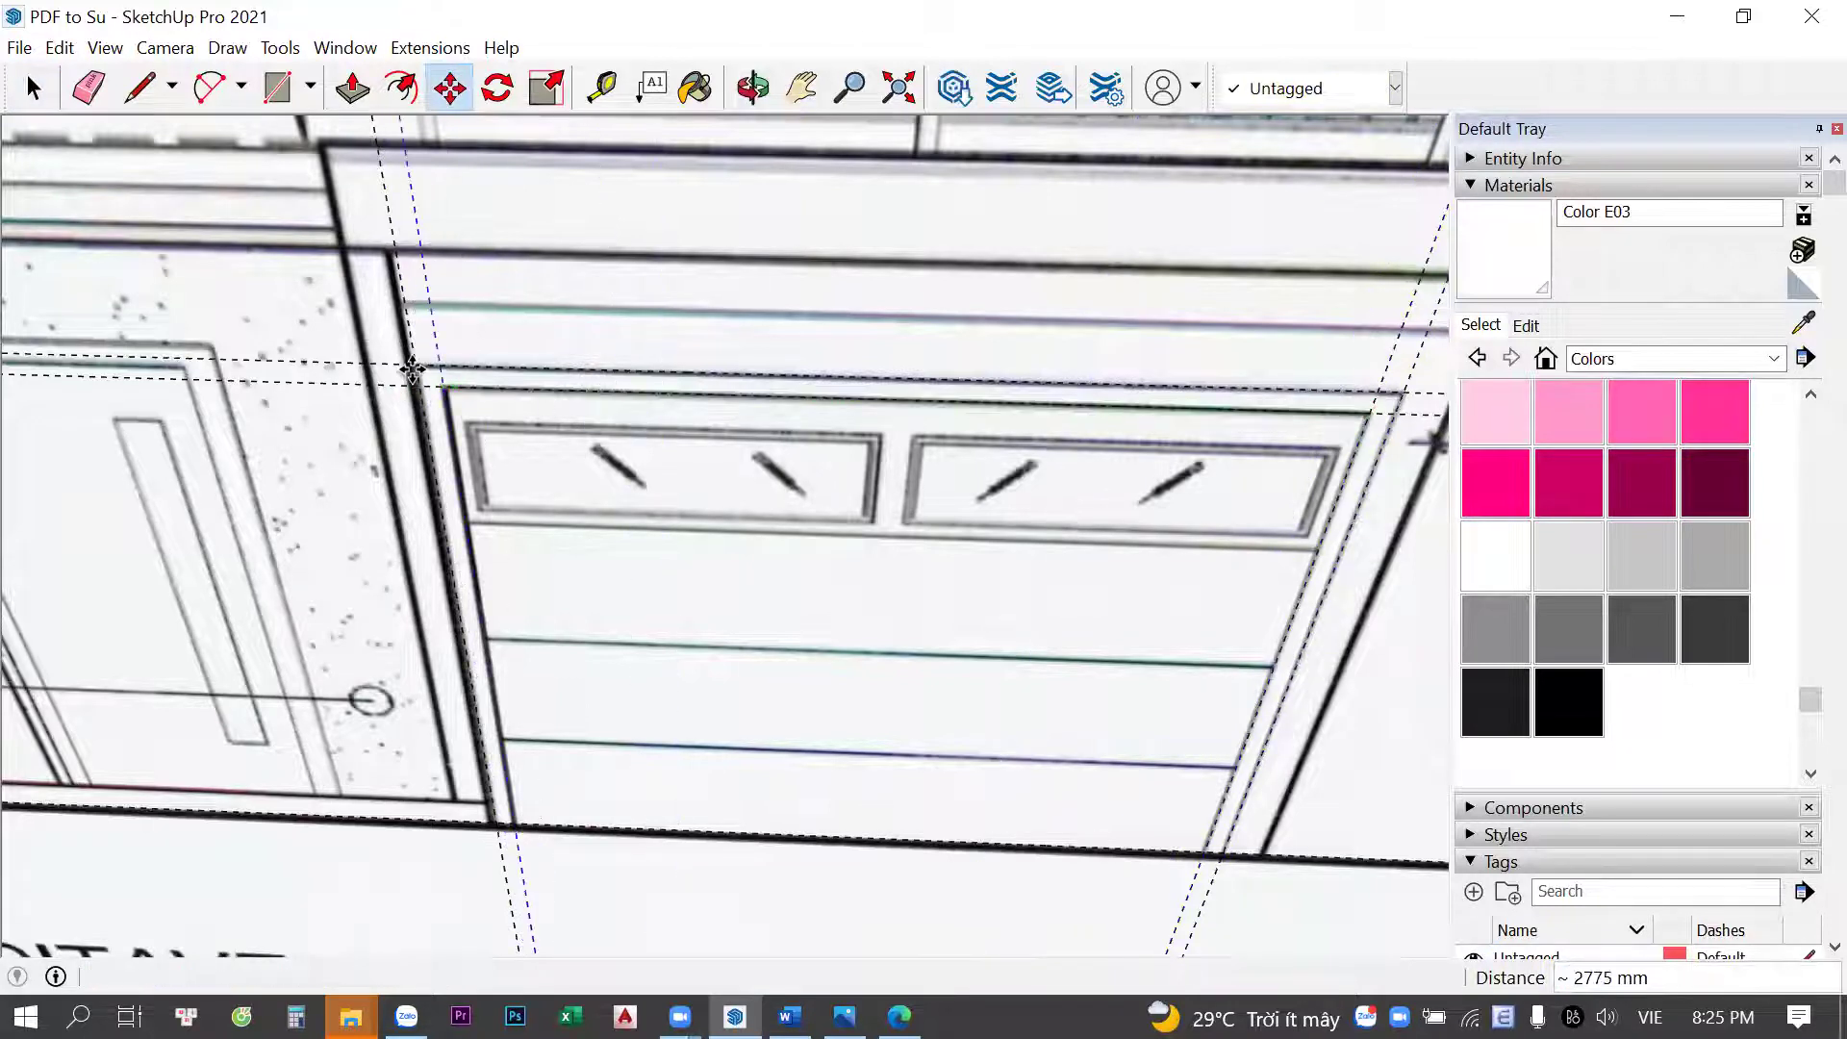
pyautogui.press('space')
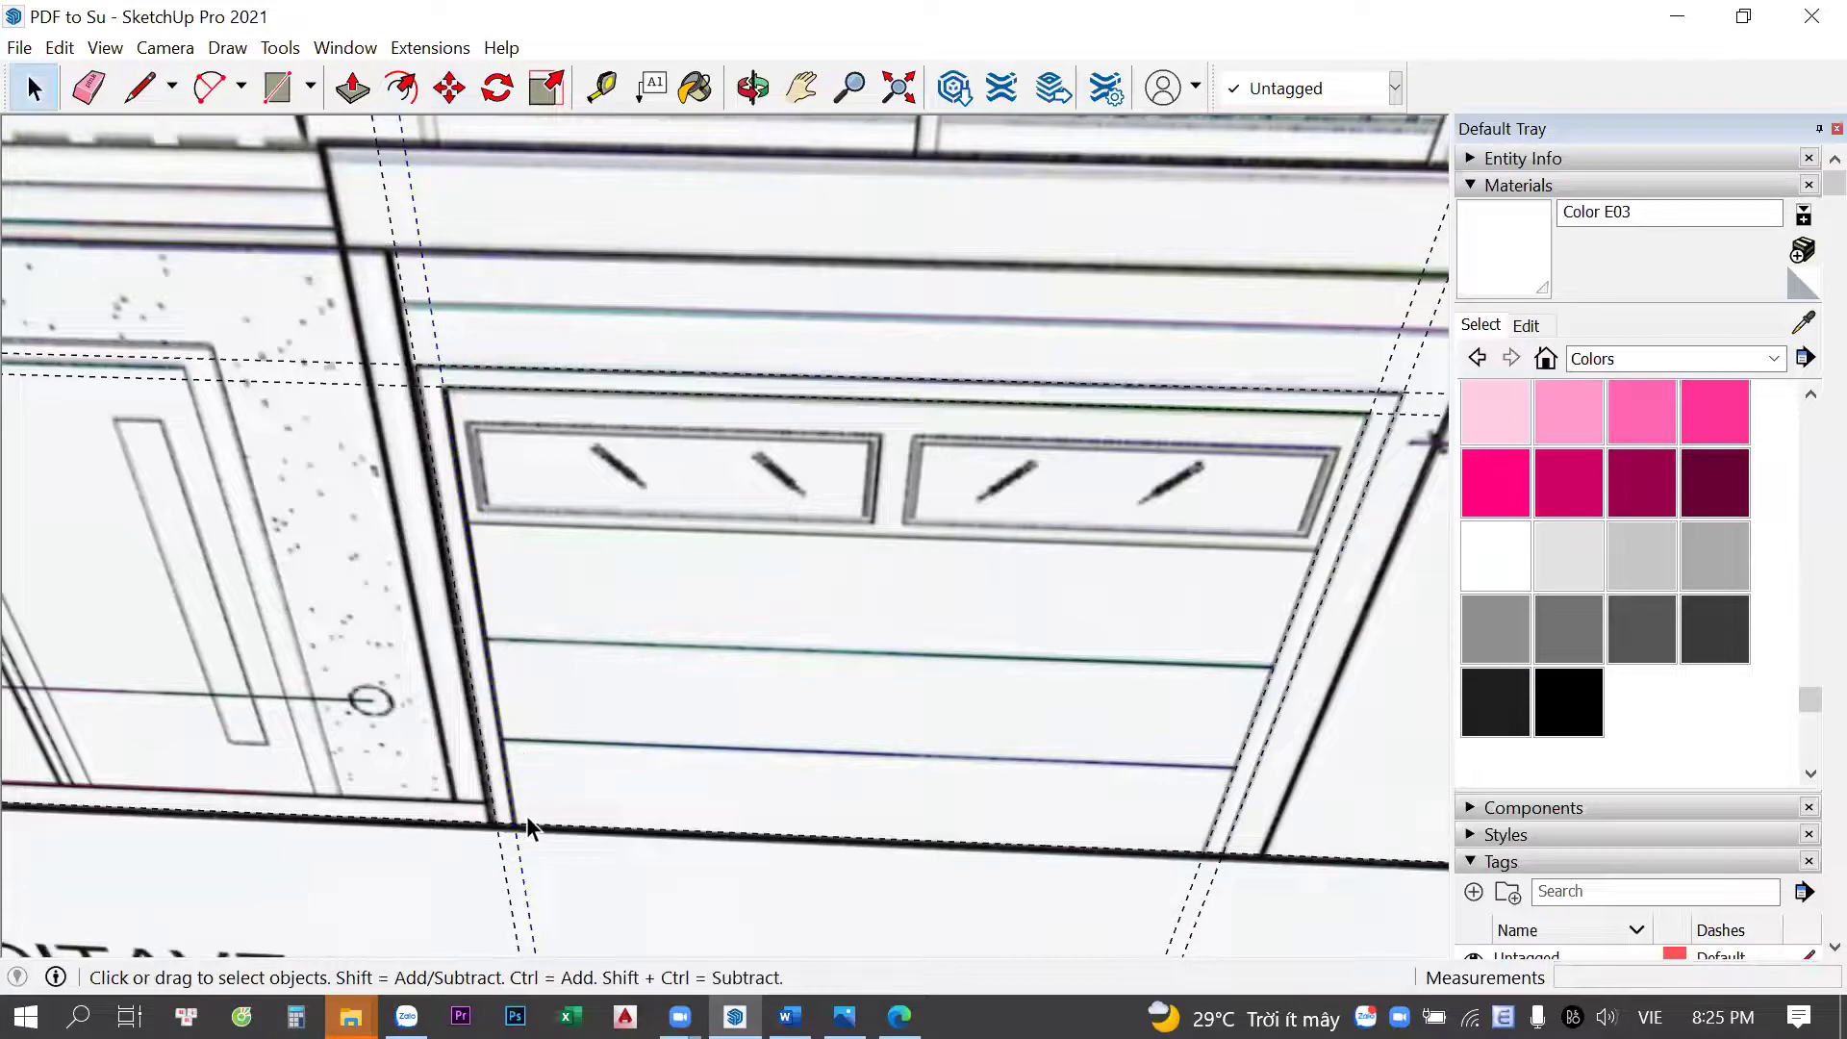
# Trace the left, top and right frame strips around the garage door with rectangles
pyautogui.press('r')
pyautogui.click(514, 824)
pyautogui.click(415, 364)
pyautogui.click(1370, 413)
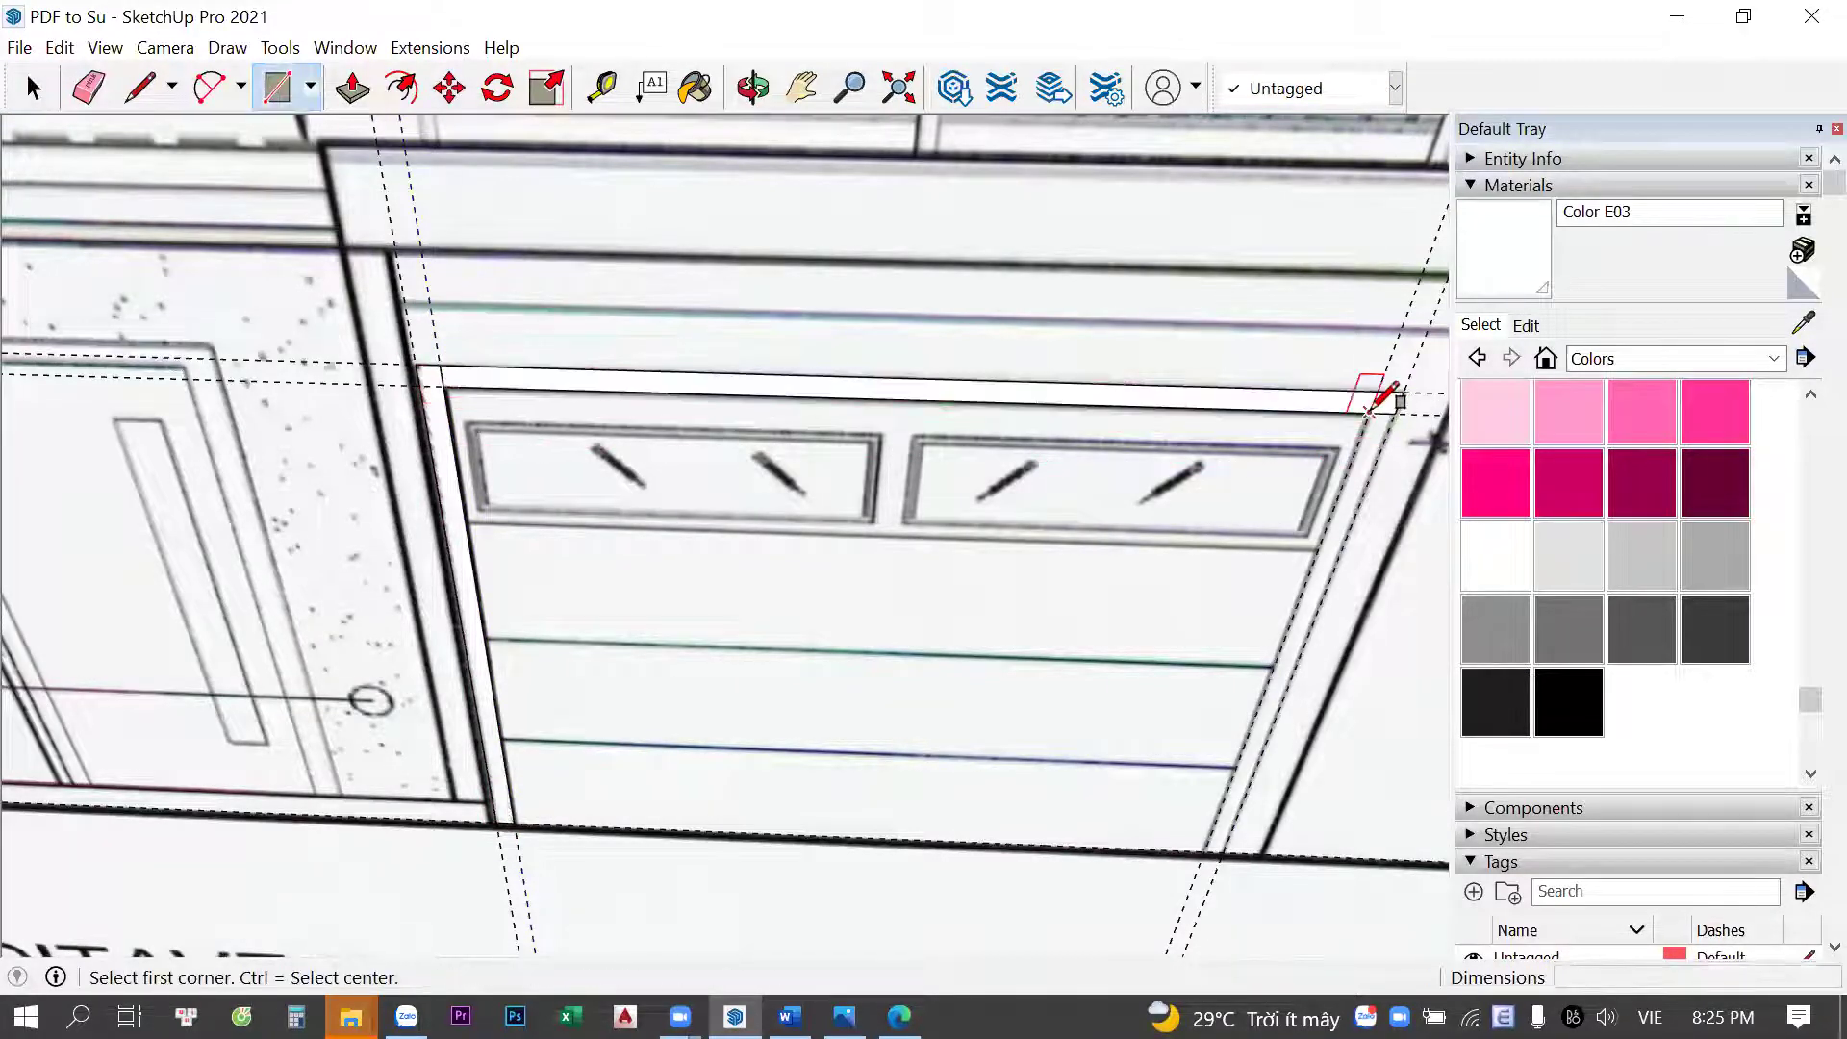
pyautogui.press('space')
pyautogui.scroll(1, 1378, 416)
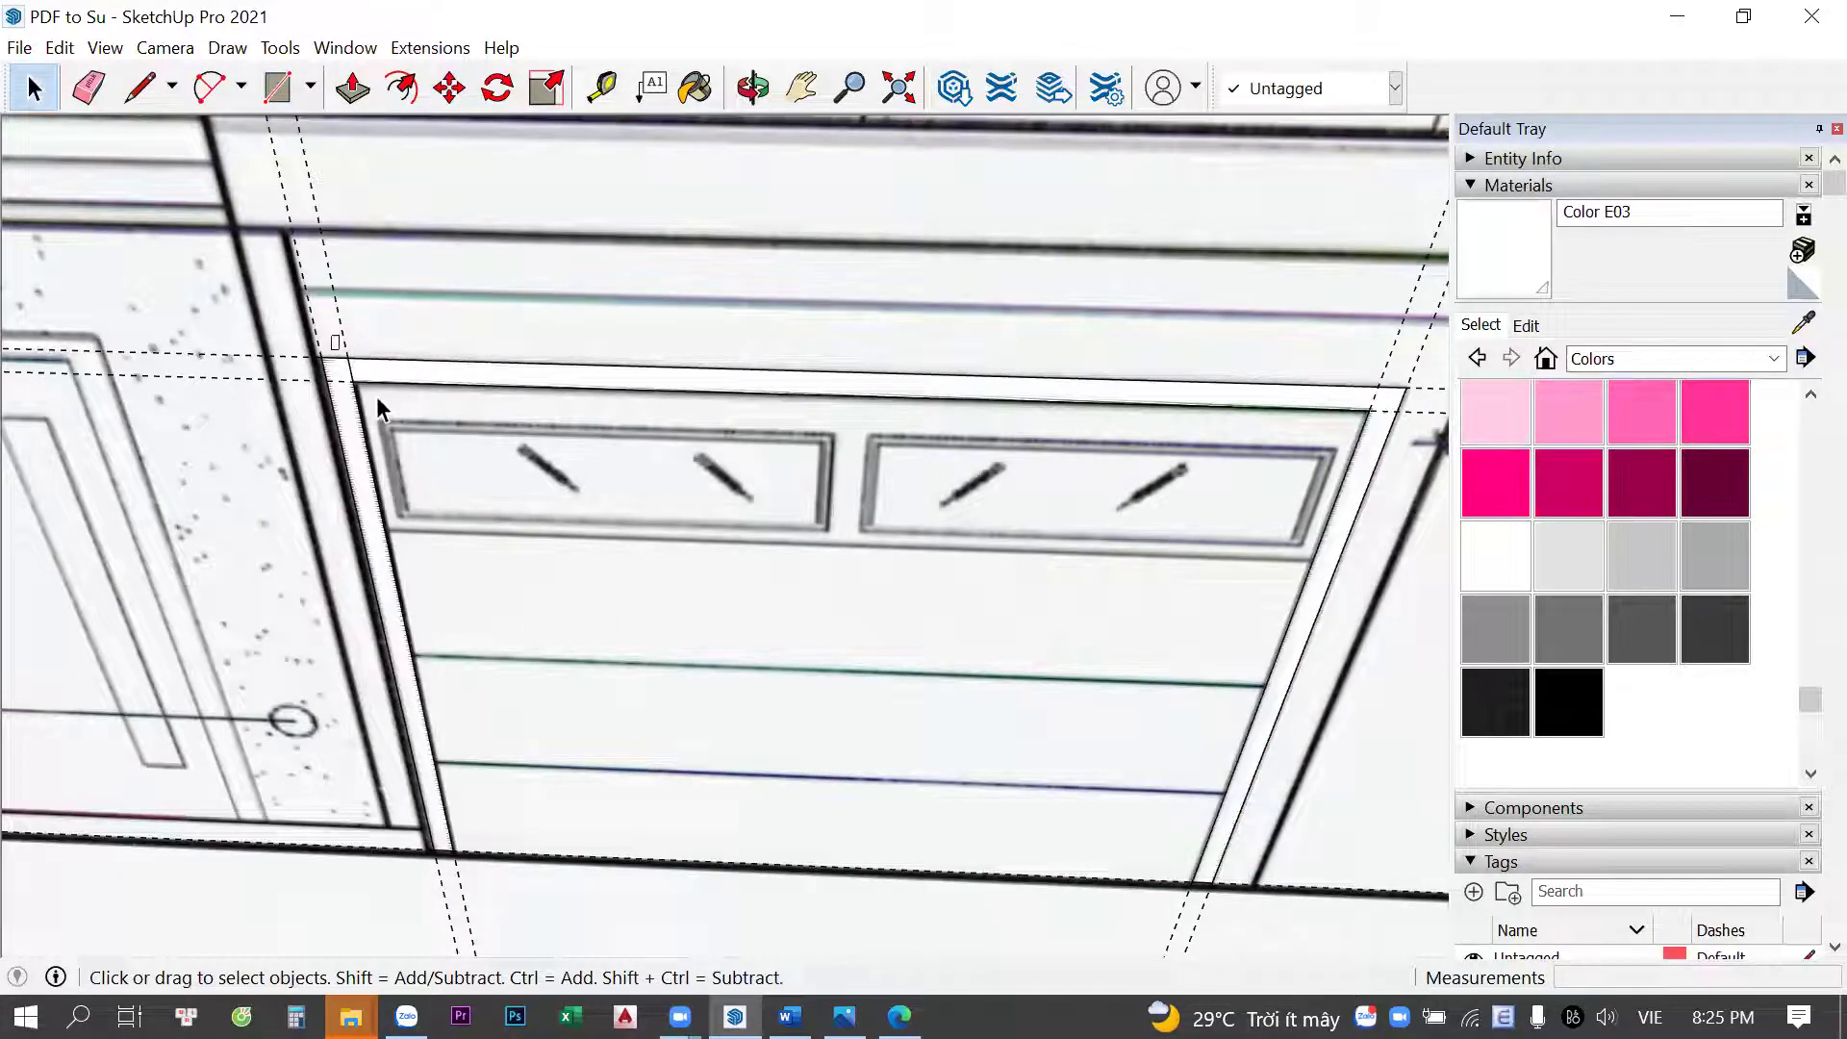
# Push/Pull the door frame face out 50 mm and orbit to inspect it
pyautogui.press('p')
pyautogui.click(358, 495)
pyautogui.write('50')
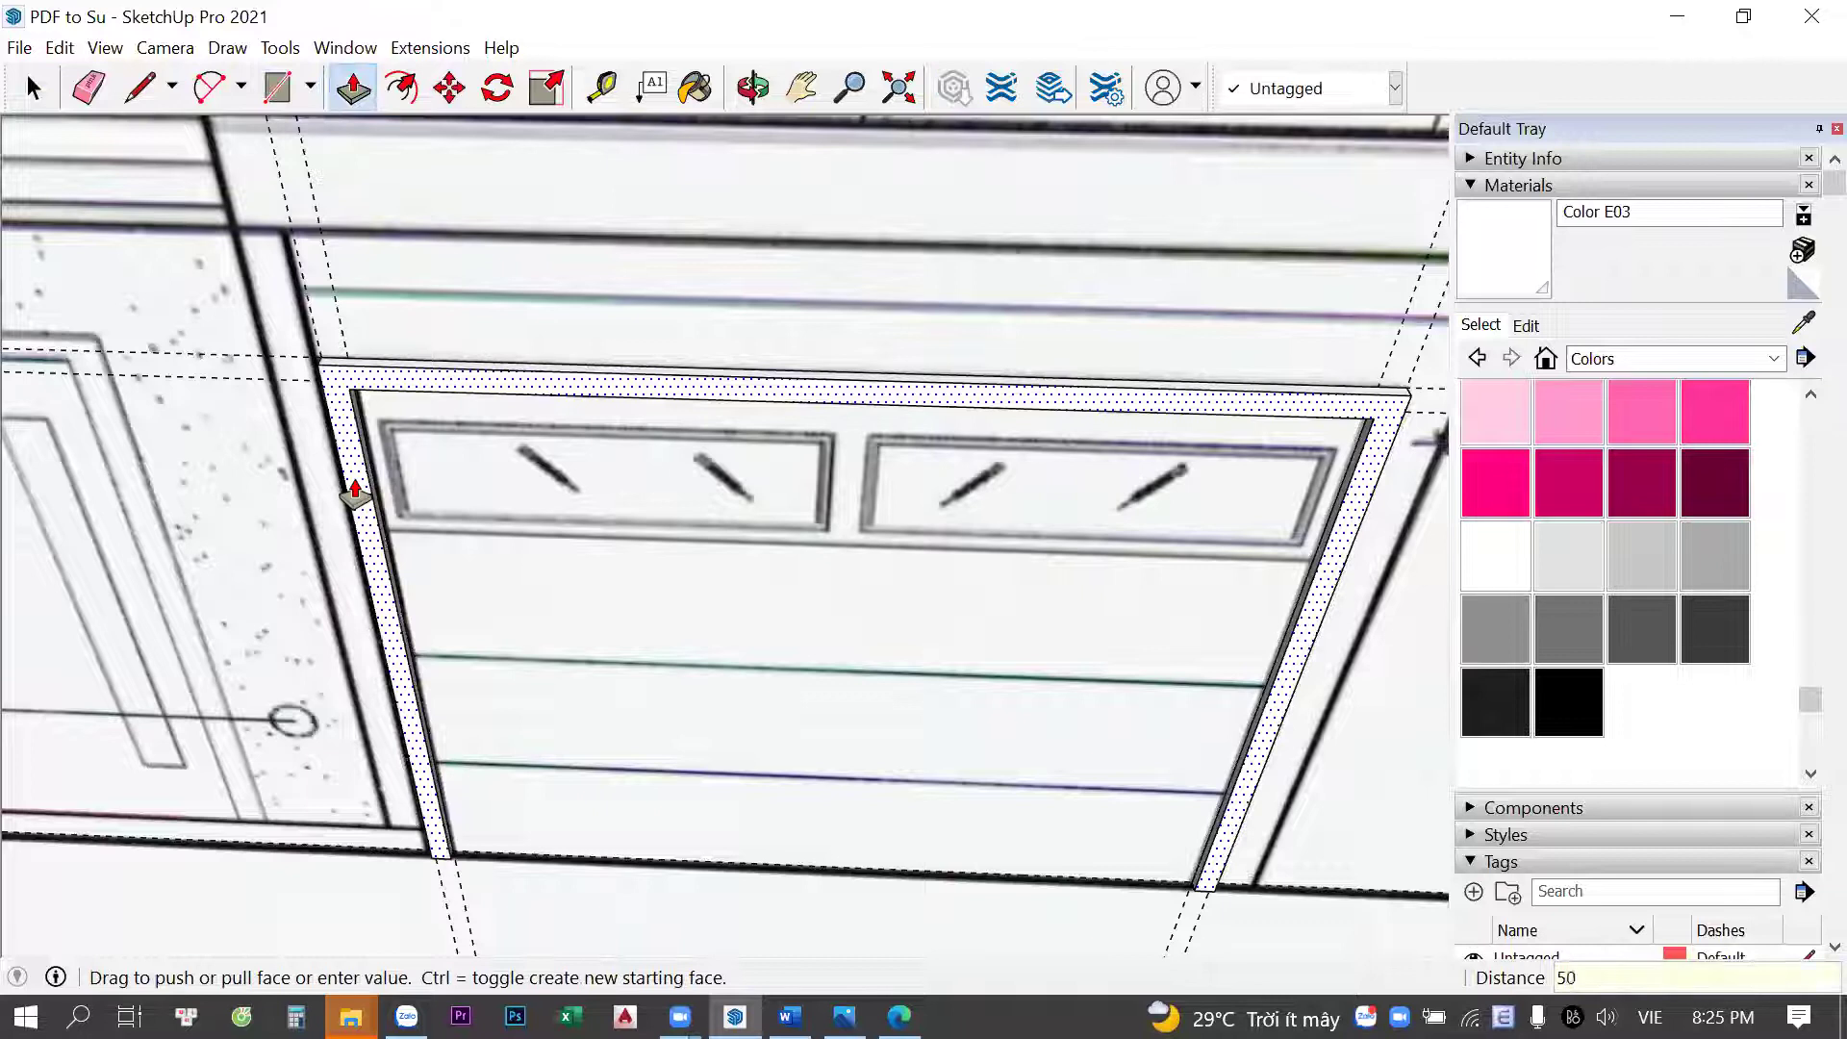
pyautogui.press('Return')
pyautogui.press('space')
pyautogui.moveTo(858, 471)
pyautogui.mouseDown(button='middle')
pyautogui.moveTo(833, 529)
pyautogui.moveTo(632, 754)
pyautogui.moveTo(536, 673)
pyautogui.moveTo(532, 626)
pyautogui.mouseUp(button='middle')
pyautogui.scroll(2, 524, 800)
pyautogui.moveTo(522, 799)
pyautogui.mouseDown(button='middle')
pyautogui.moveTo(453, 692)
pyautogui.moveTo(519, 808)
pyautogui.mouseUp(button='middle')
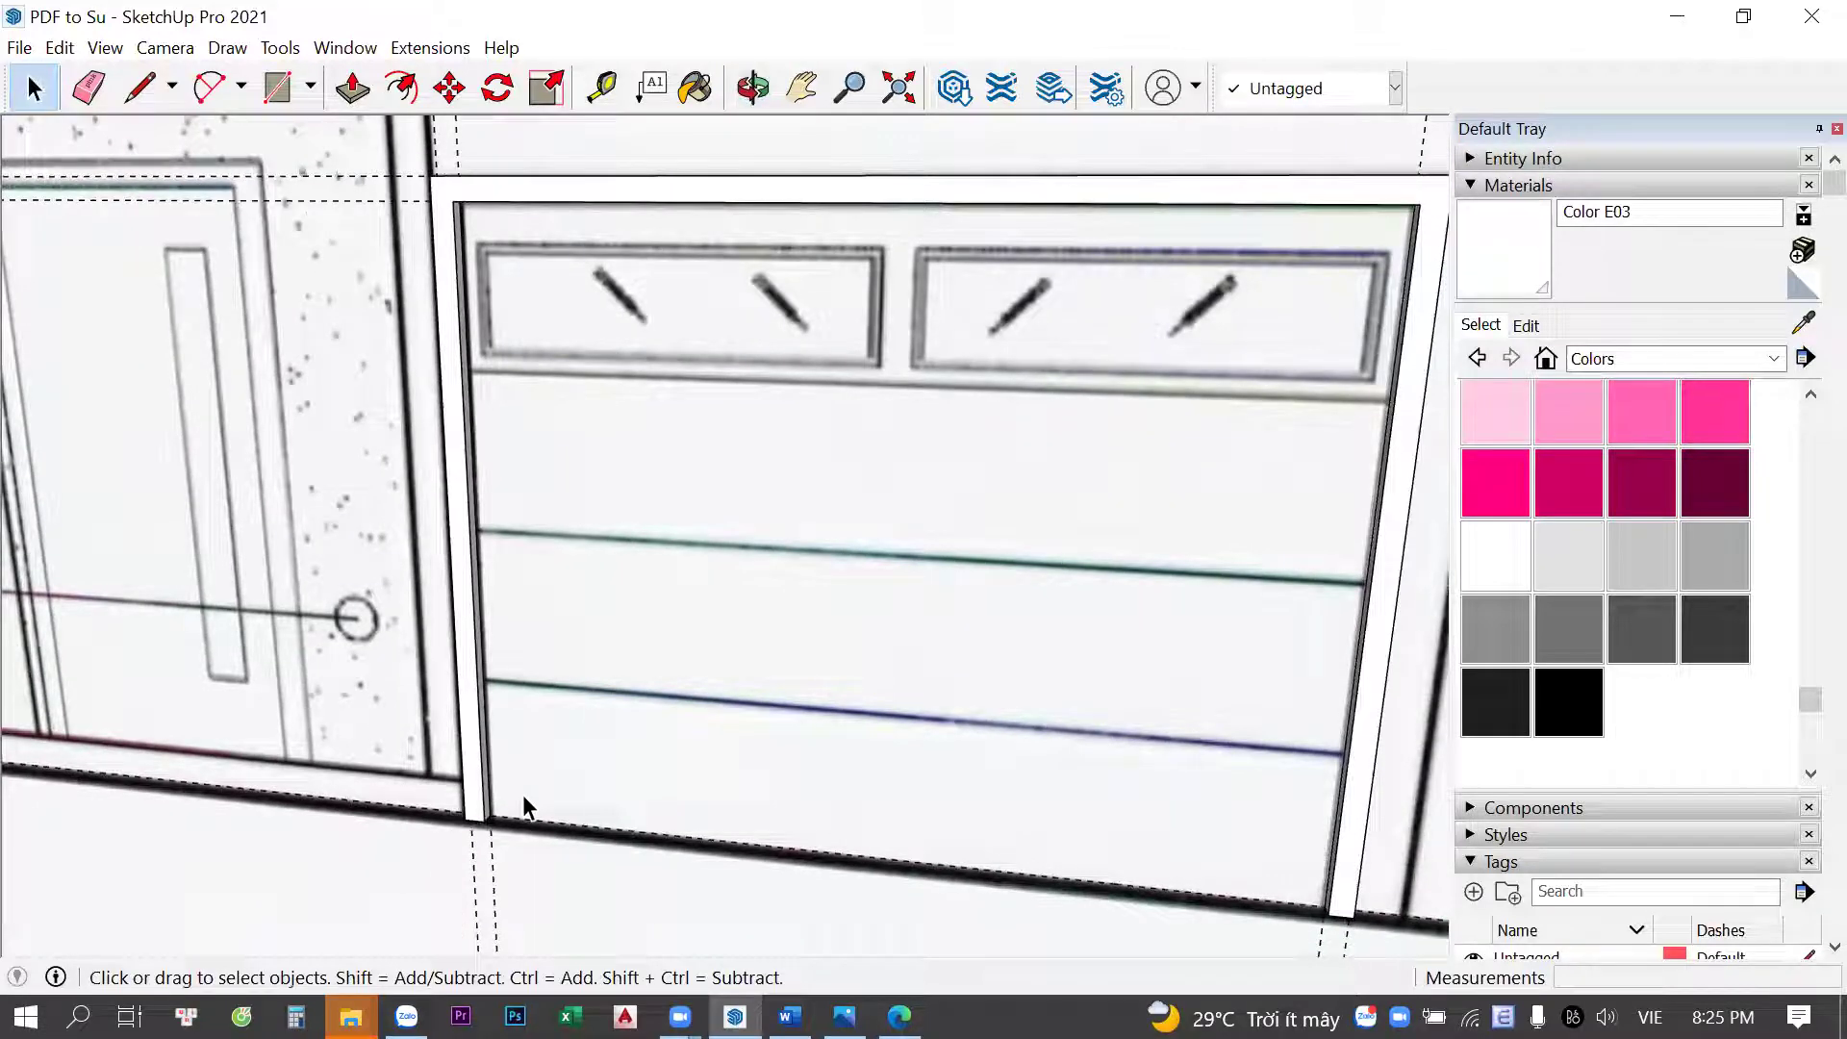
pyautogui.scroll(2, 510, 818)
pyautogui.scroll(1, 486, 813)
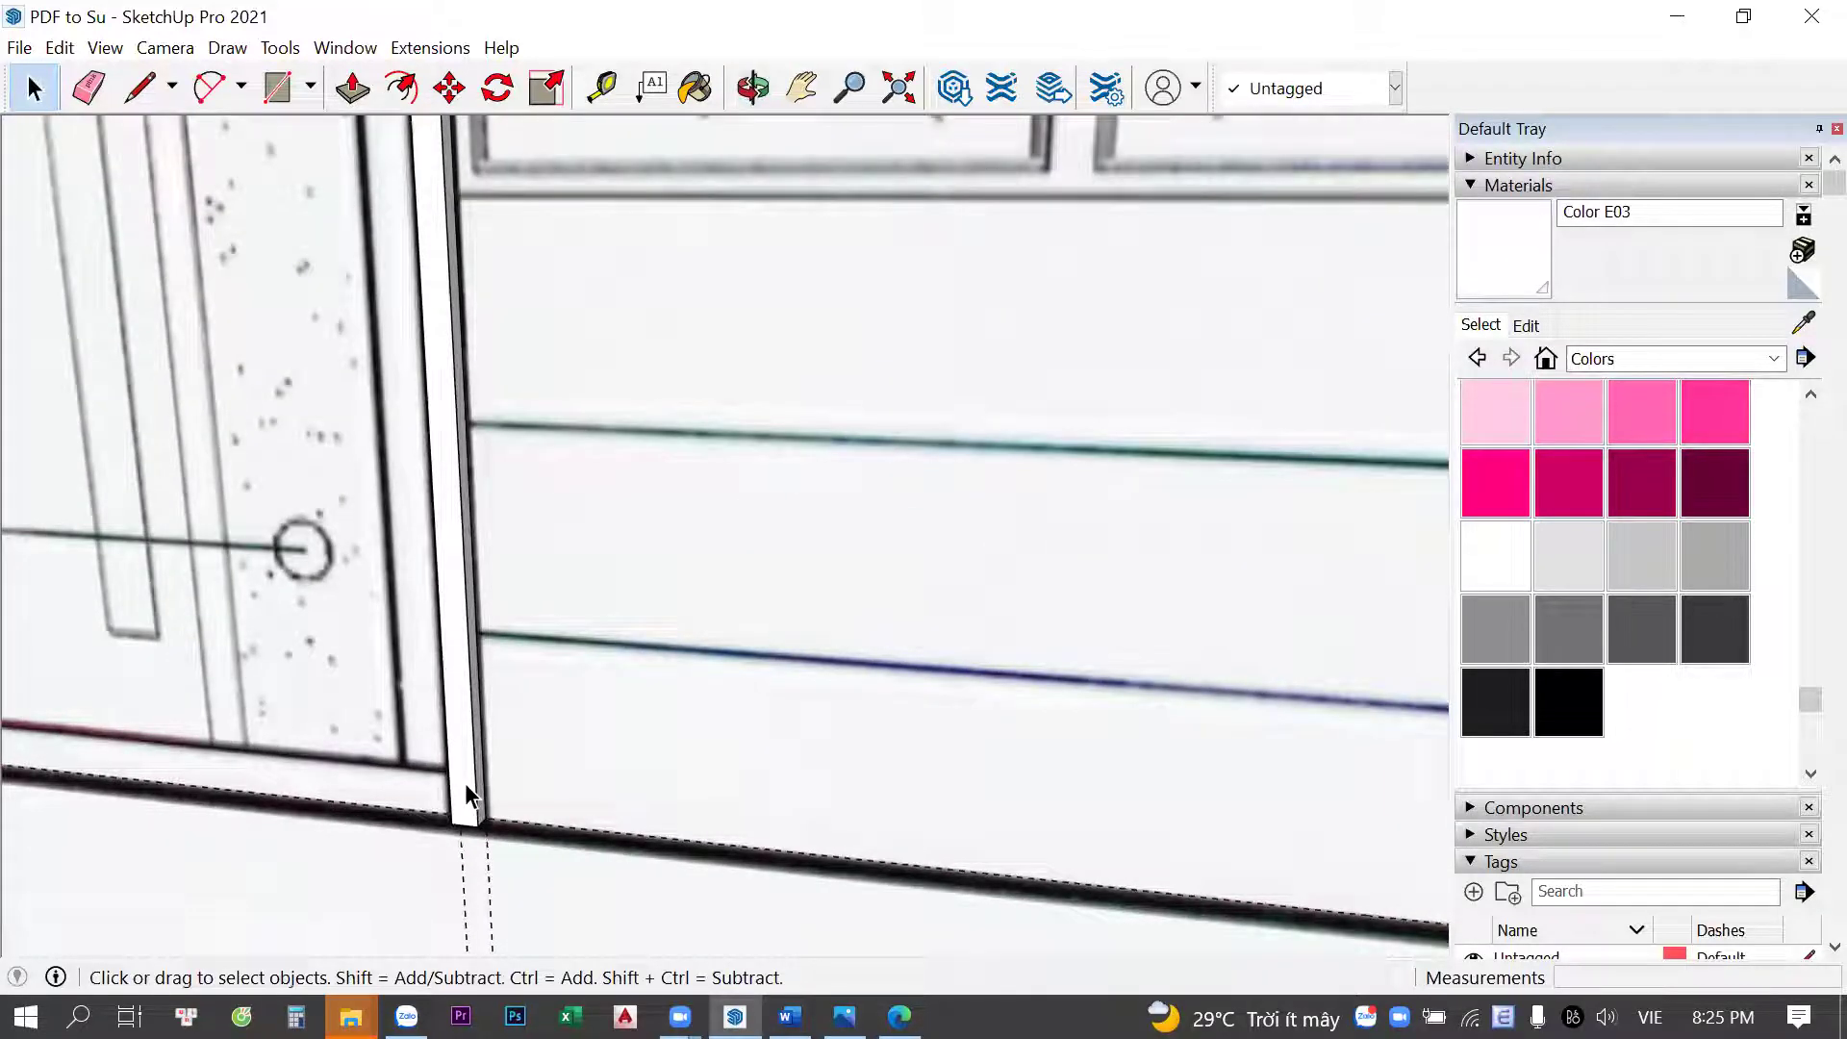
# Draw the 502 mm bottom panel rectangle across the garage door opening
pyautogui.press('p')
pyautogui.press('r')
pyautogui.click(486, 817)
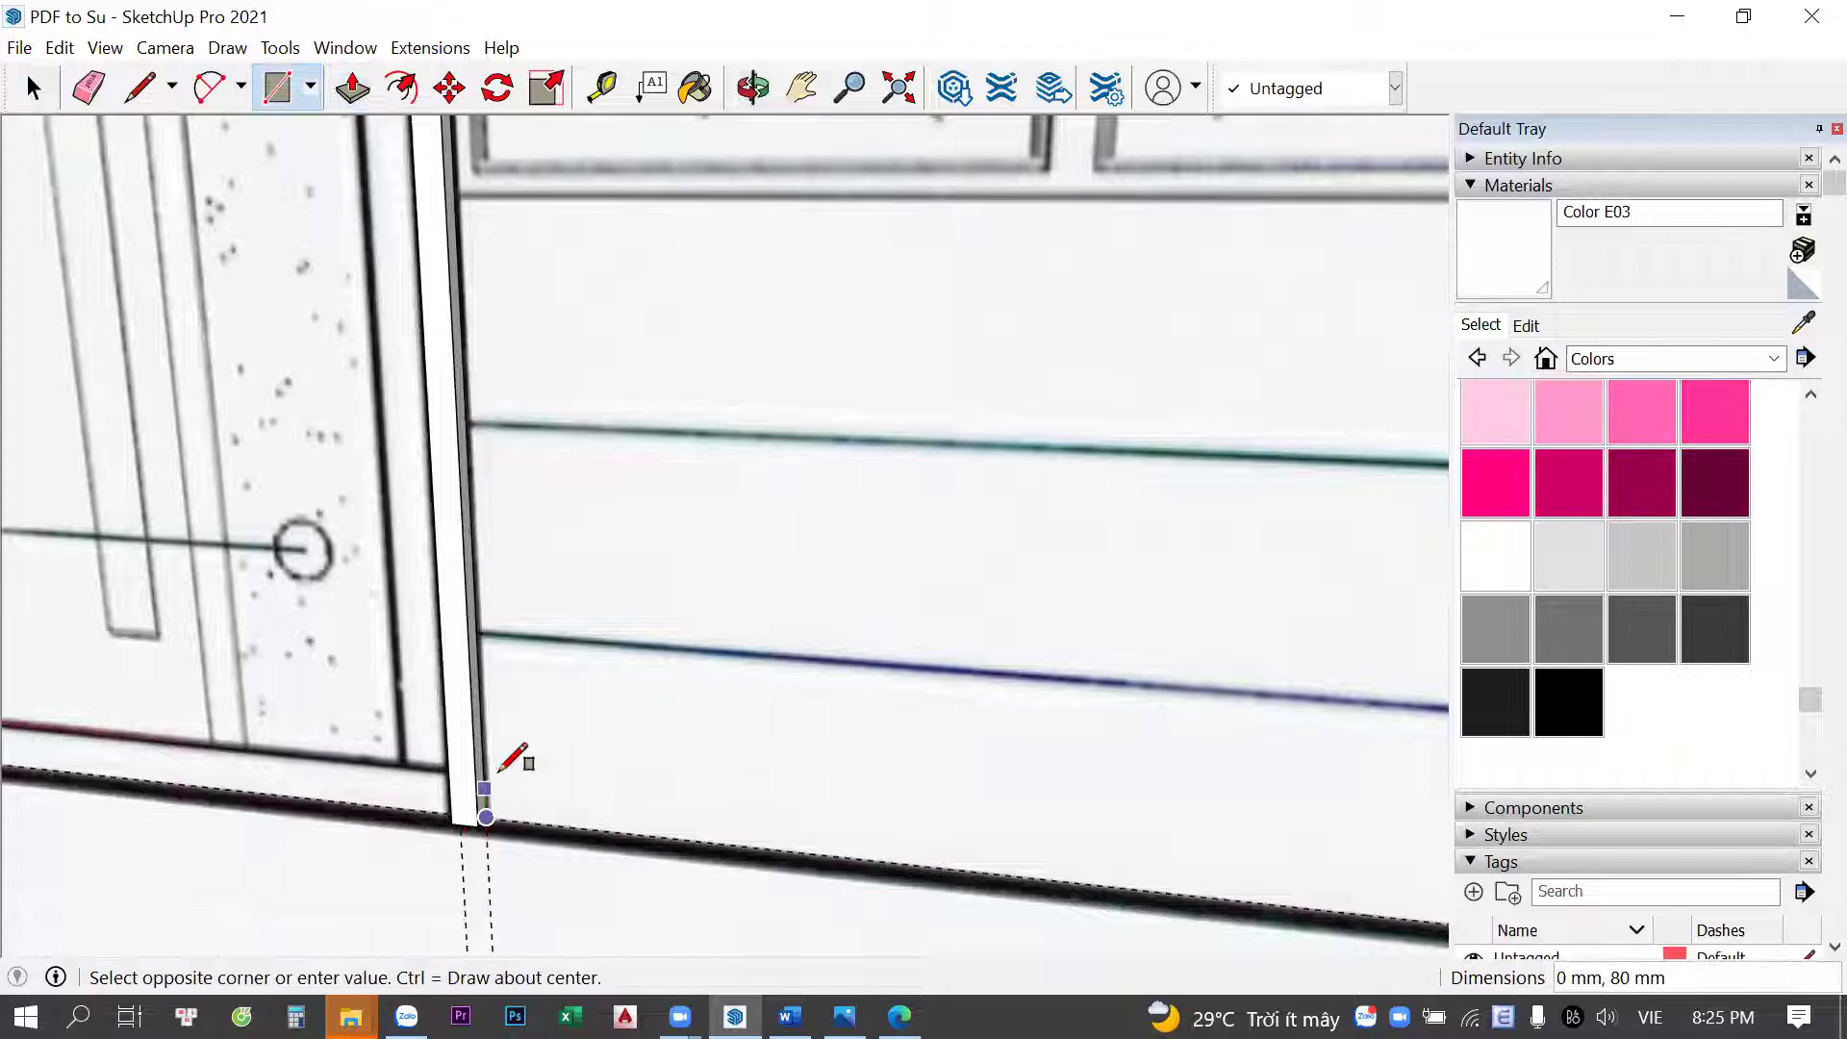
pyautogui.scroll(-5, 500, 771)
pyautogui.moveTo(500, 770); pyautogui.dragTo(1030, 857, button='middle')
pyautogui.scroll(4, 721, 607)
pyautogui.scroll(2, 742, 597)
pyautogui.scroll(2, 736, 592)
pyautogui.press('space')
pyautogui.press('t')
pyautogui.scroll(2, 705, 609)
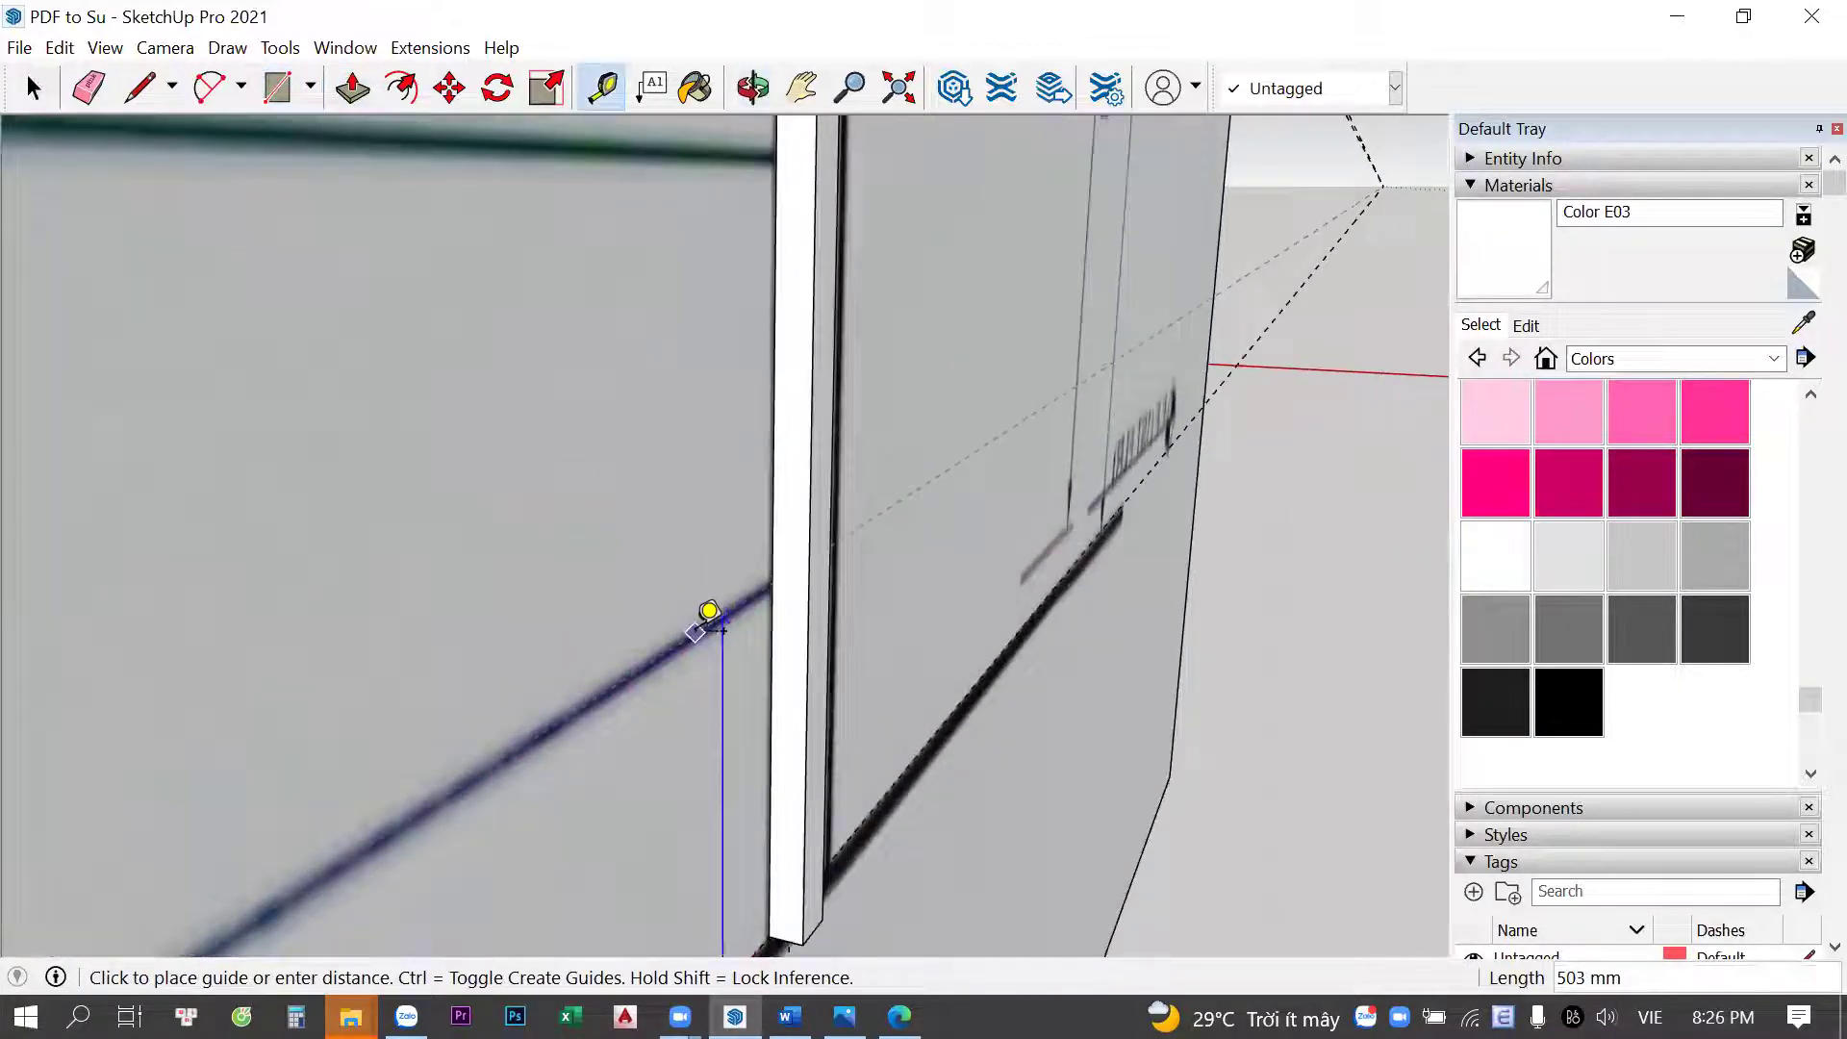
pyautogui.press('r')
pyautogui.click(795, 575)
pyautogui.moveTo(795, 575)
pyautogui.mouseDown(button='middle')
pyautogui.moveTo(392, 627)
pyautogui.moveTo(1142, 638)
pyautogui.moveTo(478, 584)
pyautogui.mouseUp(button='middle')
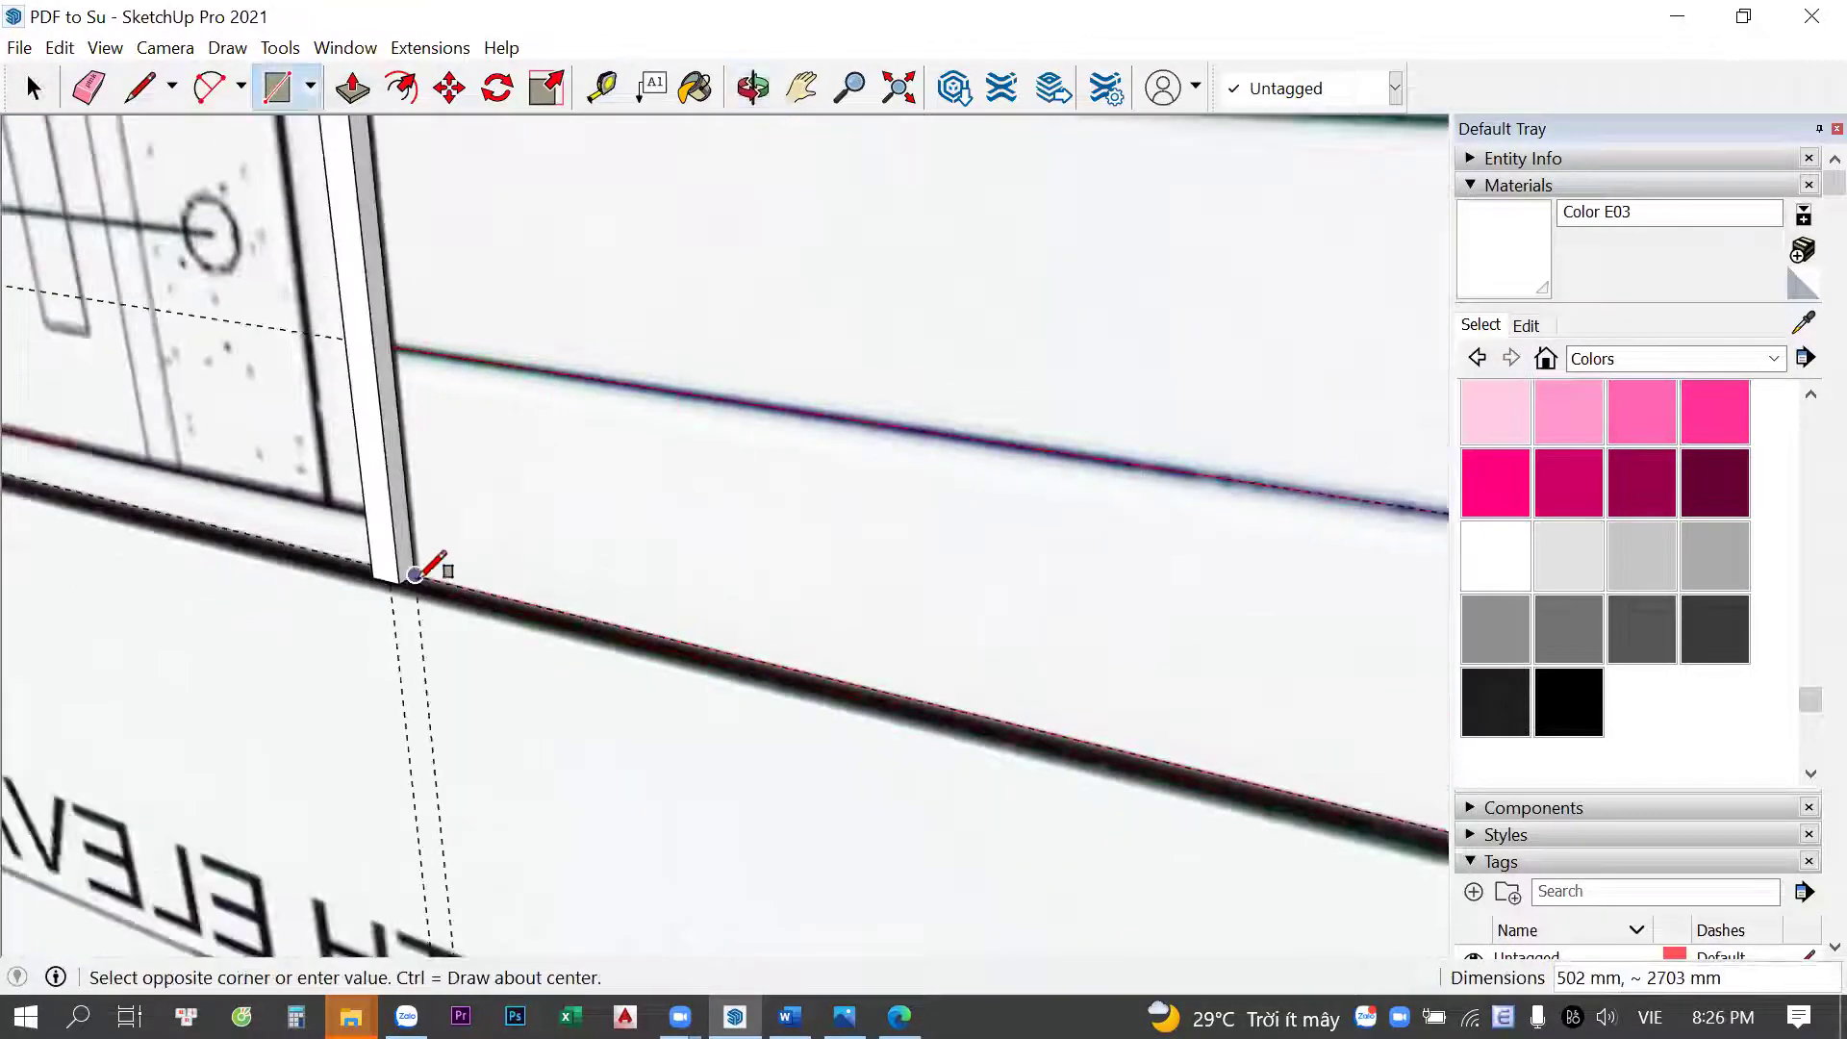
pyautogui.press('space')
# Push/Pull the bottom panel face out to 40 mm thick
pyautogui.press('p')
pyautogui.scroll(2, 481, 505)
pyautogui.click(507, 491)
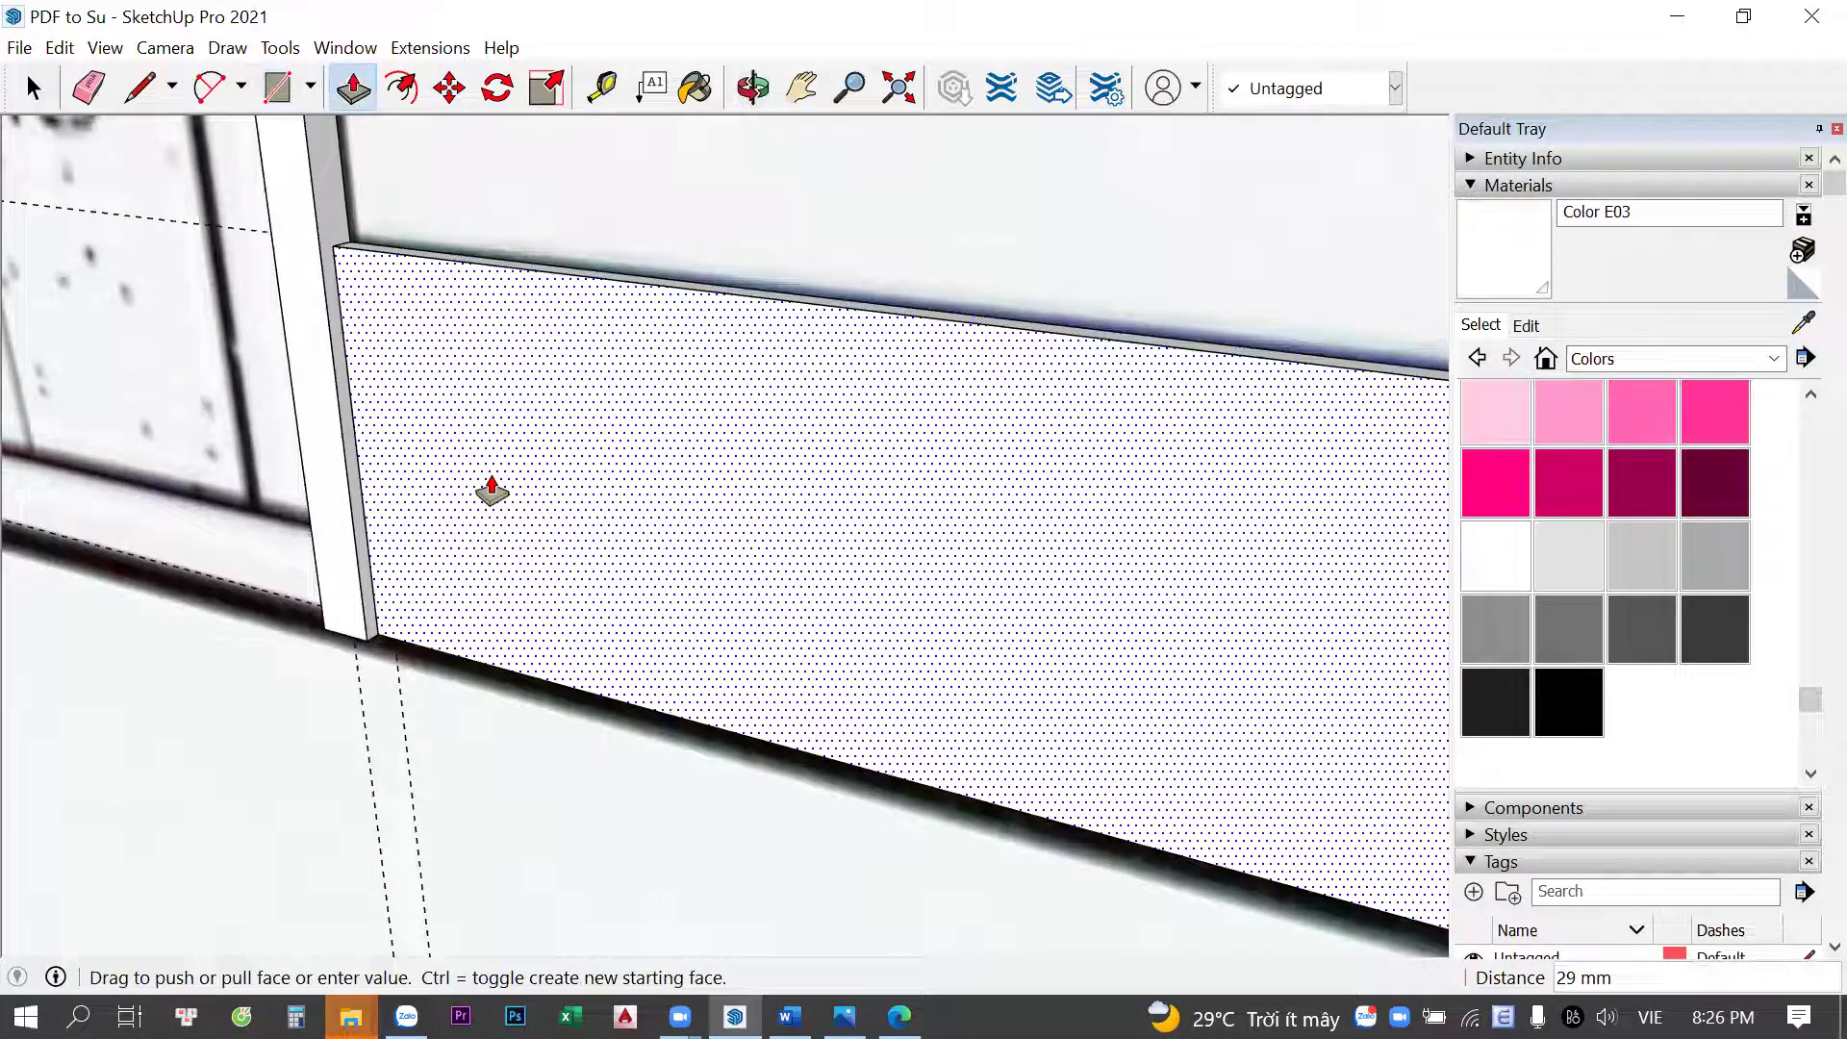
pyautogui.write('0')
pyautogui.press('Return')
# Turn the extruded bottom door panel into a component
pyautogui.press('space')
pyautogui.scroll(-2, 489, 519)
pyautogui.click(488, 520)
pyautogui.scroll(1, 593, 547)
pyautogui.scroll(-2, 595, 556)
pyautogui.scroll(-2, 552, 590)
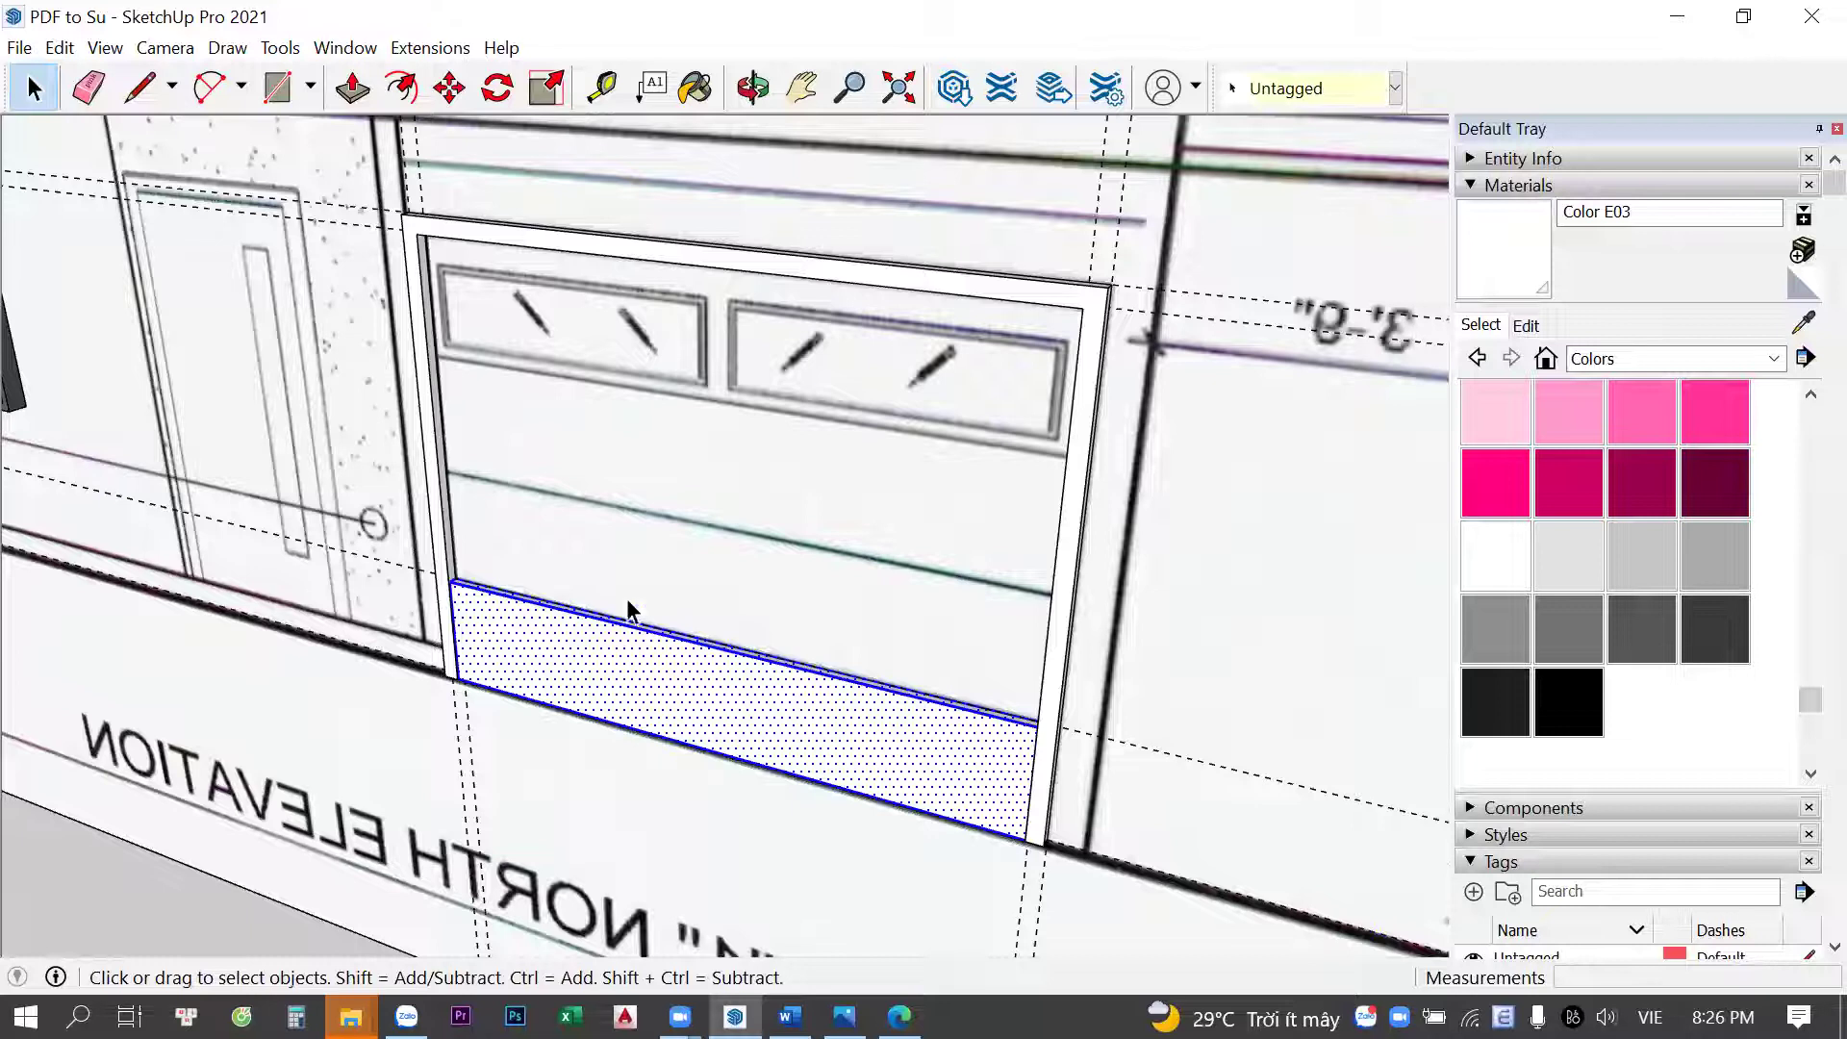
pyautogui.press('g')
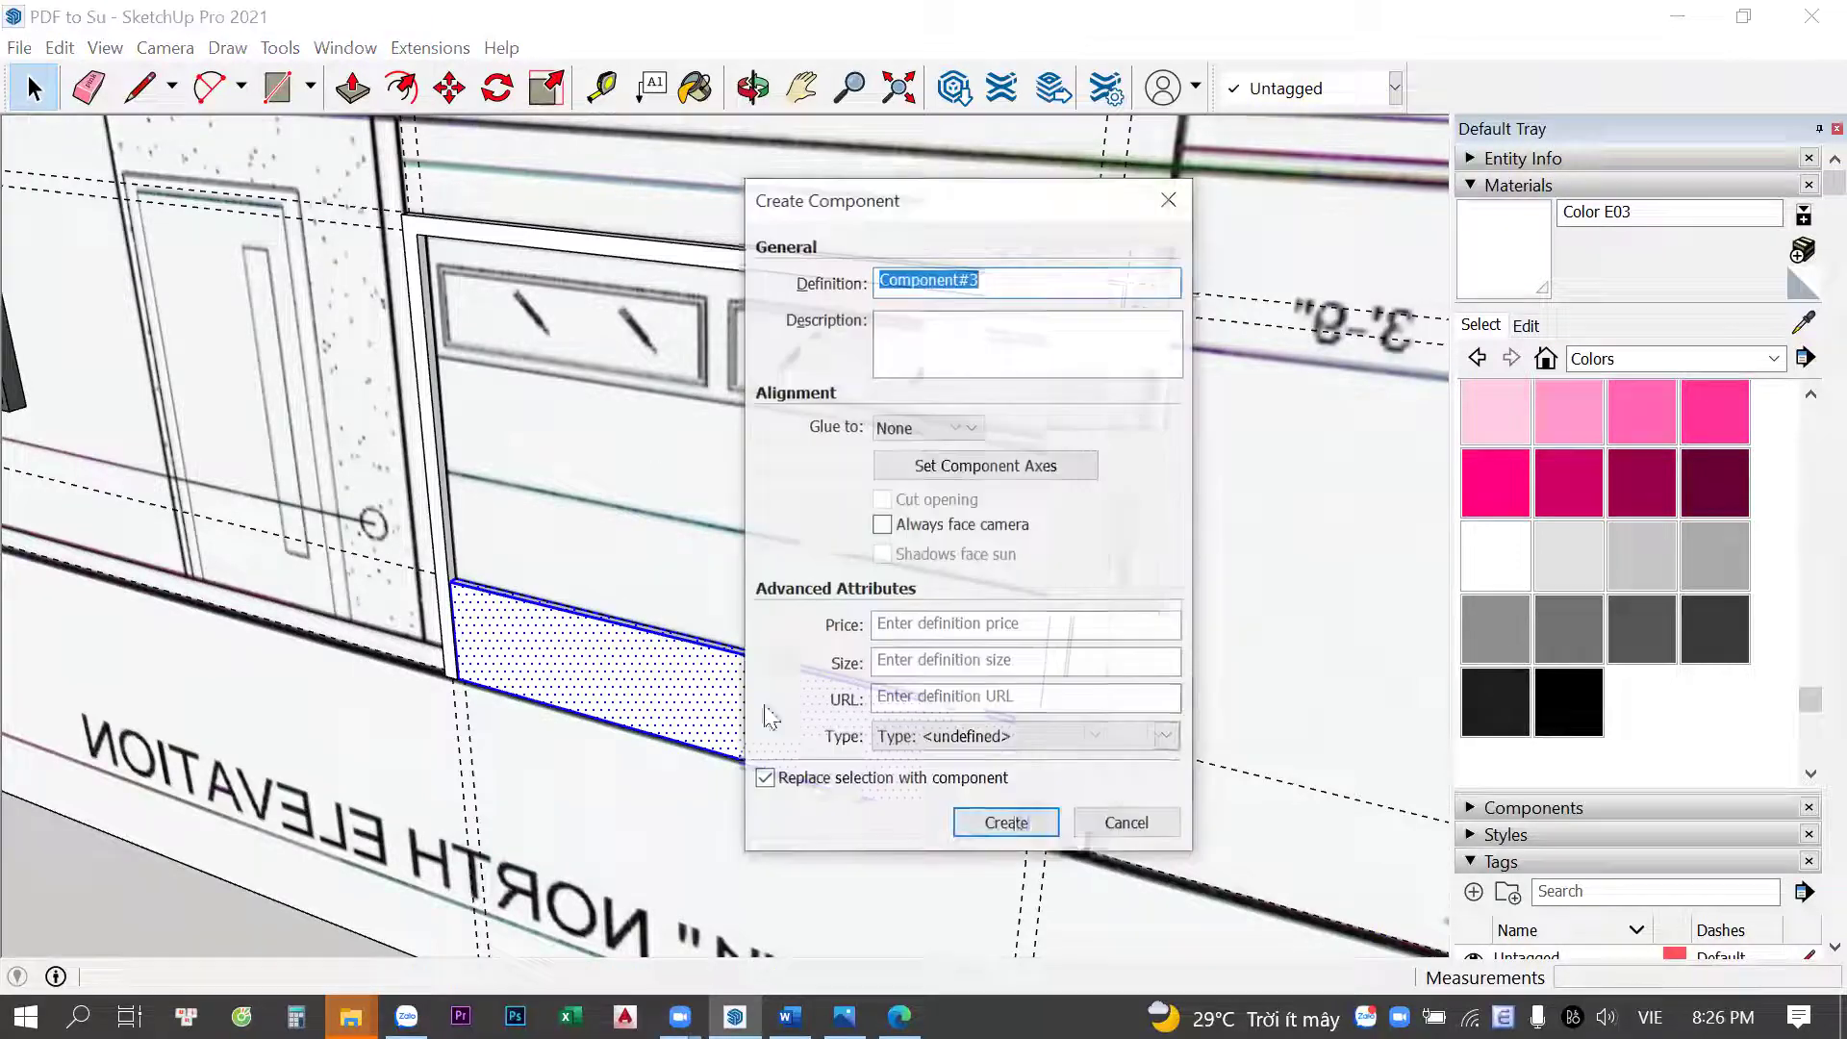
pyautogui.click(998, 821)
# Copy the panel component 502 mm straight up above the first
pyautogui.scroll(2, 487, 639)
pyautogui.scroll(2, 466, 681)
pyautogui.press('m')
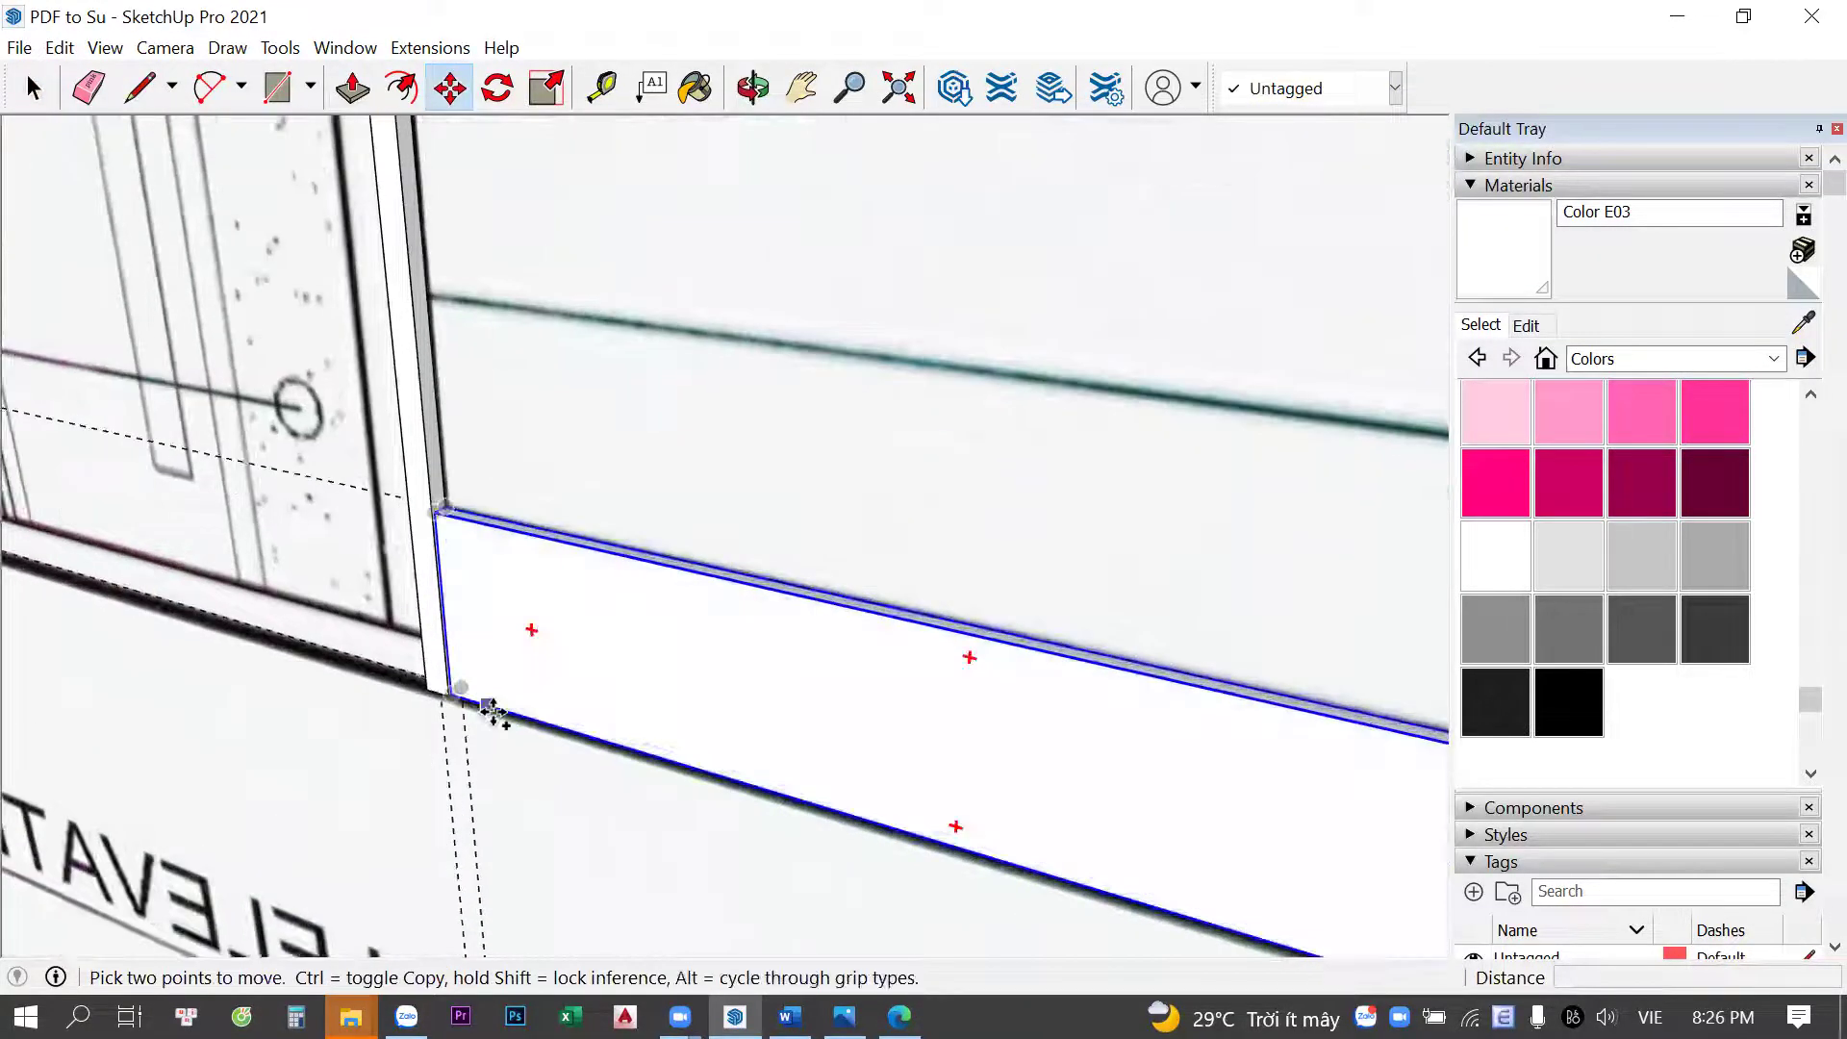
pyautogui.click(468, 685)
pyautogui.press('ctrl')
pyautogui.scroll(-1, 486, 702)
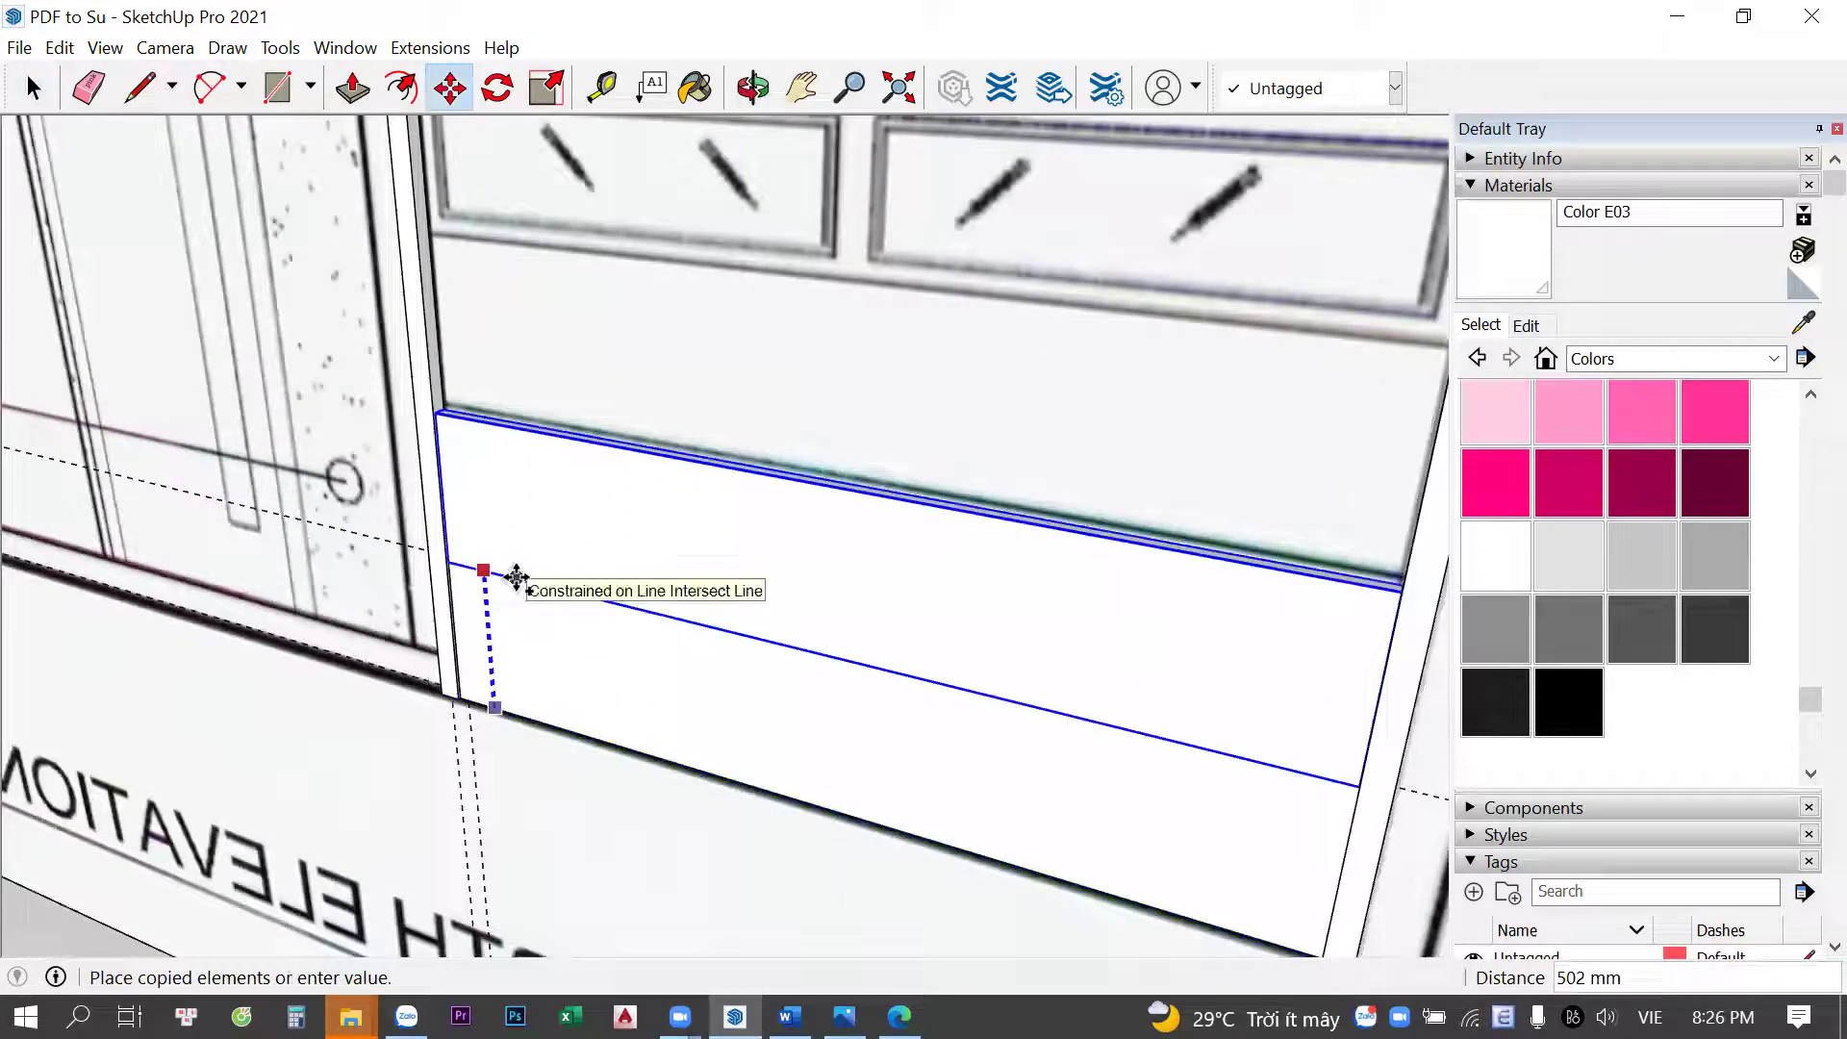
pyautogui.click(517, 578)
# Select the stacked panels and copy another panel to the midpoint above
pyautogui.press('space')
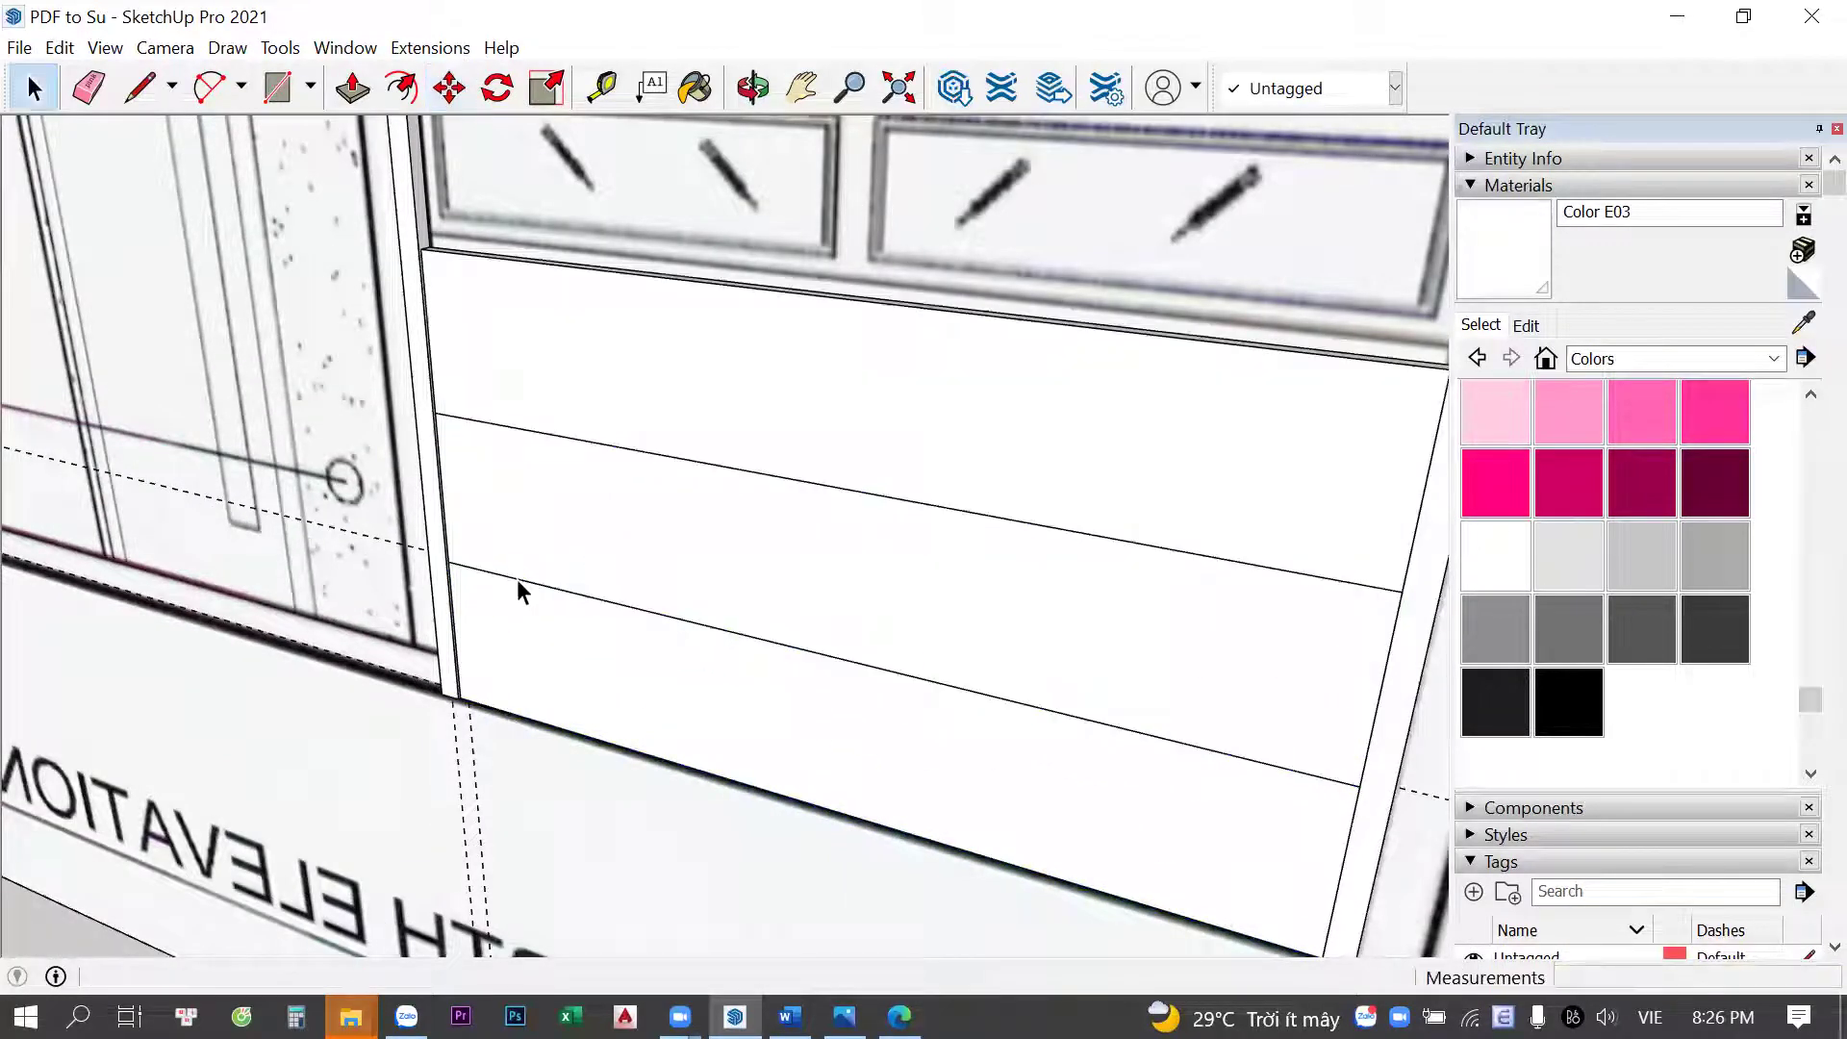
pyautogui.scroll(2, 735, 356)
pyautogui.moveTo(735, 366); pyautogui.dragTo(689, 680)
pyautogui.moveTo(689, 681)
pyautogui.mouseDown(button='middle')
pyautogui.moveTo(536, 672)
pyautogui.moveTo(892, 302)
pyautogui.moveTo(653, 408)
pyautogui.mouseUp(button='middle')
pyautogui.scroll(2, 705, 394)
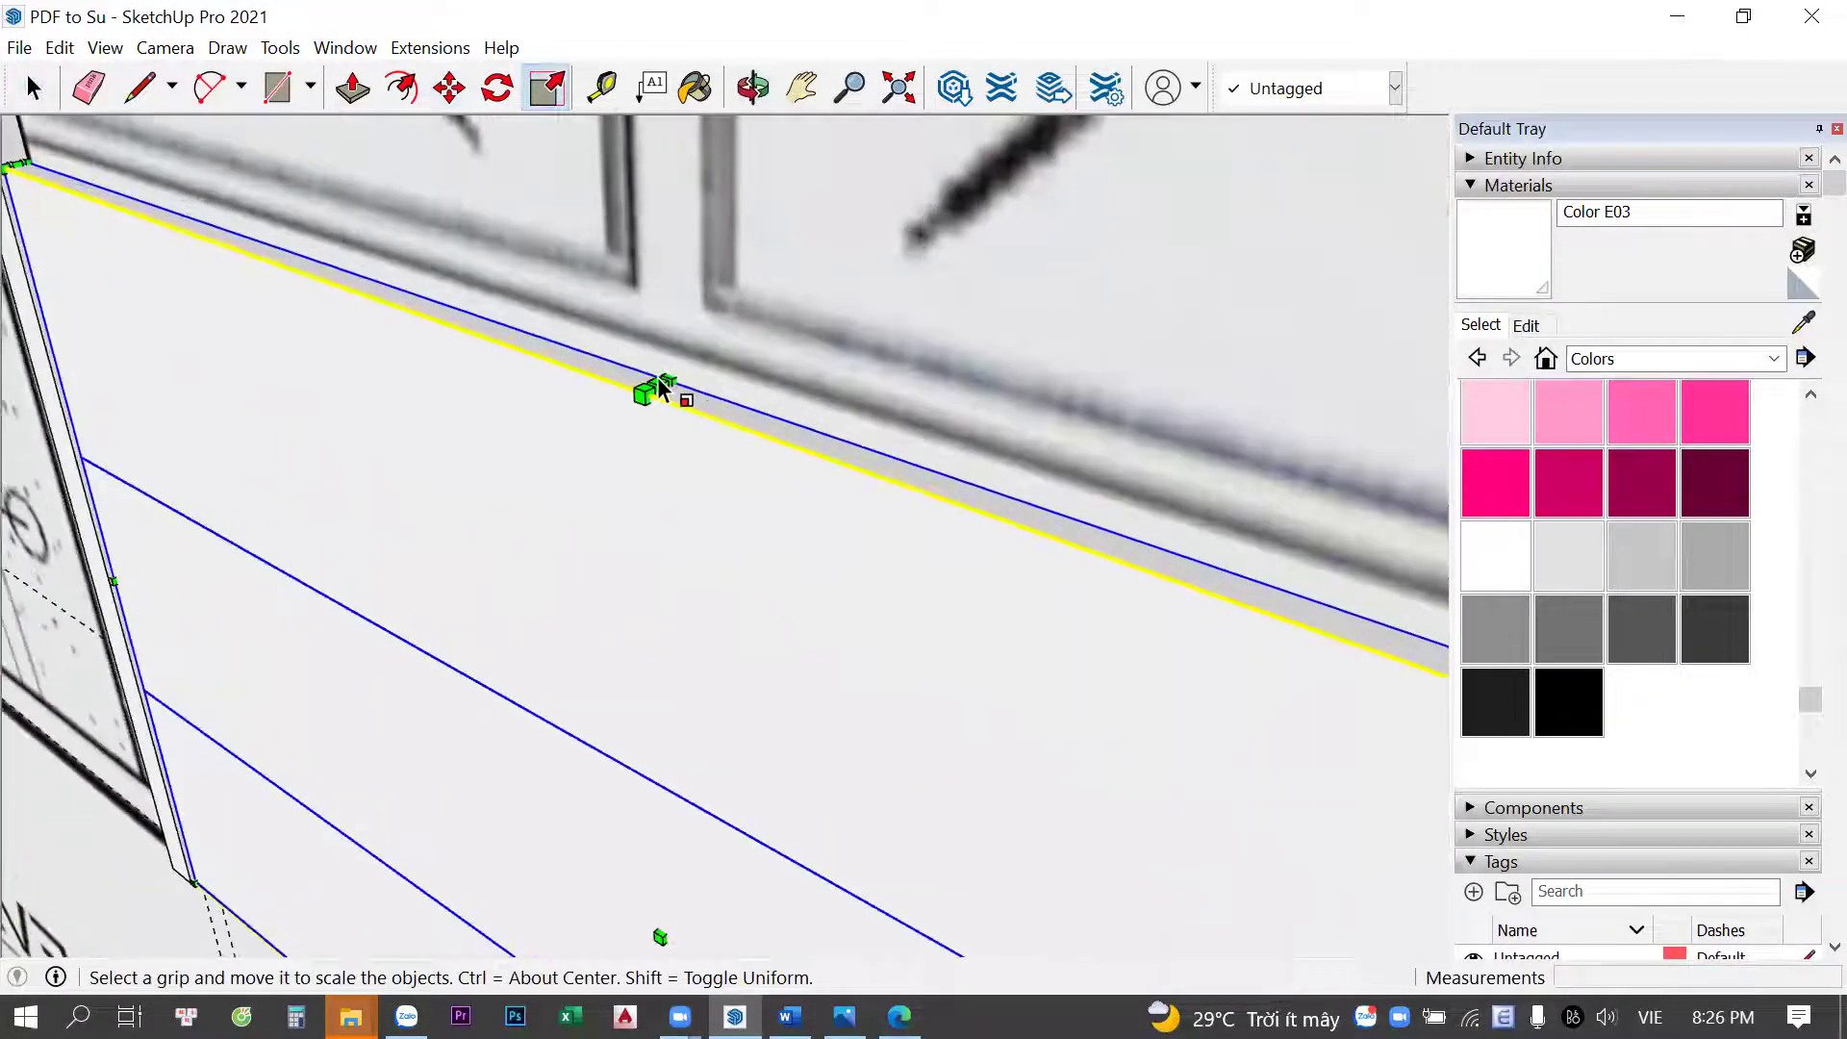
pyautogui.press('space')
pyautogui.scroll(-3, 602, 451)
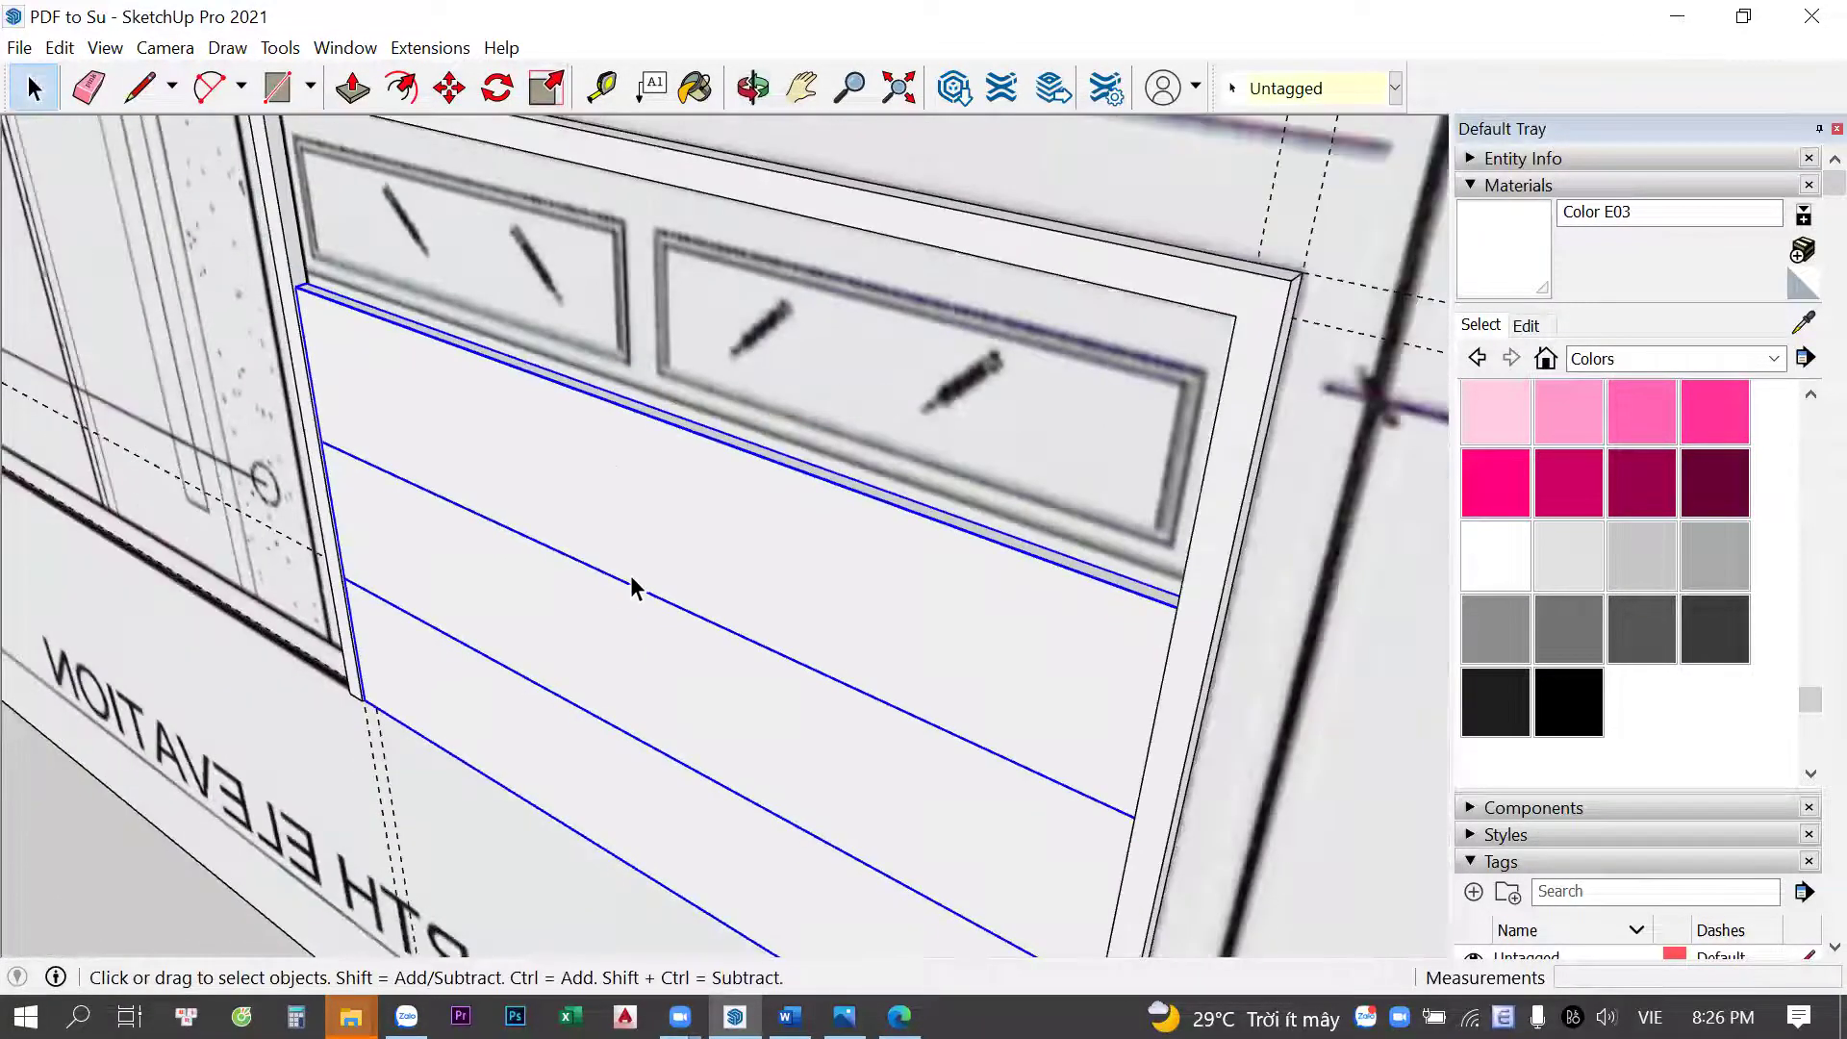
pyautogui.click(631, 577)
pyautogui.press('m')
pyautogui.press('ctrl')
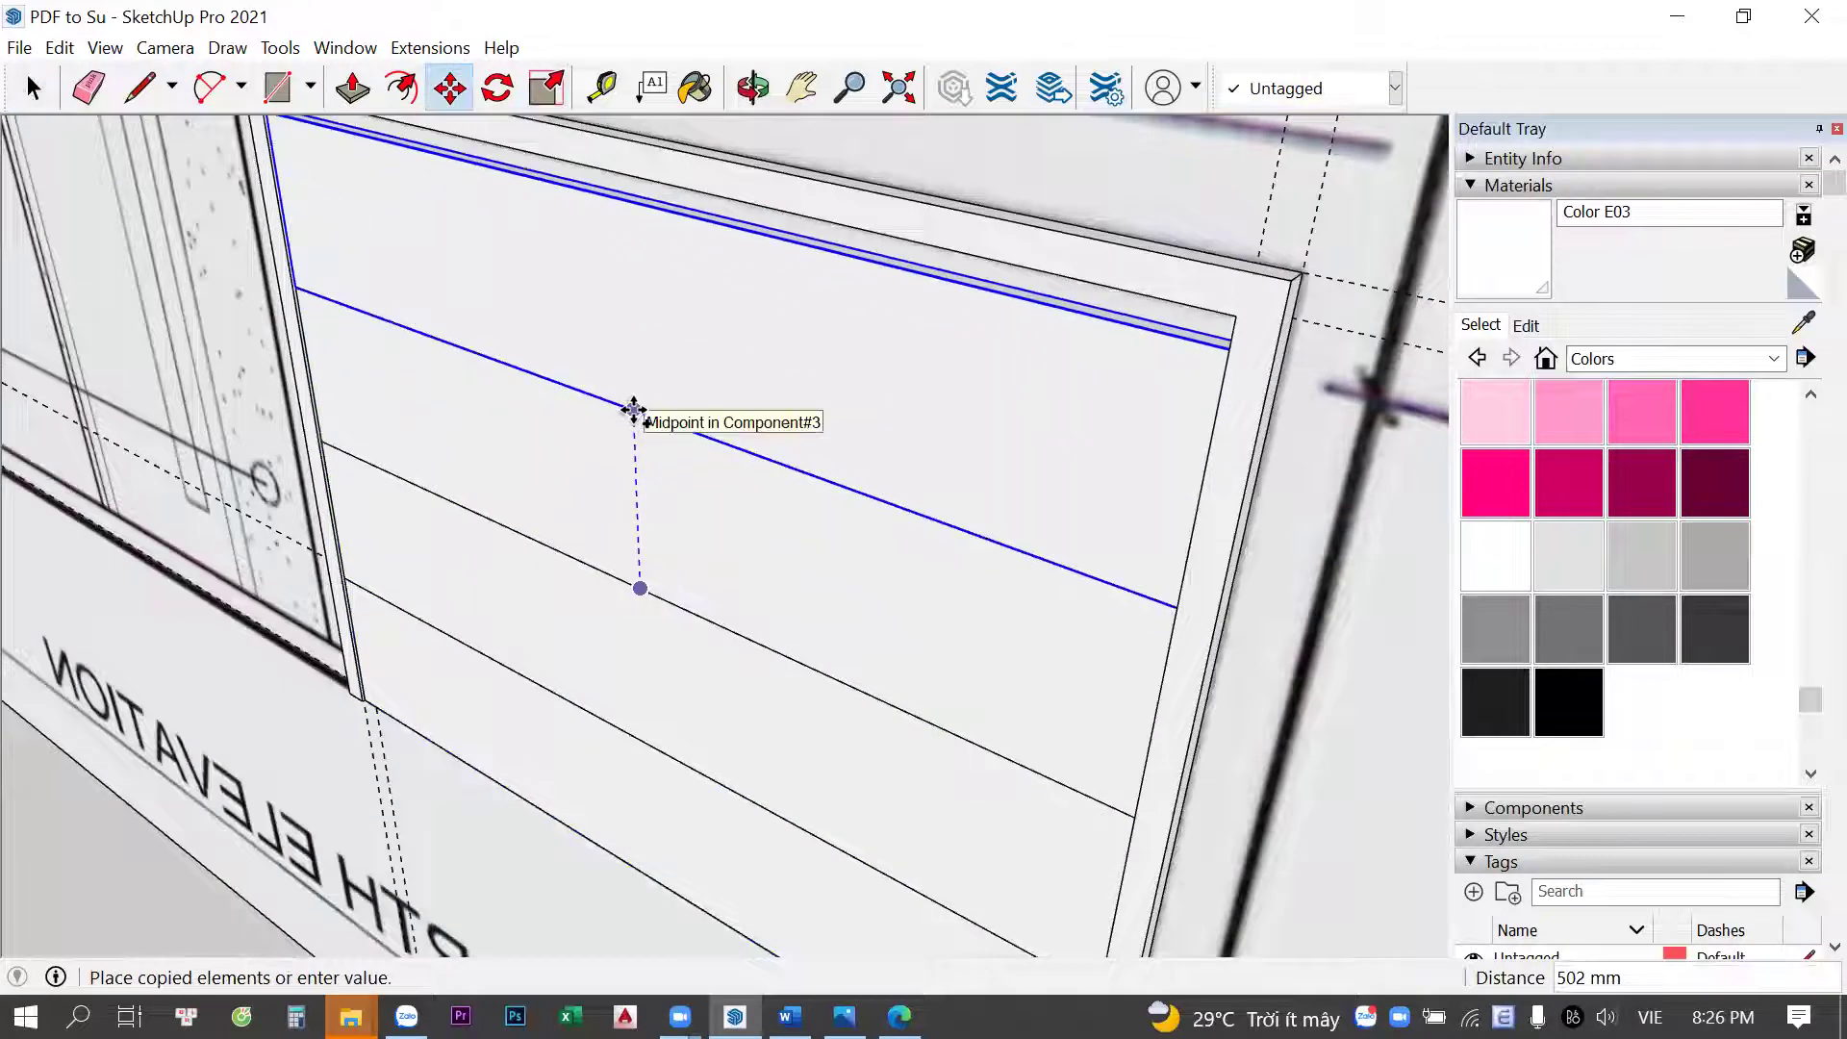
pyautogui.click(634, 412)
# Scale the stacked panels upward so they fill the door height
pyautogui.press('space')
pyautogui.scroll(-1, 723, 404)
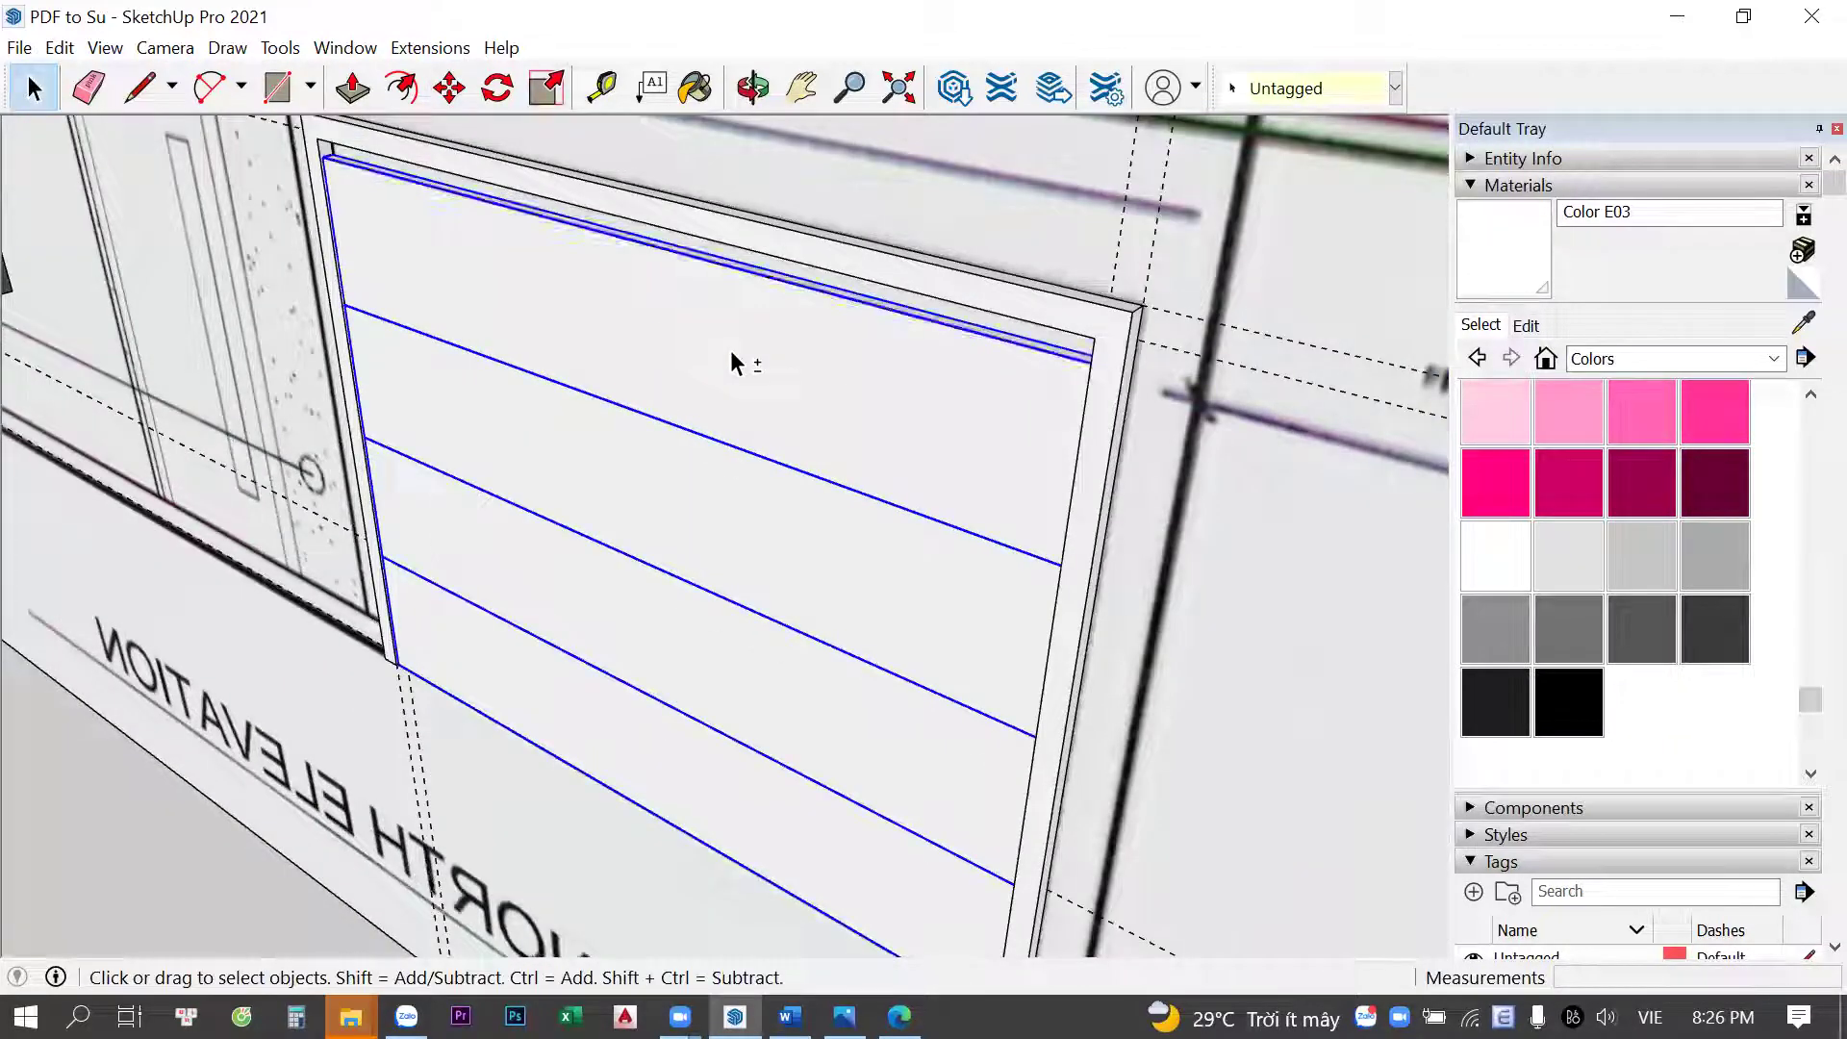
pyautogui.press('s')
pyautogui.click(633, 236)
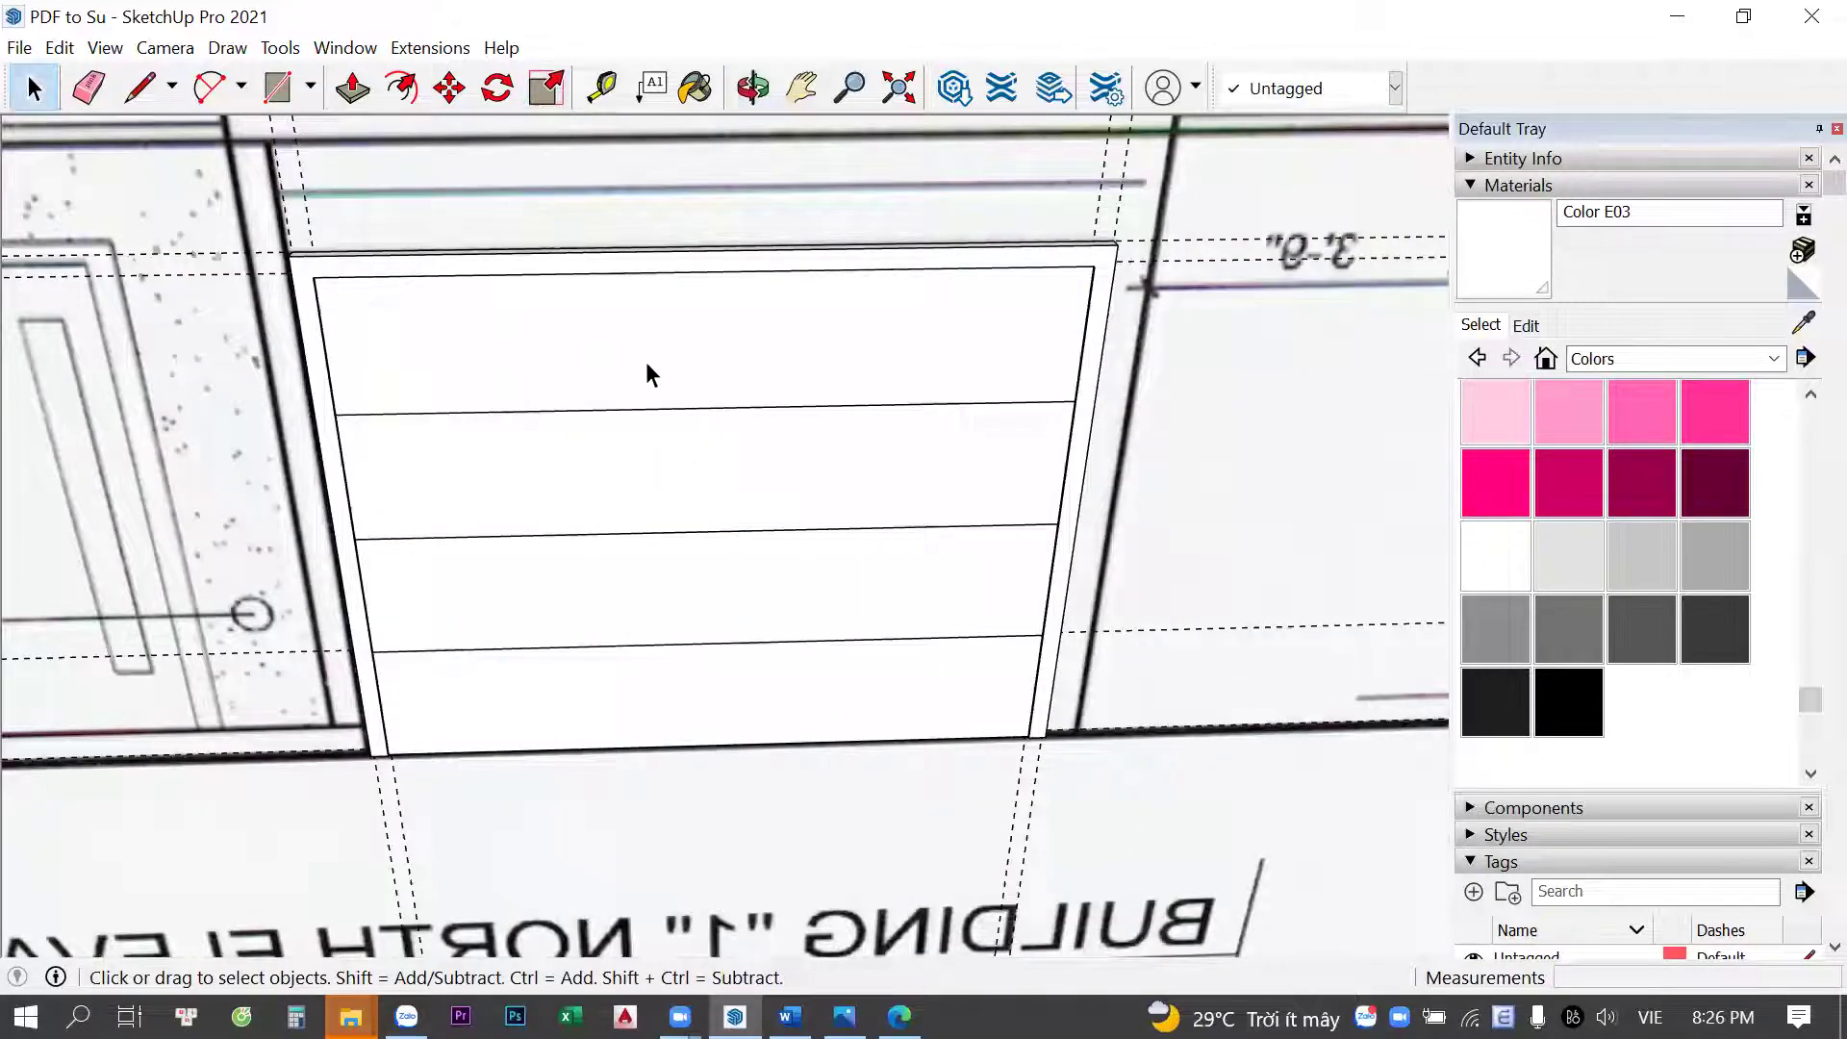
pyautogui.scroll(-2, 695, 460)
pyautogui.scroll(3, 545, 384)
# Make the middle door panel a unique, independent component
pyautogui.click(644, 381)
pyautogui.moveTo(653, 760)
pyautogui.mouseDown(button='middle')
pyautogui.moveTo(1039, 742)
pyautogui.moveTo(705, 598)
pyautogui.moveTo(648, 598)
pyautogui.mouseUp(button='middle')
pyautogui.press('m')
pyautogui.click(866, 662)
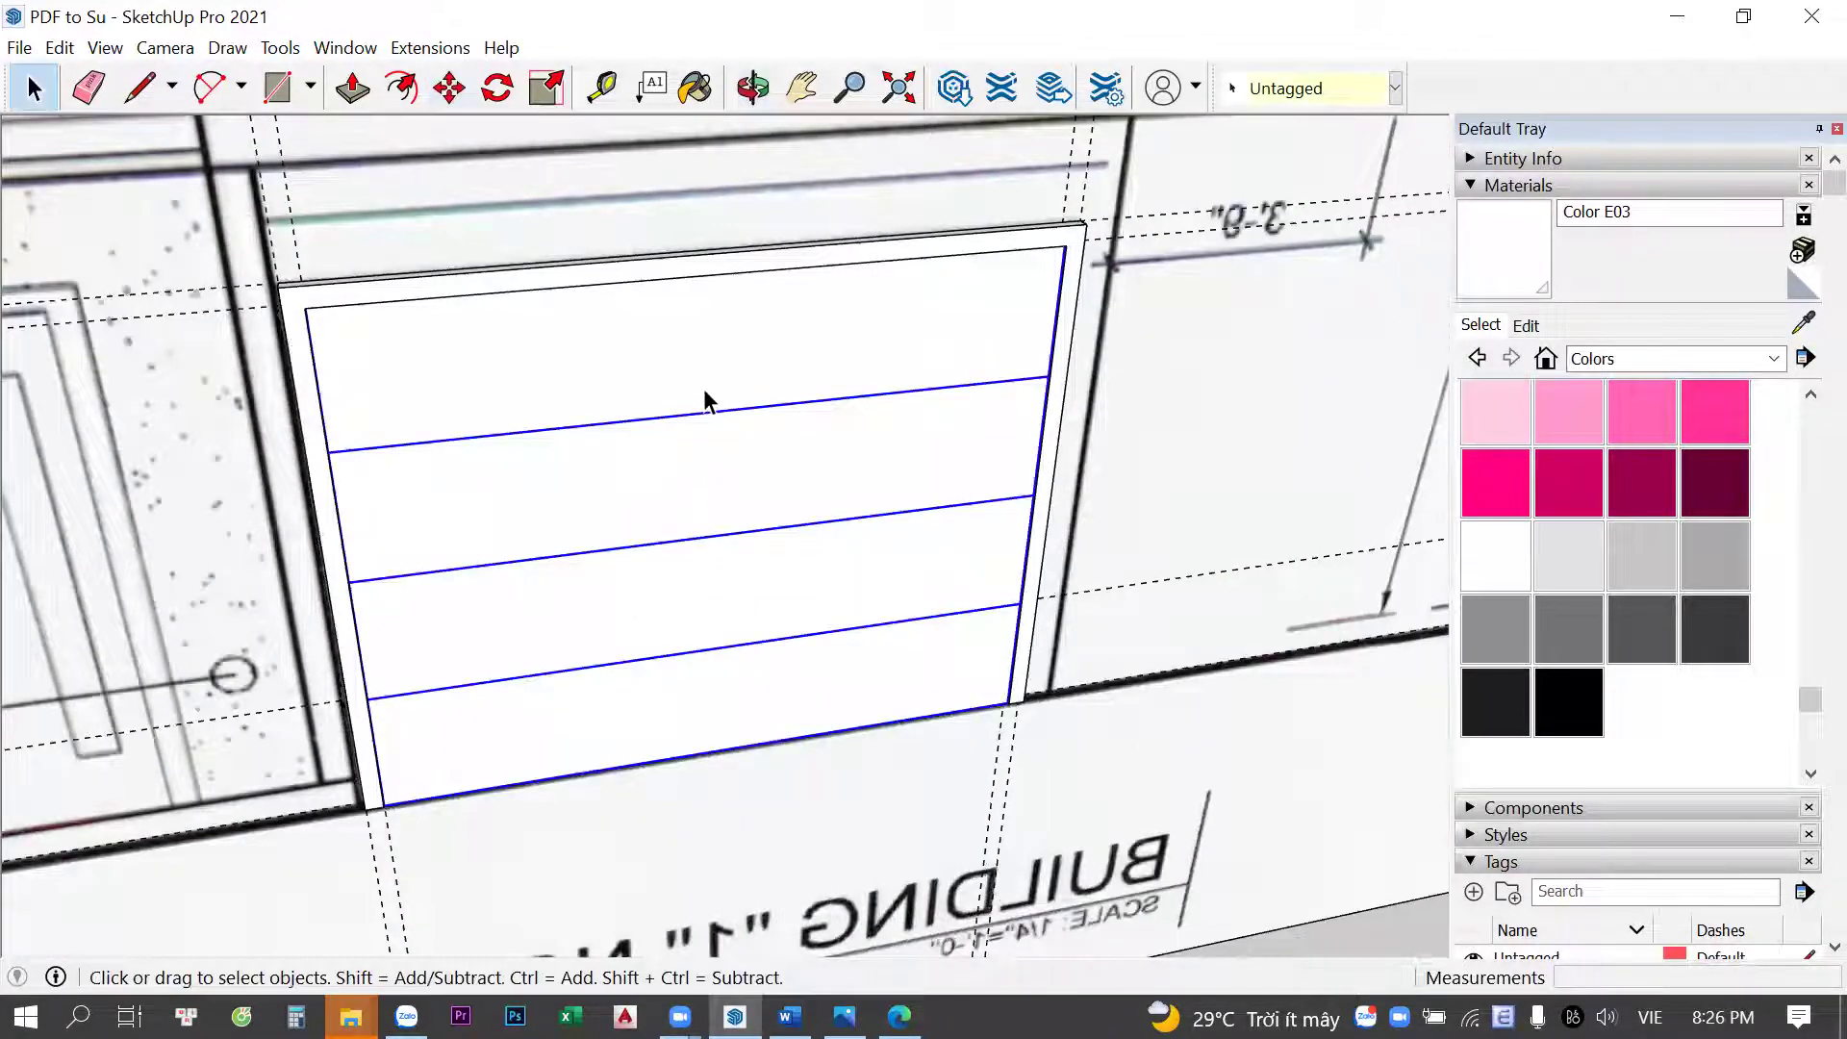
pyautogui.rightClick(640, 356)
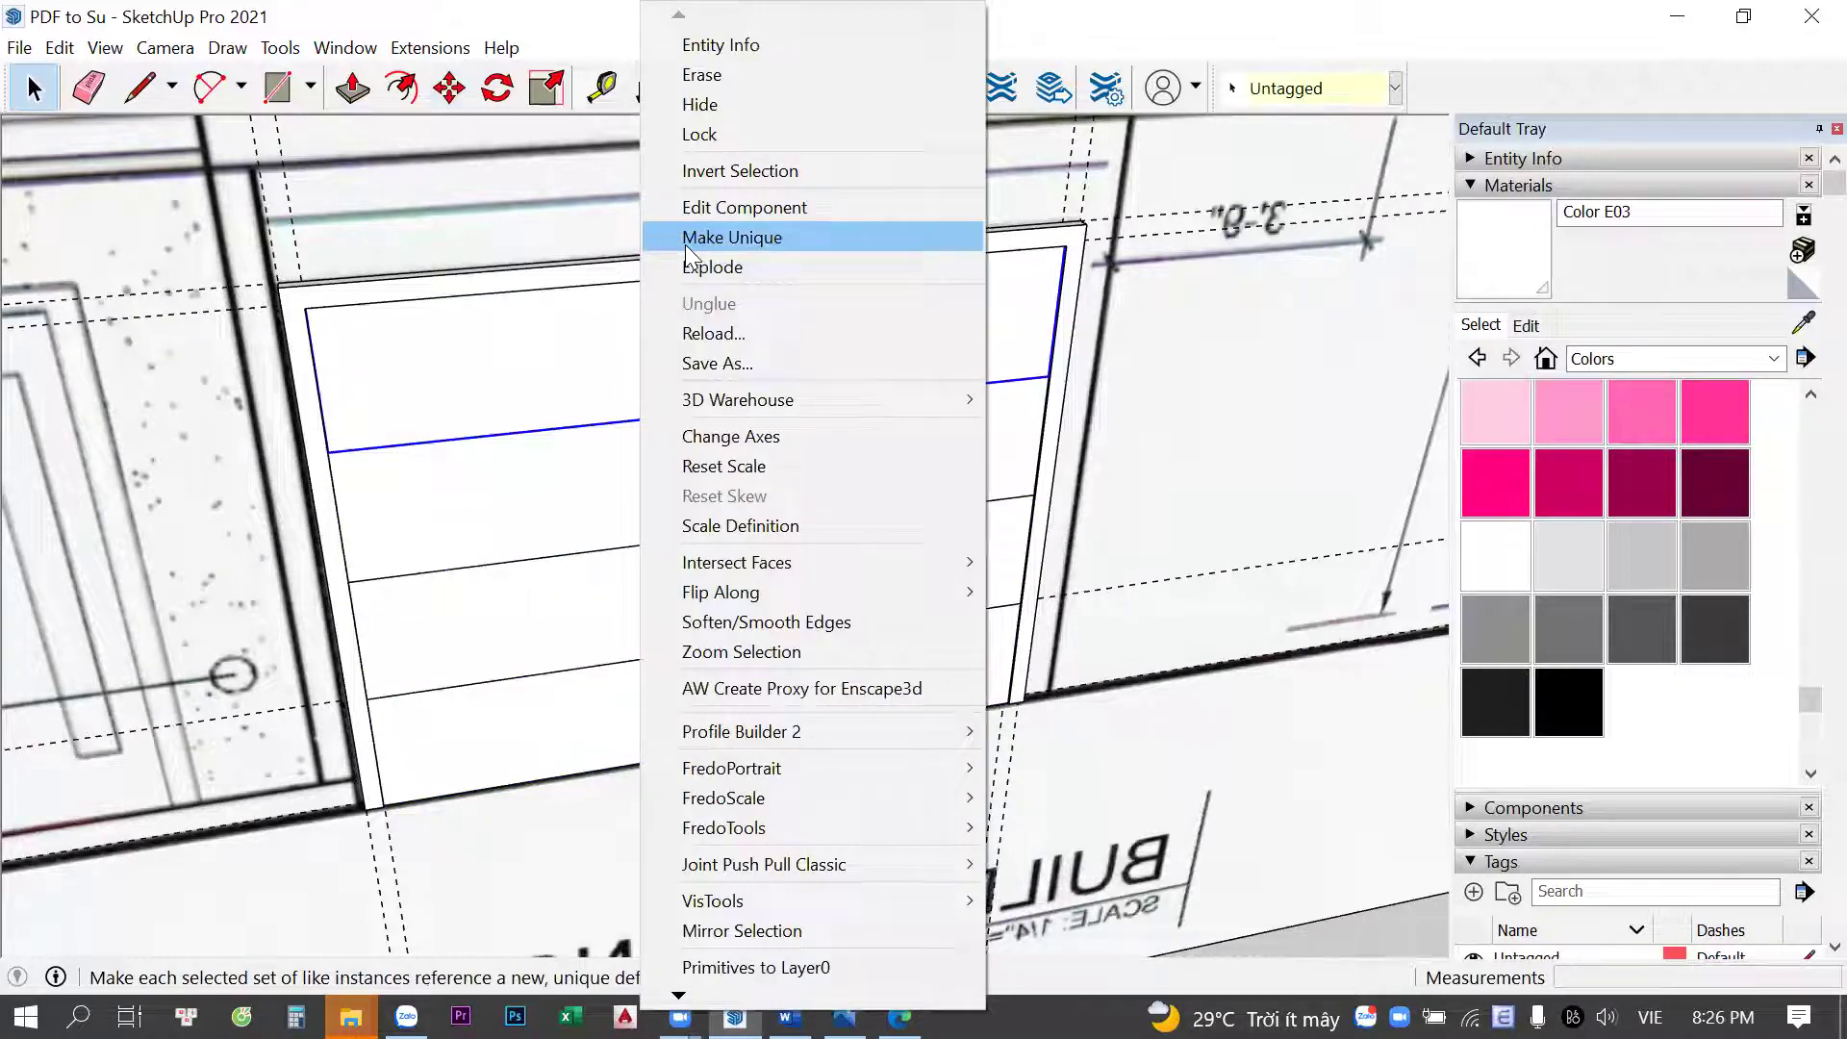
pyautogui.click(685, 245)
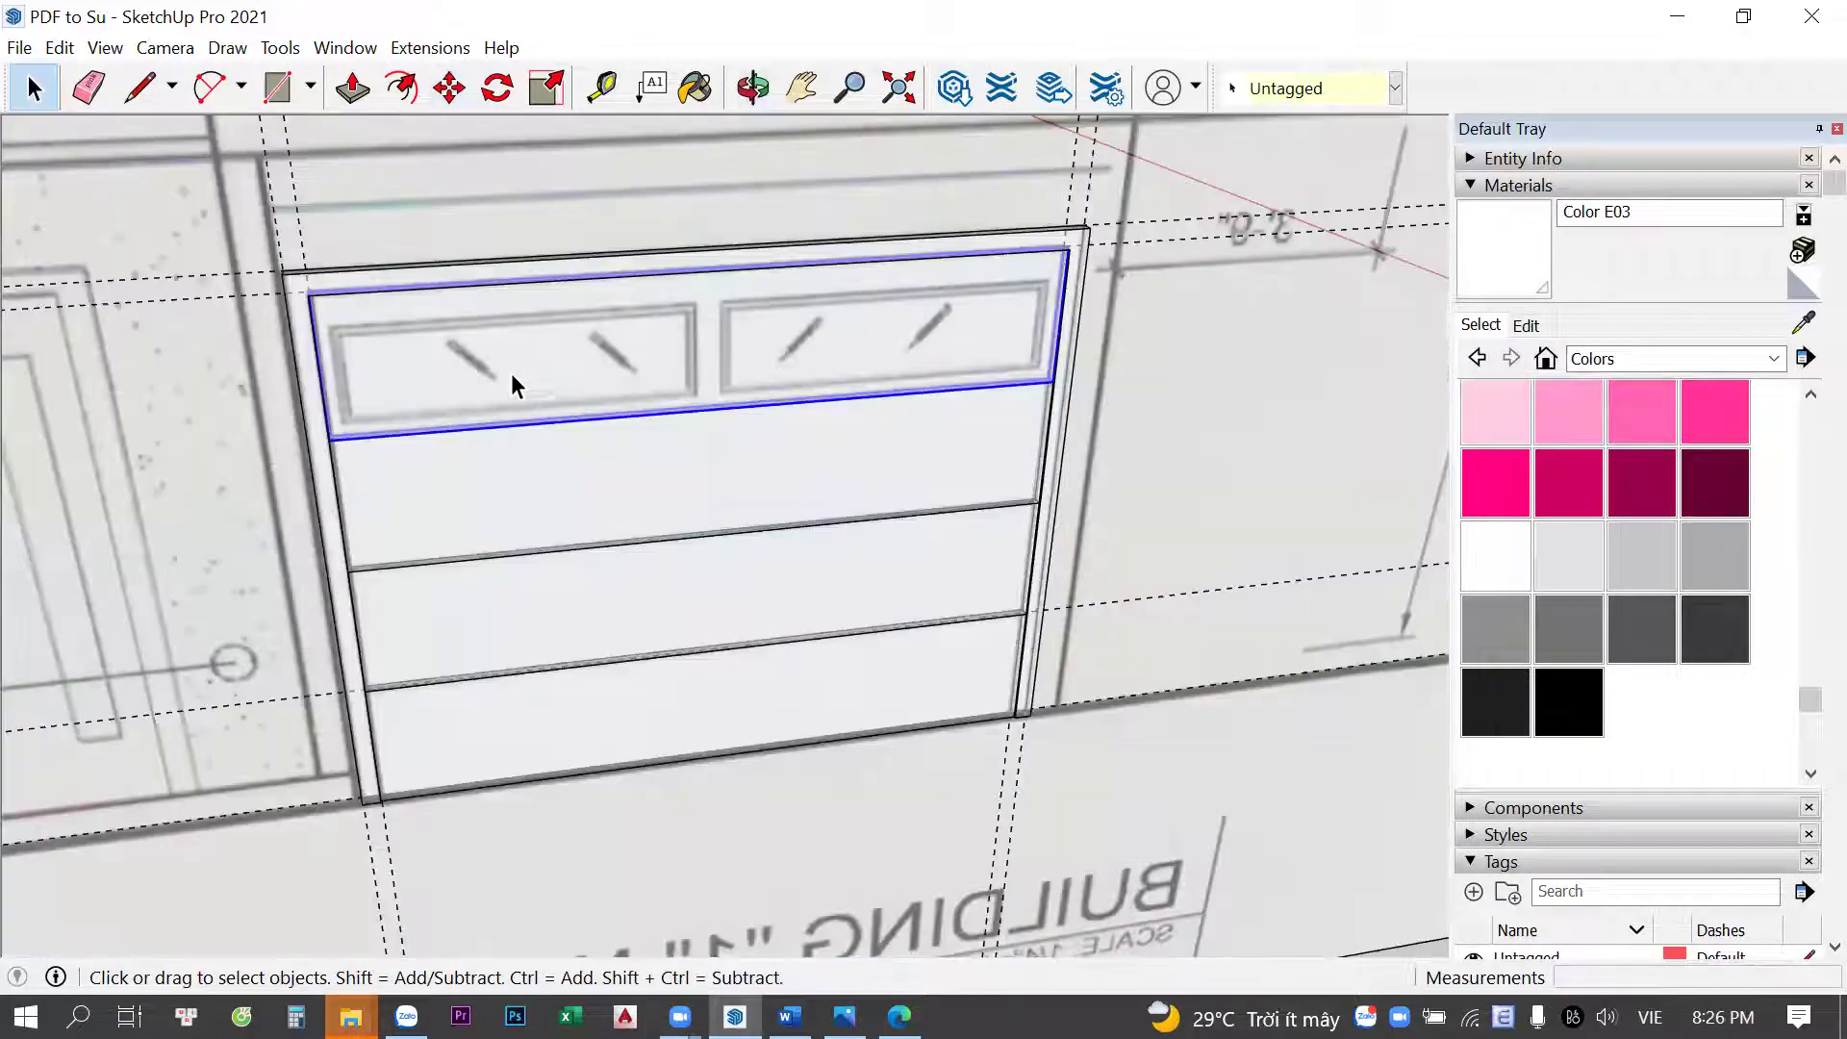
pyautogui.moveTo(511, 374)
pyautogui.mouseDown(button='middle')
pyautogui.moveTo(1357, 292)
pyautogui.moveTo(1414, 322)
pyautogui.moveTo(775, 391)
pyautogui.moveTo(1204, 520)
pyautogui.moveTo(484, 334)
pyautogui.mouseUp(button='middle')
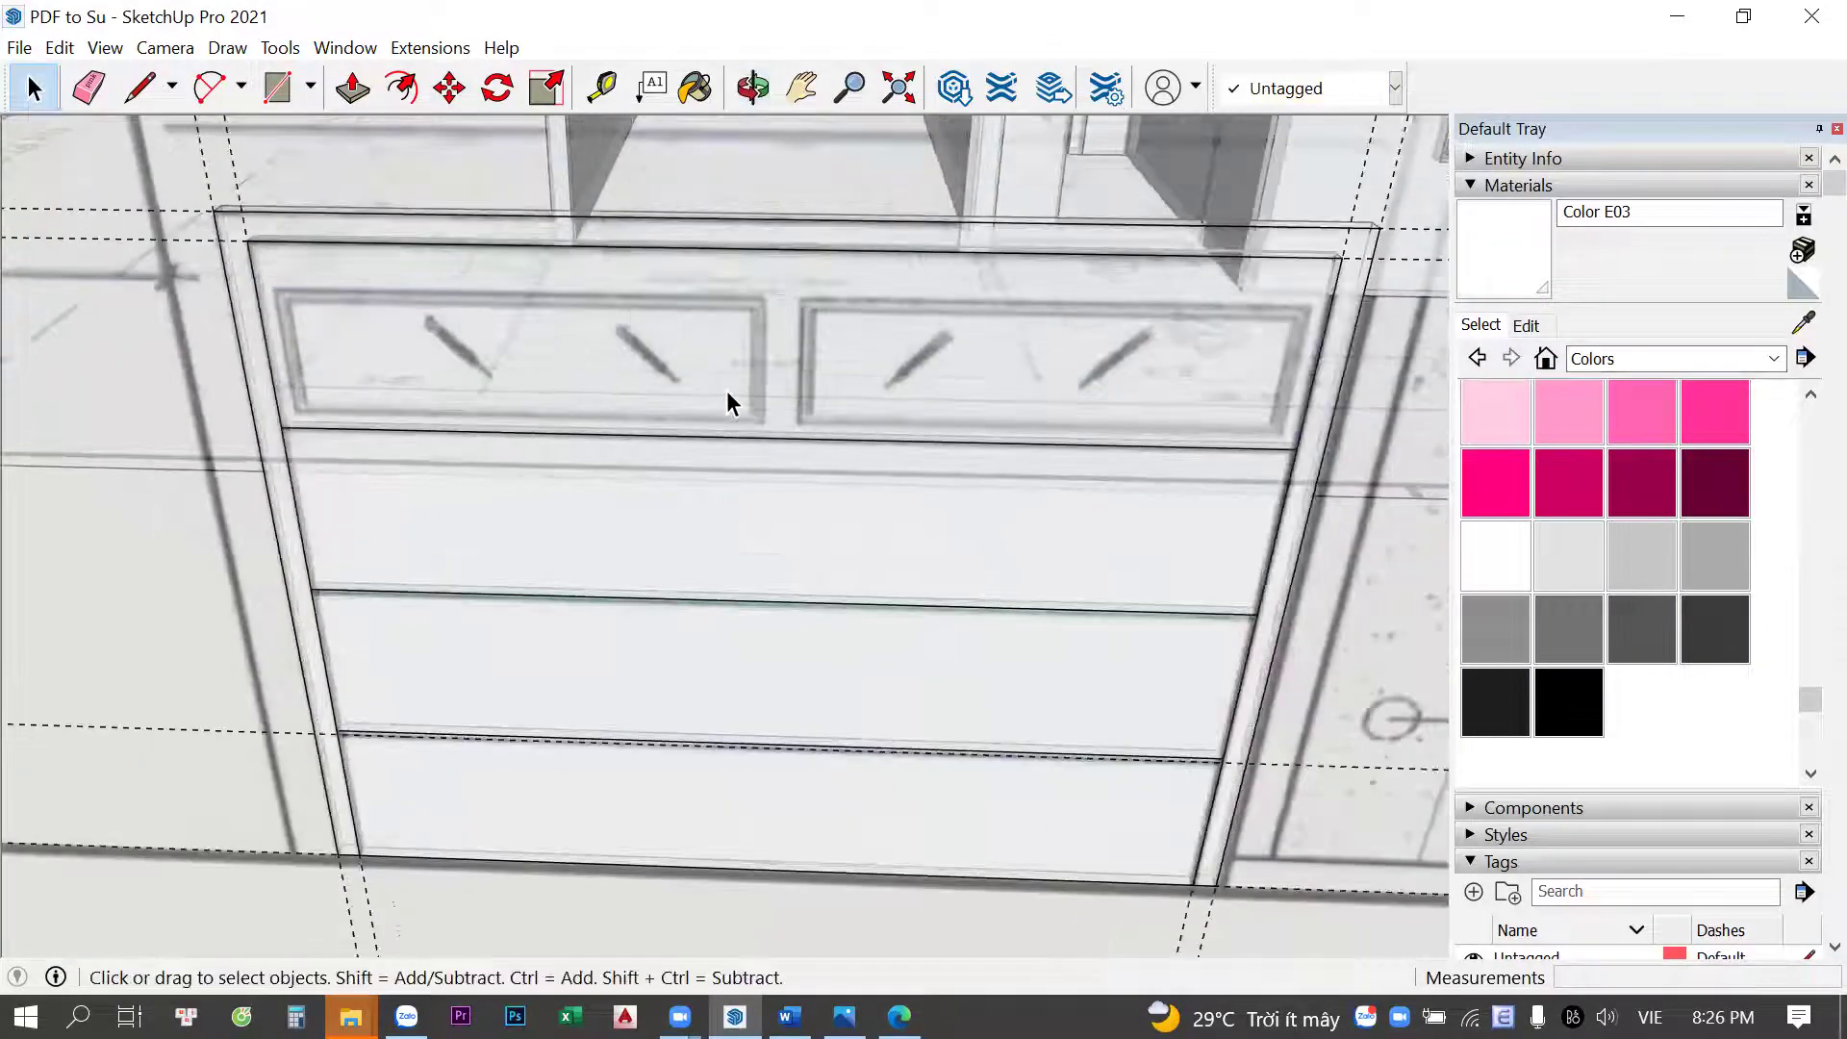
# Trace a rectangle over the garage door's right window pane
pyautogui.scroll(5, 726, 390)
pyautogui.press('r')
pyautogui.scroll(3, 789, 437)
pyautogui.click(789, 438)
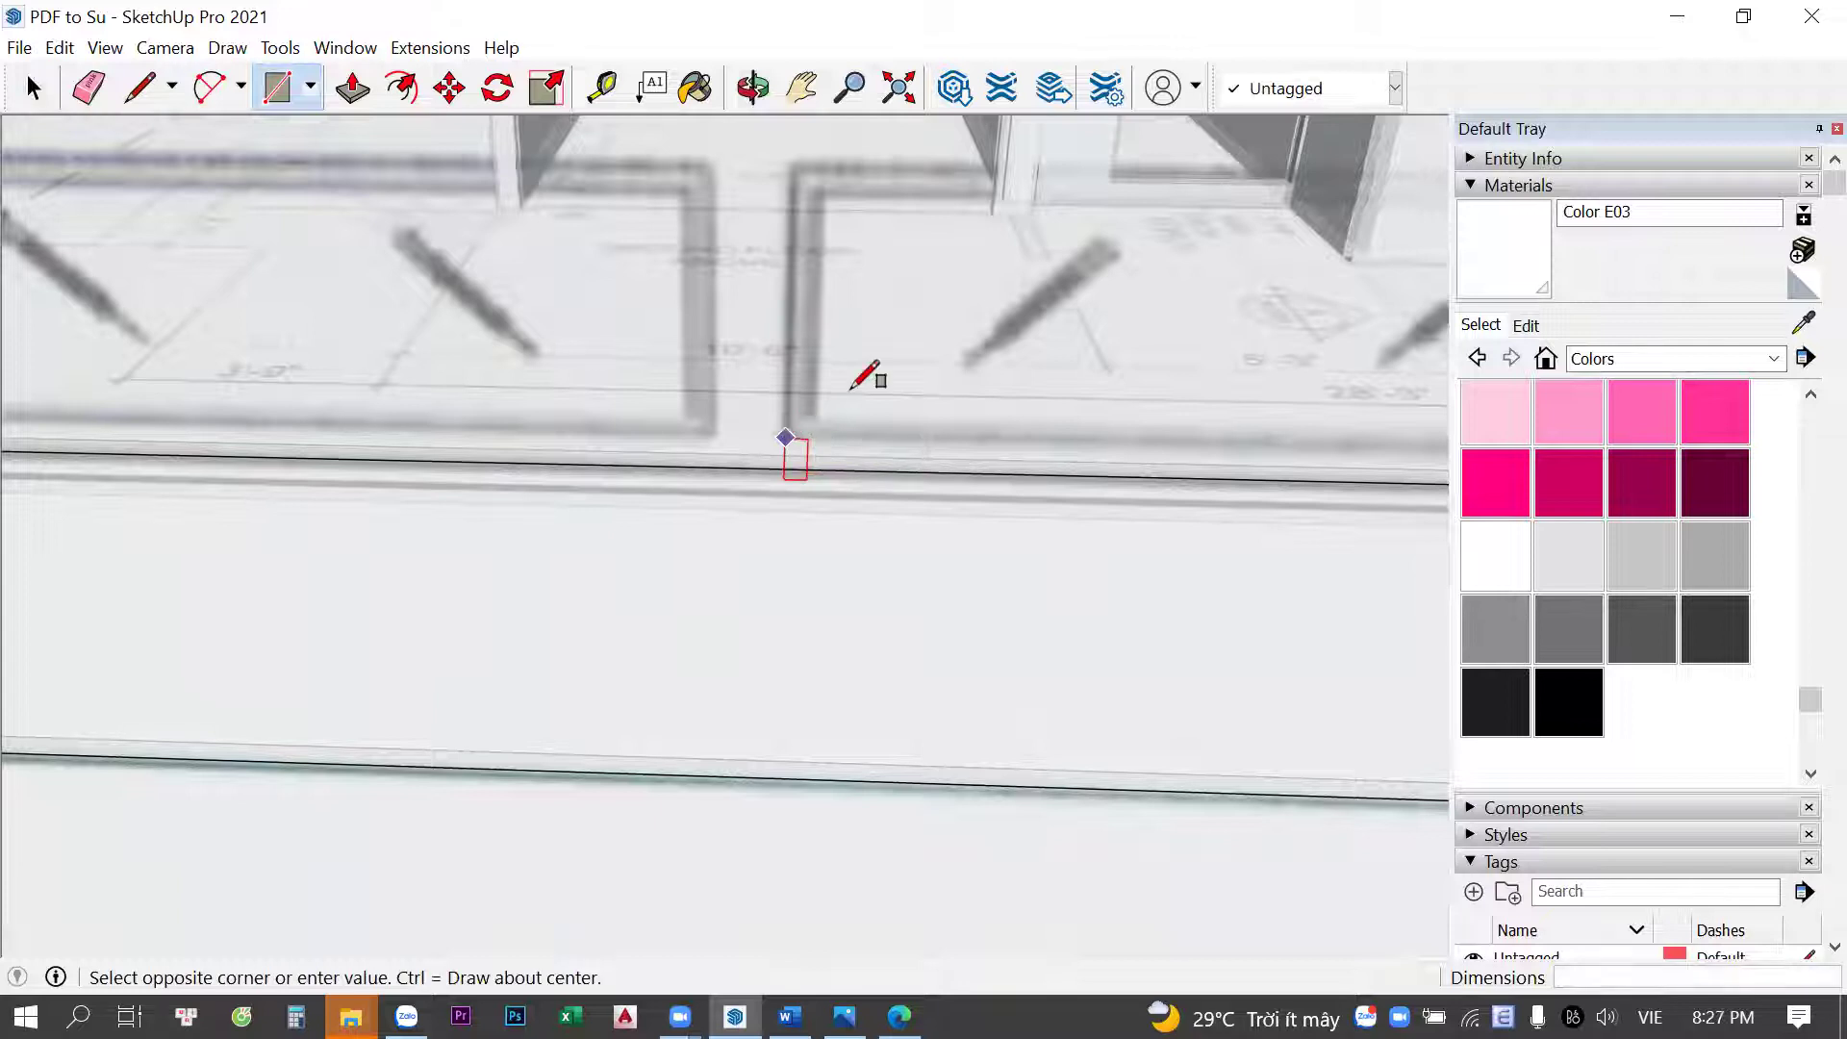
pyautogui.moveTo(905, 356); pyautogui.dragTo(642, 397, button='middle')
pyautogui.scroll(2, 1220, 377)
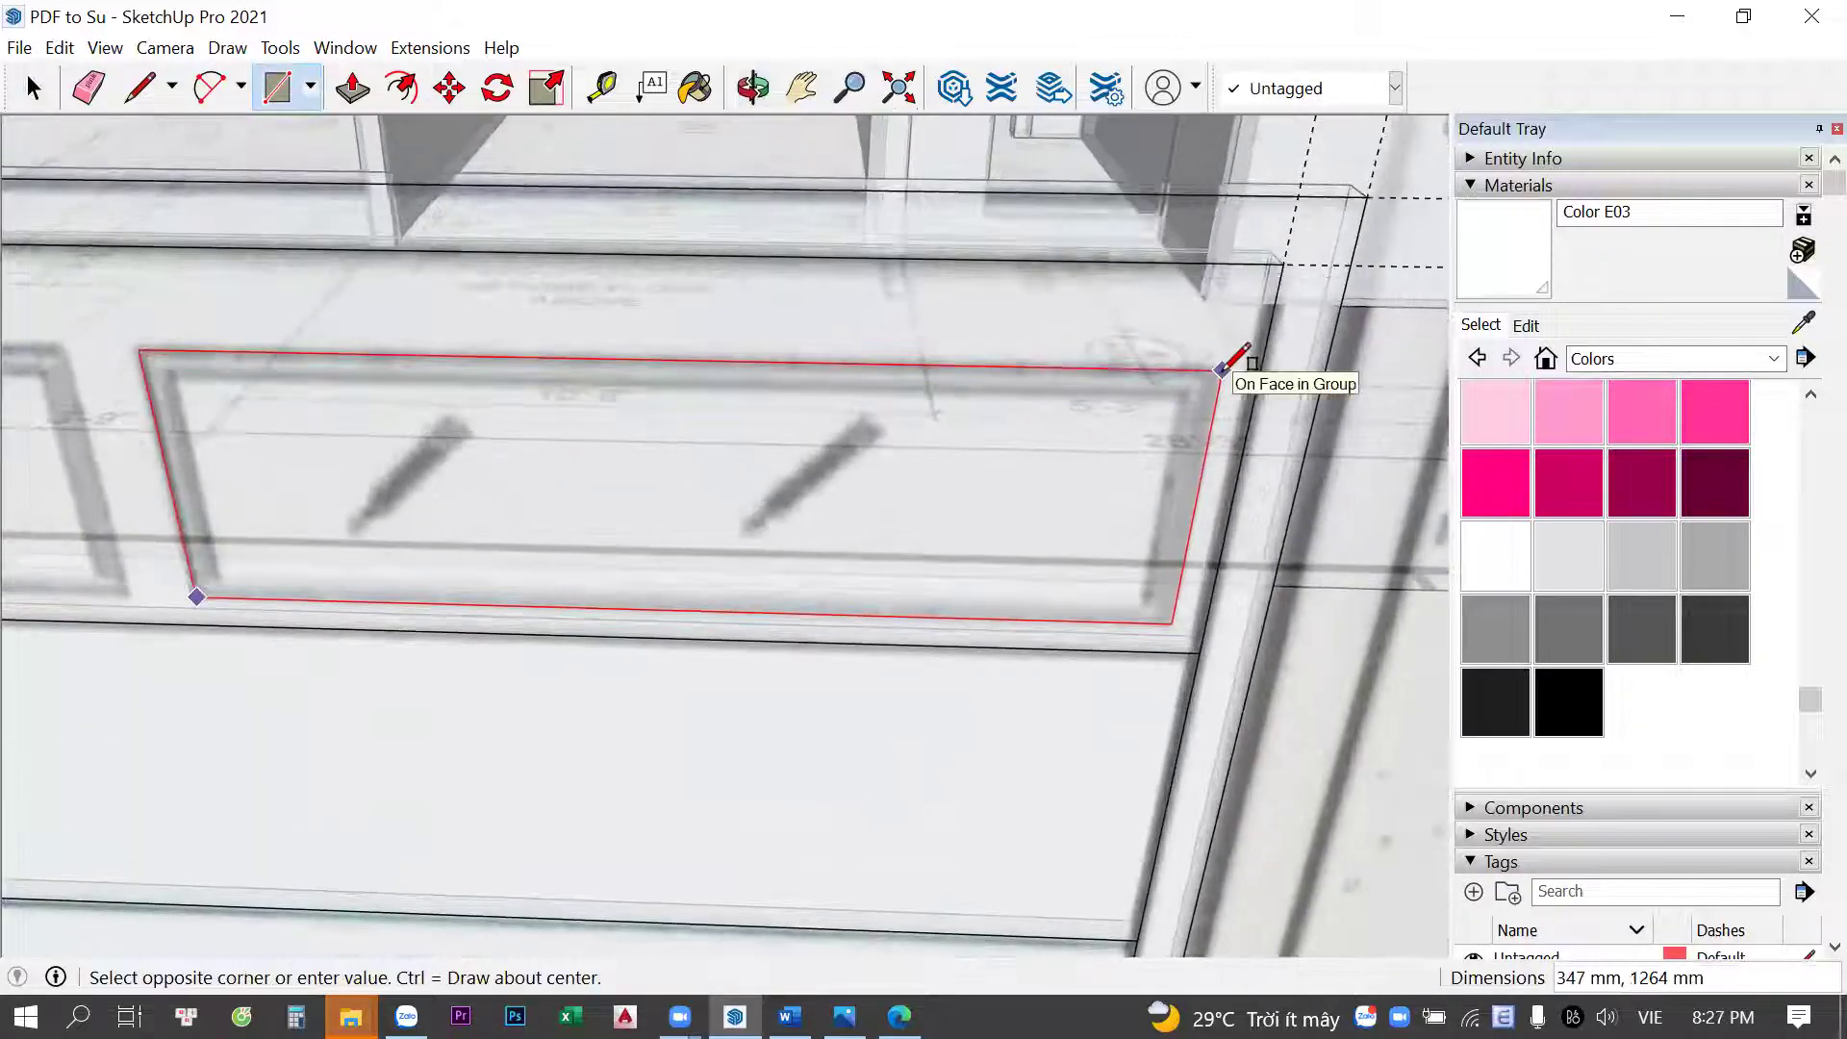
pyautogui.click(1220, 367)
pyautogui.scroll(-3, 734, 380)
pyautogui.scroll(-2, 767, 424)
# Copy the window face over the left window
pyautogui.press('space')
pyautogui.click(956, 446)
pyautogui.press('m')
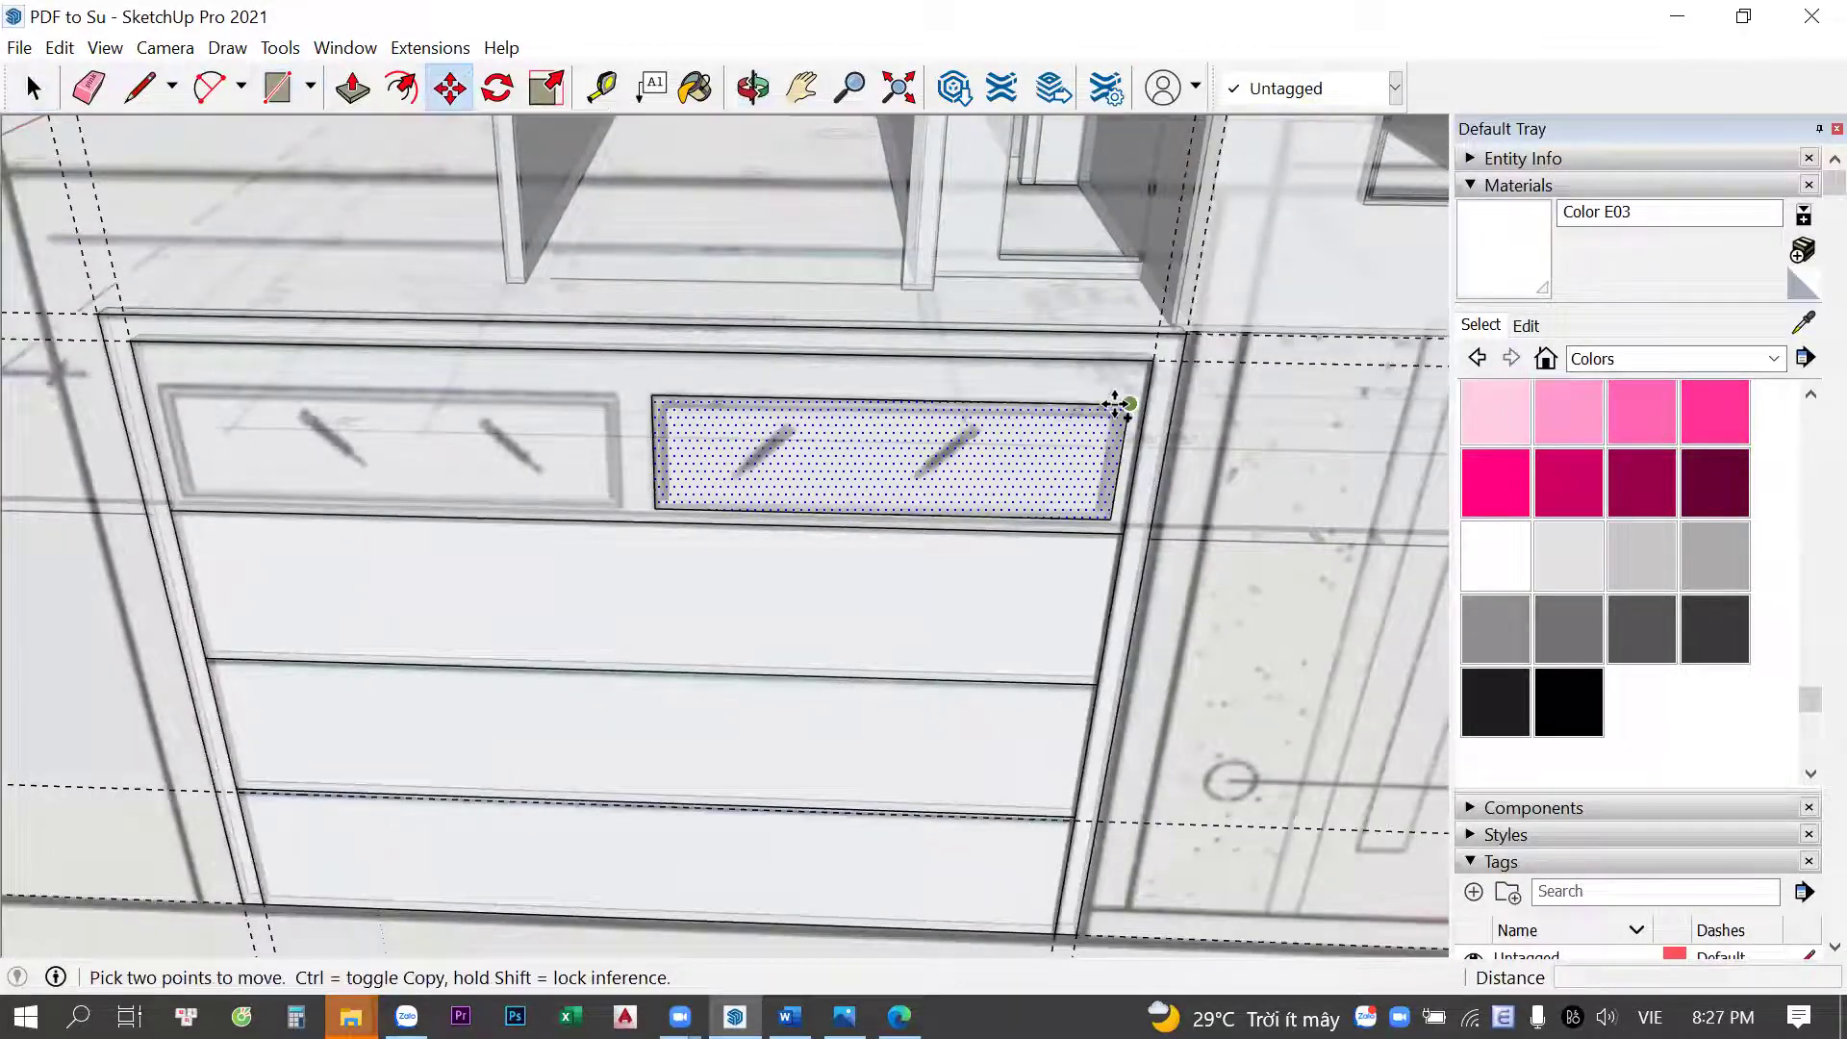
pyautogui.click(1116, 404)
pyautogui.press('ctrl')
pyautogui.scroll(1, 577, 396)
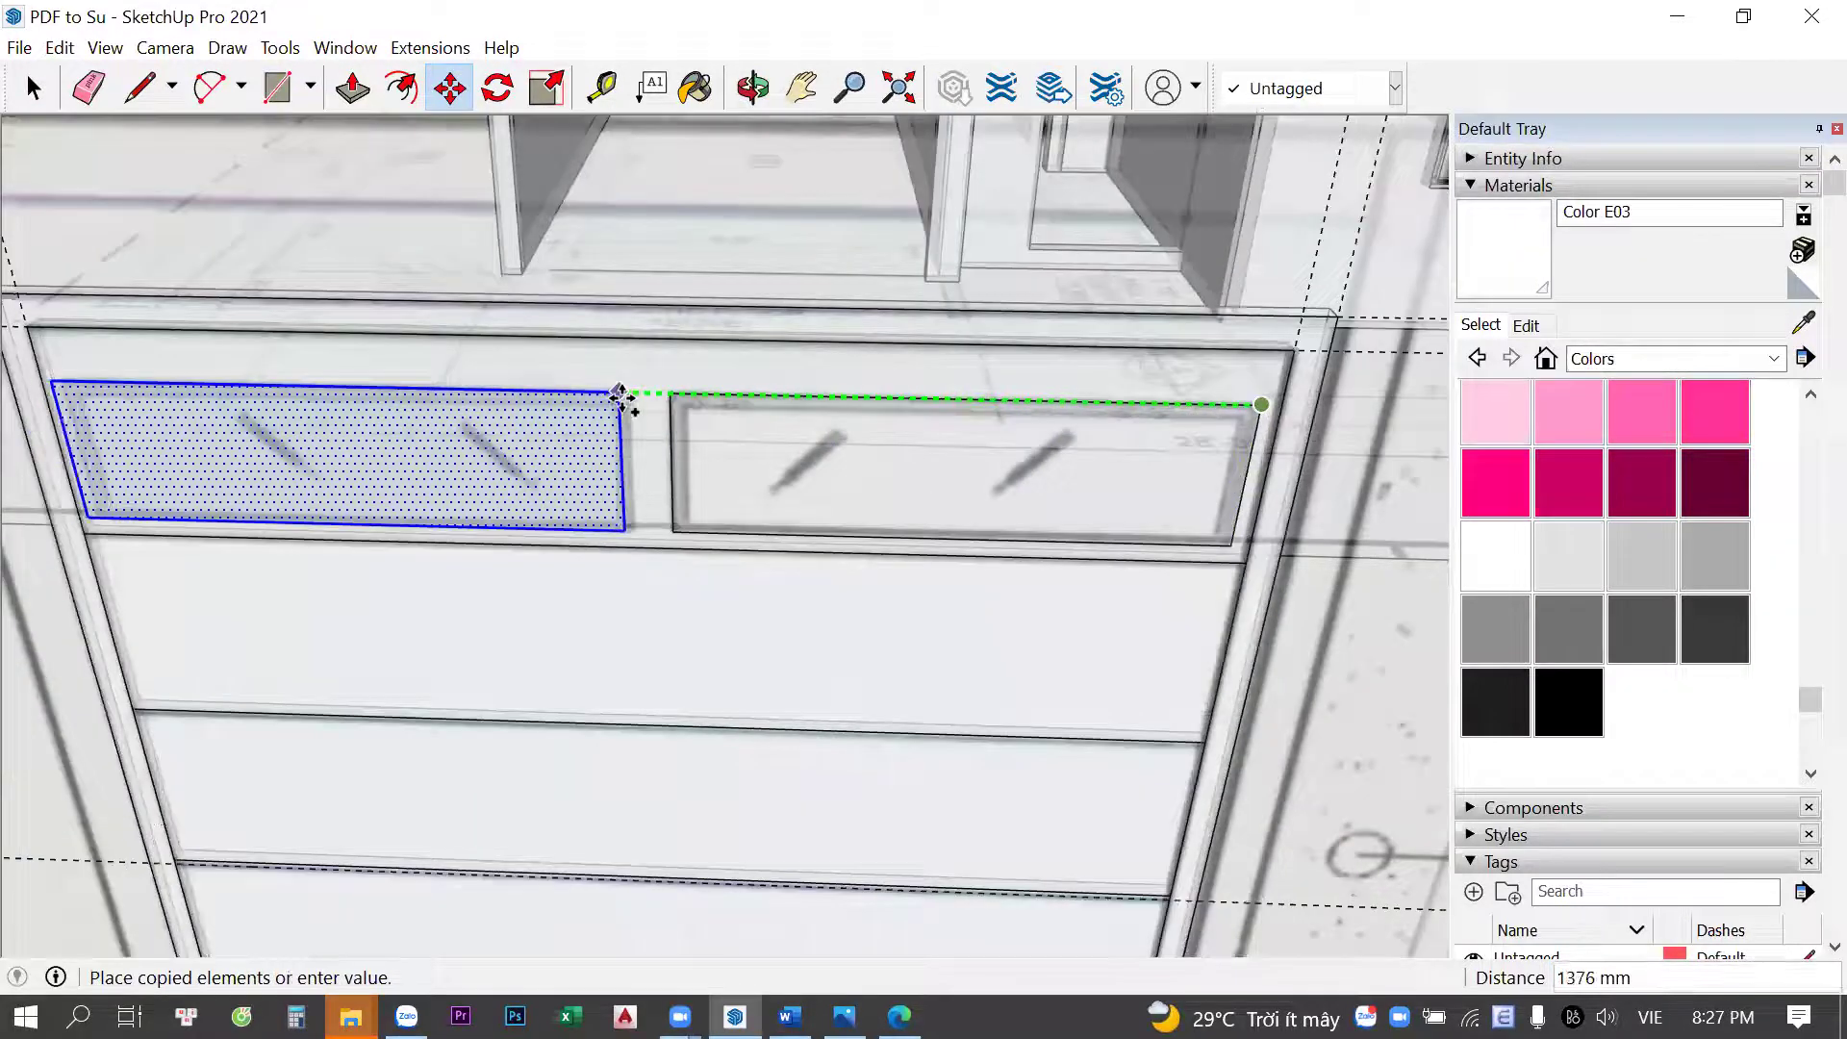
pyautogui.click(628, 397)
pyautogui.moveTo(627, 396); pyautogui.dragTo(717, 441, button='middle')
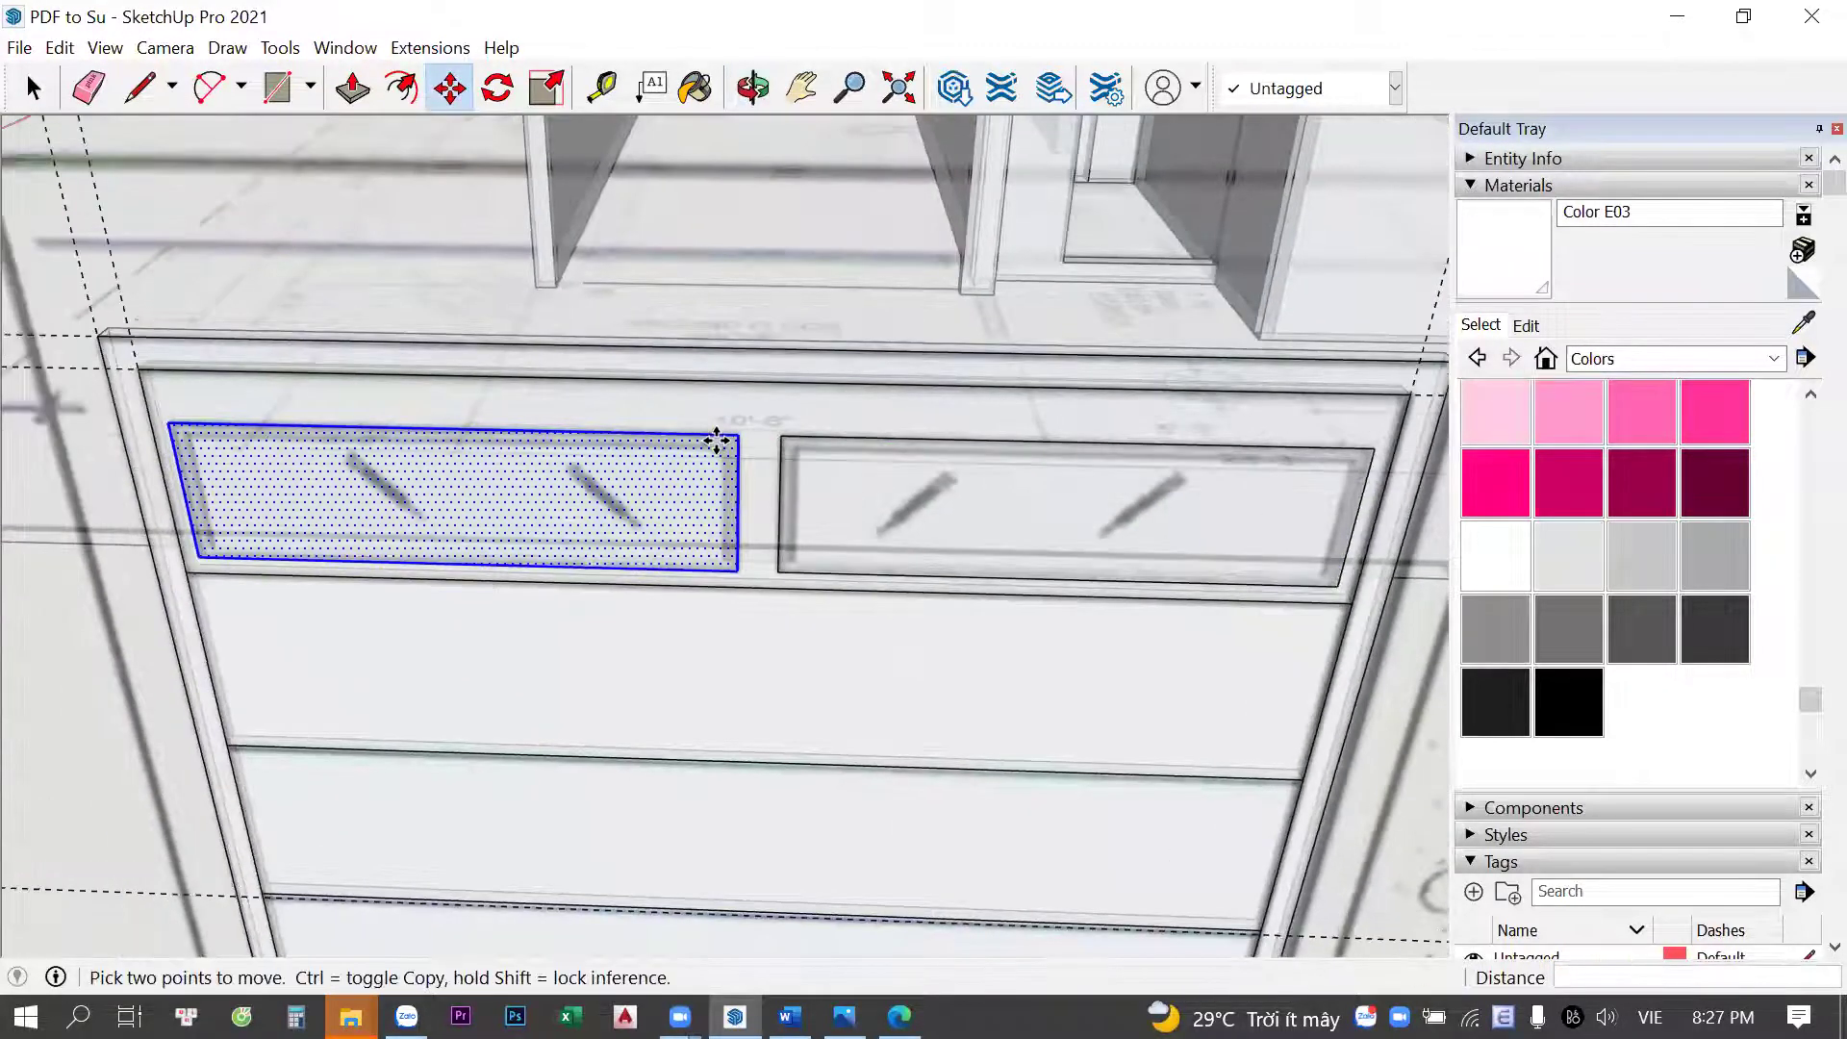
# Push both window panes into the door by the same depth
pyautogui.press('space')
pyautogui.scroll(1, 652, 574)
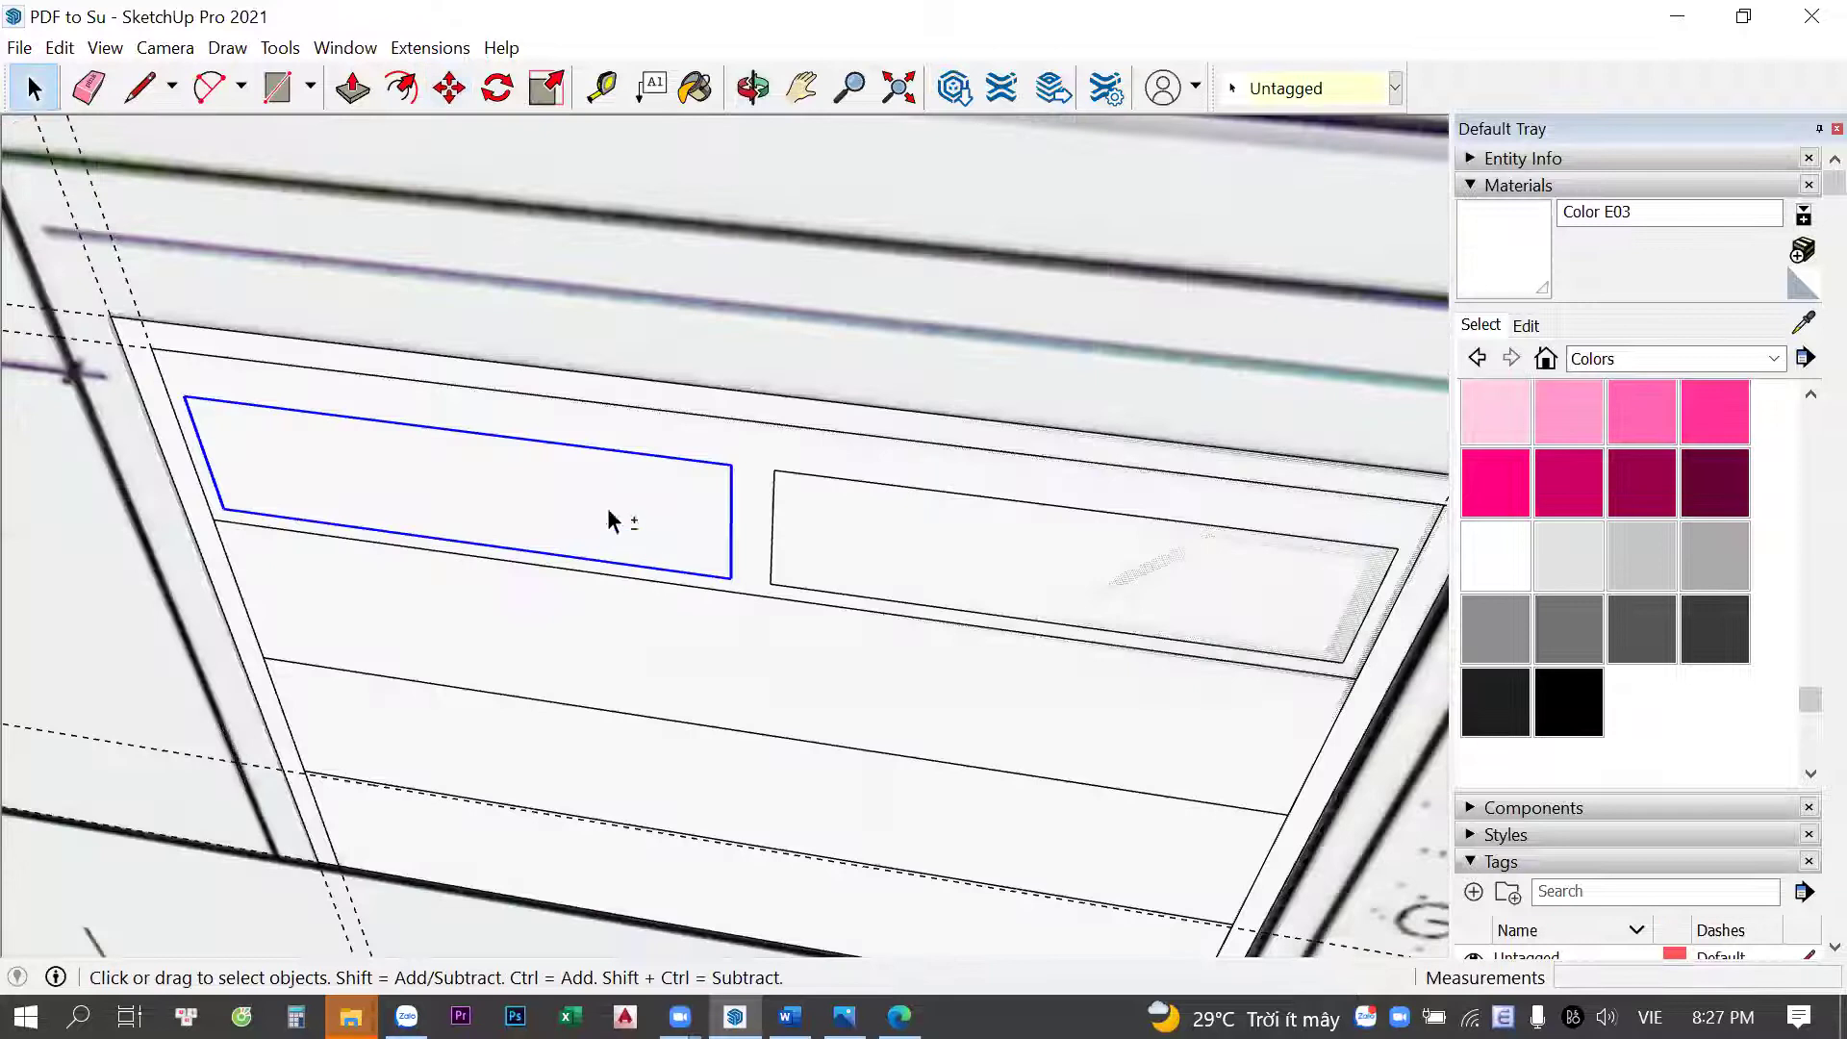
pyautogui.scroll(1, 674, 548)
pyautogui.keyDown('ctrl'); pyautogui.click(910, 548); pyautogui.keyUp('ctrl')
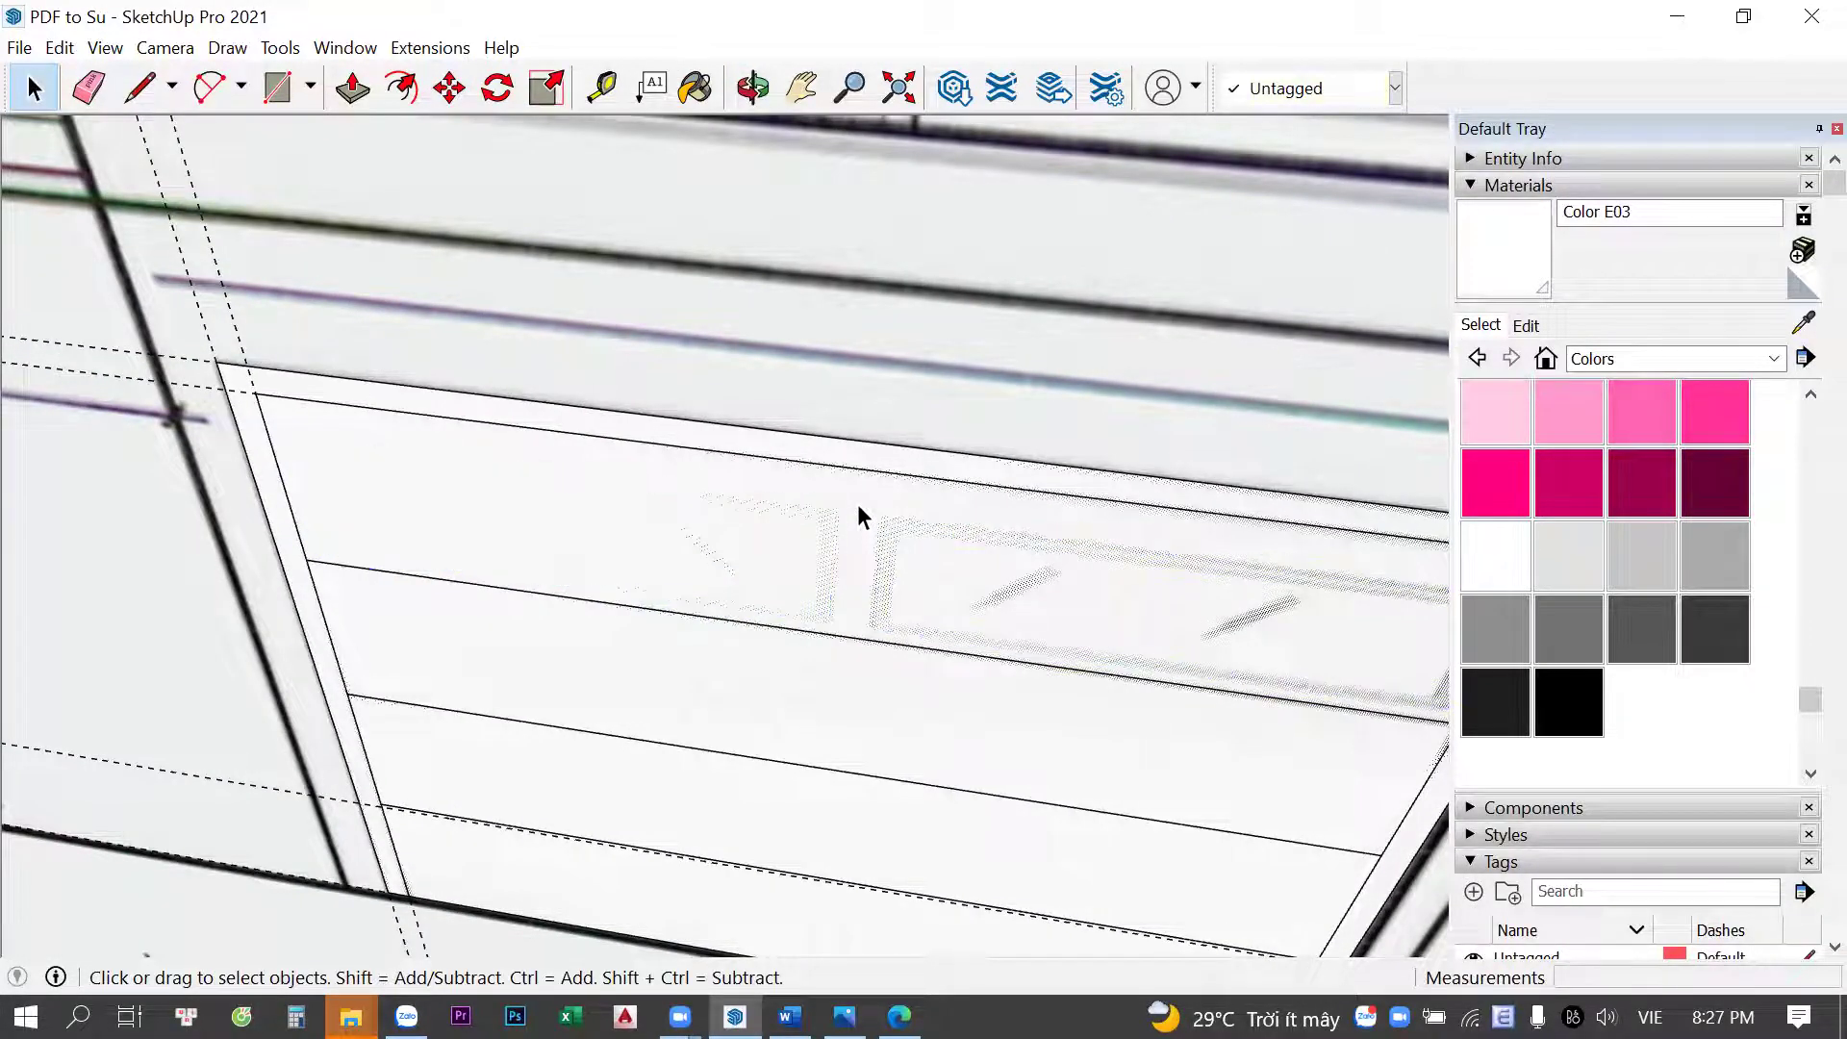
pyautogui.scroll(-3, 858, 516)
pyautogui.press('p')
pyautogui.scroll(1, 755, 585)
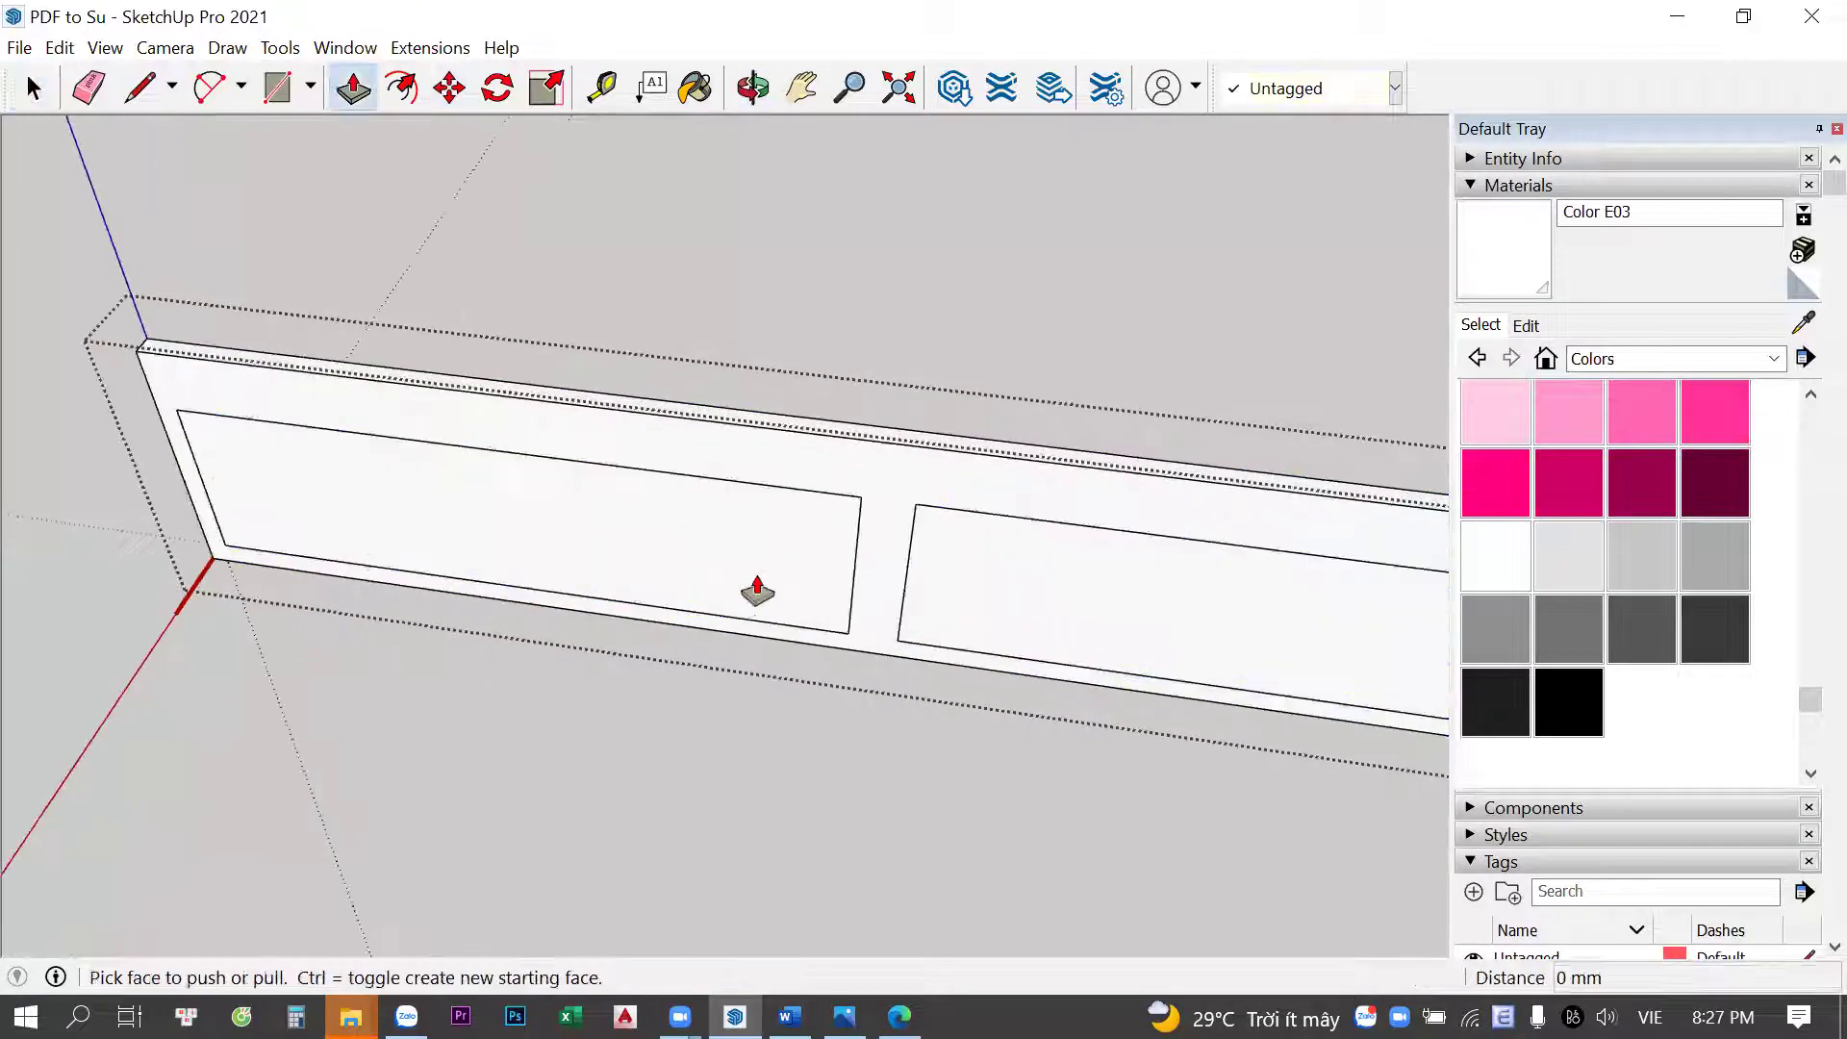
pyautogui.doubleClick(758, 591)
pyautogui.doubleClick(1072, 610)
pyautogui.press('space')
pyautogui.scroll(-3, 762, 448)
pyautogui.scroll(-2, 762, 447)
# Undo a stray rectangle over the left window and view it head-on
pyautogui.moveTo(701, 425)
pyautogui.mouseDown(button='middle')
pyautogui.moveTo(886, 285)
pyautogui.moveTo(619, 413)
pyautogui.moveTo(394, 405)
pyautogui.moveTo(547, 423)
pyautogui.mouseUp(button='middle')
pyautogui.scroll(2, 289, 462)
pyautogui.scroll(2, 256, 547)
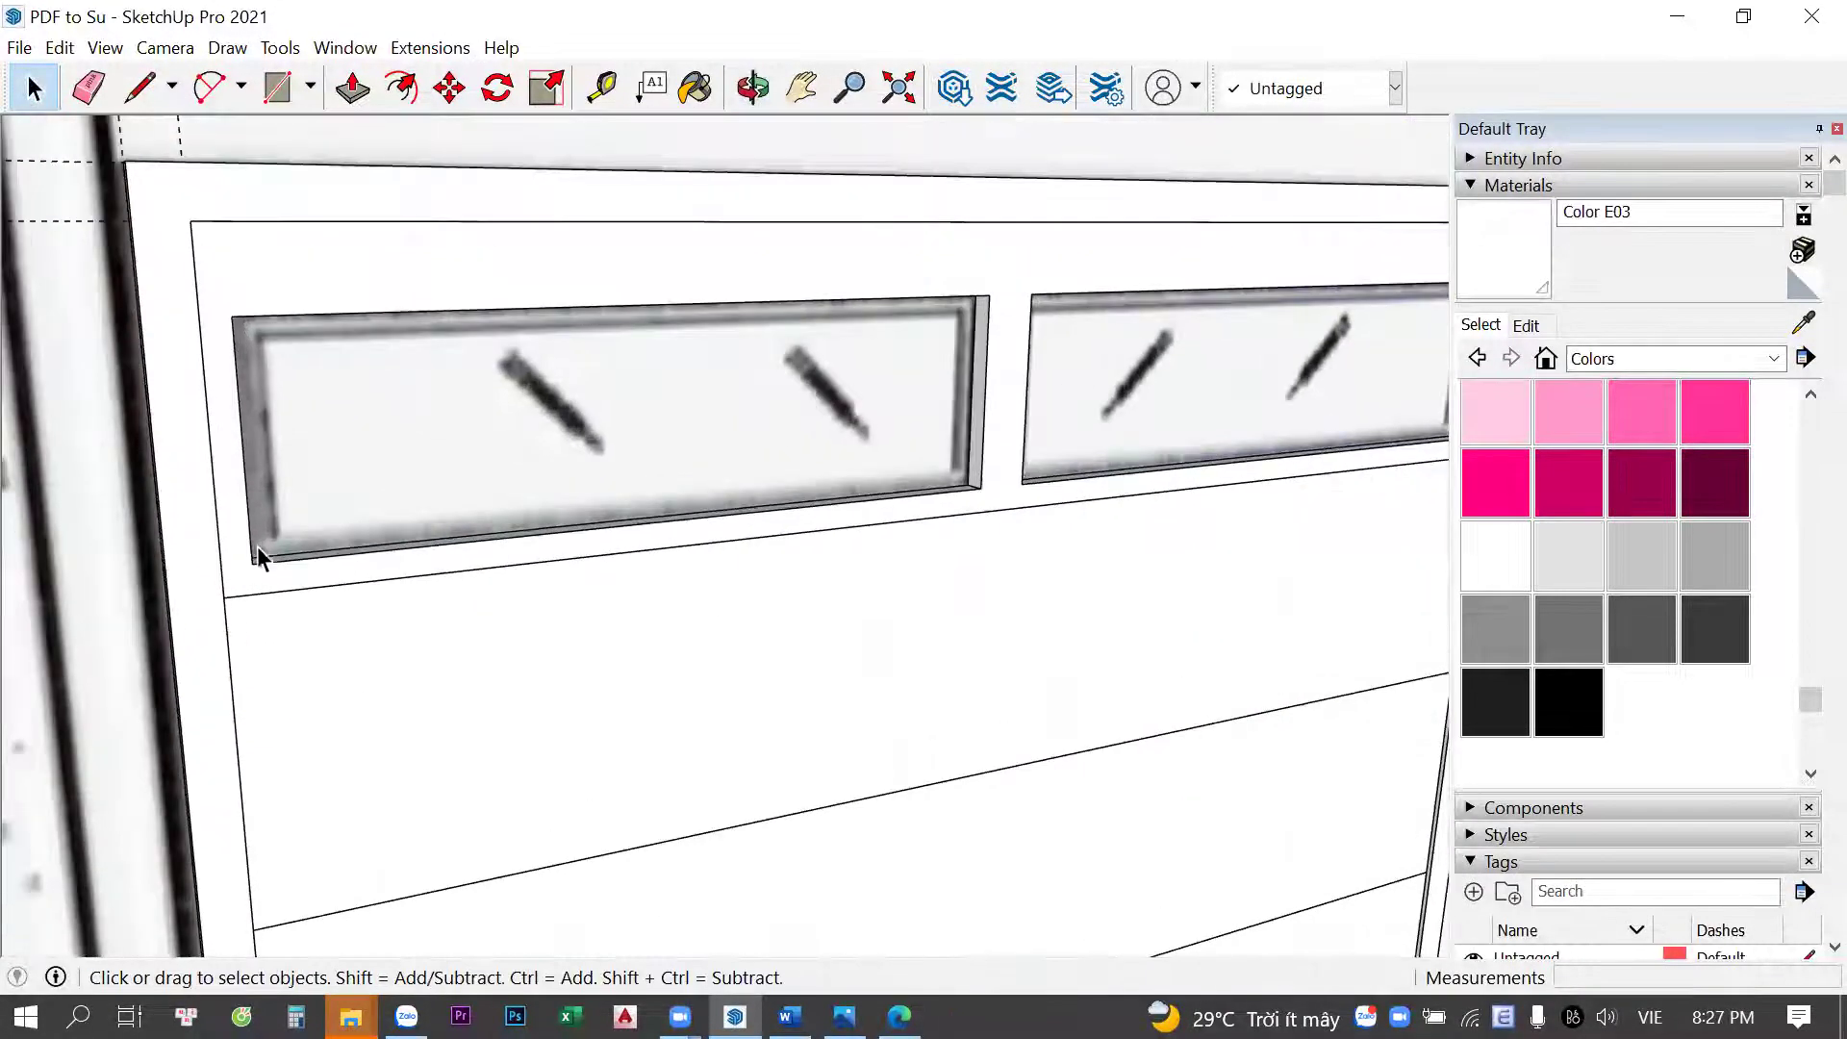
pyautogui.scroll(-2, 256, 547)
pyautogui.press('r')
pyautogui.scroll(-1, 262, 558)
pyautogui.click(254, 568)
pyautogui.click(954, 308)
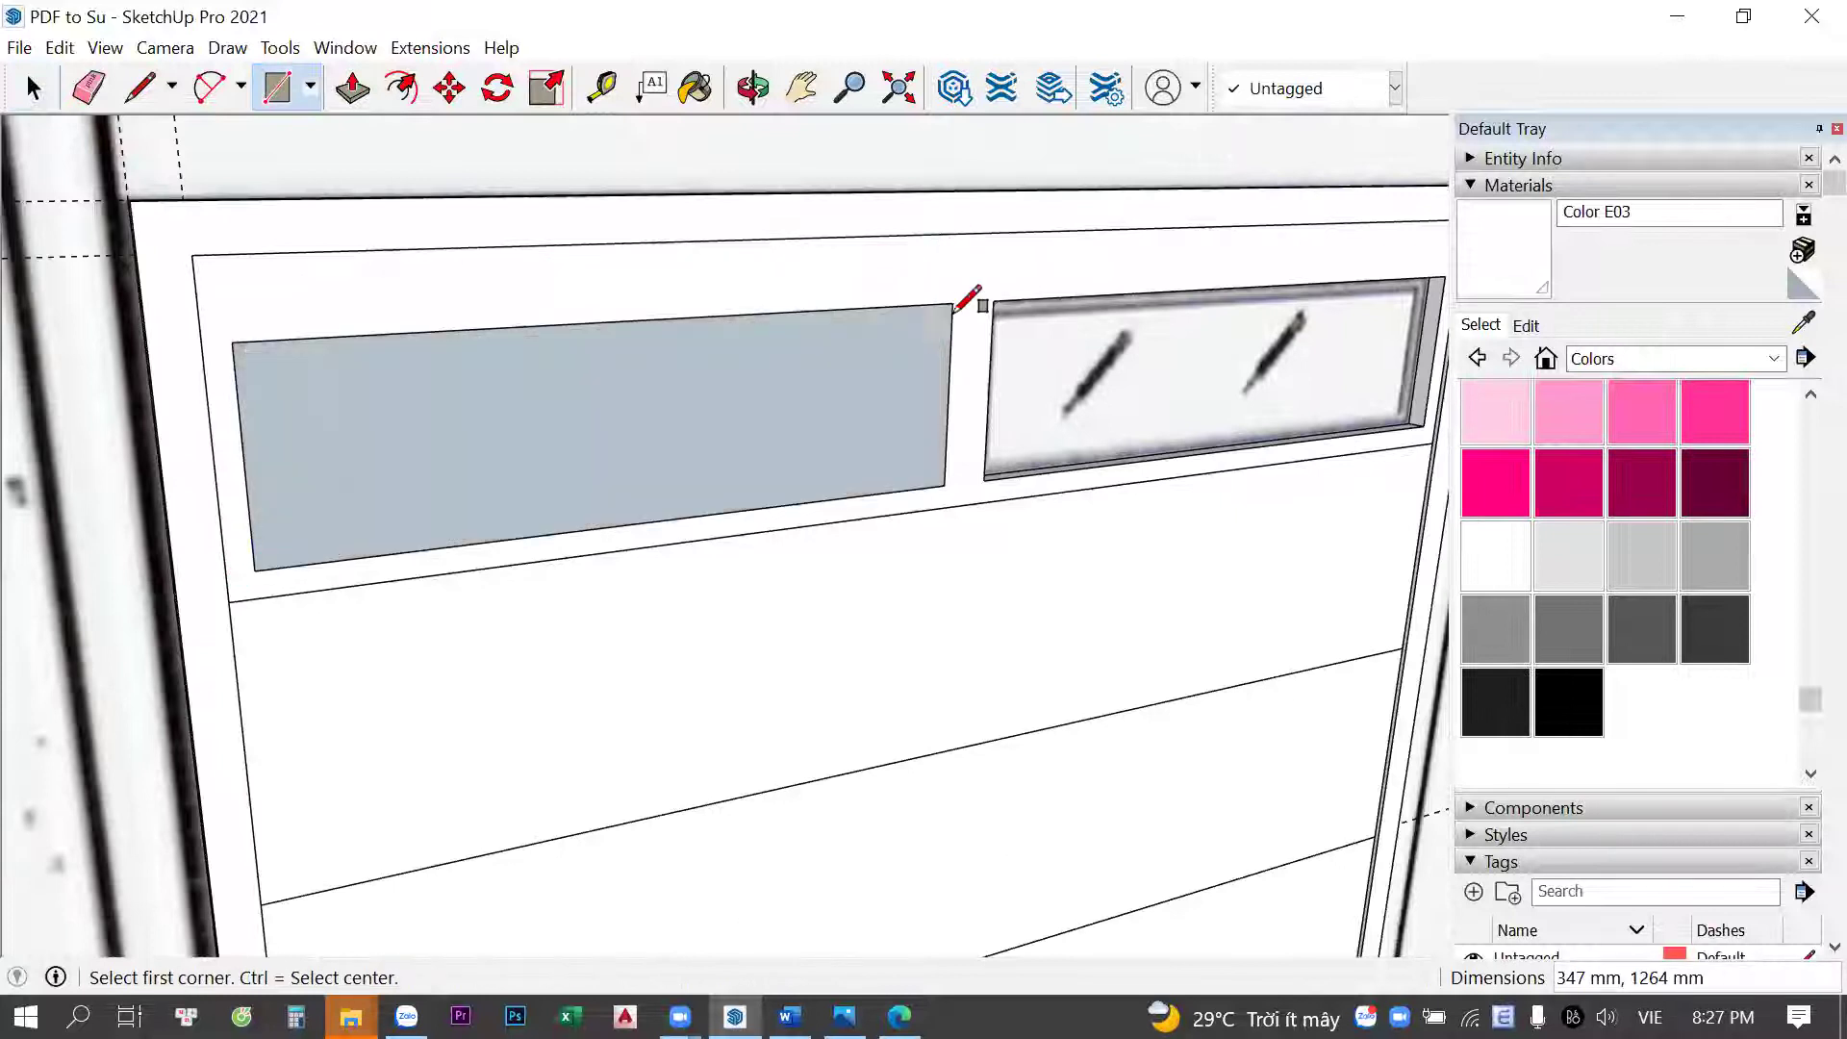
pyautogui.press('space')
pyautogui.scroll(2, 948, 323)
pyautogui.hotkey('ctrl', 'z')
pyautogui.moveTo(944, 317); pyautogui.dragTo(953, 182, button='middle')
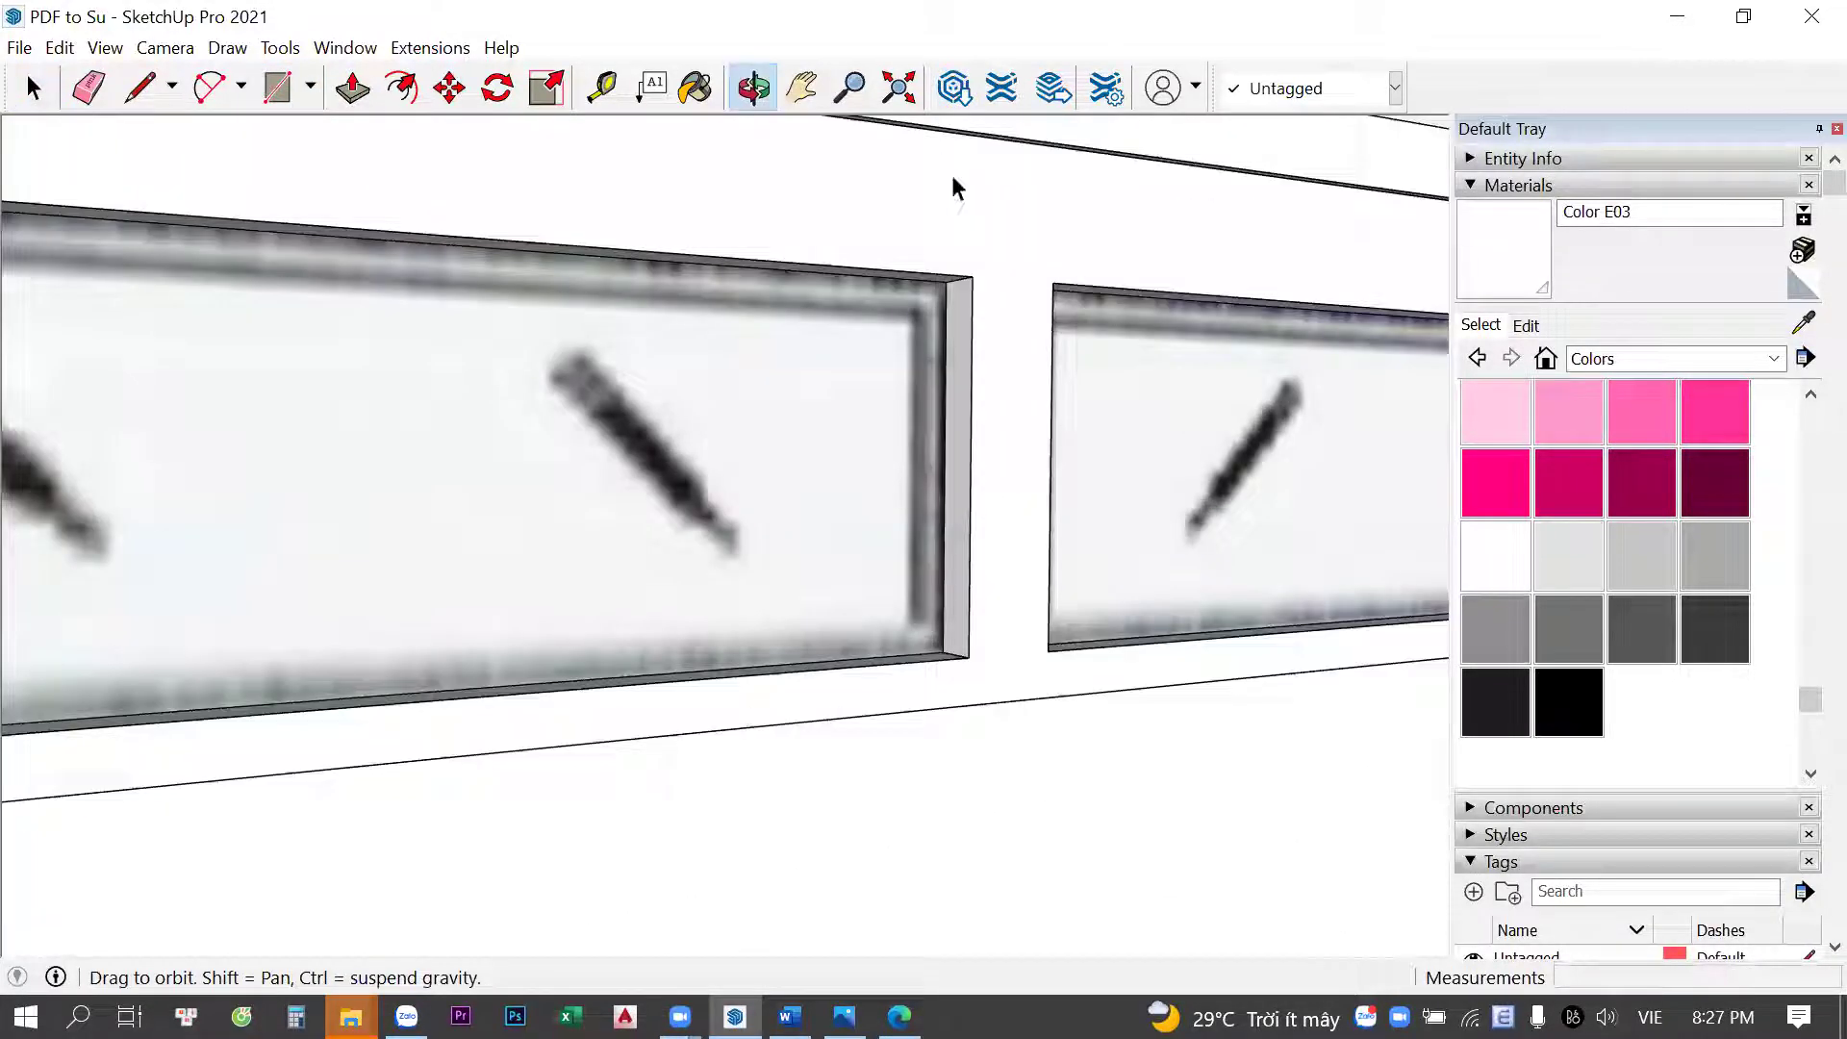
pyautogui.moveTo(309, 359); pyautogui.dragTo(1175, 393, button='middle')
pyautogui.scroll(3, 1176, 392)
pyautogui.scroll(-3, 673, 423)
# Draw a rectangle over the left window and offset its outline inward
pyautogui.click(126, 583)
pyautogui.click(1001, 348)
pyautogui.press('space')
pyautogui.scroll(2, 994, 363)
pyautogui.click(994, 362)
pyautogui.click(971, 366)
pyautogui.press('space')
pyautogui.scroll(-2, 928, 437)
pyautogui.moveTo(927, 437)
pyautogui.mouseDown(button='middle')
pyautogui.moveTo(650, 579)
pyautogui.moveTo(1122, 662)
pyautogui.mouseUp(button='middle')
# Pull the left window frame out 40 mm
pyautogui.press('p')
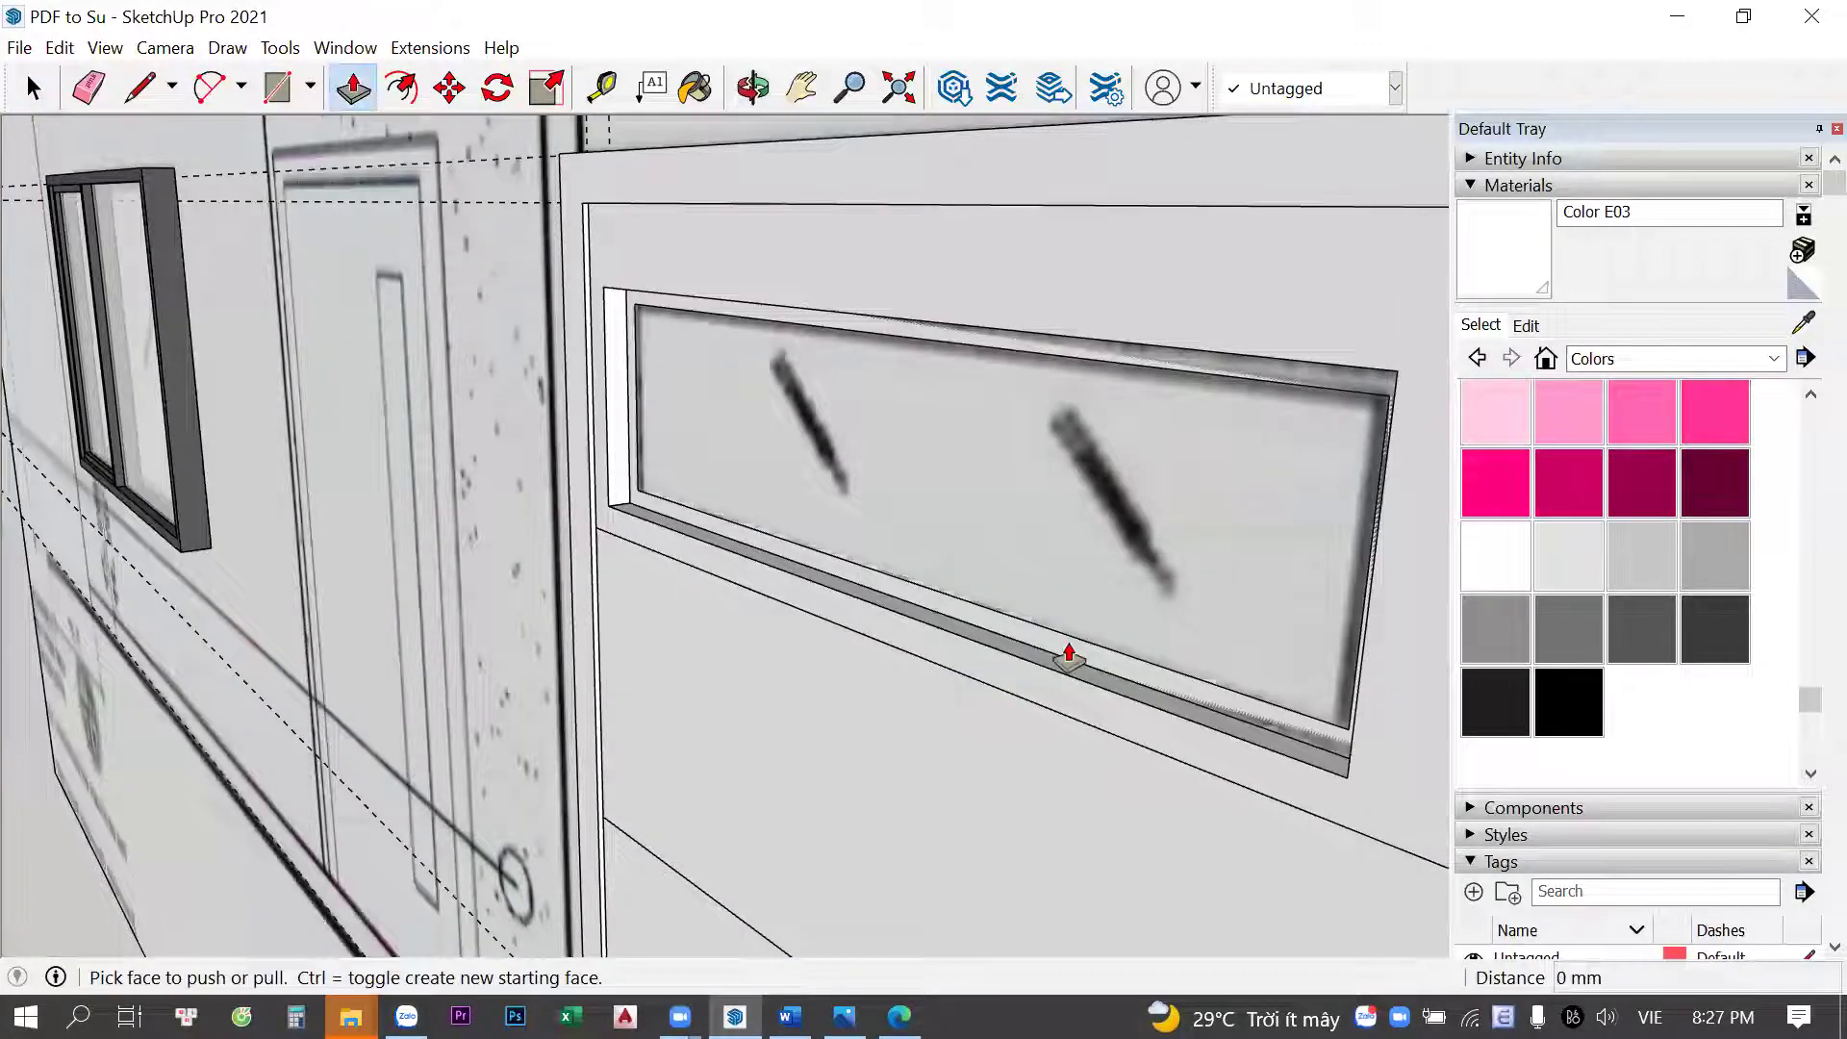
pyautogui.moveTo(1069, 658); pyautogui.dragTo(1123, 714)
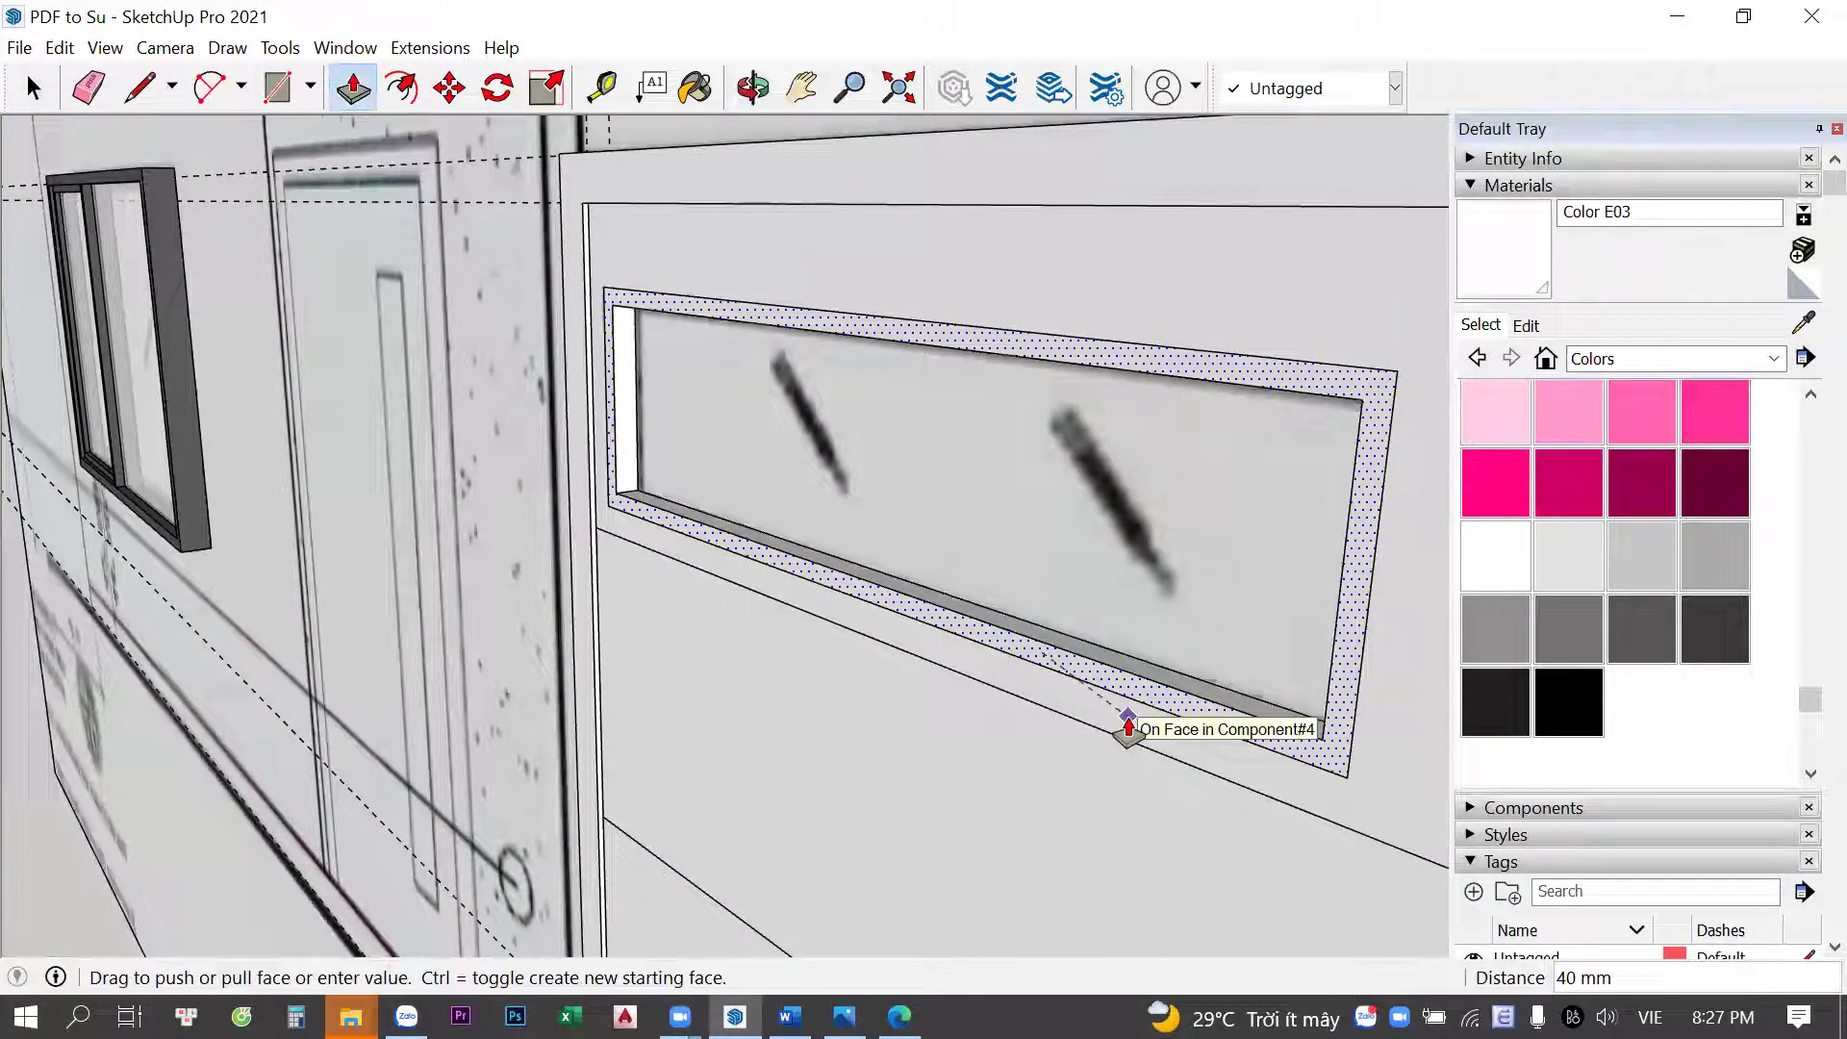
pyautogui.click(1128, 721)
pyautogui.press('space')
# Select the whole window frame and make it a component
pyautogui.tripleClick(1030, 652)
pyautogui.press('g')
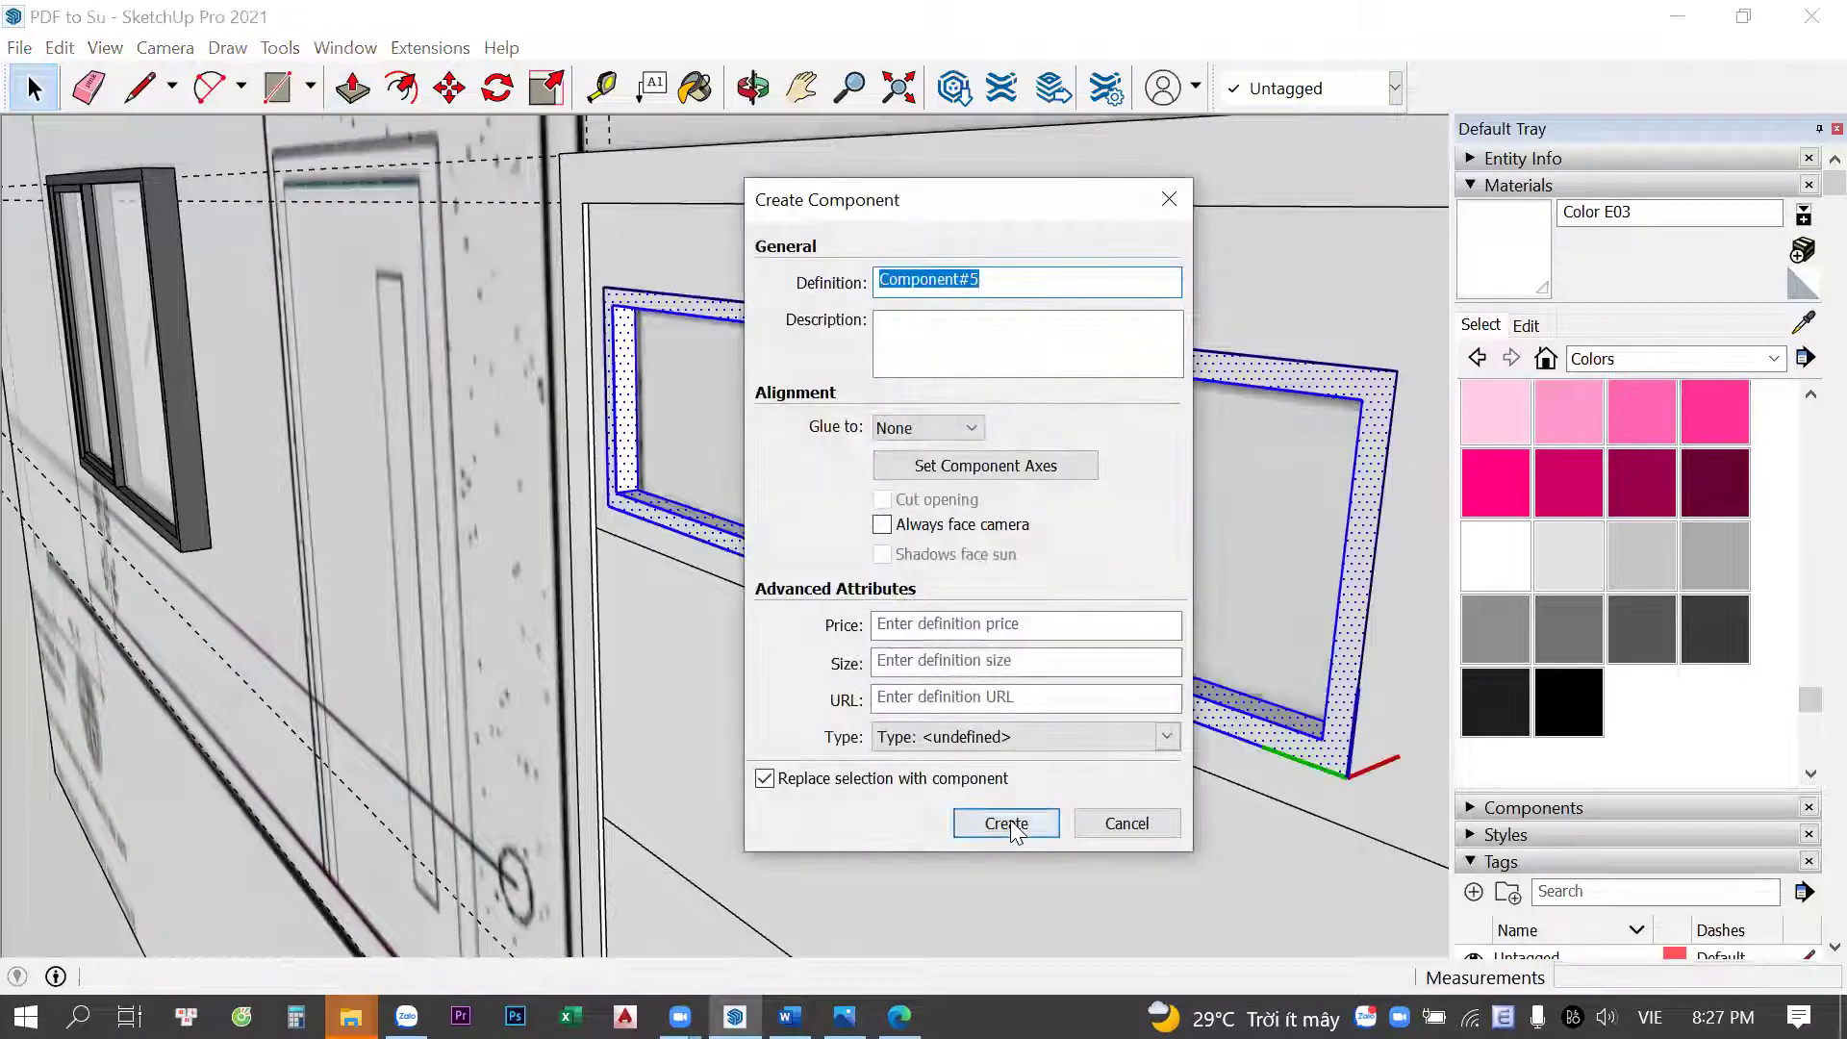
pyautogui.click(1006, 824)
pyautogui.moveTo(1319, 660); pyautogui.dragTo(866, 564, button='middle')
pyautogui.scroll(3, 866, 481)
# Move-copy the window component onto the garage door's right window
pyautogui.press('m')
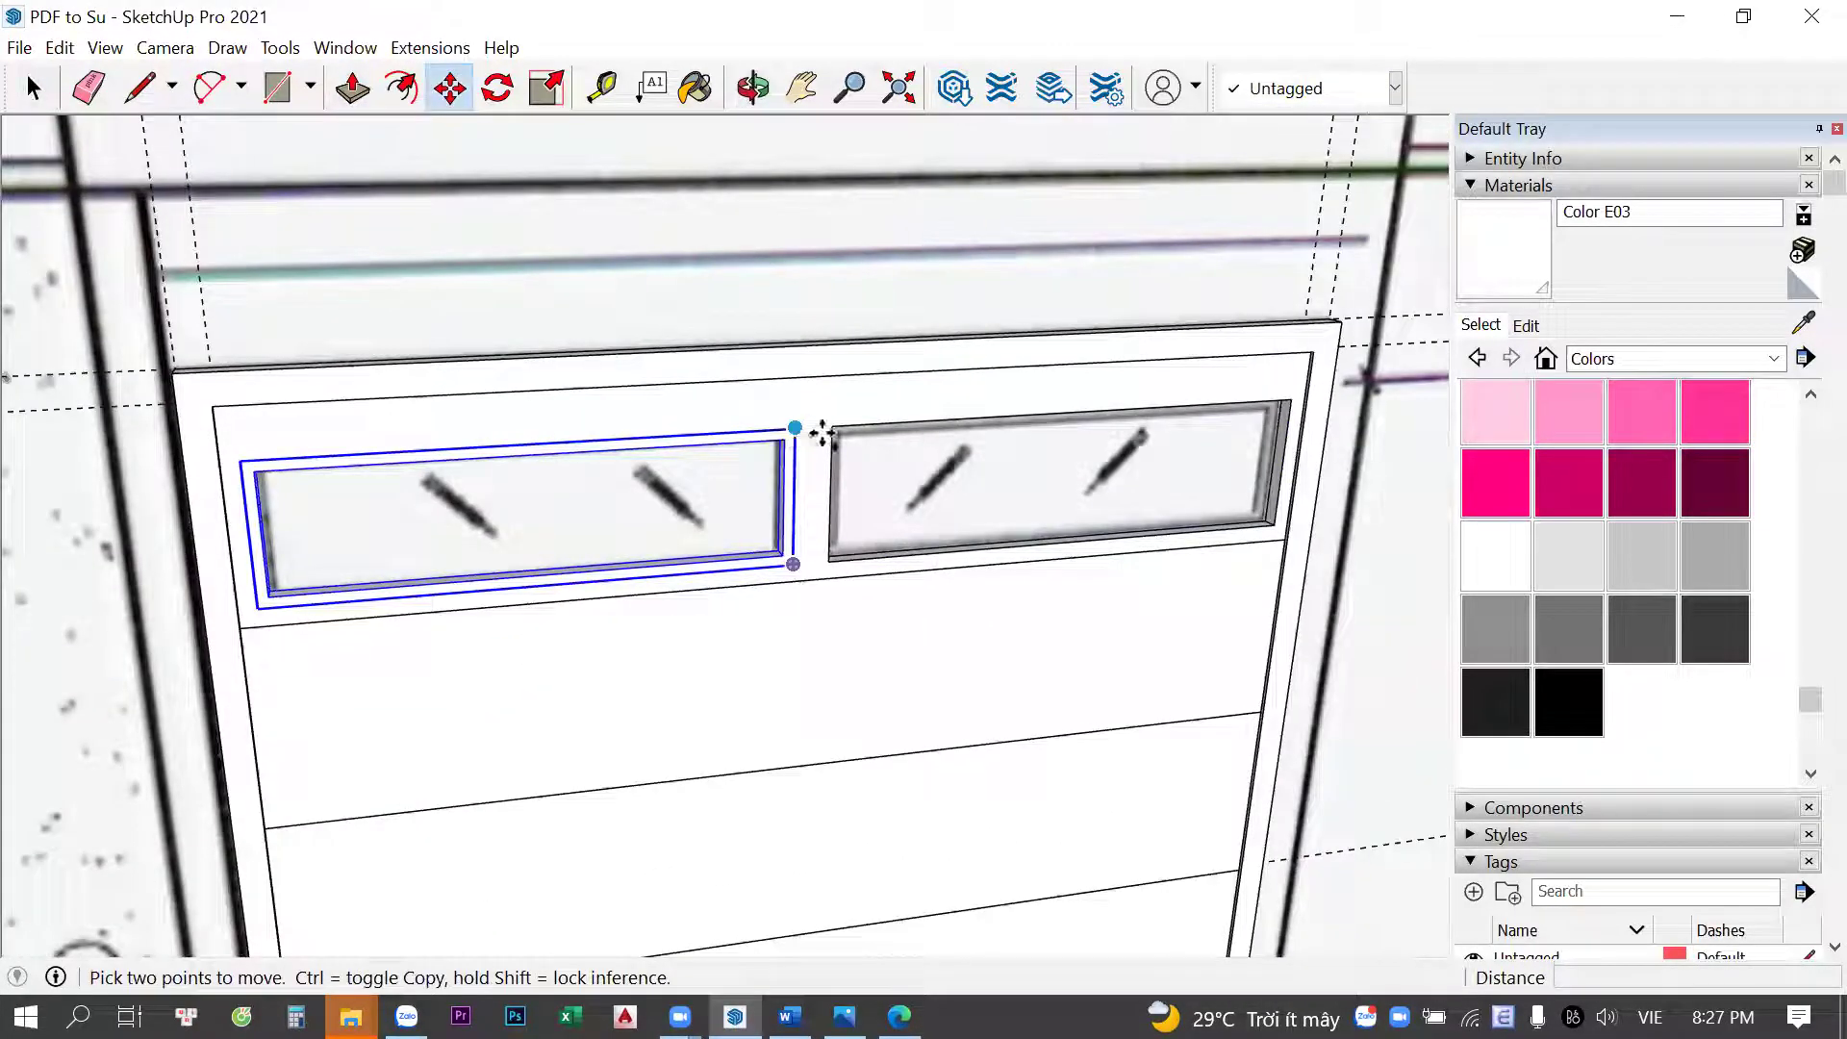
pyautogui.scroll(2, 1251, 395)
pyautogui.click(1318, 392)
pyautogui.press('space')
pyautogui.scroll(3, 791, 575)
# Draw a rectangle over the right window and push its pane back 30 mm
pyautogui.press('r')
pyautogui.click(775, 589)
pyautogui.moveTo(879, 548)
pyautogui.mouseDown(button='middle')
pyautogui.moveTo(1237, 401)
pyautogui.moveTo(951, 555)
pyautogui.moveTo(748, 565)
pyautogui.mouseUp(button='middle')
pyautogui.click(1184, 395)
pyautogui.press('p')
pyautogui.press('space')
pyautogui.click(749, 544)
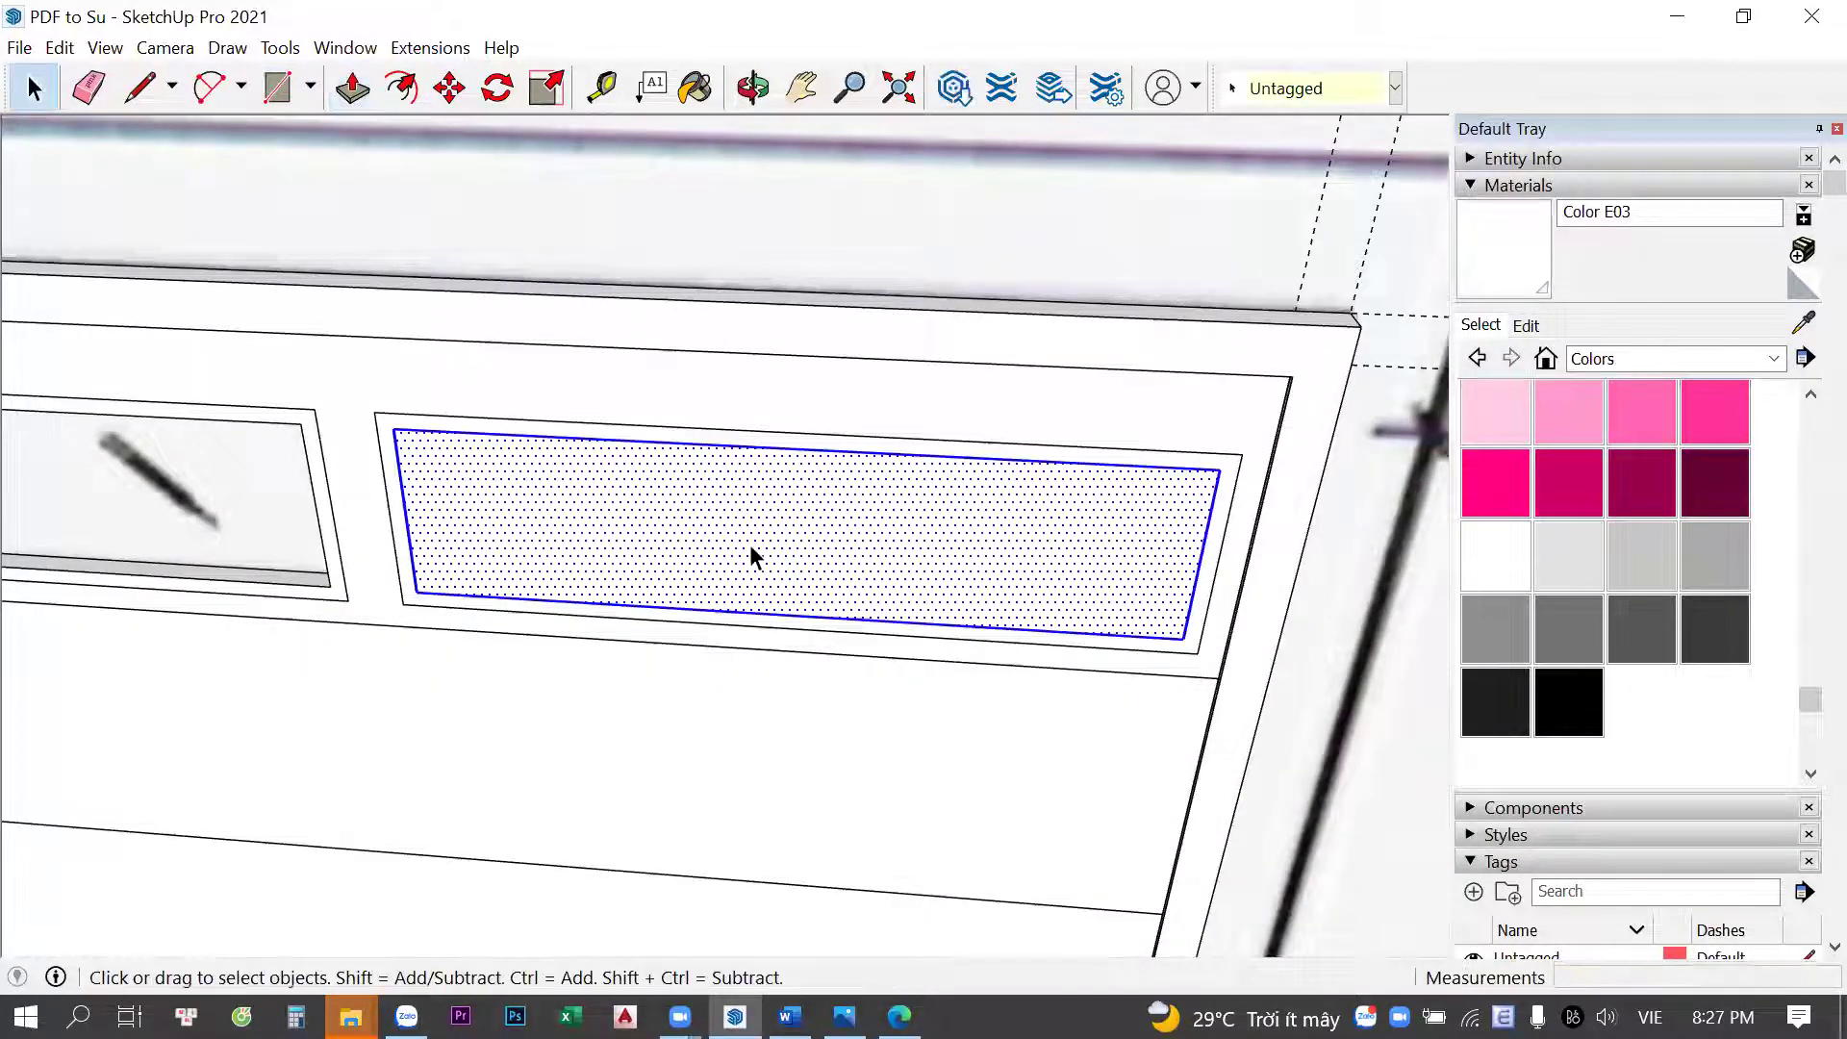
# Copy the window's edges across to the other window
pyautogui.press('ctrl')
pyautogui.click(393, 428)
pyautogui.moveTo(394, 431); pyautogui.dragTo(407, 440, button='middle')
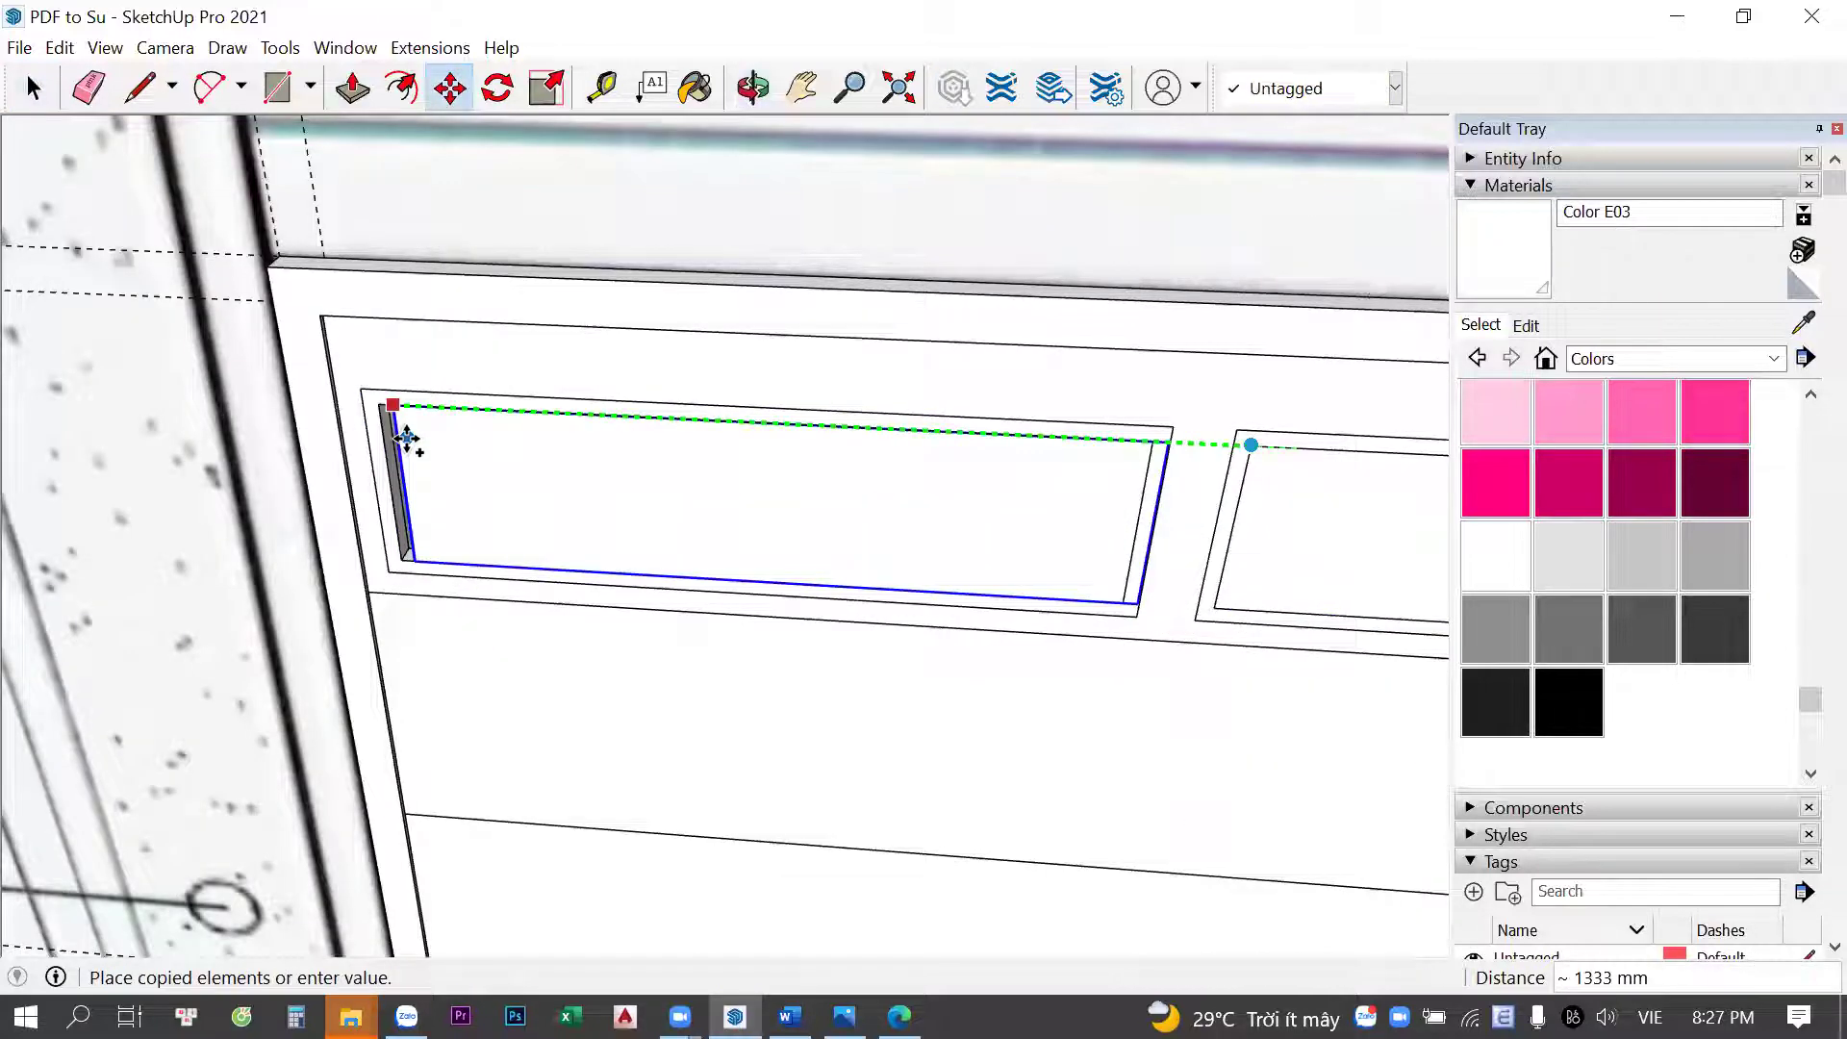
pyautogui.scroll(-5, 389, 418)
pyautogui.press('space')
pyautogui.scroll(-3, 634, 468)
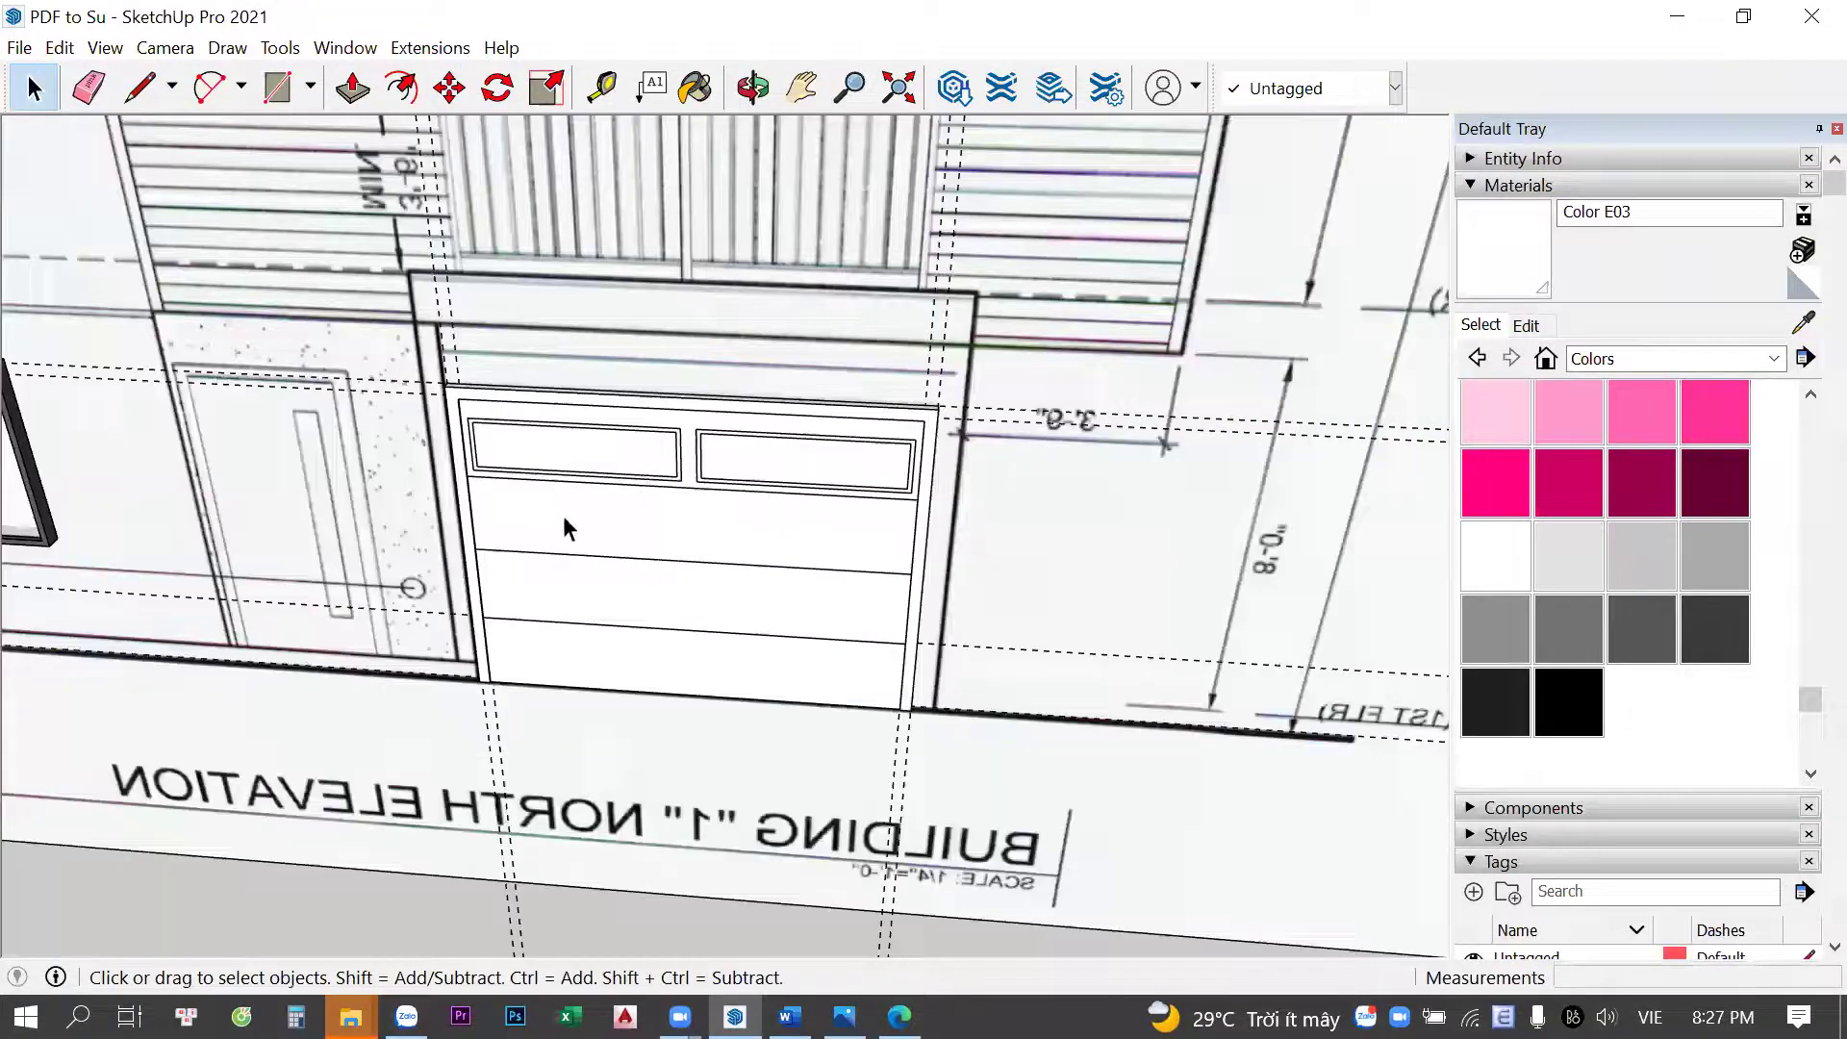
# Orbit to a frontal view and open the garage door group for editing
pyautogui.scroll(2, 568, 524)
pyautogui.scroll(1, 658, 643)
pyautogui.scroll(1, 668, 627)
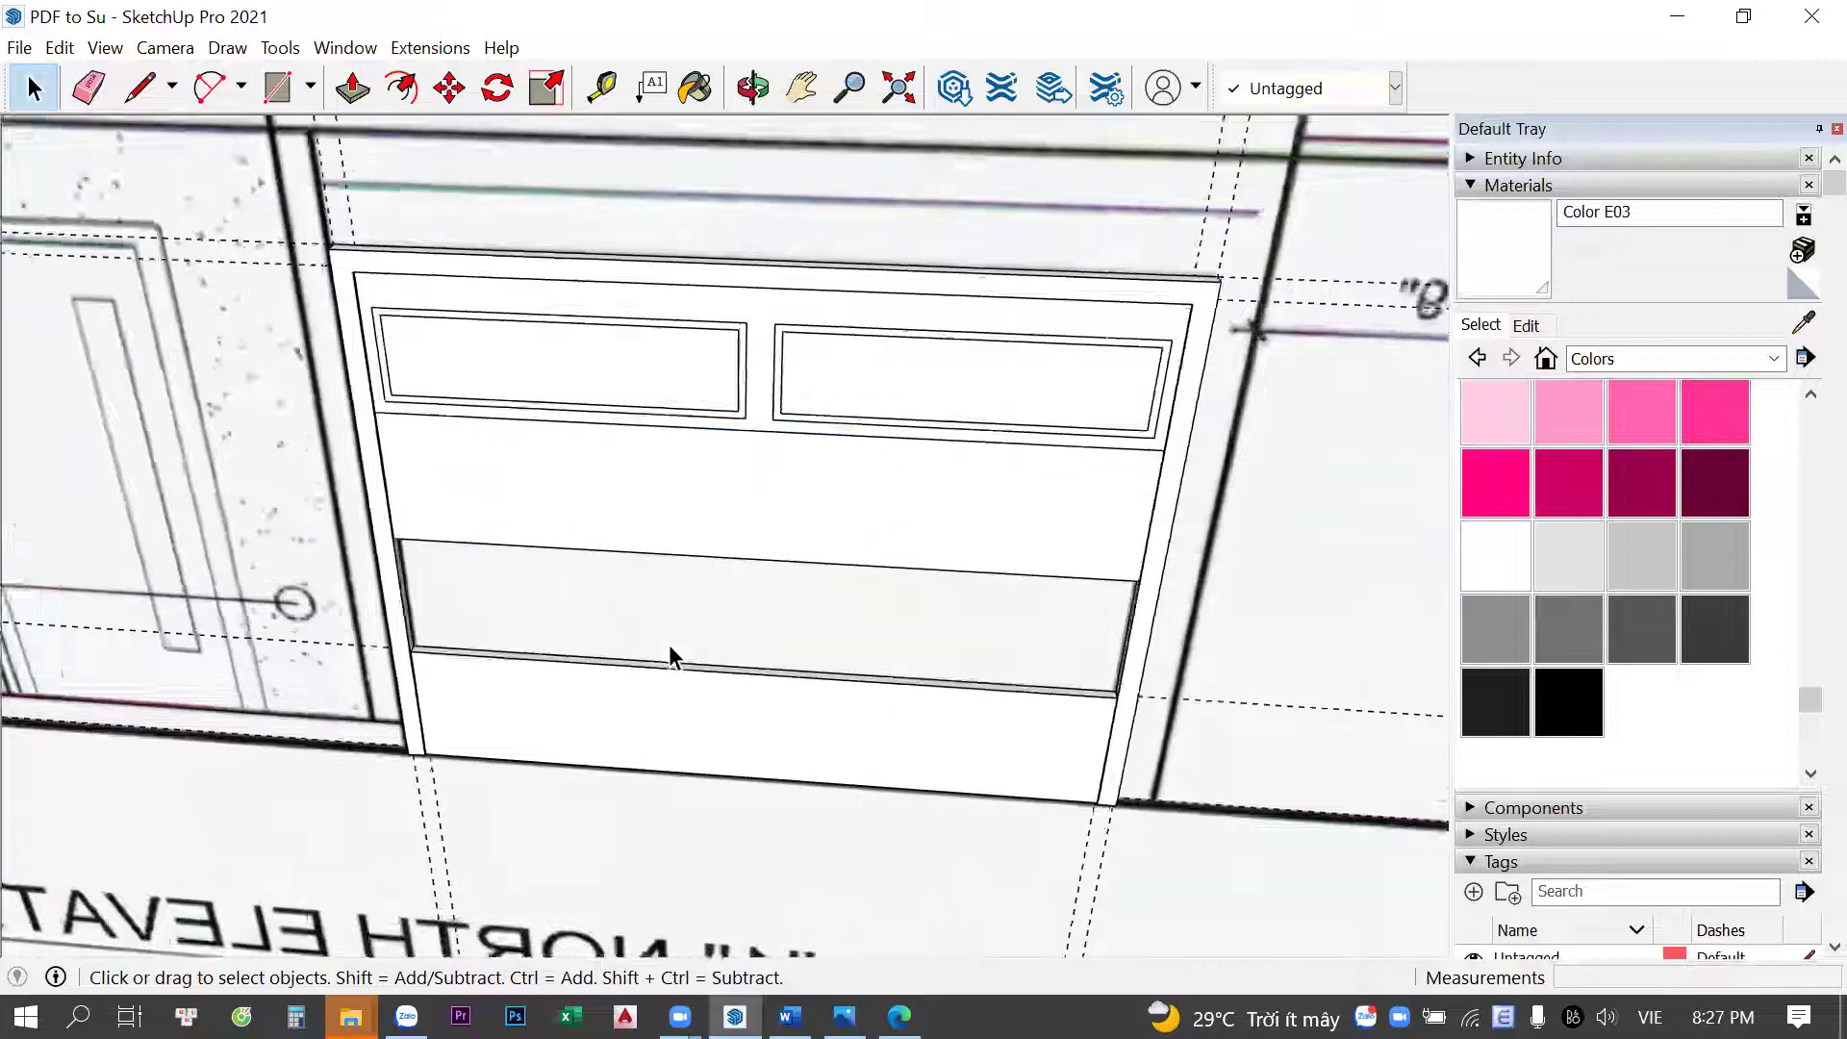
pyautogui.scroll(1, 668, 651)
pyautogui.moveTo(590, 709)
pyautogui.mouseDown(button='middle')
pyautogui.moveTo(430, 591)
pyautogui.moveTo(390, 751)
pyautogui.mouseUp(button='middle')
pyautogui.scroll(2, 383, 714)
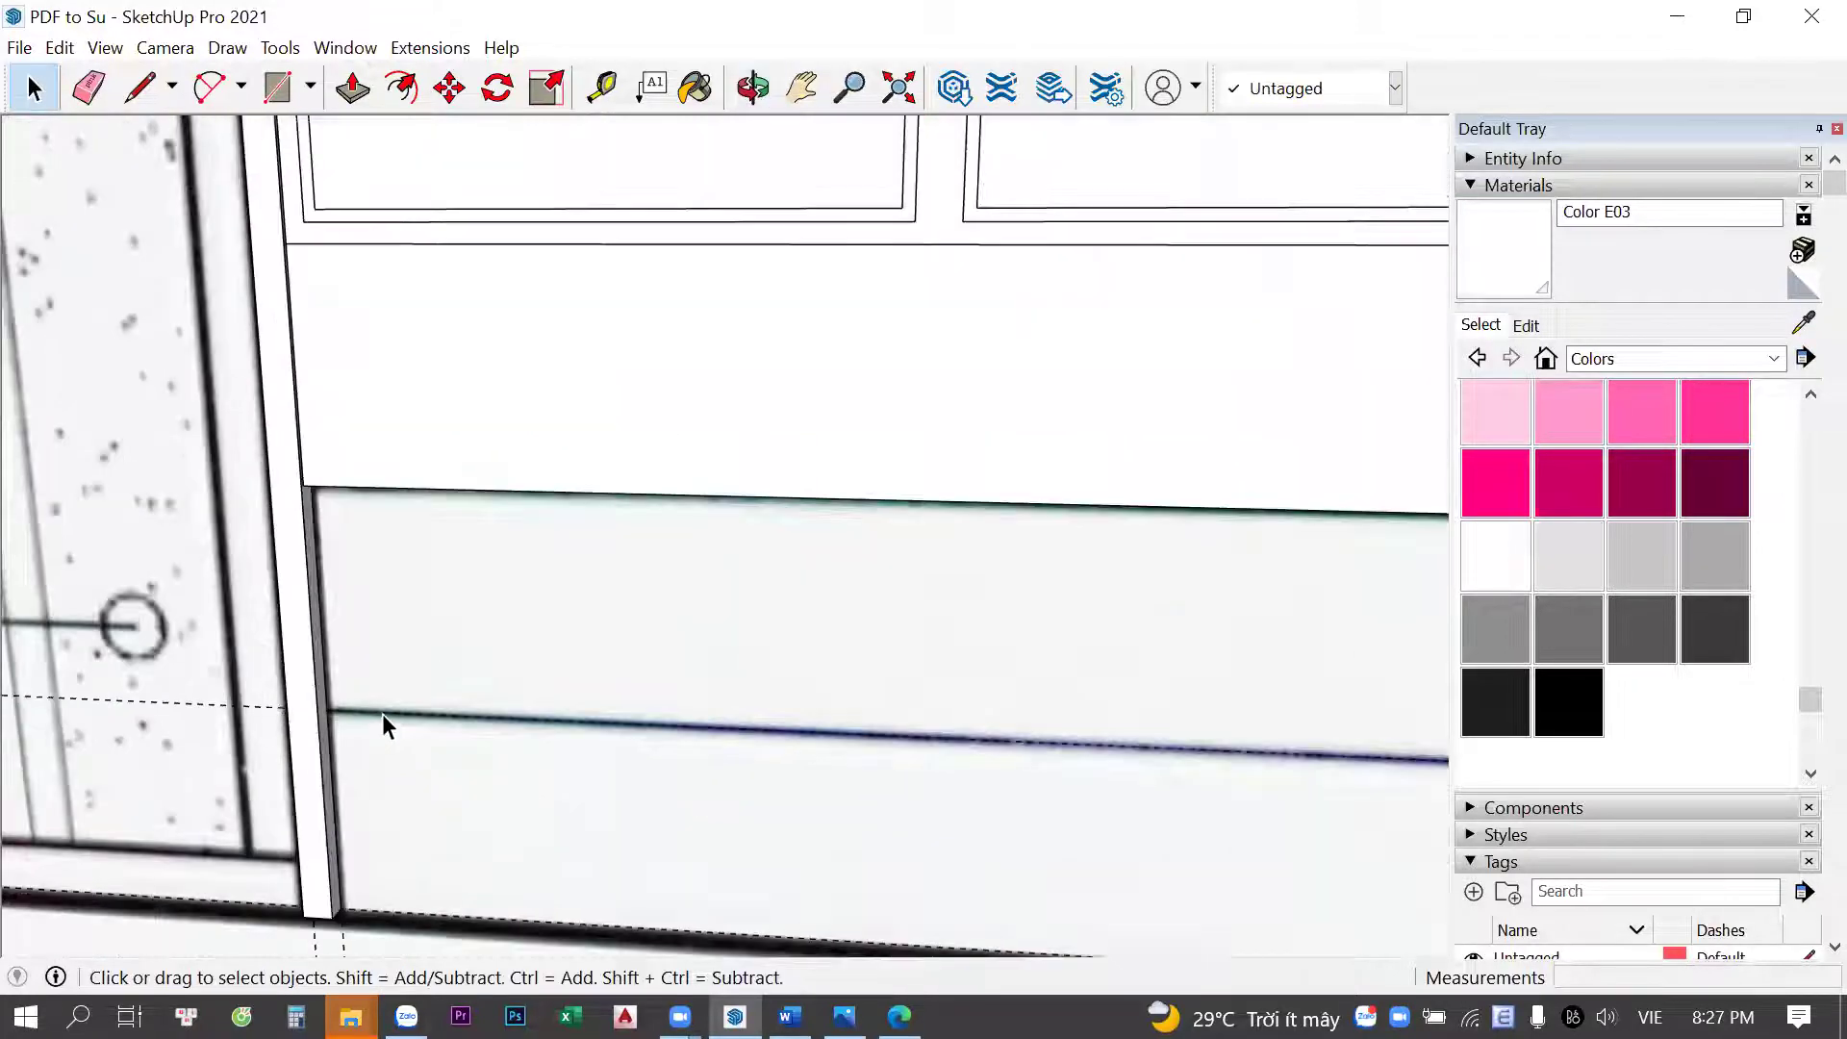
pyautogui.scroll(-2, 440, 700)
pyautogui.scroll(-2, 504, 602)
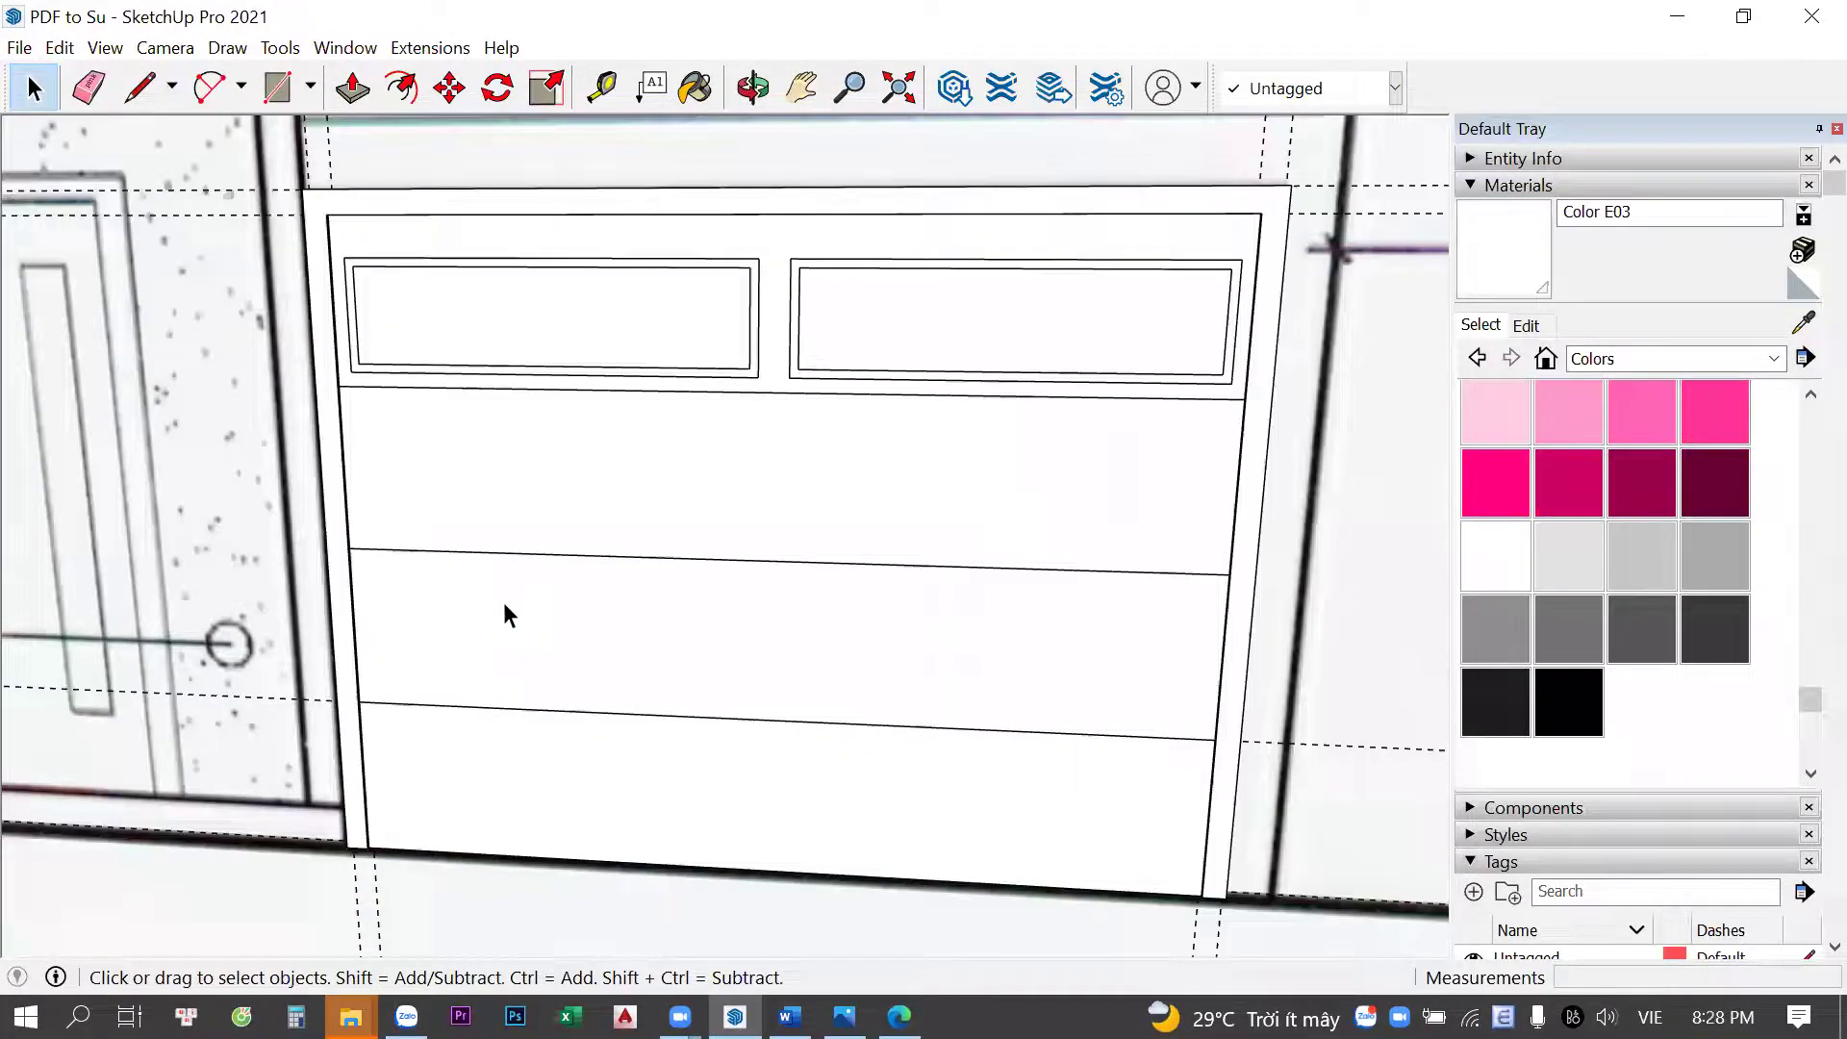
pyautogui.doubleClick(522, 793)
pyautogui.press('Escape')
pyautogui.doubleClick(597, 649)
pyautogui.scroll(2, 446, 583)
# Copy a panel edge at 5 mm and 10 mm offsets along the door's panel line
pyautogui.press('m')
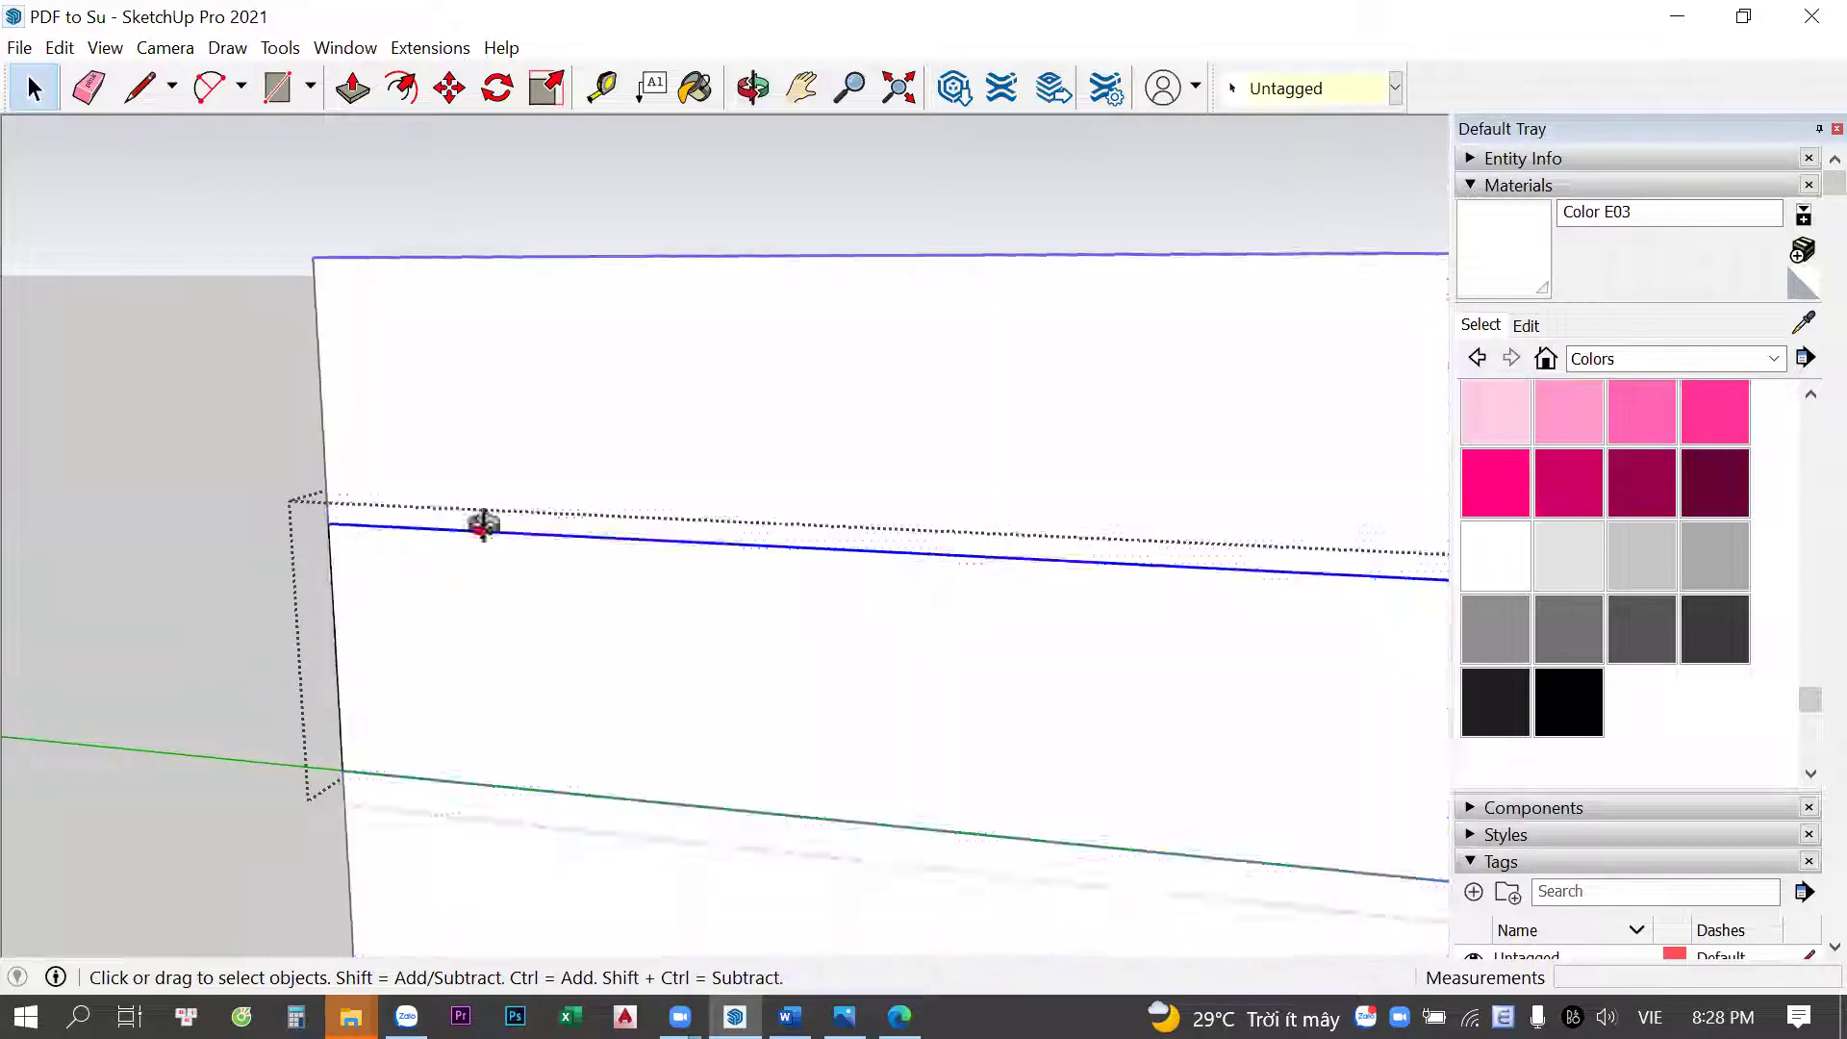
pyautogui.moveTo(483, 524); pyautogui.dragTo(330, 598, button='middle')
pyautogui.scroll(2, 430, 580)
pyautogui.press('ctrl')
pyautogui.click(430, 578)
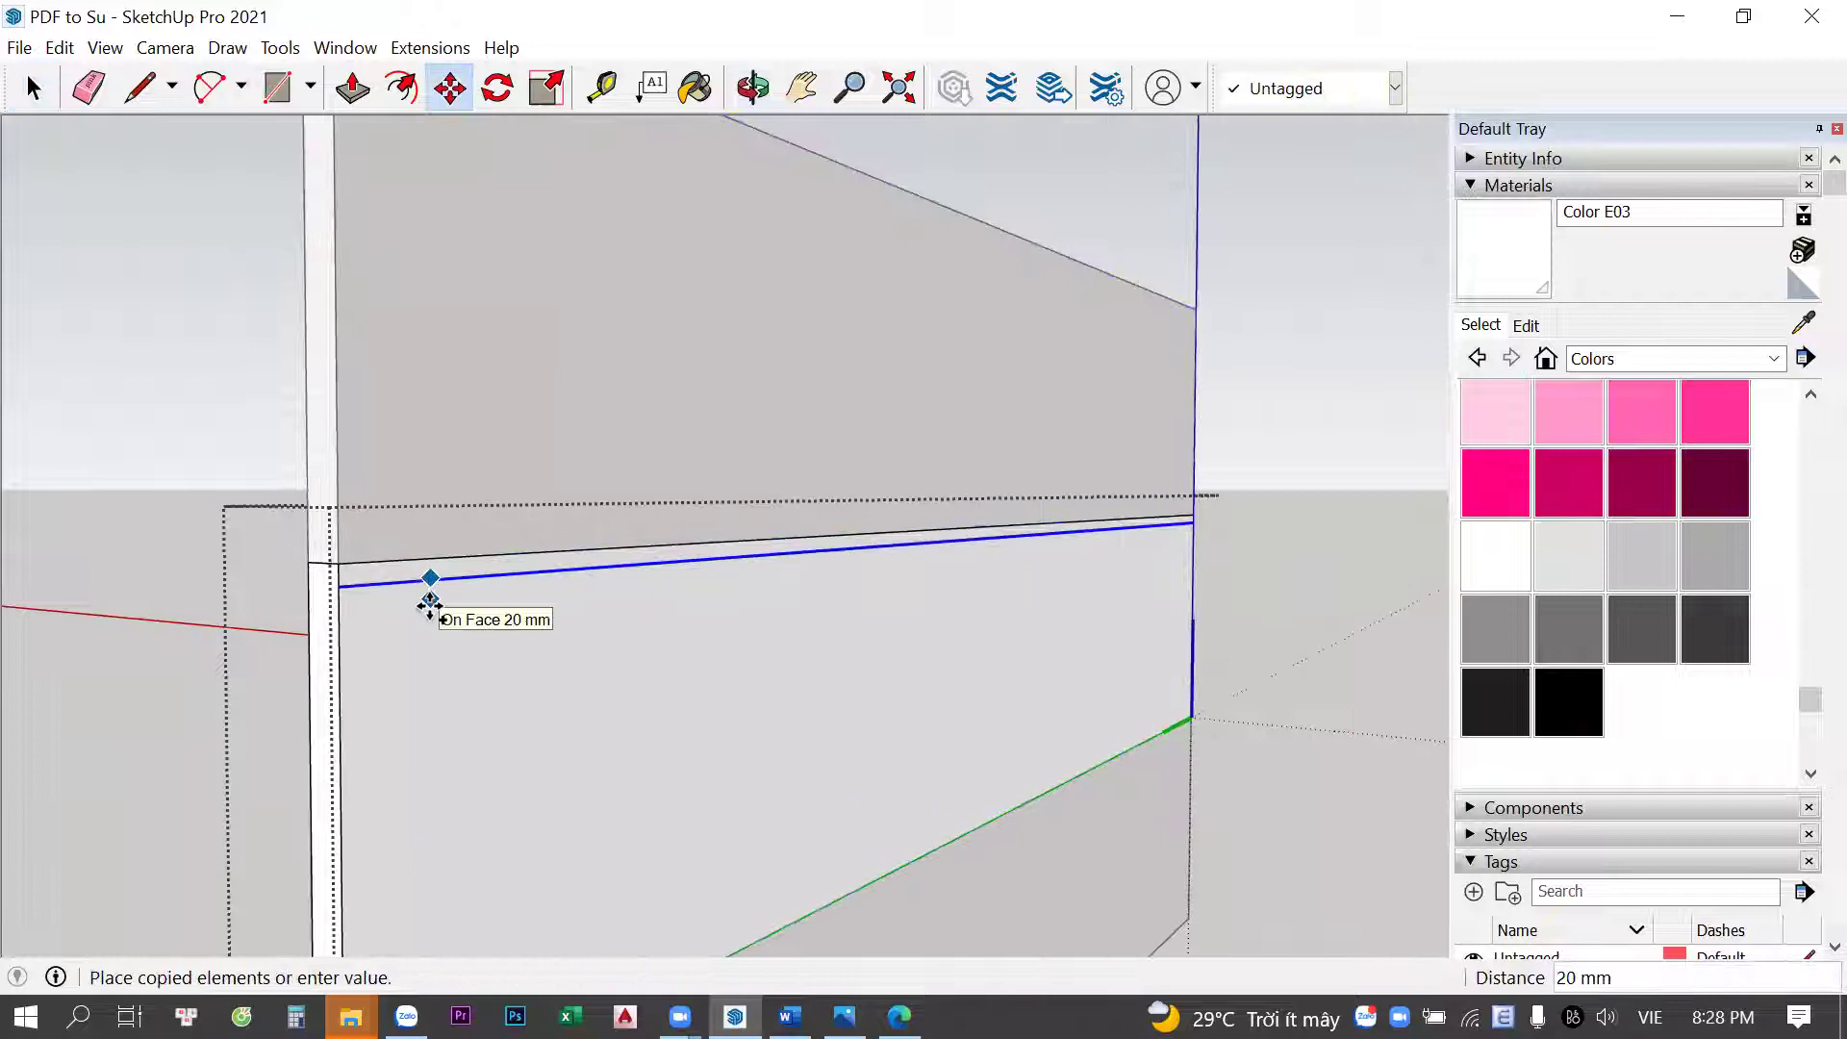
pyautogui.write('5')
pyautogui.press('Return')
pyautogui.write('0')
pyautogui.press('Return')
pyautogui.scroll(1, 401, 582)
pyautogui.scroll(1, 401, 582)
# Push/Pull the 20 mm seam strip between the edges, then orbit out to face the door
pyautogui.press('p')
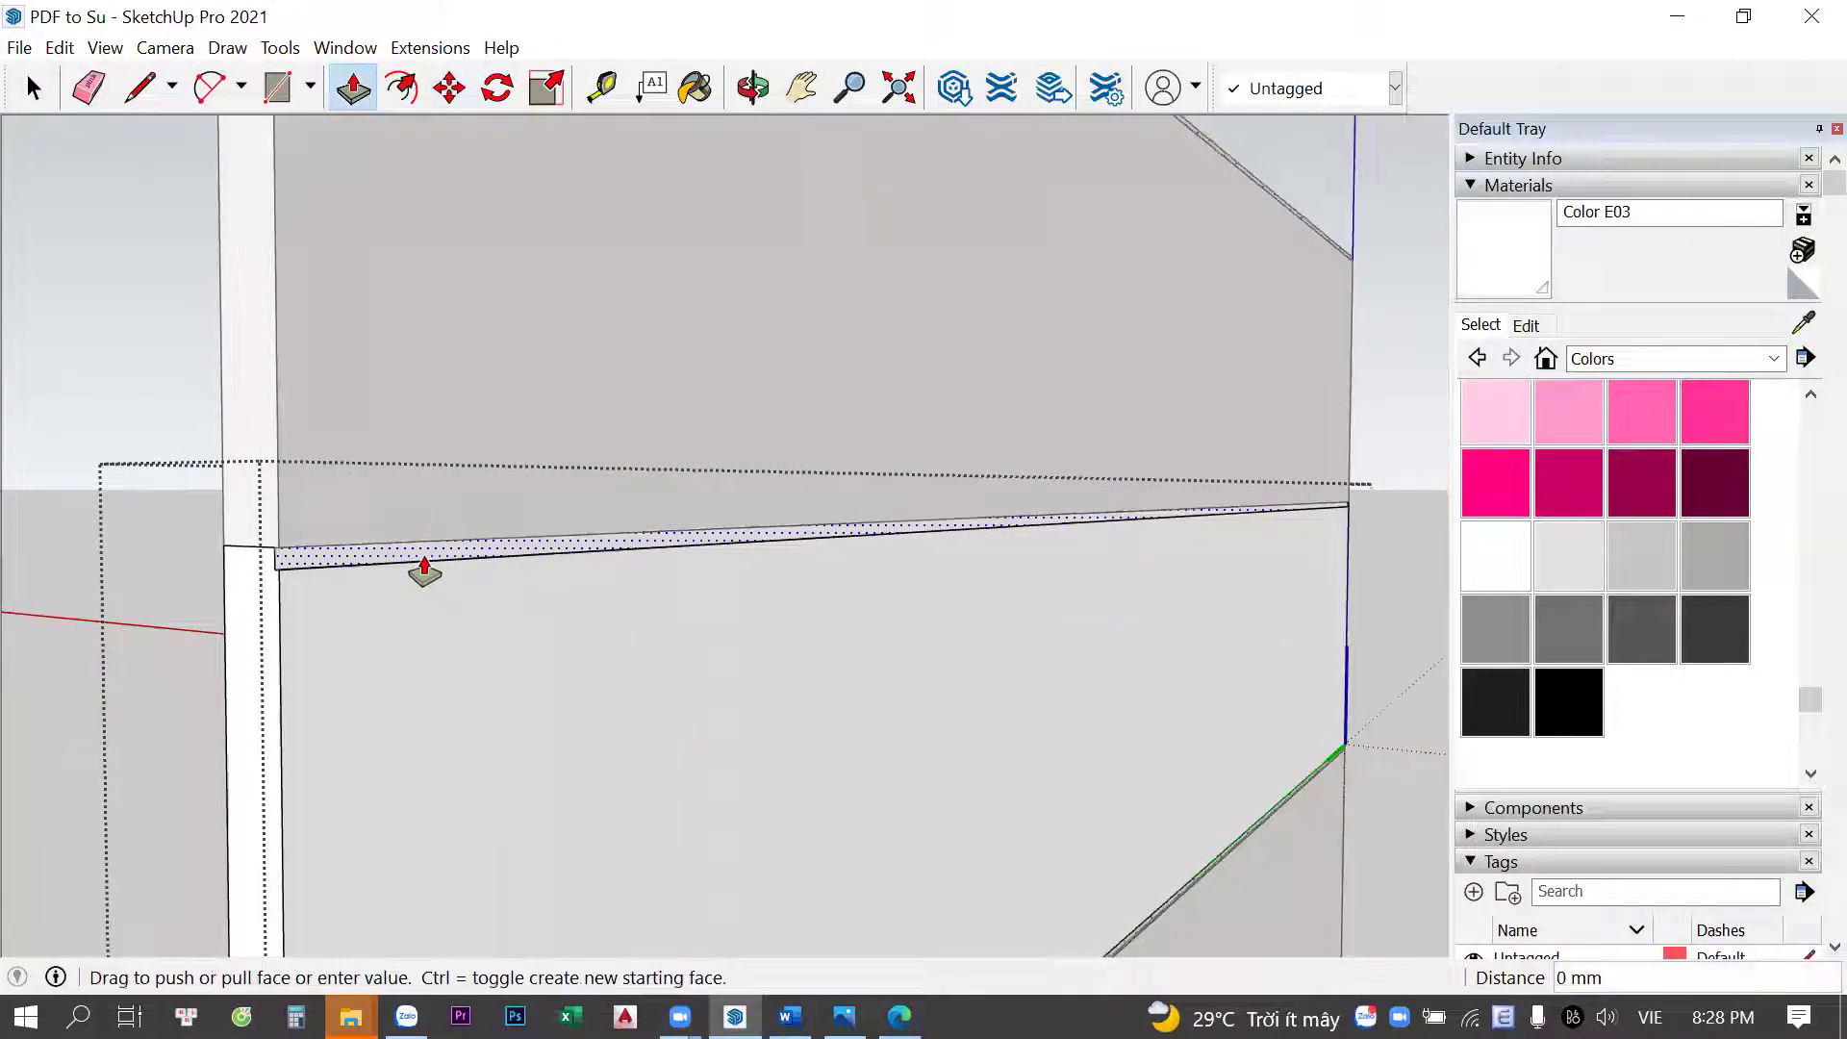
pyautogui.press('space')
pyautogui.moveTo(437, 545); pyautogui.dragTo(837, 487, button='middle')
pyautogui.scroll(2, 652, 475)
pyautogui.moveTo(652, 474)
pyautogui.mouseDown(button='middle')
pyautogui.moveTo(612, 330)
pyautogui.moveTo(650, 270)
pyautogui.moveTo(507, 256)
pyautogui.moveTo(741, 482)
pyautogui.moveTo(833, 324)
pyautogui.mouseUp(button='middle')
pyautogui.press('d')
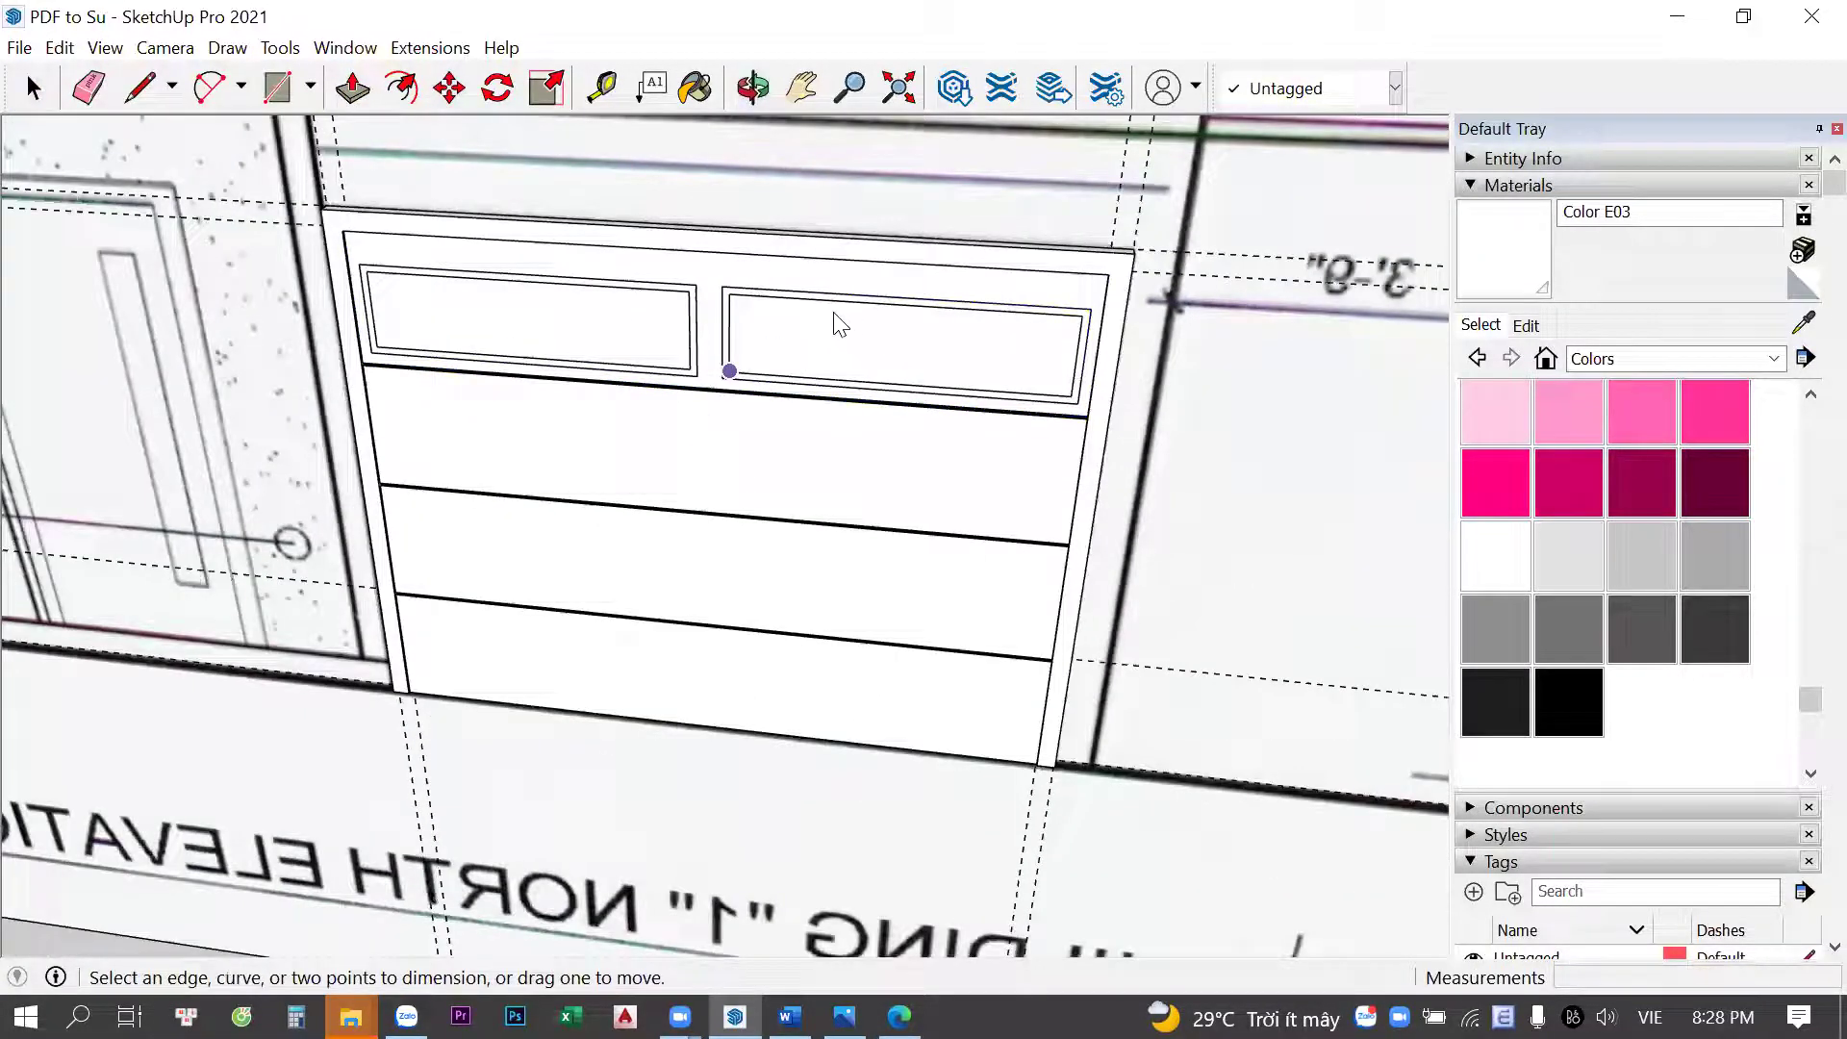
pyautogui.moveTo(727, 348); pyautogui.dragTo(796, 536, button='middle')
pyautogui.press('space')
pyautogui.scroll(-3, 797, 536)
# Select the garage door and move-copy it onto the floor plan
pyautogui.click(775, 647)
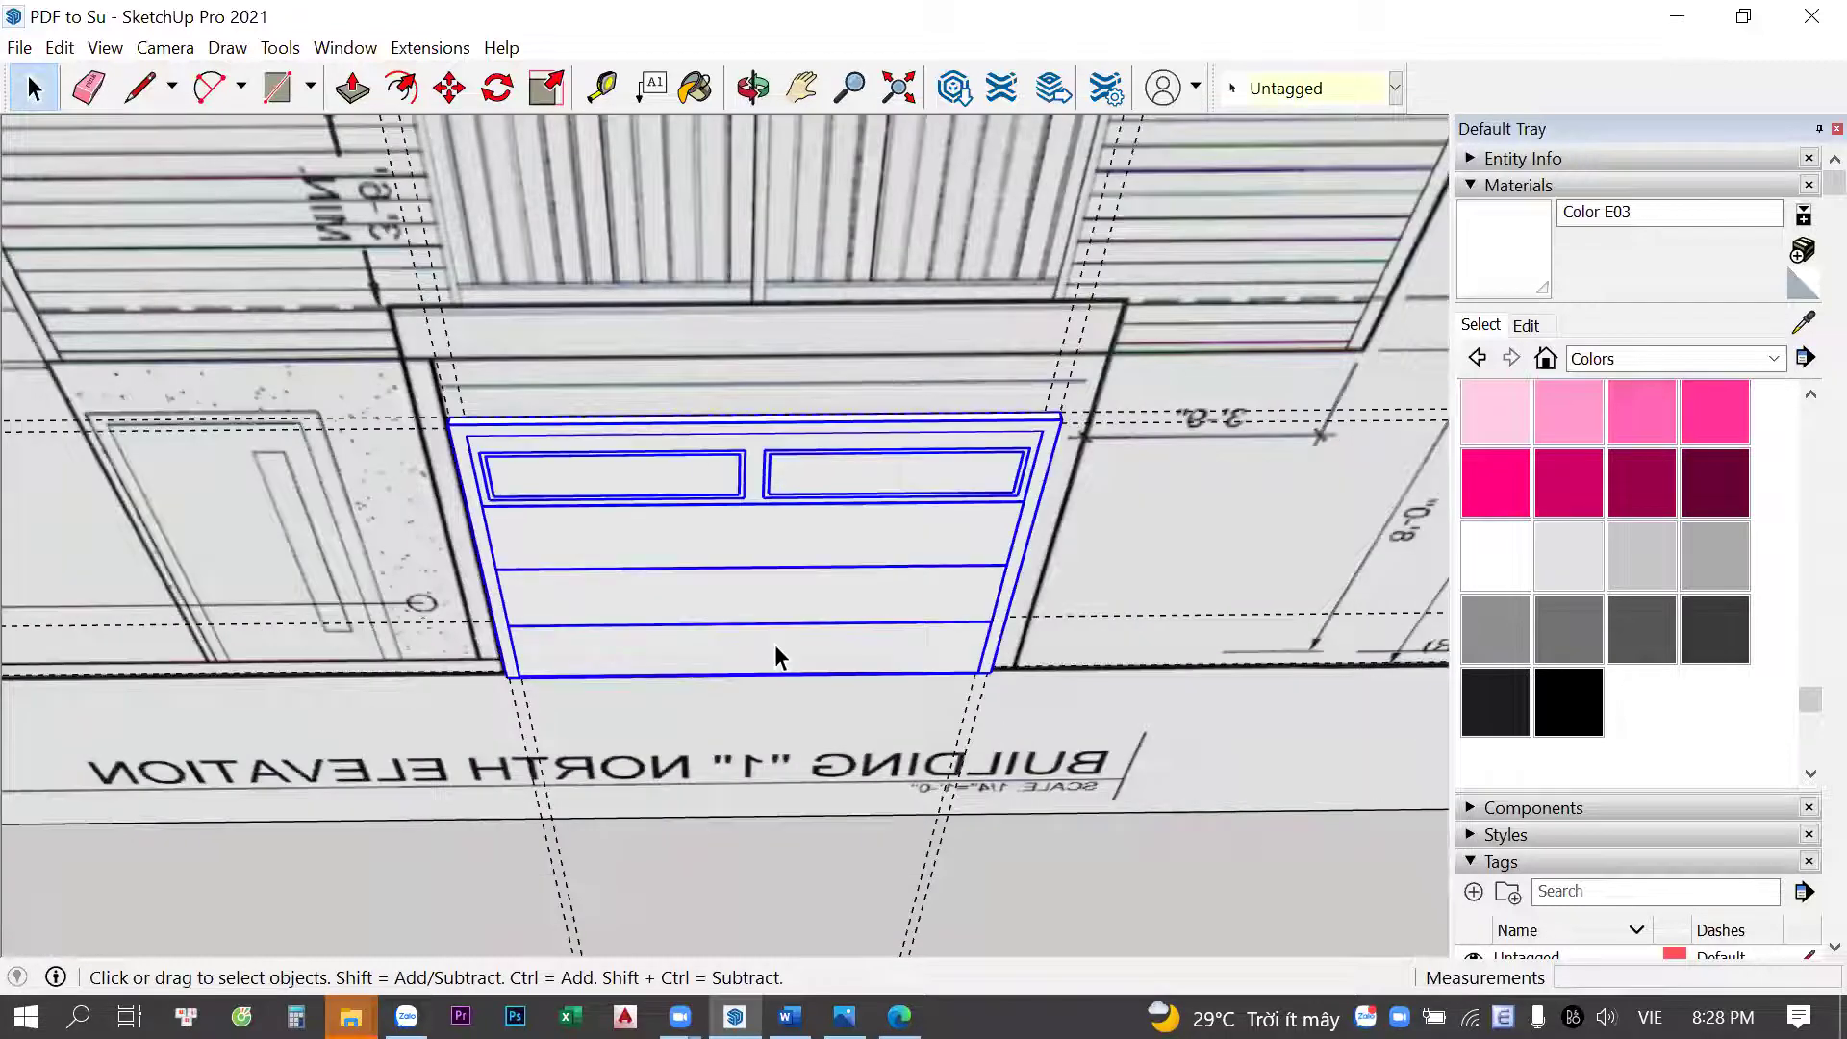
pyautogui.scroll(2, 880, 596)
pyautogui.moveTo(880, 597)
pyautogui.mouseDown(button='middle')
pyautogui.moveTo(597, 619)
pyautogui.moveTo(921, 618)
pyautogui.mouseUp(button='middle')
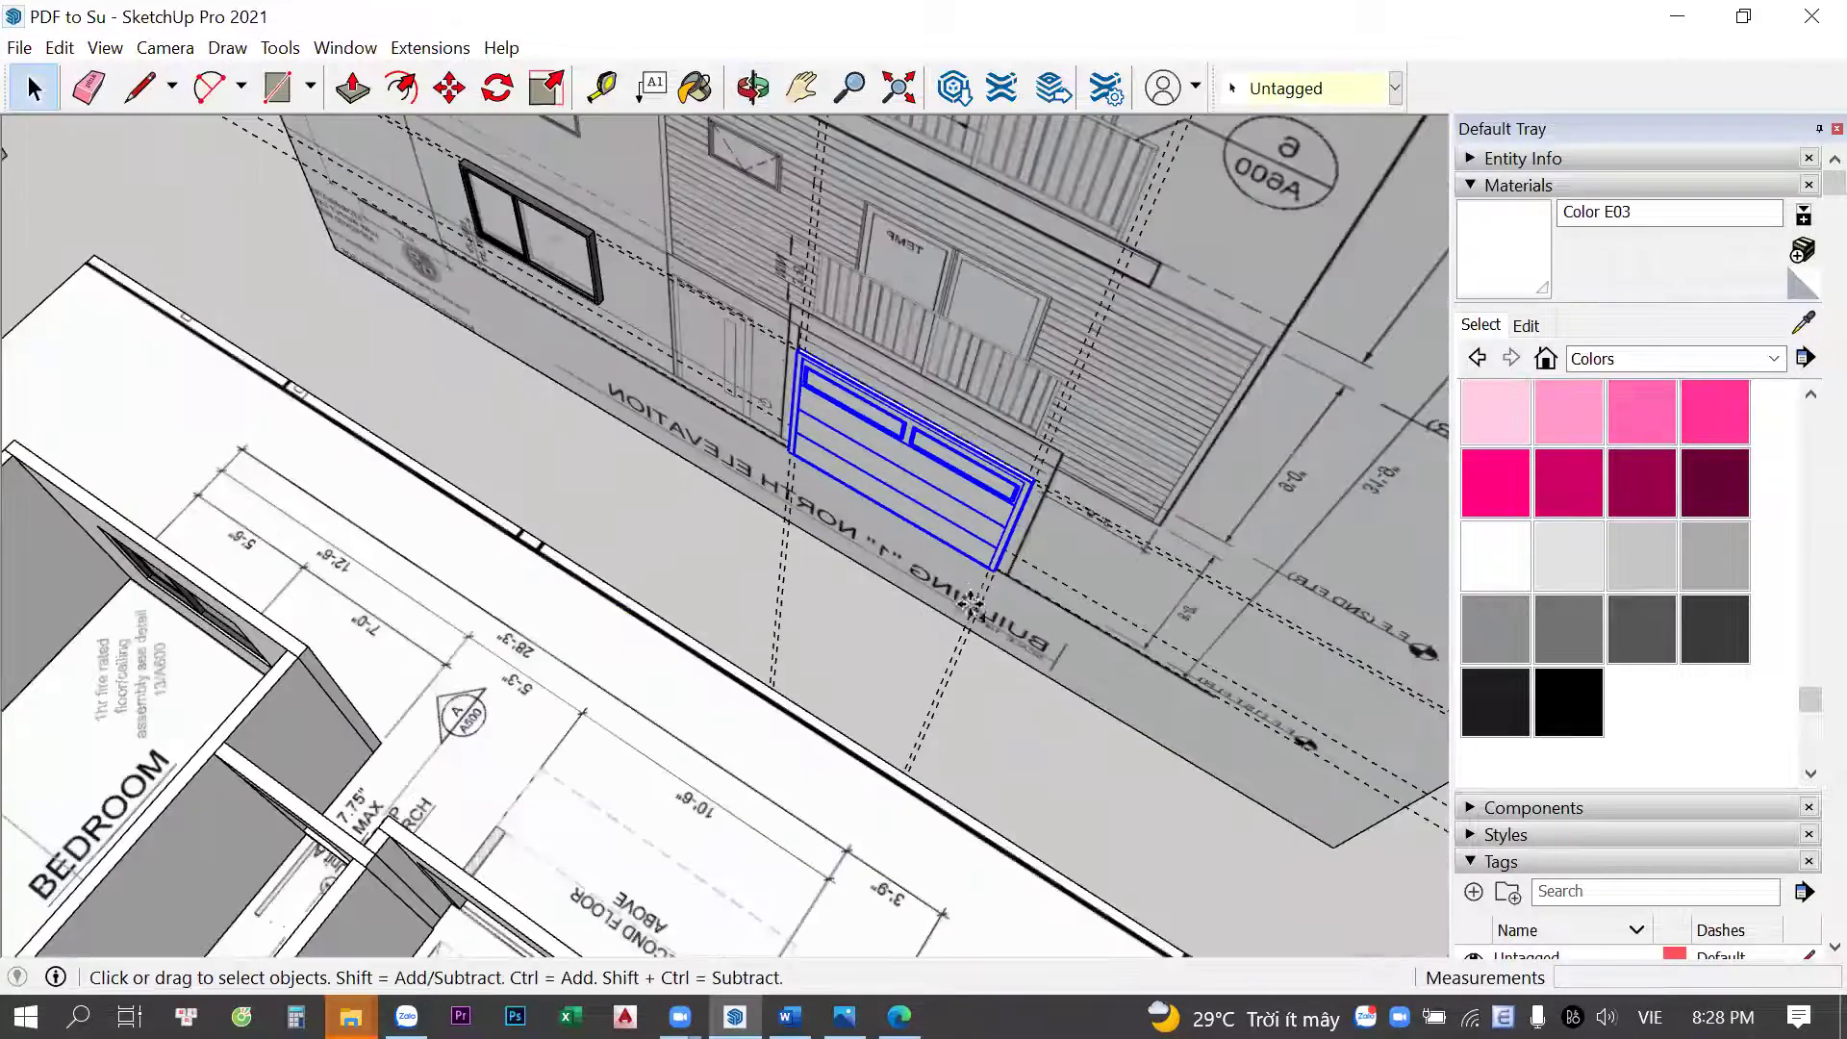
pyautogui.press('m')
pyautogui.keyDown('ctrl'); pyautogui.click(970, 601); pyautogui.keyUp('ctrl')
pyautogui.scroll(-3, 970, 601)
pyautogui.click(837, 813)
# Mirror the copied door with the Scale tool
pyautogui.press('s')
pyautogui.scroll(3, 746, 689)
pyautogui.moveTo(747, 689); pyautogui.dragTo(765, 662)
pyautogui.write('1')
pyautogui.press('Return')
pyautogui.moveTo(765, 662)
pyautogui.mouseDown(button='middle')
pyautogui.moveTo(836, 677)
pyautogui.moveTo(783, 638)
pyautogui.moveTo(213, 441)
pyautogui.moveTo(518, 796)
pyautogui.moveTo(1049, 481)
pyautogui.mouseUp(button='middle')
pyautogui.press('space')
# Move the door into the wall opening, snapping it to the opening's corner
pyautogui.press('m')
pyautogui.click(783, 639)
pyautogui.click(213, 441)
pyautogui.scroll(3, 518, 796)
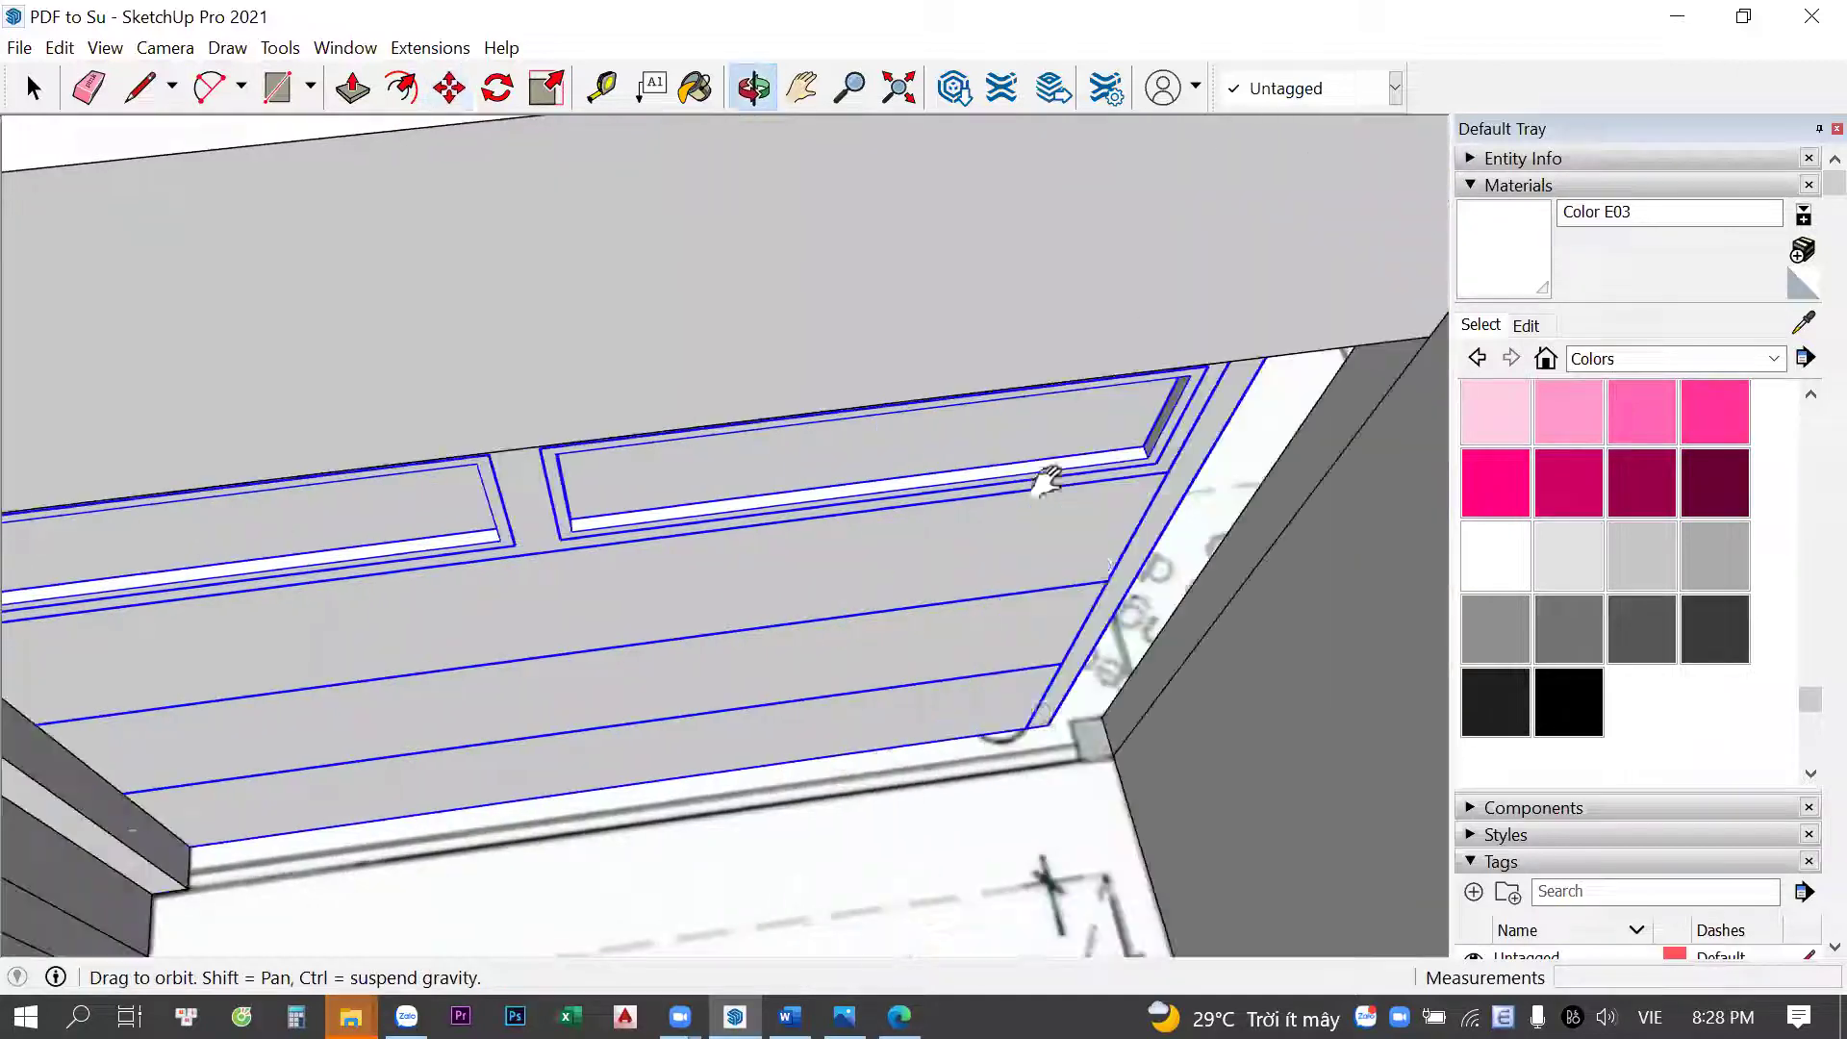
pyautogui.scroll(-2, 763, 628)
pyautogui.scroll(2, 988, 716)
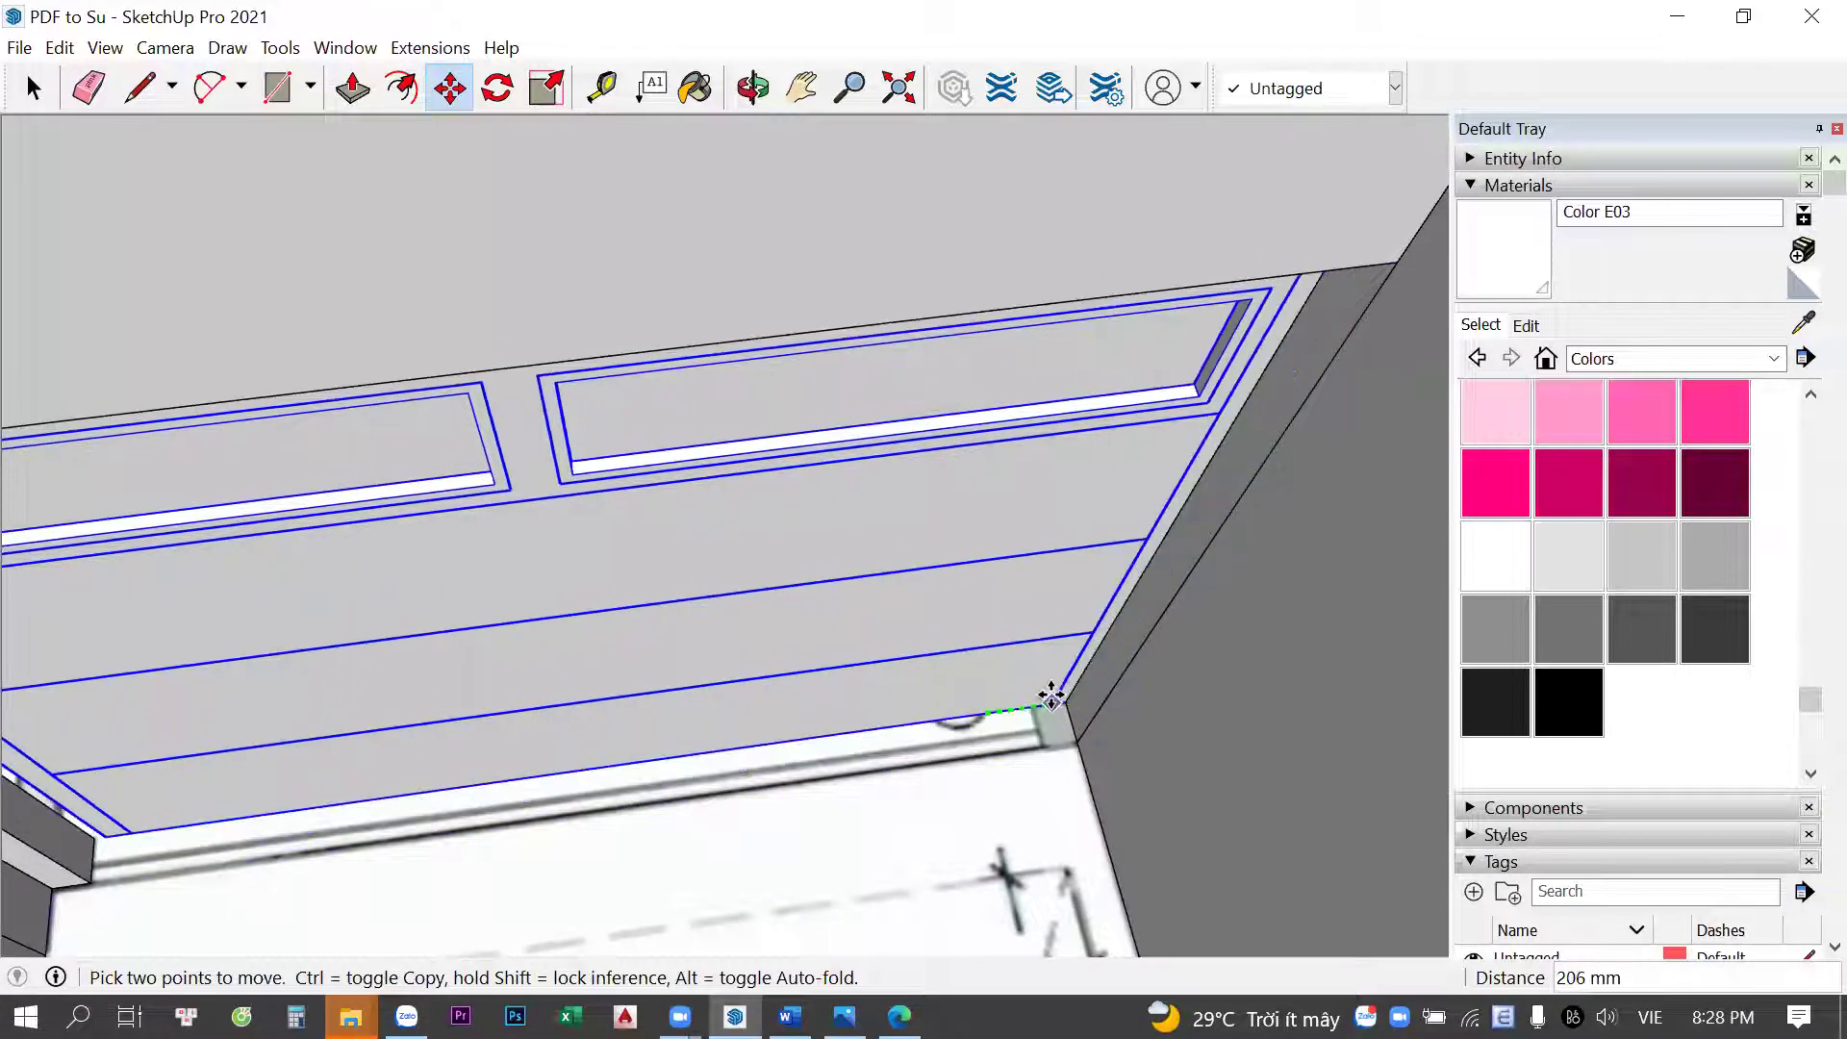
pyautogui.click(1066, 708)
pyautogui.scroll(-2, 1066, 707)
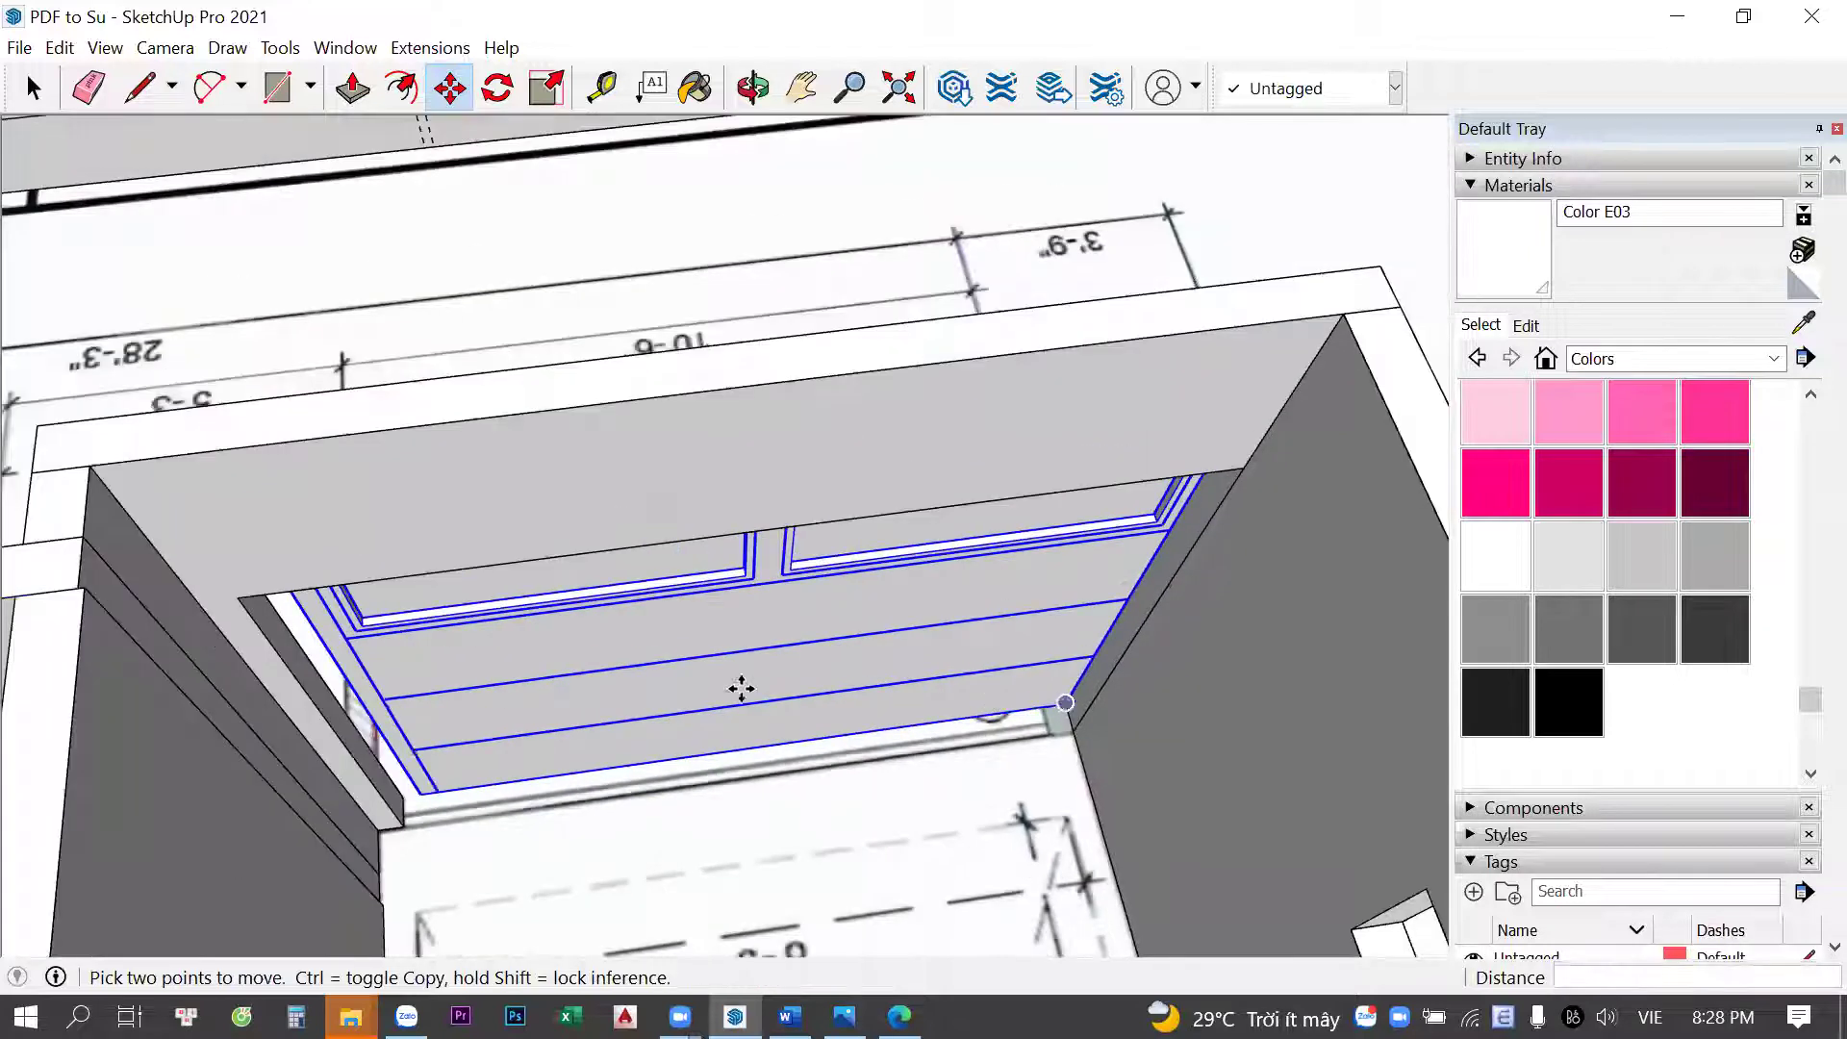
pyautogui.scroll(-1, 405, 734)
# Try deleting the door panels and pulling the wall's side face, then undo it
pyautogui.moveTo(405, 734); pyautogui.dragTo(467, 702, button='middle')
pyautogui.scroll(-2, 685, 748)
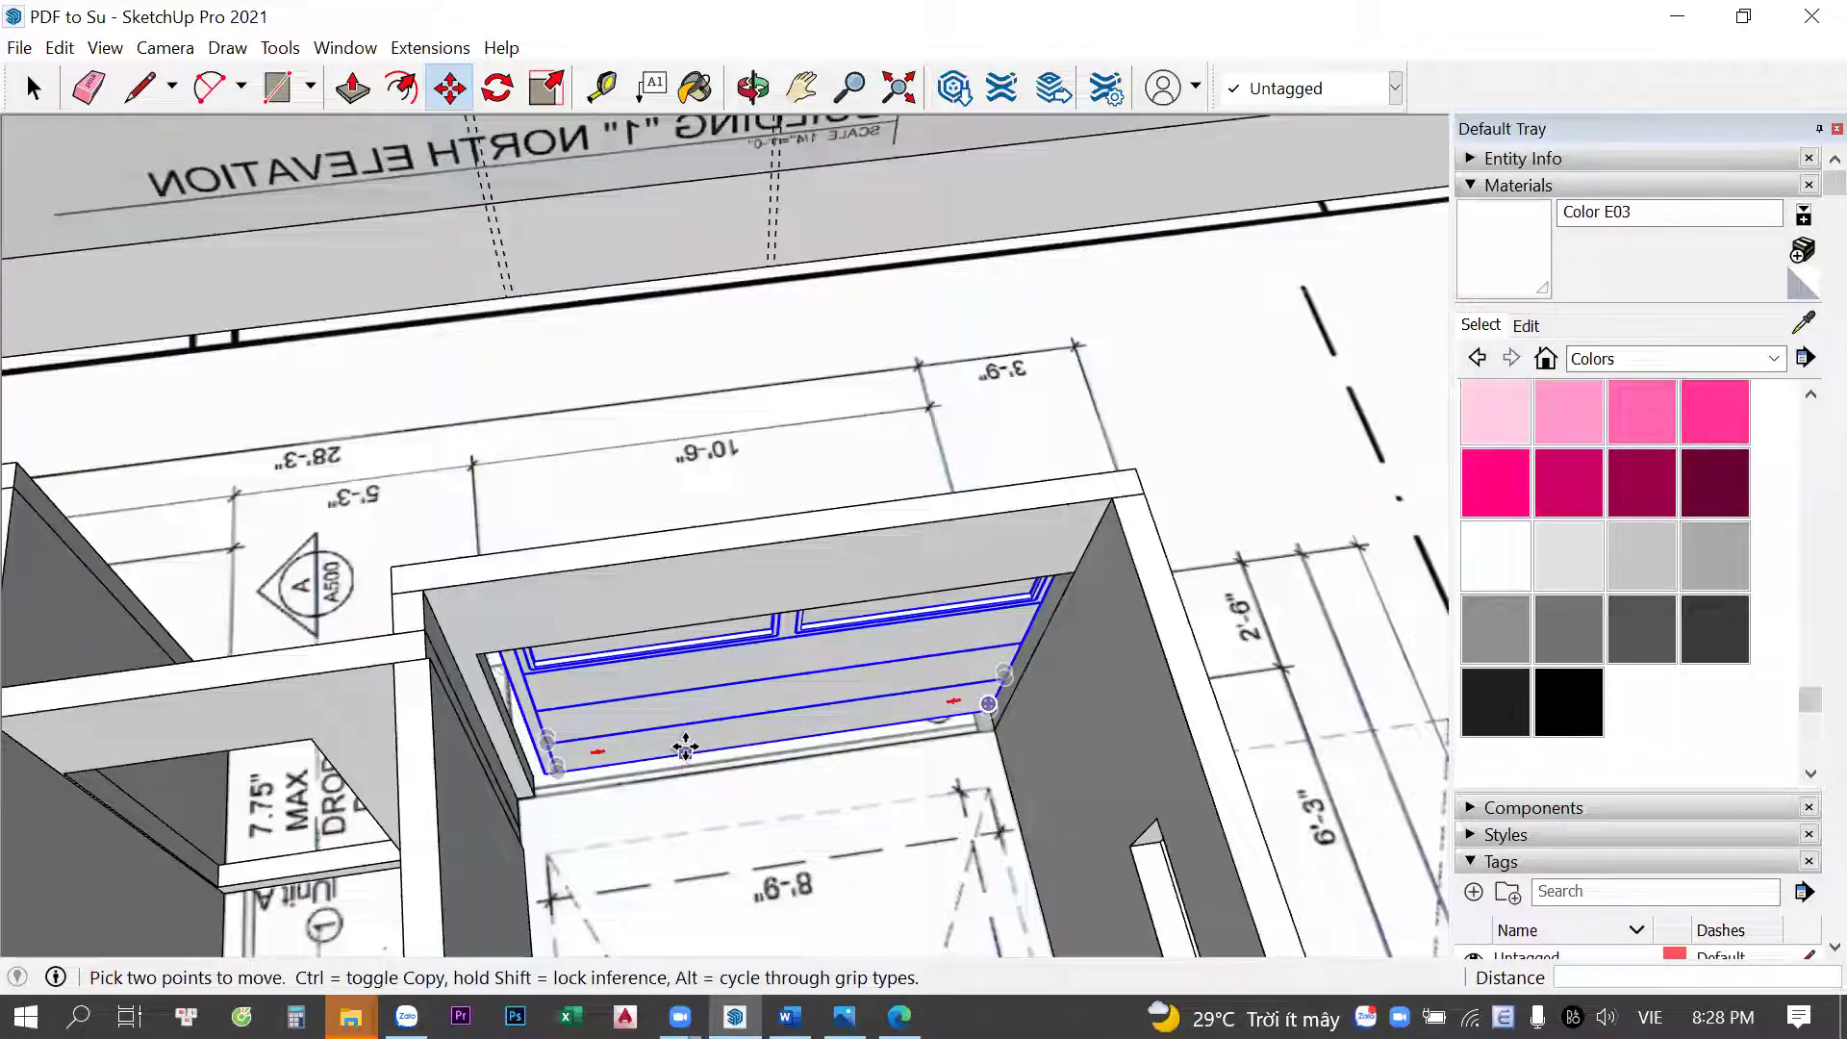
pyautogui.scroll(1, 685, 754)
pyautogui.moveTo(592, 609)
pyautogui.mouseDown(button='middle')
pyautogui.moveTo(561, 554)
pyautogui.moveTo(825, 763)
pyautogui.mouseUp(button='middle')
pyautogui.scroll(2, 824, 763)
pyautogui.scroll(2, 516, 812)
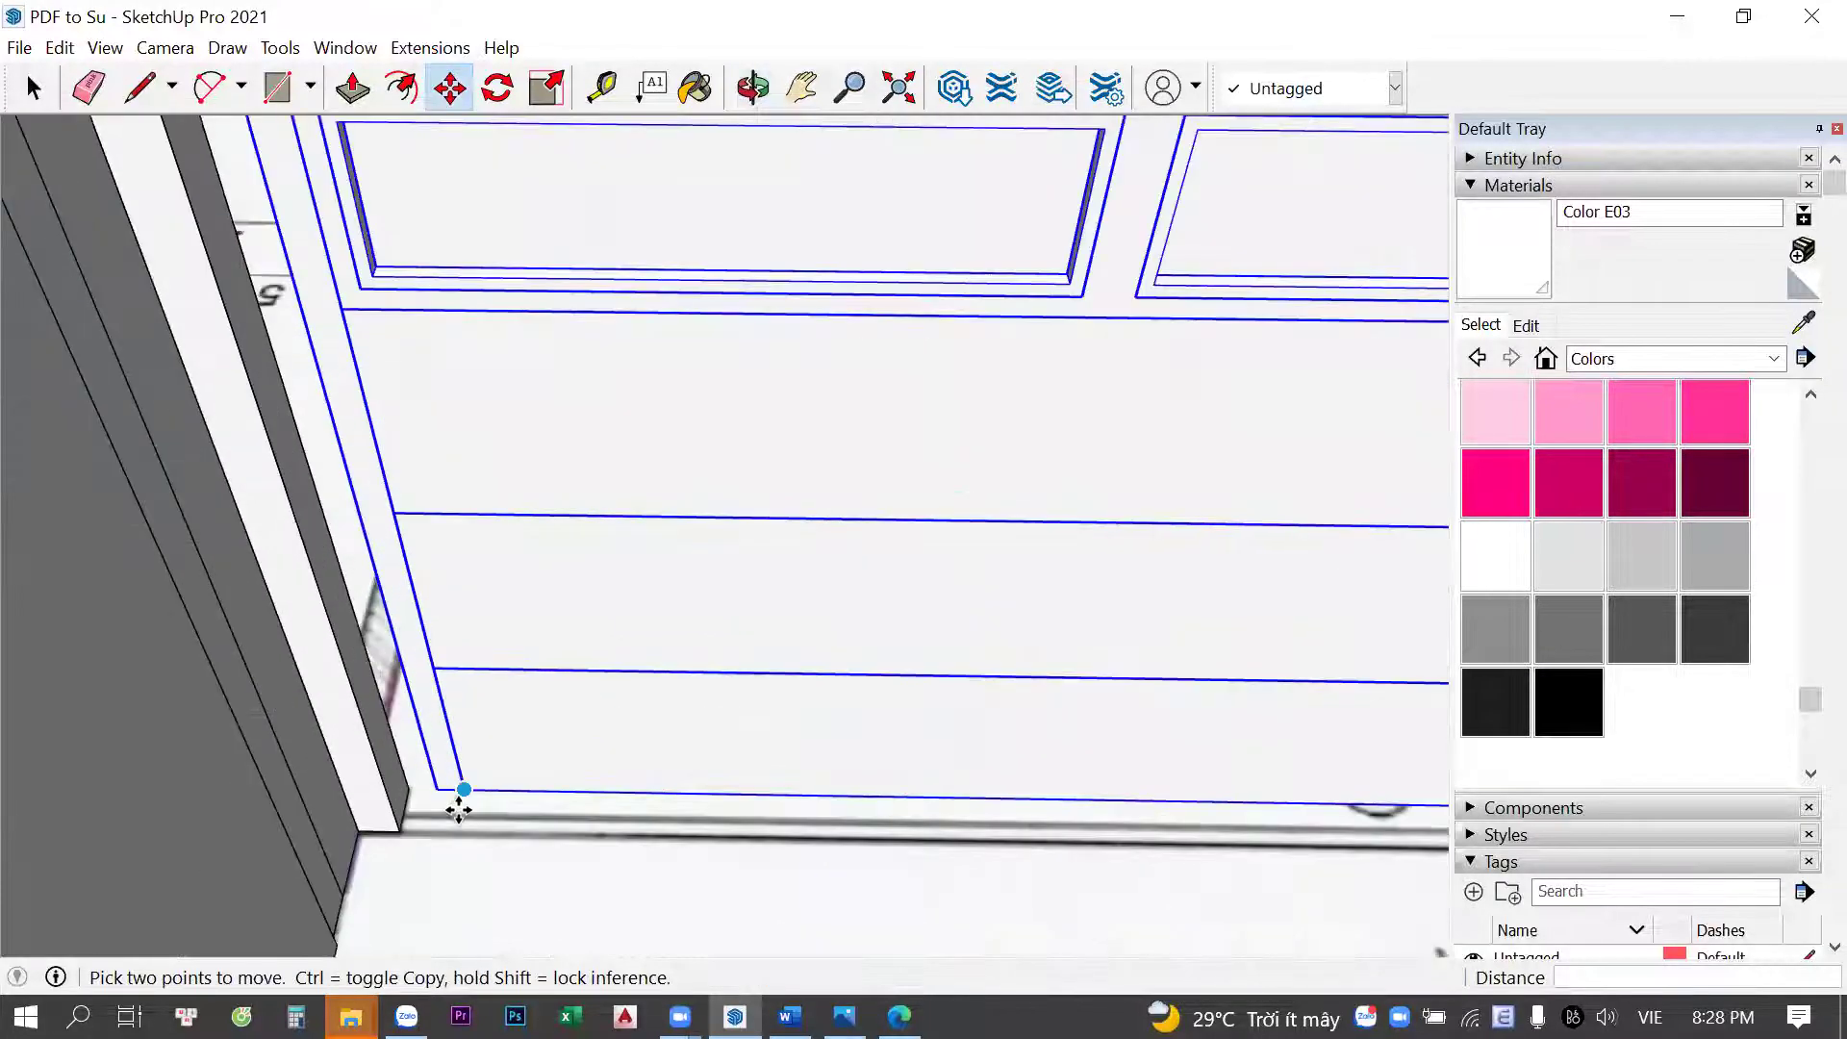
pyautogui.scroll(2, 458, 797)
pyautogui.scroll(-4, 674, 775)
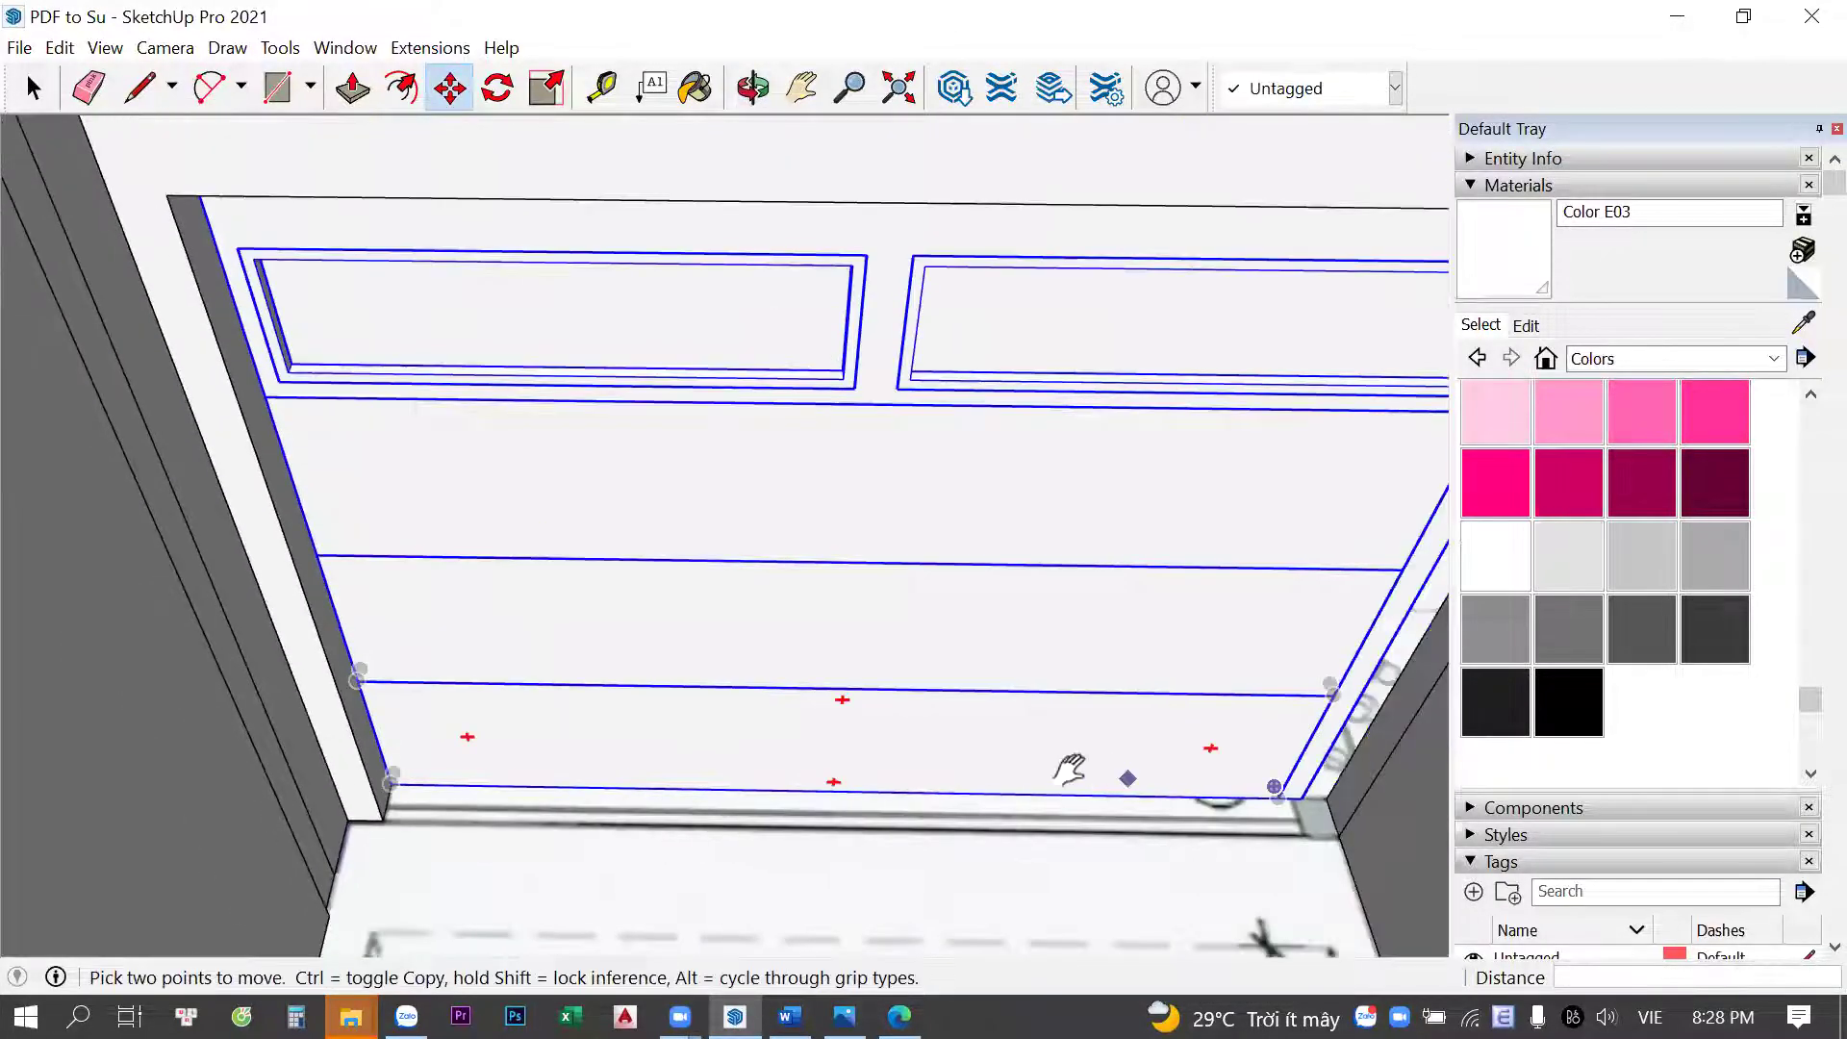
pyautogui.press('space')
pyautogui.press('Delete')
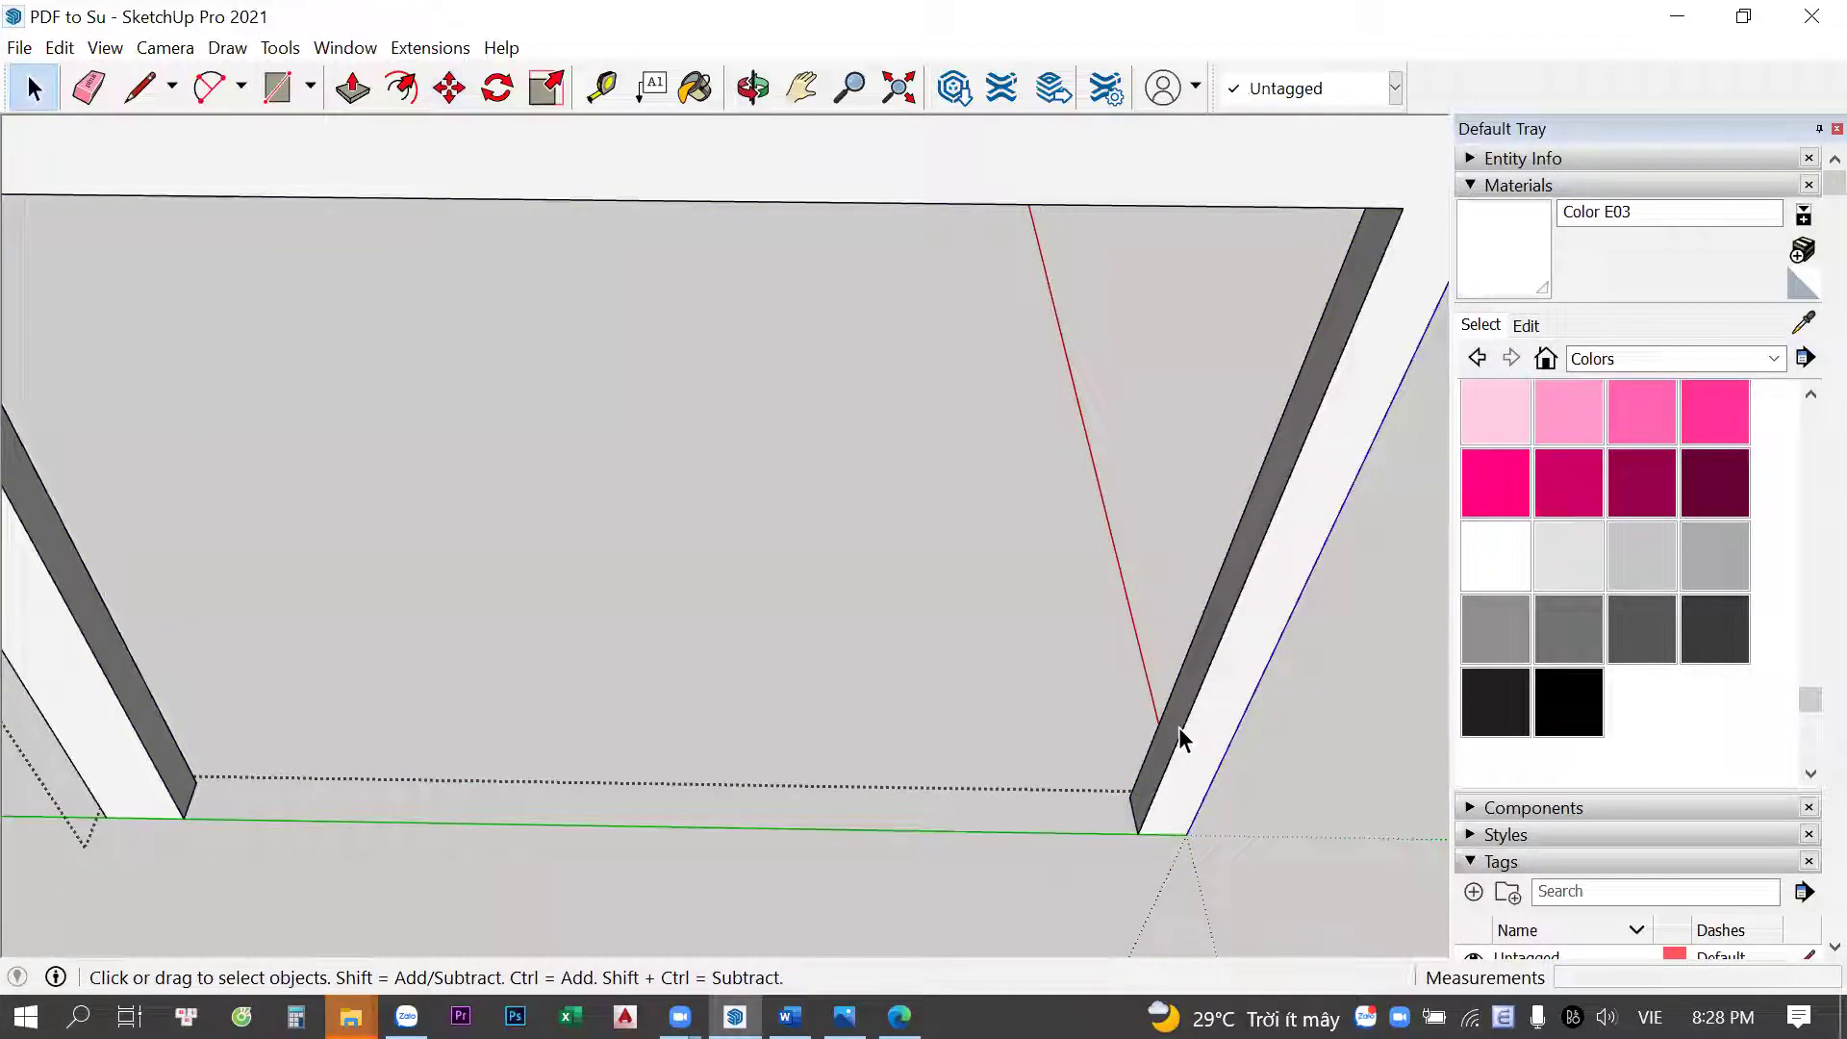
pyautogui.press('p')
pyautogui.moveTo(1171, 744); pyautogui.dragTo(1158, 755)
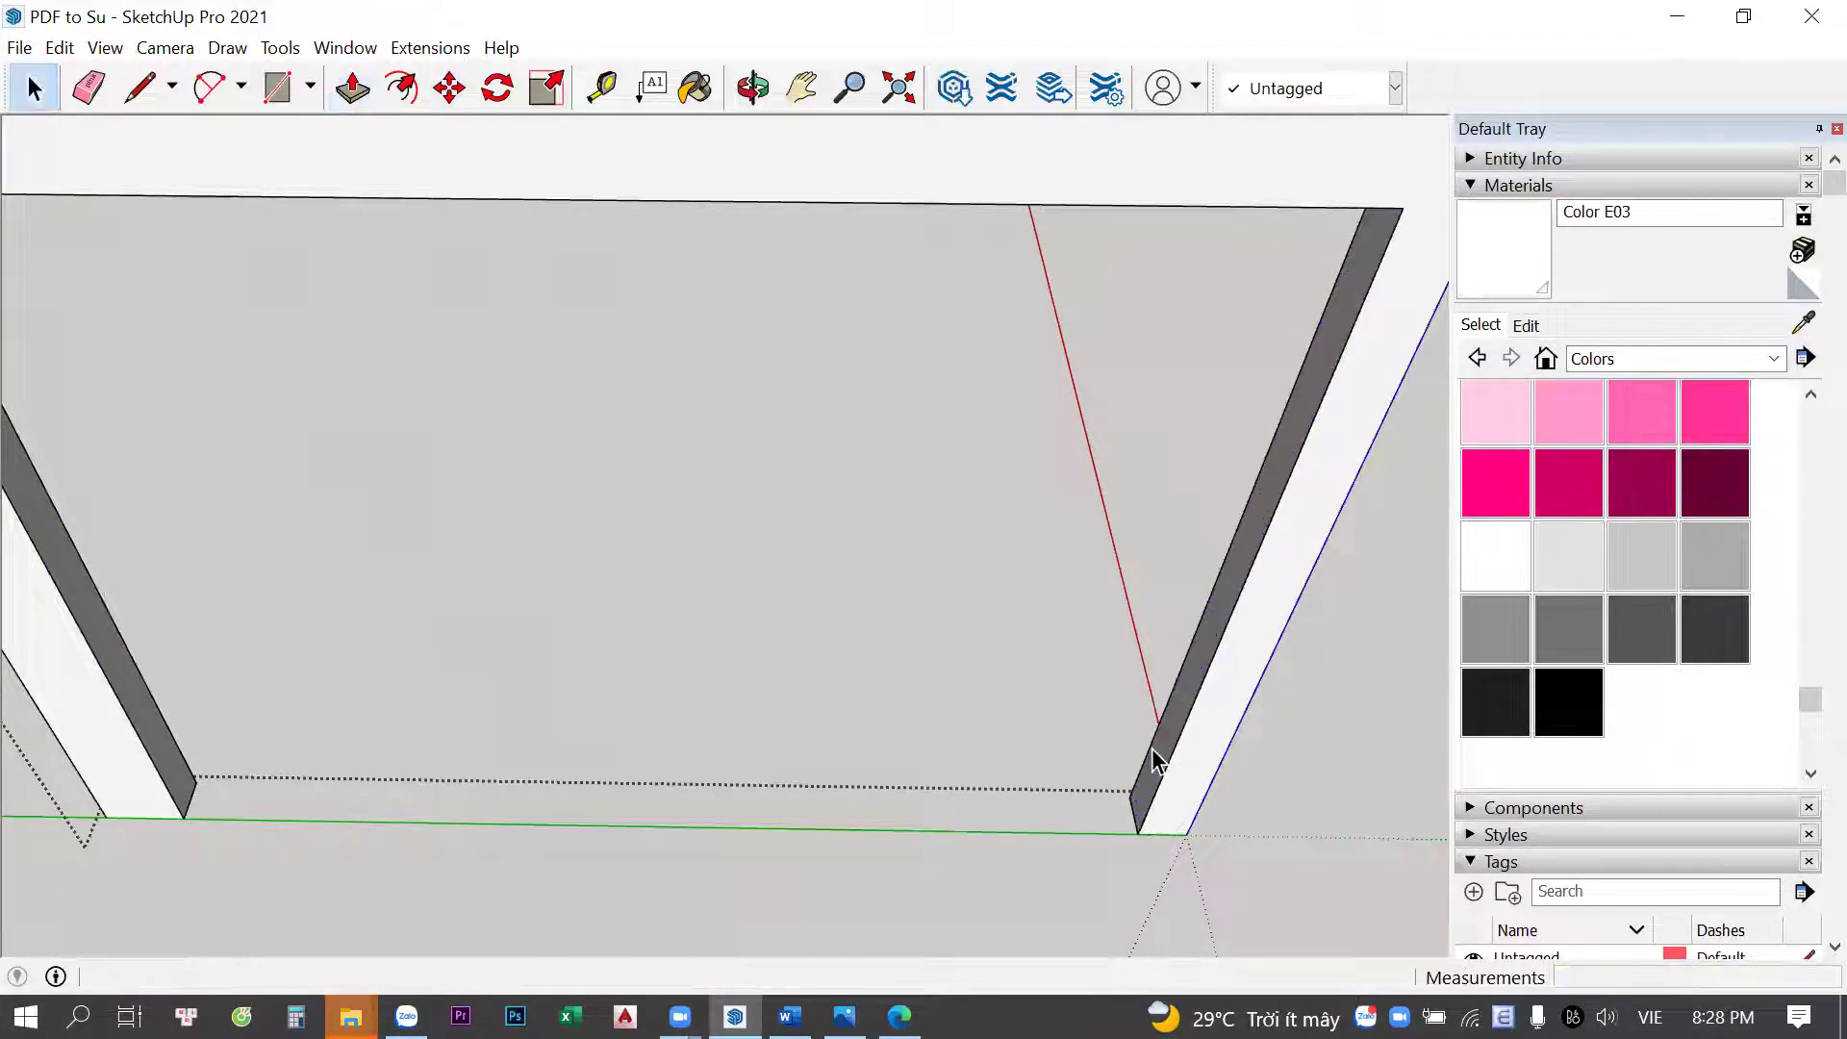
pyautogui.hotkey('ctrl', 'z')
# Select the wall group around the door and explode it into loose faces
pyautogui.rightClick(1176, 722)
pyautogui.click(1056, 563)
pyautogui.scroll(-5, 1057, 564)
pyautogui.scroll(3, 1089, 346)
pyautogui.scroll(3, 1088, 346)
pyautogui.scroll(-1, 1089, 369)
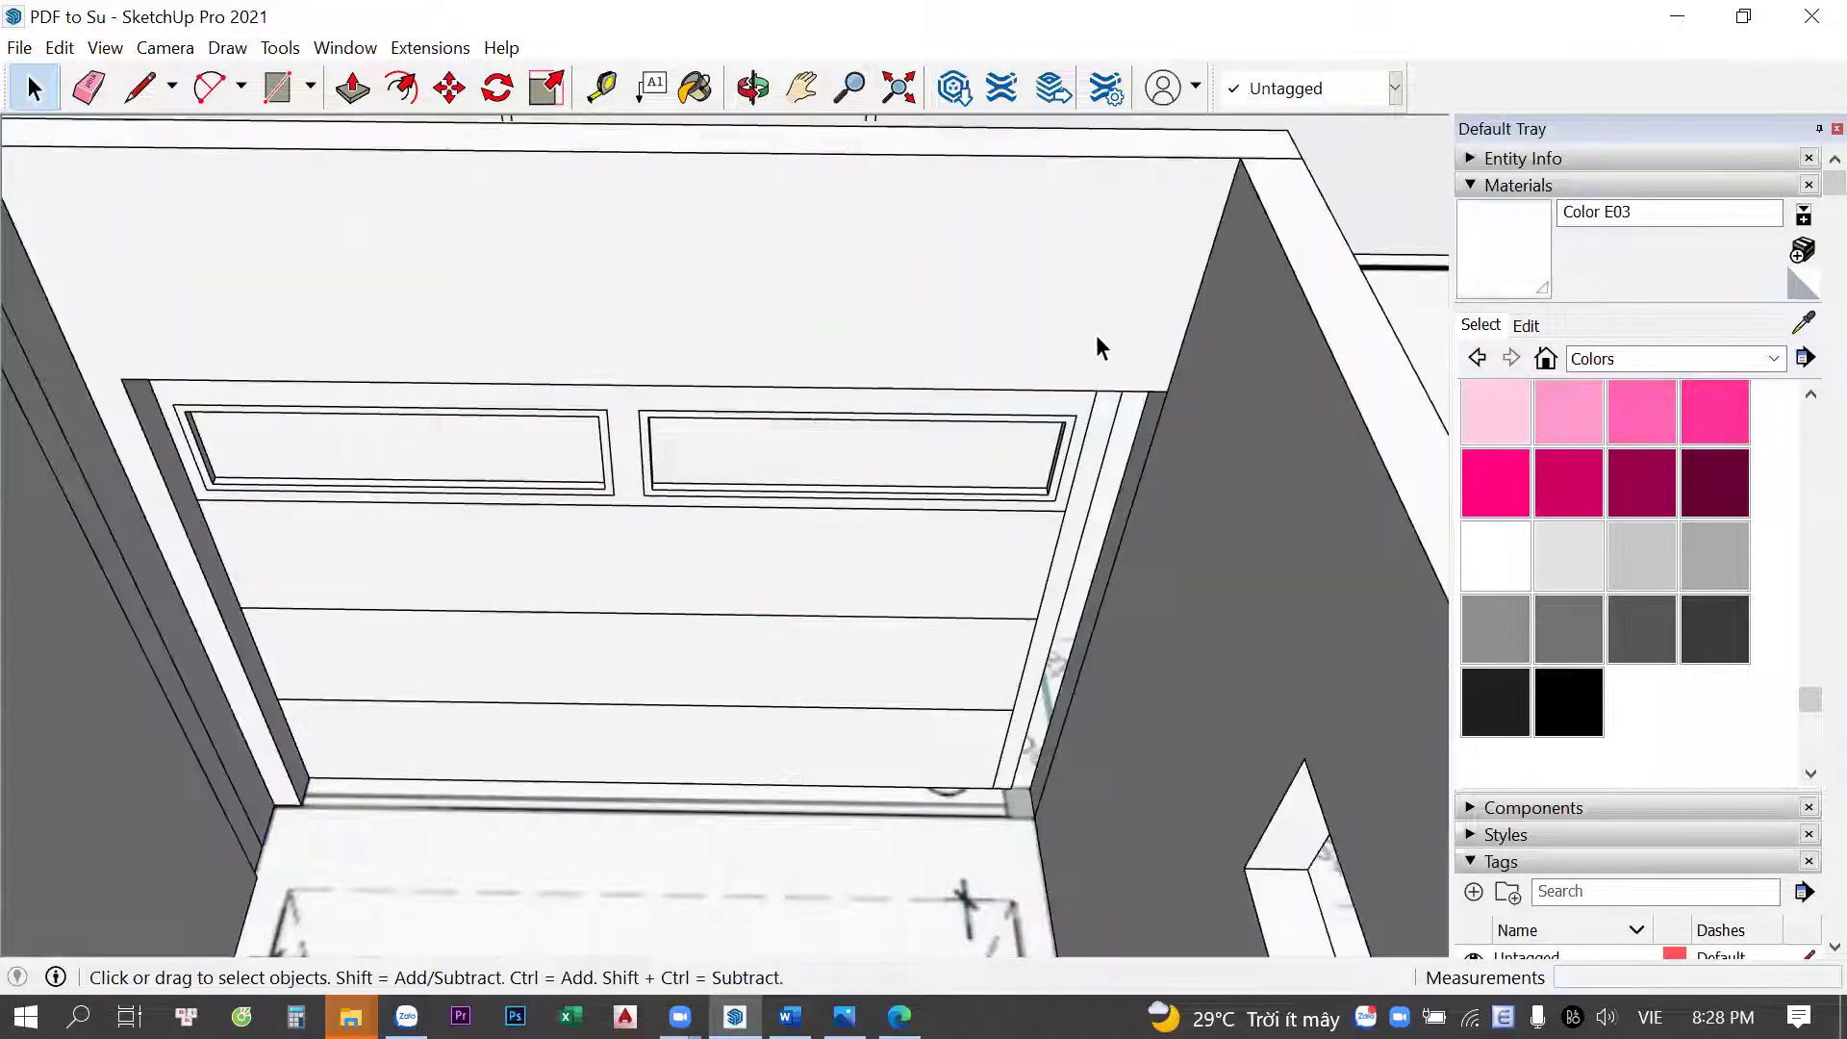
pyautogui.scroll(3, 1095, 336)
pyautogui.scroll(-3, 1102, 347)
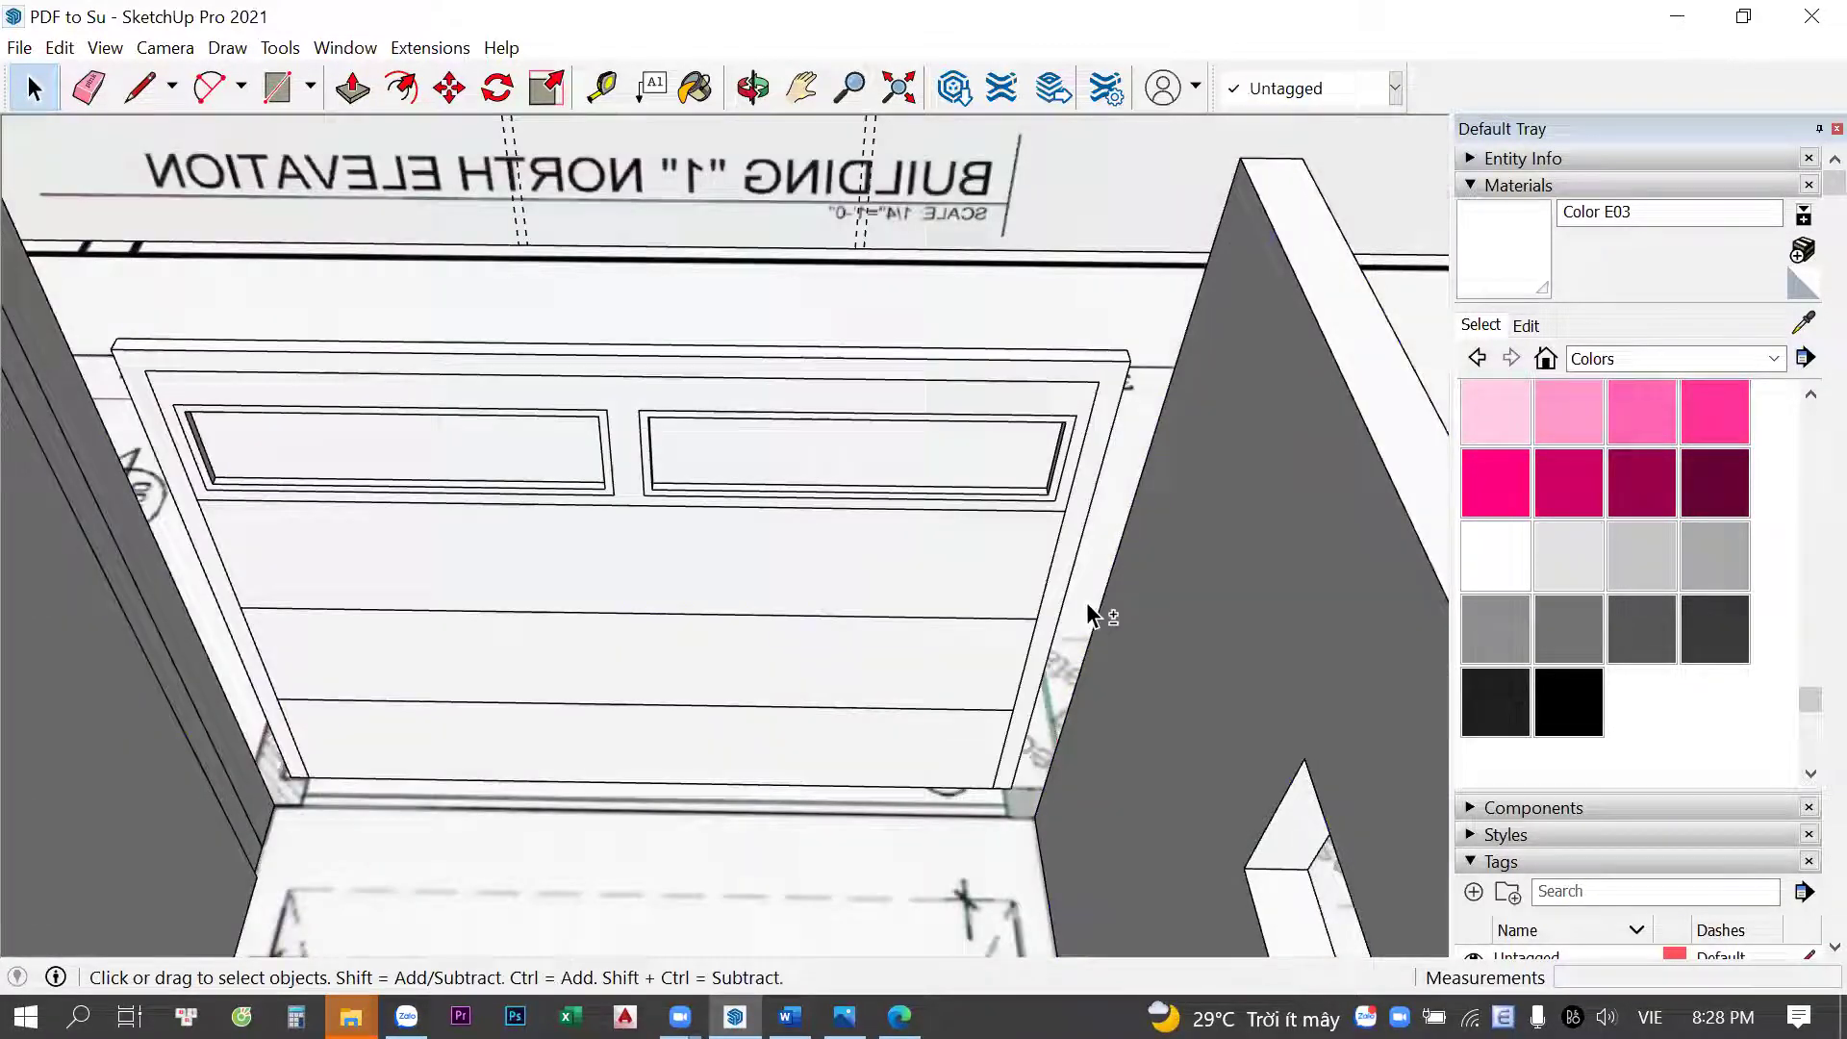
pyautogui.keyDown('shift'); pyautogui.click(1087, 616); pyautogui.keyUp('shift')
pyautogui.rightClick(1150, 358)
pyautogui.click(1199, 238)
pyautogui.scroll(3, 1083, 662)
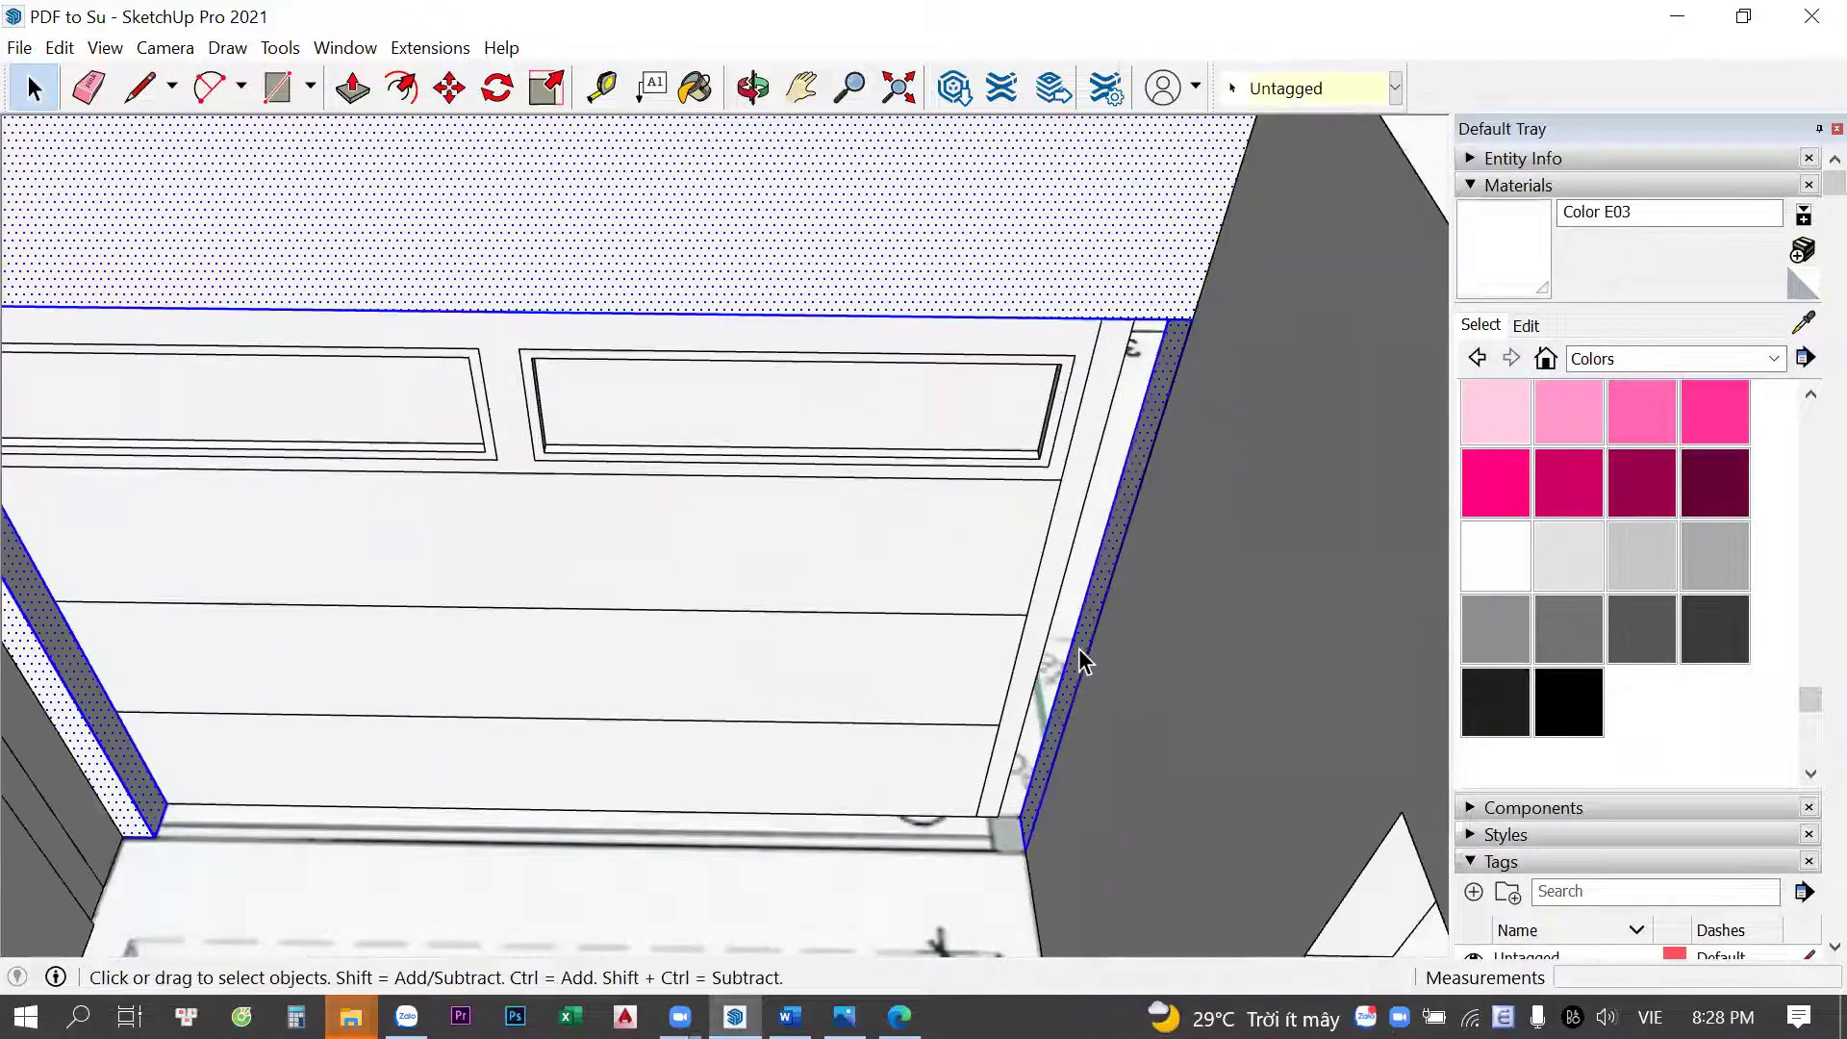
# Push/Pull the wall's thin side face beside the door and check the door frame
pyautogui.press('p')
pyautogui.click(1080, 672)
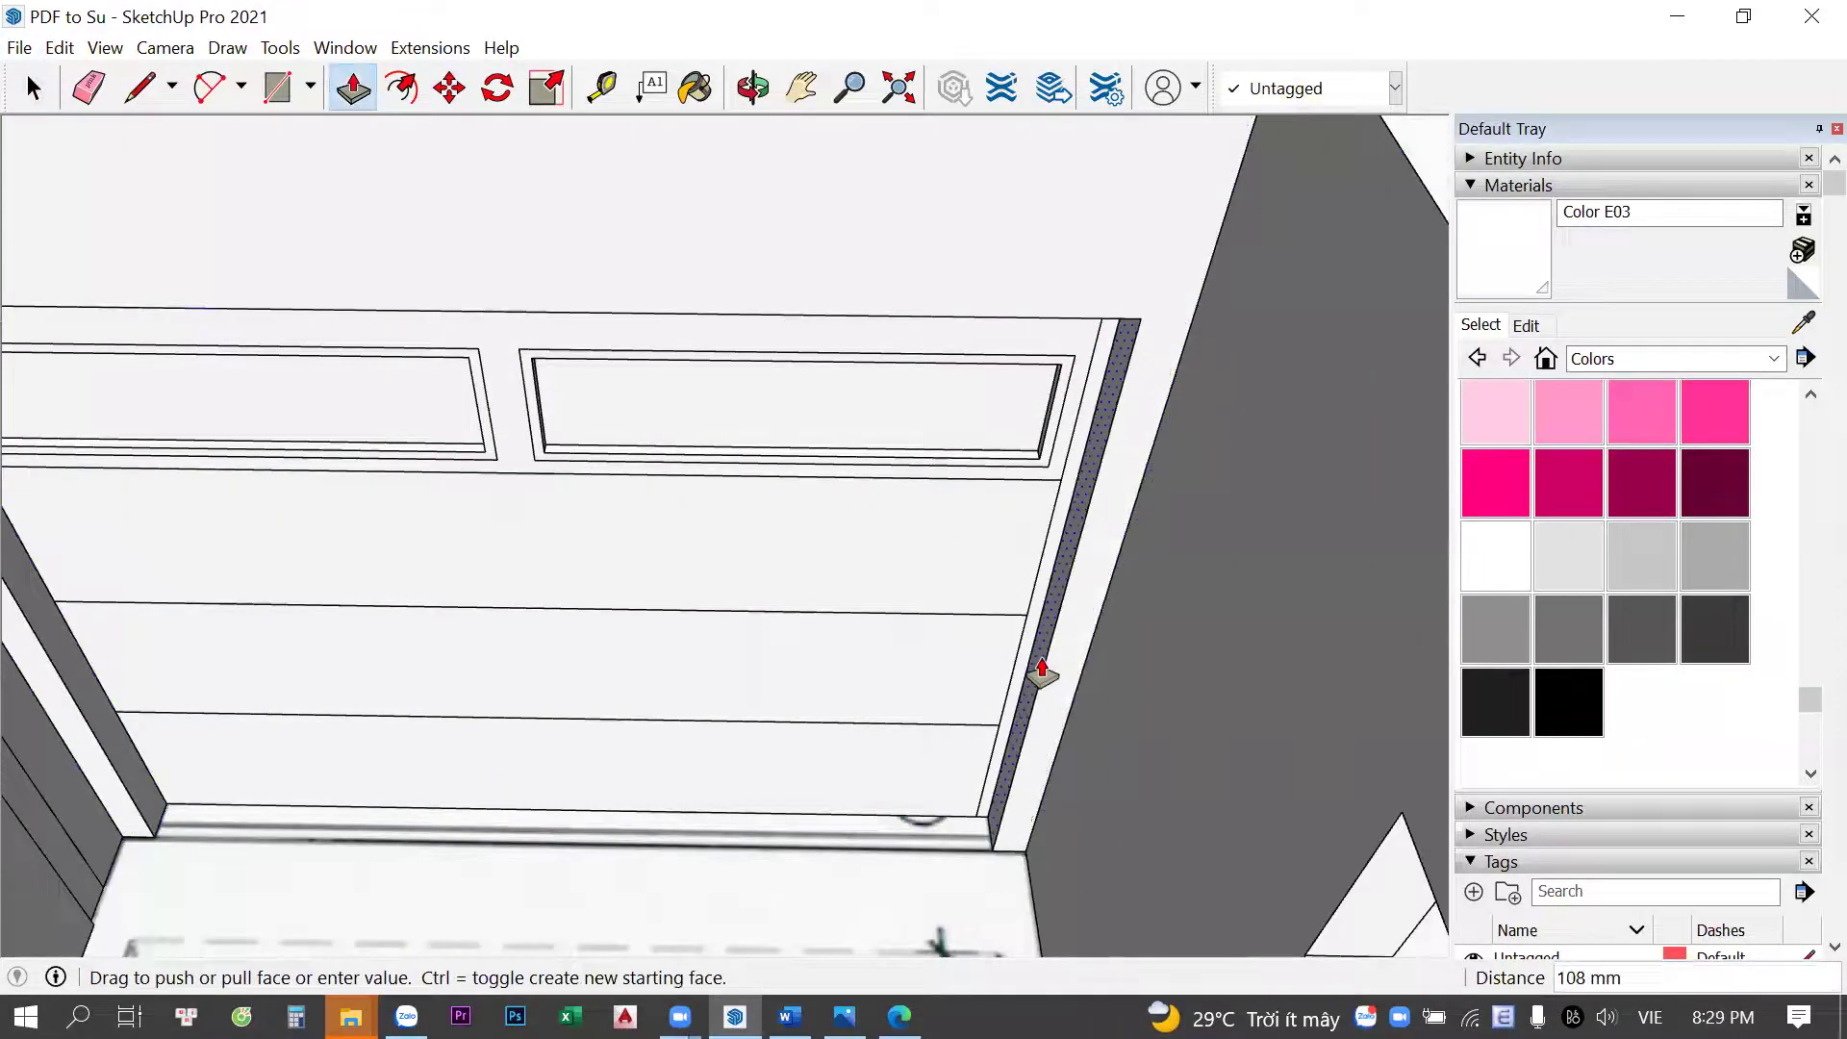
pyautogui.press('space')
pyautogui.scroll(-3, 1085, 611)
pyautogui.click(1085, 611)
pyautogui.scroll(-3, 1092, 589)
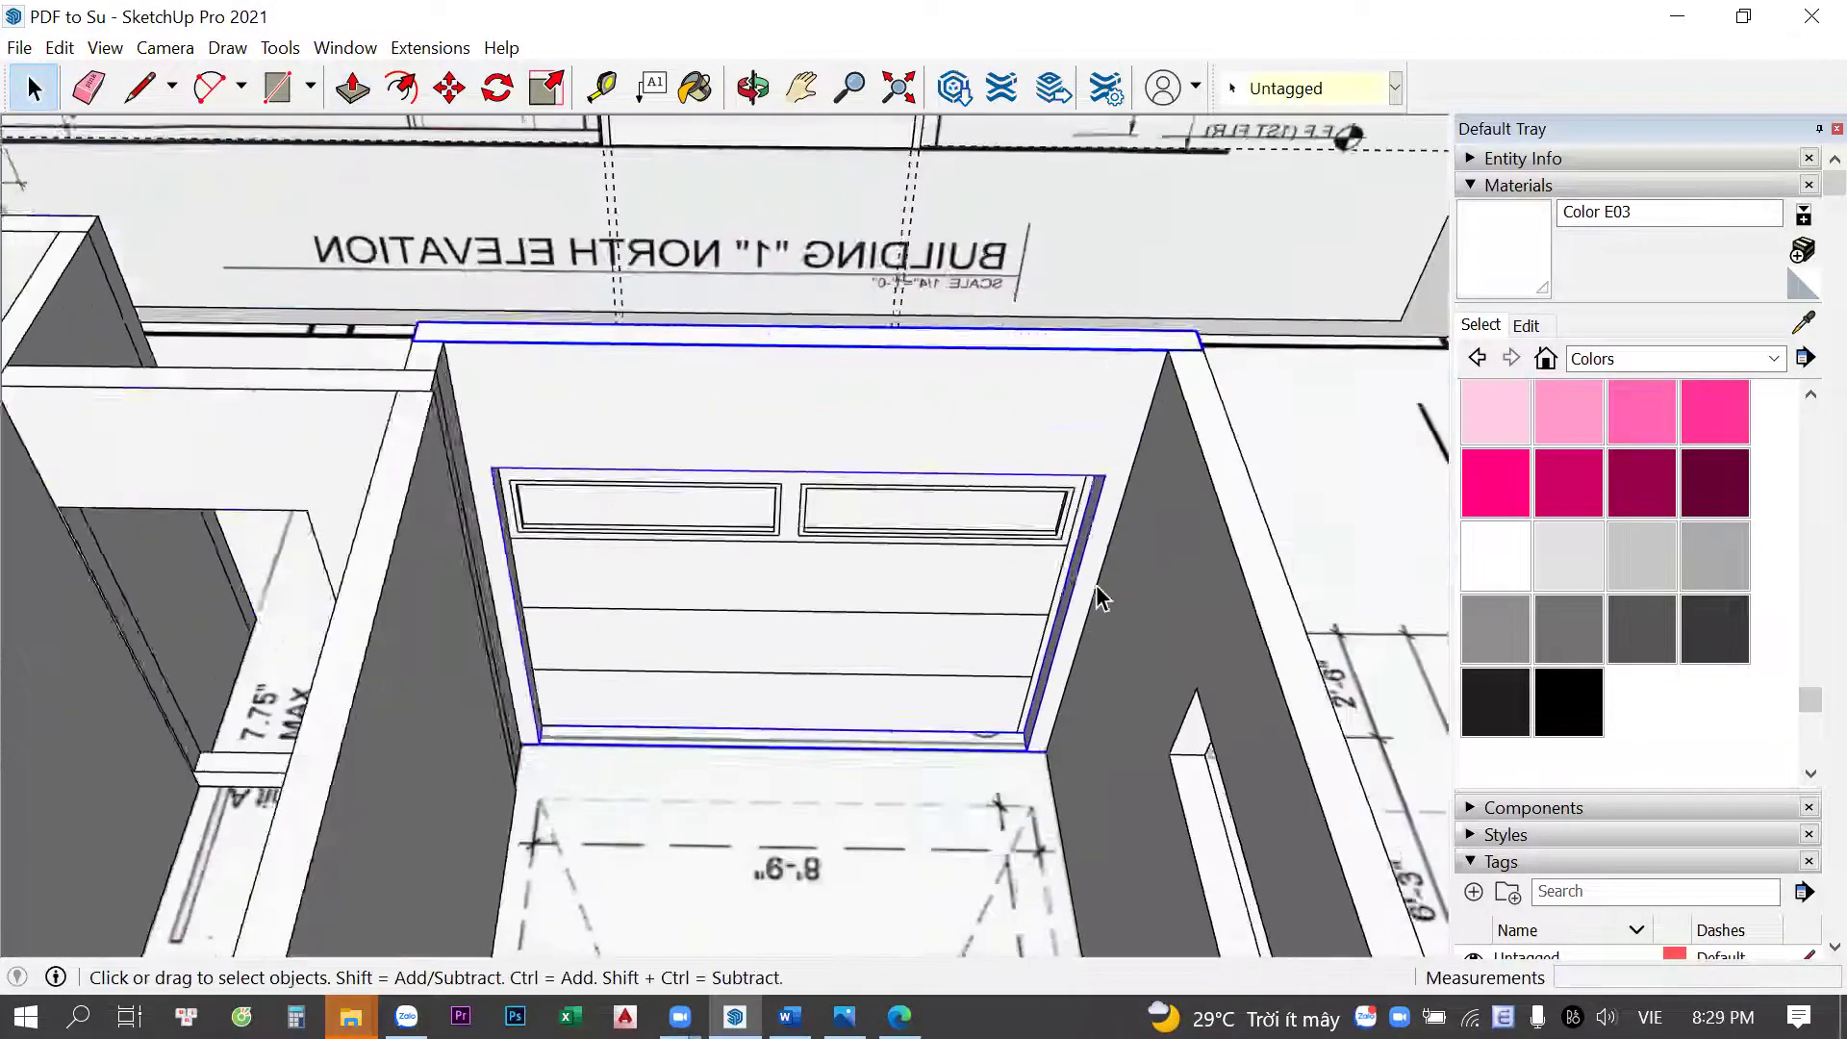
pyautogui.scroll(5, 1183, 561)
pyautogui.keyDown('shift'); pyautogui.click(1184, 561); pyautogui.keyUp('shift')
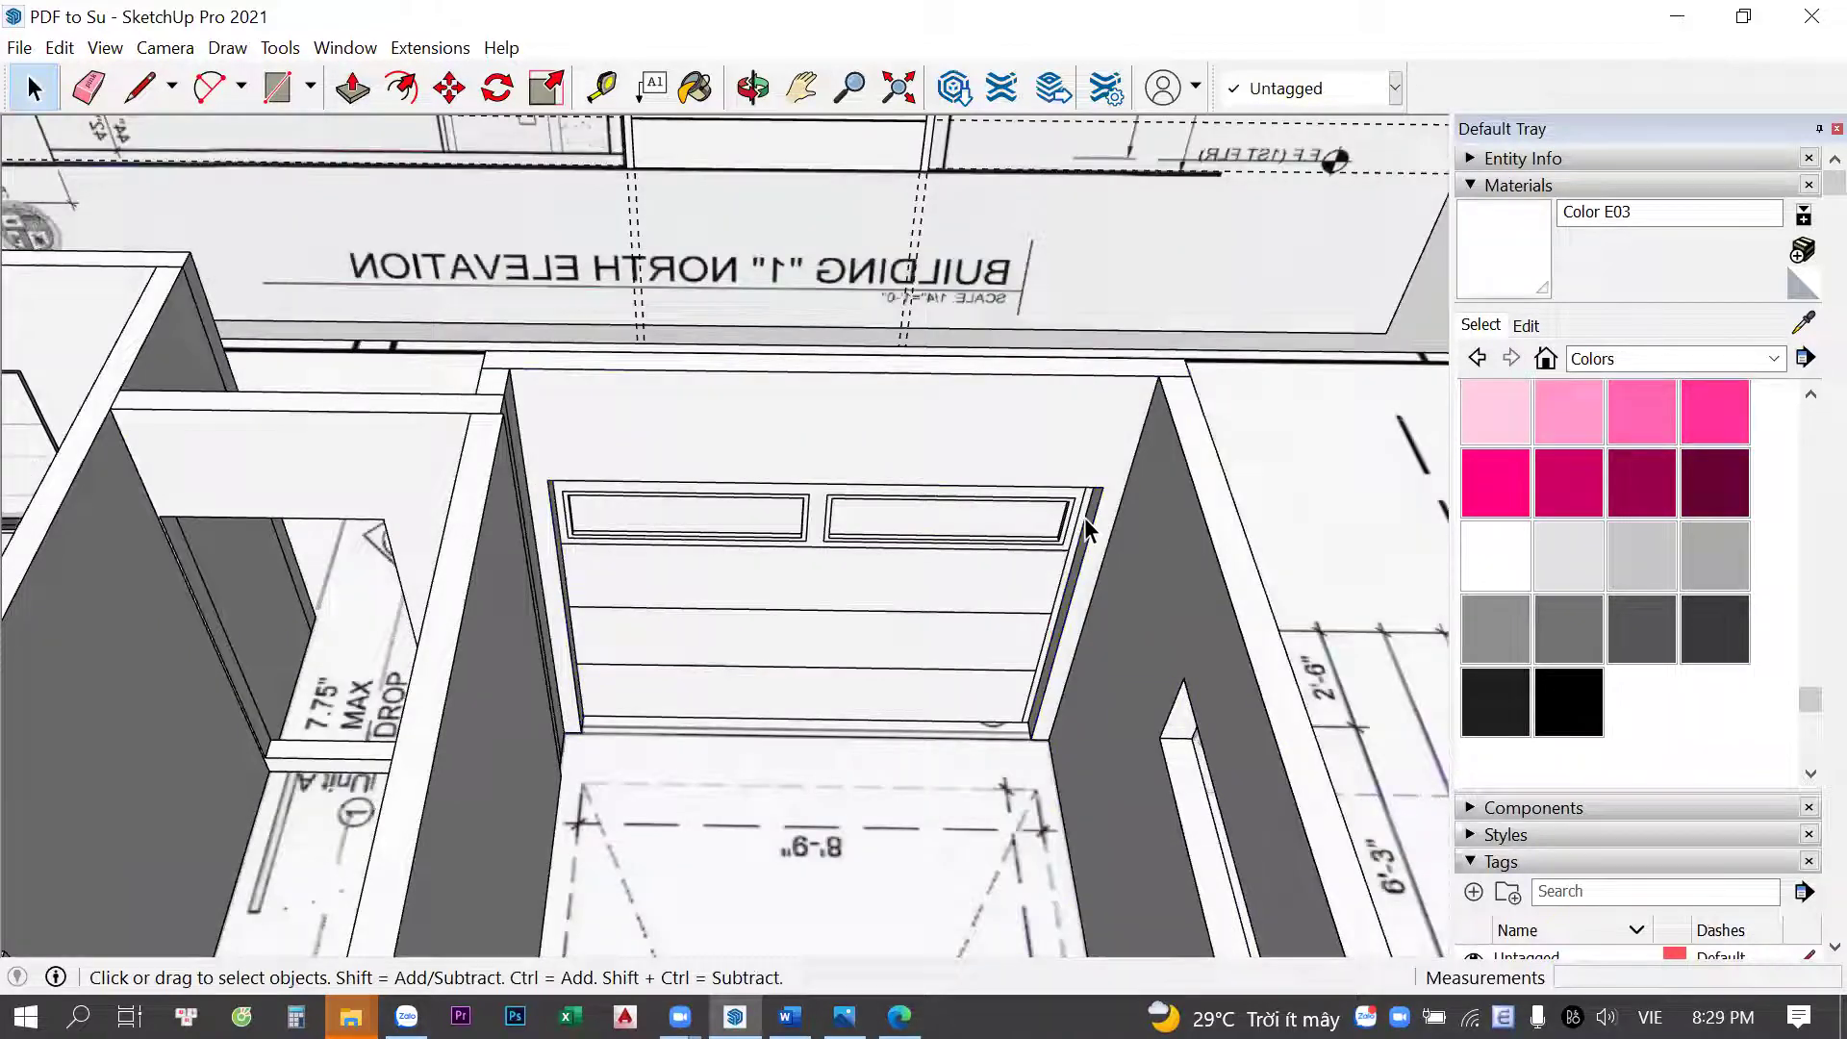
# Orbit and pan around the house walls to inspect the finished garage
pyautogui.moveTo(1128, 539)
pyautogui.mouseDown(button='middle')
pyautogui.moveTo(607, 536)
pyautogui.moveTo(799, 493)
pyautogui.moveTo(695, 398)
pyautogui.moveTo(783, 466)
pyautogui.mouseUp(button='middle')
pyautogui.moveTo(991, 511)
pyautogui.mouseDown(button='middle')
pyautogui.moveTo(760, 435)
pyautogui.moveTo(674, 577)
pyautogui.mouseUp(button='middle')
pyautogui.scroll(-5, 760, 435)
pyautogui.scroll(3, 845, 621)
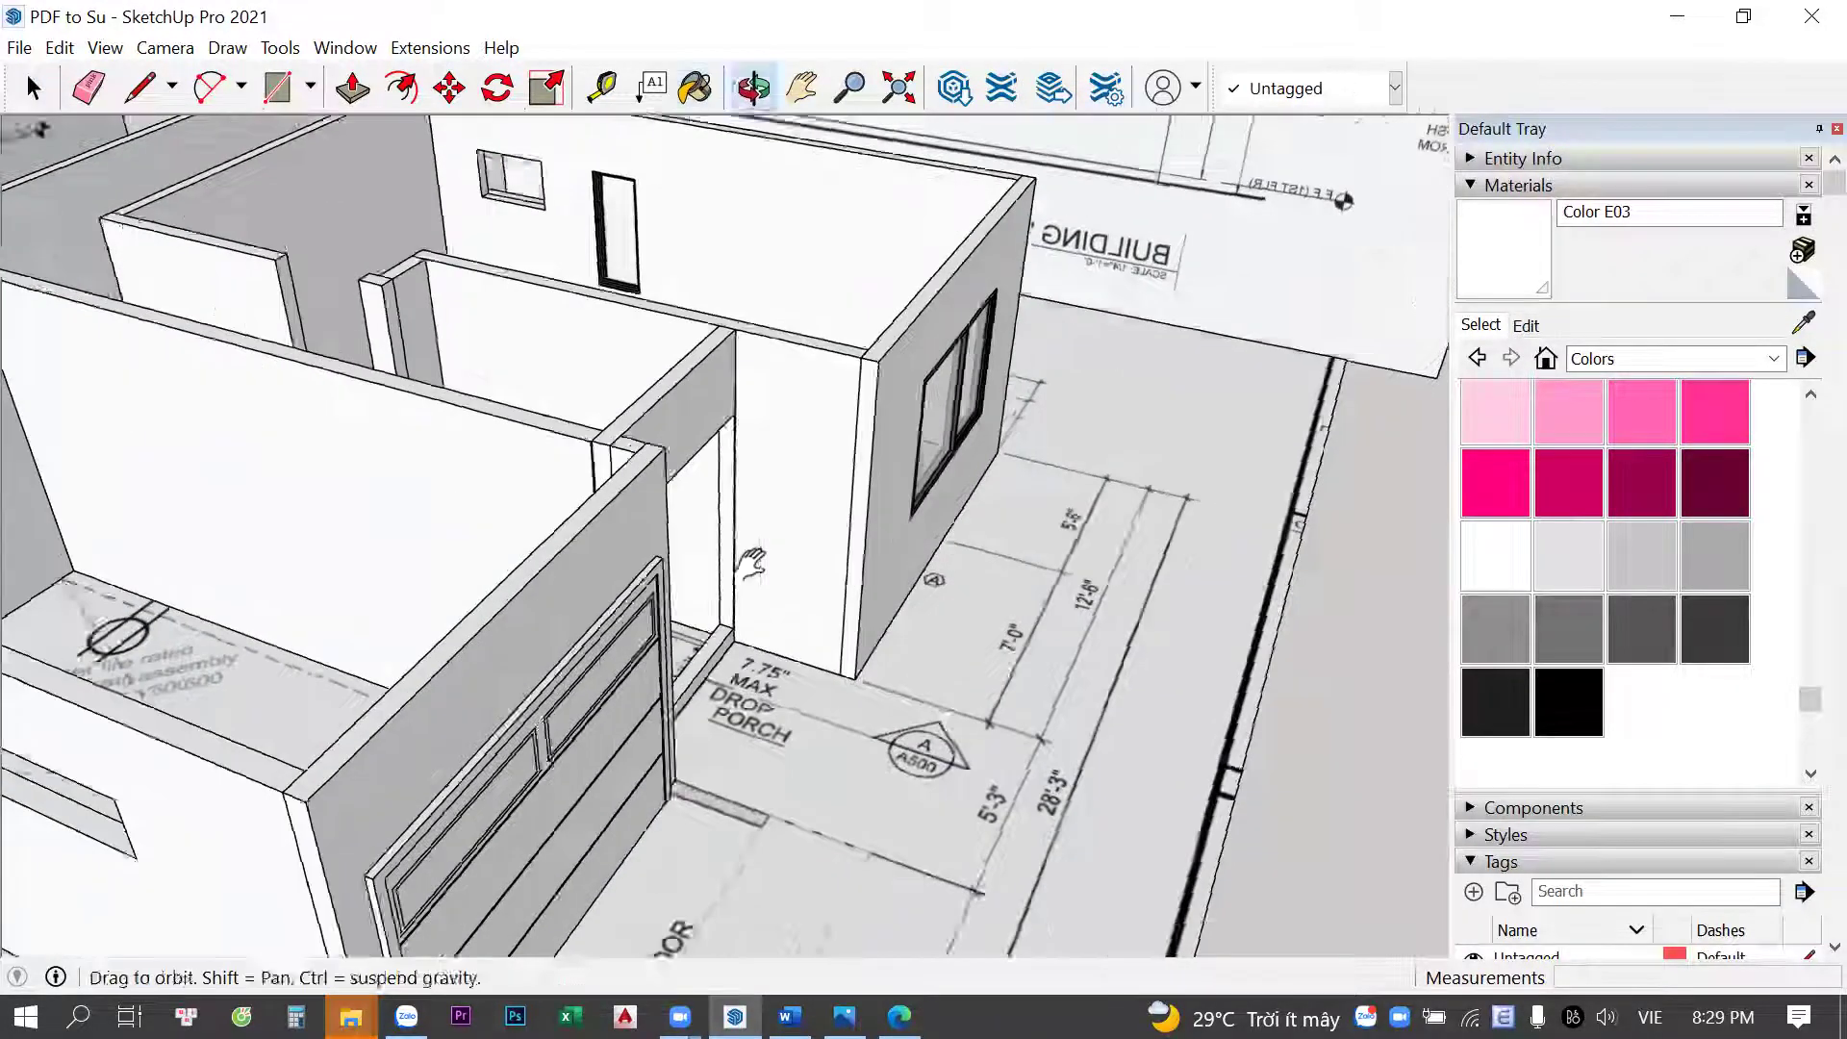
# Paint the garage door panel light grey with Color M01
pyautogui.press('space')
pyautogui.scroll(5, 568, 714)
pyautogui.press('b')
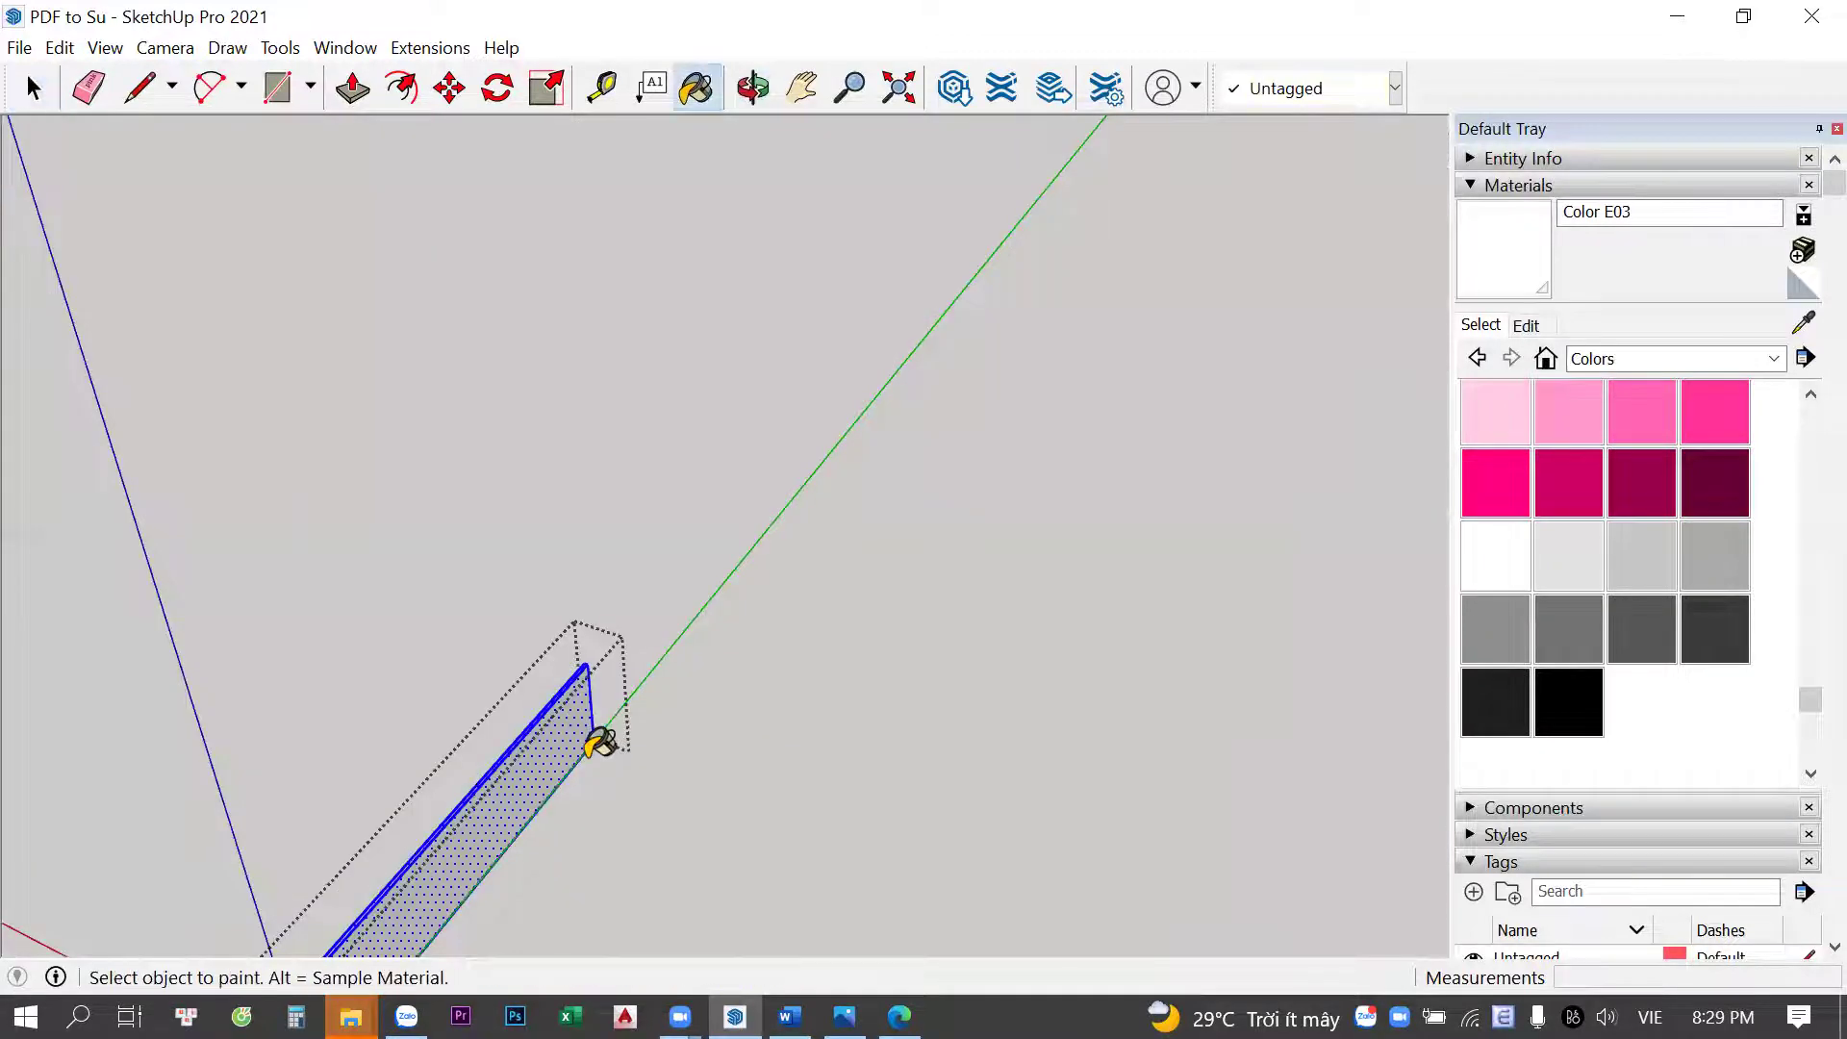
pyautogui.press('space')
pyautogui.scroll(-5, 686, 637)
pyautogui.scroll(-5, 680, 620)
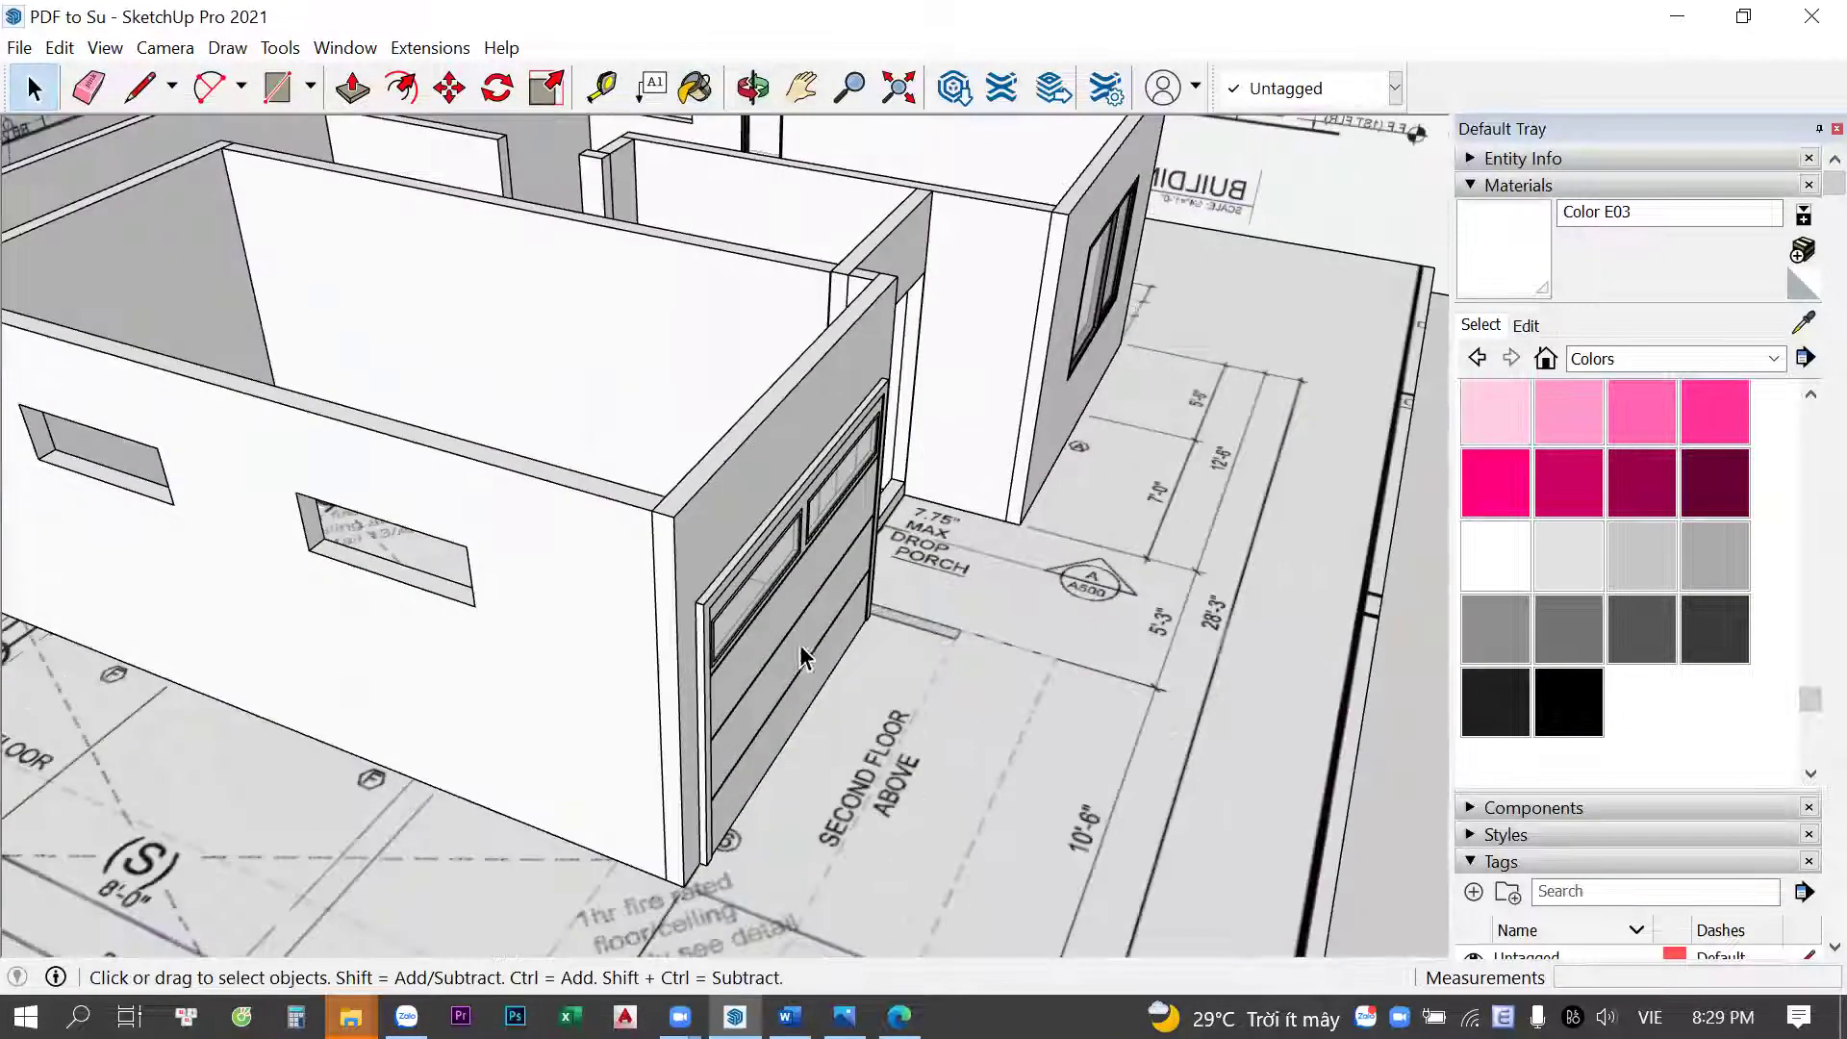
pyautogui.moveTo(712, 414)
pyautogui.mouseDown(button='middle')
pyautogui.moveTo(689, 382)
pyautogui.moveTo(702, 500)
pyautogui.mouseUp(button='middle')
pyautogui.click(1562, 559)
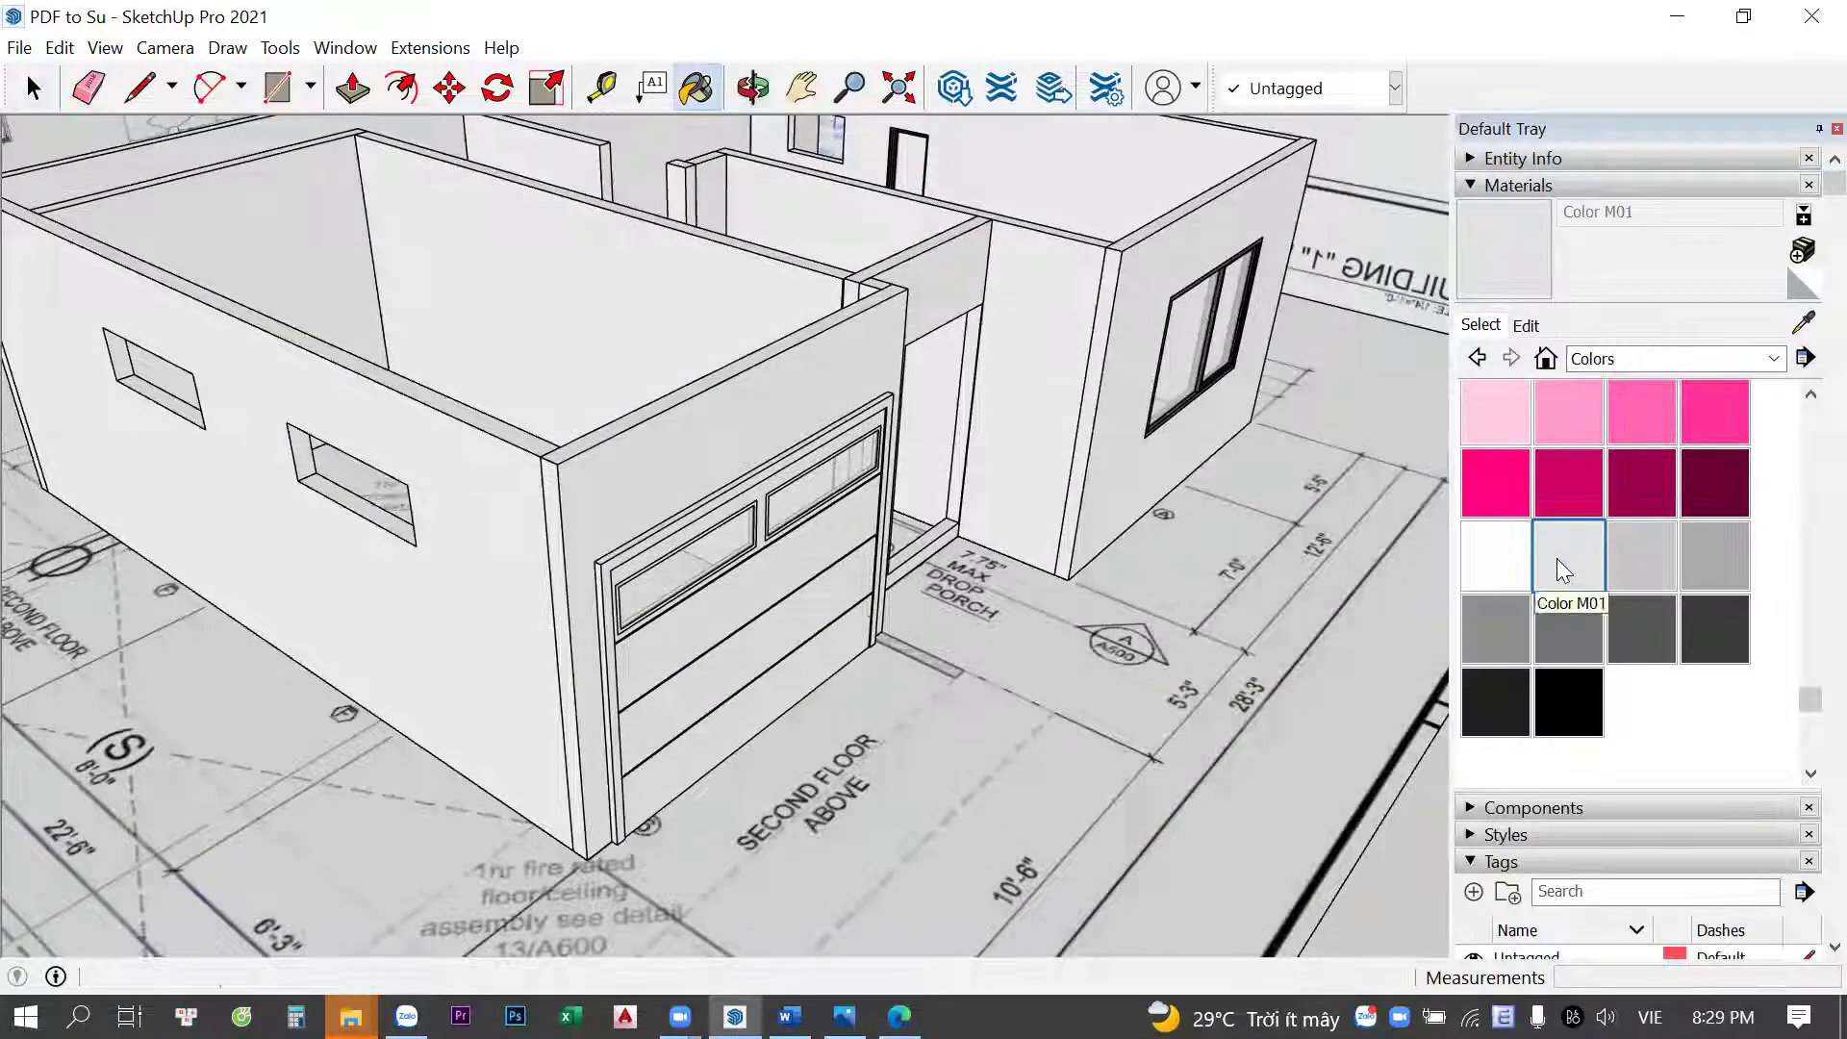
pyautogui.press('space')
pyautogui.scroll(3, 683, 508)
pyautogui.scroll(3, 777, 643)
pyautogui.doubleClick(777, 643)
pyautogui.press('b')
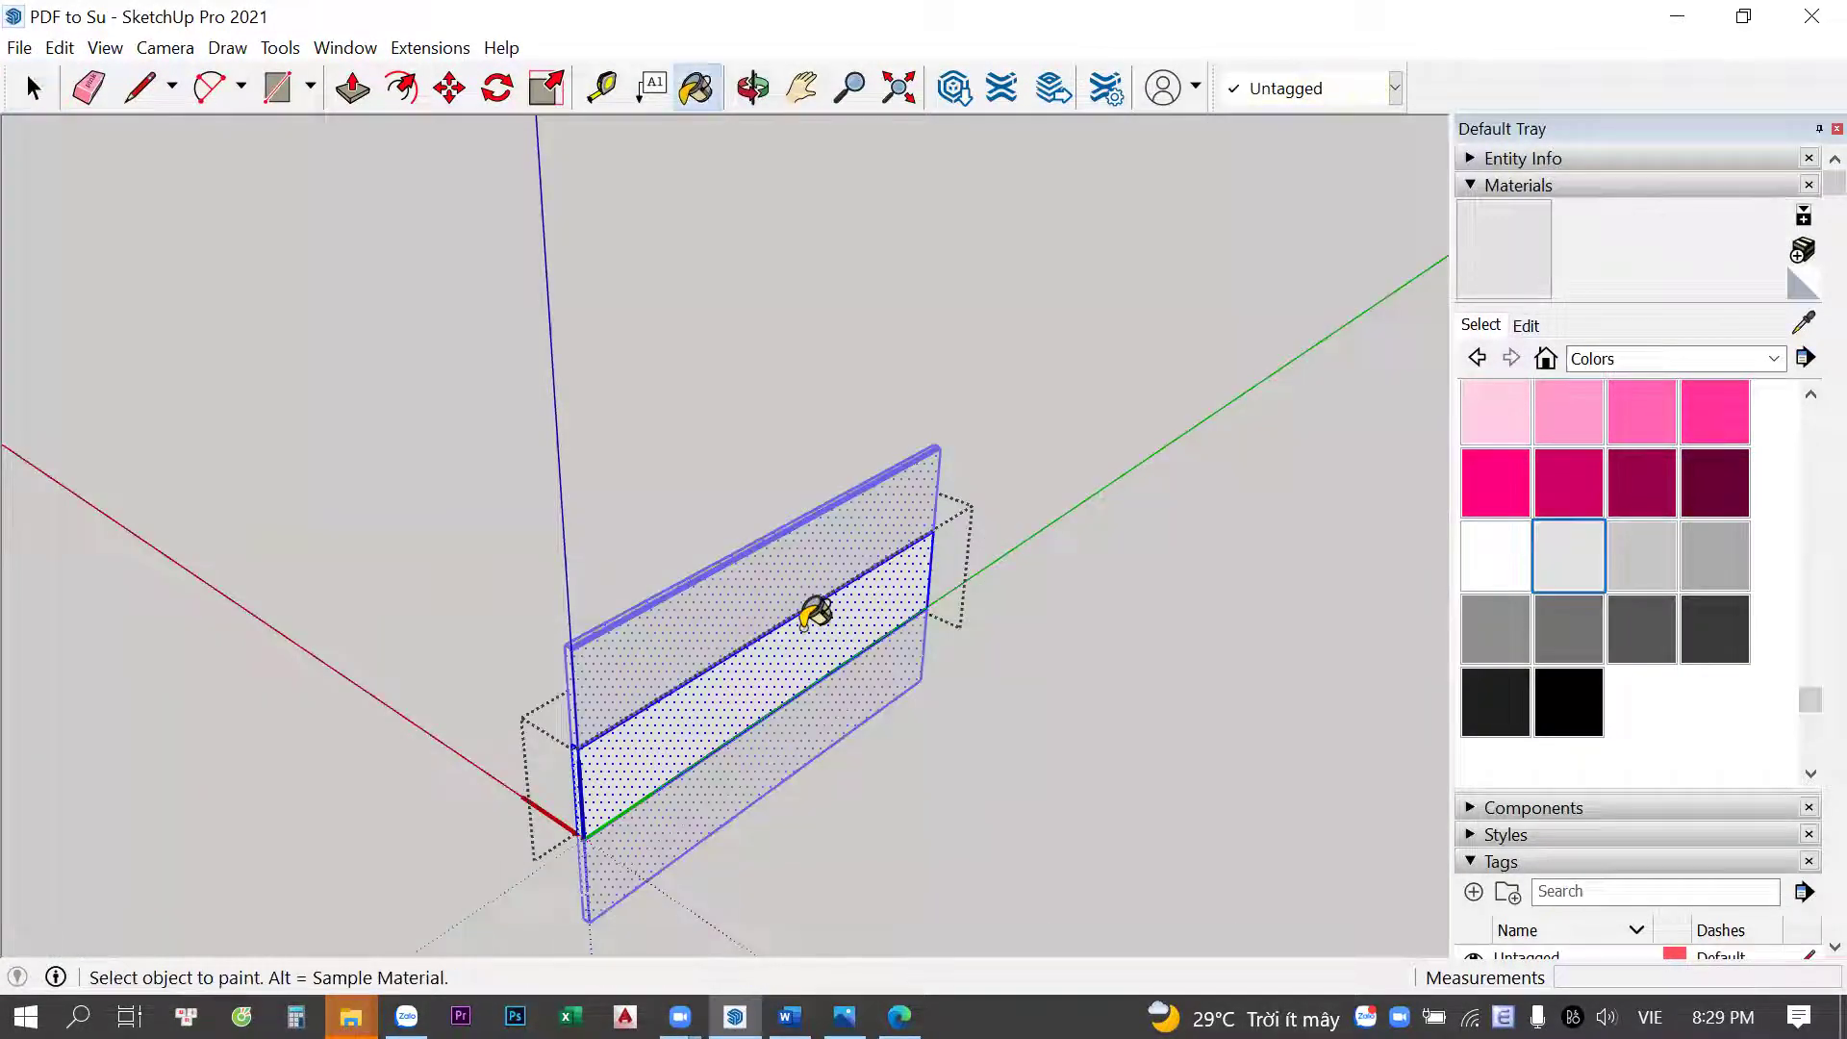
pyautogui.click(787, 547)
pyautogui.press('space')
pyautogui.press('Escape')
# Select the door's window frame group and reposition the view toward the garage
pyautogui.doubleClick(776, 440)
pyautogui.tripleClick(777, 441)
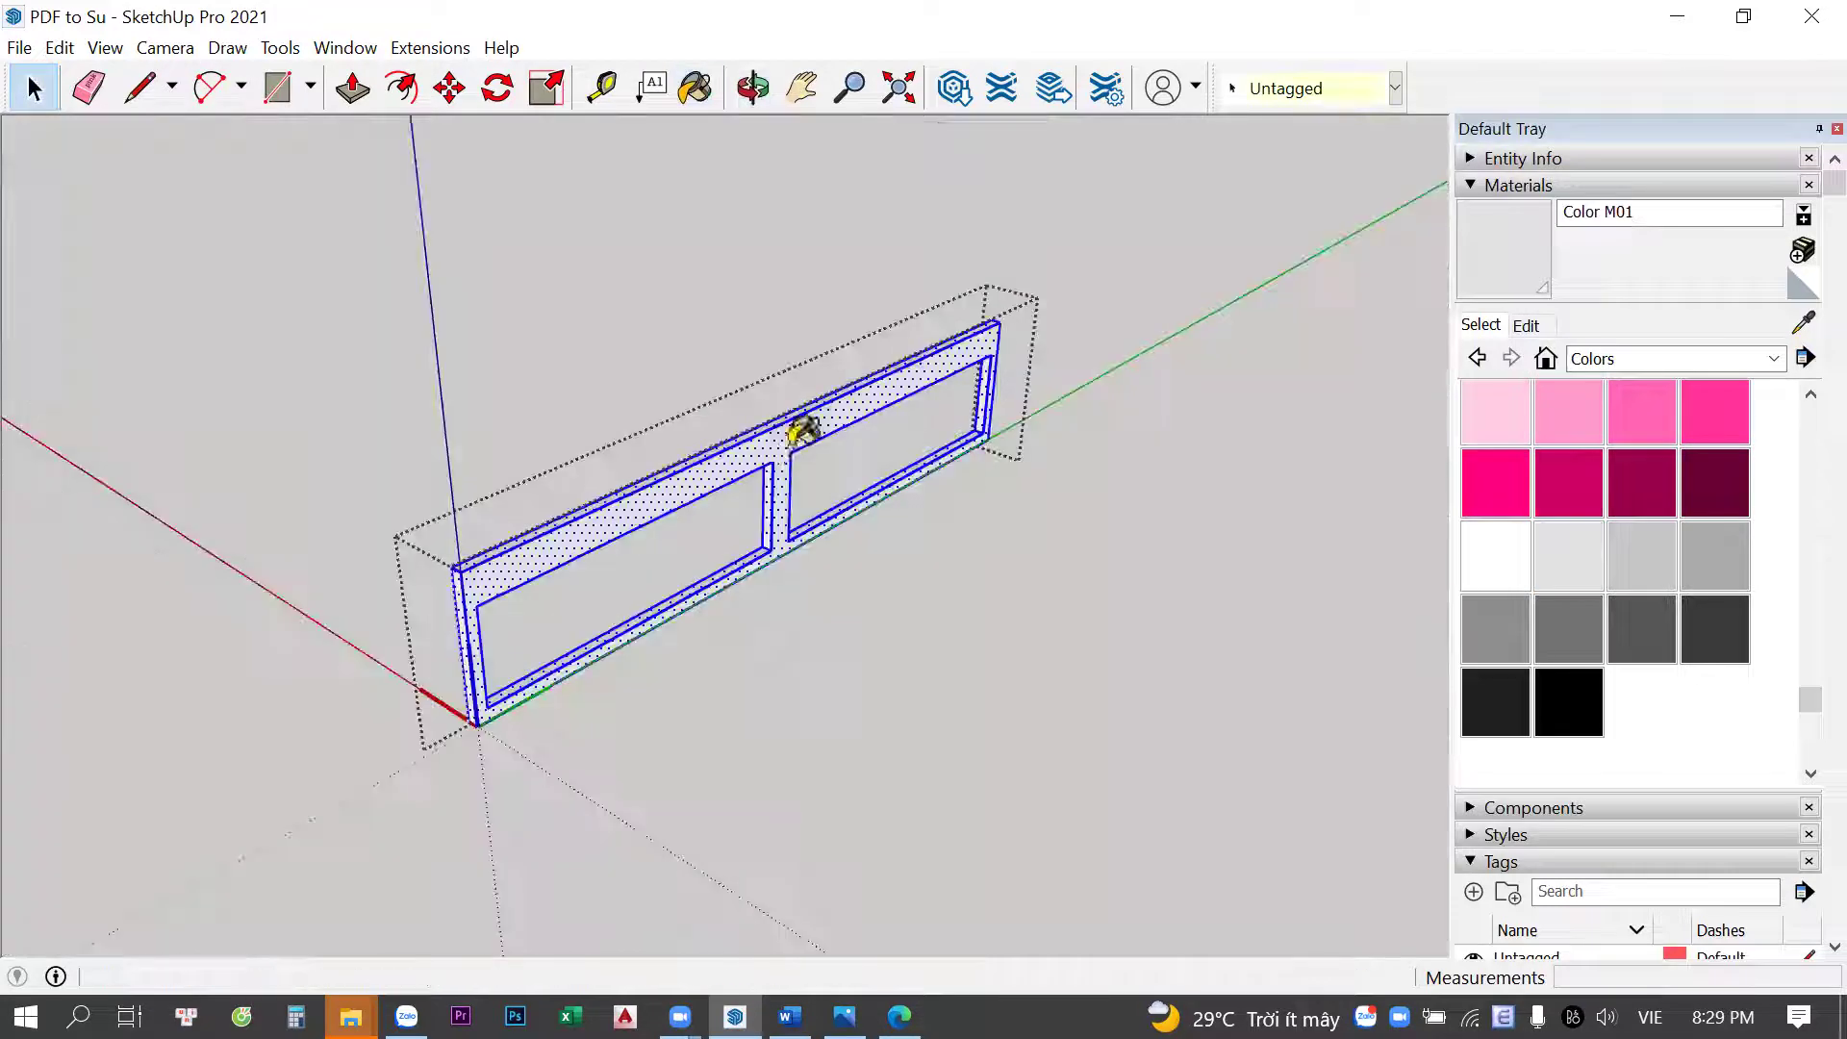
pyautogui.press('Escape')
pyautogui.moveTo(1202, 308); pyautogui.dragTo(1348, 248, button='middle')
pyautogui.press('b')
pyautogui.scroll(2, 1358, 206)
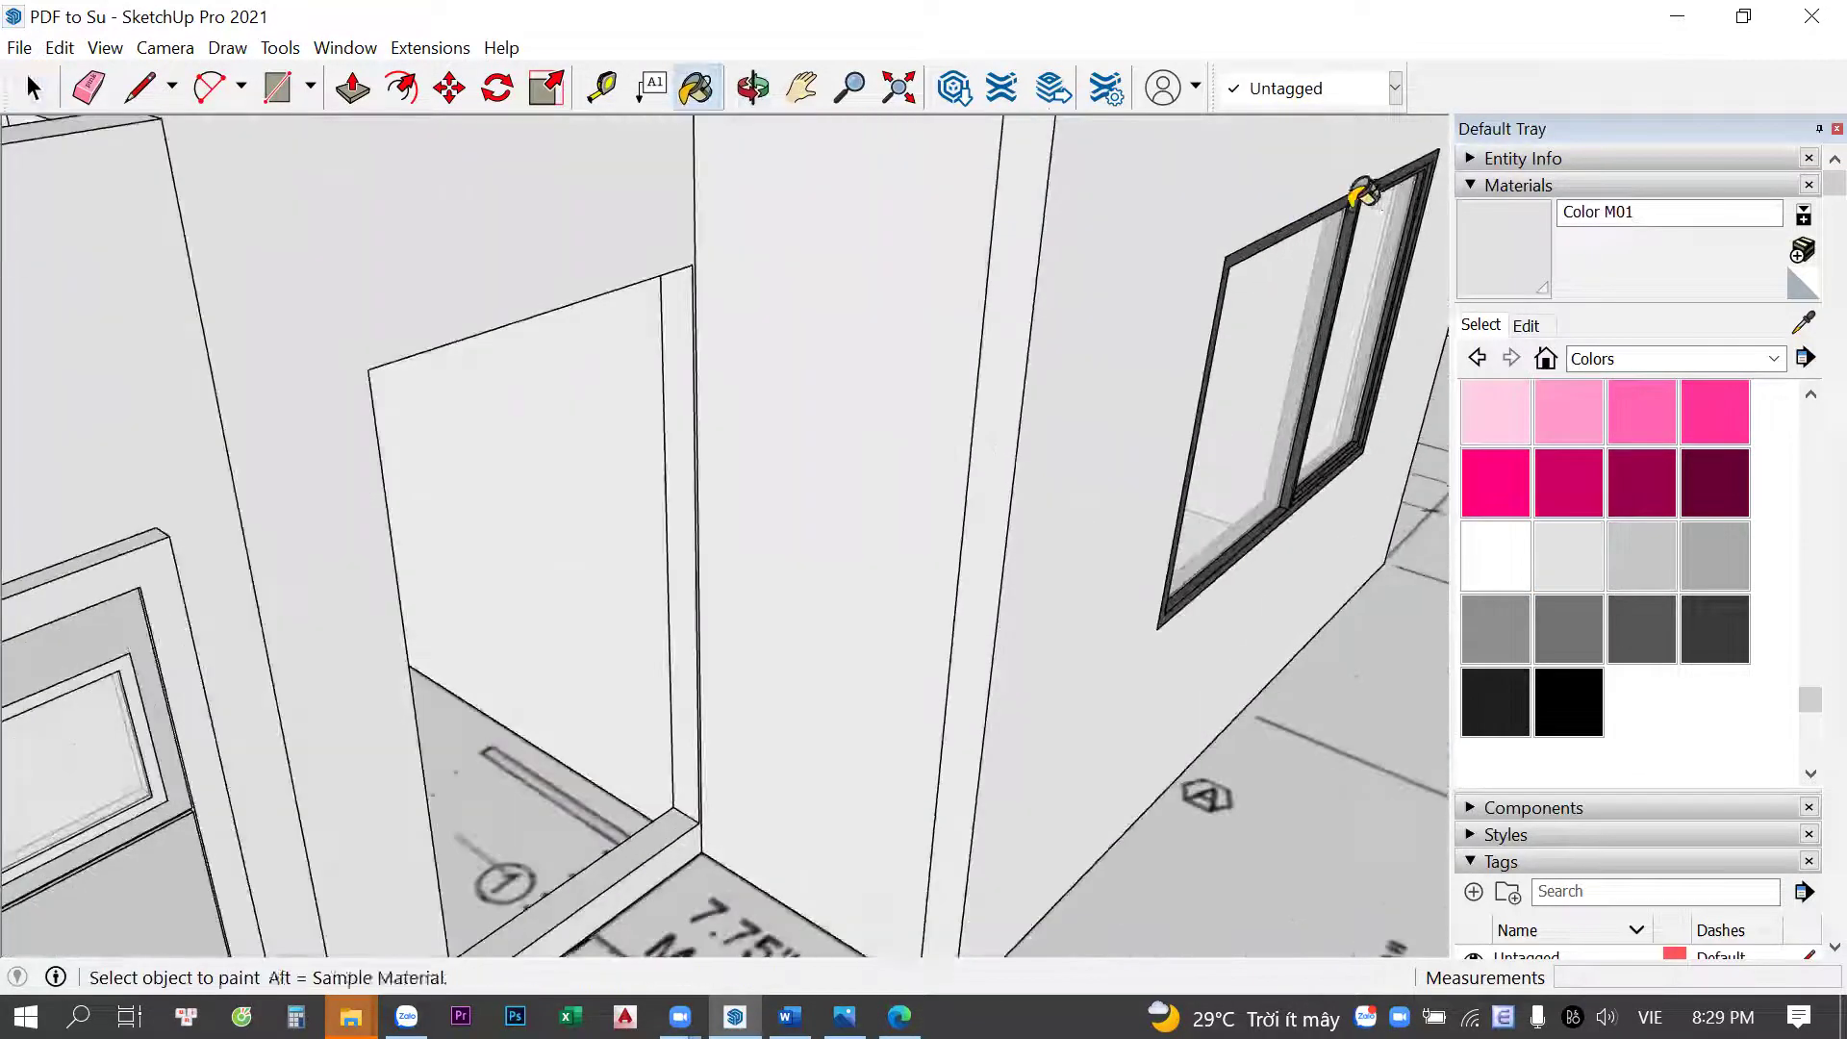
pyautogui.scroll(-3, 1359, 197)
pyautogui.press('space')
pyautogui.scroll(2, 661, 508)
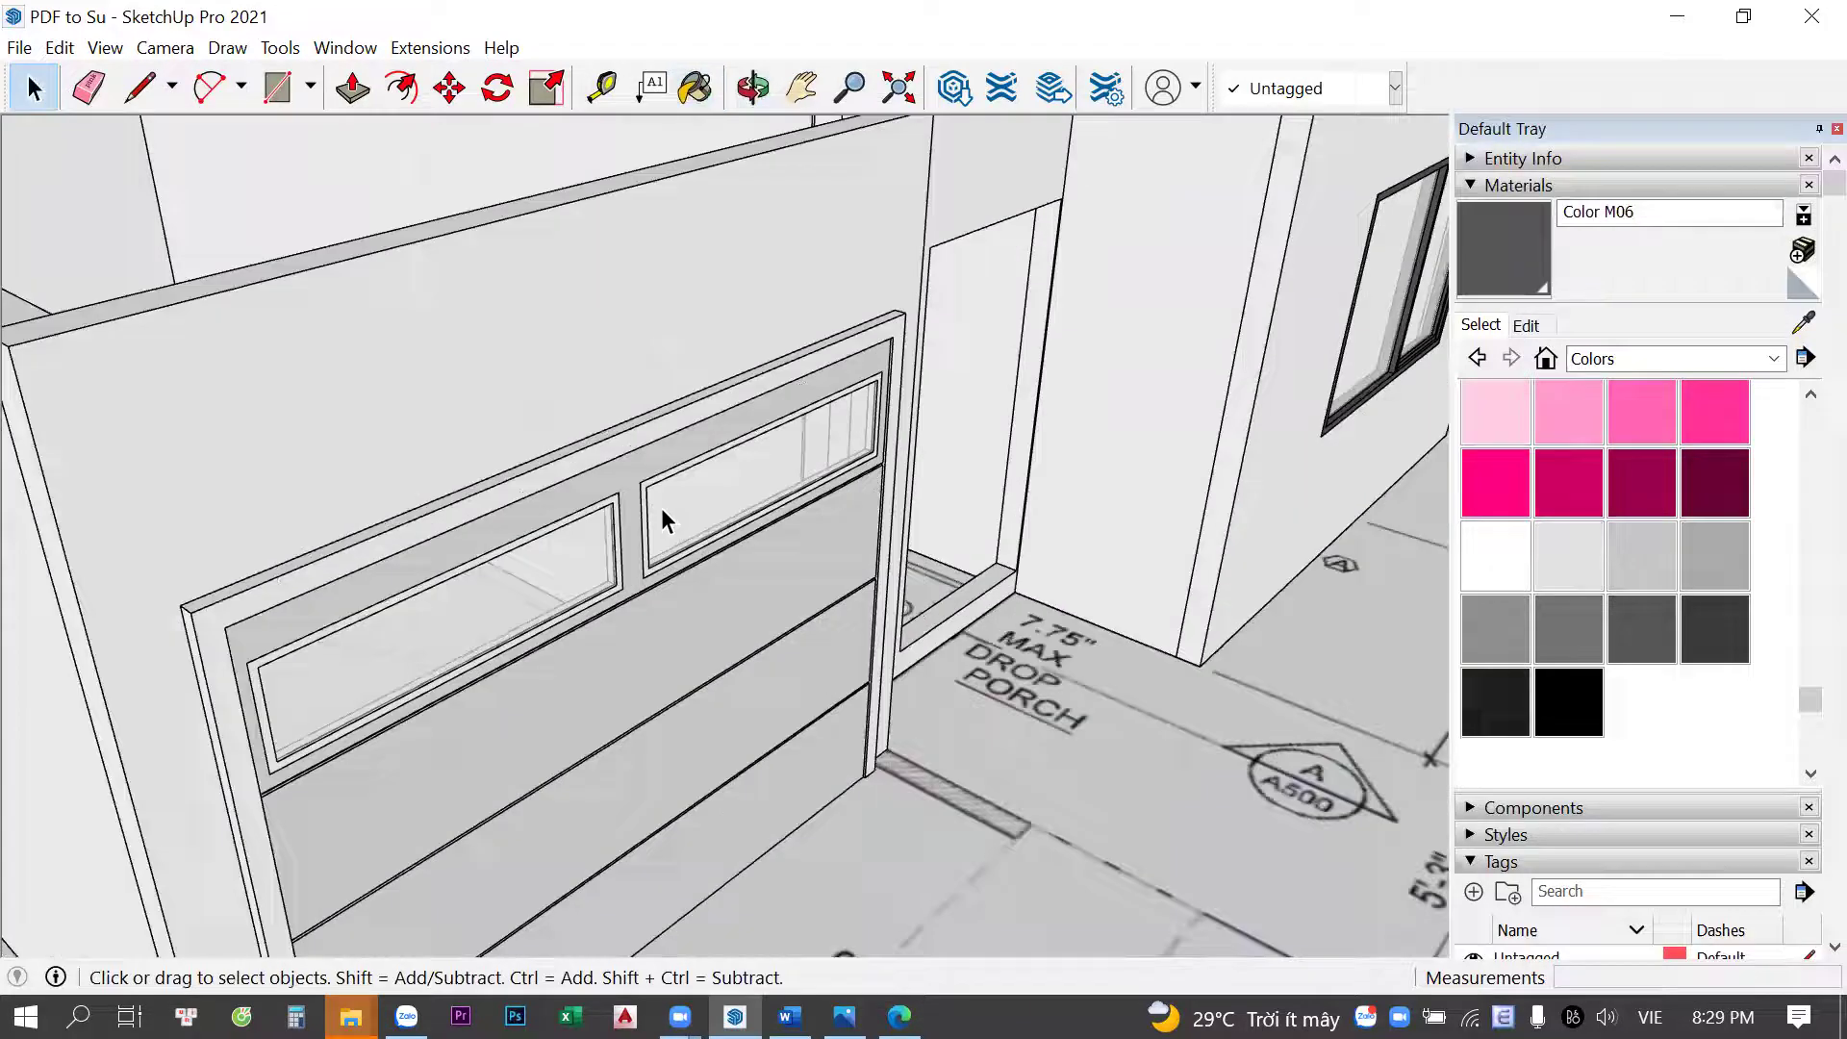
pyautogui.scroll(2, 637, 483)
# Paint the garage door's window frame dark grey with Color M06
pyautogui.doubleClick(635, 478)
pyautogui.tripleClick(635, 478)
pyautogui.press('b')
pyautogui.click(639, 467)
pyautogui.press('space')
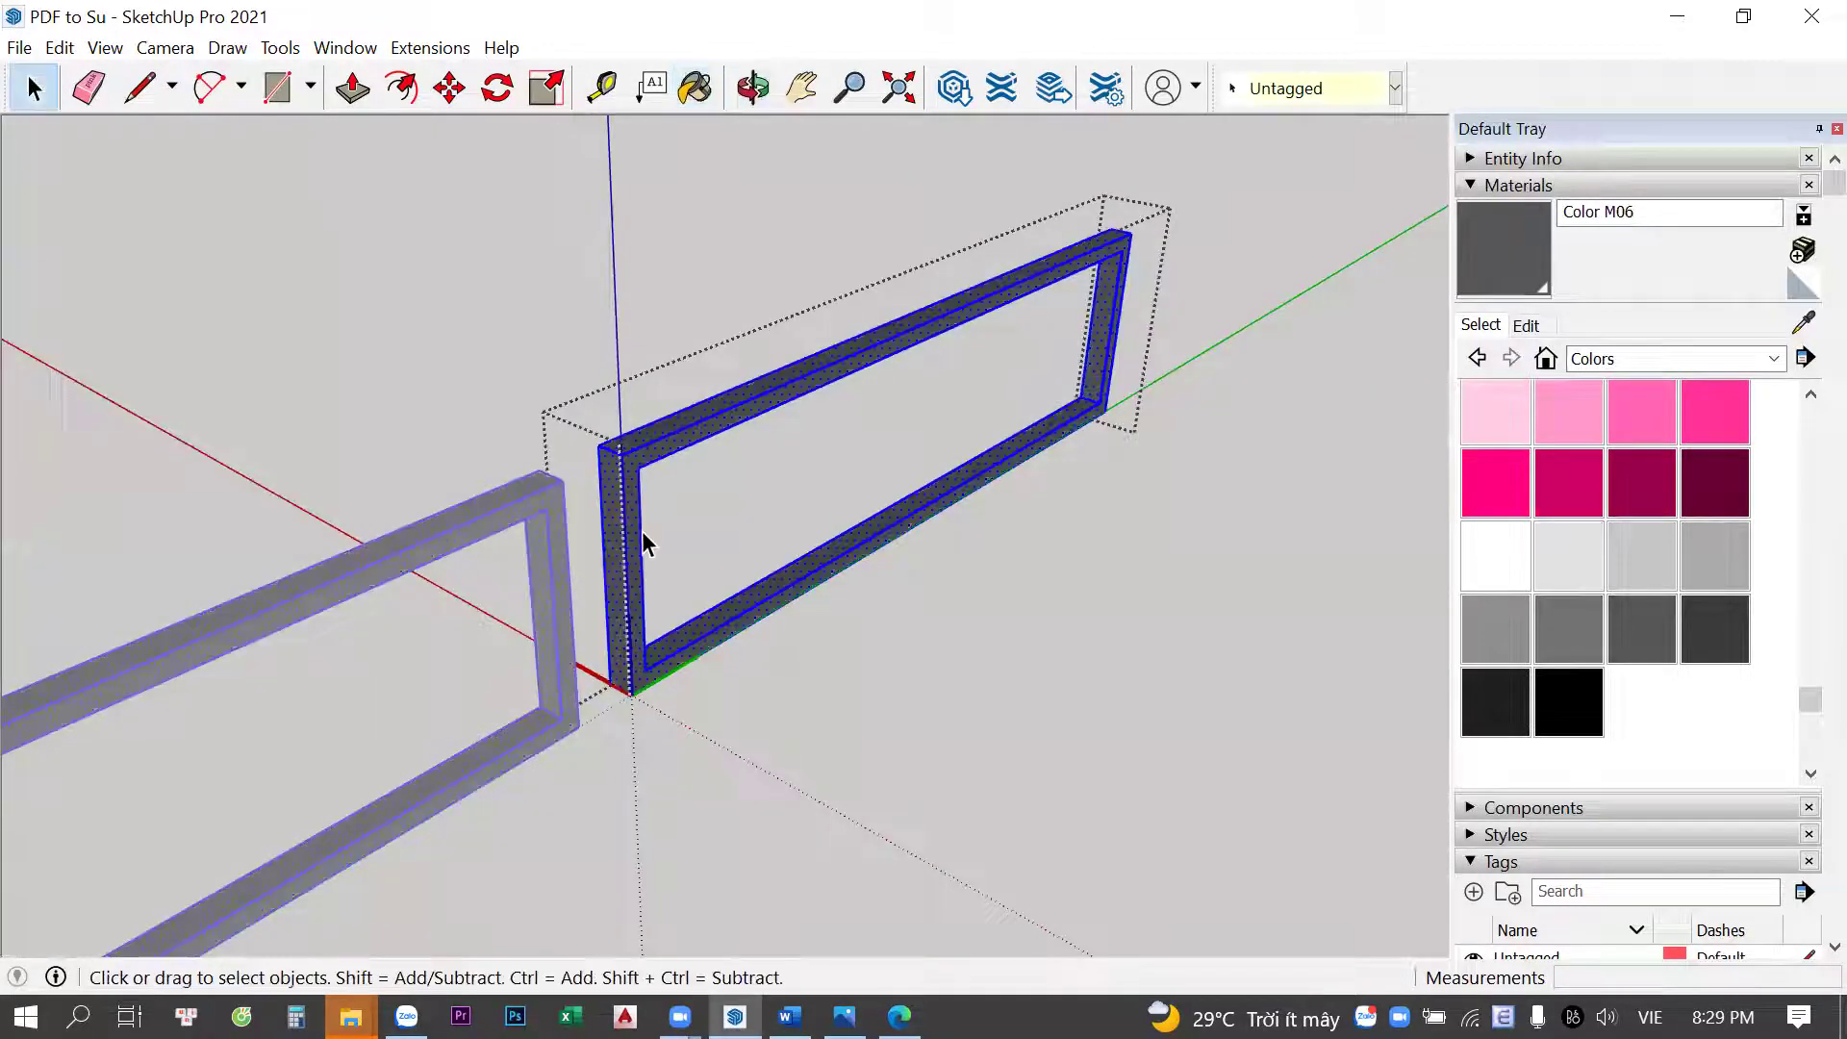
pyautogui.press('Escape')
pyautogui.scroll(5, 820, 626)
pyautogui.scroll(-5, 821, 626)
pyautogui.moveTo(821, 626)
pyautogui.mouseDown(button='middle')
pyautogui.moveTo(709, 626)
pyautogui.moveTo(591, 304)
pyautogui.moveTo(626, 392)
pyautogui.moveTo(734, 528)
pyautogui.moveTo(571, 566)
pyautogui.moveTo(902, 866)
pyautogui.moveTo(1452, 784)
pyautogui.mouseUp(button='middle')
# Orbit around the house to a top-down view of the floor plan
pyautogui.scroll(3, 924, 626)
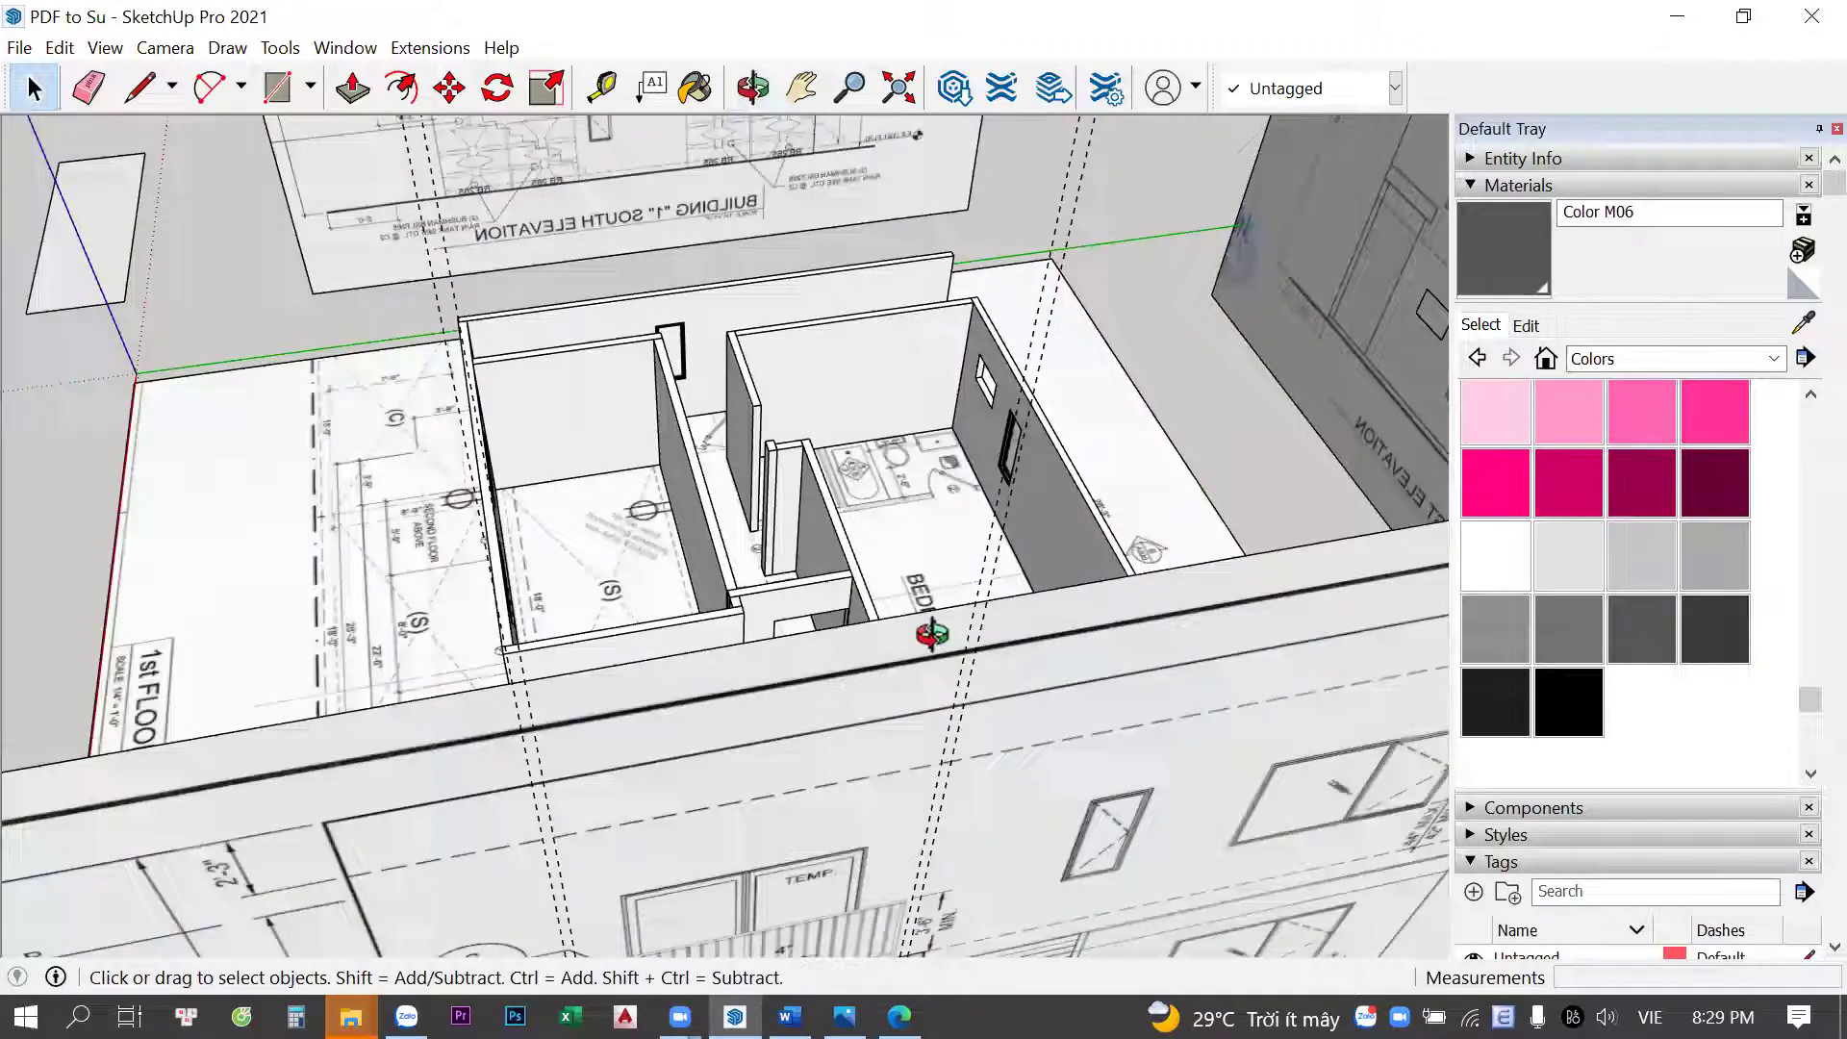
pyautogui.moveTo(923, 626); pyautogui.dragTo(953, 693, button='middle')
pyautogui.scroll(4, 823, 703)
pyautogui.moveTo(823, 703)
pyautogui.mouseDown(button='middle')
pyautogui.moveTo(684, 466)
pyautogui.moveTo(597, 256)
pyautogui.moveTo(597, 308)
pyautogui.mouseUp(button='middle')
pyautogui.scroll(4, 876, 669)
pyautogui.scroll(-5, 876, 669)
pyautogui.scroll(-3, 1010, 536)
pyautogui.moveTo(1010, 536)
pyautogui.mouseDown(button='middle')
pyautogui.moveTo(763, 506)
pyautogui.moveTo(915, 235)
pyautogui.moveTo(1291, 528)
pyautogui.mouseUp(button='middle')
pyautogui.scroll(3, 1291, 529)
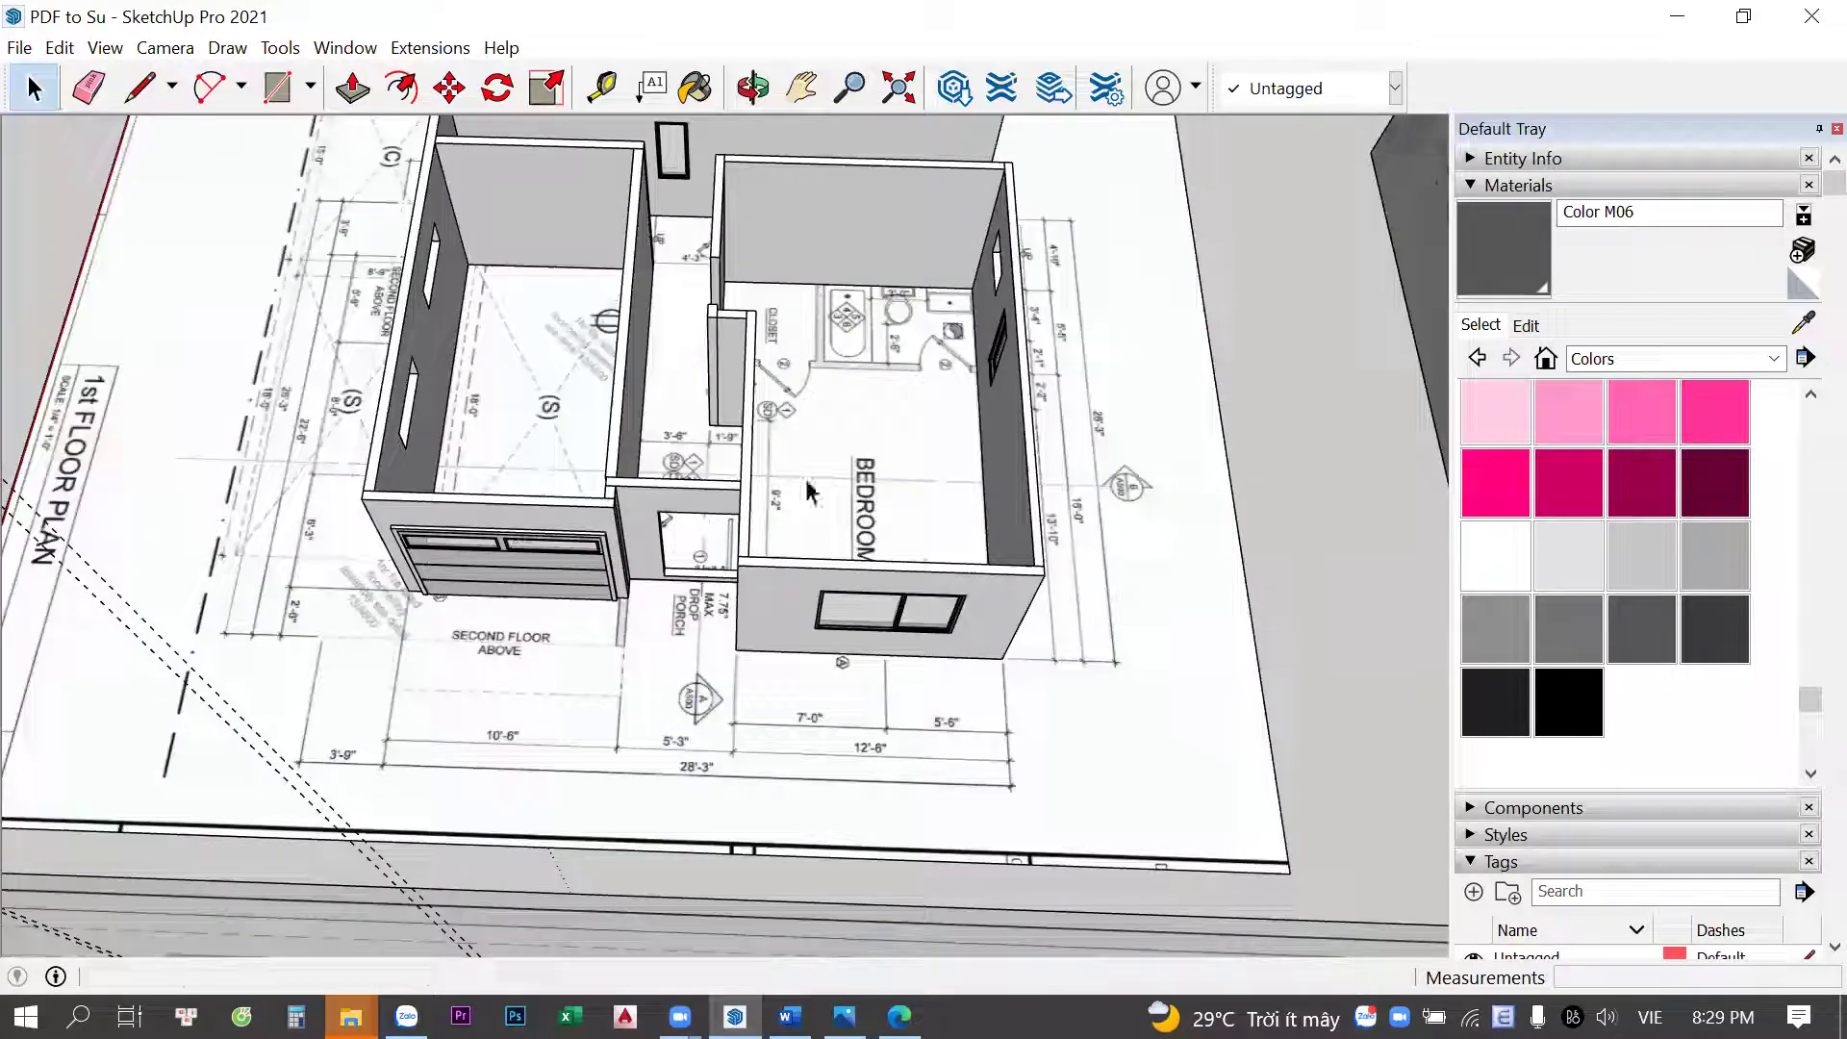
pyautogui.scroll(2, 1214, 695)
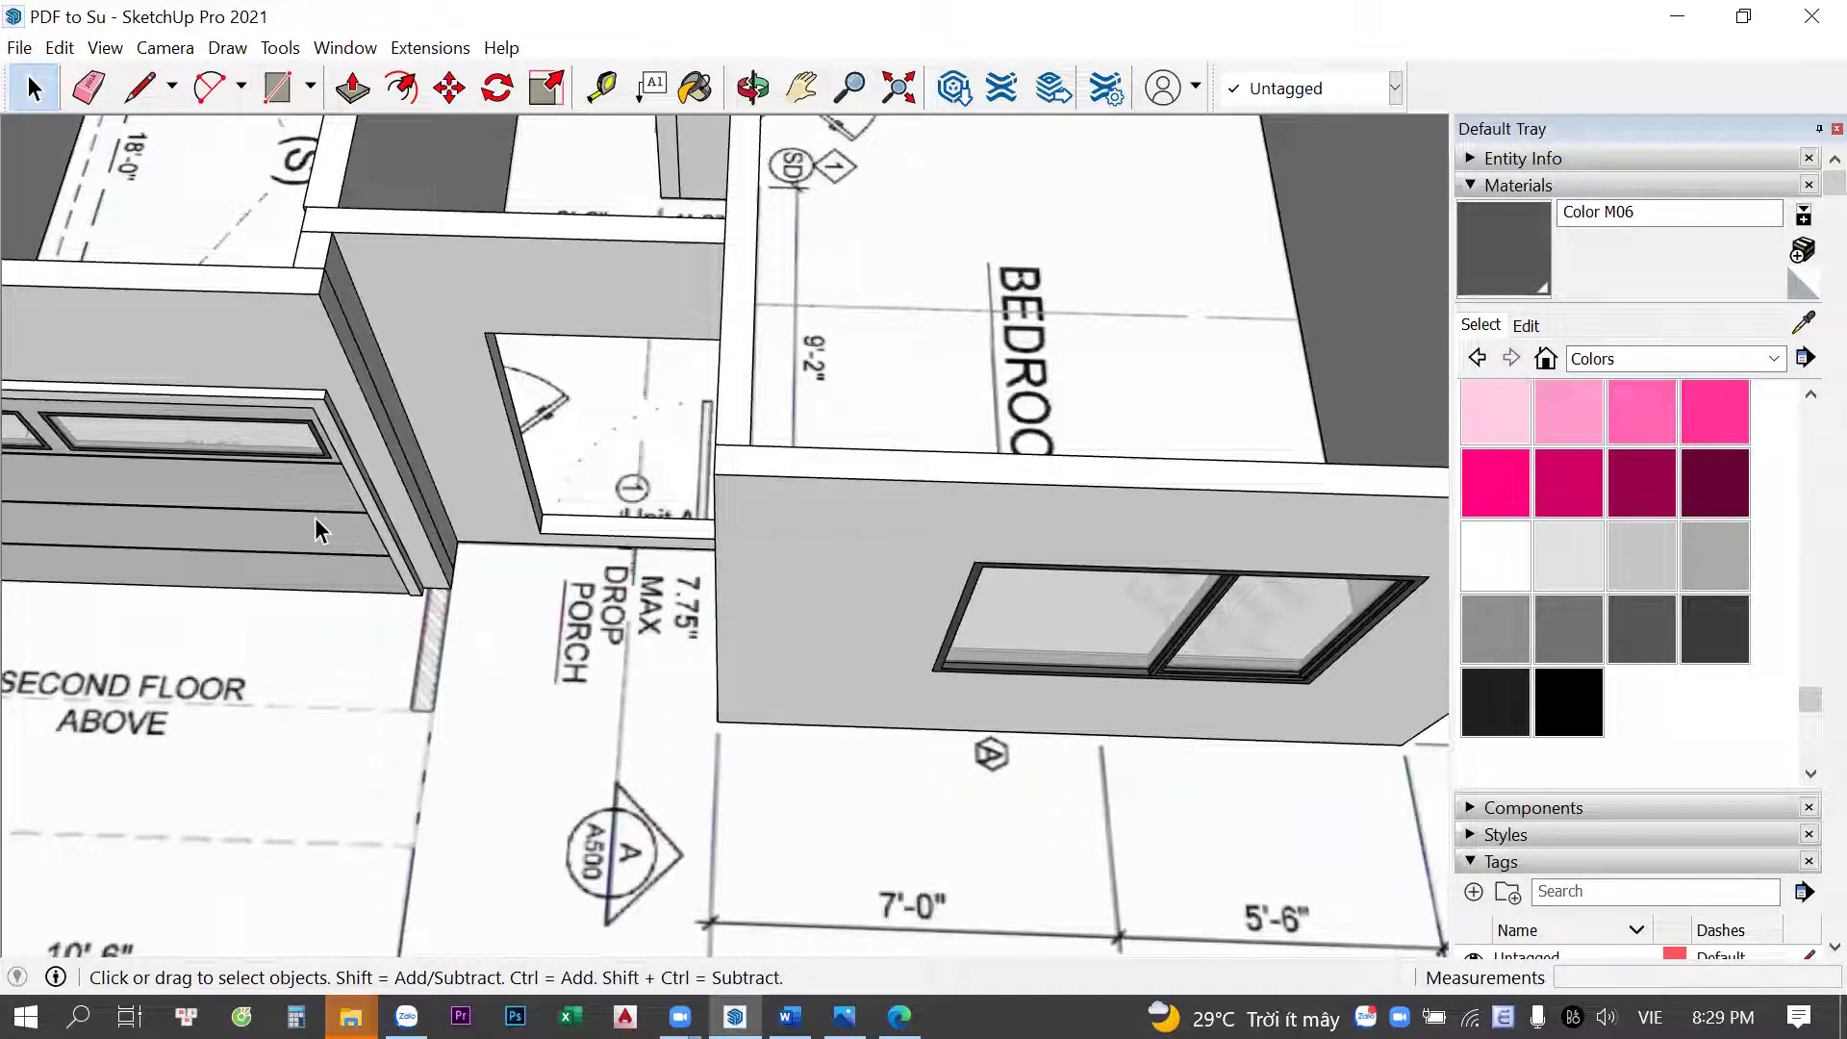
pyautogui.scroll(-3, 626, 579)
pyautogui.scroll(-3, 598, 768)
# From a higher angle, window-select every first-floor wall
pyautogui.moveTo(719, 645)
pyautogui.mouseDown(button='middle')
pyautogui.moveTo(527, 709)
pyautogui.moveTo(216, 566)
pyautogui.mouseUp(button='middle')
pyautogui.scroll(2, 611, 640)
pyautogui.moveTo(611, 639)
pyautogui.mouseDown(button='middle')
pyautogui.moveTo(1261, 698)
pyautogui.moveTo(1064, 733)
pyautogui.moveTo(461, 770)
pyautogui.moveTo(499, 383)
pyautogui.mouseUp(button='middle')
pyautogui.moveTo(495, 370); pyautogui.dragTo(1066, 763)
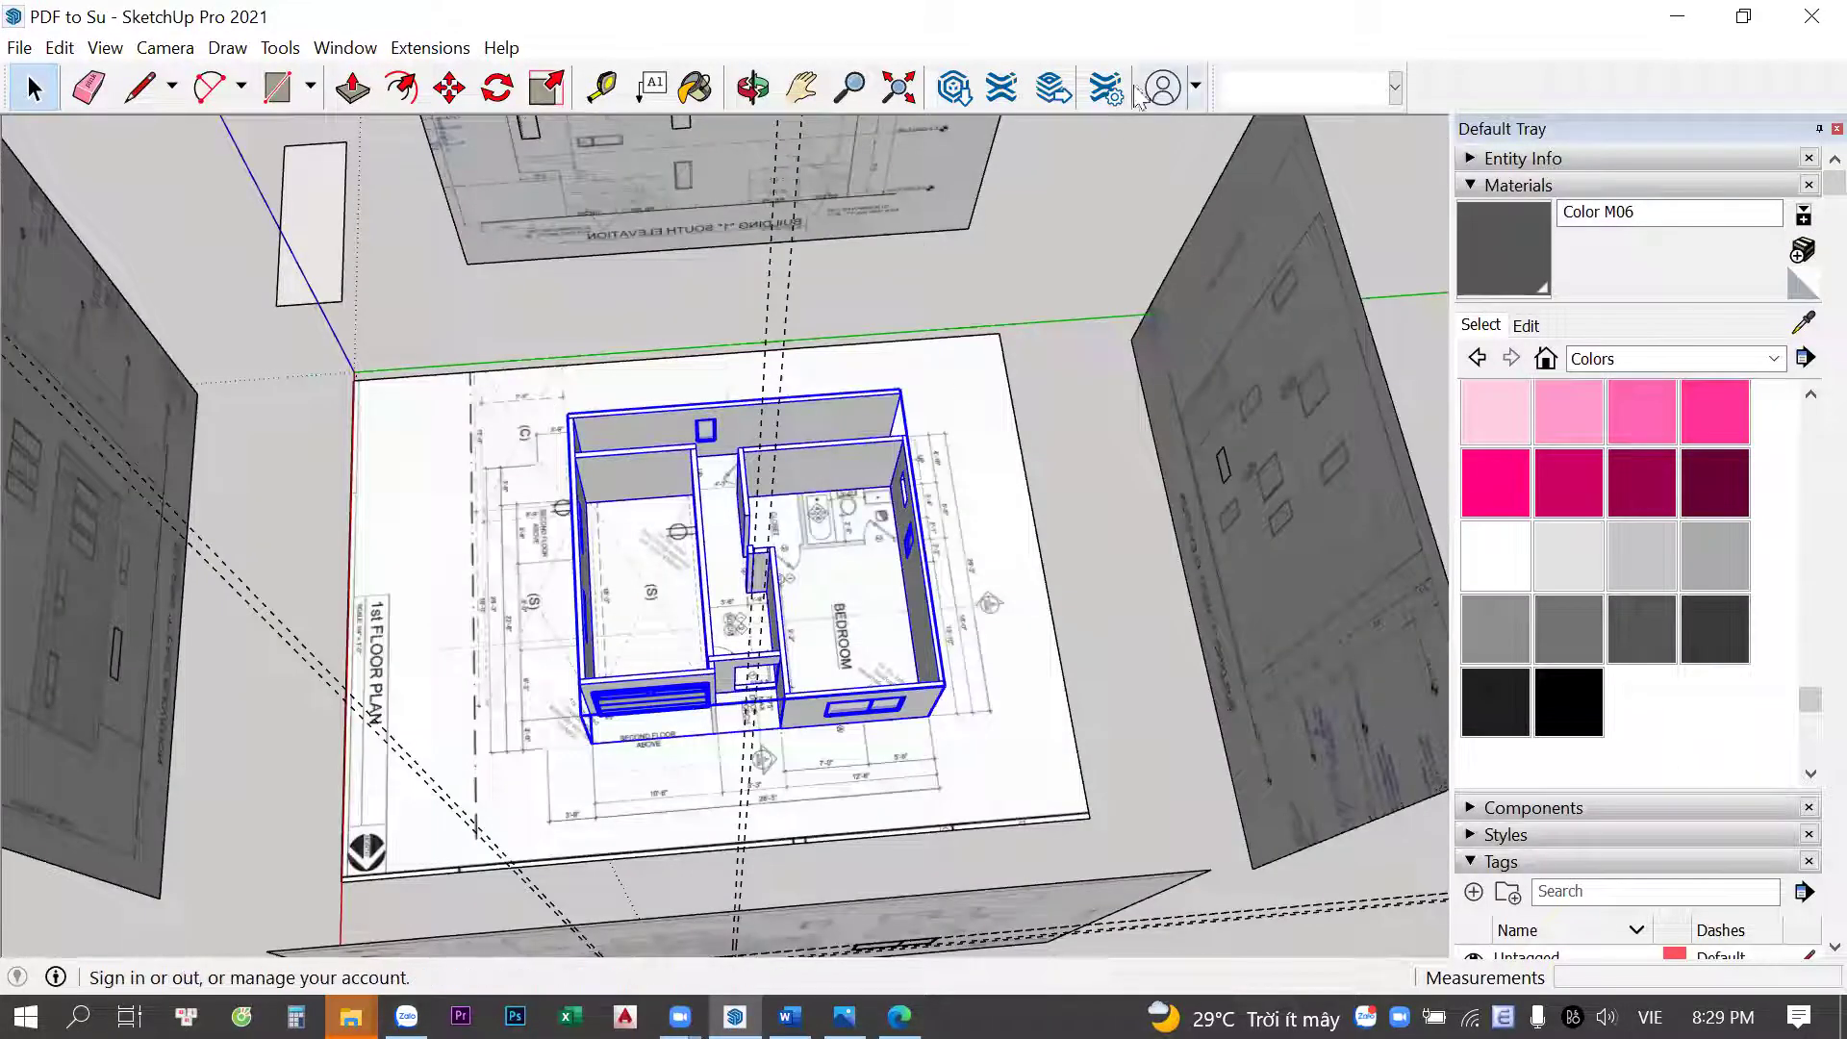
# Assign the selected first-floor walls to the '1st floor' tag and deselect them
pyautogui.click(1291, 90)
pyautogui.click(1318, 154)
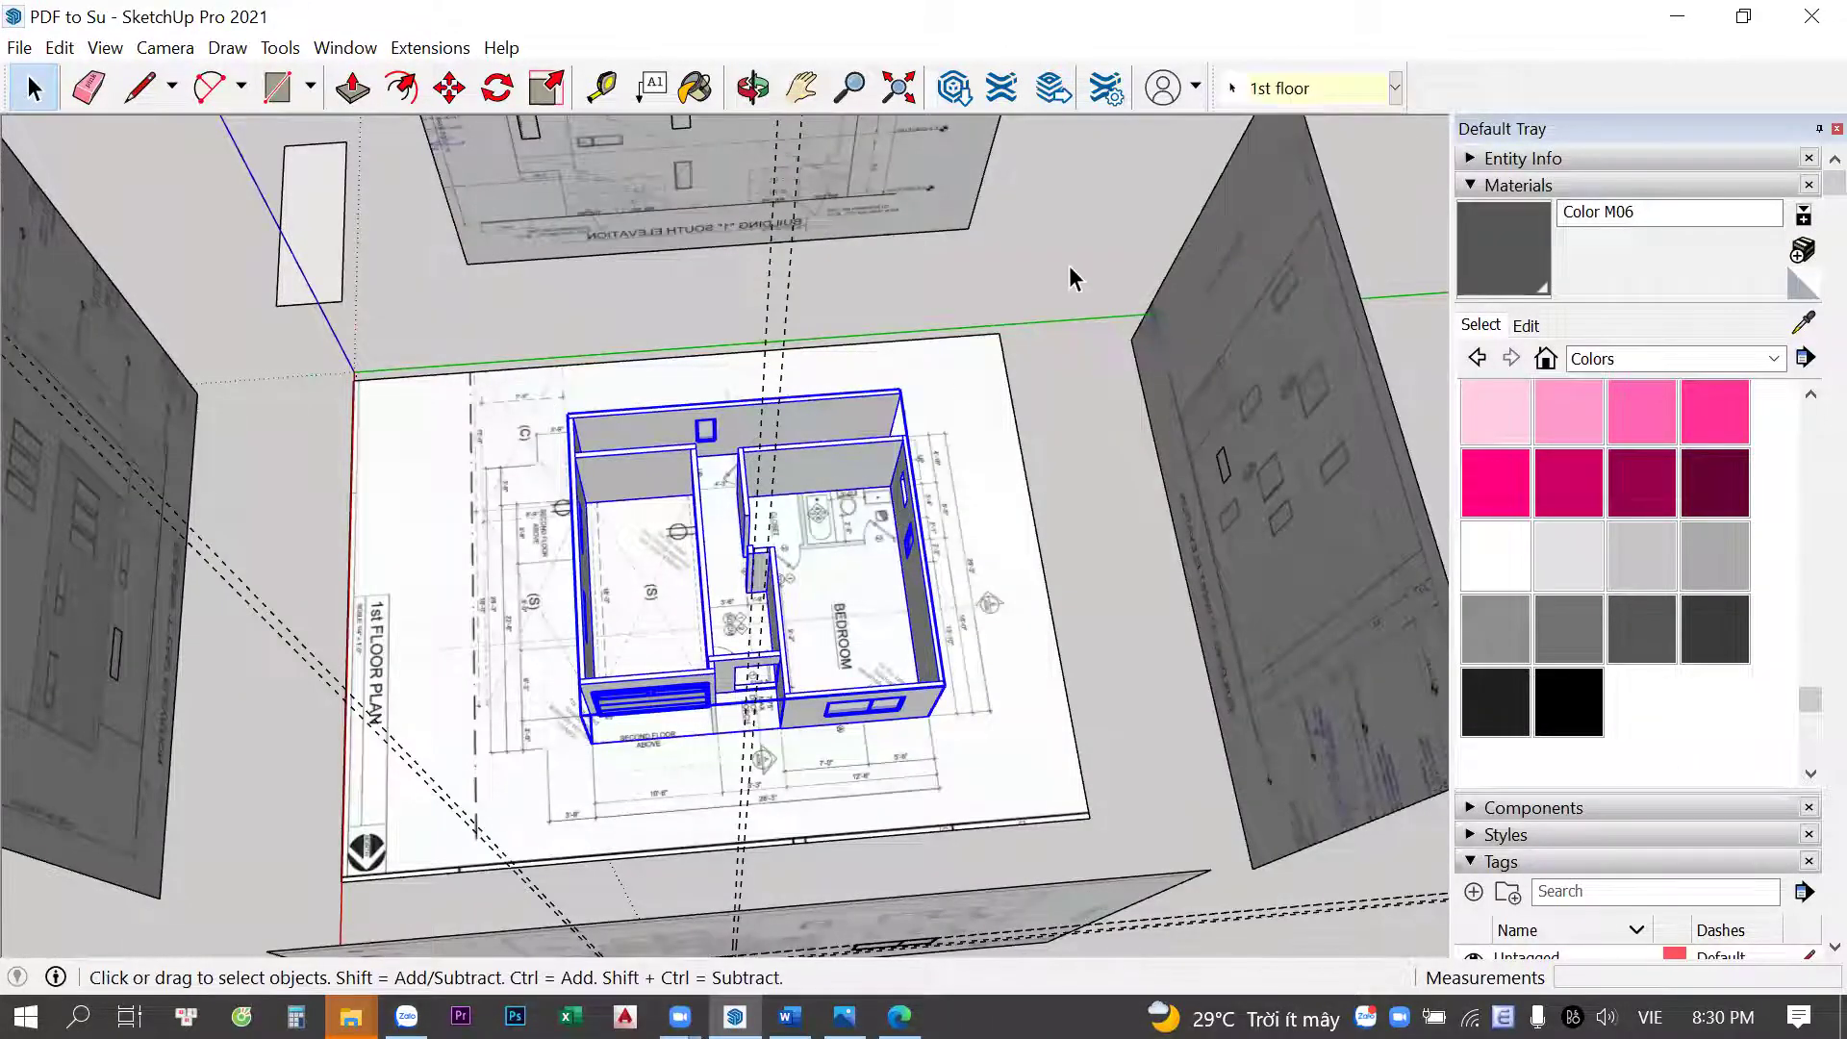
pyautogui.click(1075, 279)
# Add a new tag named '2nd floor' in the Tags panel
pyautogui.click(1473, 185)
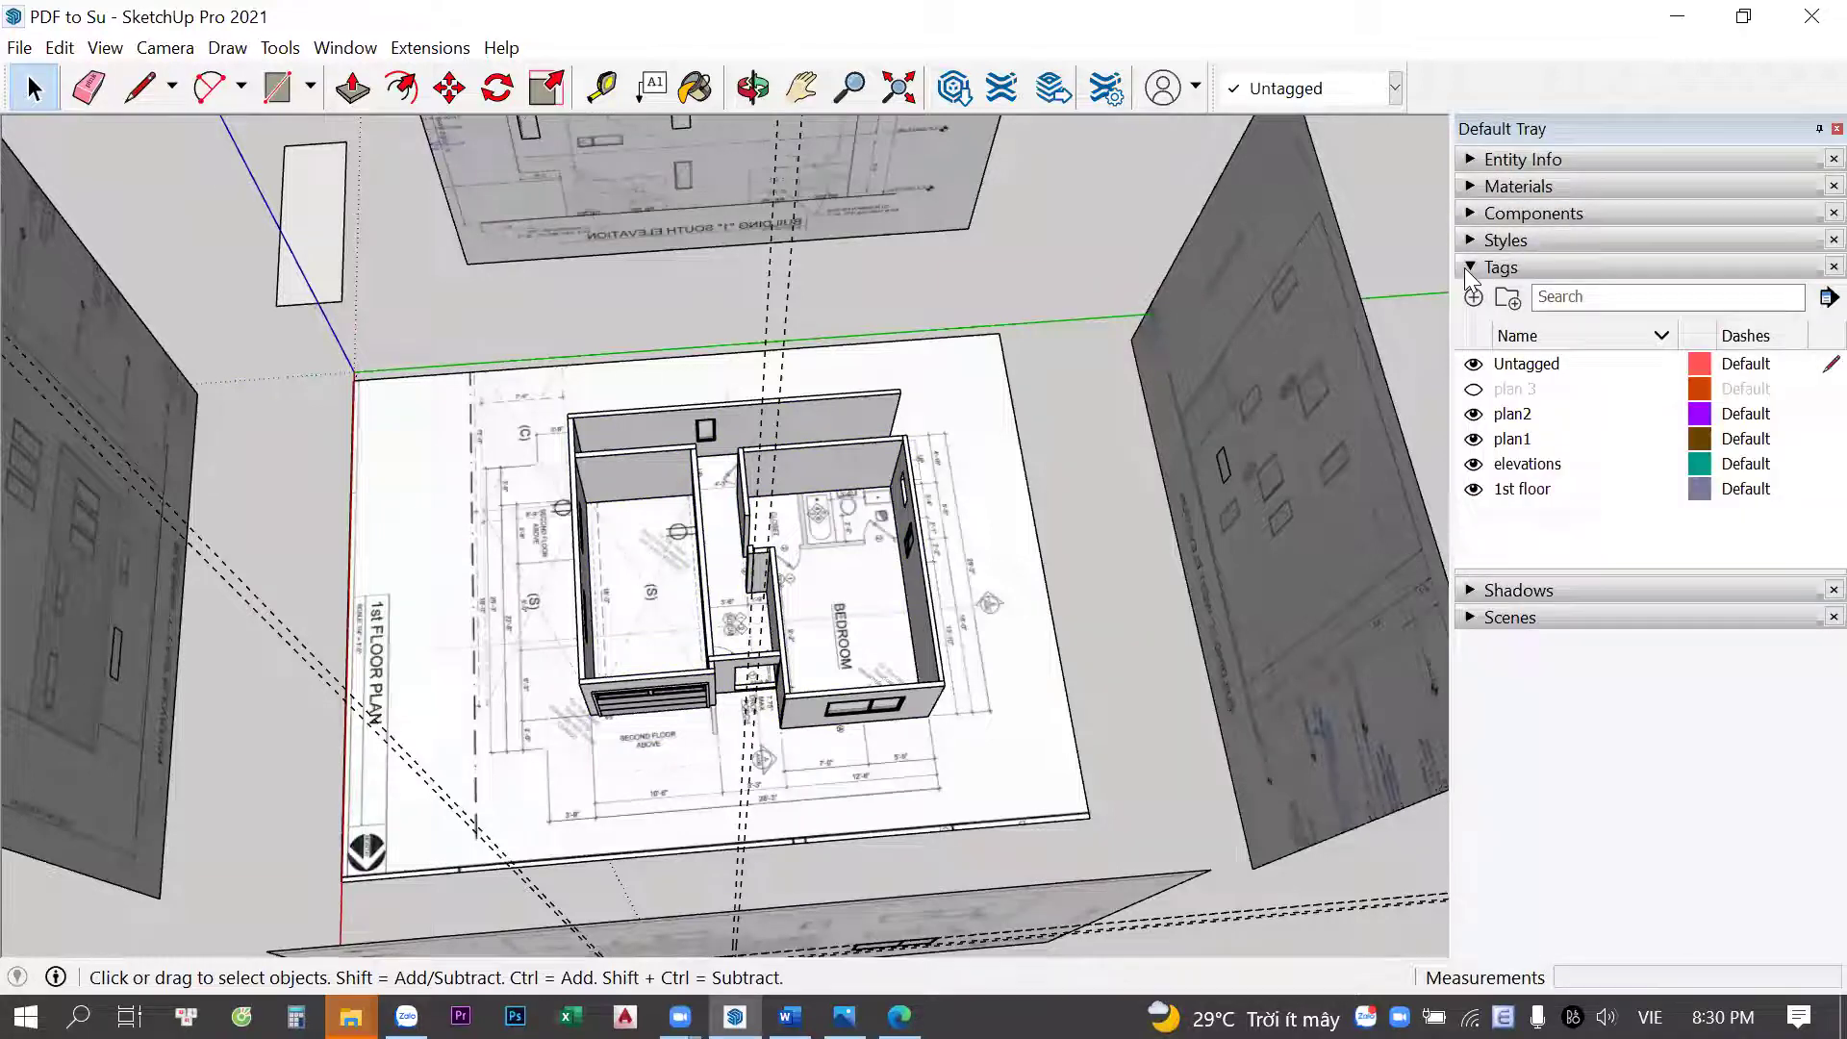
pyautogui.click(1471, 270)
pyautogui.click(1470, 269)
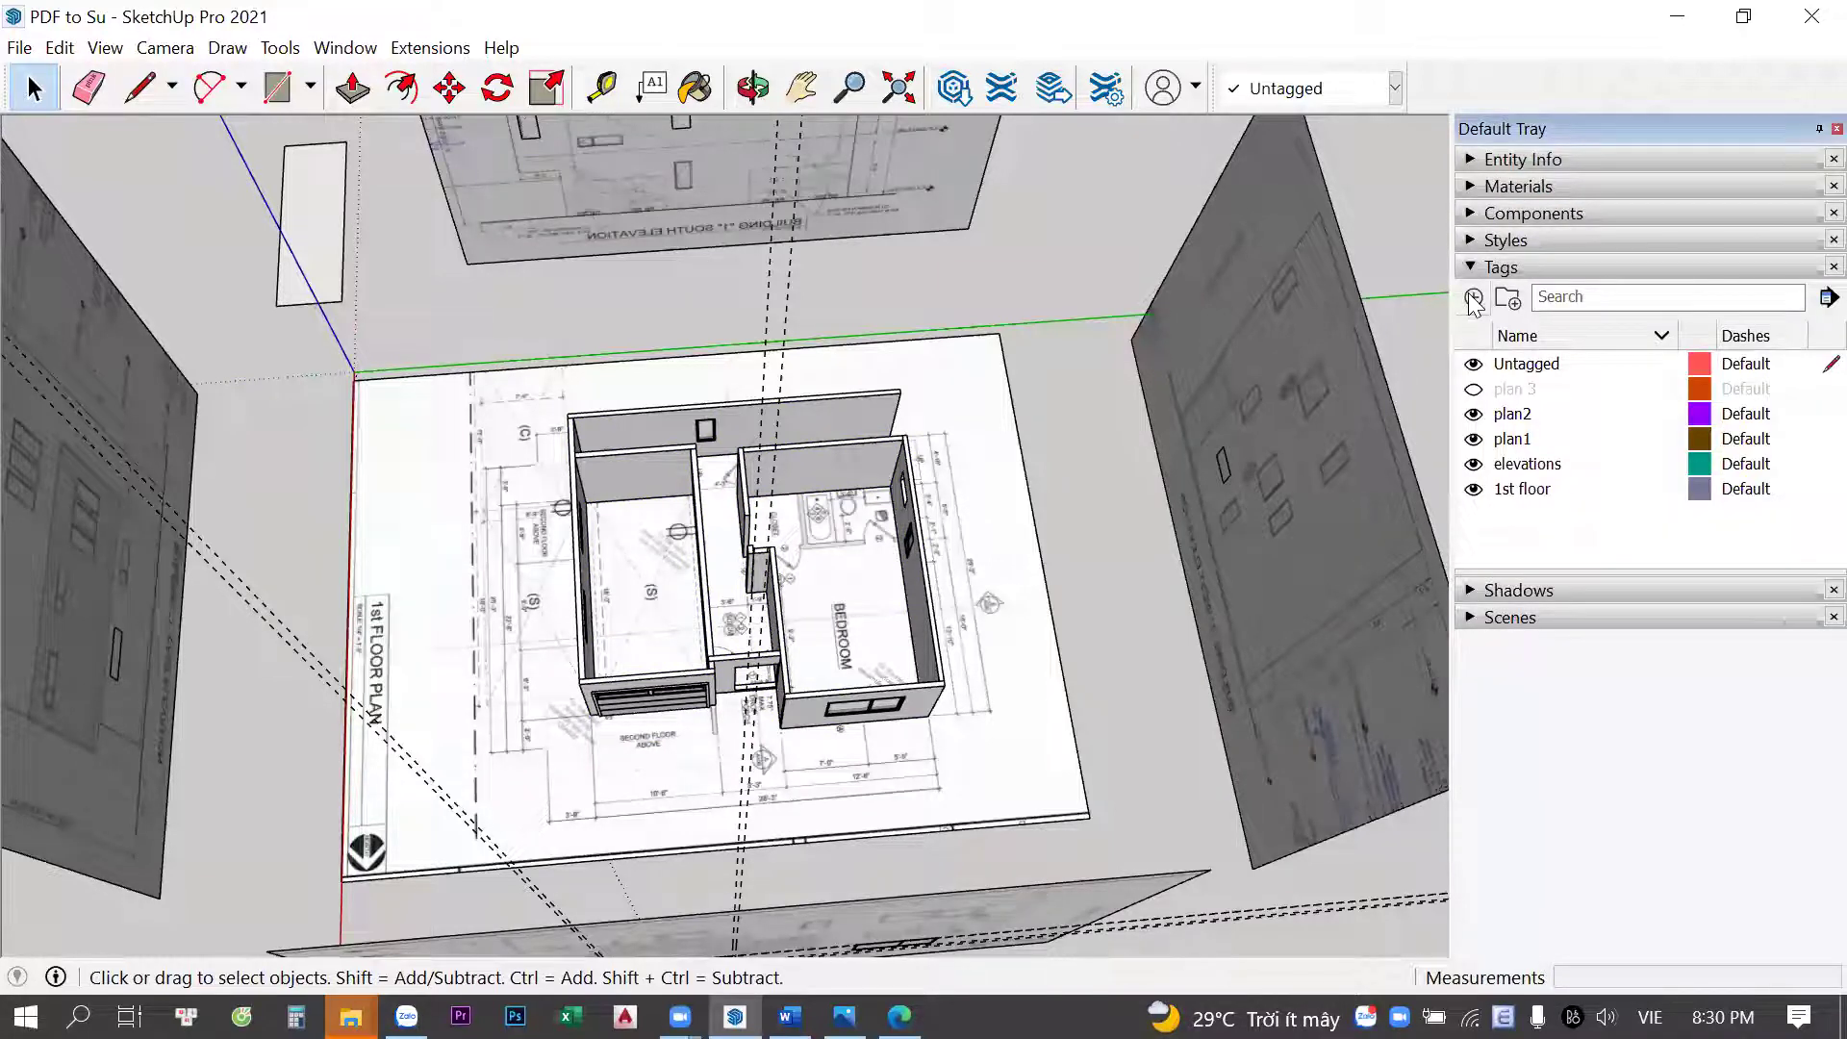
pyautogui.write('2')
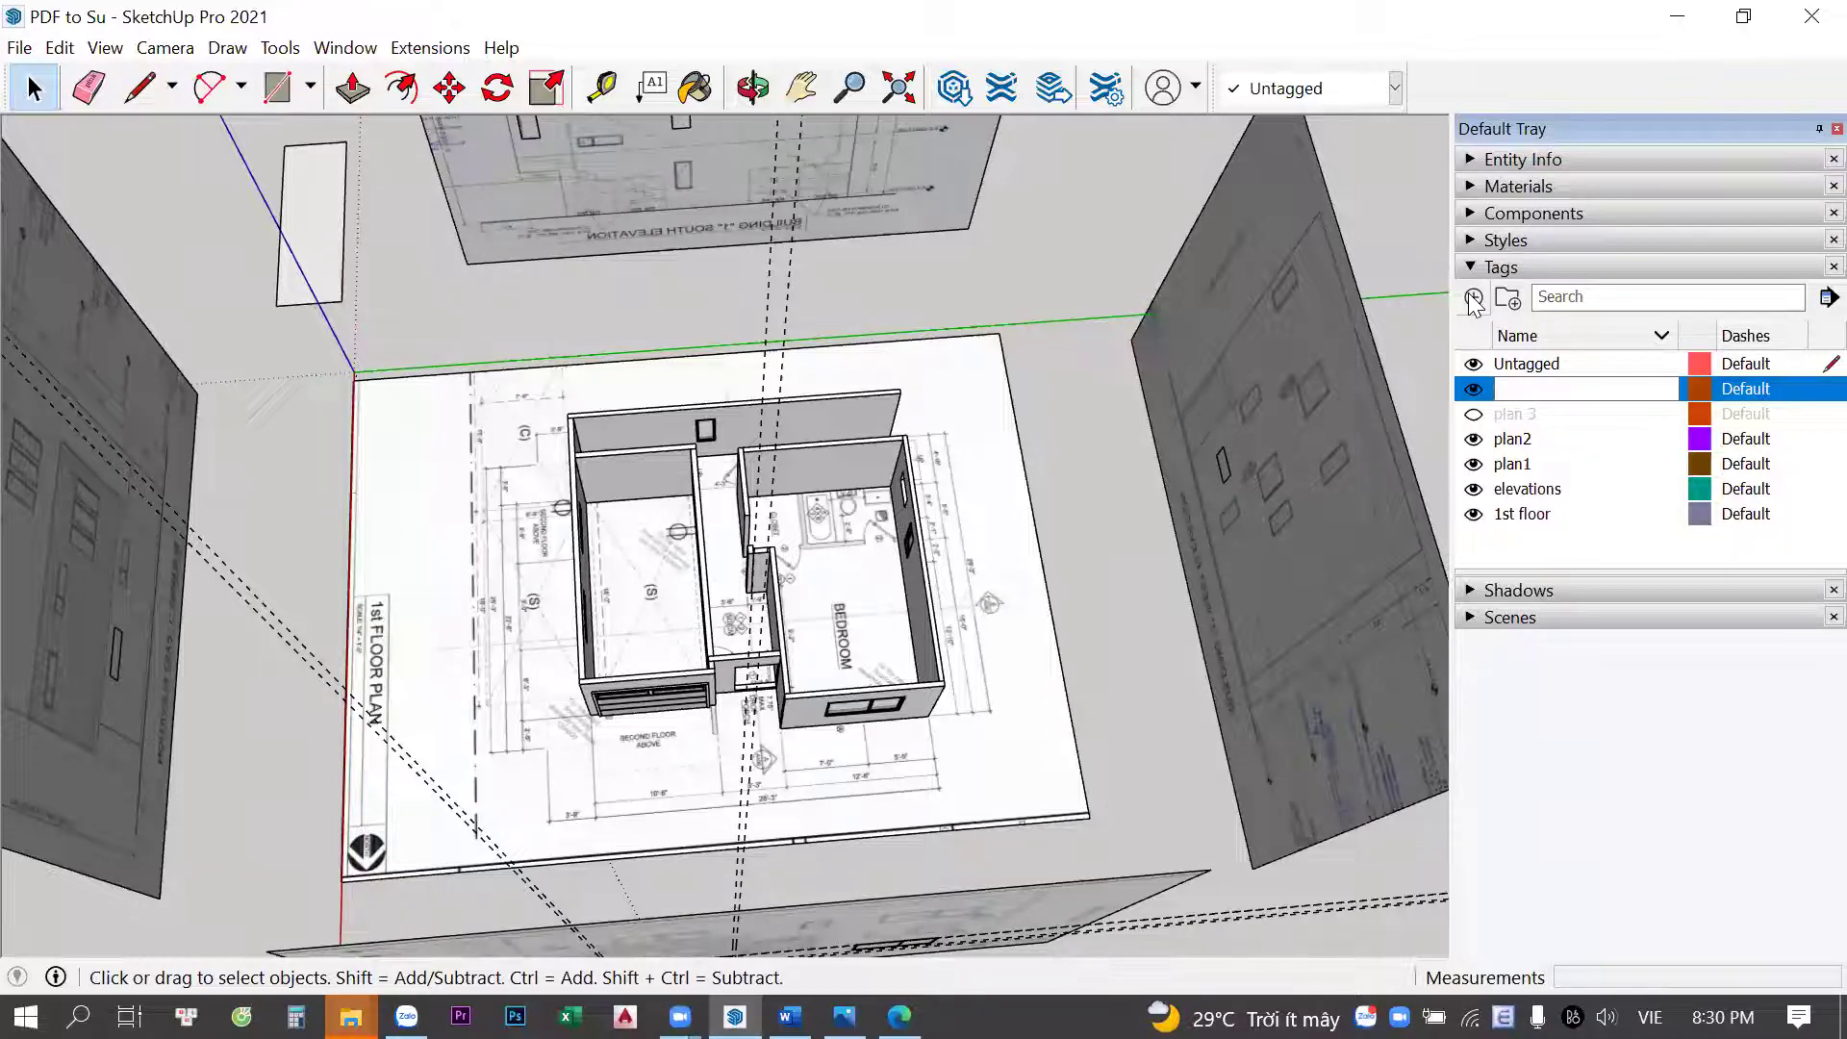
pyautogui.press('Return')
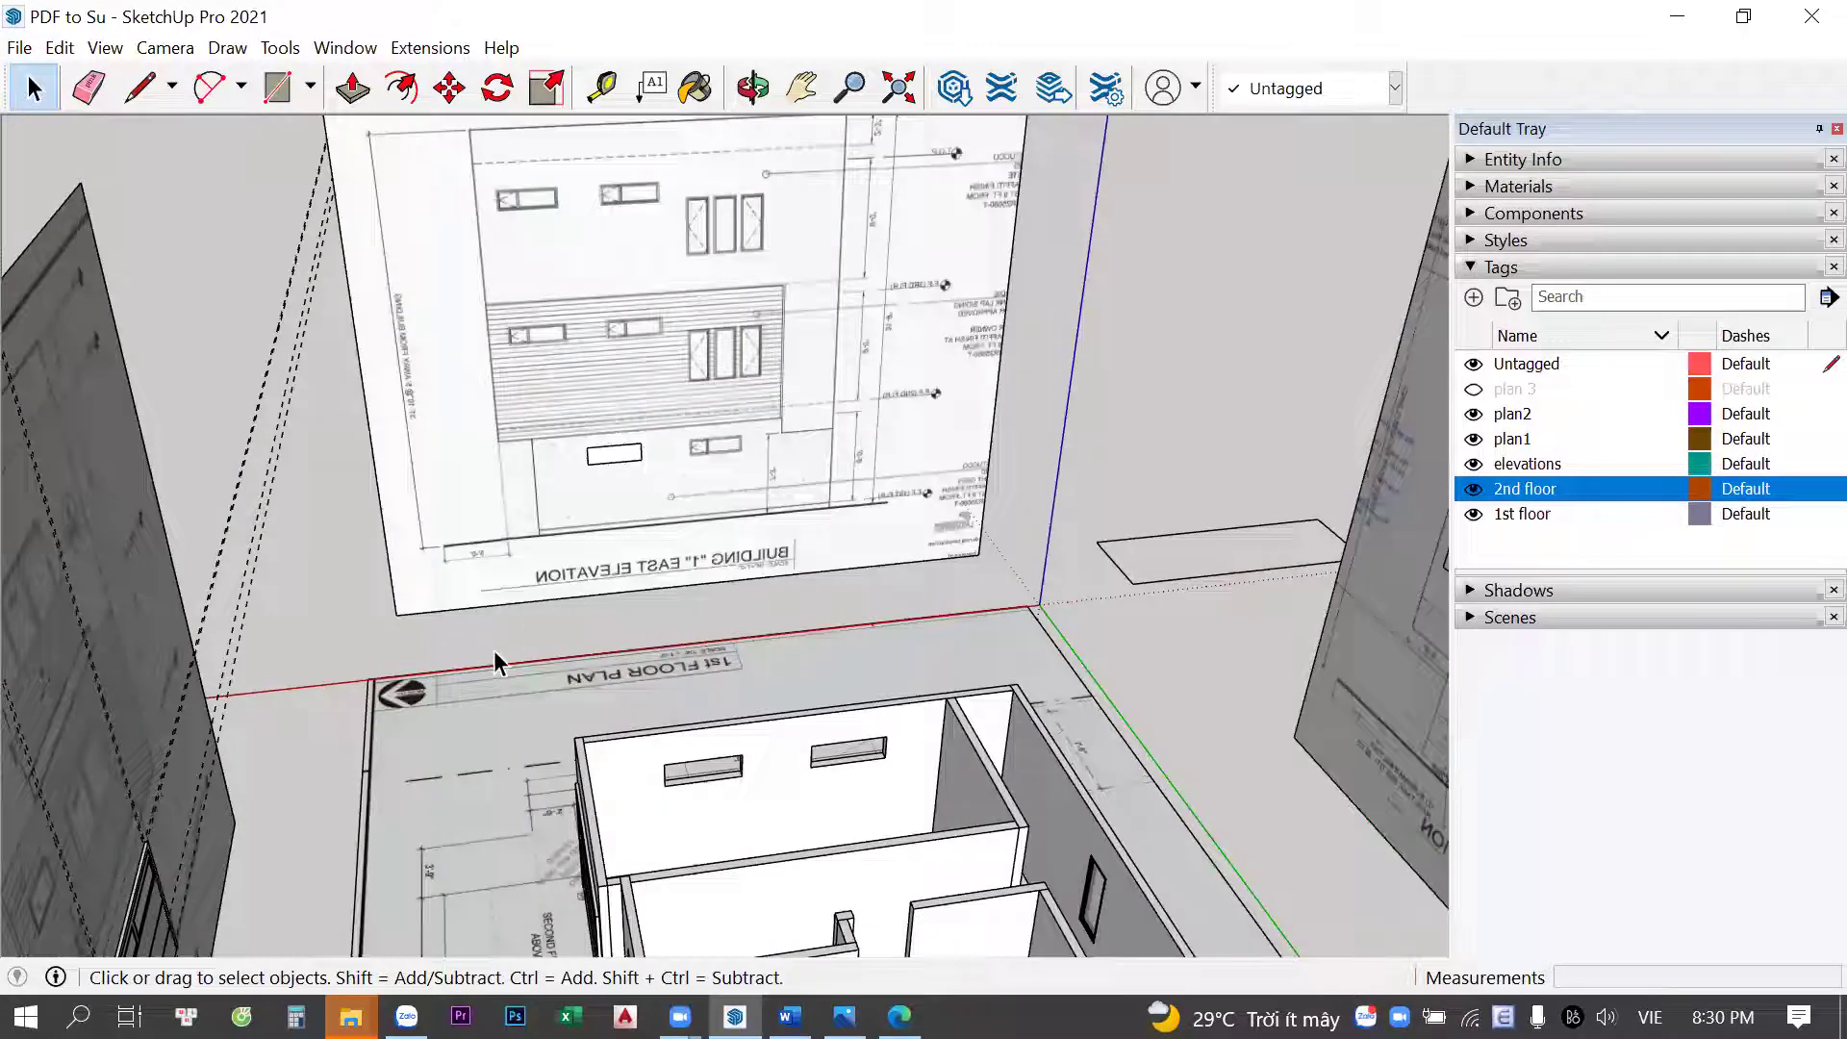
# Try starting Tape Measure guides at the plan and east elevation edges
pyautogui.press('t')
pyautogui.click(469, 640)
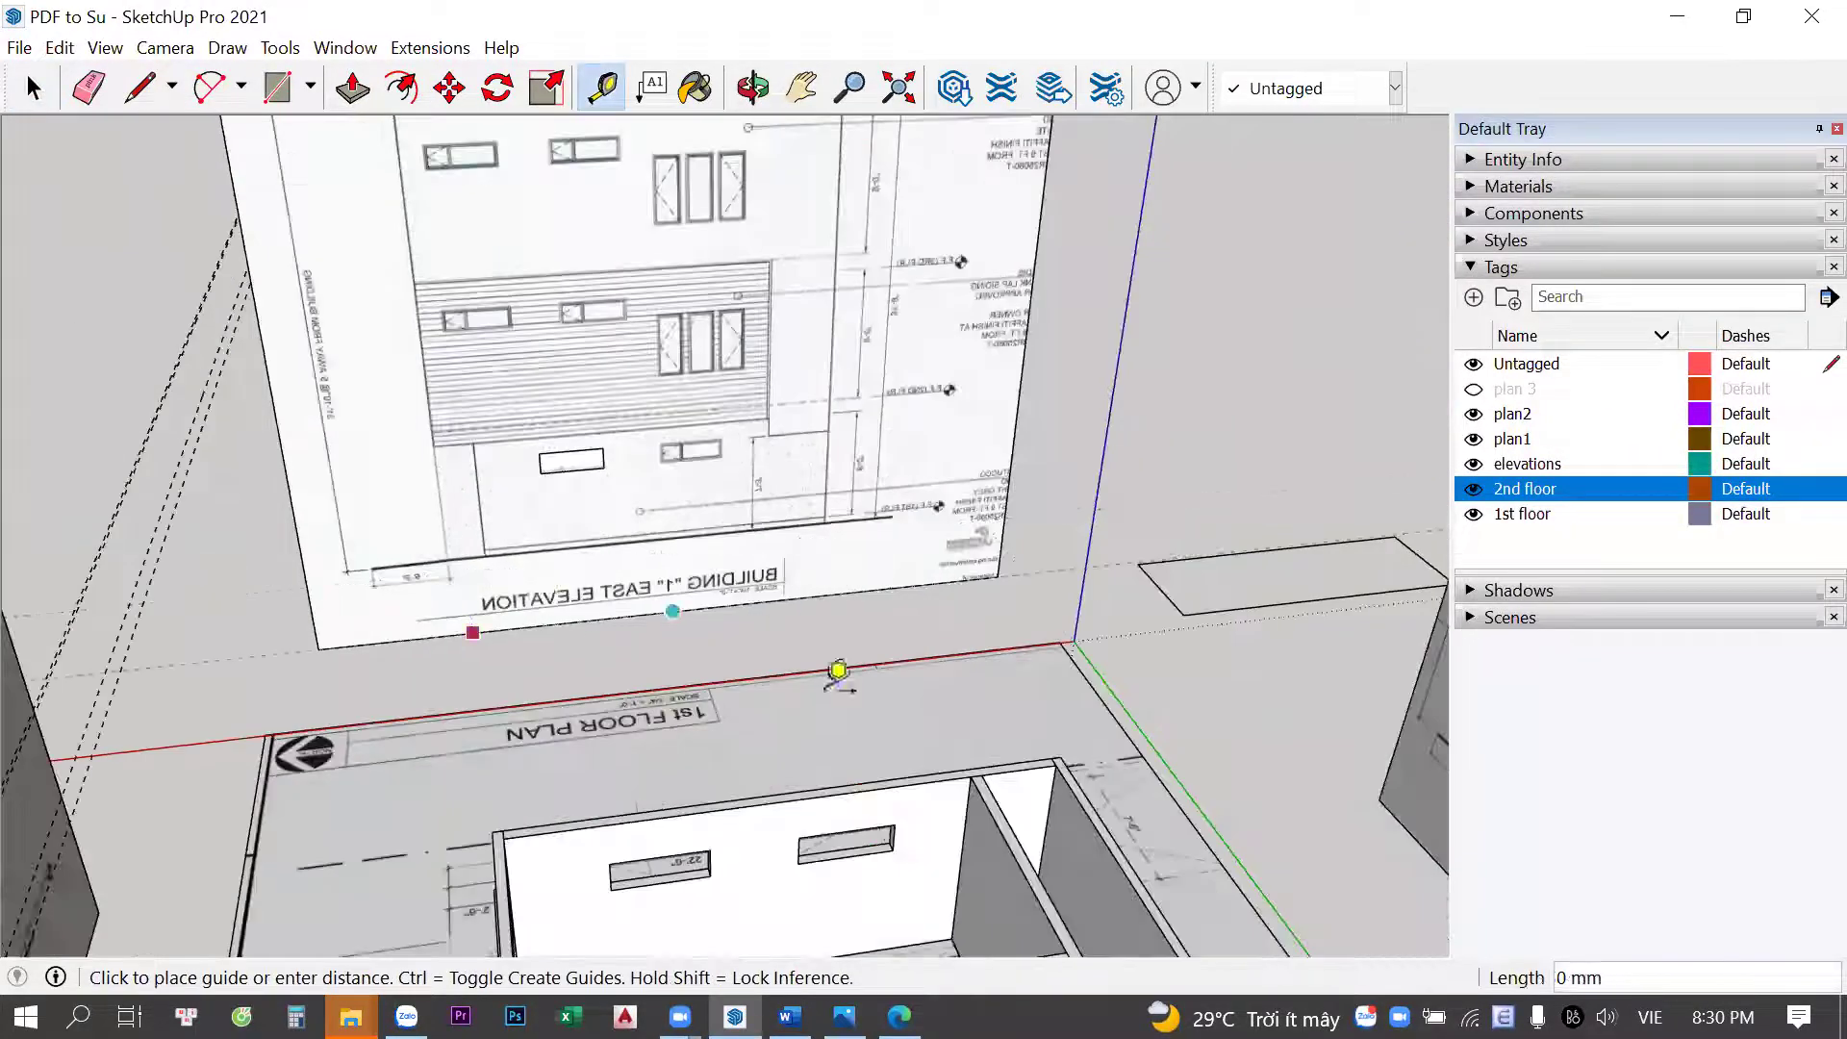
pyautogui.press('space')
pyautogui.scroll(5, 453, 425)
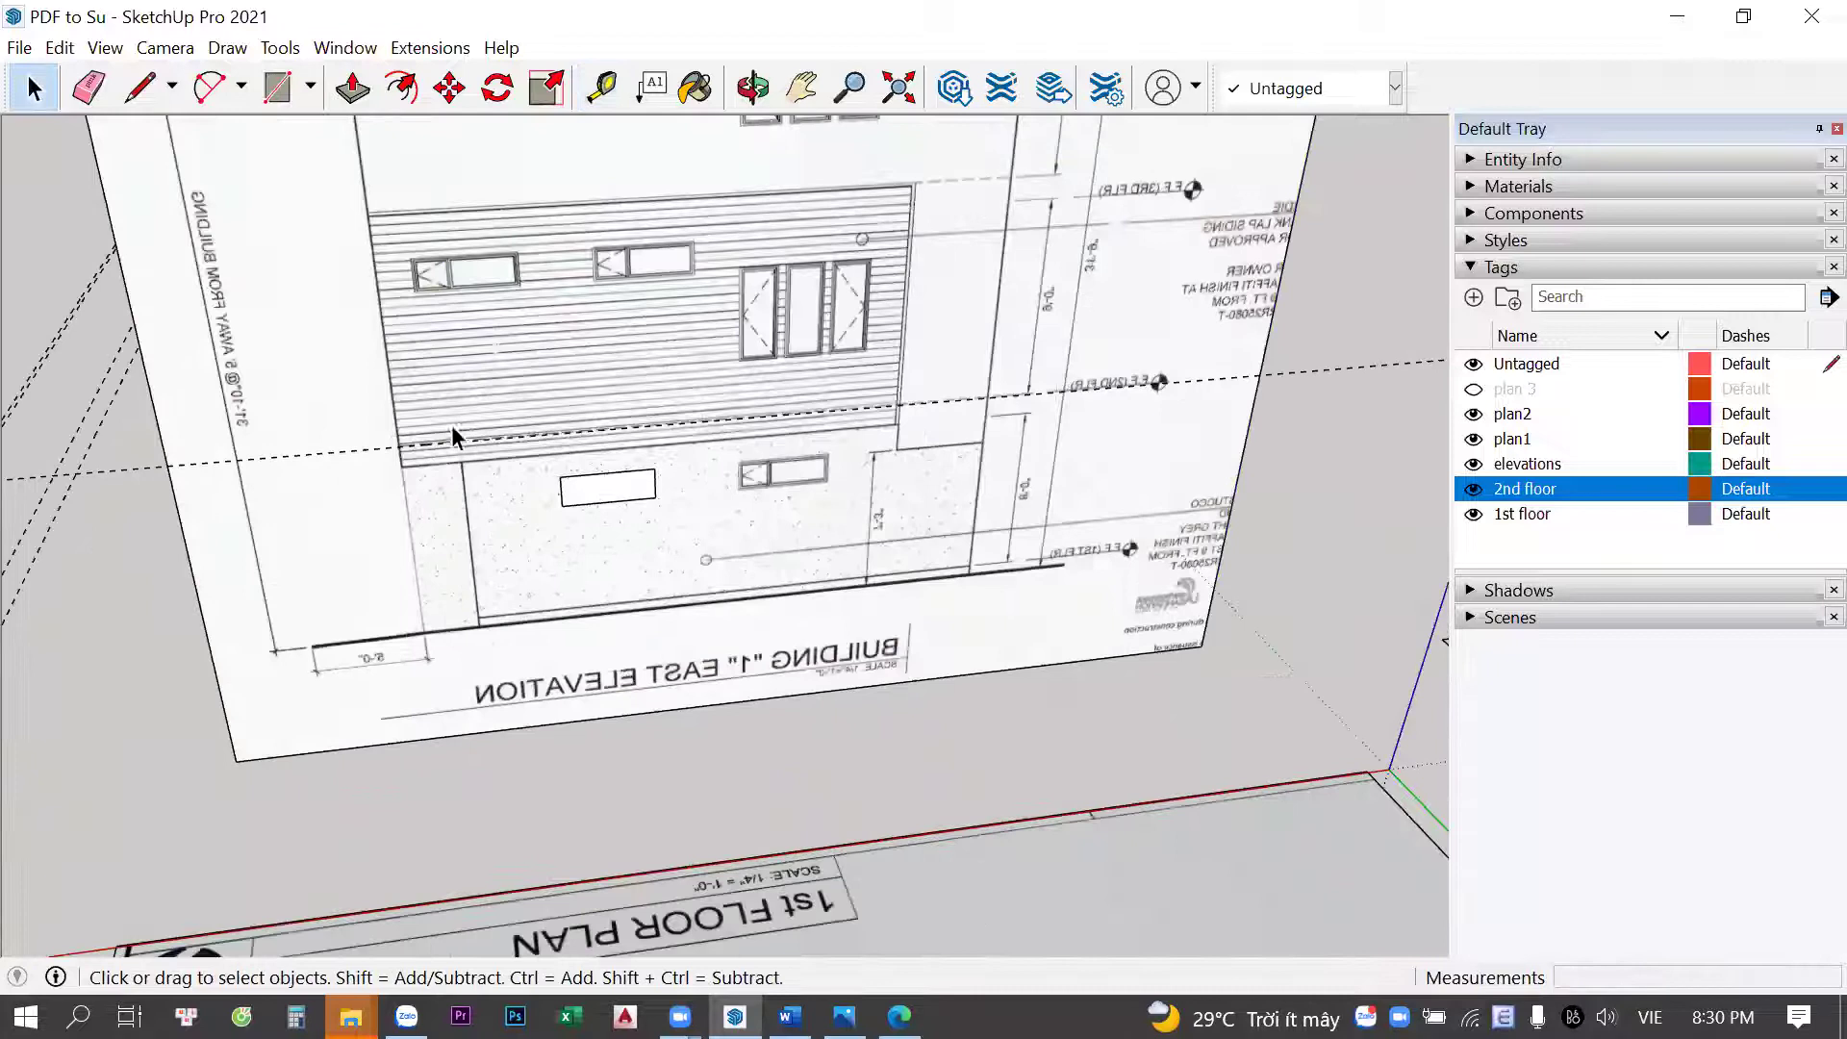
pyautogui.scroll(3, 418, 441)
pyautogui.scroll(3, 418, 440)
pyautogui.scroll(-2, 417, 441)
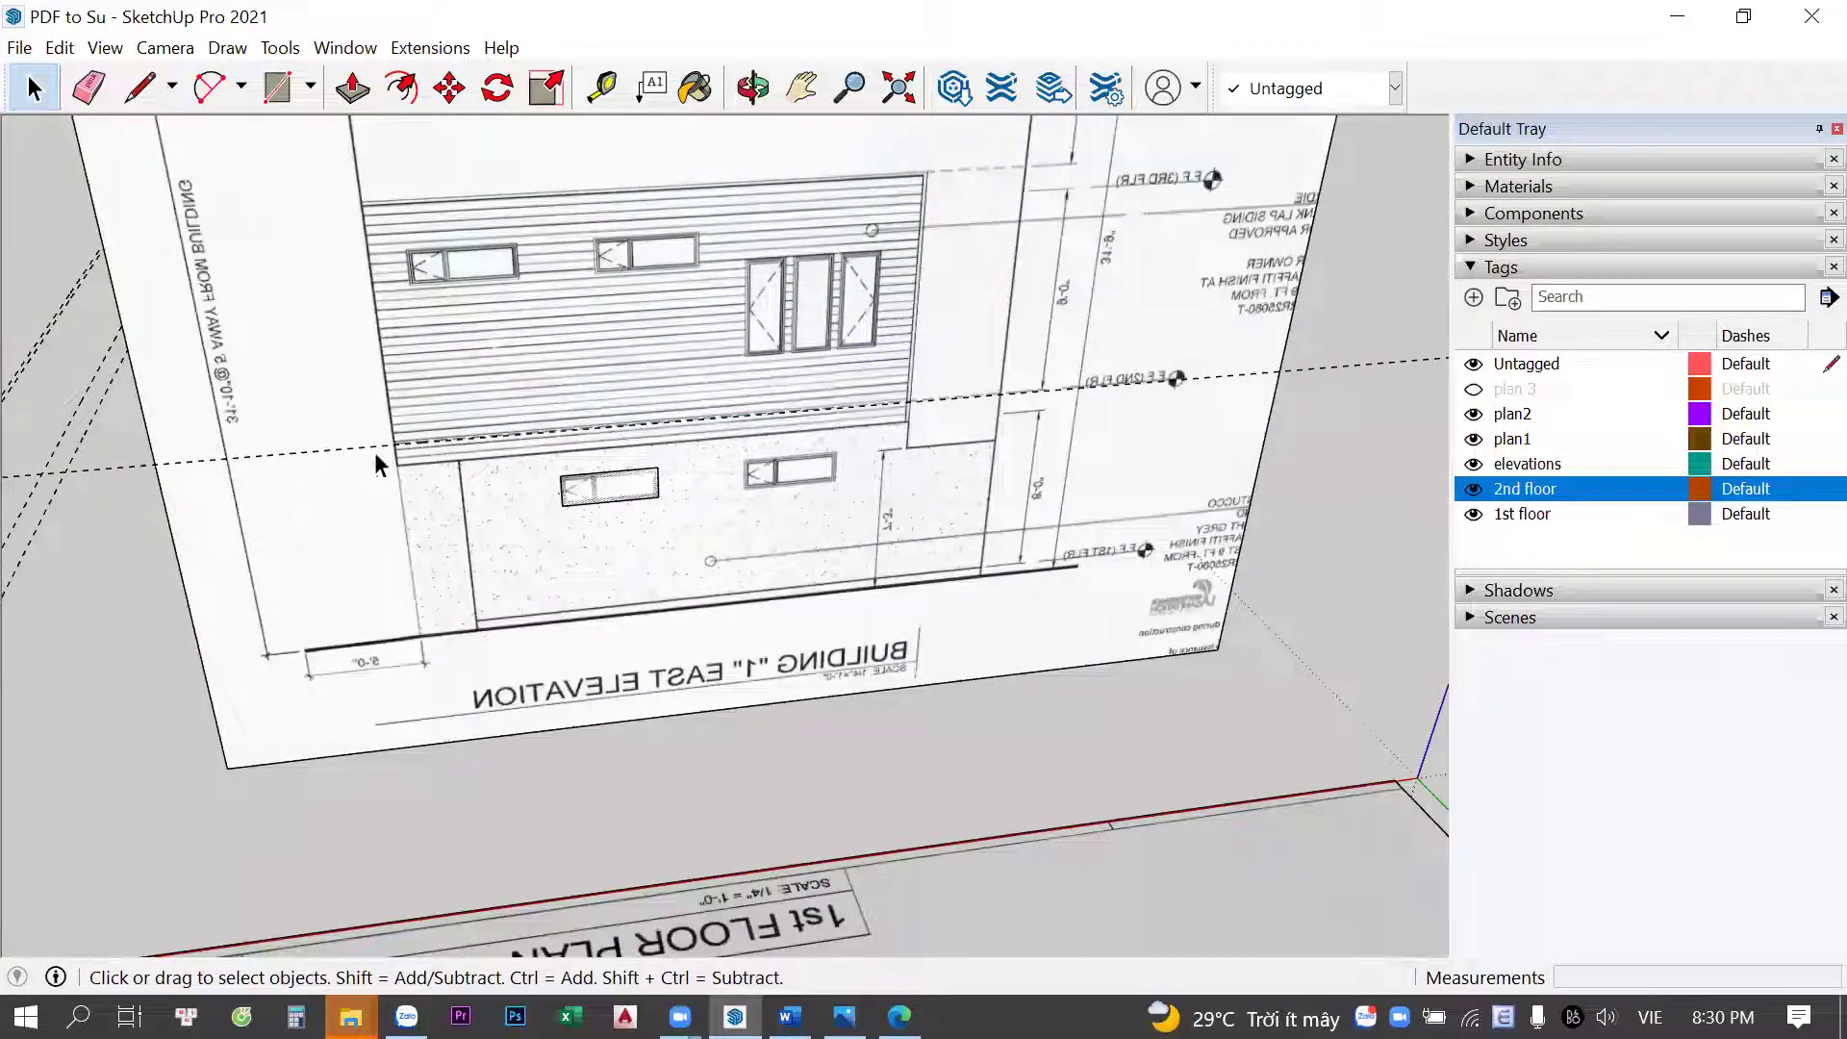
pyautogui.press('t')
pyautogui.click(366, 445)
pyautogui.moveTo(371, 350)
pyautogui.mouseDown(button='middle')
pyautogui.moveTo(412, 293)
pyautogui.moveTo(209, 305)
pyautogui.mouseUp(button='middle')
pyautogui.scroll(3, 407, 299)
pyautogui.scroll(2, 407, 300)
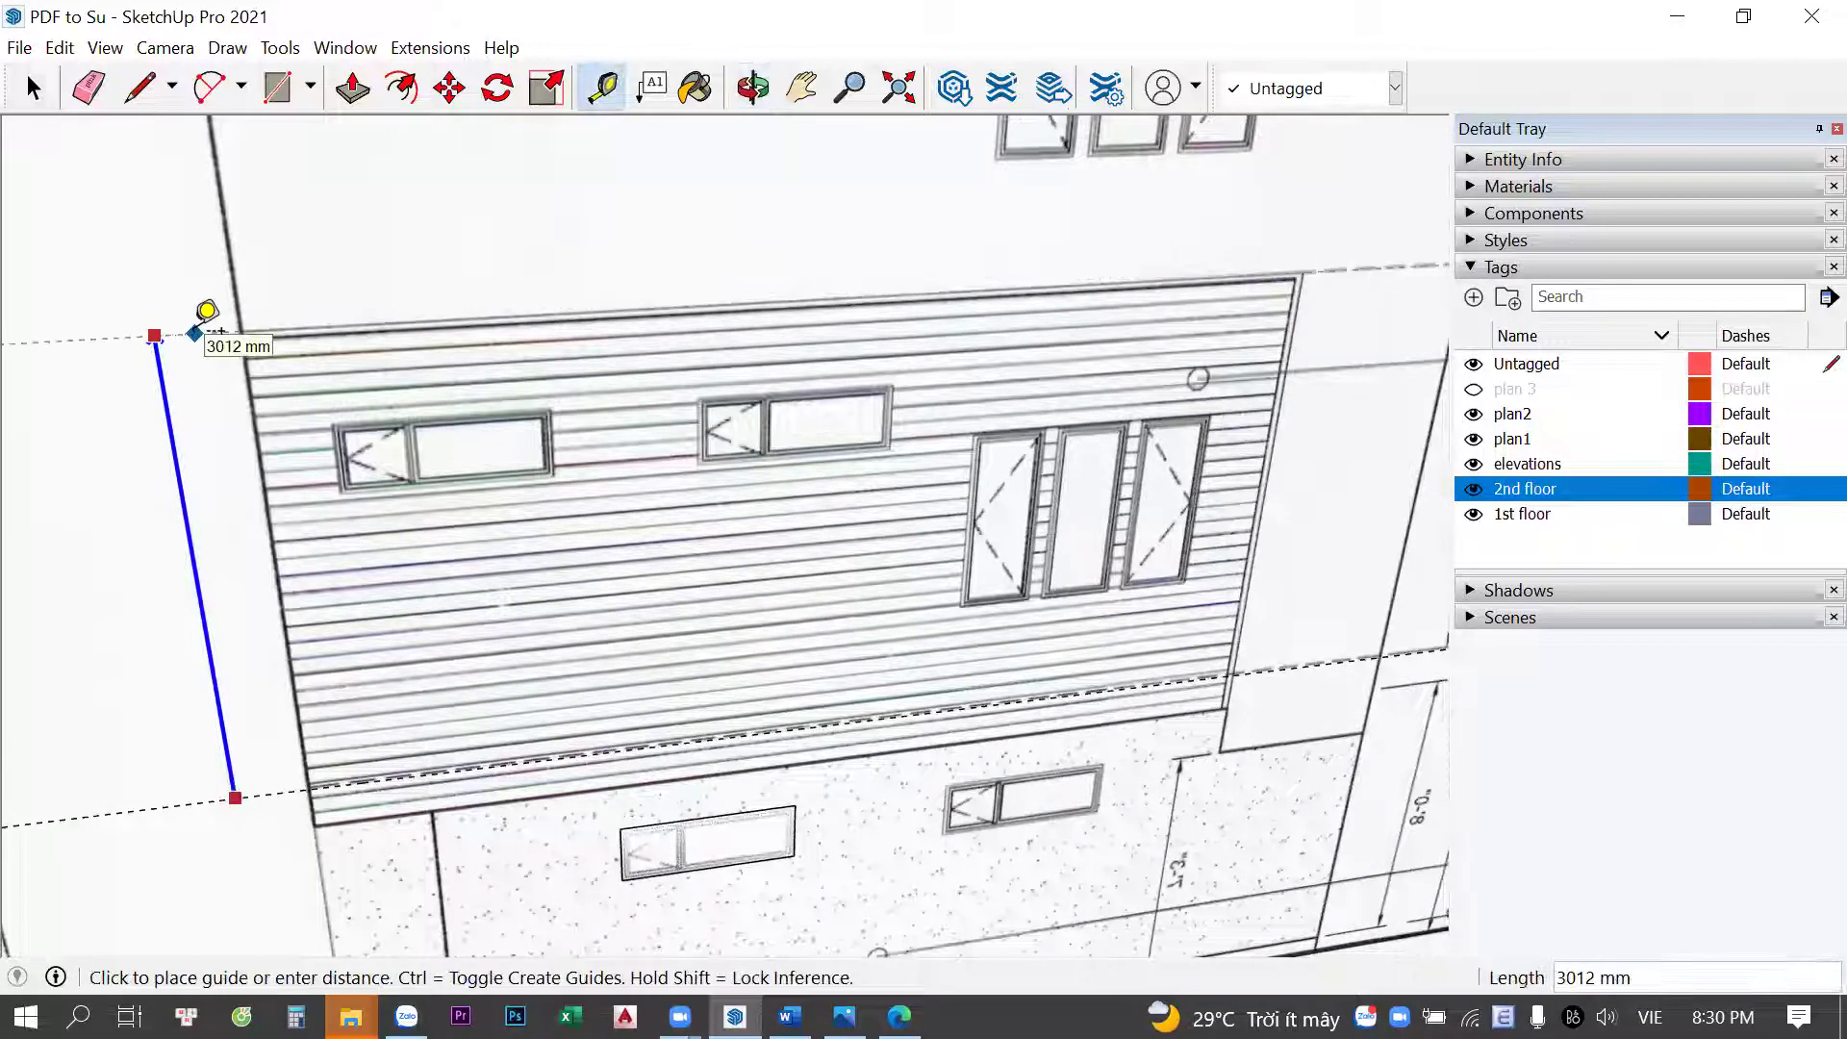
pyautogui.press('space')
pyautogui.scroll(-5, 581, 240)
pyautogui.moveTo(581, 240); pyautogui.dragTo(625, 462, button='middle')
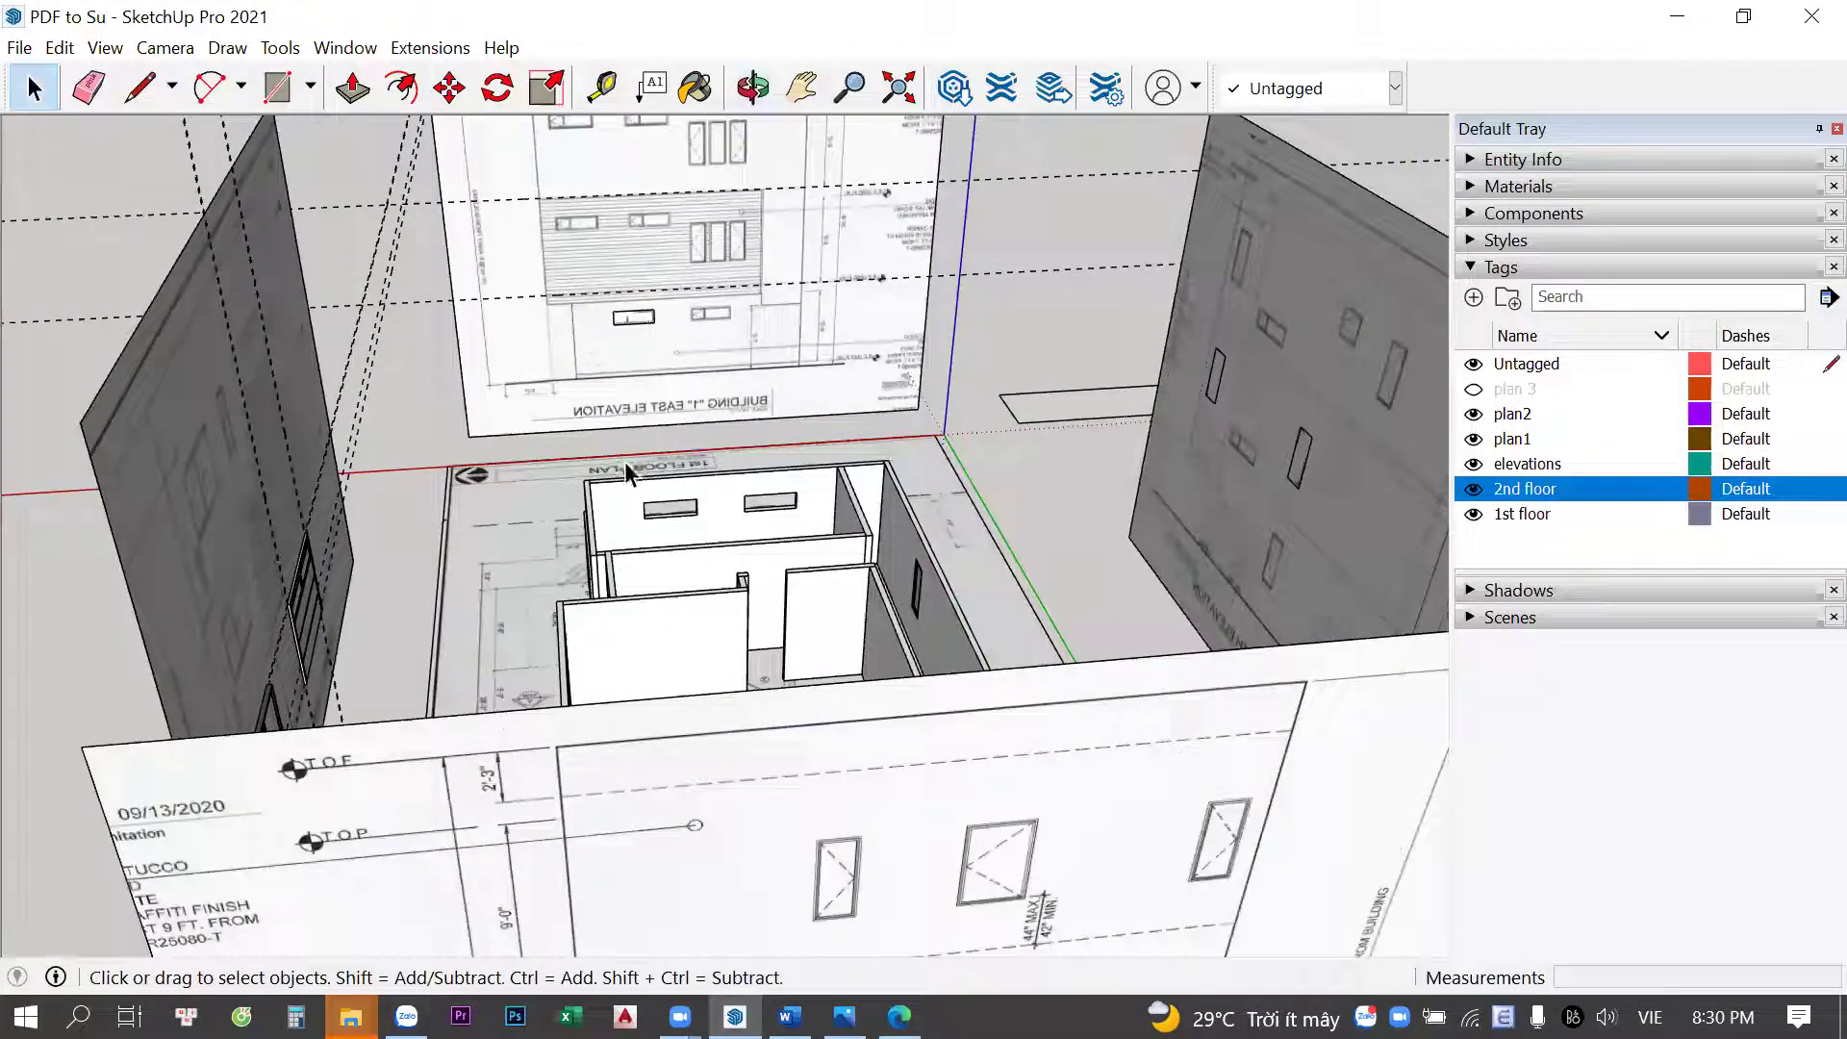
pyautogui.scroll(3, 569, 238)
pyautogui.scroll(3, 517, 325)
pyautogui.scroll(3, 405, 423)
pyautogui.scroll(3, 404, 423)
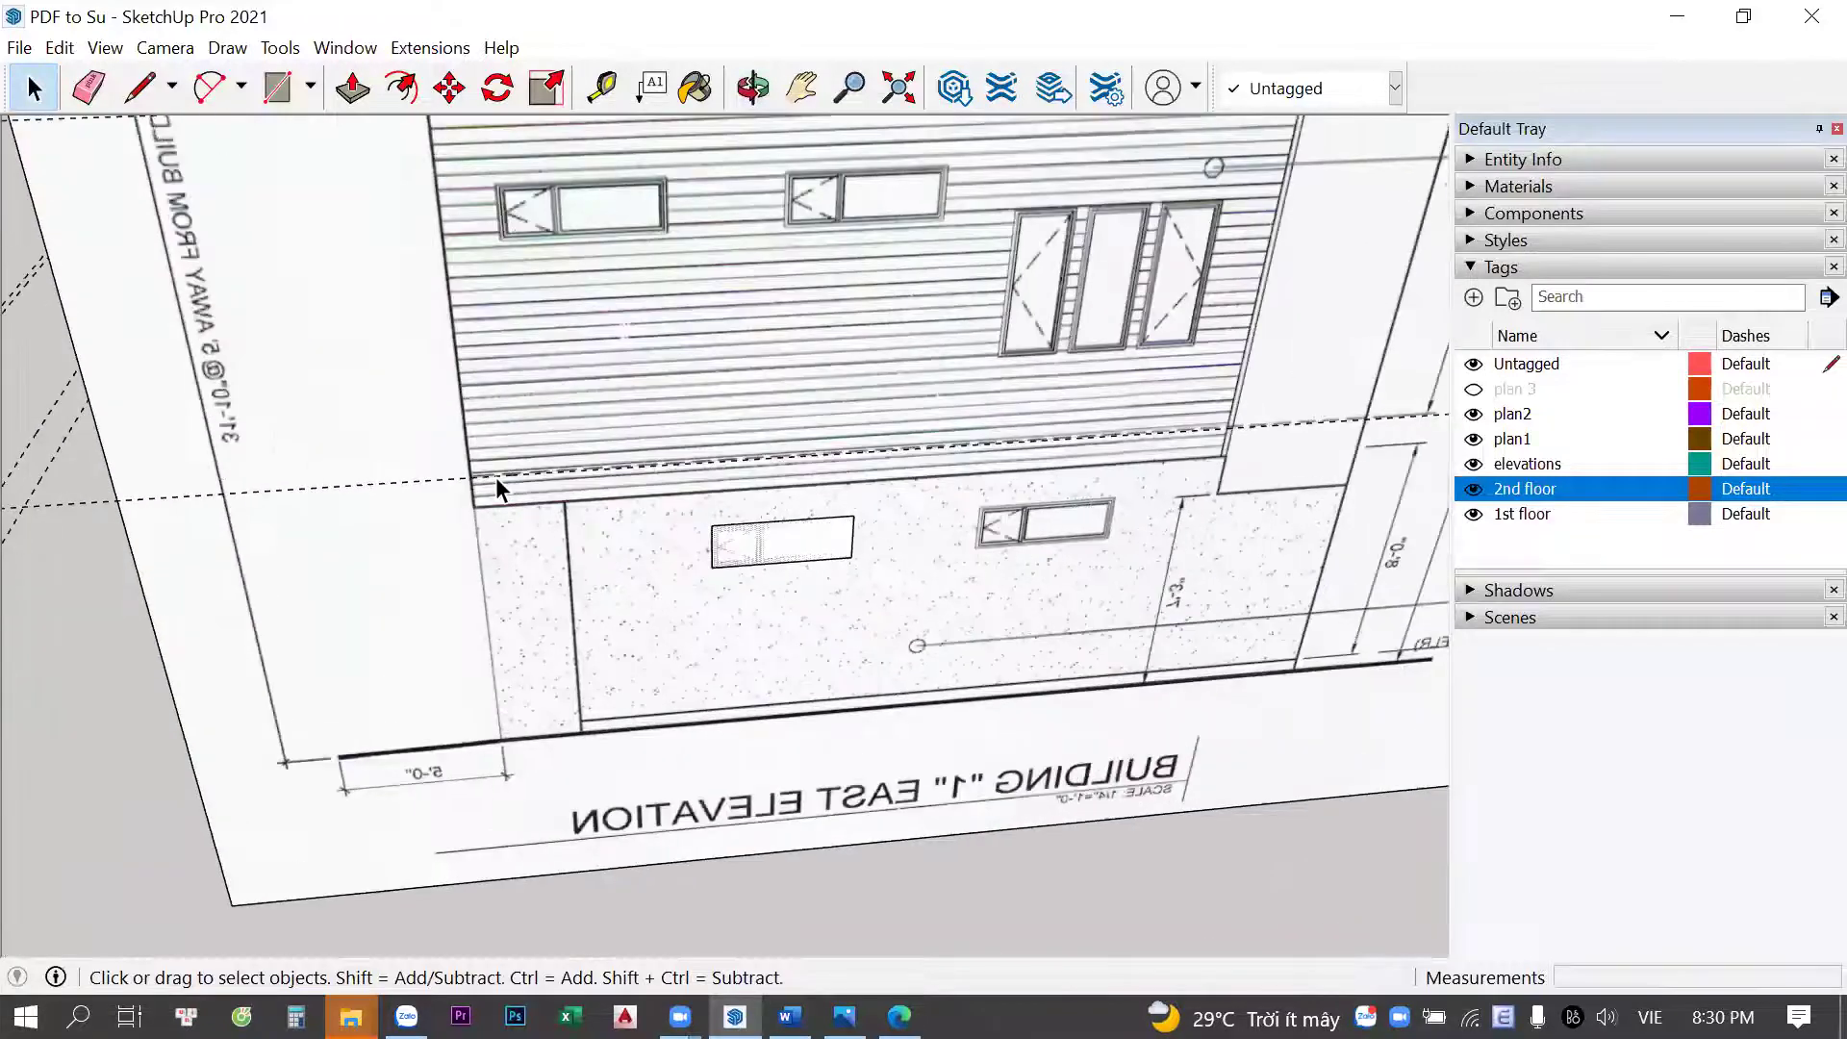
# Place a guide line along the east elevation's edge
pyautogui.press('t')
pyautogui.scroll(3, 453, 462)
pyautogui.click(454, 462)
pyautogui.scroll(2, 472, 483)
pyautogui.scroll(2, 471, 483)
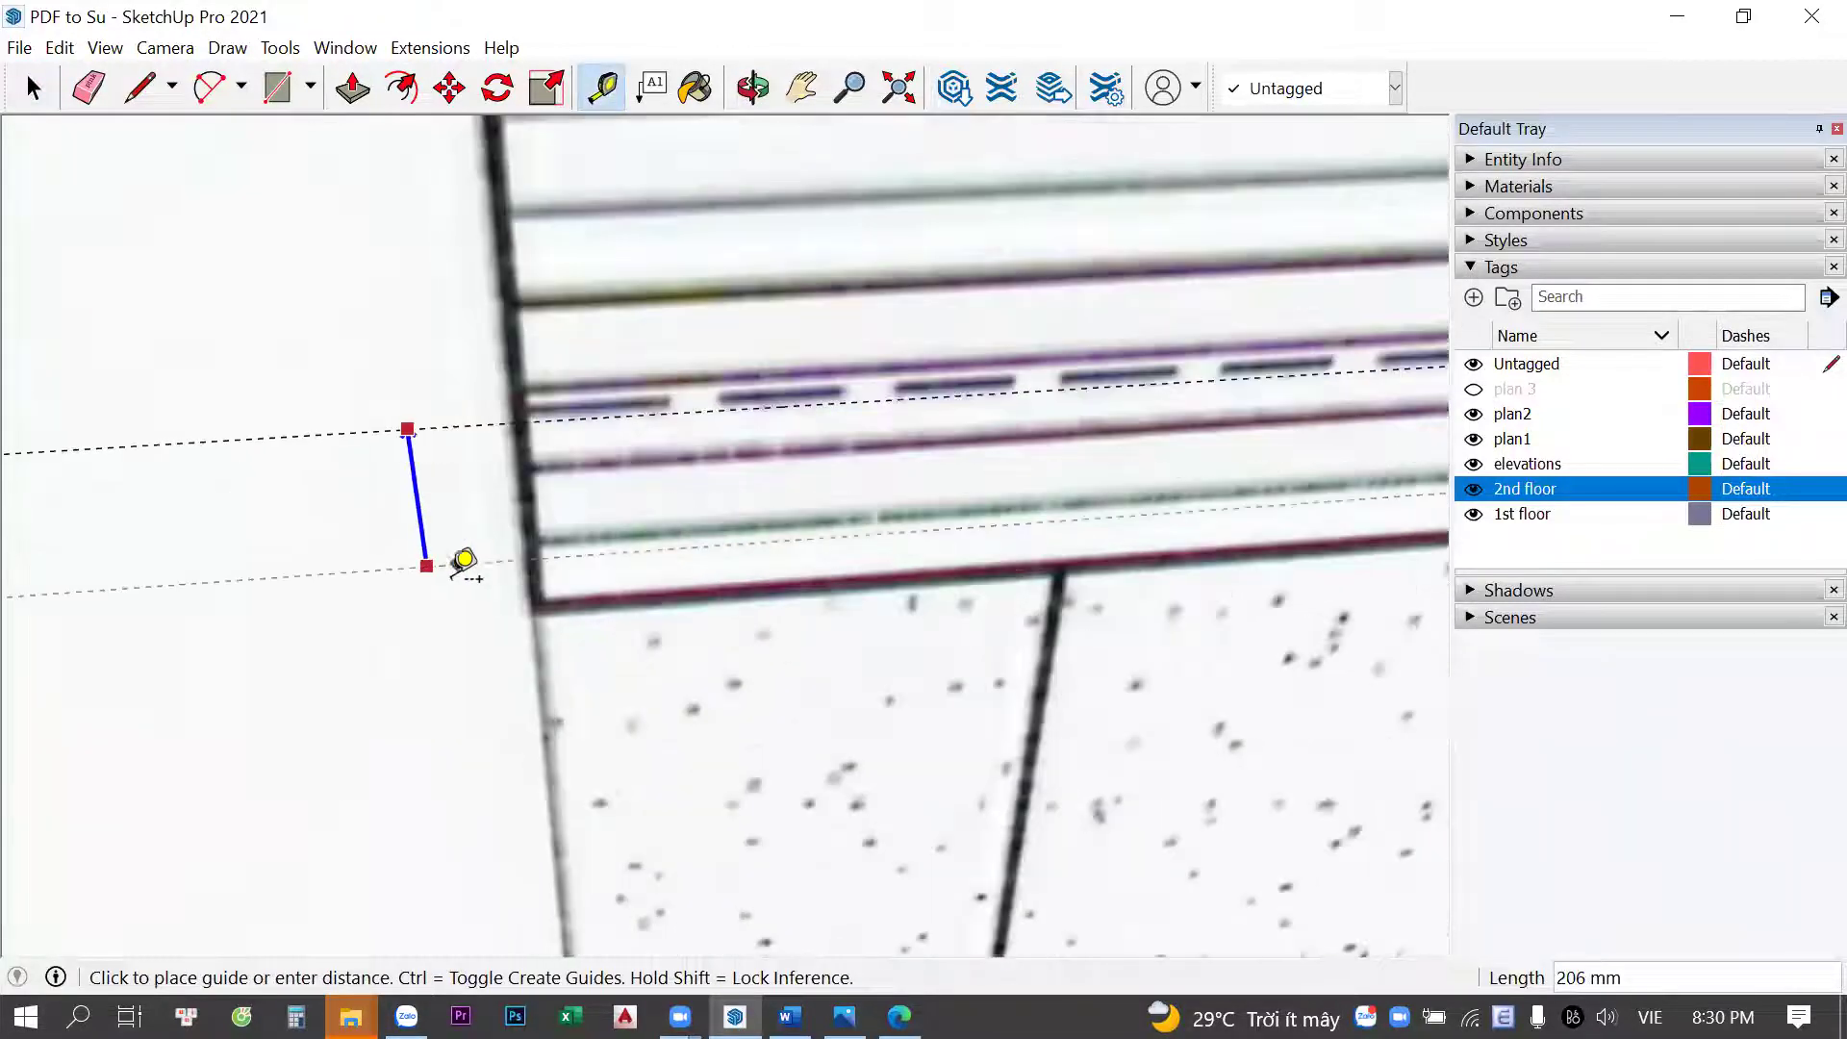
pyautogui.click(452, 614)
pyautogui.press('space')
pyautogui.scroll(-2, 520, 607)
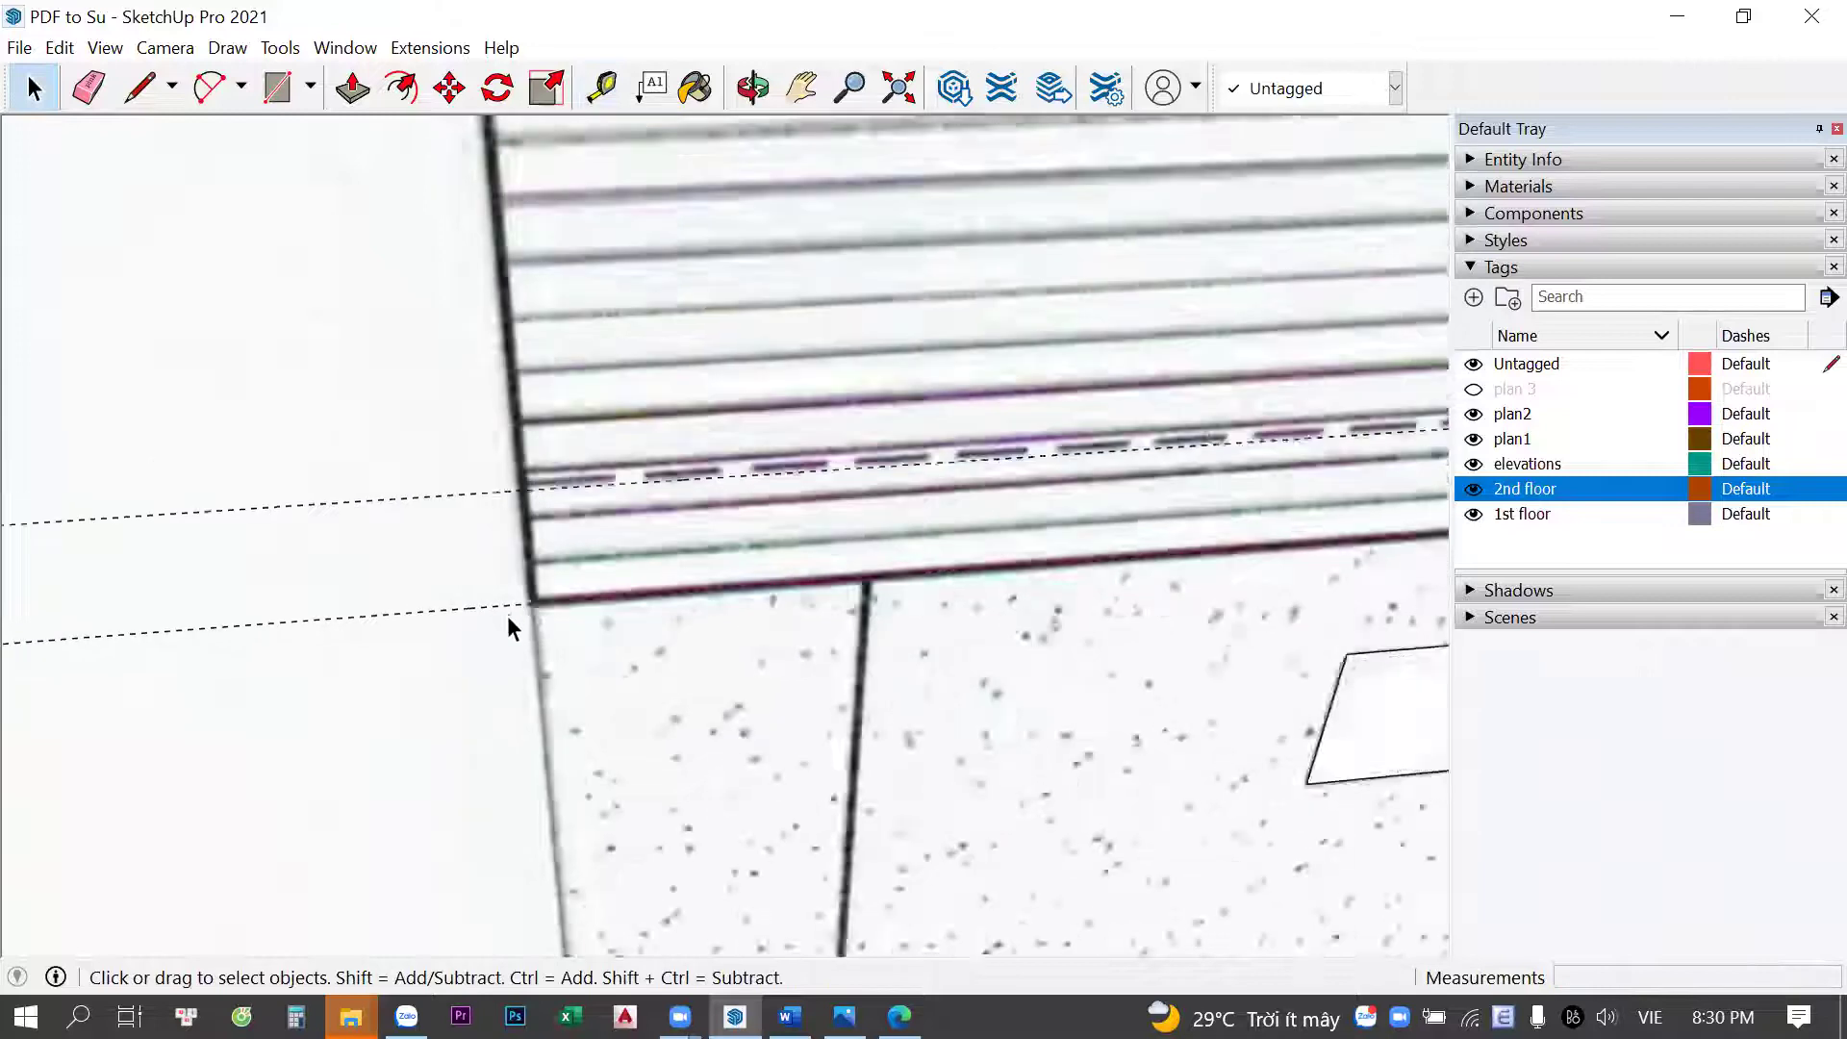
pyautogui.scroll(-3, 510, 621)
pyautogui.scroll(-3, 673, 424)
pyautogui.scroll(-3, 550, 348)
pyautogui.scroll(-2, 492, 441)
# Start guide measurements from the east elevation's left edge
pyautogui.press('t')
pyautogui.scroll(1, 445, 330)
pyautogui.scroll(2, 433, 332)
pyautogui.click(424, 349)
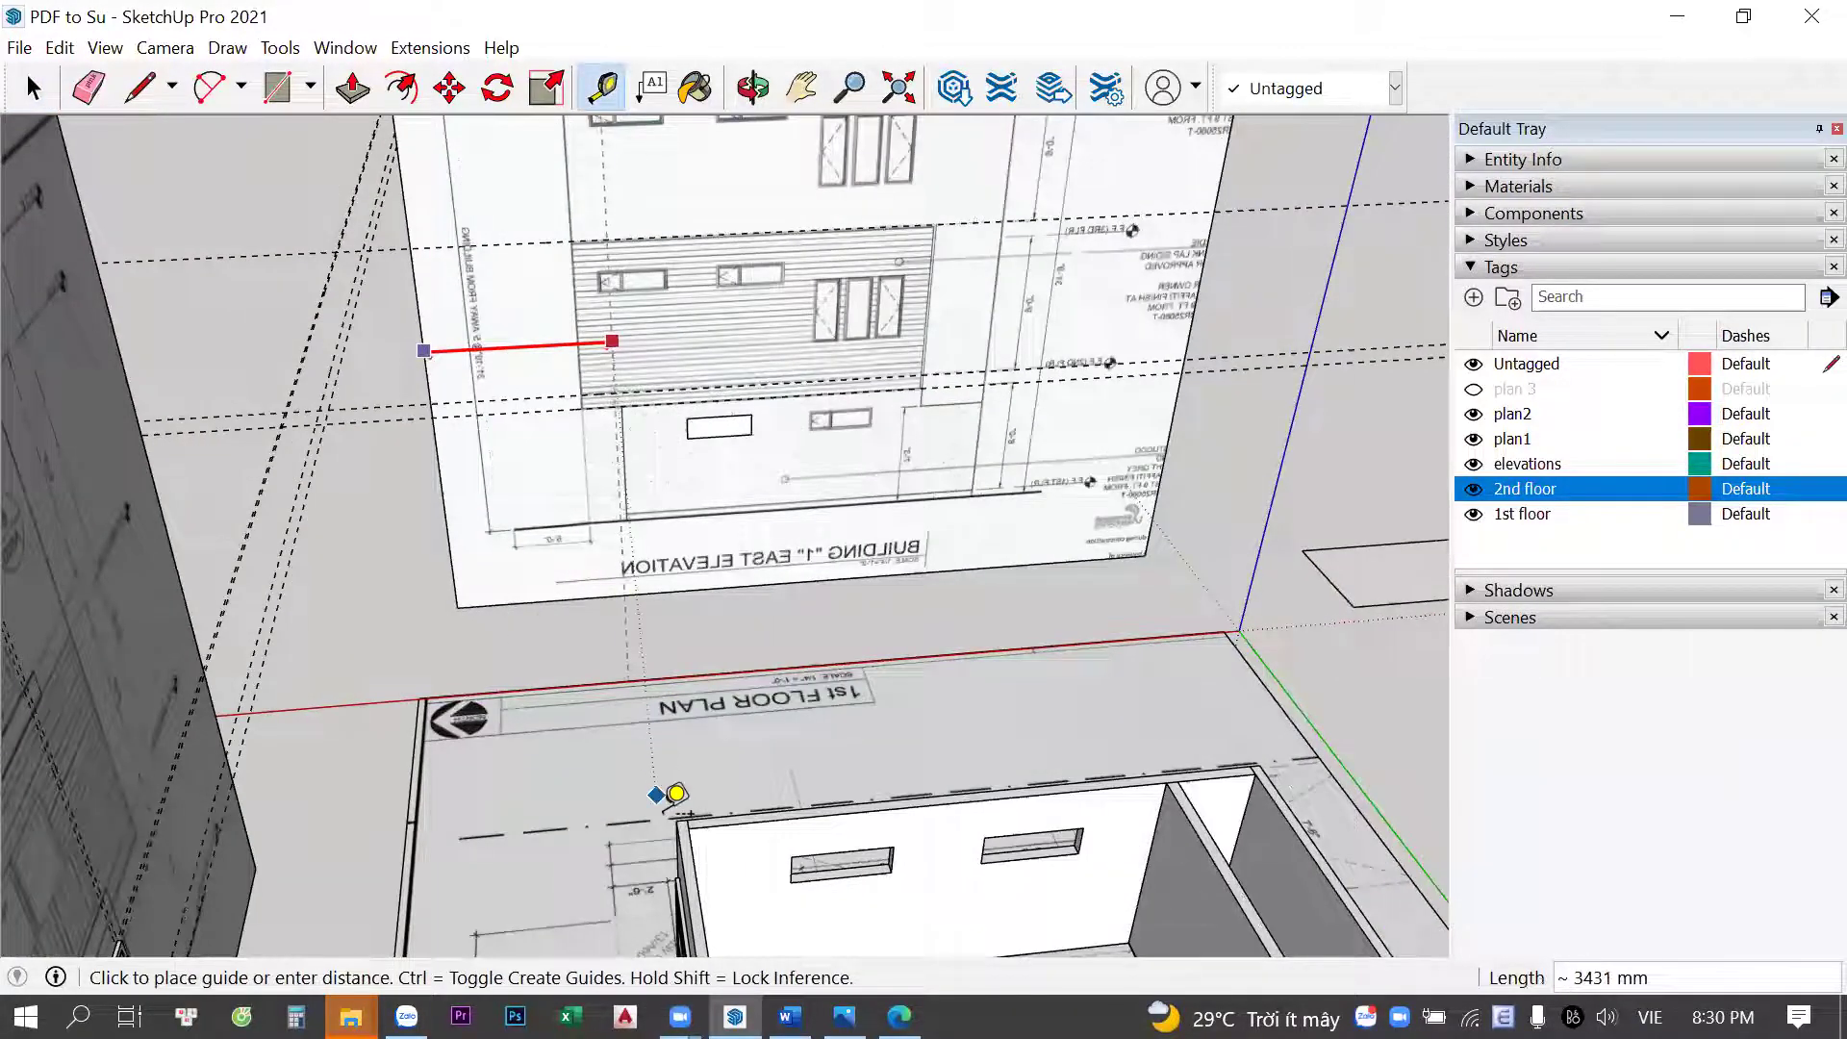
pyautogui.scroll(2, 679, 818)
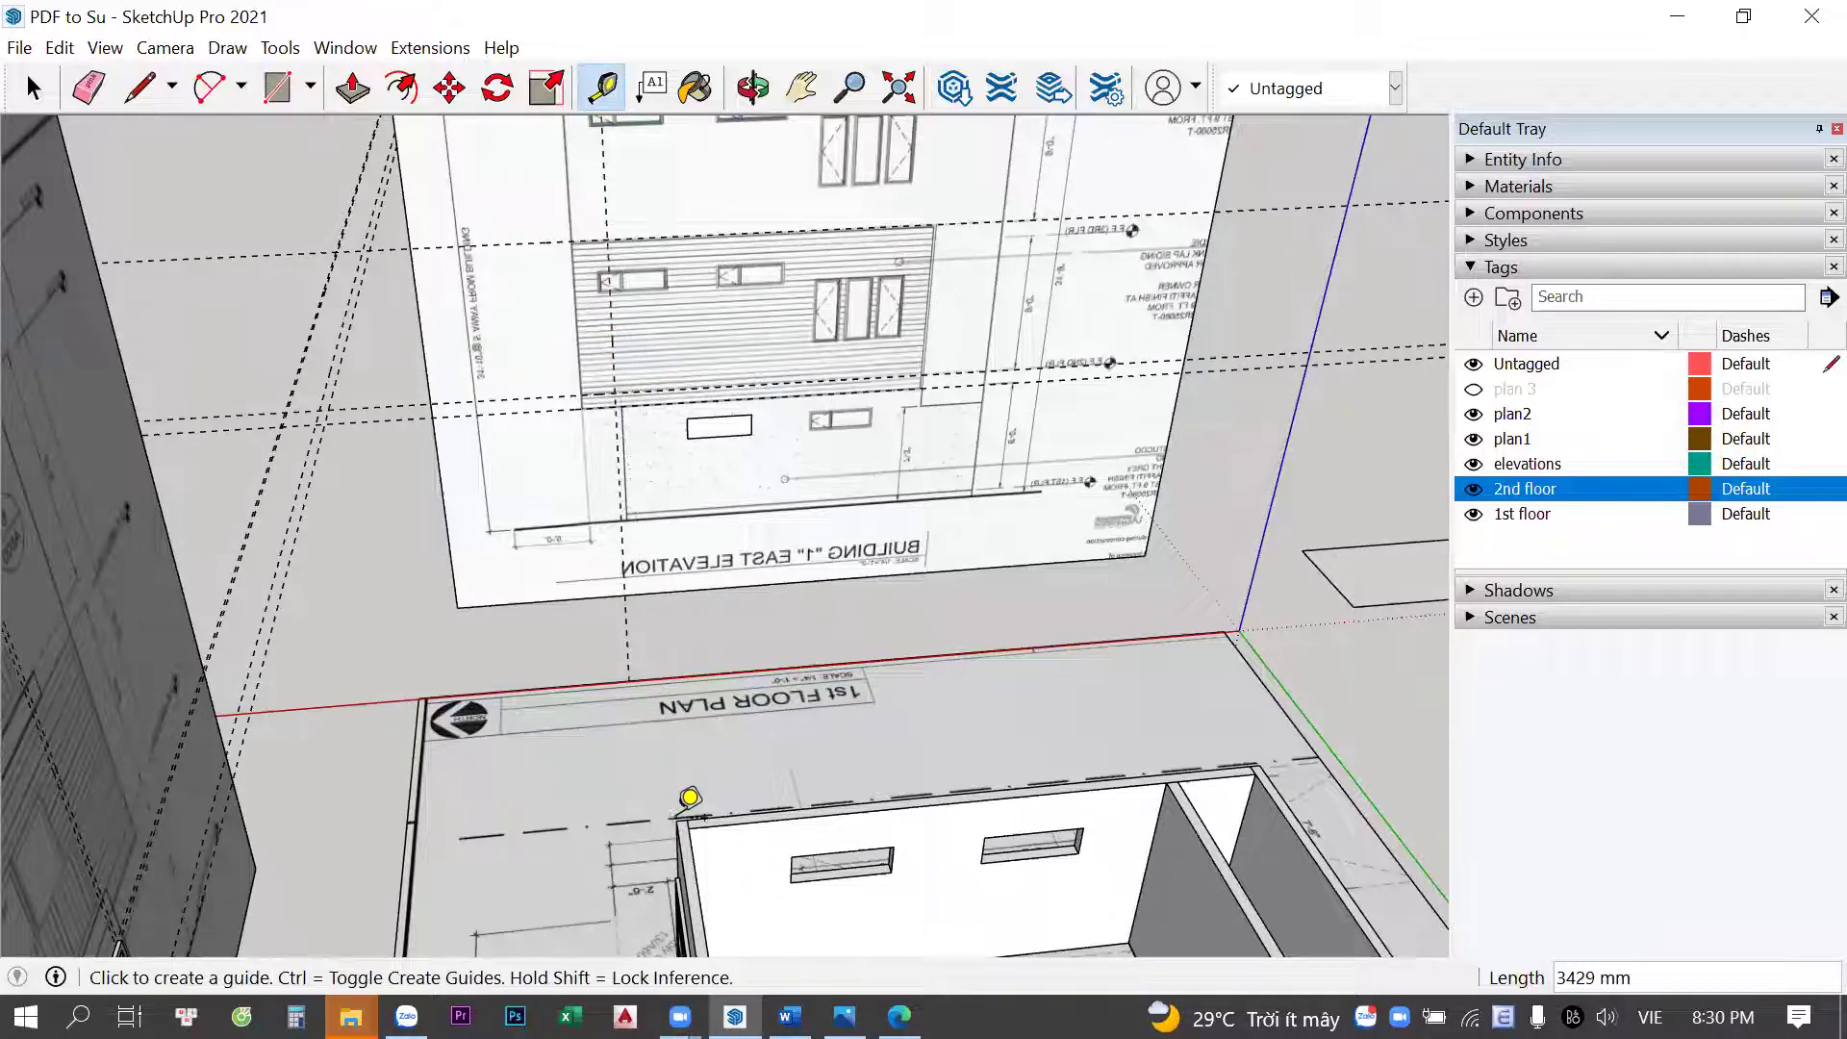
pyautogui.press('space')
pyautogui.scroll(3, 654, 310)
pyautogui.press('t')
pyautogui.click(524, 331)
pyautogui.scroll(2, 551, 329)
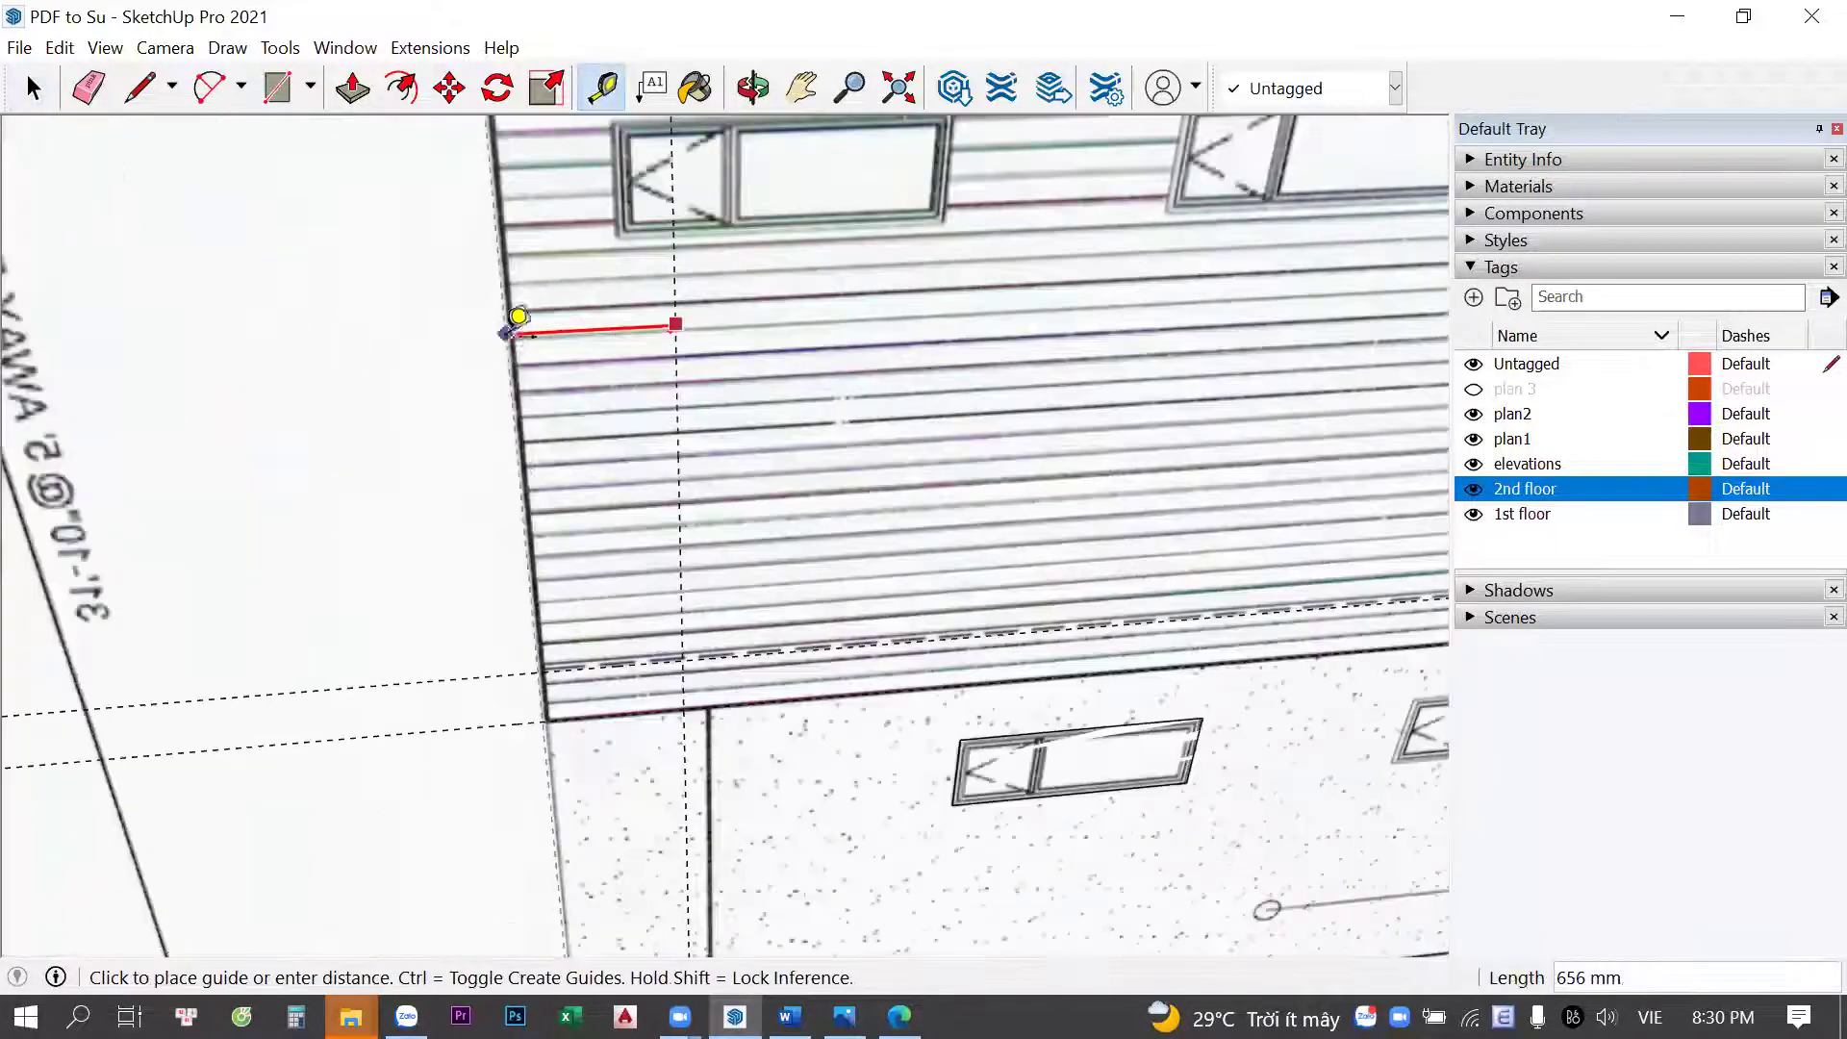
pyautogui.scroll(1, 534, 346)
pyautogui.press('space')
pyautogui.scroll(-2, 416, 446)
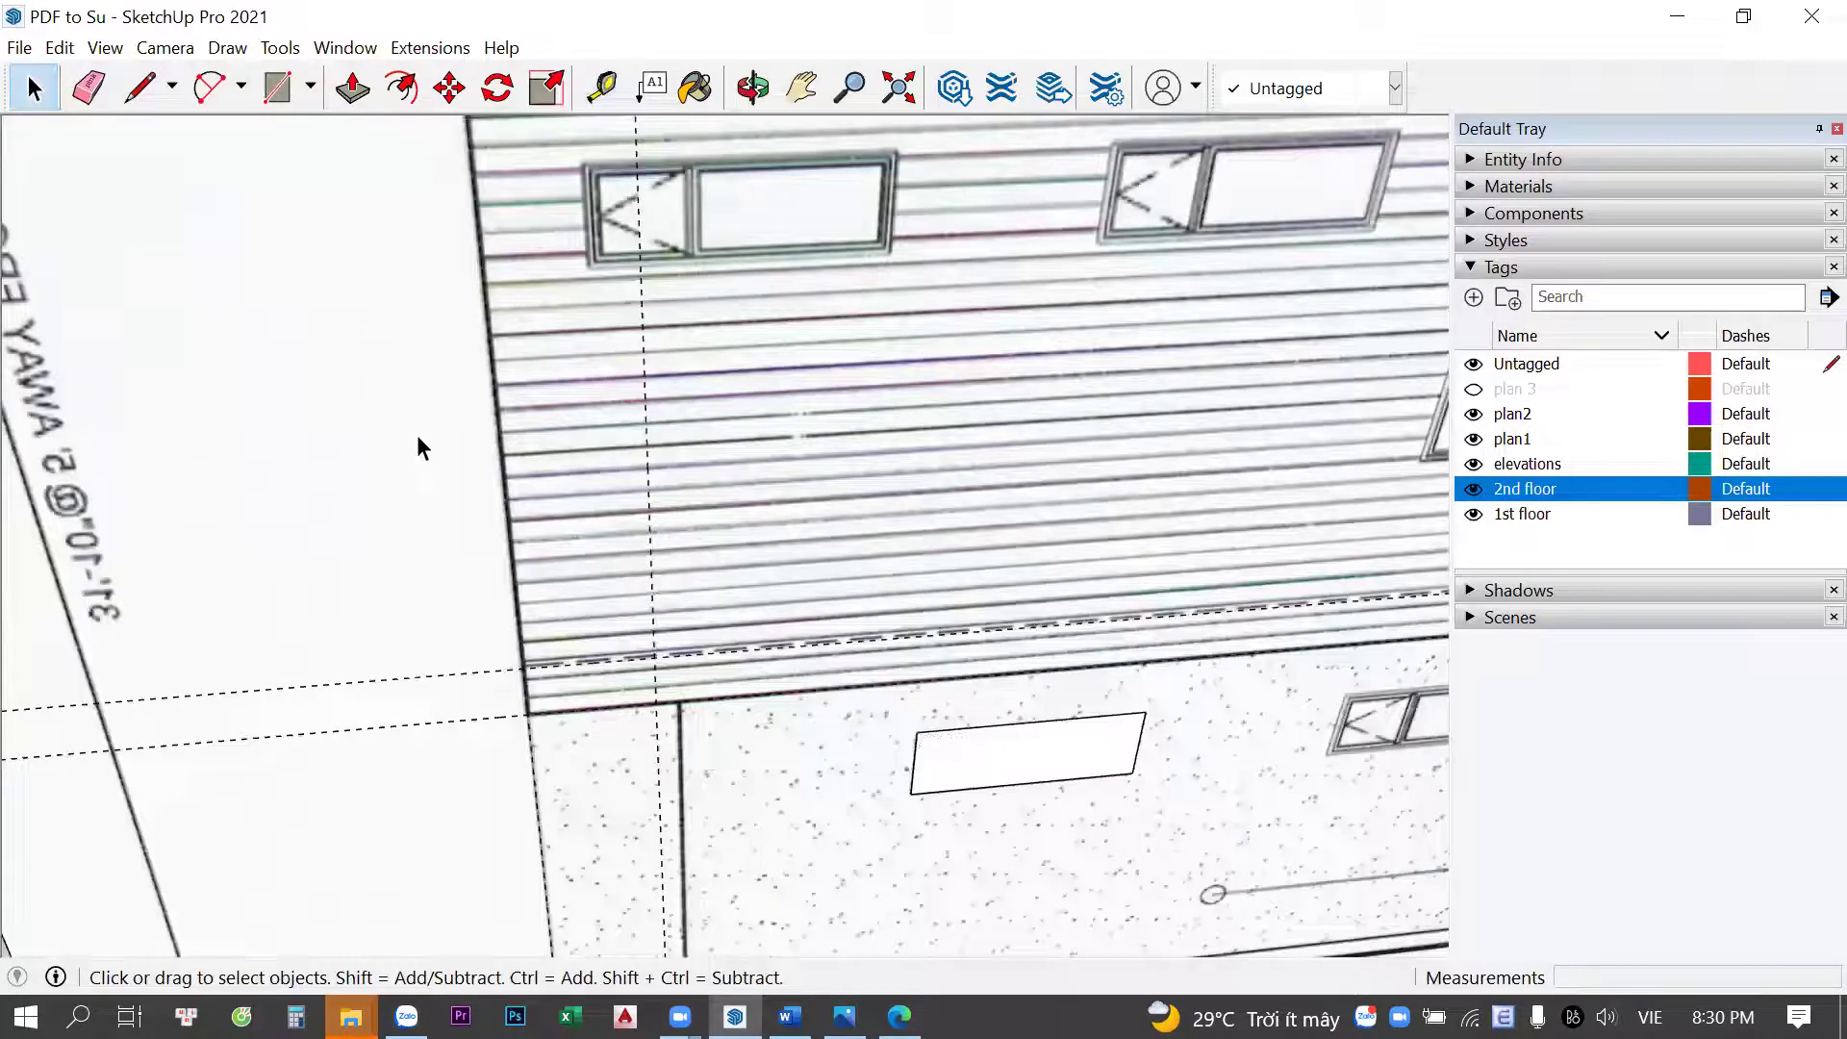
pyautogui.scroll(-2, 565, 392)
# Place a guide 6001 mm across the east elevation marking the second-floor level
pyautogui.press('t')
pyautogui.click(565, 394)
pyautogui.scroll(2, 940, 379)
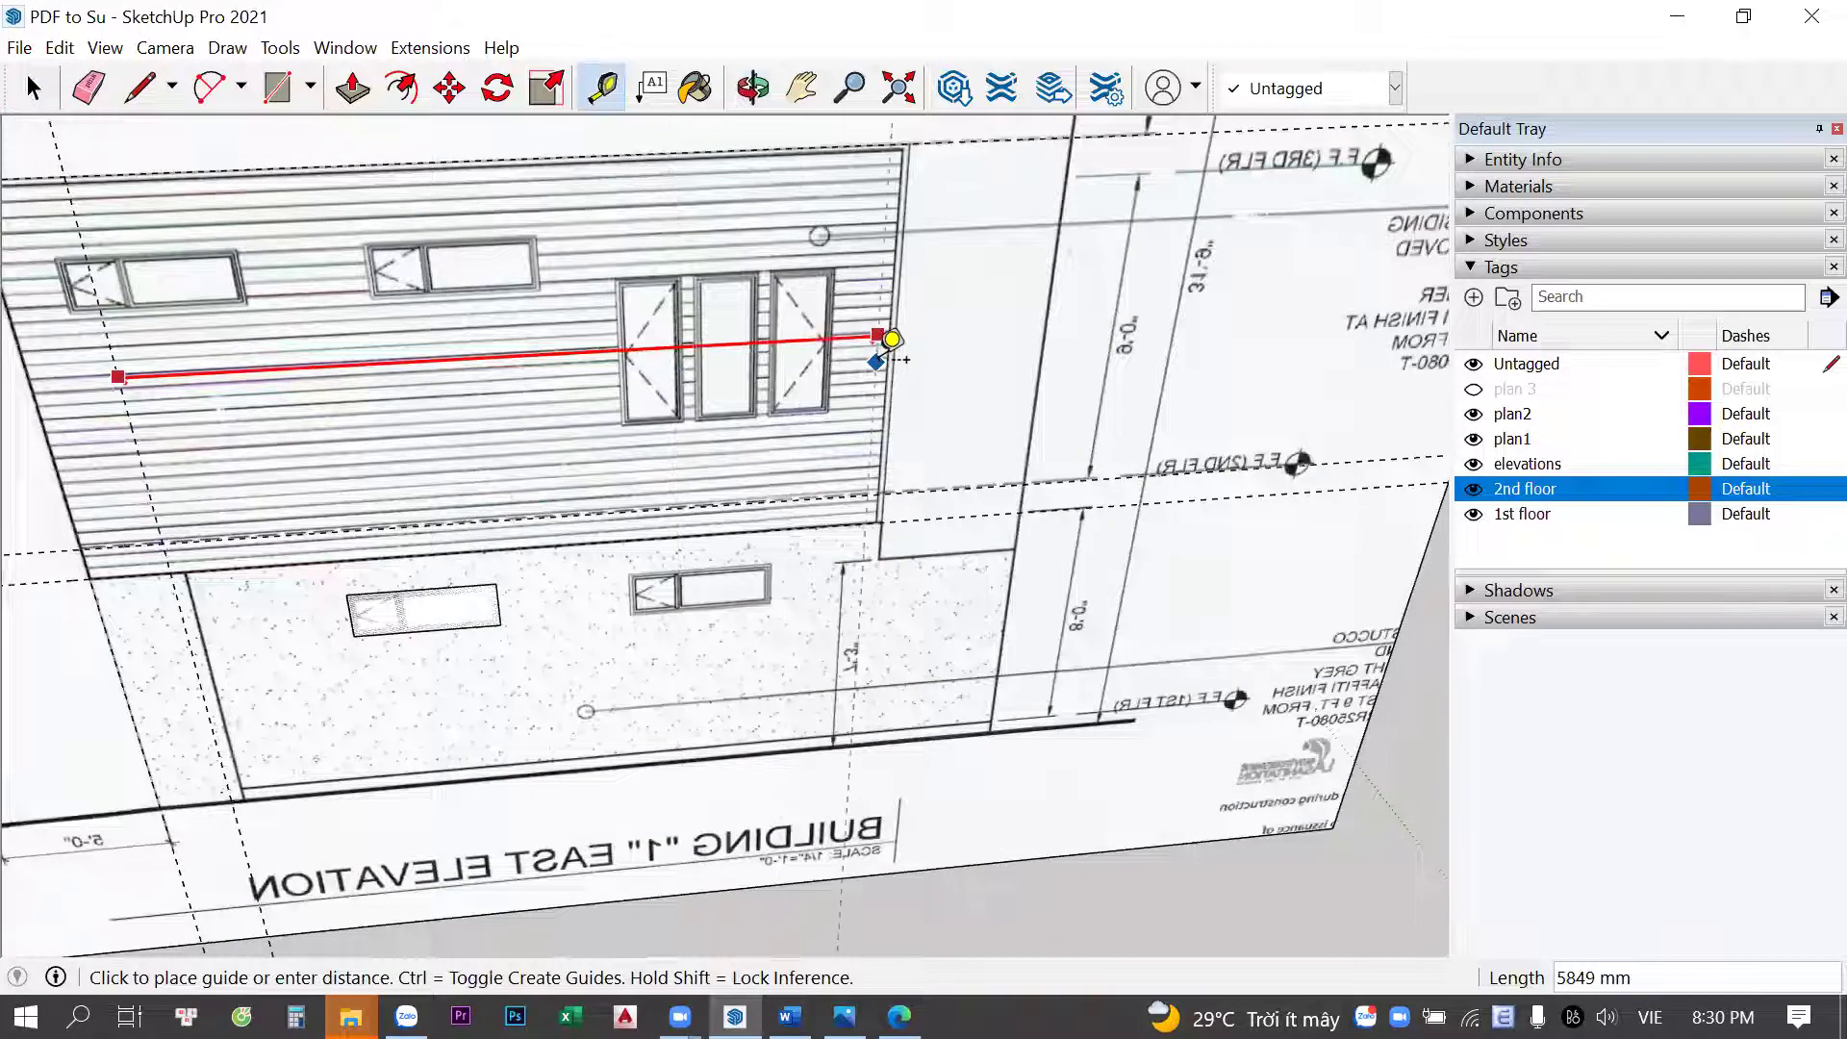
pyautogui.scroll(-2, 803, 318)
pyautogui.scroll(3, 823, 306)
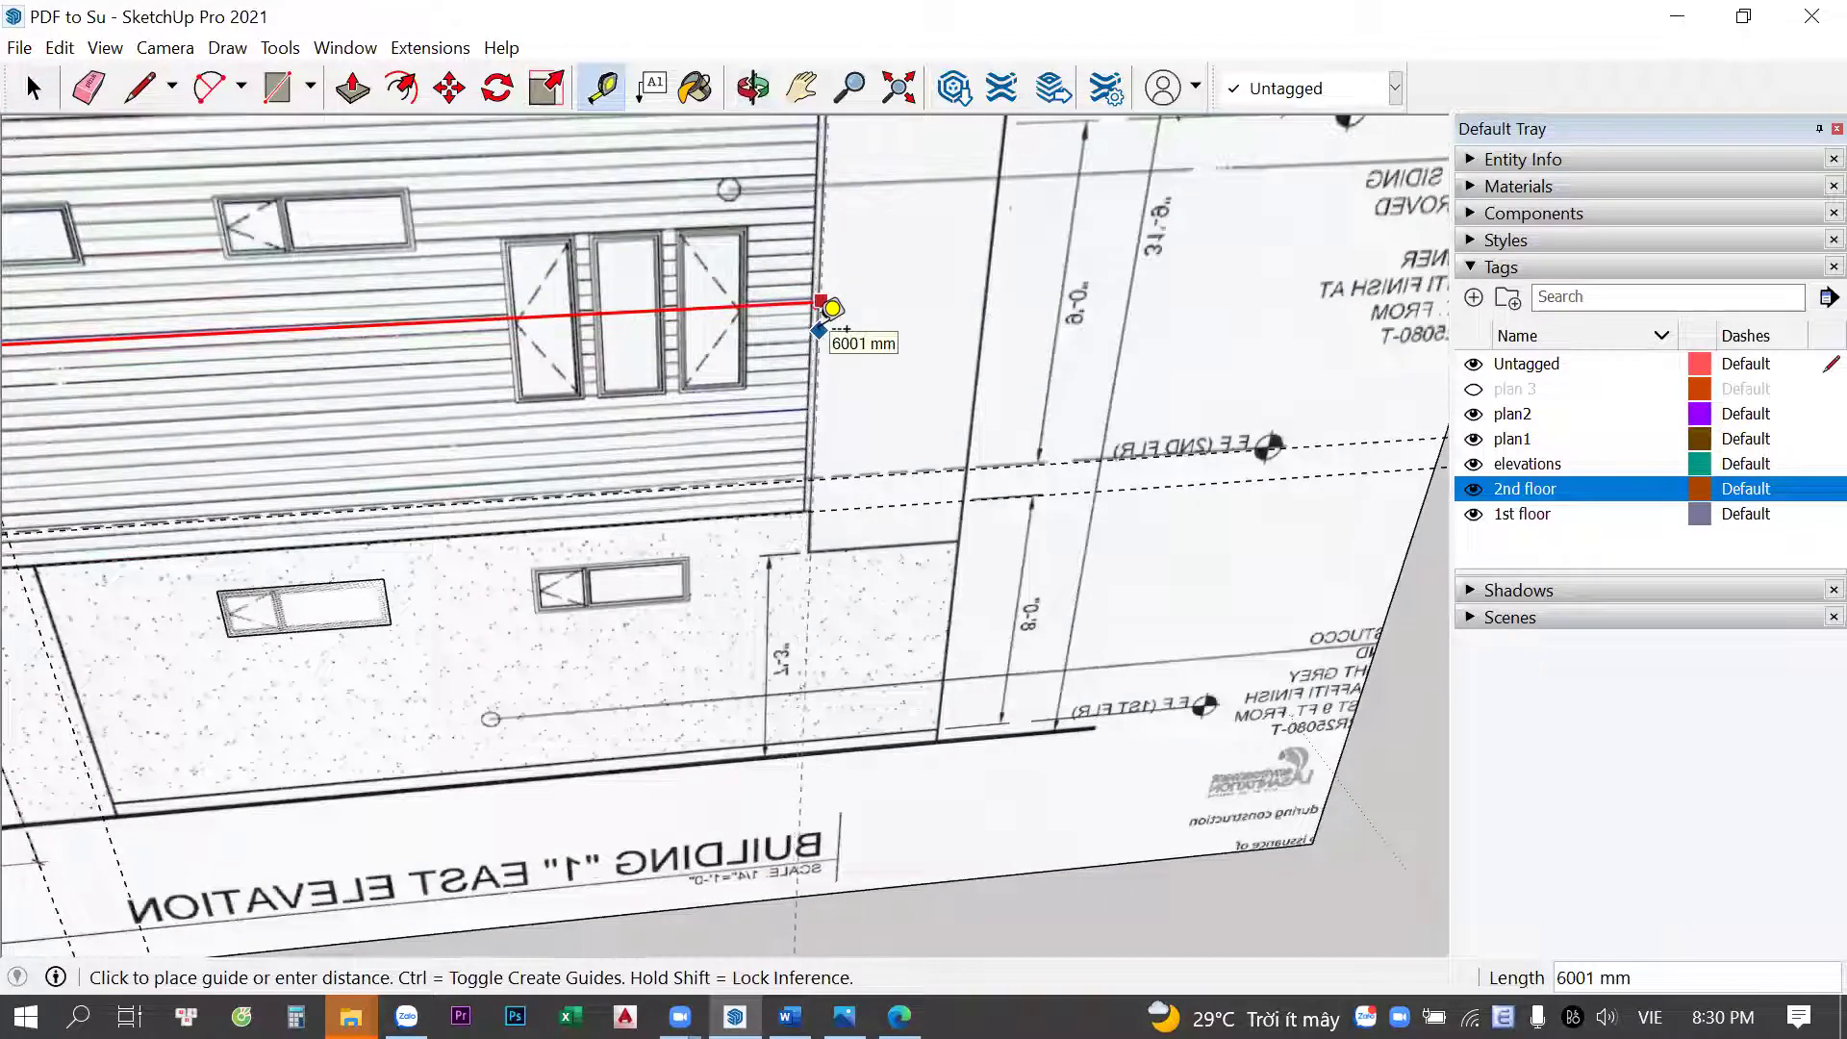
pyautogui.click(822, 308)
pyautogui.press('space')
pyautogui.scroll(-3, 578, 433)
pyautogui.scroll(2, 363, 578)
# Draw an upright rectangular face from the elevation's lower wall corner and select it
pyautogui.press('r')
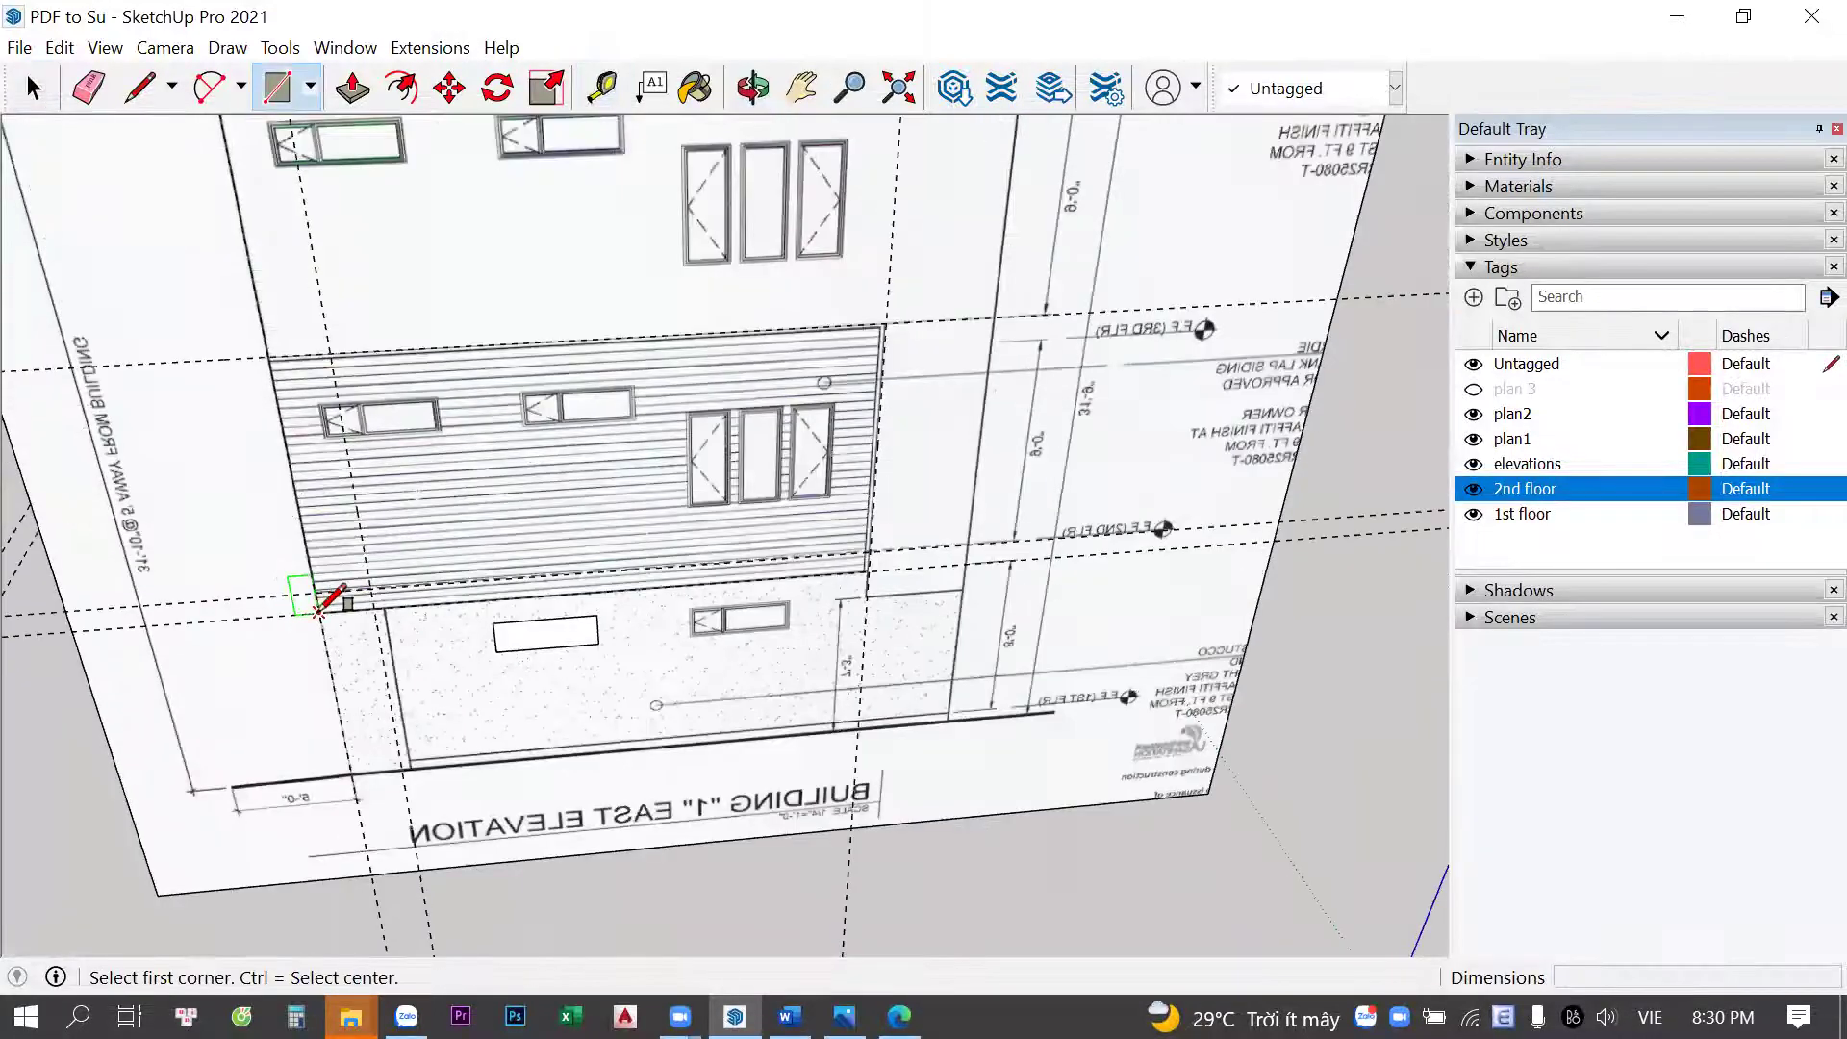
pyautogui.click(318, 611)
pyautogui.click(886, 323)
pyautogui.scroll(-3, 798, 381)
pyautogui.click(799, 385)
pyautogui.moveTo(799, 385)
pyautogui.mouseDown(button='middle')
pyautogui.moveTo(804, 524)
pyautogui.moveTo(755, 375)
pyautogui.moveTo(854, 524)
pyautogui.mouseUp(button='middle')
# Move the new face onto the 1st floor plan, then orbit toward the south elevation
pyautogui.press('m')
pyautogui.click(763, 442)
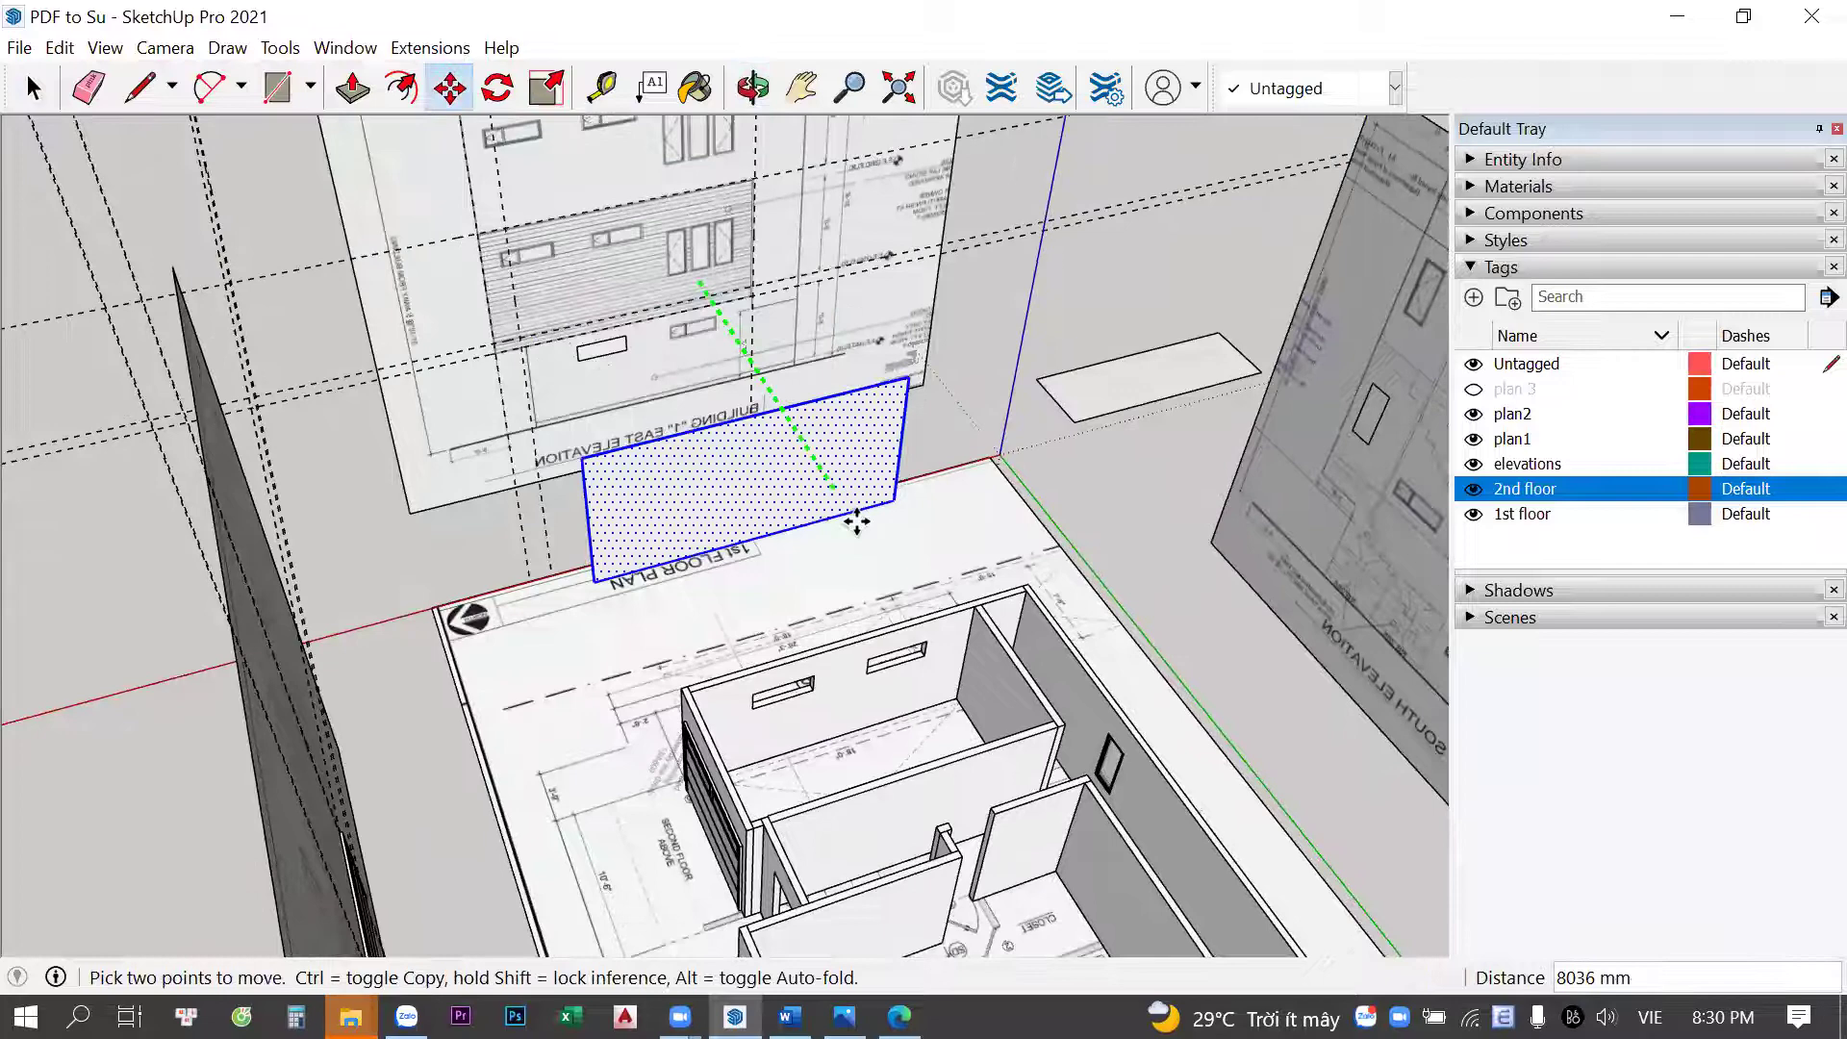
pyautogui.scroll(2, 952, 539)
pyautogui.scroll(3, 1117, 627)
pyautogui.click(1117, 626)
pyautogui.moveTo(1117, 626)
pyautogui.mouseDown(button='middle')
pyautogui.moveTo(819, 533)
pyautogui.moveTo(820, 593)
pyautogui.mouseUp(button='middle')
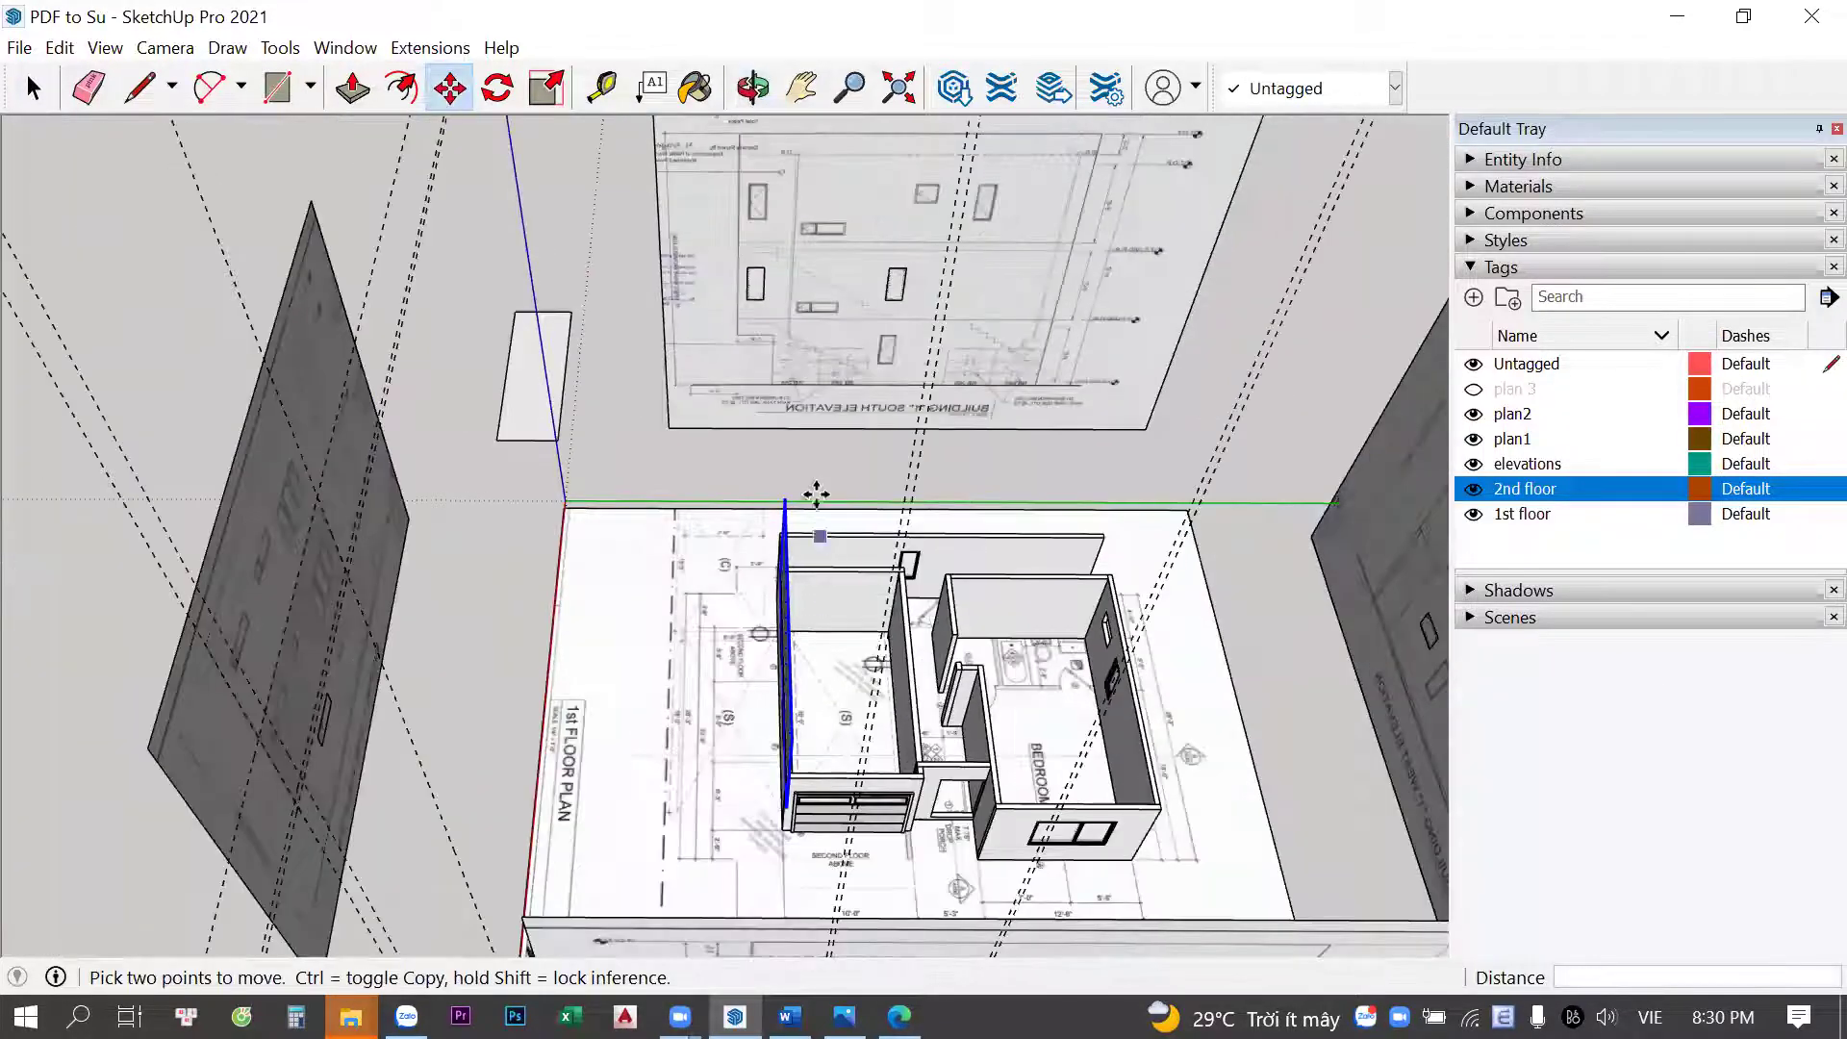
pyautogui.scroll(2, 816, 494)
pyautogui.moveTo(787, 510); pyautogui.dragTo(783, 475, button='middle')
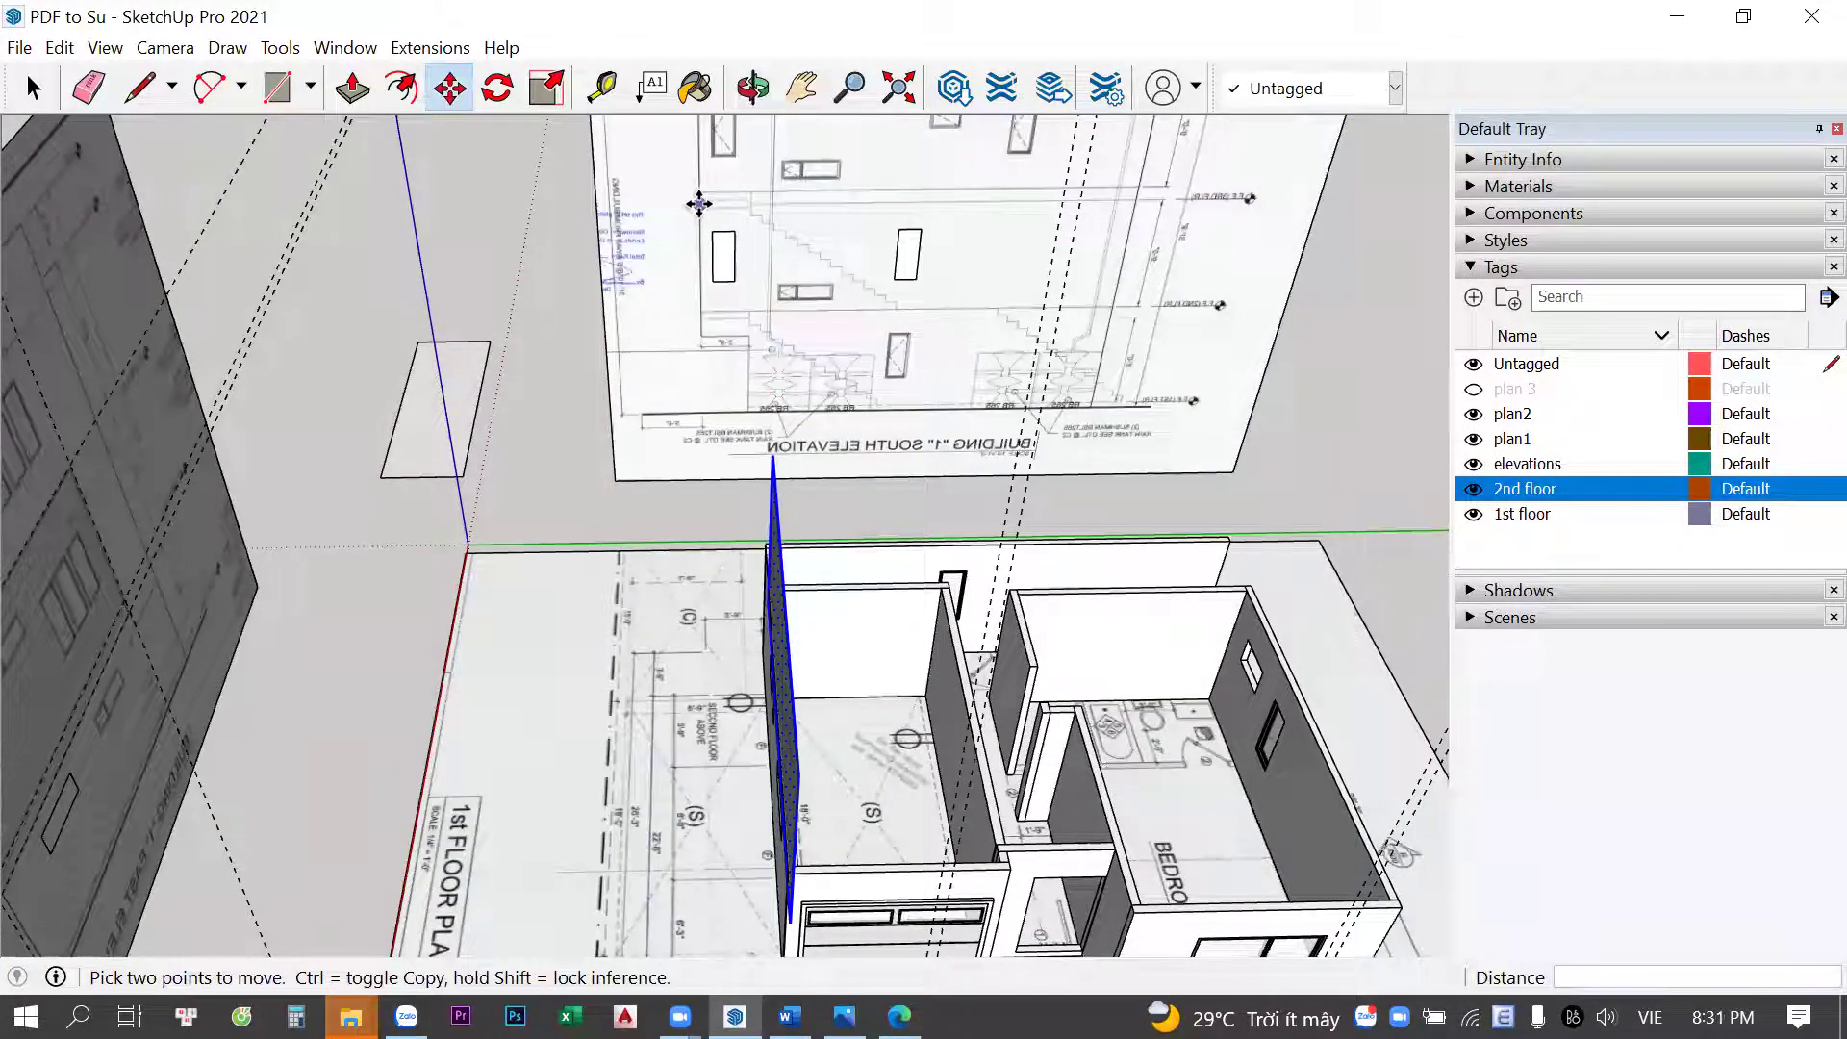
# Start a Tape Measure guide on the south elevation, then cancel the preview
pyautogui.press('space')
pyautogui.scroll(3, 674, 207)
pyautogui.press('t')
pyautogui.scroll(2, 784, 176)
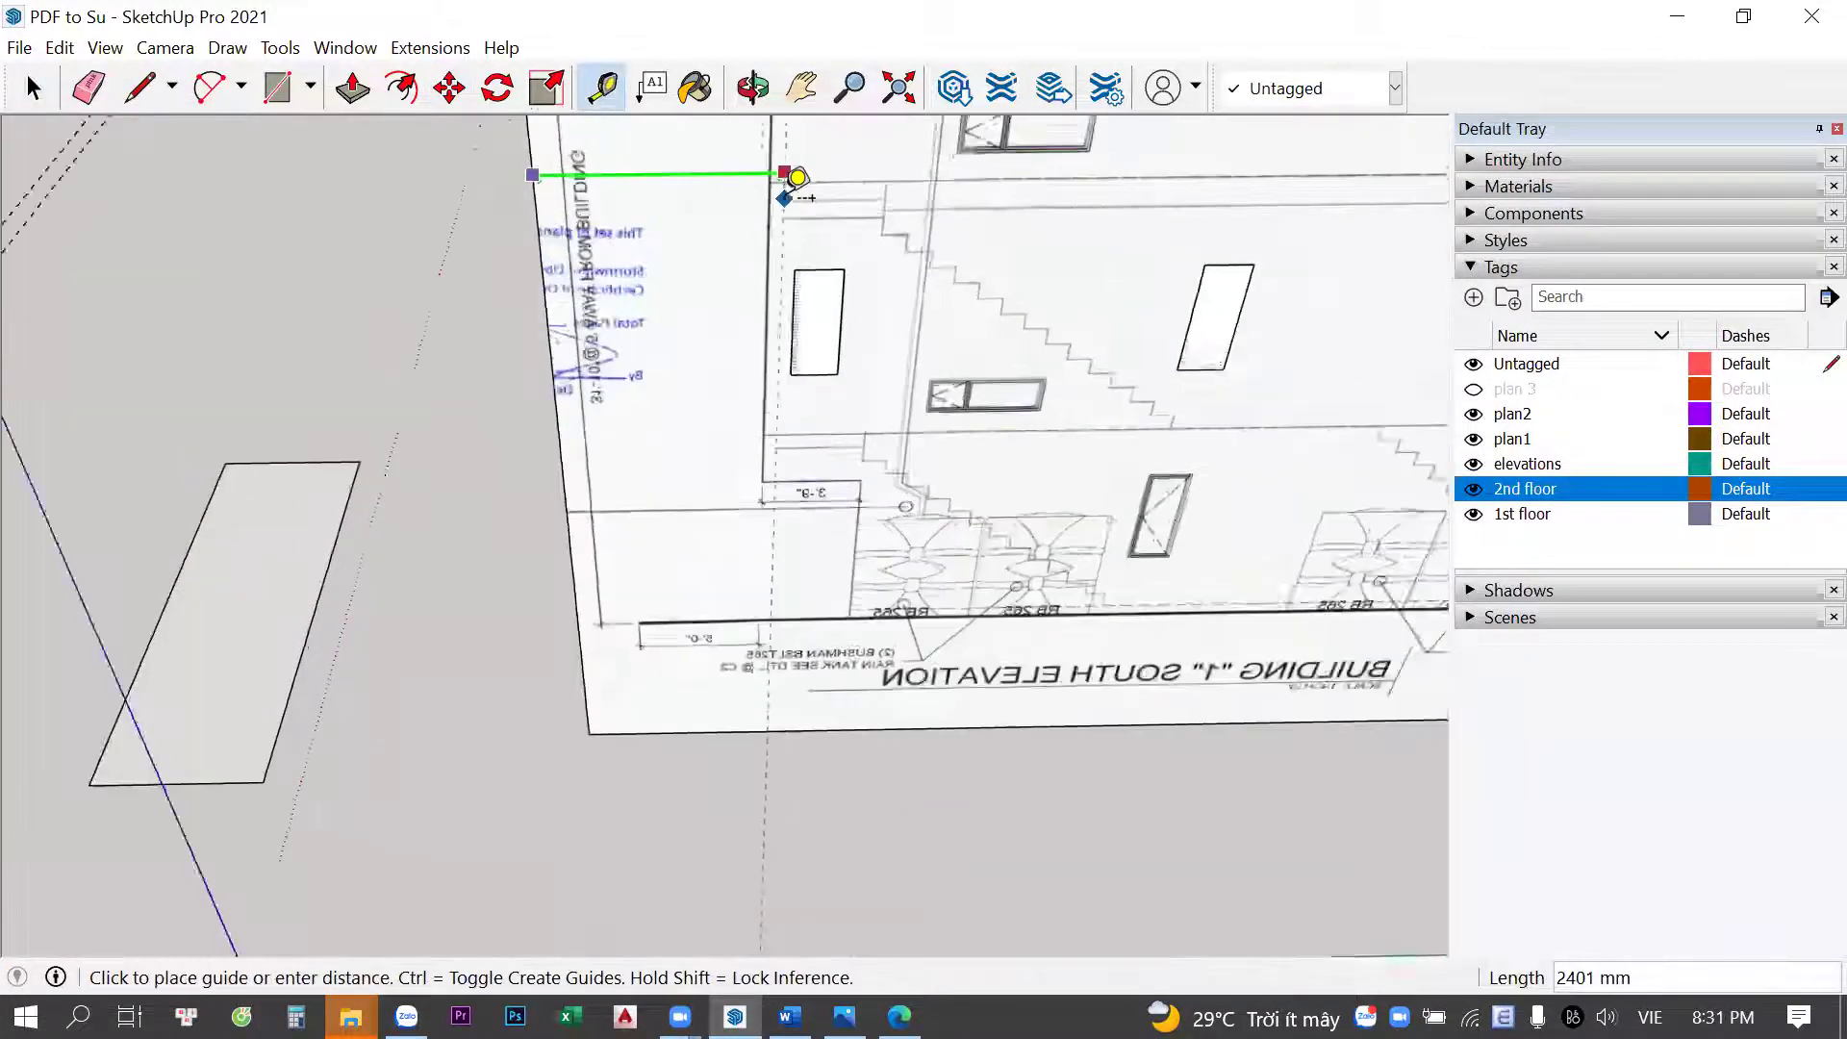
pyautogui.scroll(2, 774, 175)
pyautogui.press('Escape')
pyautogui.press('space')
pyautogui.scroll(-3, 572, 296)
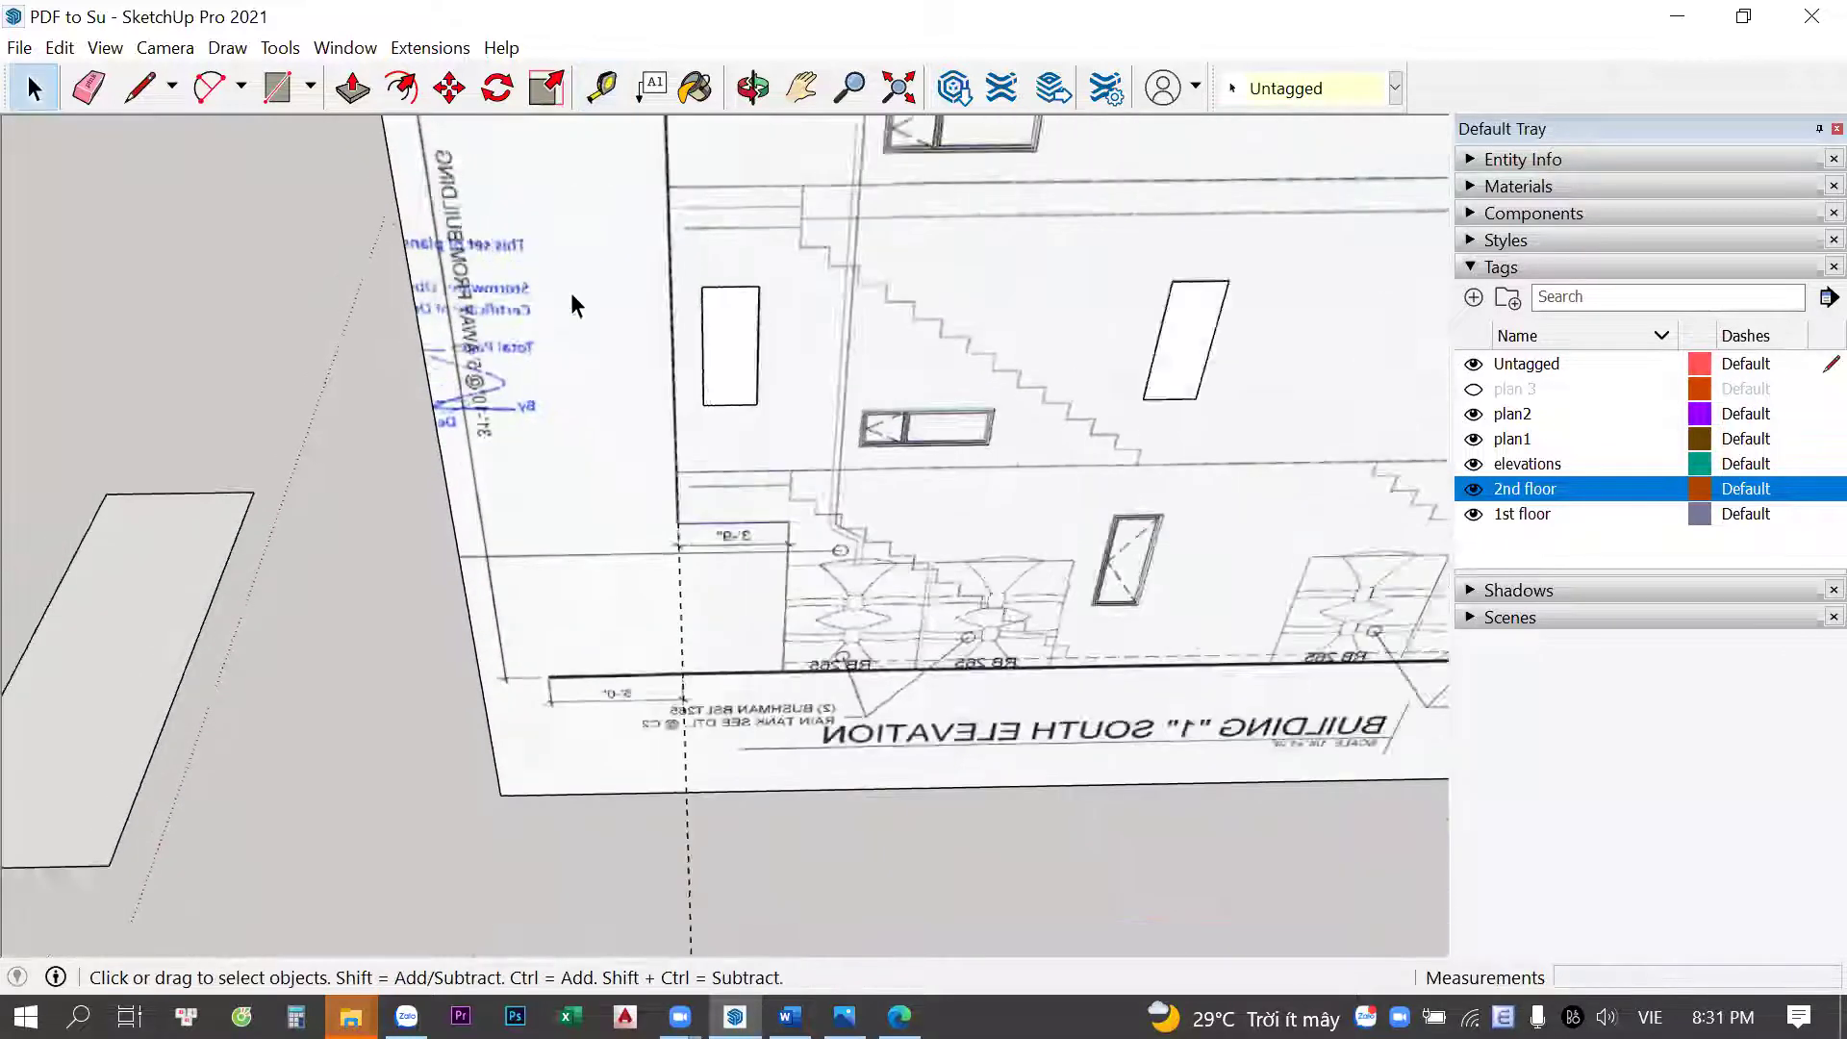
pyautogui.scroll(-3, 736, 610)
# Shift the upright face about 1121 mm to line up with the wall edge, abandoning Push/Pull
pyautogui.press('m')
pyautogui.click(694, 578)
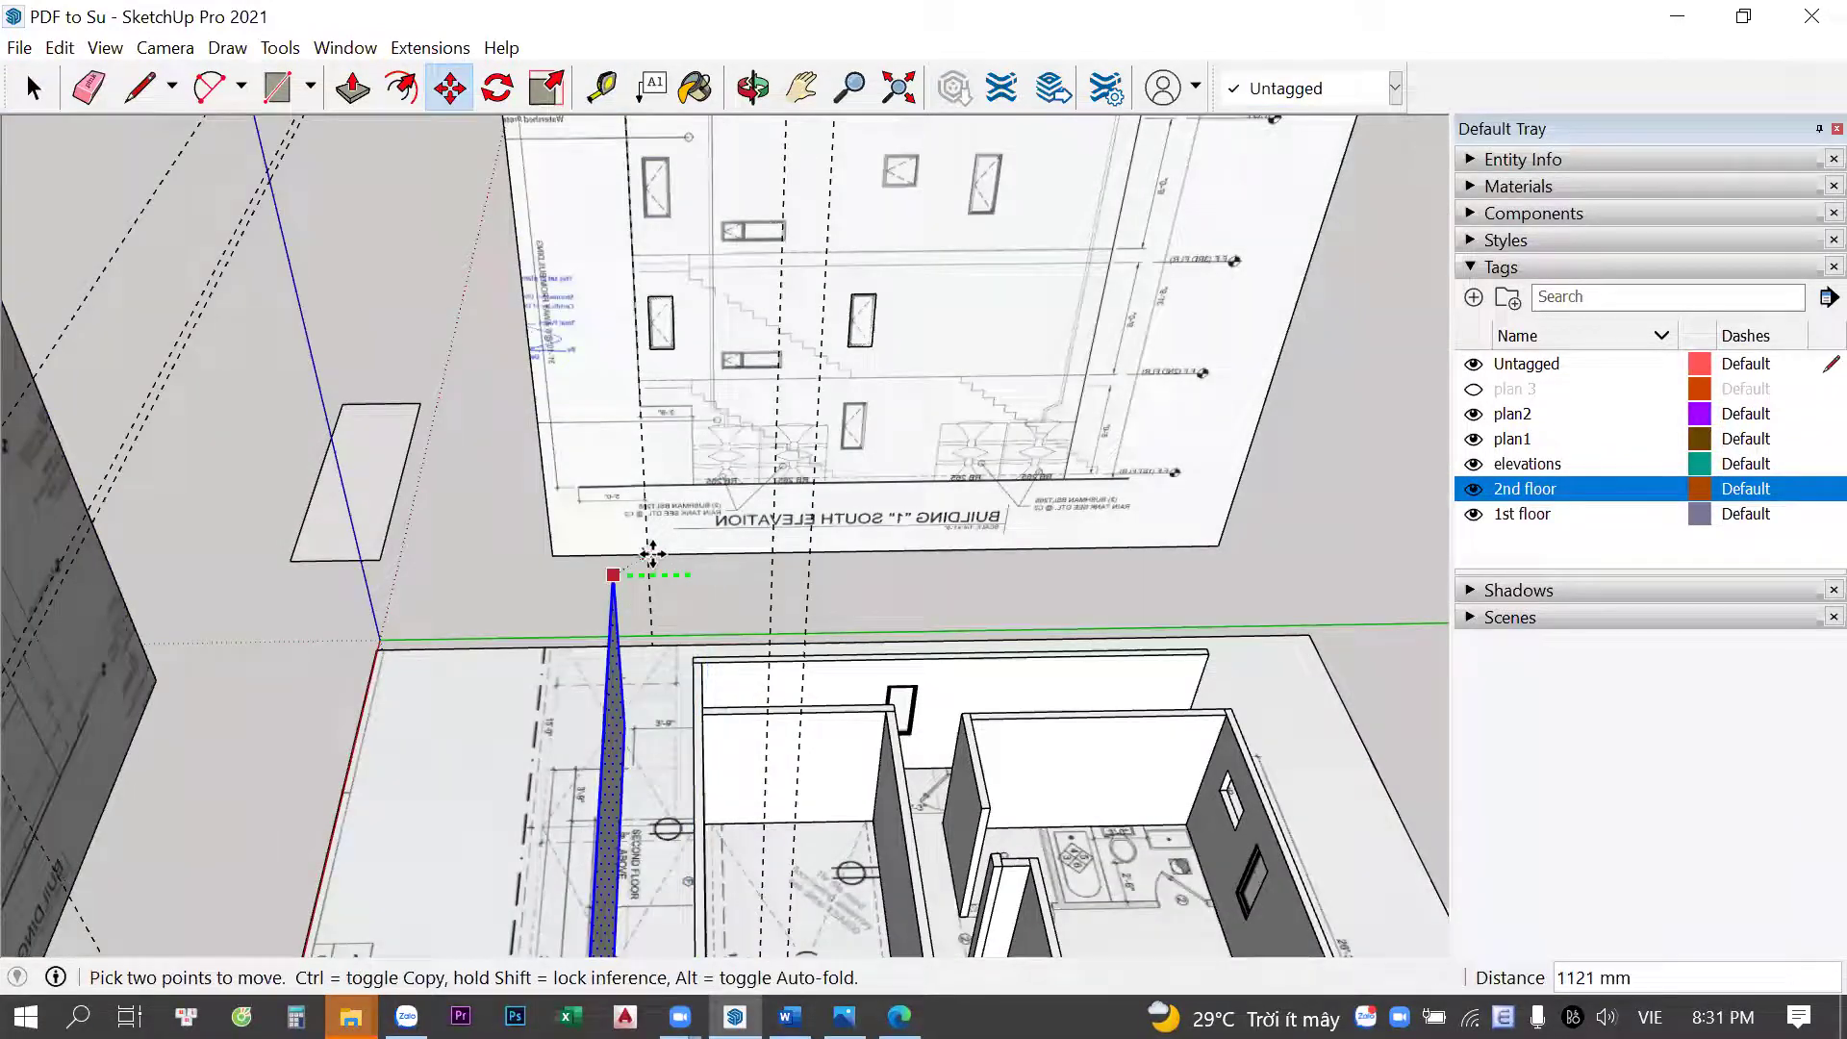
pyautogui.moveTo(651, 549); pyautogui.dragTo(592, 546, button='middle')
pyautogui.press('p')
pyautogui.click(598, 590)
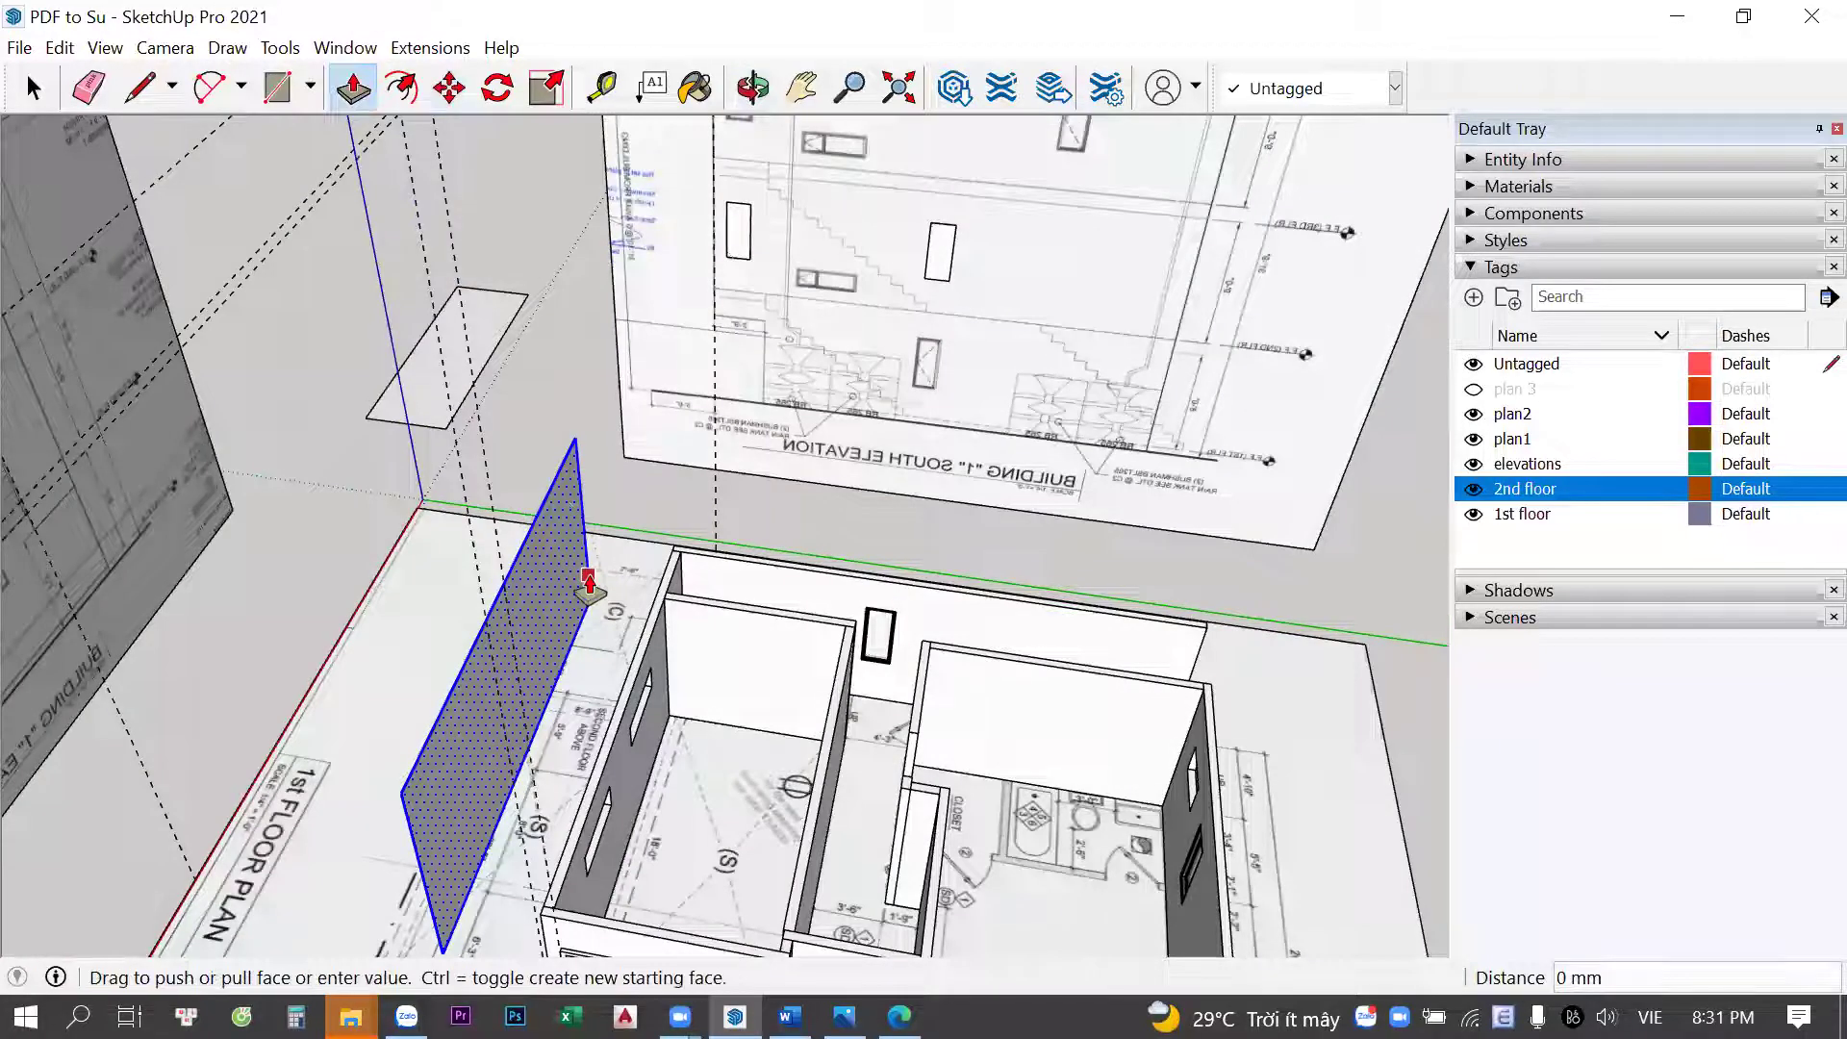
pyautogui.press('space')
pyautogui.scroll(-3, 626, 414)
pyautogui.moveTo(626, 414); pyautogui.dragTo(679, 478, button='middle')
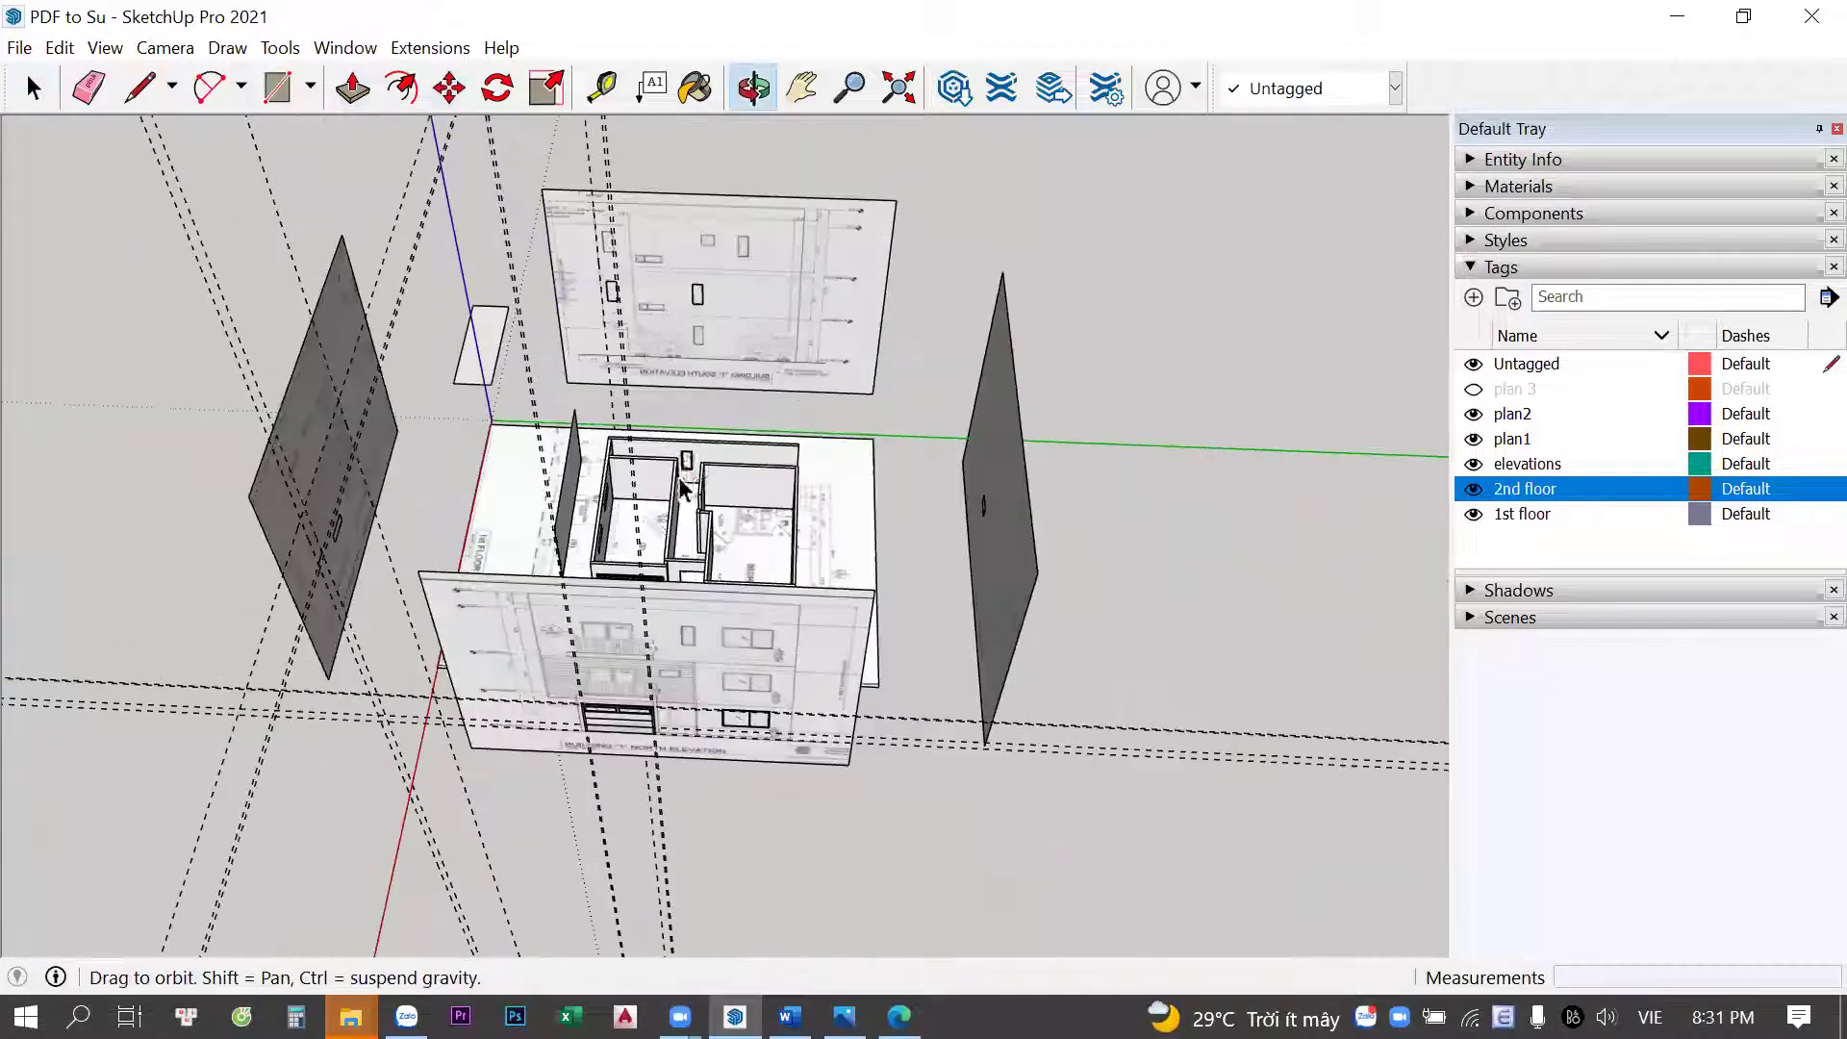
pyautogui.scroll(3, 679, 478)
pyautogui.scroll(3, 590, 505)
pyautogui.scroll(-3, 591, 504)
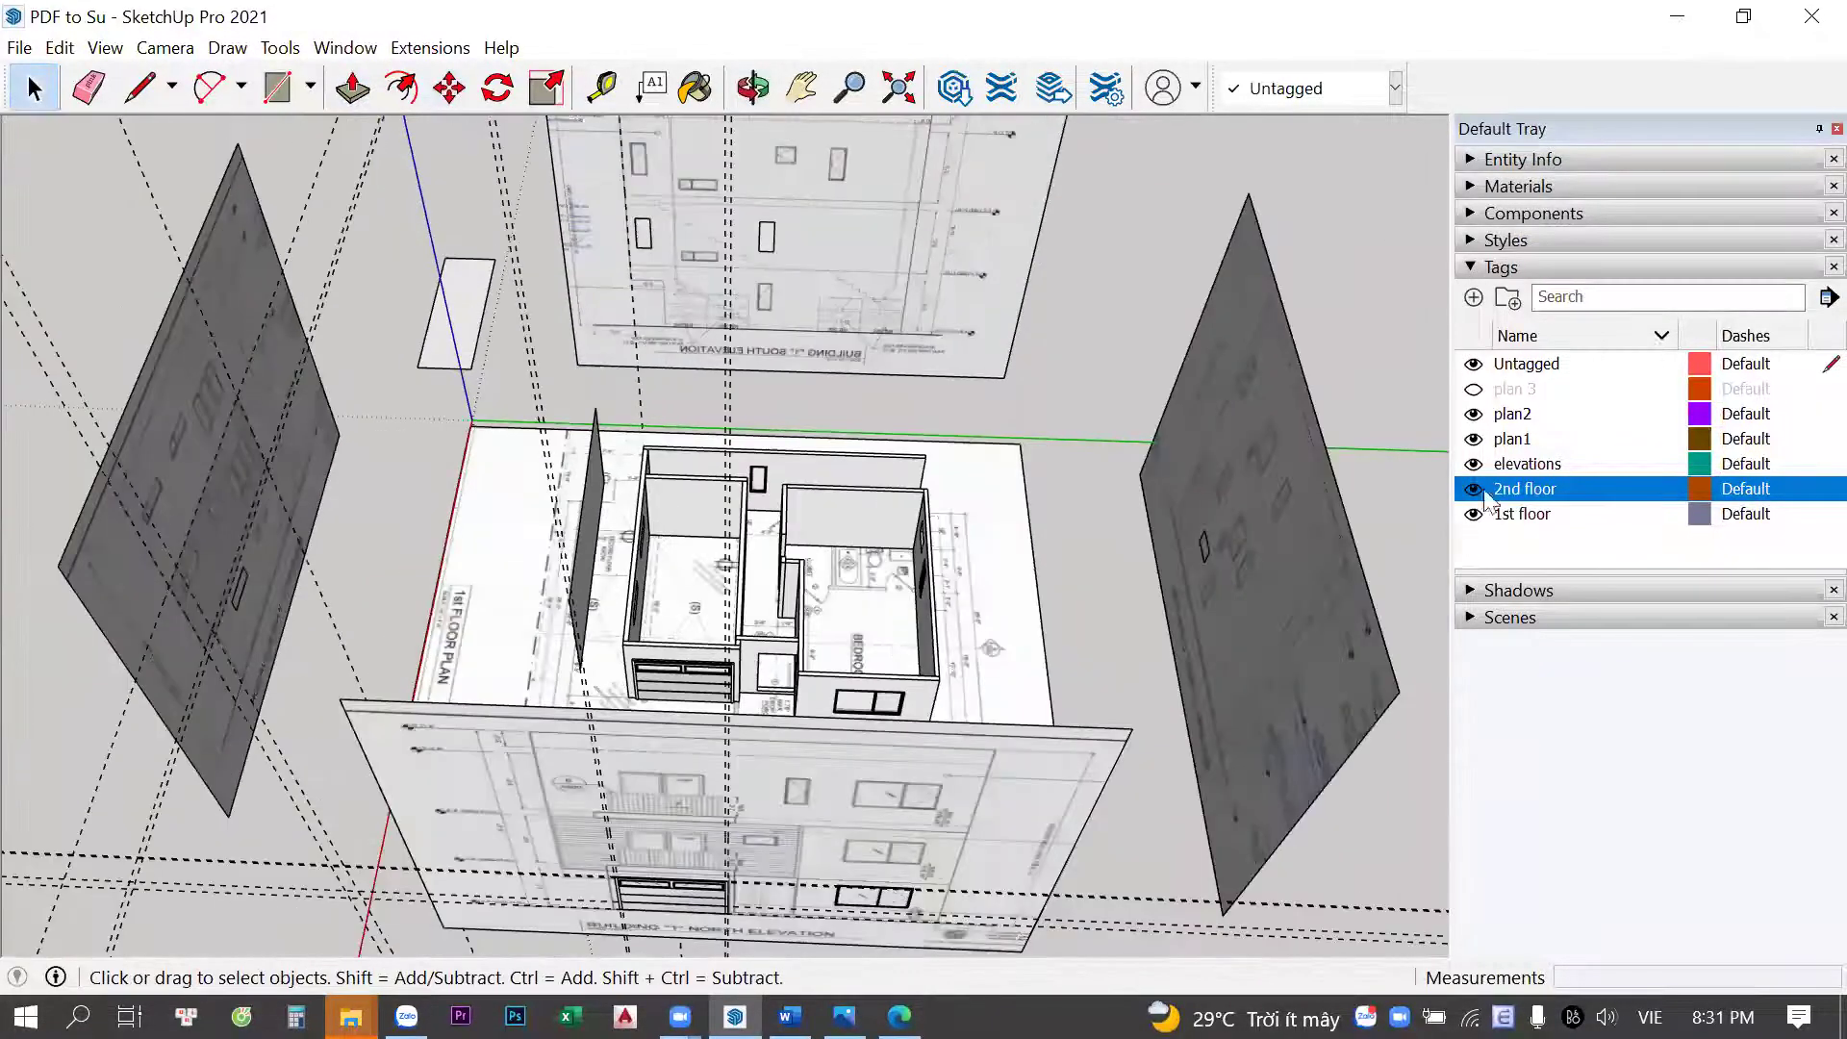
pyautogui.scroll(-2, 347, 353)
pyautogui.scroll(-2, 366, 481)
# Select the 2nd floor plan sheet and move it above the model
pyautogui.scroll(-2, 366, 626)
pyautogui.click(361, 707)
pyautogui.keyDown('shift'); pyautogui.moveTo(361, 708); pyautogui.dragTo(940, 648, button='middle'); pyautogui.keyUp('shift')
pyautogui.scroll(3, 962, 674)
pyautogui.scroll(2, 1010, 693)
pyautogui.press('m')
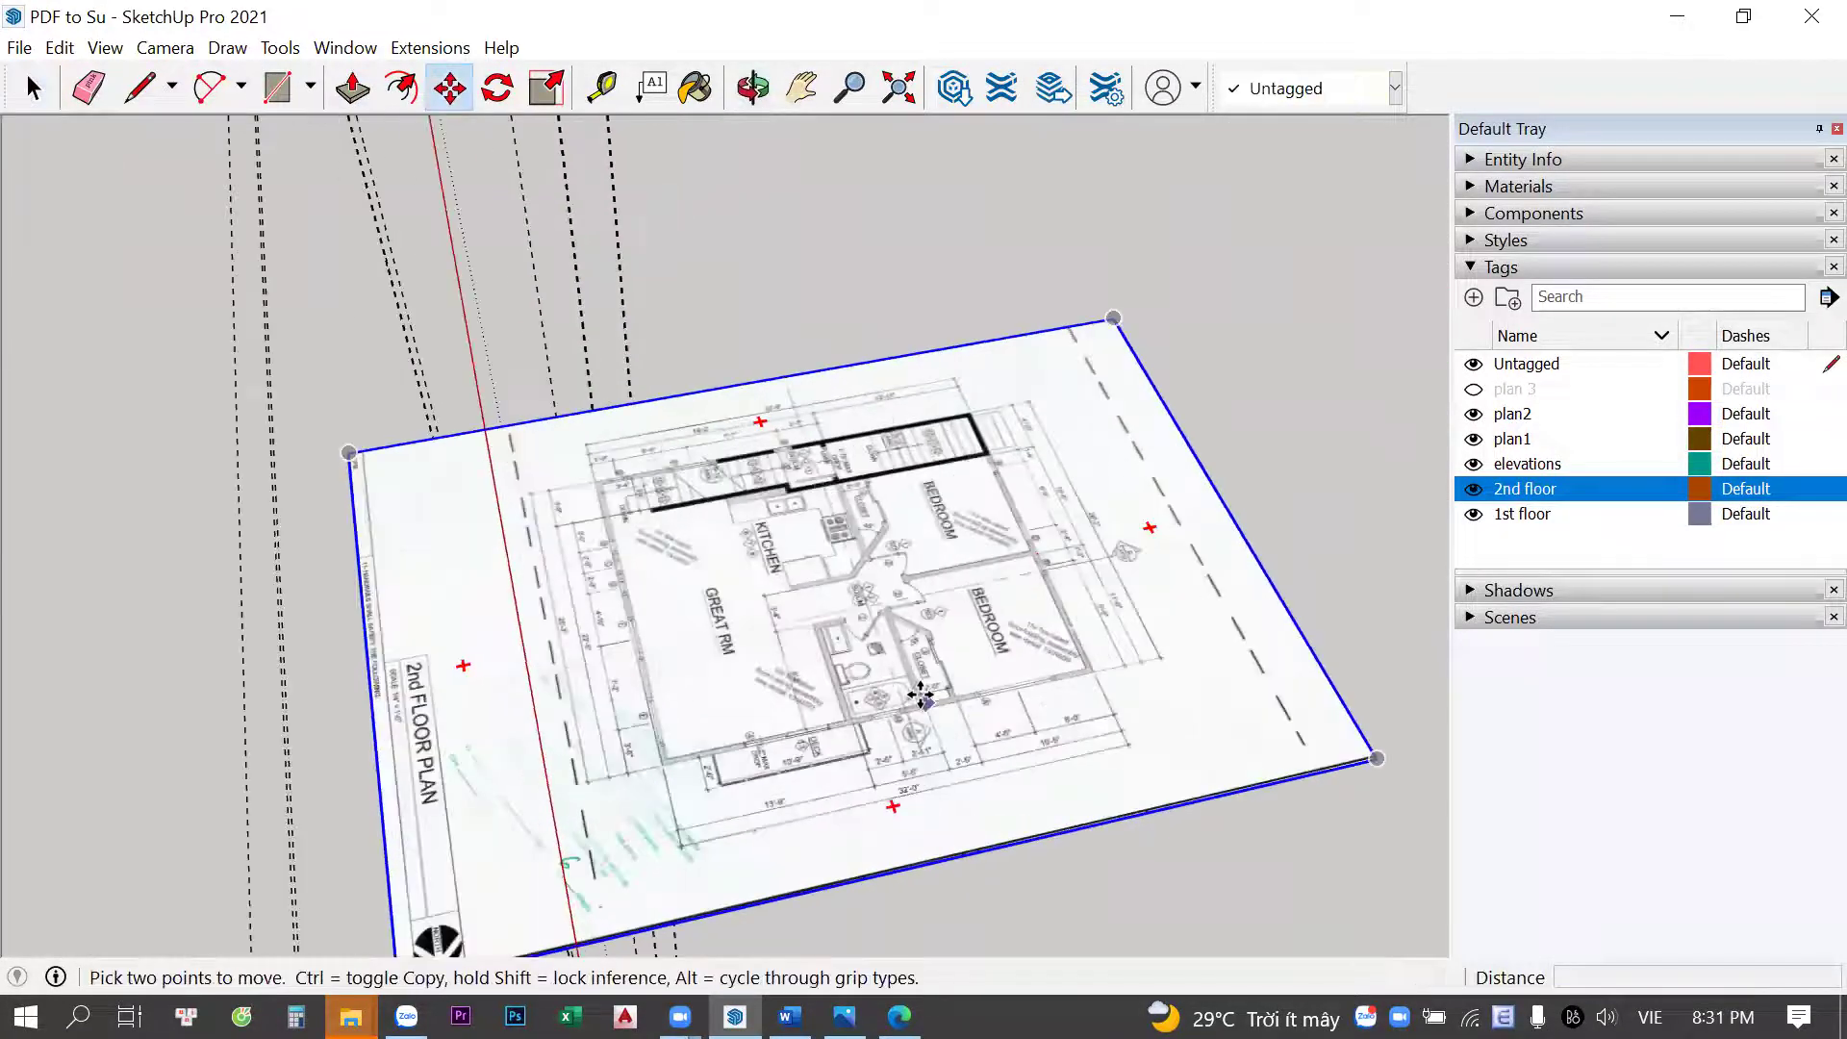
pyautogui.click(597, 481)
pyautogui.scroll(-3, 755, 639)
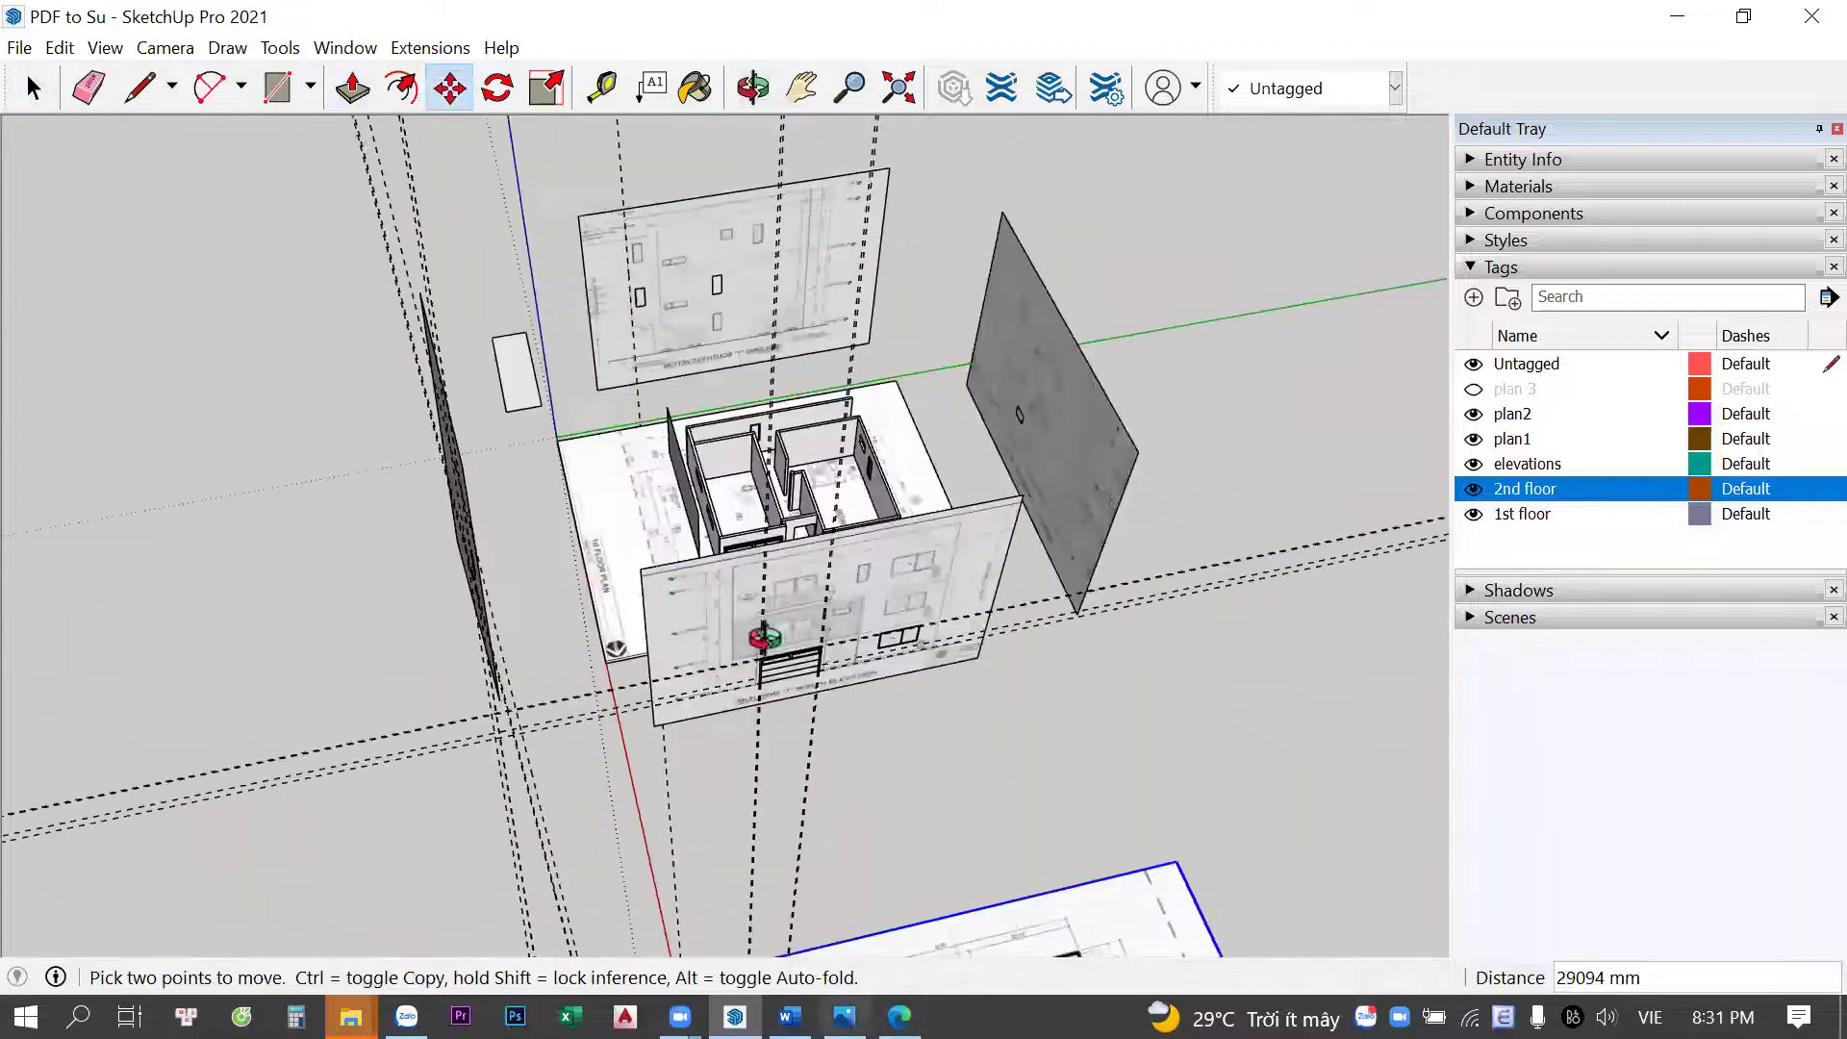
pyautogui.scroll(-2, 674, 529)
pyautogui.scroll(3, 628, 416)
pyautogui.scroll(3, 837, 428)
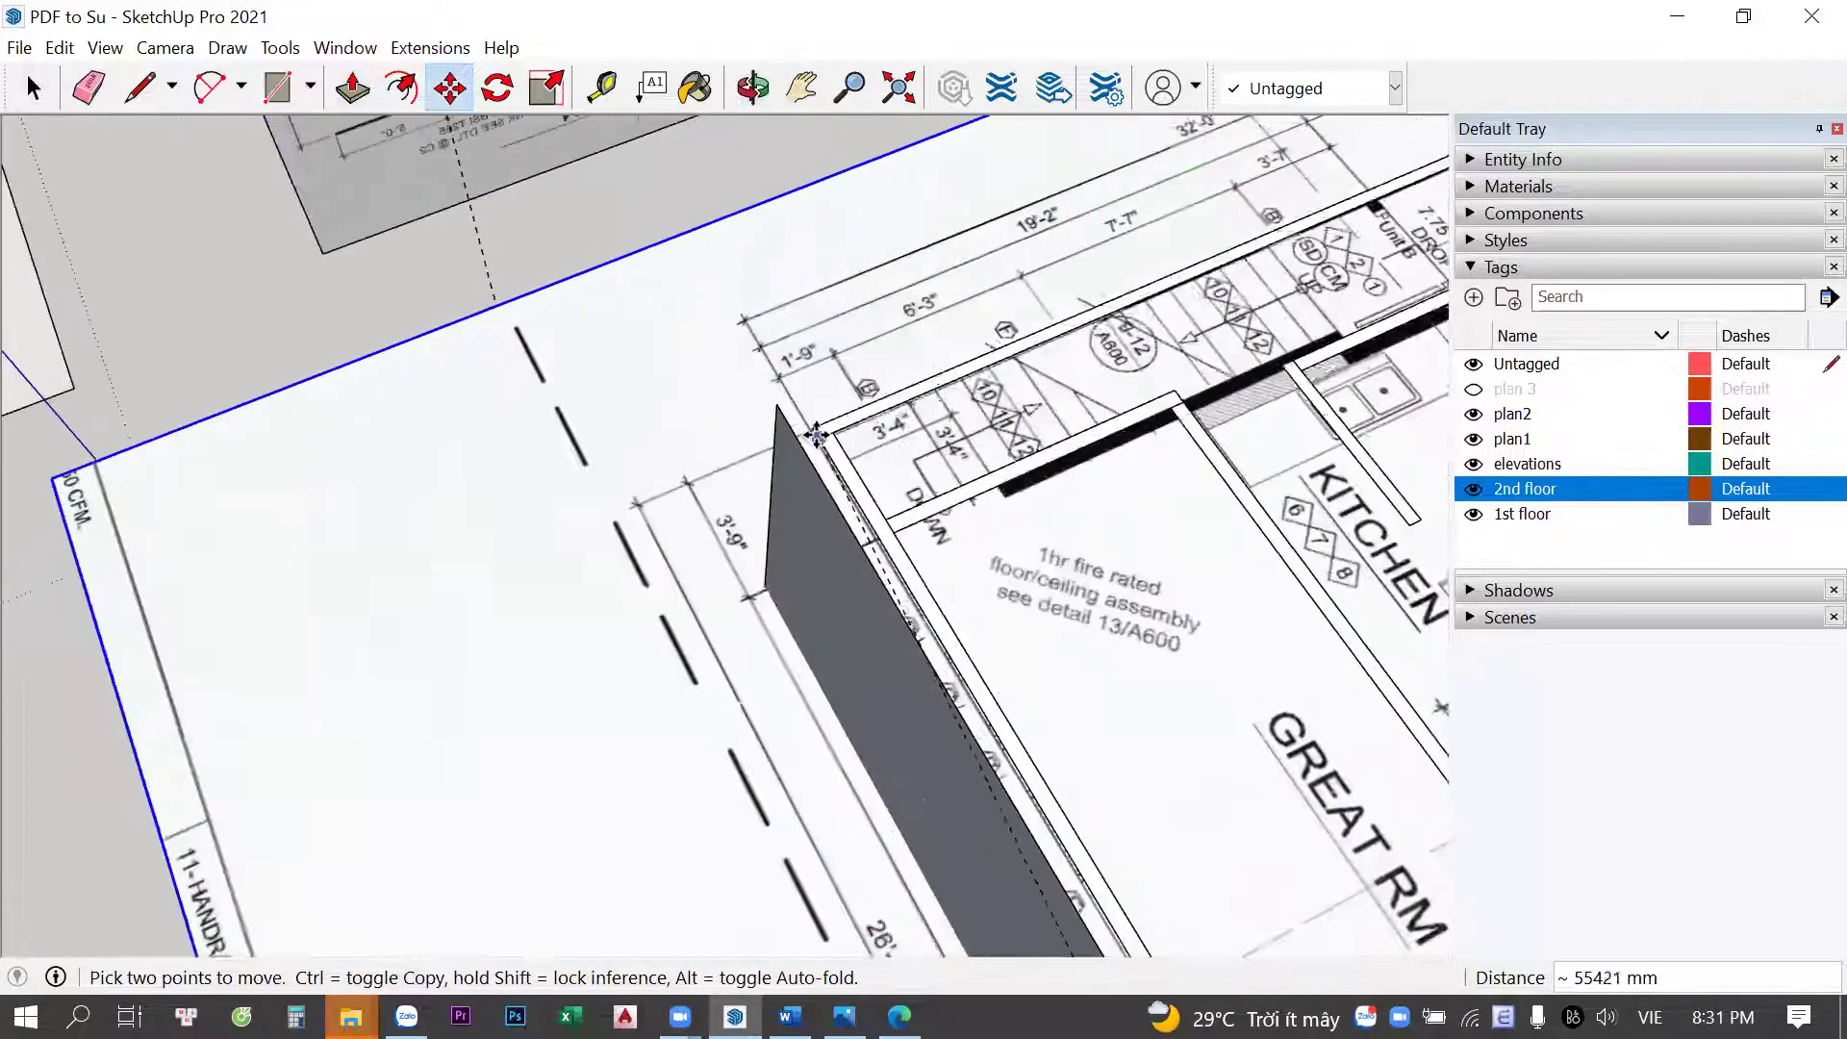
pyautogui.moveTo(511, 379)
pyautogui.mouseDown(button='middle')
pyautogui.moveTo(525, 394)
pyautogui.moveTo(660, 288)
pyautogui.mouseUp(button='middle')
# Drag Tape Measure guides along the 2nd floor plan's outer wall lines to mark its corner
pyautogui.press('t')
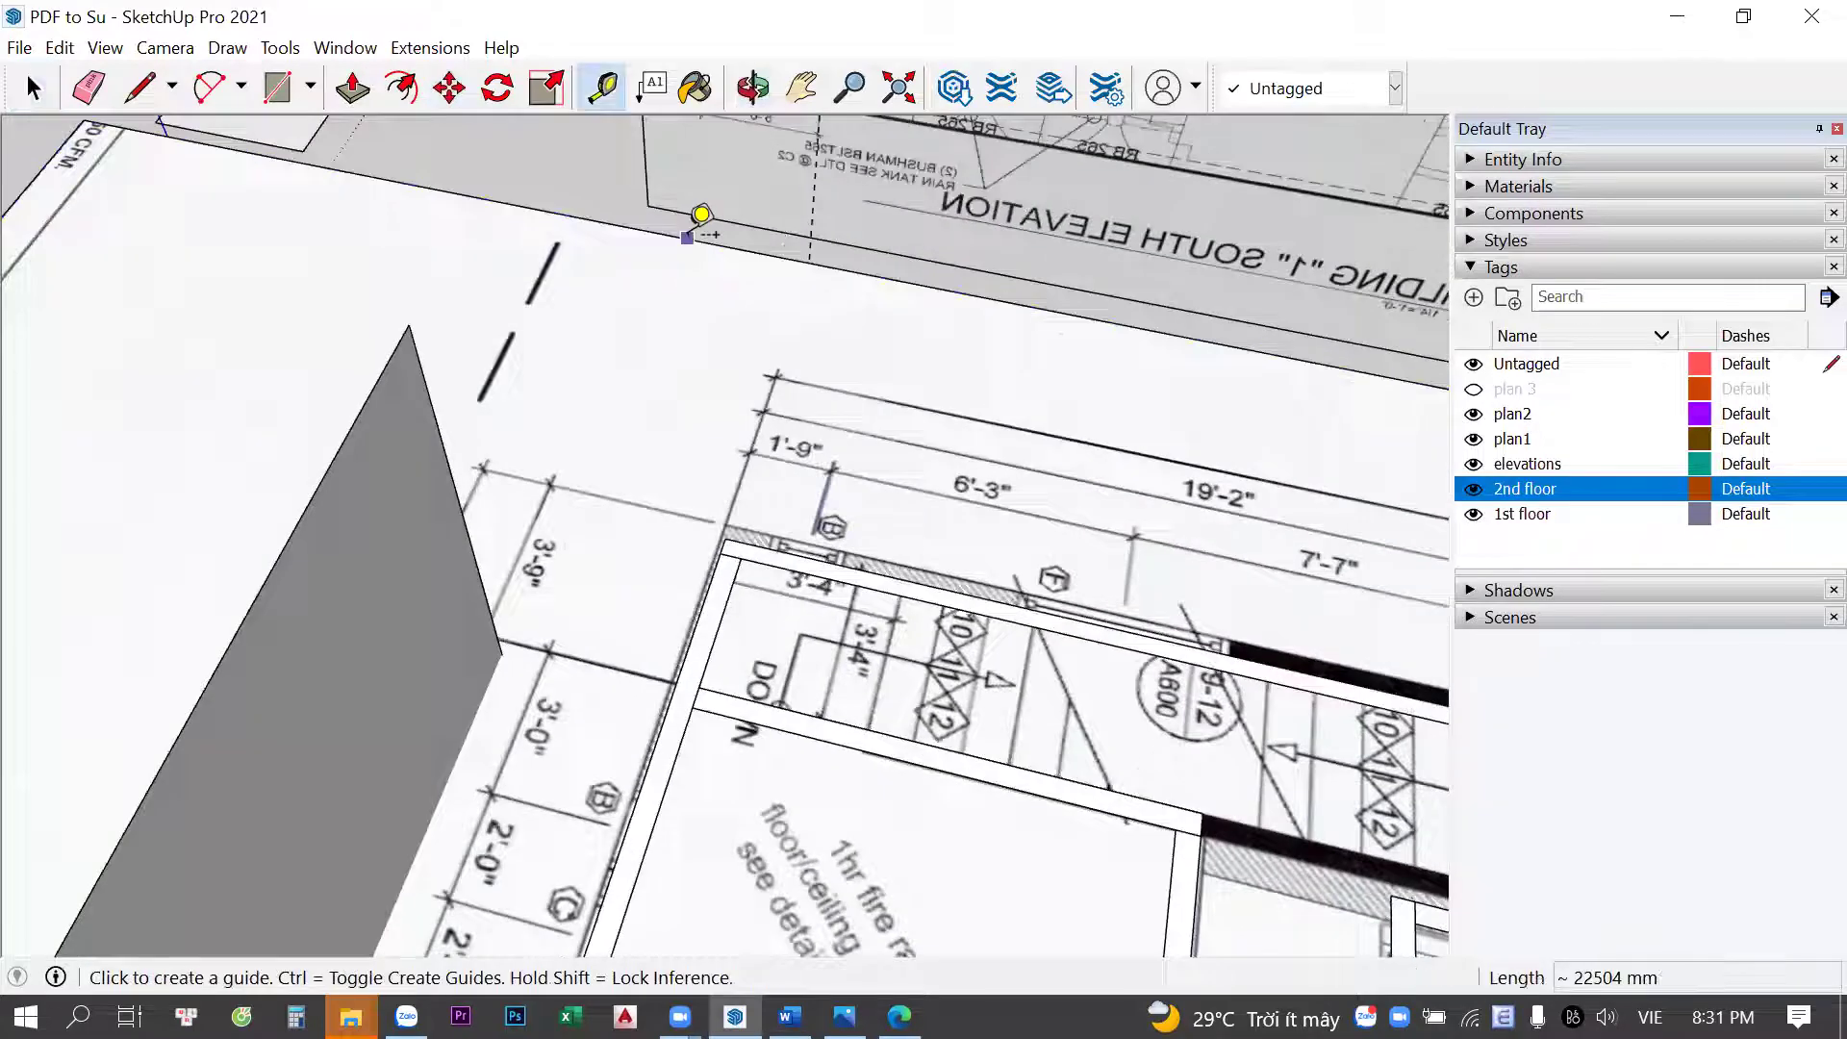
pyautogui.click(539, 256)
pyautogui.scroll(2, 631, 400)
pyautogui.scroll(1, 641, 507)
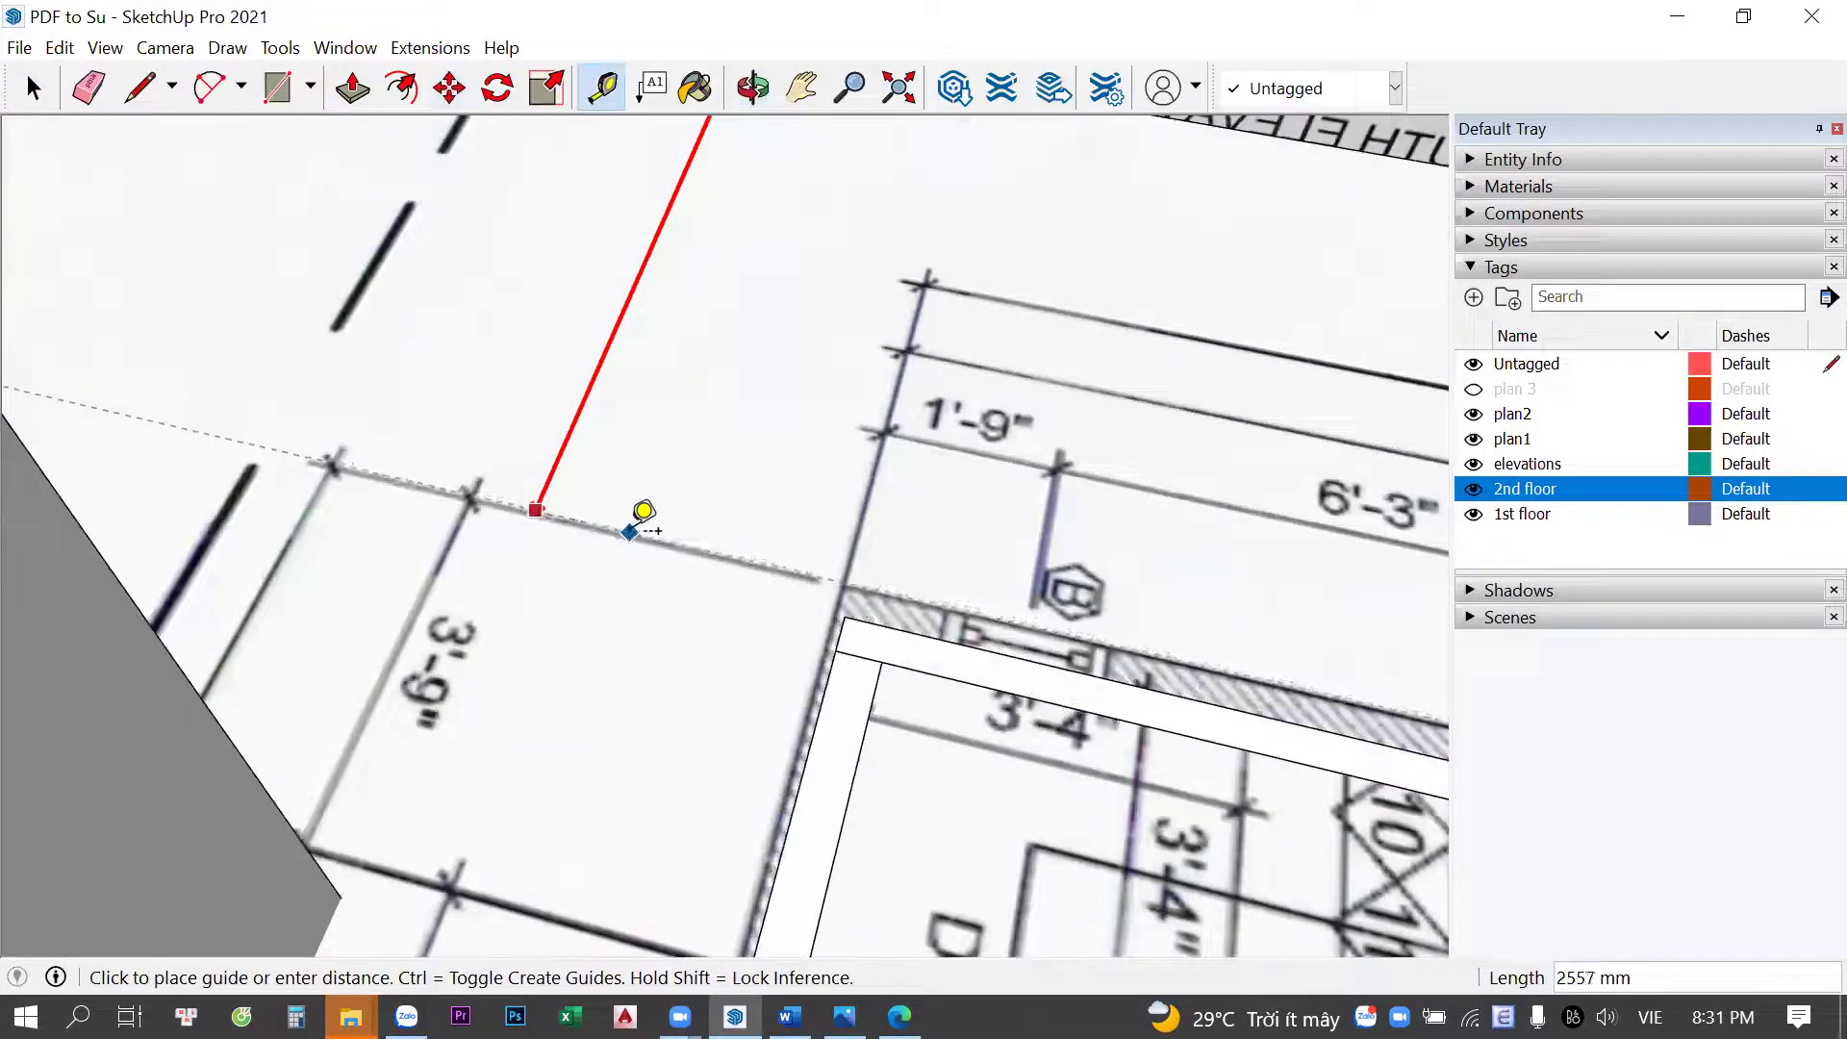
pyautogui.press('space')
pyautogui.scroll(-3, 638, 510)
pyautogui.press('t')
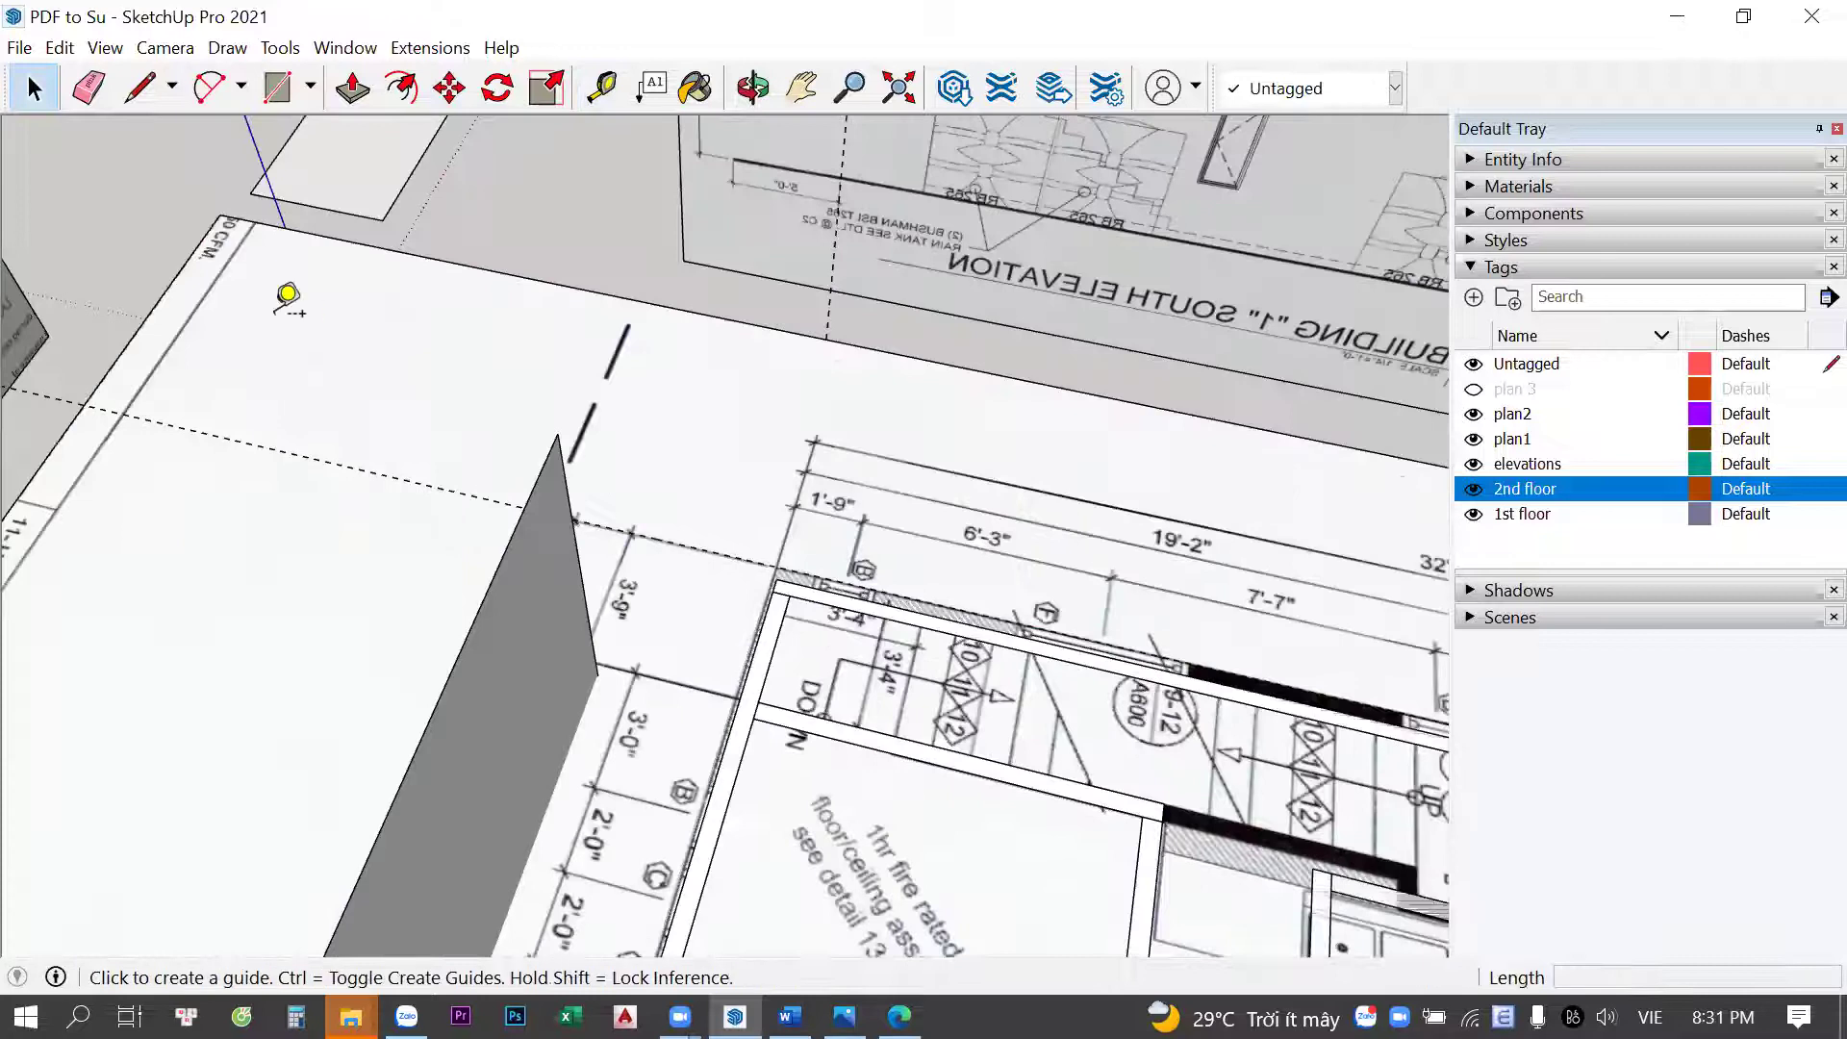
pyautogui.click(173, 268)
pyautogui.scroll(2, 873, 527)
pyautogui.scroll(2, 818, 515)
pyautogui.scroll(1, 763, 496)
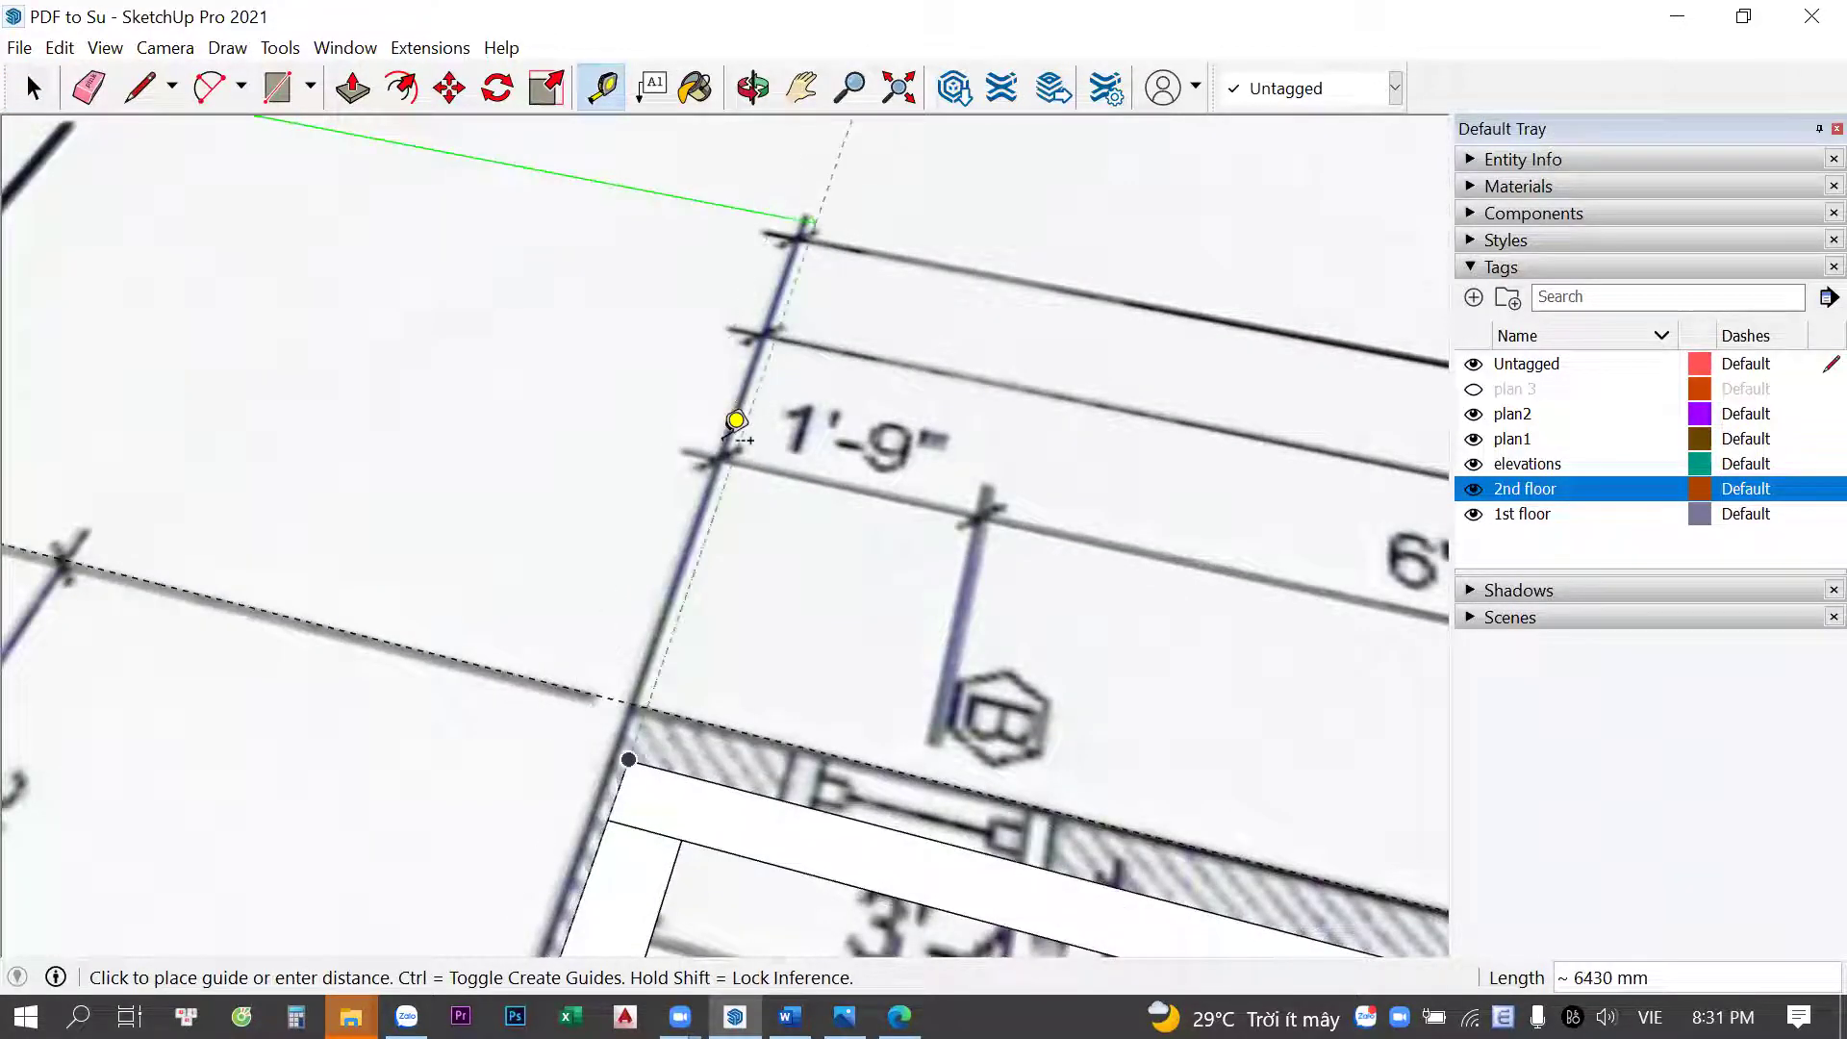
pyautogui.click(752, 380)
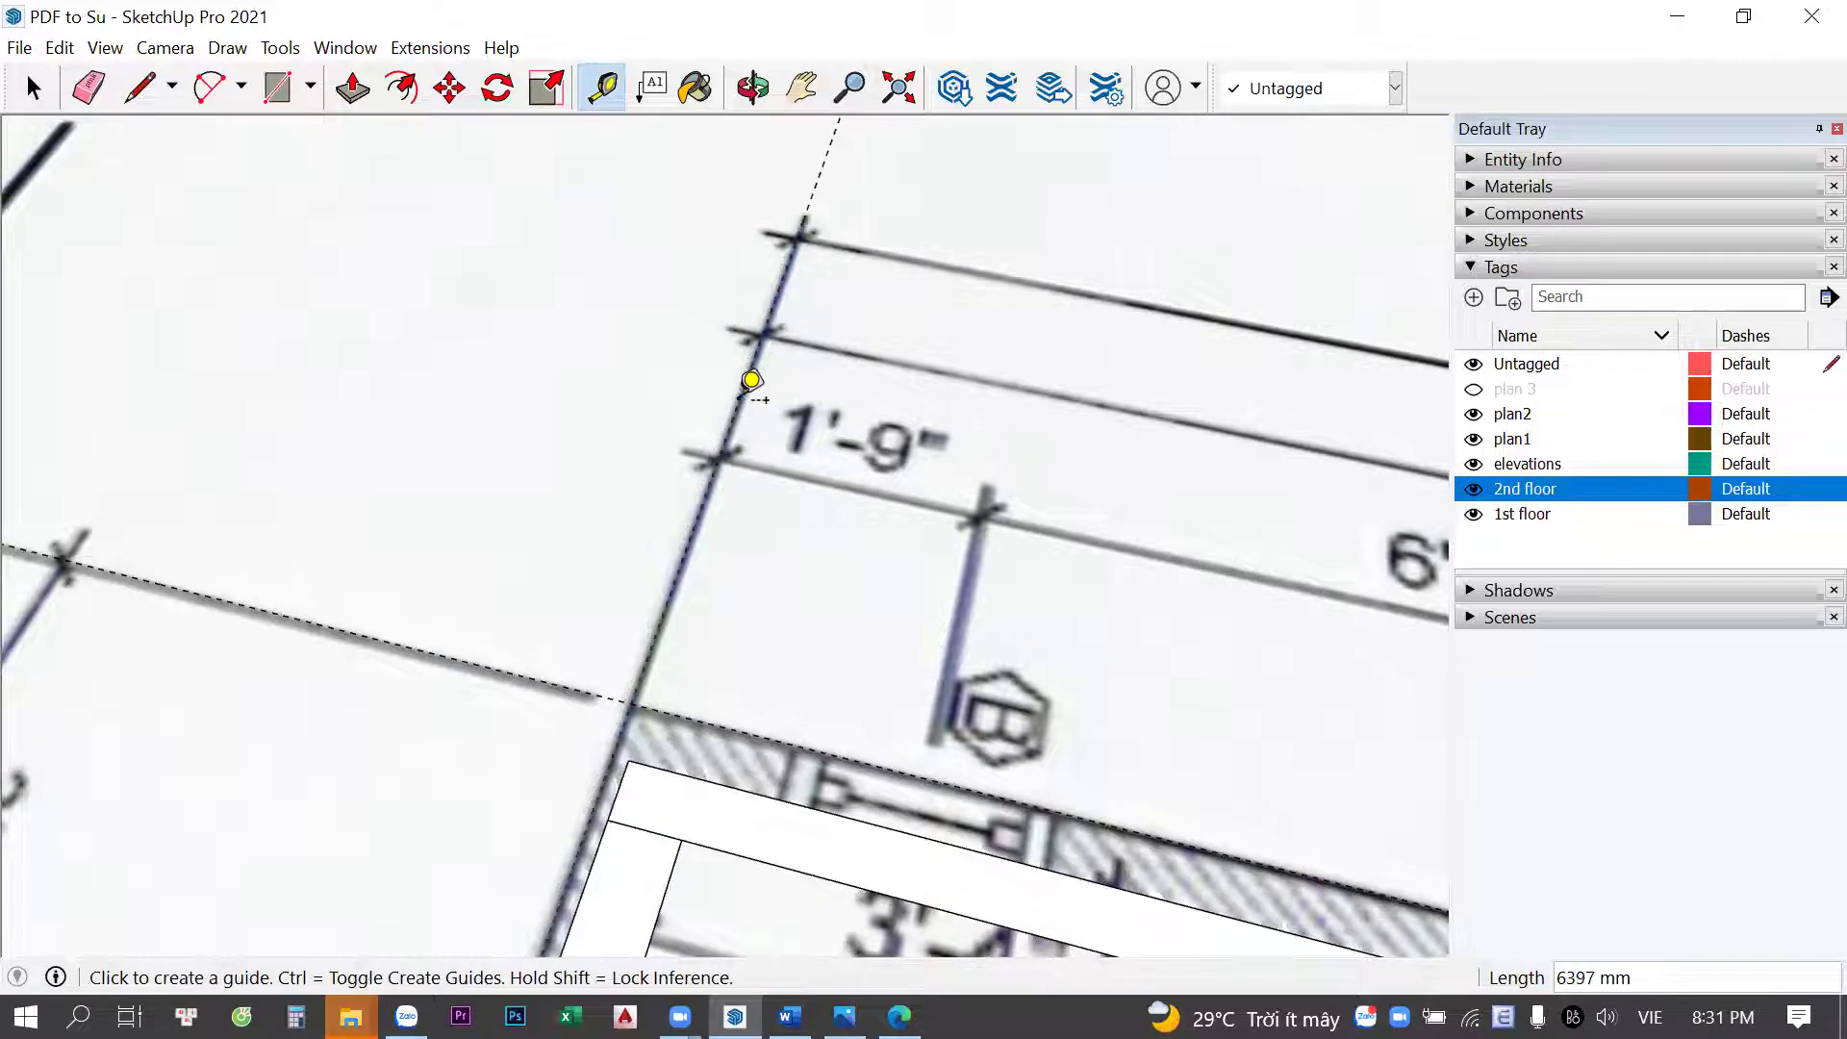
pyautogui.press('space')
# Orbit to a tilted view of the 2nd floor plan, ready to move it from the guide corner
pyautogui.scroll(-2, 733, 566)
pyautogui.scroll(2, 684, 611)
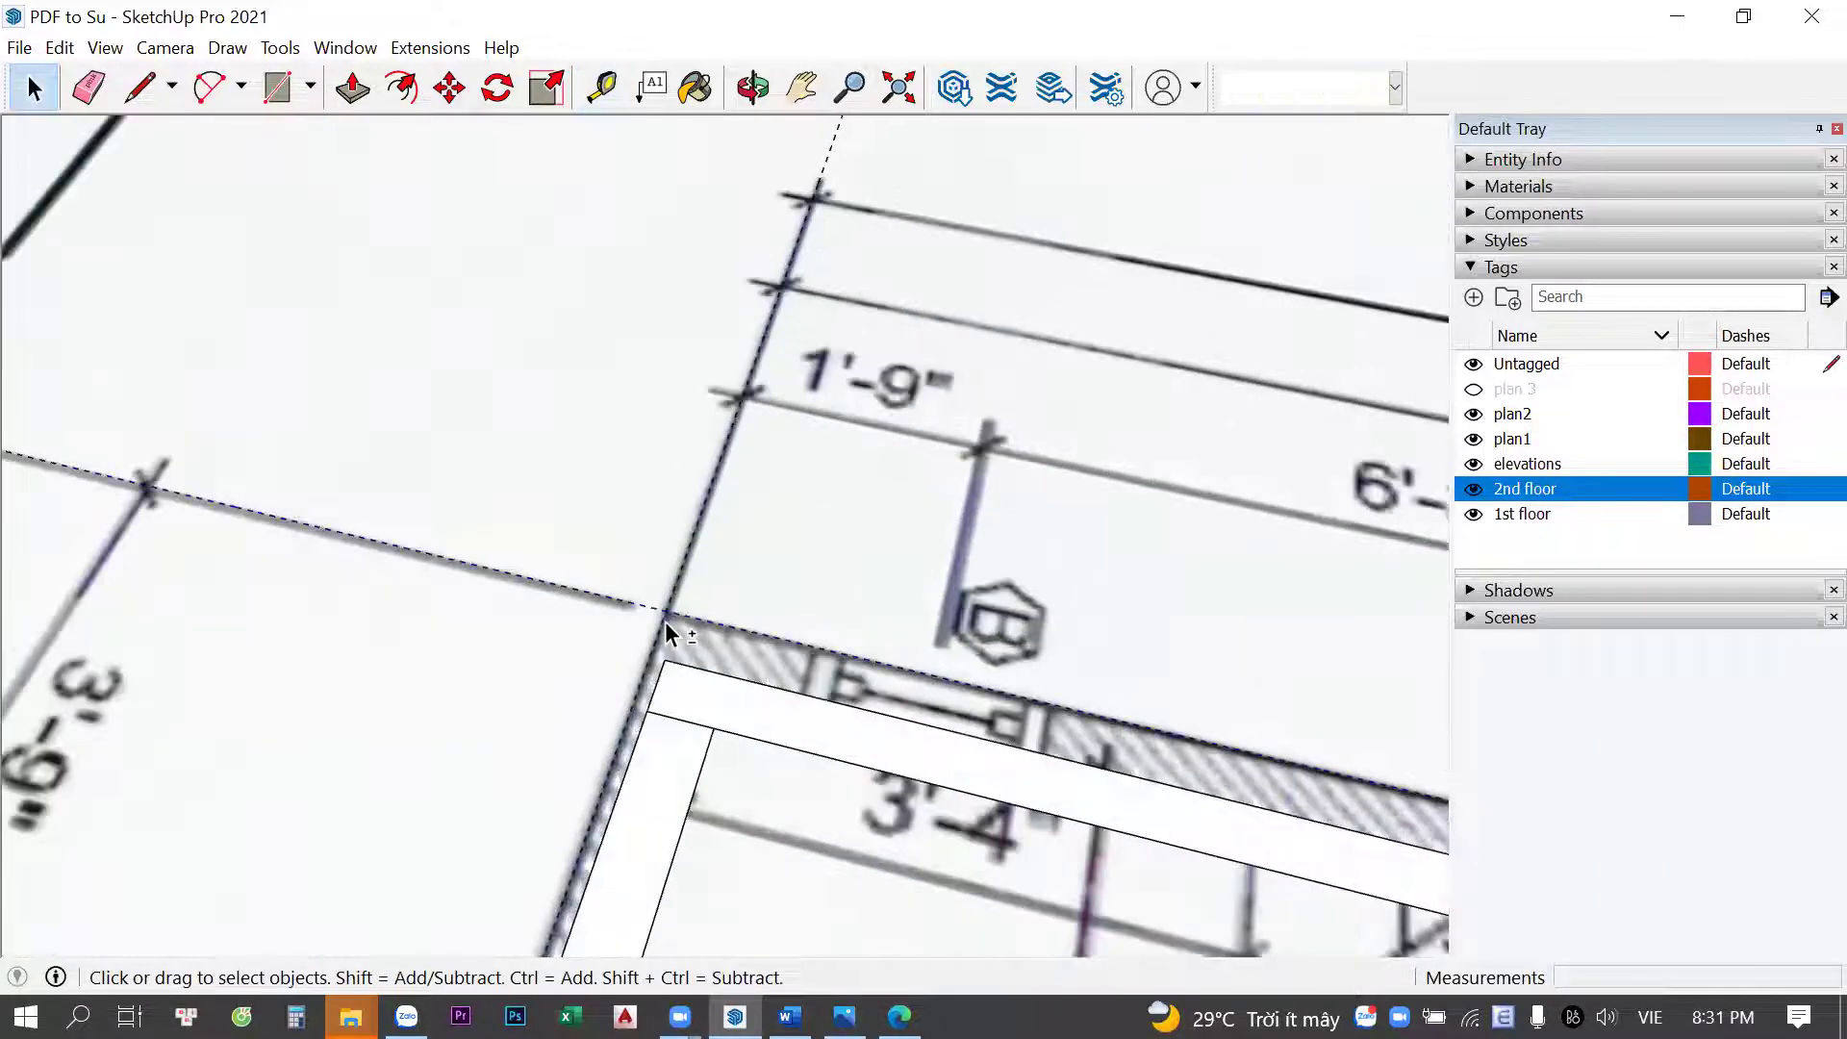
pyautogui.scroll(-3, 660, 626)
pyautogui.moveTo(660, 626)
pyautogui.mouseDown(button='middle')
pyautogui.moveTo(824, 451)
pyautogui.moveTo(712, 390)
pyautogui.moveTo(914, 461)
pyautogui.moveTo(847, 479)
pyautogui.mouseUp(button='middle')
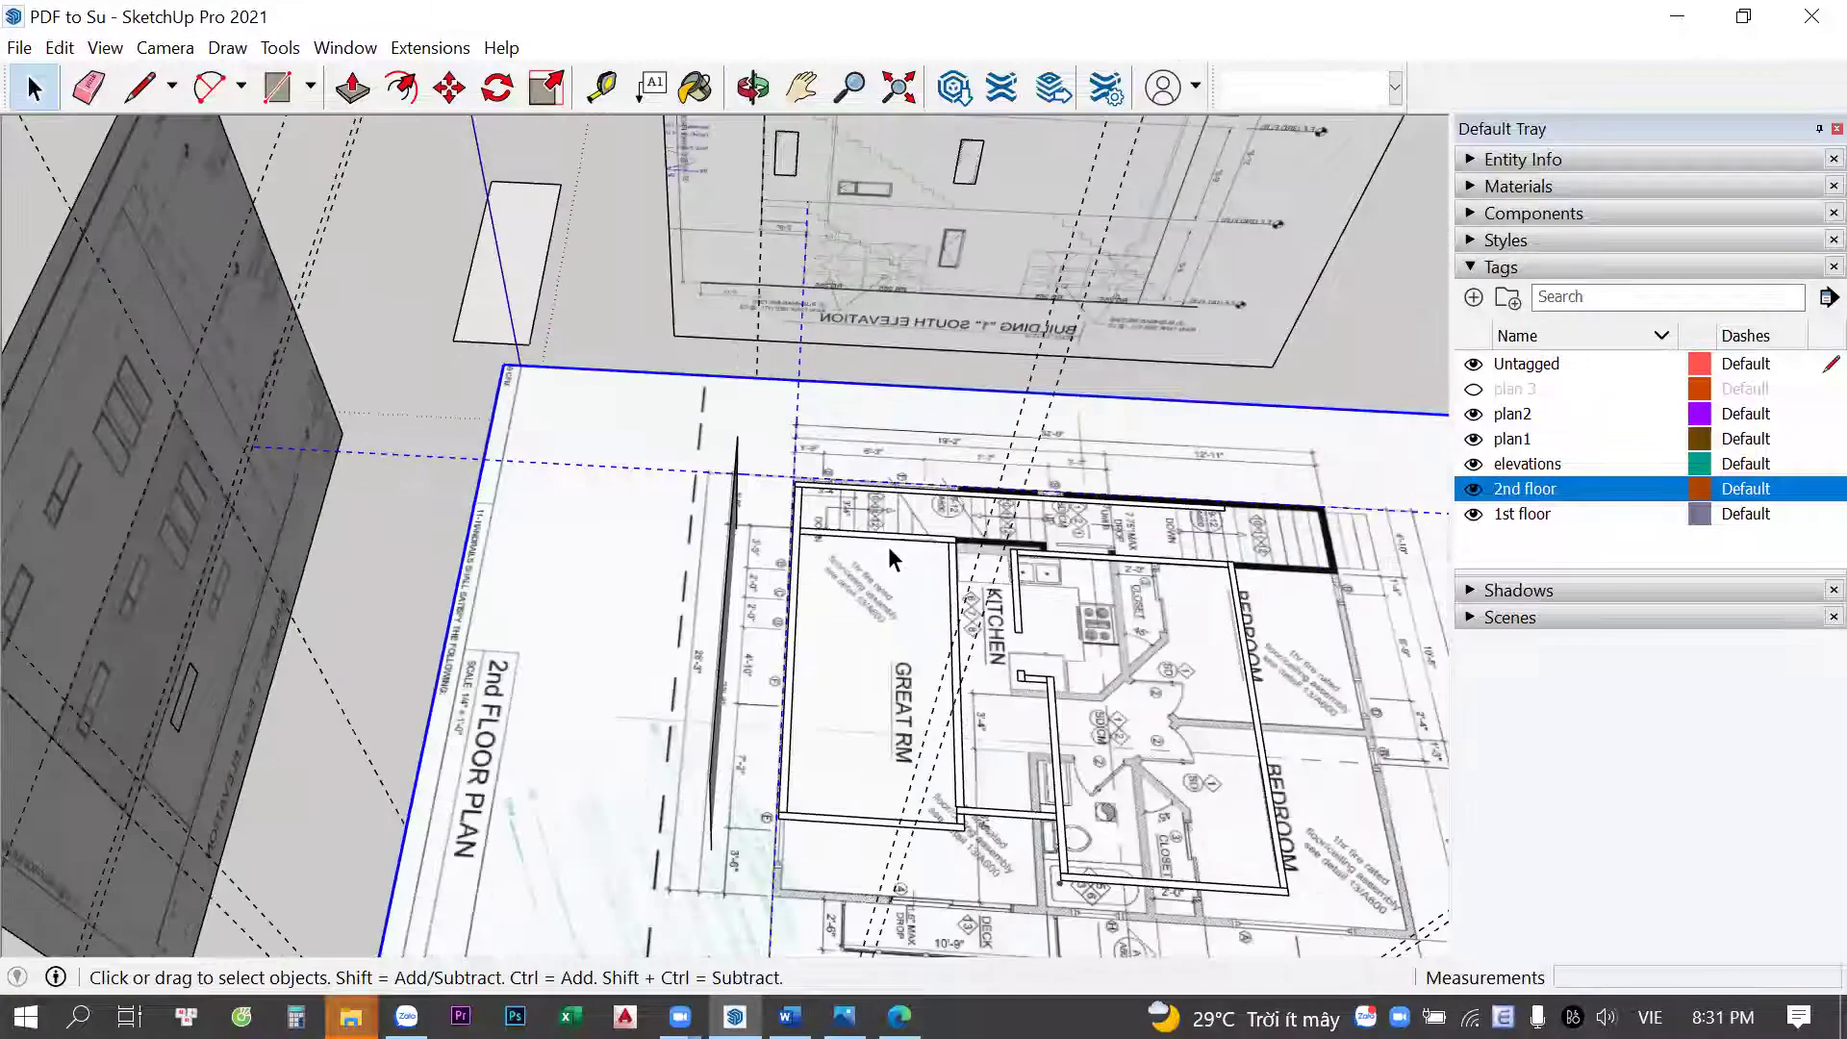
pyautogui.press('m')
pyautogui.scroll(4, 797, 462)
# Move the 2nd floor plan sheet over the model using its guide corner as the base point
pyautogui.click(765, 504)
pyautogui.scroll(-3, 770, 500)
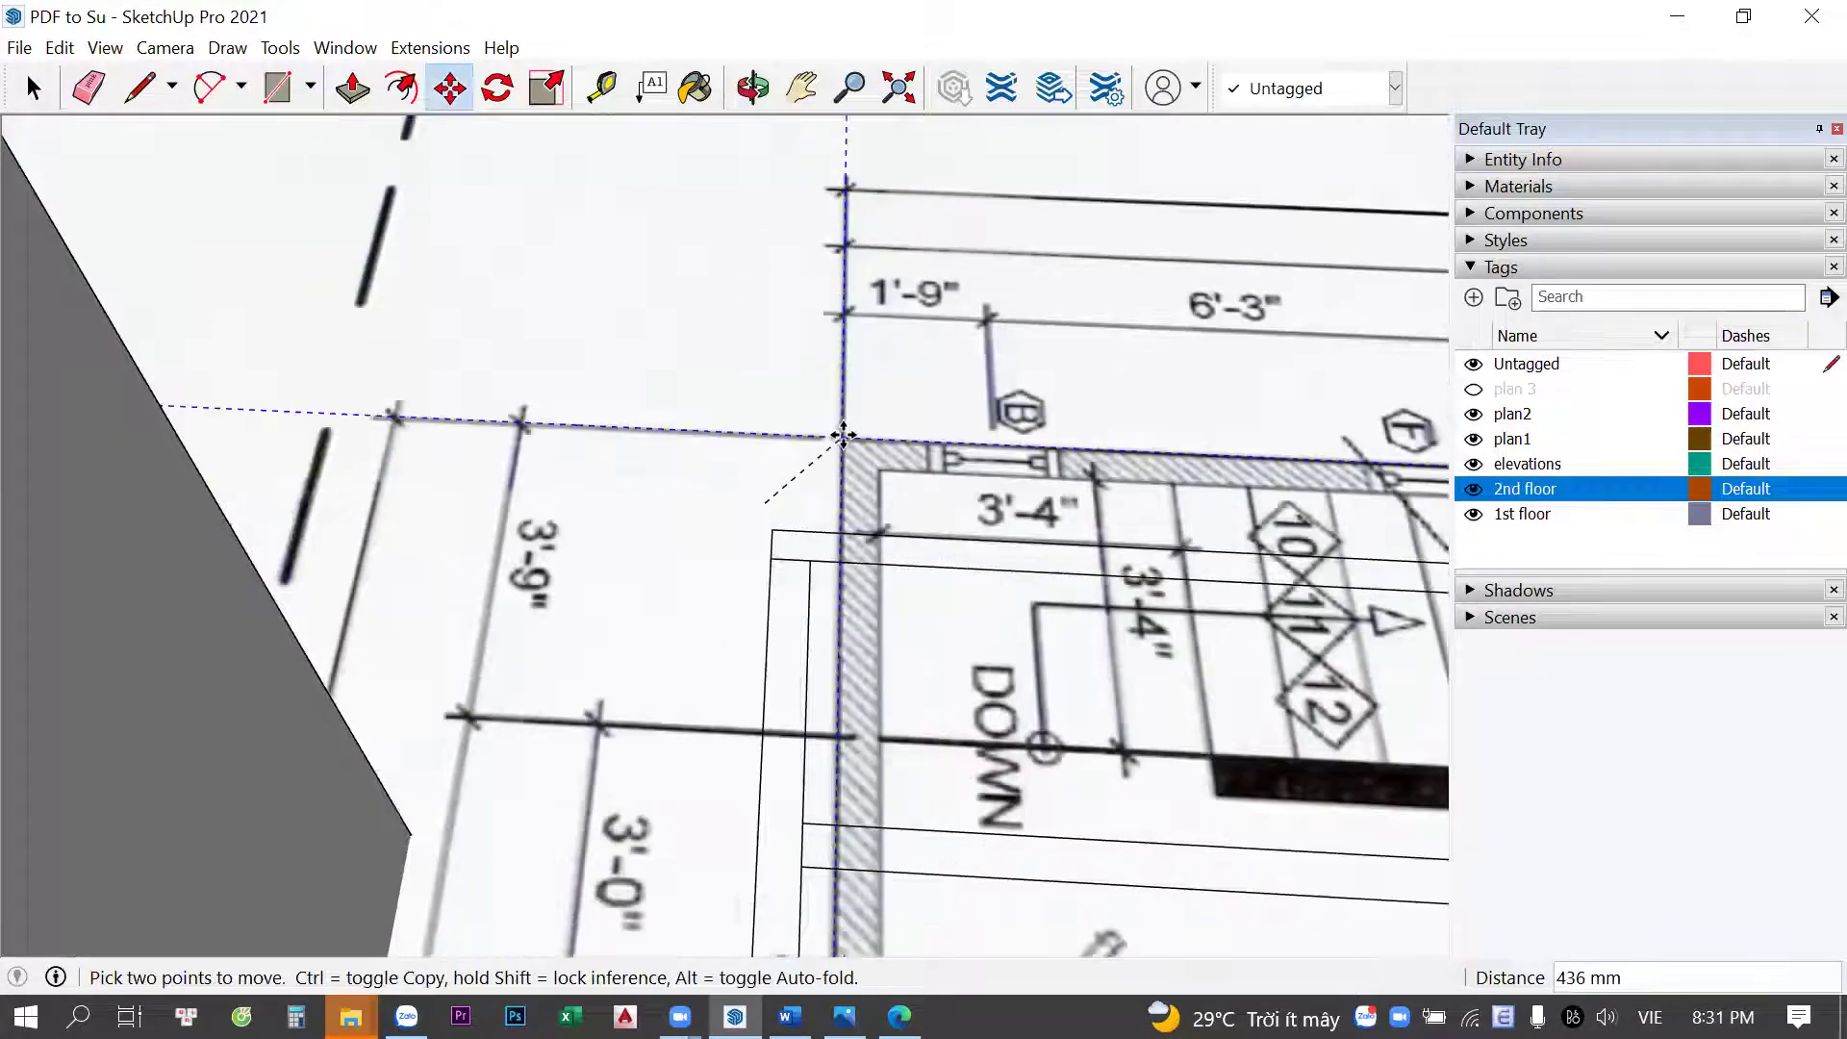
pyautogui.scroll(-2, 798, 495)
pyautogui.scroll(-3, 804, 496)
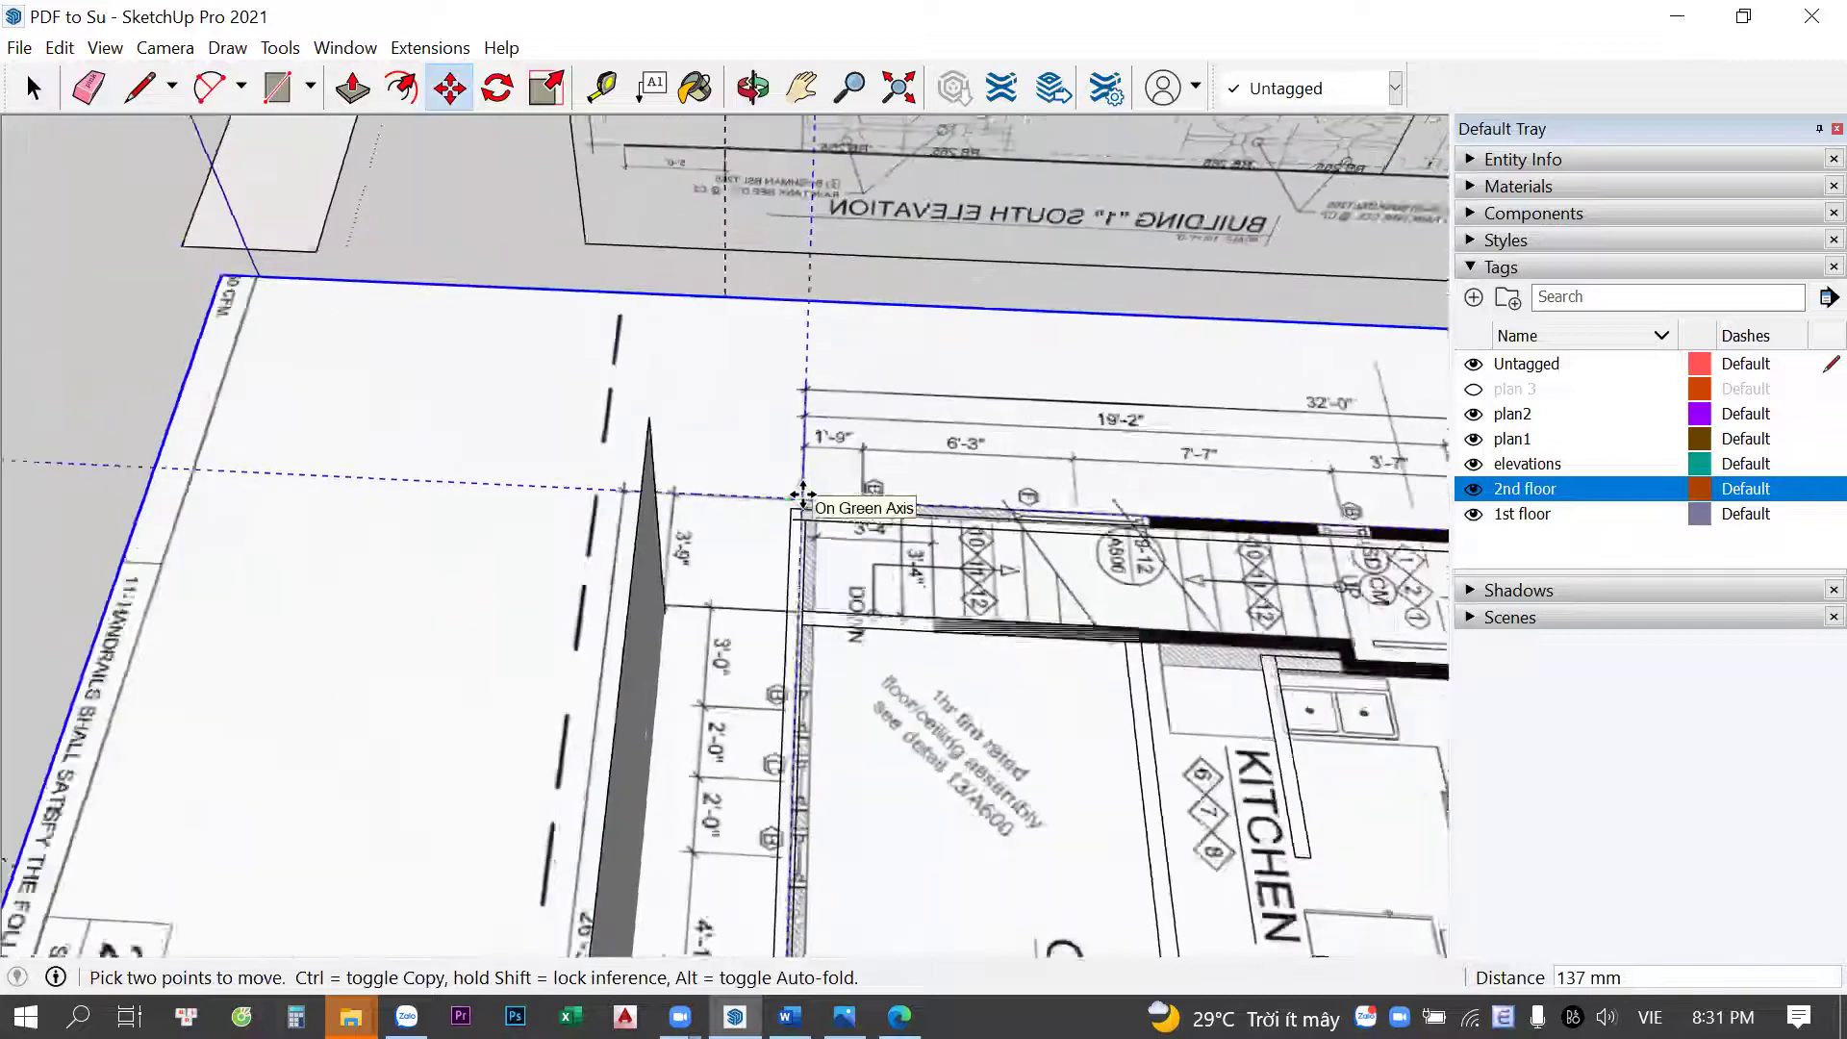
pyautogui.scroll(-2, 799, 498)
# Orbit around the model to check the sheet's position from the sides
pyautogui.moveTo(1018, 534)
pyautogui.mouseDown(button='middle')
pyautogui.moveTo(964, 310)
pyautogui.moveTo(957, 392)
pyautogui.moveTo(1064, 362)
pyautogui.moveTo(1289, 363)
pyautogui.moveTo(817, 500)
pyautogui.moveTo(890, 548)
pyautogui.moveTo(933, 610)
pyautogui.moveTo(534, 497)
pyautogui.moveTo(1064, 499)
pyautogui.moveTo(1258, 623)
pyautogui.moveTo(1315, 394)
pyautogui.mouseUp(button='middle')
pyautogui.scroll(1, 741, 789)
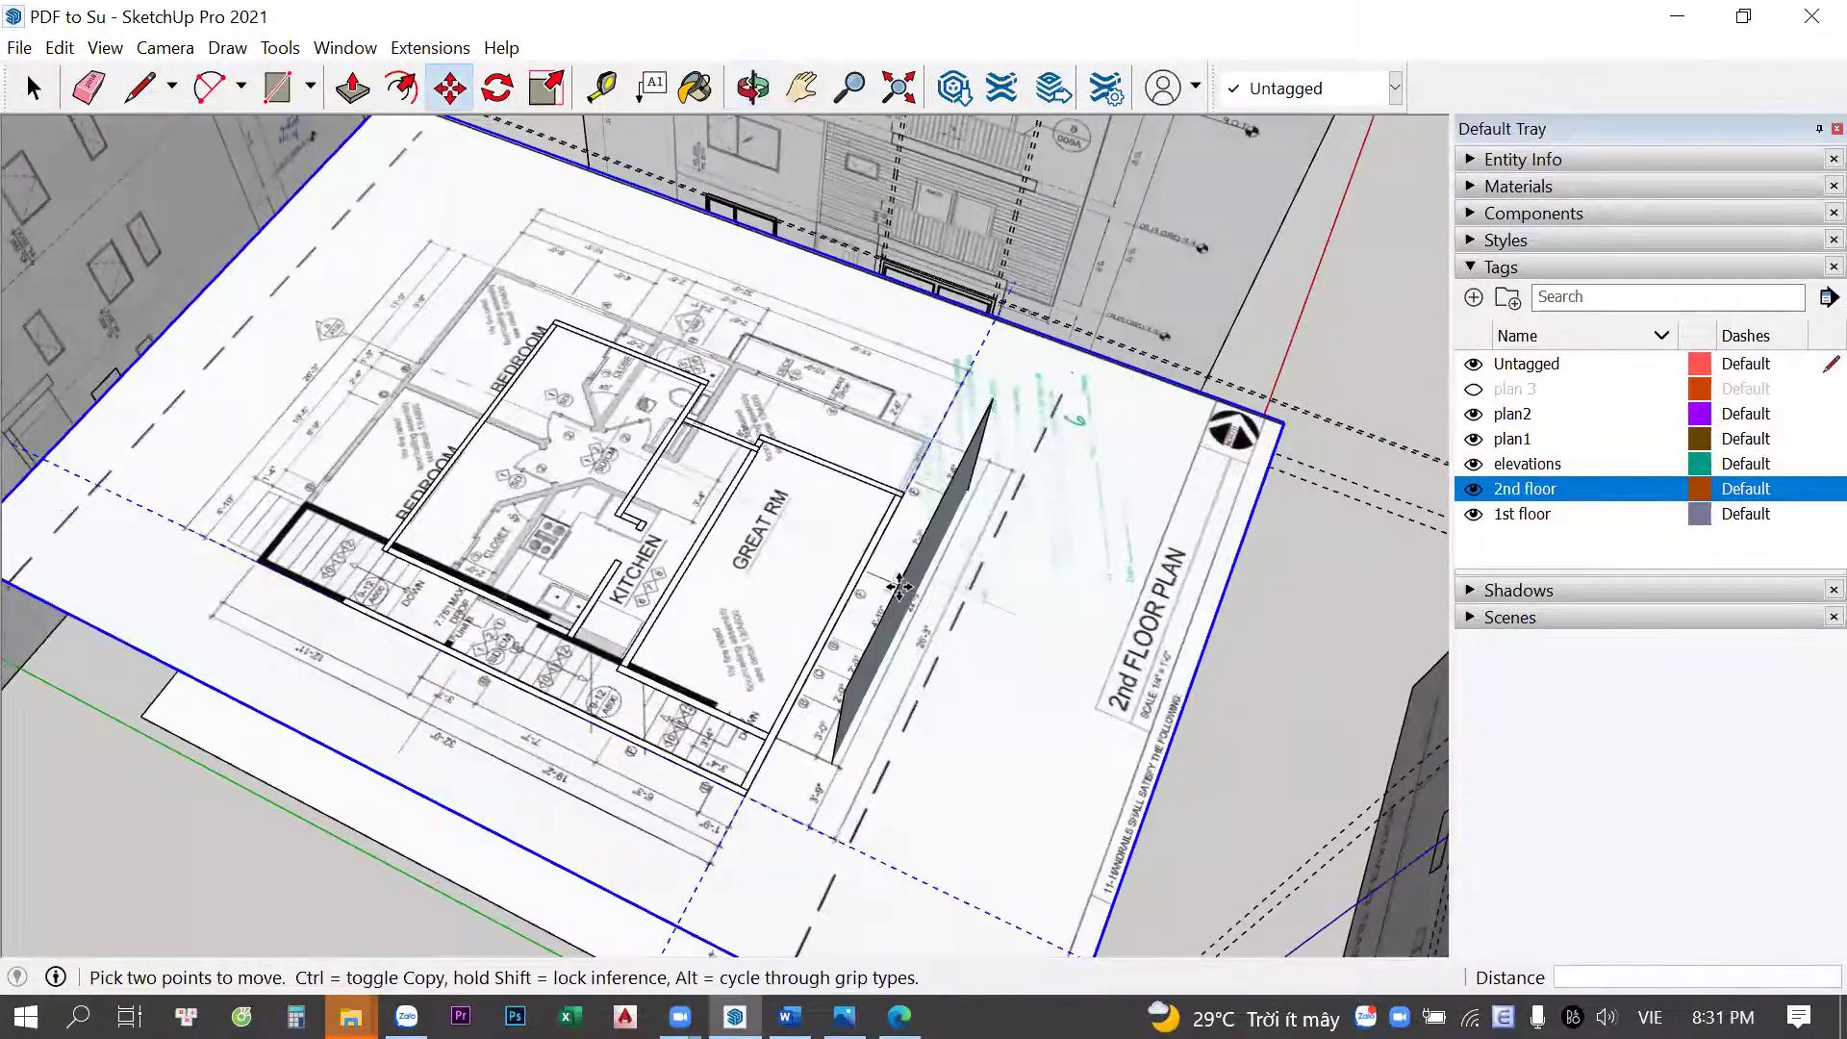
pyautogui.scroll(1, 741, 789)
pyautogui.scroll(1, 747, 792)
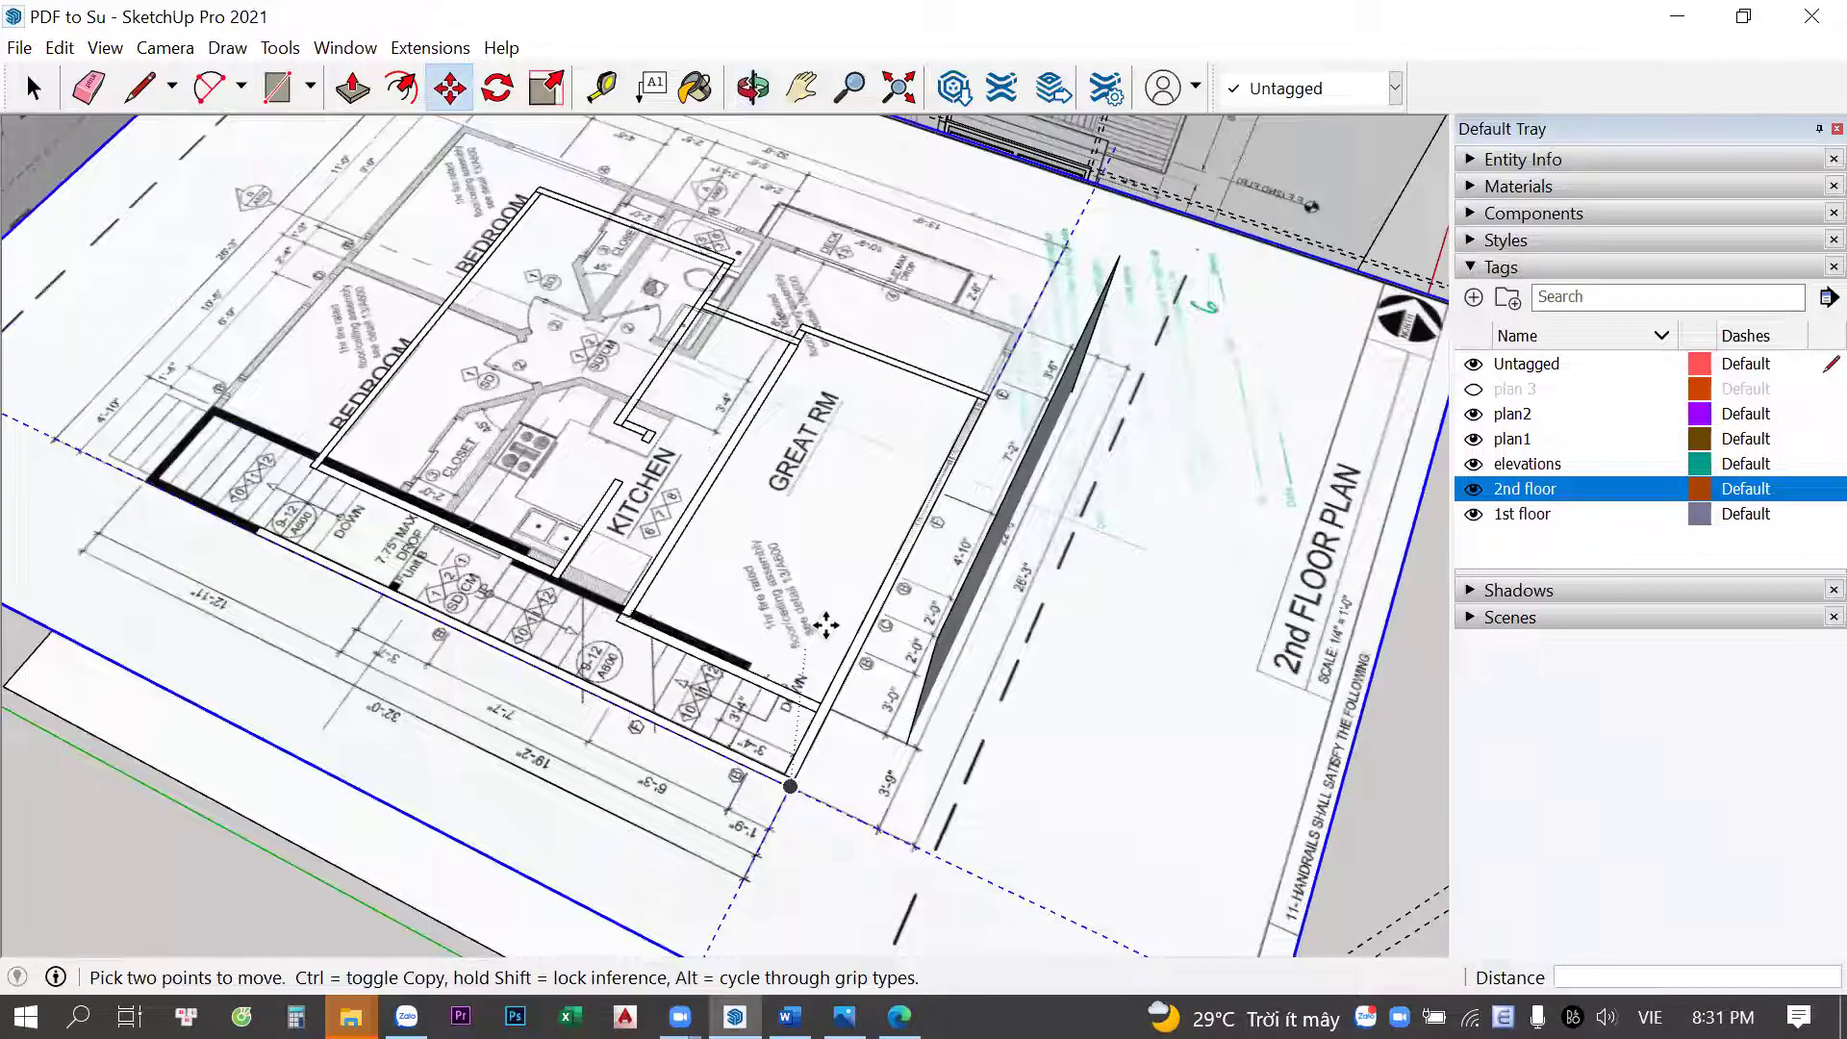
pyautogui.scroll(-1, 786, 678)
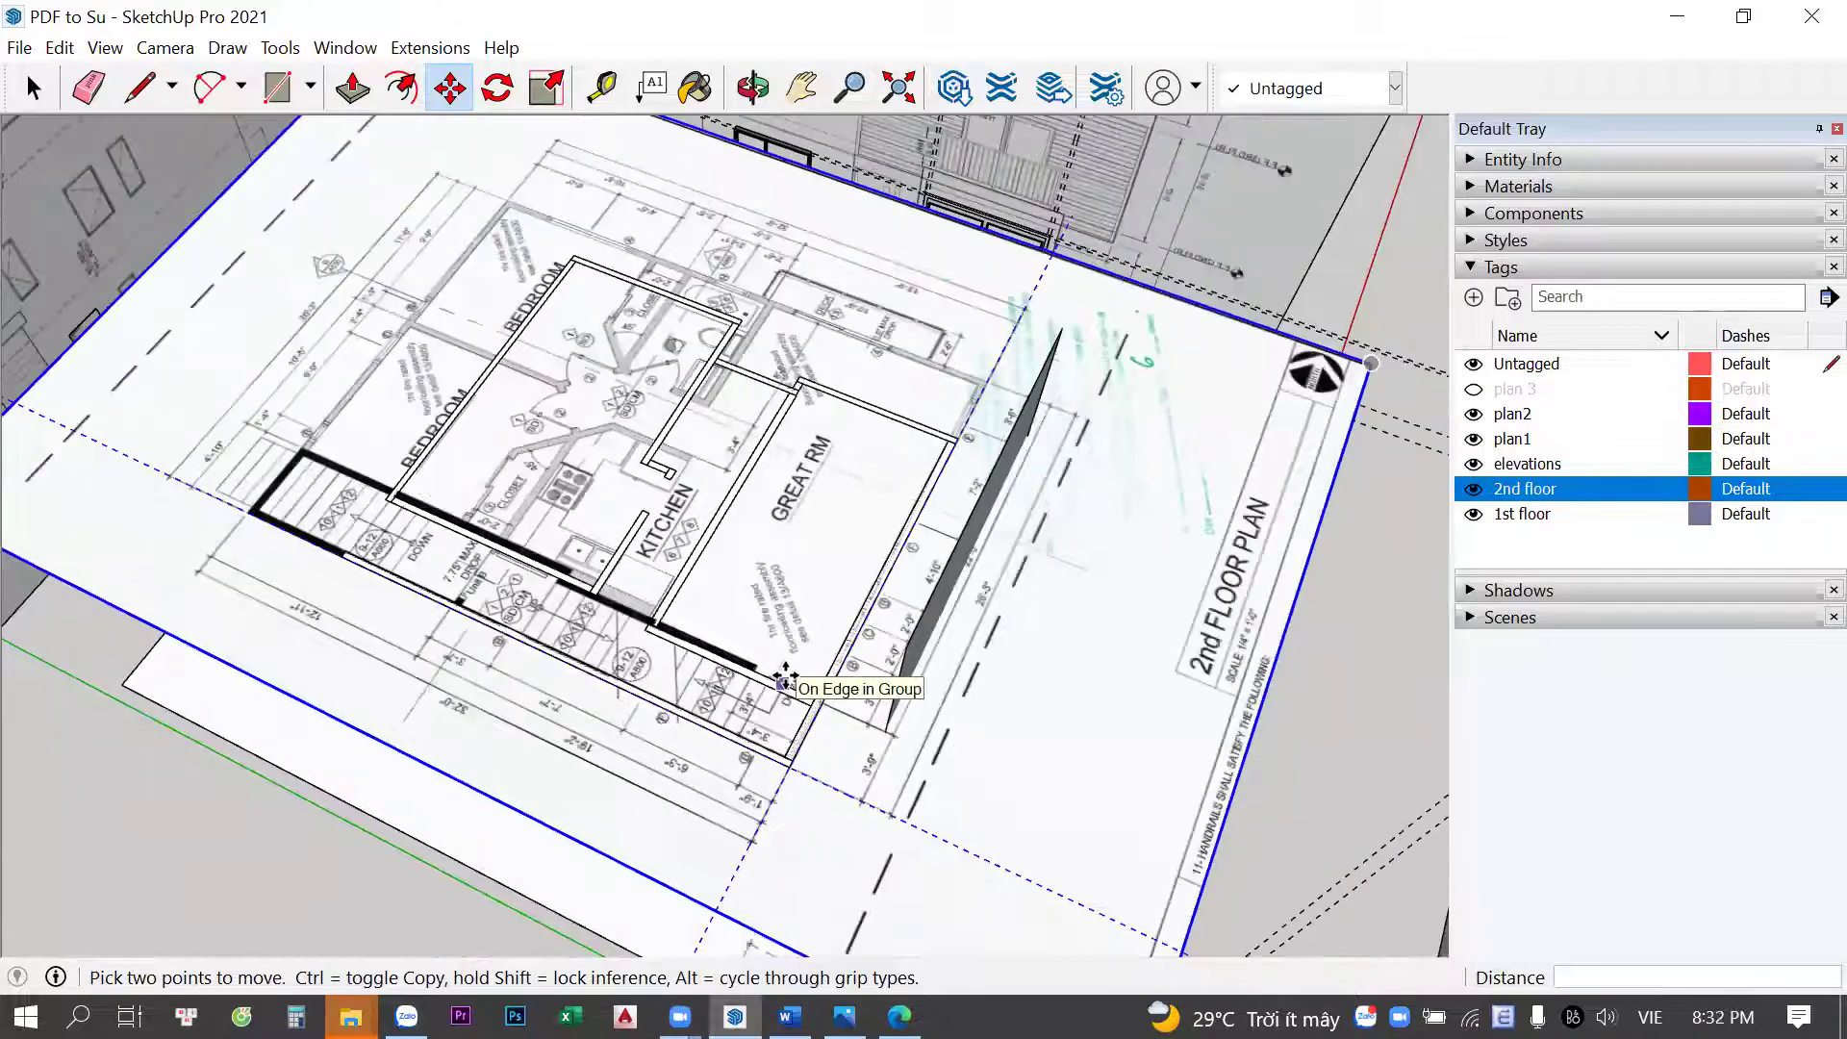
pyautogui.scroll(-2, 786, 678)
pyautogui.moveTo(907, 610)
pyautogui.mouseDown(button='middle')
pyautogui.moveTo(1122, 549)
pyautogui.moveTo(1319, 309)
pyautogui.moveTo(1352, 146)
pyautogui.moveTo(1303, 462)
pyautogui.moveTo(482, 754)
pyautogui.mouseUp(button='middle')
pyautogui.scroll(1, 520, 771)
pyautogui.scroll(1, 556, 740)
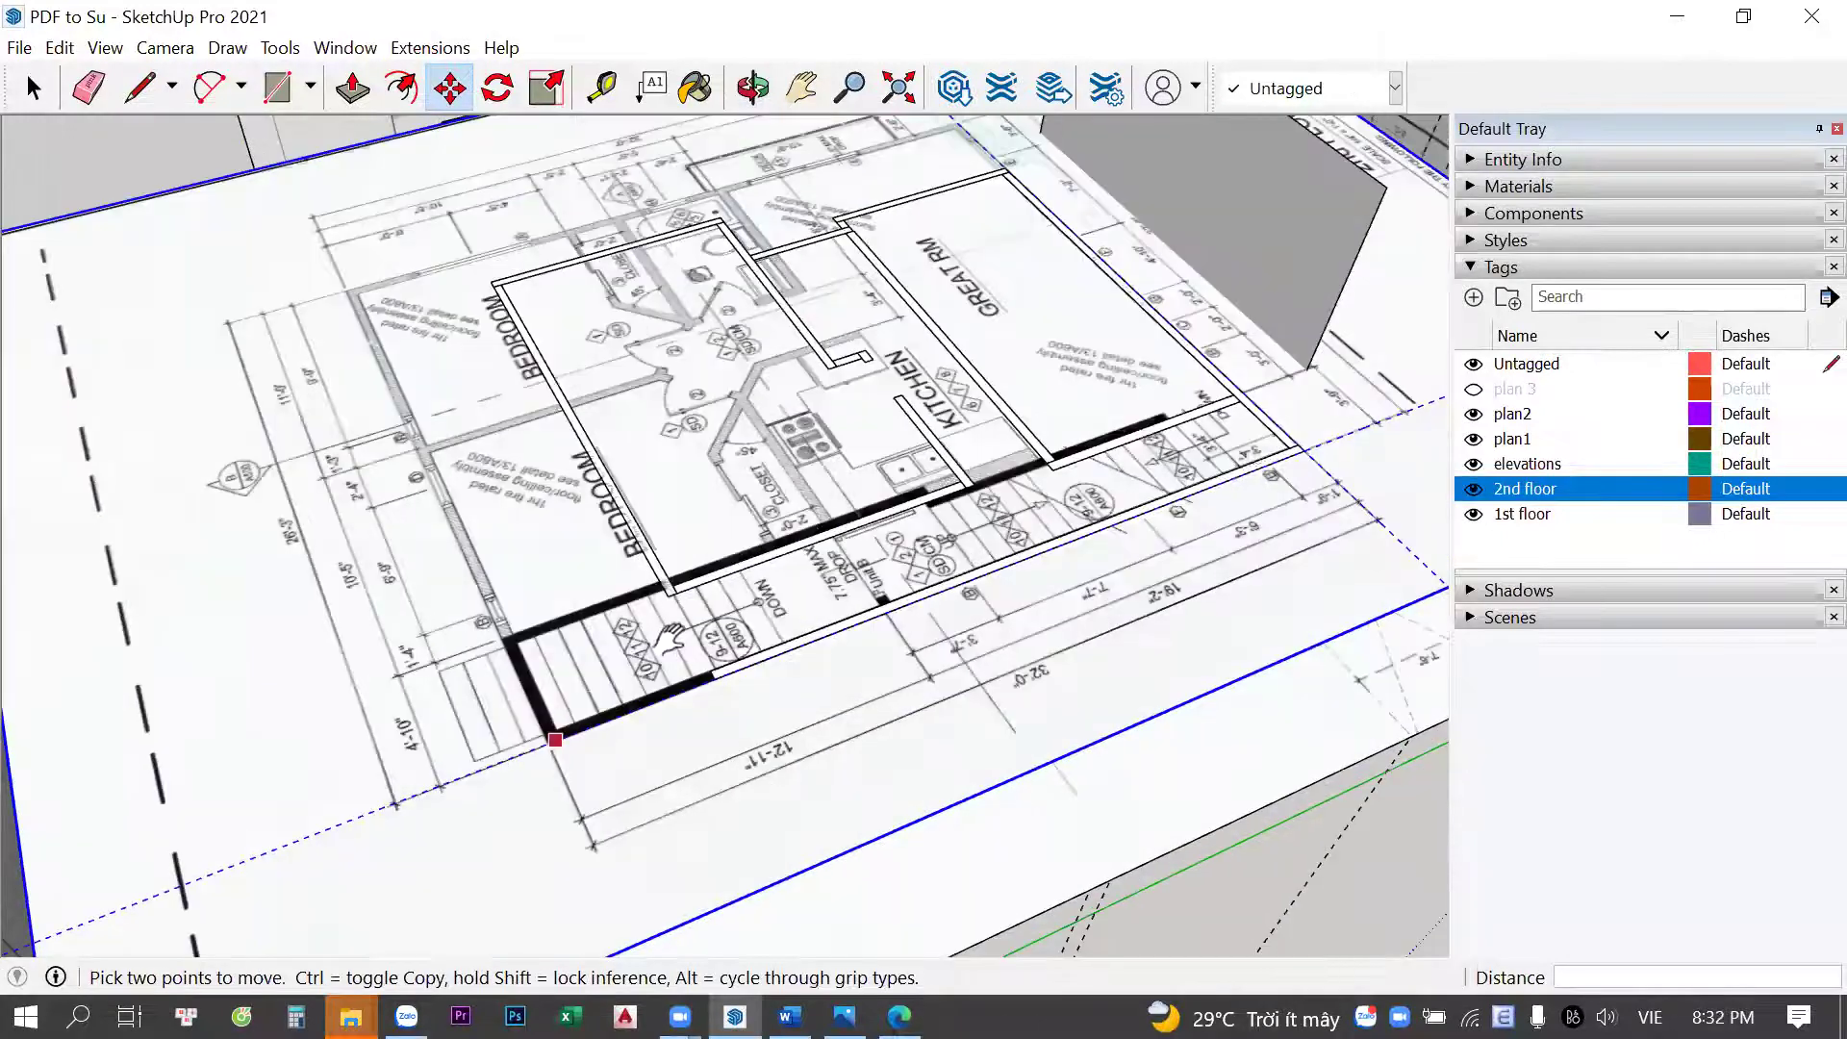
# Add a Tape Measure guide from the plan's dashed line through the stair's outer corner
pyautogui.press('space')
pyautogui.moveTo(670, 637); pyautogui.dragTo(411, 693, button='middle')
pyautogui.press('t')
pyautogui.click(120, 337)
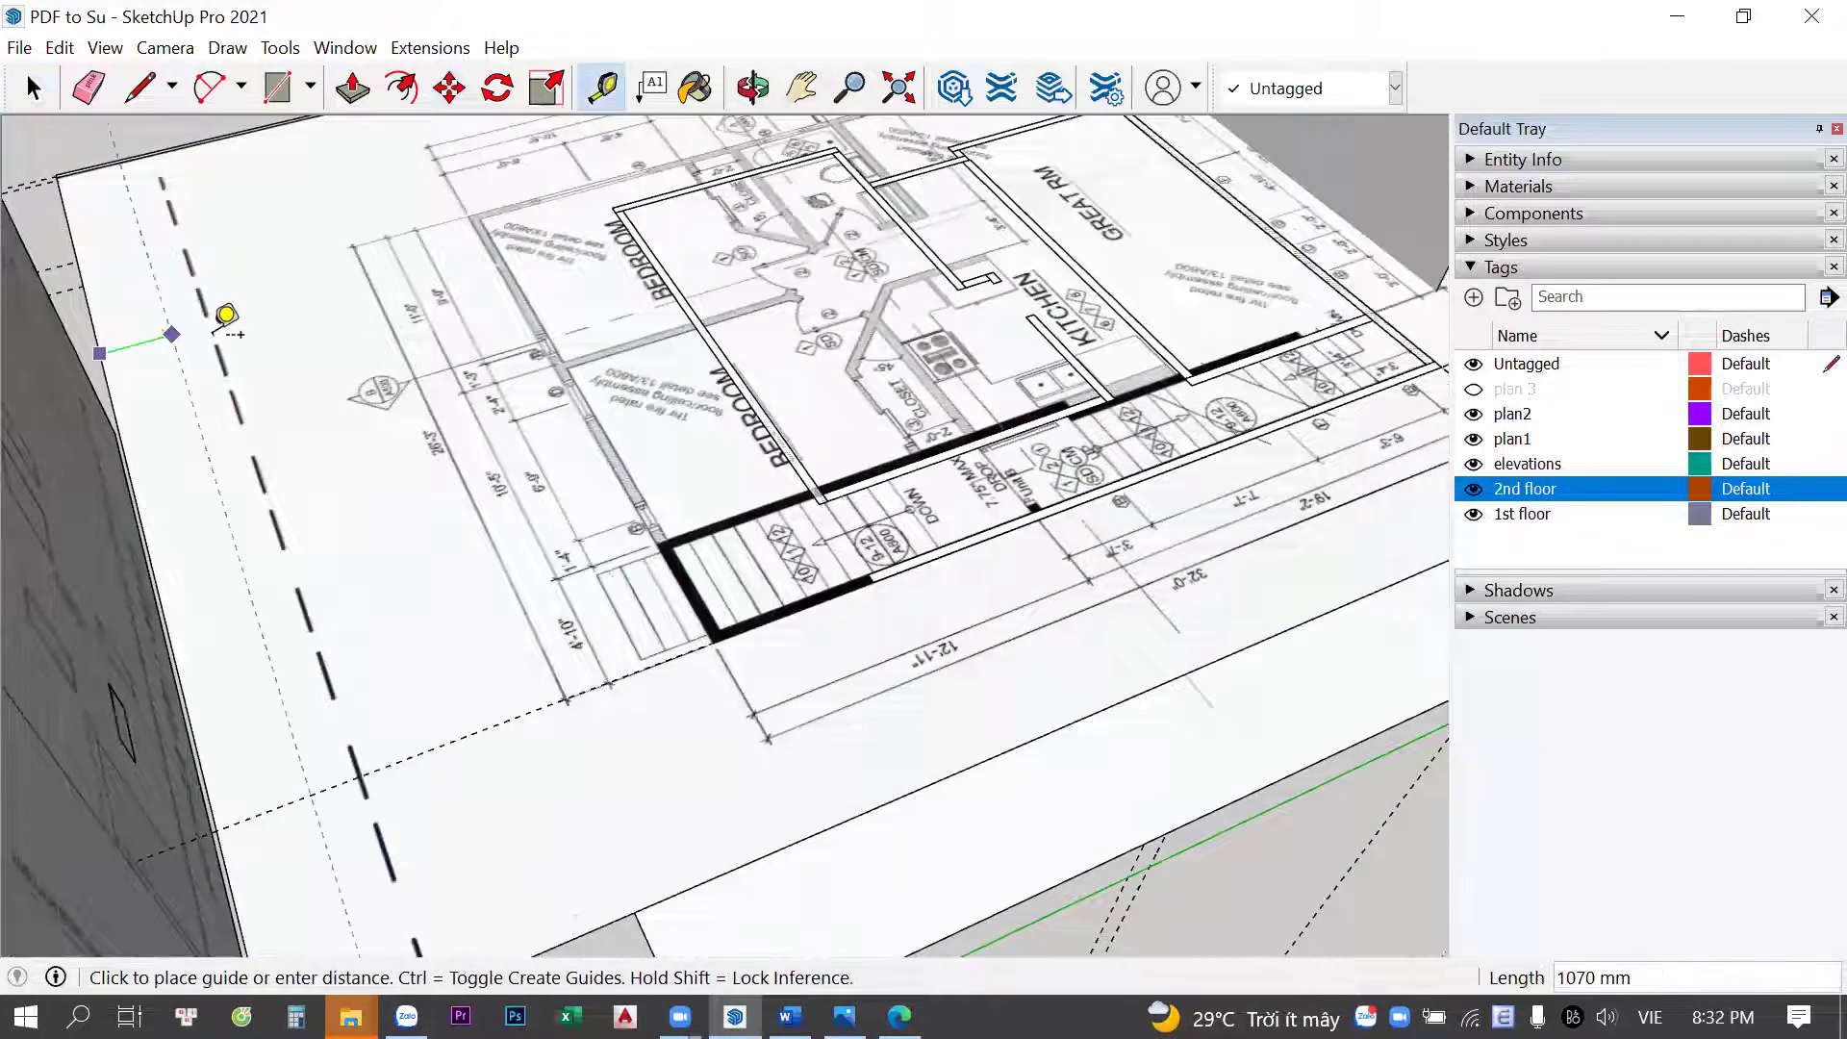
pyautogui.scroll(2, 783, 751)
pyautogui.scroll(1, 825, 689)
pyautogui.scroll(1, 818, 673)
pyautogui.scroll(1, 796, 627)
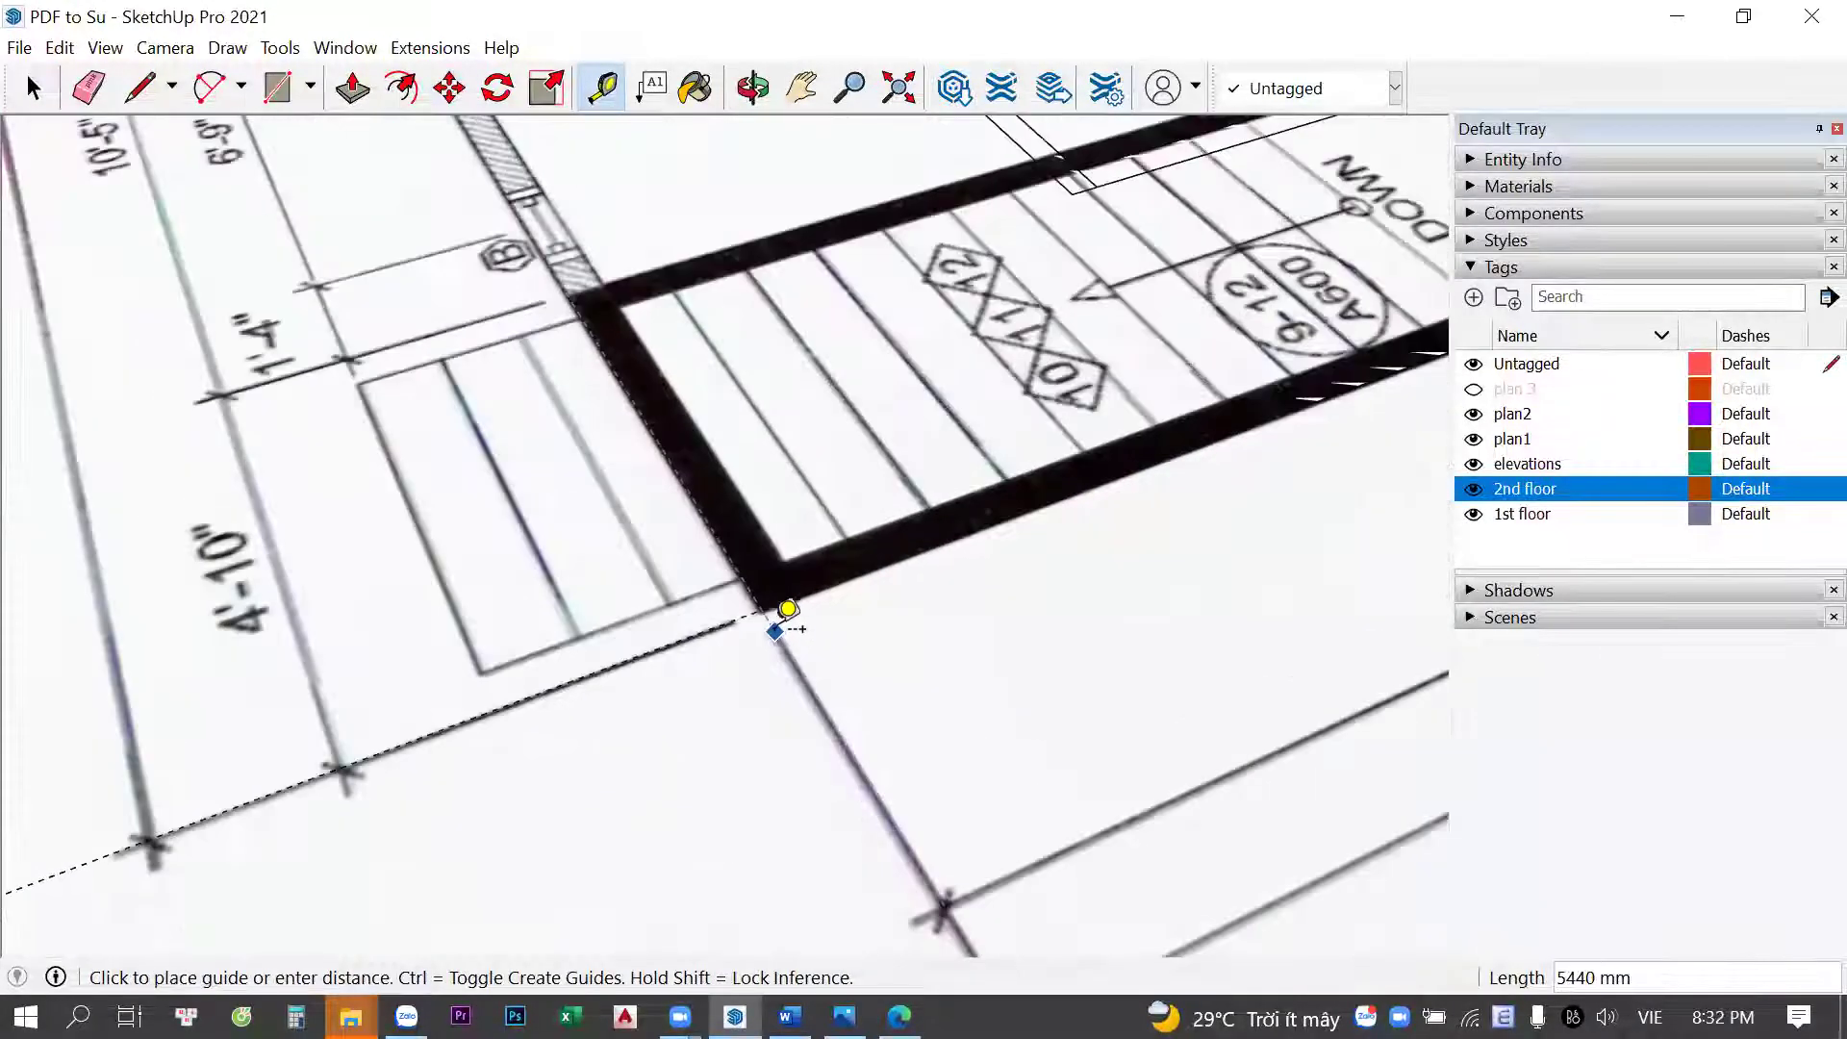
pyautogui.click(784, 609)
pyautogui.scroll(-3, 773, 626)
pyautogui.press('space')
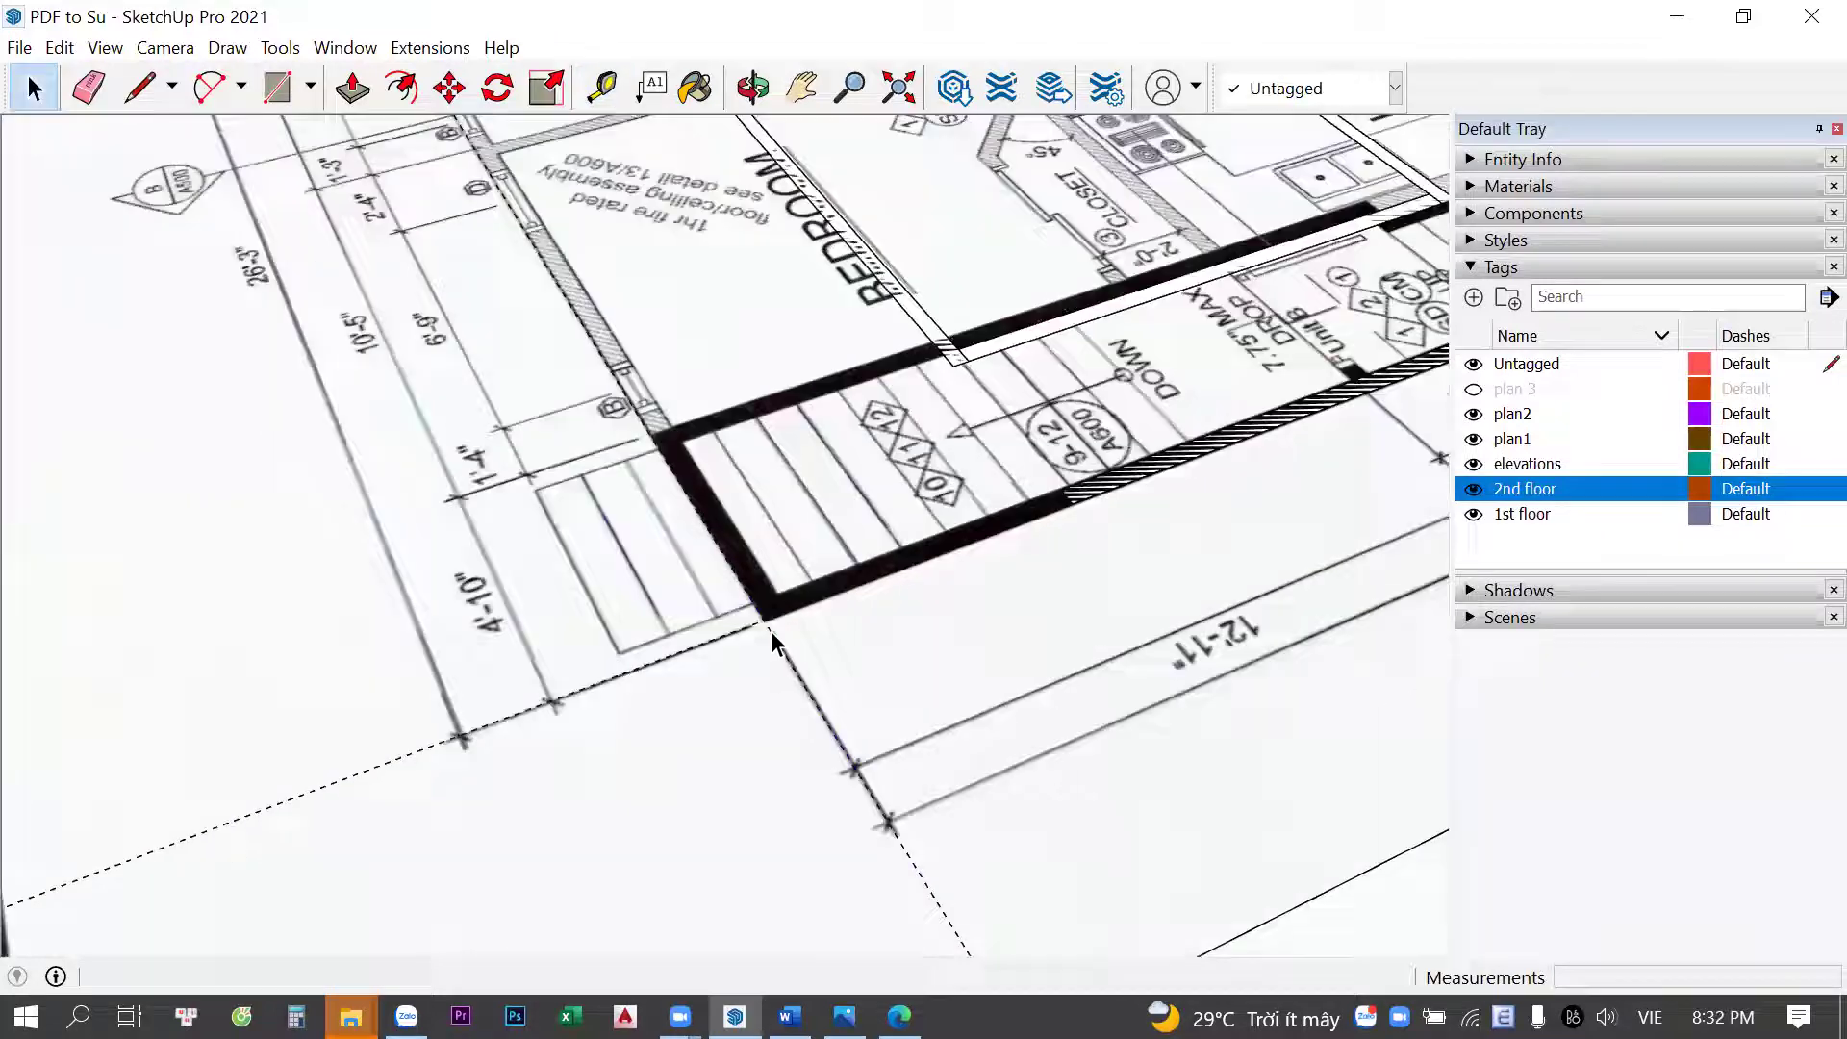
# Select the 2nd floor plan sheet and start moving it from the stair corner
pyautogui.click(713, 720)
pyautogui.scroll(-2, 713, 719)
pyautogui.press('m')
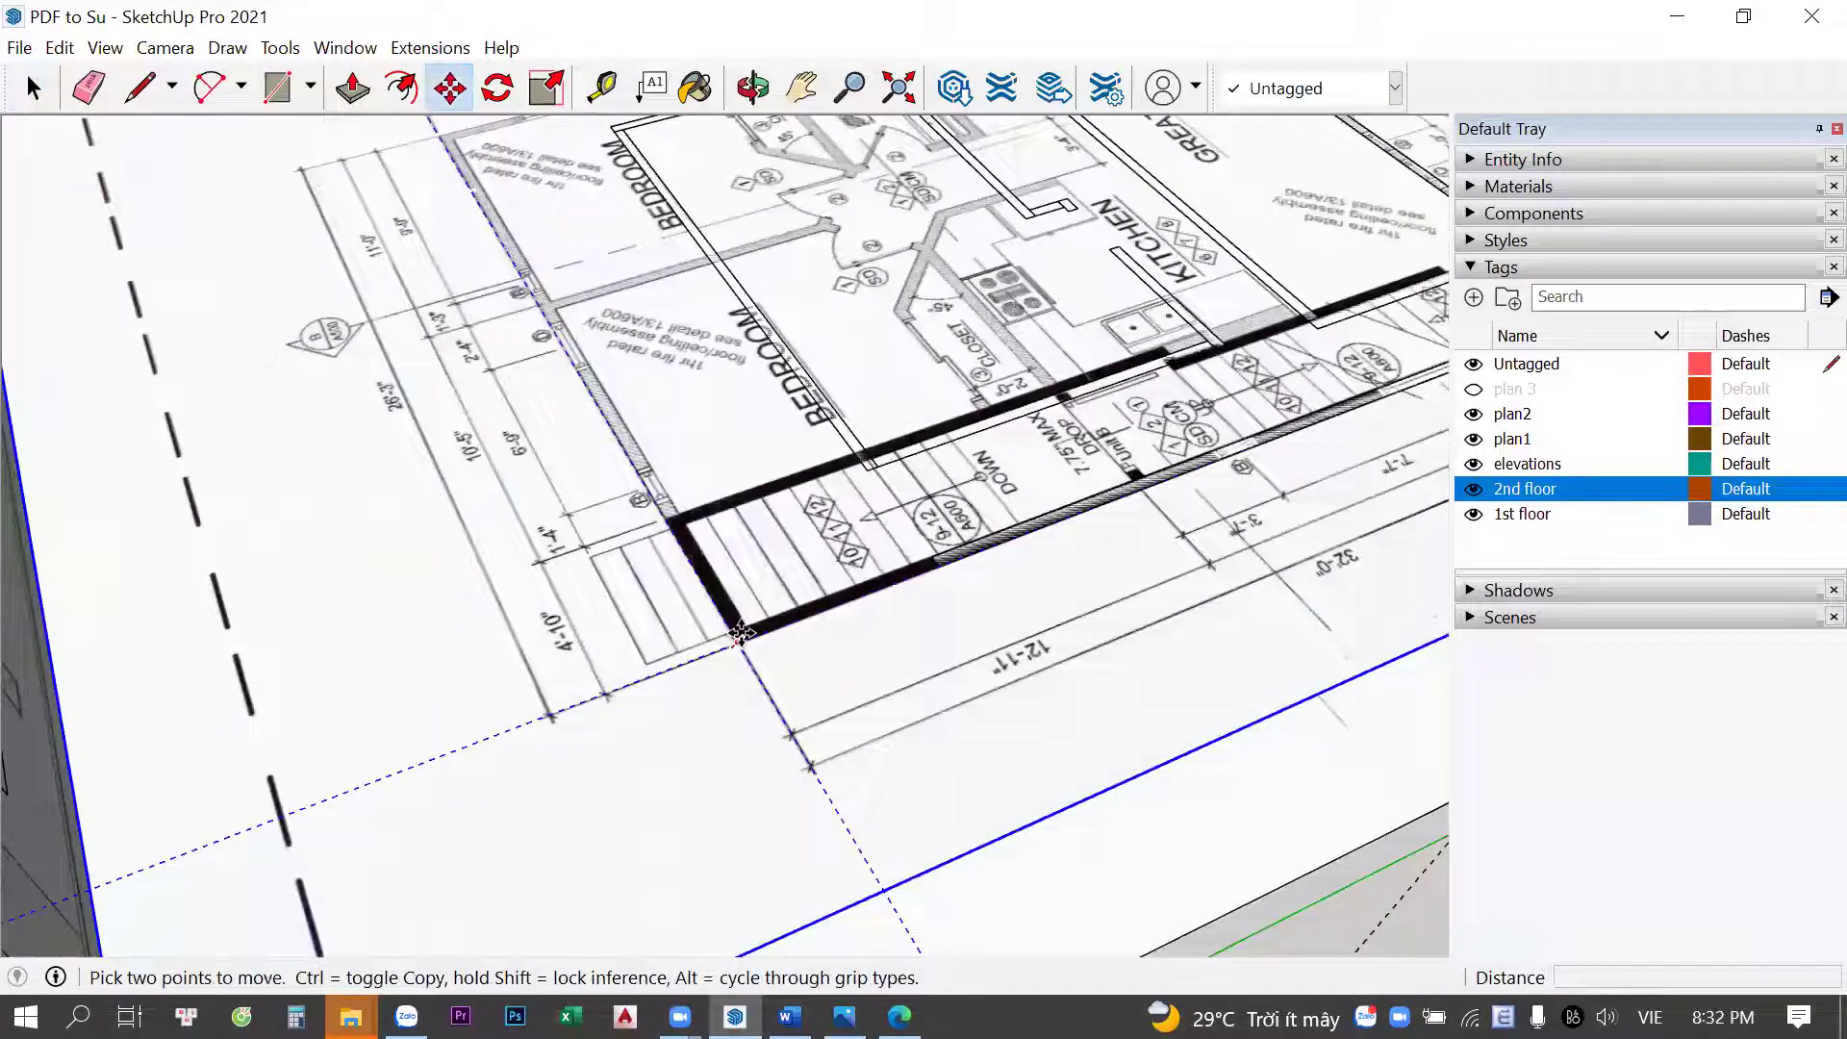
pyautogui.click(779, 627)
# Orbit around the building to a top-down view of the 2nd floor plan
pyautogui.moveTo(783, 616)
pyautogui.mouseDown(button='middle')
pyautogui.moveTo(818, 334)
pyautogui.moveTo(962, 363)
pyautogui.mouseUp(button='middle')
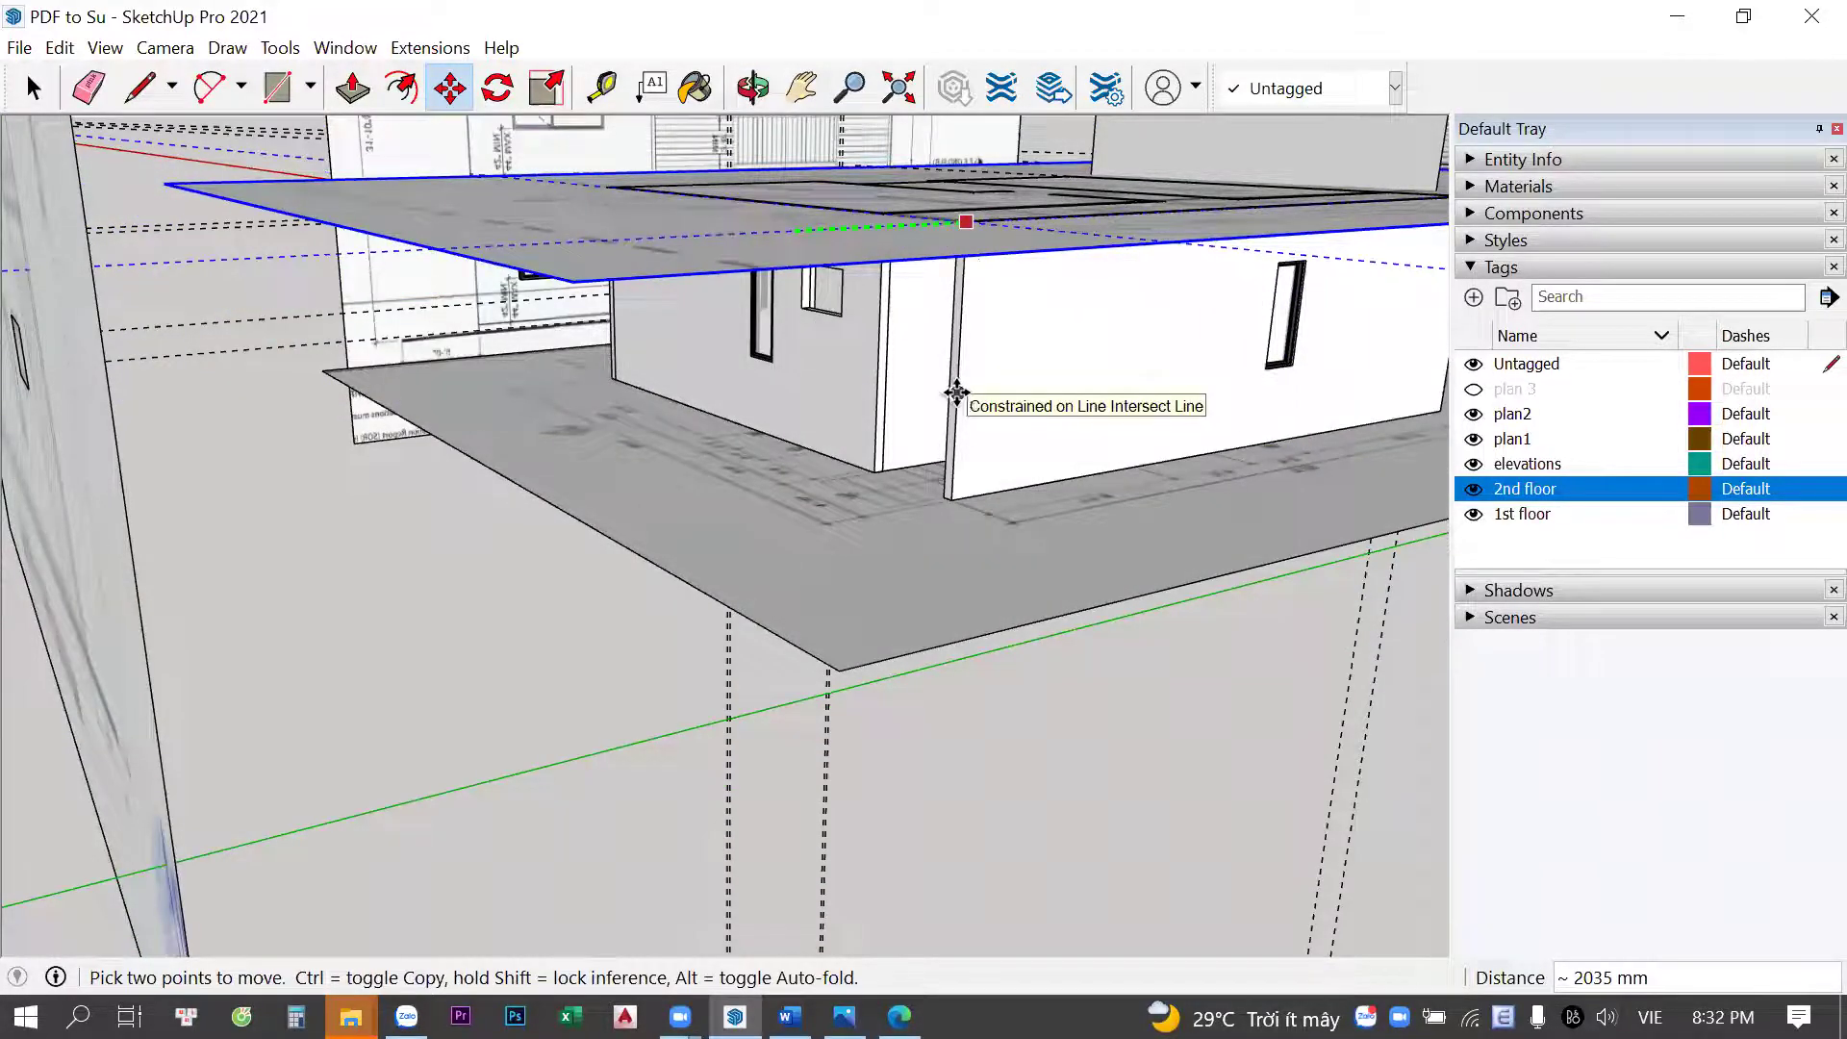
pyautogui.moveTo(957, 392)
pyautogui.mouseDown(button='middle')
pyautogui.moveTo(623, 481)
pyautogui.moveTo(968, 672)
pyautogui.mouseUp(button='middle')
pyautogui.press('space')
pyautogui.scroll(3, 968, 672)
pyautogui.moveTo(904, 599)
pyautogui.mouseDown(button='middle')
pyautogui.moveTo(960, 664)
pyautogui.moveTo(969, 536)
pyautogui.moveTo(990, 641)
pyautogui.moveTo(1167, 610)
pyautogui.mouseUp(button='middle')
pyautogui.scroll(-5, 747, 565)
pyautogui.moveTo(747, 565); pyautogui.dragTo(940, 256, button='middle')
pyautogui.scroll(5, 938, 332)
pyautogui.moveTo(938, 332)
pyautogui.mouseDown(button='middle')
pyautogui.moveTo(846, 606)
pyautogui.moveTo(754, 746)
pyautogui.moveTo(713, 650)
pyautogui.moveTo(673, 618)
pyautogui.moveTo(689, 478)
pyautogui.moveTo(660, 647)
pyautogui.mouseUp(button='middle')
# Zoom in on the 2nd-floor plan sheet and select it
pyautogui.scroll(3, 991, 748)
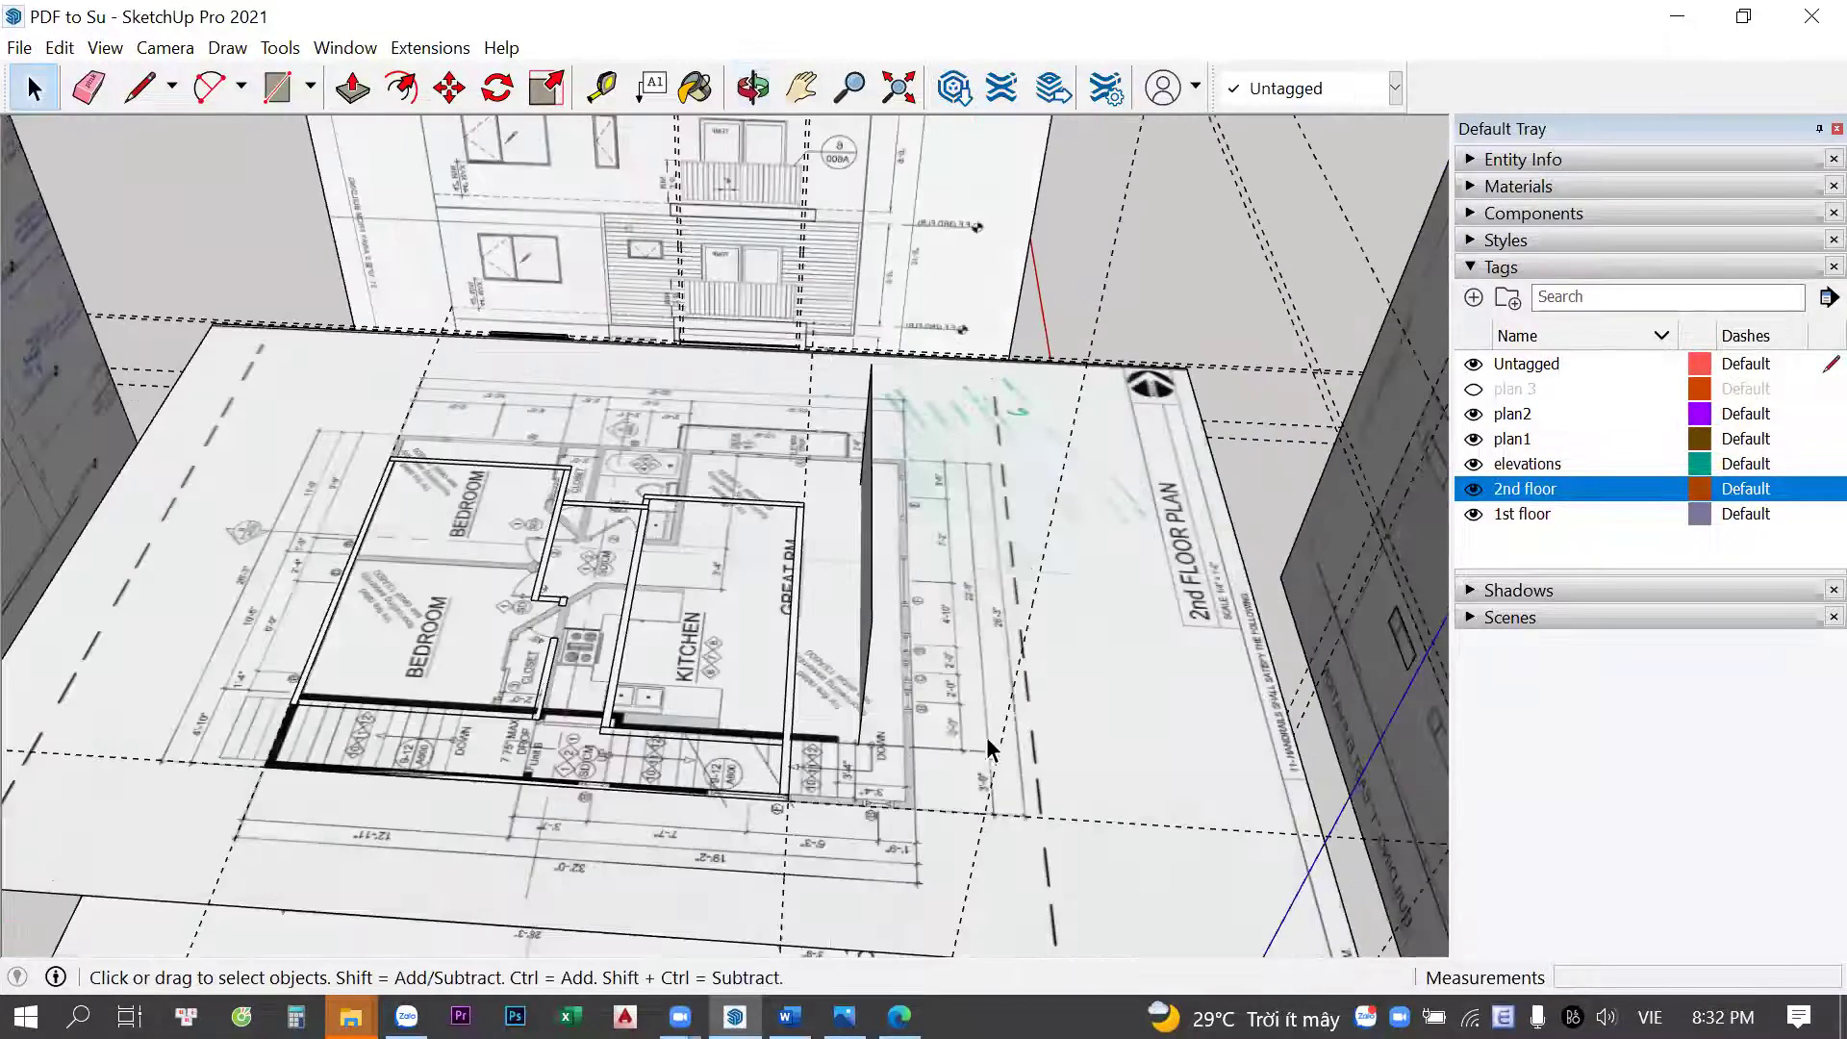
pyautogui.scroll(2, 991, 749)
pyautogui.scroll(1, 887, 373)
pyautogui.scroll(-2, 866, 421)
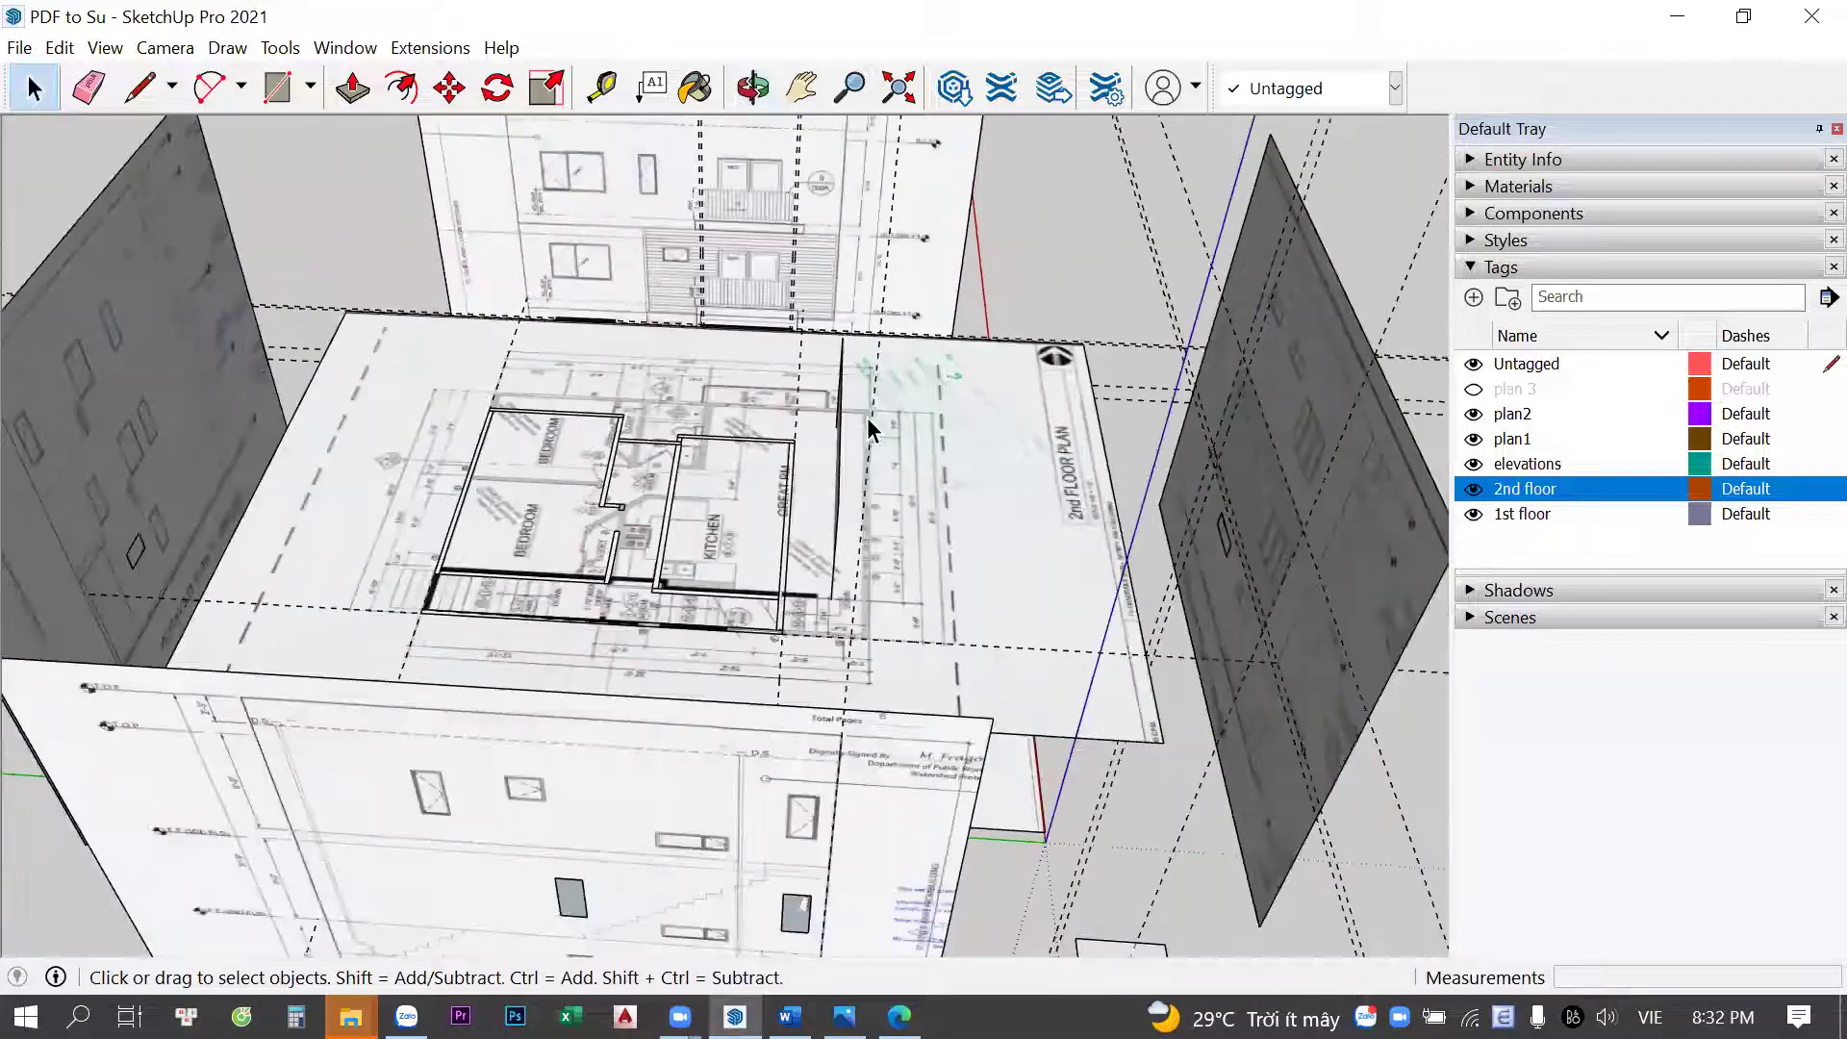
pyautogui.scroll(1, 866, 421)
pyautogui.scroll(-1, 876, 421)
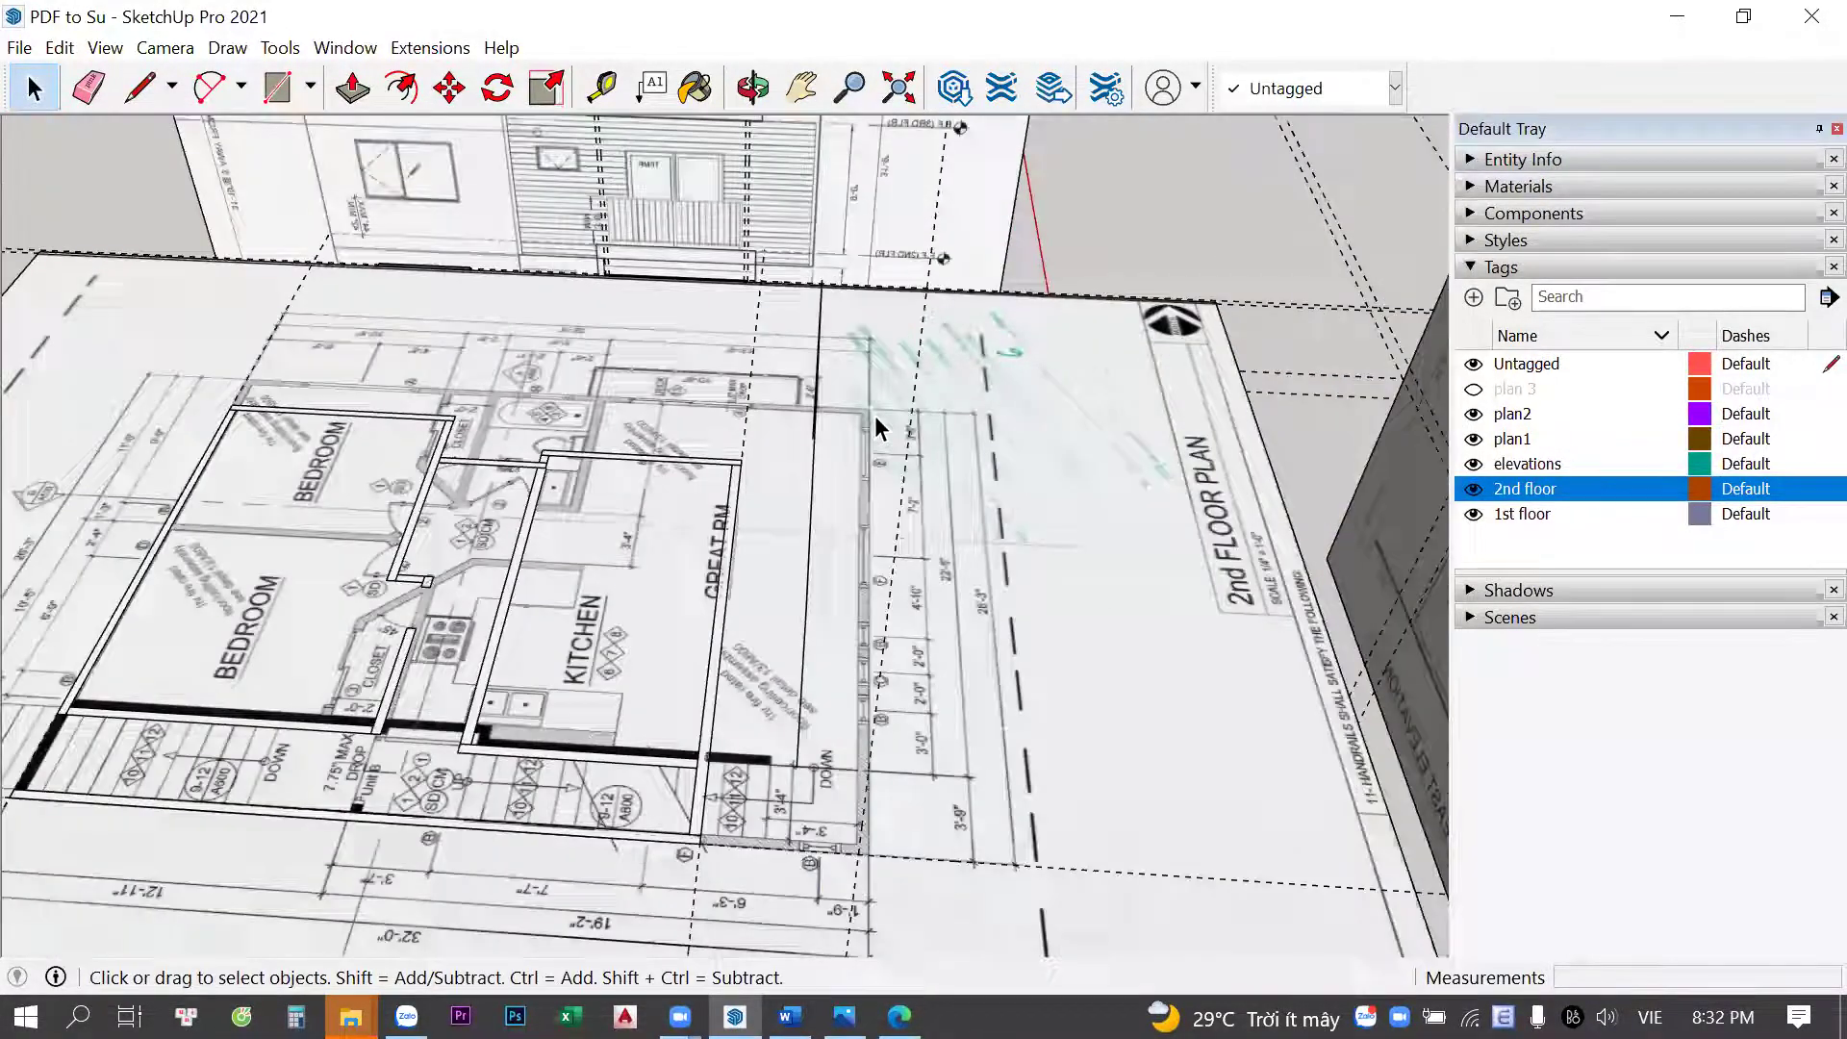
pyautogui.scroll(-1, 876, 420)
pyautogui.scroll(-1, 924, 429)
pyautogui.click(941, 435)
# Undo the sheet's last two moves with Ctrl+Z and look down on it
pyautogui.moveTo(941, 442); pyautogui.dragTo(921, 421, button='middle')
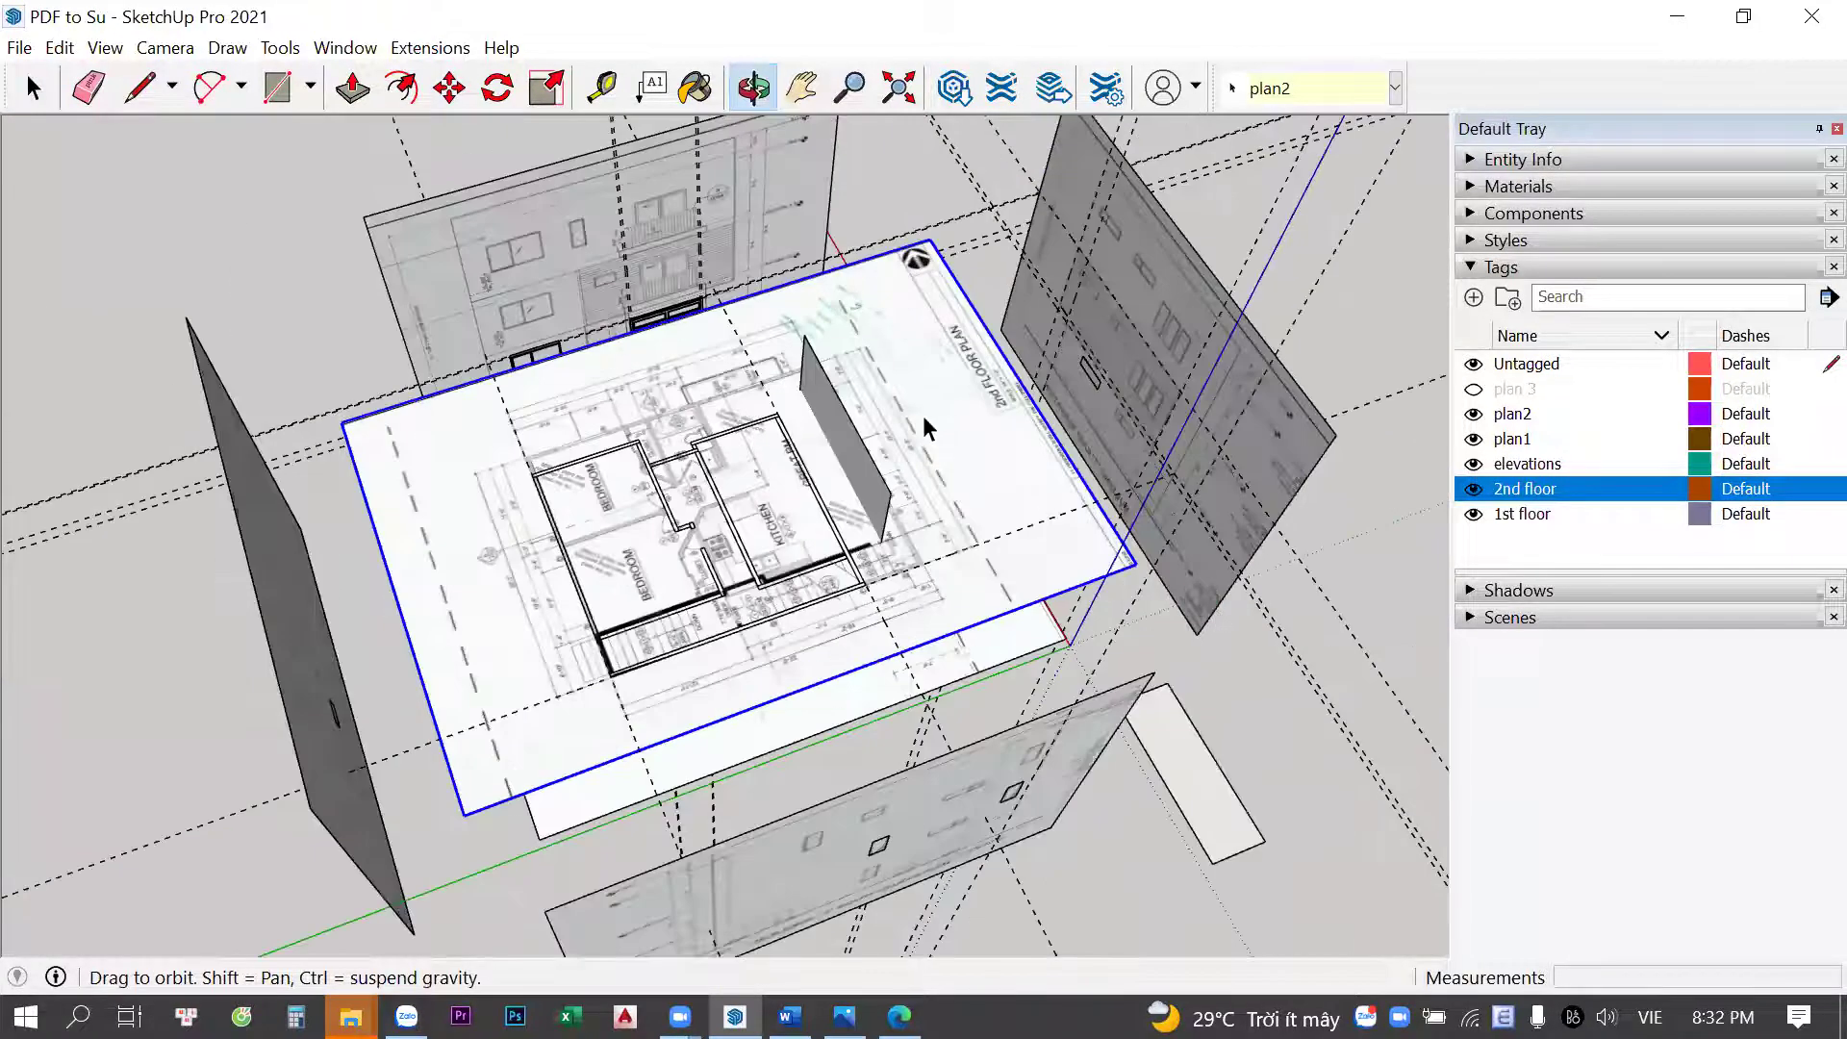
pyautogui.scroll(1, 914, 437)
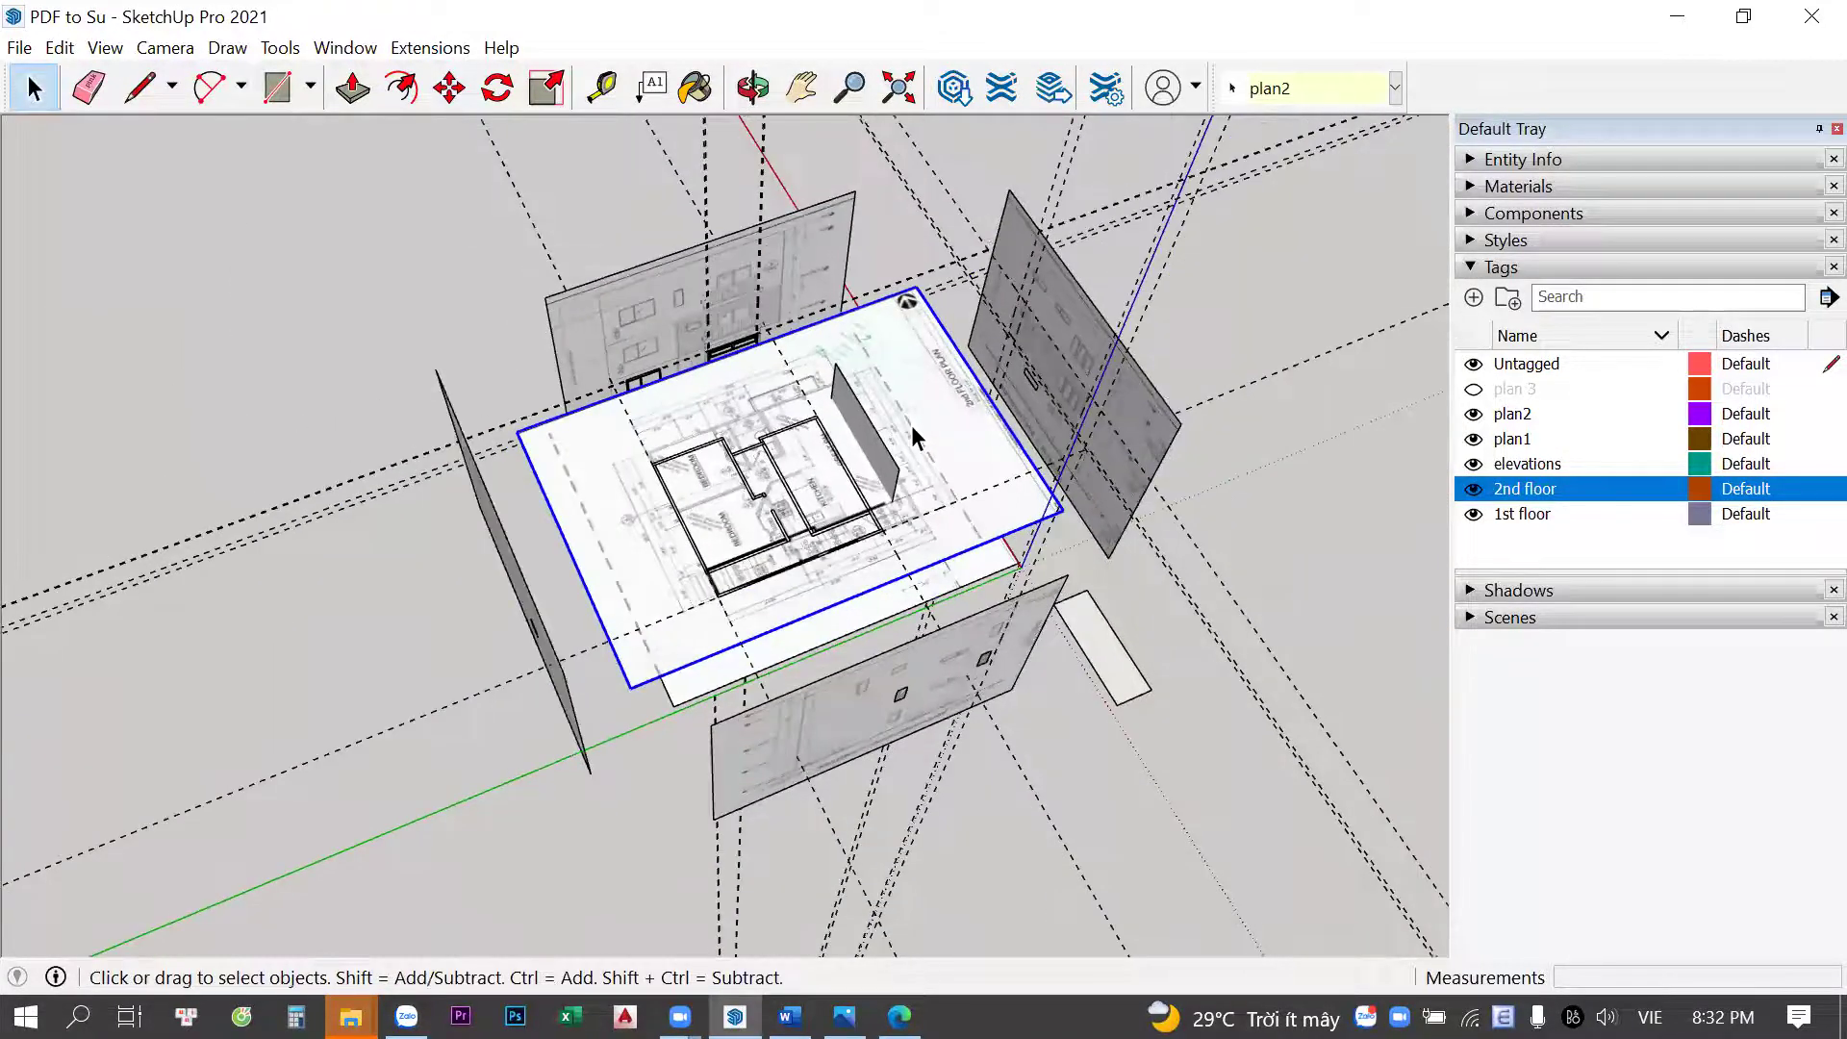
pyautogui.scroll(1, 914, 438)
pyautogui.hotkey('ctrl', 'z')
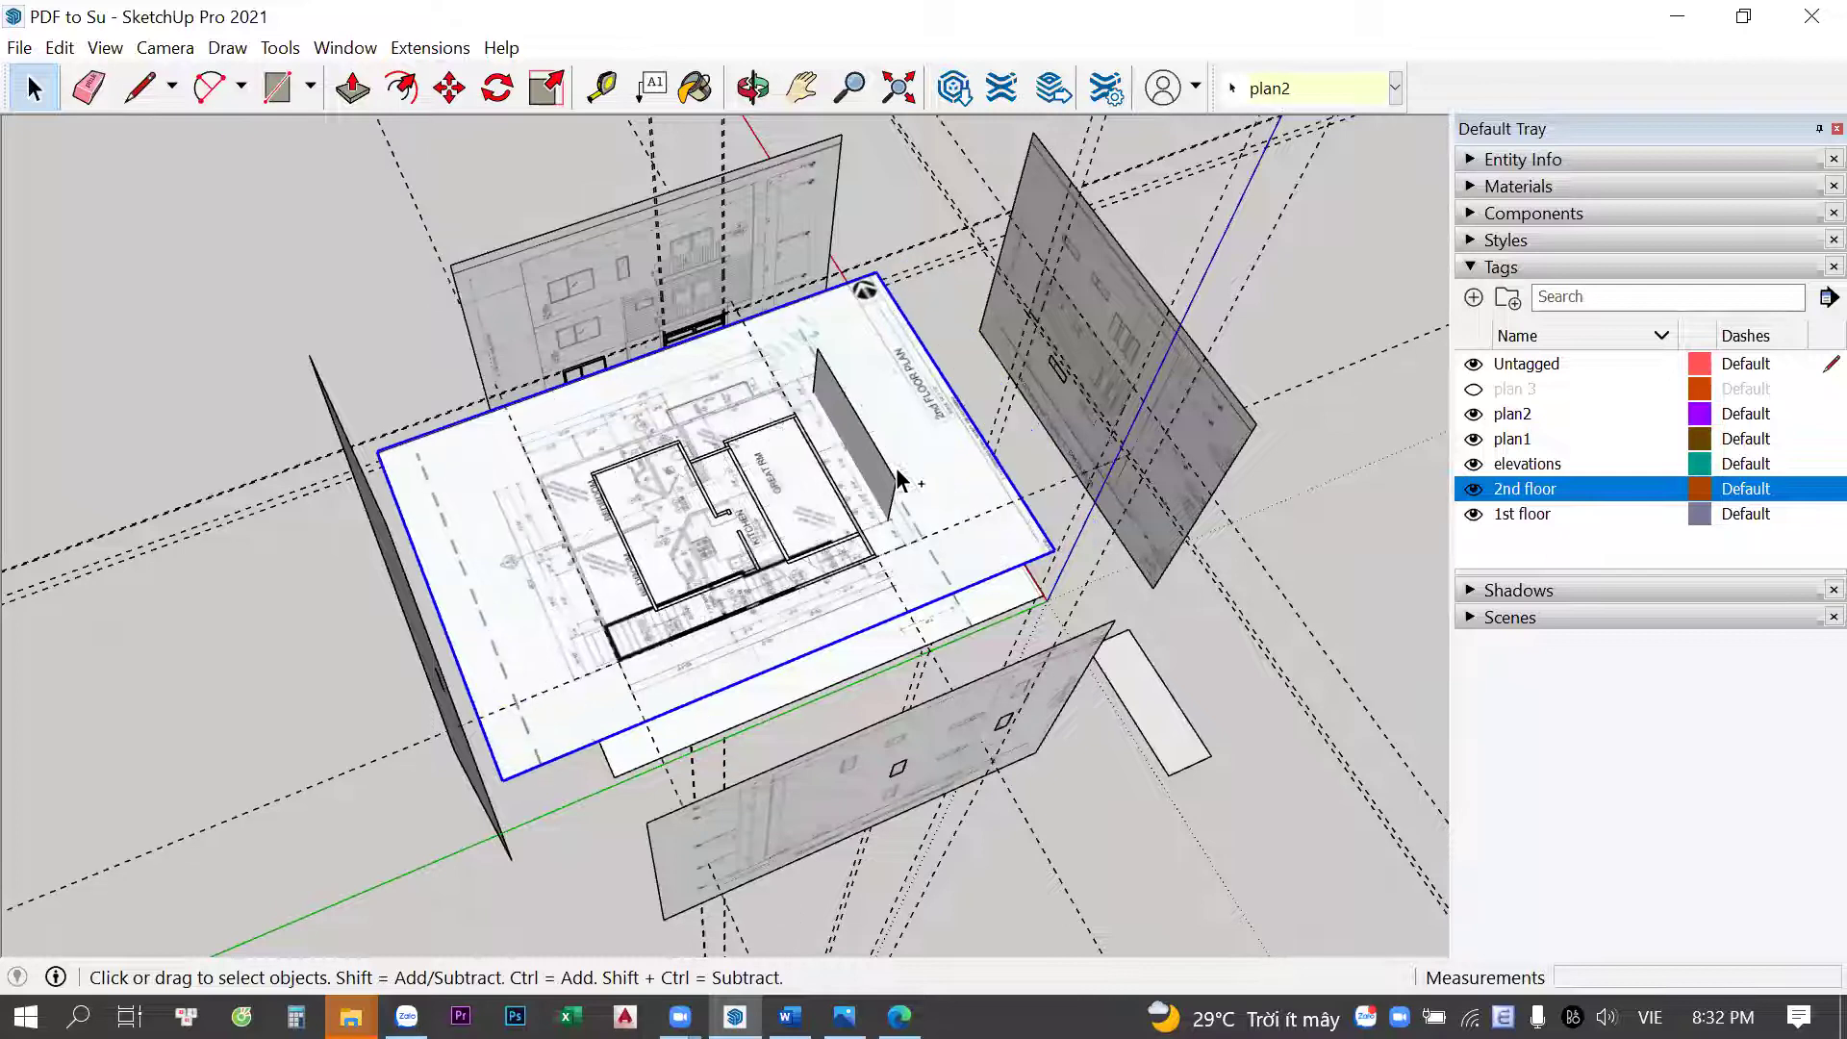
pyautogui.hotkey('ctrl', 'z')
pyautogui.moveTo(871, 416)
pyautogui.mouseDown(button='middle')
pyautogui.moveTo(1554, 291)
pyautogui.moveTo(581, 349)
pyautogui.moveTo(524, 372)
pyautogui.moveTo(589, 503)
pyautogui.moveTo(791, 327)
pyautogui.mouseUp(button='middle')
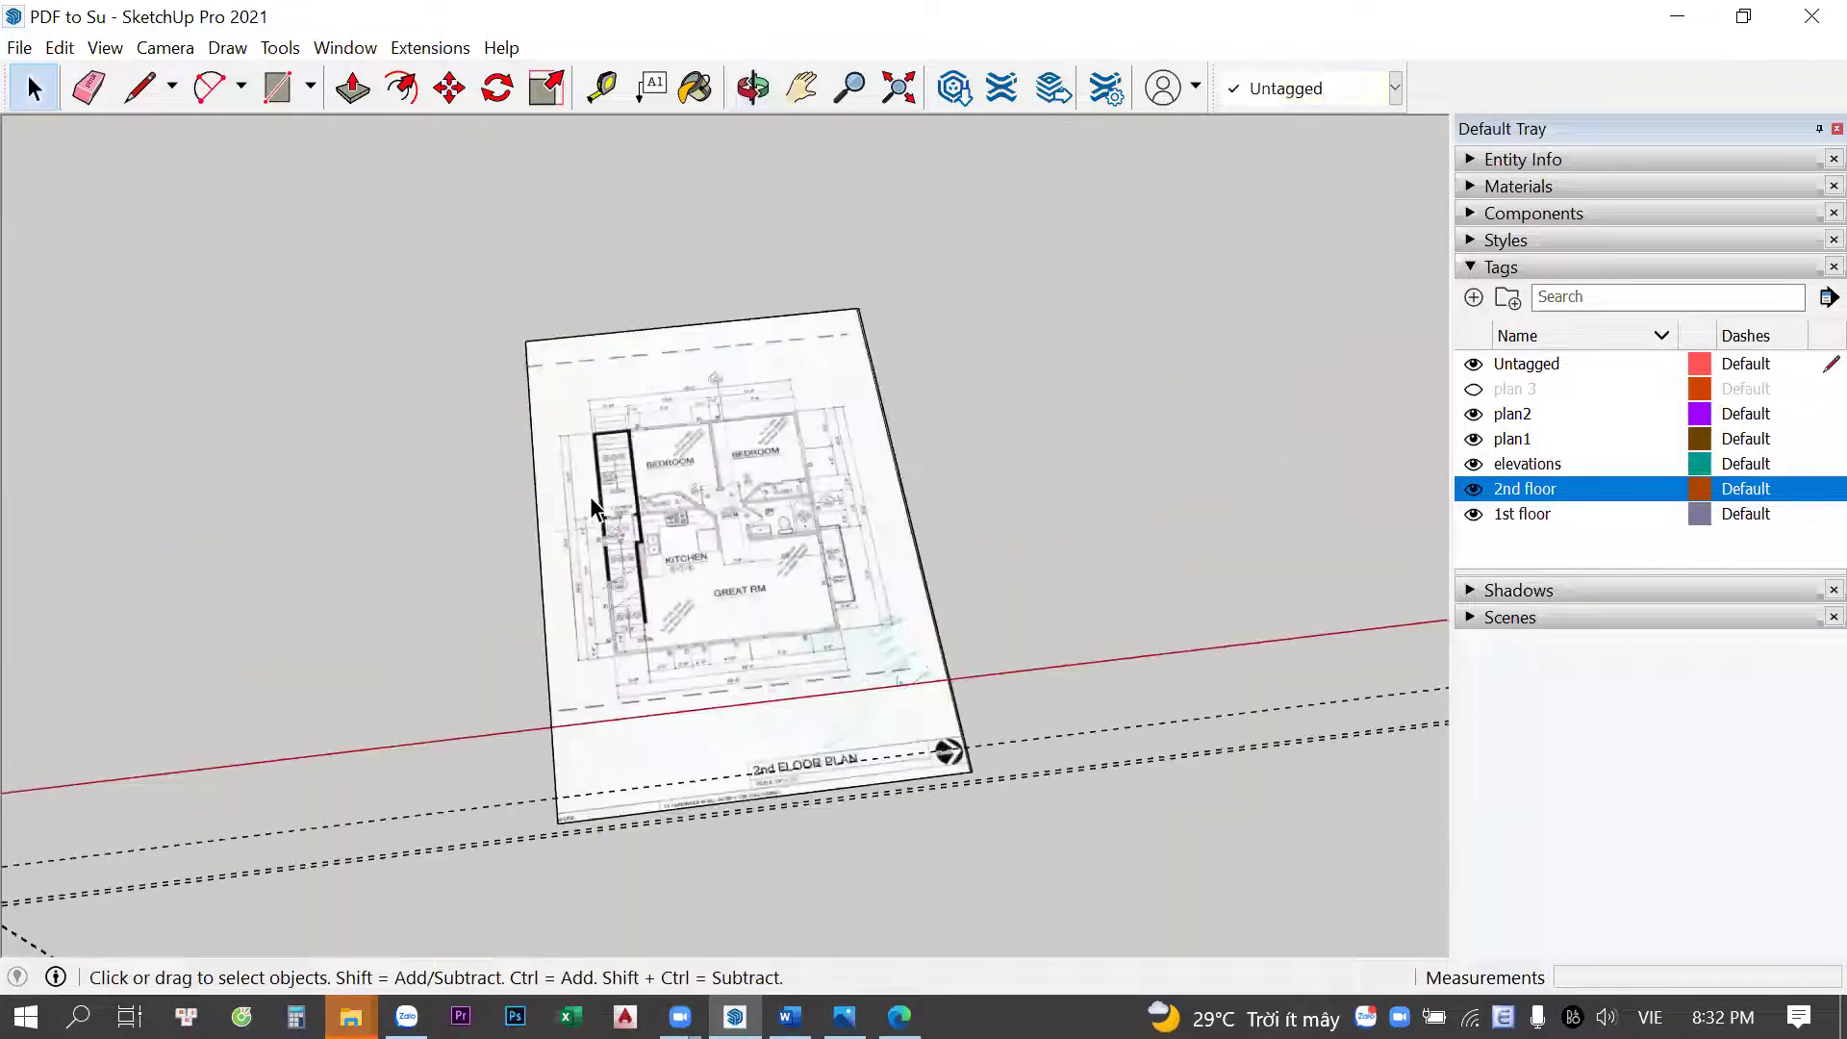
# Set the model's units format to Architectural in Model Info
pyautogui.scroll(2, 791, 327)
pyautogui.scroll(2, 791, 328)
pyautogui.scroll(2, 791, 327)
pyautogui.scroll(3, 770, 318)
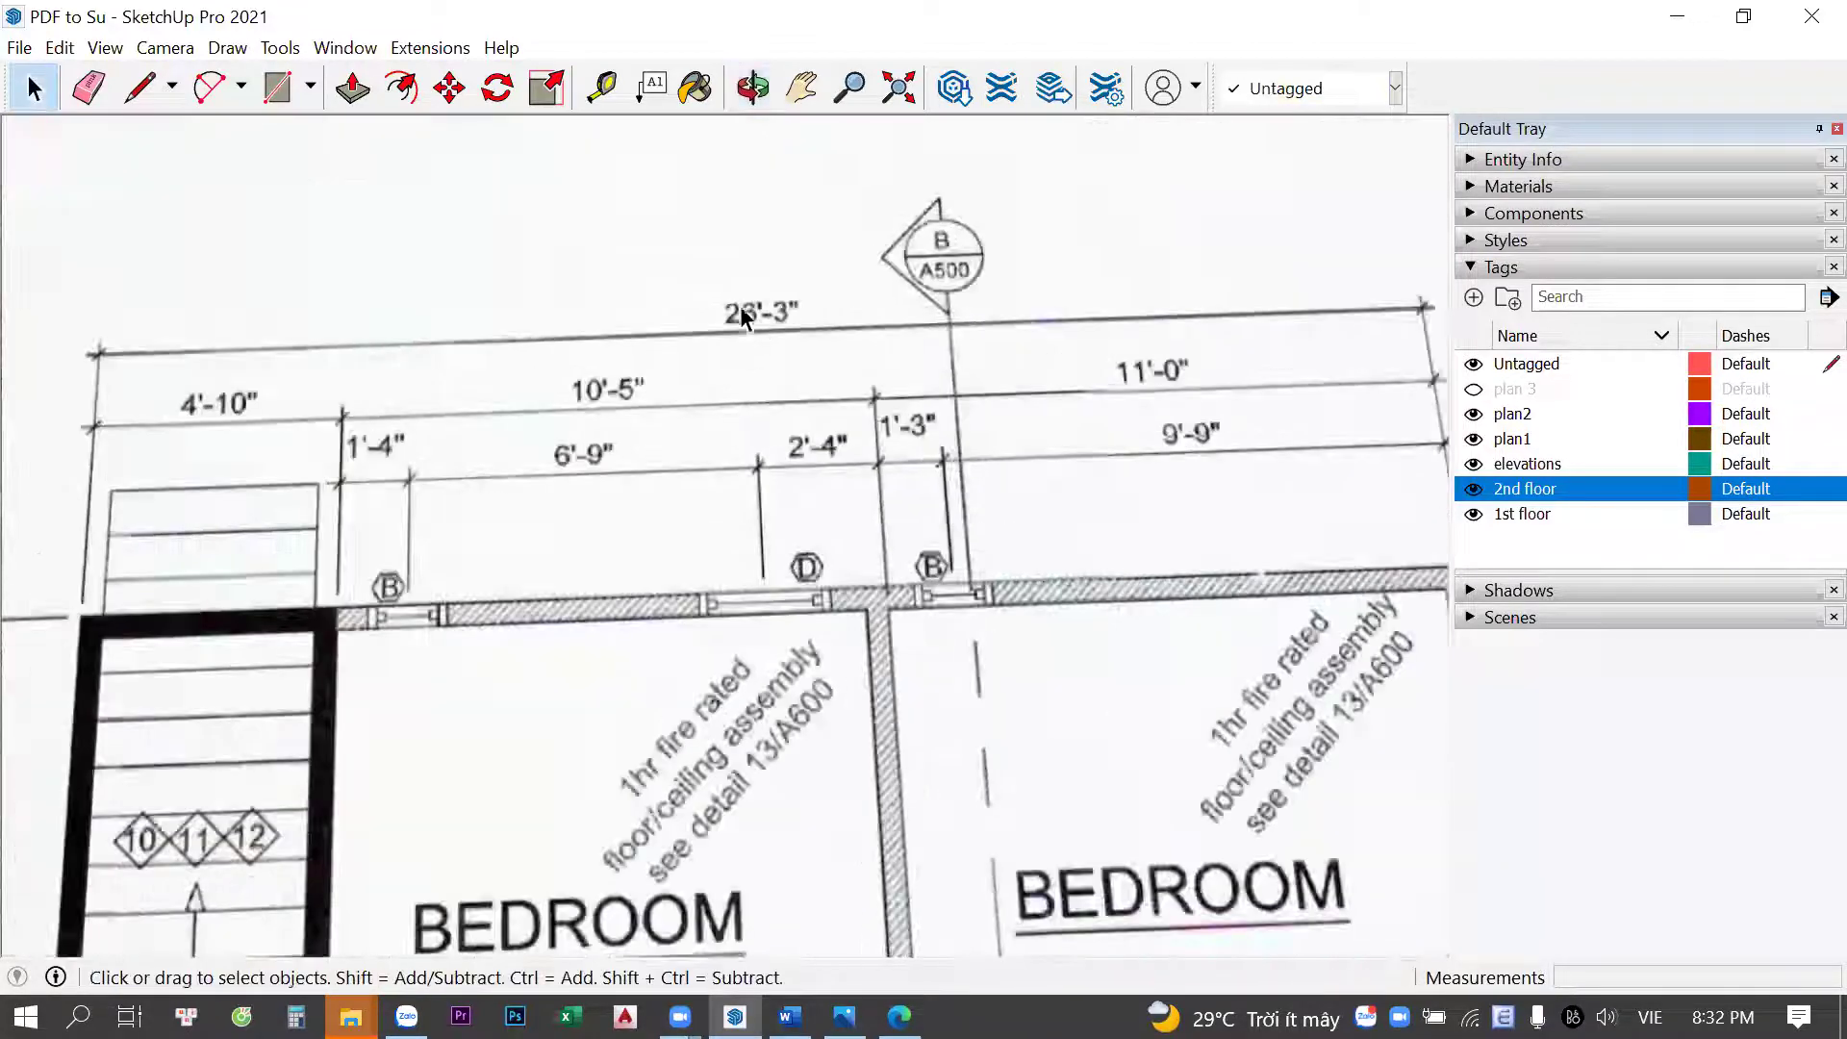
pyautogui.click(345, 47)
pyautogui.click(383, 184)
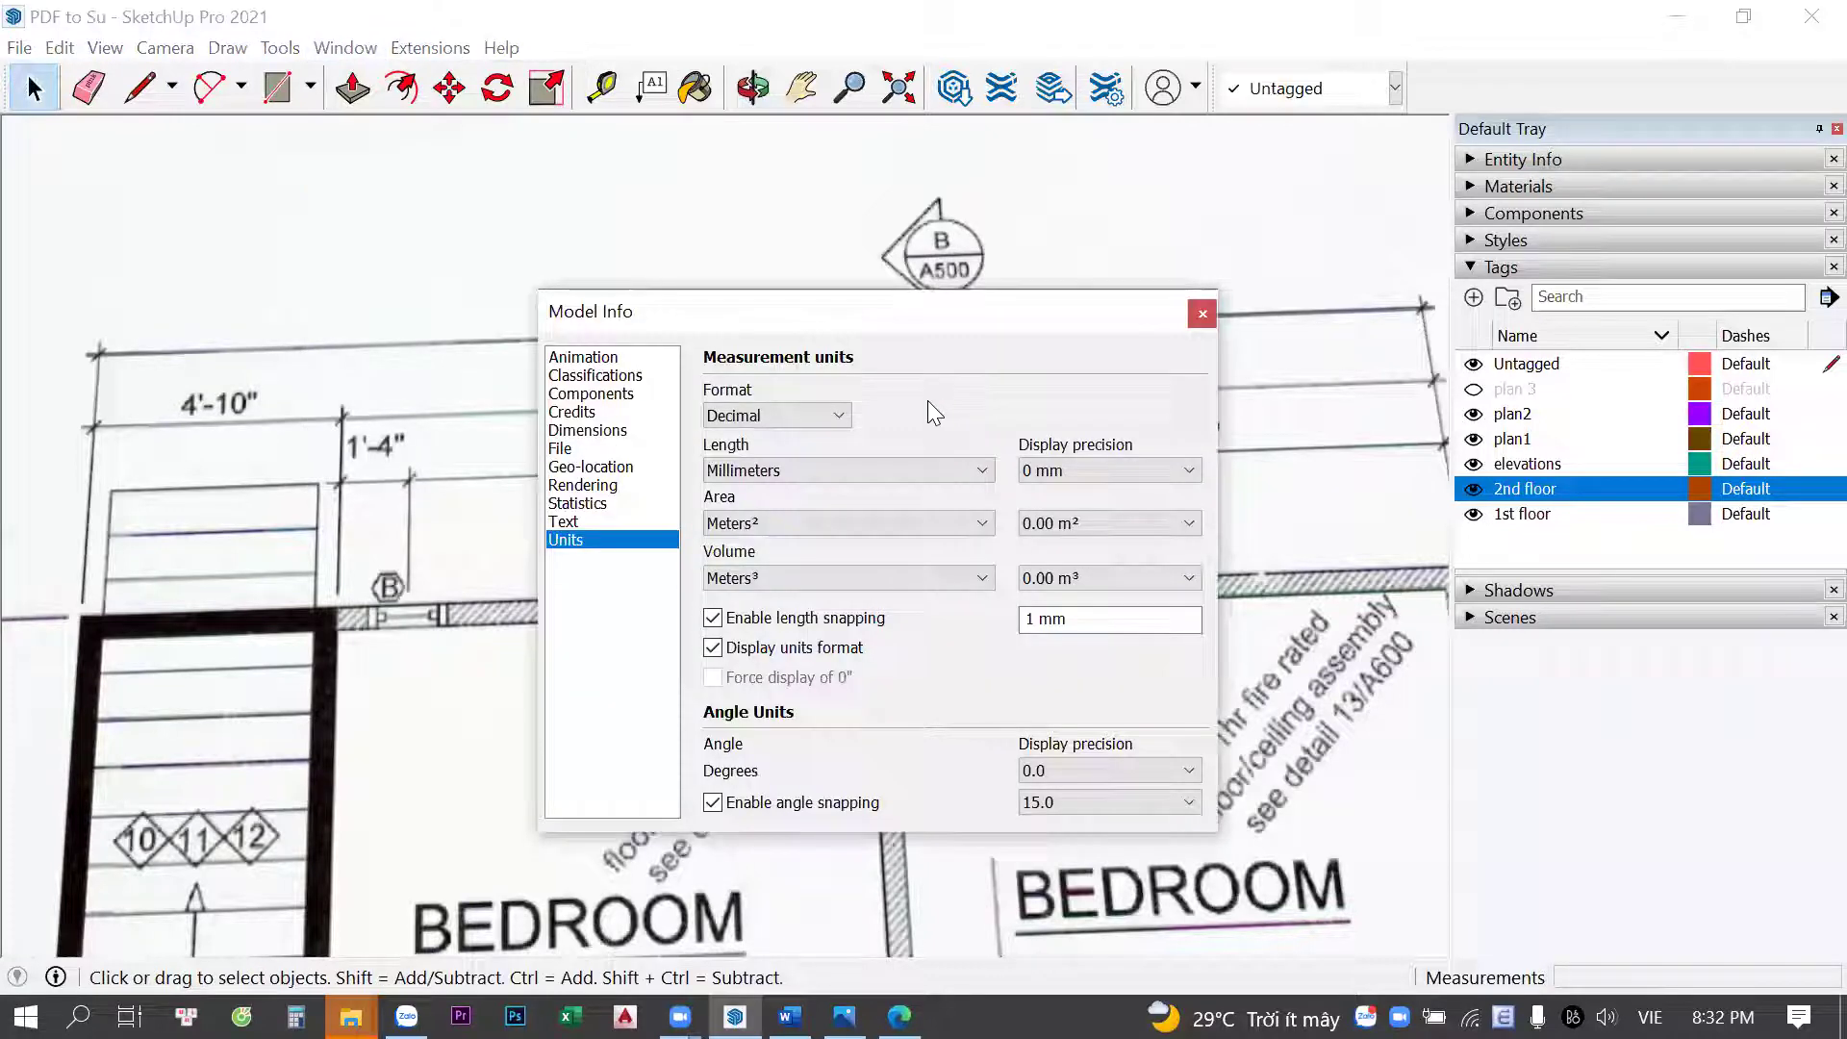
pyautogui.click(747, 419)
pyautogui.click(817, 439)
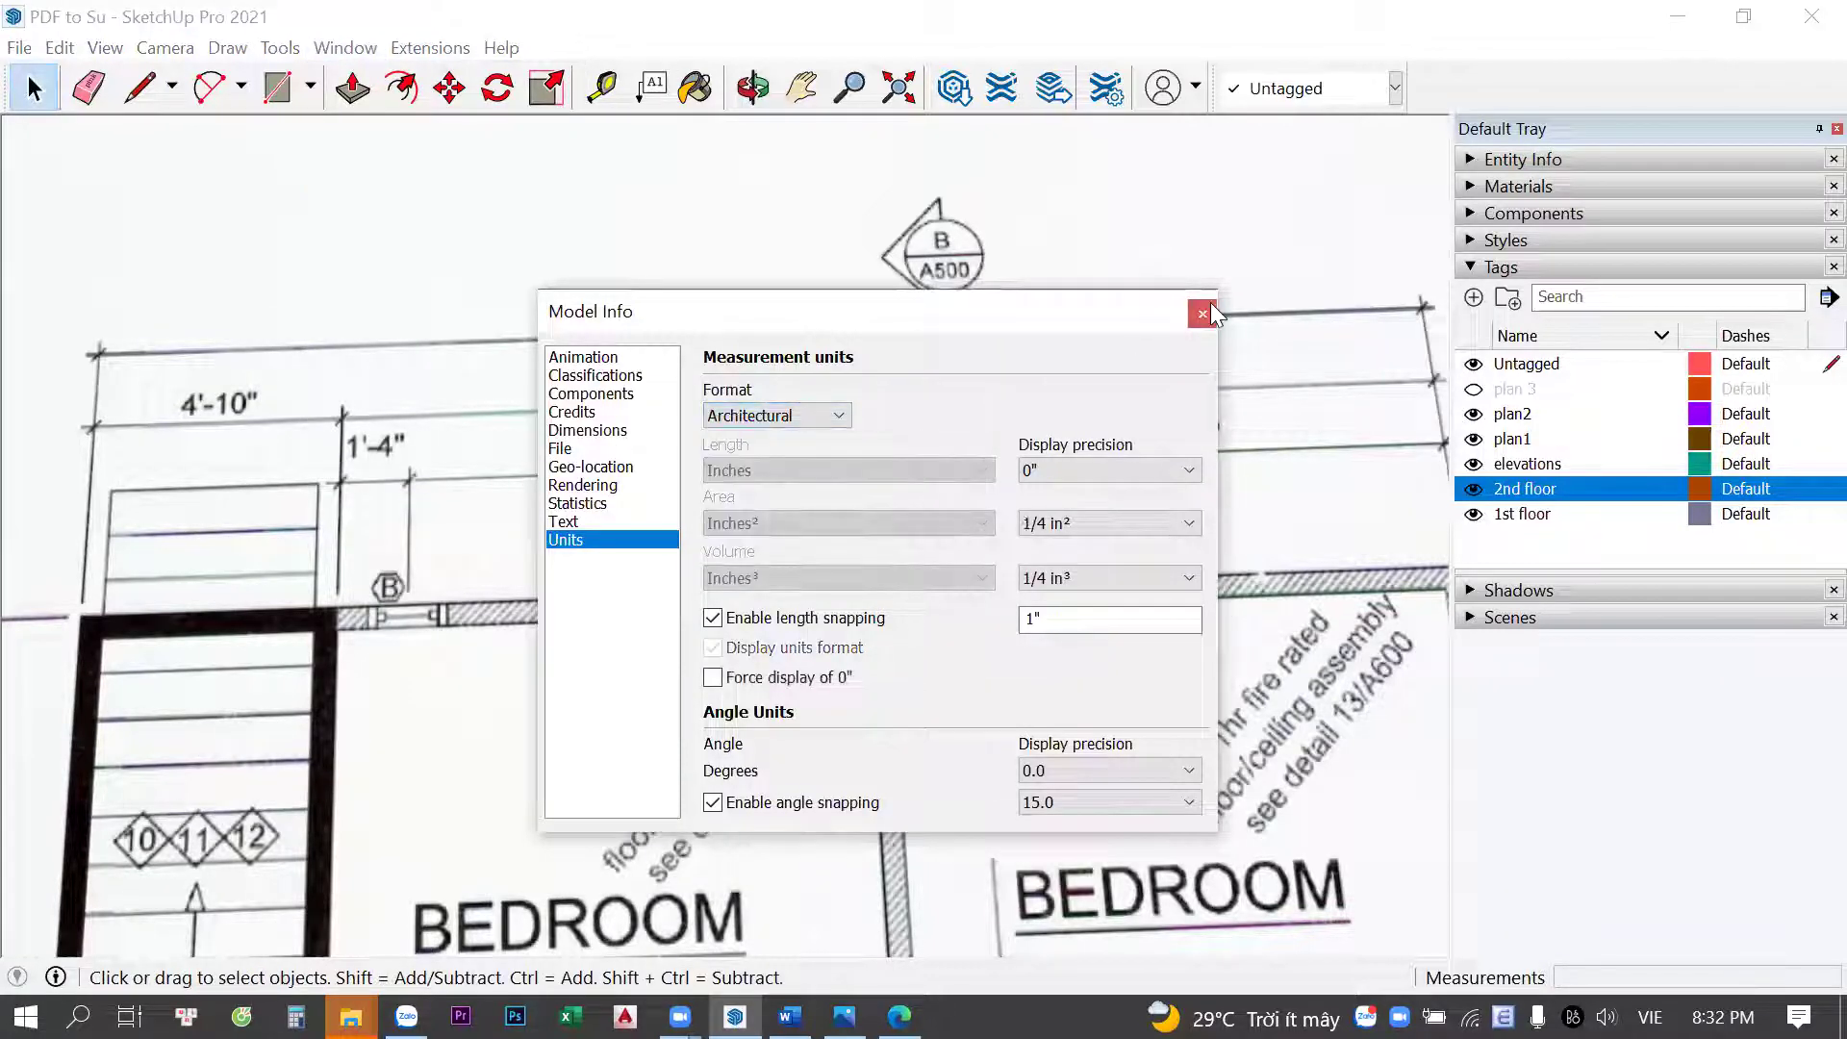
pyautogui.click(1203, 313)
# Use the Tape Measure to place a guide at the 2nd-floor plan's dimension corner
pyautogui.scroll(-2, 448, 423)
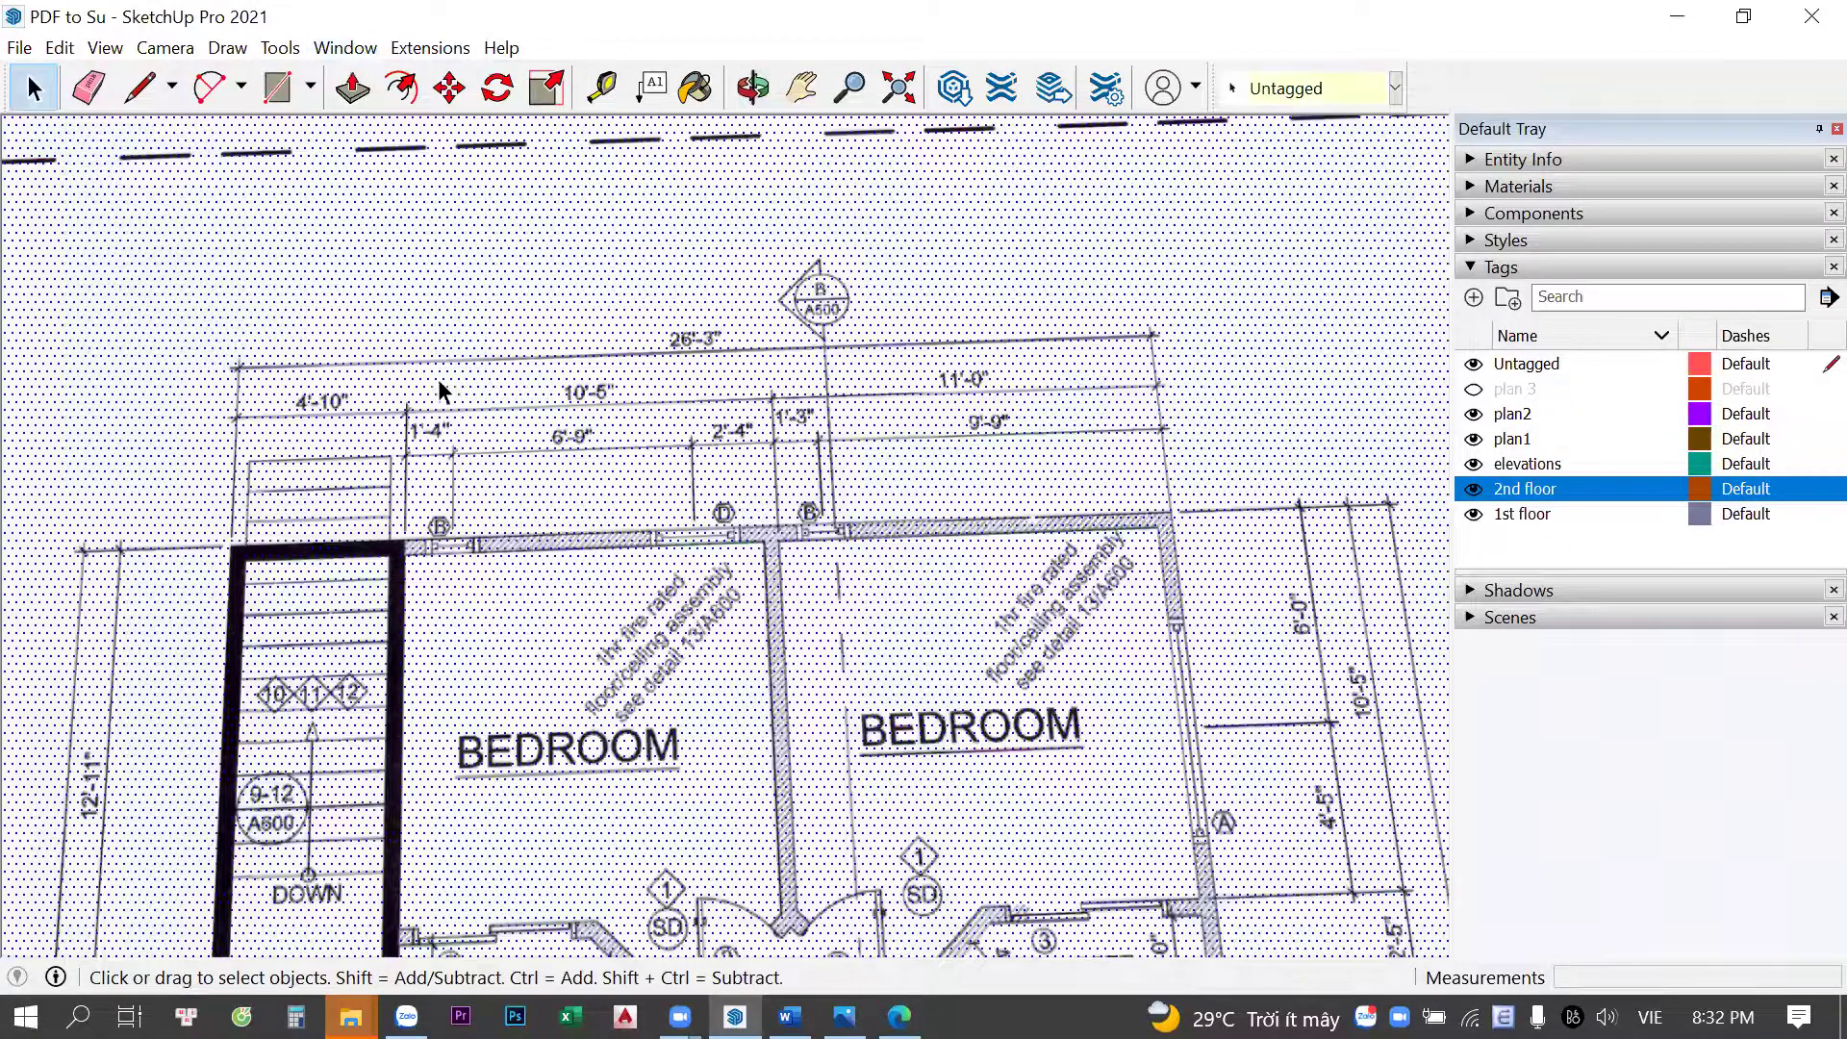
pyautogui.keyDown('shift'); pyautogui.moveTo(20, 358); pyautogui.dragTo(376, 361, button='middle'); pyautogui.keyUp('shift')
pyautogui.press('t')
pyautogui.click(312, 368)
pyautogui.scroll(3, 581, 358)
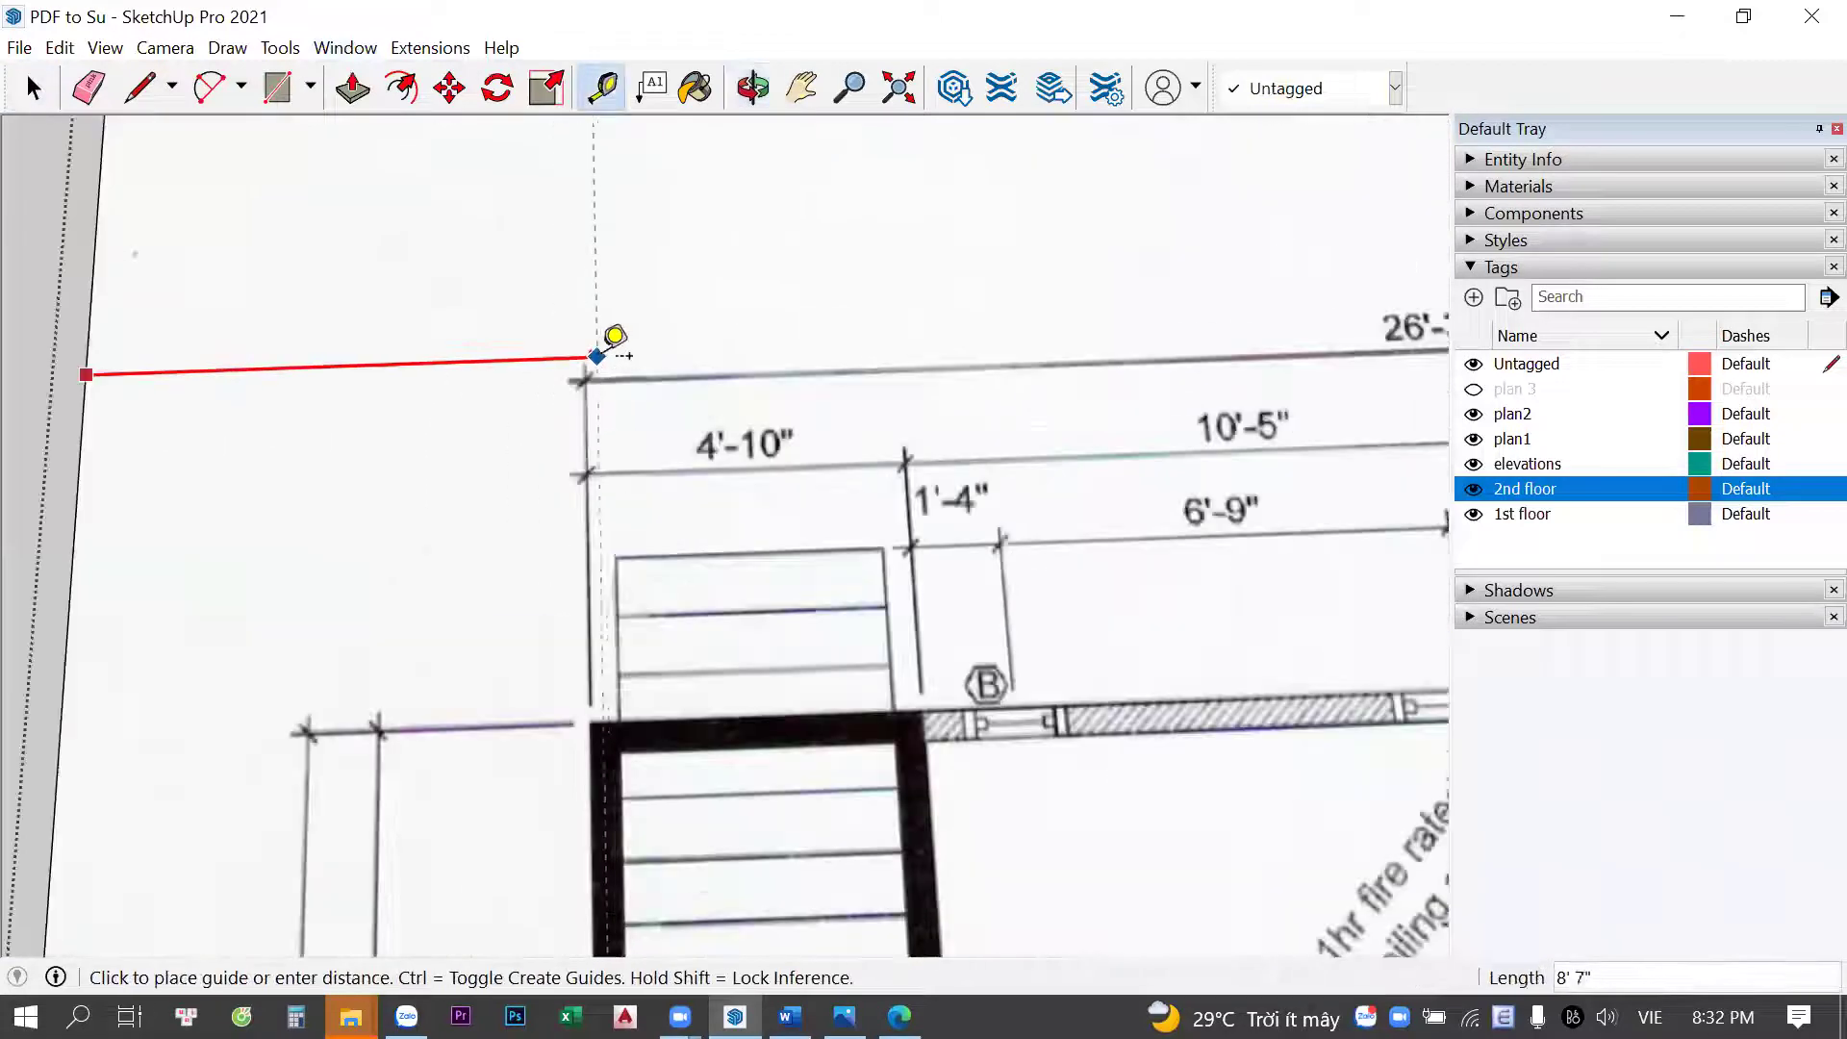
pyautogui.click(590, 327)
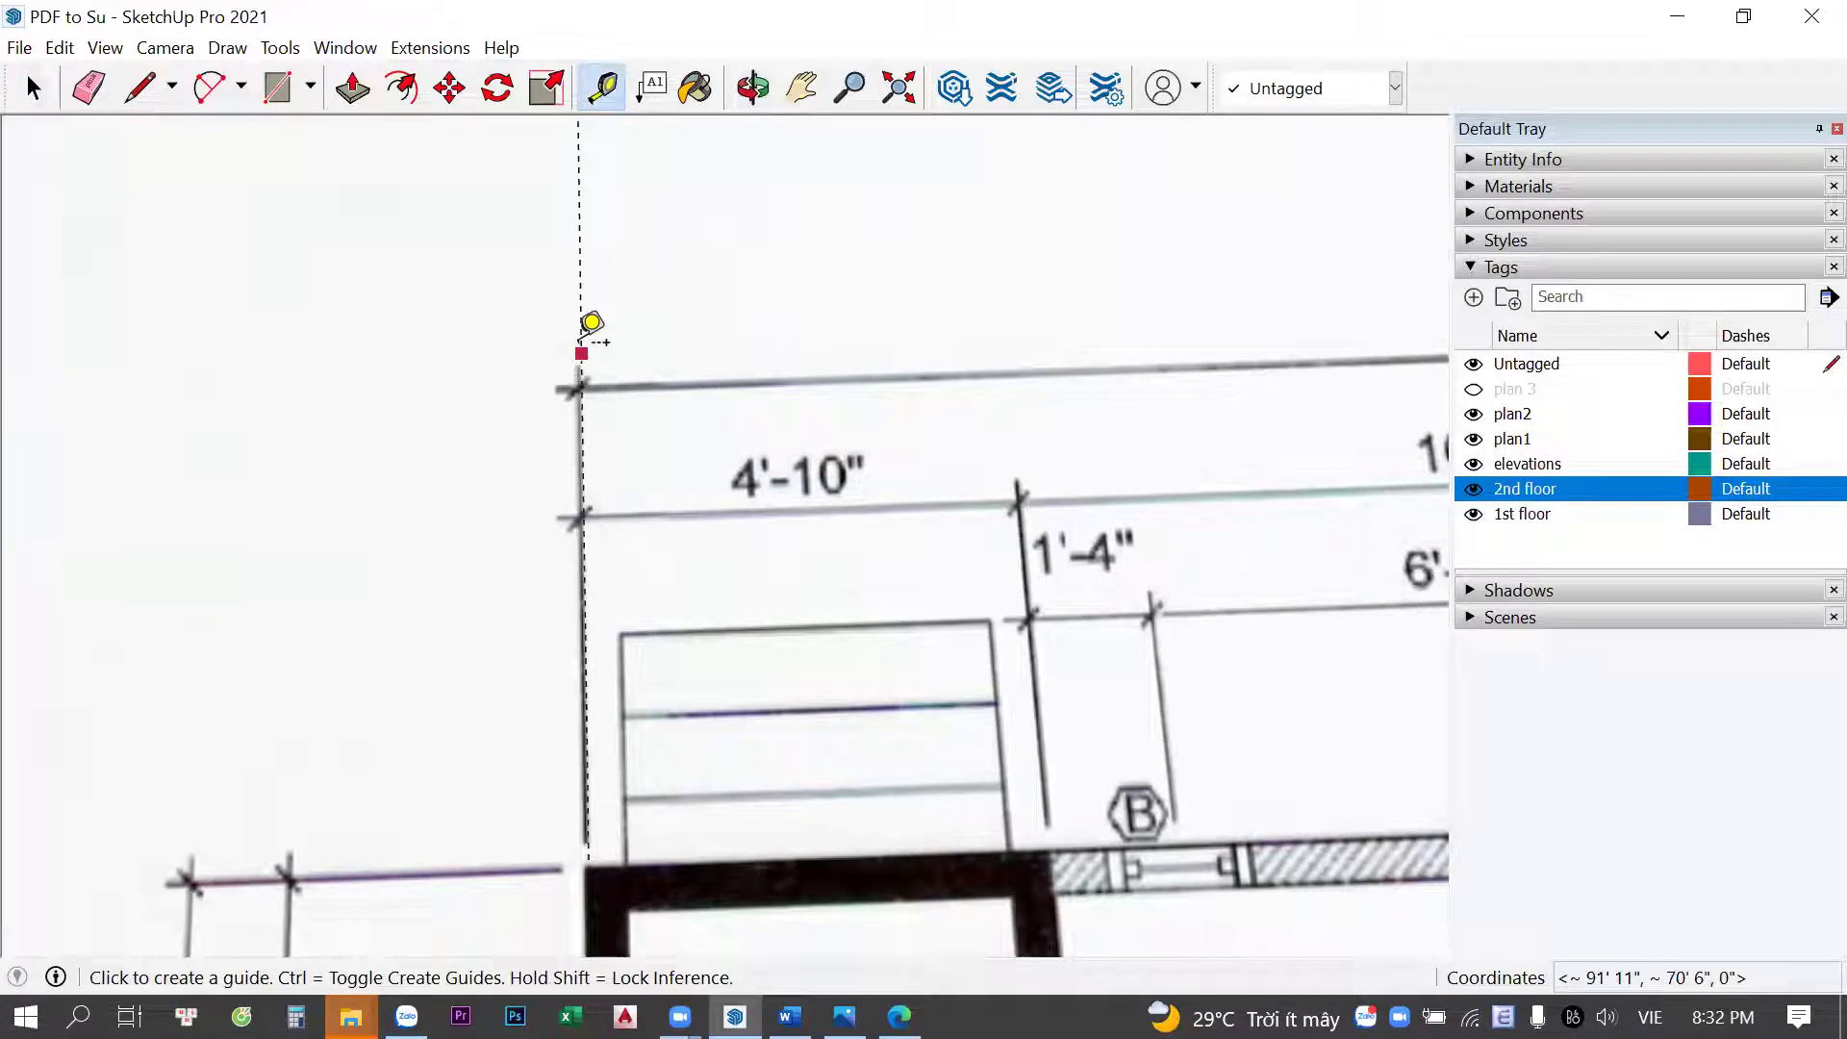
pyautogui.click(594, 327)
pyautogui.scroll(3, 1183, 309)
pyautogui.click(1336, 317)
pyautogui.scroll(-3, 1289, 437)
pyautogui.press('space')
pyautogui.scroll(-3, 1289, 438)
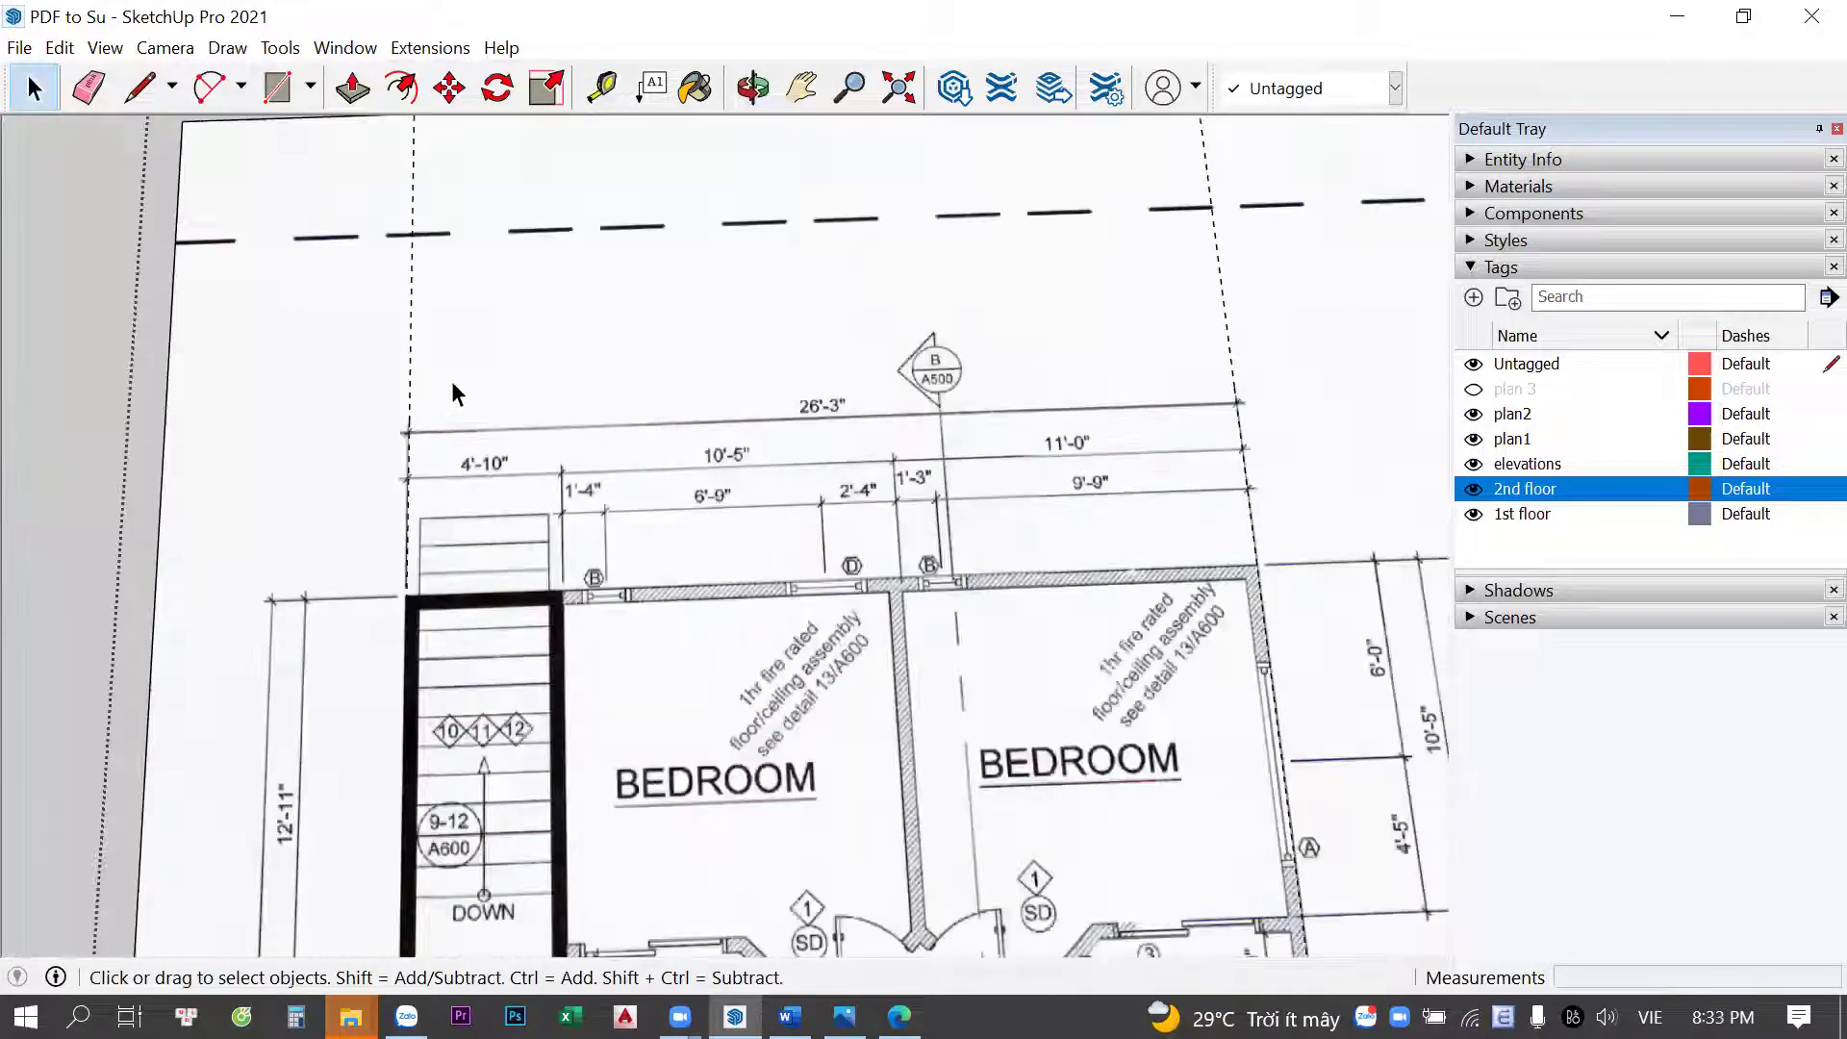
# Rescale the 2nd-floor plan group so its 26'-3" dimension measures 26'3
pyautogui.press('t')
pyautogui.click(410, 337)
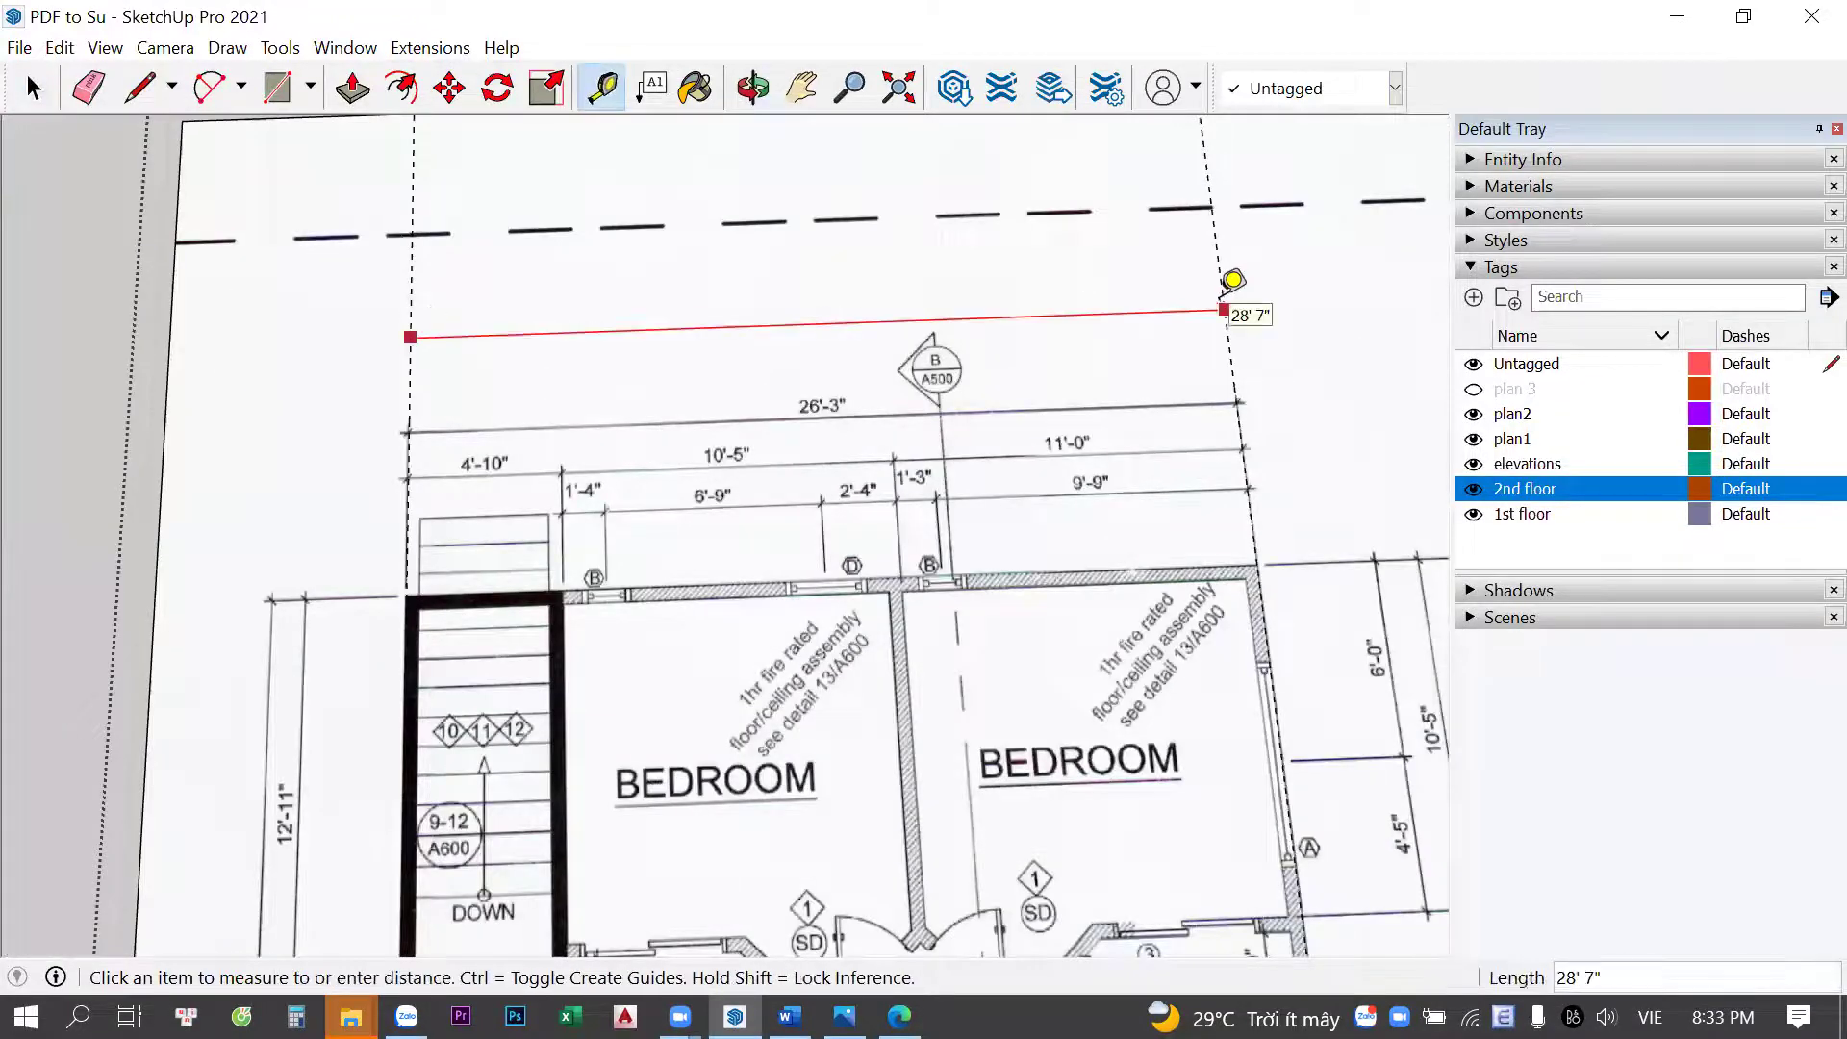
pyautogui.click(1227, 287)
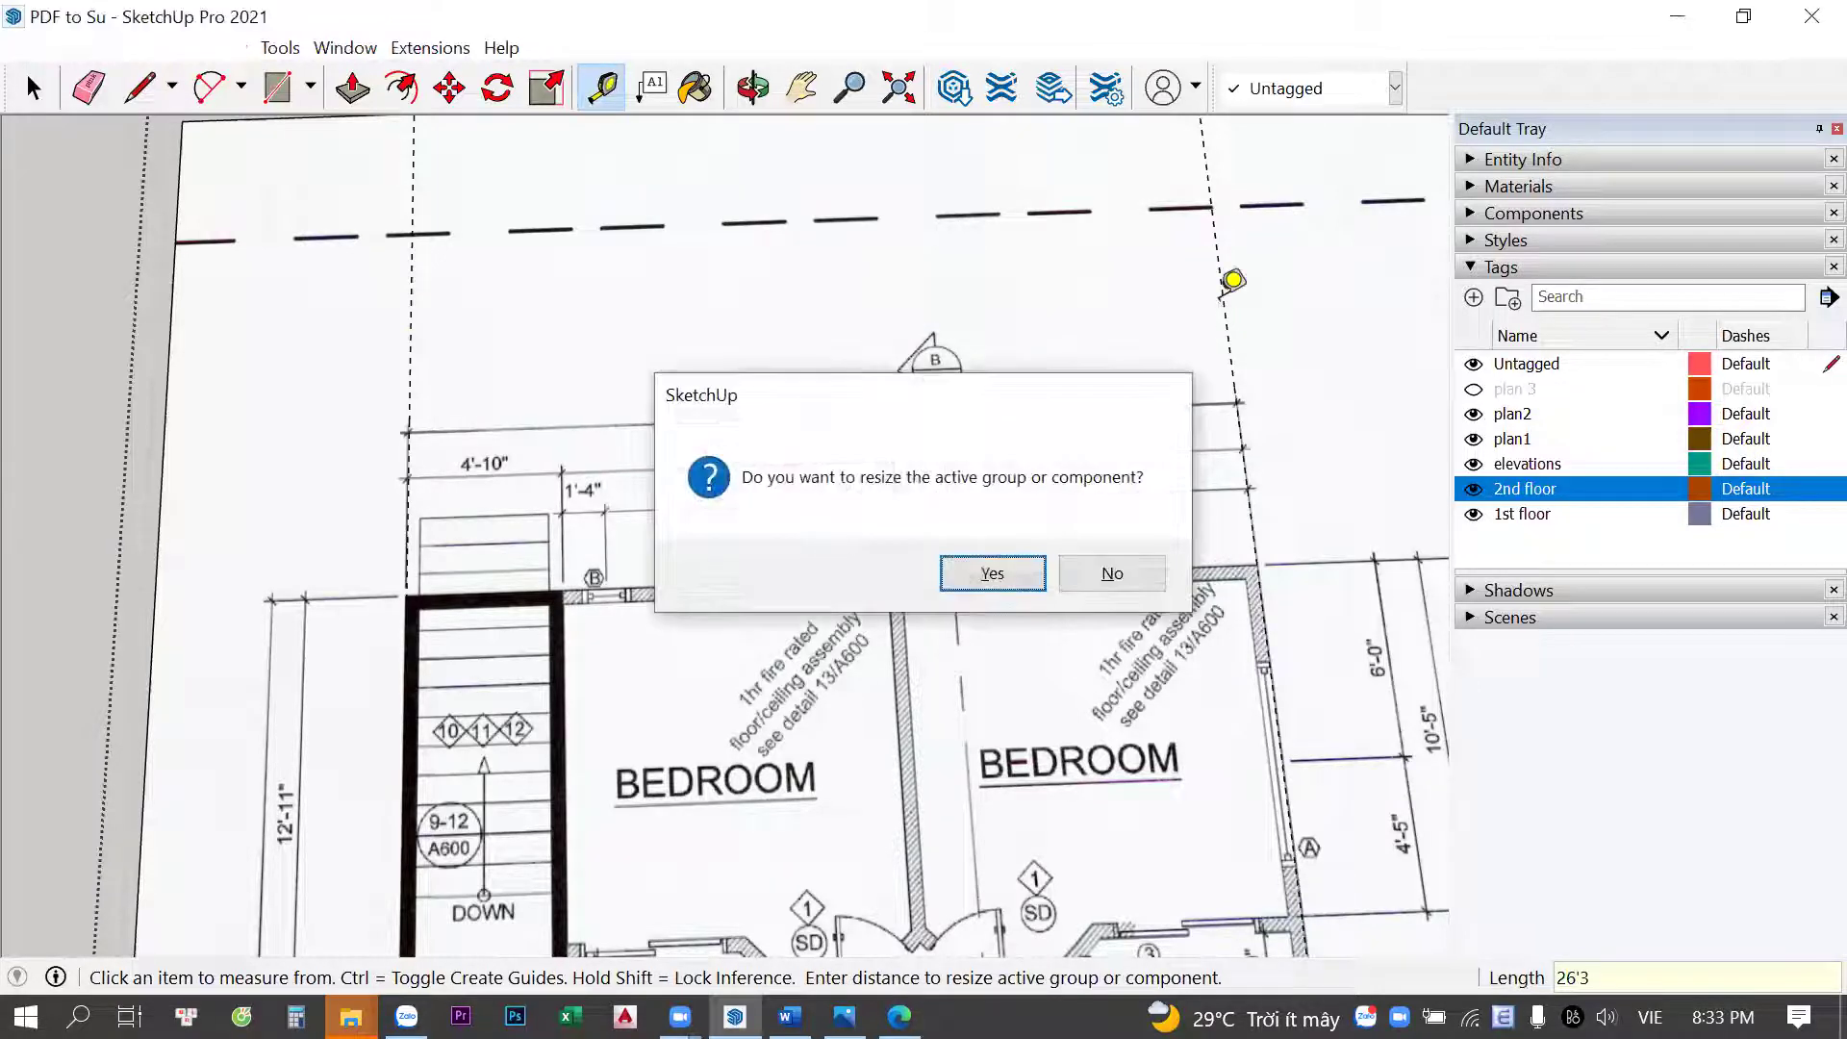
pyautogui.press('Return')
pyautogui.scroll(-3, 870, 469)
pyautogui.press('space')
# Select the 2nd-floor plan sheet and orbit to check it in perspective
pyautogui.click(929, 476)
pyautogui.moveTo(932, 489); pyautogui.dragTo(842, 420, button='middle')
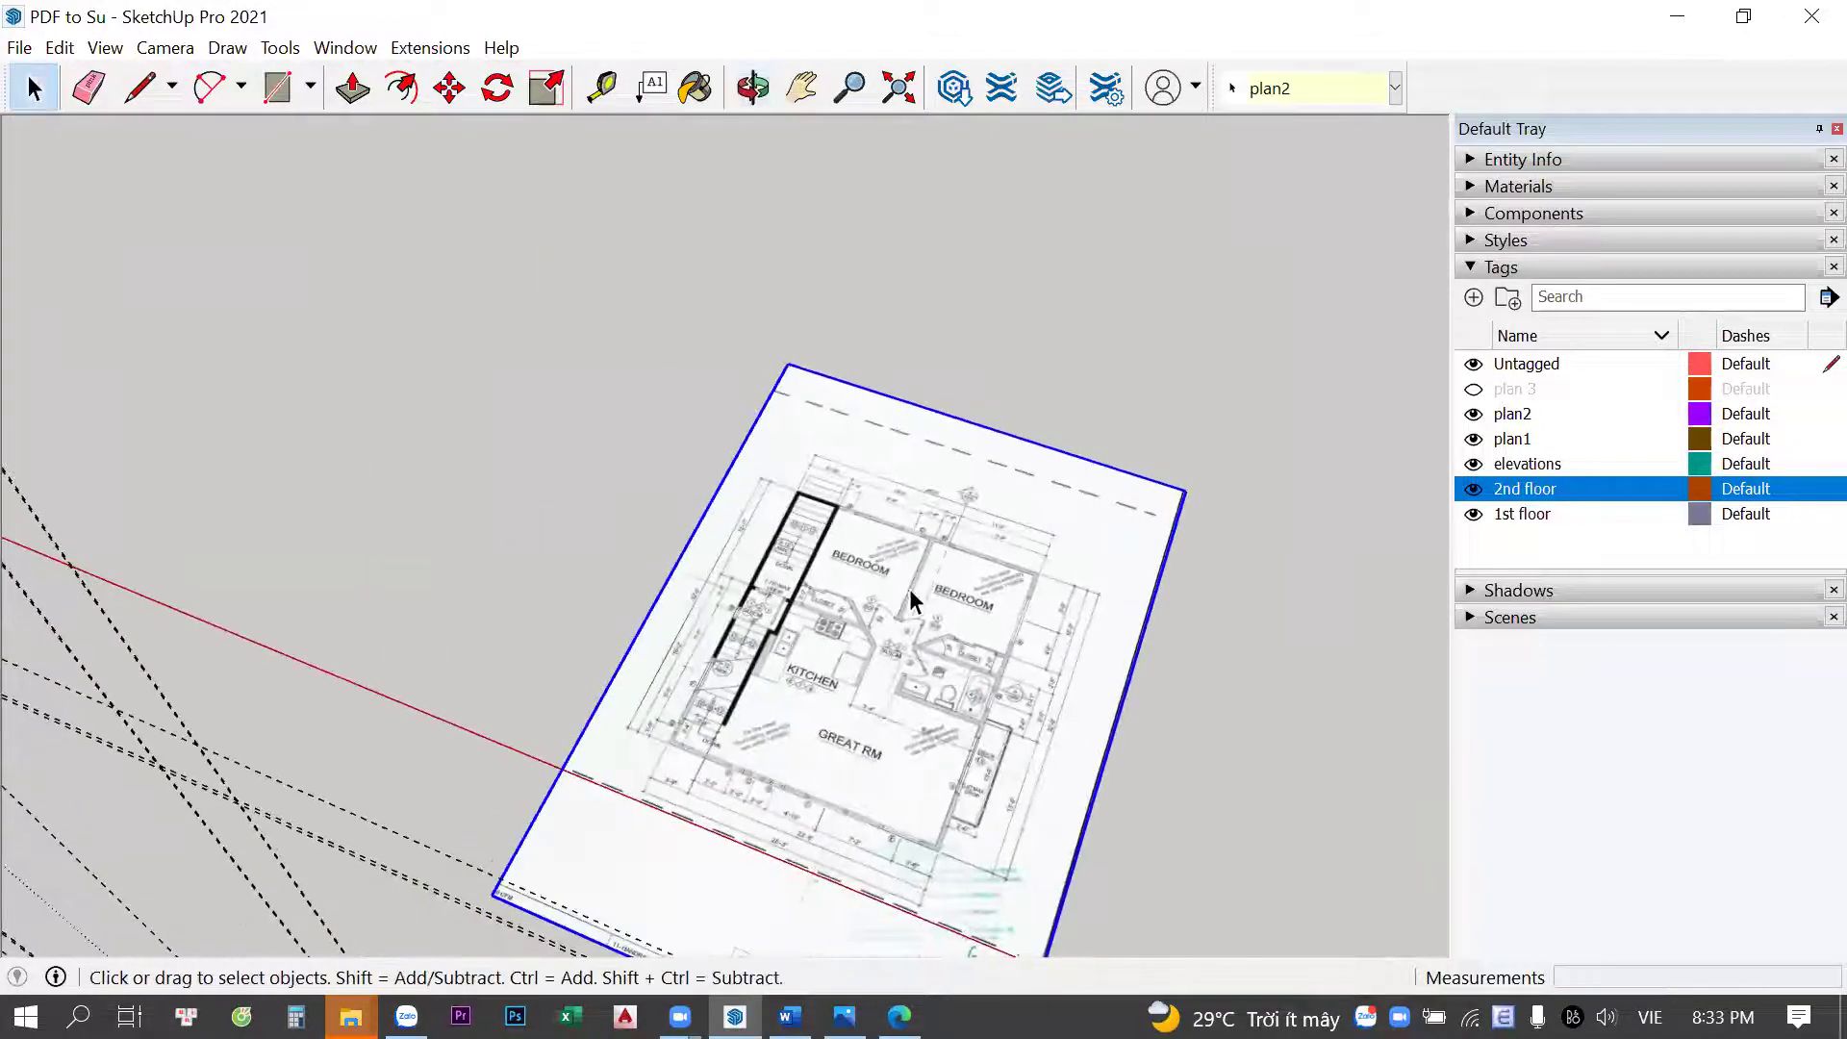
pyautogui.scroll(3, 837, 405)
pyautogui.scroll(2, 837, 327)
pyautogui.press('t')
pyautogui.scroll(2, 731, 528)
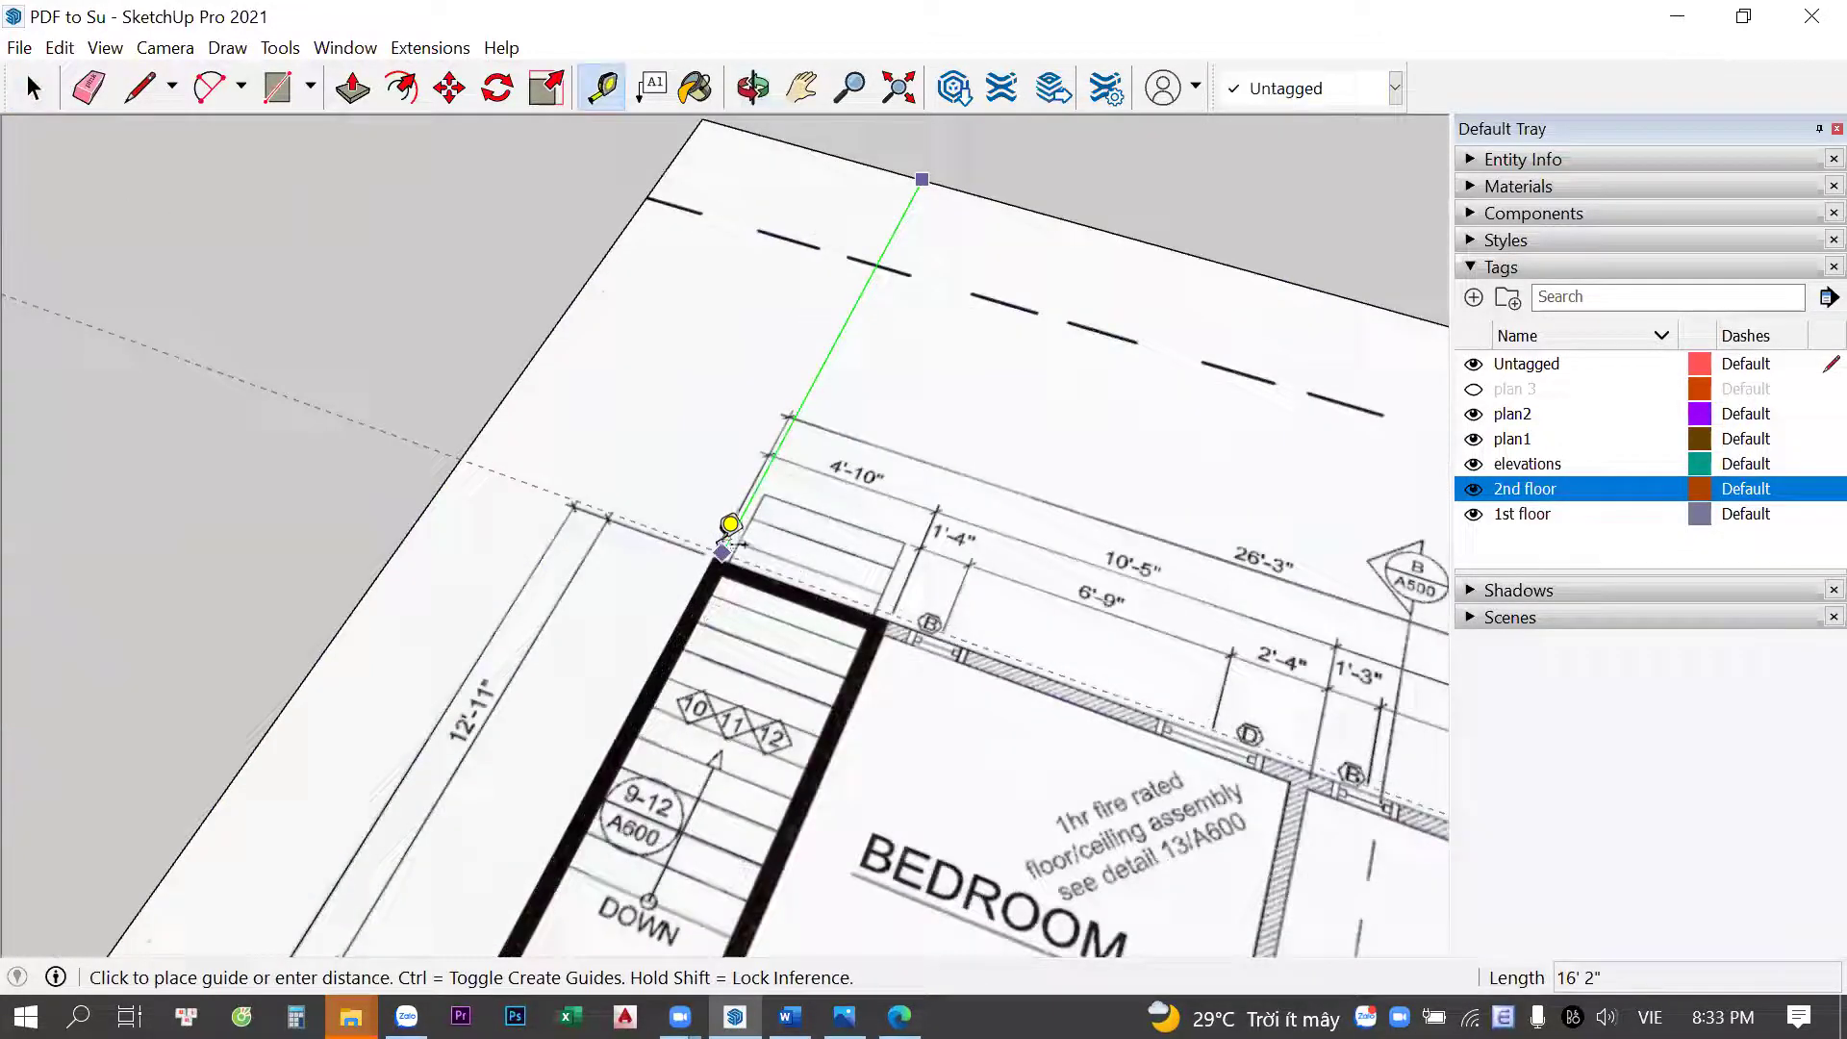
pyautogui.scroll(3, 722, 523)
pyautogui.press('space')
# Orbit to face the plan sheet and make the plan 3 tag visible
pyautogui.click(345, 47)
pyautogui.click(920, 275)
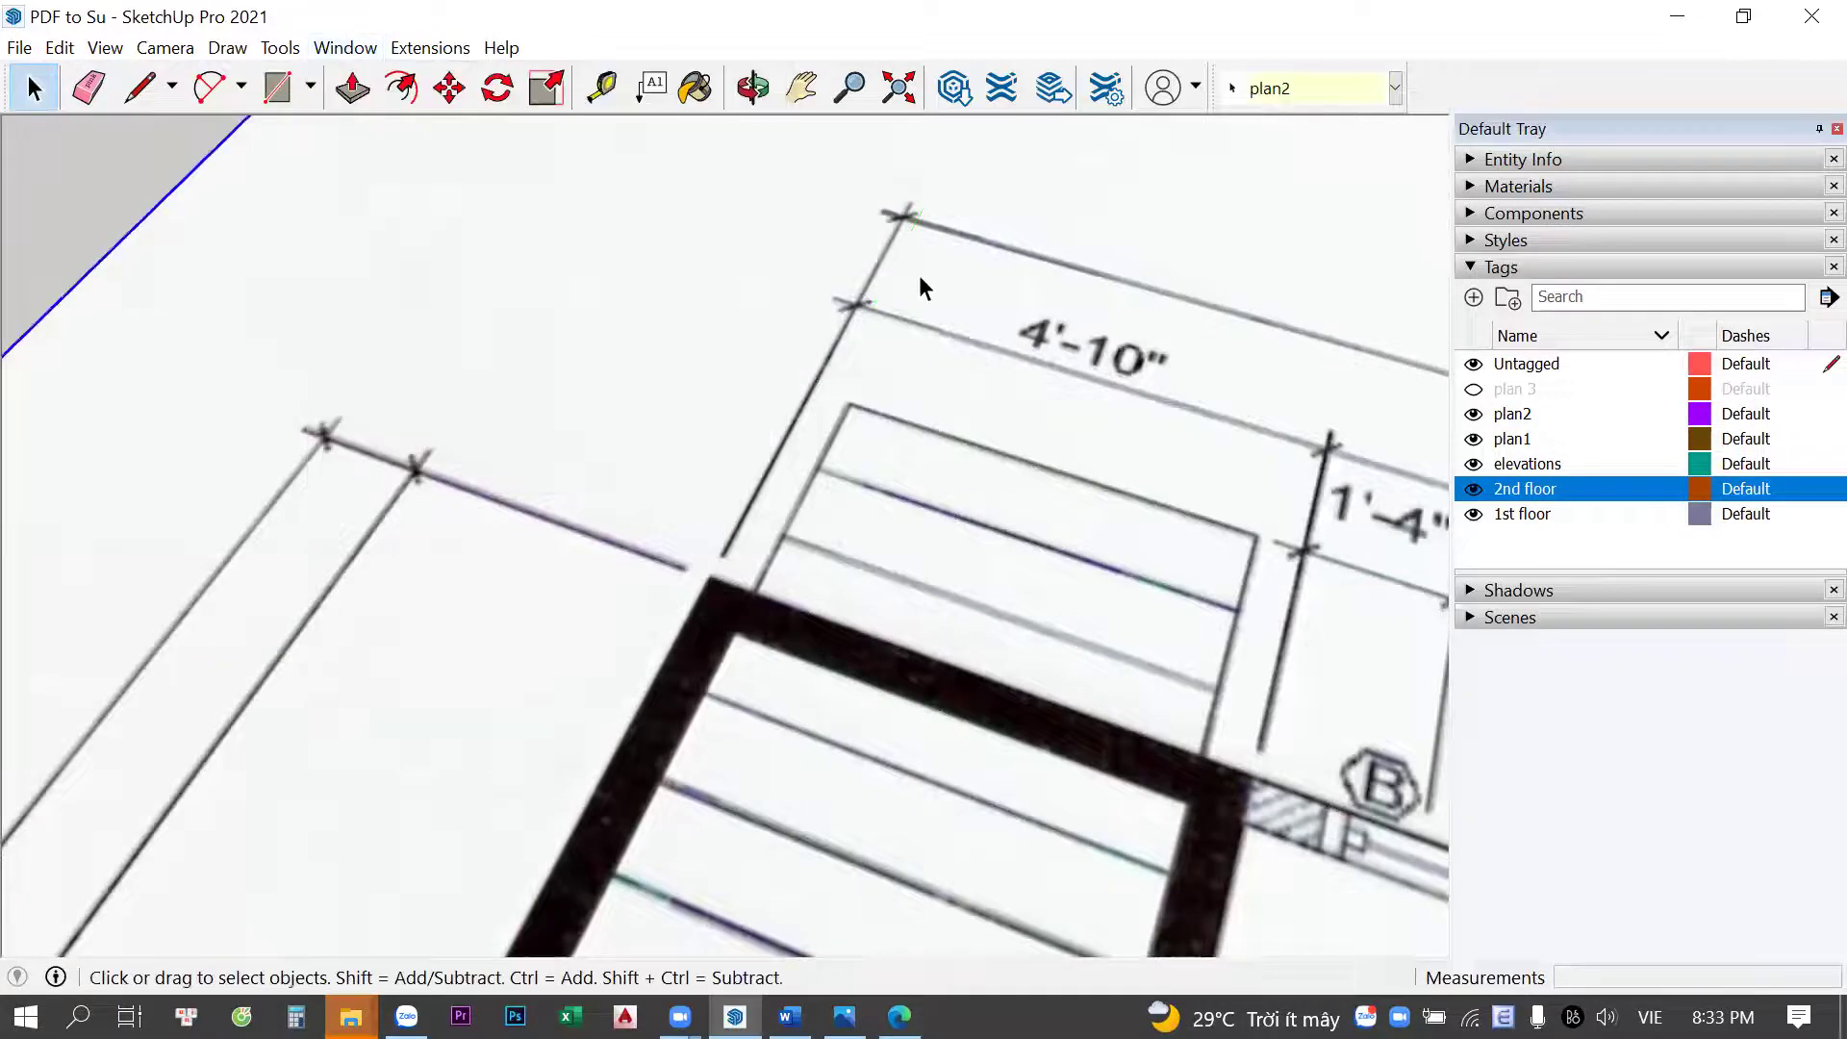
pyautogui.scroll(-3, 302, 401)
pyautogui.scroll(-4, 345, 313)
pyautogui.scroll(-3, 348, 311)
pyautogui.moveTo(348, 312)
pyautogui.mouseDown(button='middle')
pyautogui.moveTo(536, 392)
pyautogui.moveTo(1718, 490)
pyautogui.mouseUp(button='middle')
pyautogui.click(1473, 389)
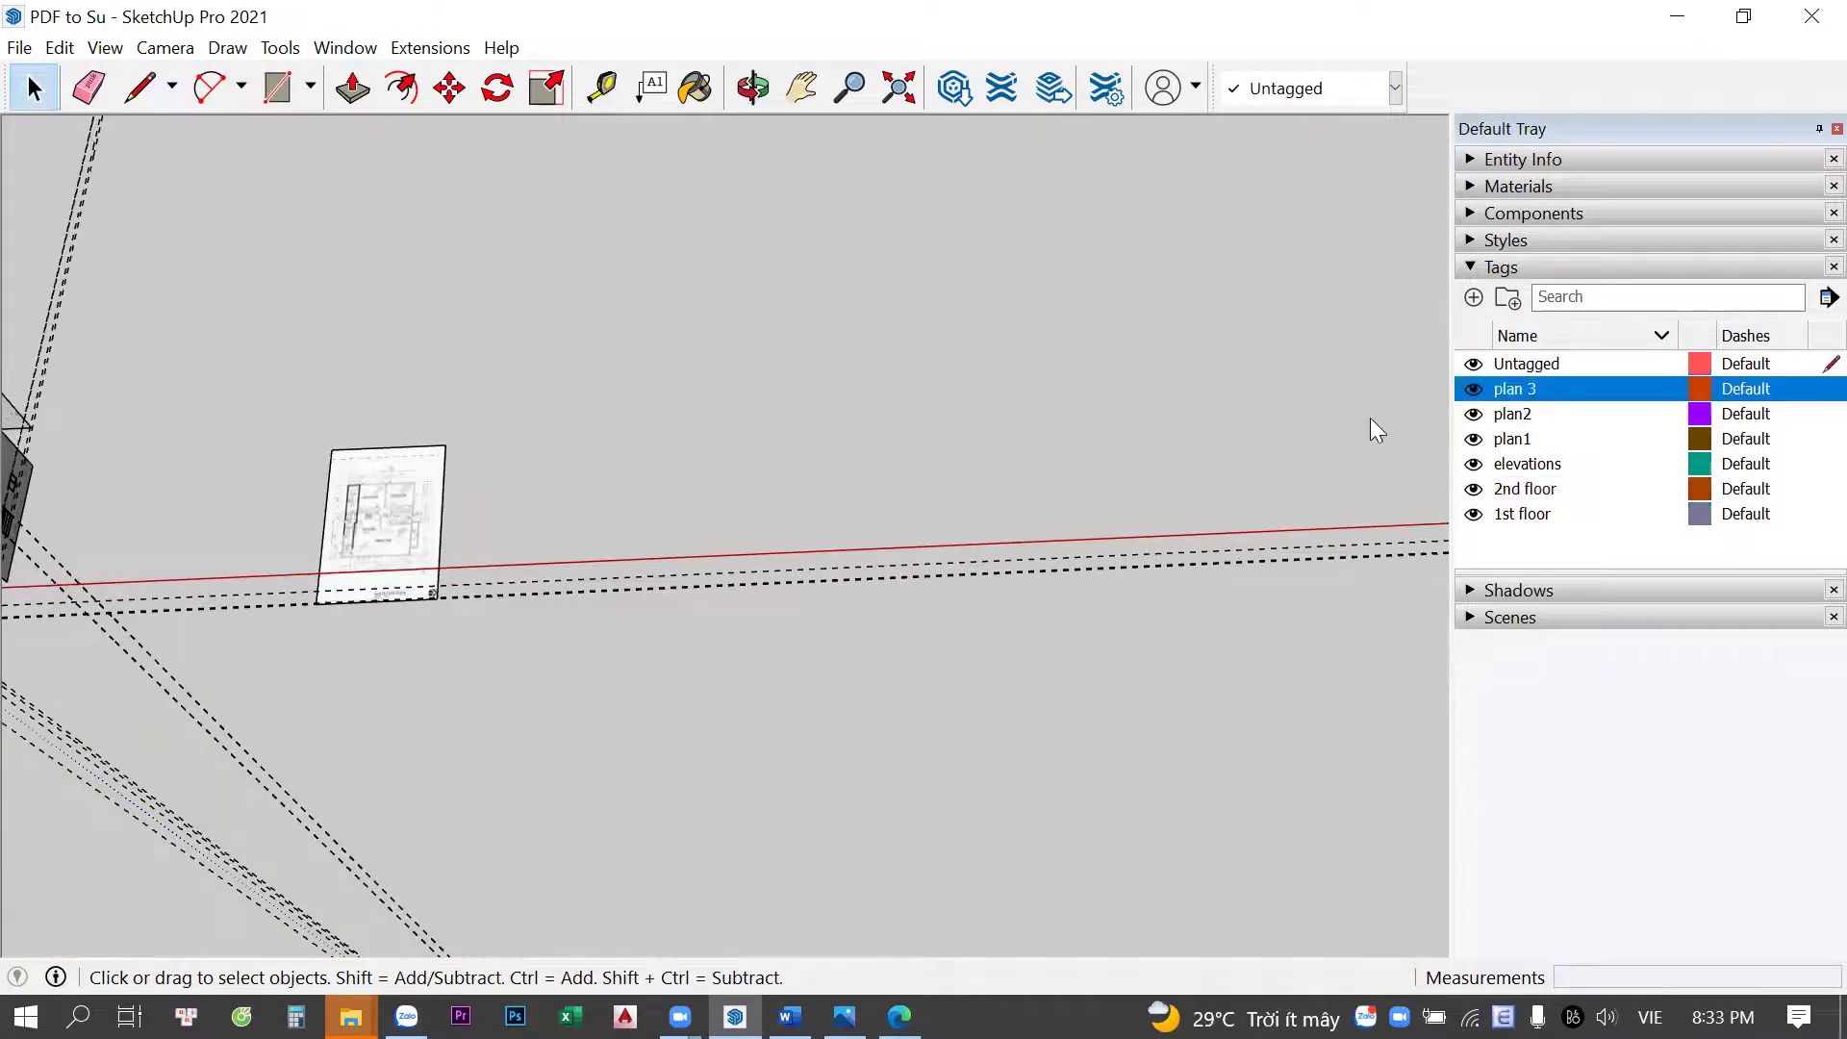
# Select the 3rd-floor plan sheet and orbit the view around it
pyautogui.scroll(-2, 1023, 482)
pyautogui.scroll(2, 363, 475)
pyautogui.scroll(4, 404, 516)
pyautogui.scroll(4, 535, 496)
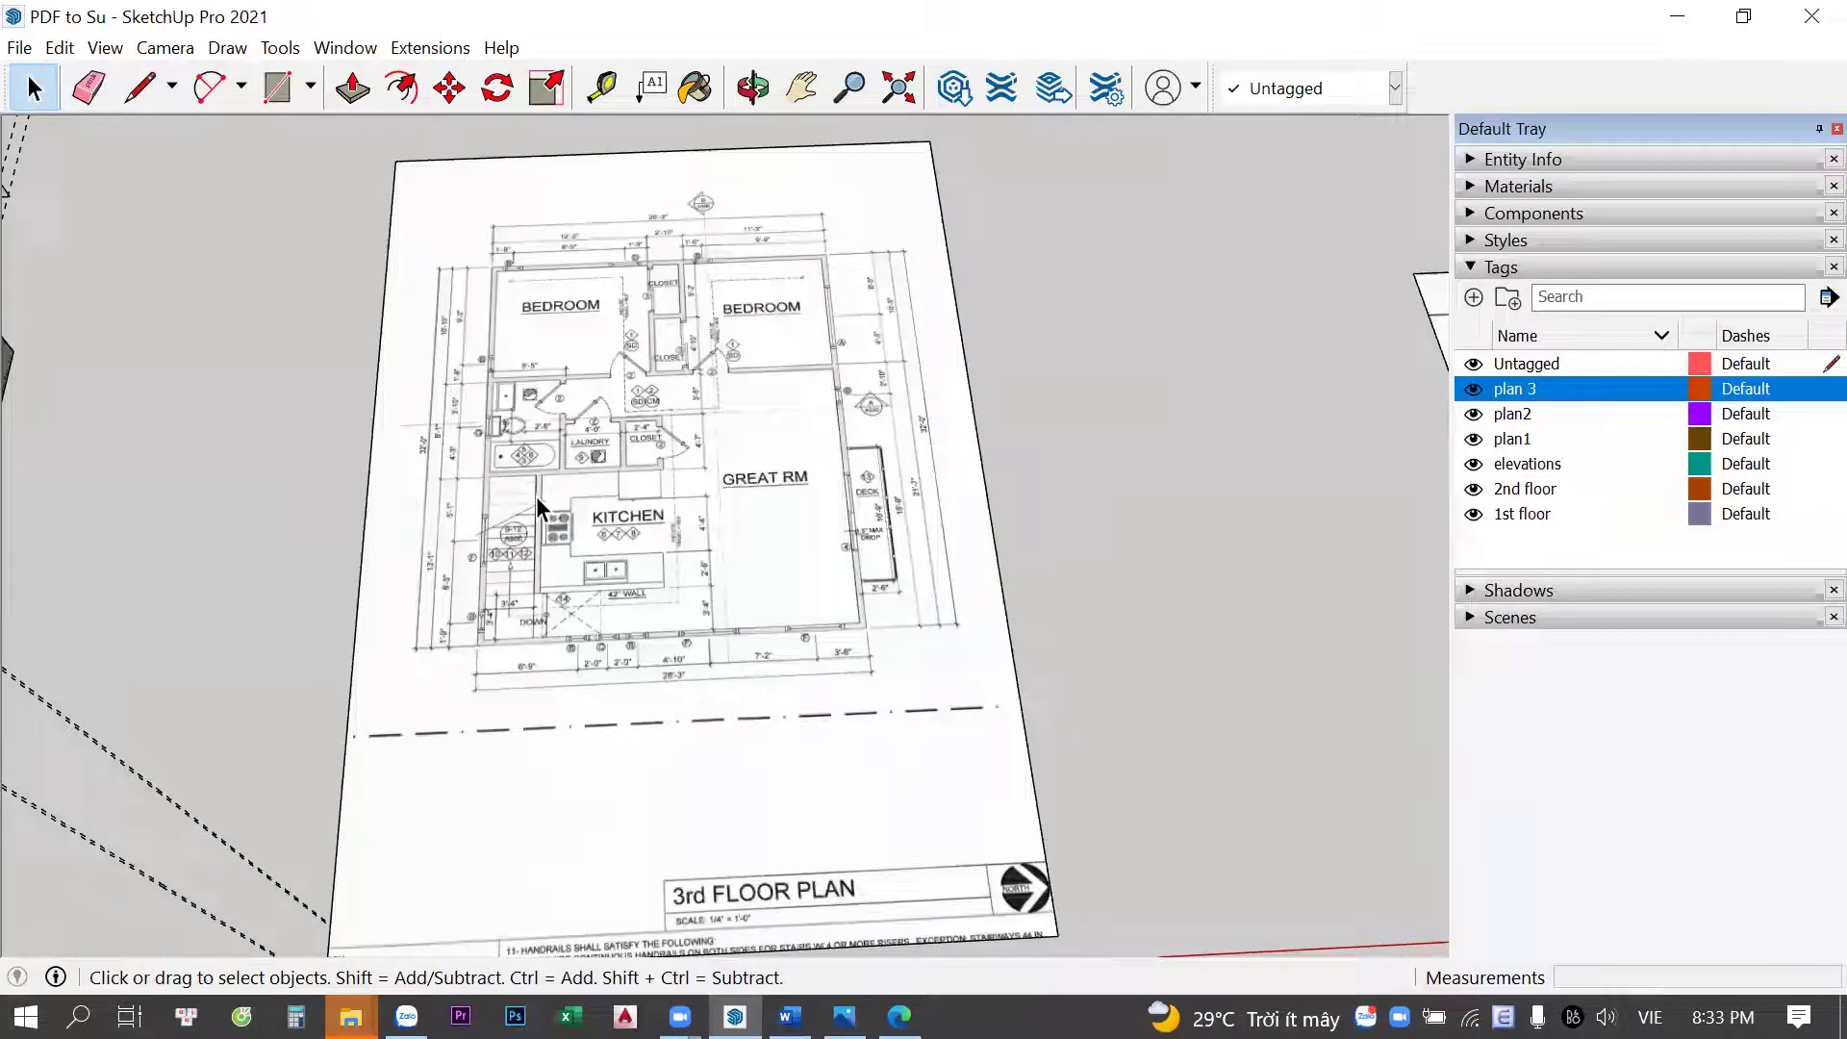
pyautogui.click(545, 335)
pyautogui.moveTo(545, 335); pyautogui.dragTo(483, 445, button='middle')
pyautogui.scroll(3, 483, 445)
pyautogui.scroll(3, 332, 545)
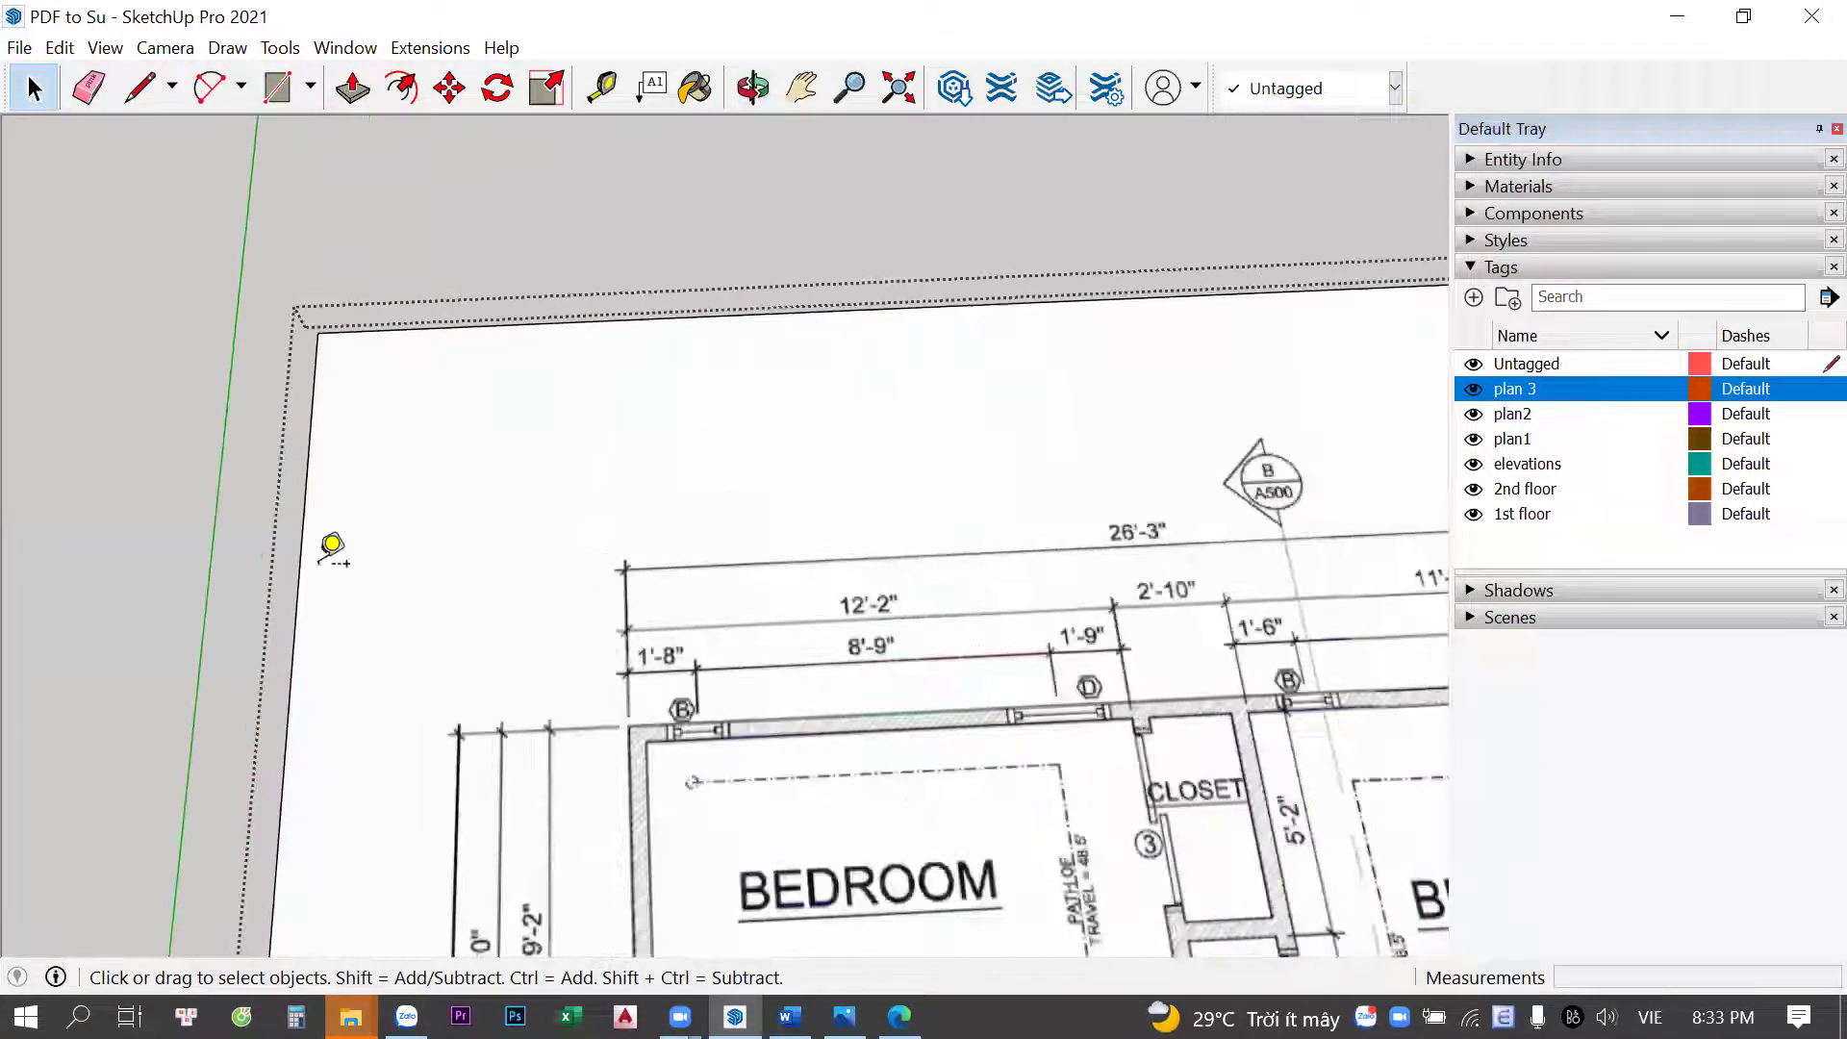
# Start a Tape Measure measurement from the 3rd-floor sheet's left edge
pyautogui.press('t')
pyautogui.click(312, 531)
pyautogui.scroll(1, 660, 549)
pyautogui.scroll(4, 644, 546)
pyautogui.scroll(-3, 635, 501)
# Begin a measurement from the dimension line, then cancel it
pyautogui.click(608, 453)
pyautogui.scroll(-2, 693, 430)
pyautogui.moveTo(693, 430); pyautogui.dragTo(689, 450, button='middle')
pyautogui.scroll(2, 690, 451)
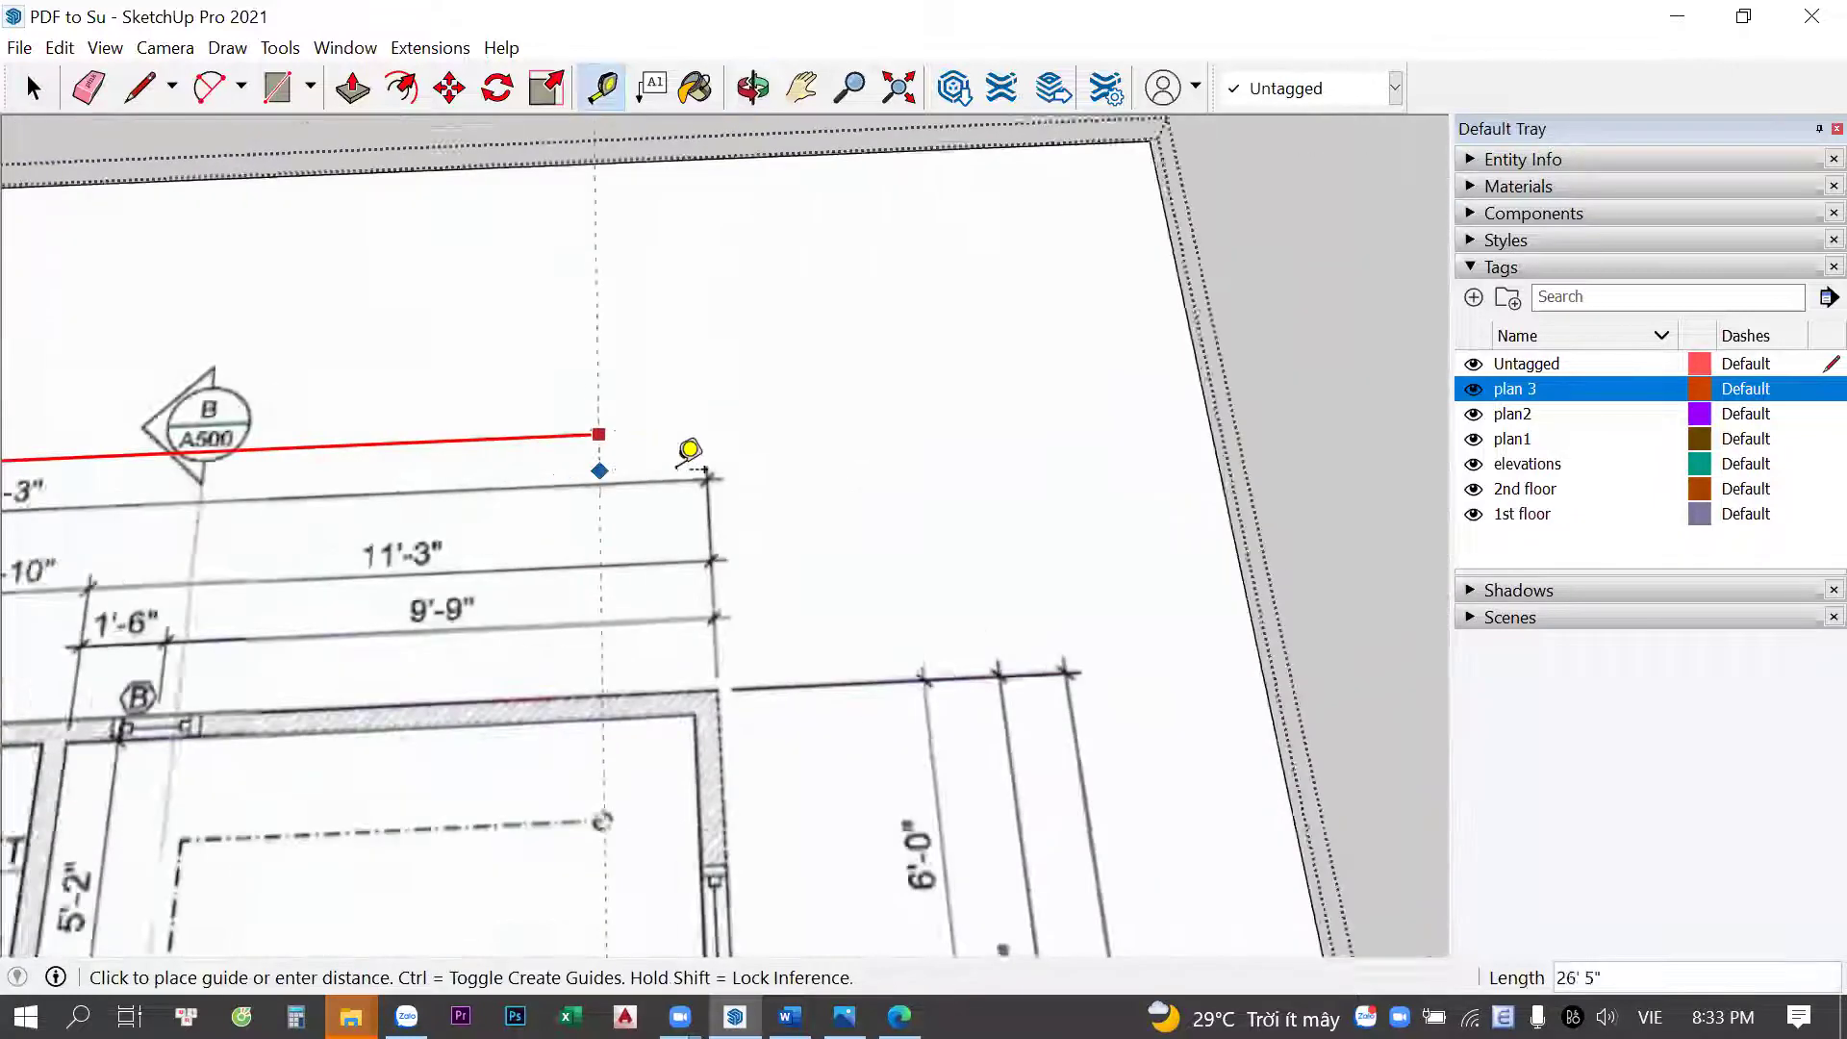
pyautogui.scroll(3, 690, 451)
pyautogui.scroll(2, 734, 433)
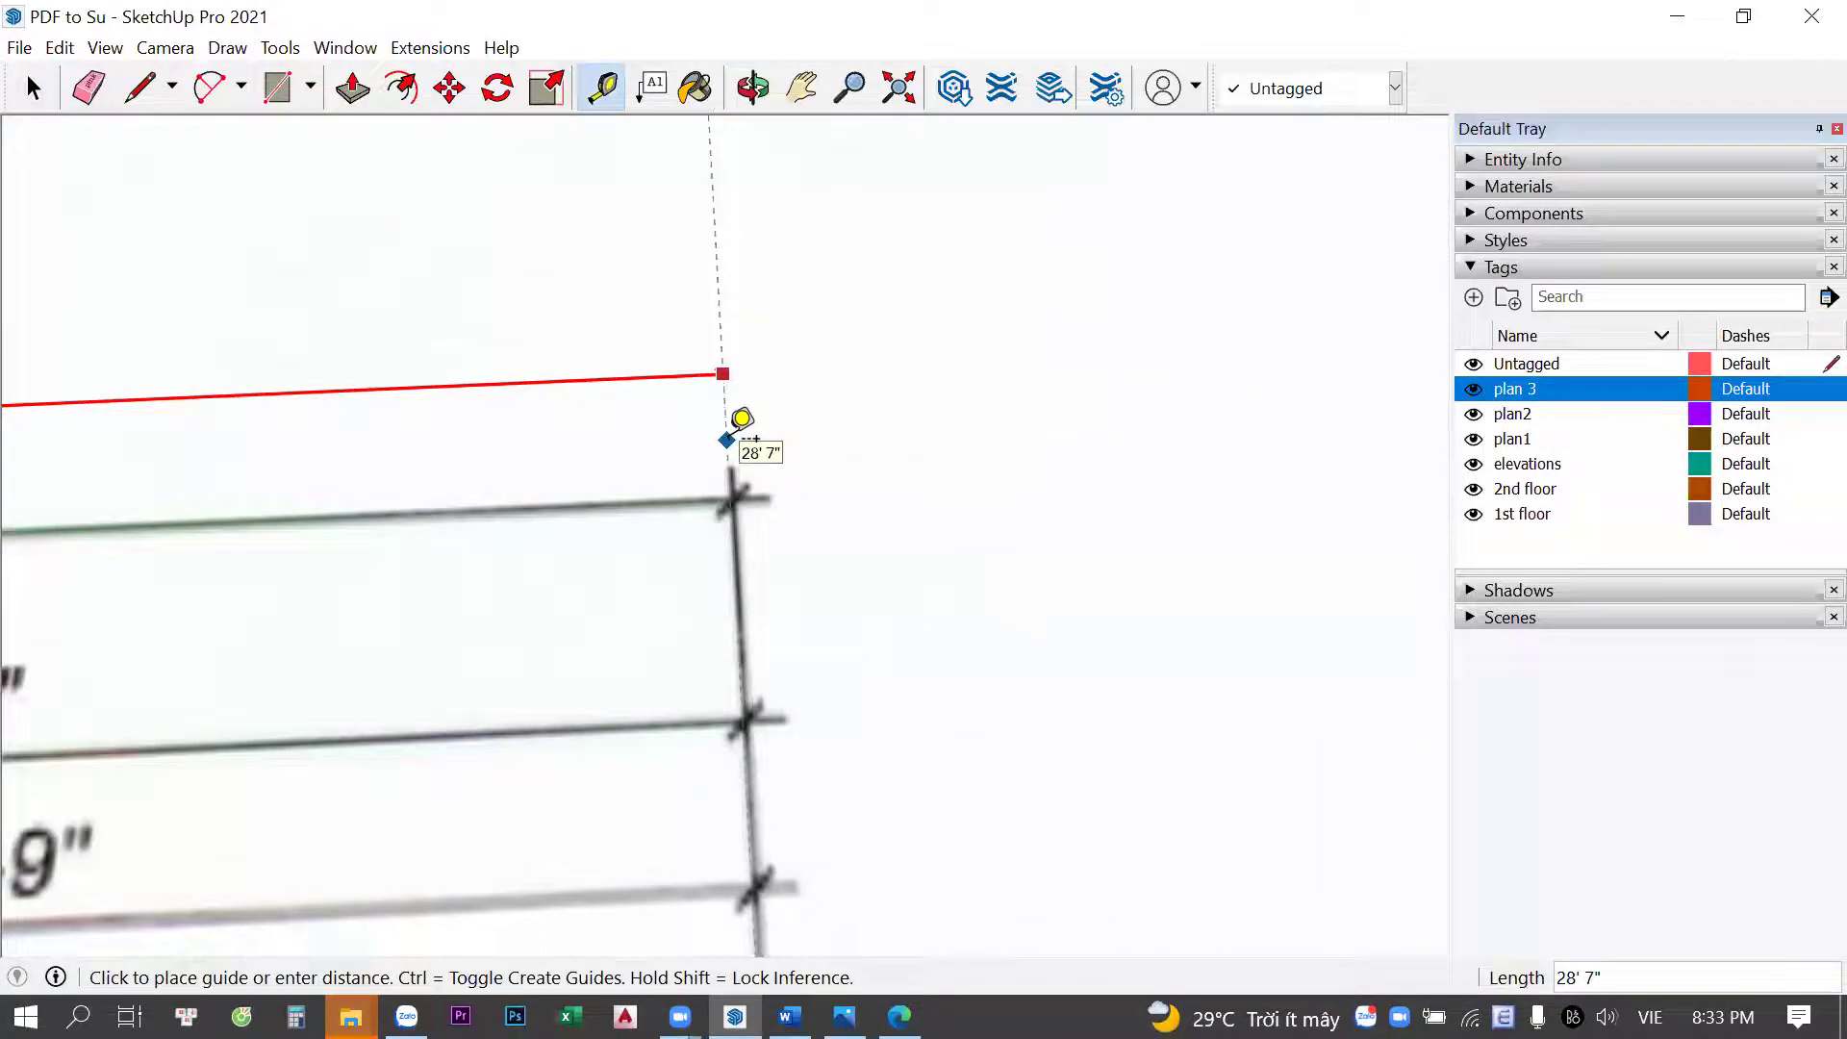
pyautogui.press('space')
pyautogui.scroll(-3, 1055, 491)
pyautogui.scroll(-2, 770, 477)
# Measure across the 26'-3" dimension and resize the 3rd-floor plan group to 26'3
pyautogui.press('t')
pyautogui.click(678, 306)
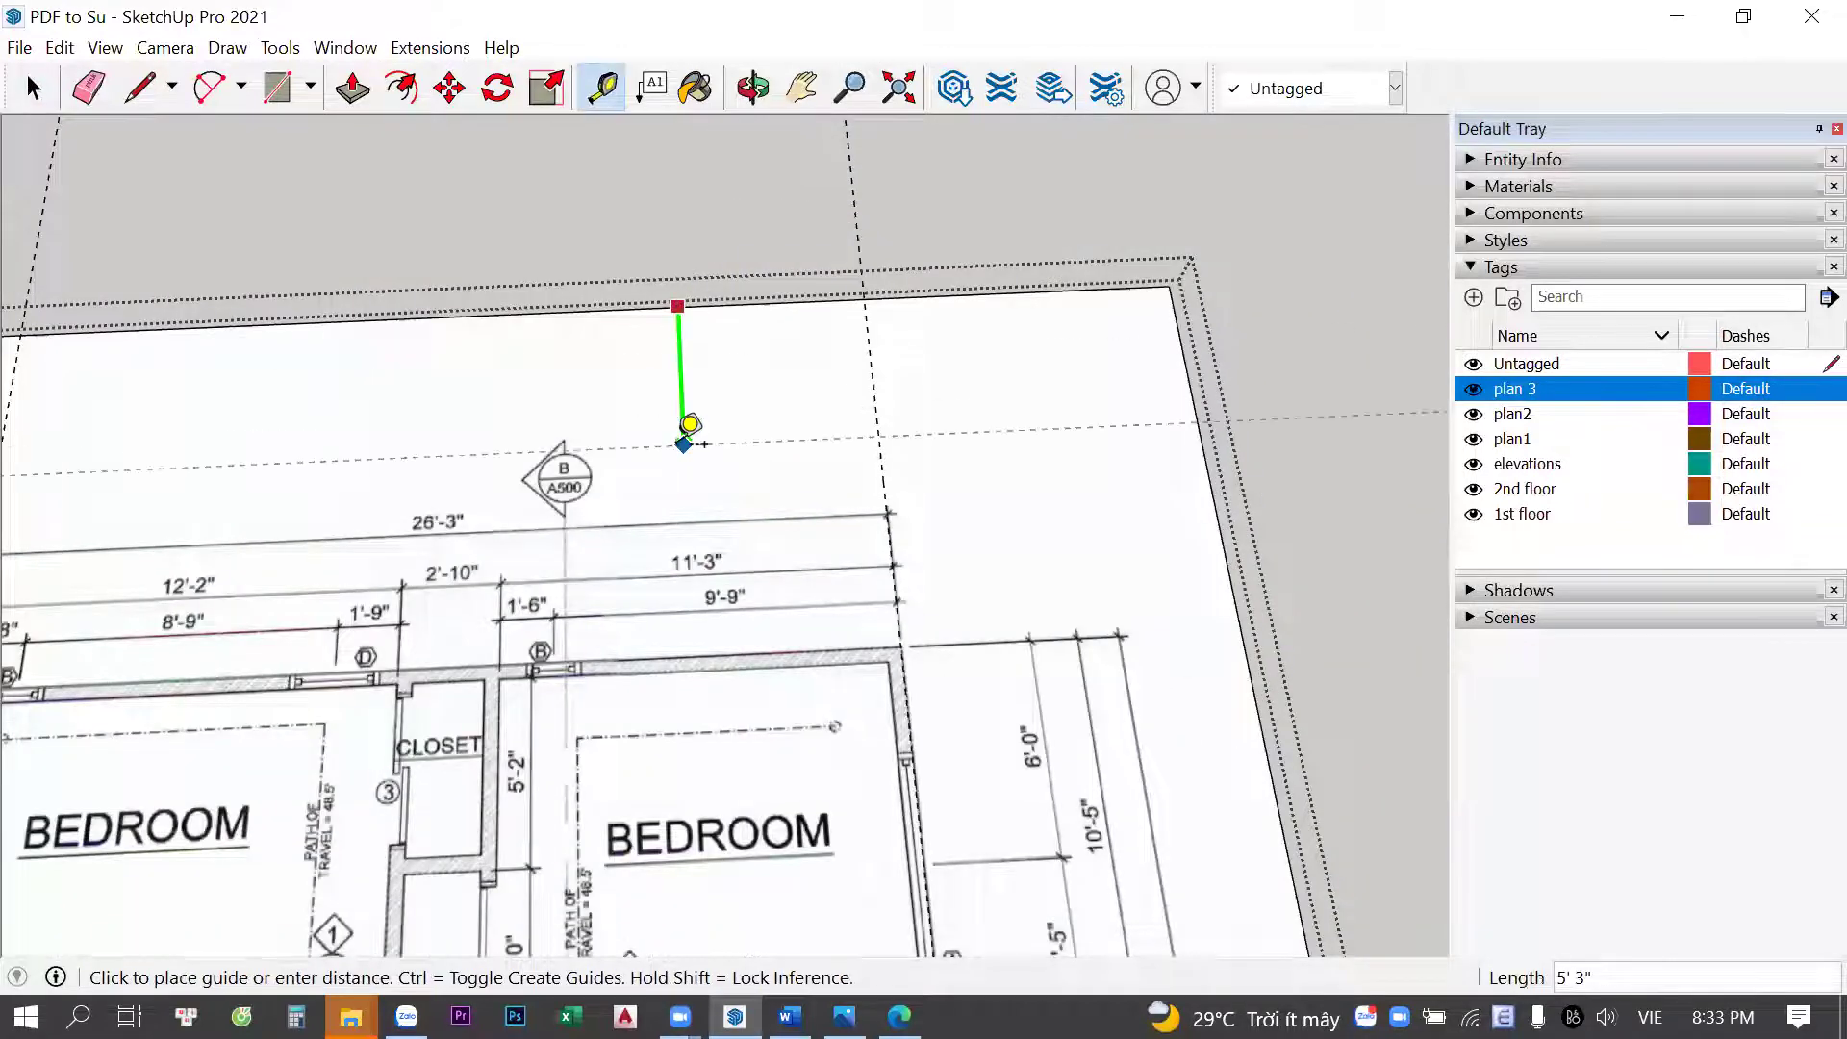
pyautogui.moveTo(690, 424); pyautogui.dragTo(190, 405, button='middle')
pyautogui.click(188, 423)
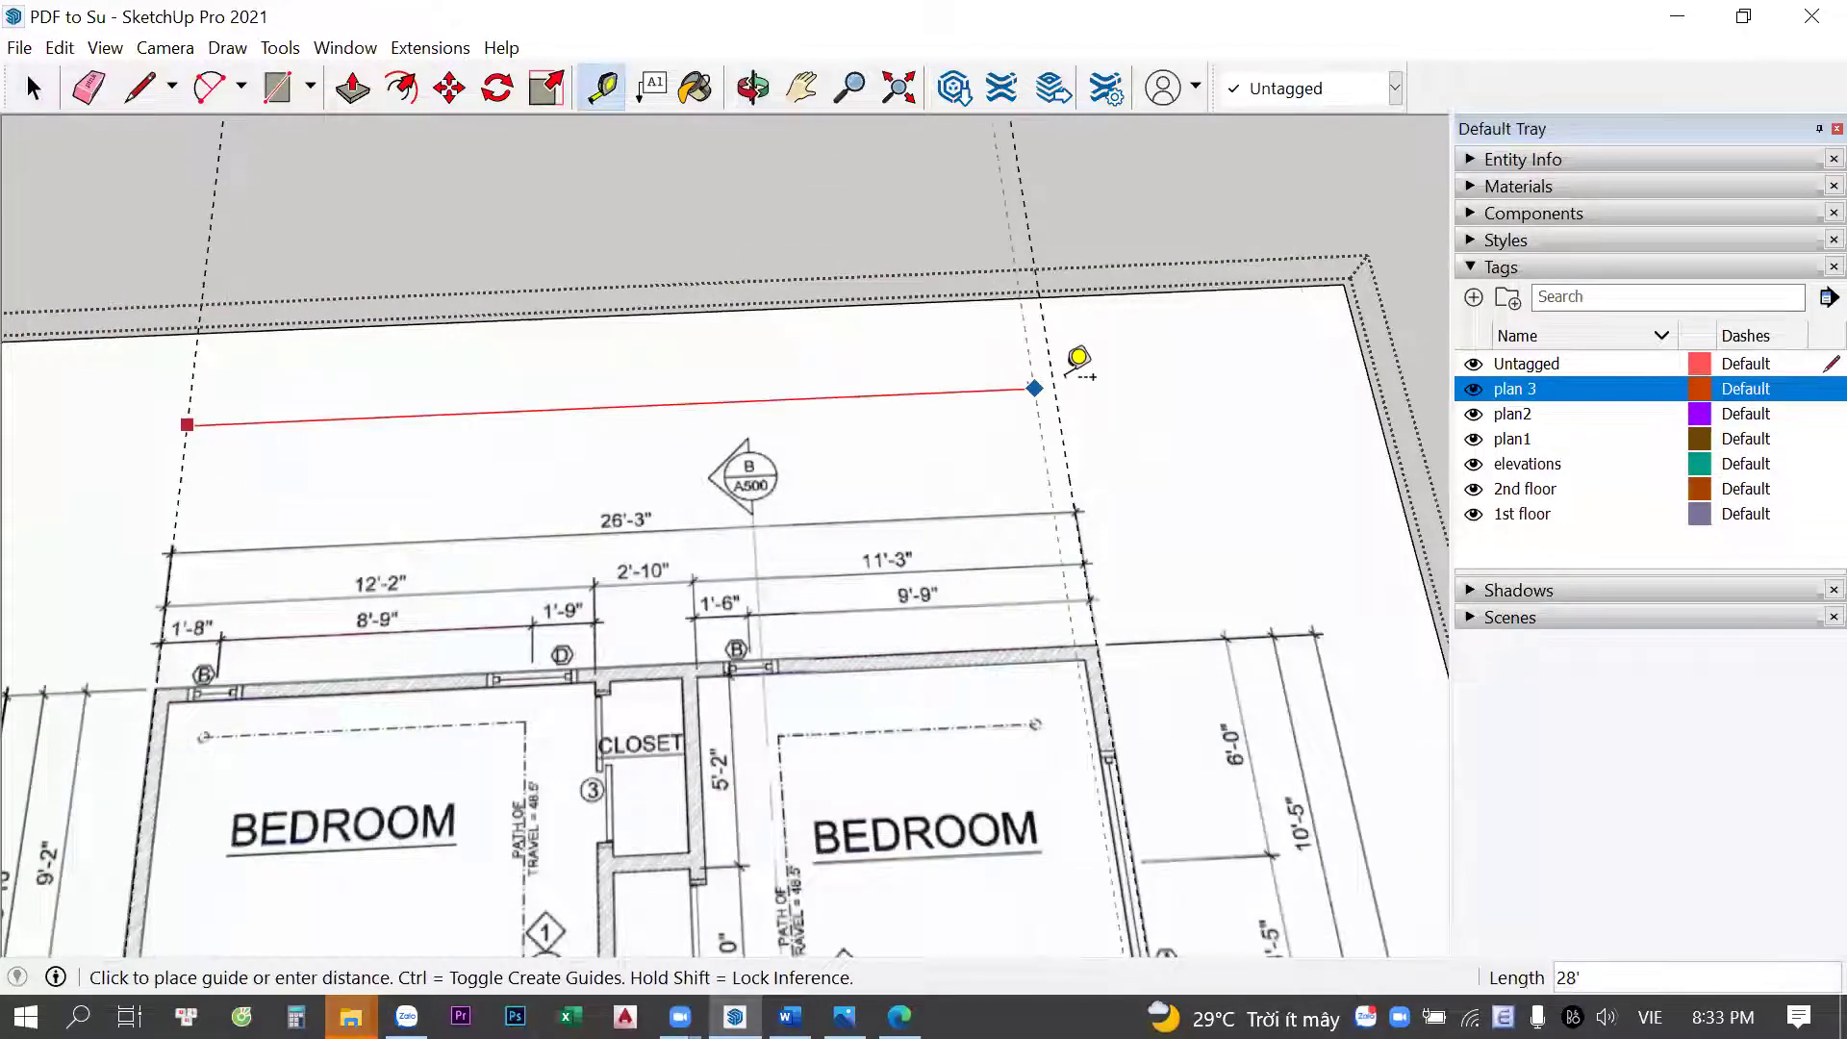
pyautogui.click(1055, 386)
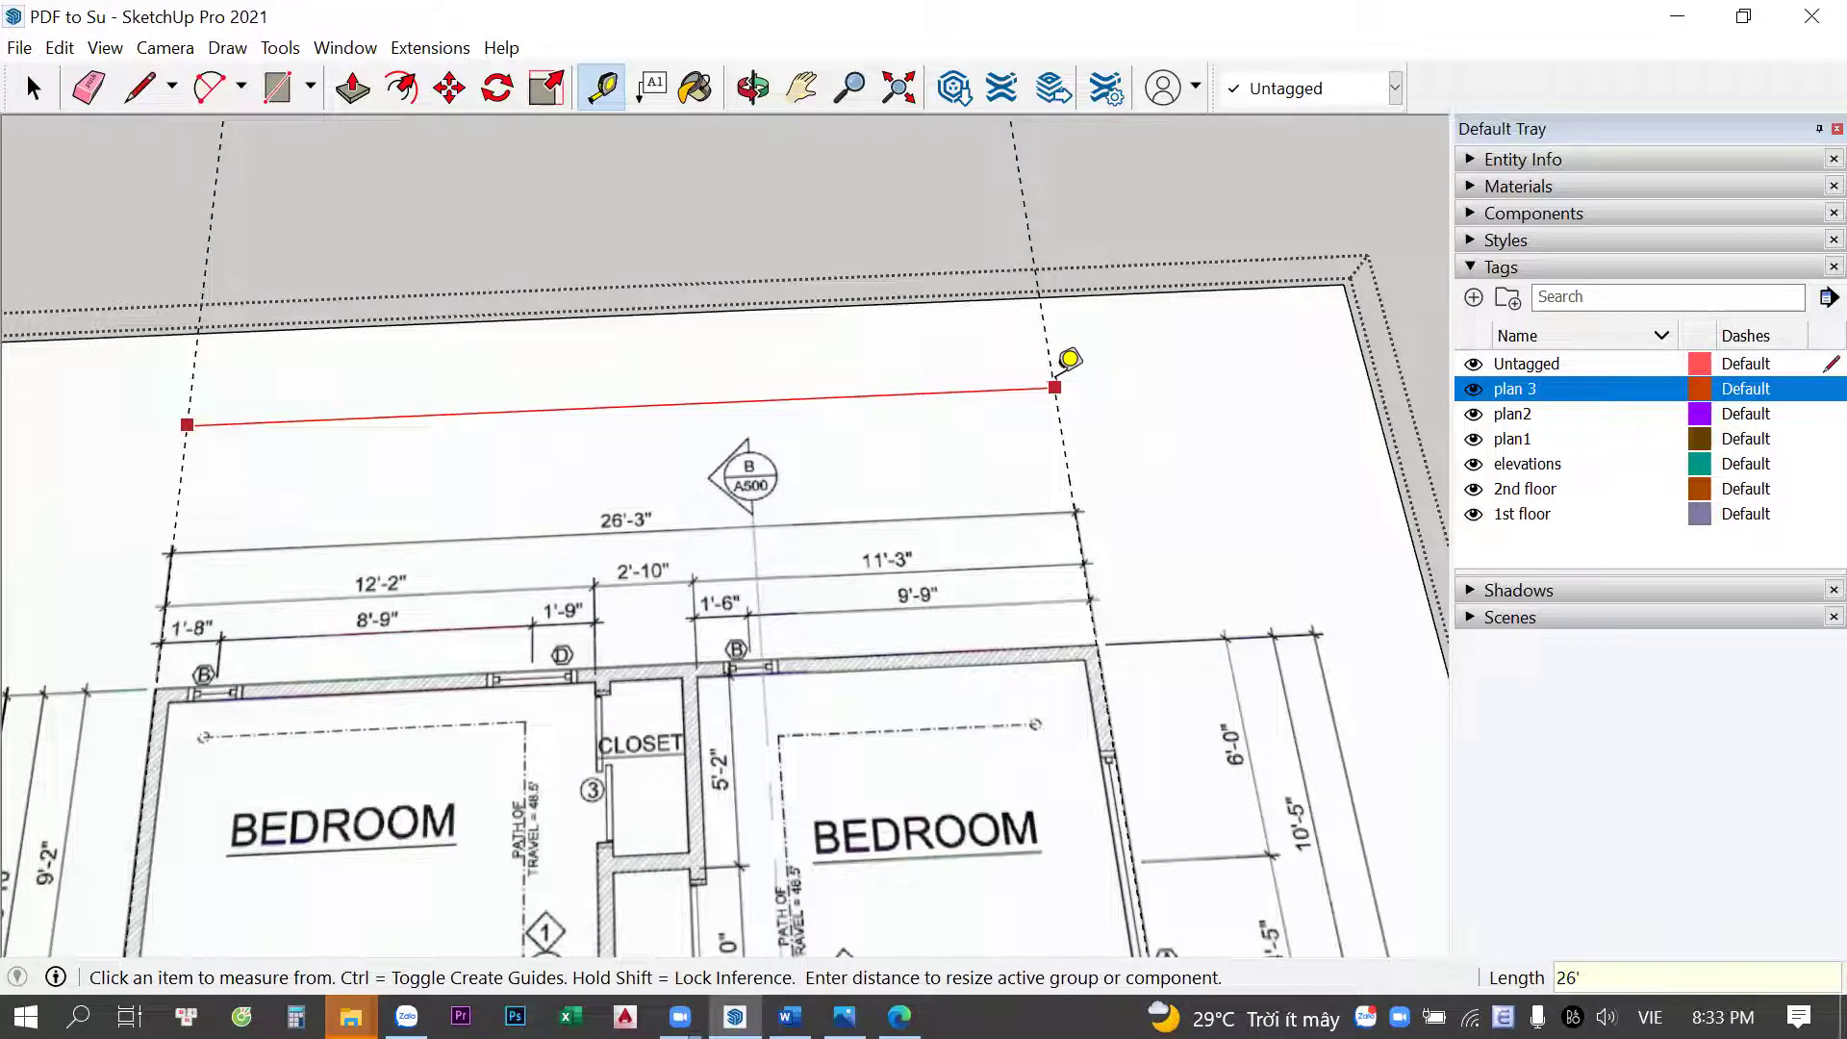
pyautogui.press('Return')
pyautogui.press('Return')
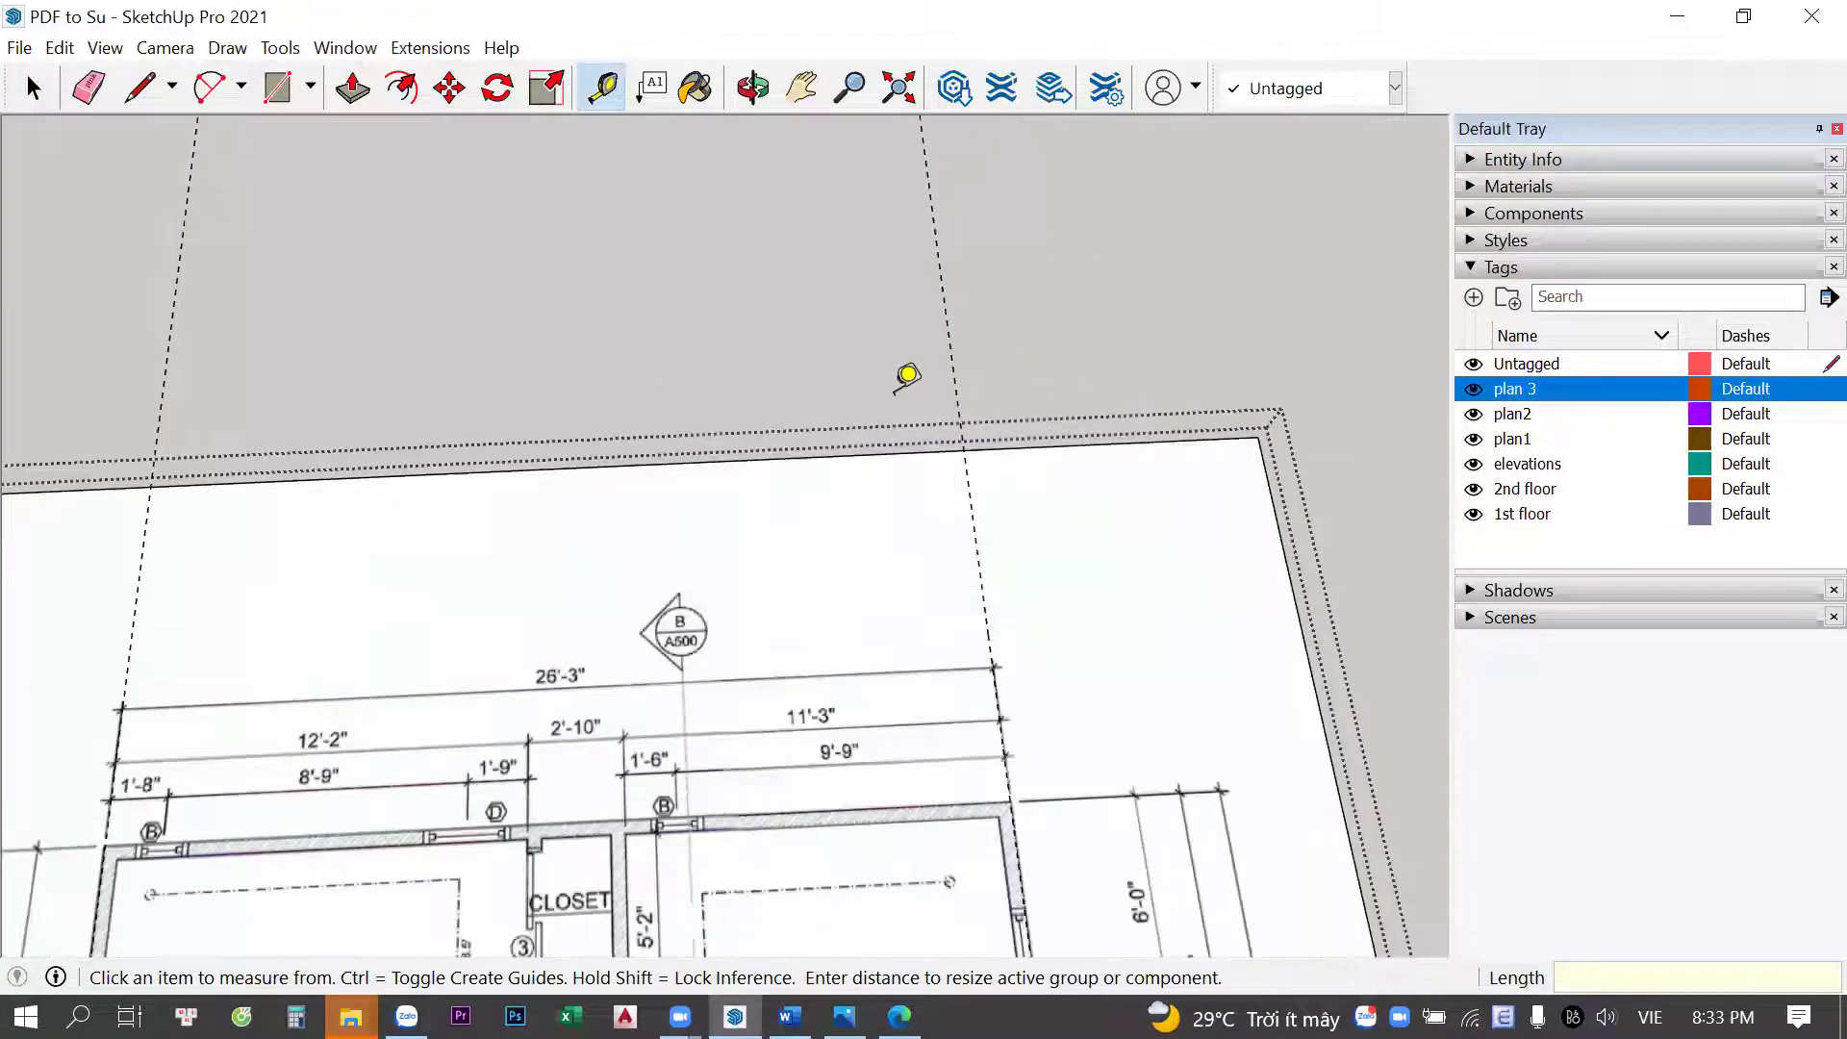
pyautogui.press('space')
pyautogui.scroll(-5, 904, 371)
pyautogui.scroll(-3, 432, 388)
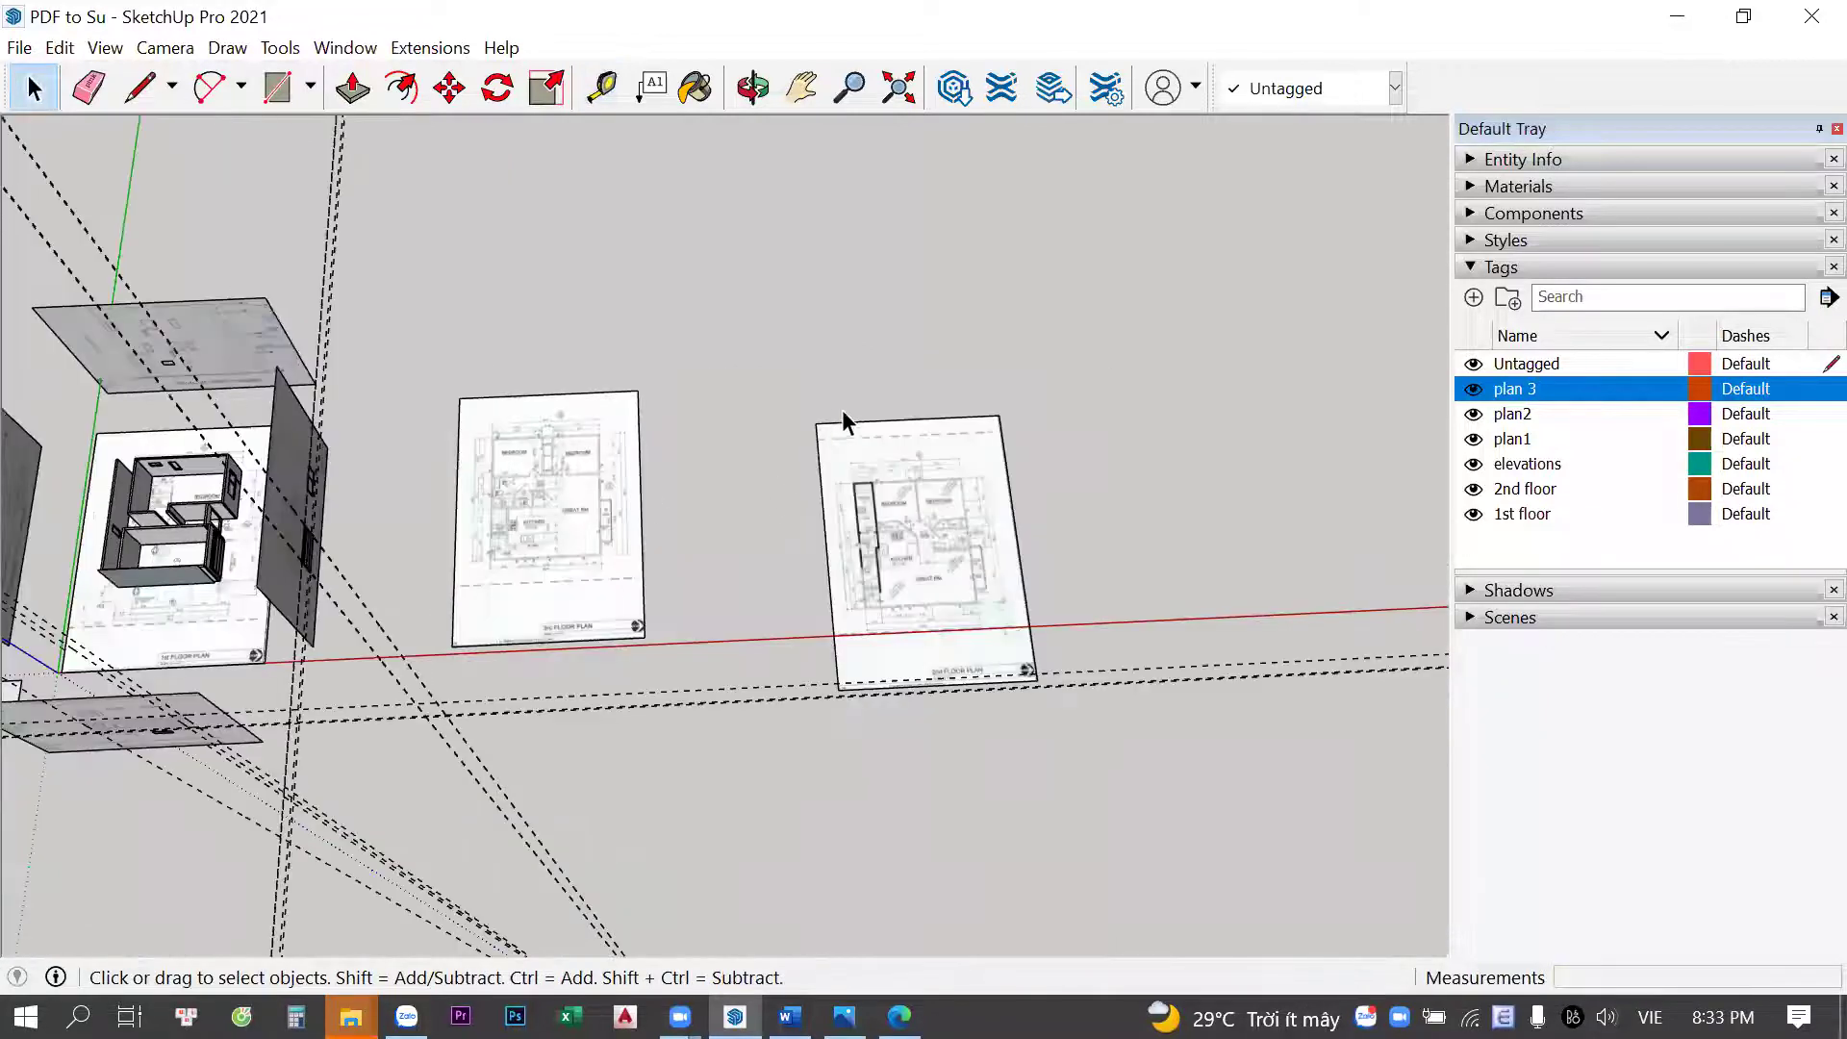
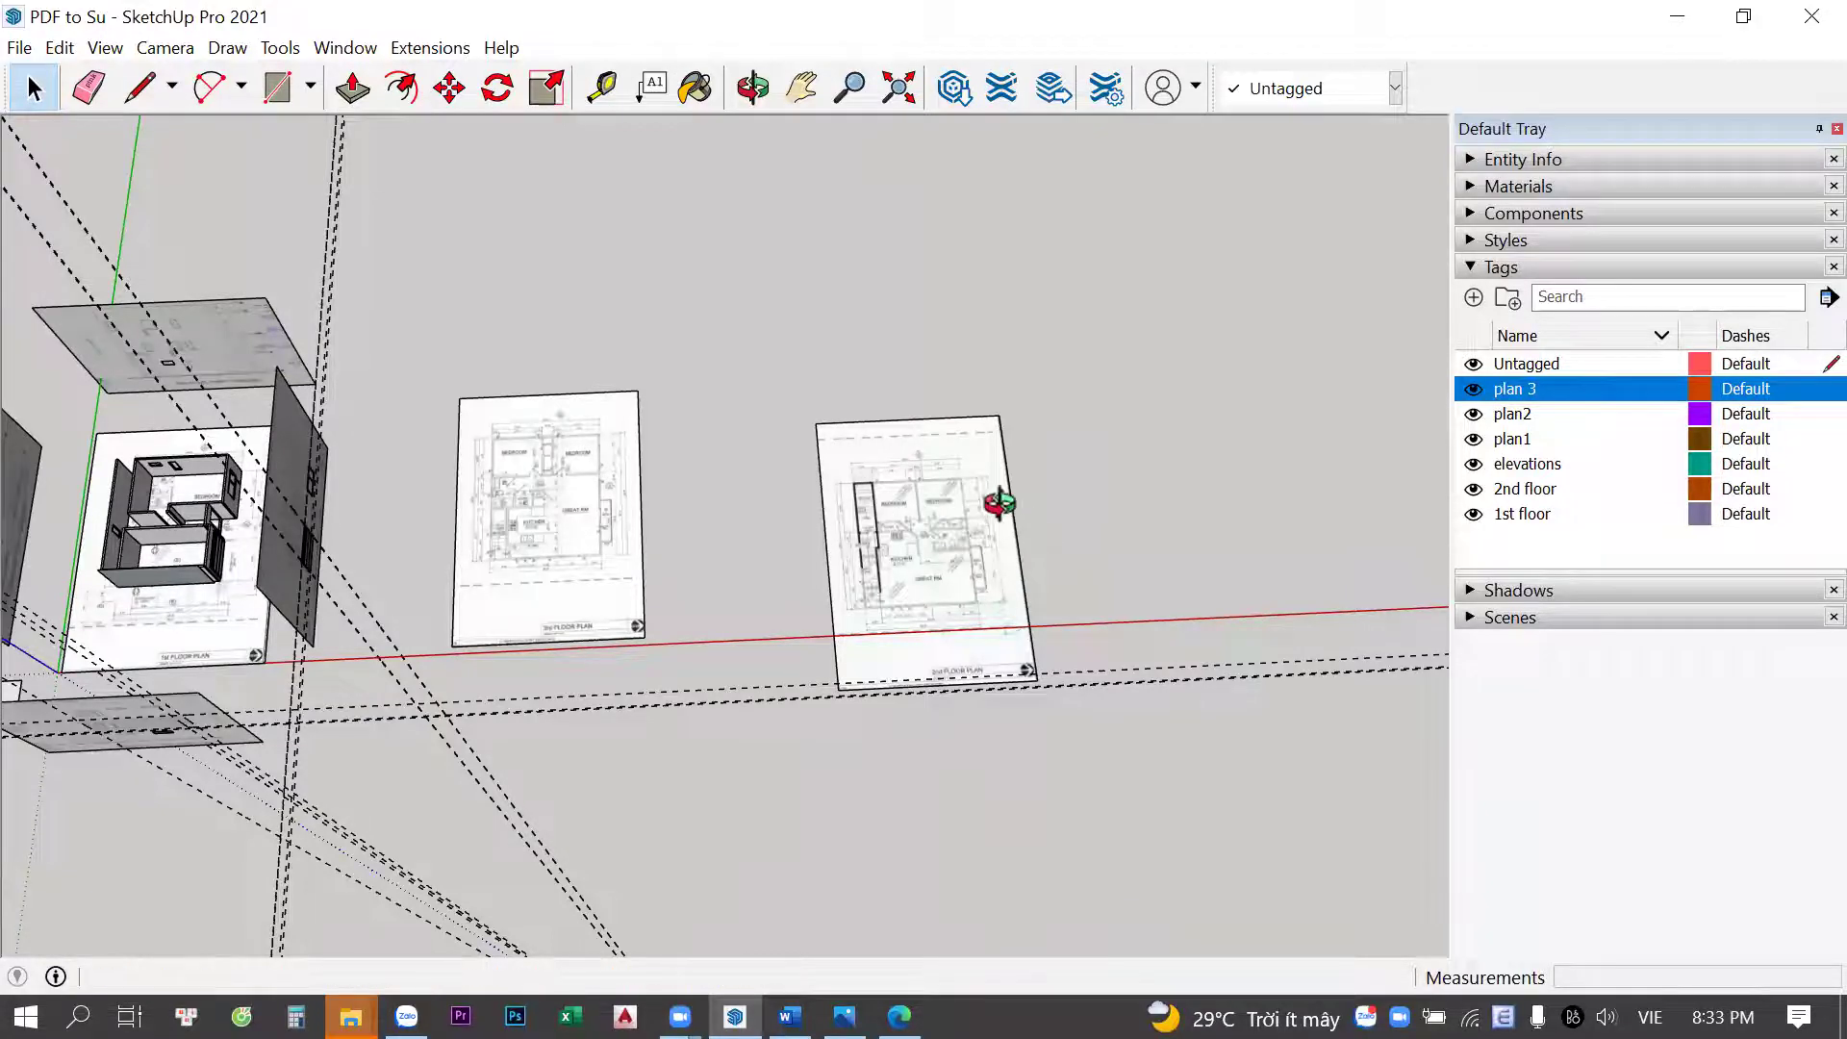
# Measure from the plan 3 sheet corner to the stair corner with Tape Measure
pyautogui.moveTo(1000, 502); pyautogui.dragTo(1014, 666, button='middle')
pyautogui.scroll(3, 960, 481)
pyautogui.scroll(3, 823, 492)
pyautogui.scroll(3, 823, 493)
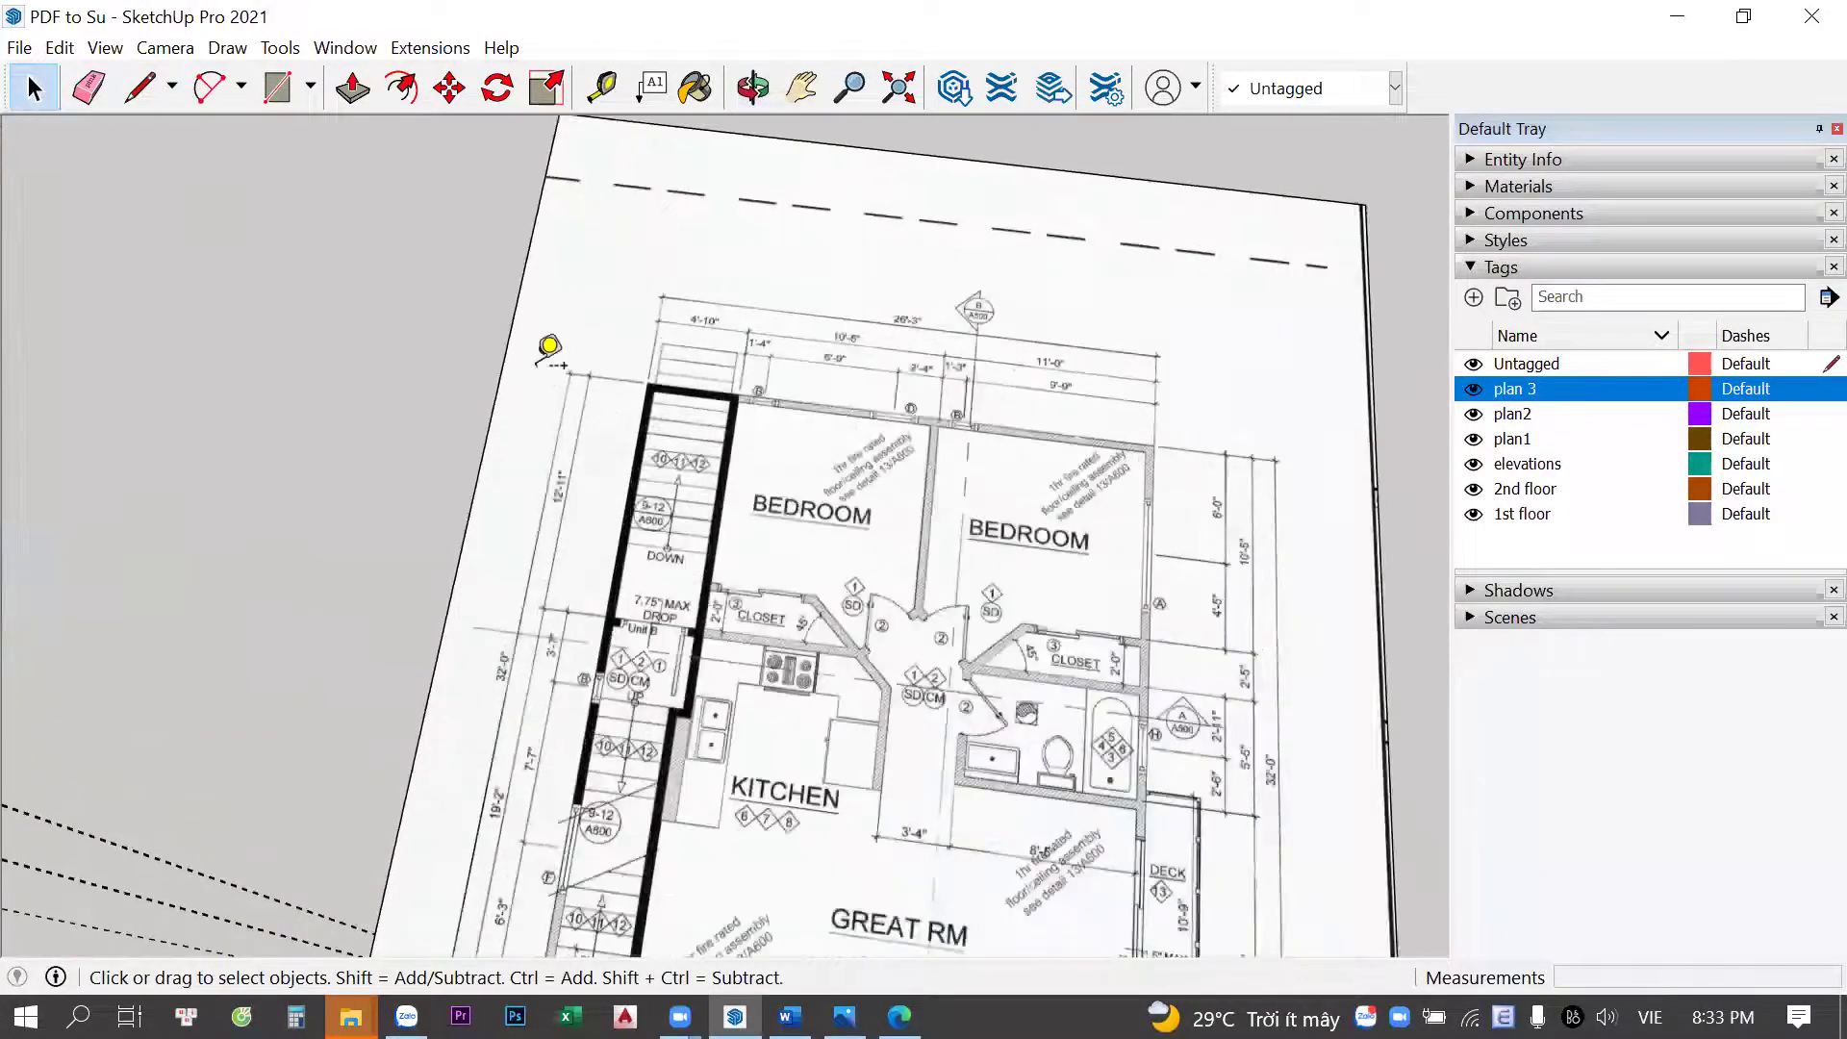
pyautogui.press('t')
pyautogui.click(525, 310)
pyautogui.scroll(2, 674, 342)
pyautogui.scroll(2, 682, 338)
pyautogui.scroll(1, 712, 352)
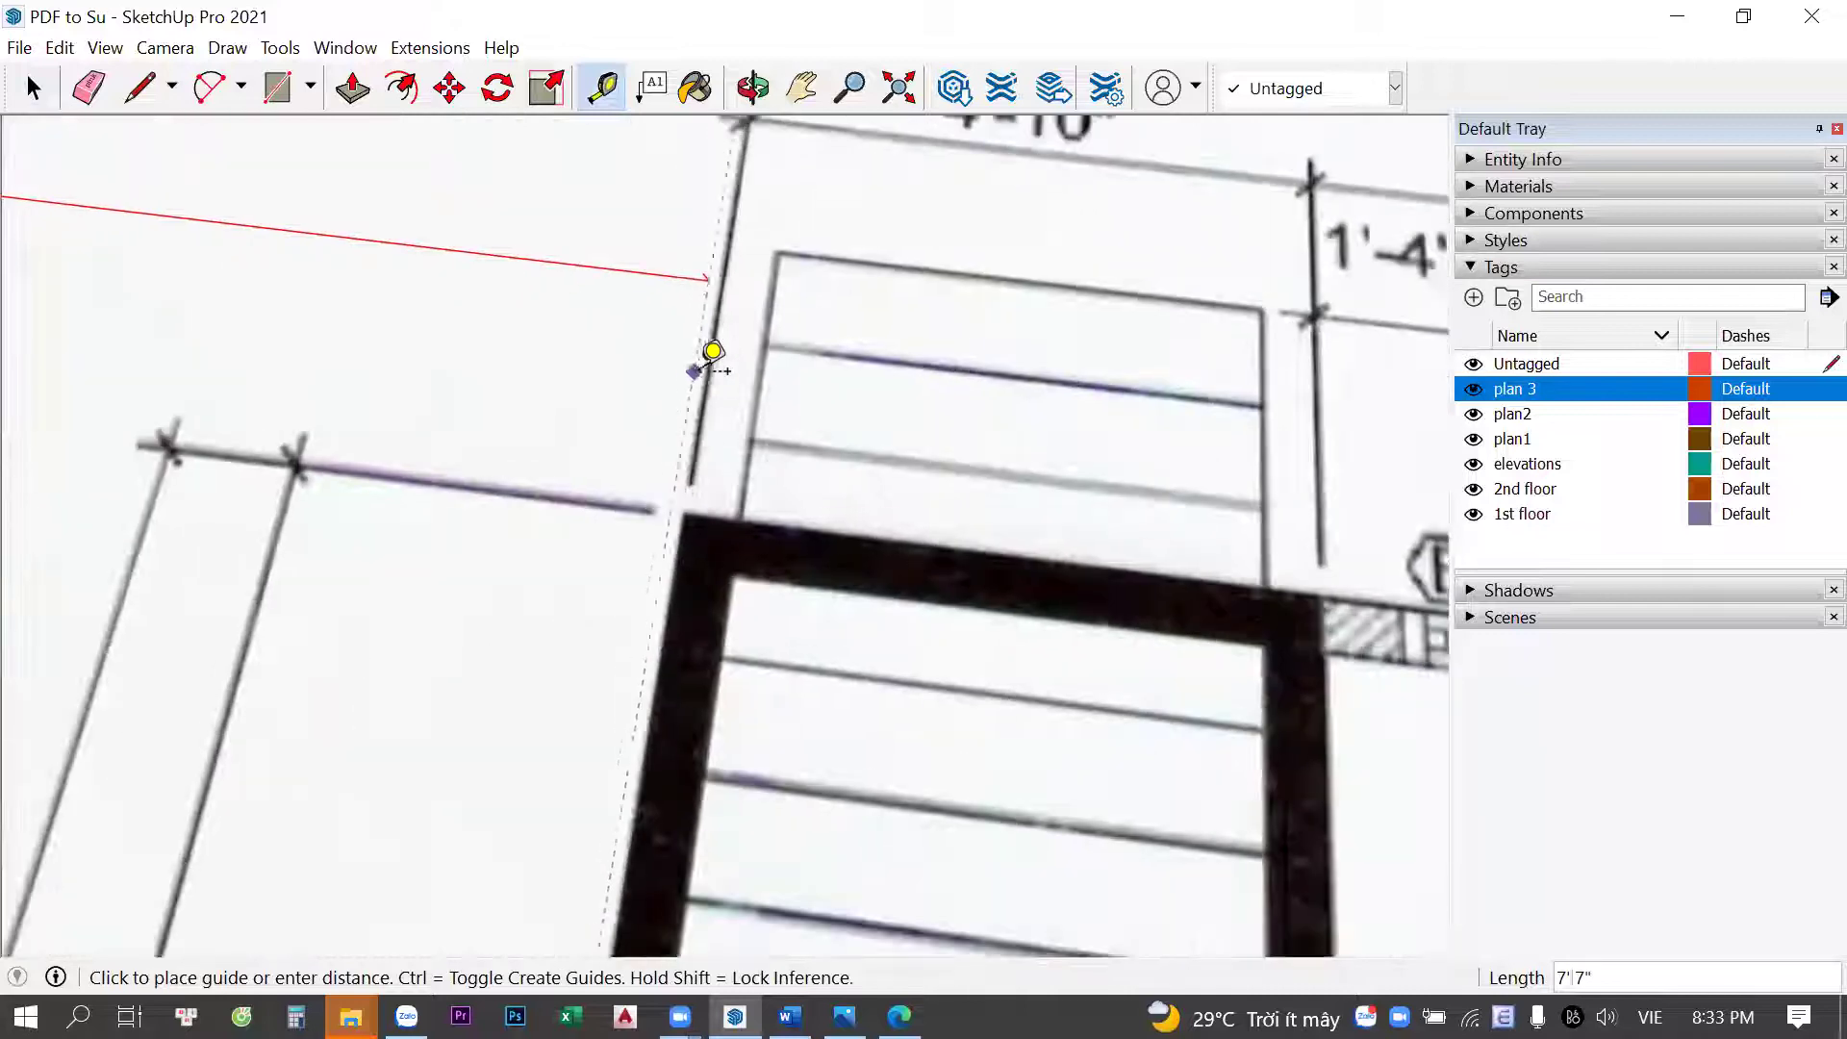
pyautogui.click(719, 353)
pyautogui.scroll(-5, 759, 516)
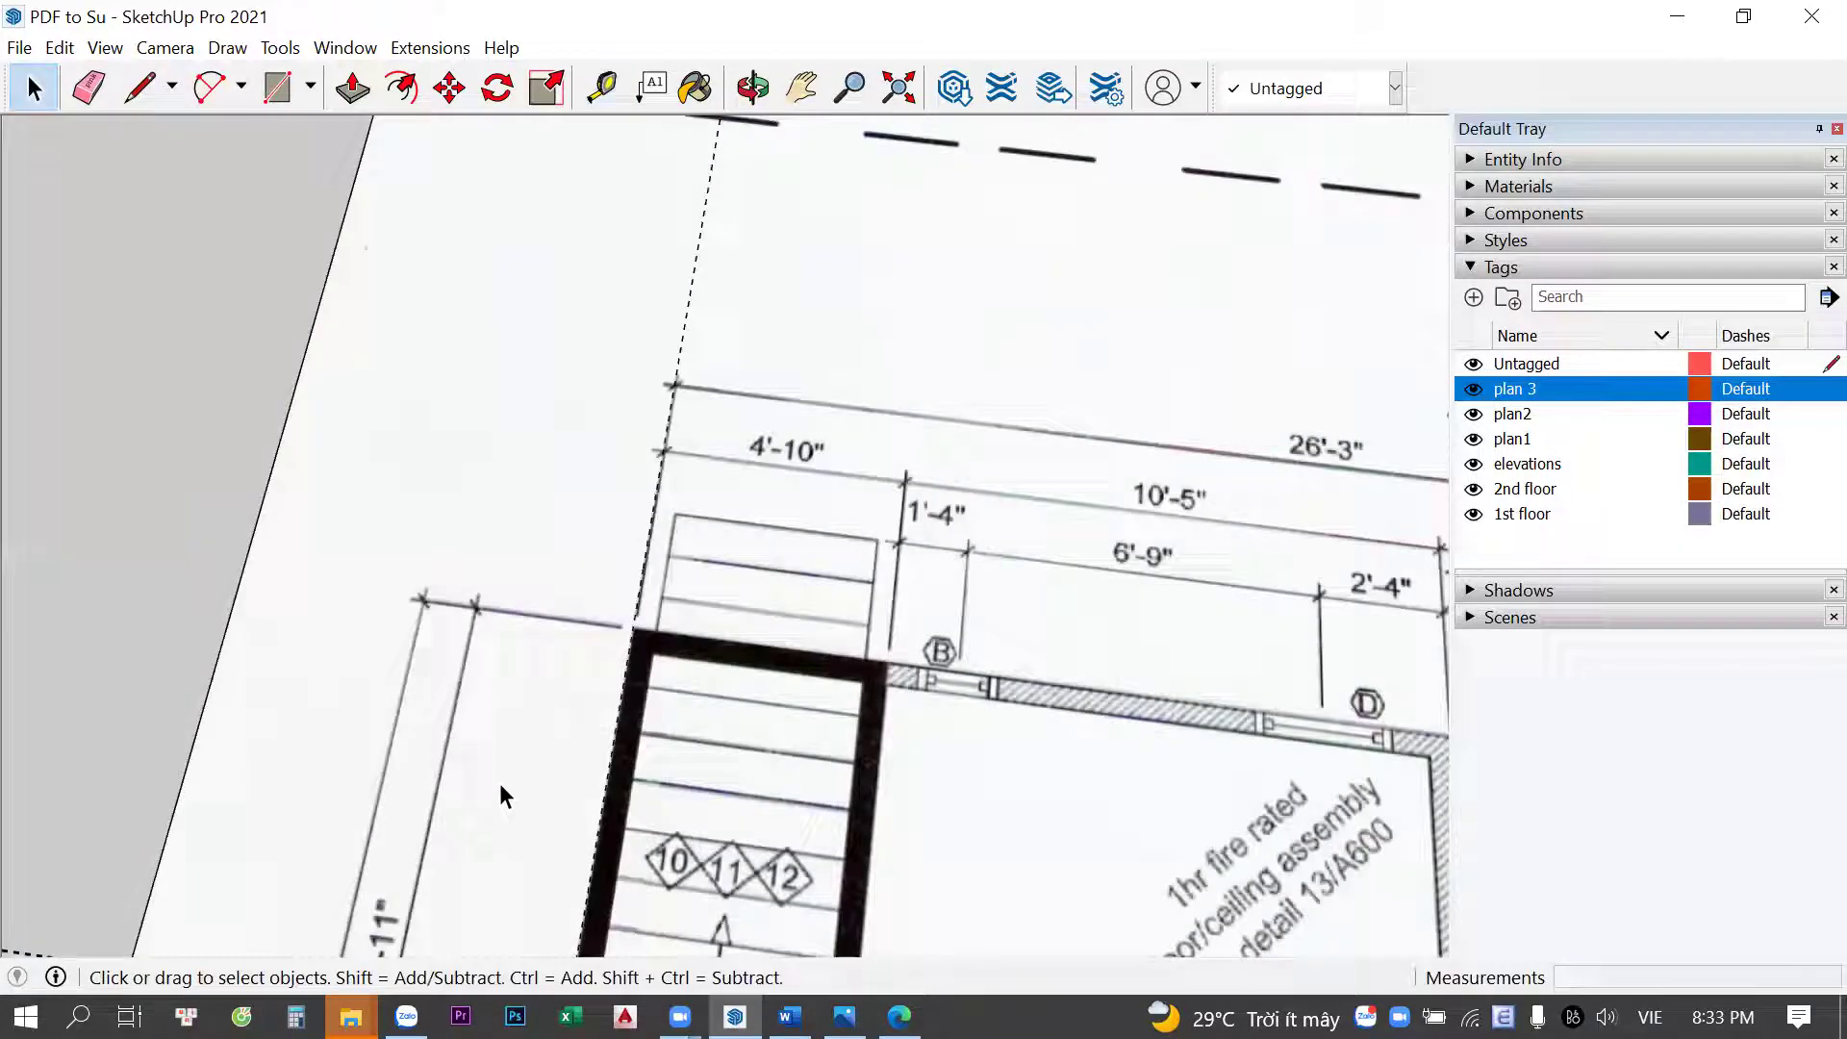
pyautogui.scroll(-2, 624, 239)
# Start a guide from the measured dimension line, then cancel back to Select
pyautogui.click(643, 202)
pyautogui.scroll(2, 528, 751)
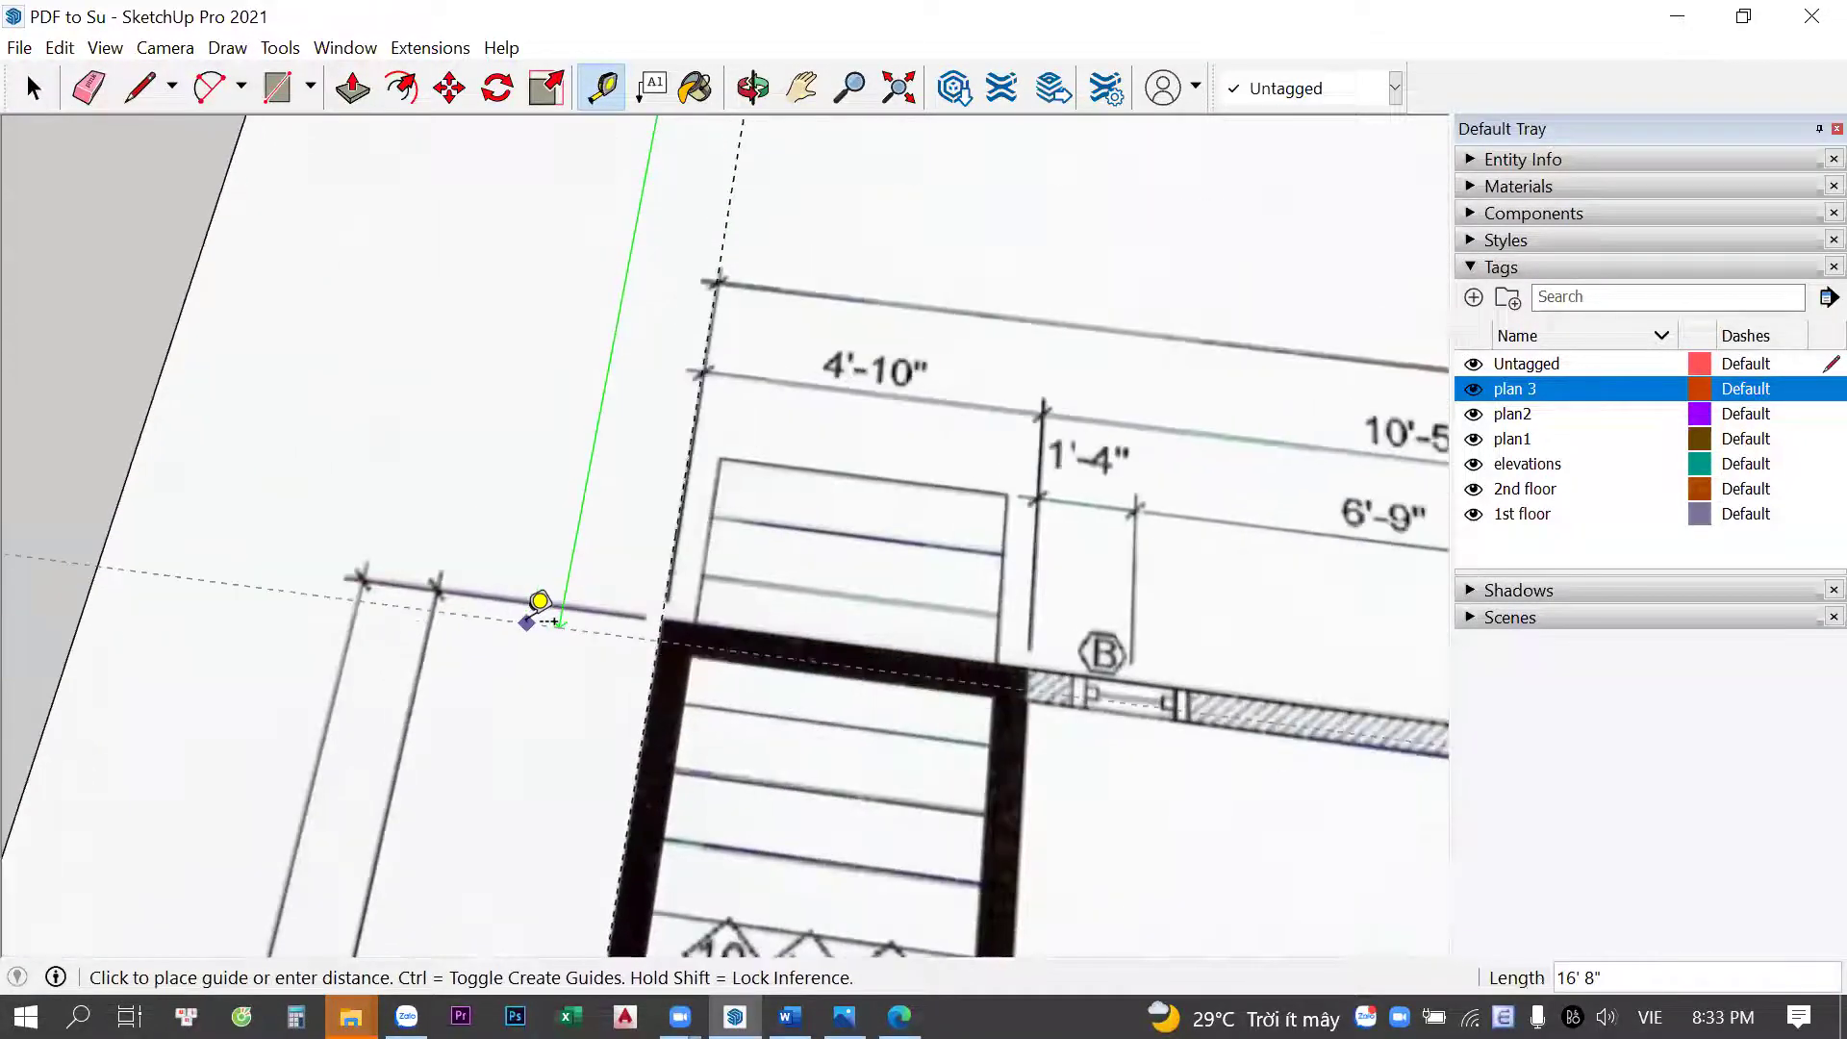
pyautogui.scroll(2, 528, 610)
pyautogui.scroll(2, 590, 540)
pyautogui.press('space')
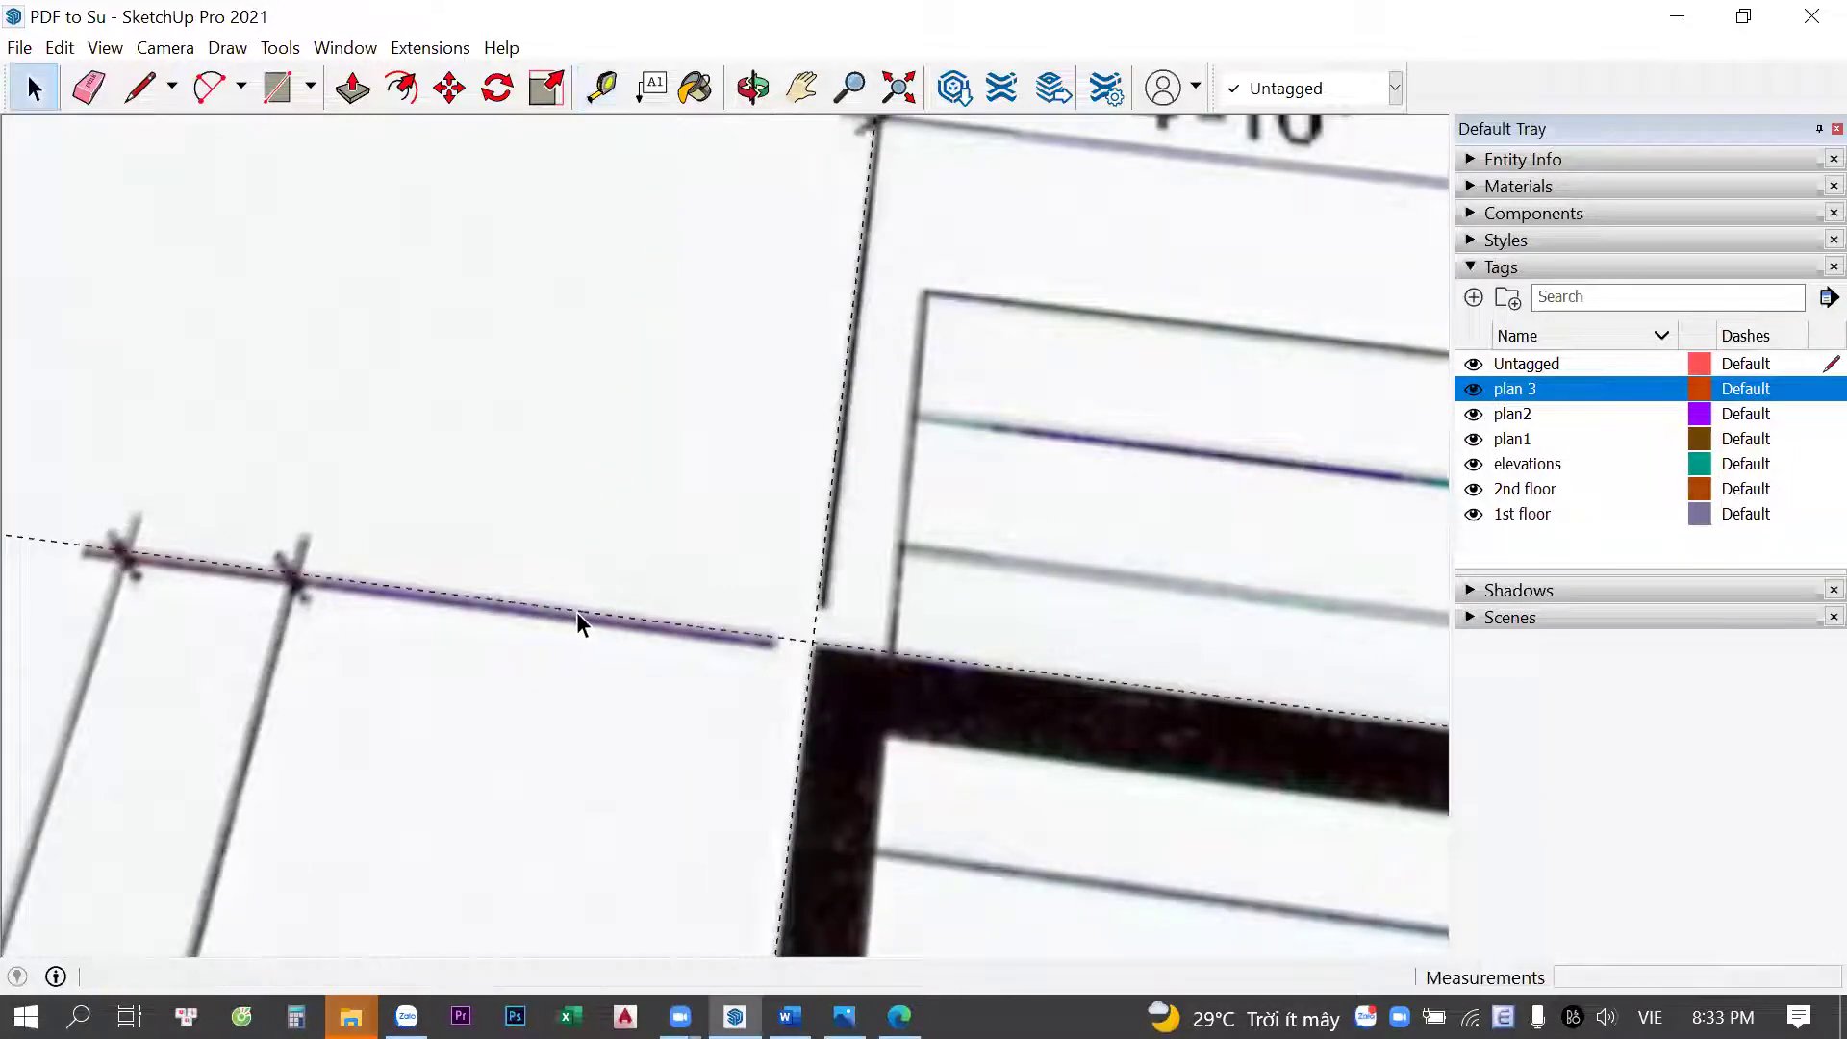
pyautogui.scroll(-3, 712, 620)
pyautogui.scroll(-3, 736, 616)
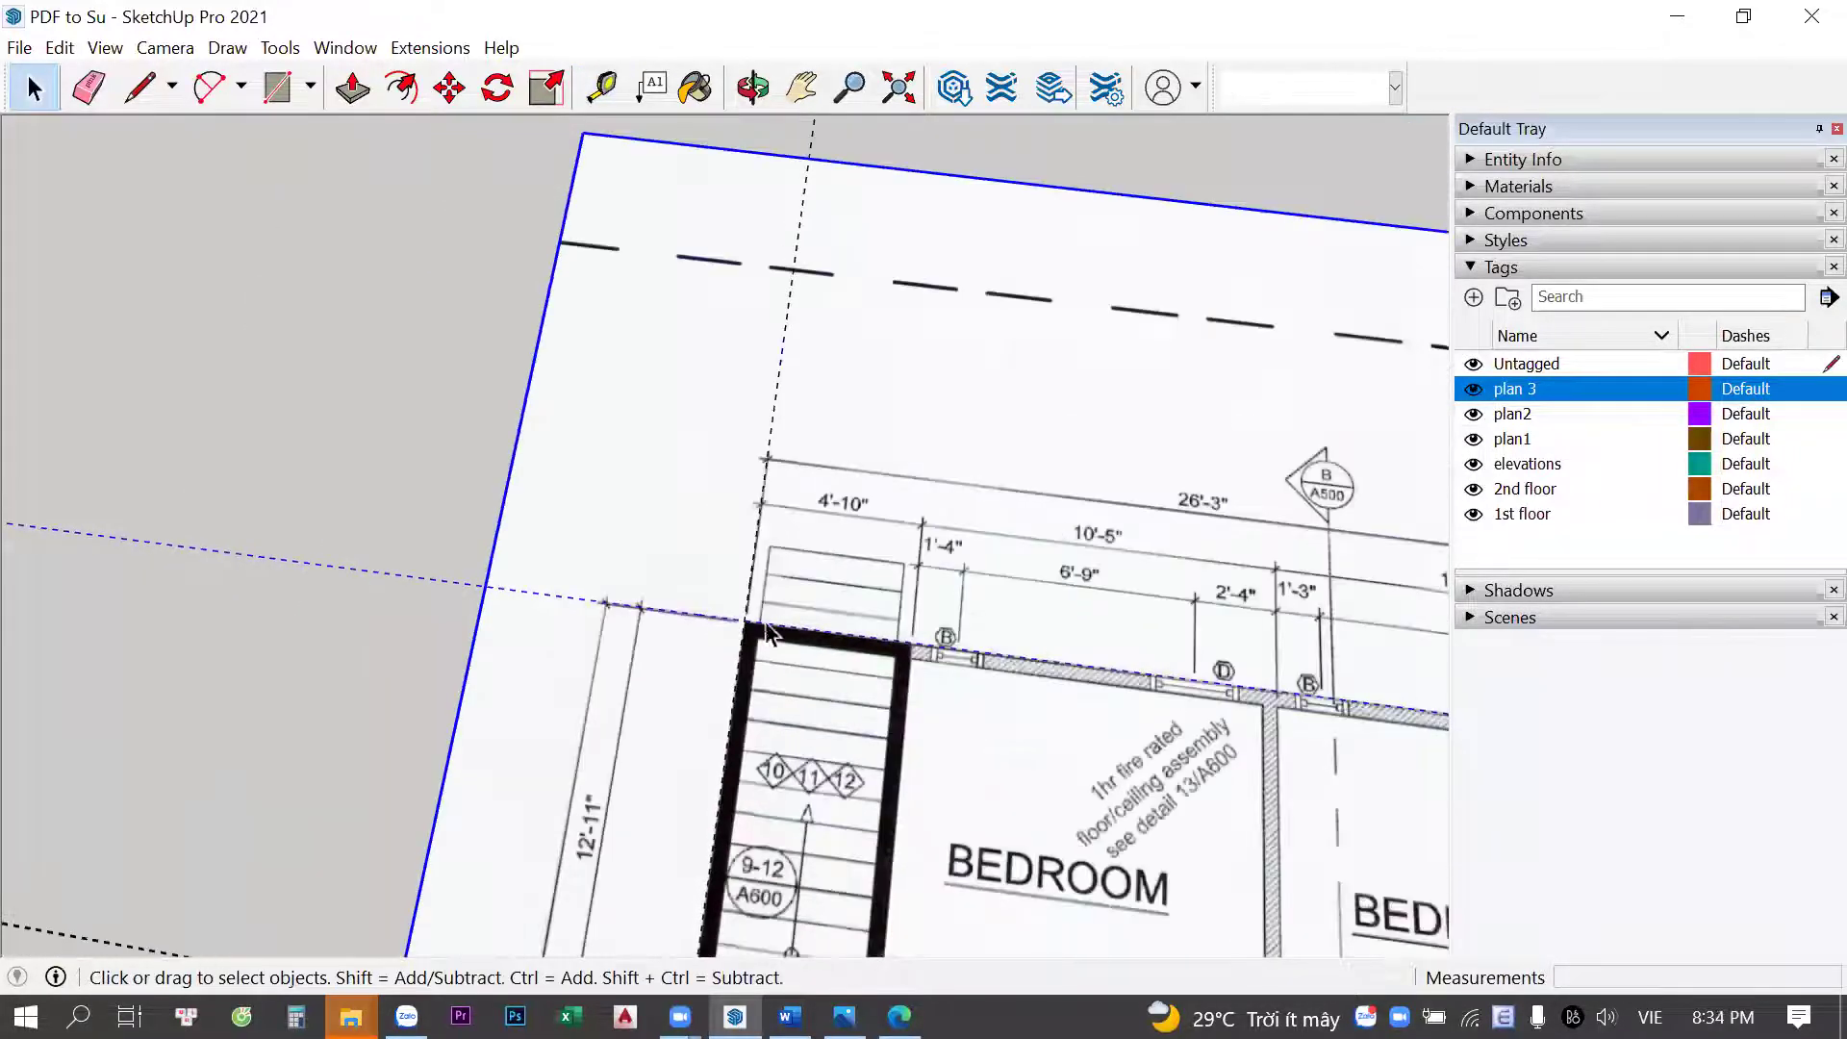
# Move the plan 3 sheet by its stair corner onto the reference point over the walls
pyautogui.press('m')
pyautogui.scroll(-2, 770, 616)
pyautogui.scroll(-2, 843, 579)
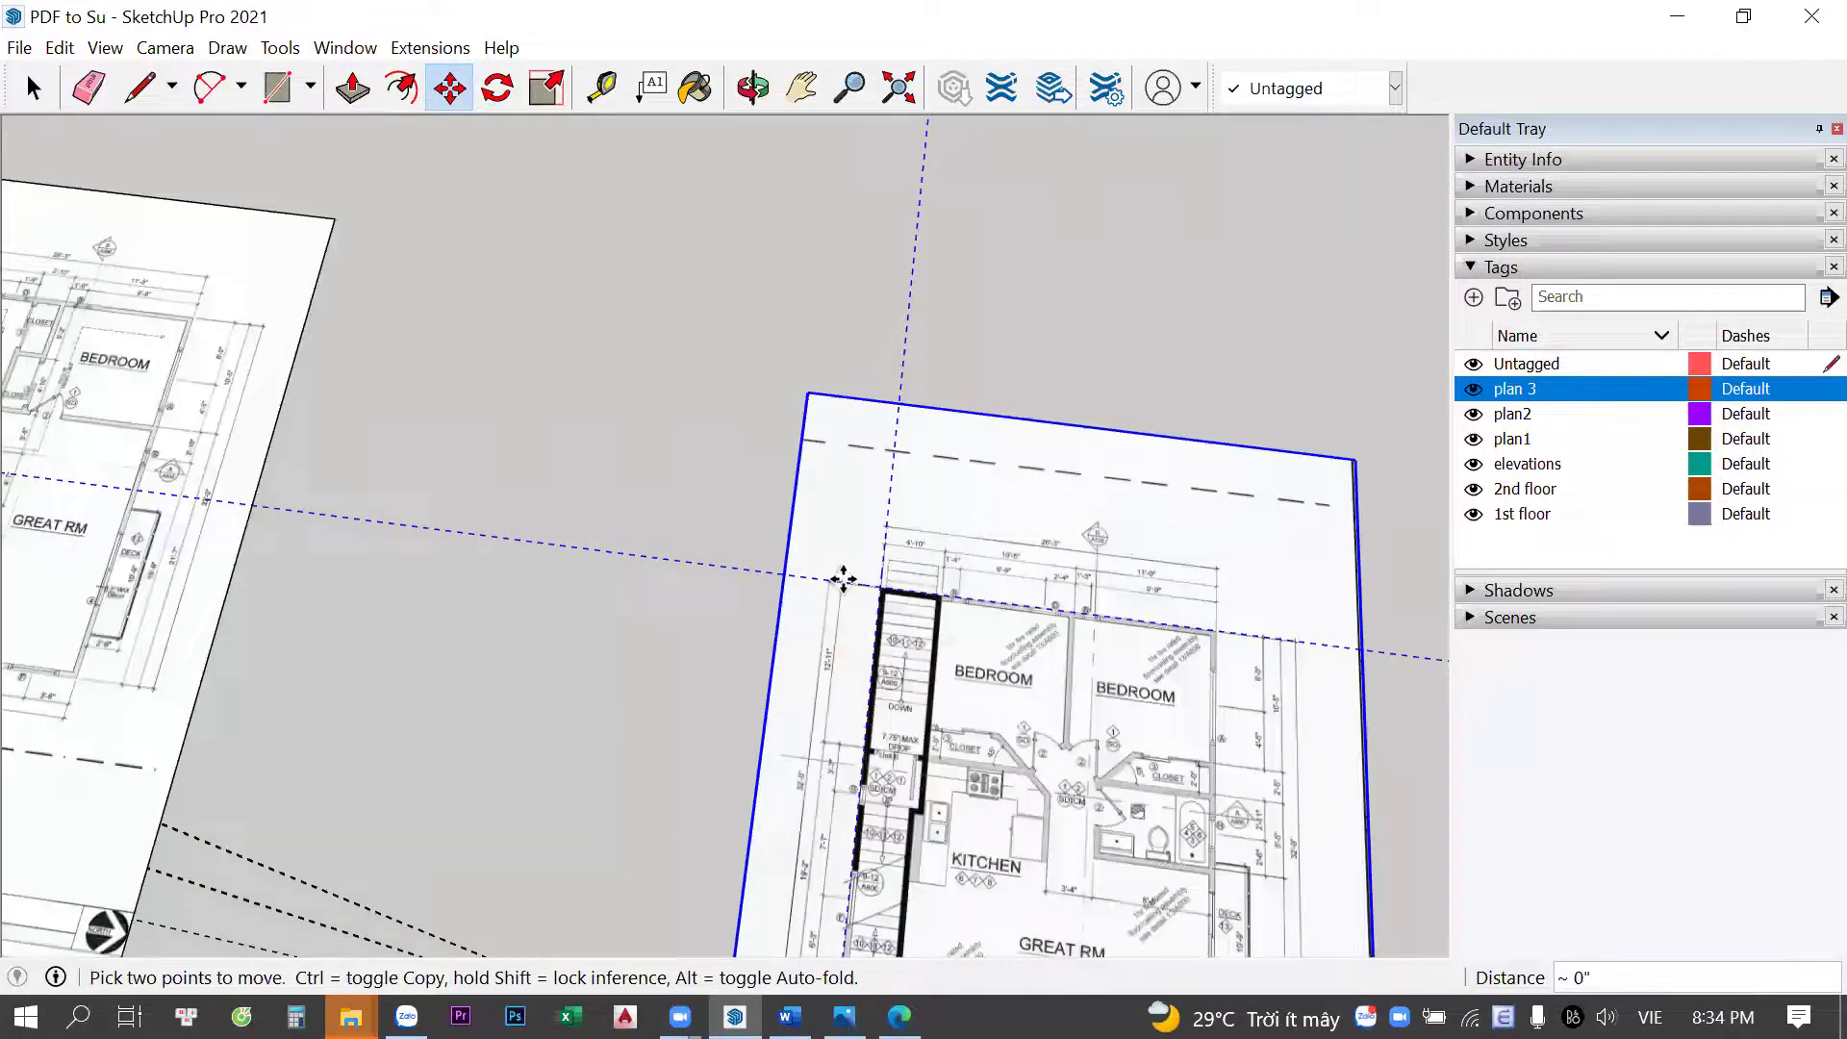
pyautogui.scroll(-5, 843, 578)
pyautogui.moveTo(508, 486); pyautogui.dragTo(849, 565, button='middle')
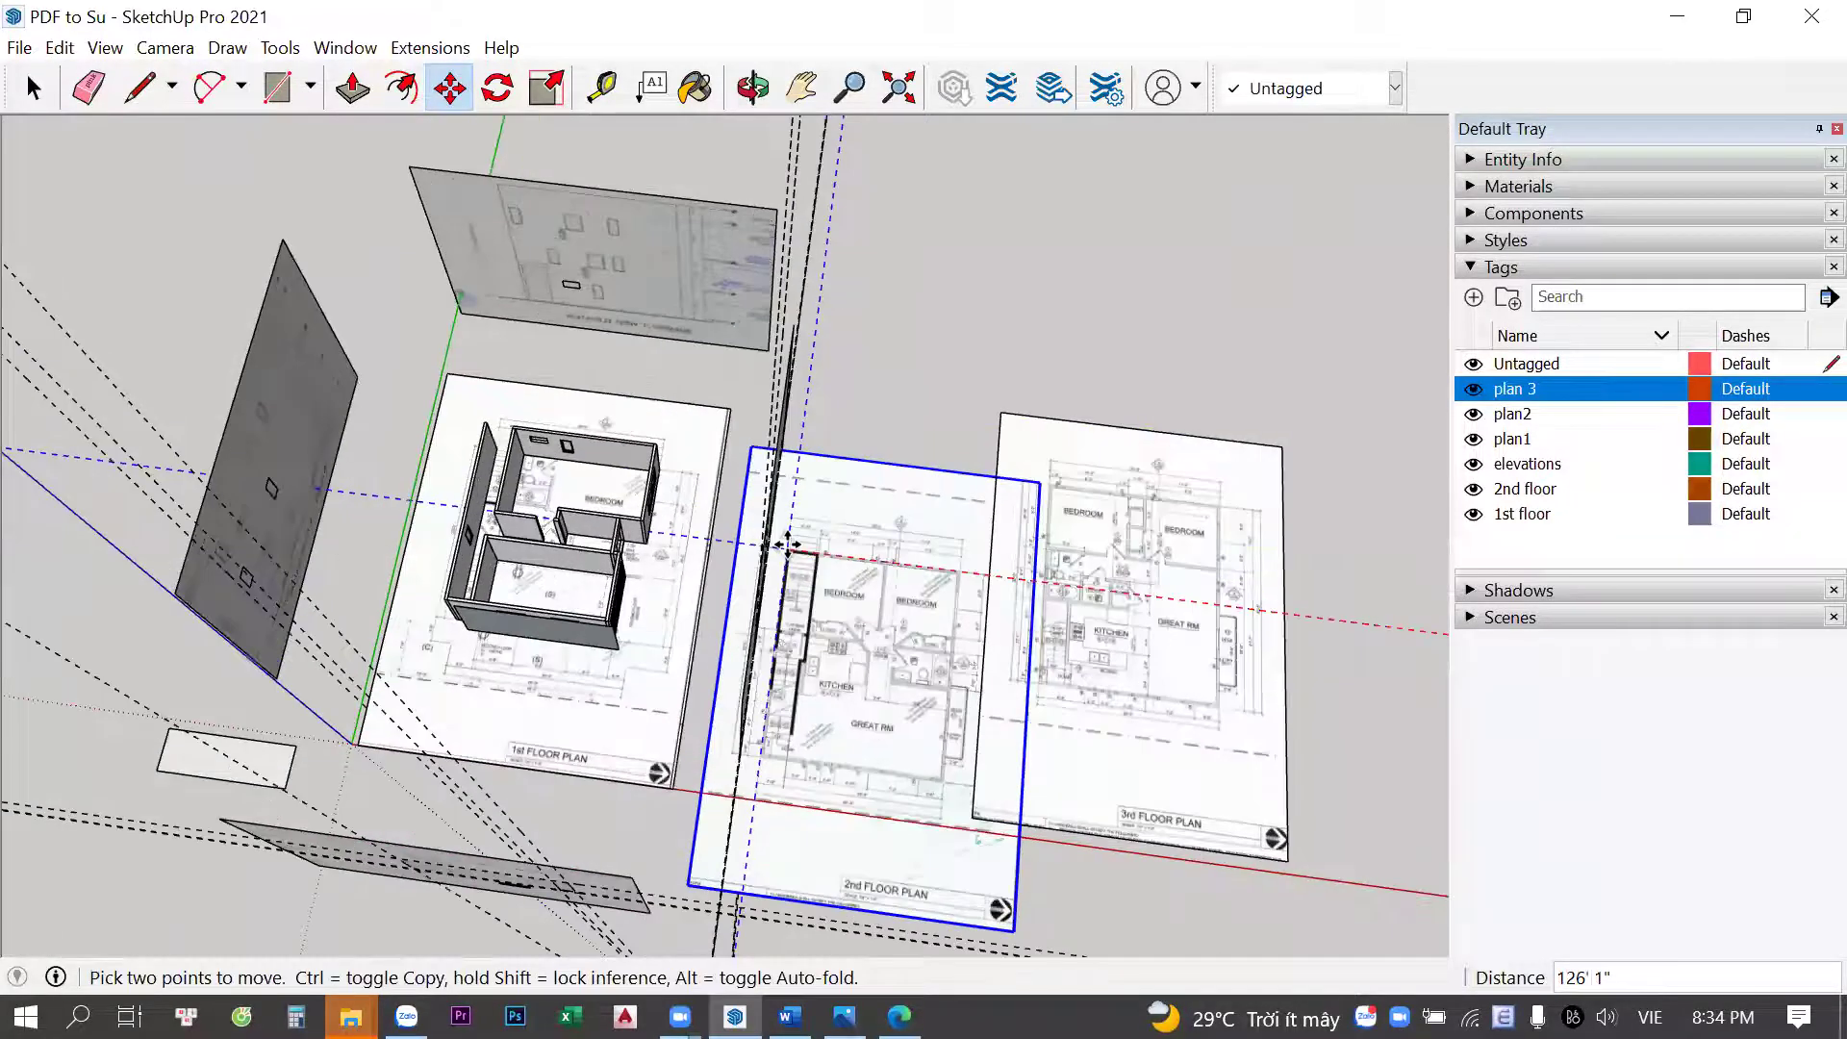
pyautogui.scroll(1, 787, 545)
pyautogui.scroll(1, 812, 528)
pyautogui.scroll(2, 812, 529)
pyautogui.scroll(1, 813, 528)
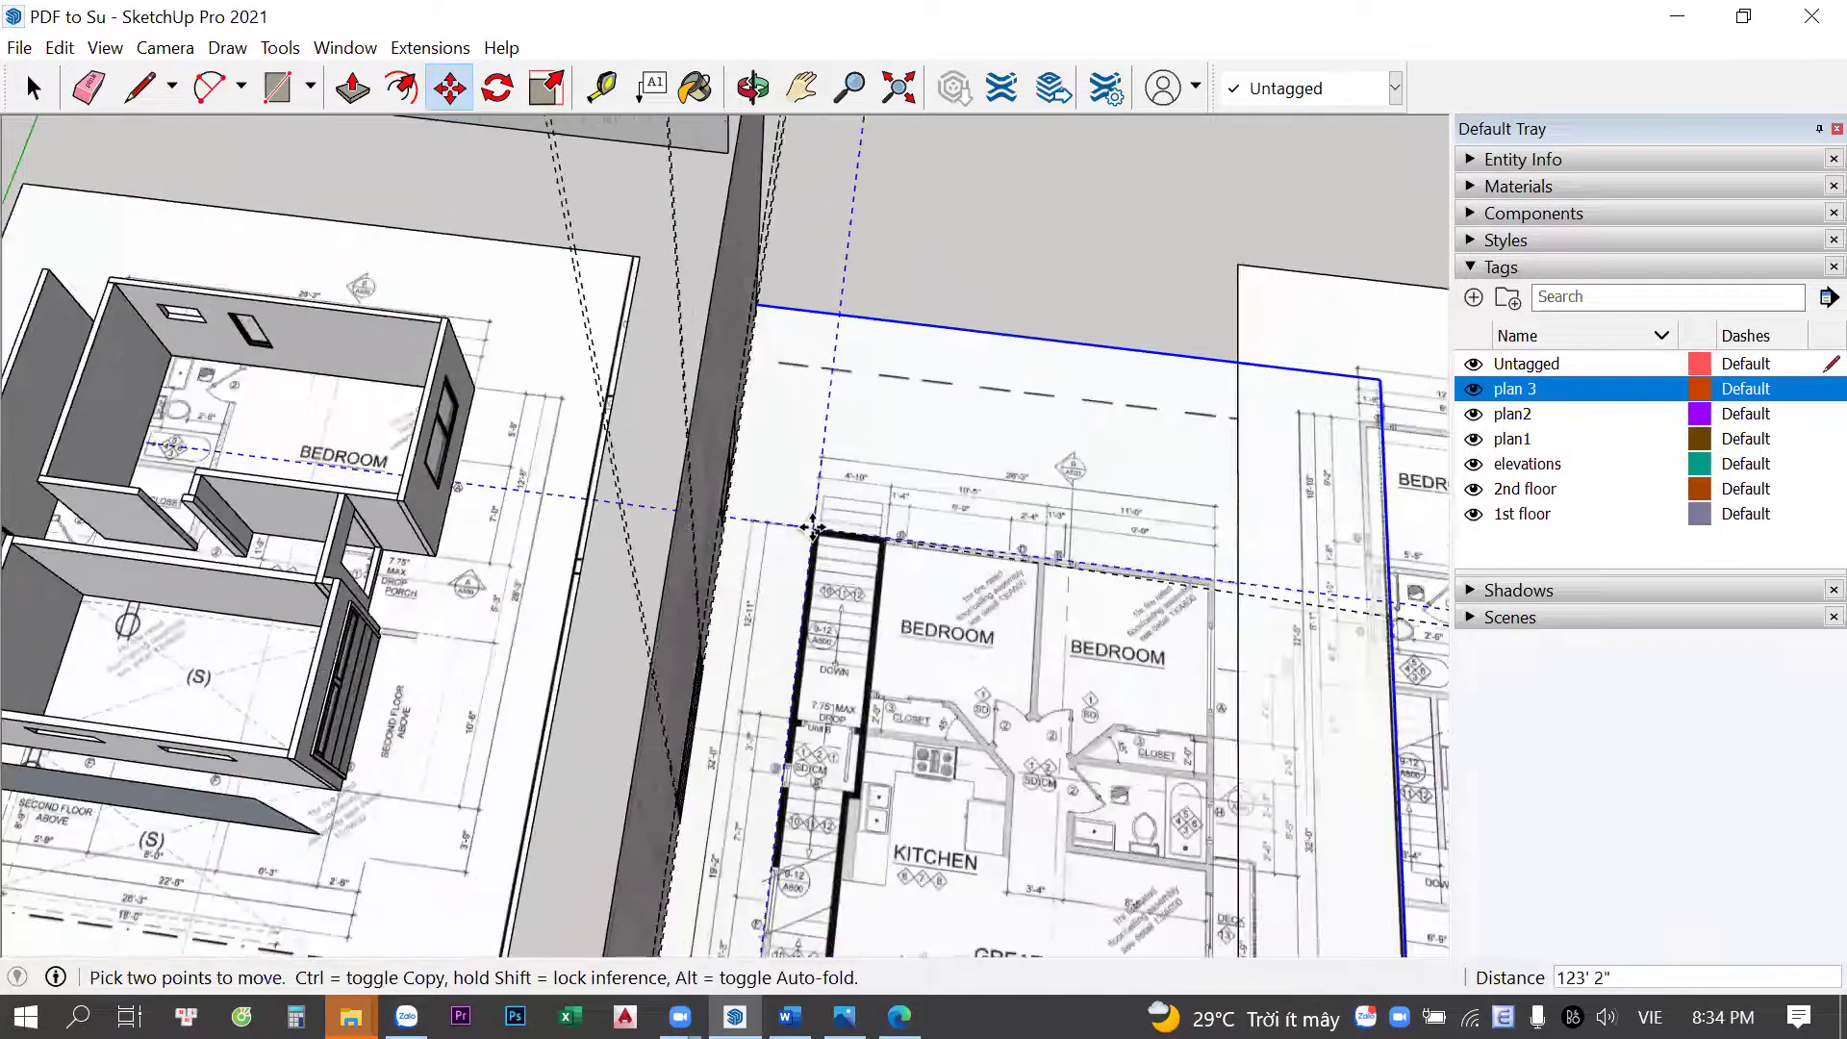
pyautogui.scroll(1, 811, 523)
pyautogui.scroll(1, 806, 514)
pyautogui.scroll(1, 802, 508)
pyautogui.scroll(1, 799, 502)
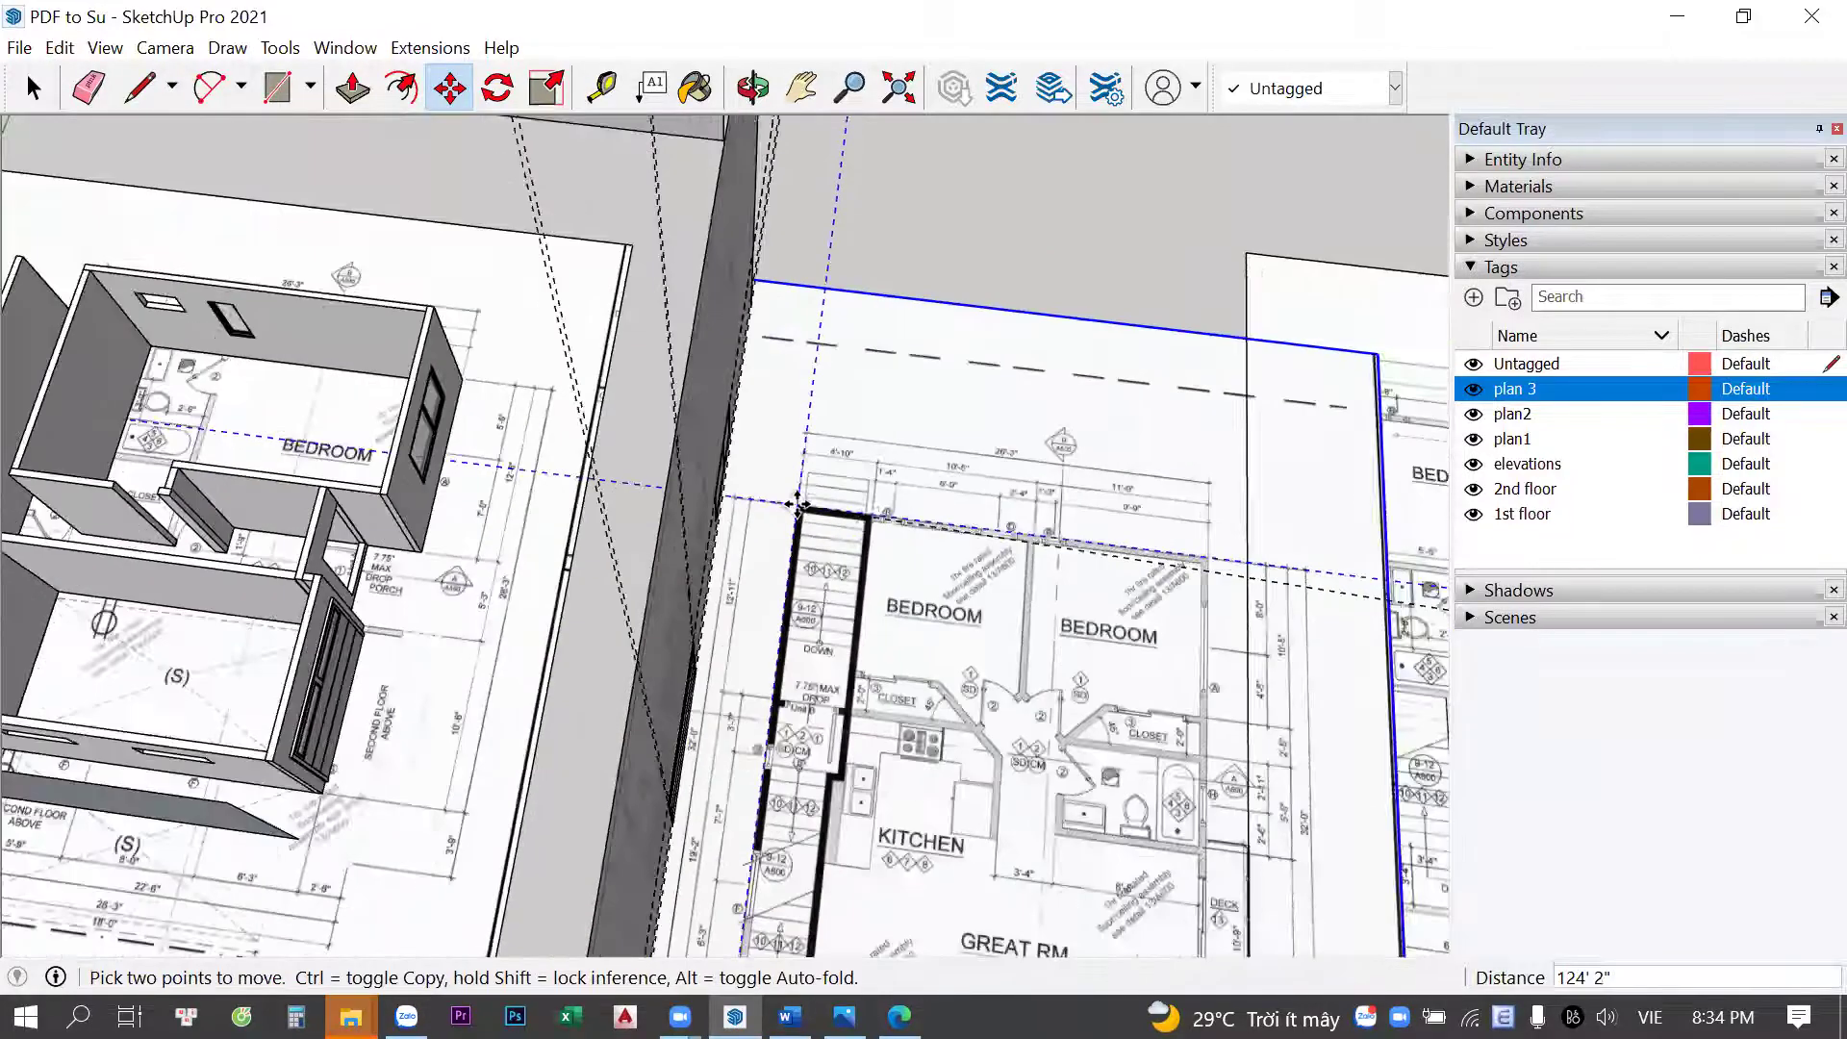
# Orbit to a tilted close-up to check the sheet against the second-floor walls
pyautogui.moveTo(798, 503)
pyautogui.mouseDown(button='middle')
pyautogui.moveTo(1196, 516)
pyautogui.moveTo(903, 528)
pyautogui.mouseUp(button='middle')
pyautogui.scroll(3, 565, 383)
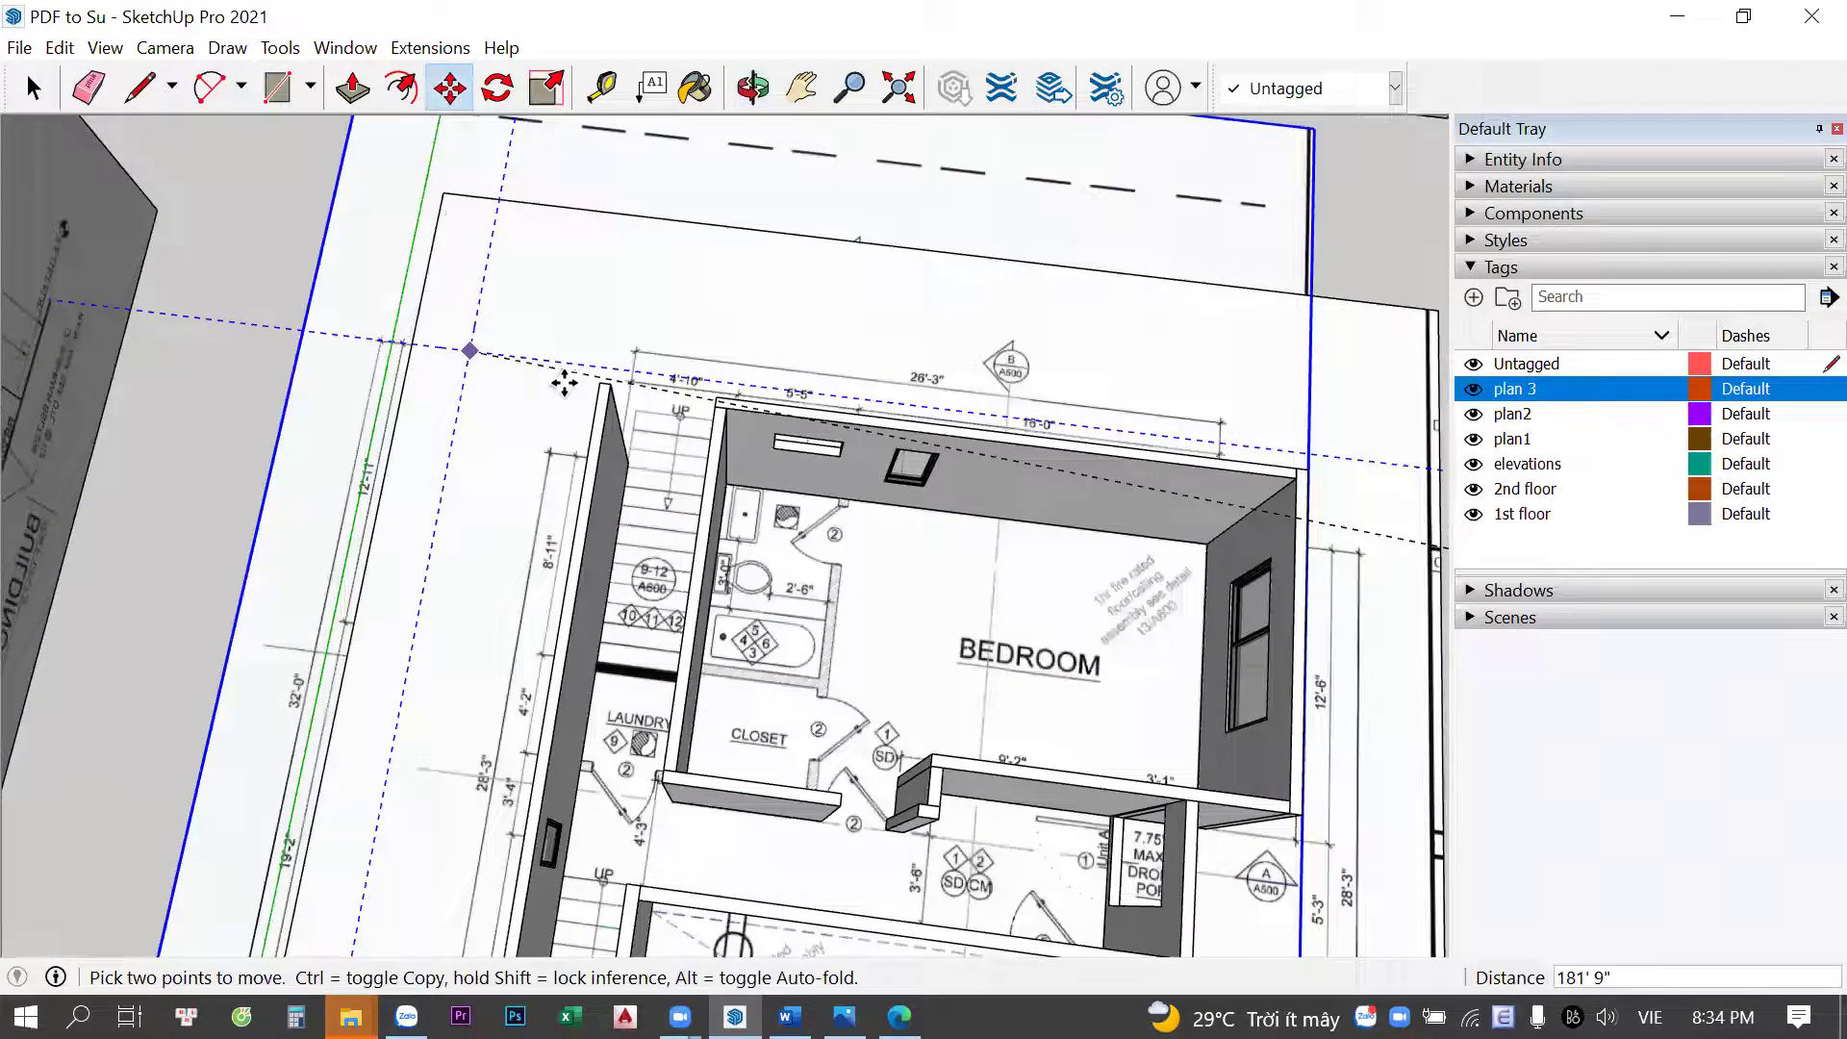
pyautogui.scroll(-2, 565, 383)
pyautogui.scroll(-2, 606, 400)
pyautogui.moveTo(606, 401); pyautogui.dragTo(709, 454, button='middle')
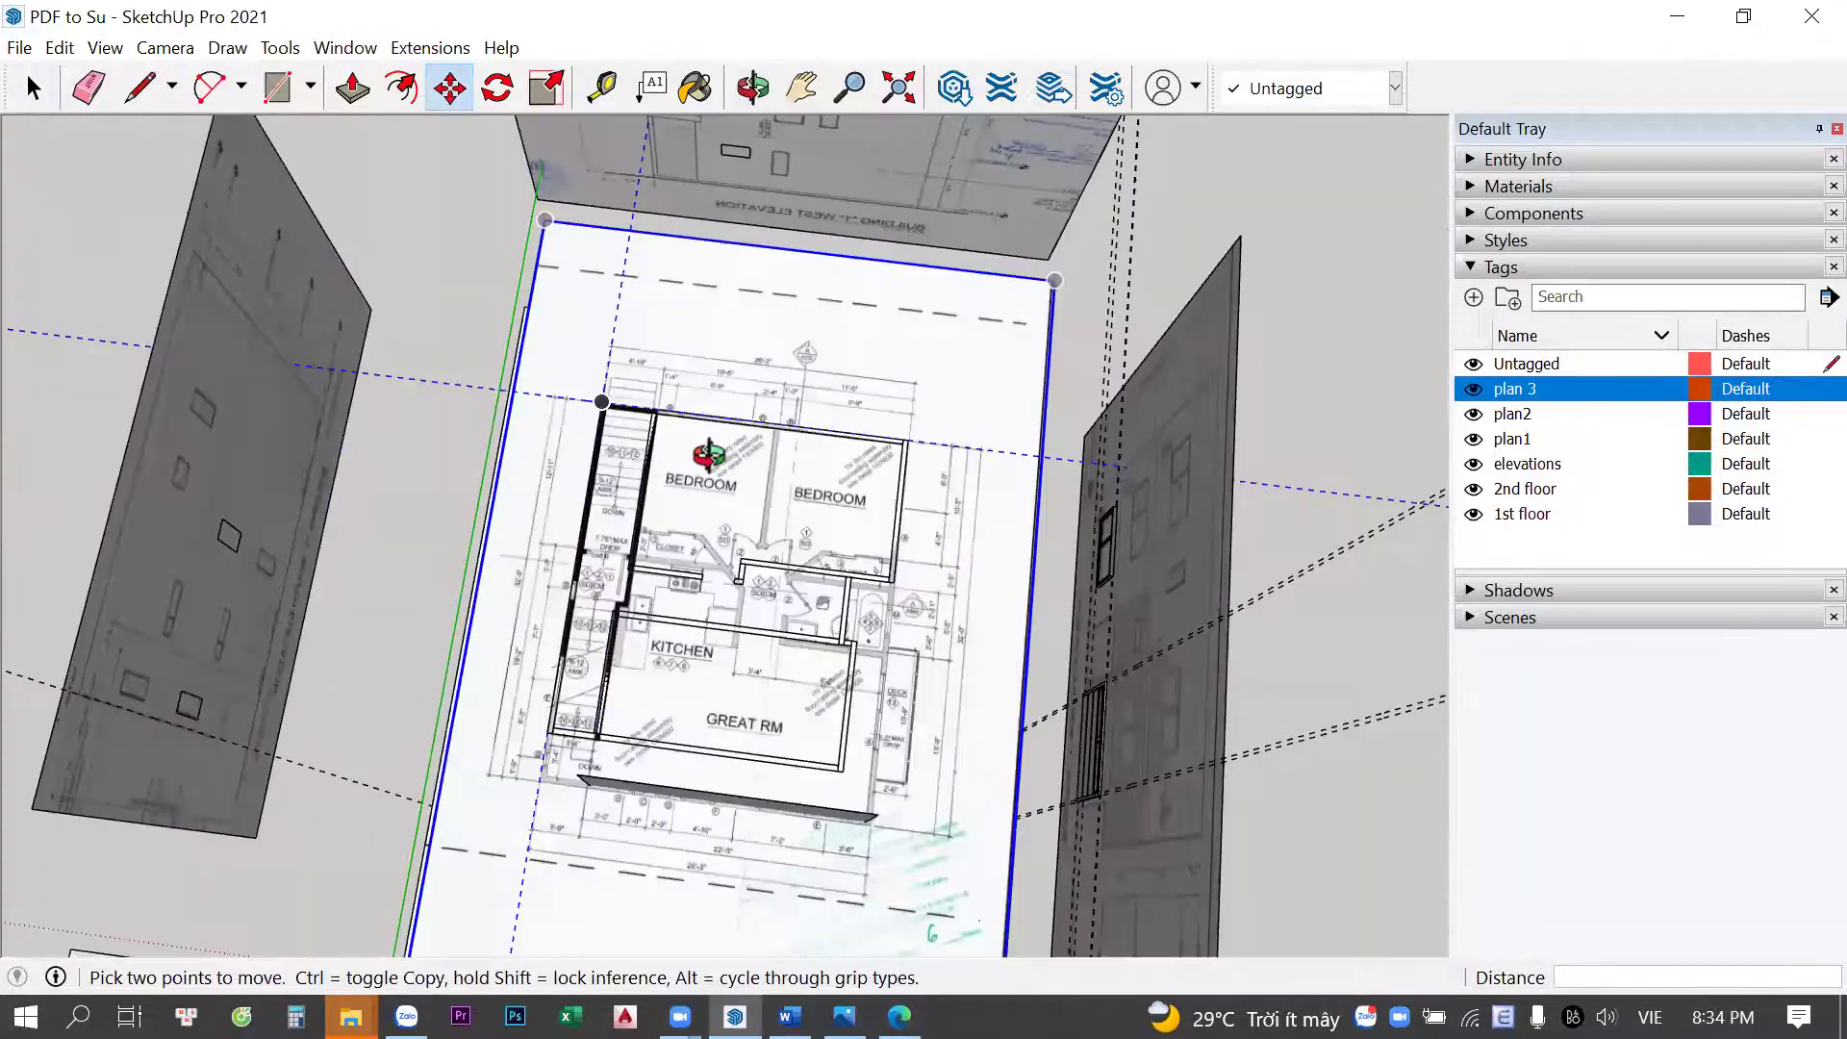
pyautogui.scroll(-2, 709, 454)
pyautogui.moveTo(625, 543)
pyautogui.mouseDown(button='middle')
pyautogui.moveTo(847, 383)
pyautogui.moveTo(1239, 452)
pyautogui.moveTo(1421, 412)
pyautogui.mouseUp(button='middle')
pyautogui.click(1474, 414)
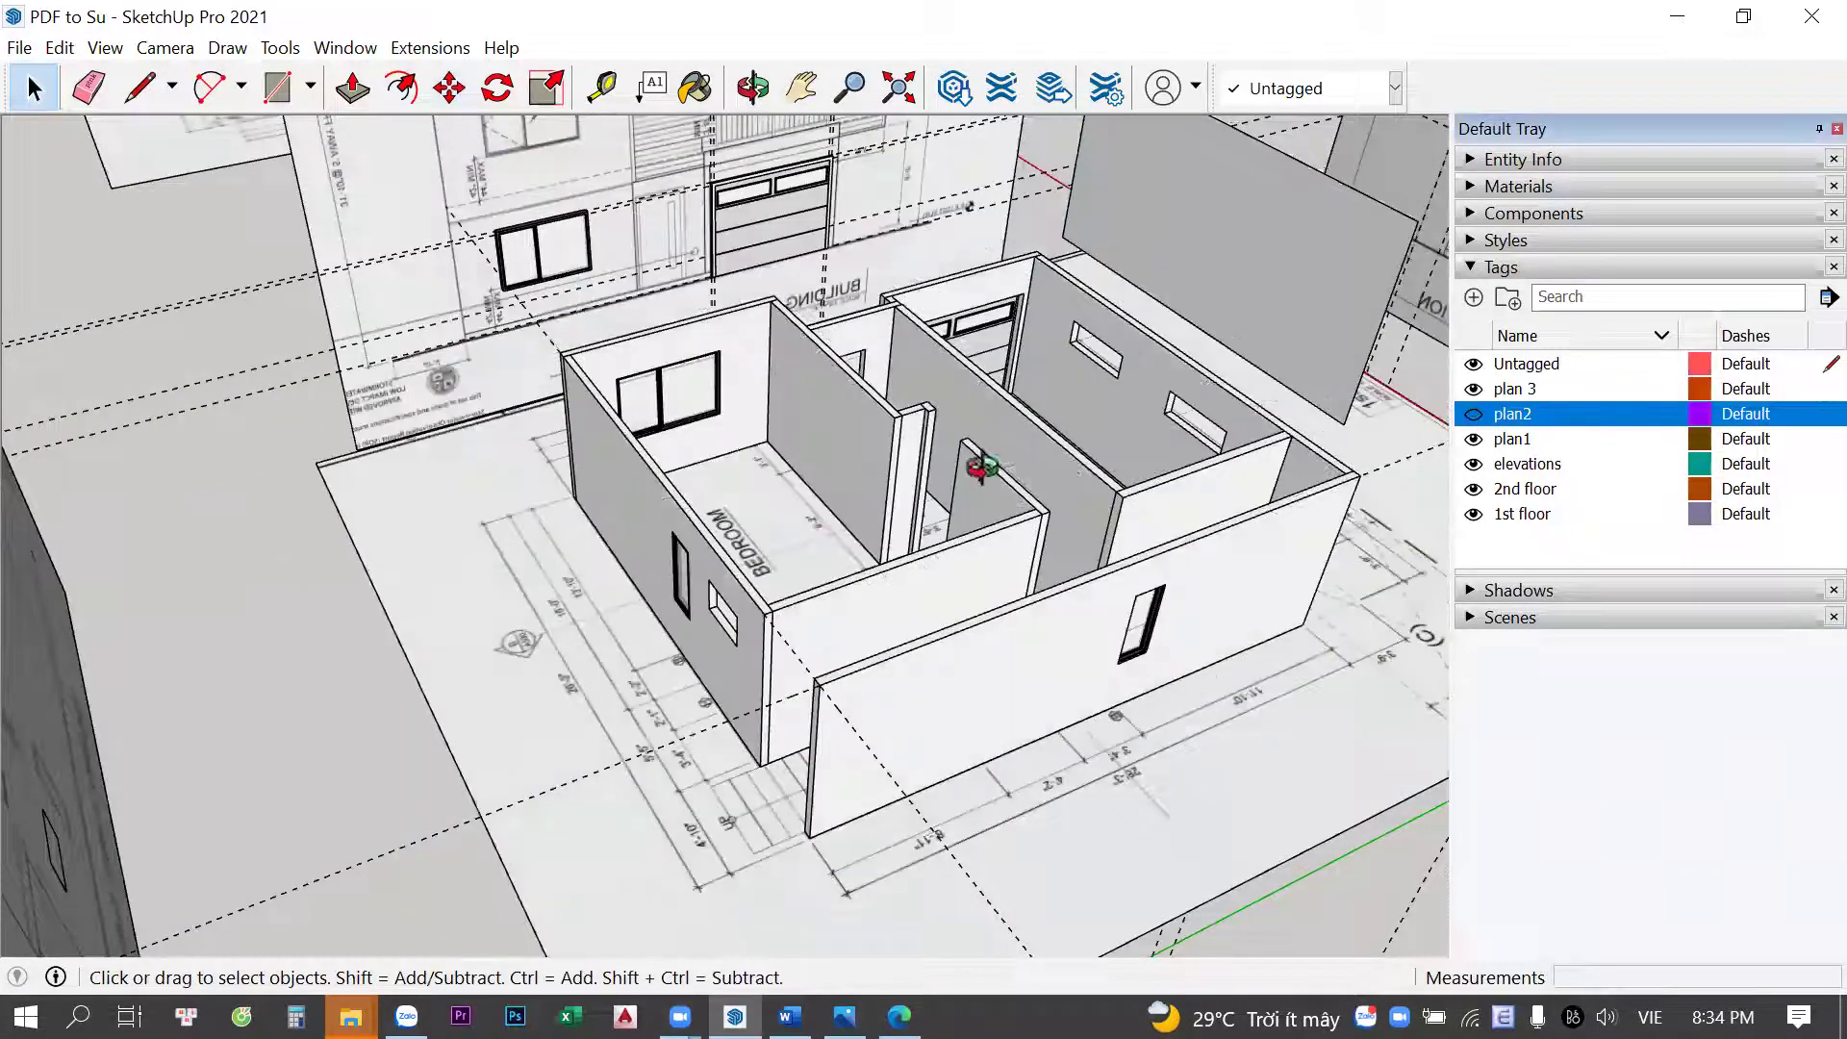
pyautogui.click(1474, 415)
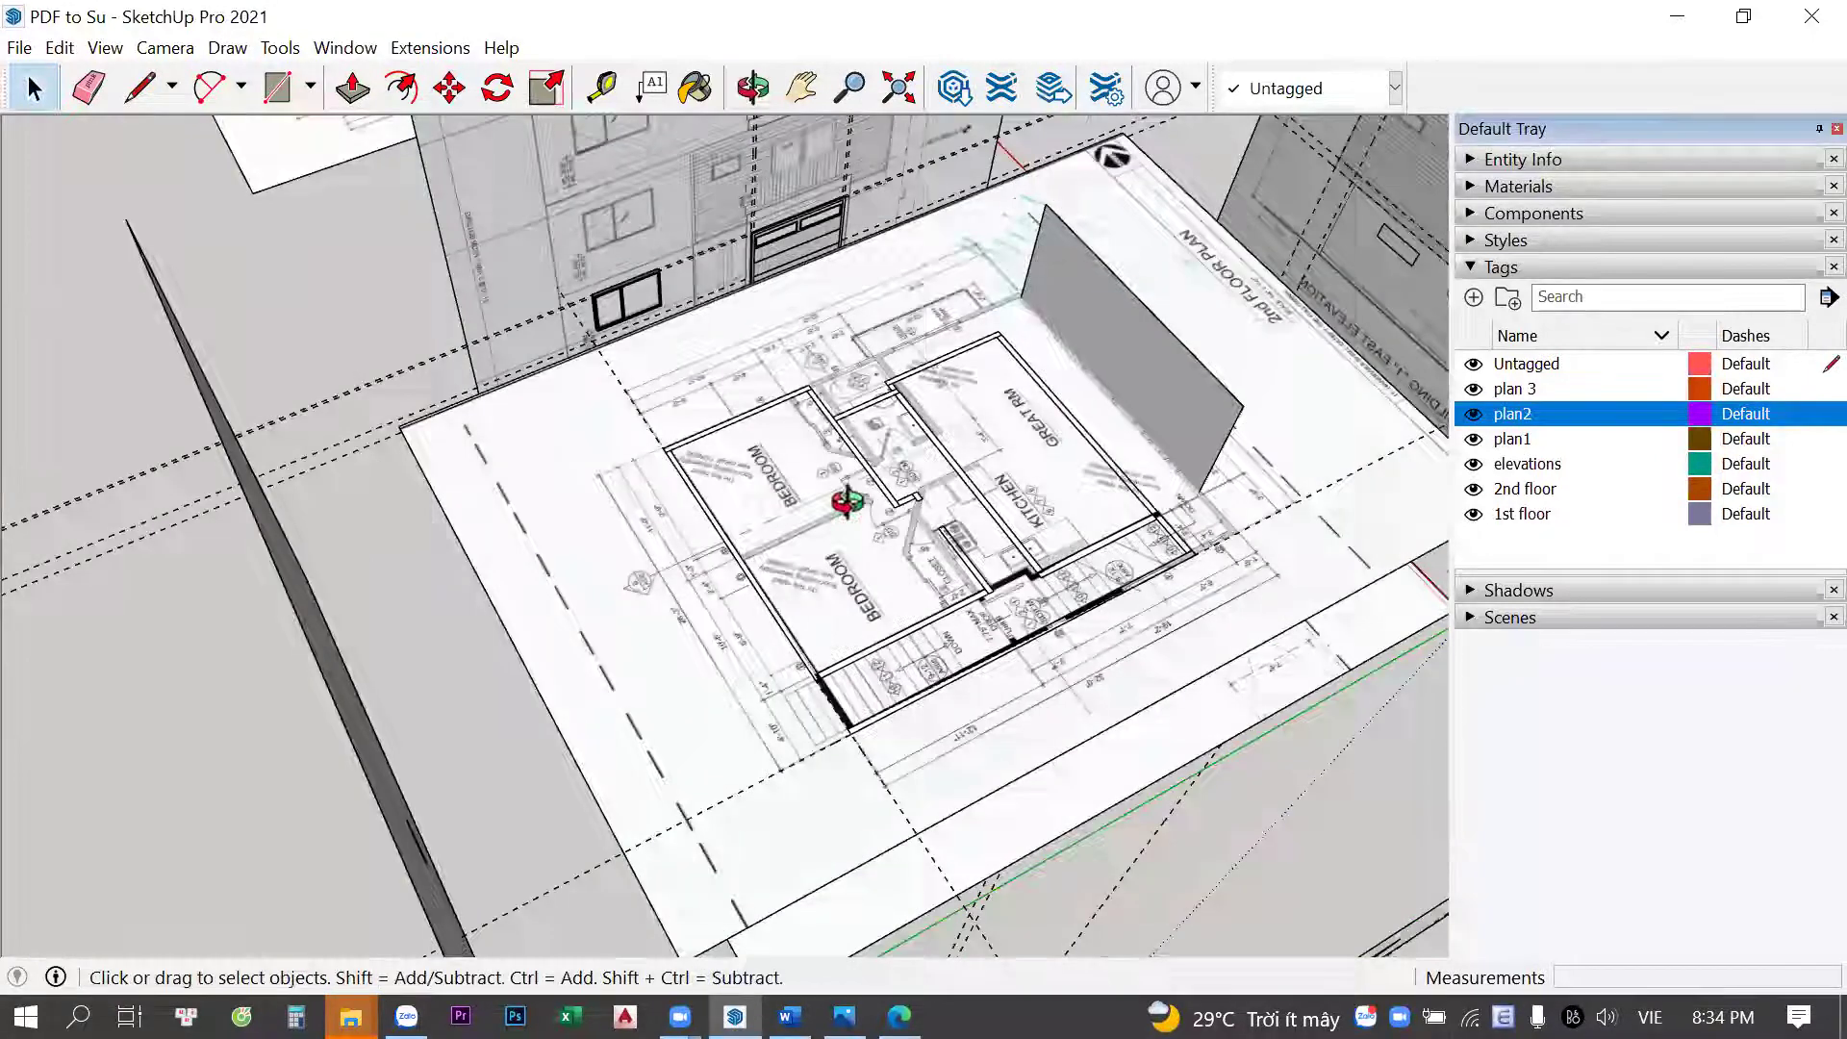
pyautogui.scroll(3, 845, 503)
pyautogui.moveTo(846, 502); pyautogui.dragTo(1135, 566, button='middle')
pyautogui.scroll(1, 874, 610)
pyautogui.scroll(1, 809, 645)
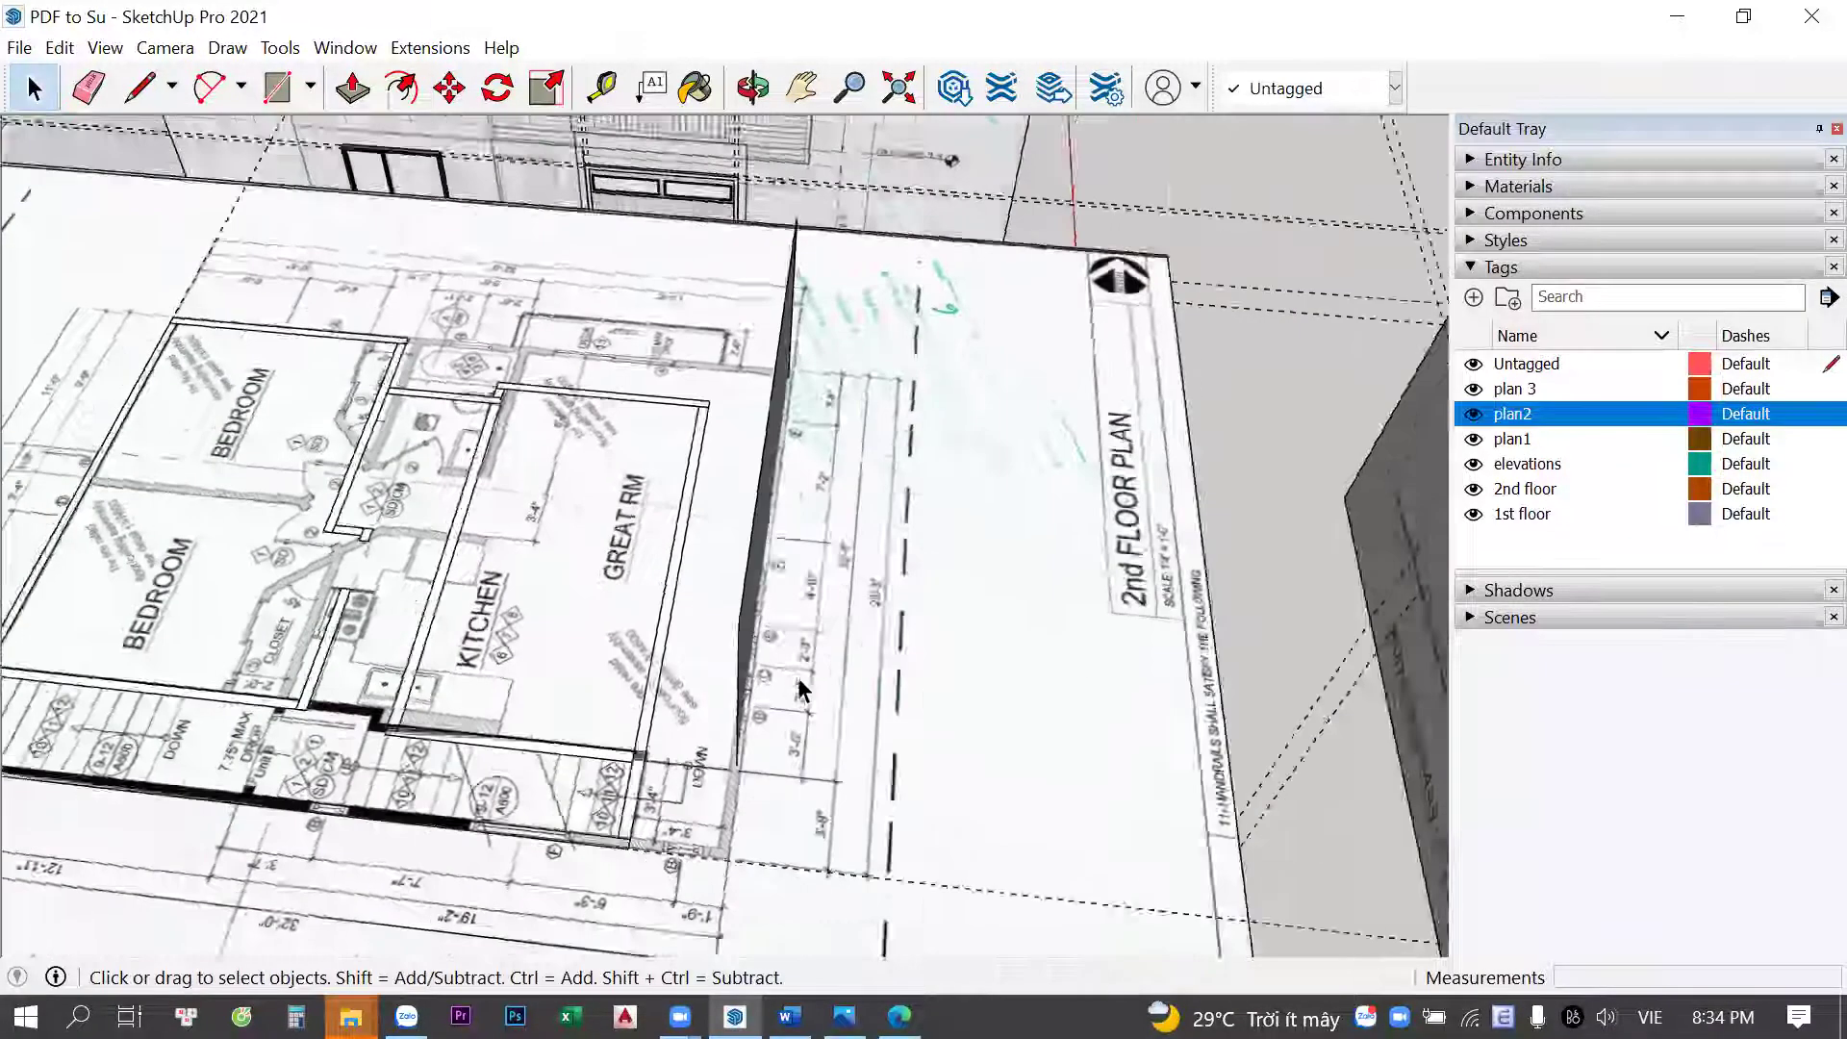
pyautogui.scroll(1, 738, 673)
pyautogui.scroll(-3, 724, 662)
pyautogui.scroll(-2, 885, 700)
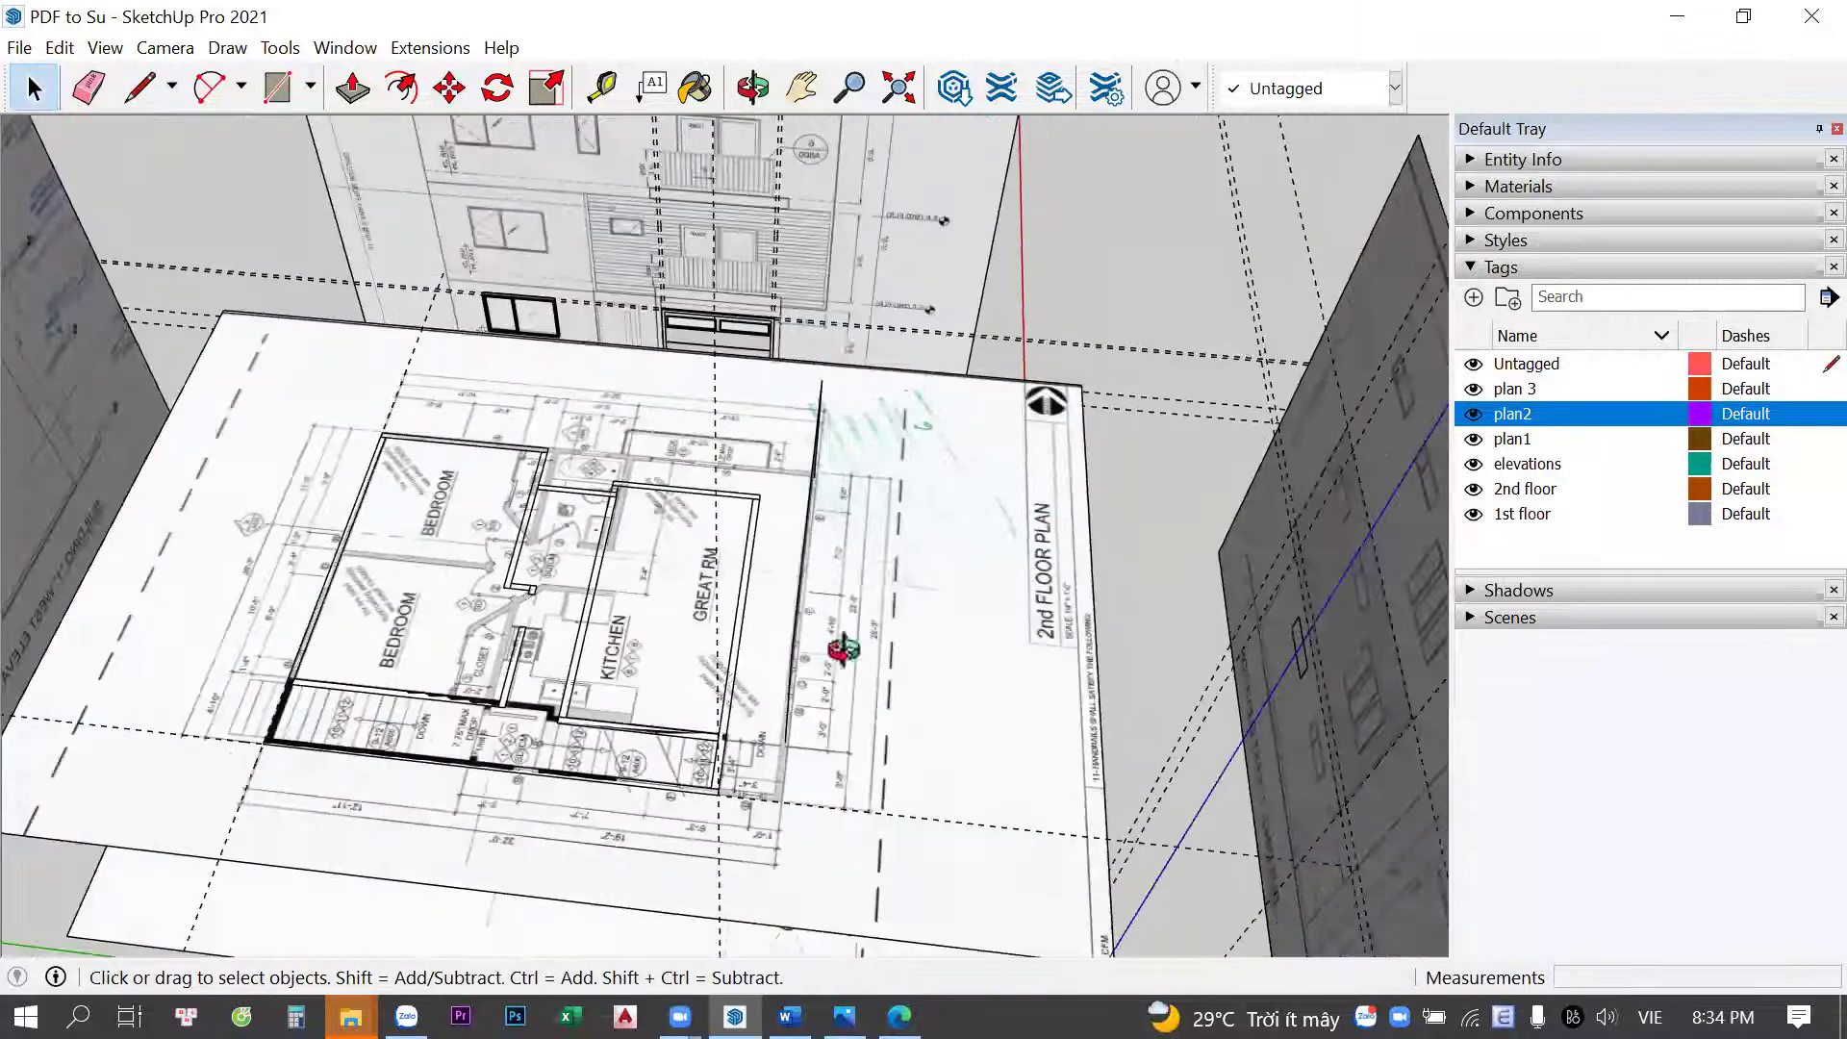
pyautogui.scroll(2, 783, 320)
pyautogui.scroll(-2, 1036, 583)
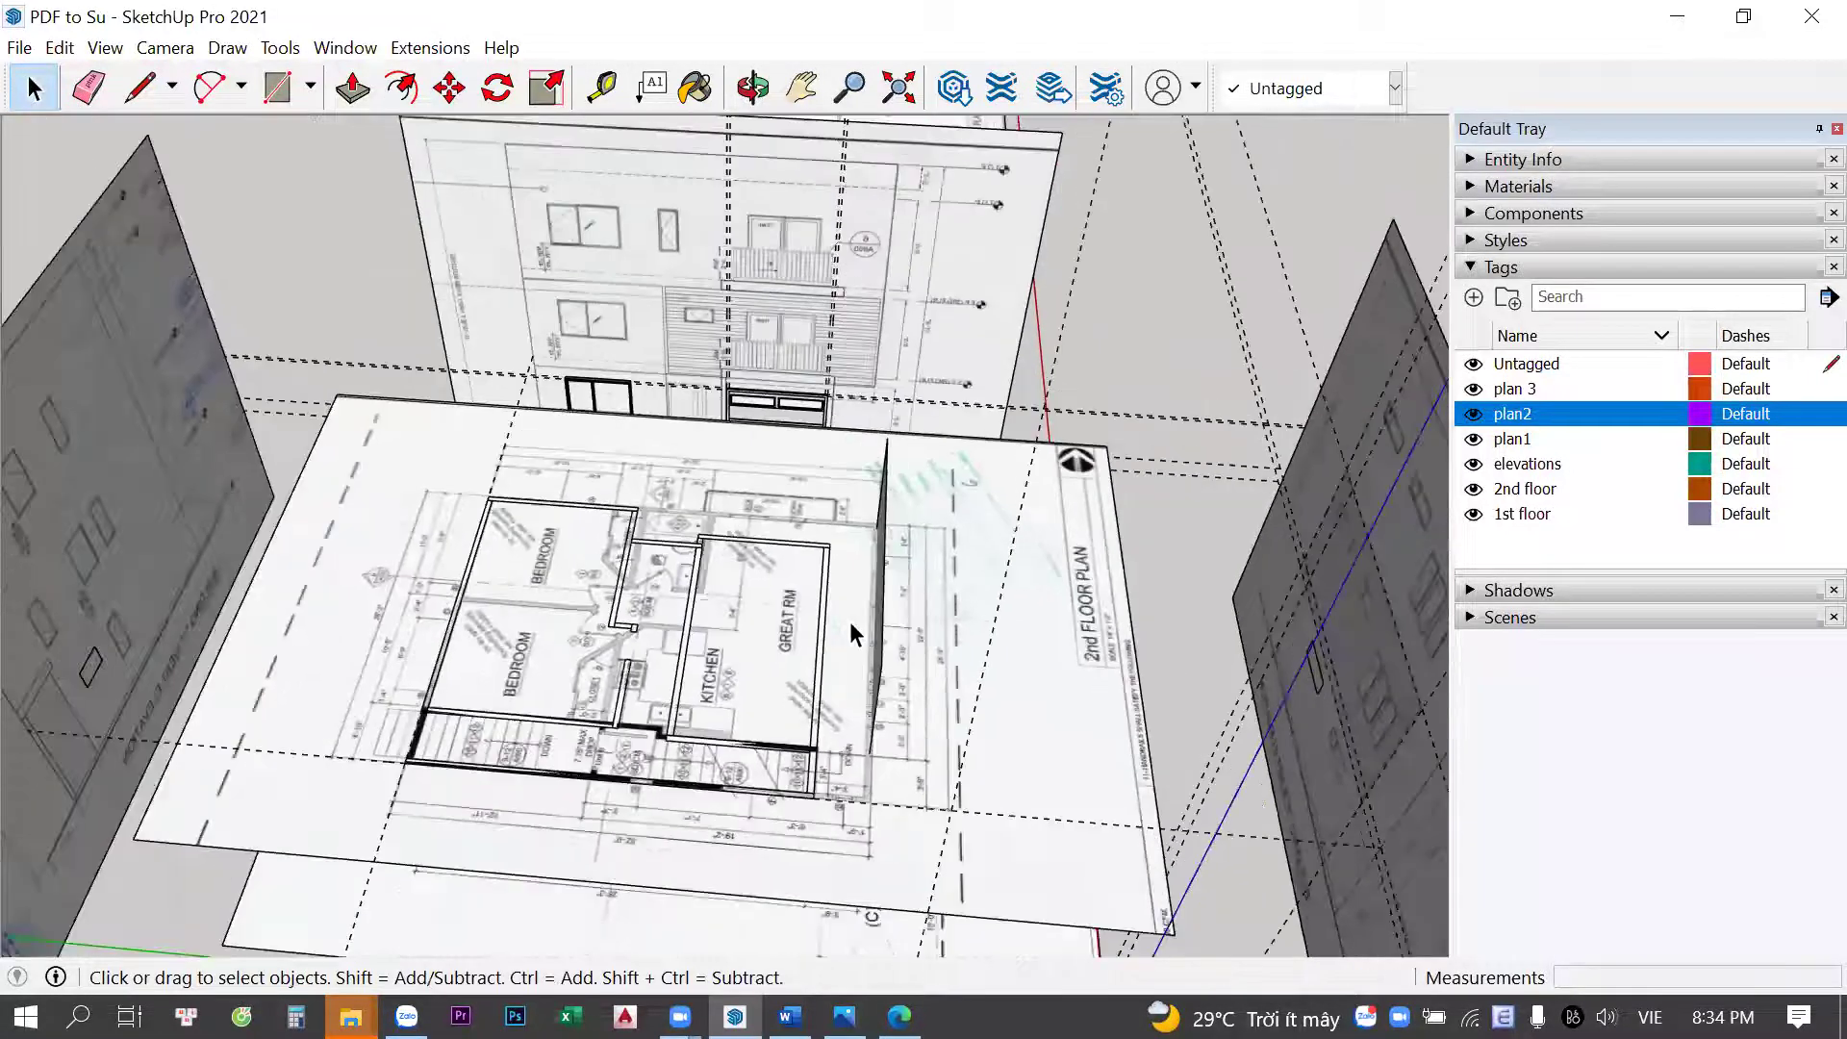
pyautogui.moveTo(852, 616)
pyautogui.mouseDown(button='middle')
pyautogui.moveTo(915, 639)
pyautogui.moveTo(852, 601)
pyautogui.mouseUp(button='middle')
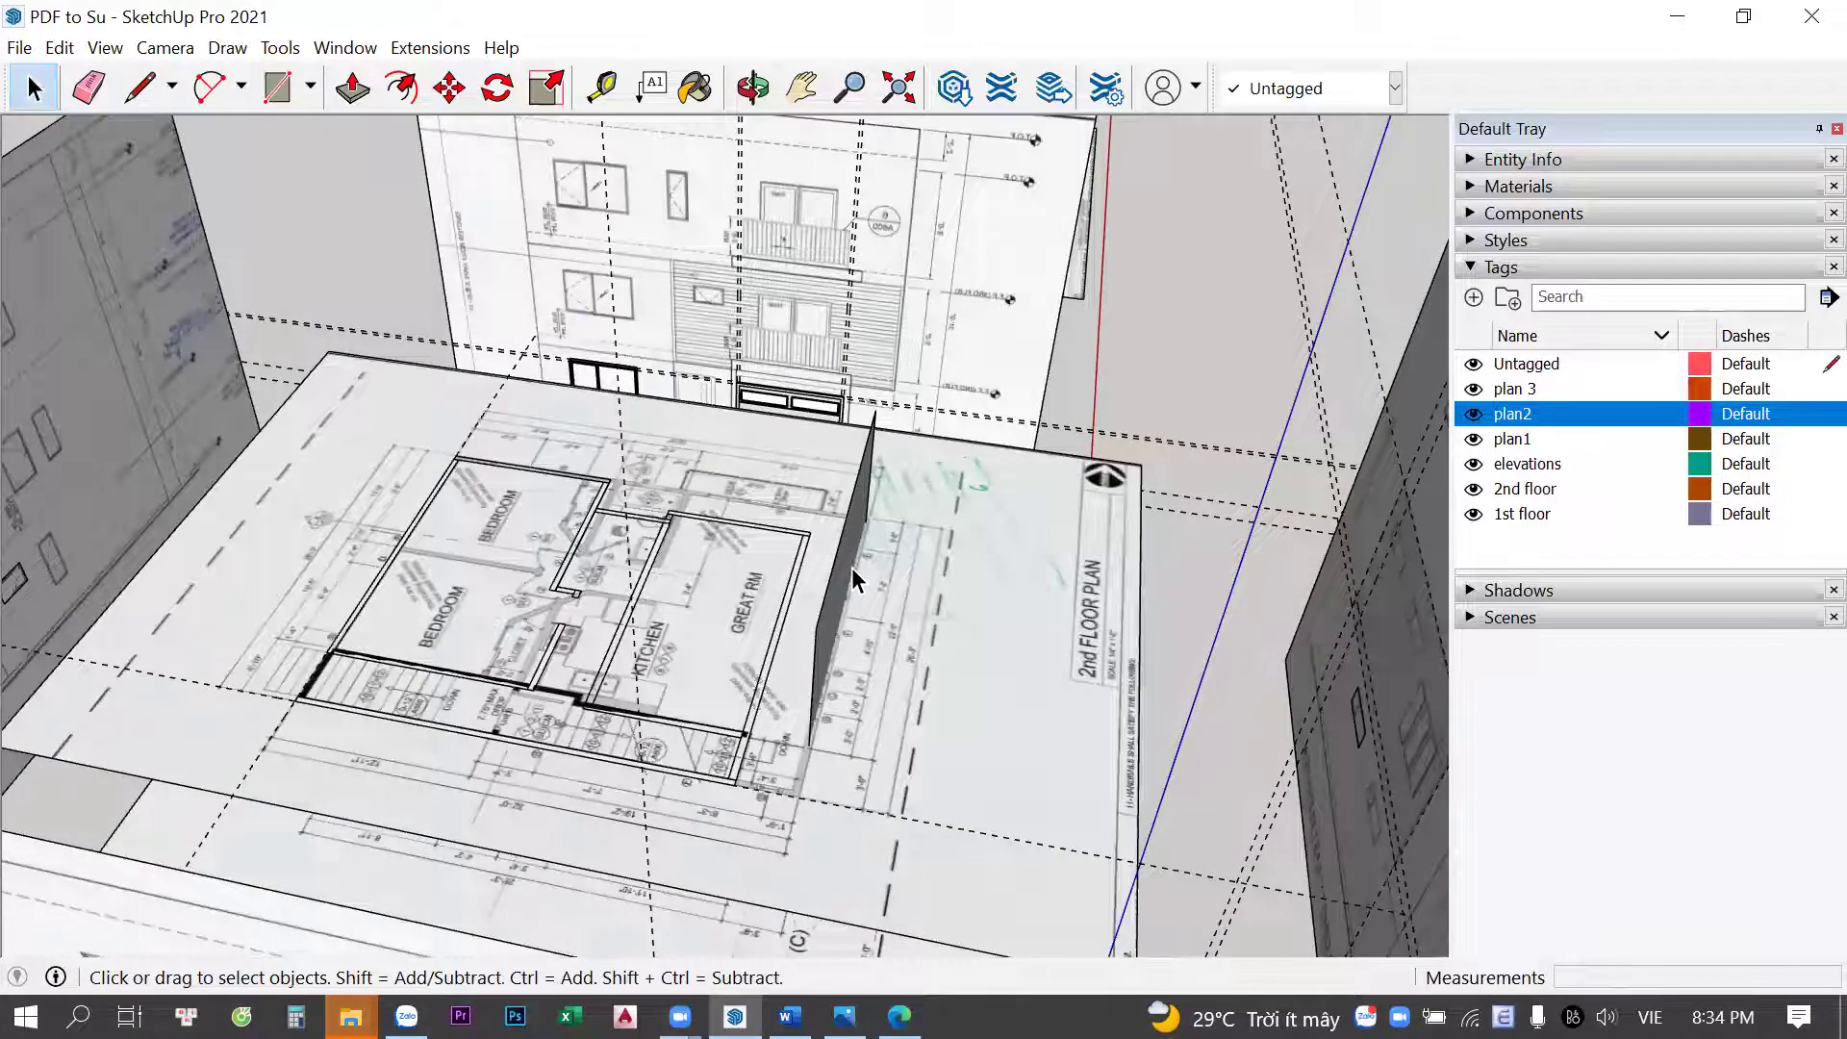
pyautogui.moveTo(851, 568); pyautogui.dragTo(1064, 536, button='middle')
pyautogui.scroll(3, 1010, 654)
pyautogui.scroll(3, 932, 672)
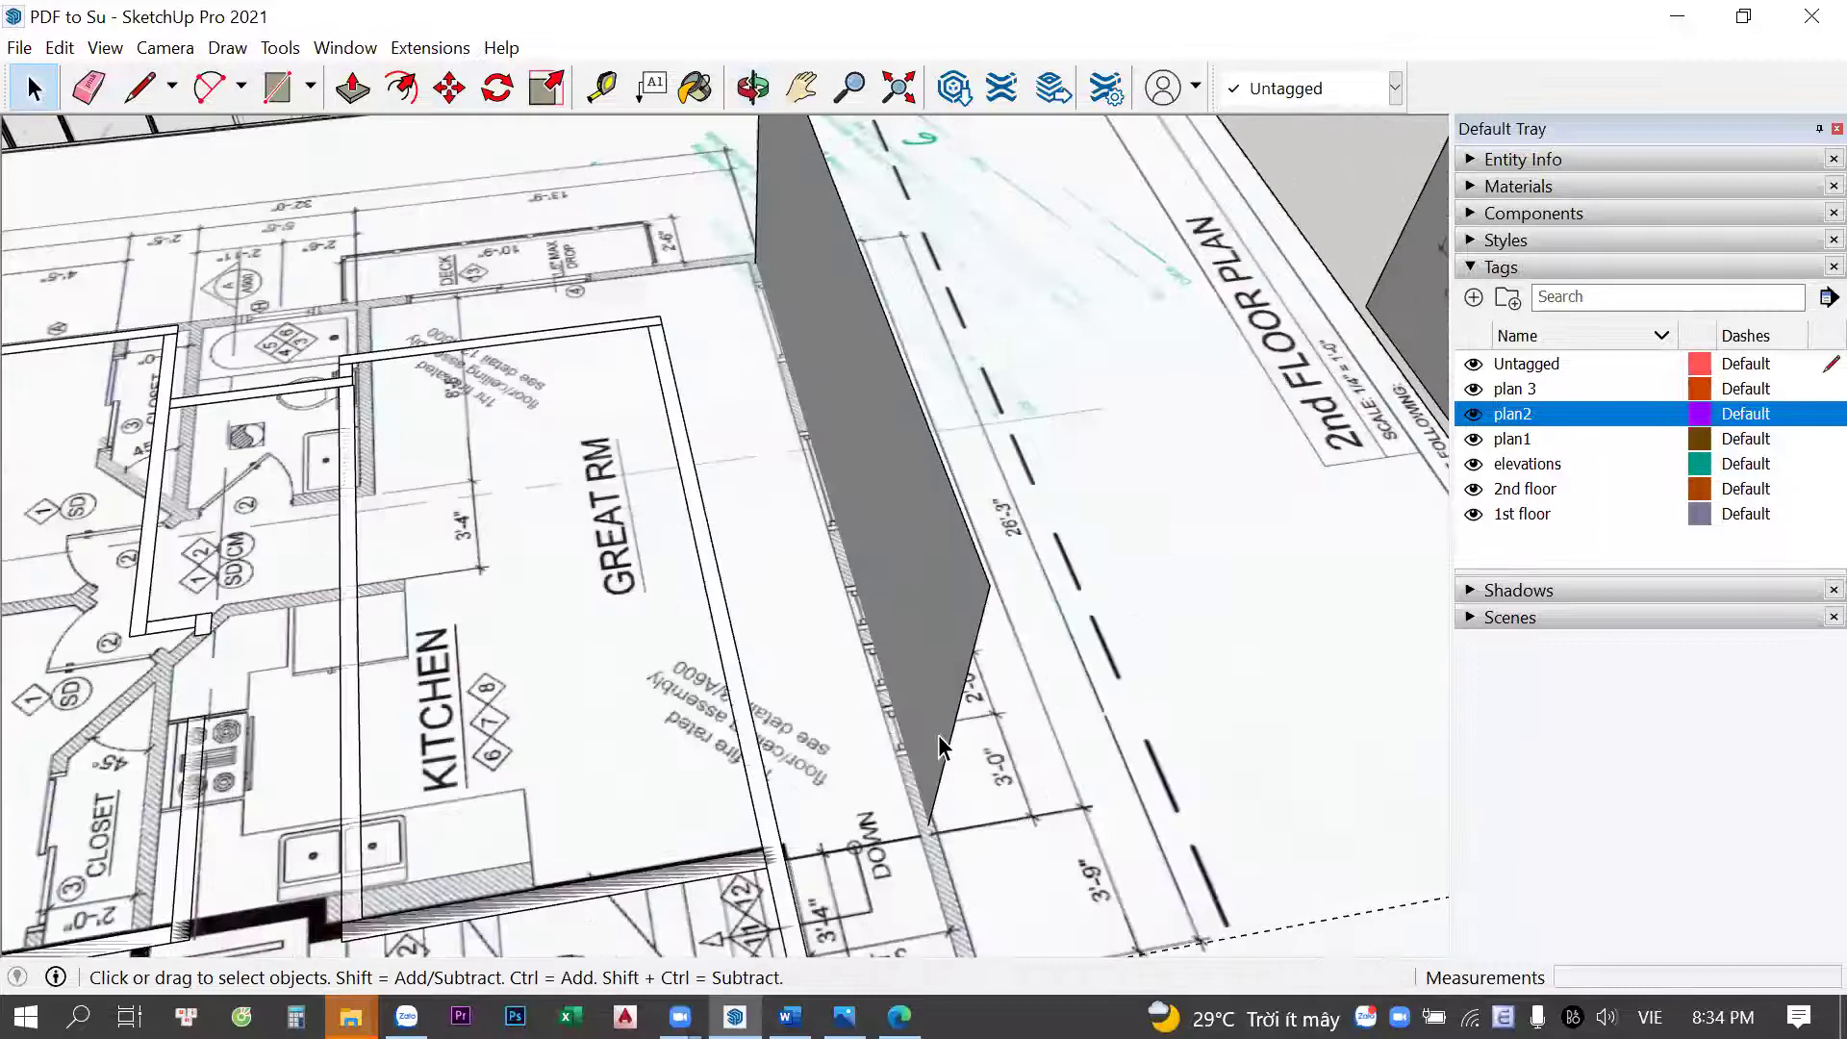
# Select the grey triangular wall face and start moving it from its bottom corner
pyautogui.scroll(2, 938, 735)
pyautogui.click(933, 730)
pyautogui.scroll(3, 866, 745)
pyautogui.press('m')
pyautogui.scroll(2, 786, 707)
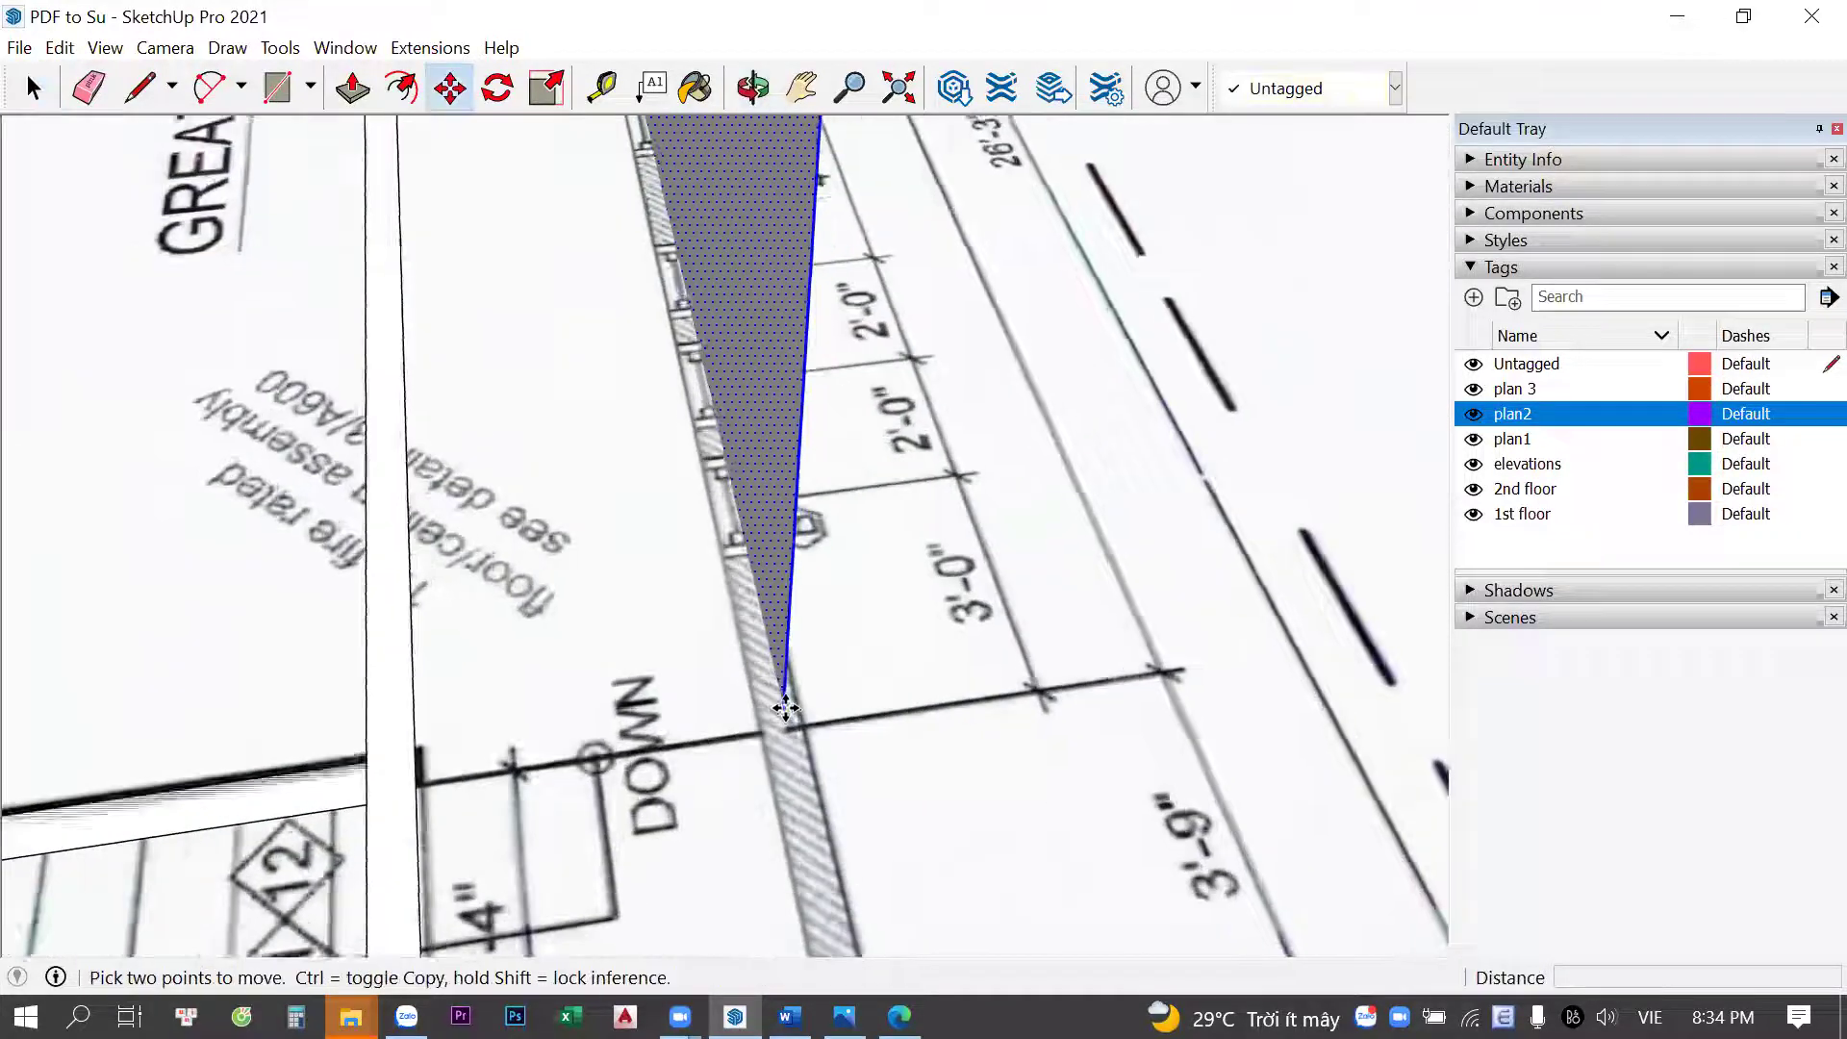
pyautogui.scroll(2, 786, 707)
pyautogui.click(786, 707)
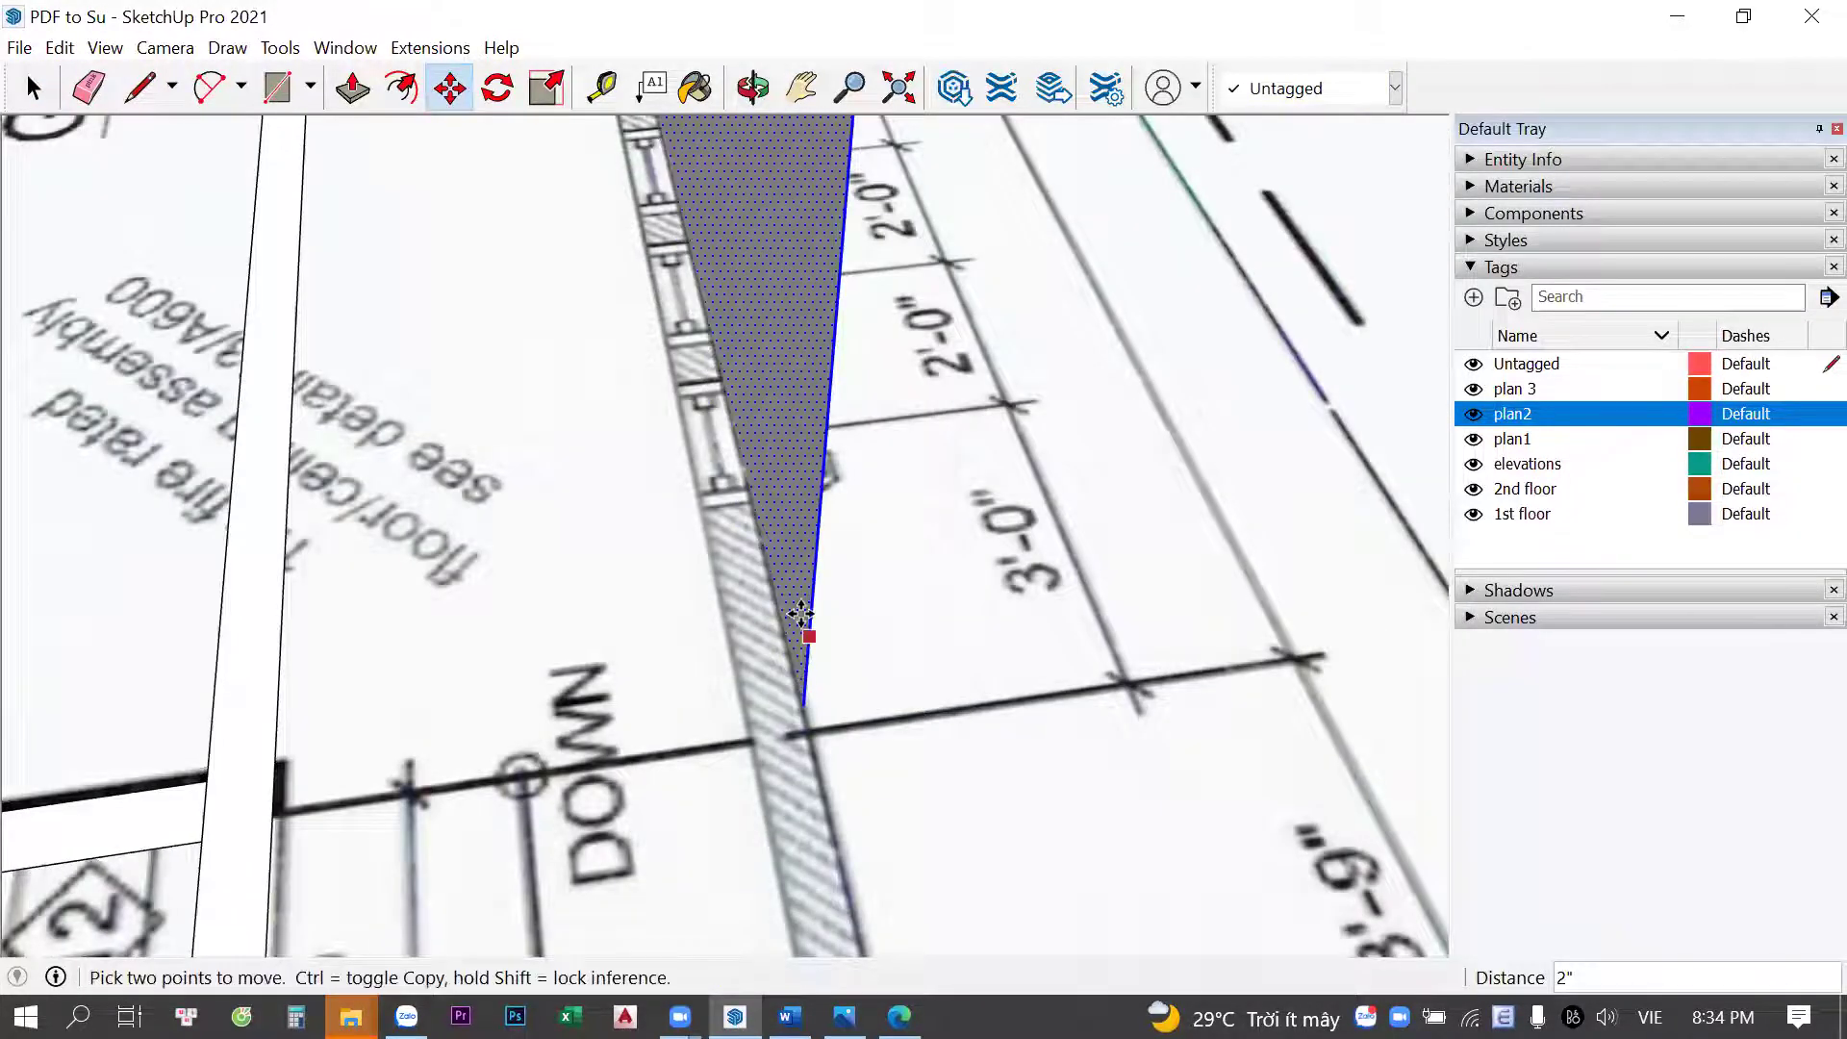
# Push/pull the grey face to give the wall thickness, then select the new side strip
pyautogui.press('p')
pyautogui.click(784, 598)
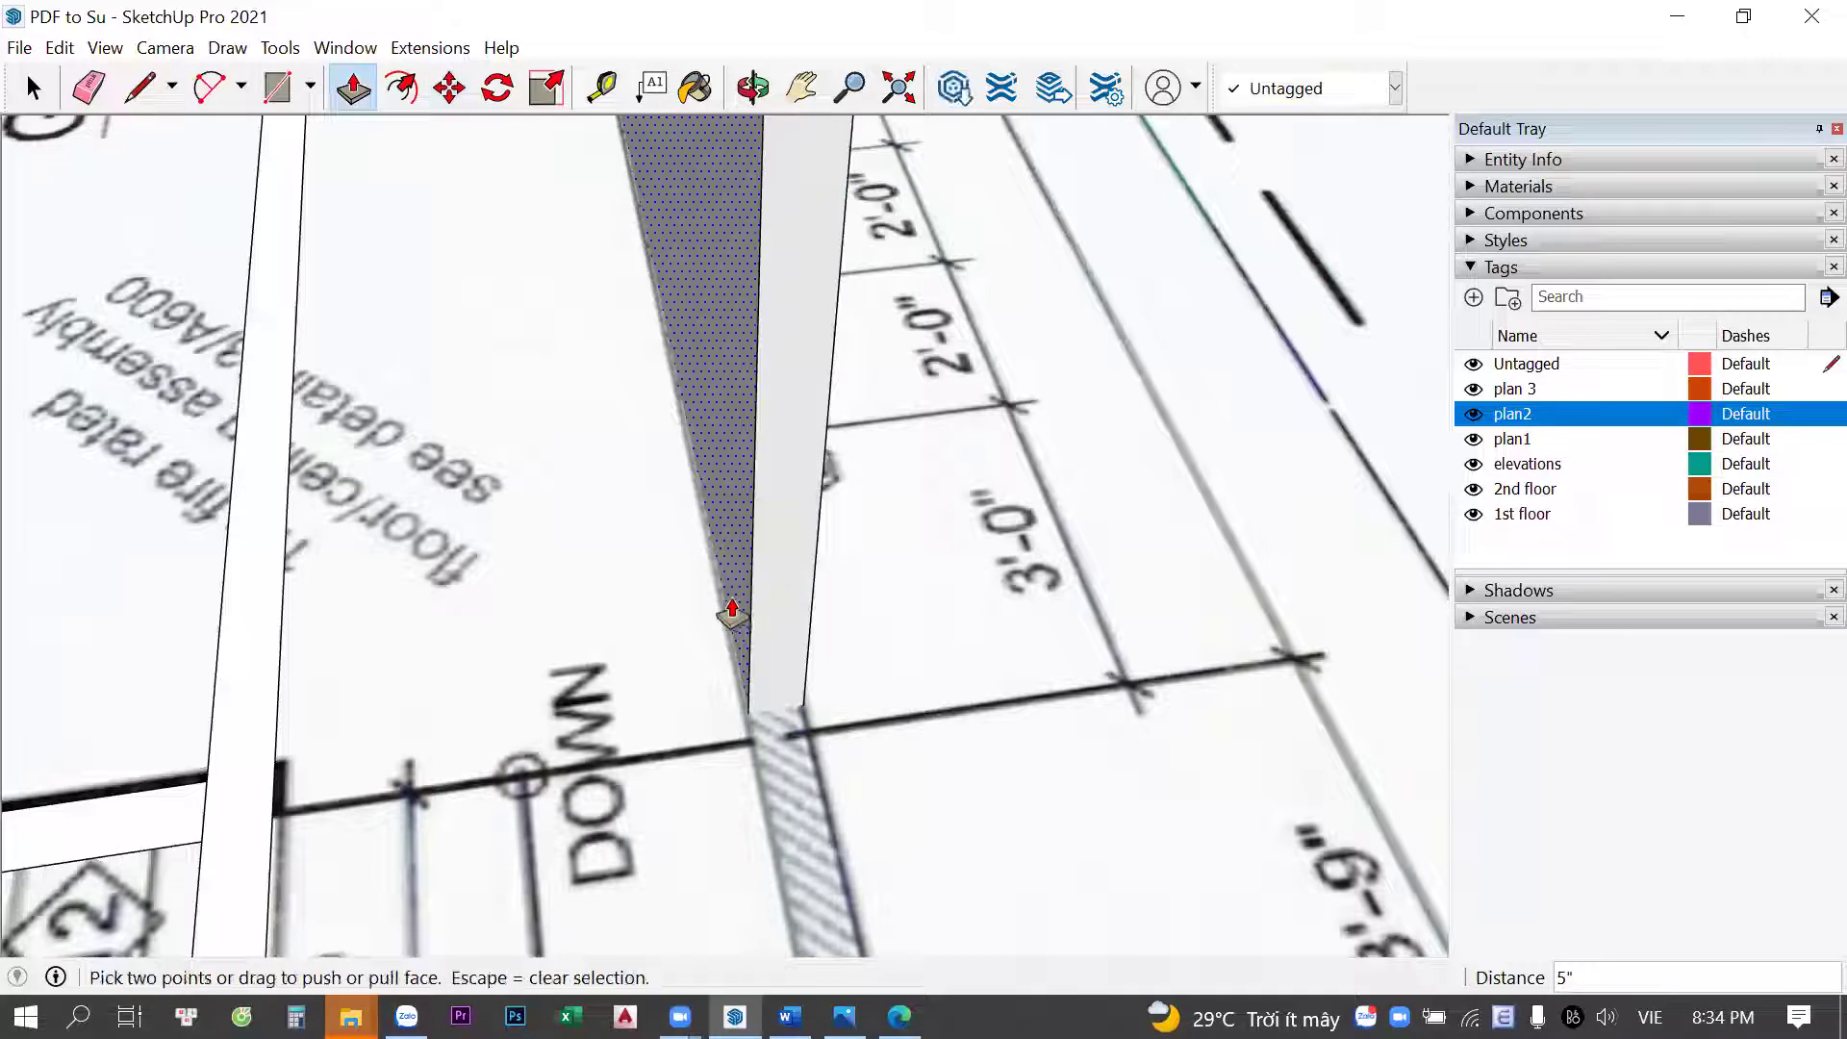
pyautogui.click(732, 614)
pyautogui.press('space')
pyautogui.click(767, 583)
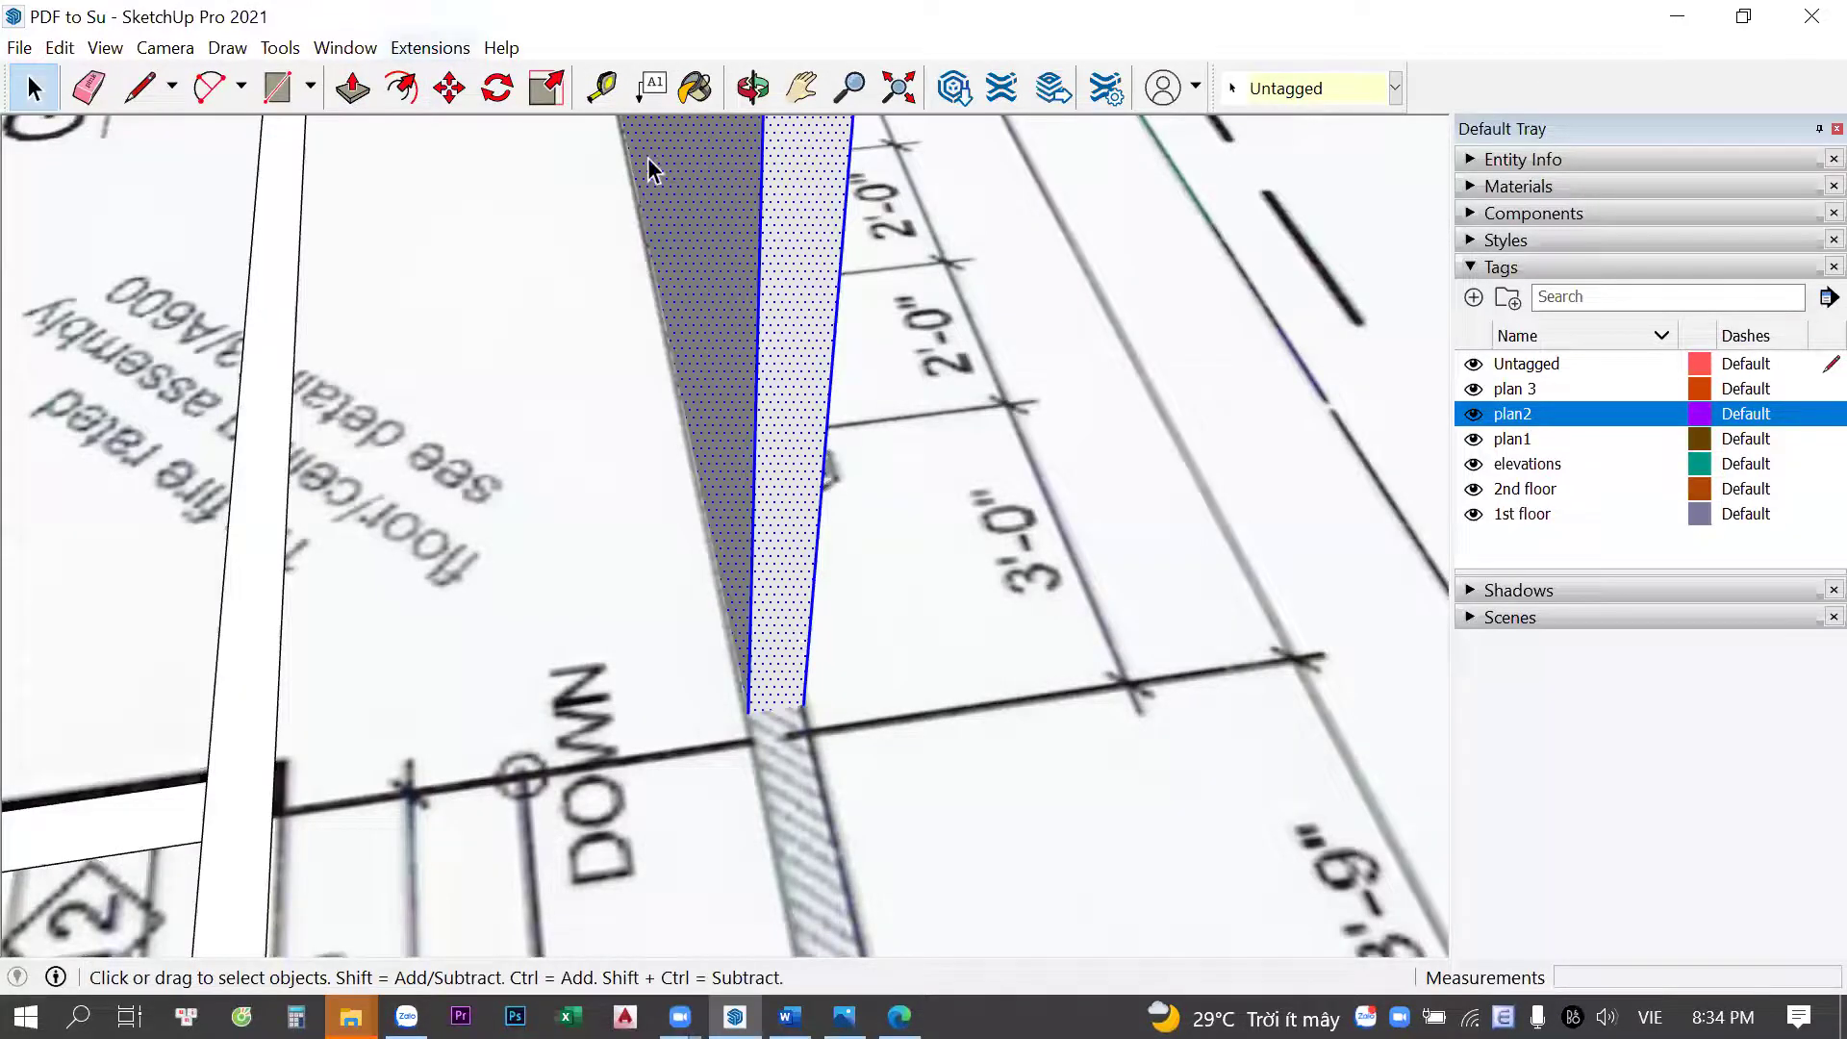
# Set the model's length units to decimal millimetres in Model Info
pyautogui.click(345, 47)
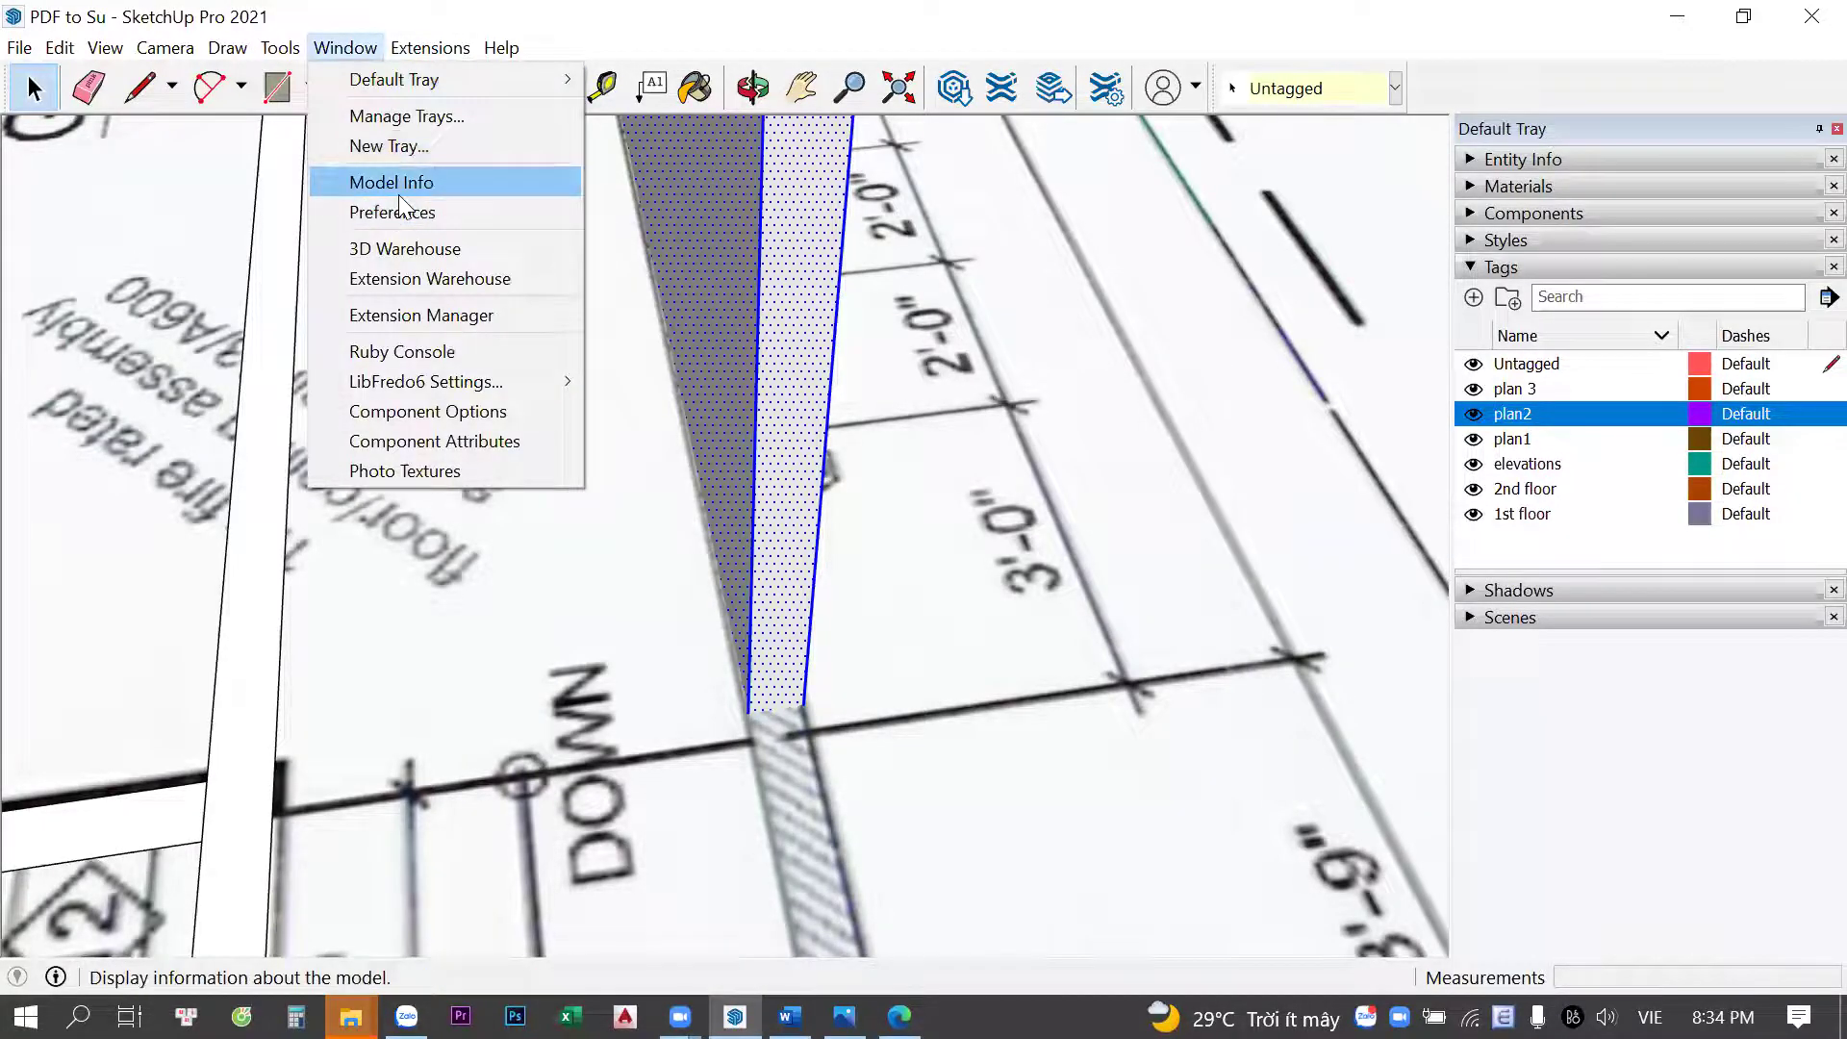
pyautogui.click(387, 177)
pyautogui.click(760, 438)
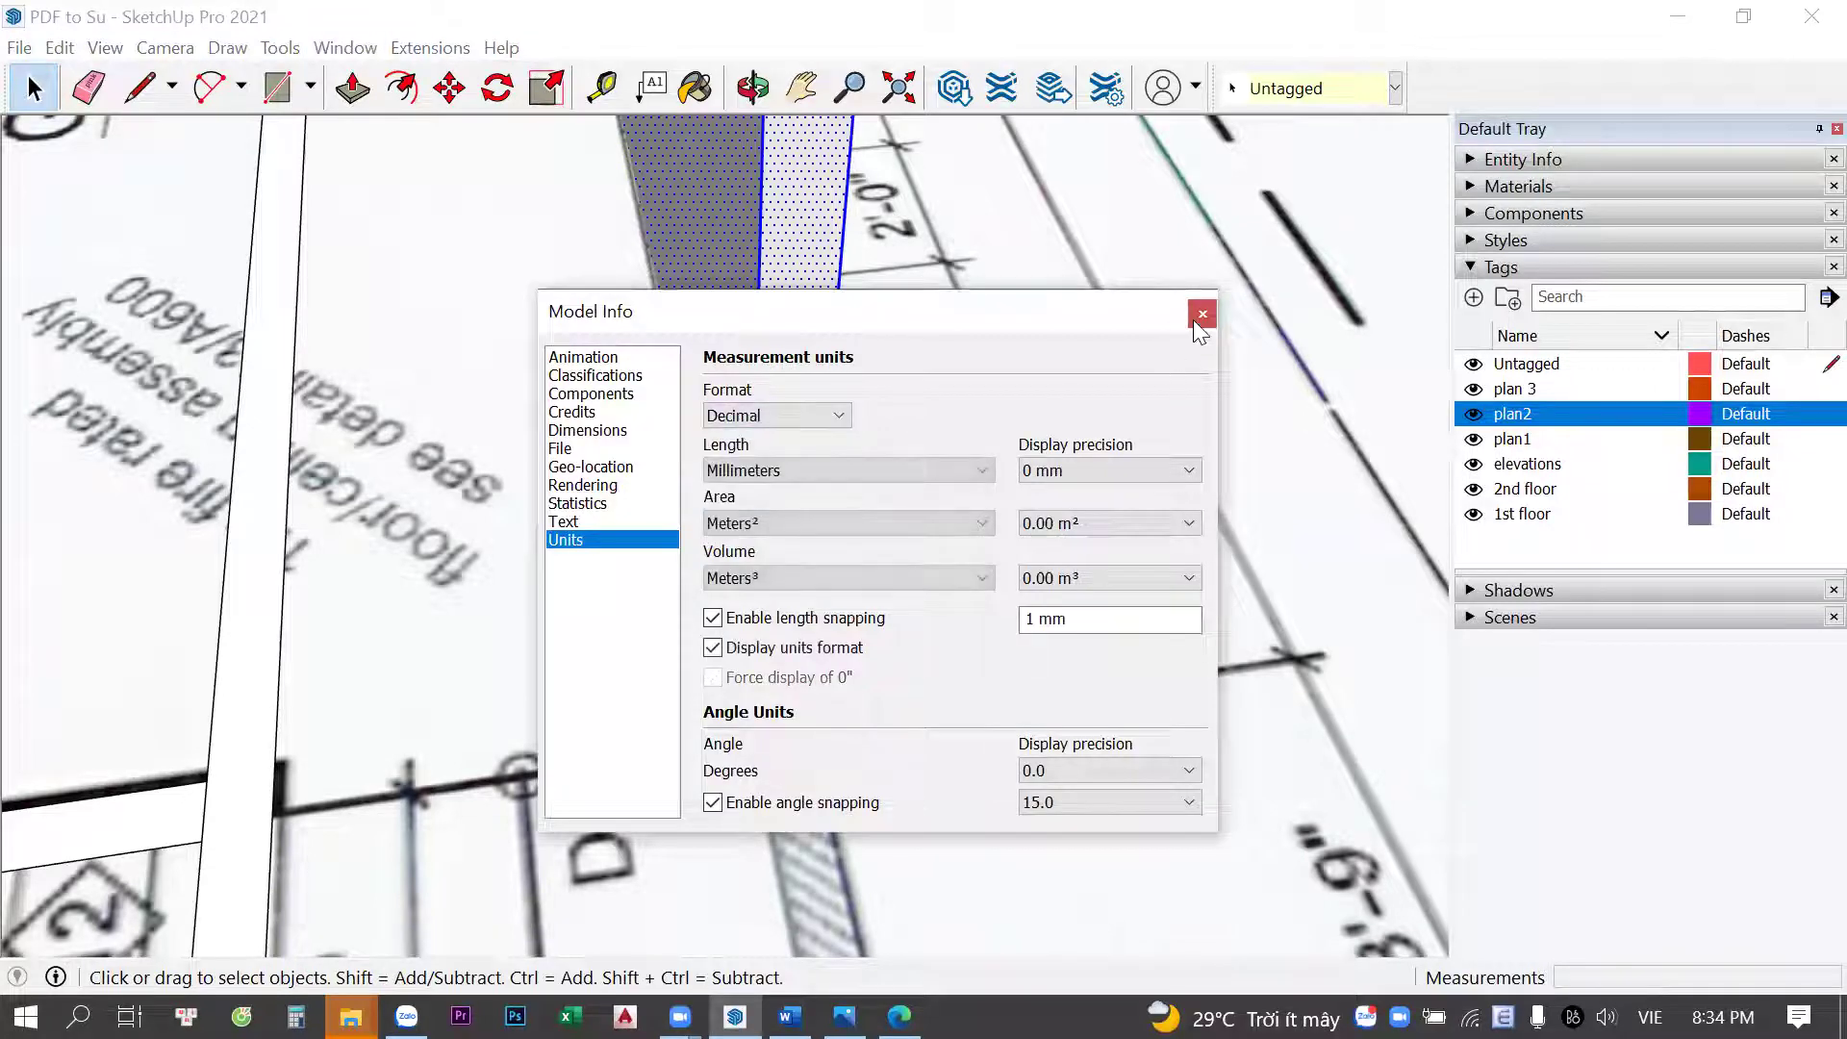
pyautogui.click(1203, 314)
pyautogui.scroll(3, 844, 575)
# Push/pull the narrow side strip to 12 mm
pyautogui.press('p')
pyautogui.click(791, 532)
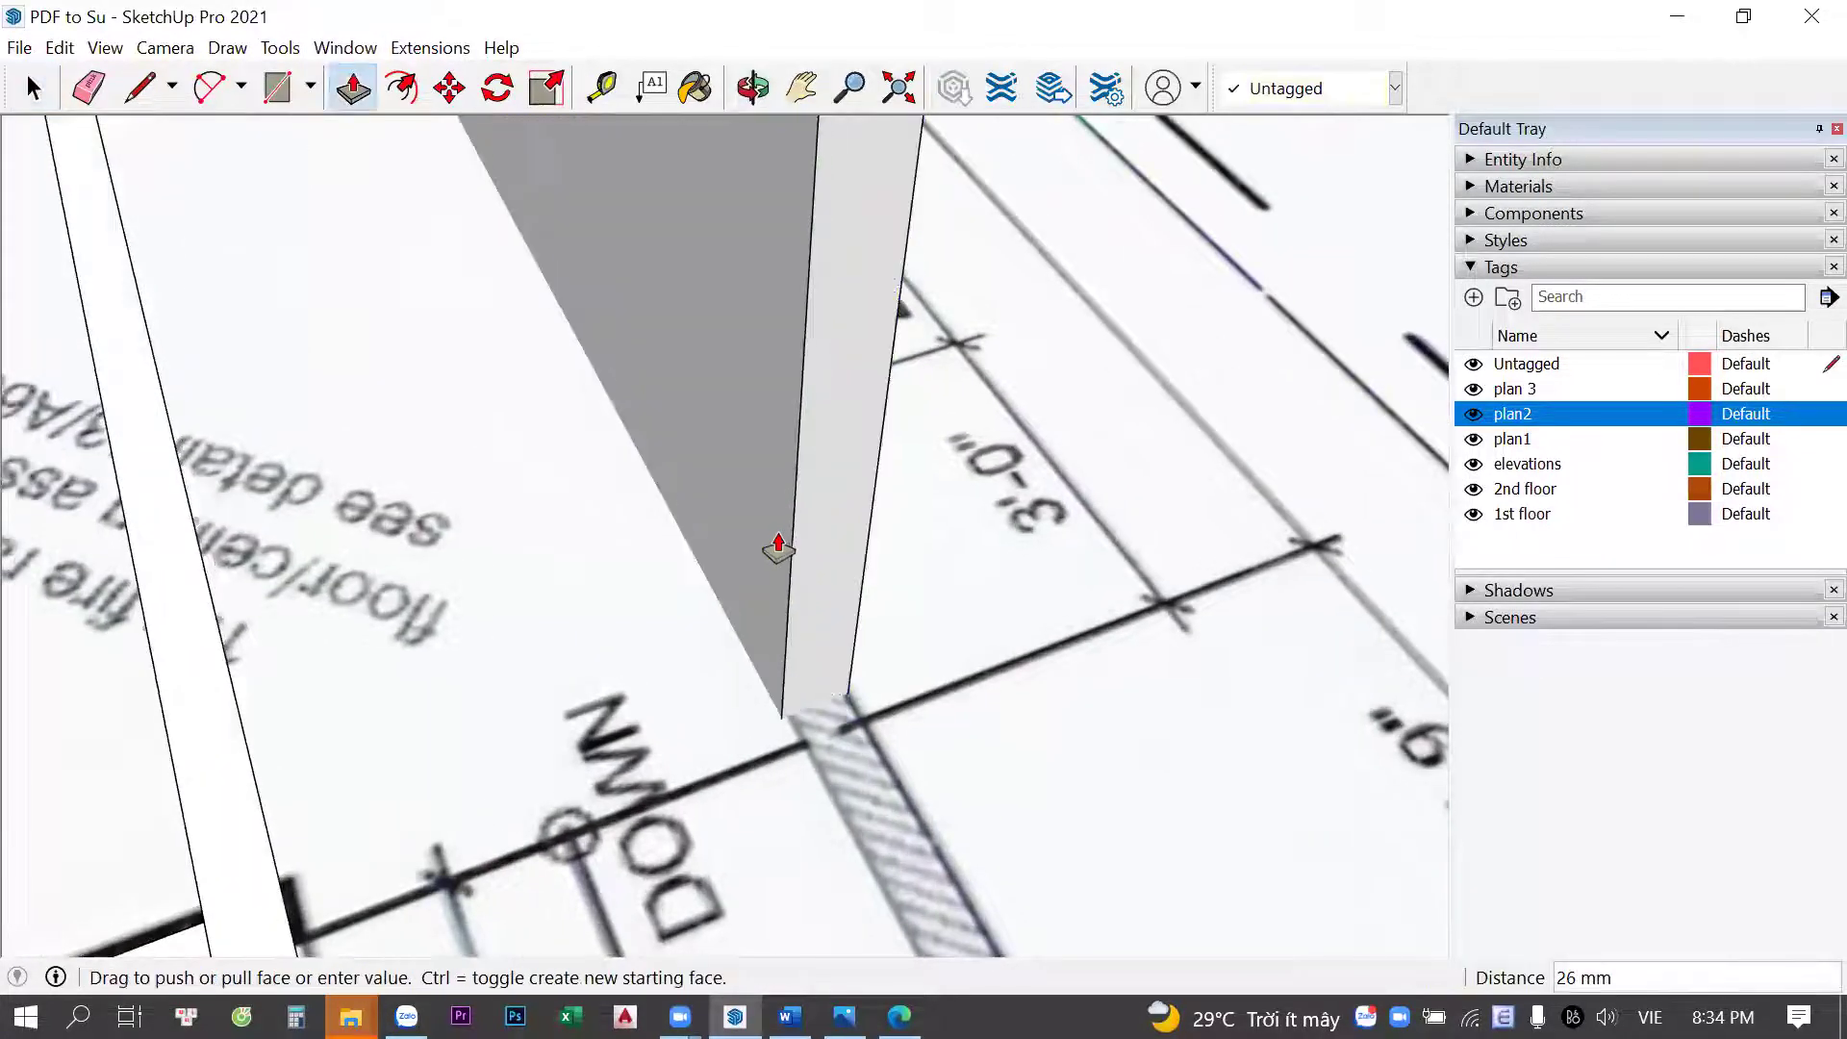
pyautogui.click(785, 540)
pyautogui.press('space')
# Zoom and orbit down to inspect the wall's base against the hatched exterior wall
pyautogui.scroll(-2, 805, 703)
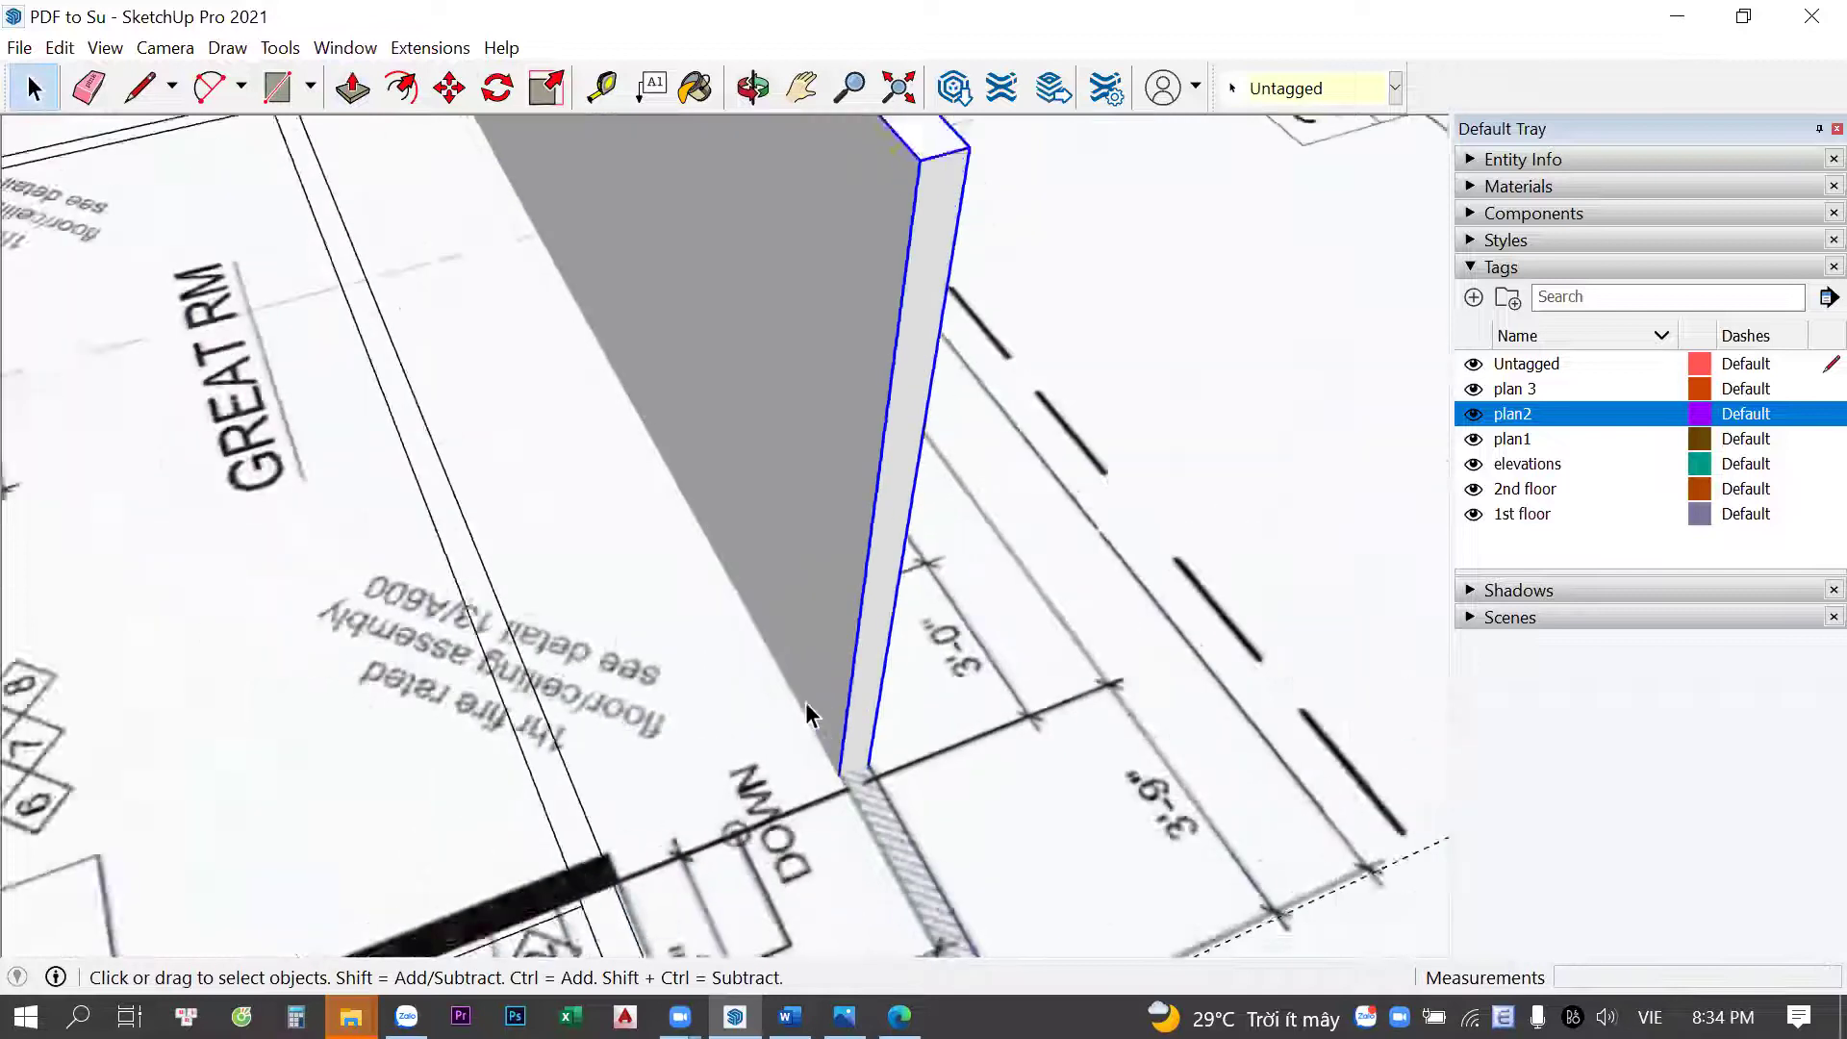
pyautogui.scroll(-2, 747, 596)
pyautogui.scroll(-2, 746, 596)
pyautogui.scroll(-3, 1242, 707)
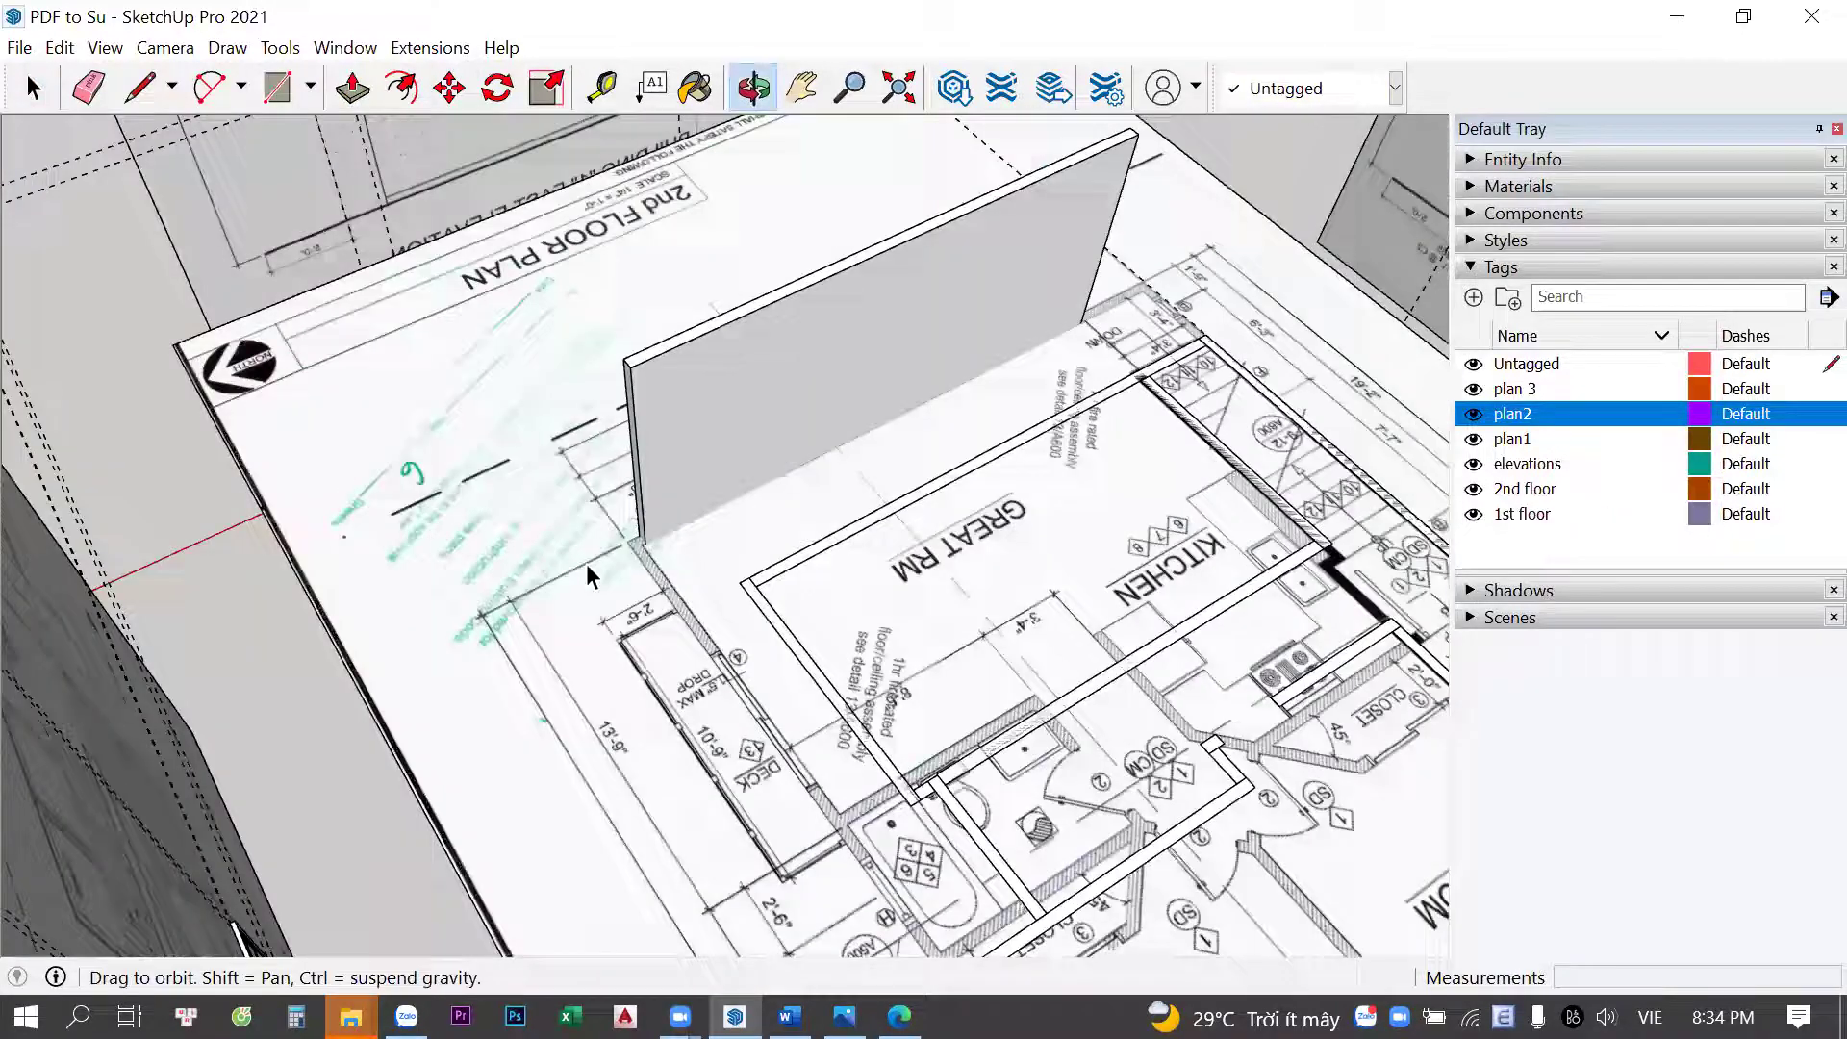
pyautogui.scroll(3, 586, 563)
pyautogui.scroll(2, 676, 508)
pyautogui.scroll(-2, 676, 500)
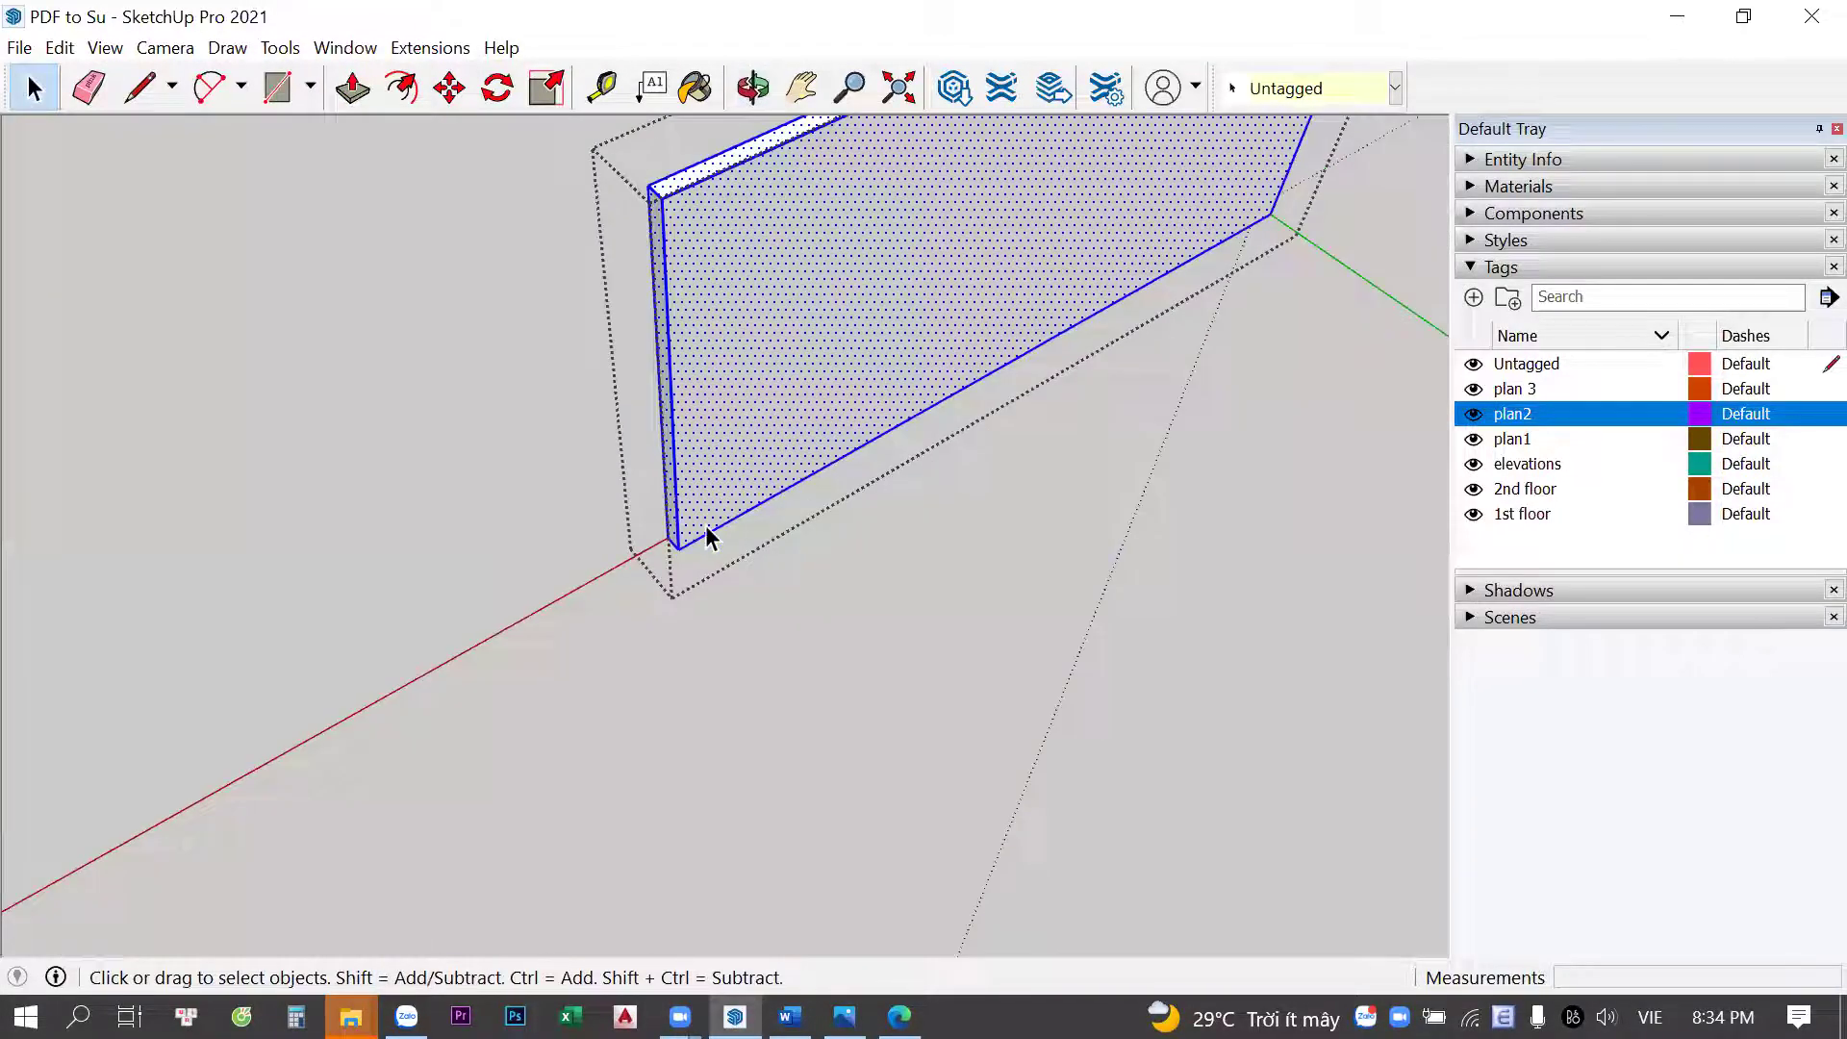
pyautogui.scroll(3, 706, 526)
pyautogui.scroll(2, 642, 558)
pyautogui.moveTo(643, 558)
pyautogui.mouseDown(button='middle')
pyautogui.moveTo(811, 50)
pyautogui.moveTo(702, 74)
pyautogui.moveTo(672, 288)
pyautogui.moveTo(741, 633)
pyautogui.mouseUp(button='middle')
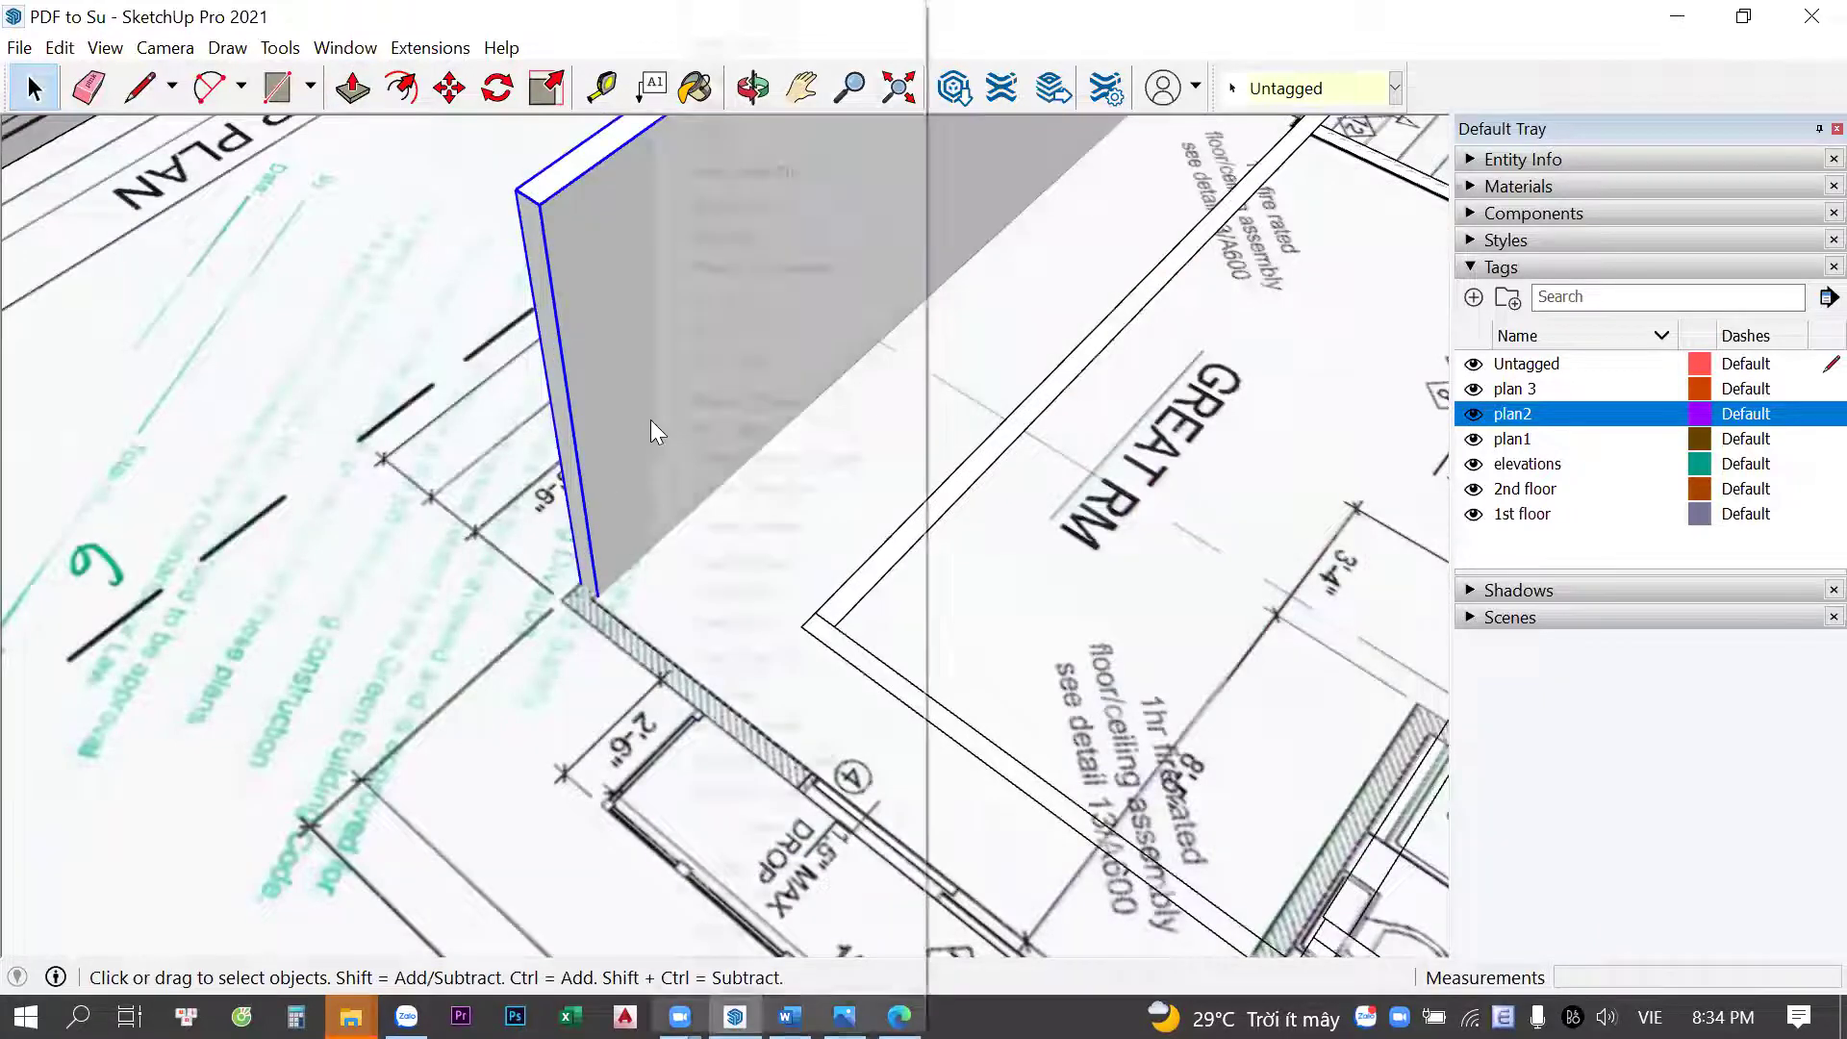
# Explode the wall group and push/pull its left end face to extend it
pyautogui.click(747, 242)
pyautogui.scroll(2, 725, 643)
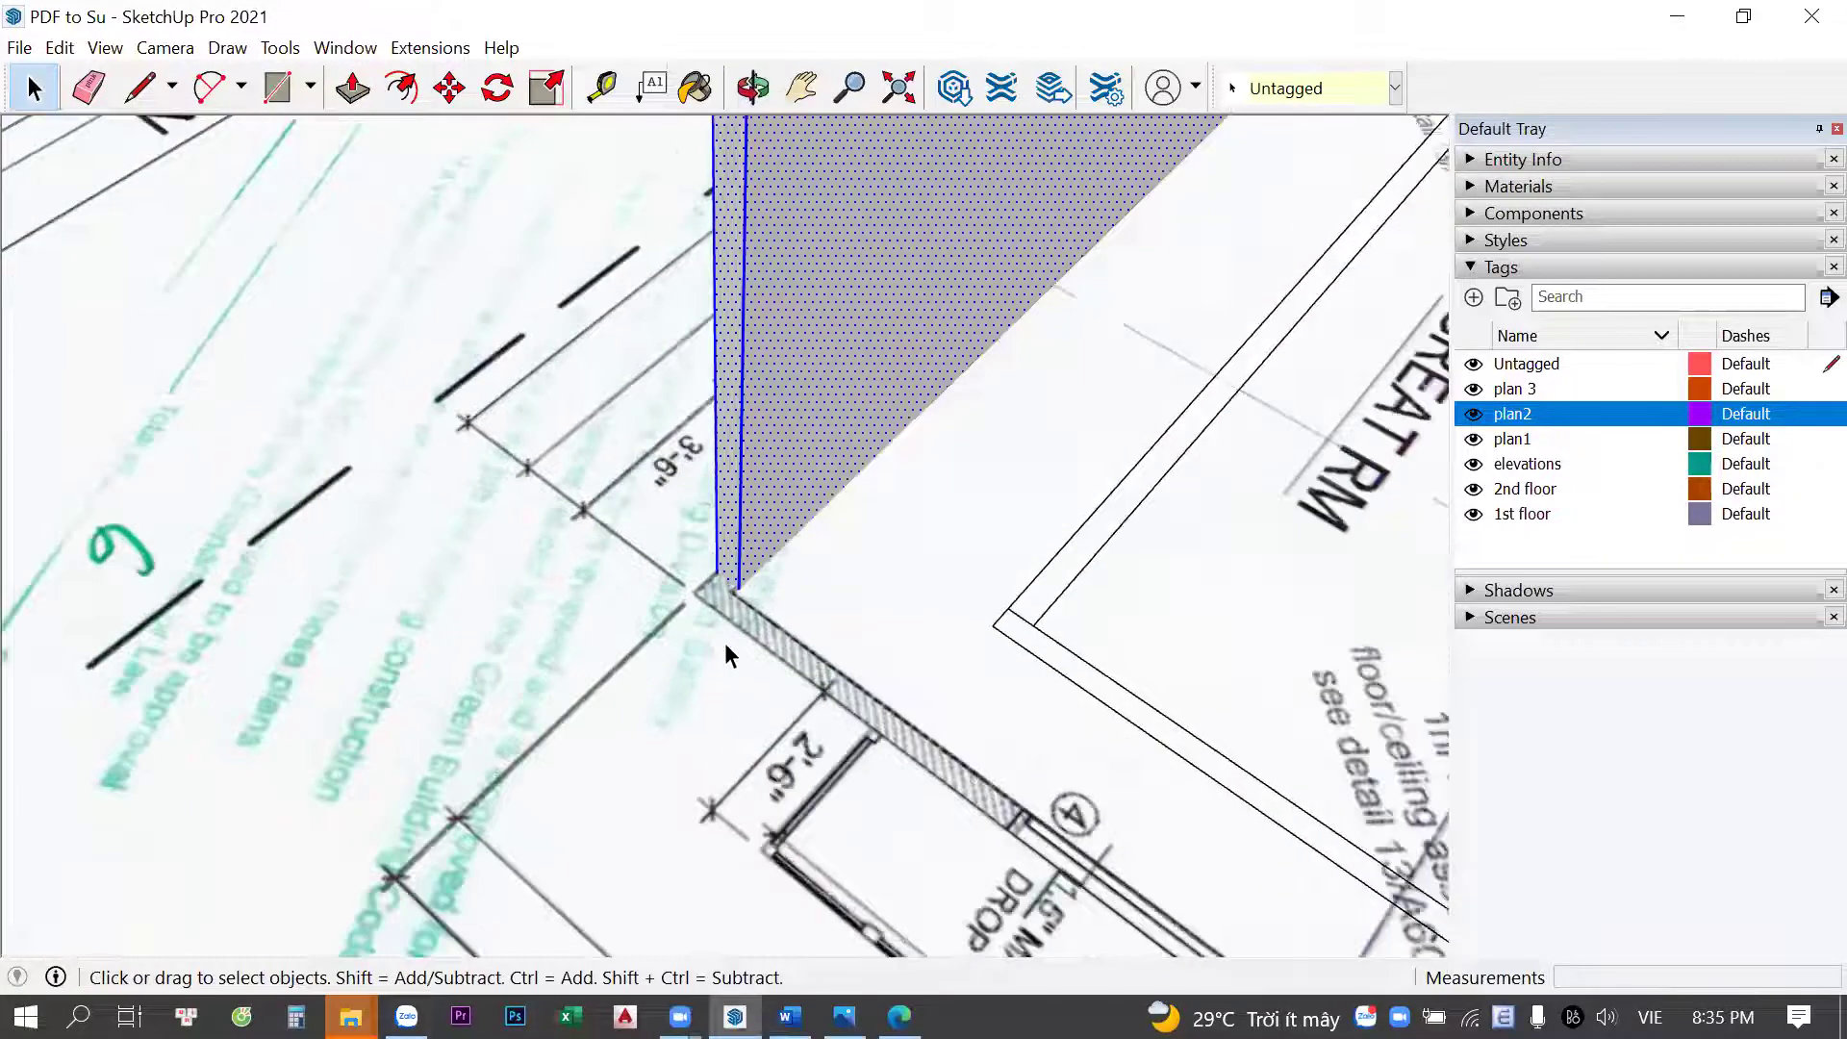
pyautogui.scroll(1, 725, 643)
pyautogui.press('p')
pyautogui.click(717, 505)
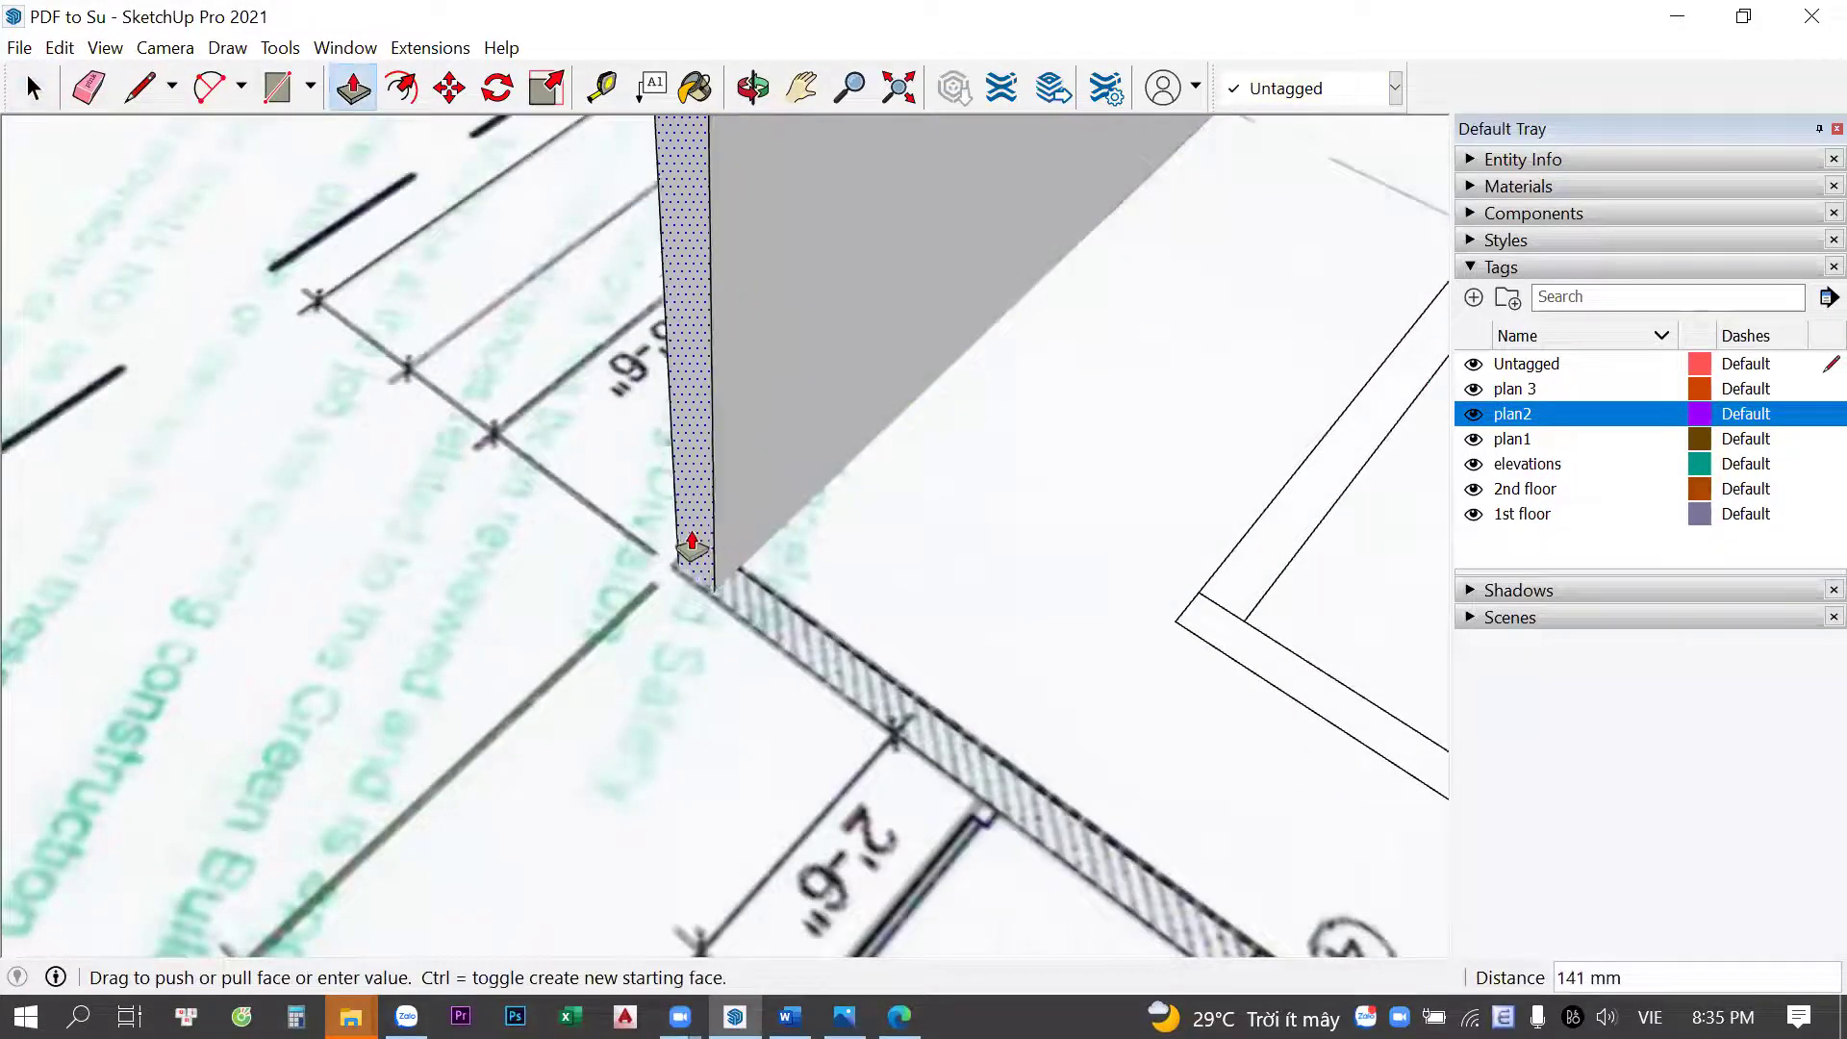
pyautogui.click(690, 544)
pyautogui.press('space')
# Open and exit the wall group, then orbit to the wall's other end
pyautogui.tripleClick(689, 534)
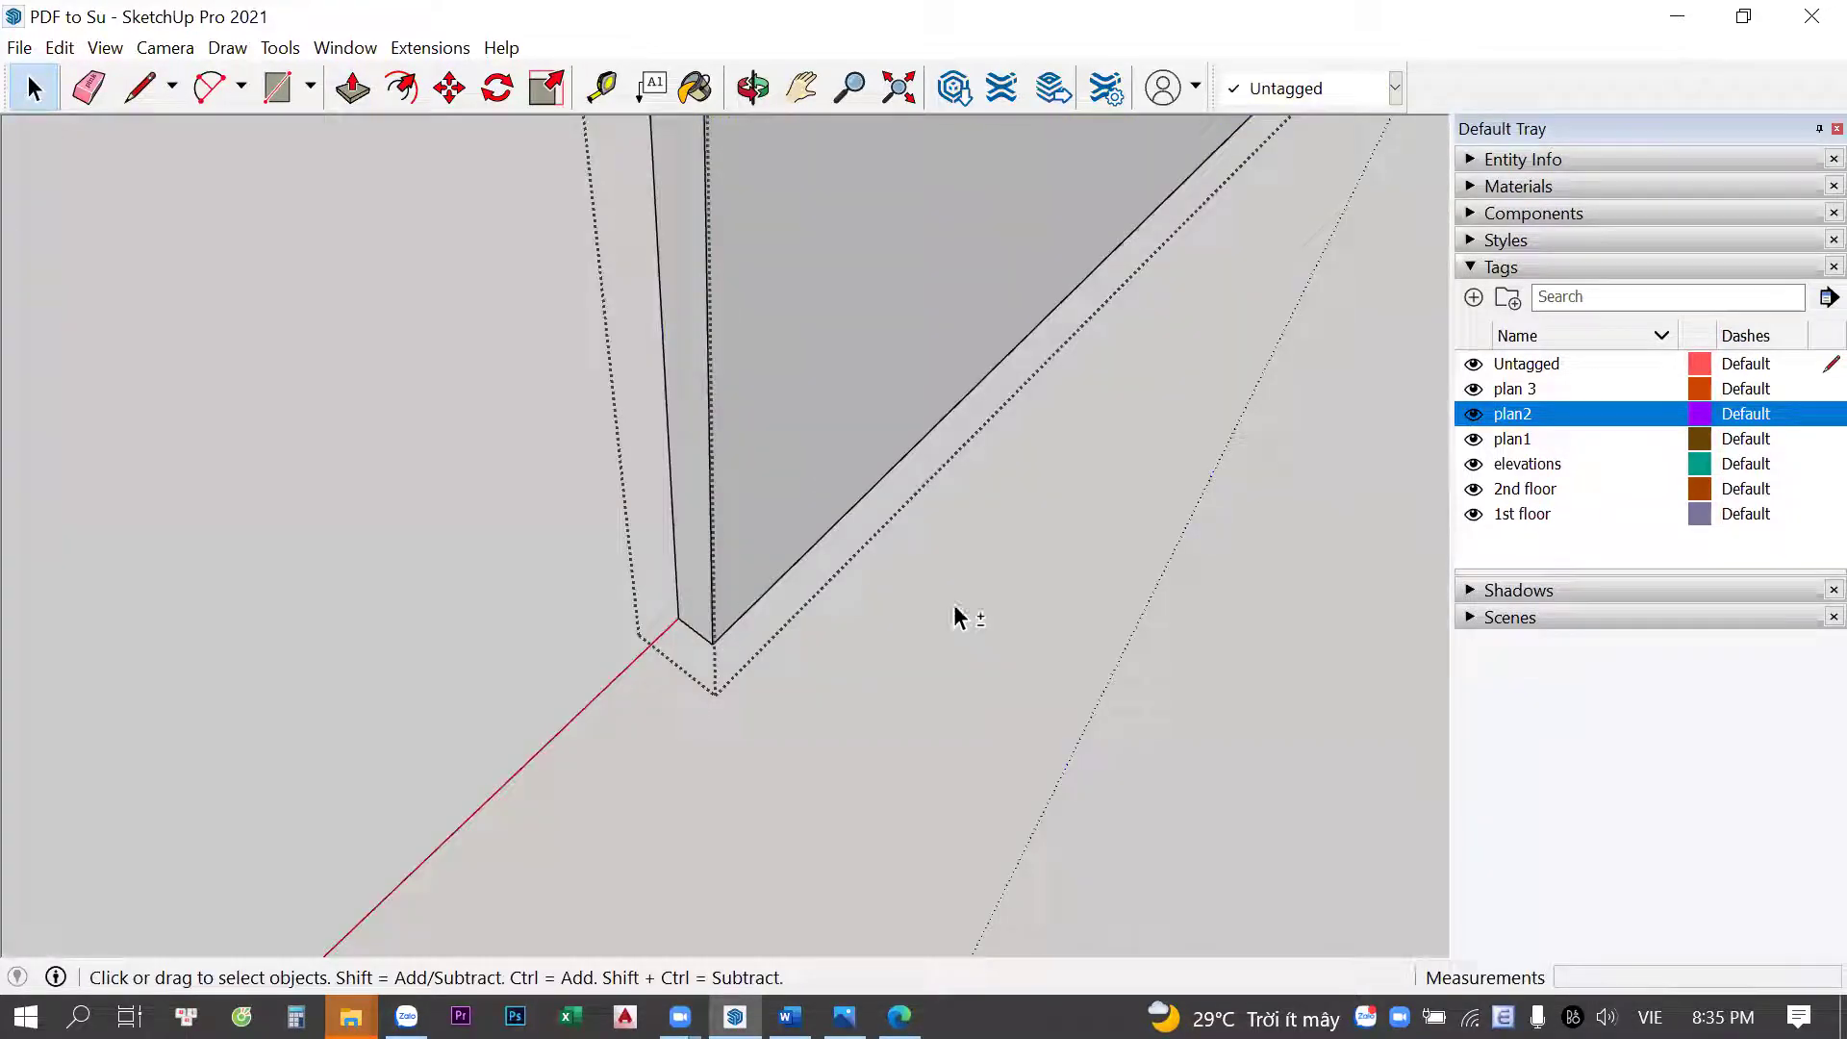
pyautogui.keyDown('shift'); pyautogui.moveTo(841, 644); pyautogui.dragTo(695, 589, button='middle'); pyautogui.keyUp('shift')
pyautogui.scroll(-3, 695, 589)
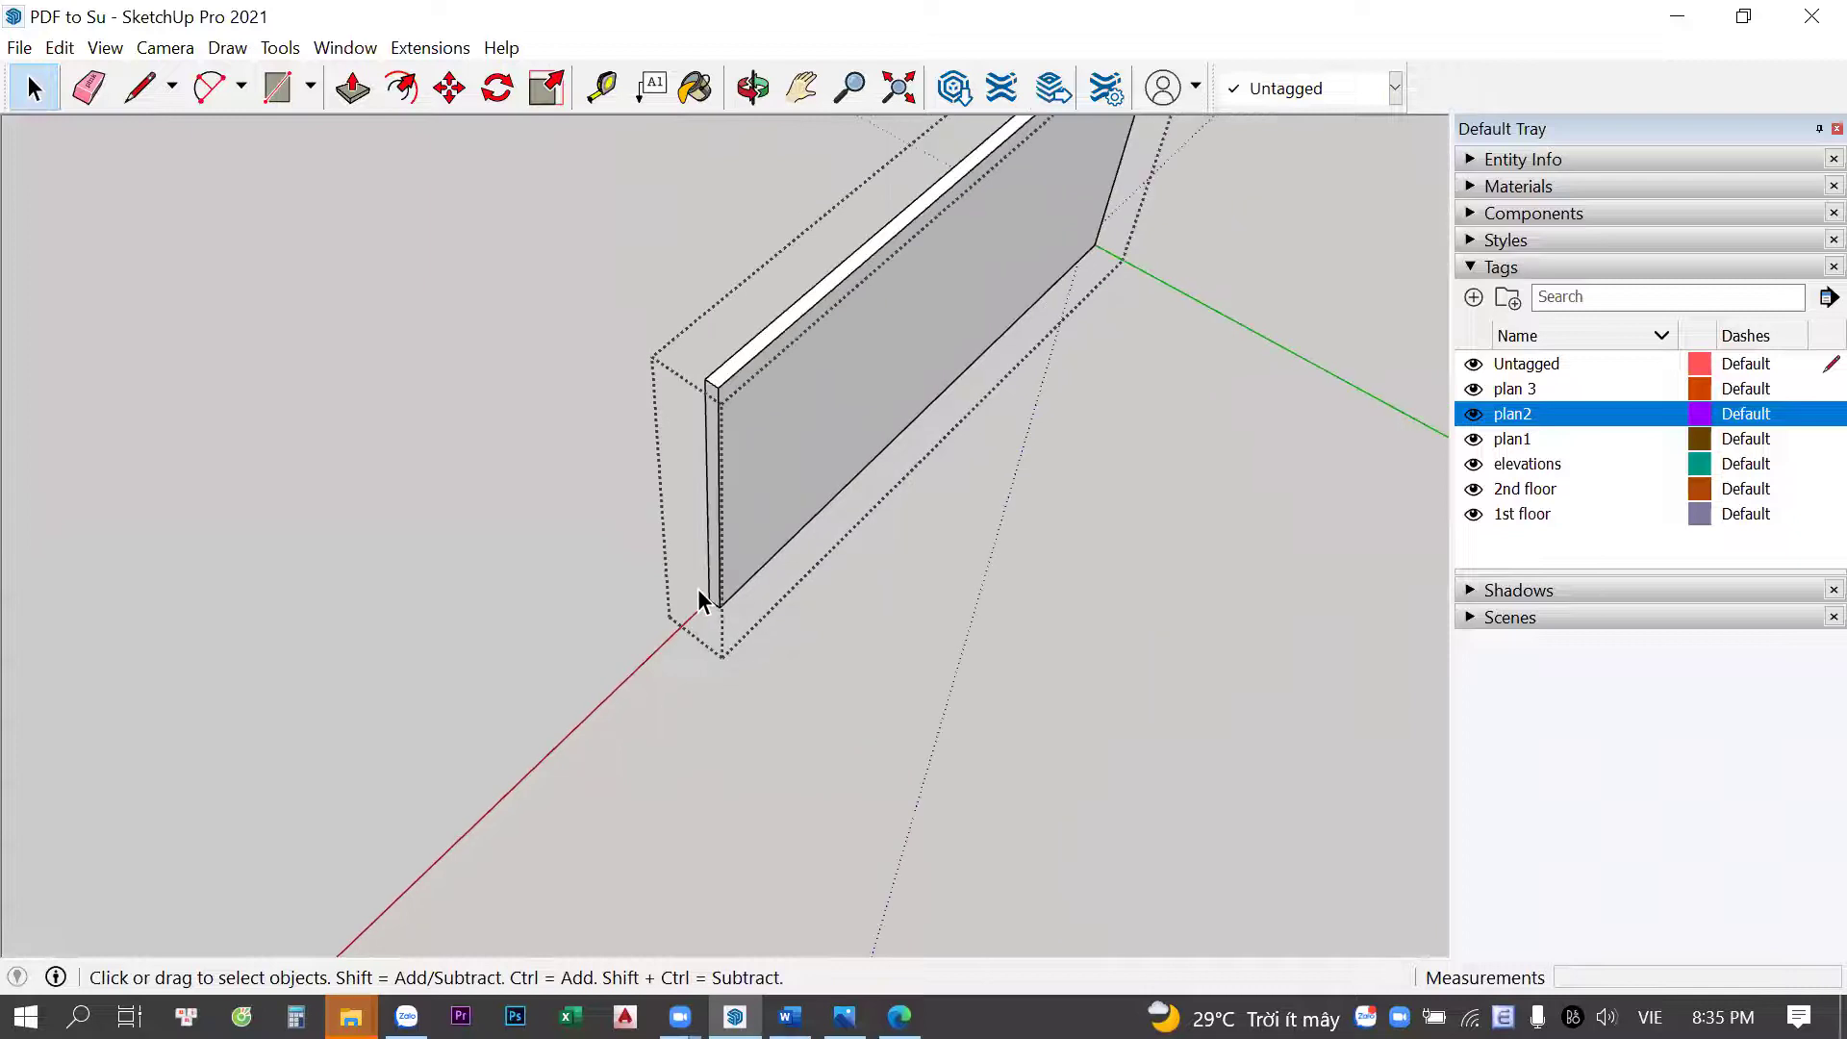
pyautogui.press('Escape')
pyautogui.scroll(3, 868, 519)
pyautogui.scroll(3, 868, 519)
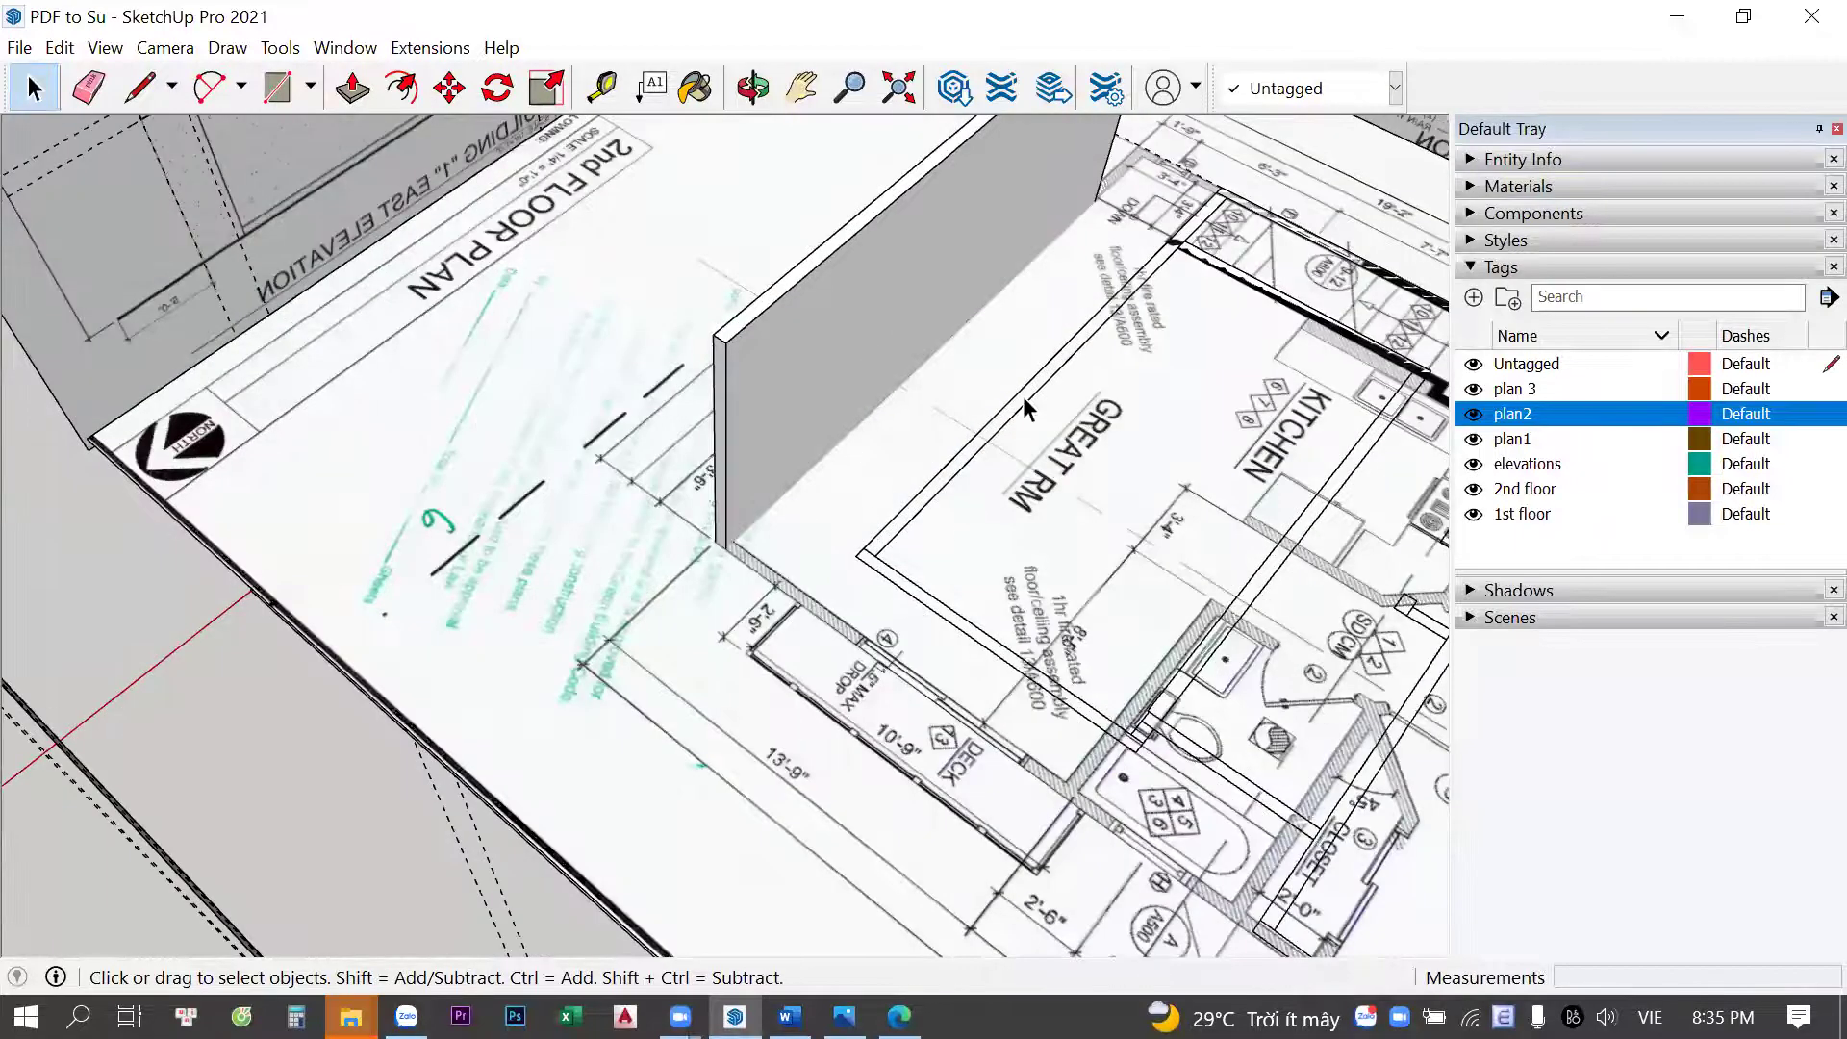
pyautogui.moveTo(1024, 397); pyautogui.dragTo(725, 359, button='middle')
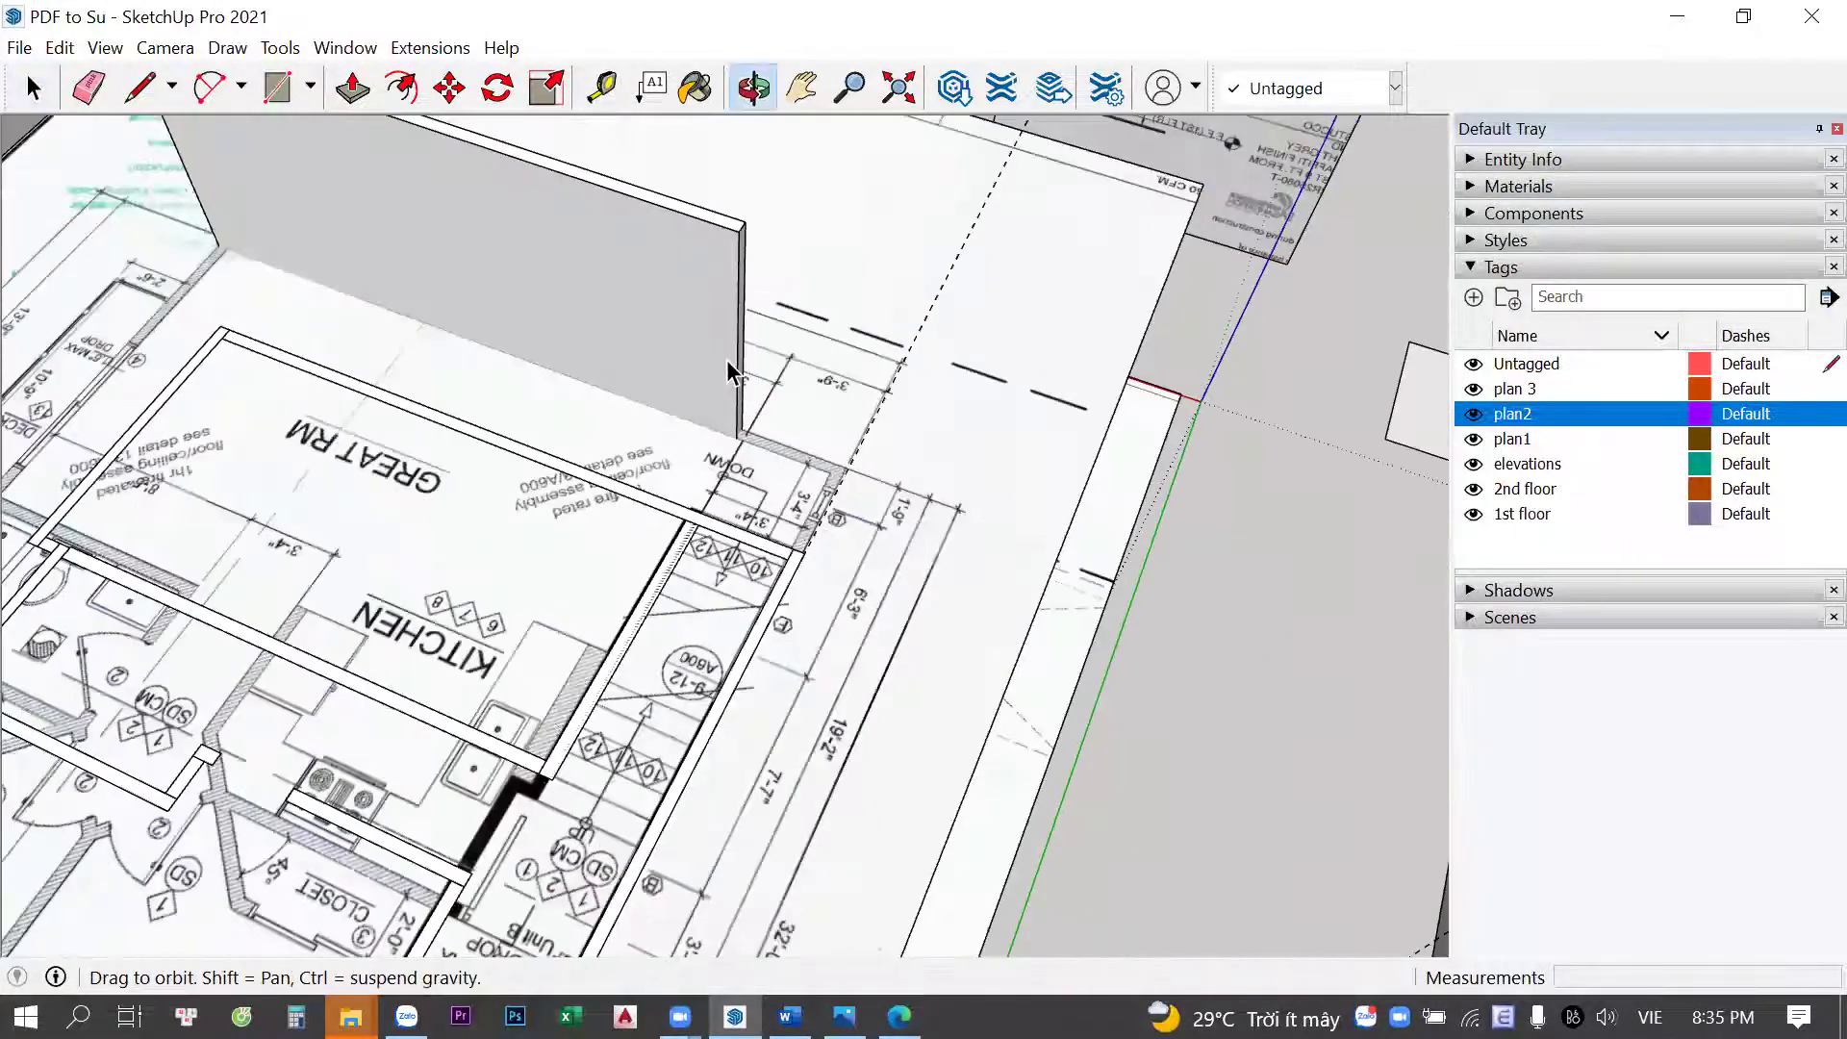
# Explode the wall group and extend its right end 1215 mm along the plan
pyautogui.click(784, 241)
pyautogui.rightClick(879, 241)
pyautogui.click(923, 236)
pyautogui.scroll(3, 726, 501)
pyautogui.press('p')
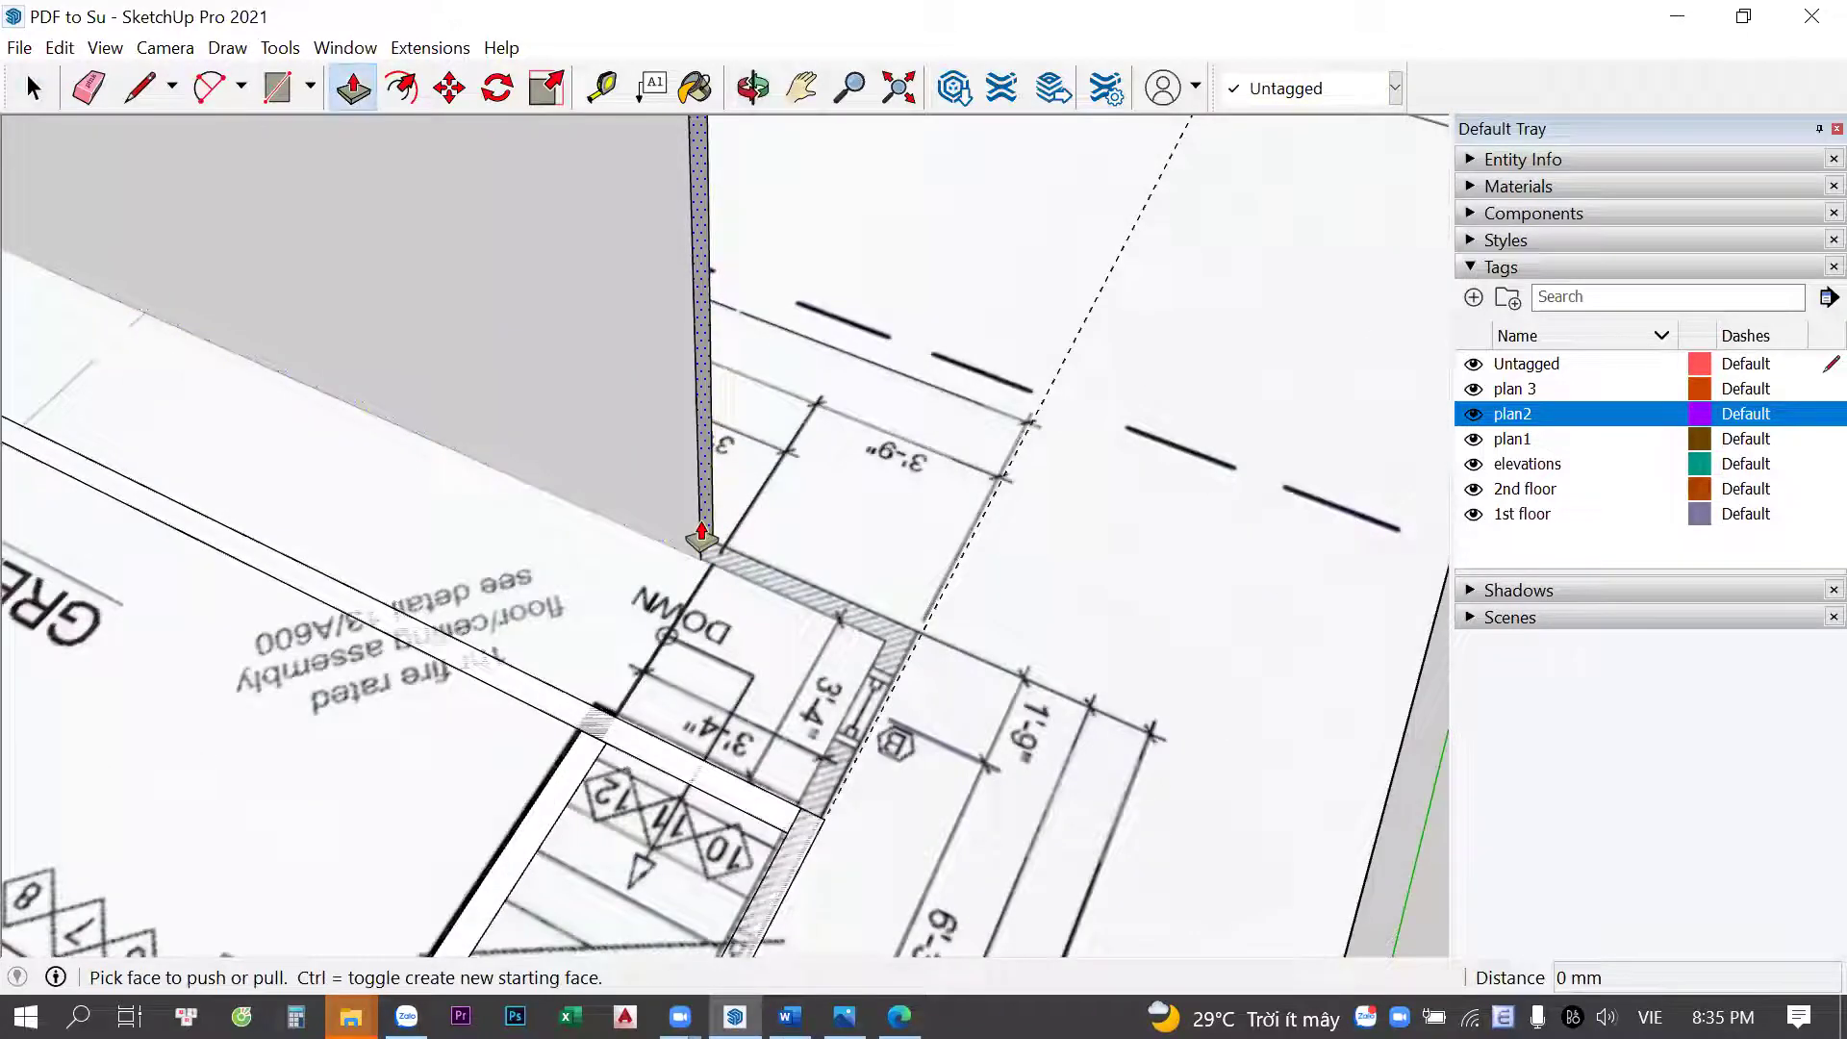
pyautogui.moveTo(701, 535); pyautogui.dragTo(894, 689)
pyautogui.scroll(2, 866, 664)
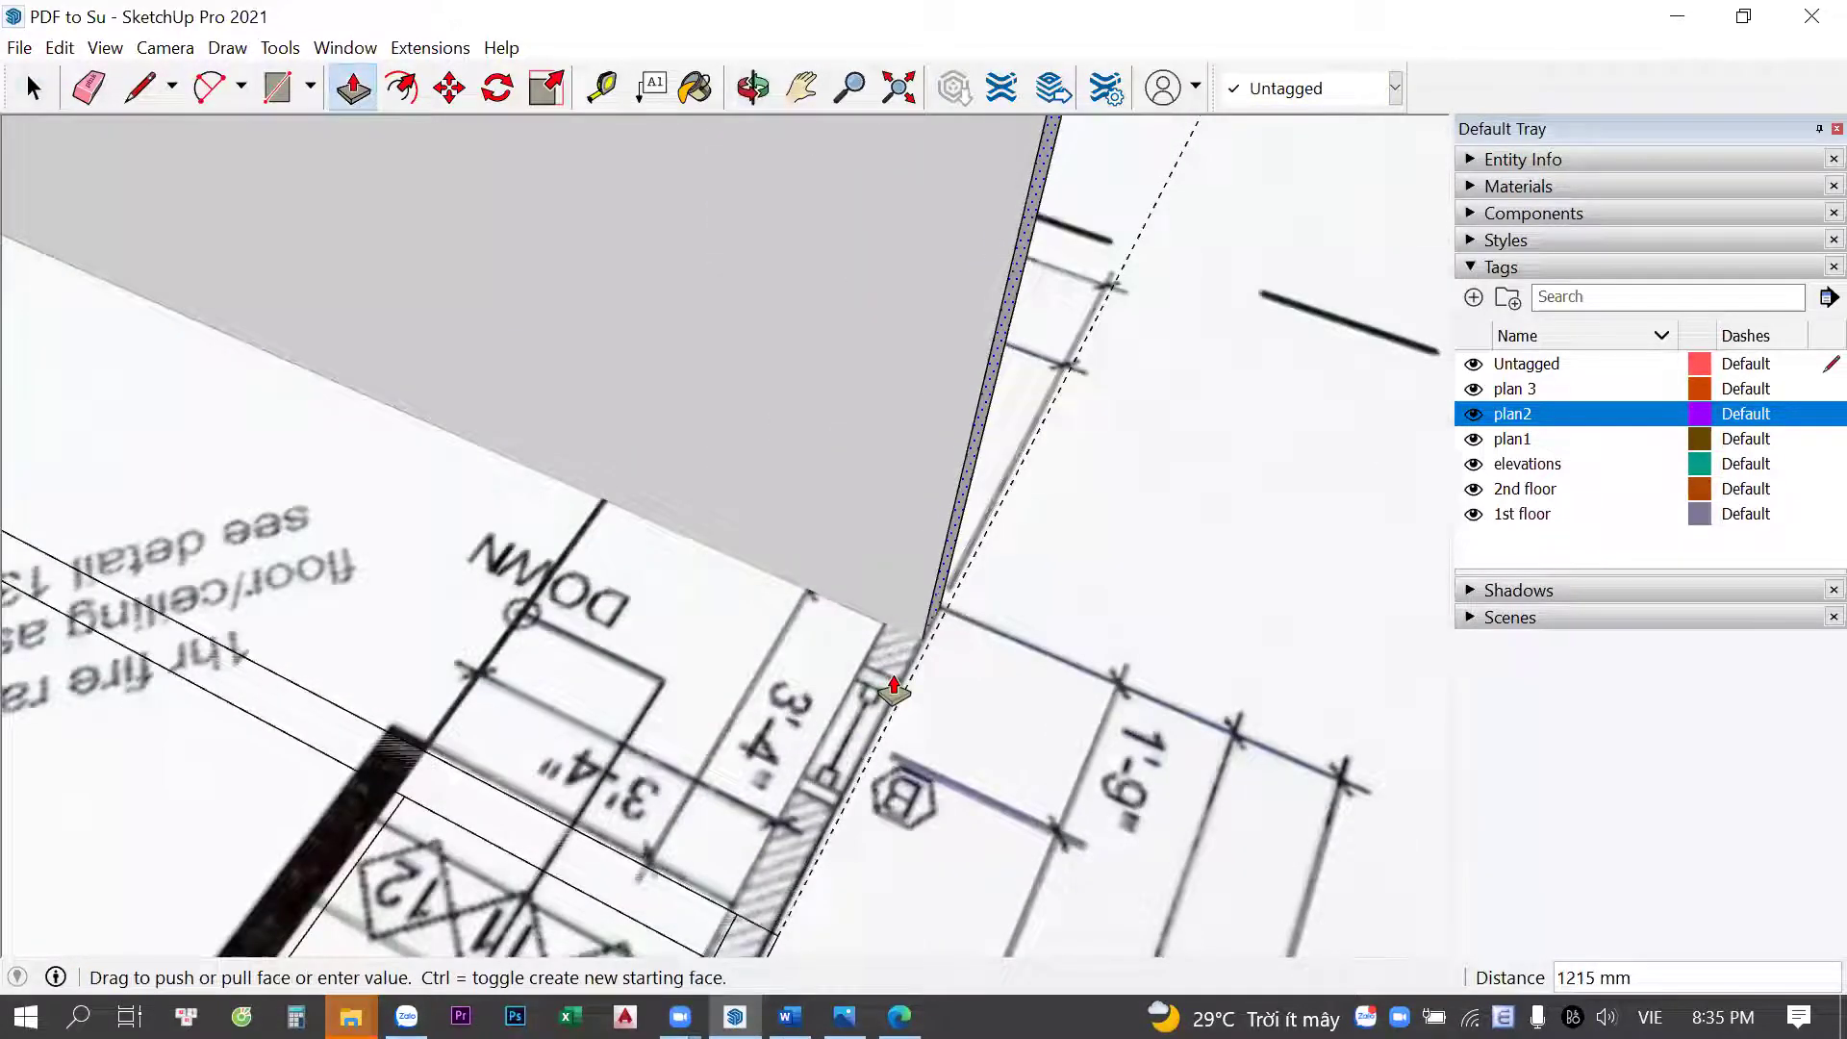
pyautogui.press('space')
# Orbit out to view the whole model, the 2nd floor plan and the elevation
pyautogui.scroll(-3, 920, 527)
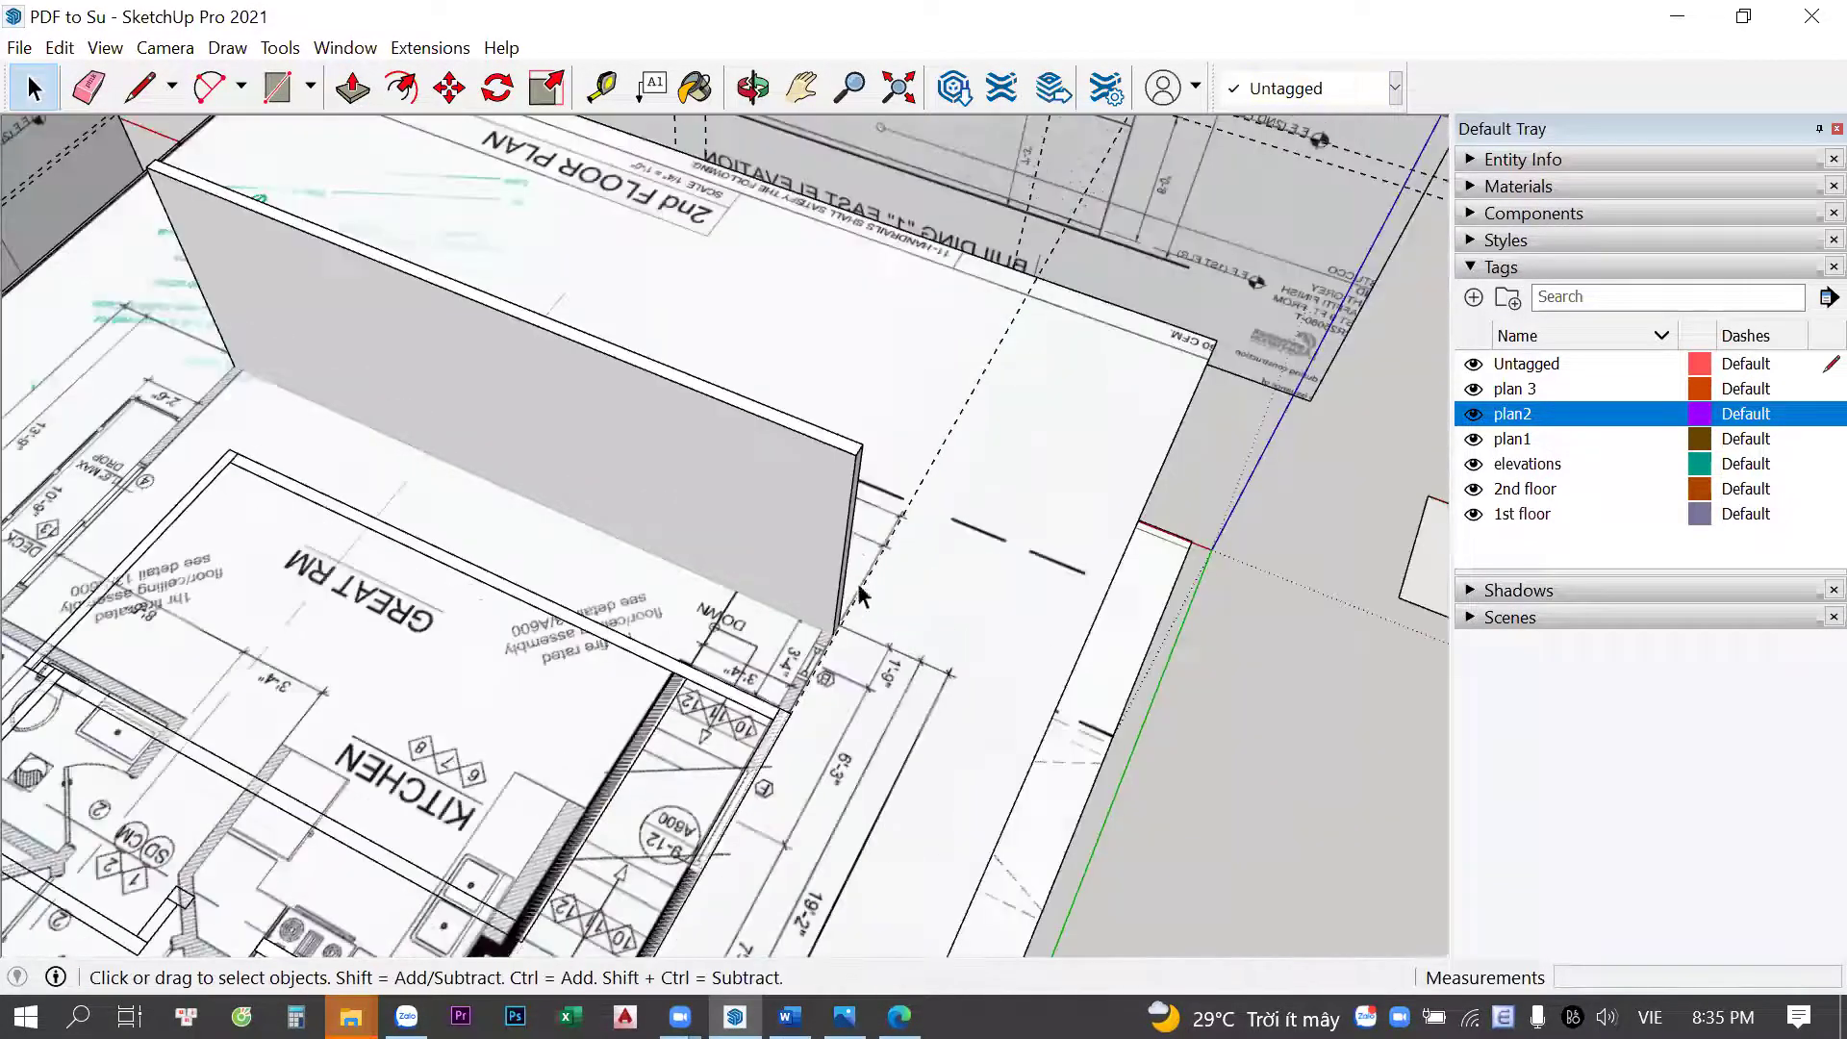
pyautogui.scroll(-5, 861, 594)
pyautogui.moveTo(861, 593); pyautogui.dragTo(972, 260, button='middle')
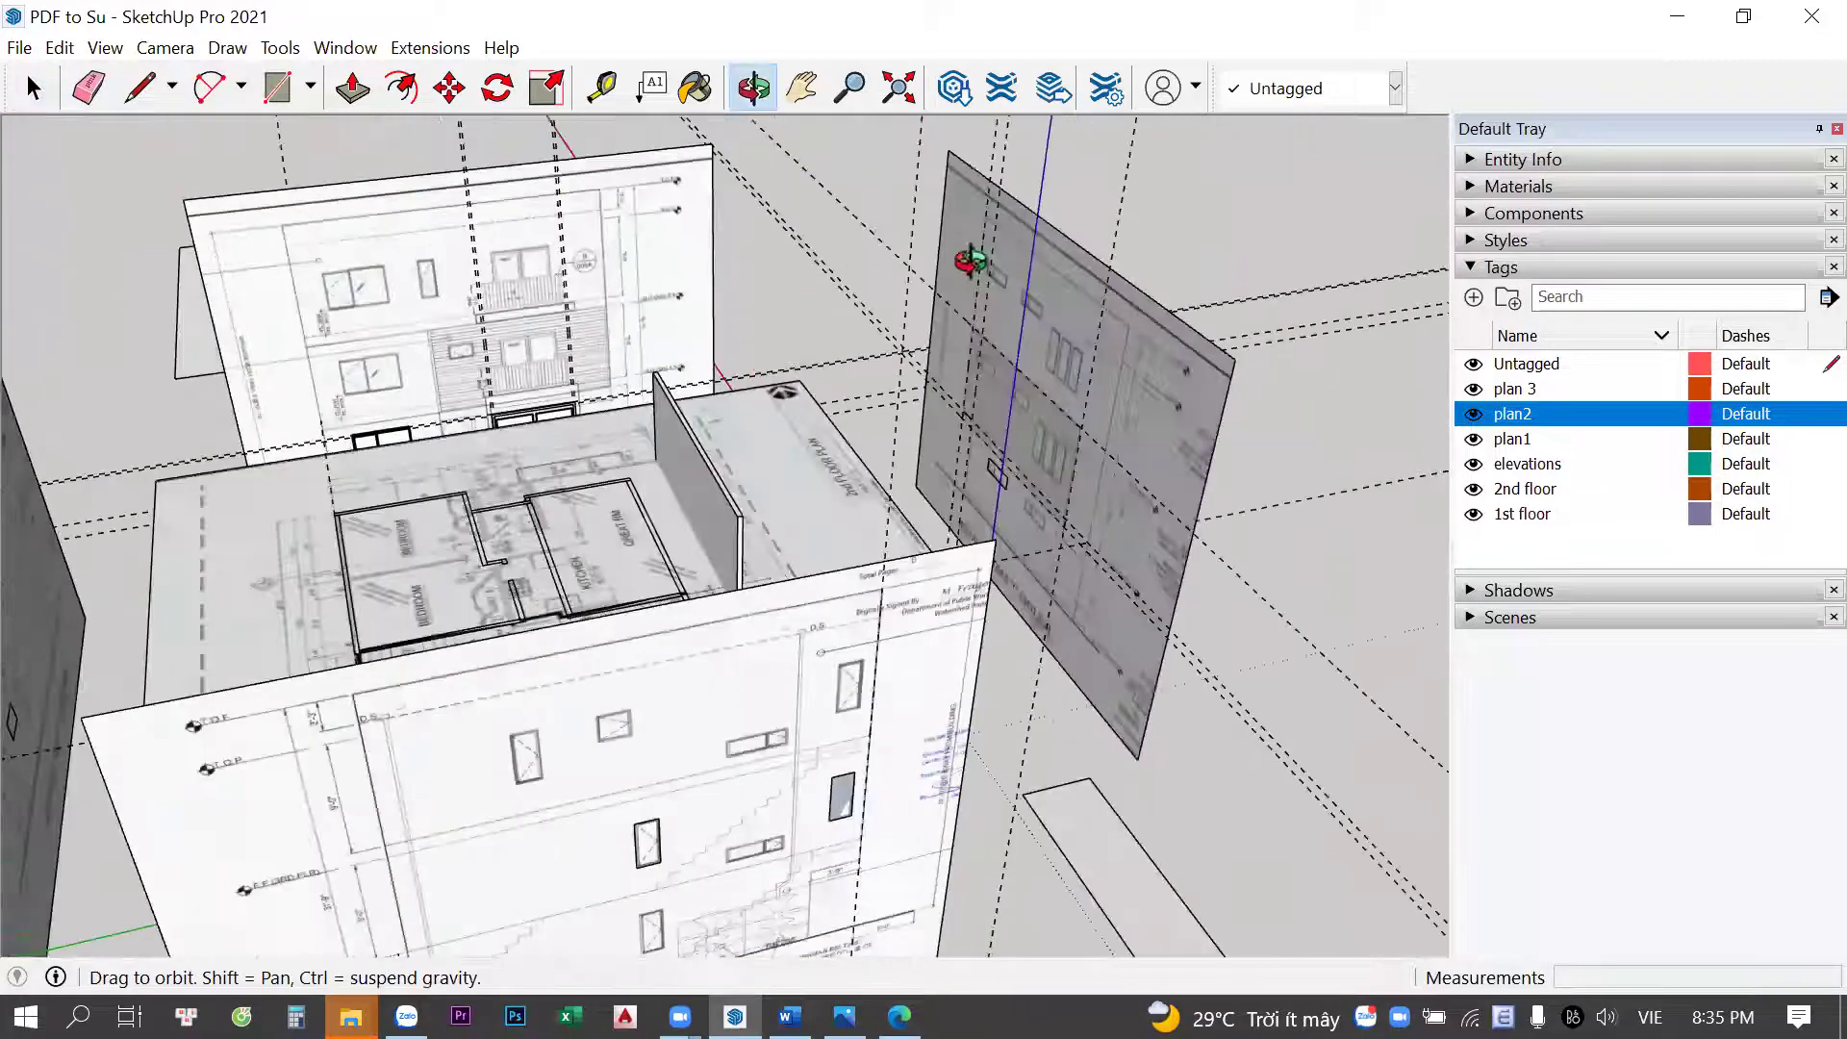
pyautogui.scroll(3, 847, 433)
pyautogui.scroll(1, 846, 433)
pyautogui.moveTo(847, 433)
pyautogui.mouseDown(button='middle')
pyautogui.moveTo(778, 445)
pyautogui.moveTo(825, 466)
pyautogui.mouseUp(button='middle')
pyautogui.scroll(1, 825, 466)
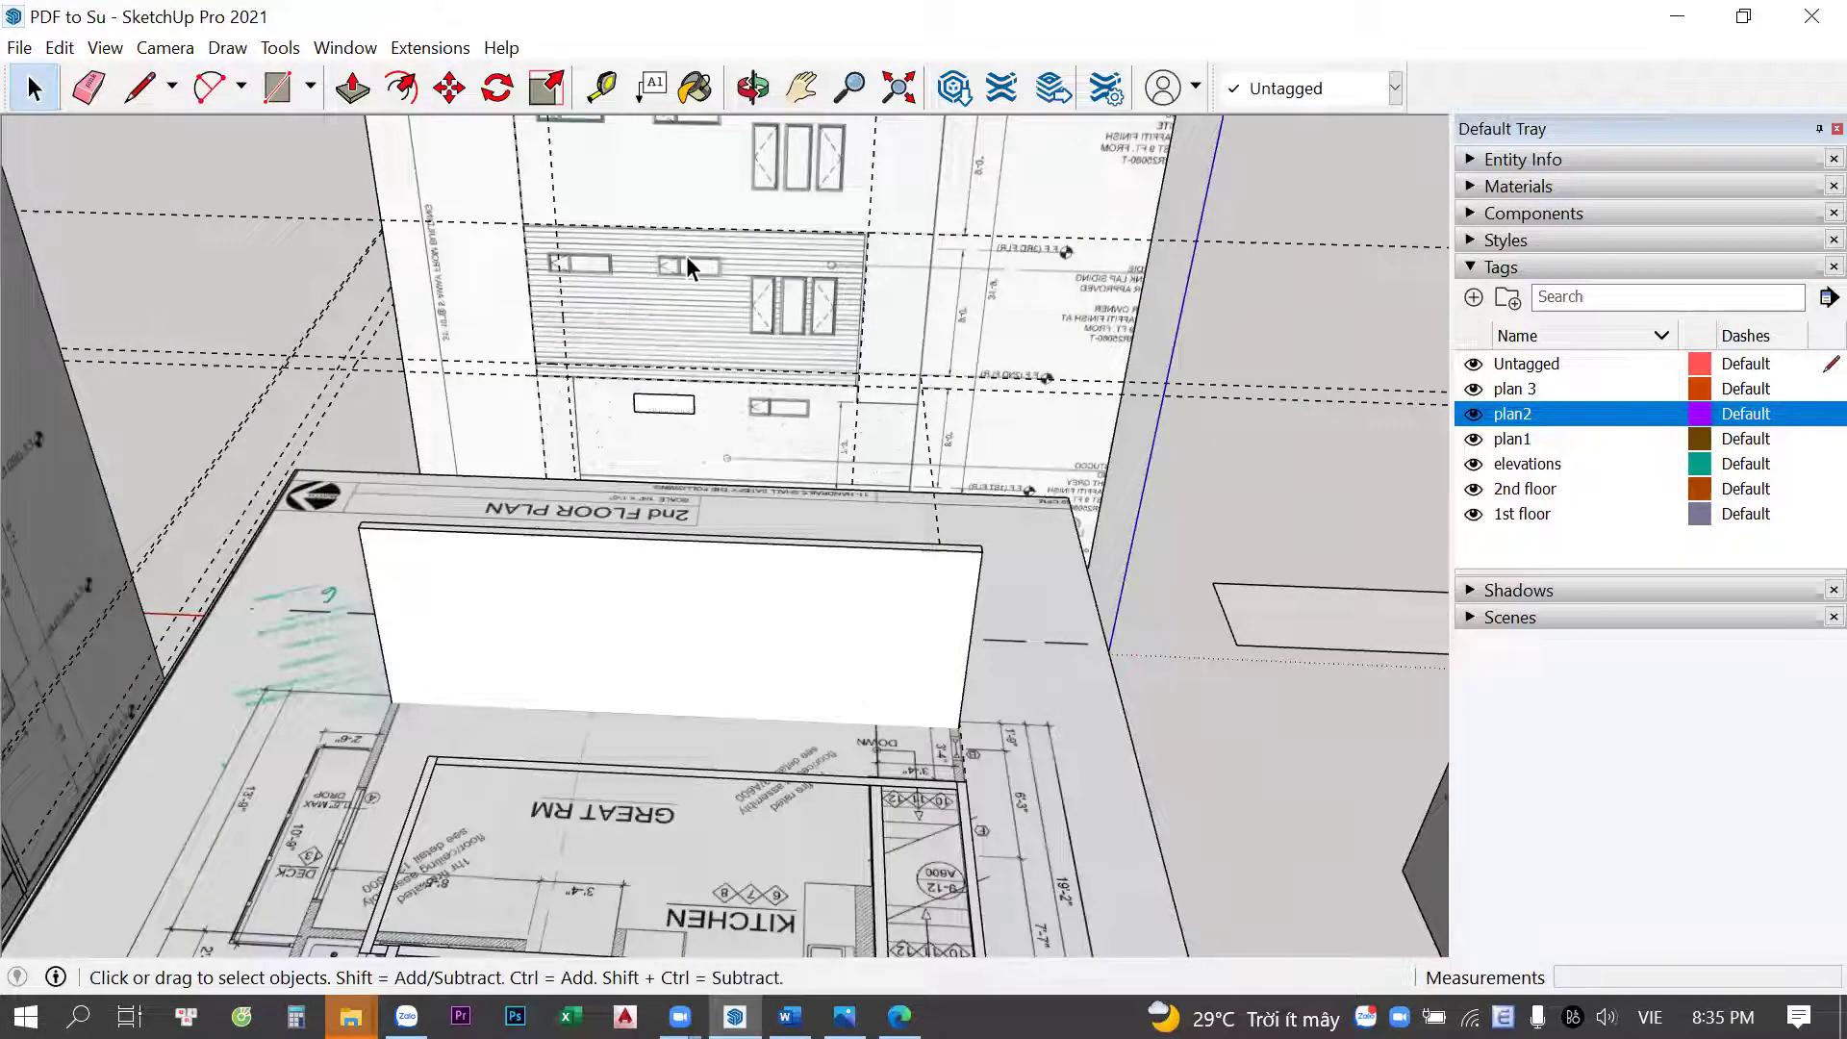
pyautogui.scroll(-2, 845, 308)
pyautogui.scroll(2, 787, 301)
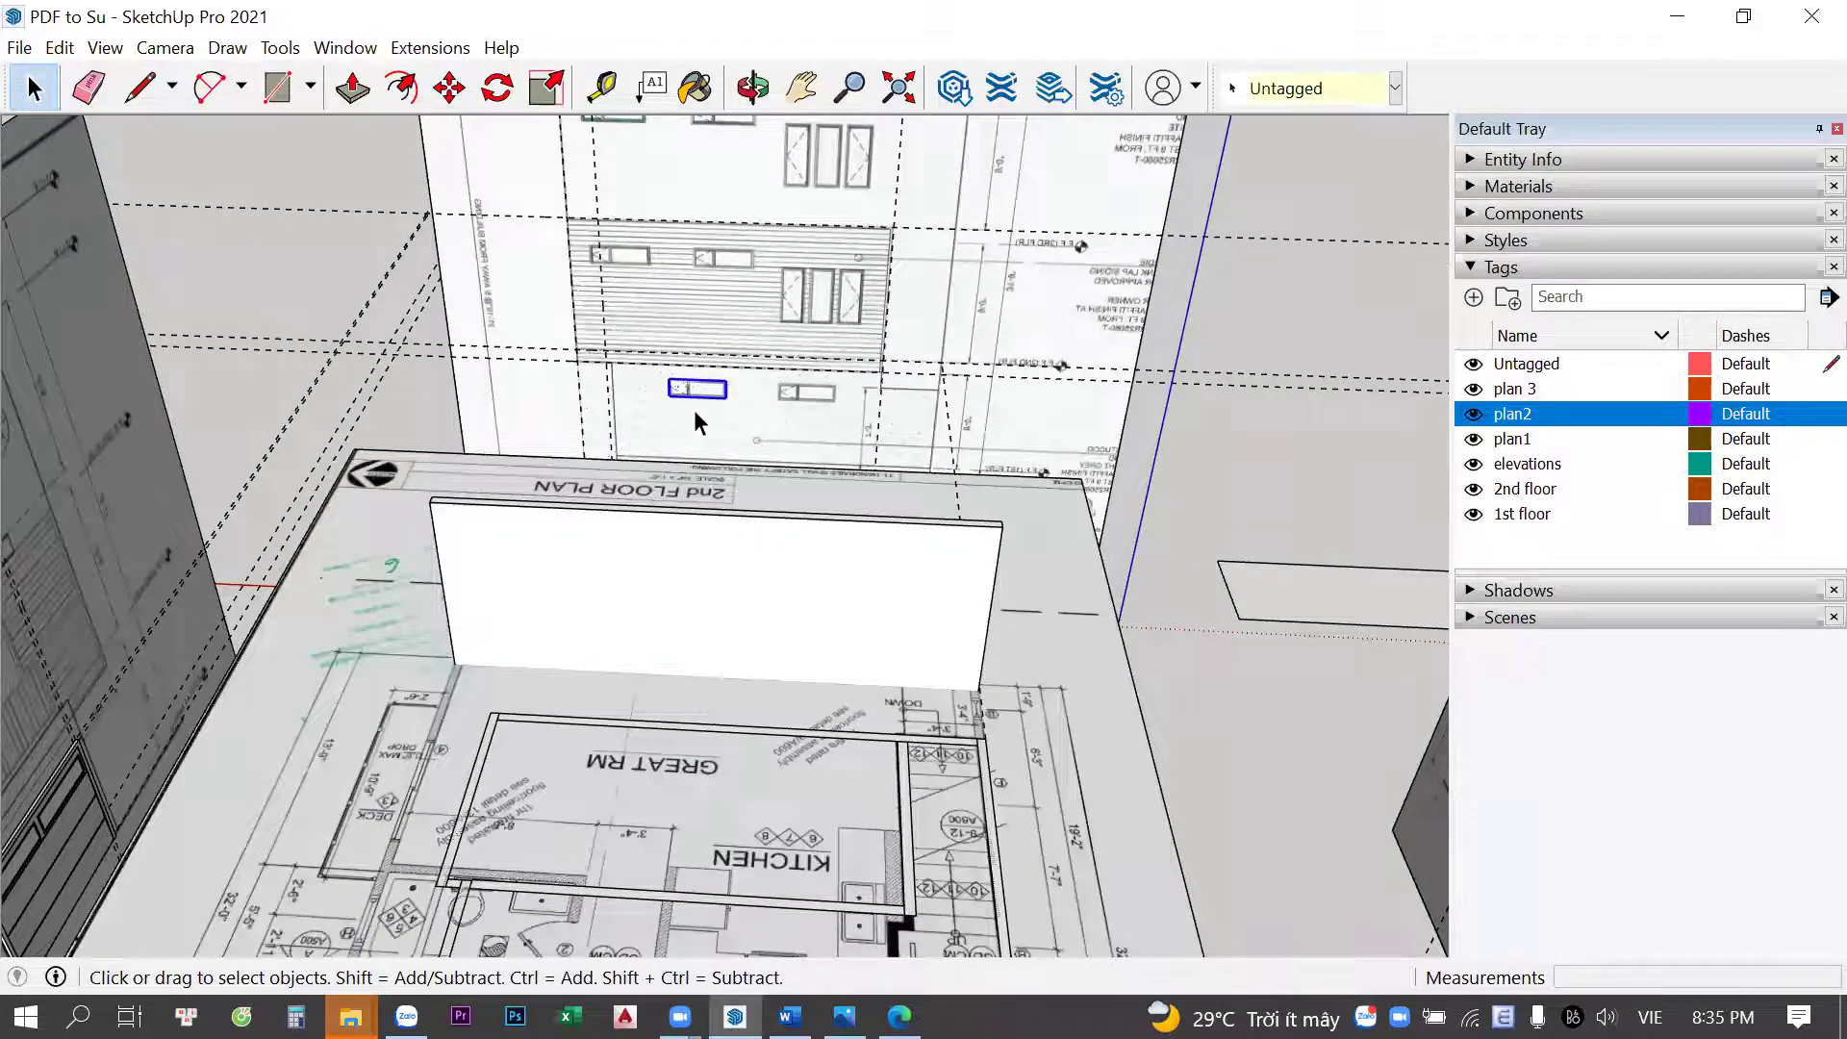
# Measure from the upper window corner on the elevation sheet with the Tape Measure
pyautogui.scroll(2, 847, 211)
pyautogui.scroll(2, 818, 327)
pyautogui.scroll(2, 837, 294)
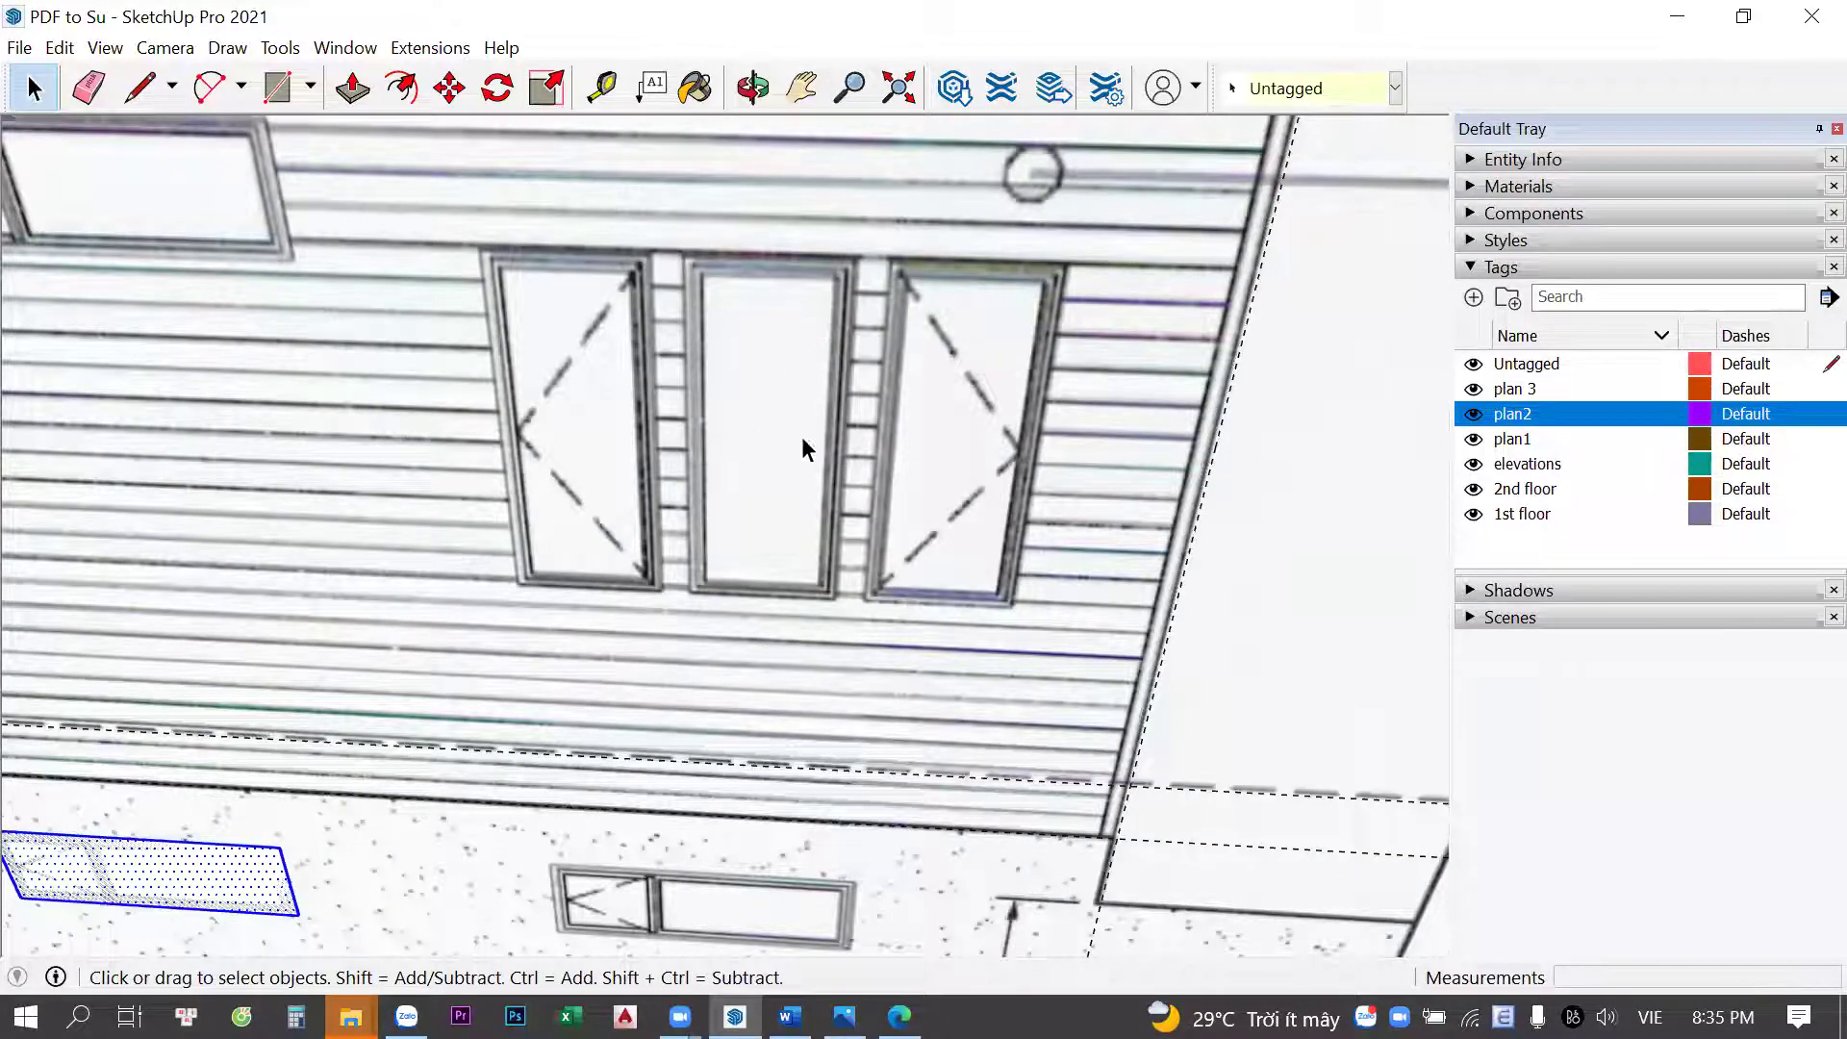
pyautogui.scroll(-3, 752, 508)
pyautogui.scroll(-2, 758, 477)
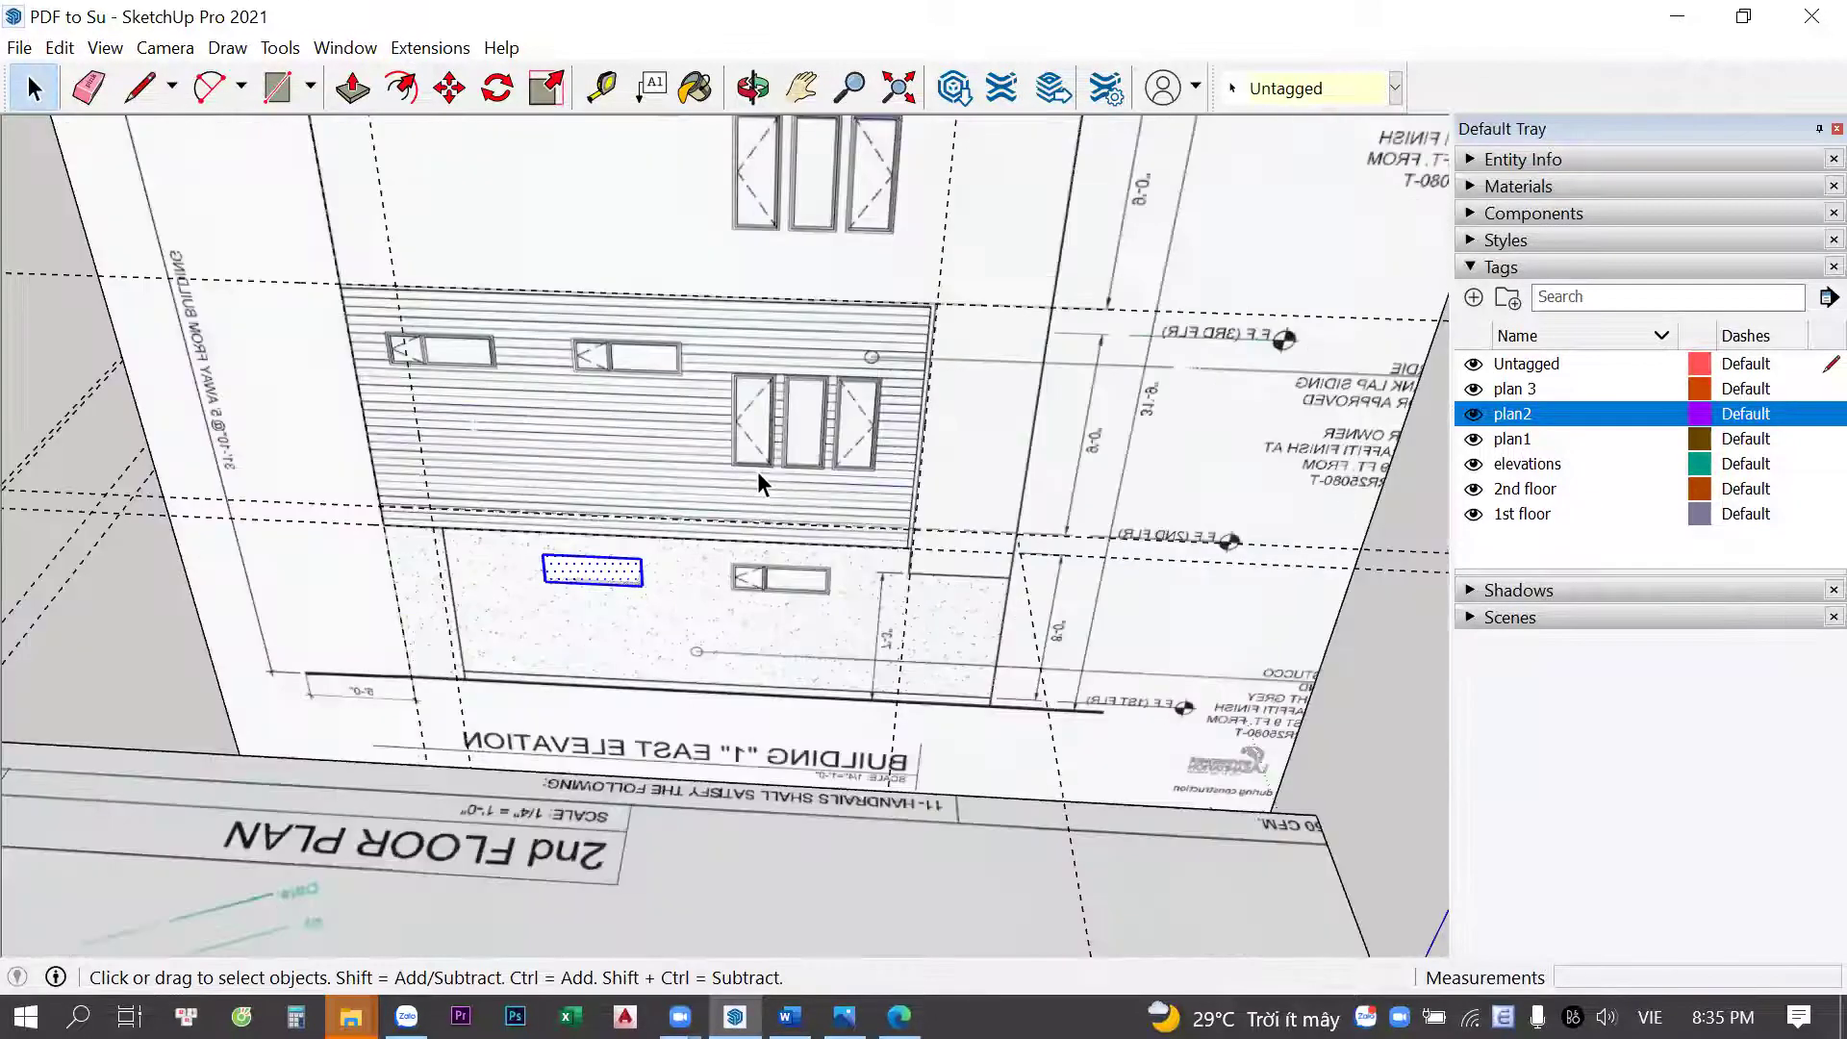
pyautogui.scroll(-1, 758, 481)
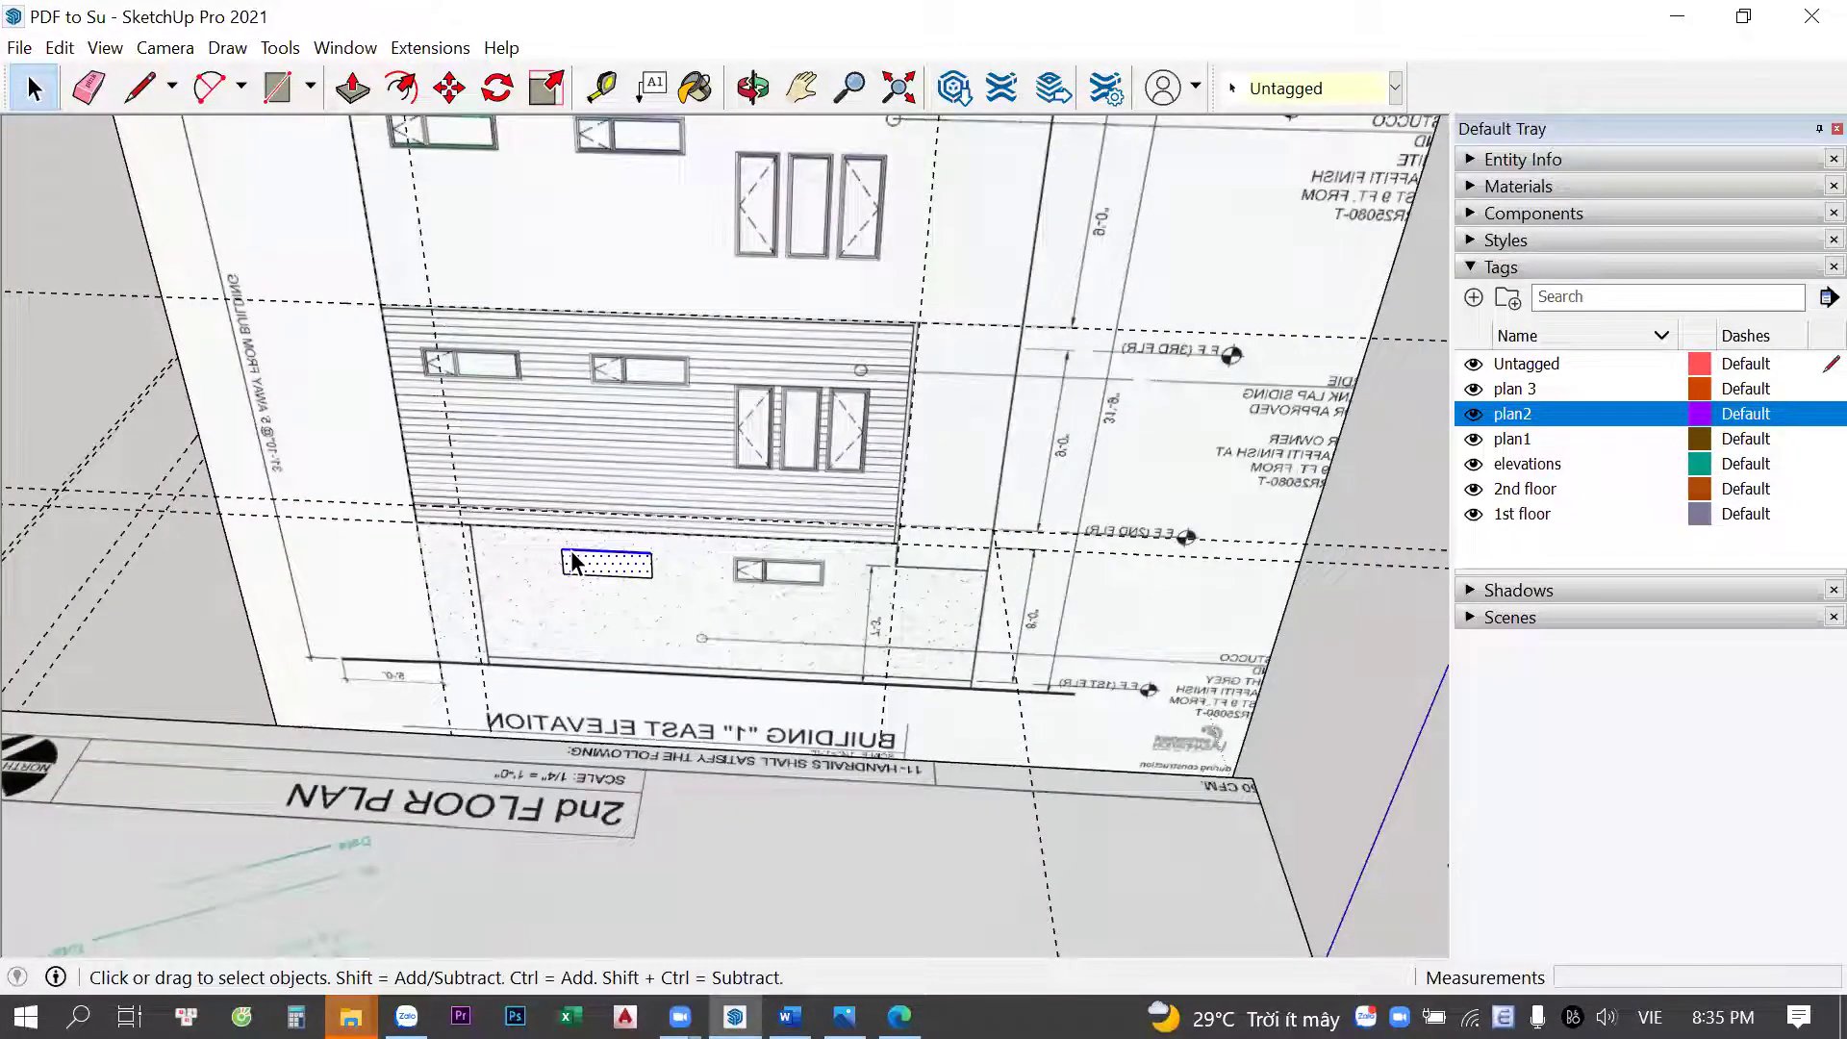
pyautogui.moveTo(571, 561); pyautogui.dragTo(573, 519, button='middle')
pyautogui.scroll(3, 575, 510)
pyautogui.press('t')
pyautogui.scroll(2, 500, 539)
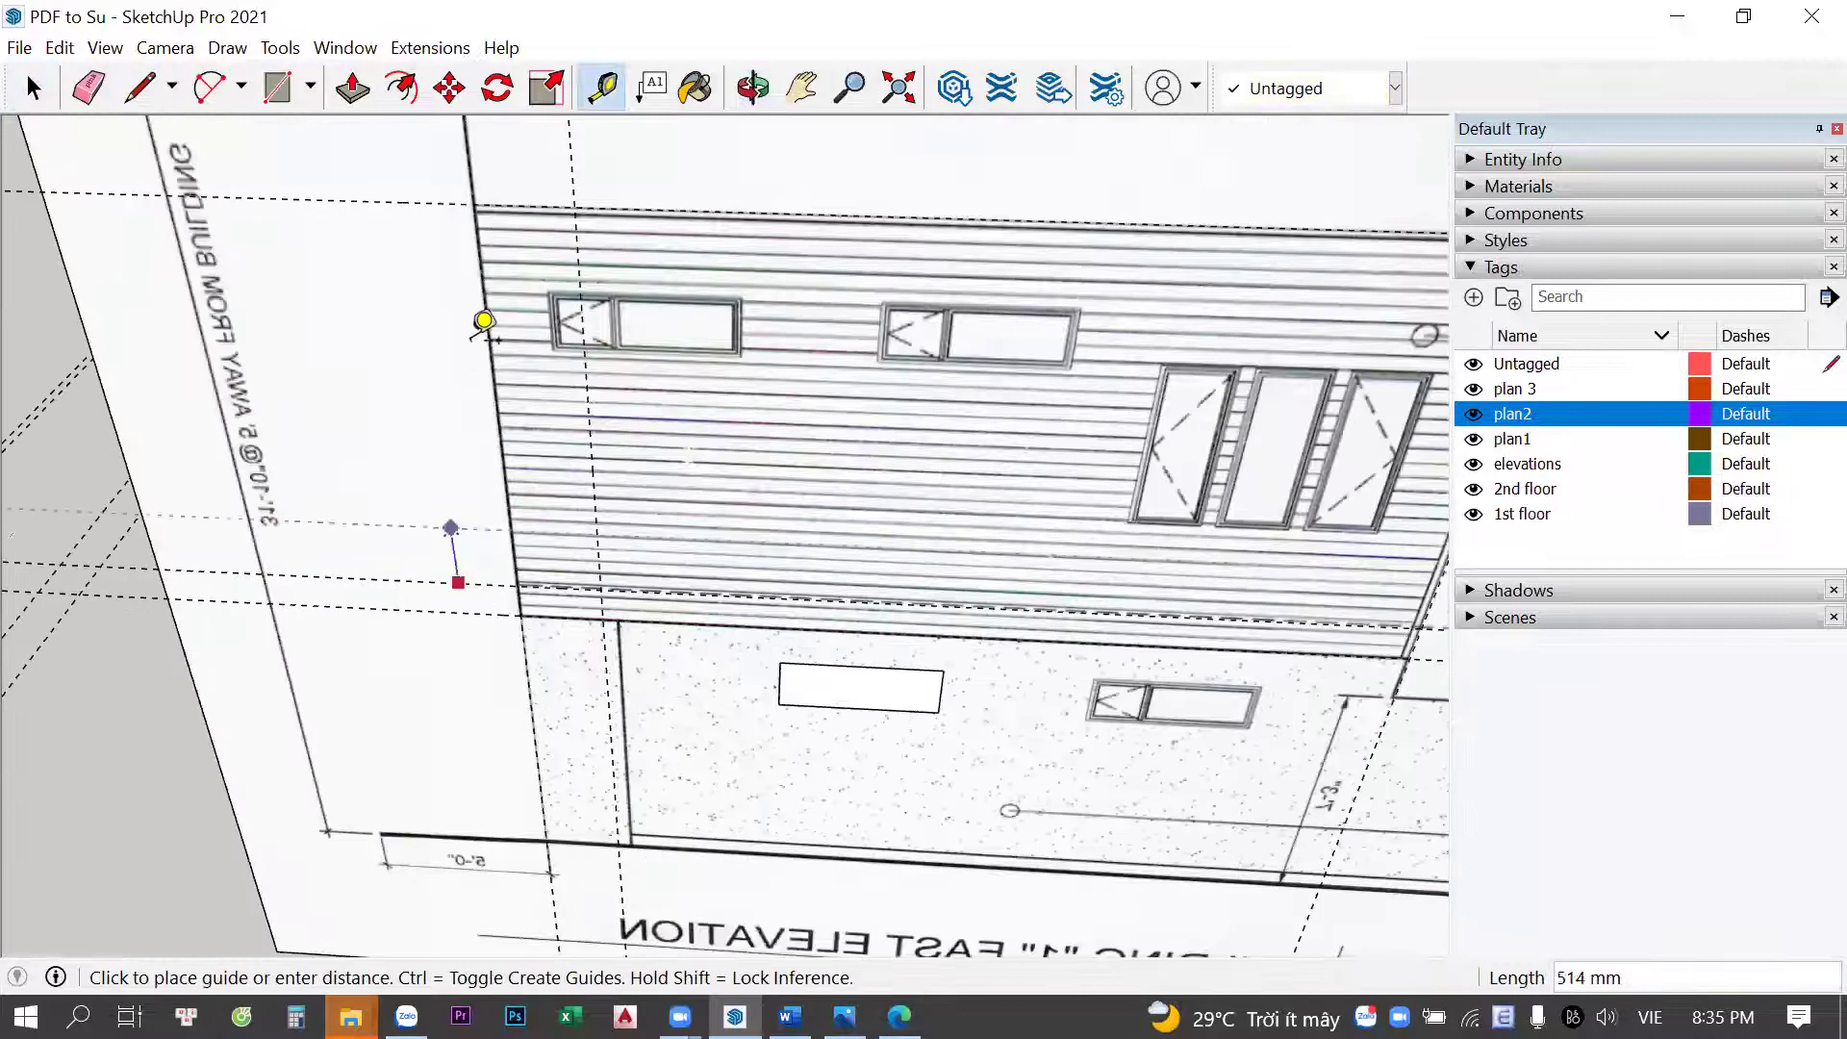
pyautogui.scroll(2, 484, 318)
pyautogui.scroll(1, 482, 241)
pyautogui.scroll(1, 452, 260)
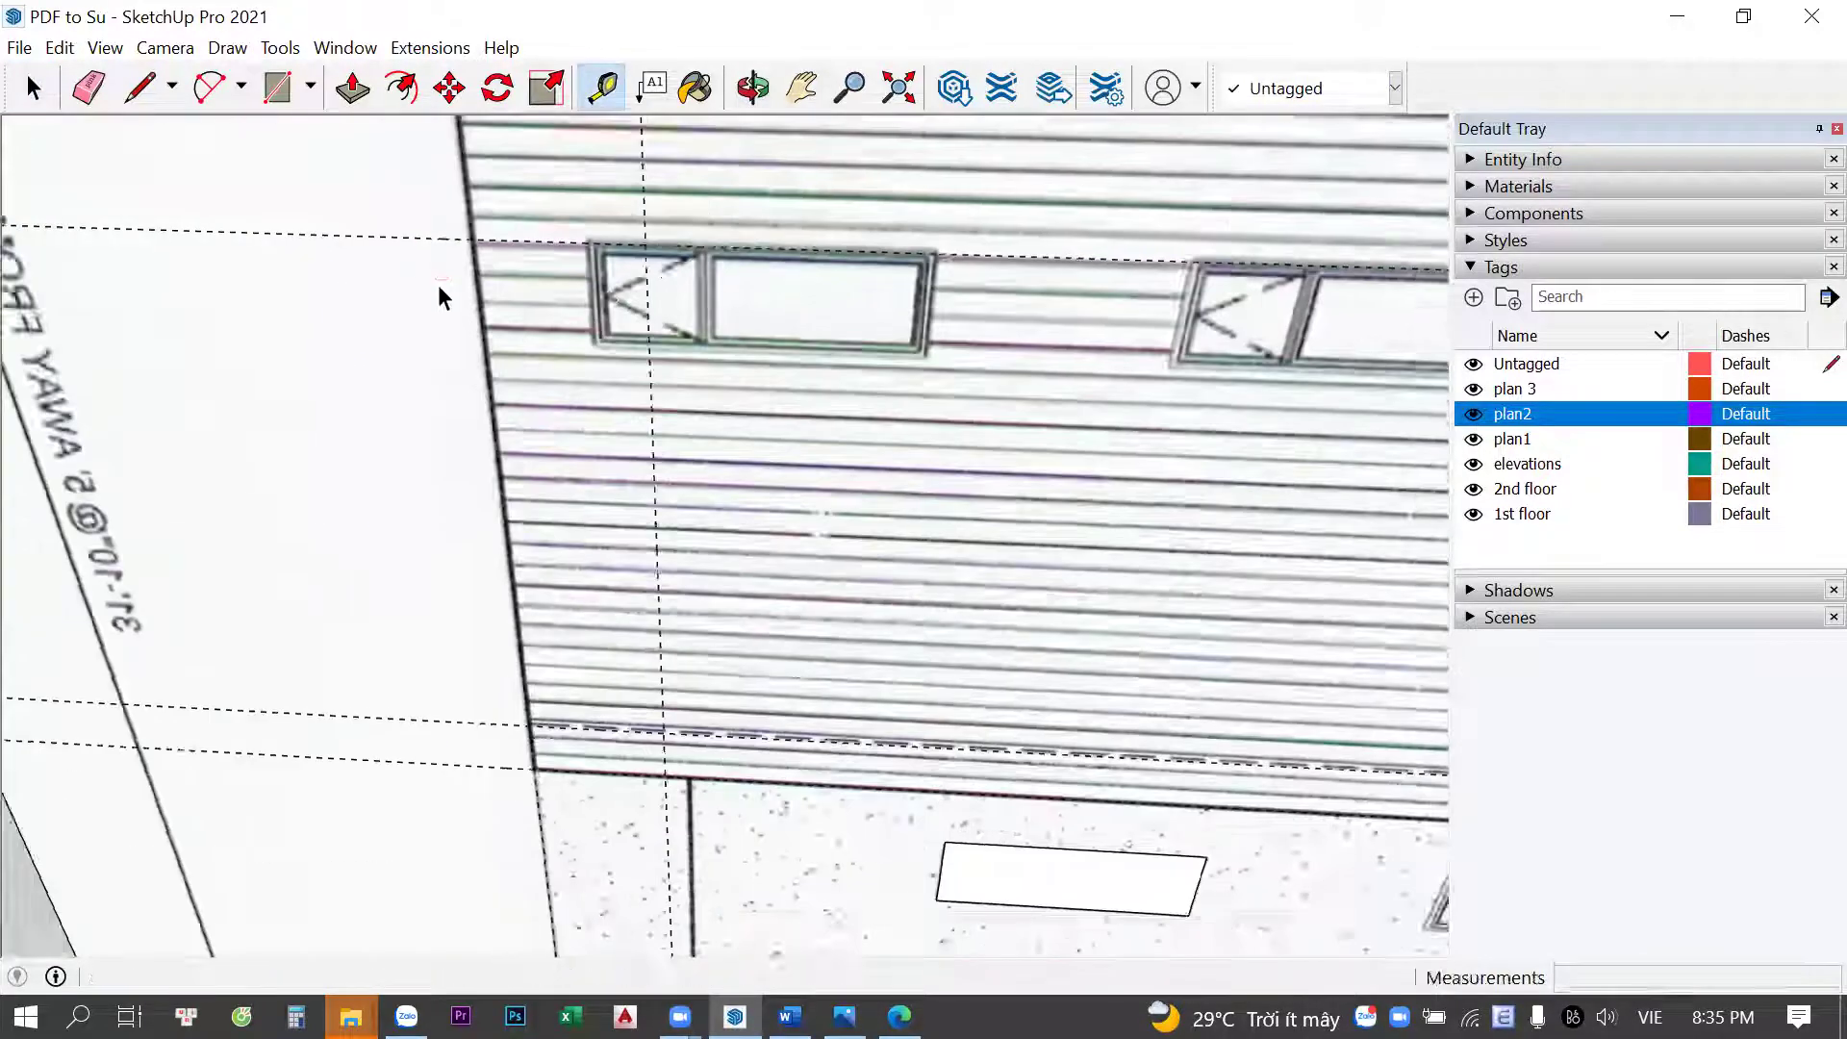
pyautogui.scroll(1, 577, 269)
pyautogui.click(635, 256)
pyautogui.scroll(1, 602, 250)
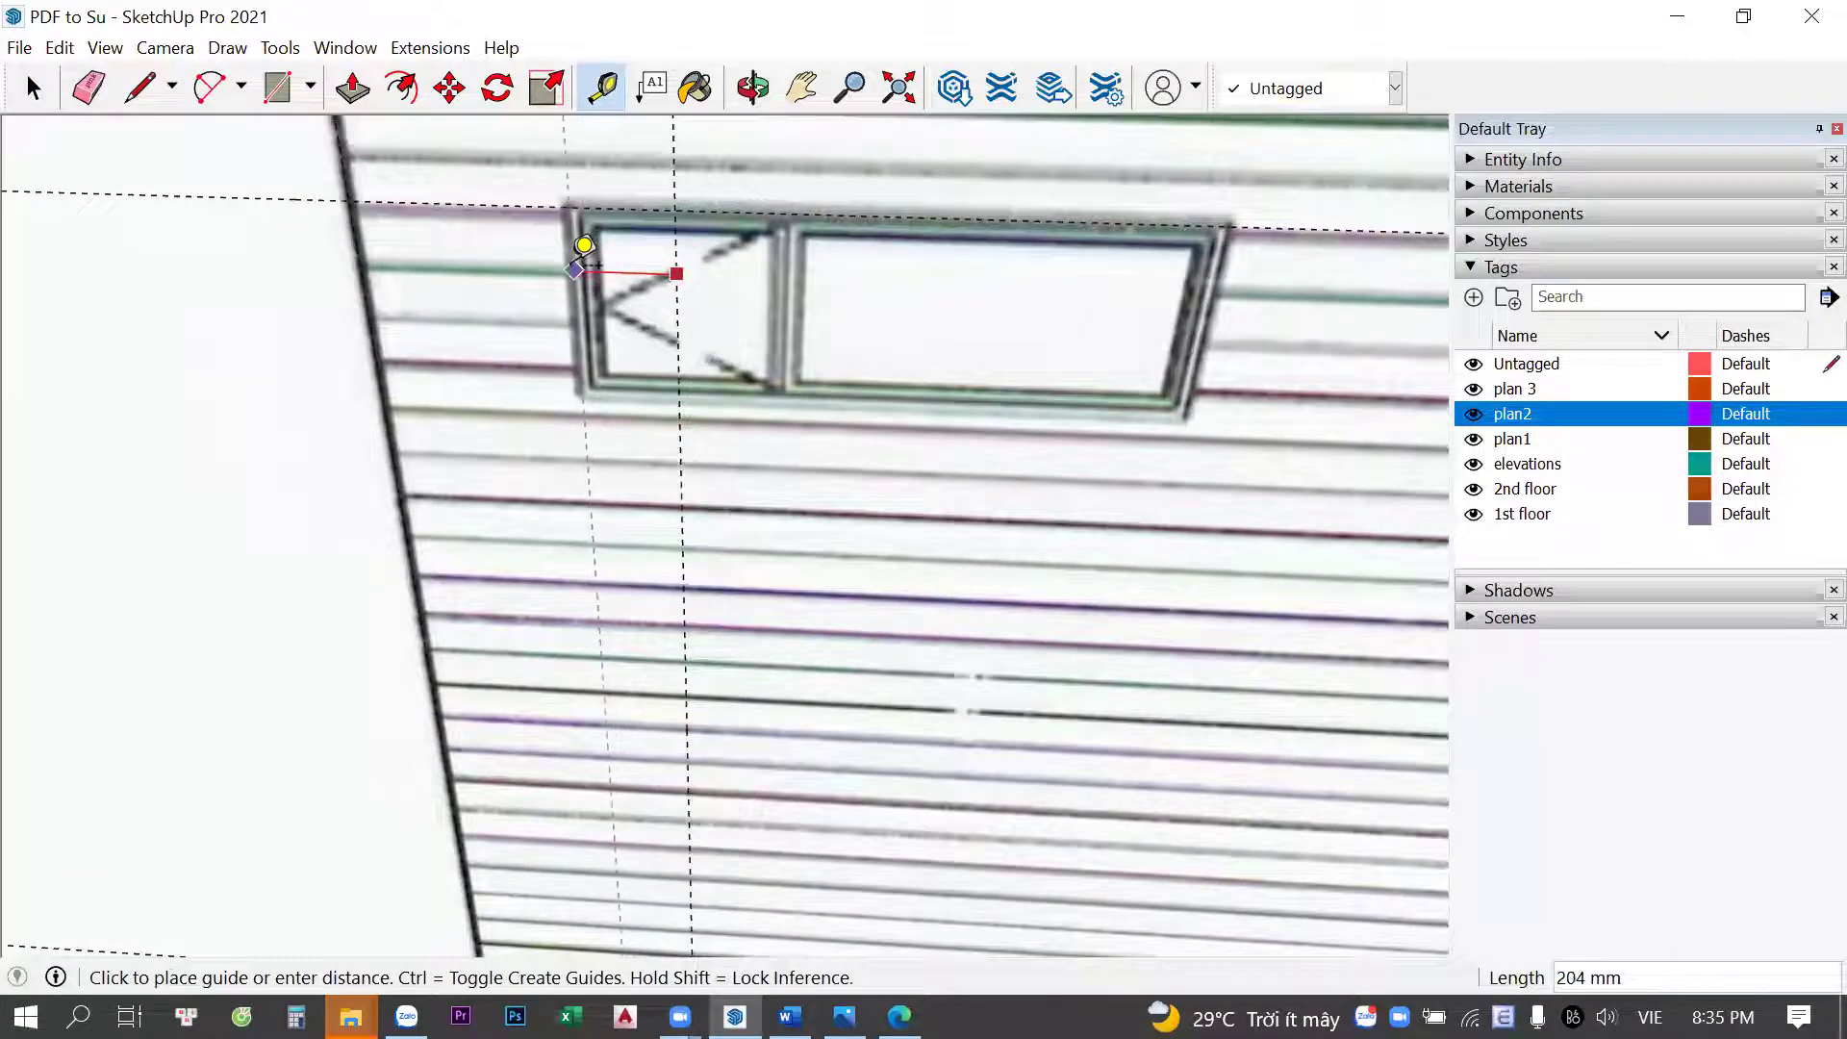
pyautogui.press('space')
pyautogui.scroll(-3, 523, 285)
pyautogui.scroll(-2, 523, 285)
# Copy the small ground-floor rectangle to the upper elevation window's top-left corner
pyautogui.click(852, 654)
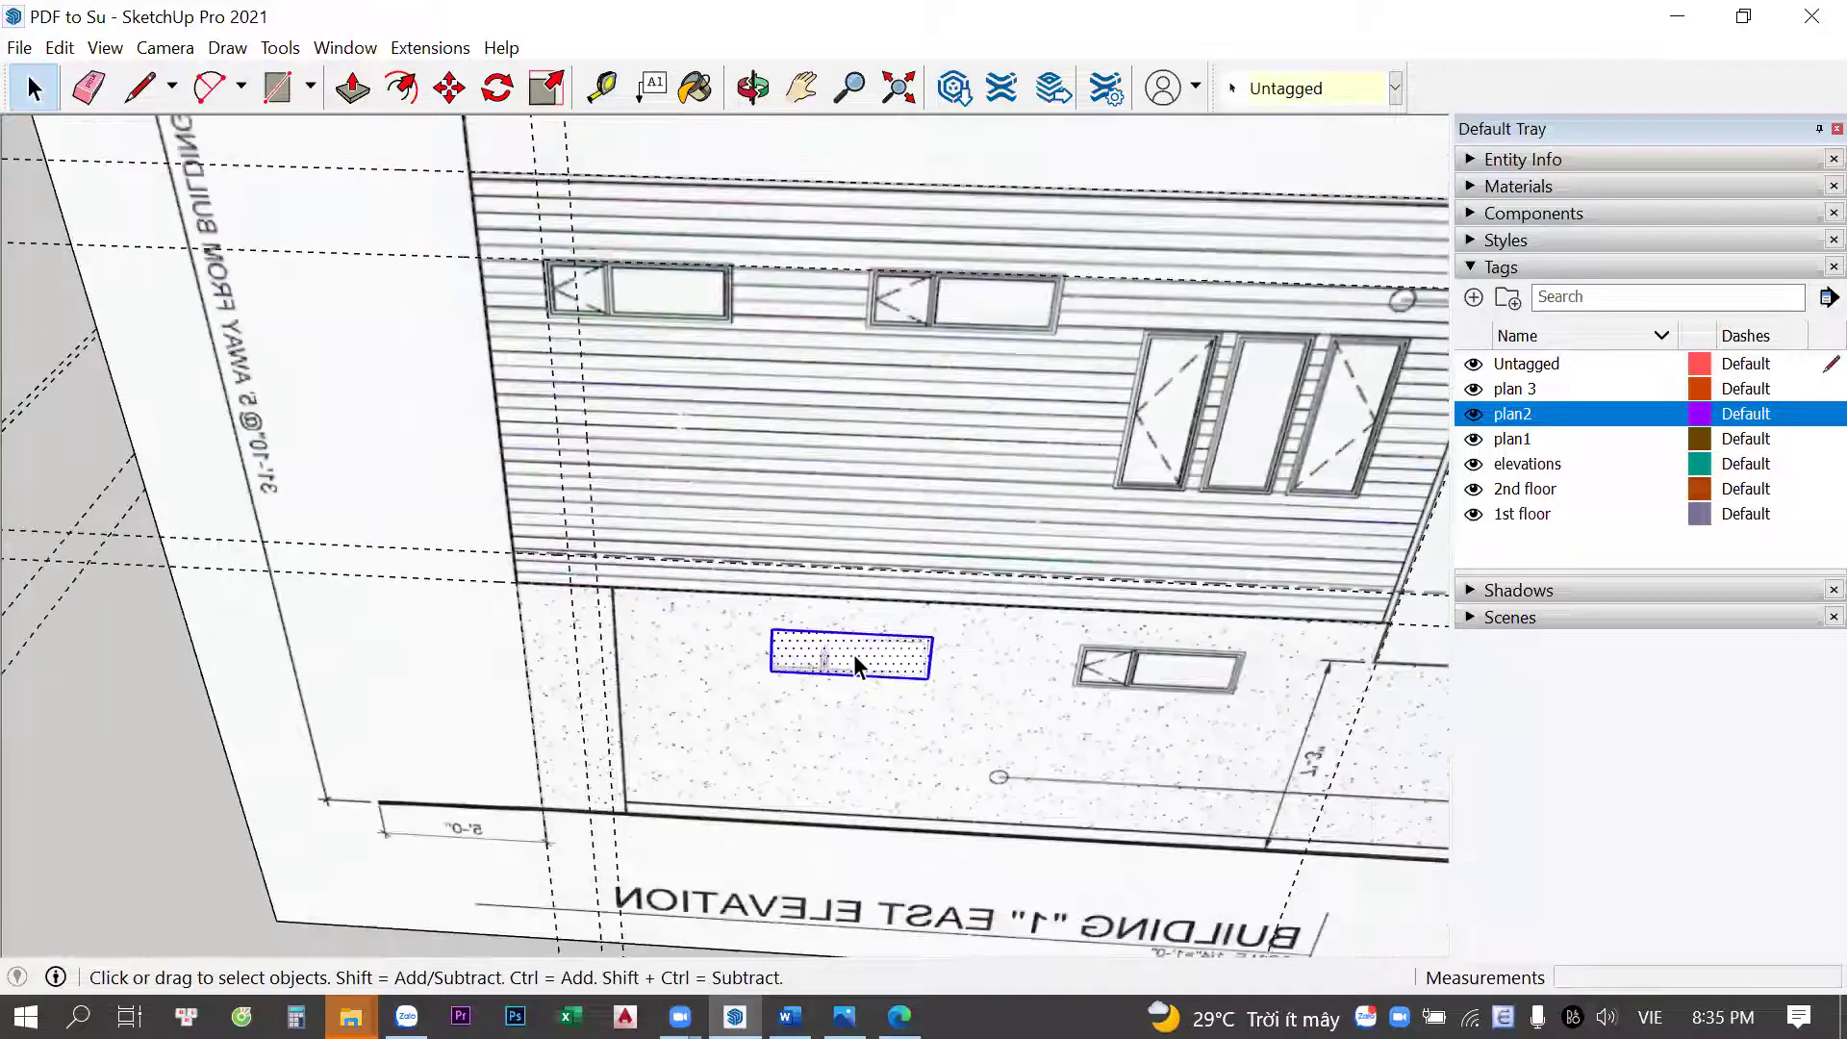
pyautogui.press('m')
pyautogui.press('ctrl')
pyautogui.click(774, 632)
pyautogui.scroll(2, 551, 252)
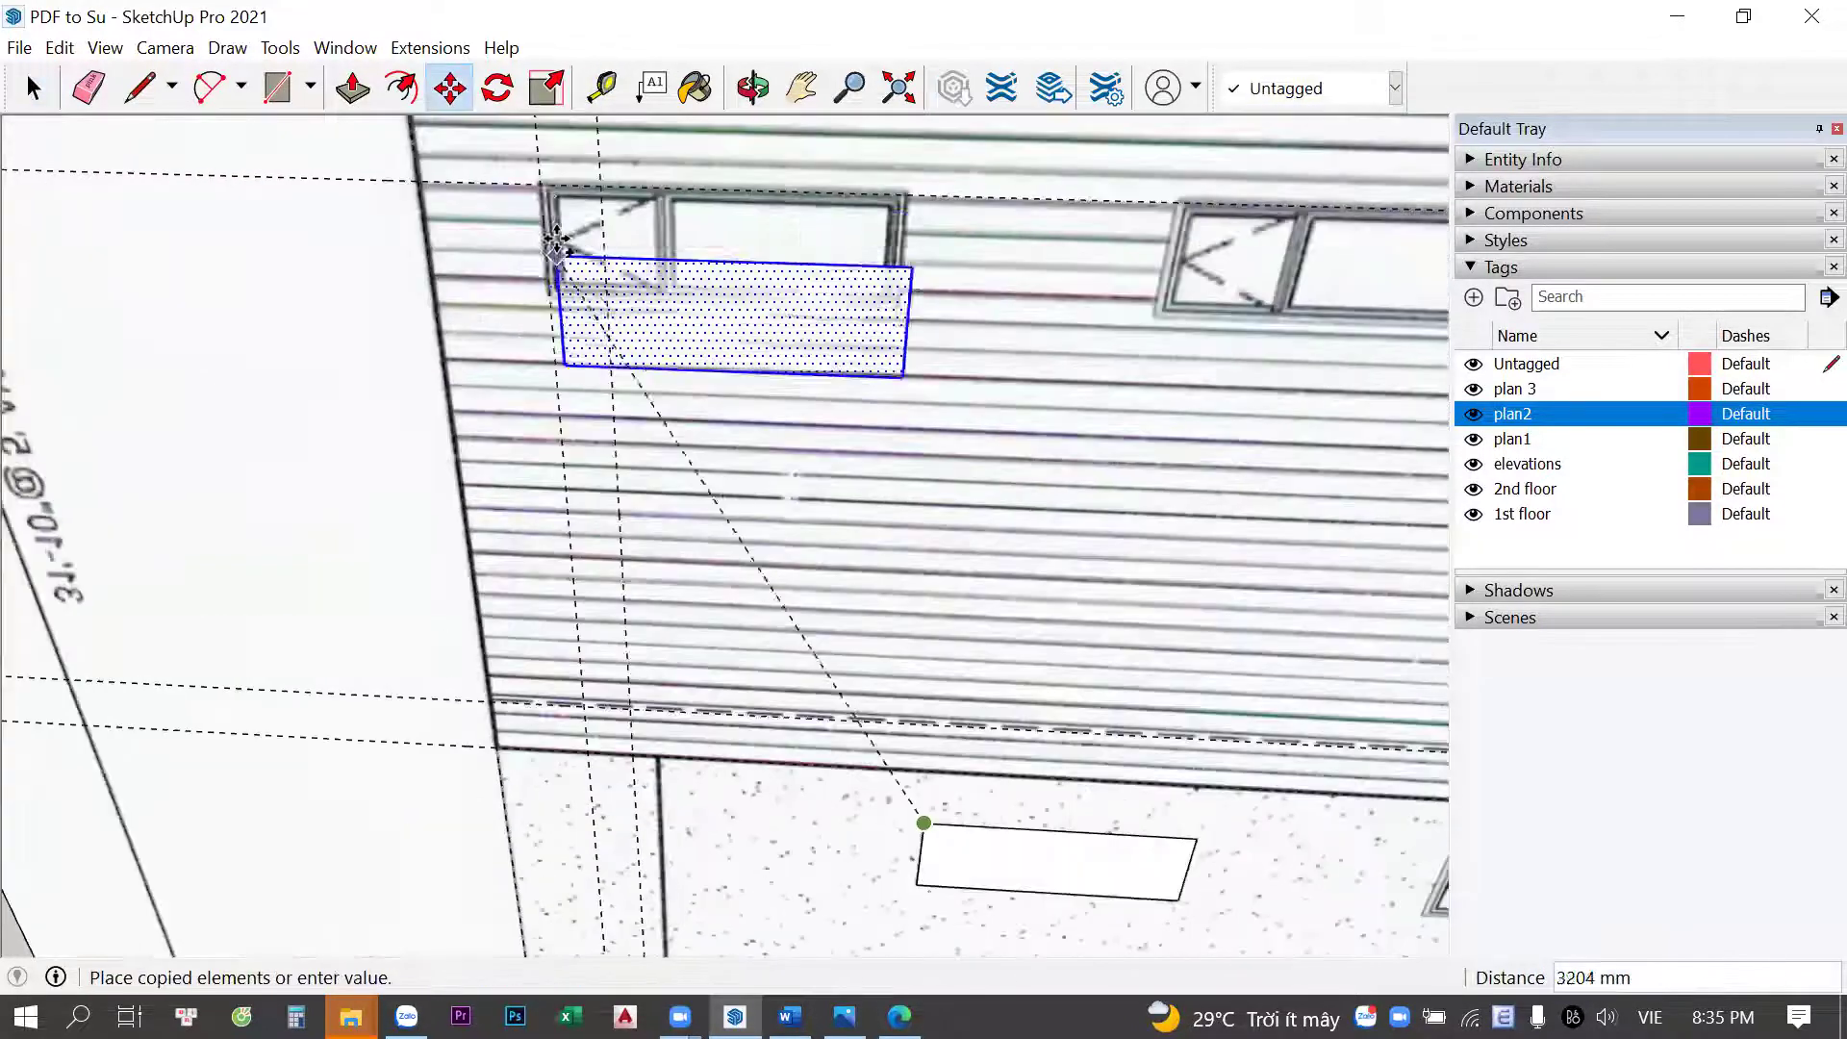
pyautogui.click(545, 192)
pyautogui.scroll(-1, 545, 193)
# Place a guide from the window corner and copy the rectangle over the second upper window
pyautogui.press('t')
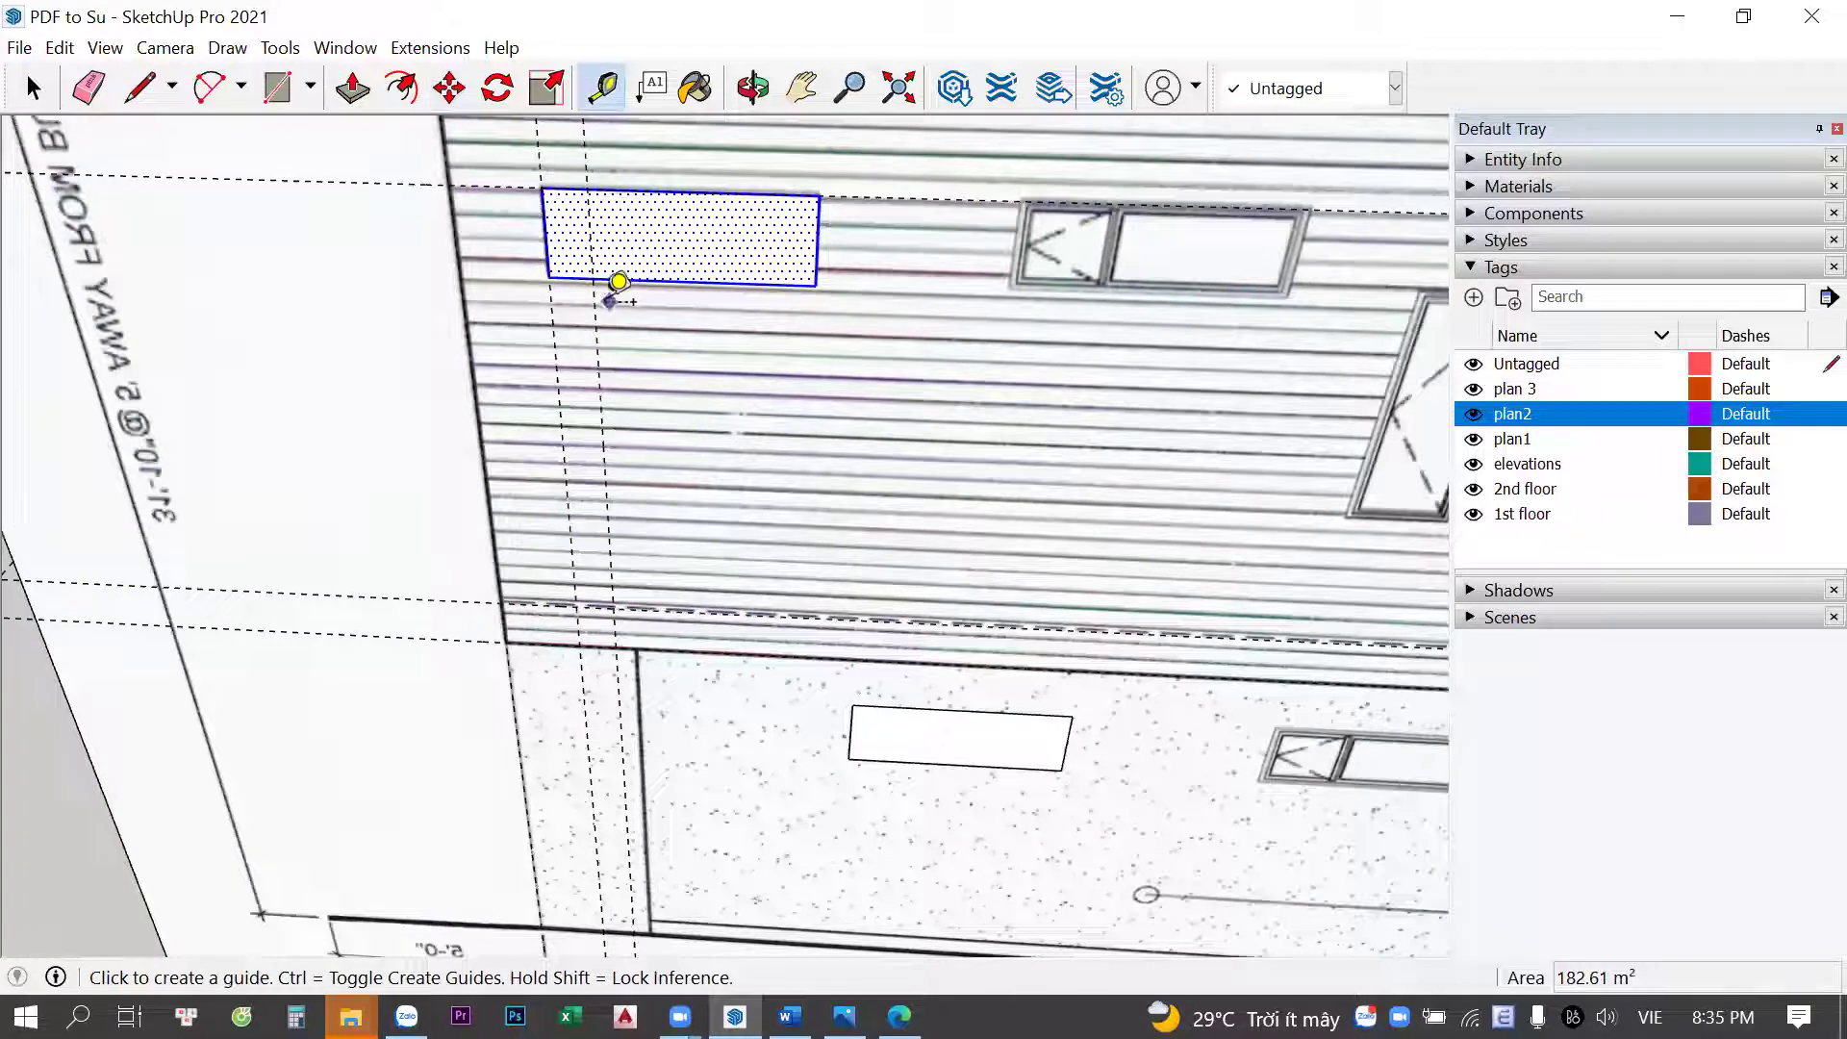
pyautogui.click(619, 282)
pyautogui.scroll(1, 1093, 165)
pyautogui.scroll(1, 1001, 163)
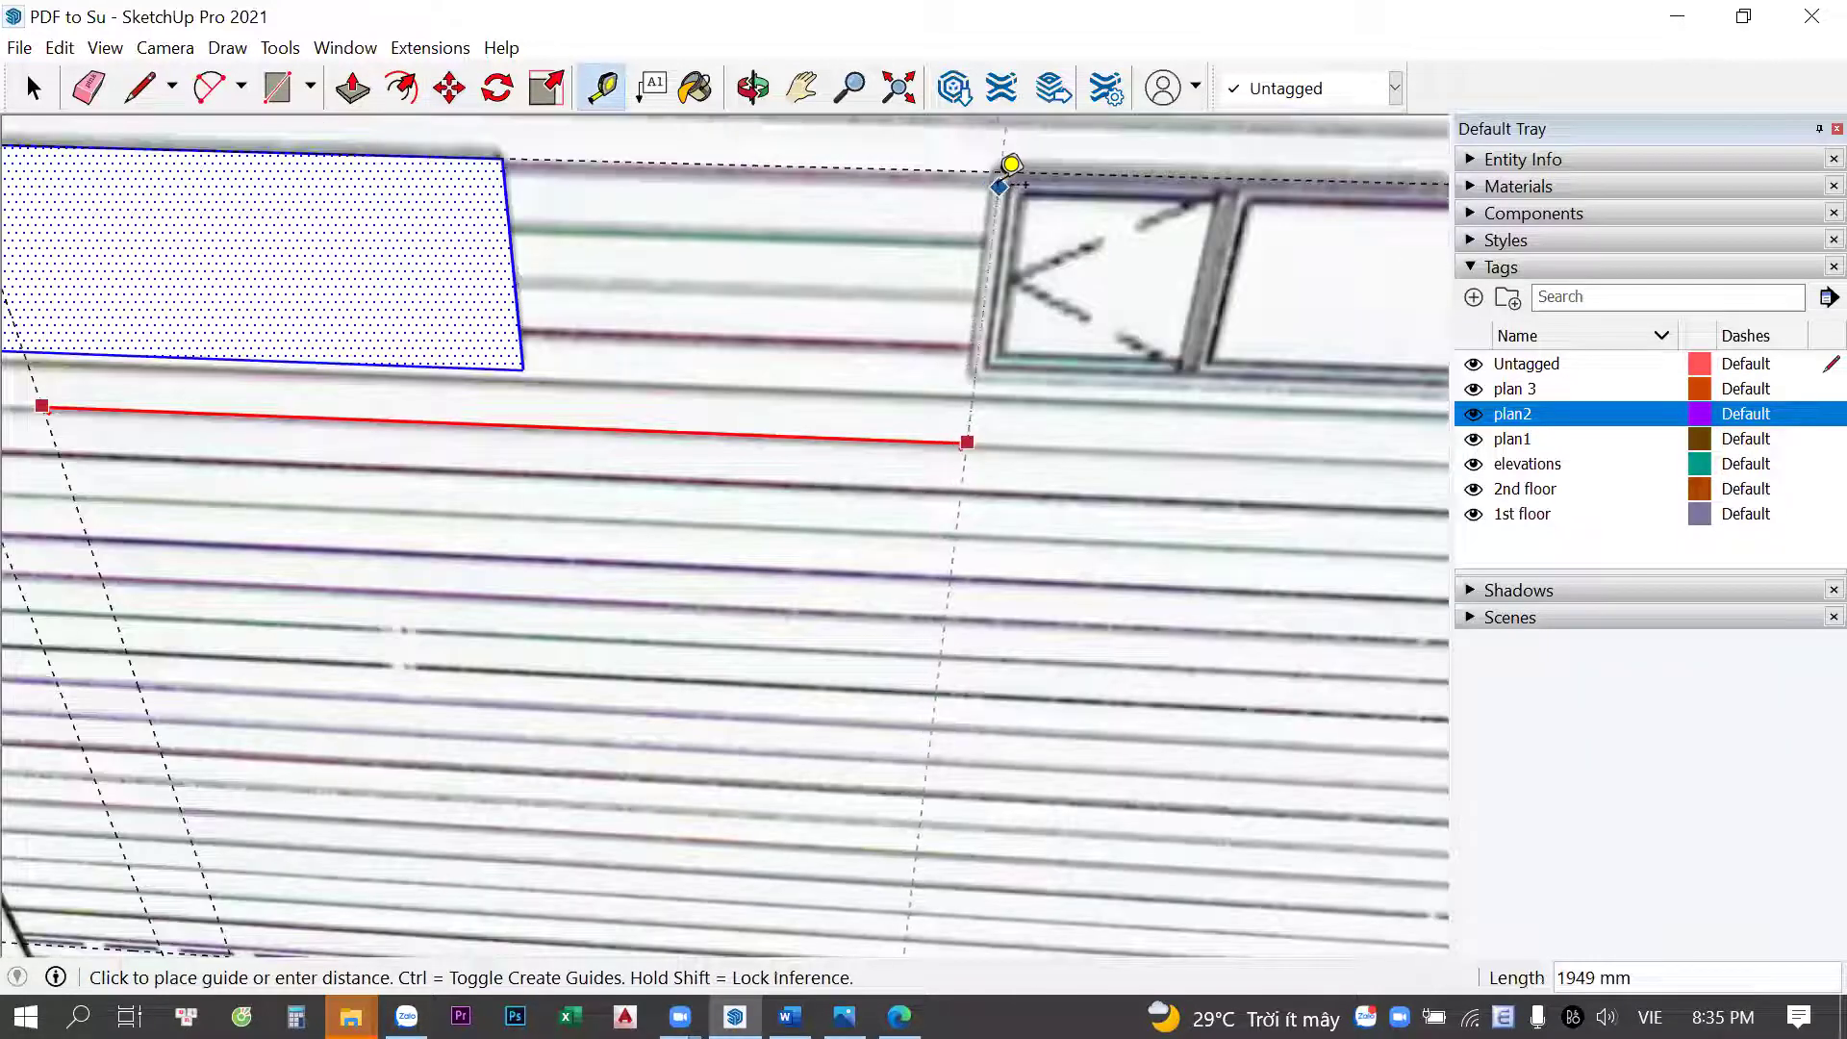
pyautogui.click(1011, 165)
pyautogui.scroll(-2, 962, 240)
pyautogui.scroll(-2, 845, 309)
pyautogui.press('m')
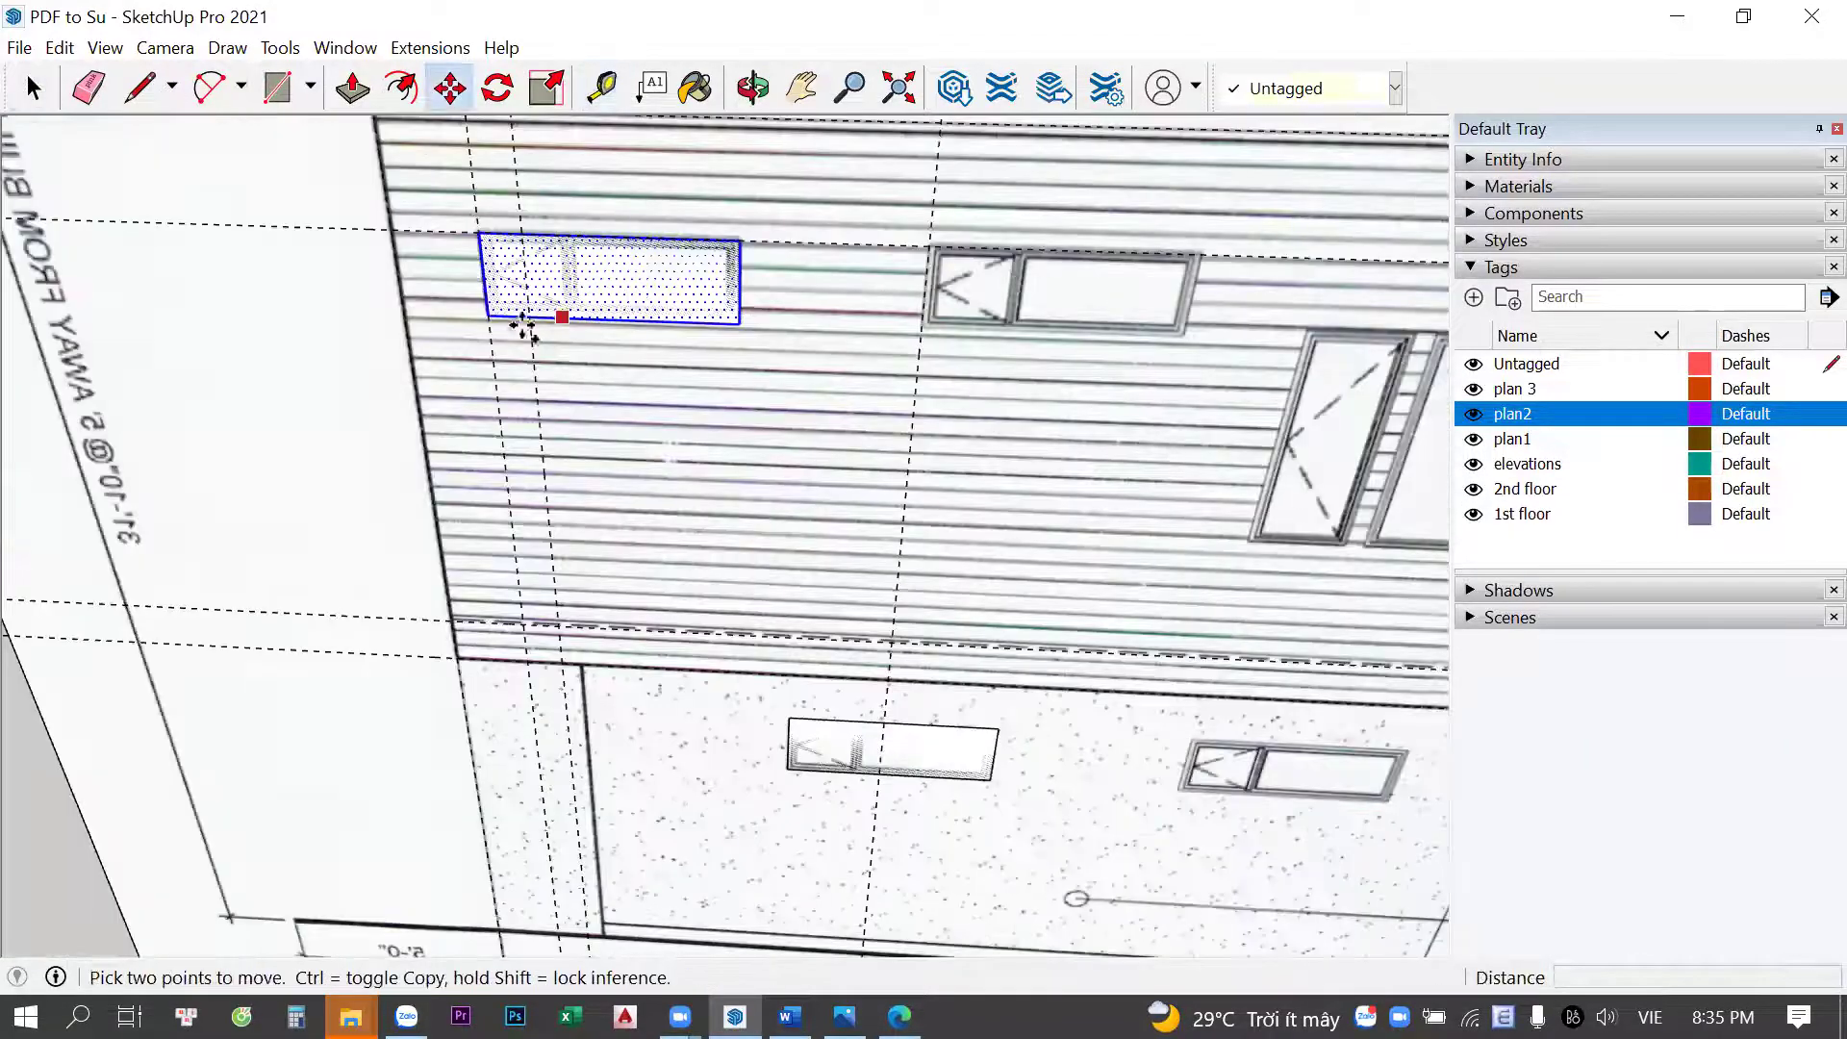
pyautogui.click(498, 337)
pyautogui.press('ctrl')
pyautogui.click(916, 339)
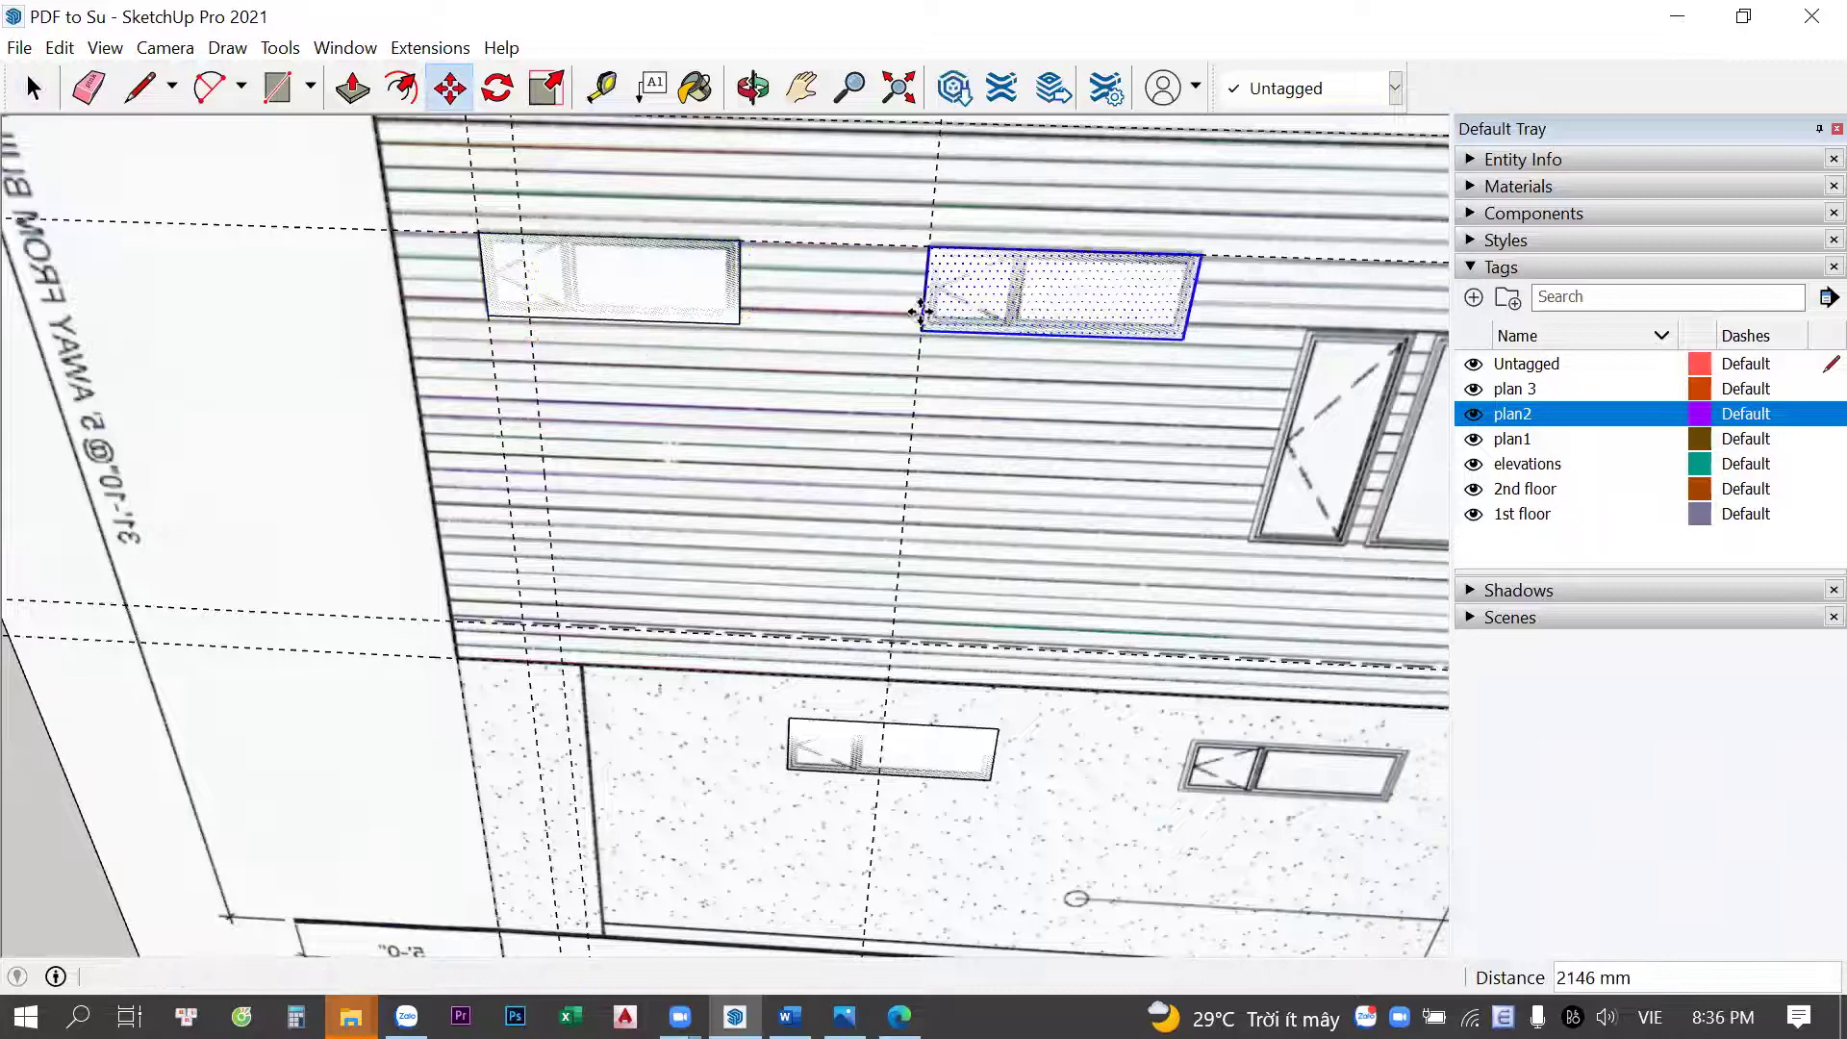
pyautogui.scroll(-2, 724, 312)
pyautogui.press('space')
# Copy both window rectangles down onto the white second-floor wall
pyautogui.keyDown('shift'); pyautogui.click(723, 302); pyautogui.keyUp('shift')
pyautogui.scroll(-3, 724, 302)
pyautogui.press('m')
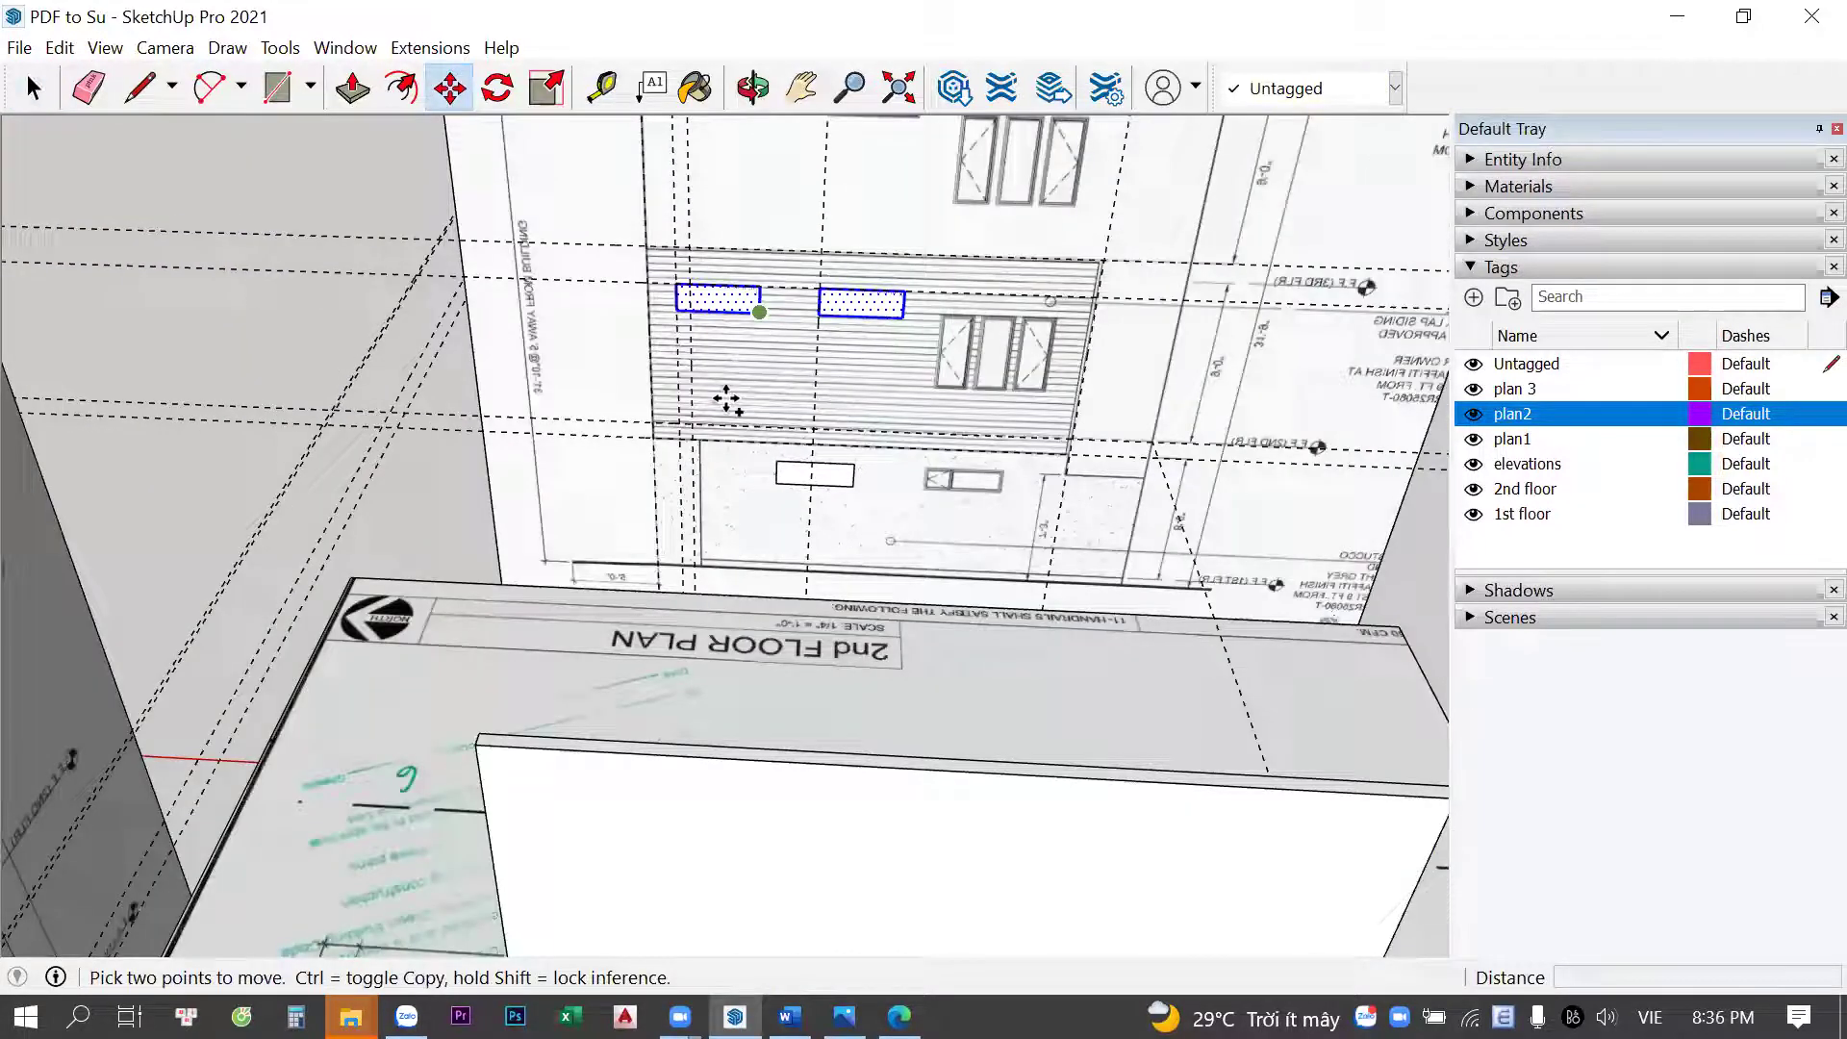
pyautogui.click(749, 339)
pyautogui.press('ctrl')
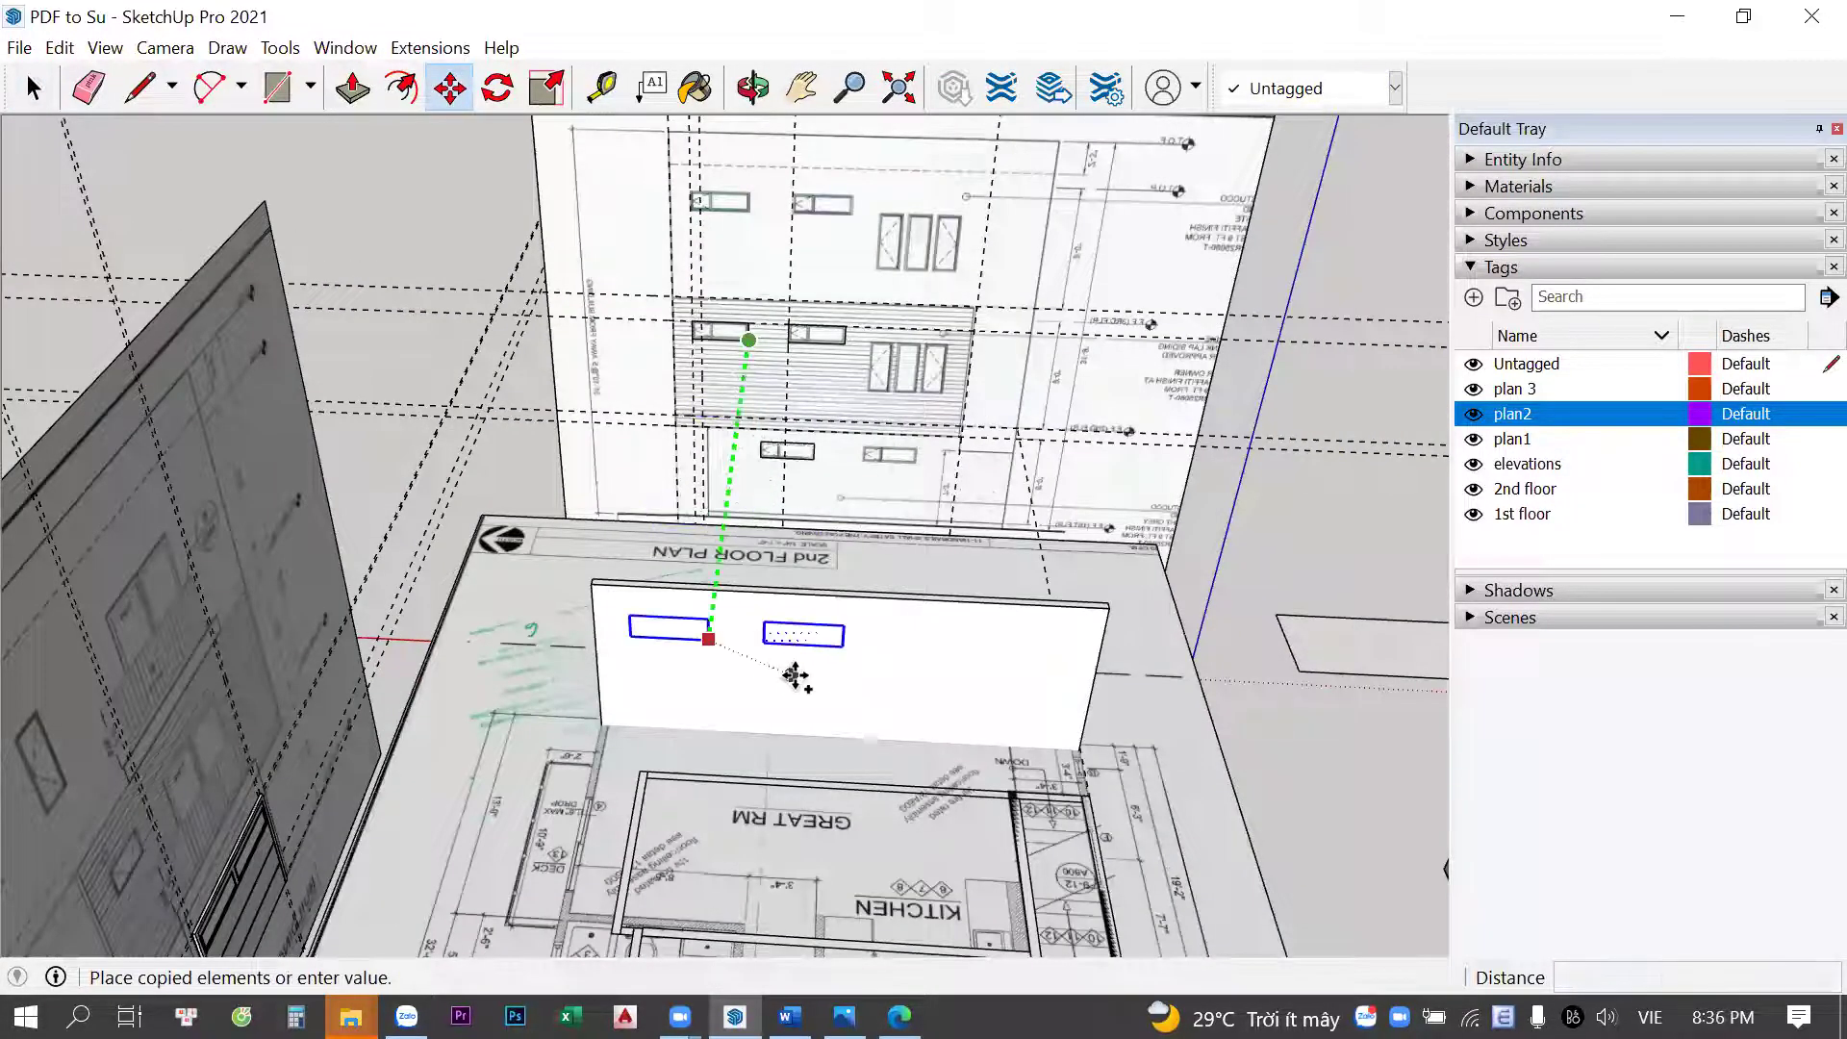
pyautogui.click(792, 672)
pyautogui.press('space')
# Explode the copied rectangles and push both windows into the wall to the same depth
pyautogui.rightClick(736, 677)
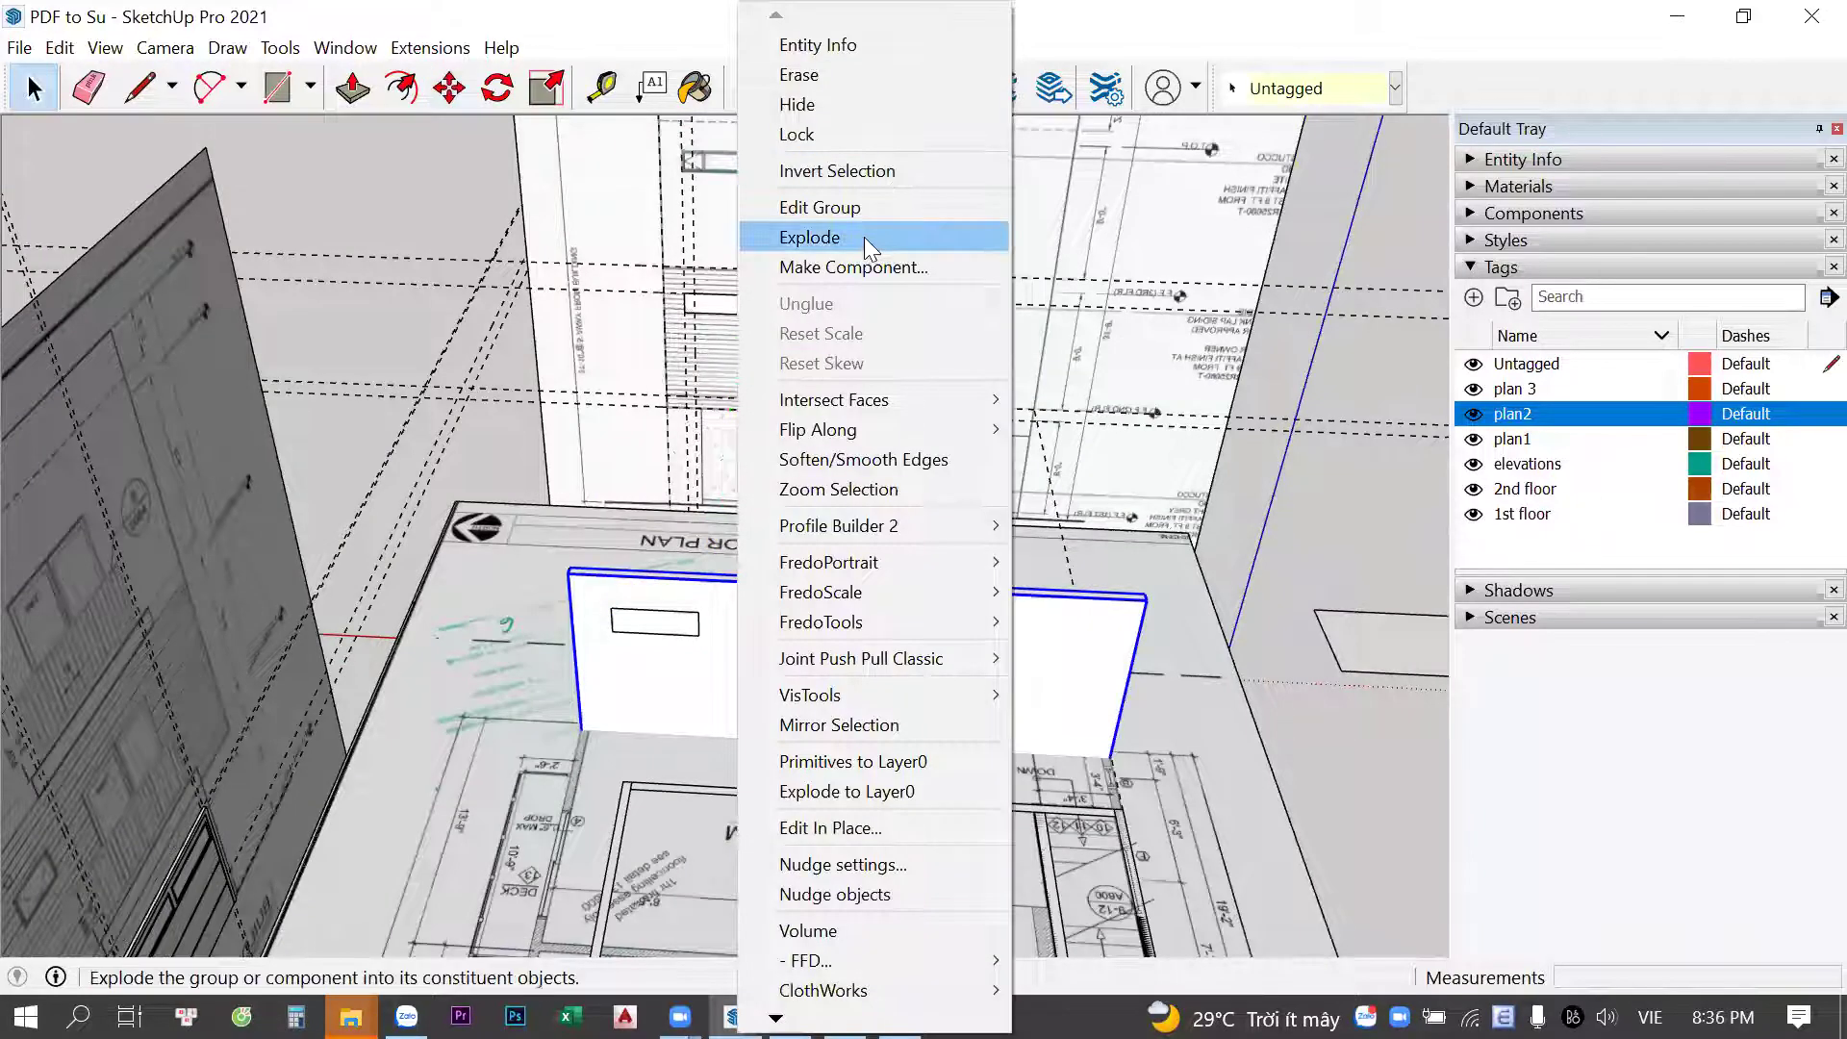
pyautogui.click(864, 237)
pyautogui.scroll(3, 689, 619)
pyautogui.press('p')
pyautogui.click(756, 493)
pyautogui.doubleClick(906, 583)
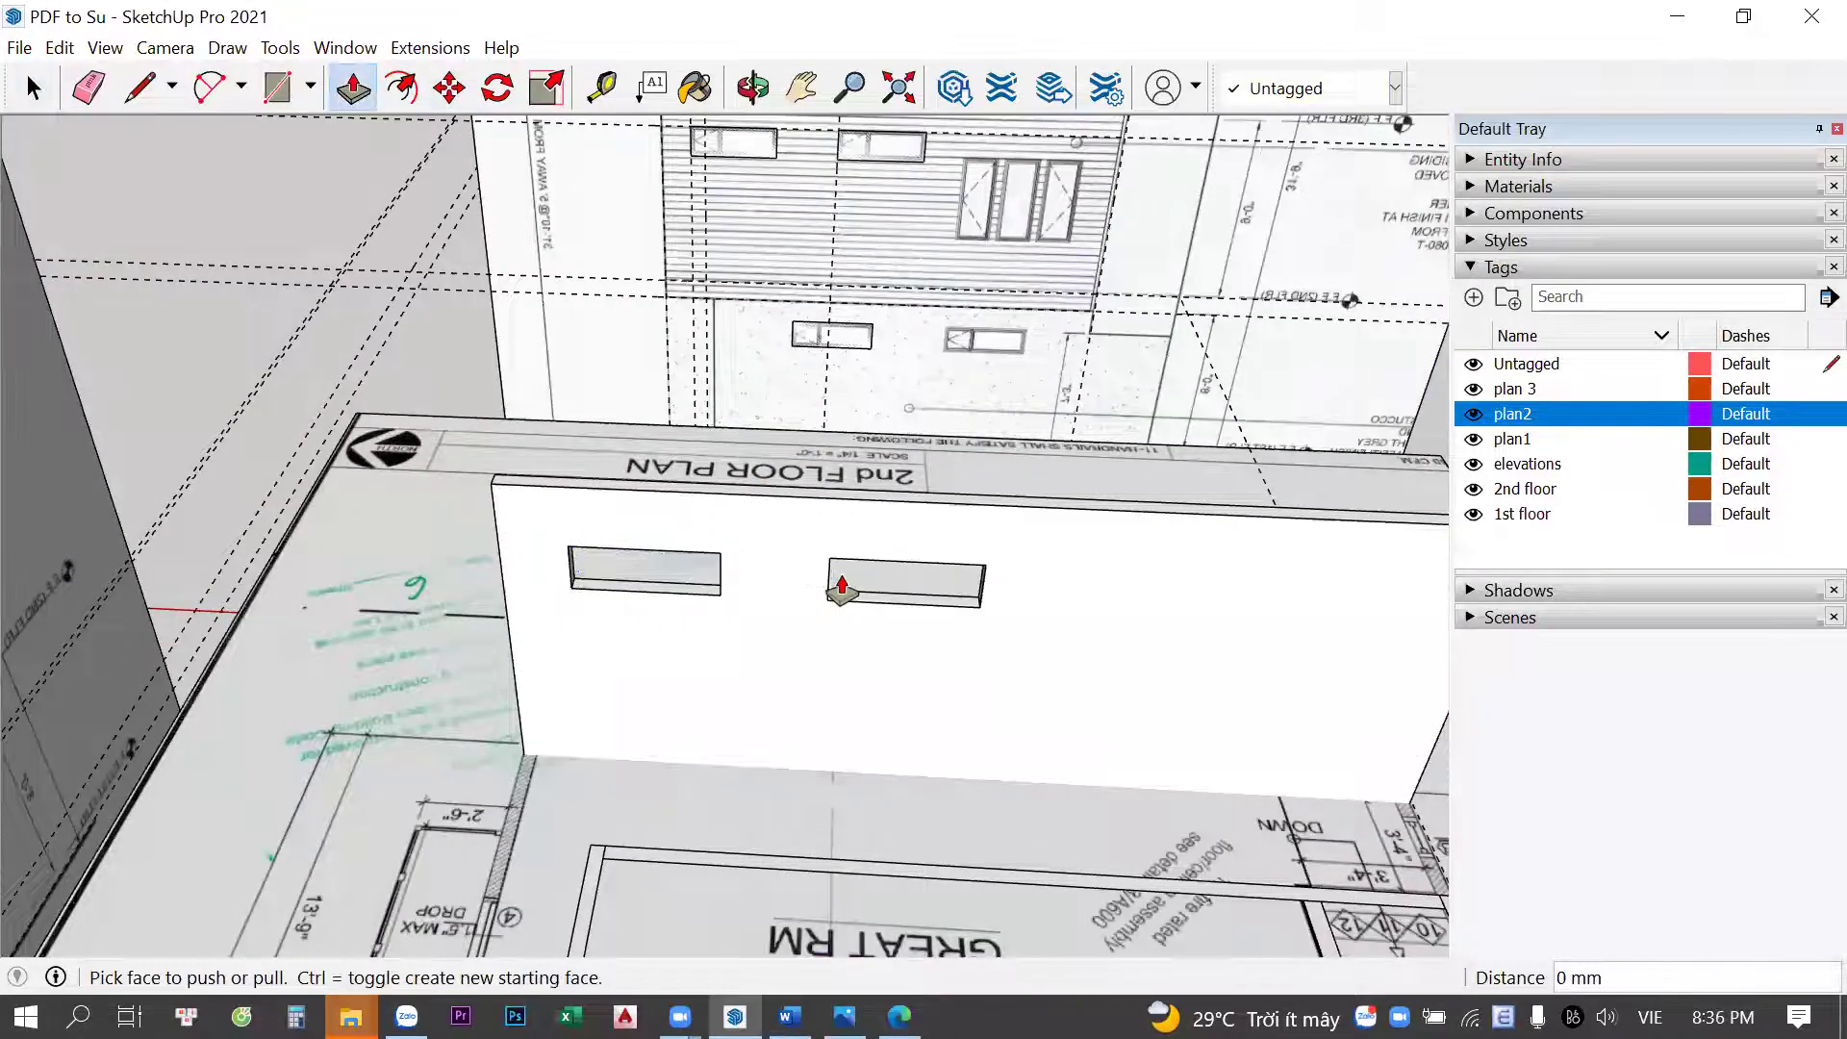
pyautogui.press('space')
pyautogui.scroll(-6, 674, 493)
pyautogui.scroll(3, 758, 508)
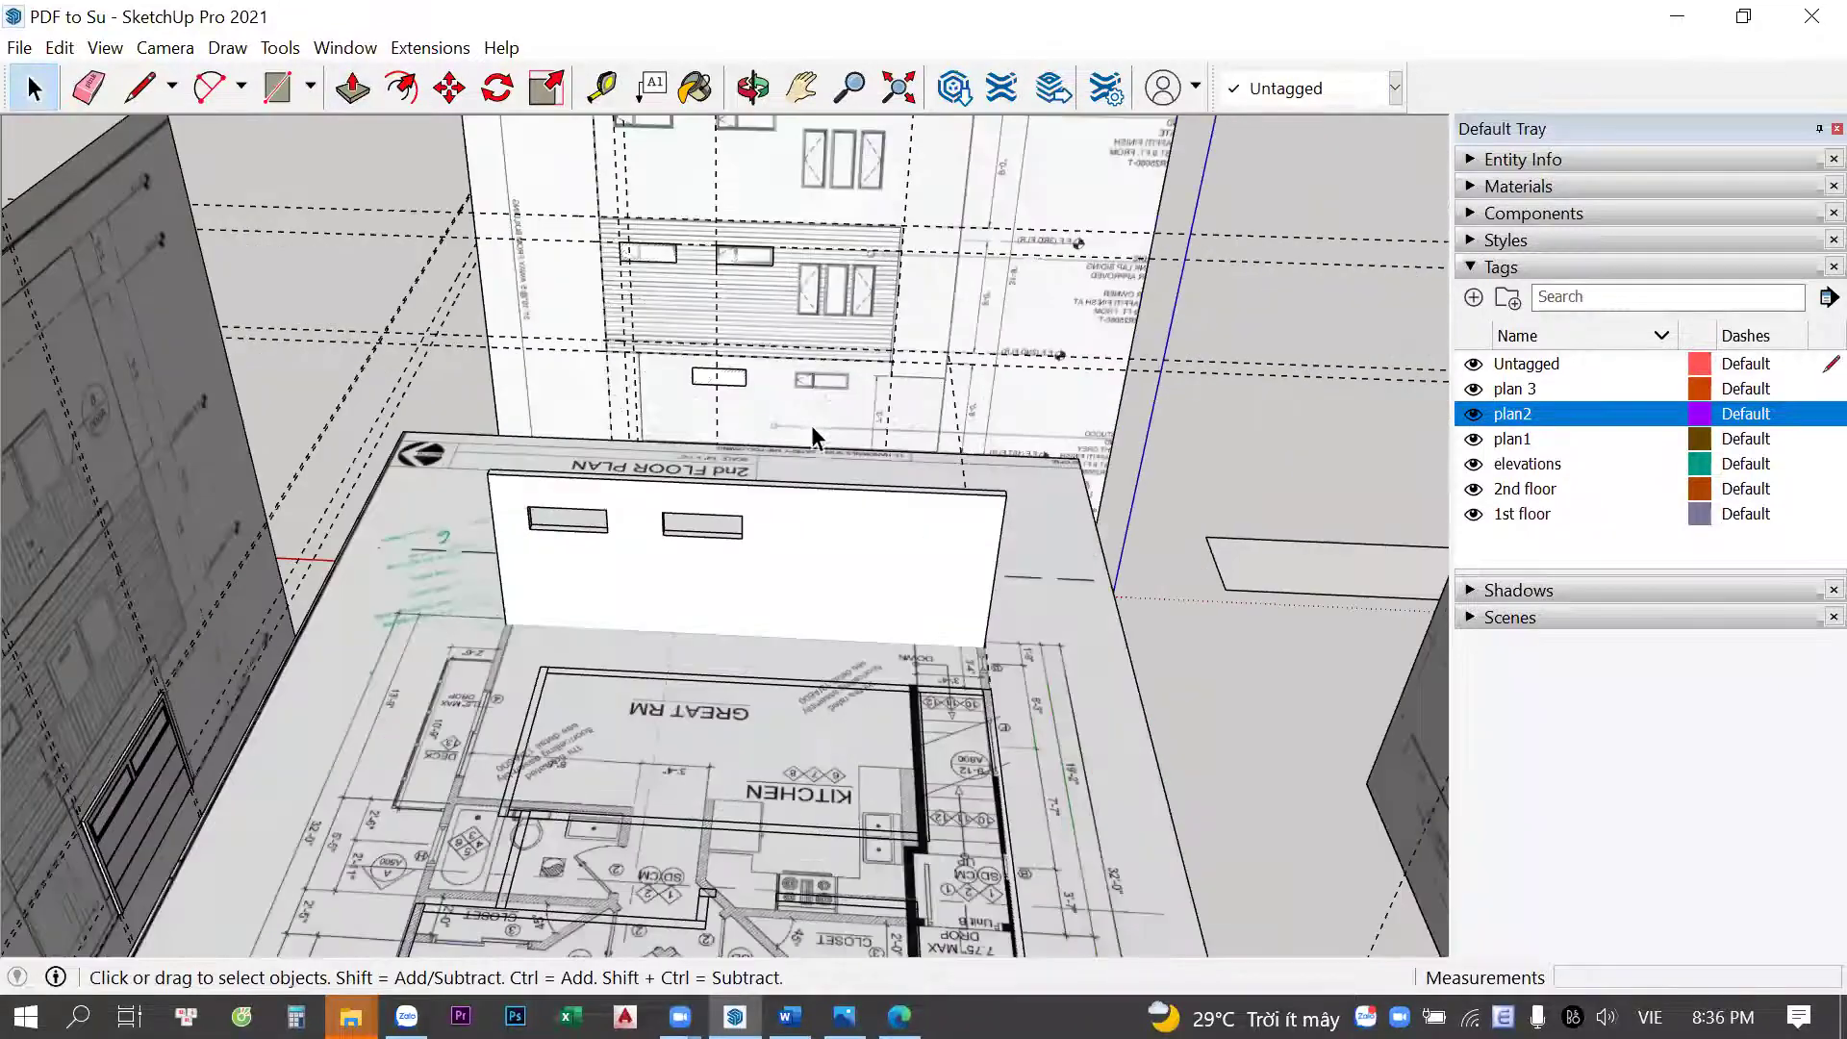
pyautogui.moveTo(811, 425); pyautogui.dragTo(469, 513, button='middle')
pyautogui.keyDown('shift'); pyautogui.moveTo(630, 621); pyautogui.dragTo(639, 567, button='middle'); pyautogui.keyUp('shift')
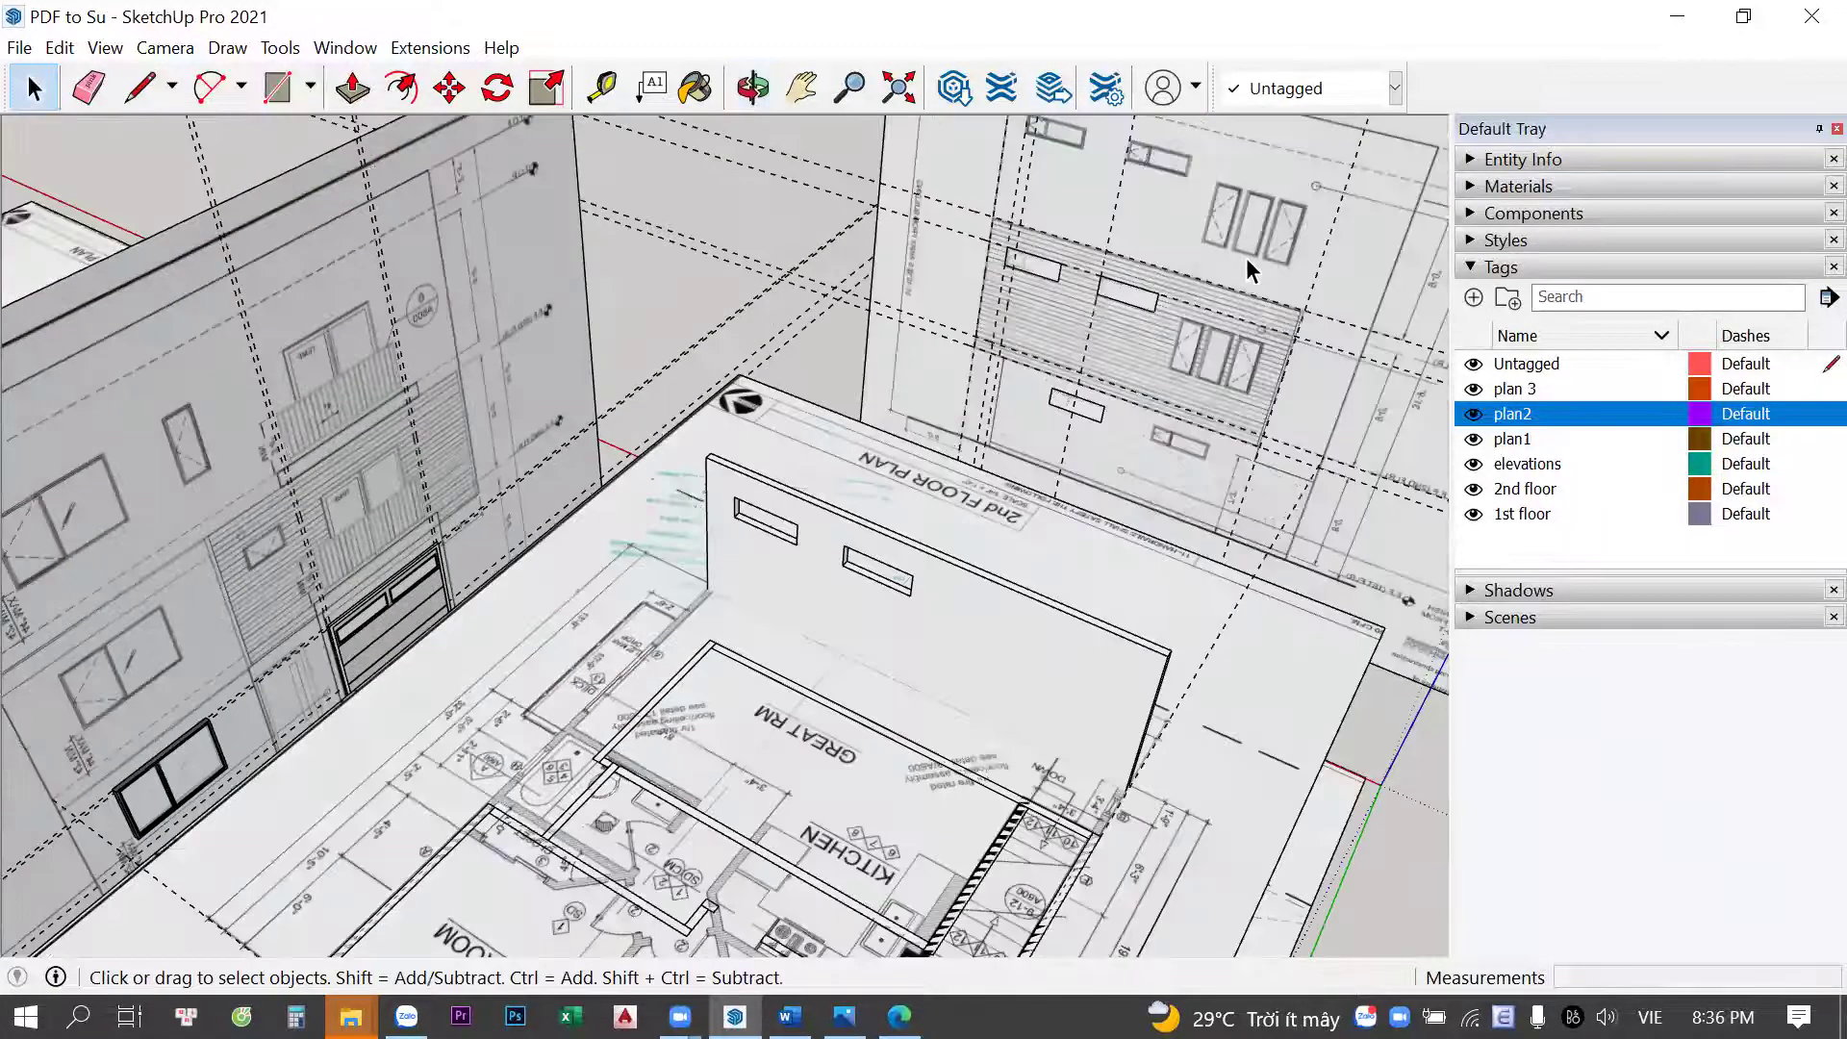
# Tape-measure the upper windows on the east elevation drawing
pyautogui.scroll(2, 959, 284)
pyautogui.scroll(2, 959, 284)
pyautogui.moveTo(959, 283); pyautogui.dragTo(1064, 256, button='middle')
pyautogui.press('t')
pyautogui.scroll(1, 1064, 256)
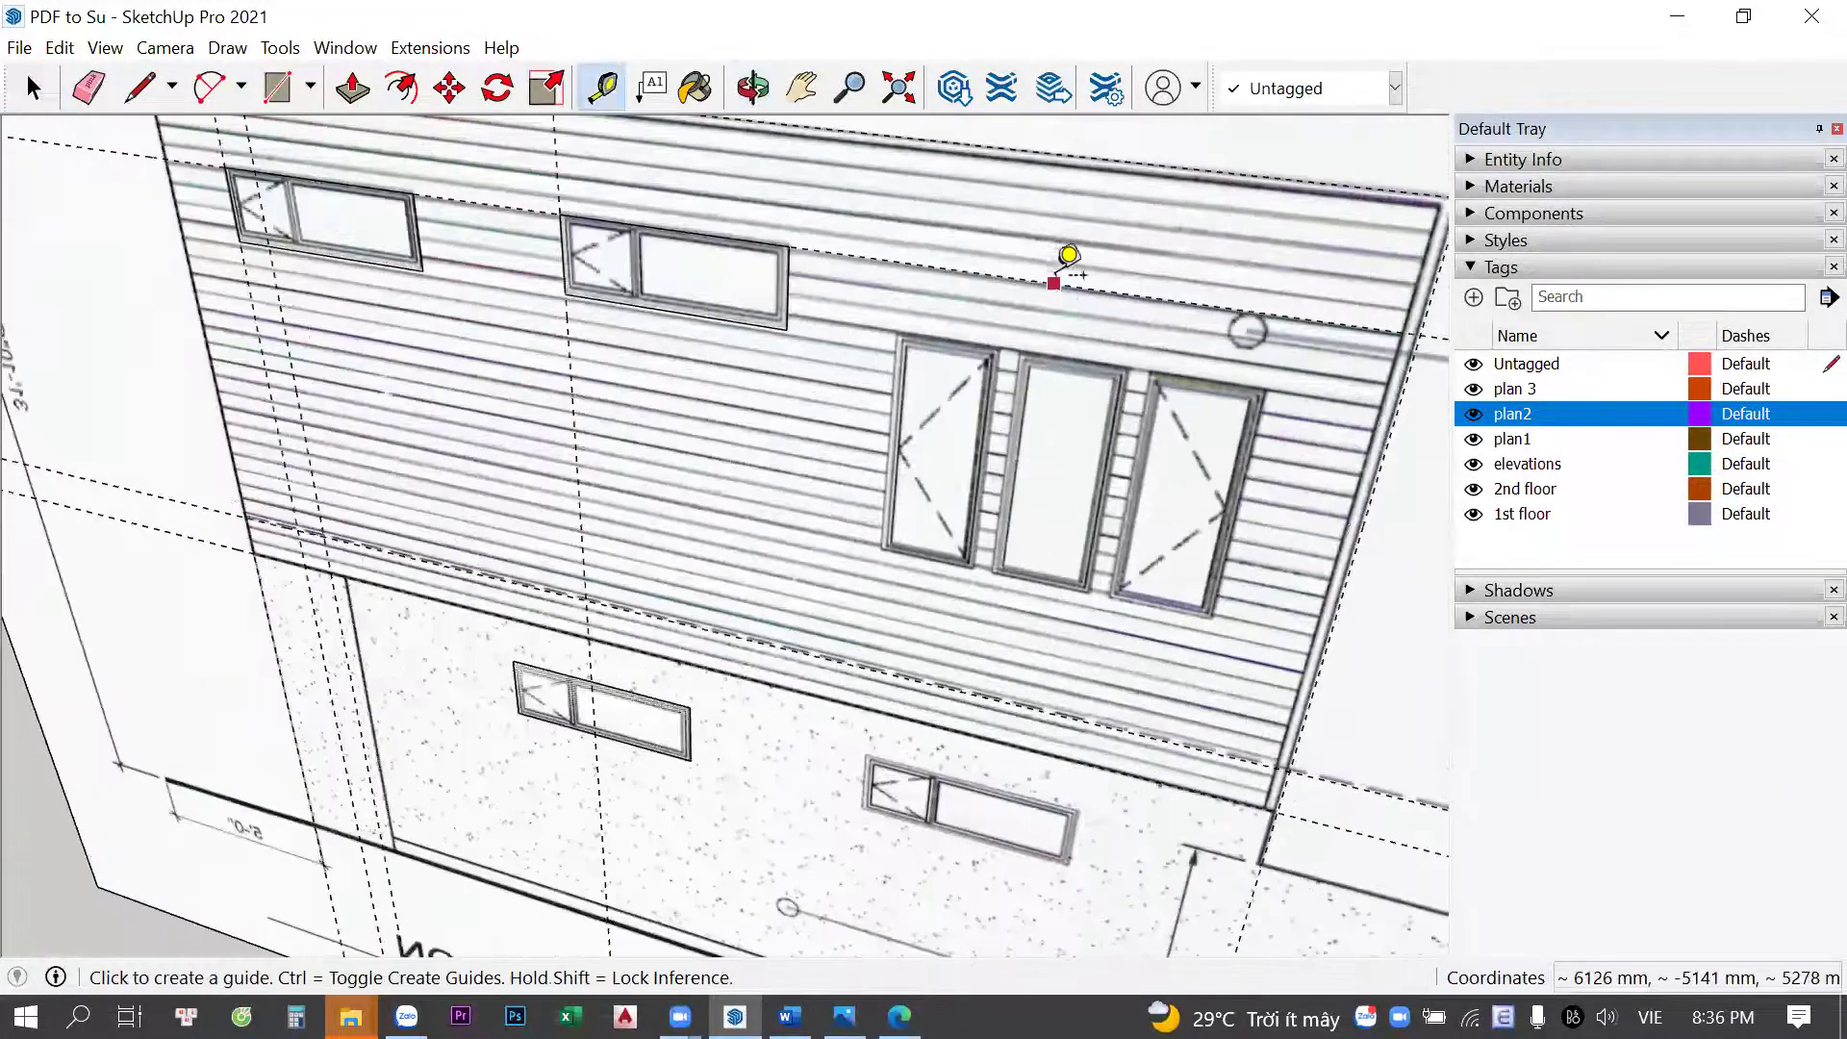
pyautogui.click(1064, 254)
pyautogui.scroll(3, 1059, 322)
pyautogui.scroll(2, 1067, 355)
pyautogui.scroll(-1, 1066, 355)
pyautogui.press('space')
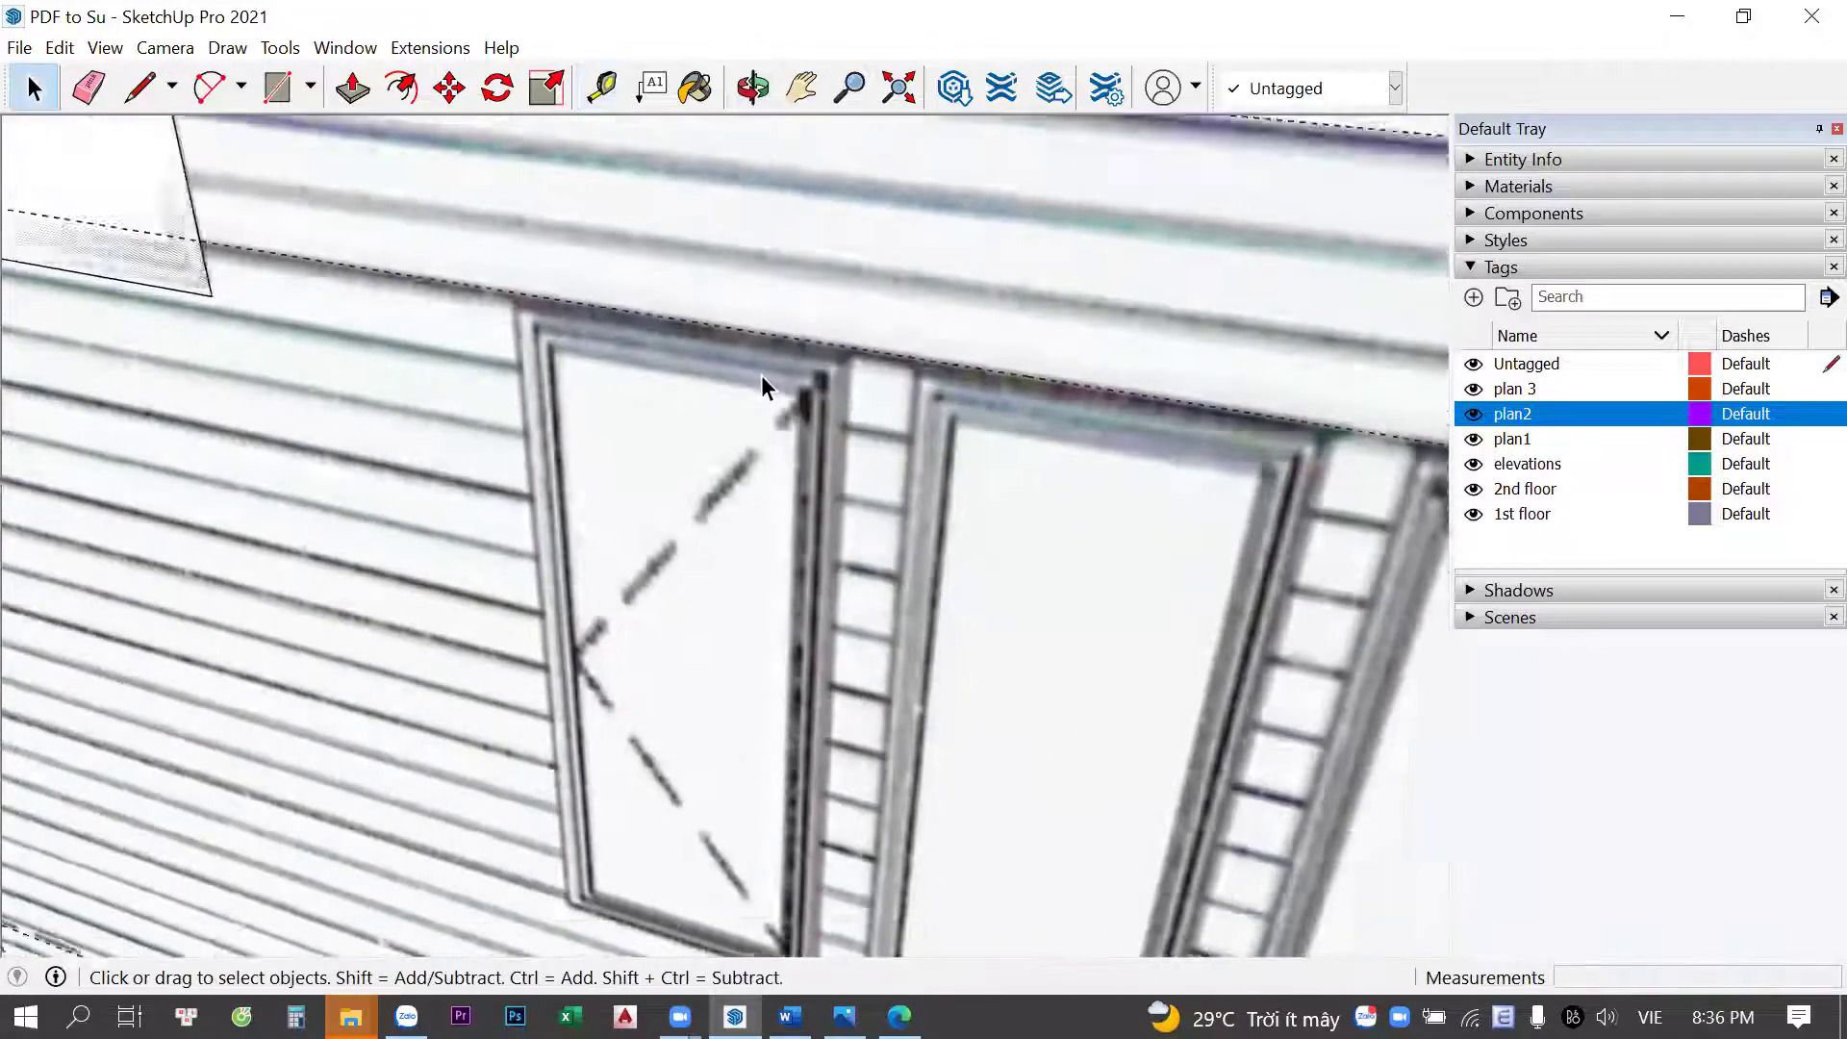
pyautogui.scroll(-3, 713, 350)
pyautogui.scroll(-2, 344, 352)
pyautogui.press('t')
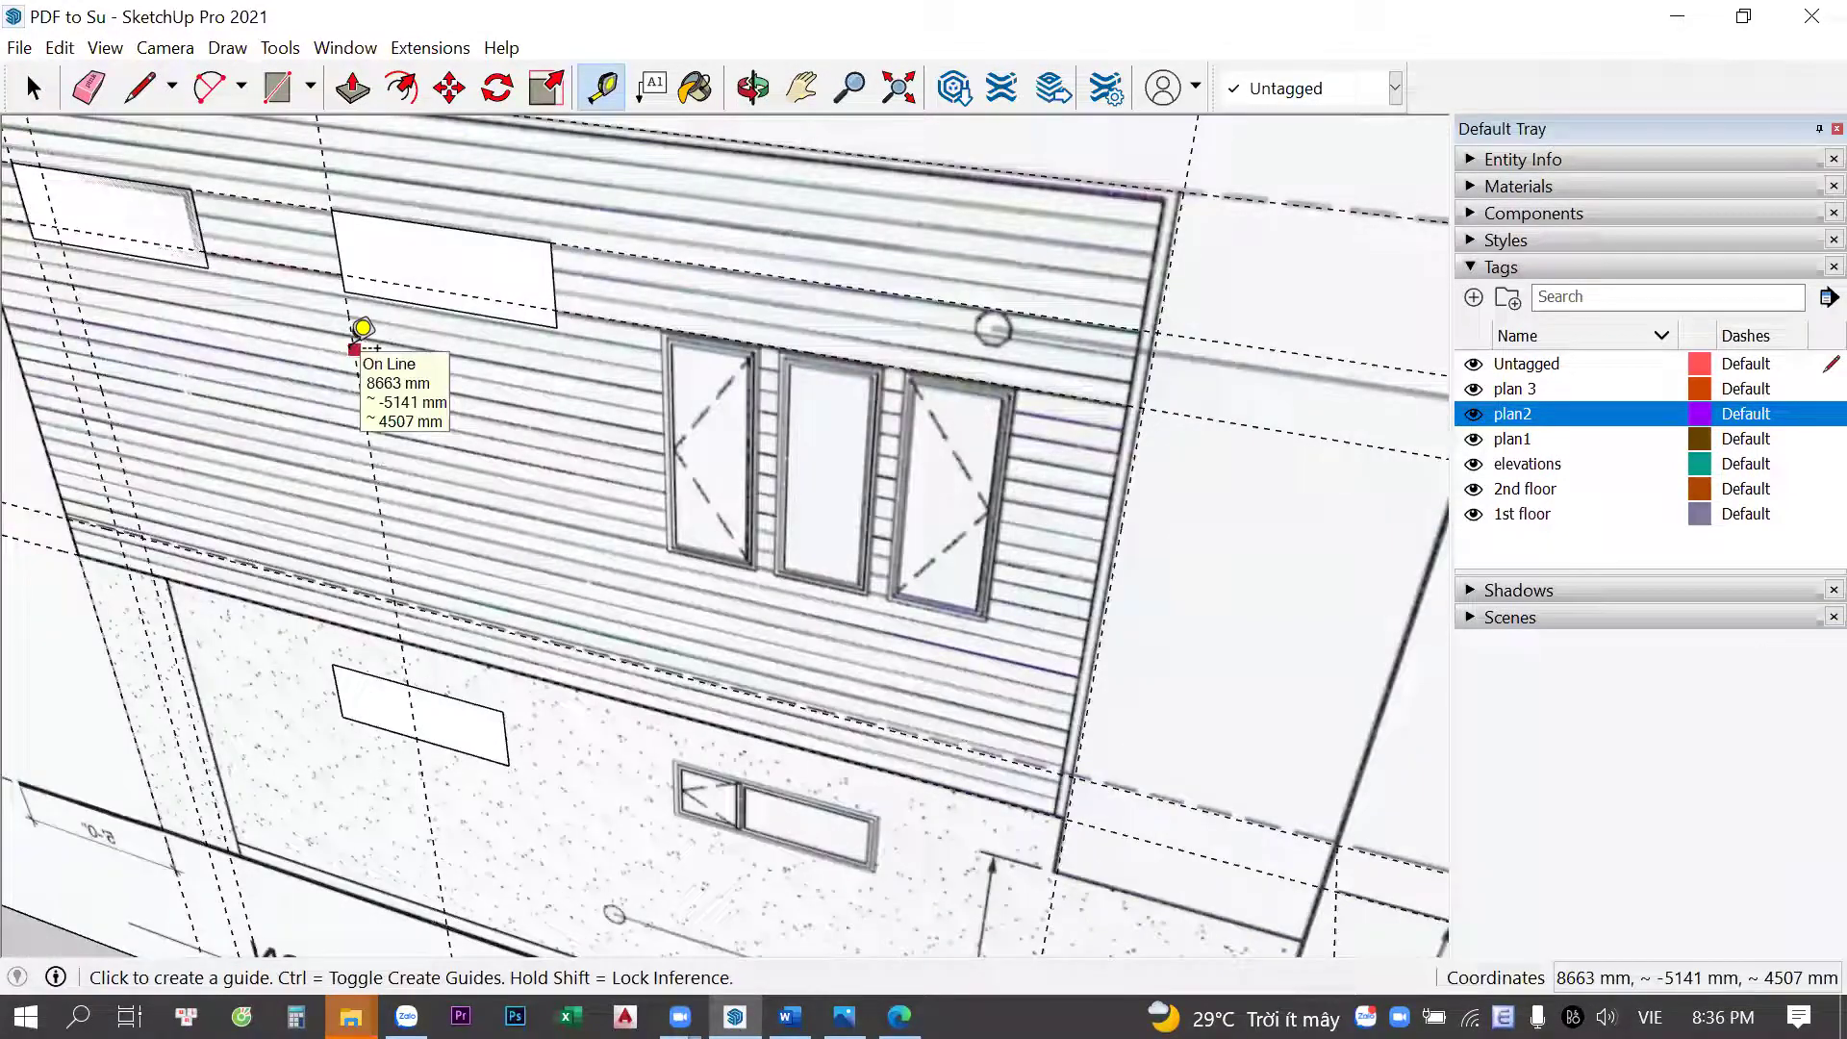
pyautogui.click(359, 337)
pyautogui.scroll(2, 359, 337)
pyautogui.scroll(2, 683, 327)
pyautogui.scroll(1, 709, 321)
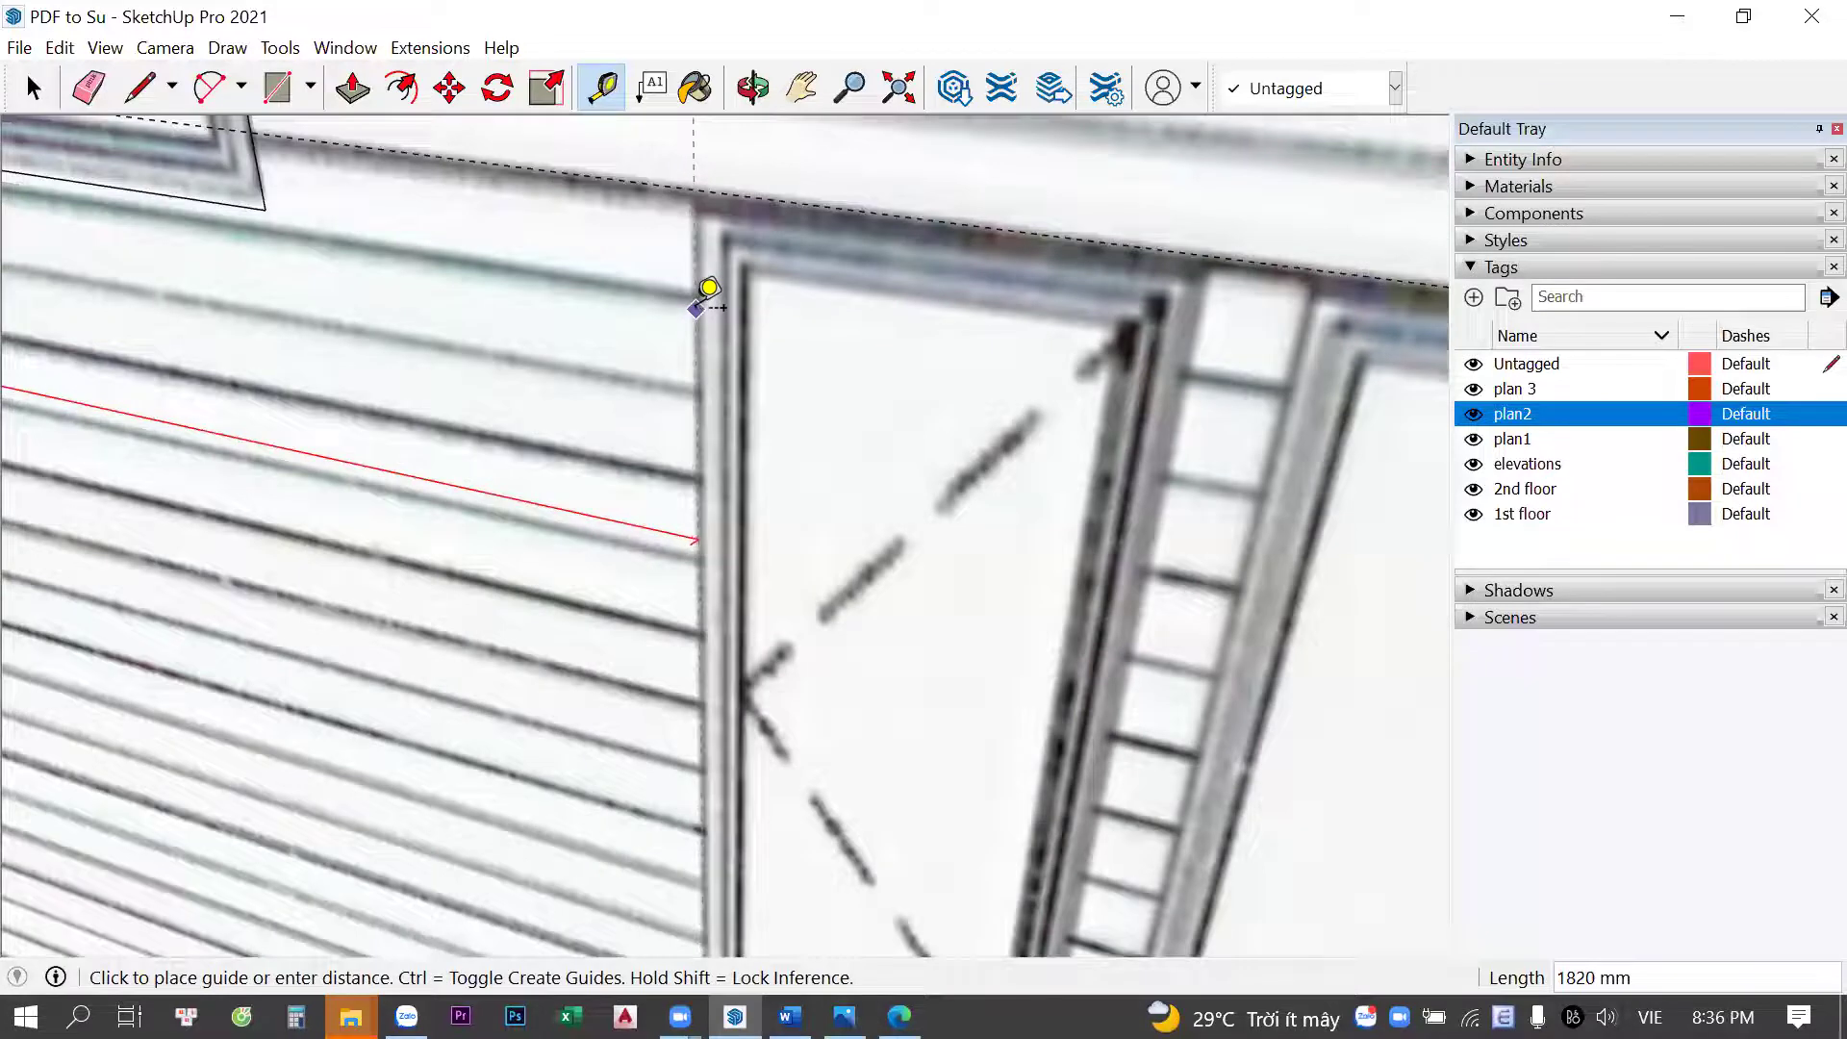
pyautogui.press('space')
pyautogui.scroll(-3, 818, 336)
pyautogui.scroll(-2, 1072, 304)
pyautogui.scroll(-5, 1097, 327)
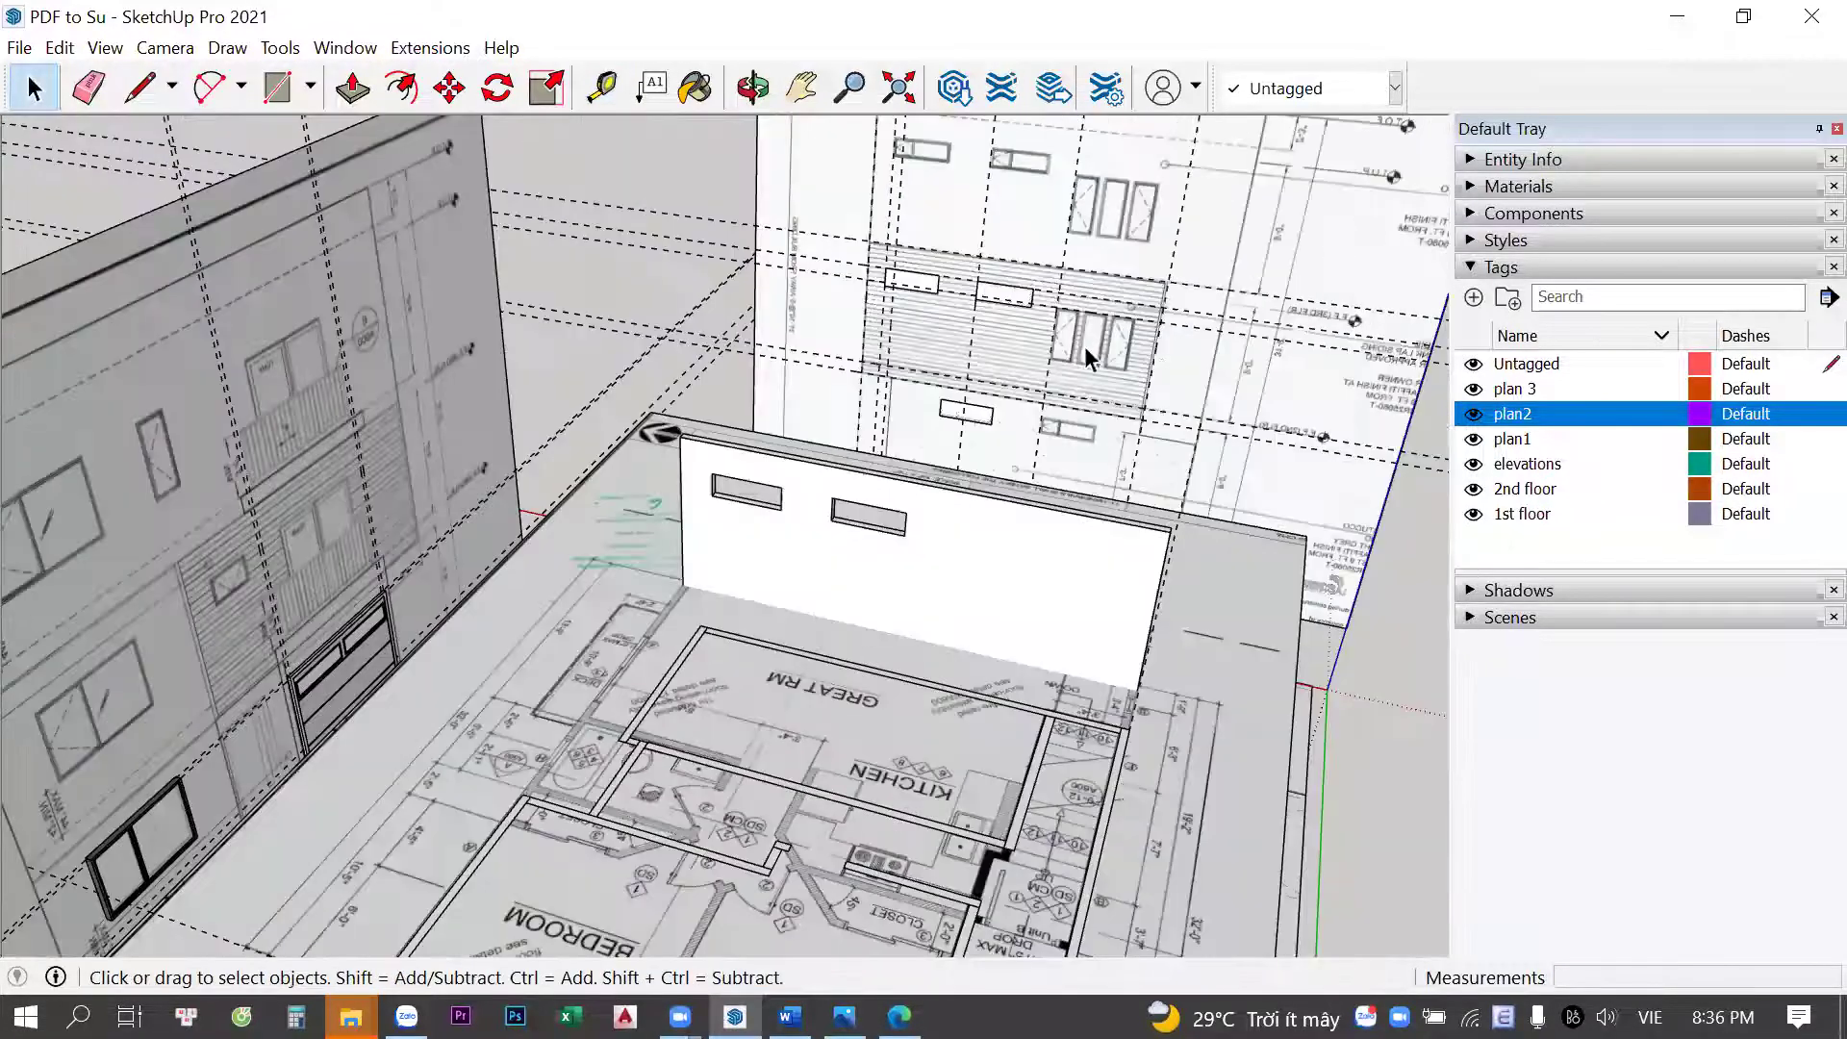
# Place the window panel at the window corner and rotate it 90° onto the wall
pyautogui.moveTo(1083, 347); pyautogui.dragTo(645, 571, button='middle')
pyautogui.moveTo(967, 424)
pyautogui.mouseDown(button='middle')
pyautogui.moveTo(966, 346)
pyautogui.moveTo(759, 327)
pyautogui.mouseUp(button='middle')
pyautogui.scroll(3, 965, 346)
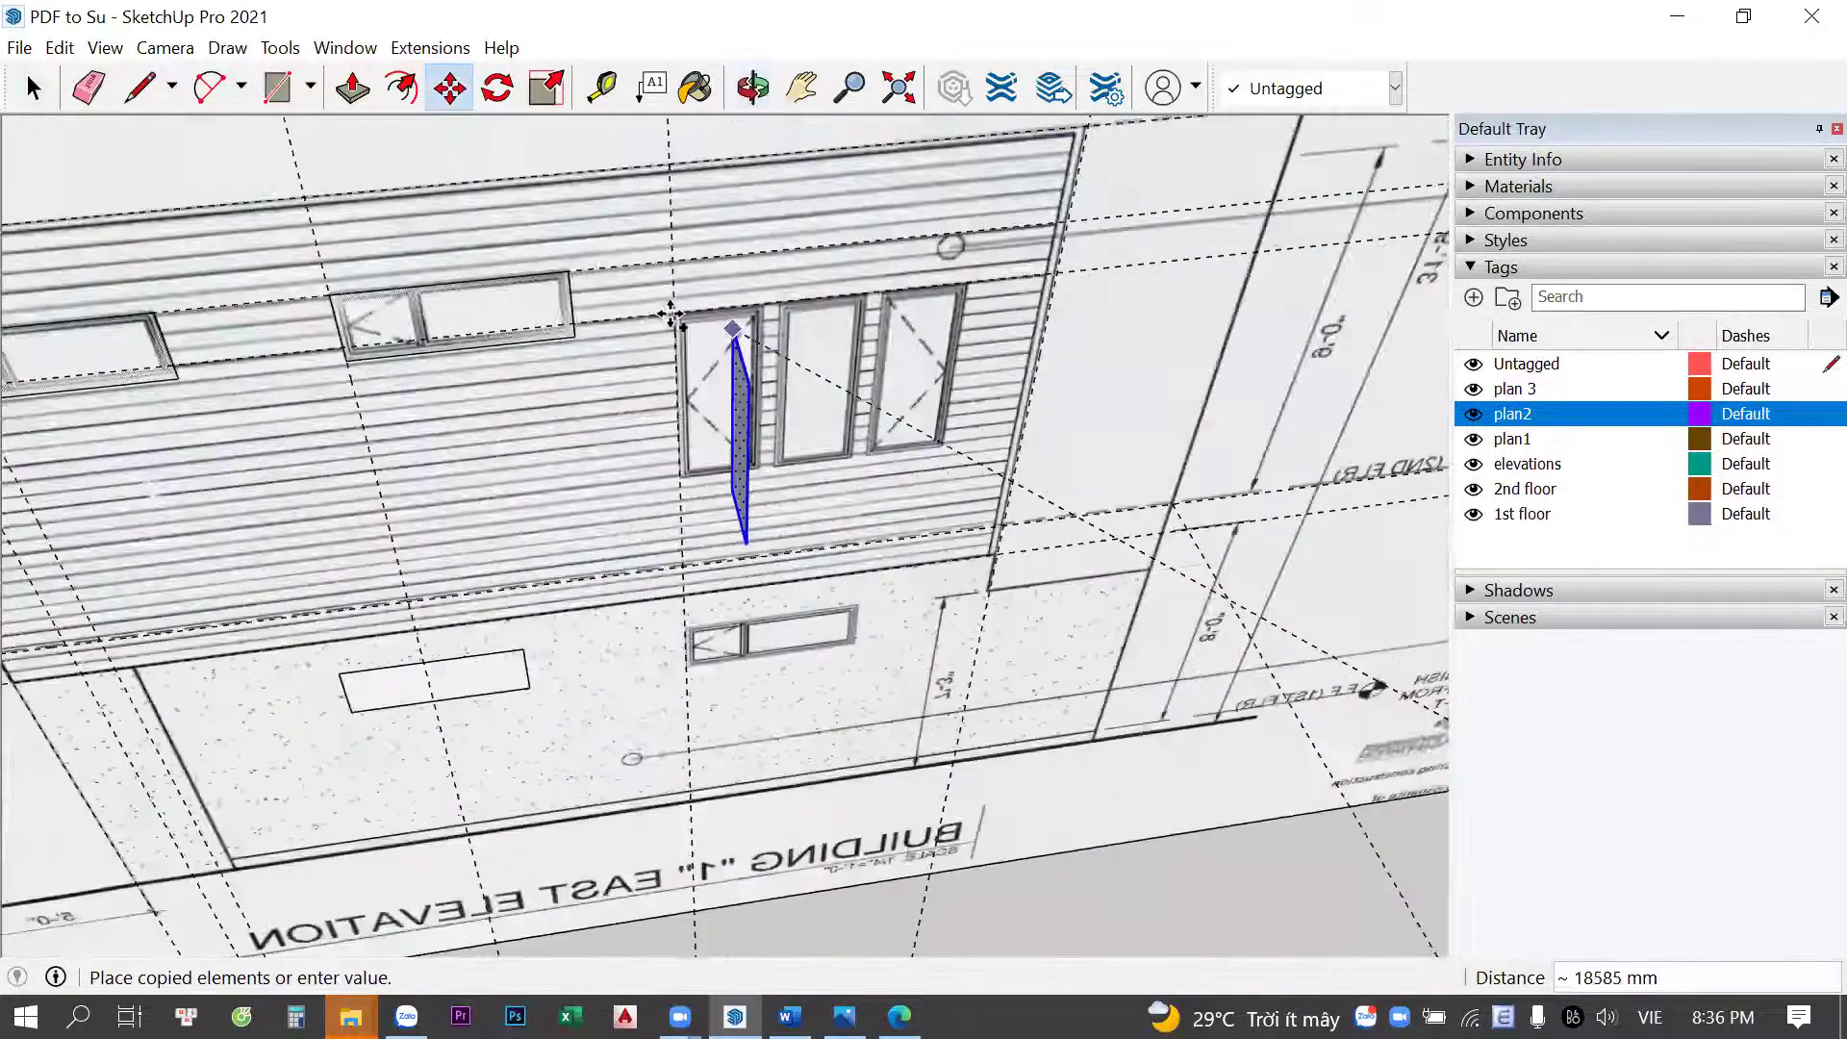
pyautogui.scroll(2, 670, 314)
pyautogui.click(667, 305)
pyautogui.scroll(2, 668, 305)
pyautogui.press('q')
pyautogui.click(653, 306)
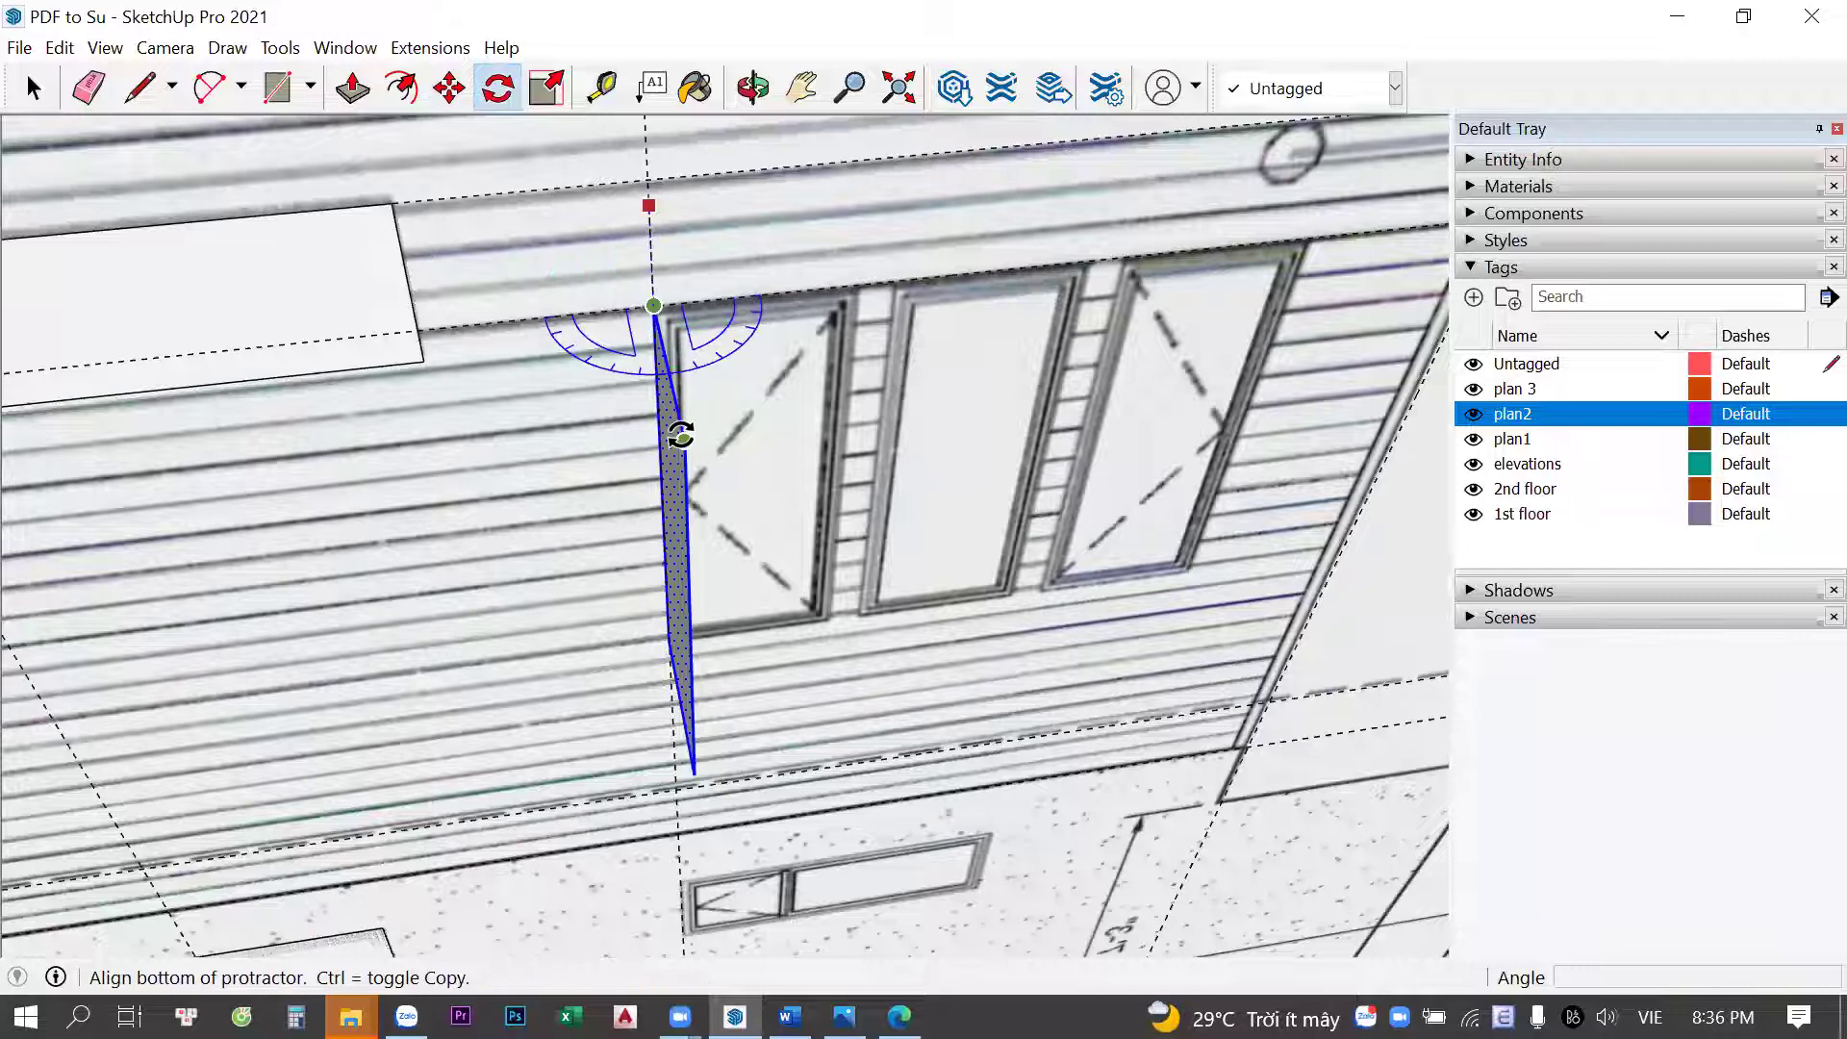
pyautogui.click(649, 205)
pyautogui.write('0')
pyautogui.press('Return')
pyautogui.scroll(-3, 695, 446)
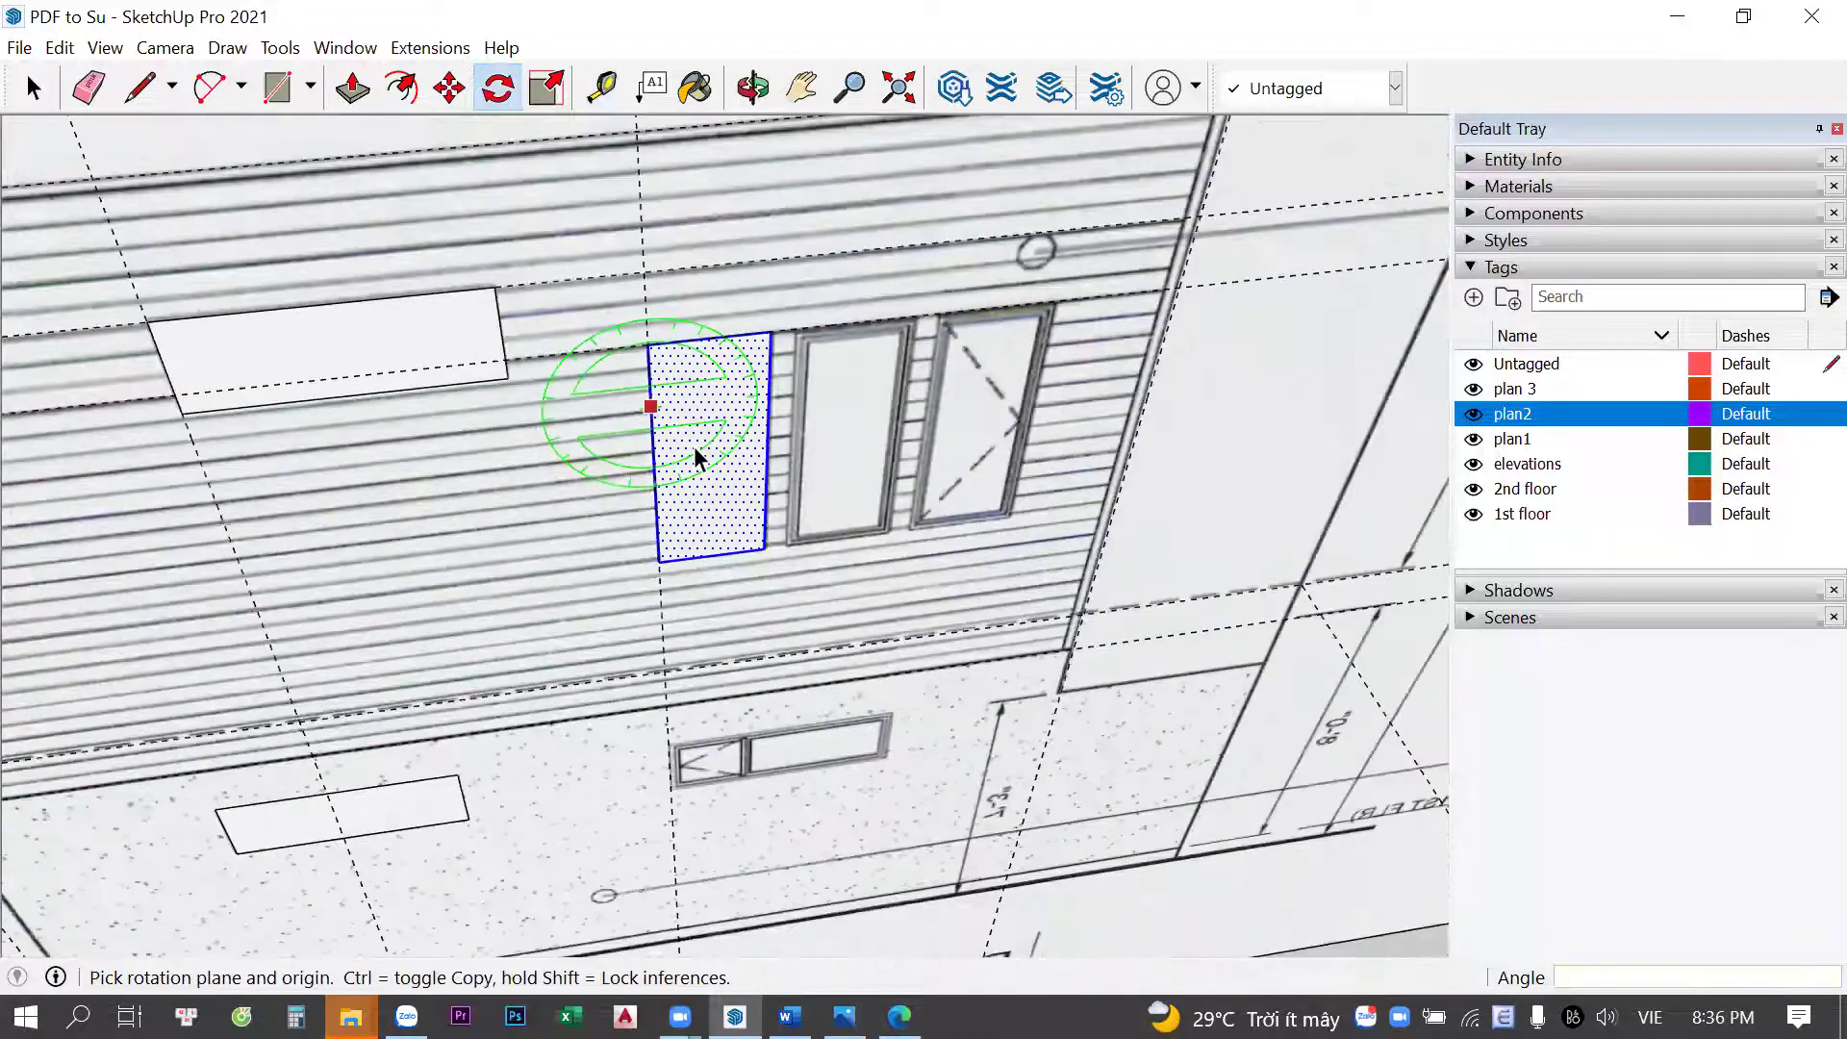
pyautogui.press('space')
# Check the panel's position against the 2nd-floor plan, cancelling the move
pyautogui.scroll(2, 678, 412)
pyautogui.press('m')
pyautogui.click(672, 404)
pyautogui.scroll(-2, 688, 438)
pyautogui.scroll(-2, 701, 474)
pyautogui.moveTo(701, 475)
pyautogui.mouseDown(button='middle')
pyautogui.moveTo(709, 363)
pyautogui.moveTo(827, 591)
pyautogui.mouseUp(button='middle')
pyautogui.press('space')
pyautogui.scroll(2, 828, 591)
pyautogui.scroll(-1, 754, 500)
pyautogui.moveTo(754, 500)
pyautogui.mouseDown(button='middle')
pyautogui.moveTo(827, 481)
pyautogui.moveTo(759, 487)
pyautogui.mouseUp(button='middle')
pyautogui.scroll(3, 887, 466)
pyautogui.scroll(2, 759, 350)
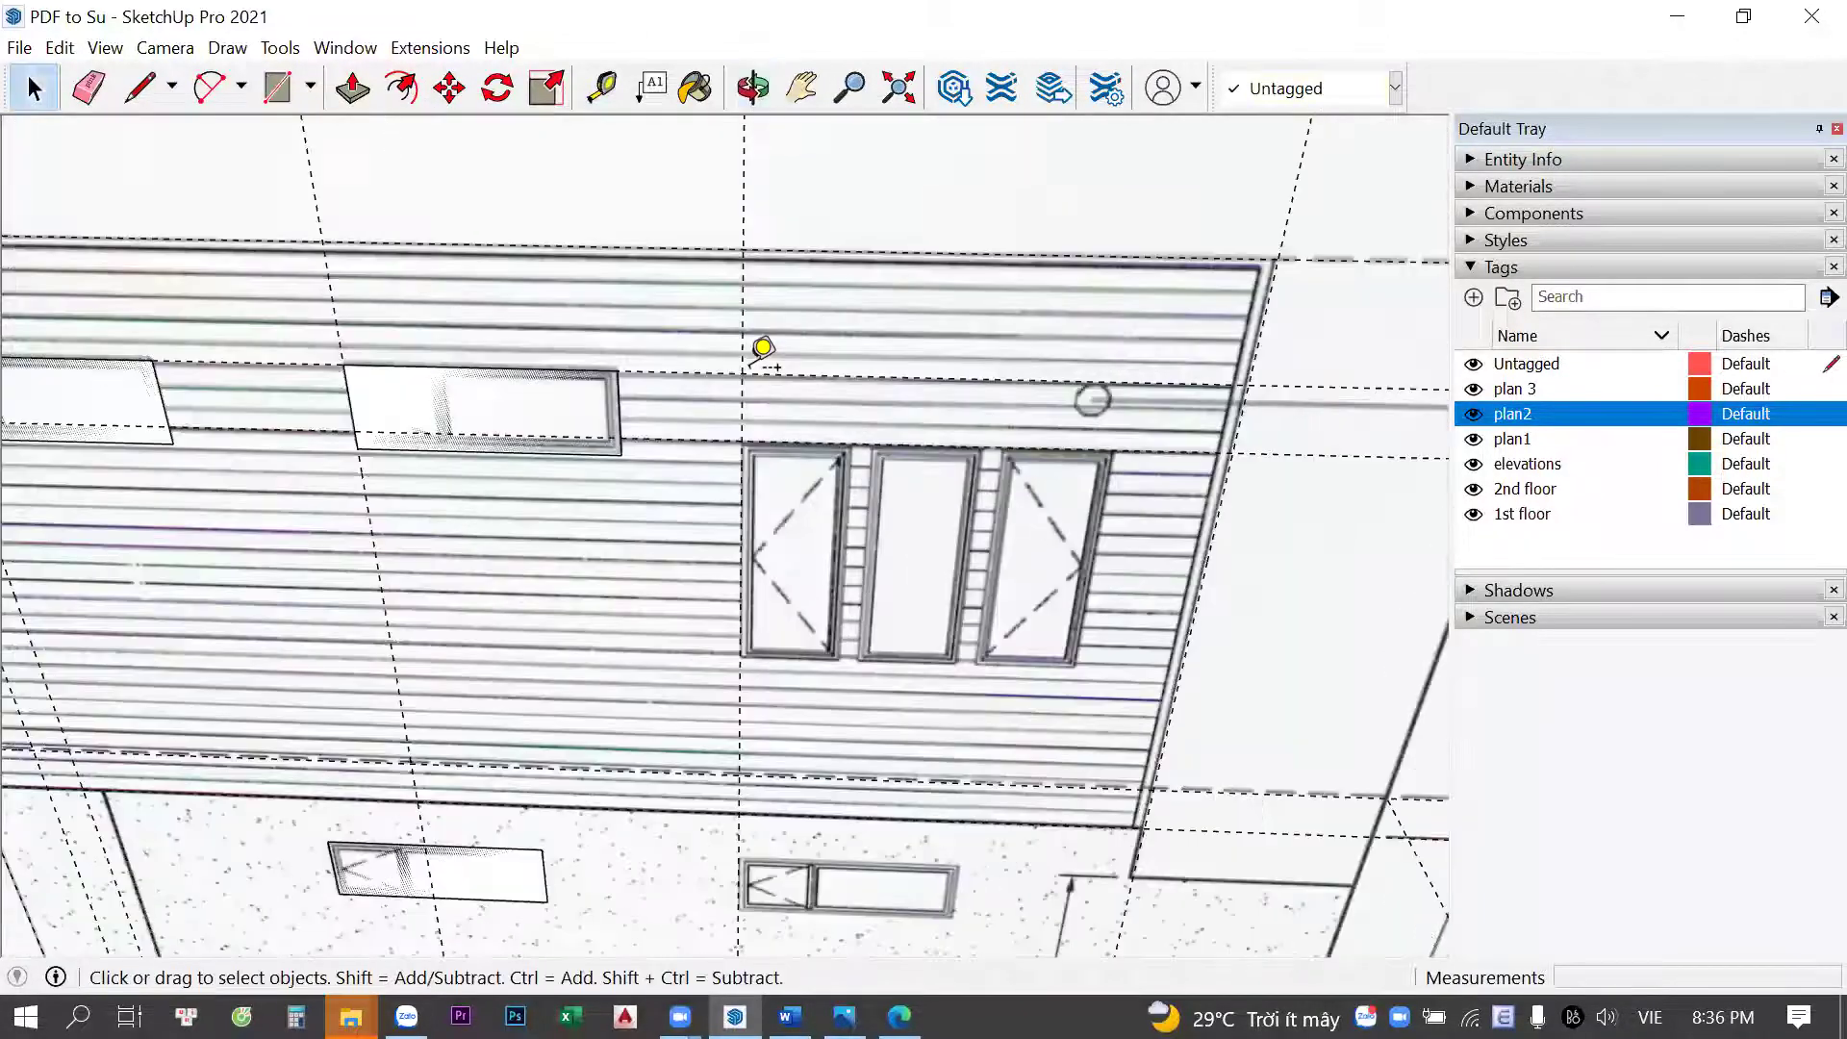
# Measure the spacing between the window frames on the elevation
pyautogui.press('t')
pyautogui.click(709, 332)
pyautogui.scroll(2, 904, 496)
pyautogui.scroll(2, 878, 491)
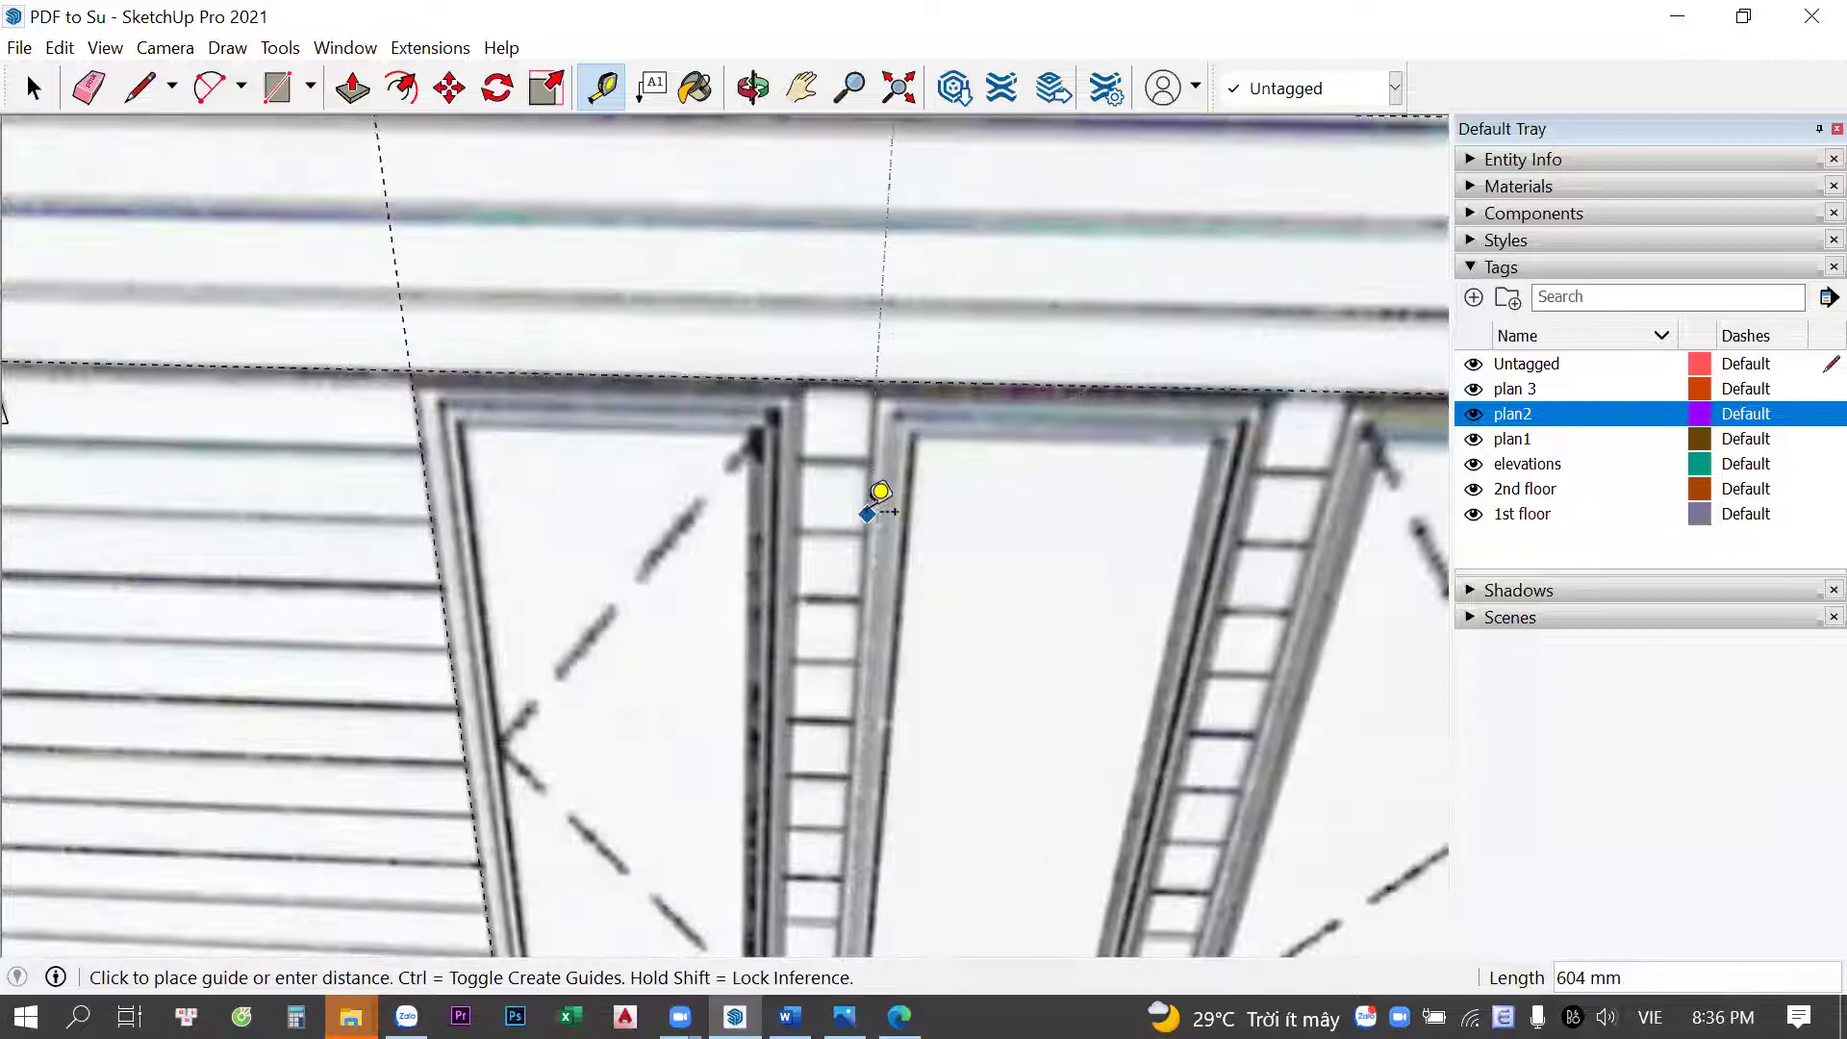
pyautogui.press('Escape')
pyautogui.scroll(-1, 813, 487)
pyautogui.click(868, 352)
pyautogui.scroll(2, 956, 400)
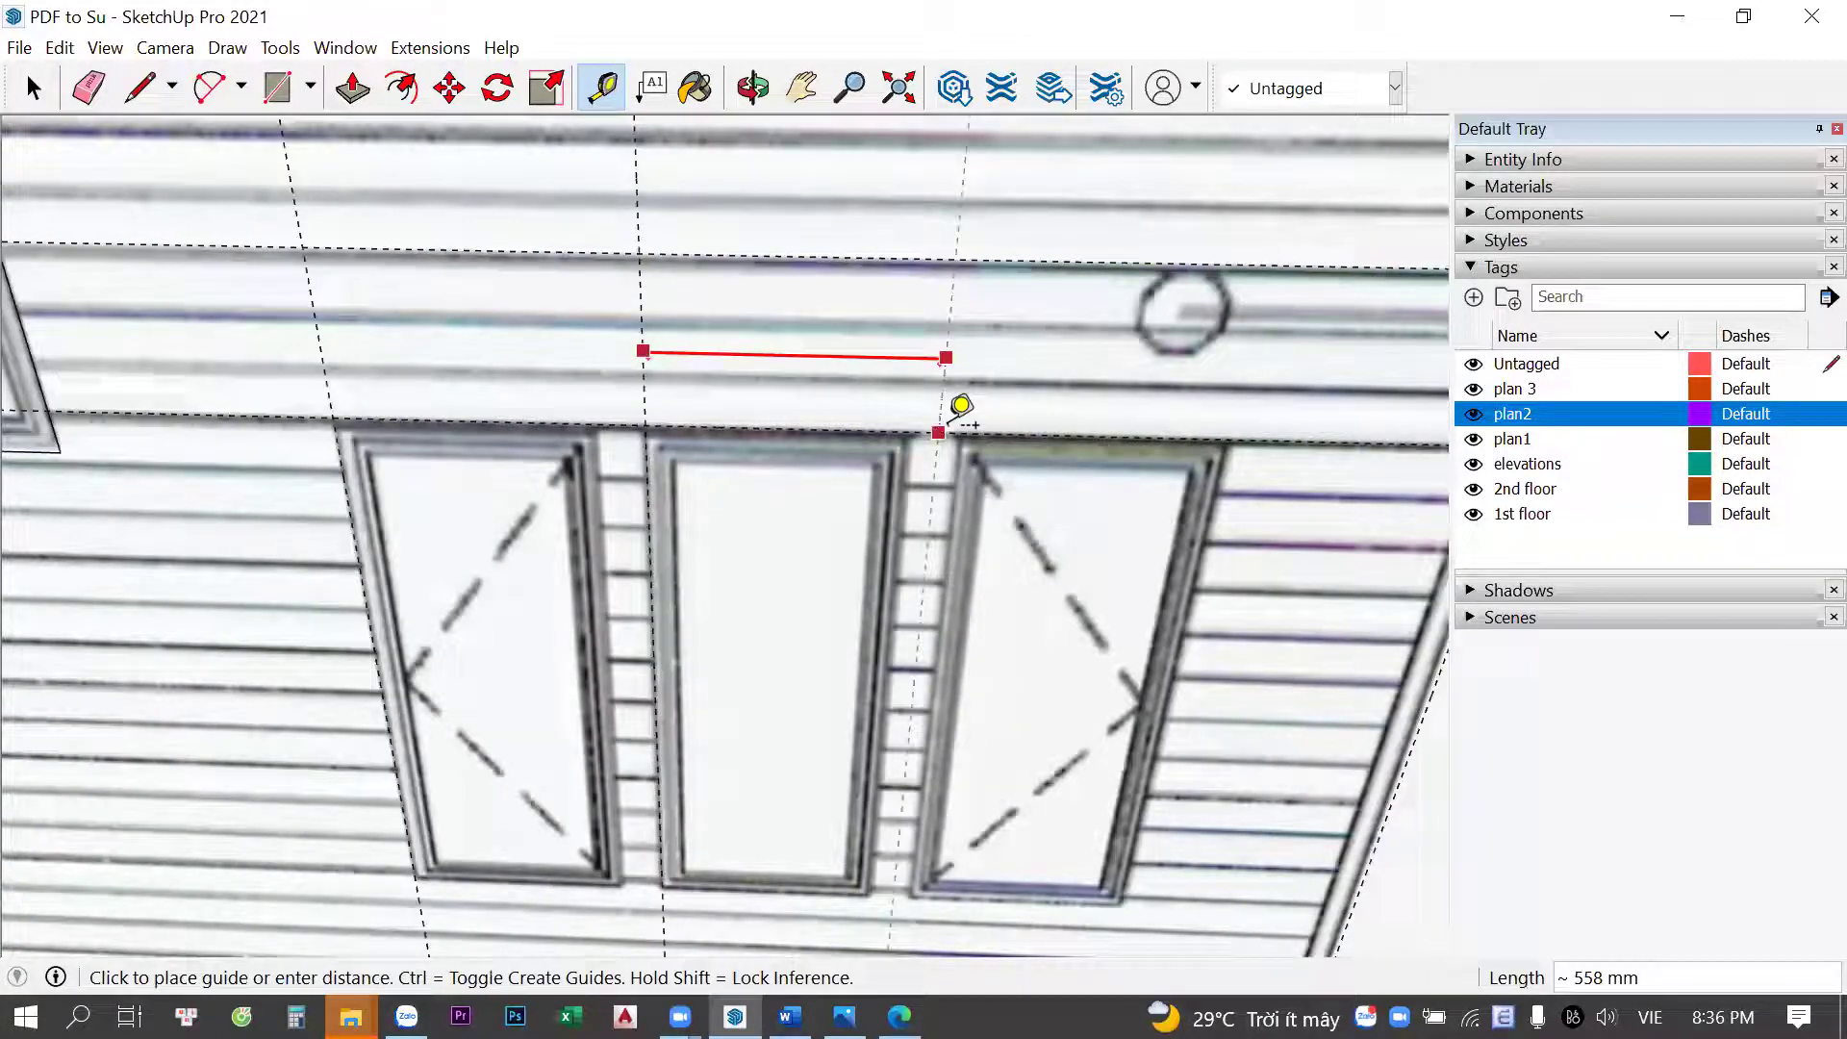
pyautogui.press('Escape')
pyautogui.press('space')
pyautogui.scroll(-3, 799, 285)
pyautogui.scroll(-2, 796, 285)
# Copy the window panel twice, 606 mm apart, forming three tall panels
pyautogui.moveTo(795, 285); pyautogui.dragTo(720, 802, button='middle')
pyautogui.tripleClick(714, 806)
pyautogui.click(754, 524)
pyautogui.press('m')
pyautogui.scroll(2, 761, 279)
pyautogui.scroll(2, 727, 301)
pyautogui.scroll(2, 696, 303)
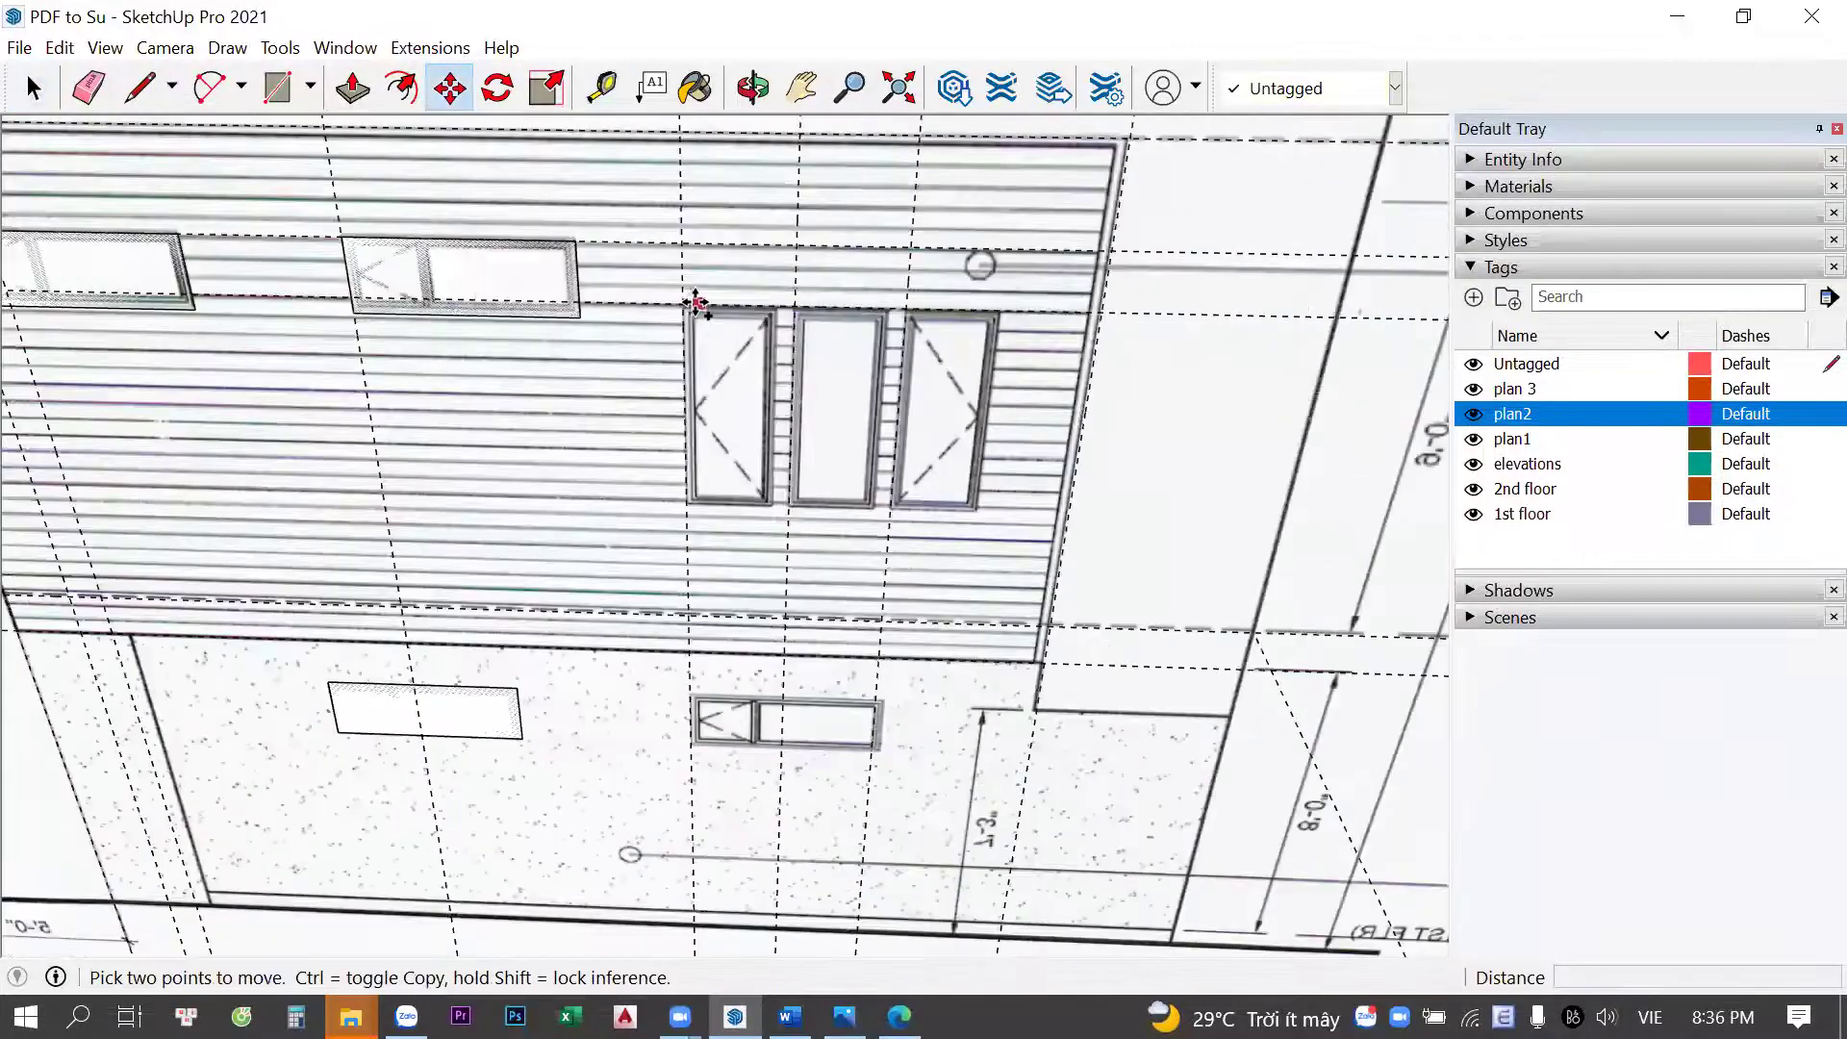
pyautogui.click(694, 303)
pyautogui.press('ctrl')
pyautogui.click(806, 306)
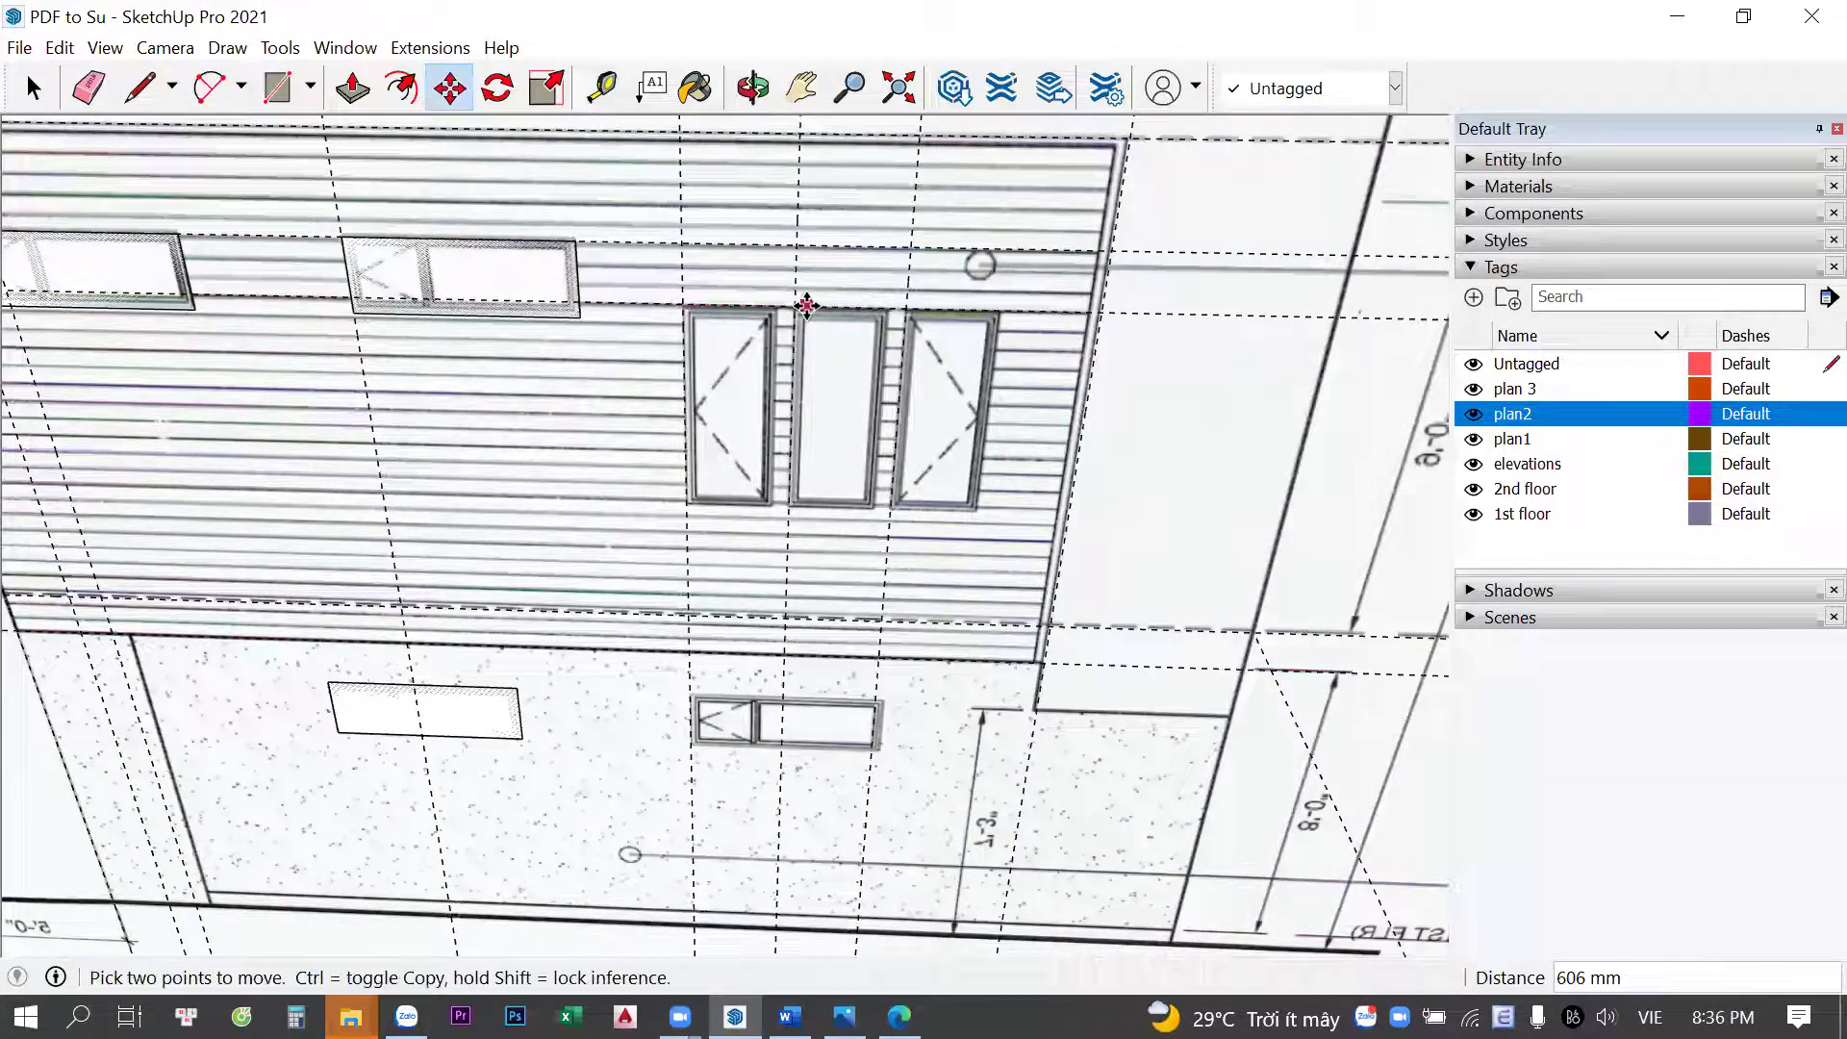
pyautogui.click(847, 320)
pyautogui.click(895, 302)
pyautogui.press('space')
pyautogui.scroll(-2, 863, 240)
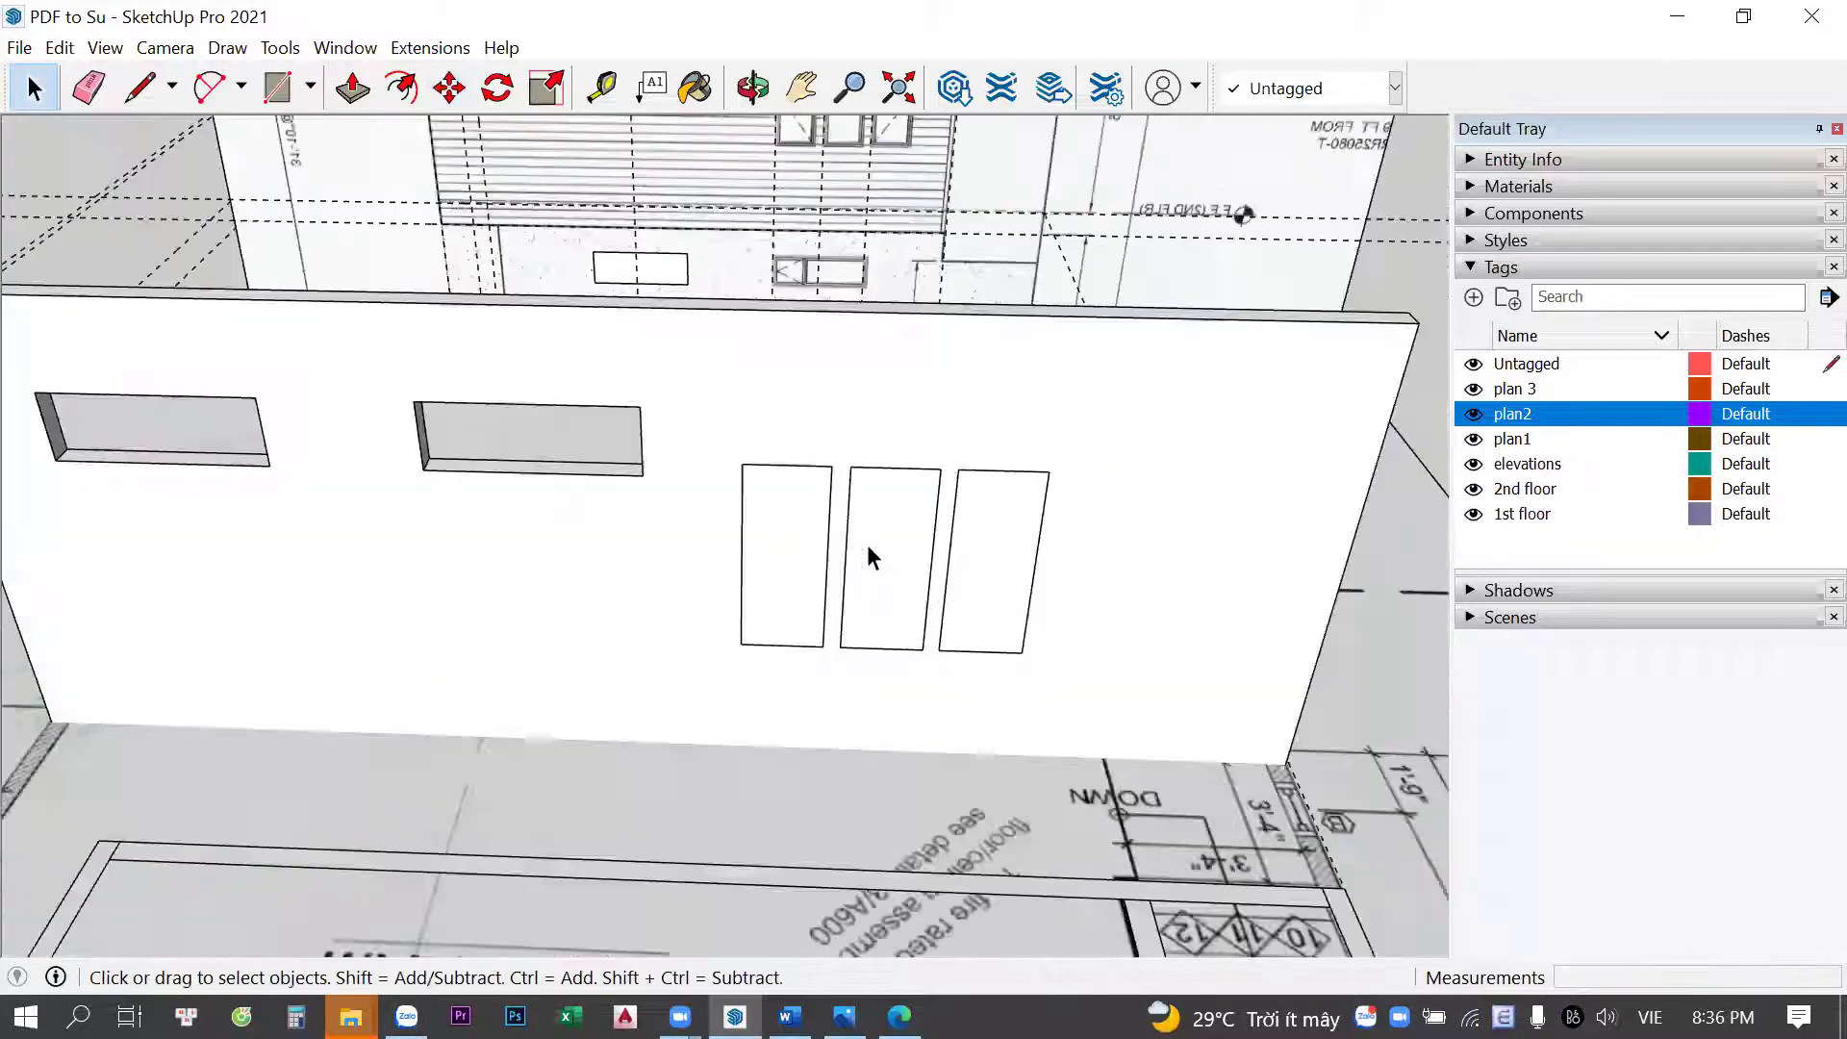
# Push/pull the left, middle and right tall windows inward to the same recess depth
pyautogui.press('p')
pyautogui.click(764, 578)
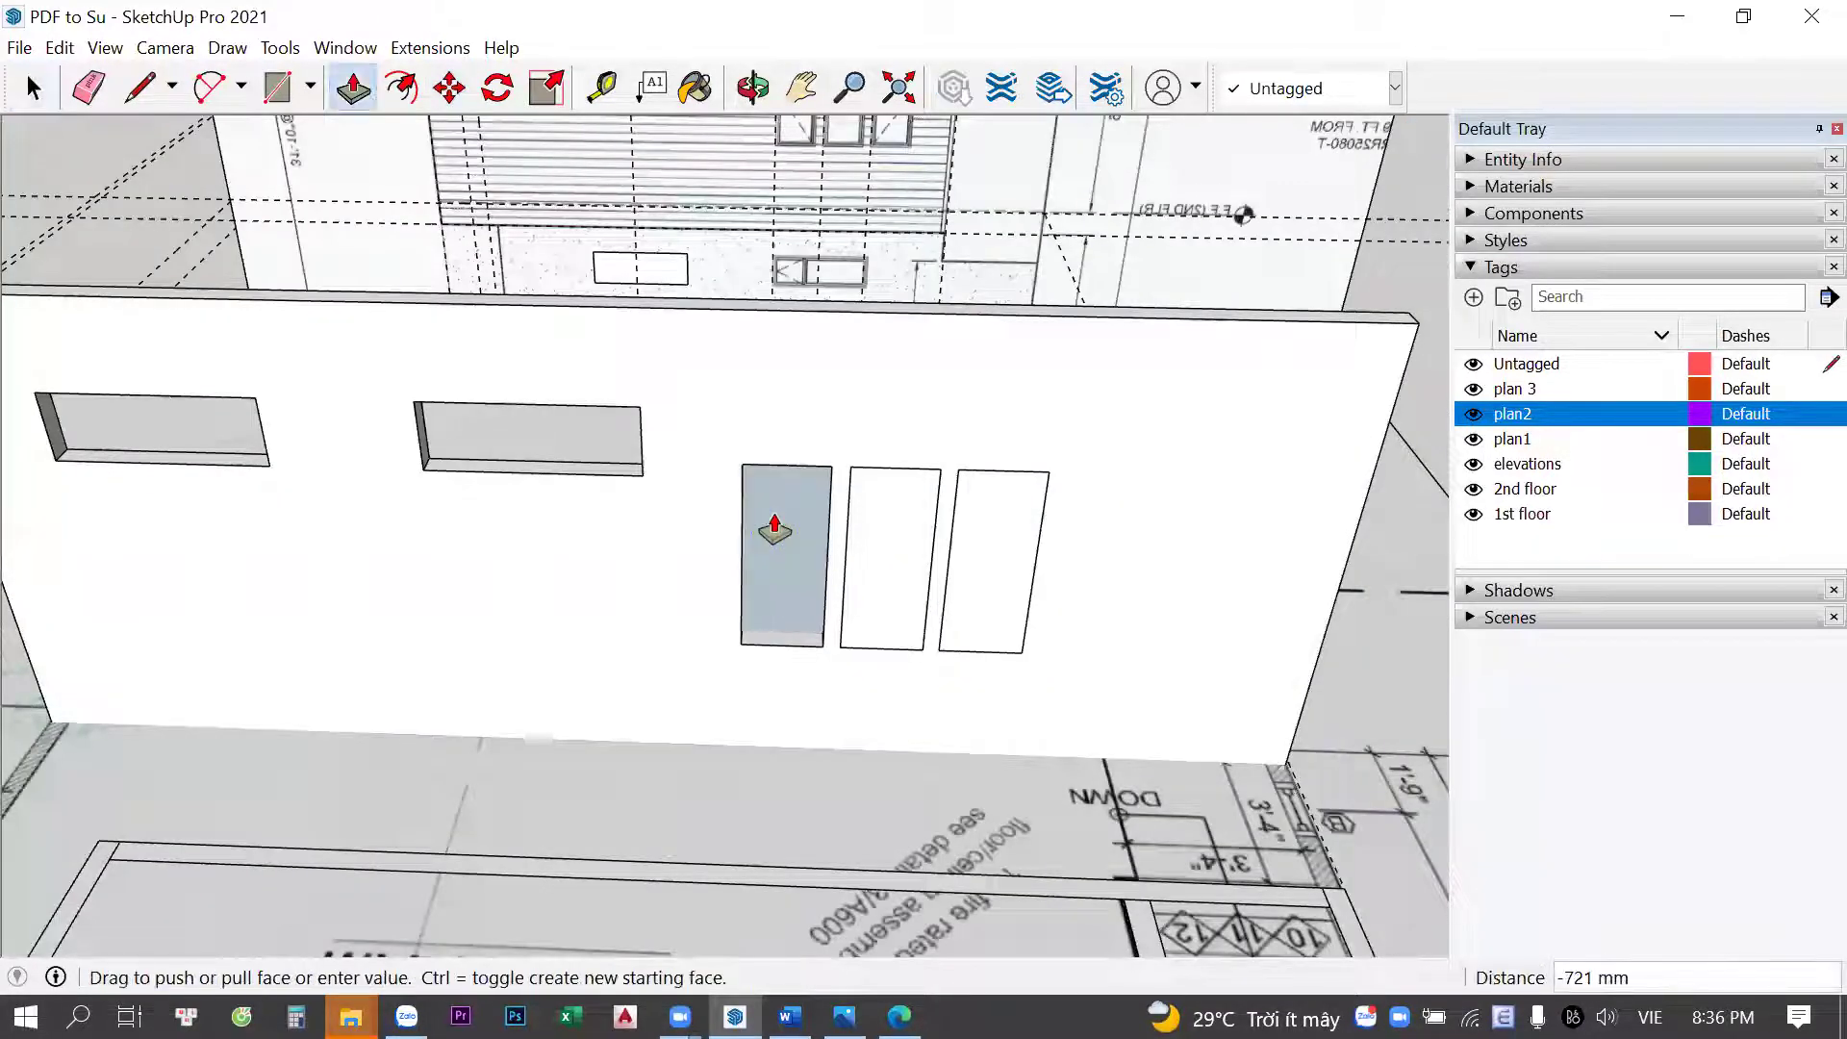
pyautogui.scroll(2, 813, 585)
pyautogui.click(795, 615)
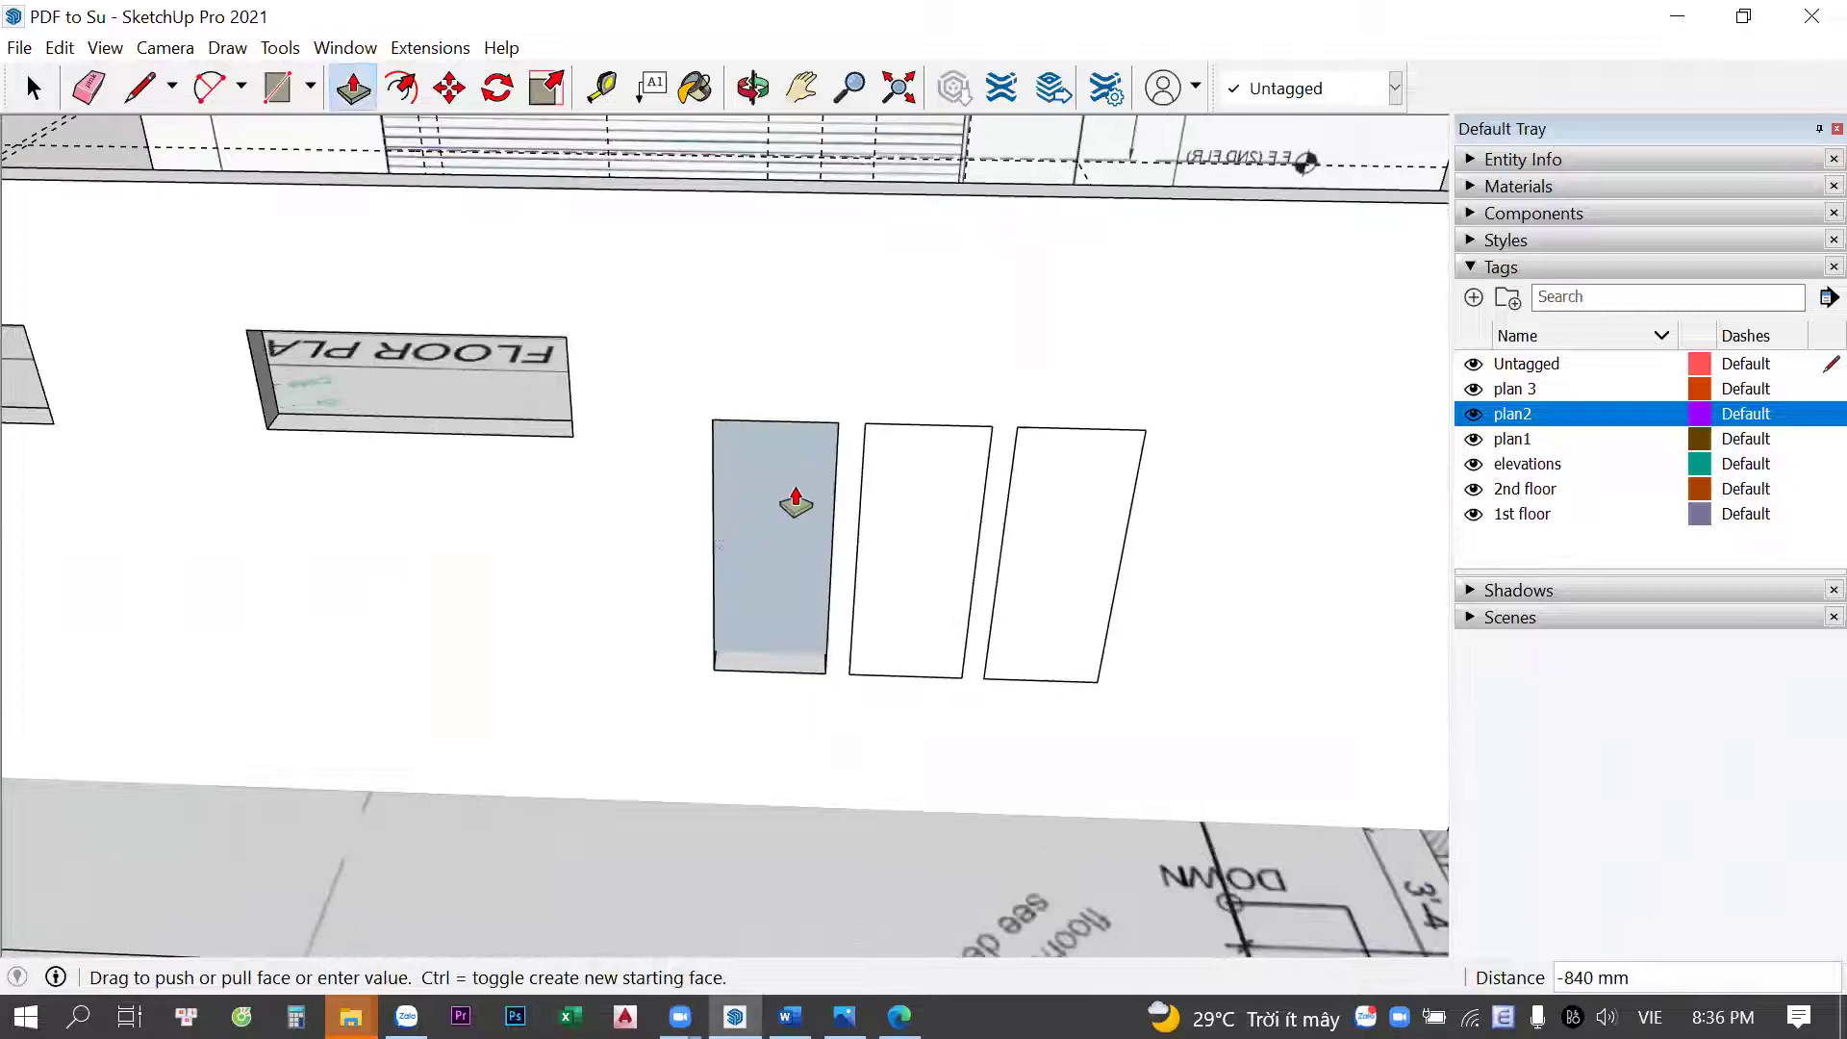
pyautogui.click(818, 476)
pyautogui.doubleClick(921, 543)
pyautogui.doubleClick(1064, 548)
pyautogui.press('space')
# Select the wall face with its edges and orbit to an overview of the building plans
pyautogui.scroll(-3, 801, 583)
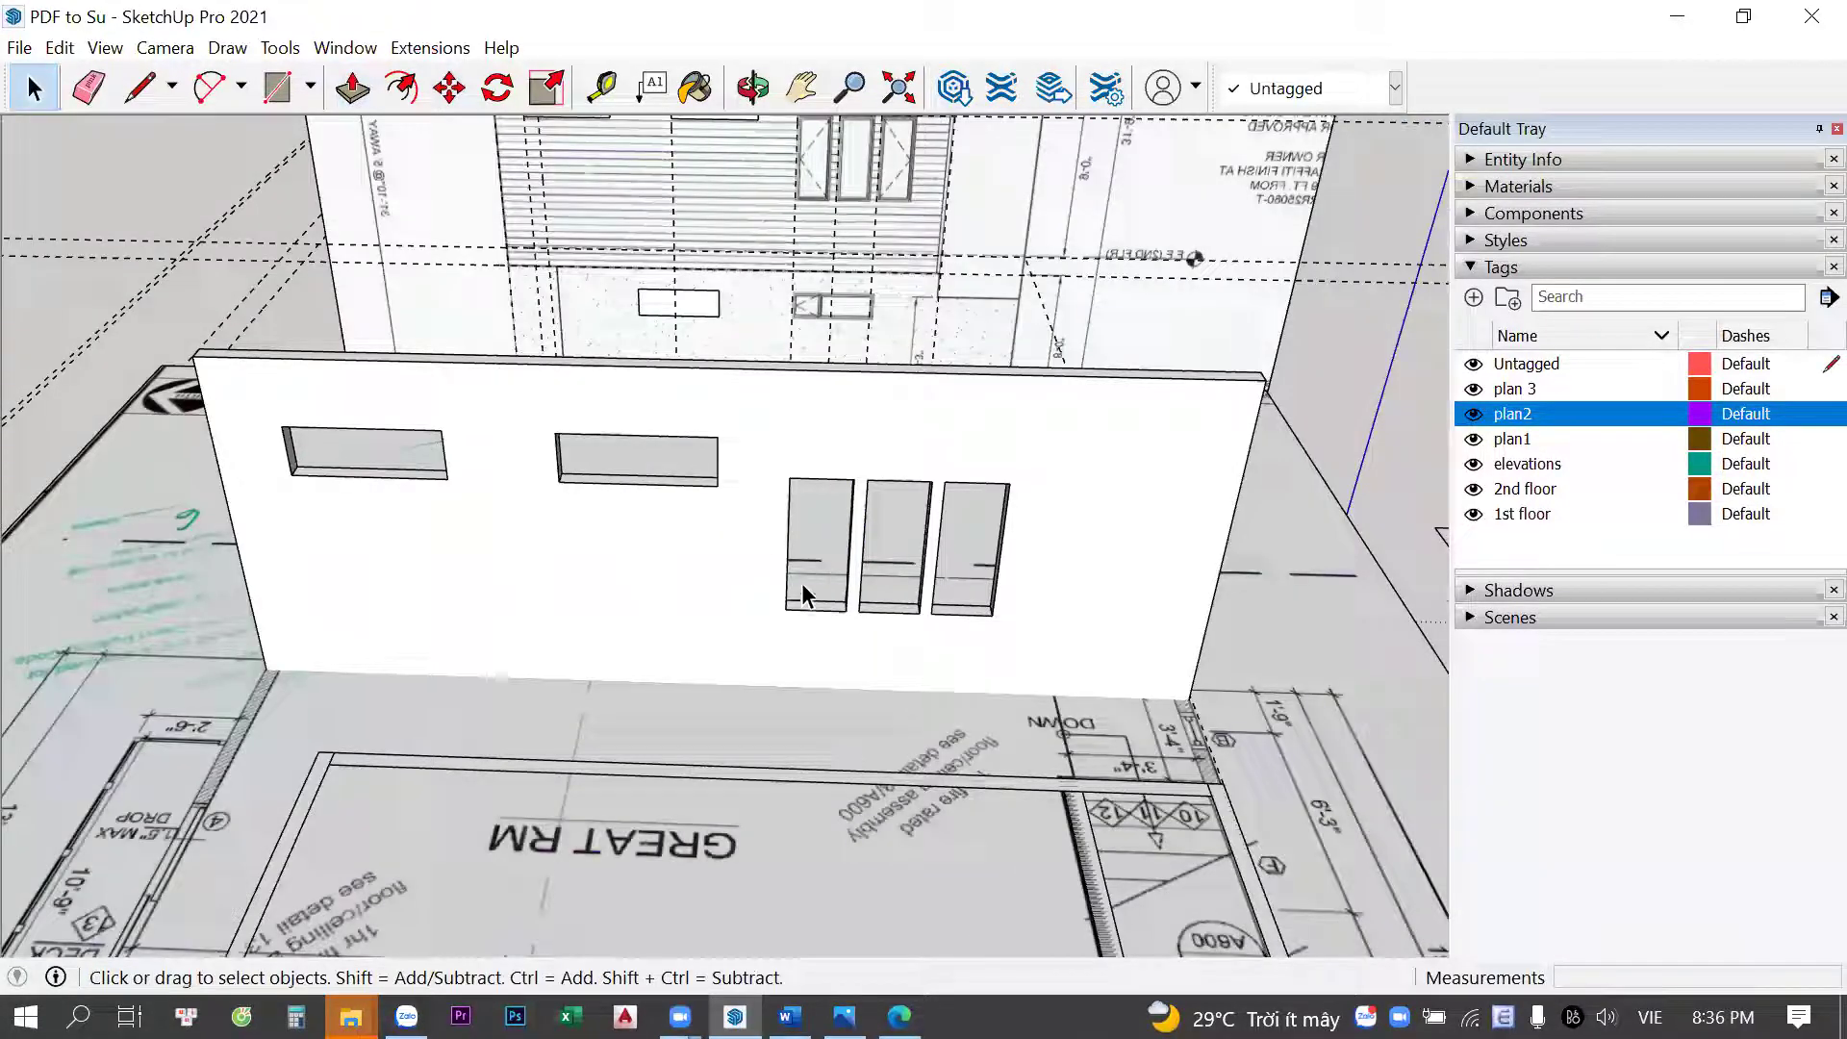
pyautogui.scroll(-1, 761, 600)
pyautogui.scroll(-2, 760, 600)
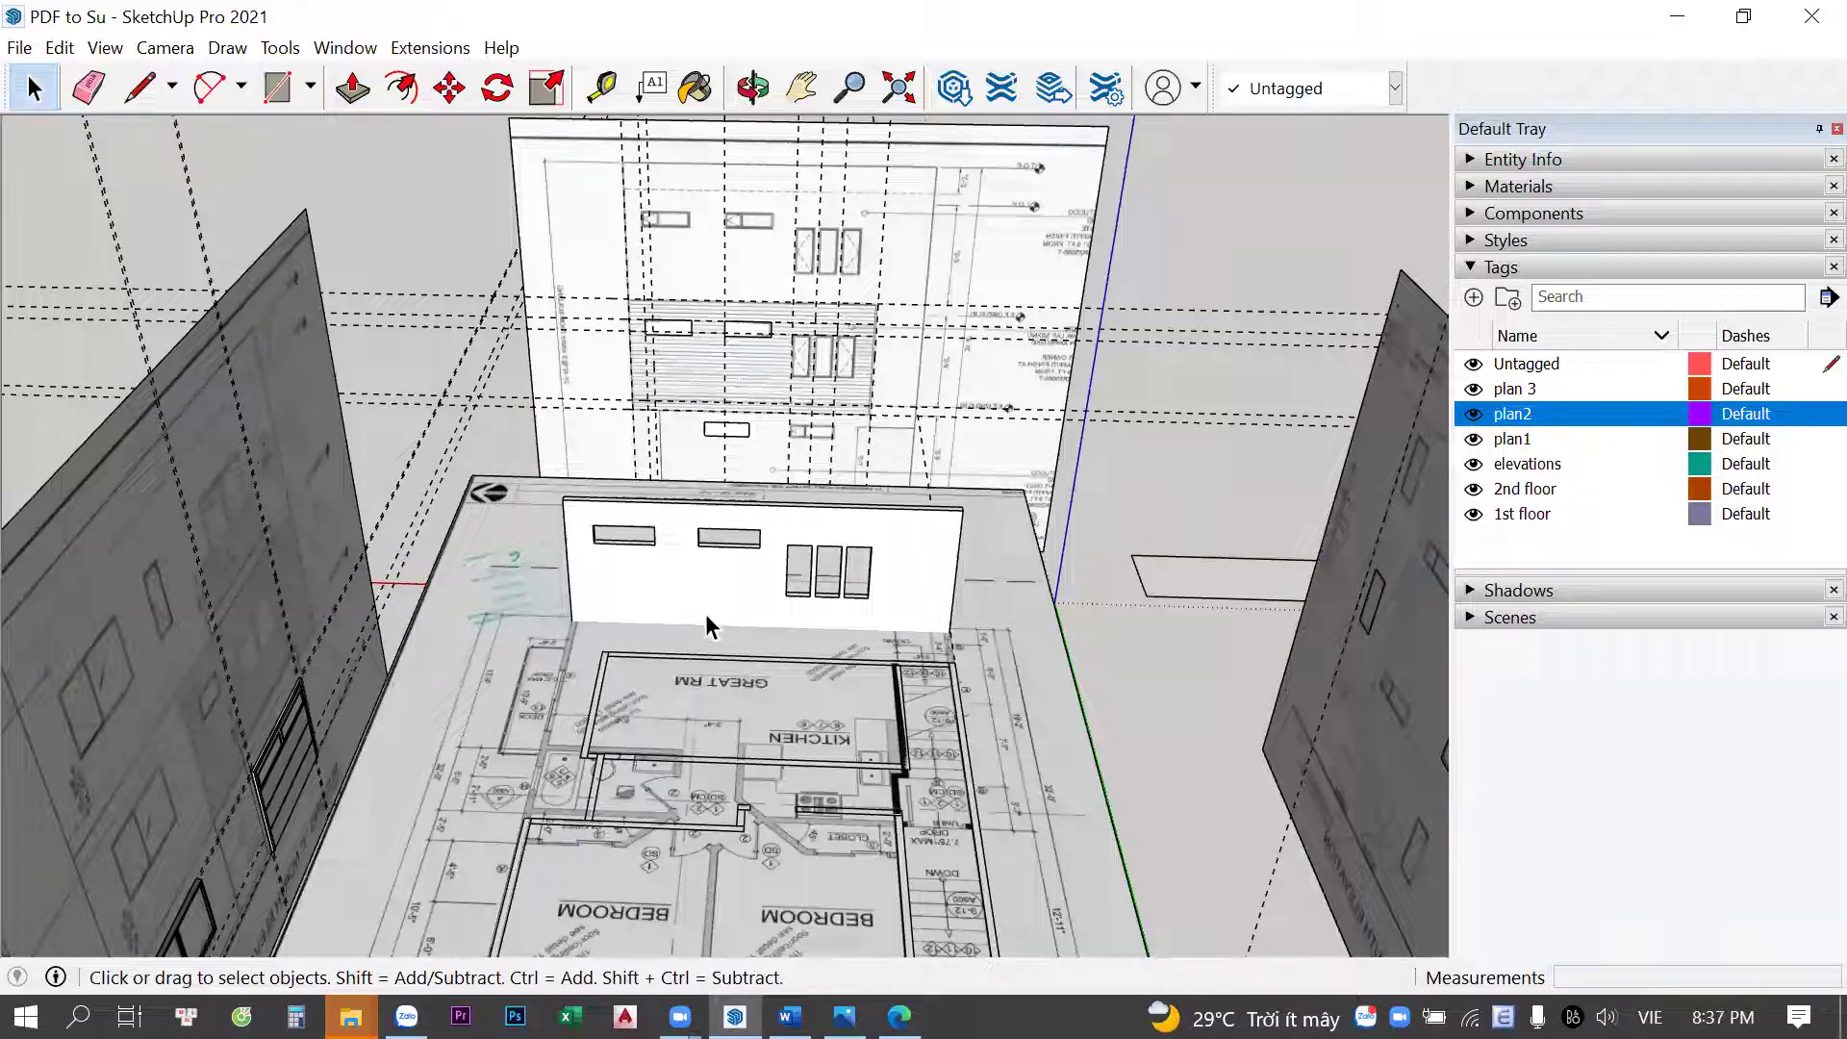
pyautogui.doubleClick(707, 617)
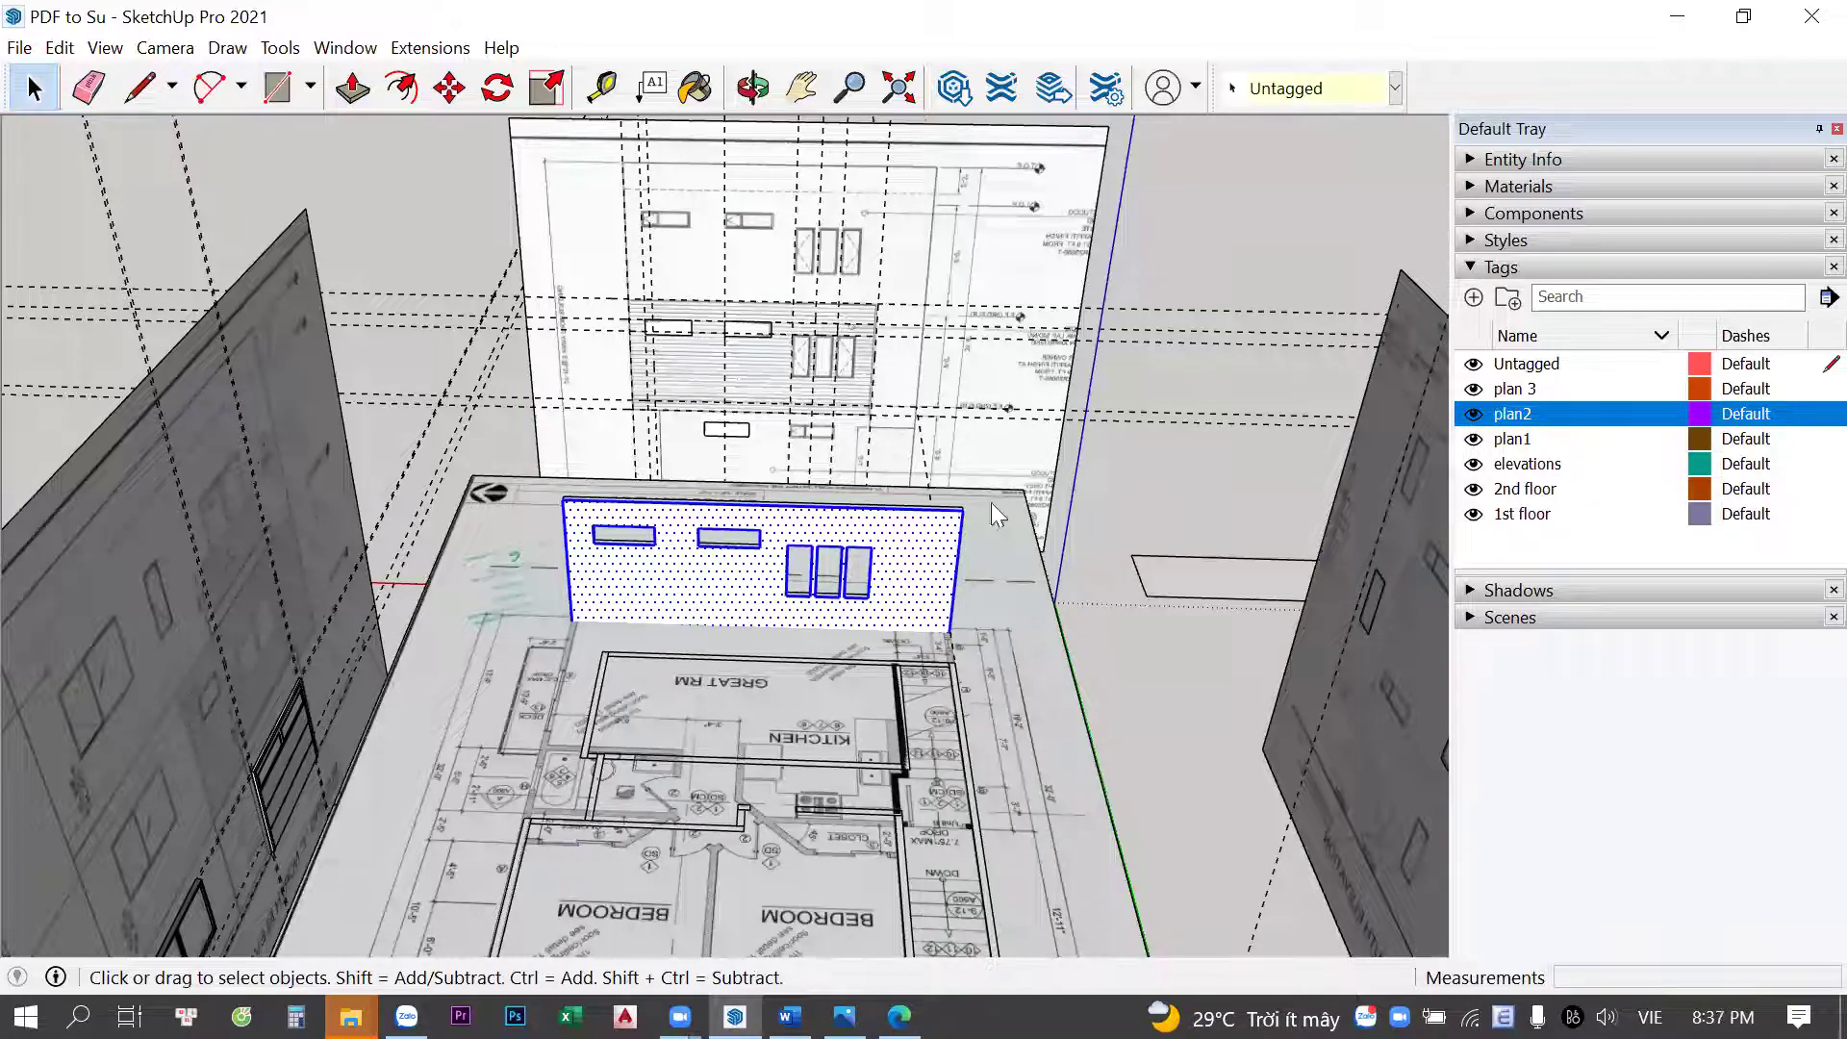
pyautogui.scroll(2, 833, 544)
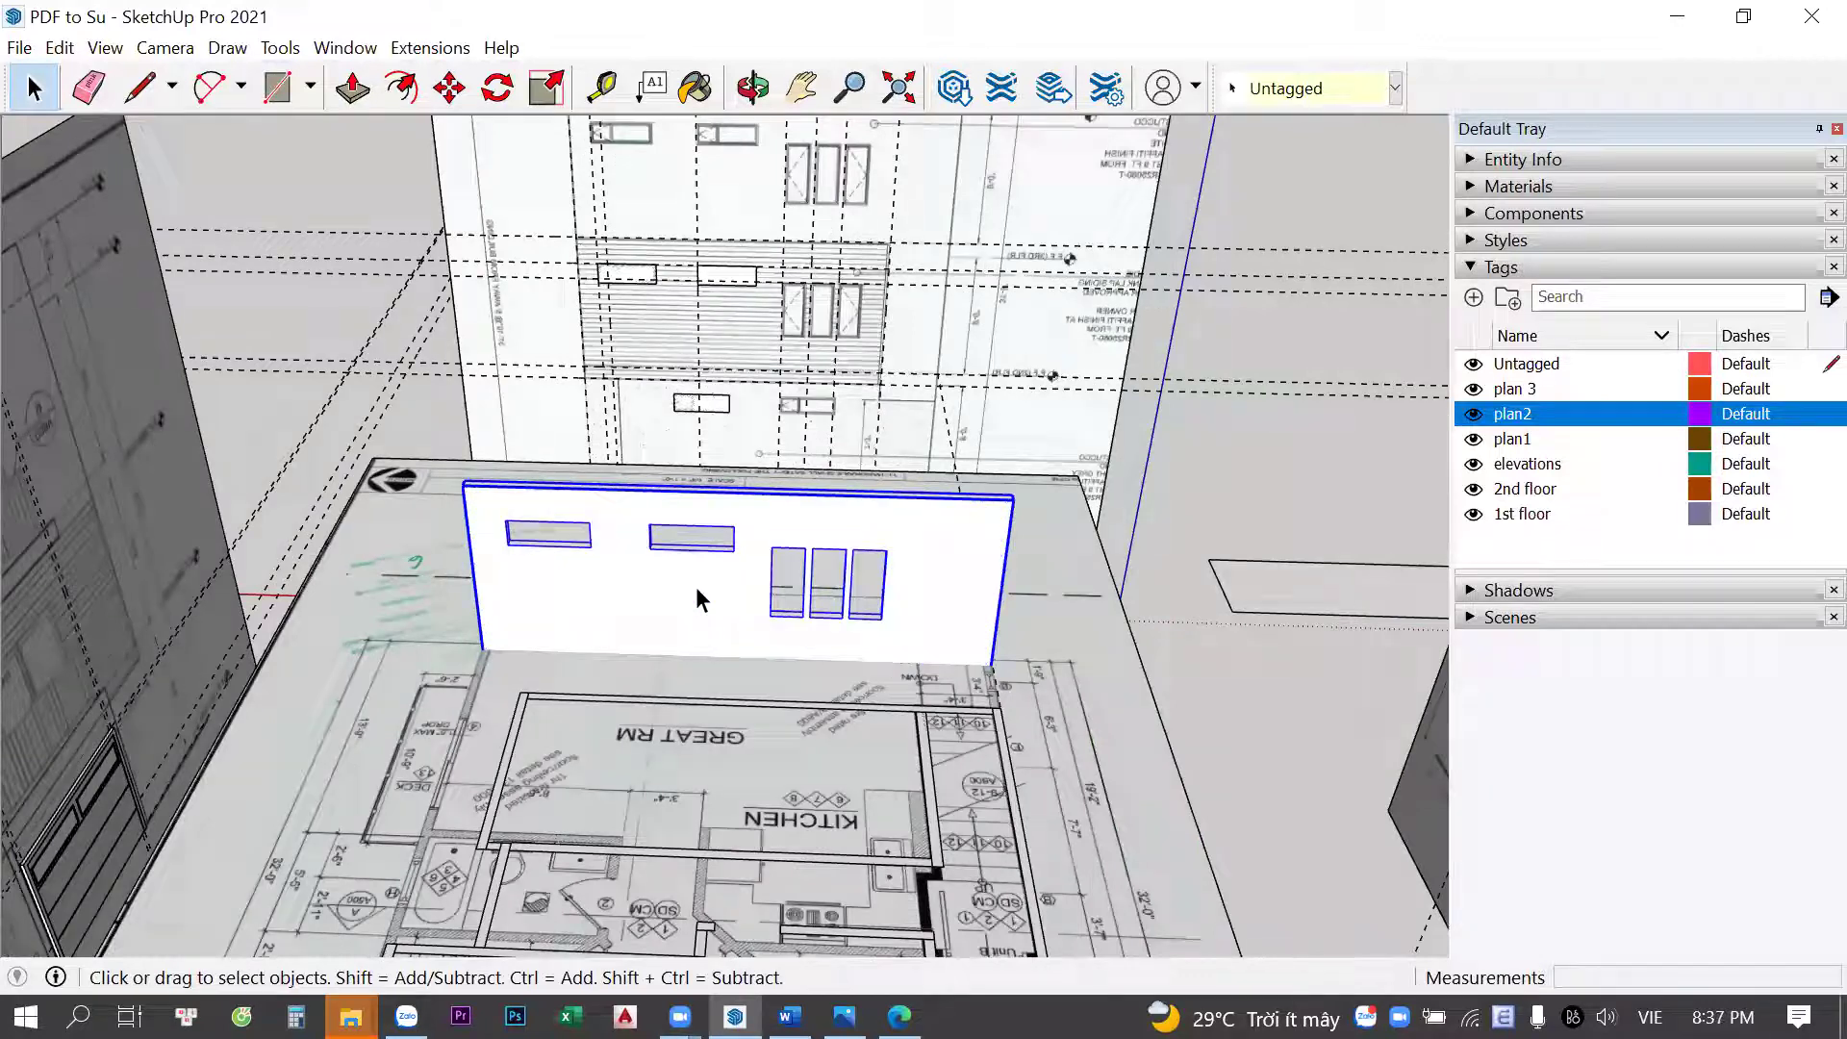
pyautogui.scroll(-2, 724, 594)
pyautogui.moveTo(724, 595)
pyautogui.mouseDown(button='middle')
pyautogui.moveTo(536, 604)
pyautogui.moveTo(784, 486)
pyautogui.mouseUp(button='middle')
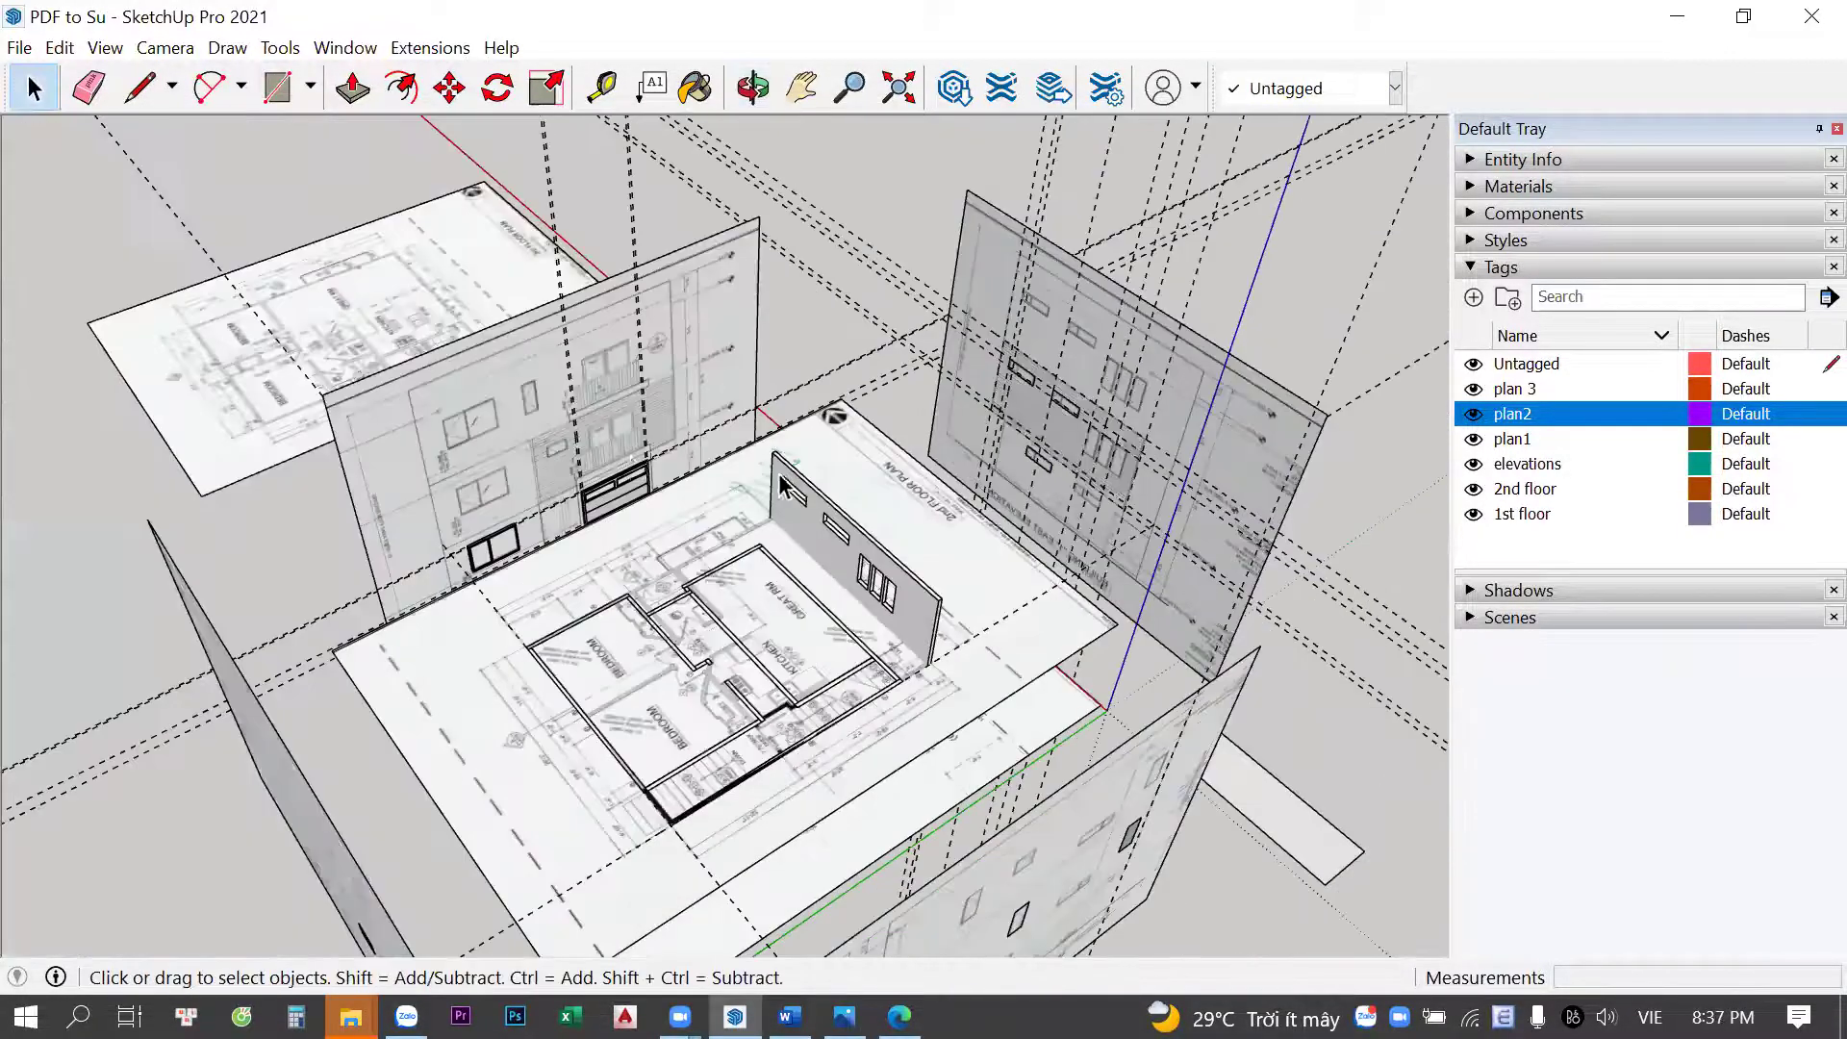
pyautogui.moveTo(709, 412)
pyautogui.mouseDown(button='middle')
pyautogui.moveTo(977, 543)
pyautogui.moveTo(404, 594)
pyautogui.moveTo(650, 650)
pyautogui.moveTo(636, 387)
pyautogui.moveTo(596, 382)
pyautogui.moveTo(611, 503)
pyautogui.mouseUp(button='middle')
pyautogui.scroll(3, 441, 578)
pyautogui.scroll(3, 466, 612)
# Rotate the window frame panel 90° about its base so it stands upright
pyautogui.press('m')
pyautogui.click(469, 603)
pyautogui.press('ctrl')
pyautogui.moveTo(940, 429); pyautogui.dragTo(888, 470, button='middle')
pyautogui.scroll(3, 754, 718)
pyautogui.scroll(2, 801, 697)
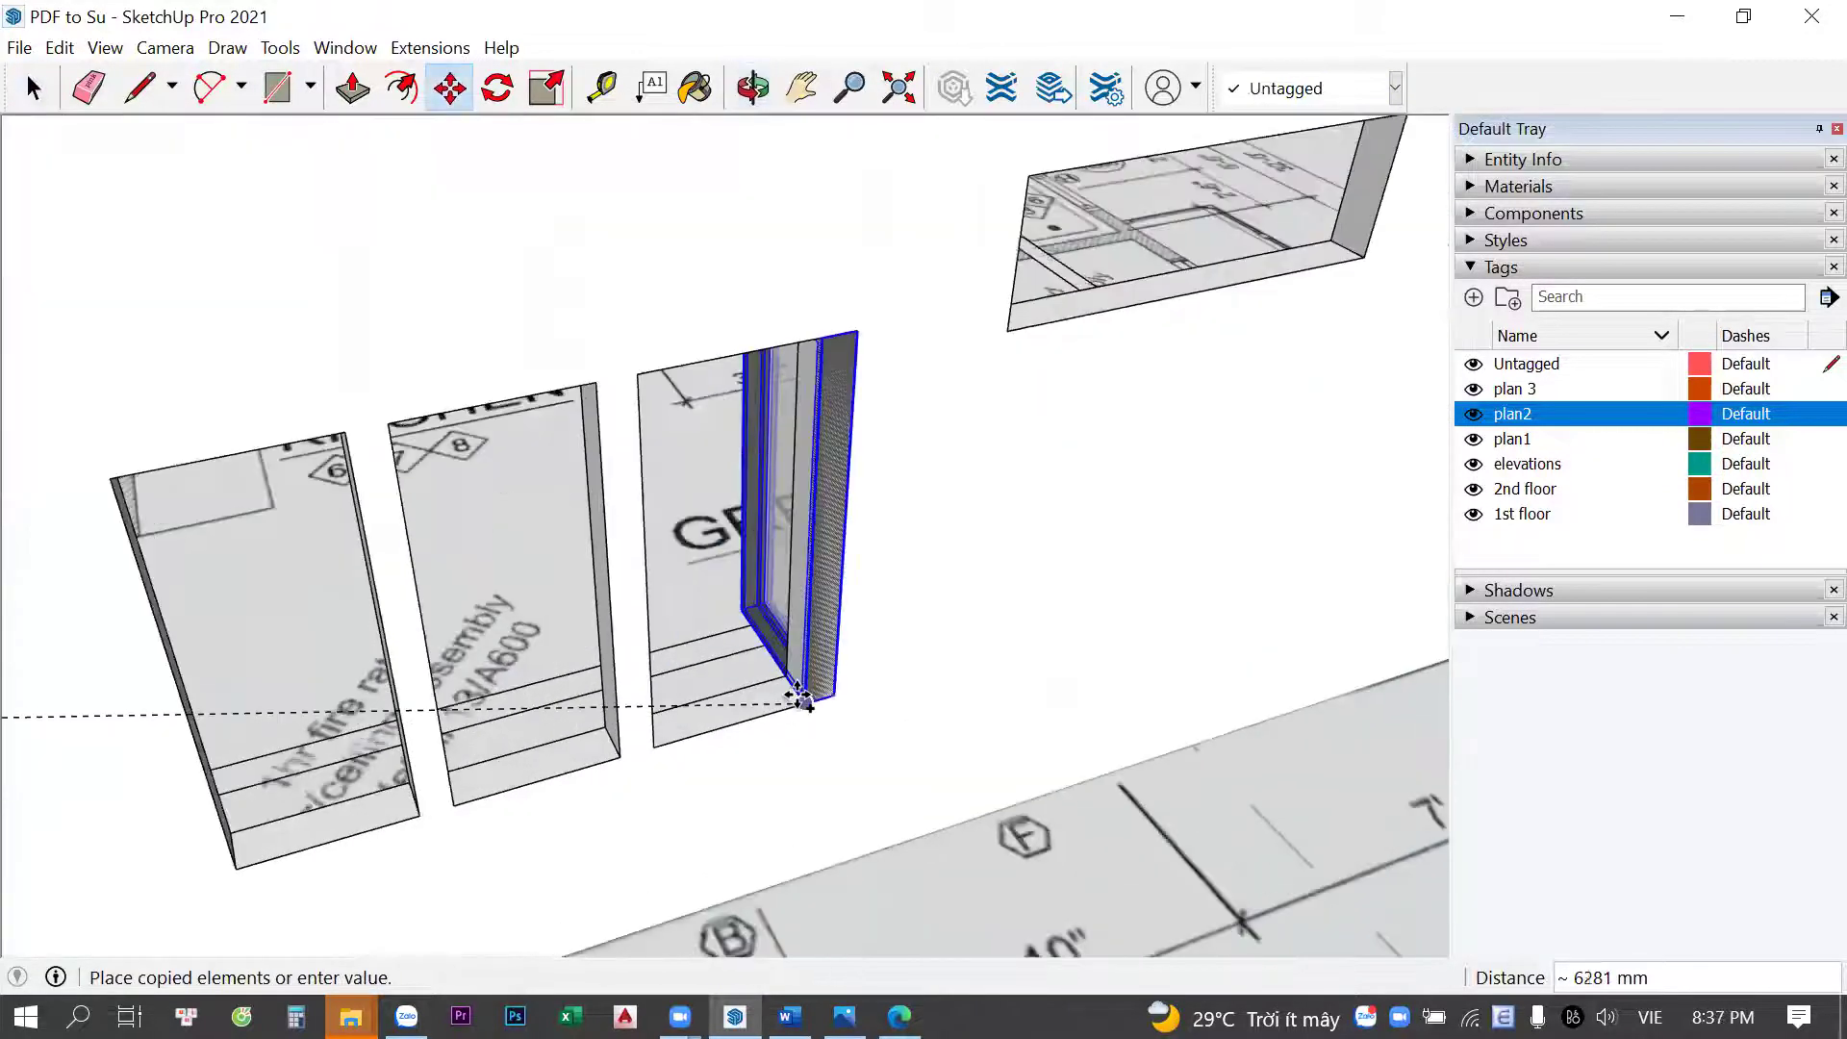
pyautogui.press('q')
pyautogui.click(805, 703)
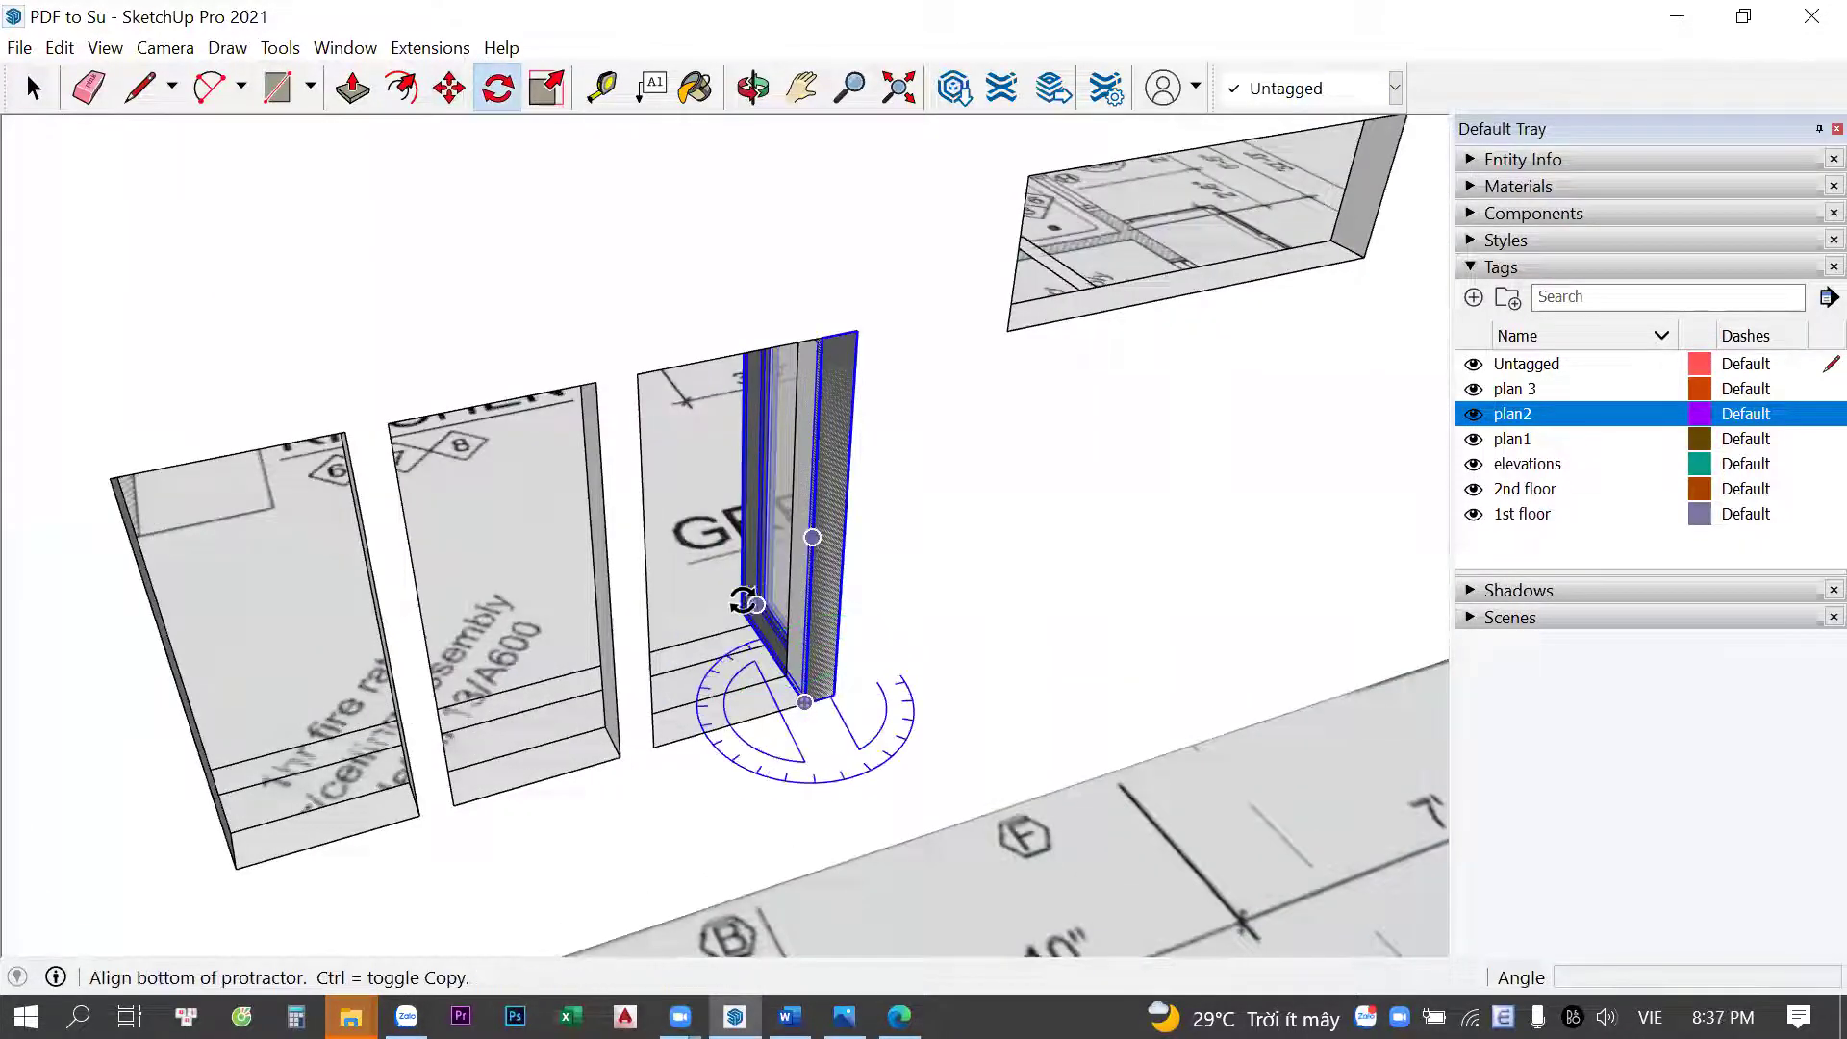
pyautogui.click(743, 602)
pyautogui.click(650, 685)
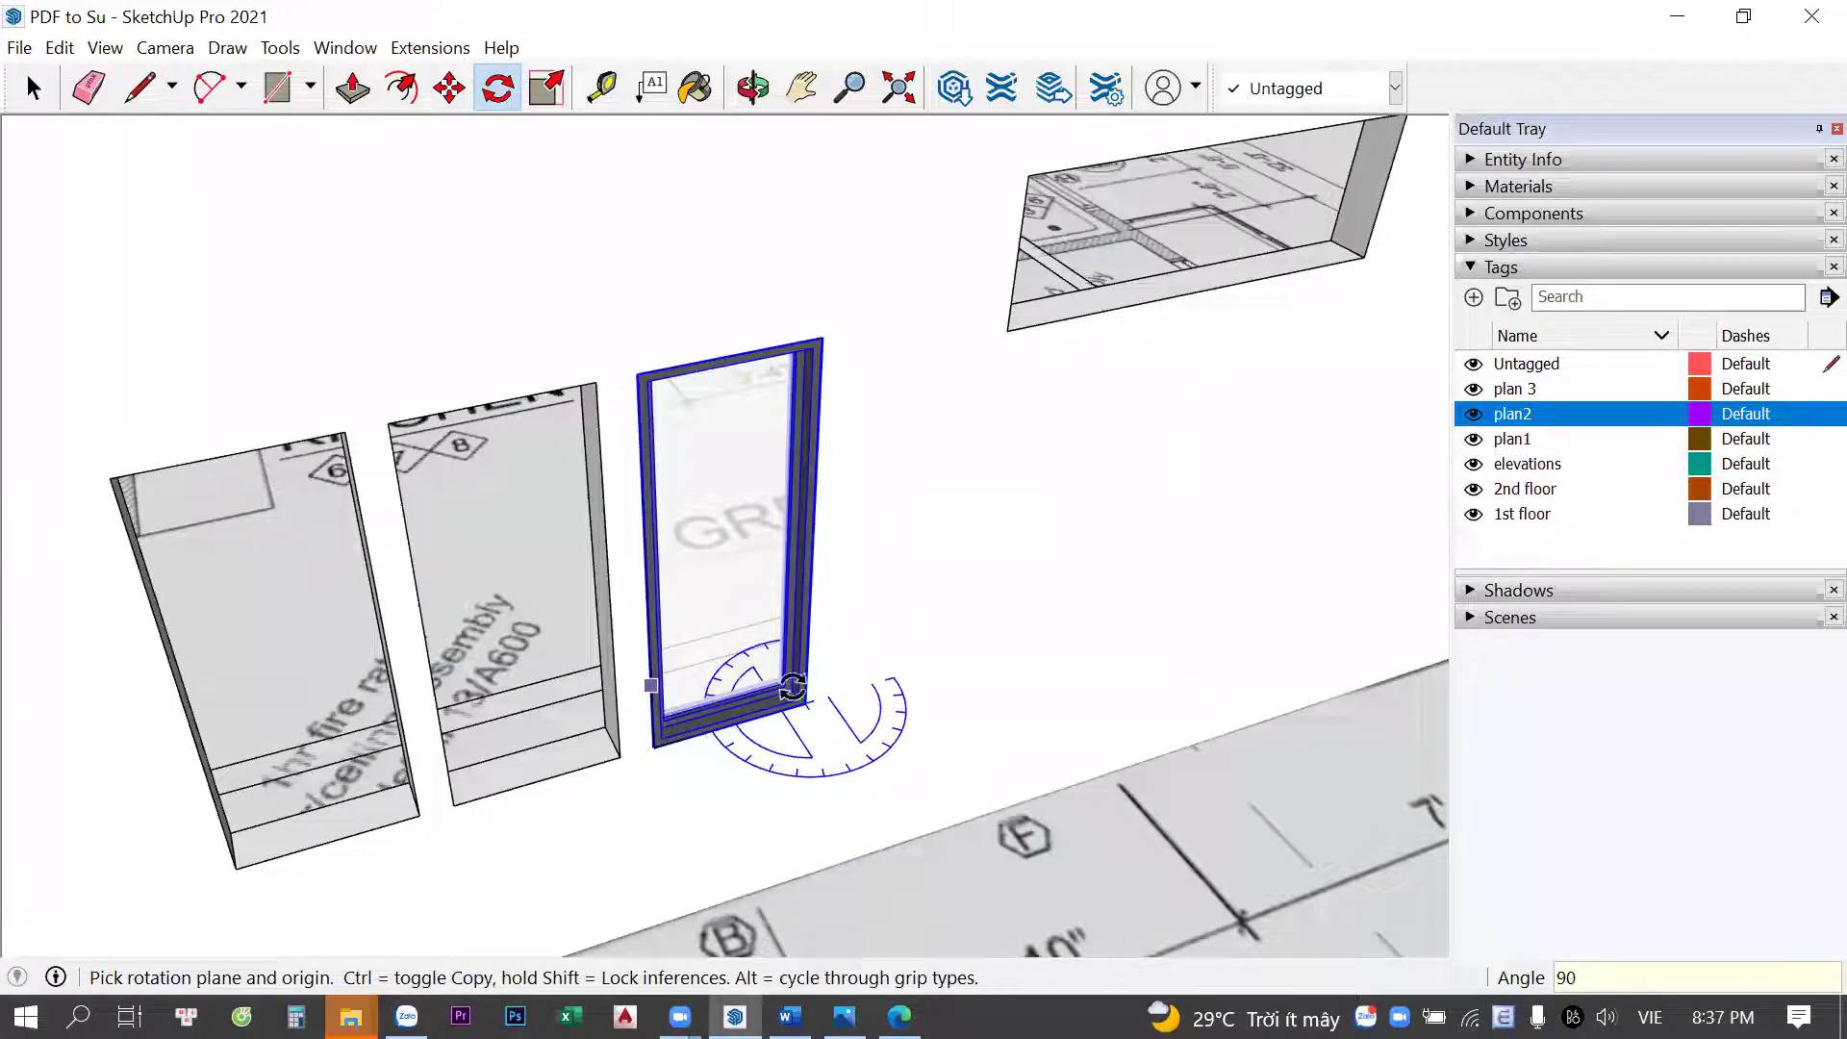
# Copy the window along the wall to make a row of three windows
pyautogui.moveTo(793, 686); pyautogui.dragTo(680, 730, button='middle')
pyautogui.press('m')
pyautogui.click(665, 715)
pyautogui.press('ctrl')
pyautogui.click(457, 747)
pyautogui.click(256, 771)
pyautogui.press('space')
pyautogui.moveTo(256, 771); pyautogui.dragTo(770, 592, button='middle')
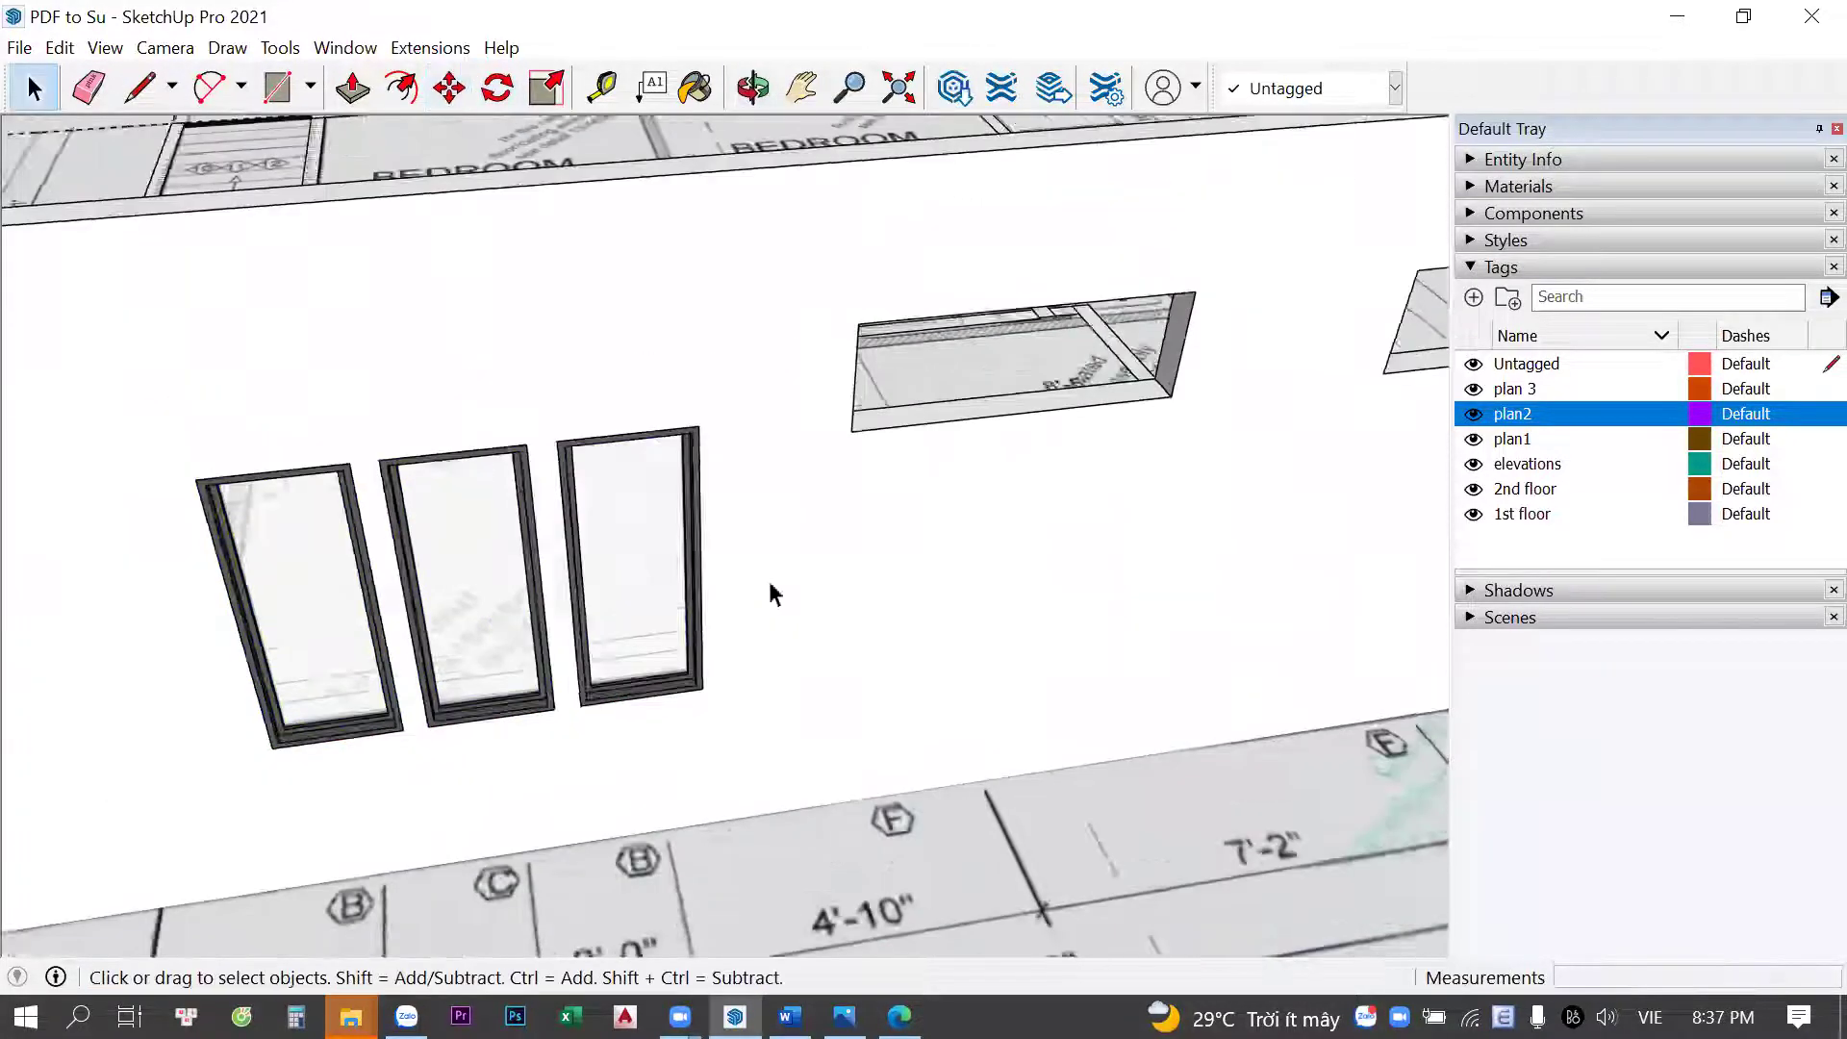
pyautogui.scroll(-2, 775, 594)
# Select all three window units together
pyautogui.click(419, 611)
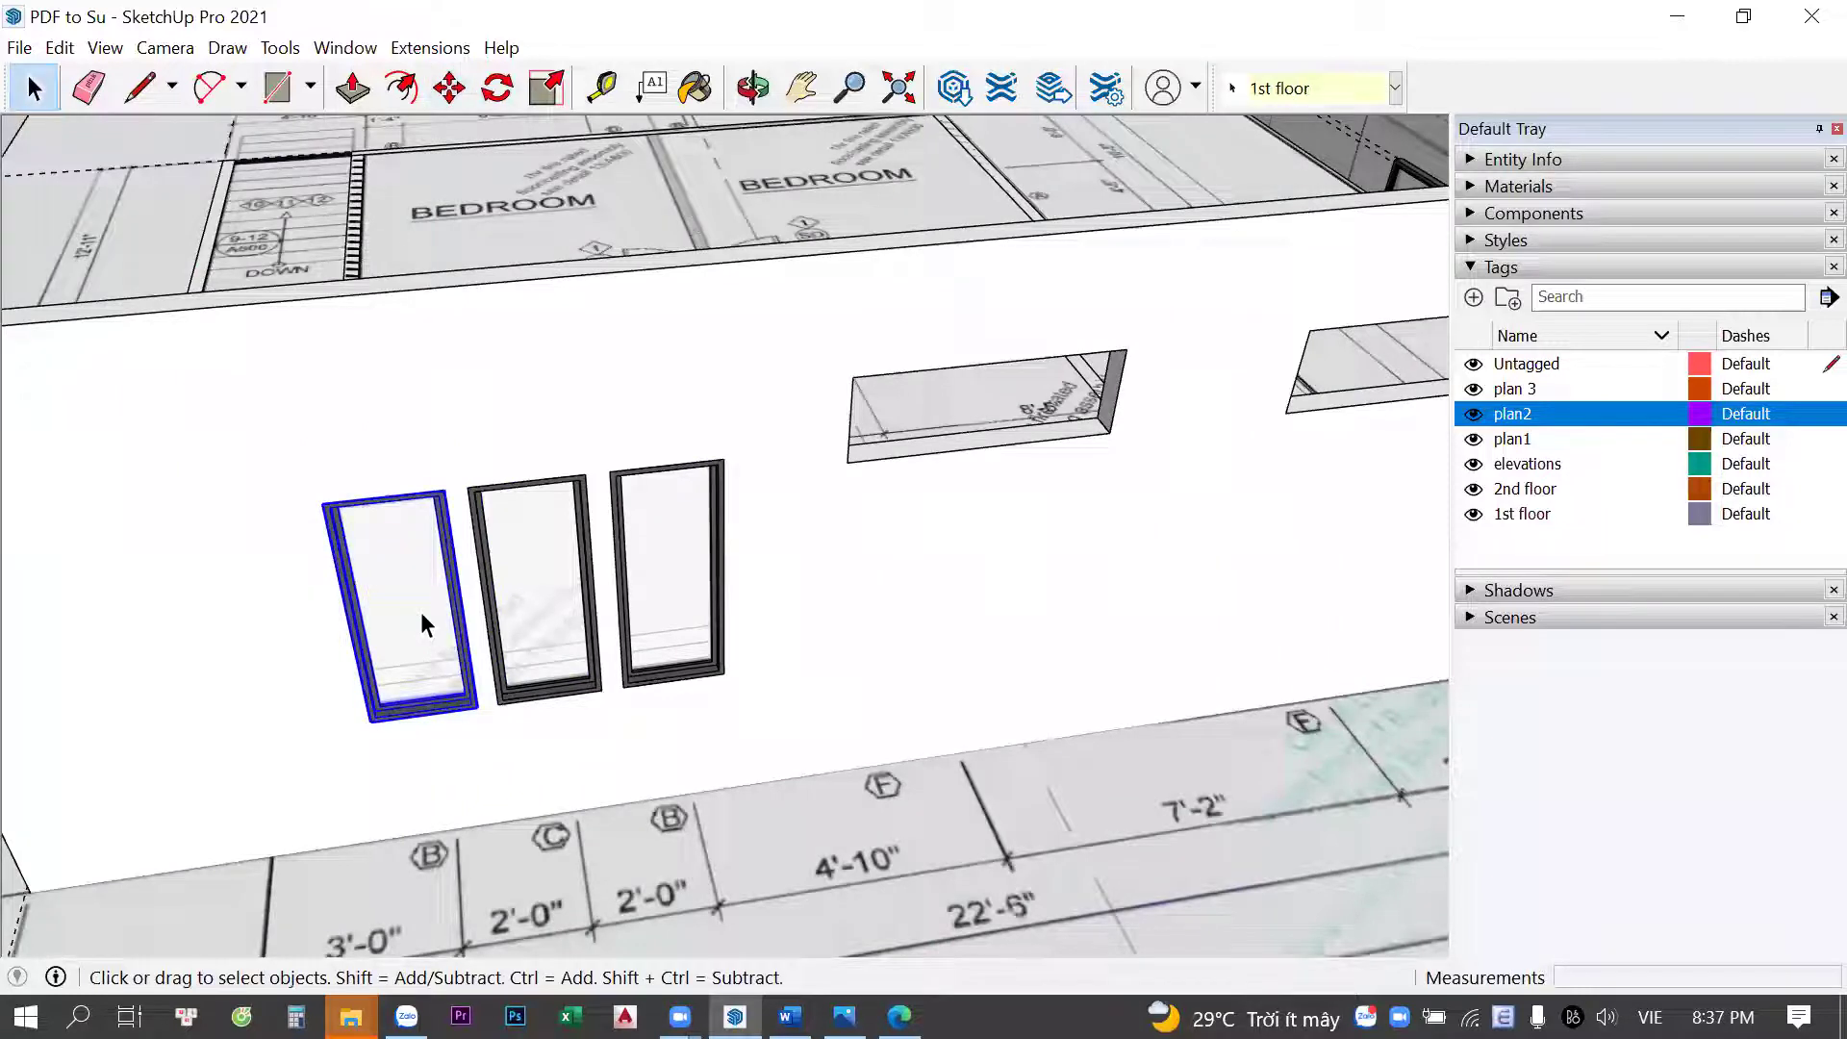
pyautogui.keyDown('shift'); pyautogui.click(557, 541); pyautogui.keyUp('shift')
pyautogui.keyDown('shift'); pyautogui.click(720, 496); pyautogui.keyUp('shift')
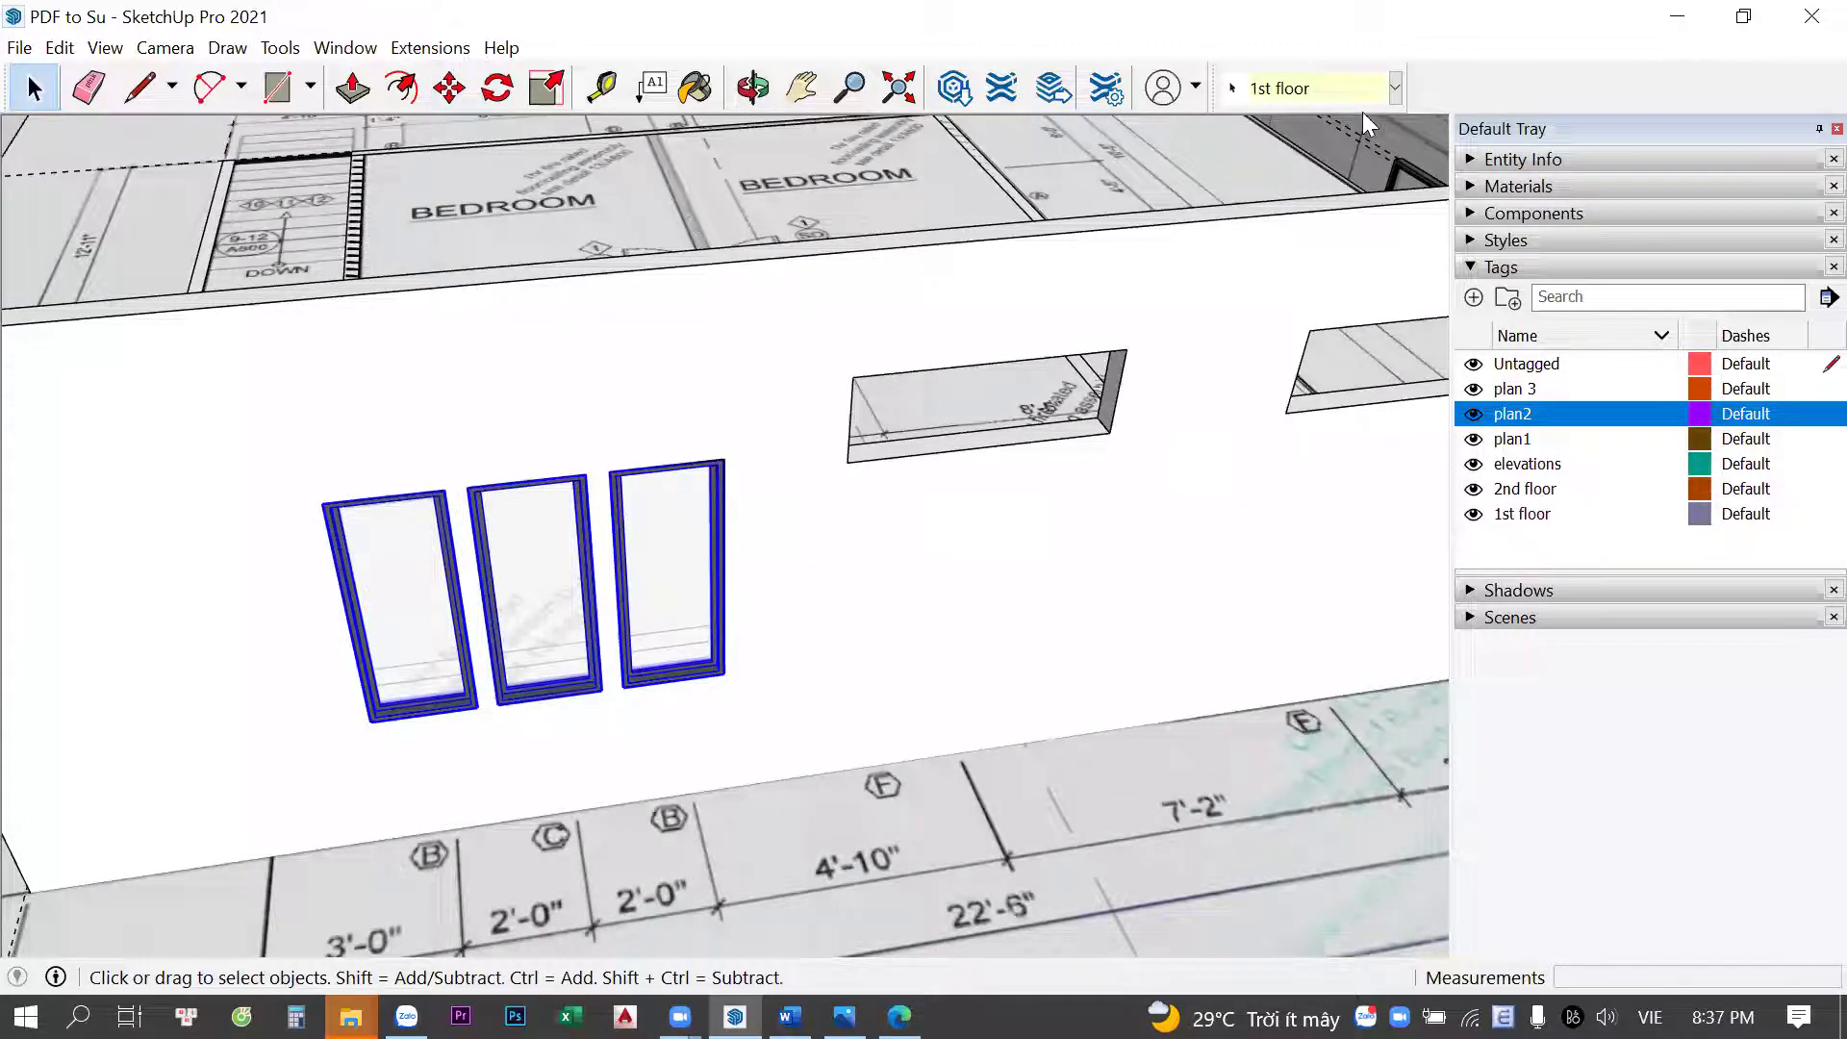
pyautogui.scroll(-3, 1071, 412)
pyautogui.scroll(-2, 905, 451)
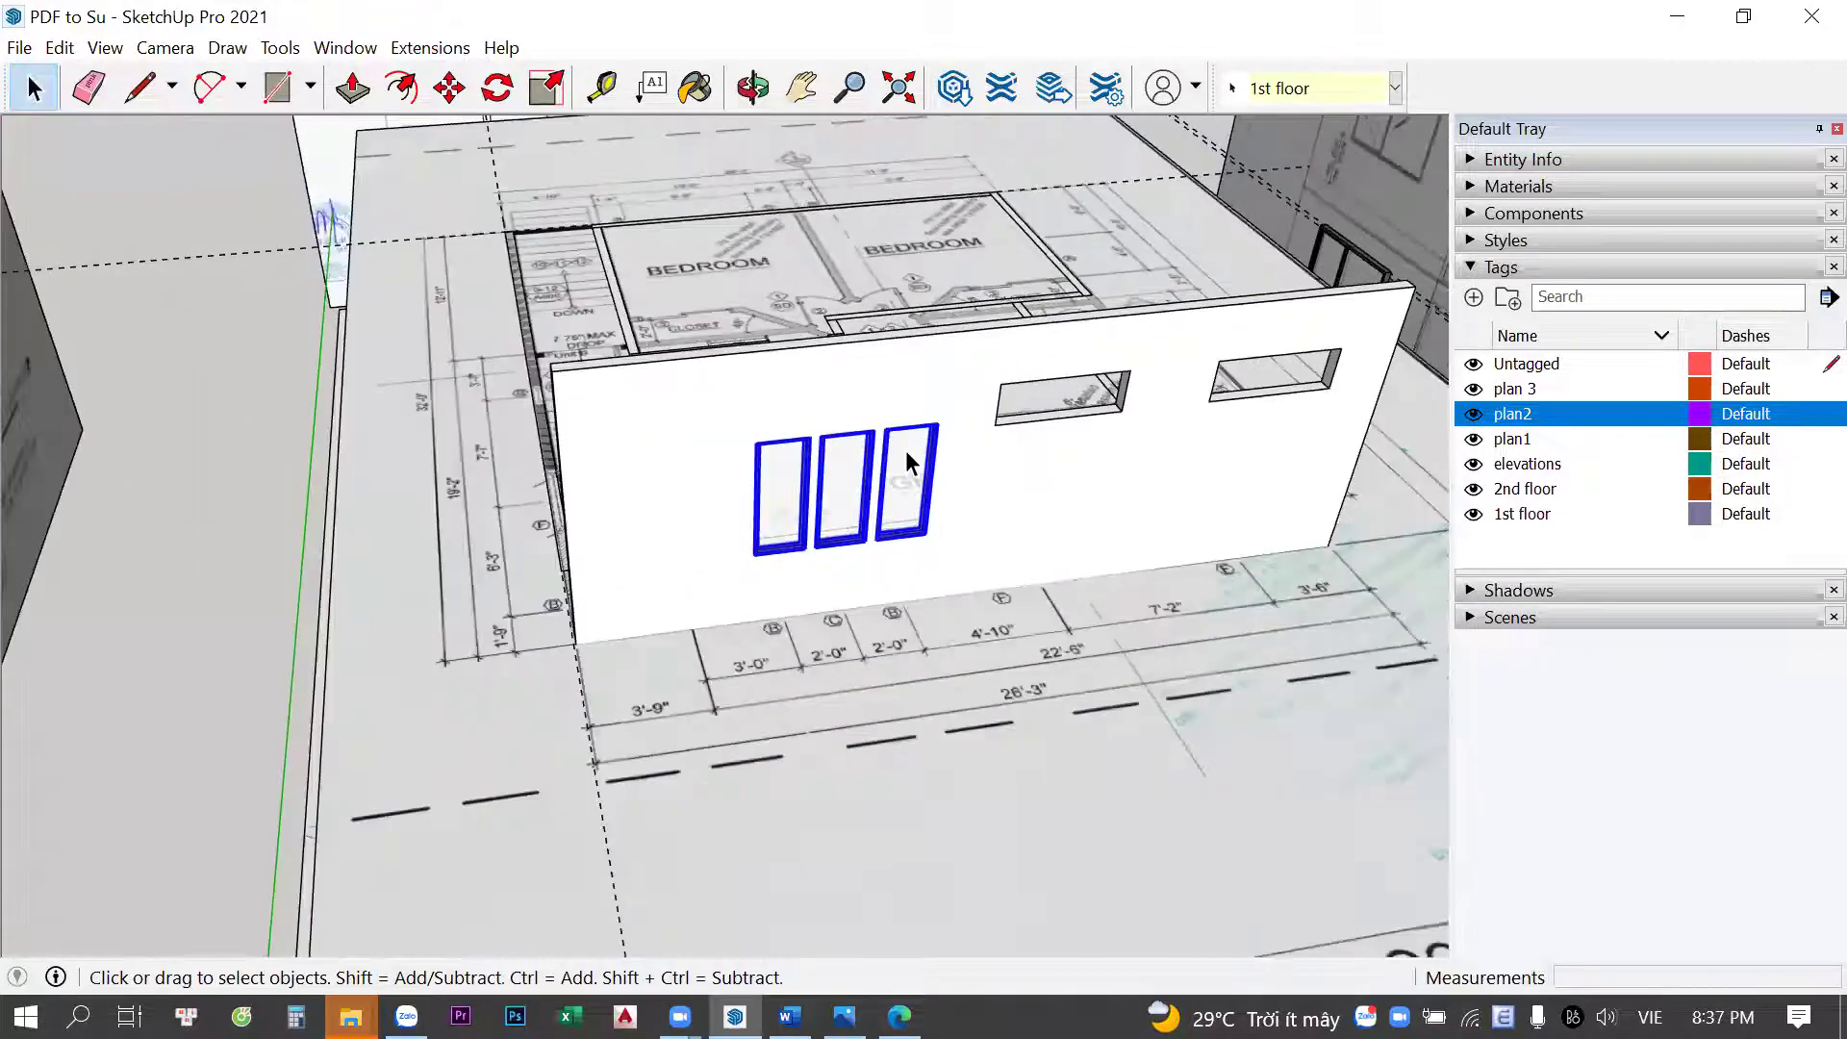
pyautogui.scroll(-2, 983, 455)
pyautogui.scroll(2, 1203, 279)
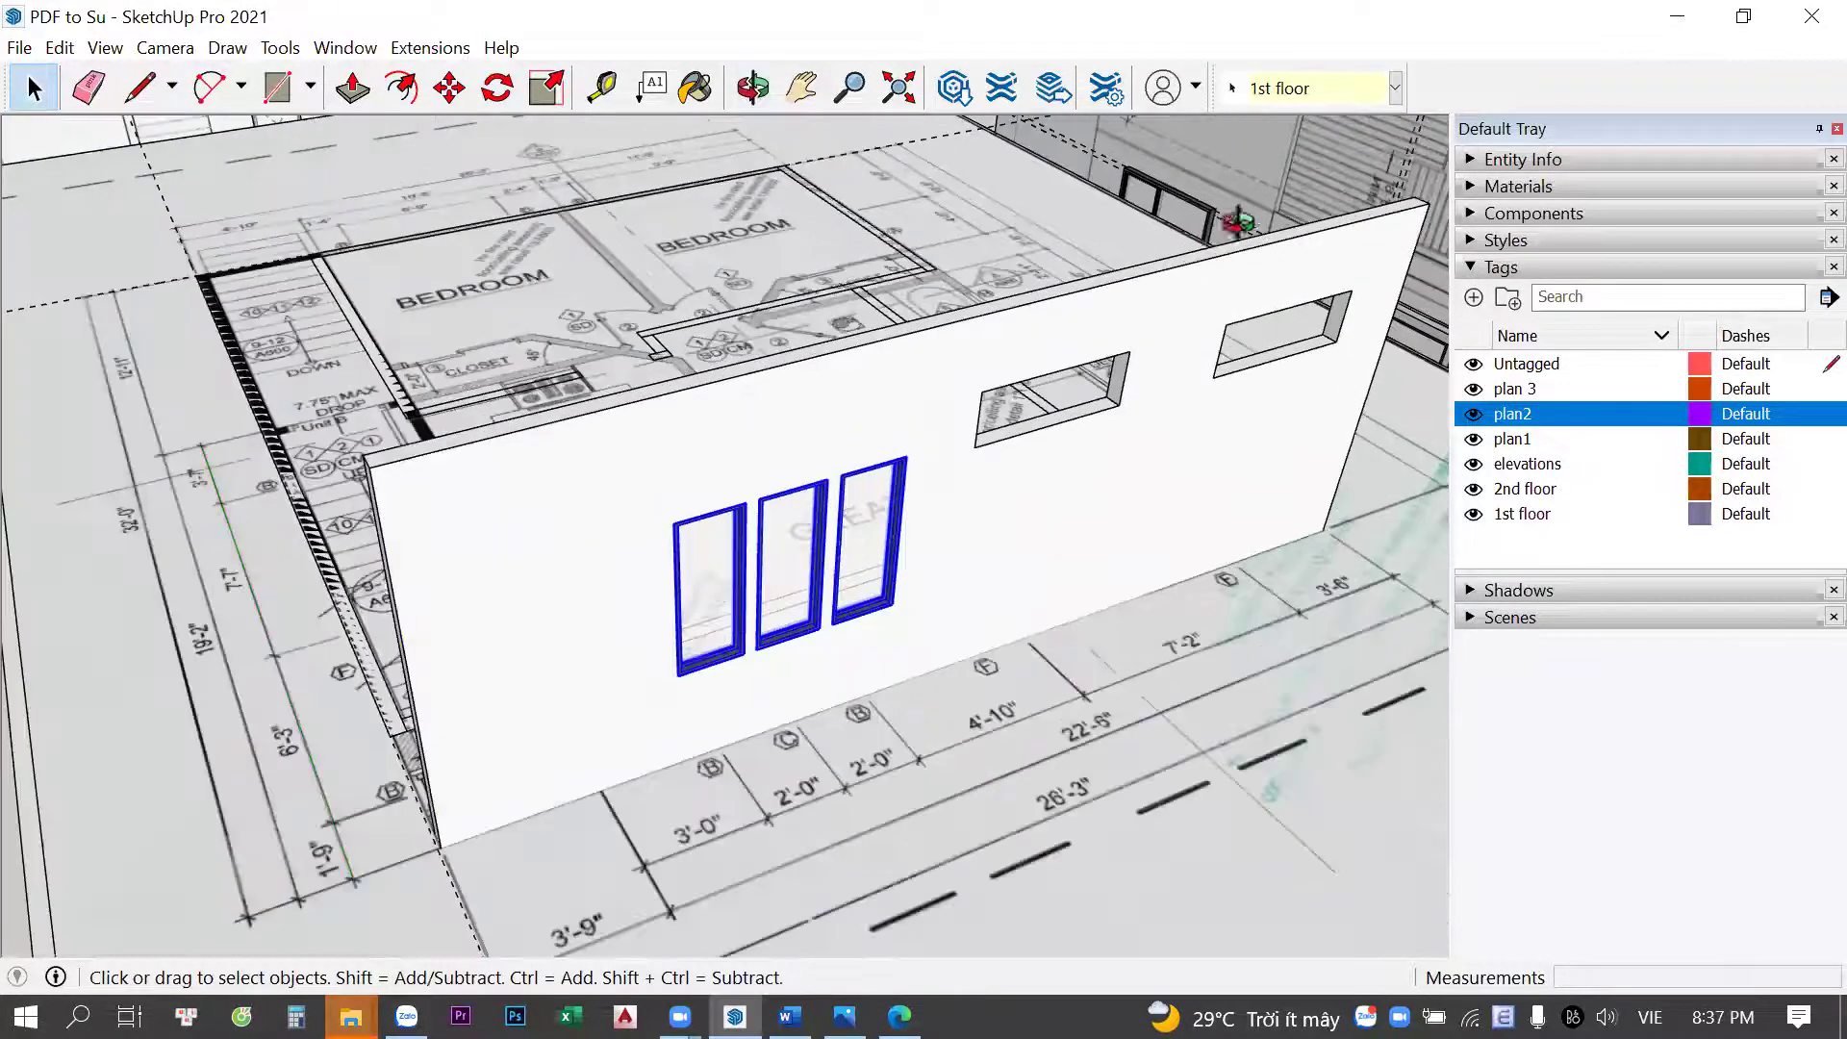
pyautogui.scroll(1, 922, 497)
pyautogui.scroll(1, 922, 497)
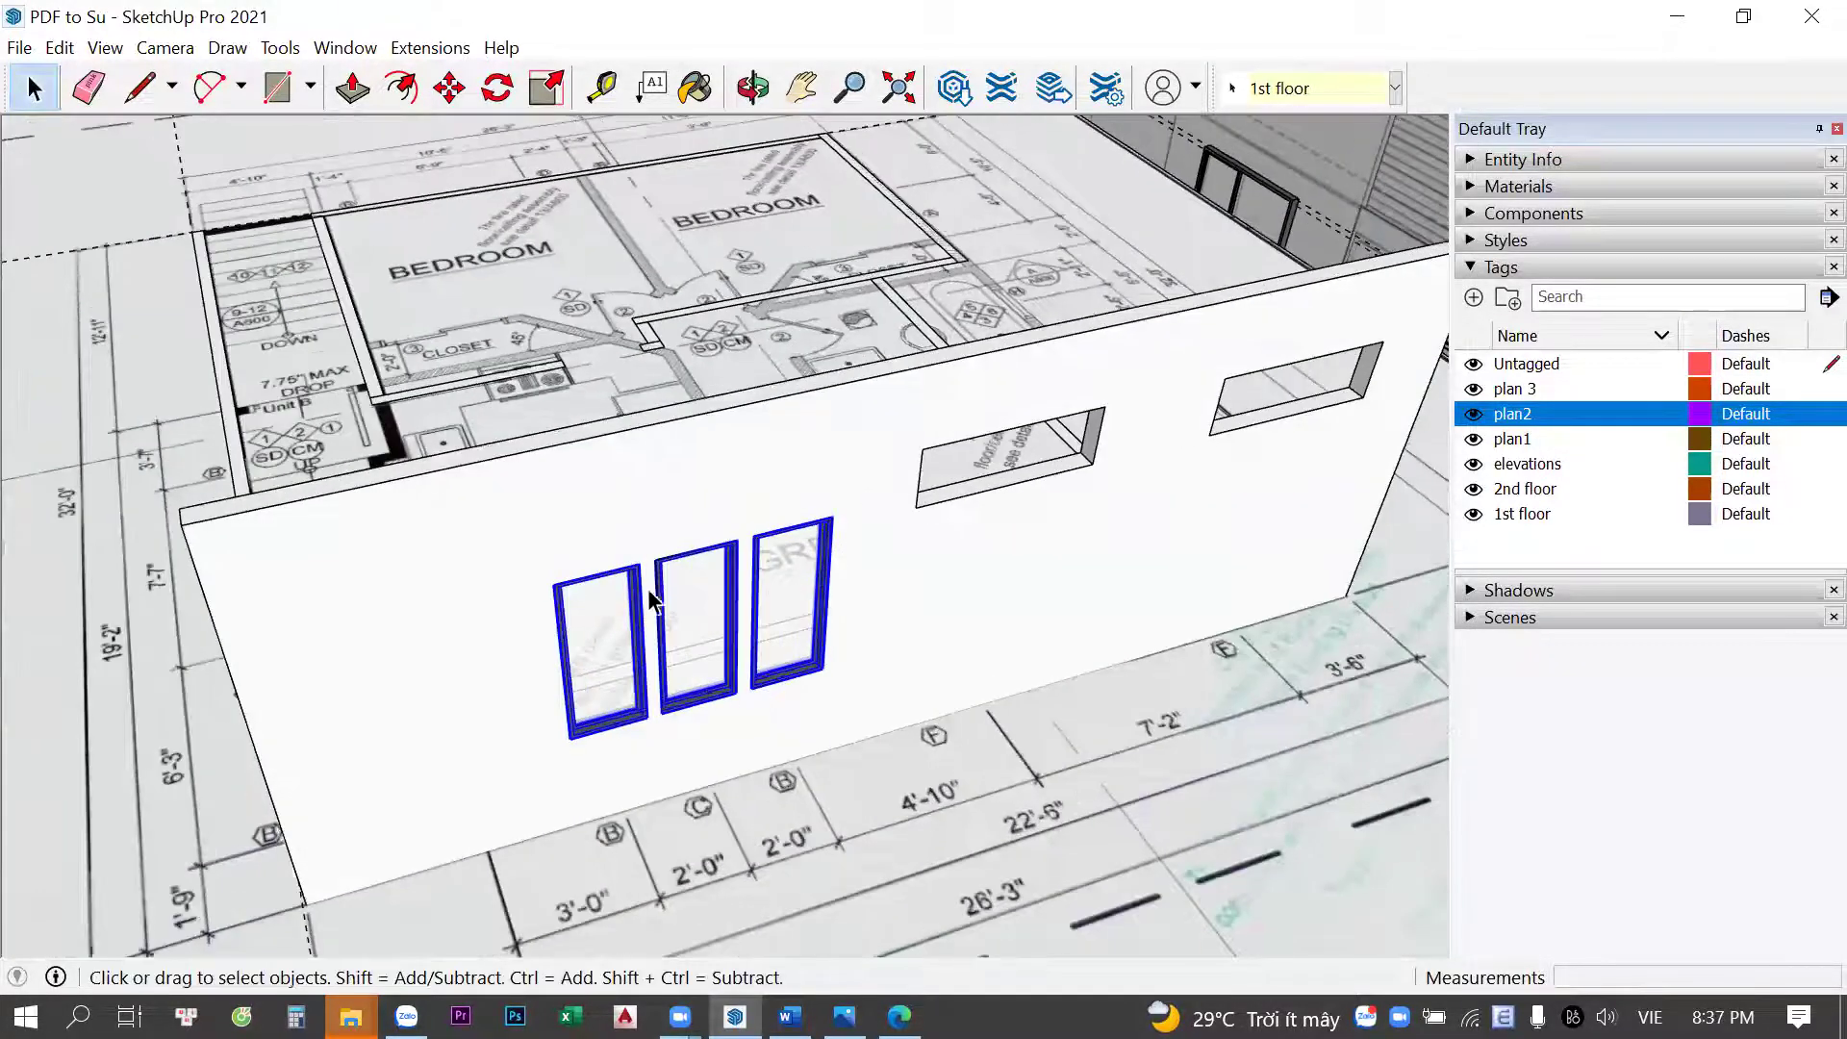
# Assign the selected wall to the 2nd floor tag
pyautogui.click(1318, 89)
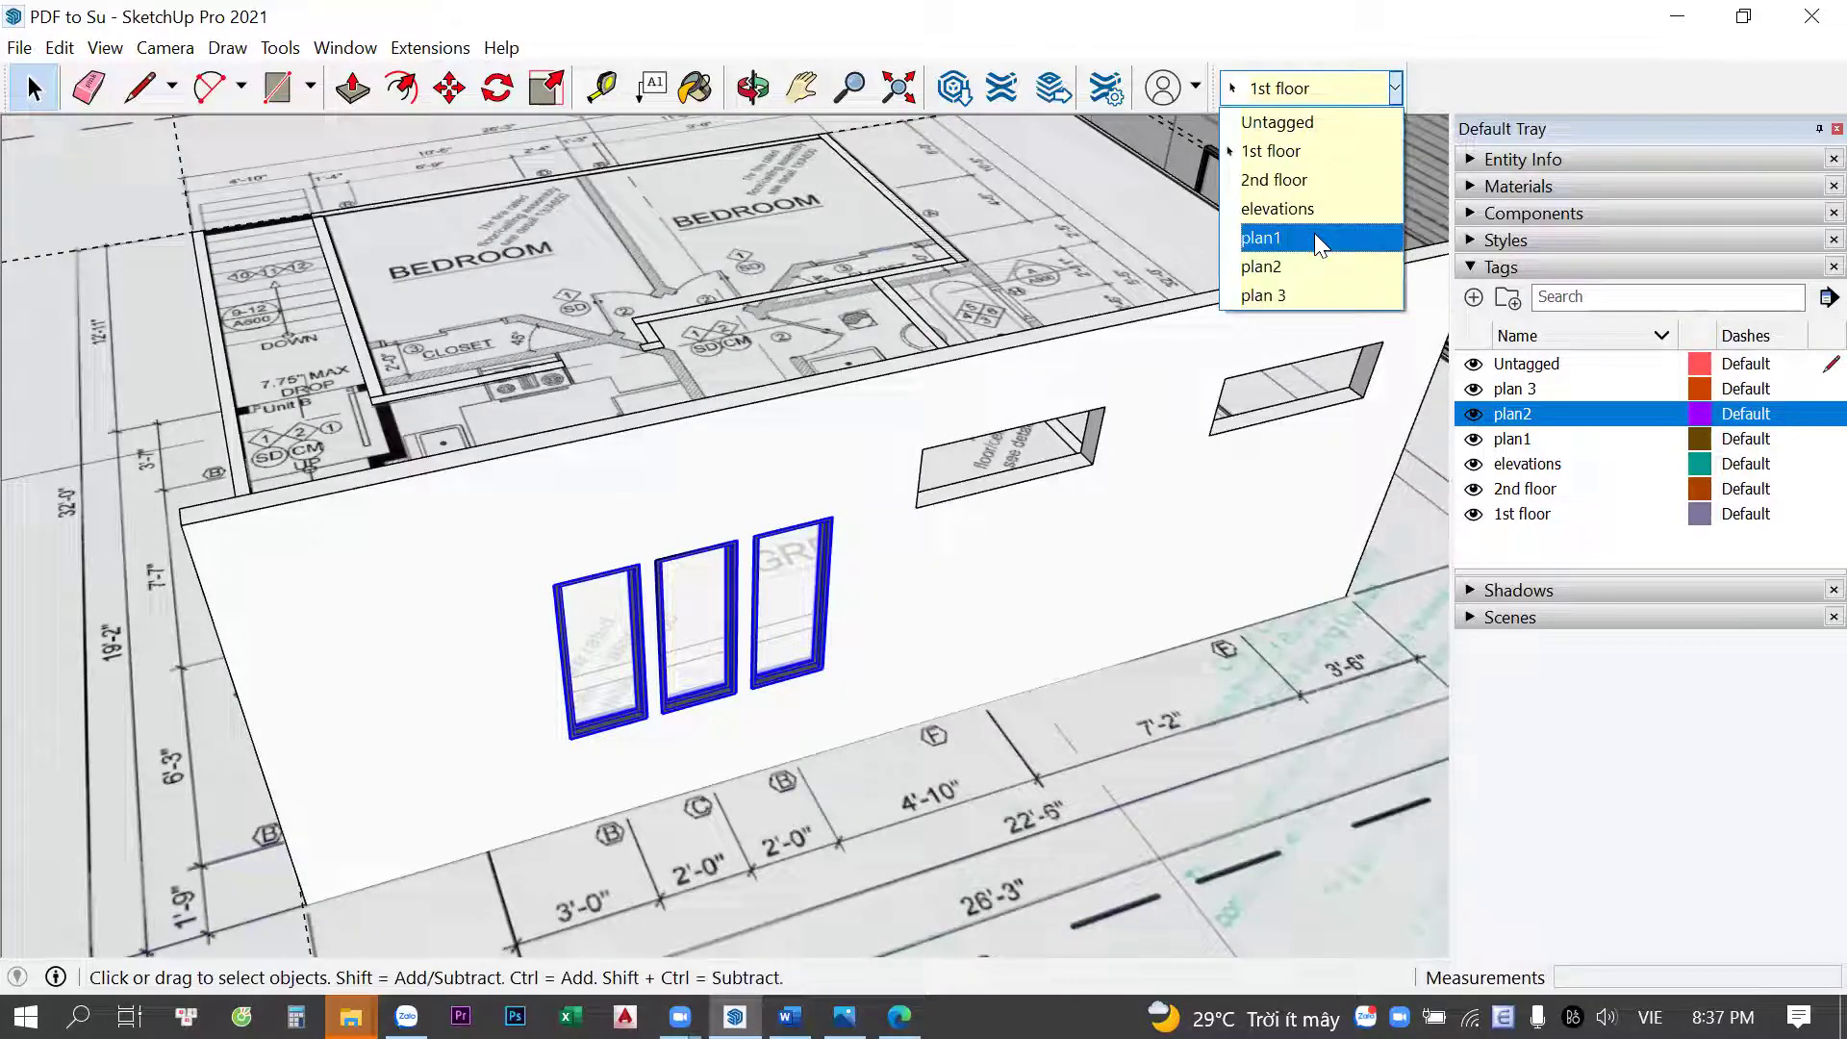
pyautogui.click(1316, 175)
pyautogui.click(1012, 545)
pyautogui.click(1318, 89)
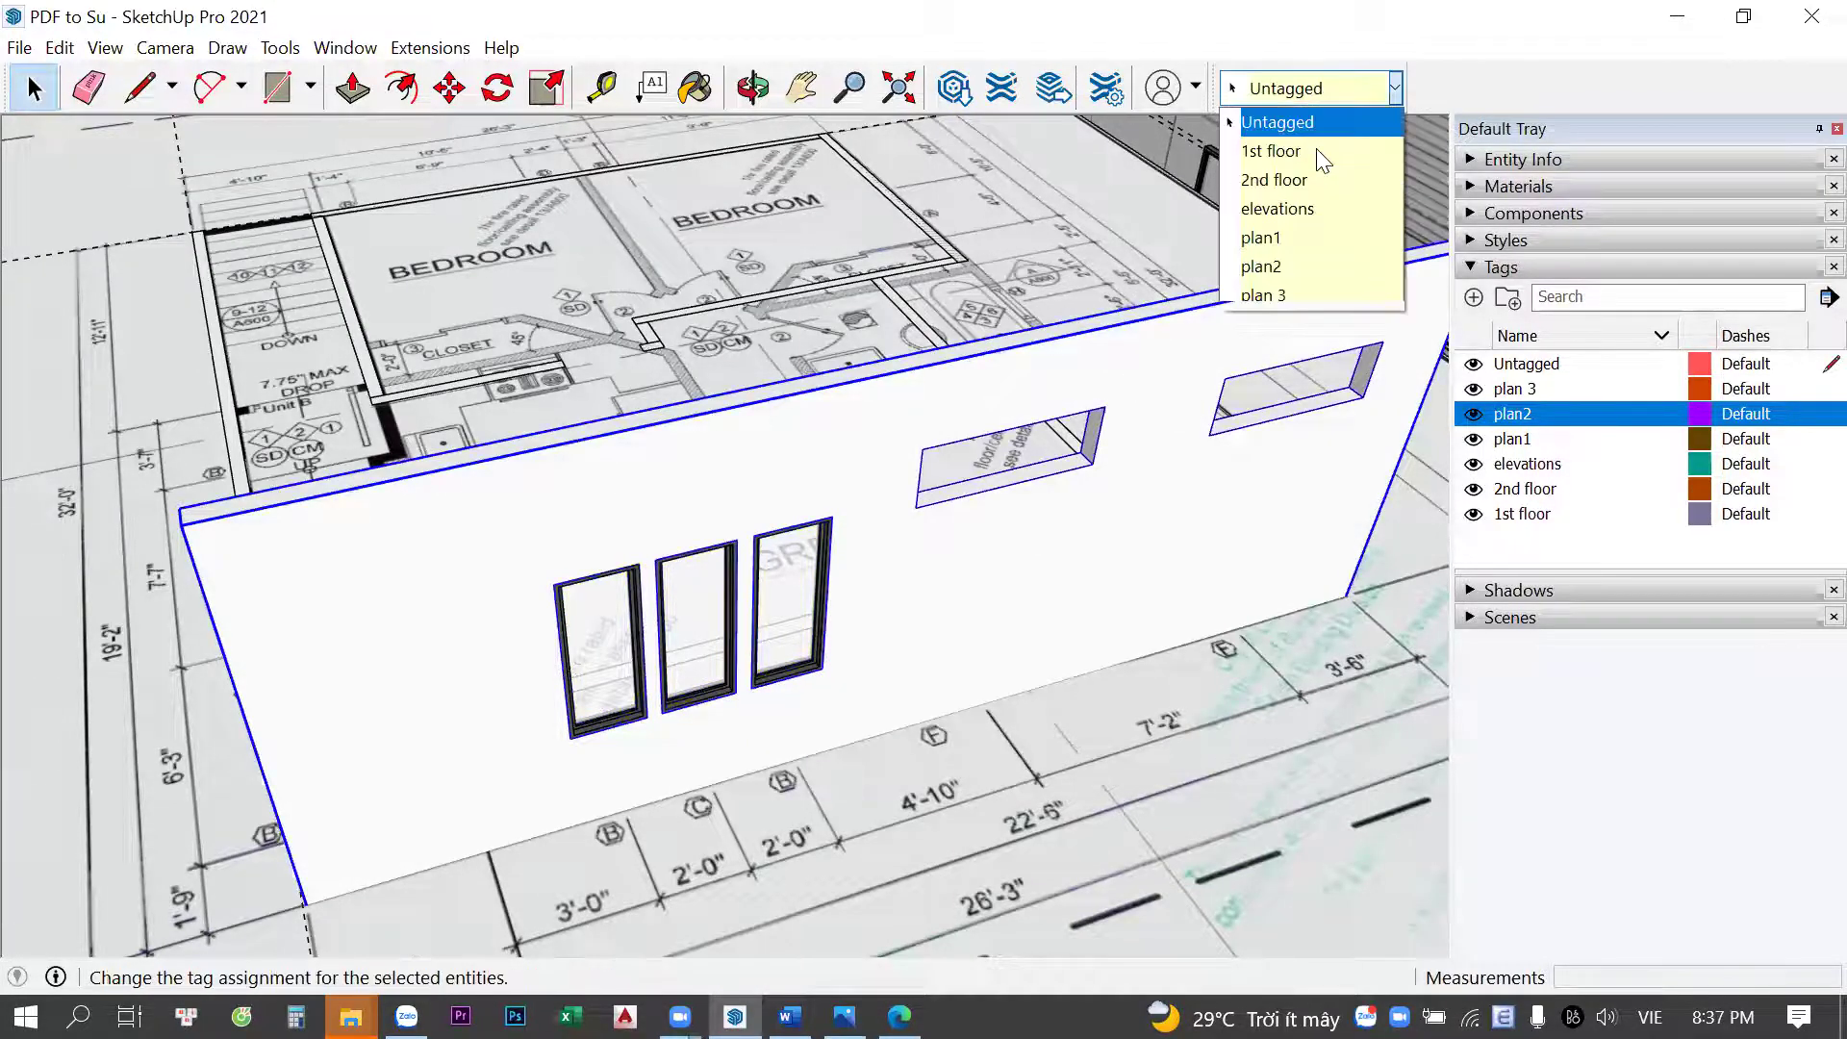
pyautogui.click(1279, 177)
pyautogui.scroll(-1, 618, 341)
pyautogui.scroll(-4, 618, 341)
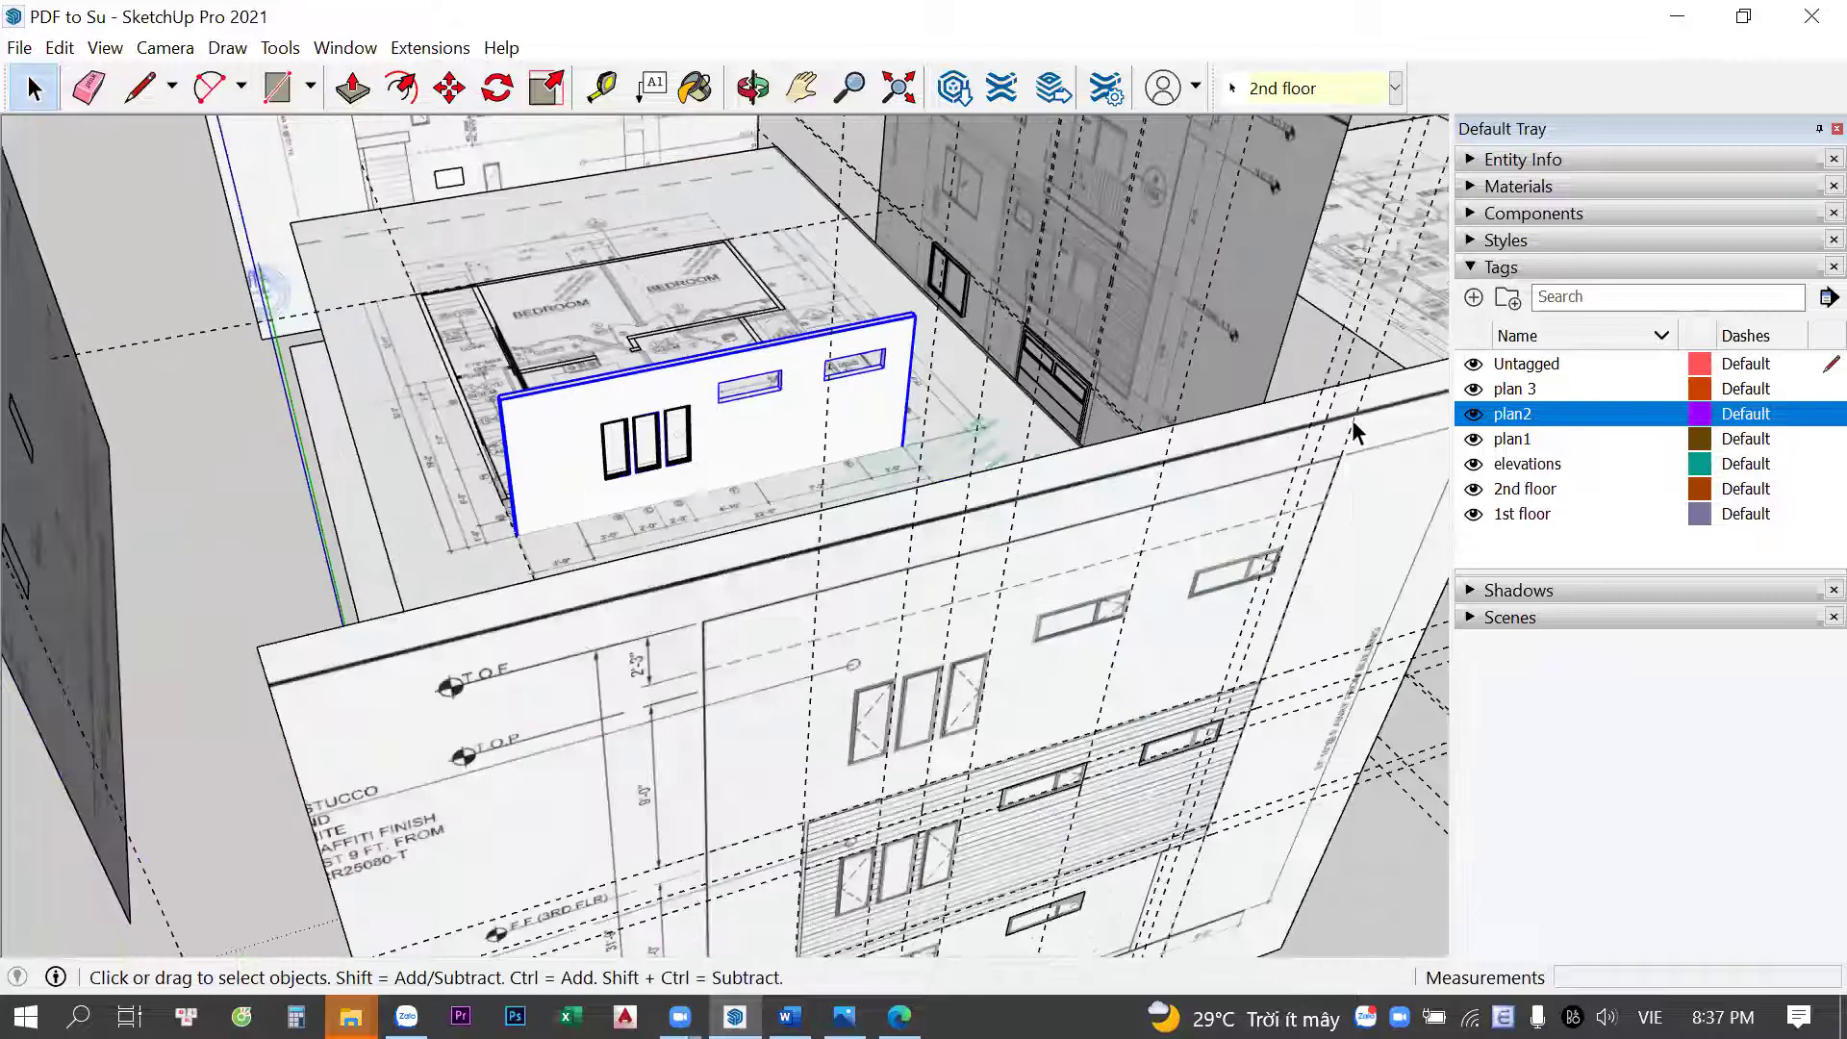
# Toggle the plan2 and 2nd floor tag visibility to confirm the wall hides with its tag
pyautogui.click(1473, 414)
pyautogui.click(1473, 415)
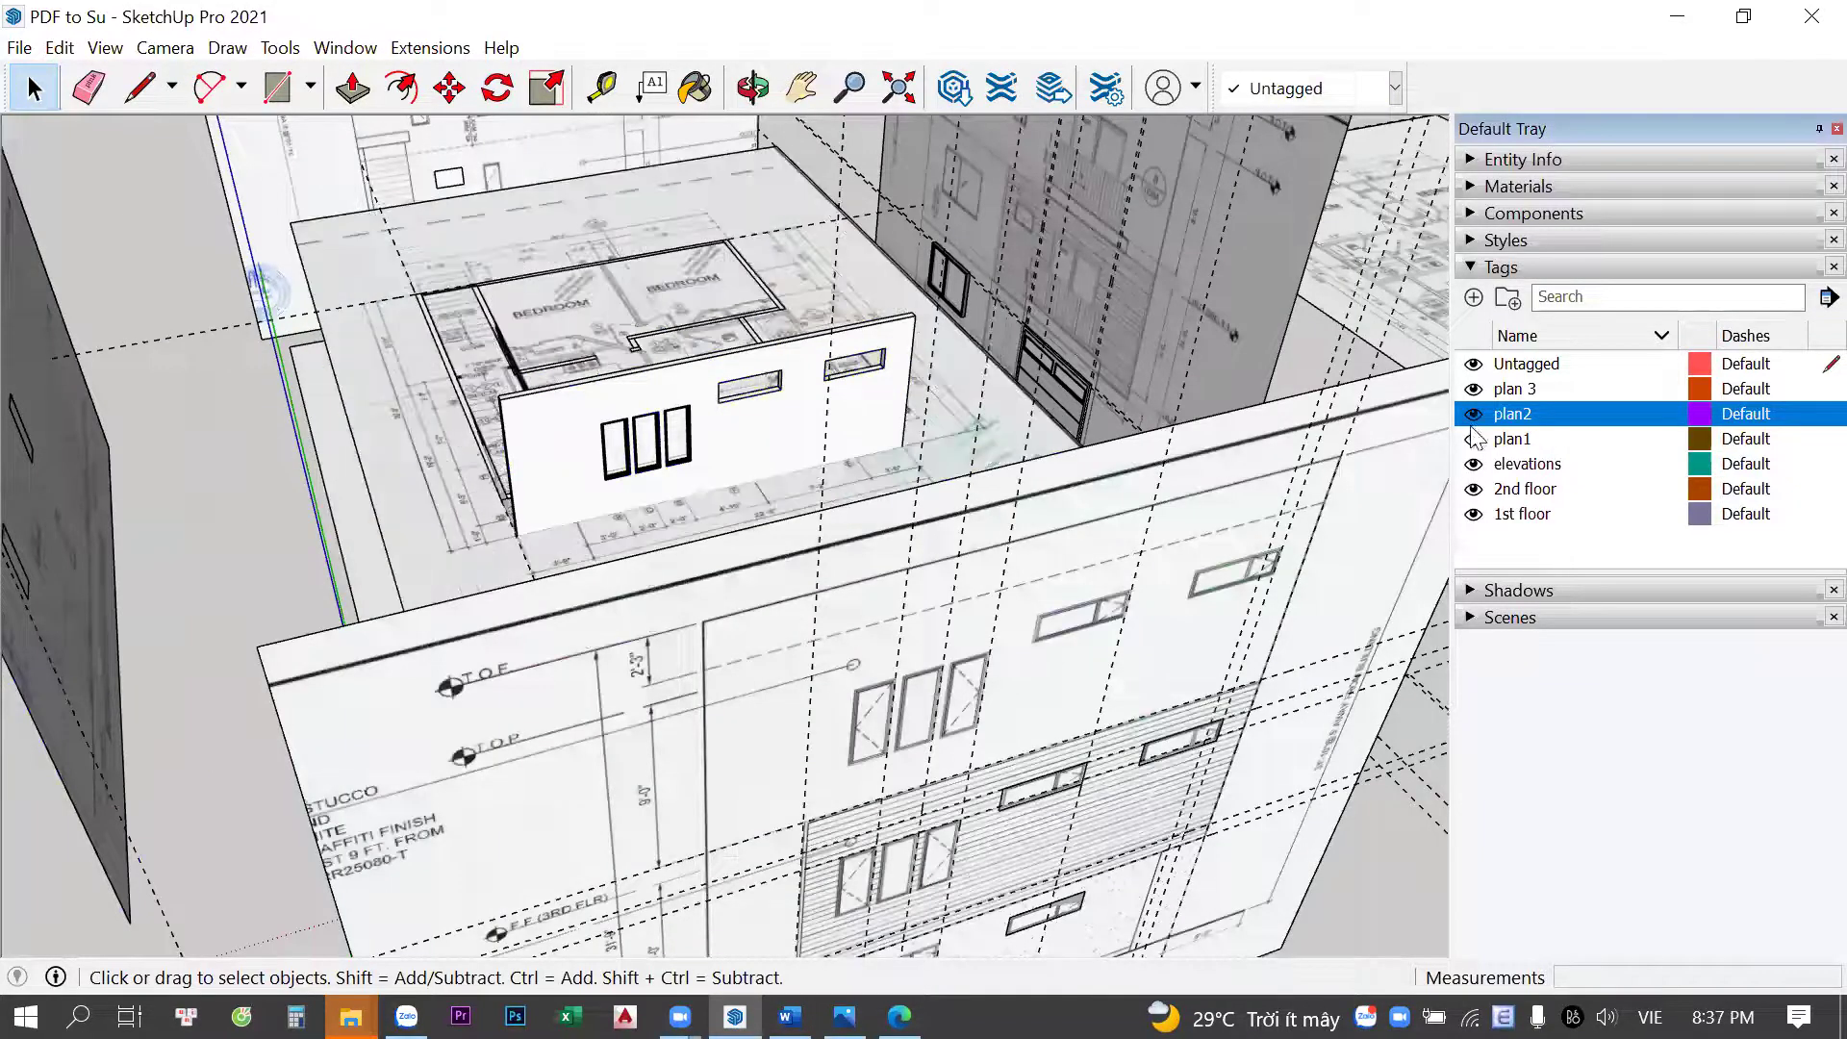
pyautogui.click(1474, 490)
pyautogui.click(1473, 489)
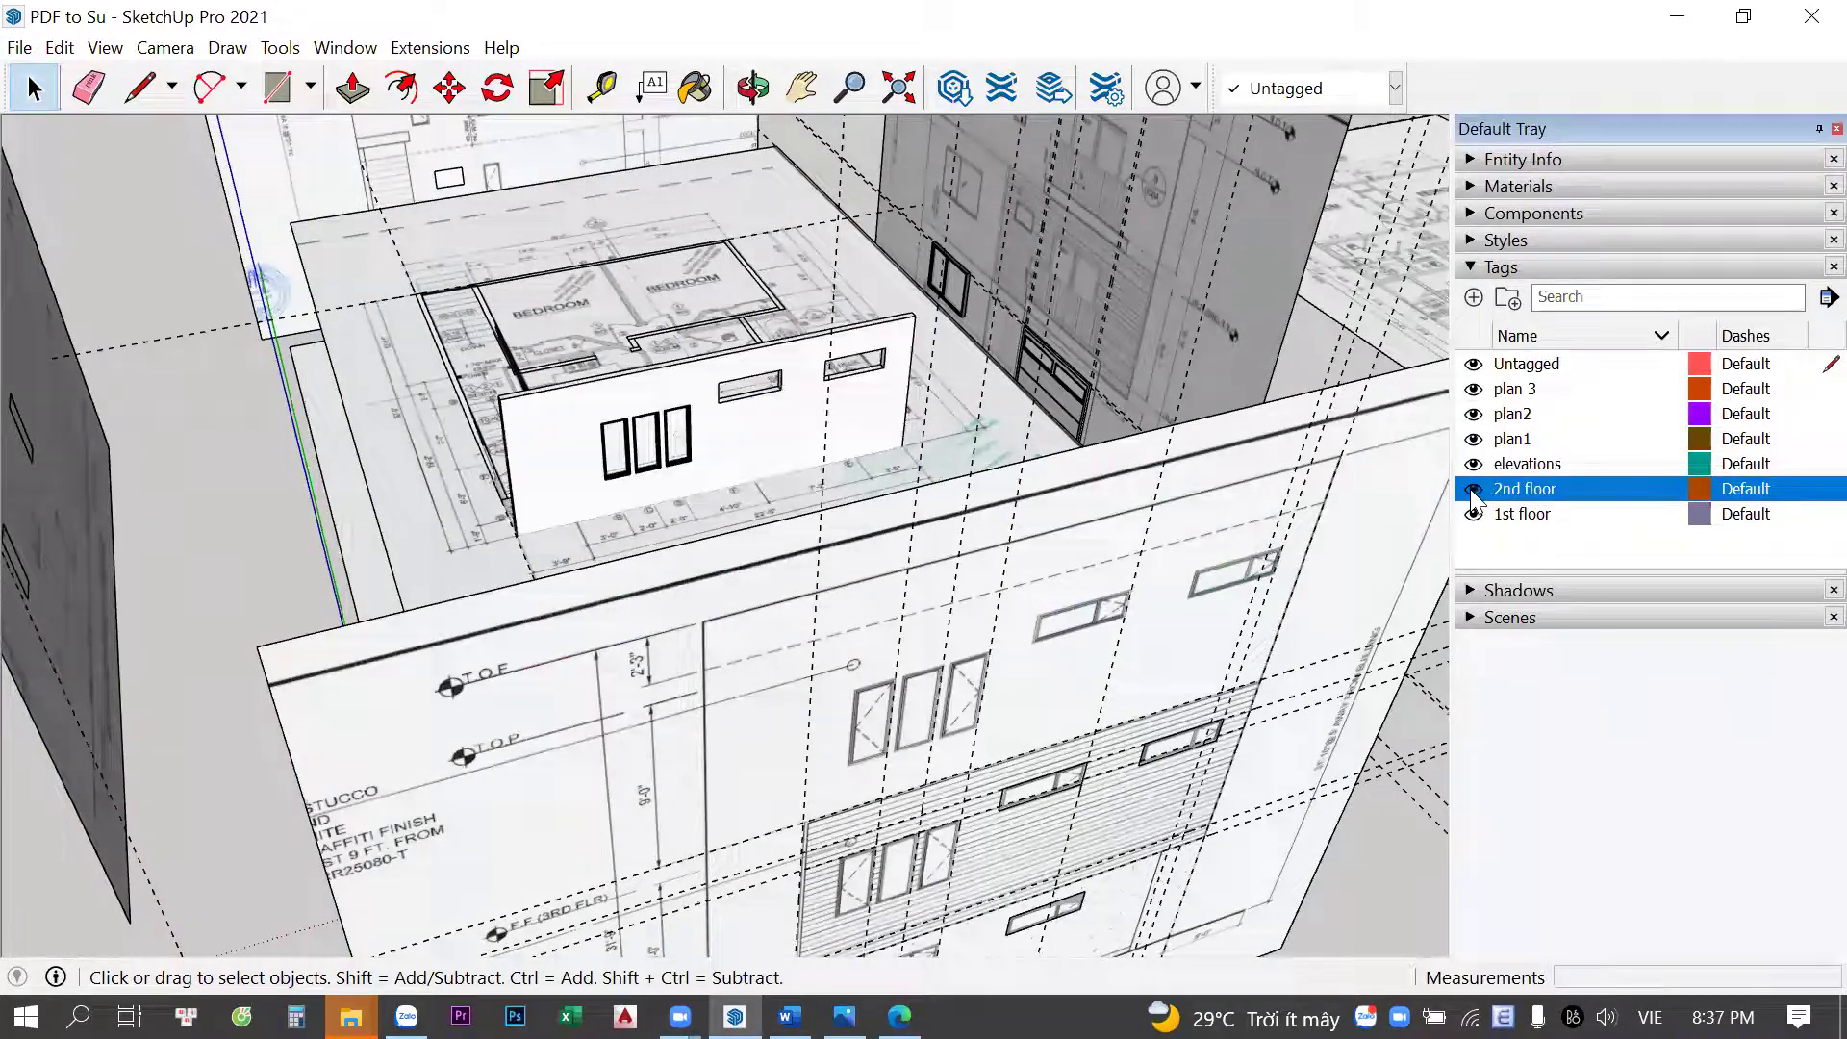
pyautogui.click(1474, 489)
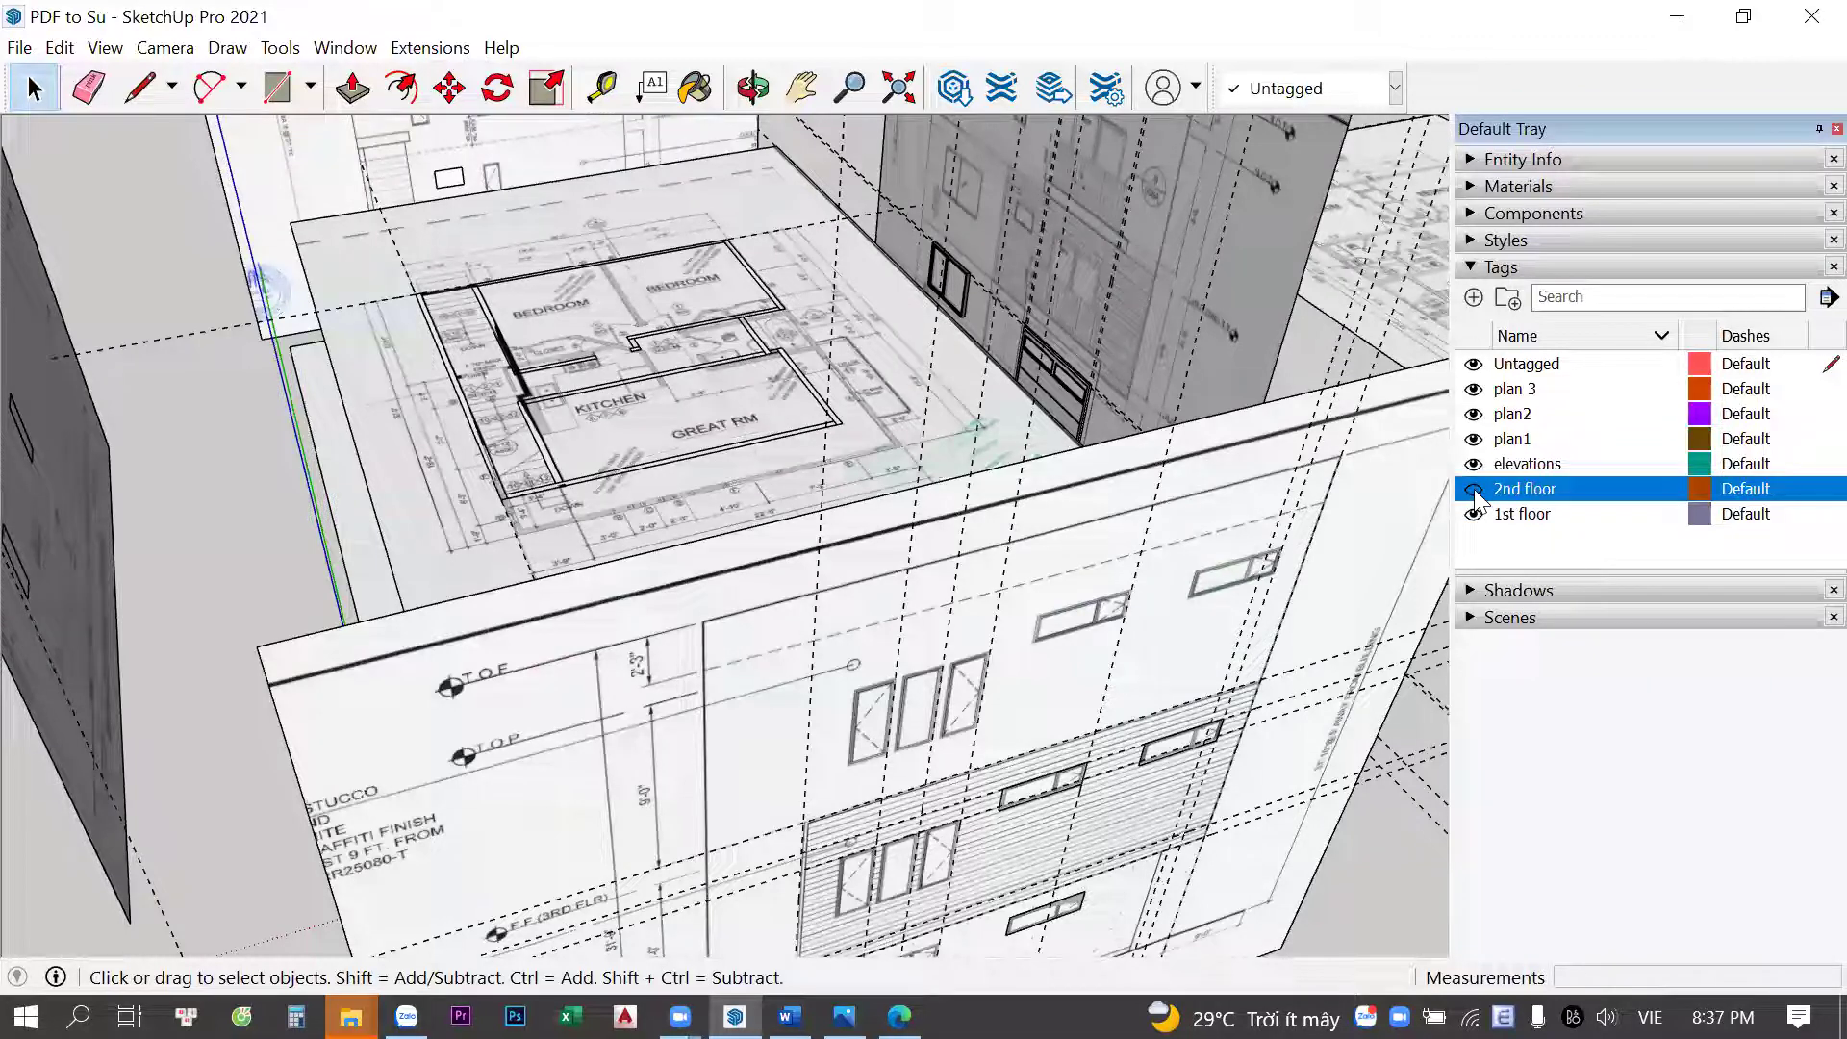
pyautogui.click(1474, 490)
pyautogui.moveTo(582, 359)
pyautogui.mouseDown(button='middle')
pyautogui.moveTo(693, 569)
pyautogui.moveTo(707, 445)
pyautogui.moveTo(660, 429)
pyautogui.moveTo(1427, 826)
pyautogui.moveTo(862, 359)
pyautogui.moveTo(523, 523)
pyautogui.moveTo(1070, 376)
pyautogui.moveTo(274, 395)
pyautogui.moveTo(861, 489)
pyautogui.moveTo(808, 609)
pyautogui.moveTo(712, 678)
pyautogui.moveTo(693, 565)
pyautogui.moveTo(824, 462)
pyautogui.moveTo(868, 635)
pyautogui.mouseUp(button='middle')
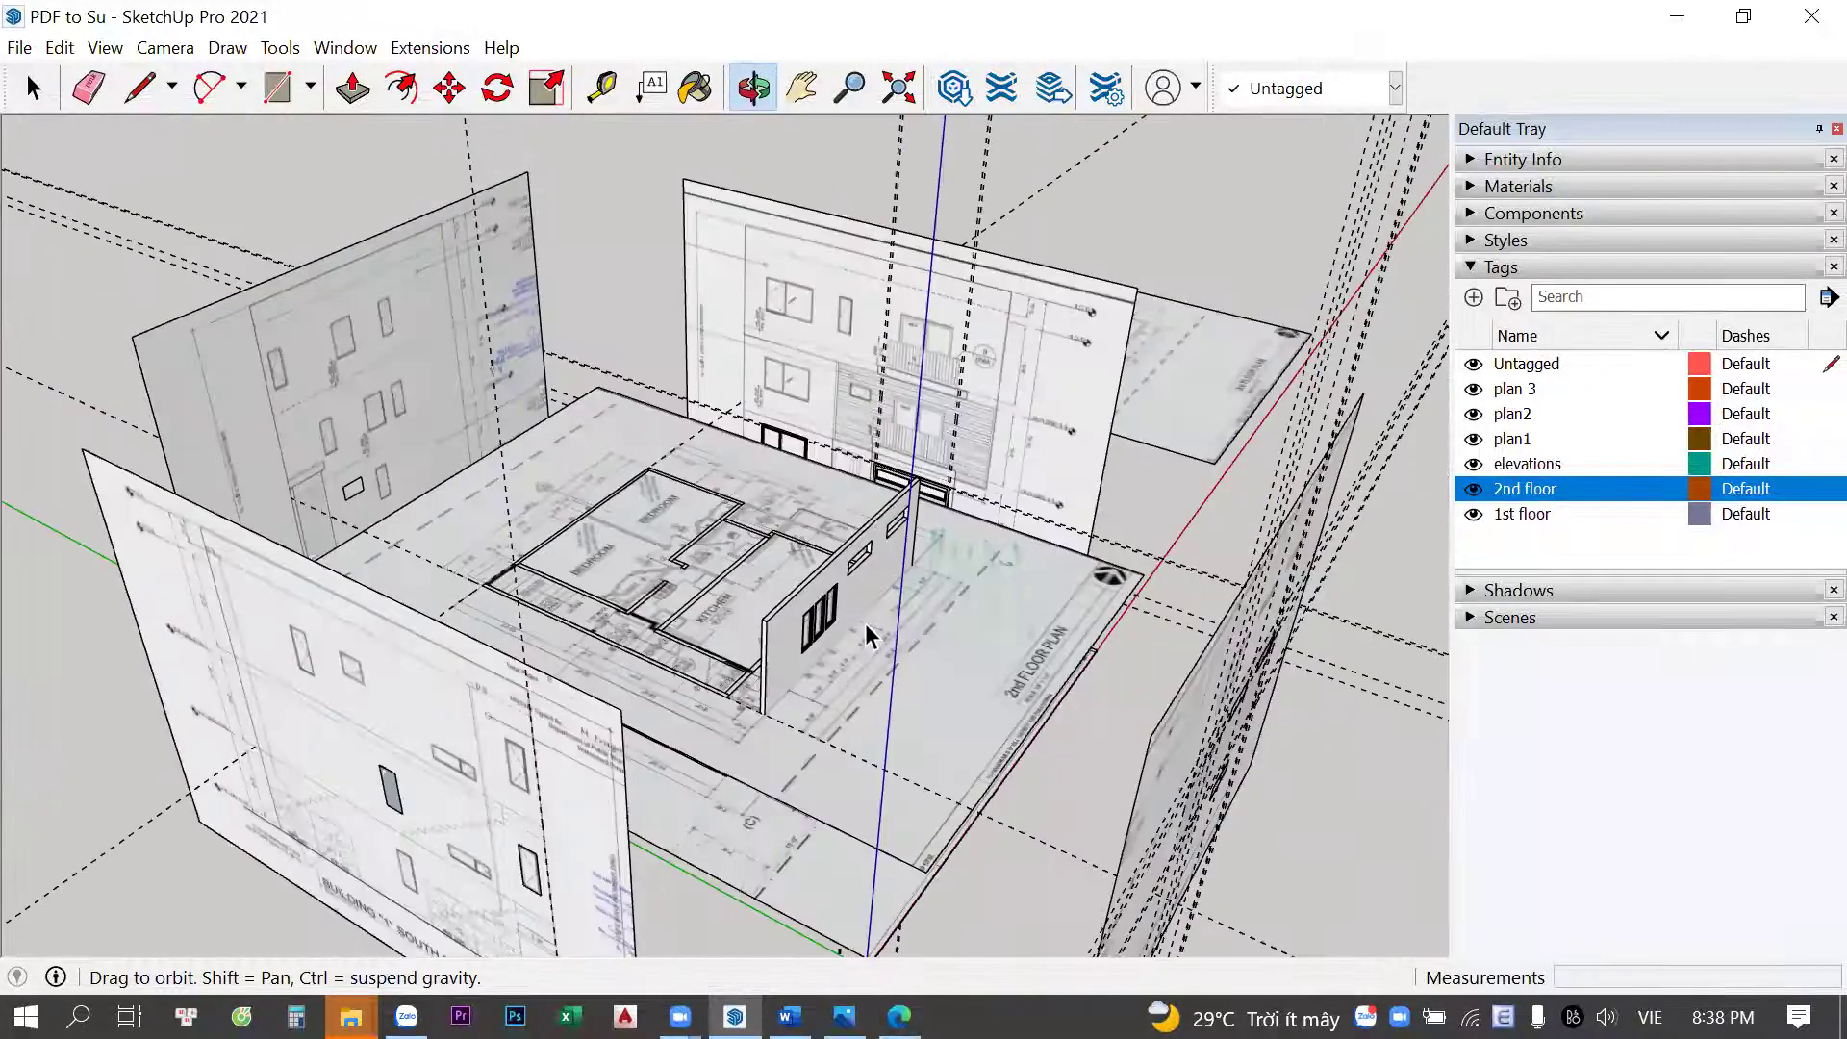
pyautogui.press('space')
pyautogui.scroll(-3, 678, 799)
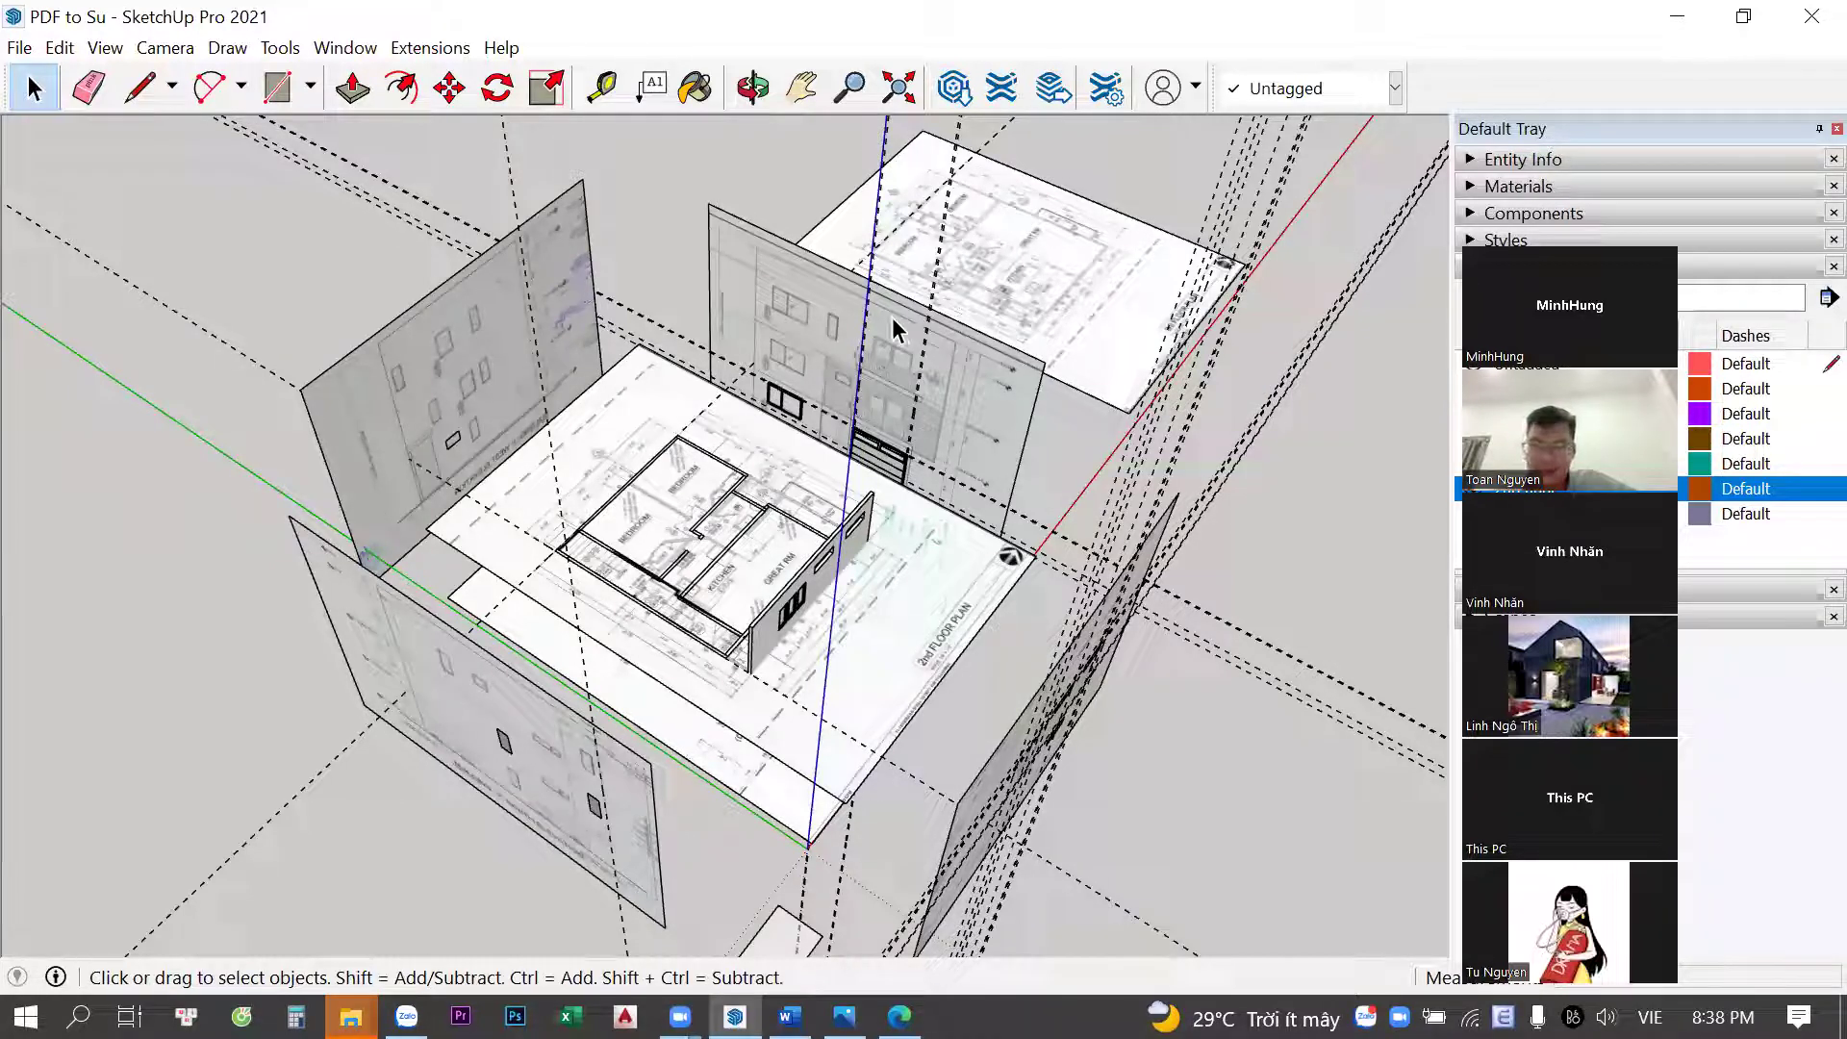
pyautogui.moveTo(894, 332); pyautogui.dragTo(647, 335, button='middle')
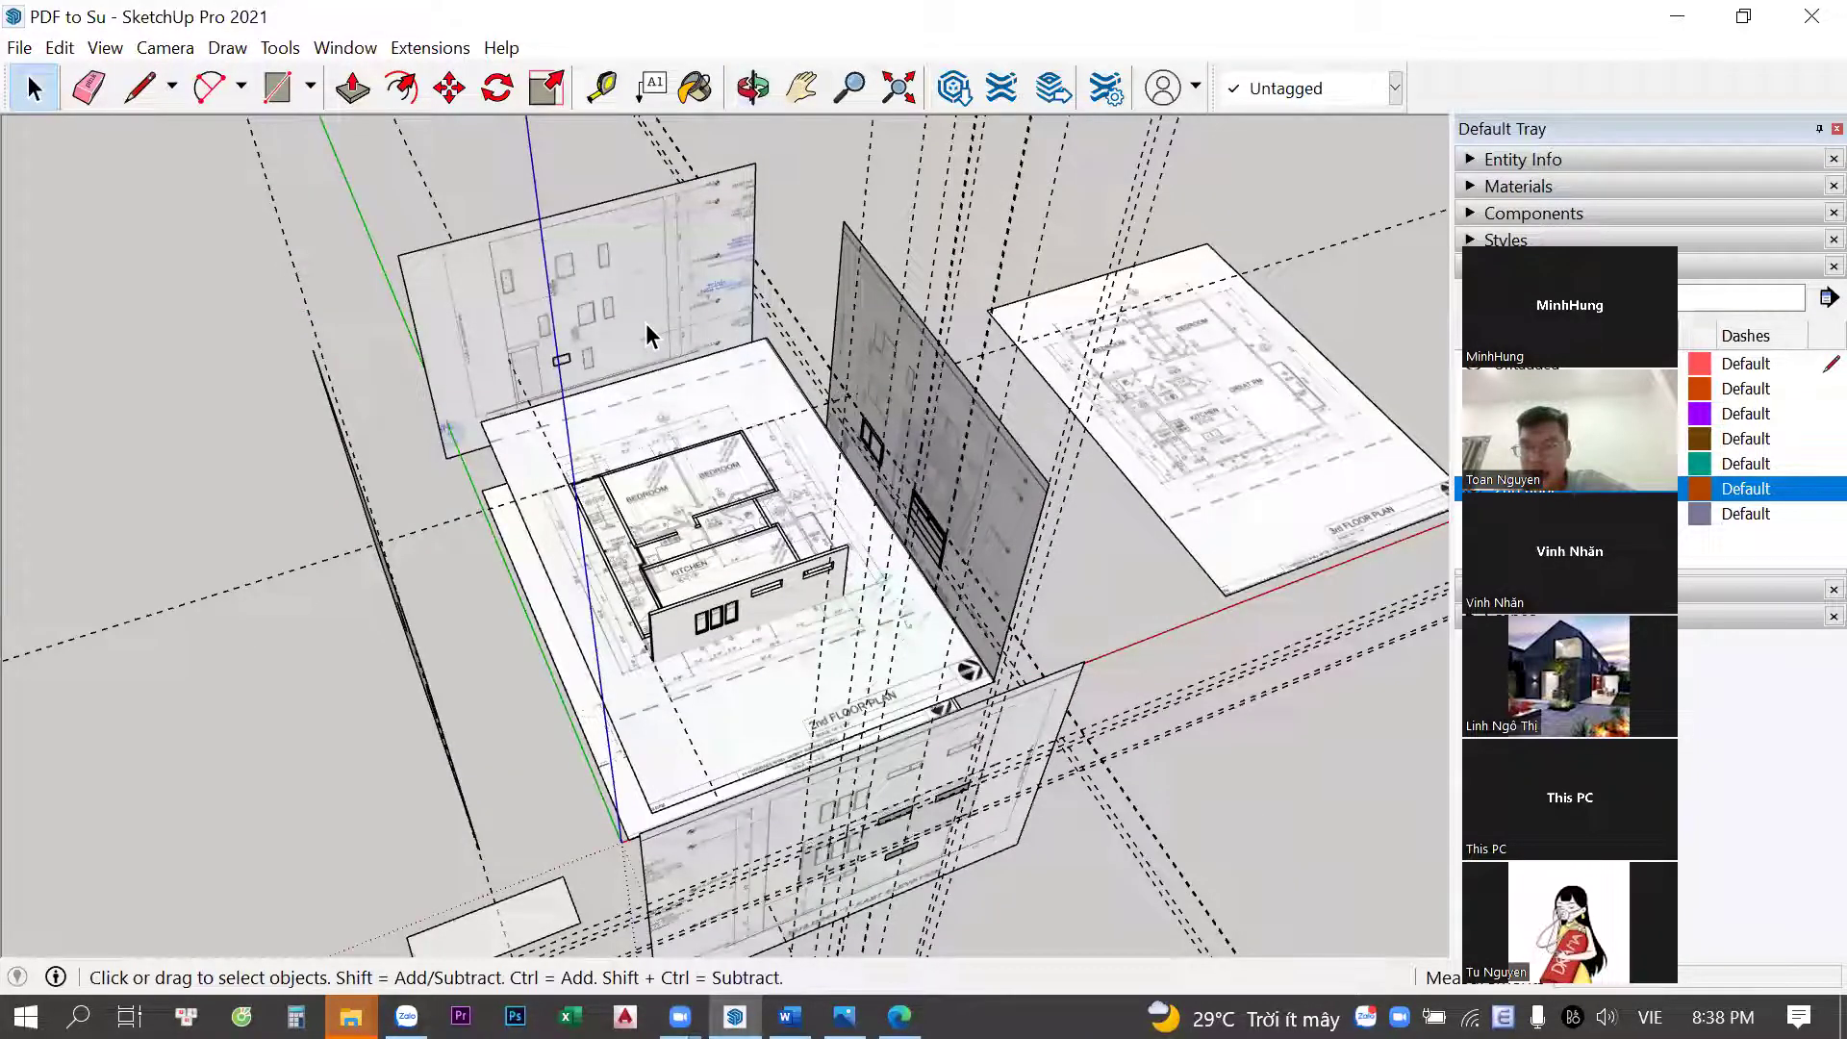
pyautogui.moveTo(1508, 234); pyautogui.dragTo(1155, 173)
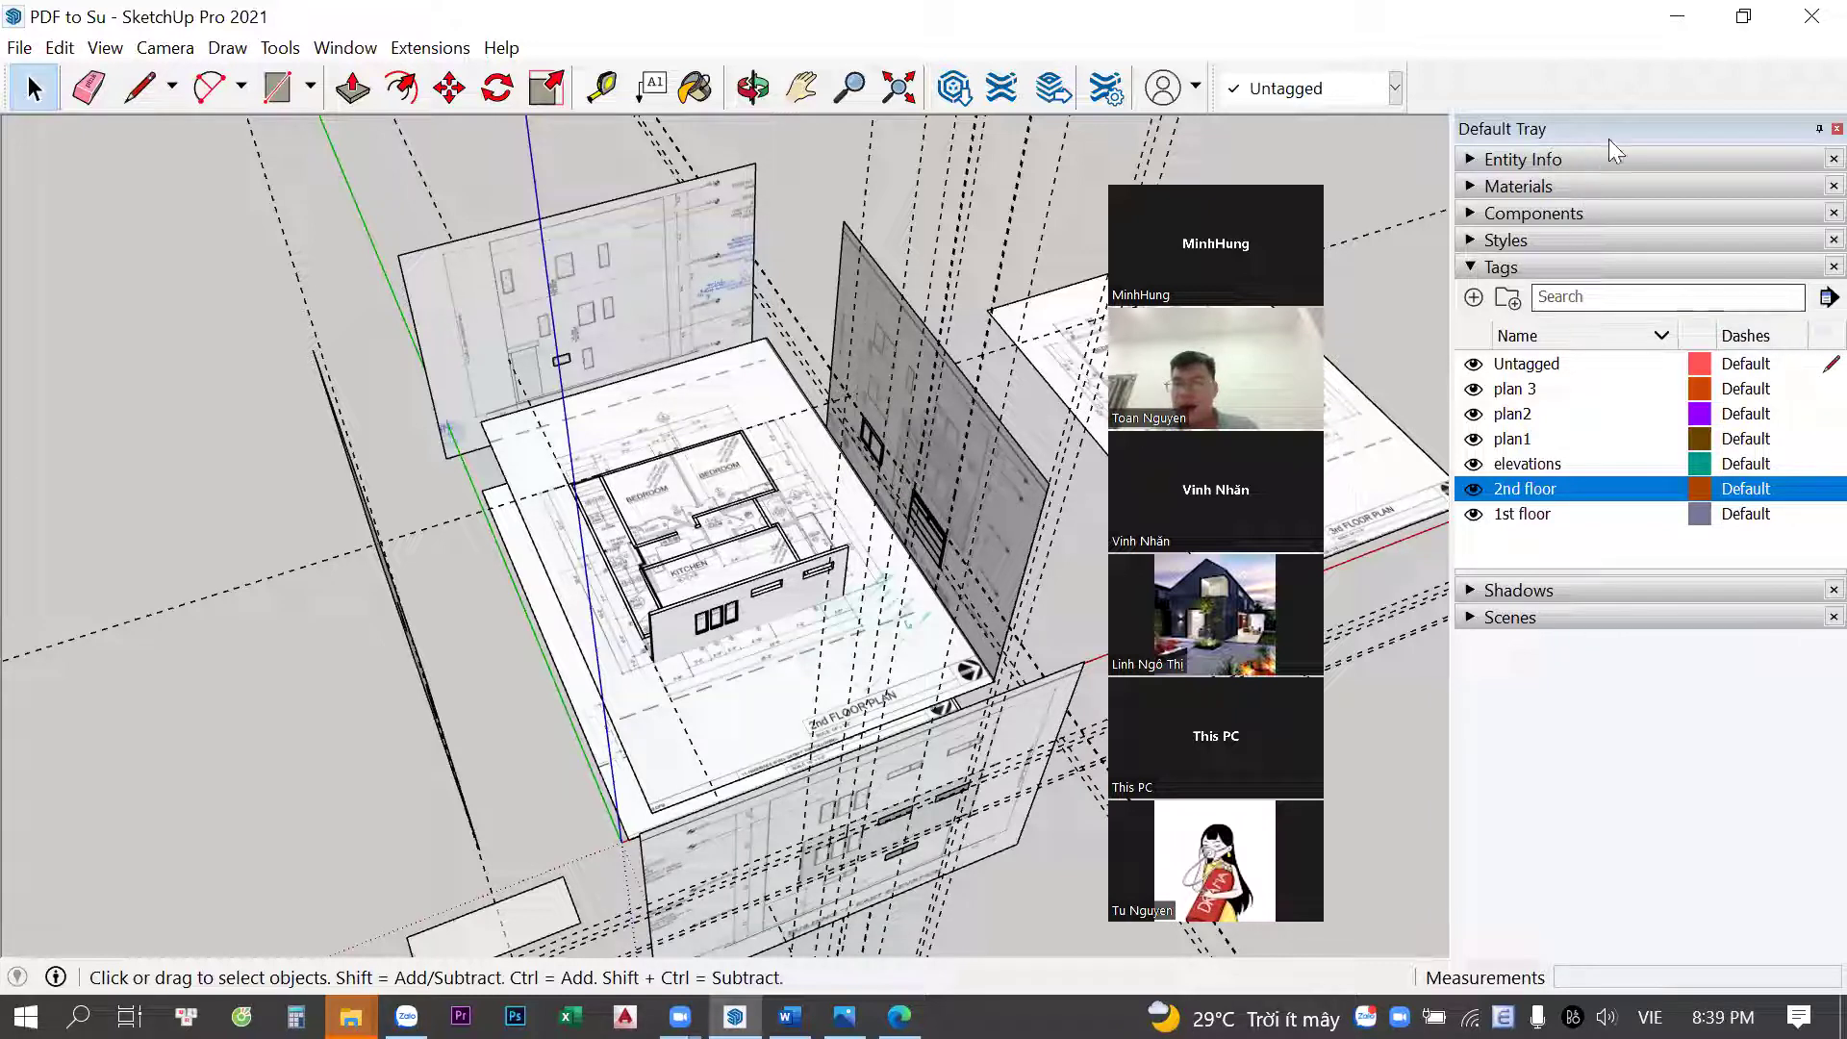
pyautogui.moveTo(1455, 142)
pyautogui.mouseDown()
pyautogui.moveTo(1210, 130)
pyautogui.moveTo(1452, 125)
pyautogui.mouseUp()
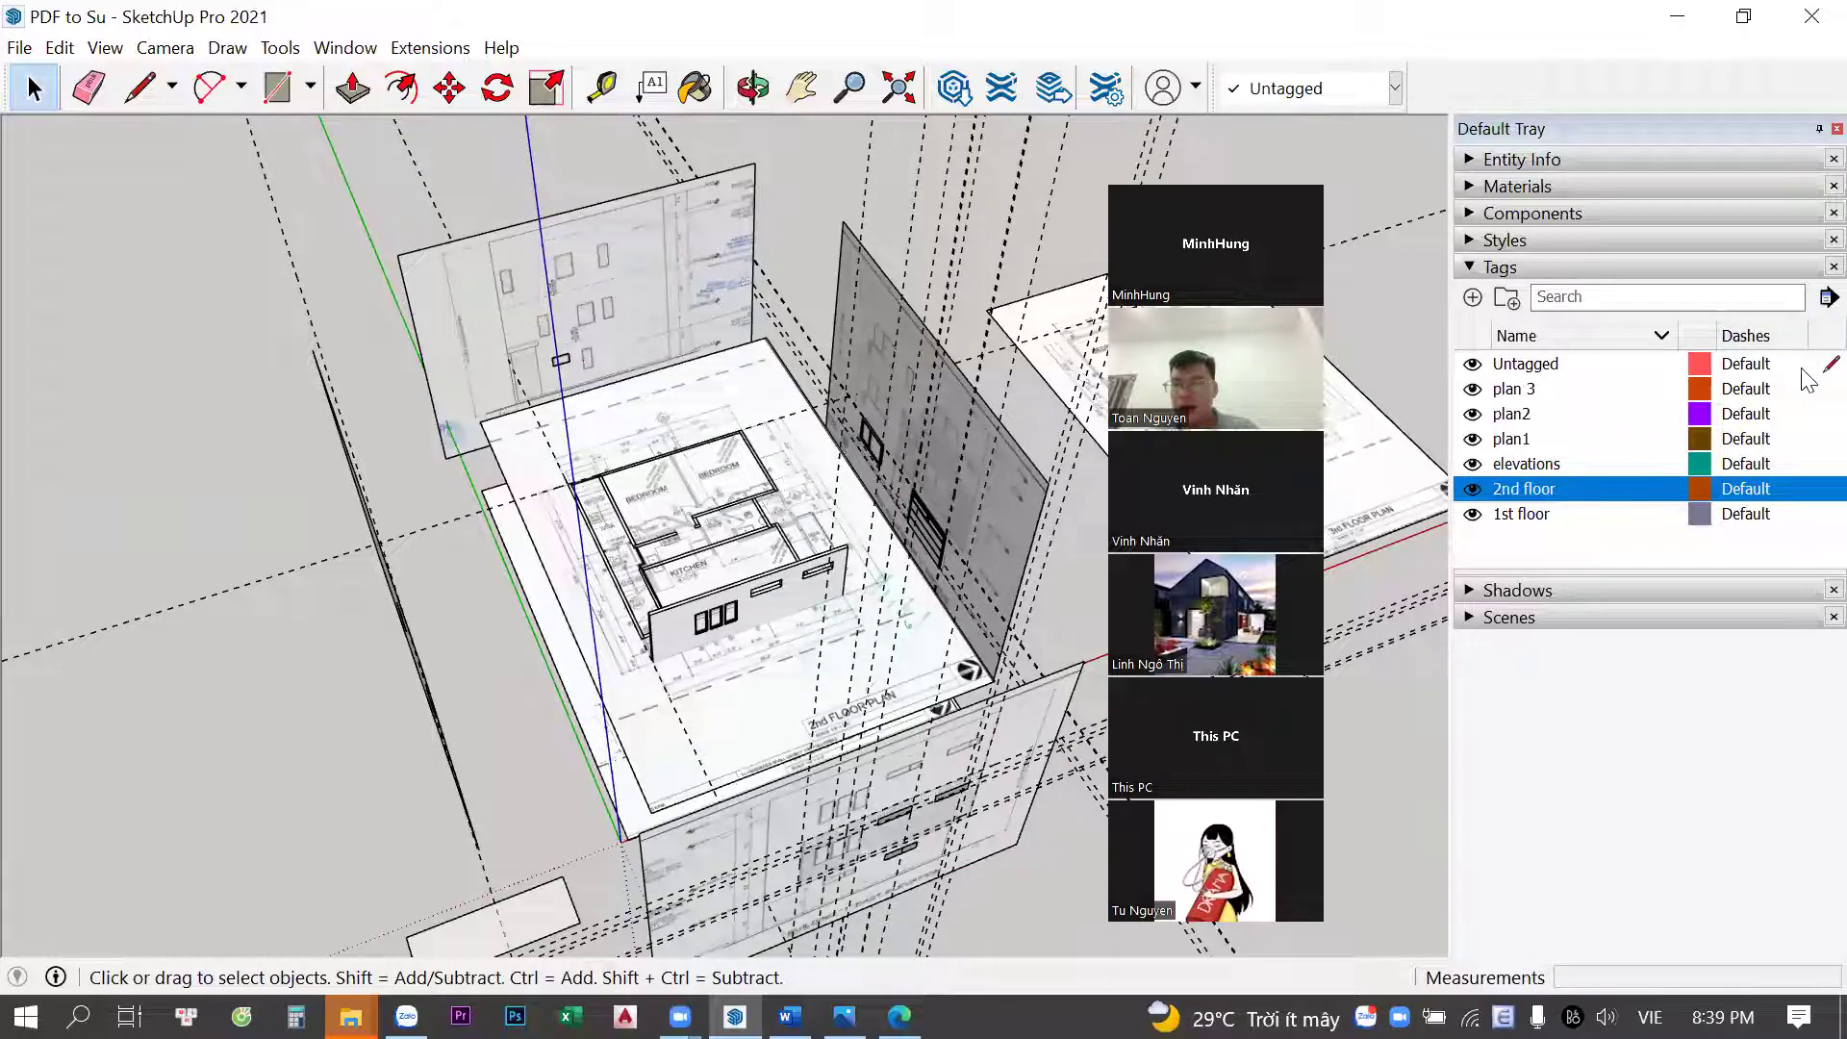
pyautogui.click(1808, 495)
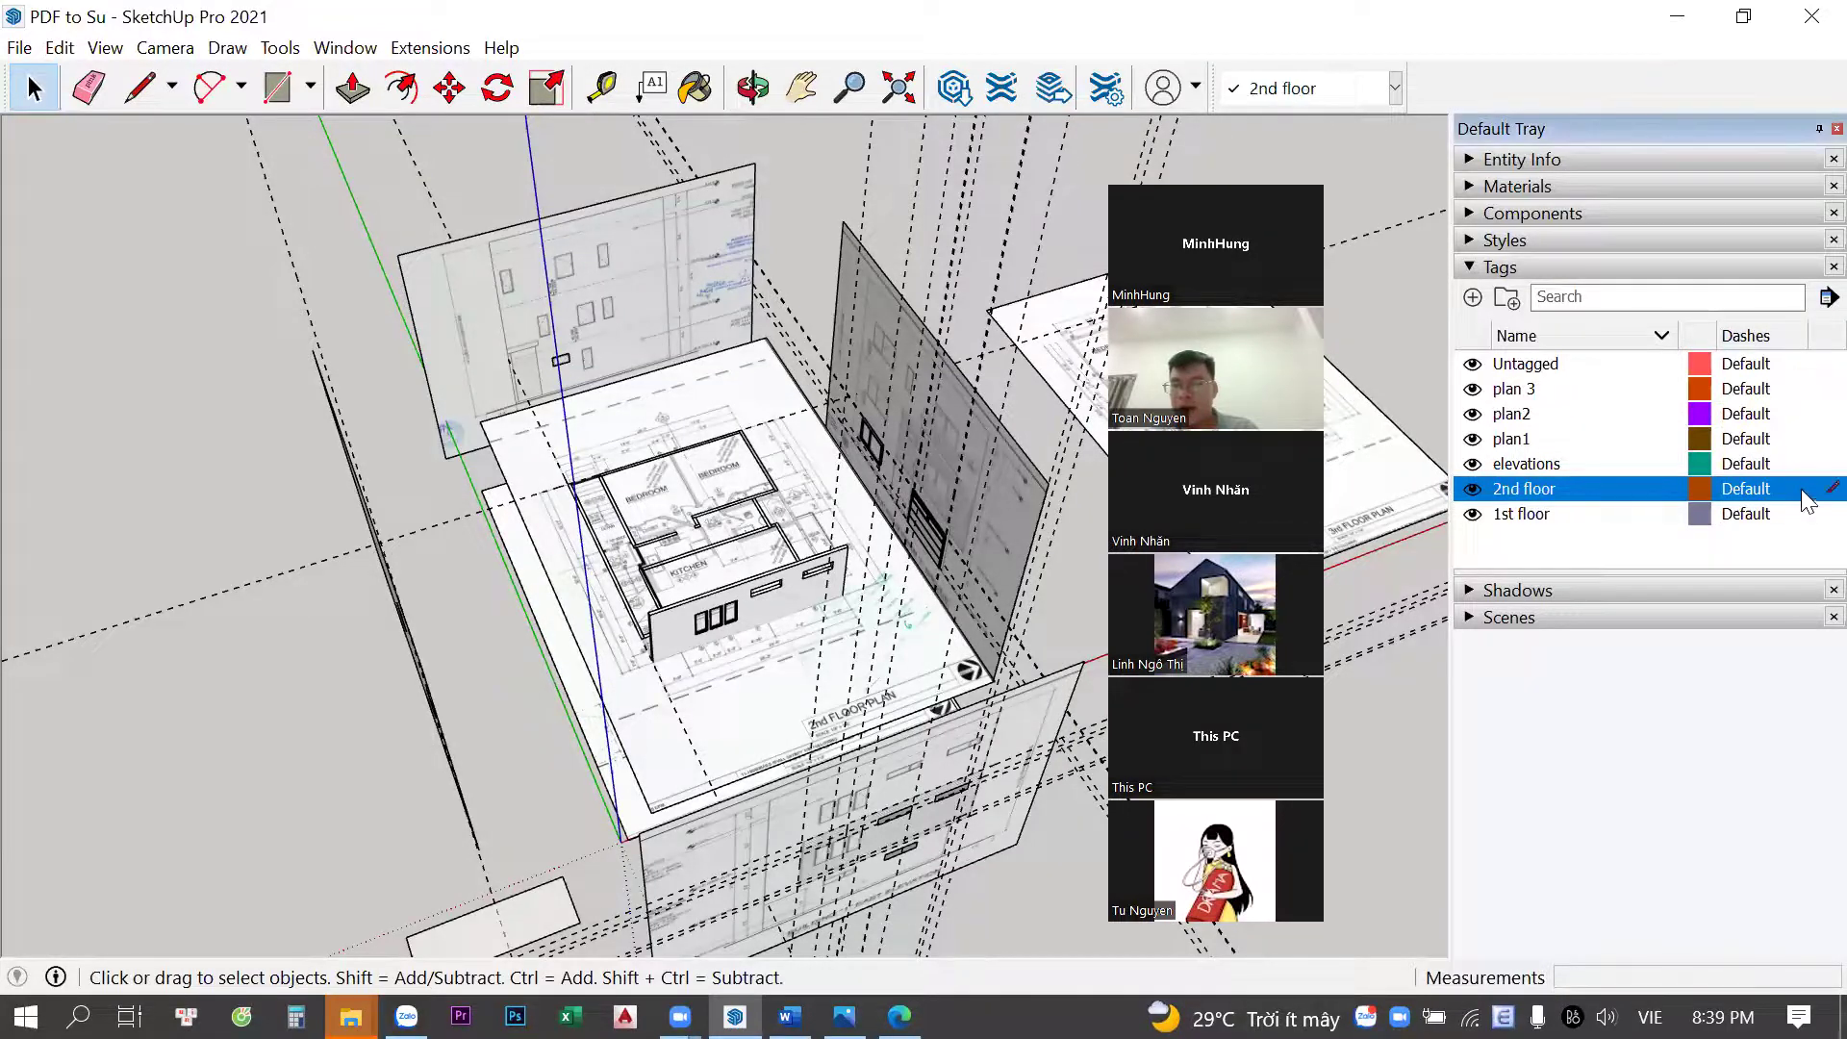
pyautogui.click(1803, 366)
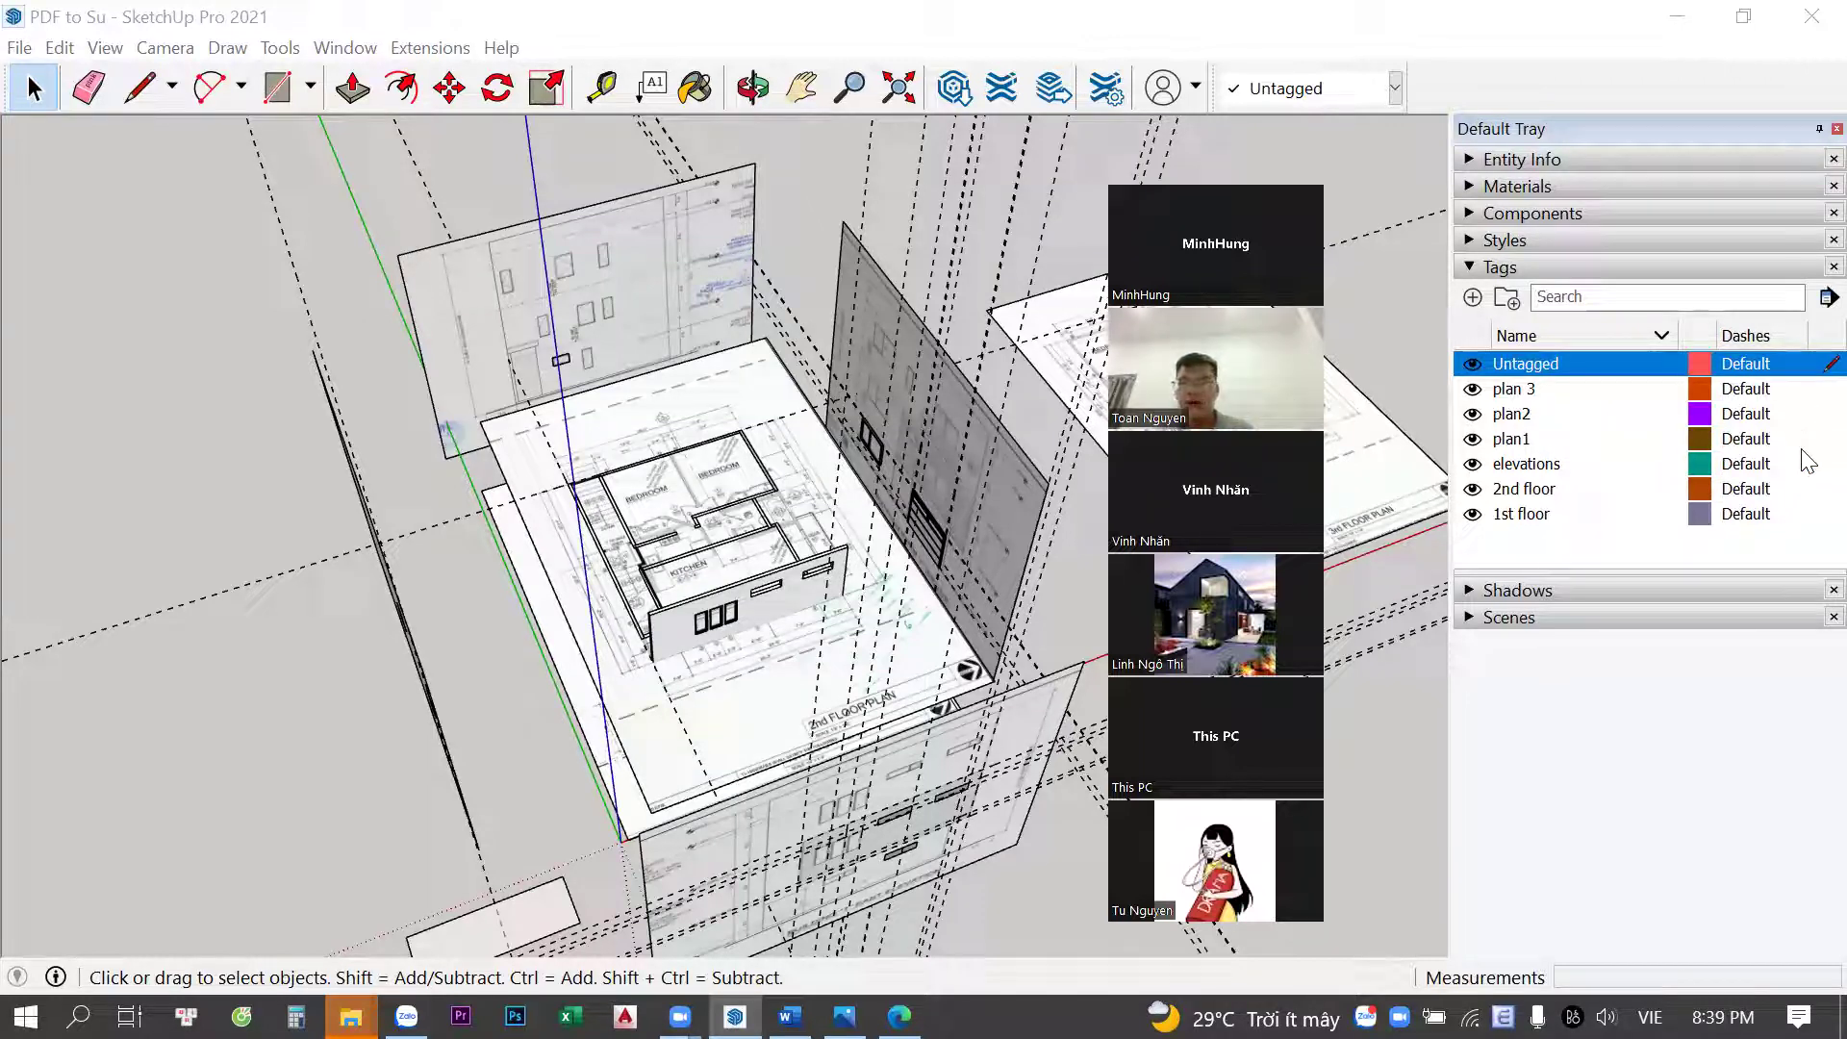
pyautogui.click(1804, 447)
pyautogui.click(1802, 366)
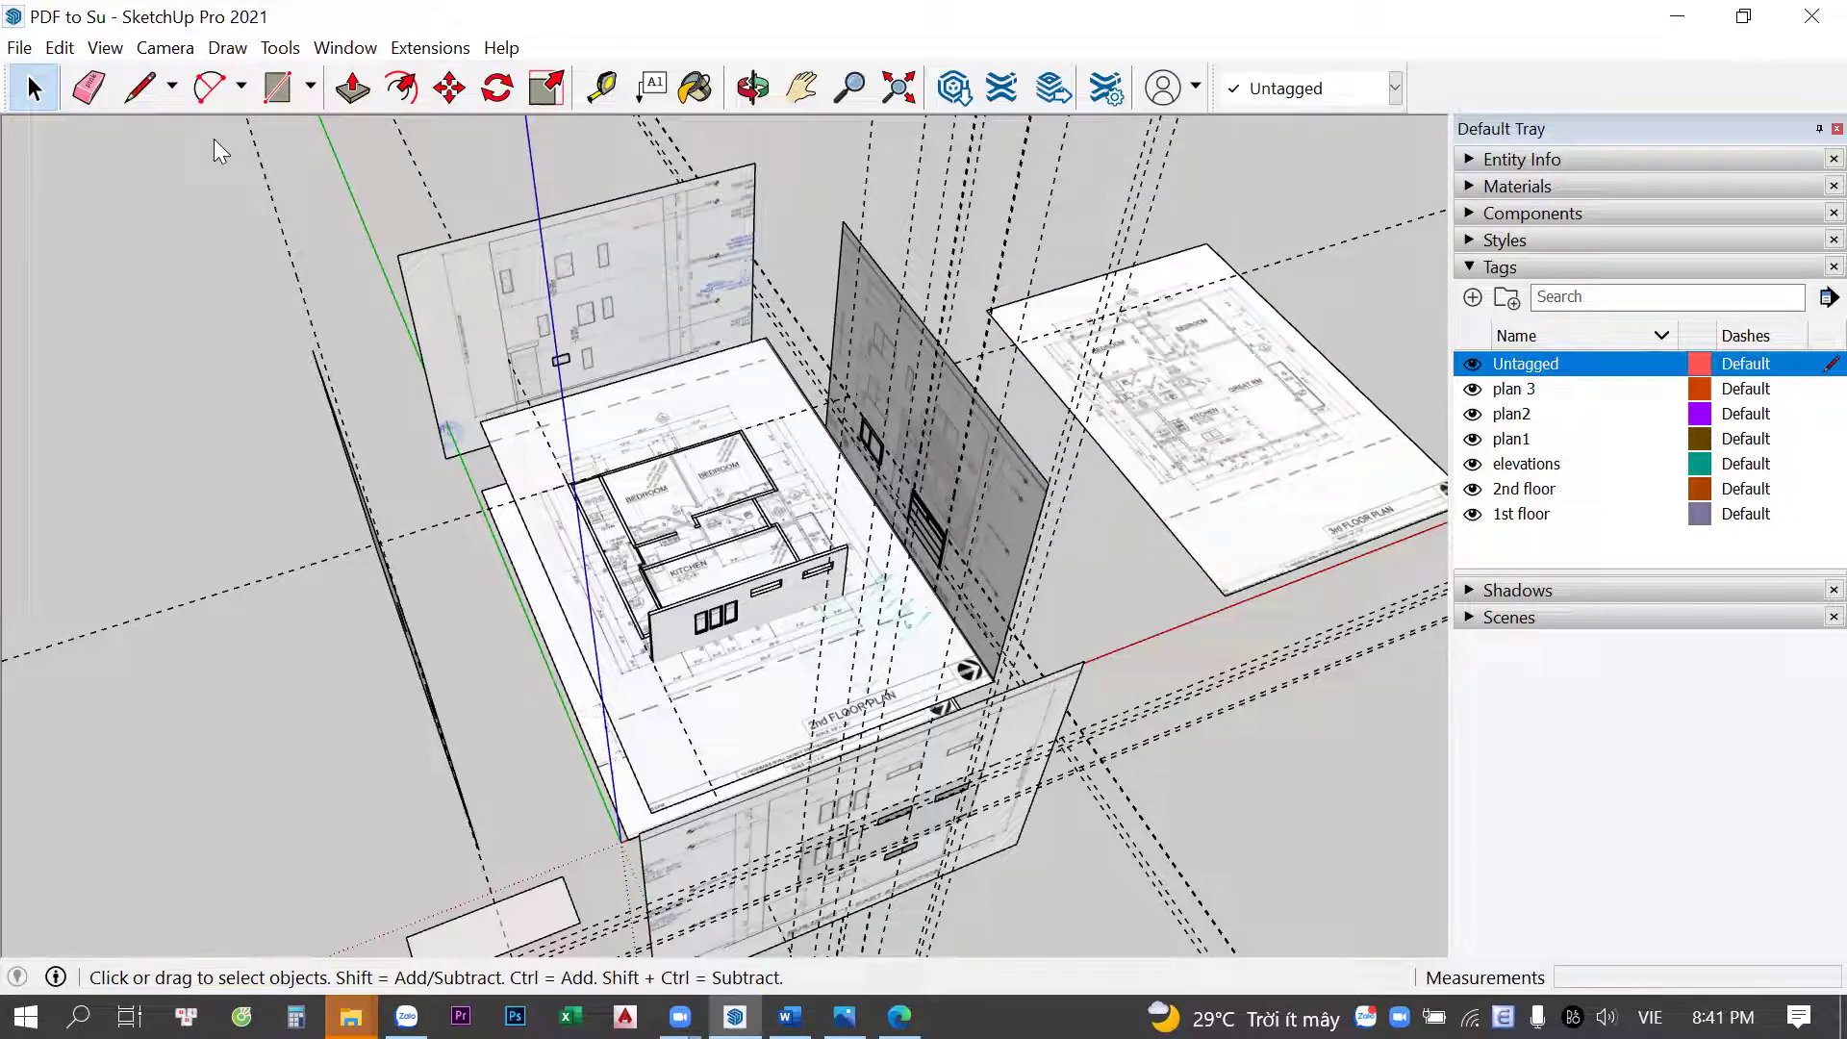
# Open the CAV group chat in Zalo and scroll through the instructor's earlier feedback
pyautogui.moveTo(713, 207)
pyautogui.mouseDown(button='middle')
pyautogui.moveTo(620, 481)
pyautogui.moveTo(919, 318)
pyautogui.moveTo(866, 404)
pyautogui.mouseUp(button='middle')
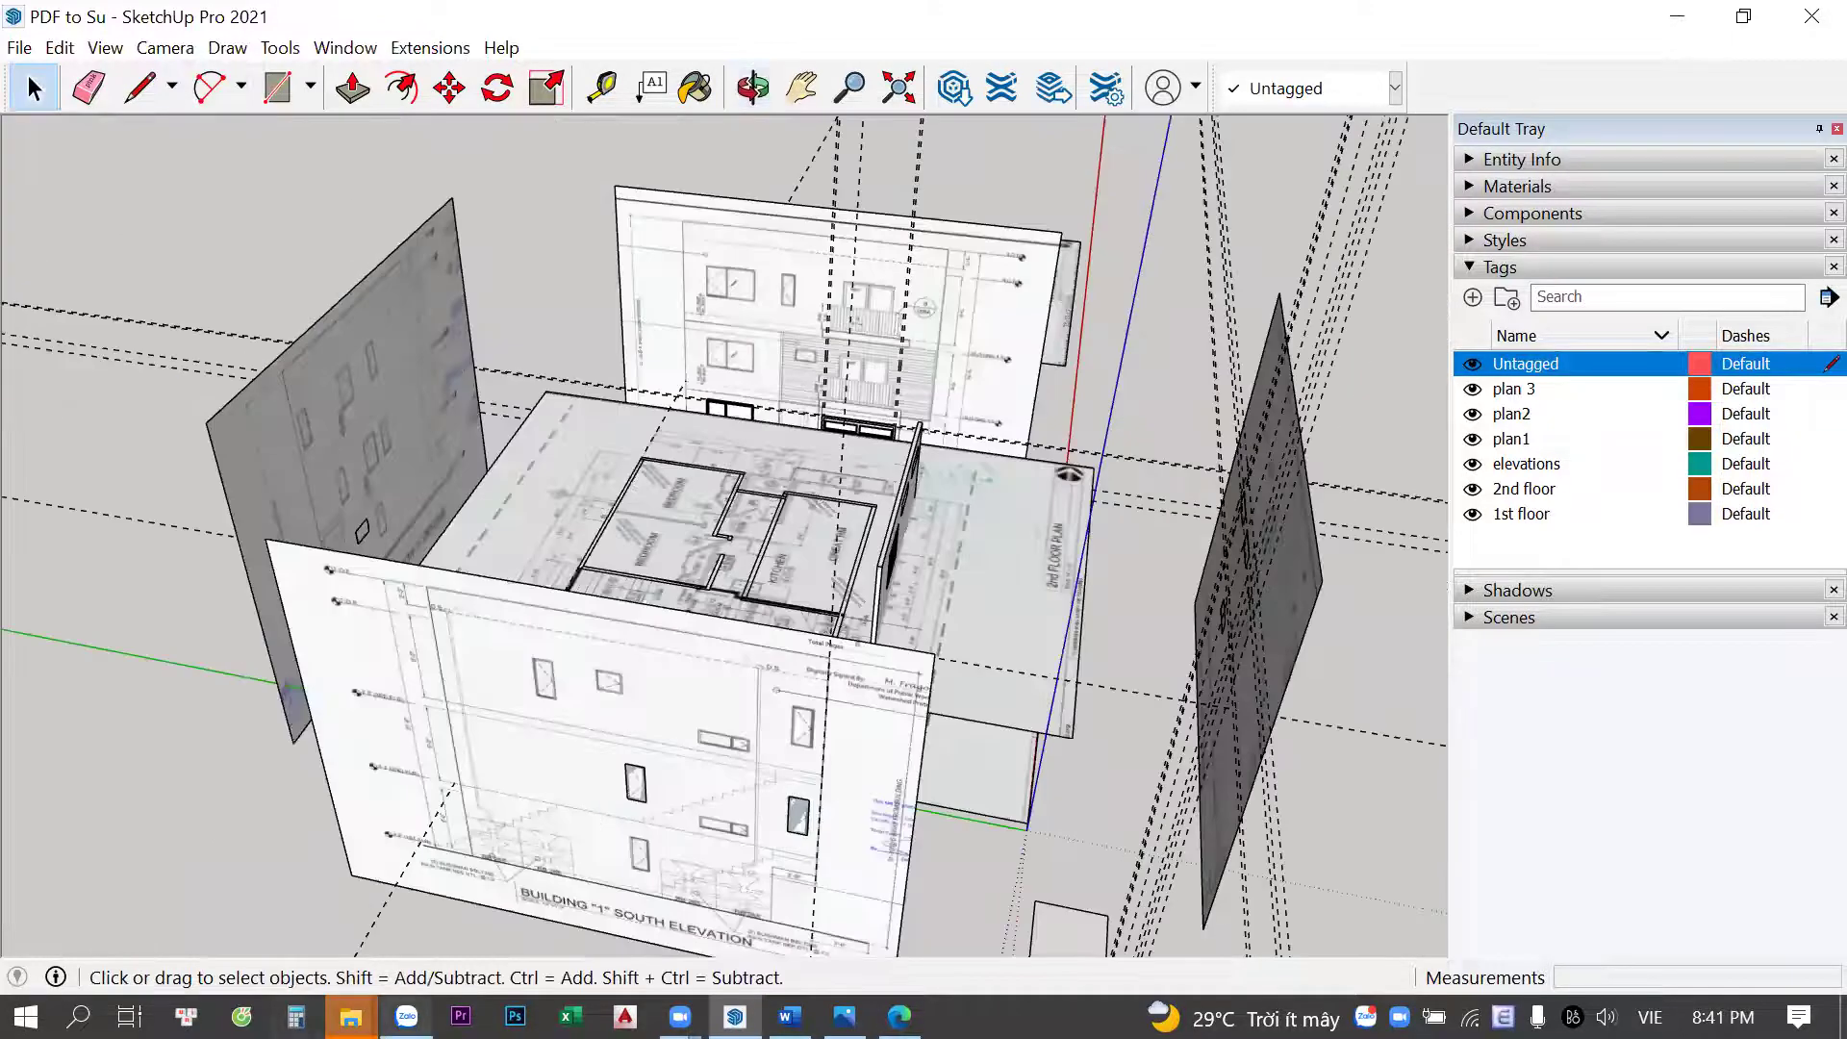
pyautogui.click(406, 1016)
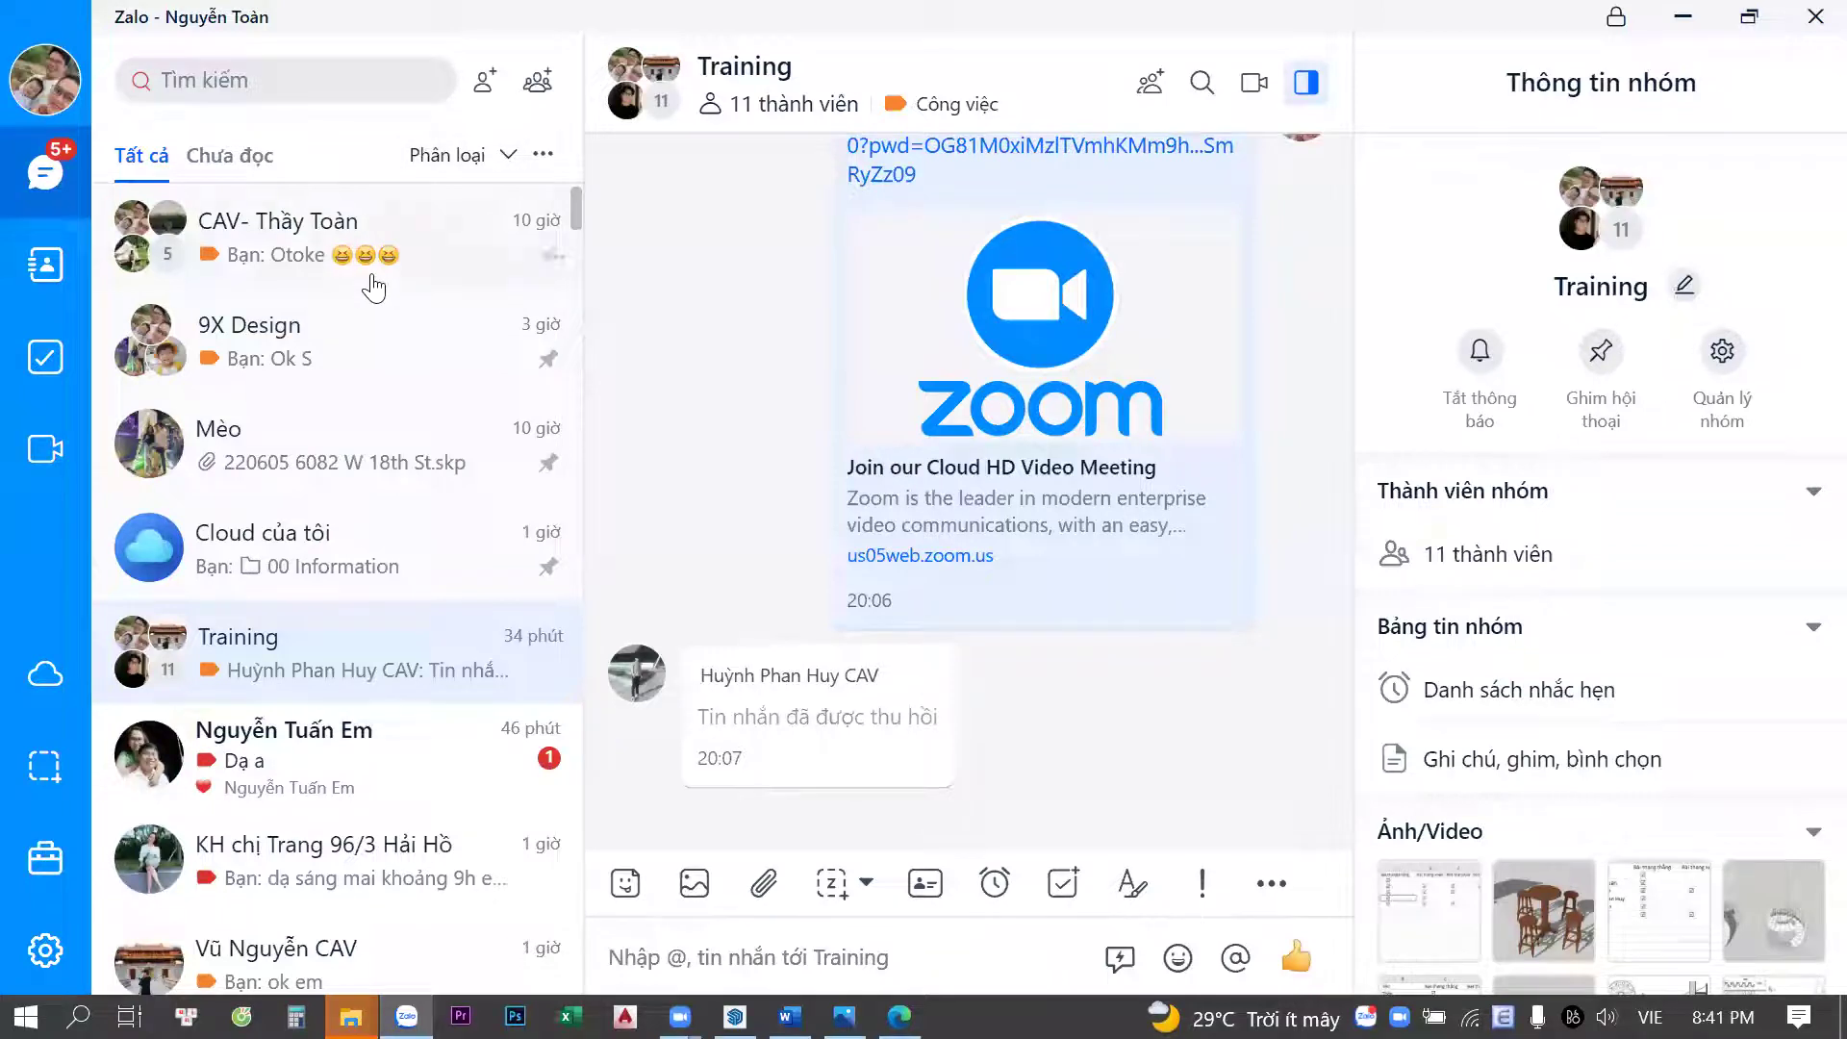
pyautogui.click(374, 279)
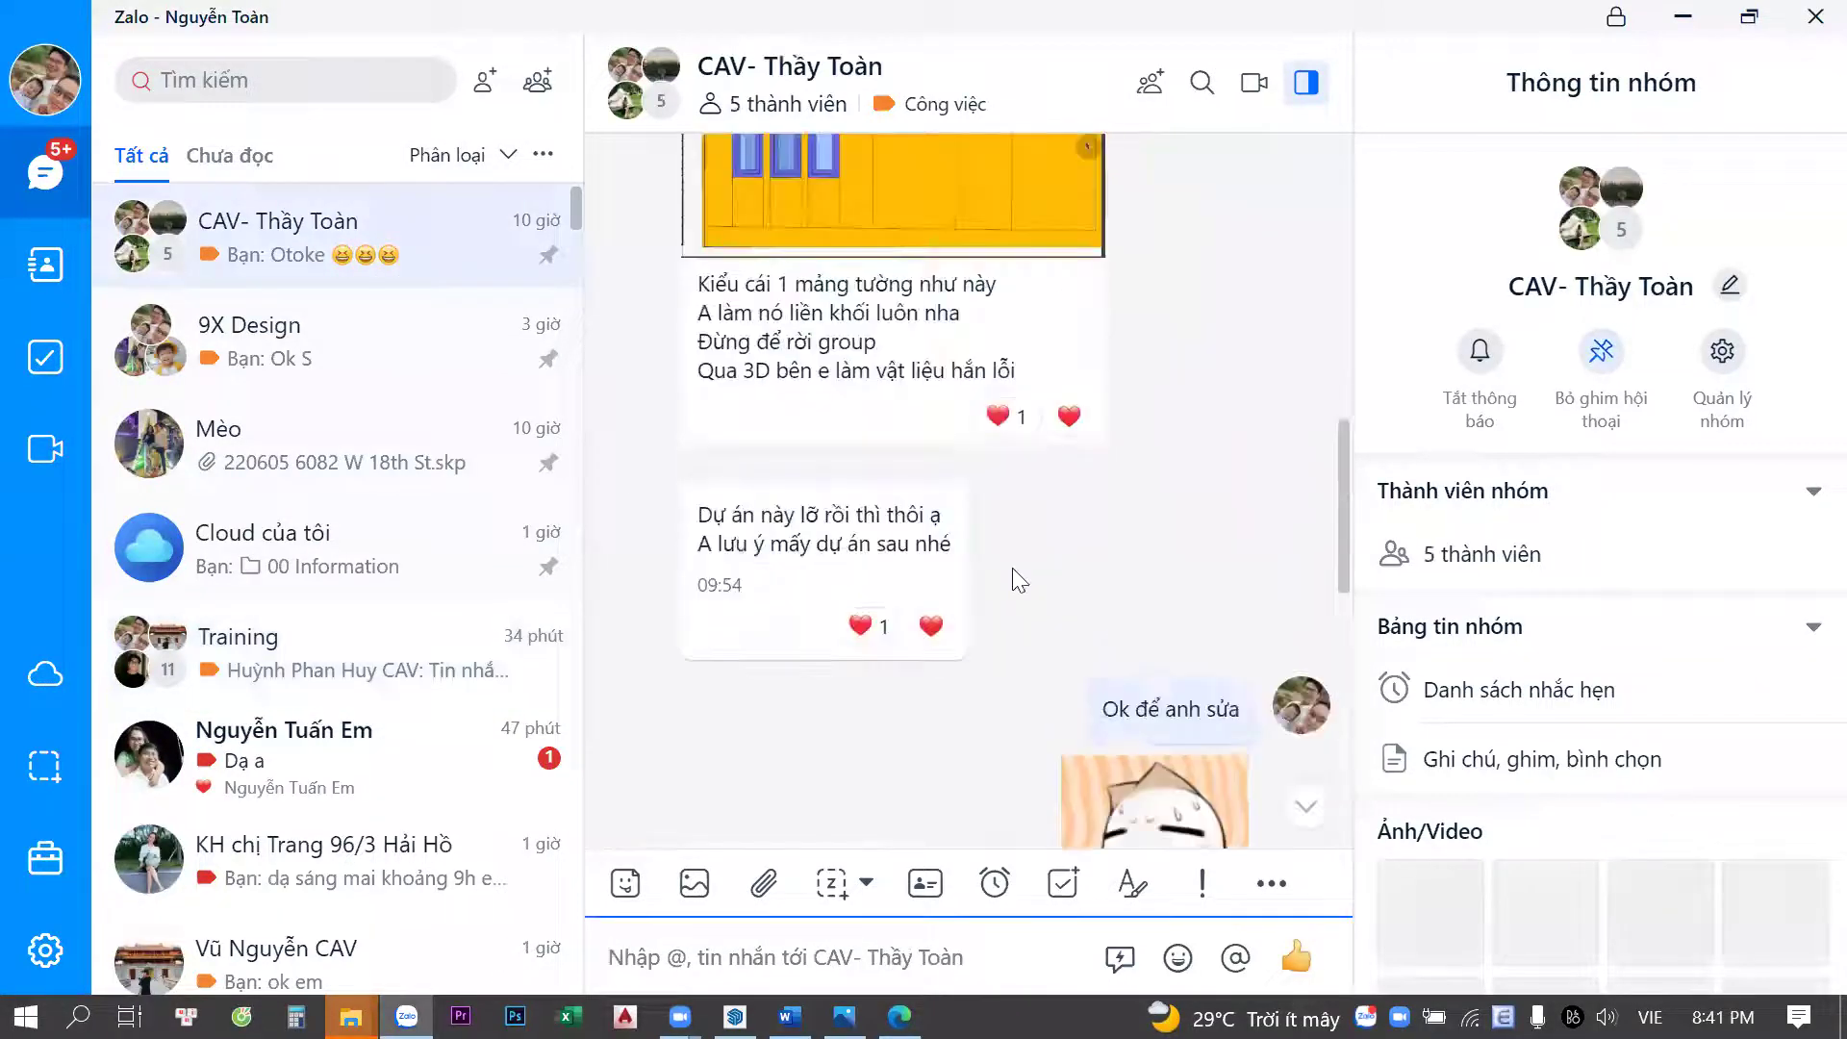
pyautogui.scroll(-3, 1019, 580)
pyautogui.scroll(-3, 1011, 578)
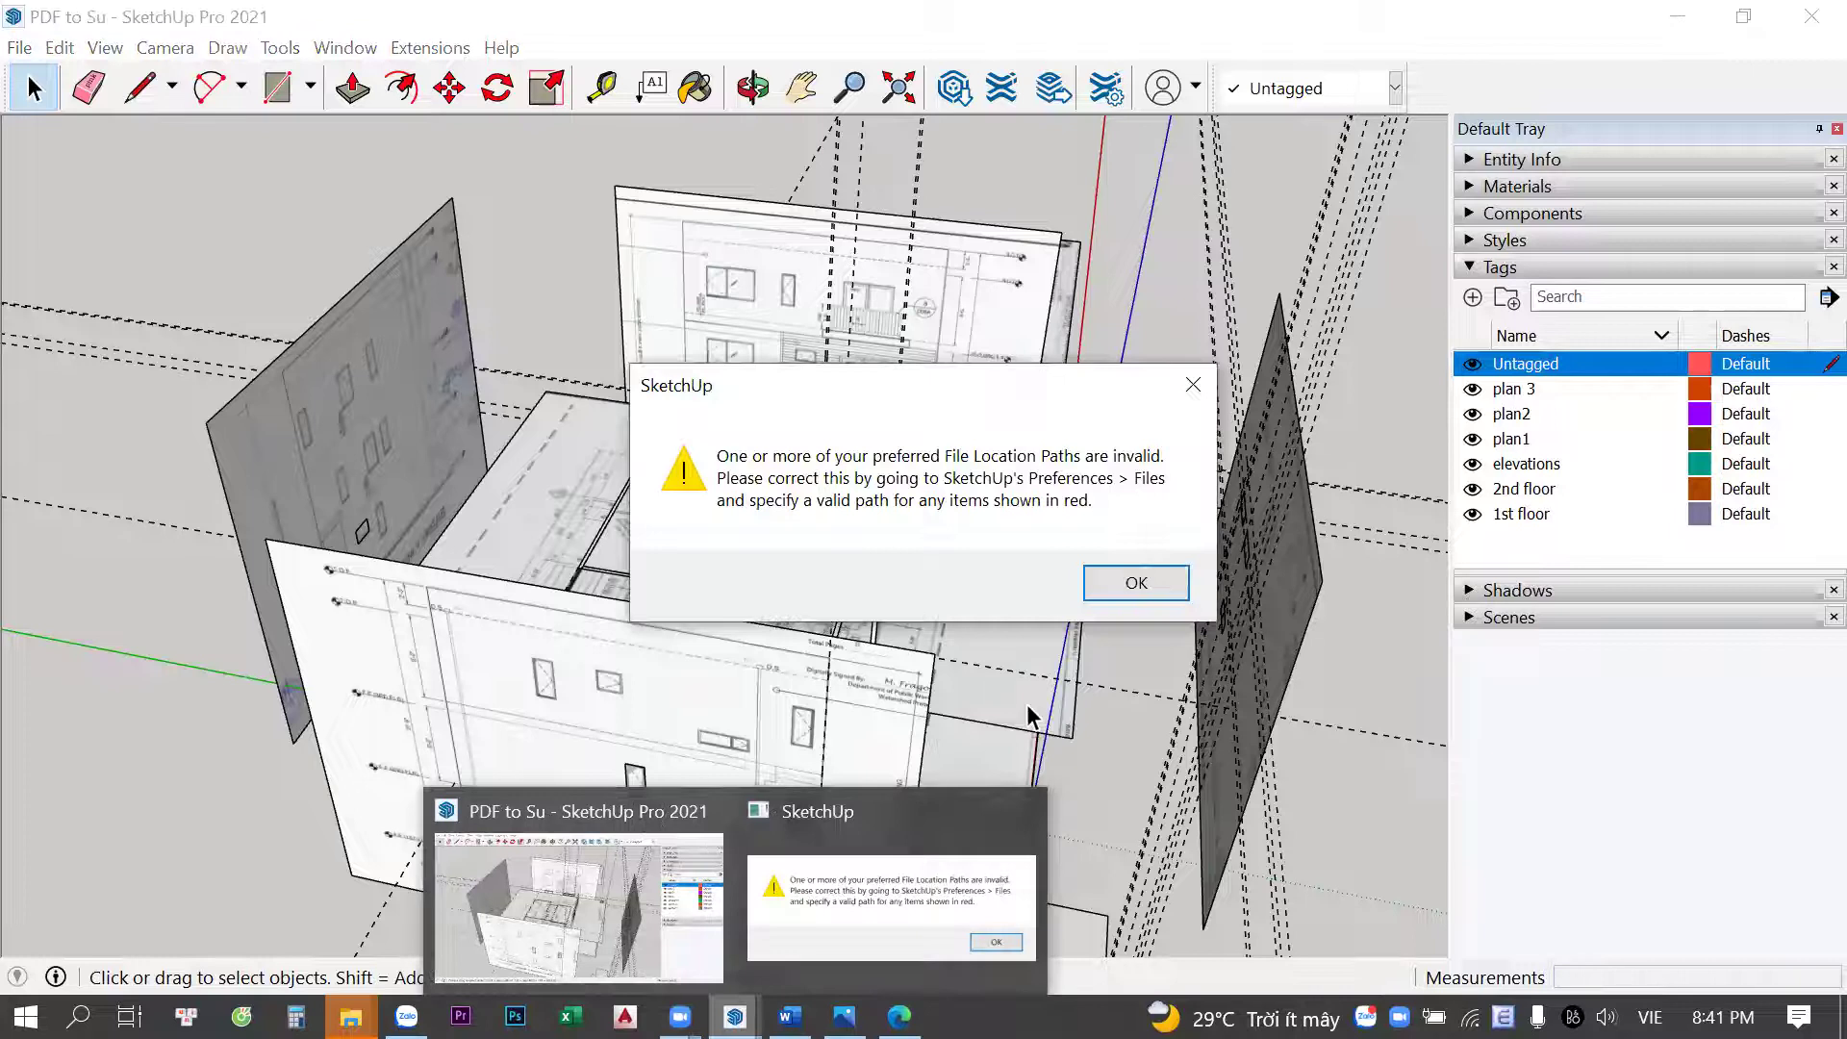
pyautogui.click(1136, 581)
pyautogui.moveTo(919, 505)
pyautogui.mouseDown(button='middle')
pyautogui.moveTo(729, 654)
pyautogui.moveTo(642, 519)
pyautogui.moveTo(732, 424)
pyautogui.mouseUp(button='middle')
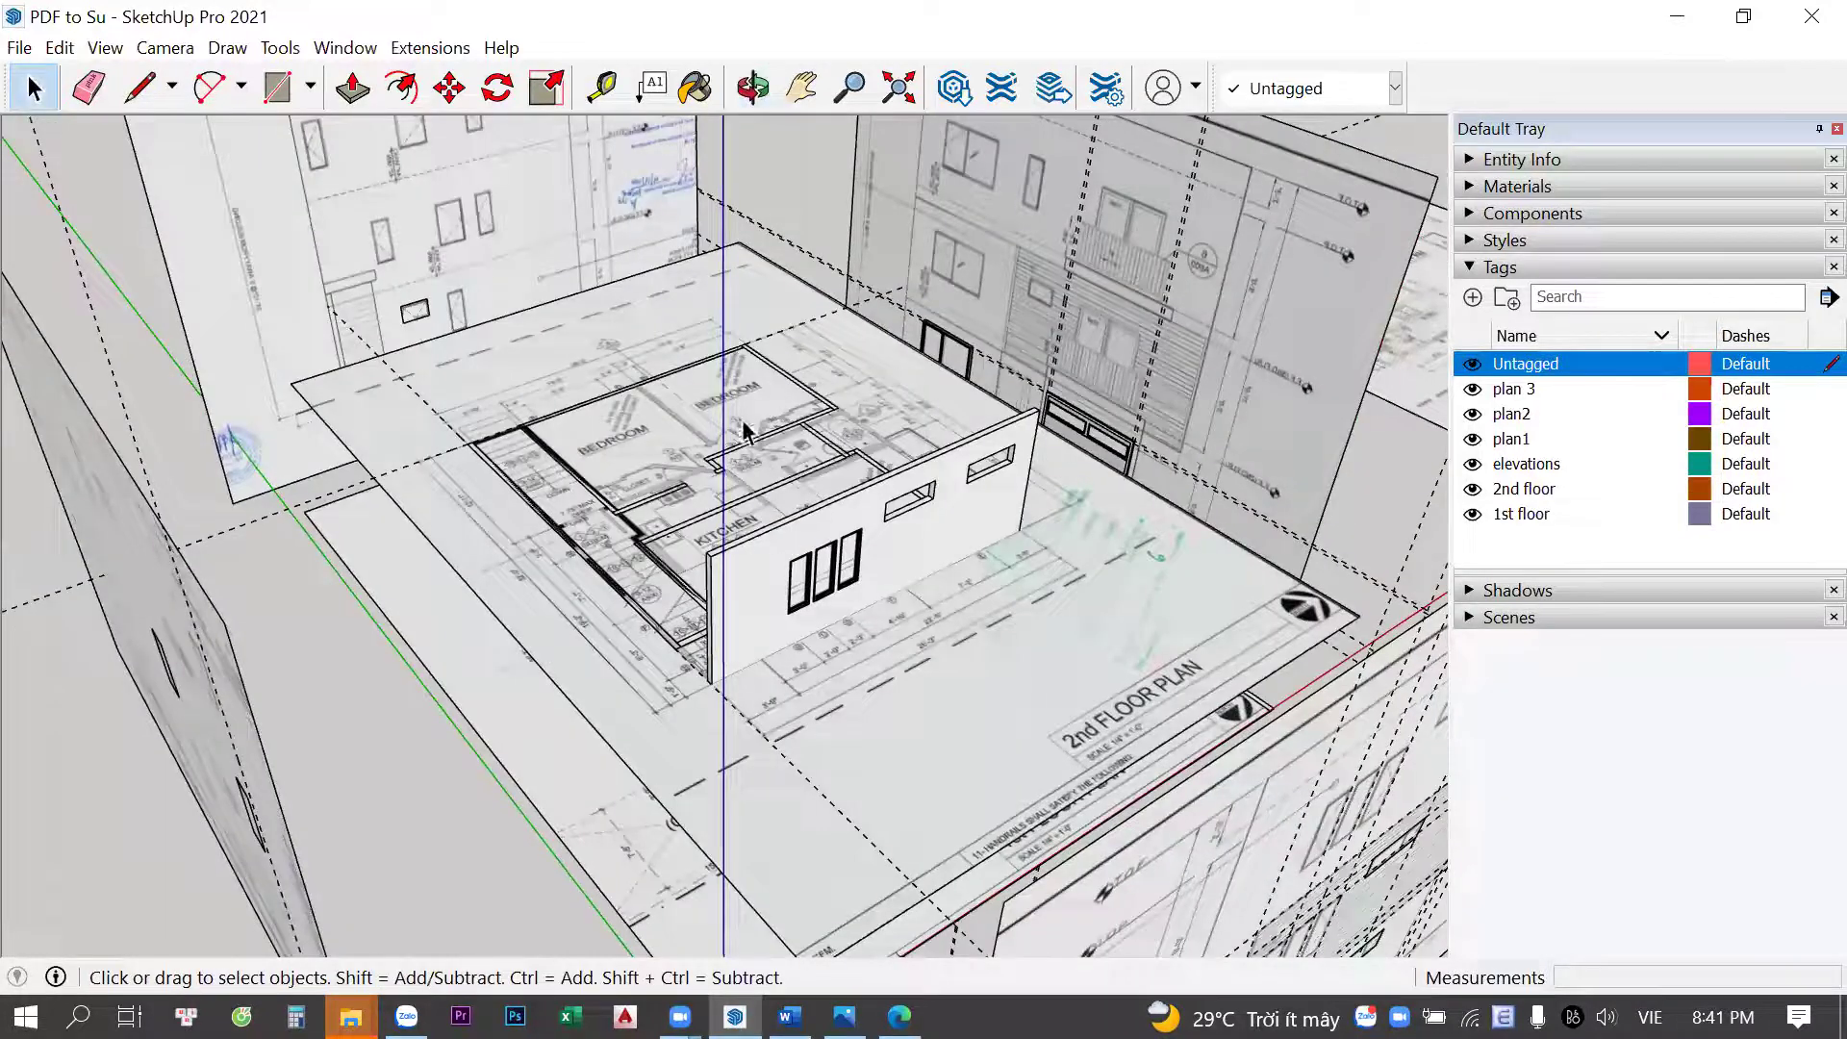
pyautogui.scroll(2, 760, 462)
pyautogui.moveTo(686, 534); pyautogui.dragTo(804, 618, button='middle')
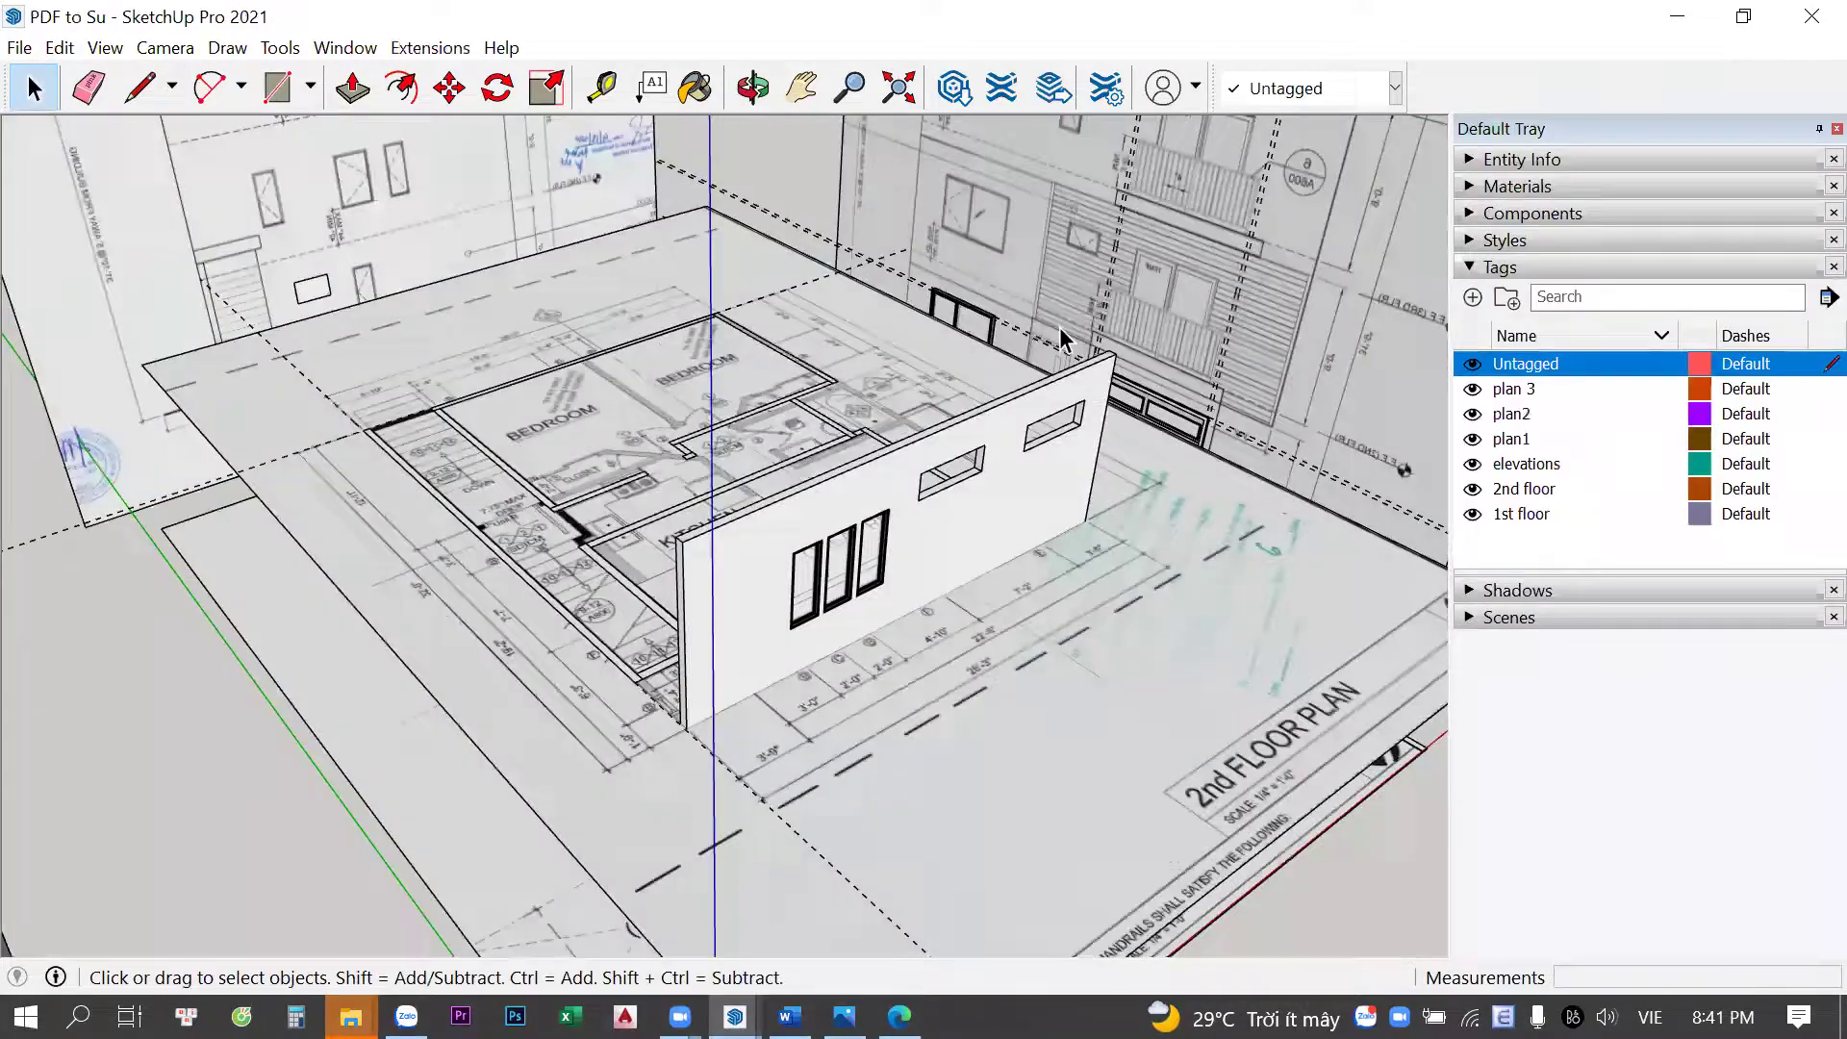
pyautogui.scroll(2, 827, 539)
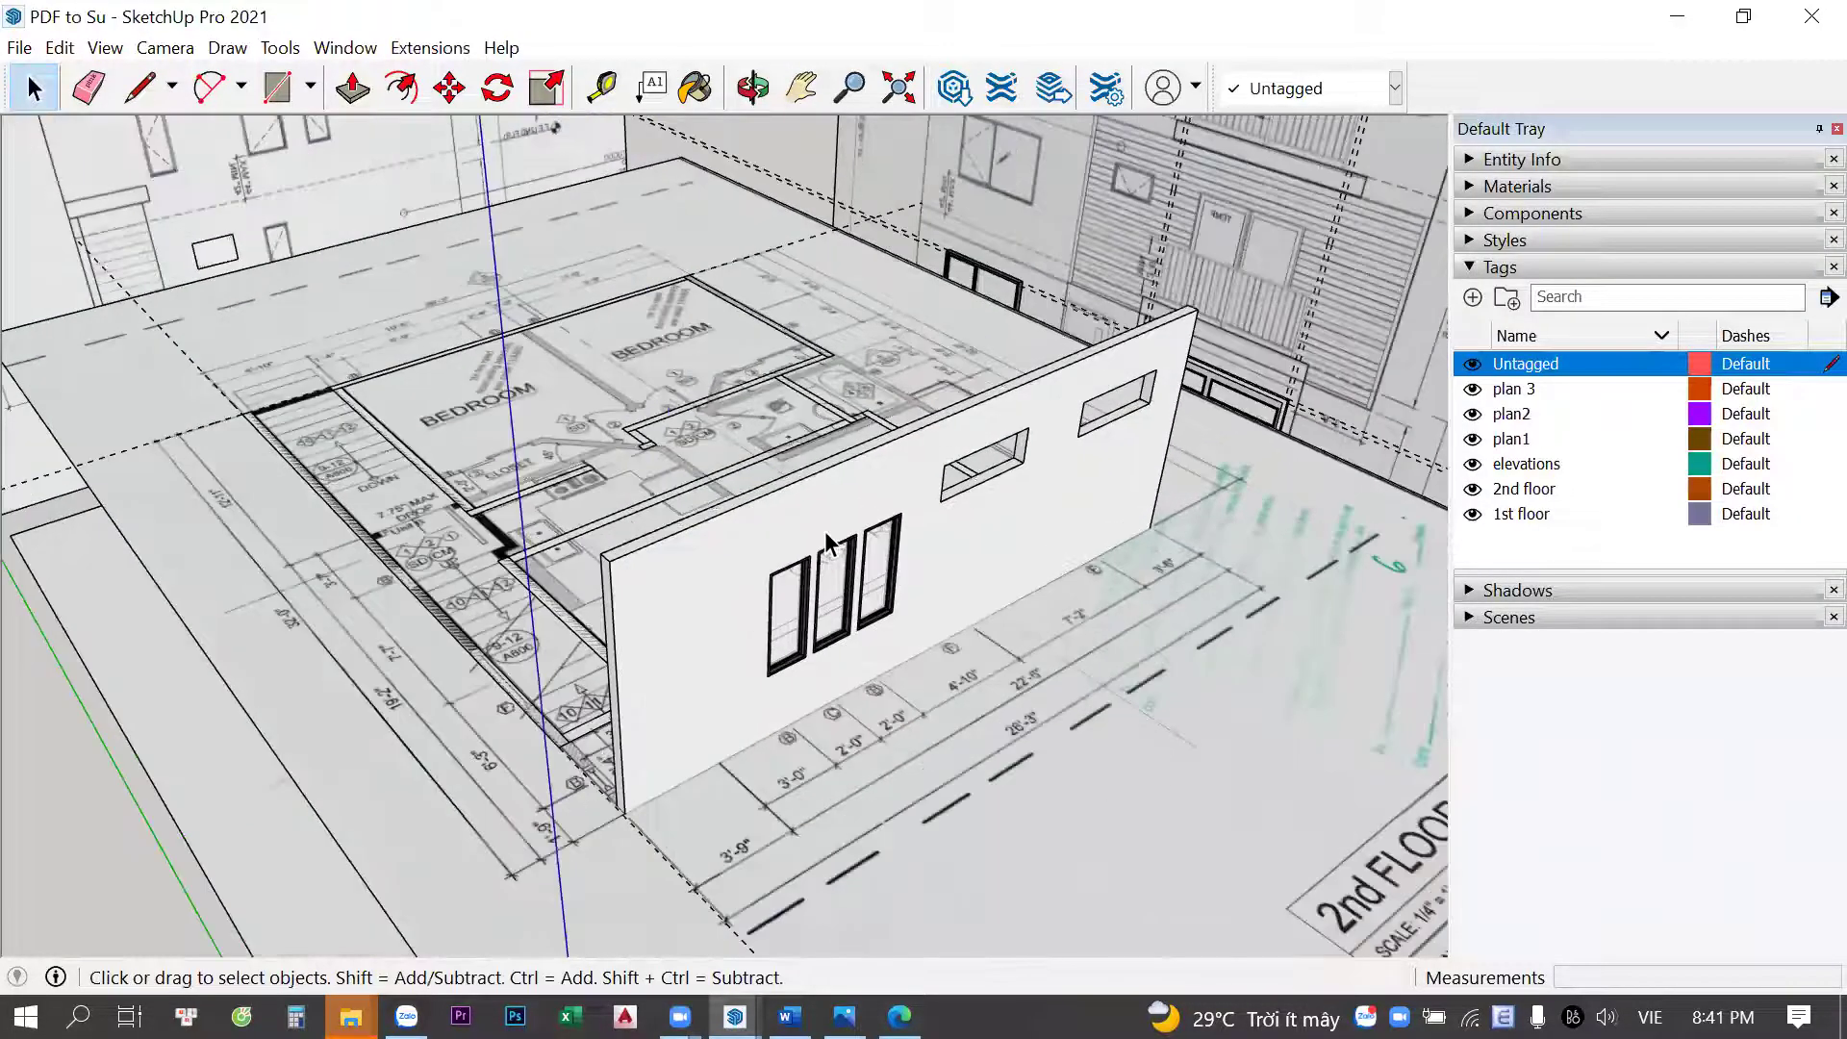
pyautogui.tripleClick(754, 502)
pyautogui.scroll(-2, 748, 547)
pyautogui.scroll(-1, 748, 547)
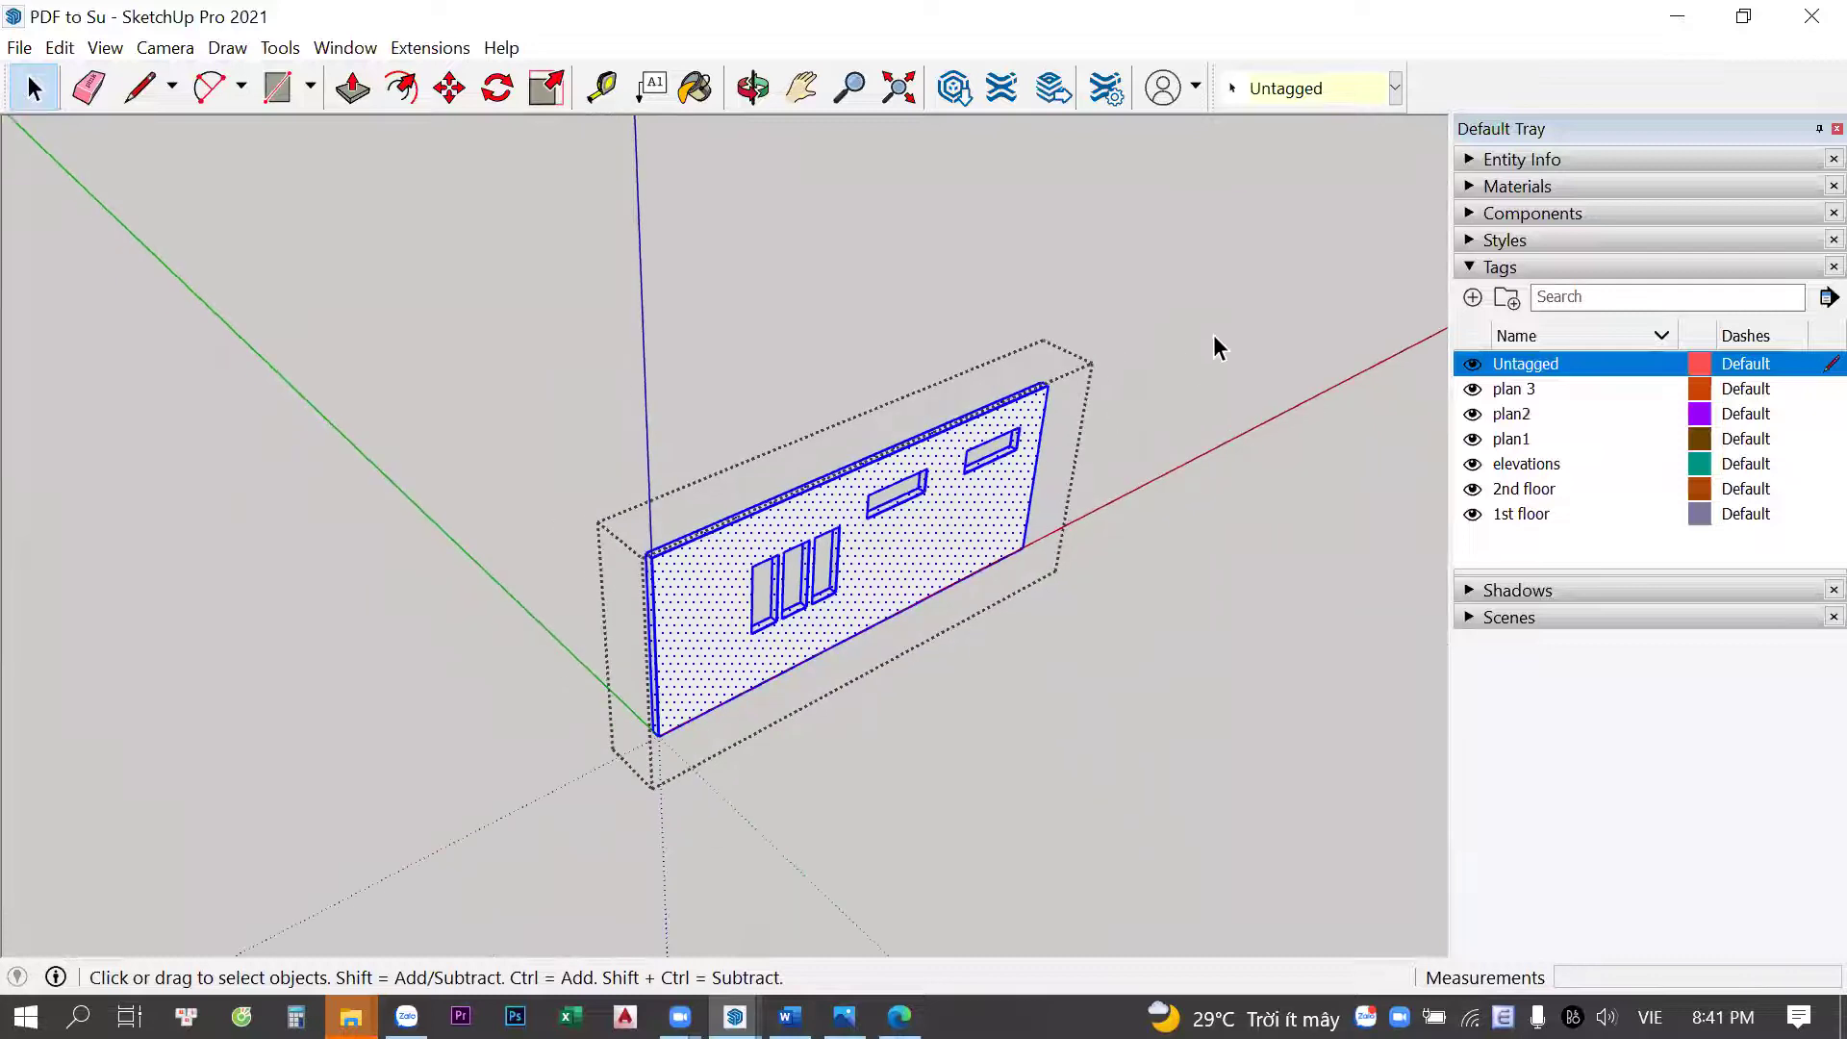
pyautogui.click(1215, 339)
pyautogui.scroll(3, 787, 549)
pyautogui.scroll(1, 787, 548)
pyautogui.scroll(-1, 787, 548)
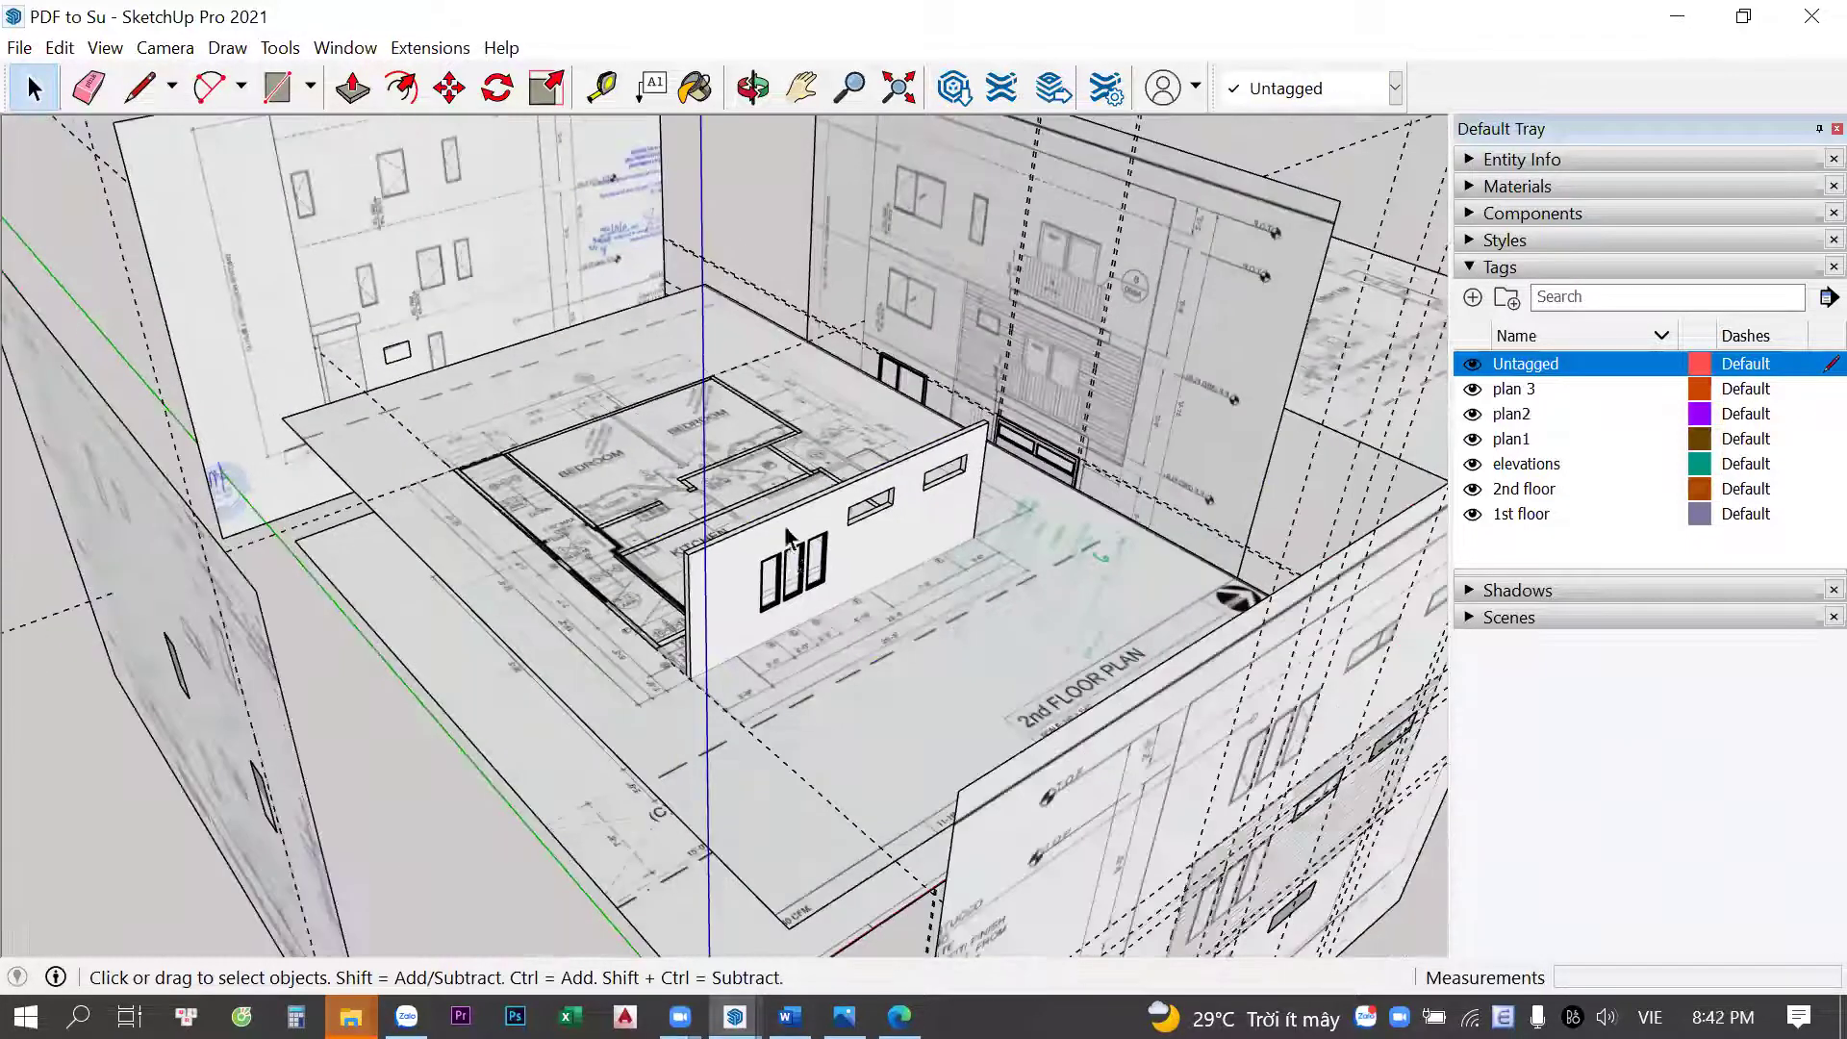
pyautogui.scroll(-2, 787, 539)
pyautogui.scroll(2, 753, 388)
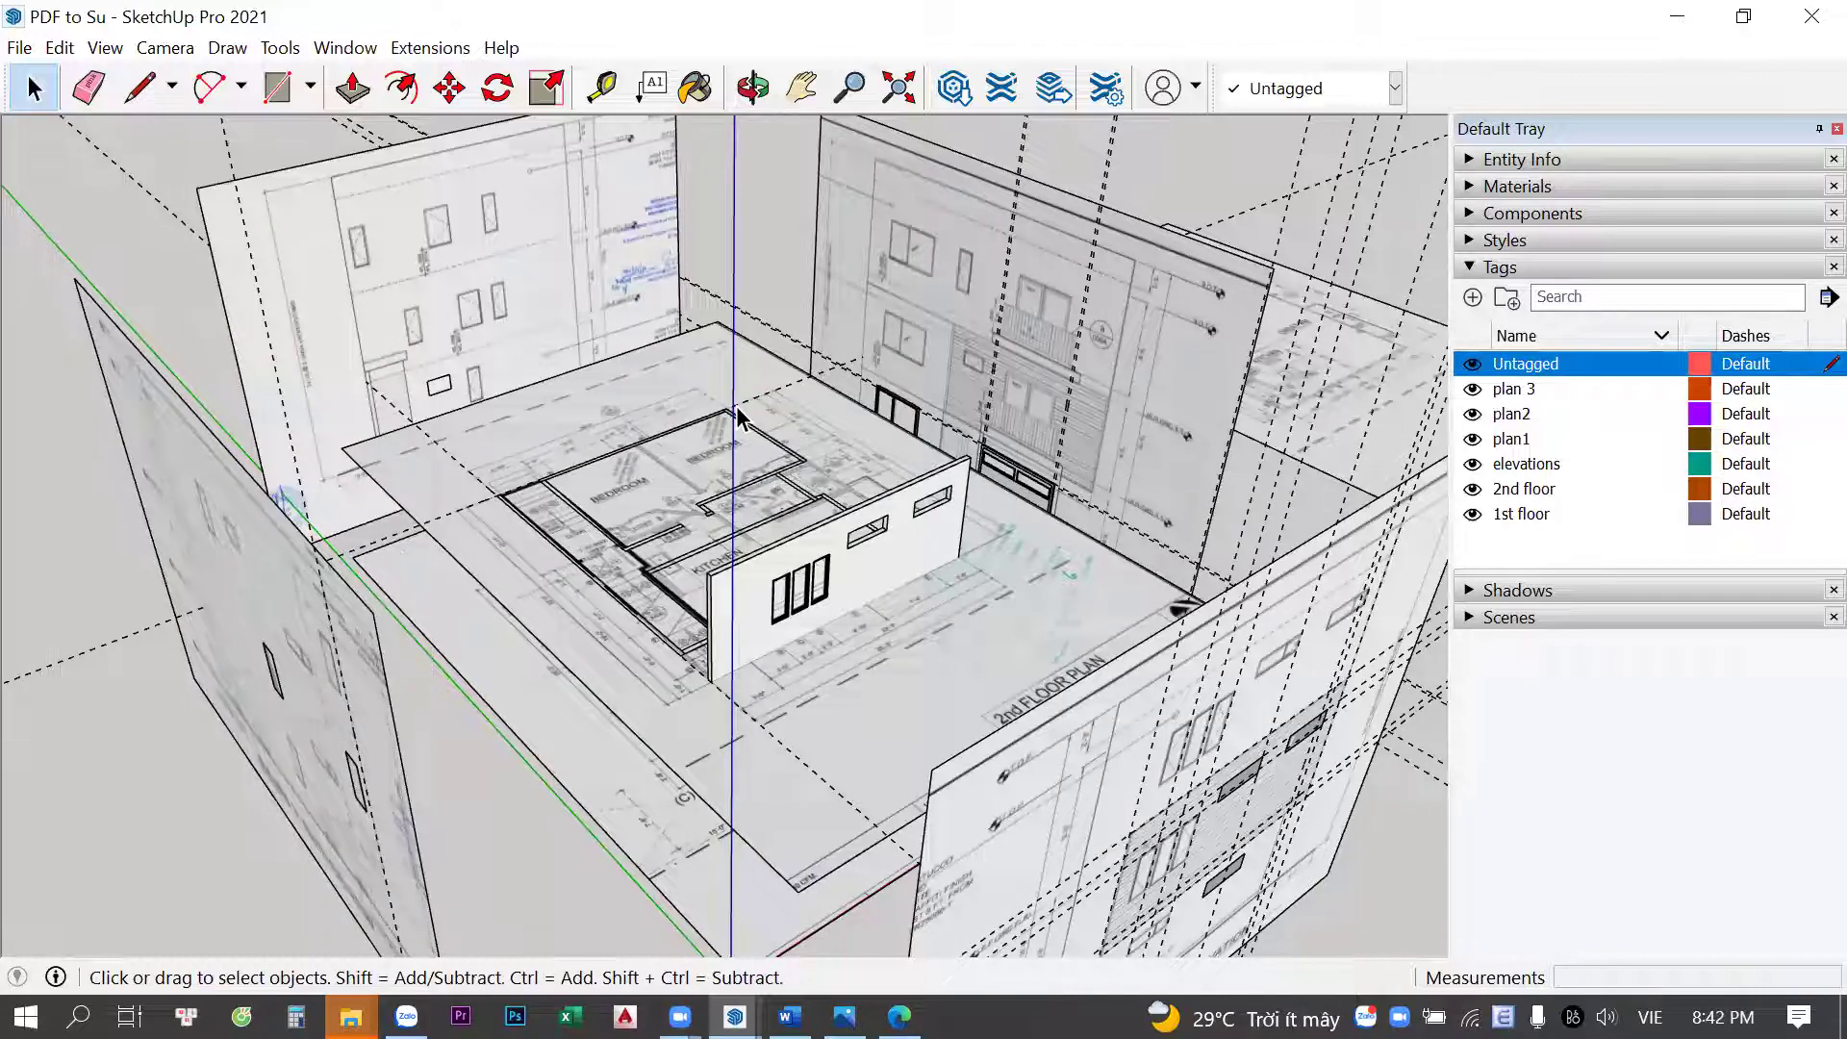
pyautogui.moveTo(735, 1018)
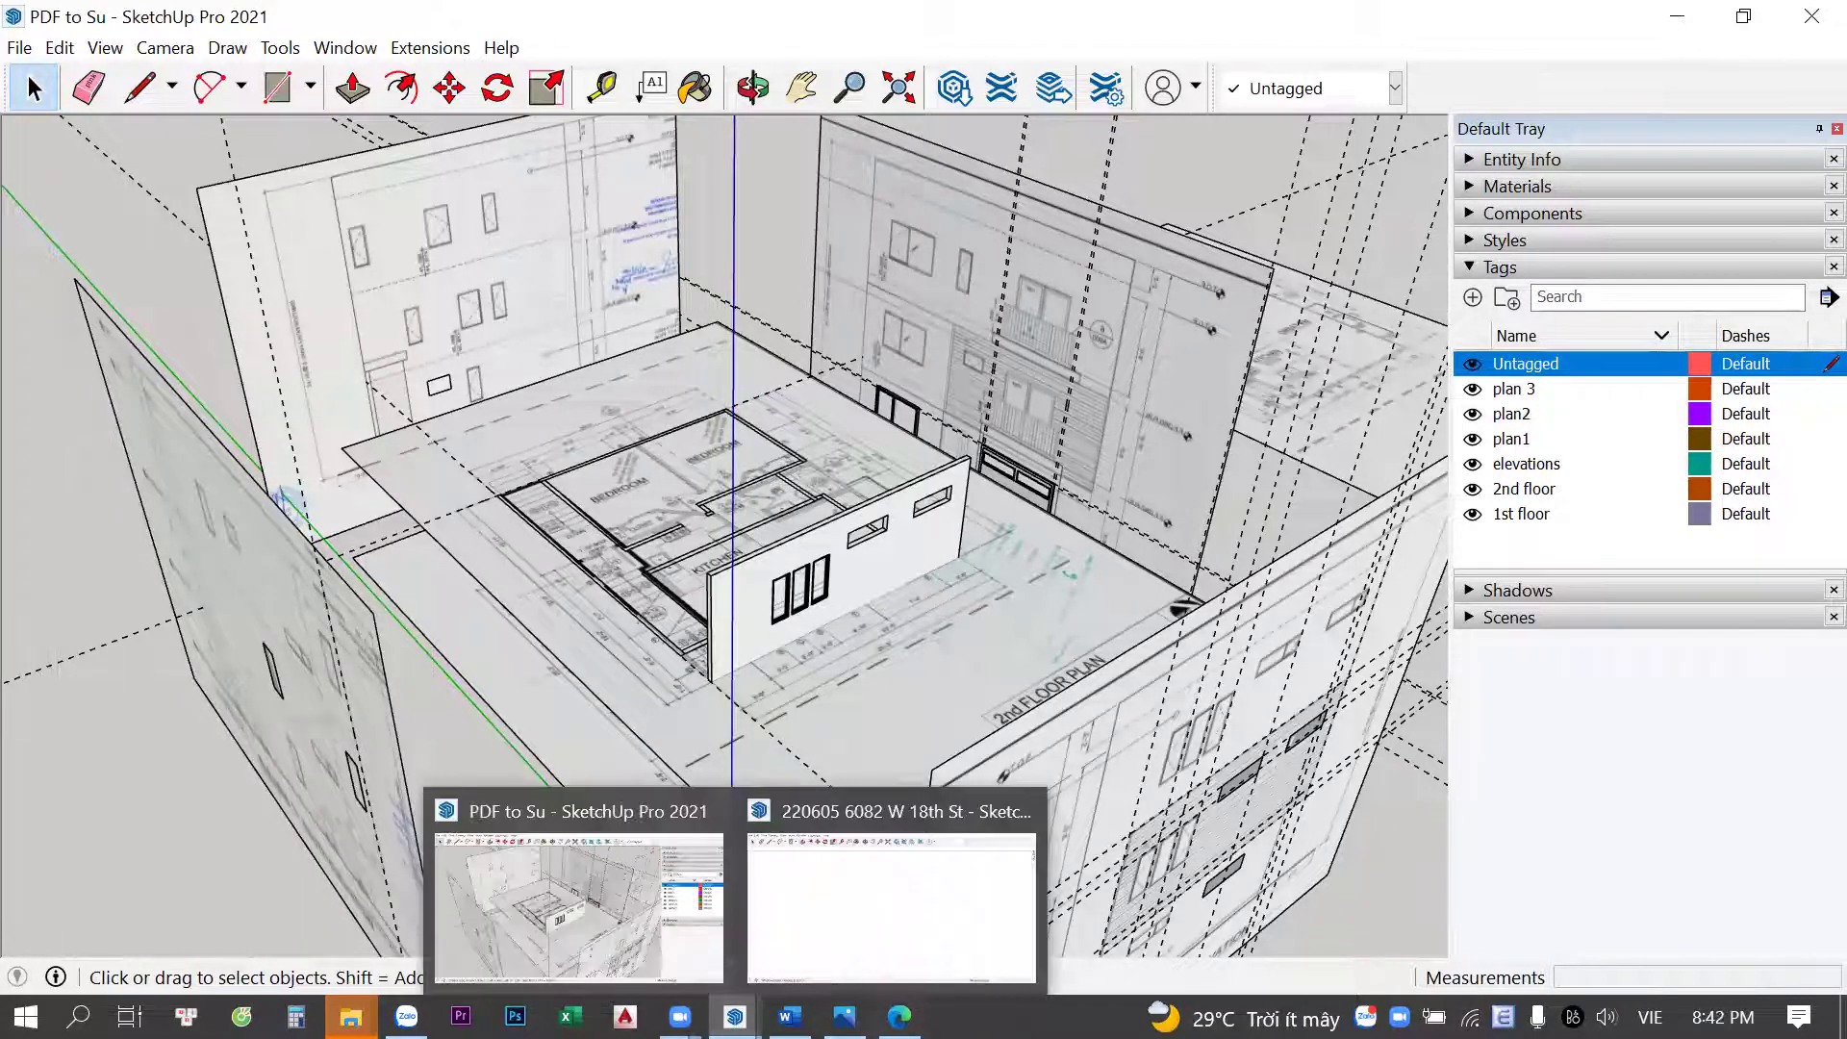
# Review the site plan image in Photos, glance at the SketchUp model, then close Photos
pyautogui.click(844, 1017)
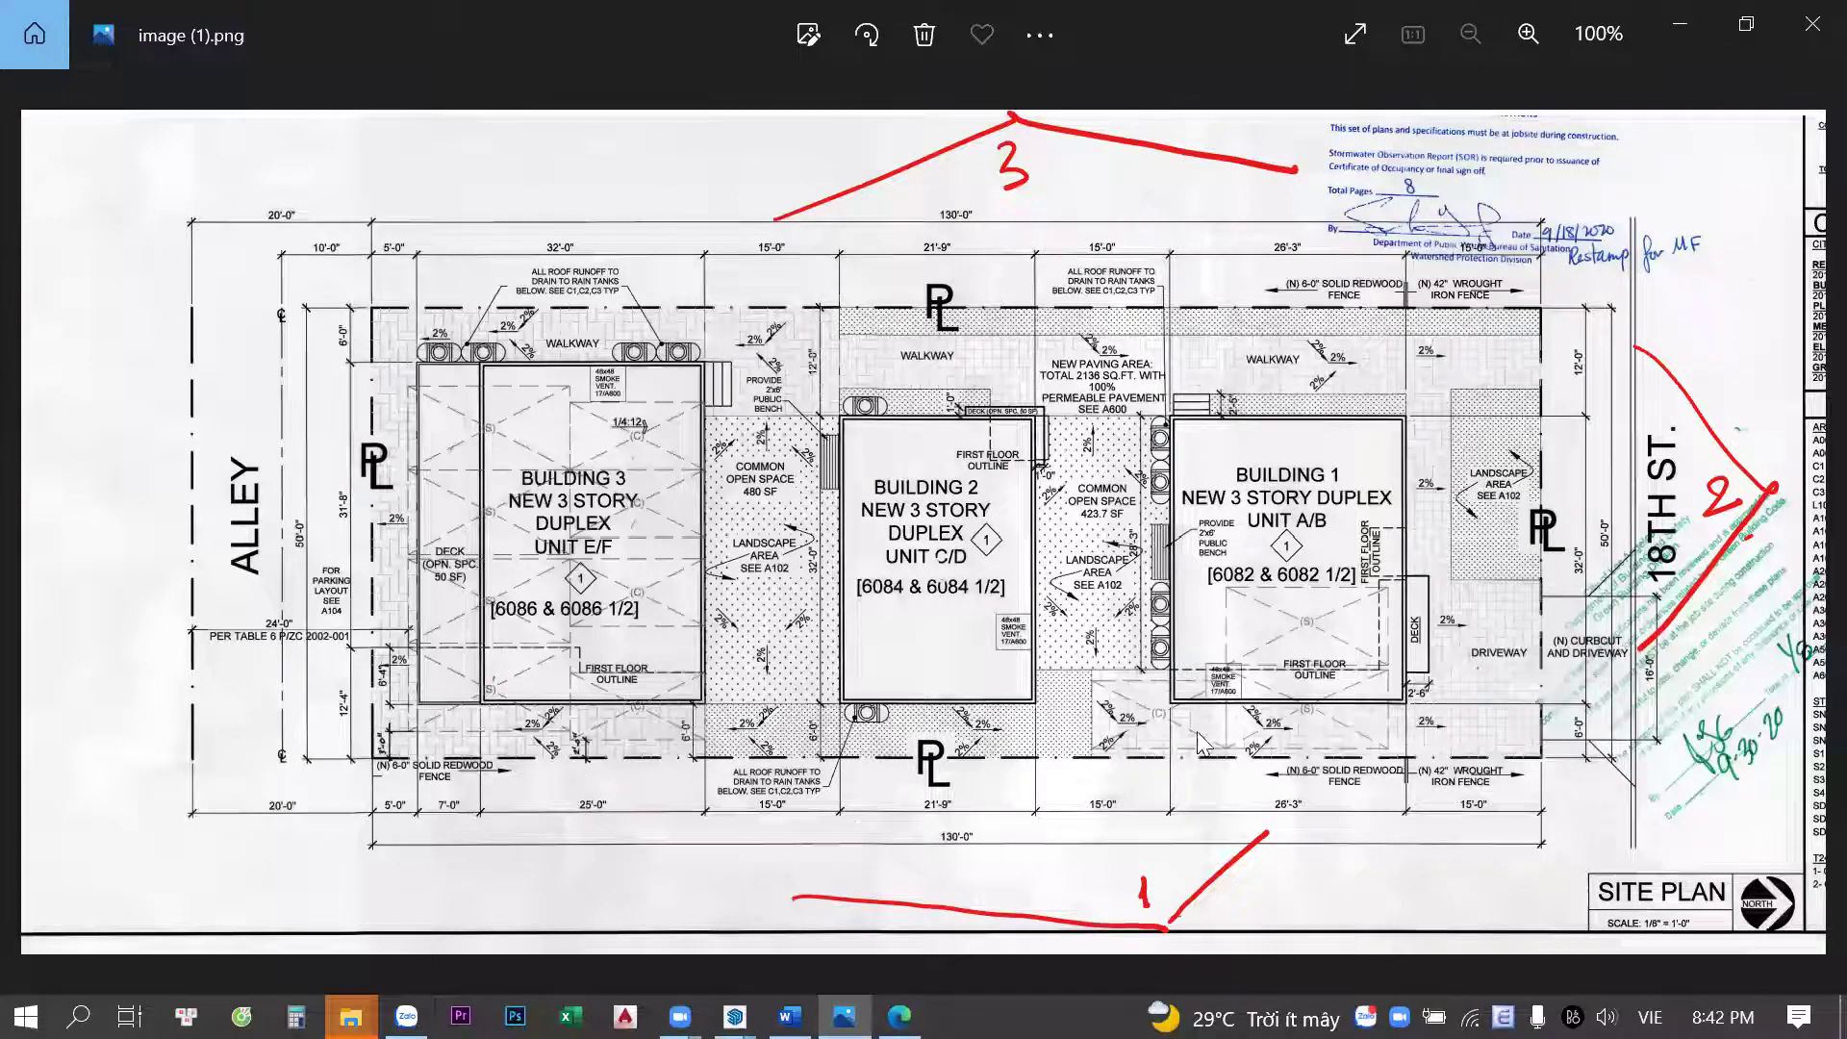
pyautogui.click(735, 1017)
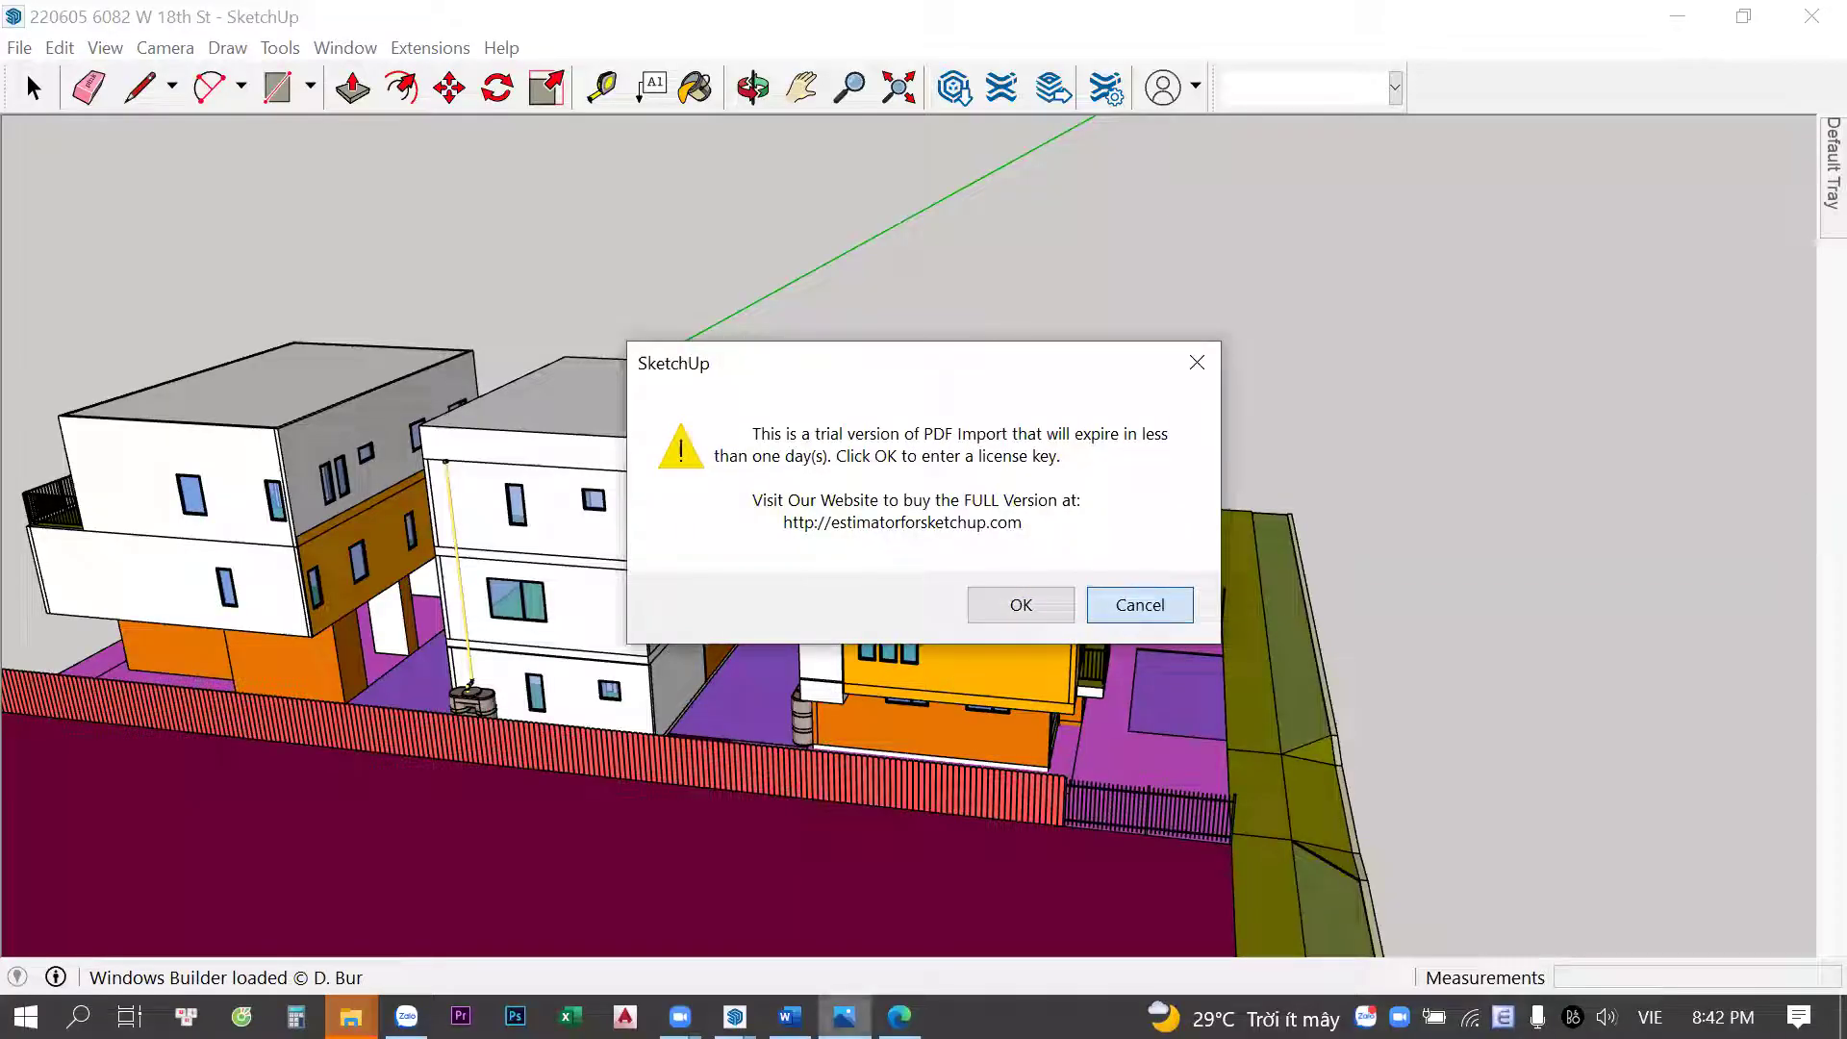
pyautogui.click(835, 890)
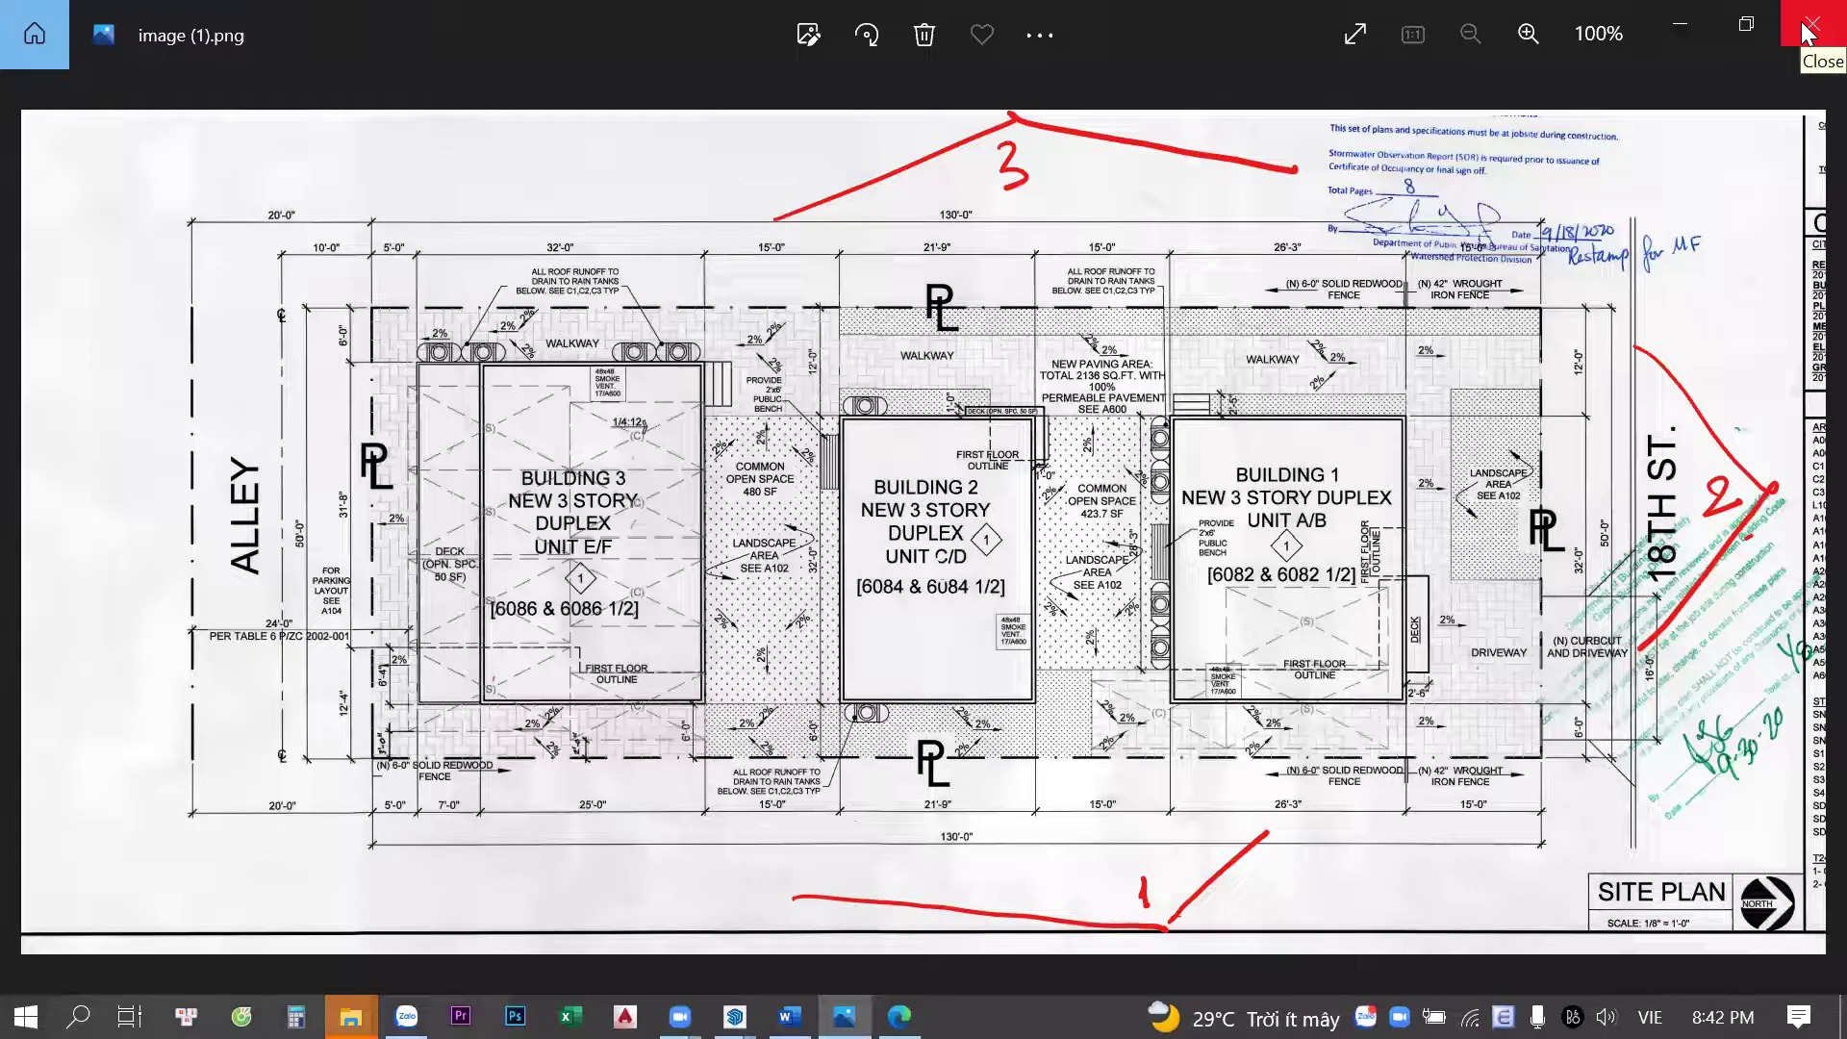
pyautogui.click(1807, 32)
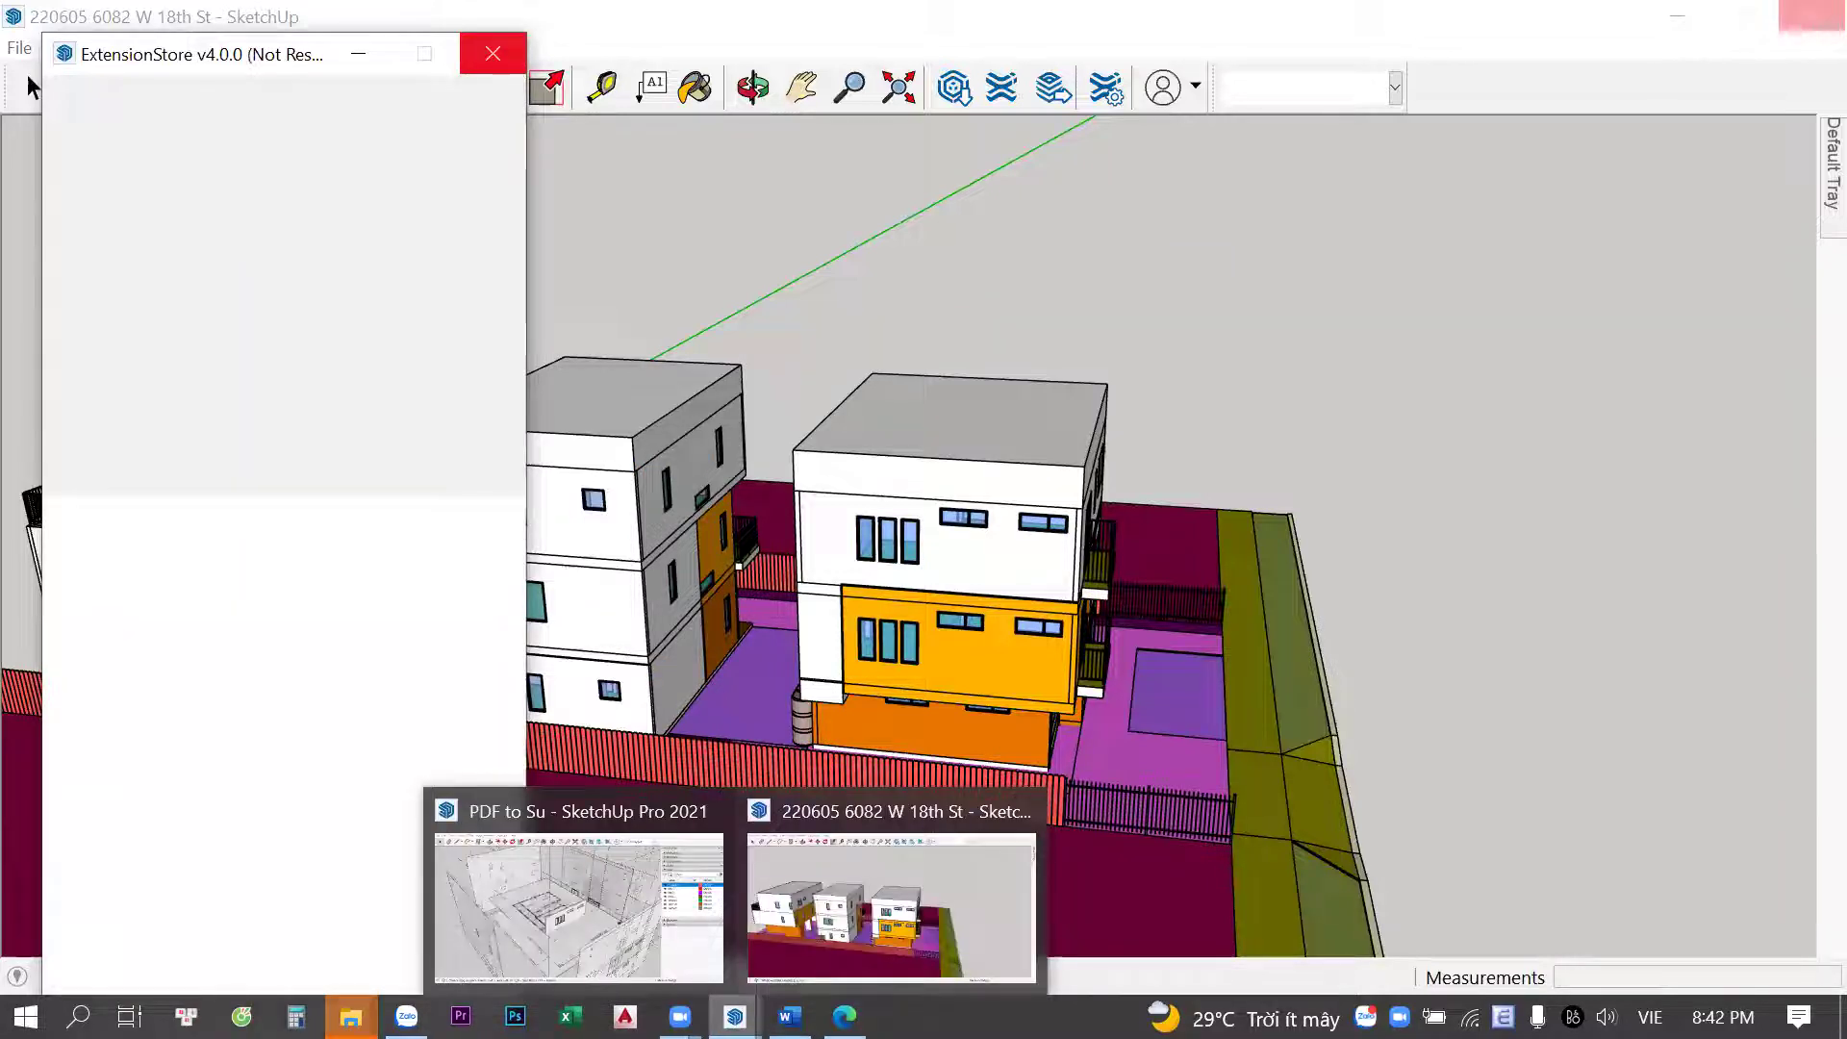
# Zoom into the Building "1" elevations on page 15 of the plan PDF in Edge
pyautogui.click(845, 1017)
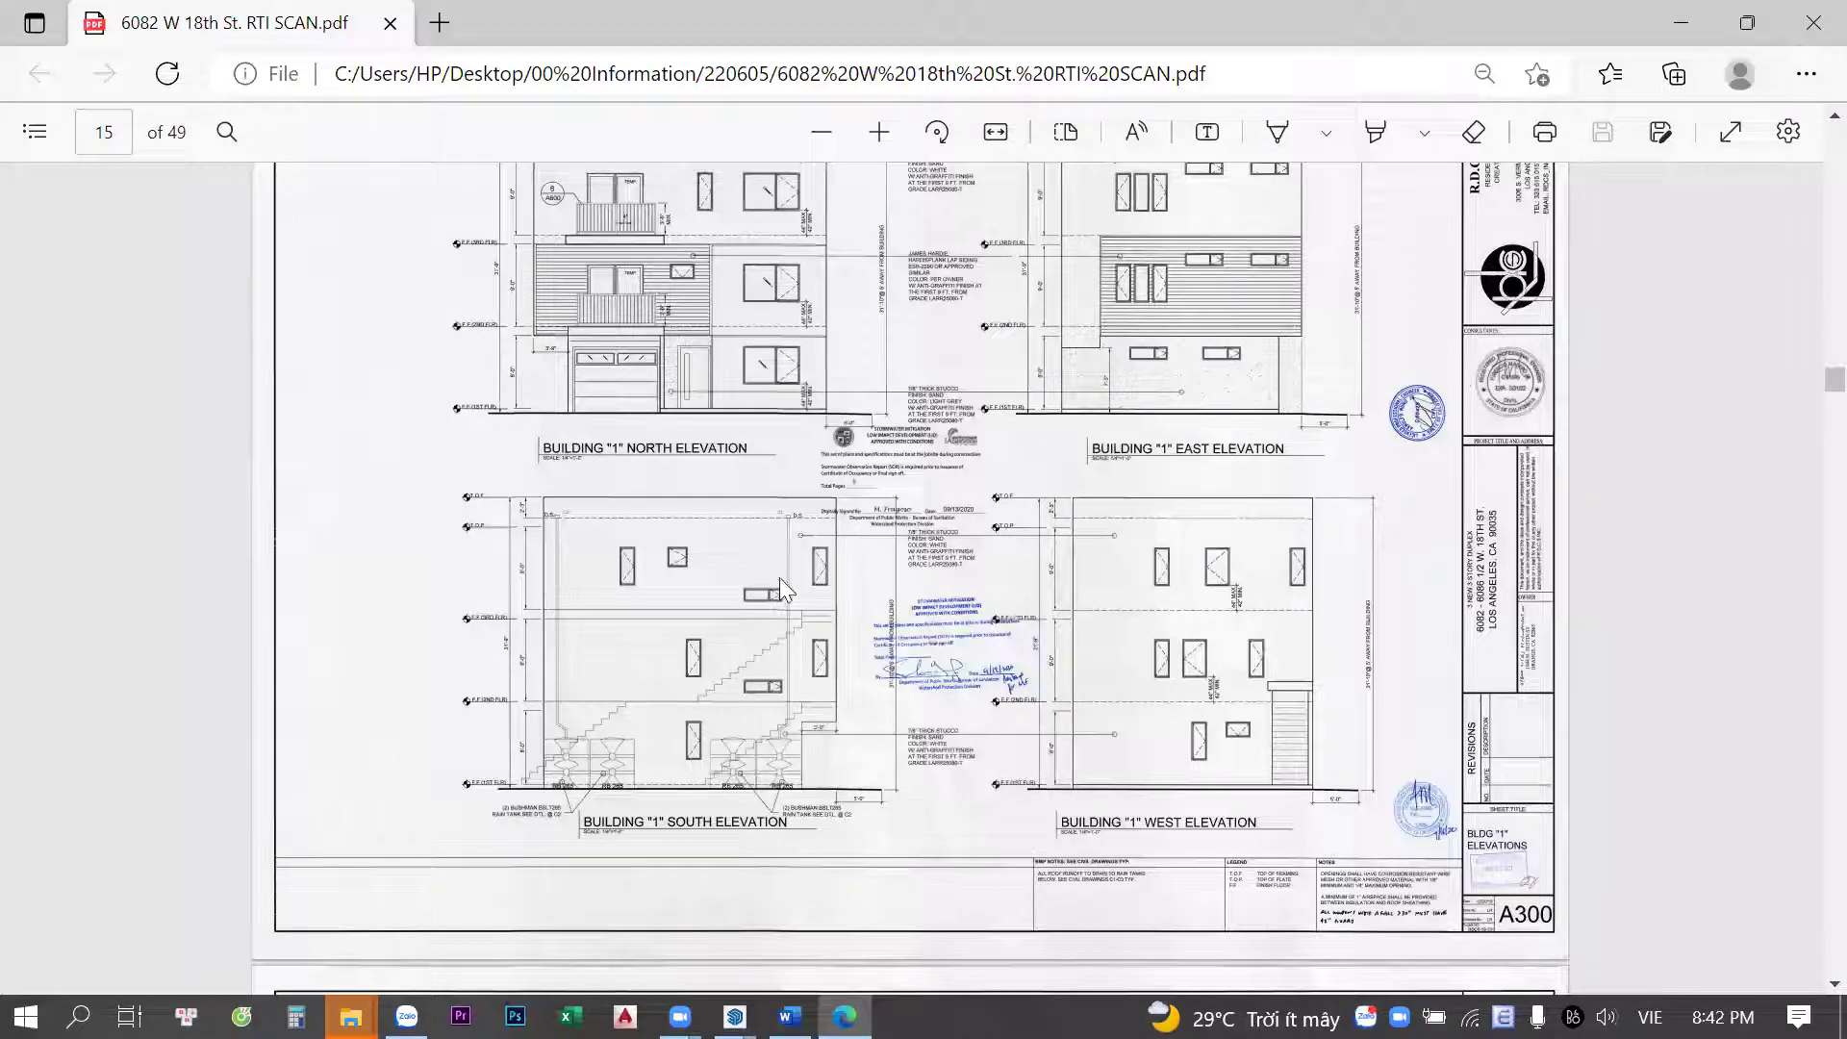
pyautogui.keyDown('ctrl'); pyautogui.scroll(1, 641, 635); pyautogui.keyUp('ctrl')
pyautogui.keyDown('ctrl'); pyautogui.scroll(1, 641, 635); pyautogui.keyUp('ctrl')
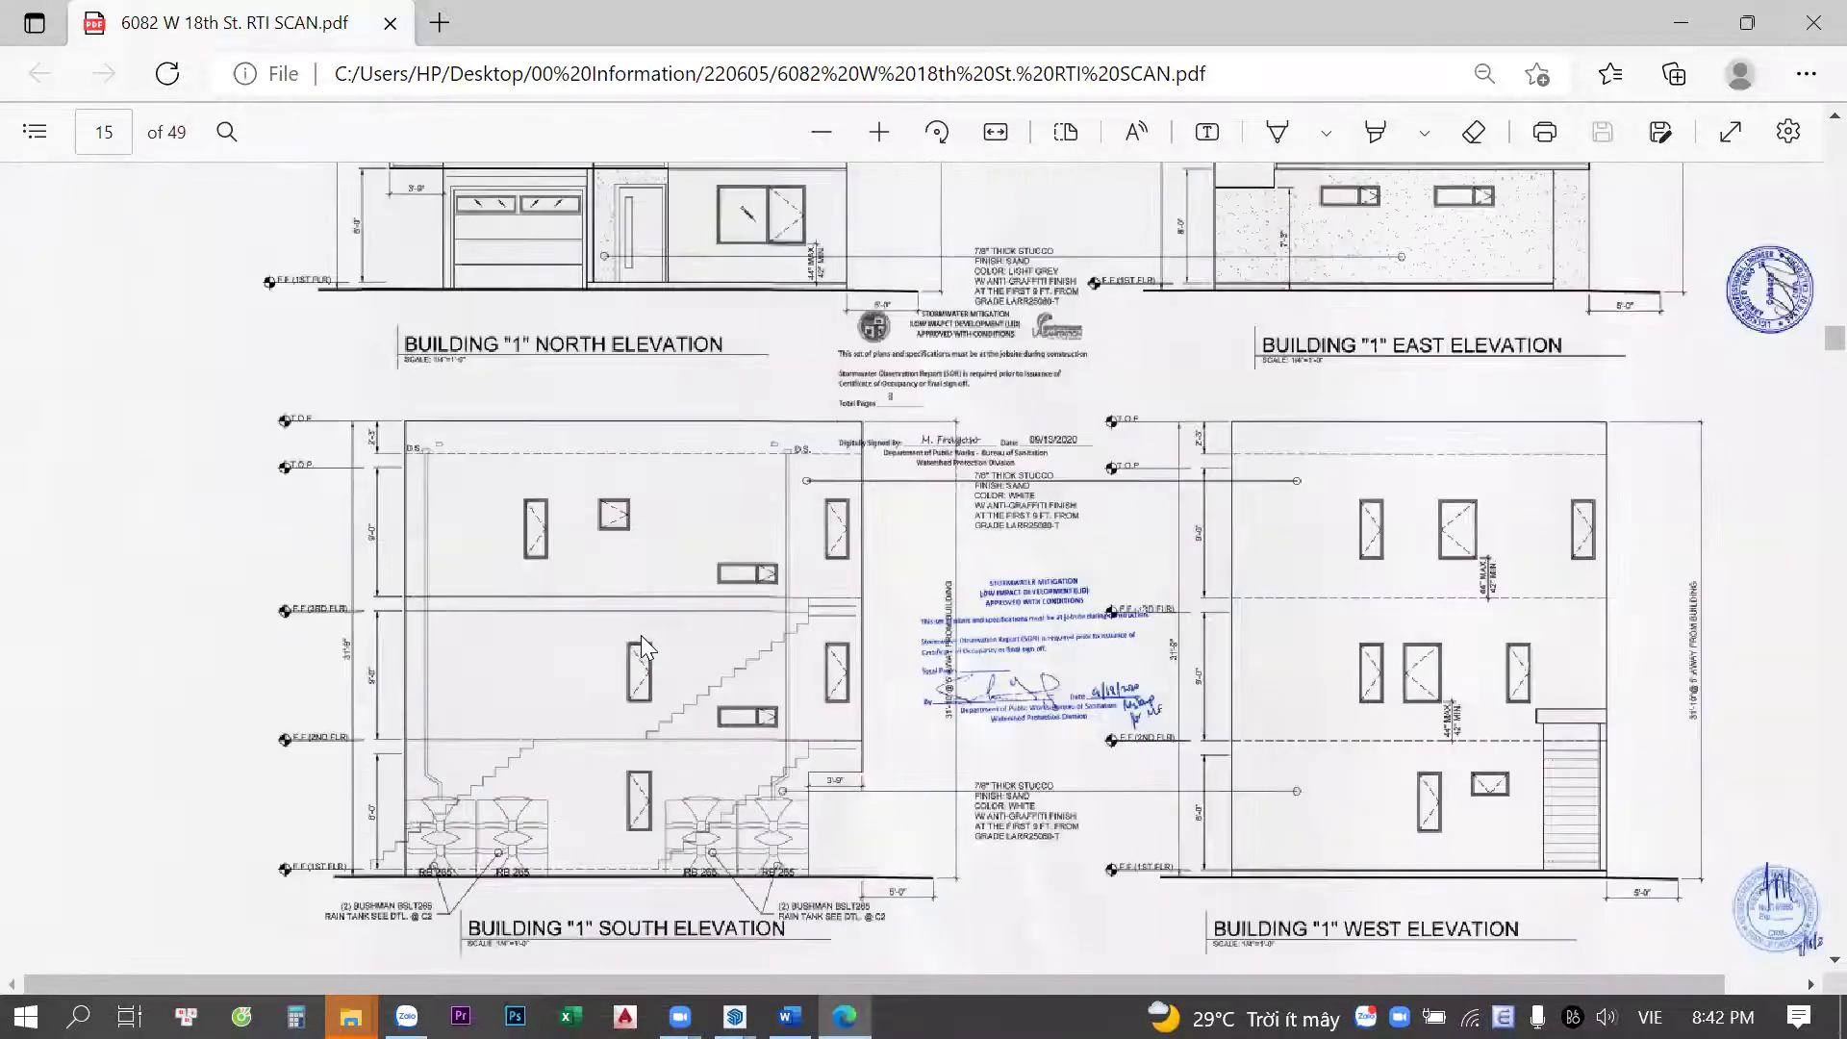
pyautogui.keyDown('ctrl'); pyautogui.scroll(1, 755, 566); pyautogui.keyUp('ctrl')
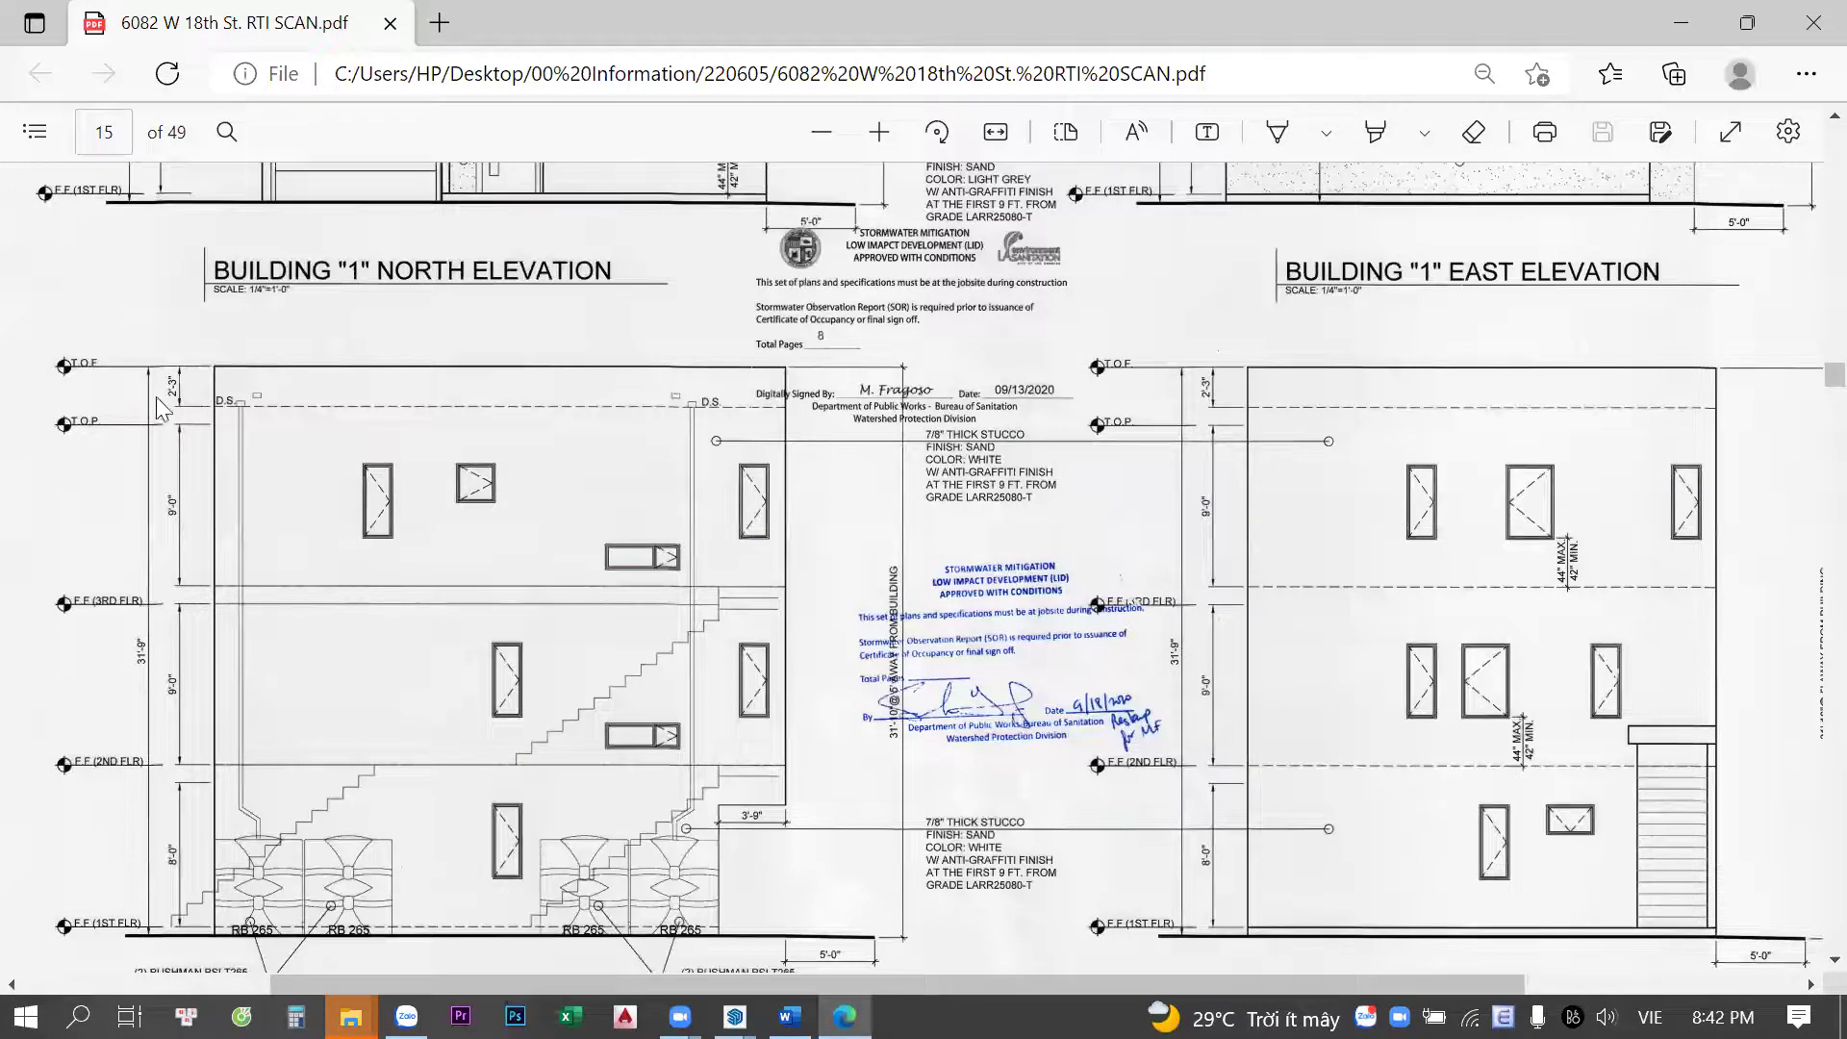
pyautogui.keyDown('ctrl'); pyautogui.scroll(2, 187, 344); pyautogui.keyUp('ctrl')
pyautogui.keyDown('ctrl'); pyautogui.scroll(2, 187, 383); pyautogui.keyUp('ctrl')
pyautogui.keyDown('ctrl'); pyautogui.scroll(1, 233, 417); pyautogui.keyUp('ctrl')
pyautogui.keyDown('ctrl'); pyautogui.scroll(1, 336, 387); pyautogui.keyUp('ctrl')
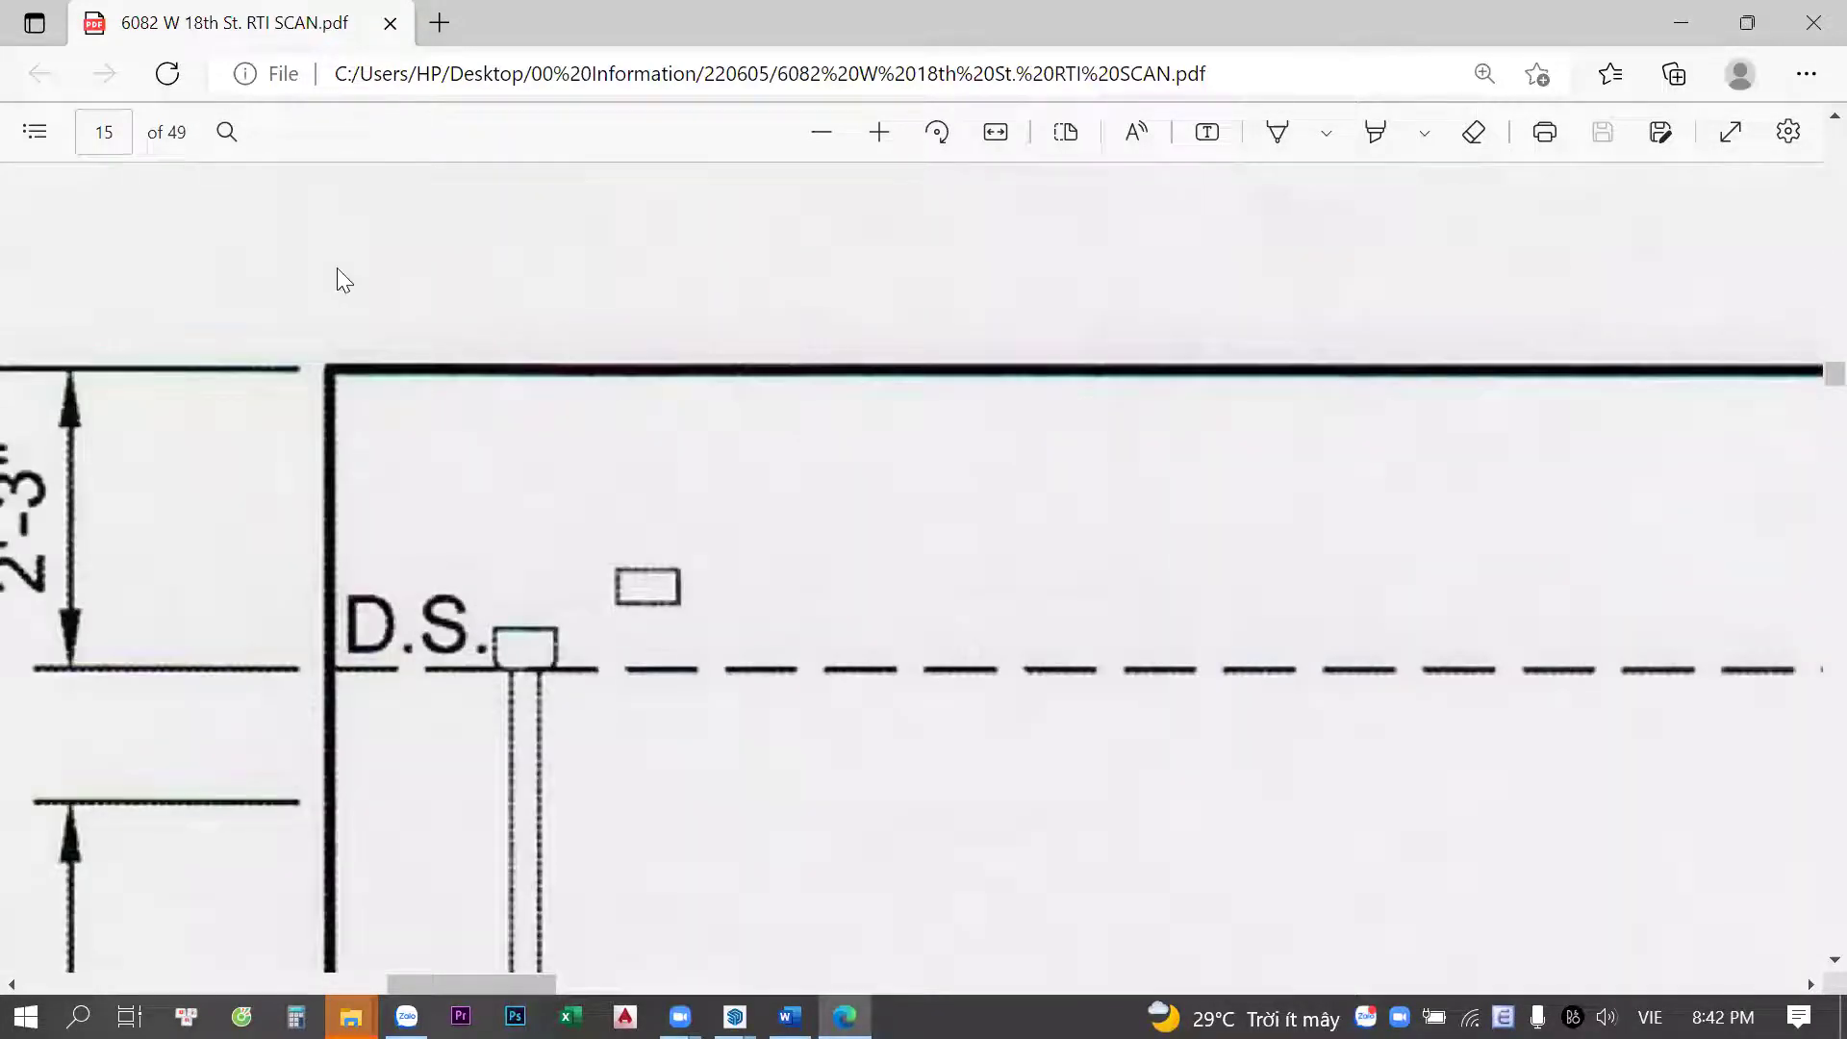
# Zoom back out, close Edge, and dismiss SketchUp's Load Errors list
pyautogui.keyDown('ctrl'); pyautogui.scroll(-3, 453, 433); pyautogui.keyUp('ctrl')
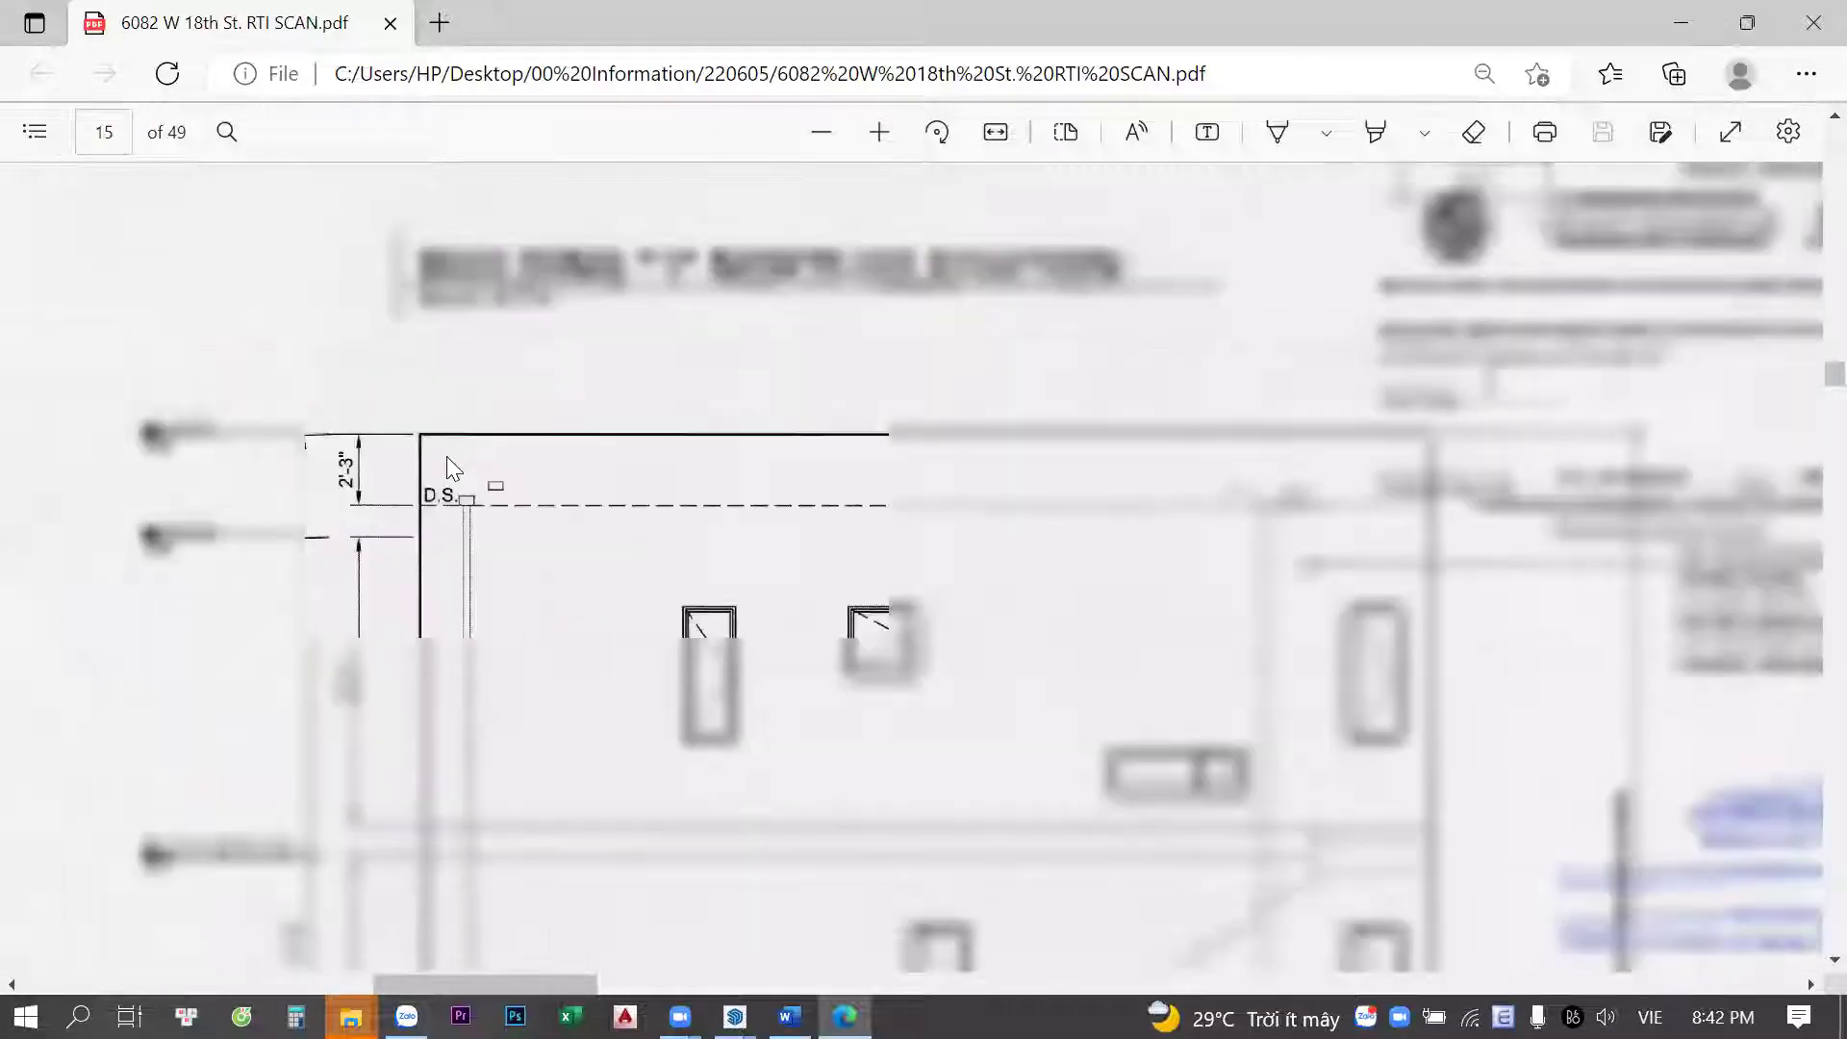
pyautogui.keyDown('ctrl'); pyautogui.scroll(-1, 446, 458); pyautogui.keyUp('ctrl')
pyautogui.keyDown('ctrl'); pyautogui.scroll(-1, 446, 458); pyautogui.keyUp('ctrl')
pyautogui.keyDown('ctrl'); pyautogui.scroll(-1, 447, 458); pyautogui.keyUp('ctrl')
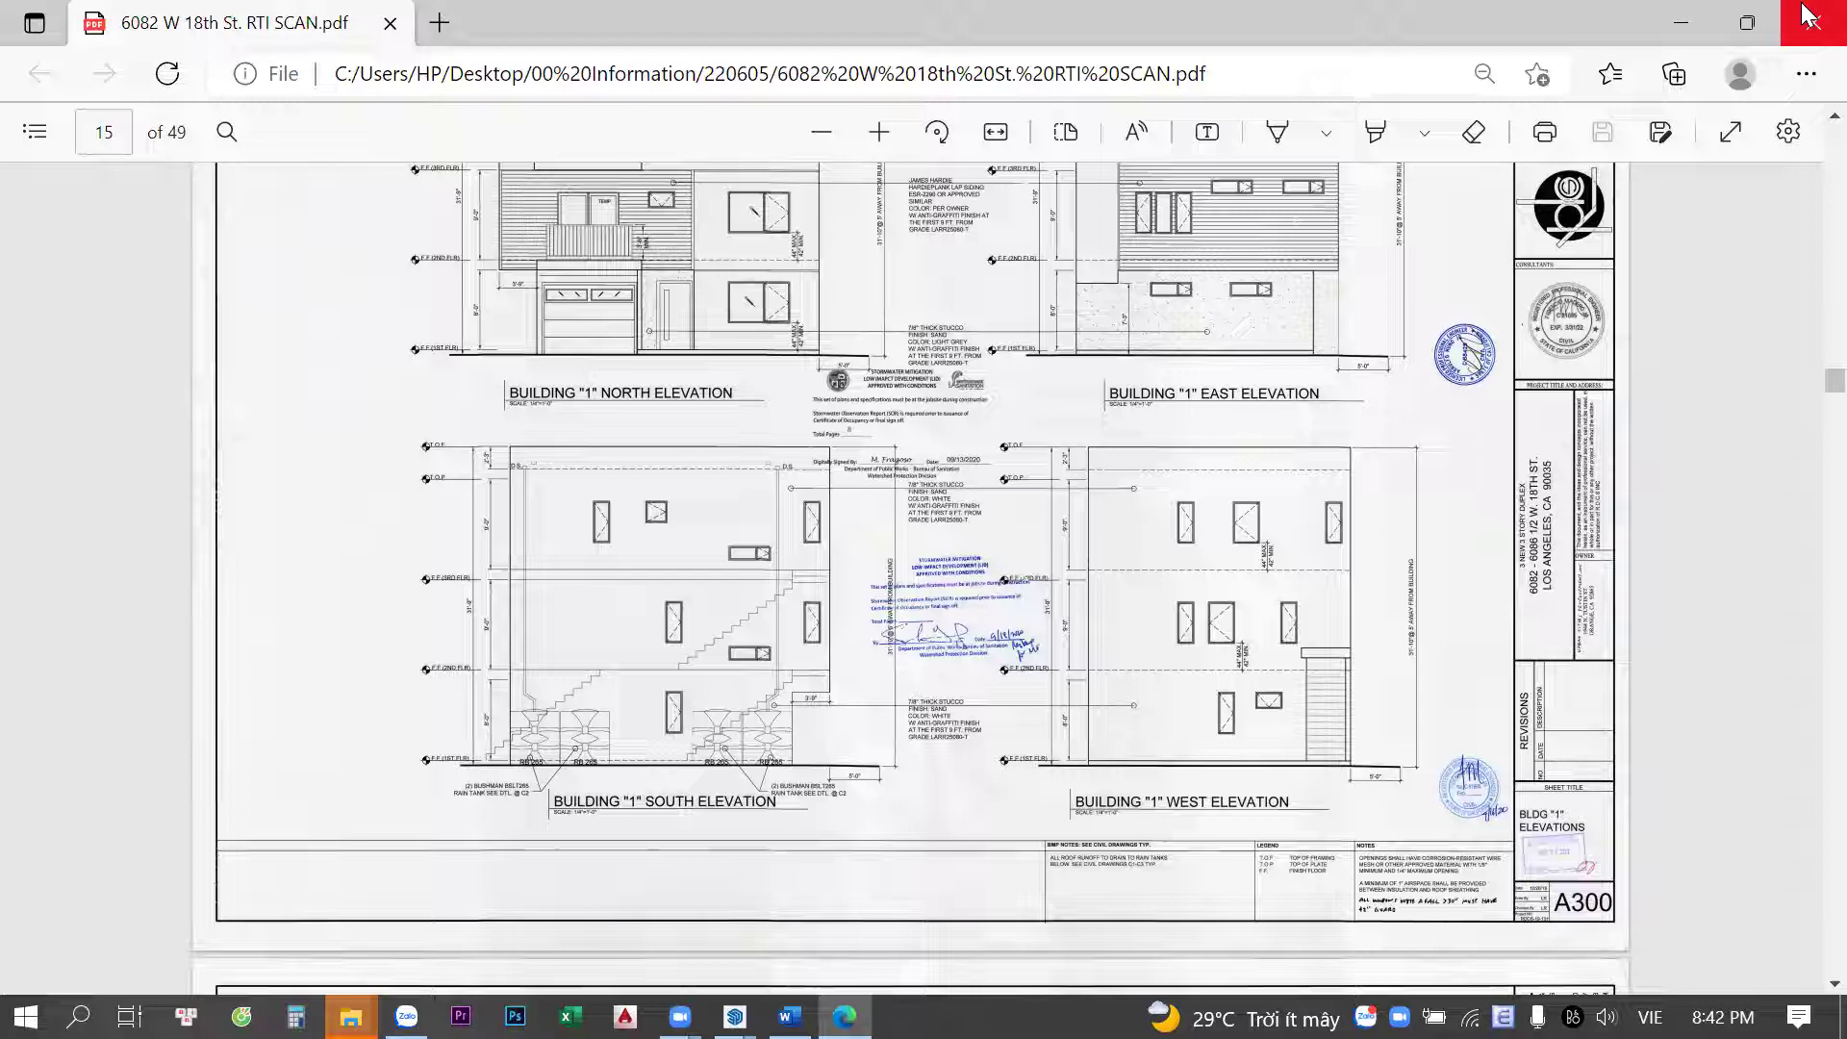
pyautogui.click(1809, 14)
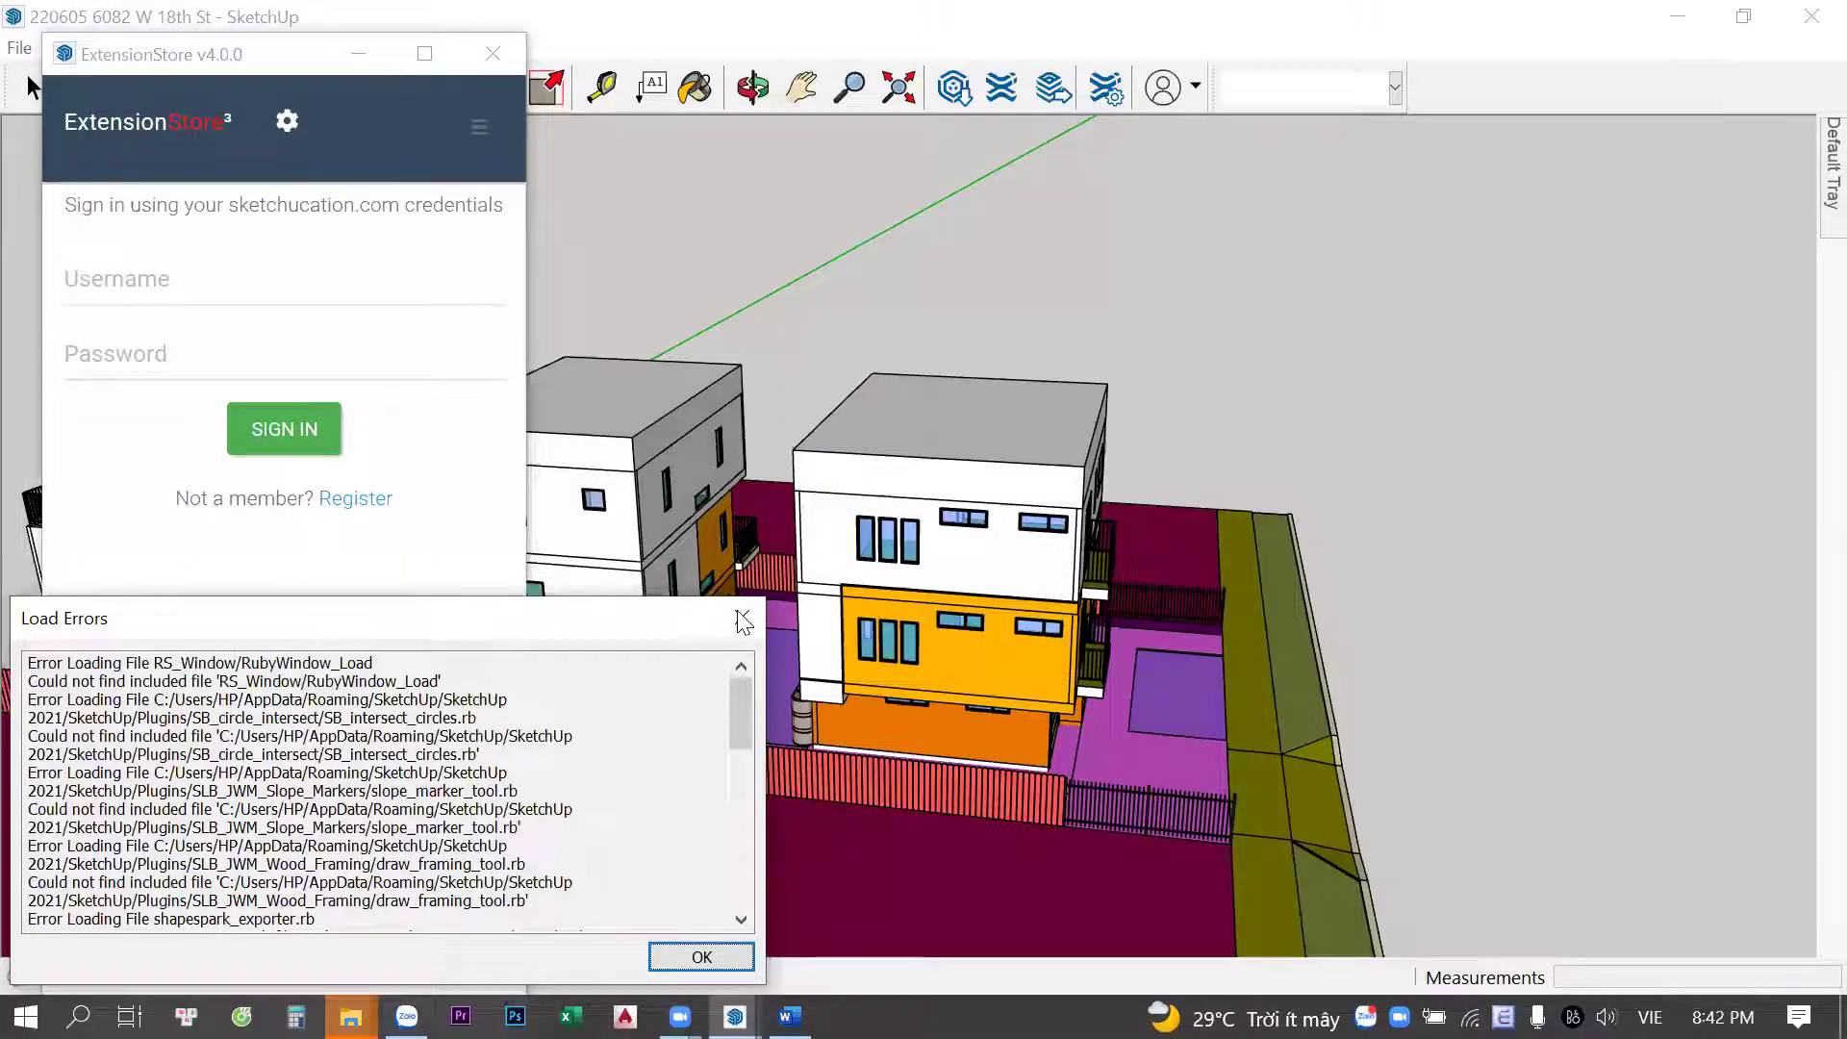
pyautogui.click(742, 620)
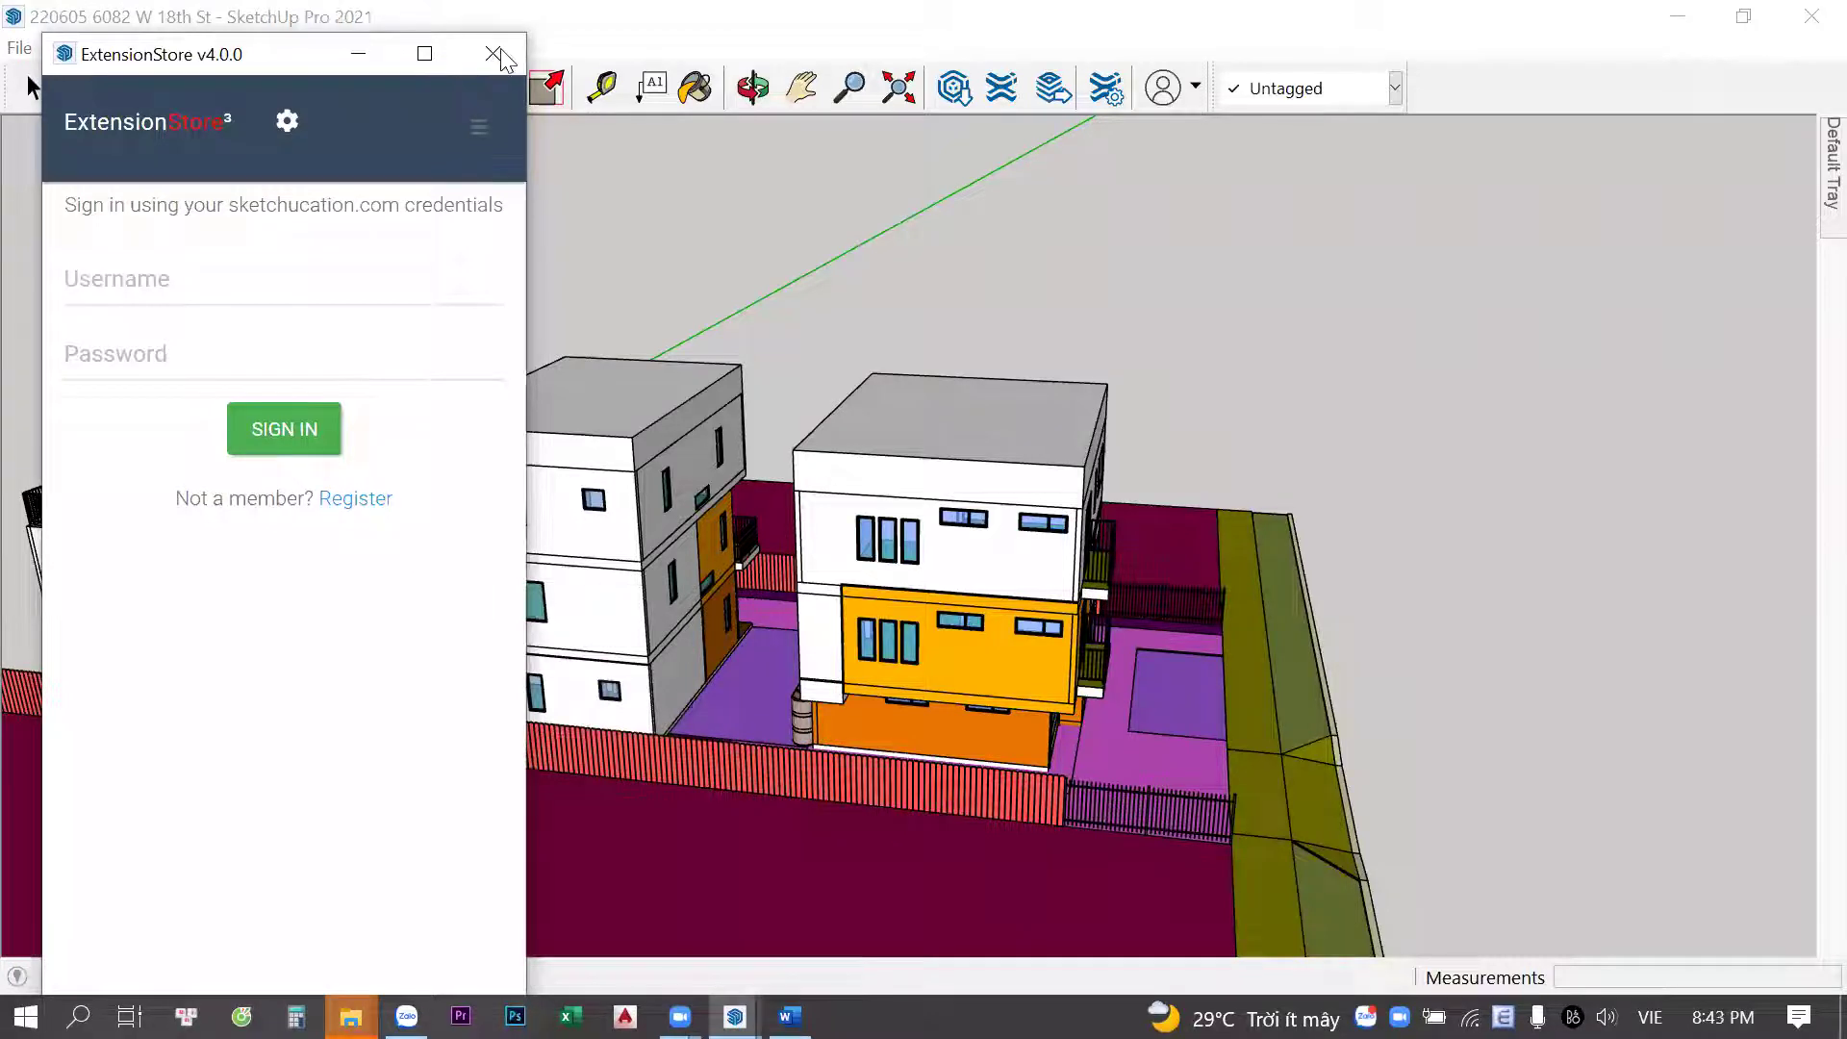
# Close the ExtensionStore window and orbit the duplexes from street level up to a high site view
pyautogui.click(494, 54)
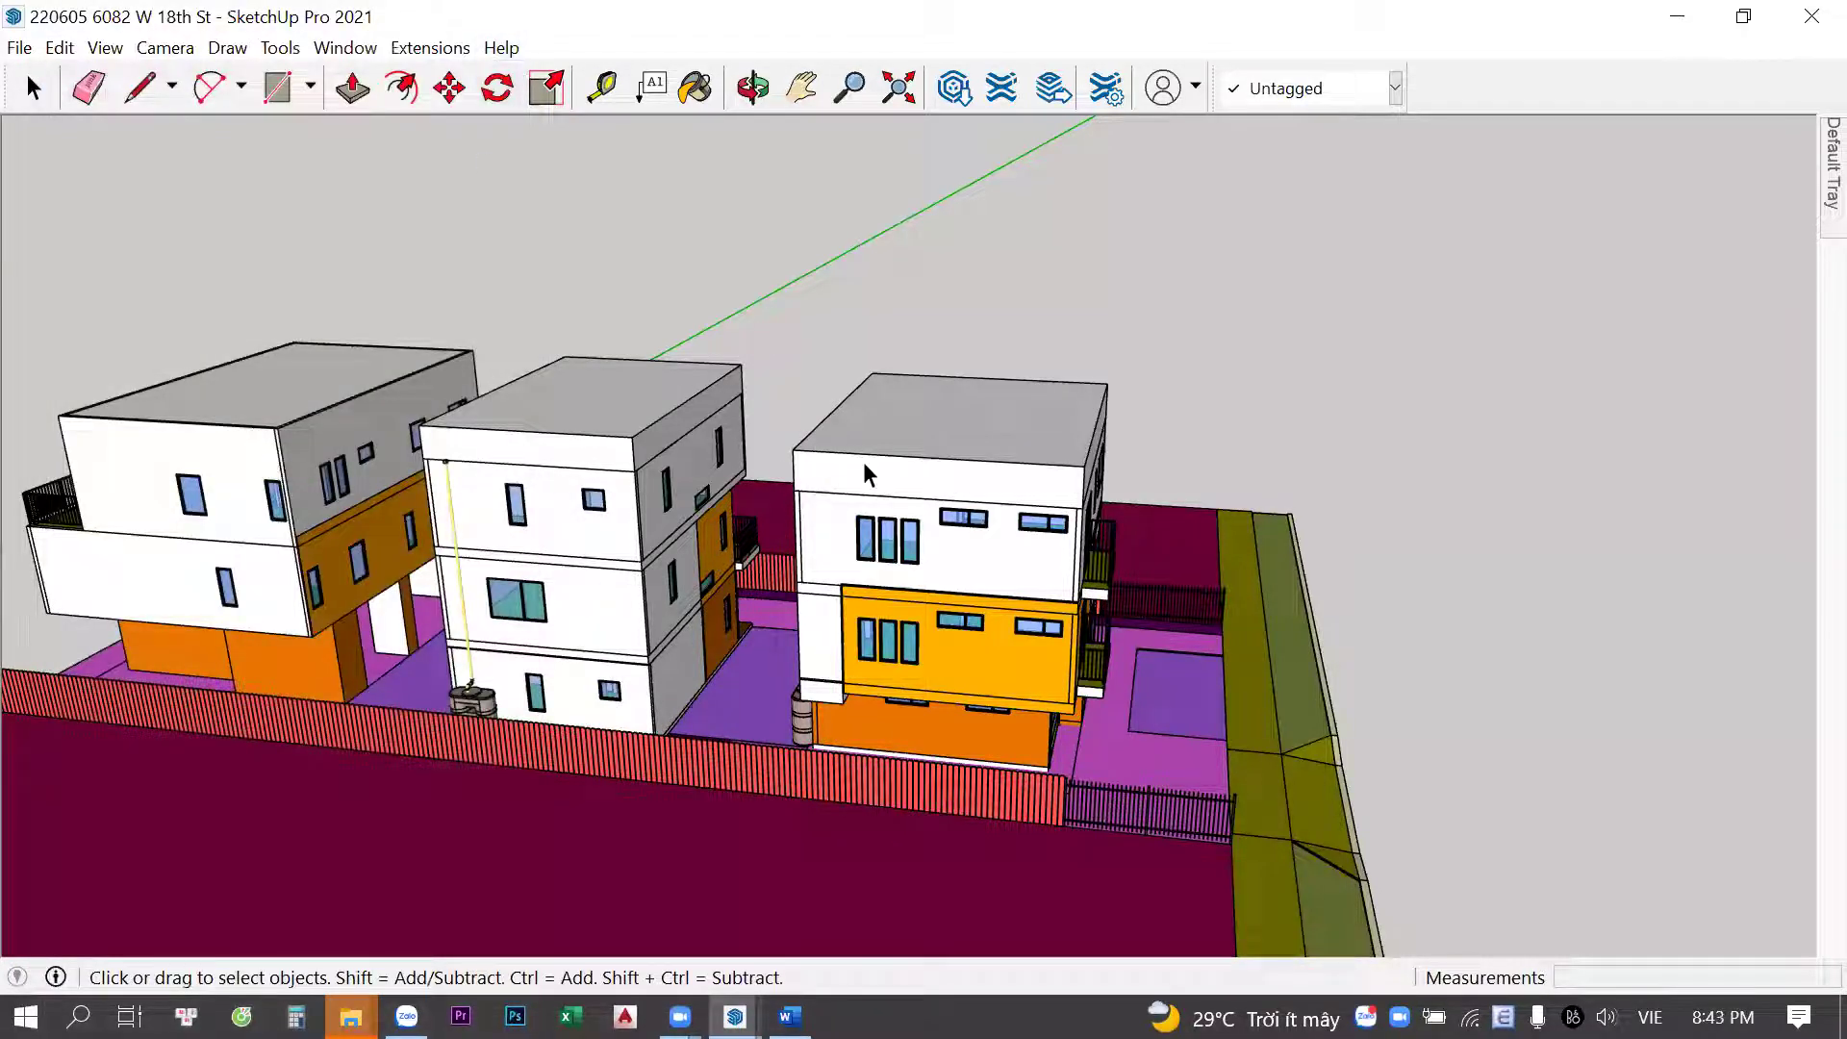
pyautogui.moveTo(871, 474)
pyautogui.mouseDown(button='middle')
pyautogui.moveTo(909, 525)
pyautogui.moveTo(662, 482)
pyautogui.moveTo(760, 481)
pyautogui.mouseUp(button='middle')
pyautogui.moveTo(741, 480)
pyautogui.mouseDown(button='middle')
pyautogui.moveTo(897, 369)
pyautogui.moveTo(1070, 623)
pyautogui.mouseUp(button='middle')
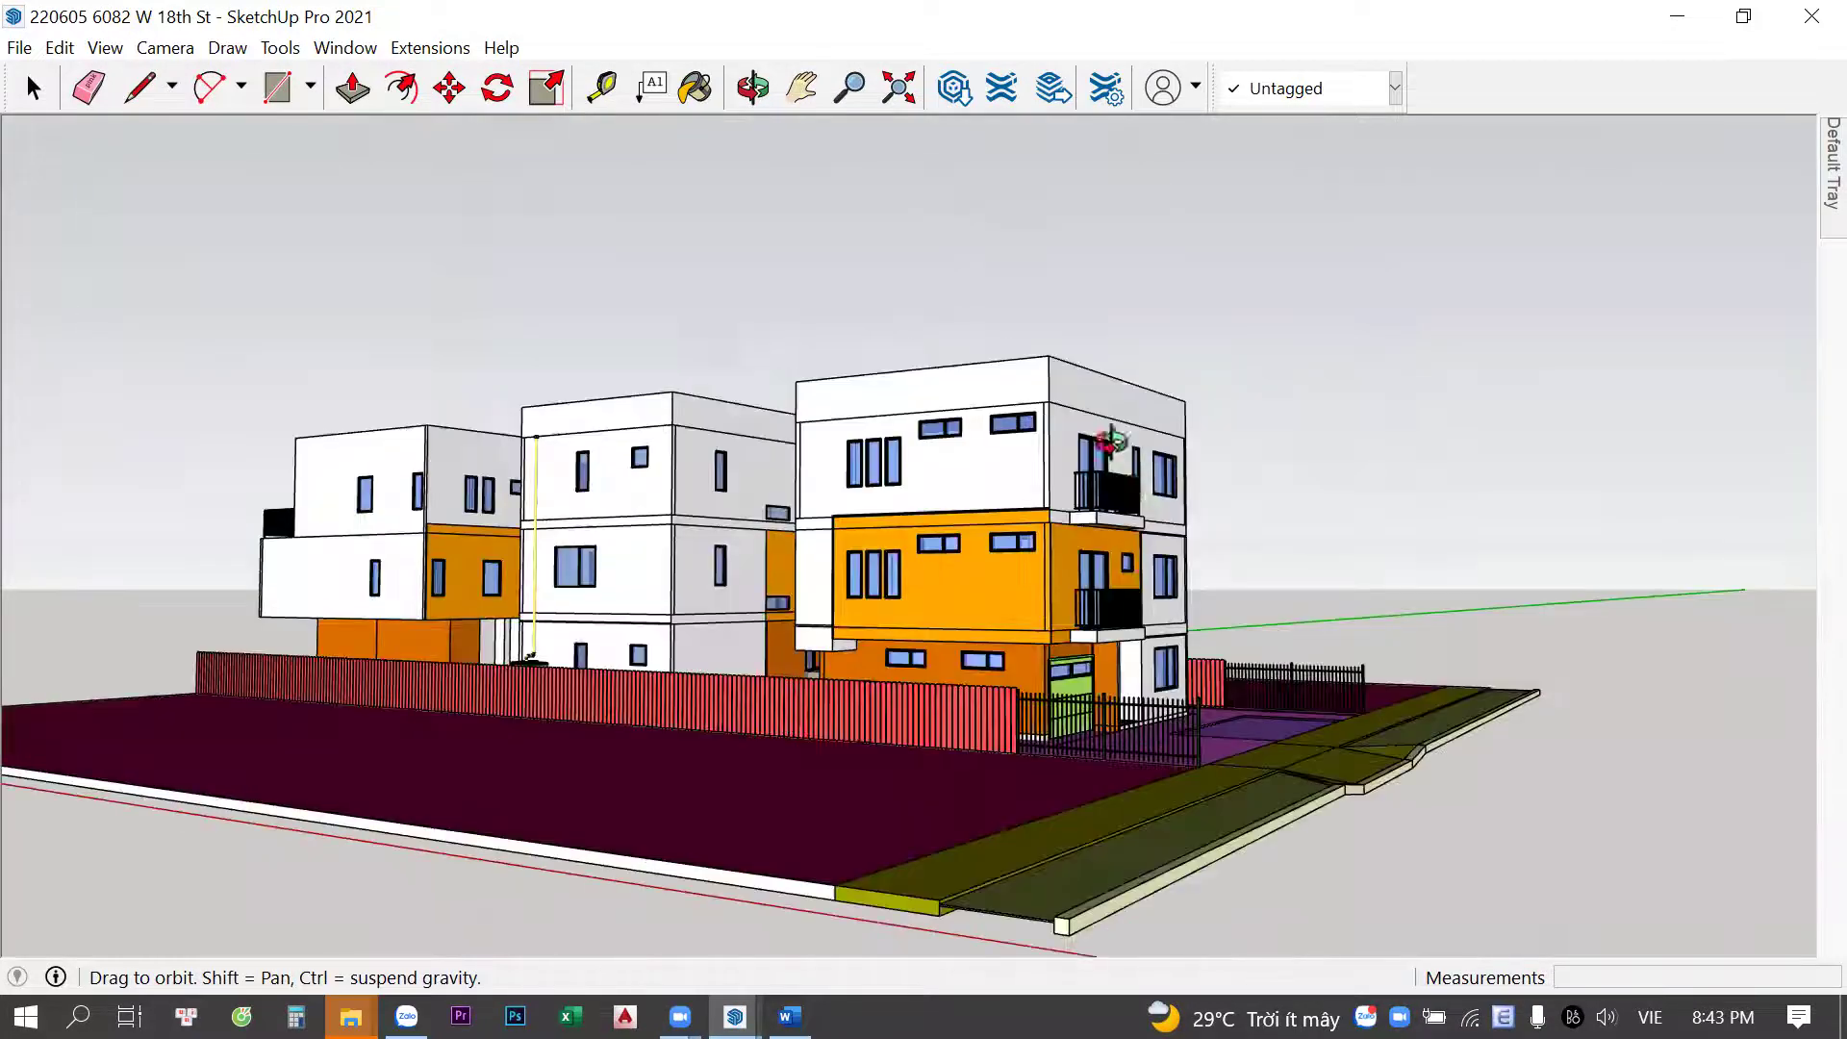
pyautogui.scroll(-1, 1071, 622)
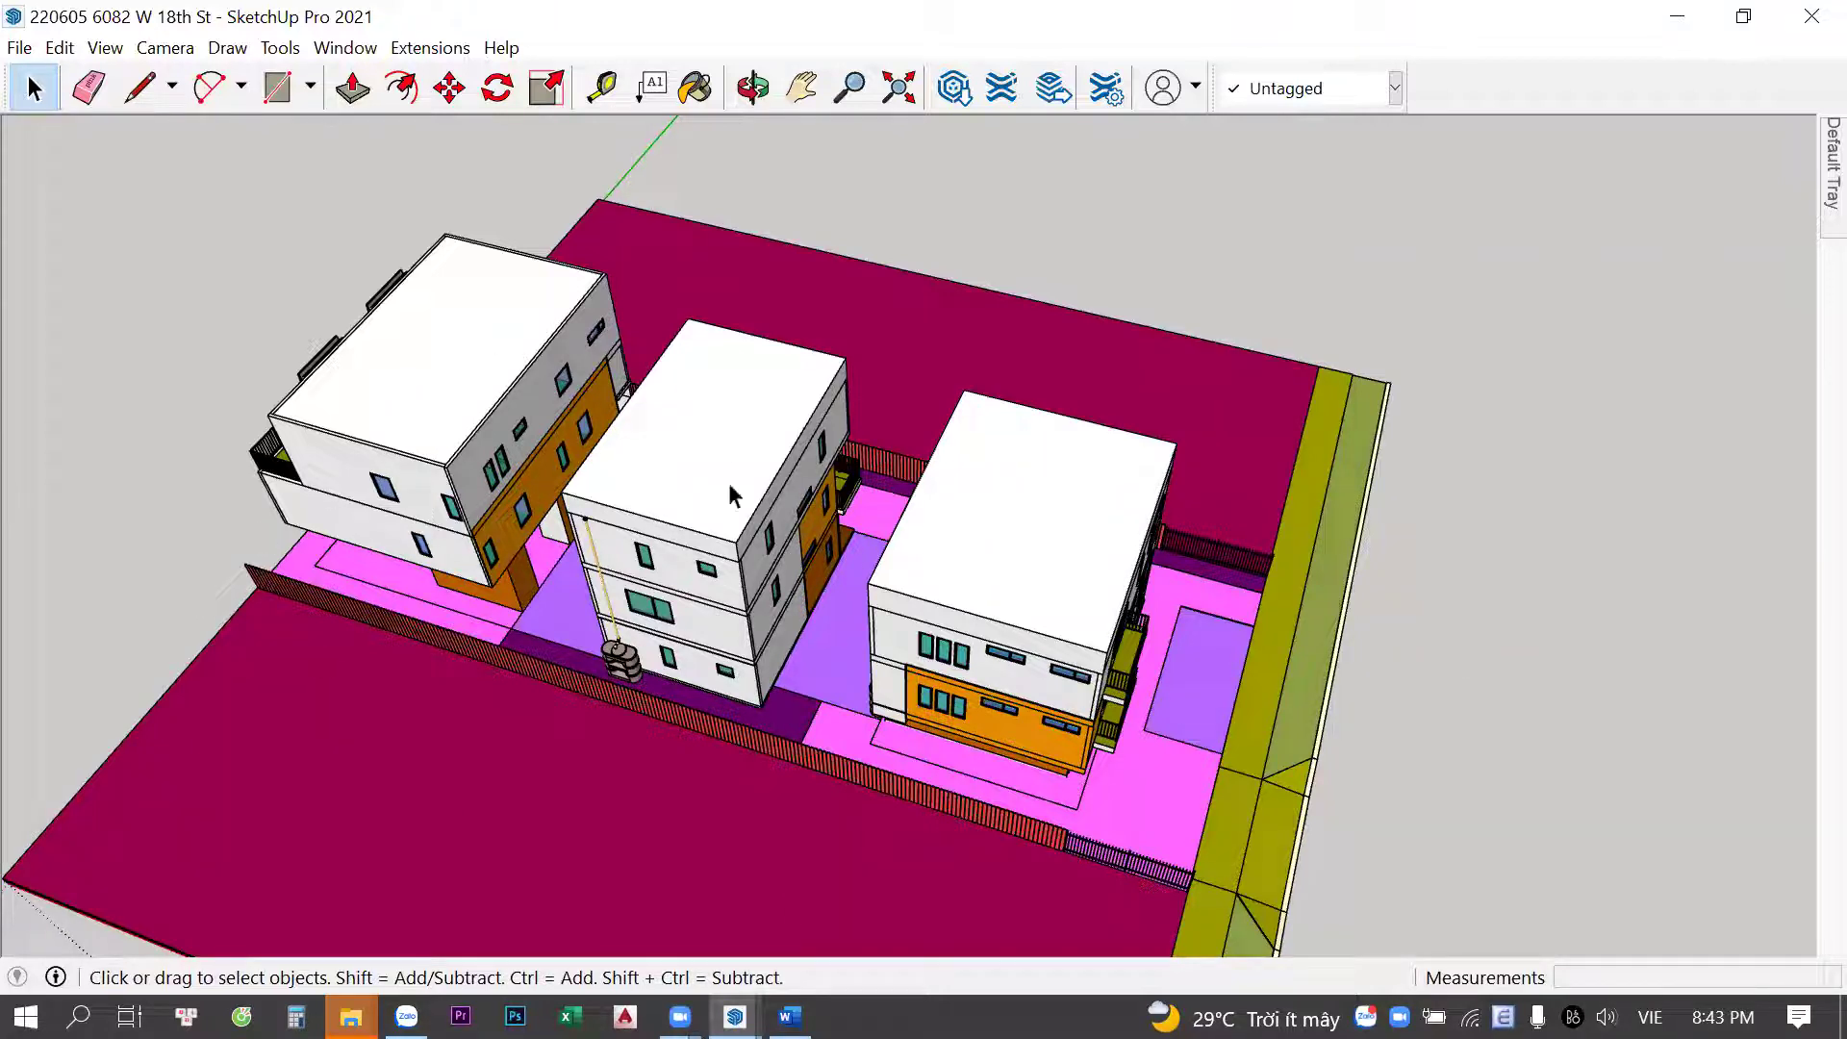
pyautogui.moveTo(1073, 627)
pyautogui.mouseDown(button='middle')
pyautogui.moveTo(794, 510)
pyautogui.moveTo(871, 505)
pyautogui.moveTo(744, 447)
pyautogui.moveTo(903, 498)
pyautogui.moveTo(960, 481)
pyautogui.moveTo(731, 760)
pyautogui.mouseUp(button='middle')
pyautogui.scroll(2, 881, 607)
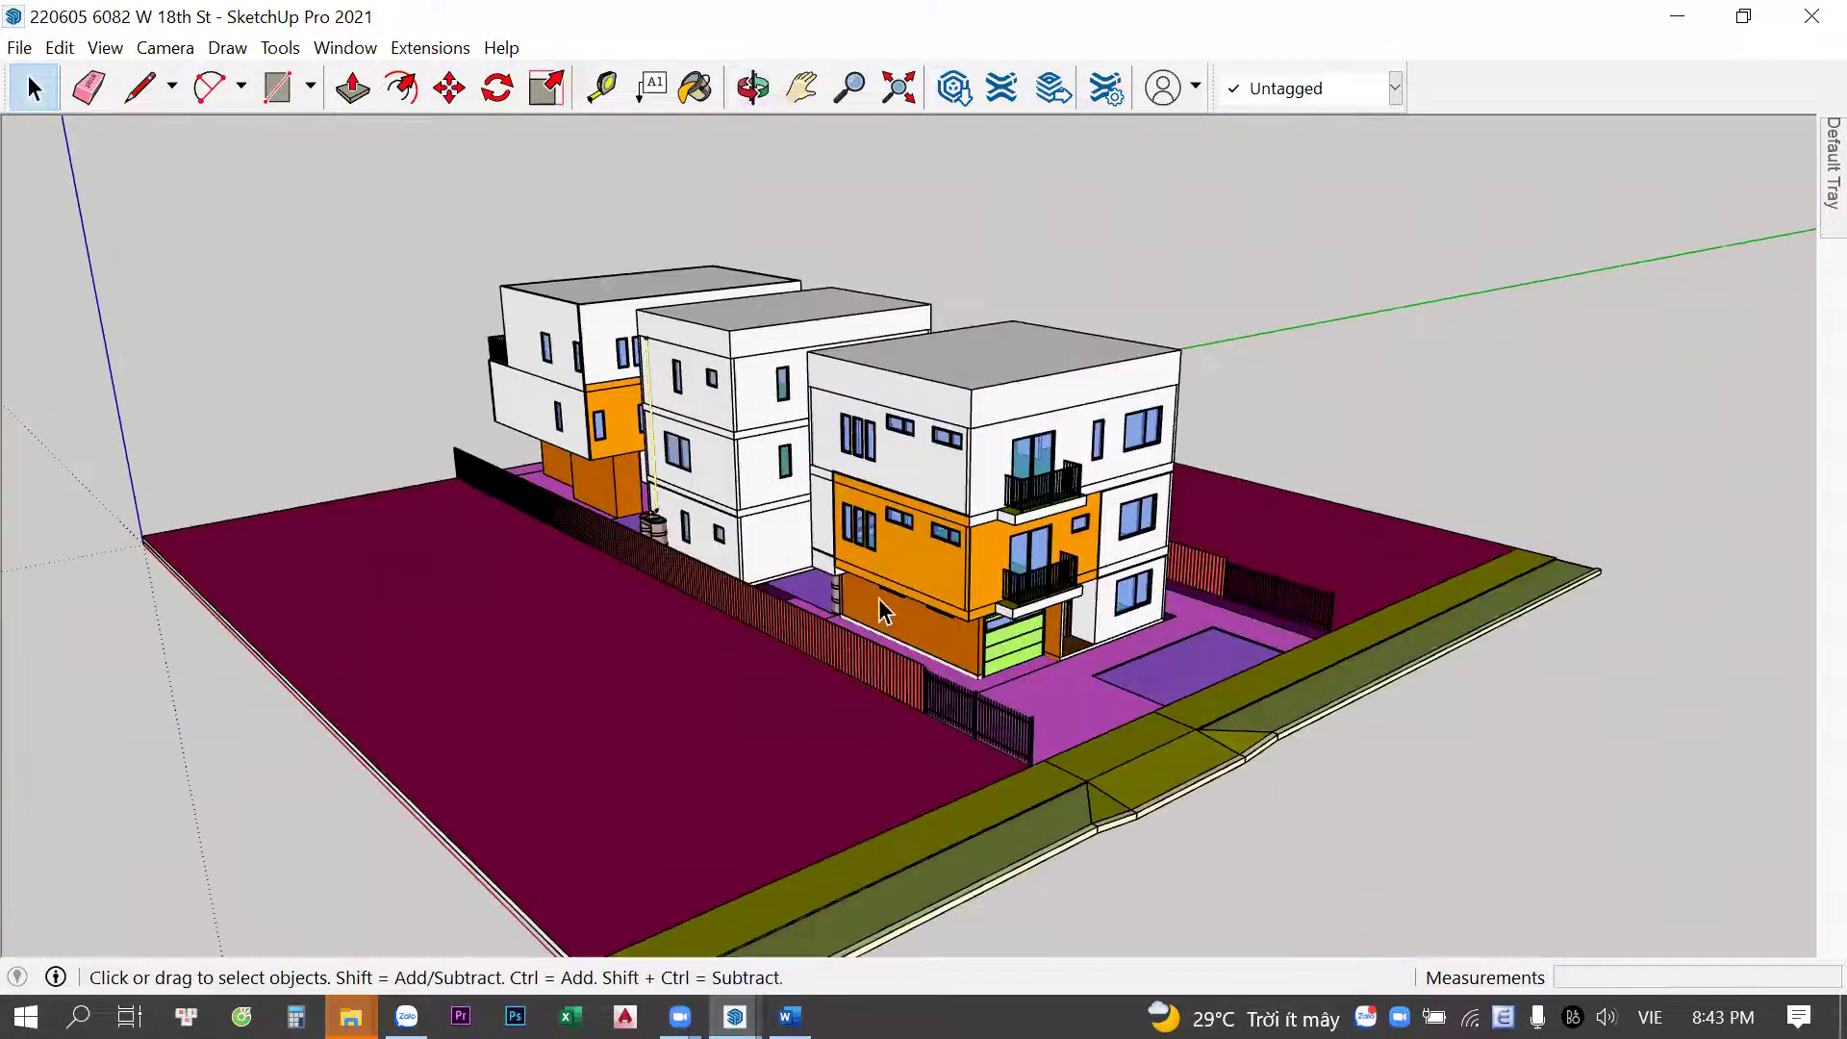
pyautogui.scroll(3, 664, 433)
pyautogui.scroll(2, 664, 433)
# Orbit close to the orange-and-white front house, then up to a bird's-eye street view
pyautogui.moveTo(1005, 563)
pyautogui.mouseDown(button='middle')
pyautogui.moveTo(1167, 529)
pyautogui.moveTo(1122, 577)
pyautogui.moveTo(1203, 520)
pyautogui.mouseUp(button='middle')
pyautogui.scroll(3, 1100, 370)
pyautogui.scroll(-3, 1100, 371)
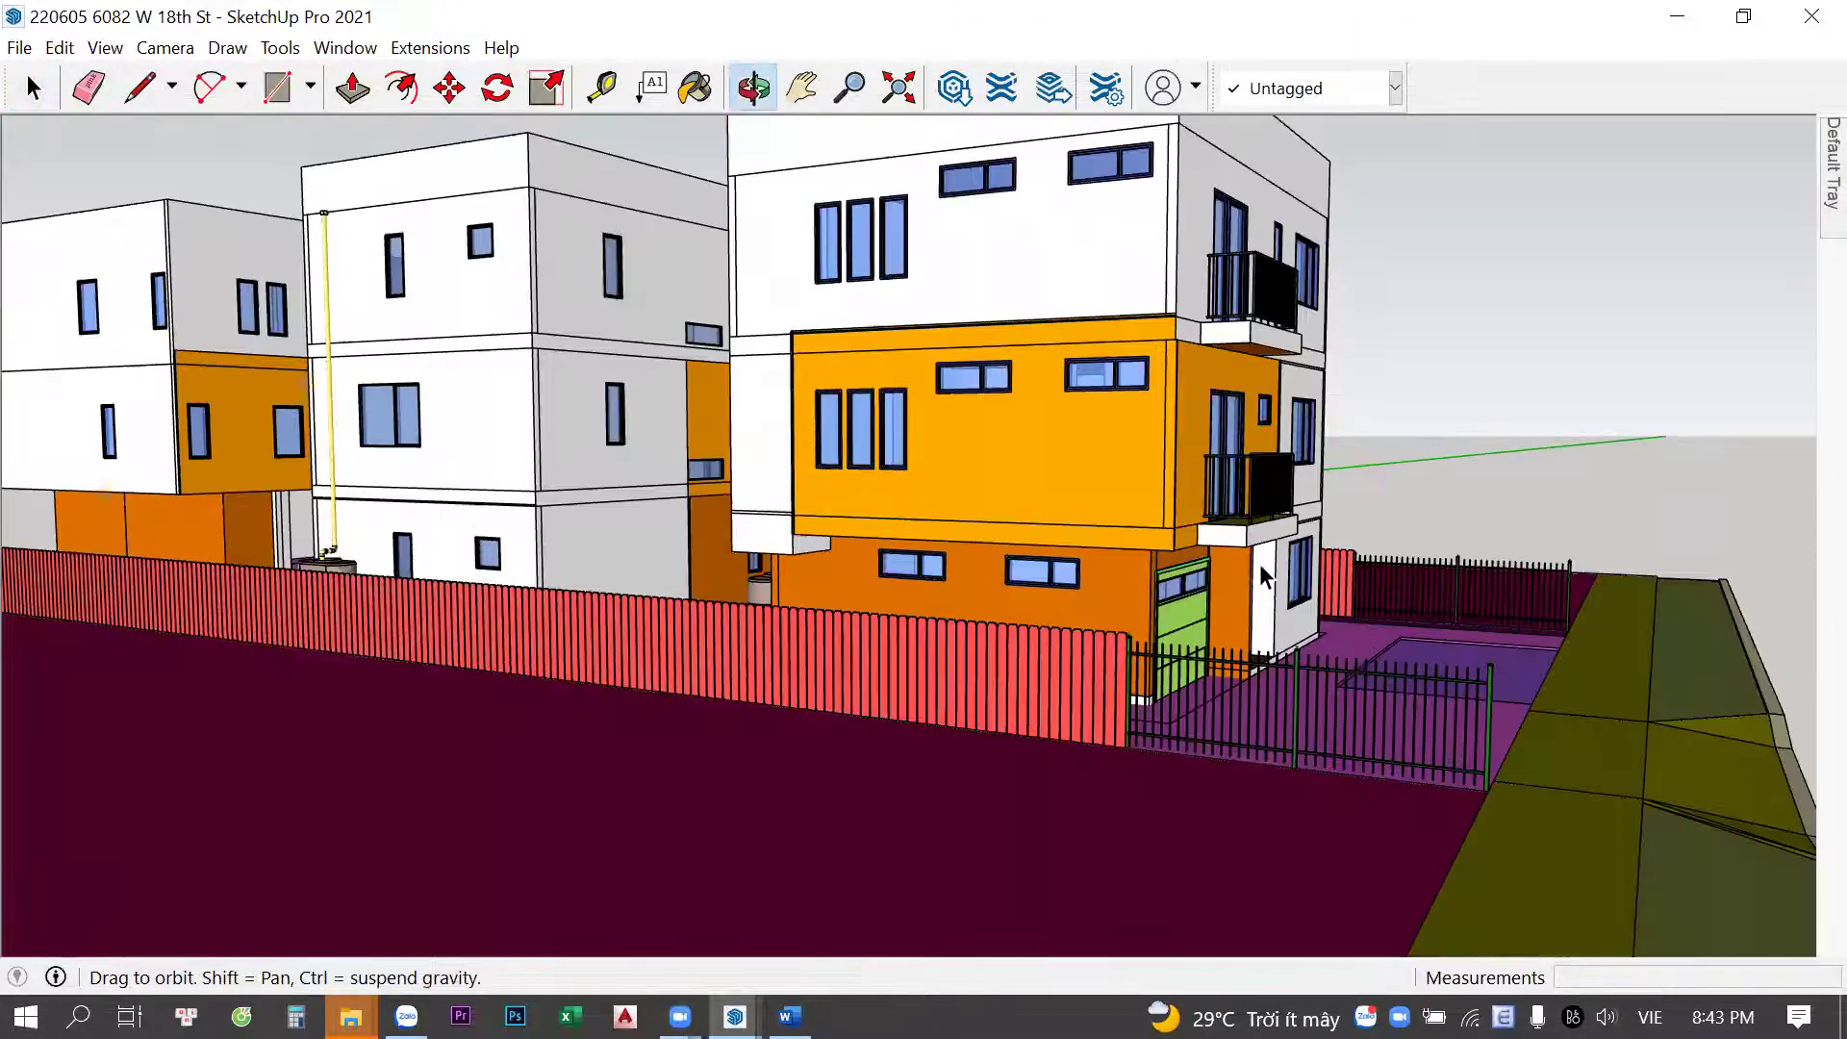
pyautogui.scroll(-3, 1251, 404)
pyautogui.scroll(2, 1496, 444)
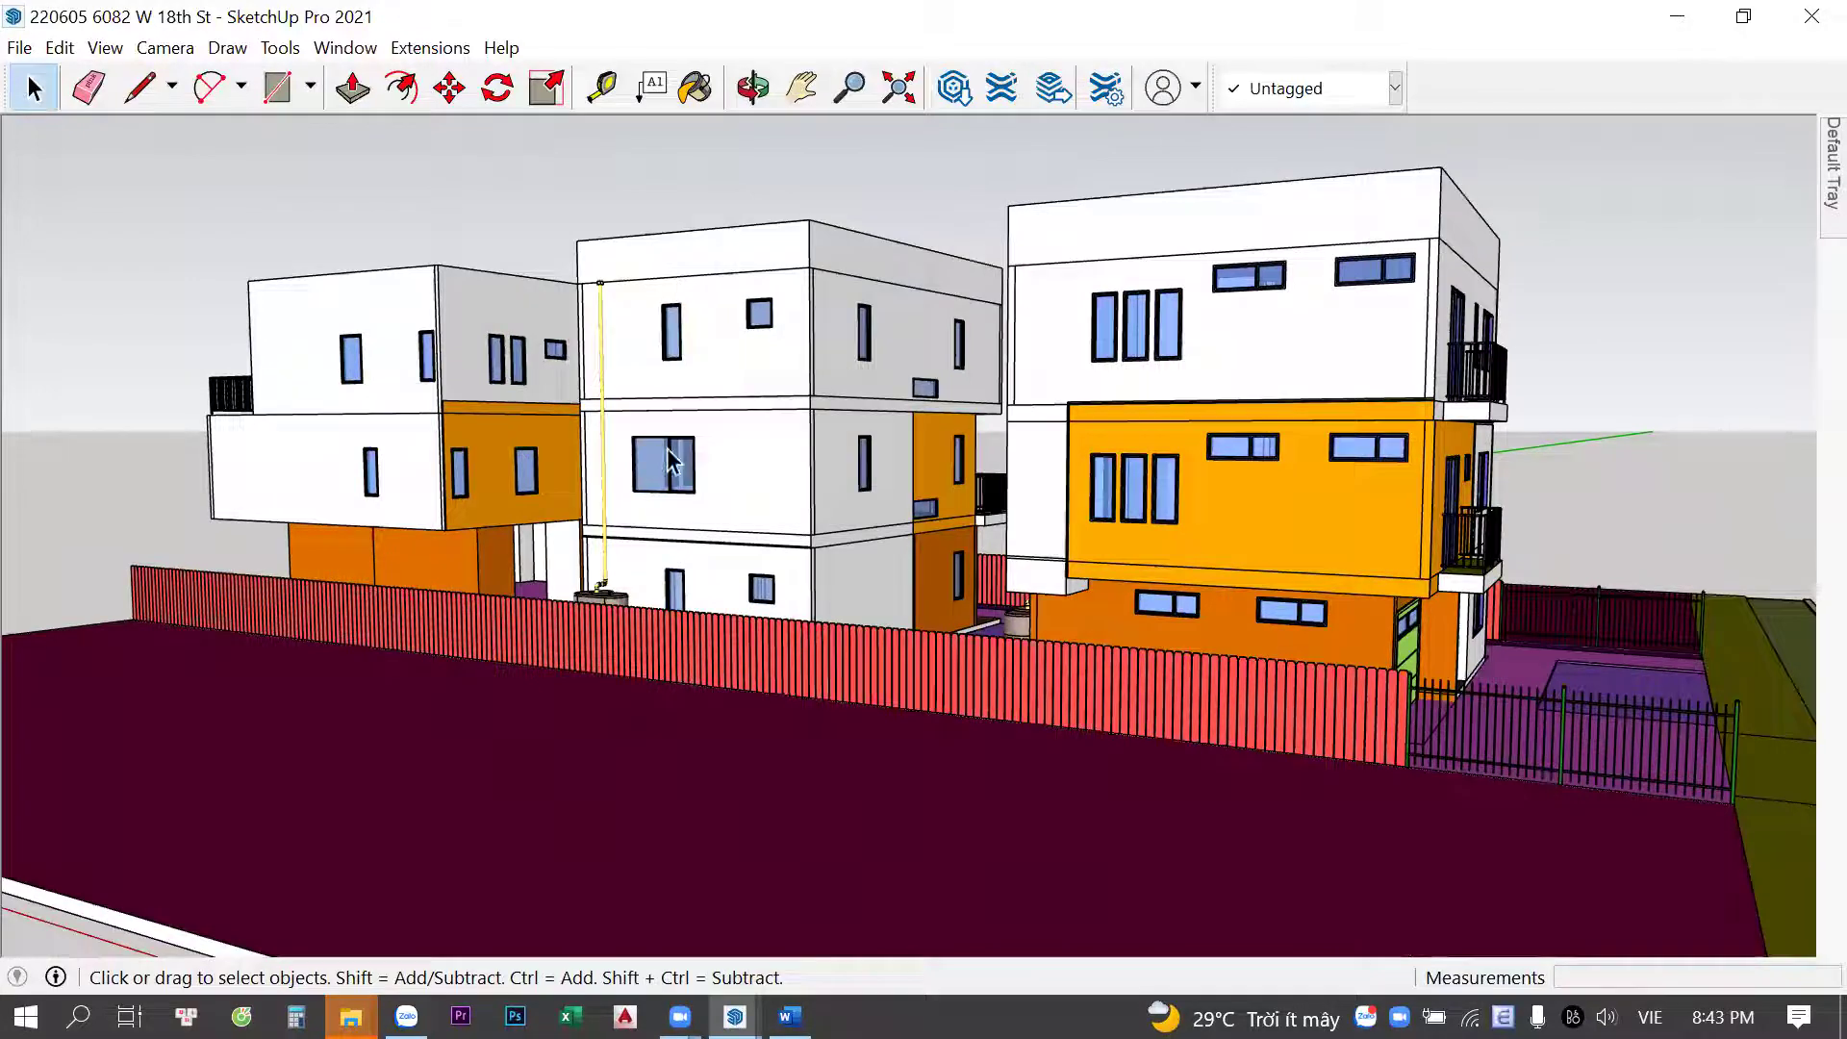
pyautogui.moveTo(1260, 452)
pyautogui.mouseDown(button='middle')
pyautogui.moveTo(894, 489)
pyautogui.moveTo(1093, 500)
pyautogui.moveTo(991, 448)
pyautogui.moveTo(1453, 466)
pyautogui.mouseUp(button='middle')
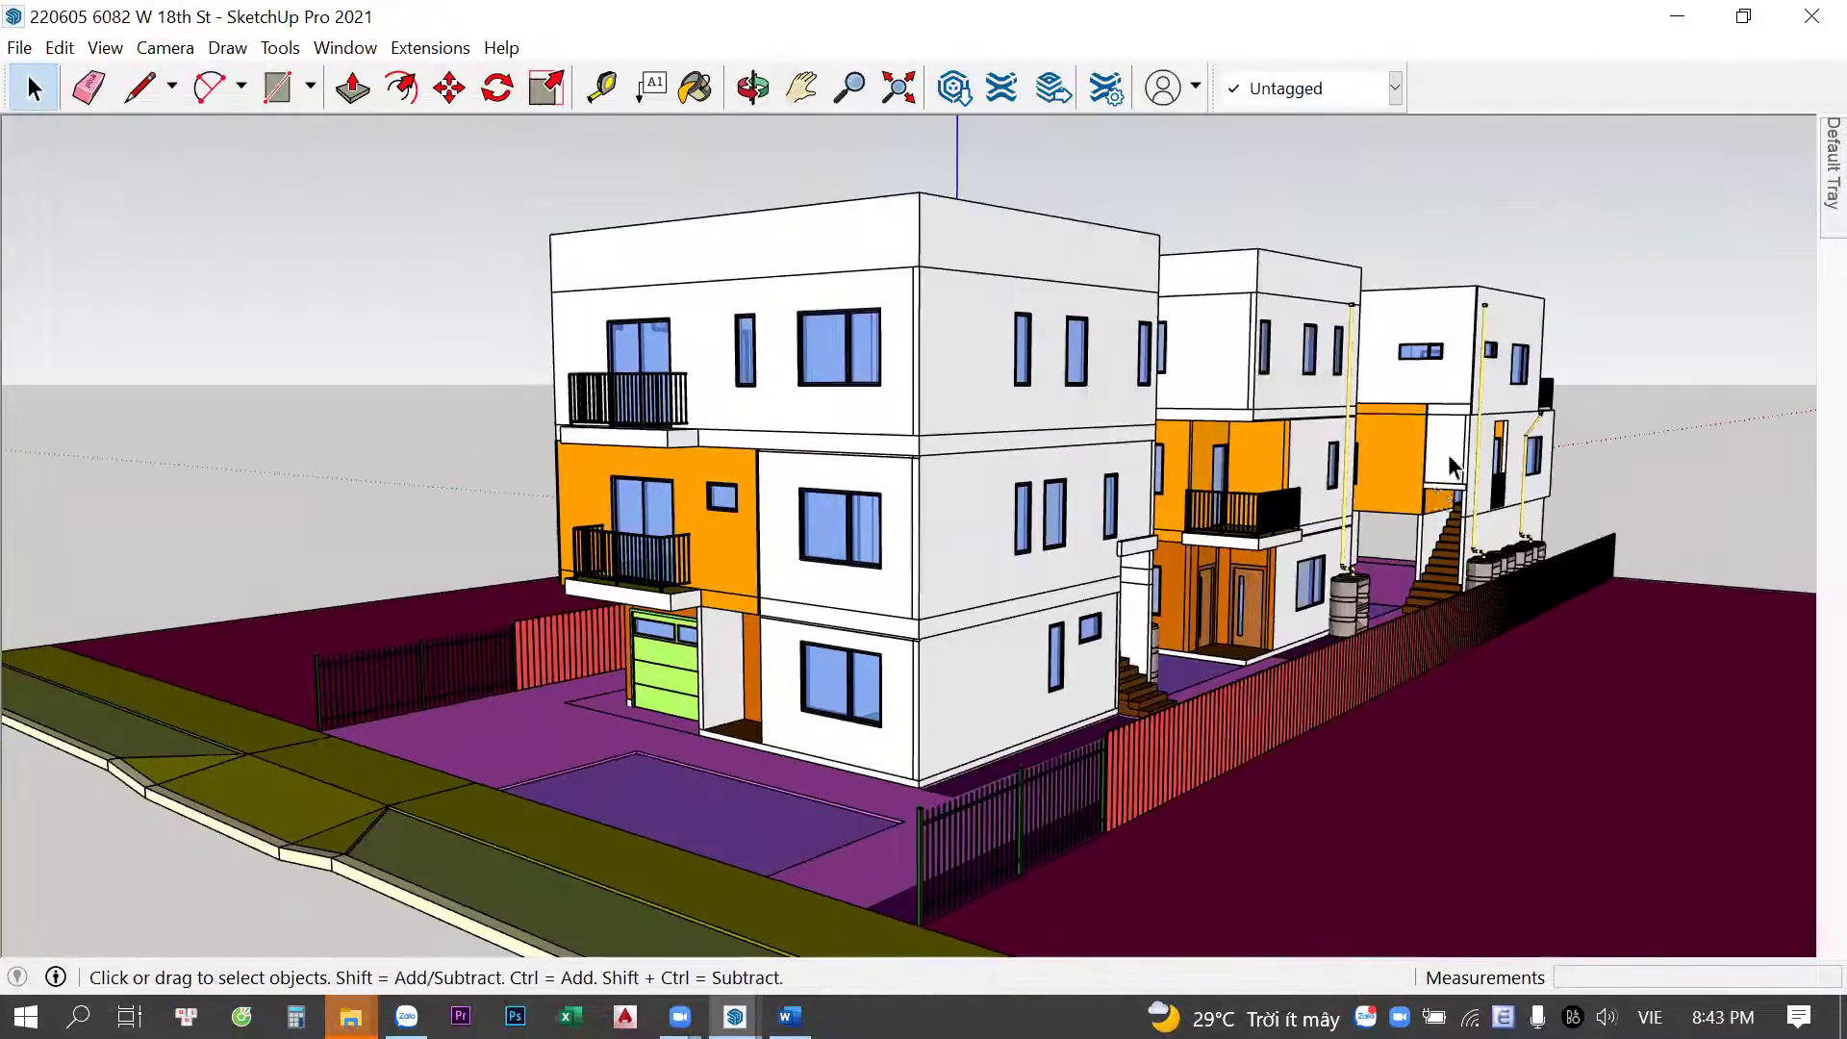
pyautogui.moveTo(1392, 530)
pyautogui.mouseDown(button='middle')
pyautogui.moveTo(1422, 713)
pyautogui.moveTo(1043, 534)
pyautogui.moveTo(1303, 400)
pyautogui.moveTo(1385, 486)
pyautogui.moveTo(799, 853)
pyautogui.moveTo(747, 808)
pyautogui.moveTo(1190, 621)
pyautogui.mouseUp(button='middle')
pyautogui.scroll(-2, 960, 765)
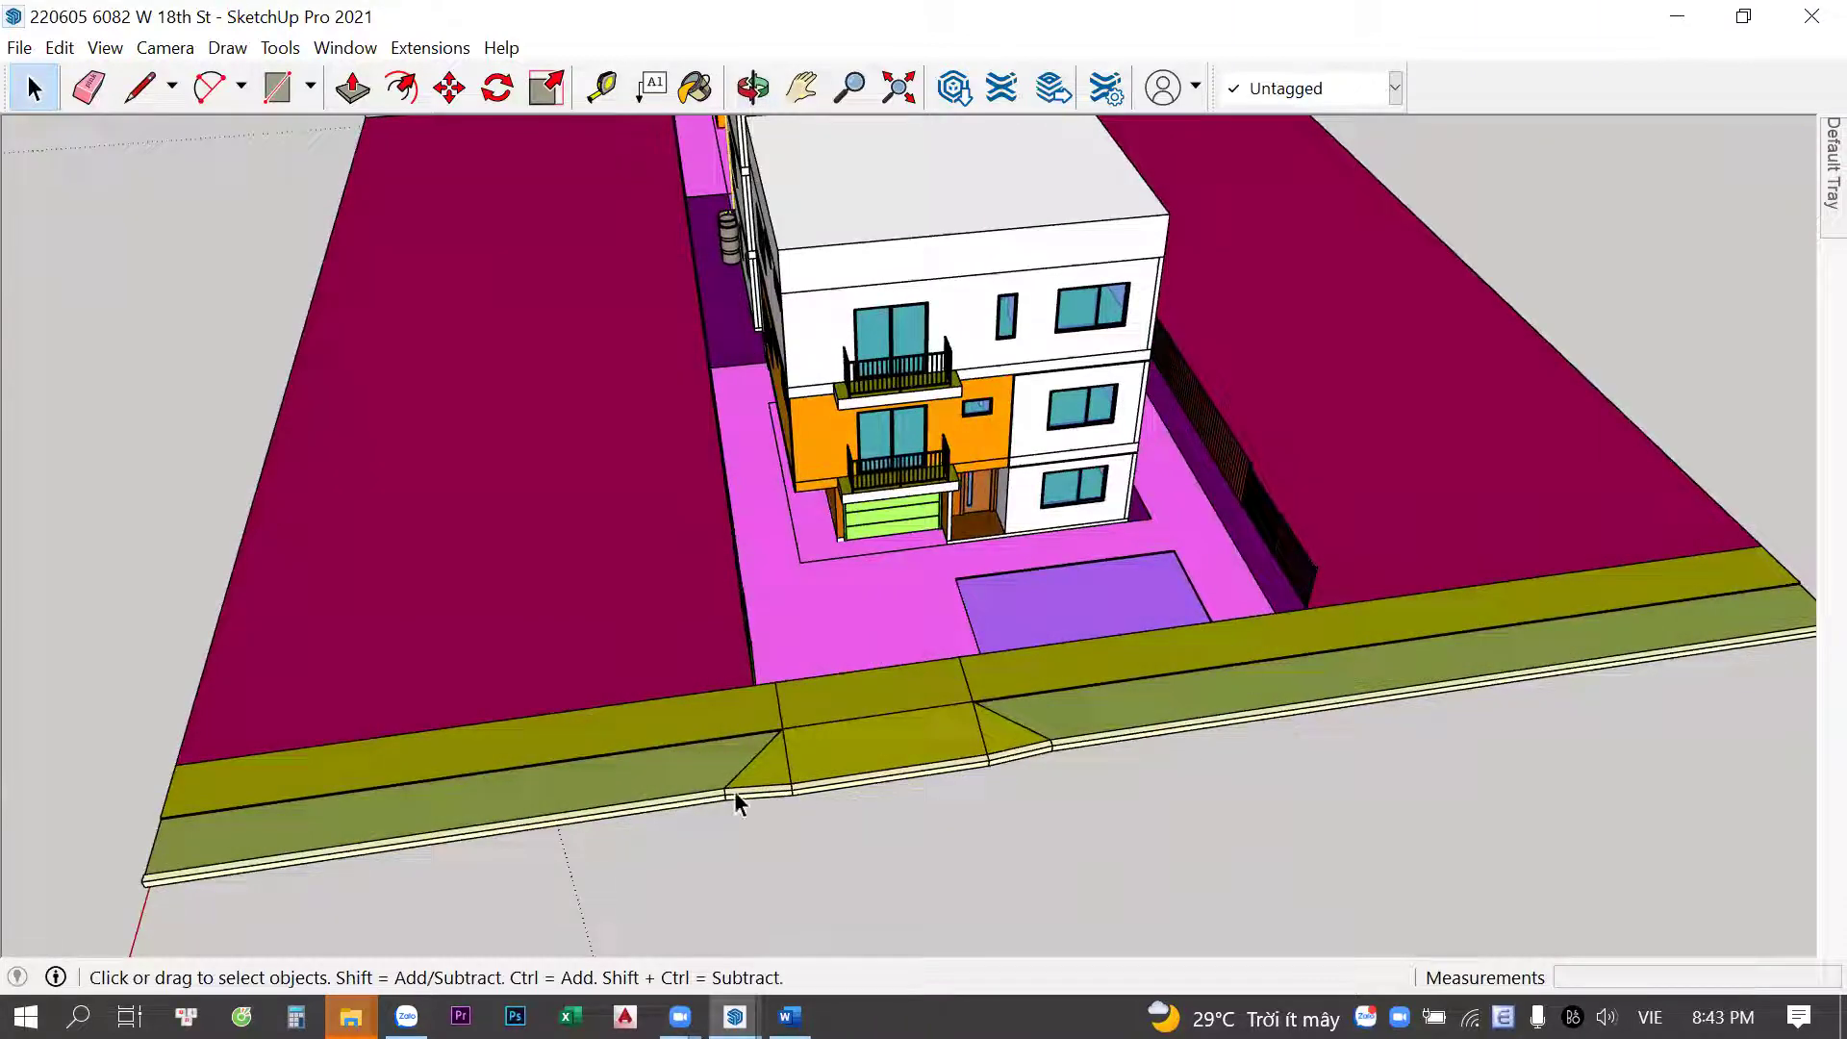
# Copy the site address from the Word notes and type 'maps.google.com' into a new browser tab
pyautogui.click(790, 1017)
pyautogui.click(633, 597)
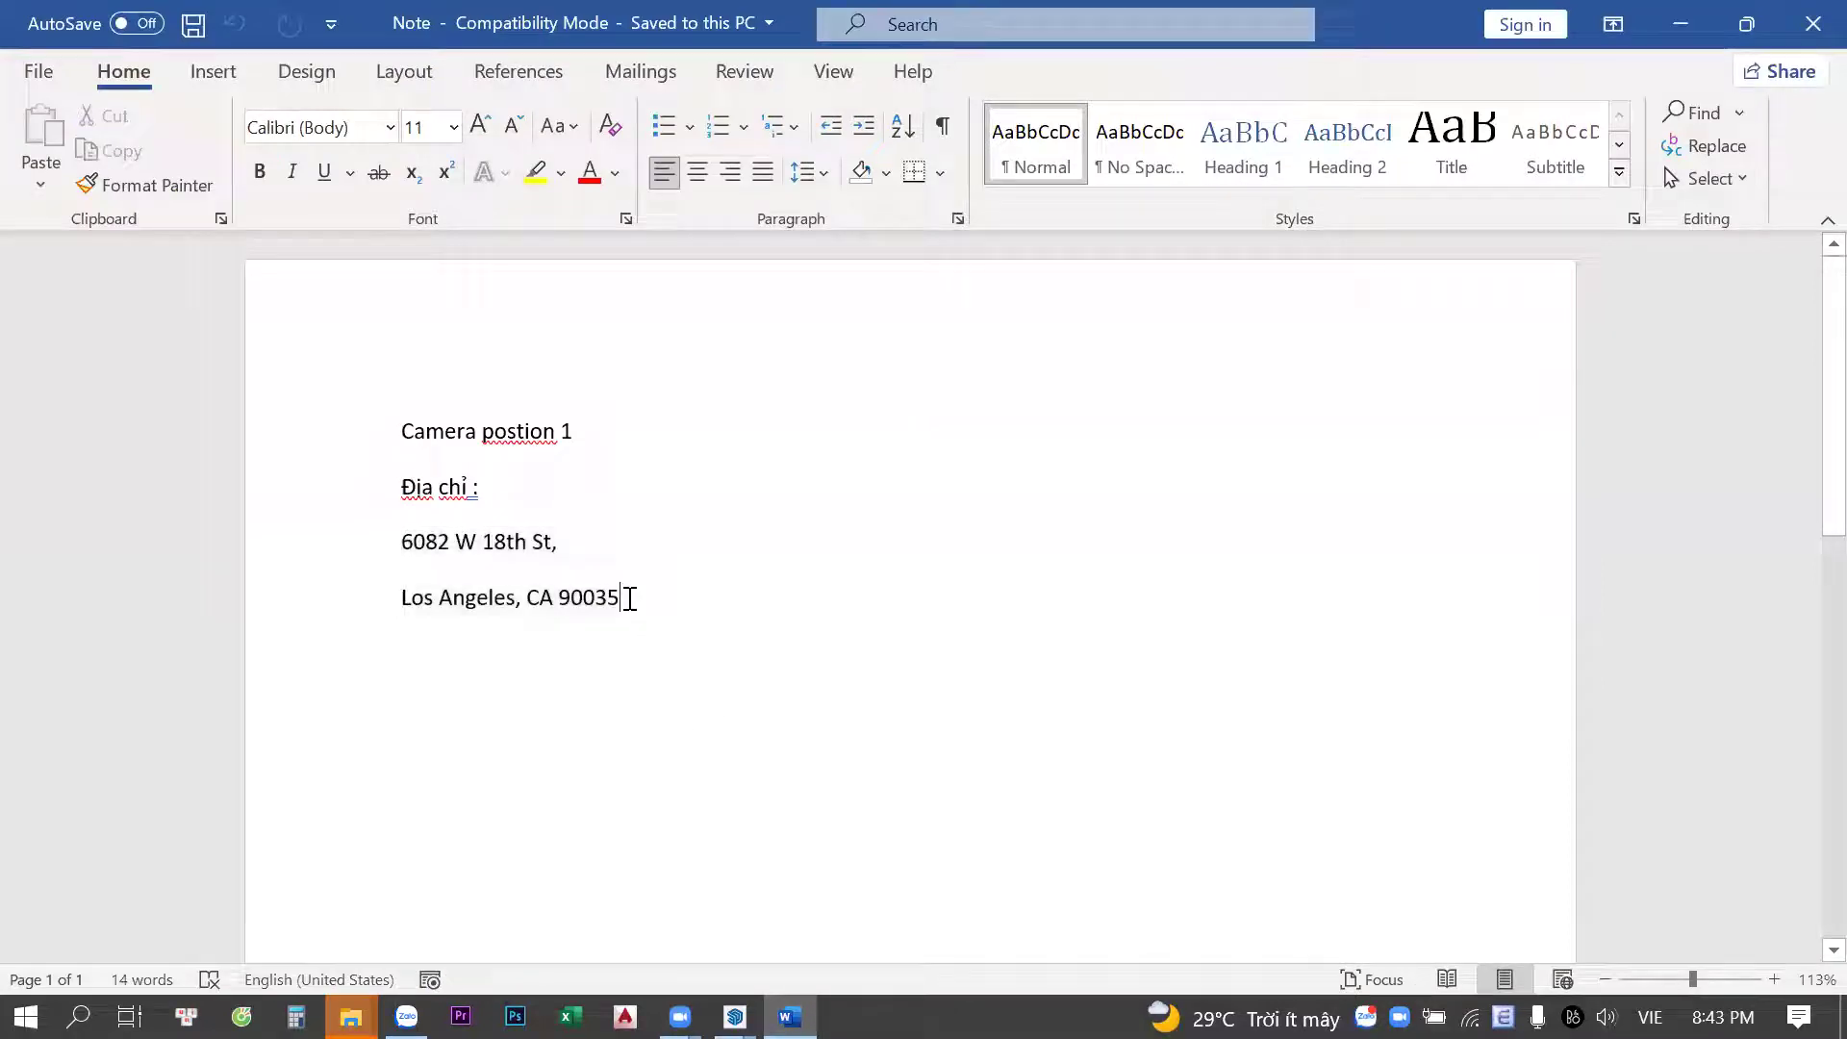
pyautogui.moveTo(635, 606)
pyautogui.mouseDown()
pyautogui.moveTo(404, 486)
pyautogui.moveTo(619, 599)
pyautogui.mouseUp()
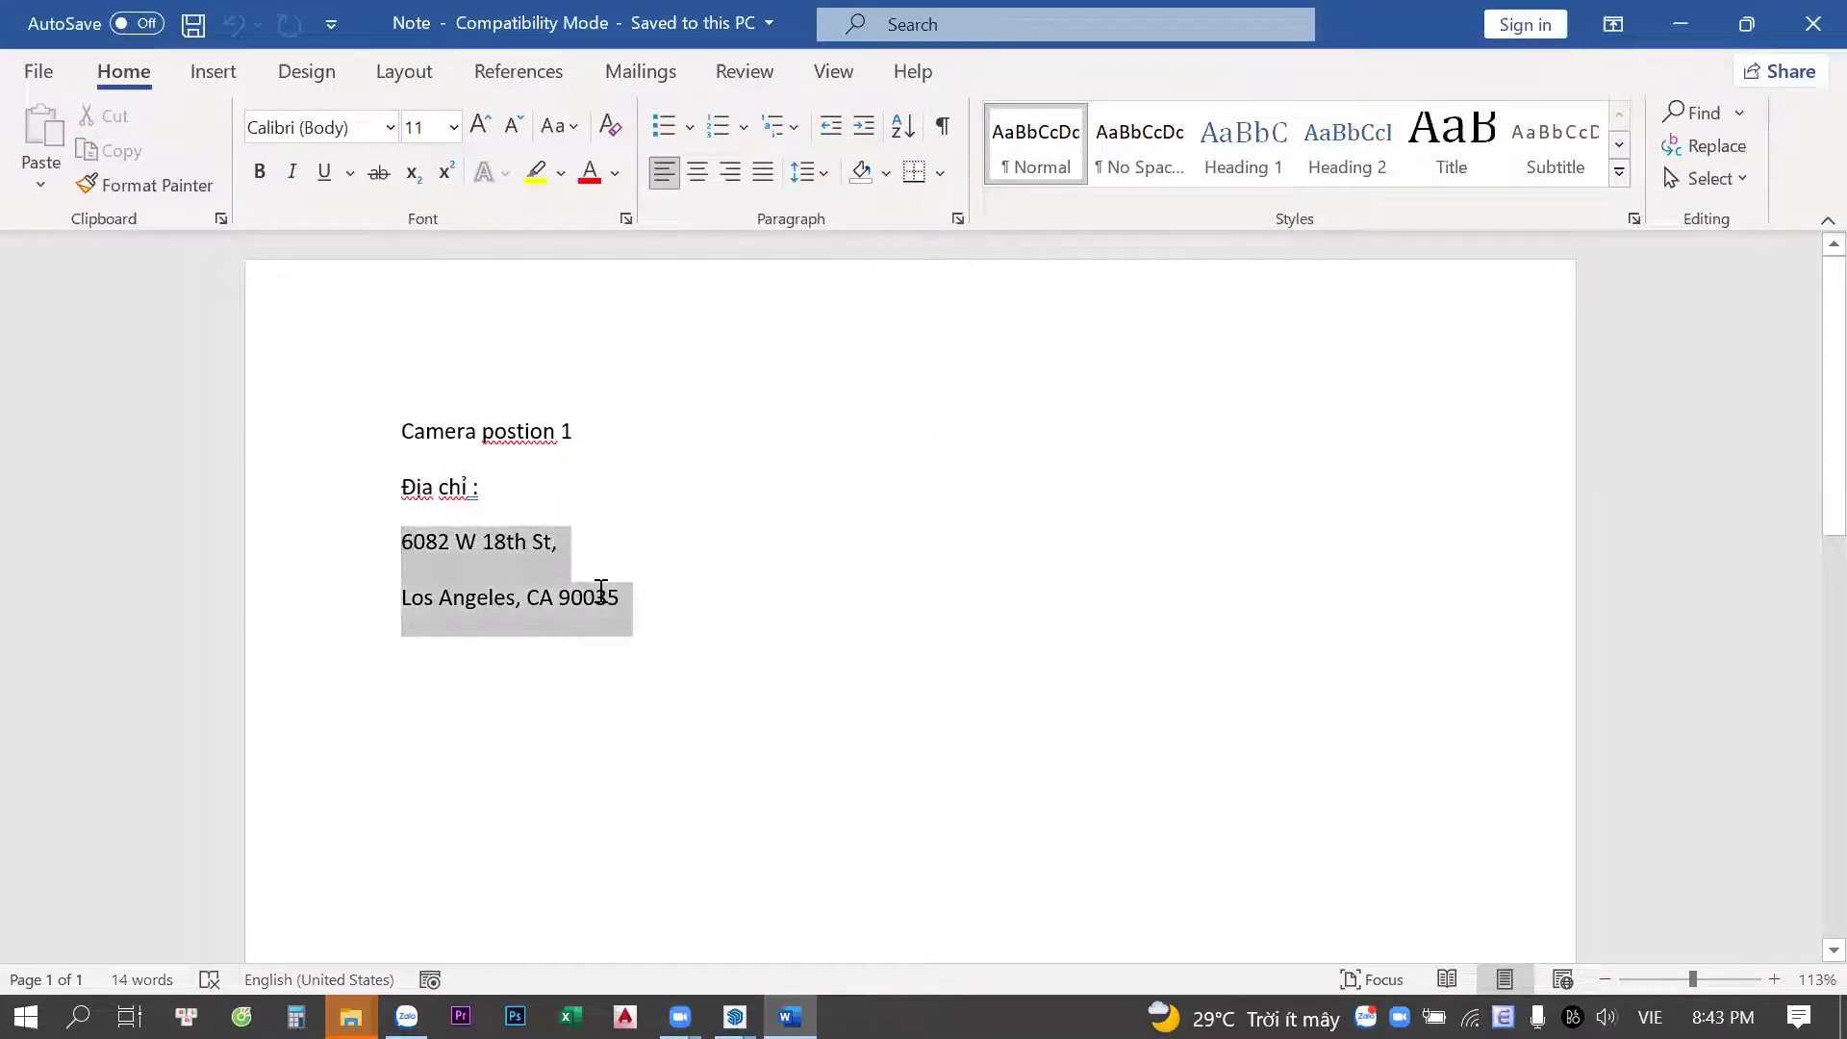
pyautogui.press('super+2')
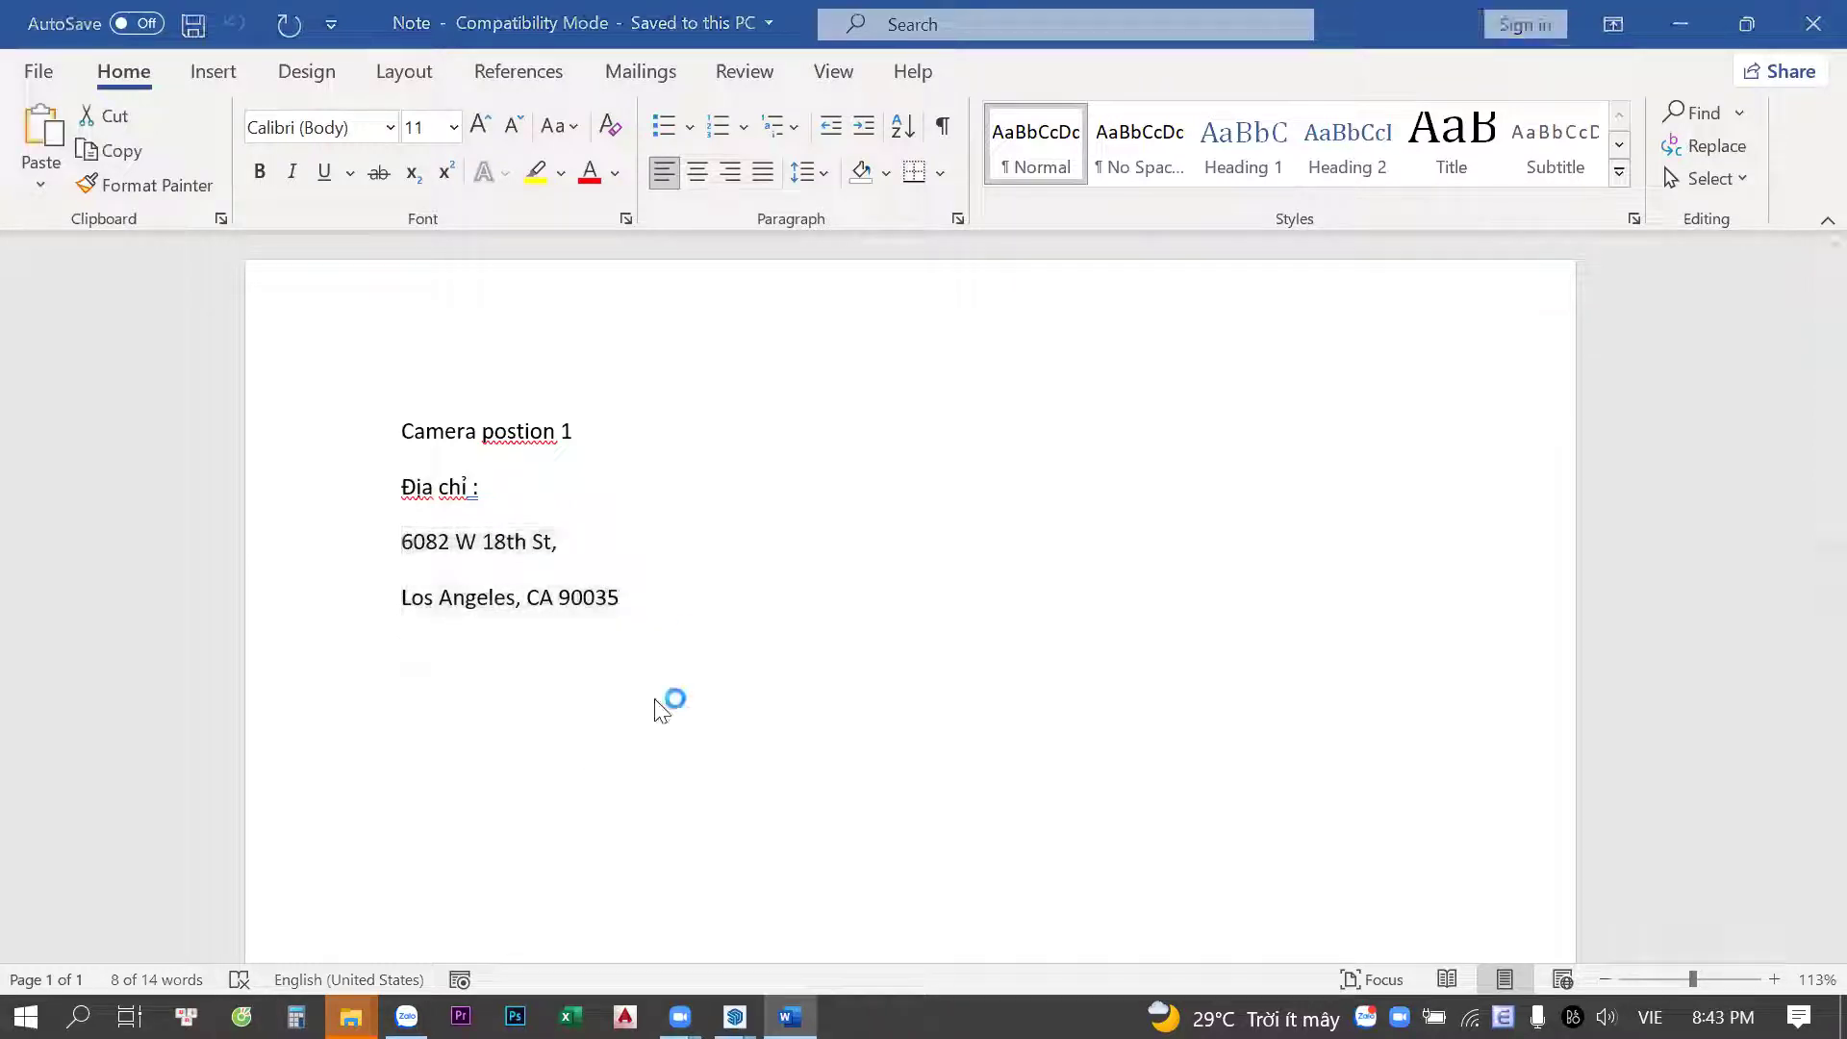
pyautogui.write('maps.google.com')
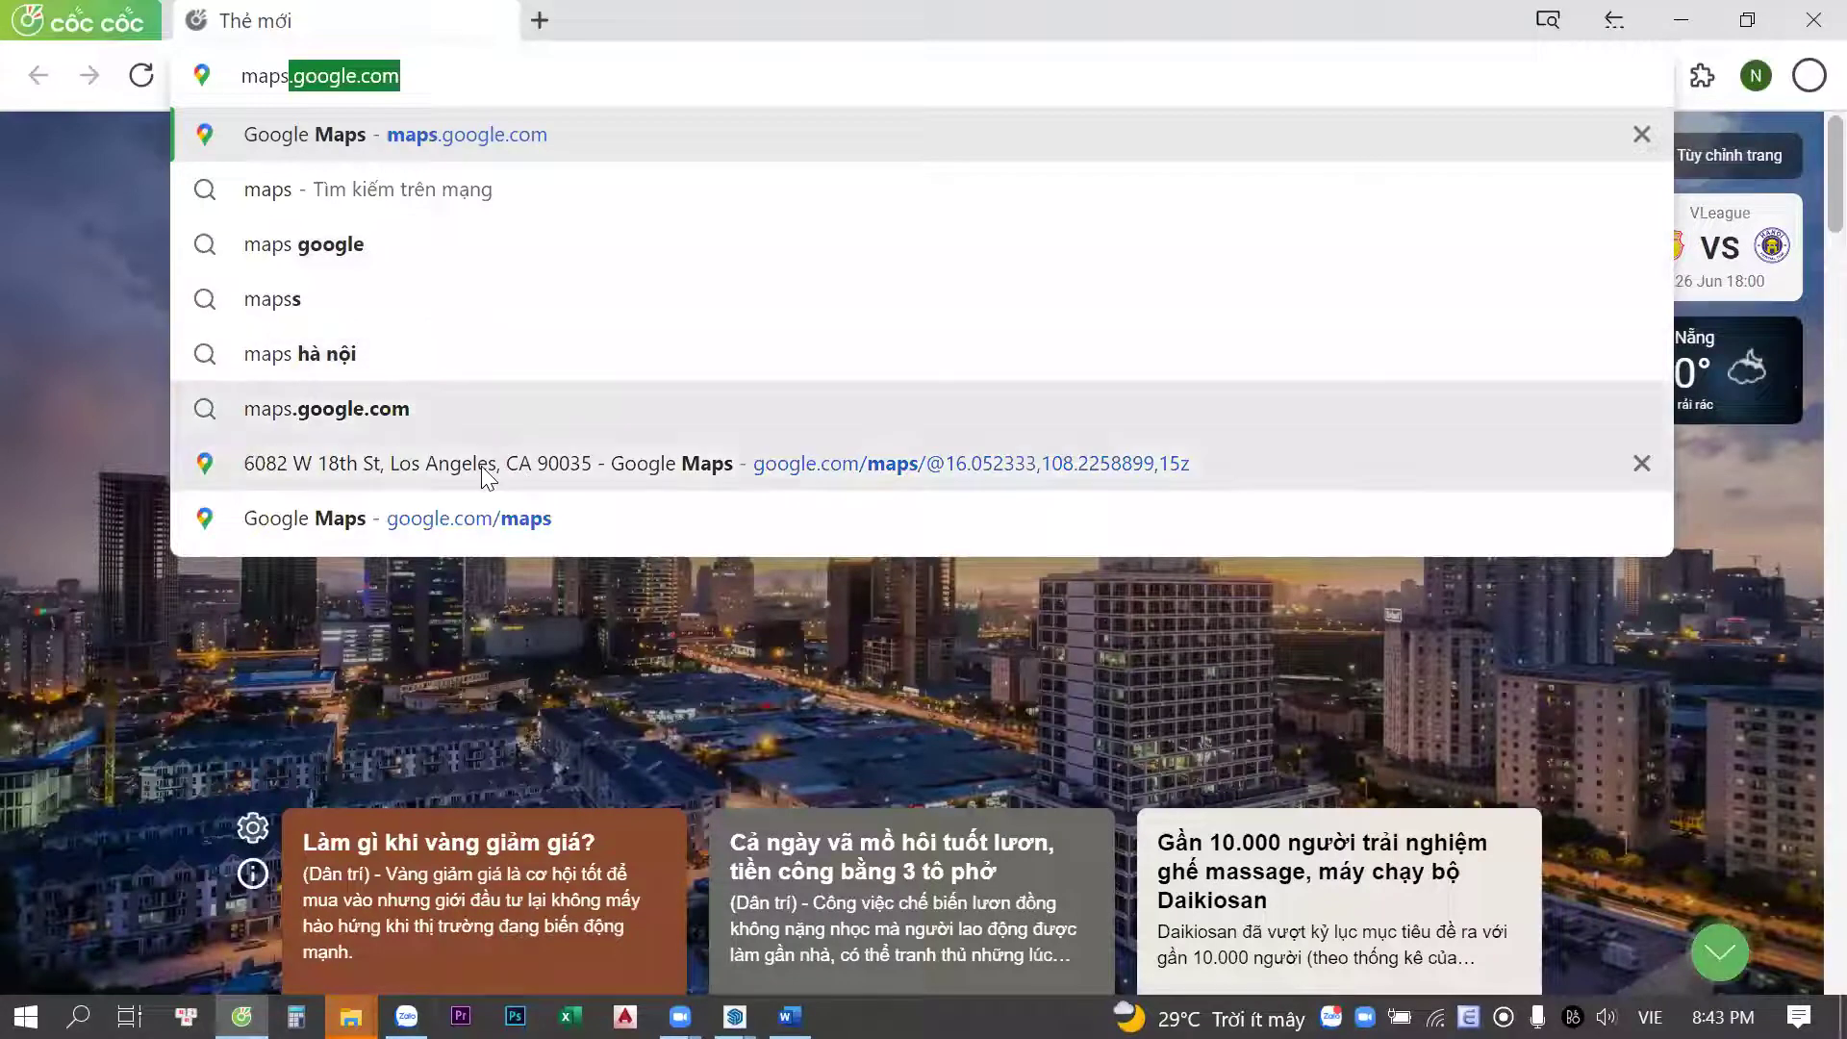
# Search the pasted site address in Google Maps and open Street View there
pyautogui.click(517, 467)
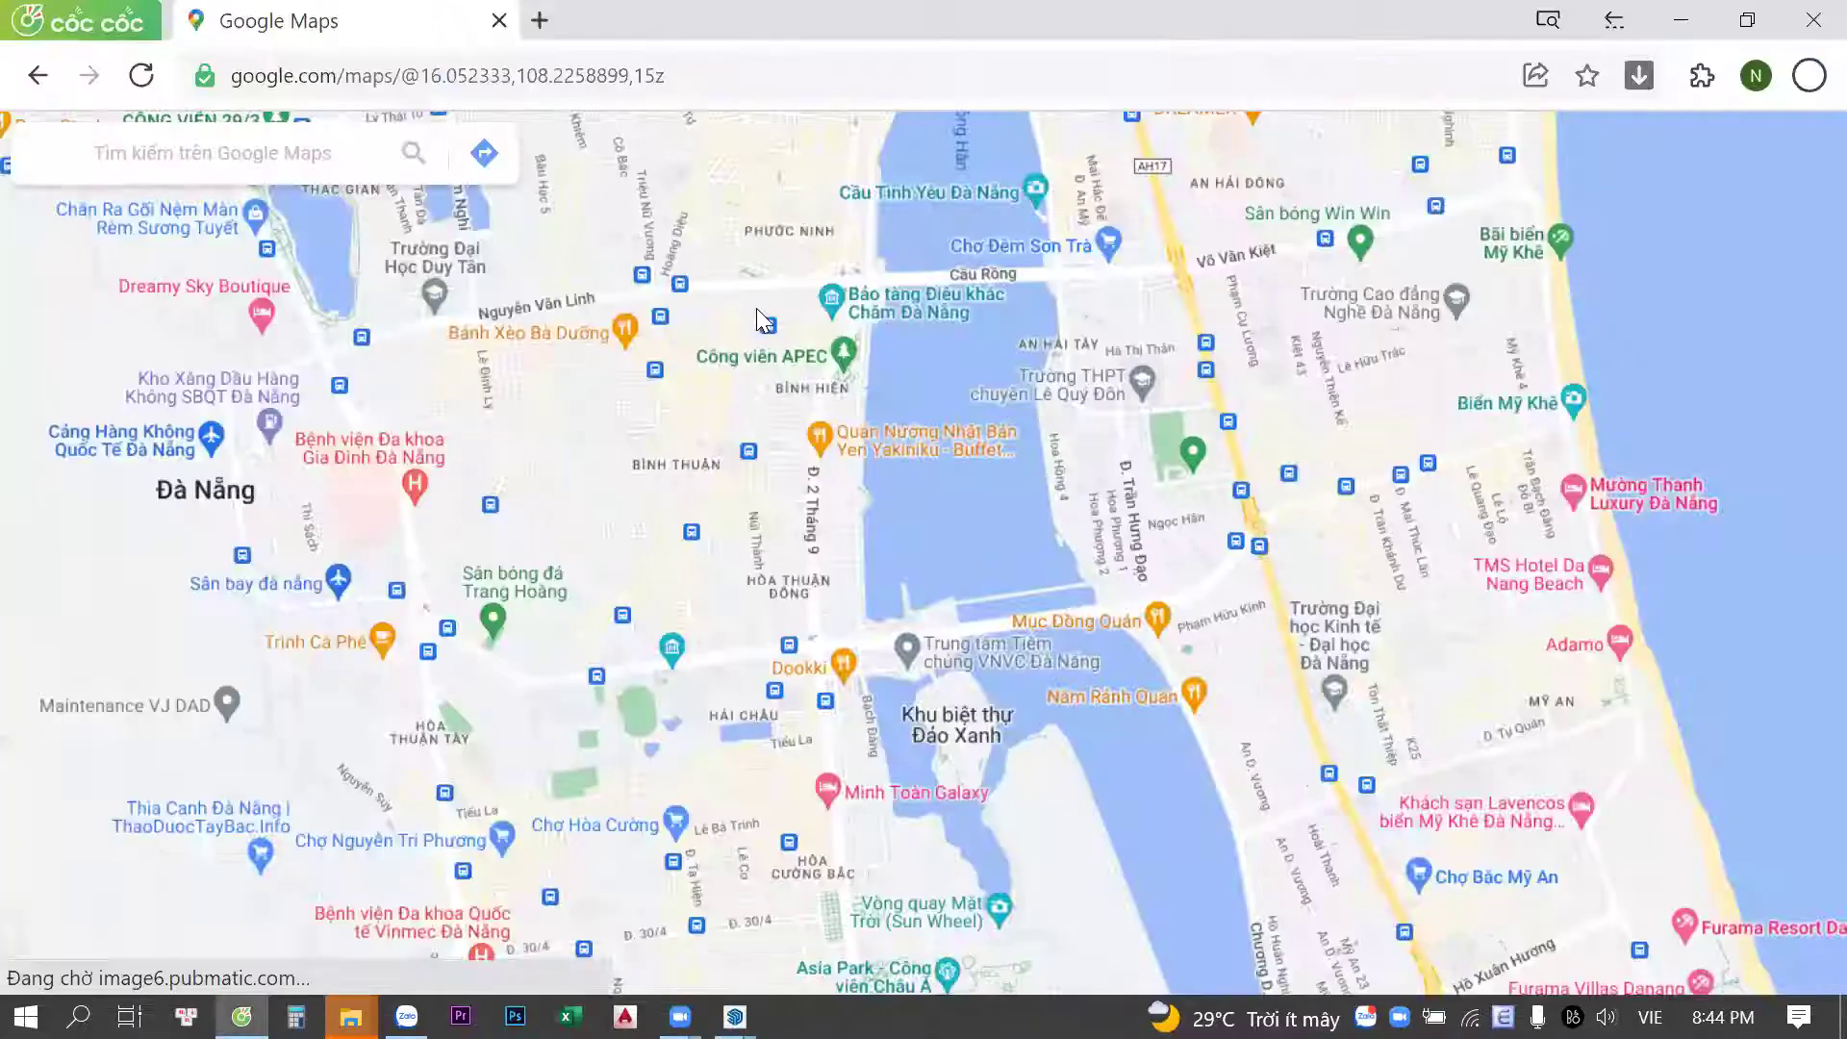
pyautogui.click(680, 84)
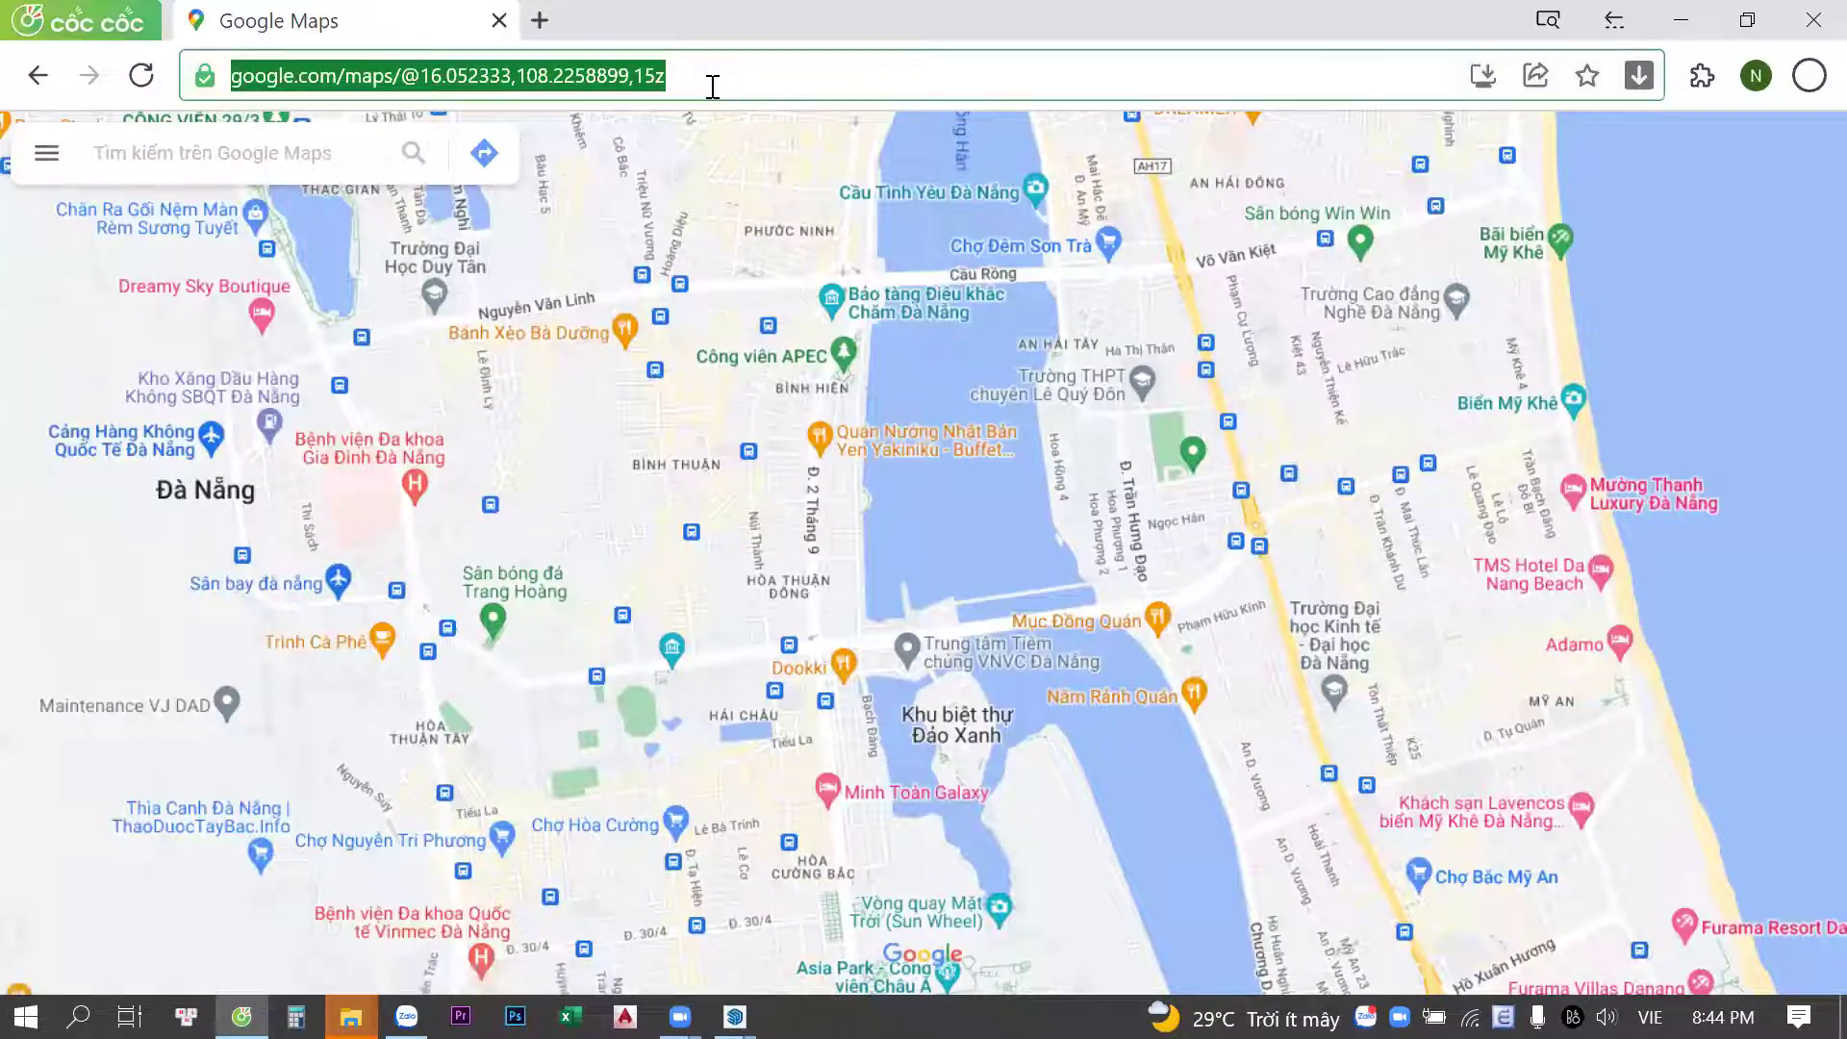
pyautogui.press('Return')
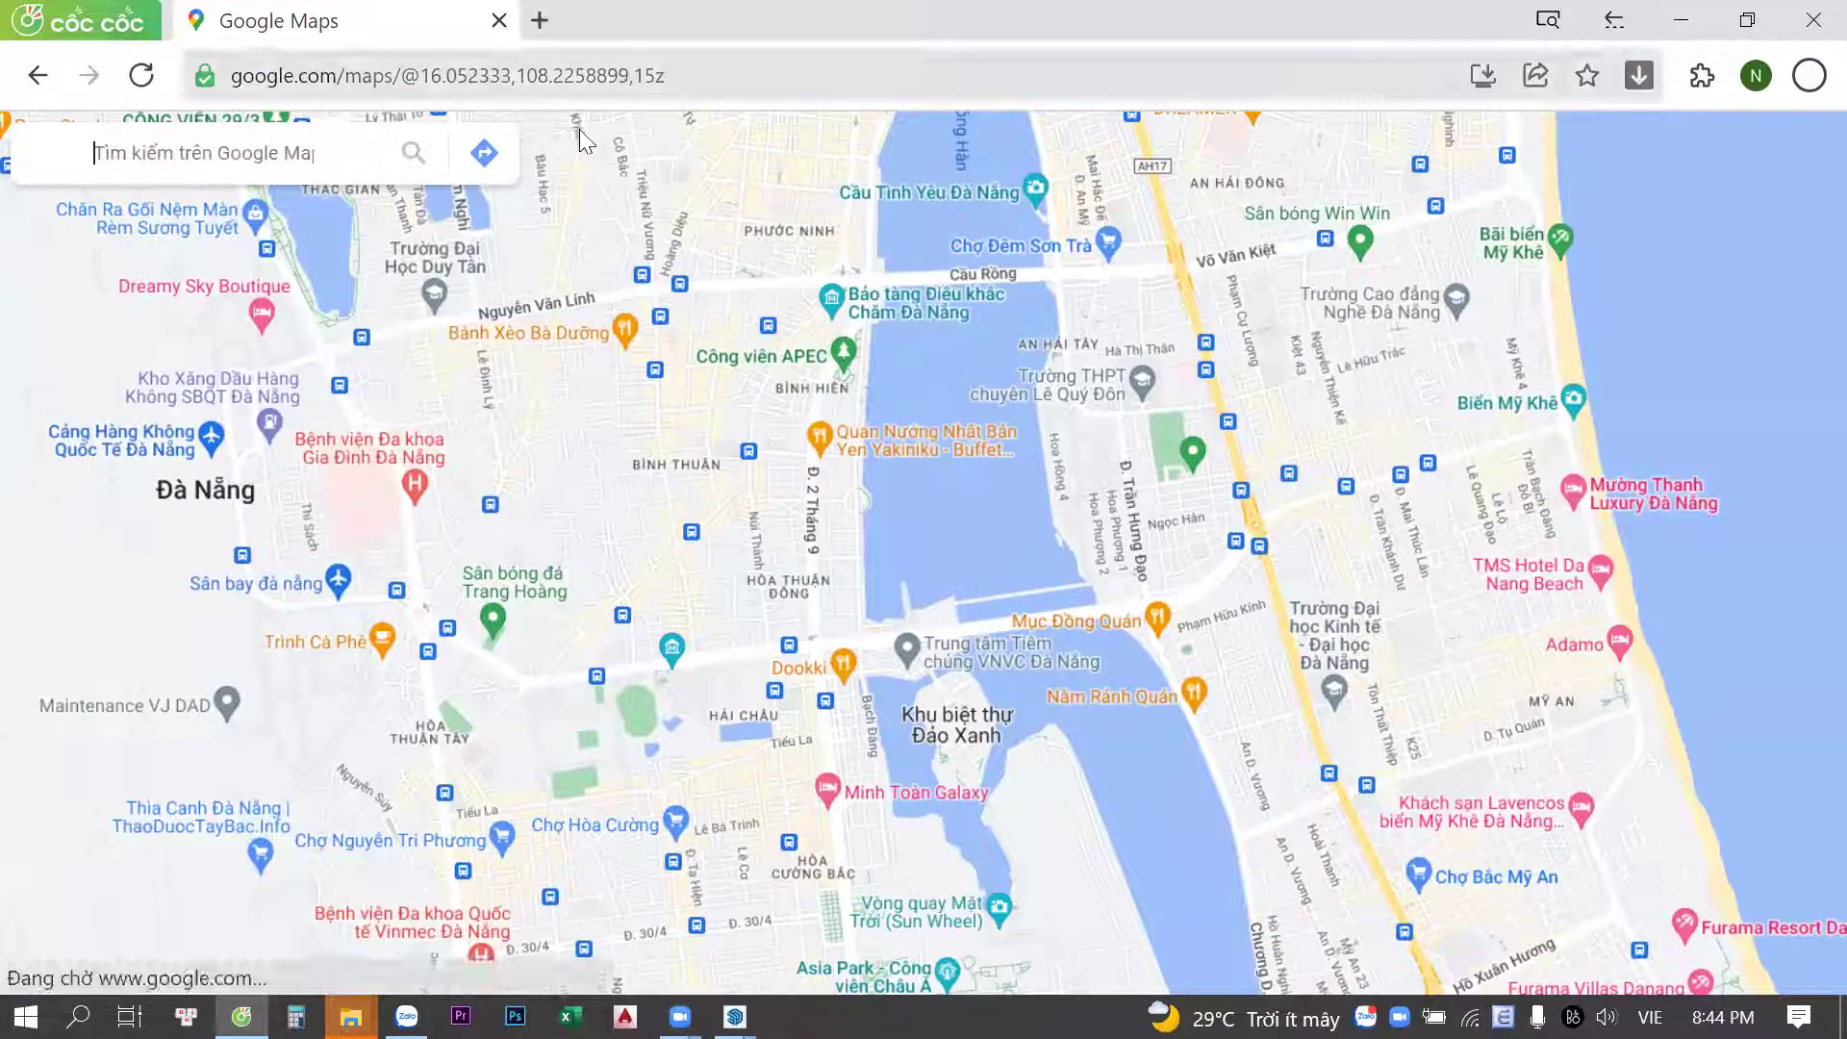
pyautogui.hotkey('ctrl', 'v')
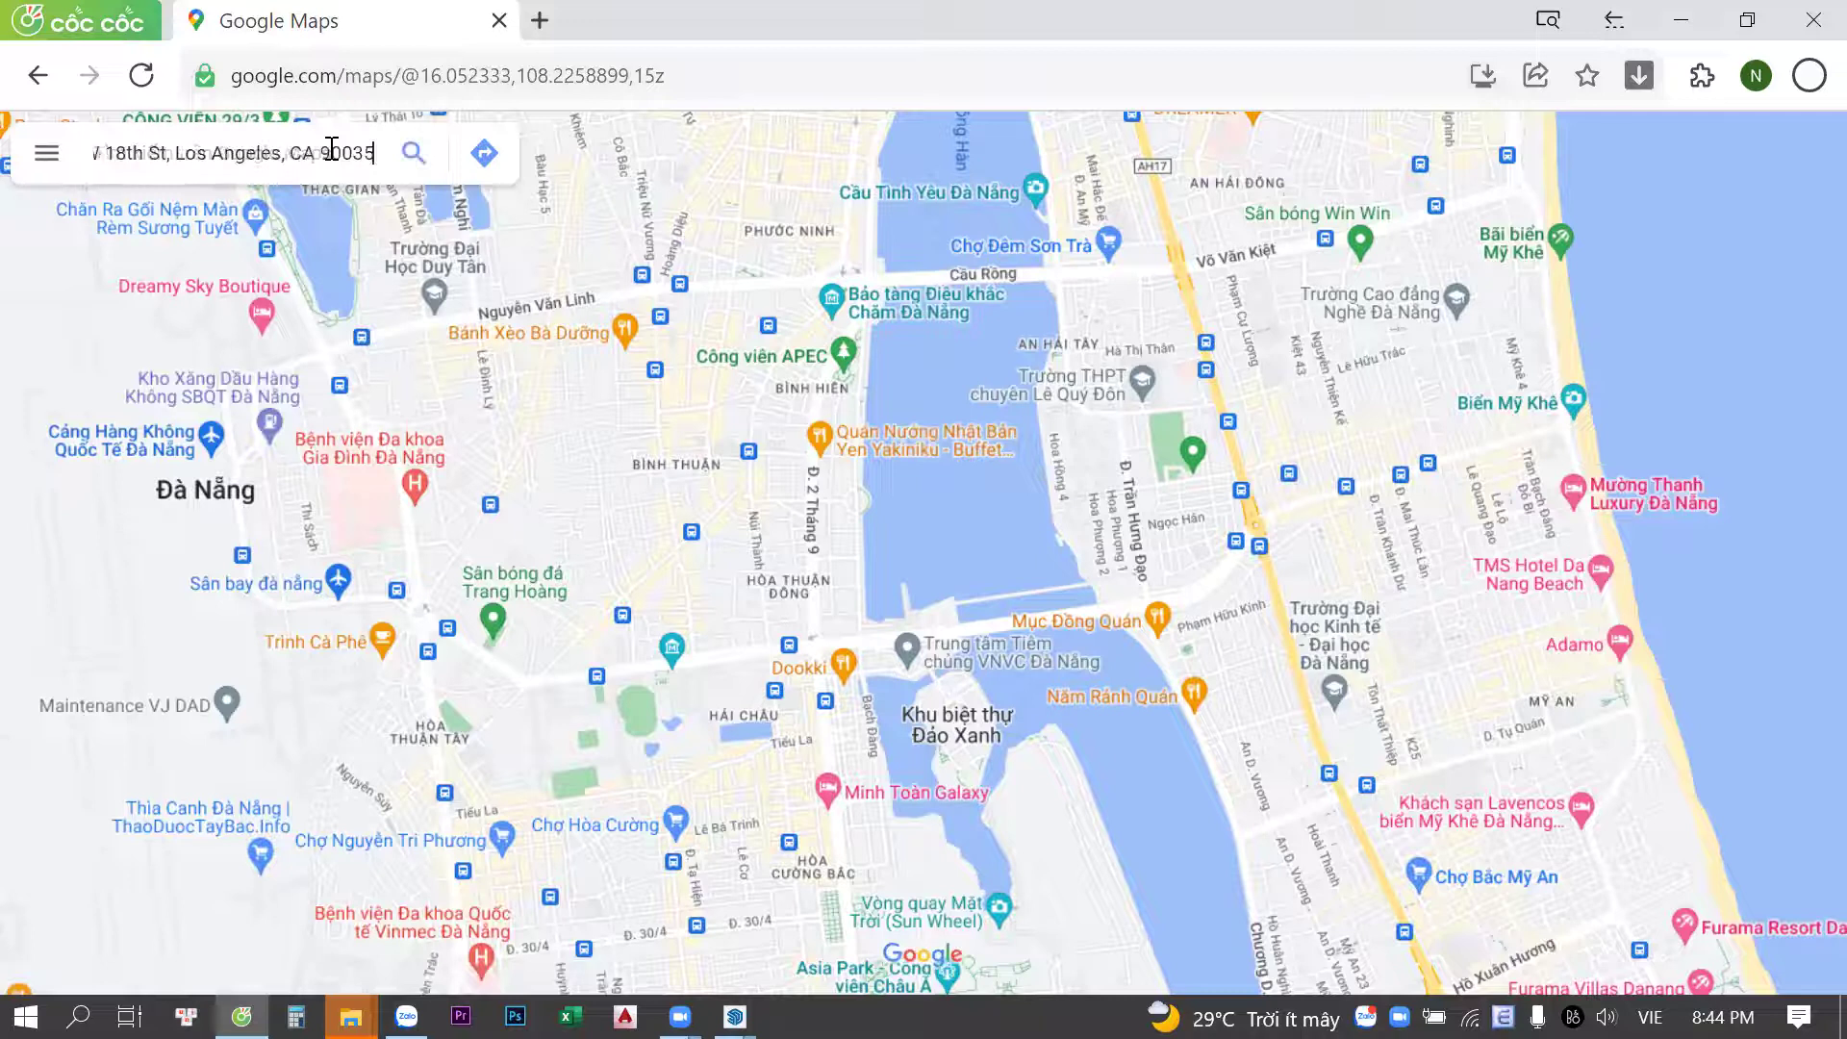
pyautogui.press('Return')
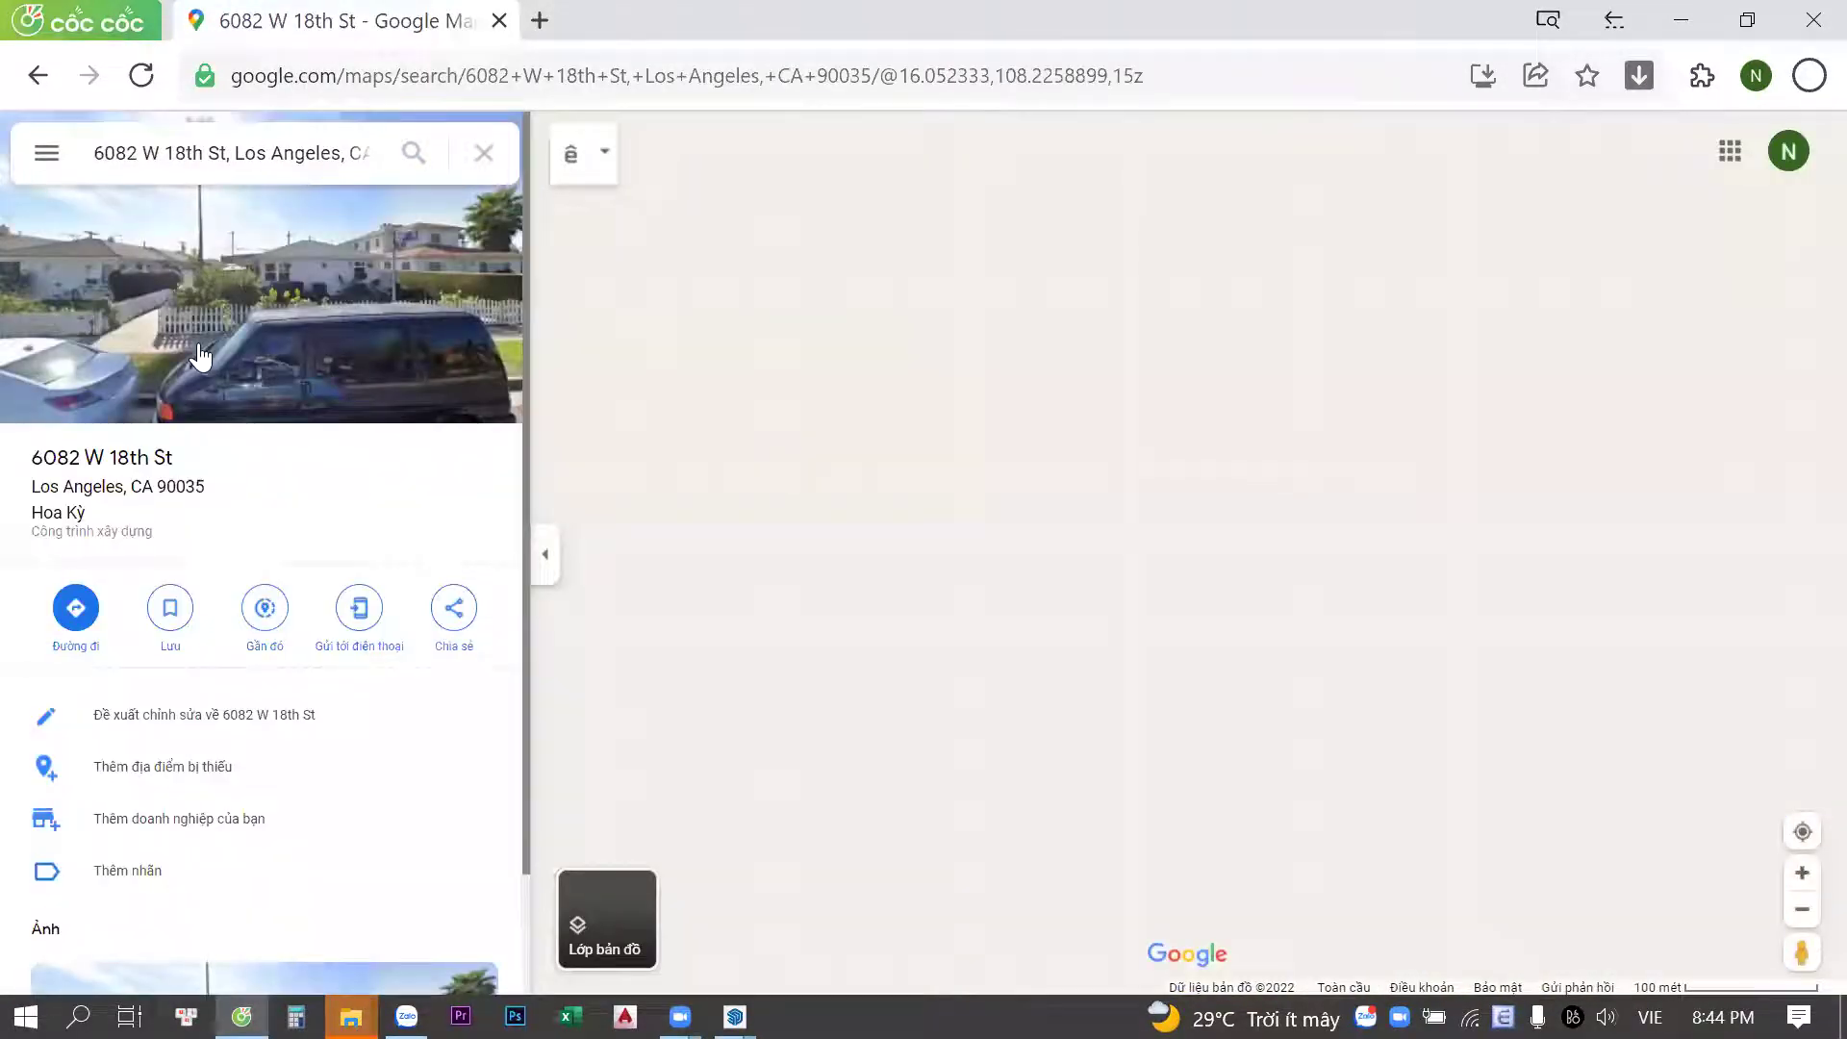
pyautogui.click(200, 356)
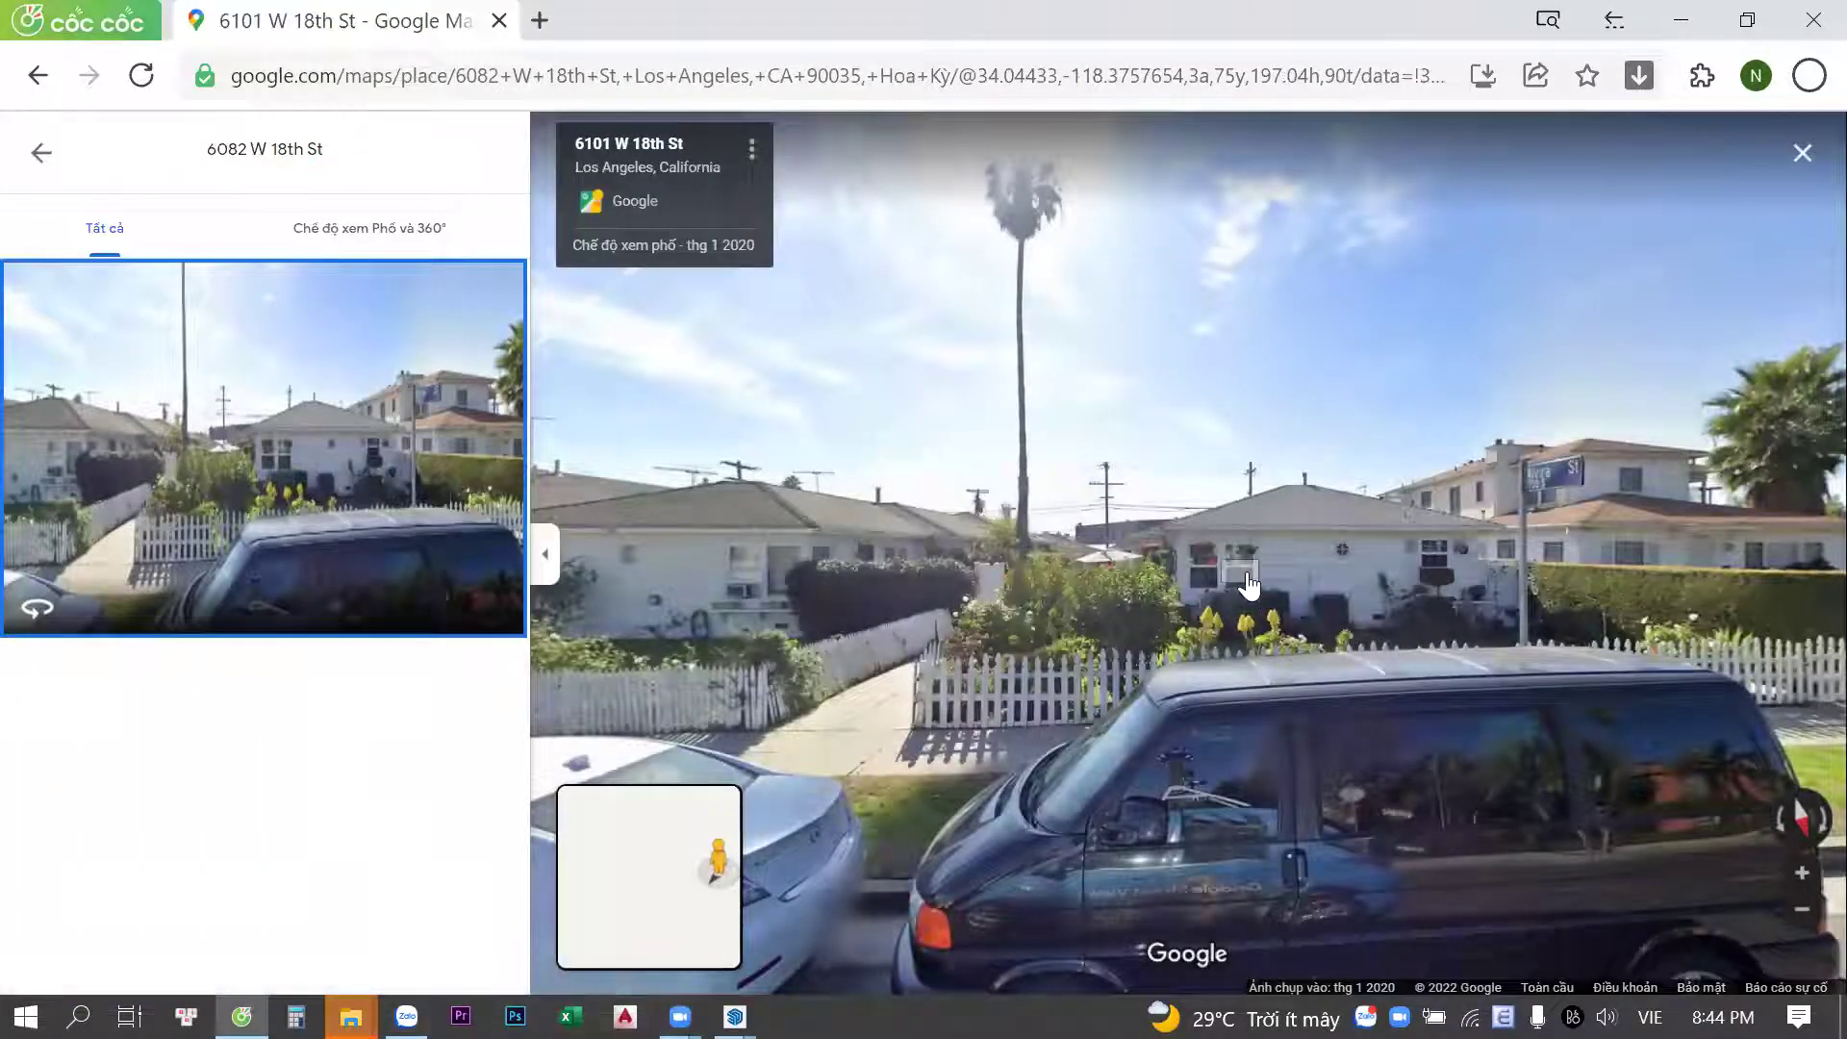
pyautogui.click(1246, 544)
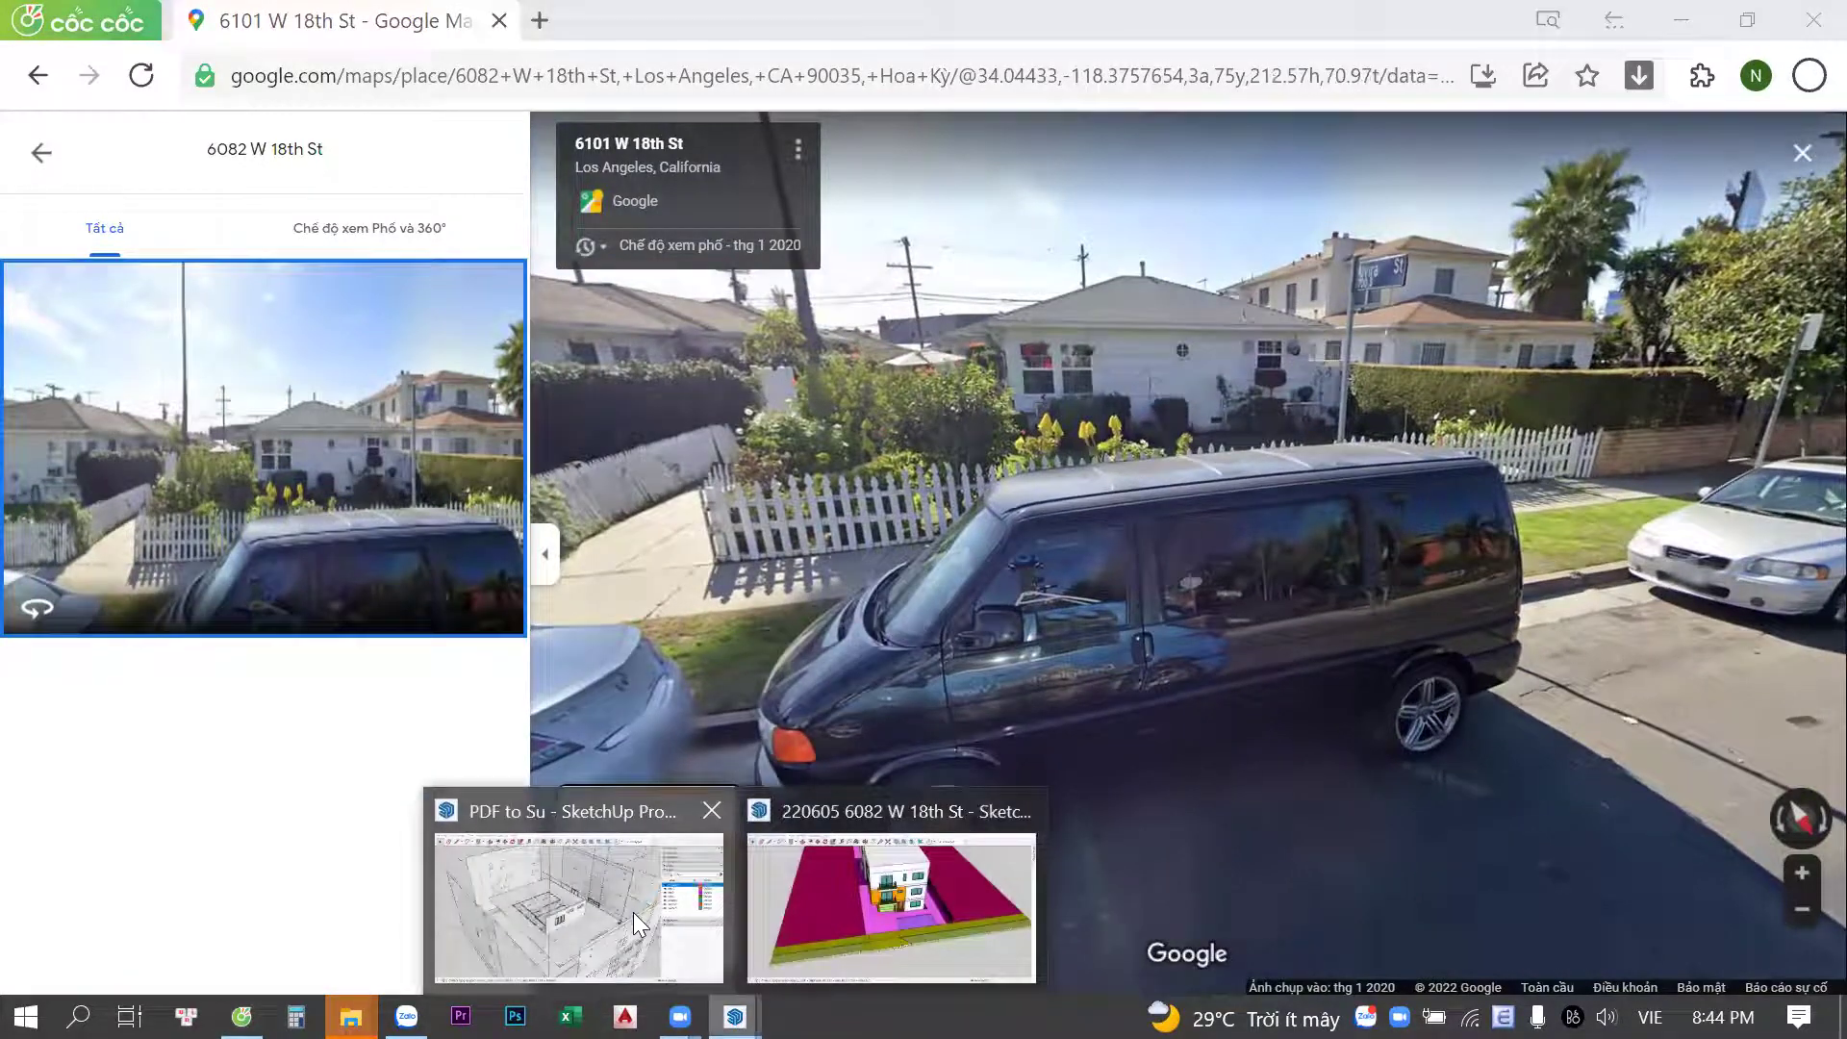
# Compare briefly with the SketchUp model, then turn Street View toward the white car and along the street
pyautogui.click(866, 904)
pyautogui.moveTo(1106, 528); pyautogui.dragTo(994, 712, button='middle')
pyautogui.scroll(-2, 1001, 708)
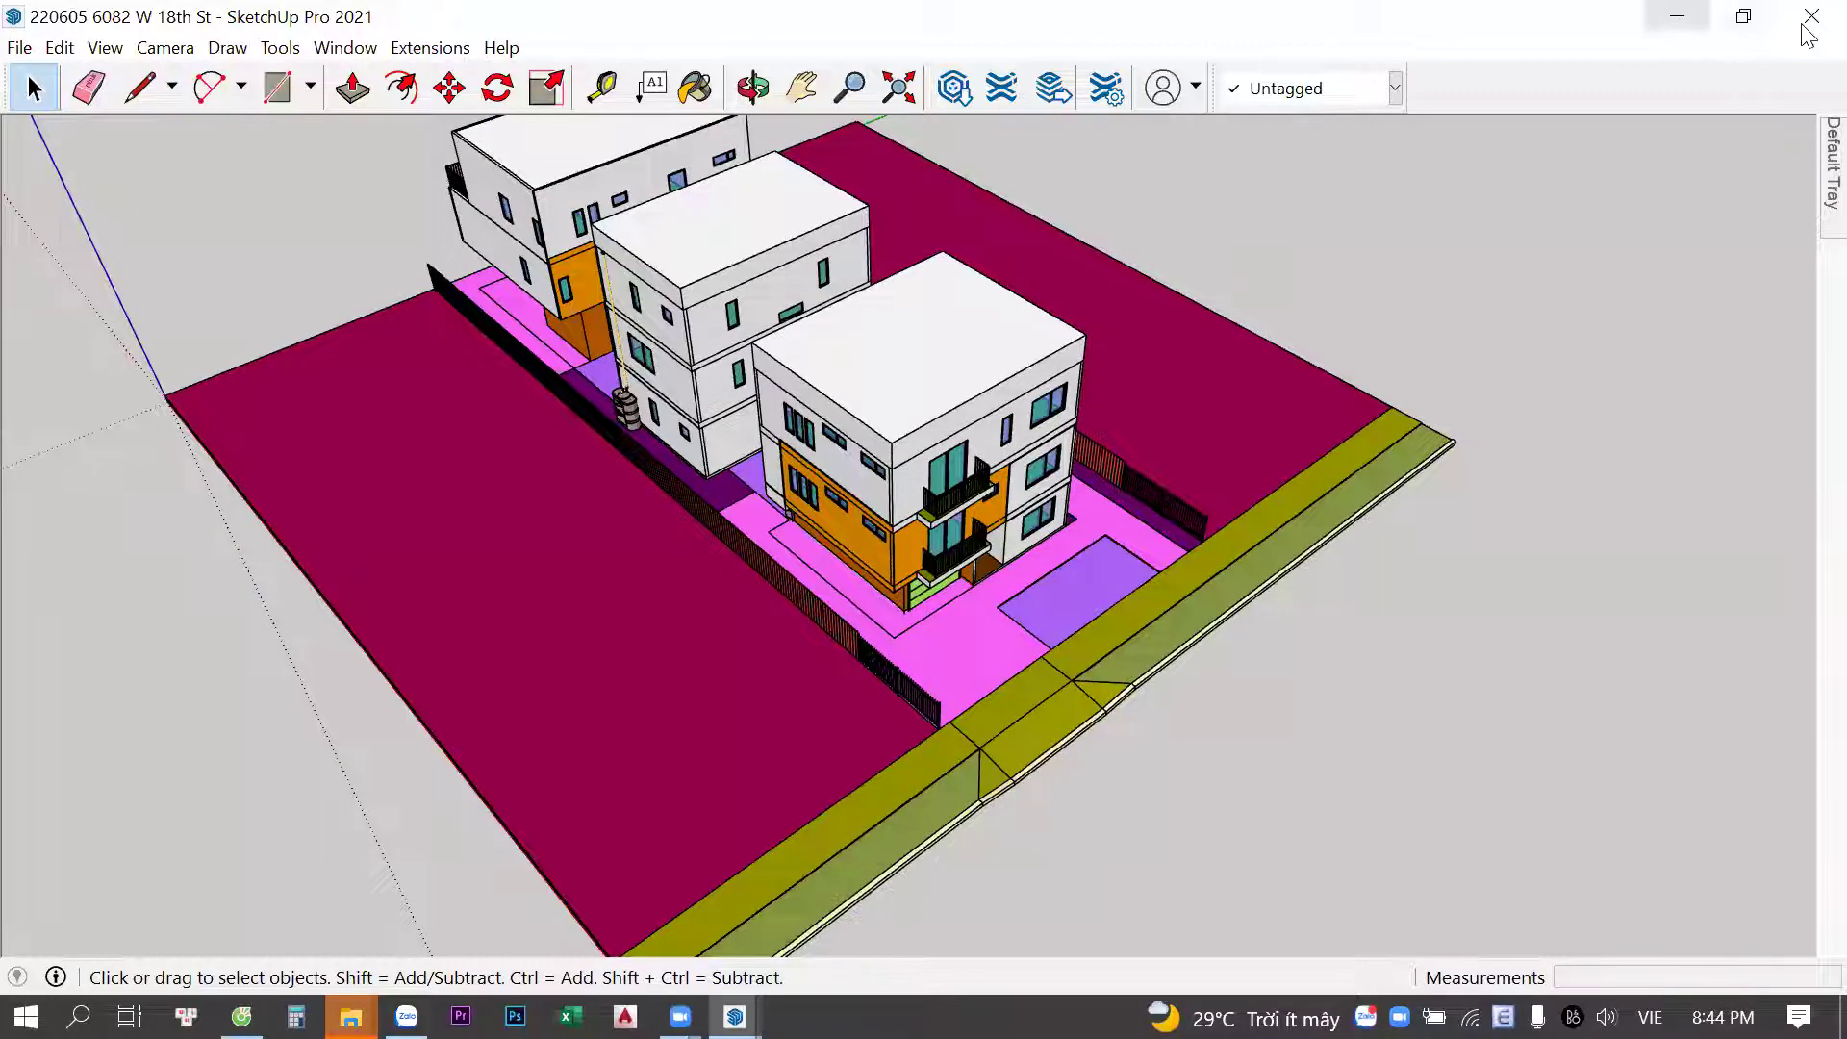
pyautogui.click(1677, 15)
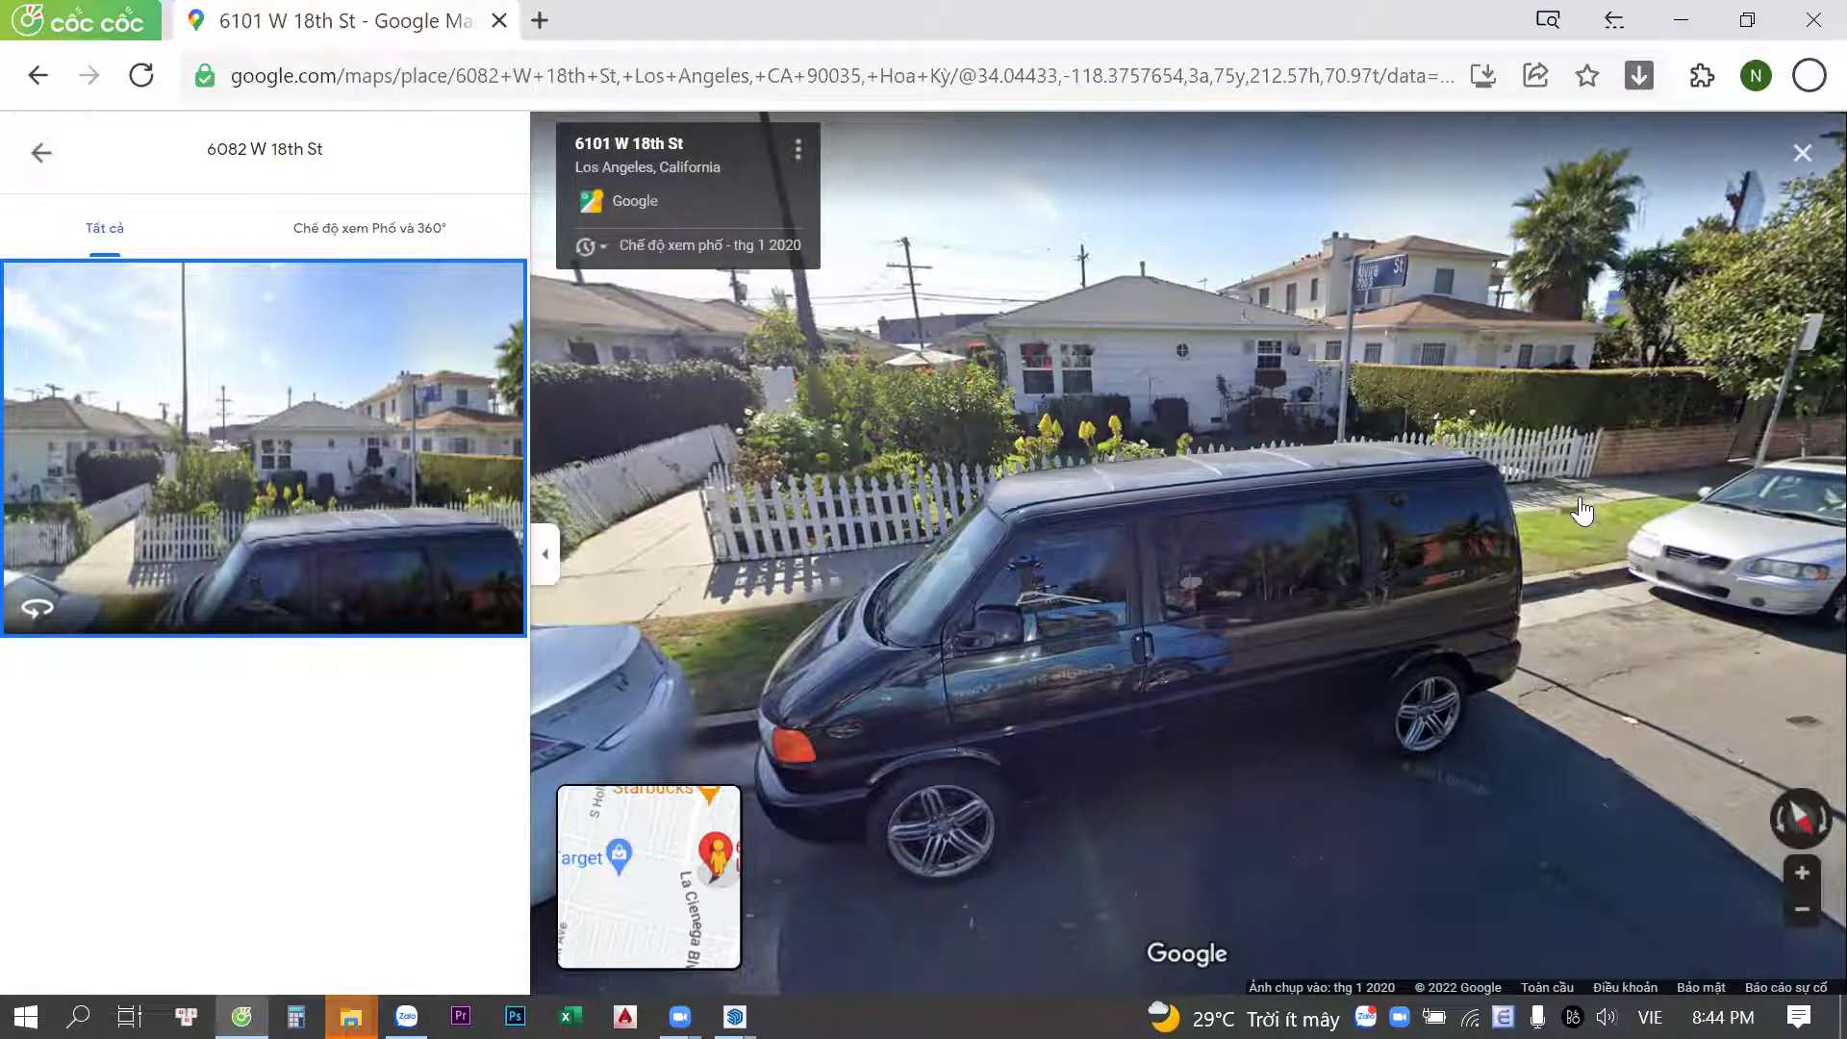
pyautogui.moveTo(770, 606); pyautogui.dragTo(851, 529)
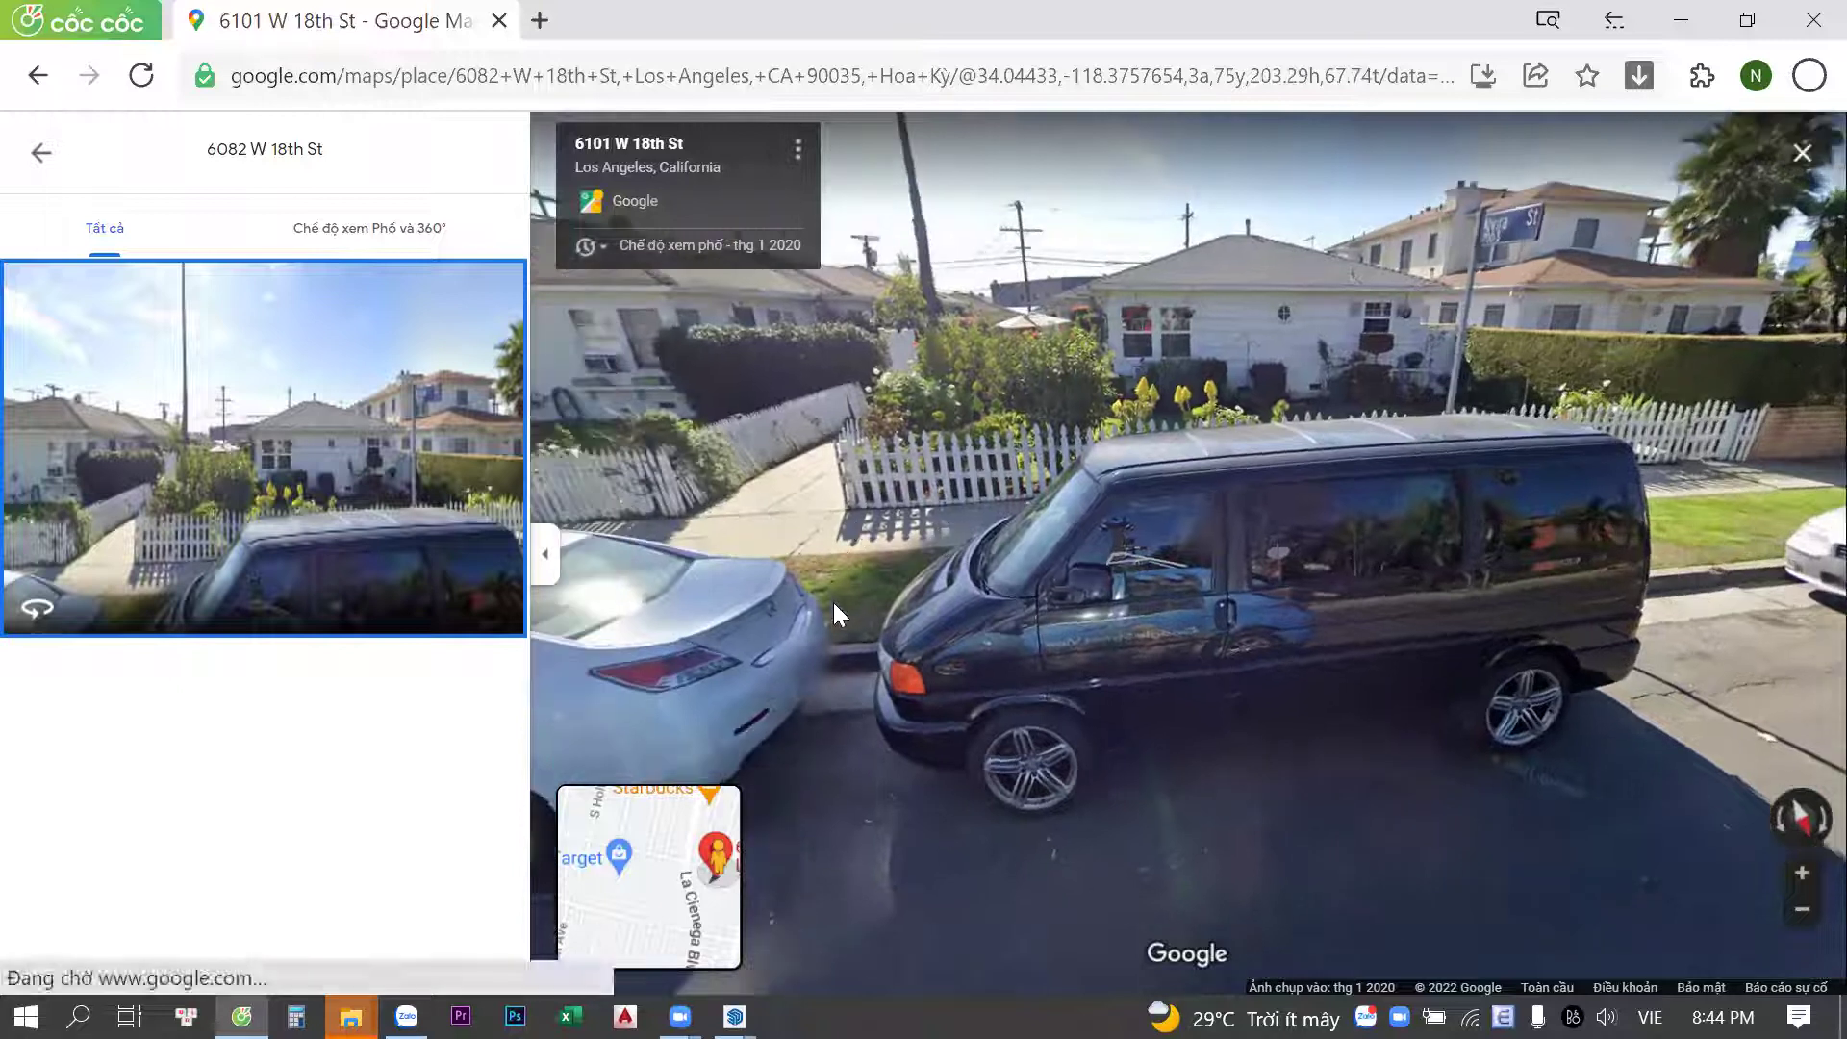
pyautogui.moveTo(1493, 468); pyautogui.dragTo(933, 462)
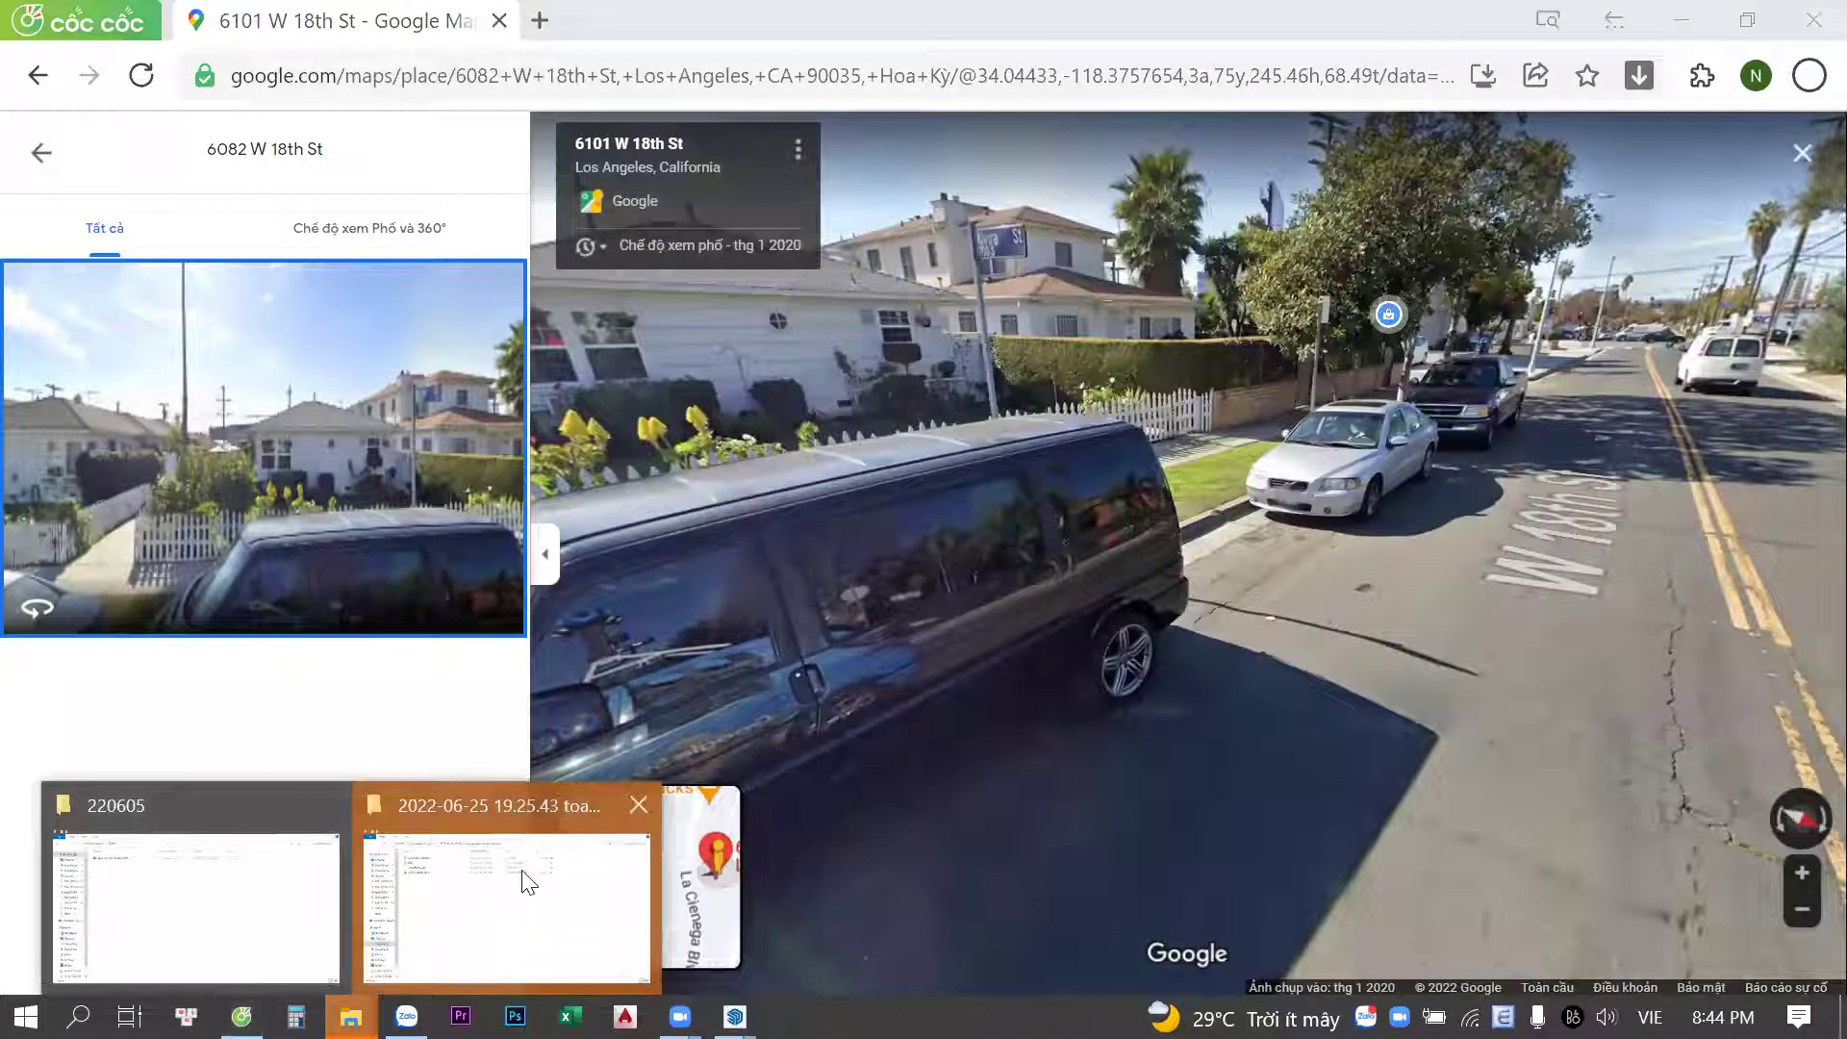
pyautogui.click(523, 878)
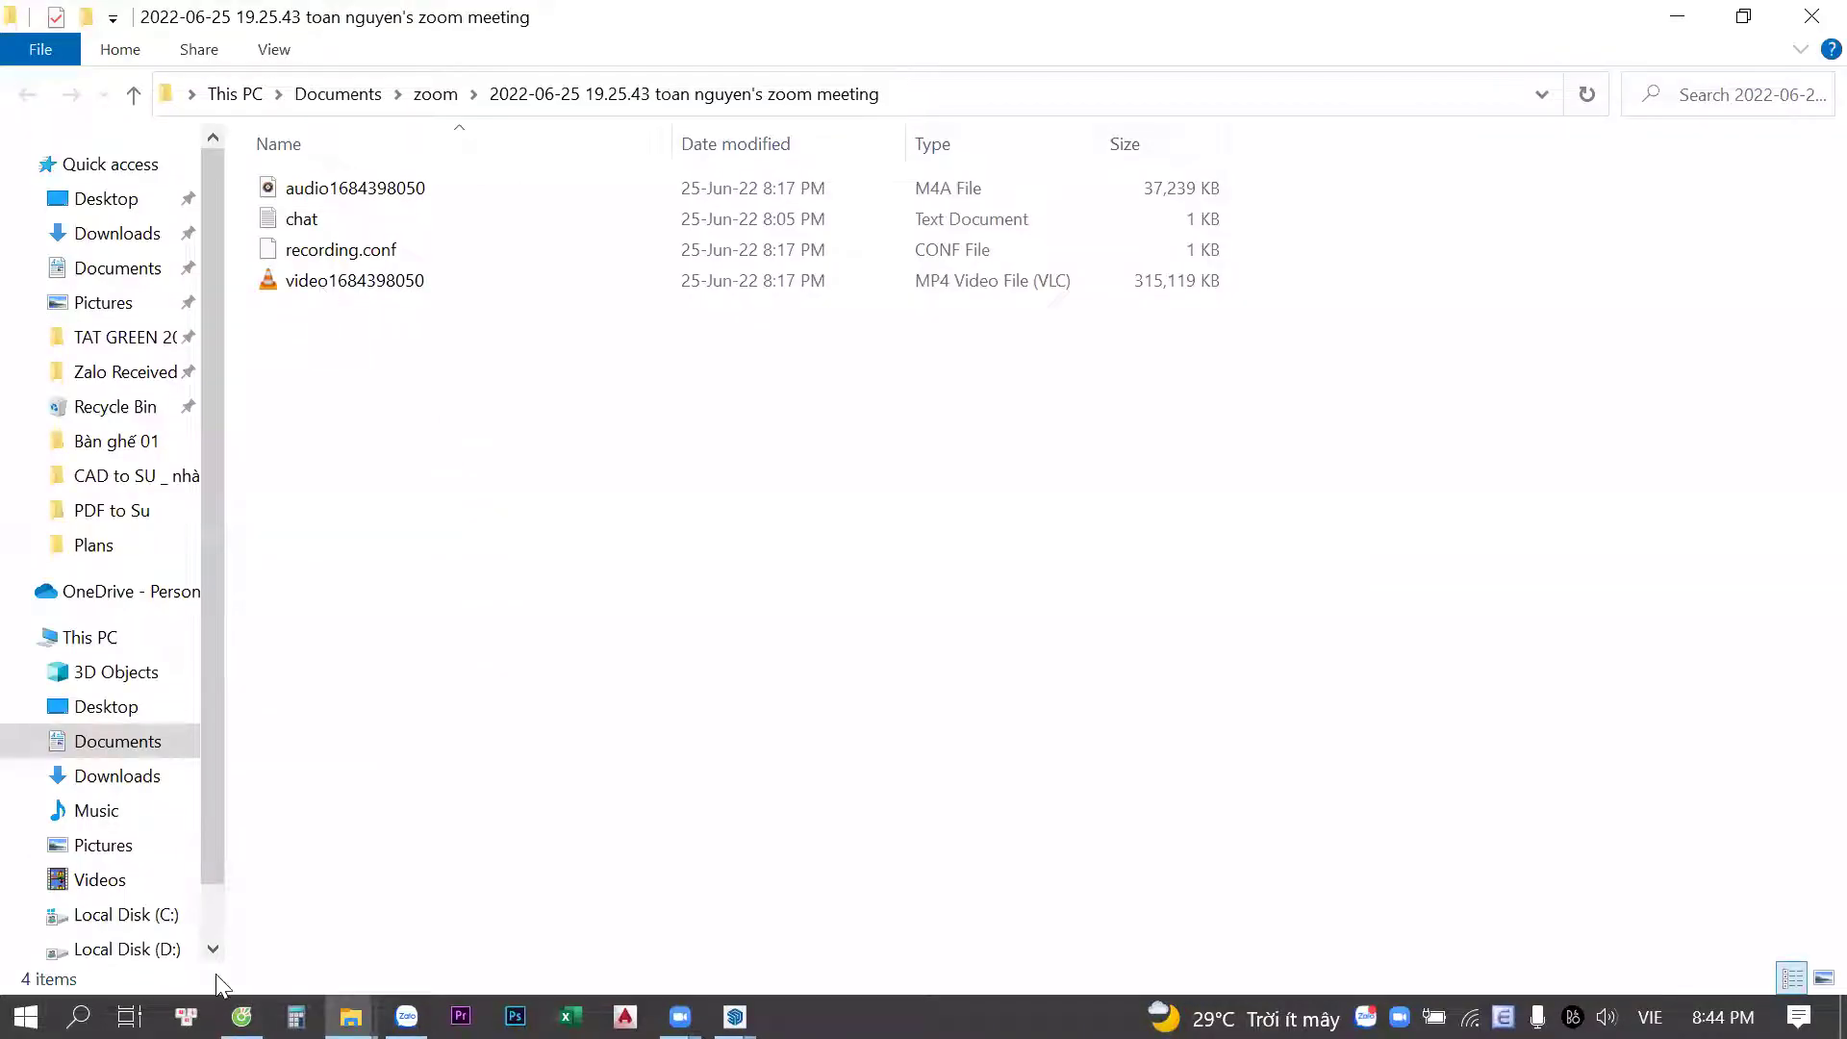
# Open the RTI SCAN plan set PDF from the project folder in Edge
pyautogui.hotkey('alt', 'Tab')
pyautogui.click(555, 187)
pyautogui.doubleClick(554, 188)
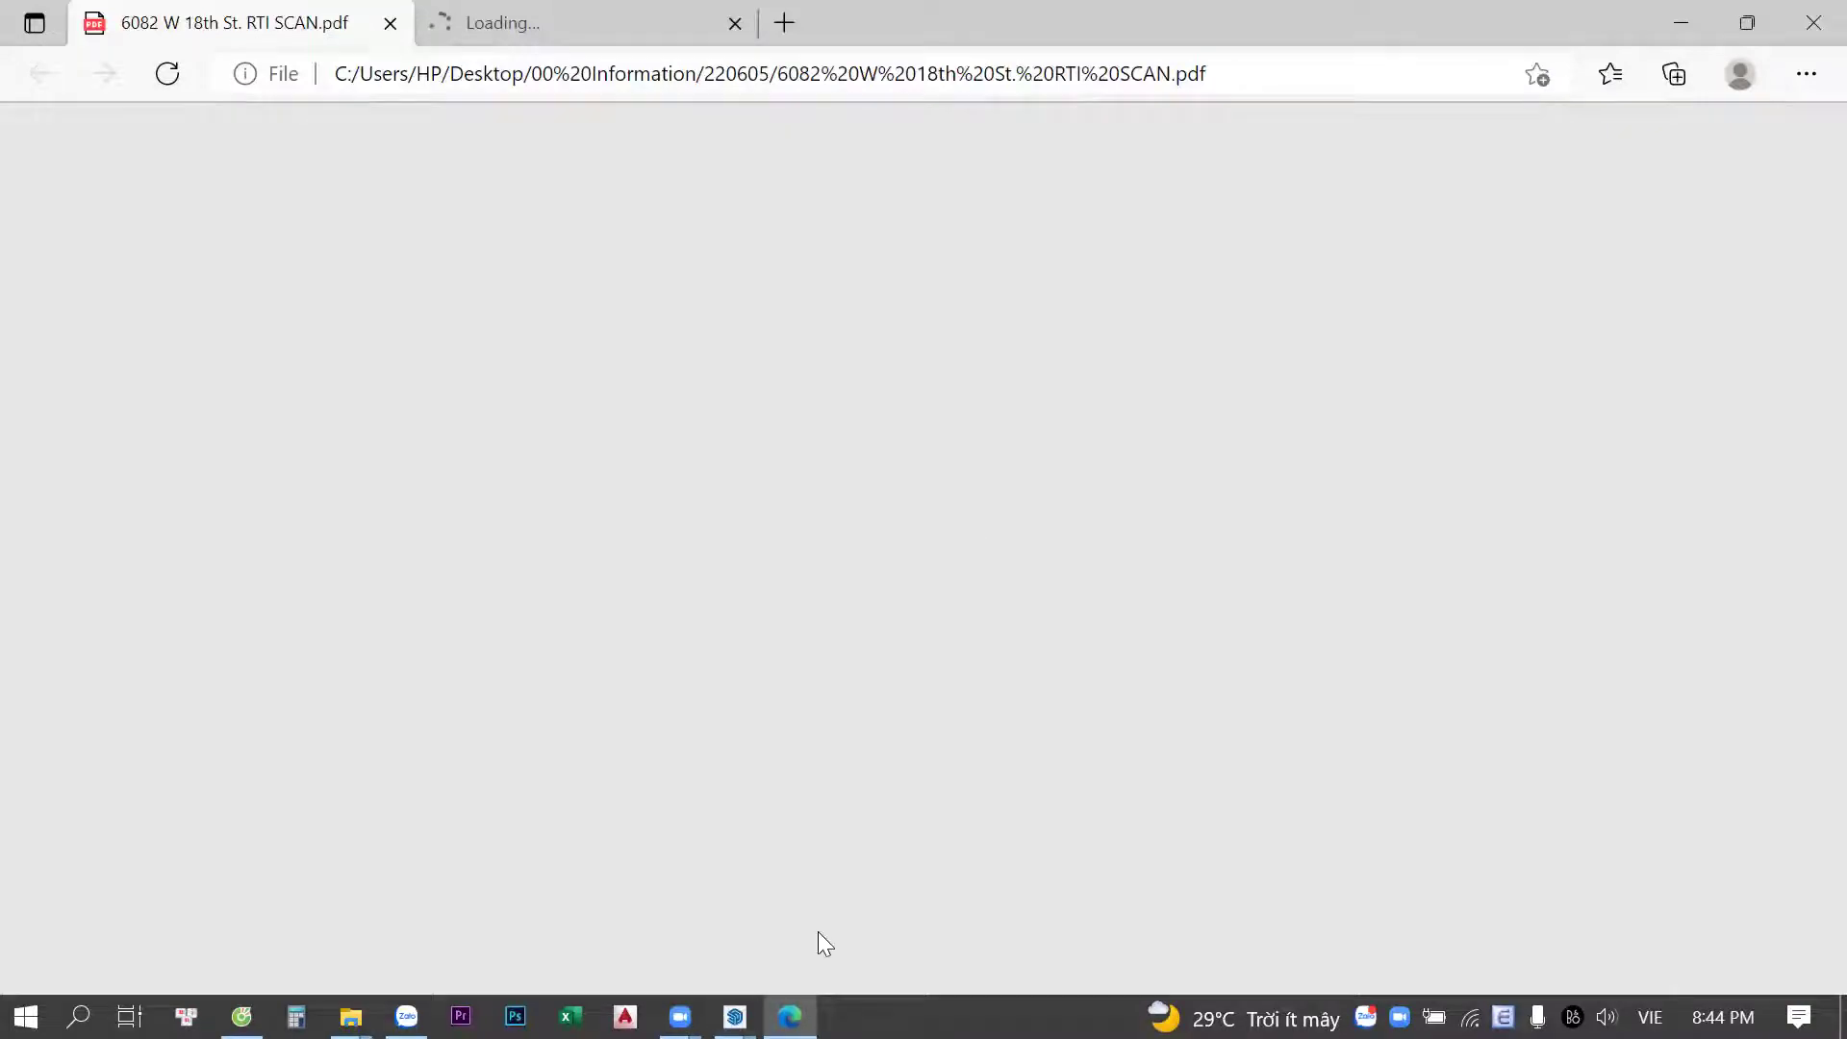
pyautogui.moveTo(735, 1018)
pyautogui.click(755, 927)
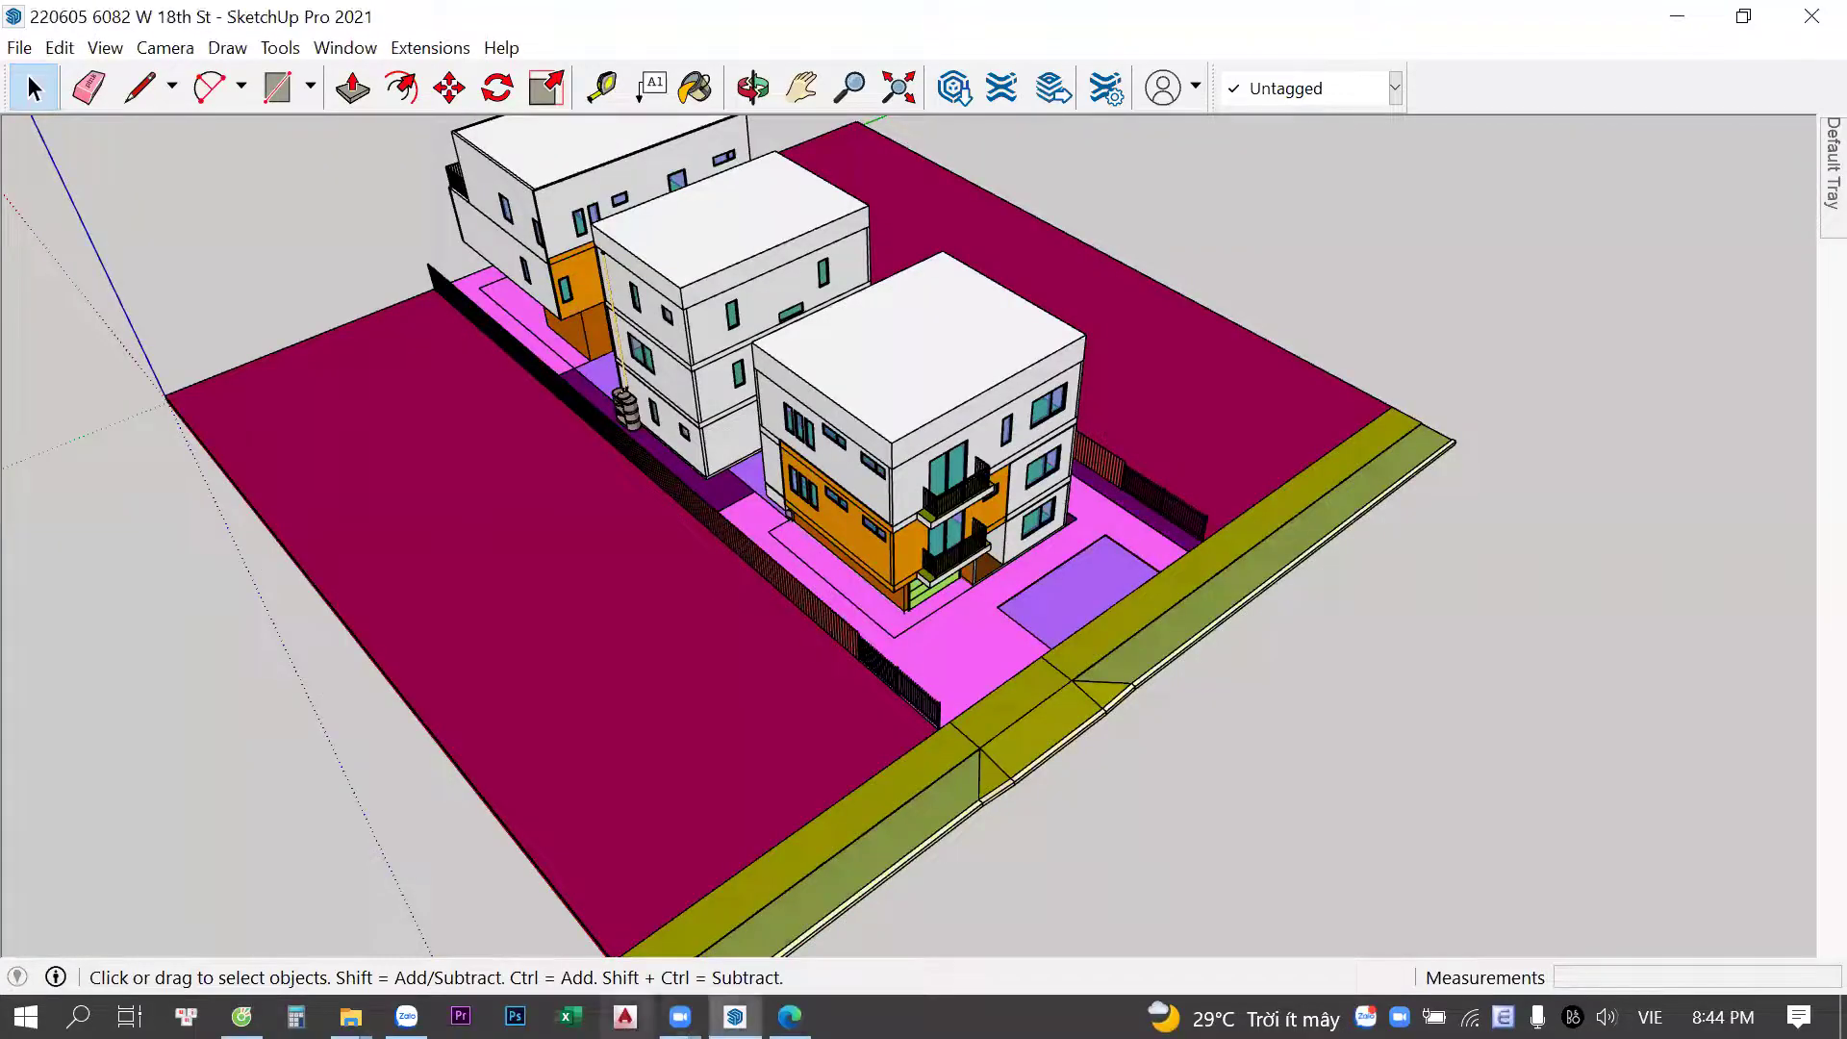
pyautogui.click(789, 1017)
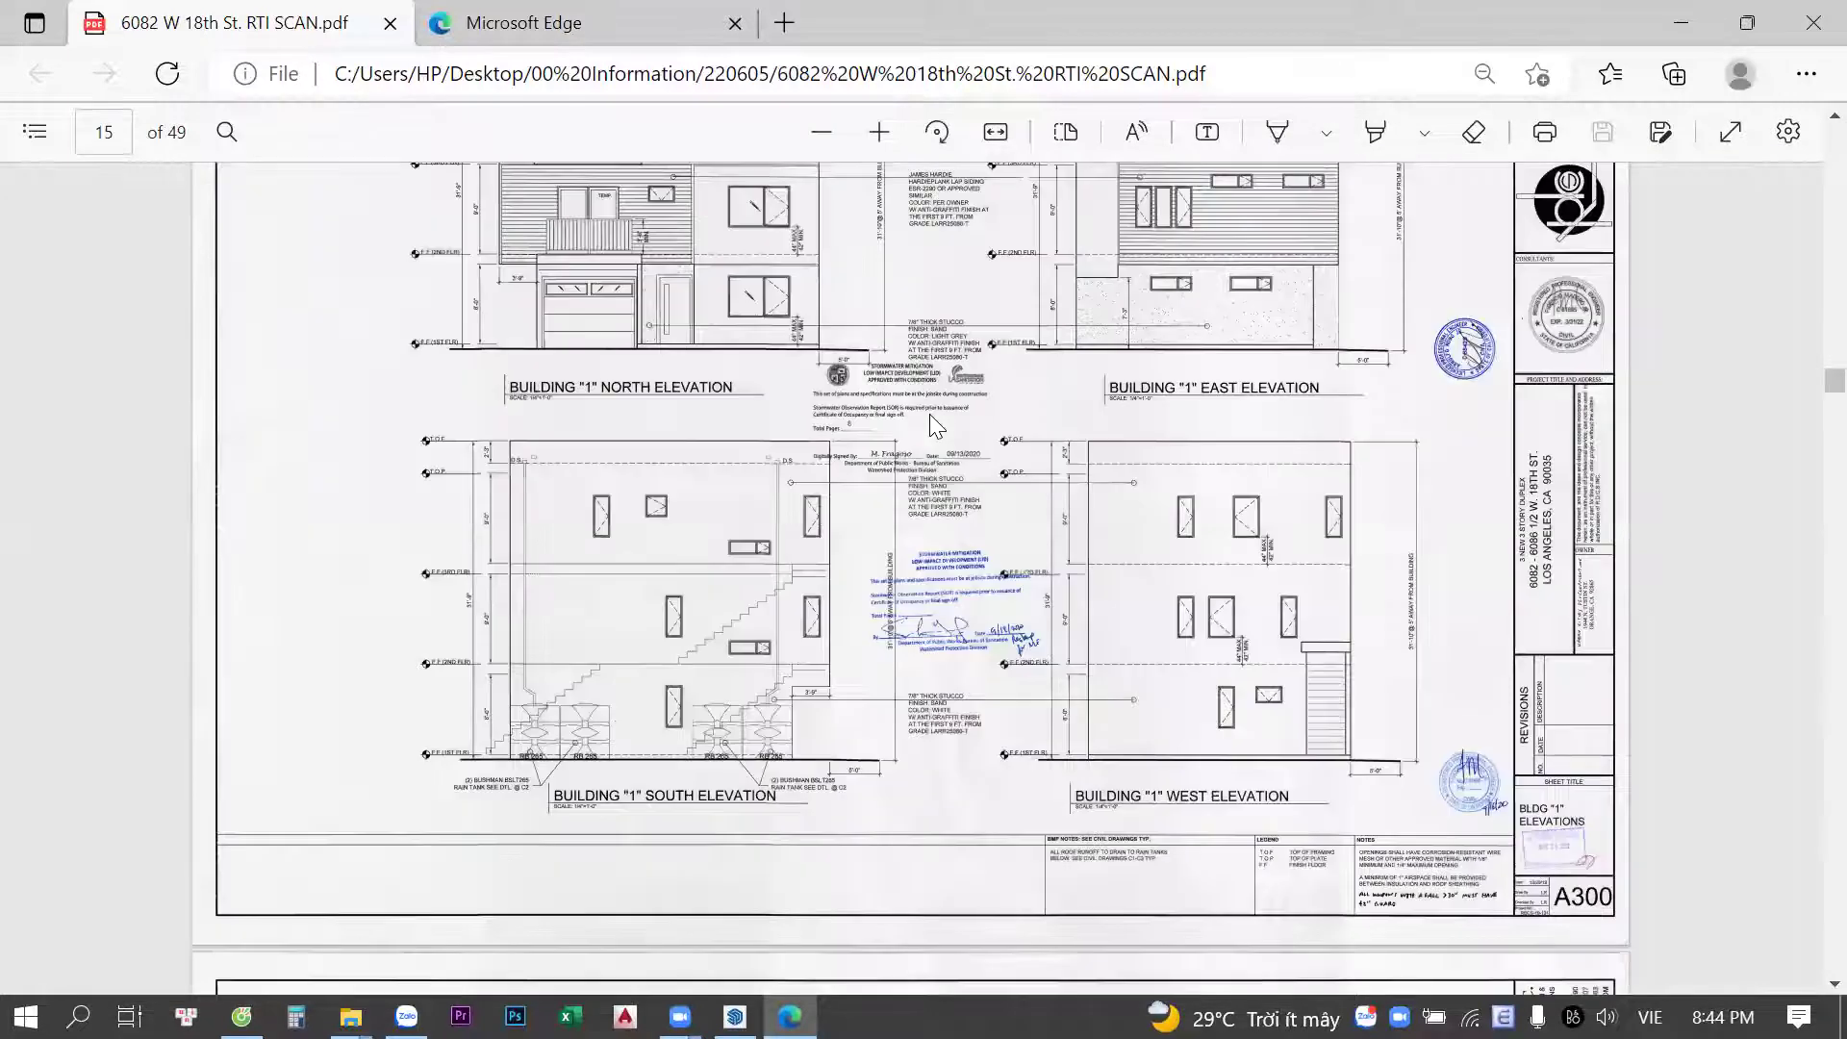
# Scroll up to the three-building site plan on page 7 and enlarge it
pyautogui.scroll(10, 1771, 393)
pyautogui.scroll(10, 1770, 393)
pyautogui.scroll(5, 1770, 394)
pyautogui.scroll(5, 1770, 392)
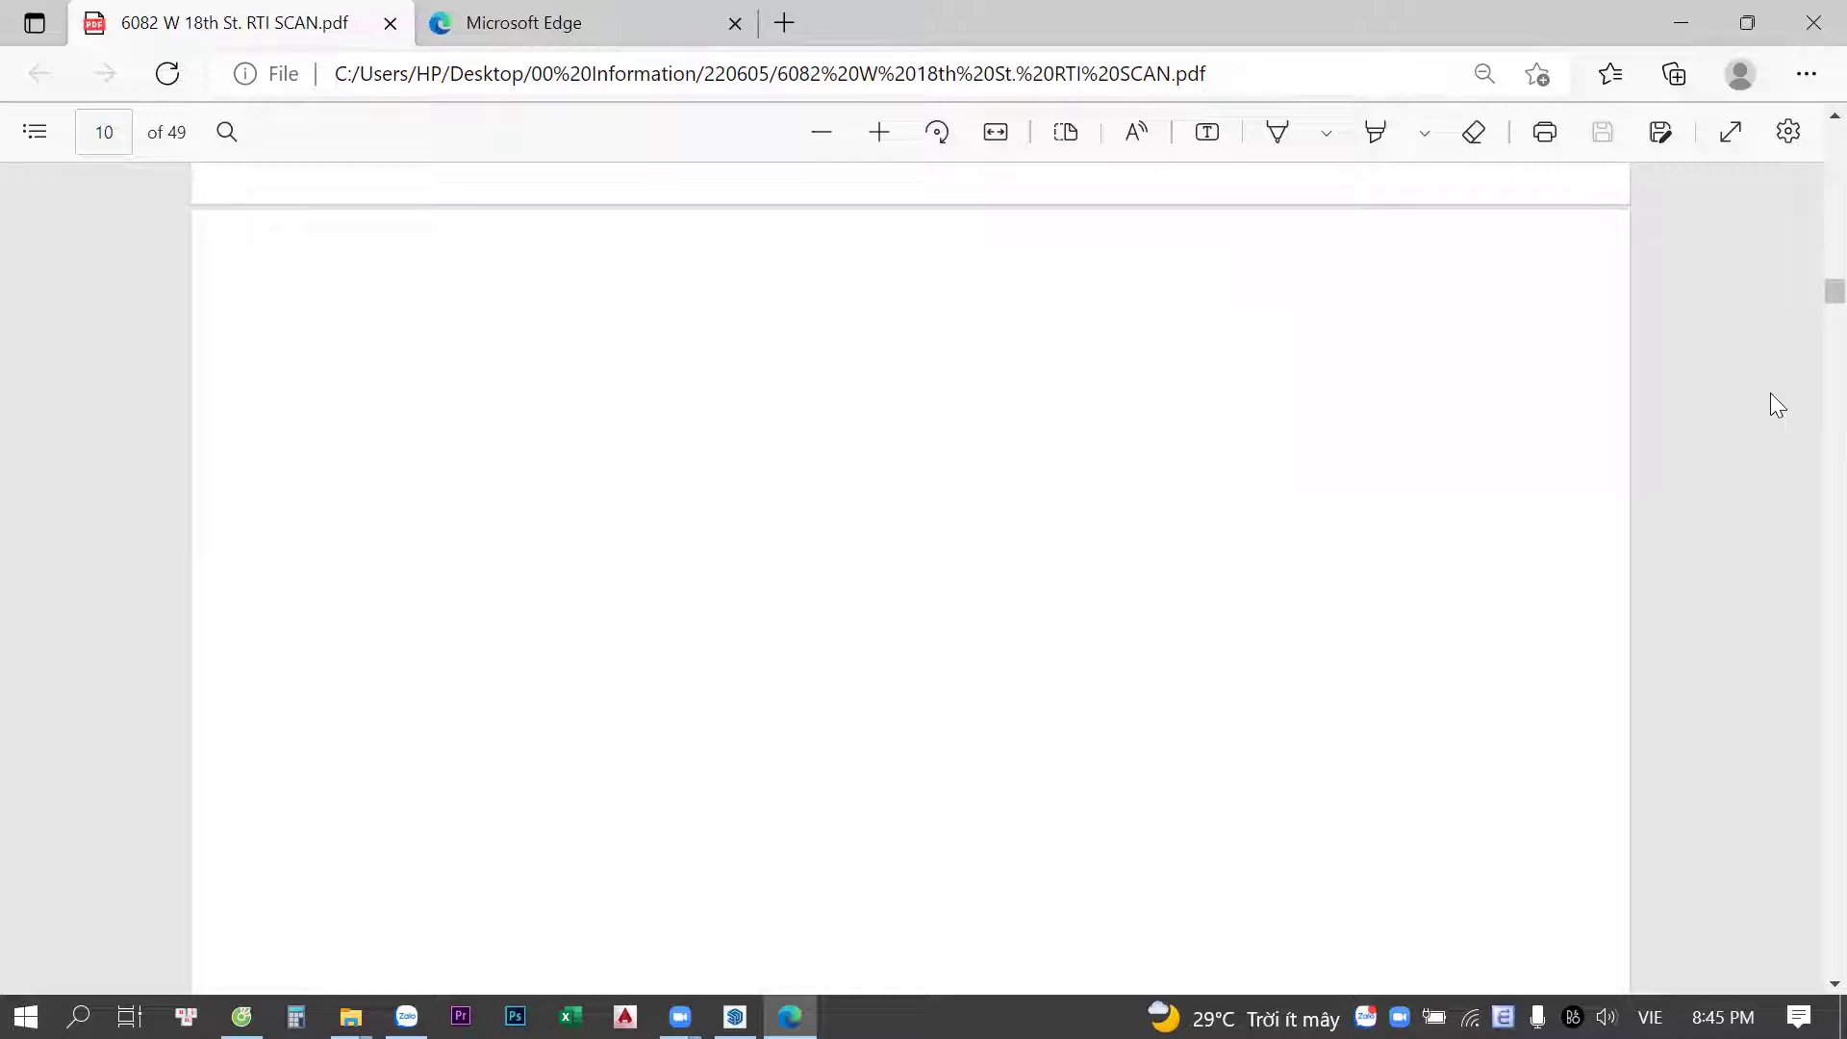
pyautogui.scroll(5, 1770, 393)
pyautogui.scroll(5, 1771, 392)
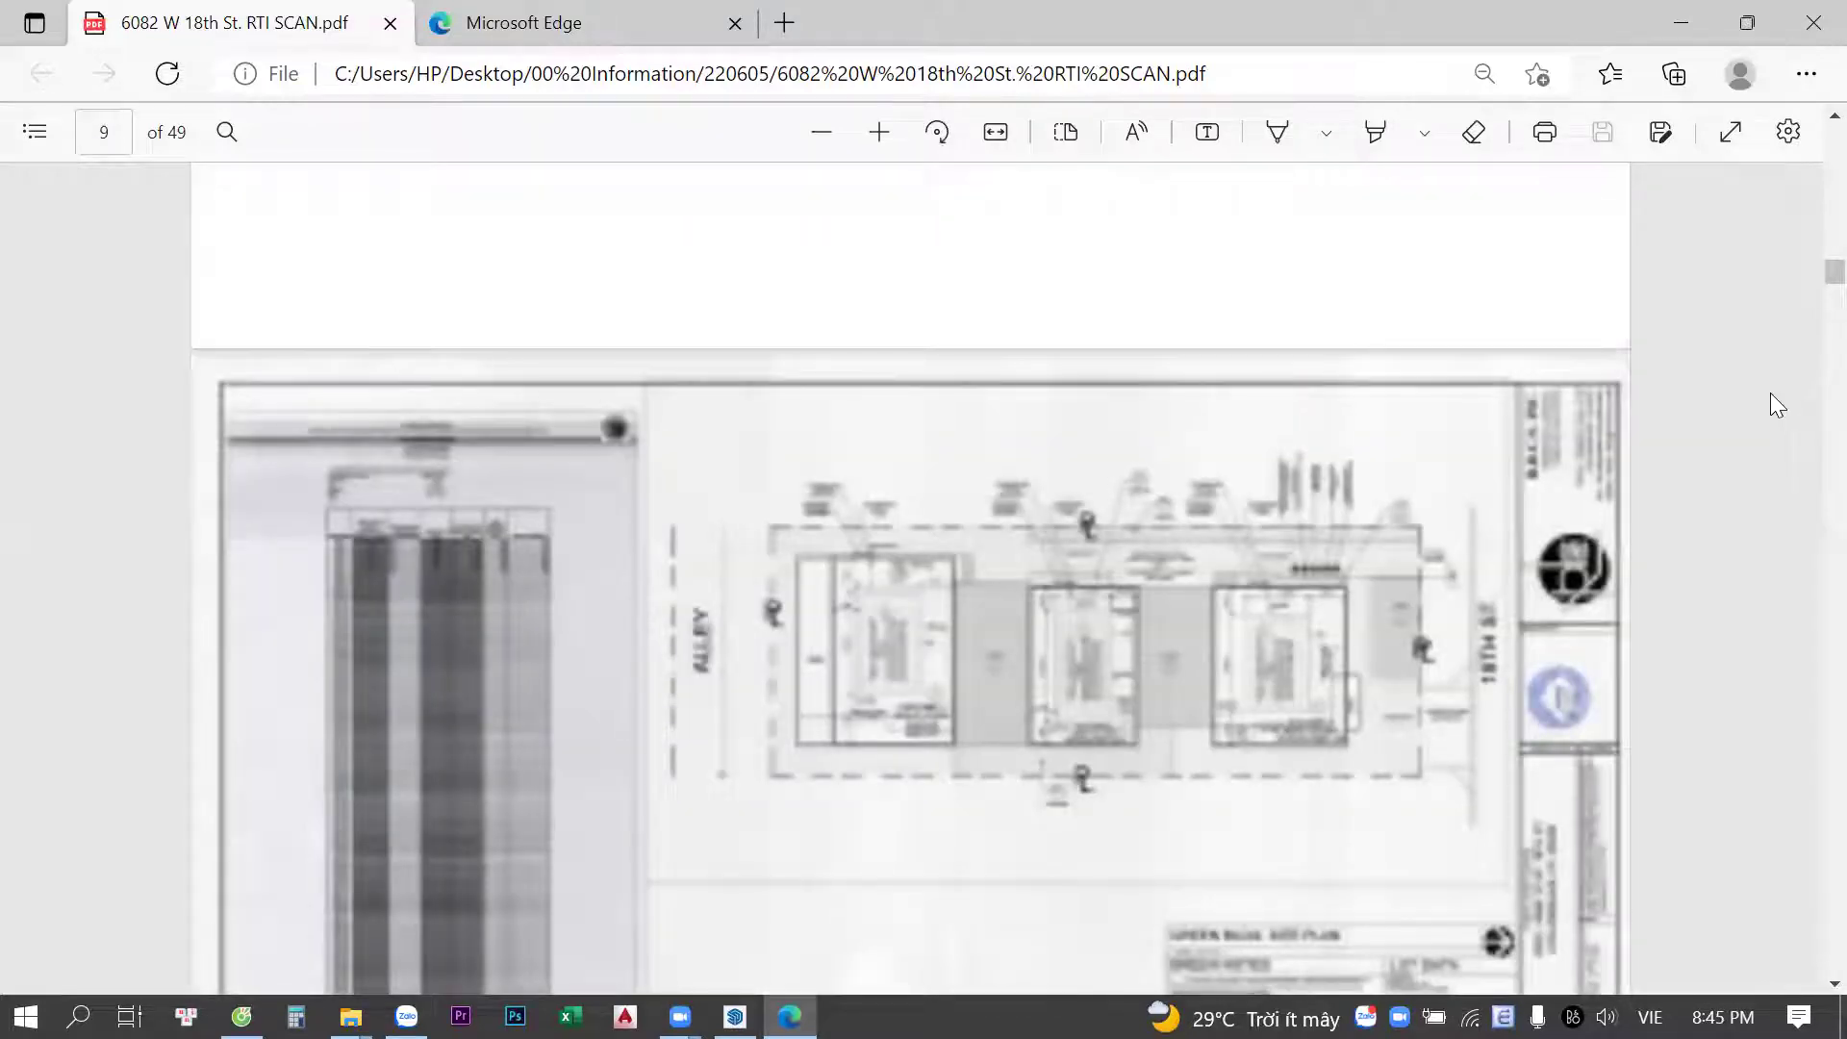
pyautogui.scroll(5, 1770, 392)
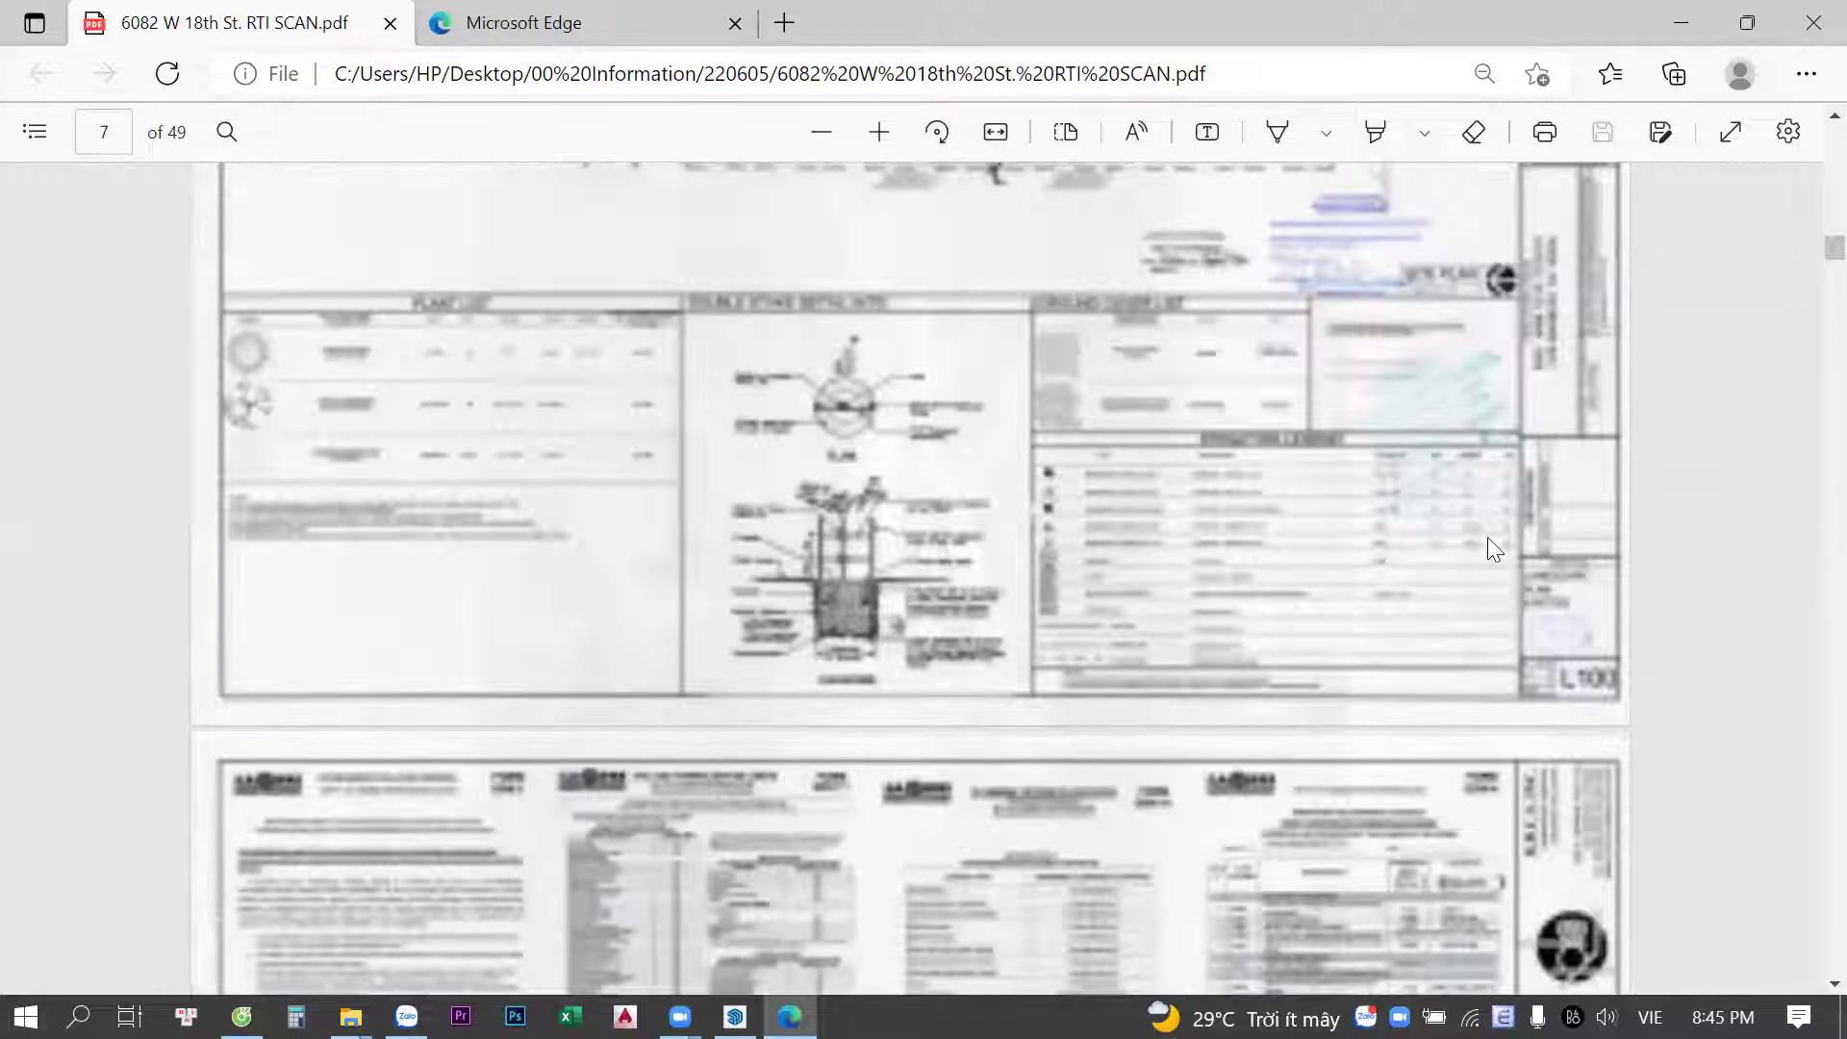
pyautogui.scroll(5, 1488, 548)
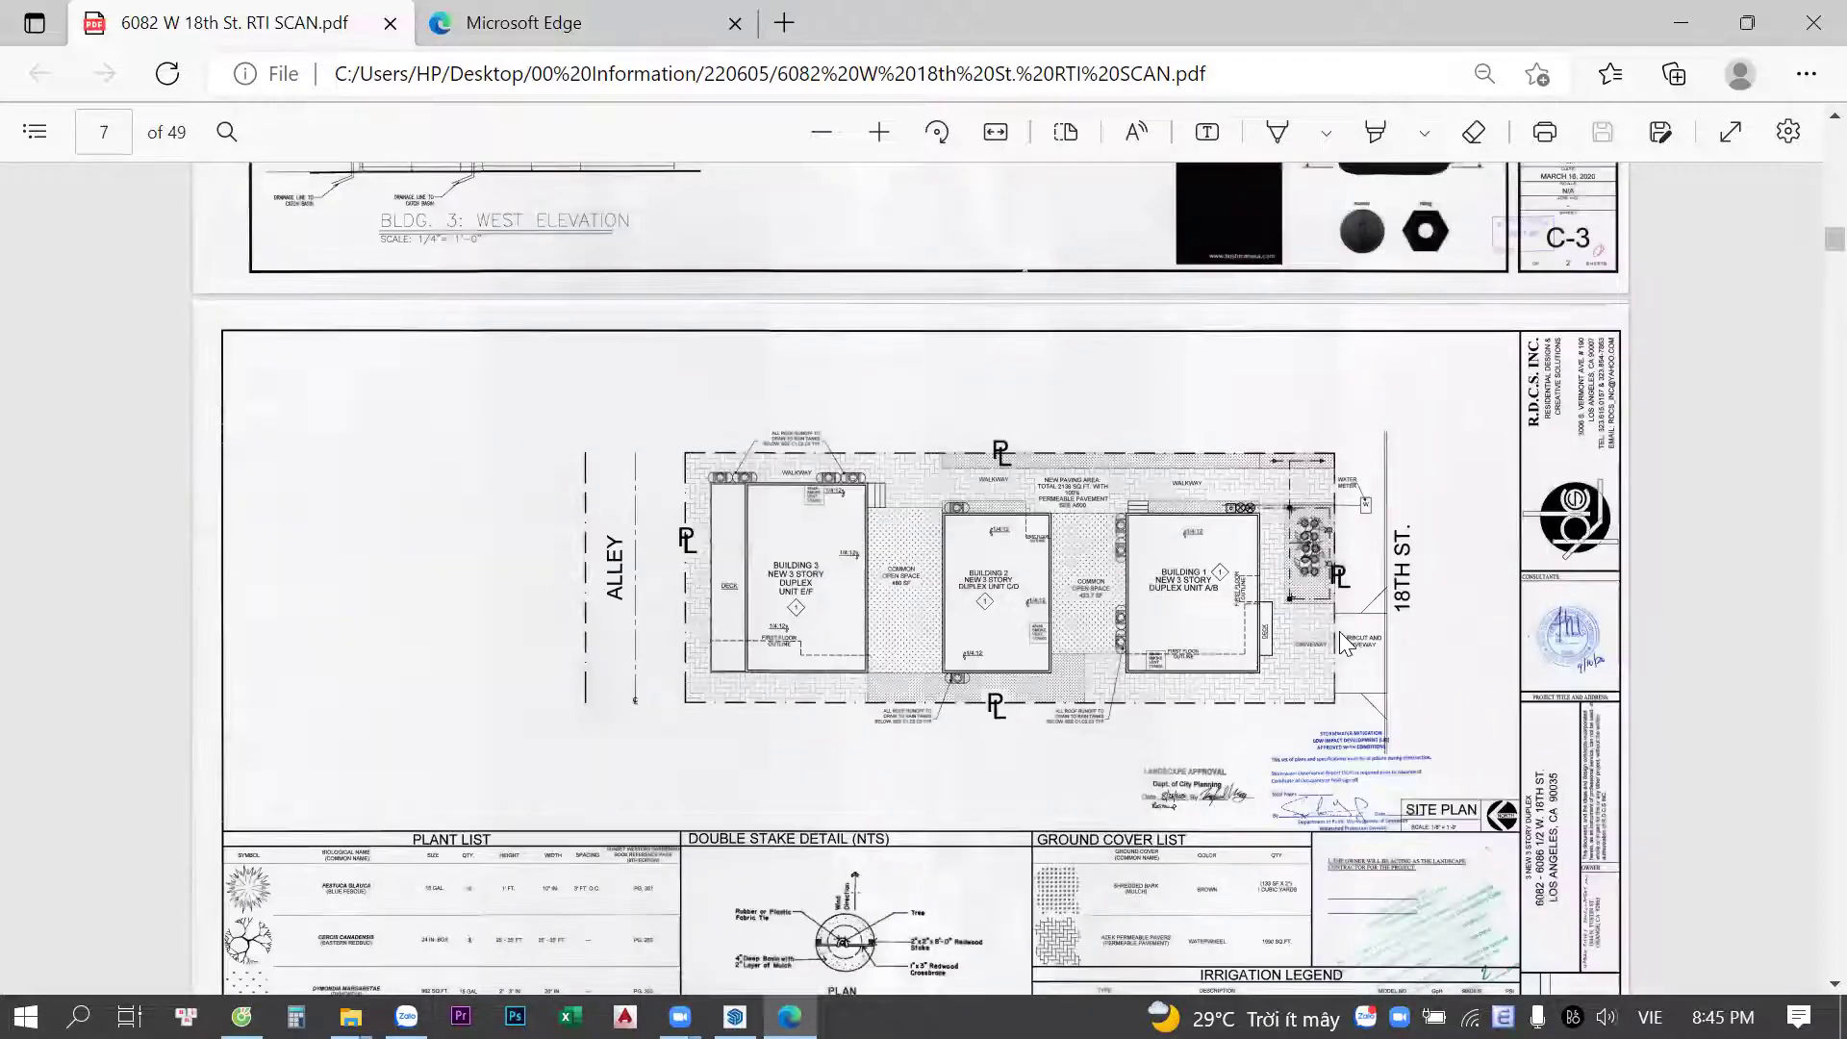
pyautogui.keyDown('ctrl'); pyautogui.scroll(3, 1339, 632); pyautogui.keyUp('ctrl')
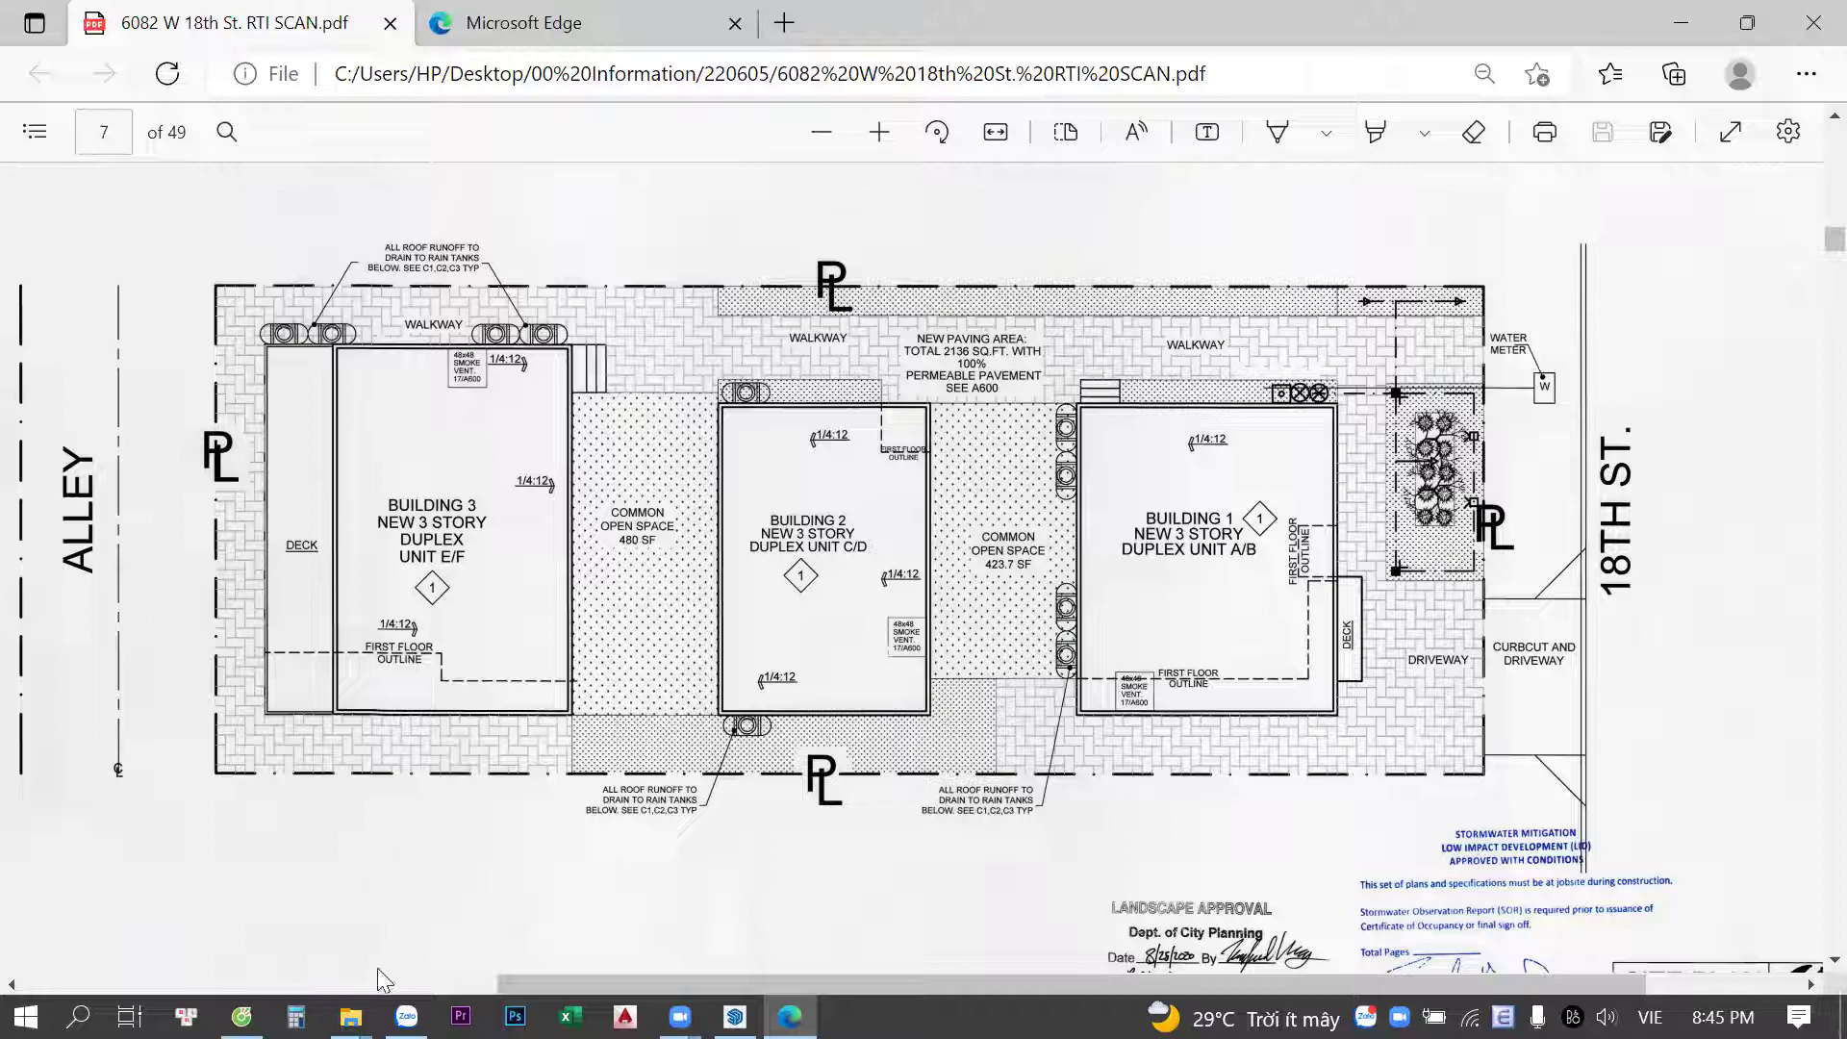
pyautogui.click(241, 1016)
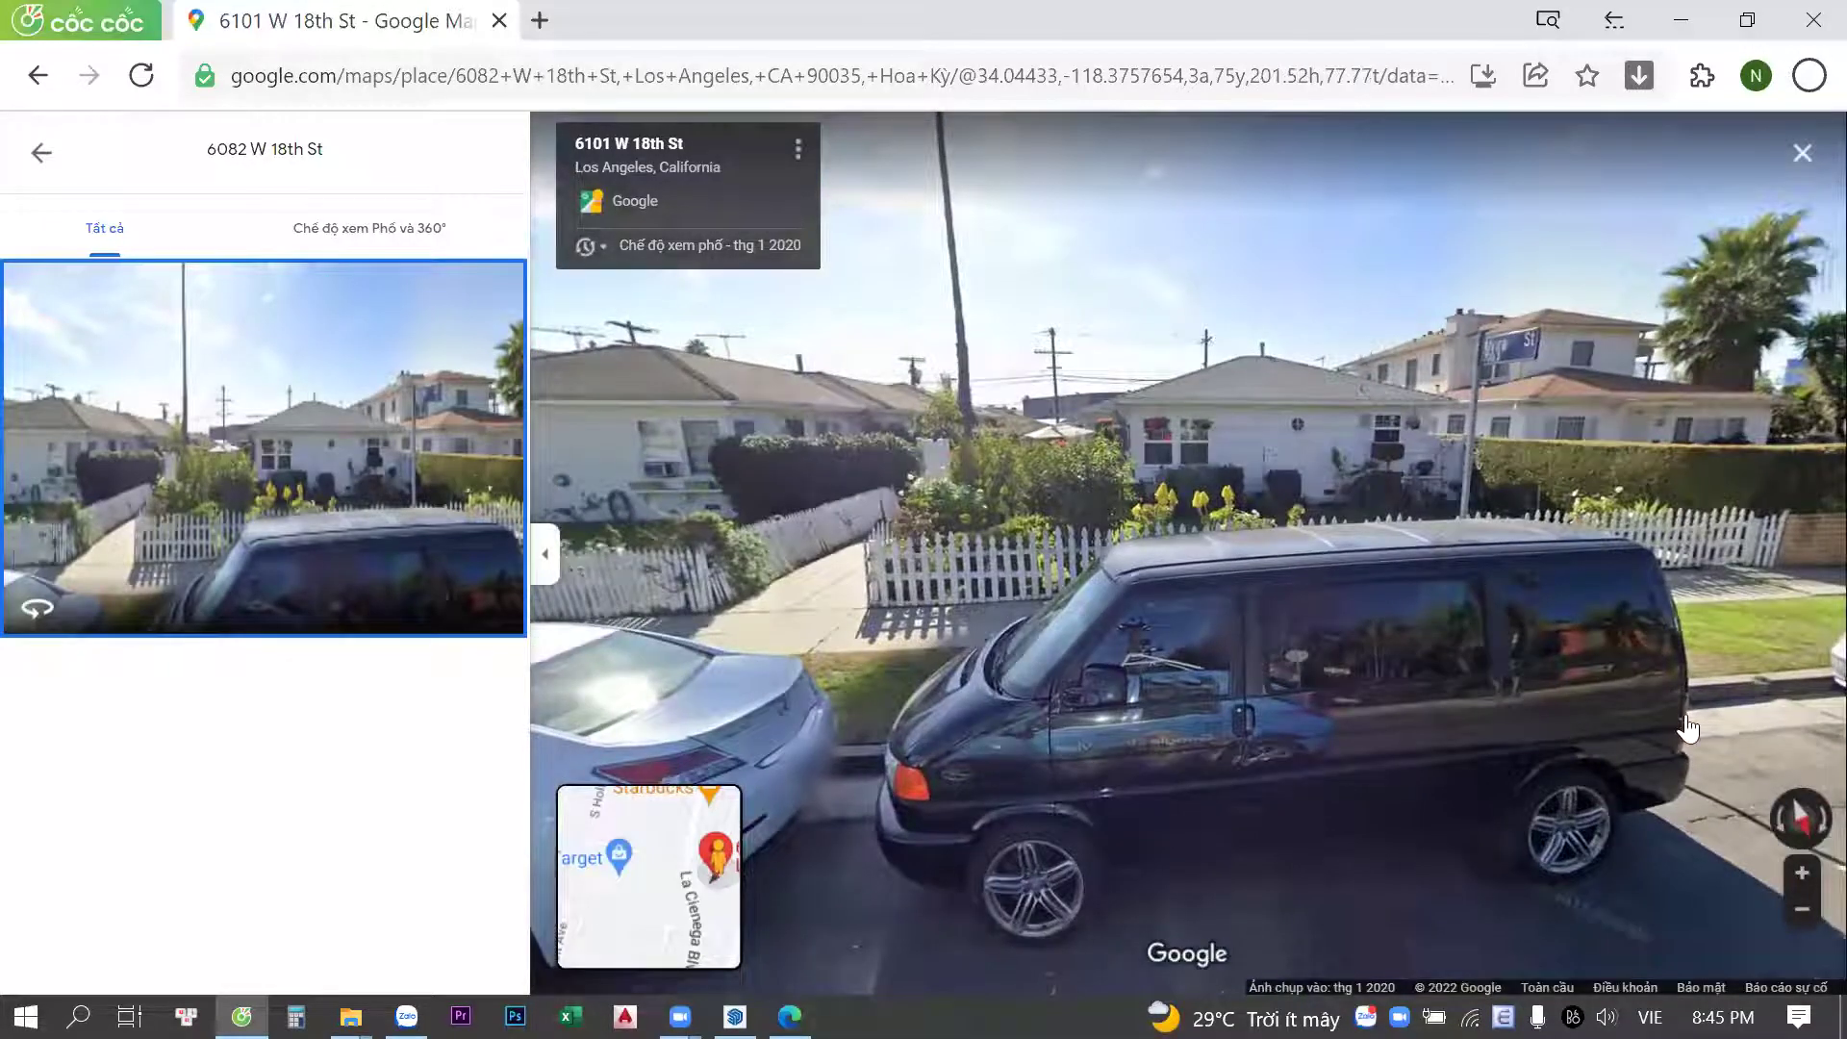
# Advance two Street View panoramas toward the lot's frontage near the van, zooming in and out
pyautogui.click(1328, 639)
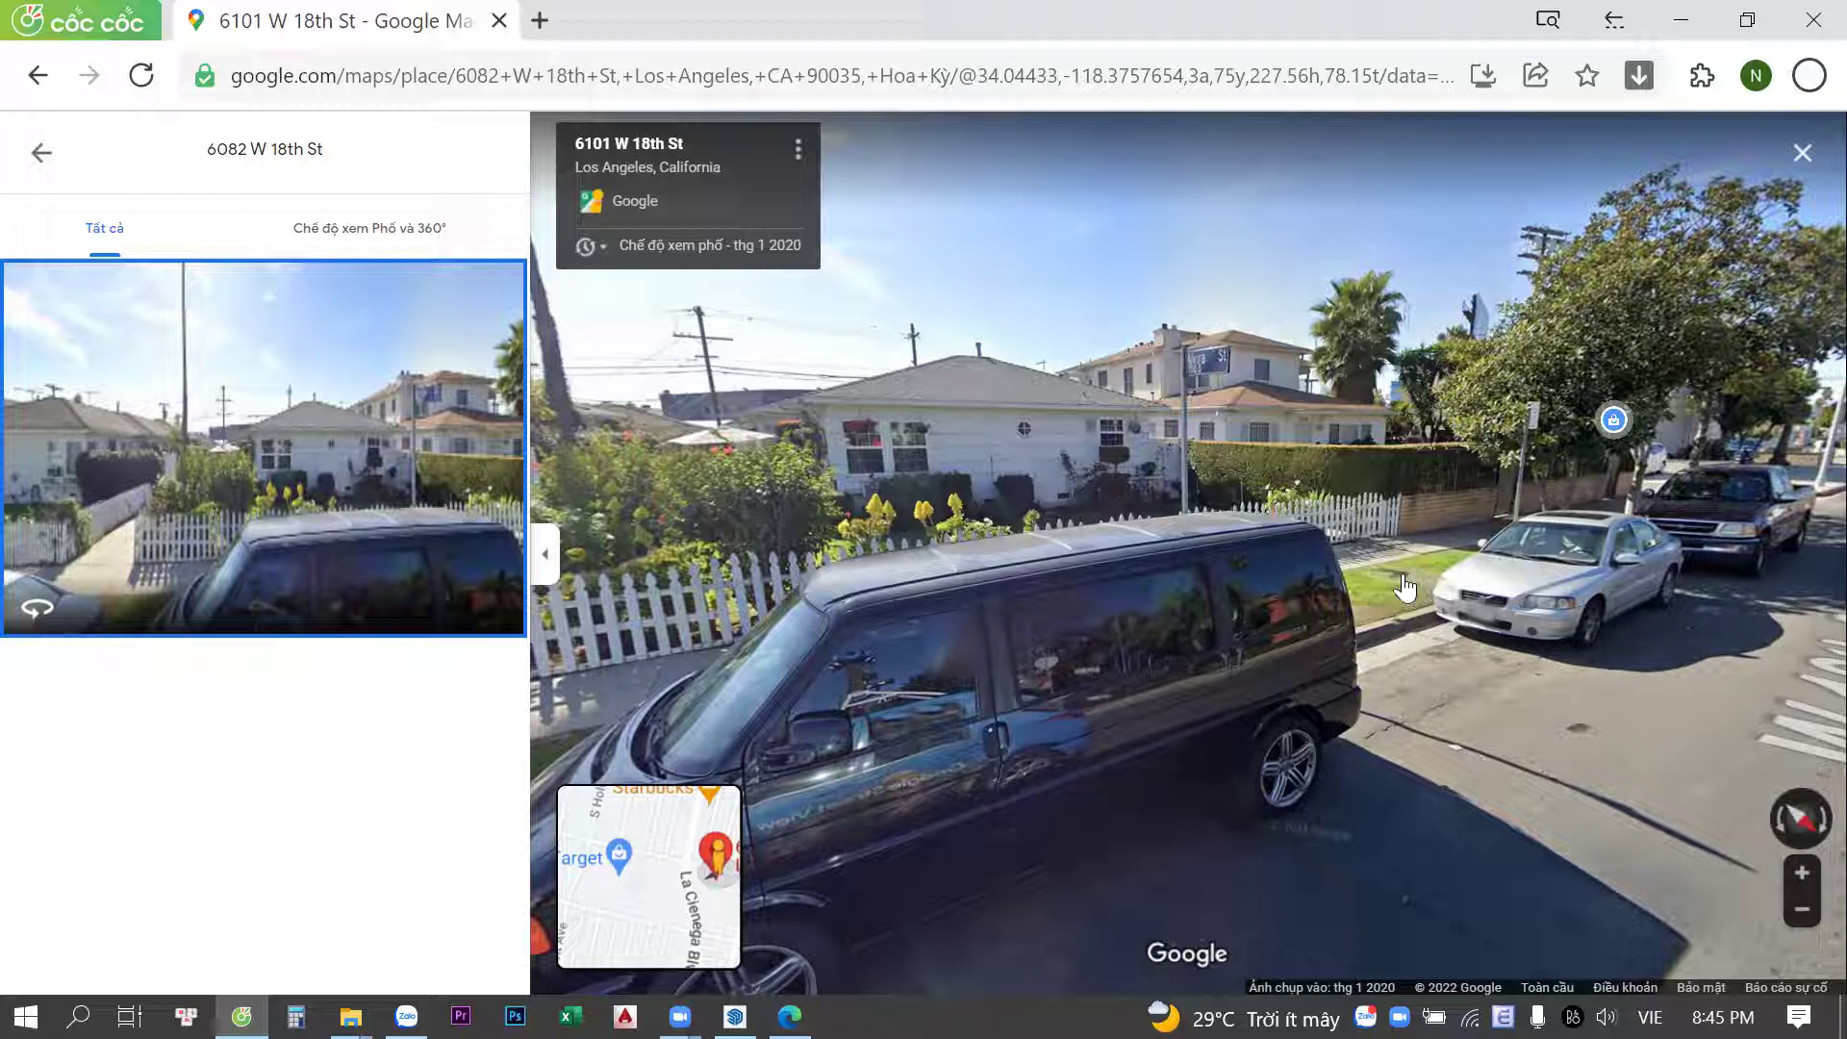
pyautogui.click(1472, 630)
pyautogui.scroll(3, 1482, 635)
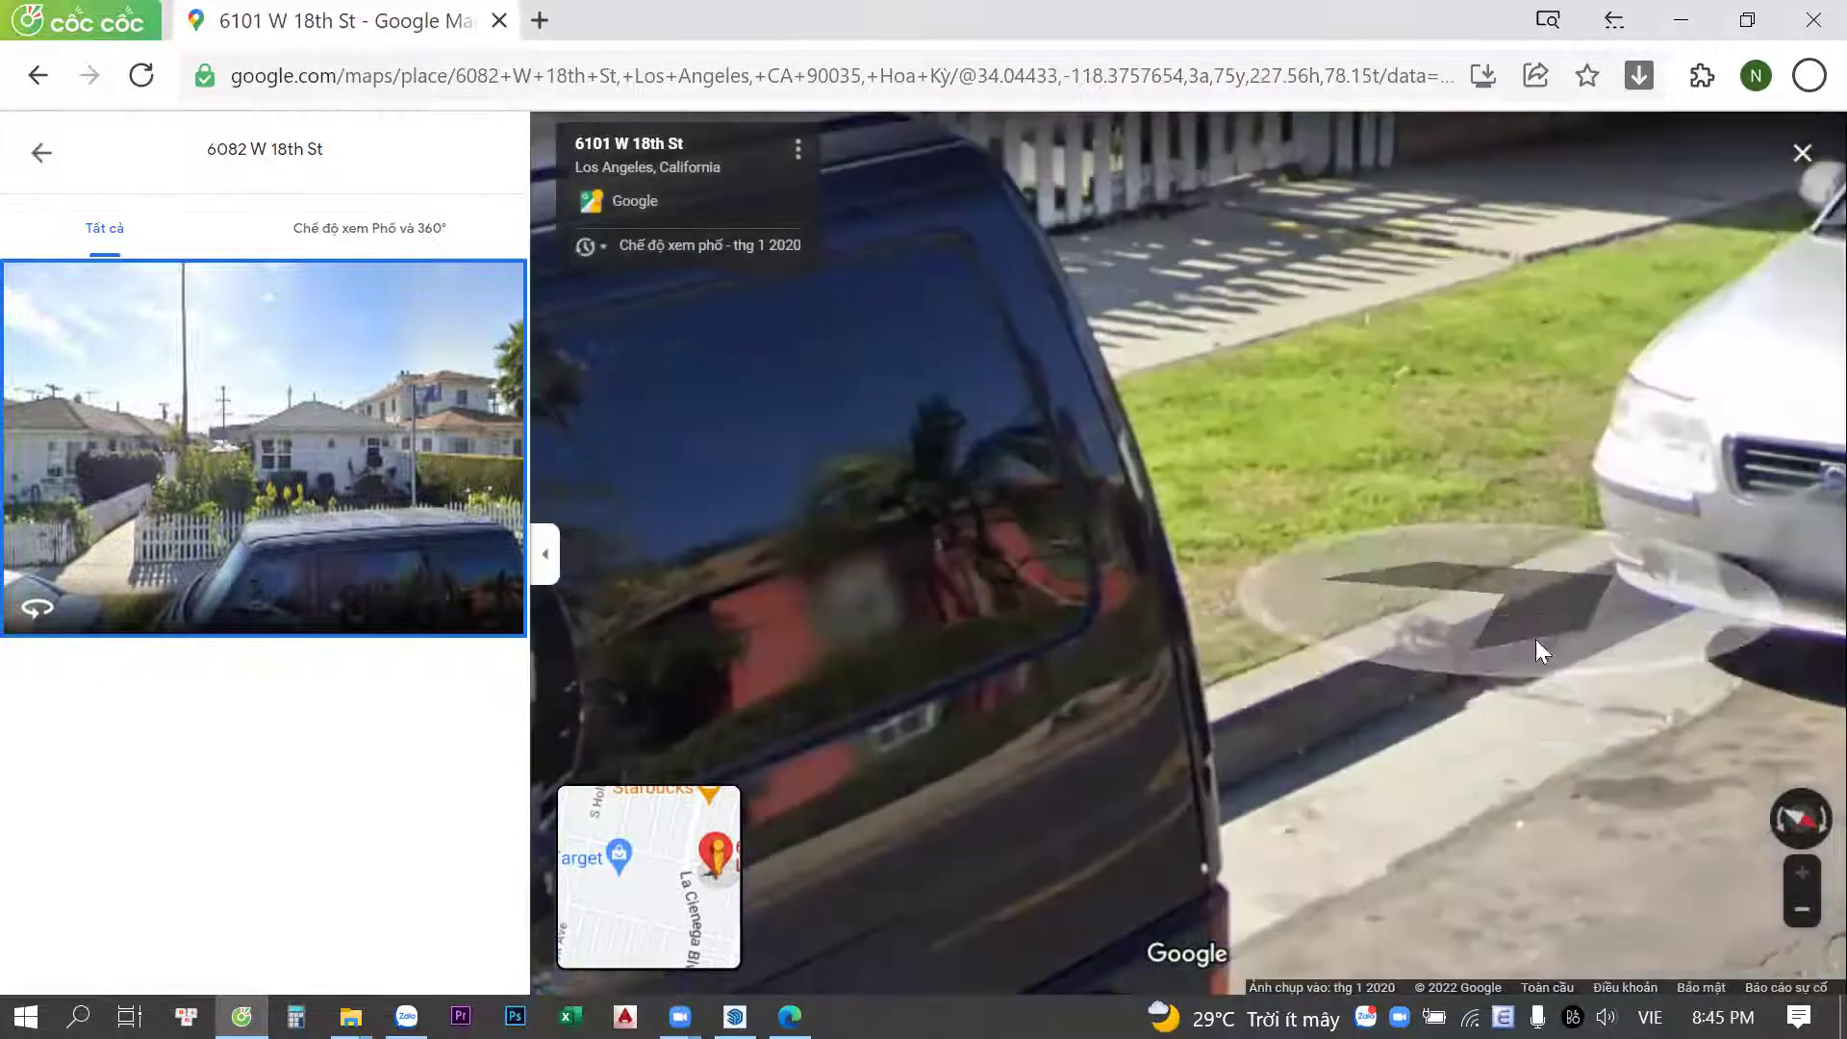
pyautogui.scroll(-3, 1011, 606)
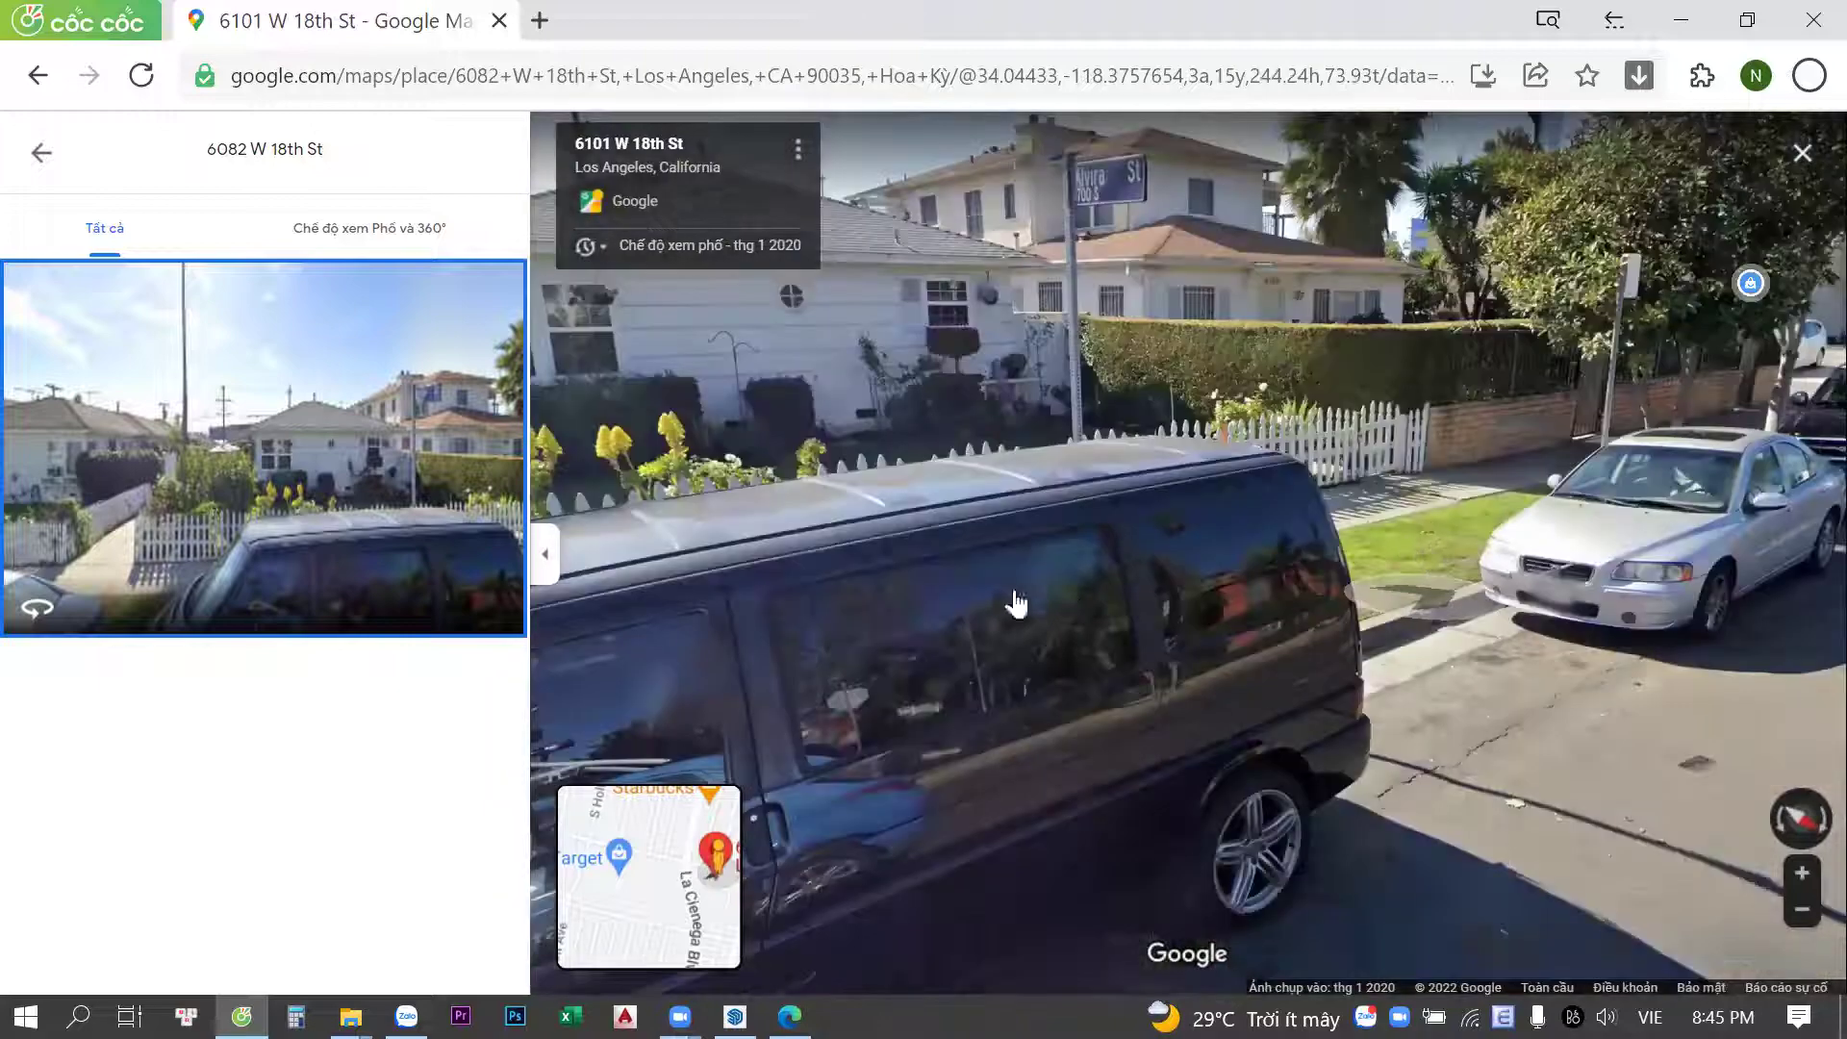
pyautogui.click(735, 1017)
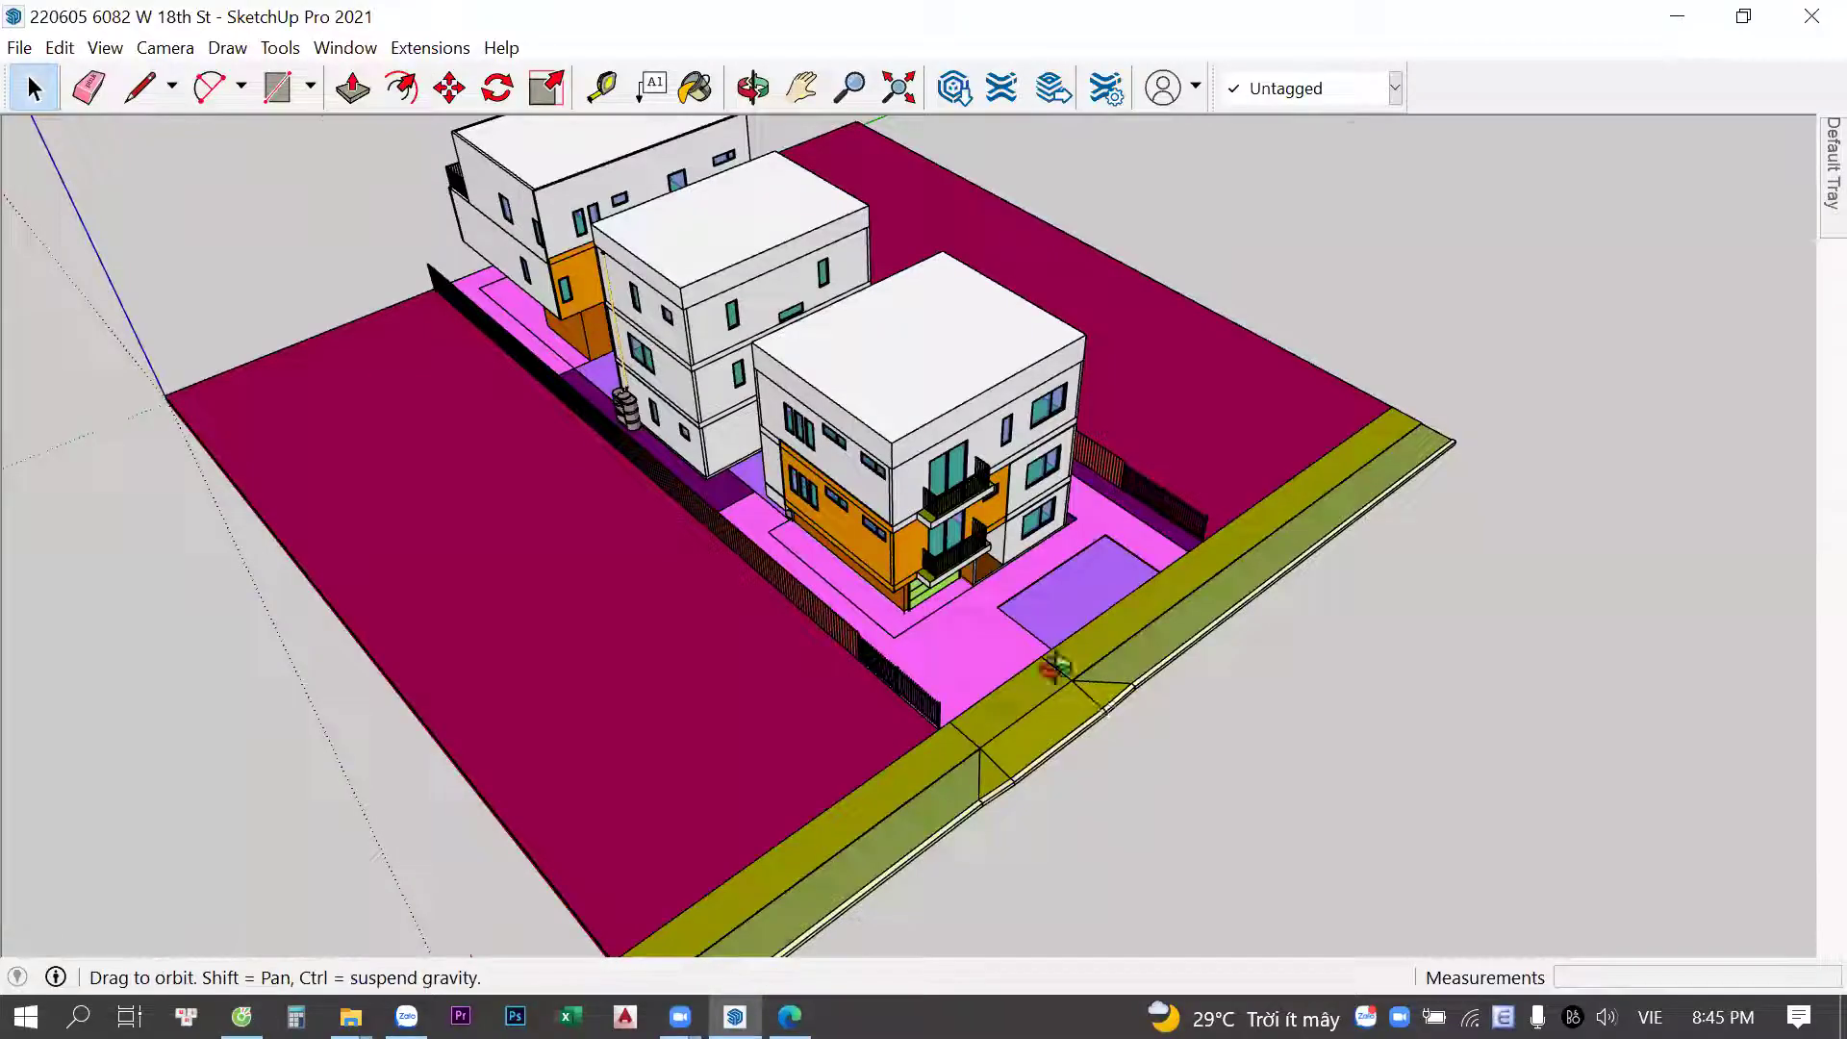
# Orbit and zoom around the model for a high view of the courtyard between the duplexes
pyautogui.moveTo(808, 741); pyautogui.dragTo(812, 751, button='middle')
pyautogui.scroll(3, 684, 787)
pyautogui.scroll(3, 684, 787)
pyautogui.moveTo(1303, 829)
pyautogui.mouseDown(button='middle')
pyautogui.moveTo(1010, 436)
pyautogui.moveTo(1001, 495)
pyautogui.moveTo(412, 805)
pyautogui.moveTo(1373, 688)
pyautogui.moveTo(760, 742)
pyautogui.mouseUp(button='middle')
pyautogui.scroll(-3, 759, 742)
pyautogui.scroll(-2, 759, 742)
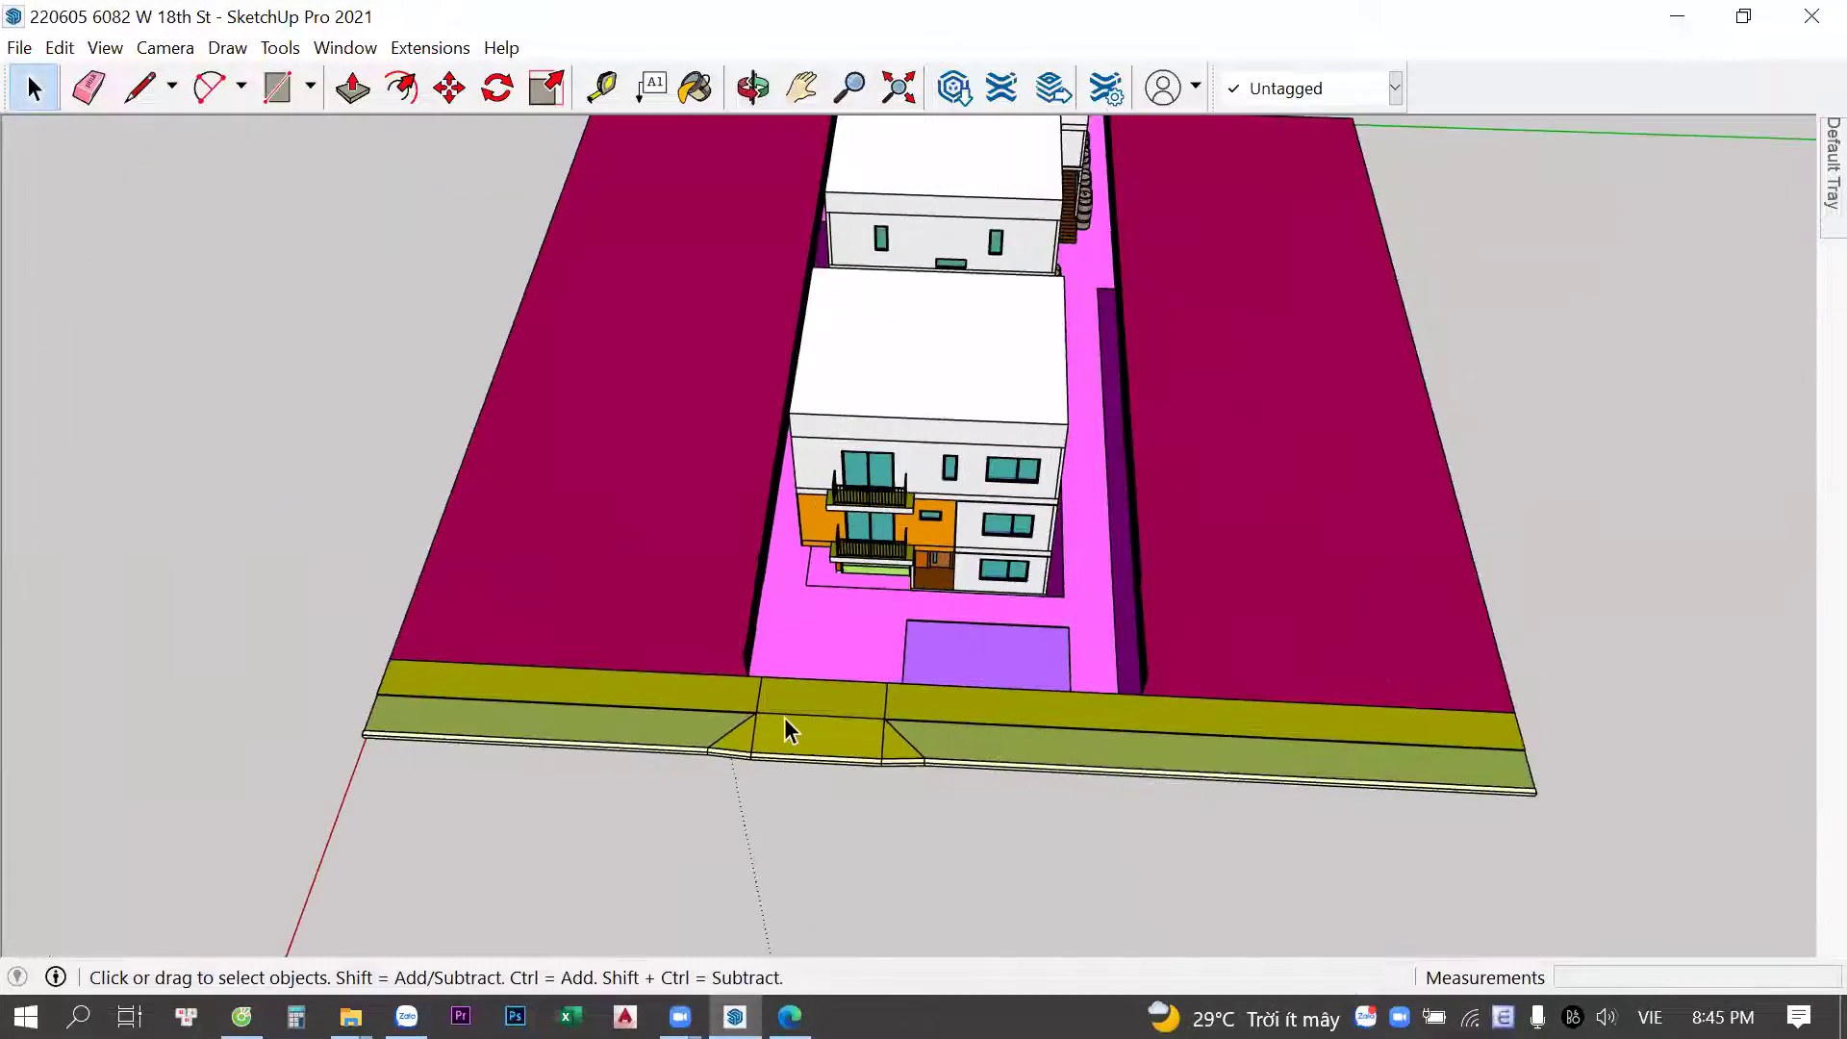
pyautogui.scroll(-2, 783, 734)
pyautogui.scroll(-2, 783, 734)
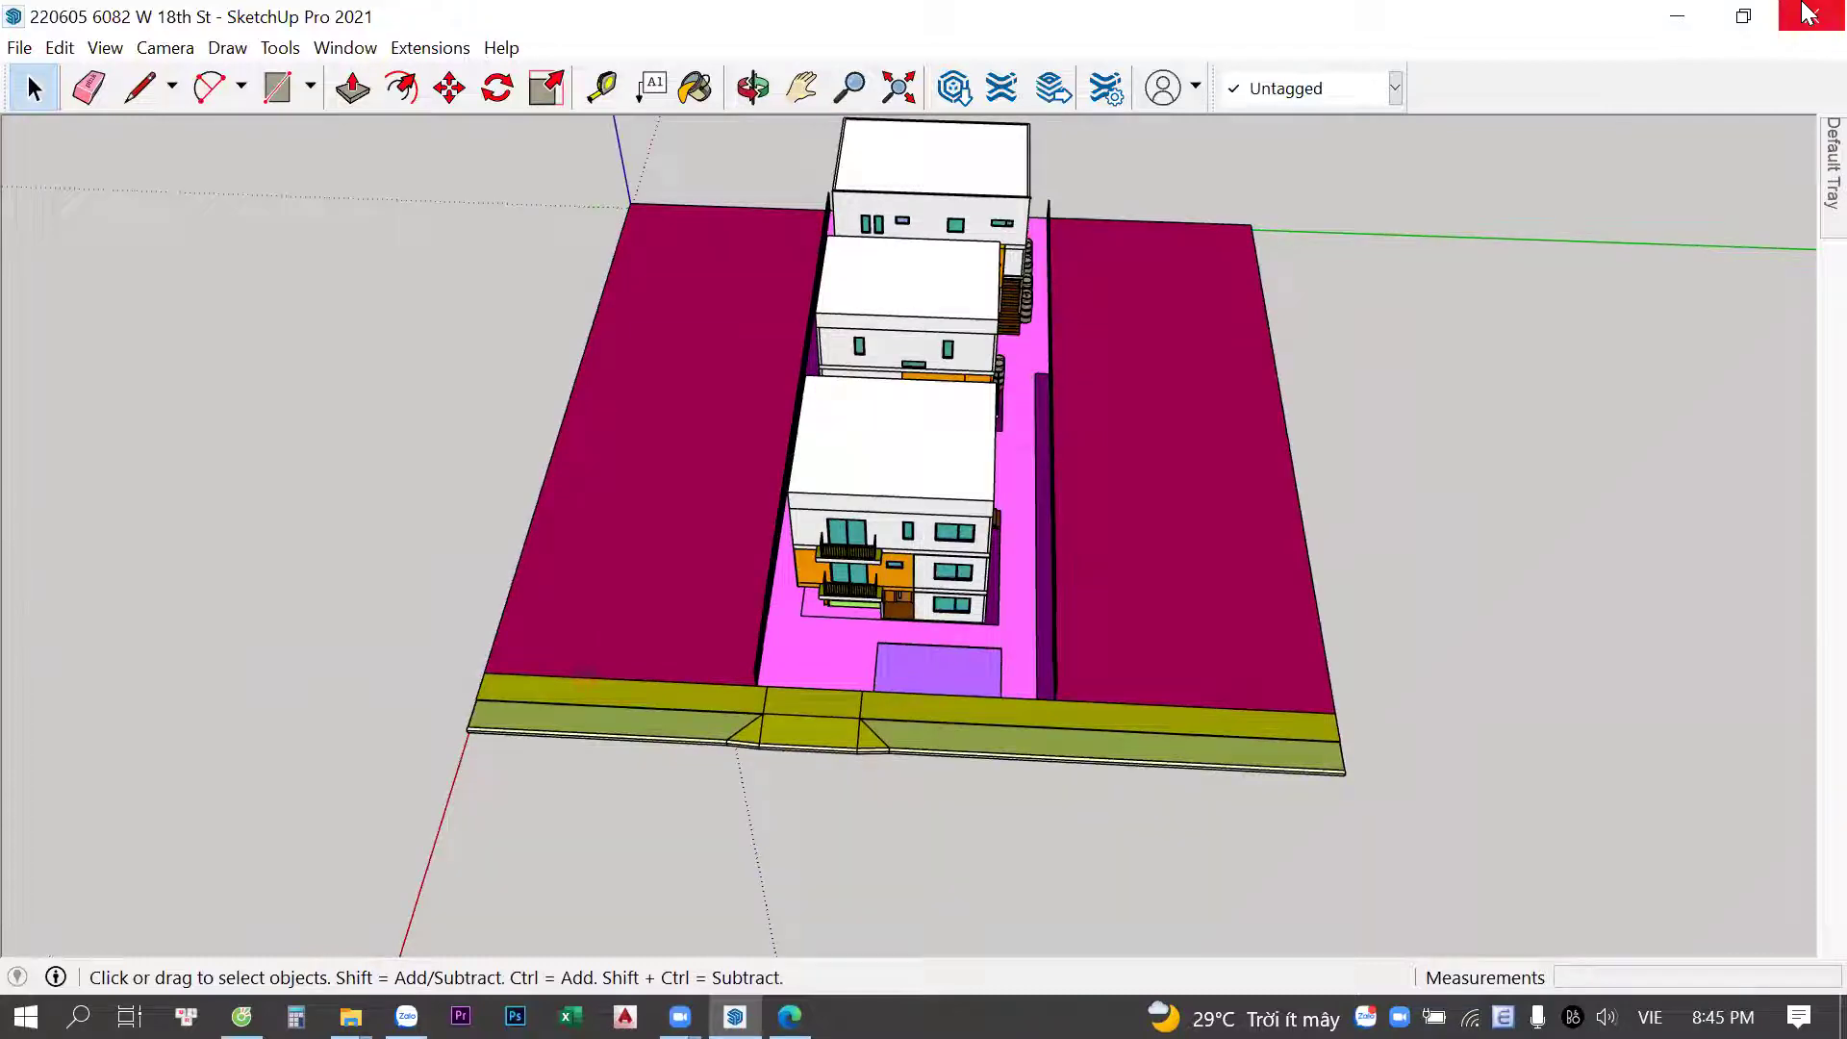
# Frame the front duplex close up from street level, then minimize SketchUp to reveal Street View
pyautogui.moveTo(923, 433); pyautogui.dragTo(924, 365, button='middle')
pyautogui.scroll(3, 866, 577)
pyautogui.scroll(2, 866, 578)
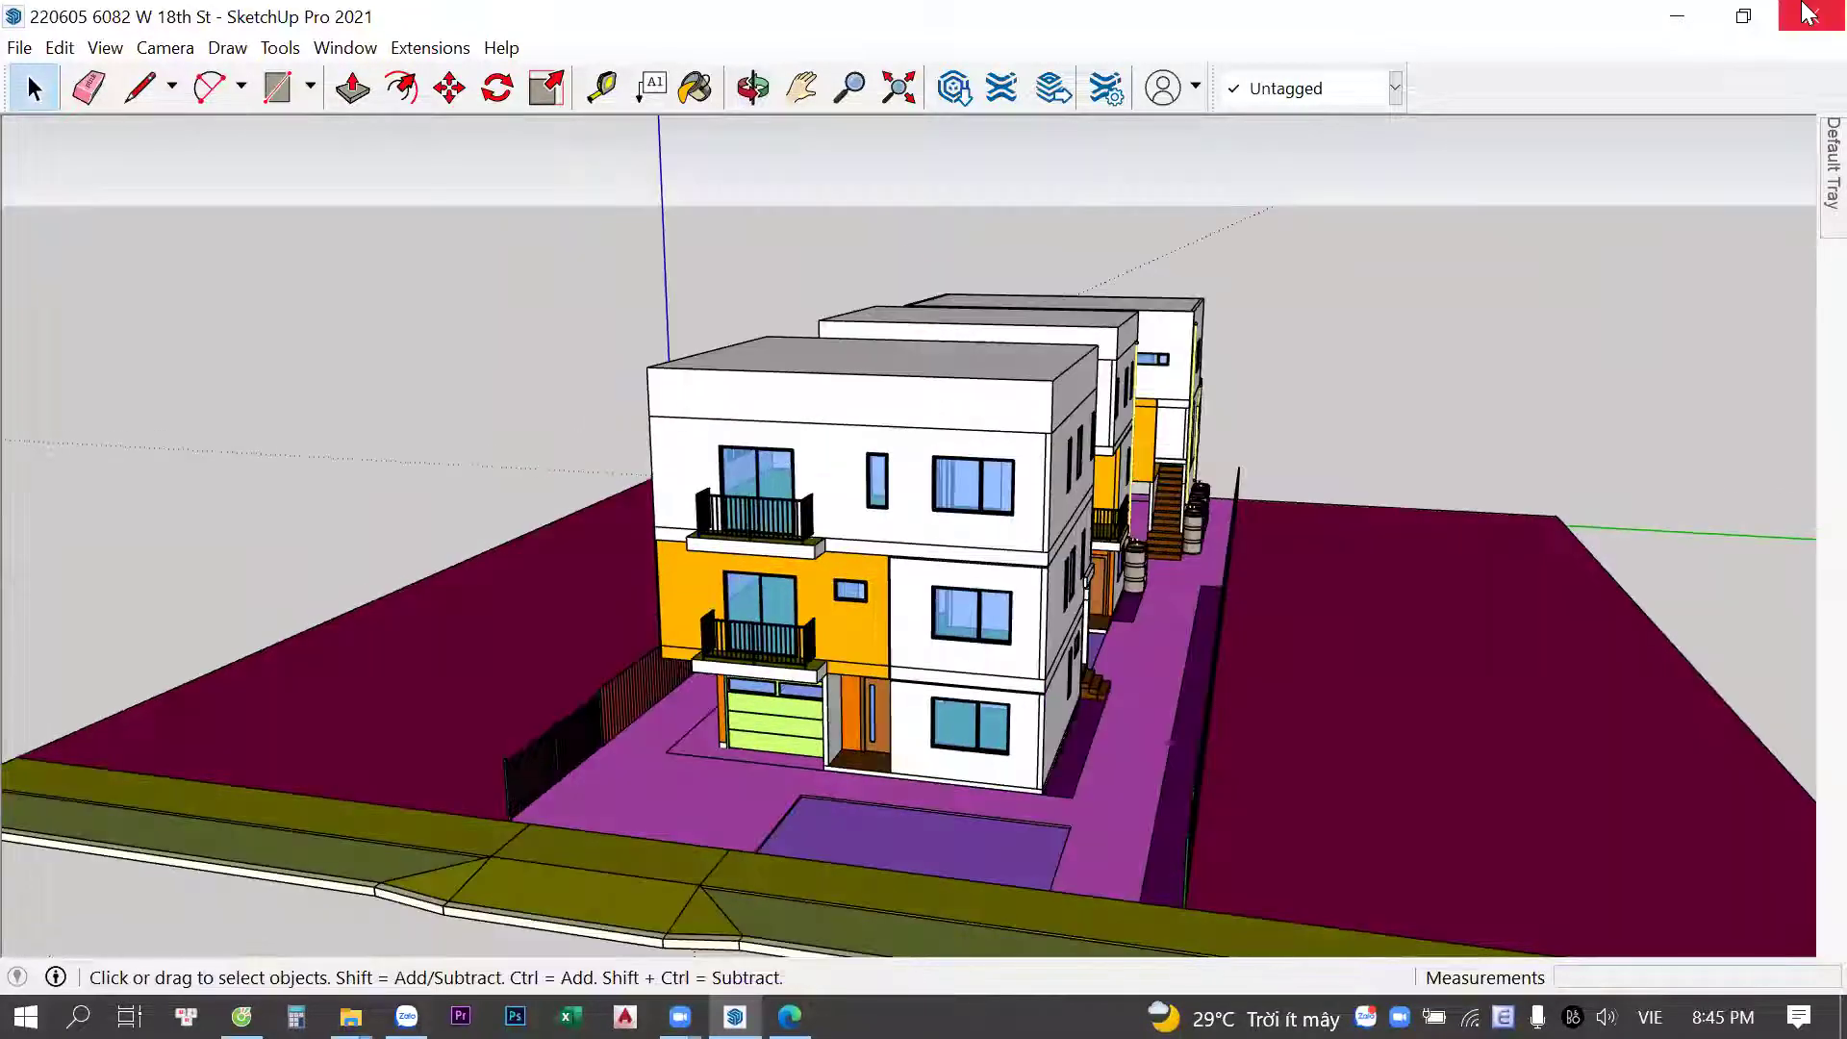
pyautogui.click(1807, 12)
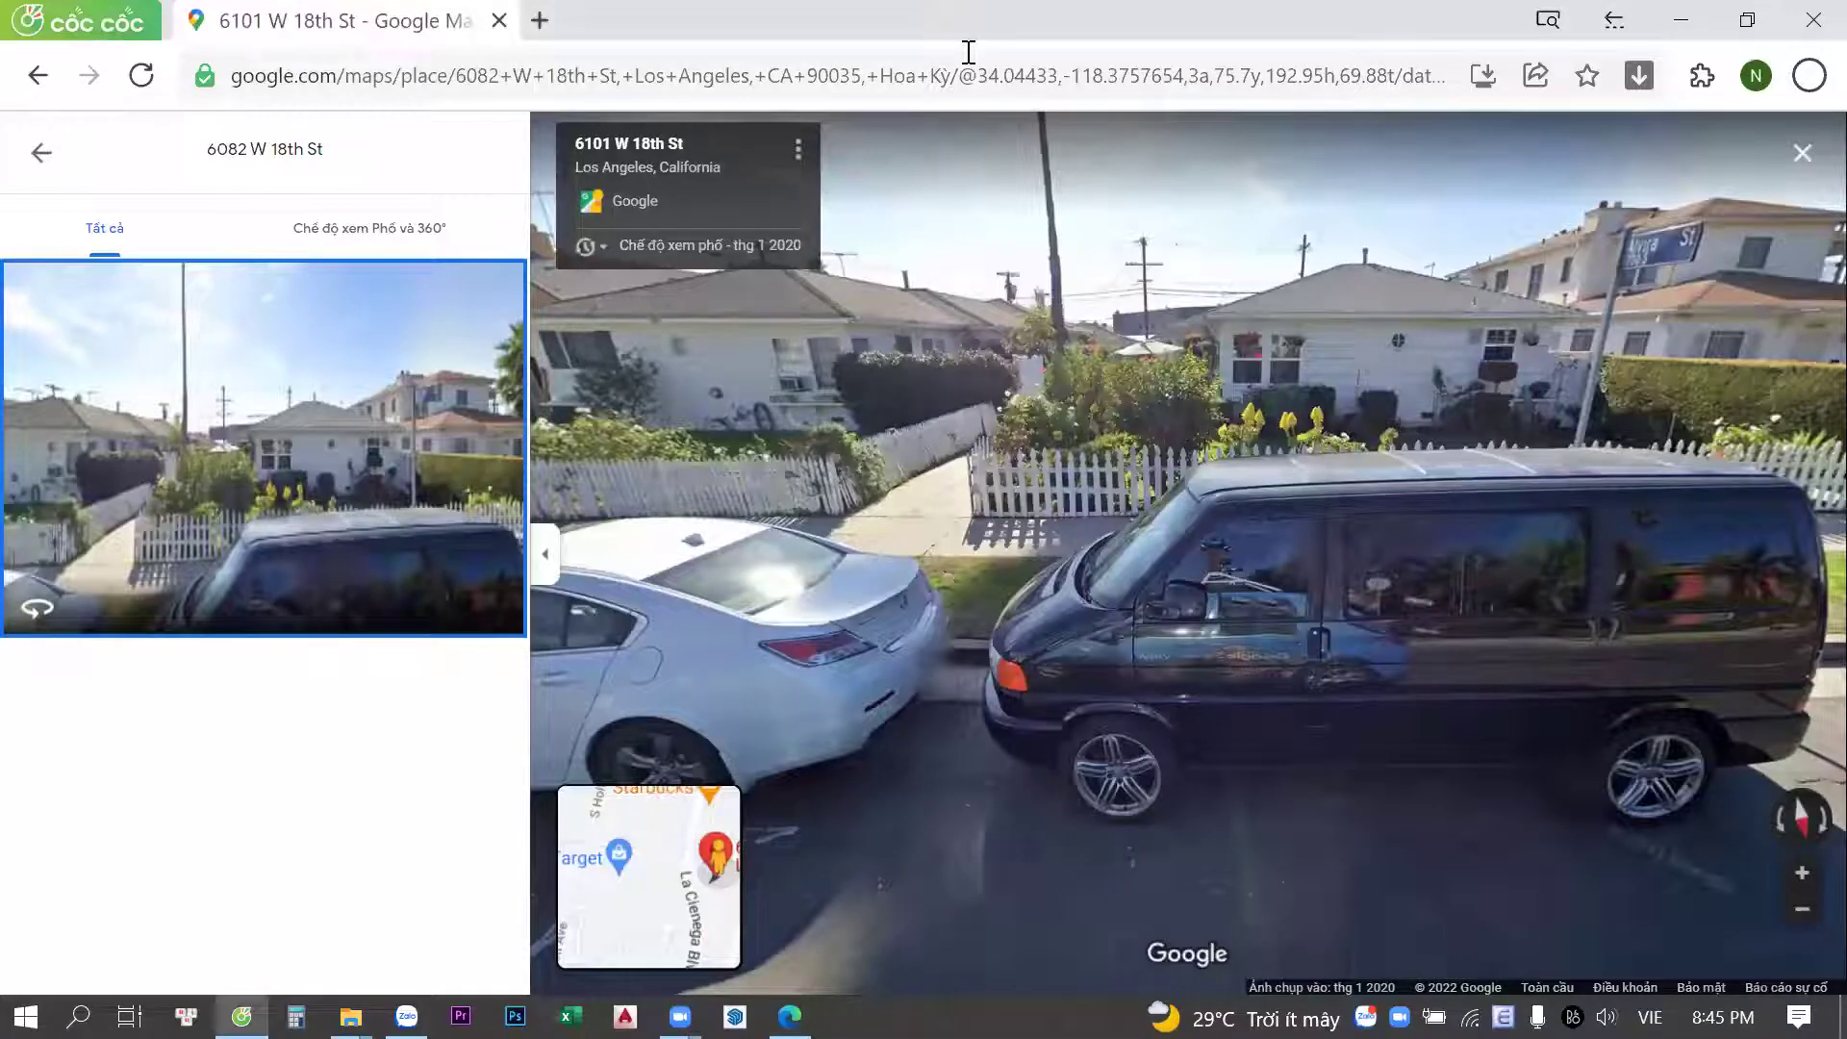